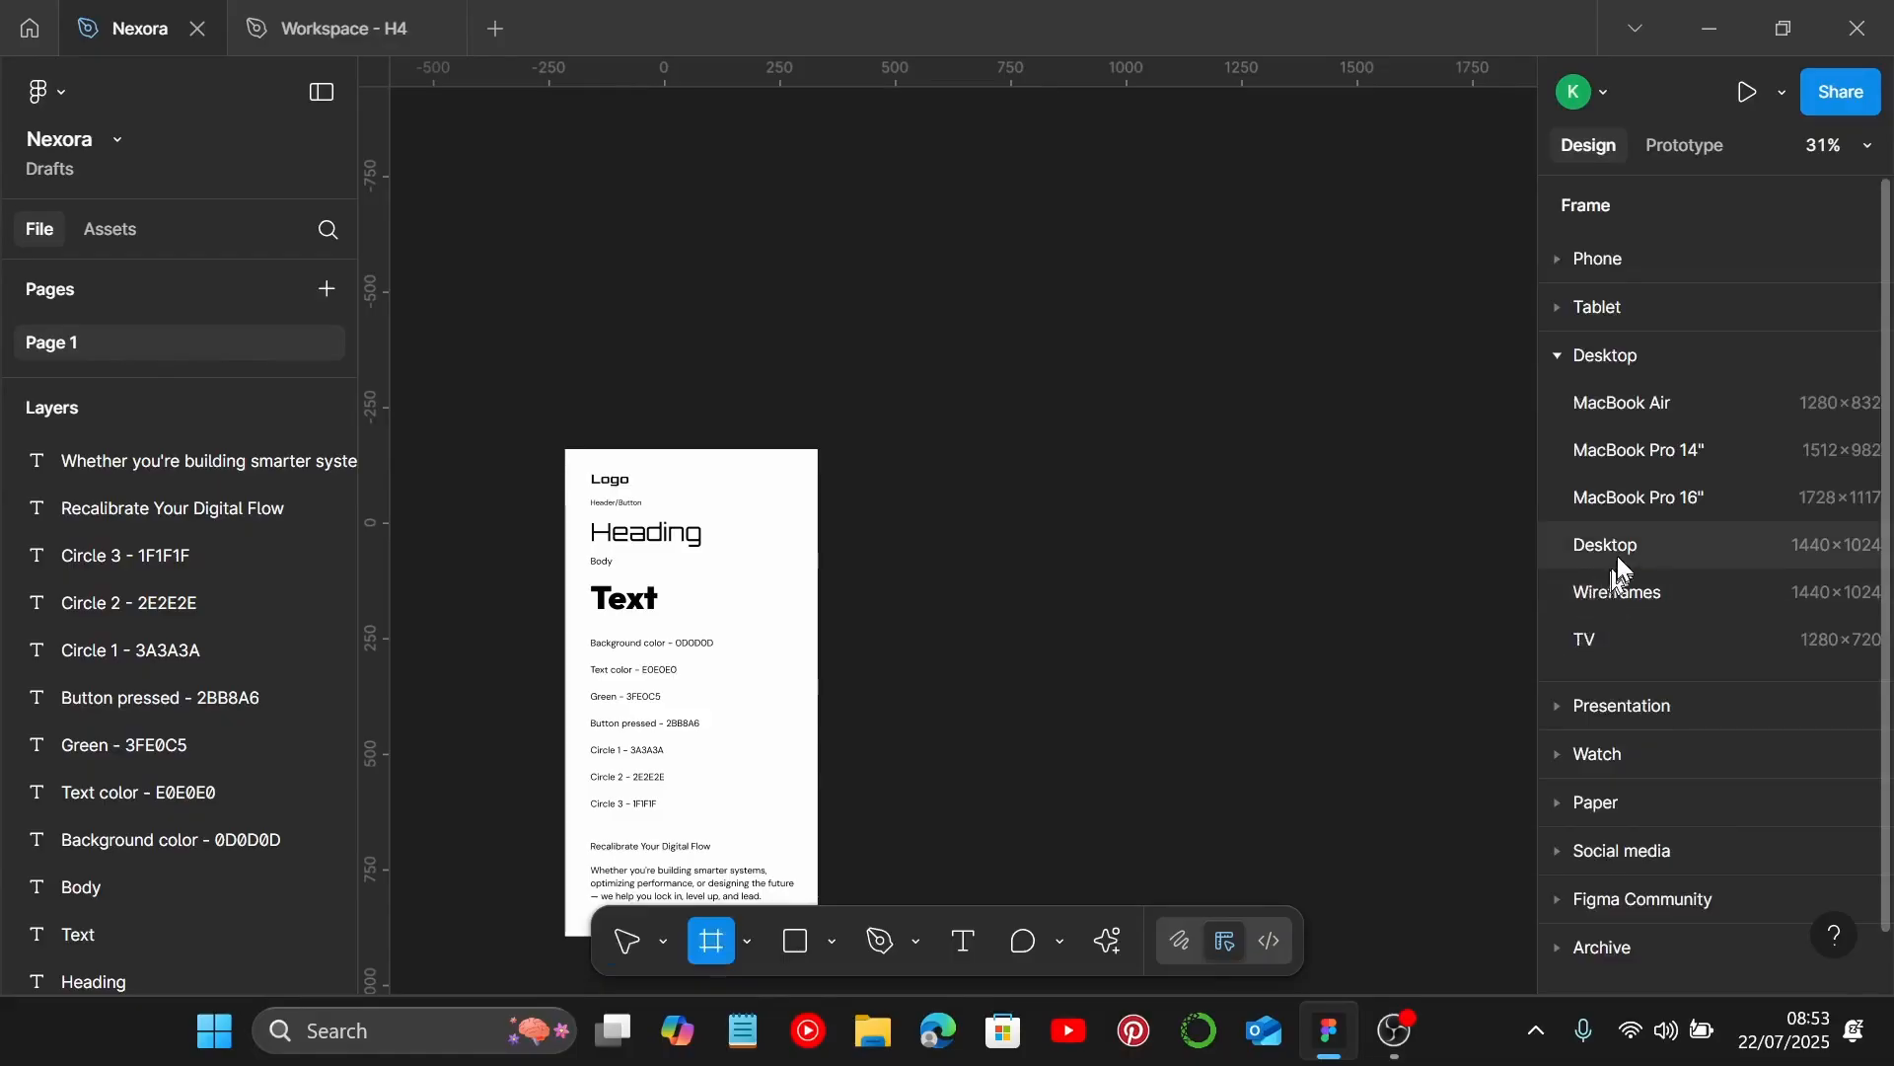
Add a Desktop preset frame beside the style notes and set its height to 810.
{"action": "left_click", "coordinate": [1616, 549]}
{"action": "left_click_drag", "start_coordinate": [1060, 434], "coordinate": [1121, 597]}
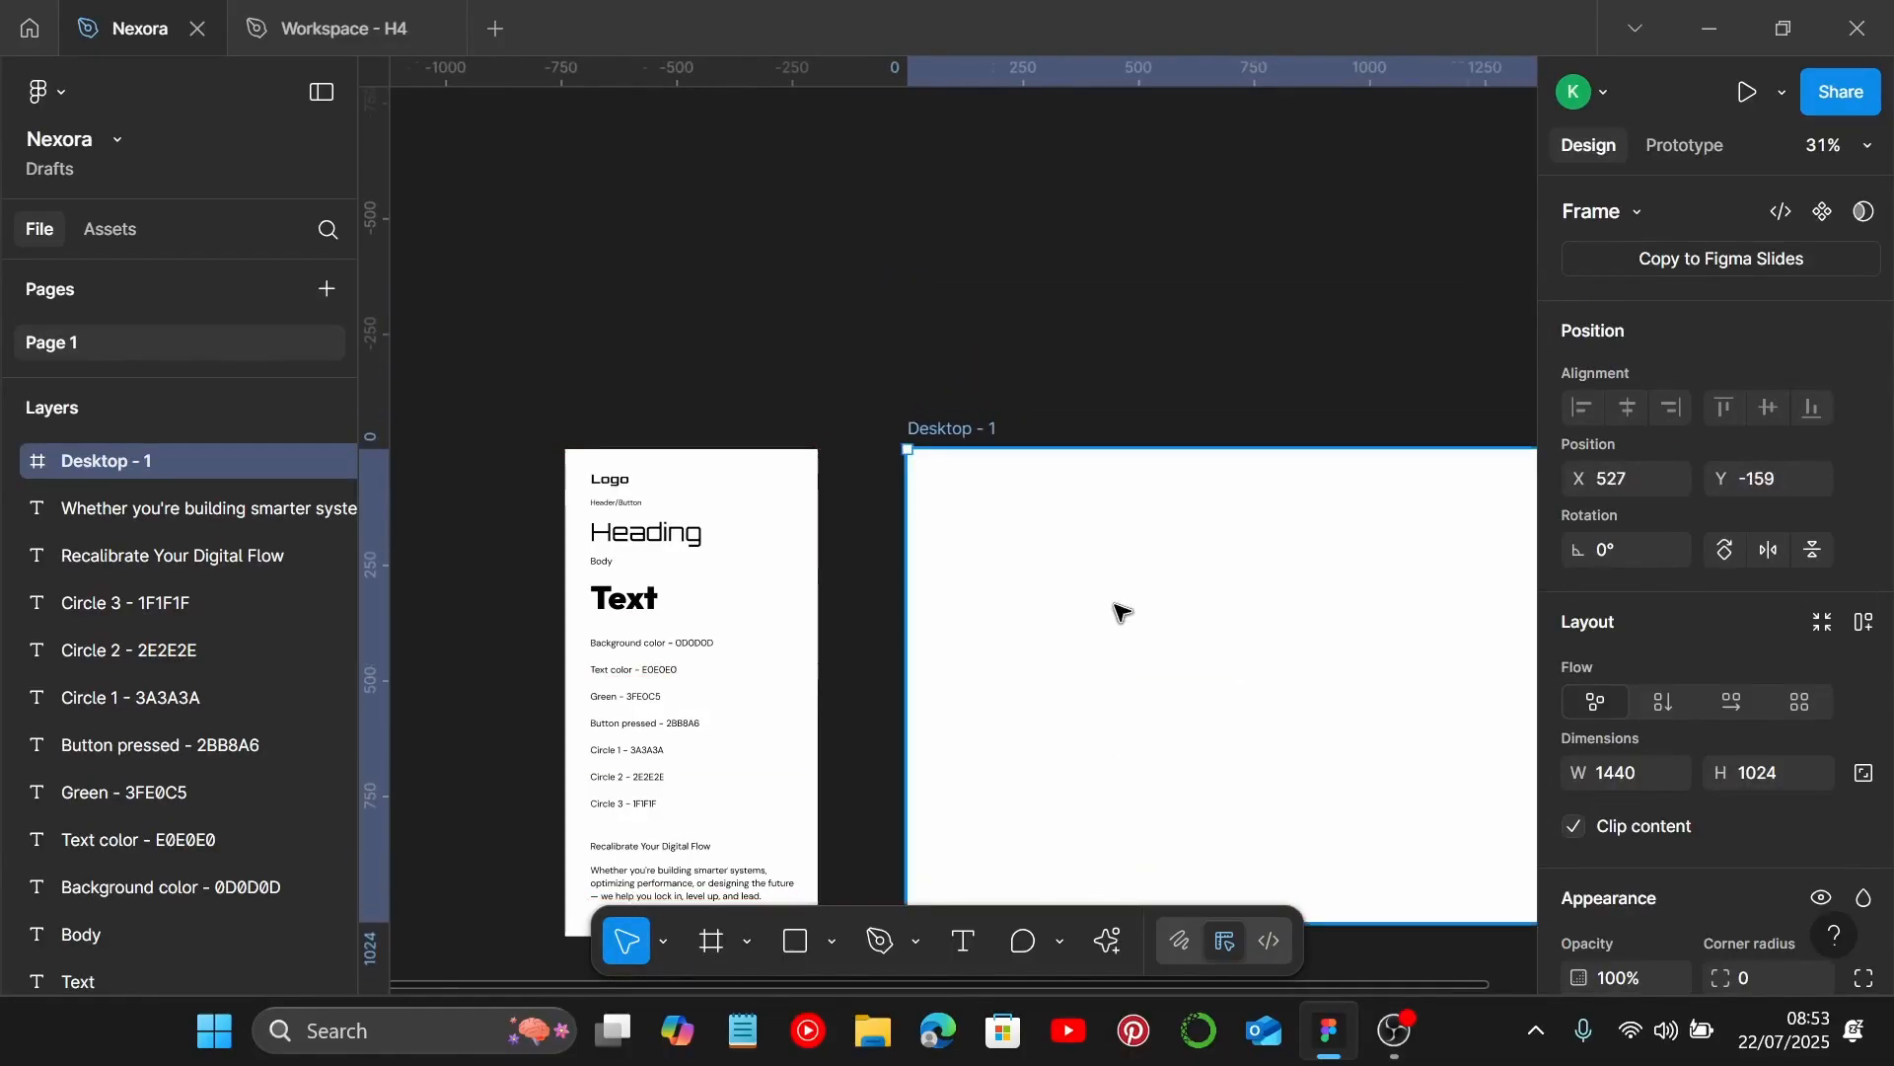
{"action": "scroll", "coordinate": [1116, 613], "scroll_direction": "right", "scroll_amount": 2}
{"action": "scroll", "coordinate": [1116, 612], "scroll_direction": "down", "scroll_amount": 3}
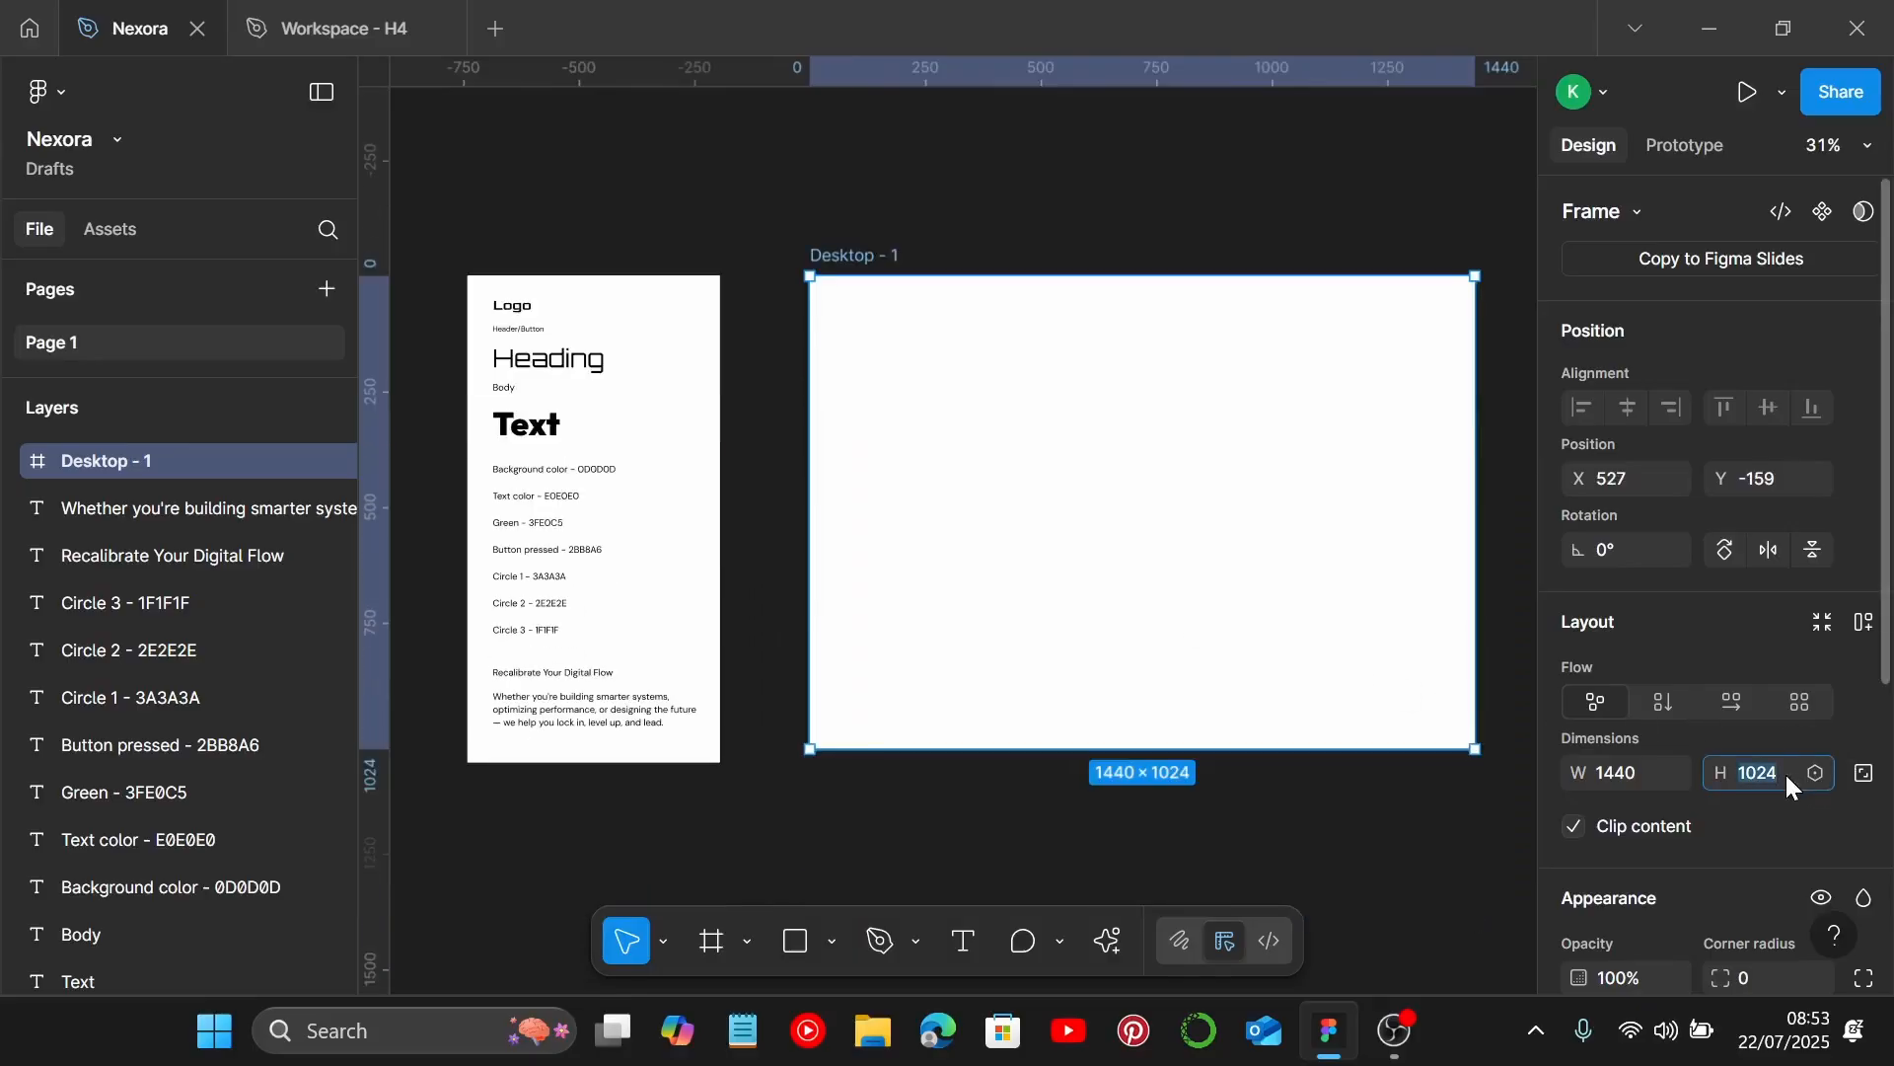
{"action": "left_click", "coordinate": [1786, 773]}
{"action": "type", "text": "810"}
{"action": "key", "text": "Return"}
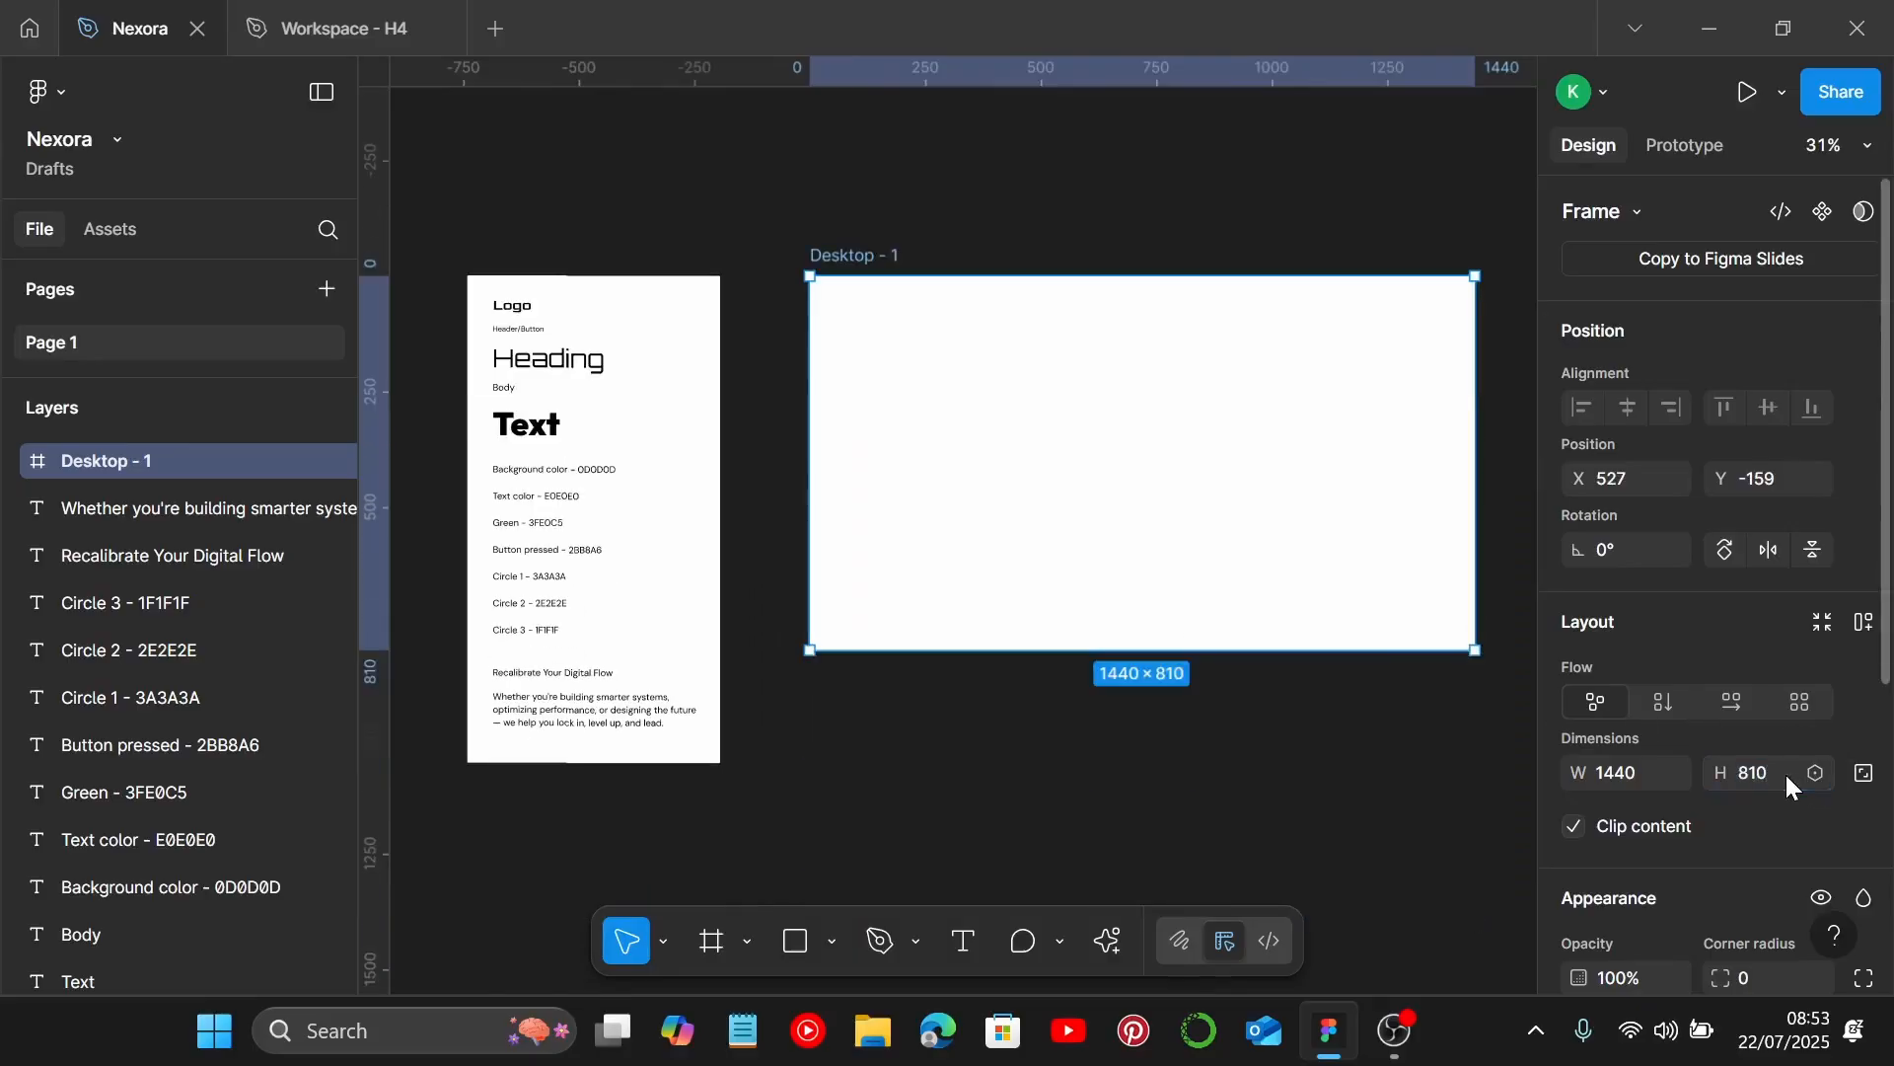
Copy the background color code 0D0D0D from the style notes and apply it as the desktop frame's fill.
{"action": "scroll", "coordinate": [538, 483], "scroll_direction": "up", "scroll_amount": 5}
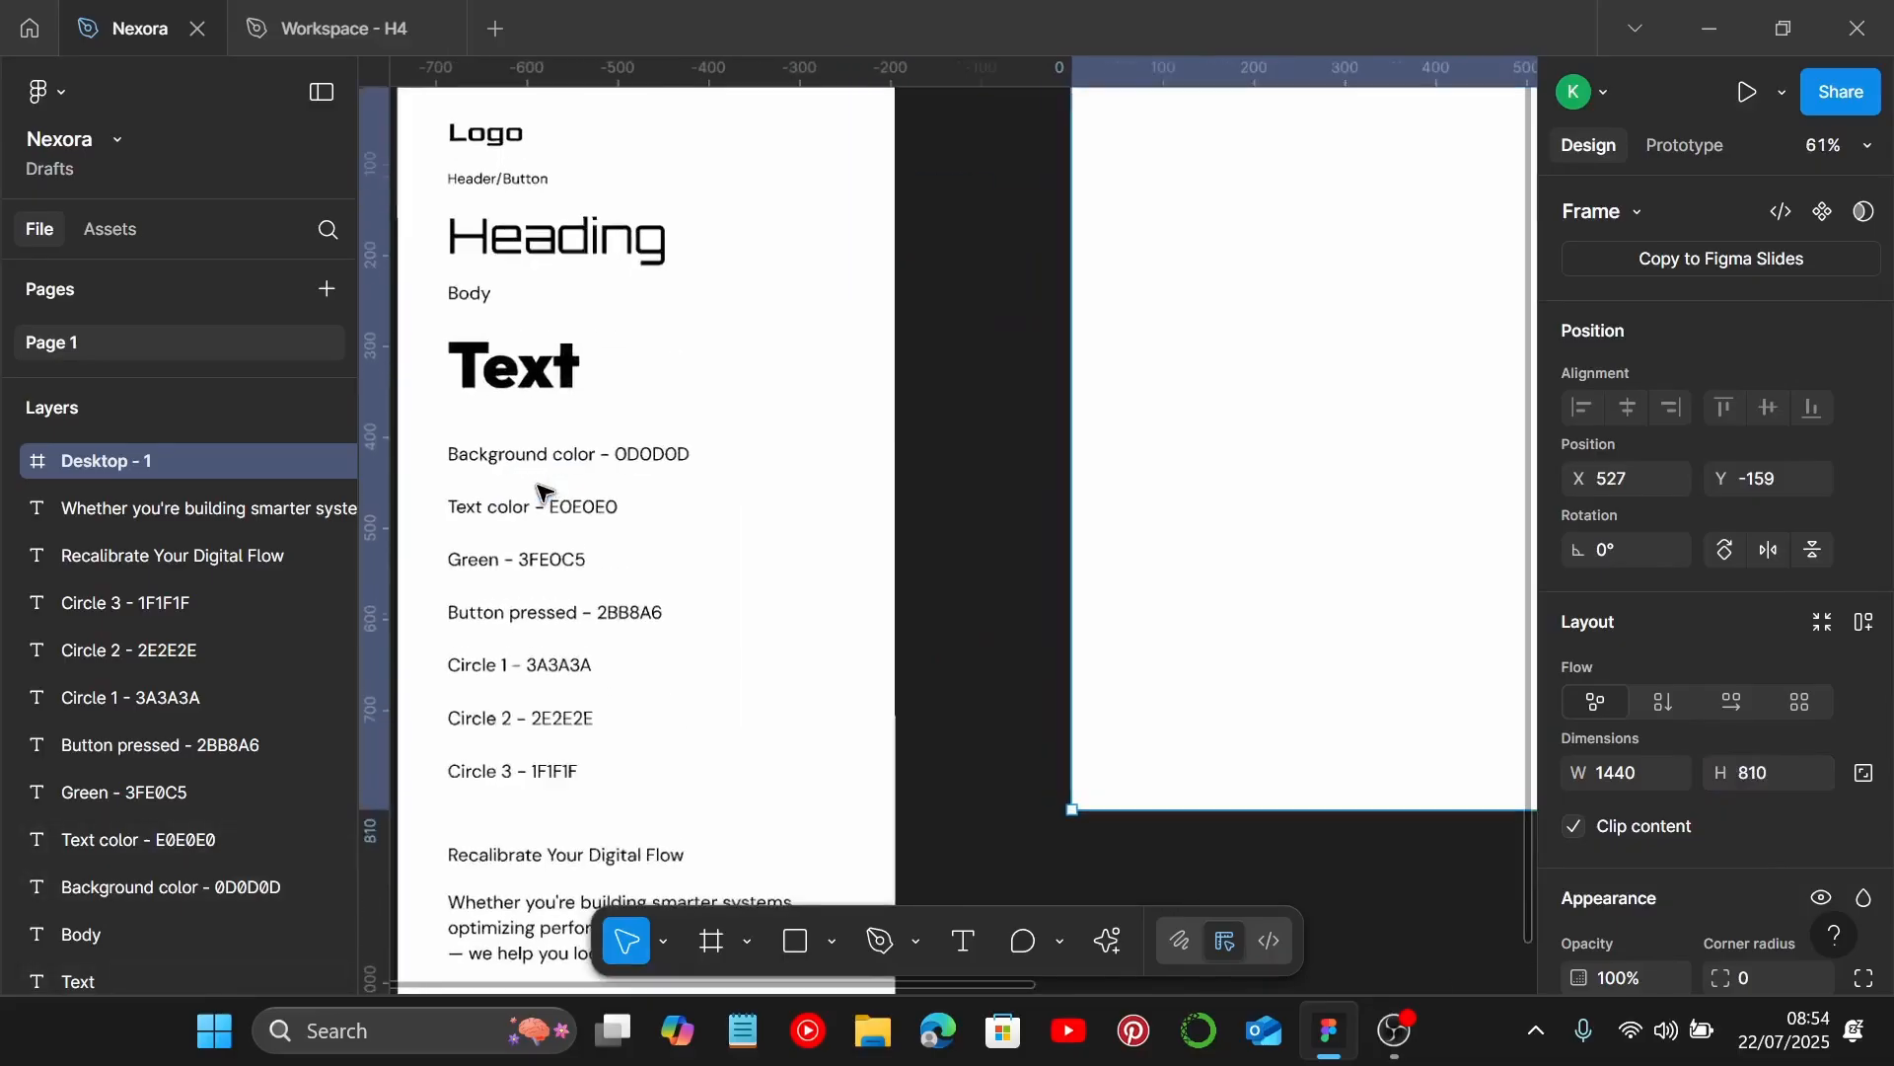
{"action": "scroll", "coordinate": [553, 281], "scroll_direction": "down", "scroll_amount": 1}
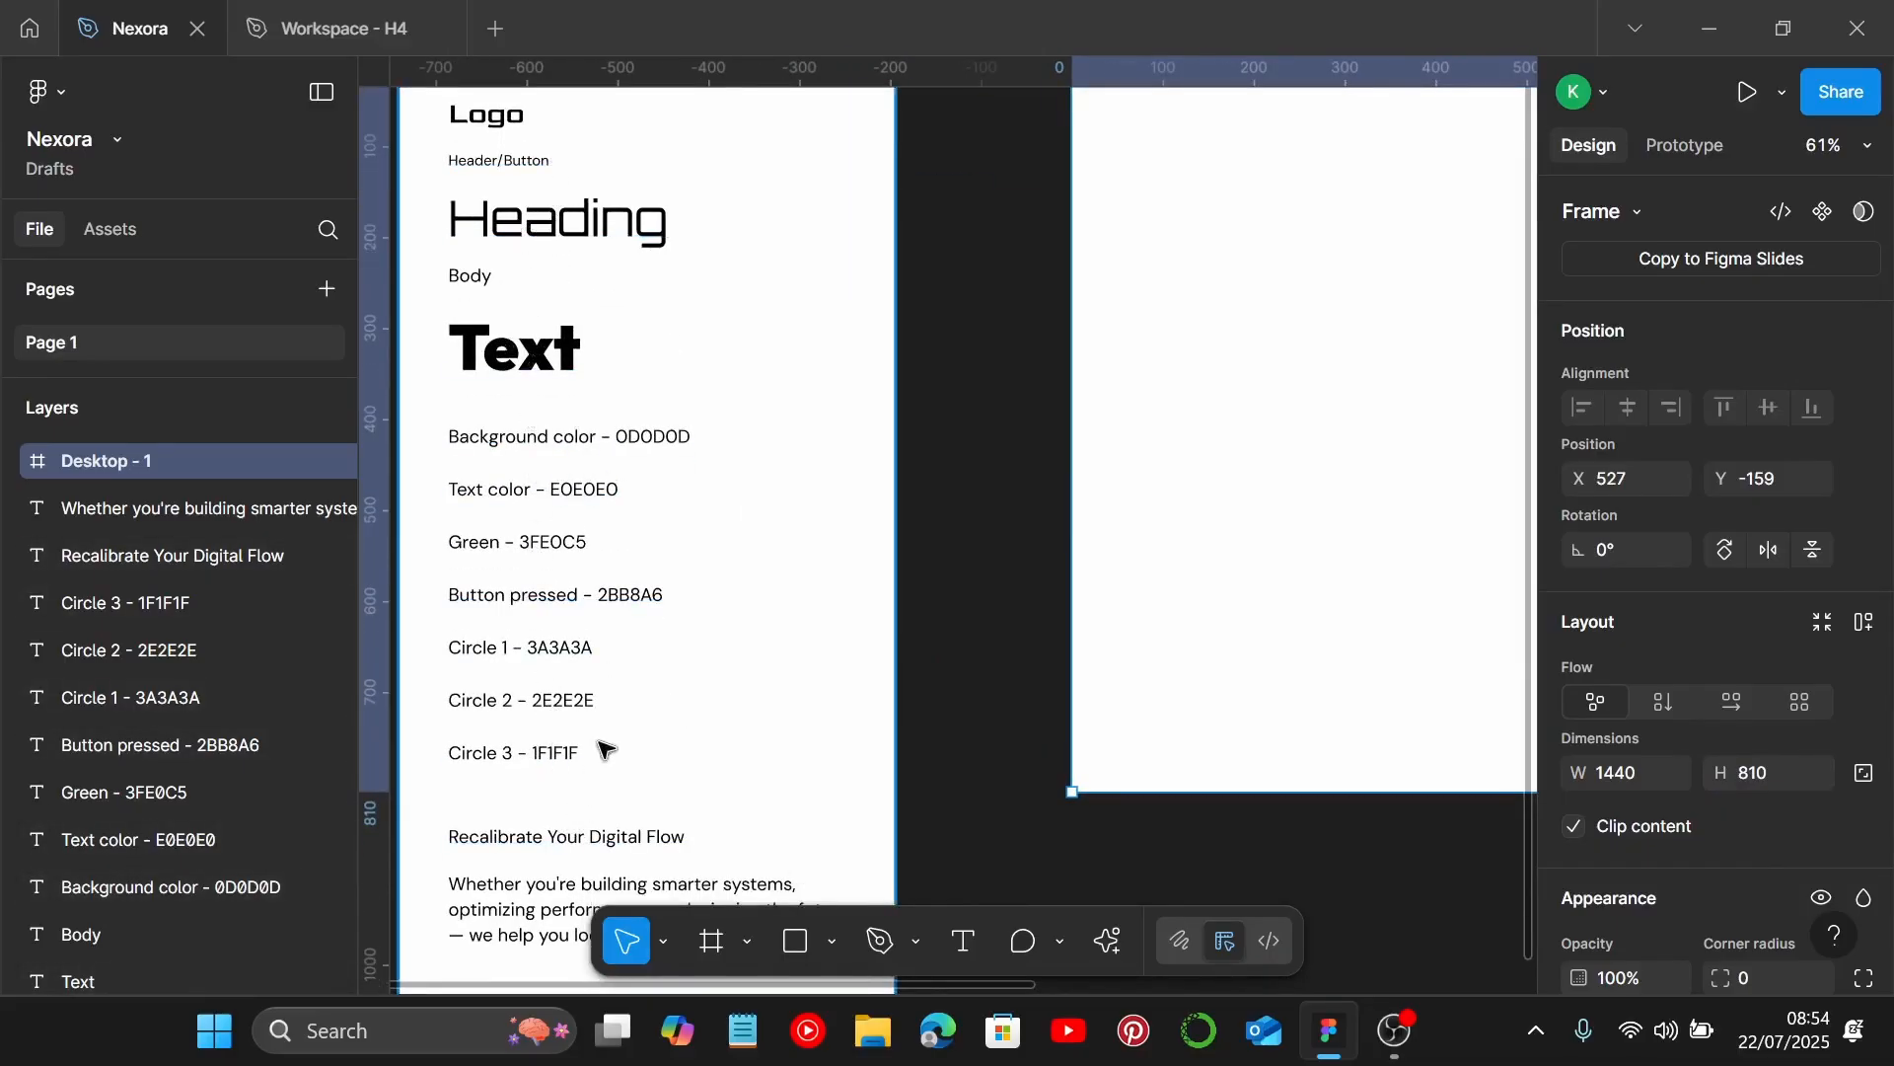
{"action": "double_click", "coordinate": [627, 436]}
{"action": "left_click_drag", "start_coordinate": [618, 436], "coordinate": [723, 439]}
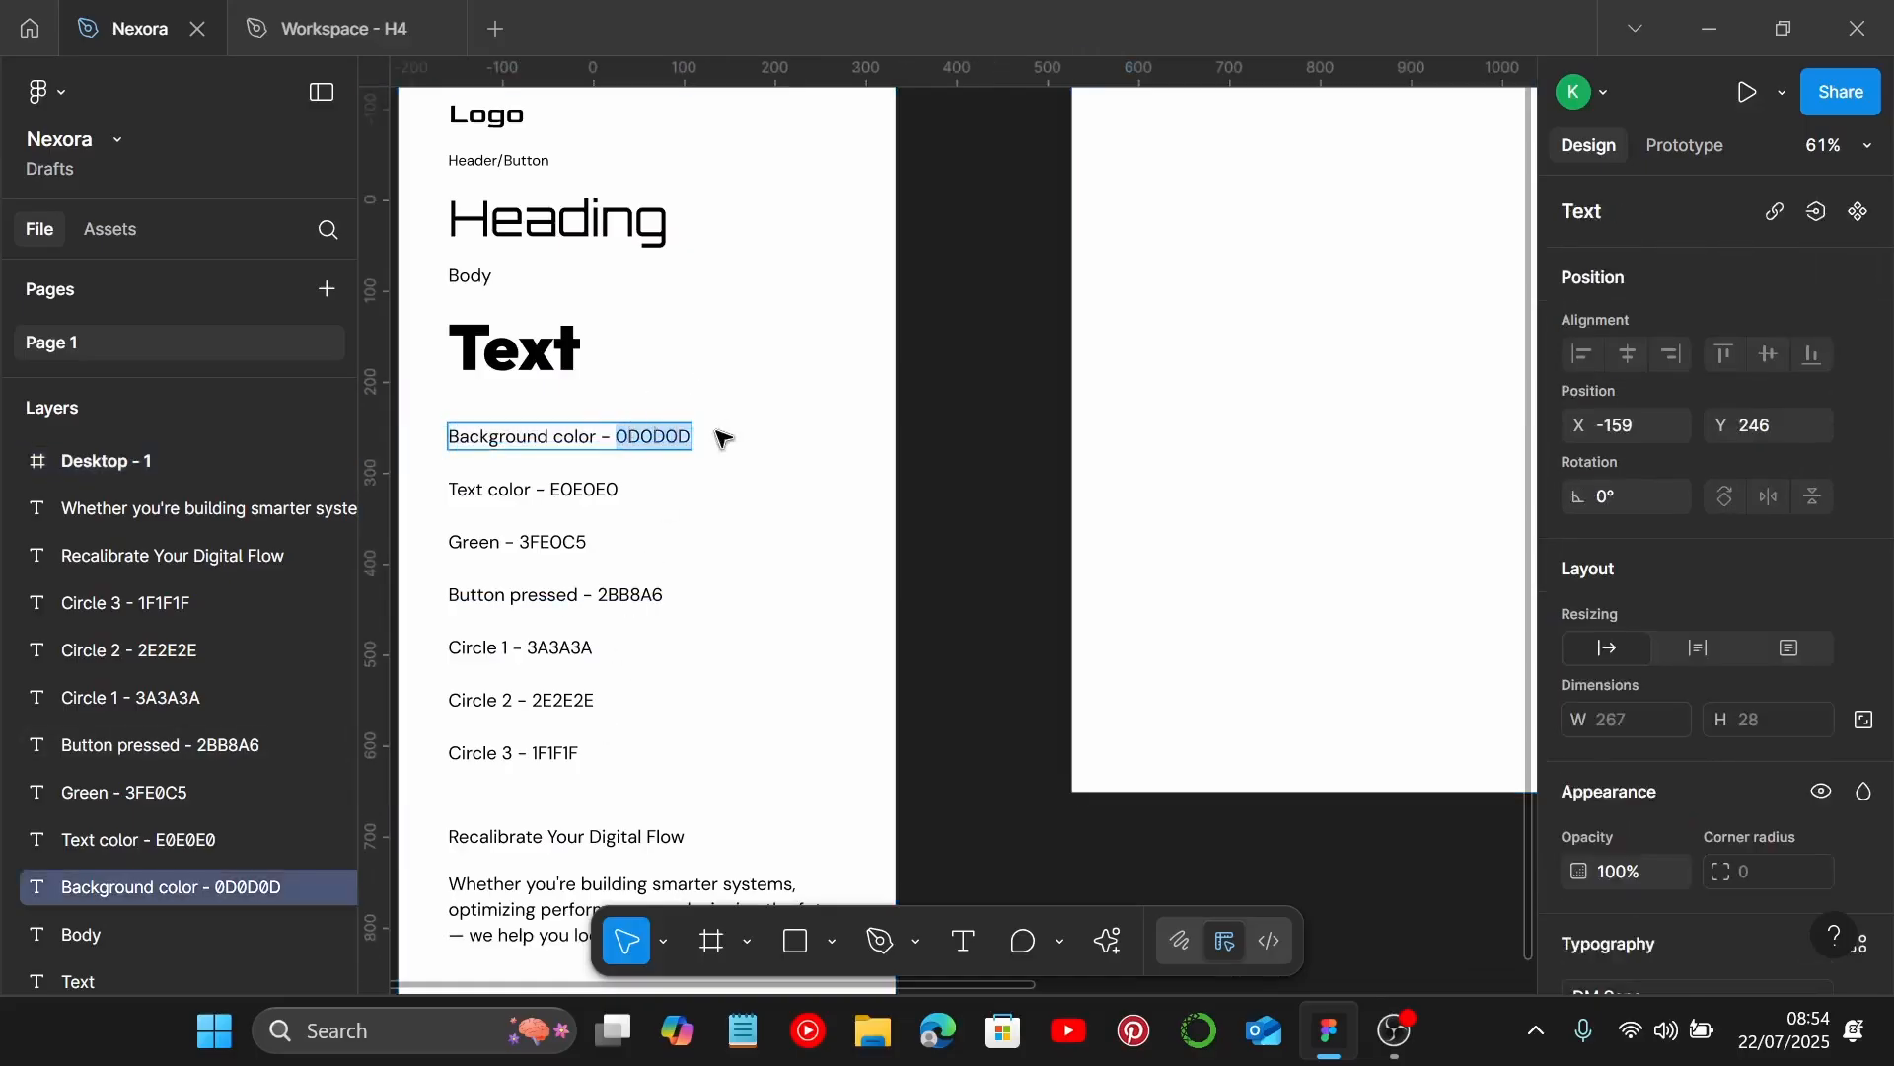
{"action": "left_click", "coordinate": [726, 450]}
{"action": "scroll", "coordinate": [728, 458], "scroll_direction": "down", "scroll_amount": 2}
{"action": "scroll", "coordinate": [728, 457], "scroll_direction": "right", "scroll_amount": 4}
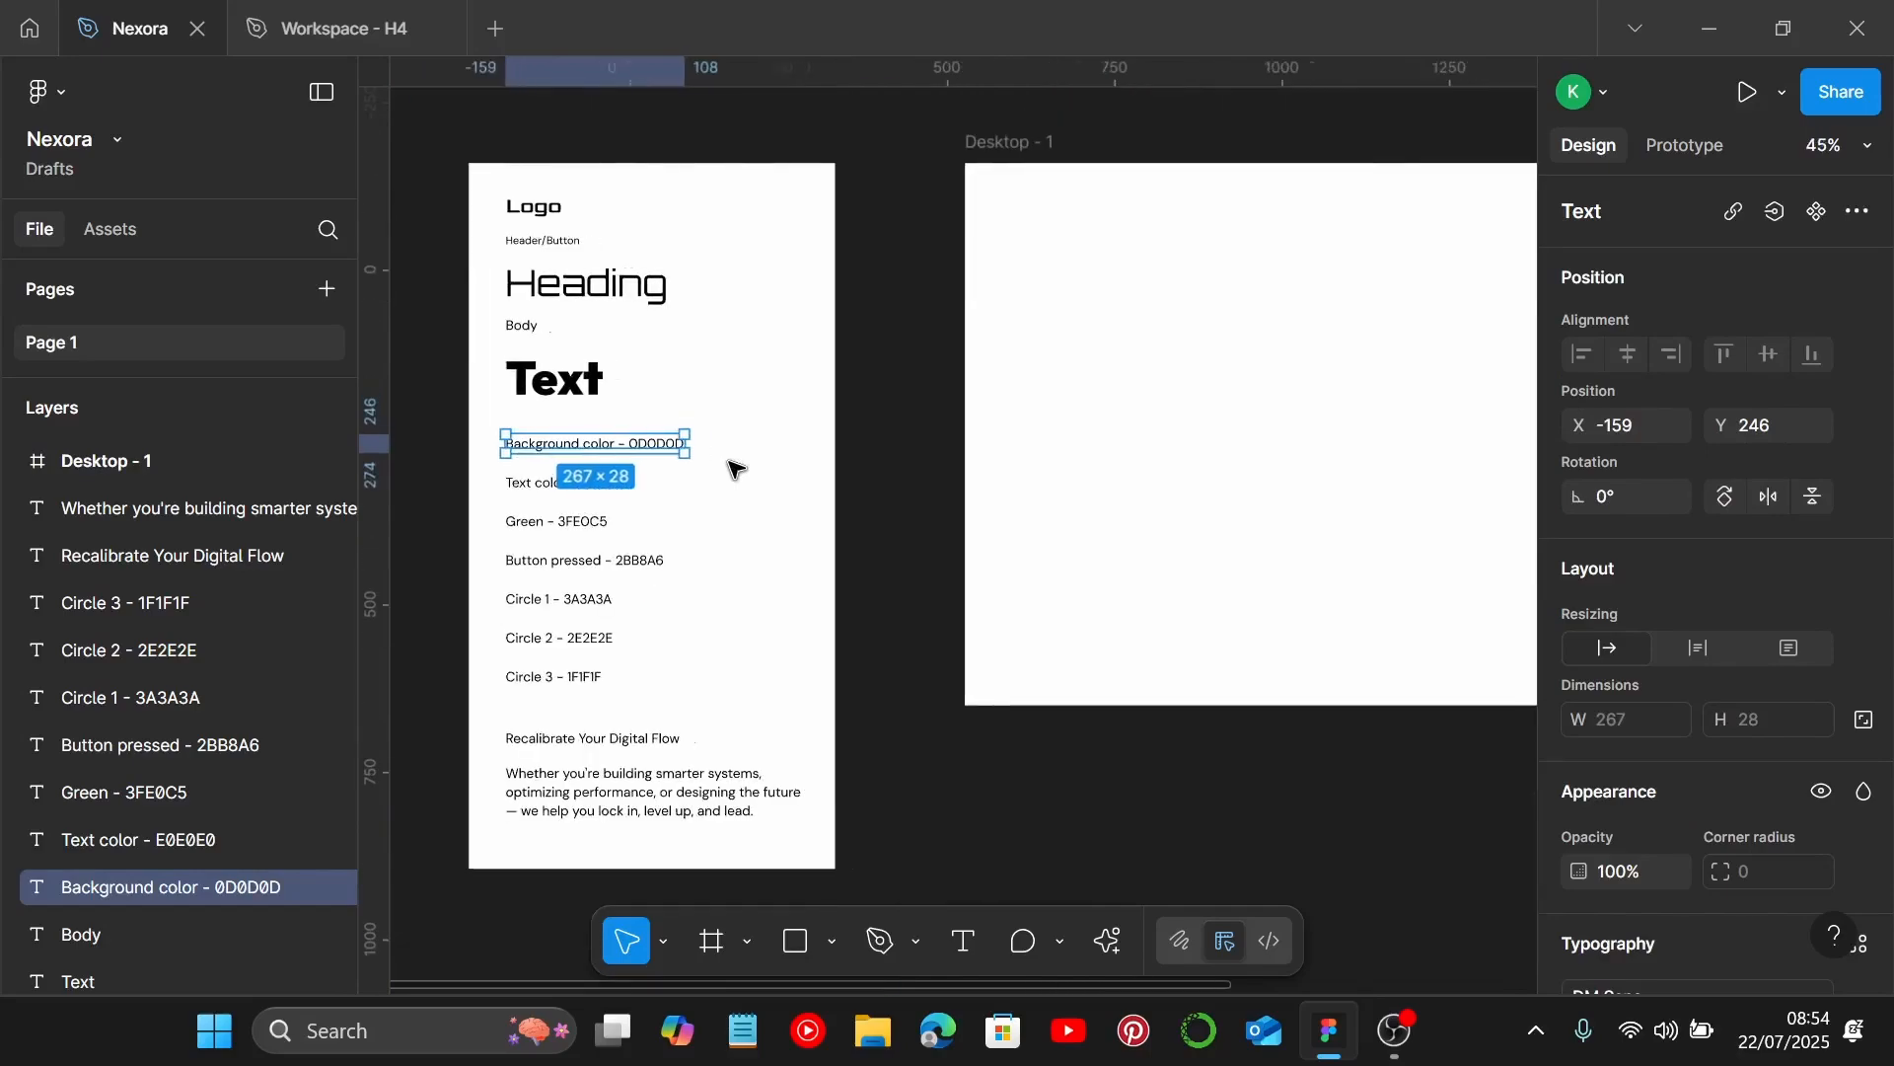
{"action": "left_click", "coordinate": [639, 150]}
{"action": "scroll", "coordinate": [1529, 750], "scroll_direction": "down", "scroll_amount": 1}
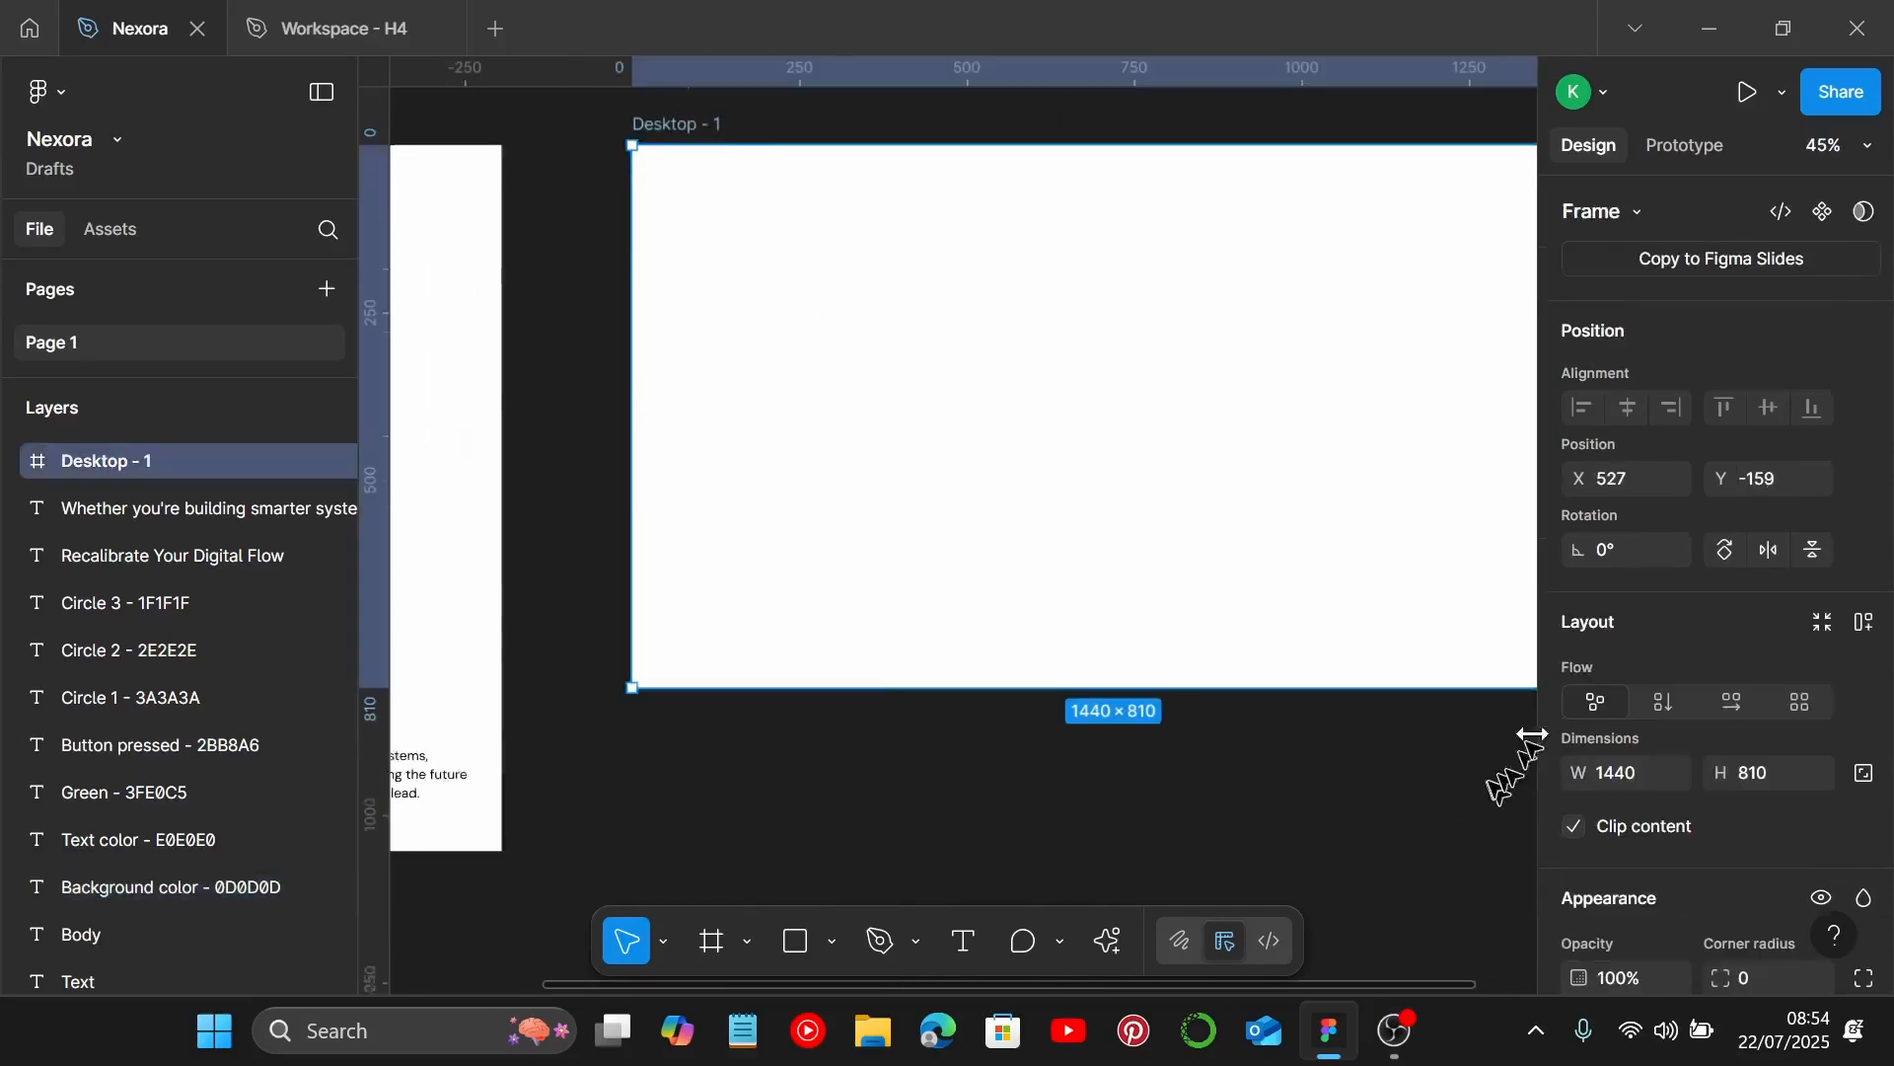
{"action": "scroll", "coordinate": [1682, 681], "scroll_direction": "down", "scroll_amount": 5}
{"action": "left_click", "coordinate": [1667, 647]}
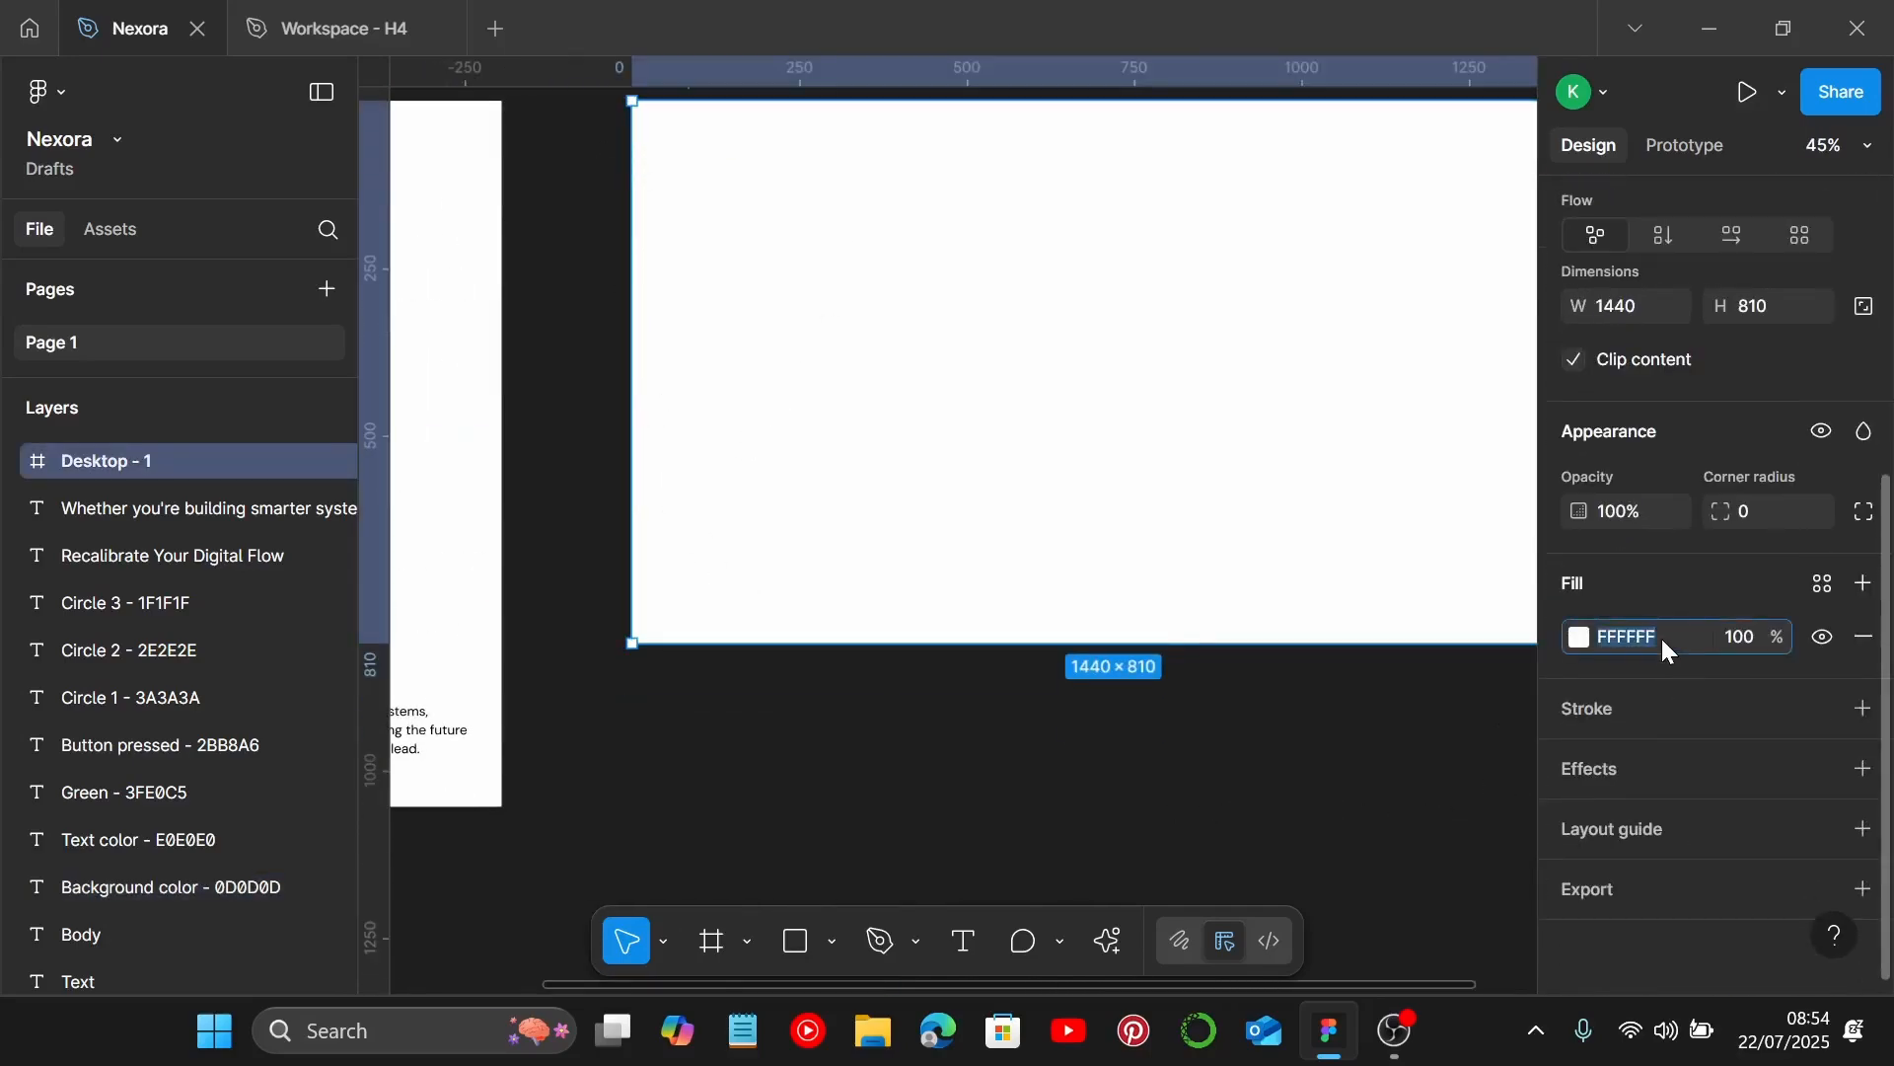
{"action": "key", "text": "Return"}
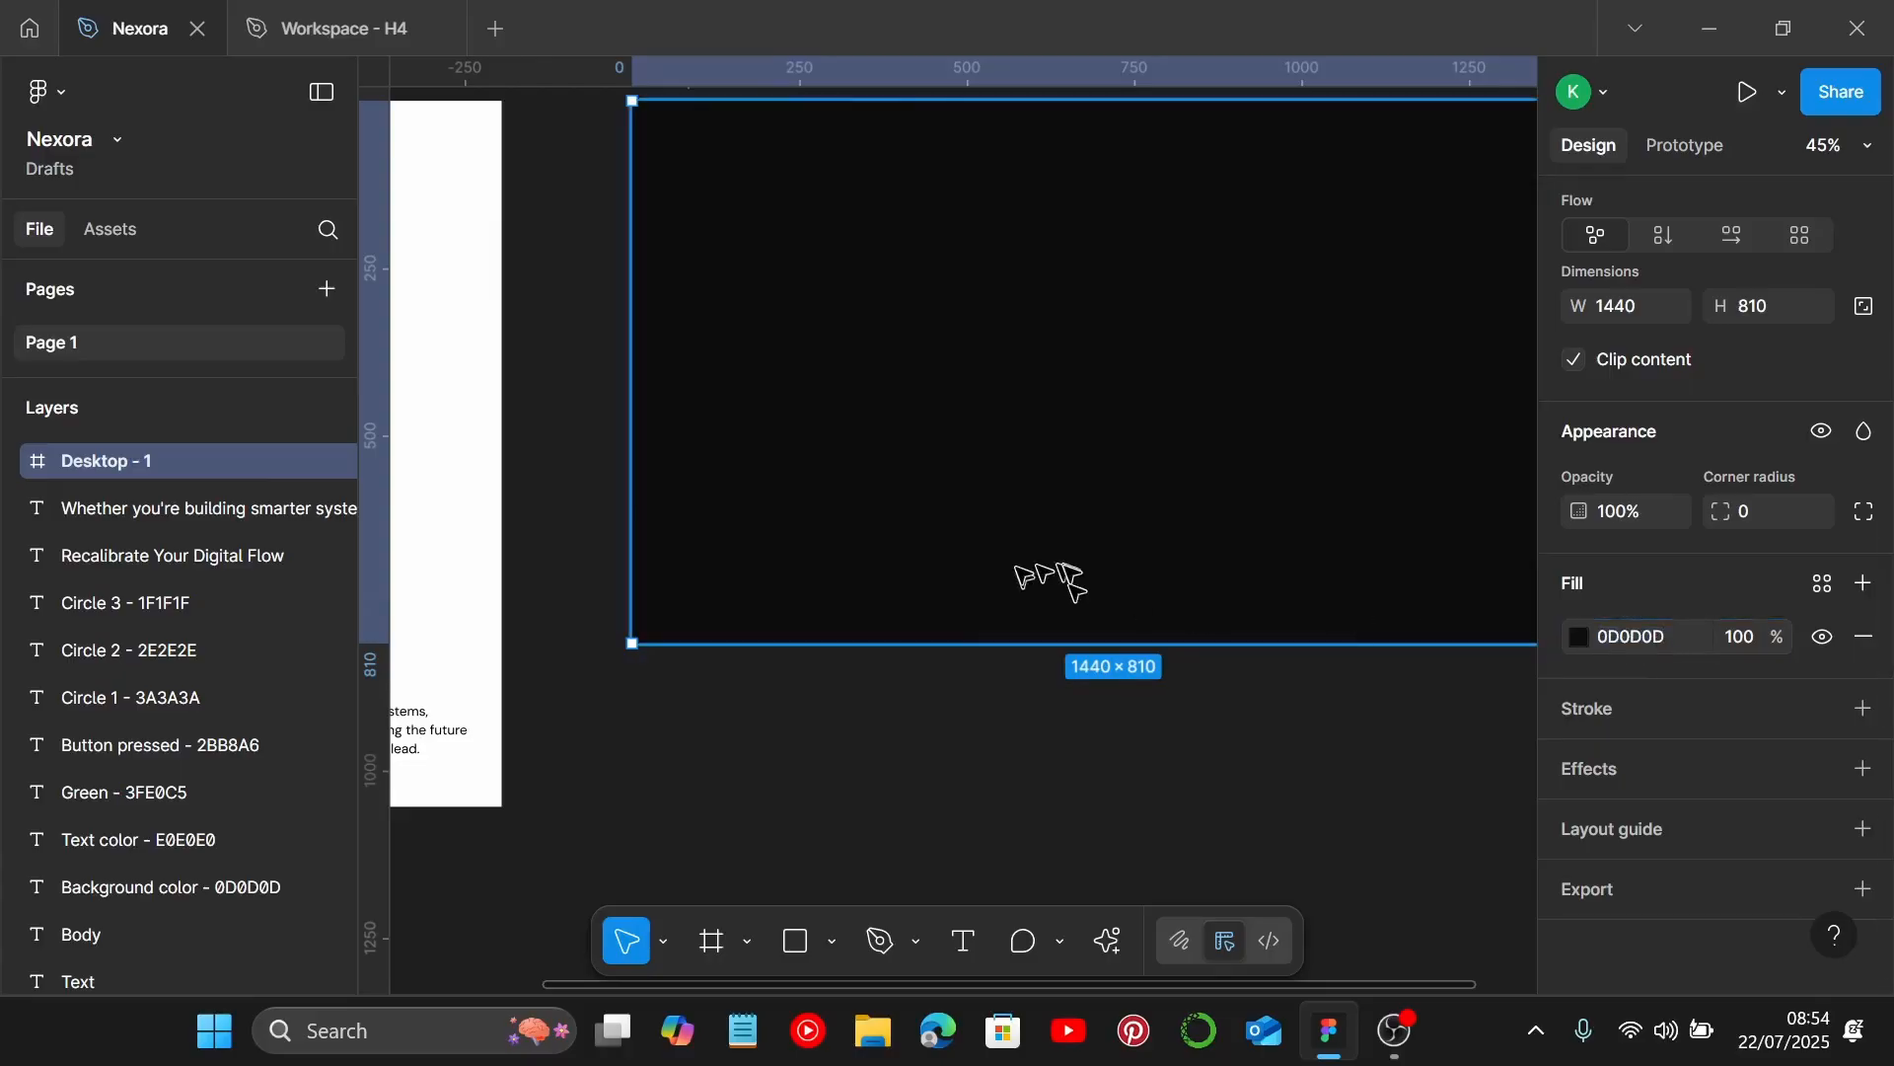
Add a layout guide to the desktop frame, switch it to columns and set the count to 12.
{"action": "scroll", "coordinate": [987, 611], "scroll_direction": "up", "scroll_amount": 4}
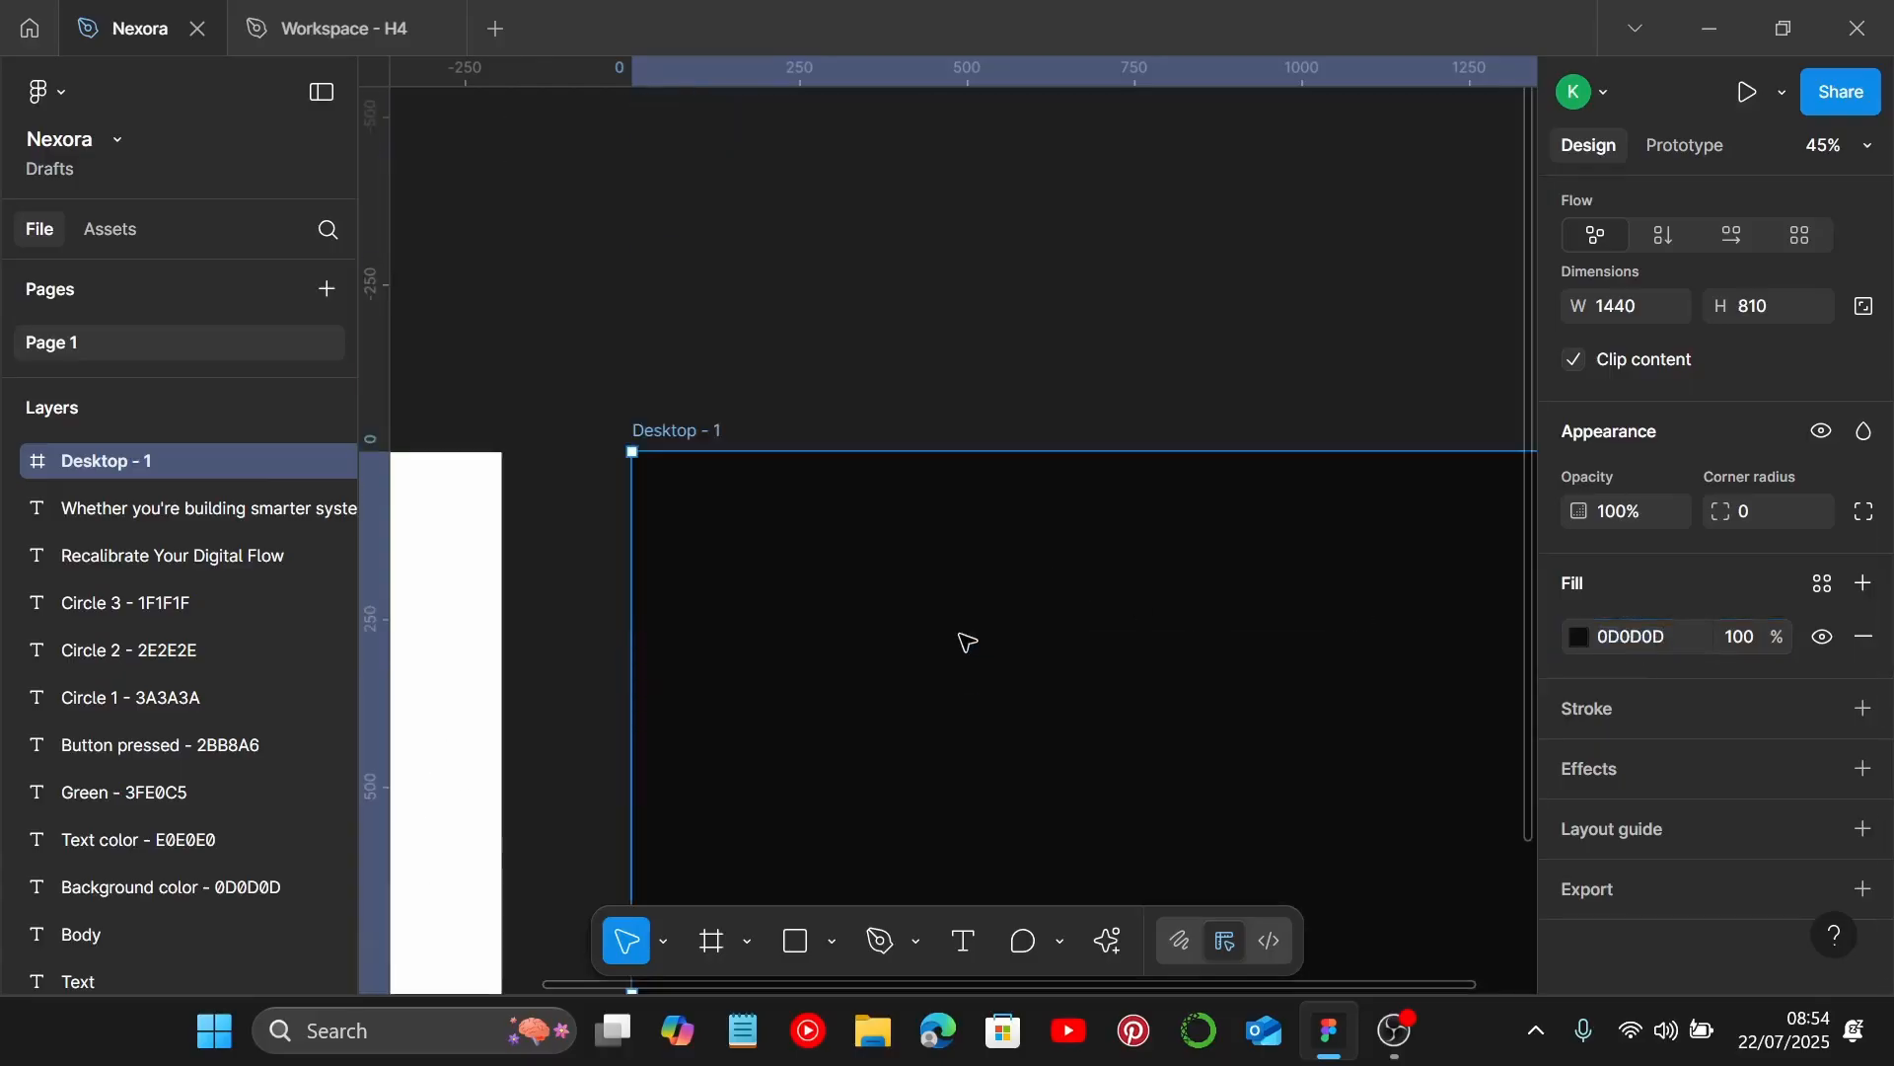
{"action": "left_click", "coordinate": [1865, 832]}
{"action": "left_click_drag", "start_coordinate": [1424, 825], "coordinate": [1445, 685]}
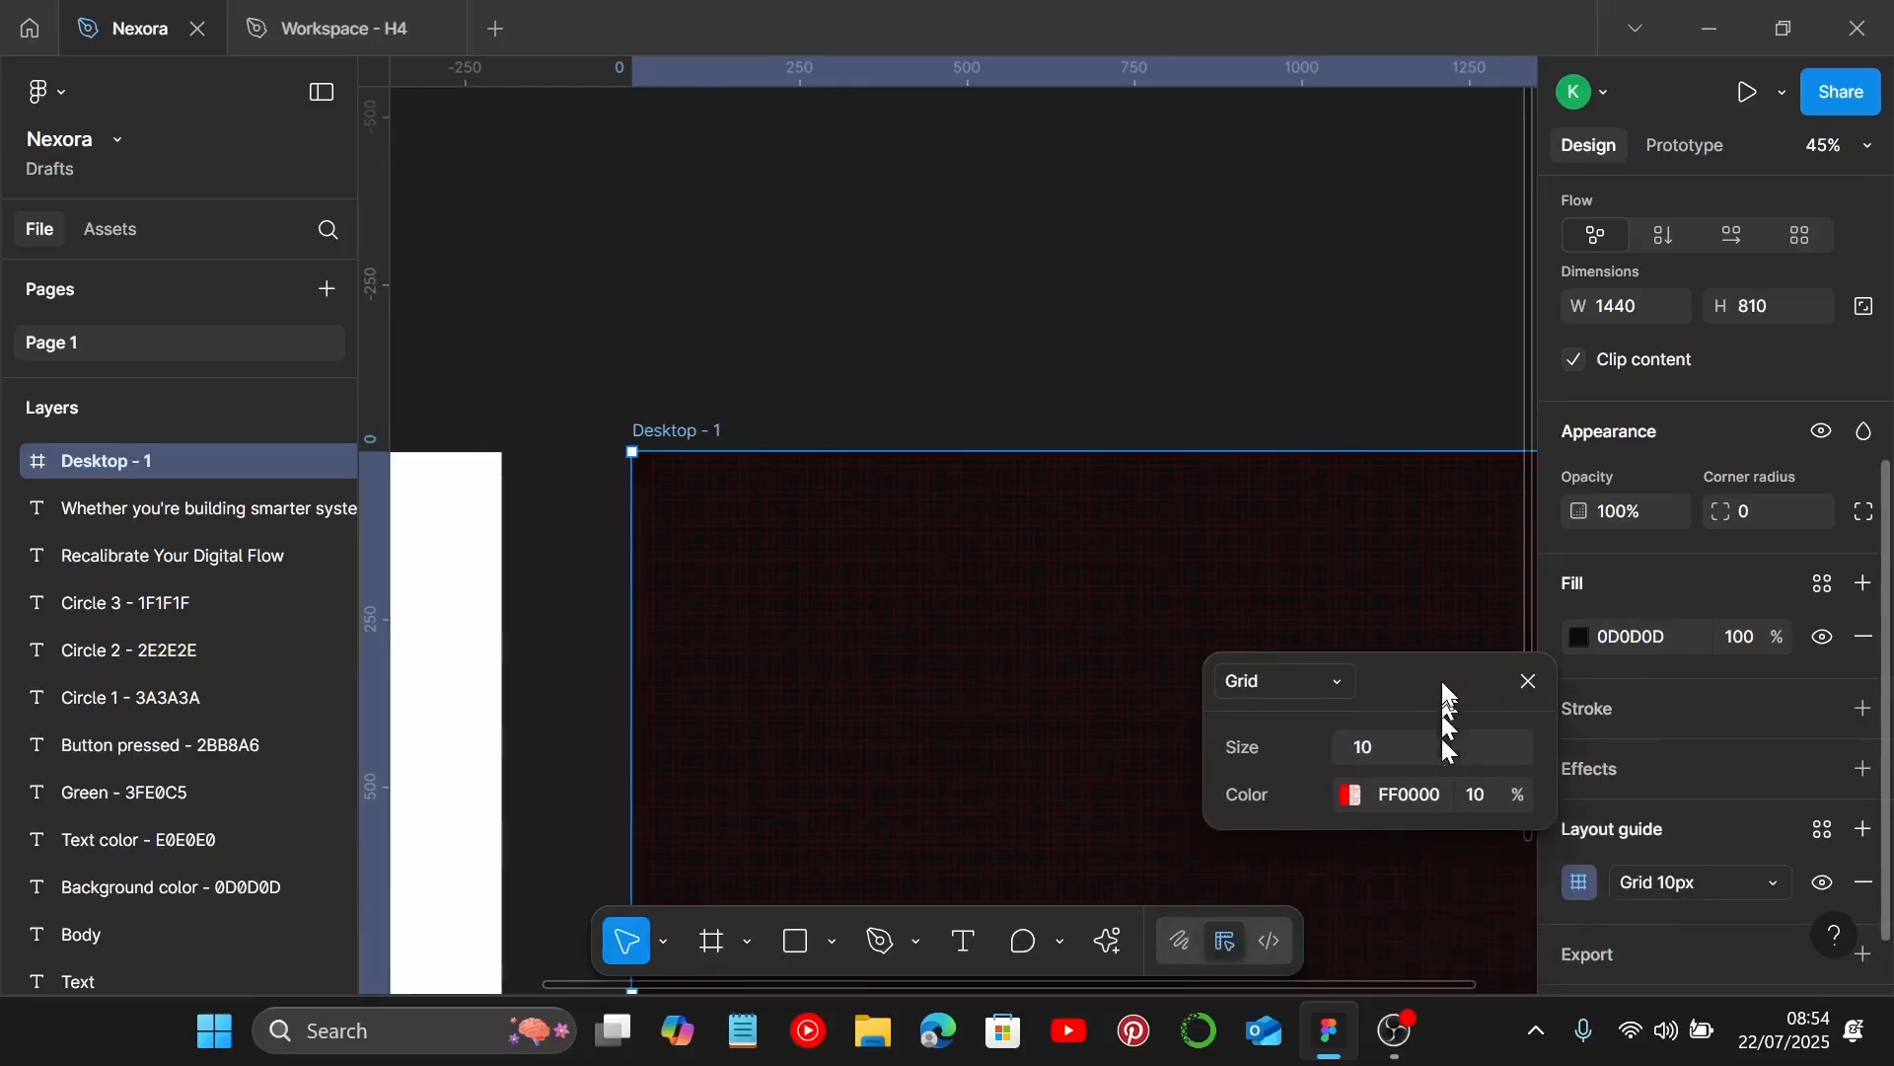
{"action": "left_click", "coordinate": [1772, 886]}
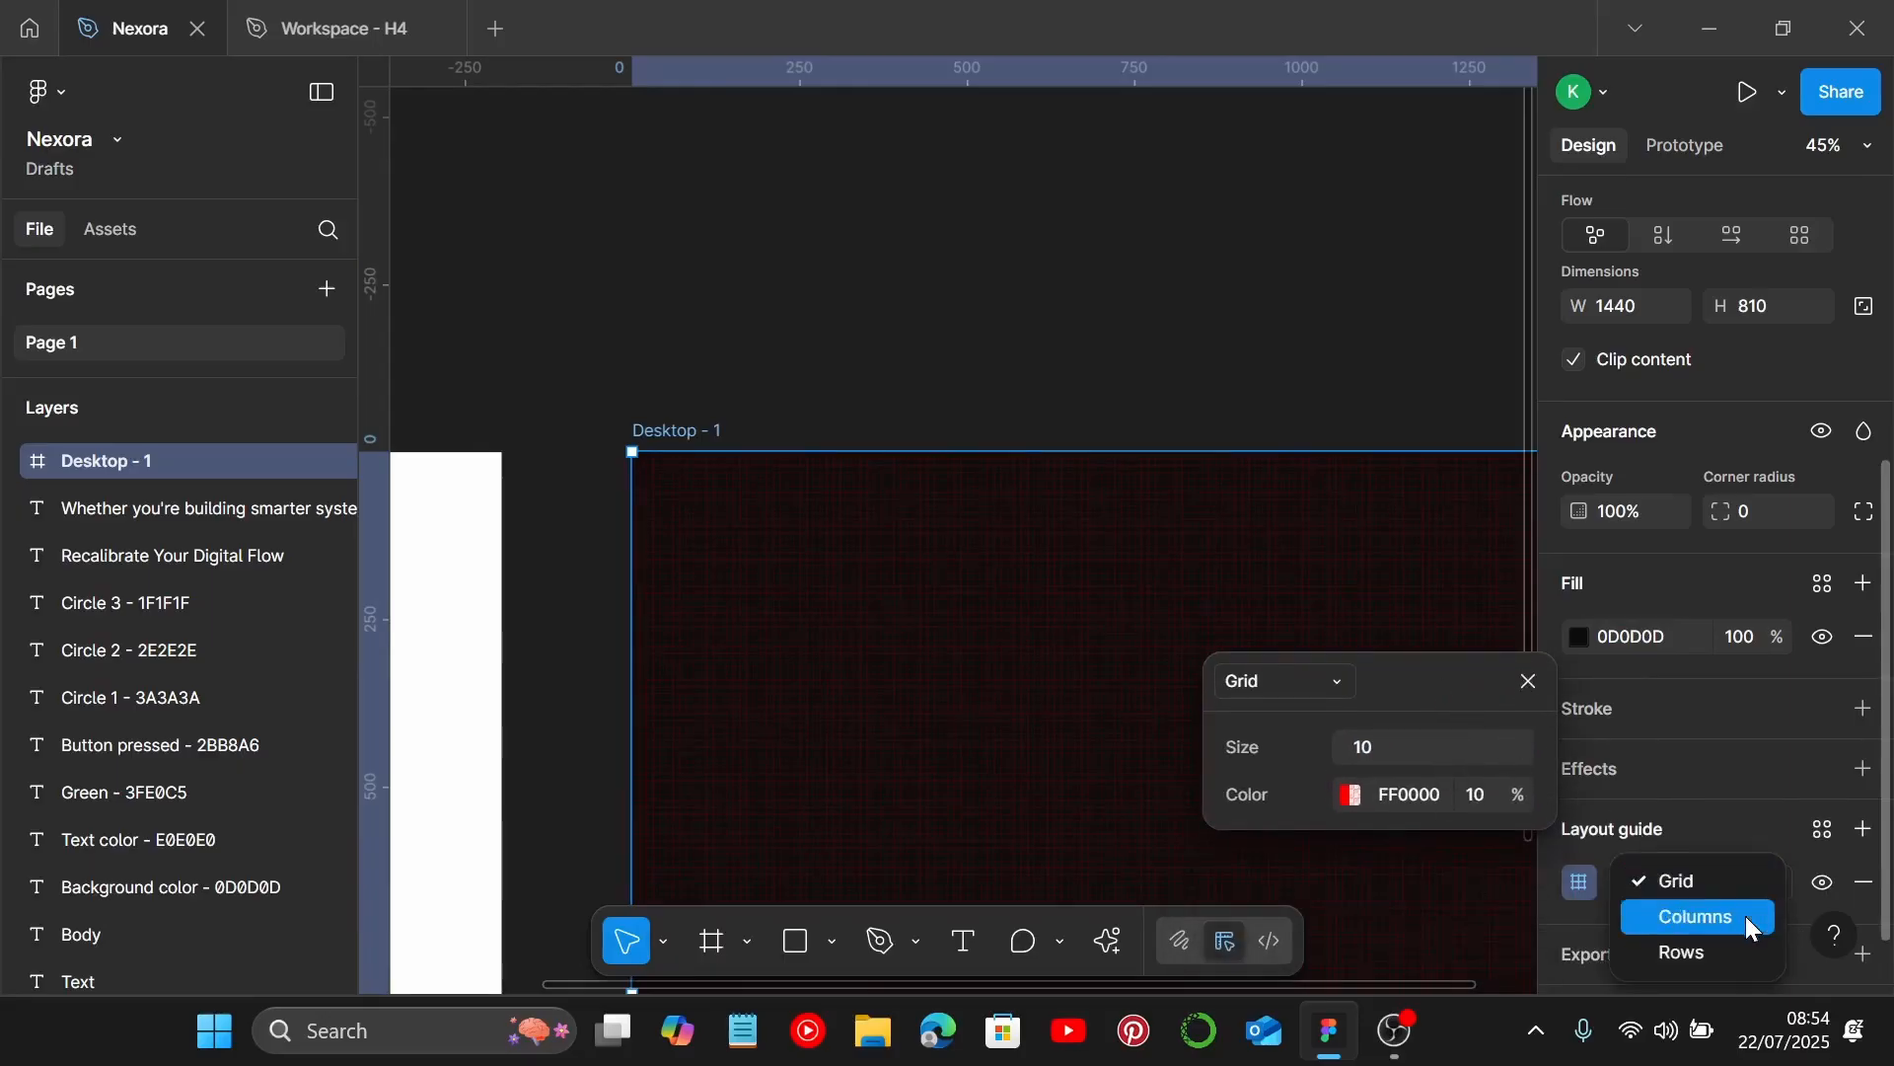
{"action": "left_click", "coordinate": [1717, 913]}
{"action": "left_click_drag", "start_coordinate": [1466, 679], "coordinate": [1430, 619]}
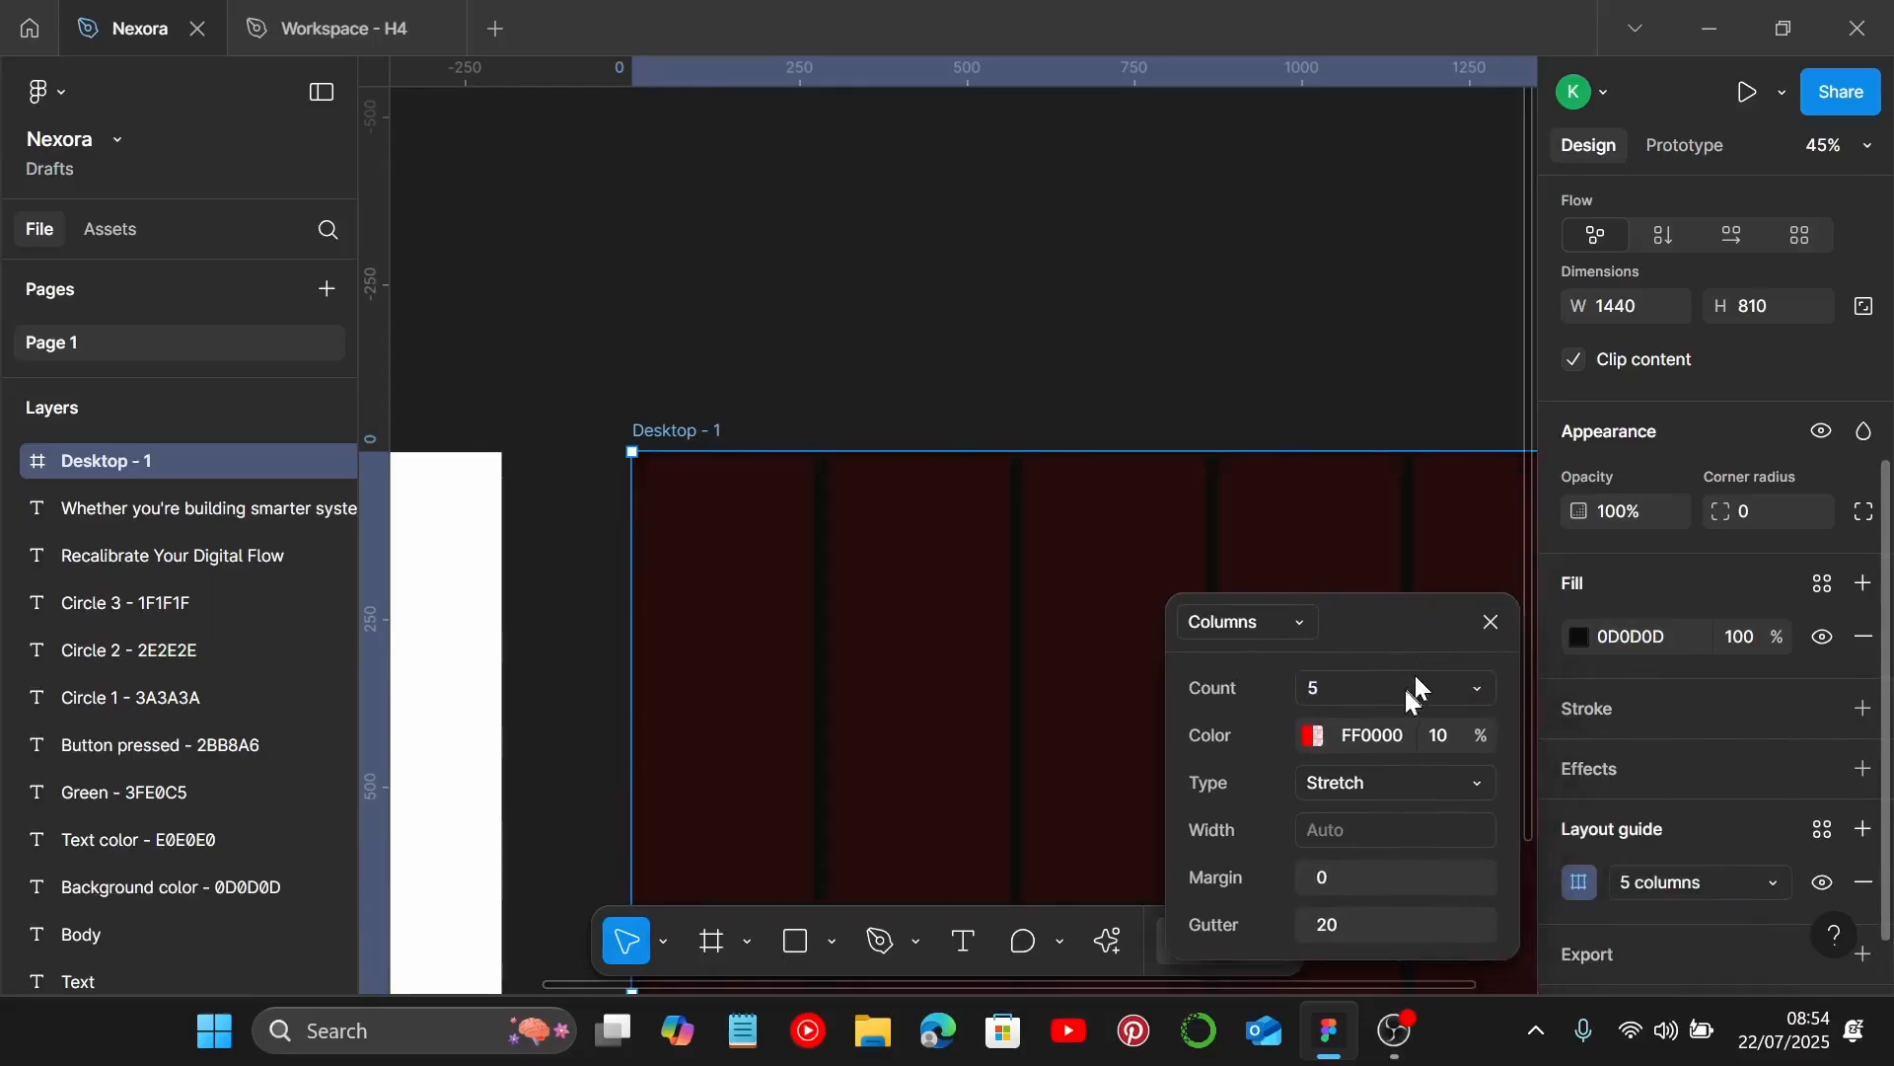
{"action": "type", "text": "12"}
{"action": "key", "text": "Return"}
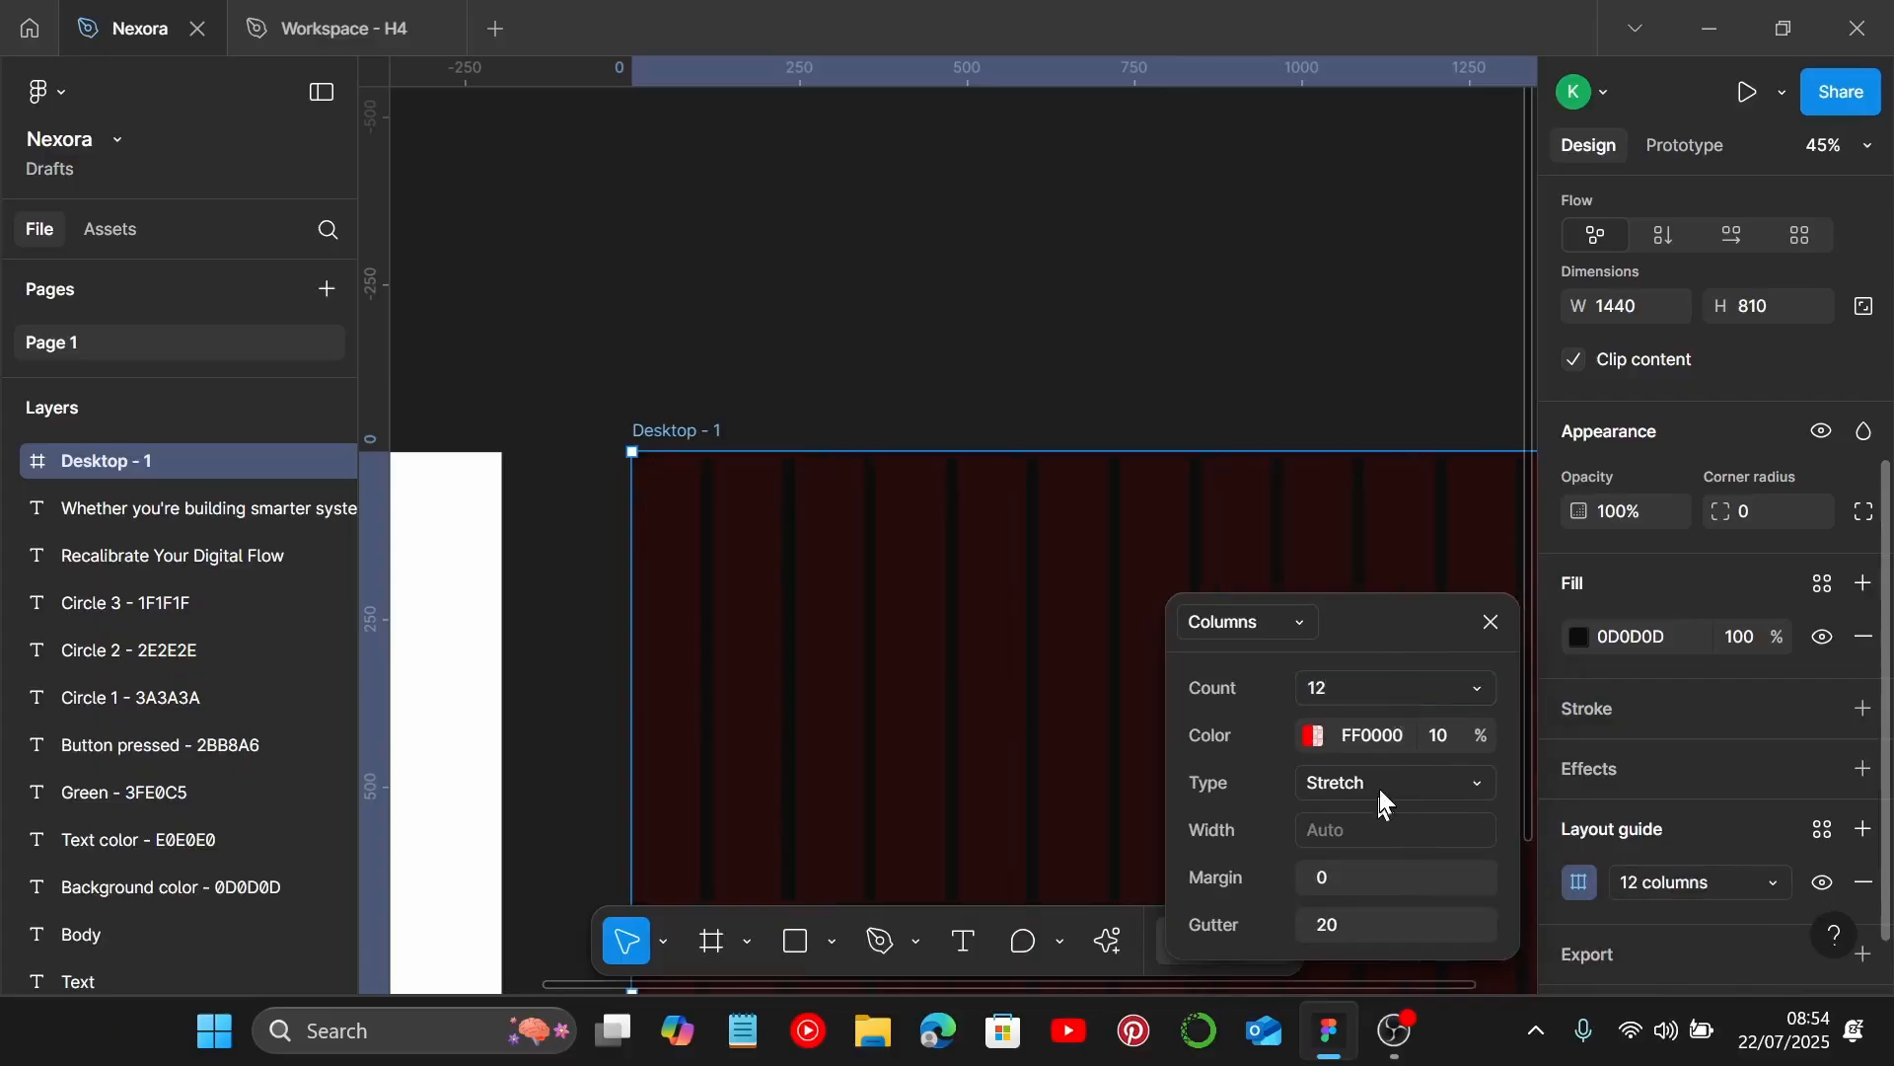
Set the column guide's color opacity to 15% and its margin to 120.
{"action": "left_click", "coordinate": [1436, 738]}
{"action": "type", "text": "15"}
{"action": "key", "text": "Return"}
{"action": "left_click", "coordinate": [1378, 876]}
{"action": "type", "text": "120"}
{"action": "key", "text": "Return"}
{"action": "left_click", "coordinate": [1490, 621]}
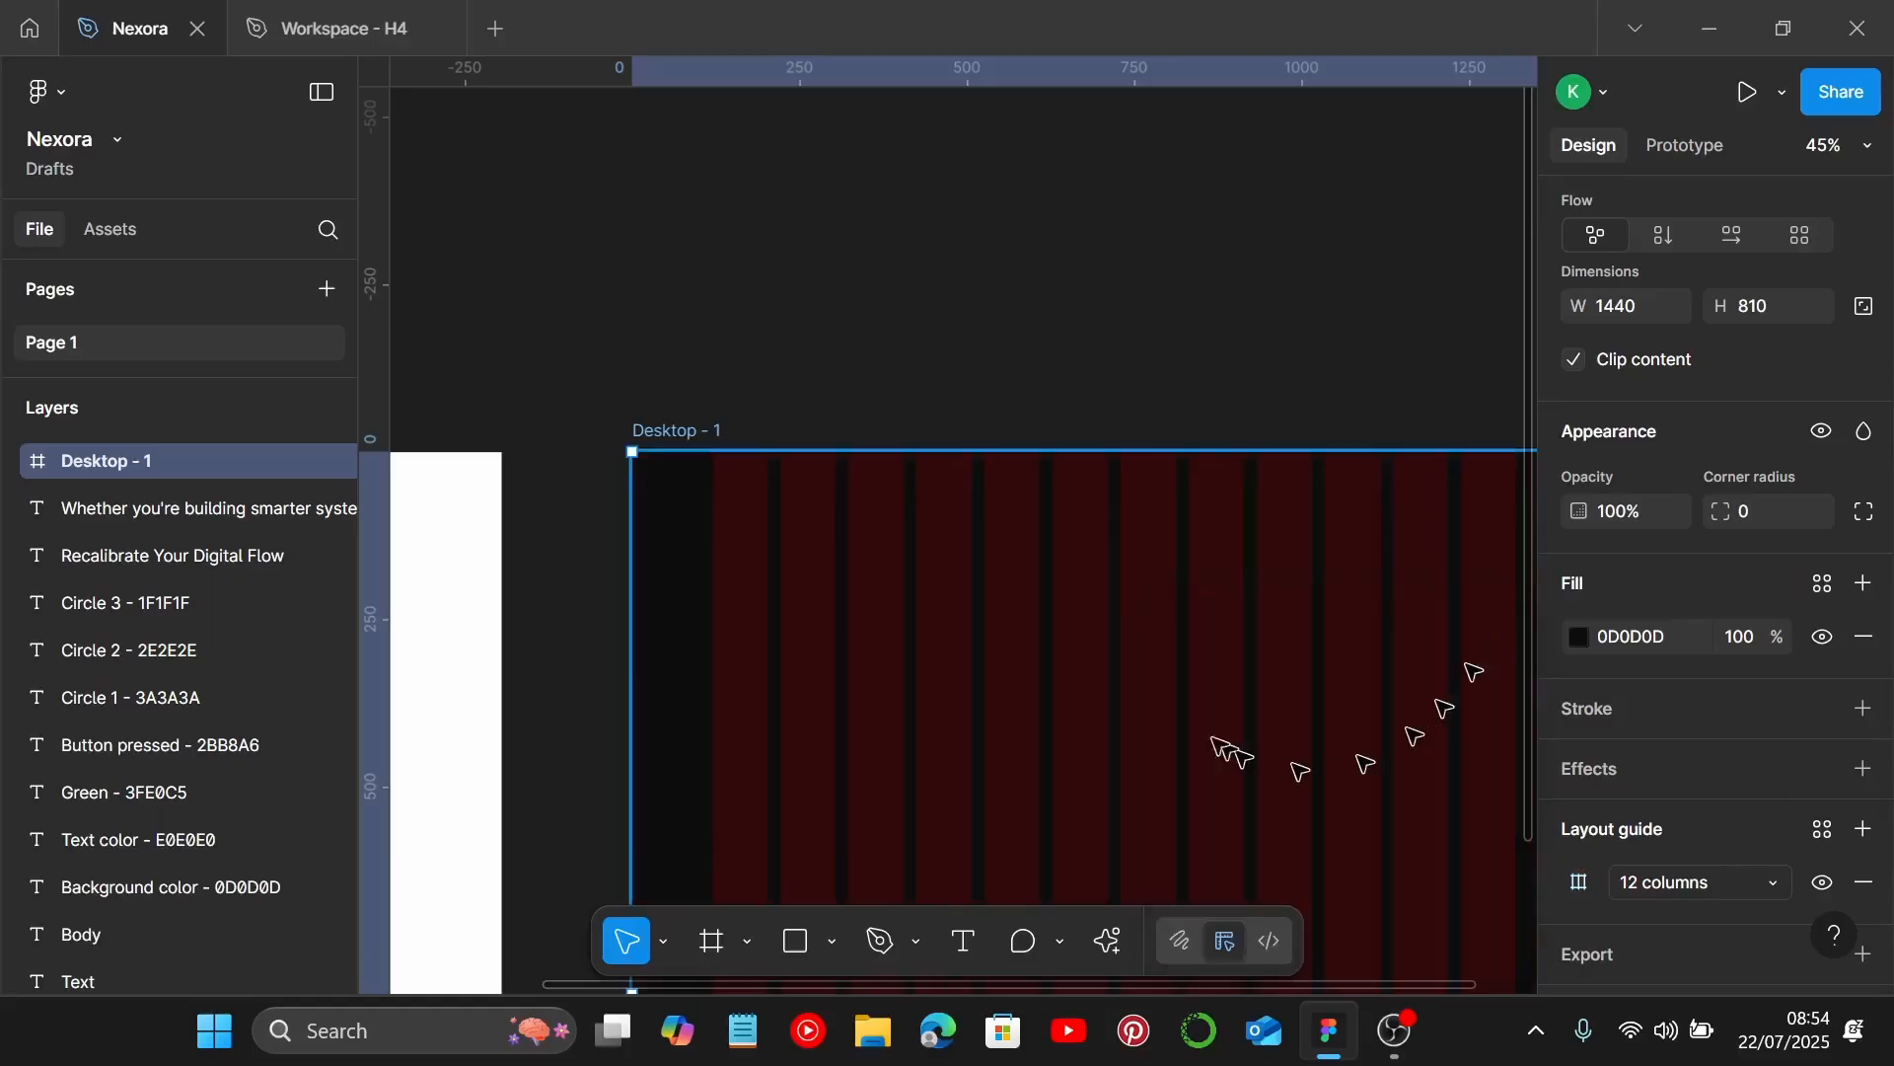
Place a copy of the Logo sample text in the desktop frame, at the first column's left edge near the top.
{"action": "scroll", "coordinate": [1036, 592], "scroll_direction": "down", "scroll_amount": 4}
{"action": "scroll", "coordinate": [1016, 573], "scroll_direction": "left", "scroll_amount": 6}
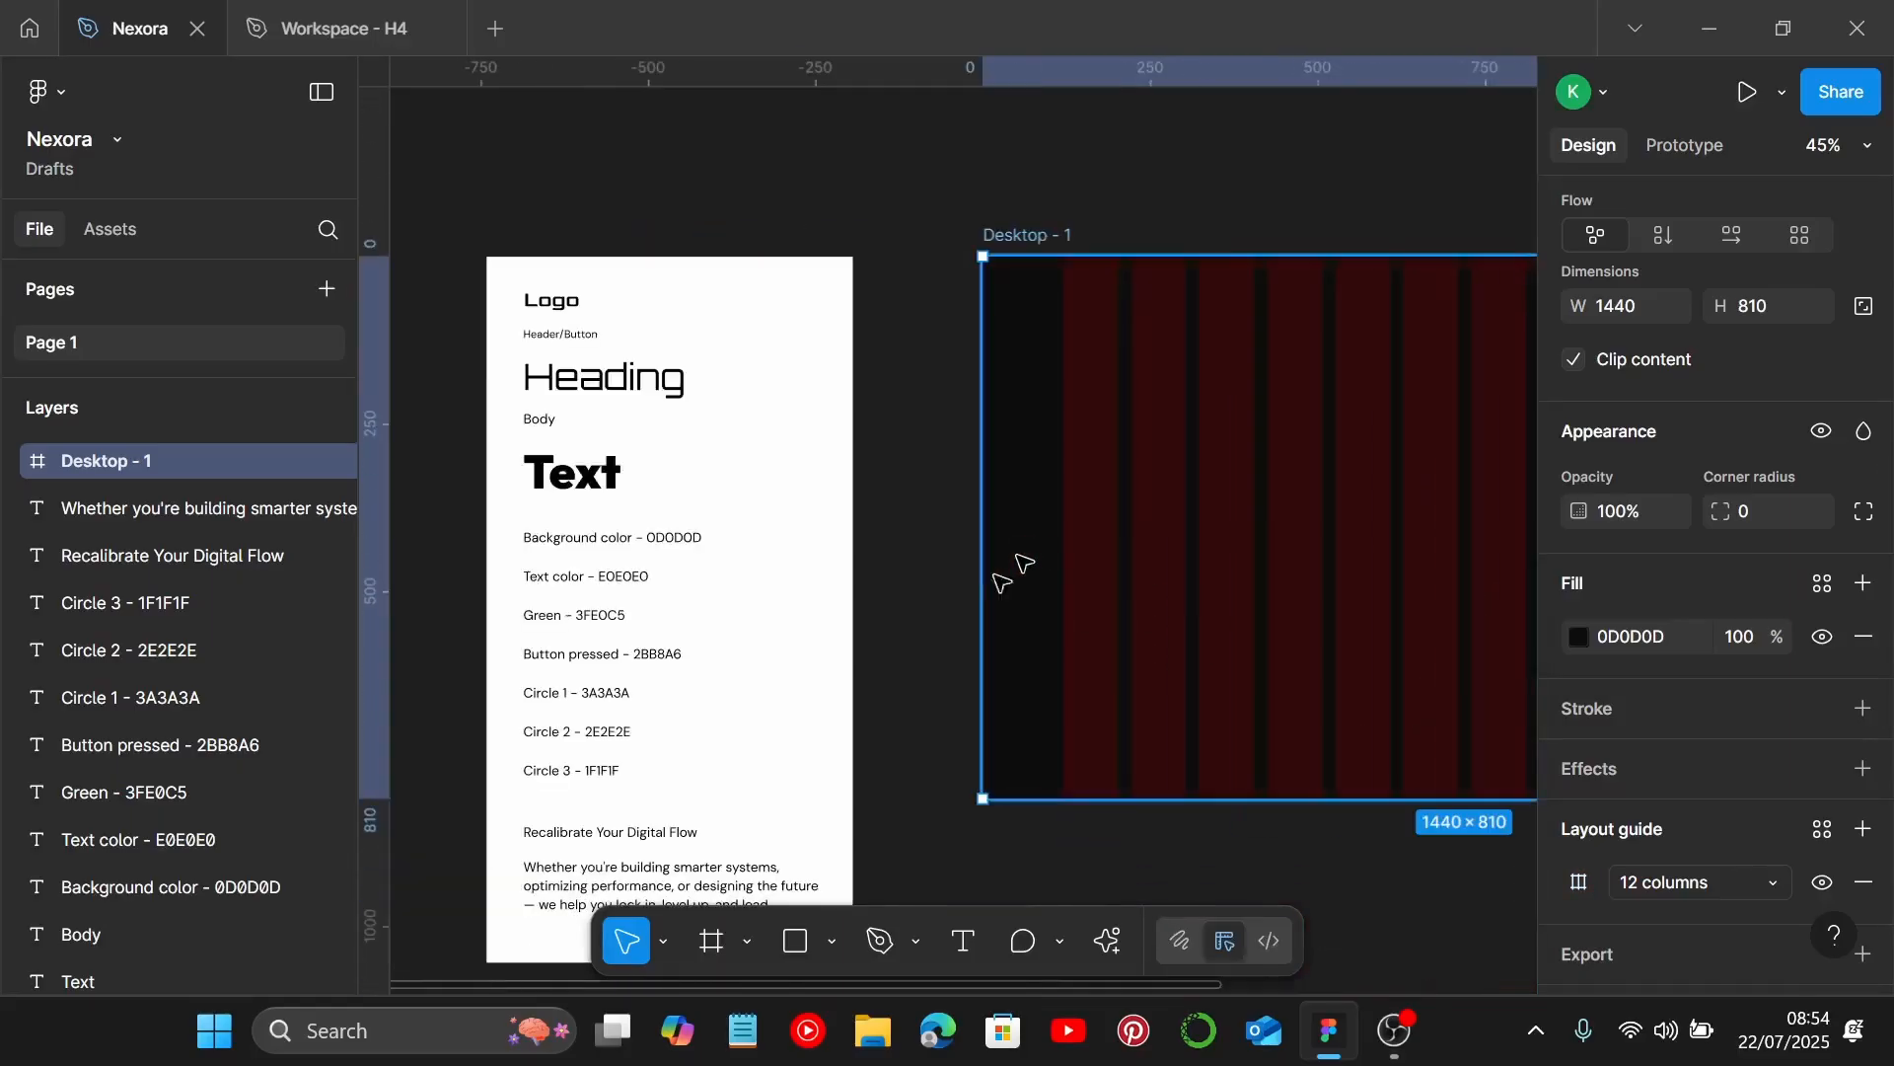
{"action": "left_click", "coordinate": [564, 306]}
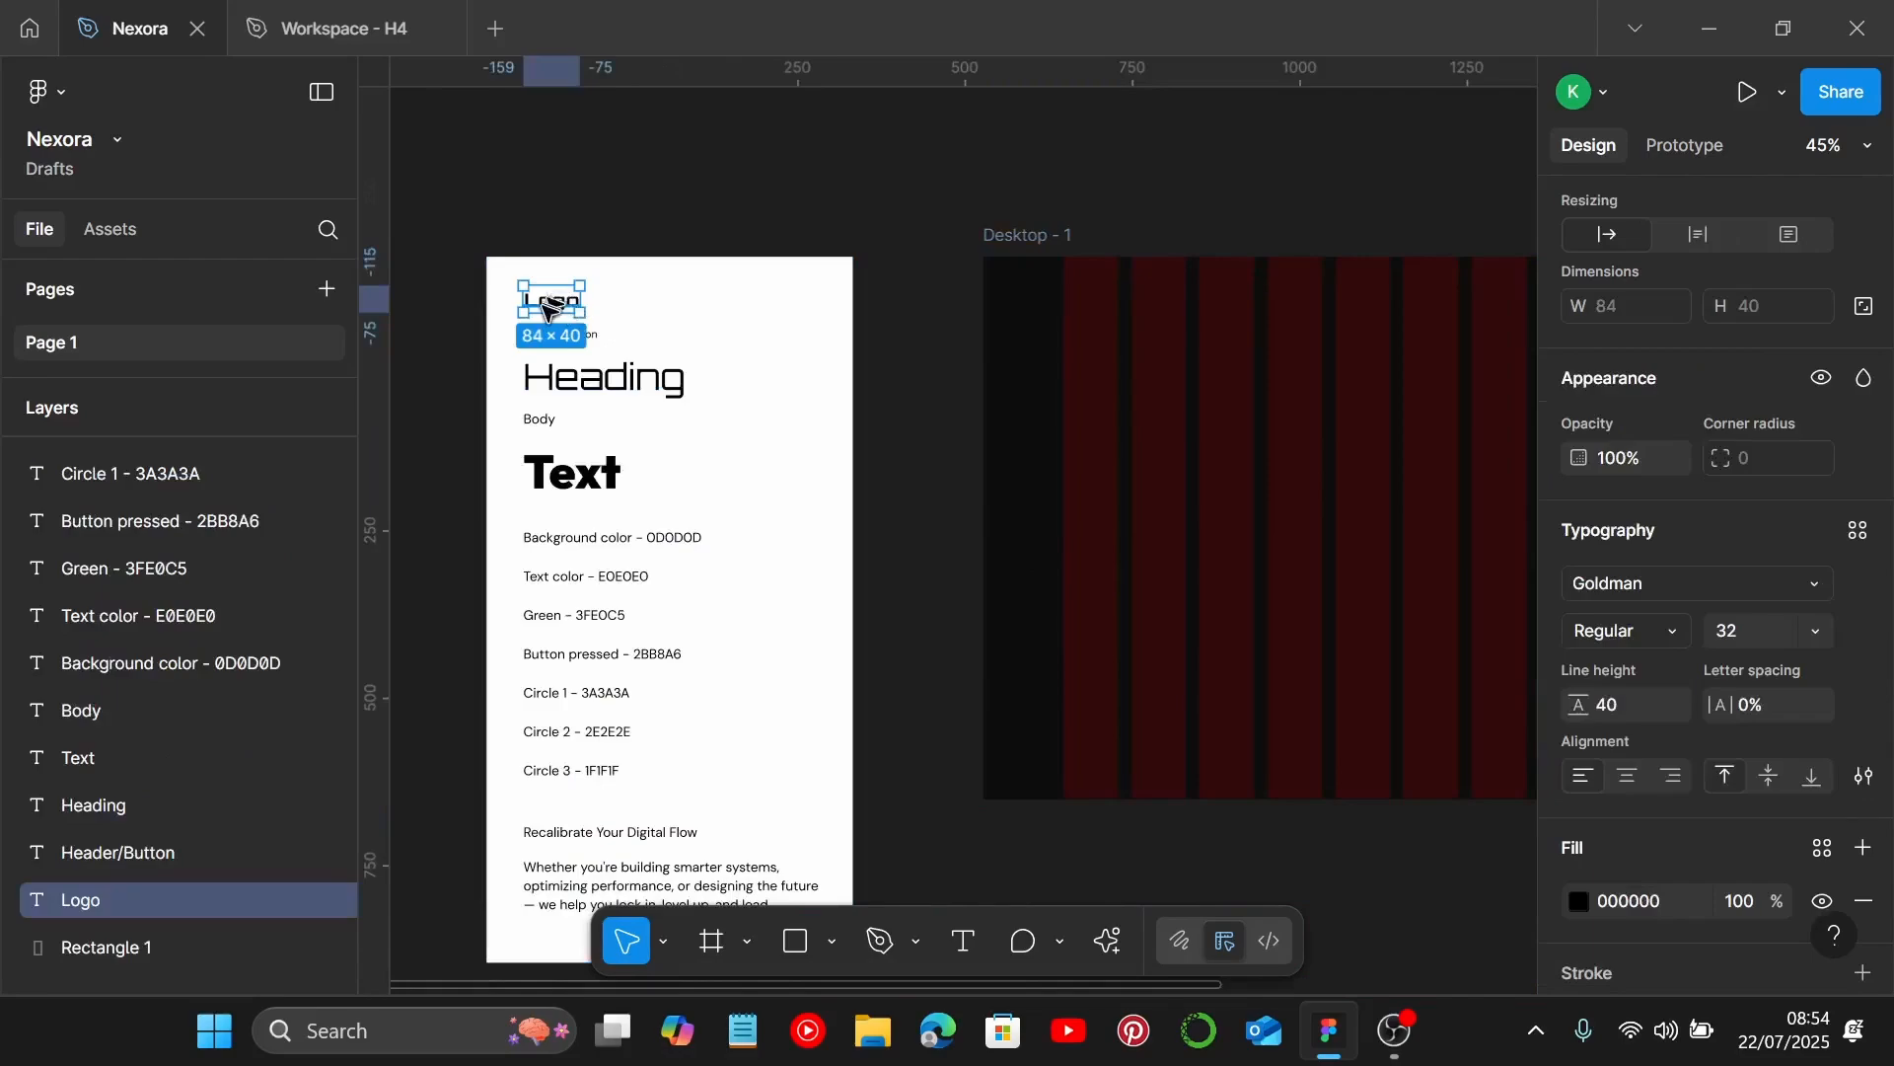
{"action": "left_click_drag", "start_coordinate": [549, 312], "coordinate": [1082, 307]}
{"action": "scroll", "coordinate": [1103, 326], "scroll_direction": "up", "scroll_amount": 5}
{"action": "scroll", "coordinate": [1144, 692], "scroll_direction": "down", "scroll_amount": 5}
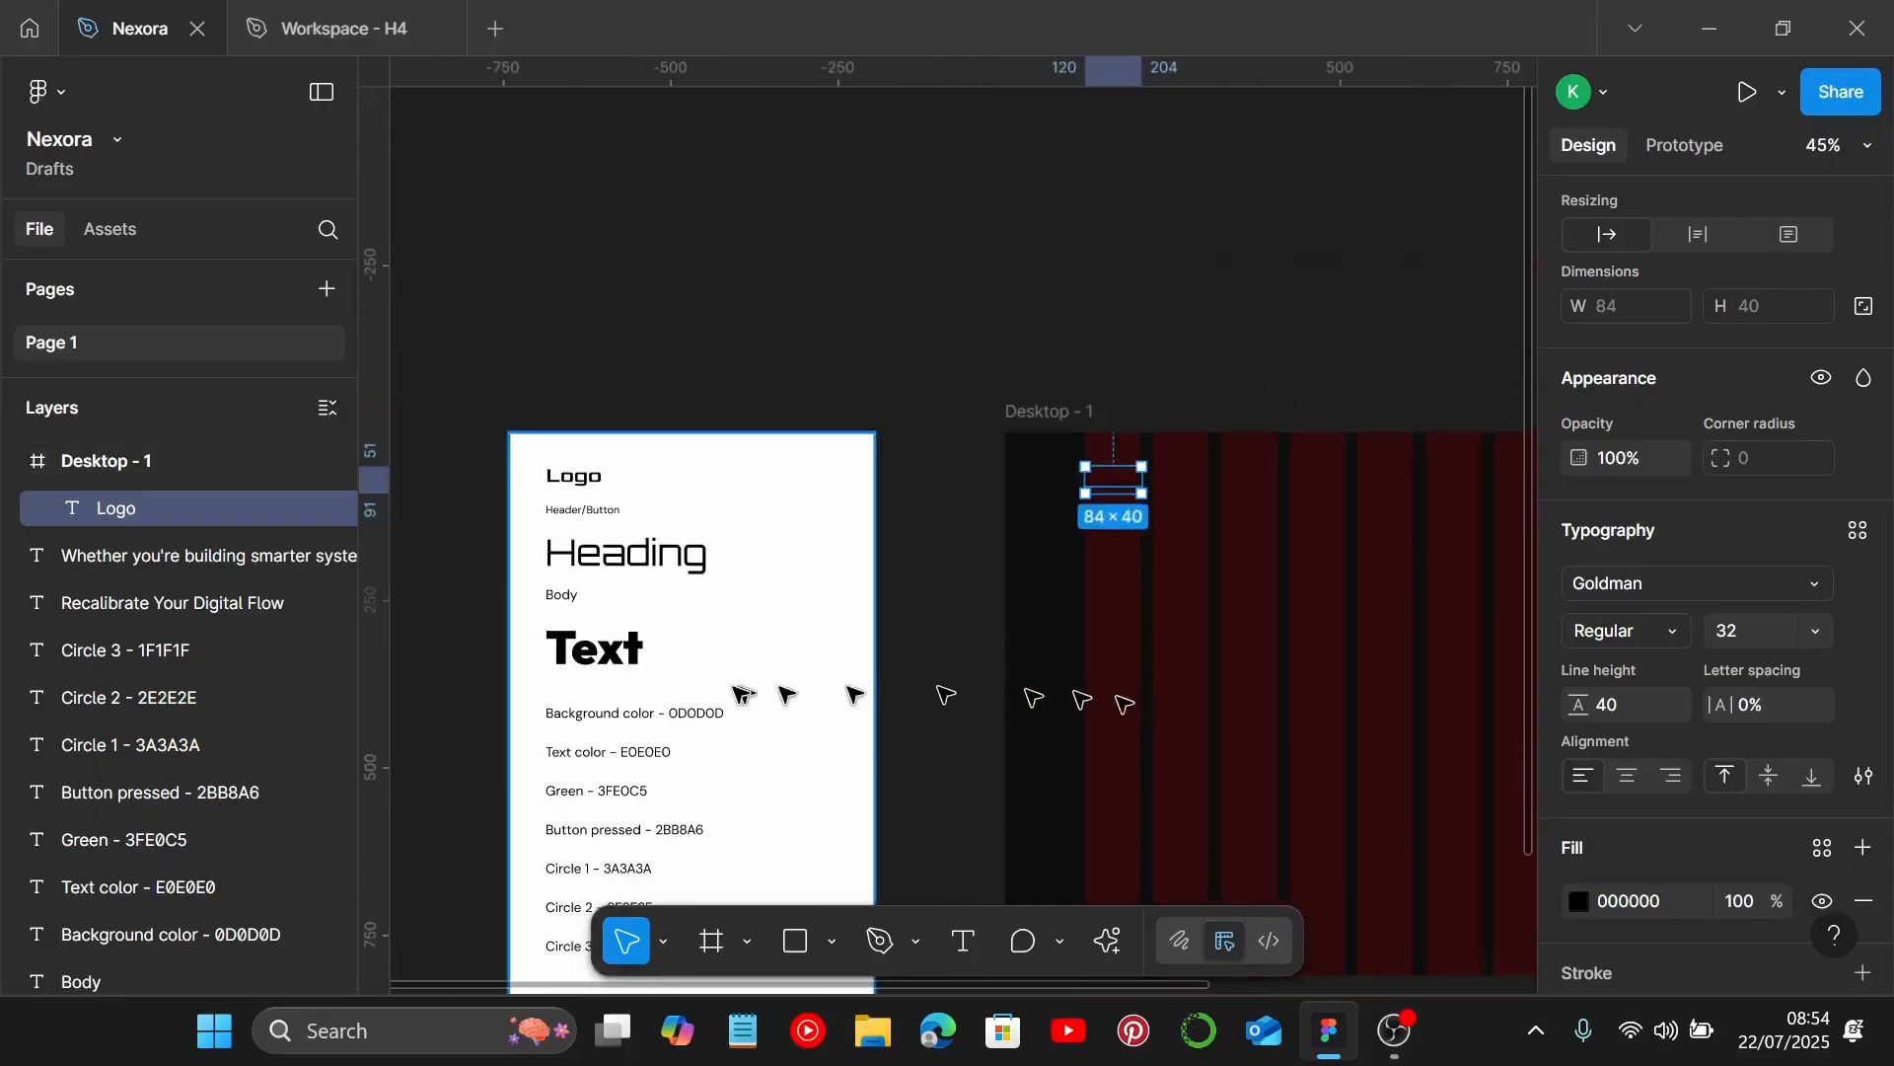
Copy the text color code E0E0E0 from the style notes and apply it as the fill of the frame's Logo text.
{"action": "scroll", "coordinate": [636, 747], "scroll_direction": "down", "scroll_amount": 2}
{"action": "scroll", "coordinate": [634, 585], "scroll_direction": "up", "scroll_amount": 5}
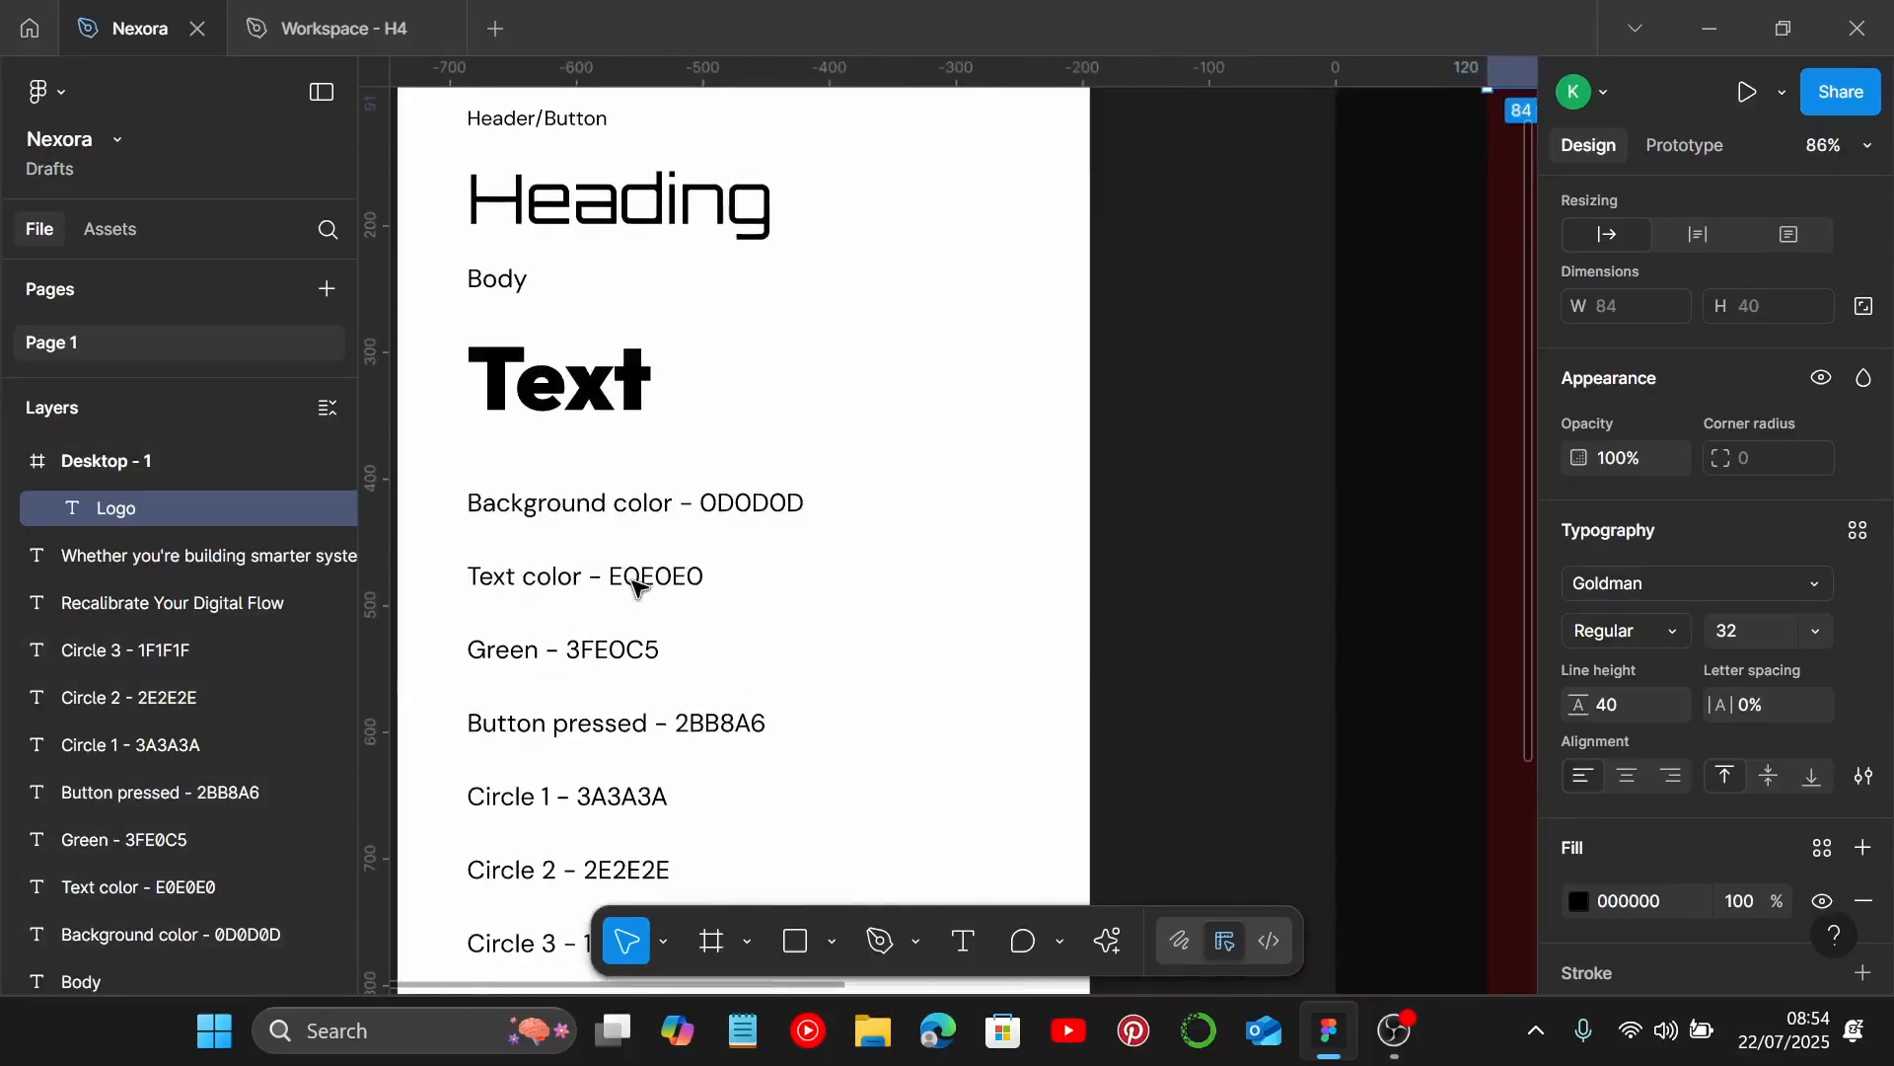
{"action": "double_click", "coordinate": [634, 579]}
{"action": "left_click_drag", "start_coordinate": [621, 576], "coordinate": [773, 582]}
{"action": "key", "text": "ctrl+c"}
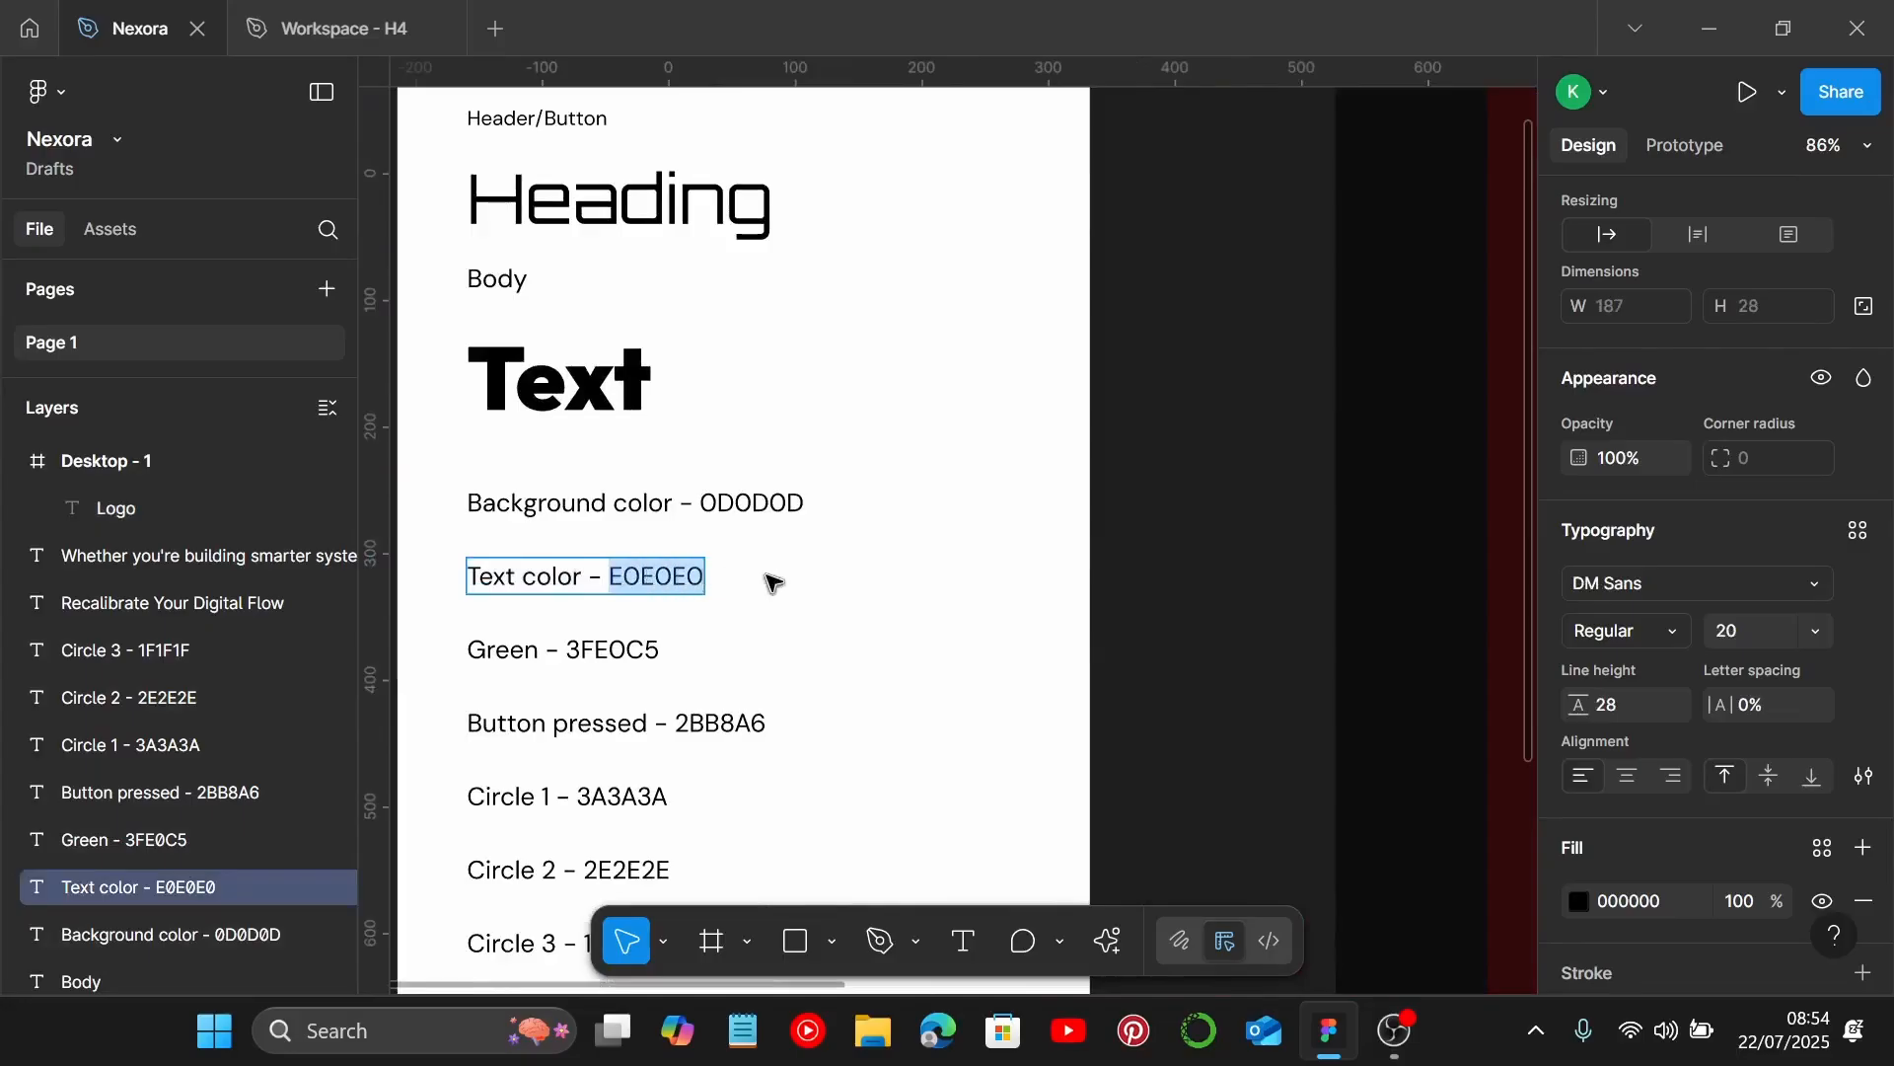
{"action": "scroll", "coordinate": [774, 583], "scroll_direction": "down", "scroll_amount": 2}
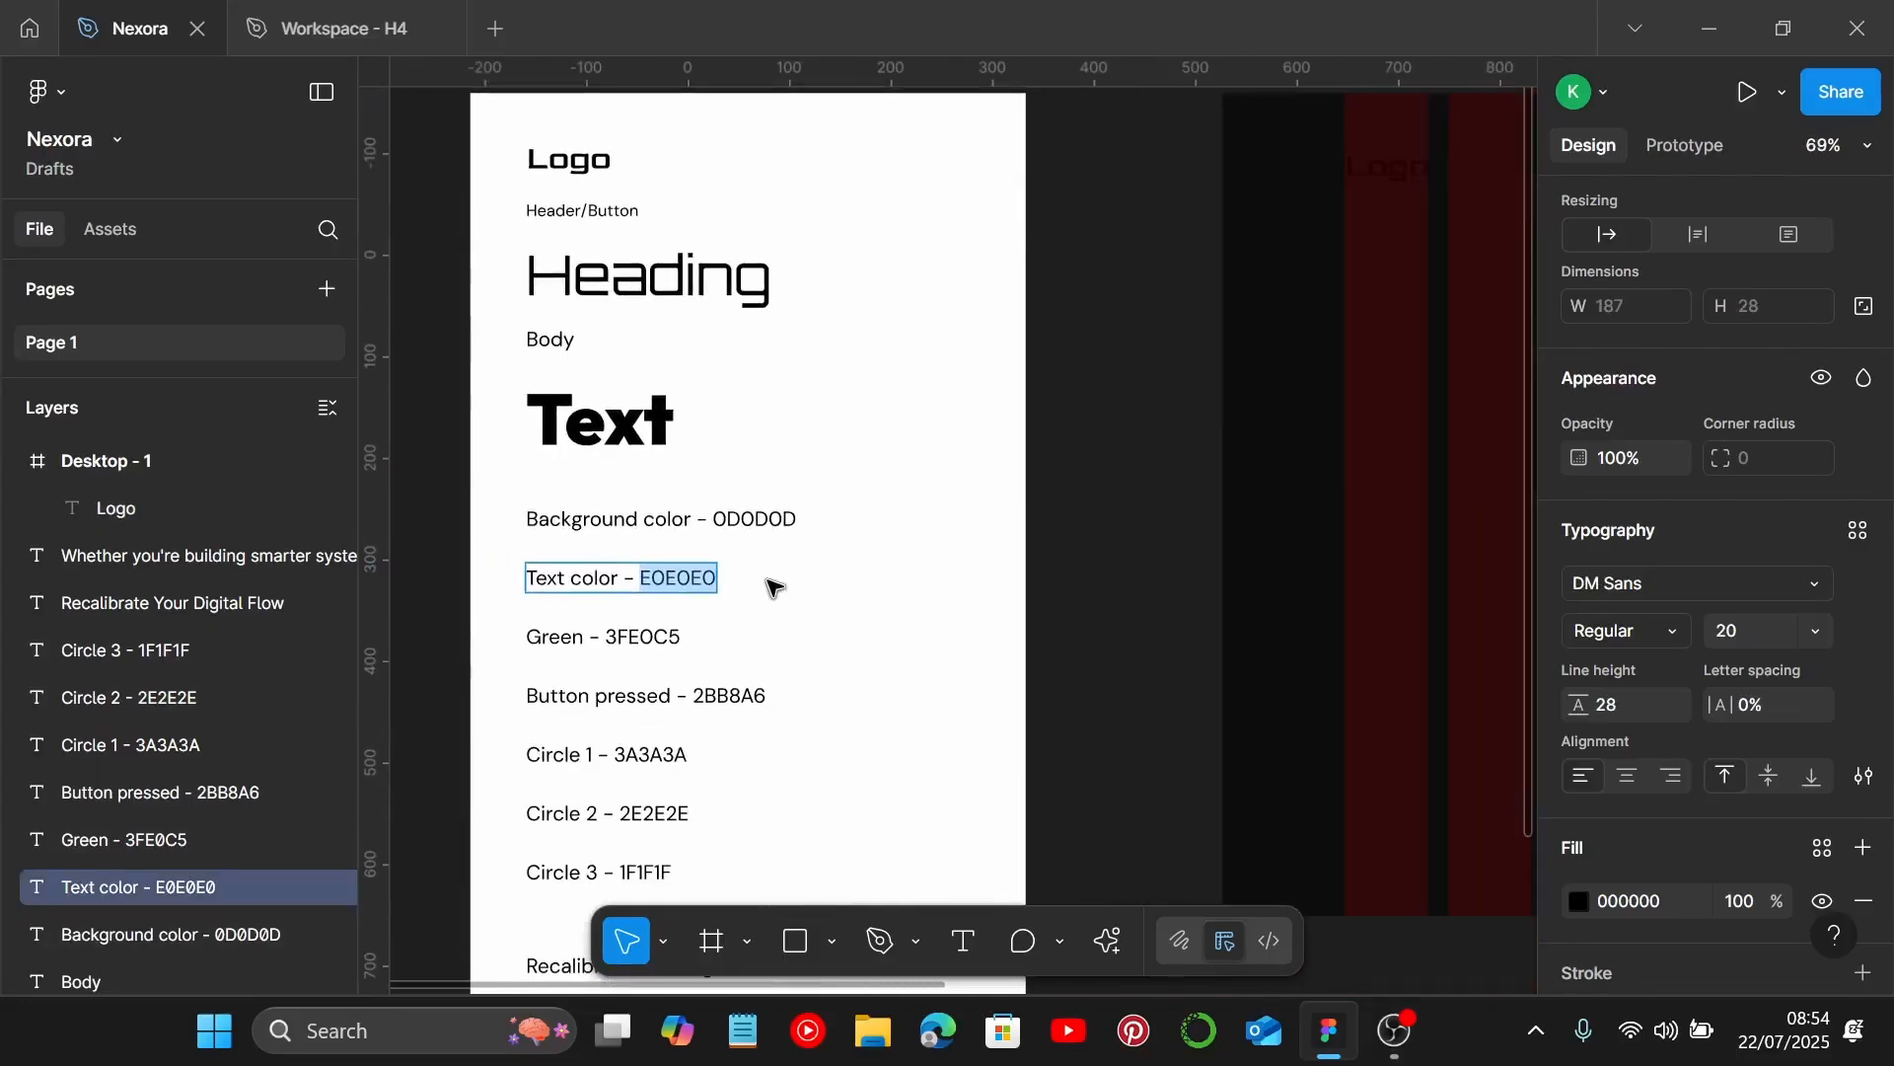
{"action": "key", "text": "Escape"}
{"action": "scroll", "coordinate": [773, 586], "scroll_direction": "right", "scroll_amount": 5}
{"action": "scroll", "coordinate": [774, 586], "scroll_direction": "up", "scroll_amount": 2}
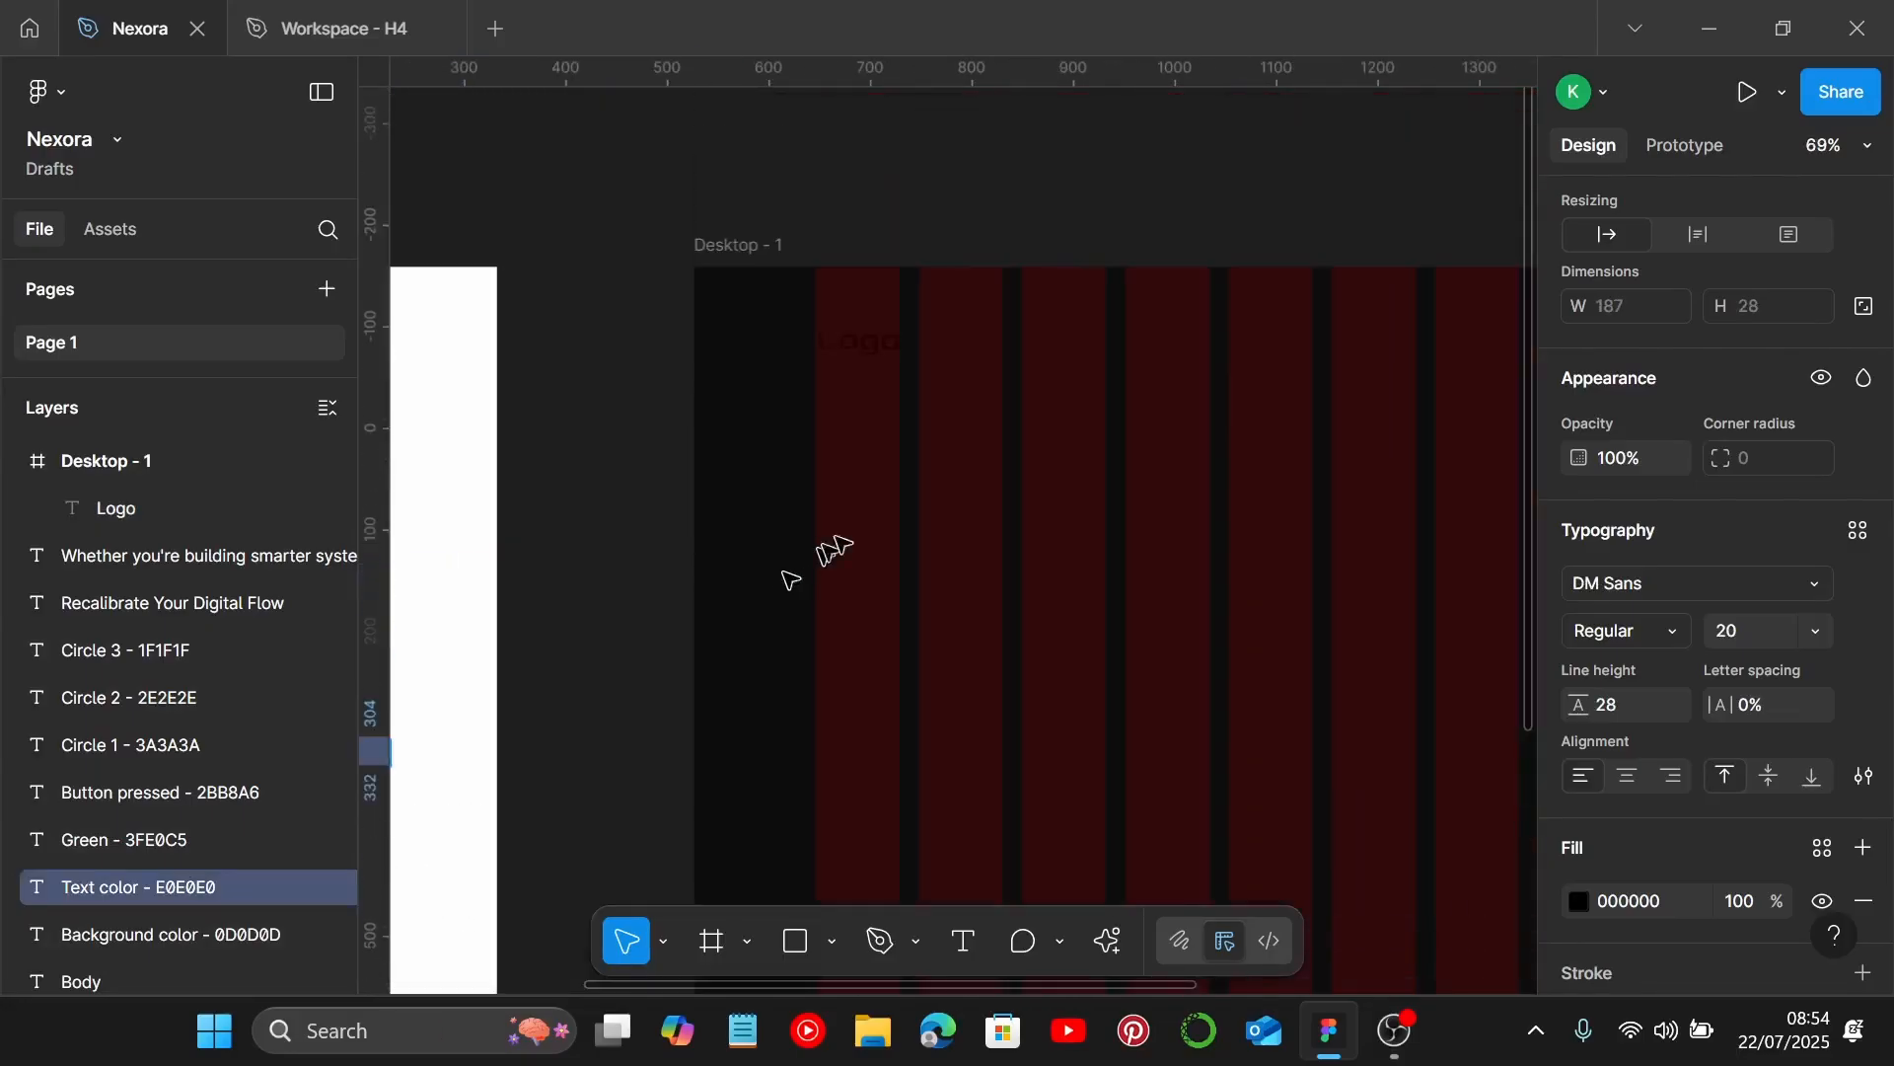
{"action": "left_click", "coordinate": [863, 345]}
{"action": "scroll", "coordinate": [1766, 779], "scroll_direction": "down", "scroll_amount": 3}
{"action": "left_click", "coordinate": [1680, 704]}
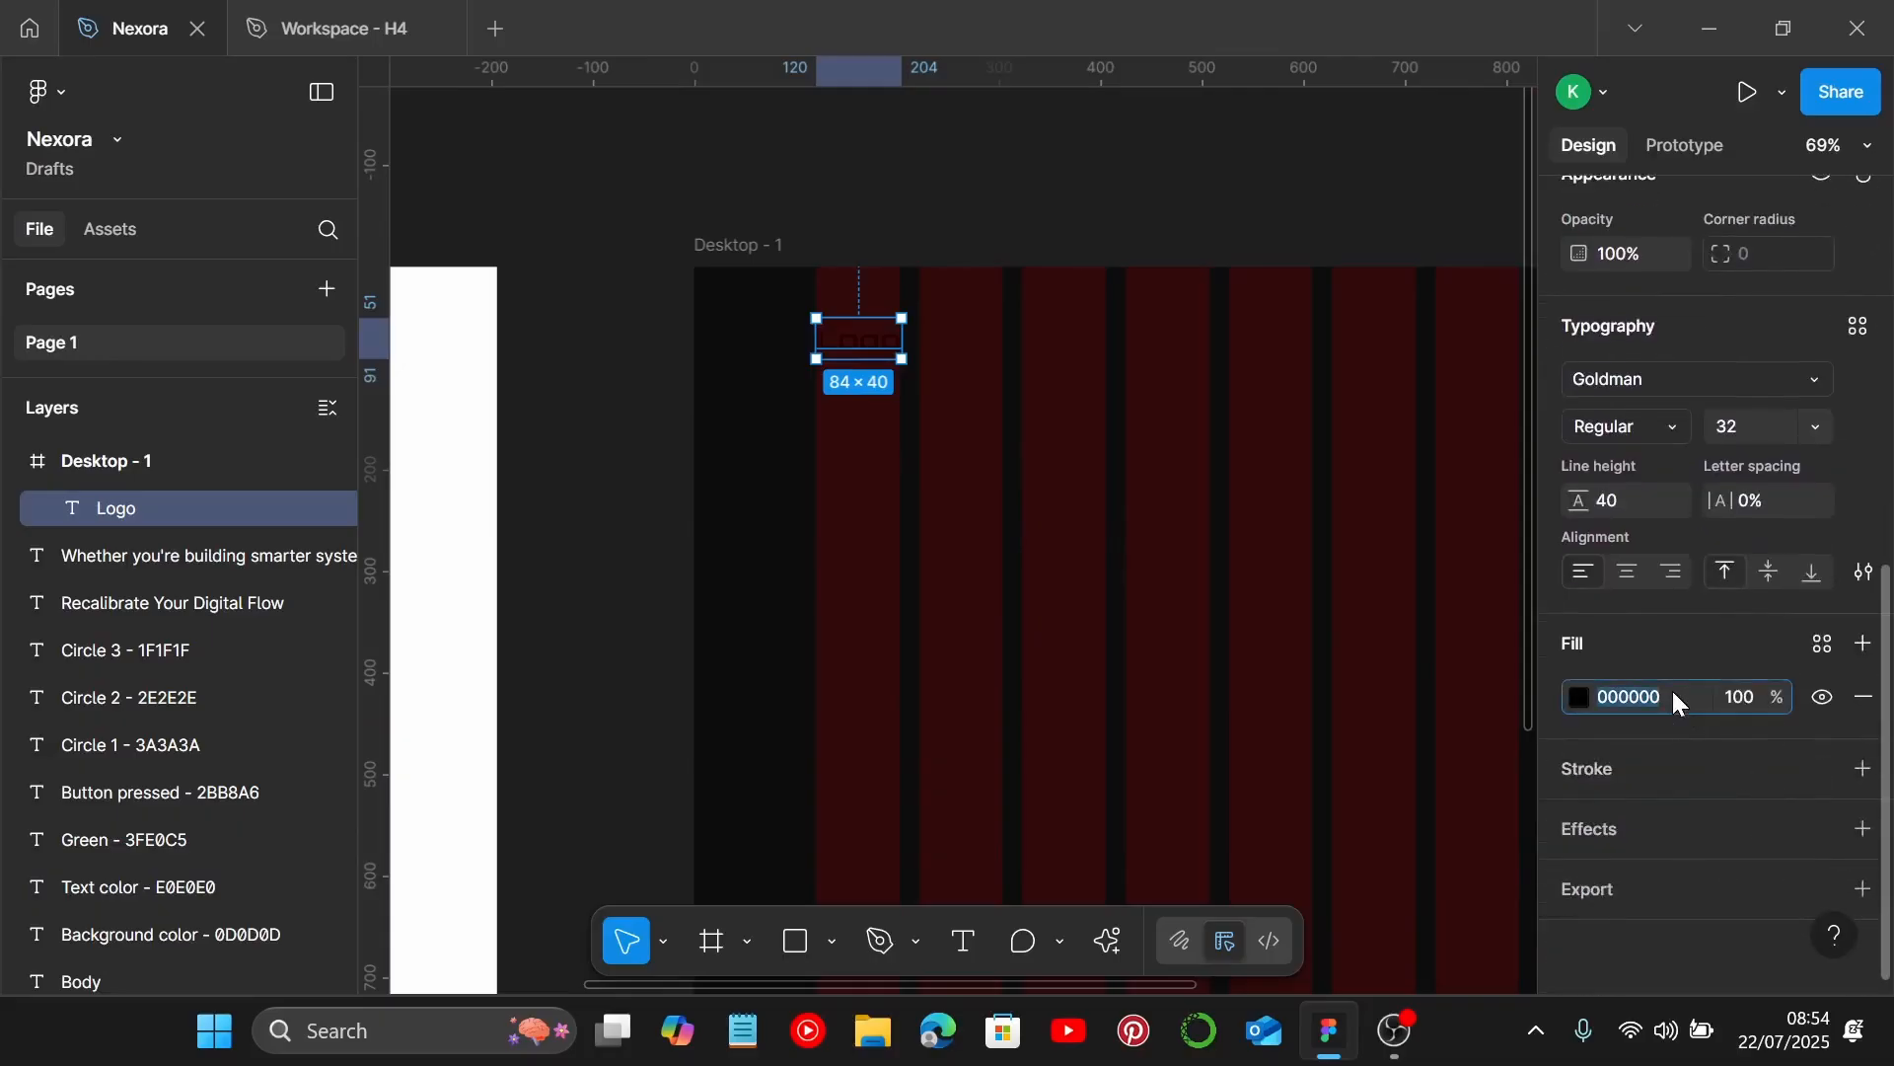
{"action": "key", "text": "ctrl+v"}
{"action": "key", "text": "Return"}
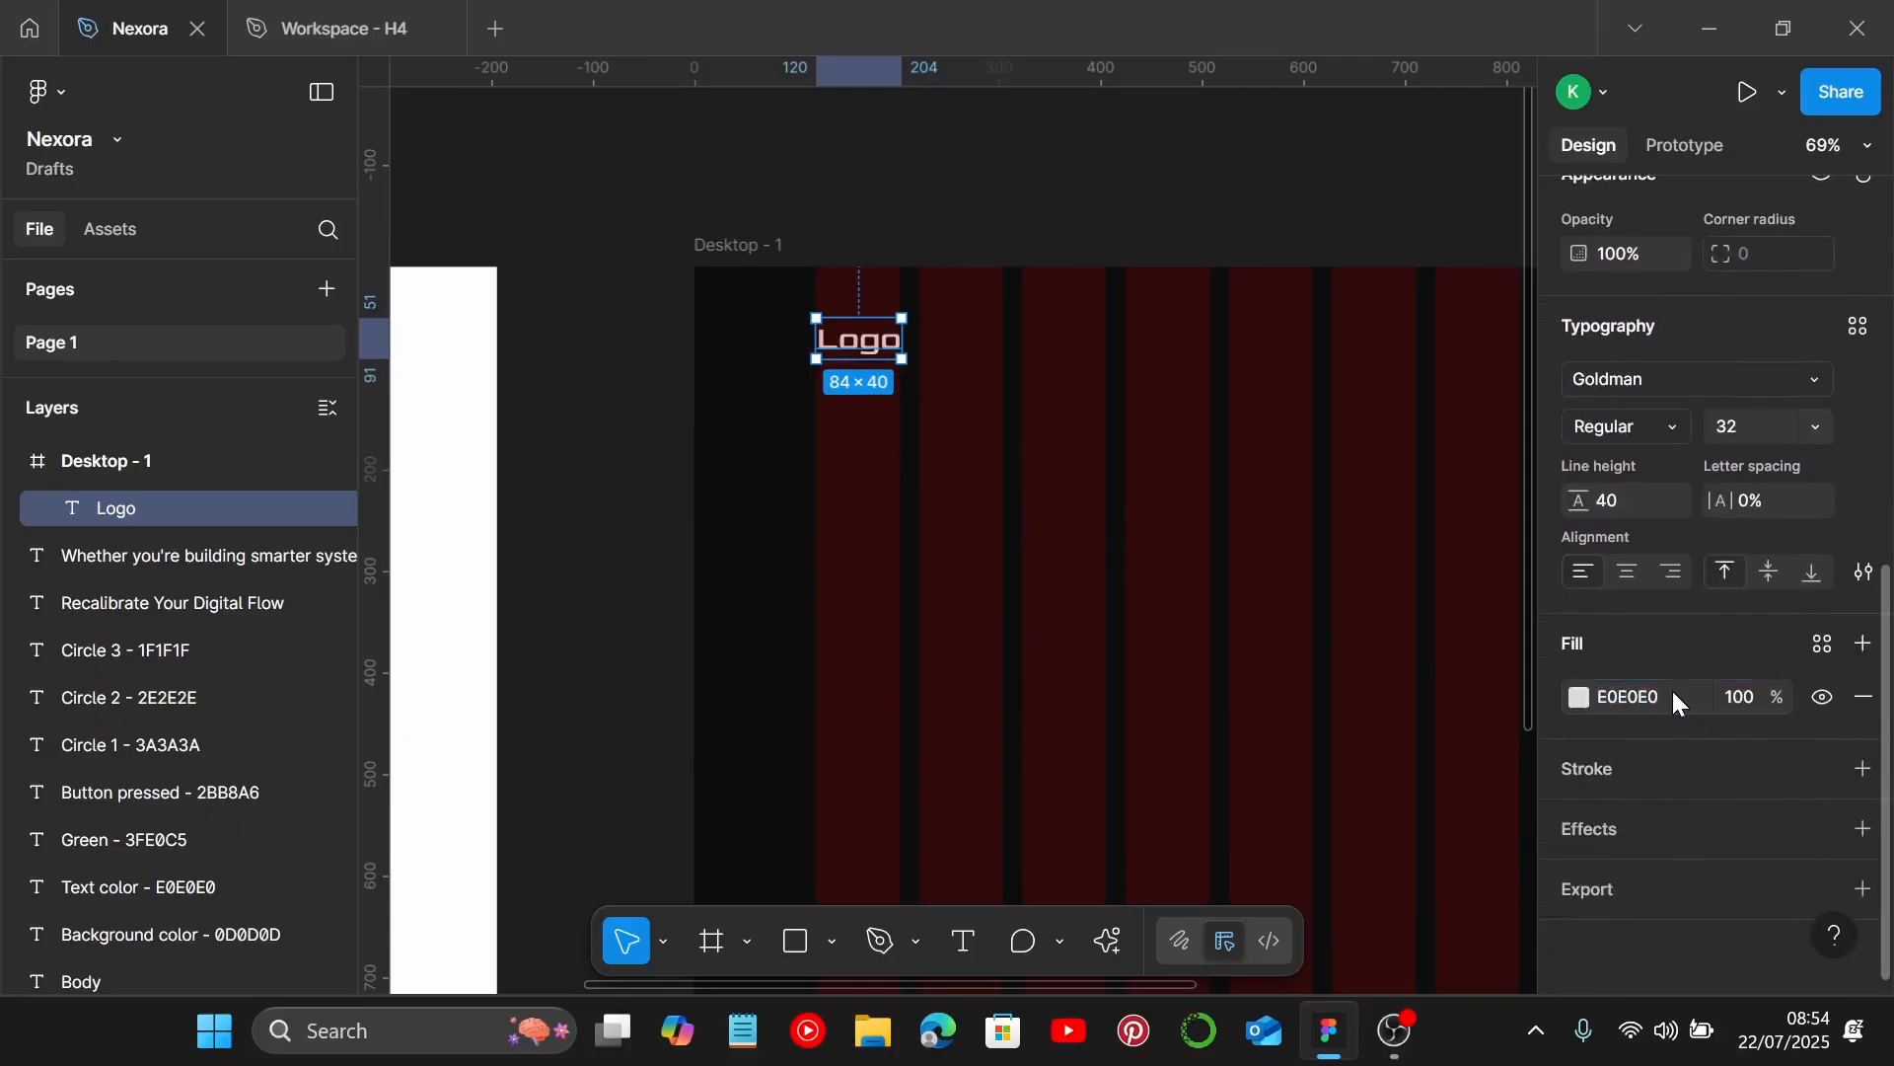
Change the frame's logo text to Nexora and move it straight down to about Y 79 within the first column.
{"action": "double_click", "coordinate": [881, 340]}
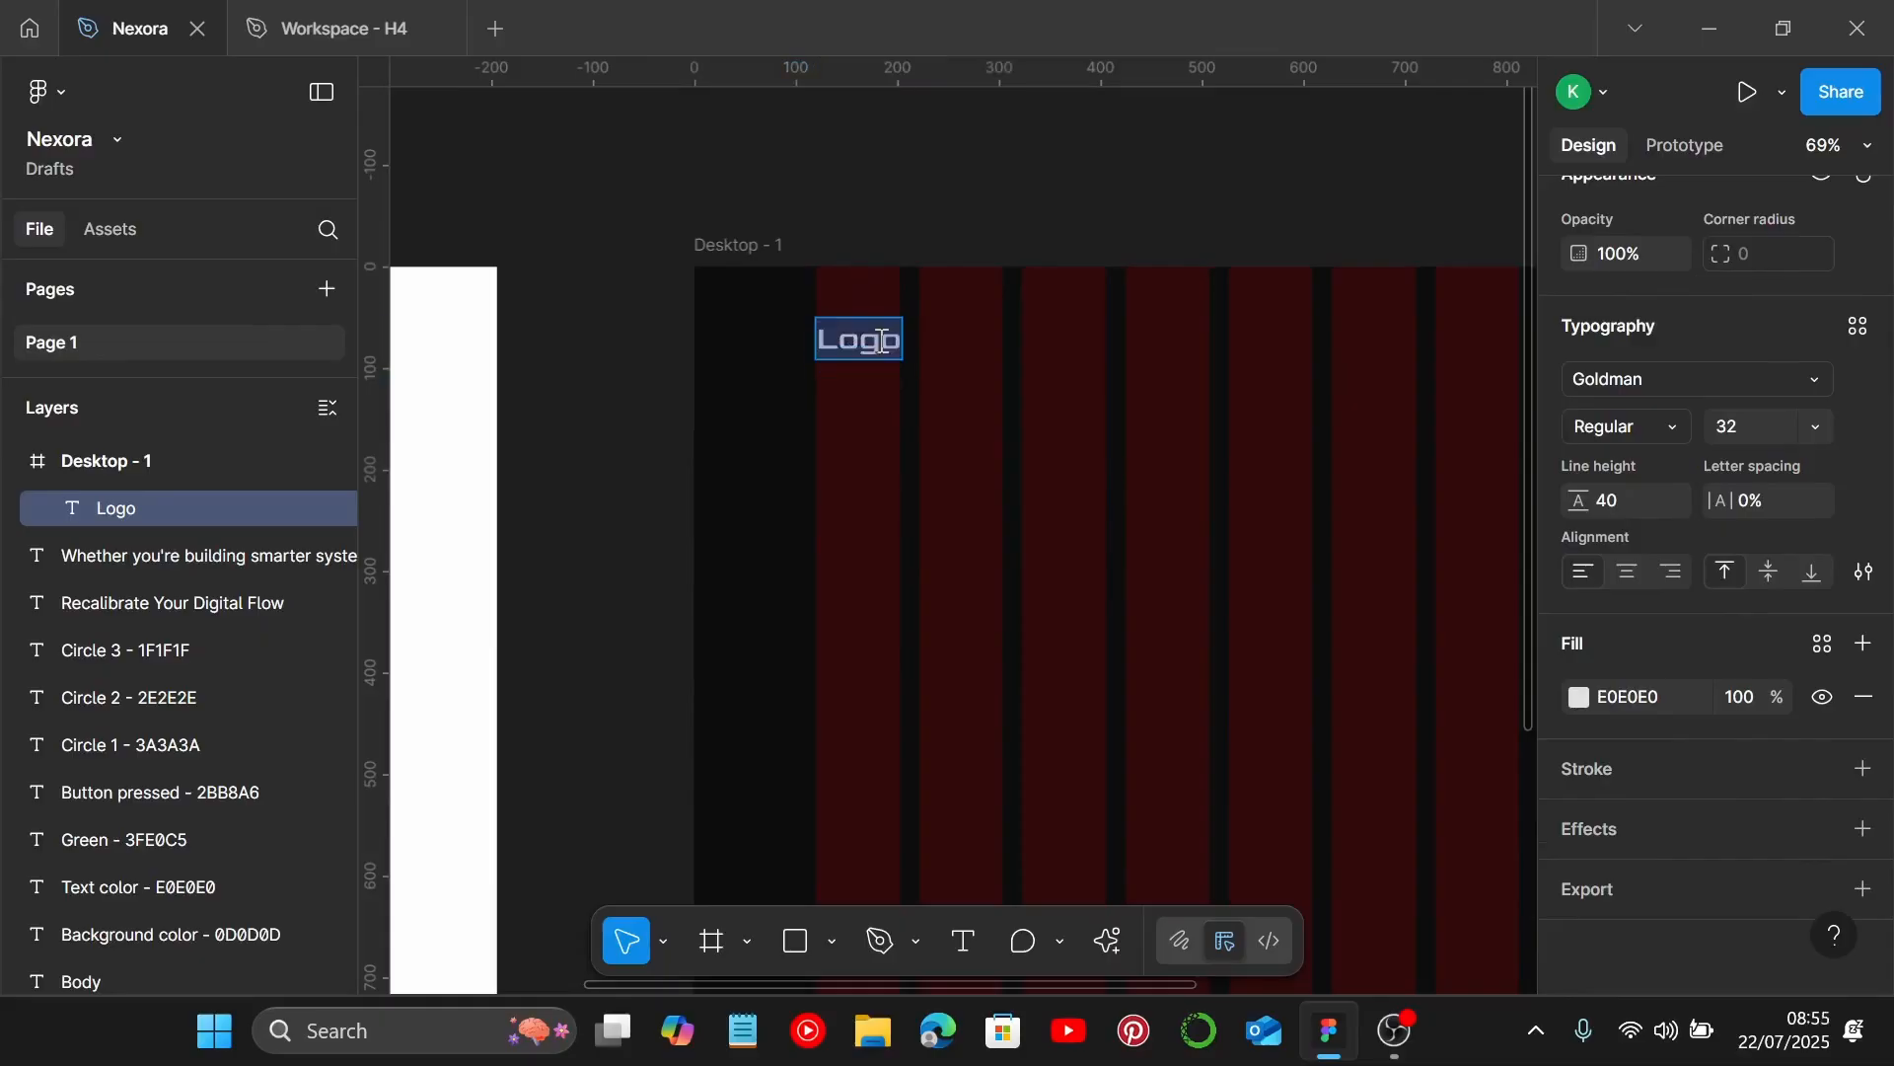
{"action": "type", "text": "N"}
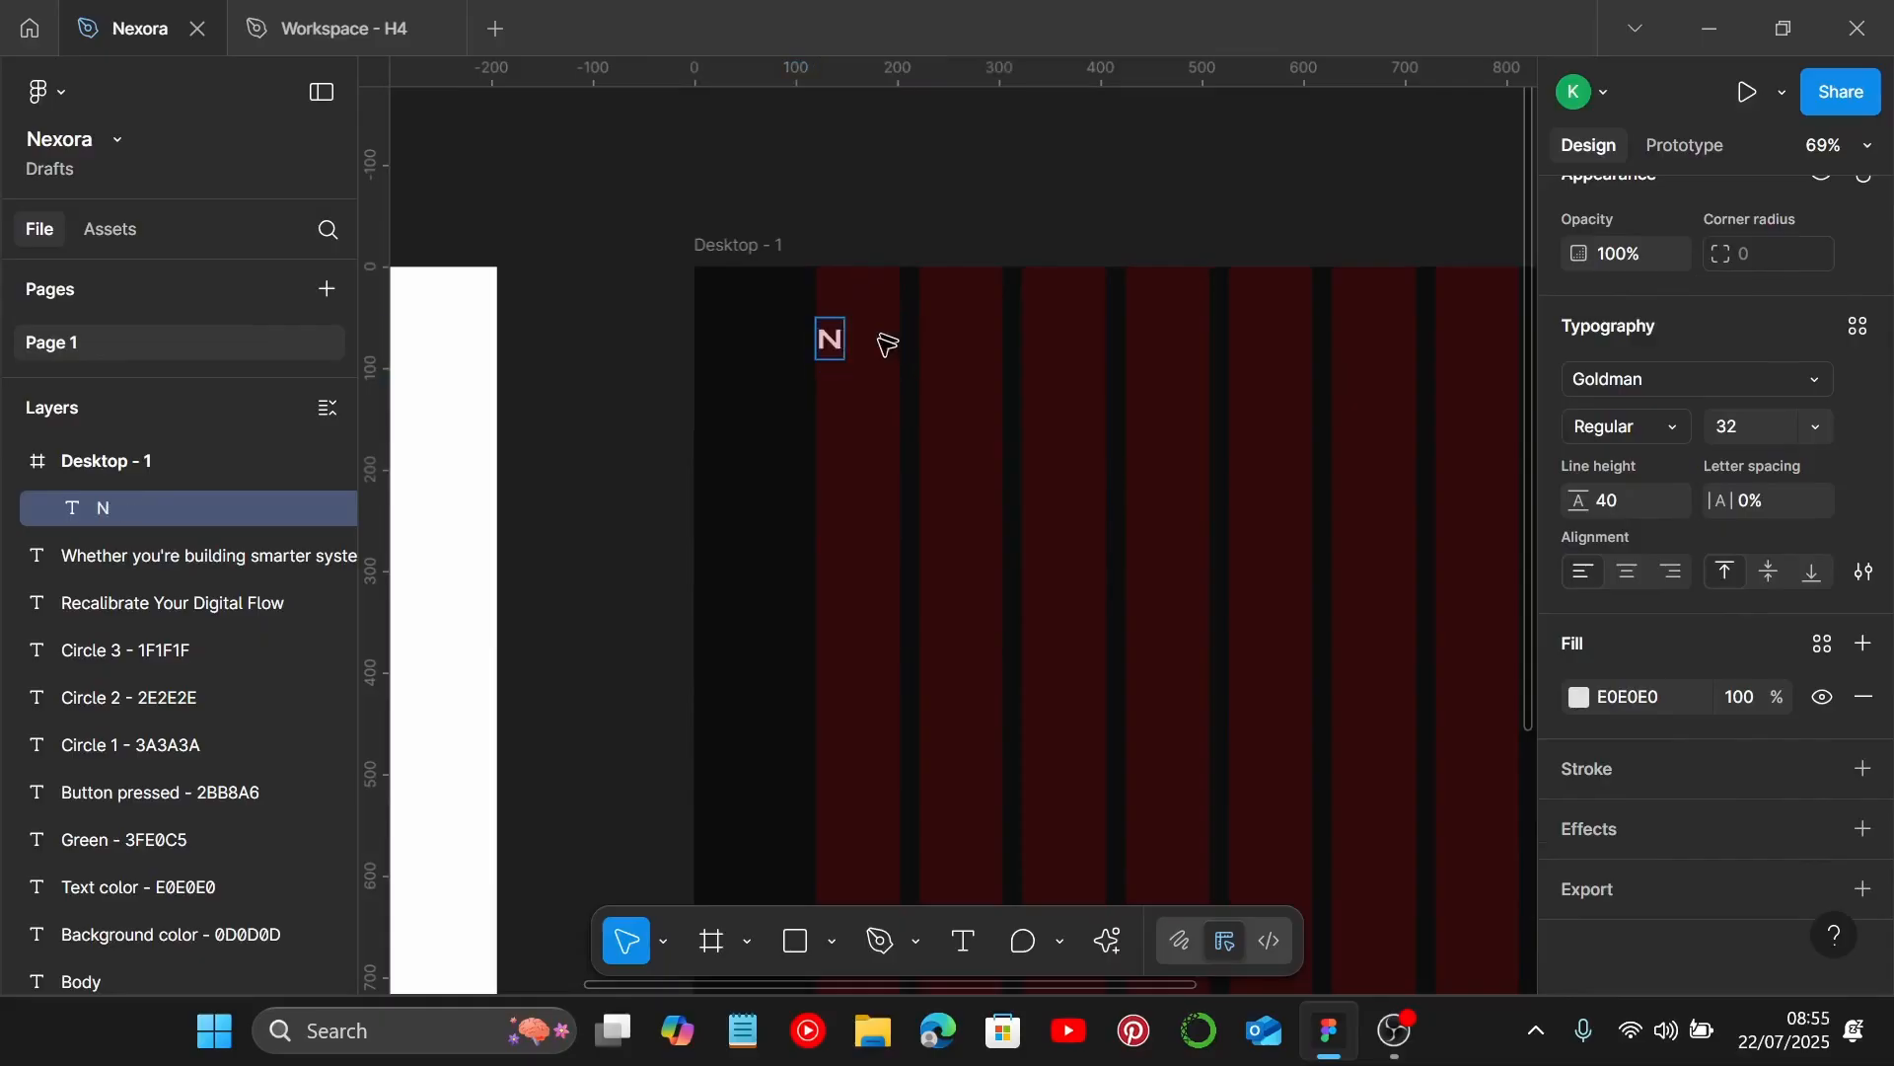
{"action": "type", "text": "exora"}
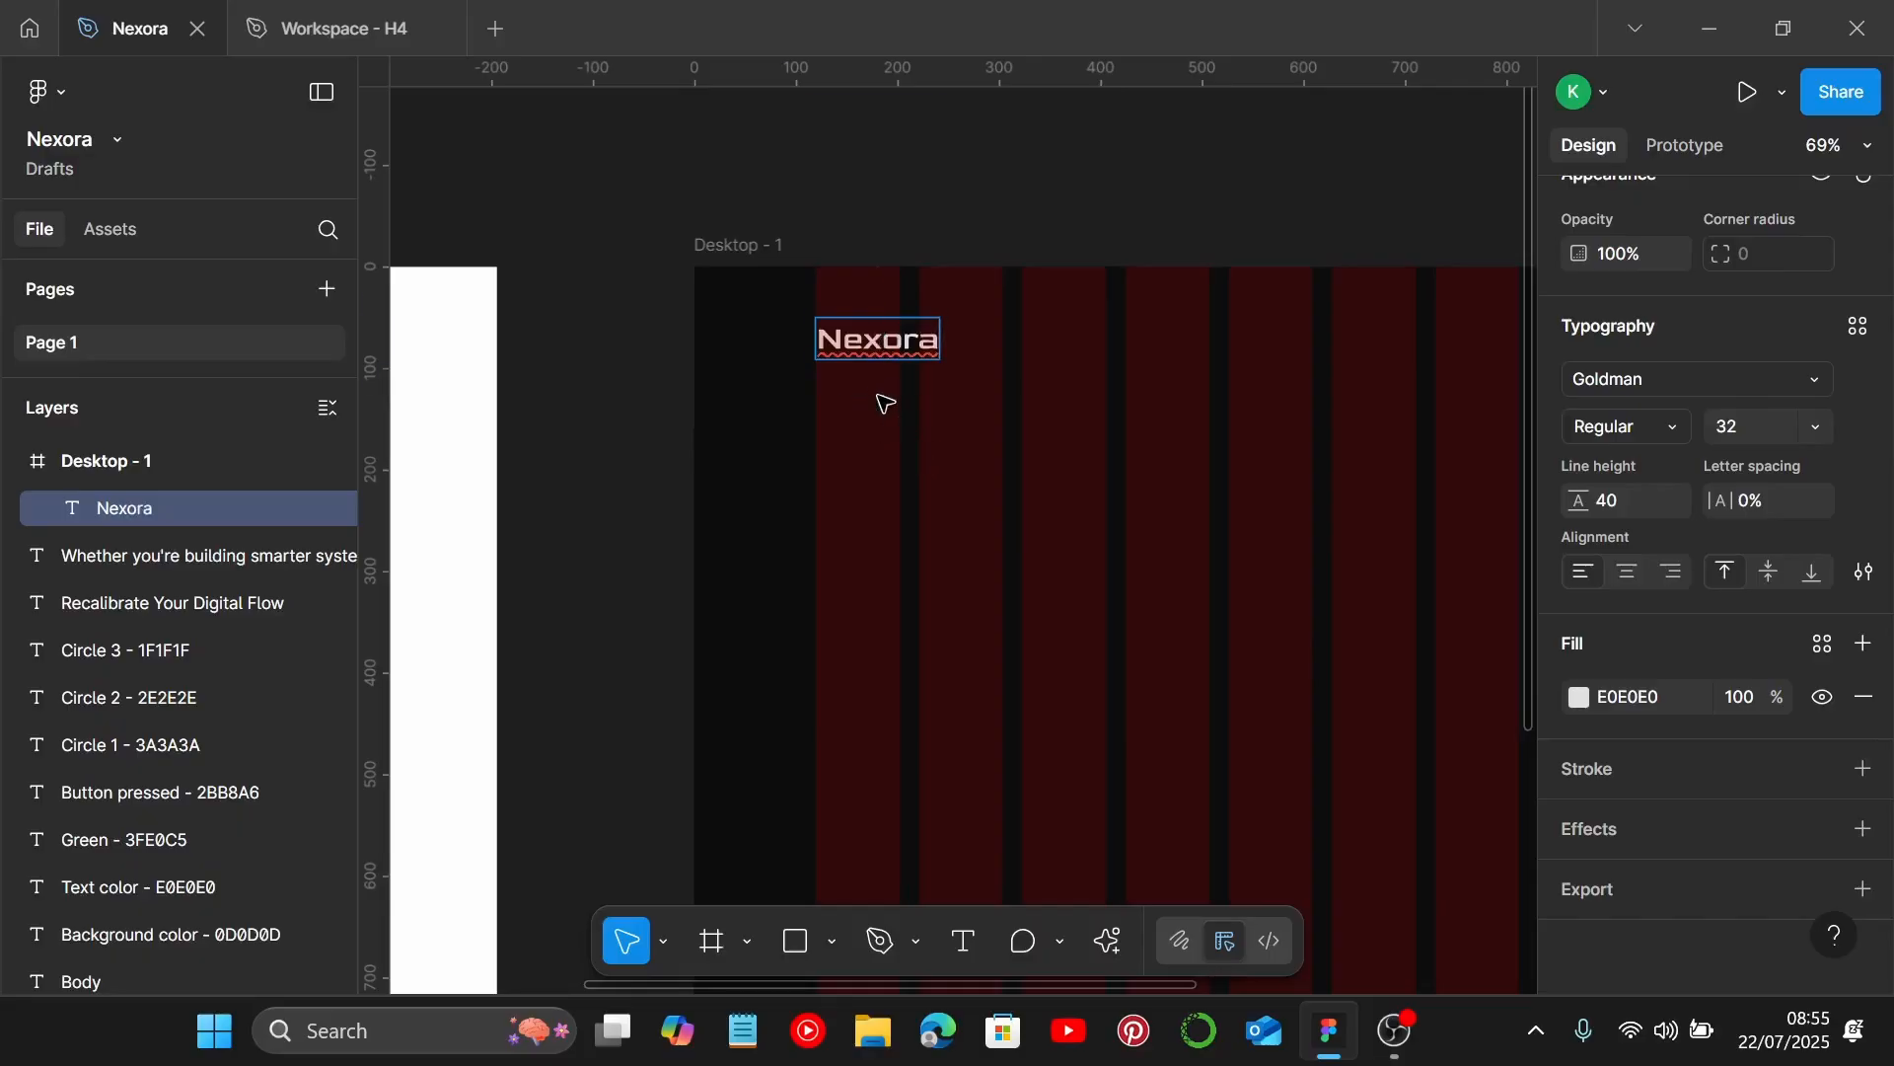
{"action": "key", "text": "Escape"}
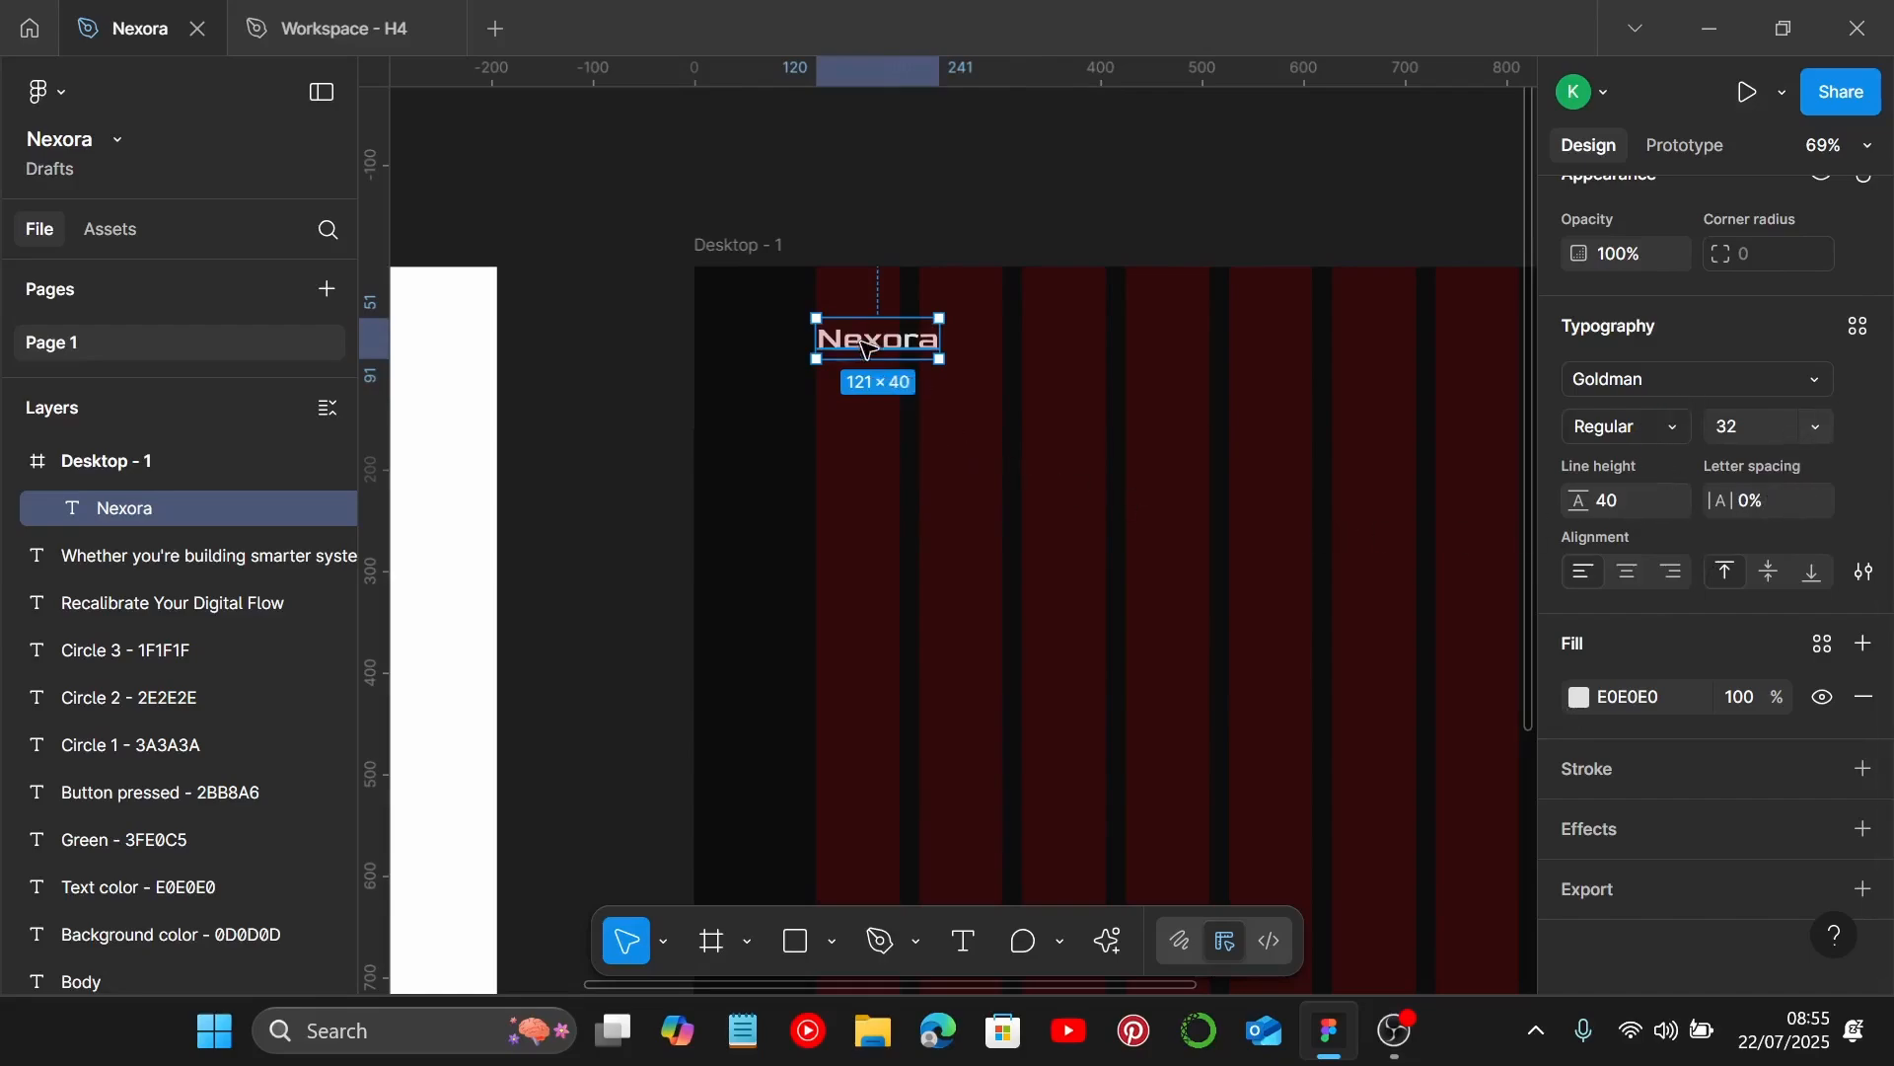
{"action": "left_click_drag", "start_coordinate": [871, 343], "coordinate": [870, 372]}
{"action": "scroll", "coordinate": [932, 407], "scroll_direction": "down", "scroll_amount": 3}
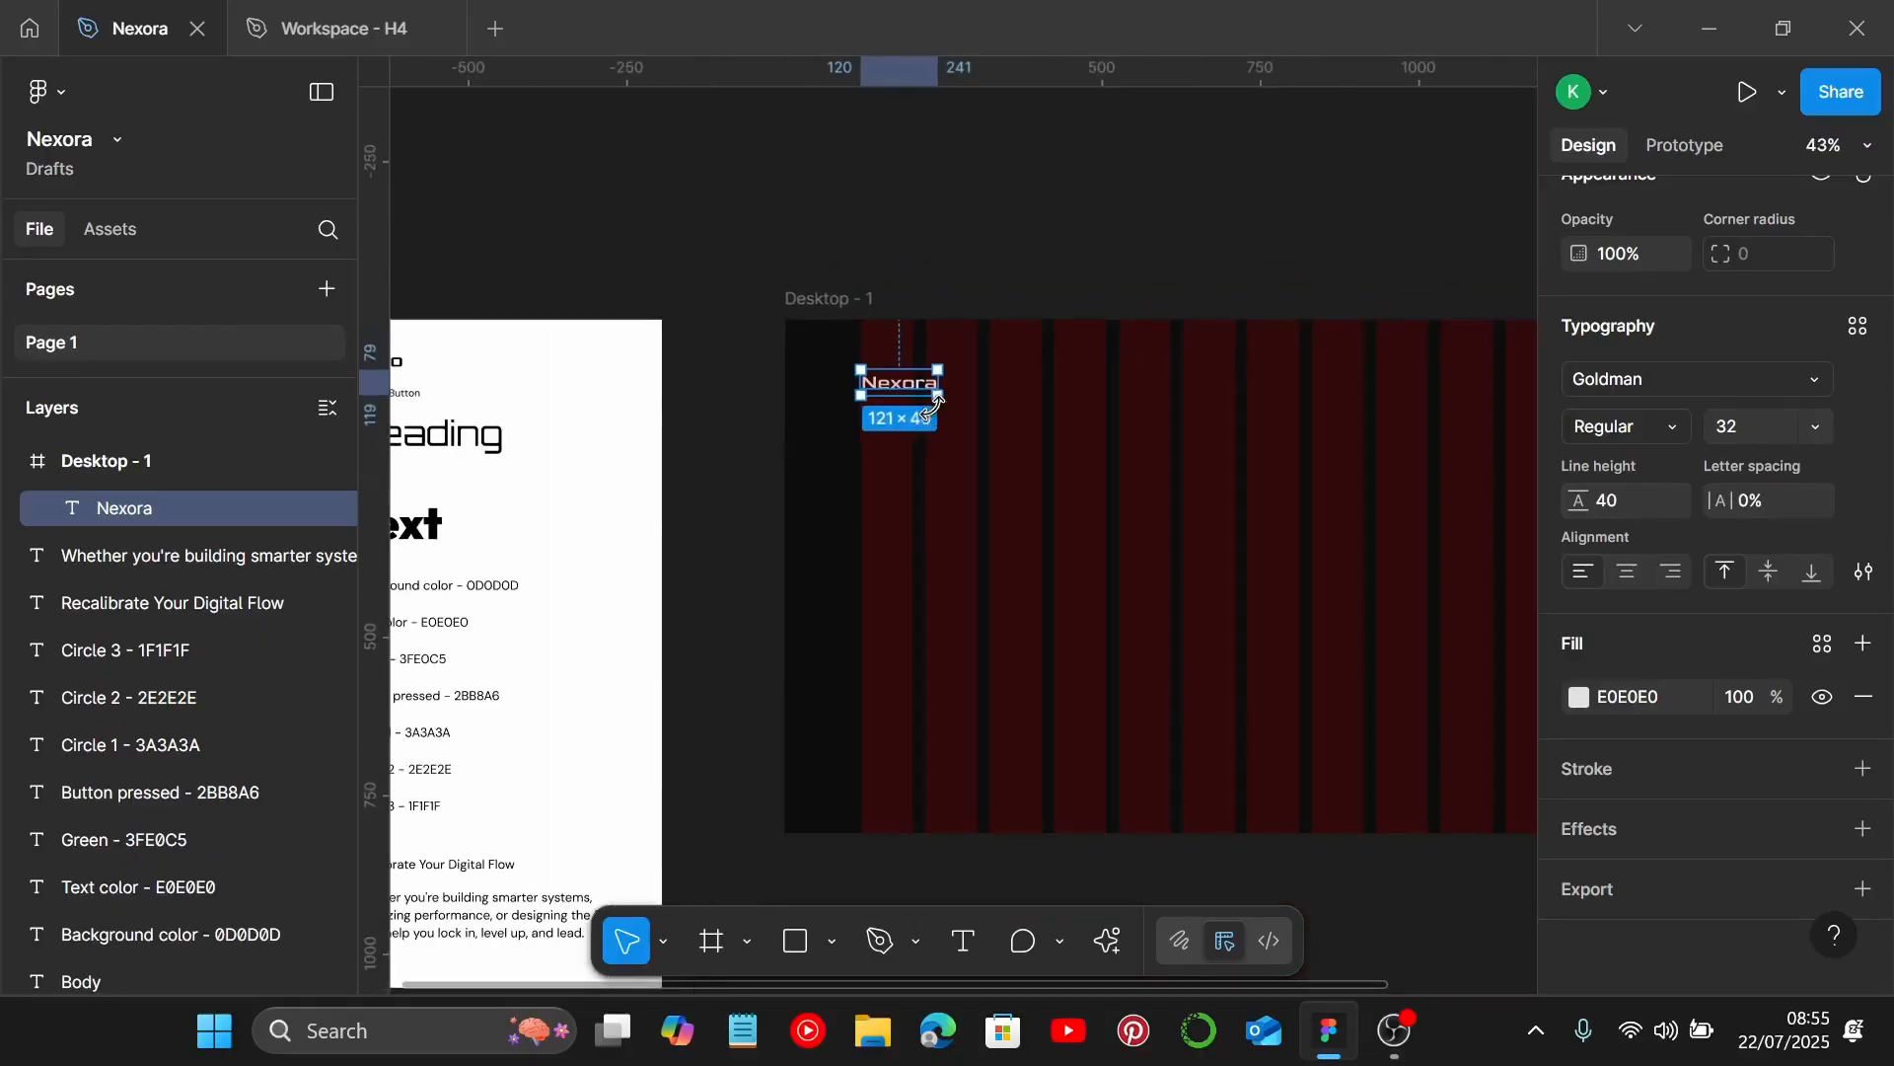
Place a copy of the Header/Button sample text in the frame's header row, at about X 752, Y 95.
{"action": "scroll", "coordinate": [937, 424], "scroll_direction": "left", "scroll_amount": 5}
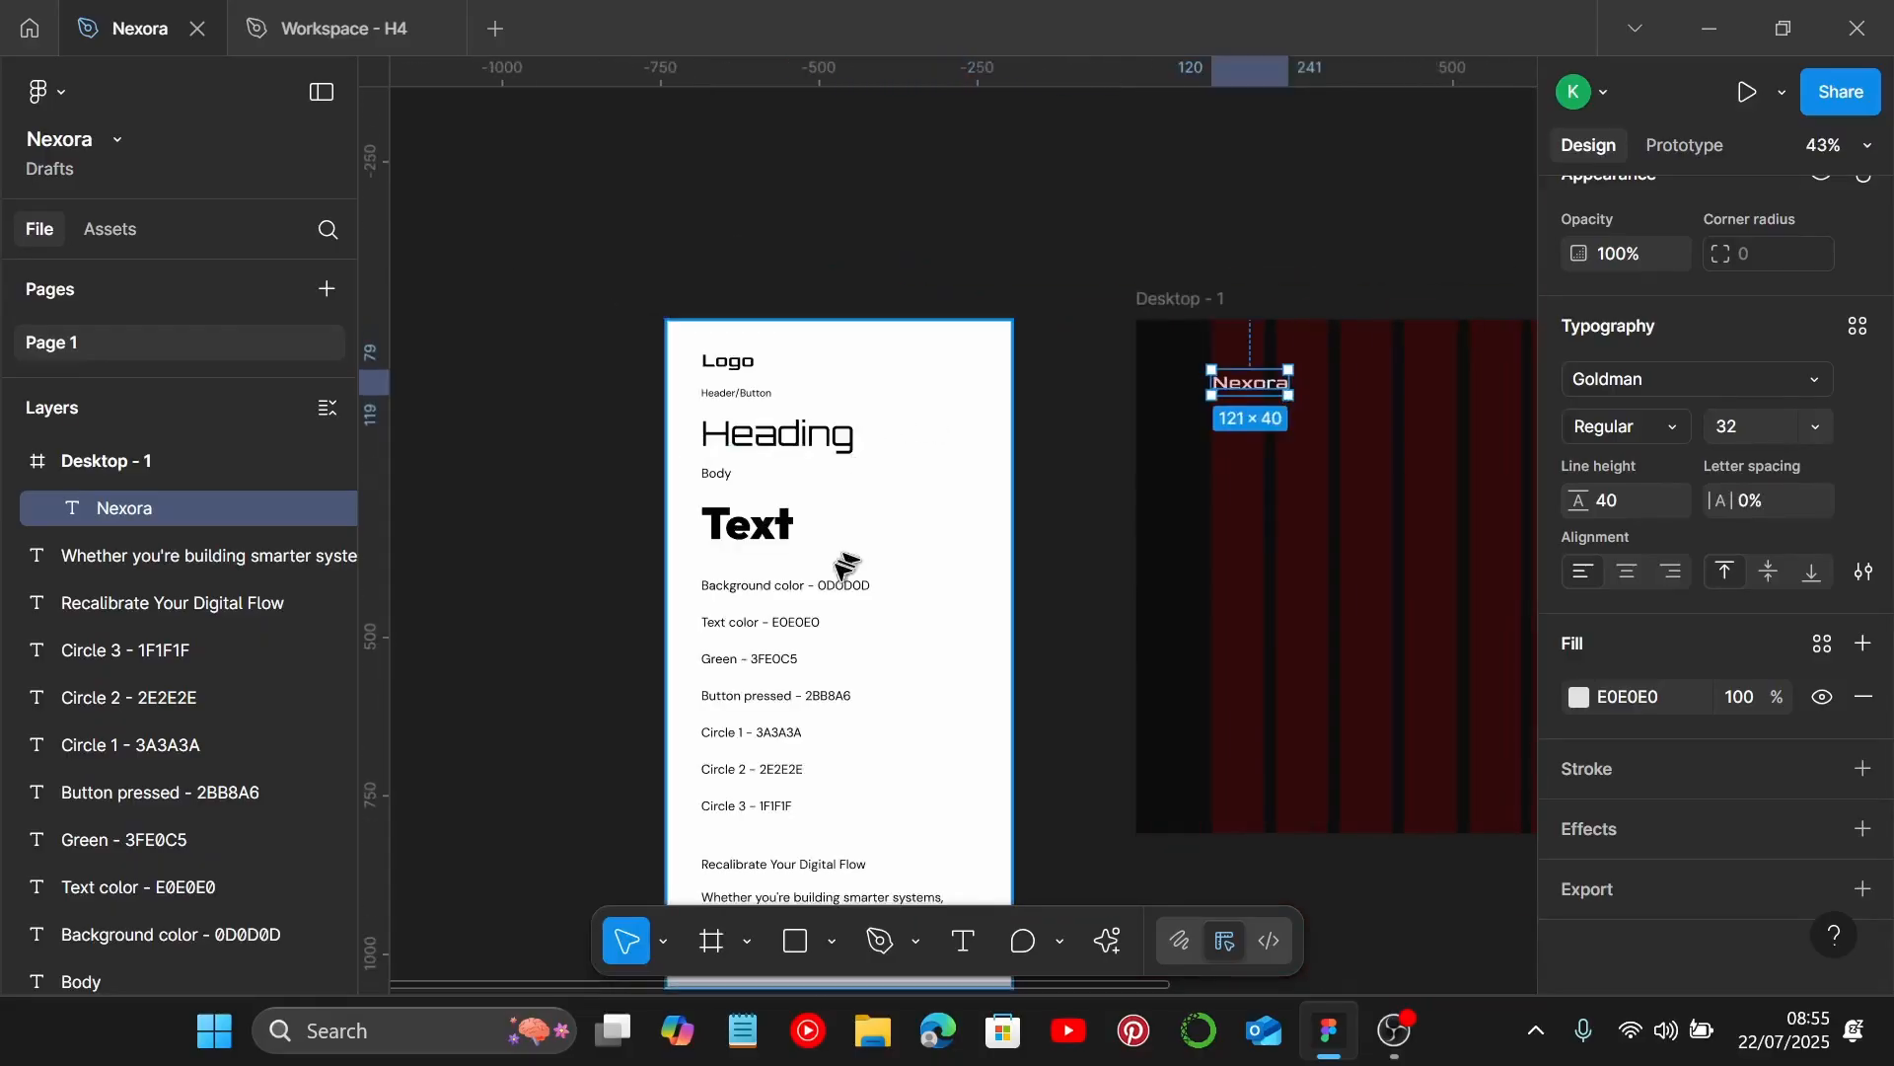
{"action": "left_click", "coordinate": [718, 398]}
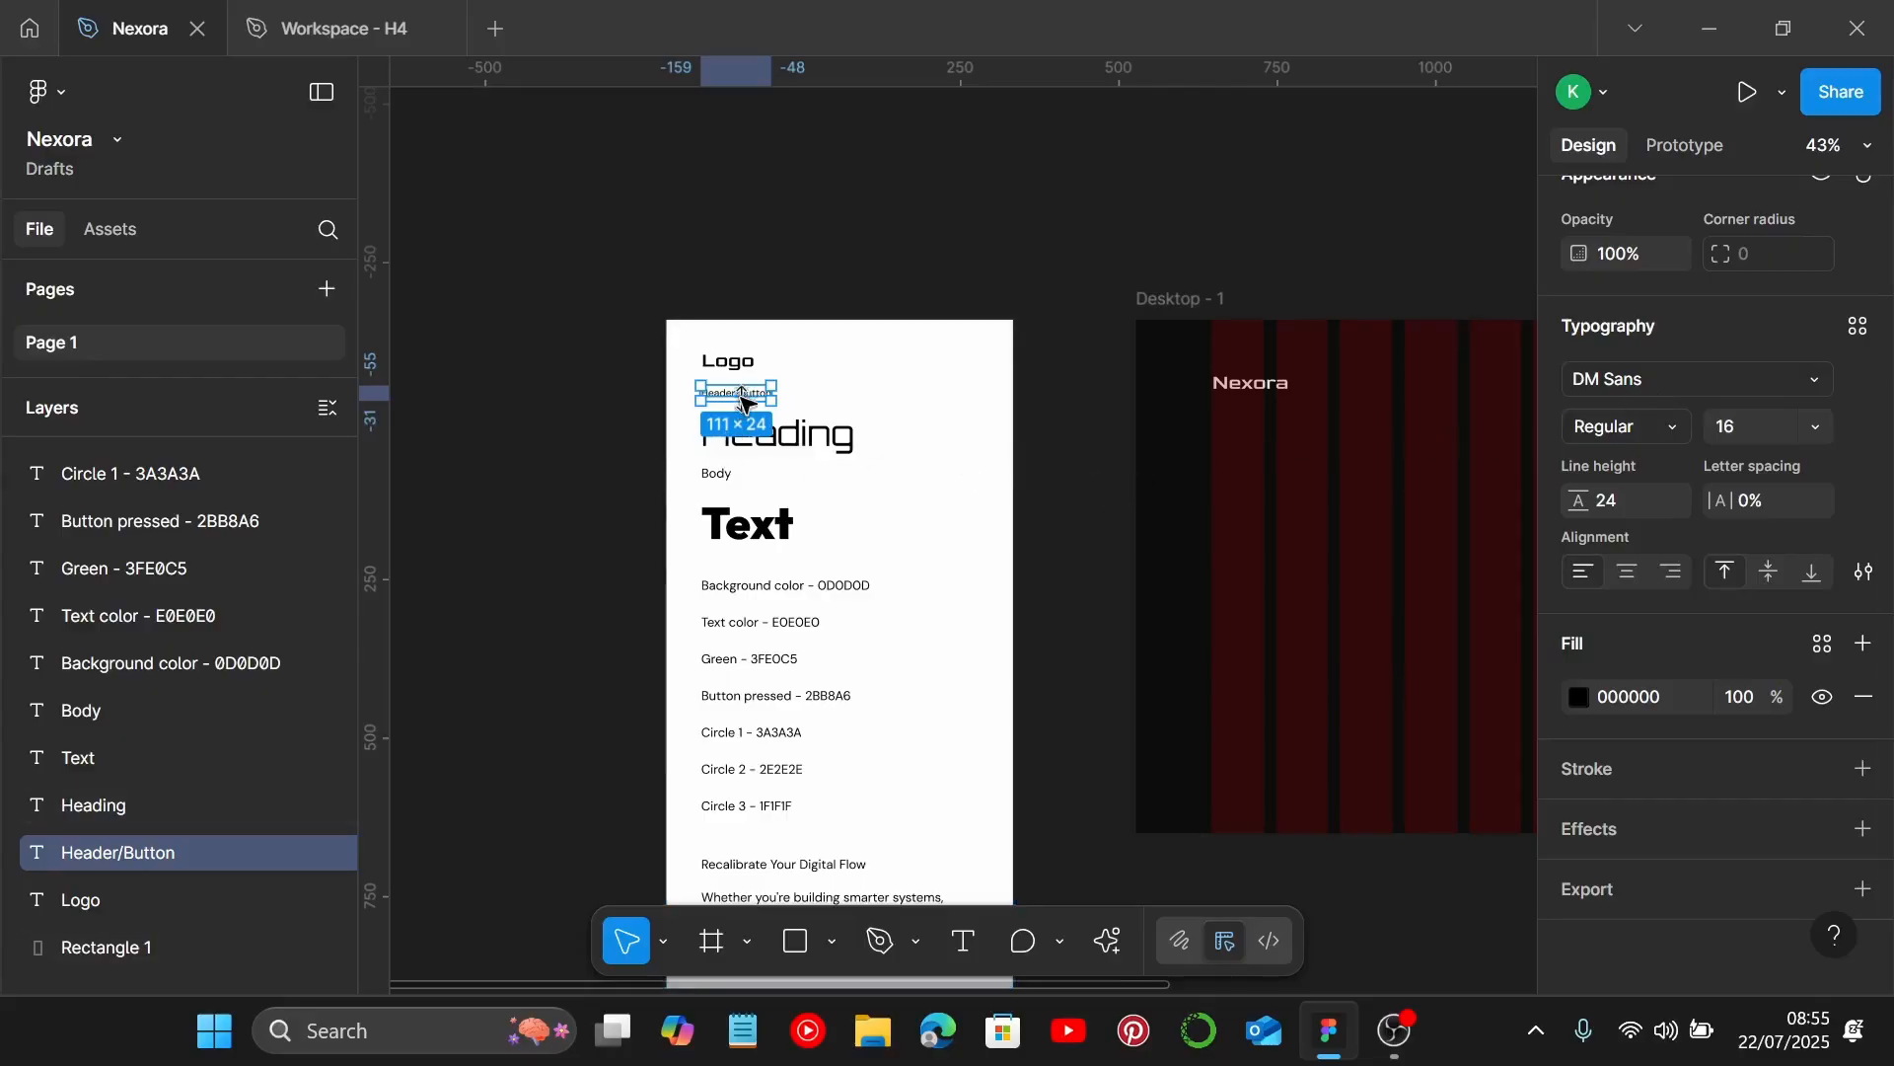
{"action": "left_click_drag", "start_coordinate": [728, 397], "coordinate": [1480, 397]}
{"action": "scroll", "coordinate": [1441, 415], "scroll_direction": "right", "scroll_amount": 10}
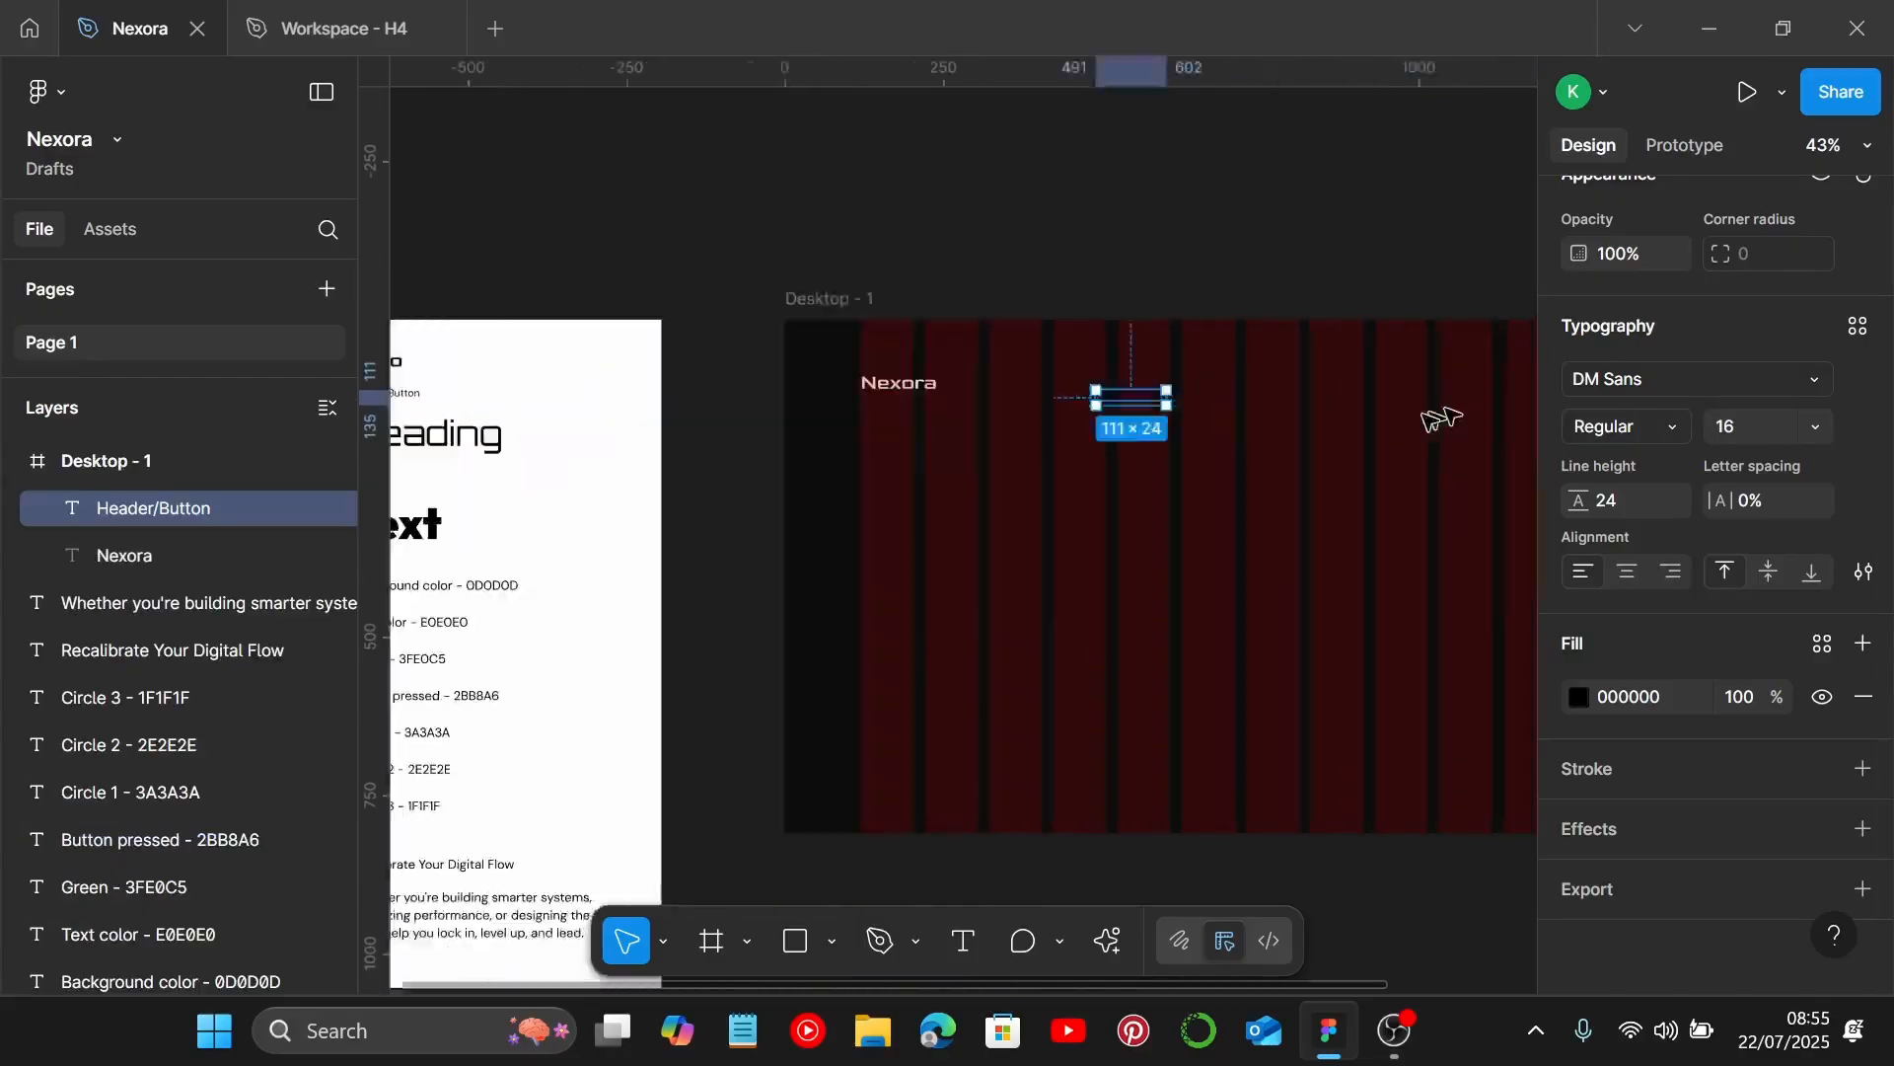
{"action": "scroll", "coordinate": [927, 422], "scroll_direction": "up", "scroll_amount": 3}
{"action": "left_click_drag", "start_coordinate": [735, 388], "coordinate": [950, 377]}
Copy the text color code E0E0E0 from the style notes and apply it as the fill of the frame's Header/Button text.
{"action": "scroll", "coordinate": [945, 464], "scroll_direction": "down", "scroll_amount": 3}
{"action": "scroll", "coordinate": [552, 513], "scroll_direction": "left", "scroll_amount": 5}
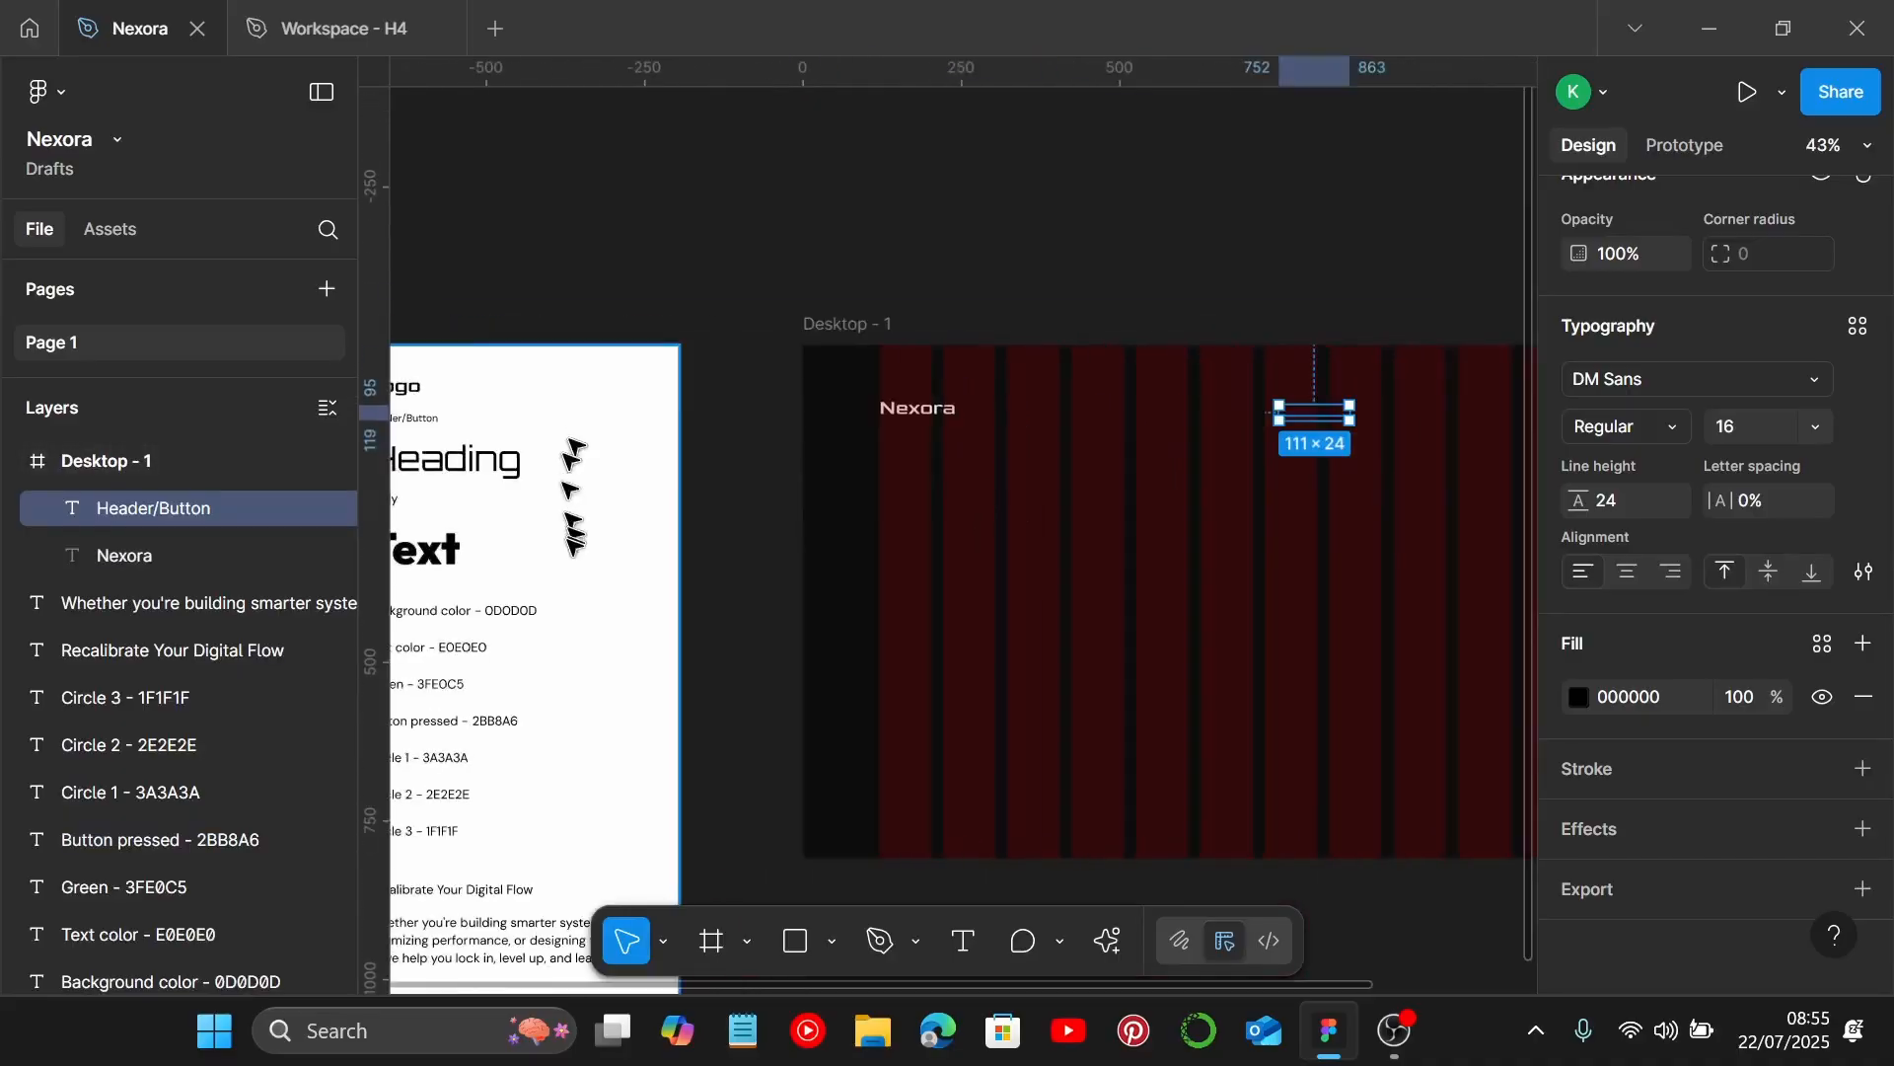
{"action": "scroll", "coordinate": [677, 671], "scroll_direction": "up", "scroll_amount": 3}
{"action": "double_click", "coordinate": [853, 616]}
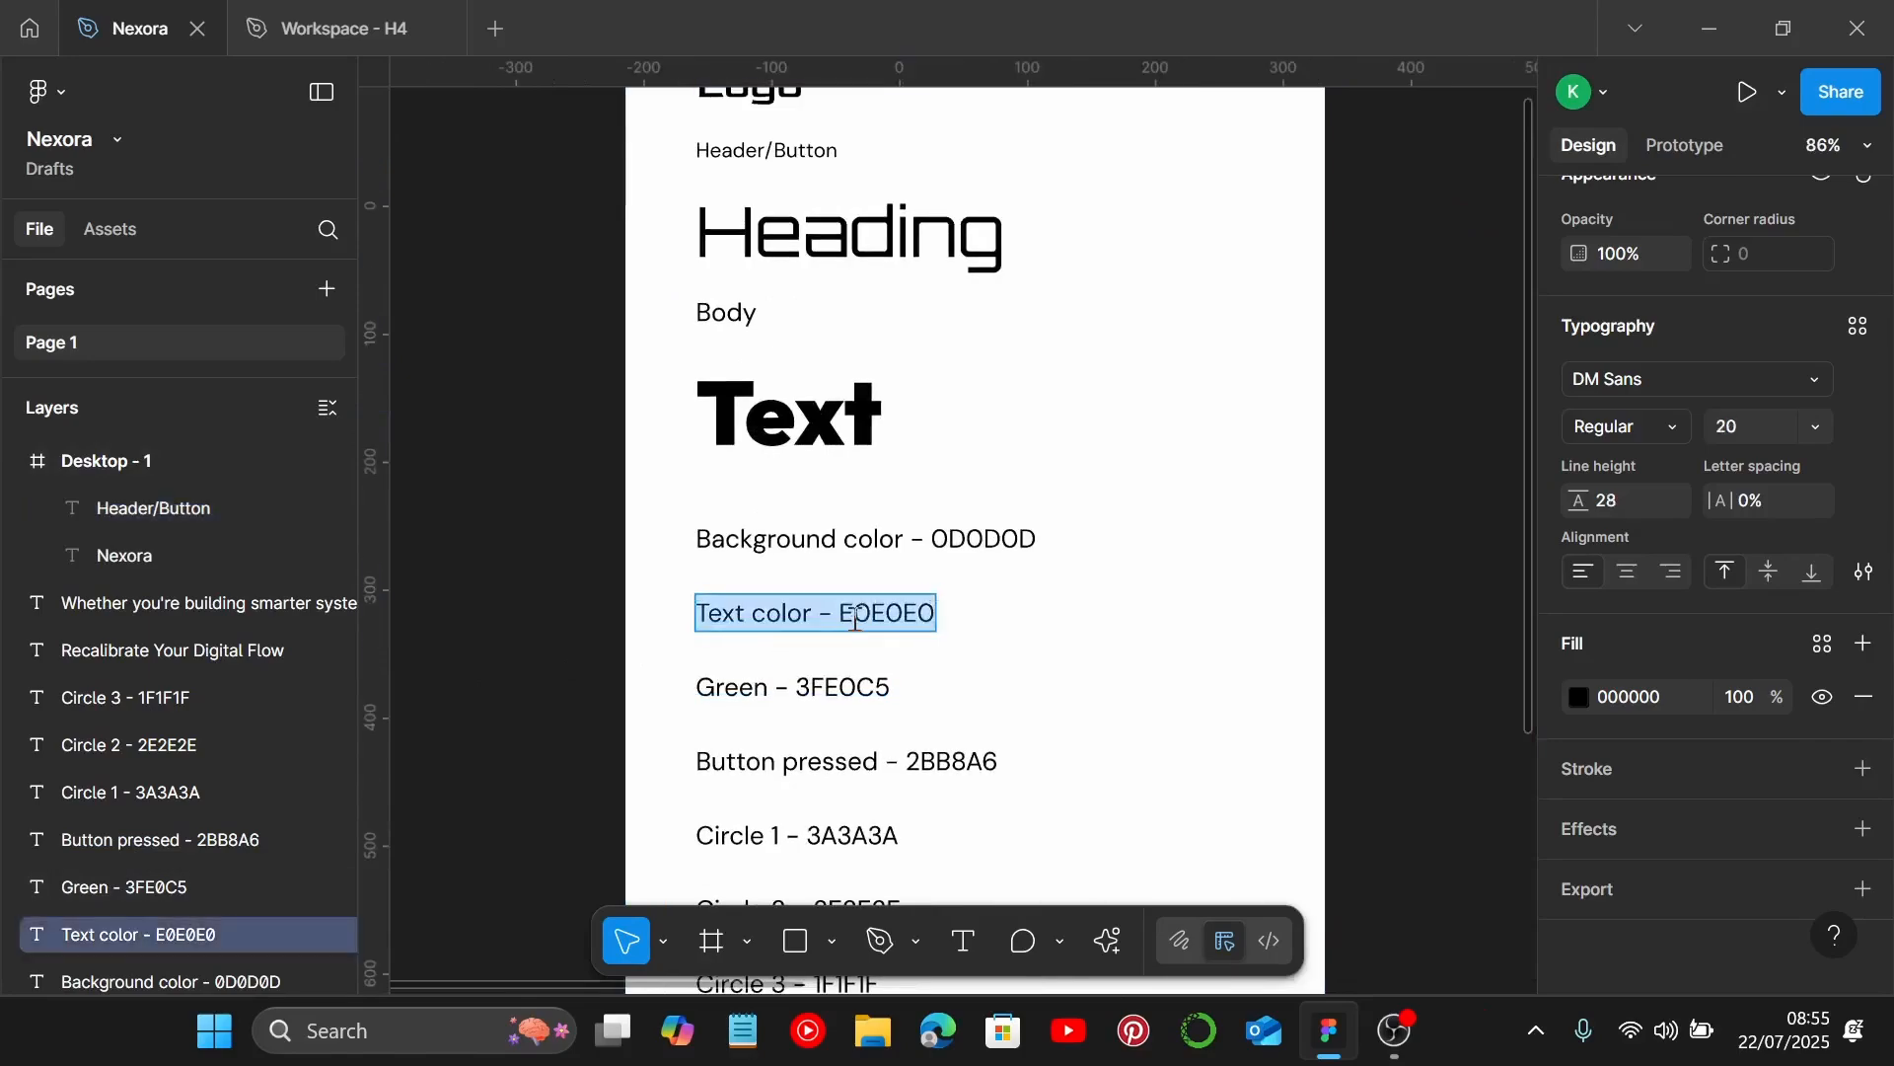
{"action": "left_click", "coordinate": [849, 612]}
{"action": "left_click_drag", "start_coordinate": [849, 606], "coordinate": [1001, 620]}
{"action": "key", "text": "Escape"}
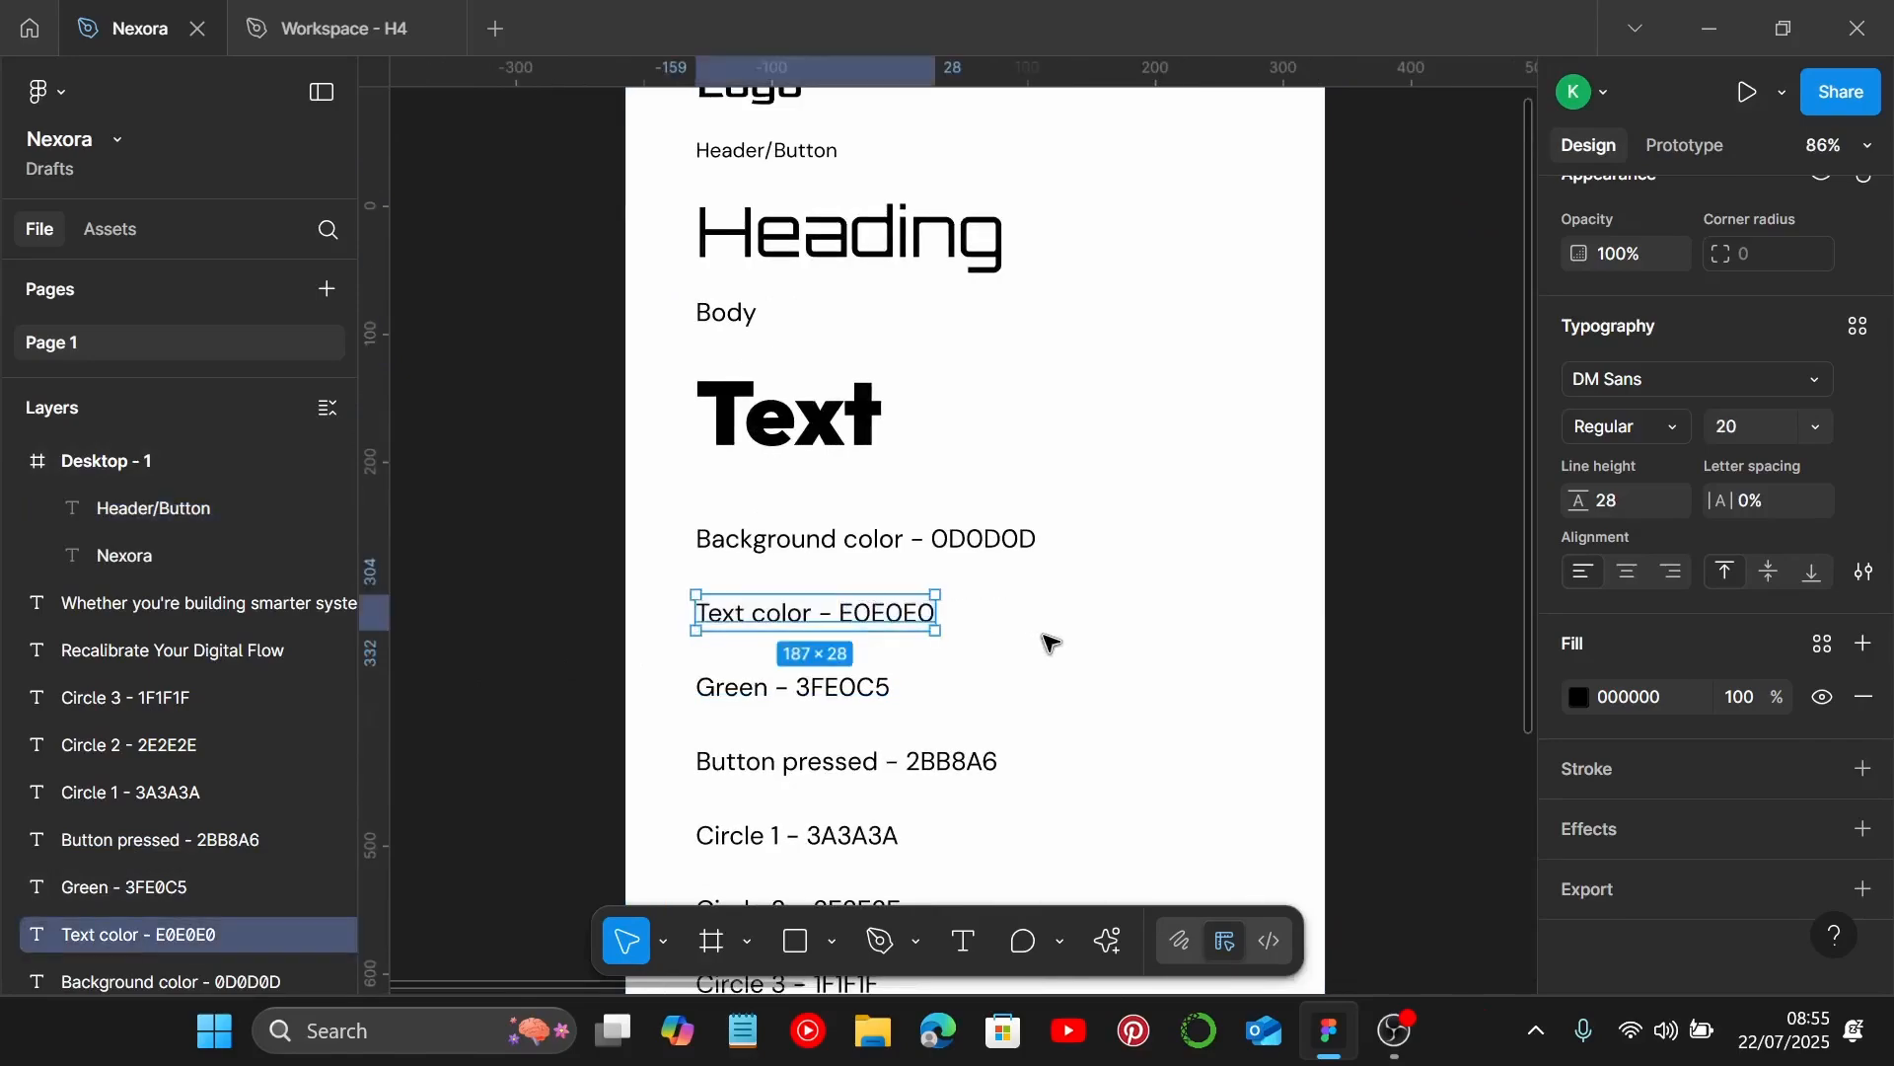
{"action": "scroll", "coordinate": [1045, 643], "scroll_direction": "down", "scroll_amount": 6}
{"action": "scroll", "coordinate": [1000, 506], "scroll_direction": "up", "scroll_amount": 2}
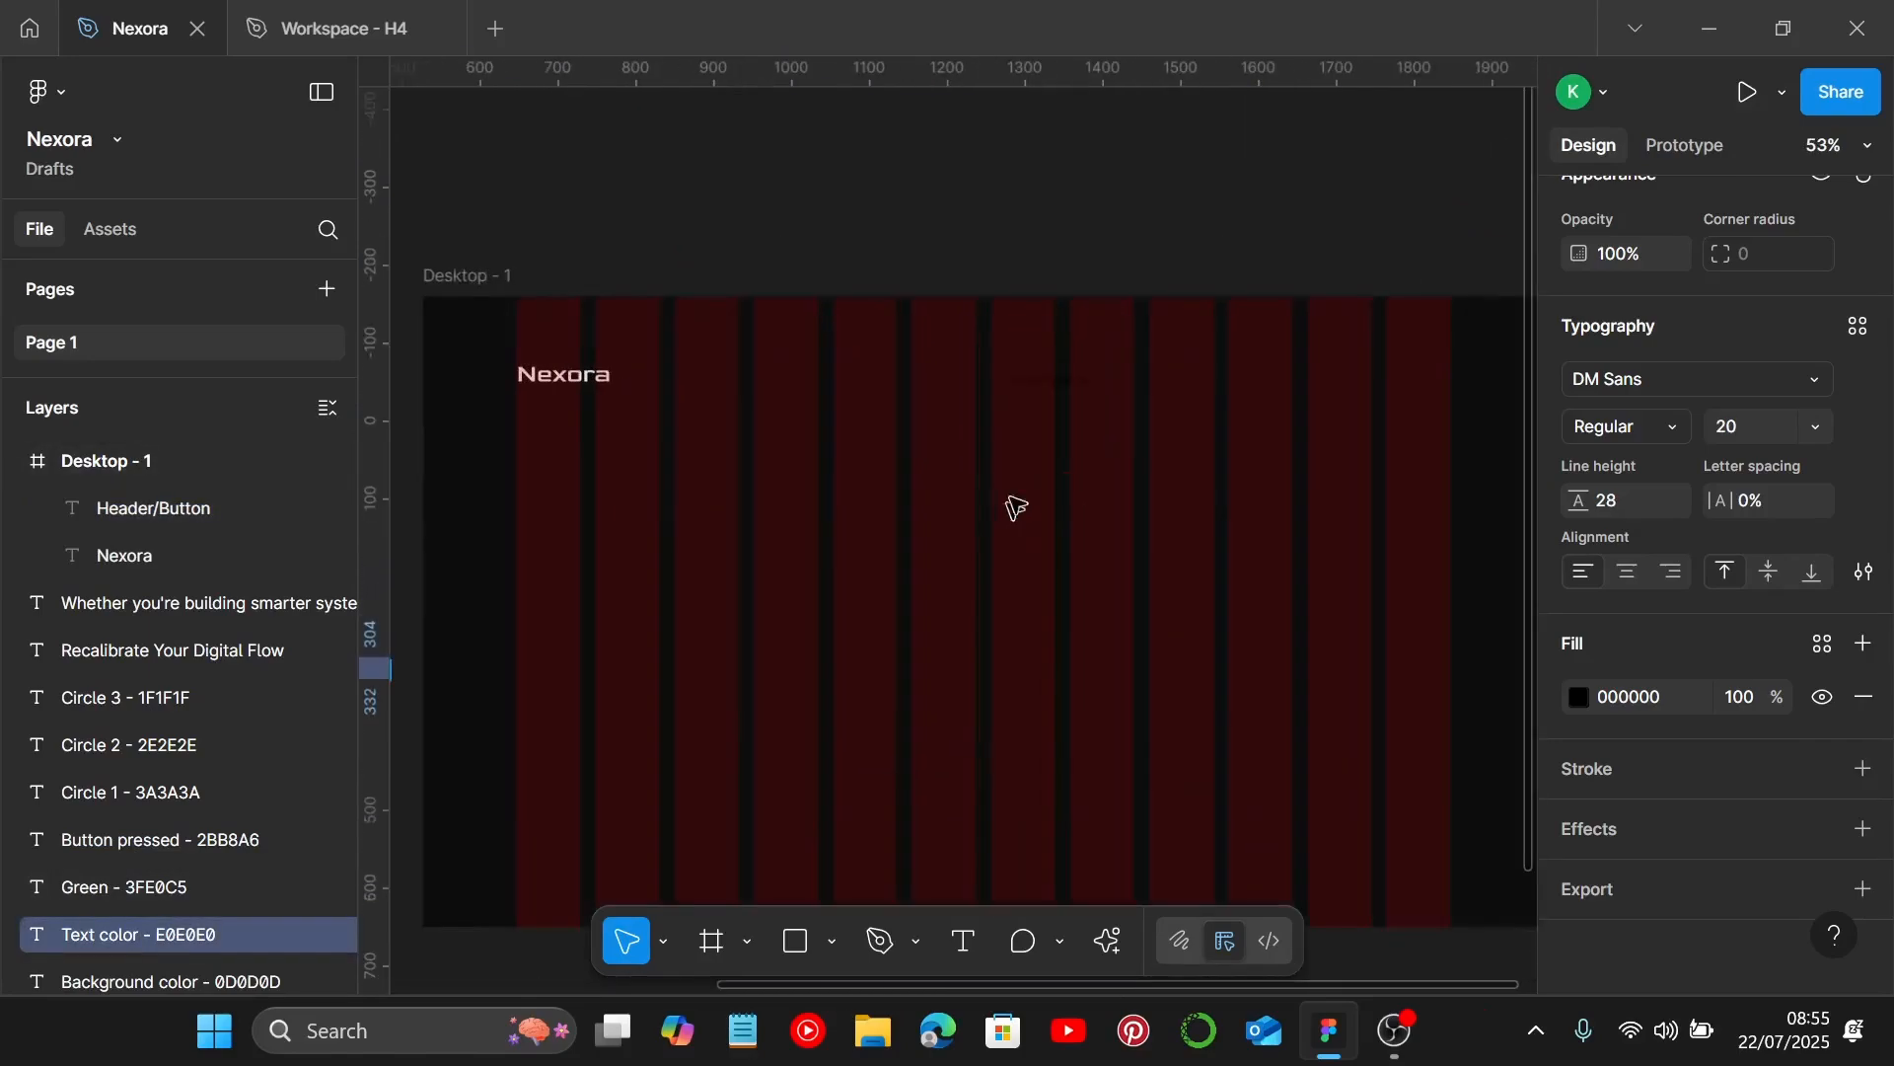
{"action": "left_click", "coordinate": [1080, 387]}
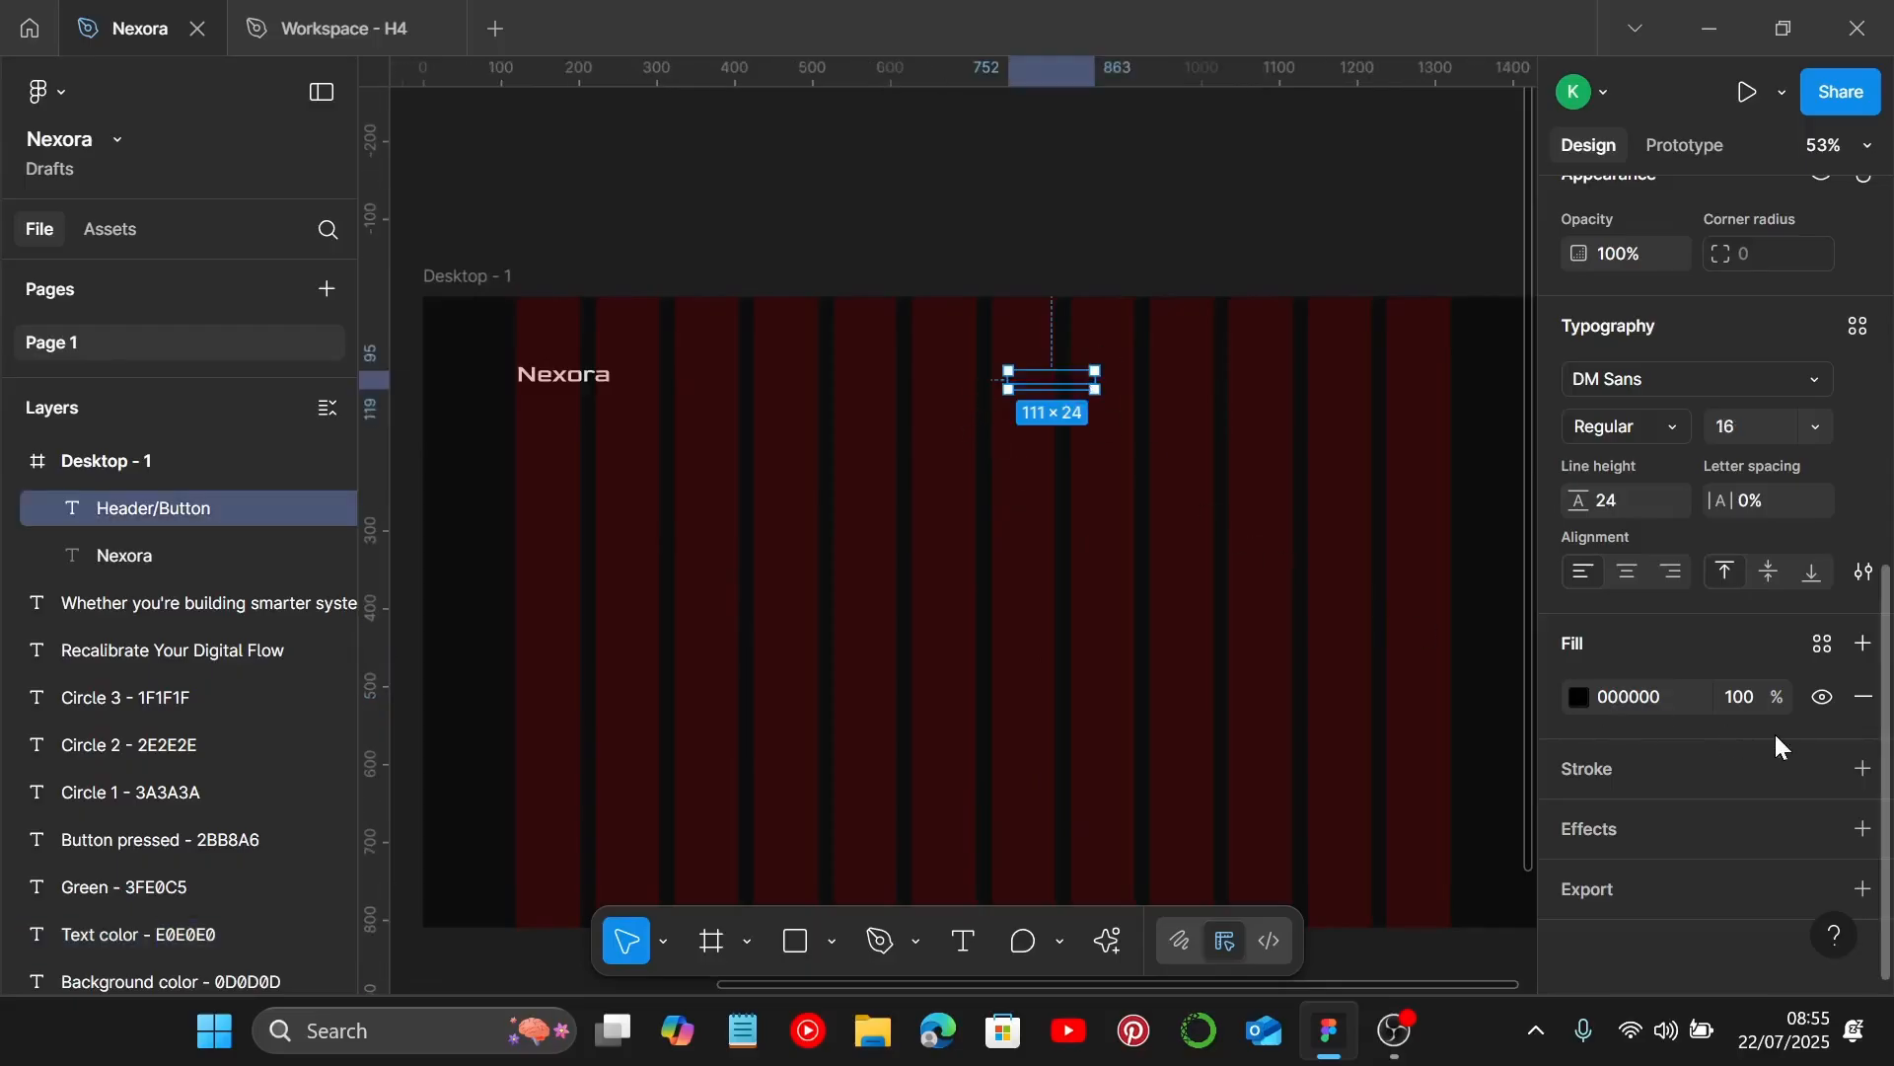
{"action": "type", "text": "E0E0E0"}
{"action": "key", "text": "Return"}
Wrap the Header/Button text in an auto layout frame with 25 horizontal padding and 5 vertical padding.
{"action": "scroll", "coordinate": [1111, 382], "scroll_direction": "up", "scroll_amount": 3}
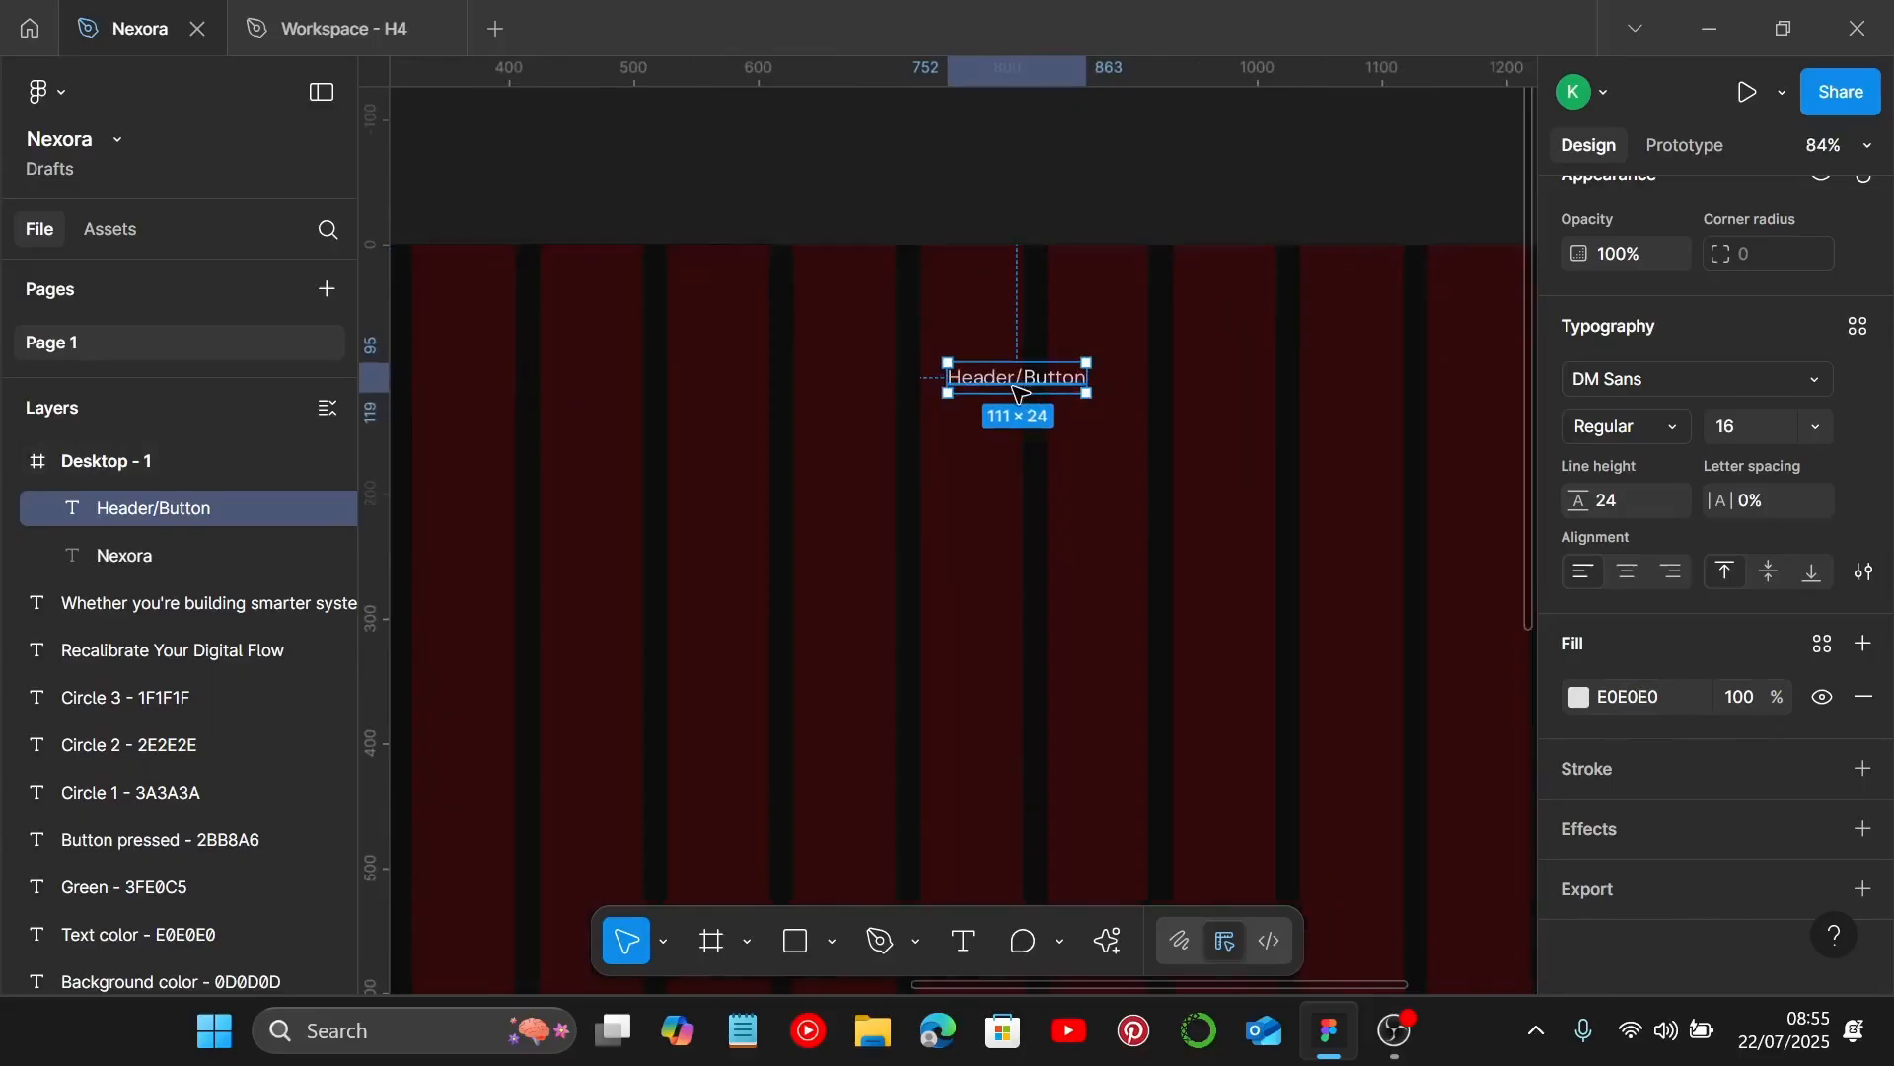
{"action": "key", "text": "shift+a"}
{"action": "scroll", "coordinate": [1016, 394], "scroll_direction": "up", "scroll_amount": 2}
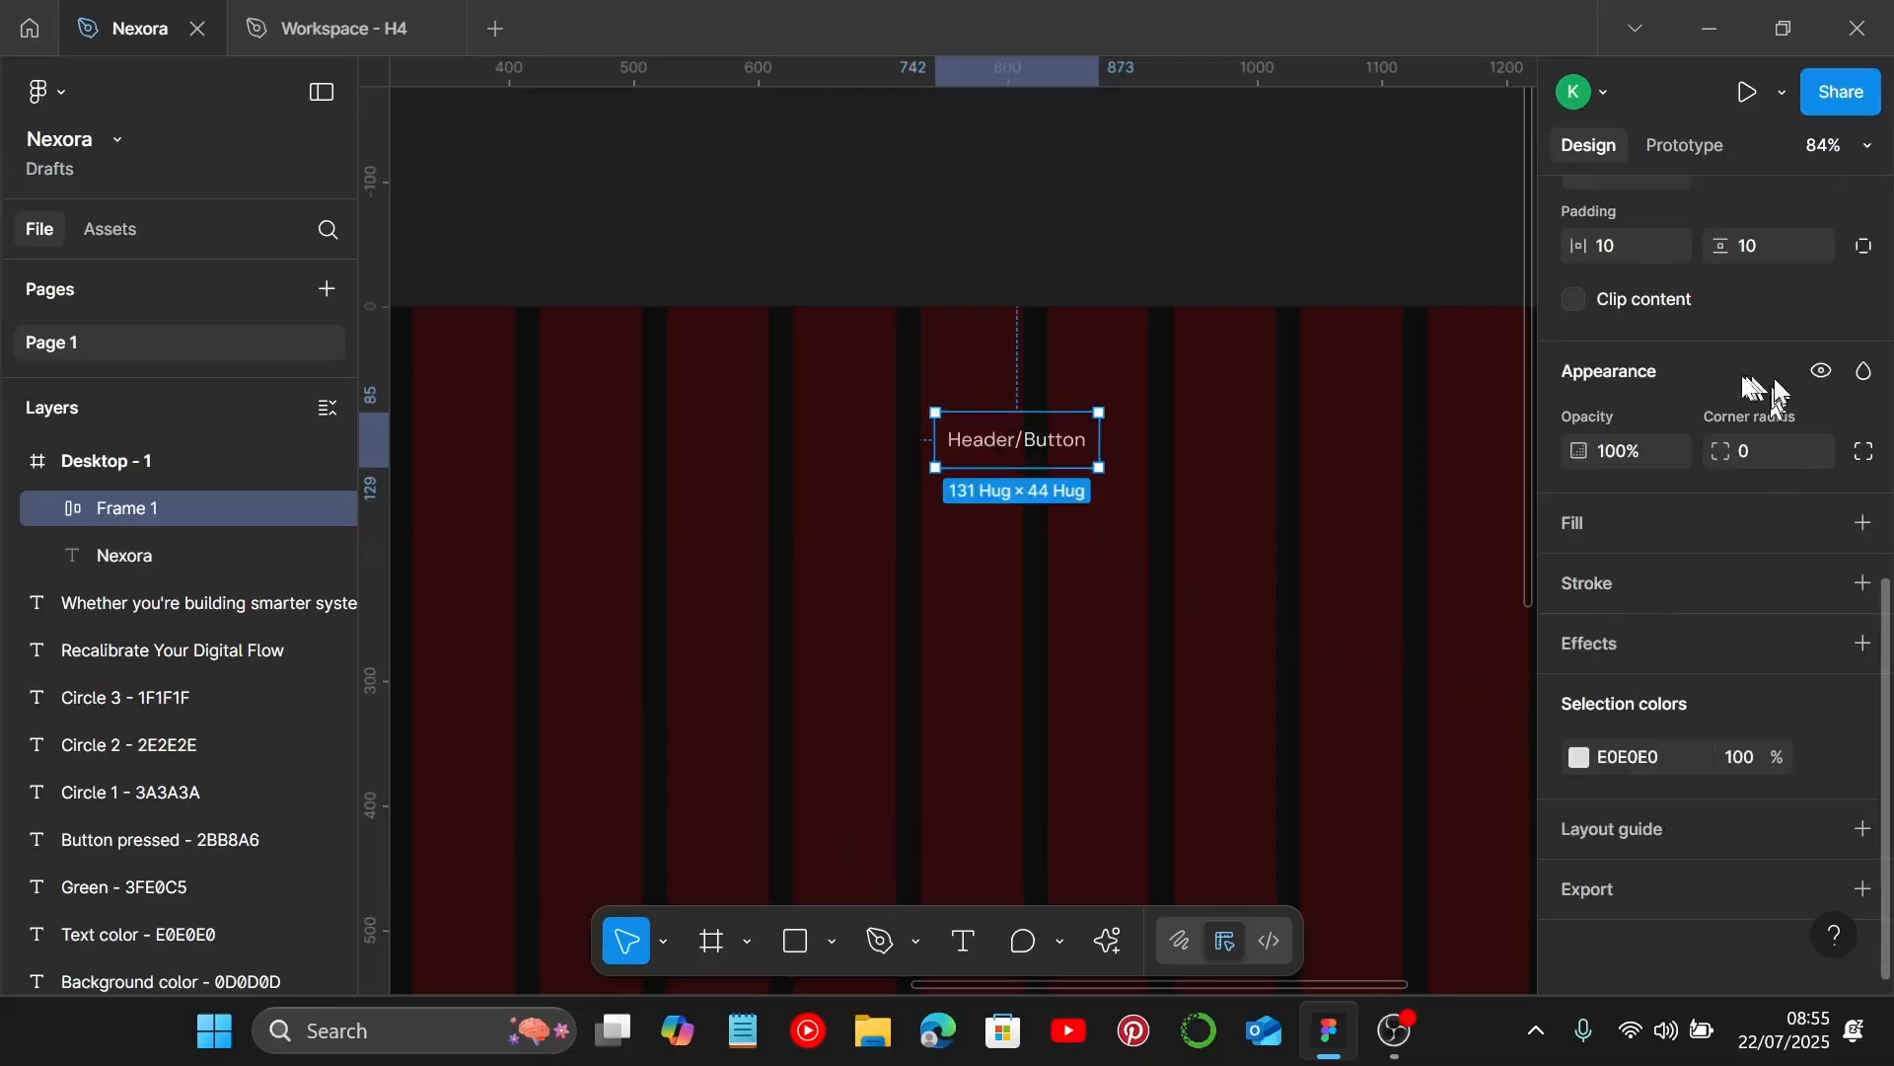
{"action": "scroll", "coordinate": [1746, 375], "scroll_direction": "up", "scroll_amount": 3}
{"action": "left_click", "coordinate": [1622, 545]}
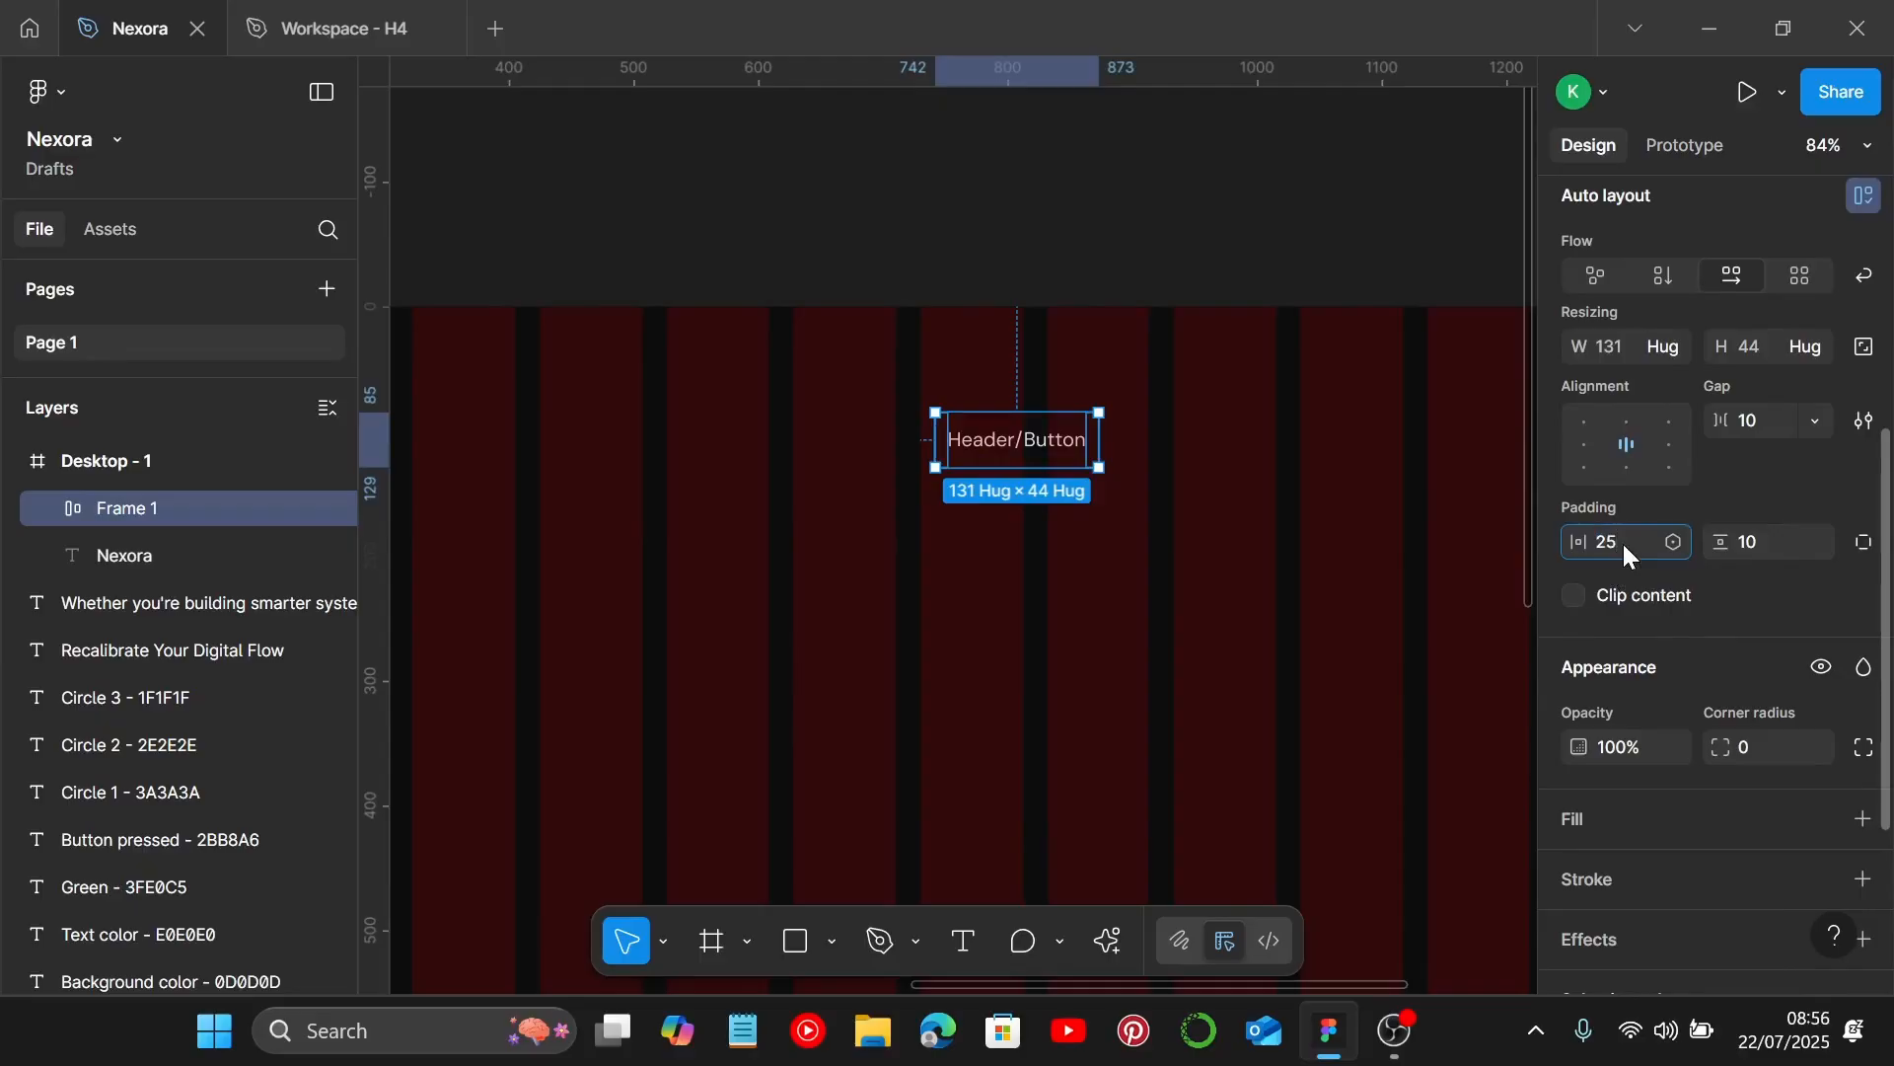
{"action": "key", "text": "Return"}
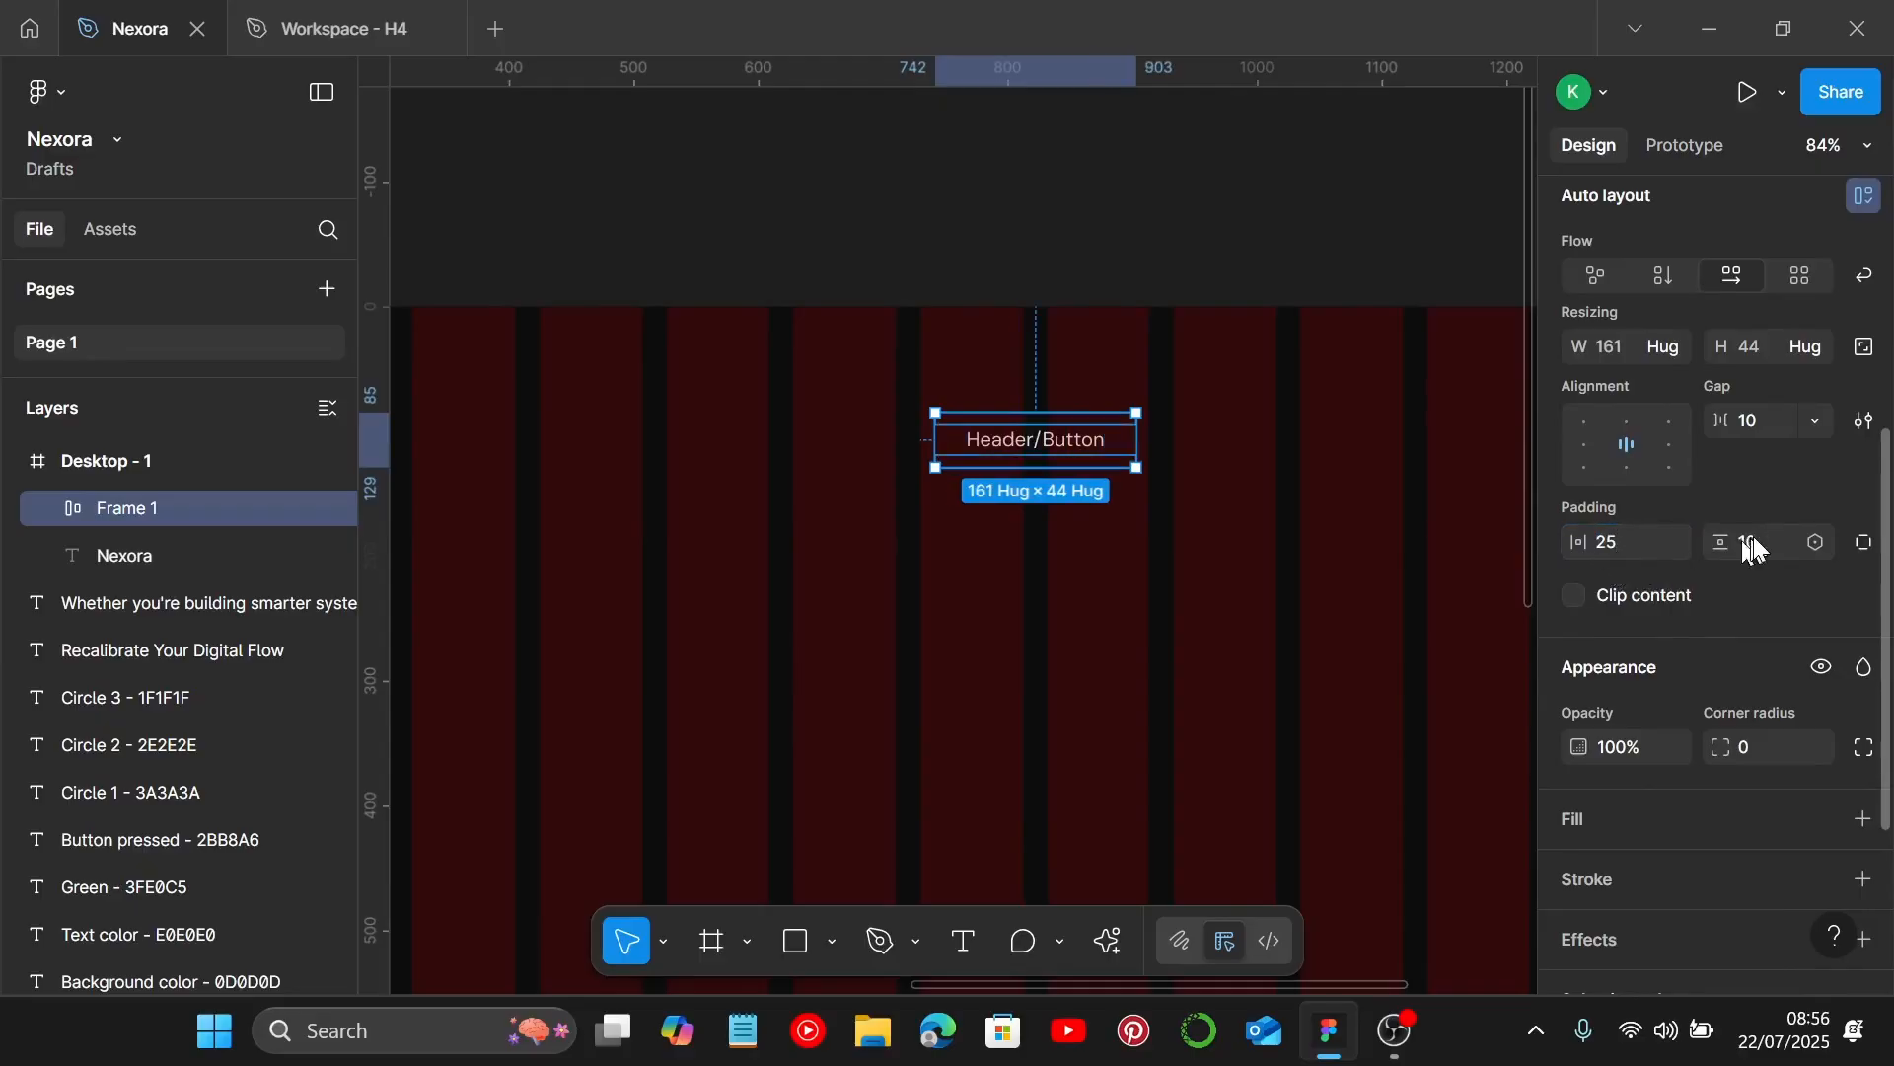
{"action": "left_click", "coordinate": [1773, 558]}
{"action": "type", "text": "5"}
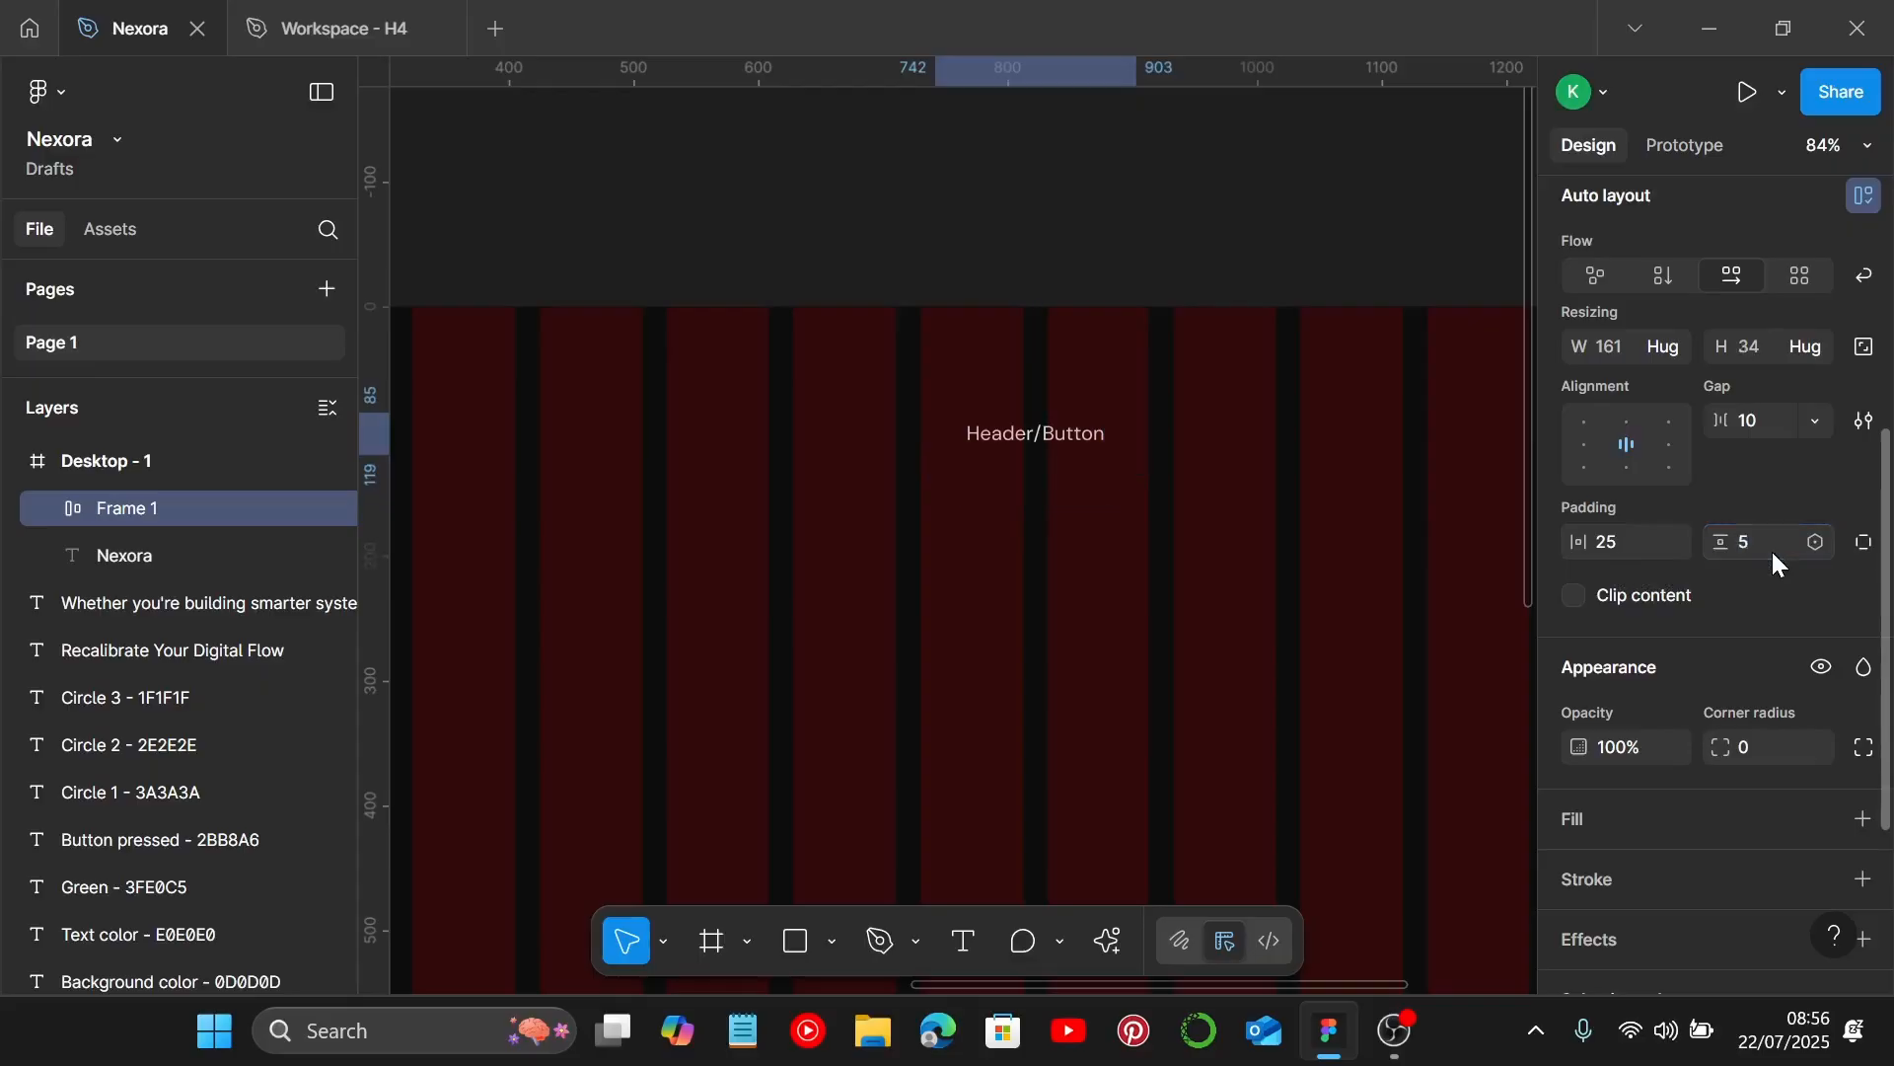
{"action": "key", "text": "Return"}
Set the corner radius of the Header/Button text's auto layout frame to 20.
{"action": "left_click", "coordinate": [1781, 760]}
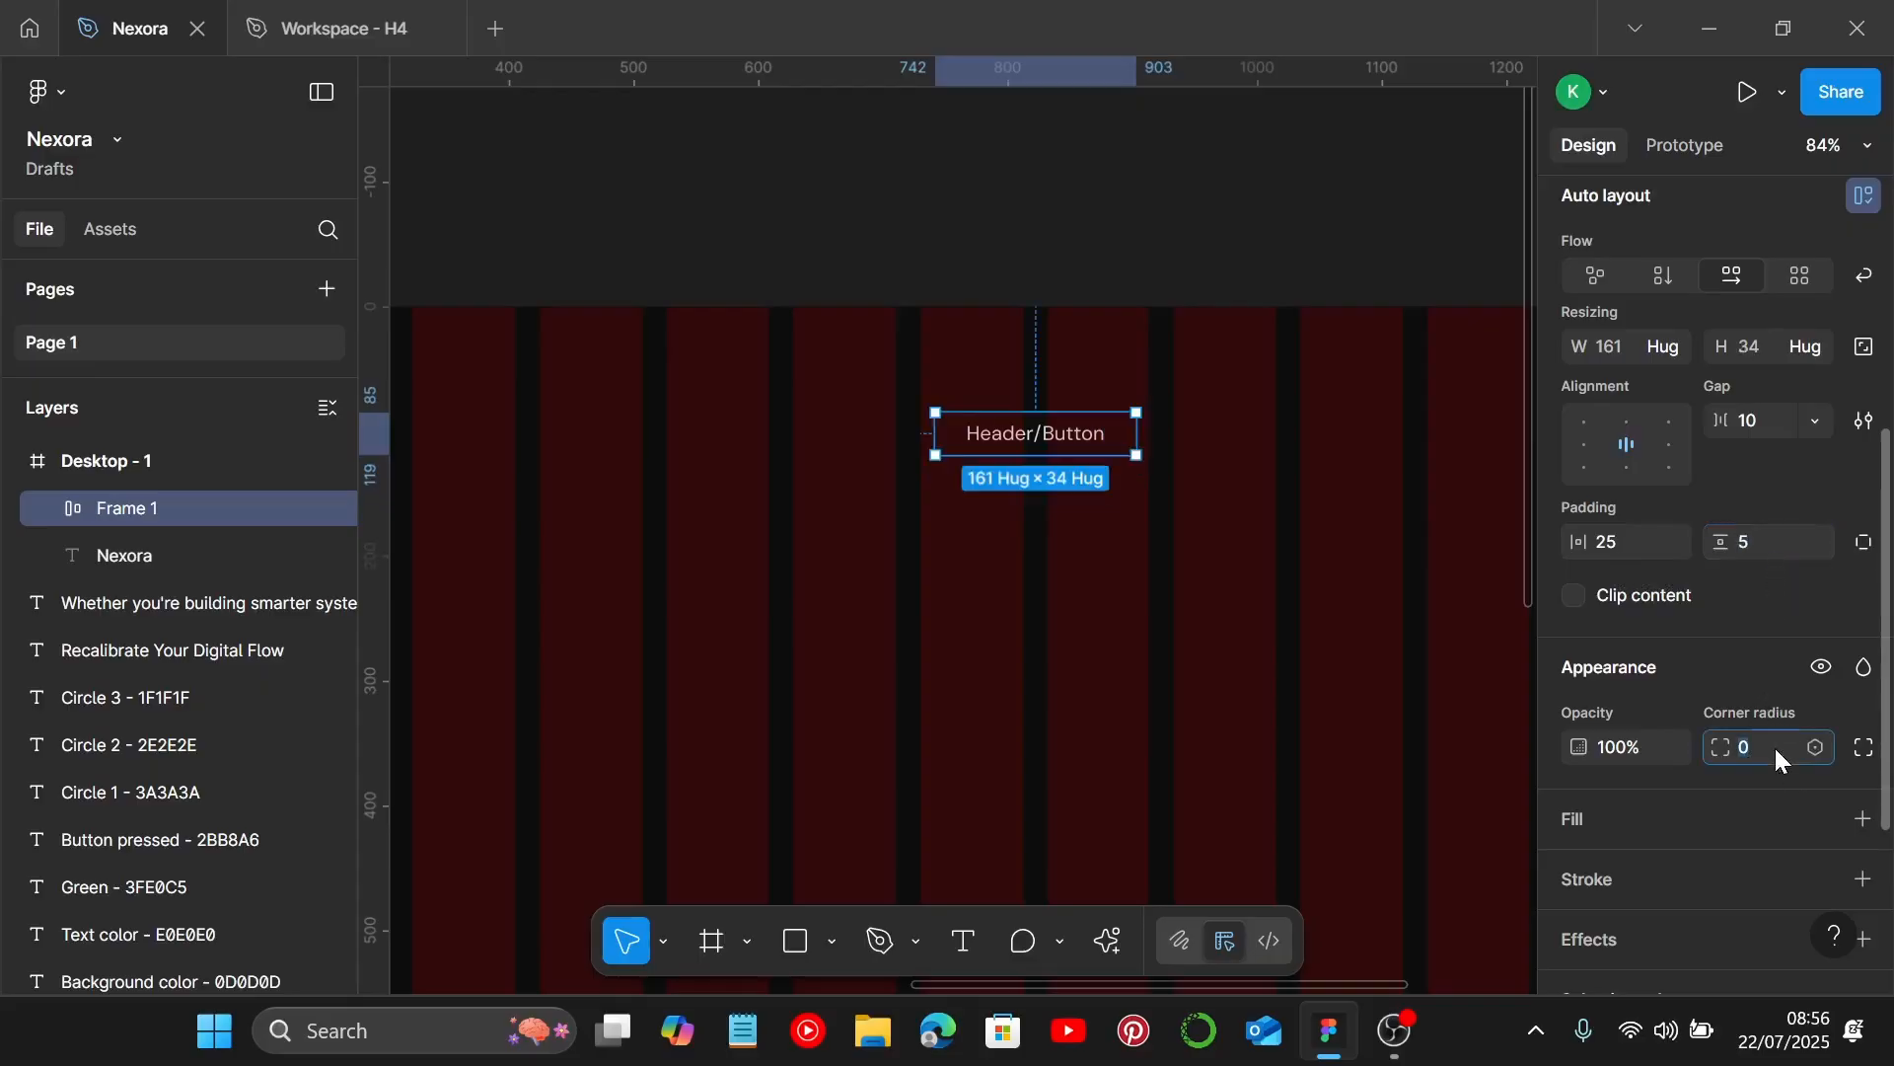
{"action": "type", "text": "20"}
{"action": "key", "text": "Return"}
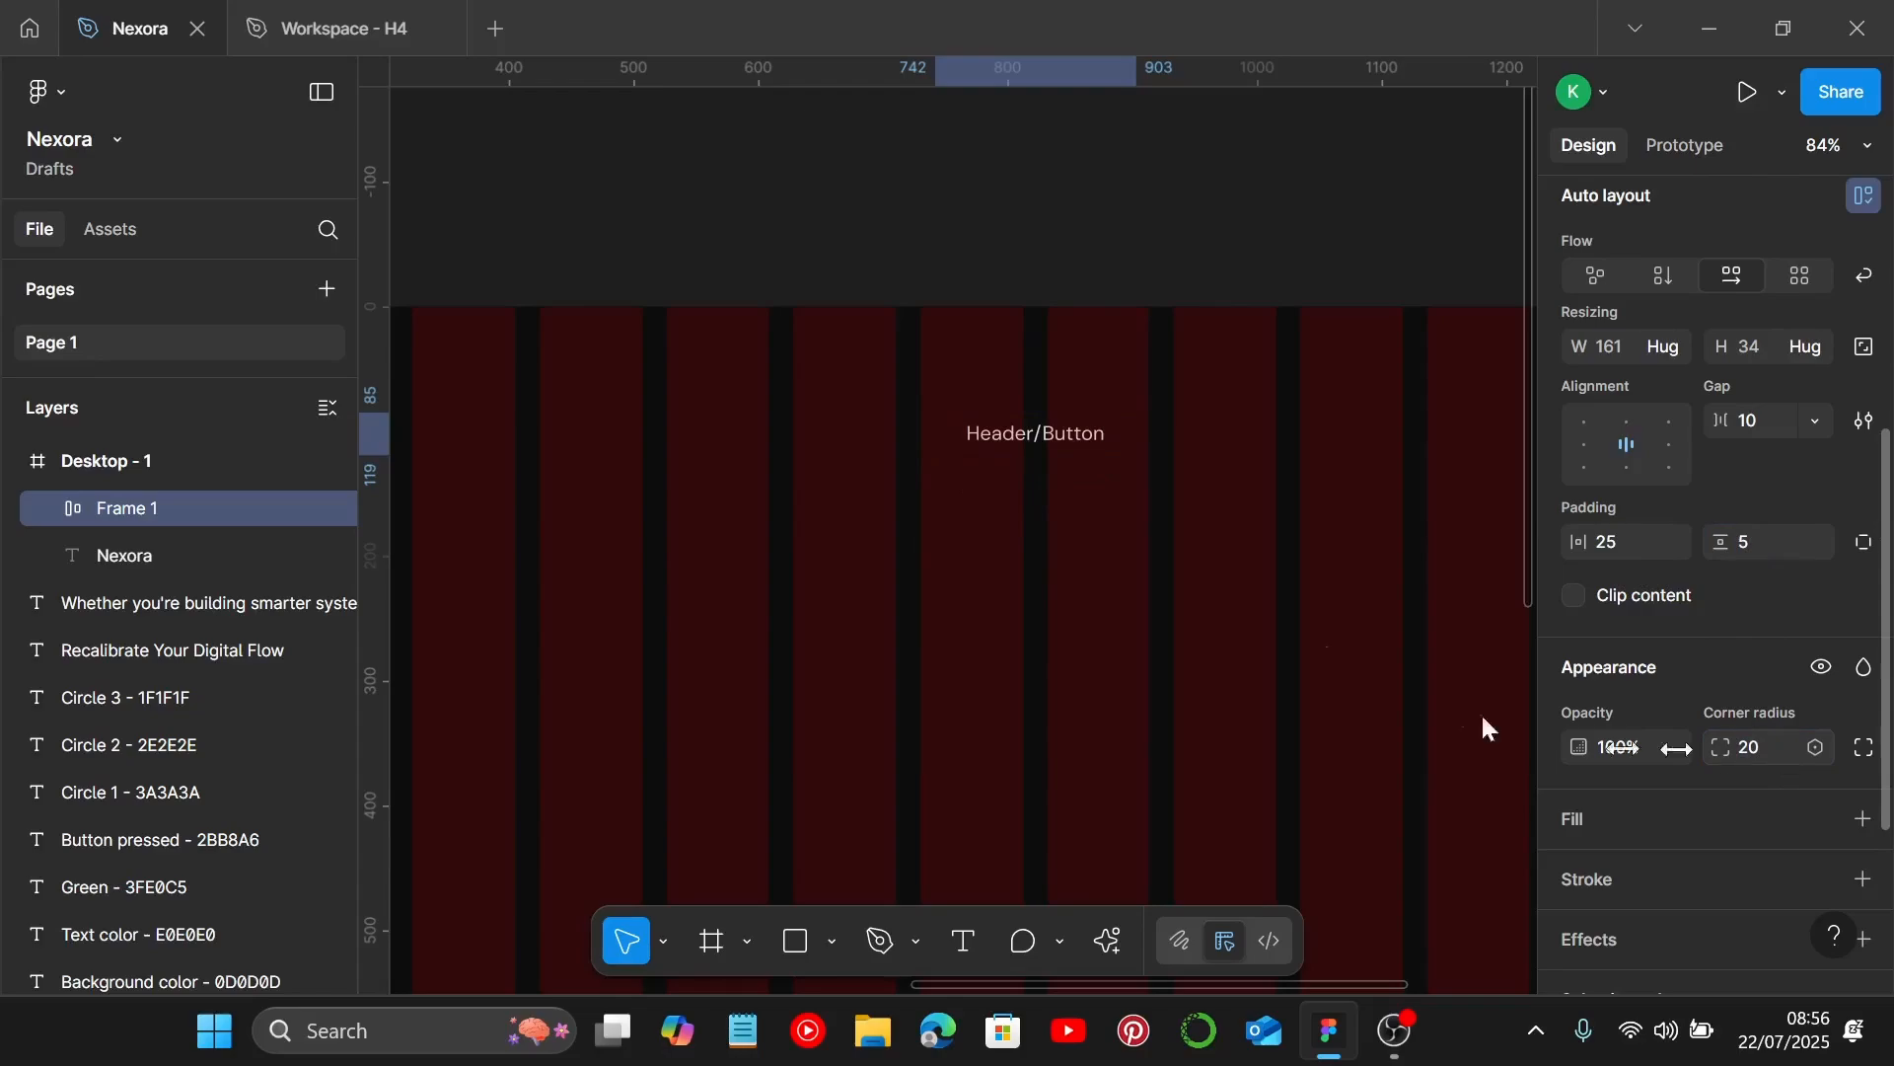
Shorten the Header/Button text inside the auto layout frame to Button.
{"action": "double_click", "coordinate": [1026, 441]}
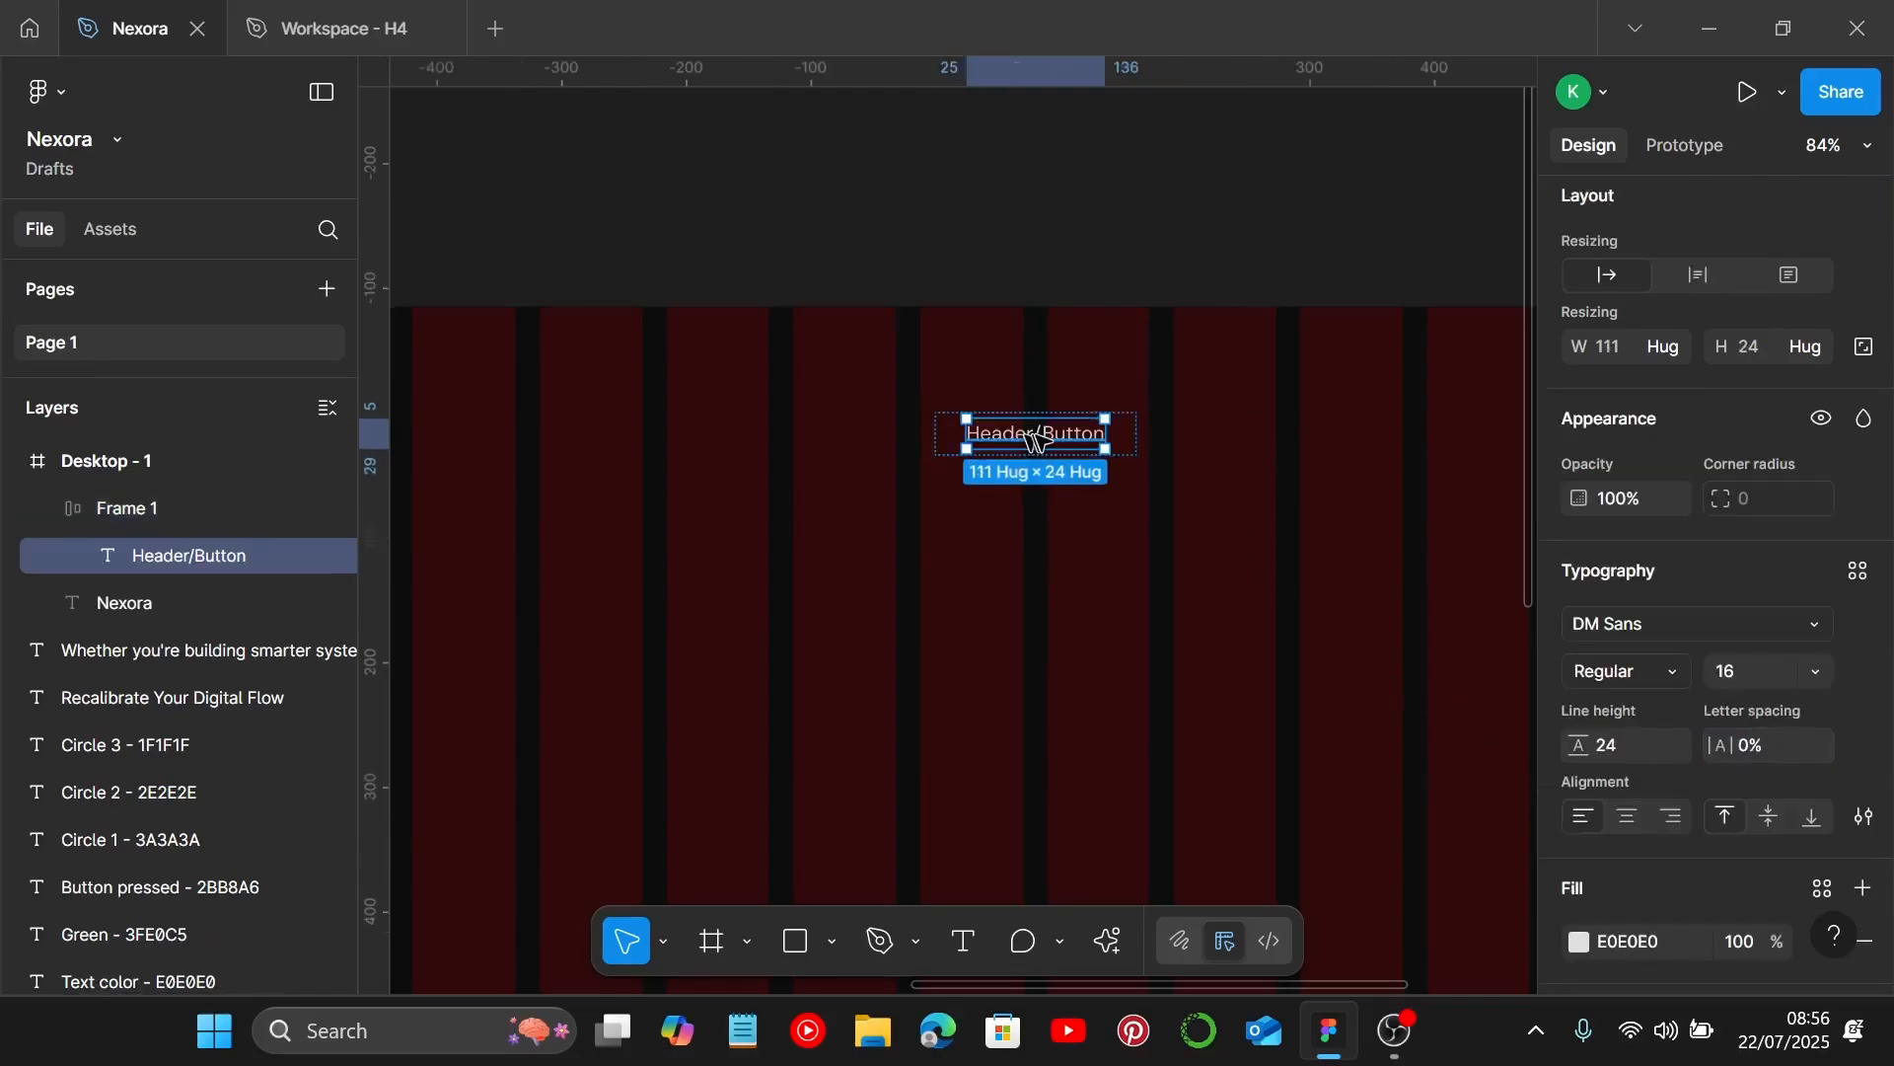
{"action": "double_click", "coordinate": [1044, 439]}
{"action": "left_click_drag", "start_coordinate": [1042, 439], "coordinate": [982, 434]}
{"action": "key", "text": "BackSpace"}
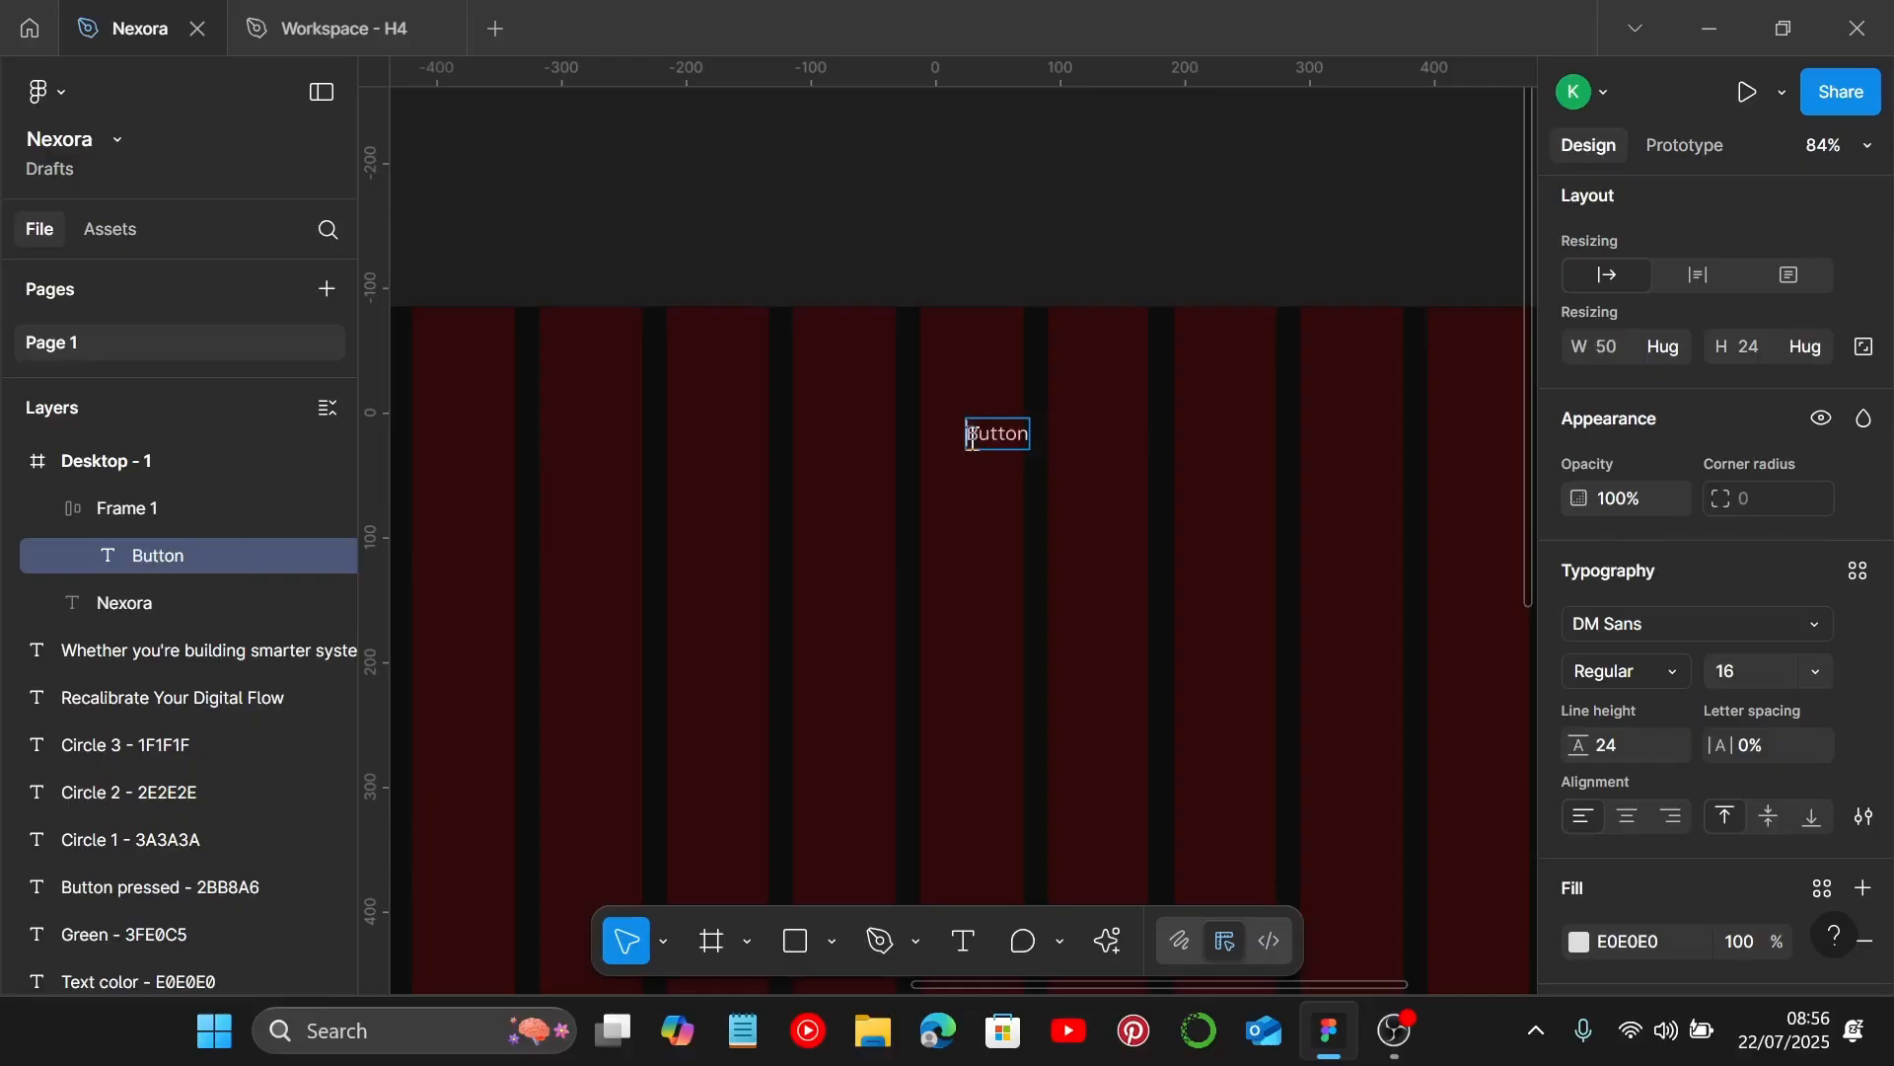
{"action": "key", "text": "Escape"}
{"action": "left_click", "coordinate": [1169, 419]}
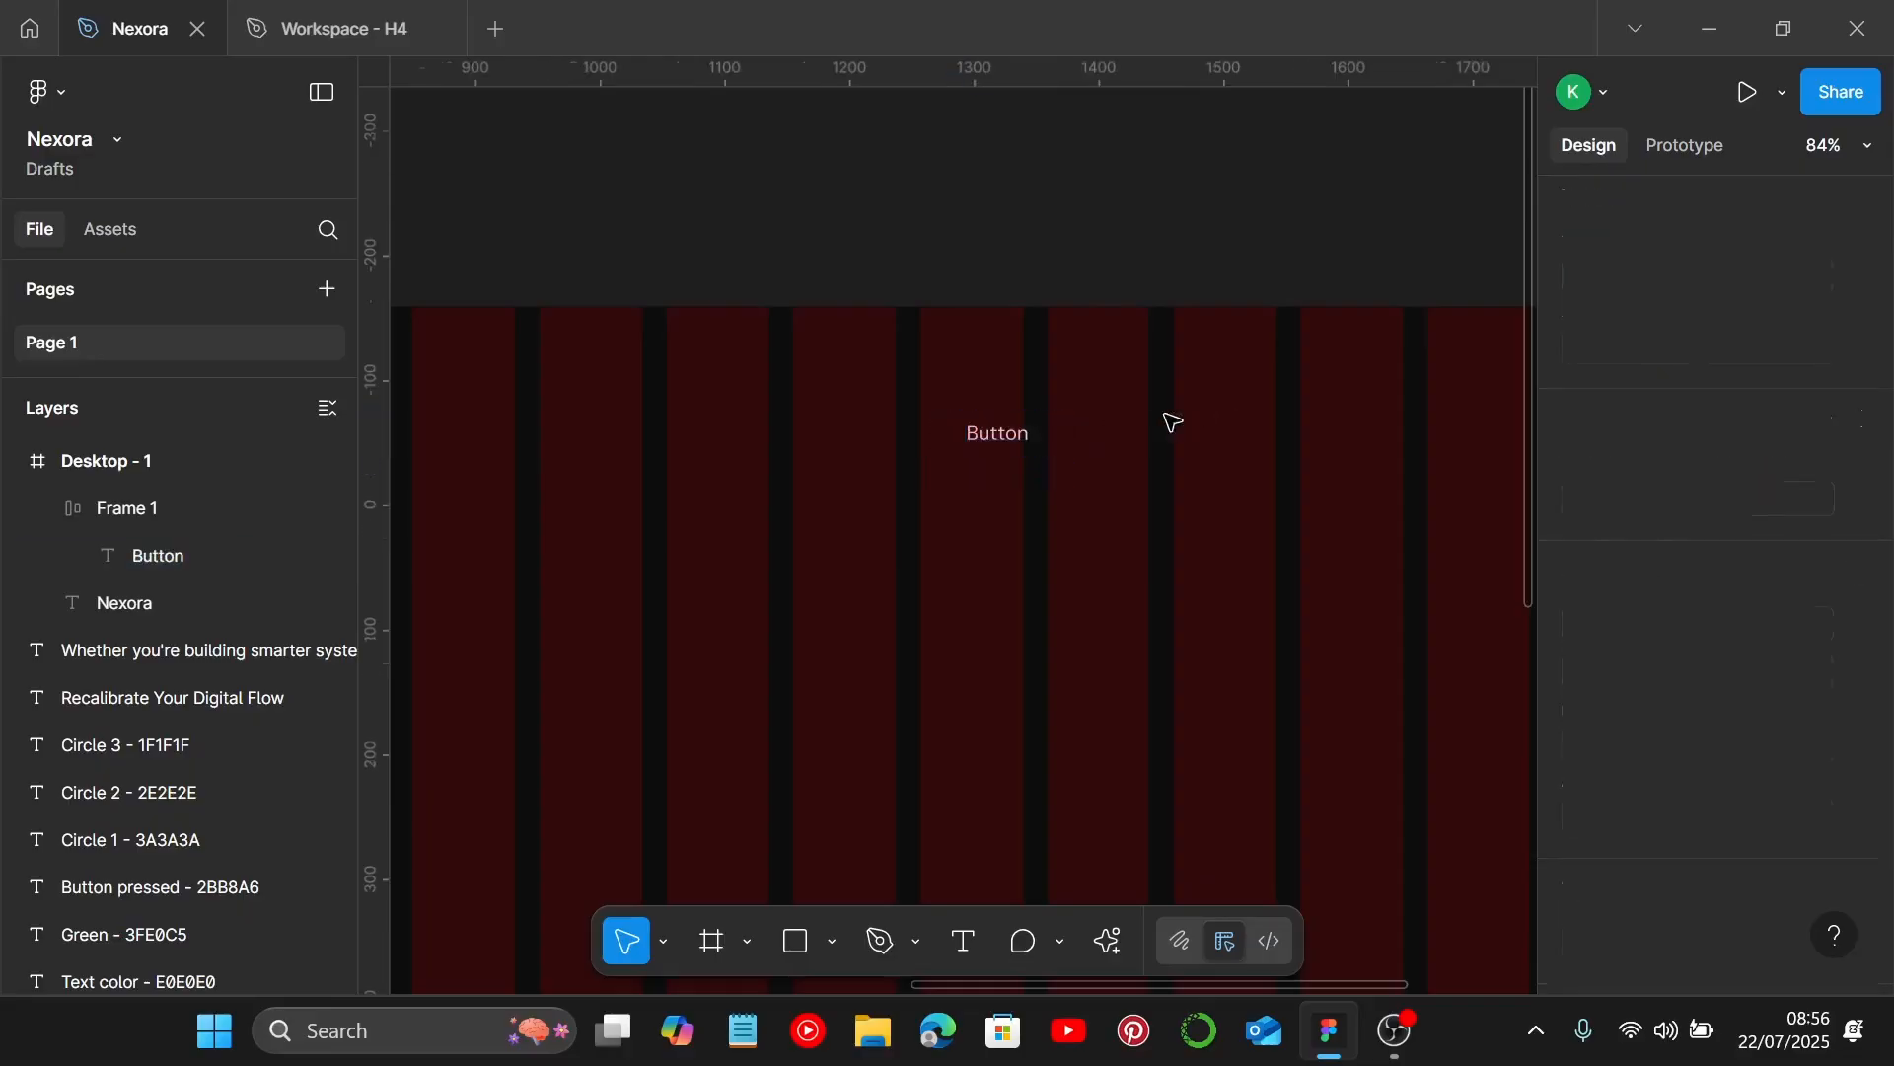
Rename the auto layout frame around the Button text as Button 1.
{"action": "left_click", "coordinate": [962, 441]}
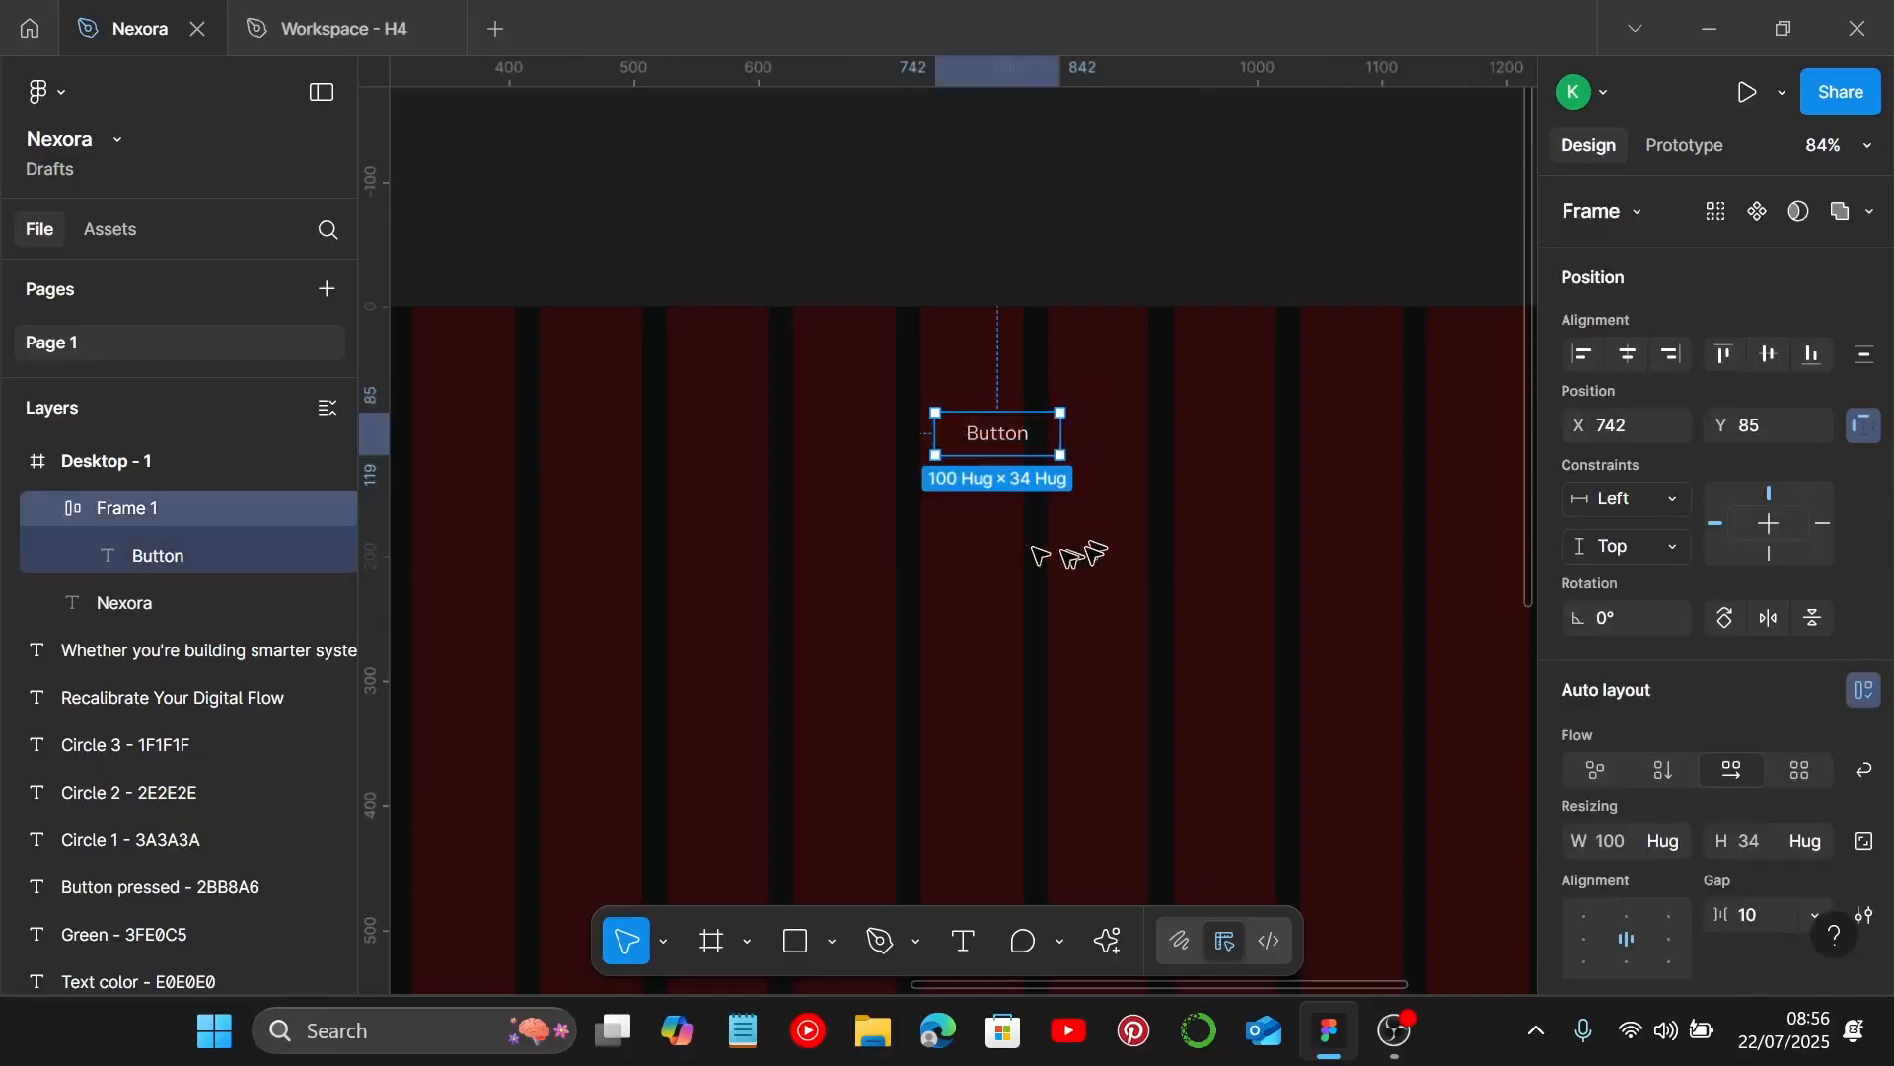
{"action": "double_click", "coordinate": [147, 515]}
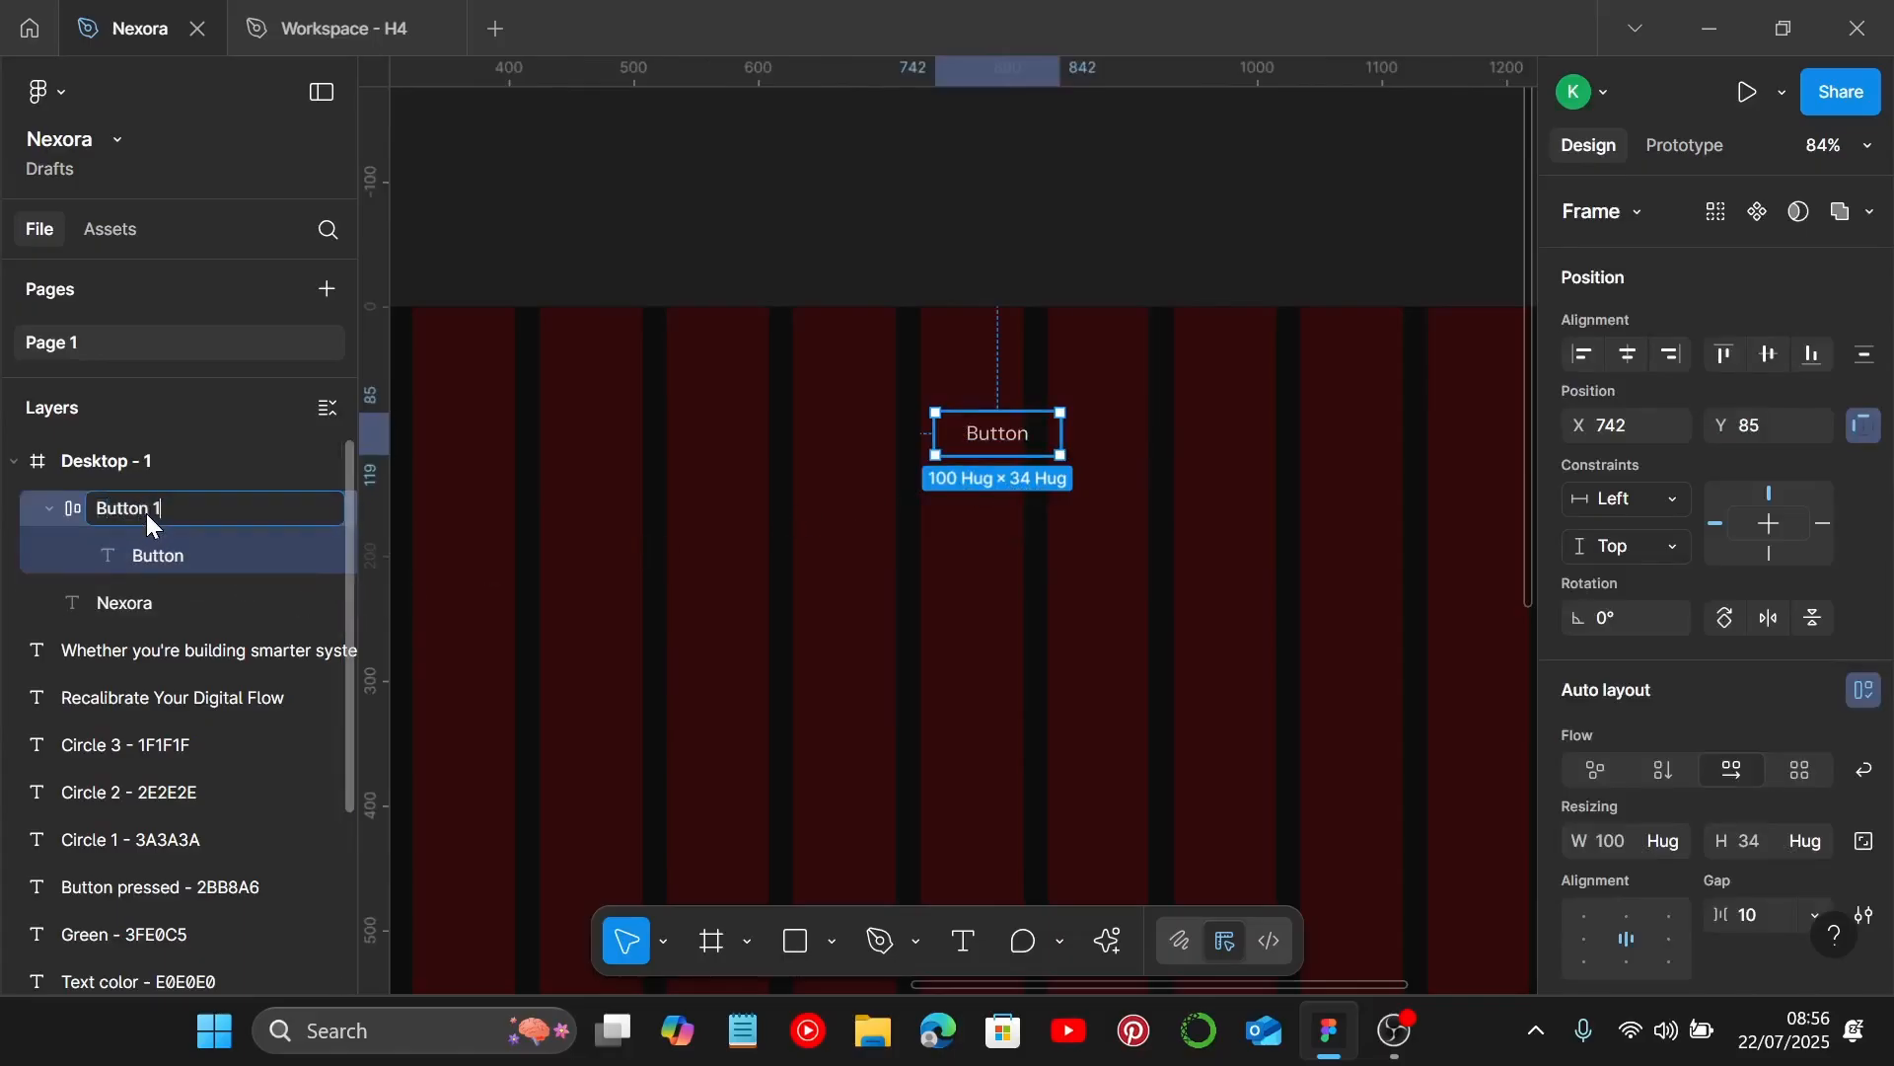
{"action": "key", "text": "Return"}
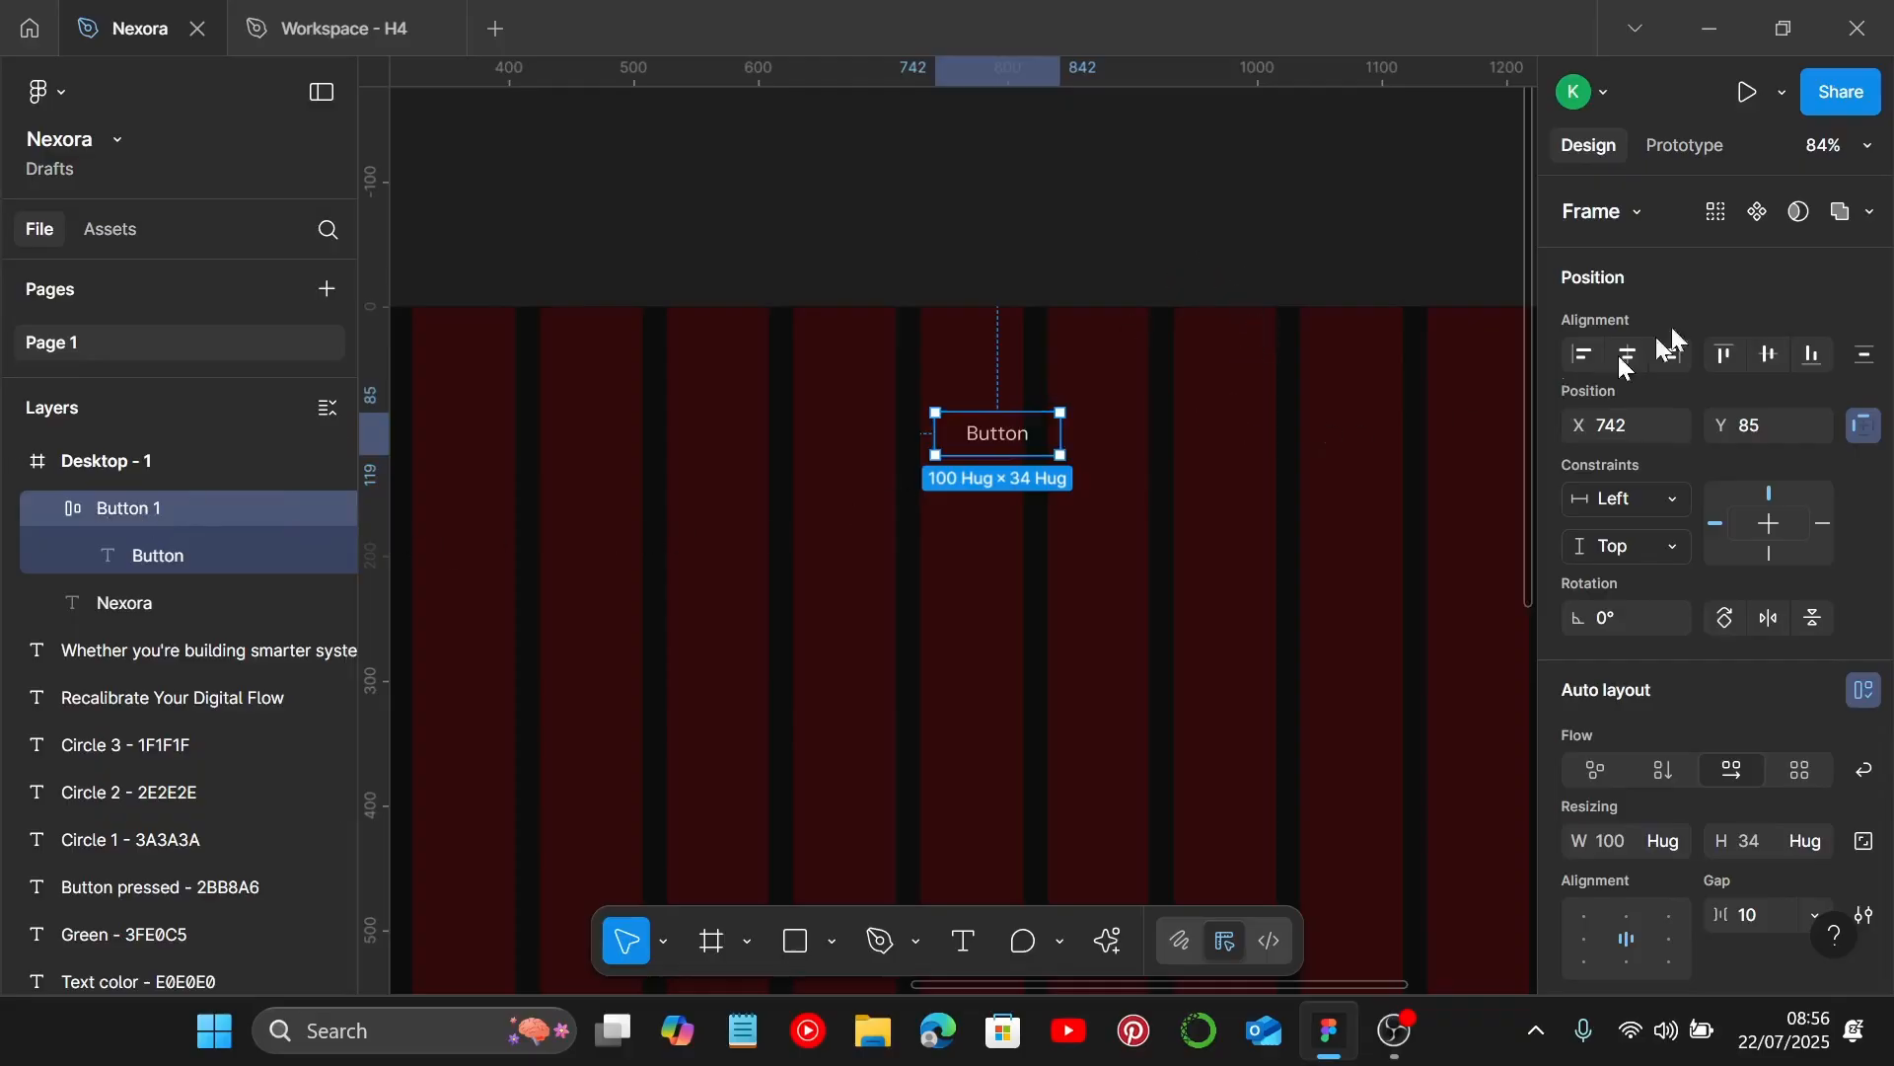
Turn Button 1 into a component and add a second variant to it.
{"action": "left_click", "coordinate": [1751, 225]}
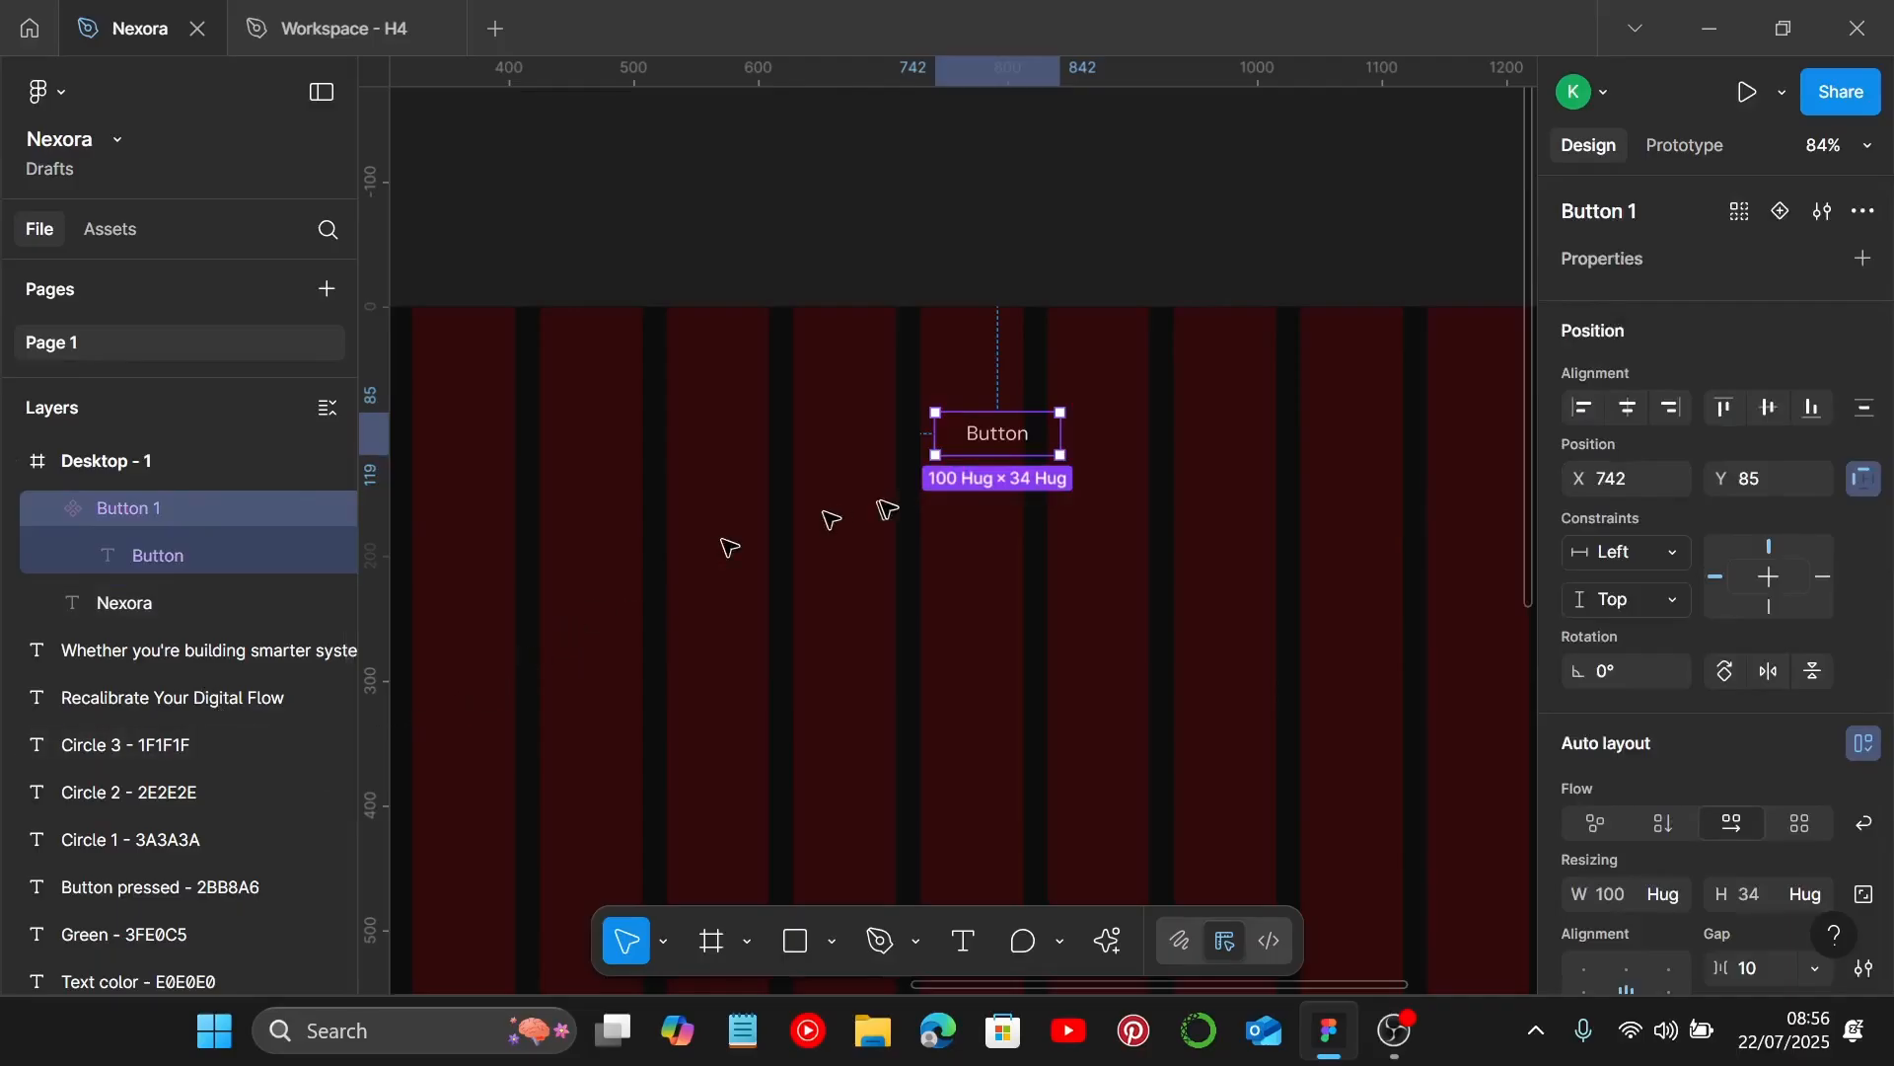
{"action": "left_click", "coordinate": [1779, 211]}
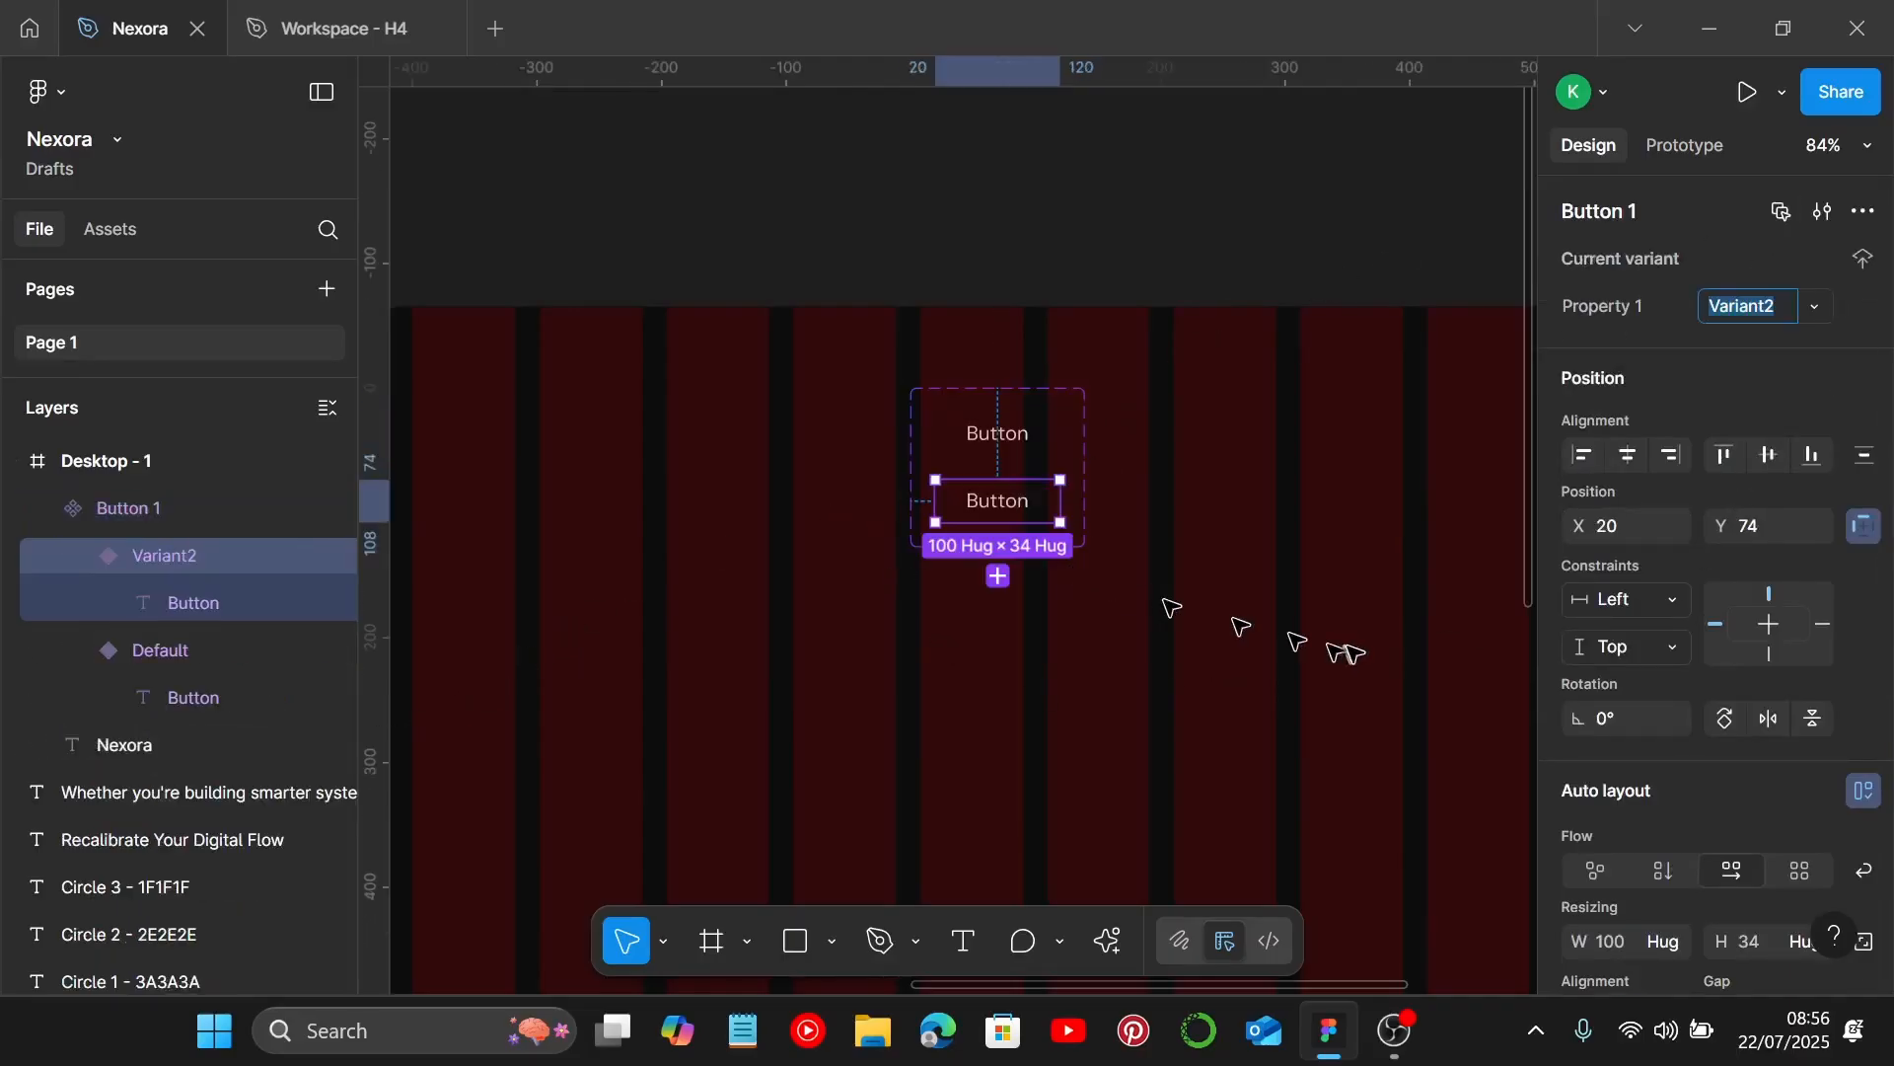
Copy the Green color code 3FE0C5 from the style notes.
{"action": "scroll", "coordinate": [1139, 696], "scroll_direction": "down", "scroll_amount": 4}
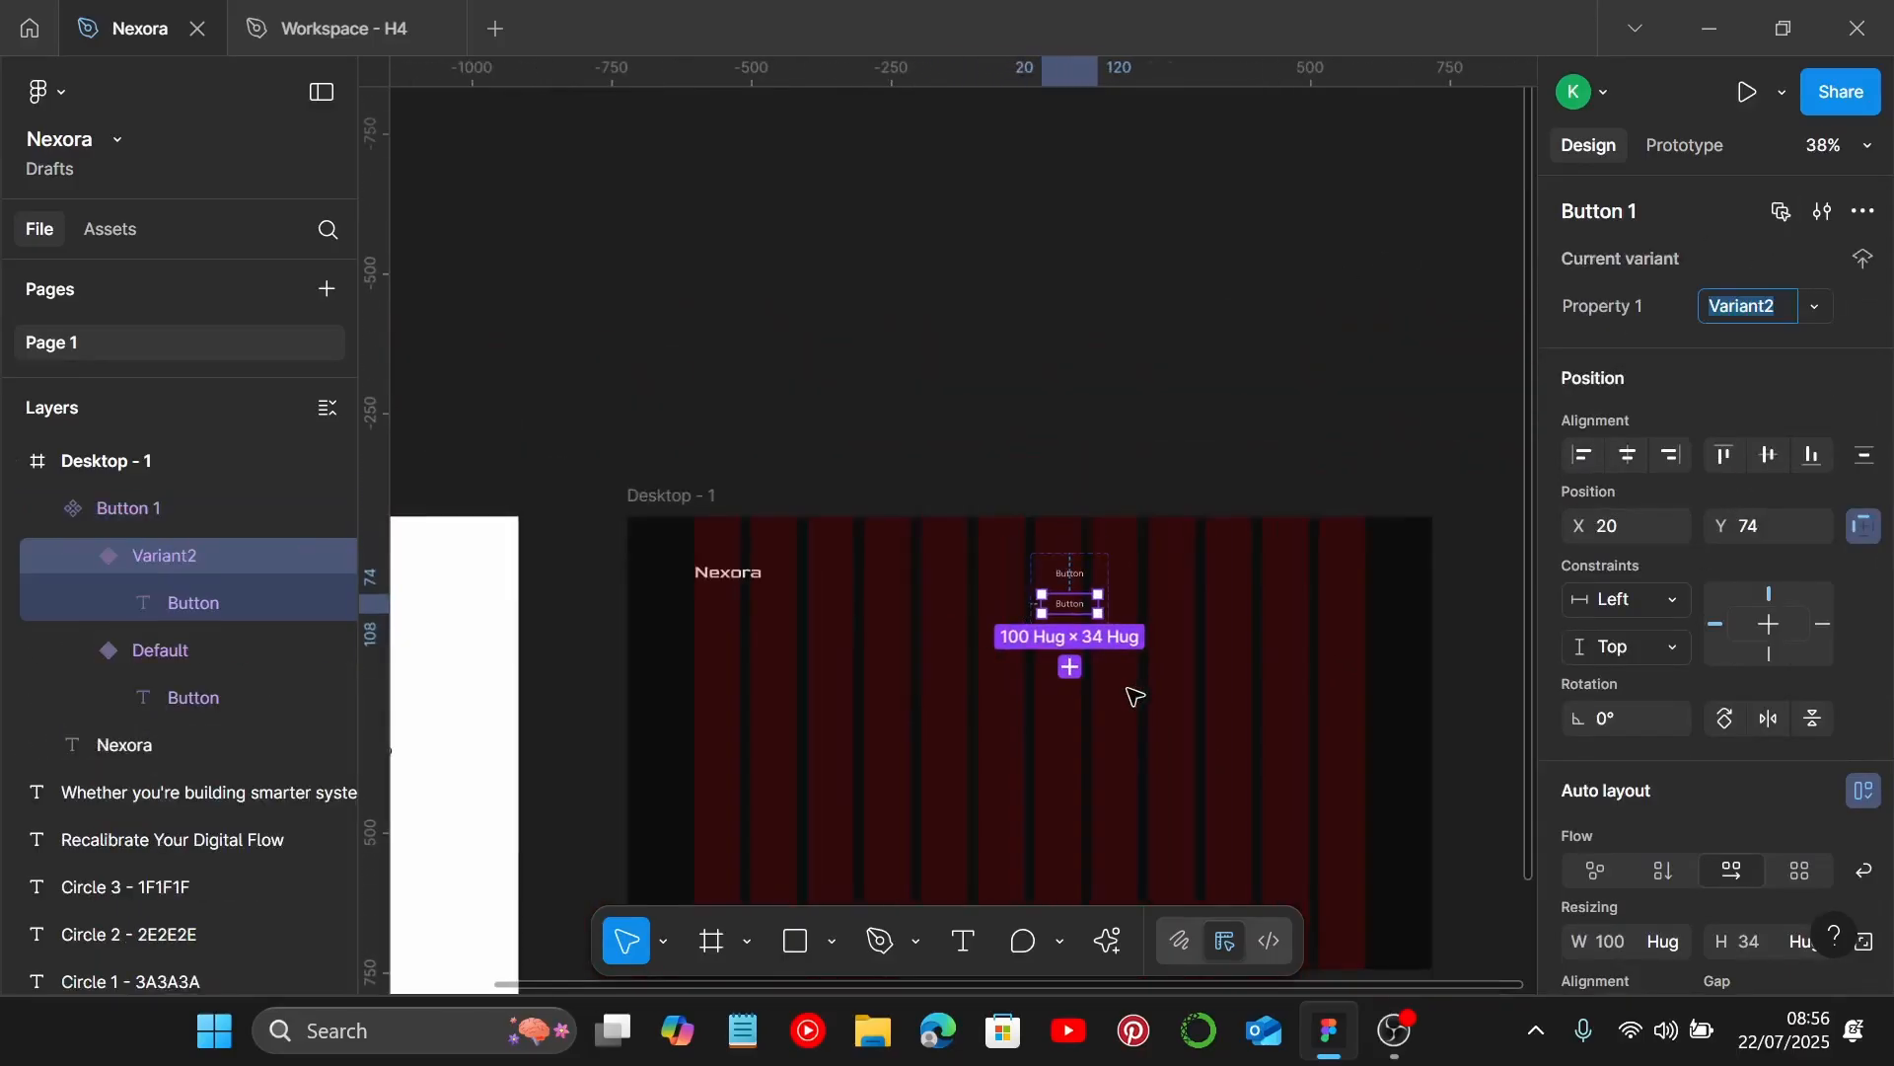
{"action": "scroll", "coordinate": [1085, 690], "scroll_direction": "left", "scroll_amount": 5}
{"action": "scroll", "coordinate": [982, 691], "scroll_direction": "down", "scroll_amount": 2}
{"action": "scroll", "coordinate": [634, 775], "scroll_direction": "up", "scroll_amount": 6}
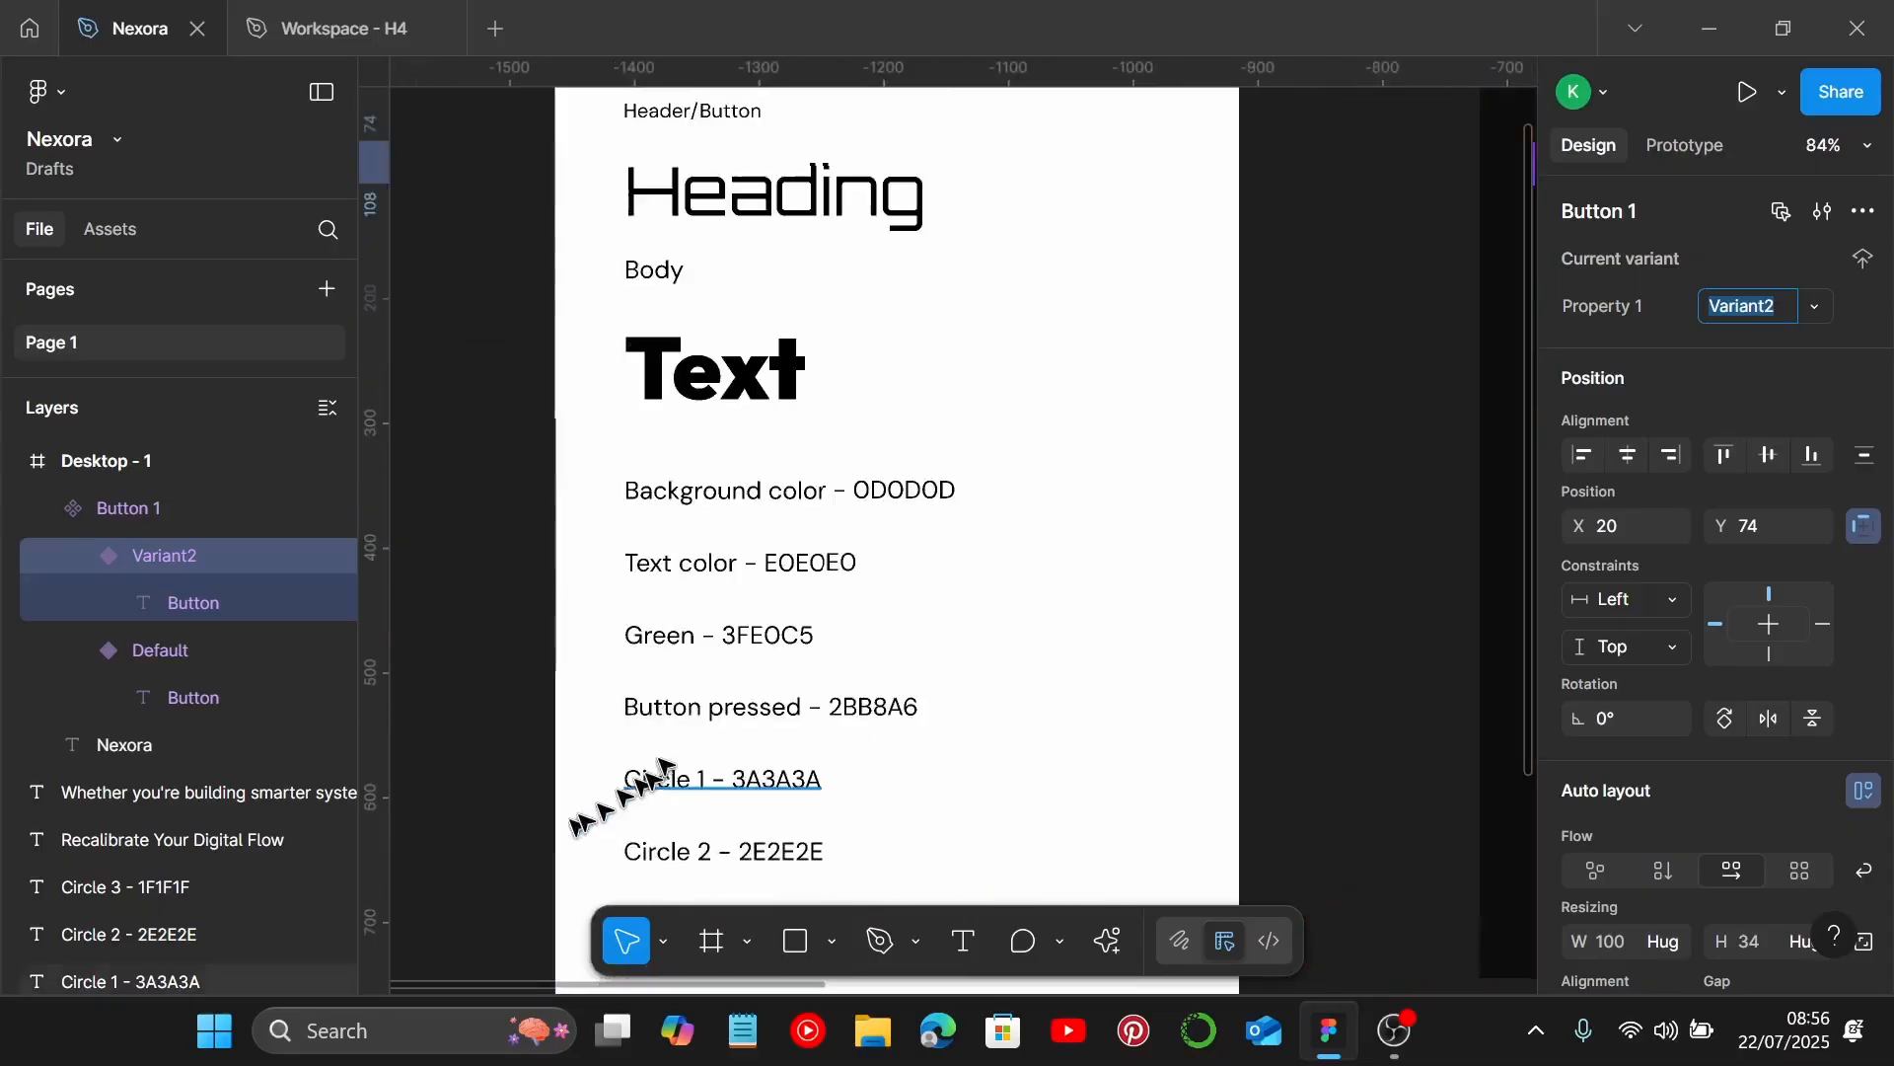
{"action": "left_click", "coordinate": [789, 629]}
{"action": "double_click", "coordinate": [789, 624]}
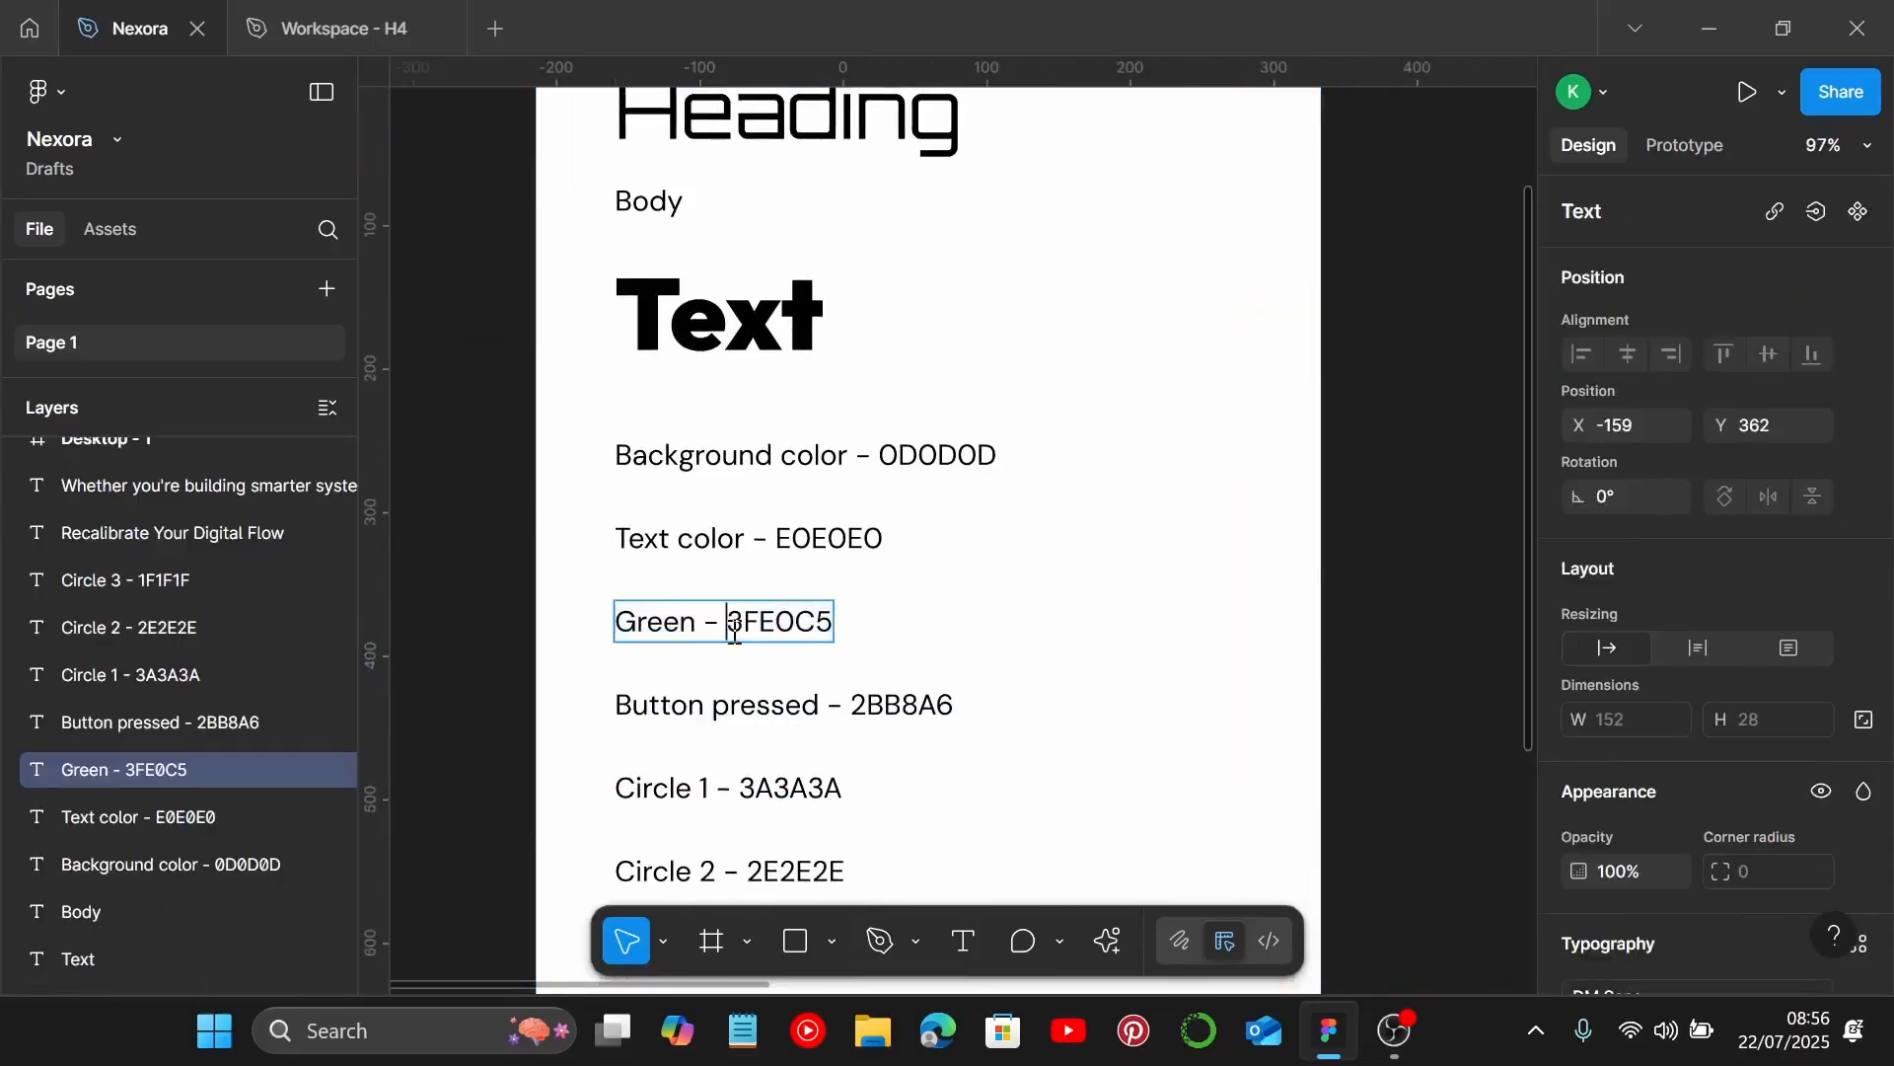
{"action": "left_click_drag", "start_coordinate": [728, 621], "coordinate": [827, 621]}
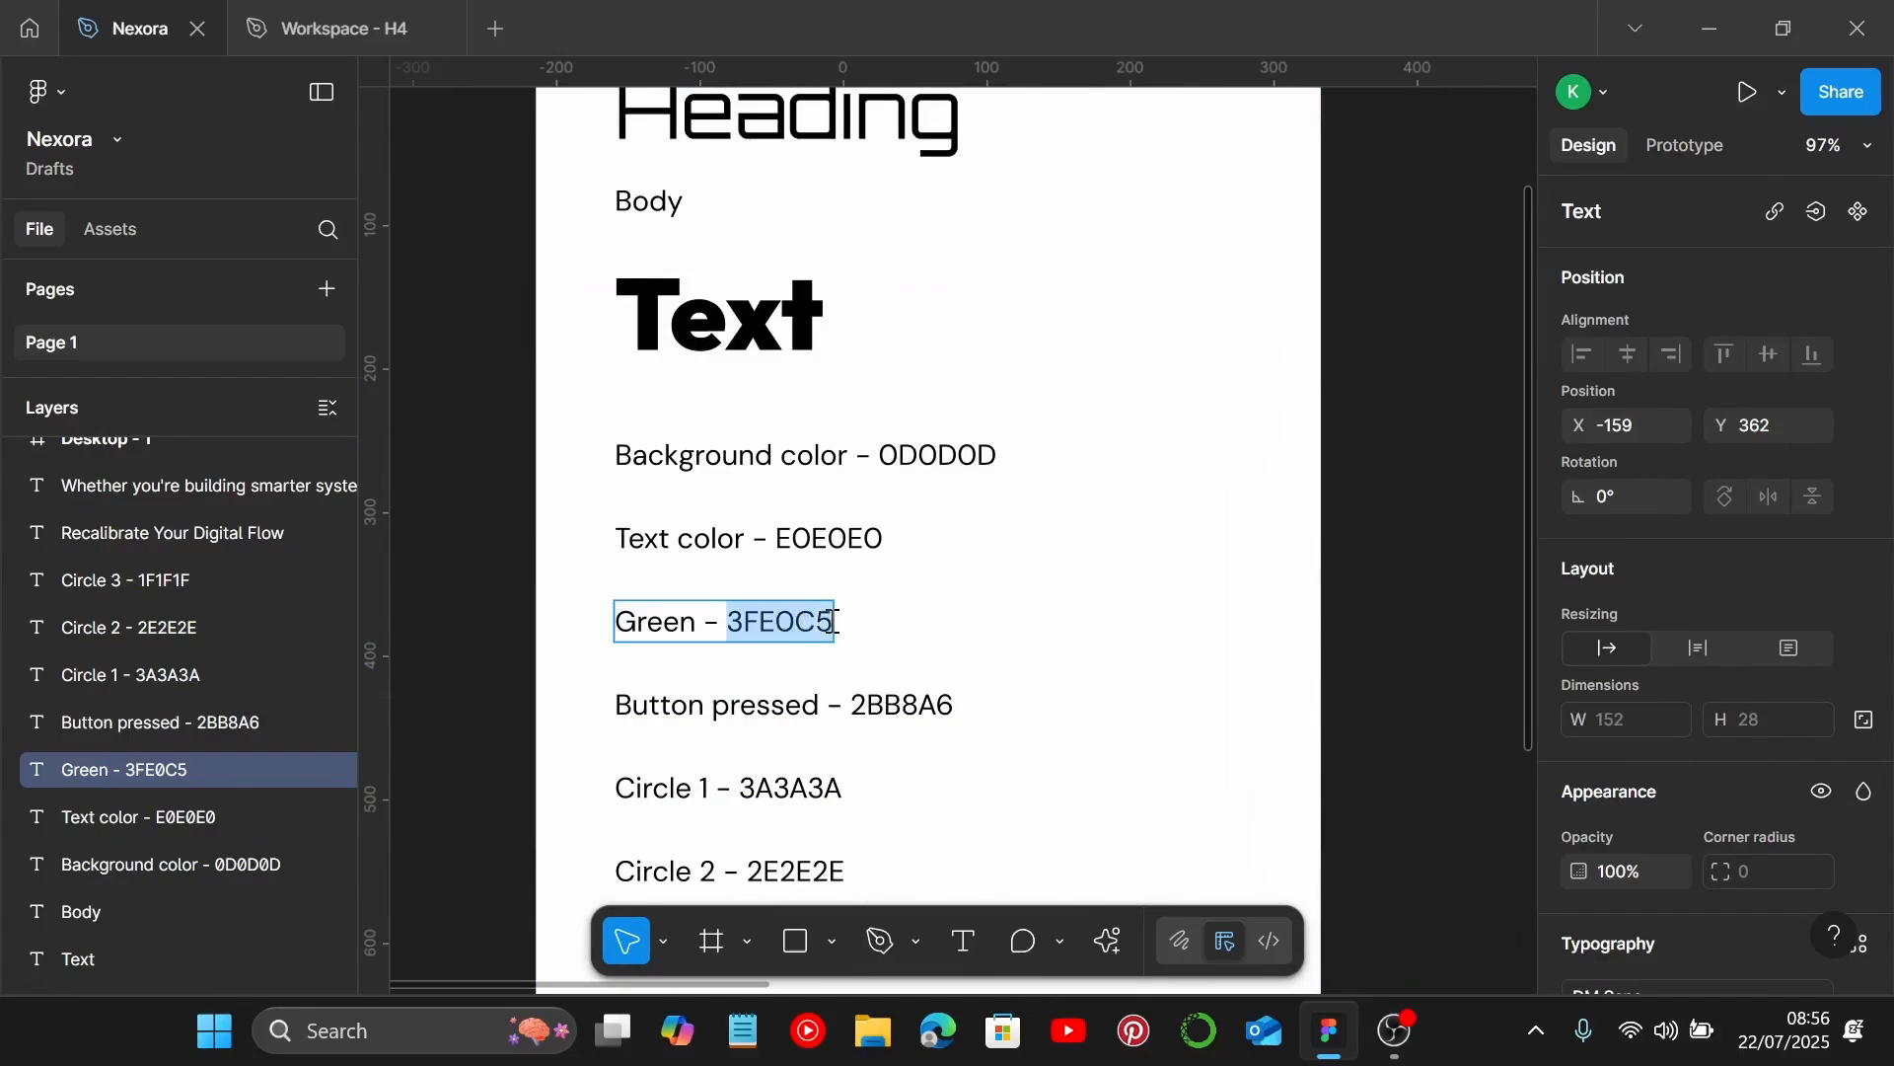
{"action": "left_click", "coordinate": [1099, 677]}
Add a fill to the second variant of Button 1 and set its color to 3FE0C5.
{"action": "scroll", "coordinate": [1095, 703], "scroll_direction": "down", "scroll_amount": 5}
{"action": "scroll", "coordinate": [1089, 710], "scroll_direction": "right", "scroll_amount": 5}
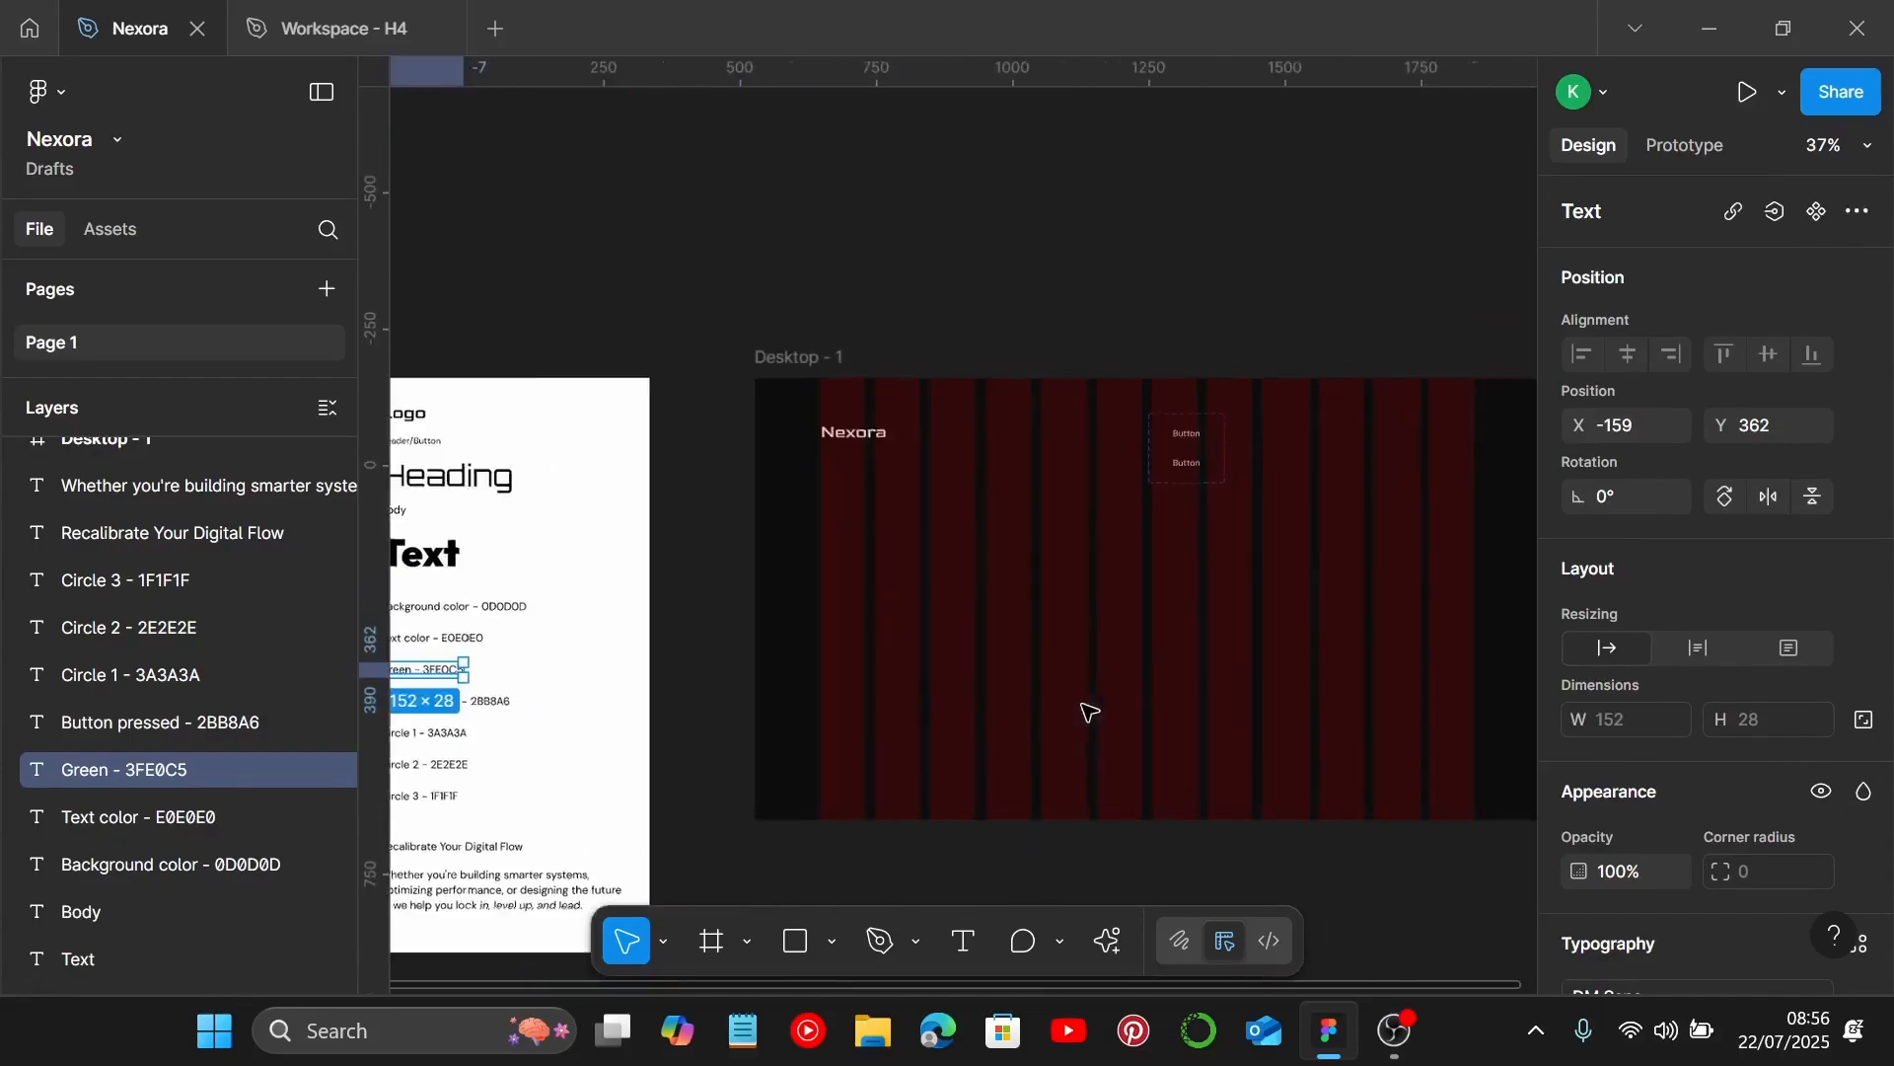
{"action": "scroll", "coordinate": [1224, 475], "scroll_direction": "up", "scroll_amount": 5}
{"action": "left_click", "coordinate": [1152, 480]}
{"action": "left_click", "coordinate": [1155, 481]}
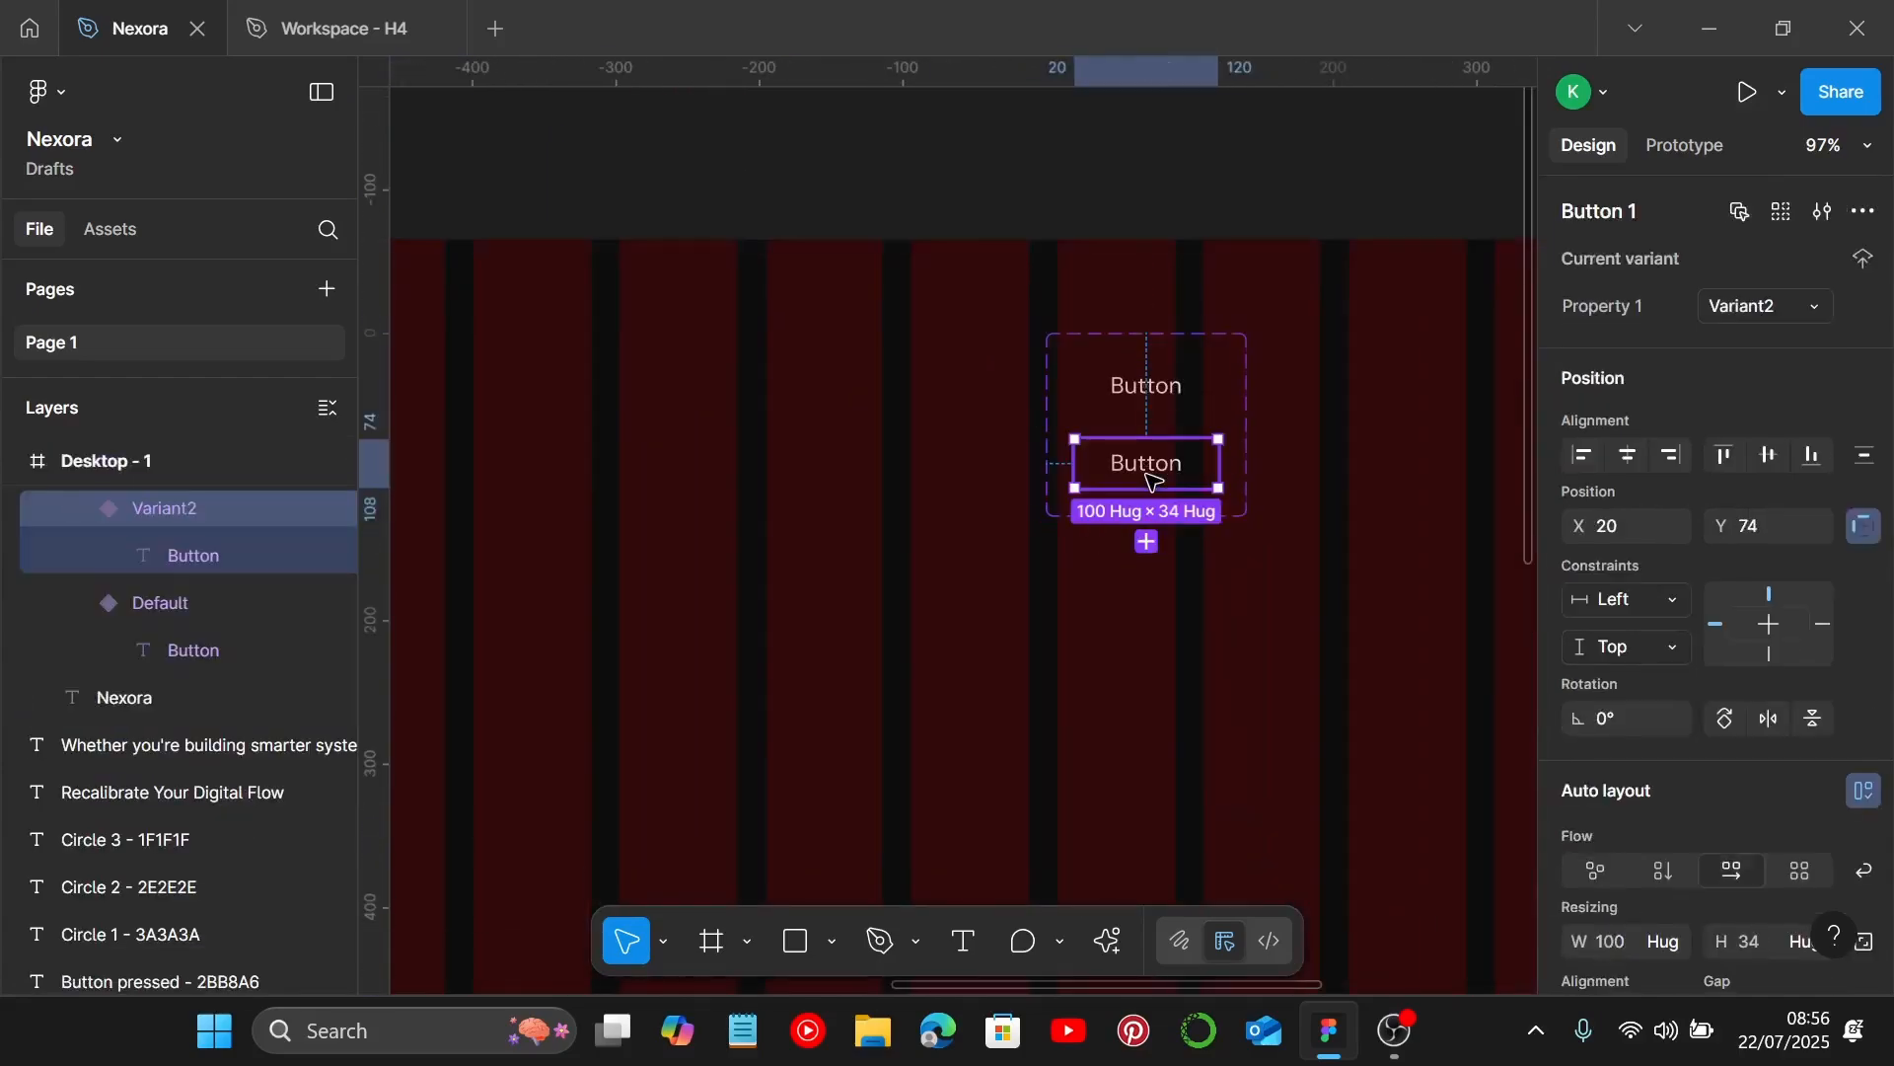
{"action": "scroll", "coordinate": [1772, 713], "scroll_direction": "down", "scroll_amount": 5}
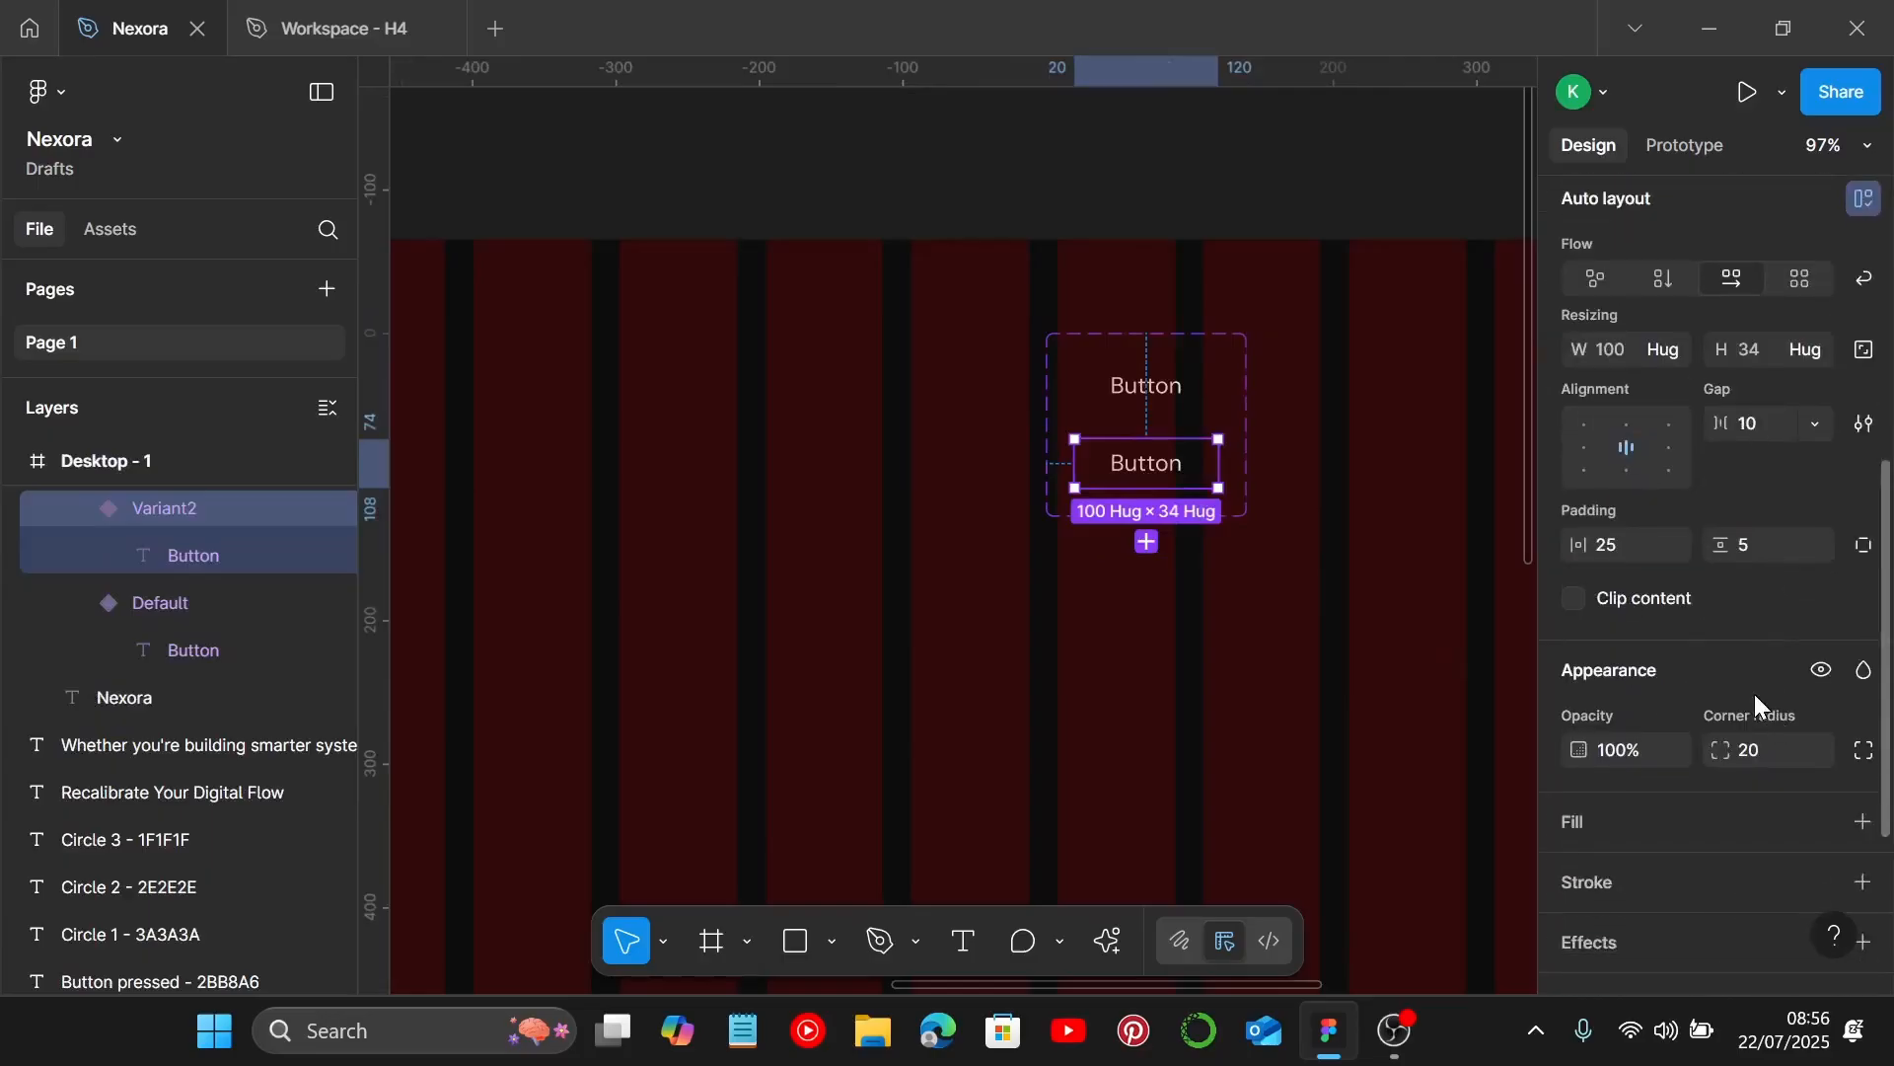
{"action": "scroll", "coordinate": [1771, 611], "scroll_direction": "down", "scroll_amount": 3}
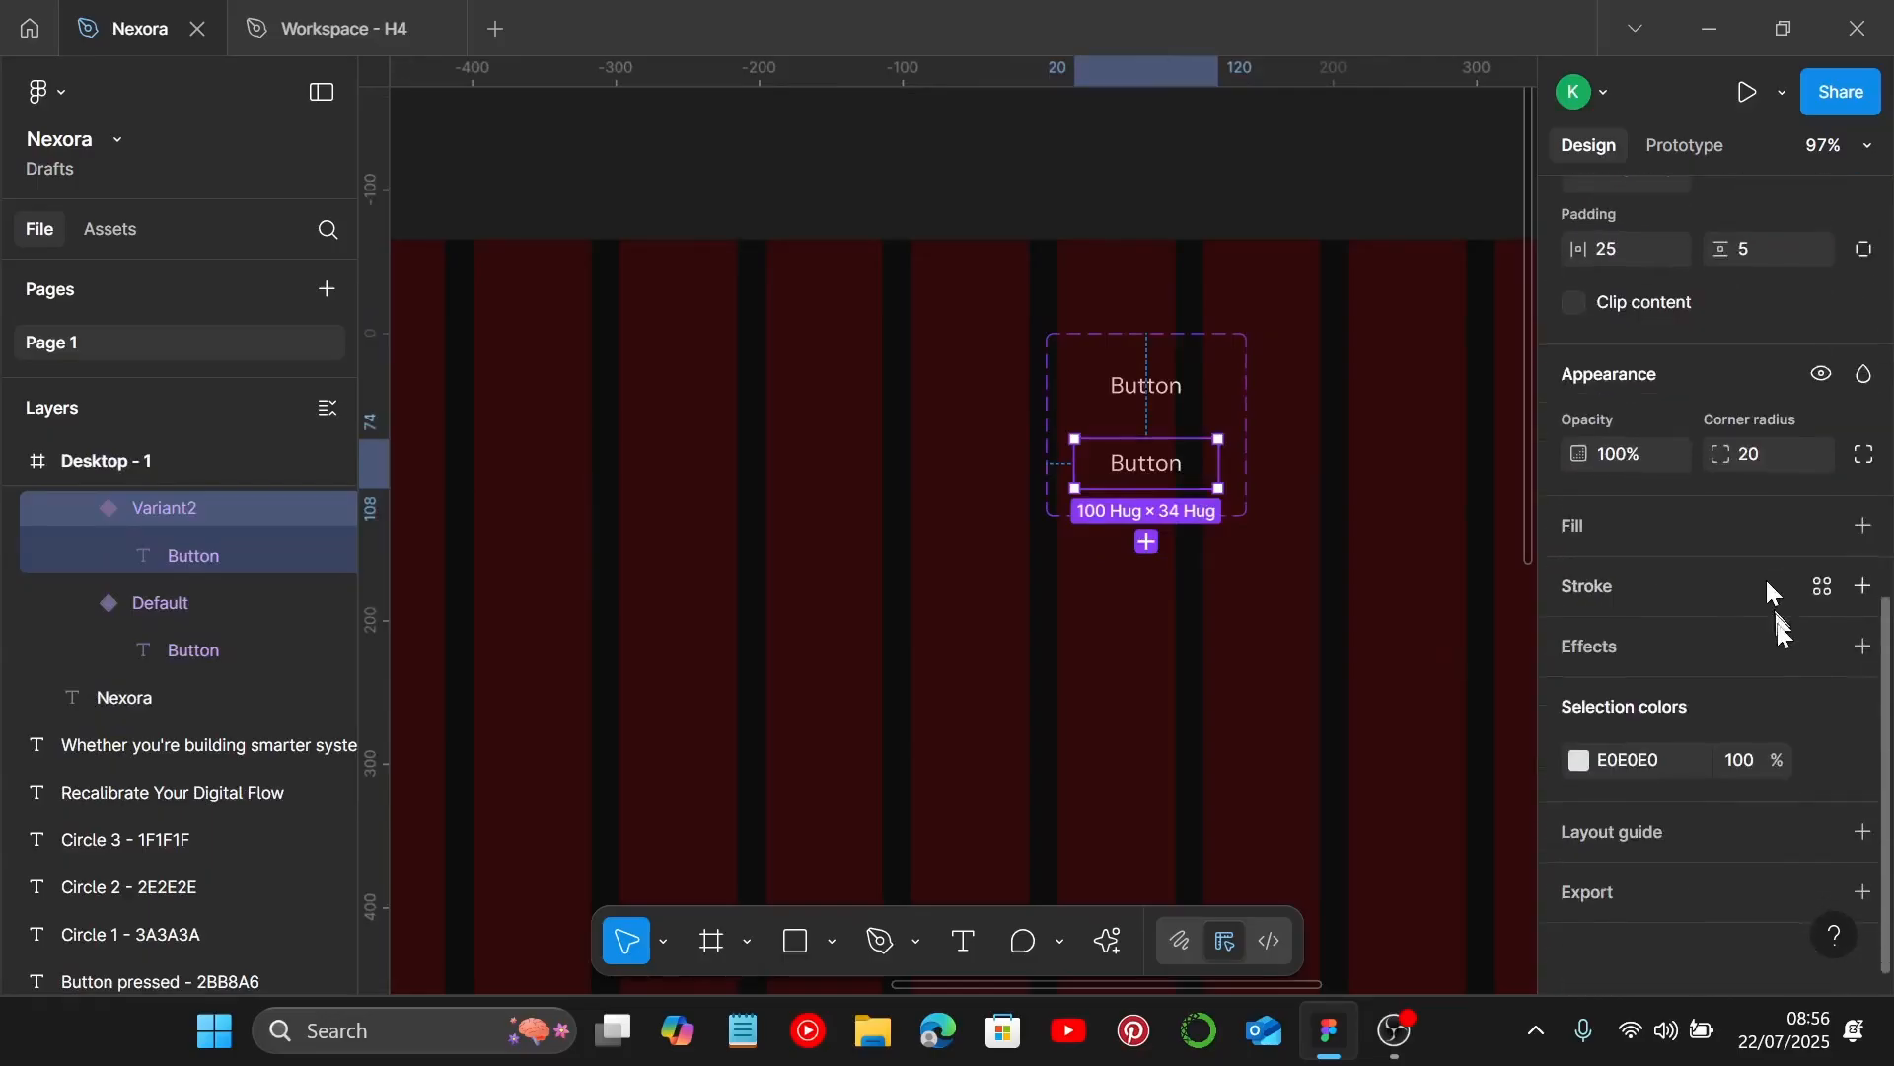
{"action": "left_click", "coordinate": [1862, 526]}
{"action": "left_click", "coordinate": [1657, 582]}
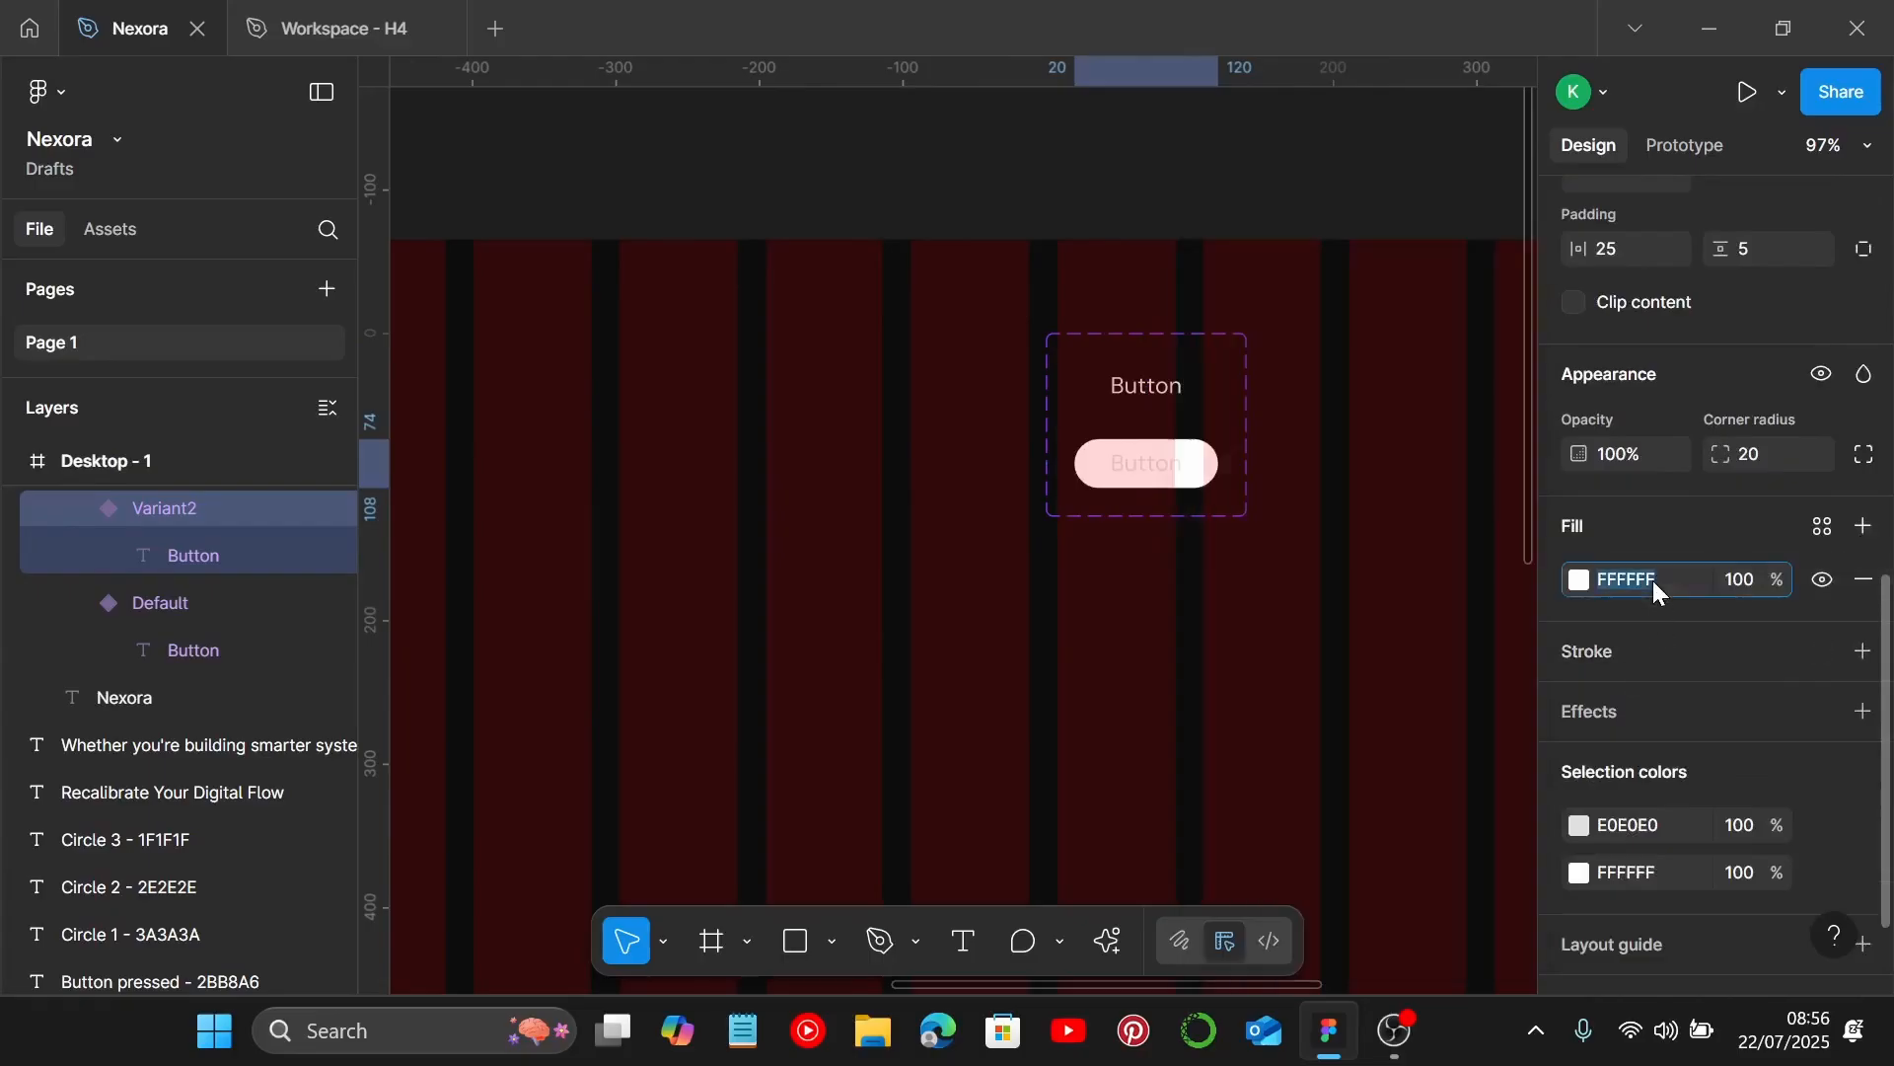
{"action": "key", "text": "Return"}
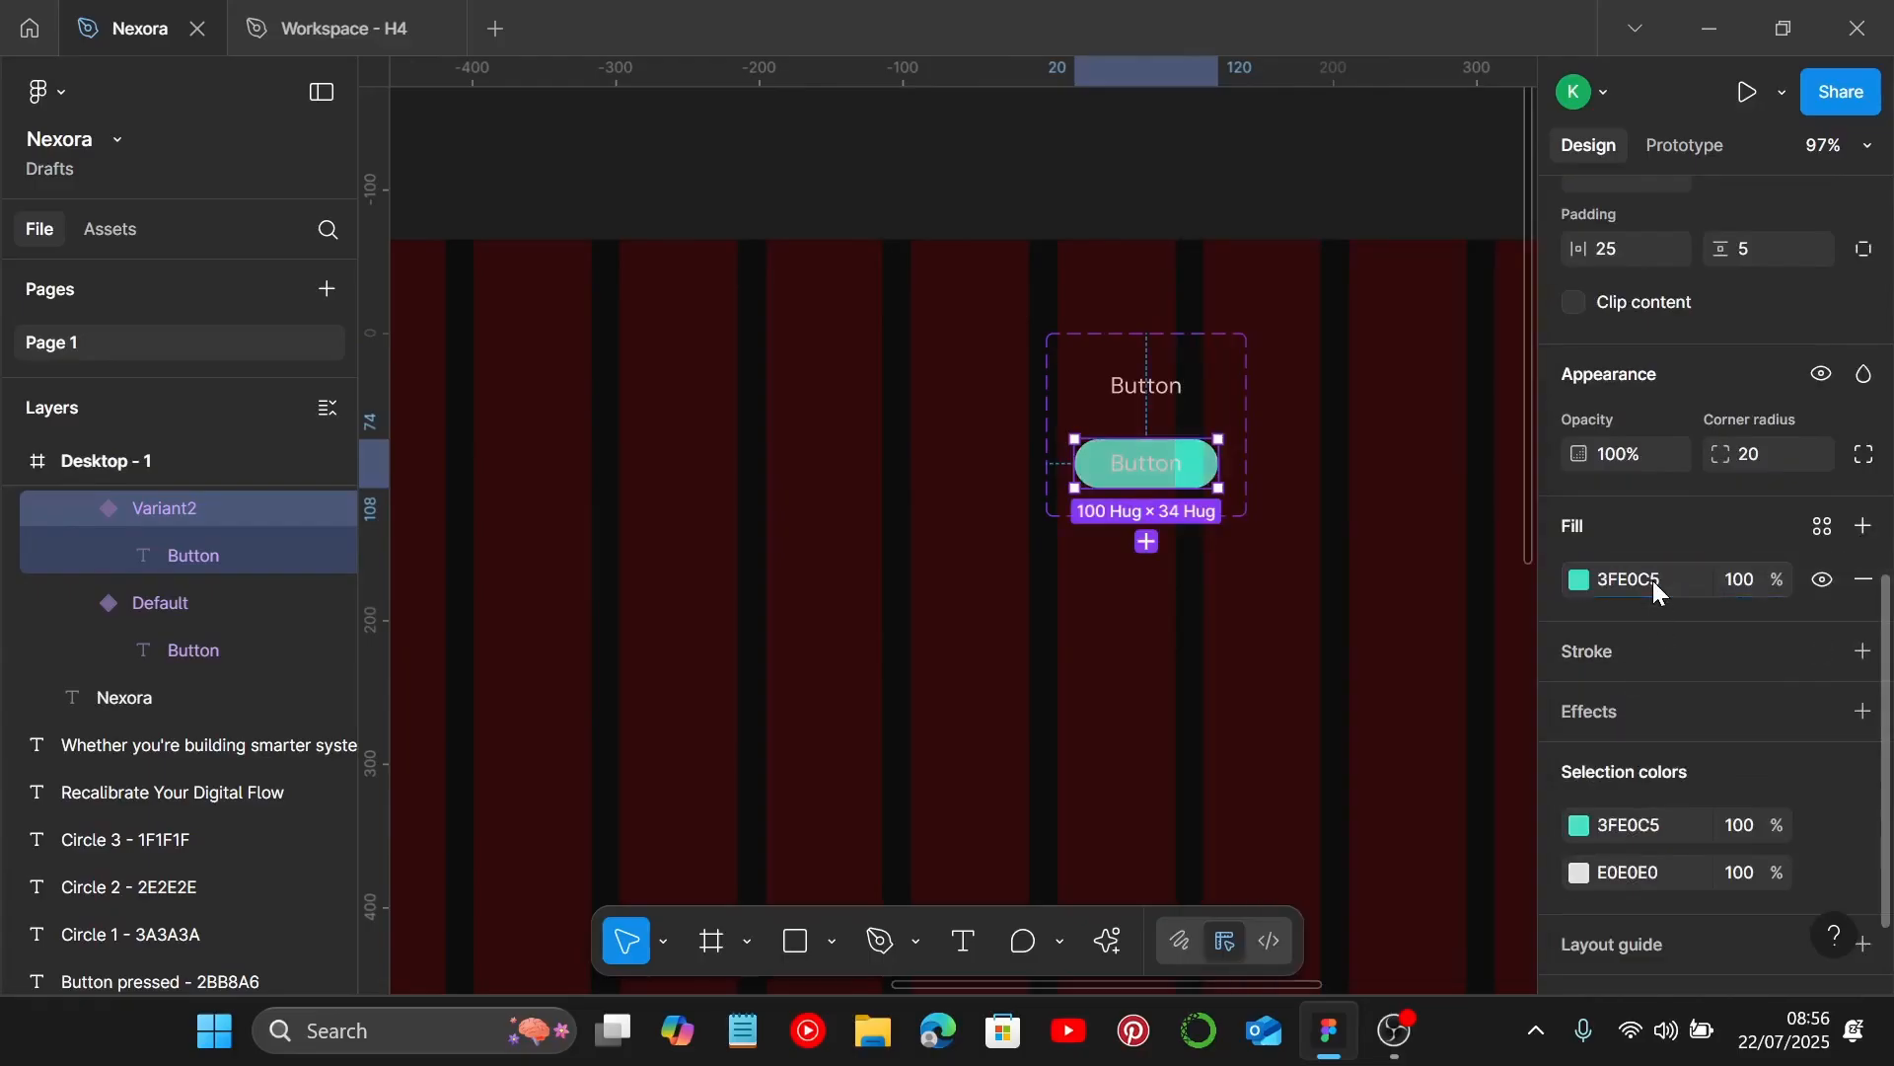
Copy the Background color code 0D0D0D from the style notes.
{"action": "scroll", "coordinate": [1404, 604], "scroll_direction": "down", "scroll_amount": 3}
{"action": "scroll", "coordinate": [1403, 616], "scroll_direction": "left", "scroll_amount": 6}
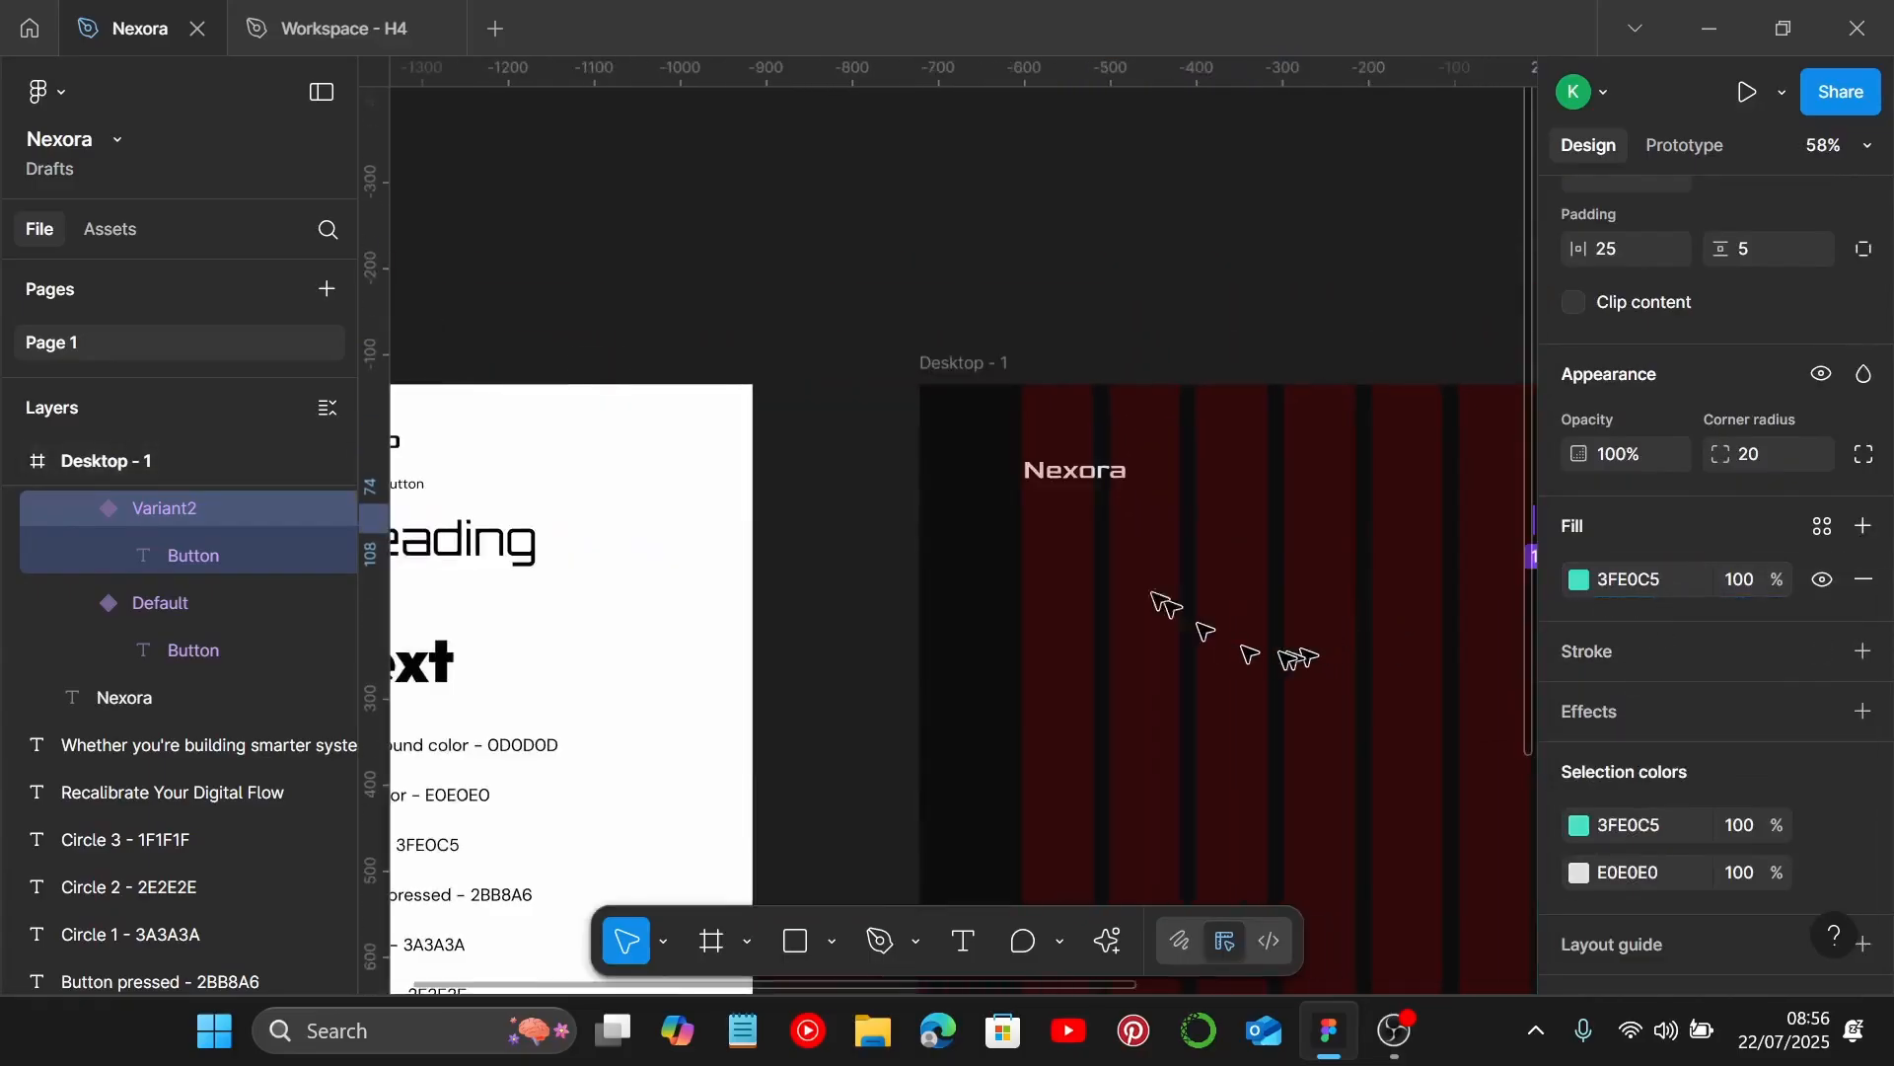
{"action": "scroll", "coordinate": [888, 651], "scroll_direction": "down", "scroll_amount": 2}
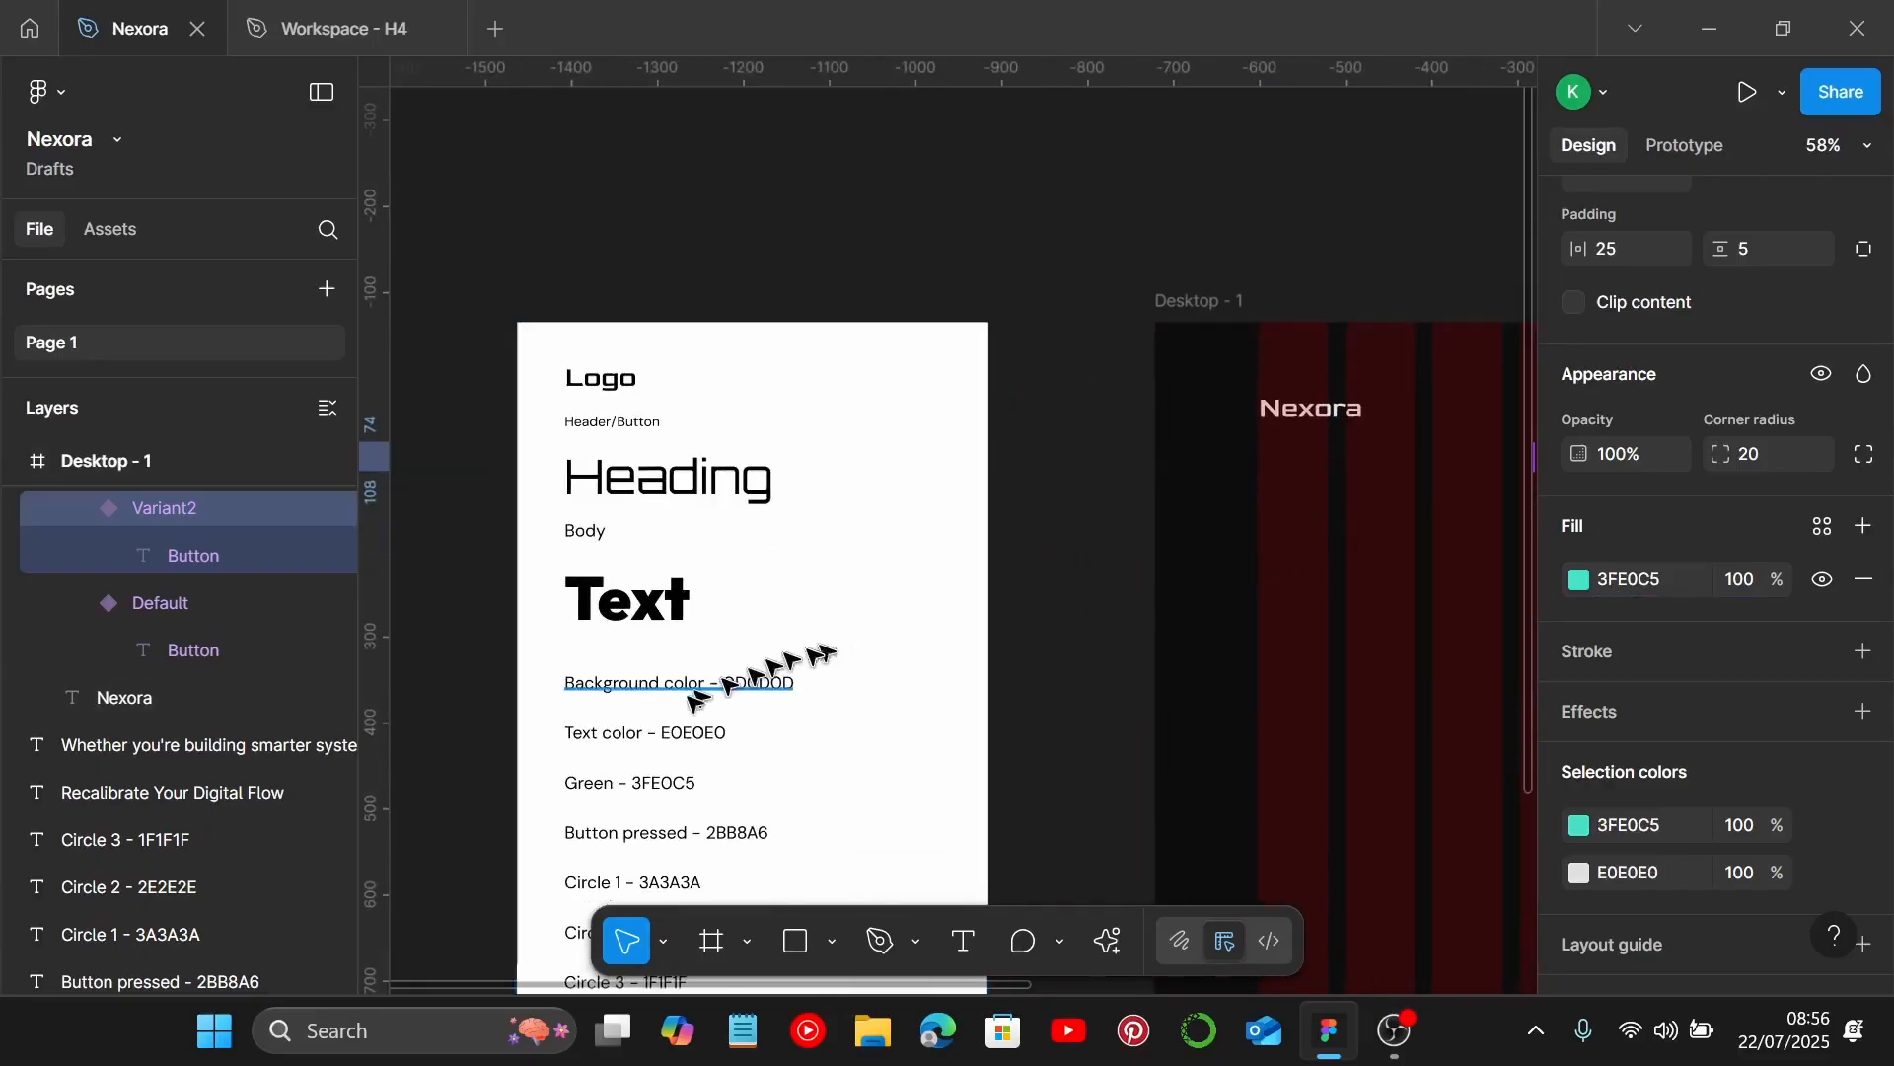
{"action": "scroll", "coordinate": [710, 680], "scroll_direction": "up", "scroll_amount": 5}
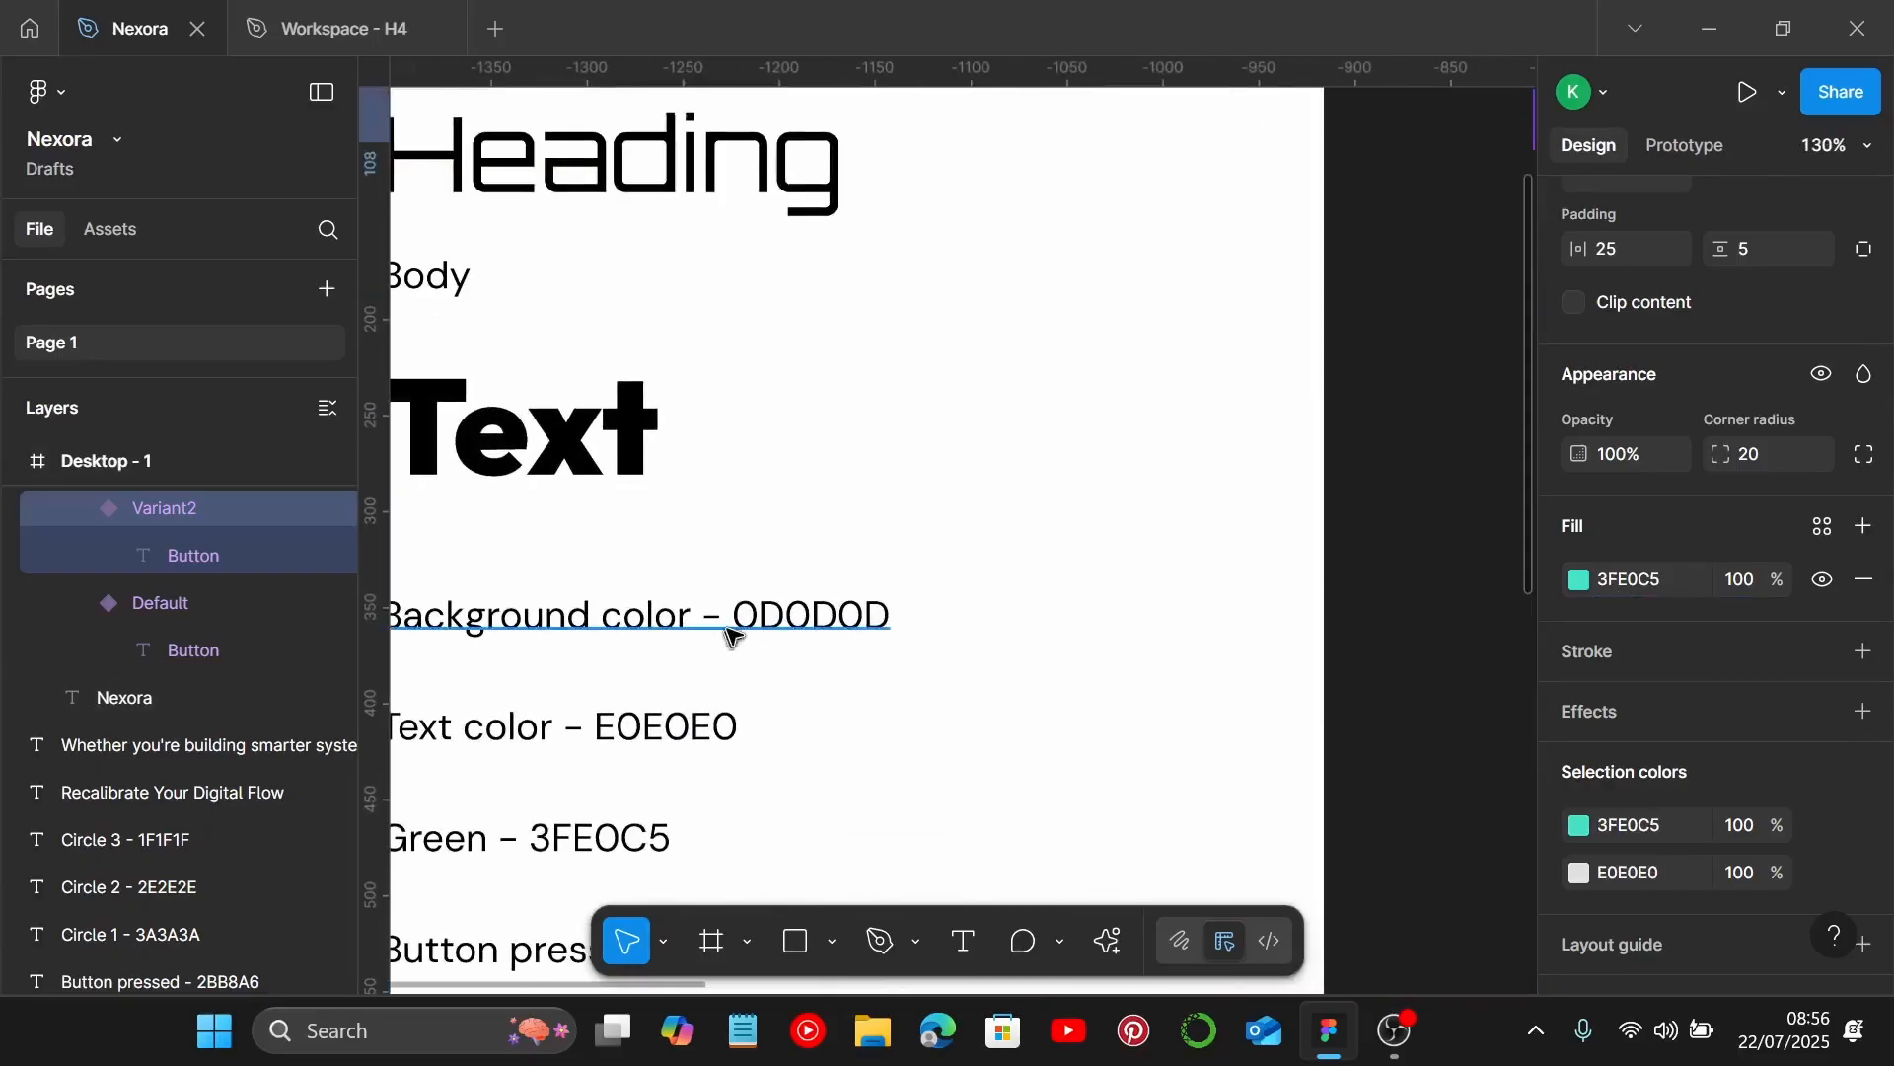
{"action": "double_click", "coordinate": [730, 617]}
{"action": "double_click", "coordinate": [737, 617]}
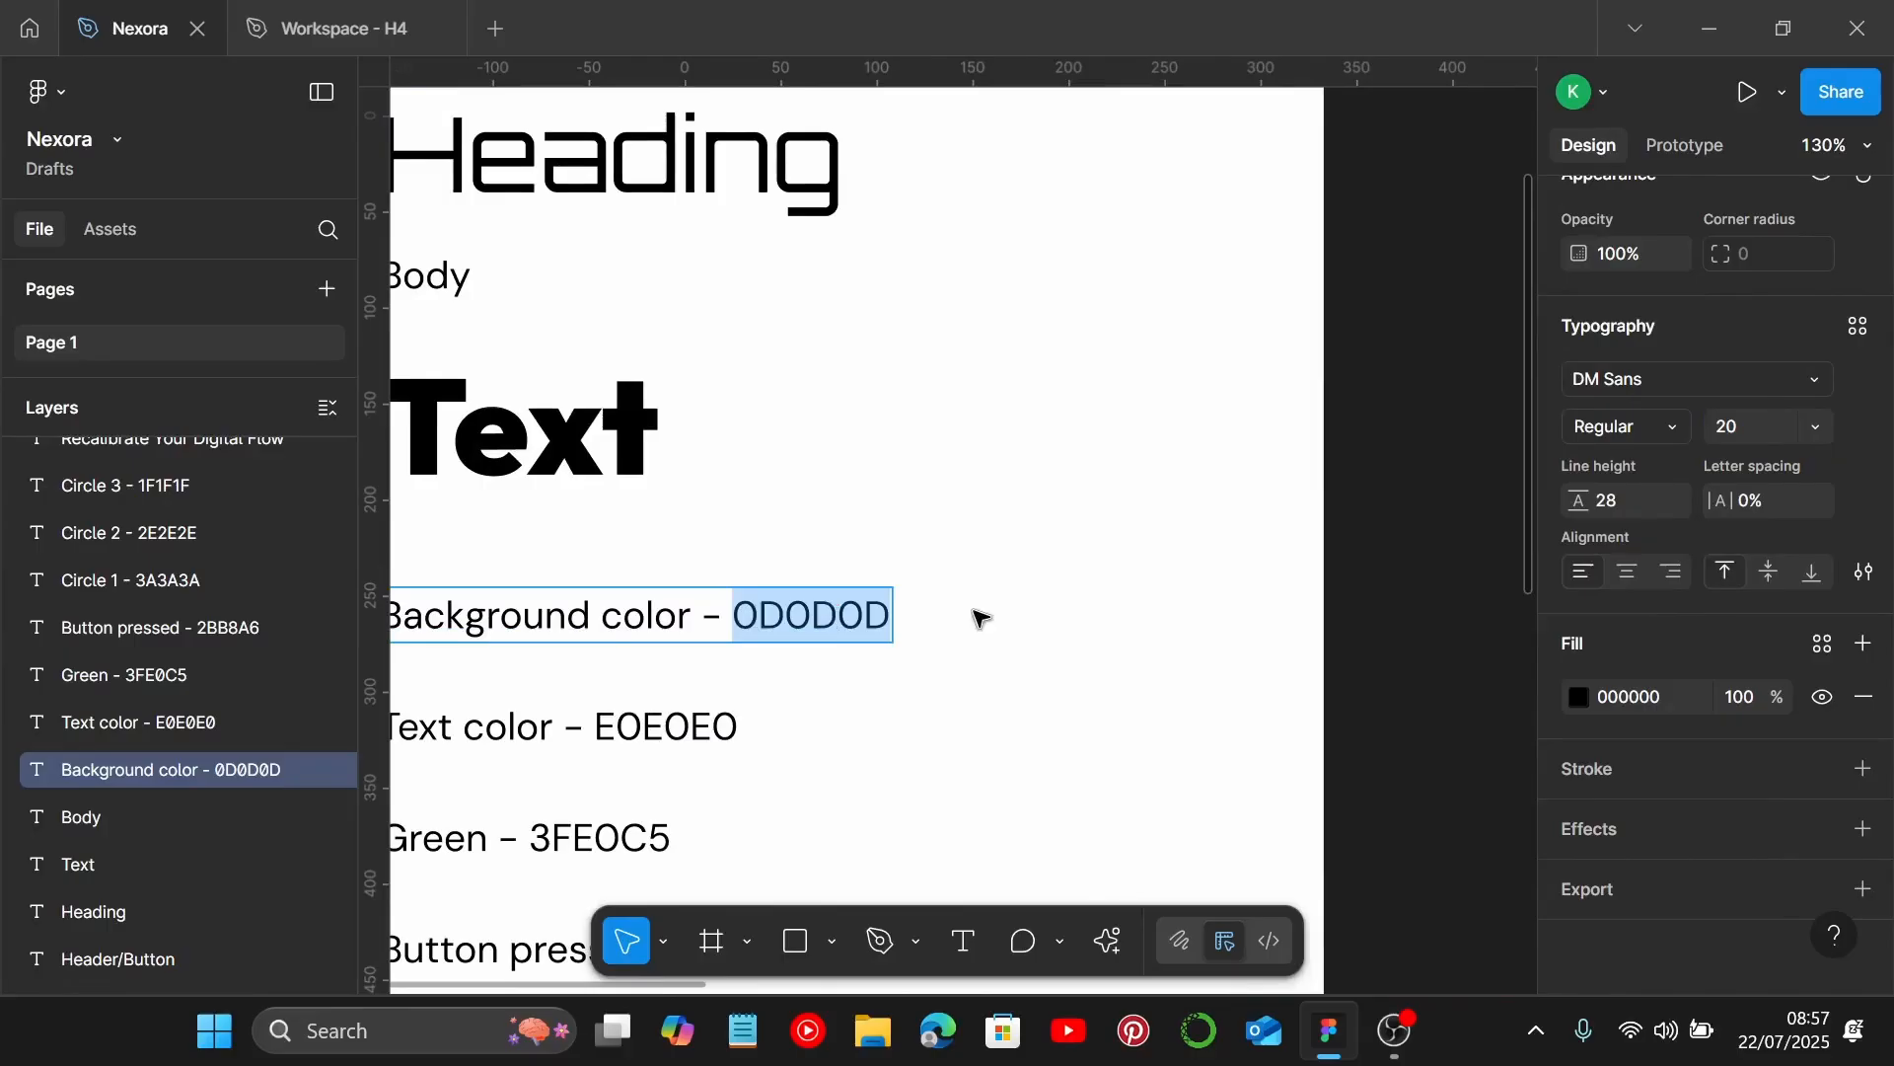
Set the fill of the Button text in the second variant of Button 1 to 0D0D0D.
{"action": "scroll", "coordinate": [979, 619], "scroll_direction": "down", "scroll_amount": 3}
{"action": "scroll", "coordinate": [982, 618], "scroll_direction": "right", "scroll_amount": 8}
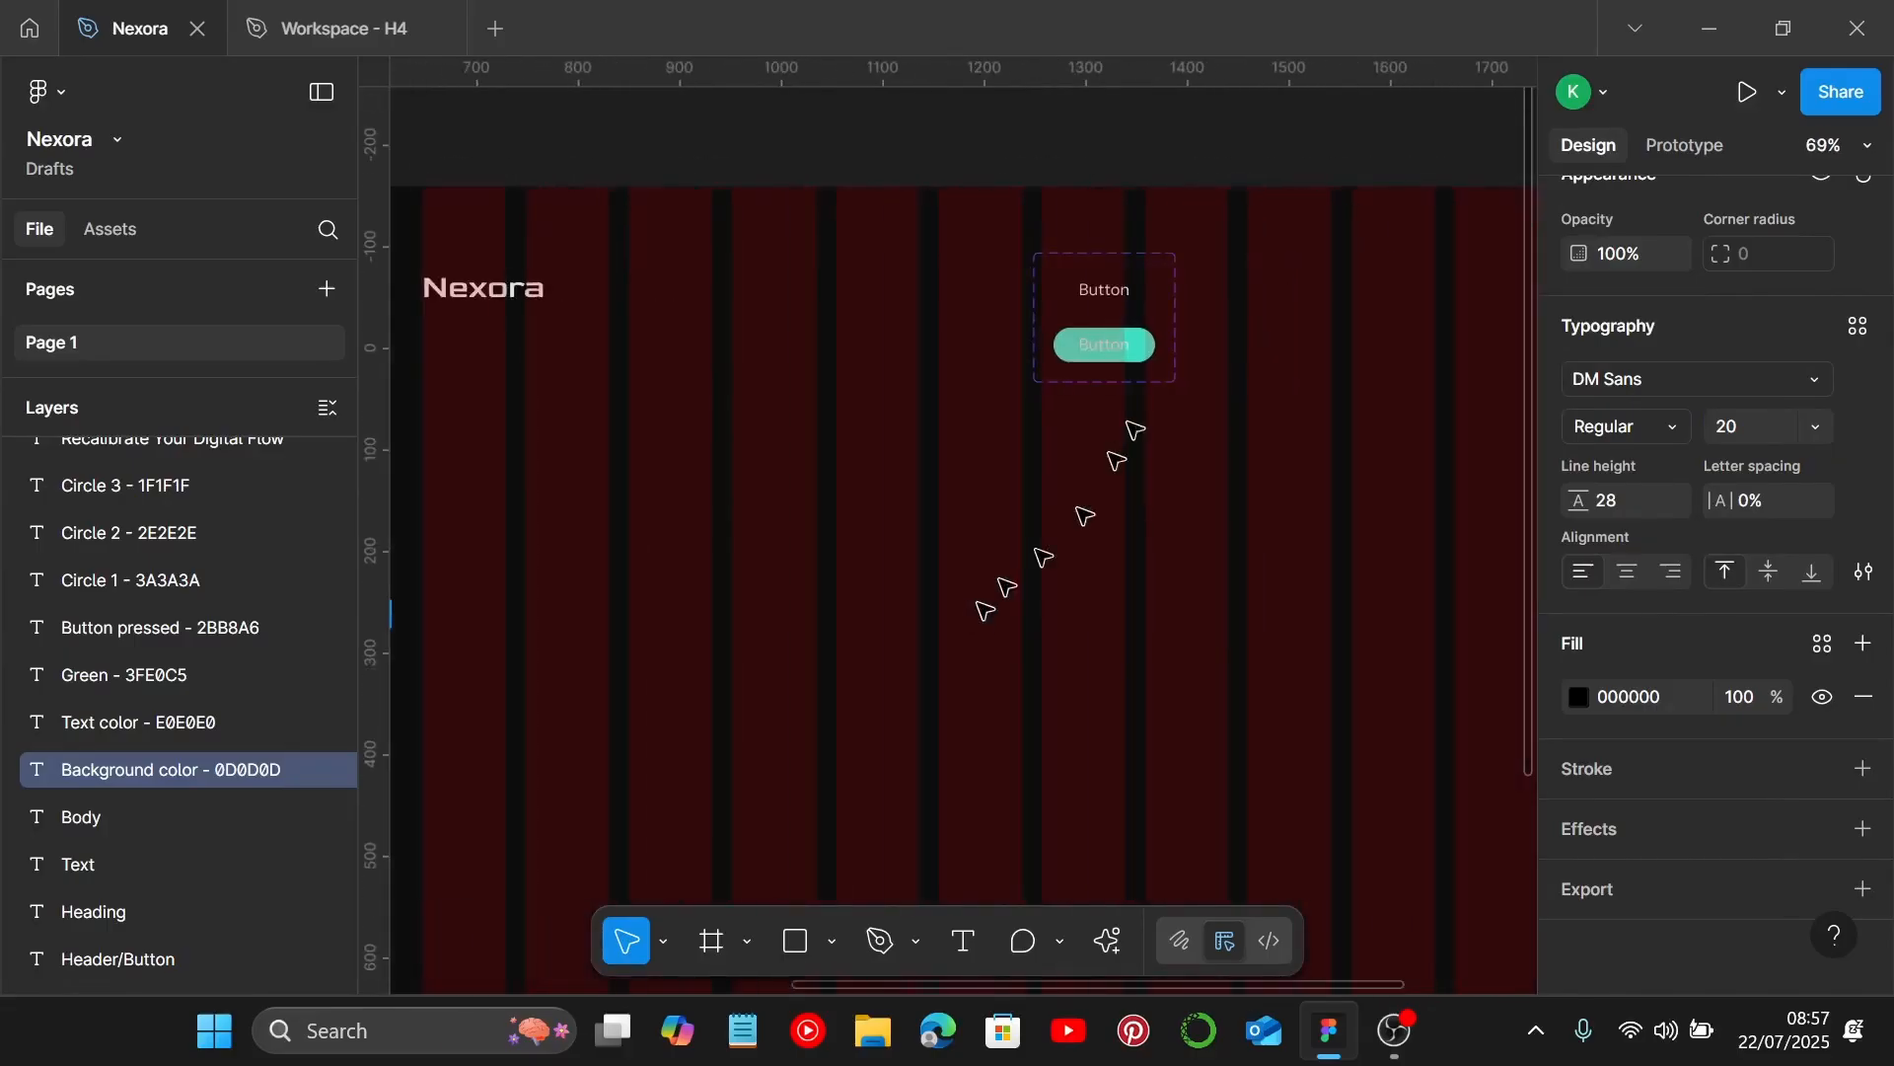
{"action": "scroll", "coordinate": [1141, 395], "scroll_direction": "up", "scroll_amount": 4}
{"action": "left_click", "coordinate": [1105, 258]}
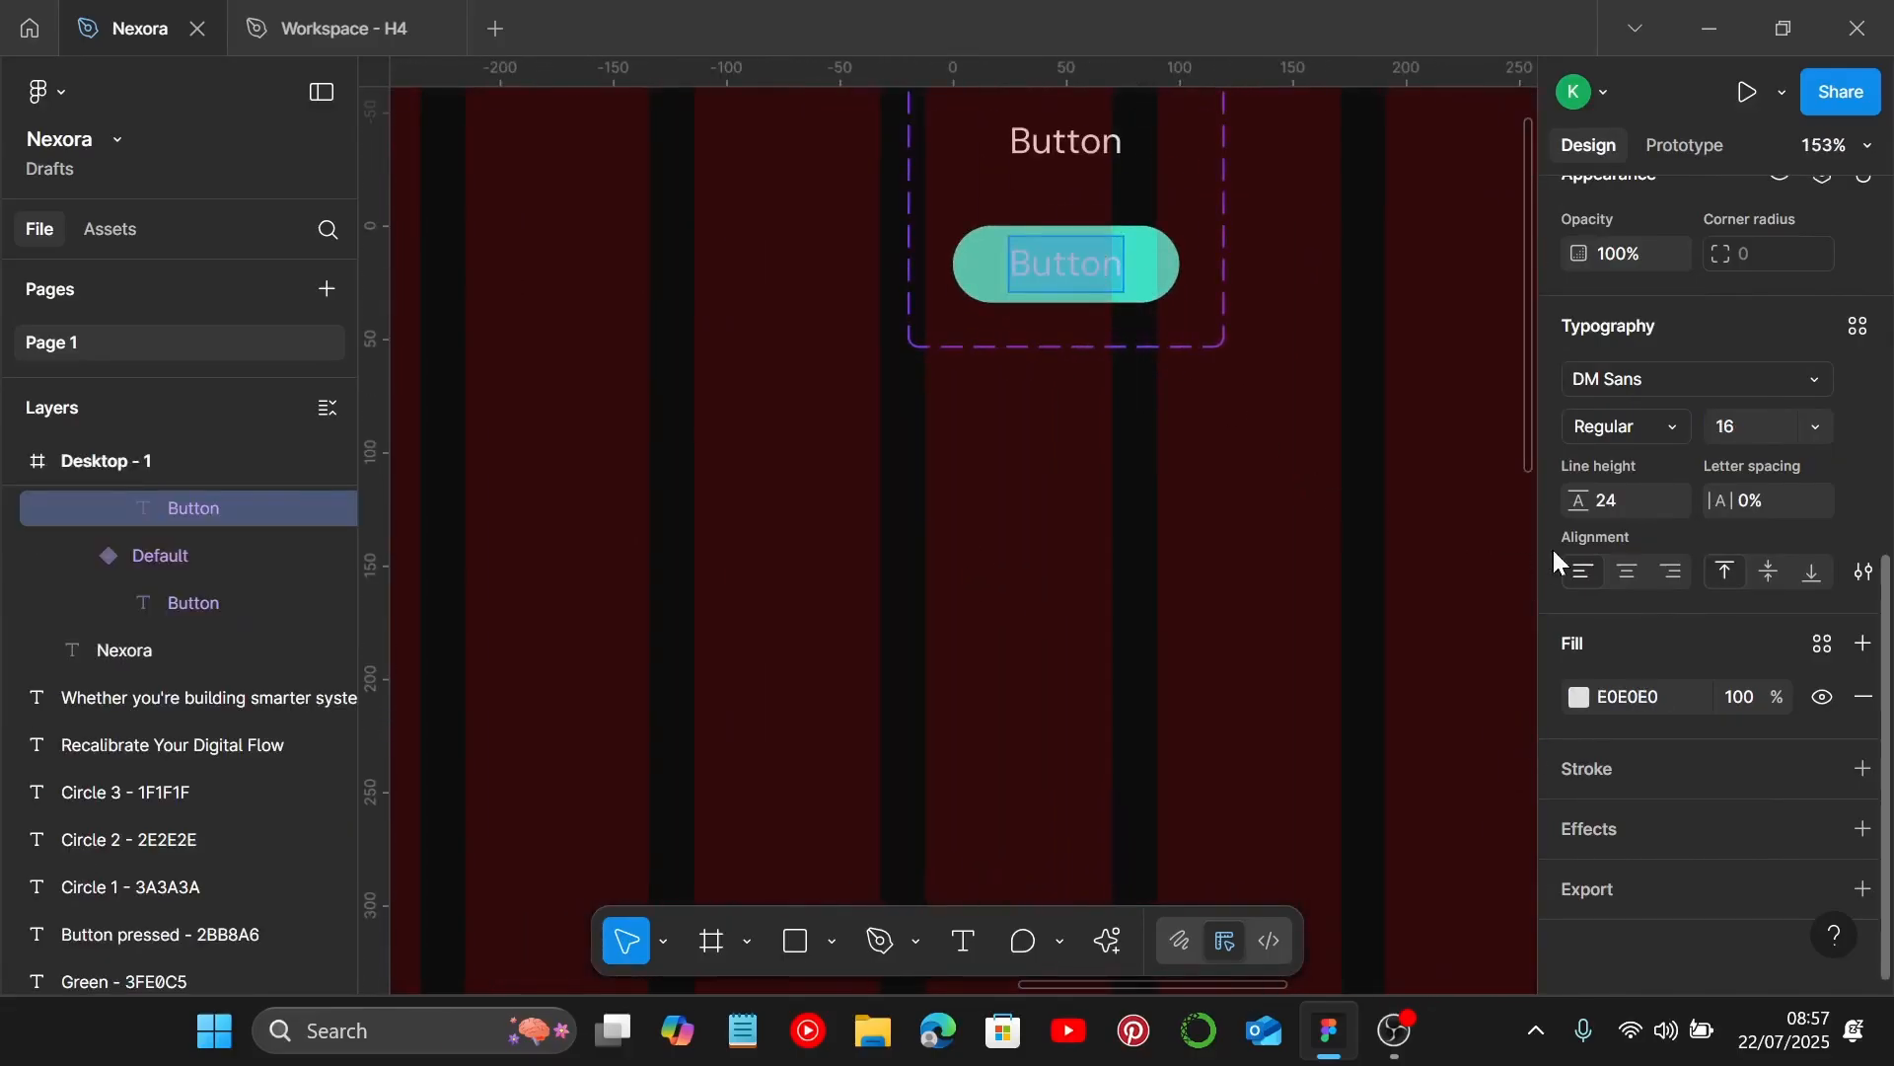
{"action": "left_click", "coordinate": [1642, 699]}
{"action": "type", "text": "0D0D0D"}
{"action": "key", "text": "Return"}
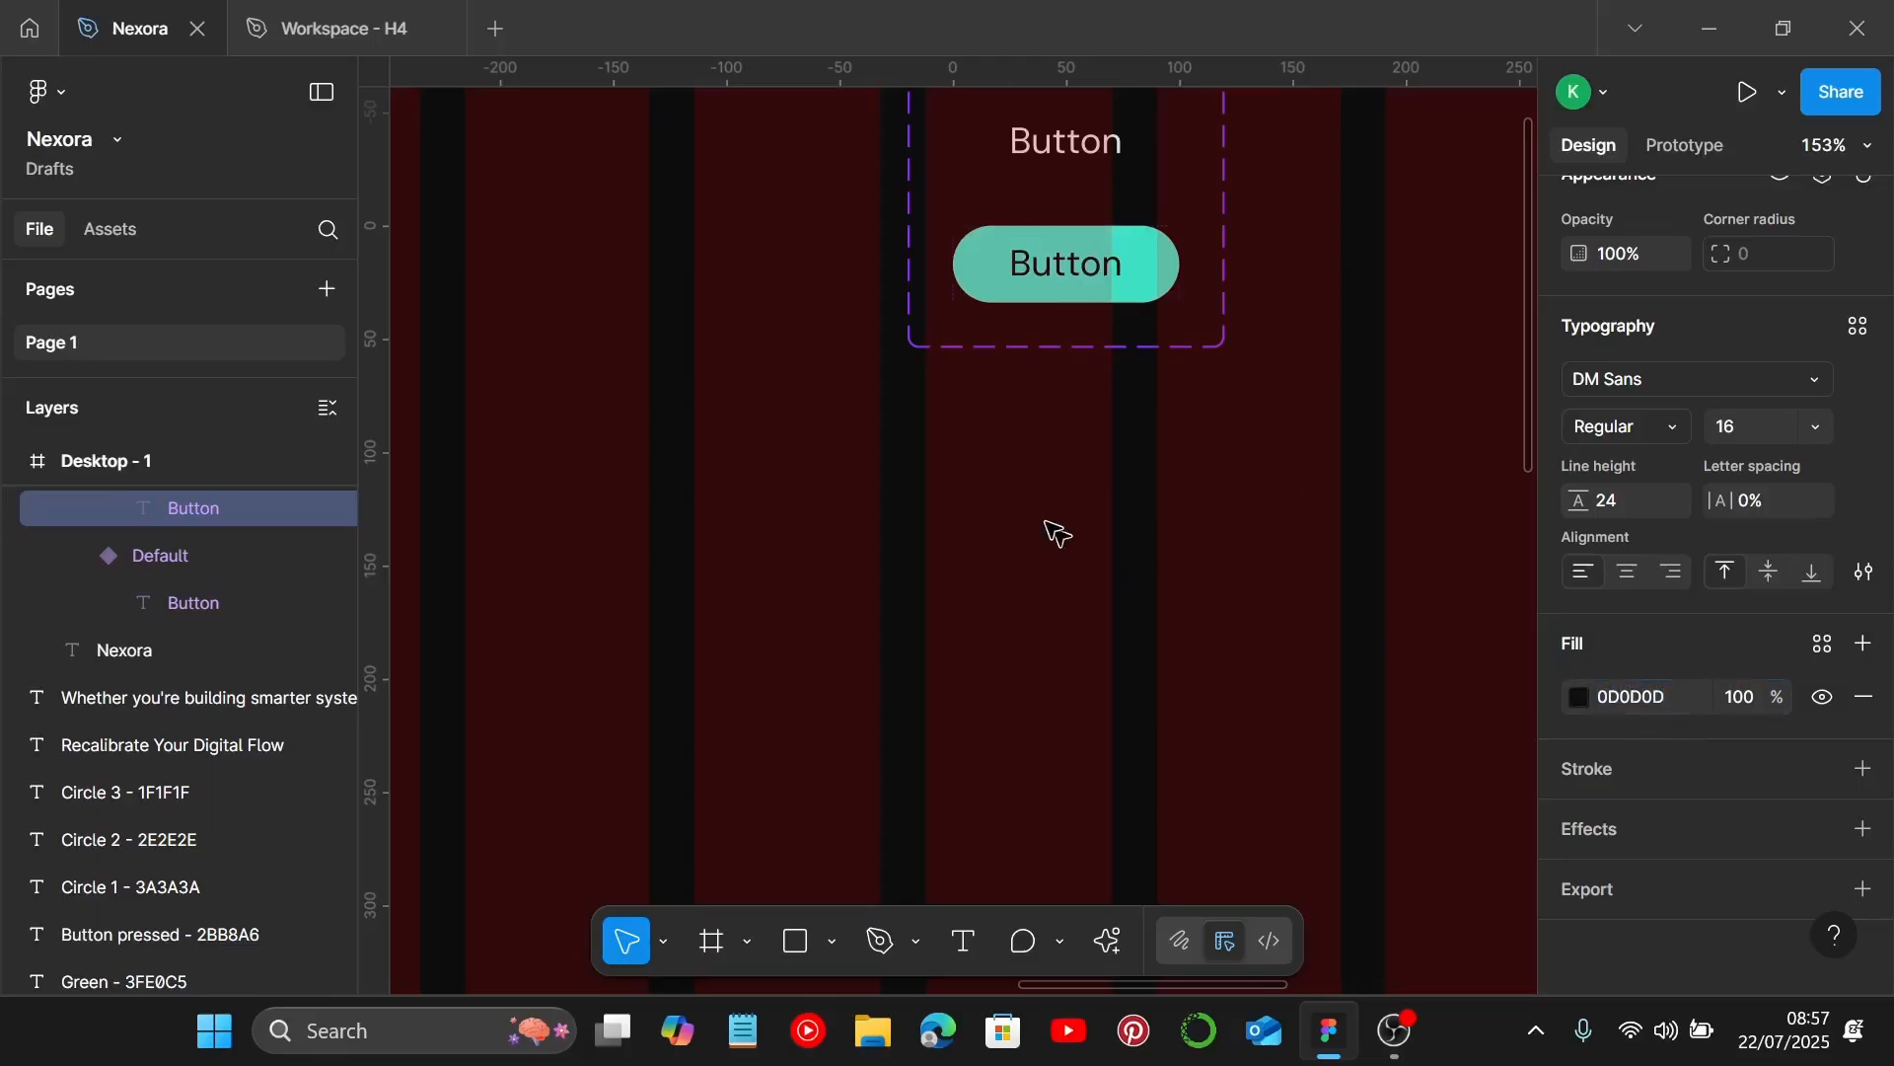
Add a third variant to the Button 1 component set, based on the green second variant.
{"action": "left_click", "coordinate": [1135, 464]}
{"action": "left_click", "coordinate": [1133, 291]}
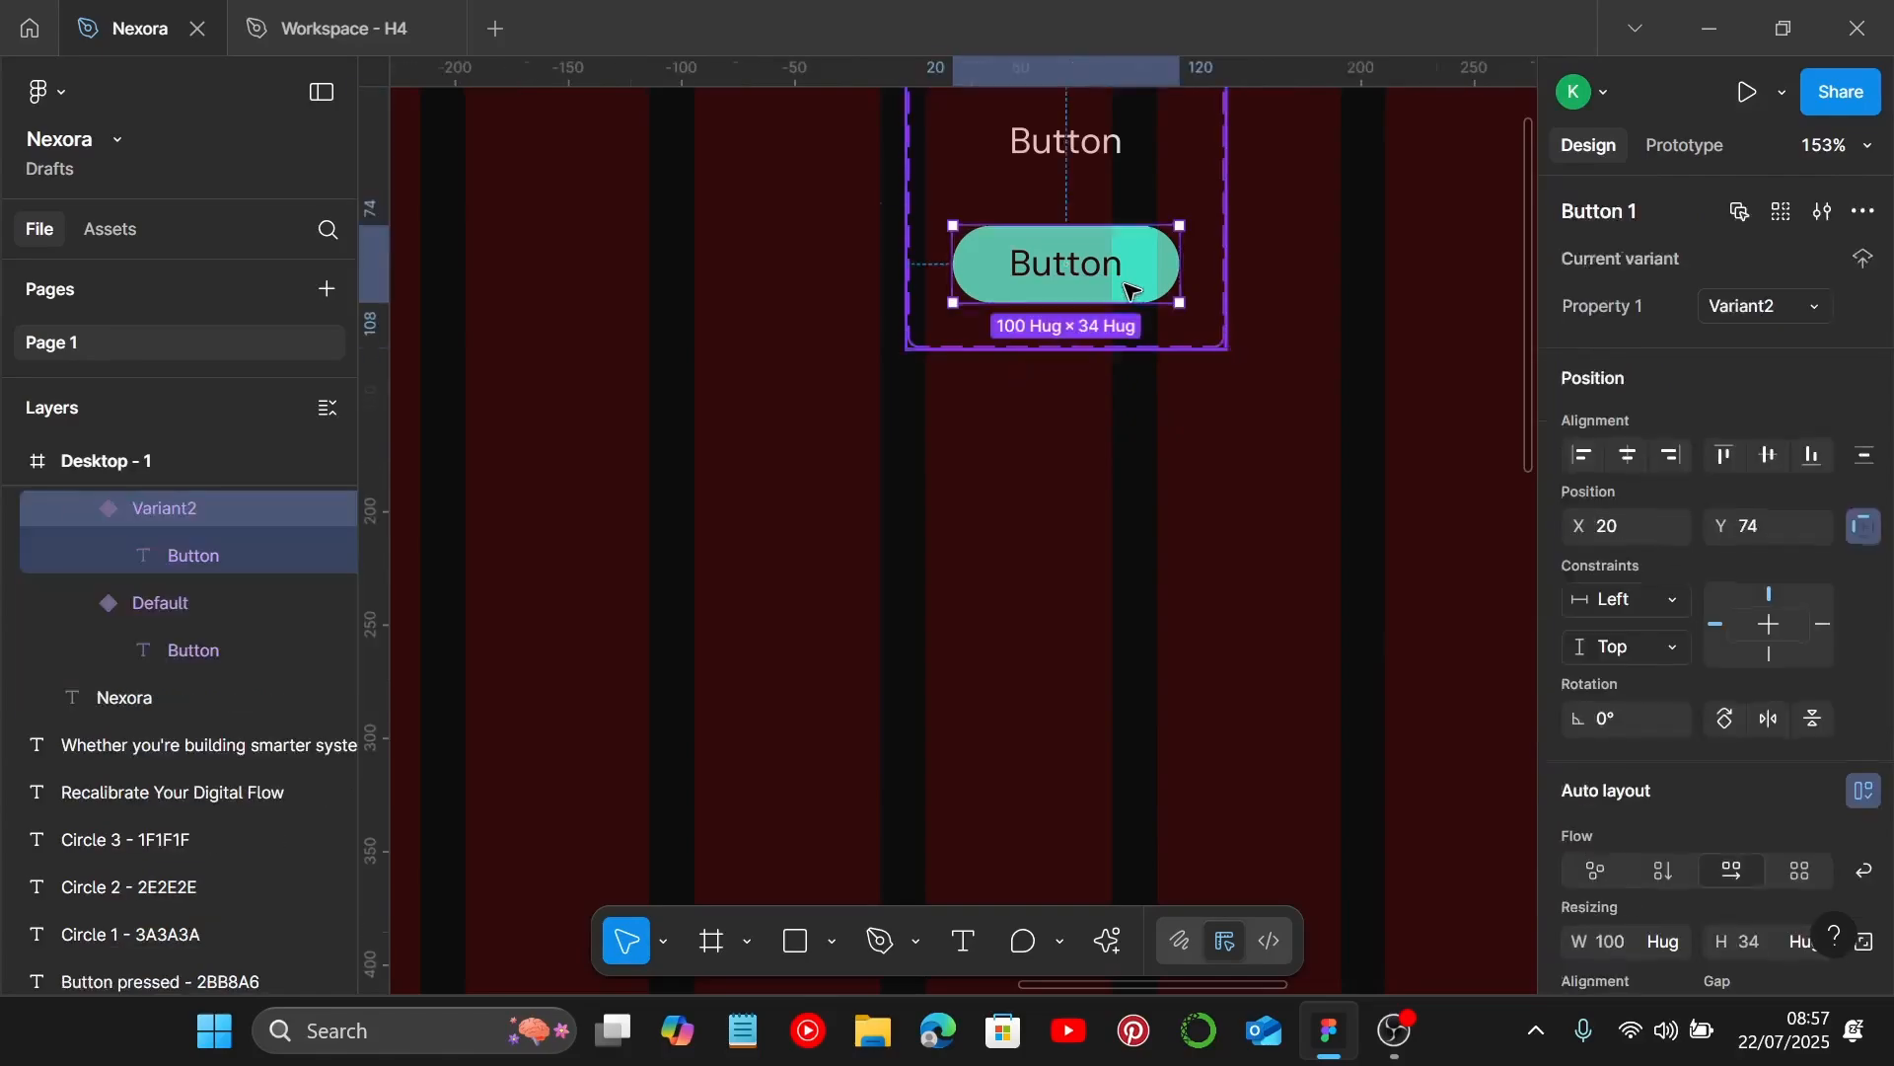
{"action": "left_click", "coordinate": [1066, 353]}
Copy the Button pressed color code 2BB8A6 from the style notes.
{"action": "scroll", "coordinate": [1286, 668], "scroll_direction": "down", "scroll_amount": 6}
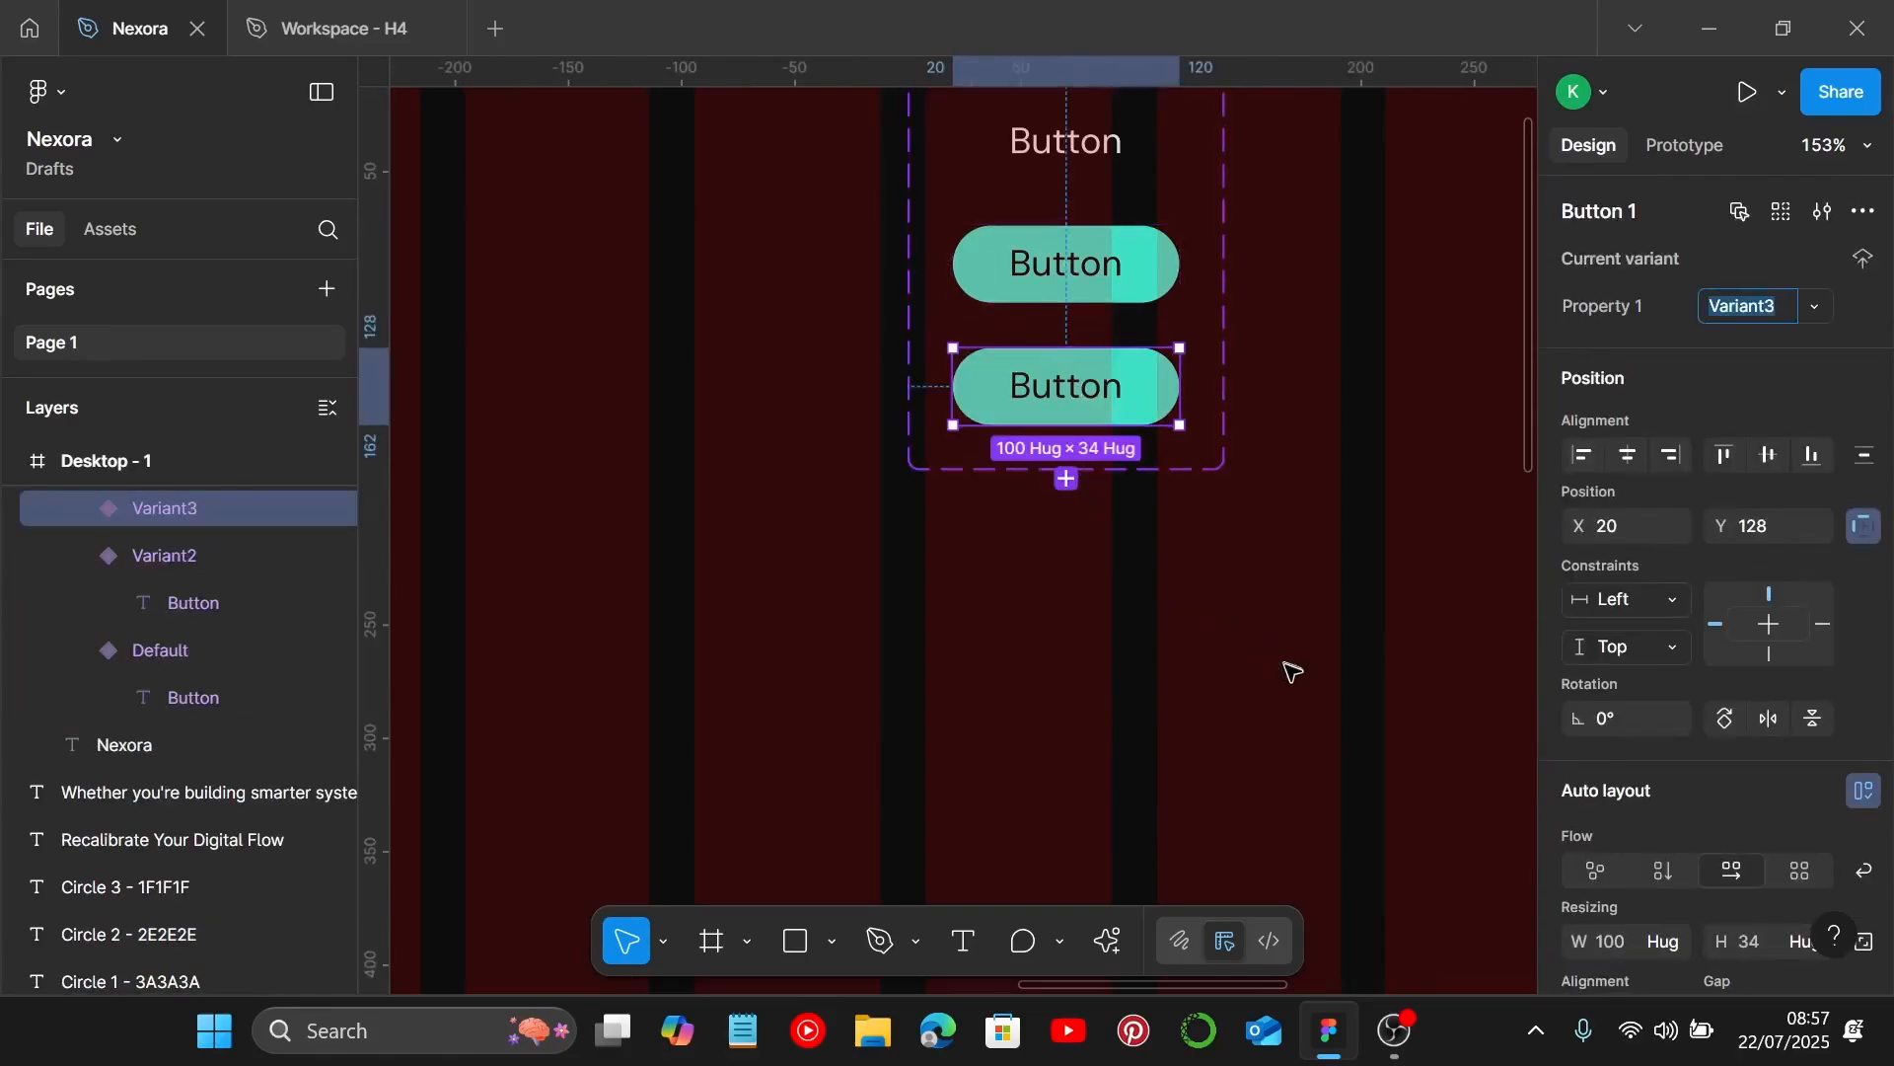
{"action": "scroll", "coordinate": [1055, 648], "scroll_direction": "left", "scroll_amount": 5}
{"action": "scroll", "coordinate": [1058, 651], "scroll_direction": "left", "scroll_amount": 3}
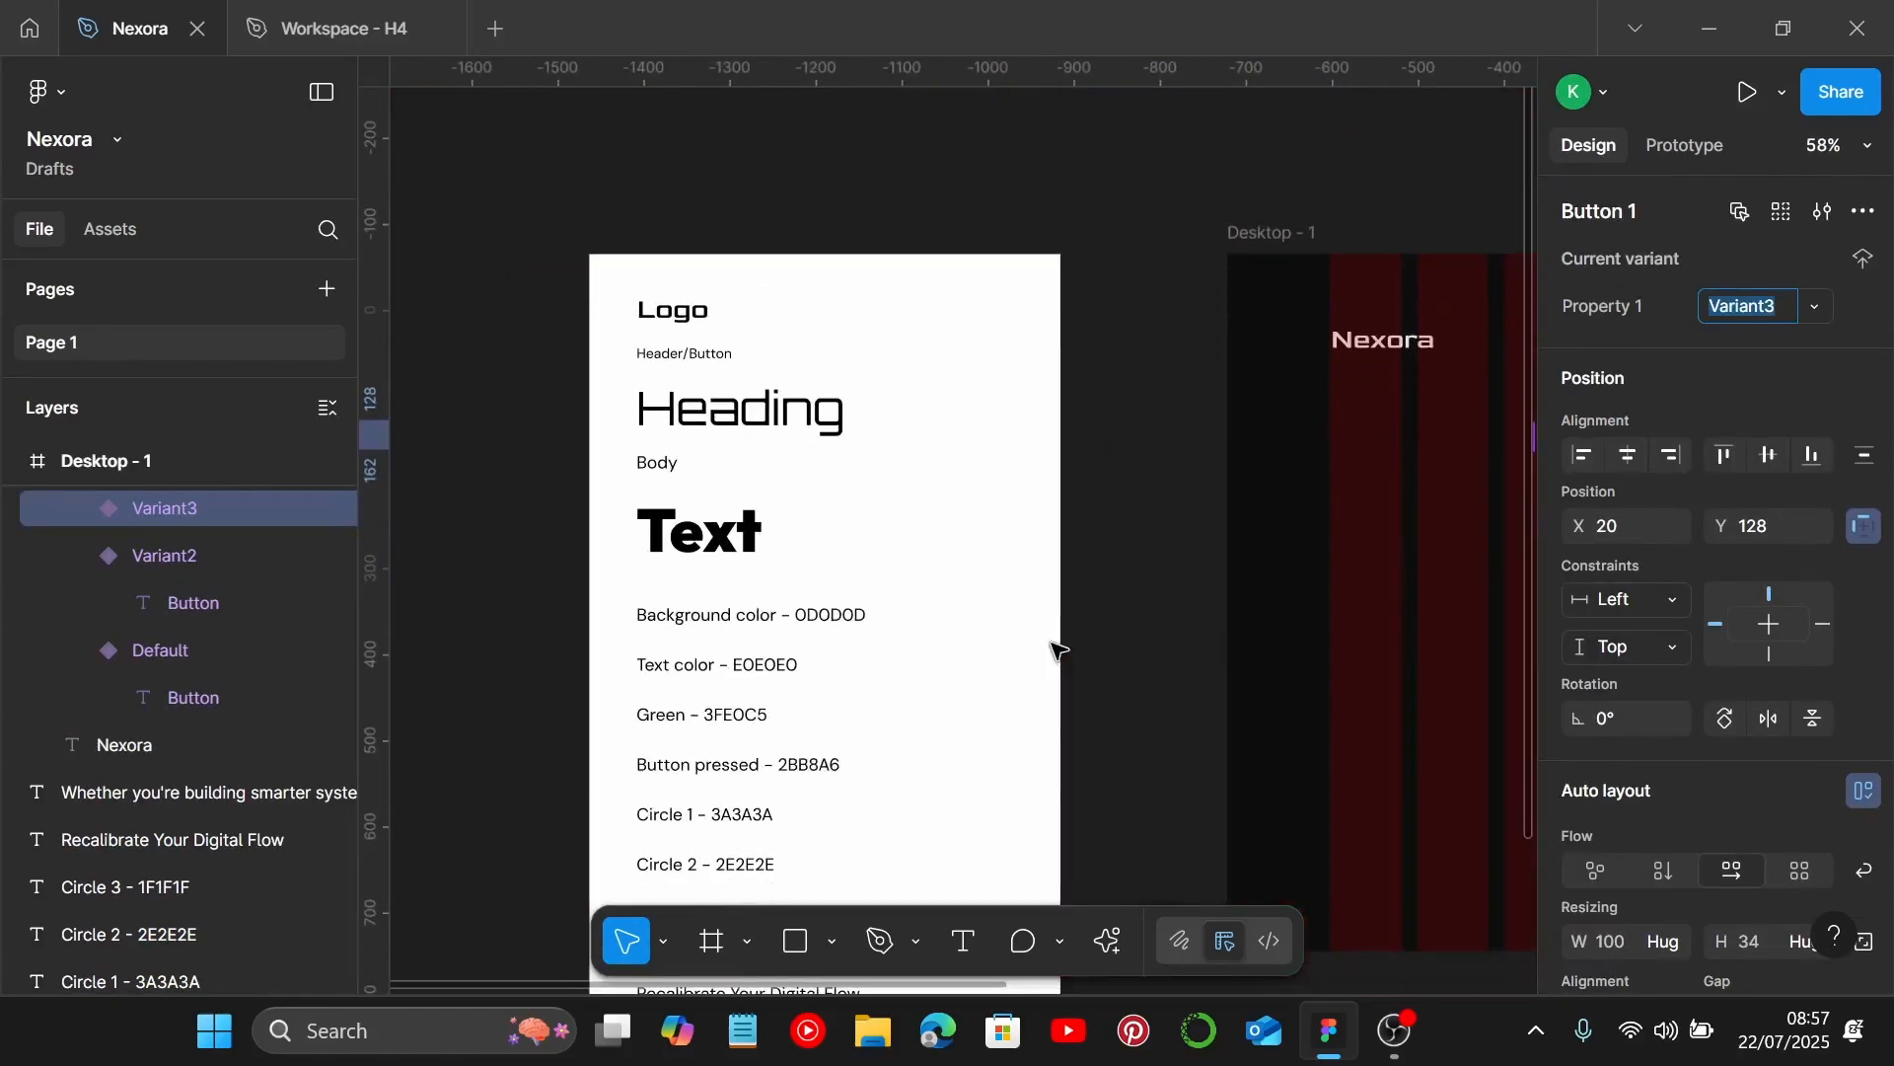
{"action": "scroll", "coordinate": [698, 740], "scroll_direction": "up", "scroll_amount": 4}
{"action": "double_click", "coordinate": [828, 614]}
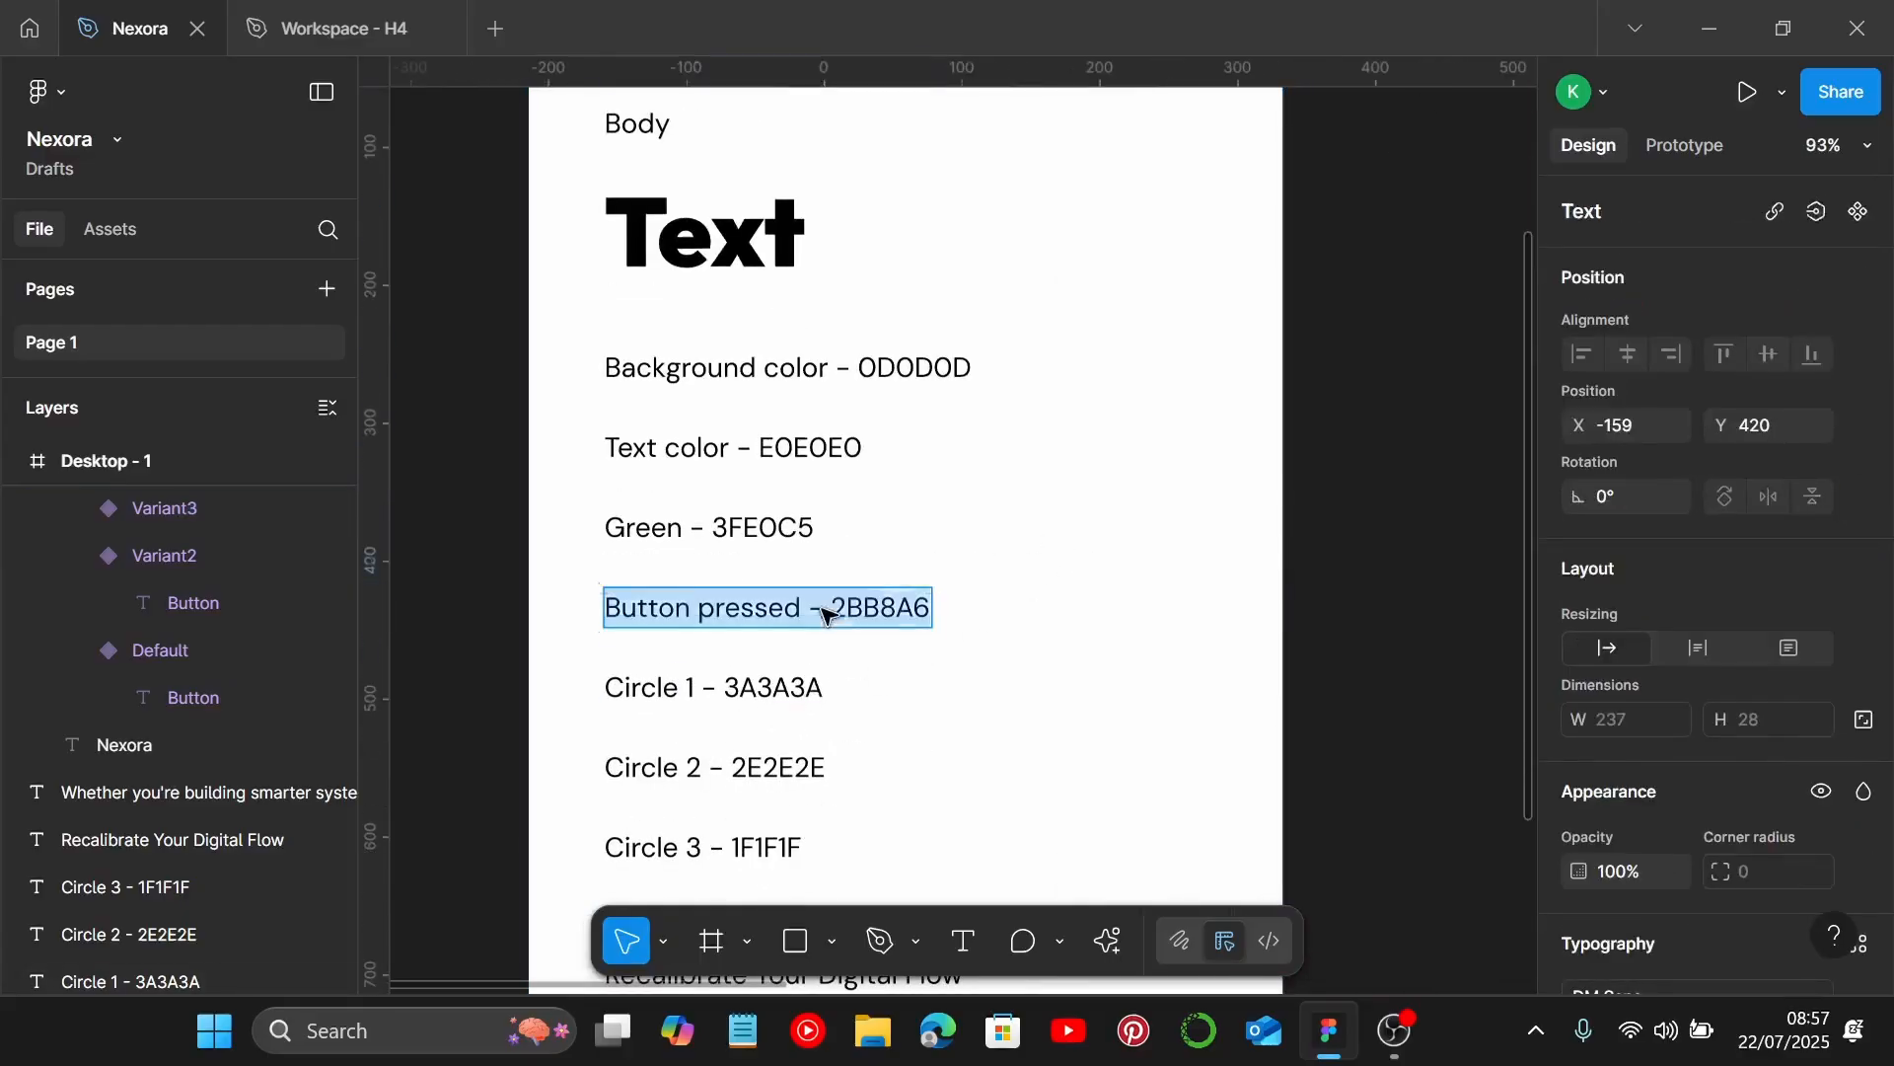
{"action": "left_click", "coordinate": [846, 608]}
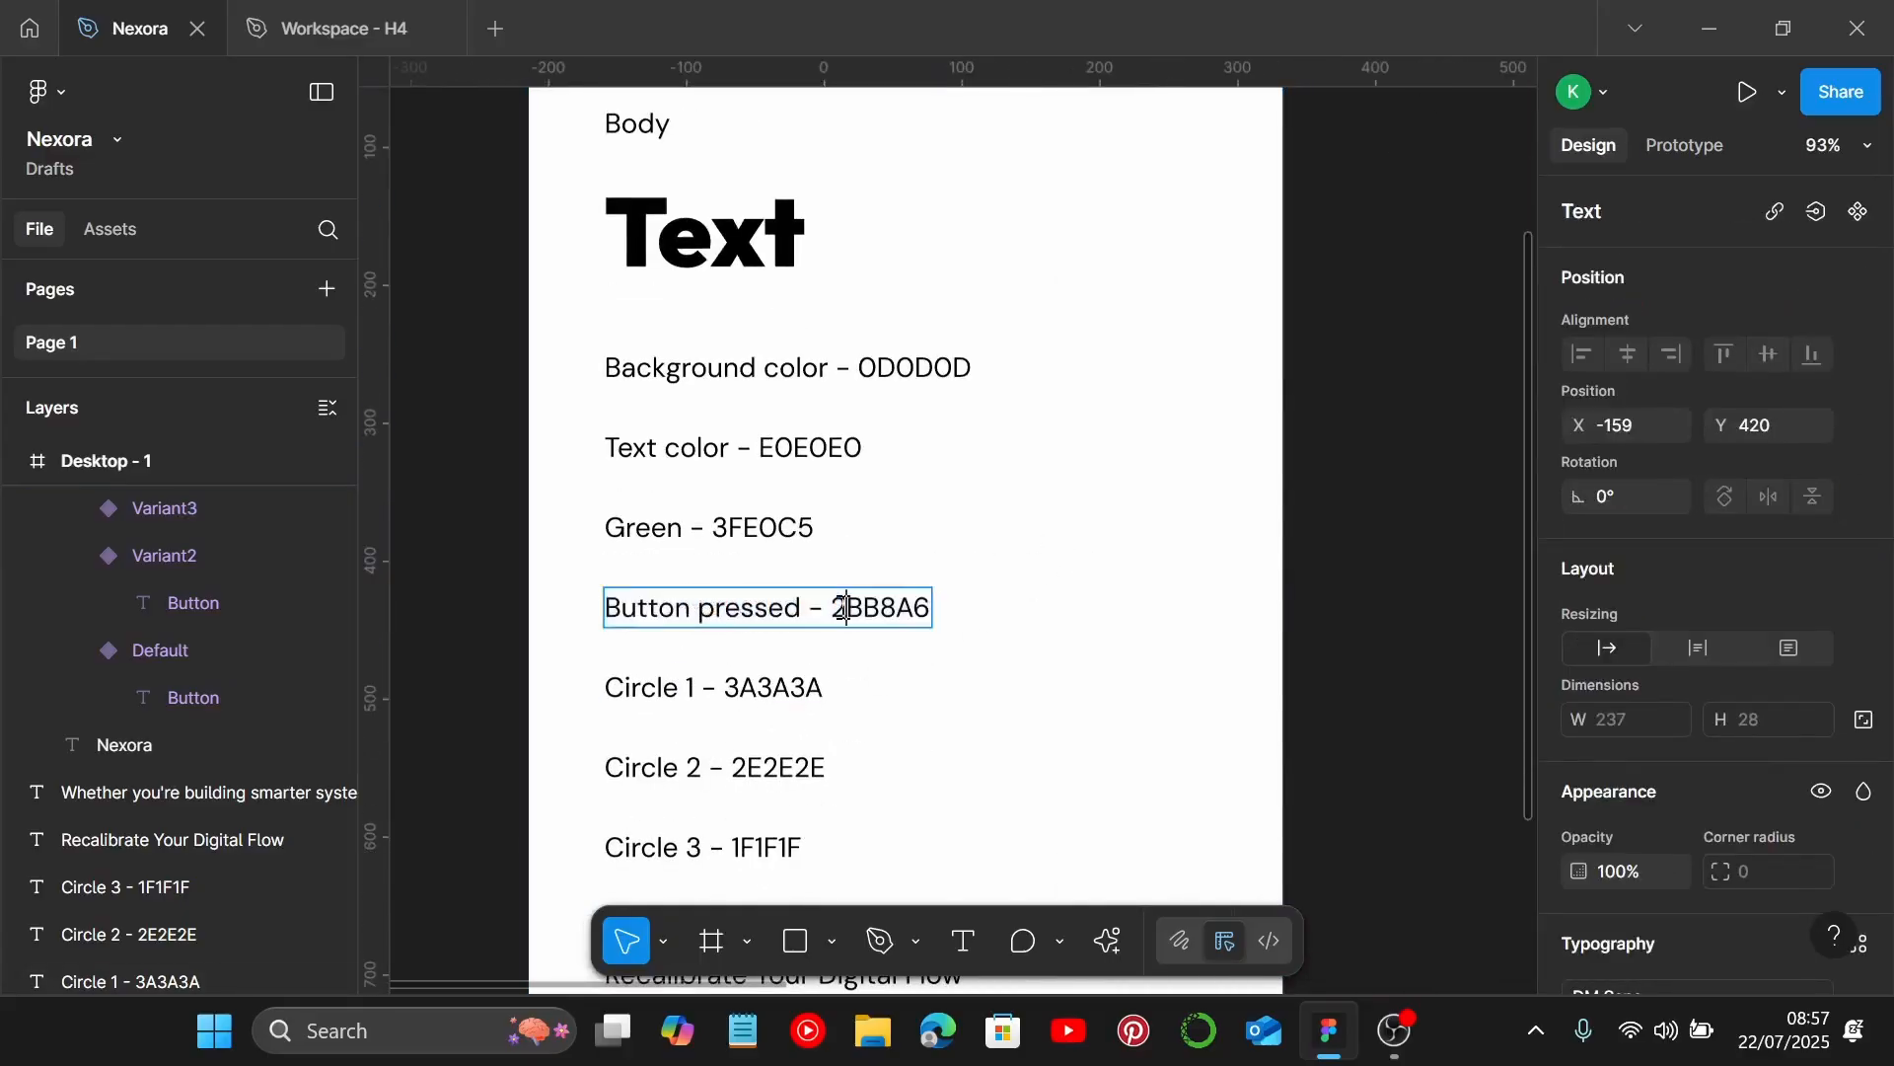
{"action": "left_click_drag", "start_coordinate": [836, 606], "coordinate": [947, 606]}
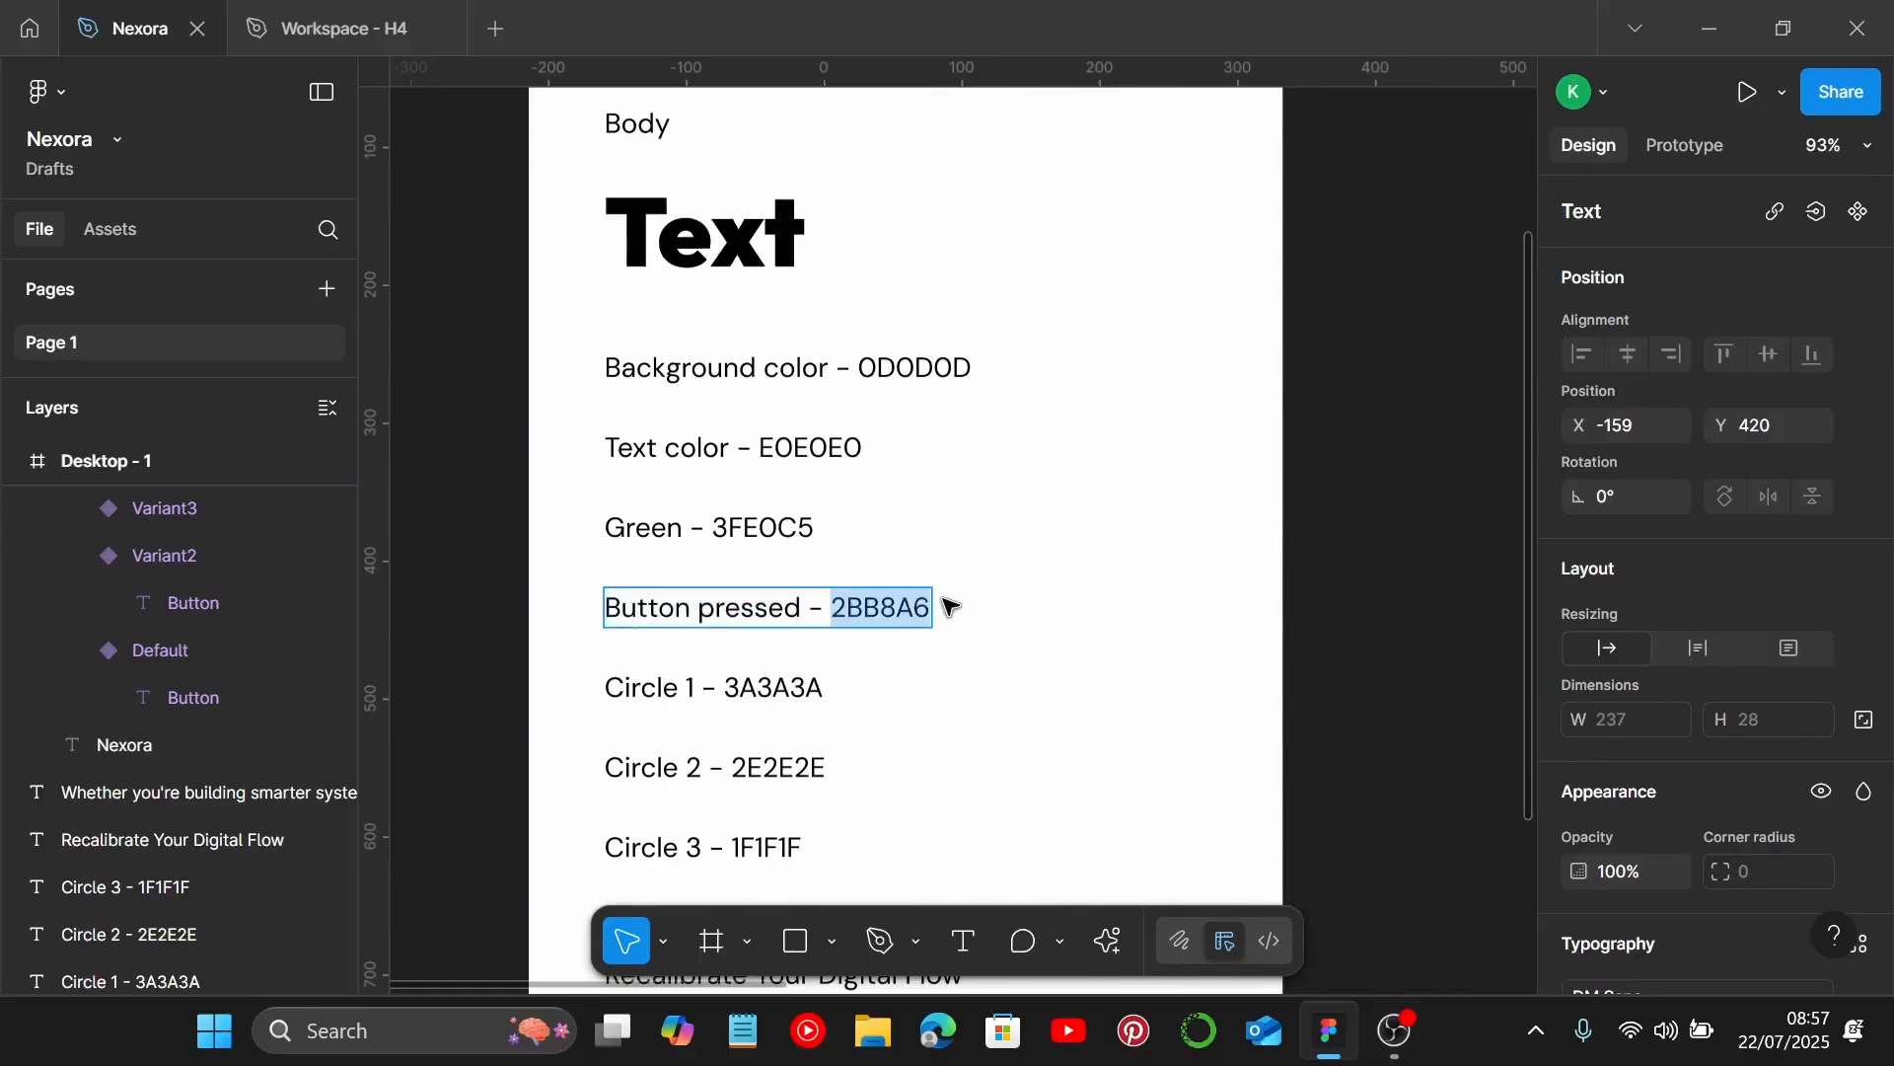
Change the third variant's green background color to 2BB8A6.
{"action": "scroll", "coordinate": [947, 606], "scroll_direction": "down", "scroll_amount": 3}
{"action": "scroll", "coordinate": [948, 605], "scroll_direction": "right", "scroll_amount": 5}
{"action": "scroll", "coordinate": [957, 365], "scroll_direction": "up", "scroll_amount": 4}
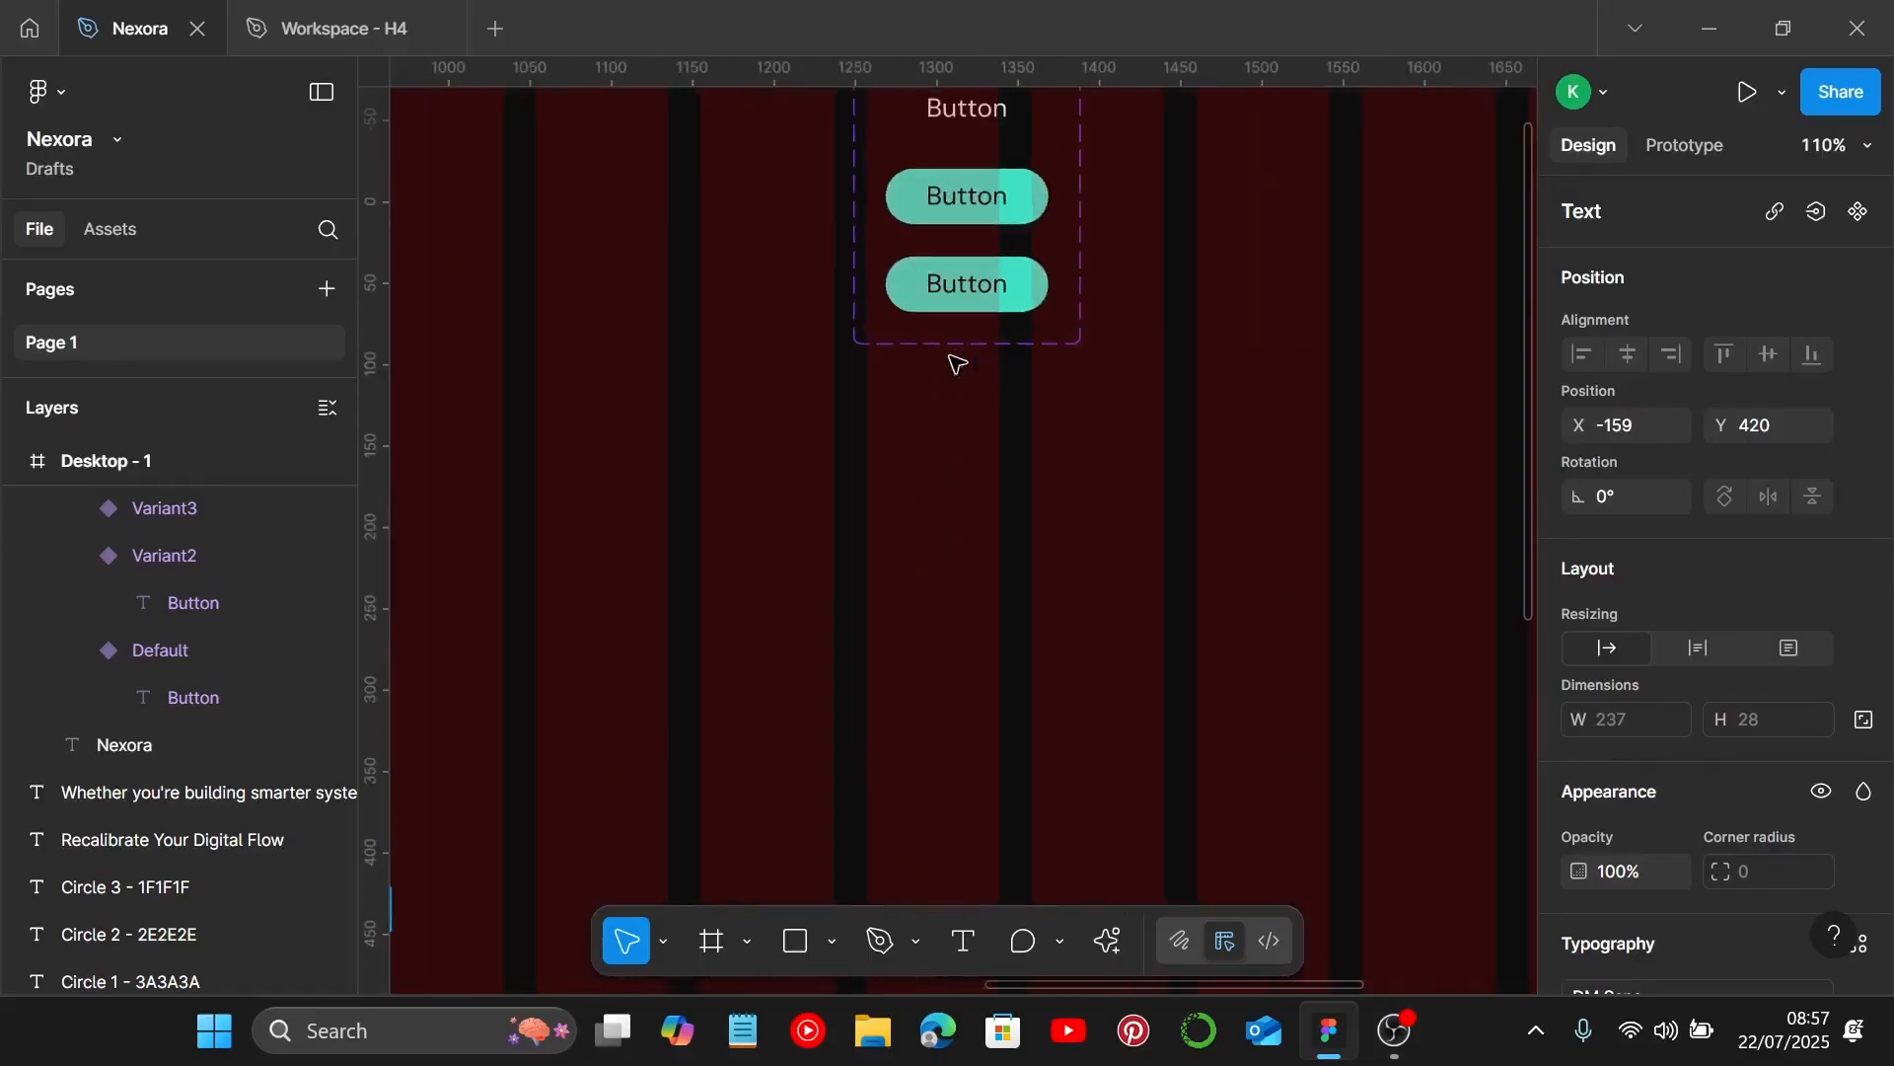
{"action": "scroll", "coordinate": [957, 365], "scroll_direction": "up", "scroll_amount": 1}
{"action": "left_click", "coordinate": [1050, 364]}
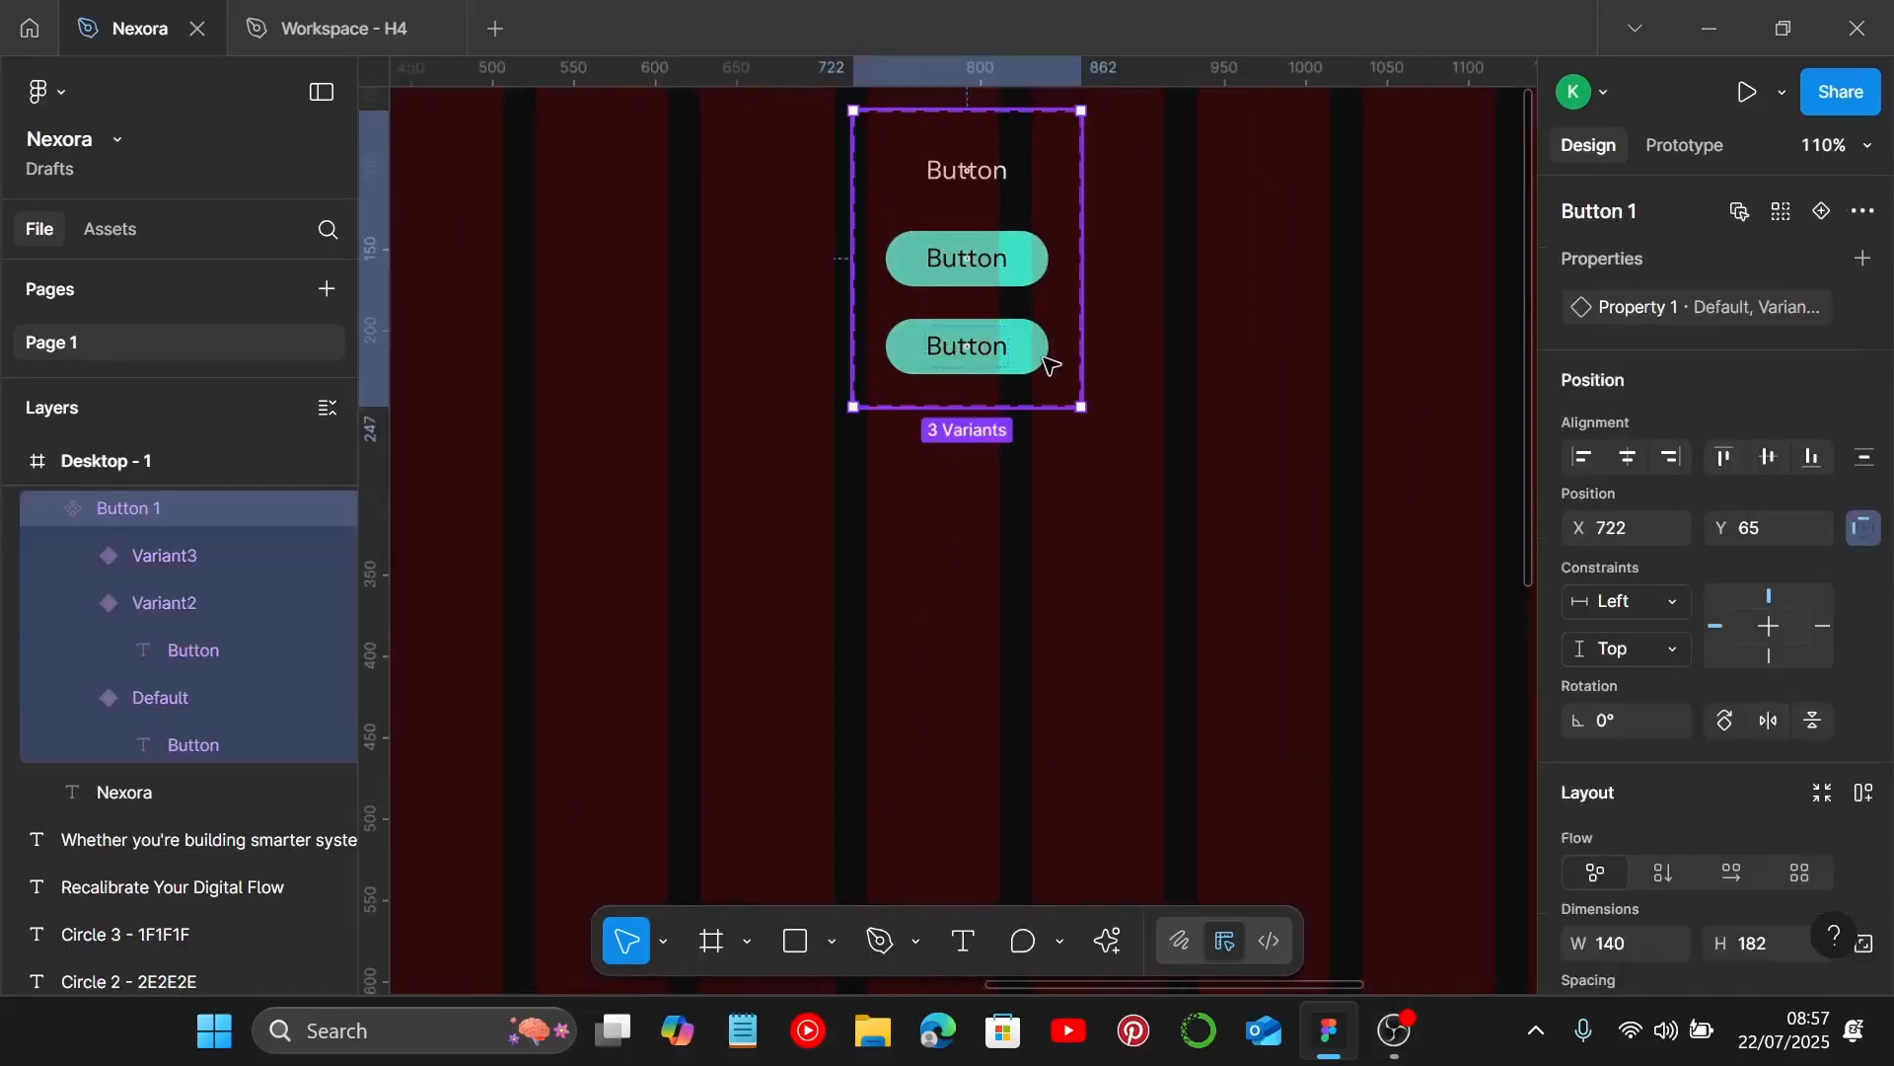
{"action": "left_click", "coordinate": [1048, 361]}
{"action": "scroll", "coordinate": [1811, 651], "scroll_direction": "down", "scroll_amount": 3}
{"action": "scroll", "coordinate": [1811, 651], "scroll_direction": "down", "scroll_amount": 8}
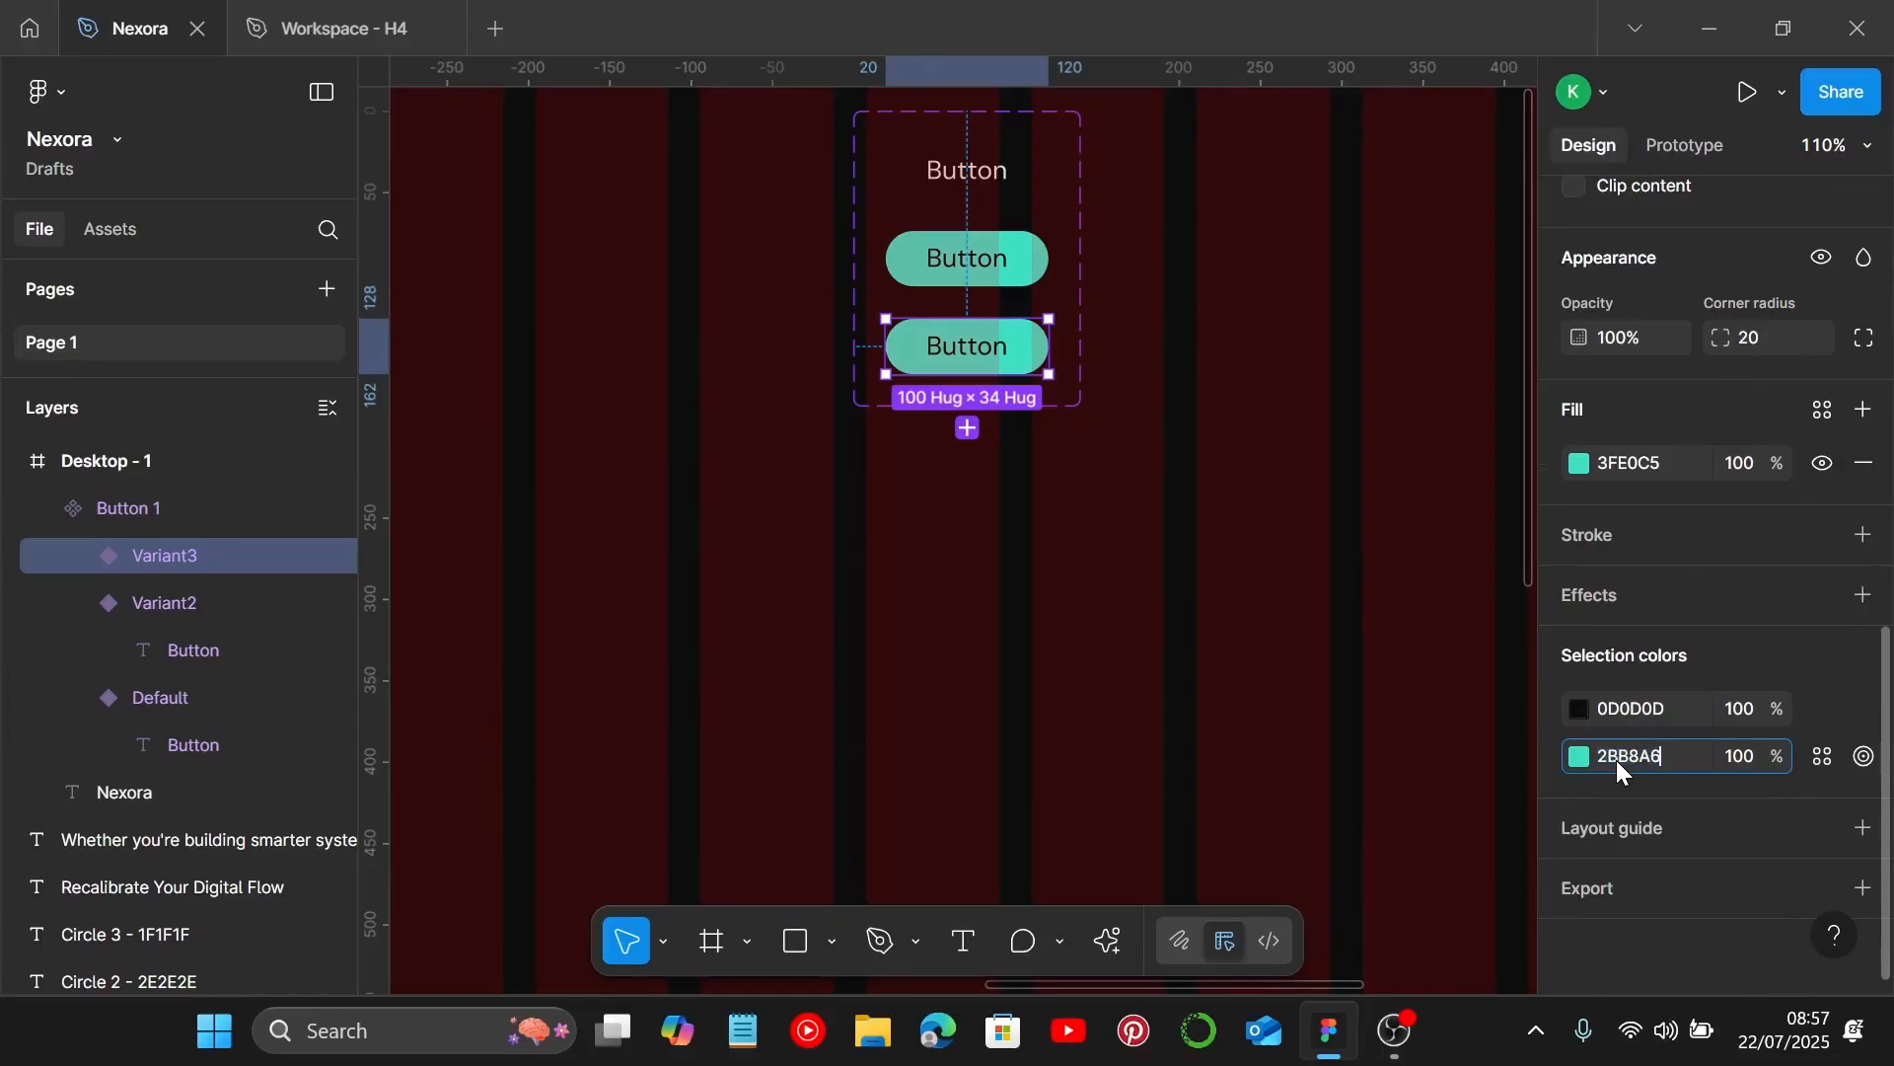
{"action": "key", "text": "Return"}
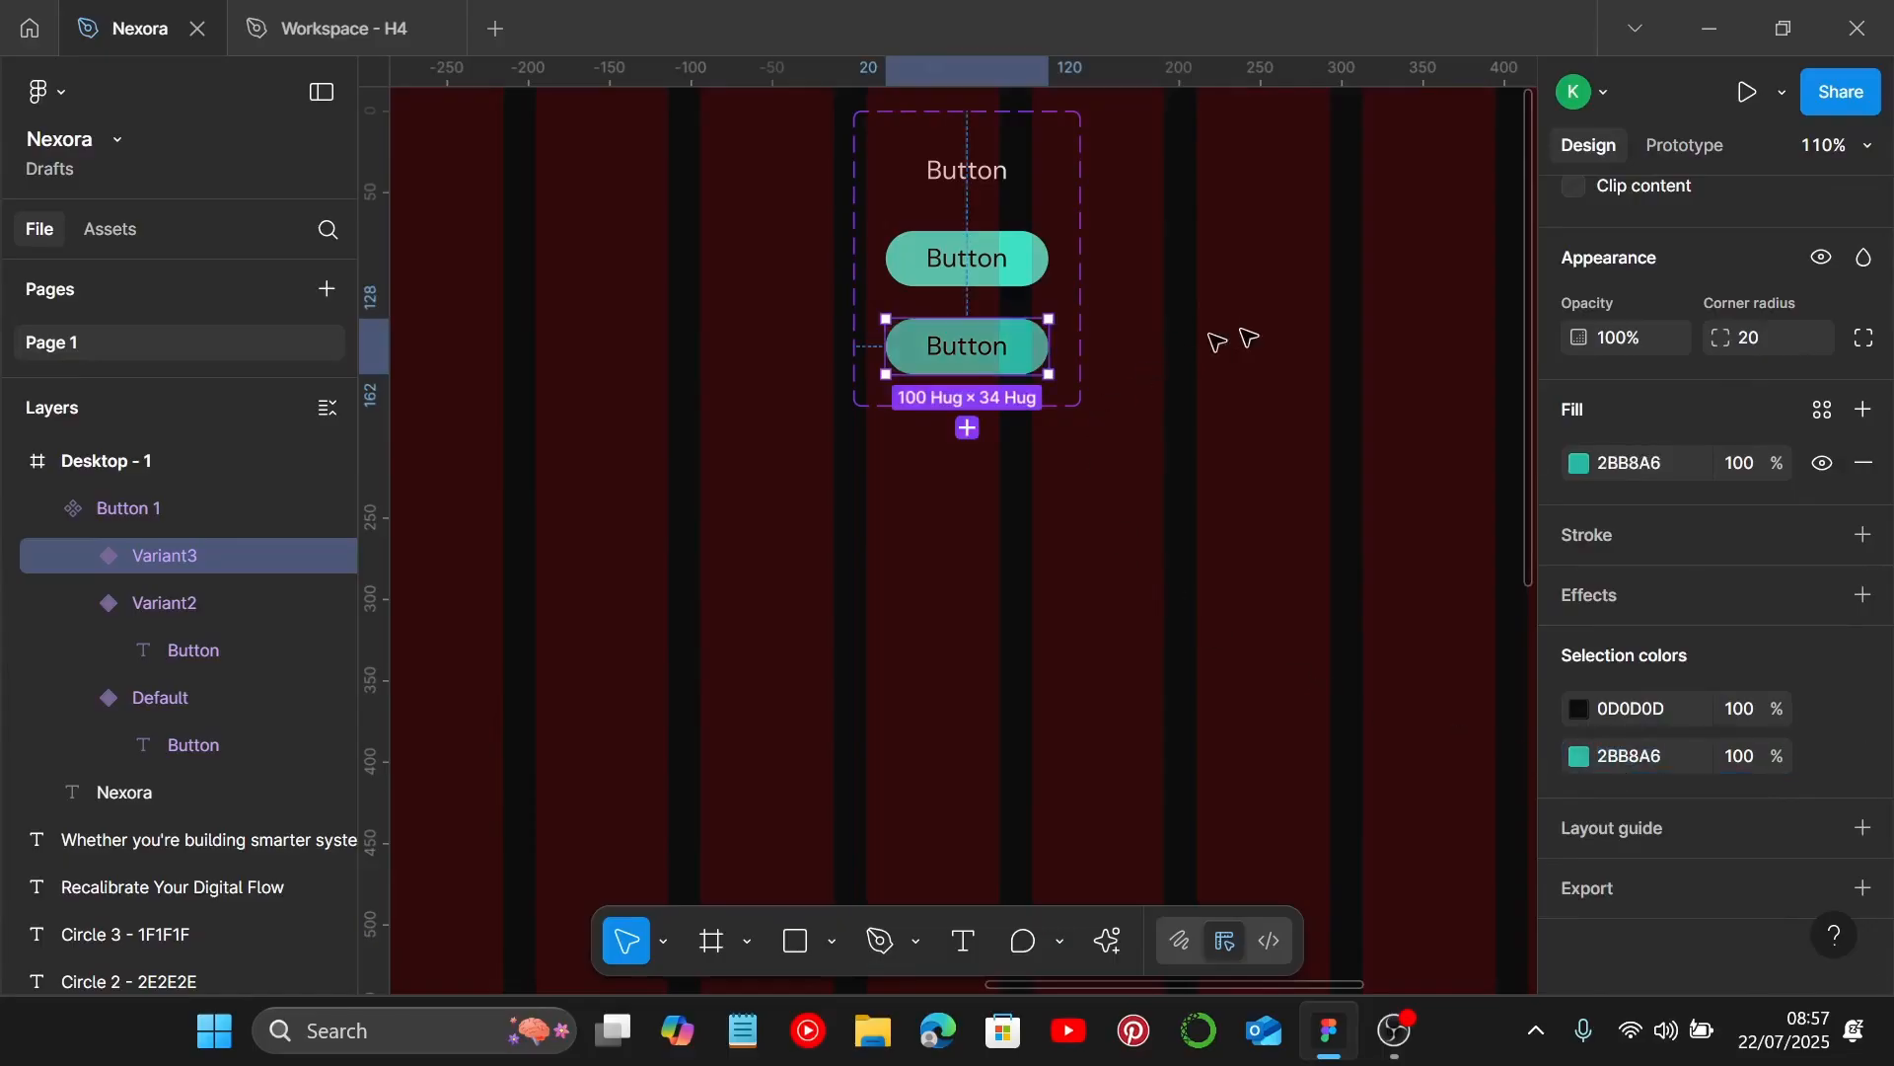
{"action": "left_click", "coordinate": [1248, 338]}
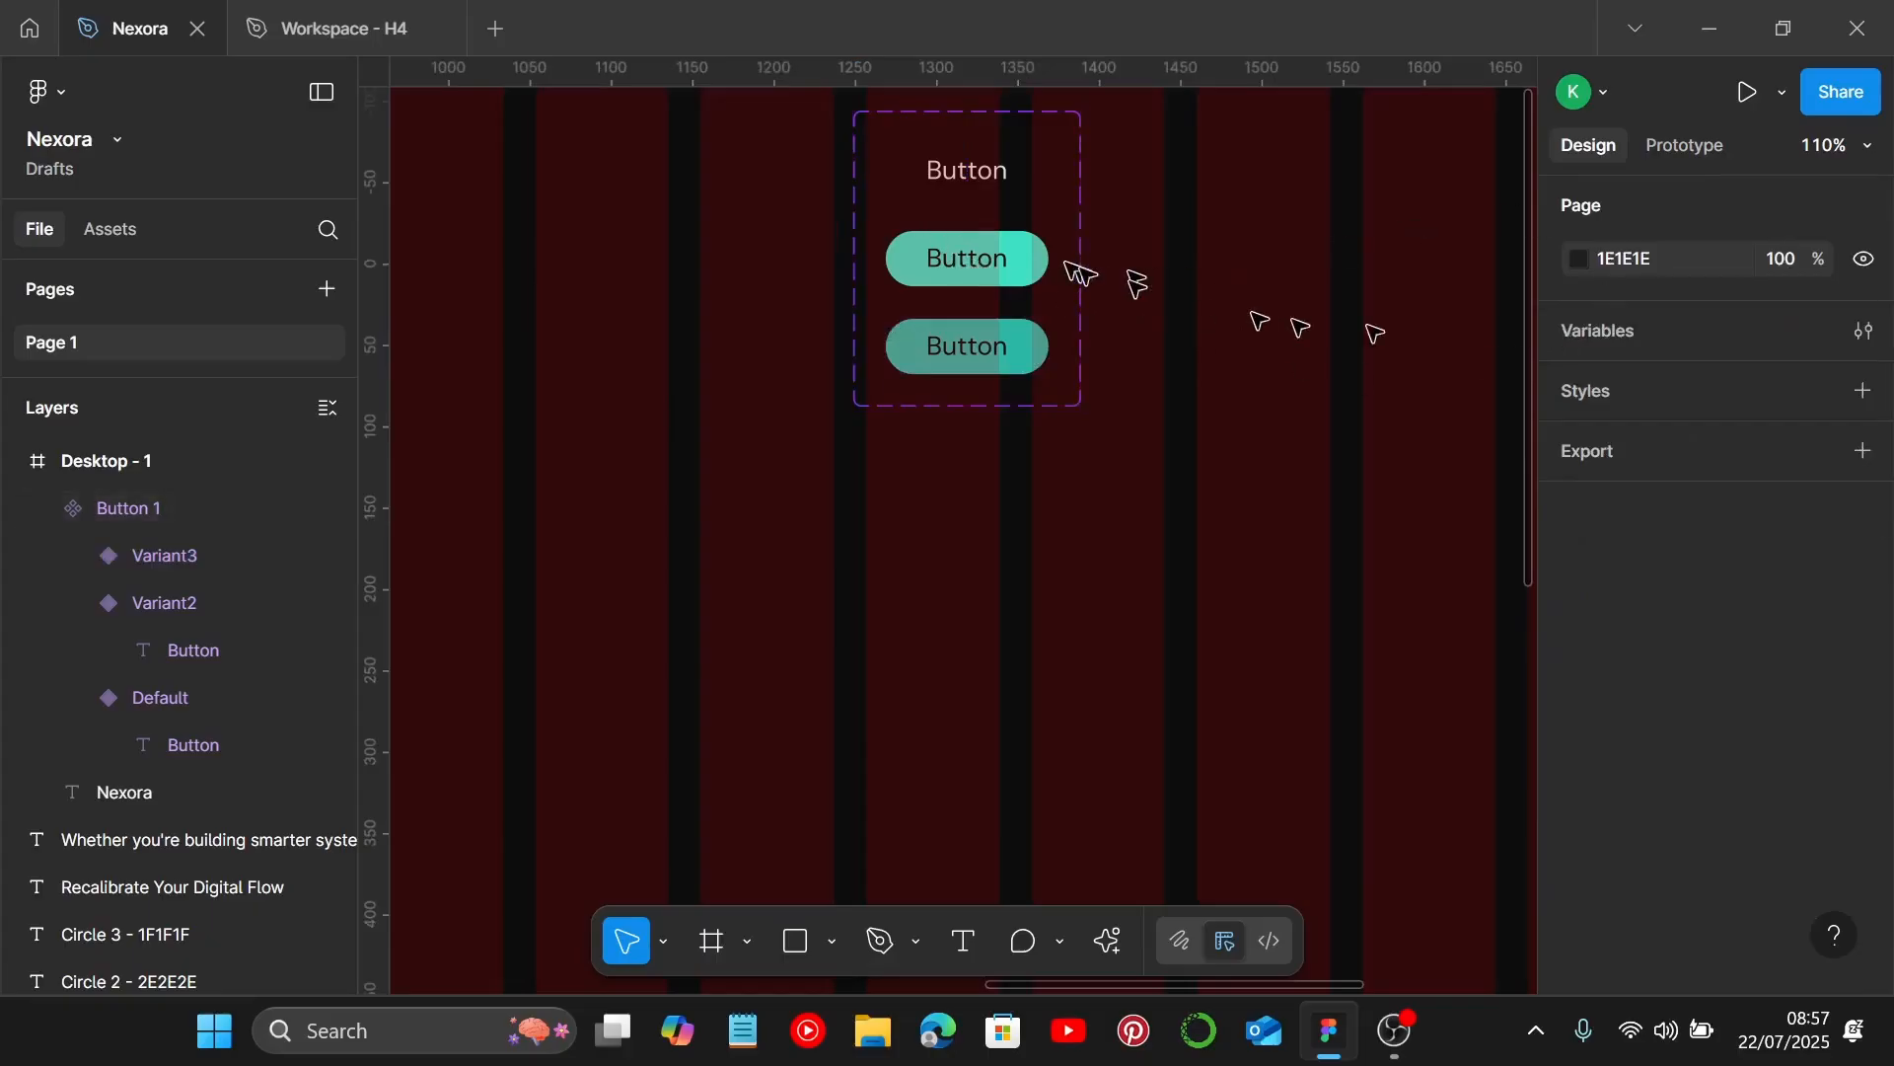
Add a prototype interaction from the Default variant that changes it to Variant2 while hovering.
{"action": "left_click", "coordinate": [1690, 150]}
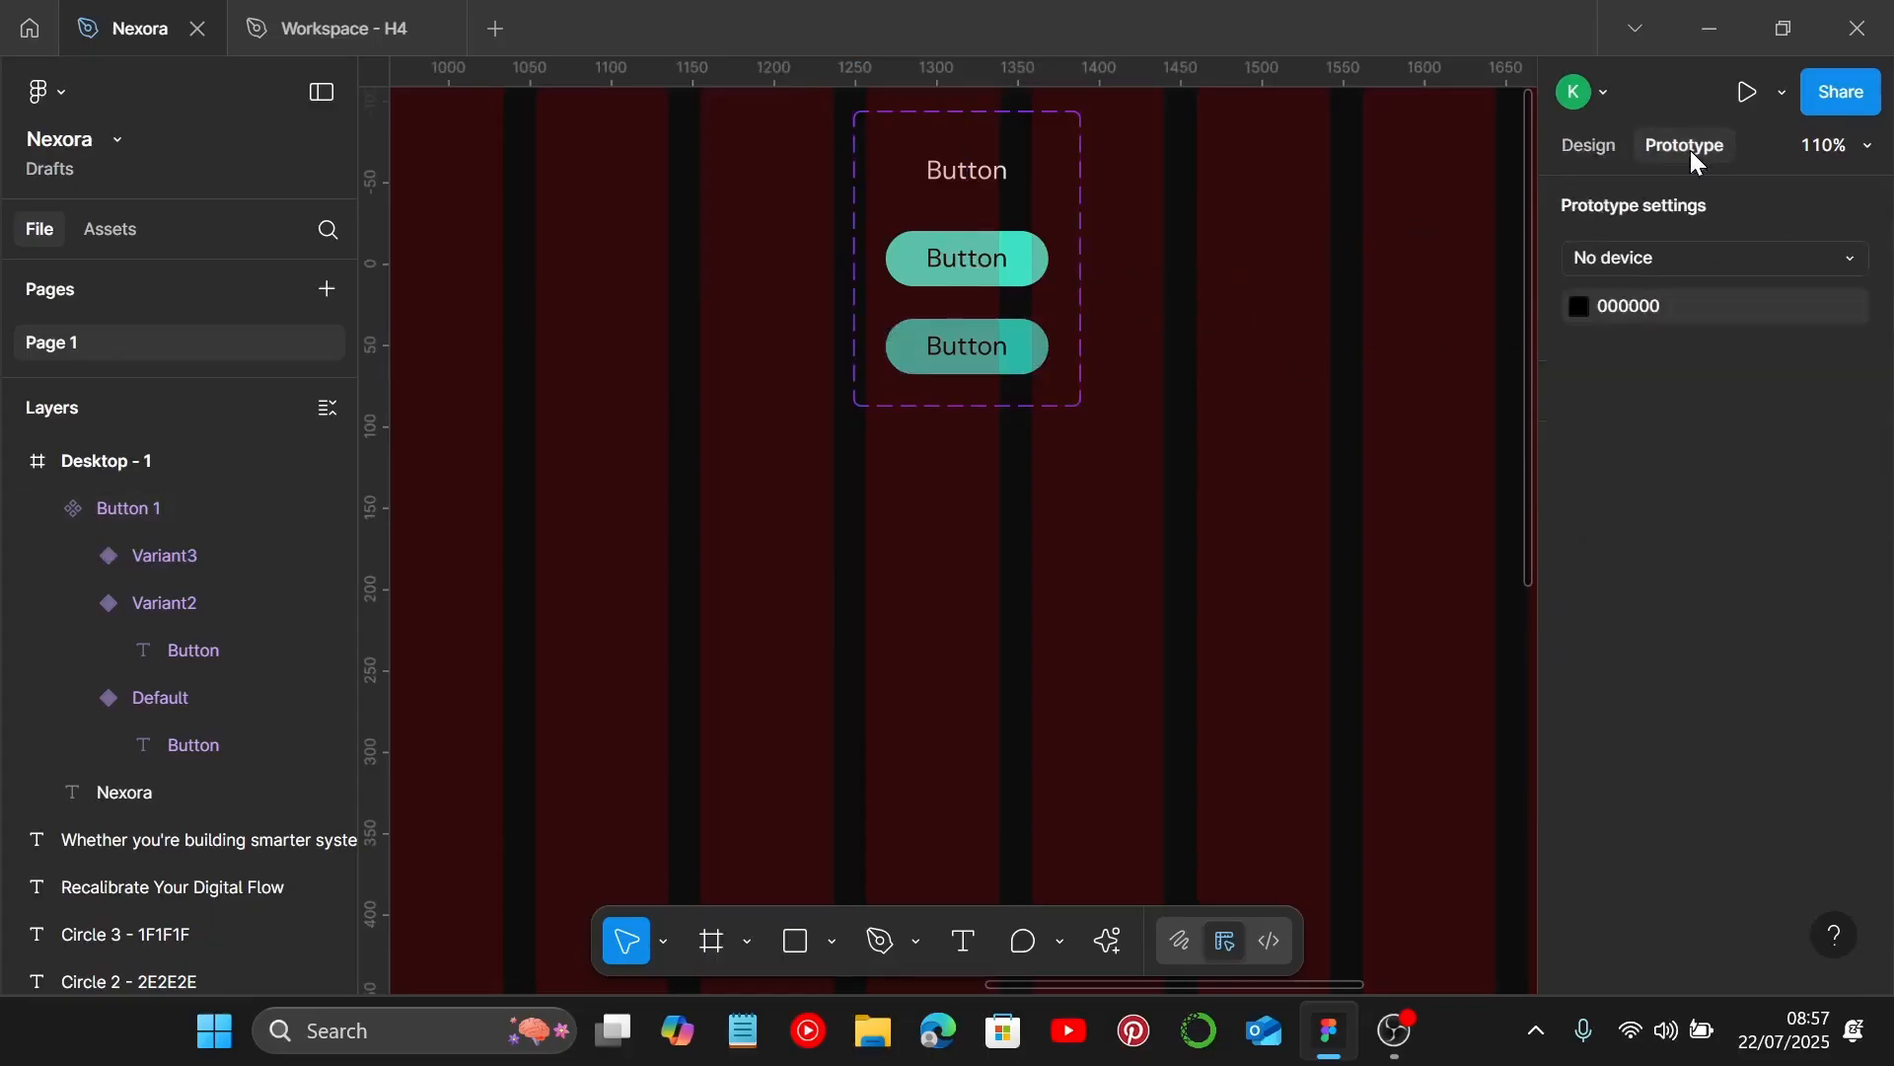
{"action": "scroll", "coordinate": [1007, 177], "scroll_direction": "up", "scroll_amount": 3}
{"action": "left_click", "coordinate": [977, 178]}
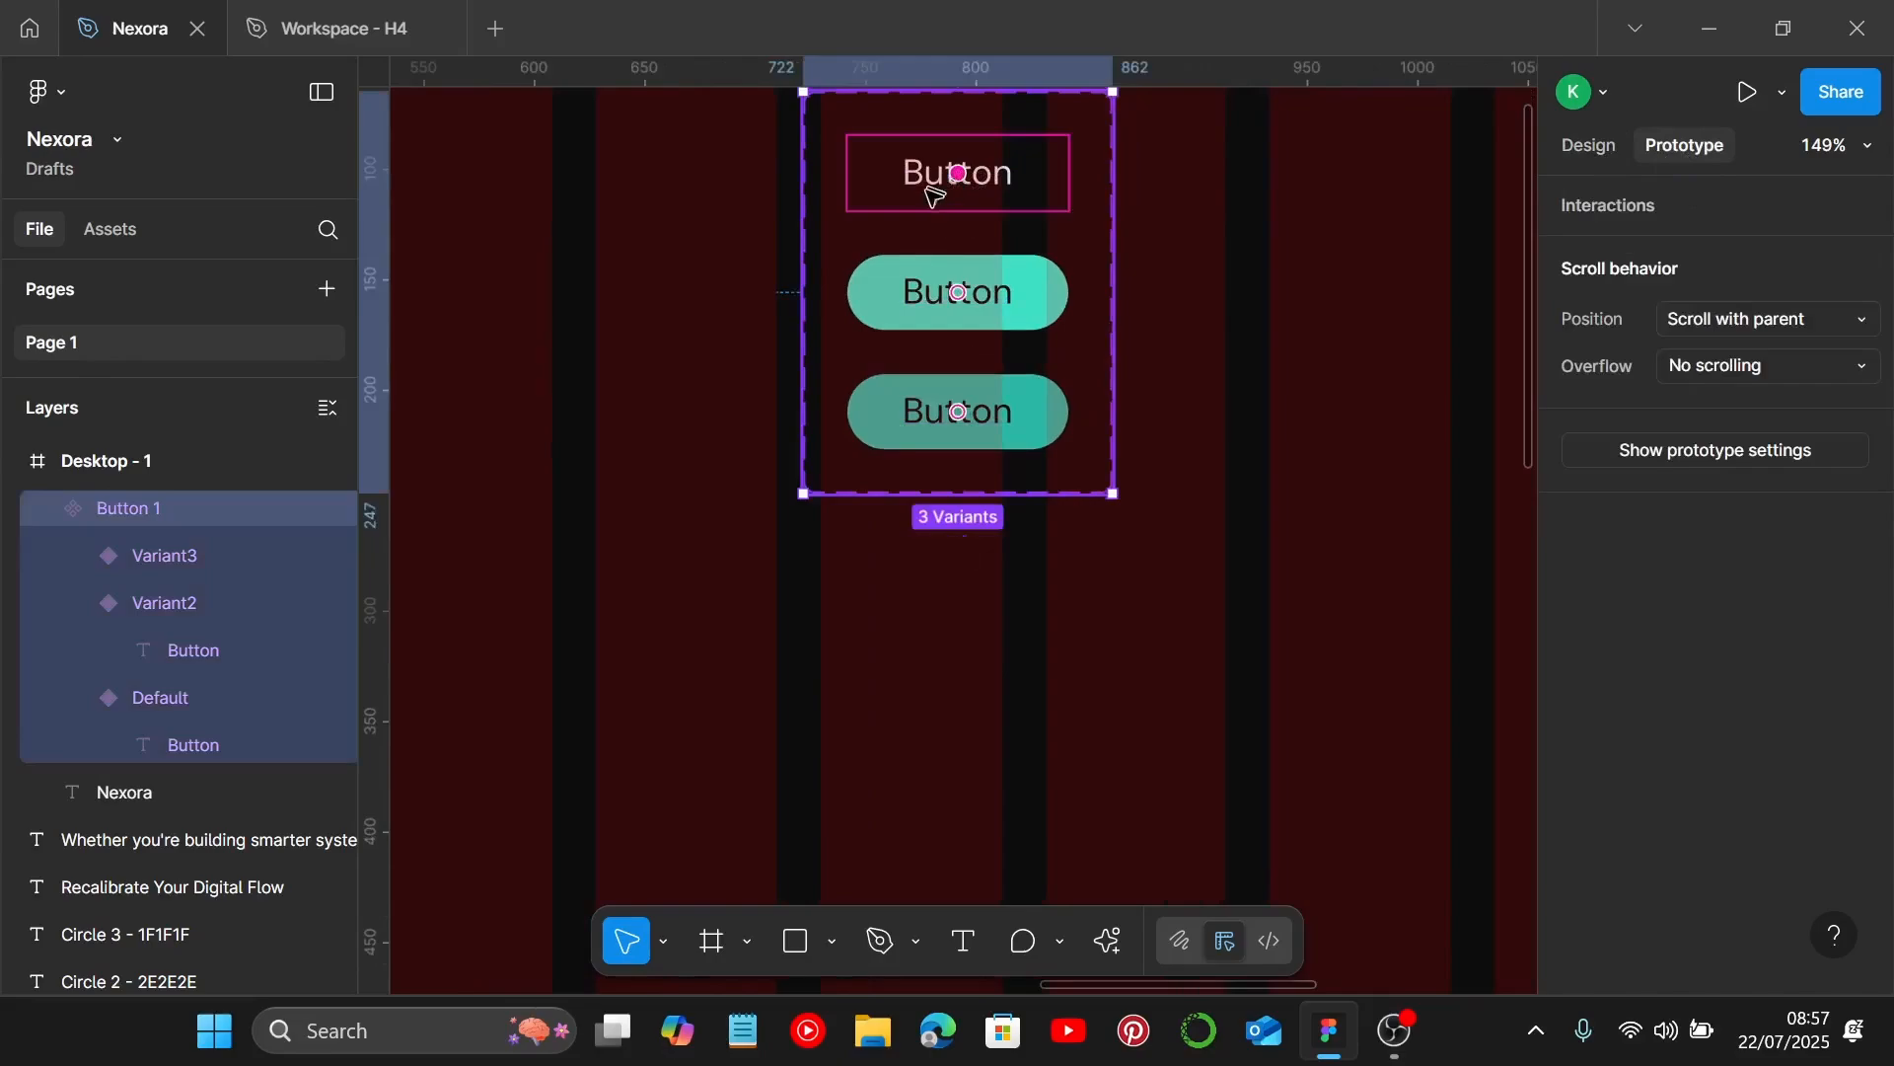
{"action": "left_click", "coordinate": [955, 192]}
{"action": "scroll", "coordinate": [952, 222], "scroll_direction": "up", "scroll_amount": 3}
{"action": "left_click_drag", "start_coordinate": [972, 220], "coordinate": [973, 326]}
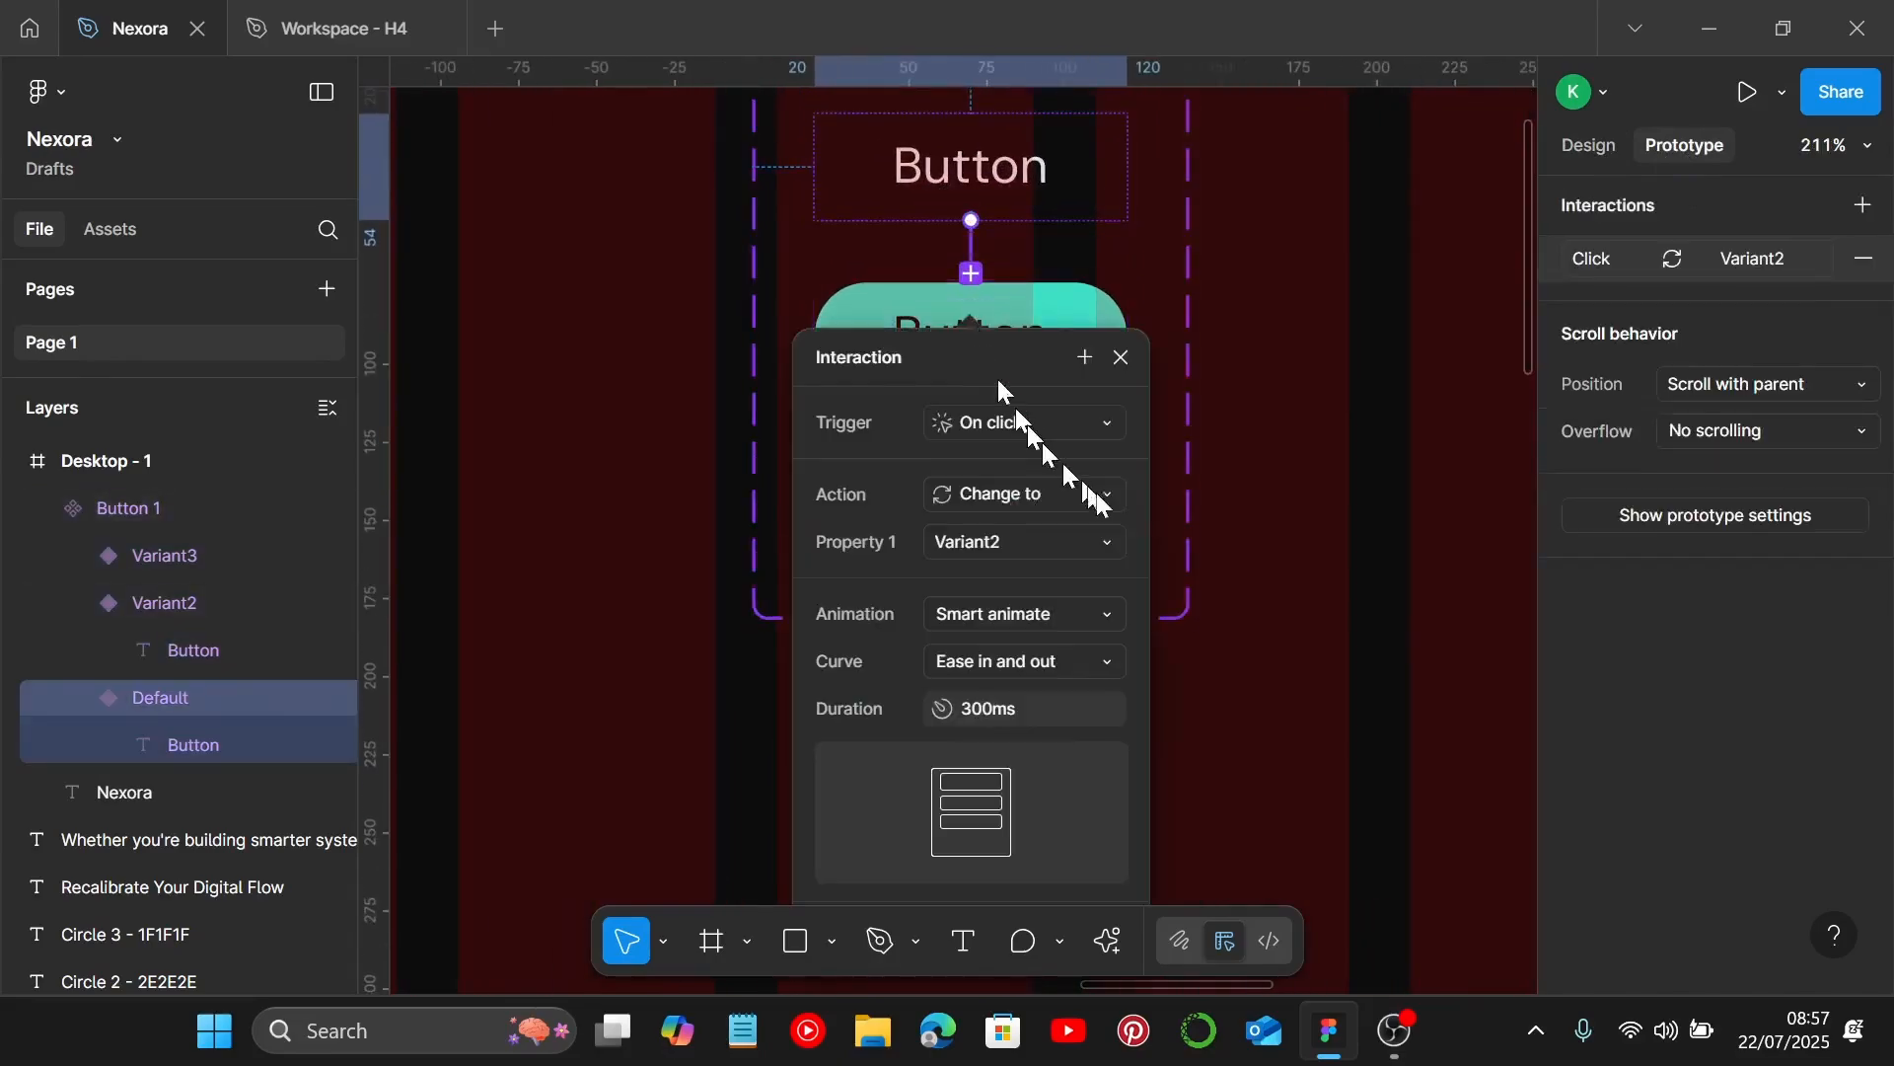
{"action": "left_click", "coordinate": [1076, 426]}
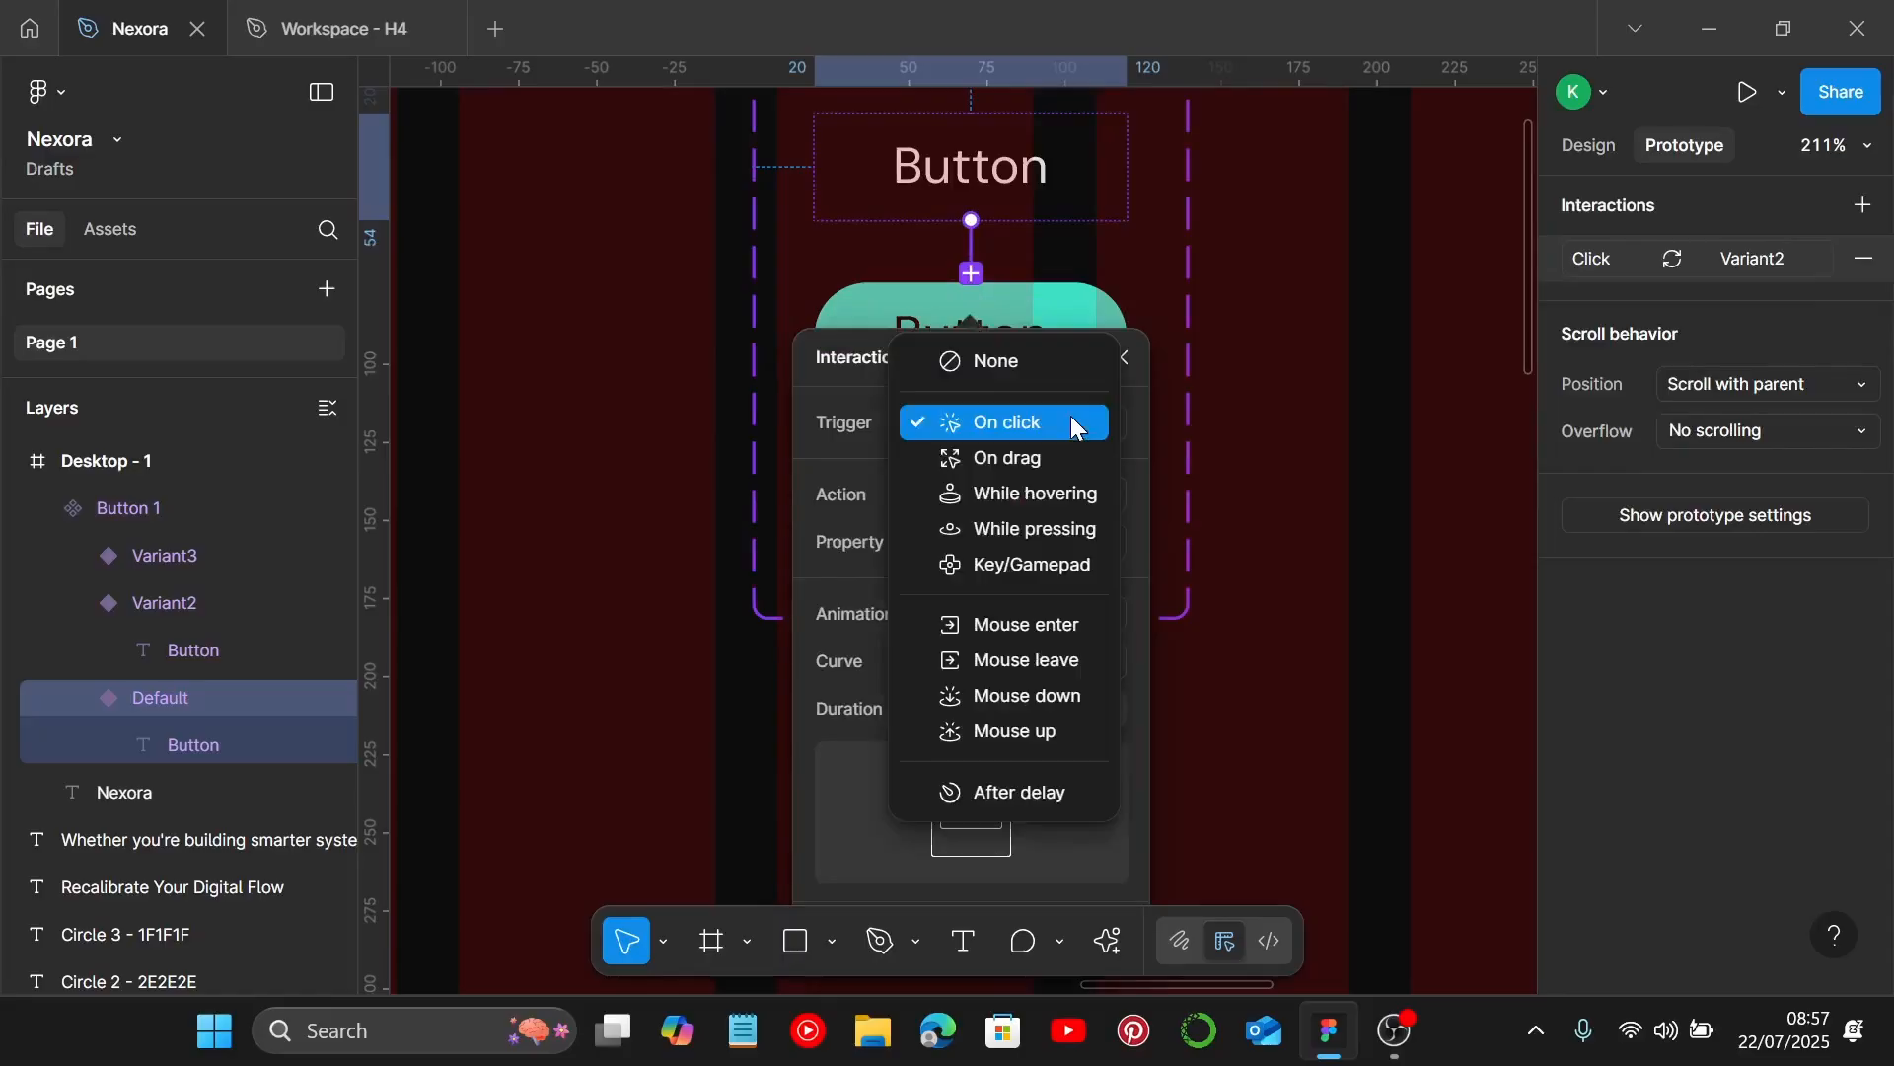
{"action": "left_click", "coordinate": [1051, 489]}
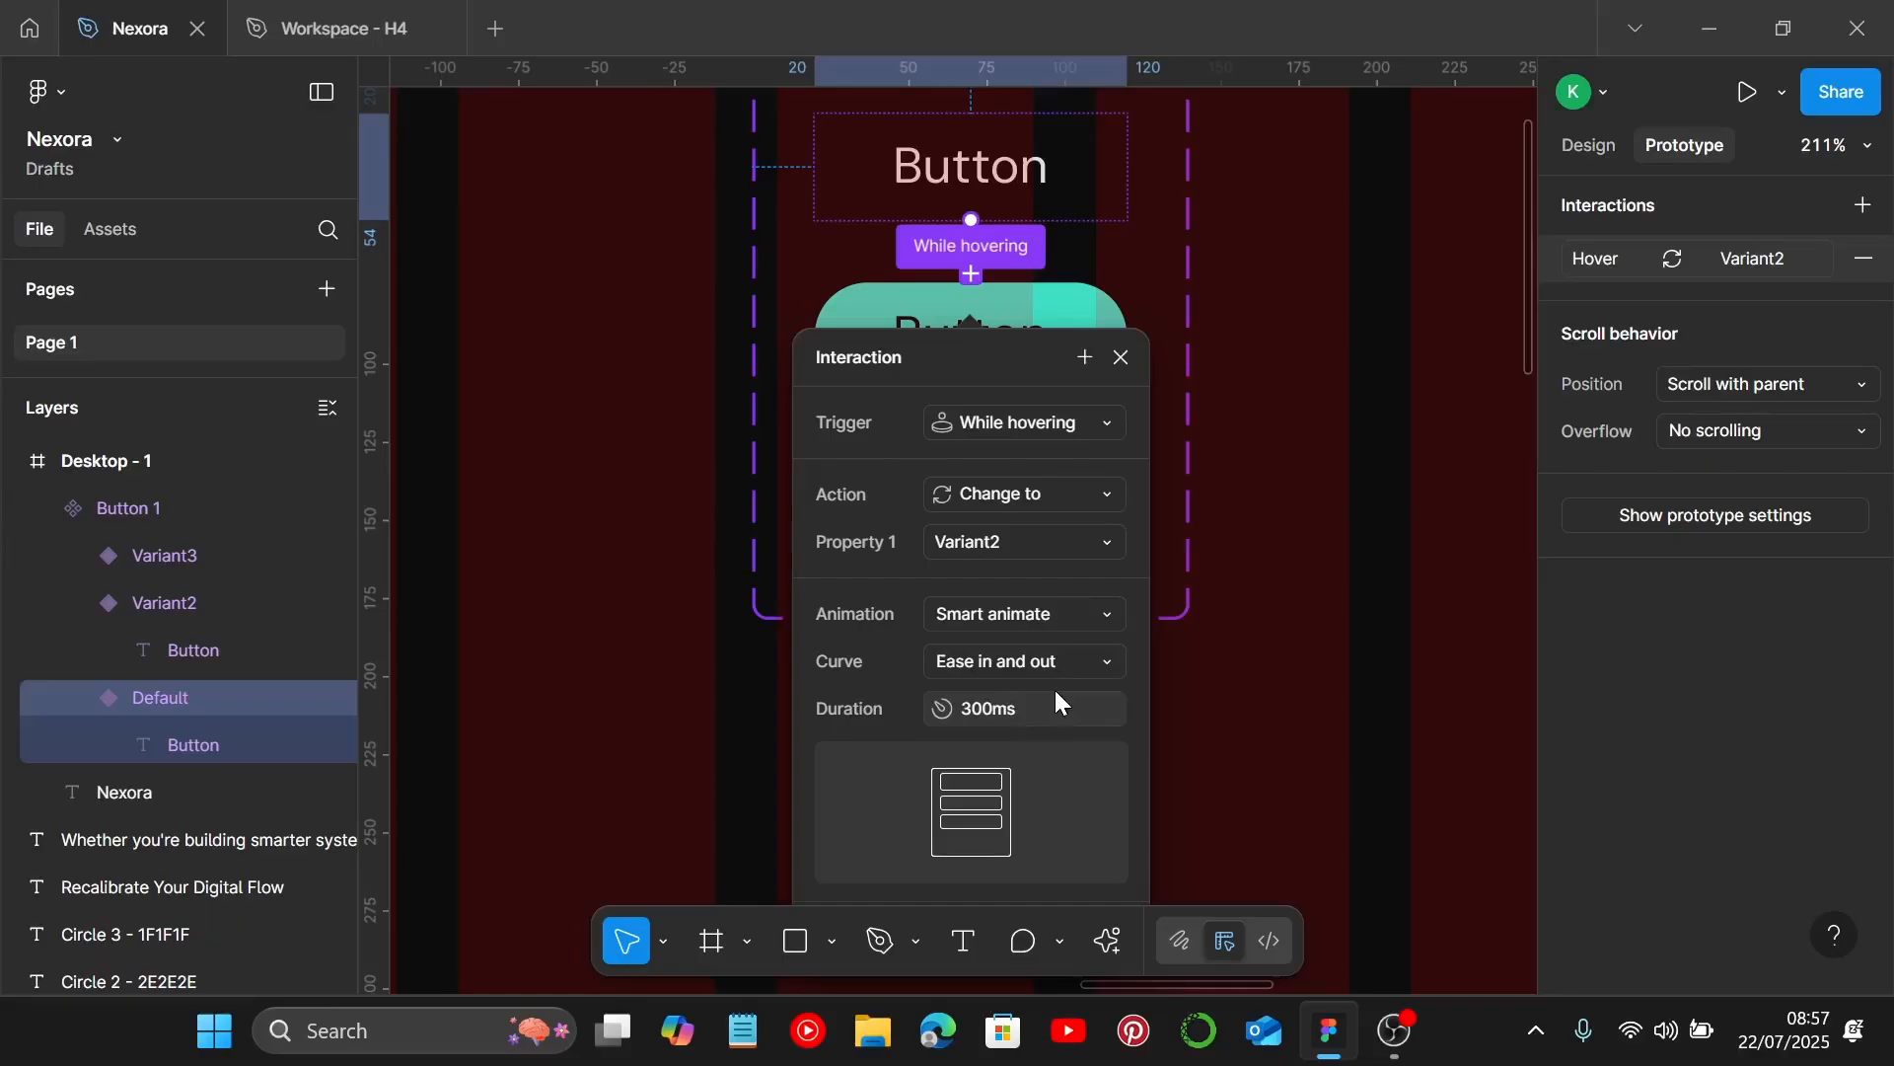
{"action": "left_click", "coordinate": [1260, 431]}
Add a prototype interaction from Variant2 that changes it to Variant3 while pressing.
{"action": "double_click", "coordinate": [947, 344]}
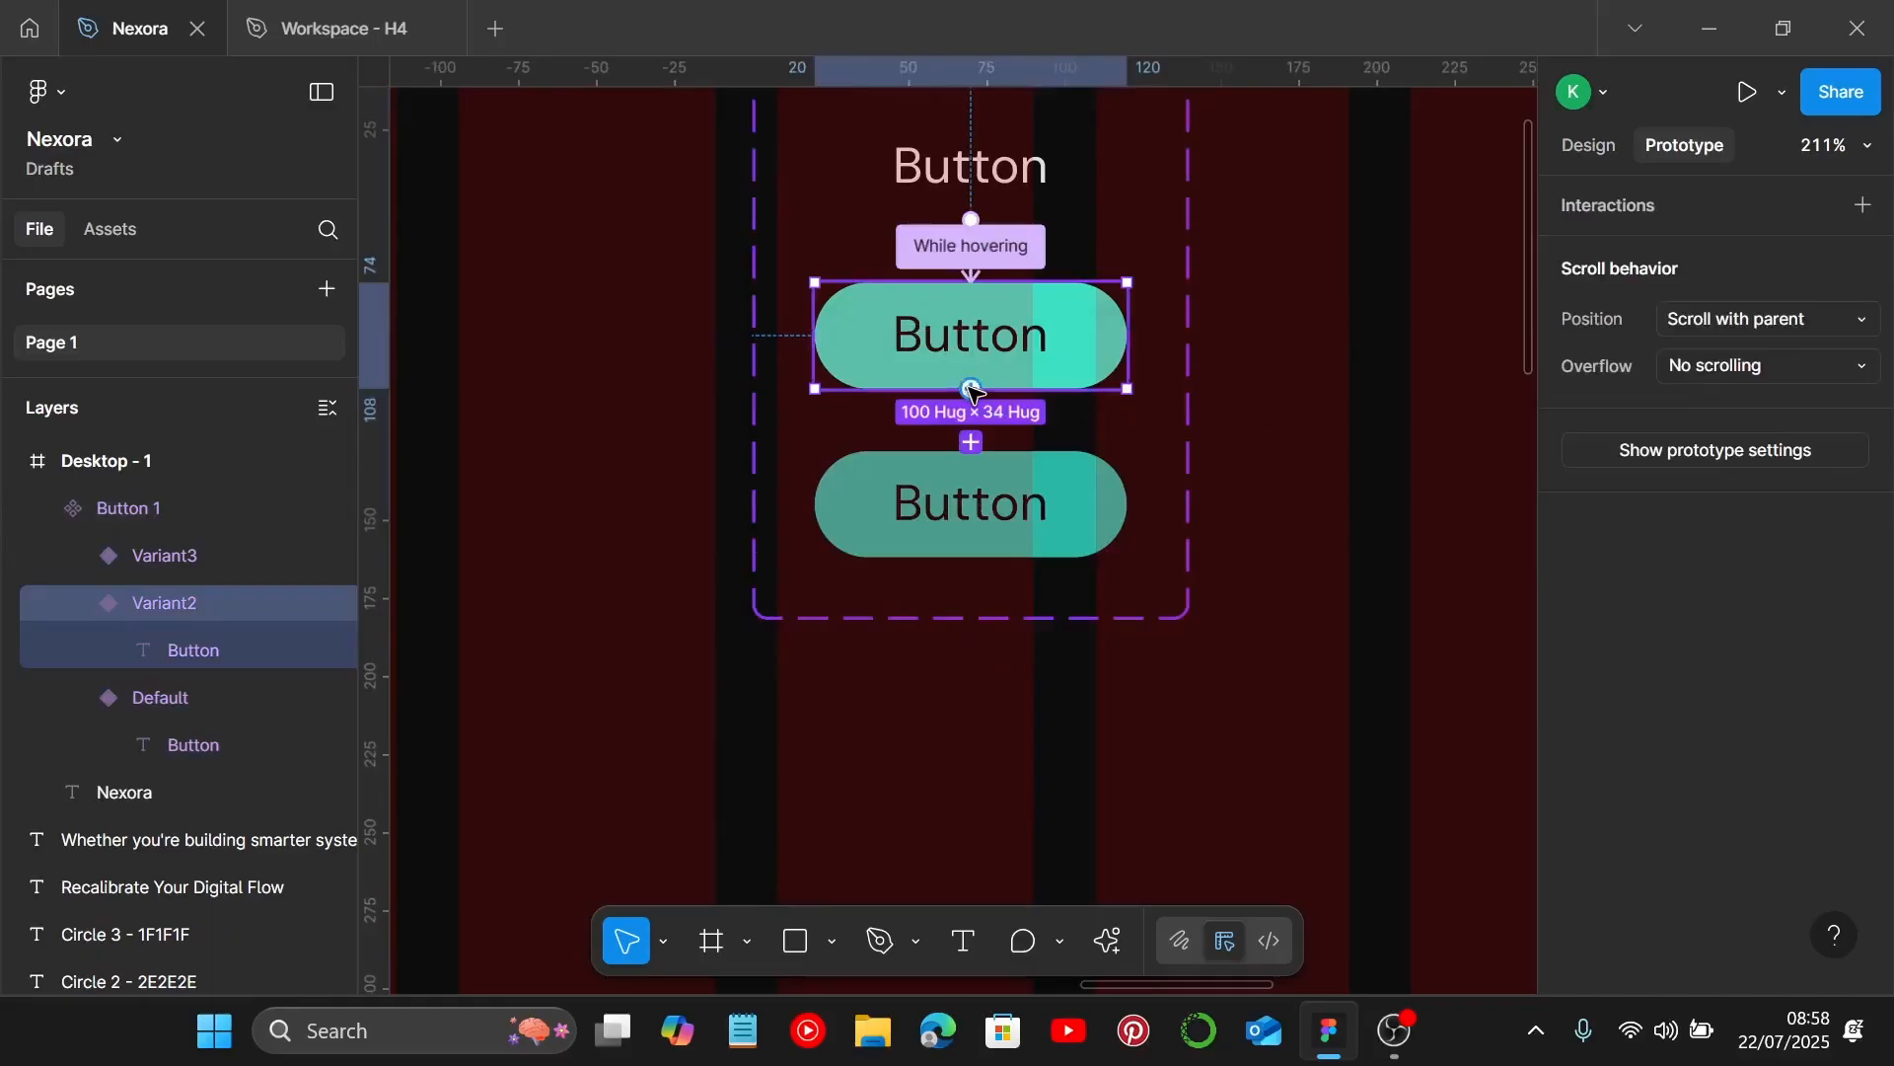
{"action": "left_click_drag", "start_coordinate": [972, 389], "coordinate": [976, 504]}
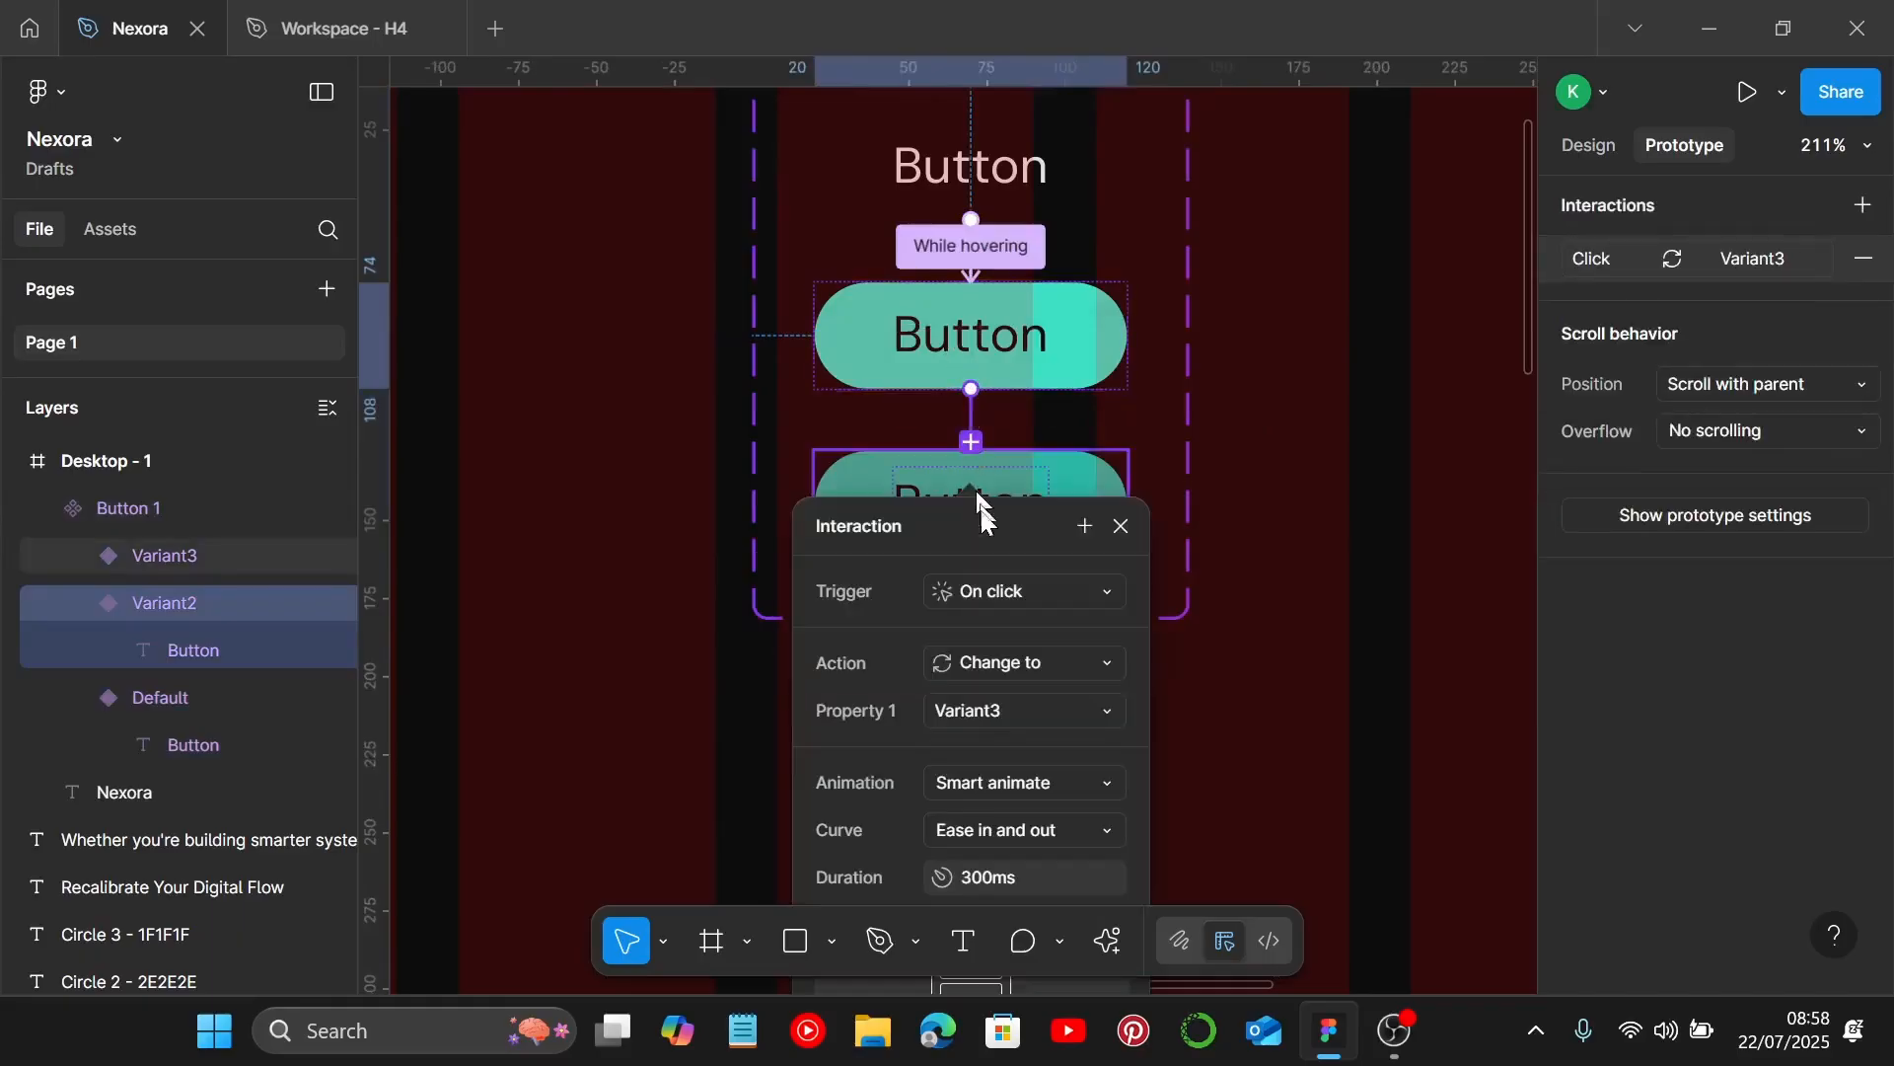
{"action": "left_click", "coordinate": [1017, 594]}
{"action": "left_click", "coordinate": [1020, 689]}
{"action": "scroll", "coordinate": [1241, 636], "scroll_direction": "down", "scroll_amount": 5}
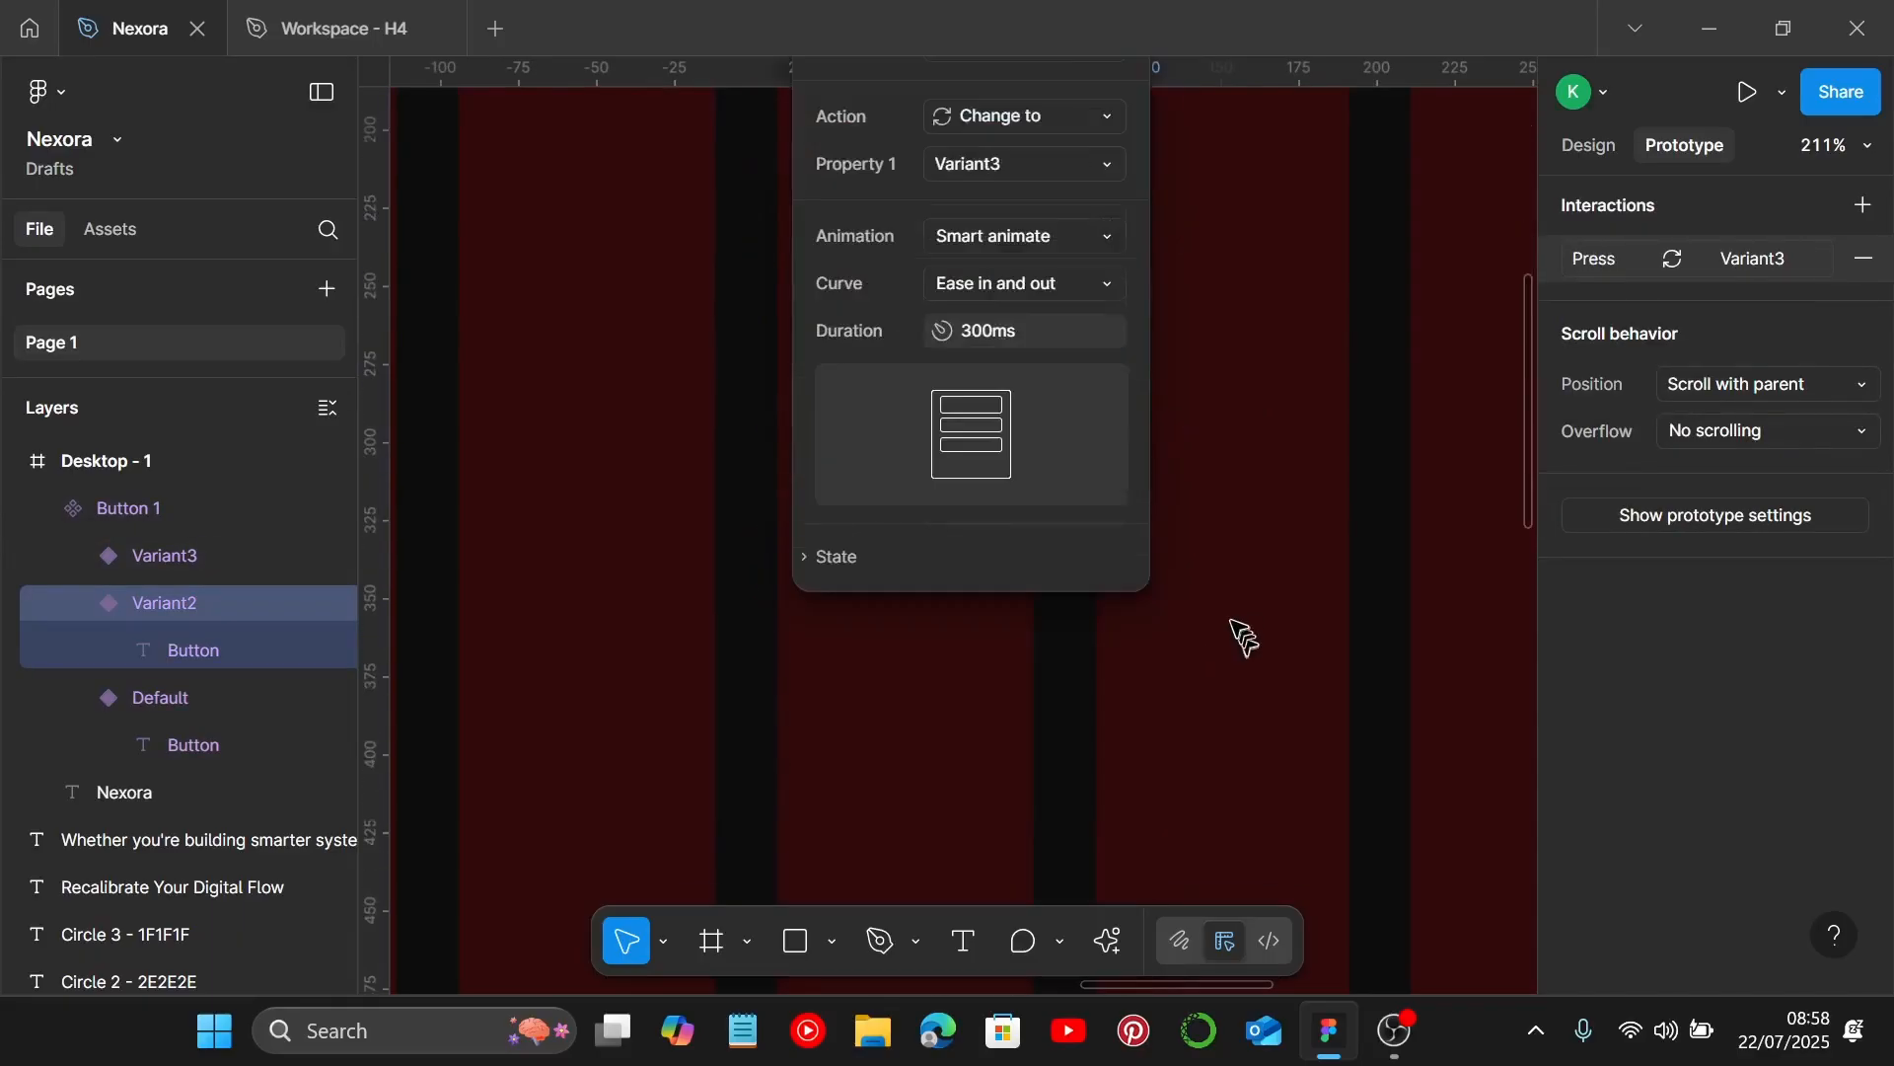
{"action": "scroll", "coordinate": [1245, 637], "scroll_direction": "up", "scroll_amount": 3}
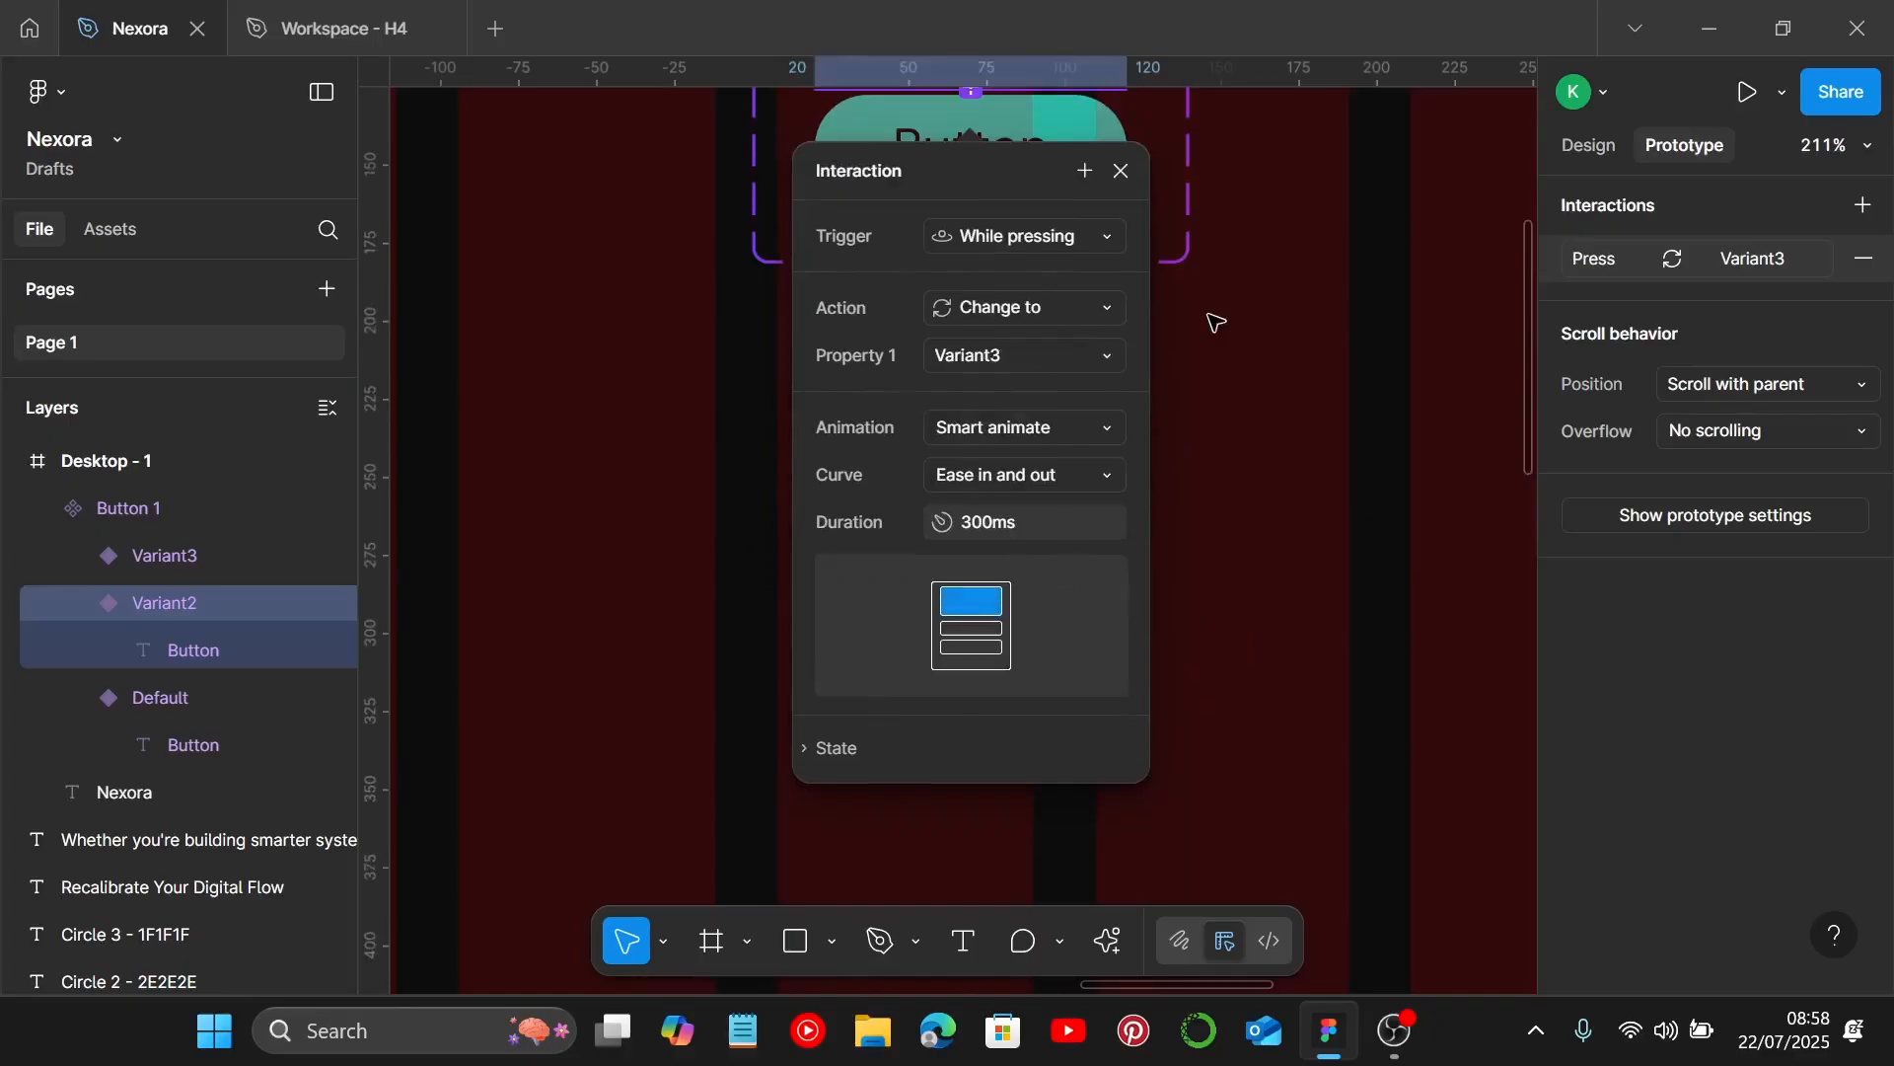
{"action": "left_click", "coordinate": [1246, 395]}
Duplicate the Default variant of Button 1 as an instance beside the component set, at about X 913, Y 79.
{"action": "scroll", "coordinate": [1253, 454], "scroll_direction": "down", "scroll_amount": 6}
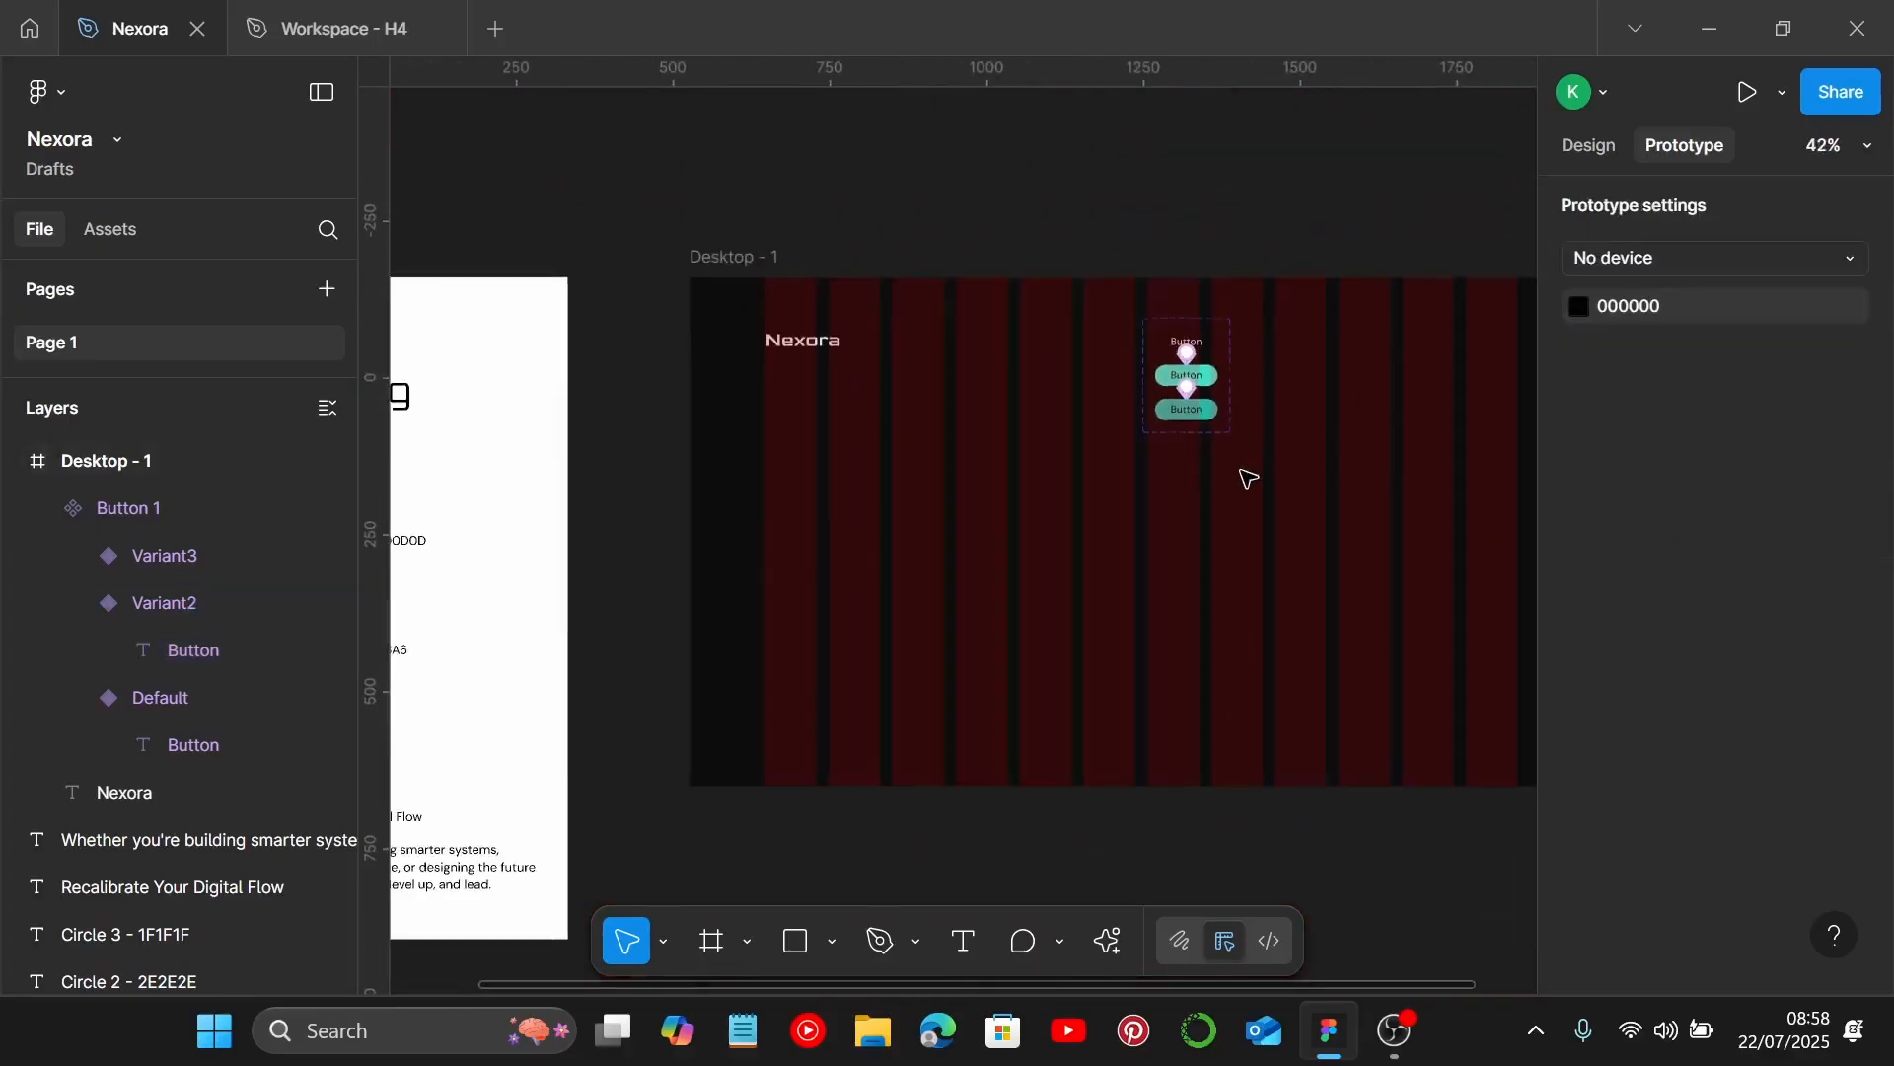
{"action": "scroll", "coordinate": [1225, 395], "scroll_direction": "up", "scroll_amount": 5}
{"action": "left_click", "coordinate": [1204, 340]}
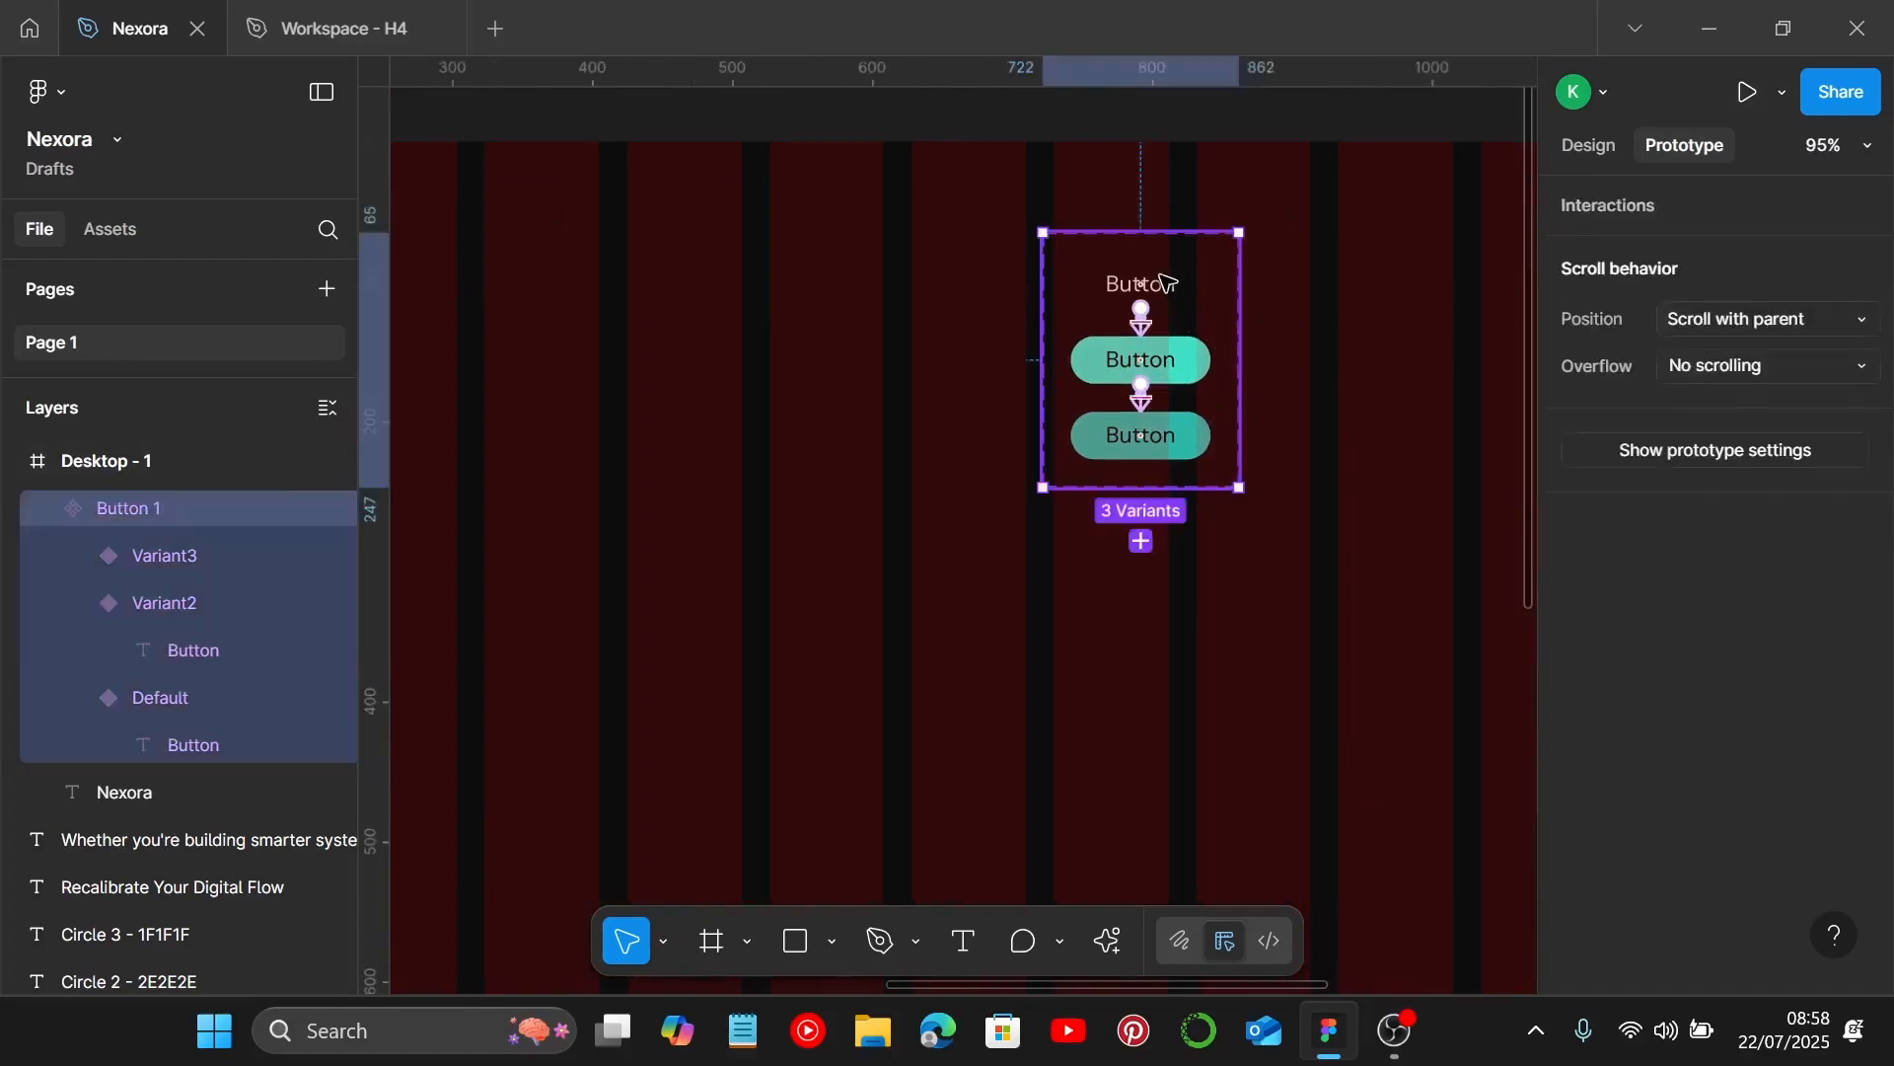
{"action": "left_click", "coordinate": [1168, 283]}
{"action": "left_click", "coordinate": [1558, 148]}
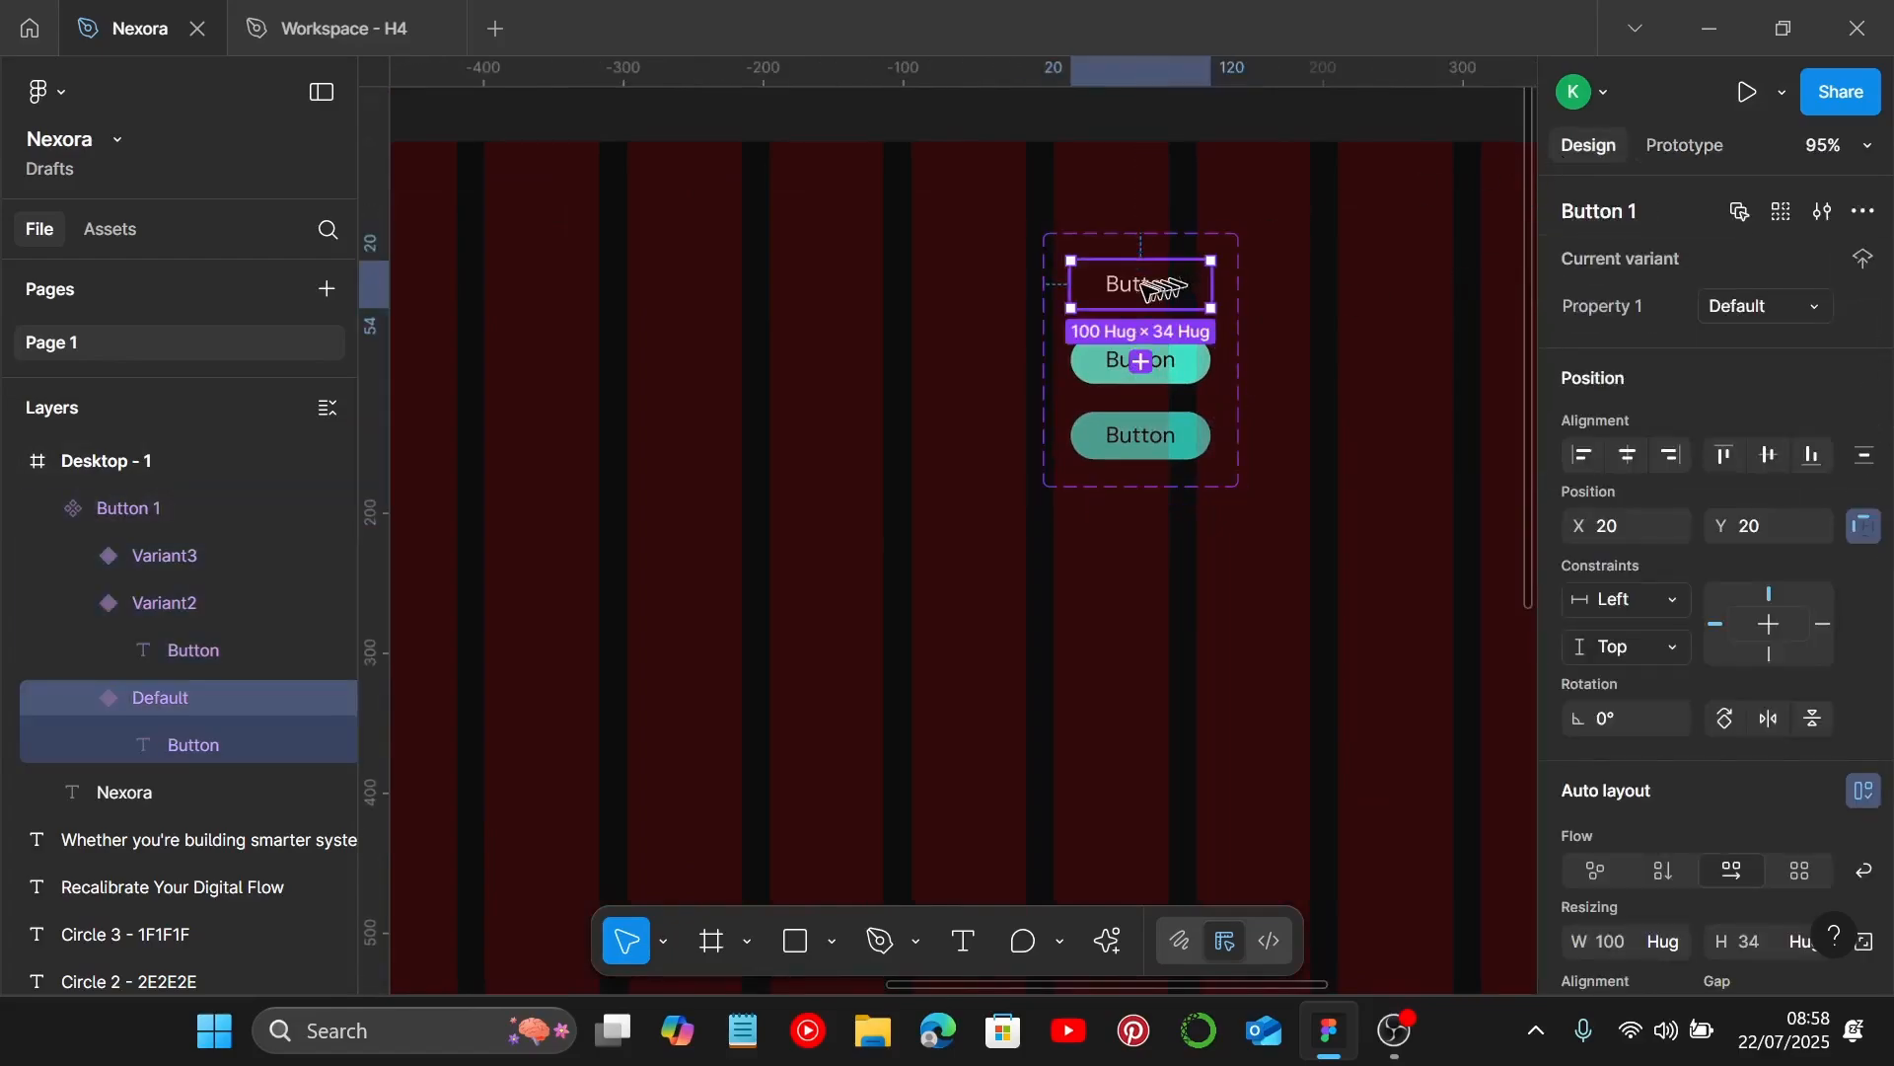
{"action": "left_click_drag", "start_coordinate": [1150, 289], "coordinate": [1391, 286]}
Move the Button 1 component set out of the Desktop - 1 frame onto the empty canvas above it, at about X 620, Y -543.
{"action": "scroll", "coordinate": [1292, 360], "scroll_direction": "down", "scroll_amount": 4}
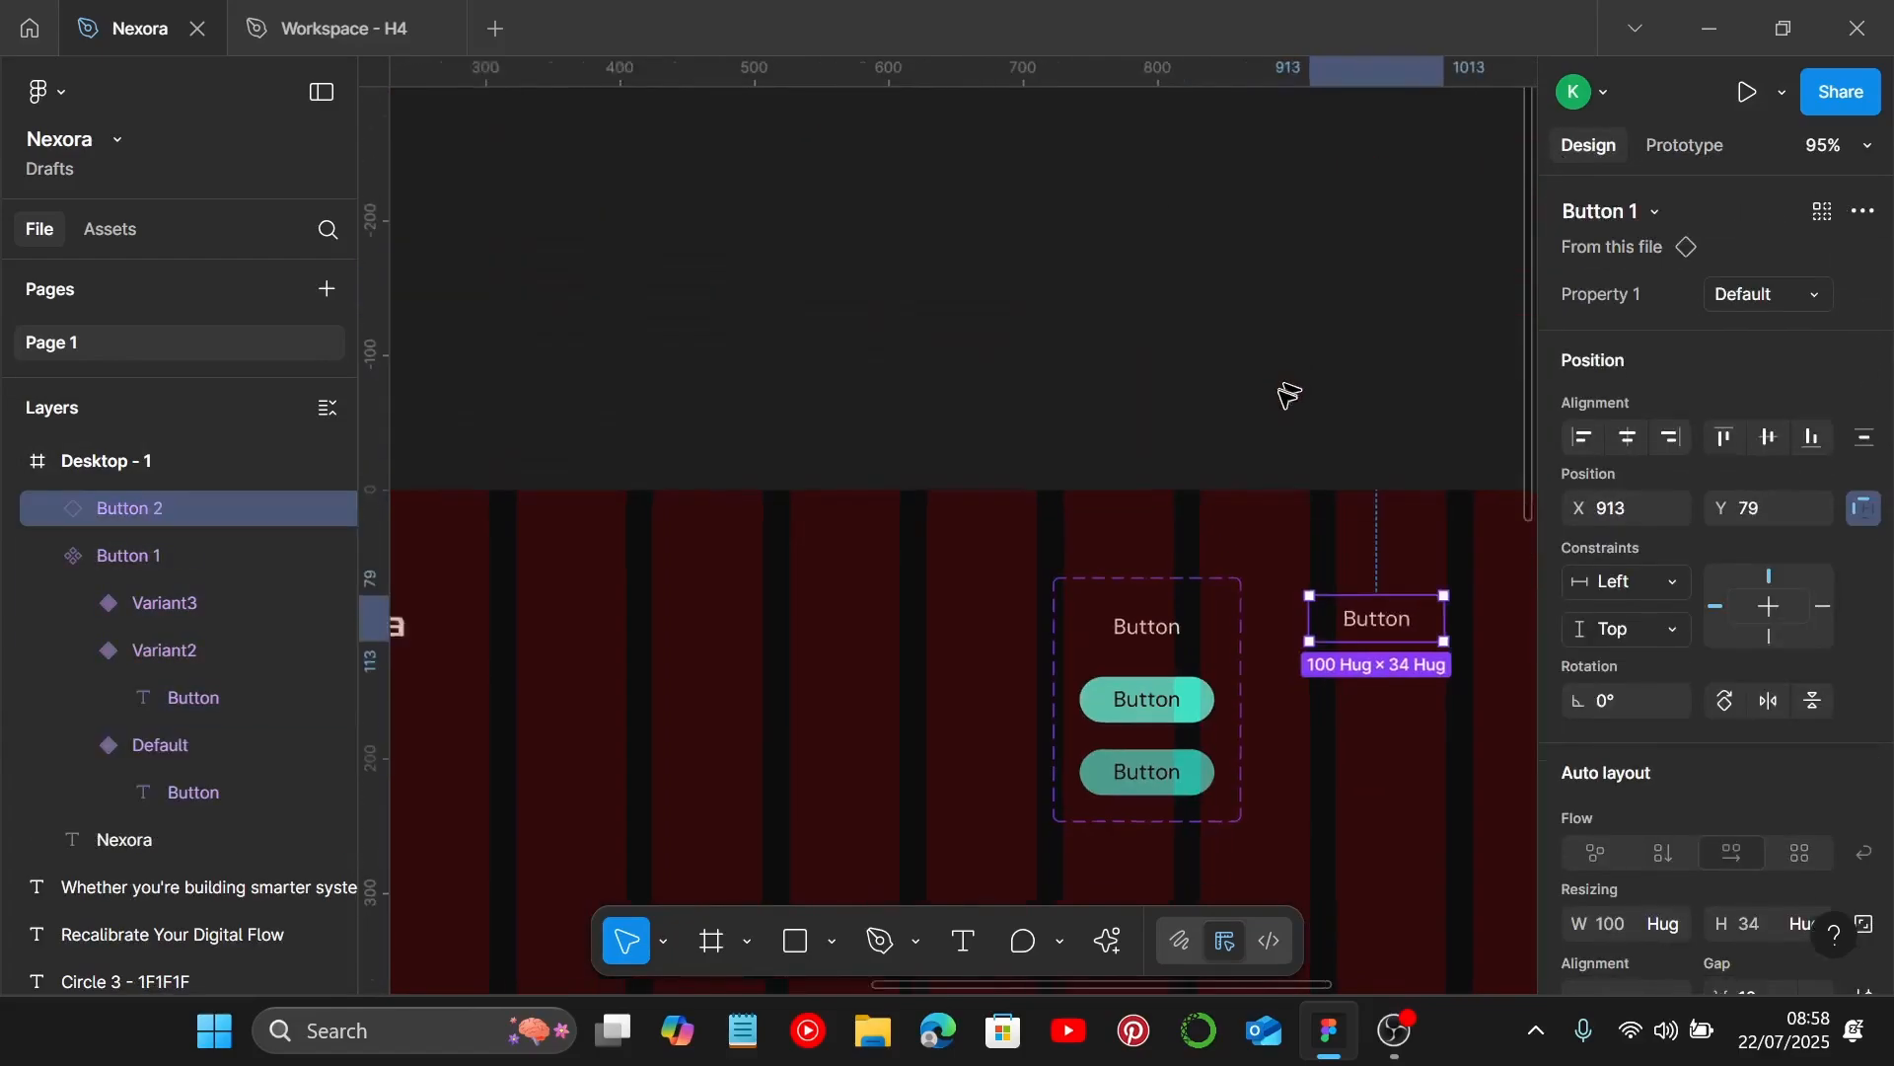
{"action": "left_click", "coordinate": [1198, 523]}
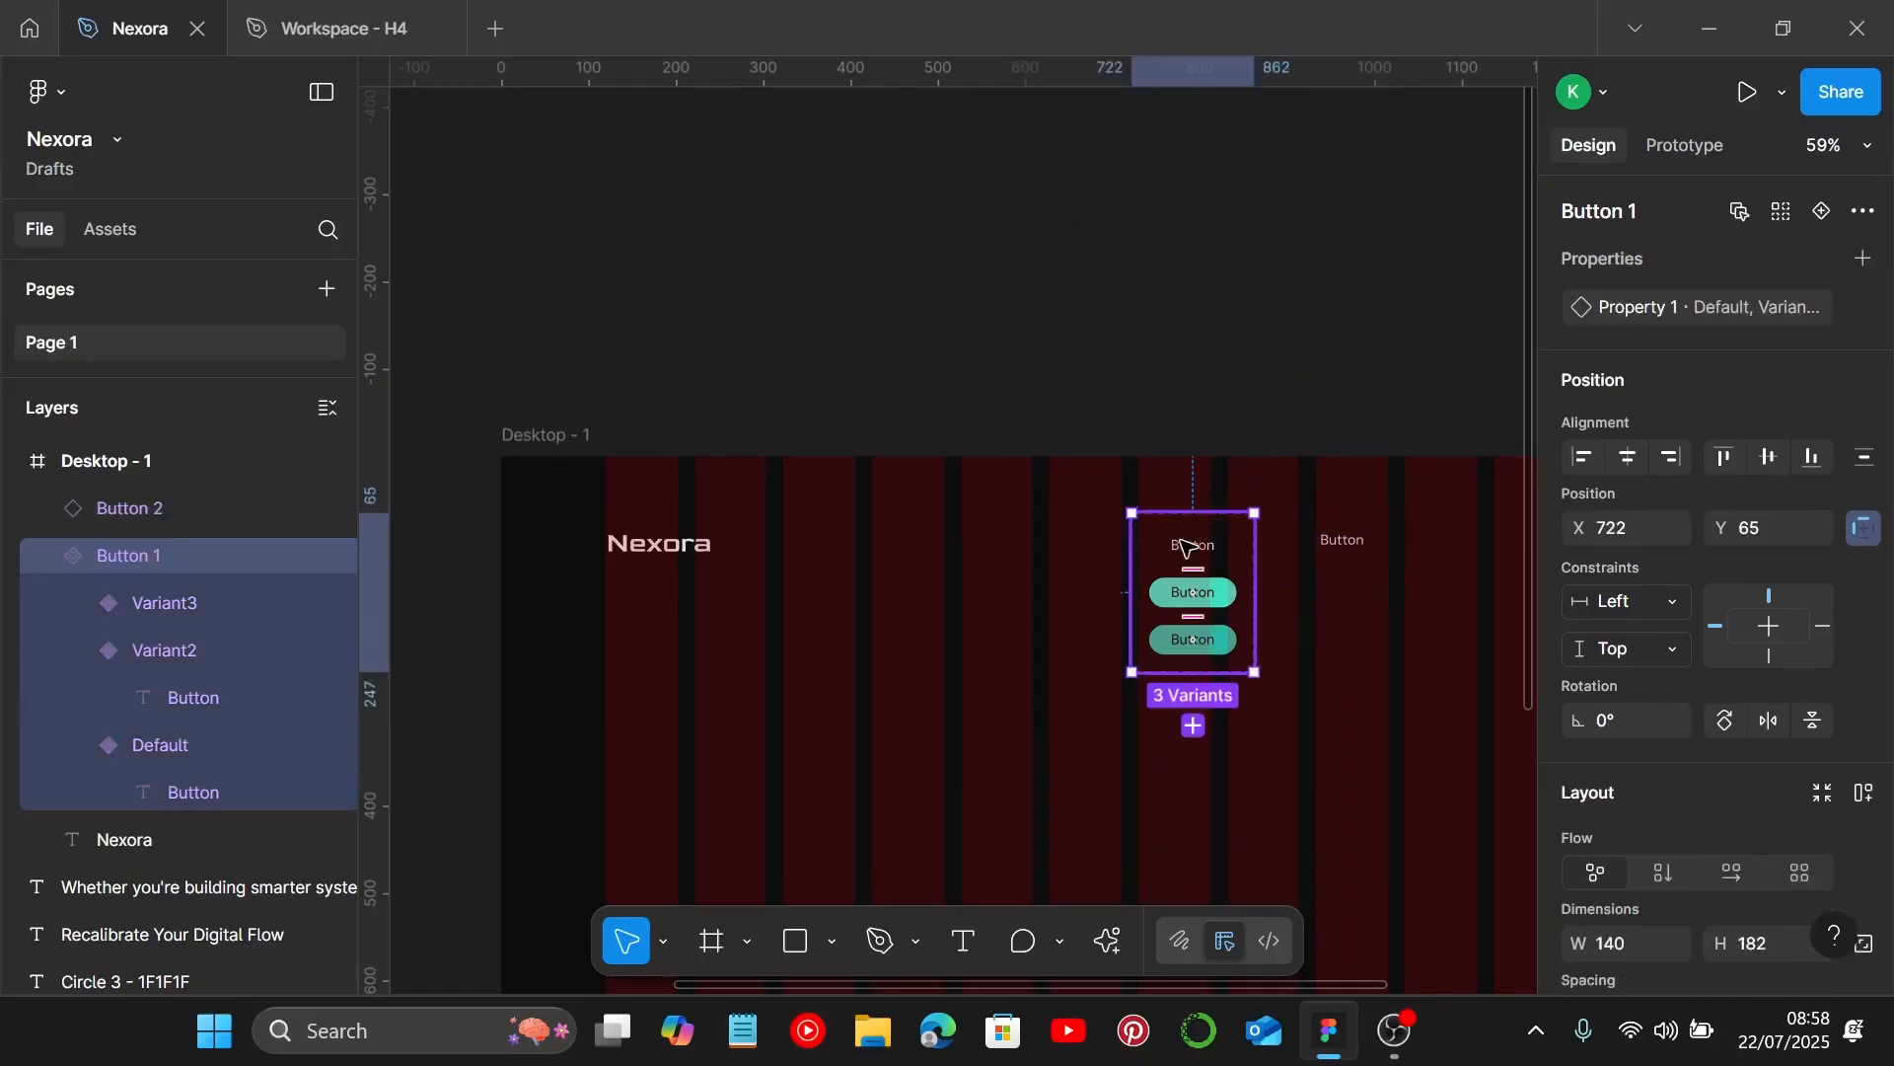
{"action": "left_click_drag", "start_coordinate": [1192, 533], "coordinate": [597, 153]}
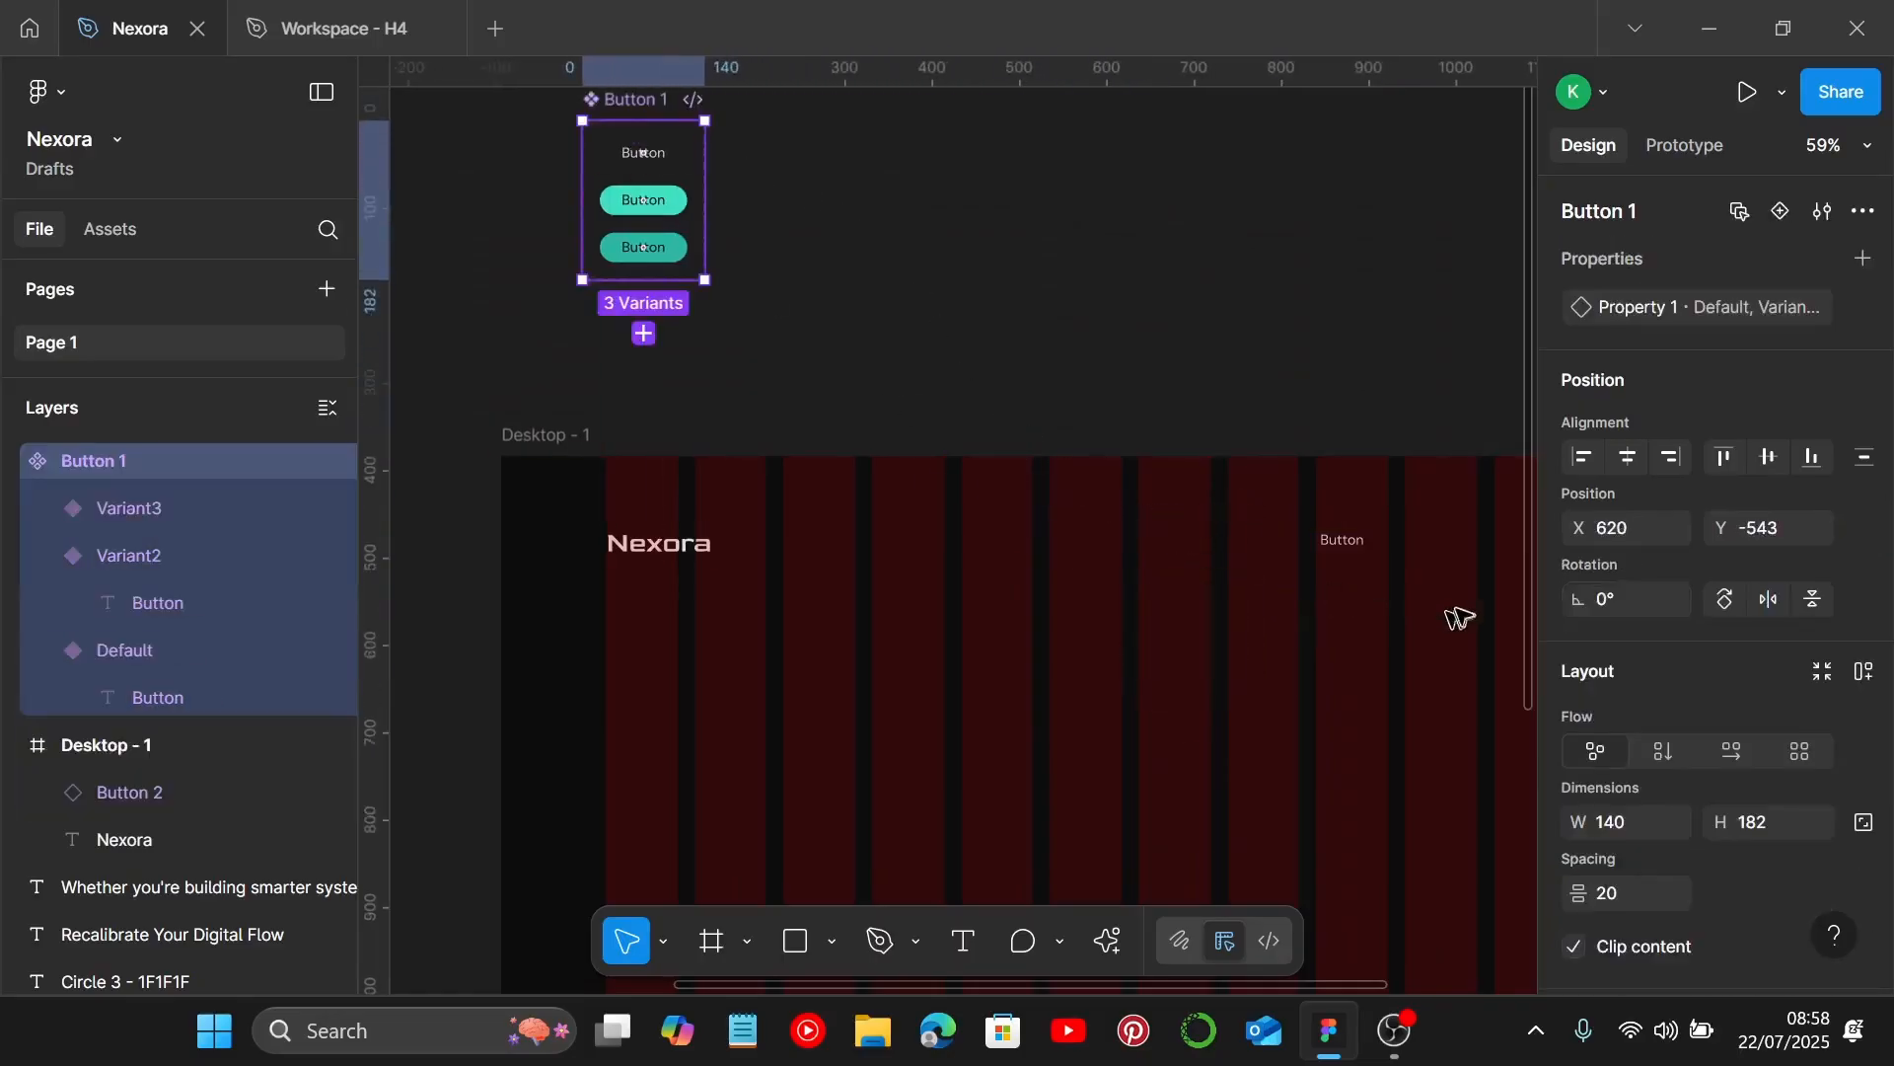
Move the header button instance closer to the Nexora logo and duplicate it once beside itself, undoing the stray copy of its text.
{"action": "scroll", "coordinate": [1357, 573], "scroll_direction": "up", "scroll_amount": 3}
{"action": "left_click_drag", "start_coordinate": [1330, 531], "coordinate": [1108, 543]}
{"action": "scroll", "coordinate": [1103, 546], "scroll_direction": "right", "scroll_amount": 3}
{"action": "left_click_drag", "start_coordinate": [937, 549], "coordinate": [1212, 543], "text": "alt"}
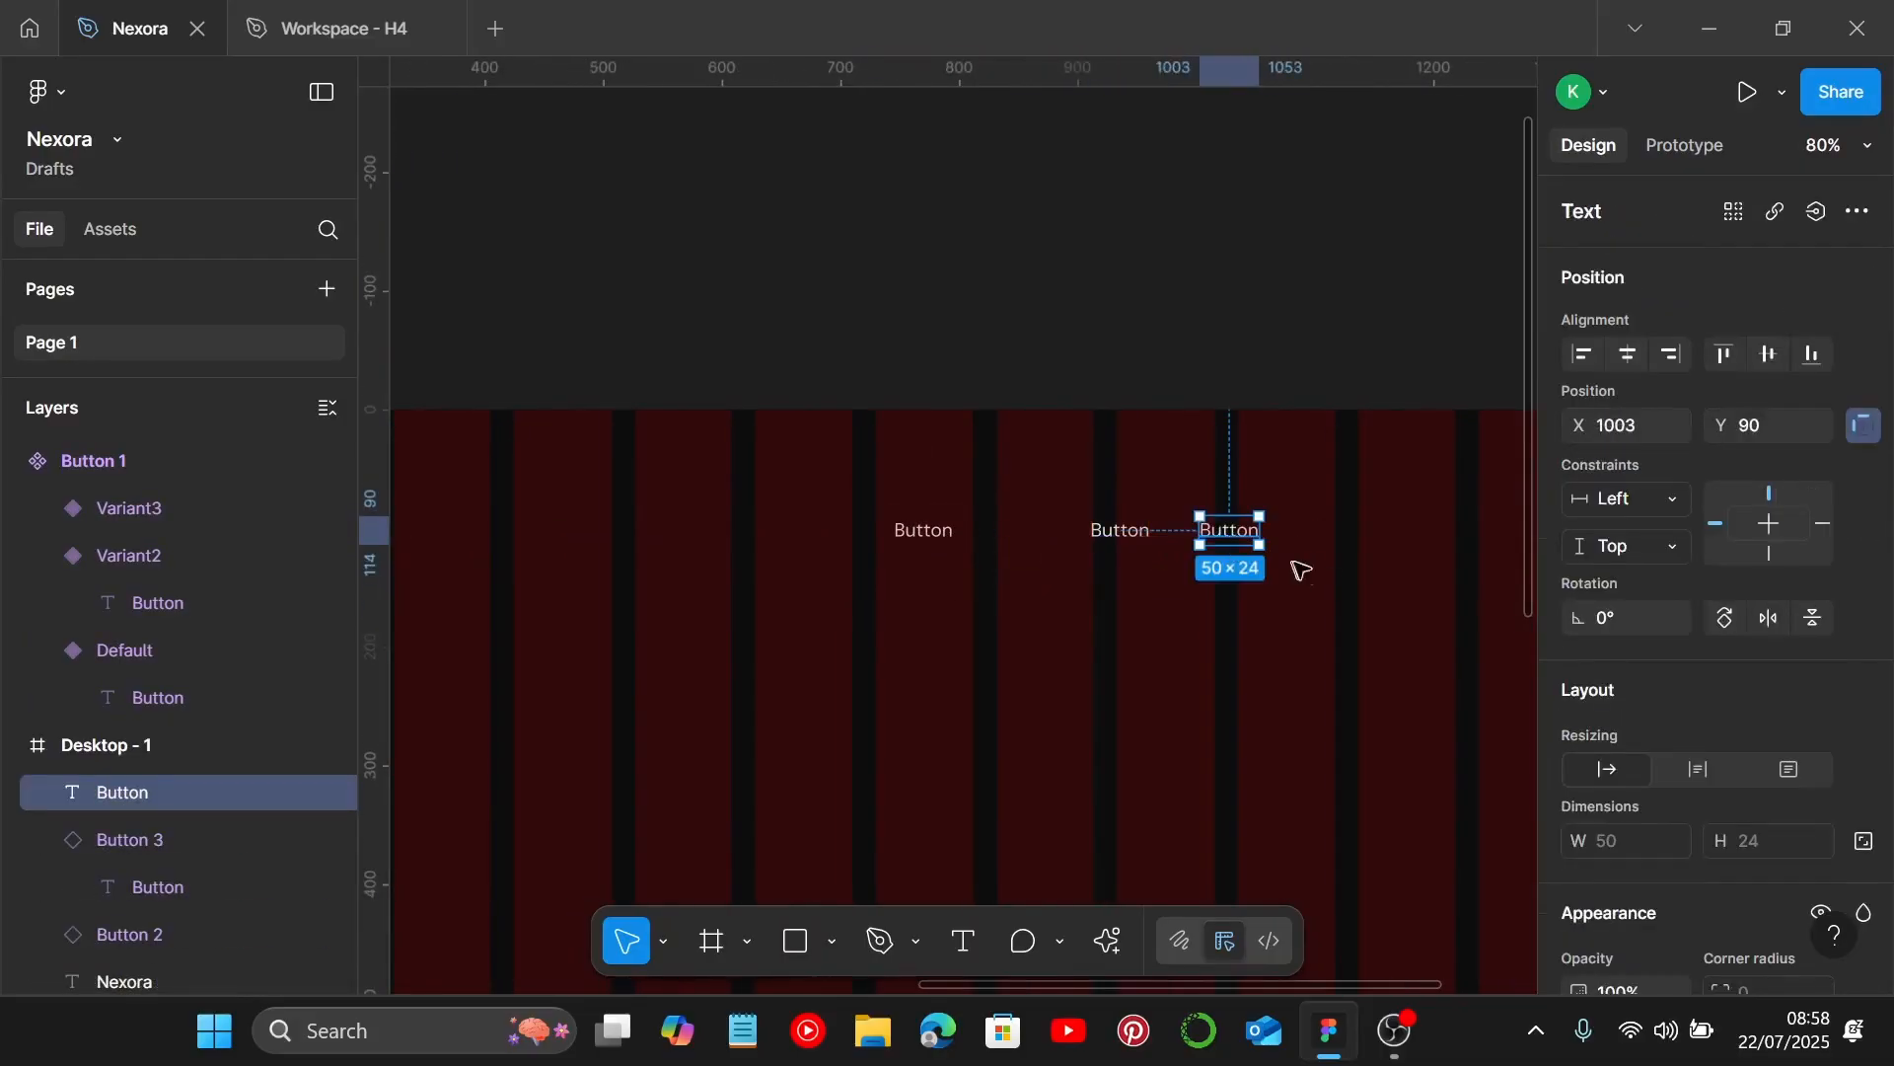
{"action": "key", "text": "ctrl+z"}
{"action": "left_click", "coordinate": [1207, 606]}
{"action": "scroll", "coordinate": [1142, 609], "scroll_direction": "down", "scroll_amount": 3}
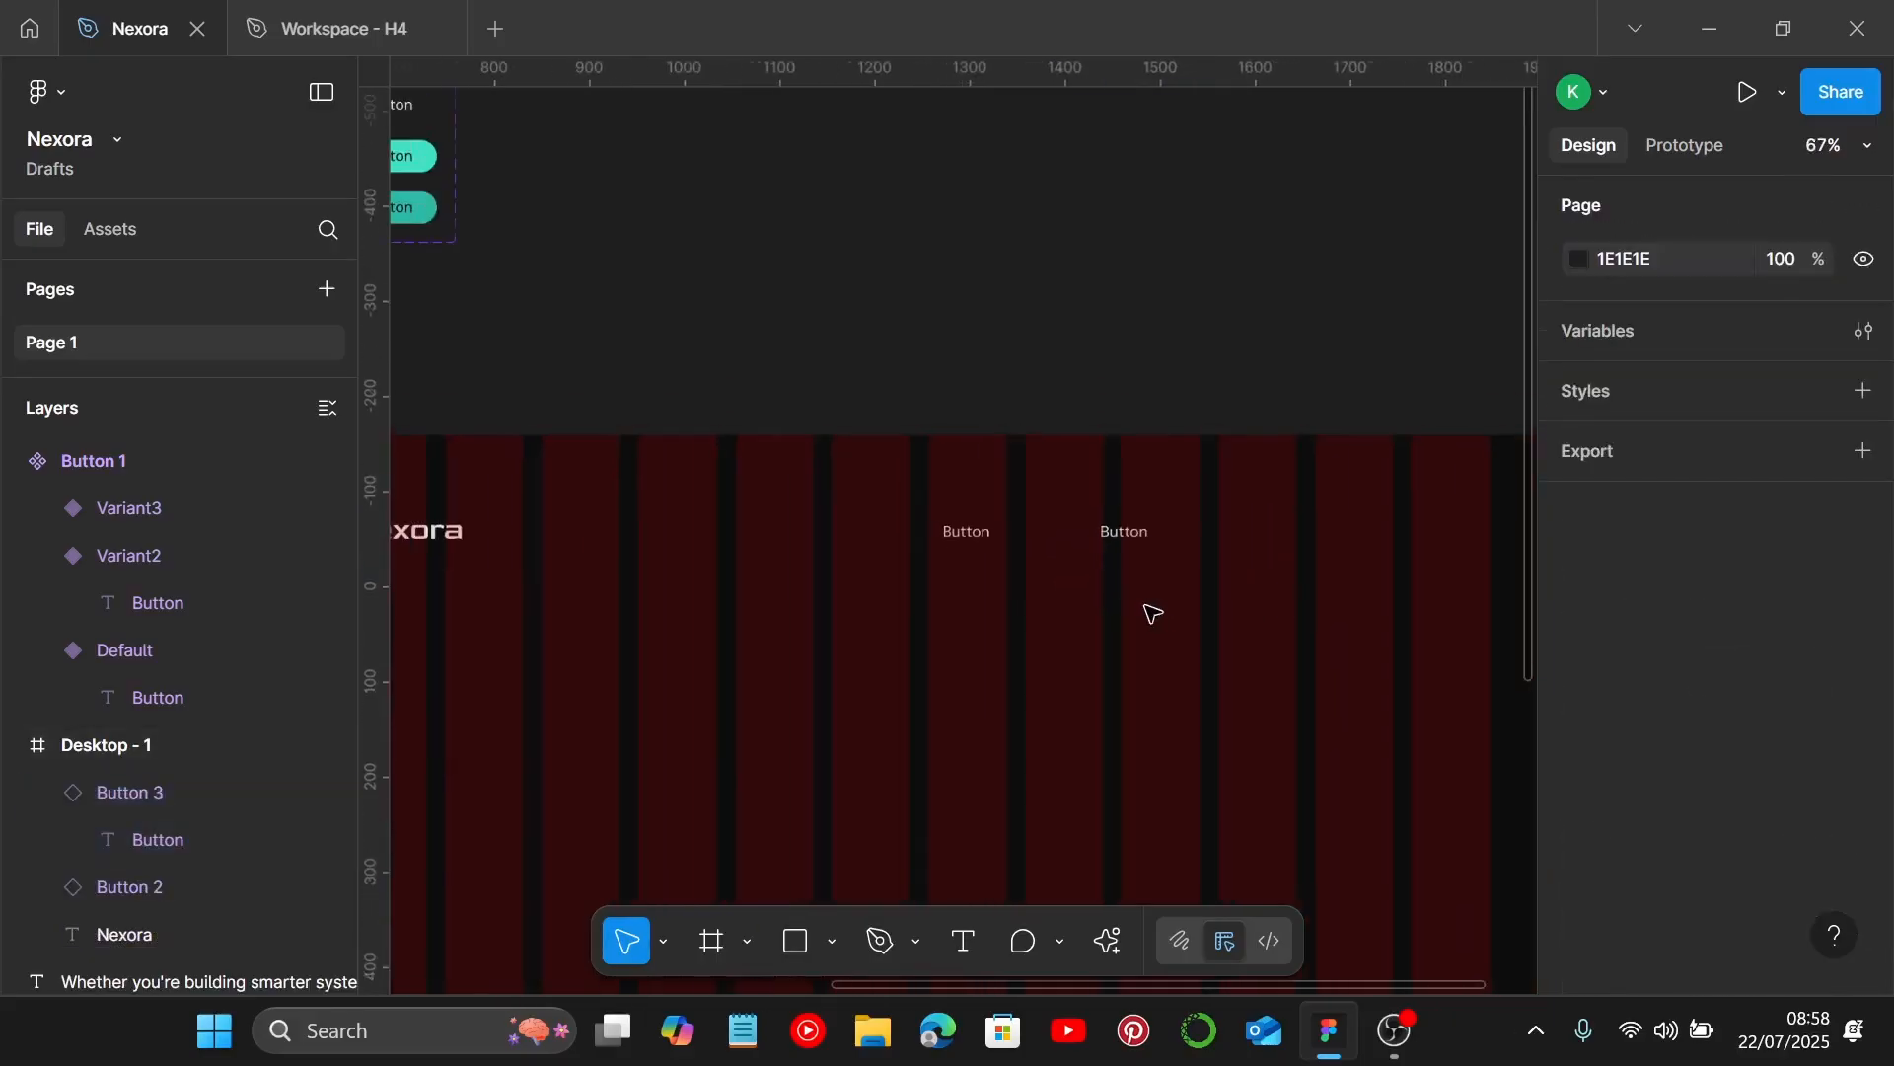
Duplicate the header button instance until five stand in a row, and relabel the first one Home.
{"action": "left_click_drag", "start_coordinate": [1051, 531], "coordinate": [1398, 534]}
{"action": "scroll", "coordinate": [910, 572], "scroll_direction": "up", "scroll_amount": 3}
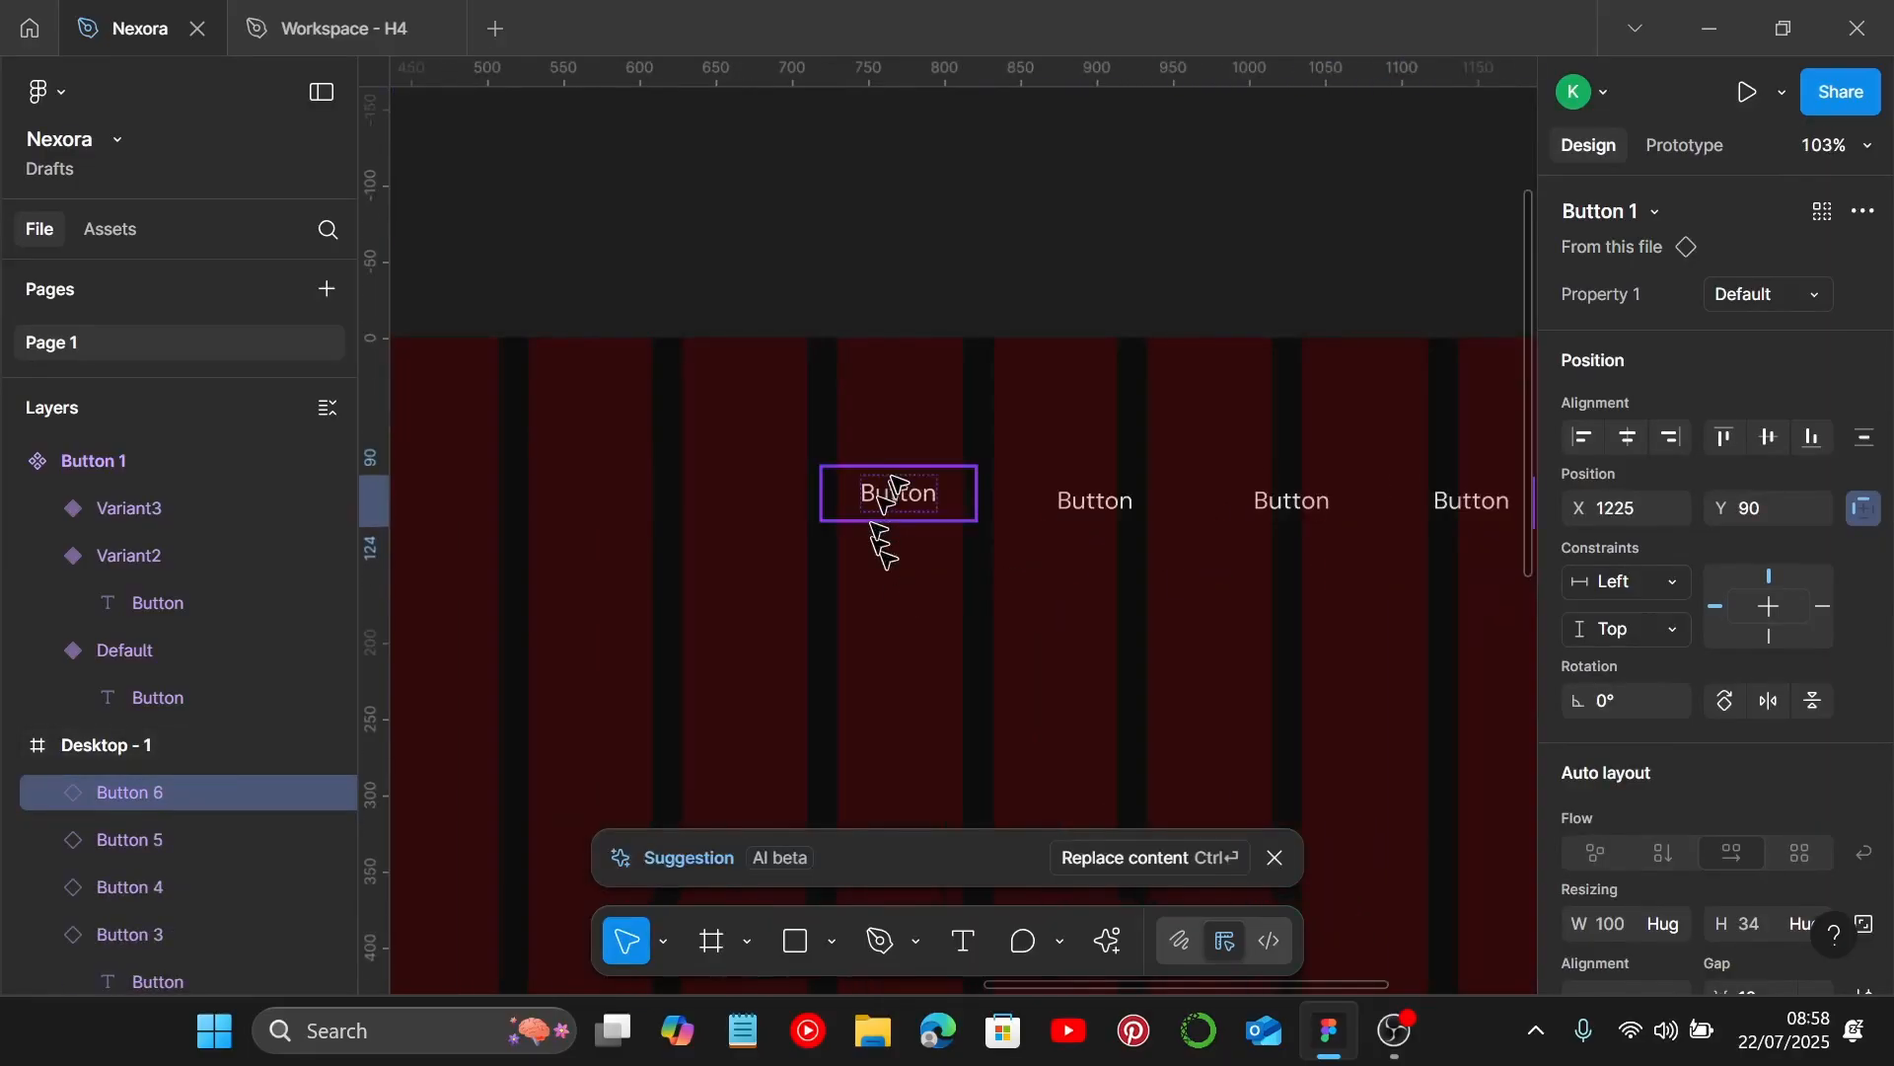
{"action": "double_click", "coordinate": [892, 528]}
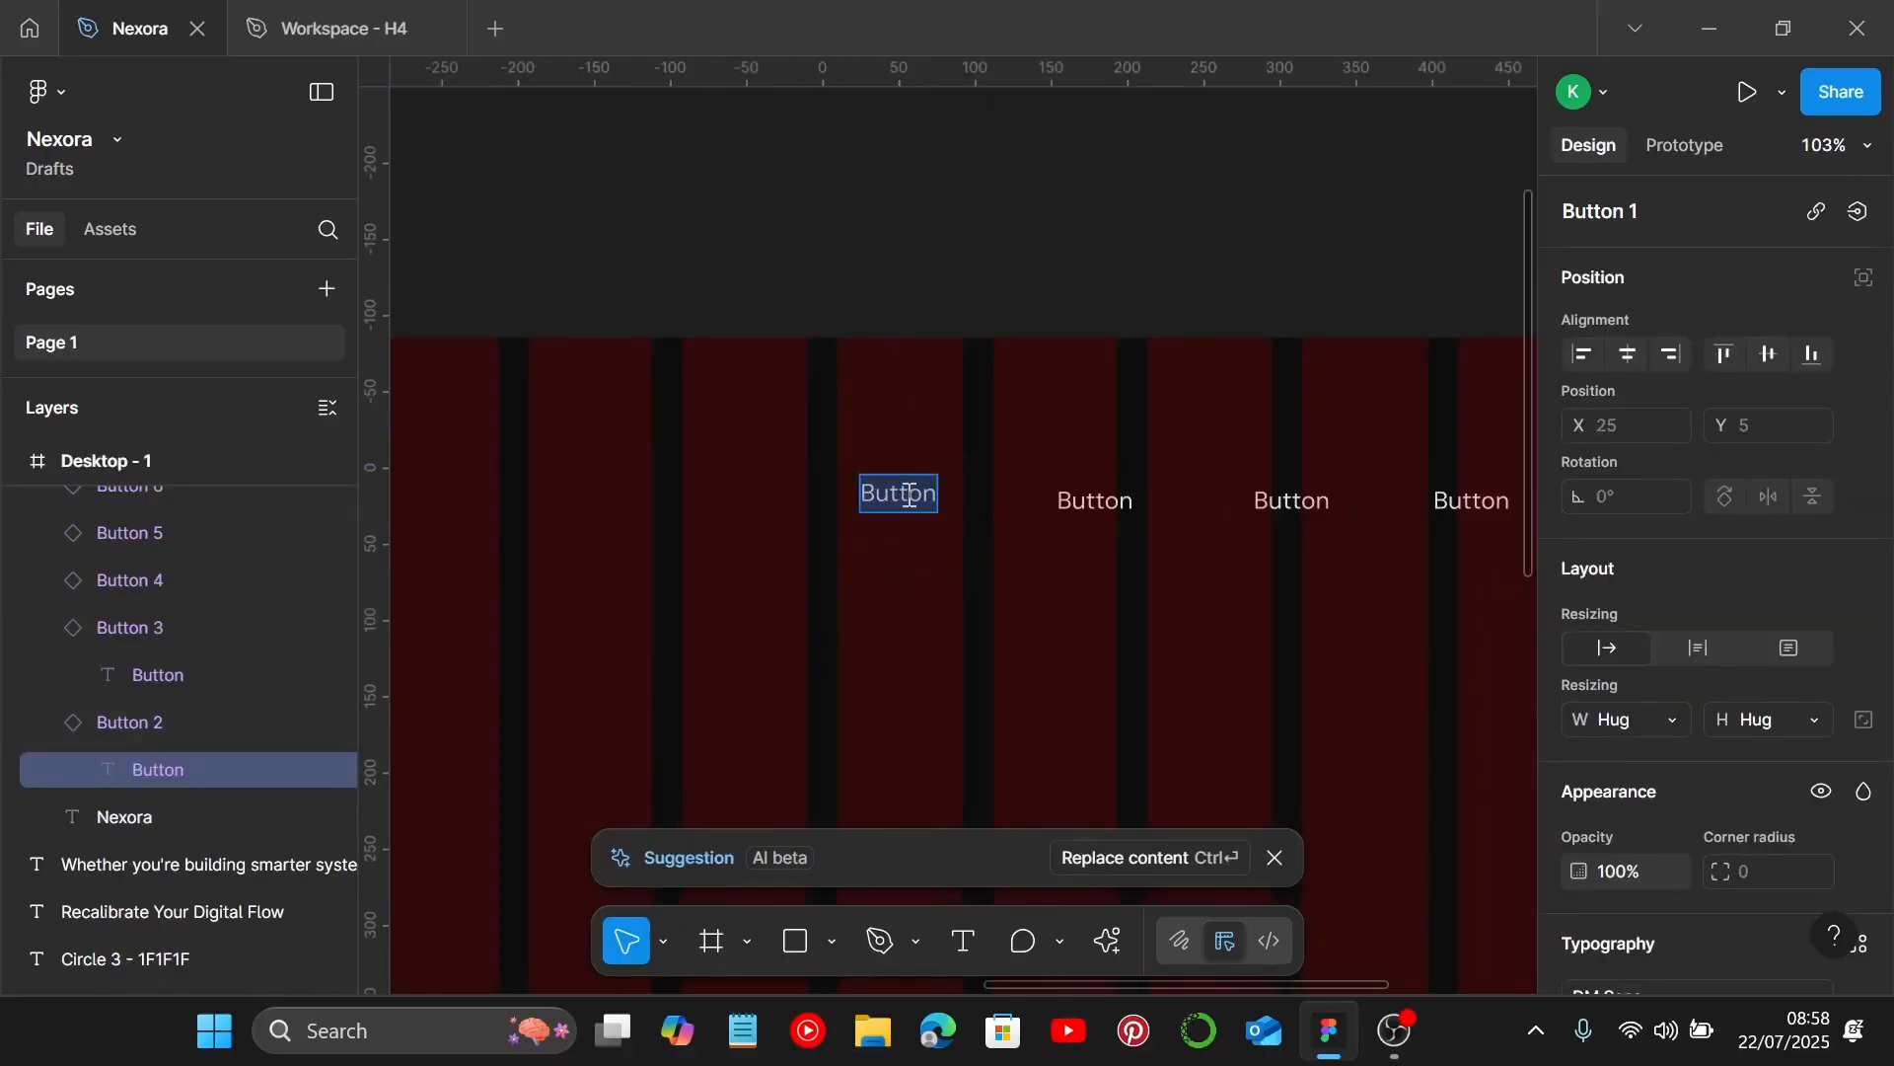
{"action": "type", "text": "Home"}
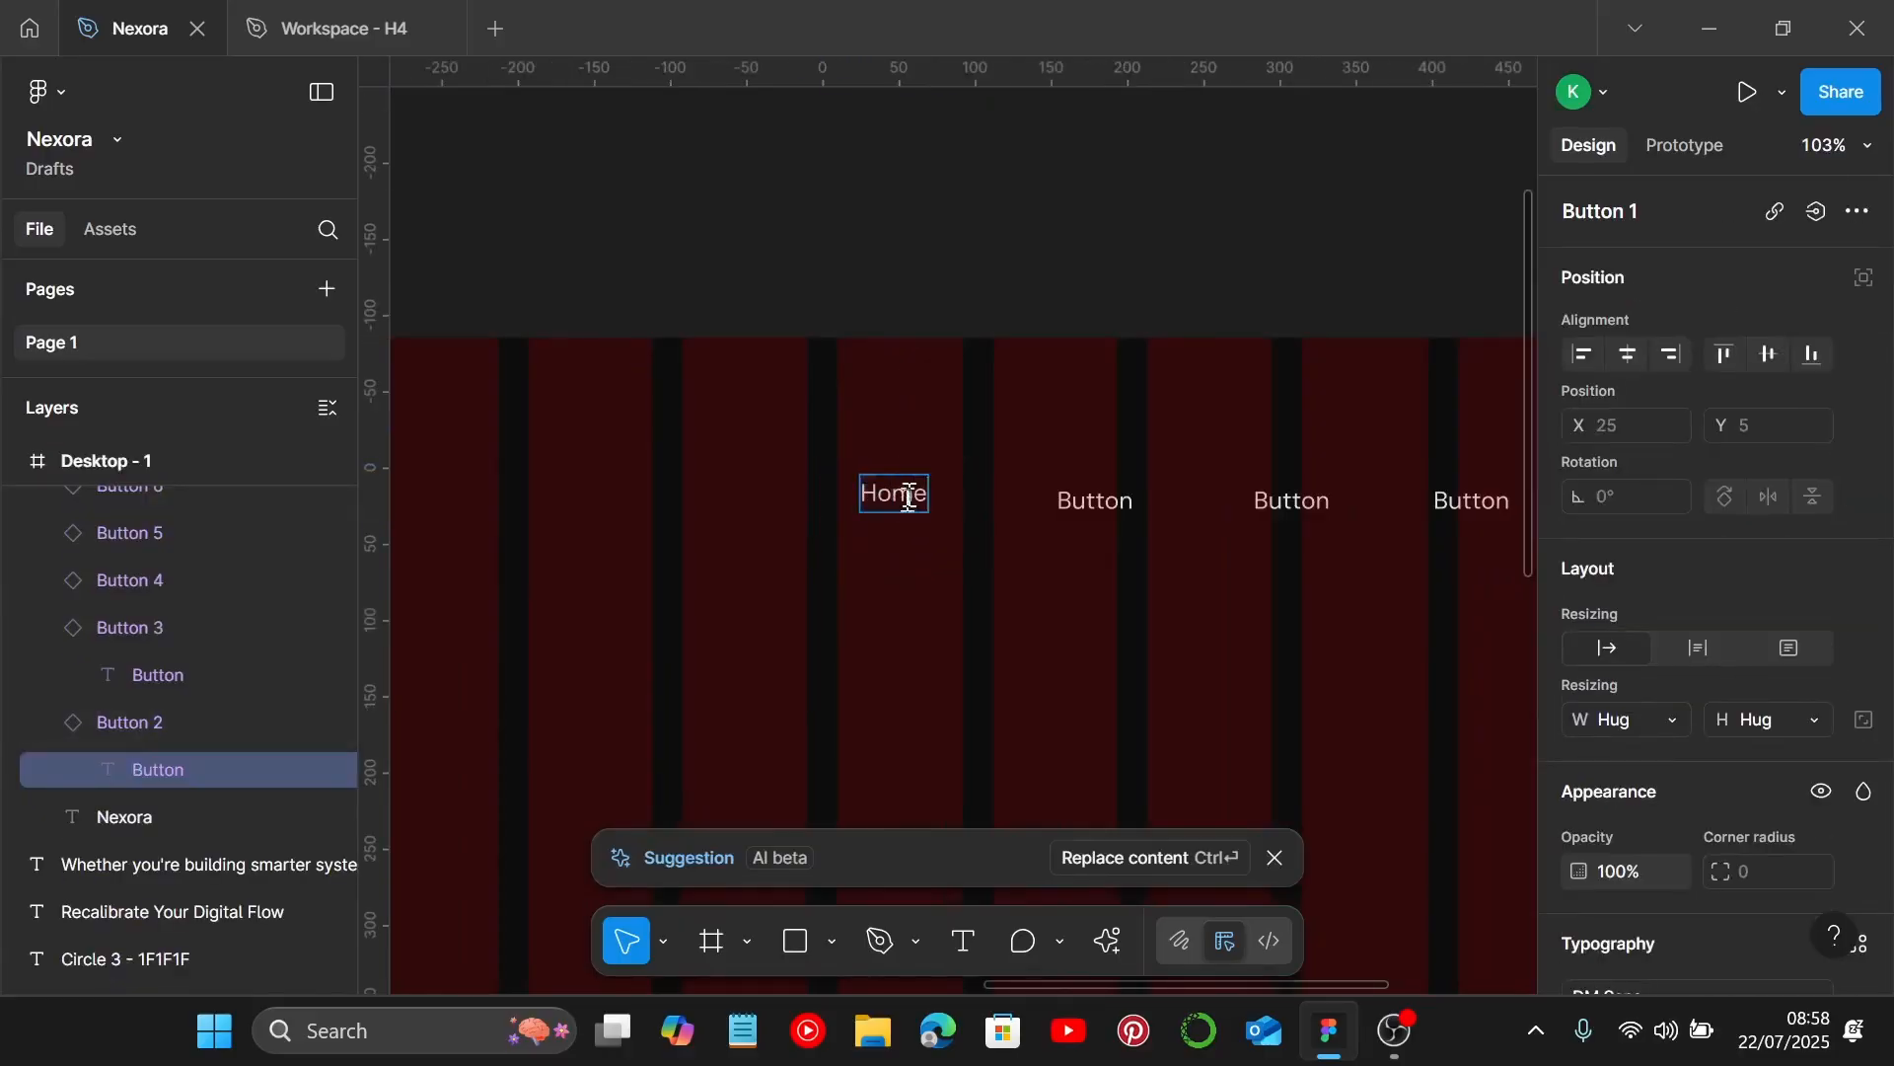
Relabel the second header button Solutions and the third one Labs.
{"action": "double_click", "coordinate": [1065, 503]}
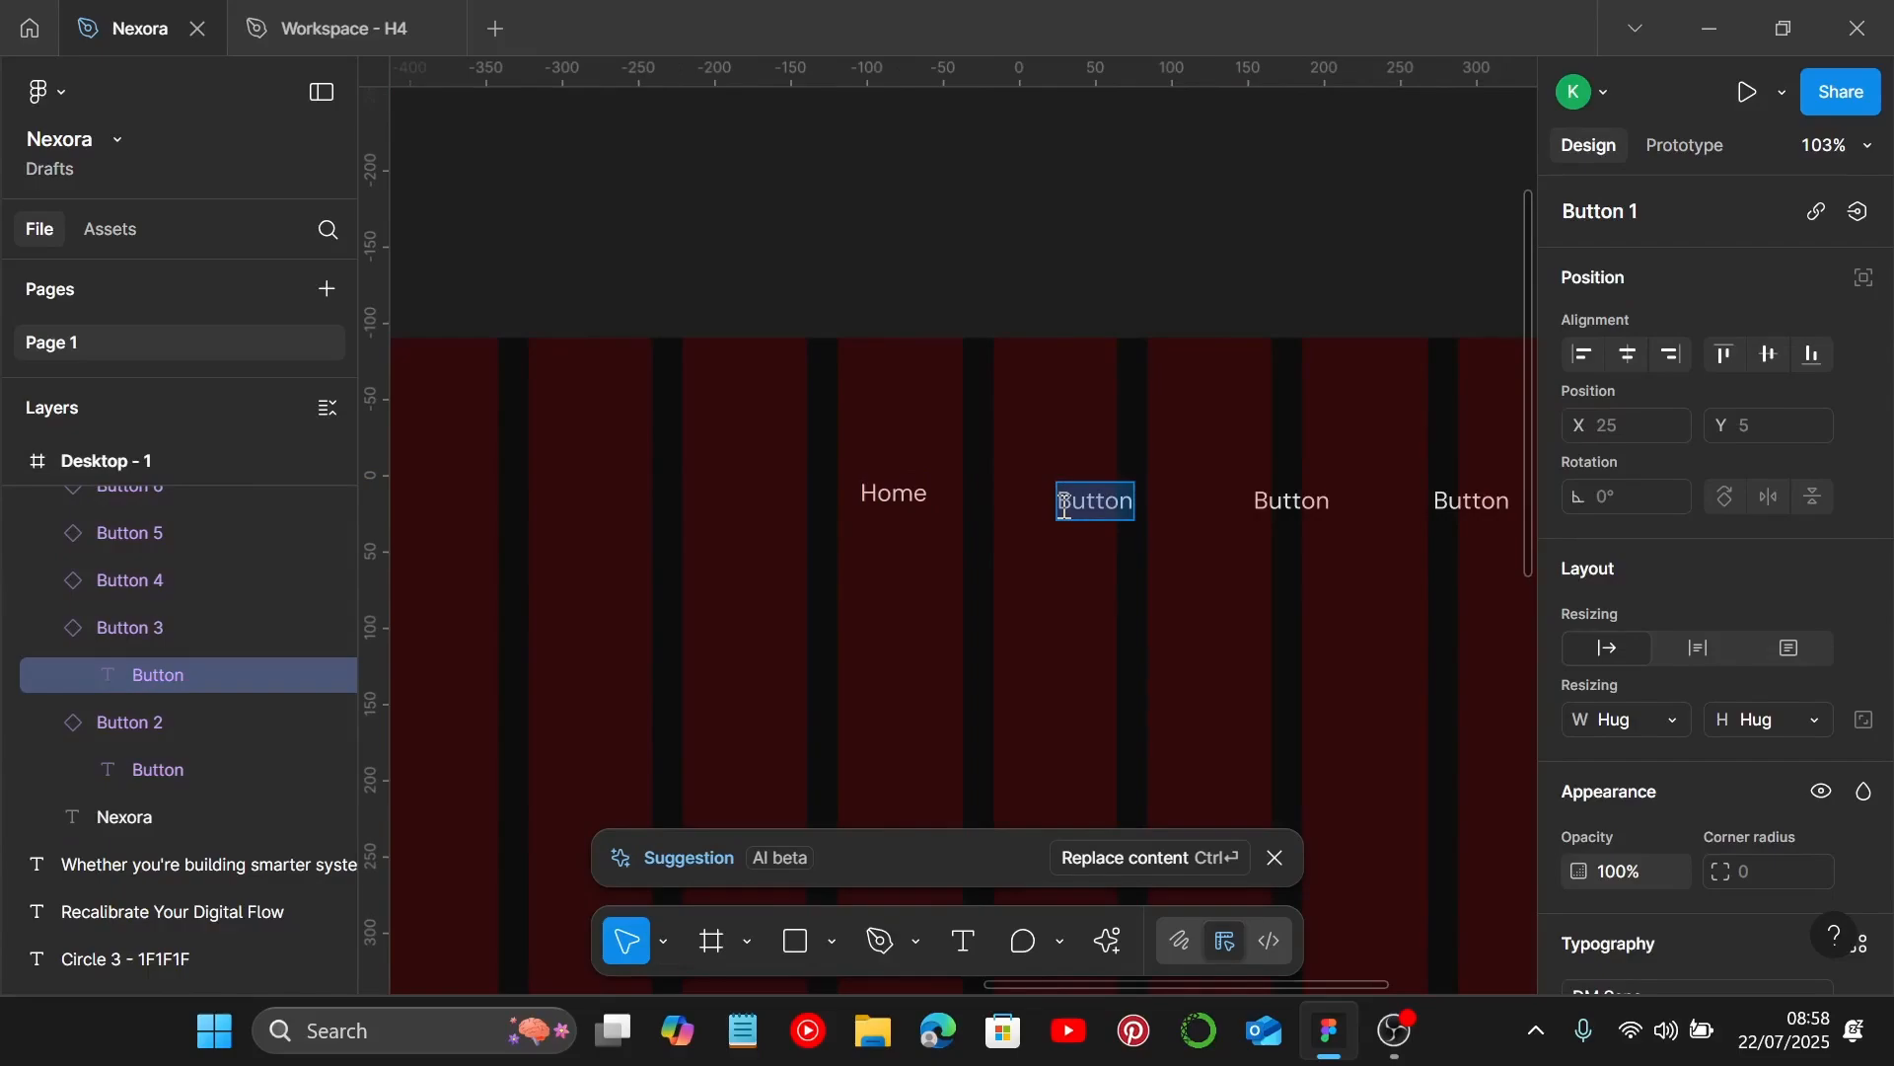
{"action": "key", "text": "BackSpace"}
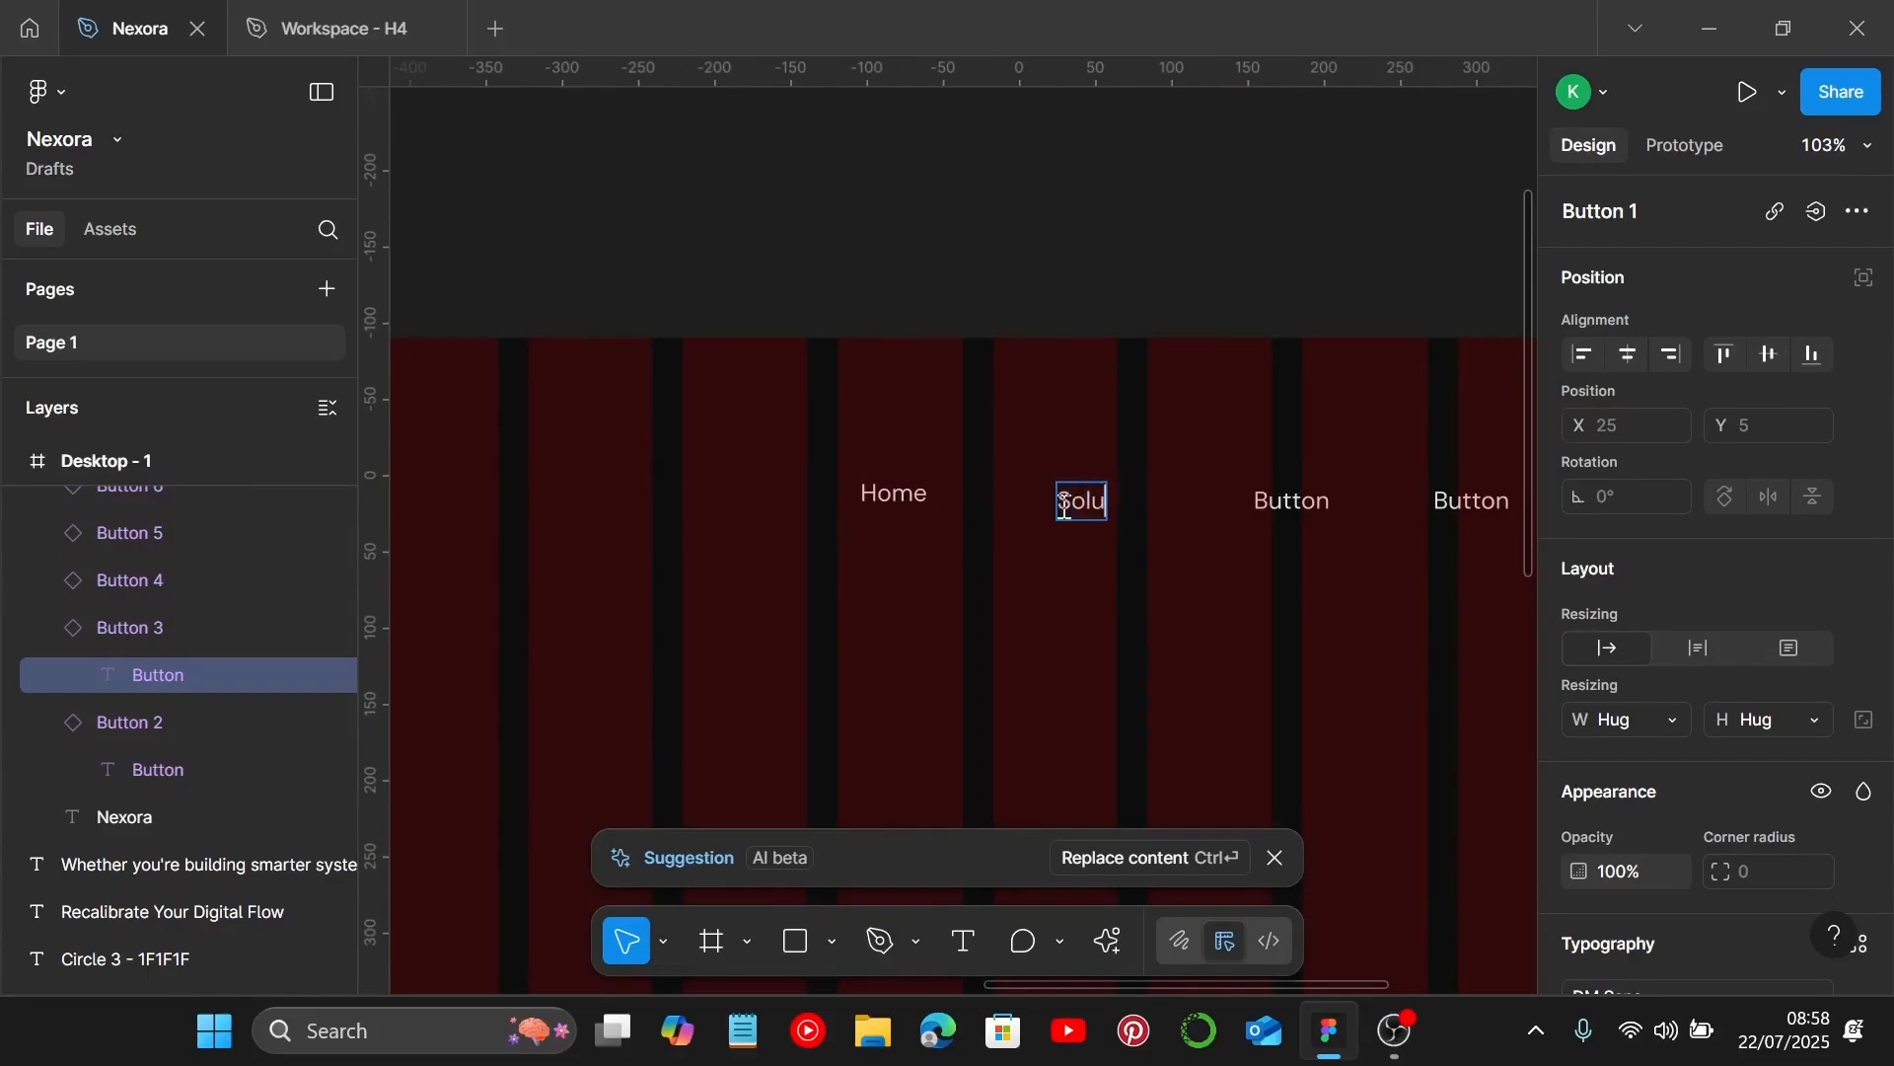
{"action": "type", "text": "Solutions"}
{"action": "scroll", "coordinate": [1043, 538], "scroll_direction": "right", "scroll_amount": 4}
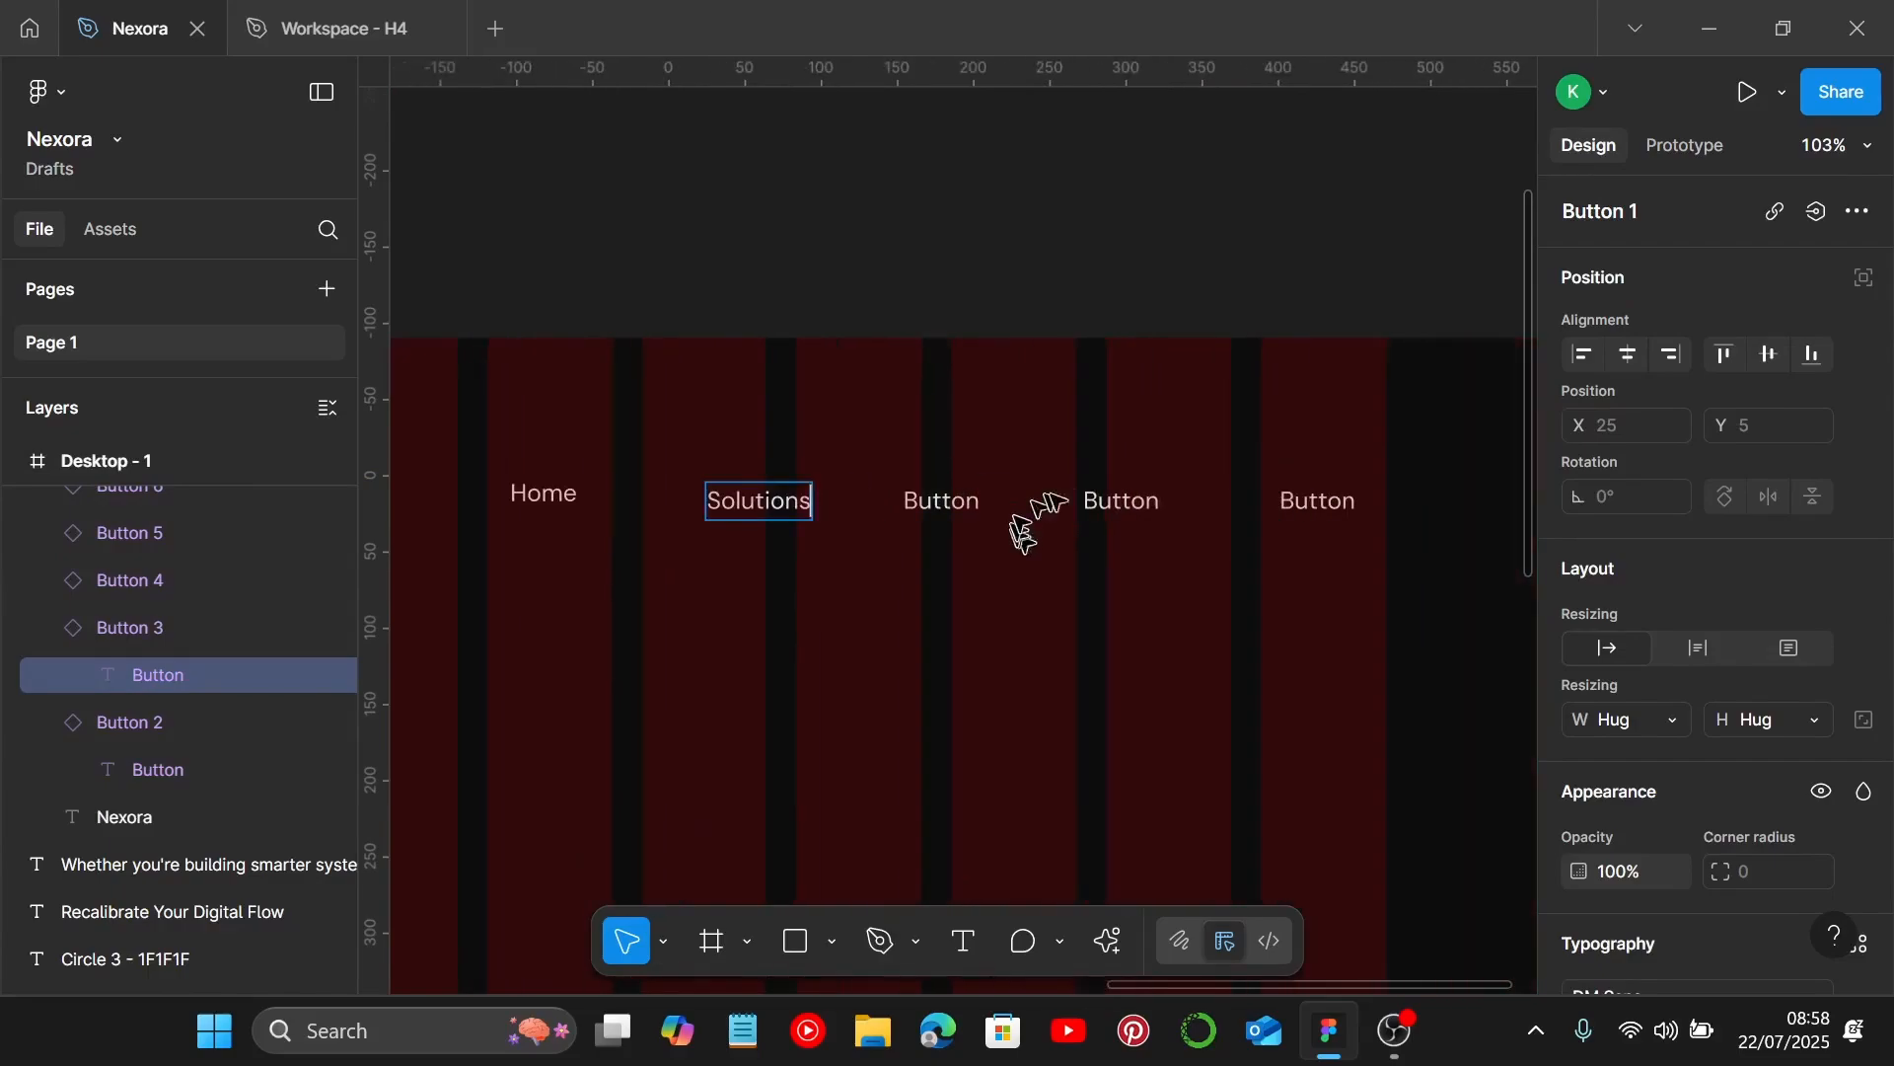
{"action": "double_click", "coordinate": [979, 503]}
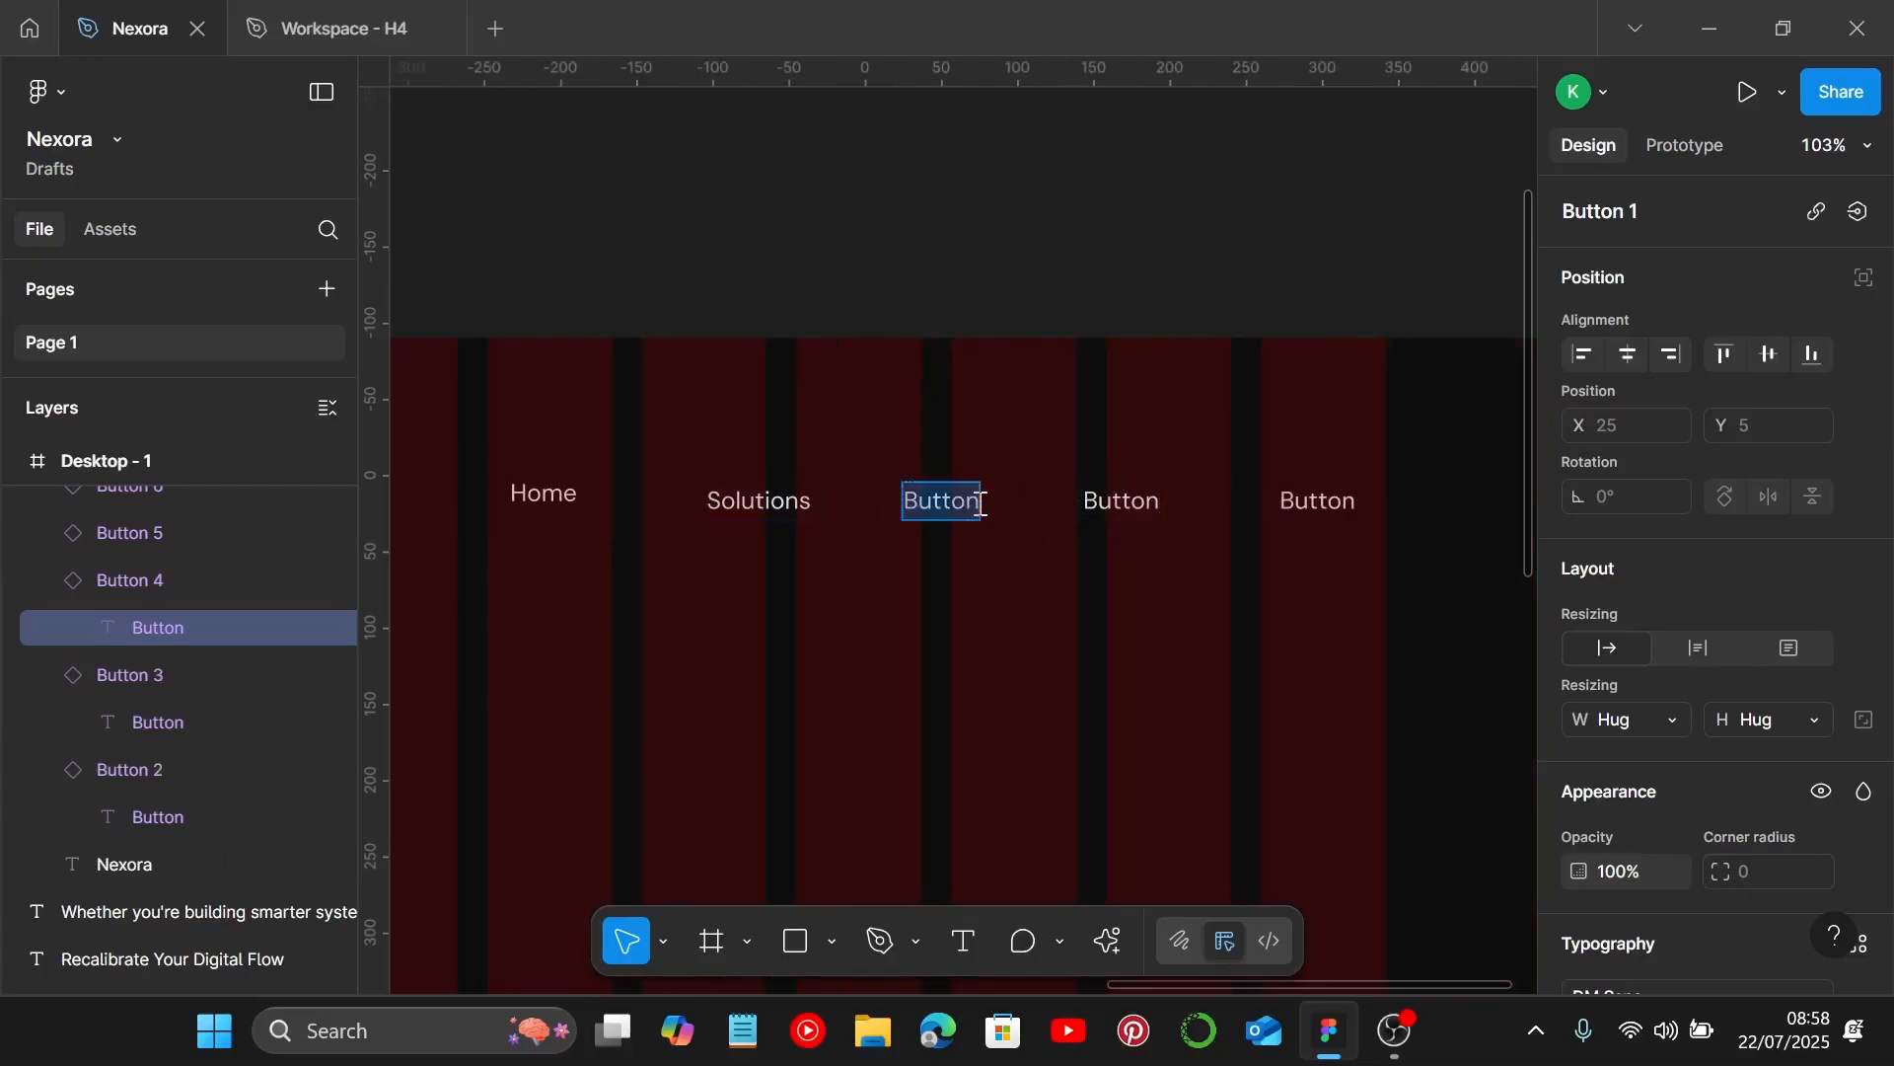
{"action": "type", "text": "Labs"}
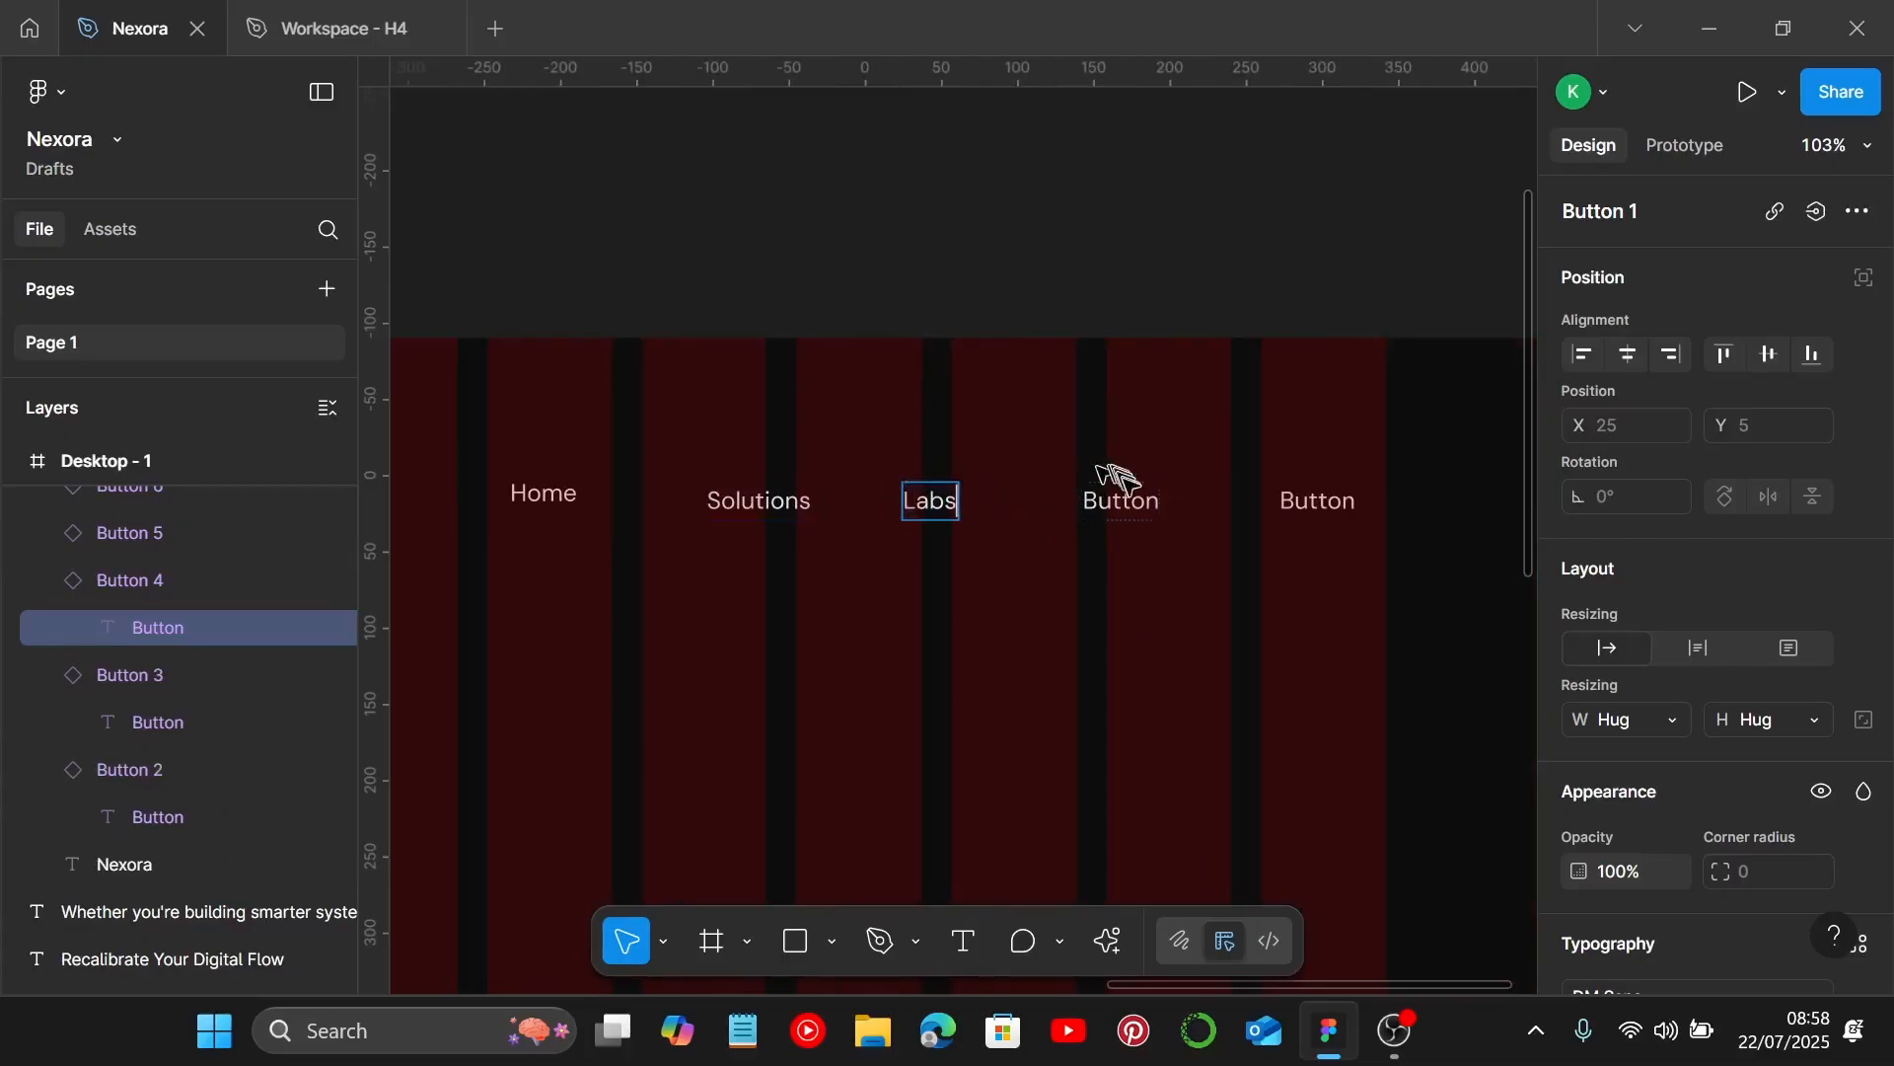
Relabel the fourth header button Insights and the fifth one Contact.
{"action": "double_click", "coordinate": [1144, 496]}
{"action": "key", "text": "BackSpace"}
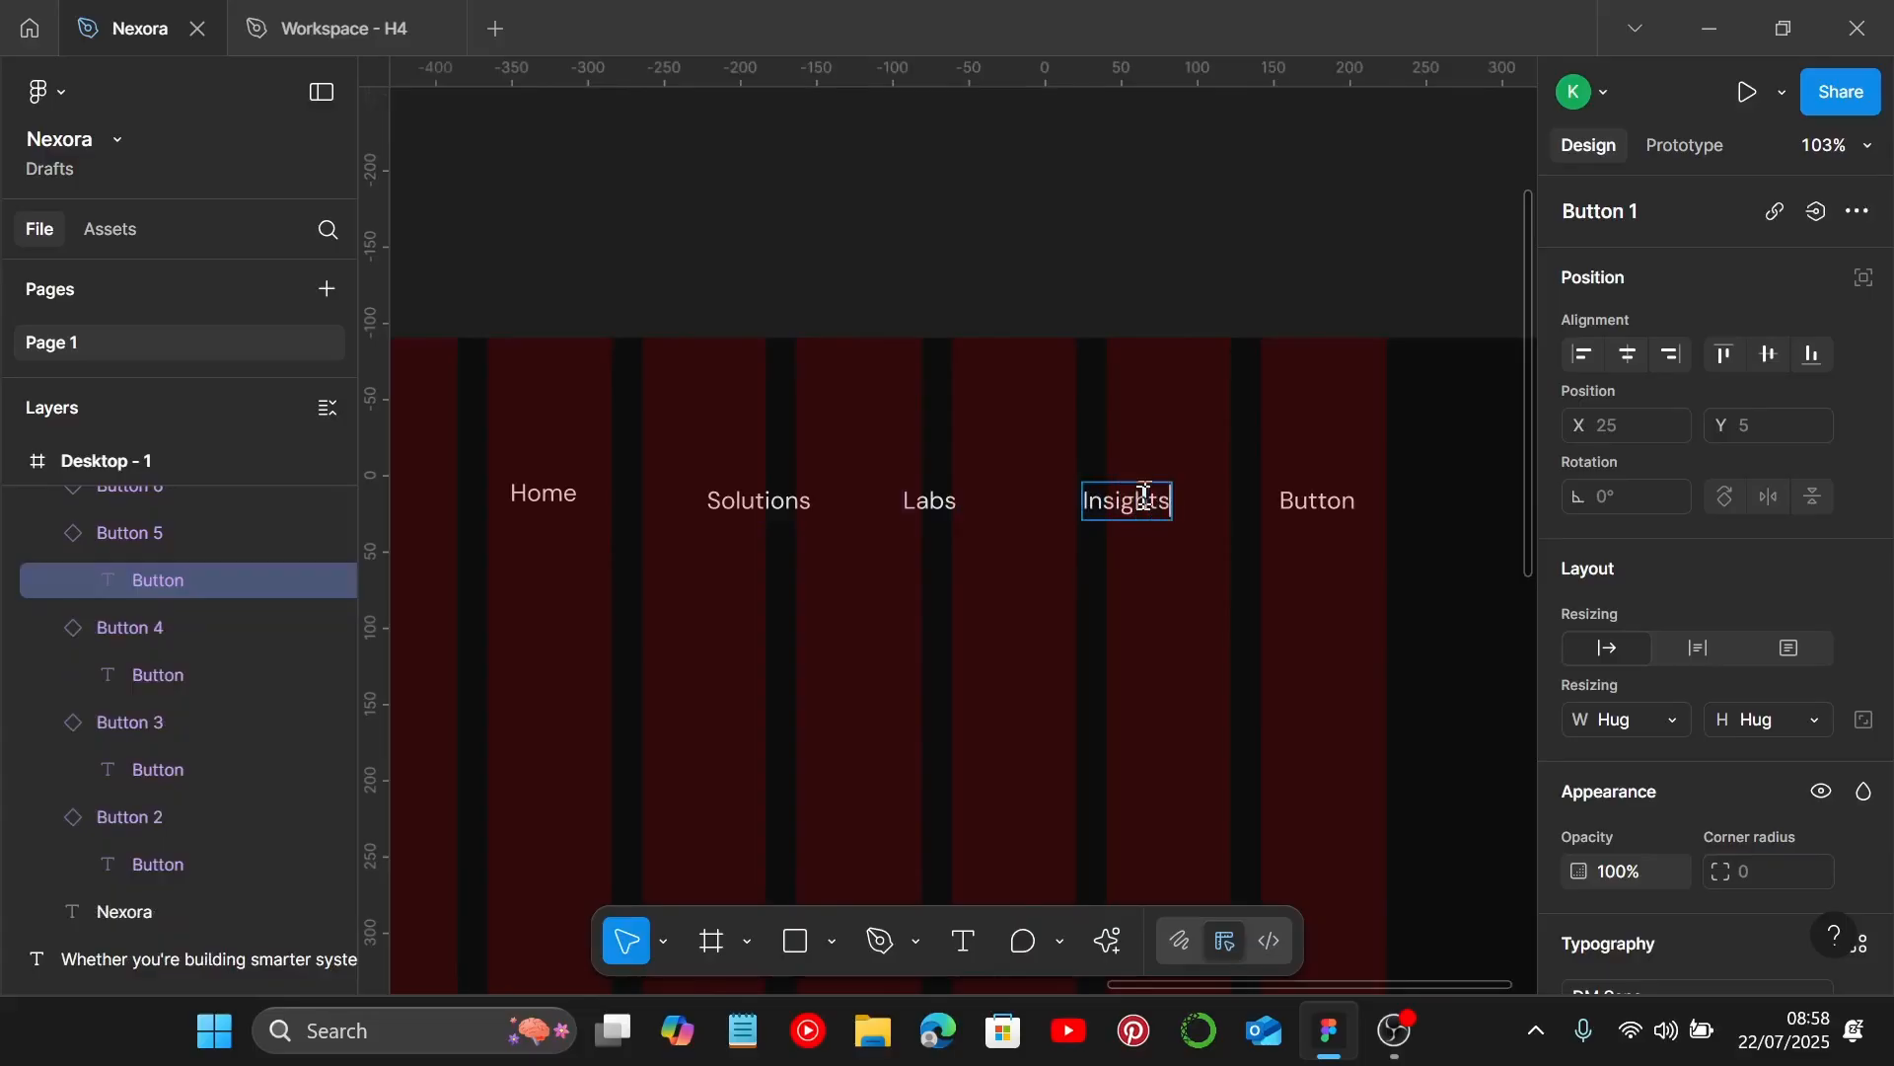
{"action": "type", "text": "Insights"}
{"action": "double_click", "coordinate": [1322, 500]}
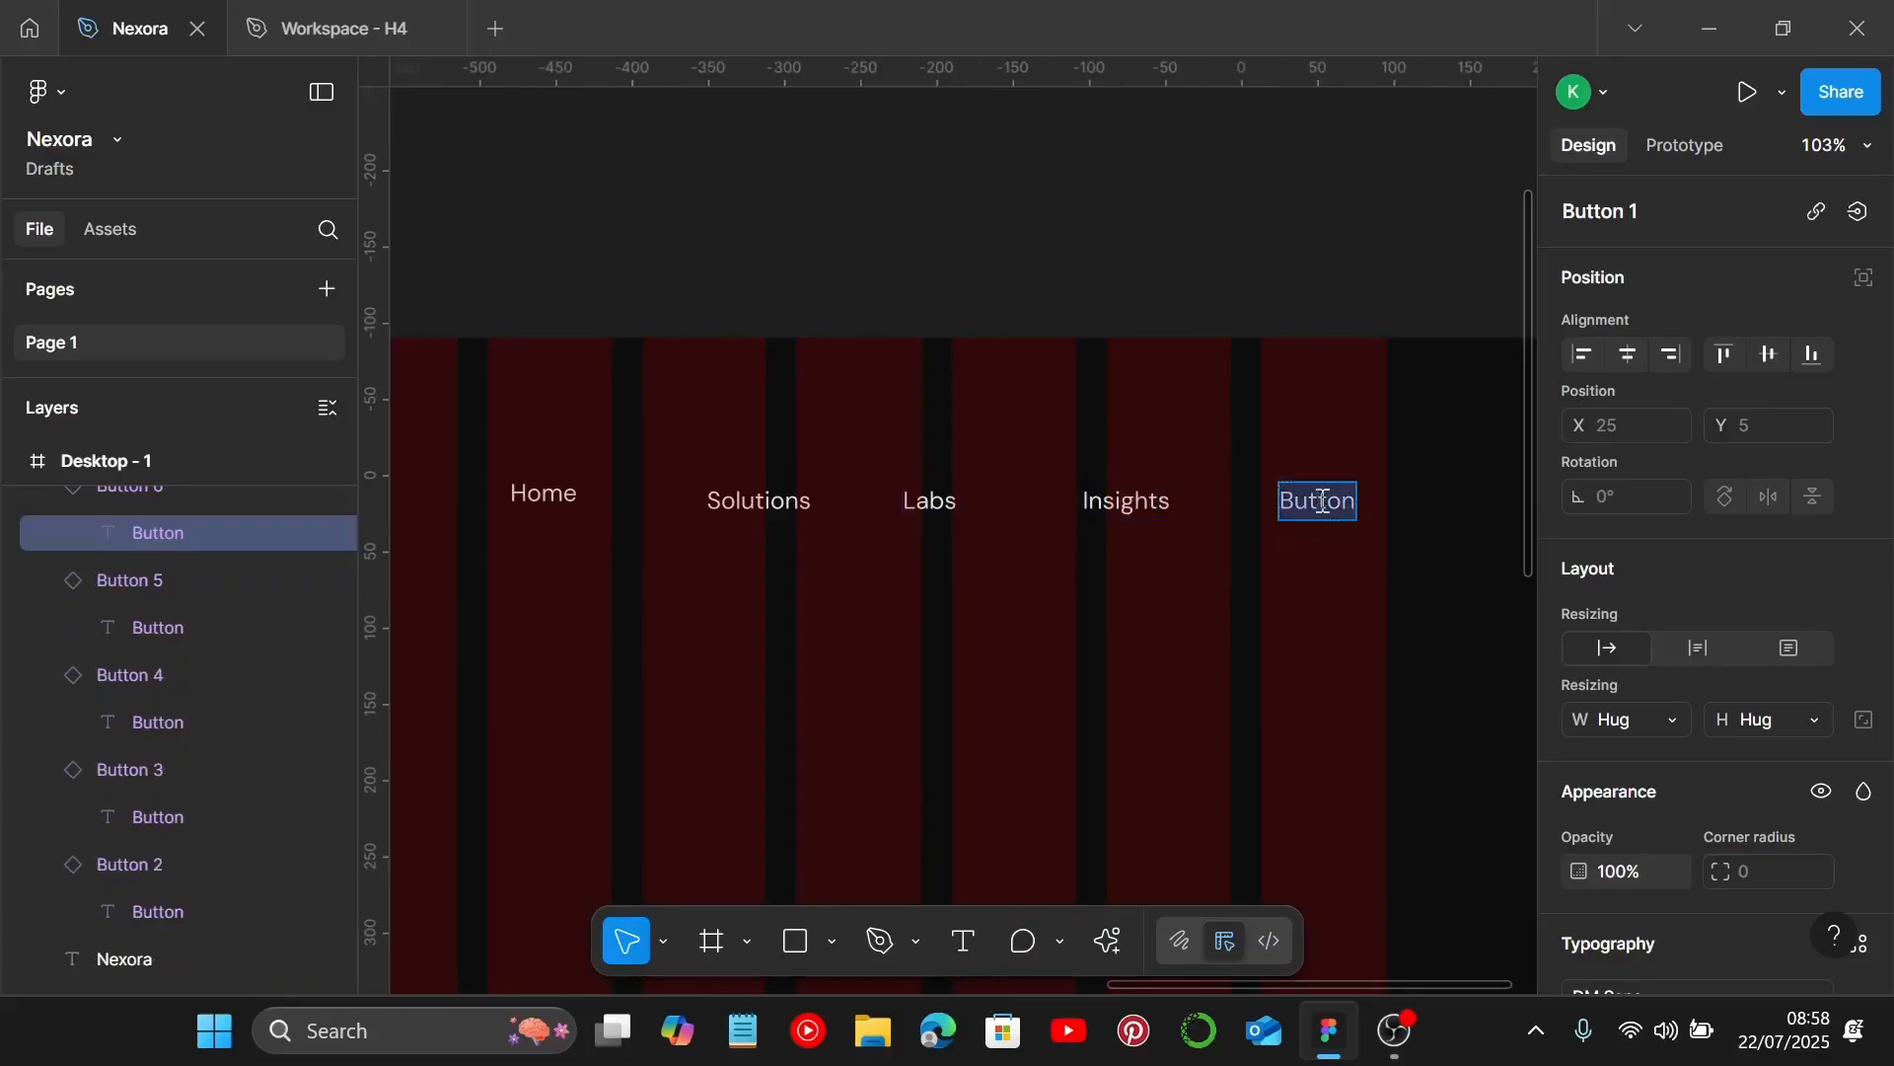
{"action": "type", "text": "Contact"}
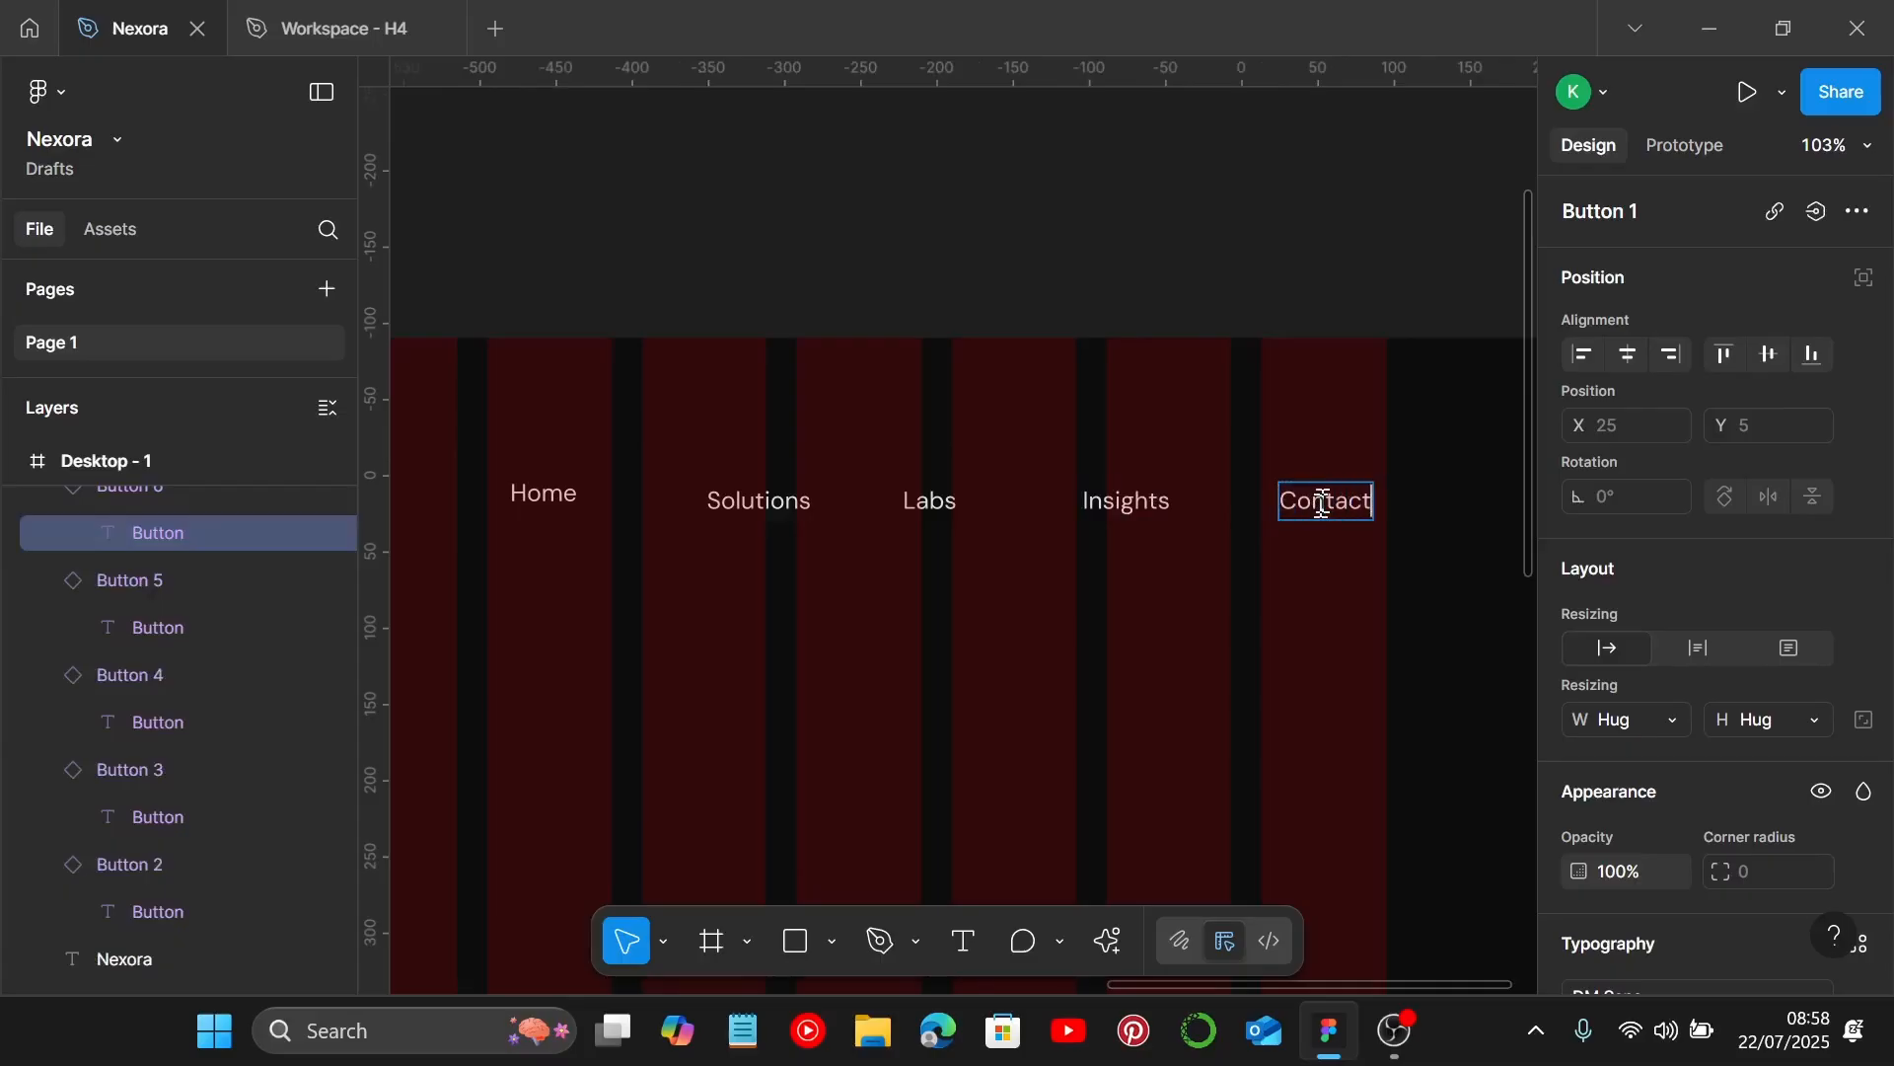
{"action": "left_click", "coordinate": [1224, 612]}
Move the Contact button to X 1218, Y 90 and wrap all five header buttons in a horizontal auto layout.
{"action": "scroll", "coordinate": [1229, 602], "scroll_direction": "down", "scroll_amount": 3, "text": "ctrl"}
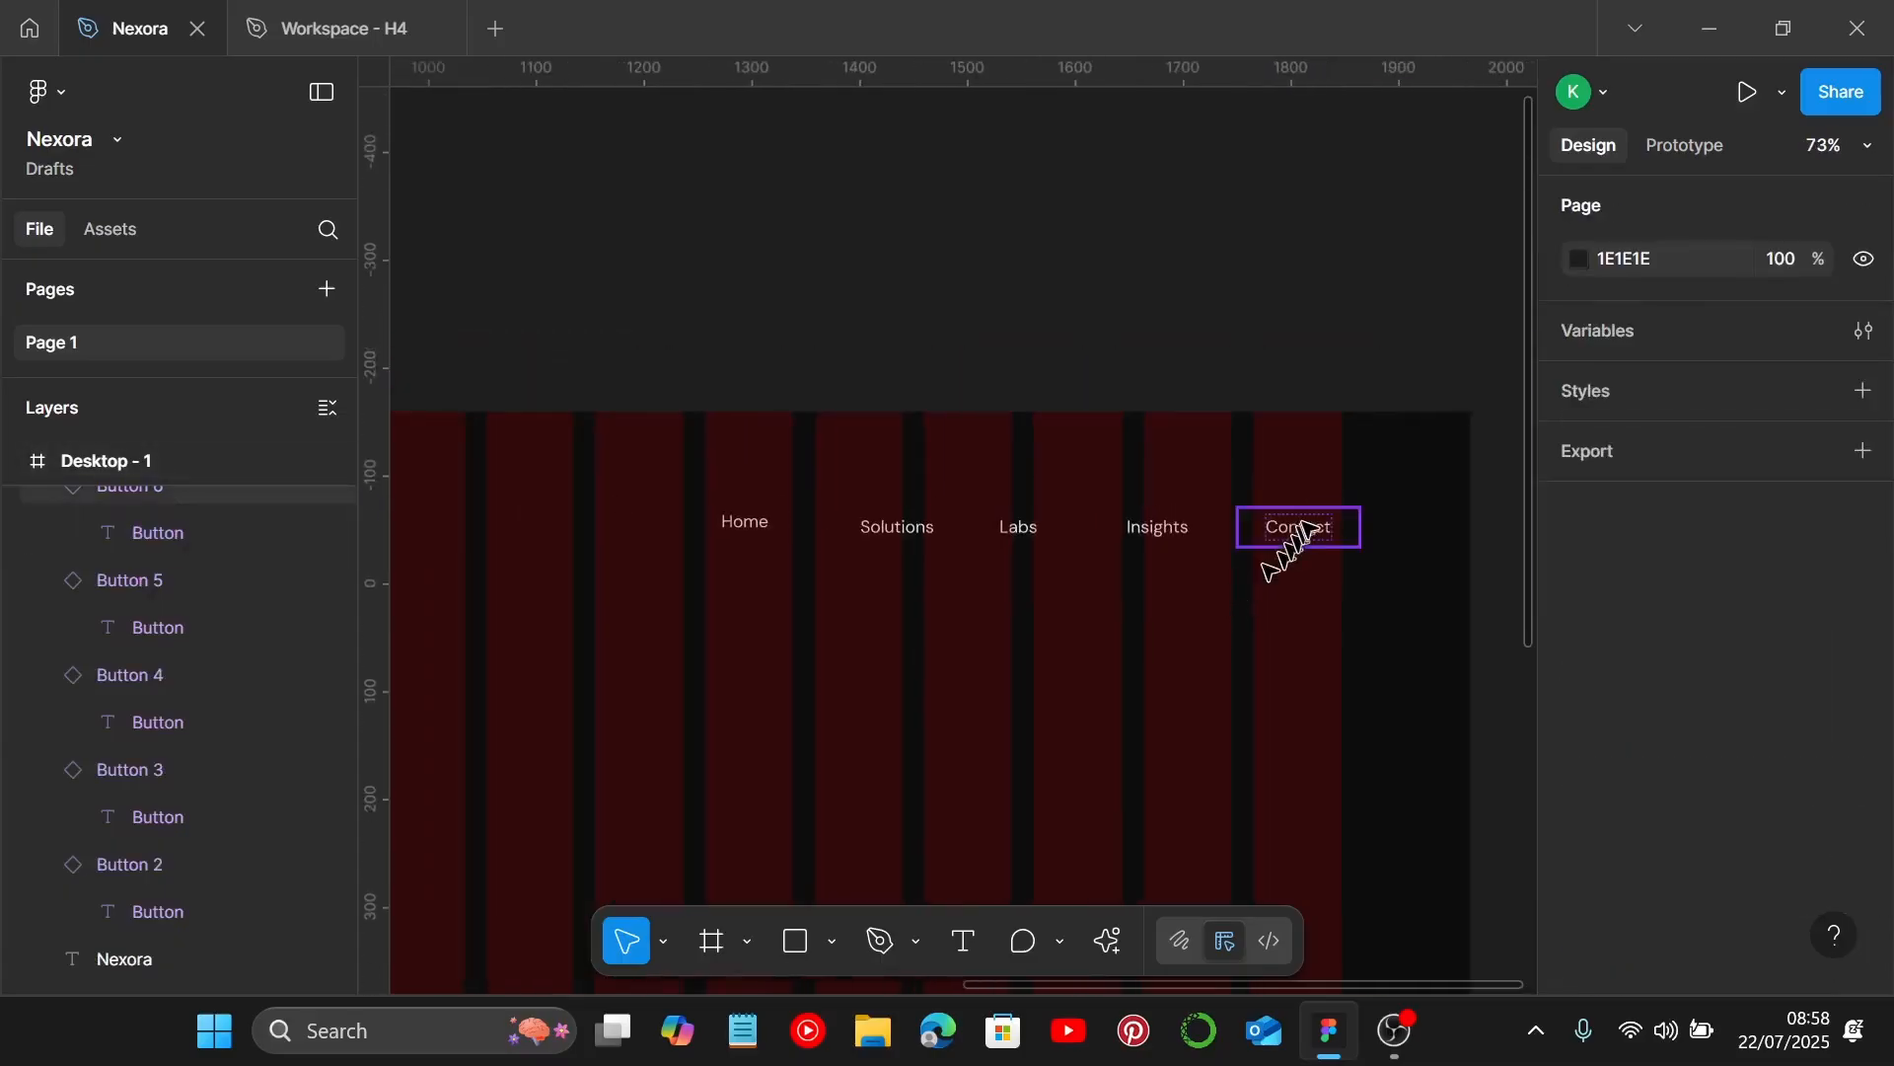
{"action": "left_click", "coordinate": [1307, 532]}
{"action": "left_click_drag", "start_coordinate": [1300, 531], "coordinate": [1288, 537]}
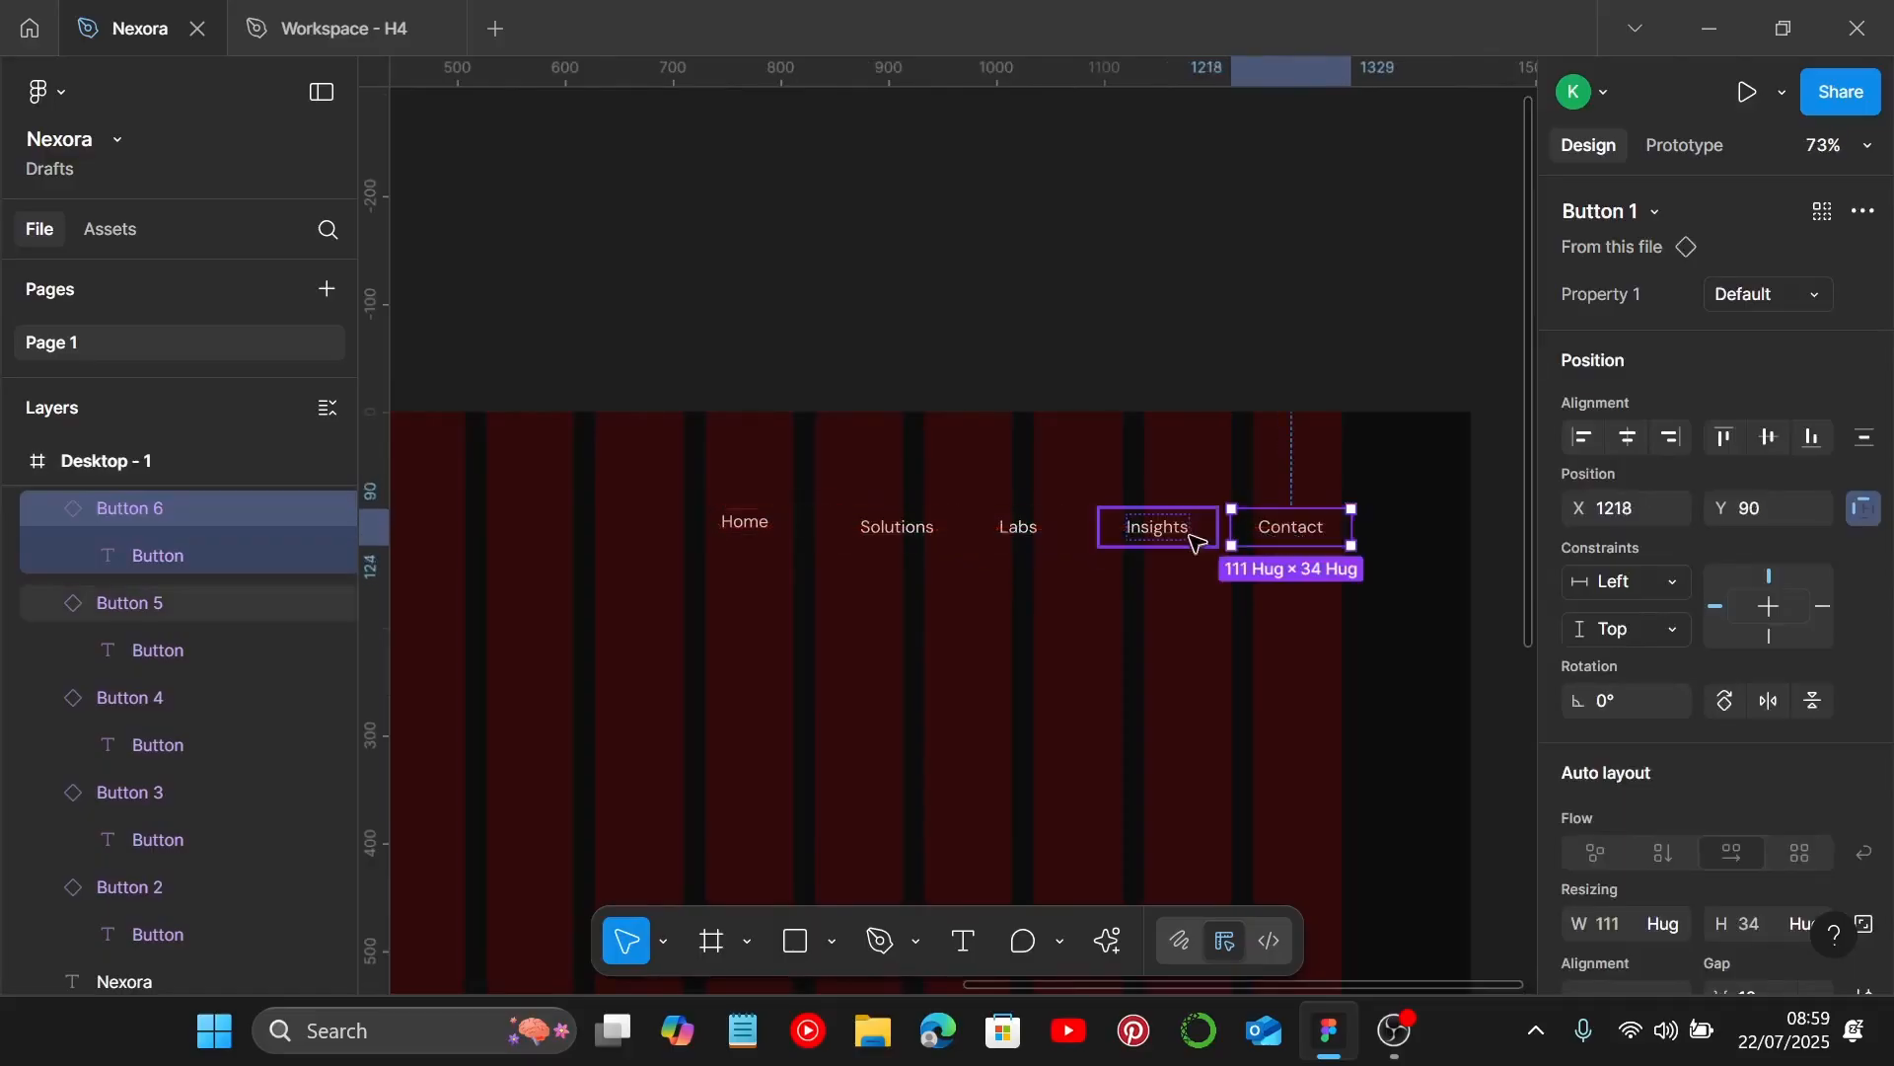
{"action": "left_click", "coordinate": [1184, 537], "text": "shift"}
{"action": "left_click", "coordinate": [1061, 538], "text": "shift"}
{"action": "left_click", "coordinate": [908, 536], "text": "shift"}
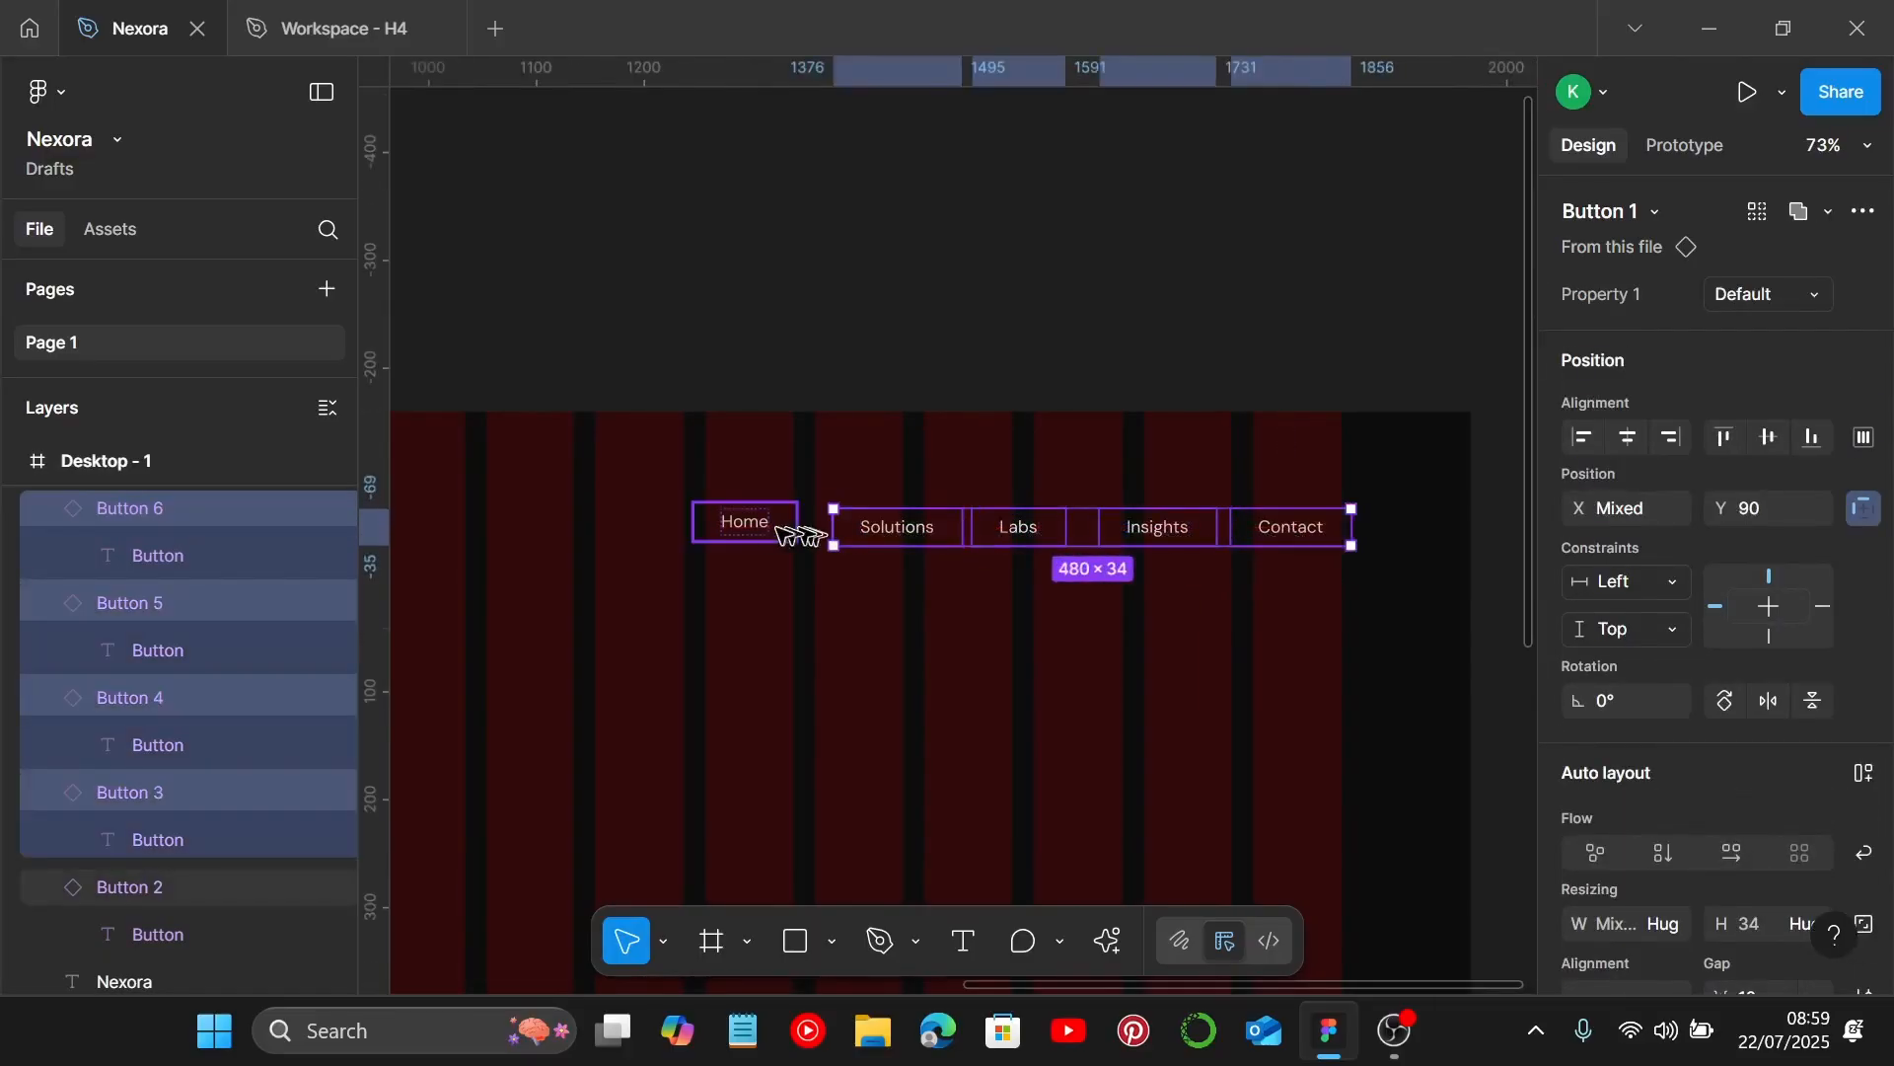
{"action": "left_click", "coordinate": [761, 531], "text": "shift"}
{"action": "key", "text": "shift+a"}
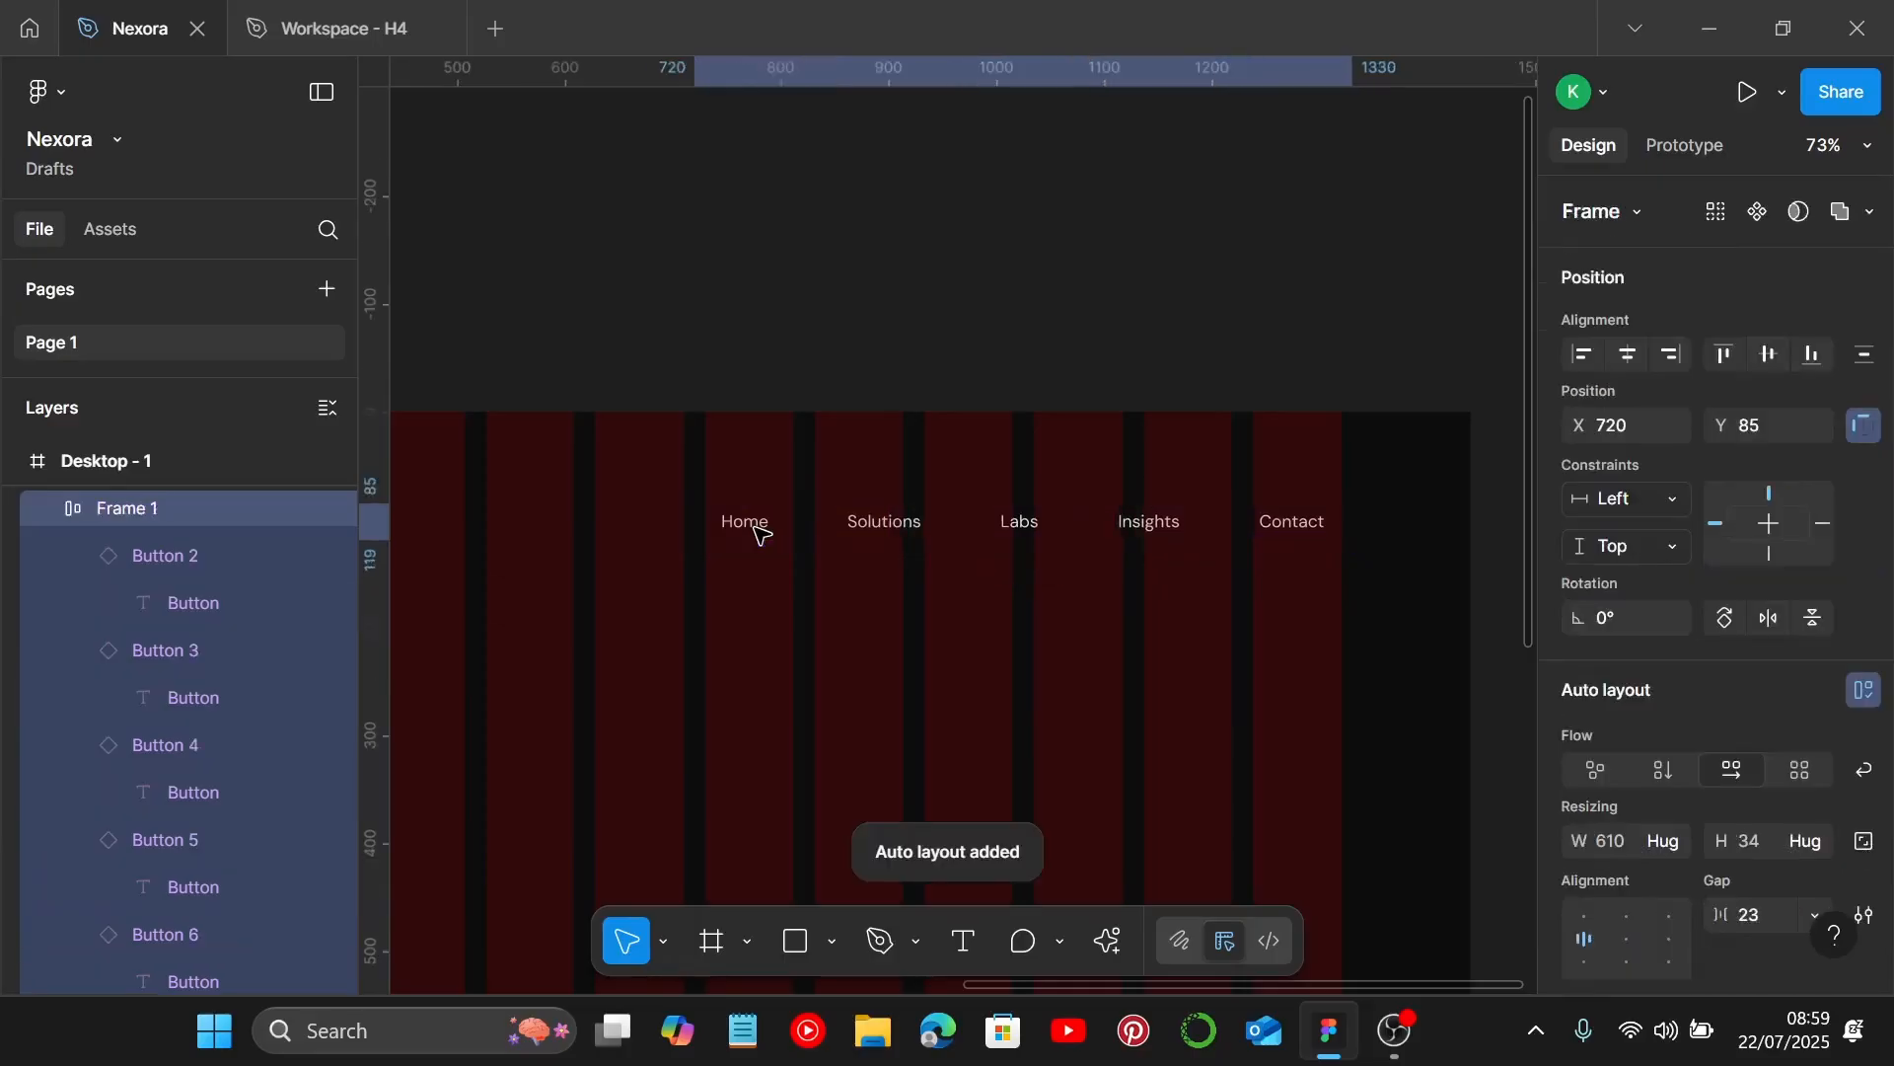
Set the button row's auto layout gap to 5 and move it to X 782, Y 78, flush with the last column's outer edge.
{"action": "scroll", "coordinate": [1654, 888], "scroll_direction": "down", "scroll_amount": 2}
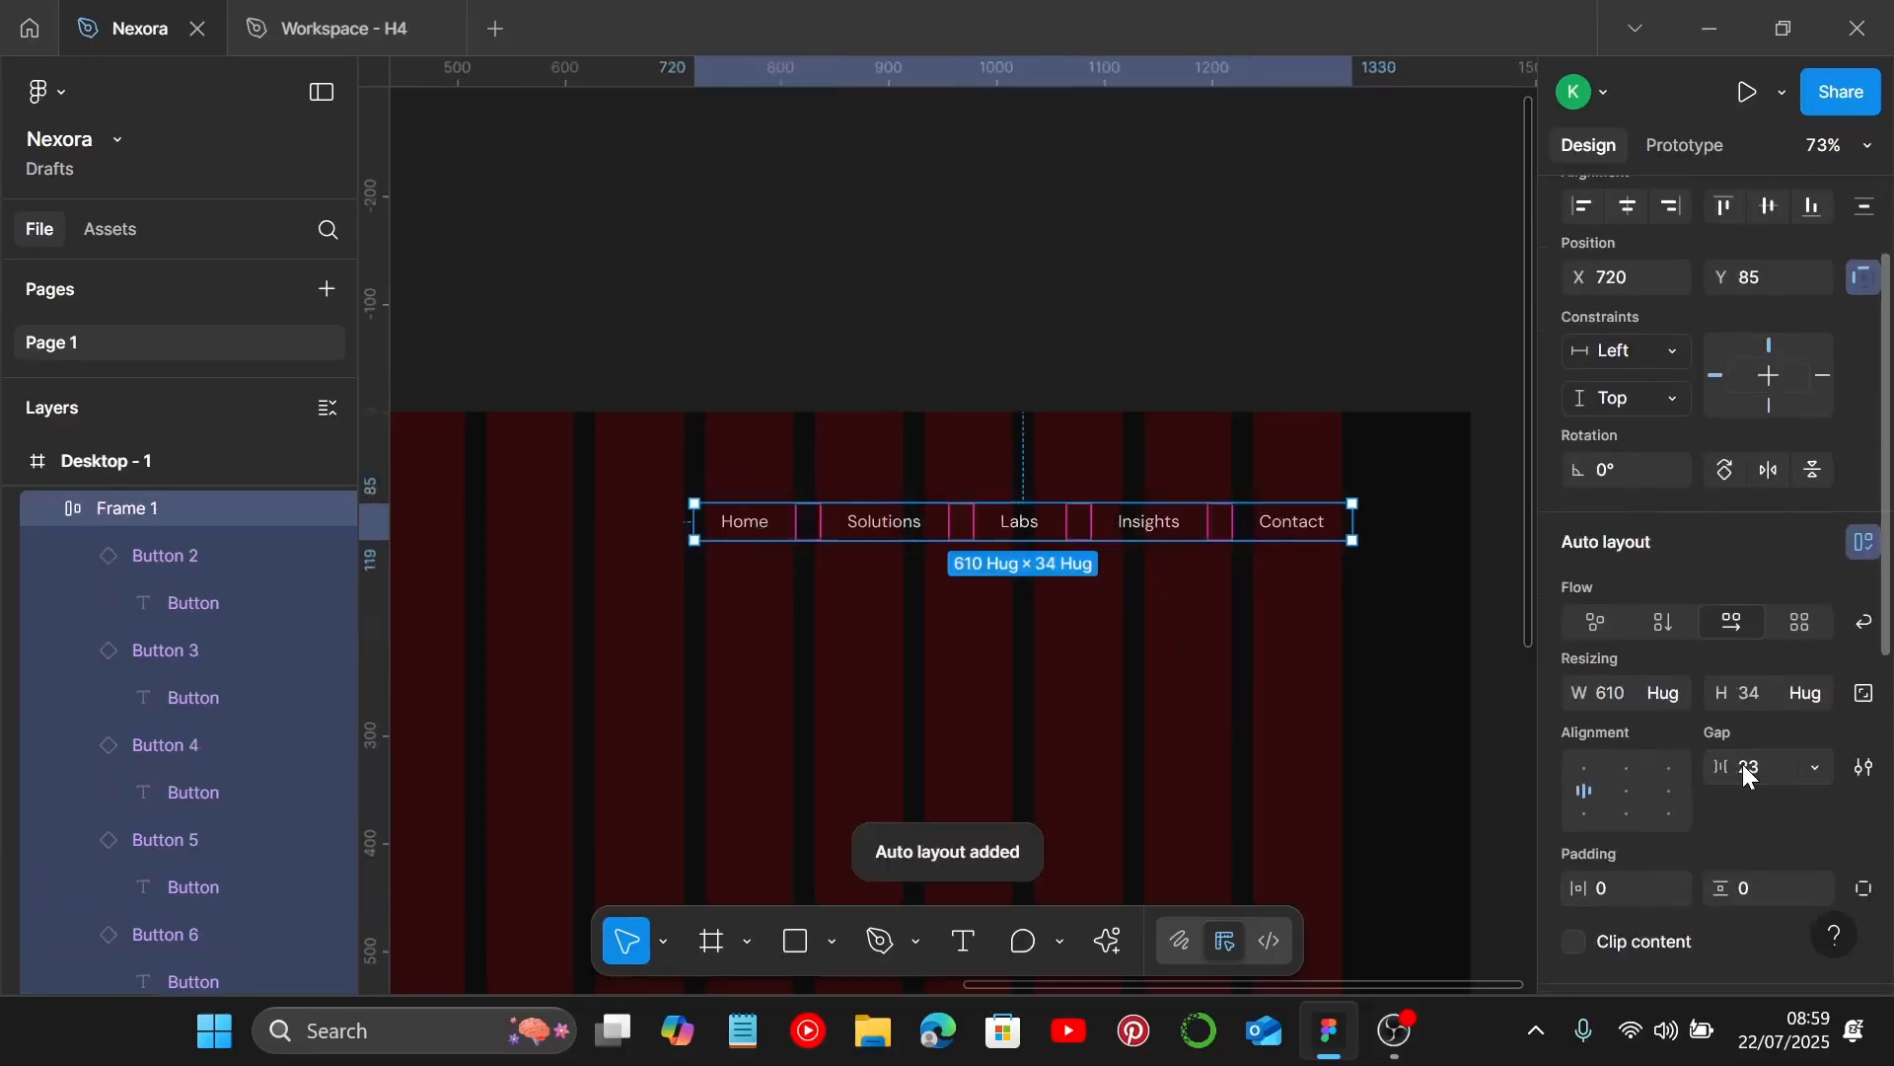
{"action": "left_click", "coordinate": [1766, 772]}
{"action": "type", "text": "5"}
{"action": "key", "text": "Return"}
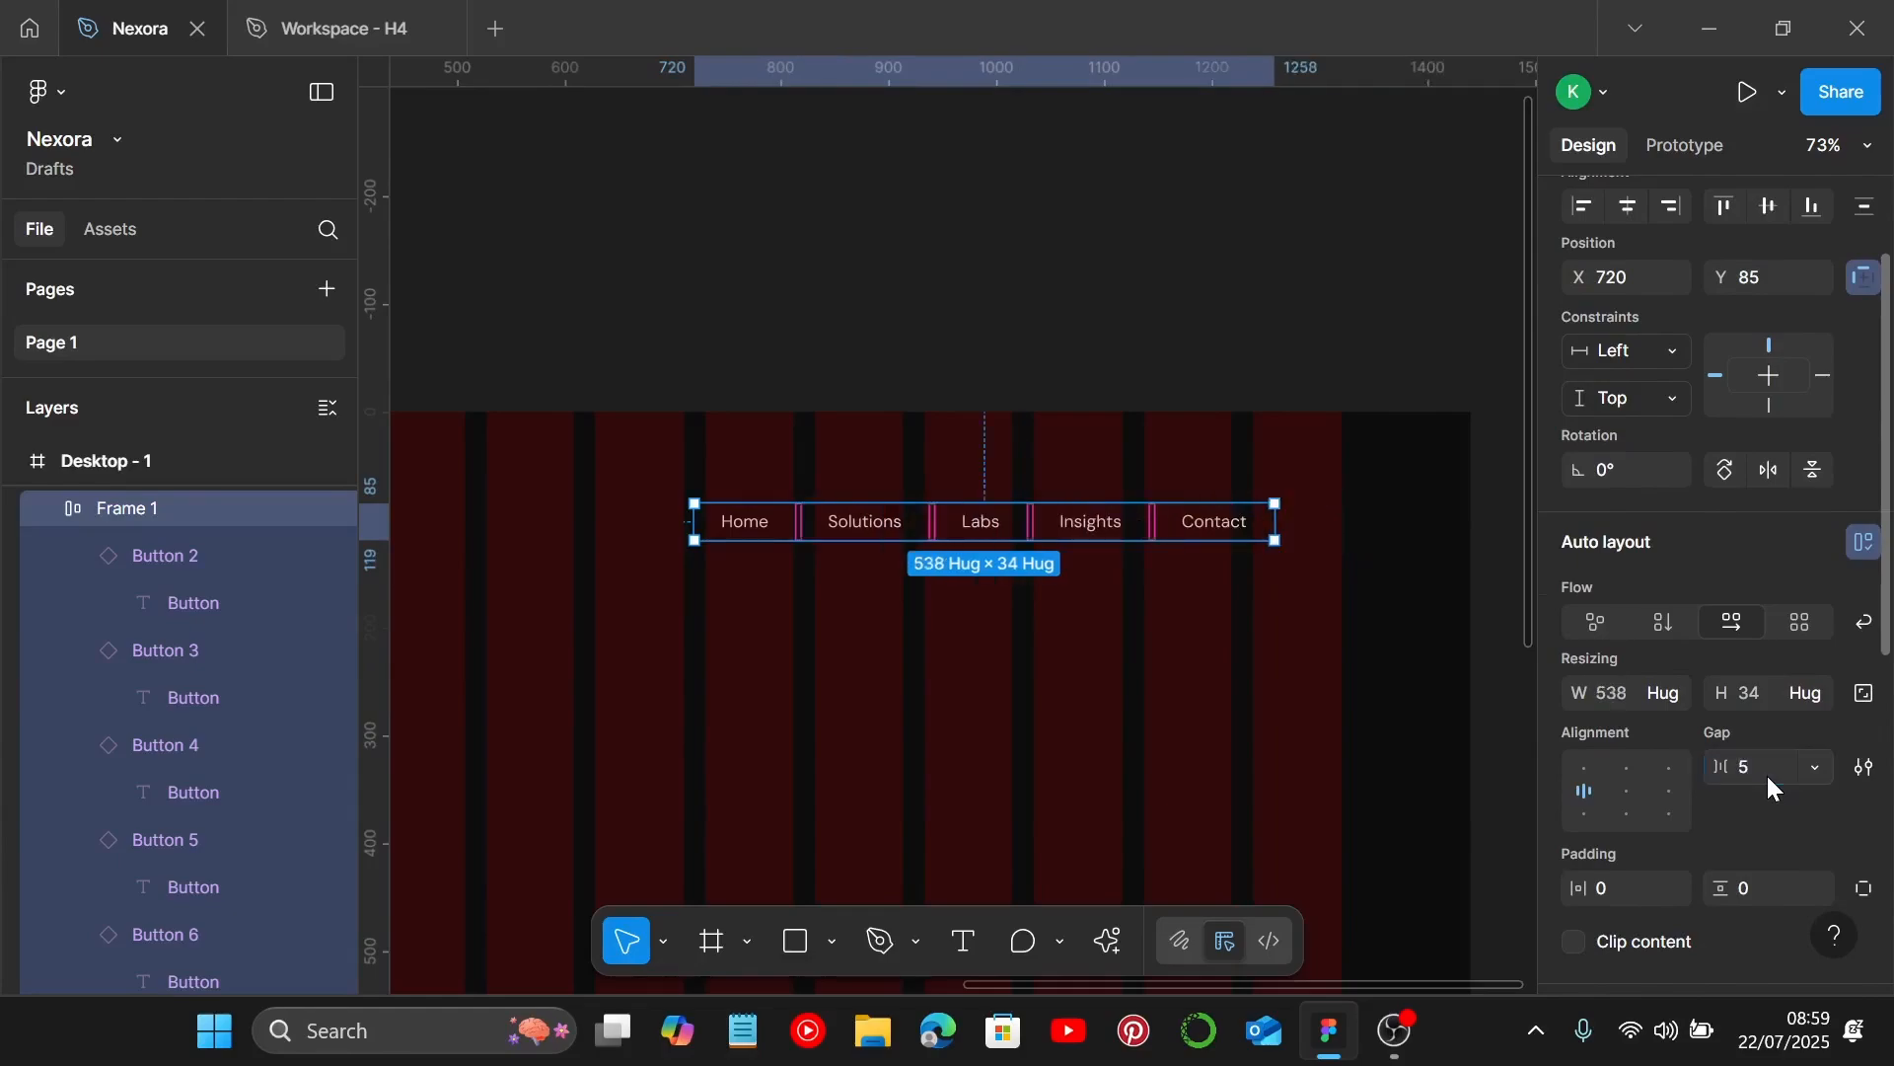
{"action": "scroll", "coordinate": [1197, 553], "scroll_direction": "down", "scroll_amount": 1}
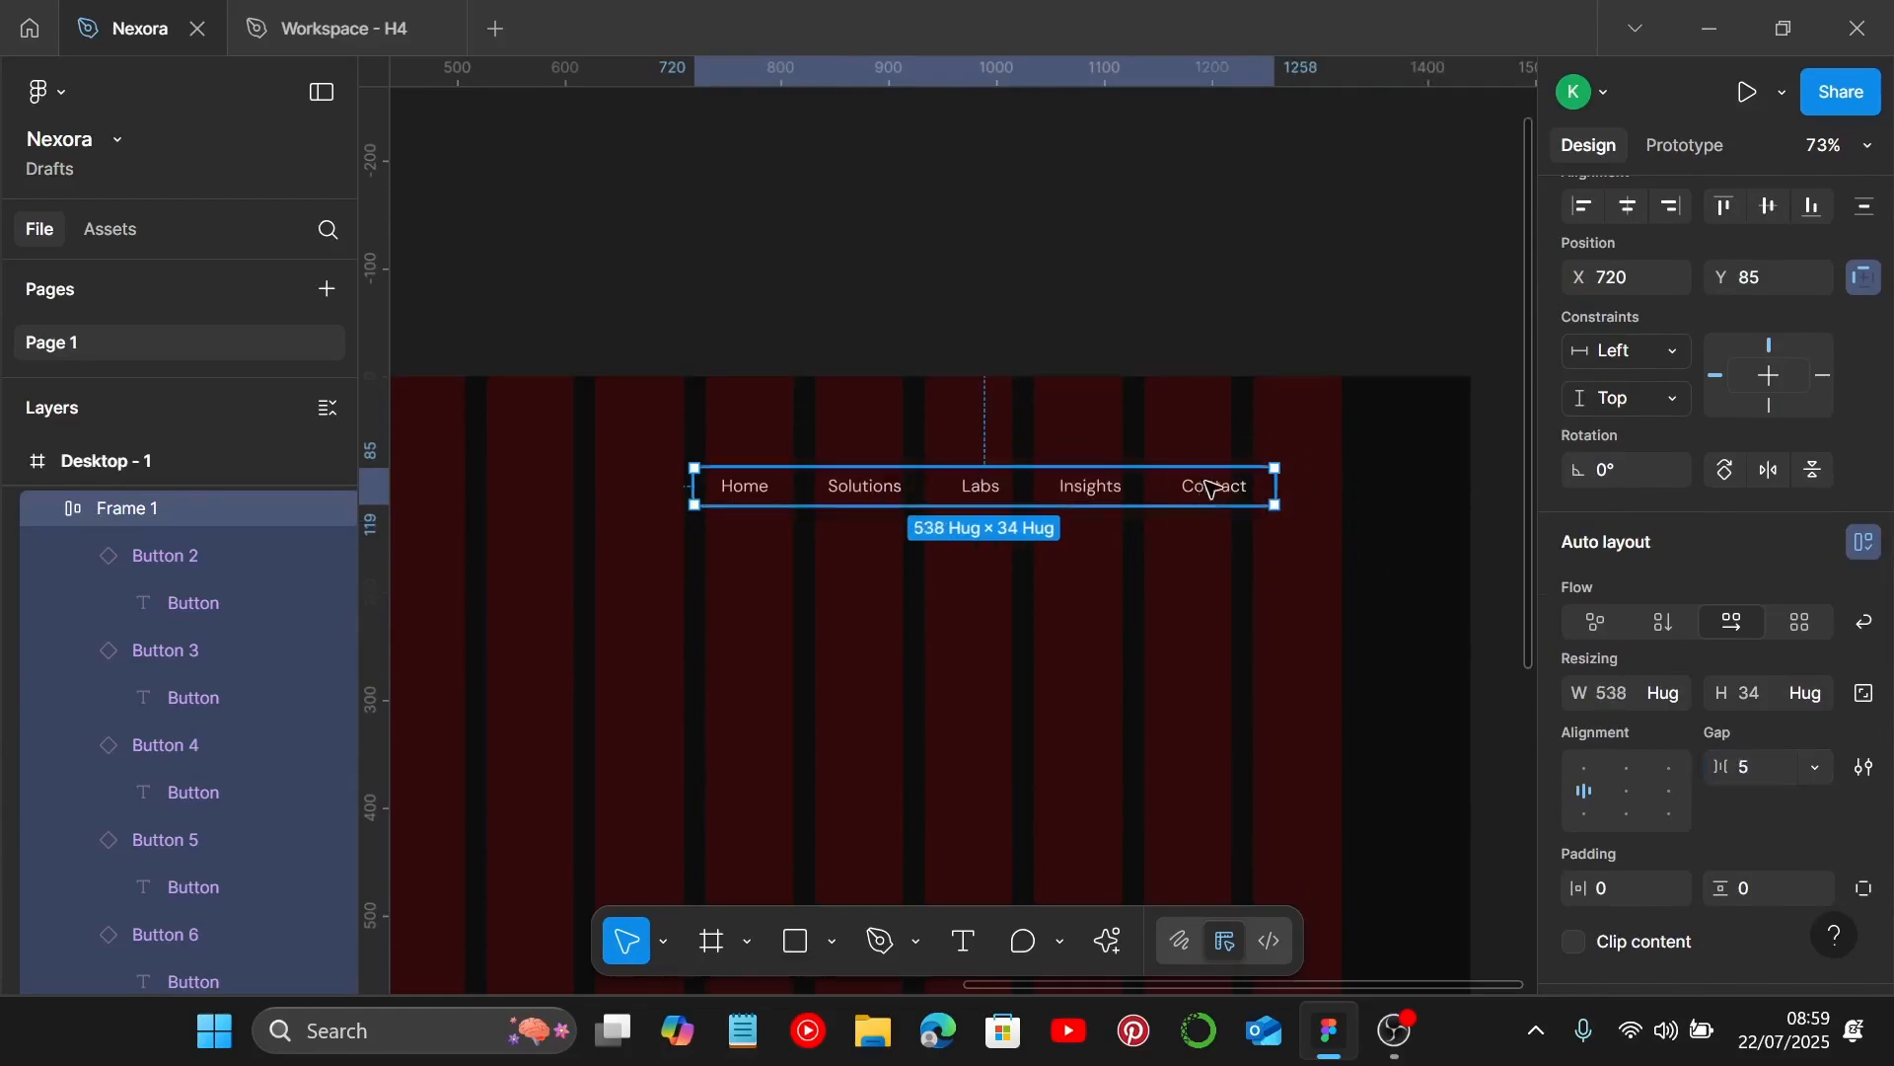
{"action": "left_click_drag", "start_coordinate": [1214, 486], "coordinate": [1276, 478]}
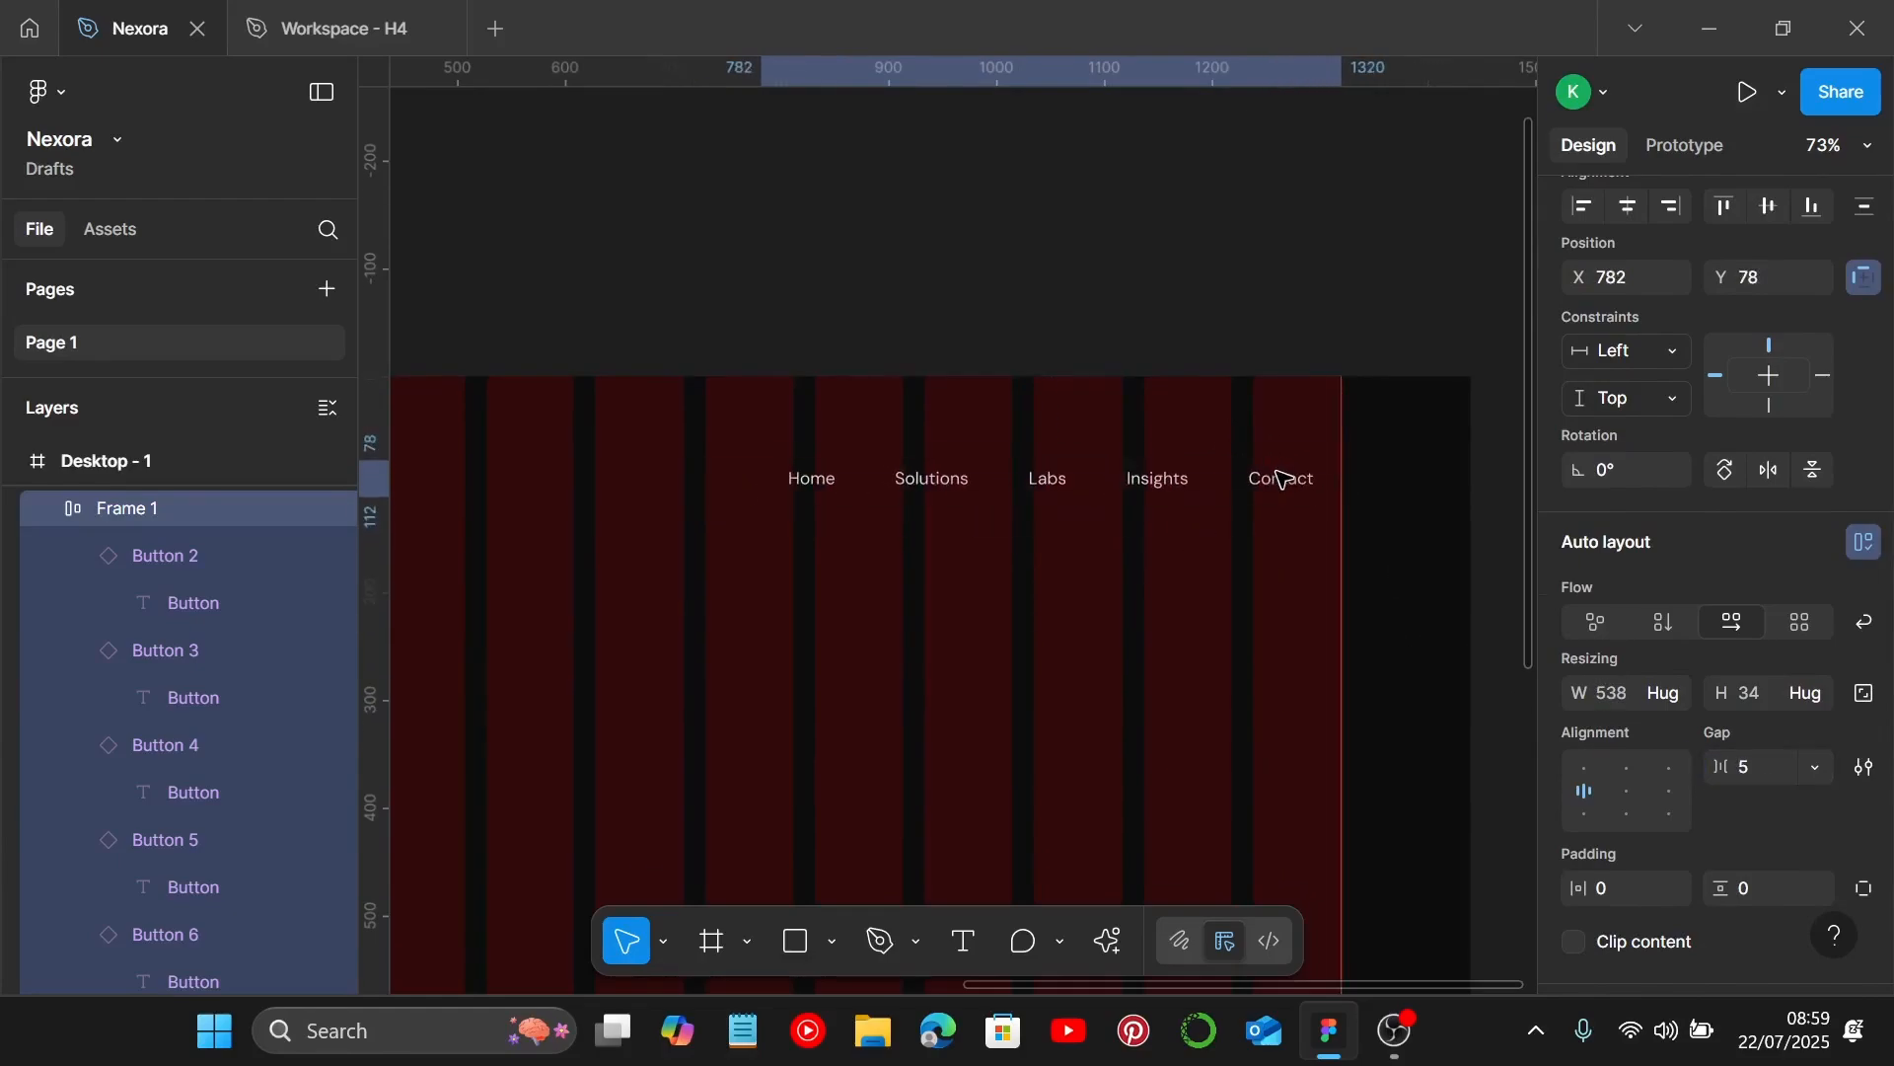
Wrap the Nexora logo and the button row together in one horizontal auto layout spanning the column guide.
{"action": "scroll", "coordinate": [1210, 544], "scroll_direction": "left", "scroll_amount": 1}
{"action": "scroll", "coordinate": [1213, 547], "scroll_direction": "down", "scroll_amount": 3}
{"action": "scroll", "coordinate": [1216, 544], "scroll_direction": "left", "scroll_amount": 2}
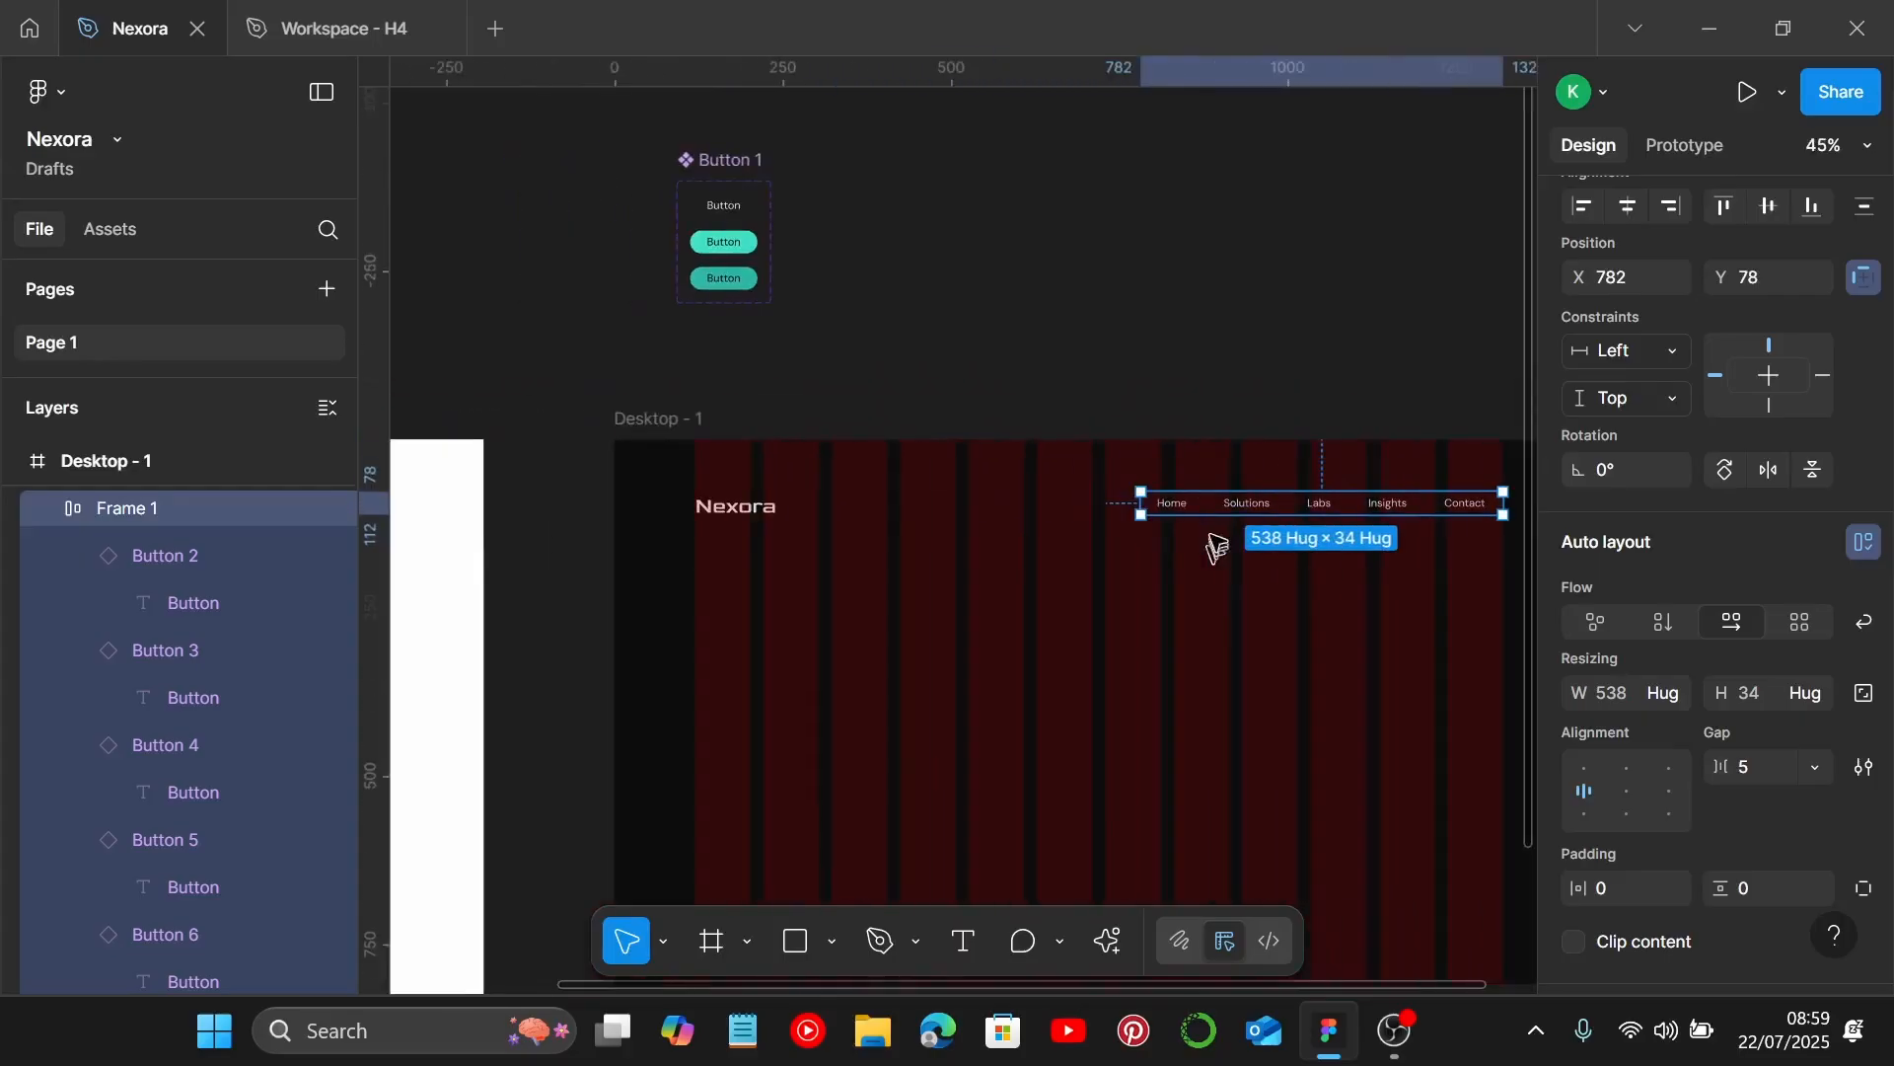
{"action": "left_click", "coordinate": [761, 513], "text": "shift"}
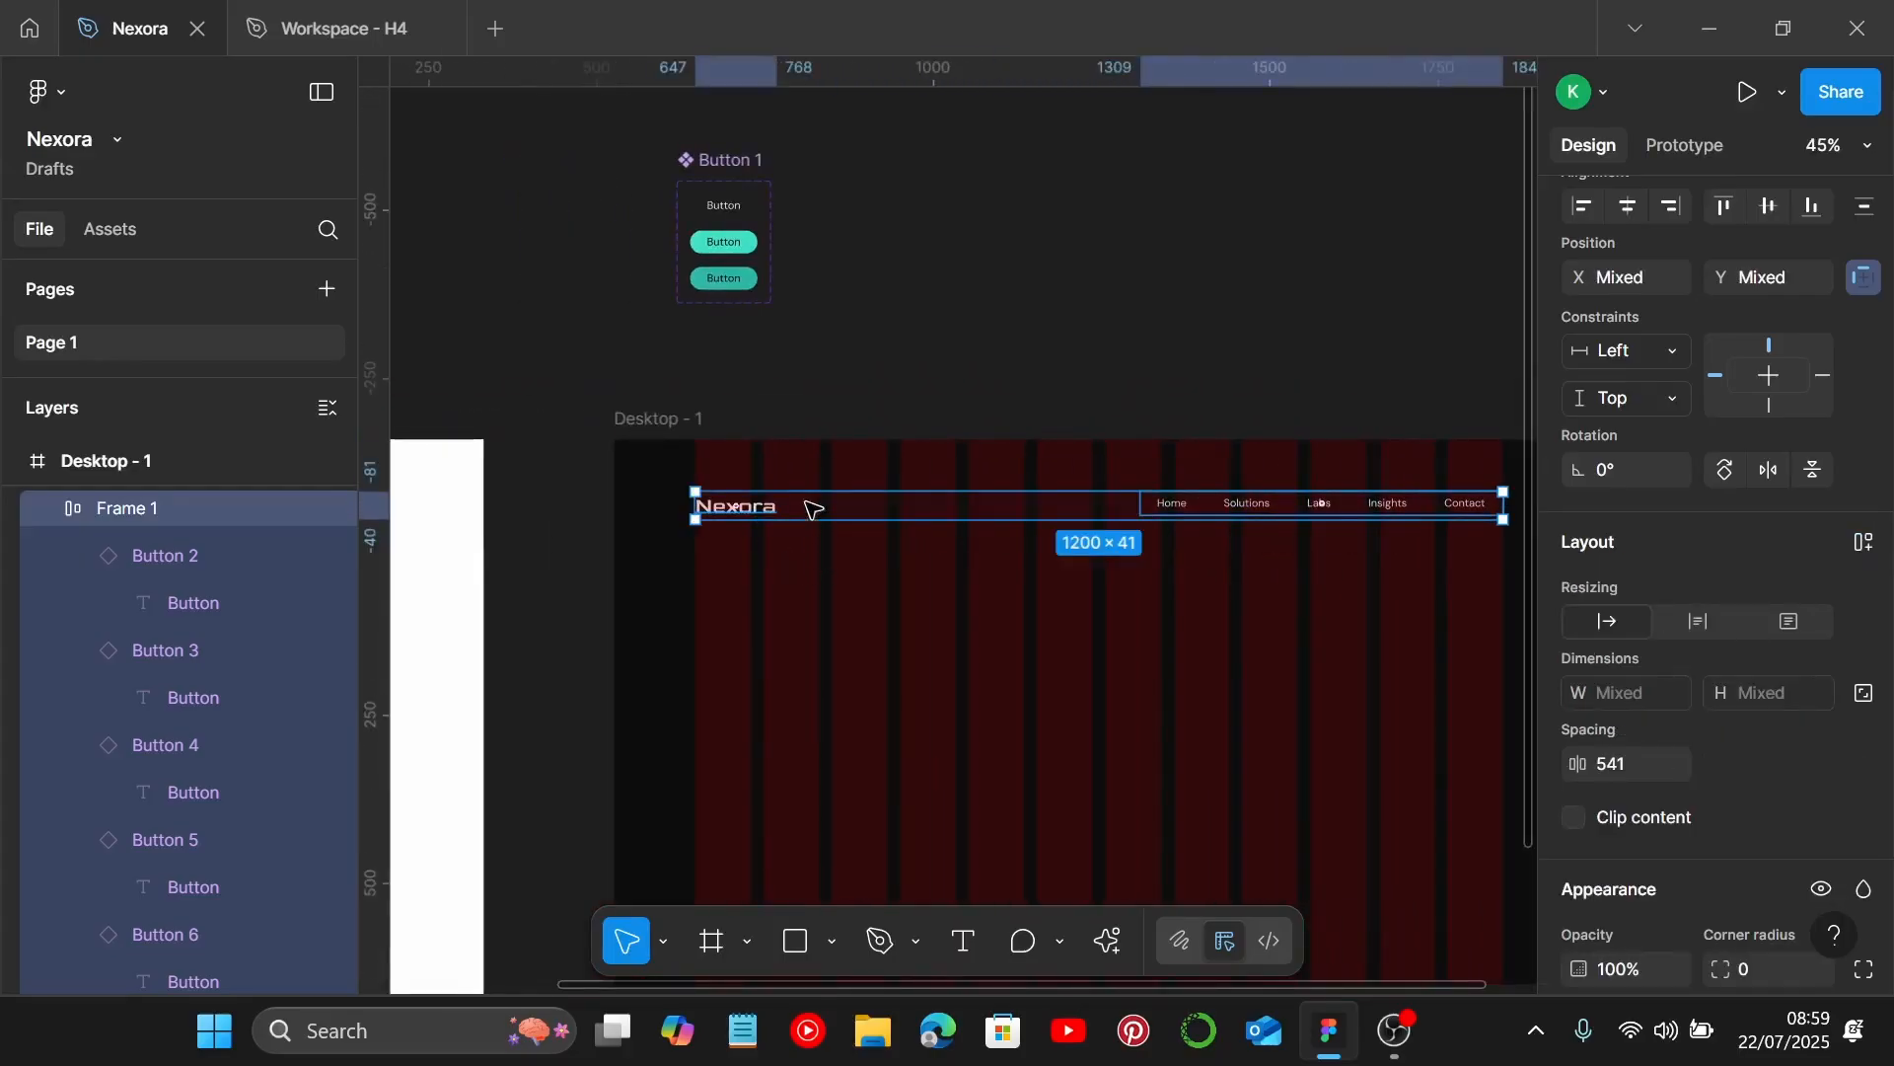
{"action": "key", "text": "shift+a"}
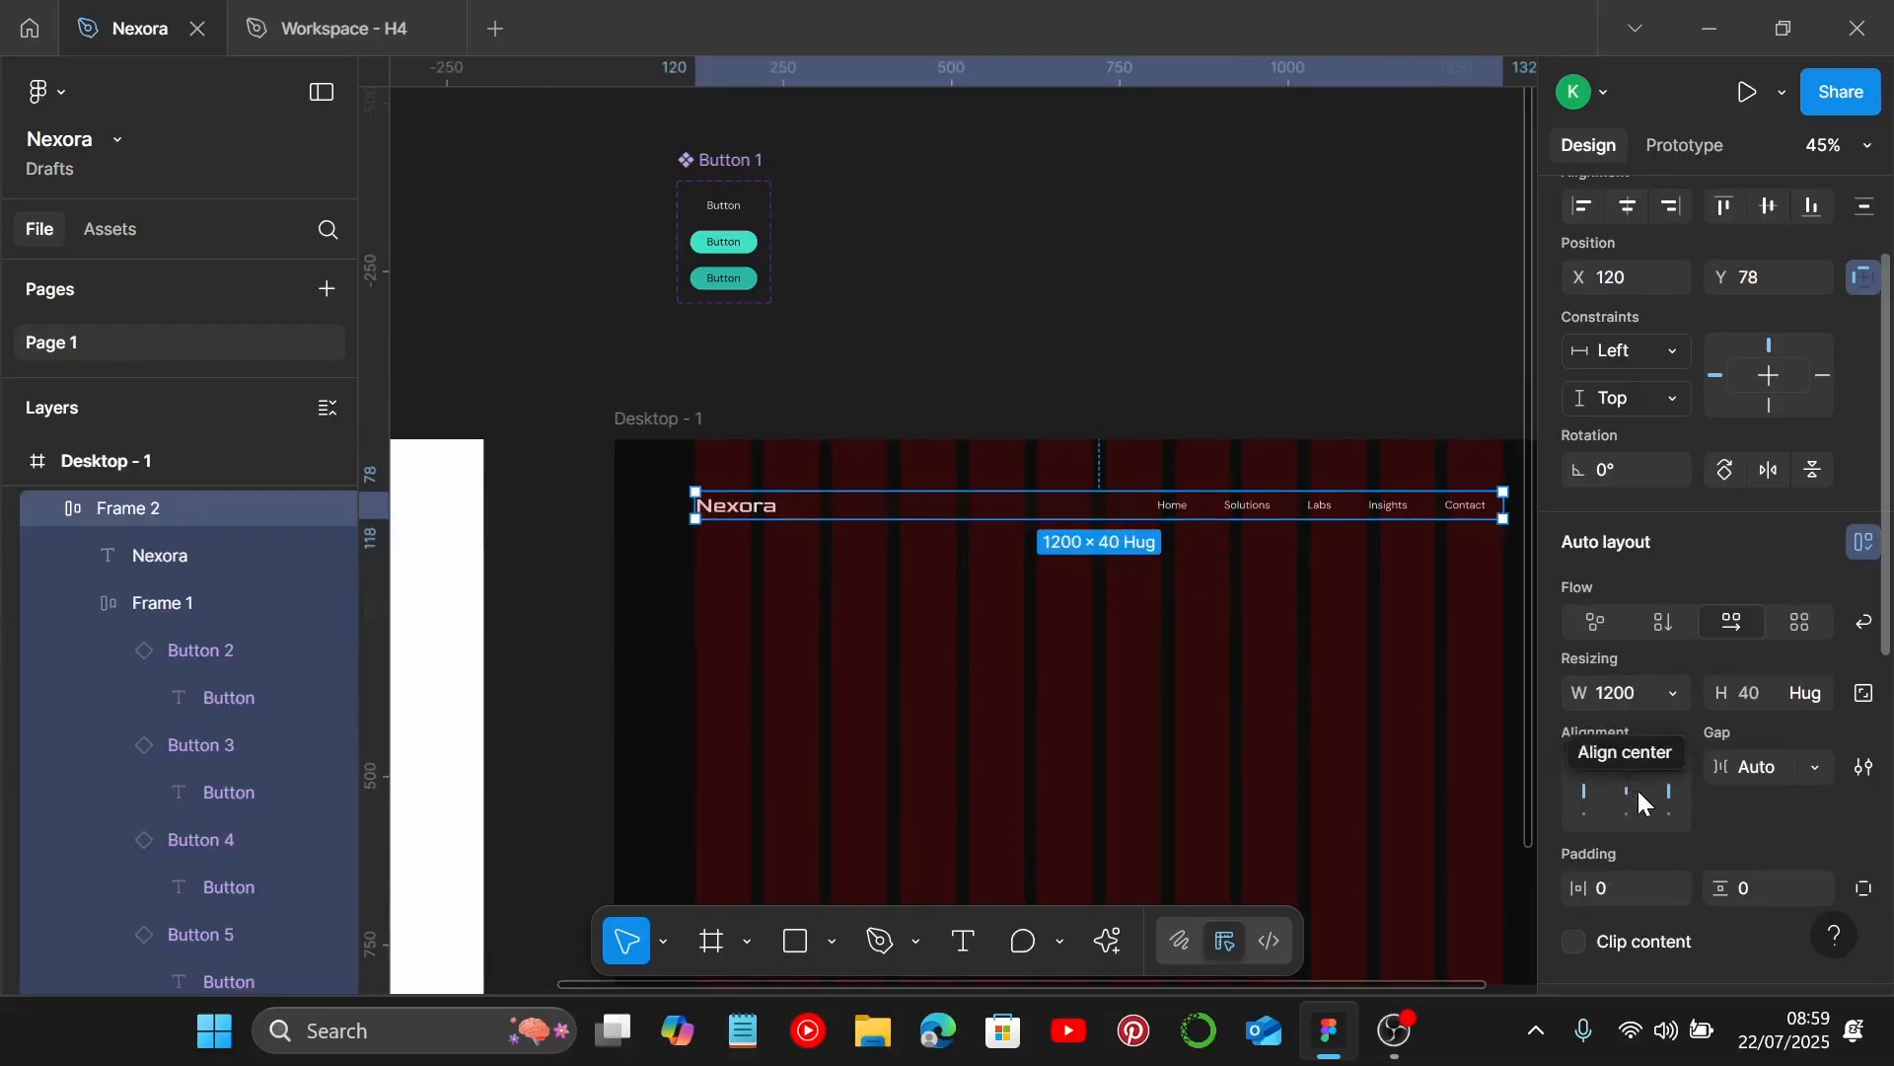
Move the header auto layout up in Desktop - 1 to slightly above Y 62, keeping it at X 120.
{"action": "scroll", "coordinate": [730, 488], "scroll_direction": "up", "scroll_amount": 10}
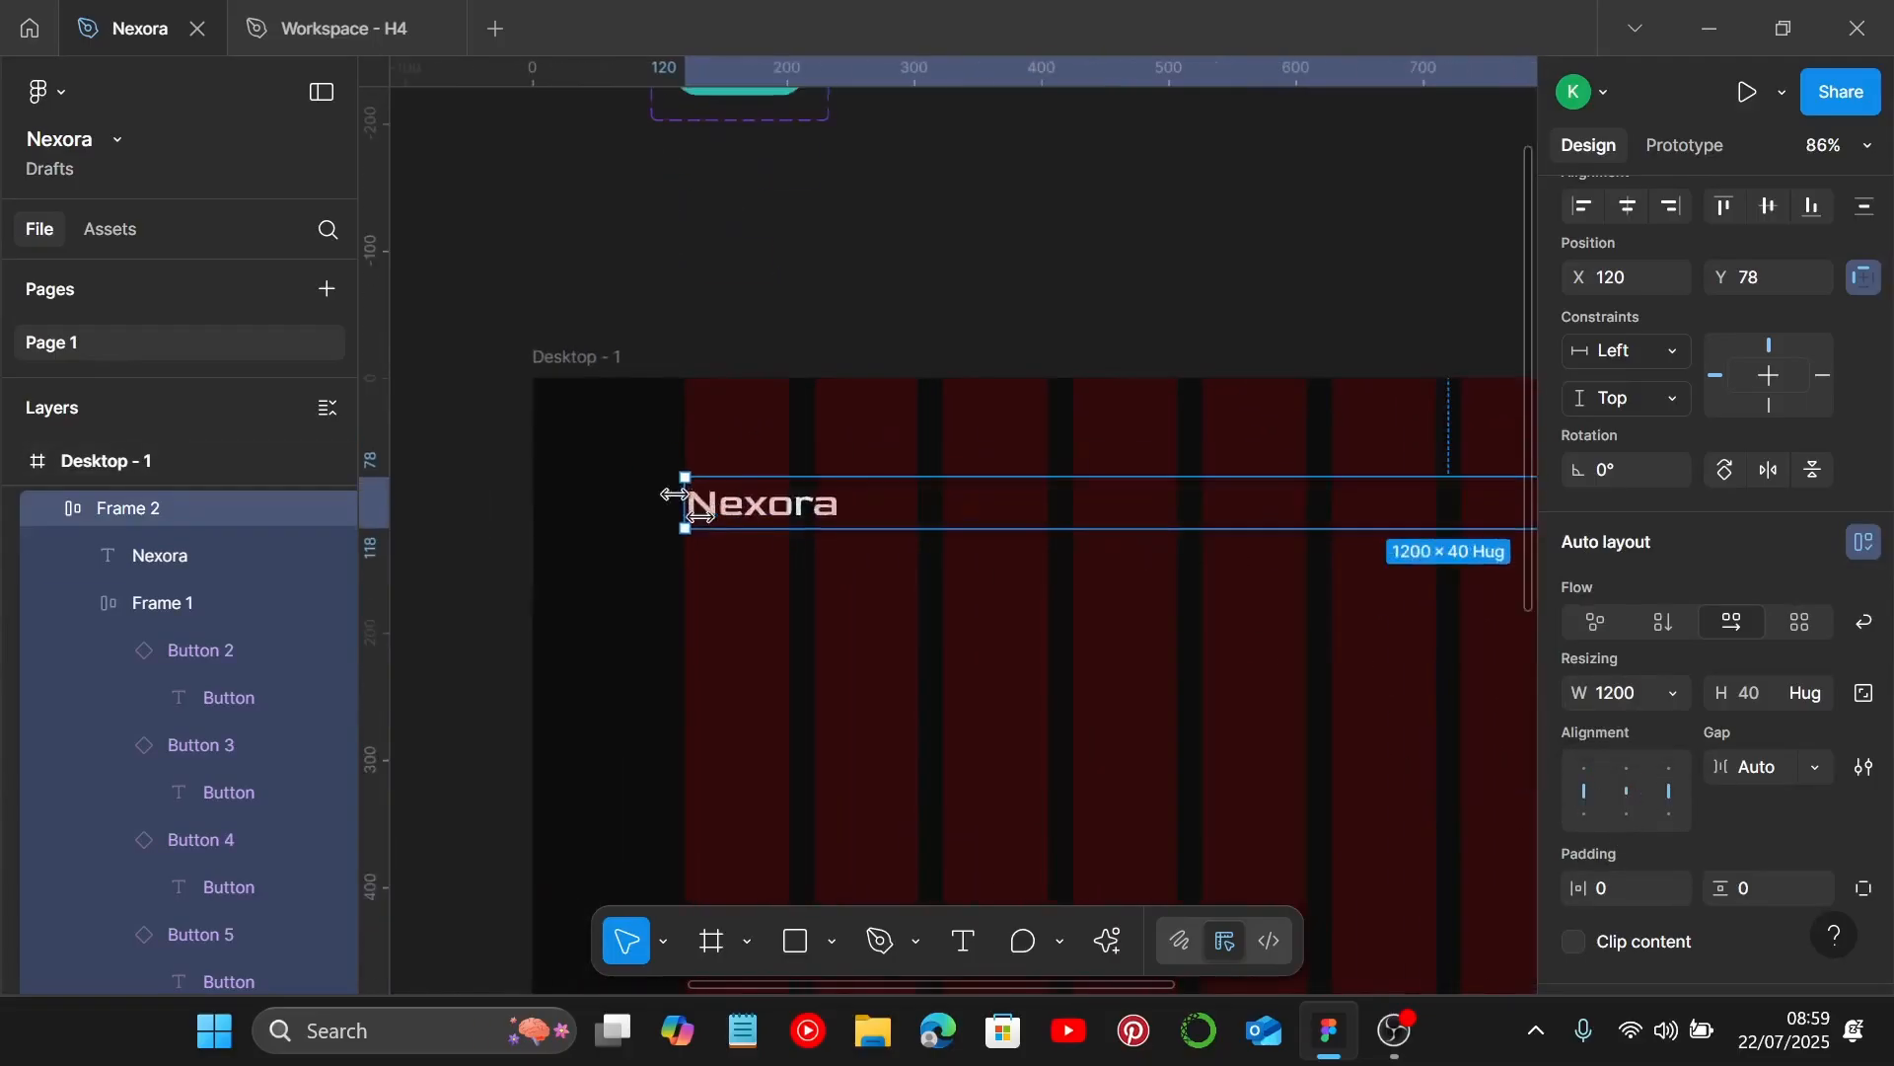
{"action": "scroll", "coordinate": [679, 495], "scroll_direction": "right", "scroll_amount": 15}
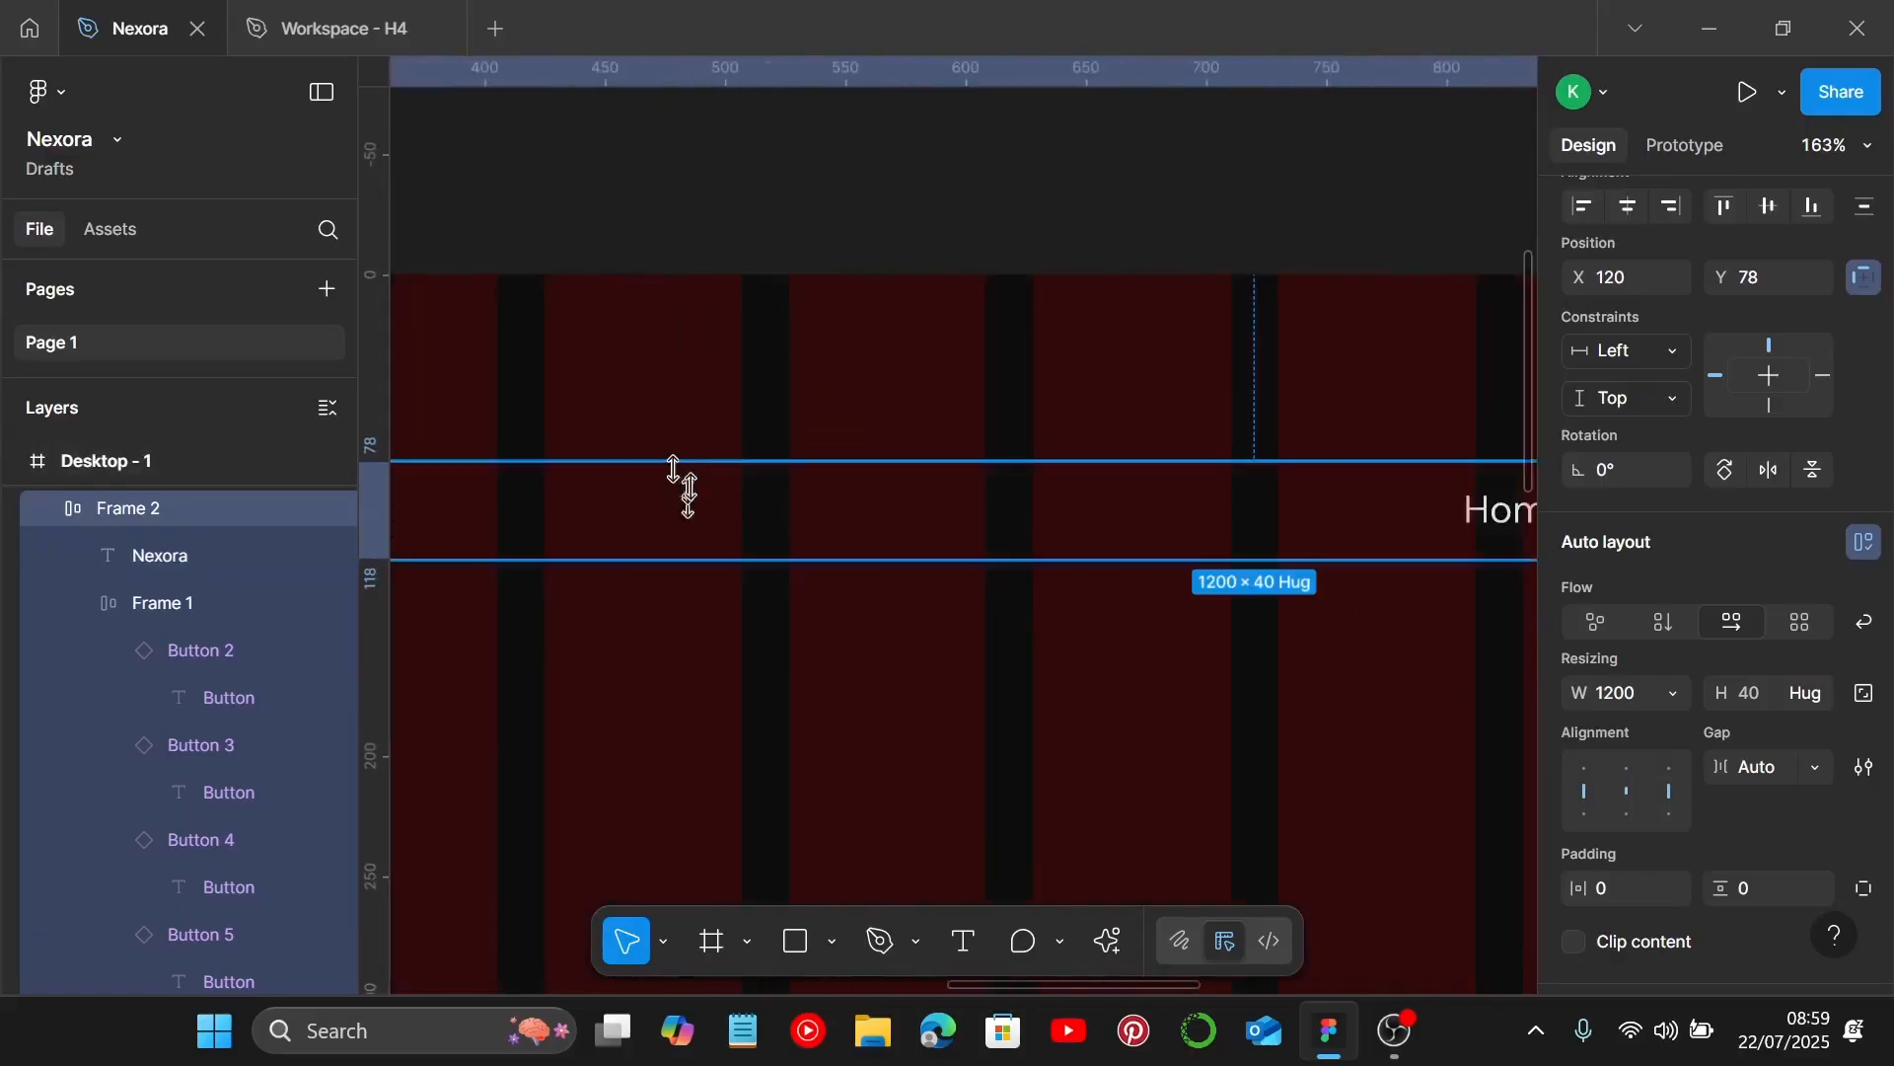
{"action": "scroll", "coordinate": [1239, 444], "scroll_direction": "up", "scroll_amount": 5}
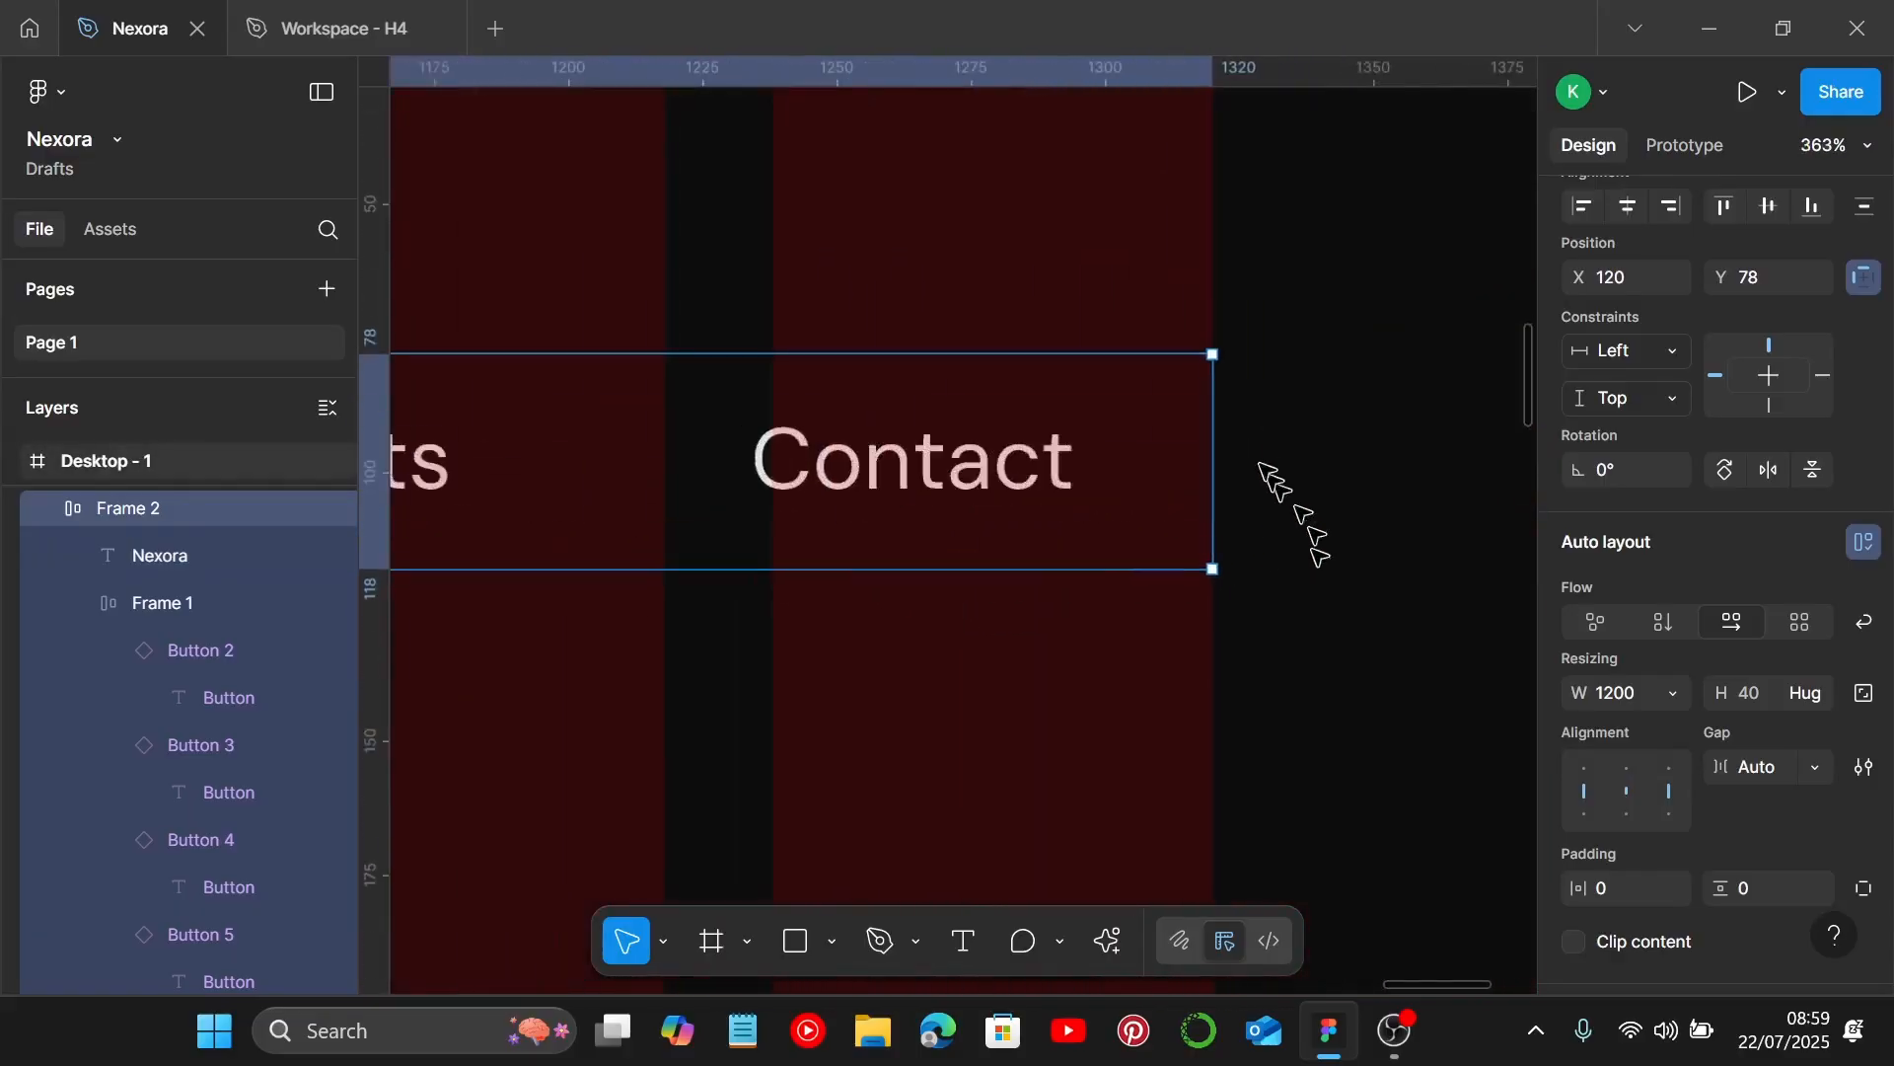
{"action": "scroll", "coordinate": [1239, 444], "scroll_direction": "down", "scroll_amount": 8}
{"action": "scroll", "coordinate": [1233, 464], "scroll_direction": "down", "scroll_amount": 4}
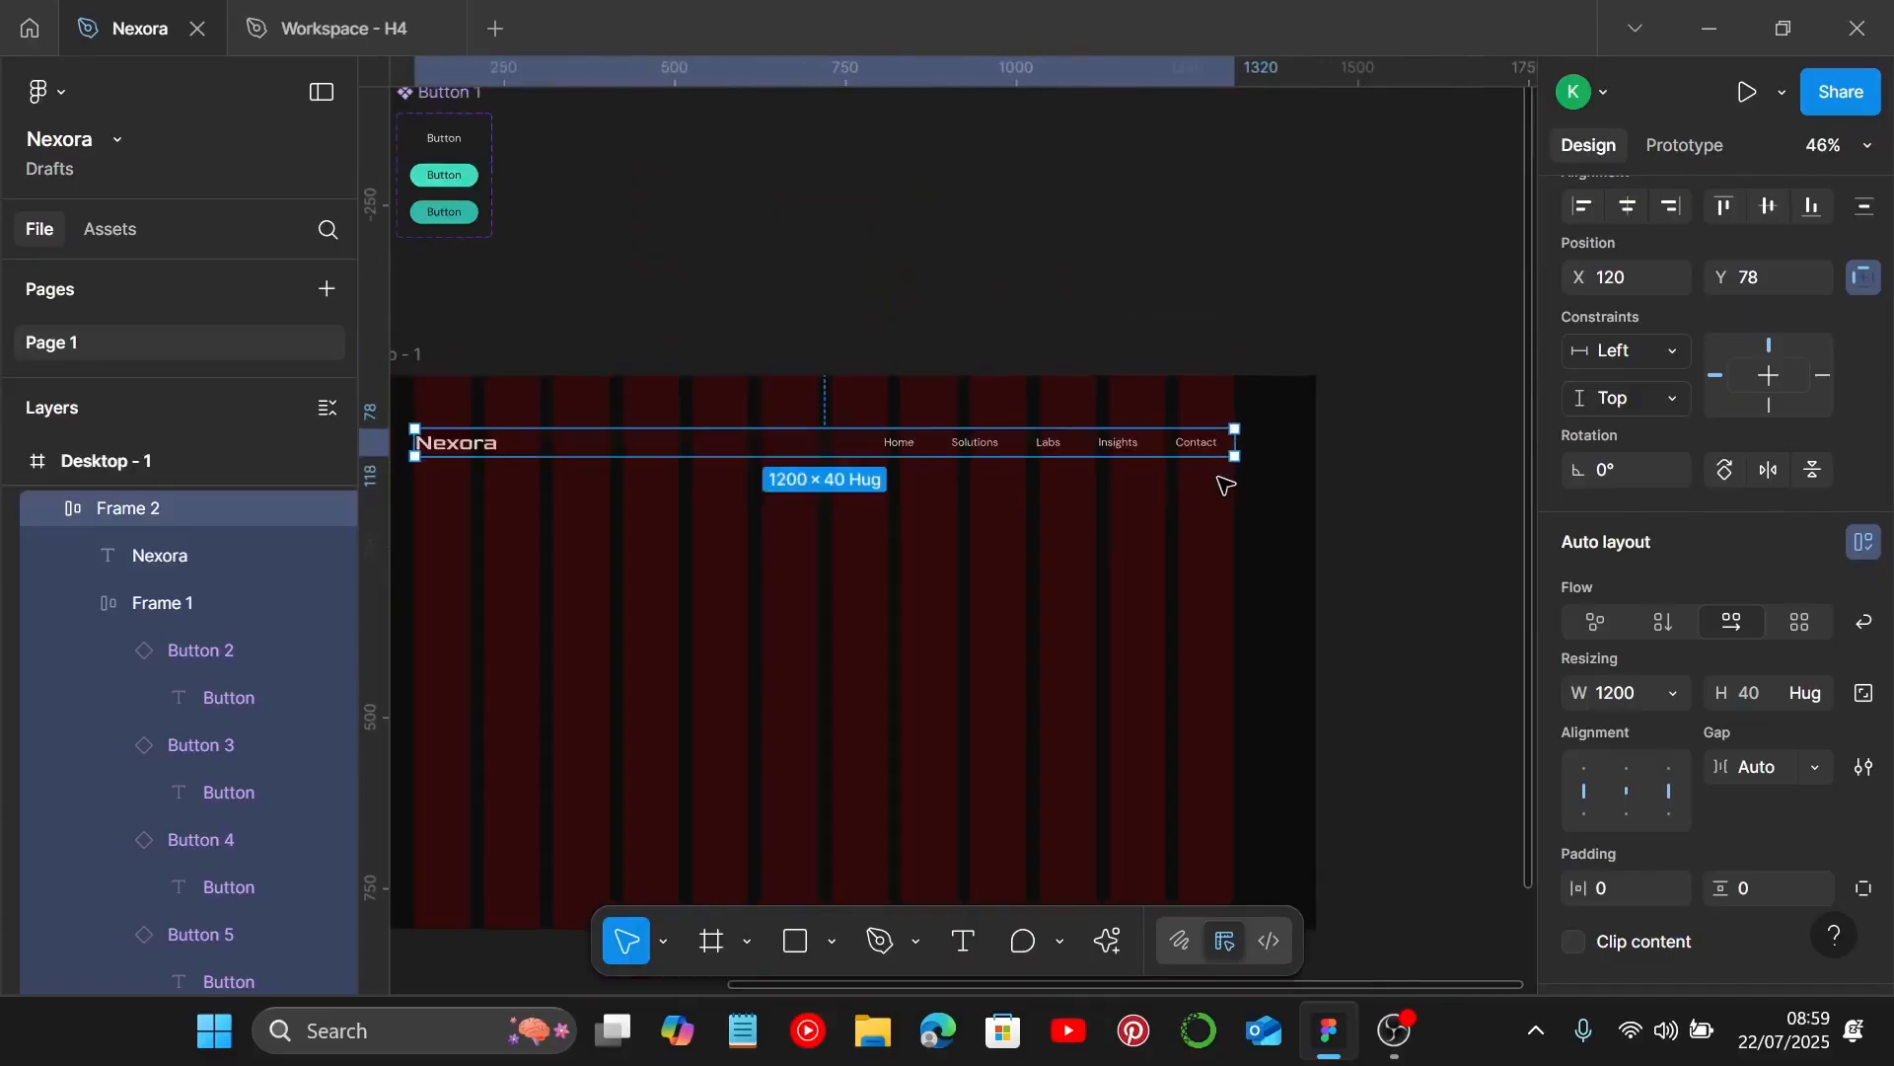
{"action": "scroll", "coordinate": [863, 450], "scroll_direction": "down", "scroll_amount": 1}
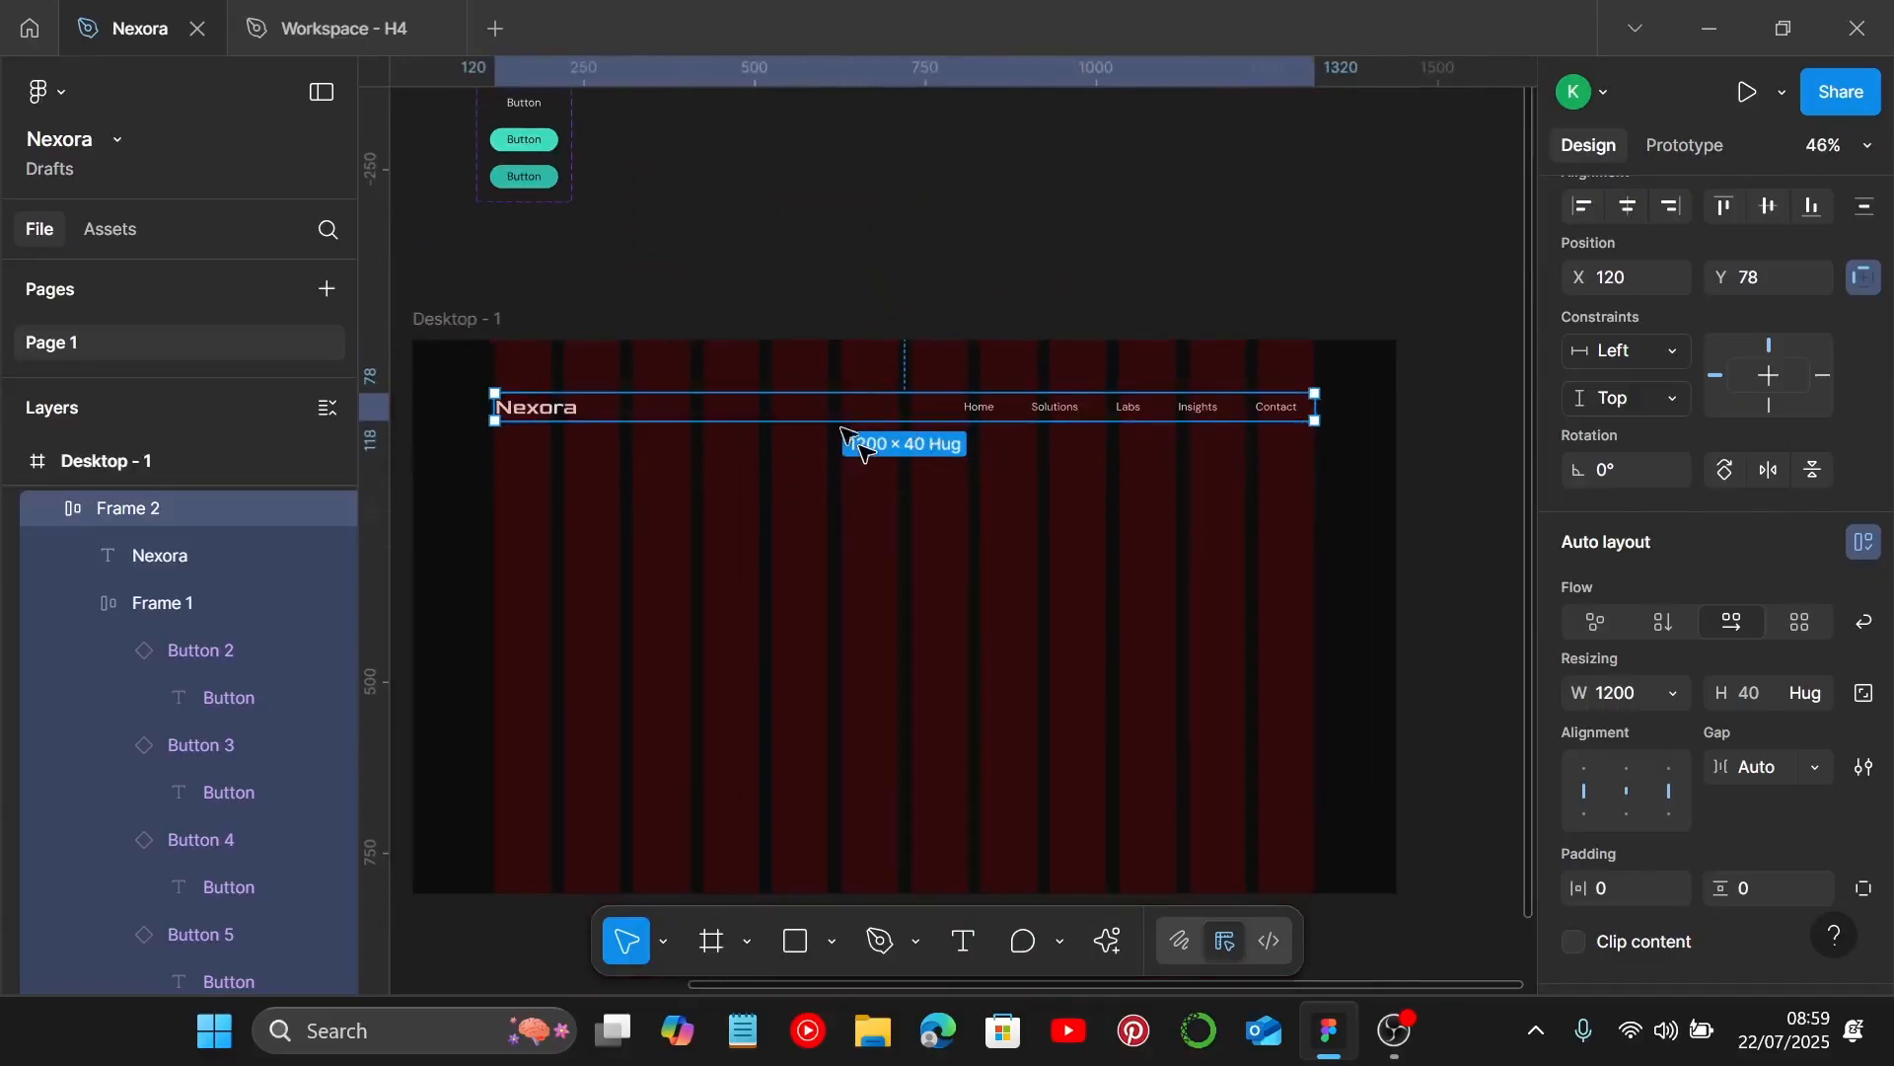
{"action": "scroll", "coordinate": [677, 424], "scroll_direction": "up", "scroll_amount": 1}
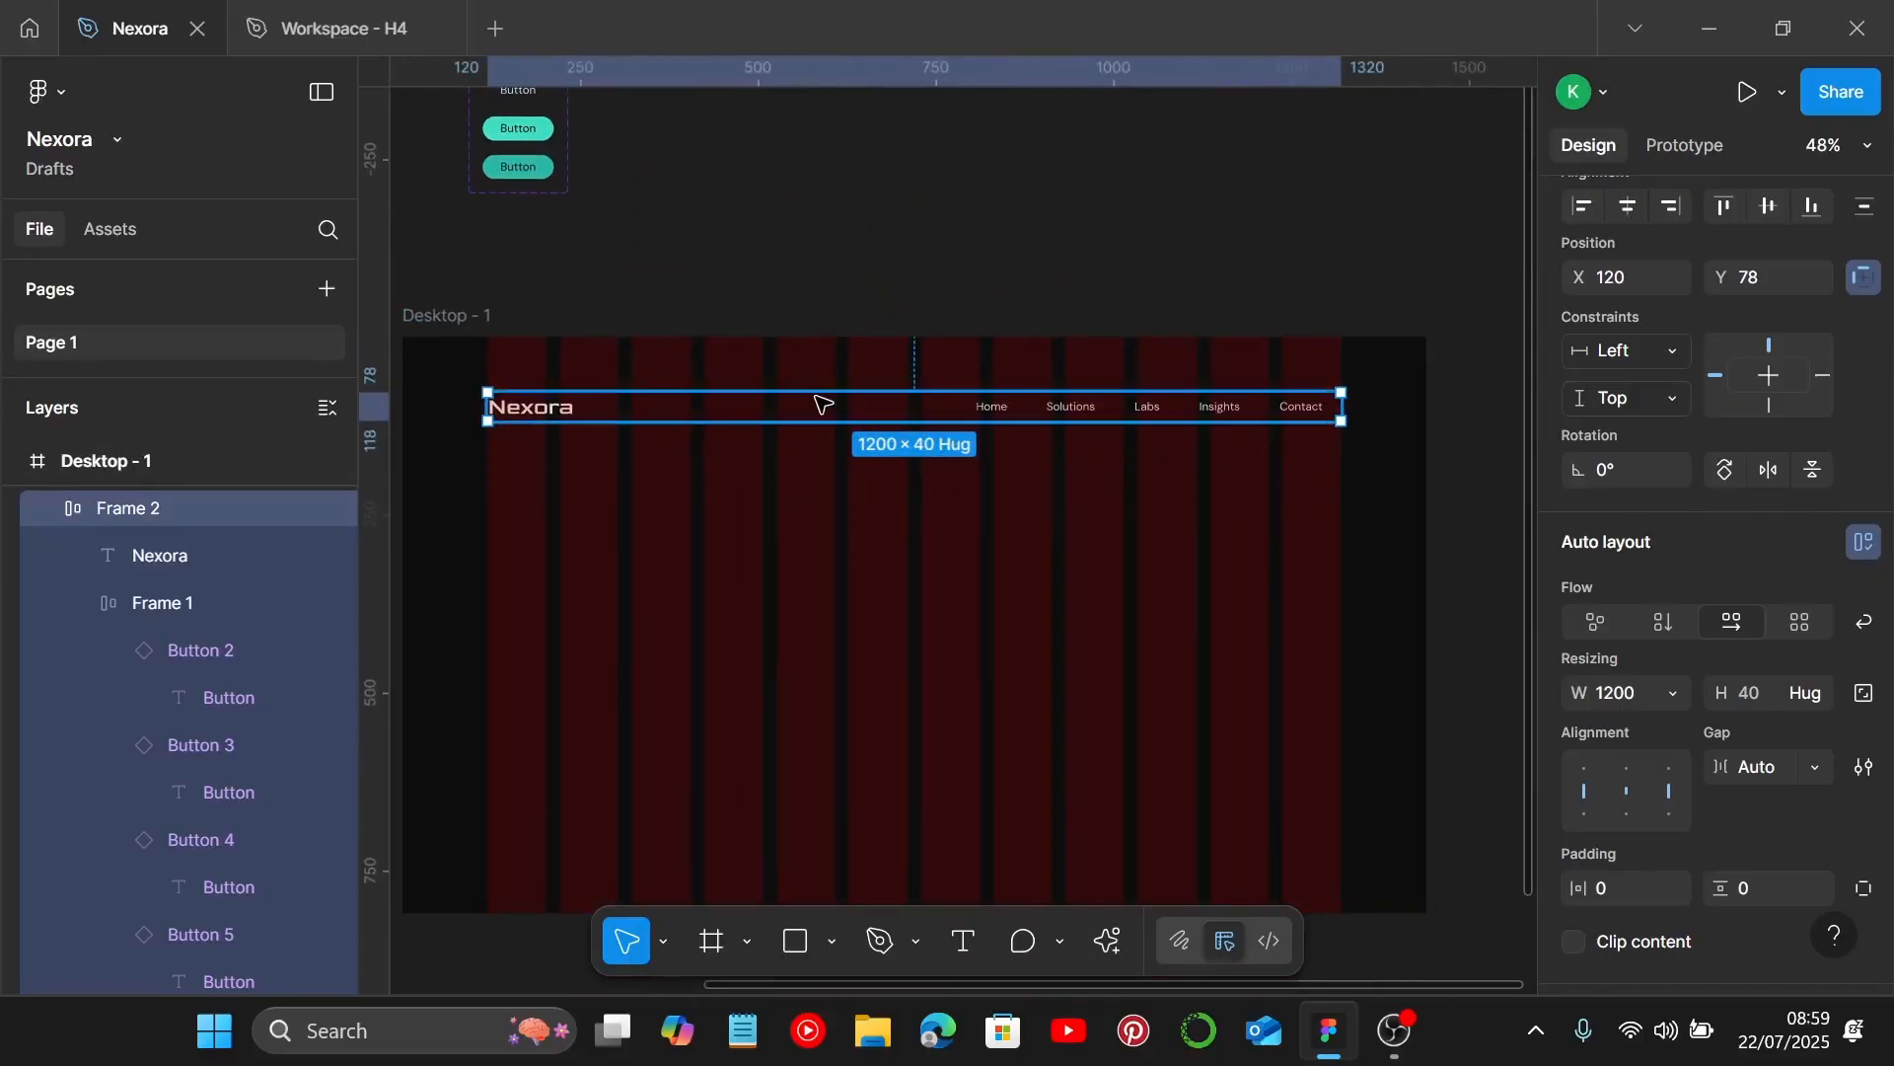
{"action": "left_click_drag", "start_coordinate": [820, 407], "coordinate": [817, 401]}
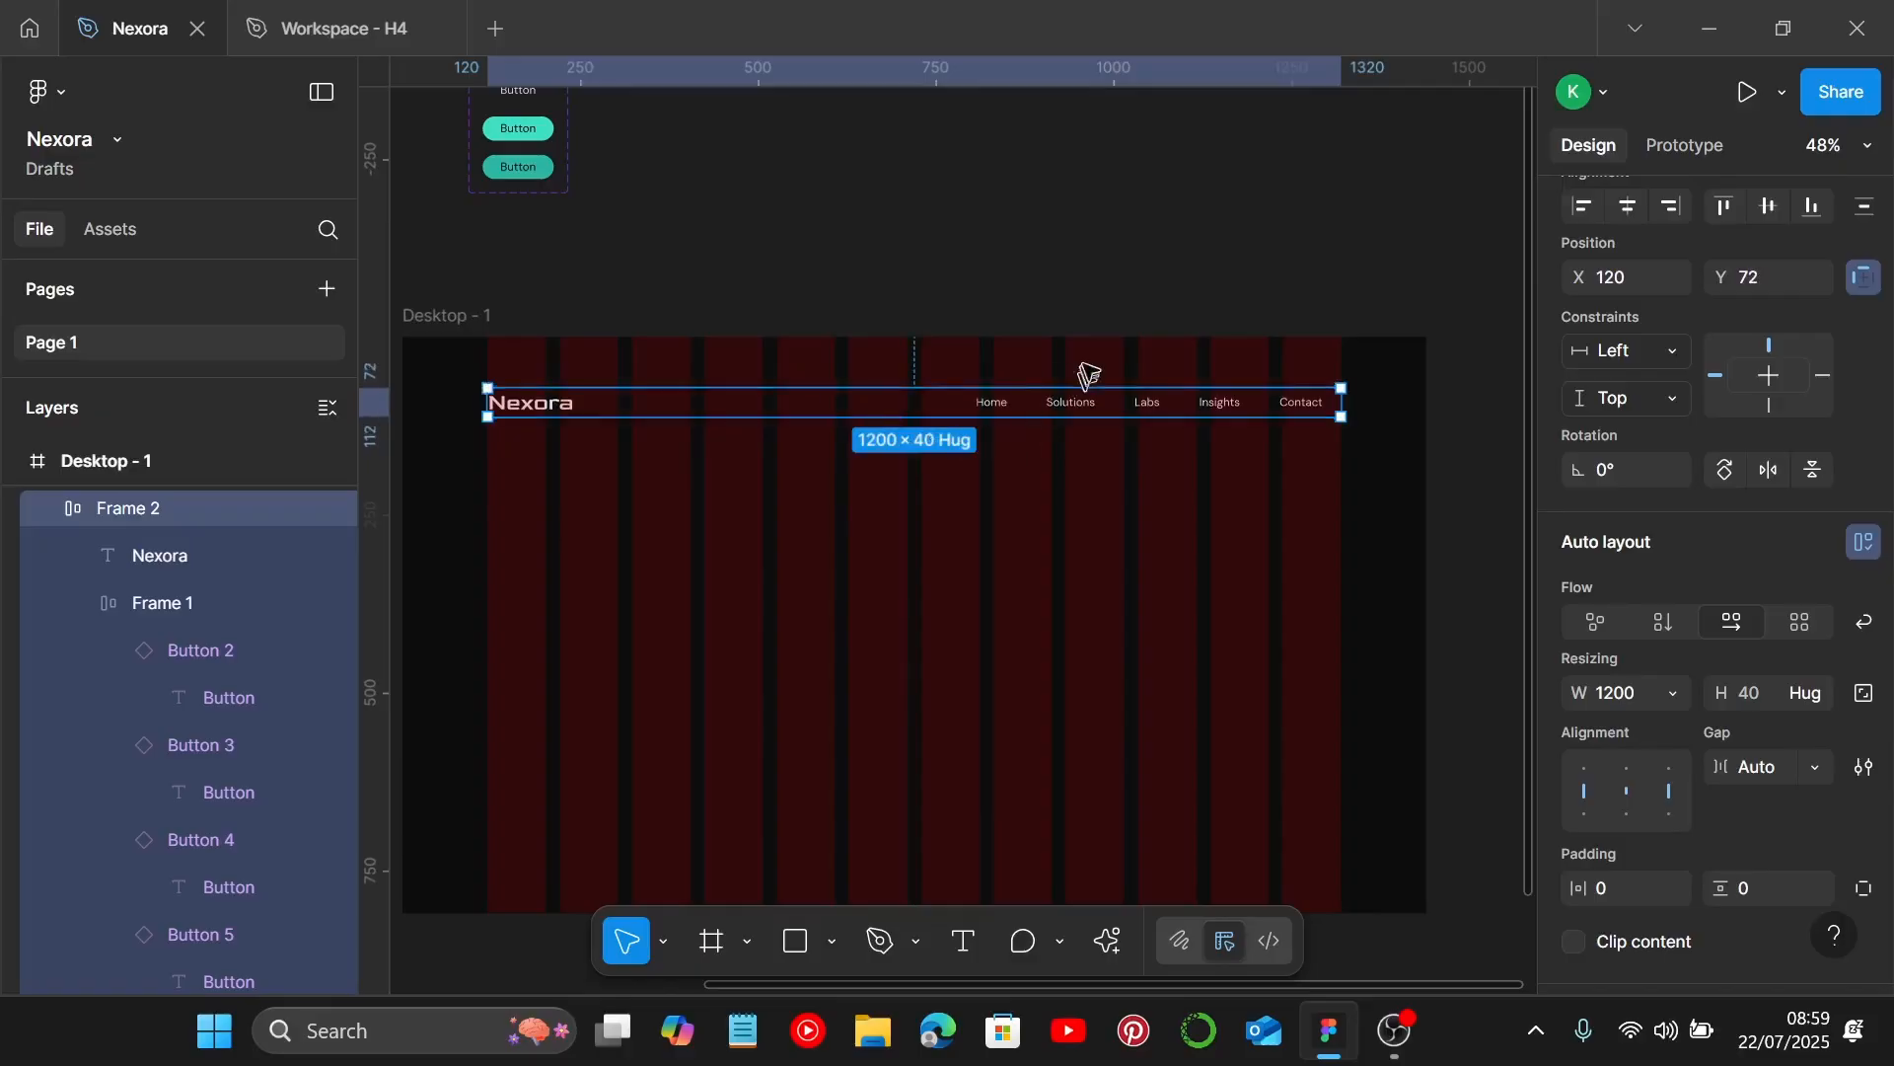
{"action": "left_click_drag", "start_coordinate": [1016, 382], "coordinate": [997, 369]}
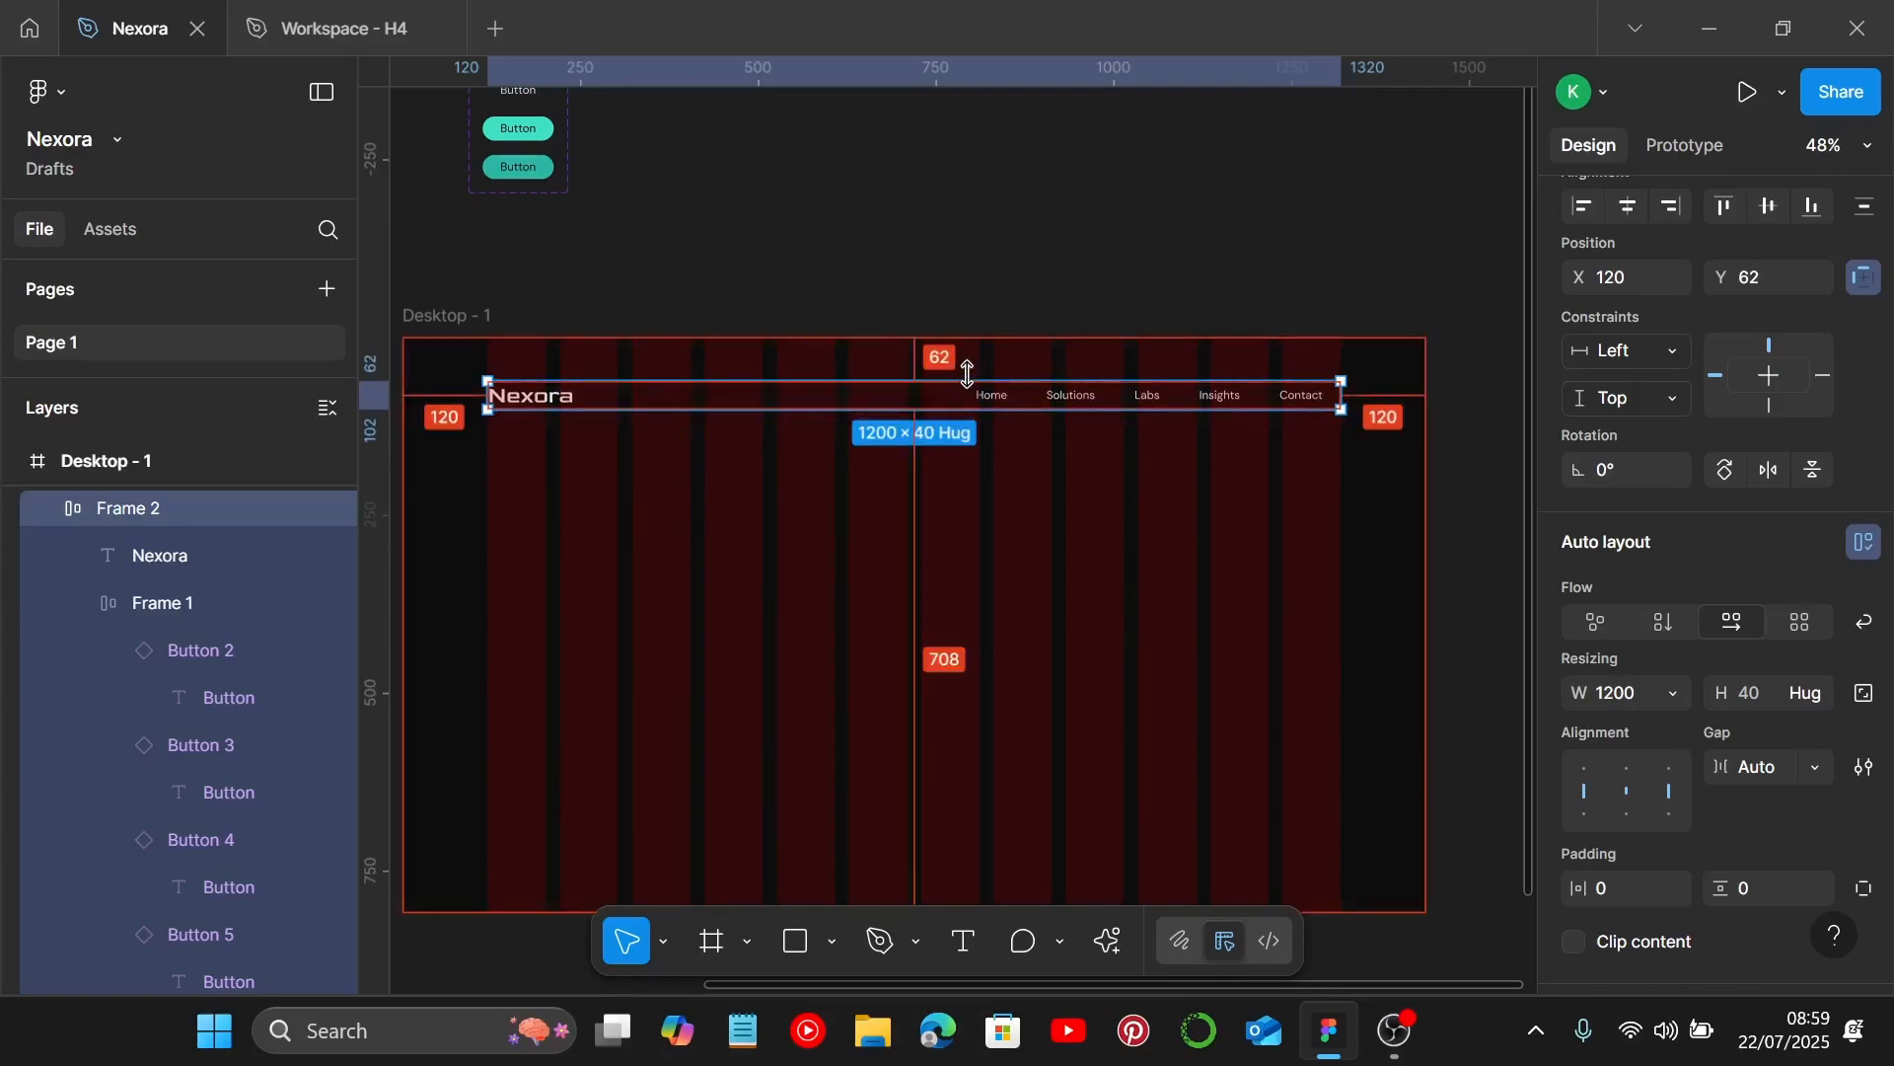
{"action": "left_click_drag", "start_coordinate": [968, 376], "coordinate": [967, 364]}
Preview the Desktop - 1 frame as a prototype scaled to Fit width, and return to the design file.
{"action": "left_click", "coordinate": [483, 318]}
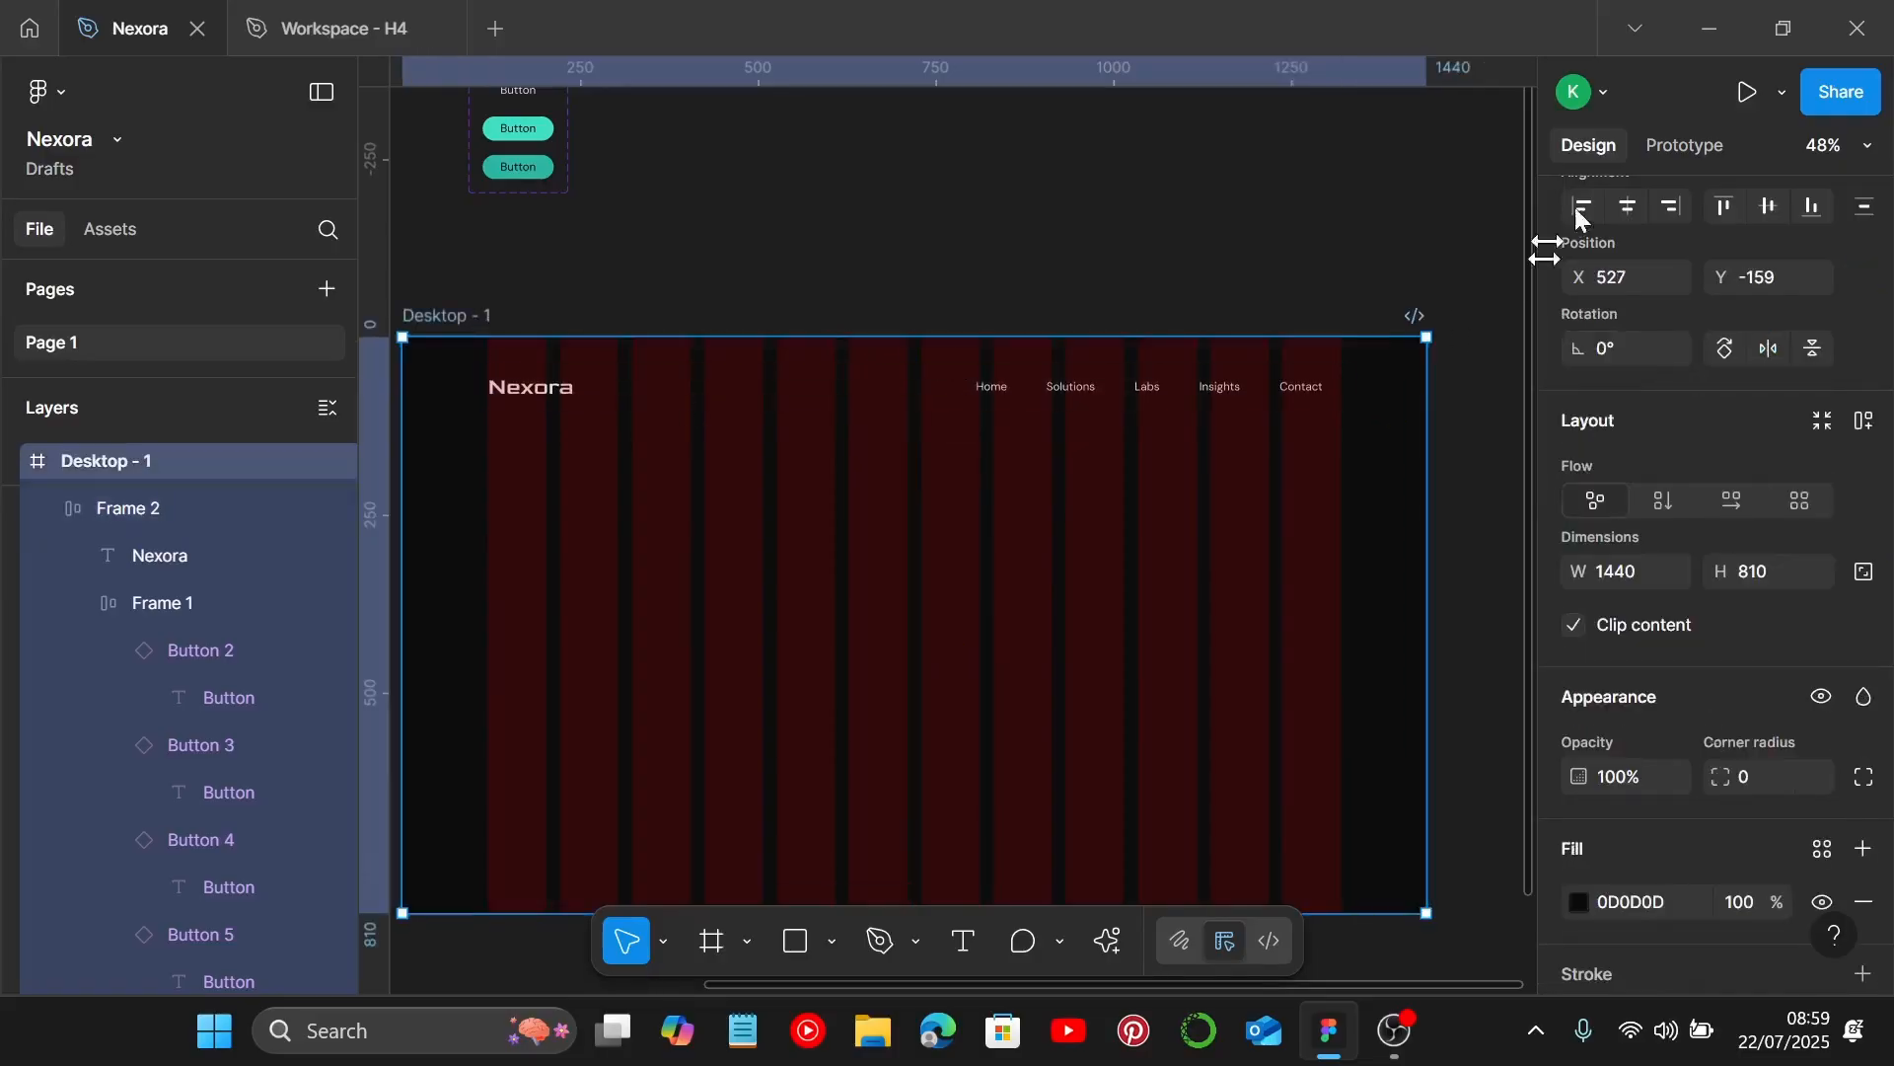
{"action": "left_click", "coordinate": [1743, 94]}
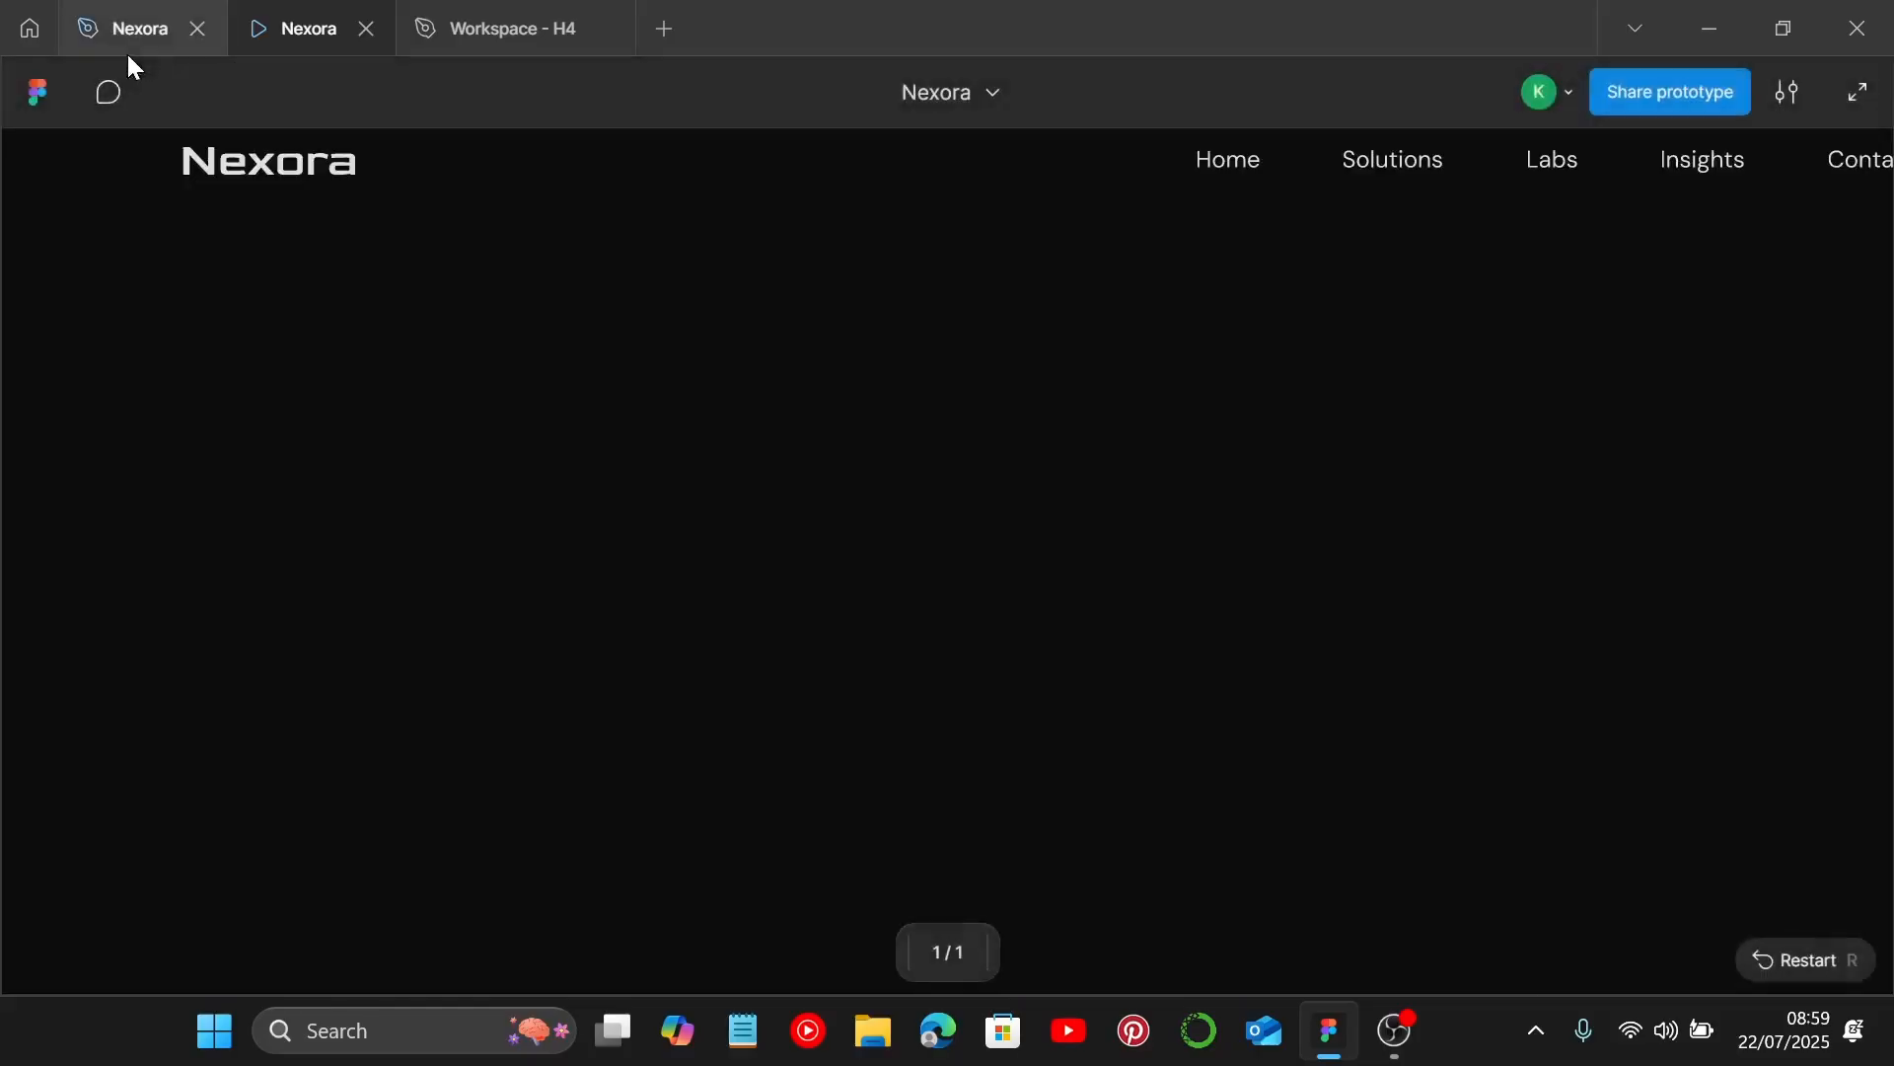
{"action": "left_click", "coordinate": [1787, 93]}
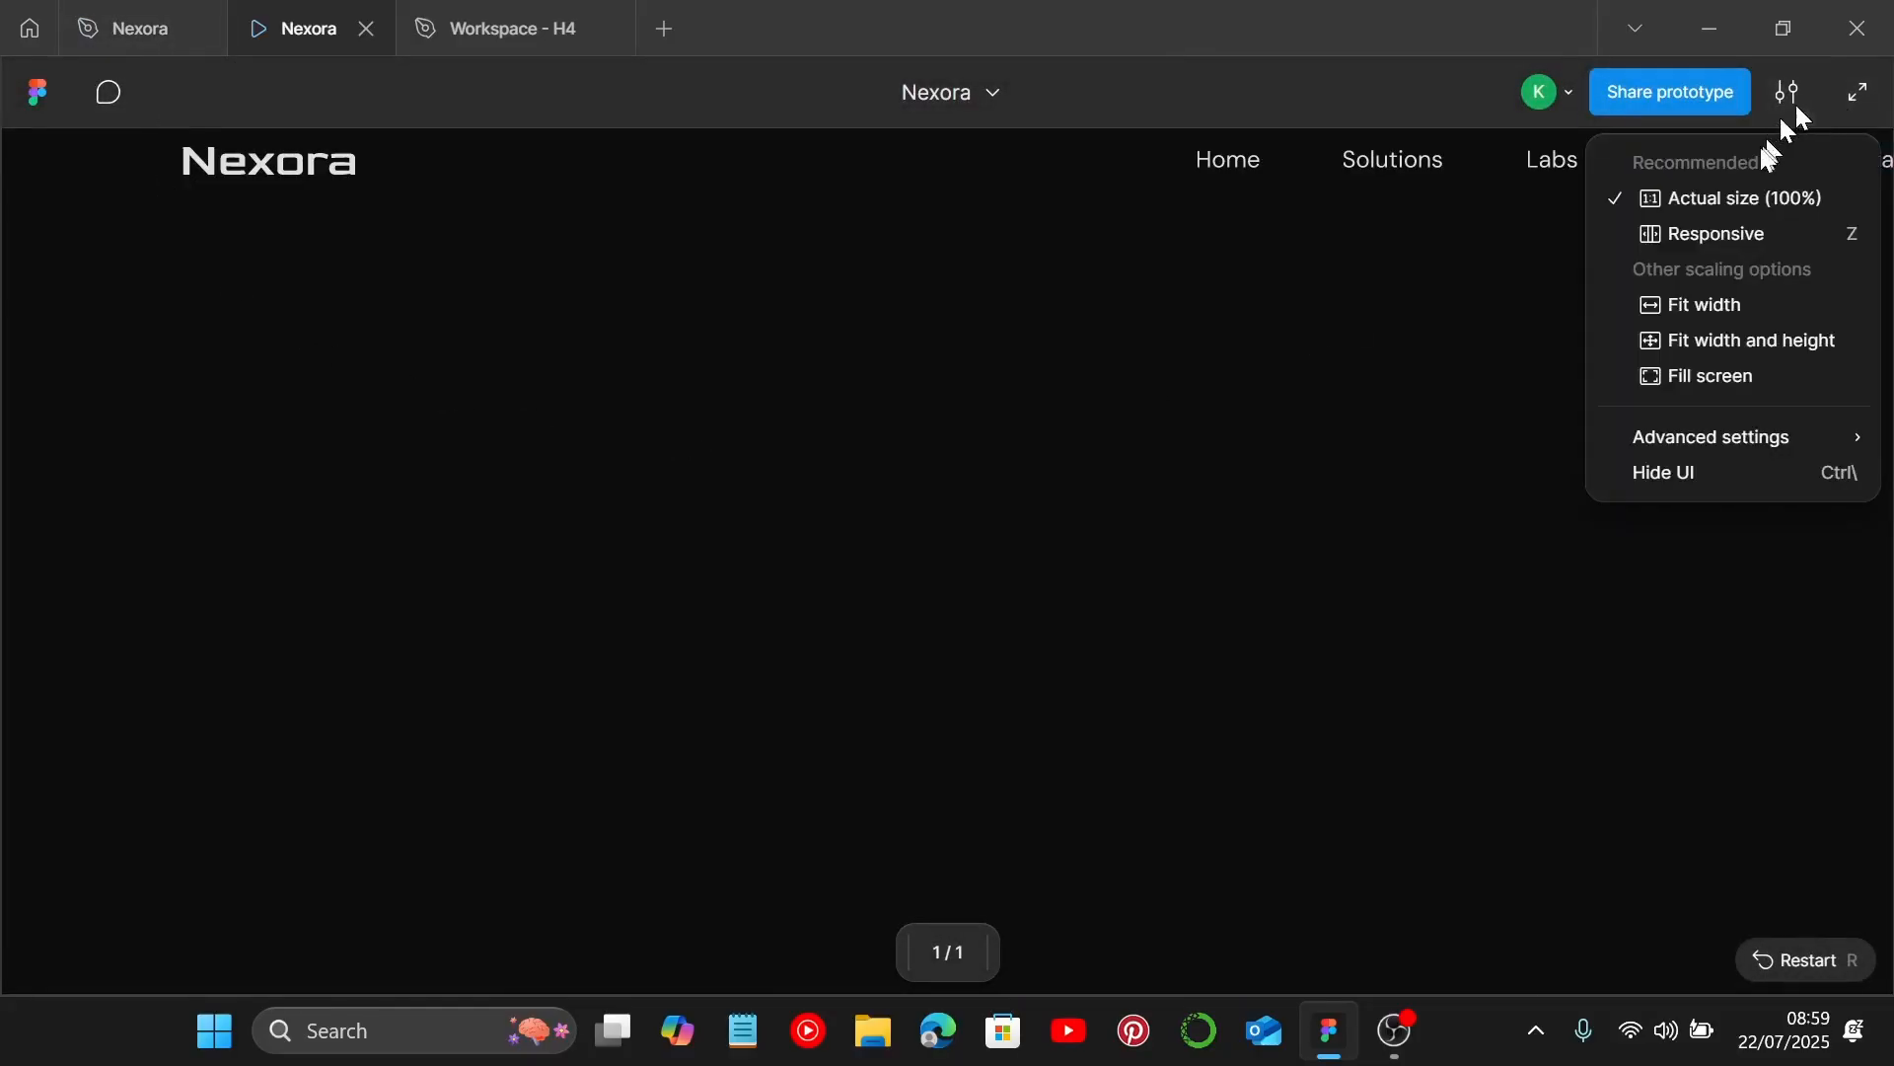
{"action": "left_click", "coordinate": [1754, 305]}
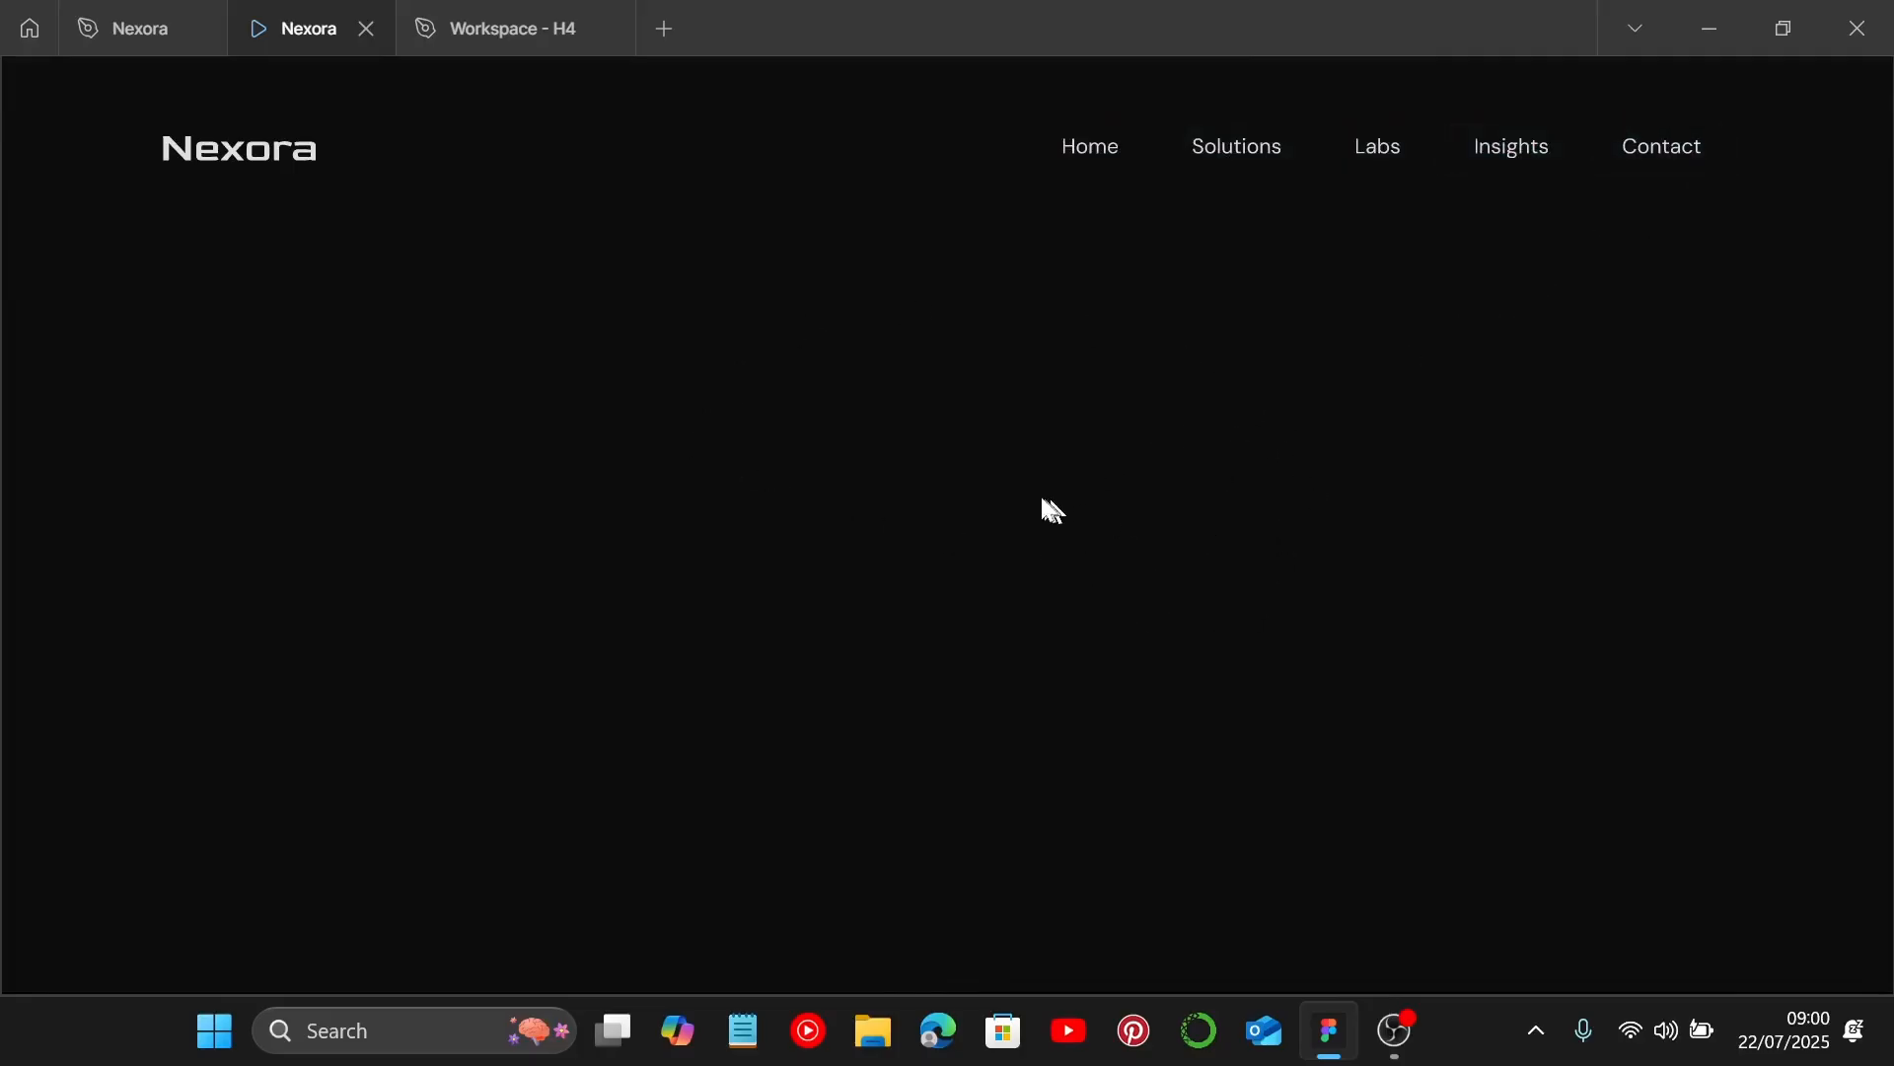
{"action": "left_click", "coordinate": [148, 30]}
{"action": "scroll", "coordinate": [1128, 328], "scroll_direction": "down", "scroll_amount": 1}
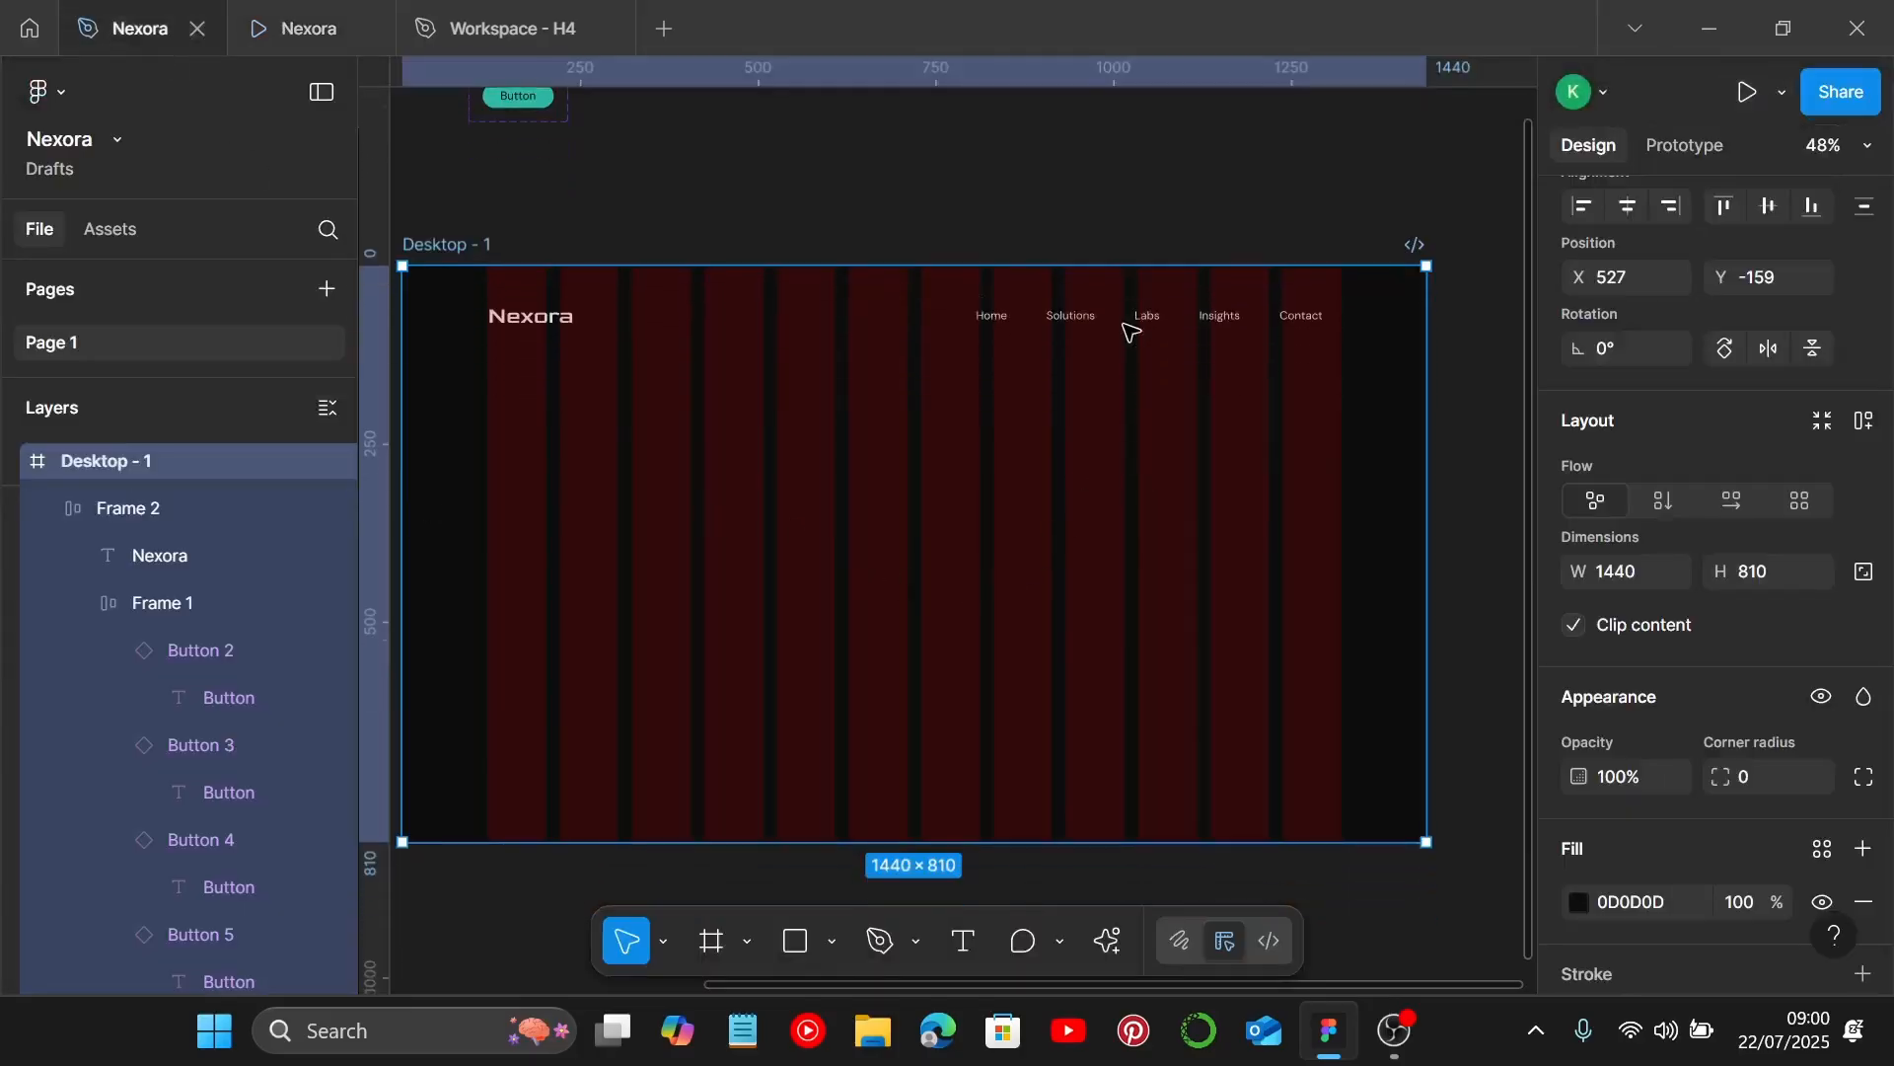
Add a circle to Desktop - 1, size it 600 × 600 and place it at X 120, Y 156, flush with the first column.
{"action": "left_click", "coordinate": [883, 217]}
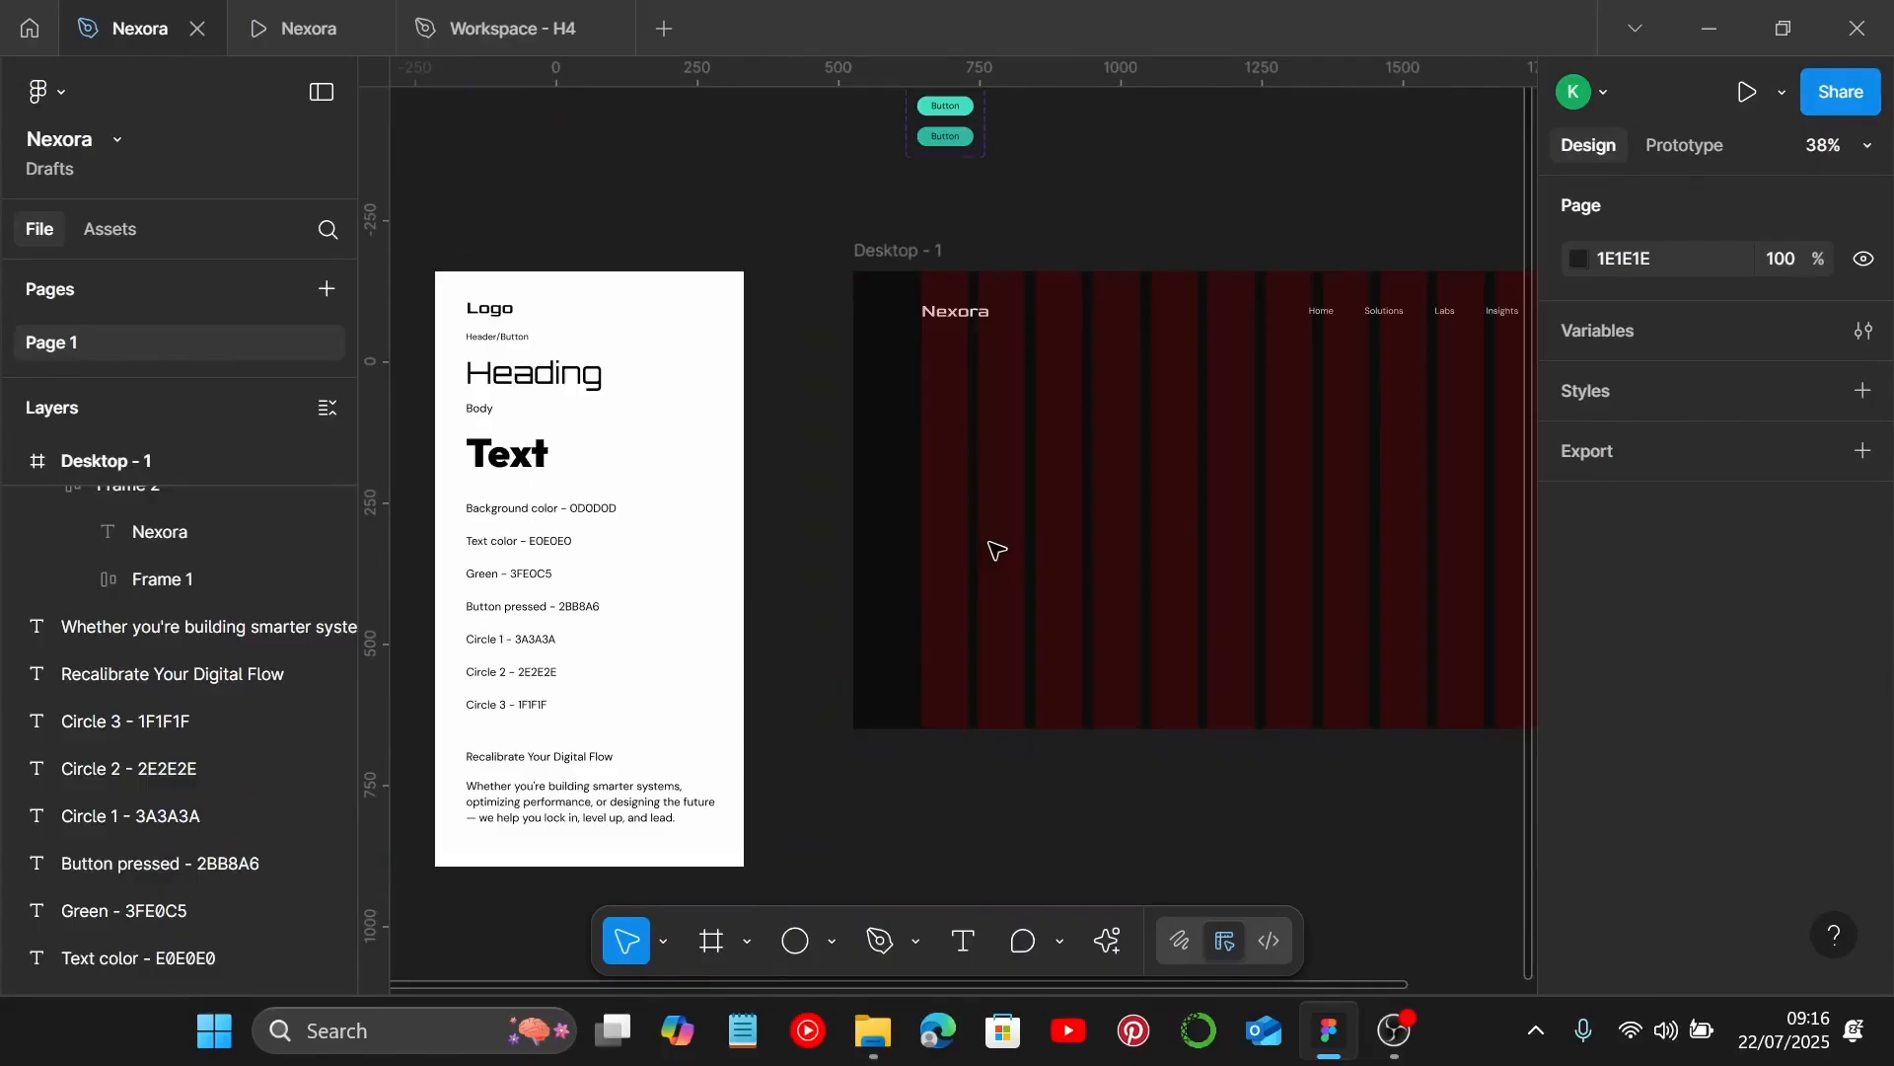
{"action": "left_click", "coordinate": [793, 944]}
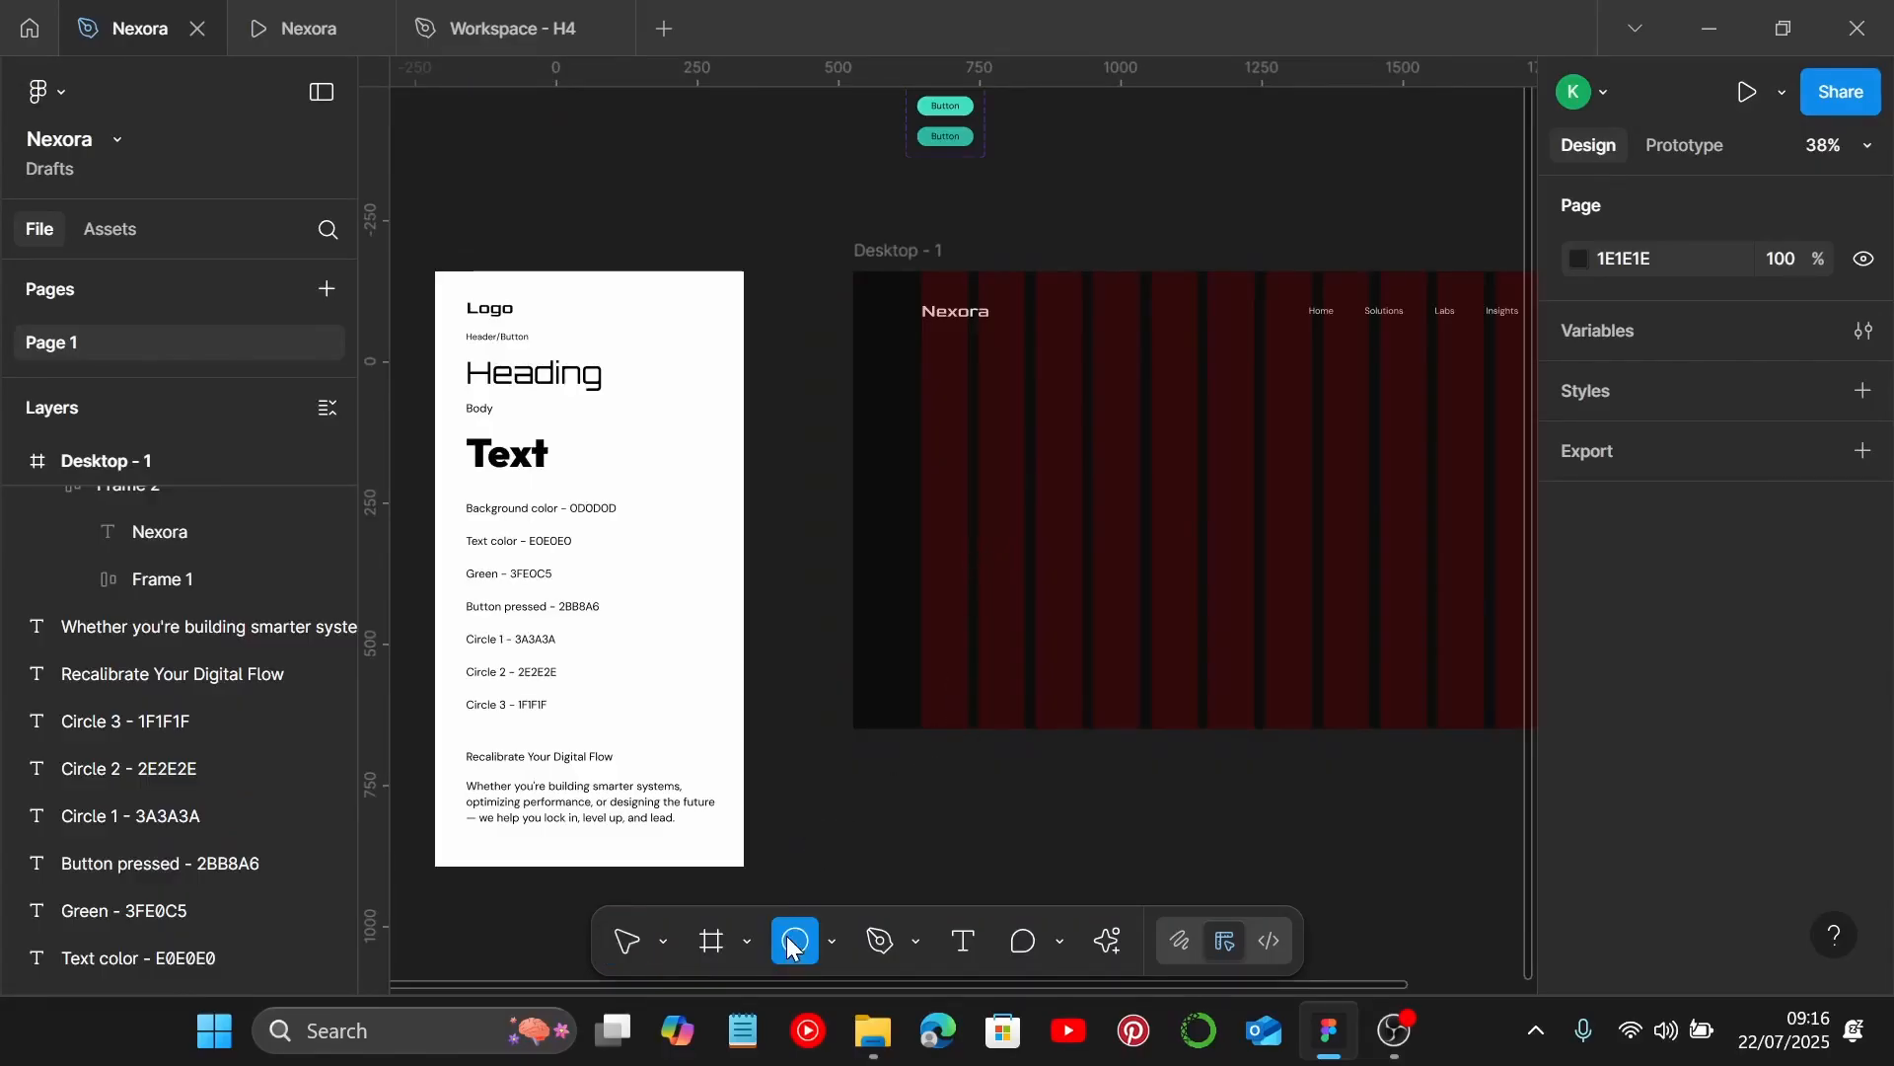
{"action": "left_click", "coordinate": [1027, 503]}
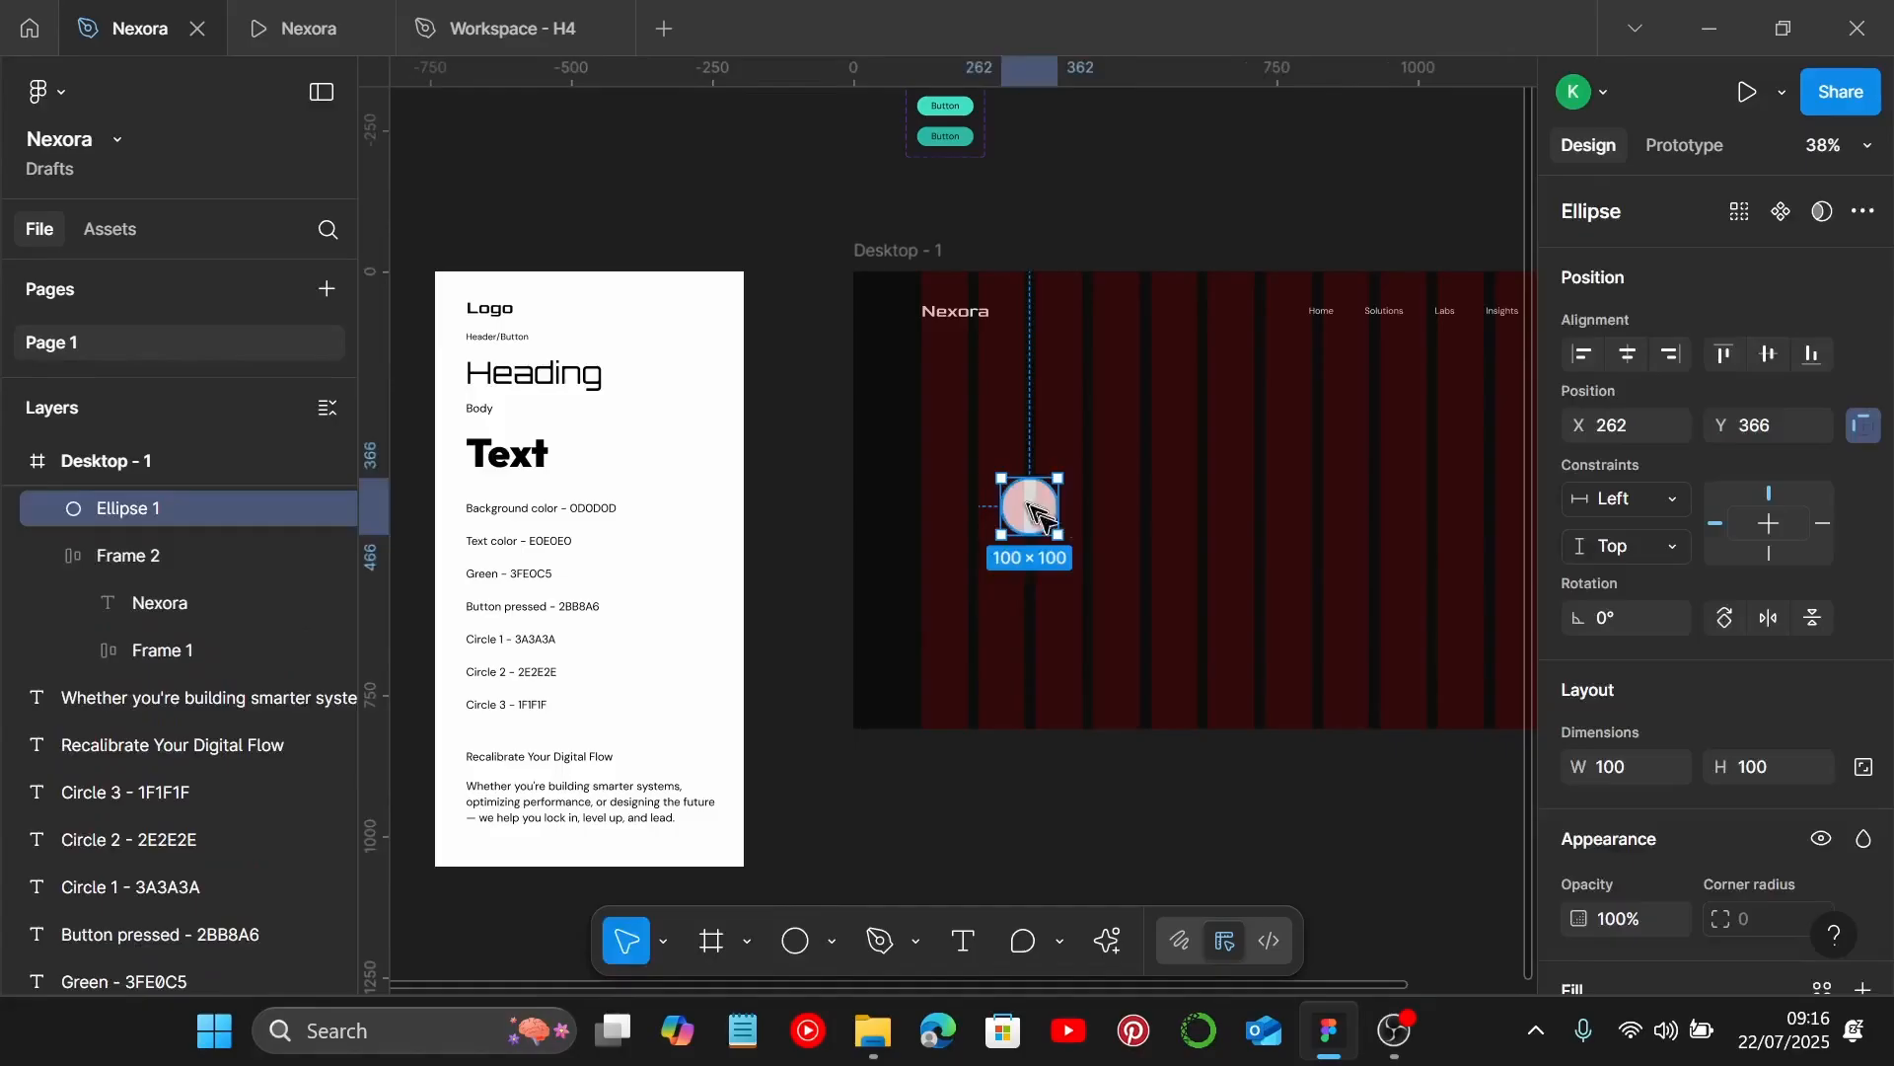
{"action": "left_click", "coordinate": [1630, 770]}
{"action": "type", "text": "60"}
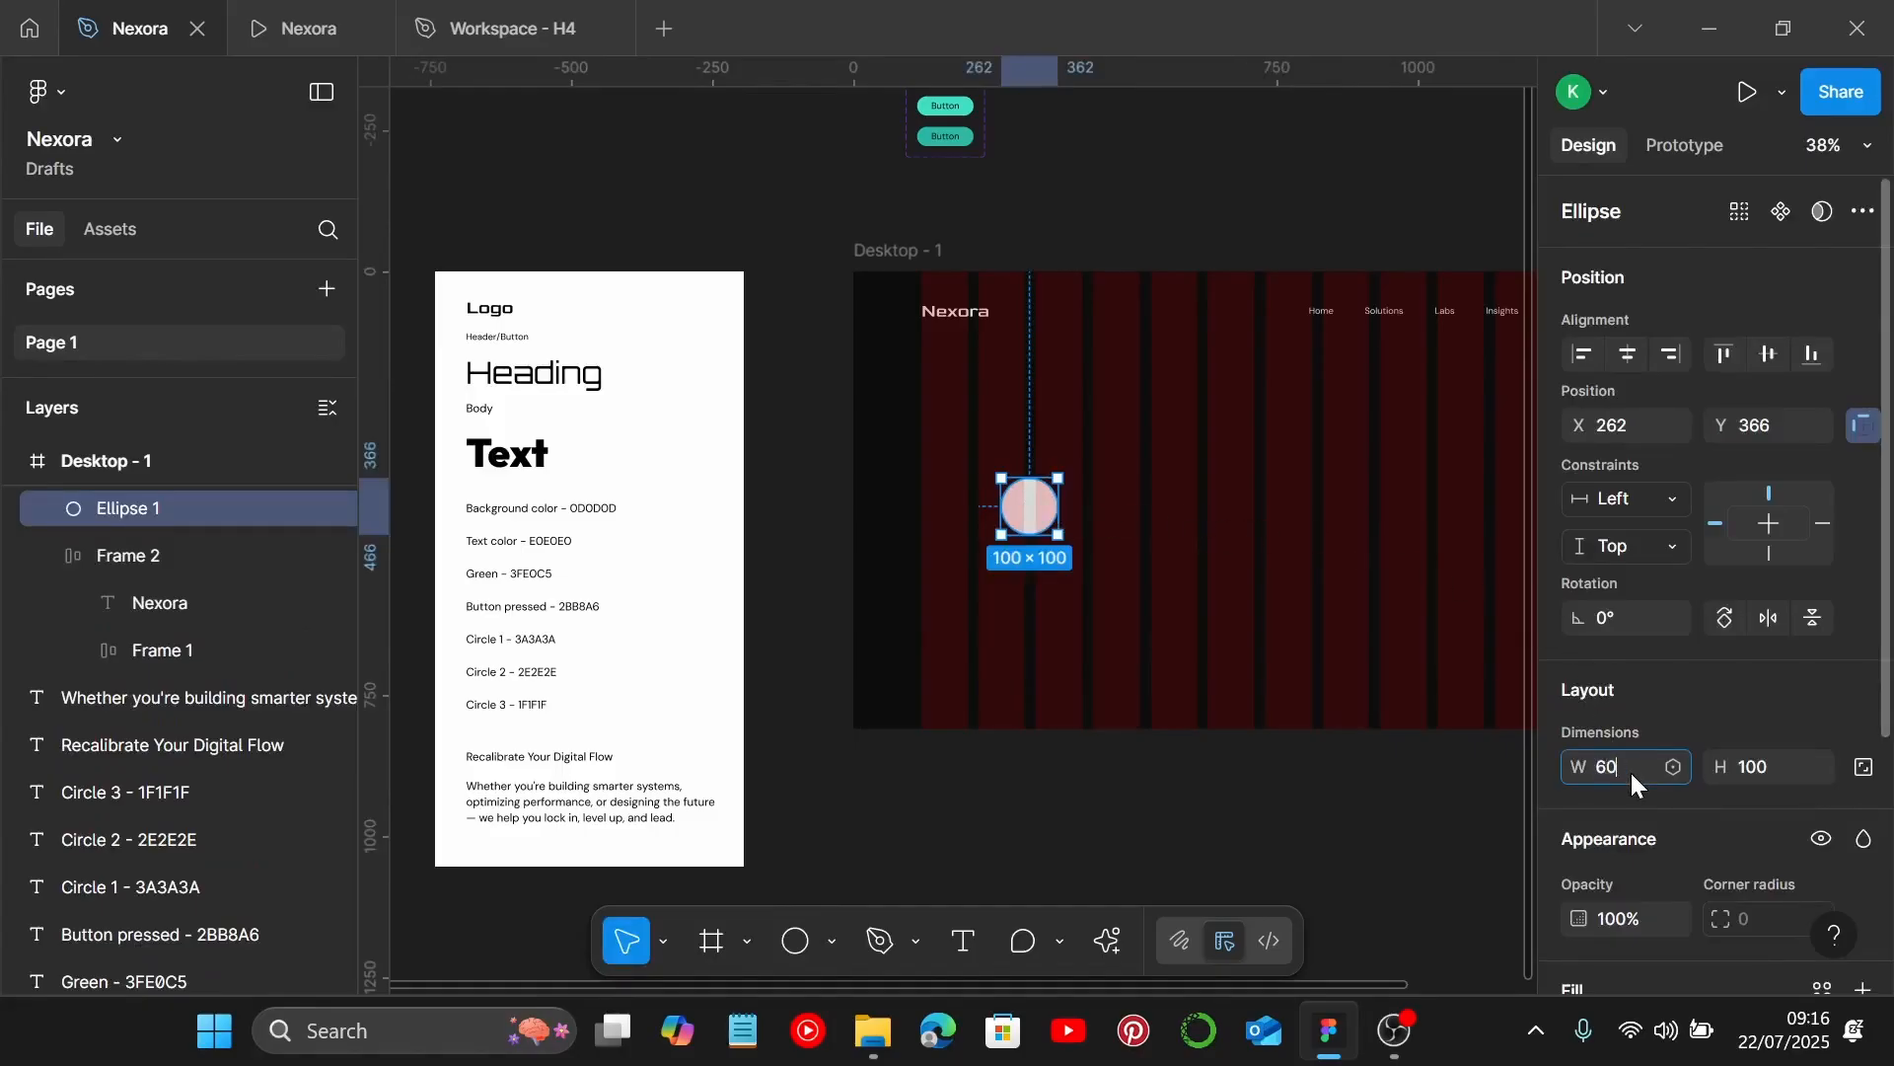
{"action": "type", "text": "0"}
{"action": "key", "text": "Return"}
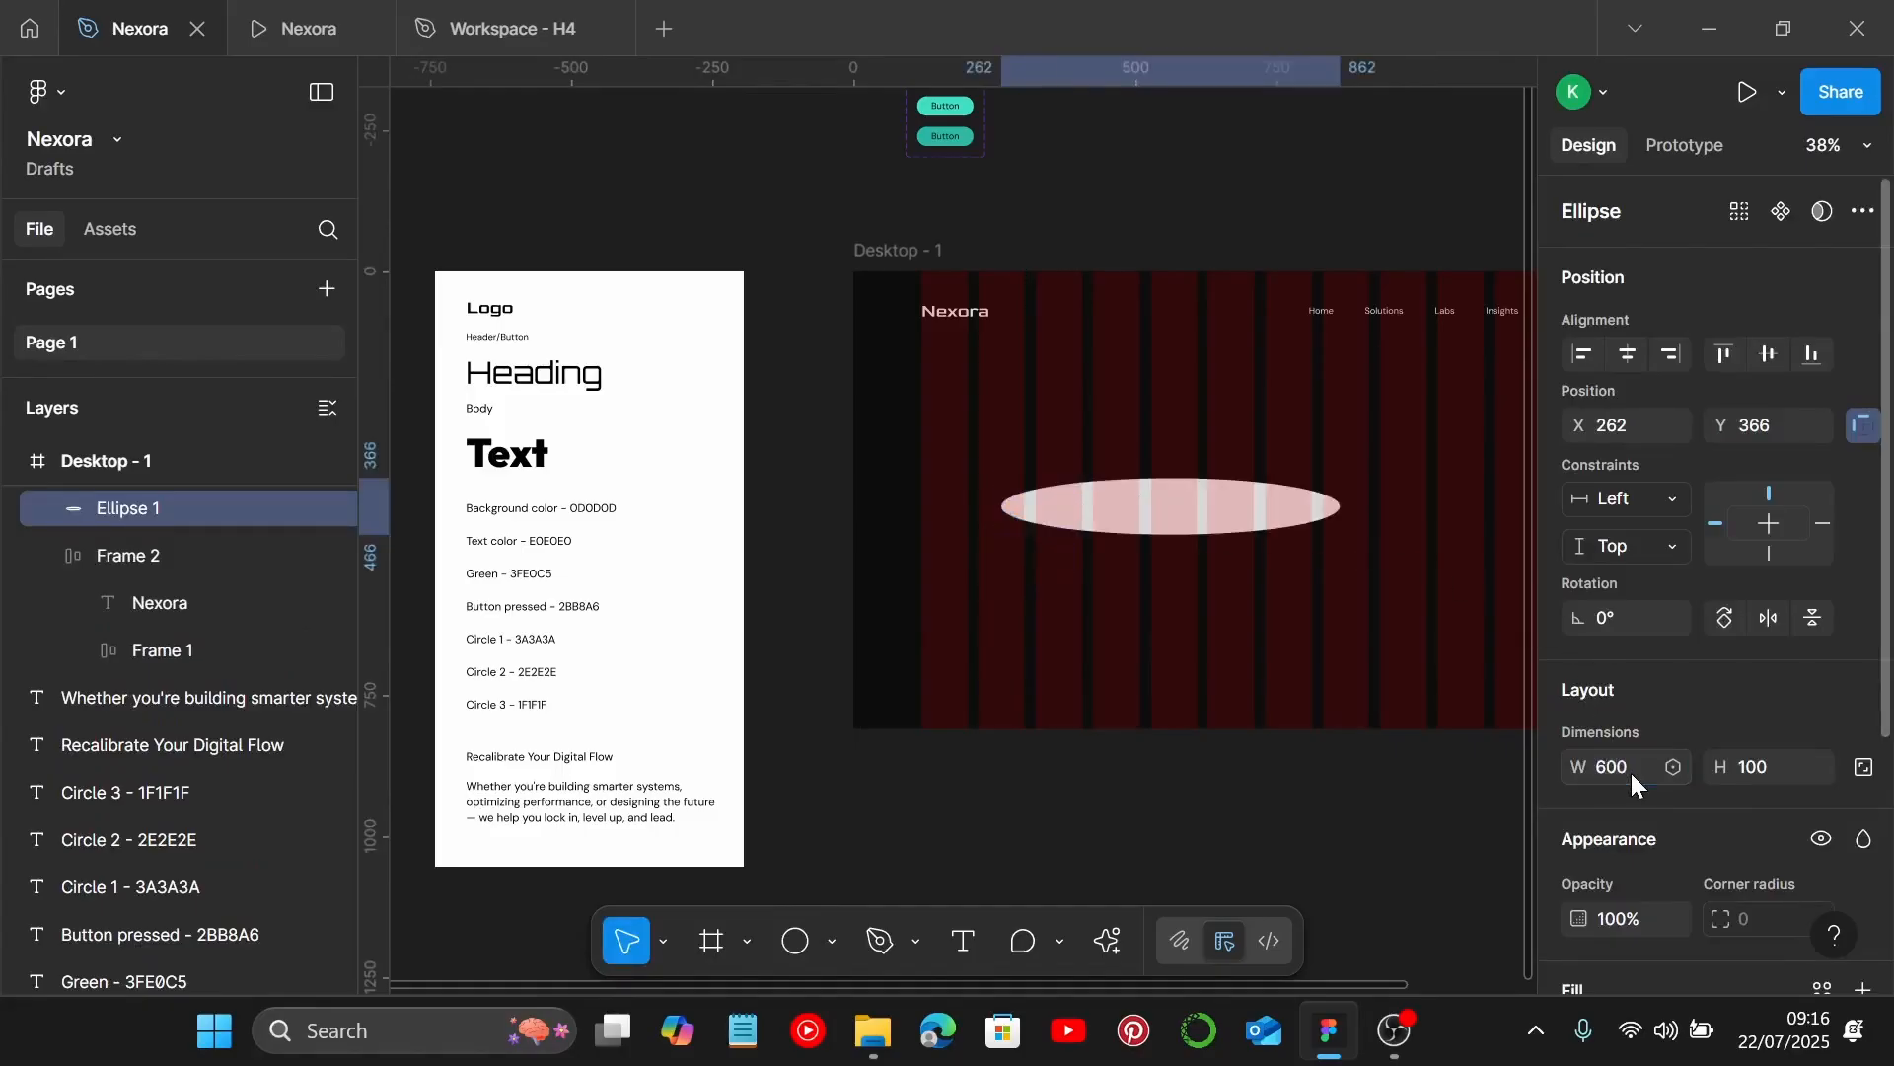
{"action": "left_click", "coordinate": [1788, 767]}
{"action": "key", "text": "Return"}
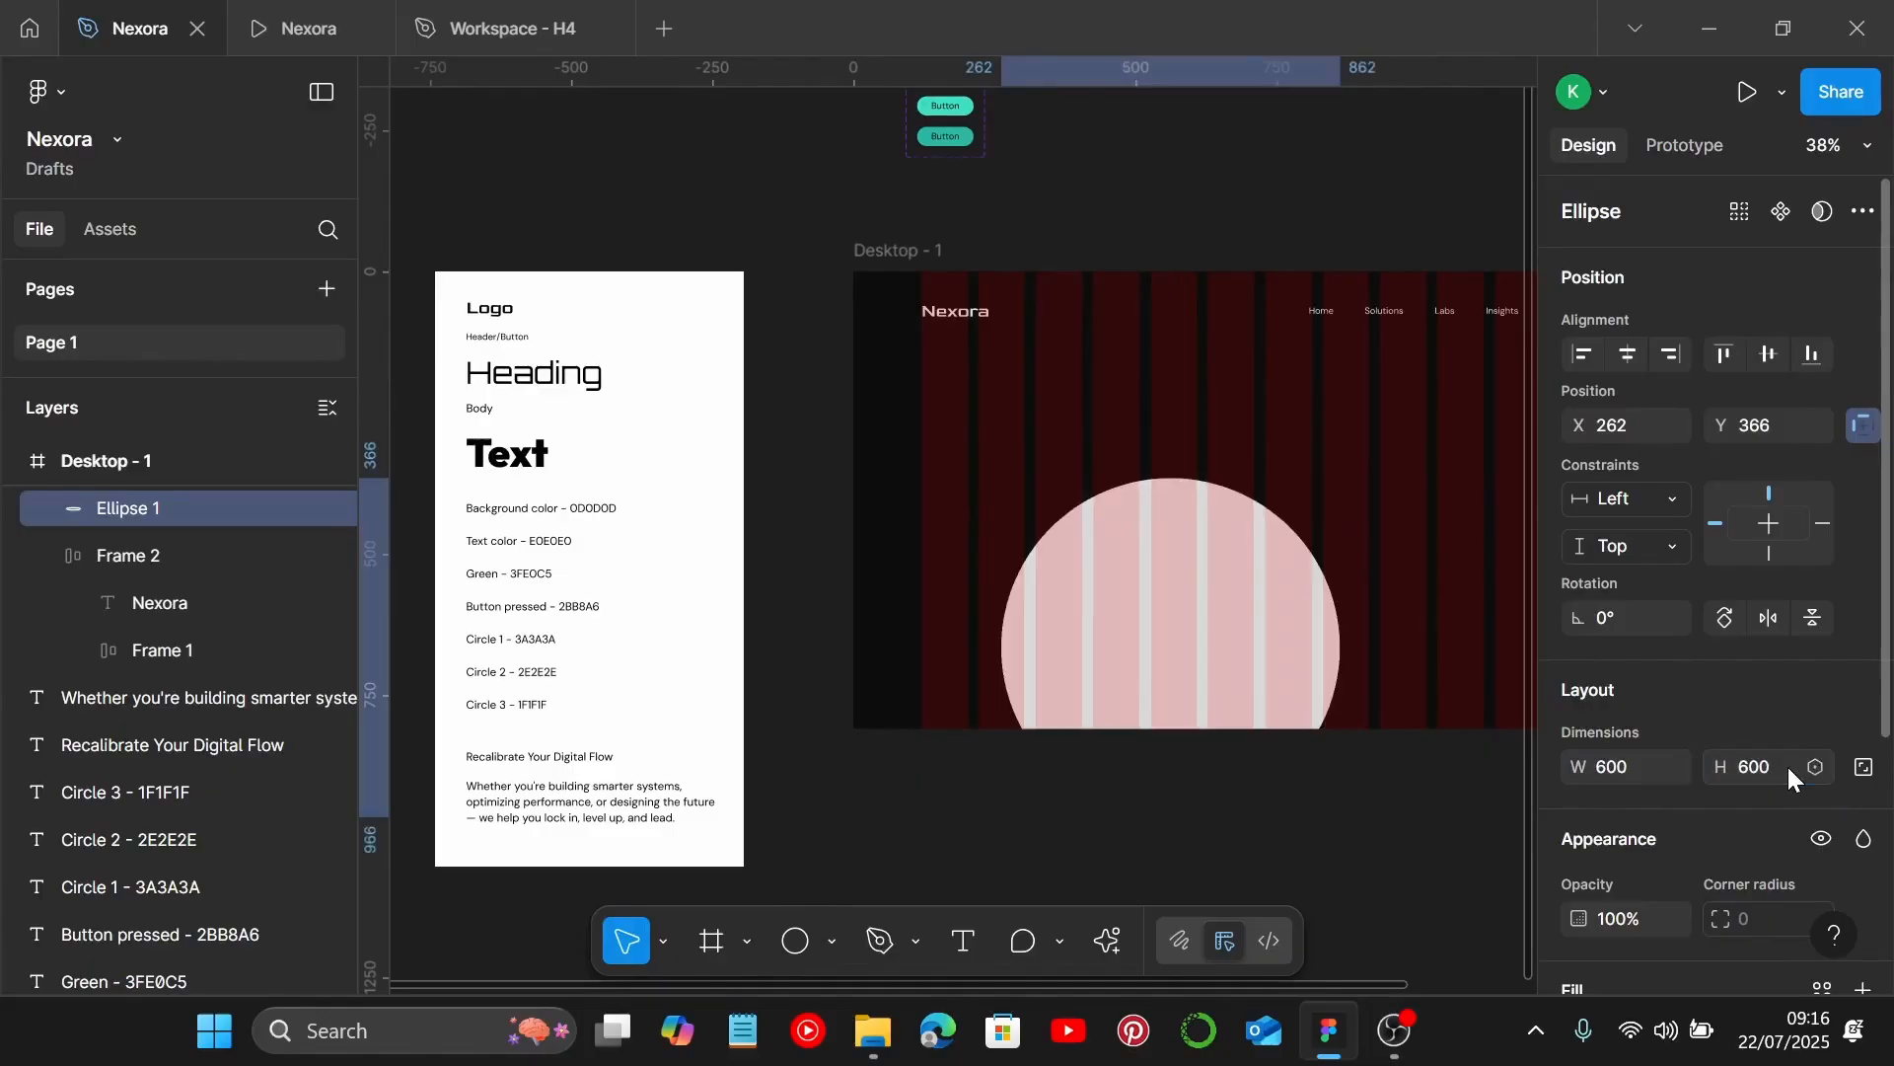
{"action": "left_click_drag", "start_coordinate": [1184, 584], "coordinate": [1091, 474]}
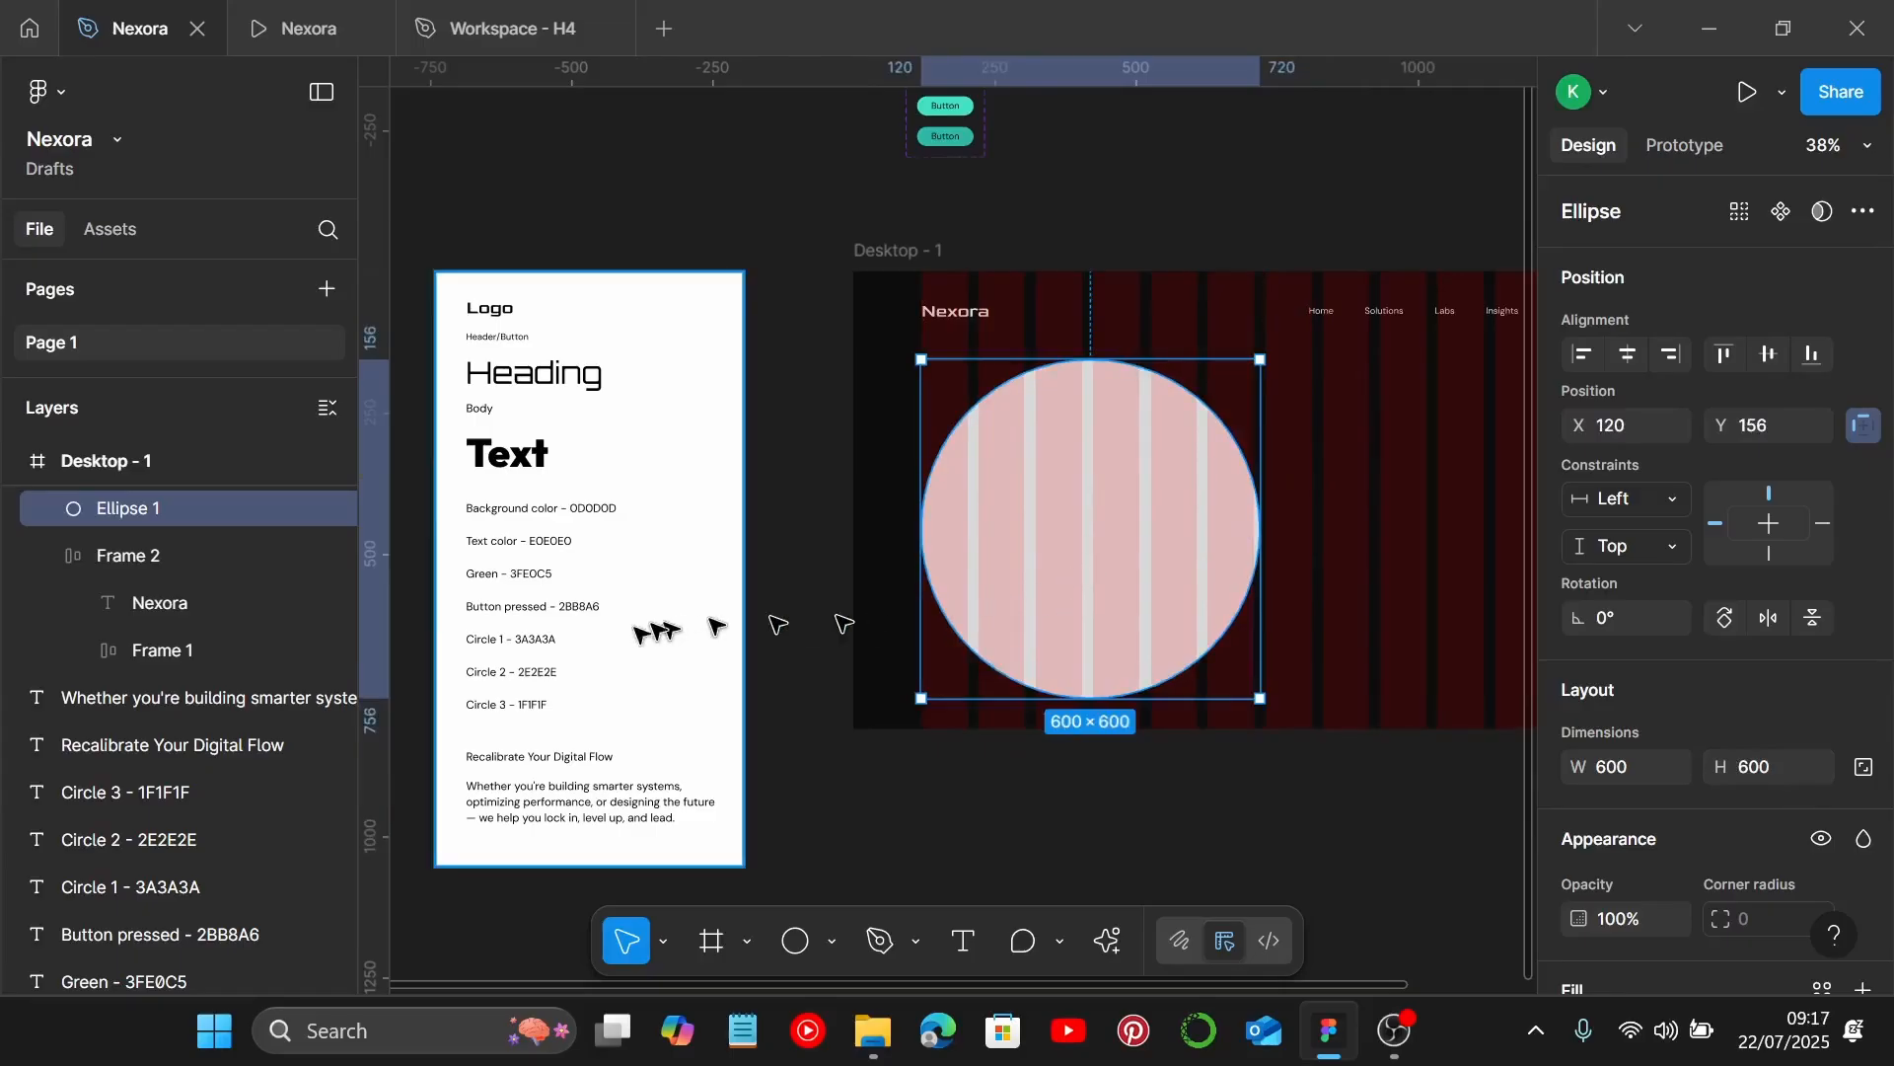
Copy the Circle 1 hex code from the style sheet and set the large circle's fill to 3A3A3A.
{"action": "scroll", "coordinate": [495, 641], "scroll_direction": "up", "scroll_amount": 3}
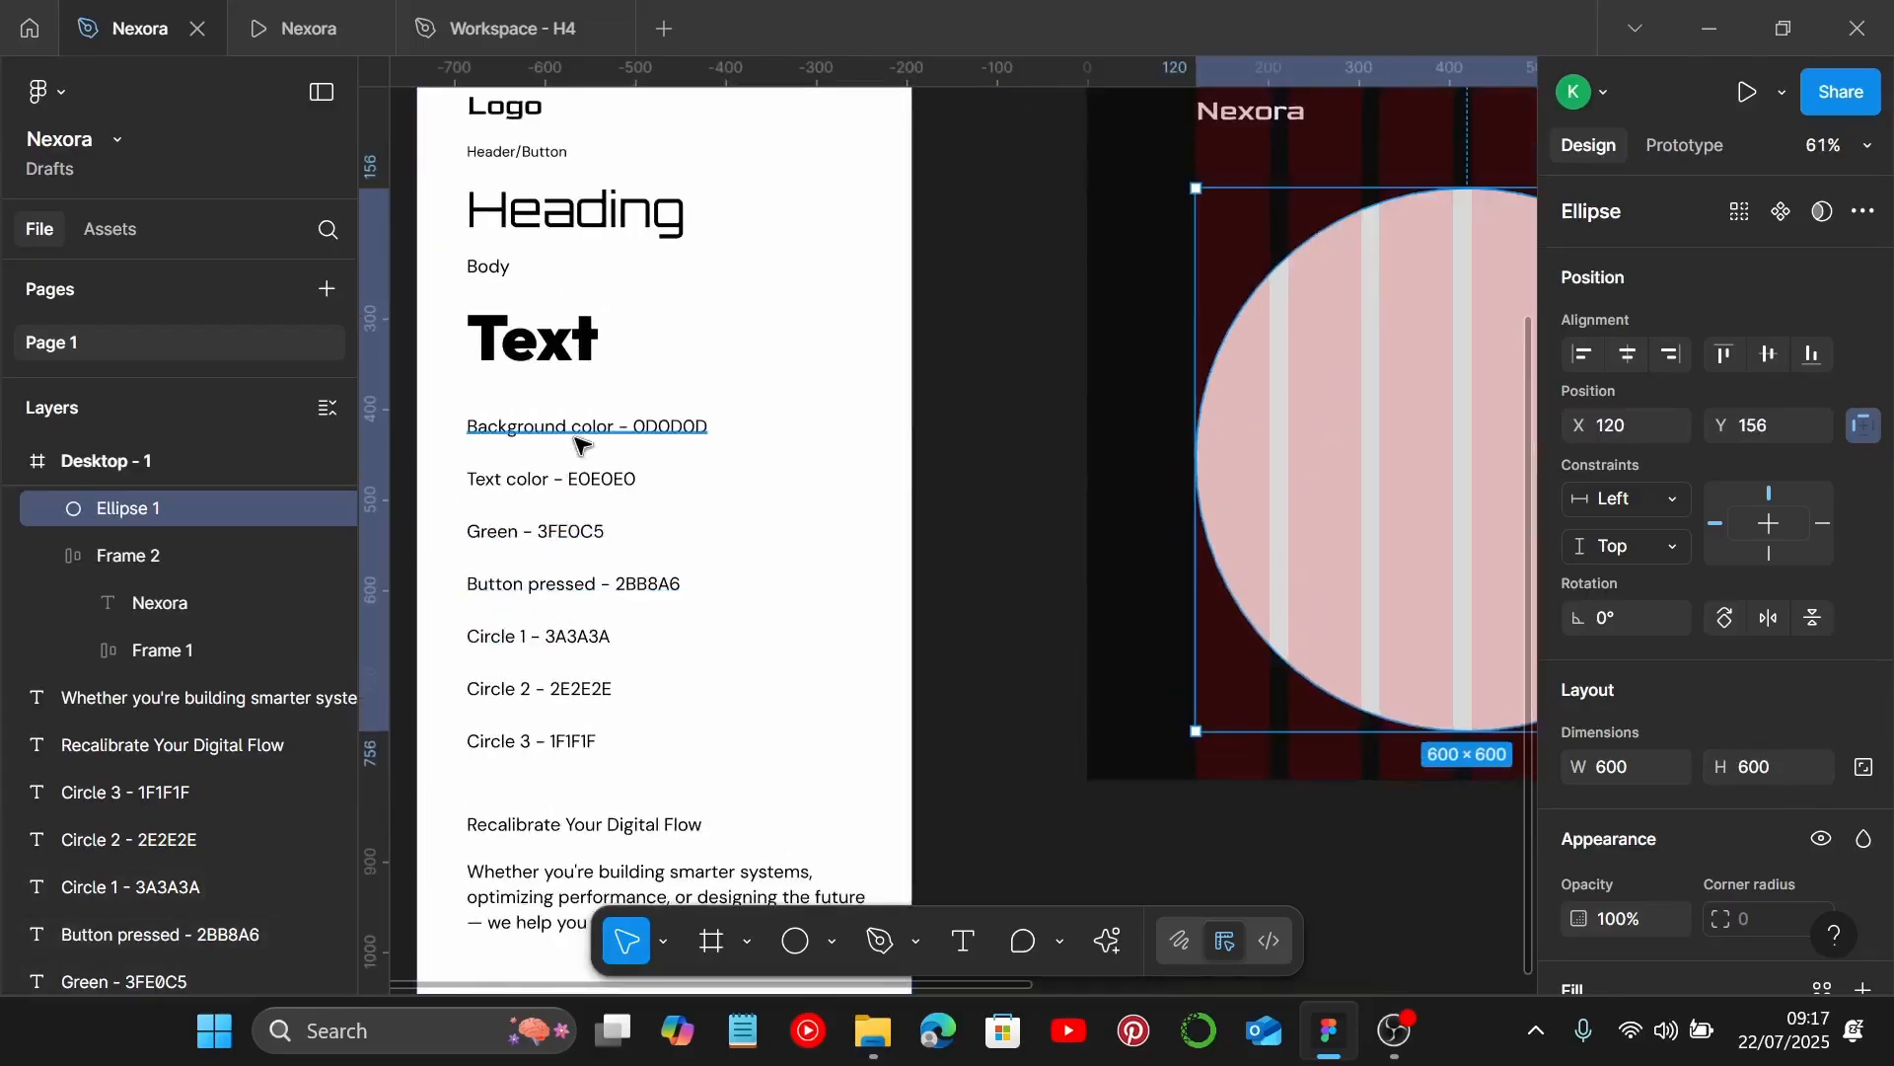
{"action": "left_click", "coordinate": [557, 632]}
{"action": "double_click", "coordinate": [546, 632]}
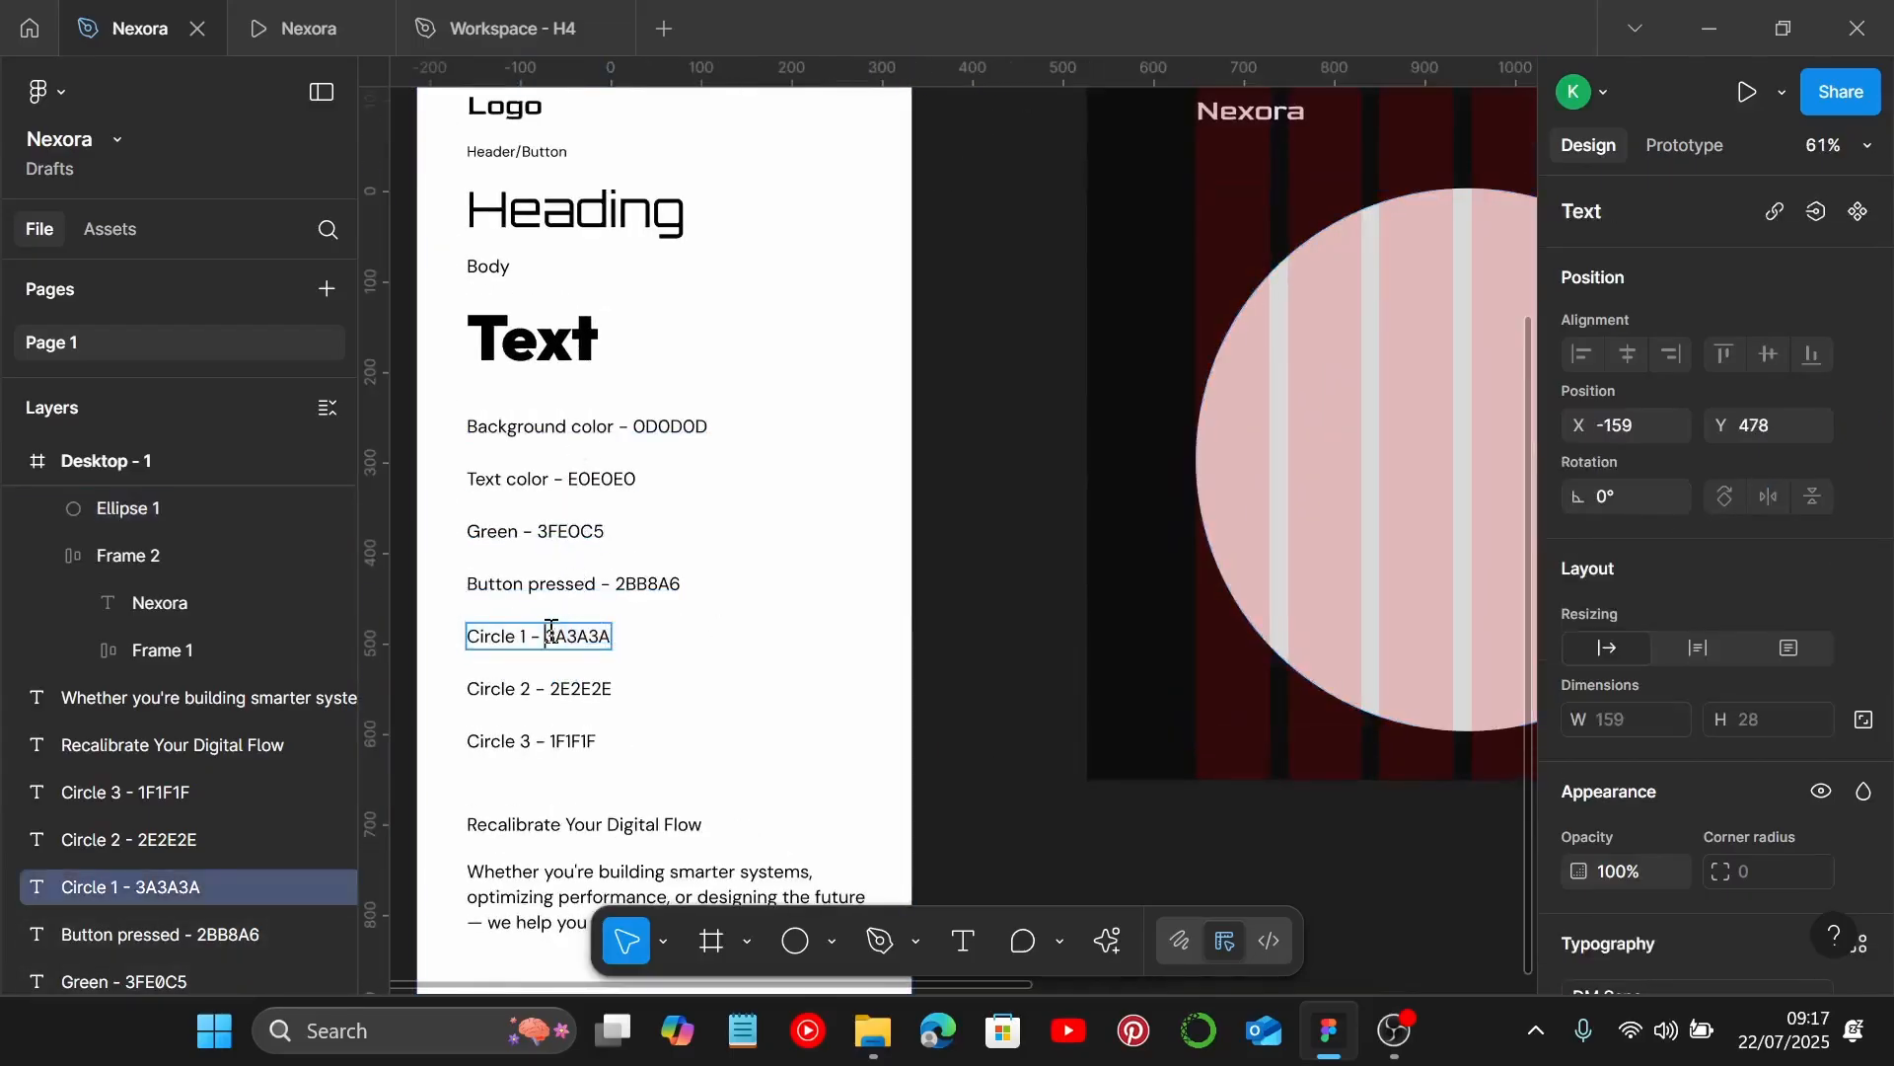
{"action": "left_click_drag", "start_coordinate": [543, 631], "coordinate": [623, 625]}
{"action": "scroll", "coordinate": [670, 626], "scroll_direction": "right", "scroll_amount": 4}
{"action": "scroll", "coordinate": [719, 626], "scroll_direction": "down", "scroll_amount": 2}
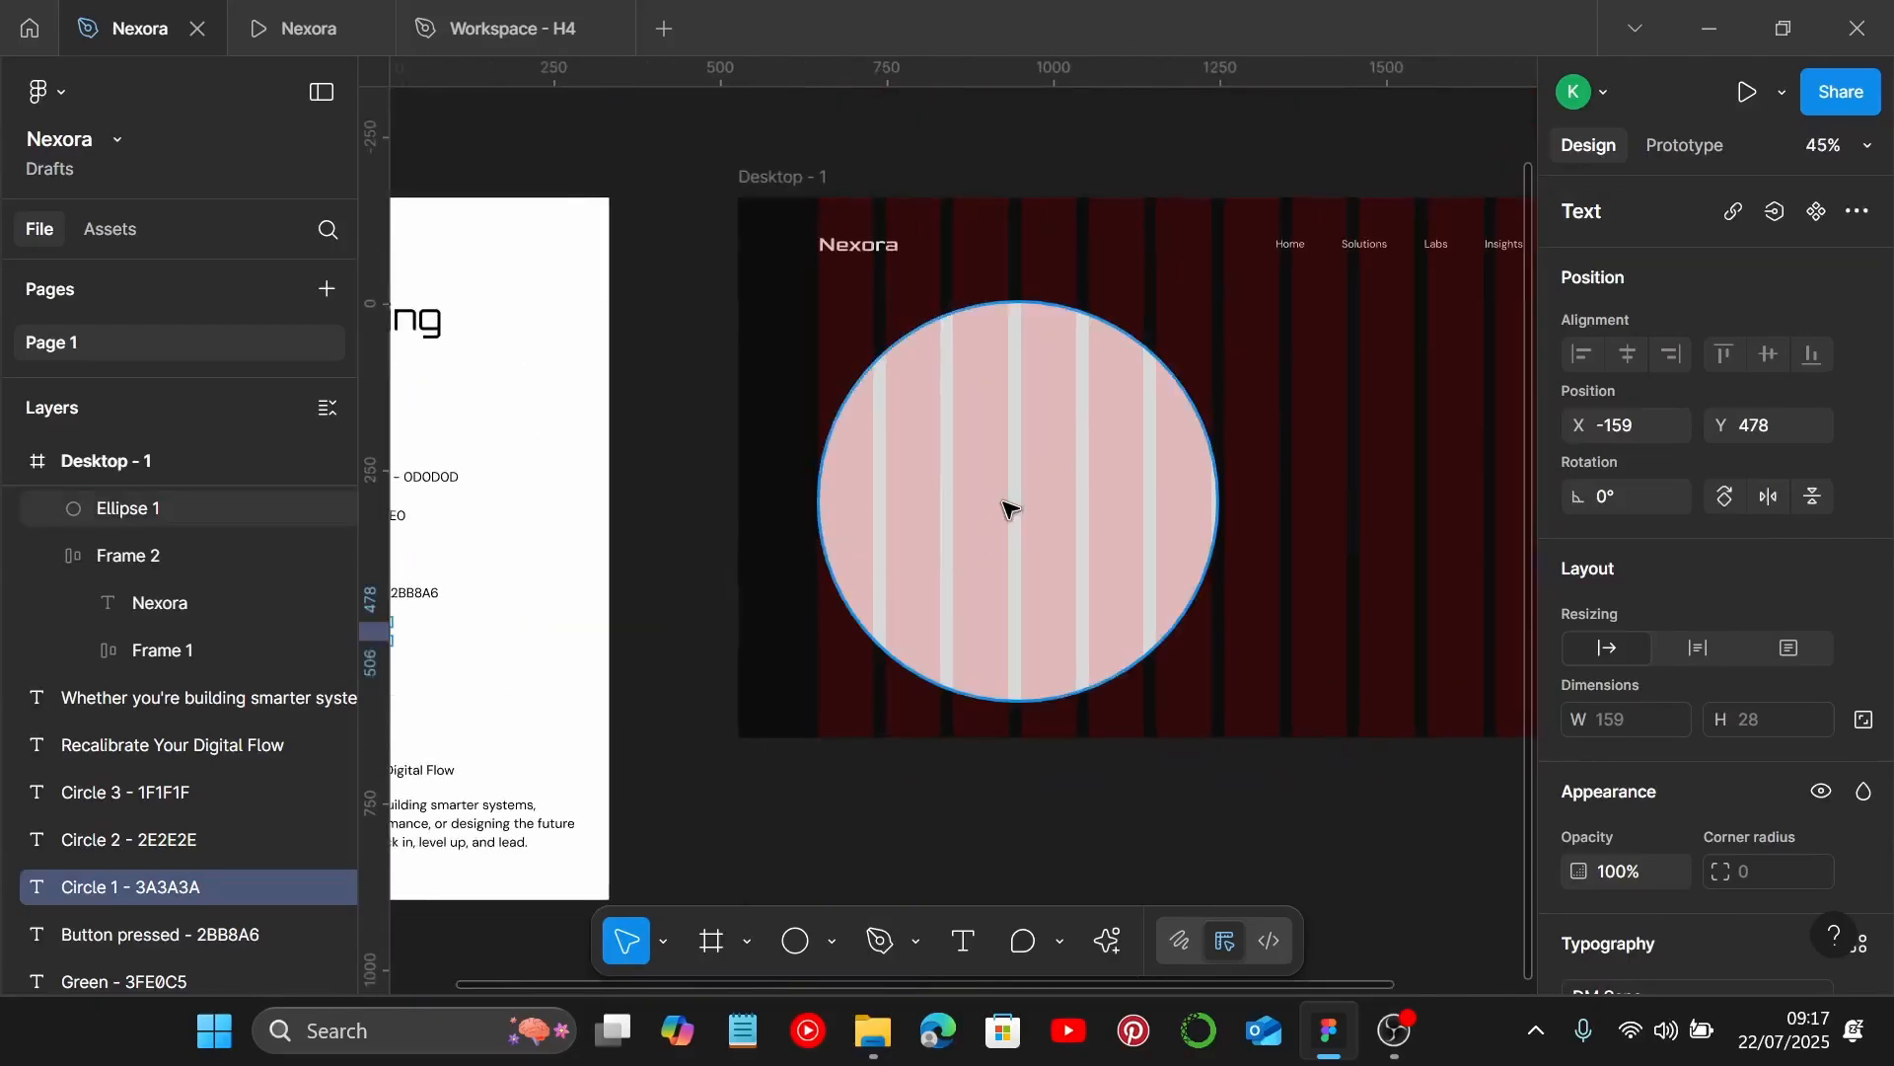
{"action": "left_click", "coordinate": [1008, 508]}
{"action": "scroll", "coordinate": [1681, 736], "scroll_direction": "down", "scroll_amount": 3}
{"action": "left_click", "coordinate": [1657, 703]}
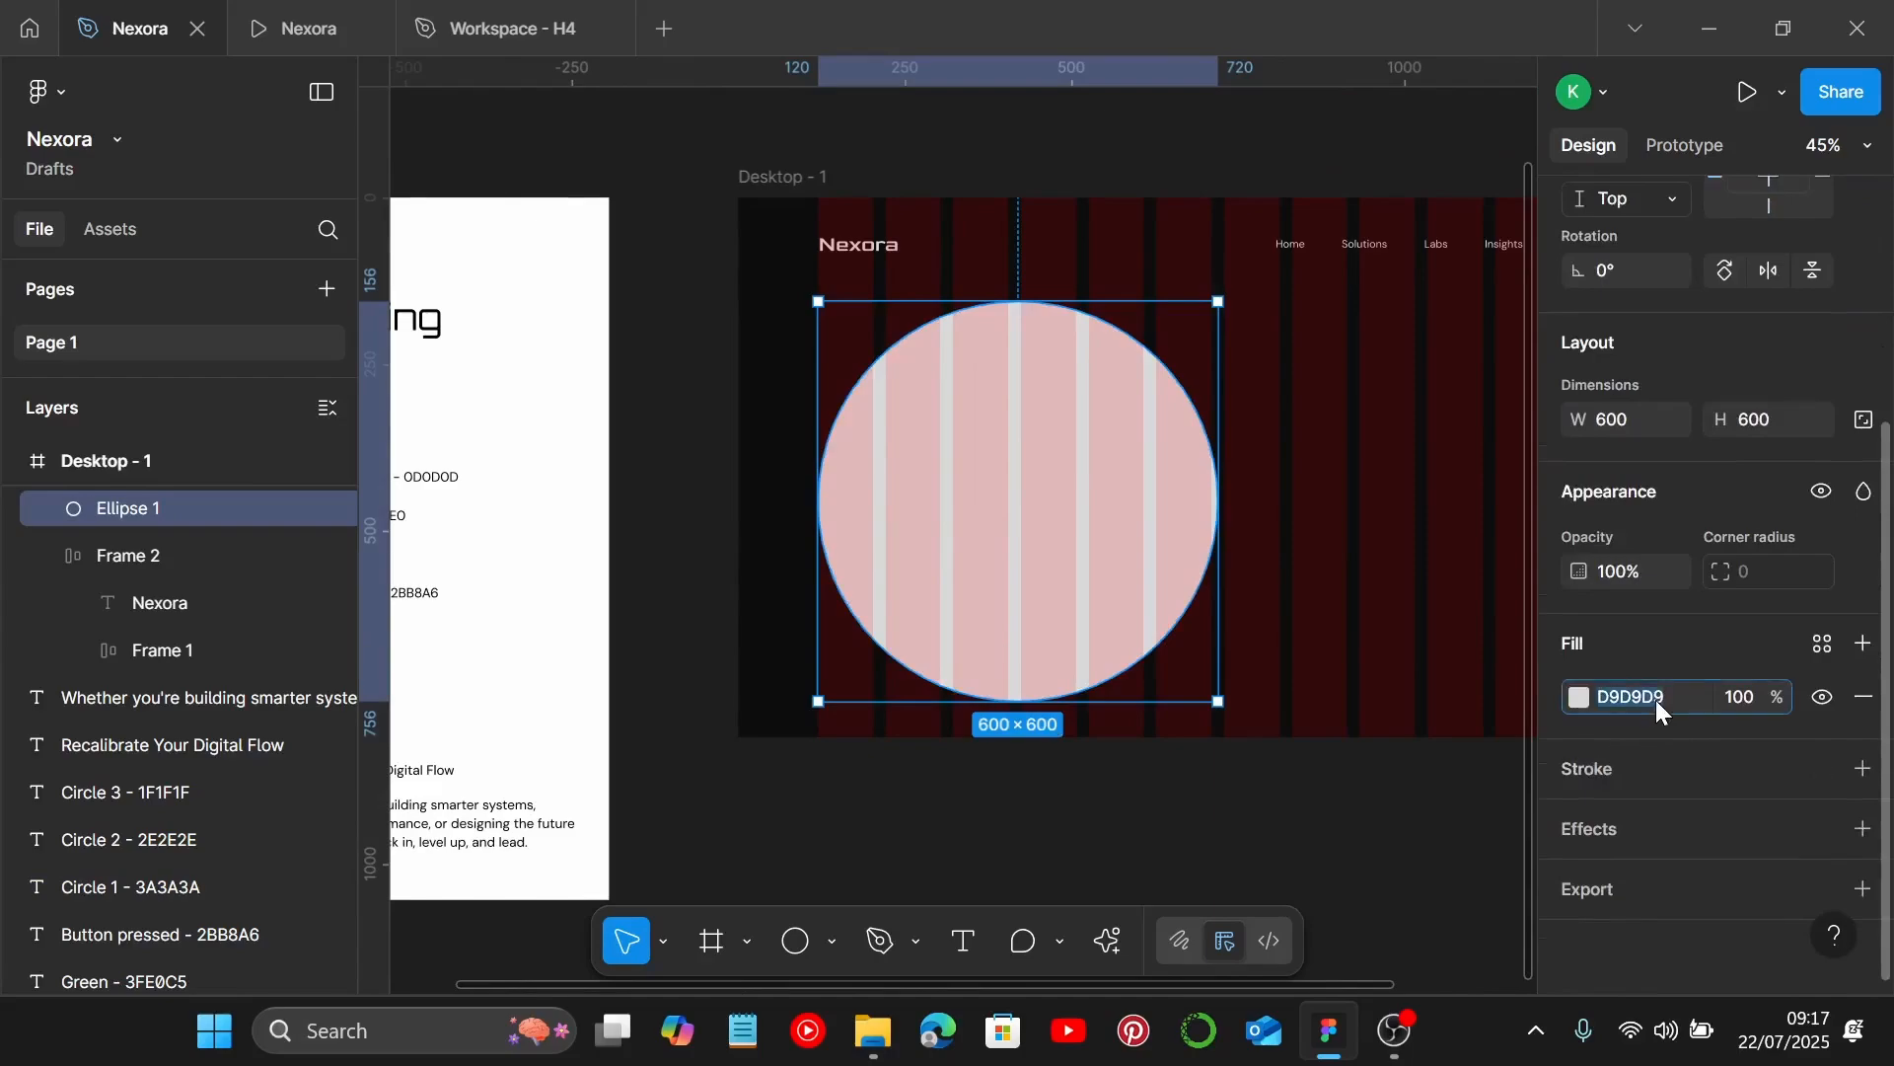
{"action": "key", "text": "Return"}
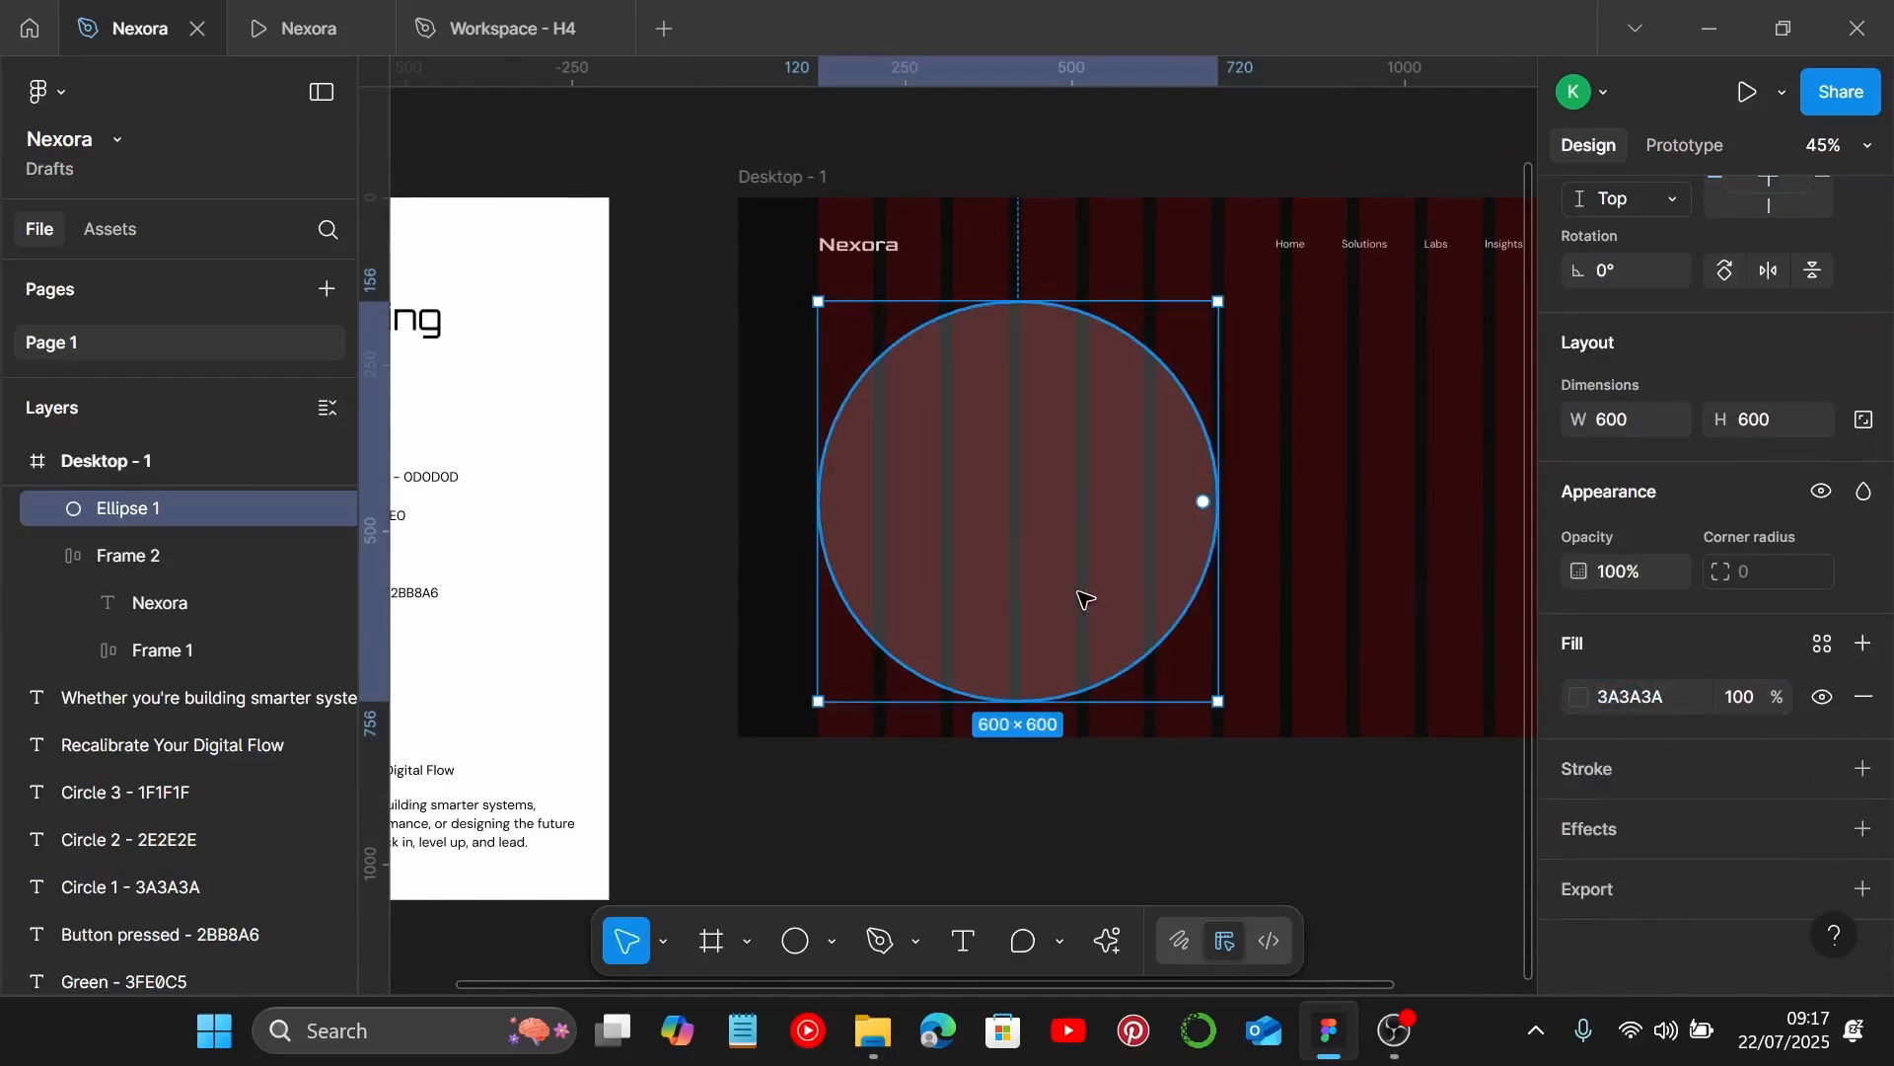
Duplicate the large circle in place, keeping the copy beneath the original, and rename the copy Ellipse 1 Glow.
{"action": "key", "text": "ctrl+d"}
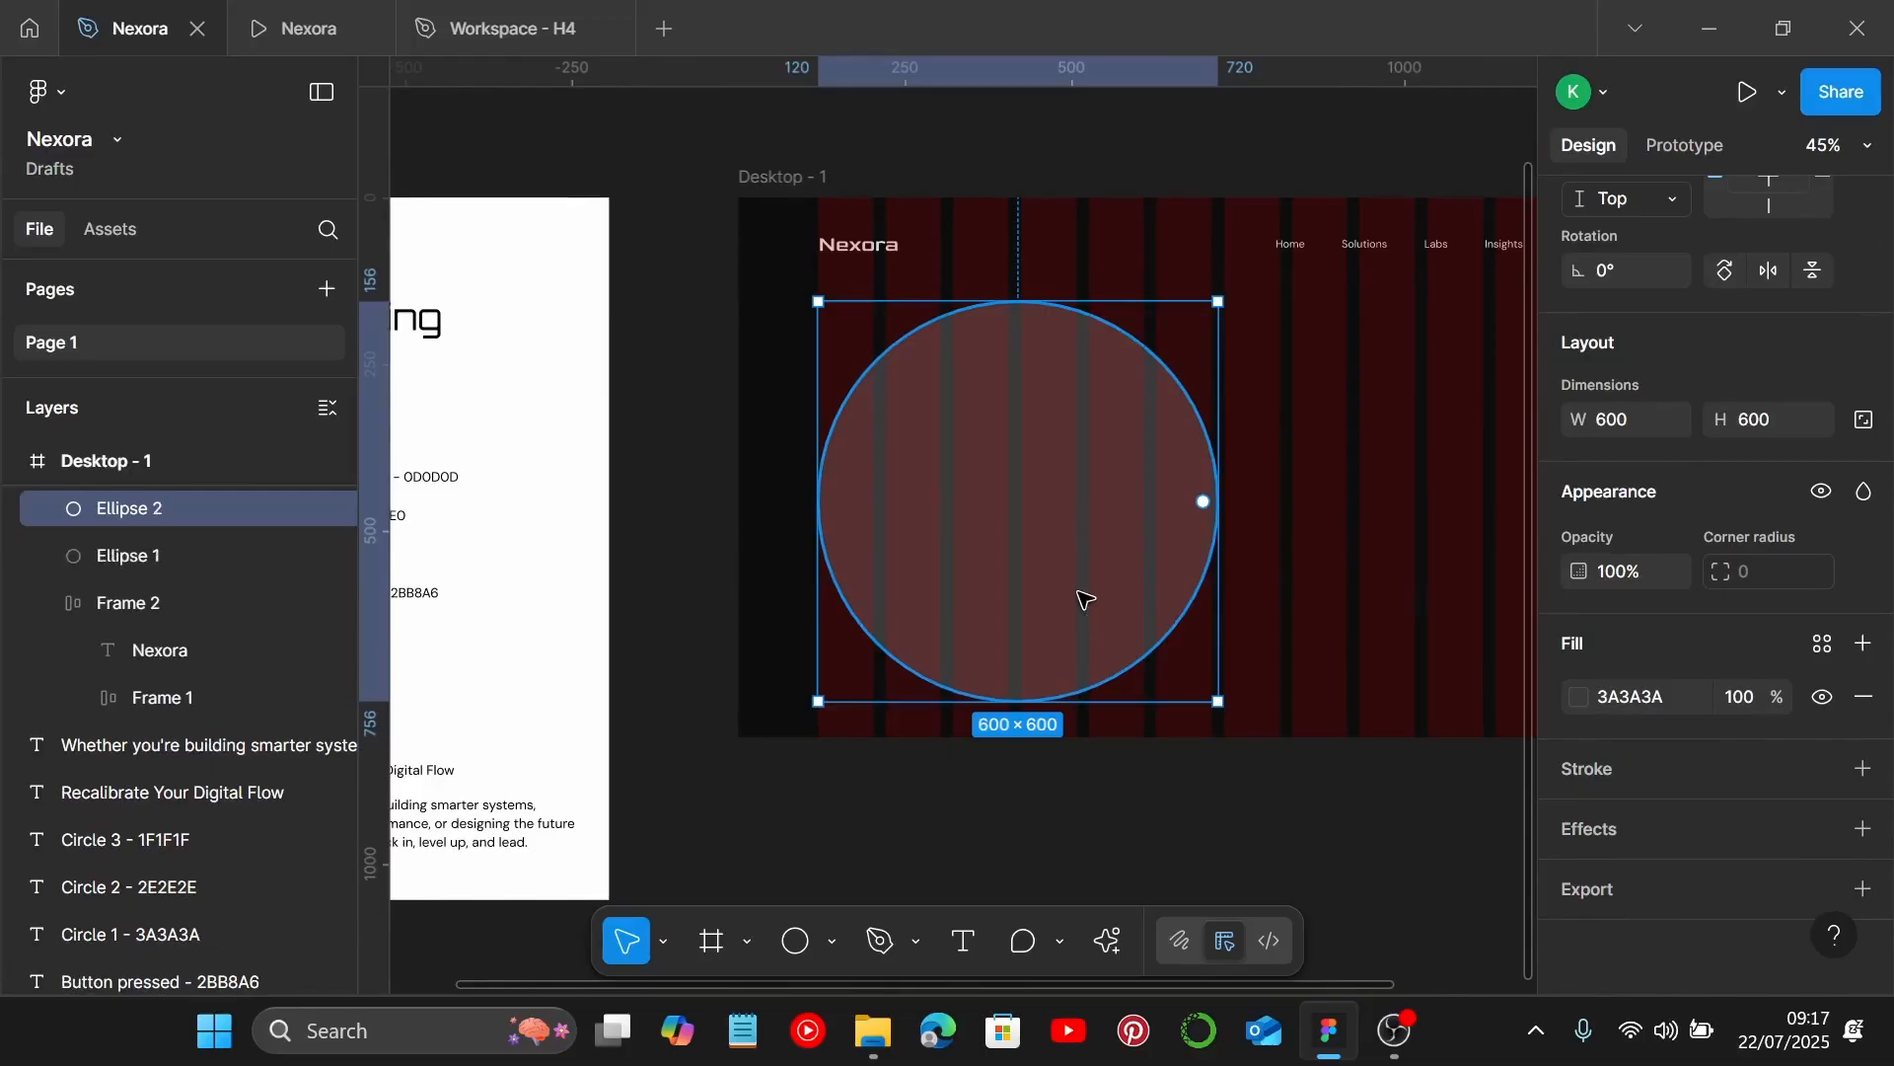
{"action": "left_click_drag", "start_coordinate": [180, 557], "coordinate": [152, 488]}
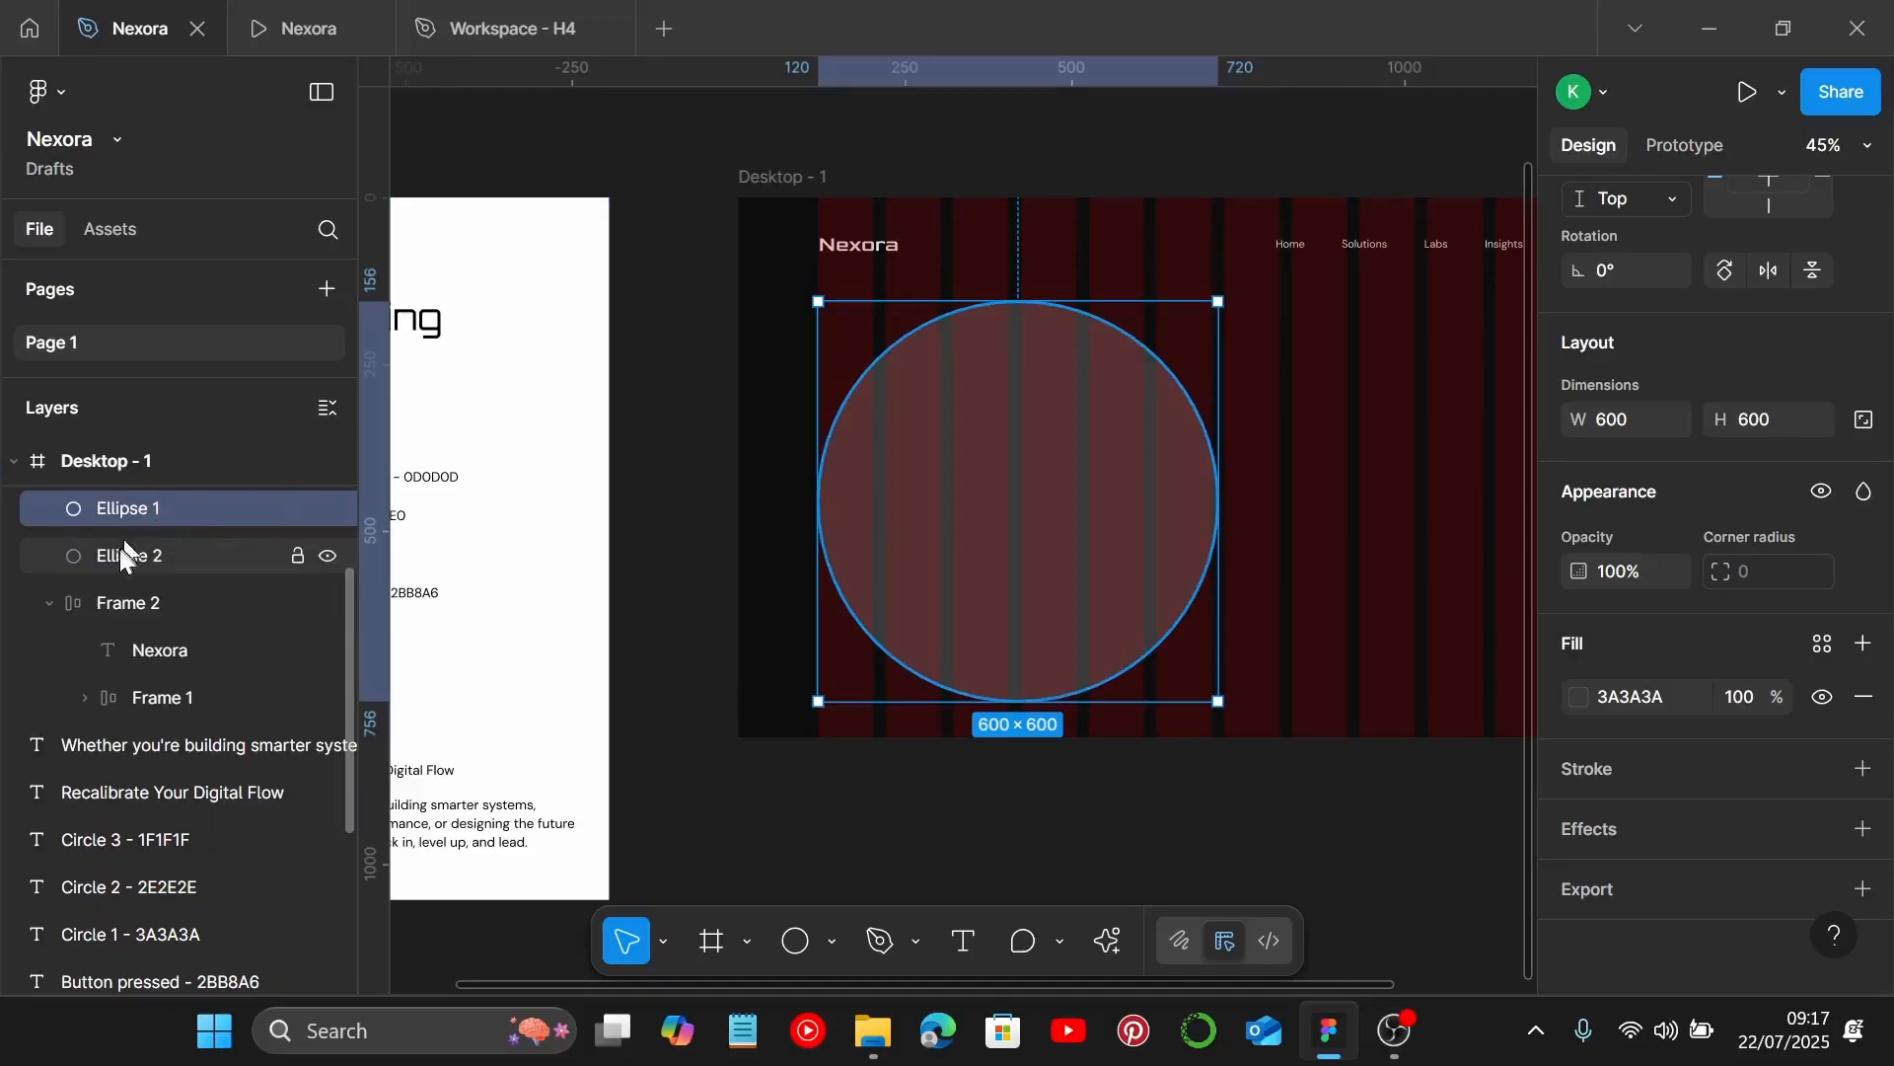
{"action": "double_click", "coordinate": [120, 558]}
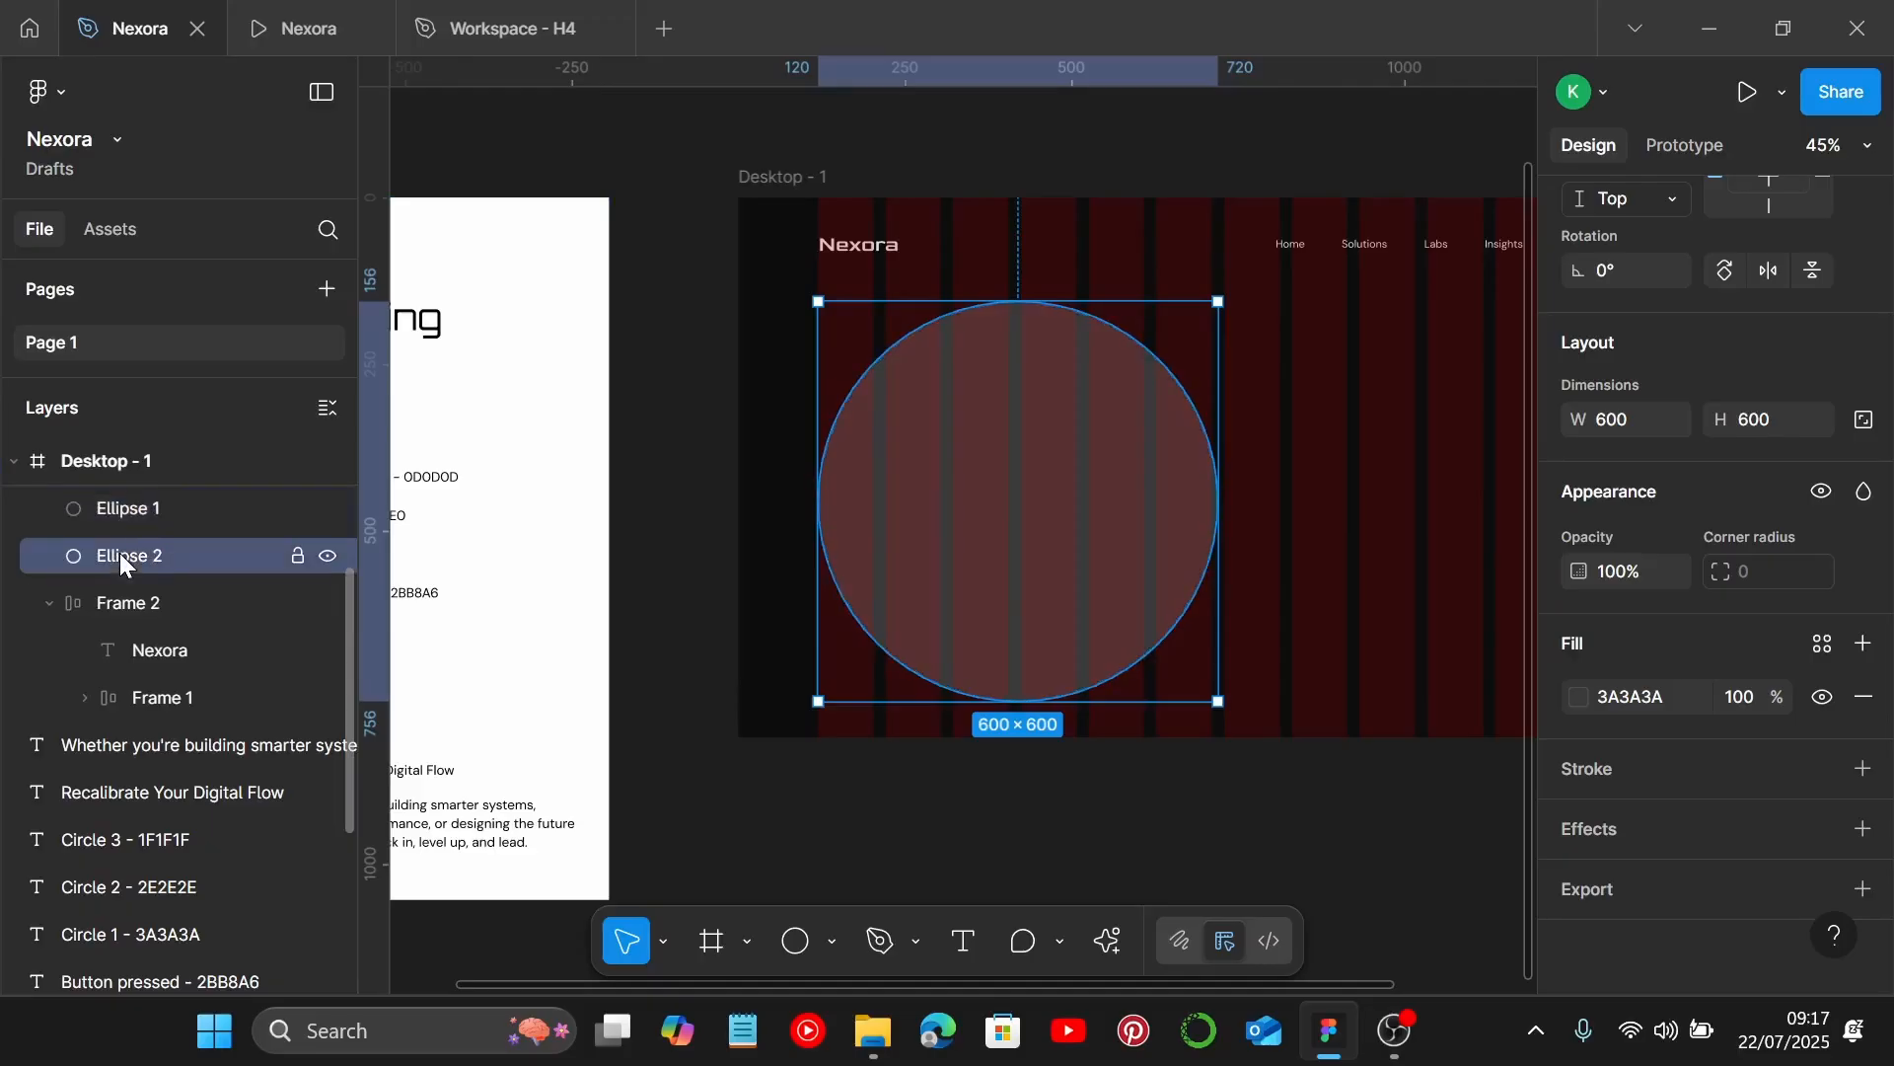
{"action": "left_click", "coordinate": [226, 557]}
{"action": "key", "text": "BackSpace"}
{"action": "key", "text": "BackSpace"}
{"action": "key", "text": "Caps_Lock"}
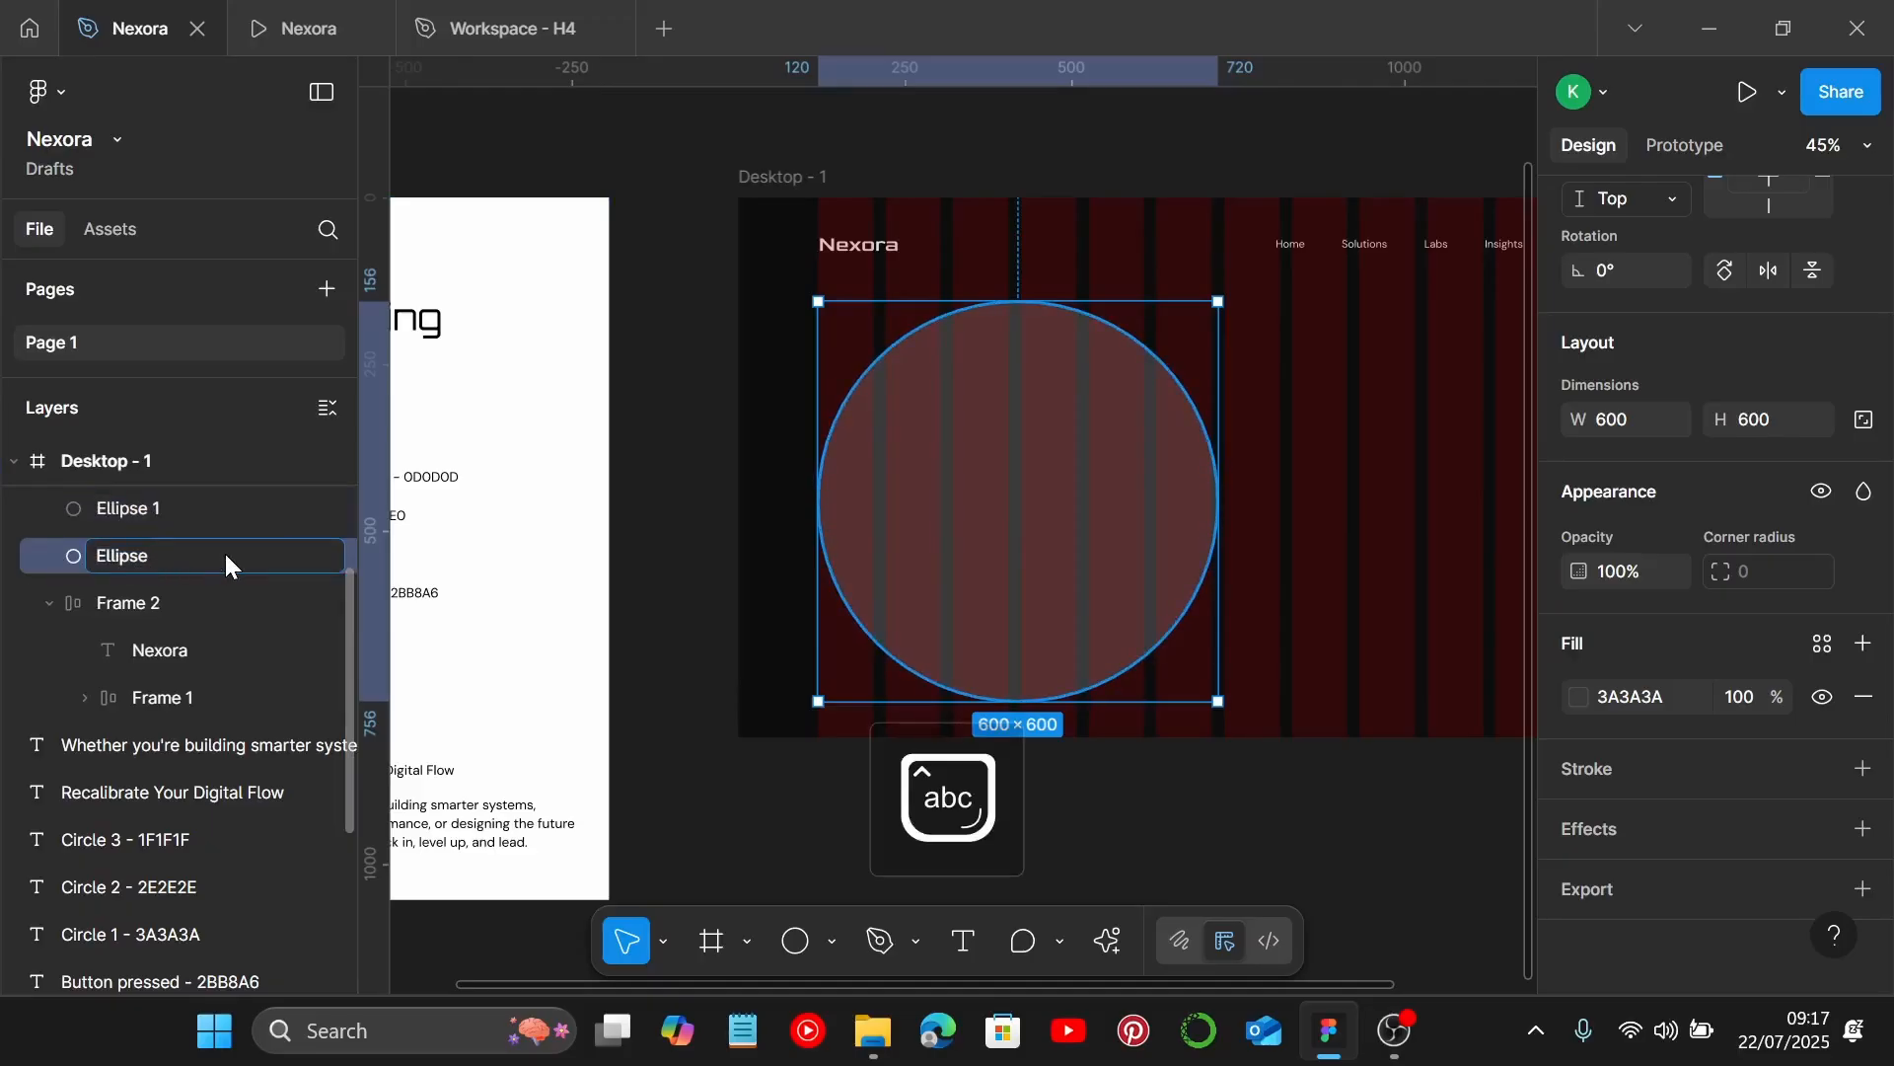
{"action": "type", "text": "Glow"}
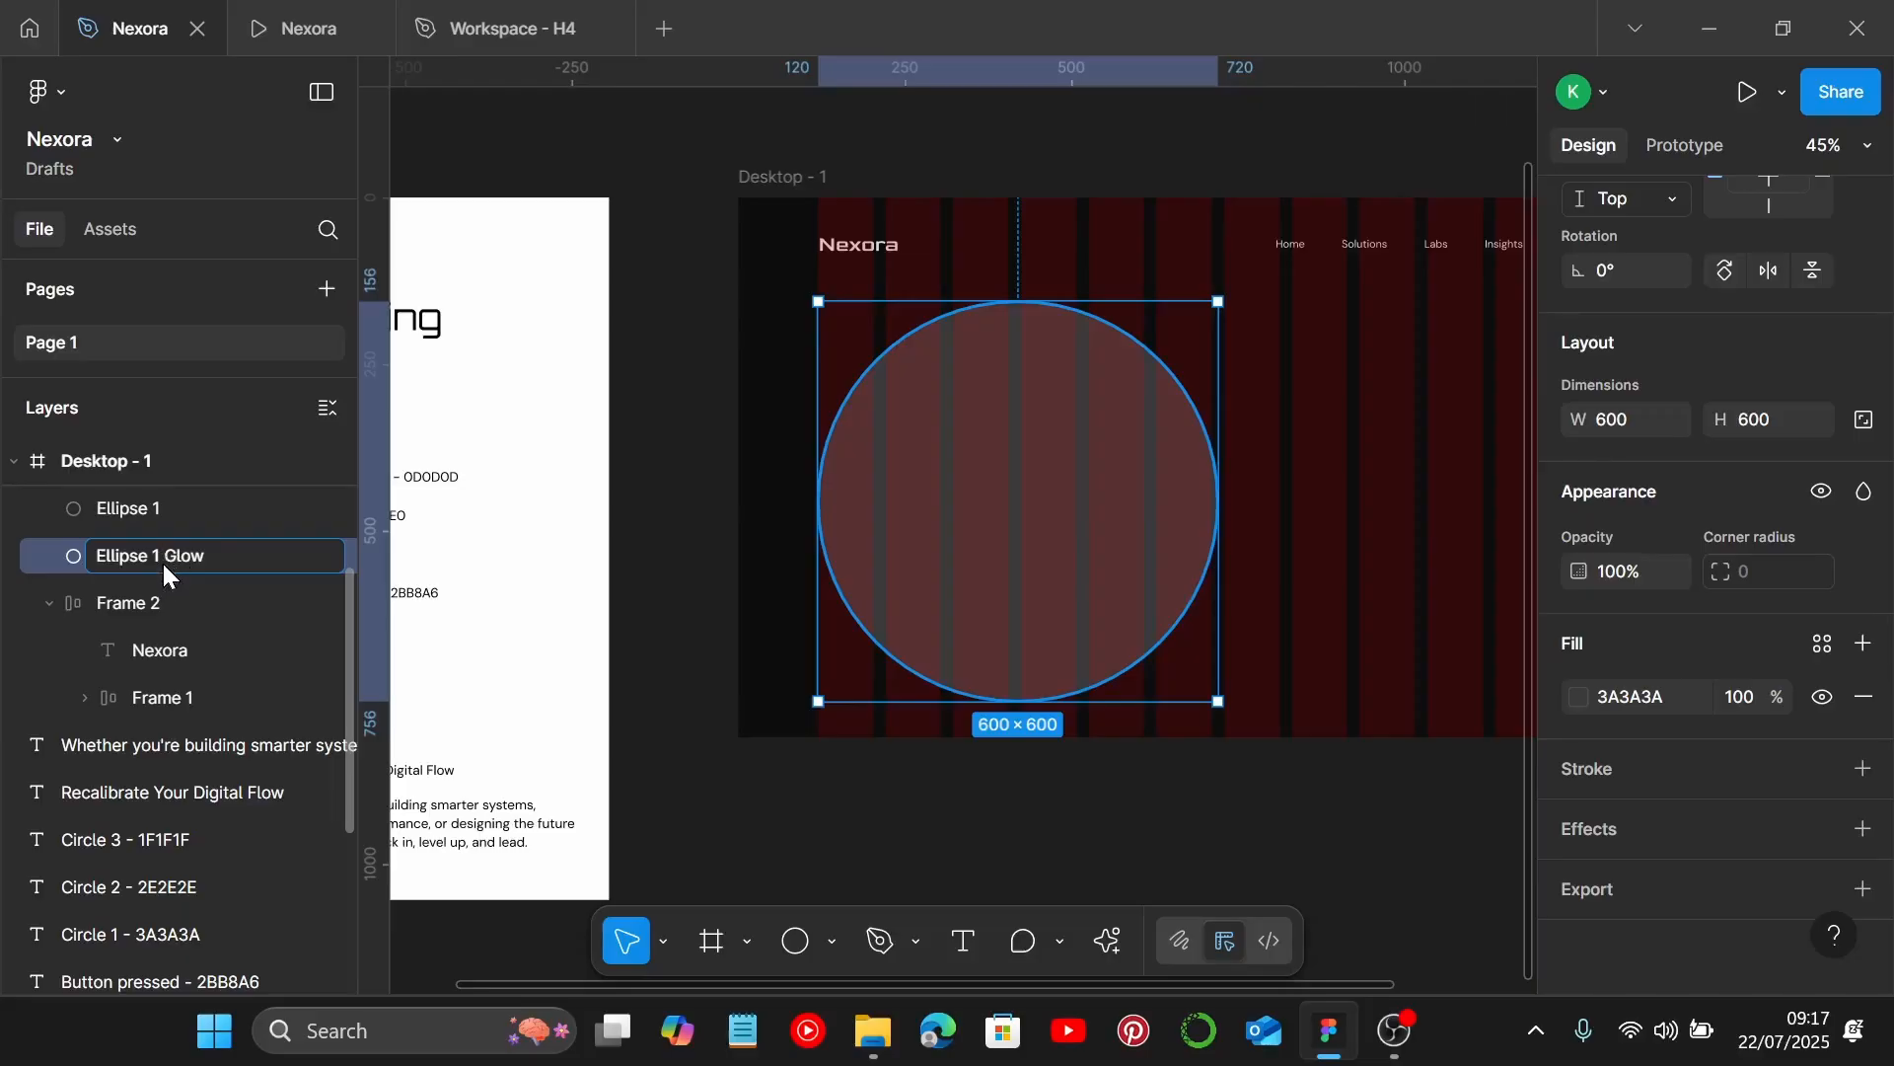
{"action": "left_click", "coordinate": [829, 778]}
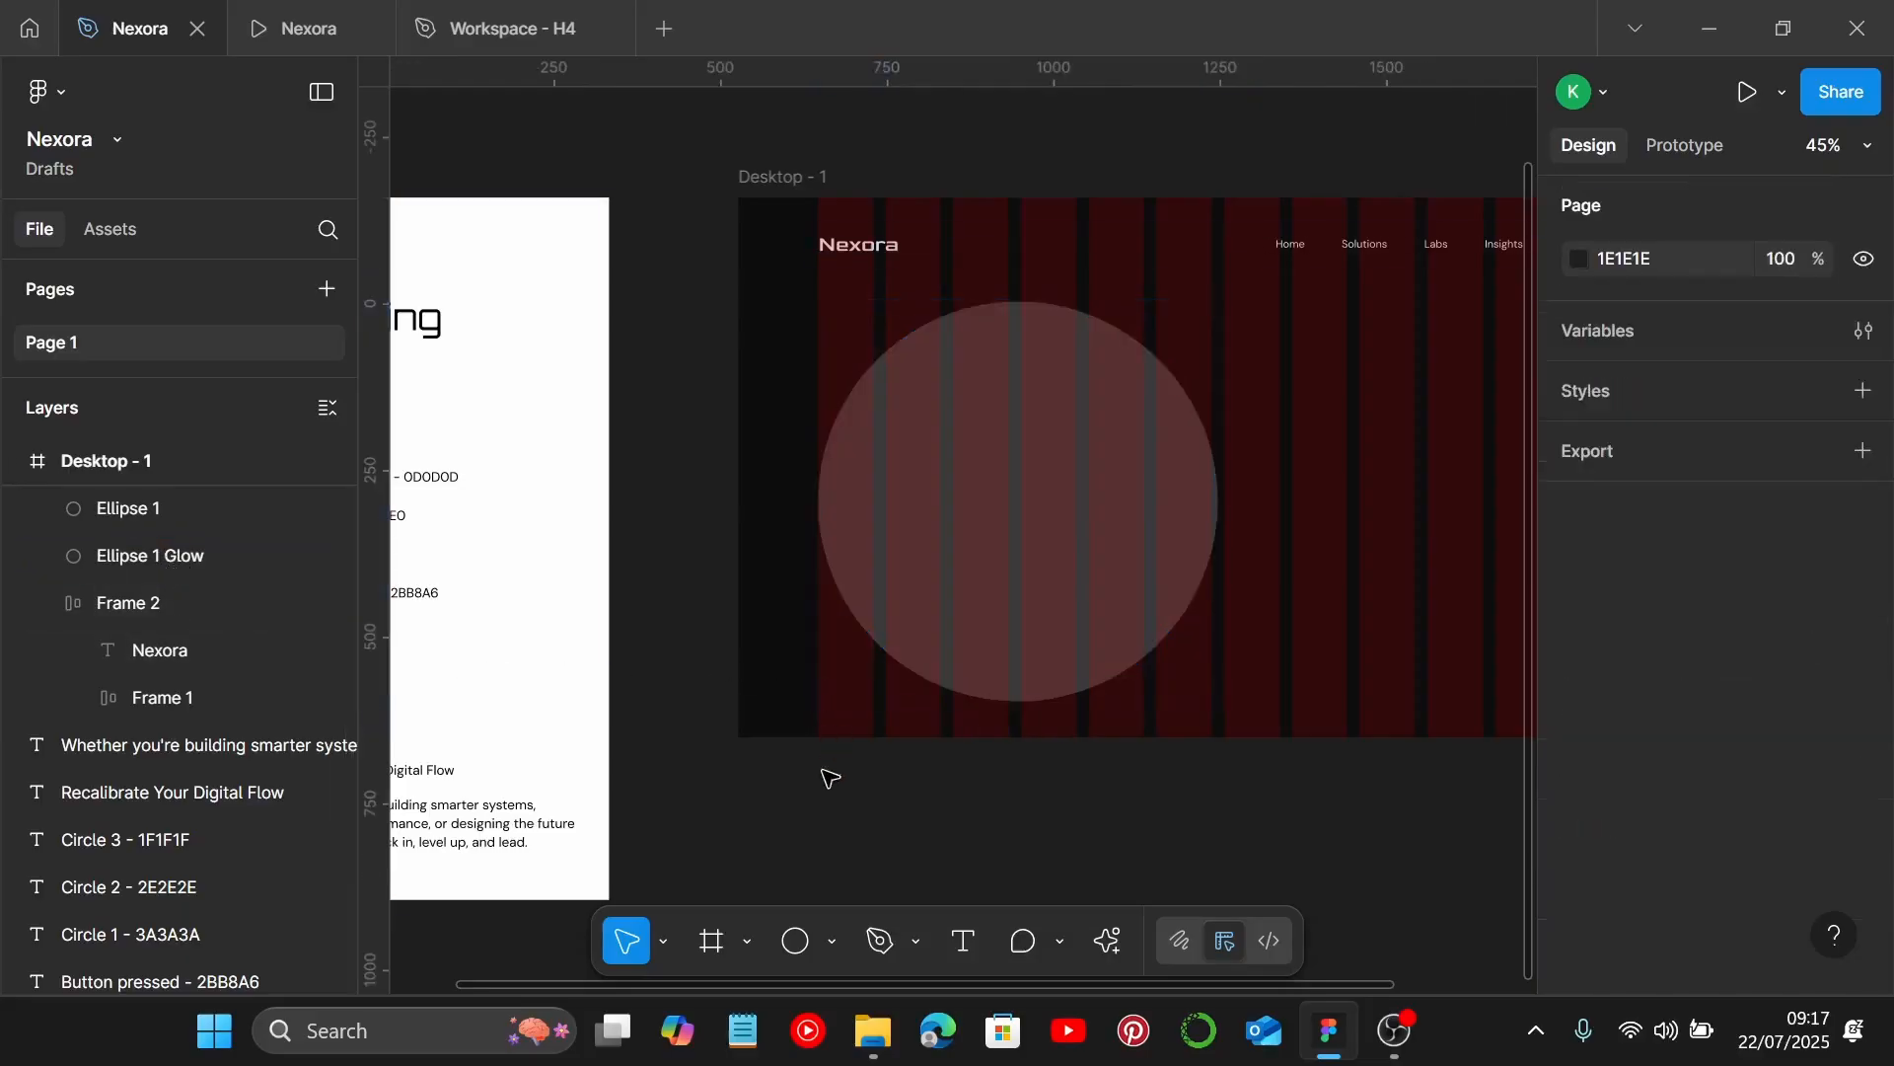
In Draw mode, add a second circle sized 463 × 463 and center it inside the large circle at X 188, Y 224.
{"action": "left_click", "coordinate": [1174, 944]}
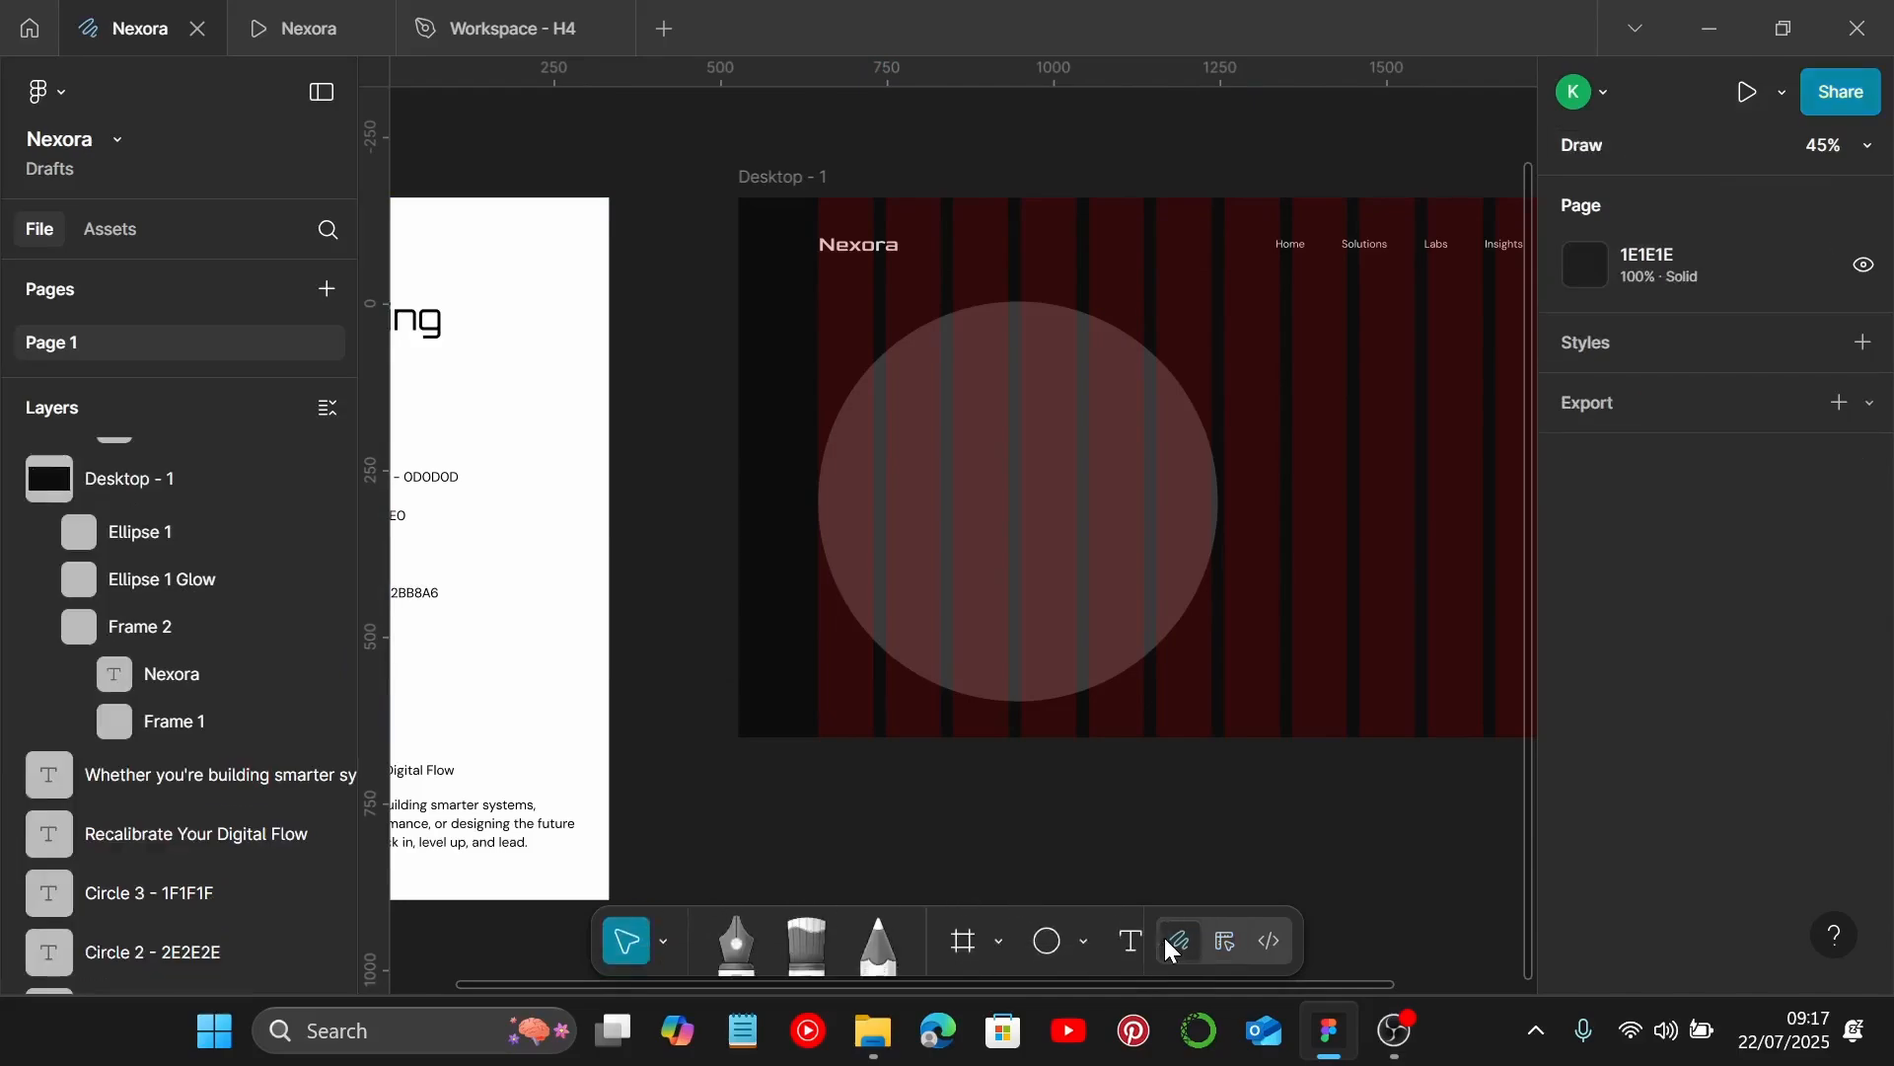
{"action": "left_click", "coordinate": [979, 941]}
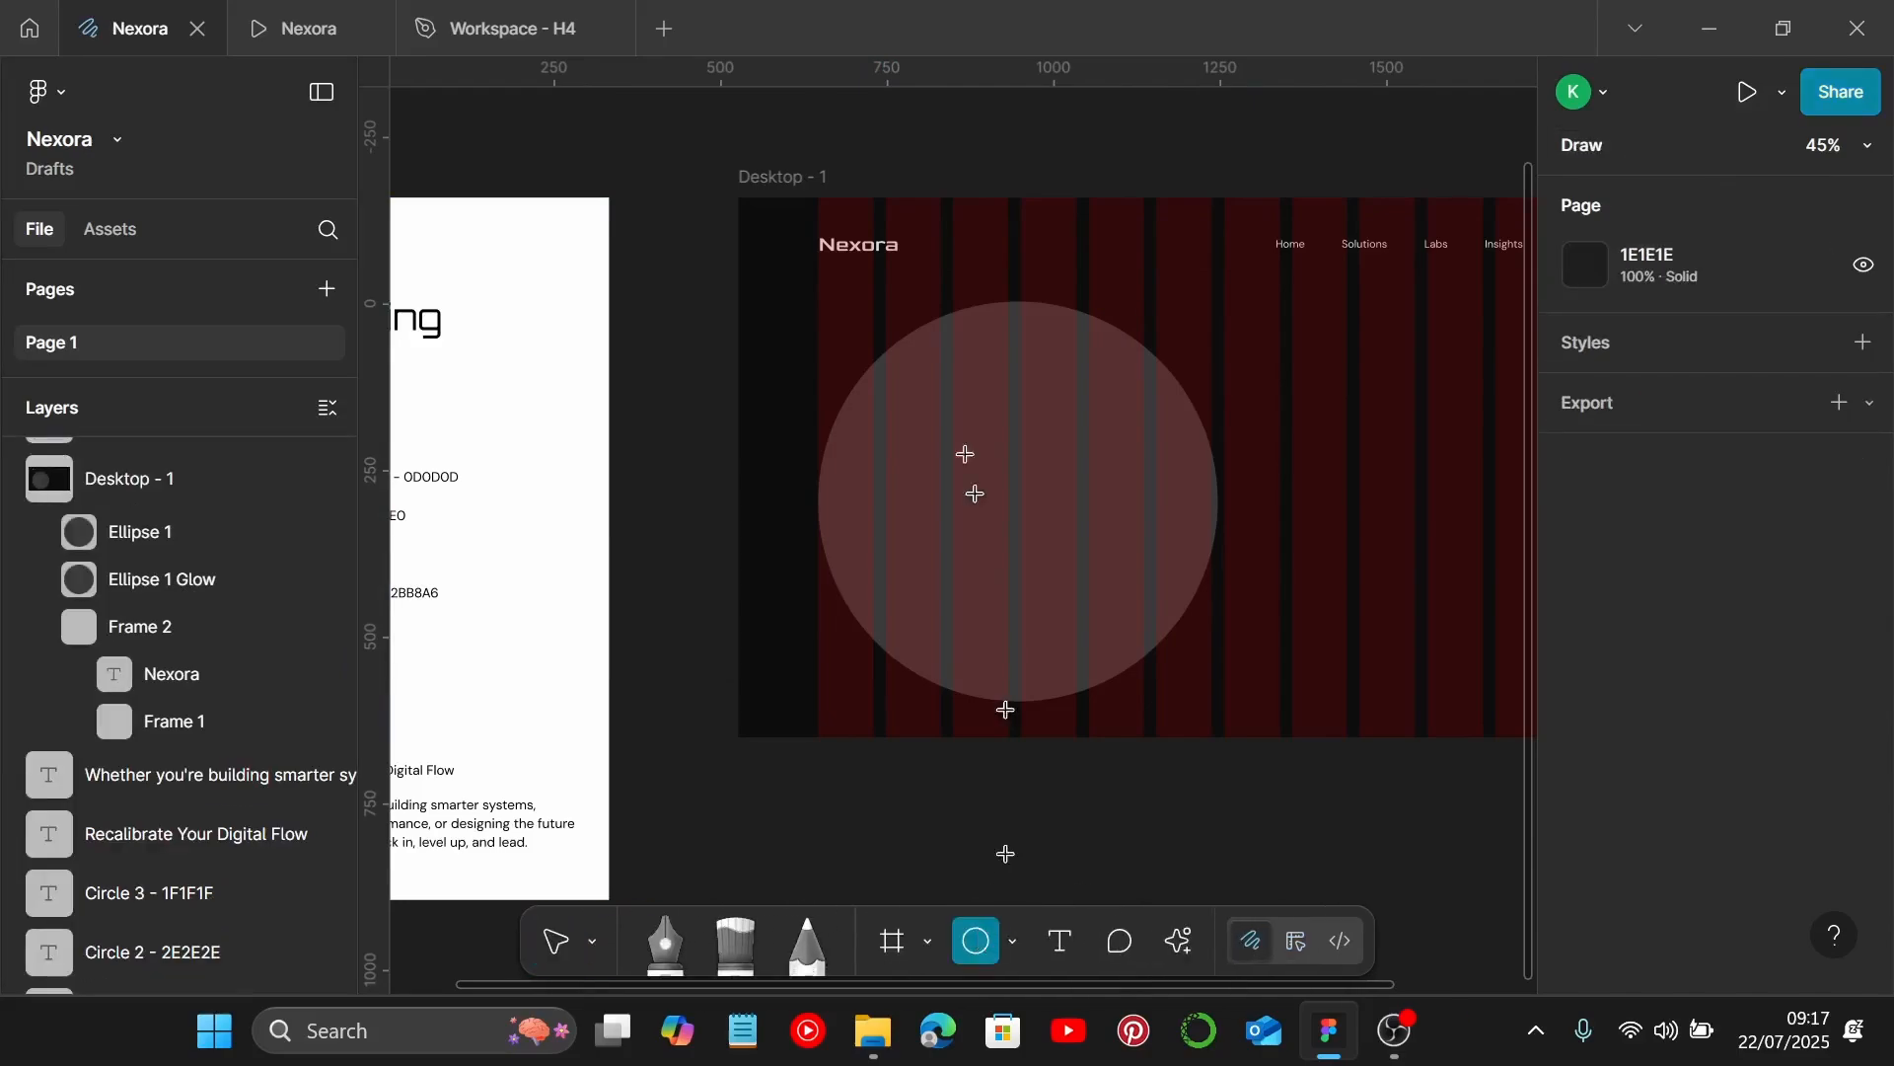
{"action": "left_click_drag", "start_coordinate": [916, 382], "coordinate": [1111, 618]}
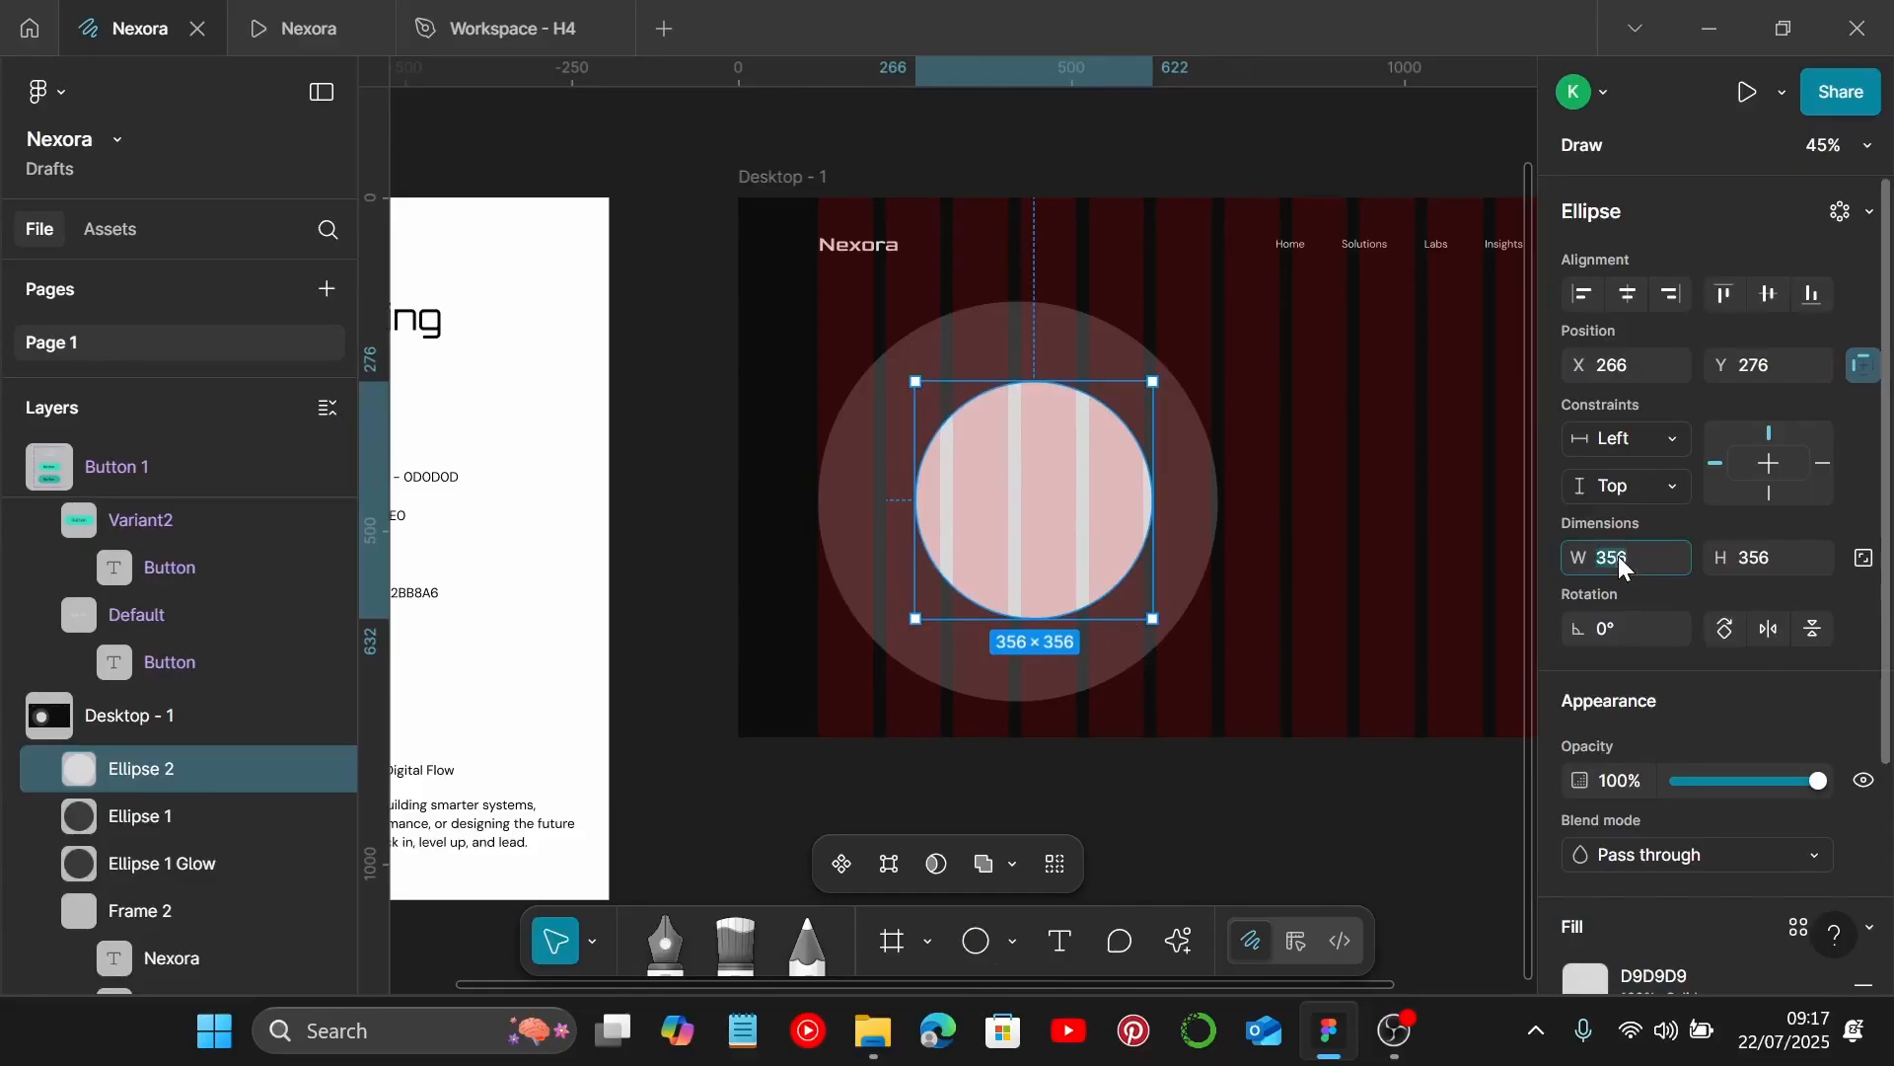
{"action": "key", "text": "Return"}
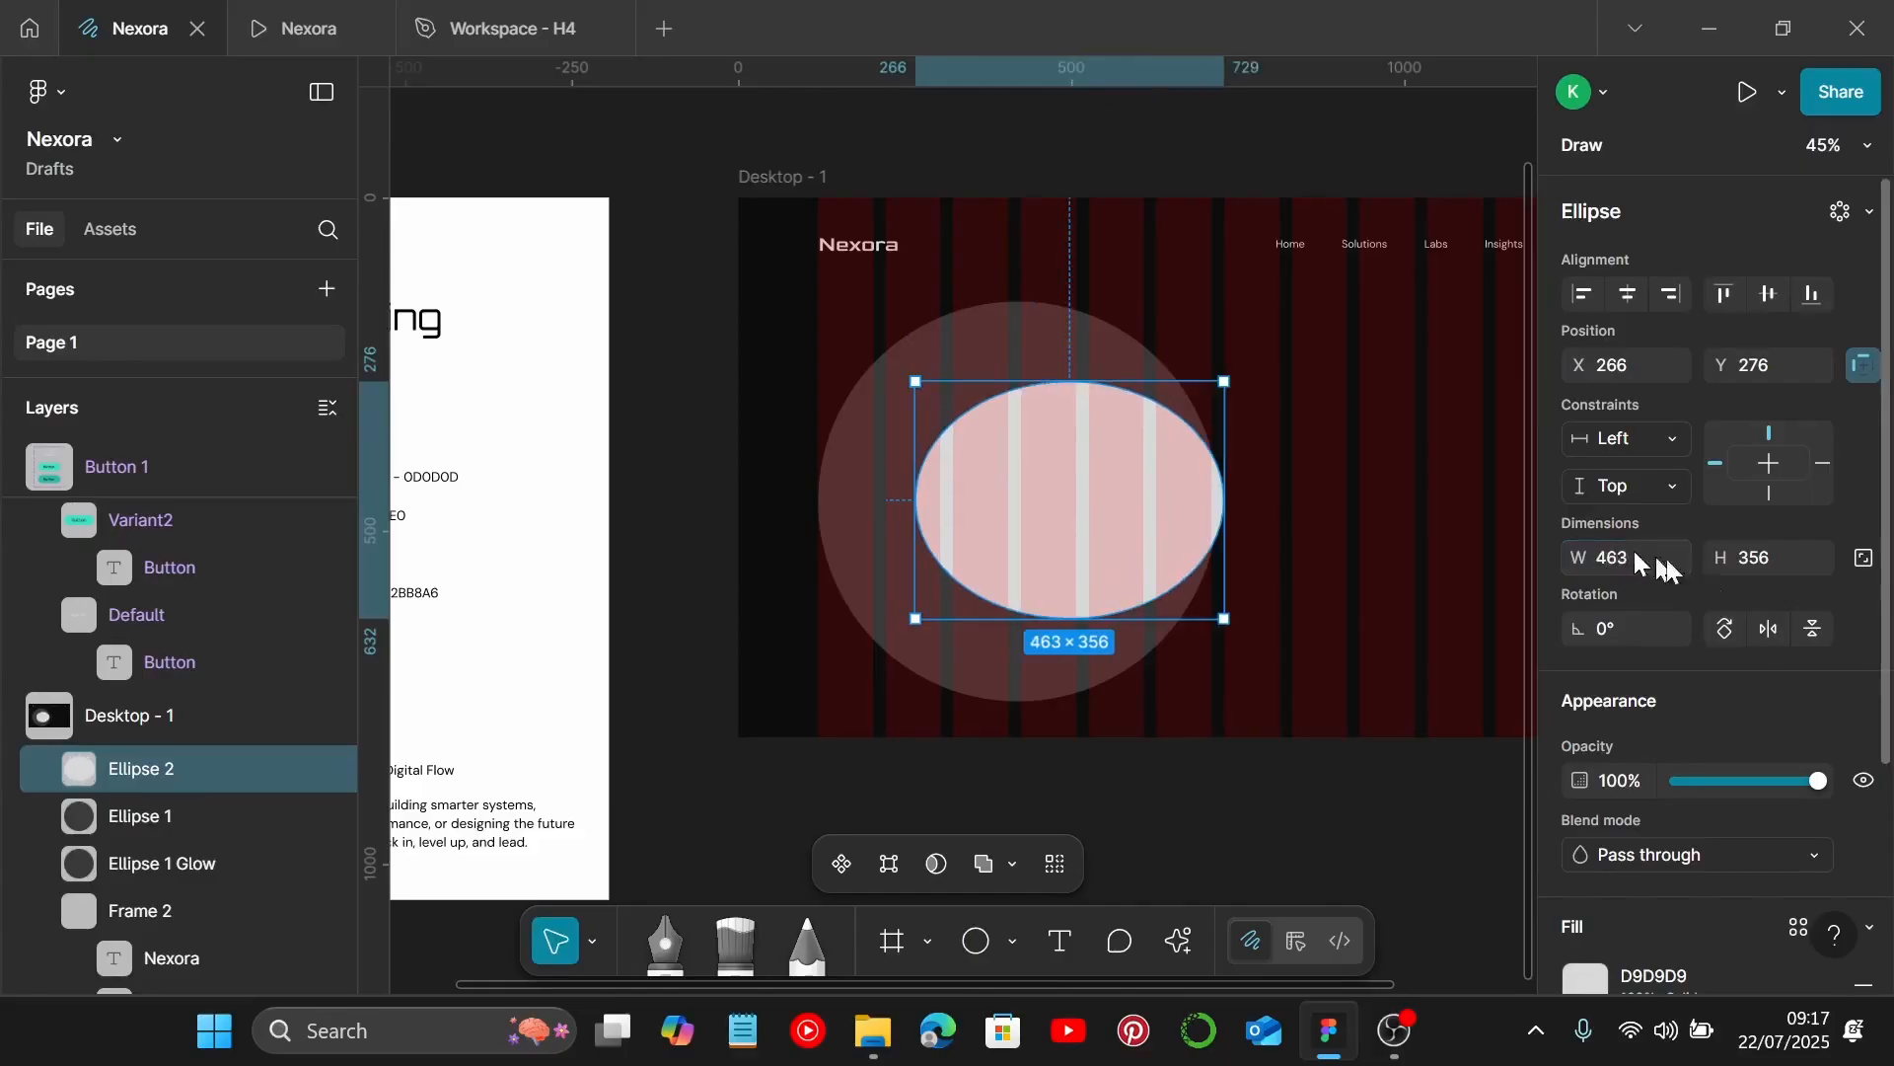
{"action": "left_click", "coordinate": [1780, 555]}
{"action": "type", "text": "463"}
{"action": "key", "text": "Return"}
{"action": "left_click_drag", "start_coordinate": [1036, 526], "coordinate": [991, 497]}
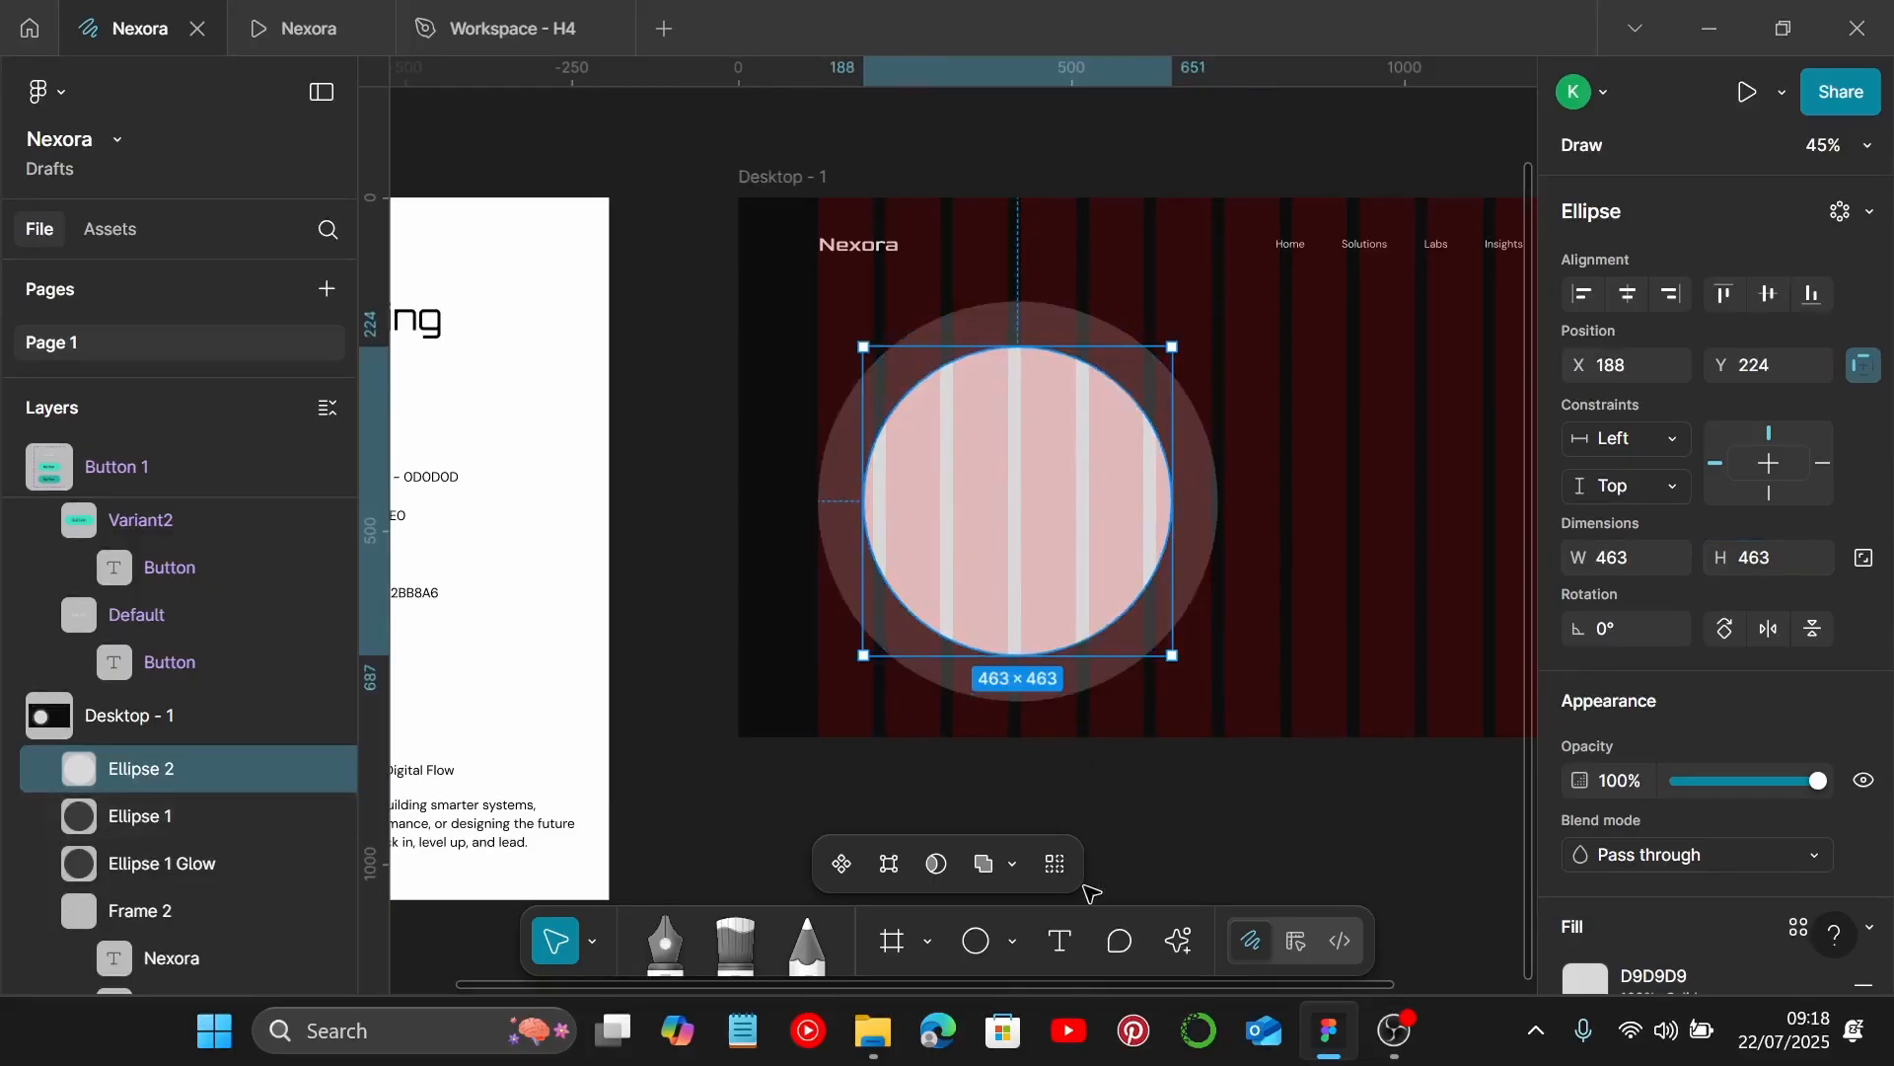
Convert the inner circle into a text path starting on its upper-left arc and enter CONNECT along it.
{"action": "left_click", "coordinate": [1058, 939]}
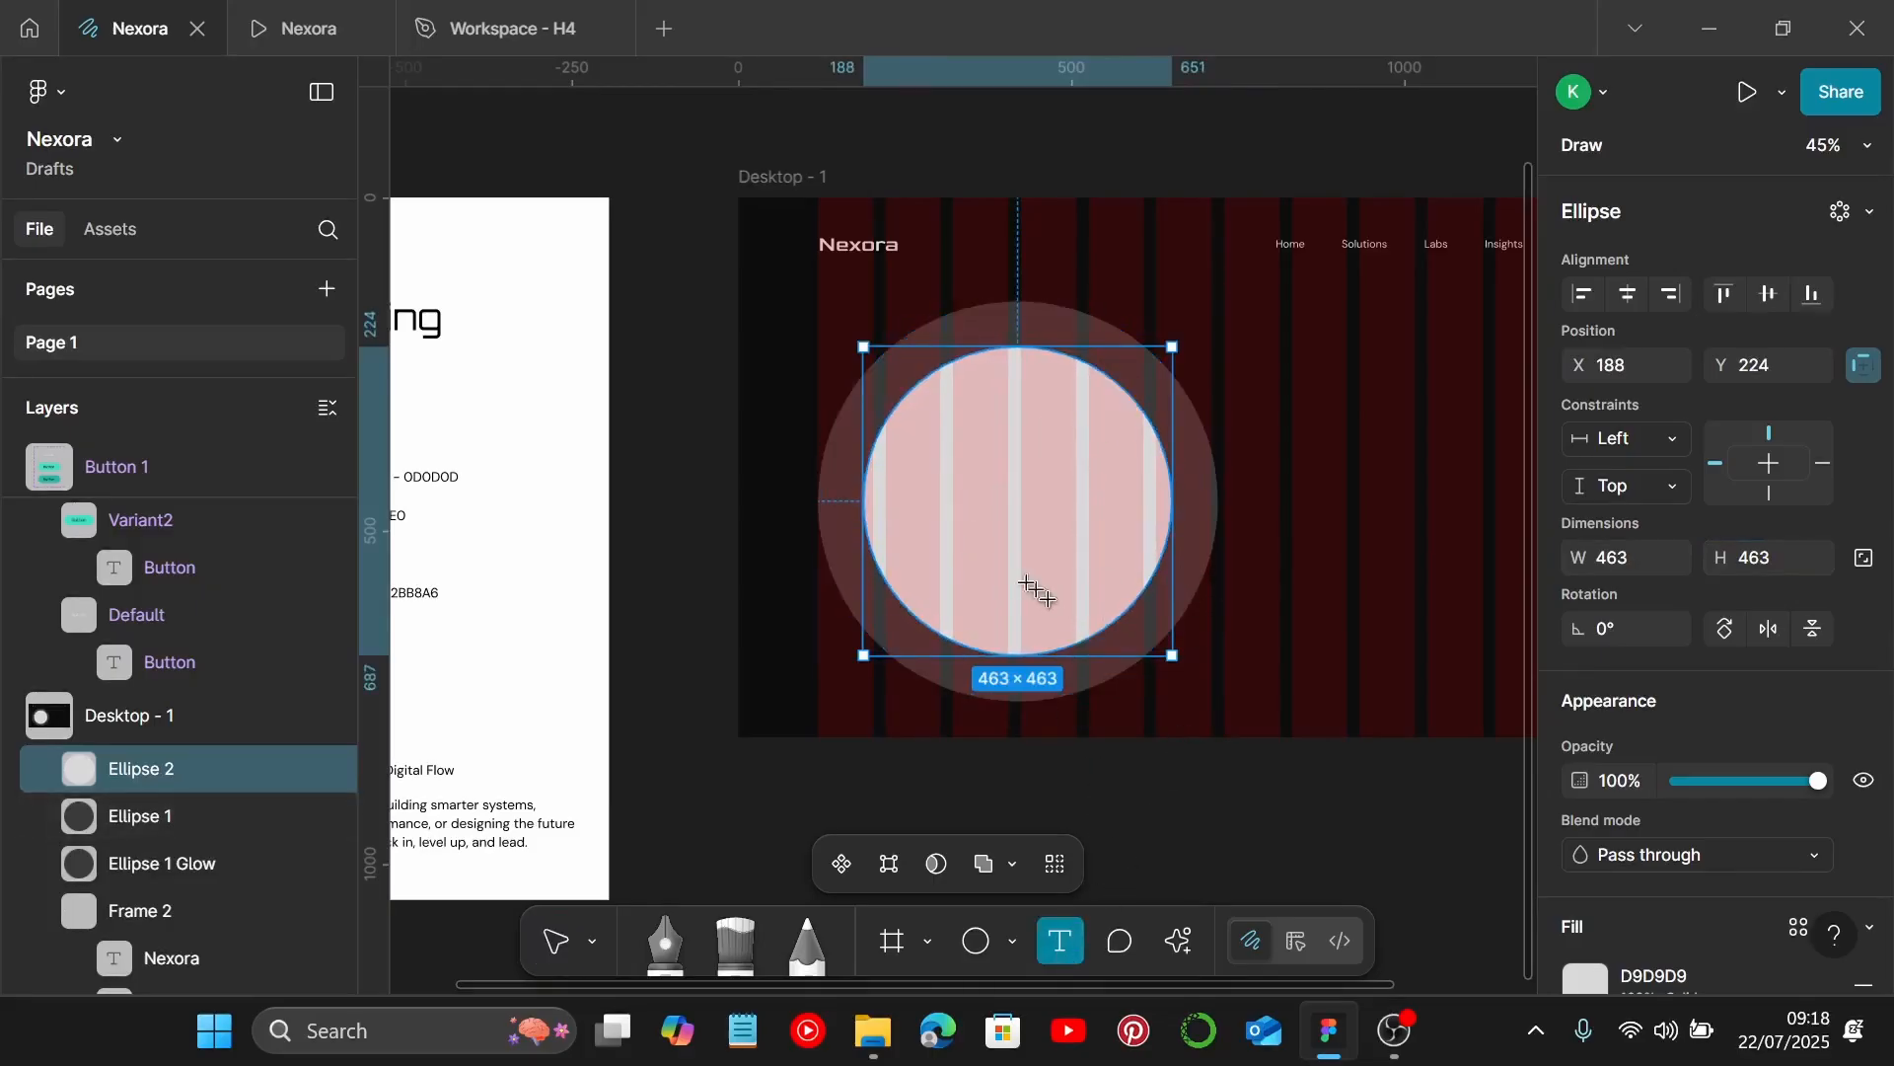
{"action": "left_click", "coordinate": [873, 463]}
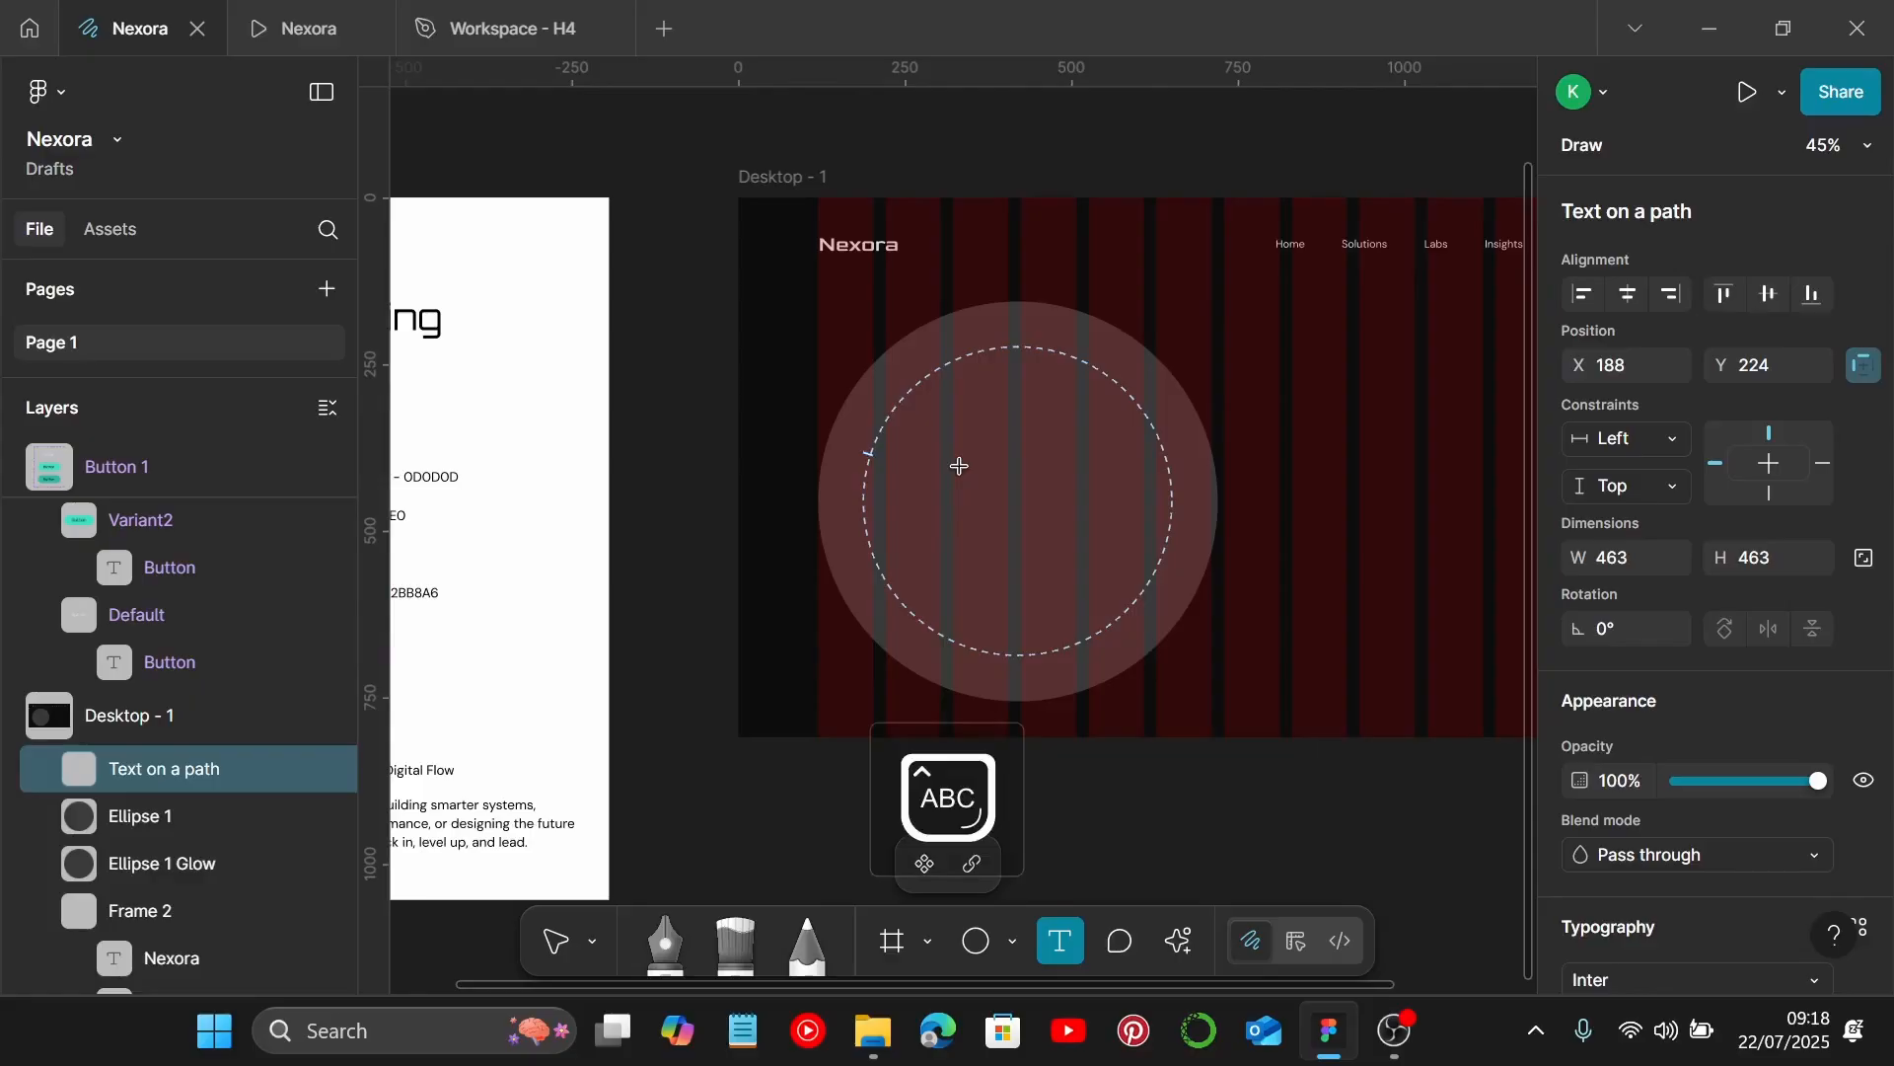
{"action": "type", "text": "CONNECX"}
{"action": "key", "text": "BackSpace"}
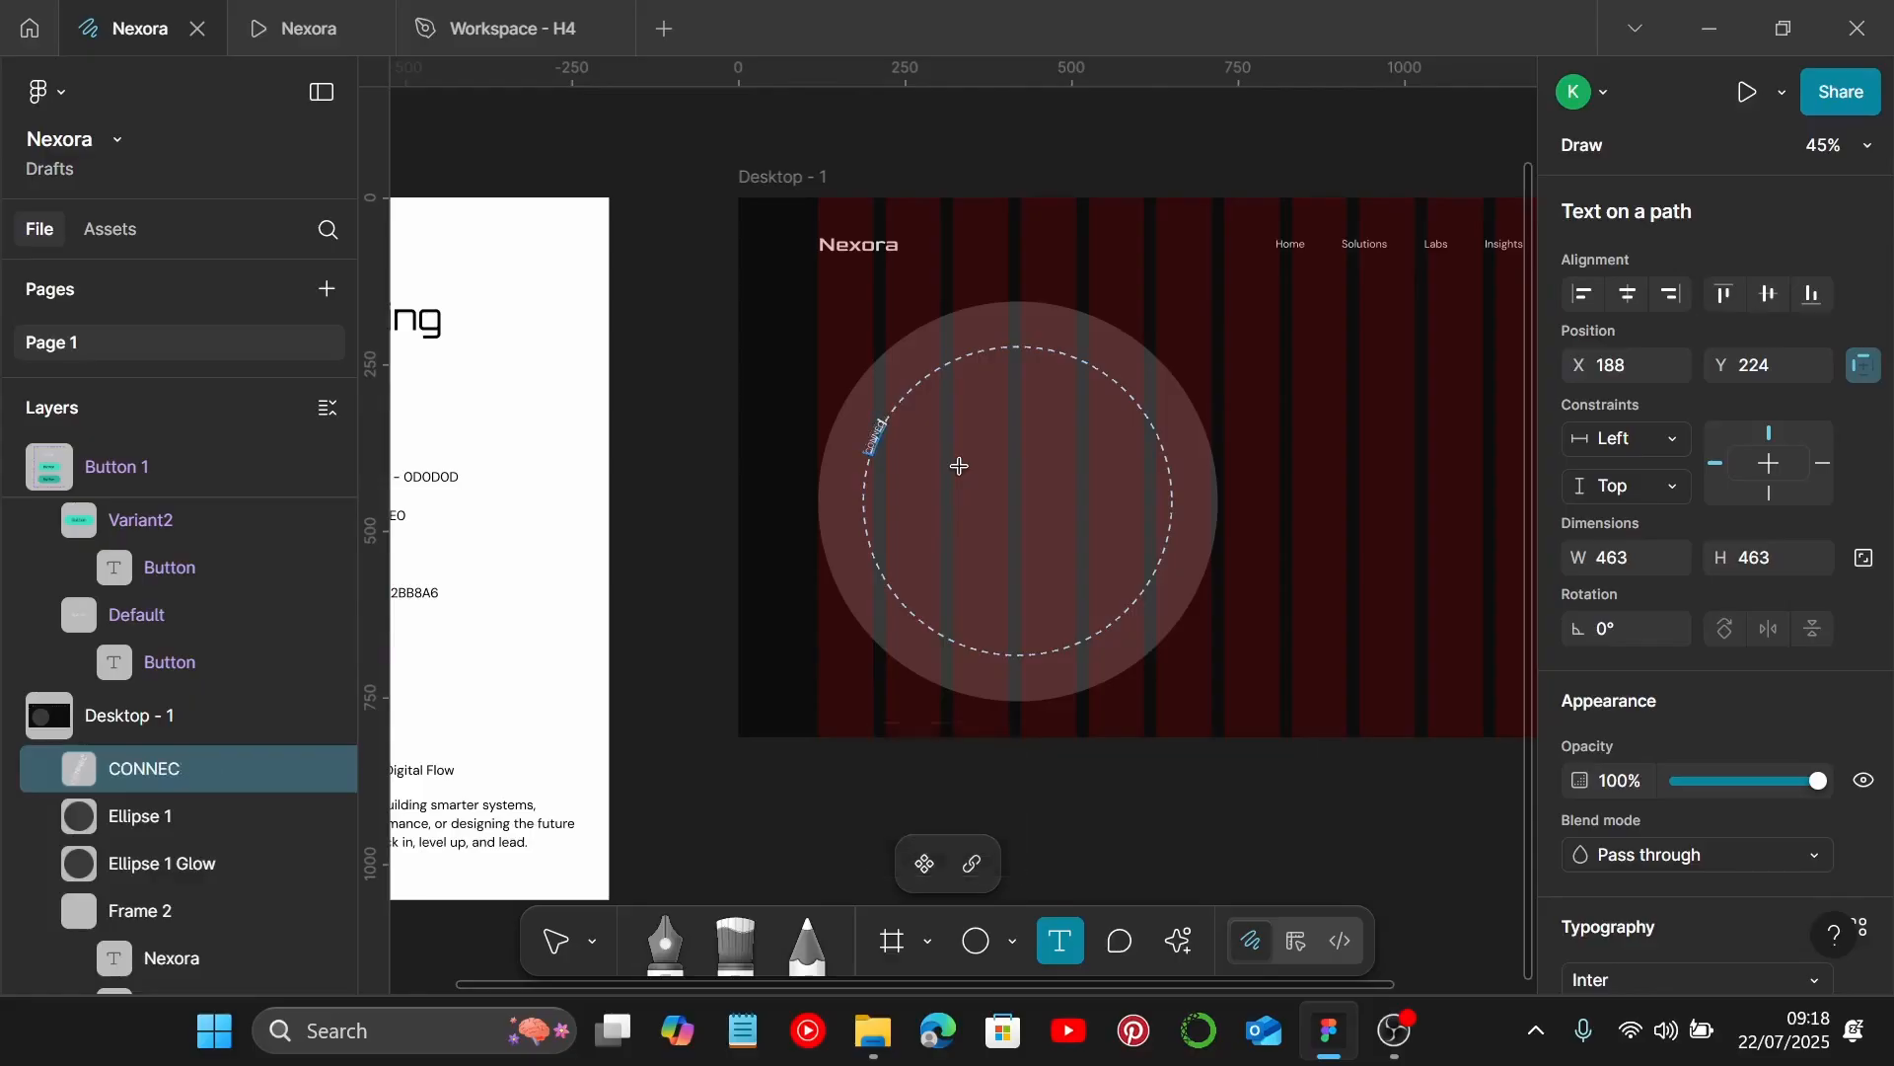
{"action": "scroll", "coordinate": [898, 437], "scroll_direction": "up", "scroll_amount": 5}
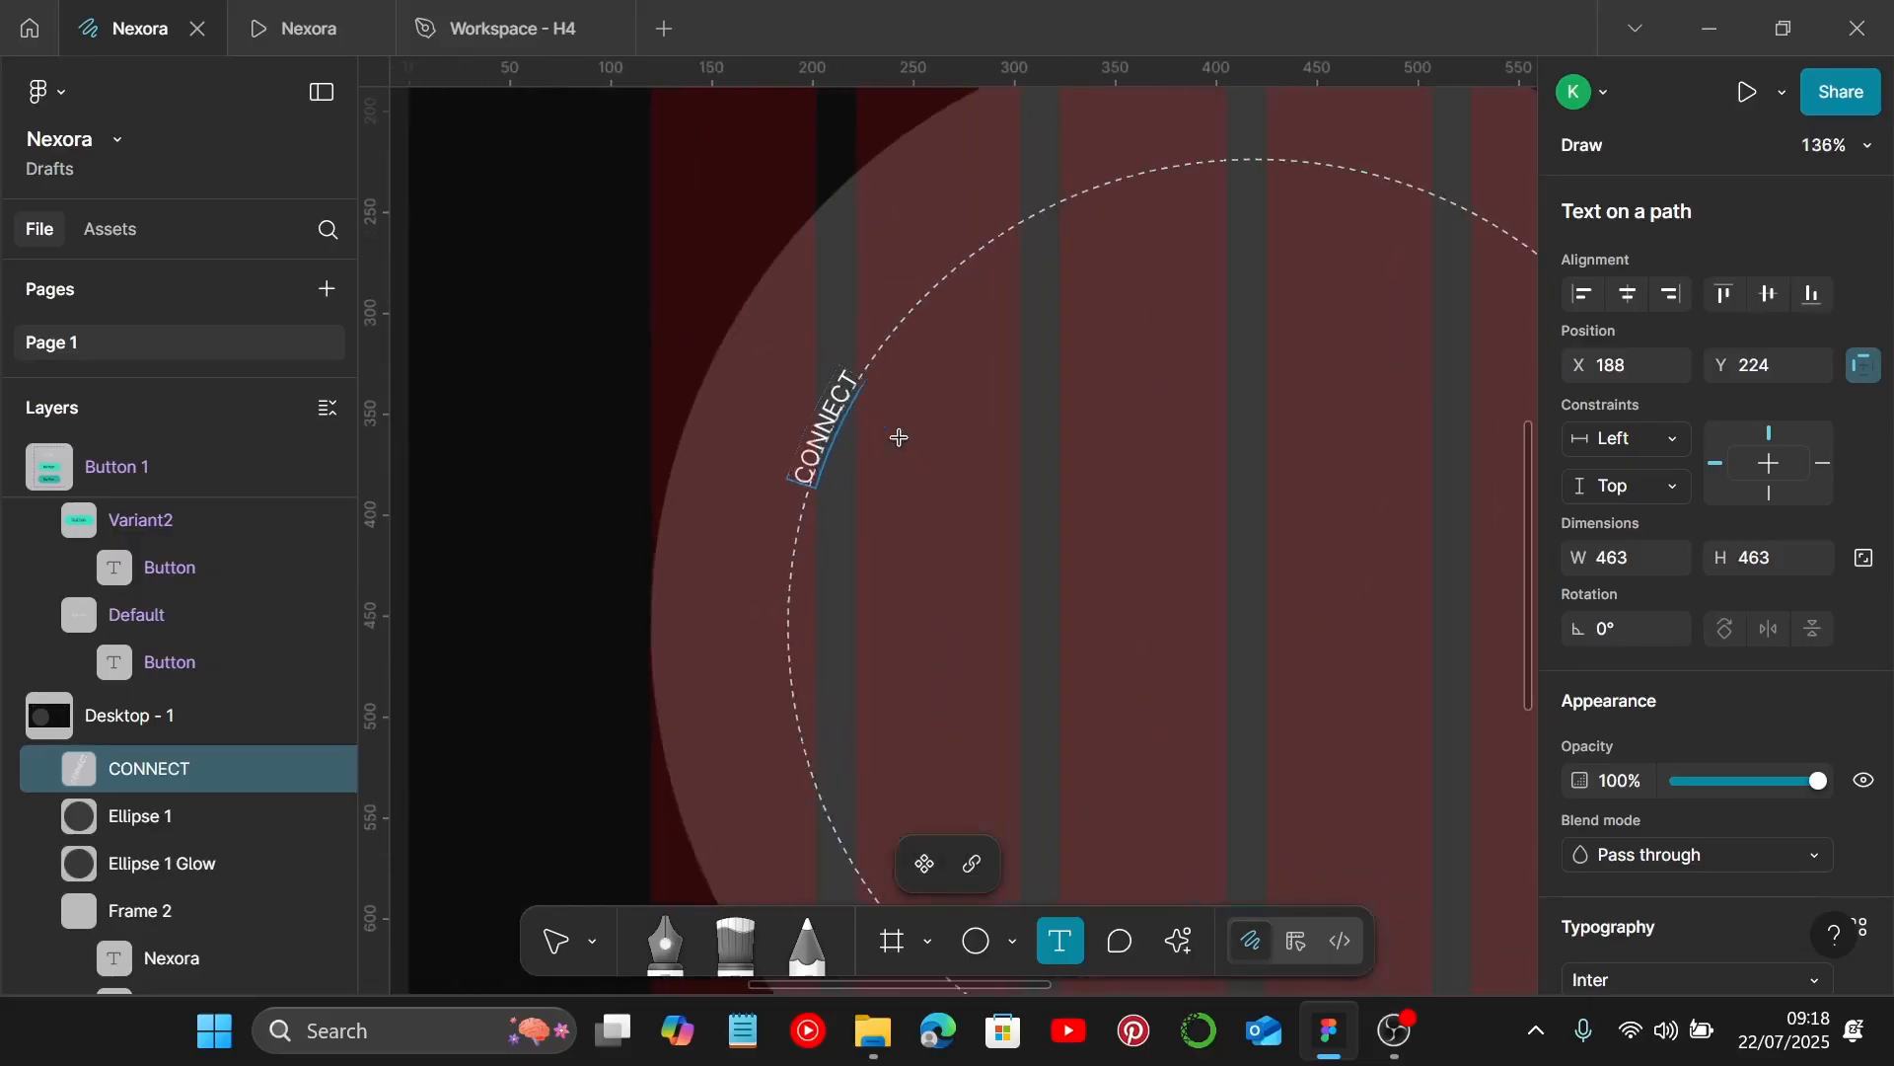
{"action": "scroll", "coordinate": [899, 437], "scroll_direction": "down", "scroll_amount": 5}
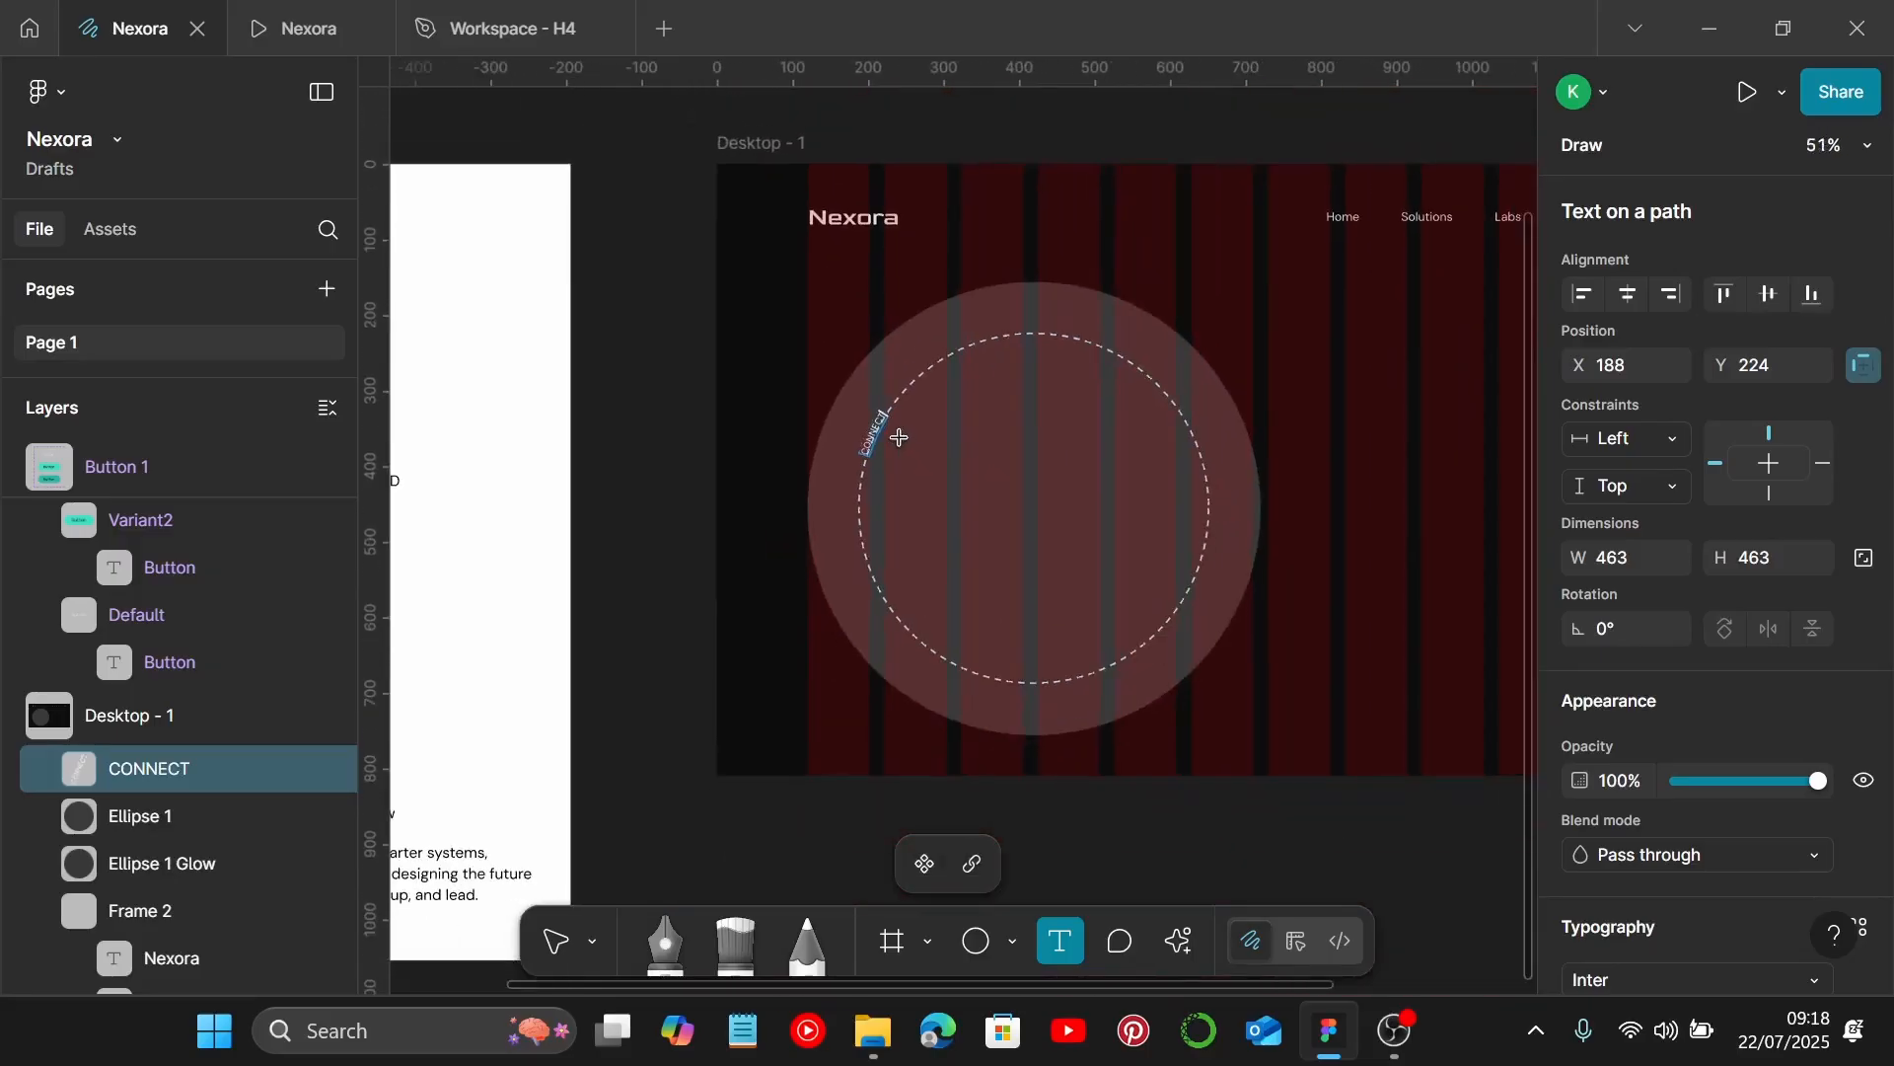
{"action": "key", "text": "Escape"}
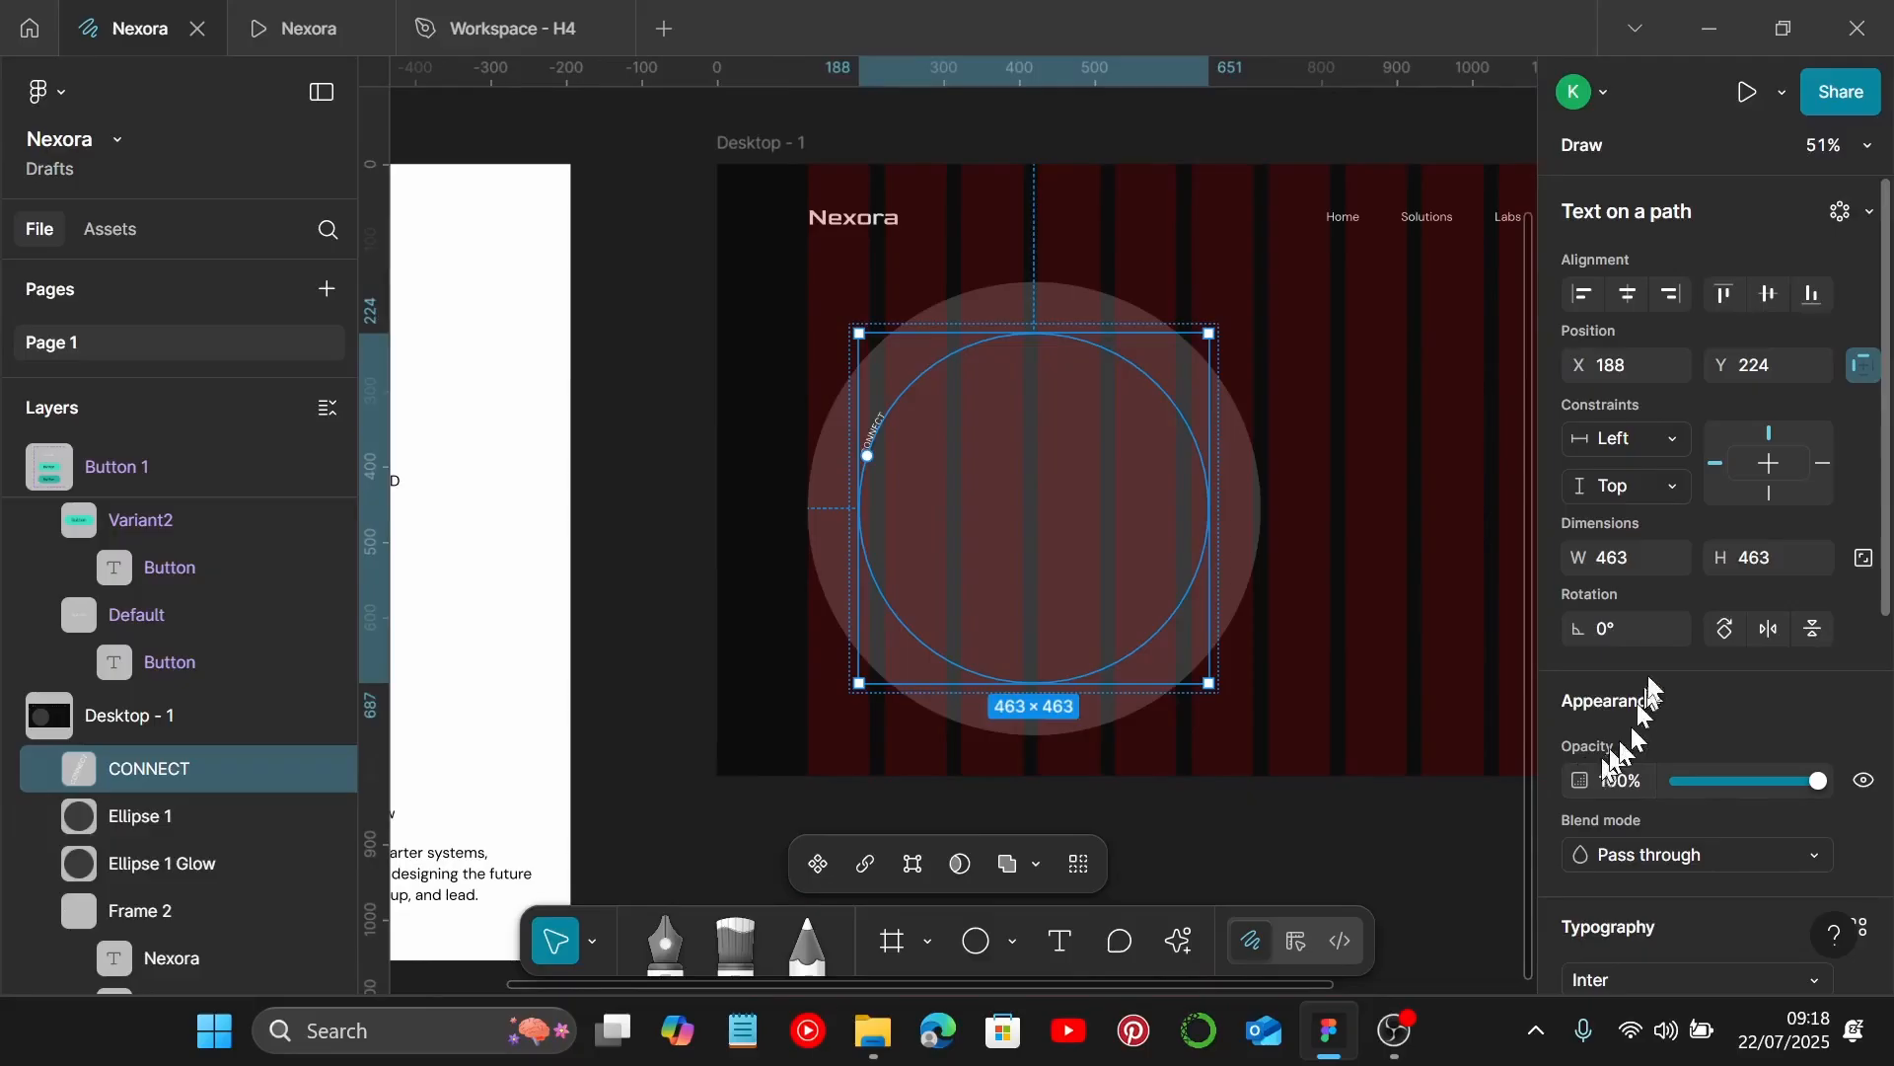
Examine the font, weight and size of the bold Text sample on the style sheet, returning to the CONNECT path text.
{"action": "scroll", "coordinate": [1036, 655], "scroll_direction": "up", "scroll_amount": 5}
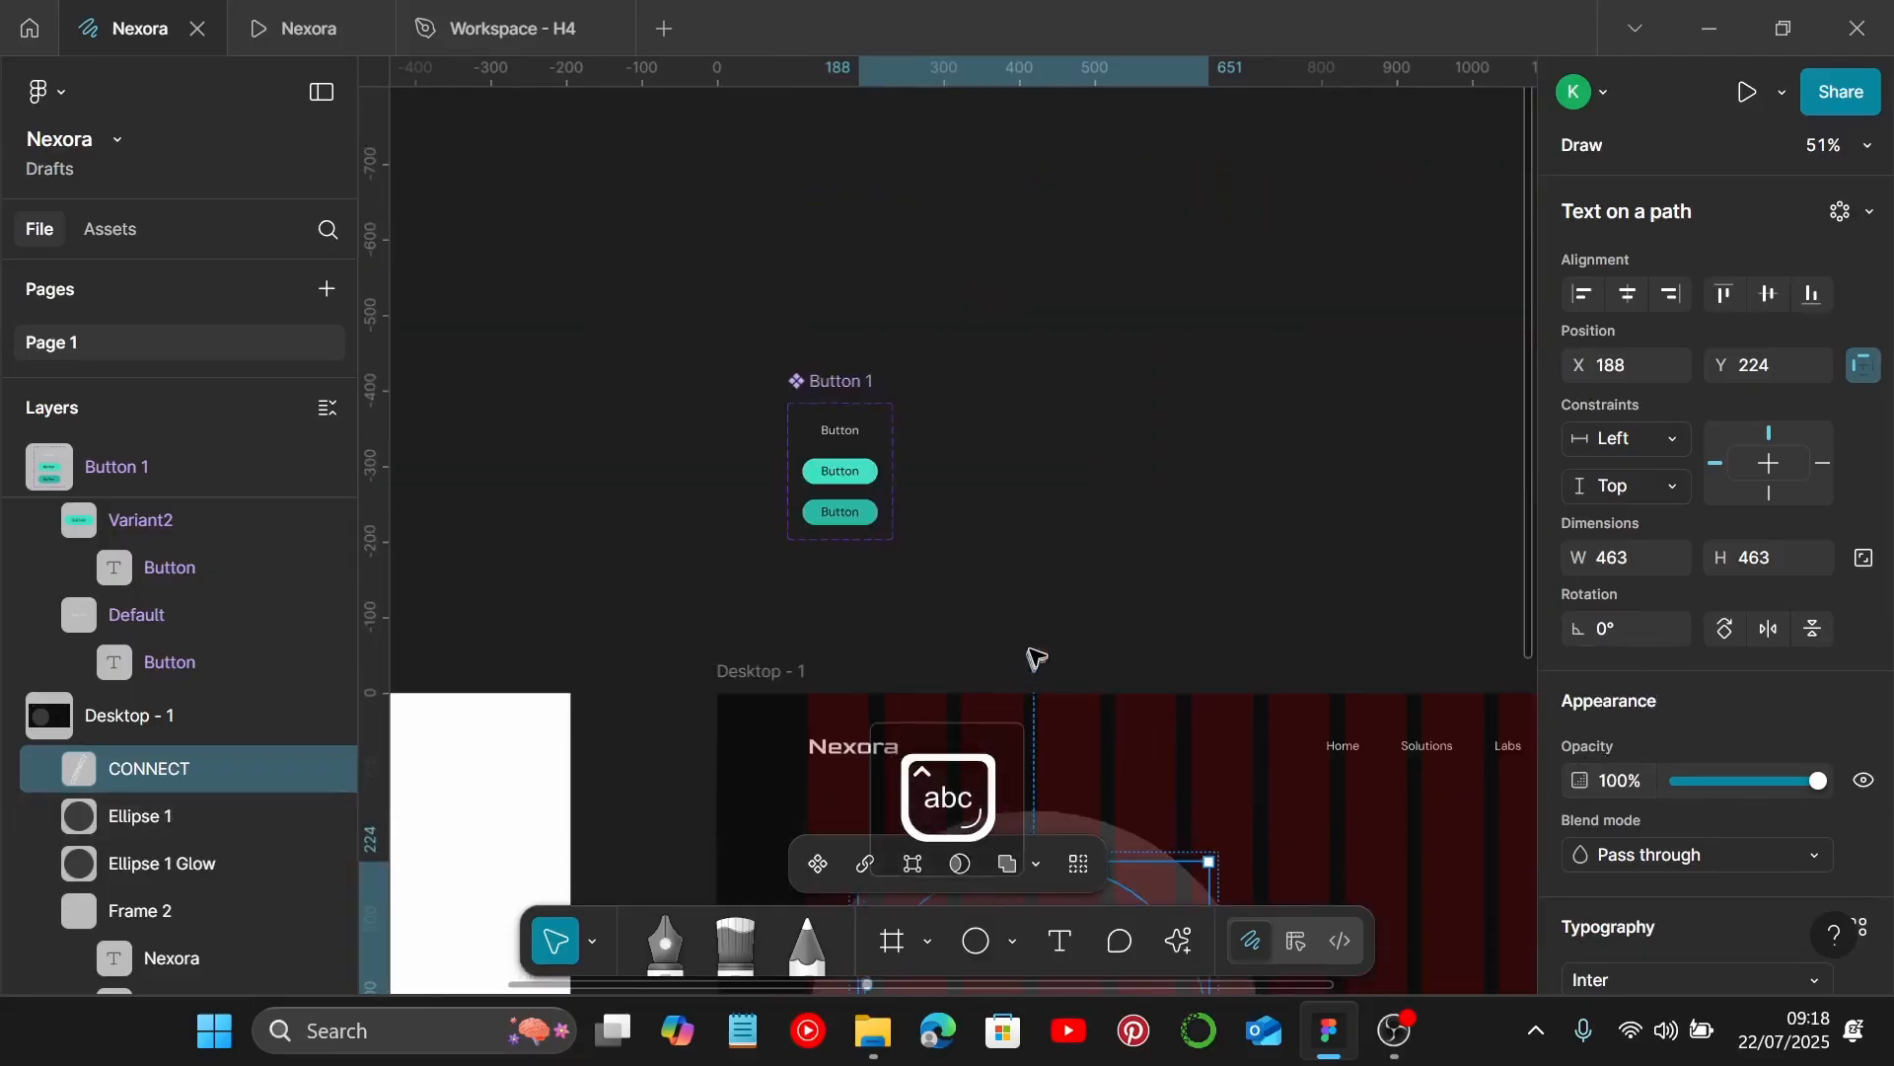
{"action": "scroll", "coordinate": [1043, 642], "scroll_direction": "down", "scroll_amount": 3}
{"action": "scroll", "coordinate": [1043, 642], "scroll_direction": "down", "scroll_amount": 3}
{"action": "scroll", "coordinate": [1040, 617], "scroll_direction": "left", "scroll_amount": 5}
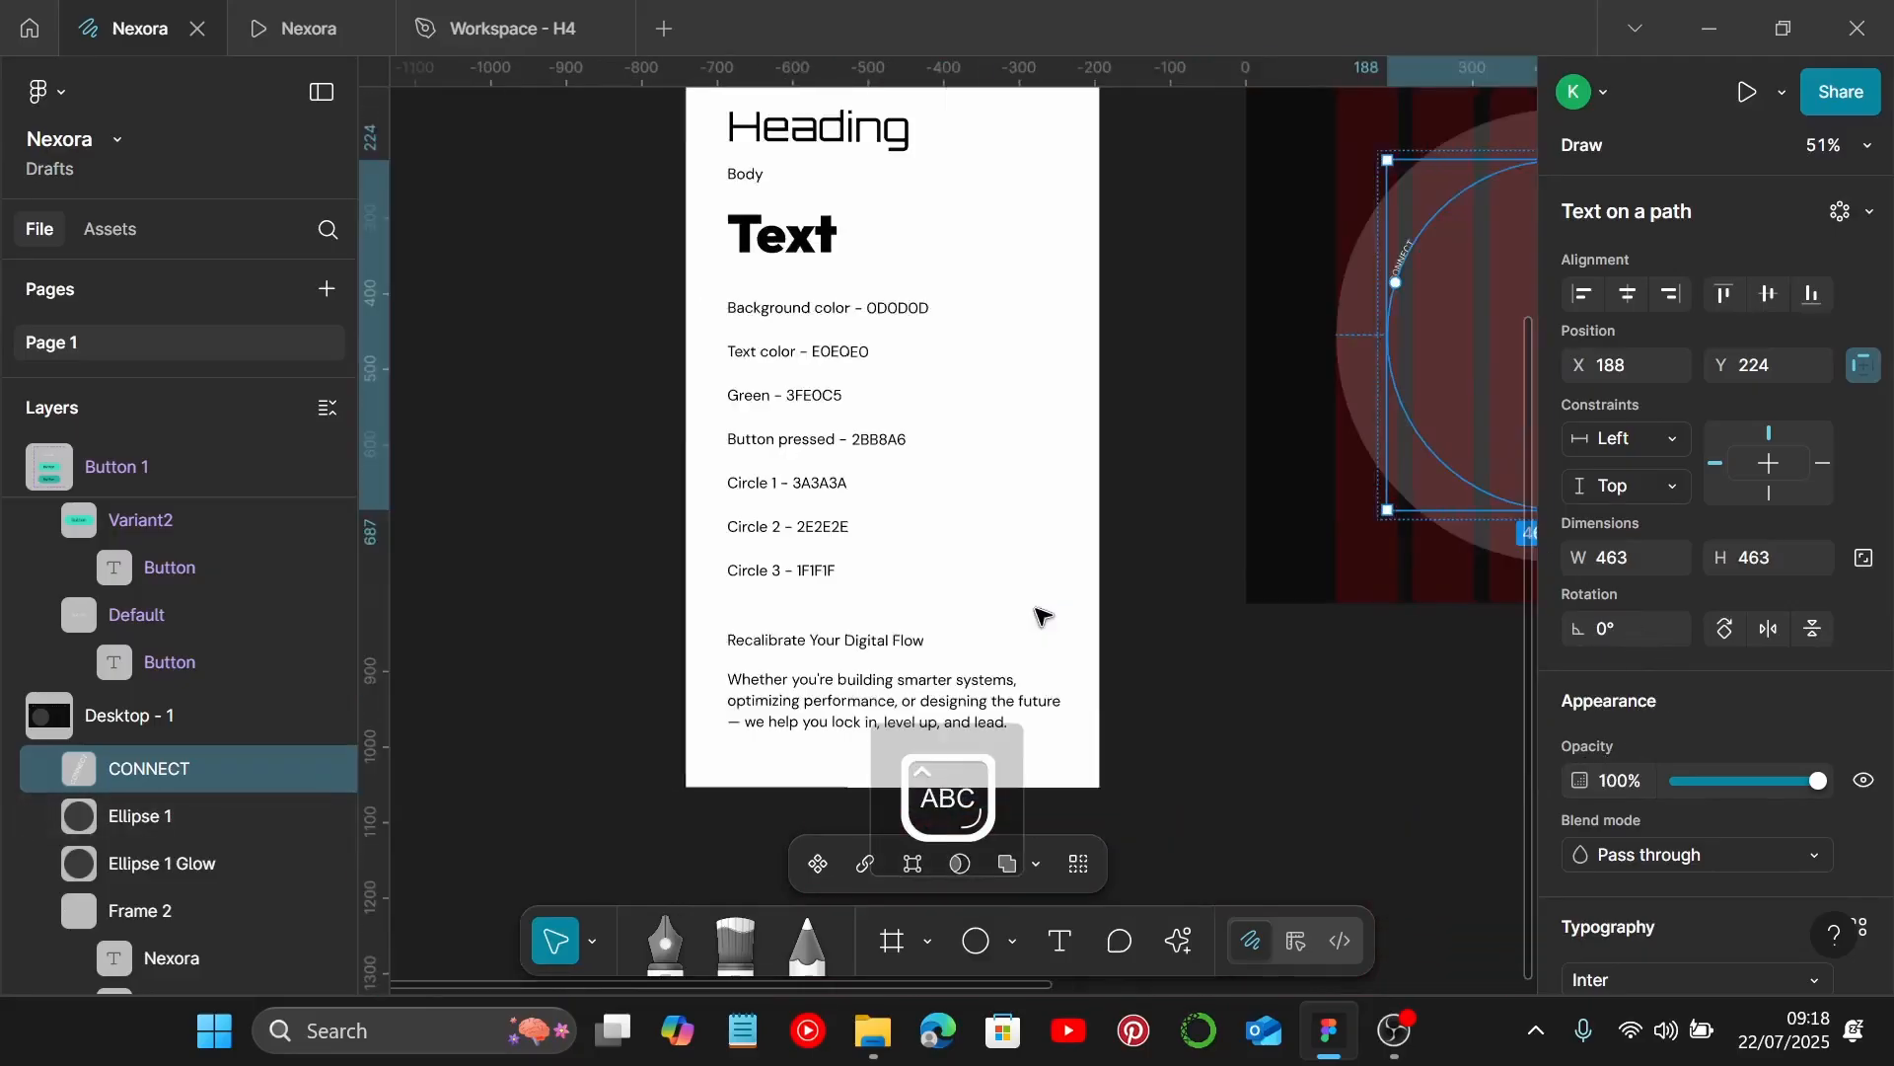
{"action": "left_click", "coordinate": [820, 259]}
{"action": "scroll", "coordinate": [1665, 685], "scroll_direction": "down", "scroll_amount": 3}
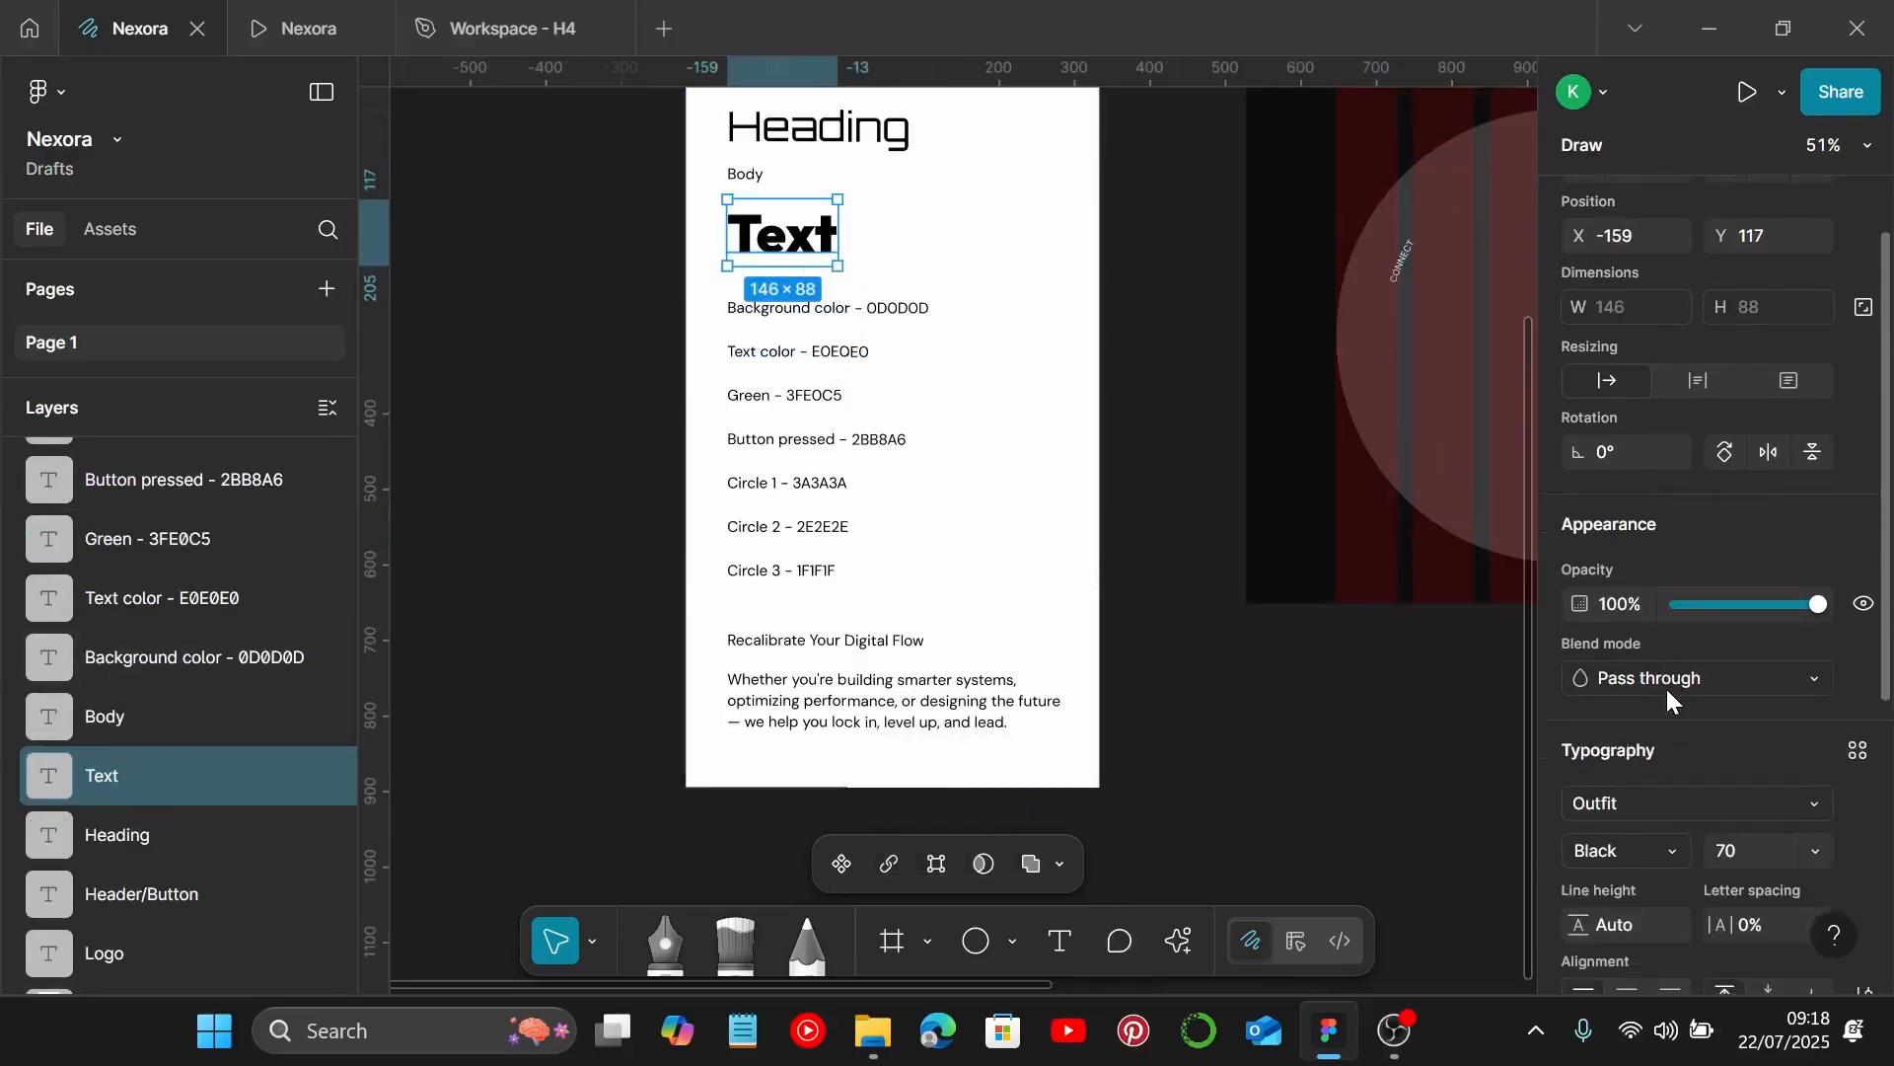
{"action": "scroll", "coordinate": [1667, 700], "scroll_direction": "down", "scroll_amount": 3}
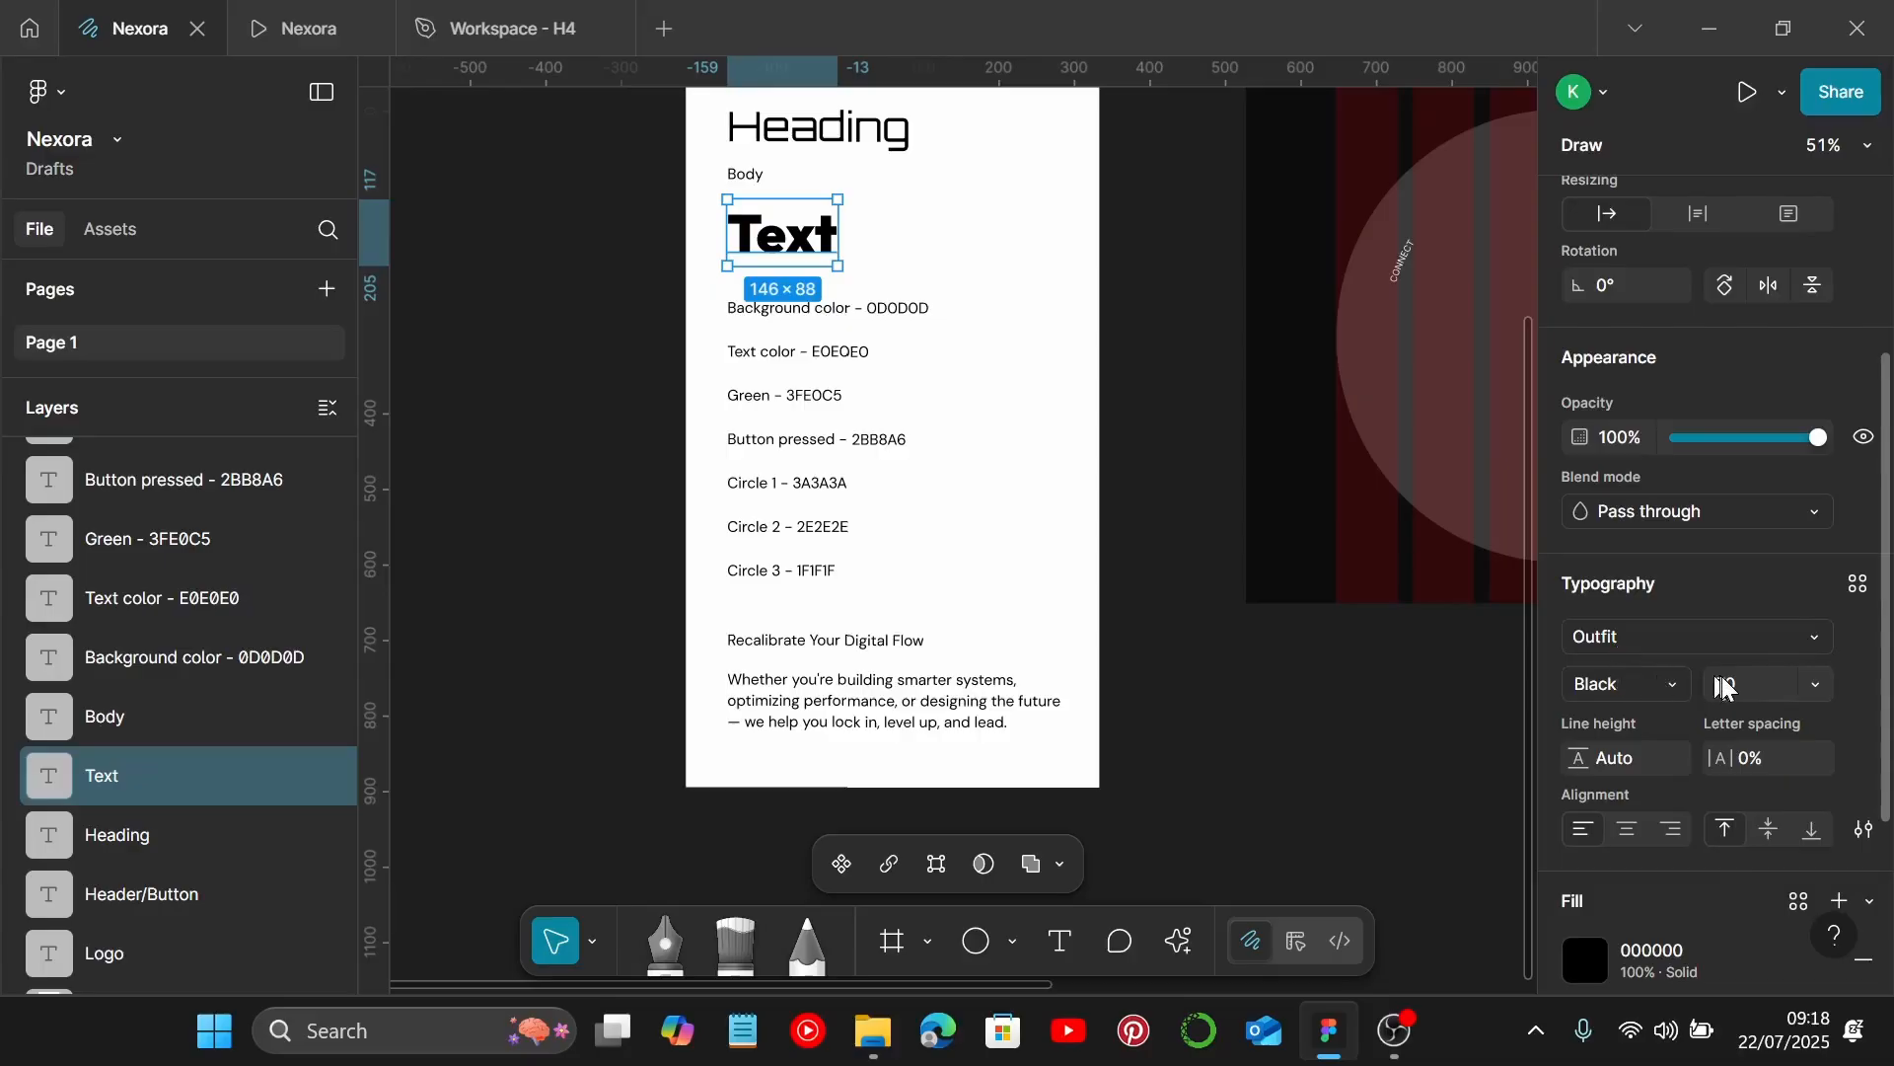
{"action": "scroll", "coordinate": [1083, 507], "scroll_direction": "right", "scroll_amount": 3}
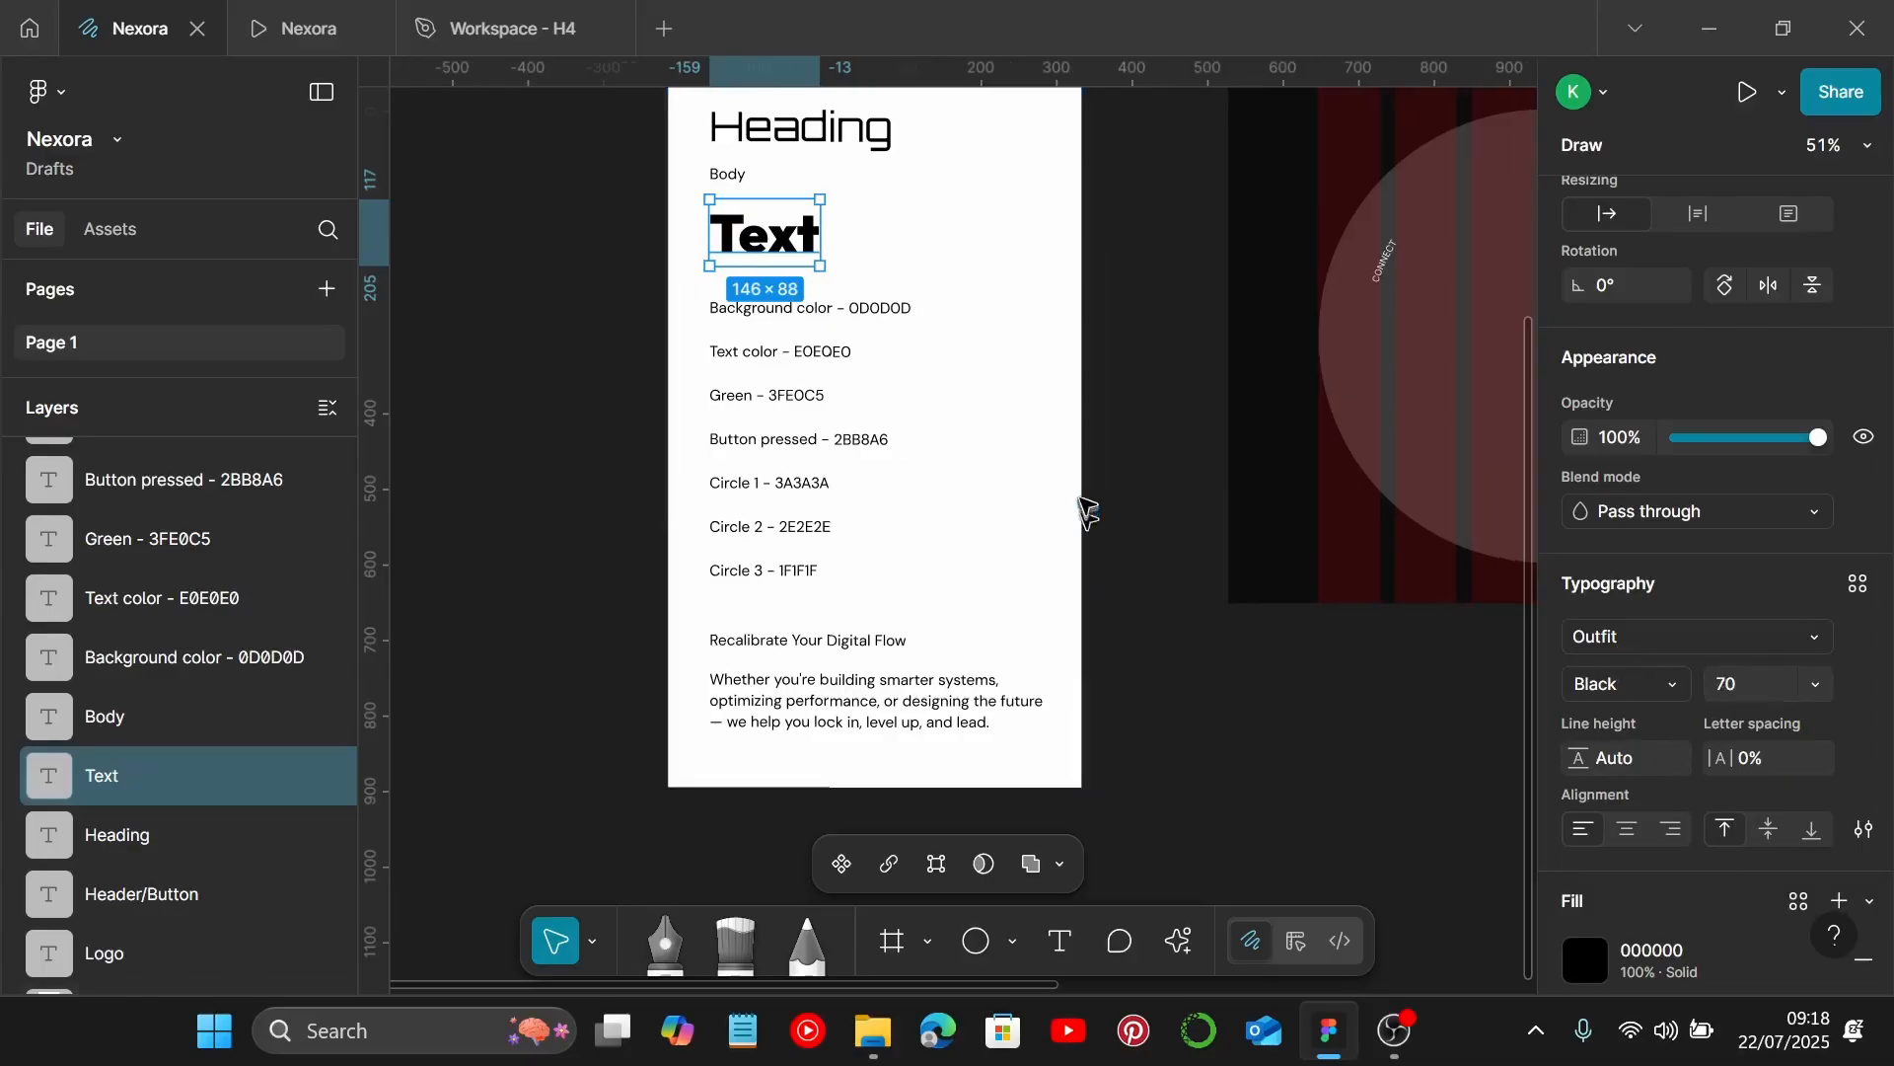
{"action": "scroll", "coordinate": [1302, 245], "scroll_direction": "up", "scroll_amount": 3}
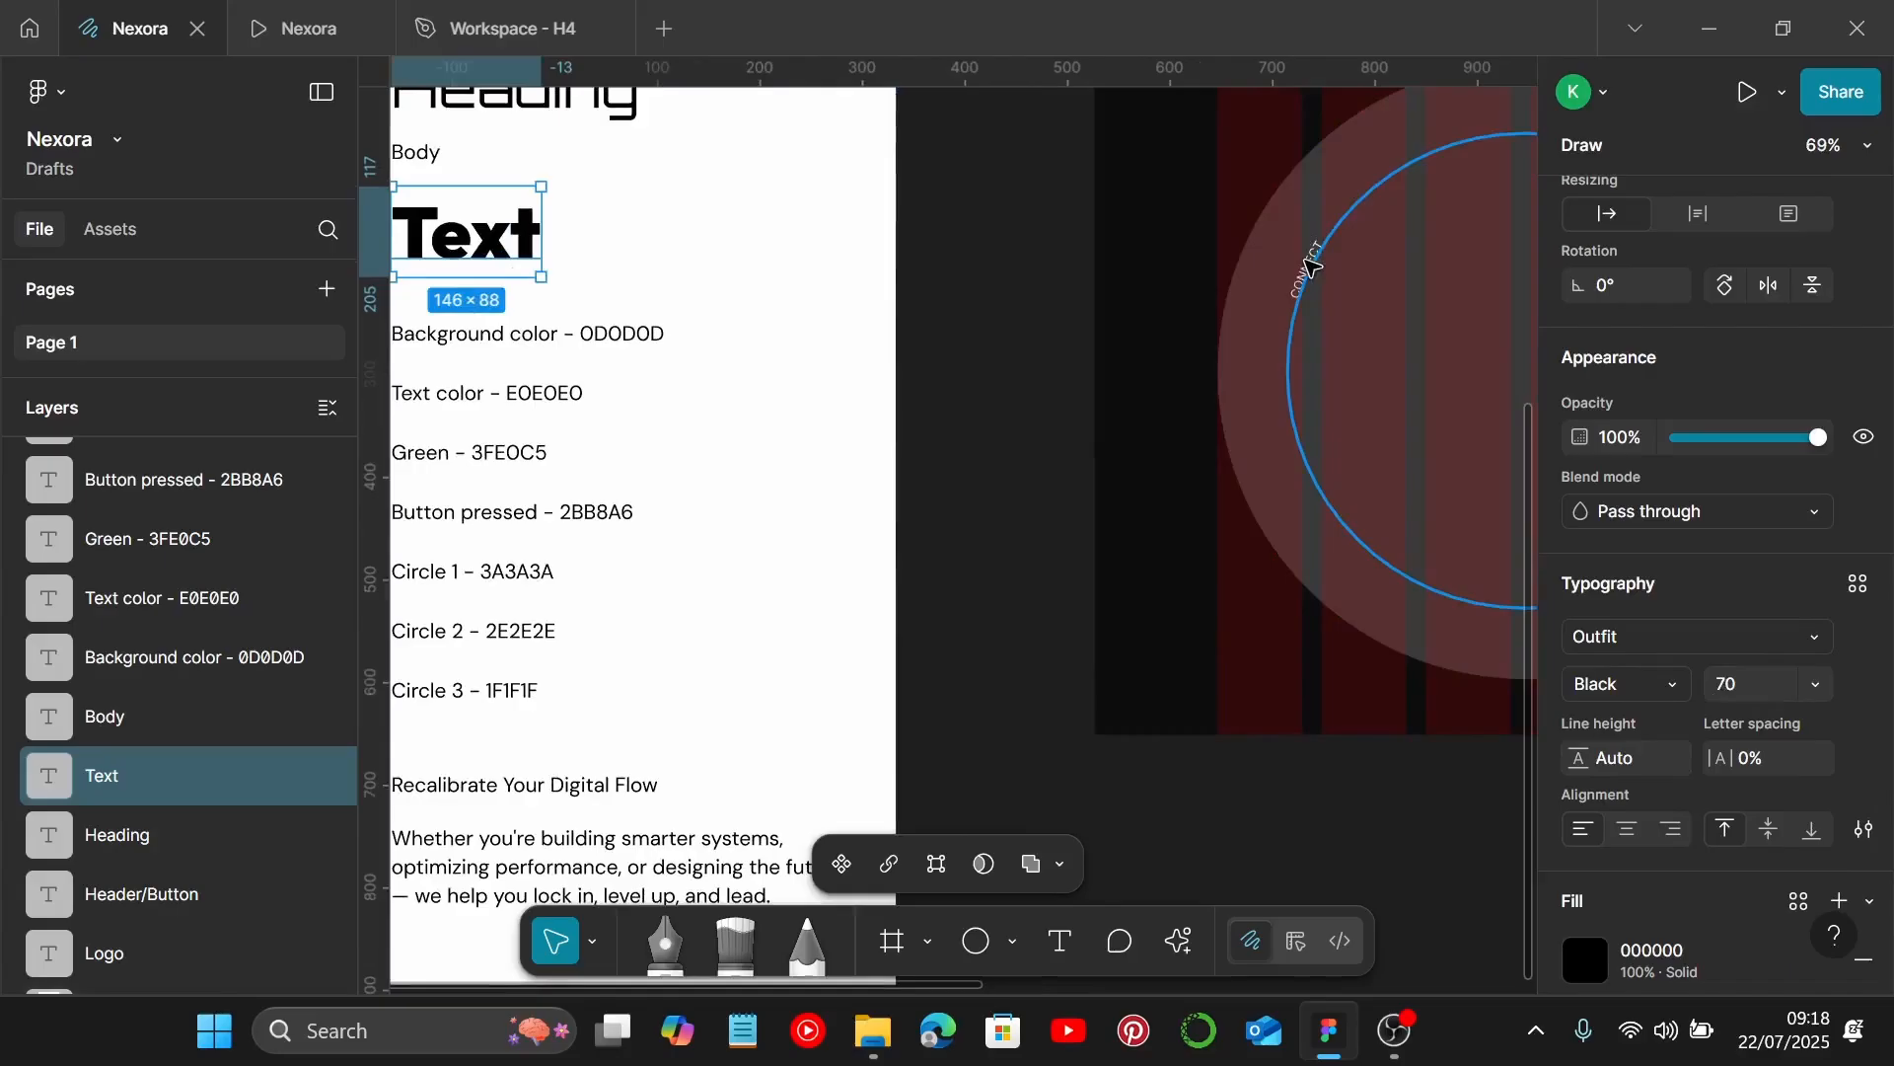
Set the CONNECT path text to the Outfit font with Black weight and size 70.
{"action": "left_click", "coordinate": [1309, 261]}
{"action": "left_click", "coordinate": [1681, 677]}
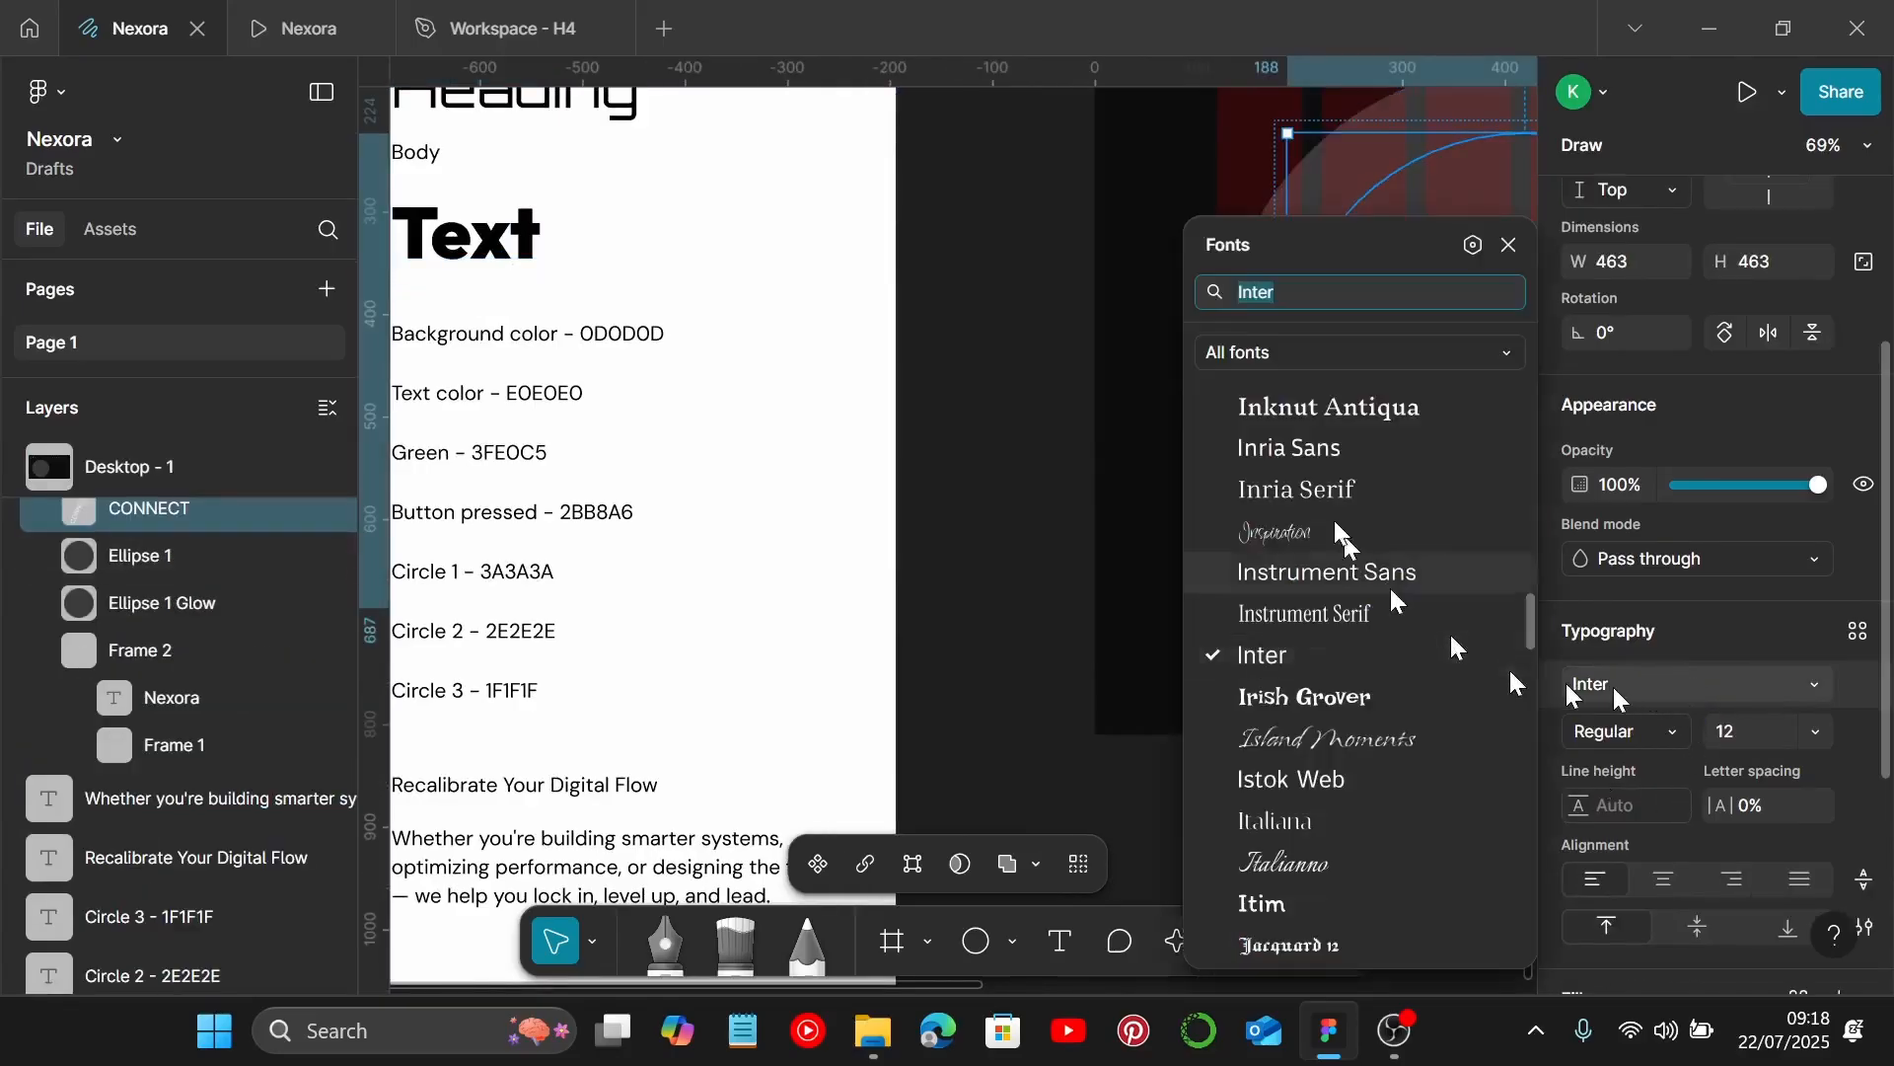
{"action": "type", "text": "OUT"}
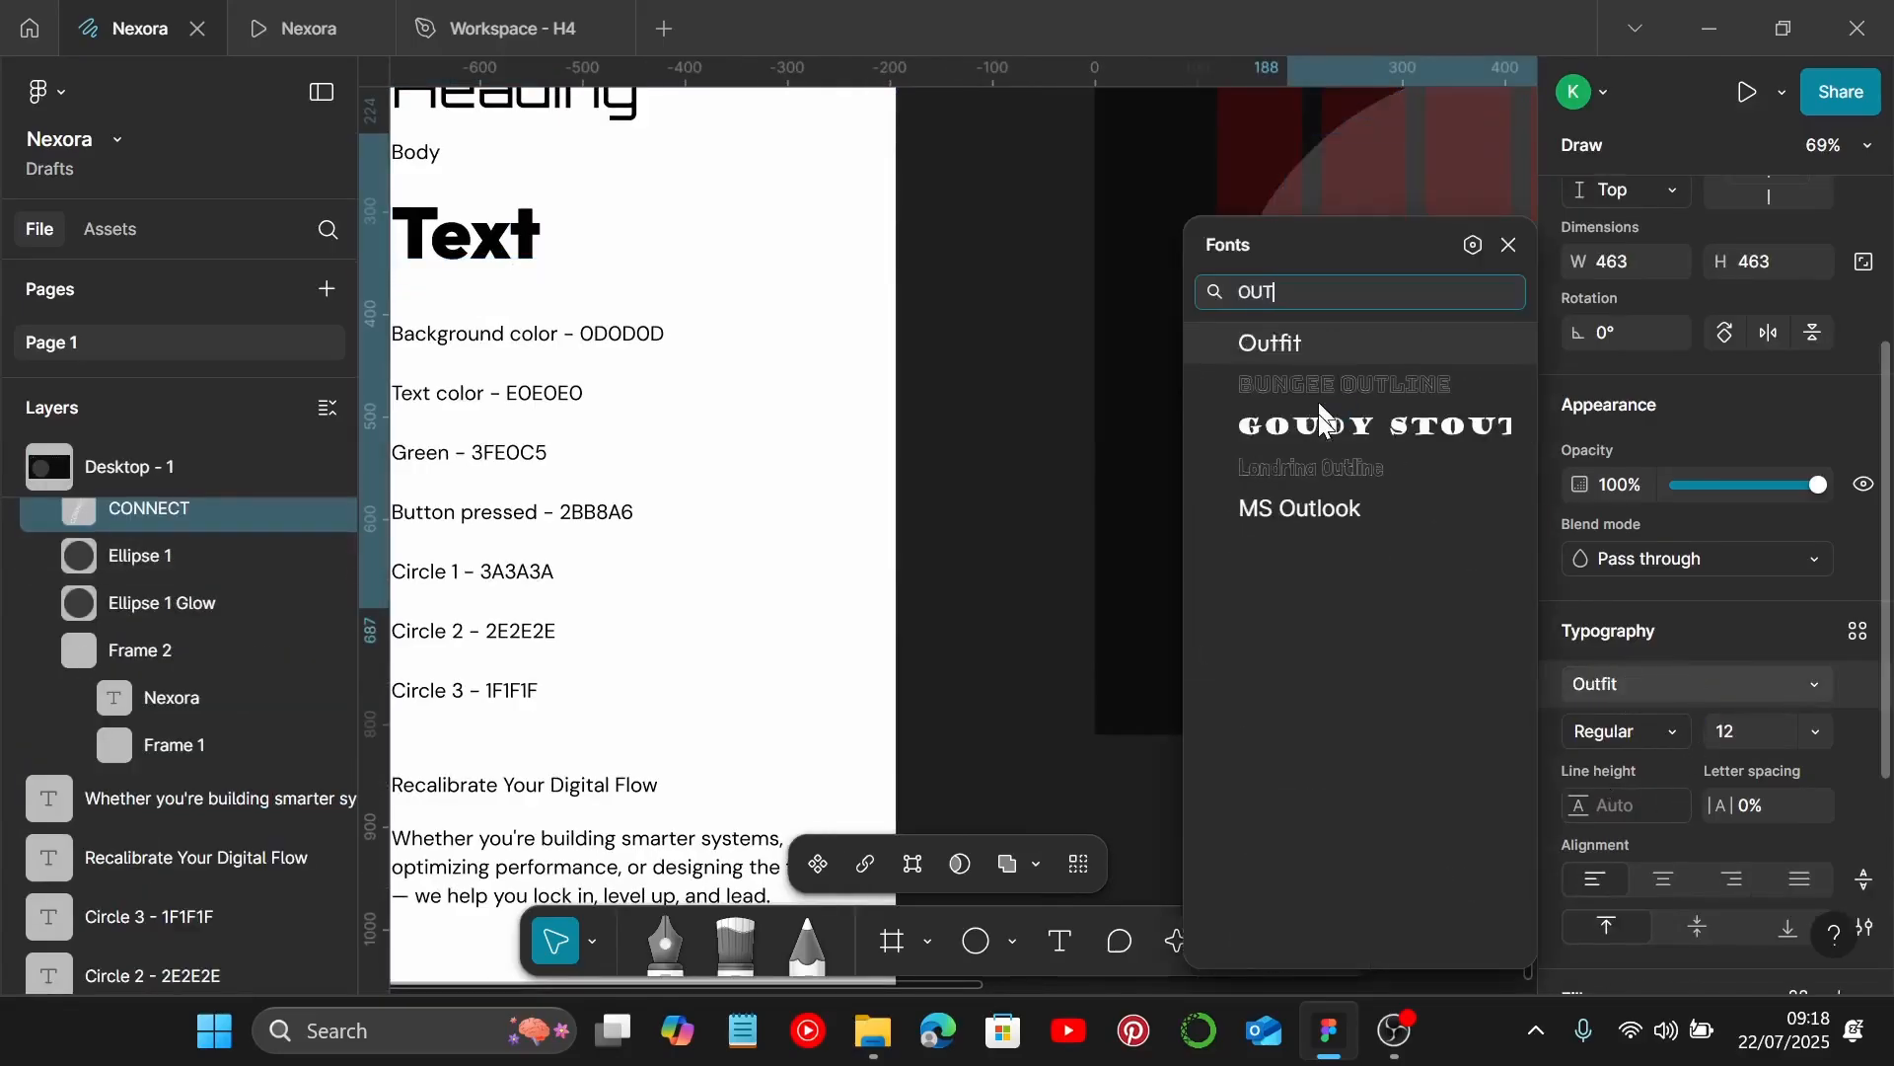
{"action": "left_click", "coordinate": [1355, 360]}
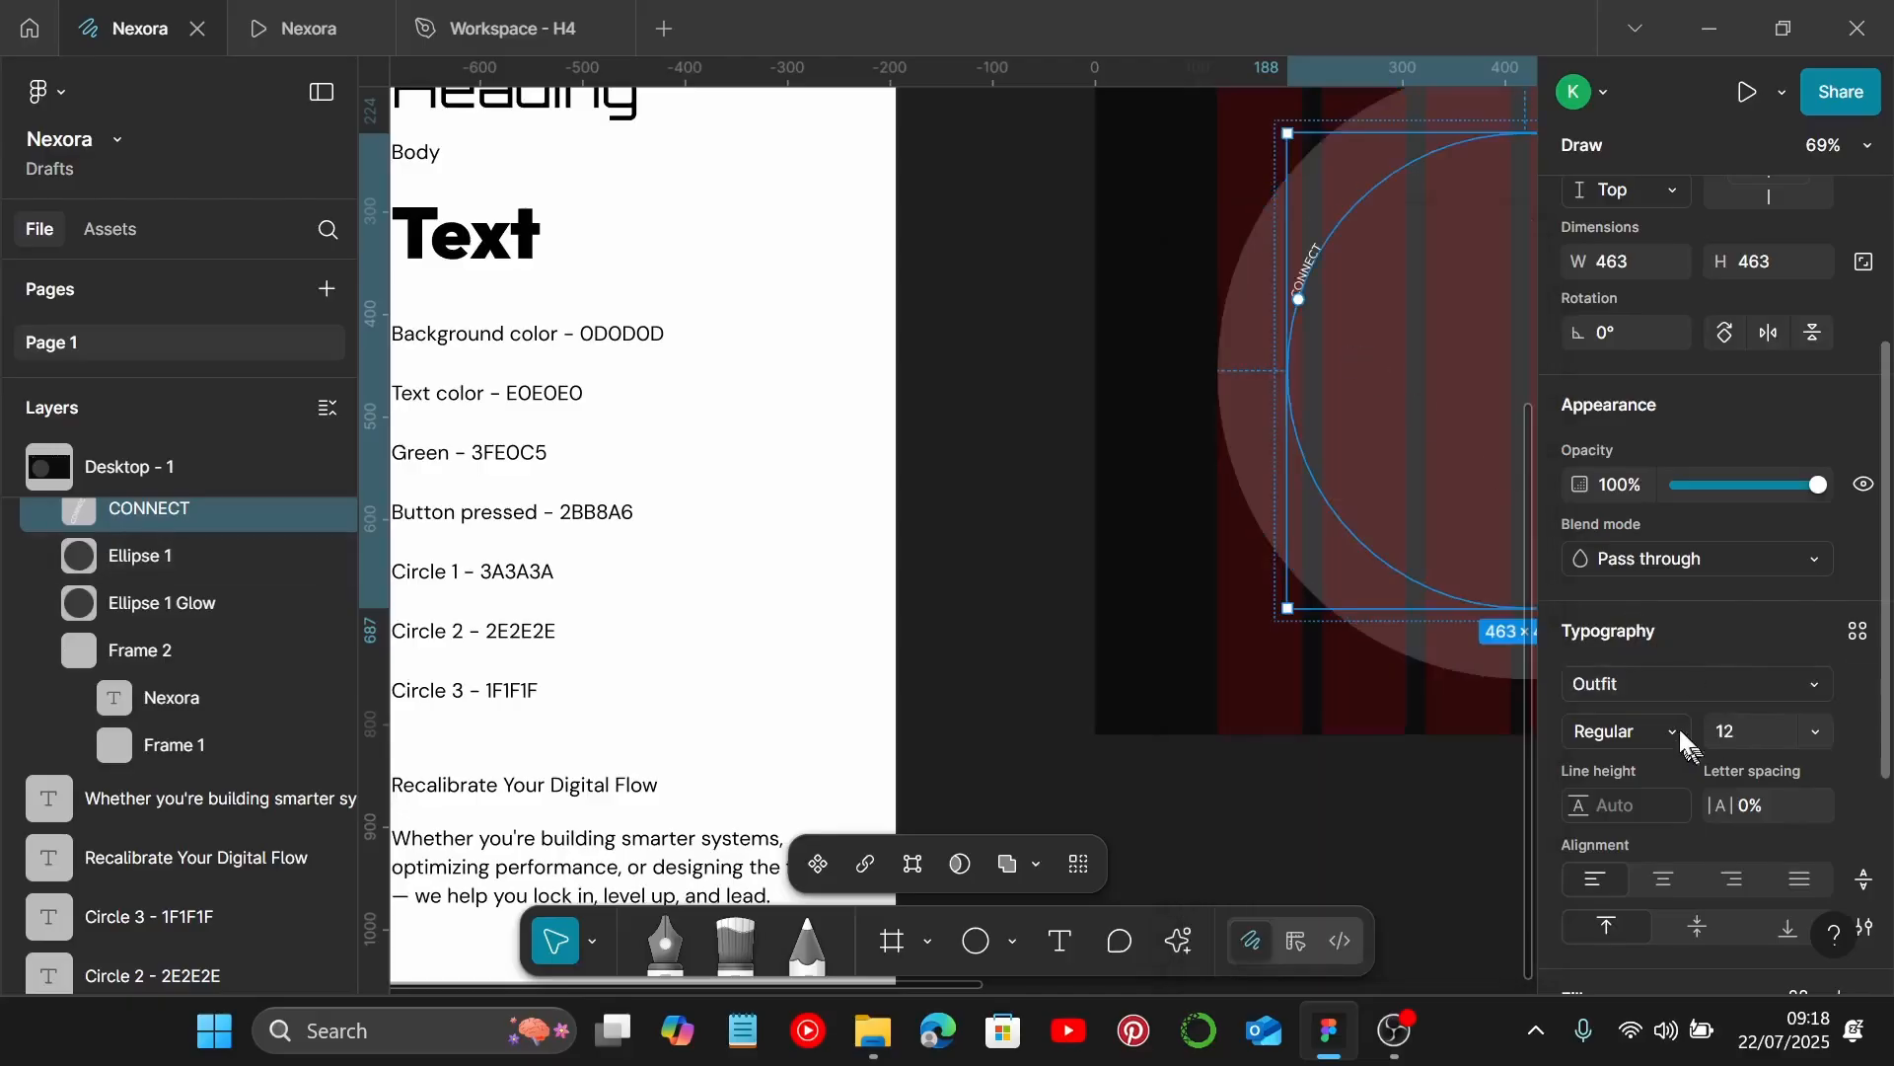
{"action": "left_click", "coordinate": [1682, 732]}
{"action": "left_click", "coordinate": [1681, 829]}
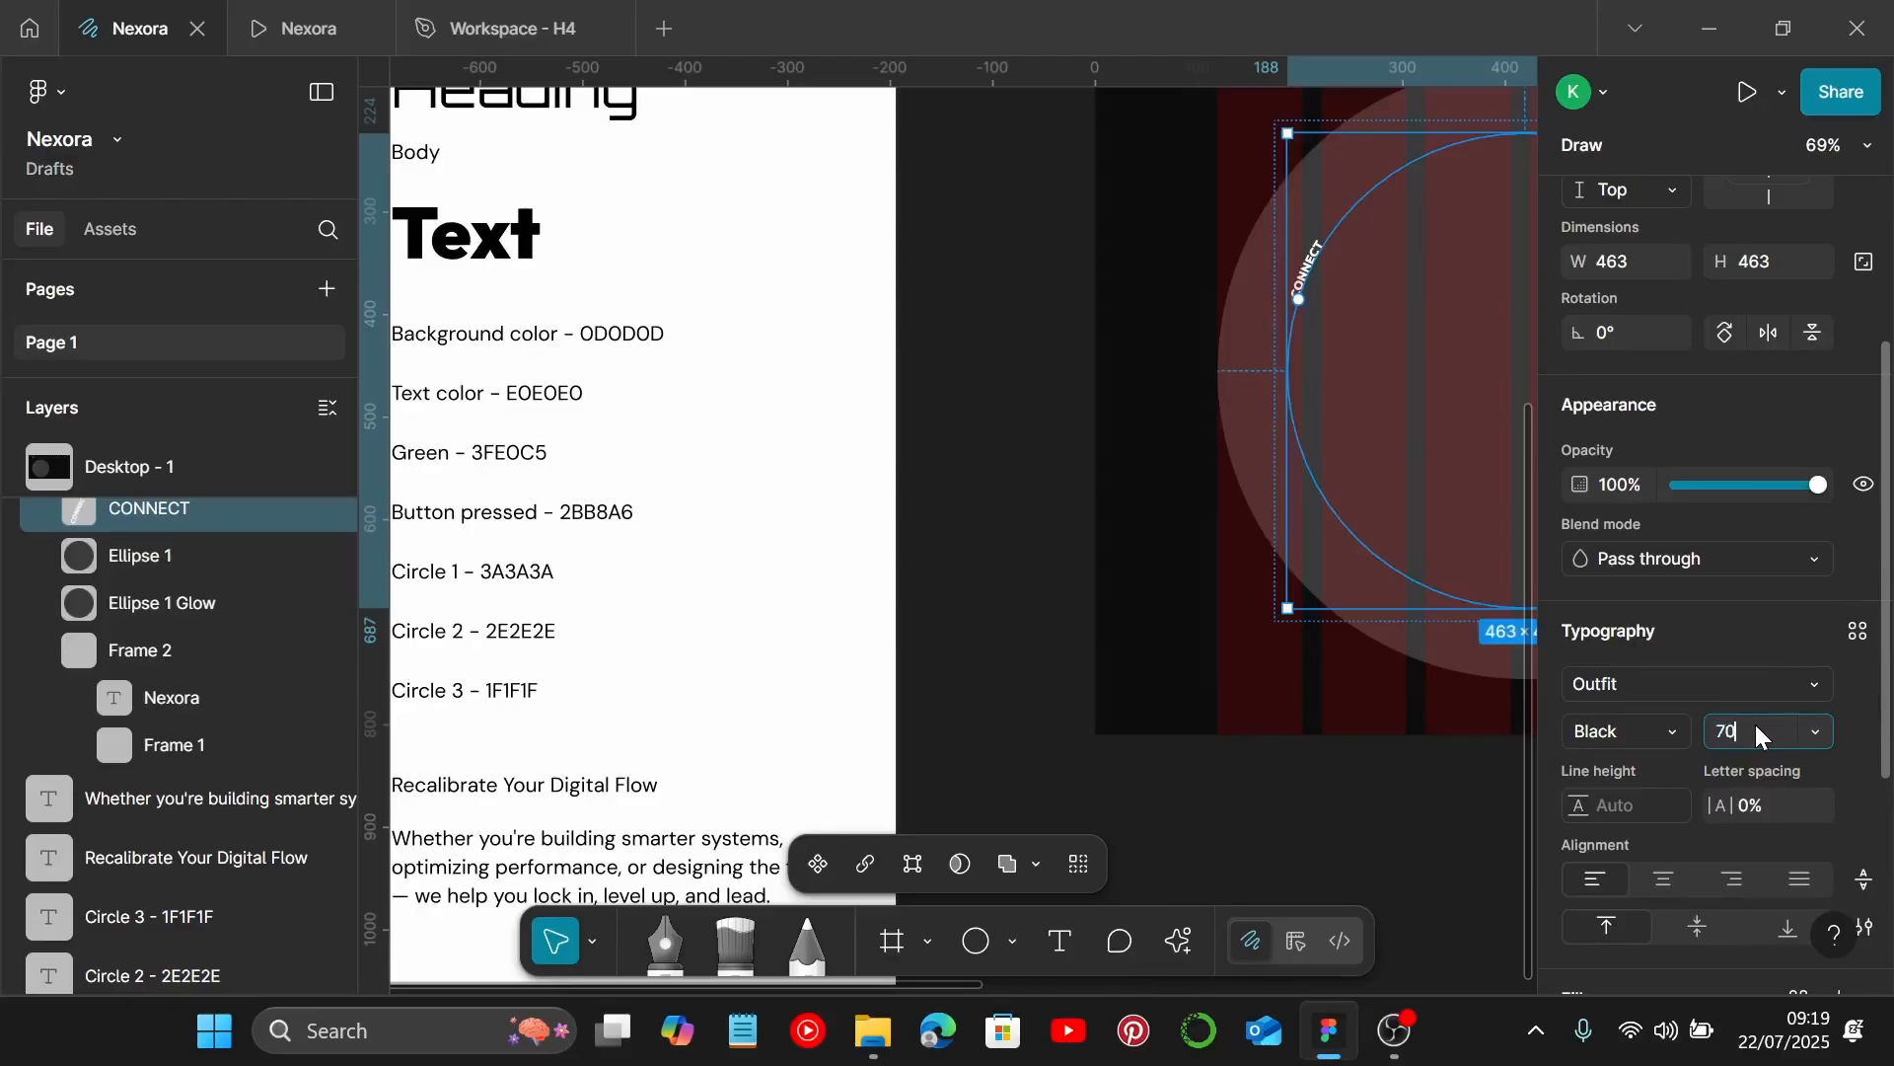
{"action": "key", "text": "Return"}
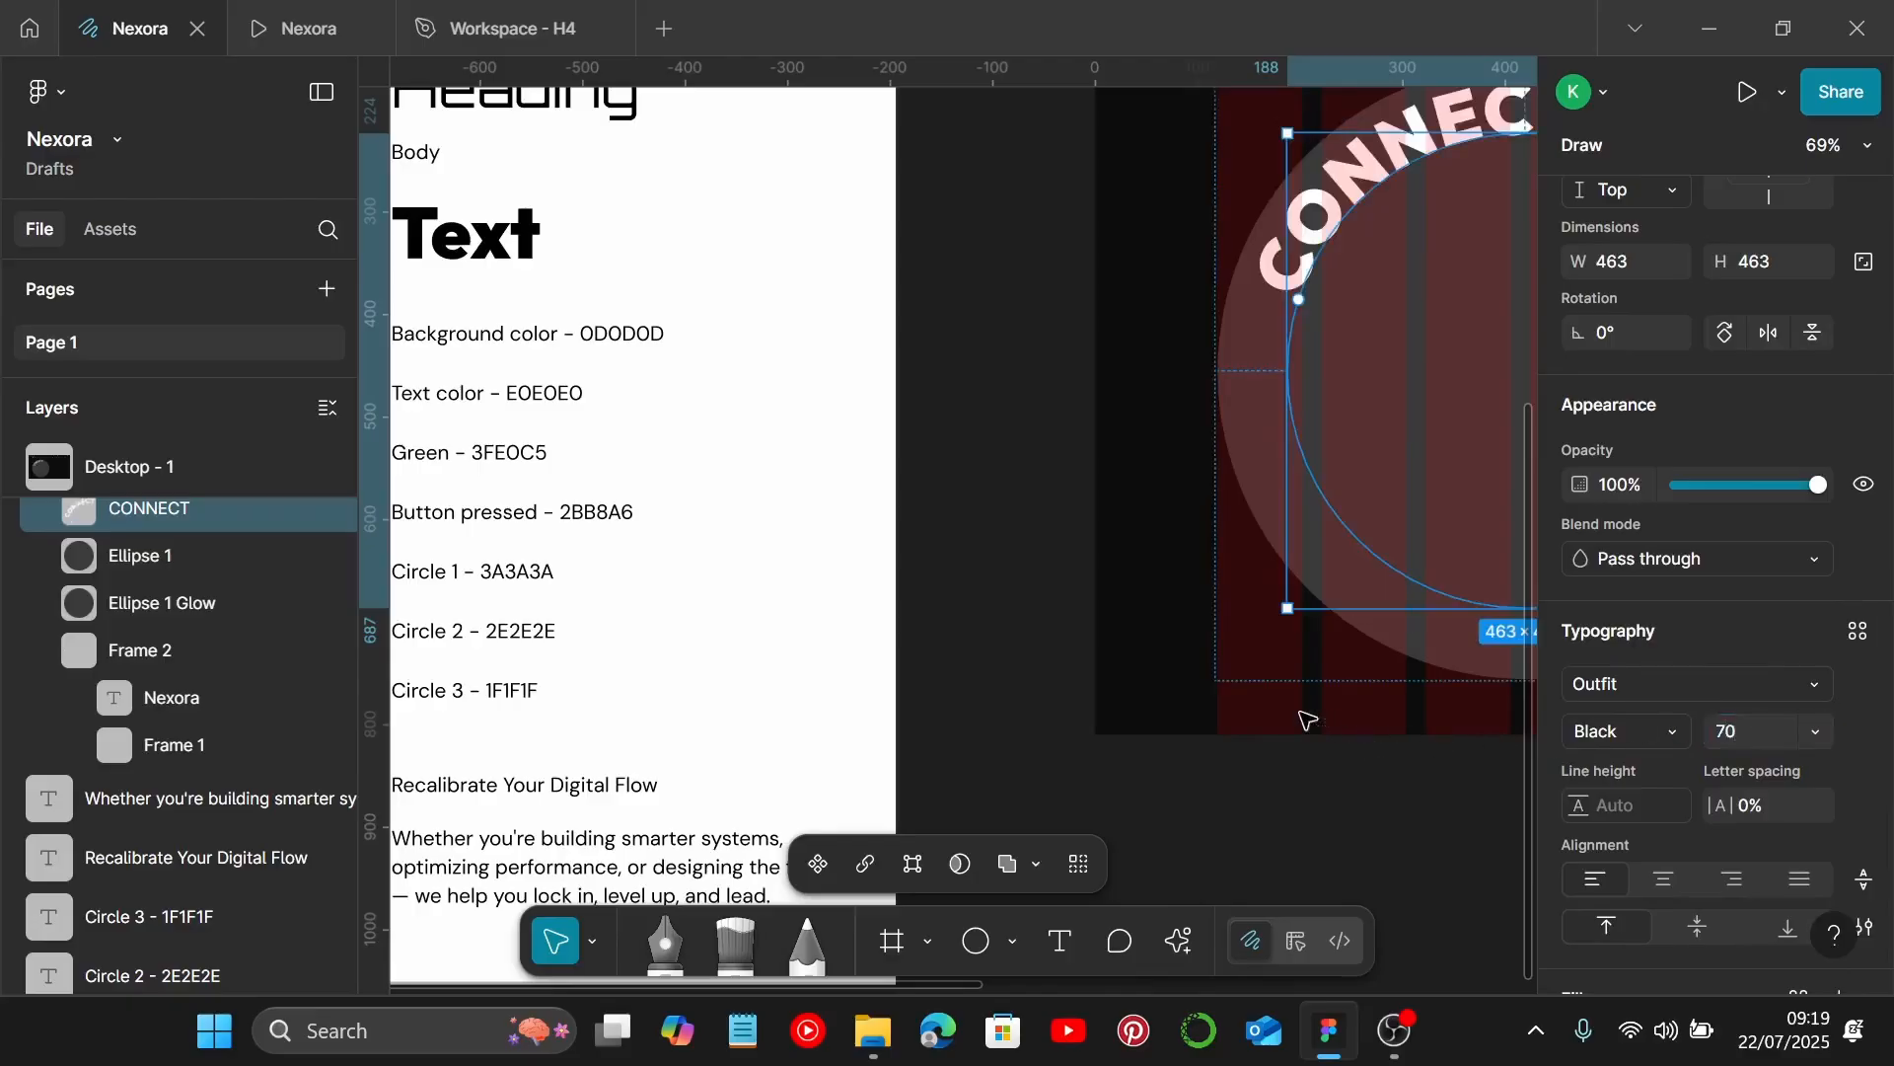
Slide the starting point of CONNECT down along its path to the circle's lower-left arc and deselect the text.
{"action": "scroll", "coordinate": [1308, 720], "scroll_direction": "down", "scroll_amount": 5}
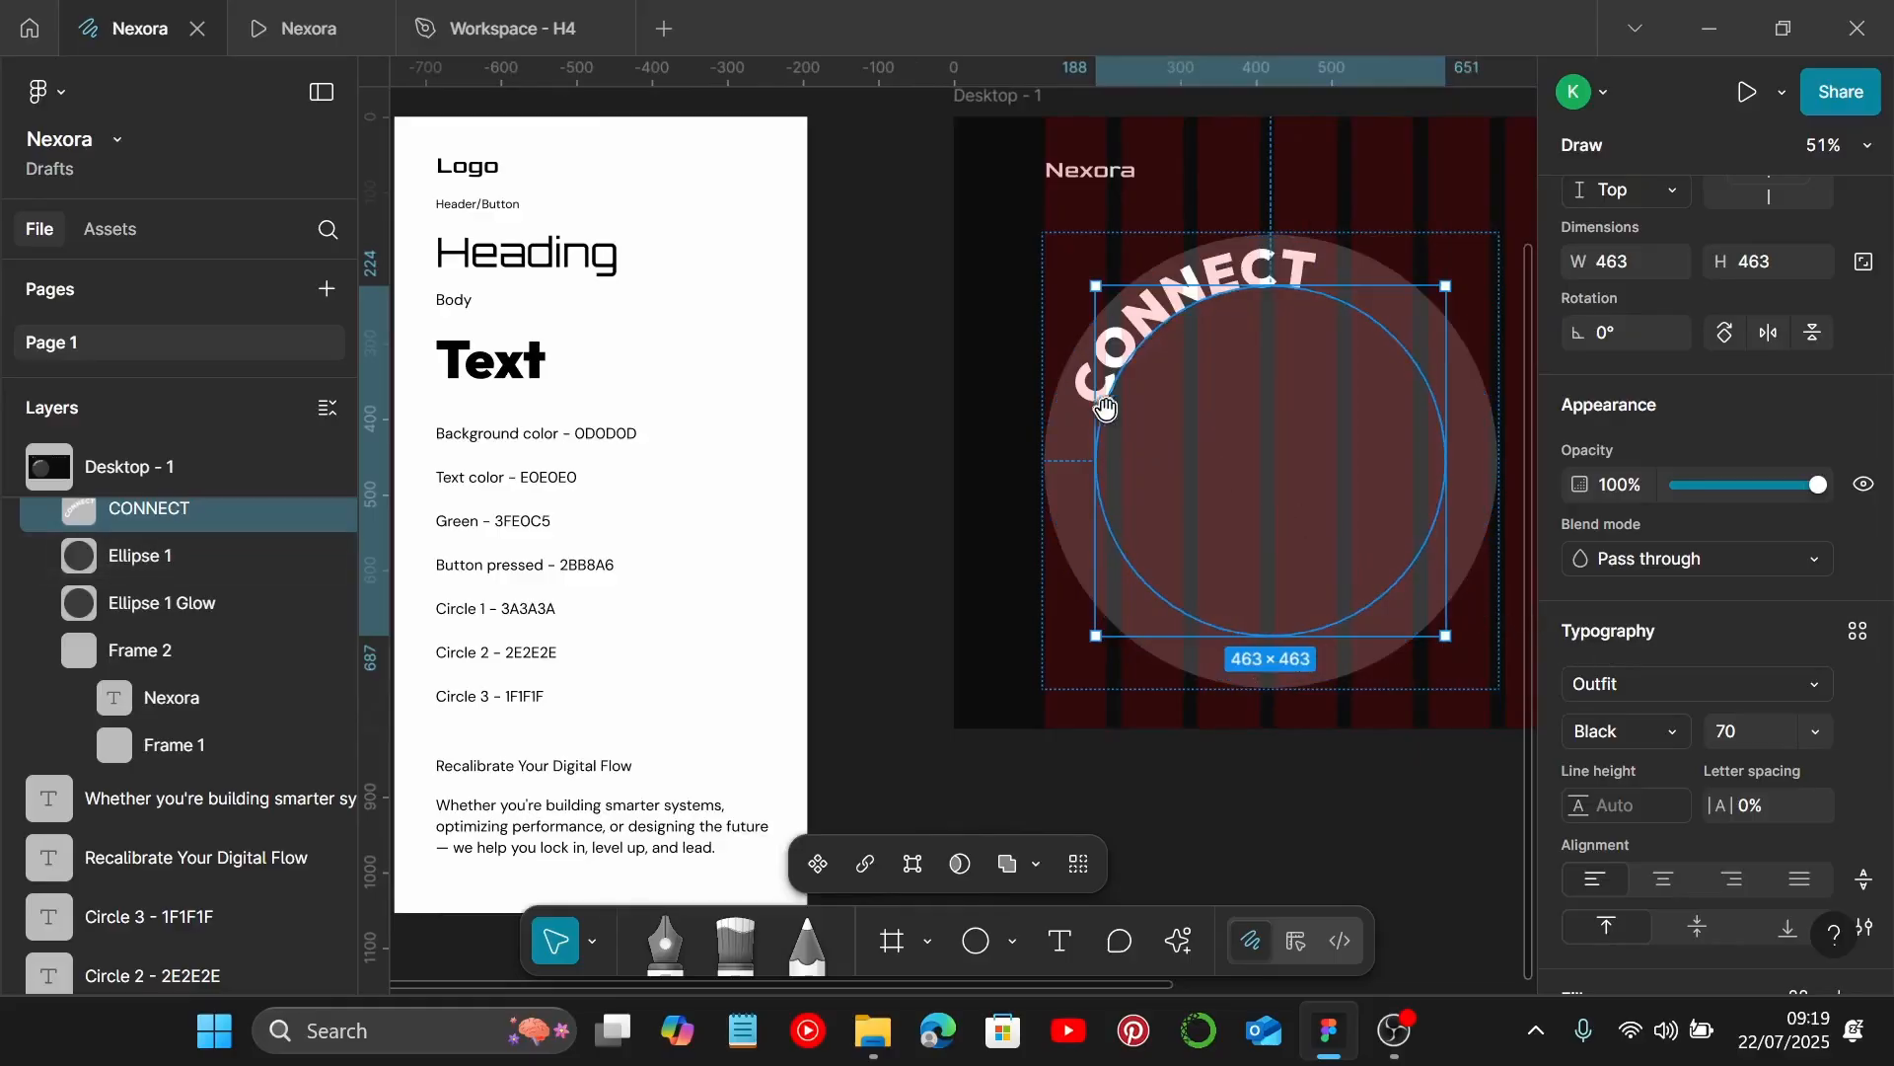
{"action": "scroll", "coordinate": [1135, 429], "scroll_direction": "up", "scroll_amount": 4}
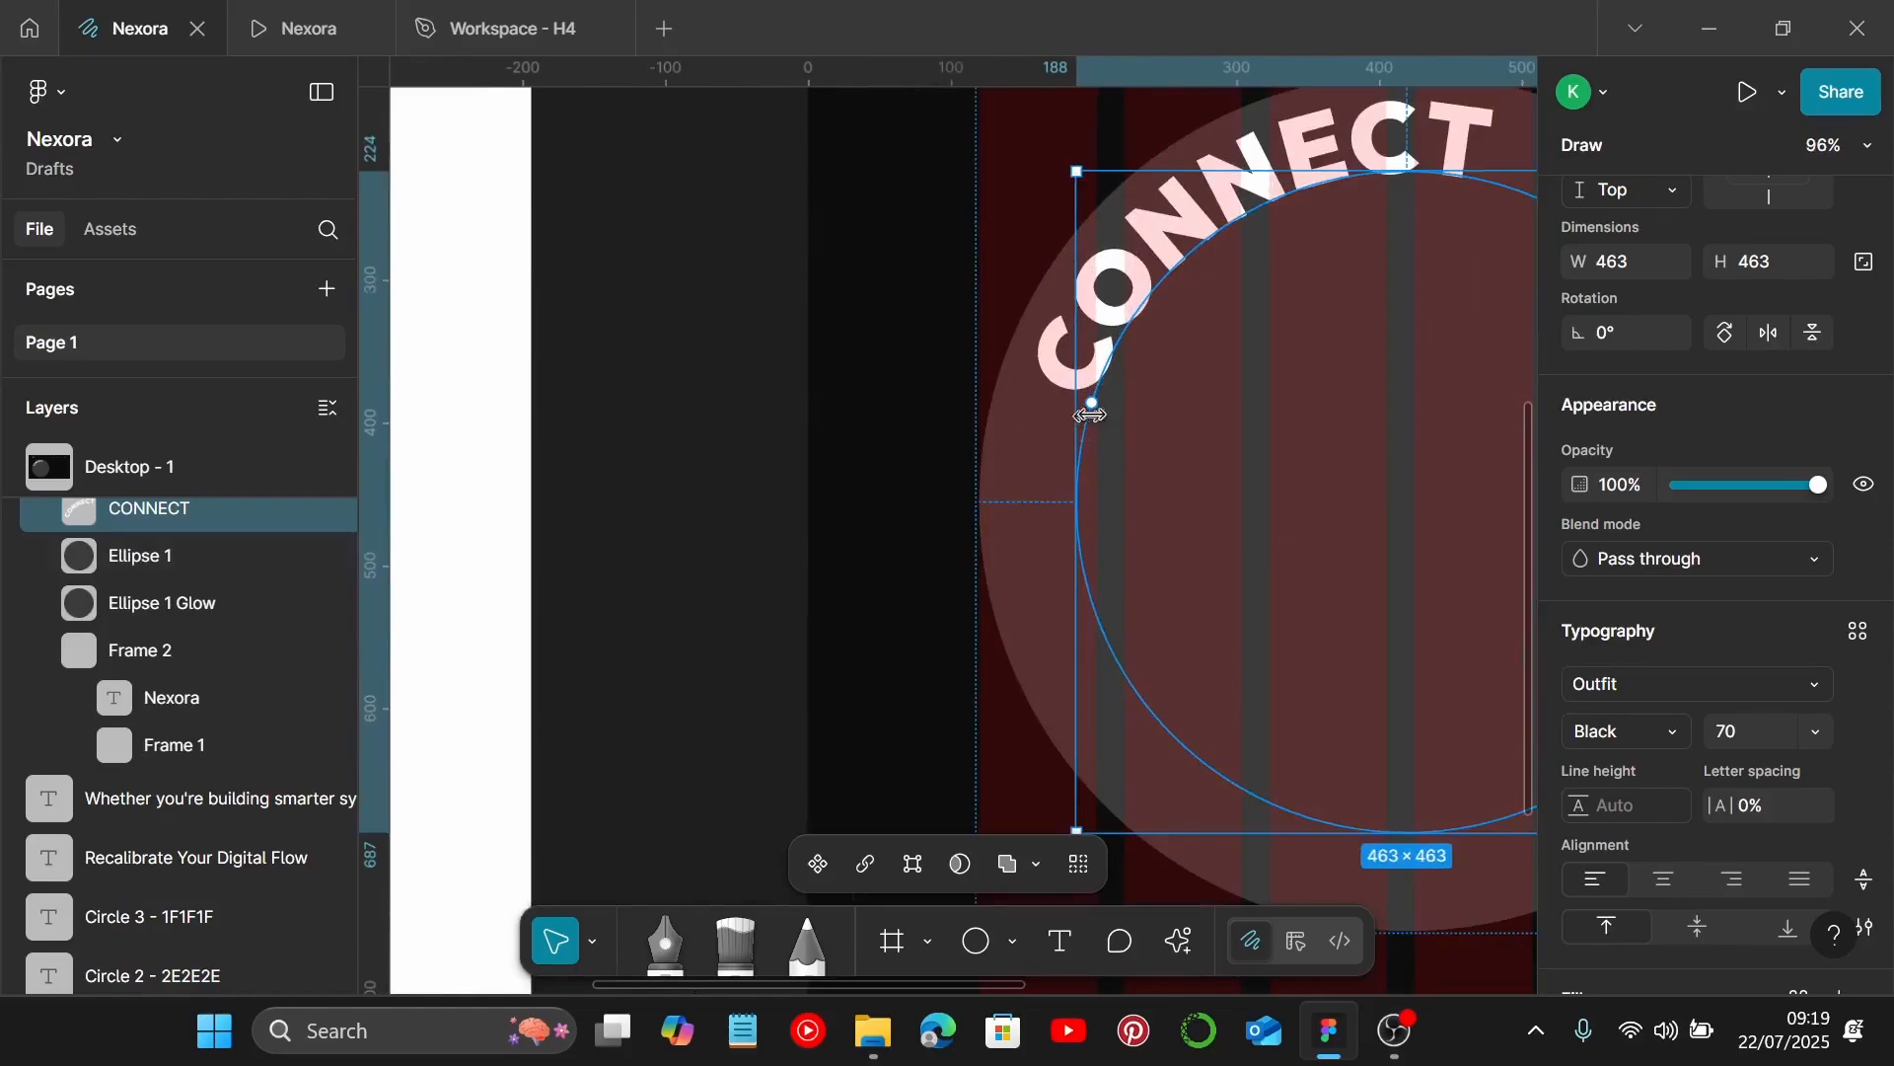
{"action": "scroll", "coordinate": [1105, 419], "scroll_direction": "down", "scroll_amount": 2}
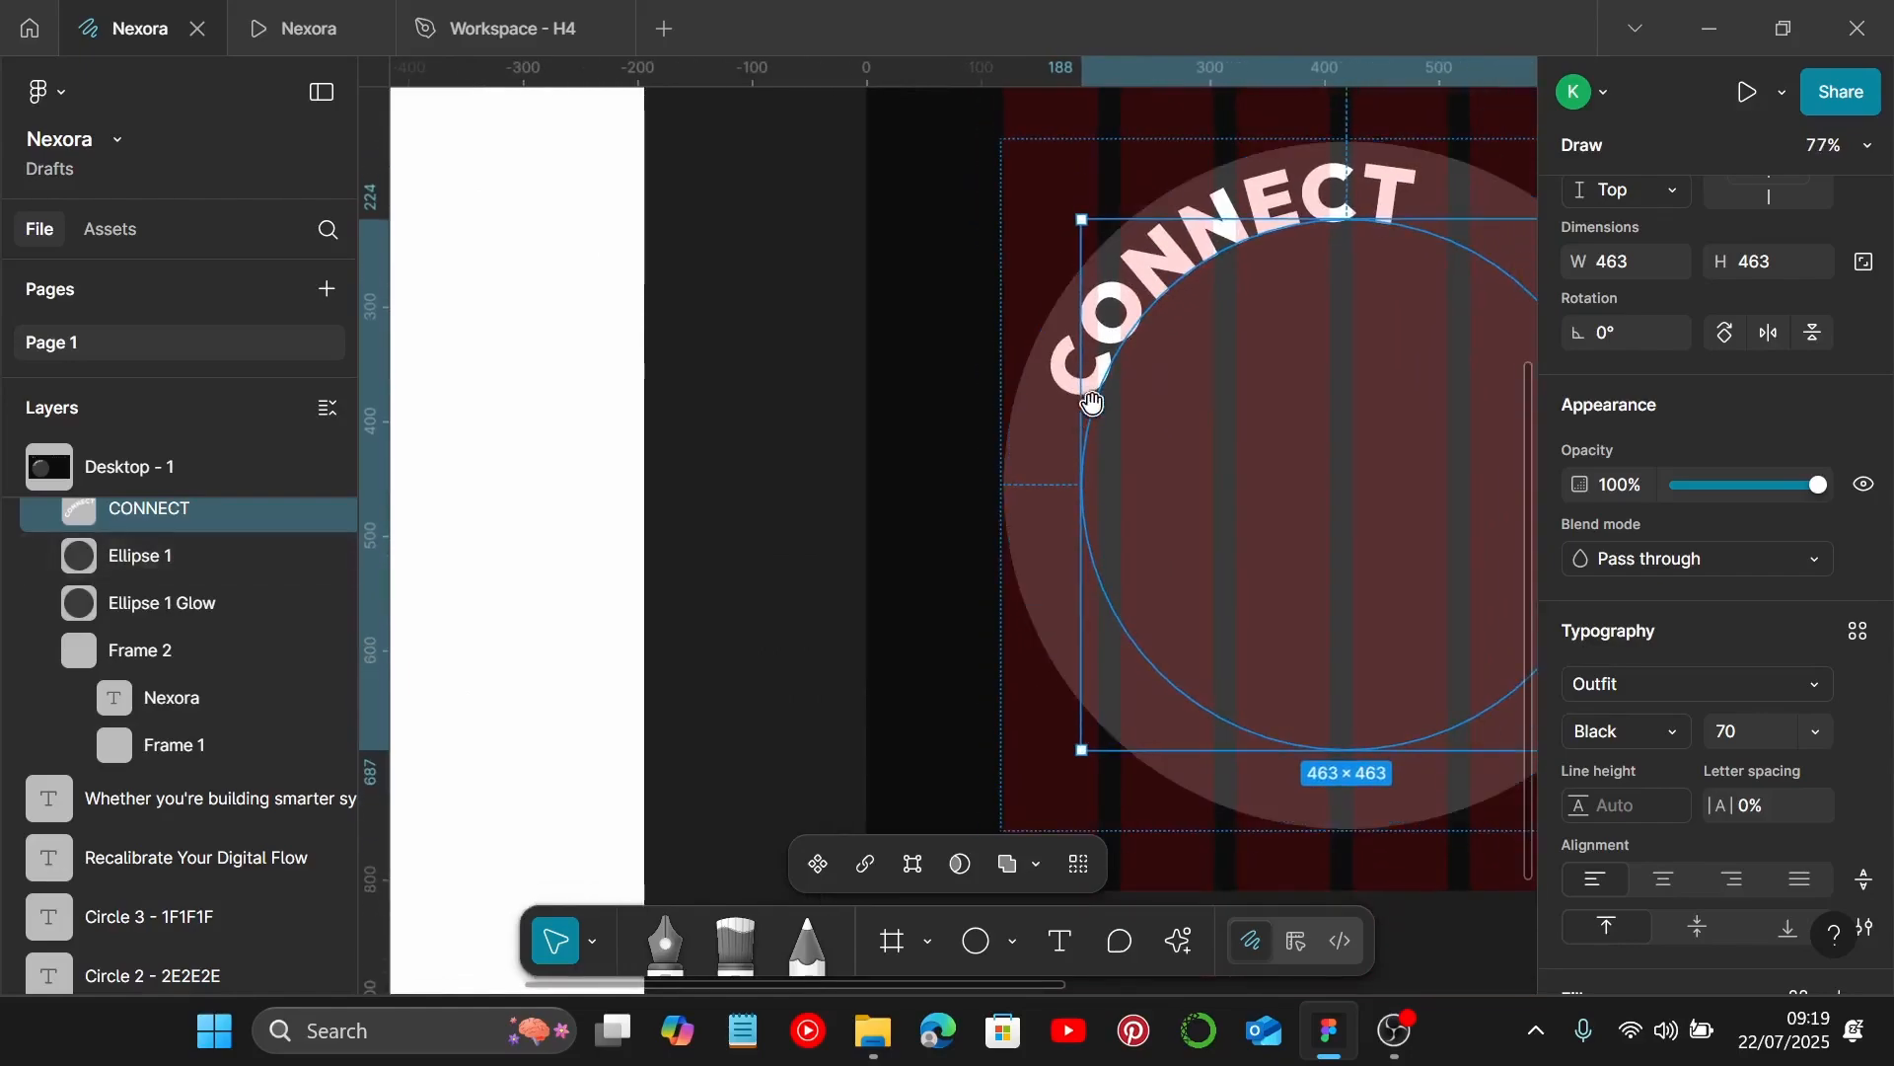
{"action": "left_click_drag", "start_coordinate": [1093, 412], "coordinate": [1103, 580]}
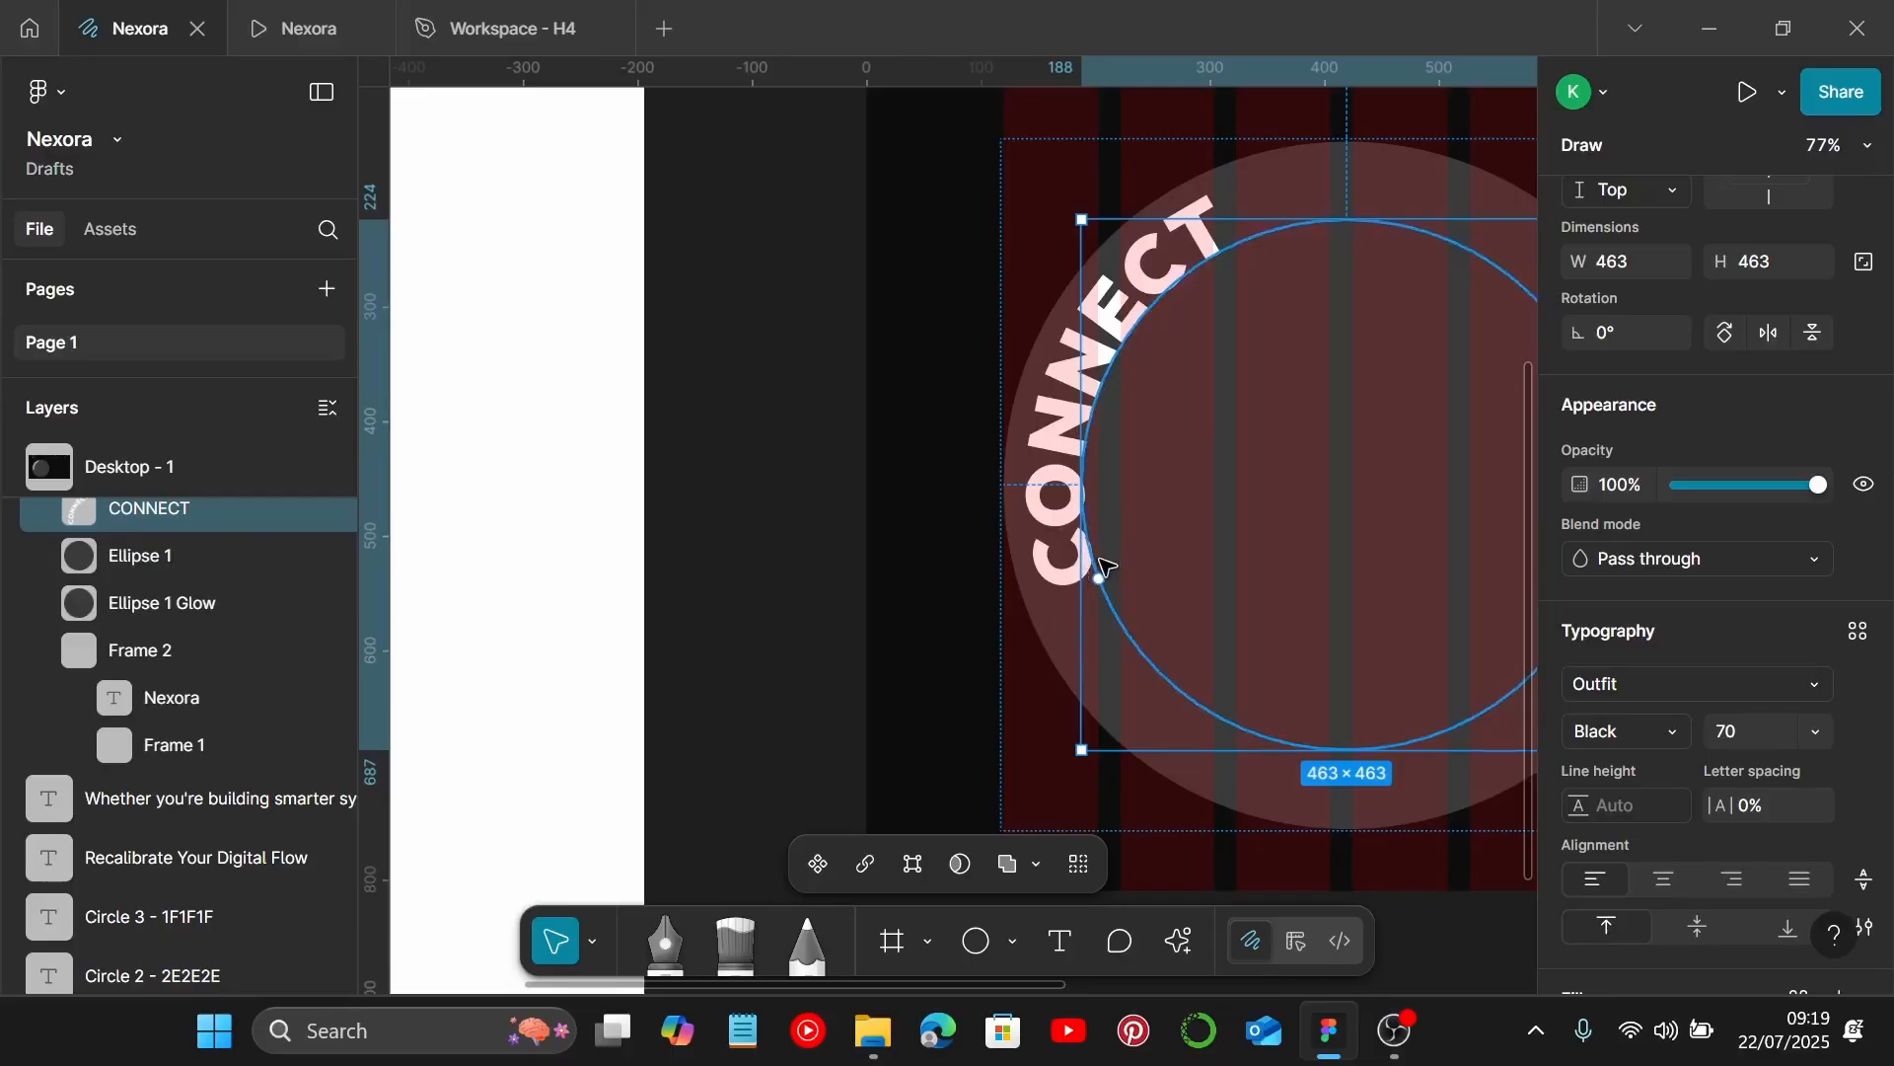
{"action": "scroll", "coordinate": [1104, 567], "scroll_direction": "down", "scroll_amount": 3}
{"action": "scroll", "coordinate": [1106, 568], "scroll_direction": "right", "scroll_amount": 2}
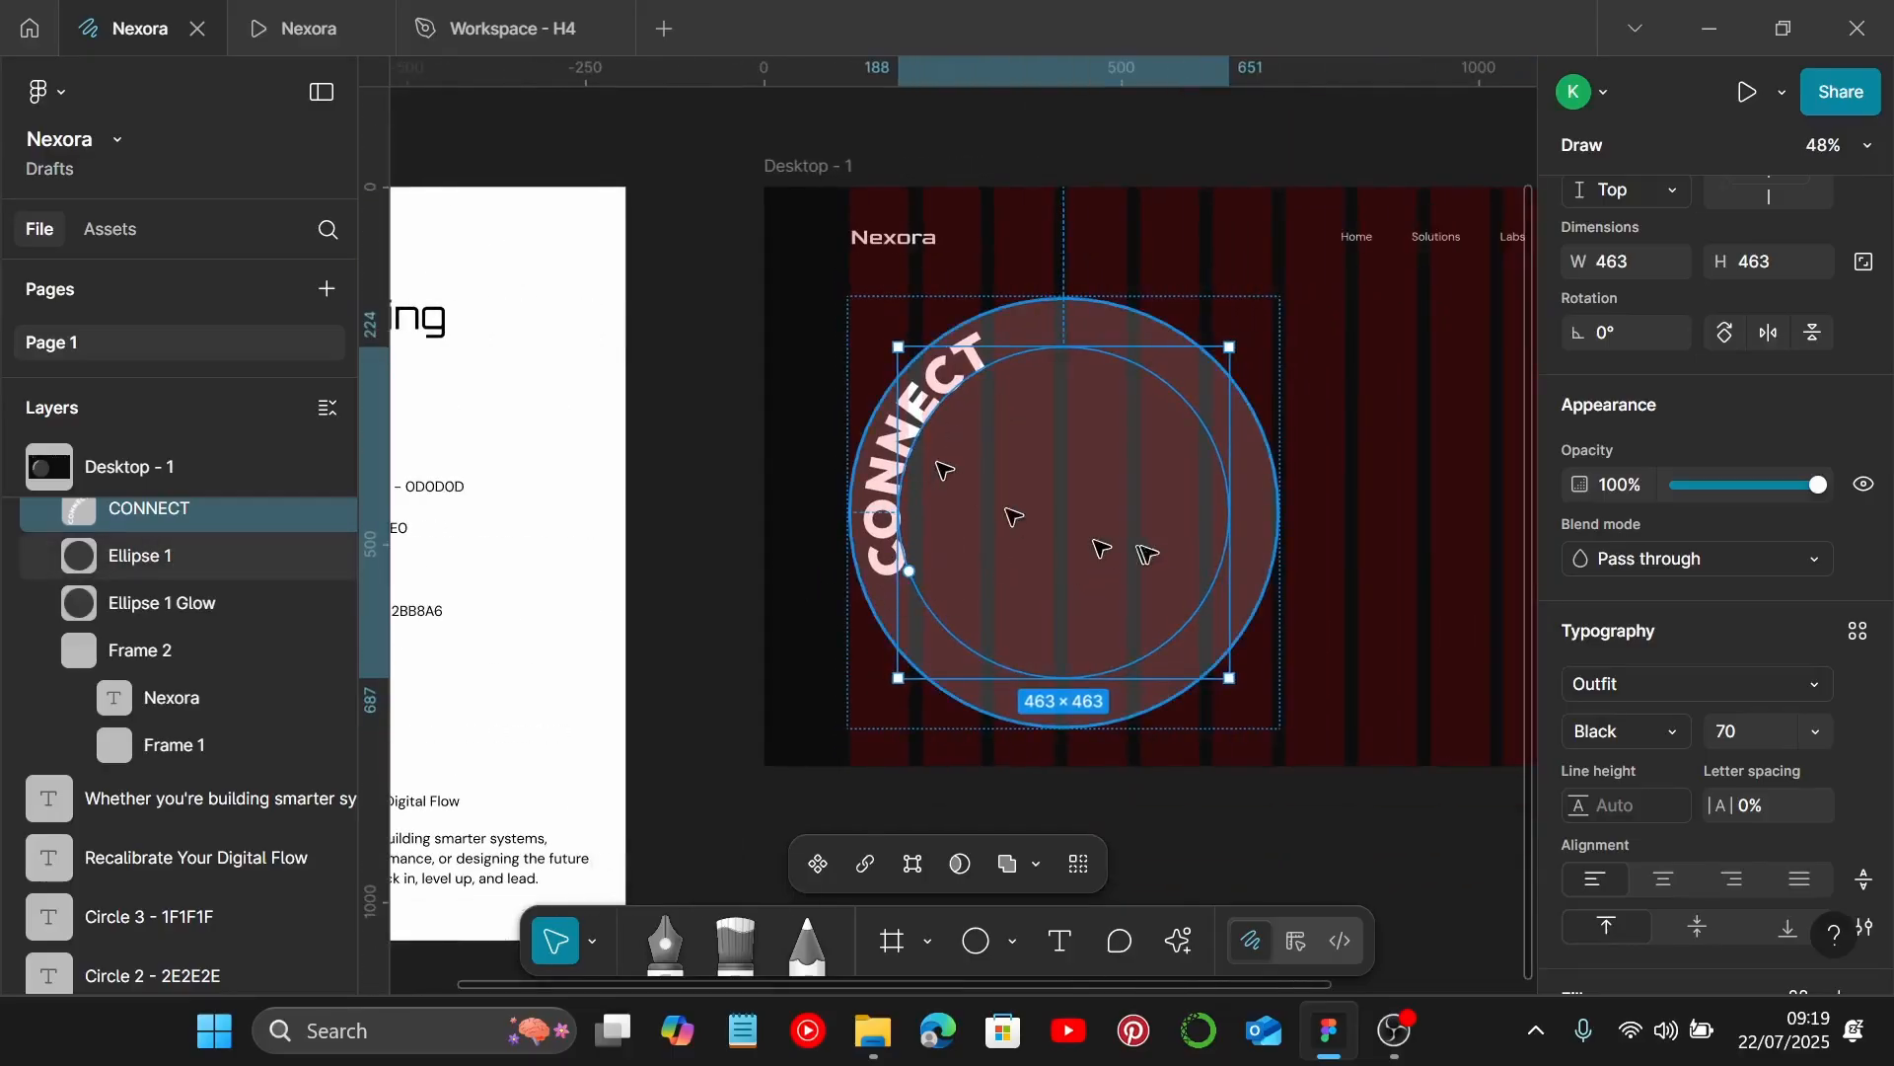
{"action": "scroll", "coordinate": [1184, 543], "scroll_direction": "down", "scroll_amount": 1}
{"action": "scroll", "coordinate": [1666, 621], "scroll_direction": "down", "scroll_amount": 4}
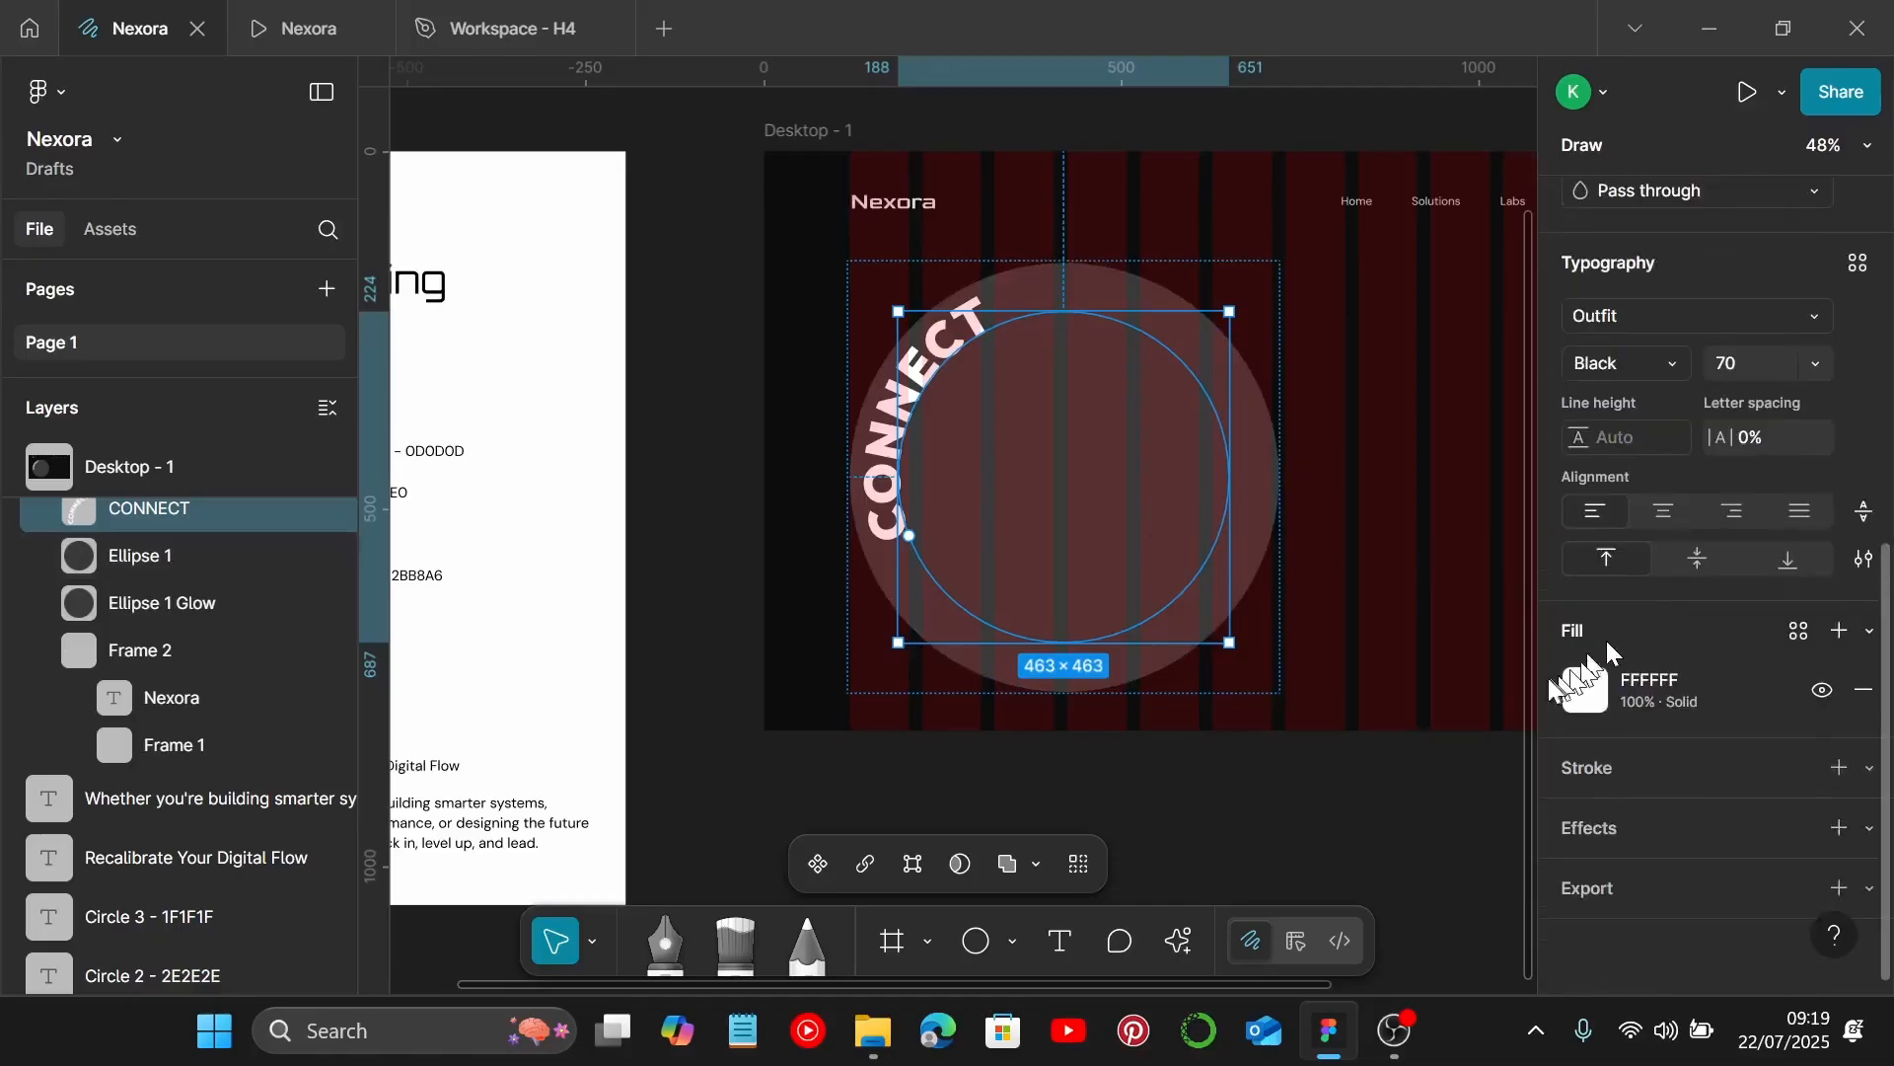
{"action": "left_click", "coordinate": [1378, 726]}
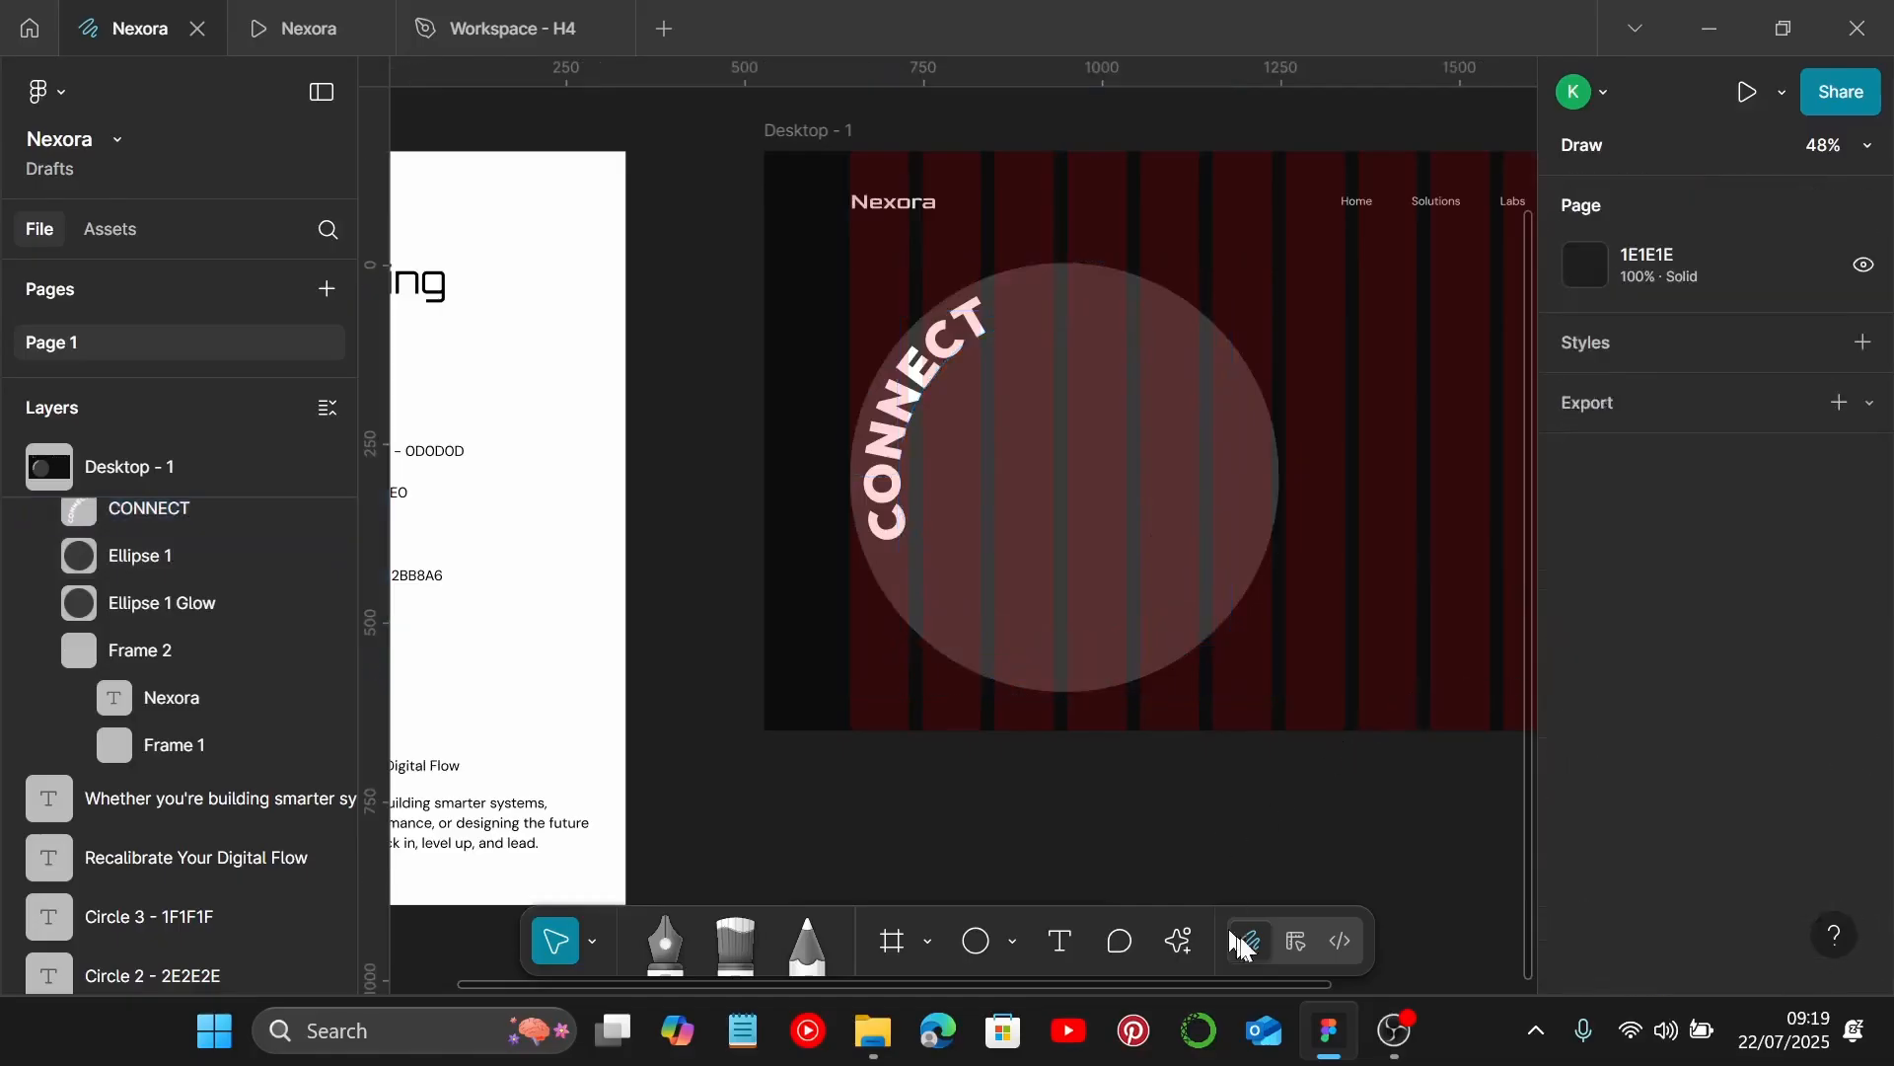
Switch to Design mode and add a layer blur effect to the CONNECT path text.
{"action": "left_click", "coordinate": [1308, 944]}
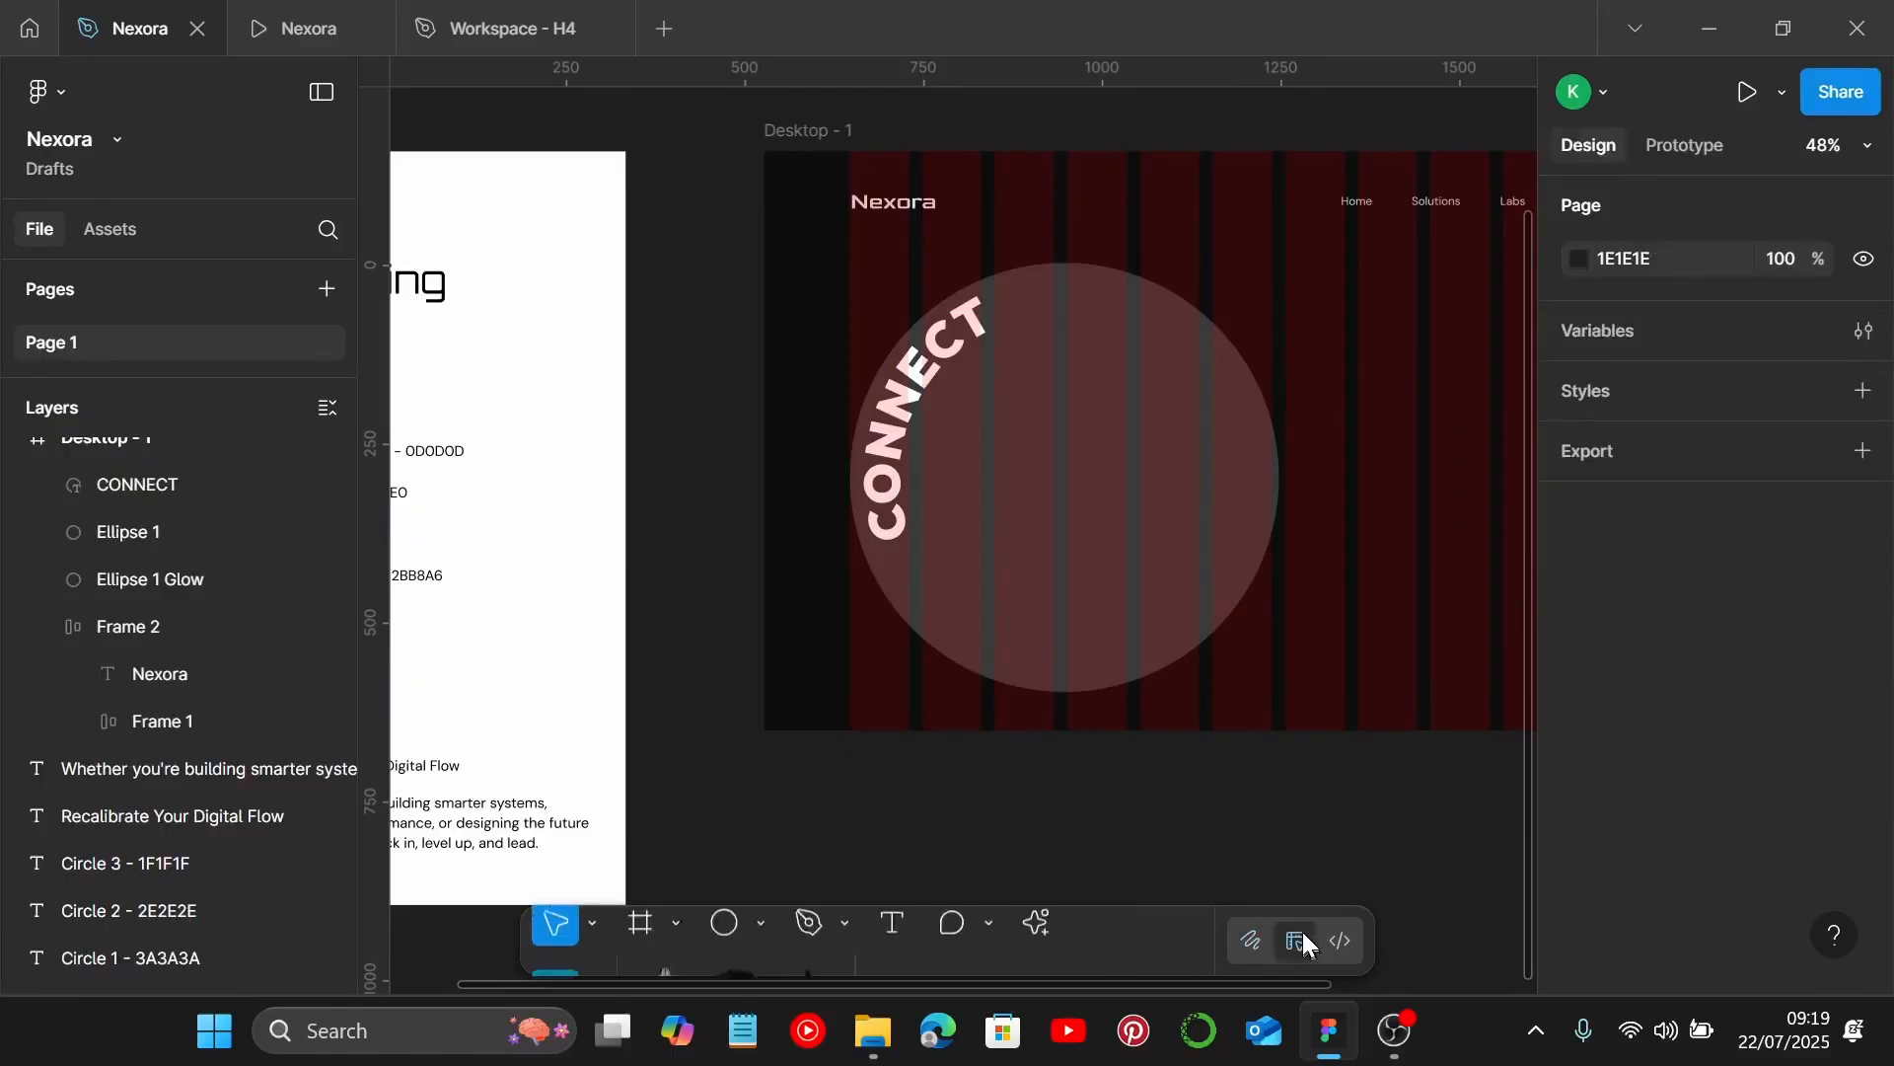
{"action": "left_click", "coordinate": [877, 484]}
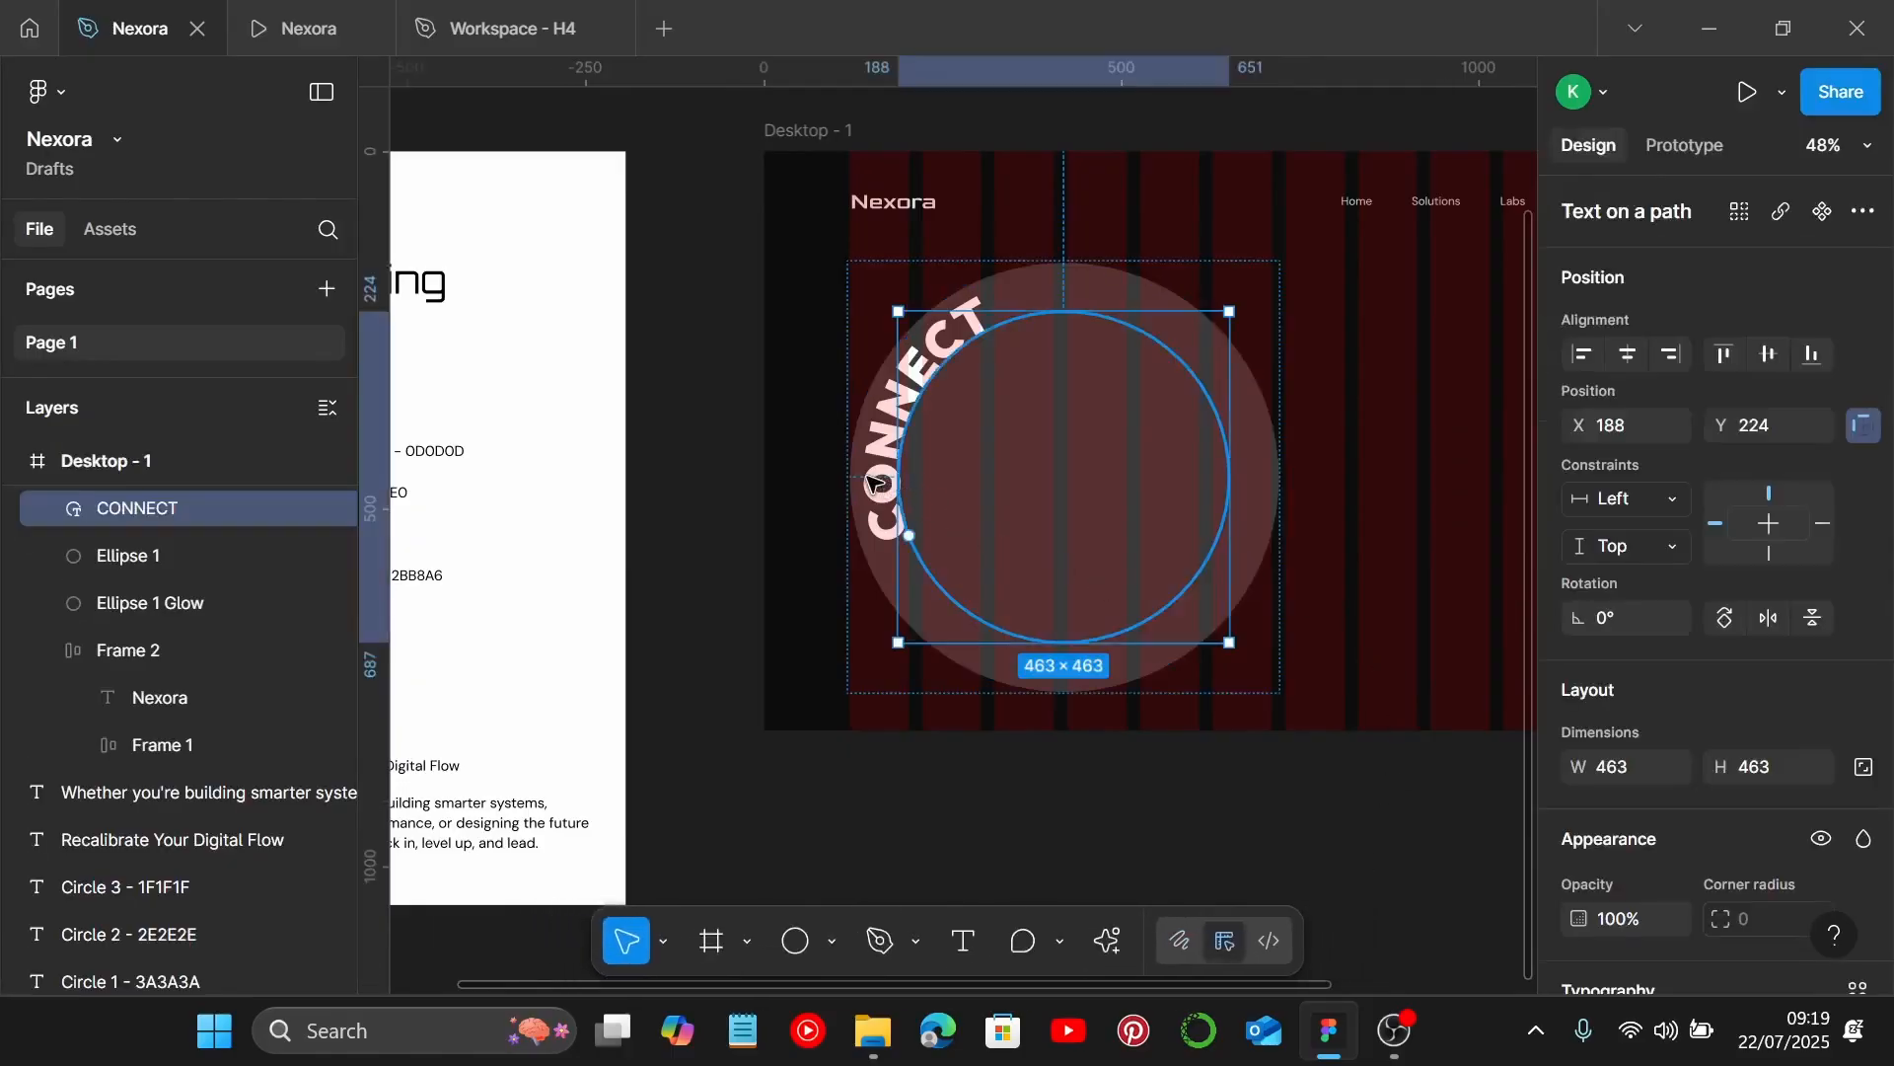
{"action": "scroll", "coordinate": [1825, 784], "scroll_direction": "down", "scroll_amount": 5}
{"action": "scroll", "coordinate": [1791, 756], "scroll_direction": "down", "scroll_amount": 2}
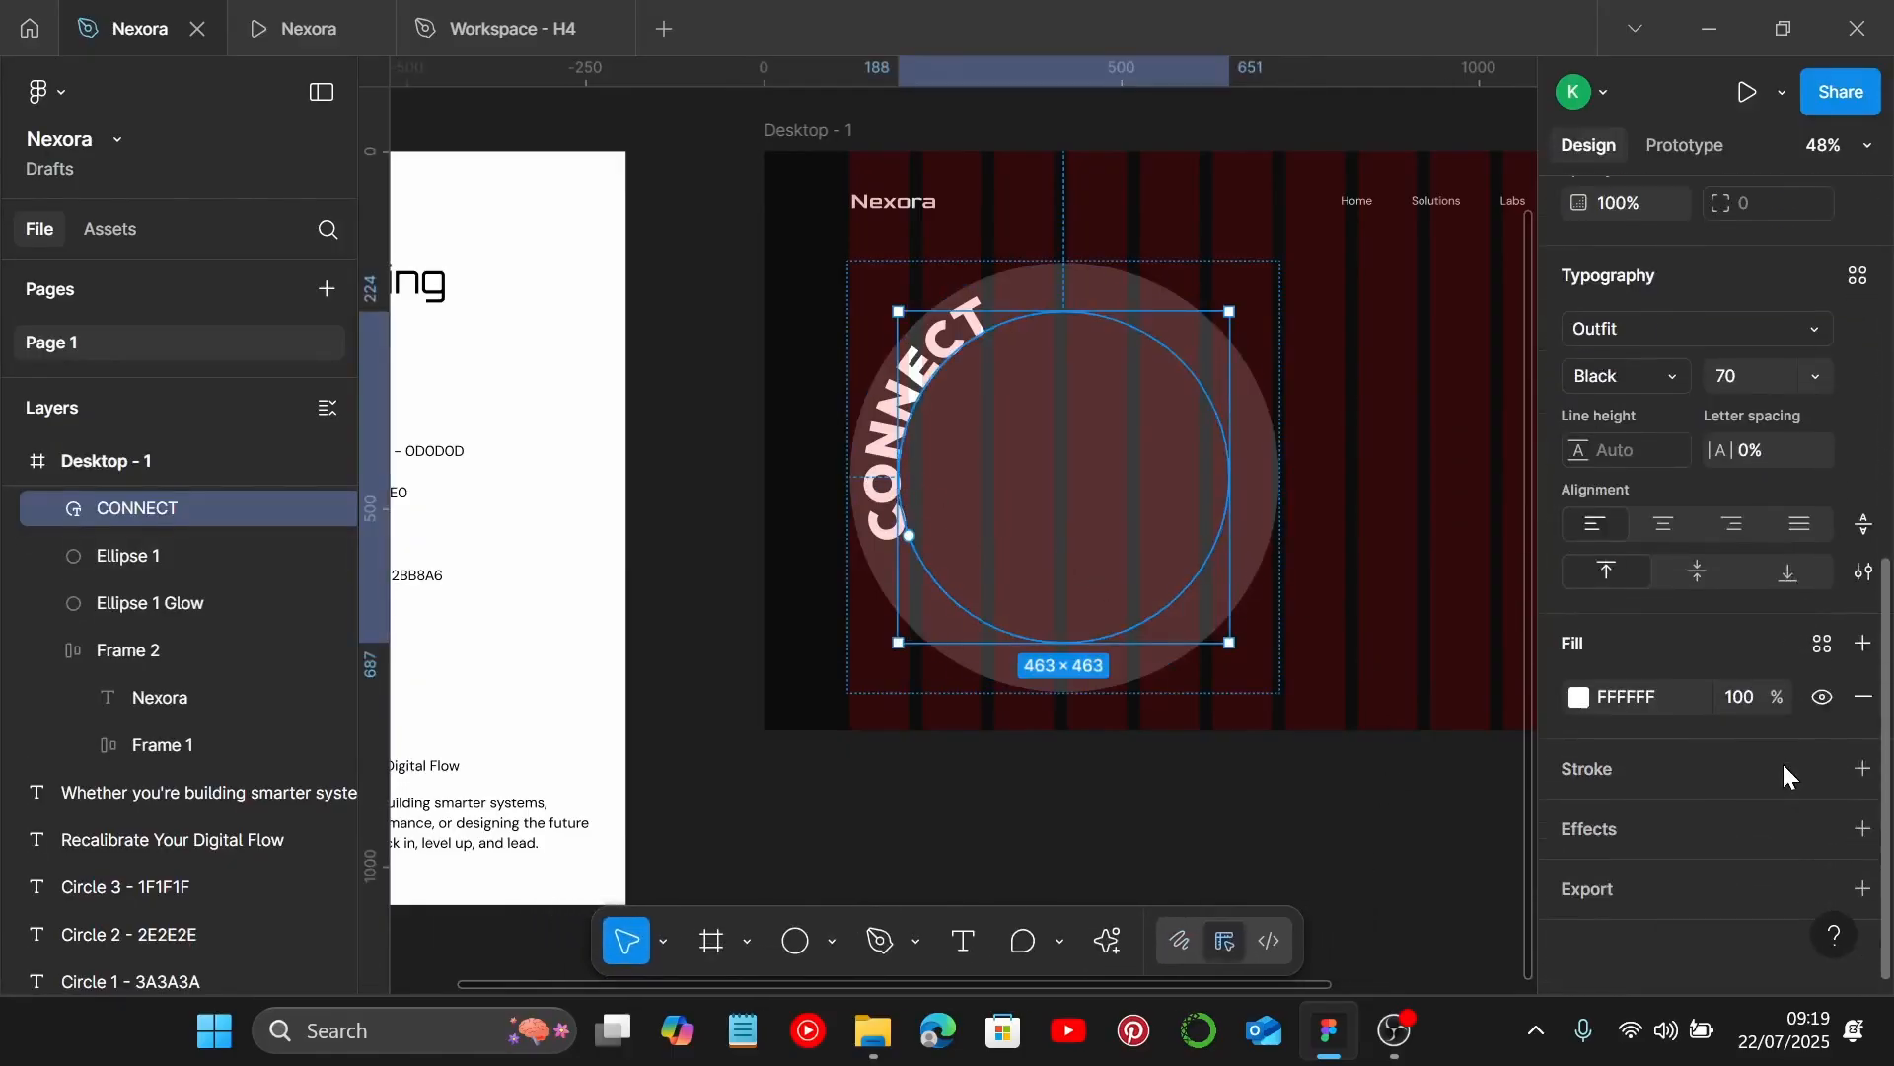
{"action": "left_click", "coordinate": [1863, 829]}
{"action": "scroll", "coordinate": [1776, 841], "scroll_direction": "down", "scroll_amount": 1}
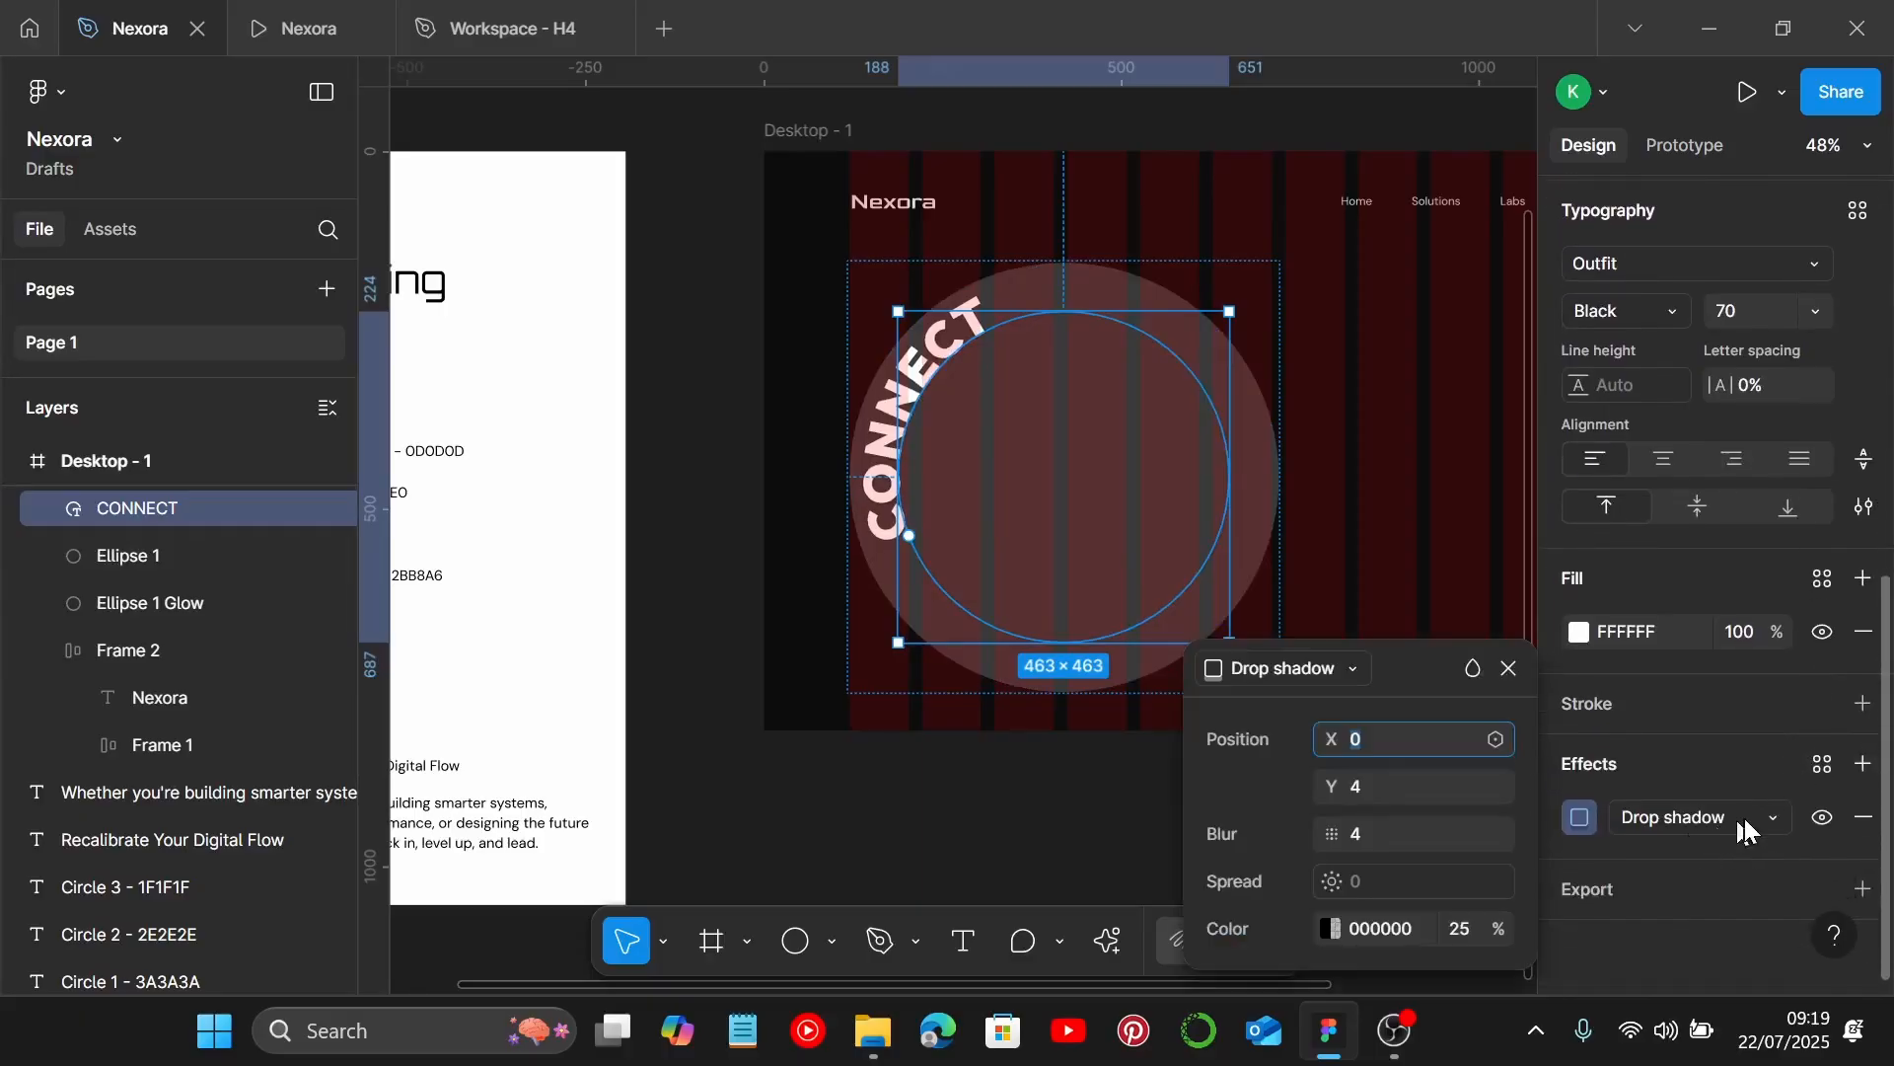
{"action": "left_click", "coordinate": [1742, 819]}
{"action": "left_click", "coordinate": [1726, 811]}
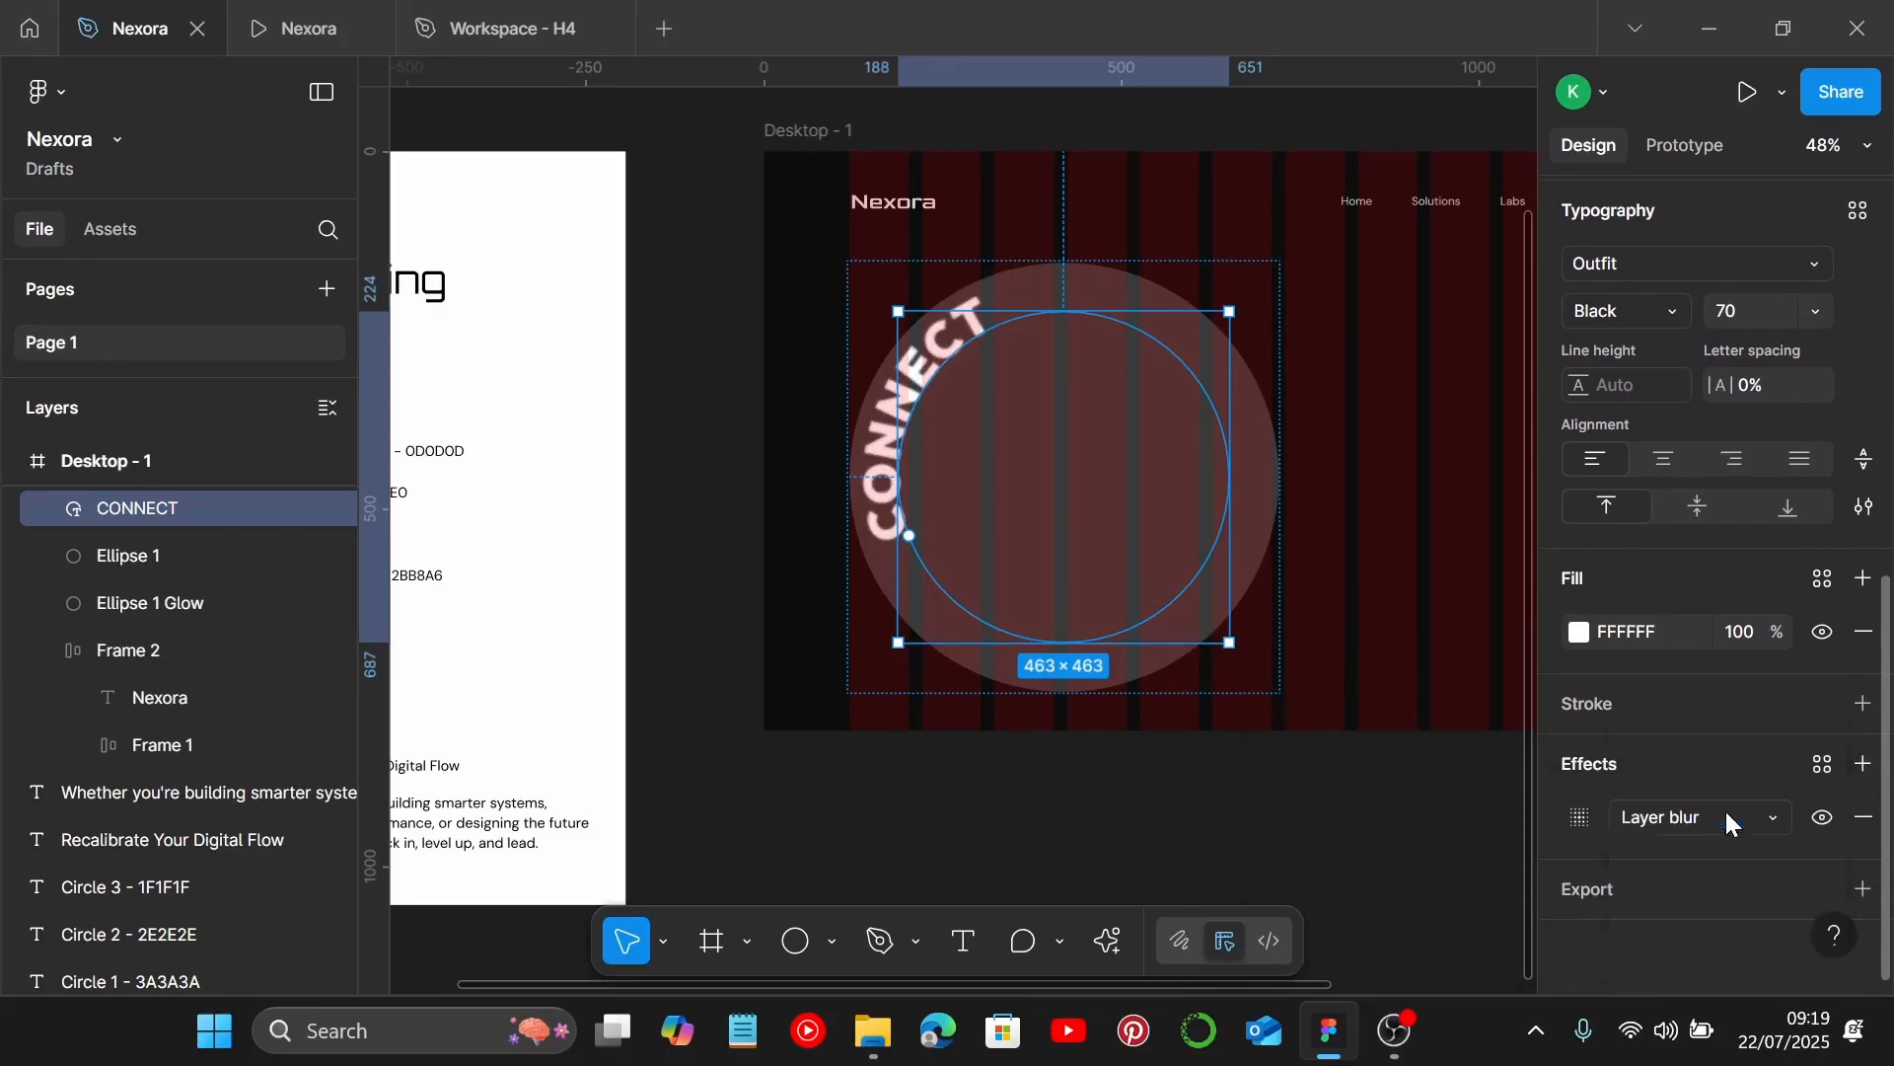
Set the uniform layer blur on CONNECT to 10 and deselect the text.
{"action": "left_click", "coordinate": [1580, 827]}
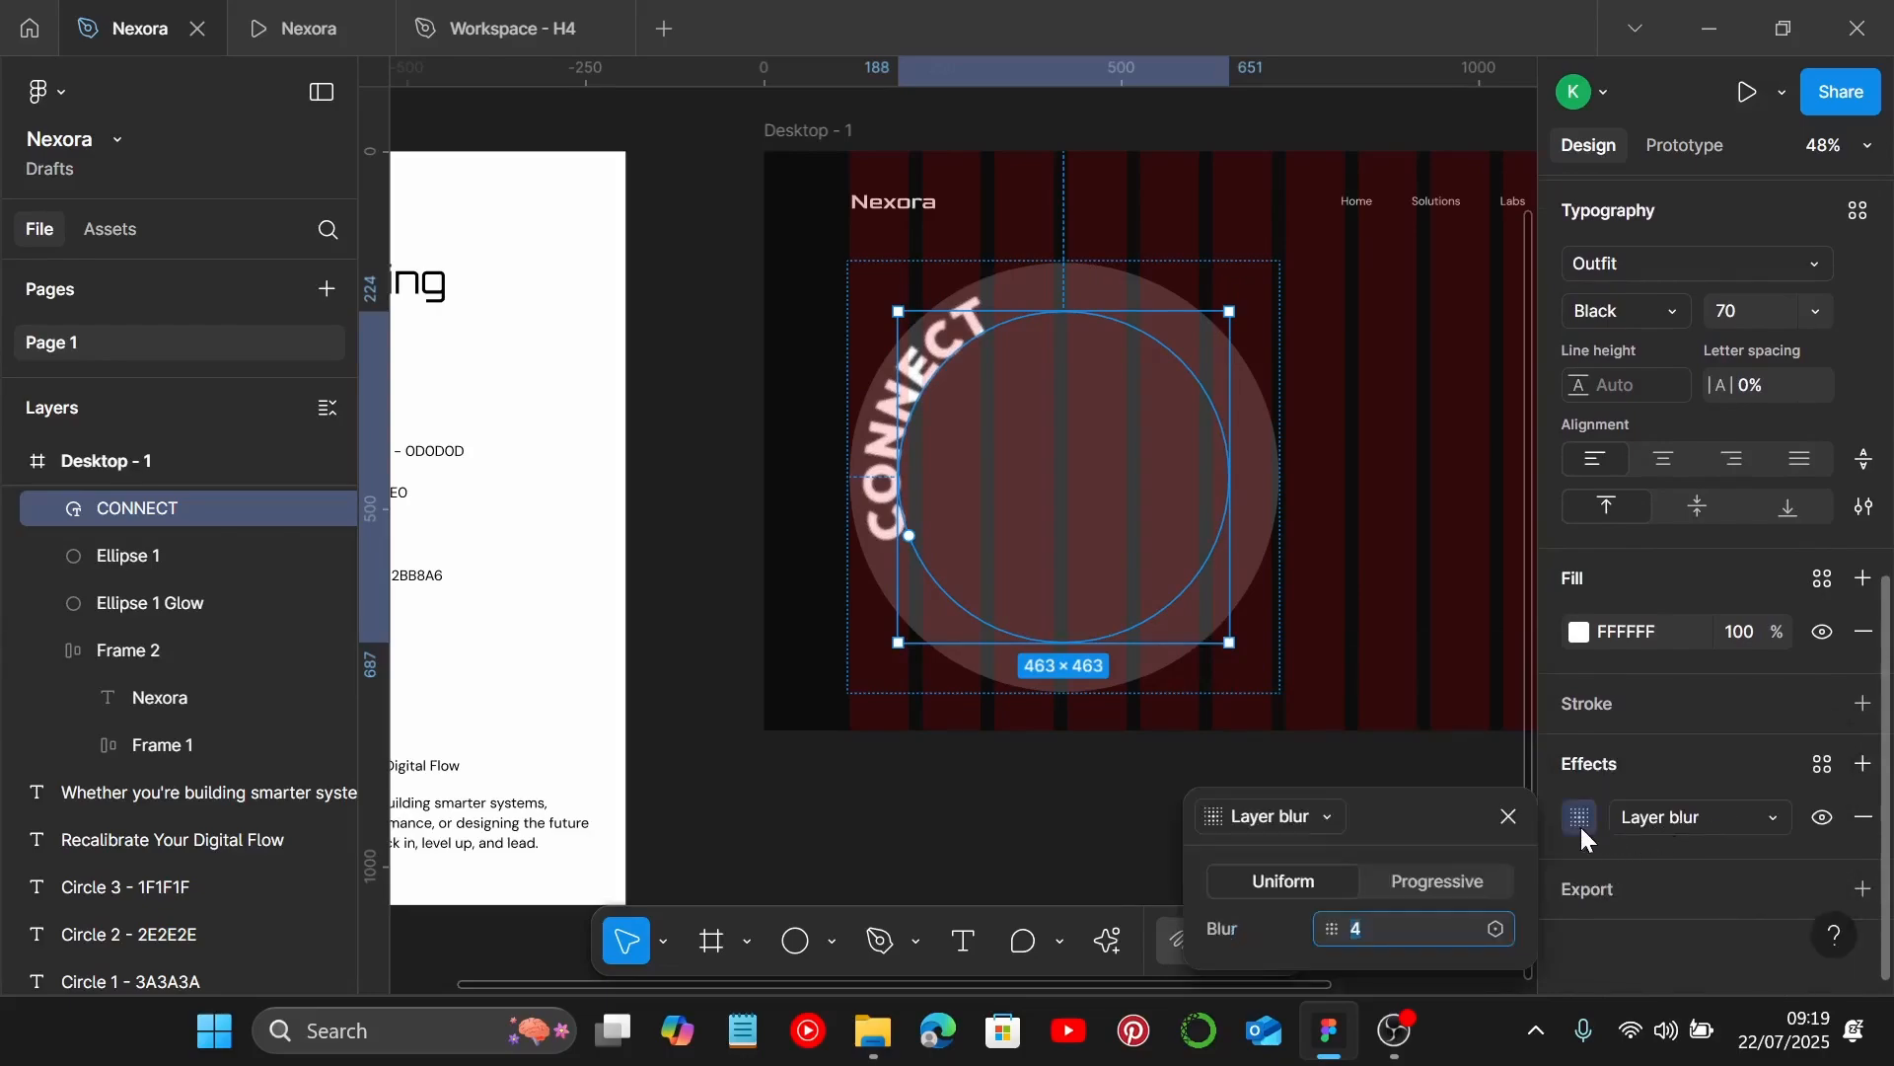
{"action": "left_click", "coordinate": [1391, 937]}
{"action": "type", "text": "10"}
{"action": "key", "text": "Return"}
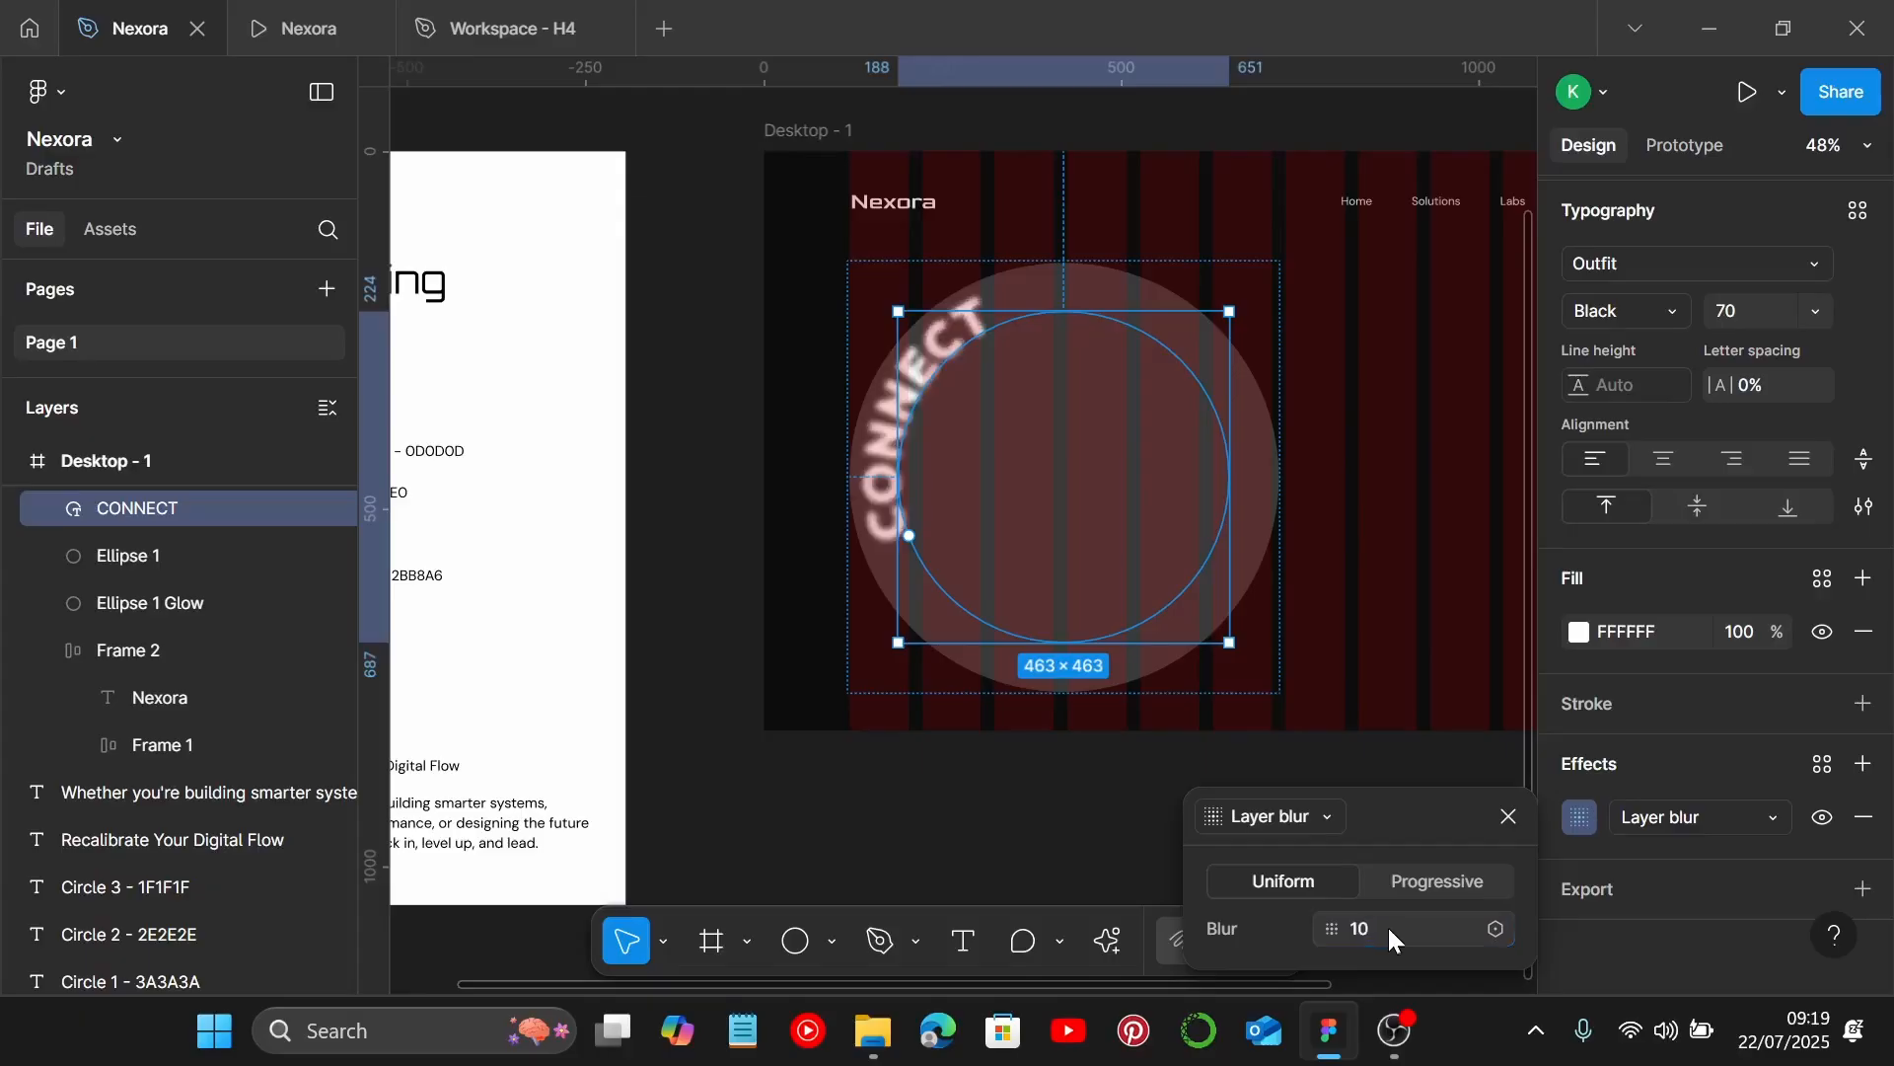
{"action": "left_click", "coordinate": [646, 555]}
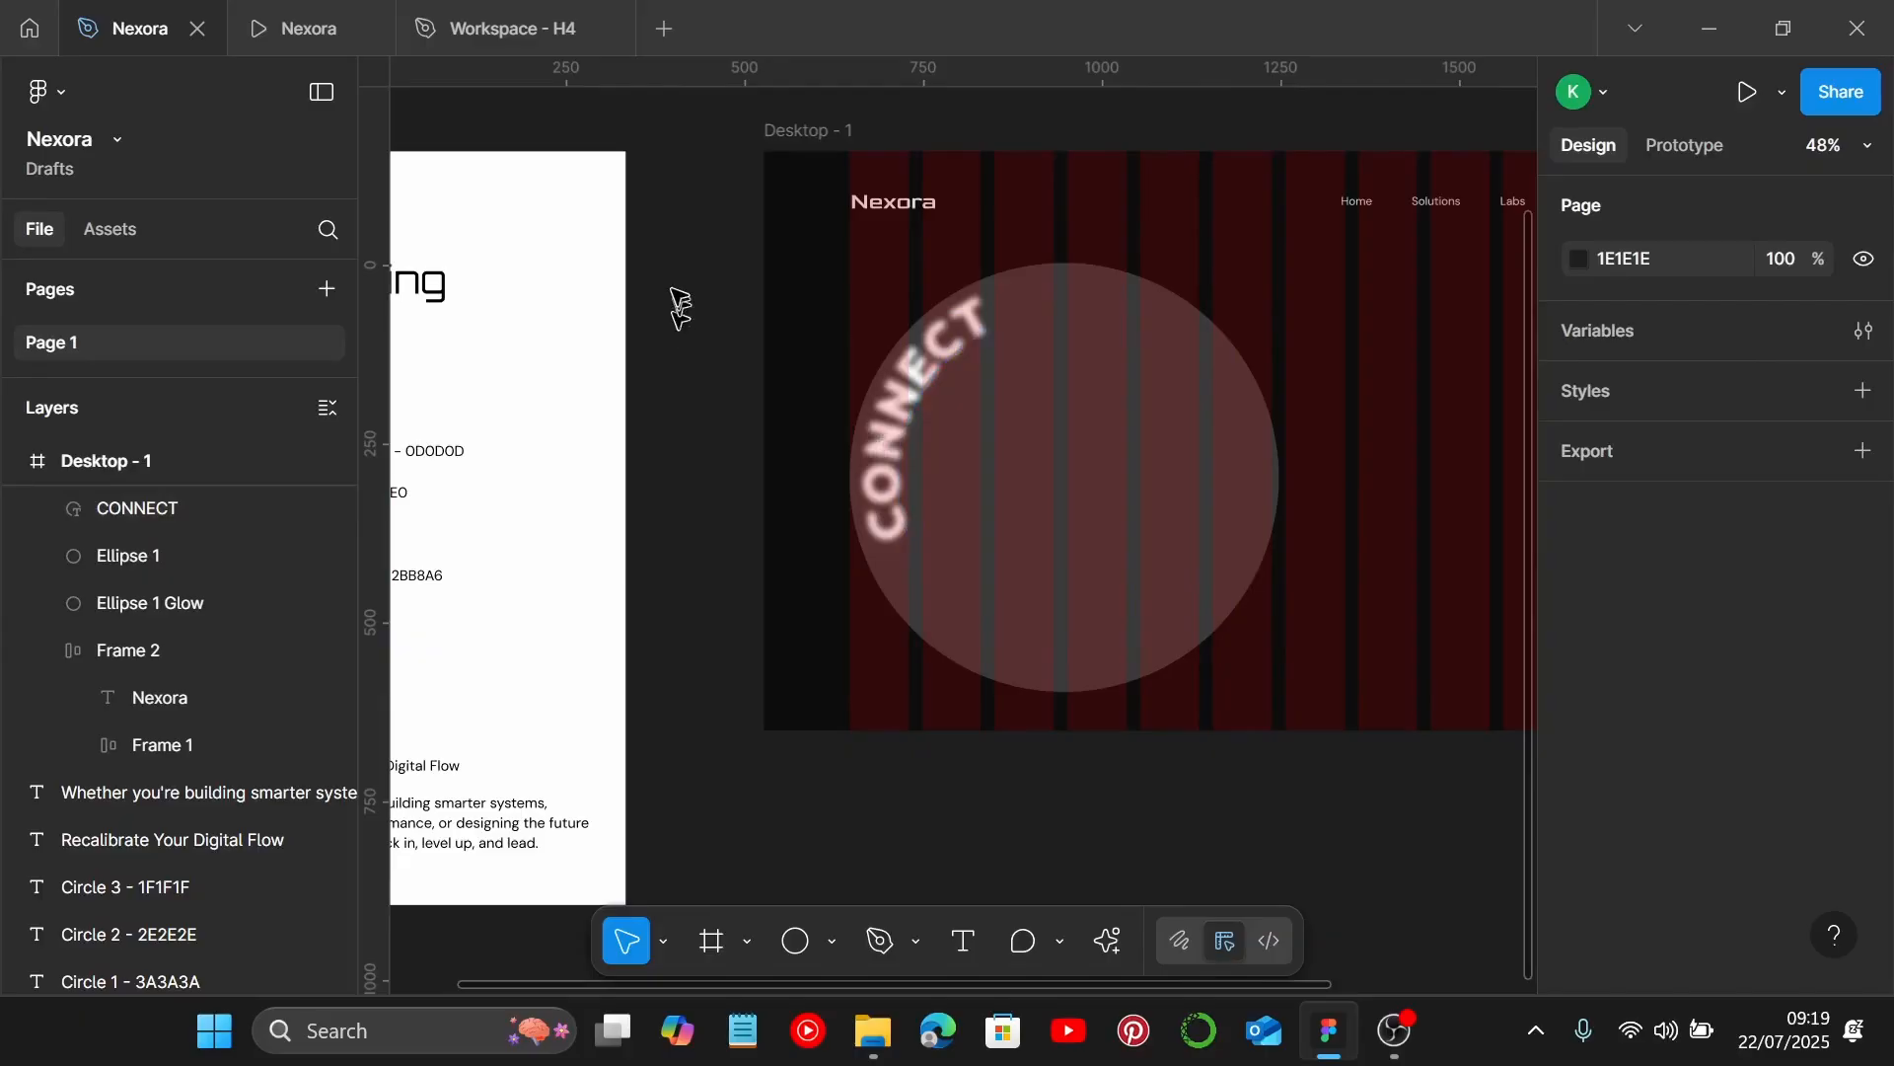
Group the CONNECT path text with both large circles, Ellipse 1 and Ellipse 1 Glow.
{"action": "left_click_drag", "start_coordinate": [1132, 415], "coordinate": [1273, 639]}
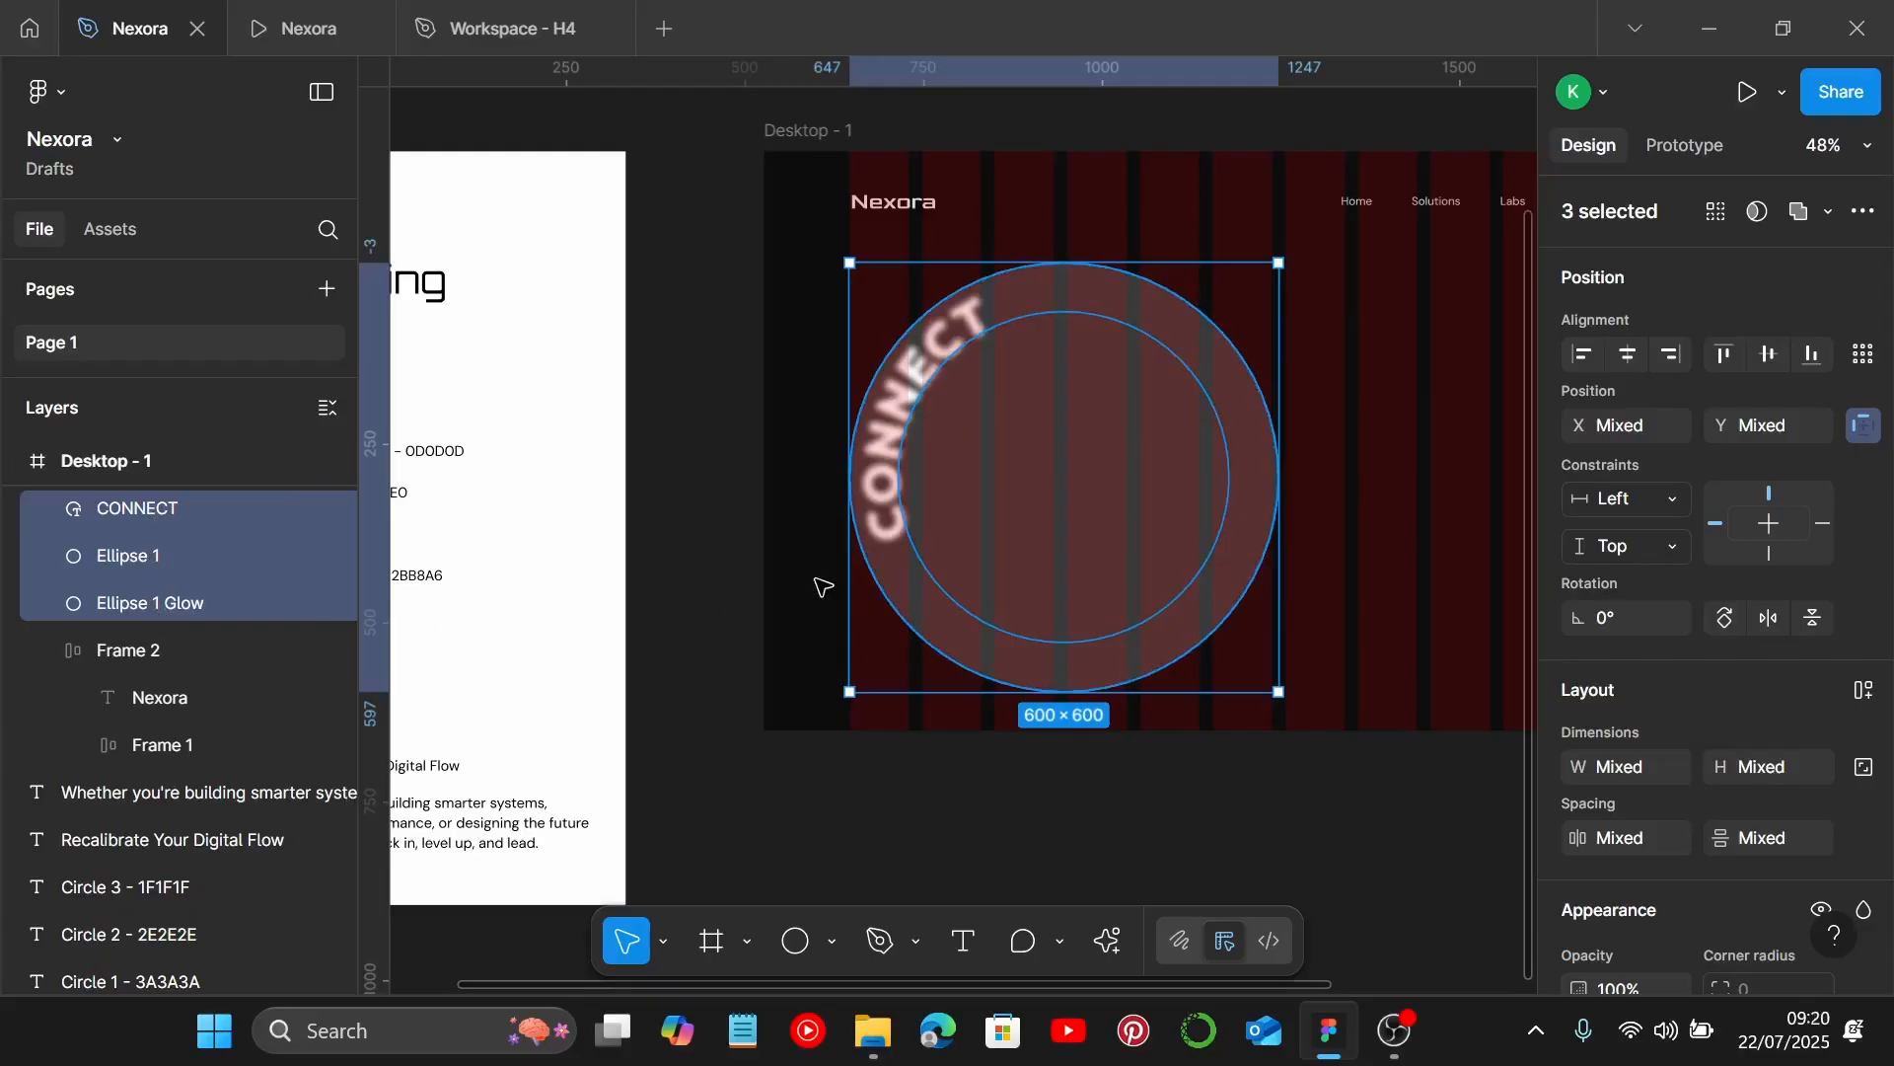
{"action": "key", "text": "ctrl+g"}
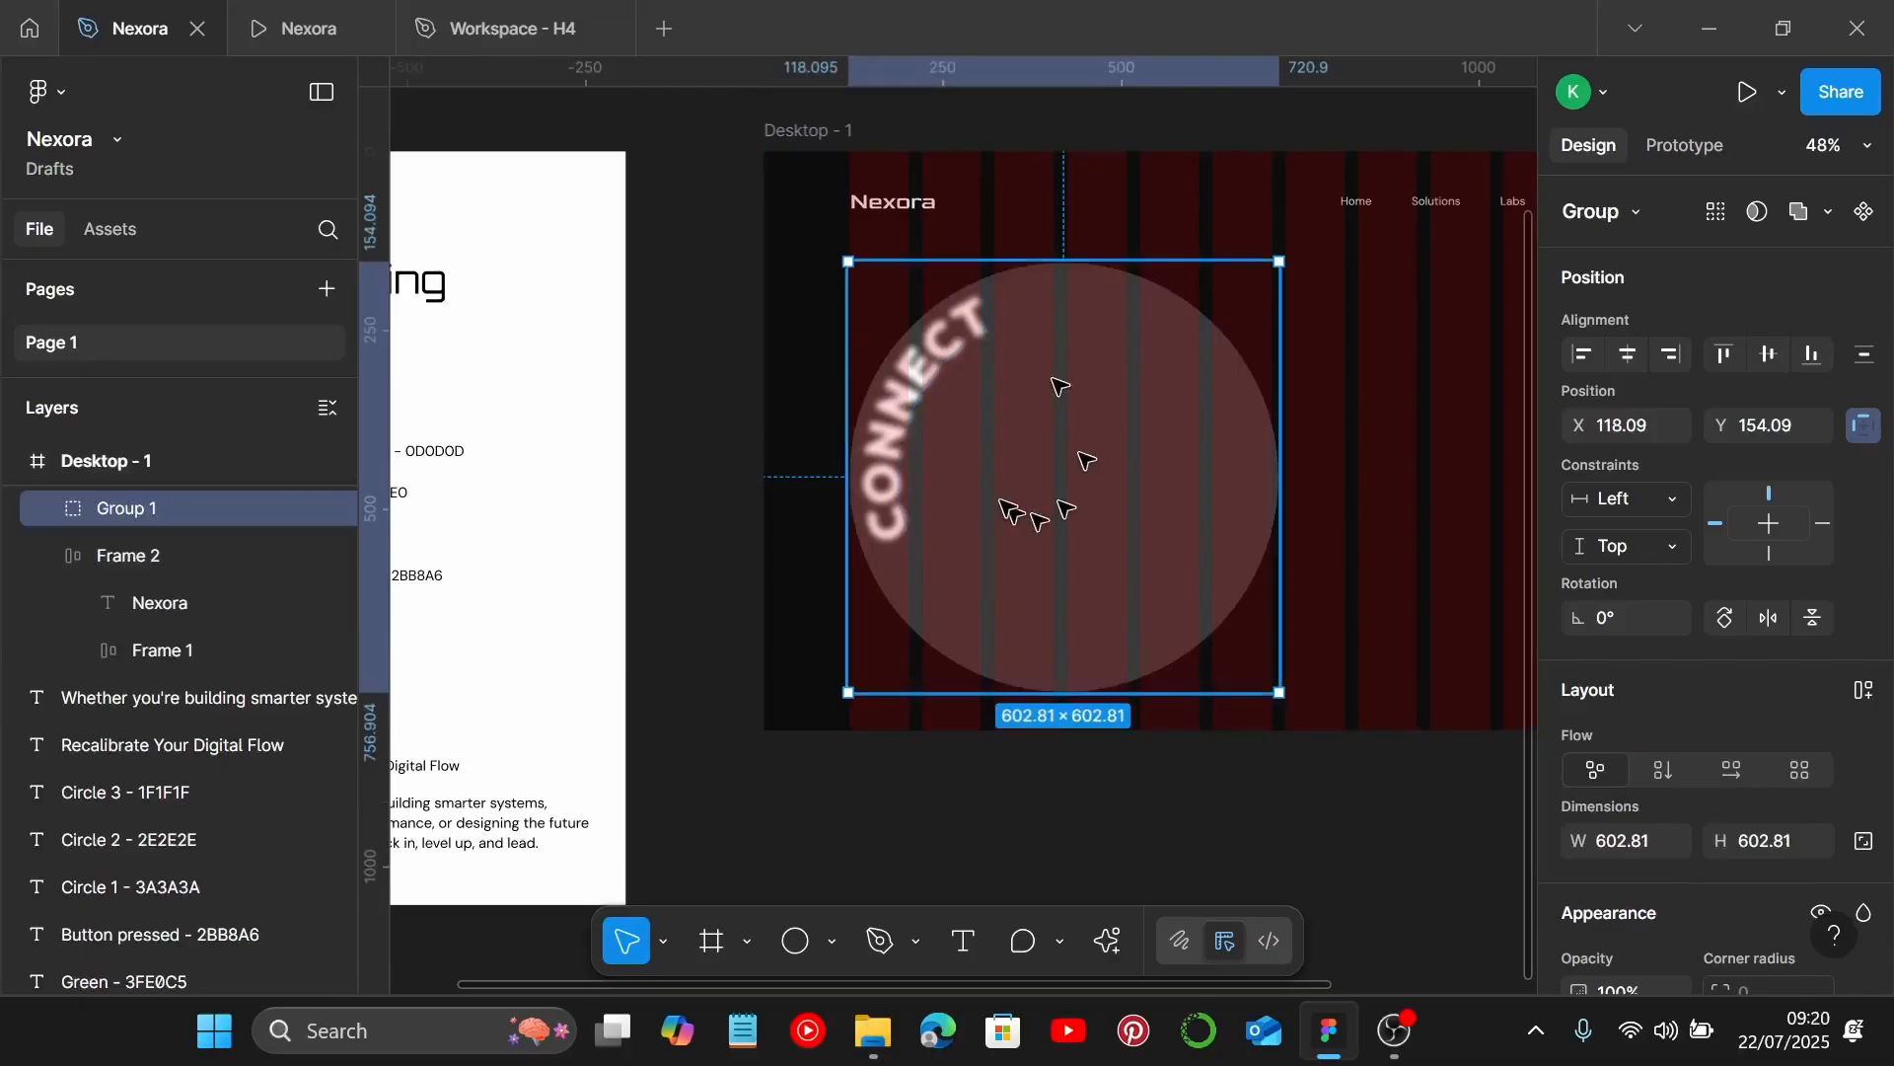
{"action": "left_click", "coordinate": [1102, 772]}
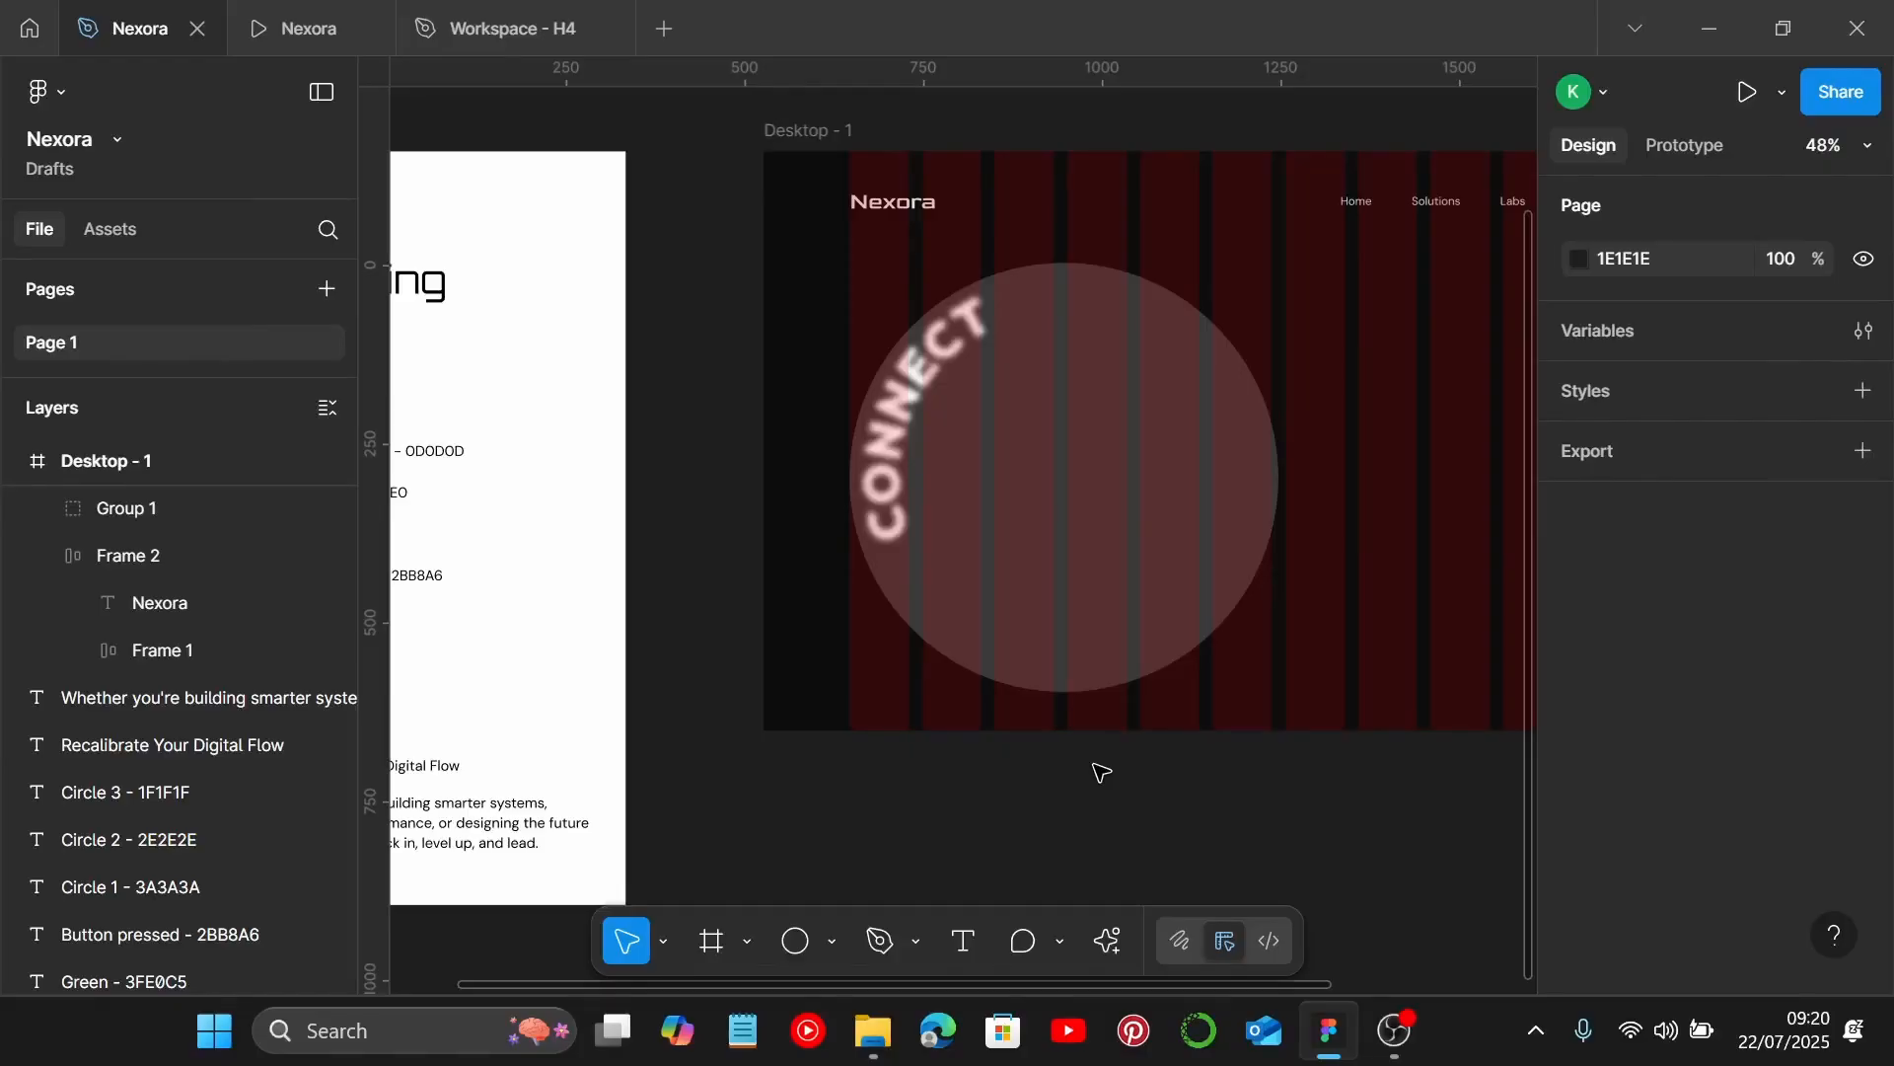
Add a 450 × 450 circle above the group and place it inside the large circle at X 188, Y 224.
{"action": "left_click", "coordinate": [809, 940]}
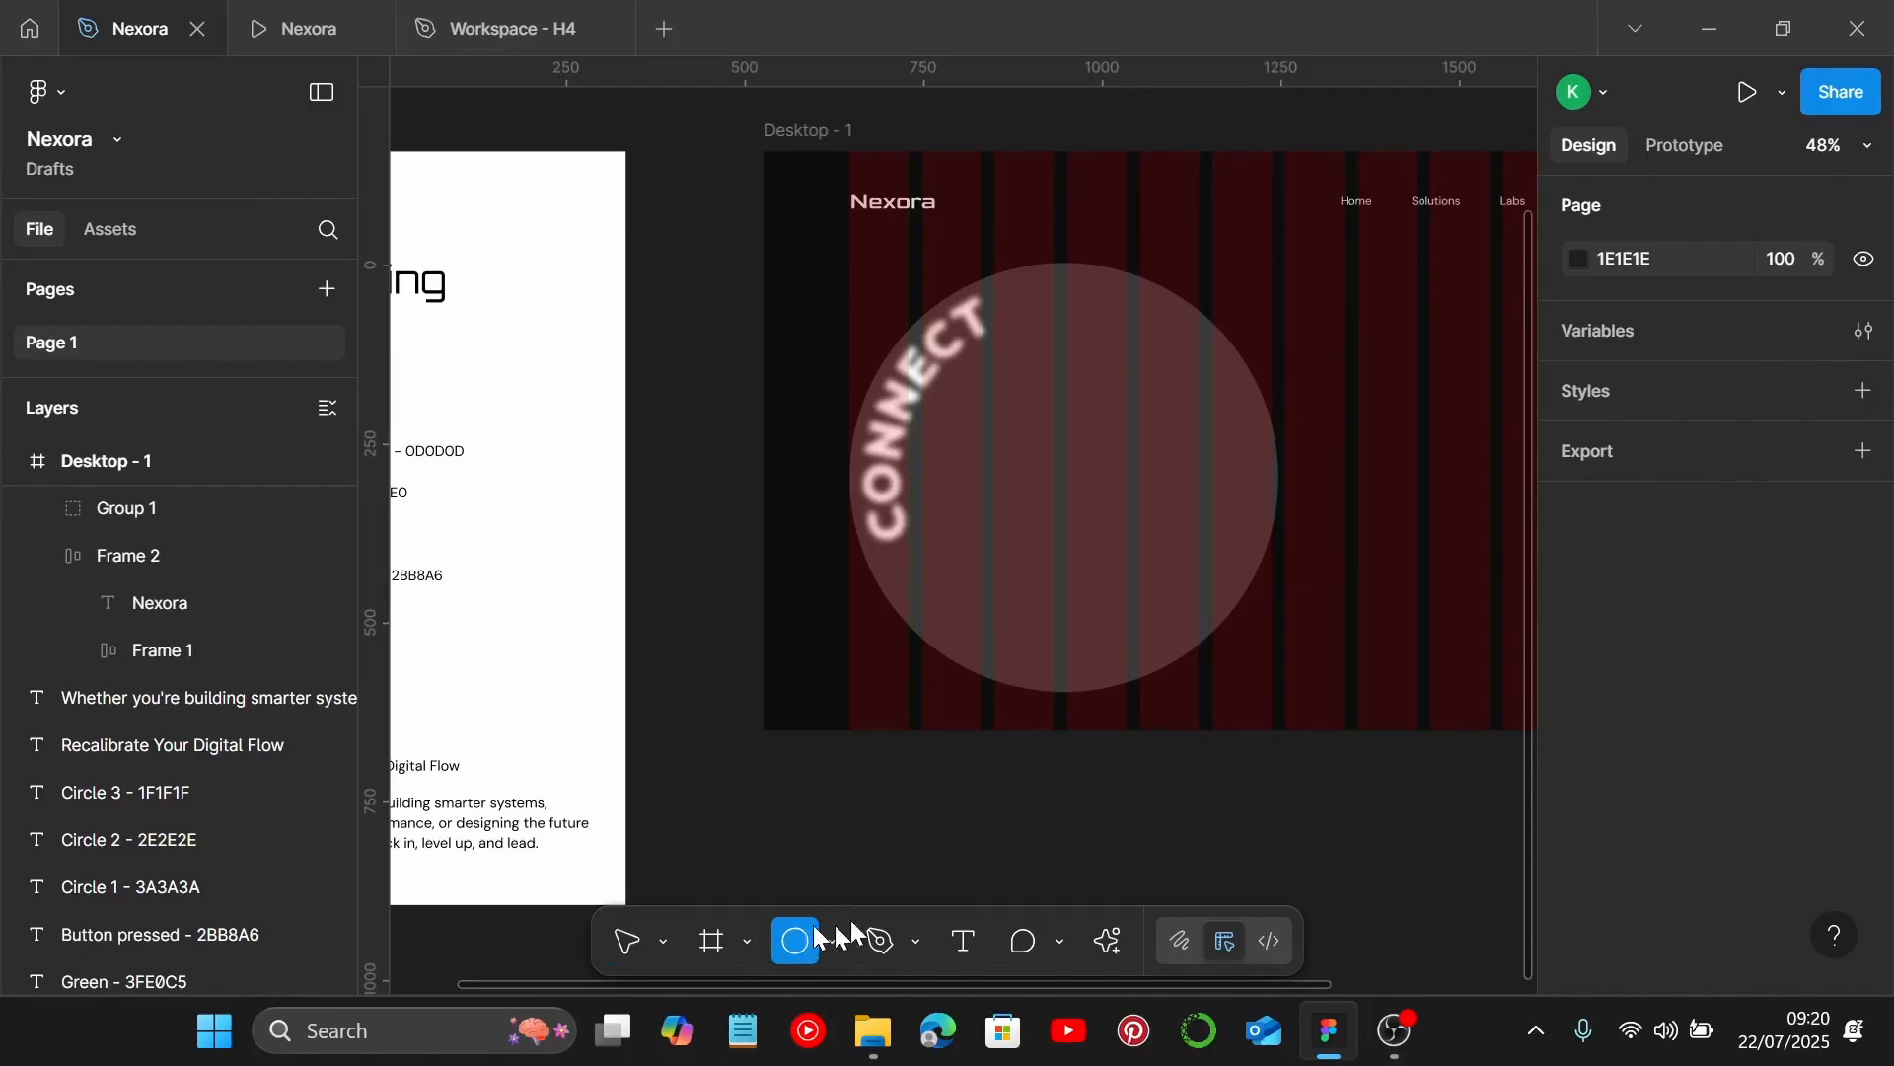
{"action": "left_click", "coordinate": [1004, 432]}
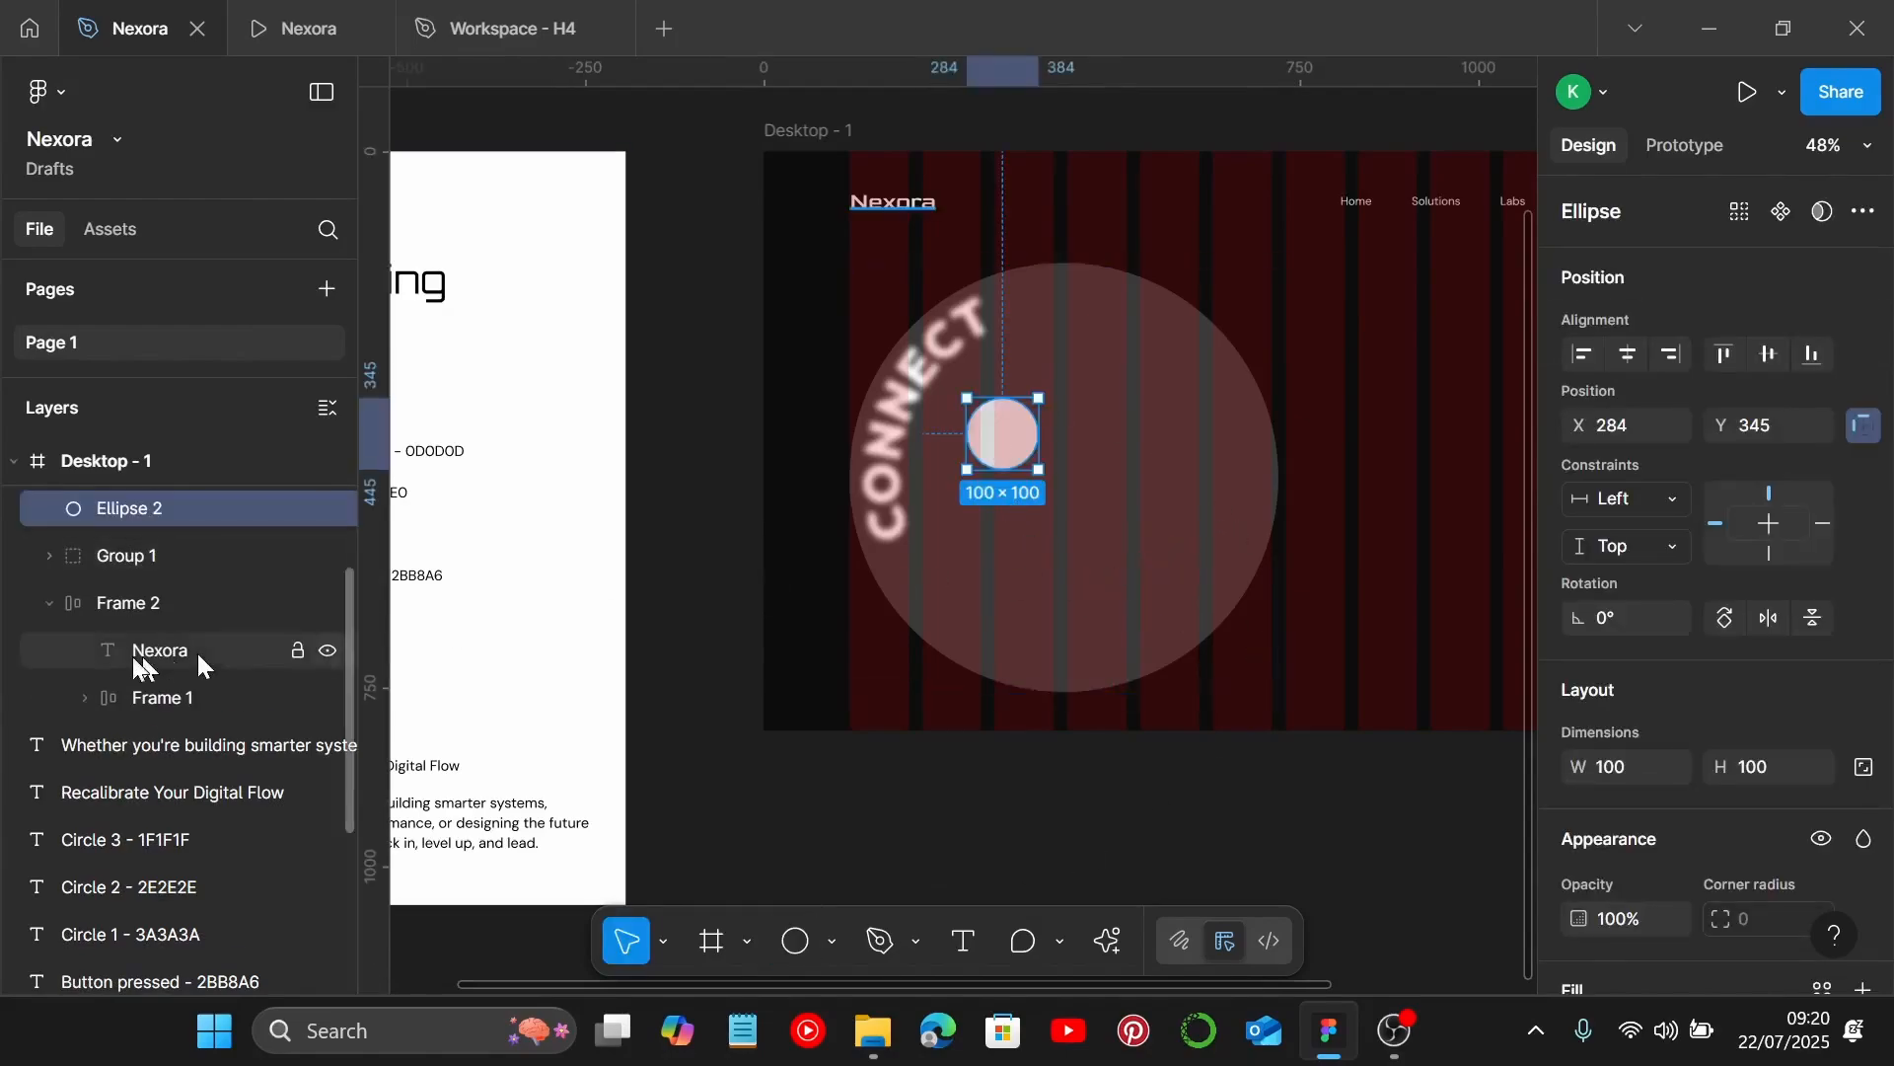
{"action": "scroll", "coordinate": [133, 651], "scroll_direction": "up", "scroll_amount": 2}
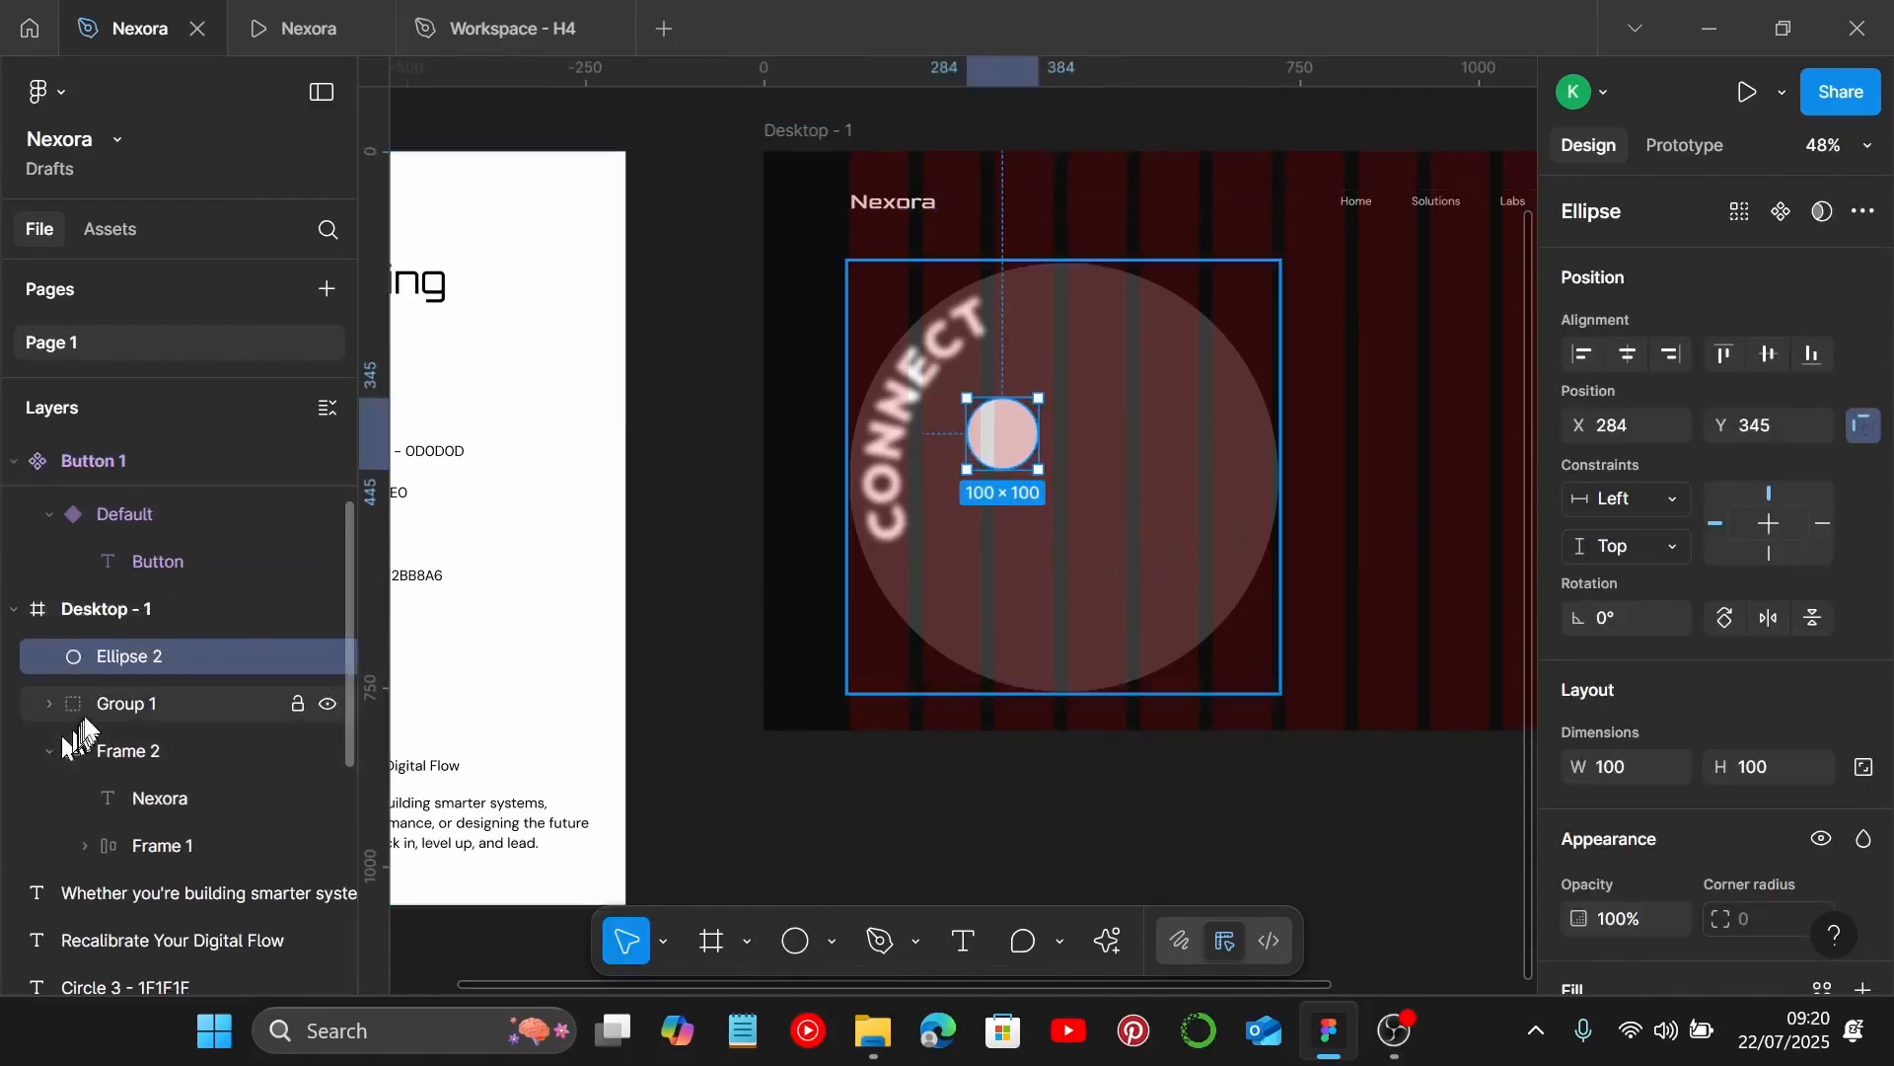
{"action": "left_click", "coordinate": [1636, 774]}
{"action": "type", "text": "450"}
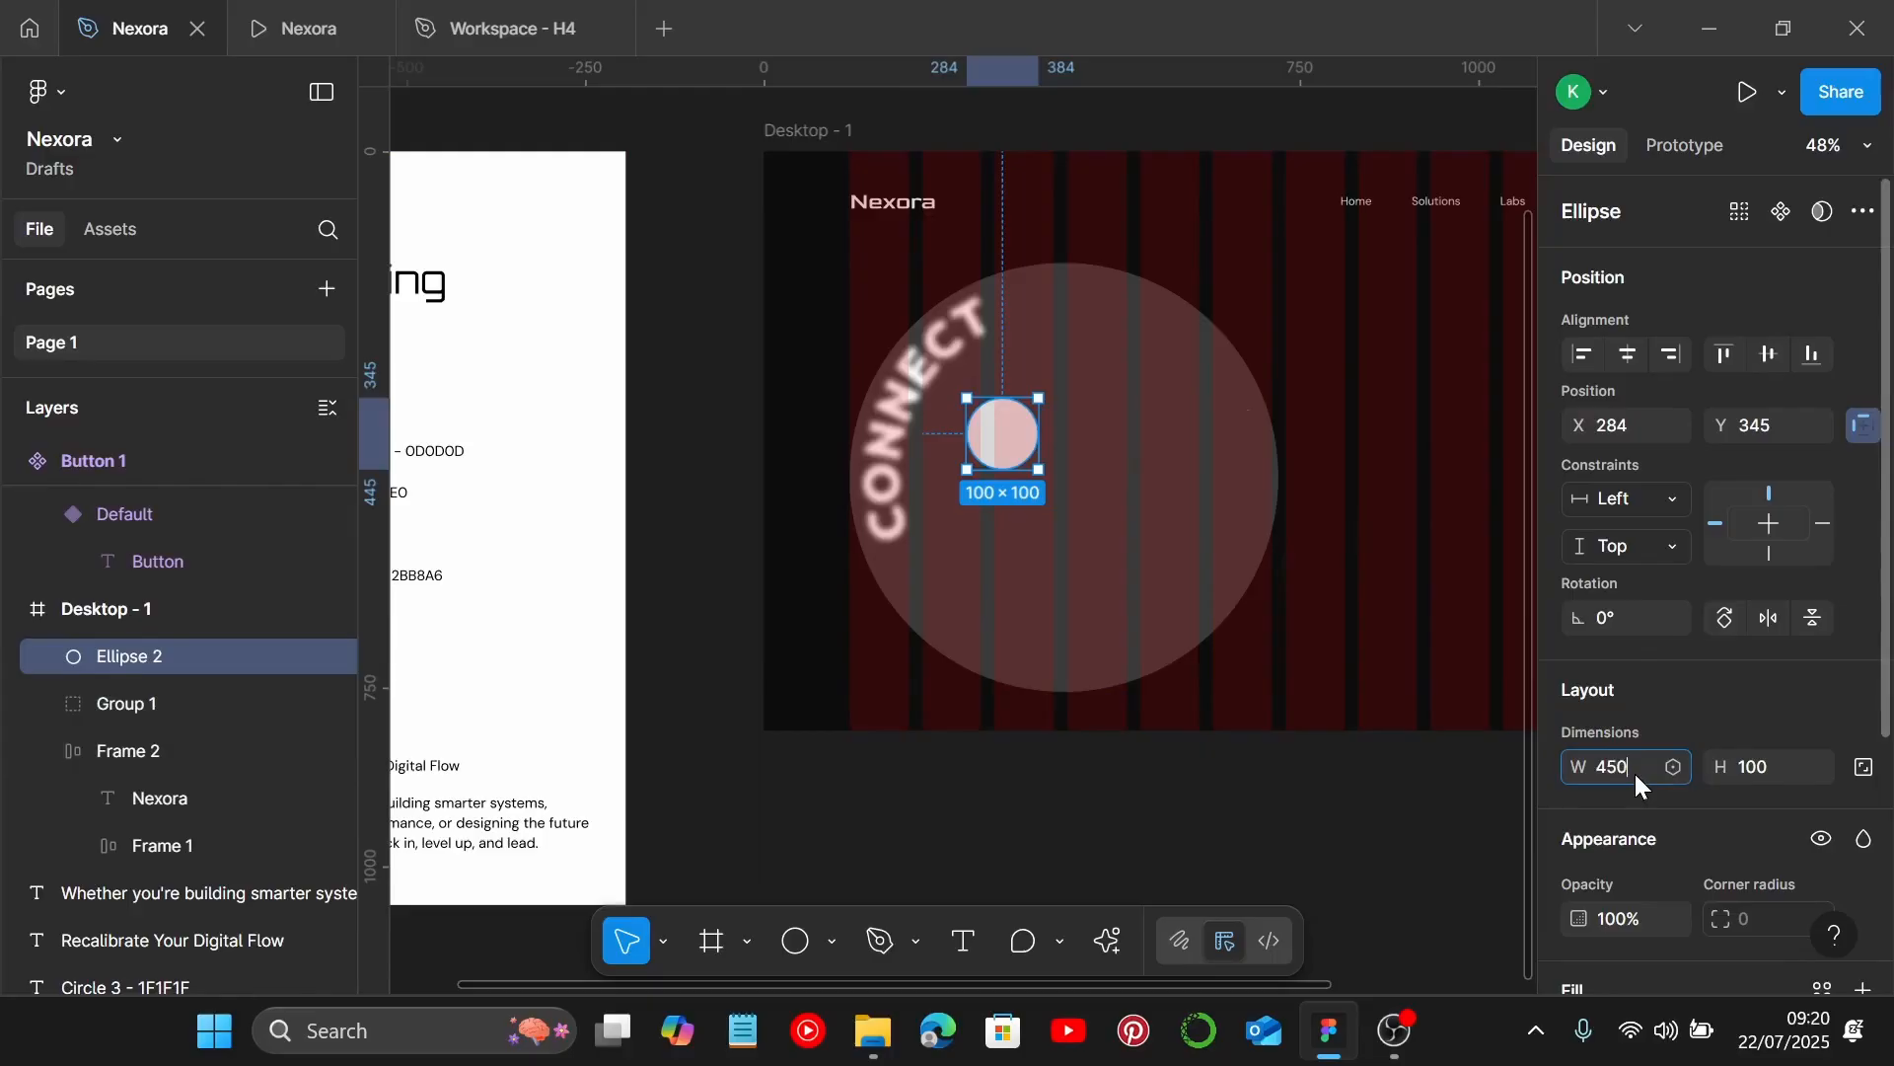
{"action": "key", "text": "Return"}
{"action": "left_click", "coordinate": [1760, 773]}
{"action": "type", "text": "4"}
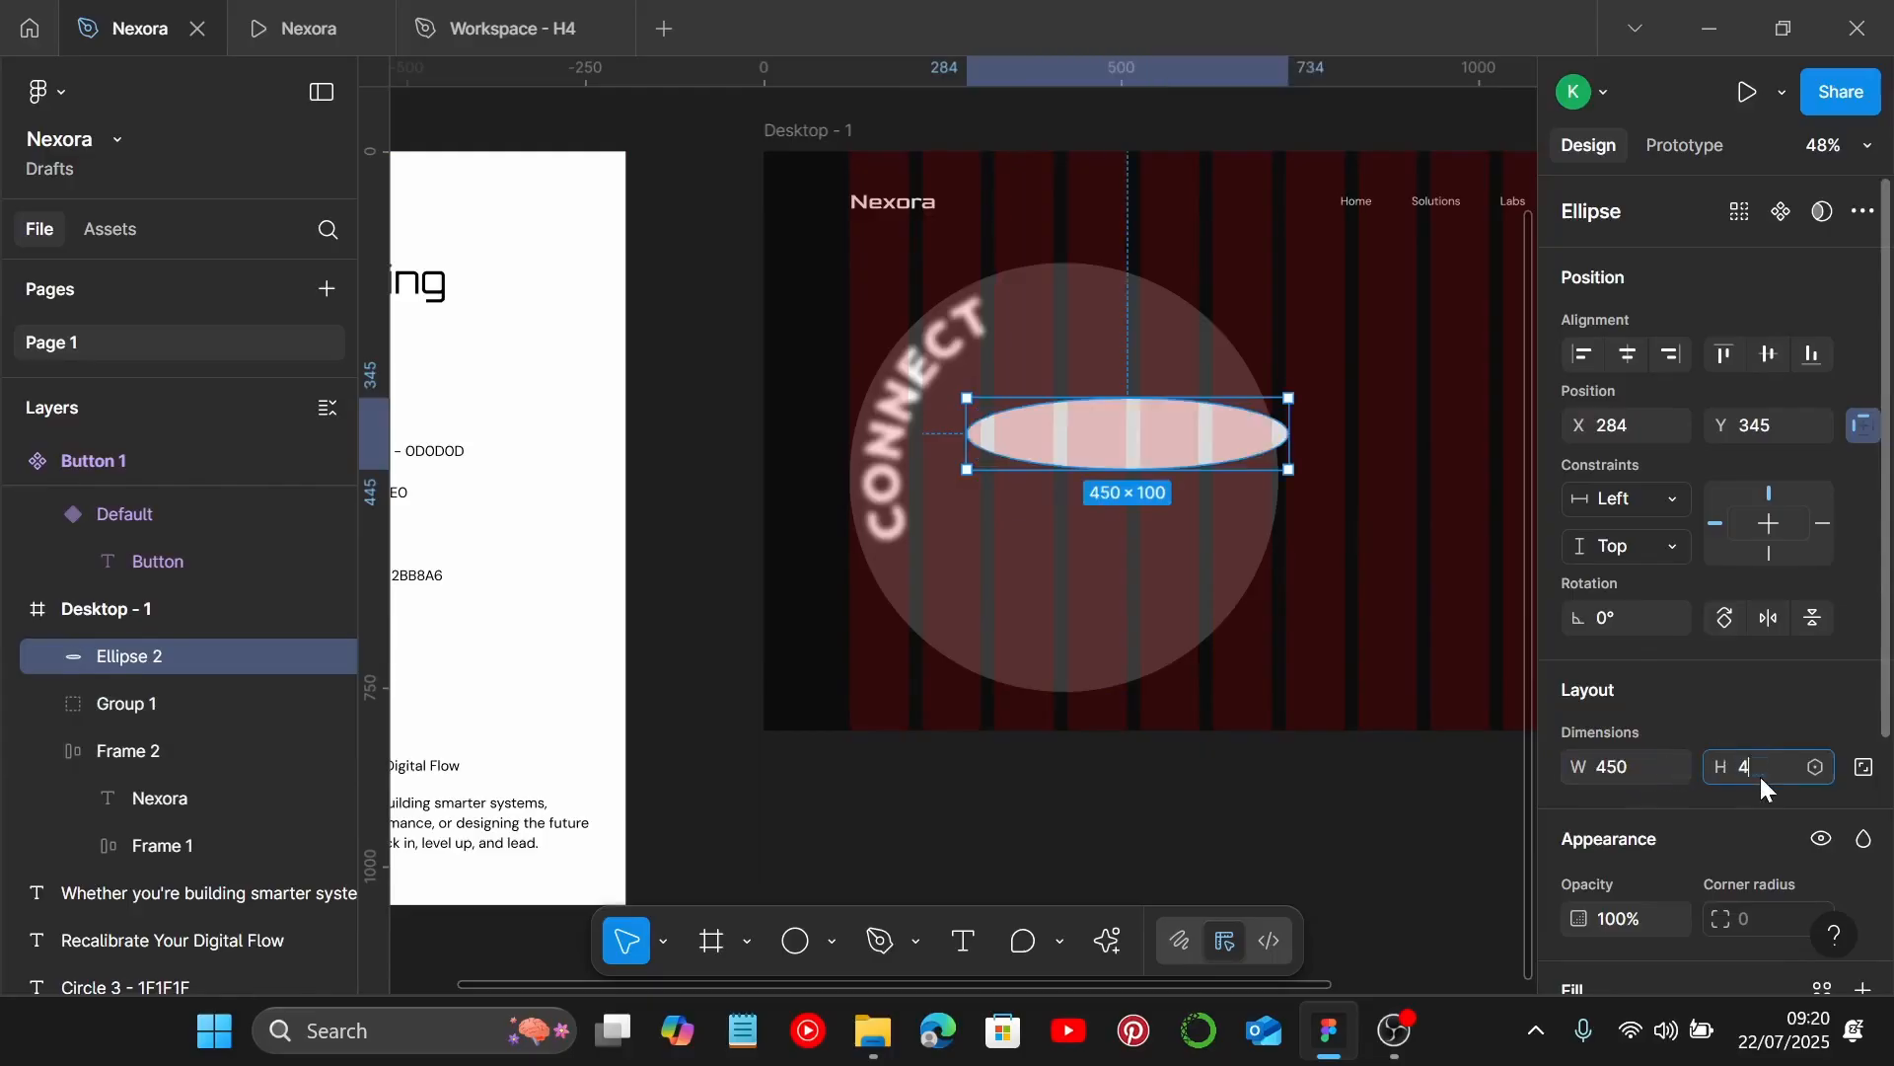
{"action": "type", "text": "50"}
{"action": "key", "text": "Return"}
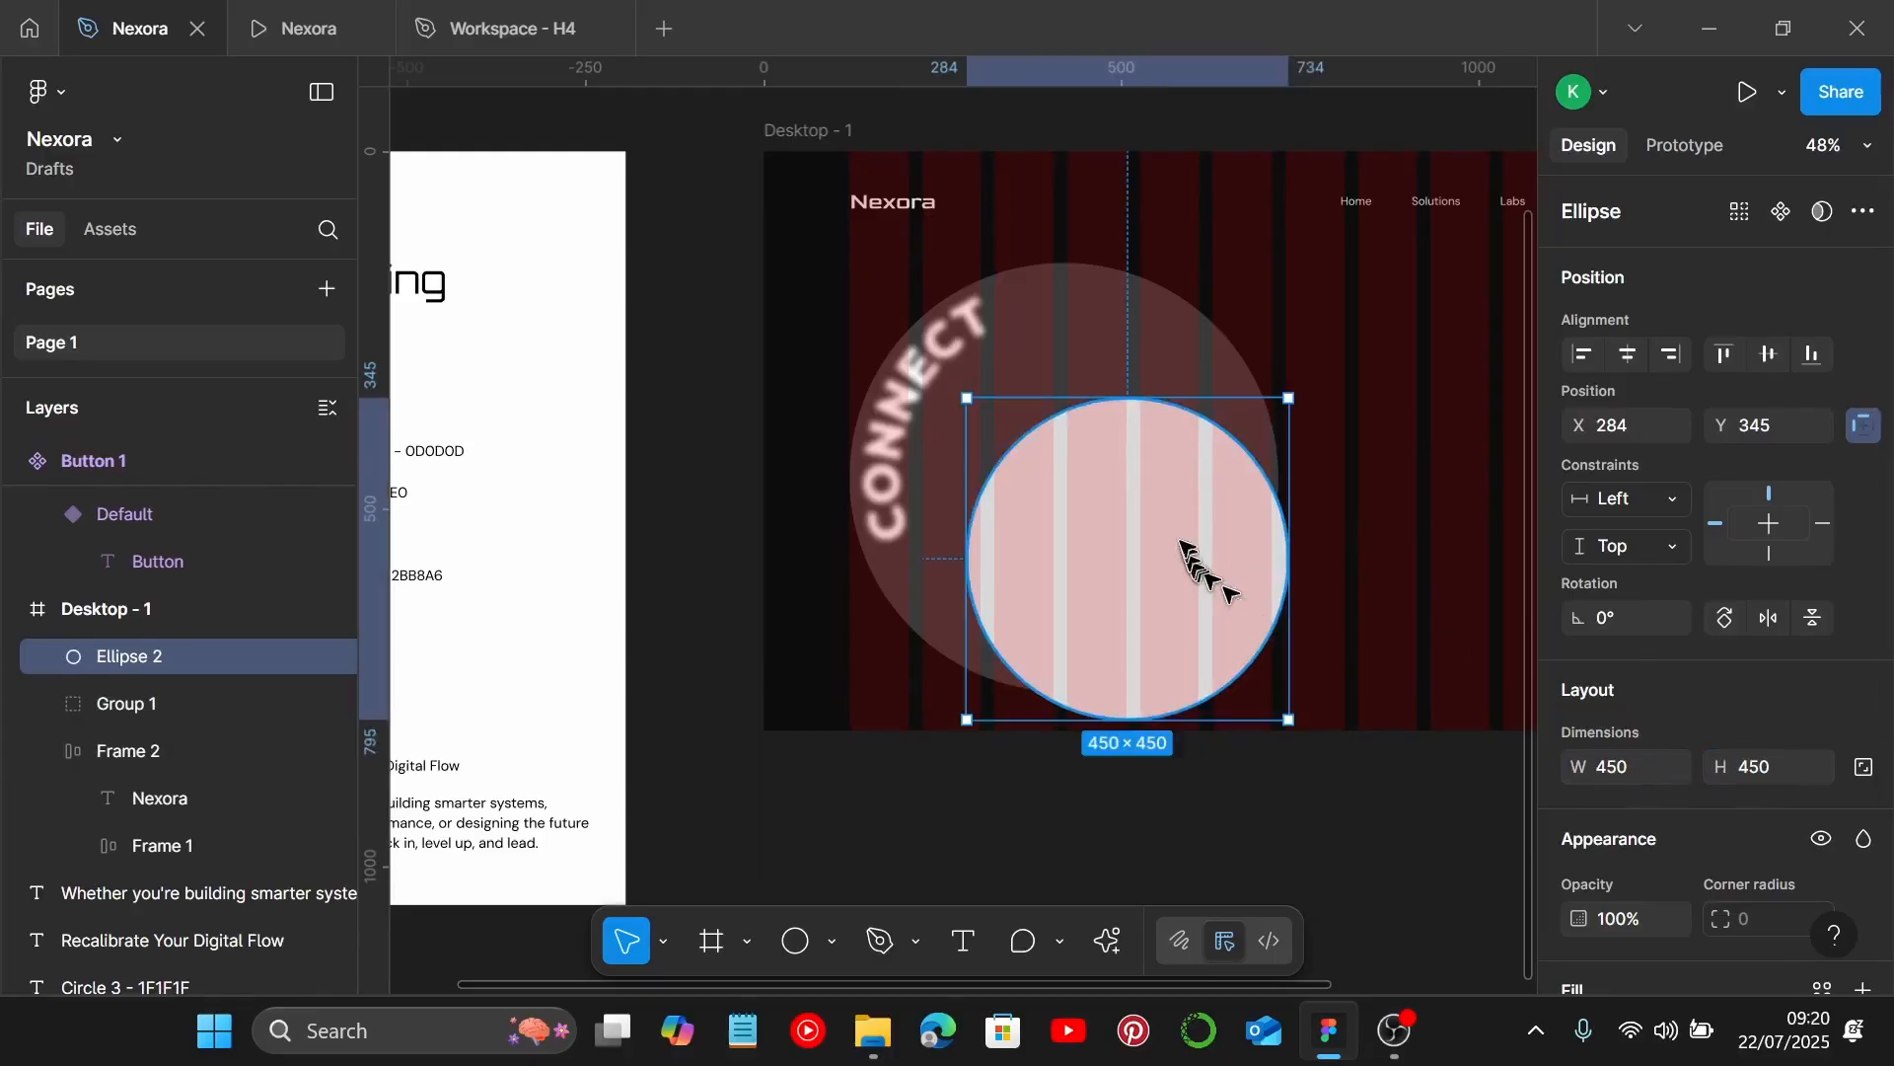
{"action": "left_click_drag", "start_coordinate": [1197, 578], "coordinate": [1126, 477]}
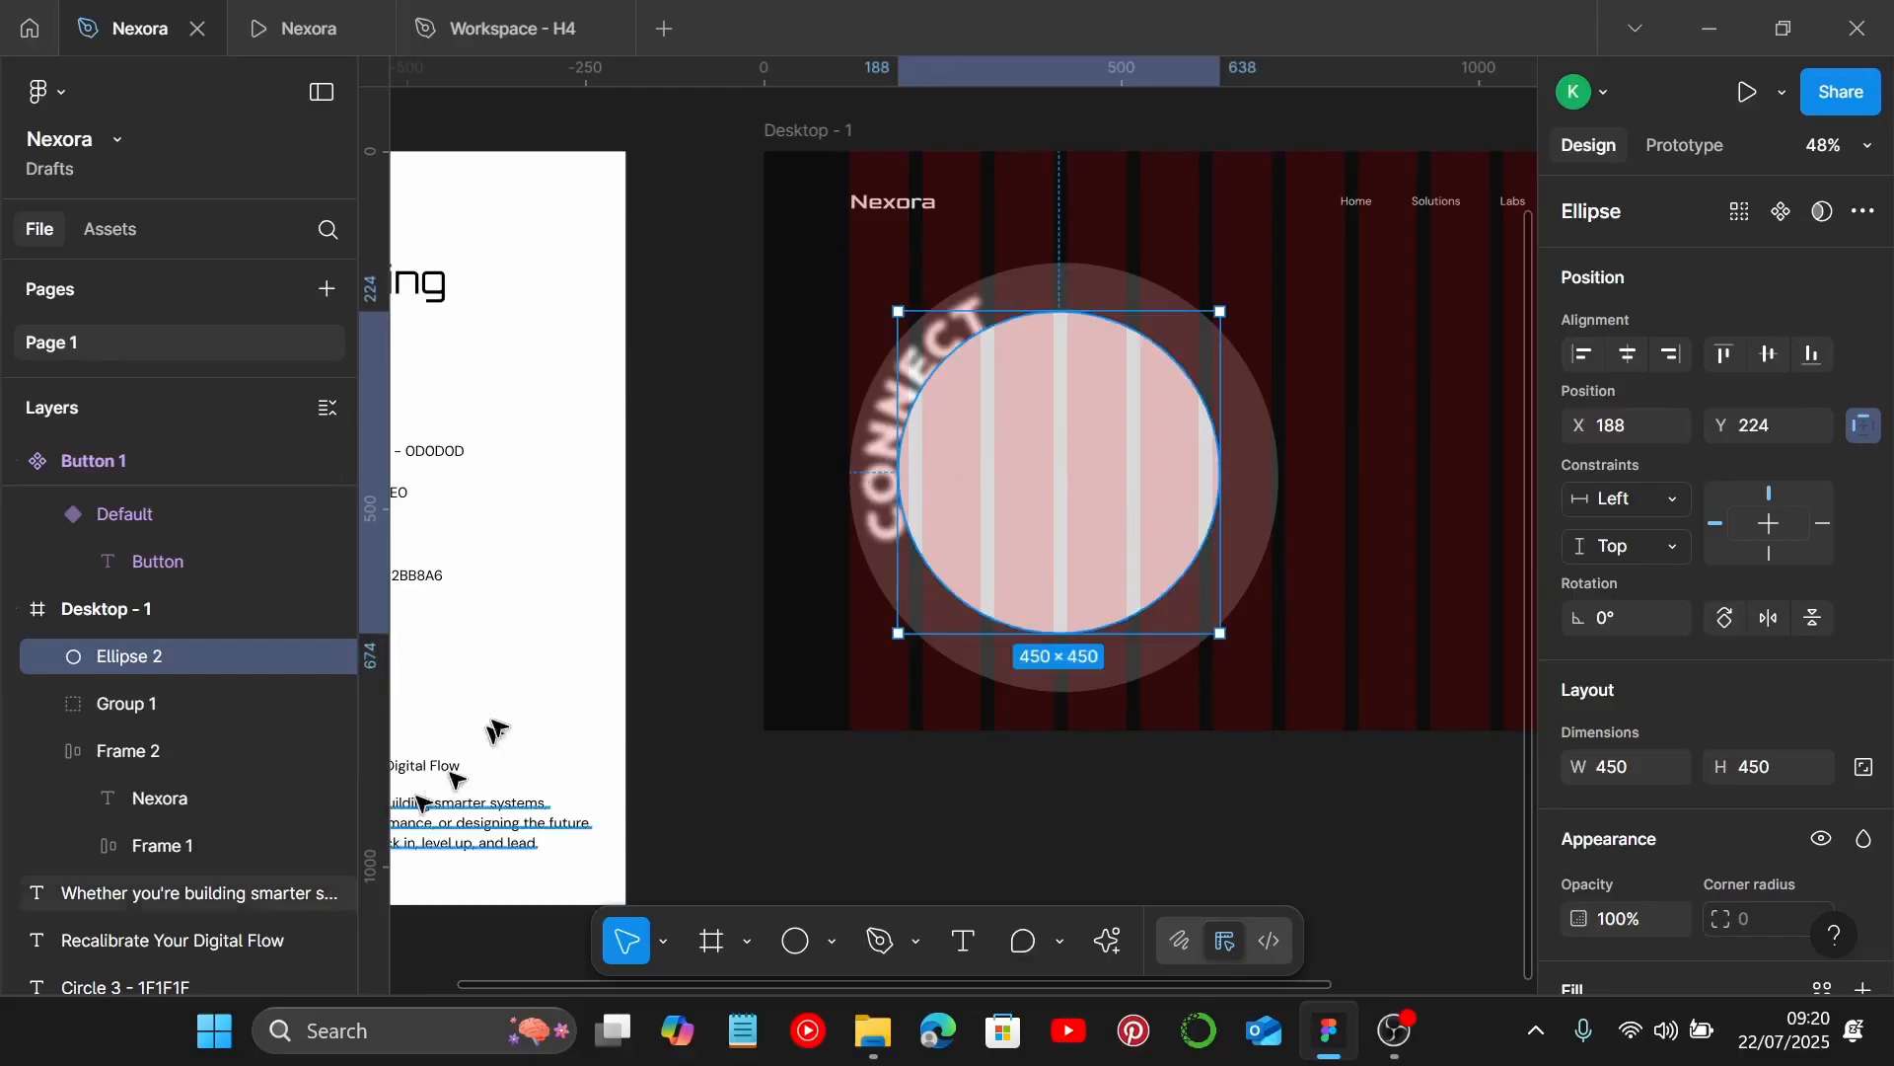
Copy the Circle 2 colour code 2E2E2E from the style notes and apply it as the fill of the 450 × 450 circle.
{"action": "scroll", "coordinate": [621, 696], "scroll_direction": "left", "scroll_amount": 5}
{"action": "scroll", "coordinate": [876, 681], "scroll_direction": "up", "scroll_amount": 3}
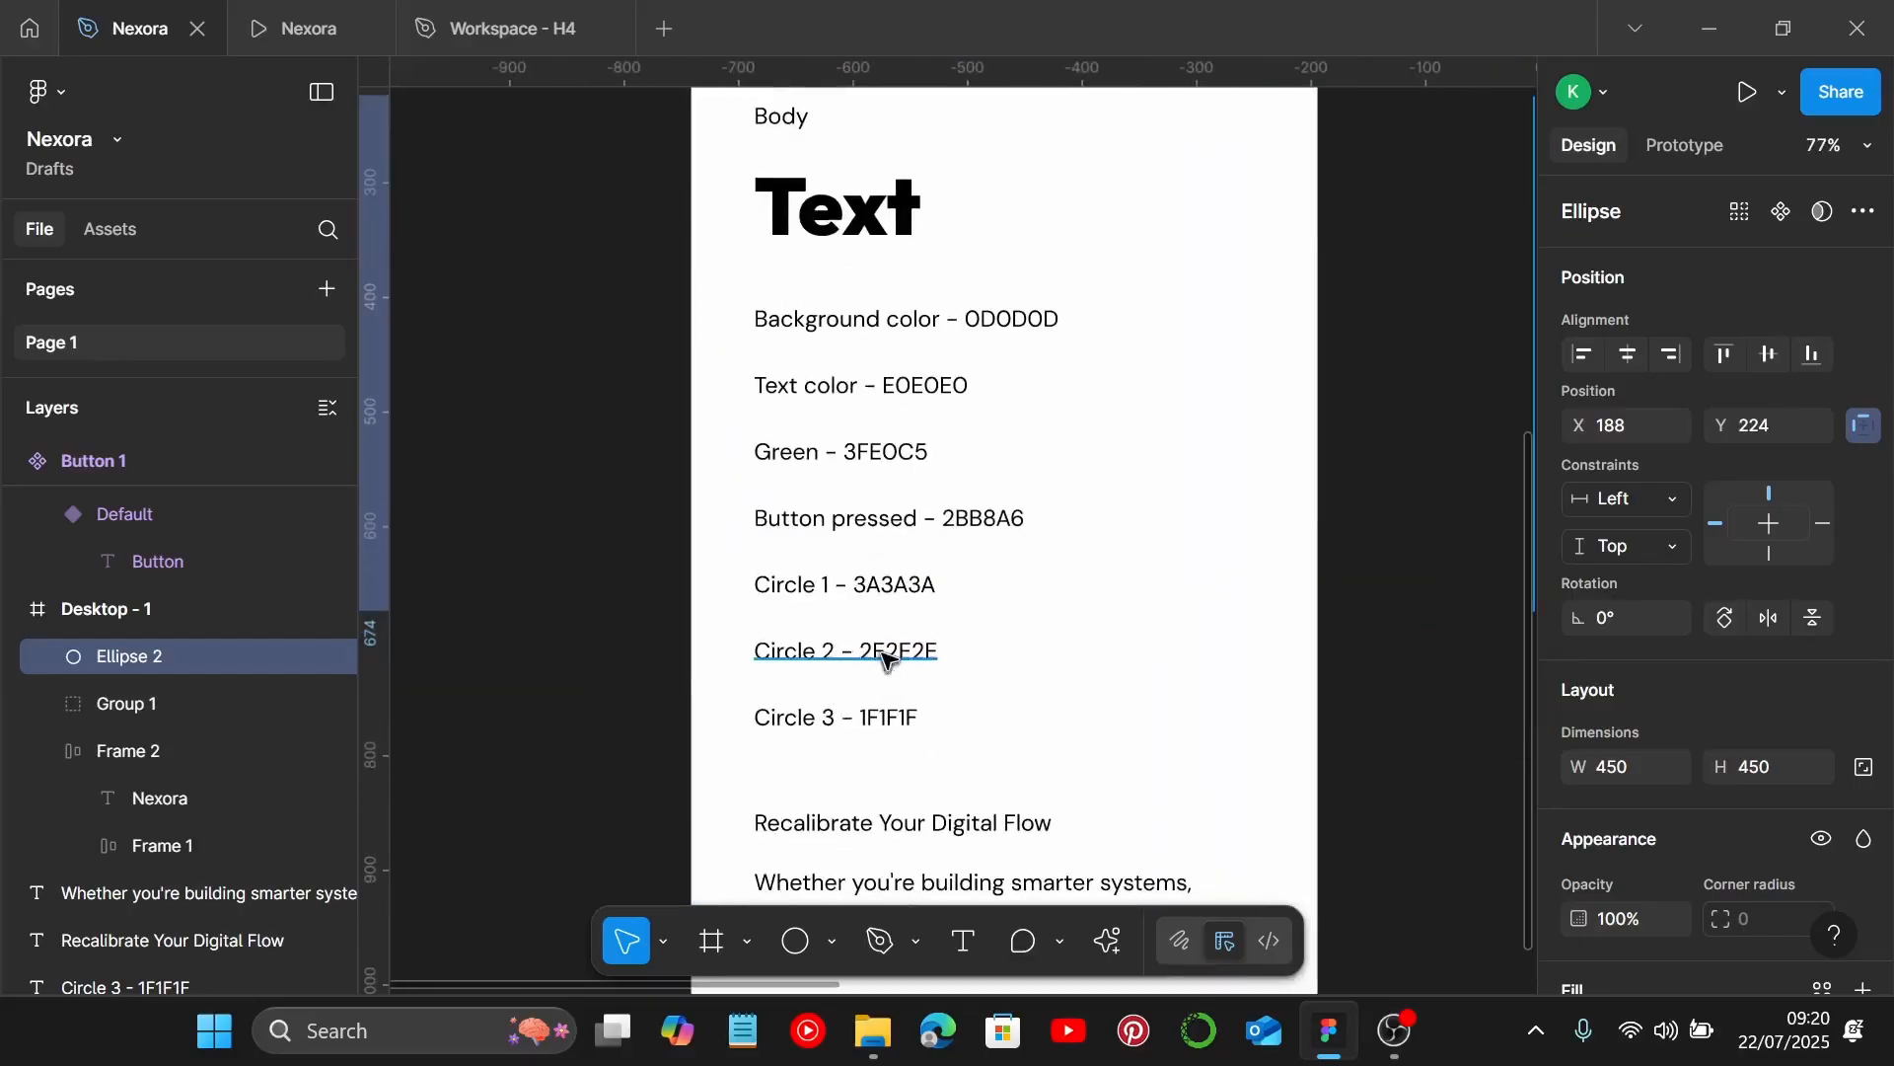
{"action": "double_click", "coordinate": [873, 652]}
{"action": "double_click", "coordinate": [873, 651]}
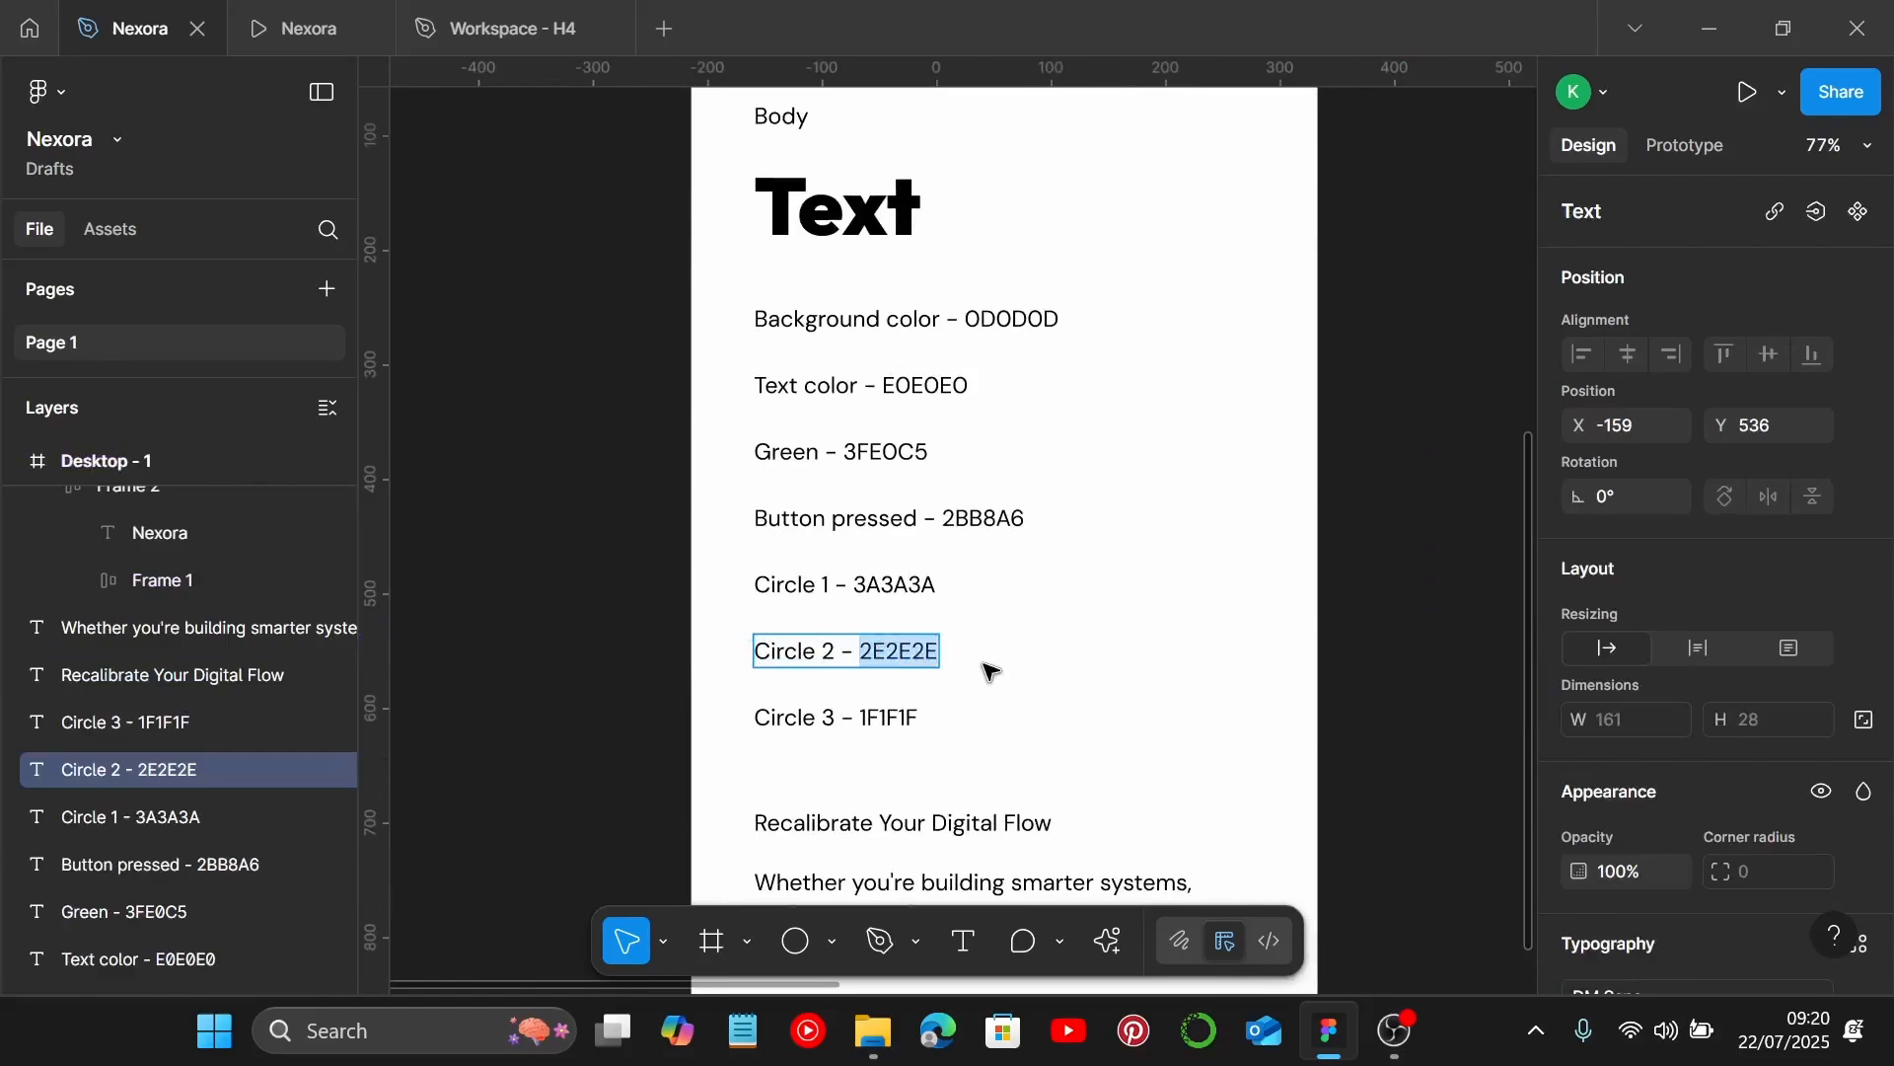
{"action": "scroll", "coordinate": [986, 669], "scroll_direction": "down", "scroll_amount": 4}
{"action": "scroll", "coordinate": [981, 651], "scroll_direction": "right", "scroll_amount": 6}
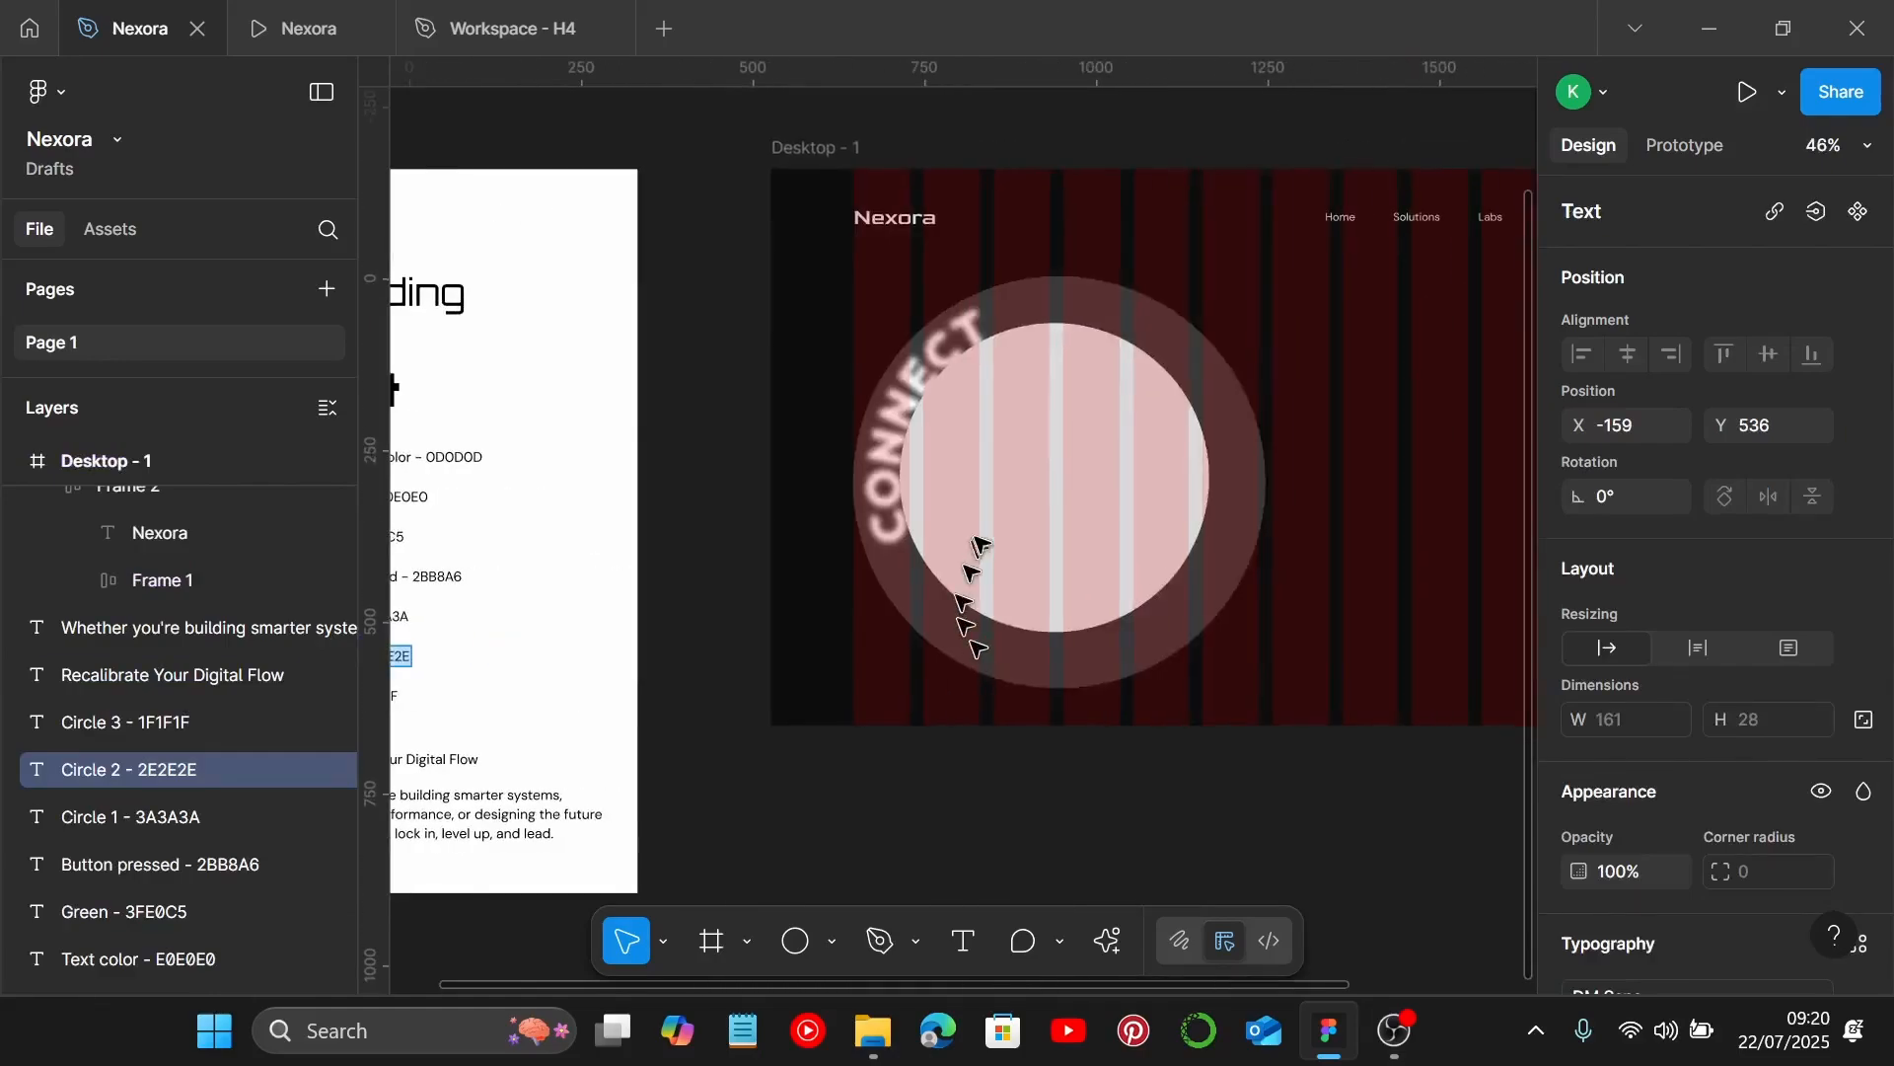
{"action": "left_click", "coordinate": [990, 533]}
{"action": "scroll", "coordinate": [1637, 730], "scroll_direction": "down", "scroll_amount": 5}
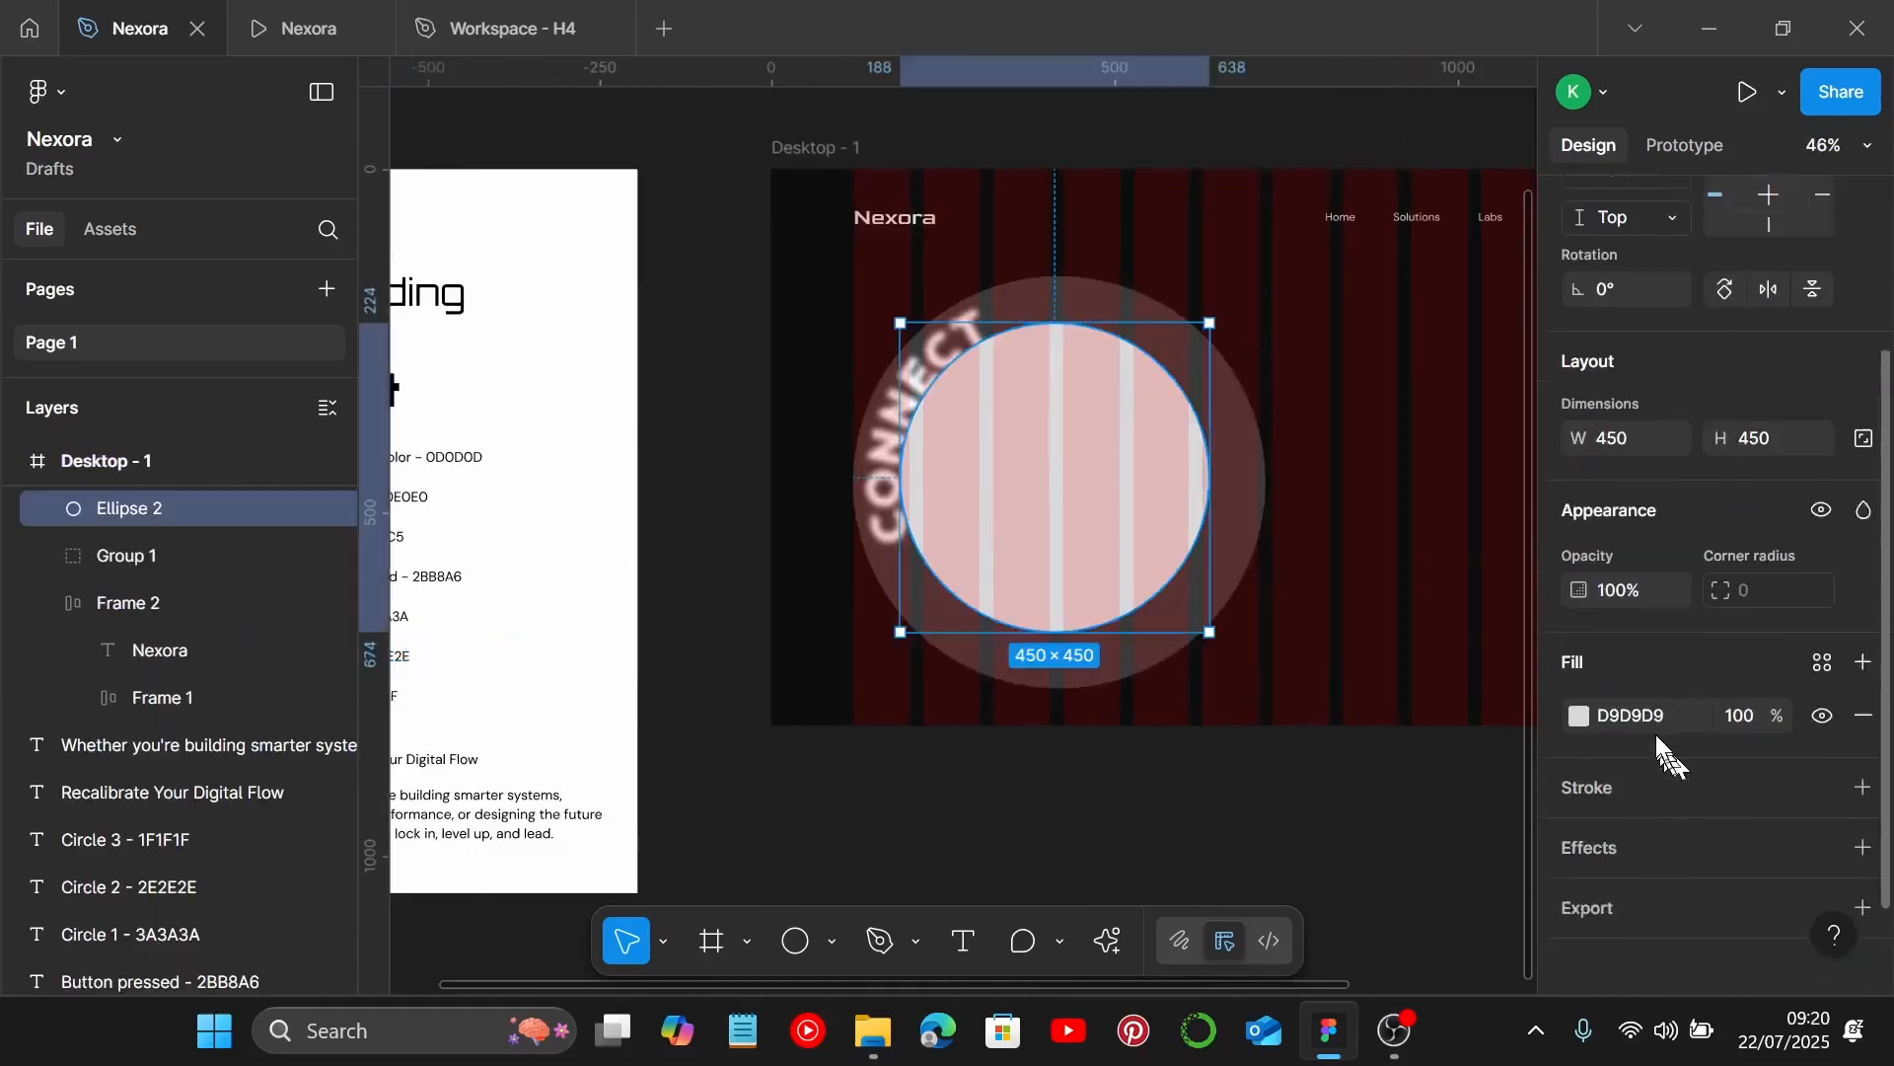
{"action": "left_click", "coordinate": [1655, 701]}
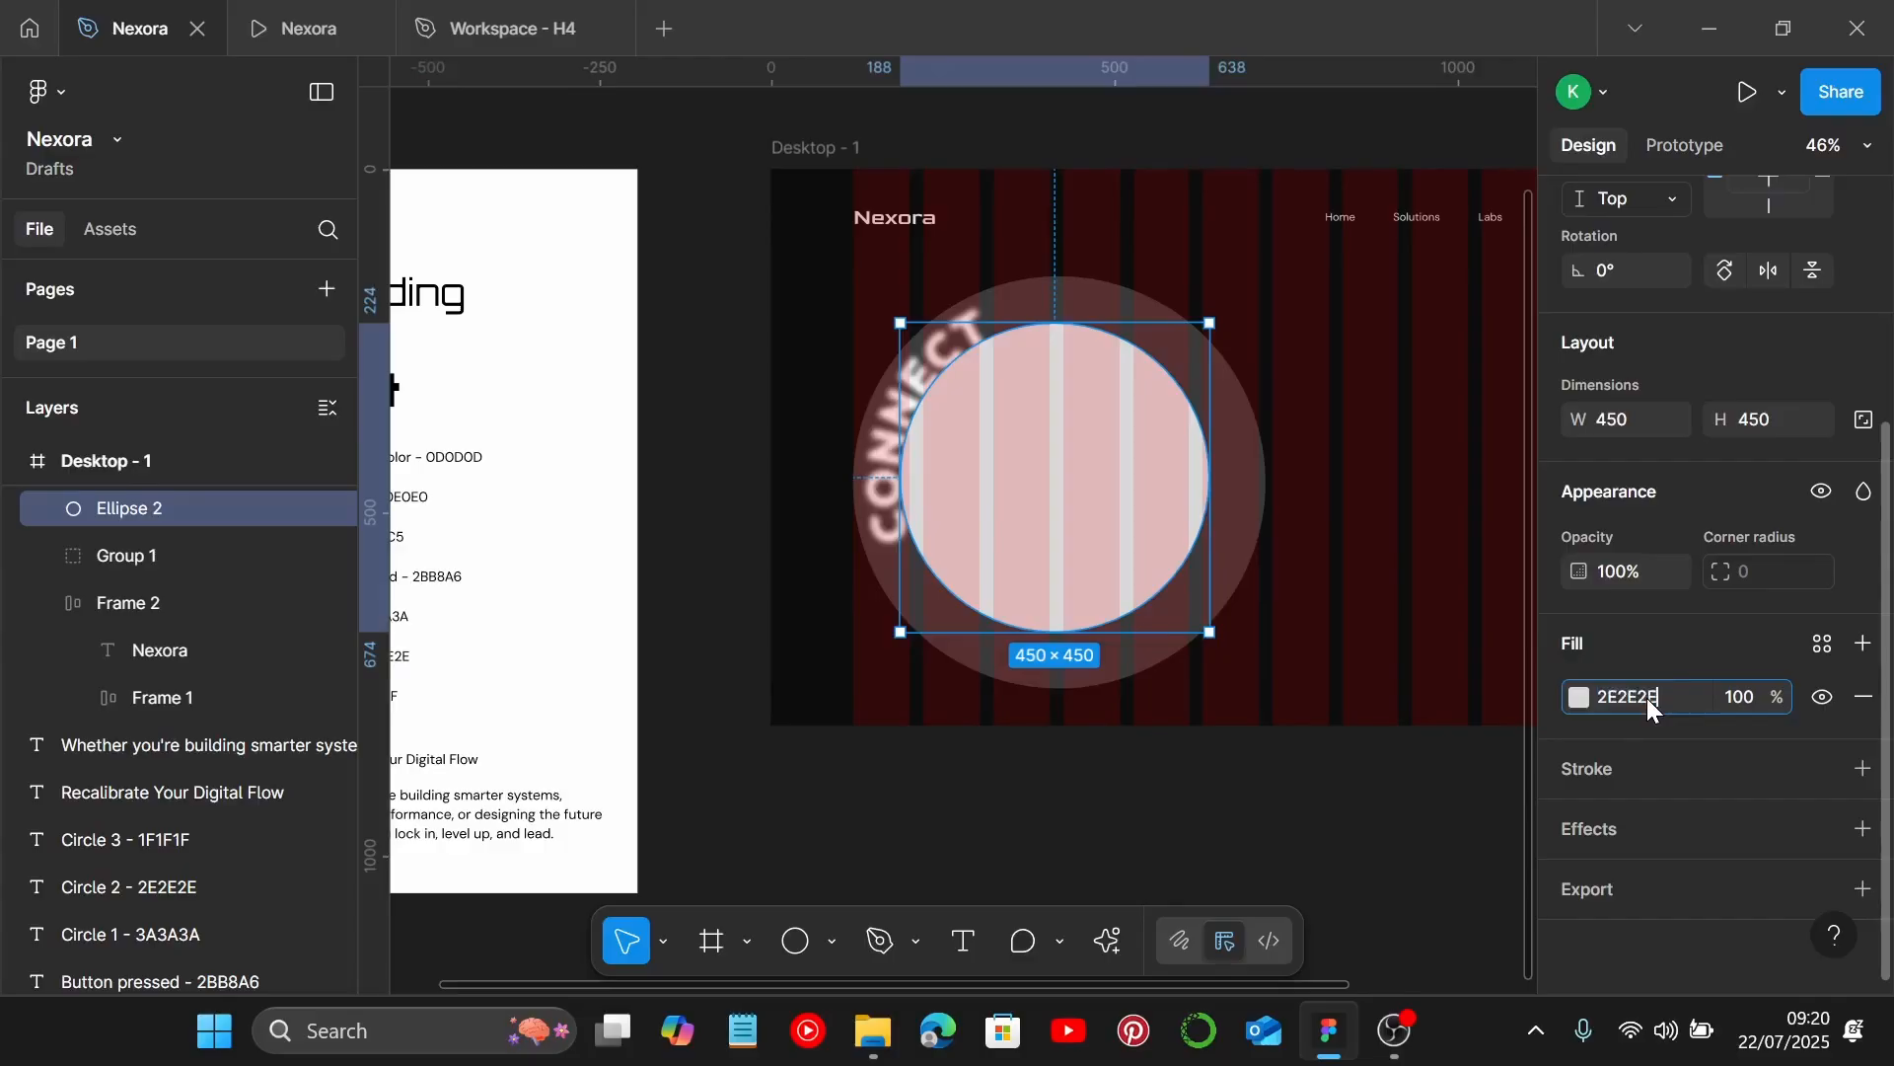
{"action": "key", "text": "Return"}
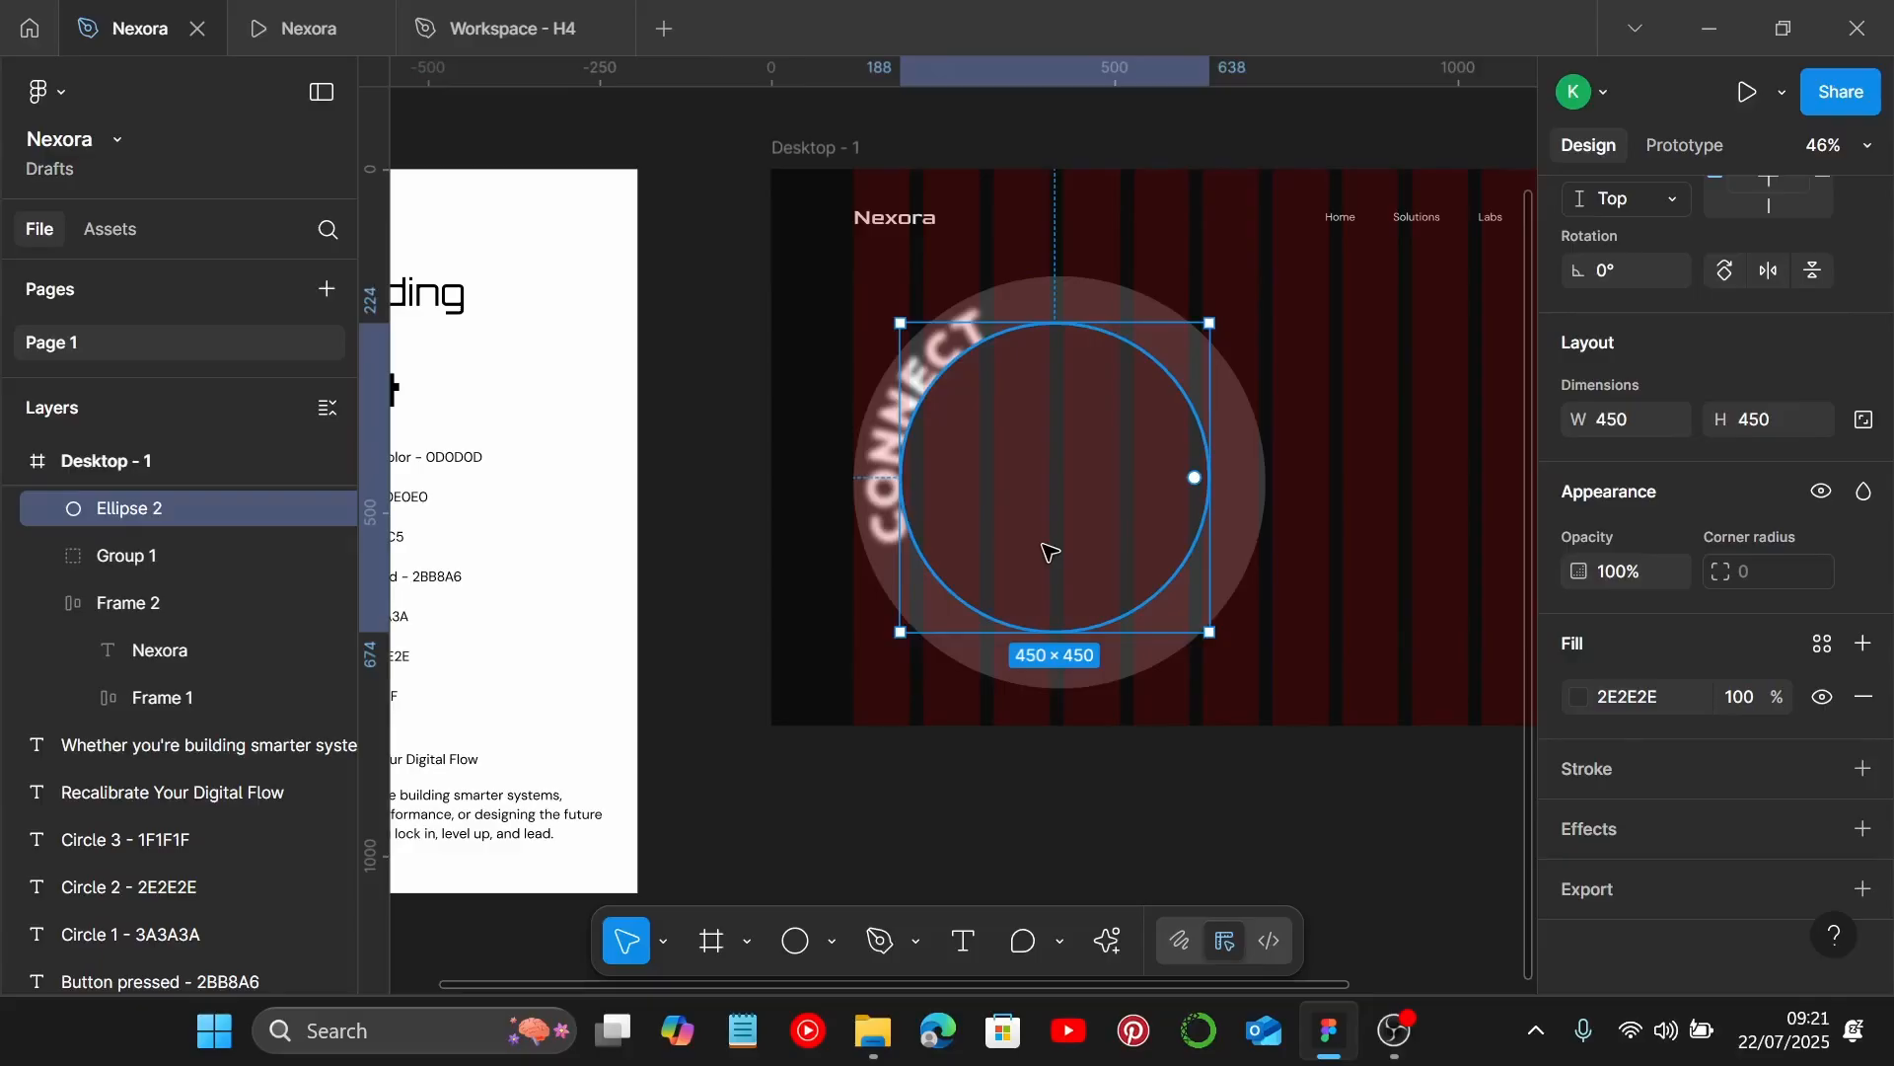
Duplicate Ellipse 2 in place and bring the original one layer above its copy.
{"action": "key", "text": "ctrl+d"}
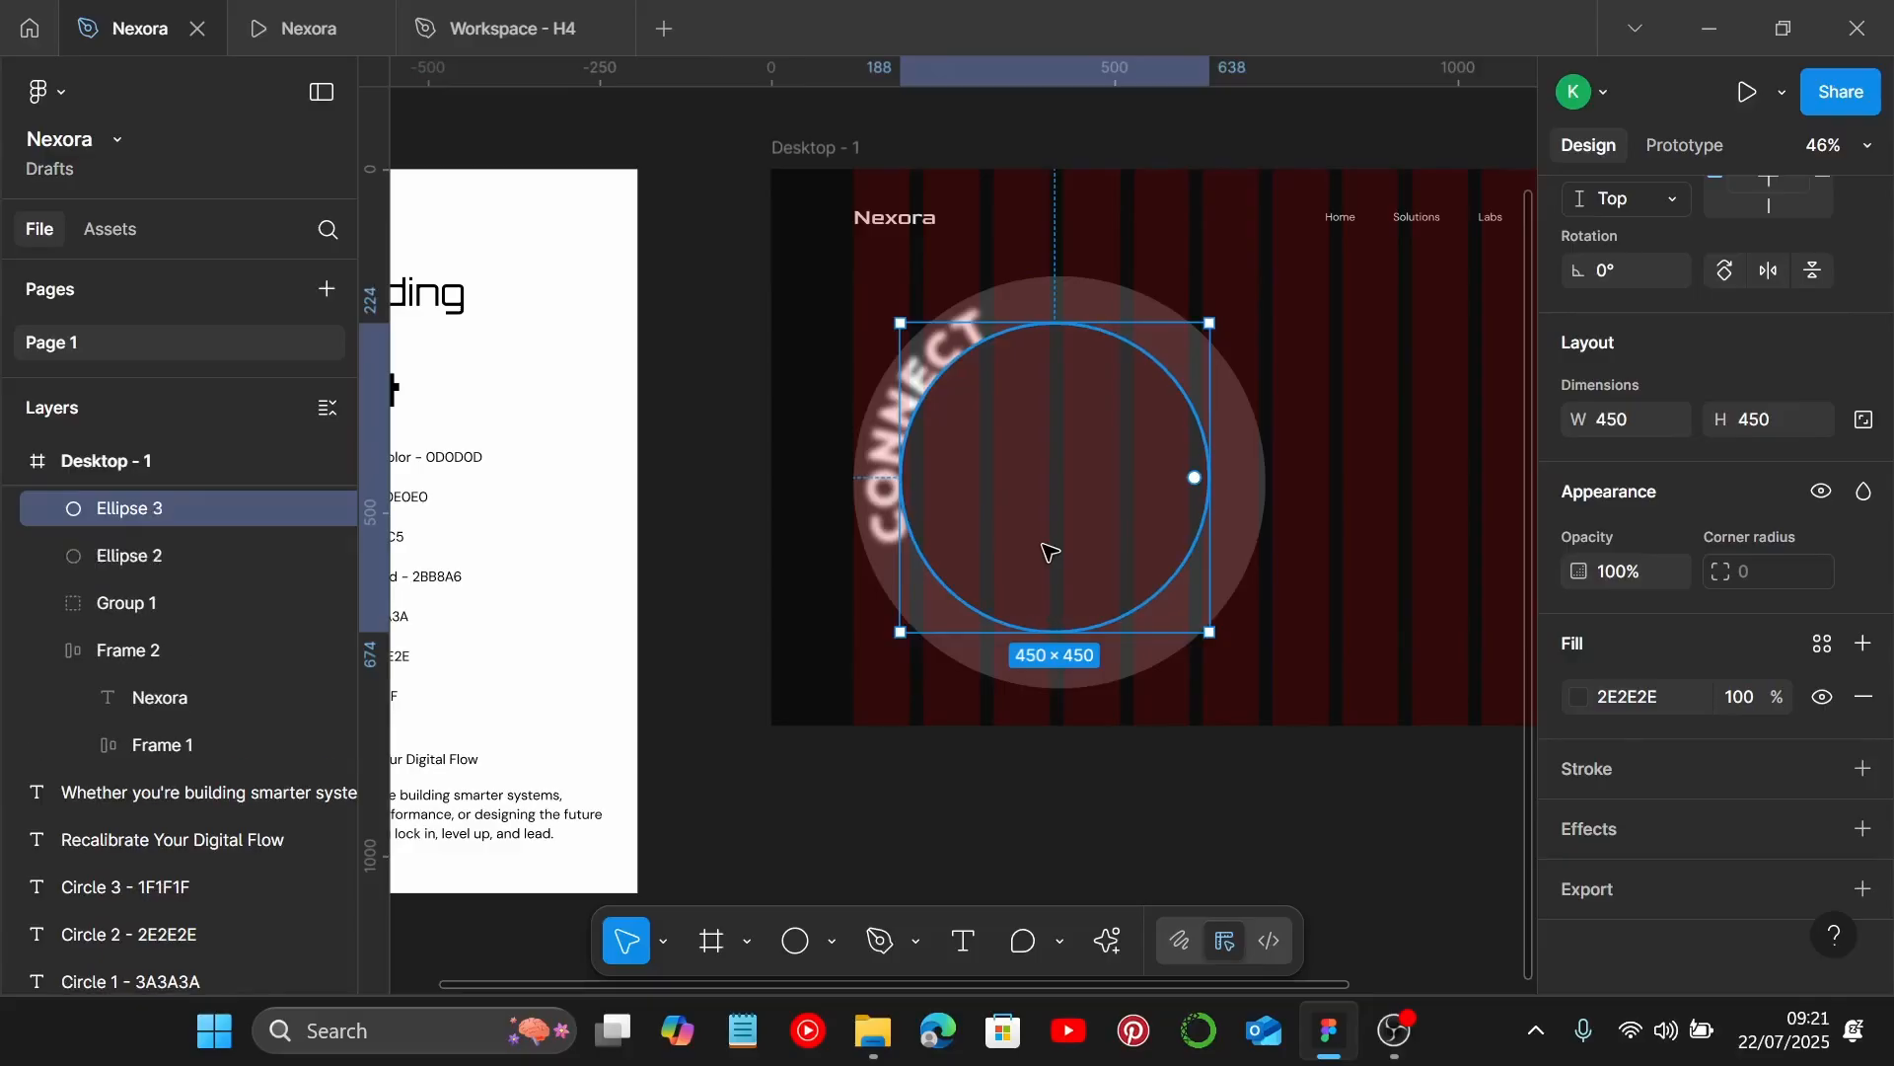
{"action": "left_click", "coordinate": [180, 555]}
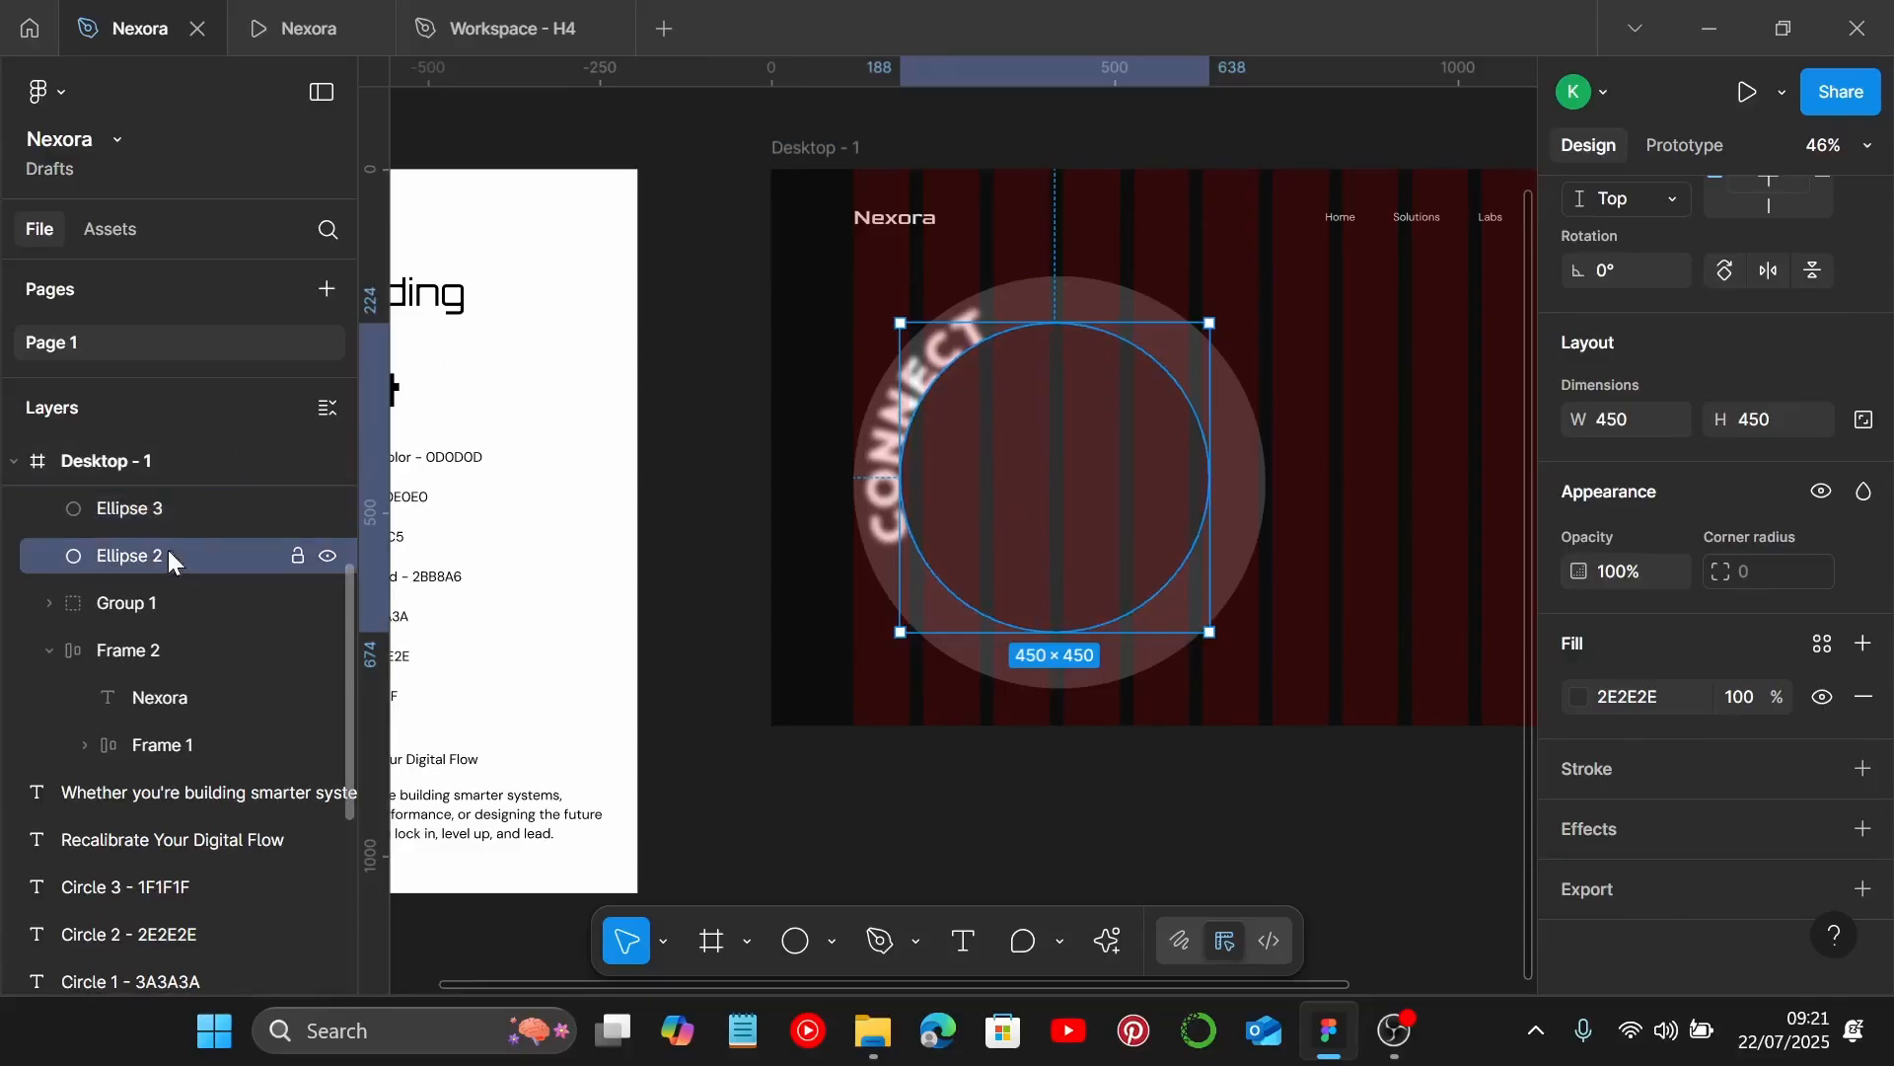
{"action": "key", "text": "ctrl+bracketright"}
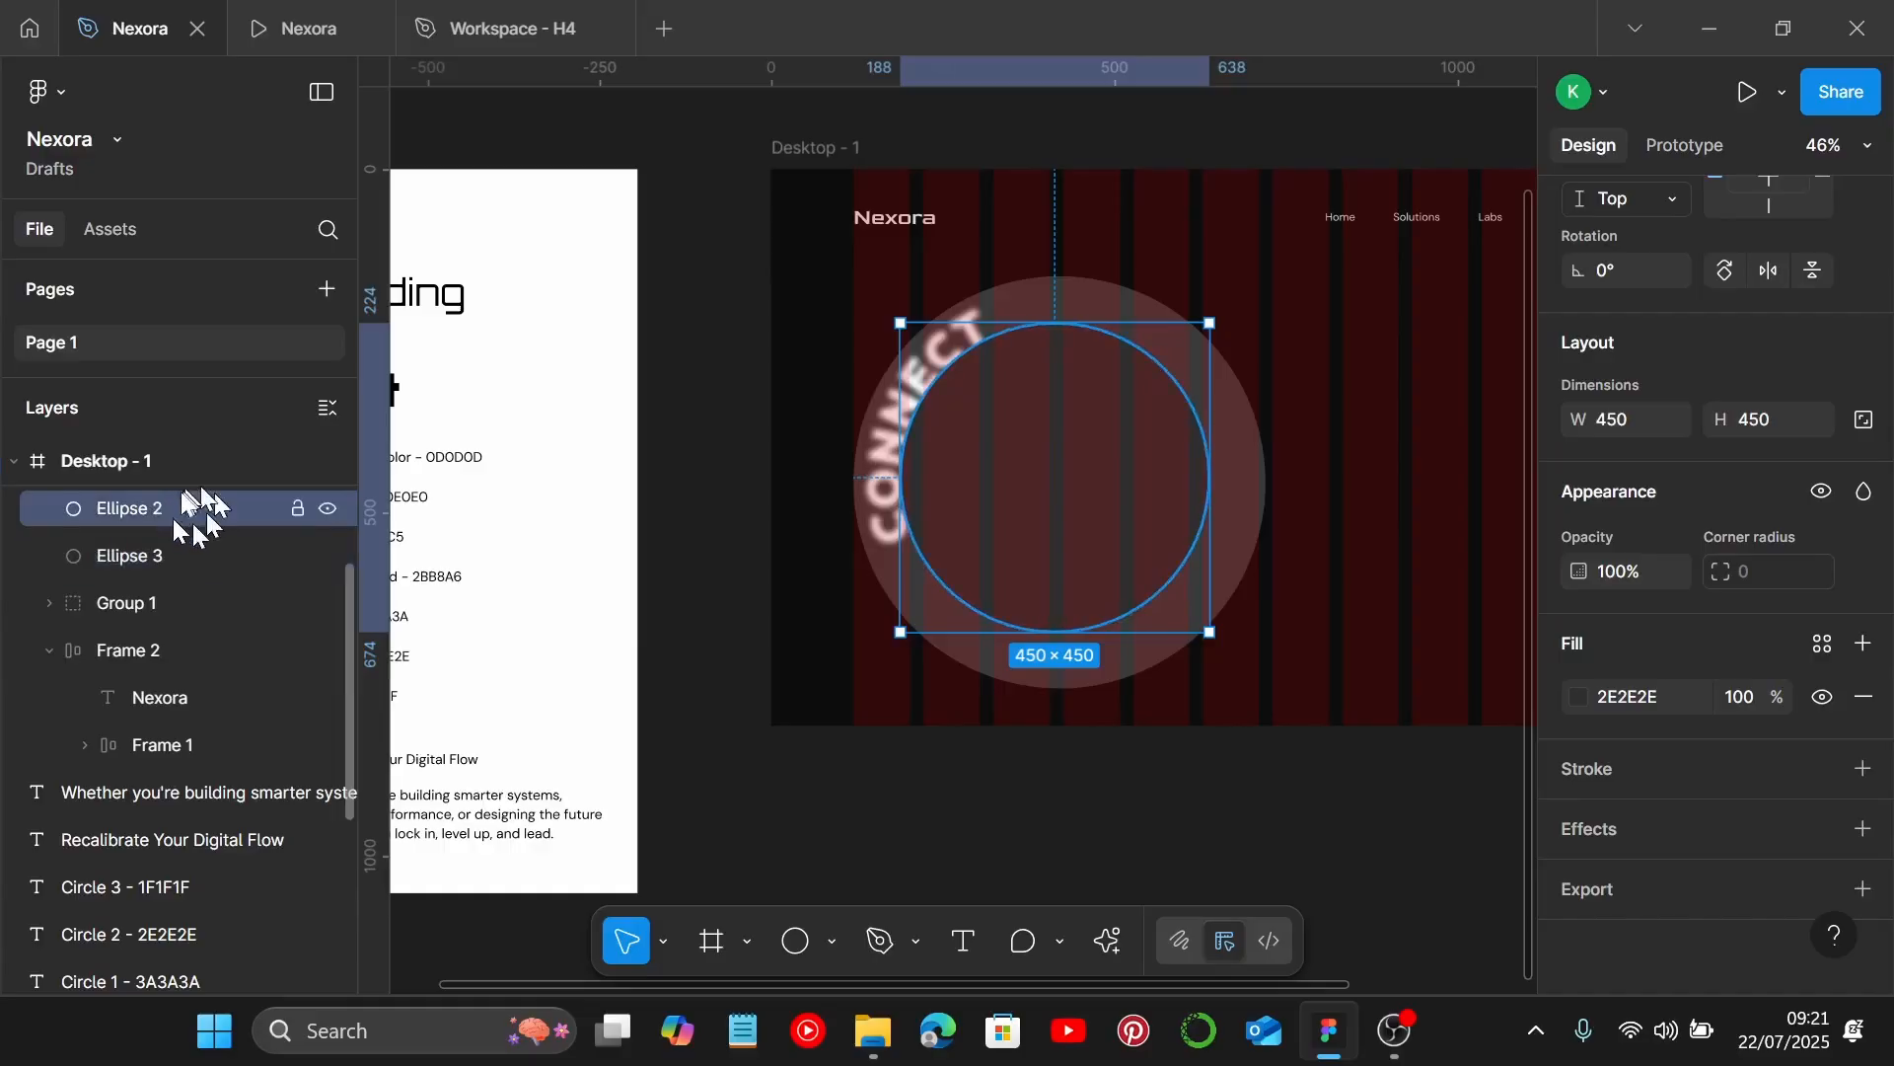
Rename the lower circle copy Ellipse 2 Glow and lock it.
{"action": "double_click", "coordinate": [162, 553]}
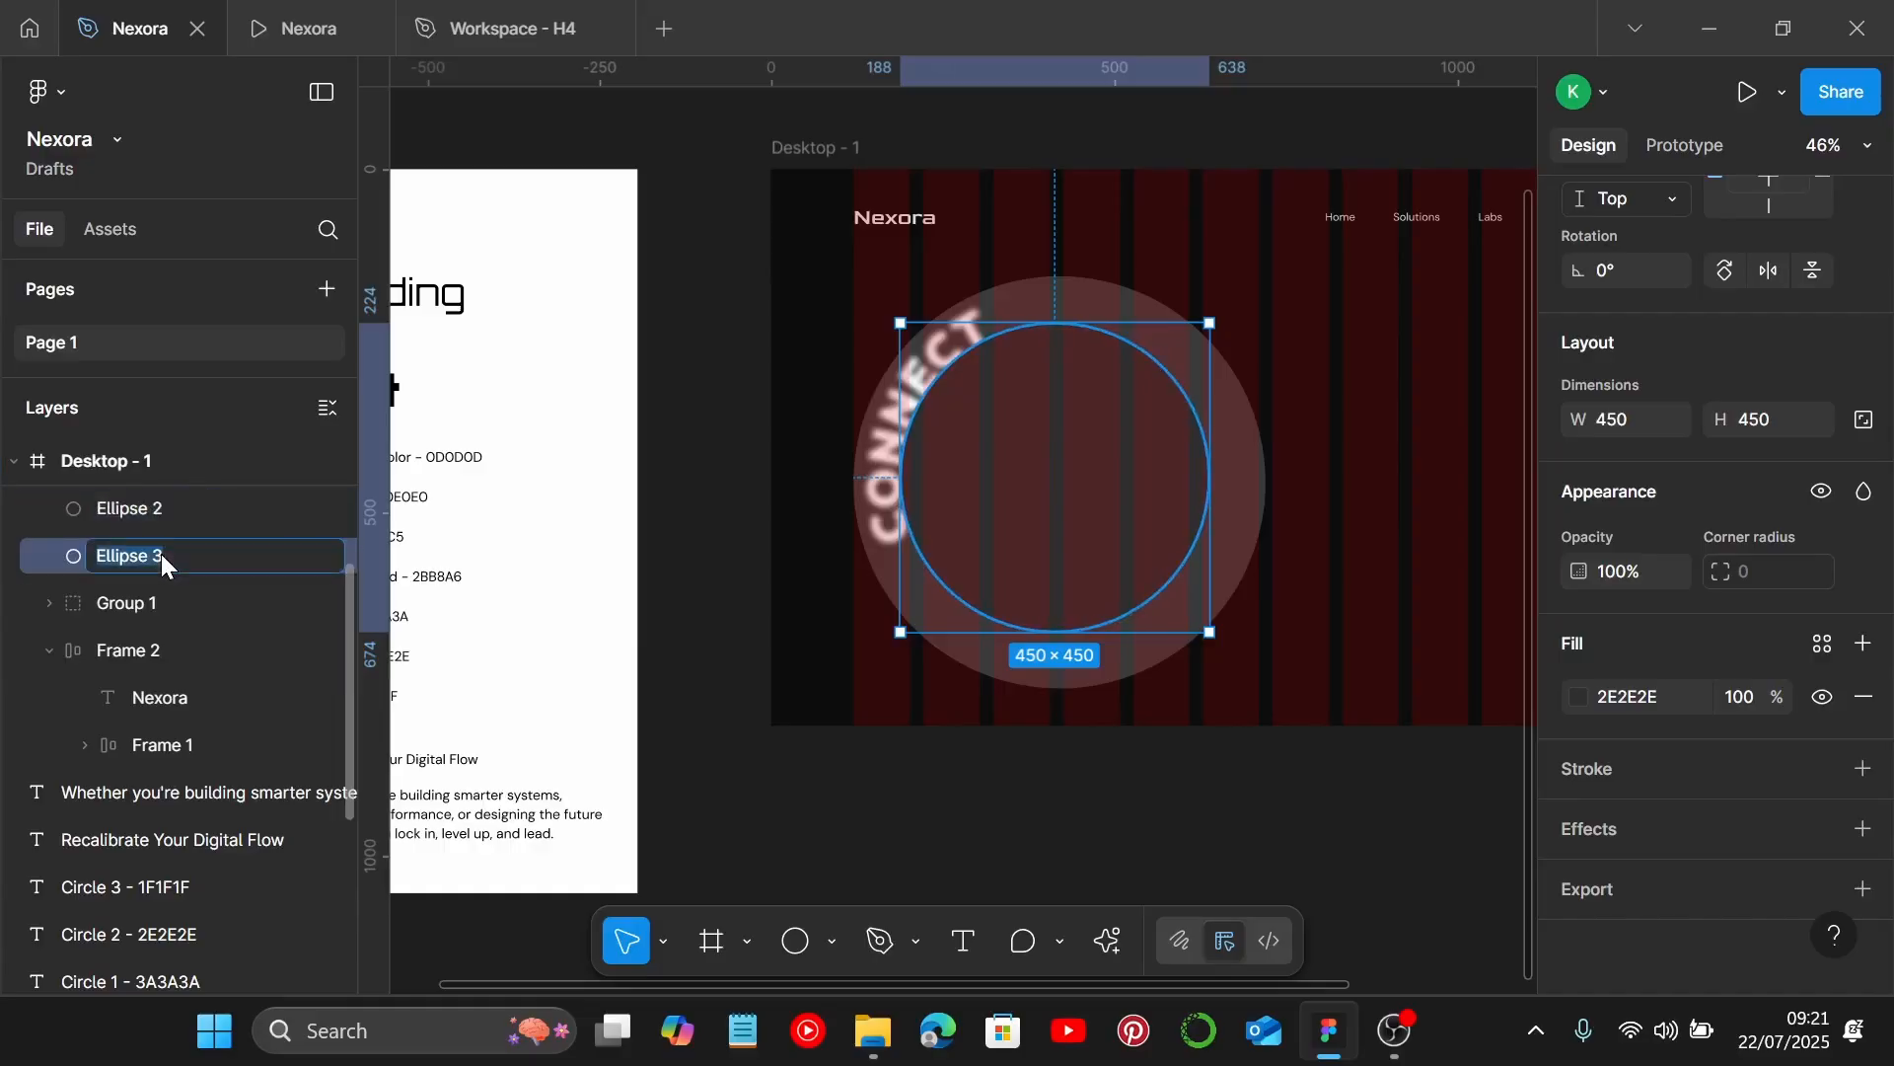
{"action": "left_click", "coordinate": [285, 552]}
{"action": "key", "text": "BackSpace"}
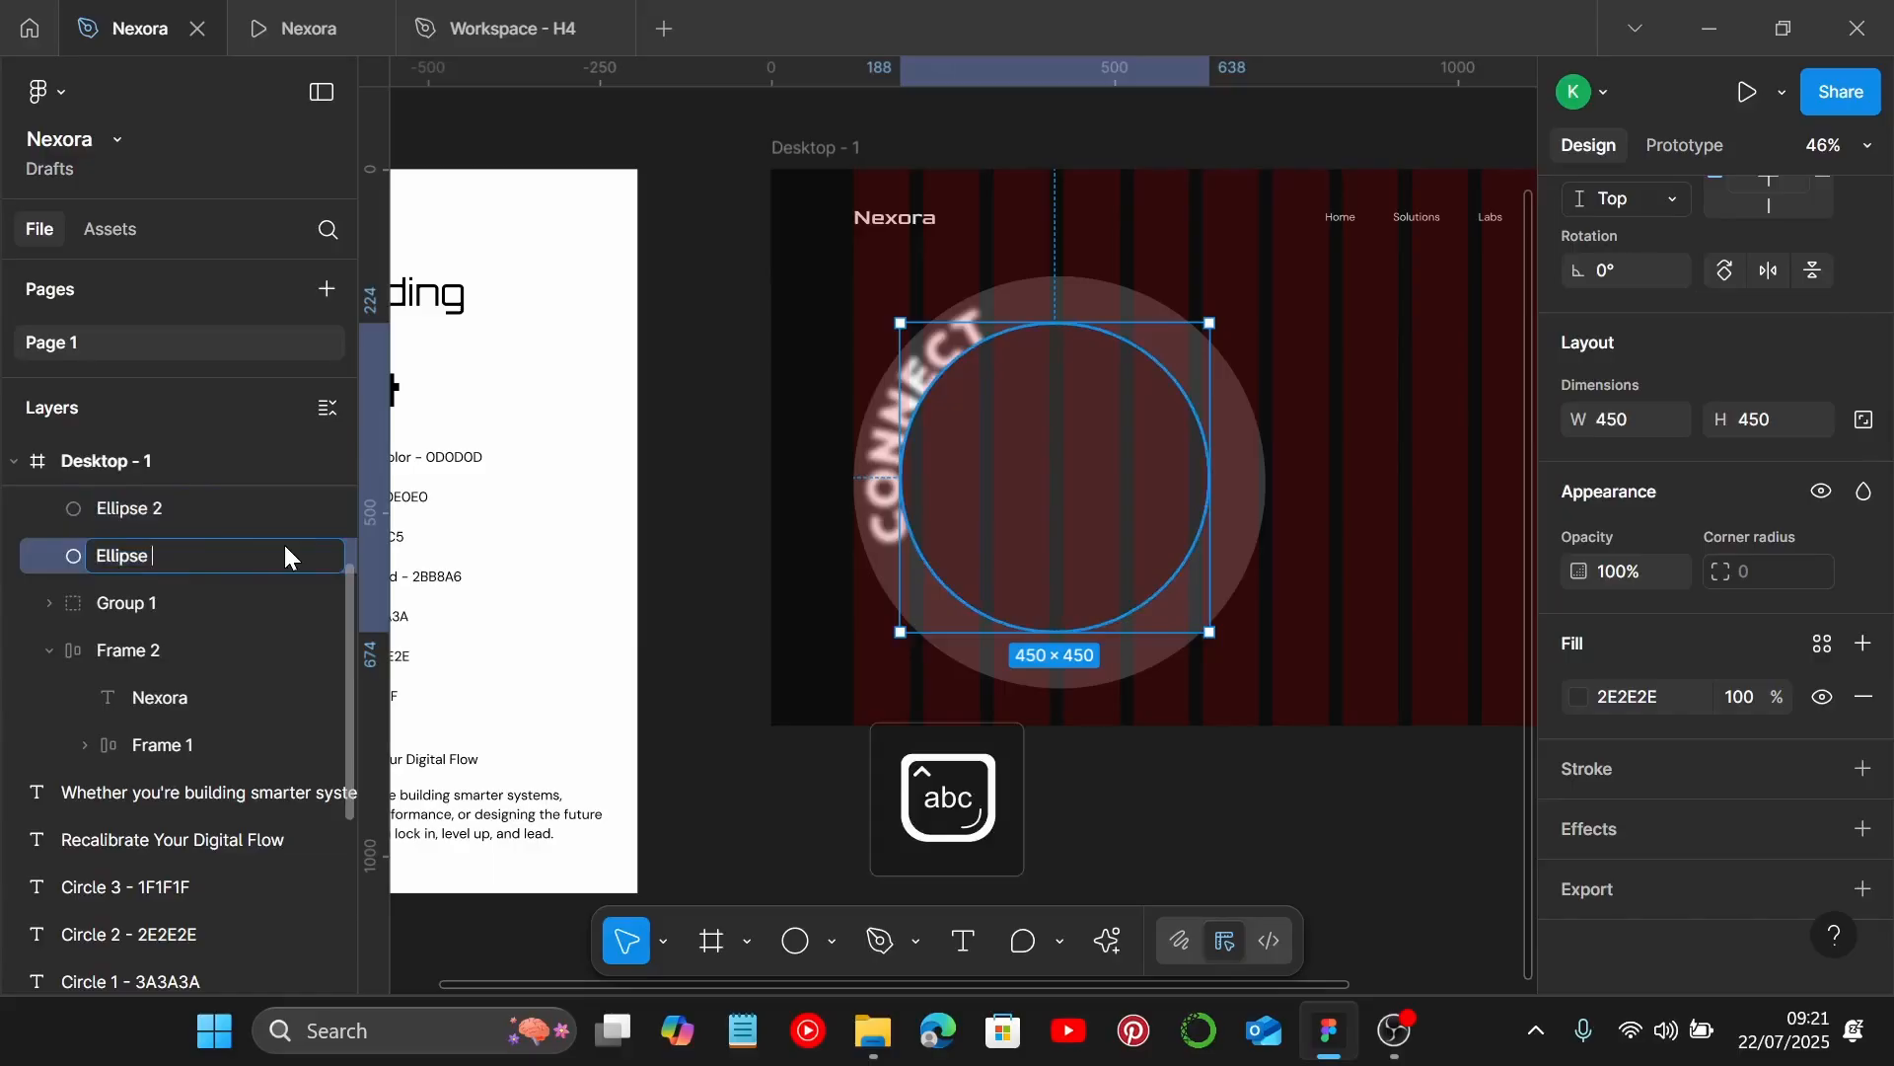
{"action": "type", "text": "2 Glow"}
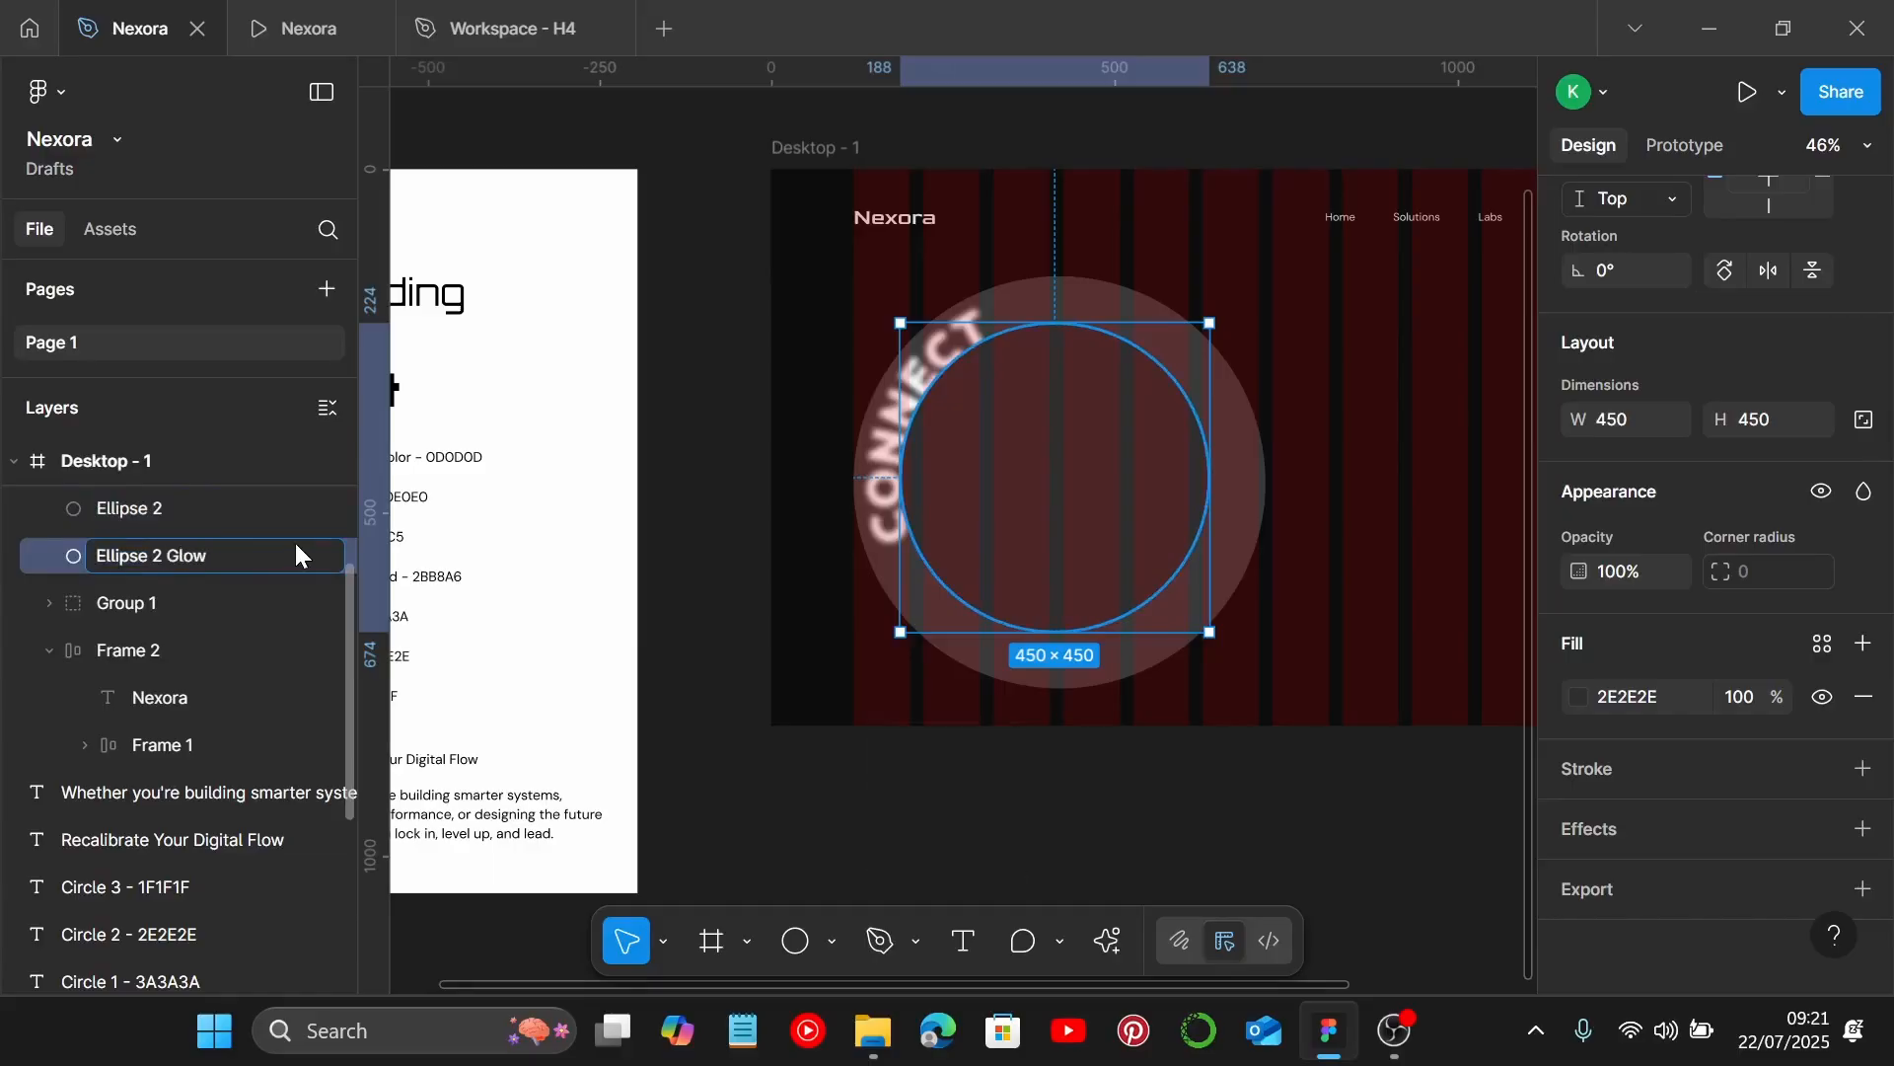
{"action": "key", "text": "Return"}
{"action": "left_click", "coordinate": [297, 556]}
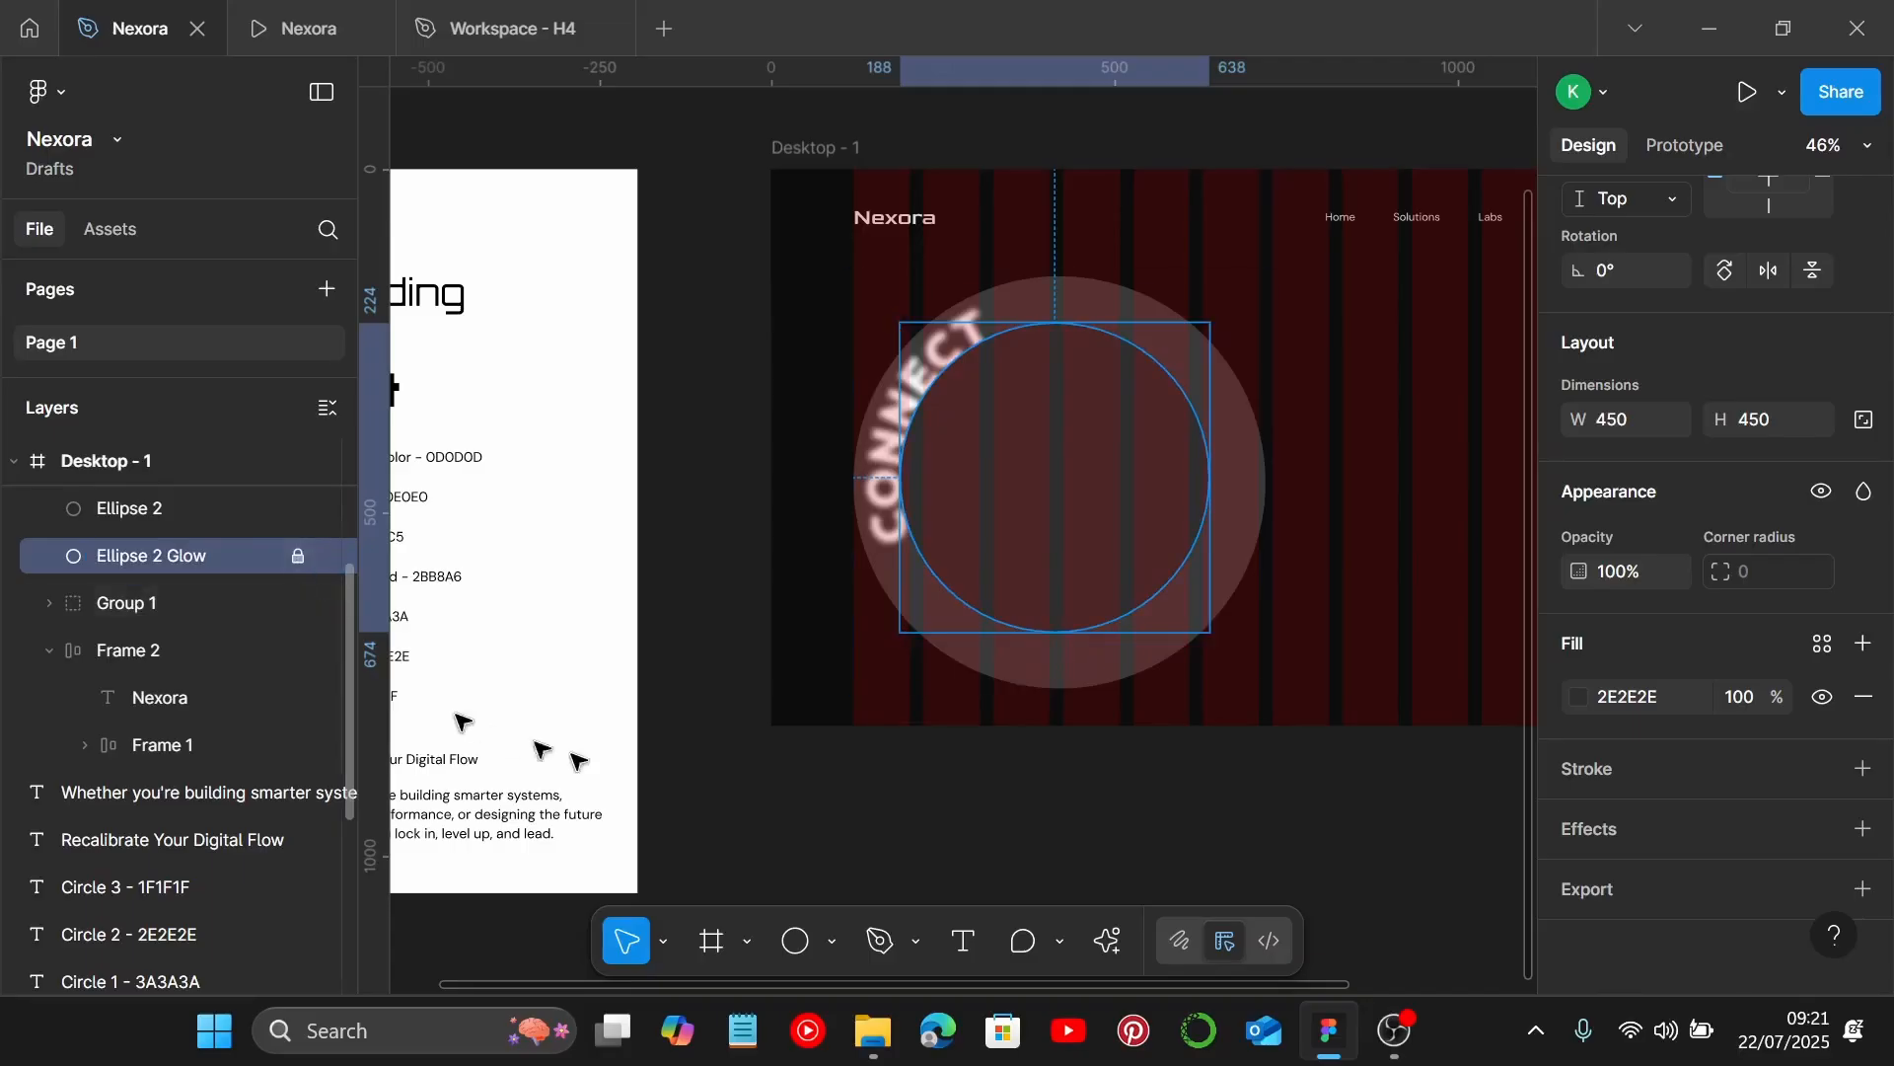
Switch to Draw mode and draw a circle about 289 × 289 inside the 450 × 450 circle.
{"action": "left_click", "coordinate": [1186, 939]}
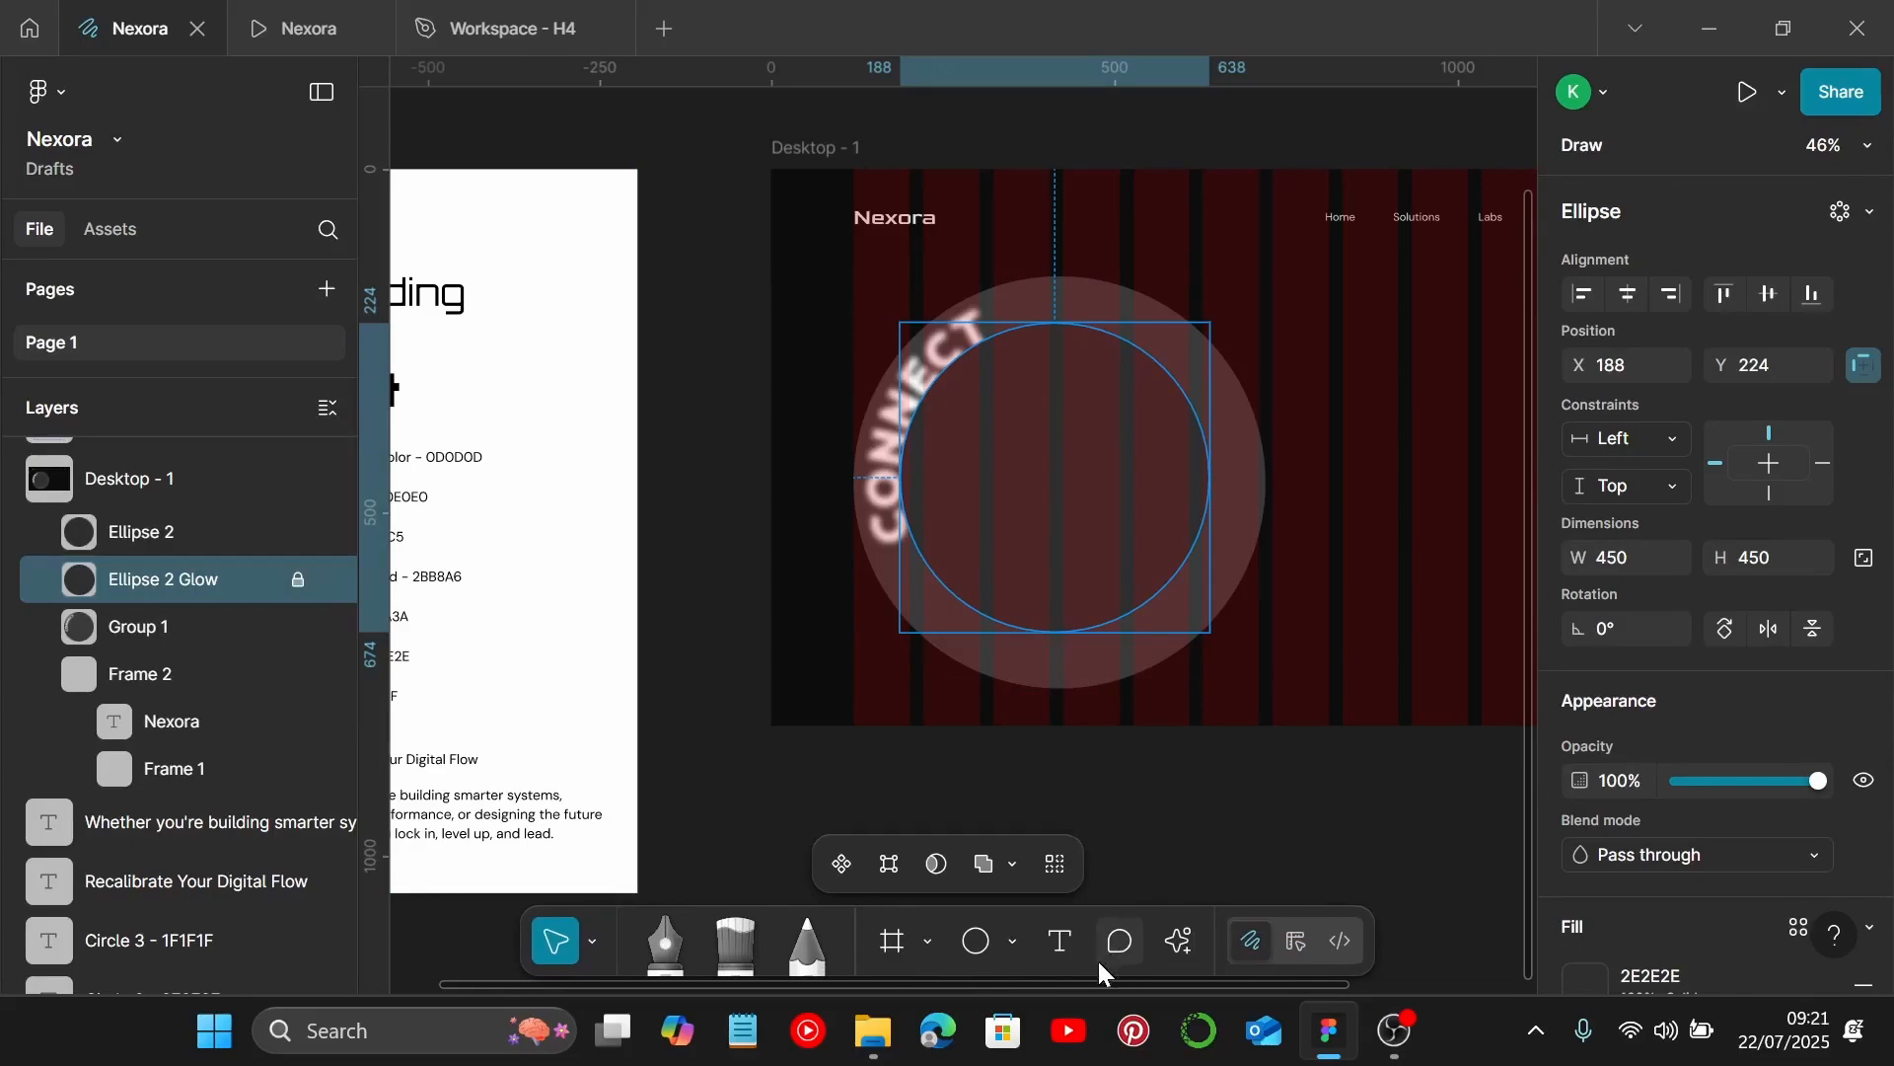
{"action": "left_click", "coordinate": [977, 942]}
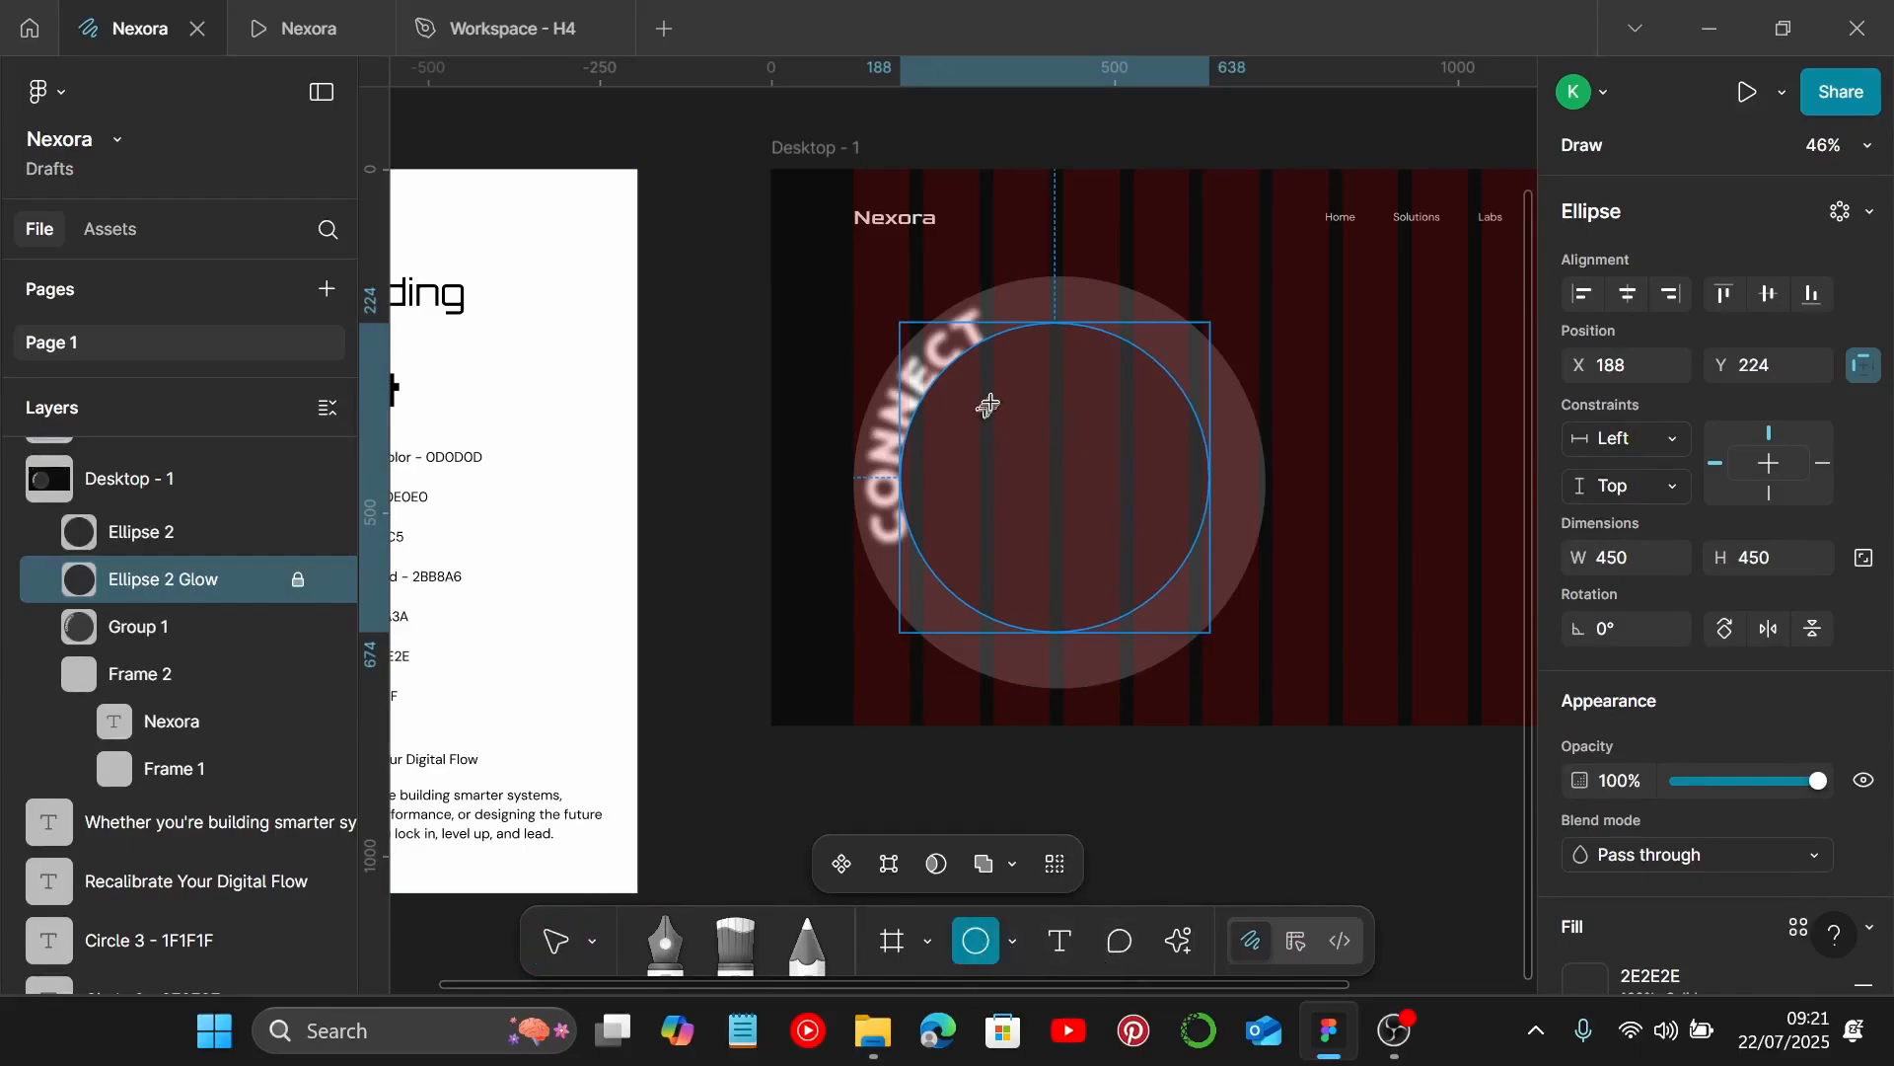
{"action": "left_click_drag", "start_coordinate": [992, 389], "coordinate": [1131, 587]}
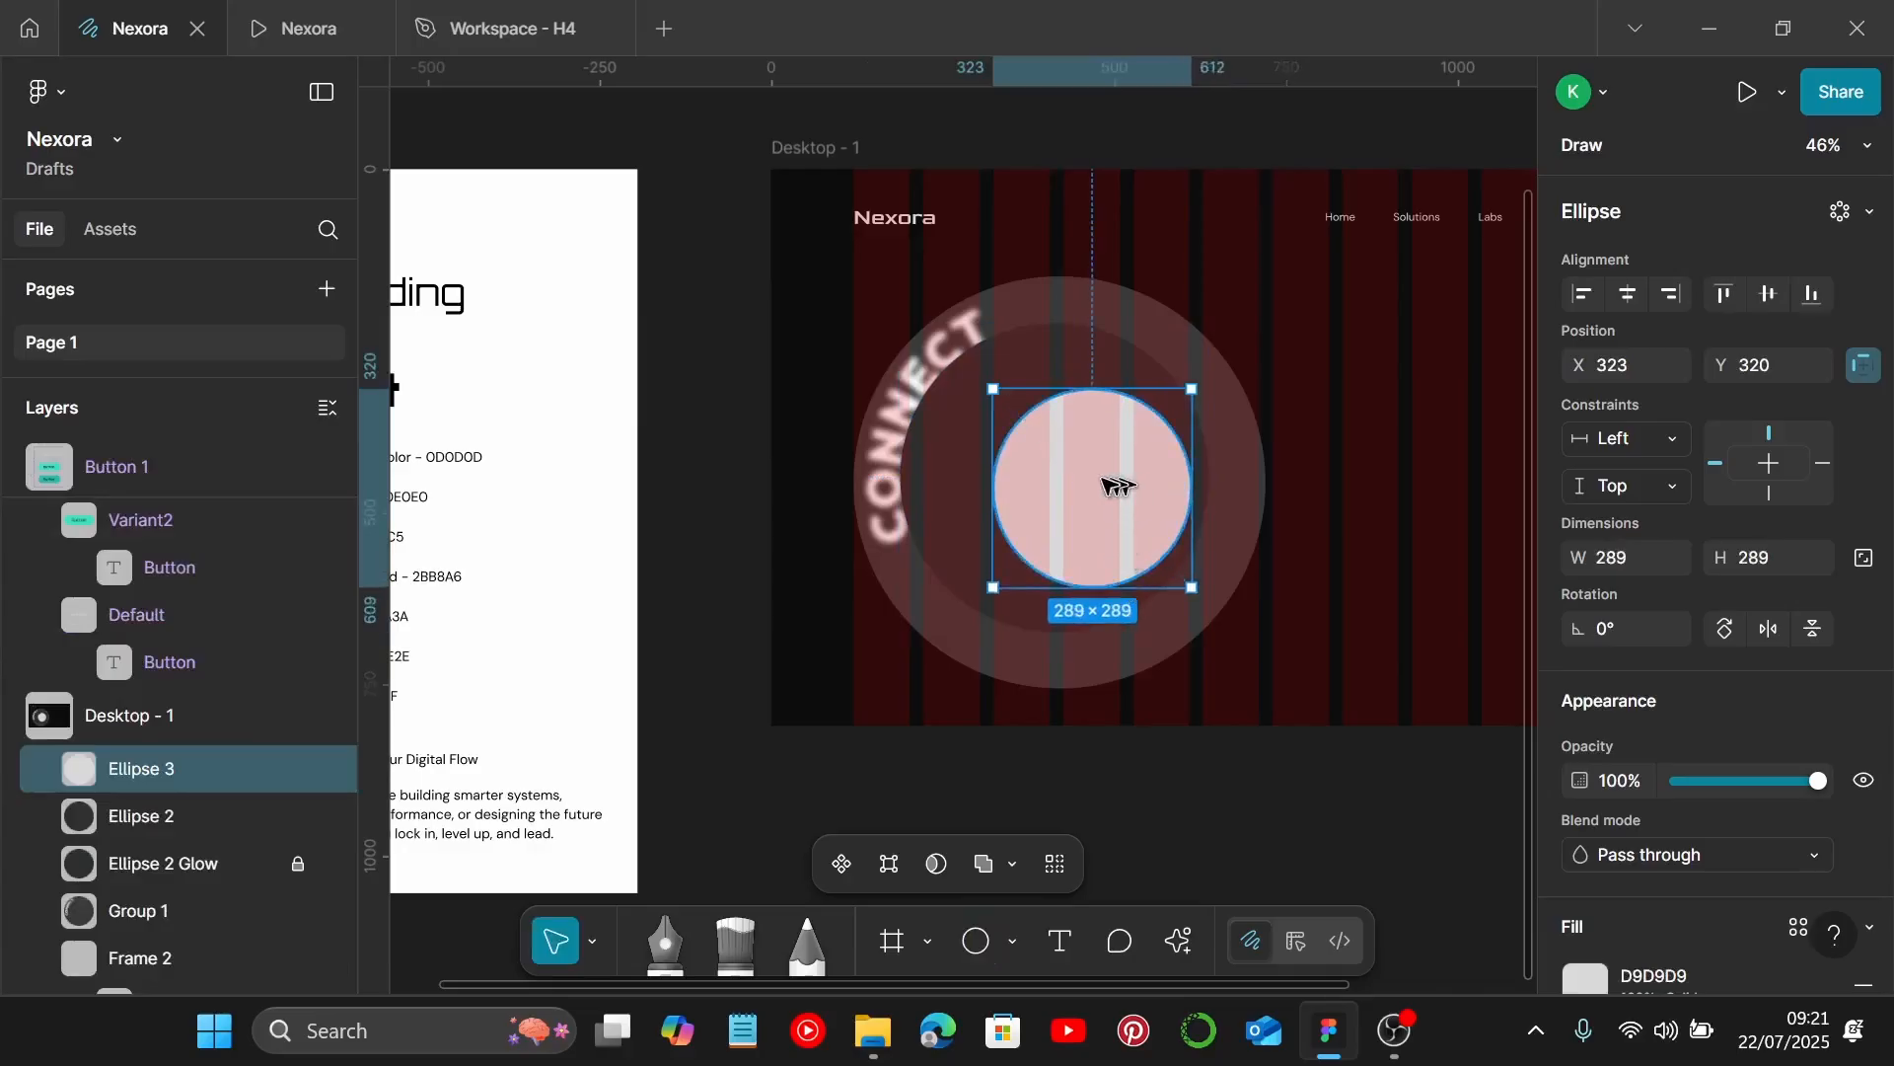
{"action": "left_click_drag", "start_coordinate": [1132, 487], "coordinate": [1077, 481]}
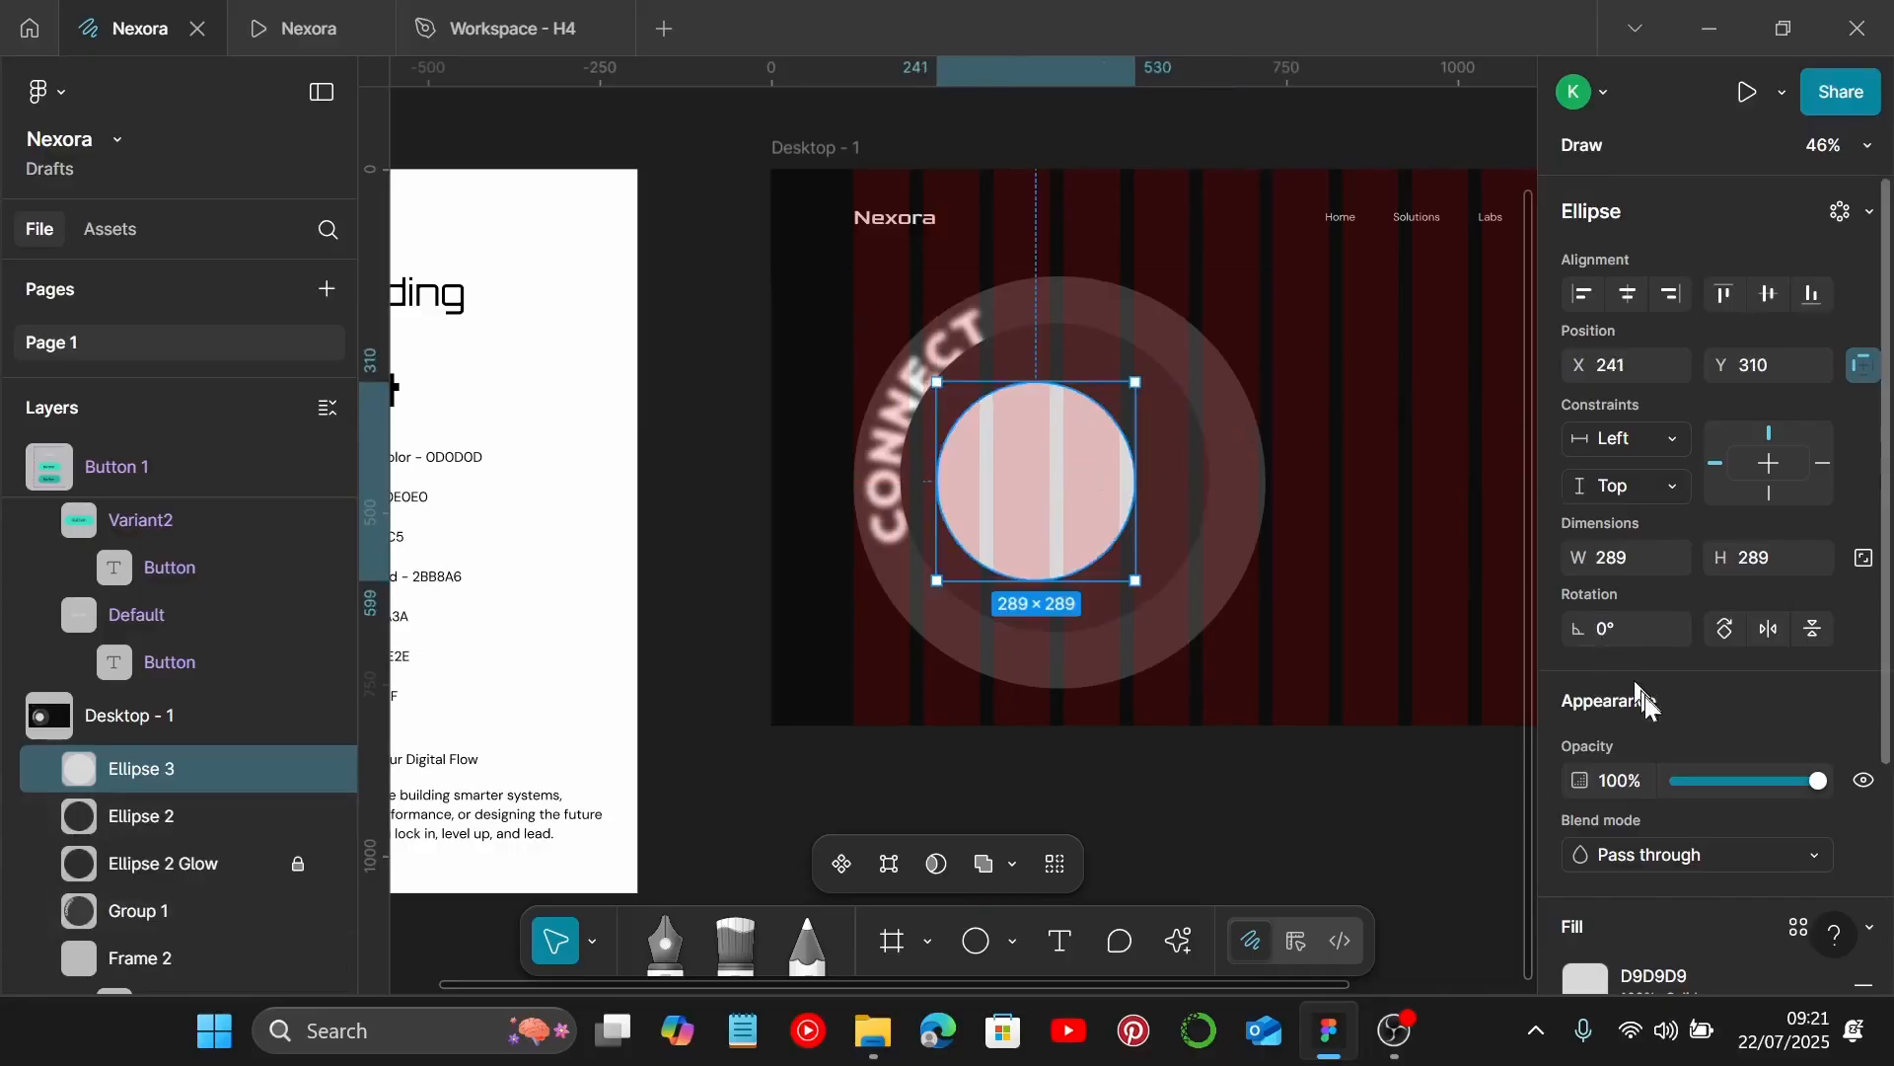
Set the new inner circle's width and height to 318.
{"action": "scroll", "coordinate": [1657, 654], "scroll_direction": "down", "scroll_amount": 3}
{"action": "scroll", "coordinate": [1660, 655], "scroll_direction": "up", "scroll_amount": 3}
{"action": "left_click", "coordinate": [1638, 555]}
{"action": "key", "text": "Tab"}
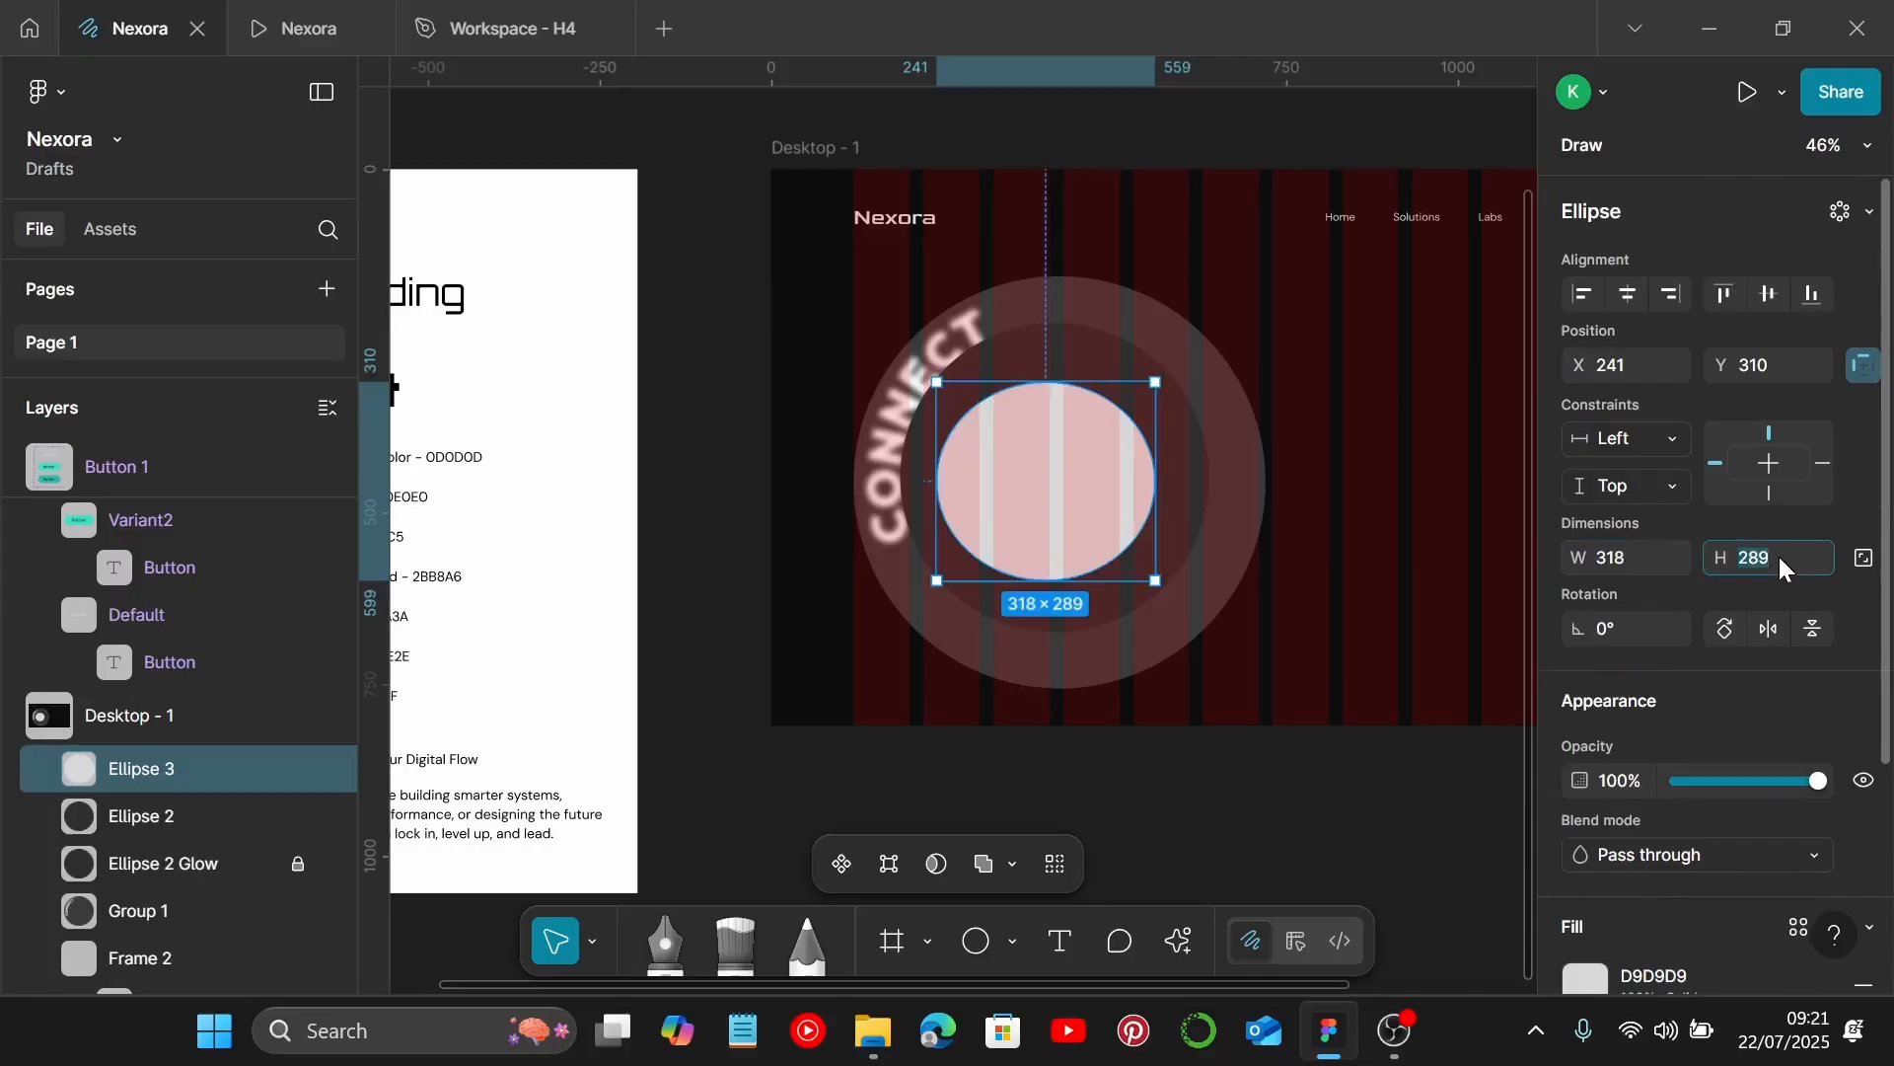
{"action": "type", "text": "318"}
{"action": "key", "text": "Return"}
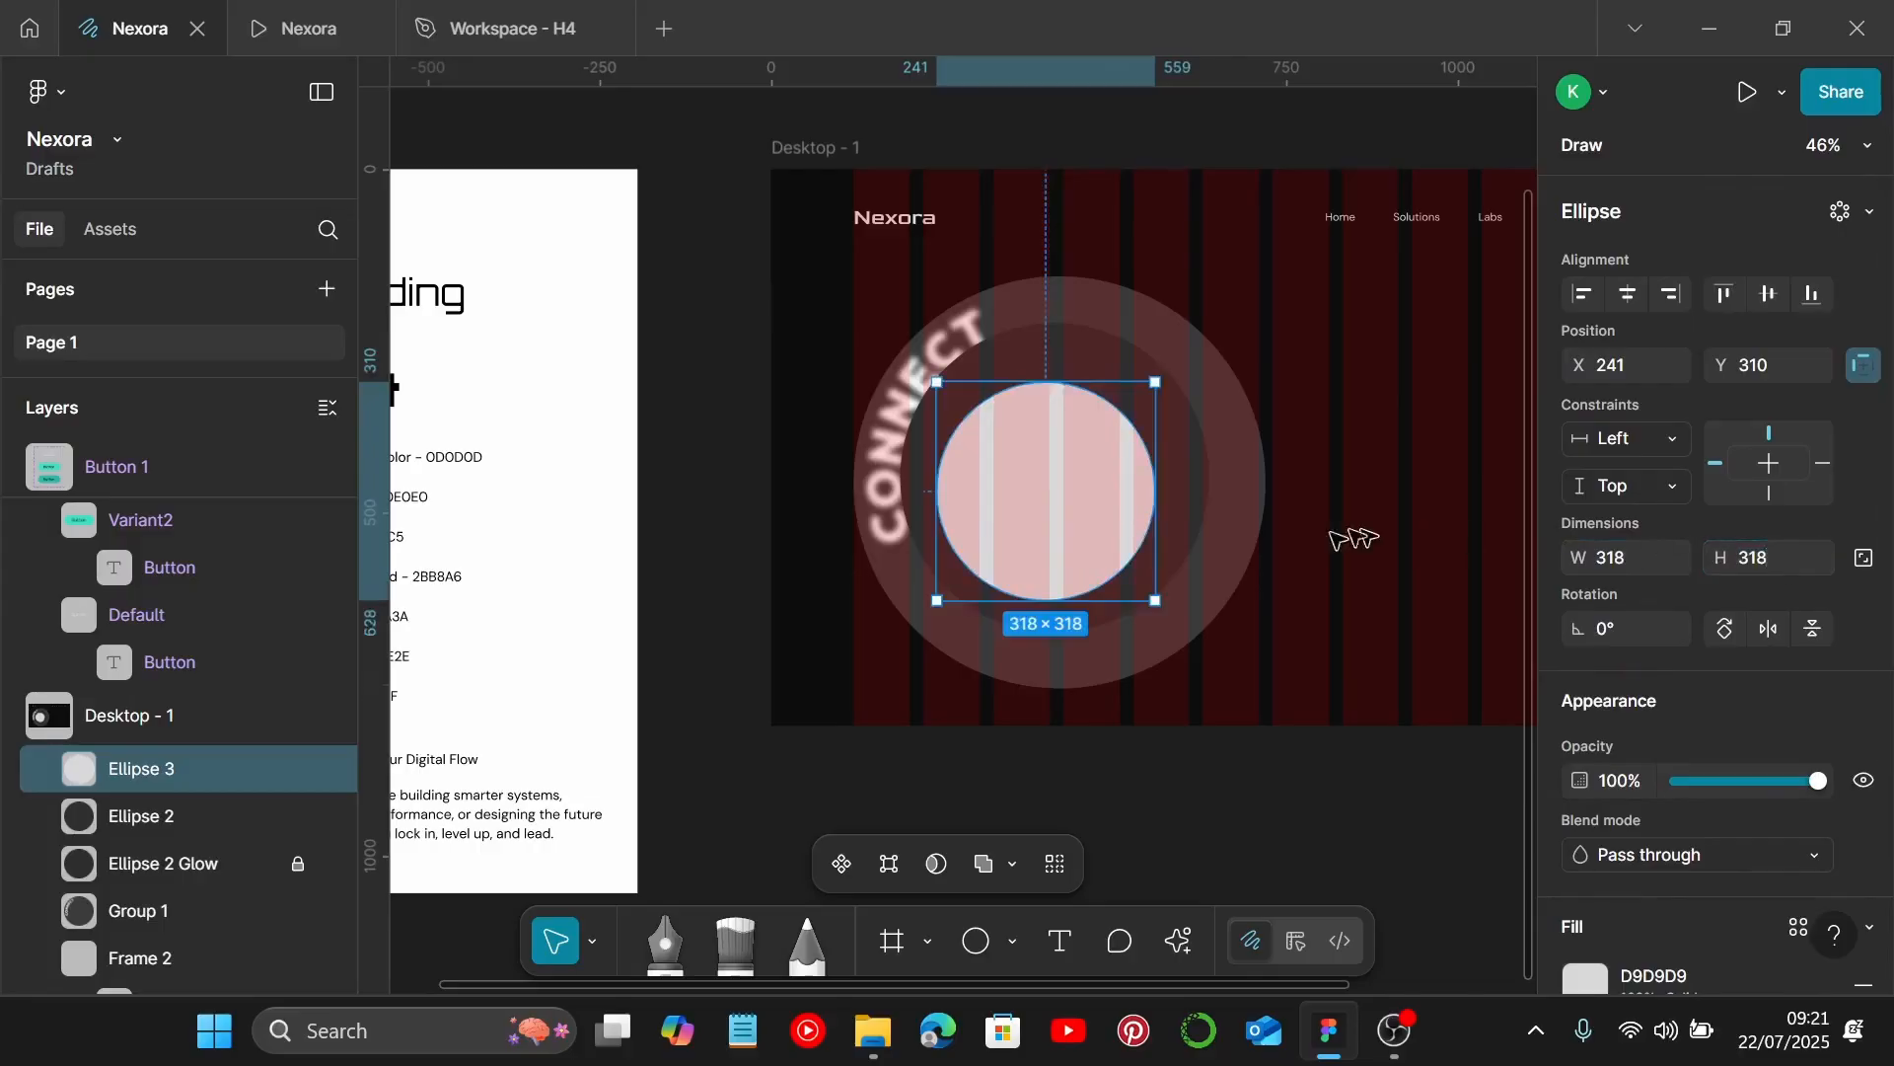
Center the 318 × 318 circle inside Ellipse 2 at X 254, Y 290.
{"action": "left_click_drag", "start_coordinate": [1008, 491], "coordinate": [1021, 478]}
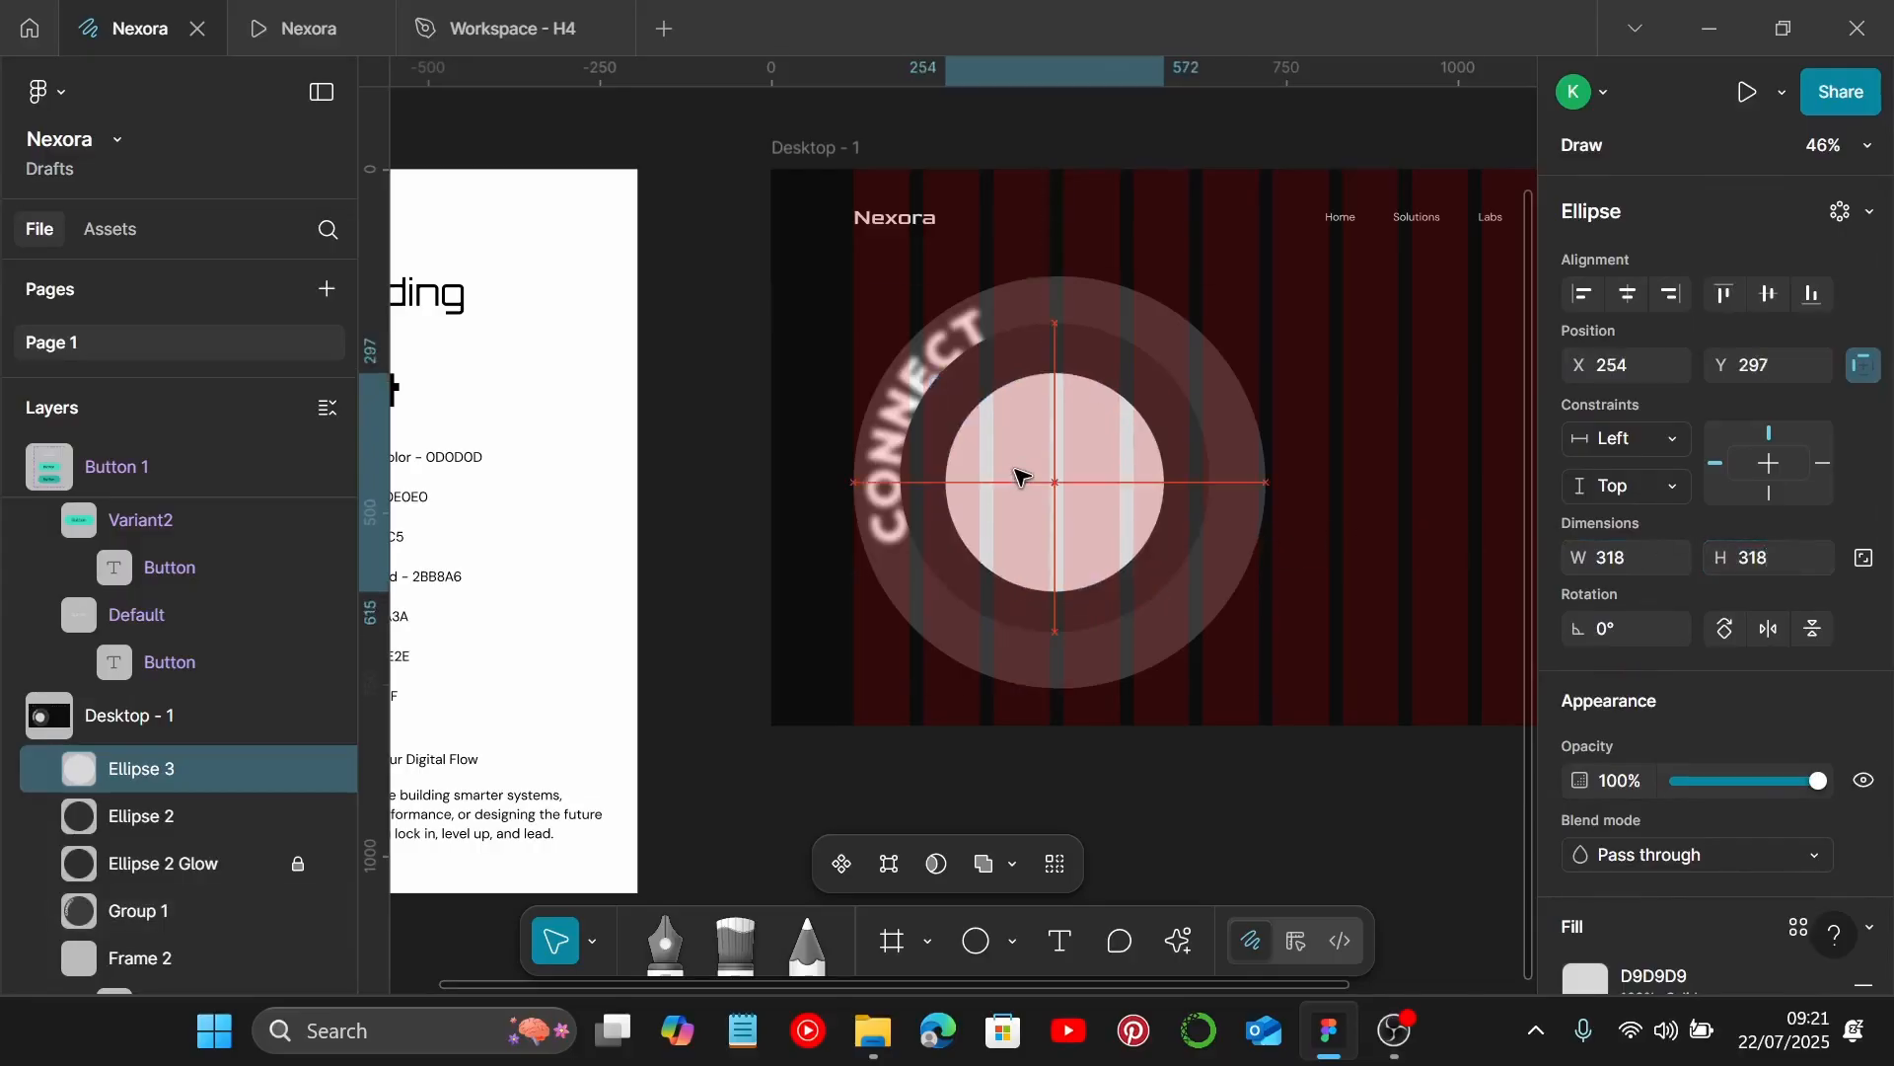
{"action": "scroll", "coordinate": [1021, 478], "scroll_direction": "up", "scroll_amount": 3}
{"action": "left_click", "coordinate": [1260, 411]}
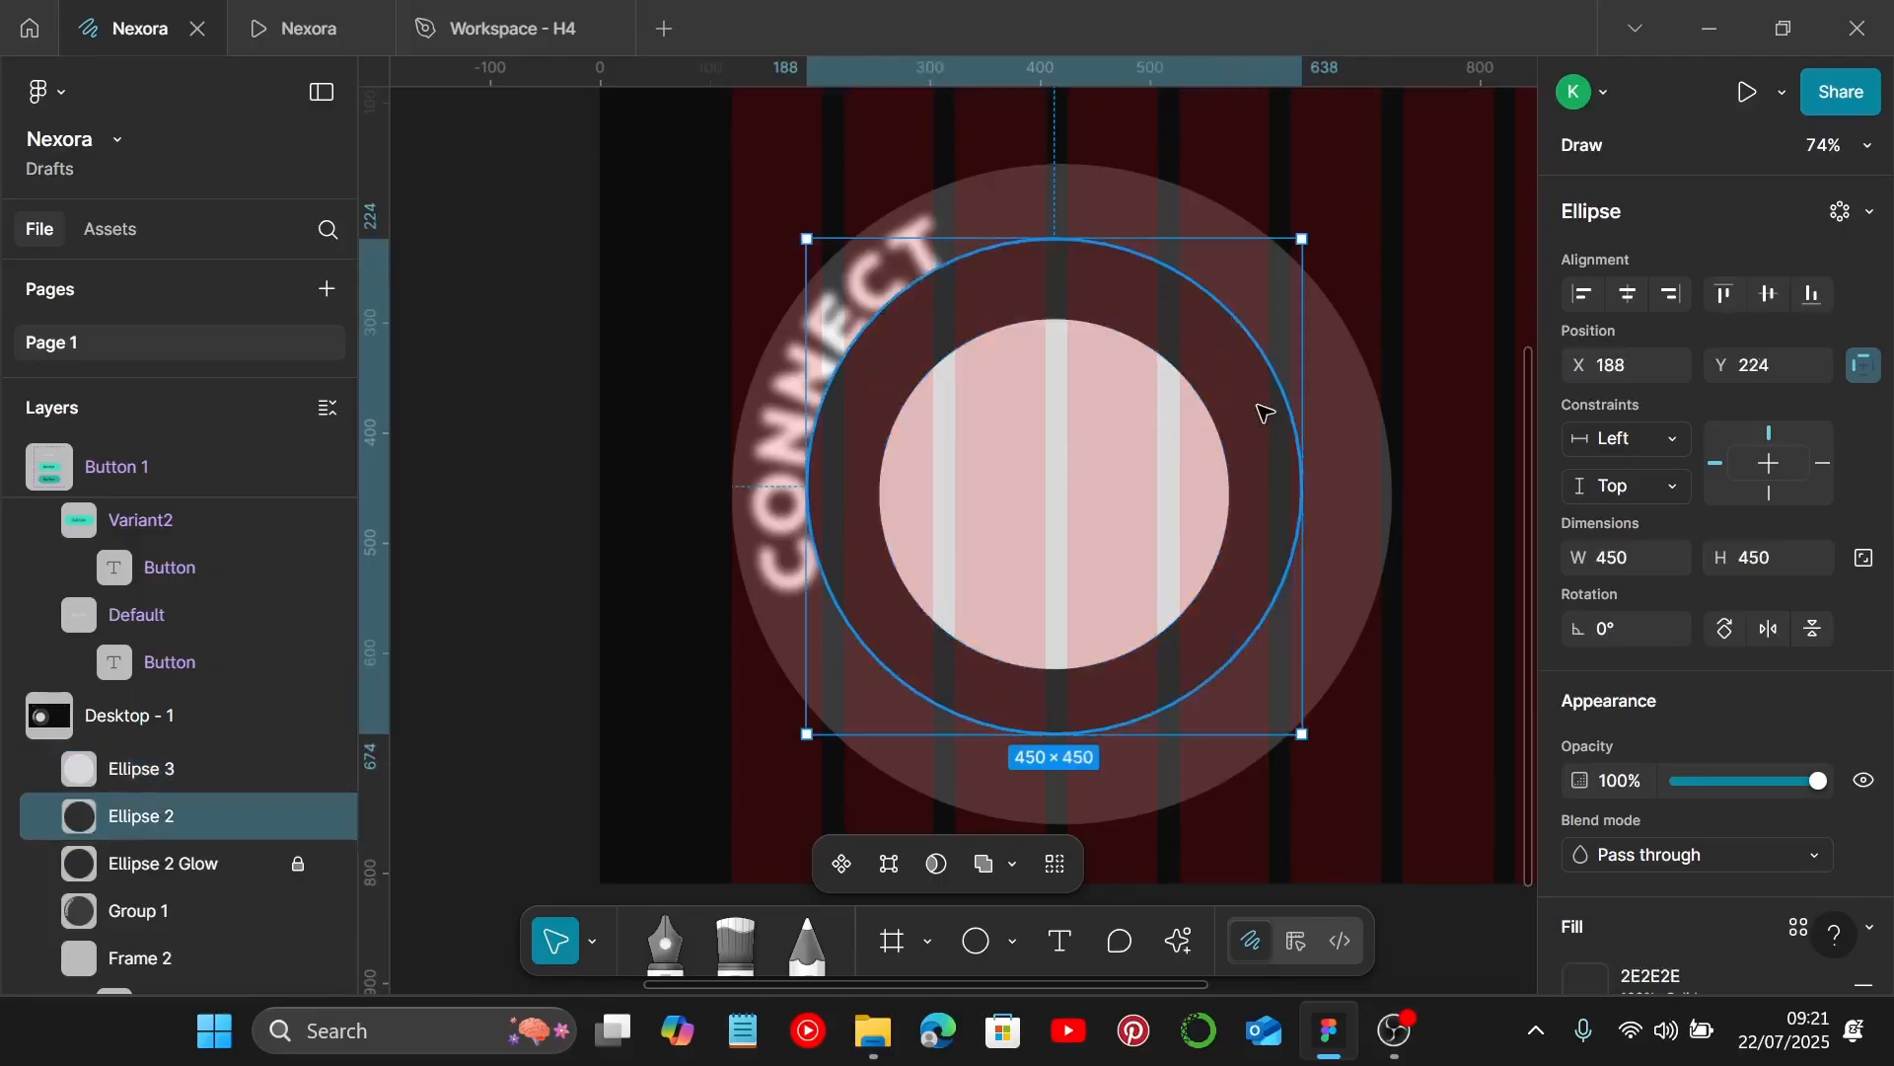
{"action": "left_click", "coordinate": [1150, 457]}
{"action": "left_click_drag", "start_coordinate": [1086, 477], "coordinate": [1091, 472]}
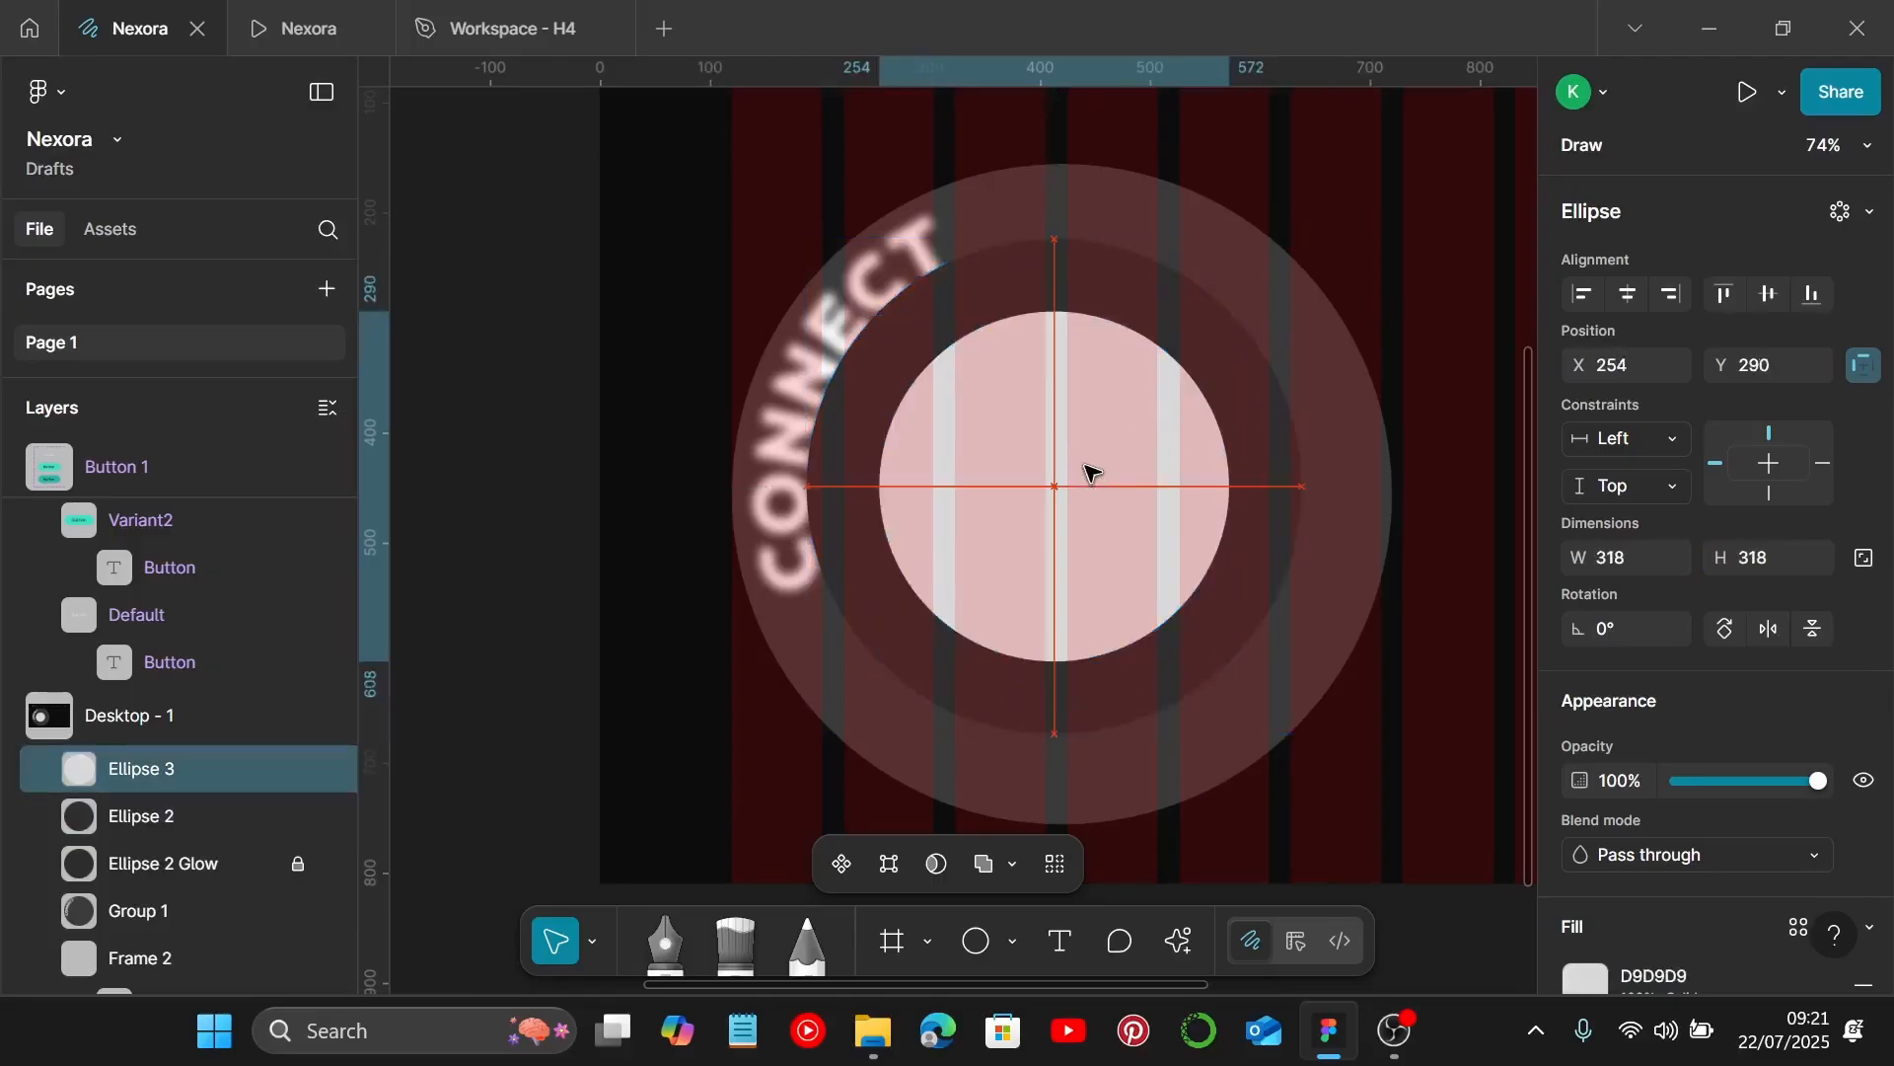
{"action": "left_click", "coordinate": [1266, 406], "text": "shift"}
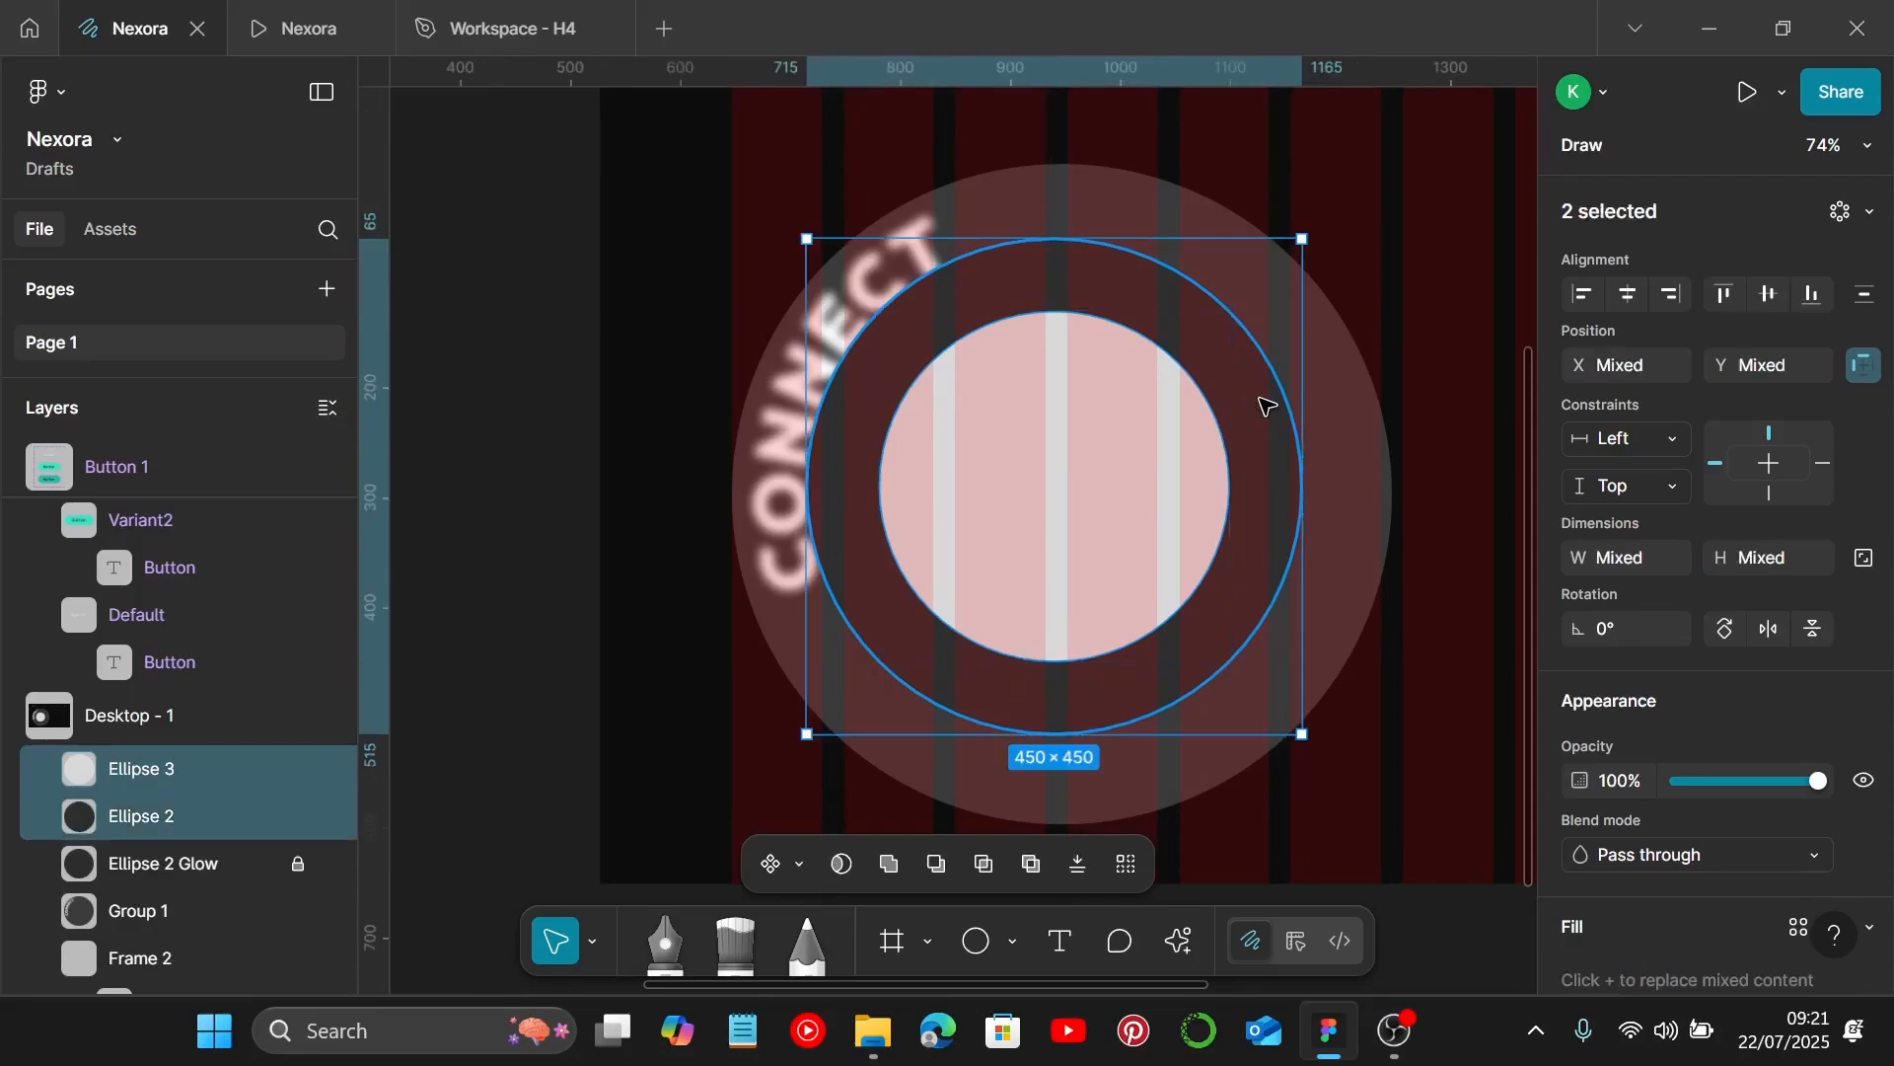
{"action": "left_click", "coordinate": [1073, 533]}
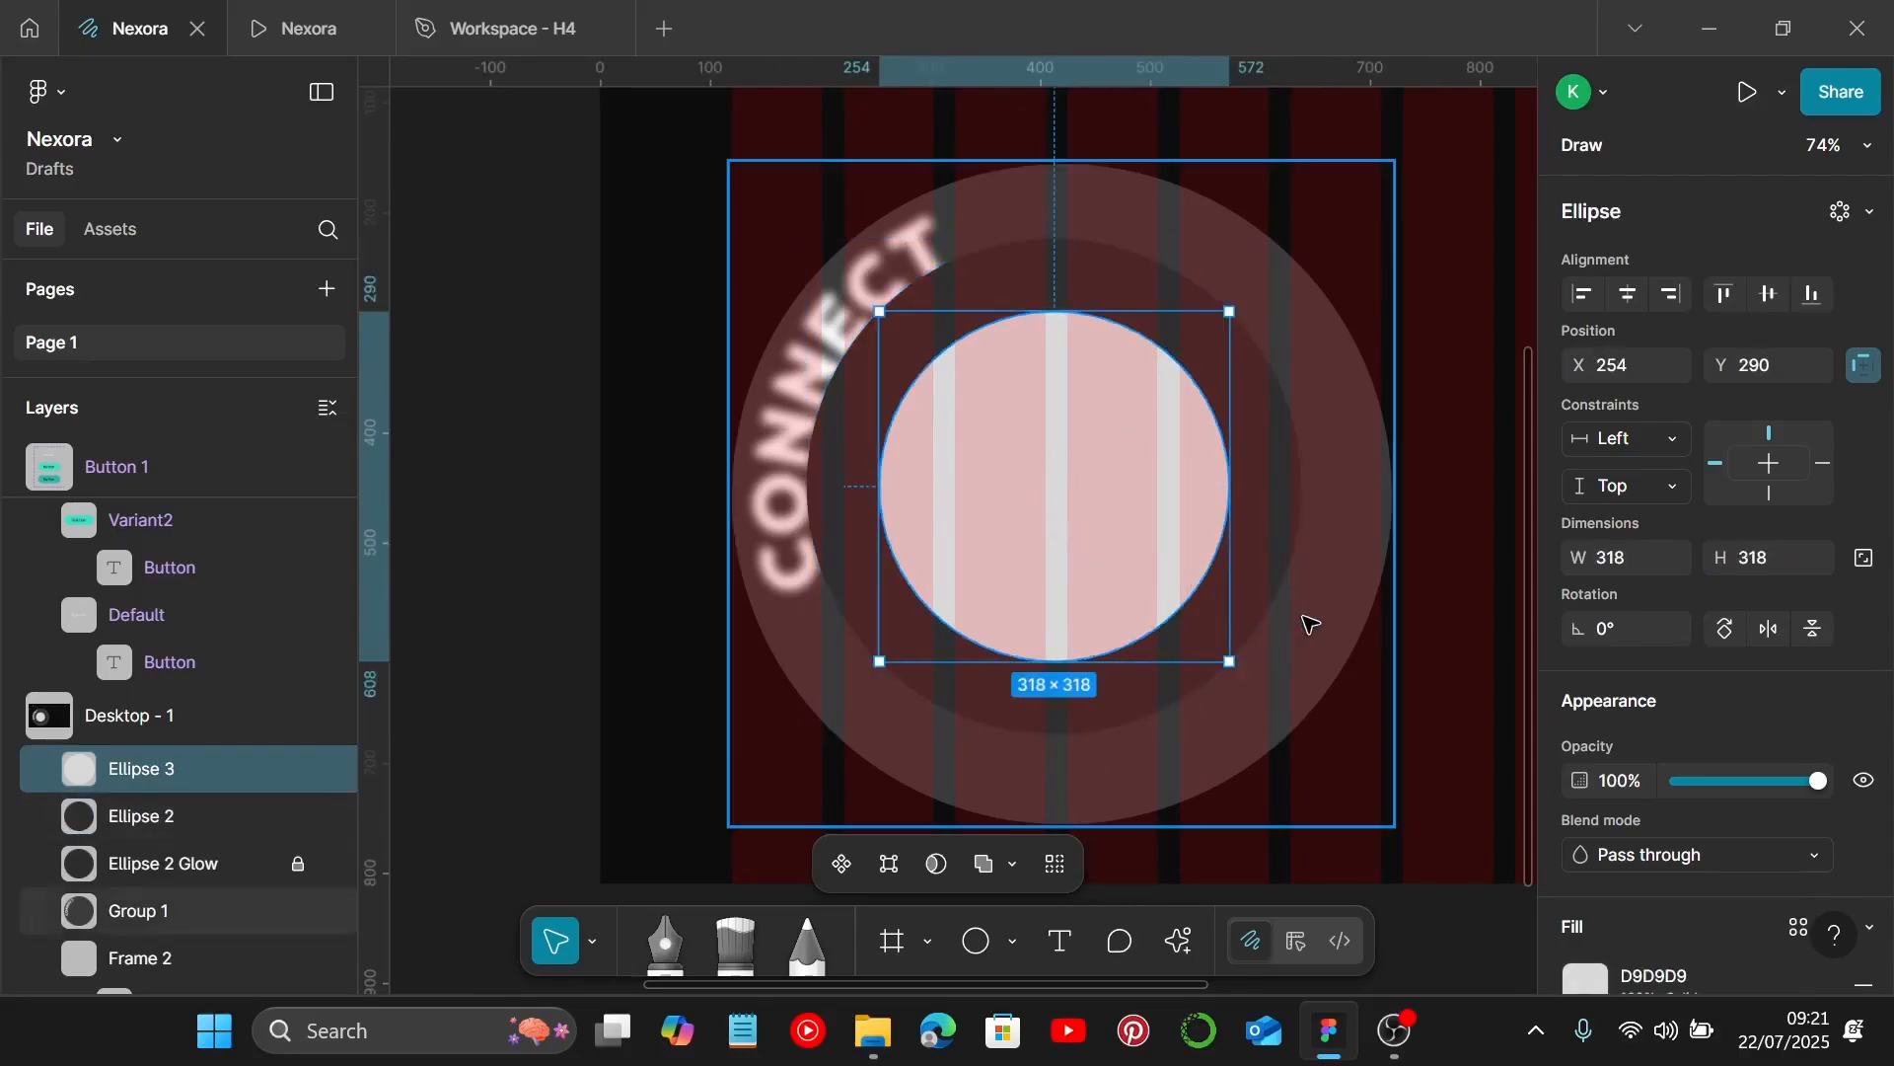
Turn the 318 × 318 circle into a text path starting at its upper-left edge and enter ALIGN on it.
{"action": "scroll", "coordinate": [1302, 622], "scroll_direction": "down", "scroll_amount": 1}
{"action": "scroll", "coordinate": [1211, 624], "scroll_direction": "down", "scroll_amount": 1}
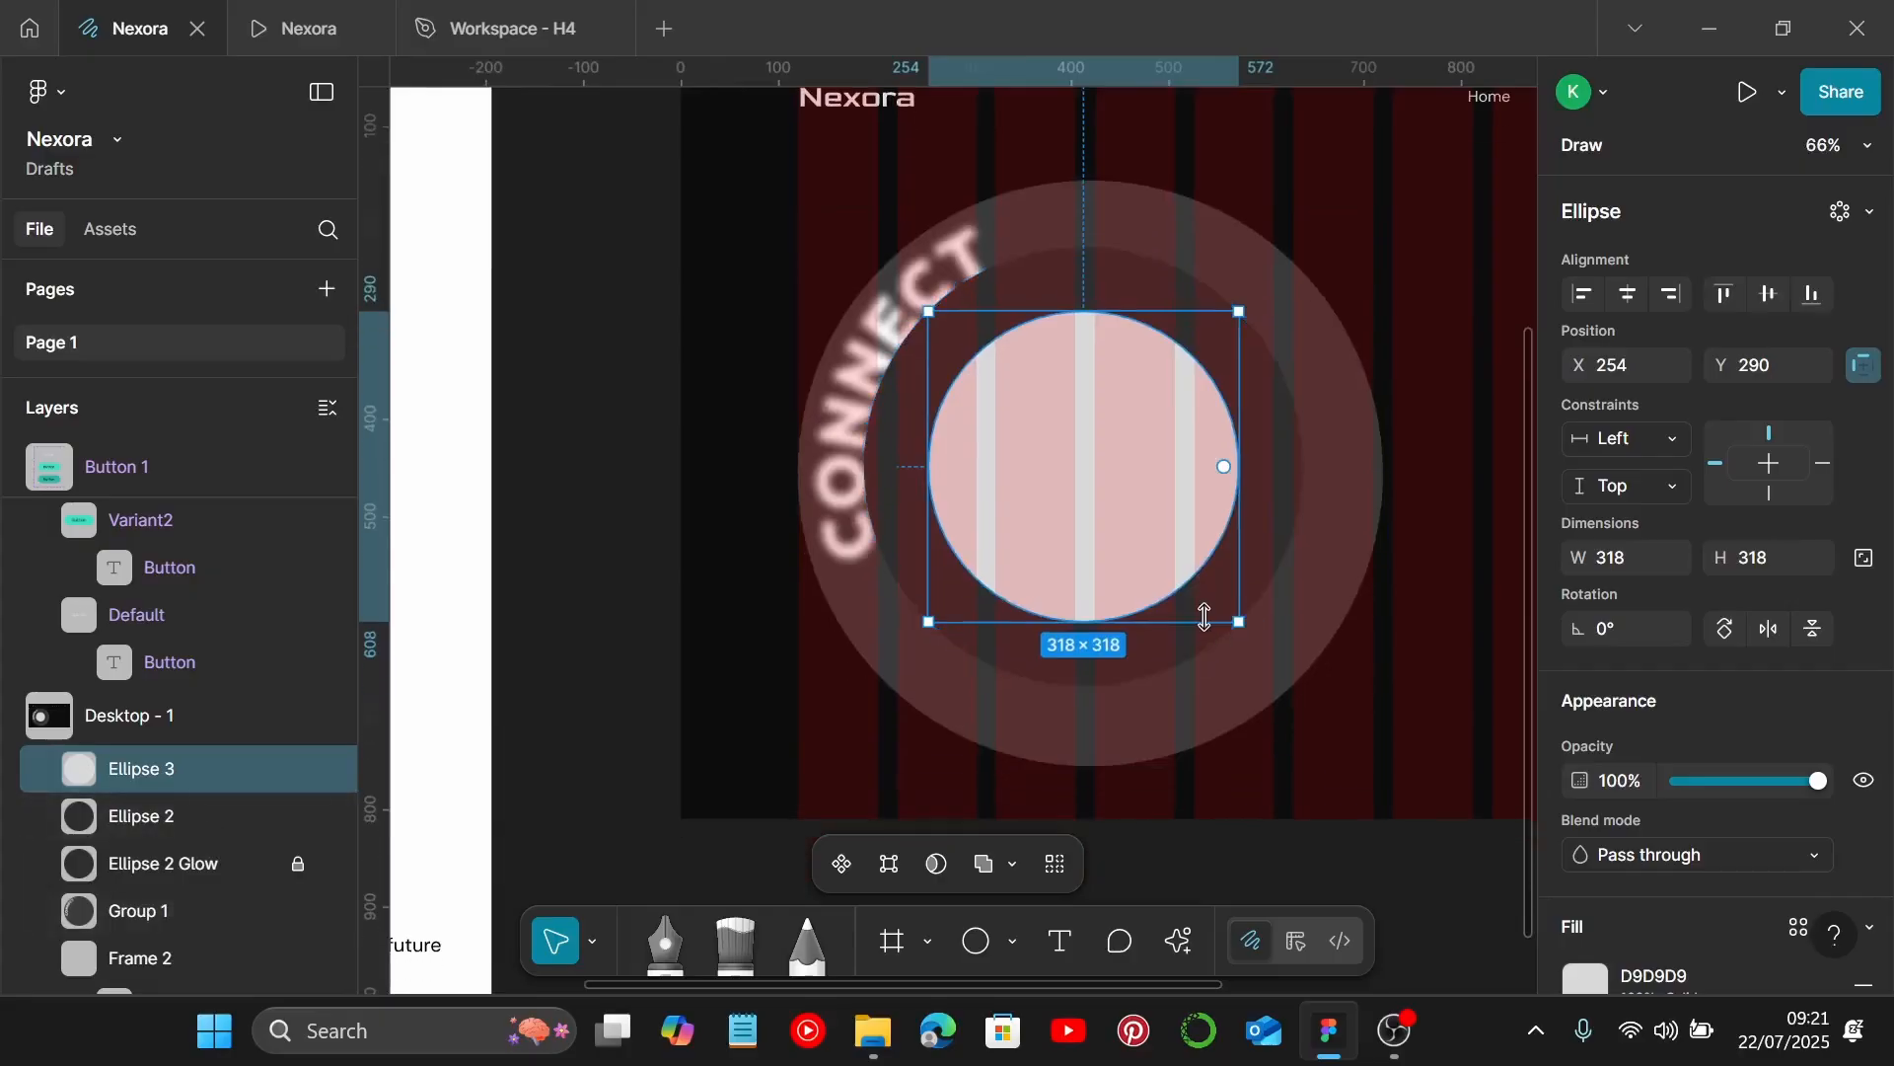
{"action": "scroll", "coordinate": [1155, 639], "scroll_direction": "down", "scroll_amount": 1}
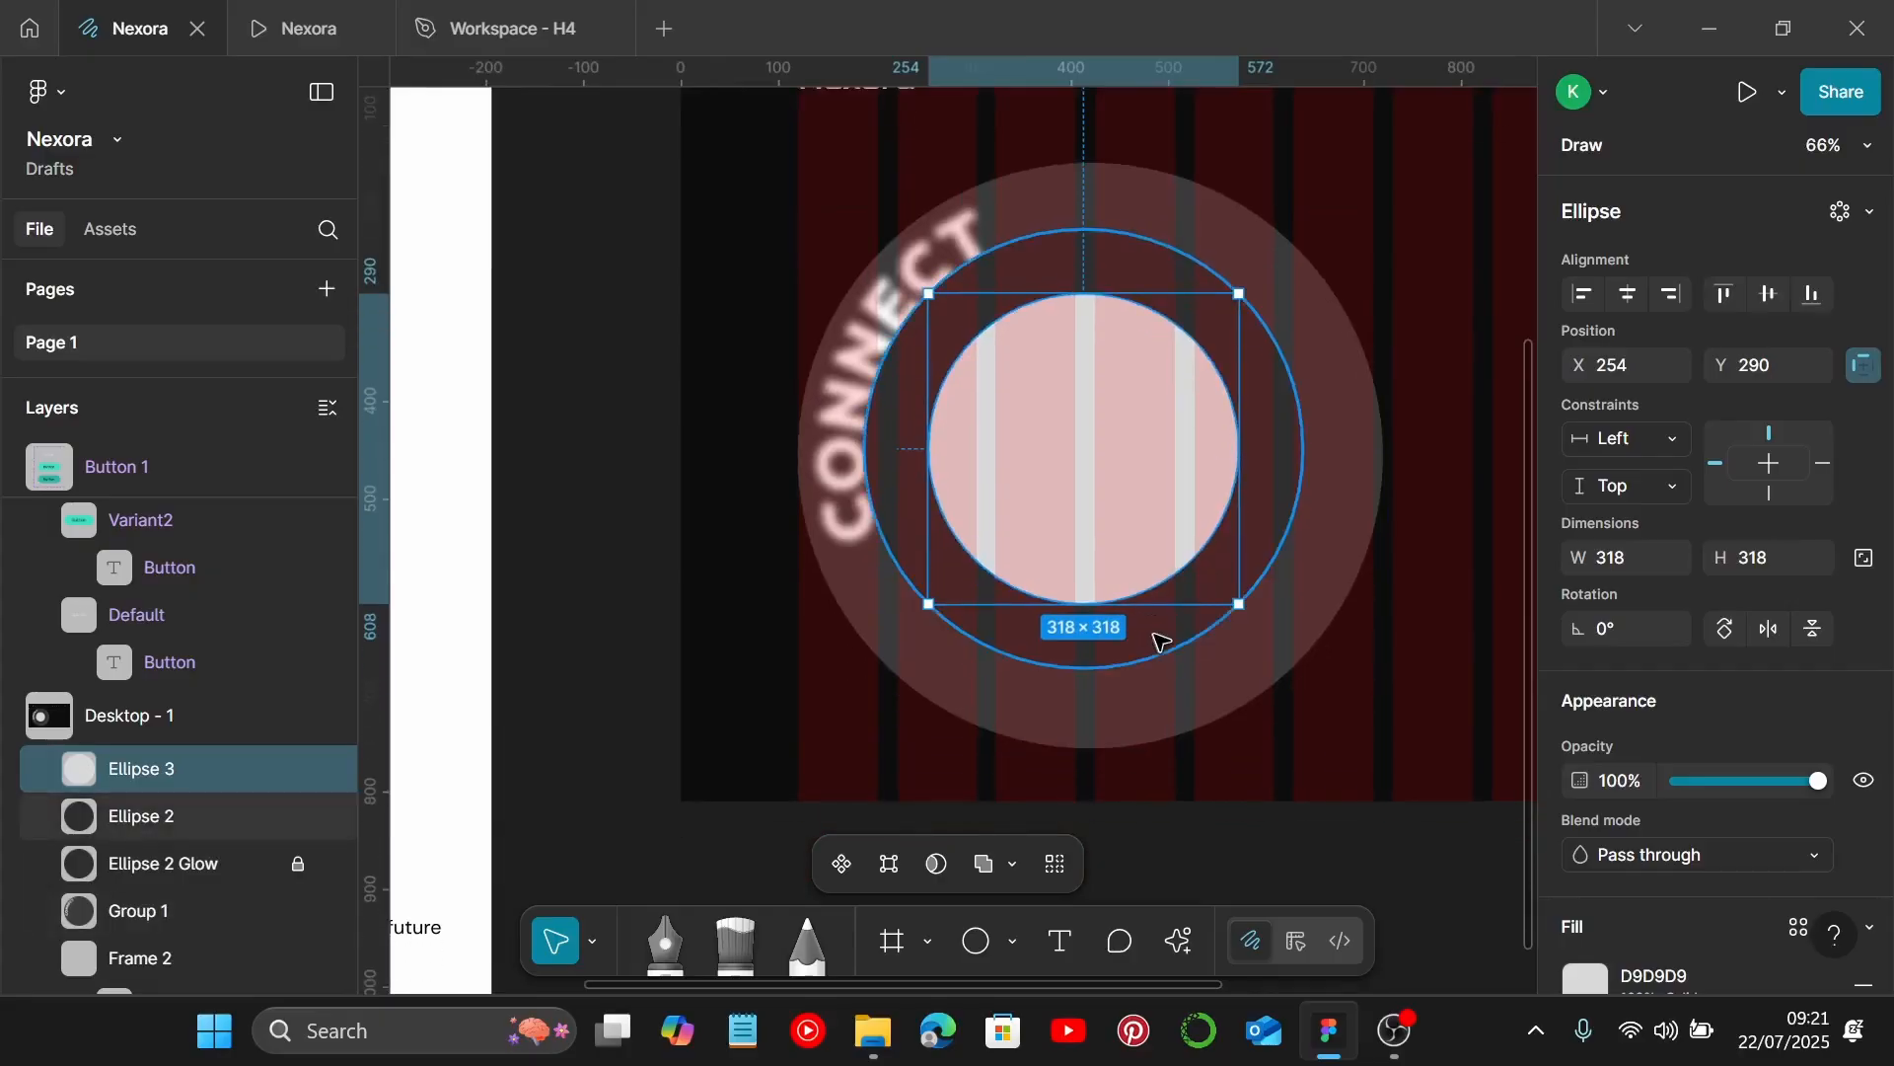
{"action": "left_click", "coordinate": [1062, 953]}
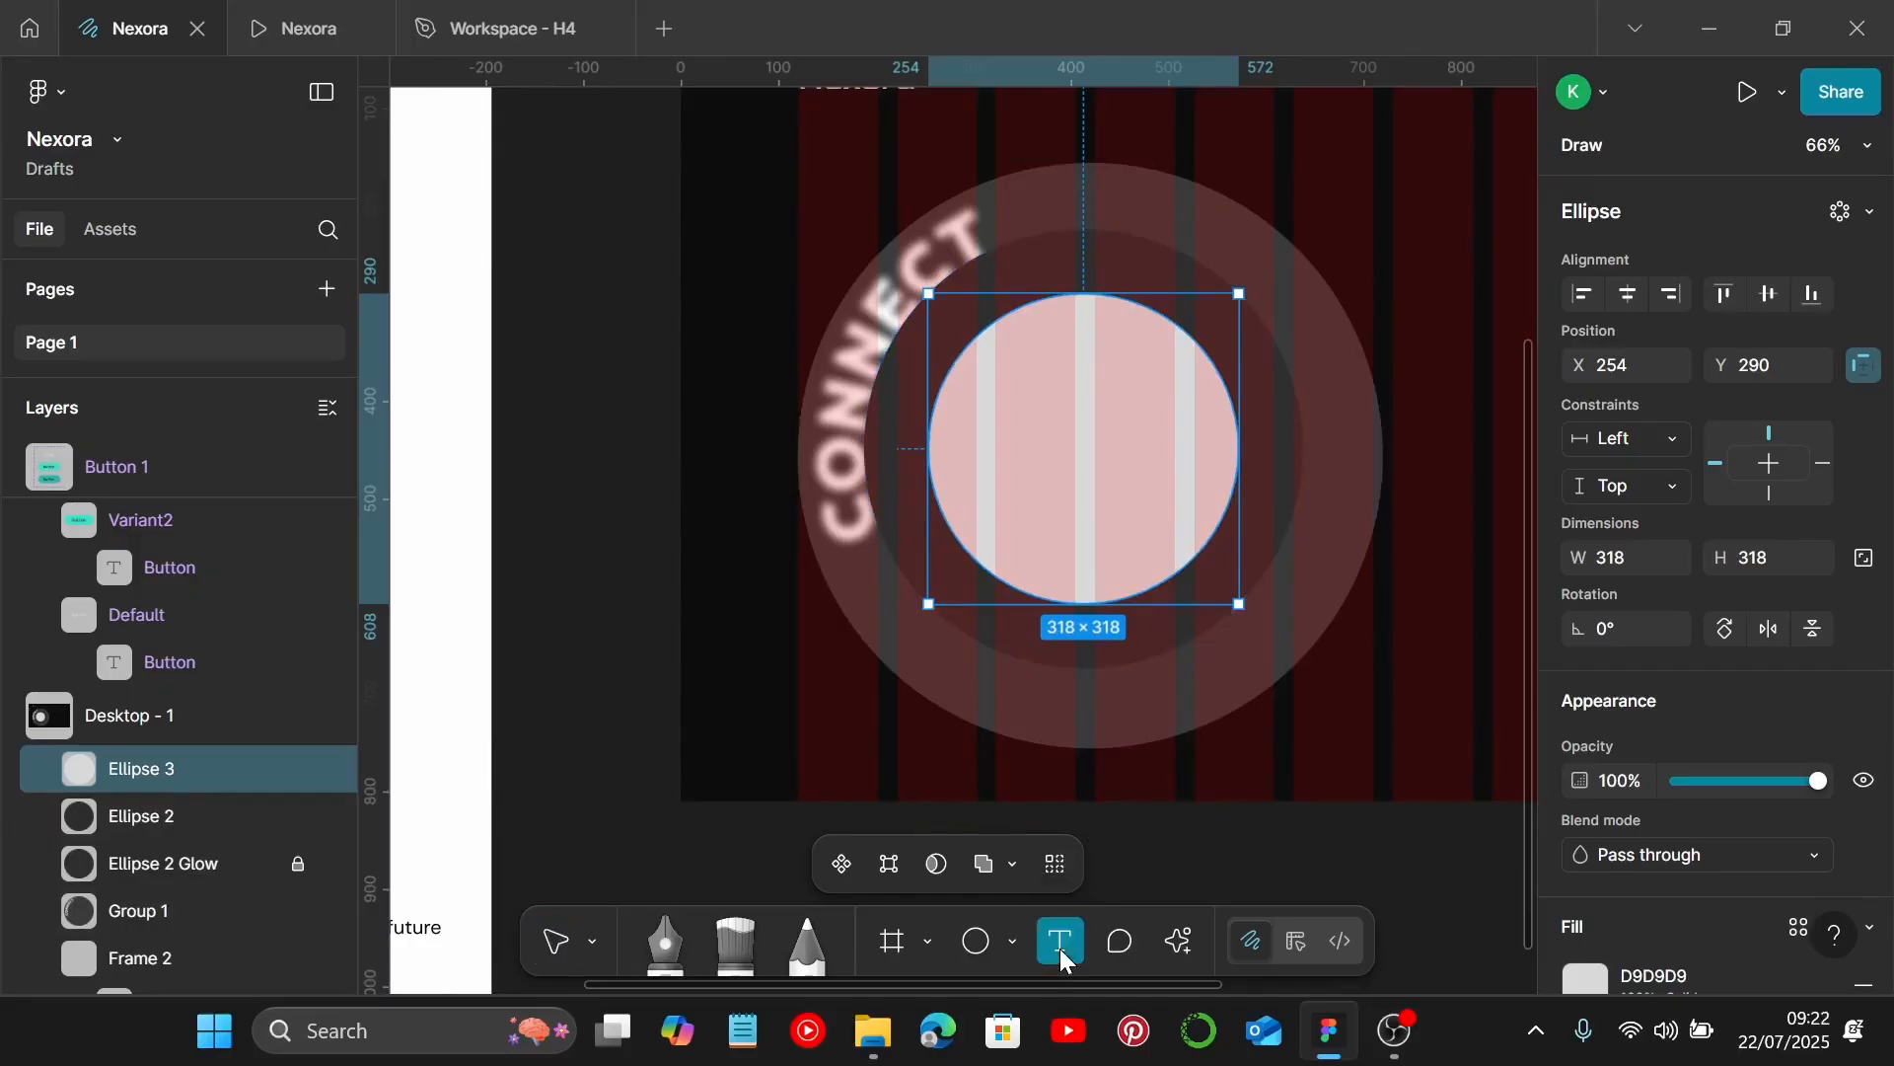
{"action": "left_click", "coordinate": [934, 410]}
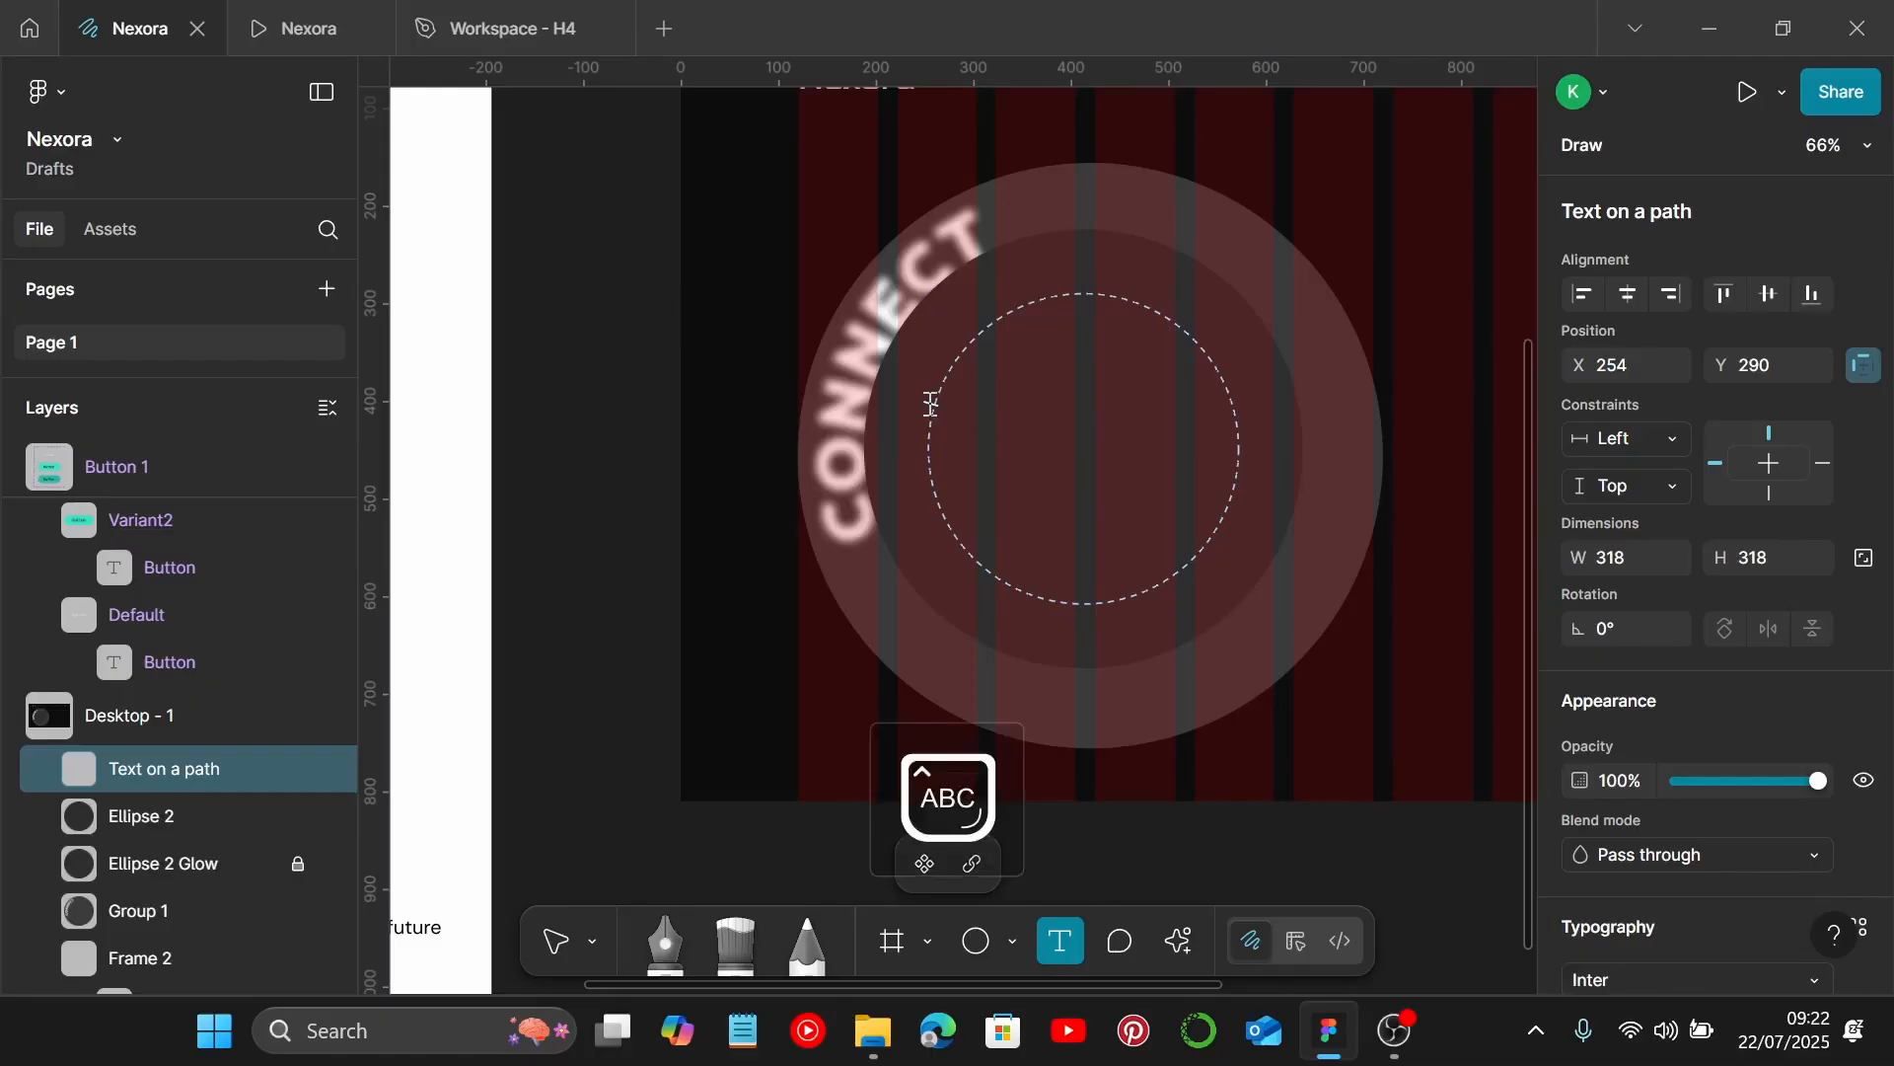
{"action": "type", "text": "ALIG"}
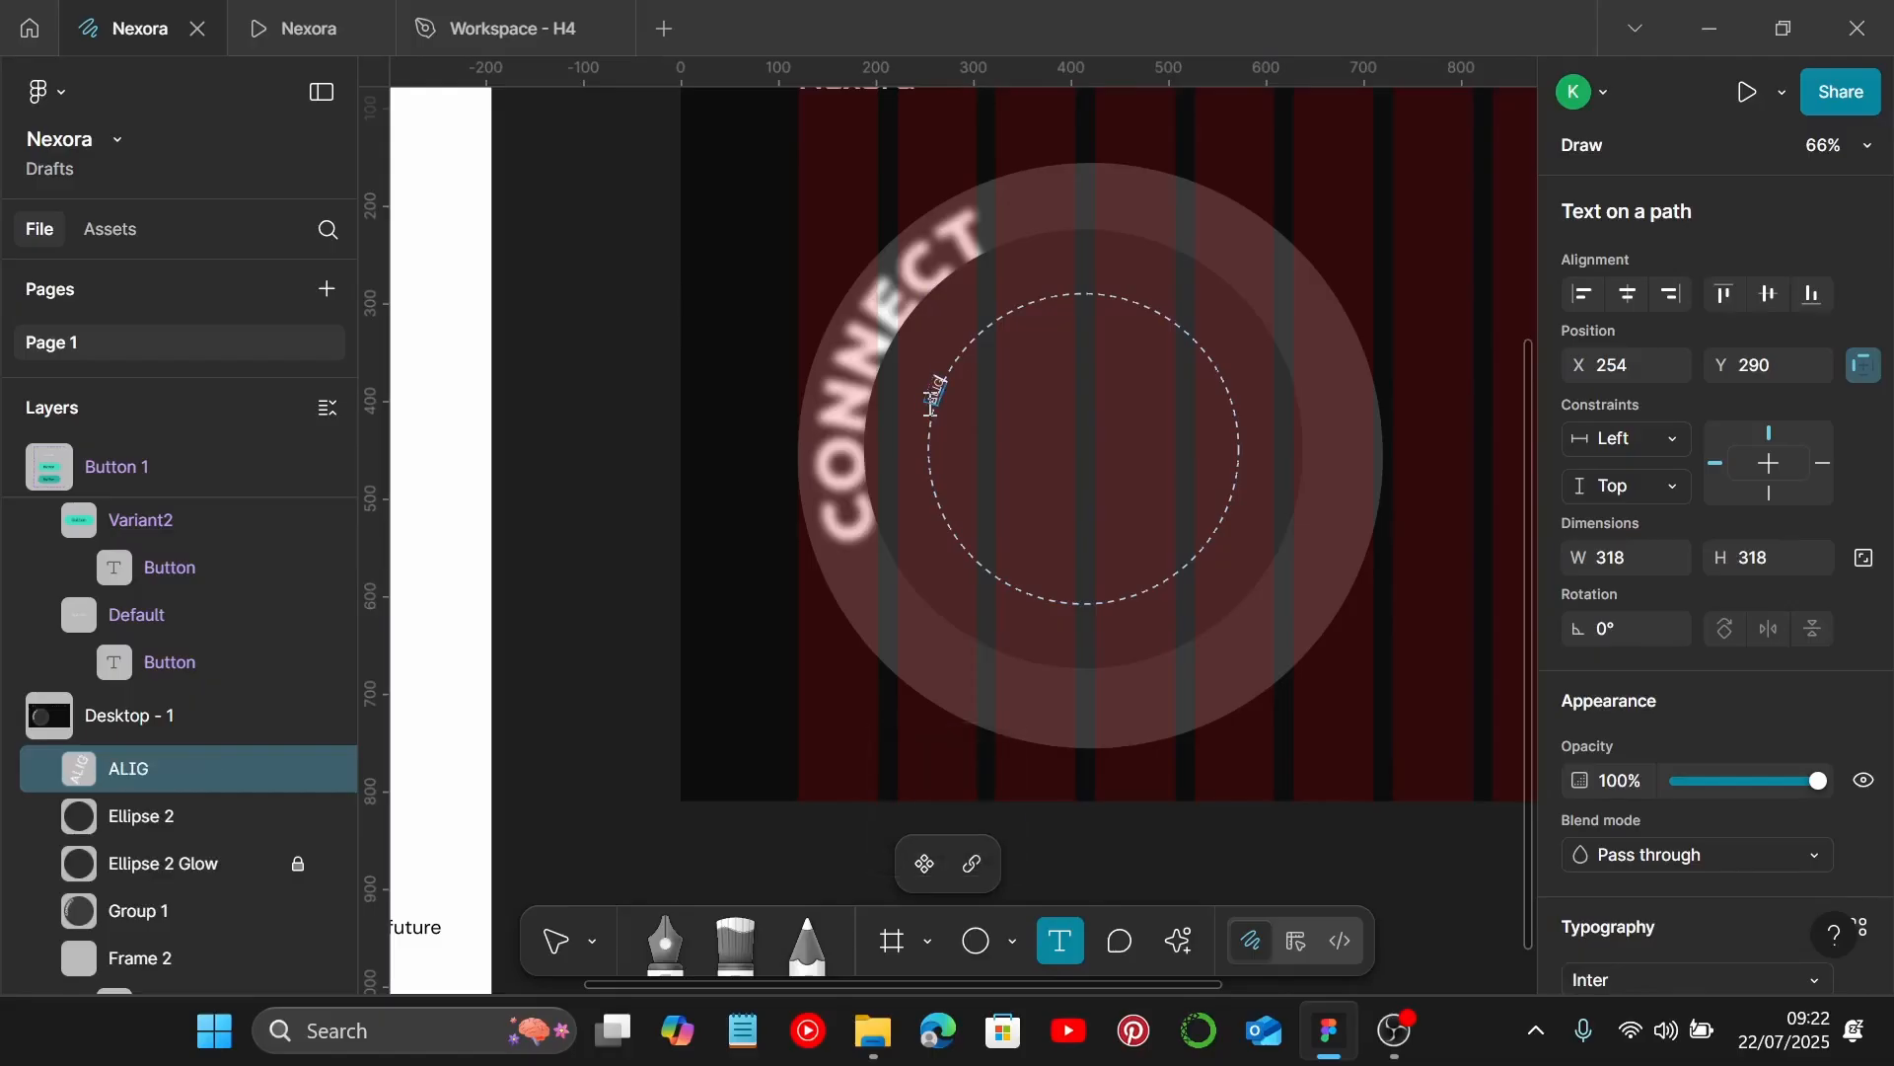
{"action": "type", "text": "N"}
{"action": "key", "text": "Escape"}
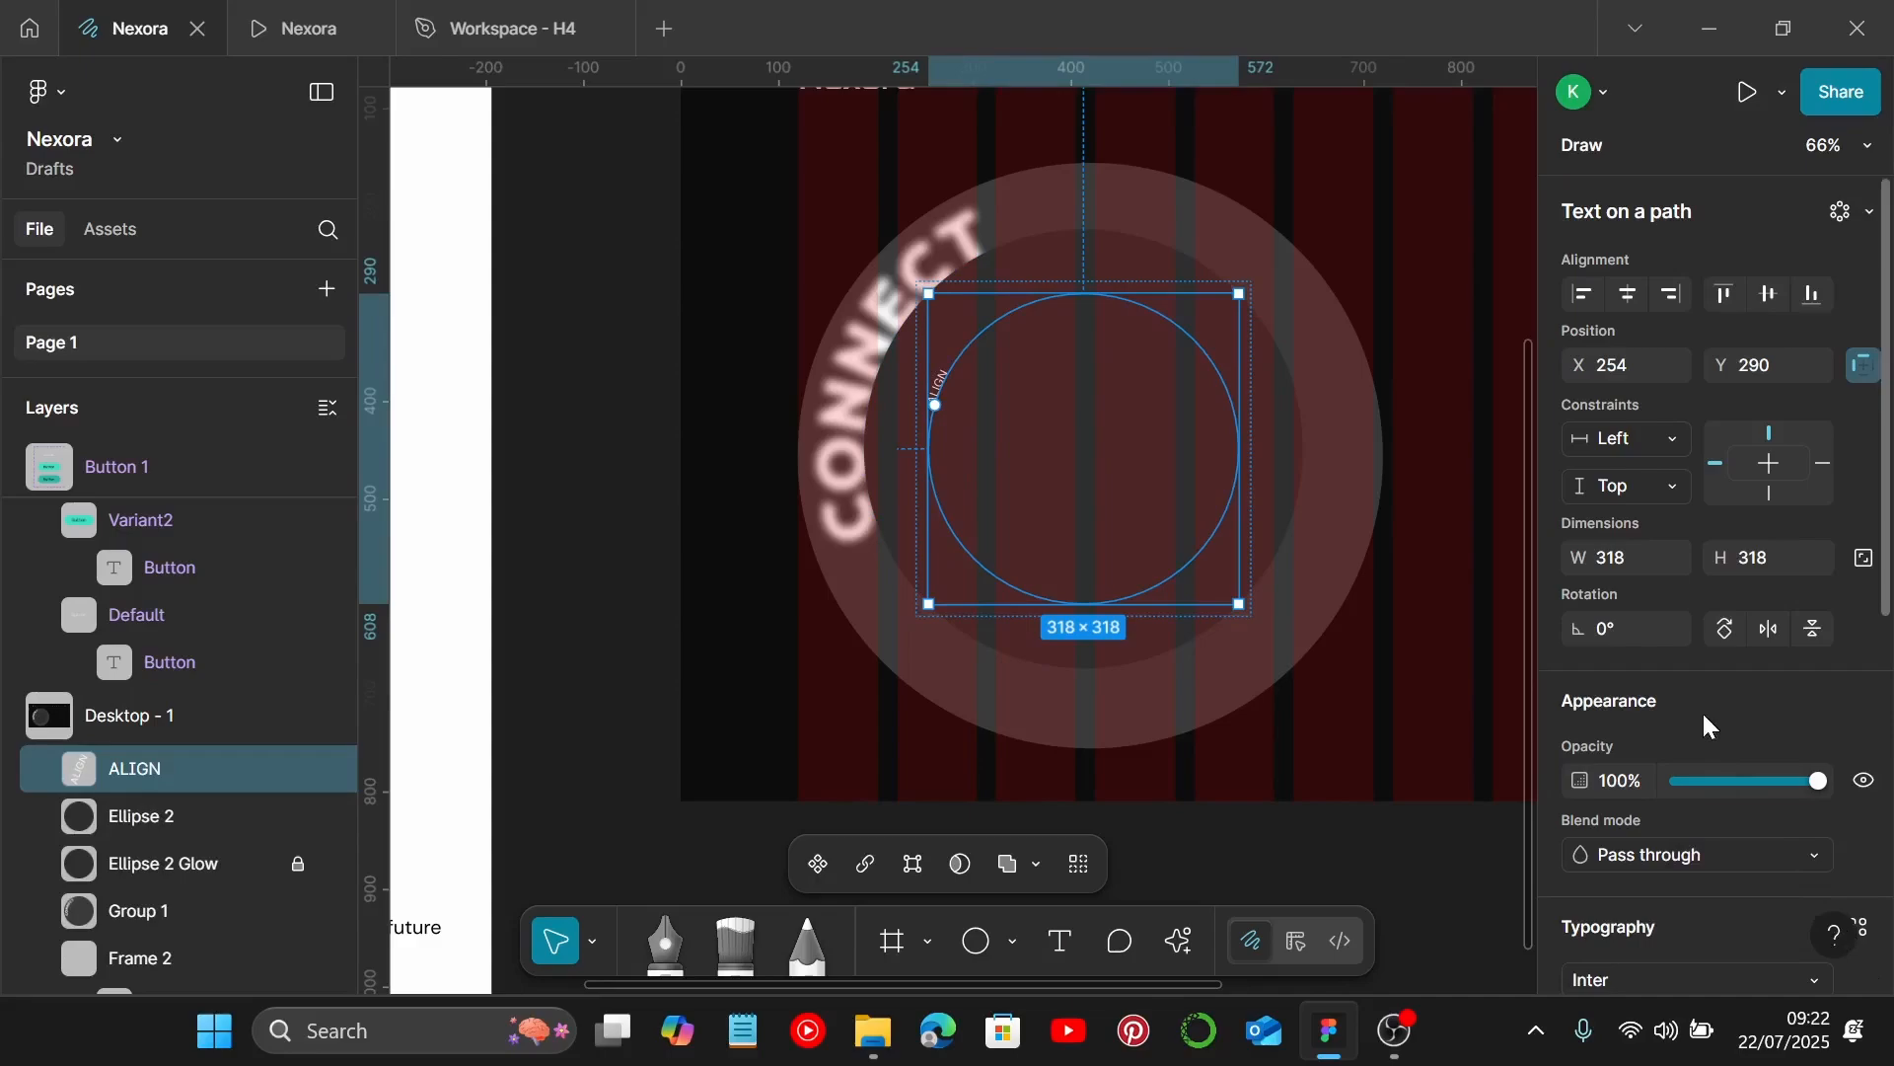
Change the ALIGN path text's font to Outfit with the Black weight.
{"action": "scroll", "coordinate": [1711, 726], "scroll_direction": "down", "scroll_amount": 5}
{"action": "left_click", "coordinate": [1675, 538]}
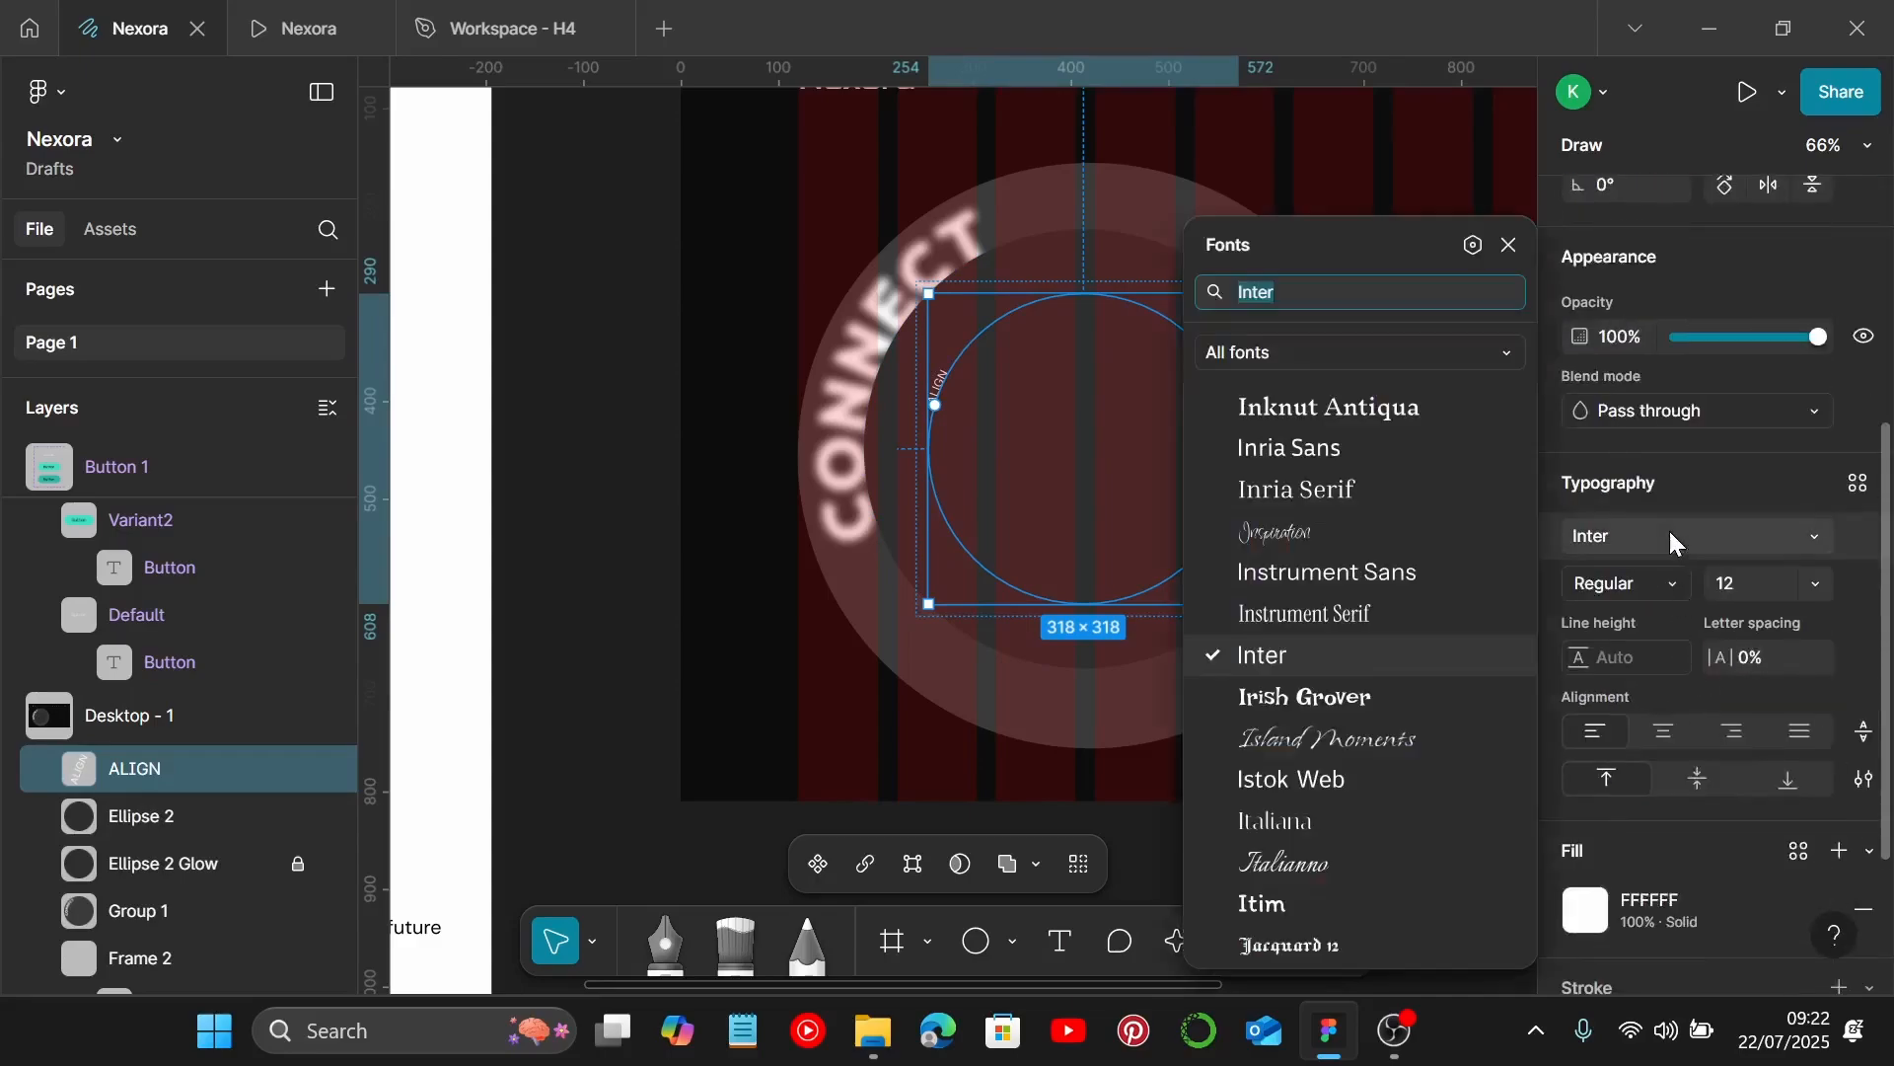
{"action": "type", "text": "OUT"}
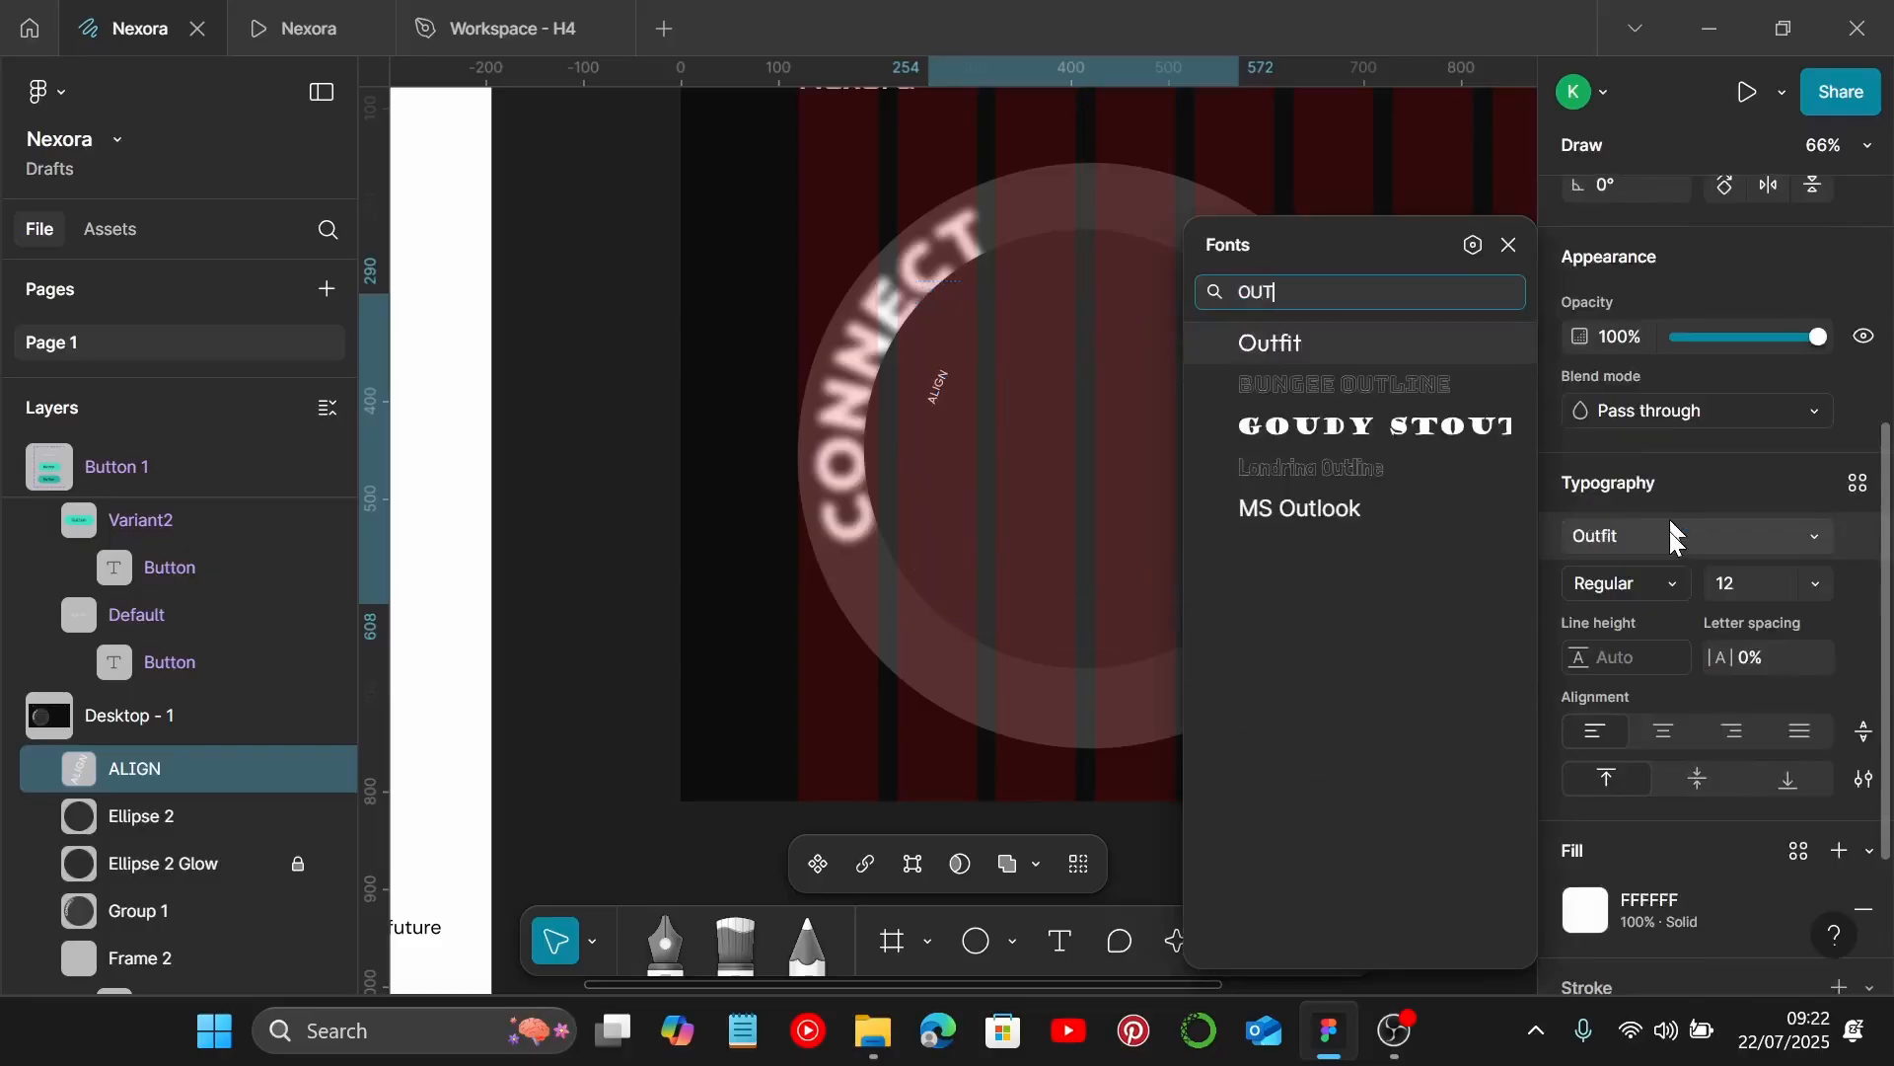
{"action": "left_click", "coordinate": [1364, 335]}
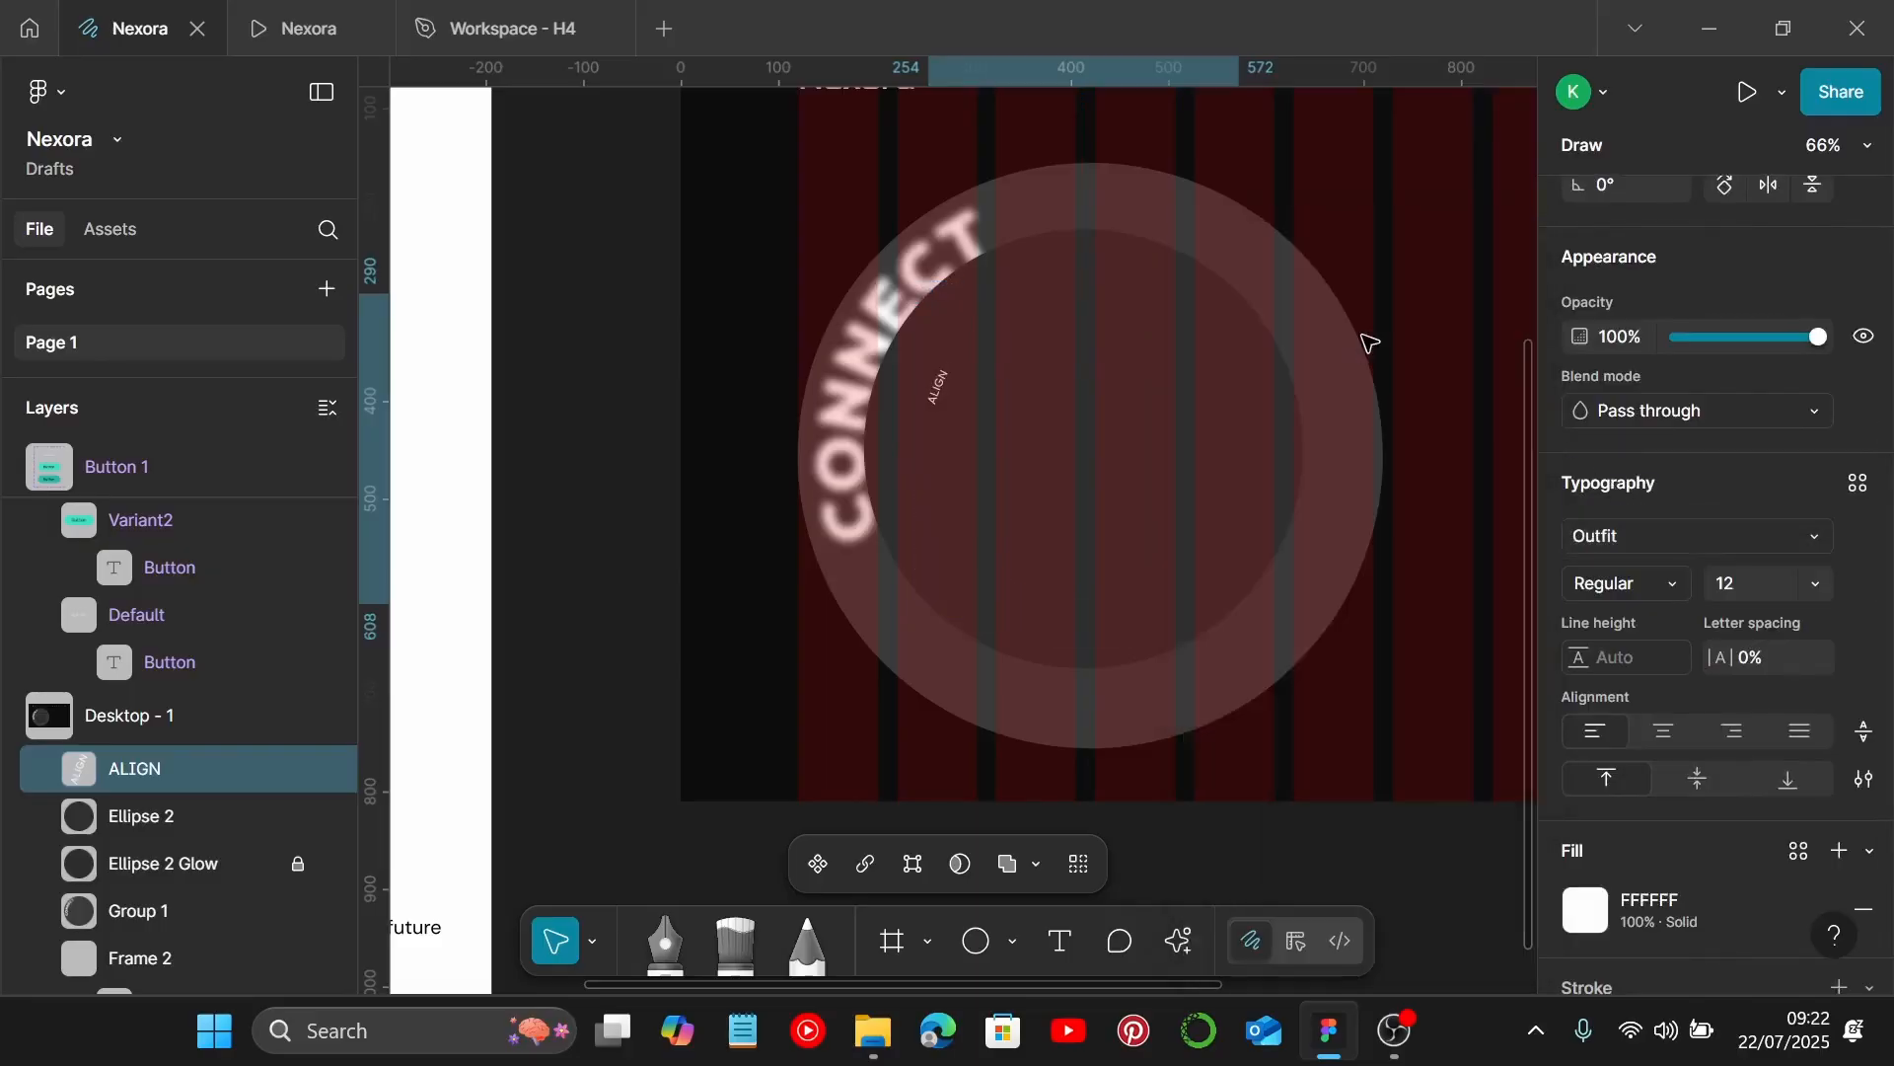
{"action": "left_click", "coordinate": [1608, 586]}
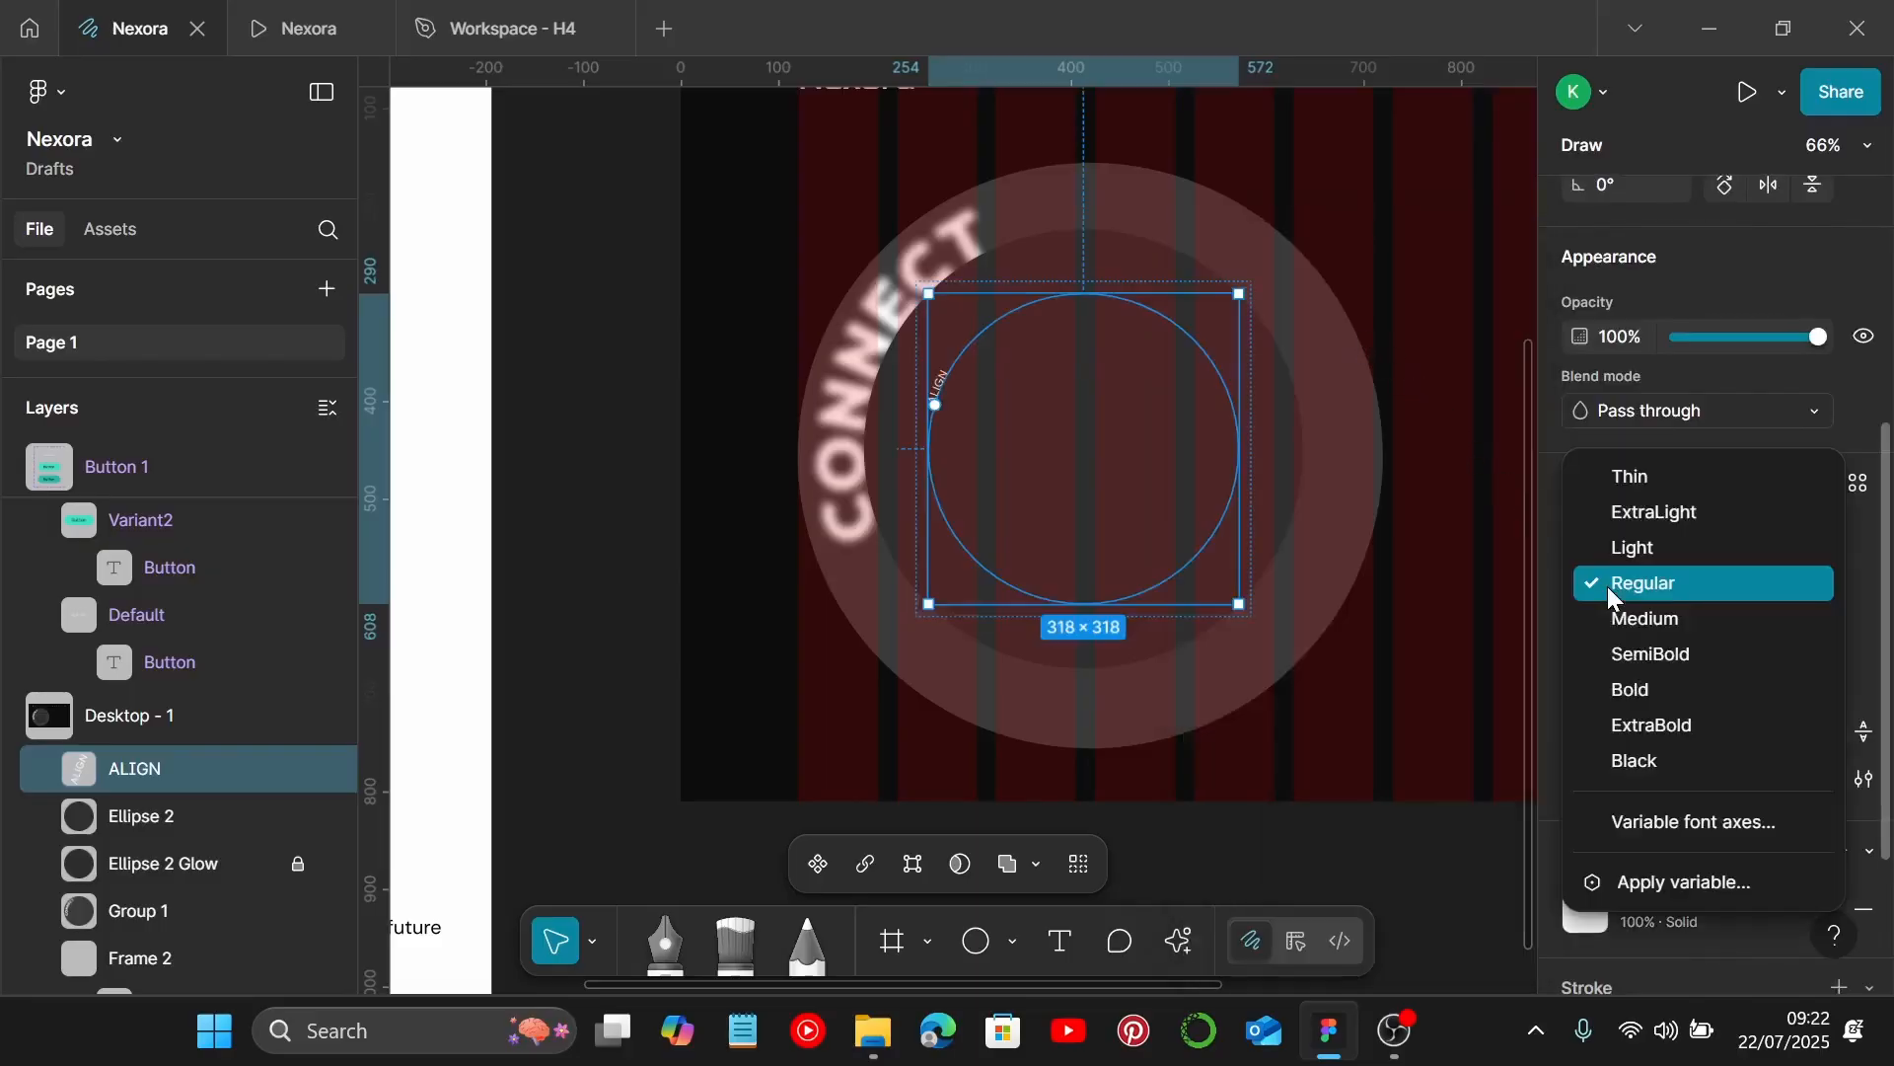
{"action": "left_click", "coordinate": [1644, 766]}
Set the ALIGN text size to 70 and shift its starting point along the path to the circle's upper-right edge.
{"action": "left_click", "coordinate": [1748, 584]}
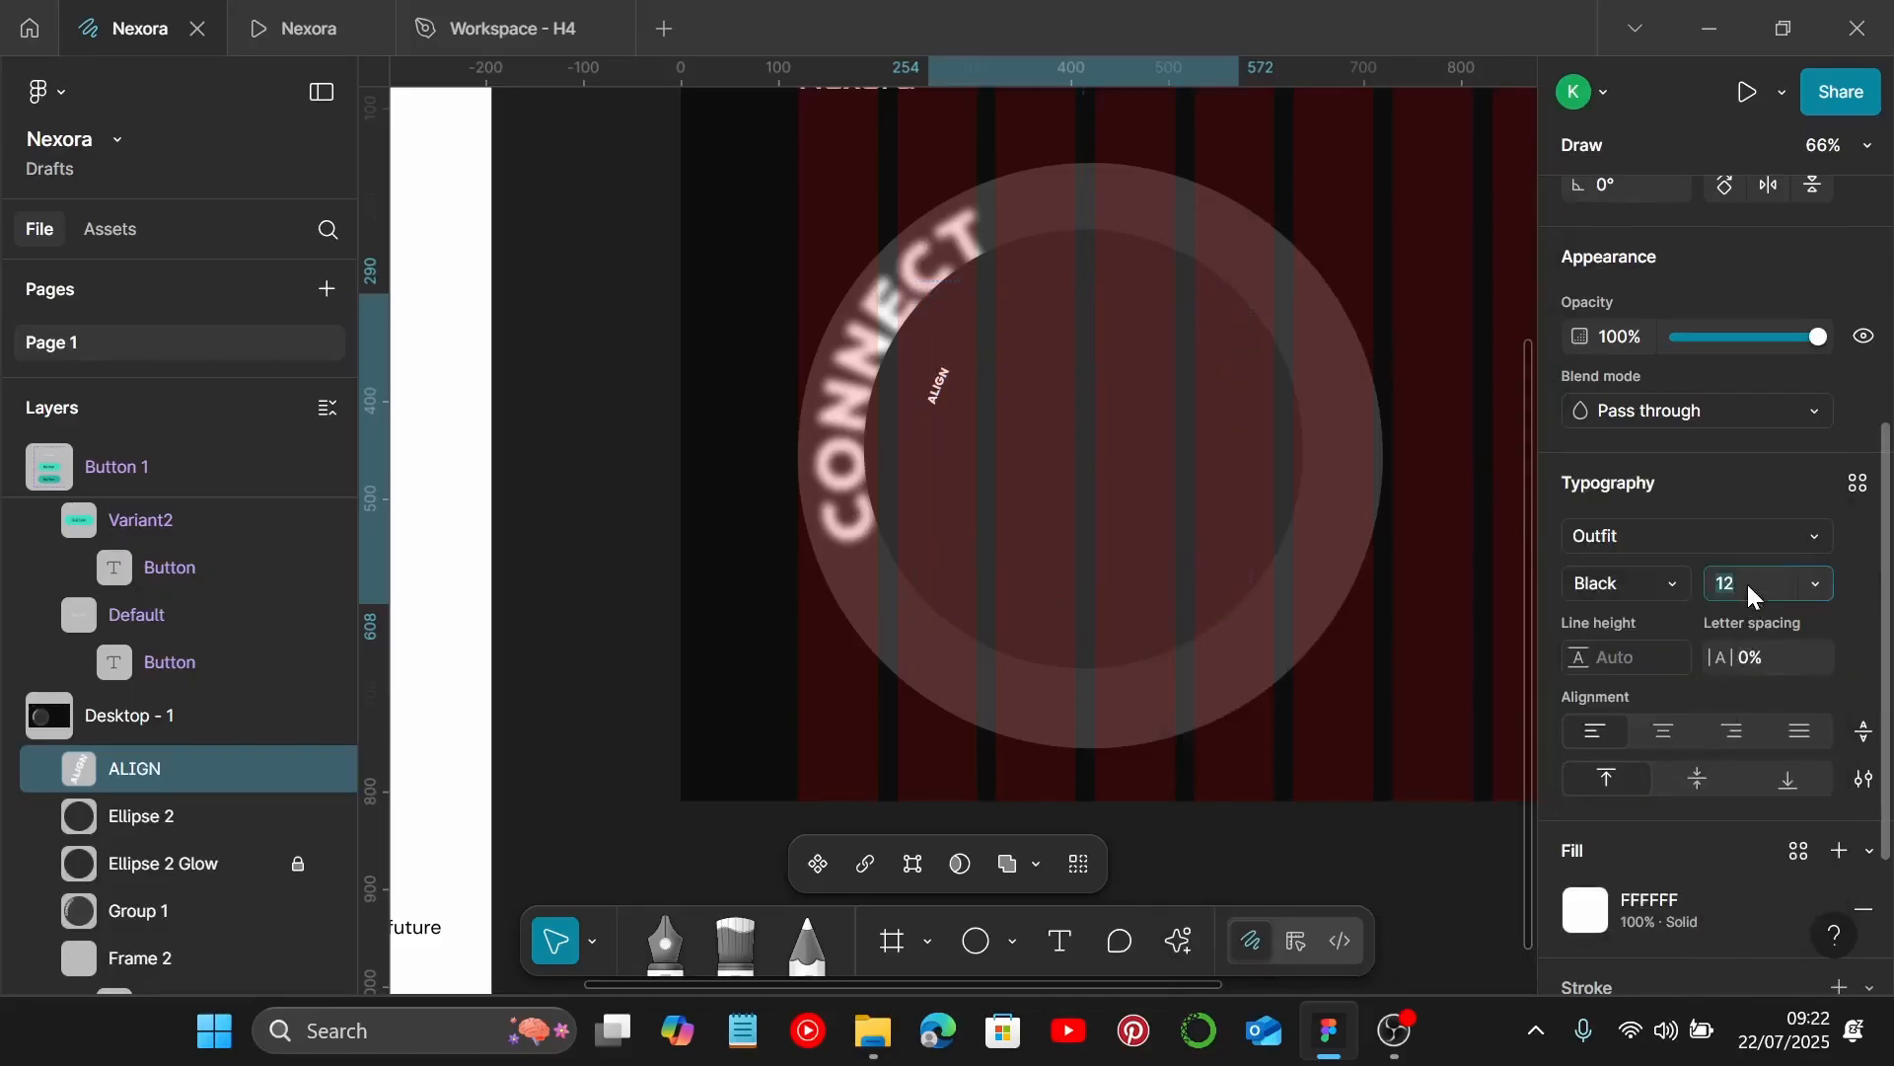
{"action": "type", "text": "70"}
{"action": "key", "text": "Return"}
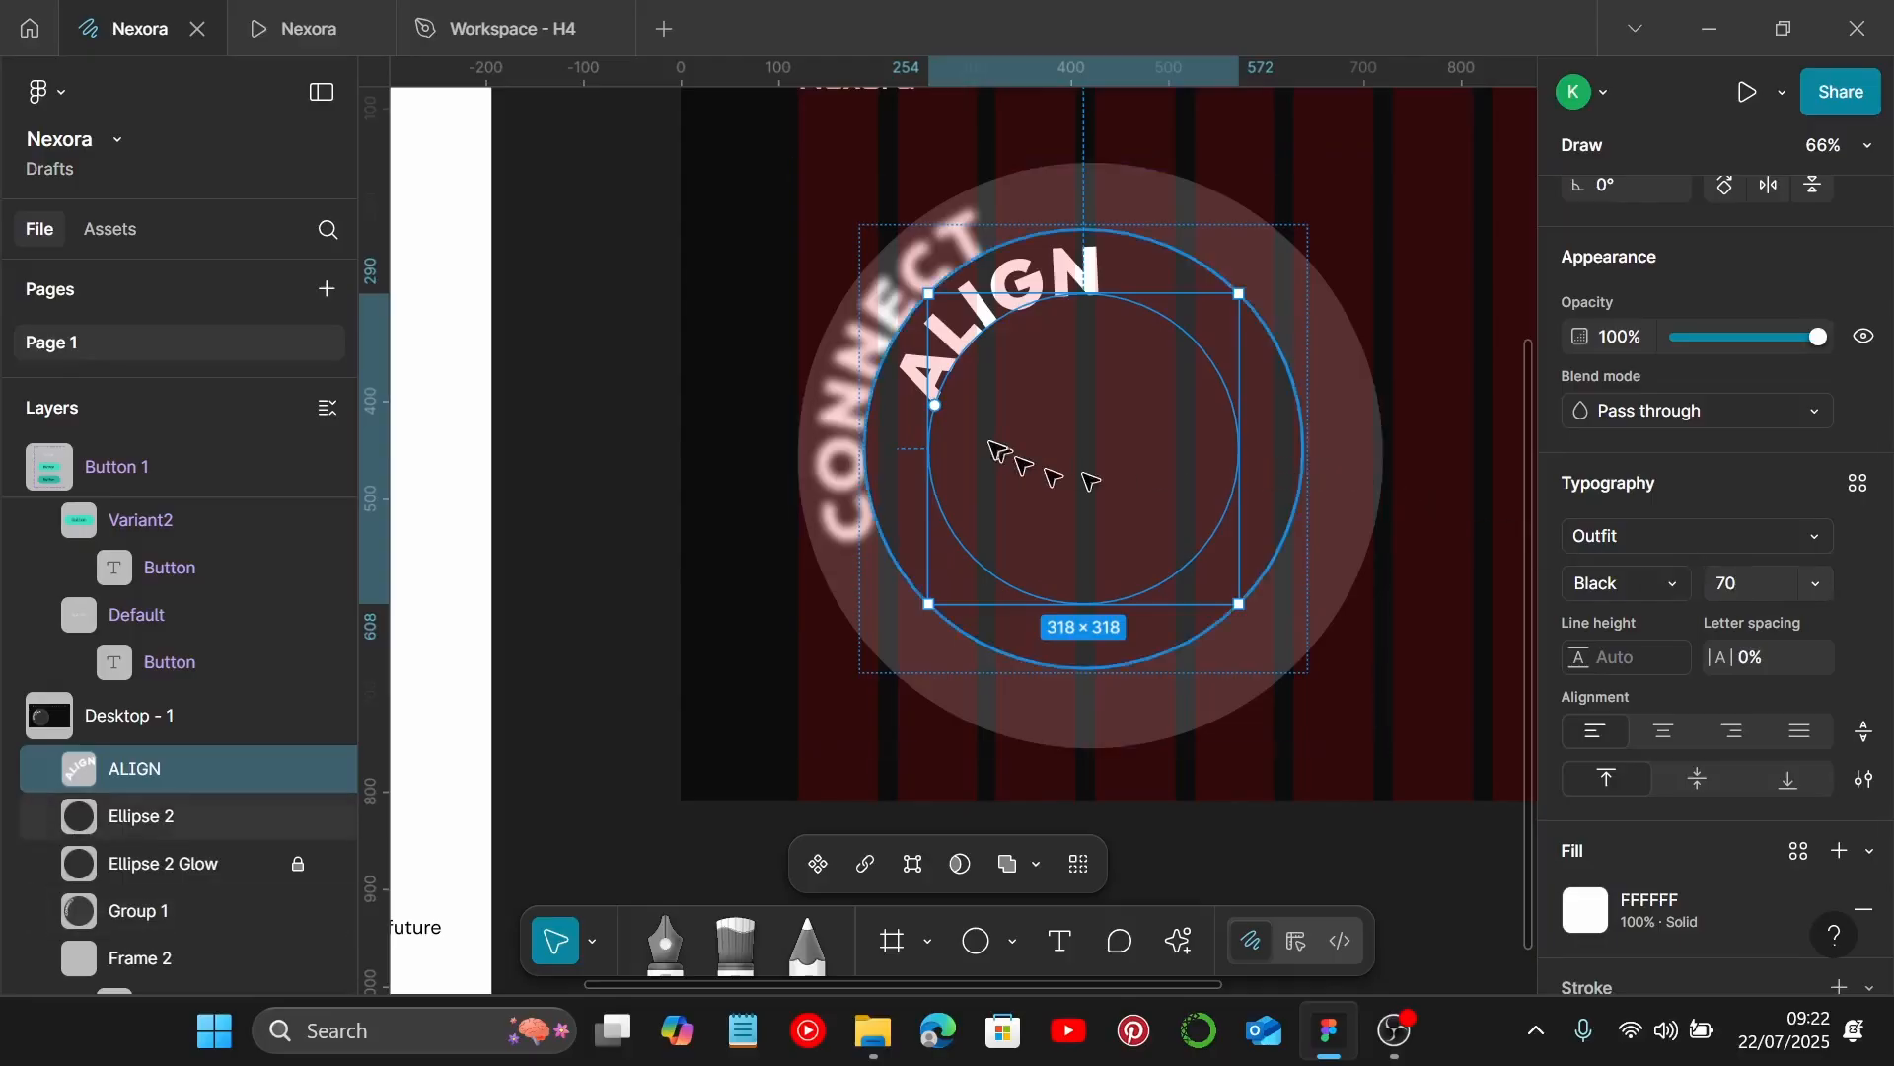
{"action": "left_click_drag", "start_coordinate": [927, 402], "coordinate": [1122, 380]}
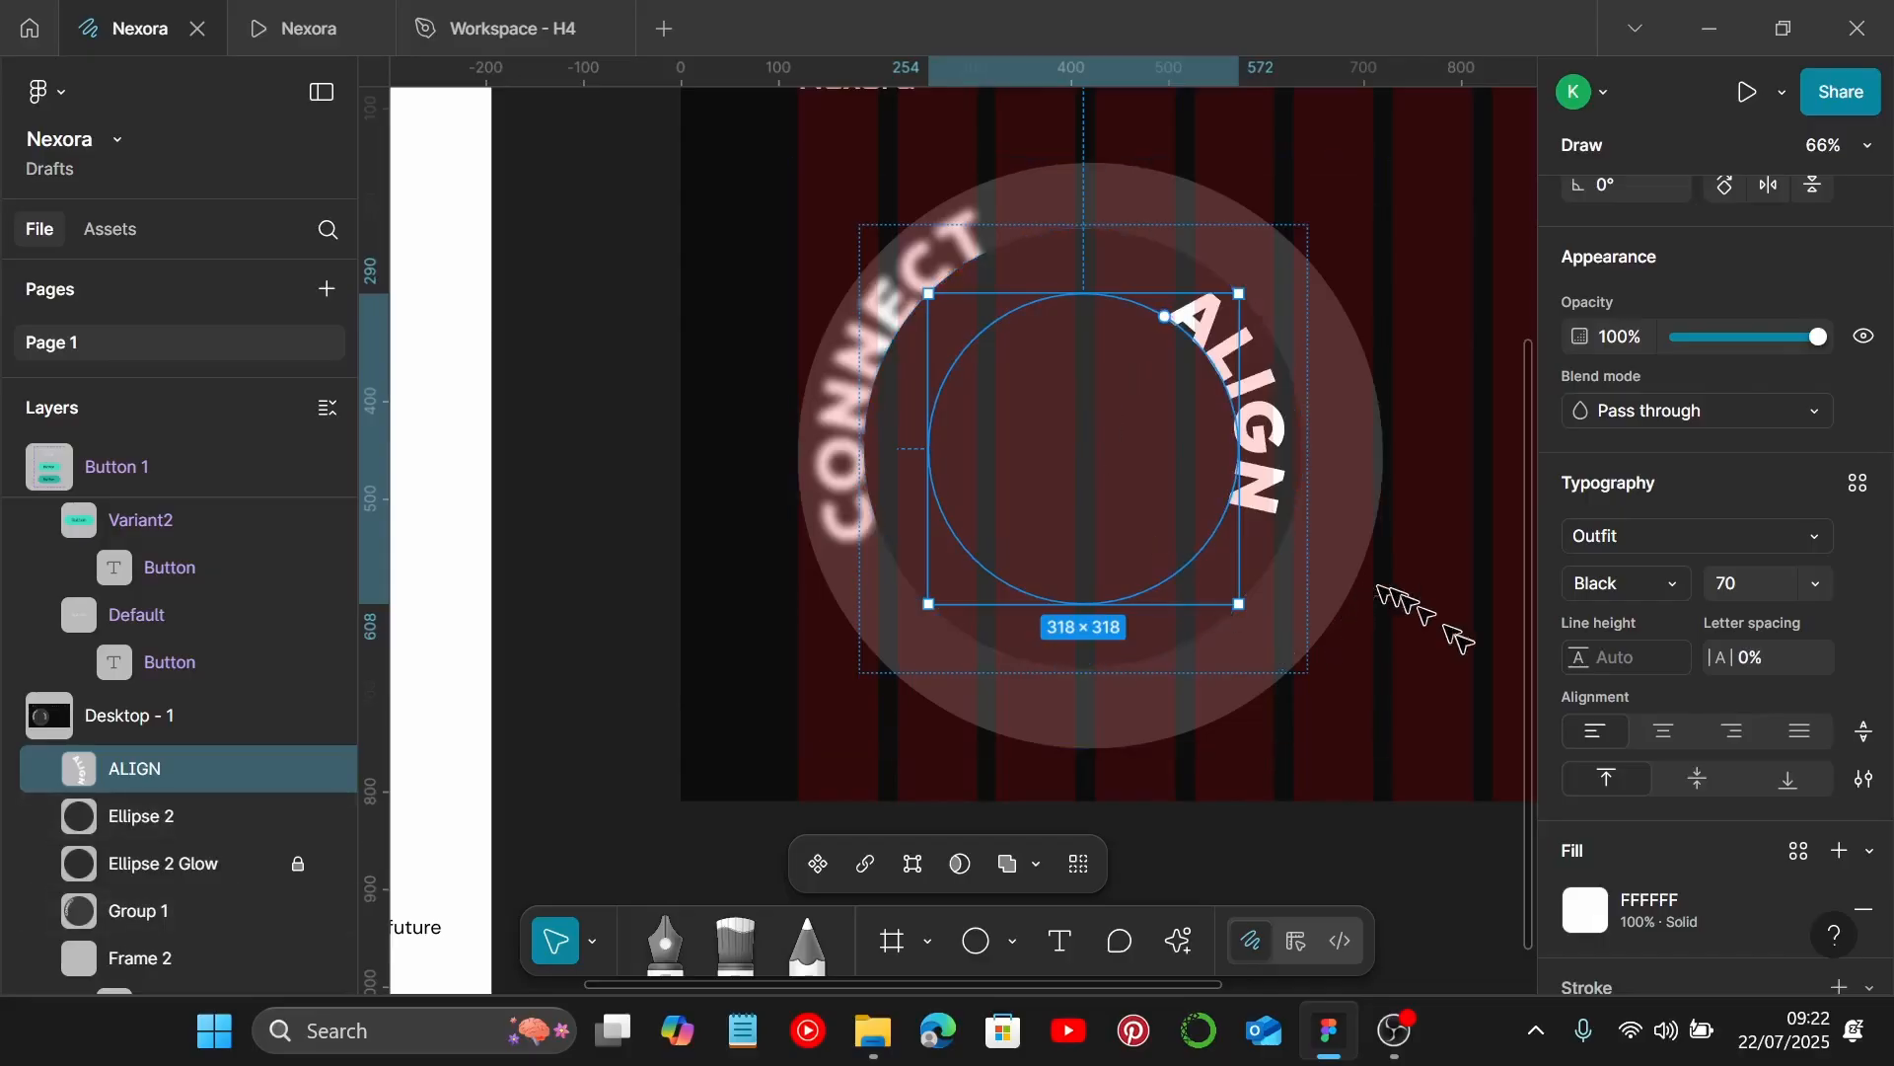
Switch to Design mode and apply a uniform layer blur of 10 to the ALIGN text.
{"action": "left_click", "coordinate": [1288, 938]}
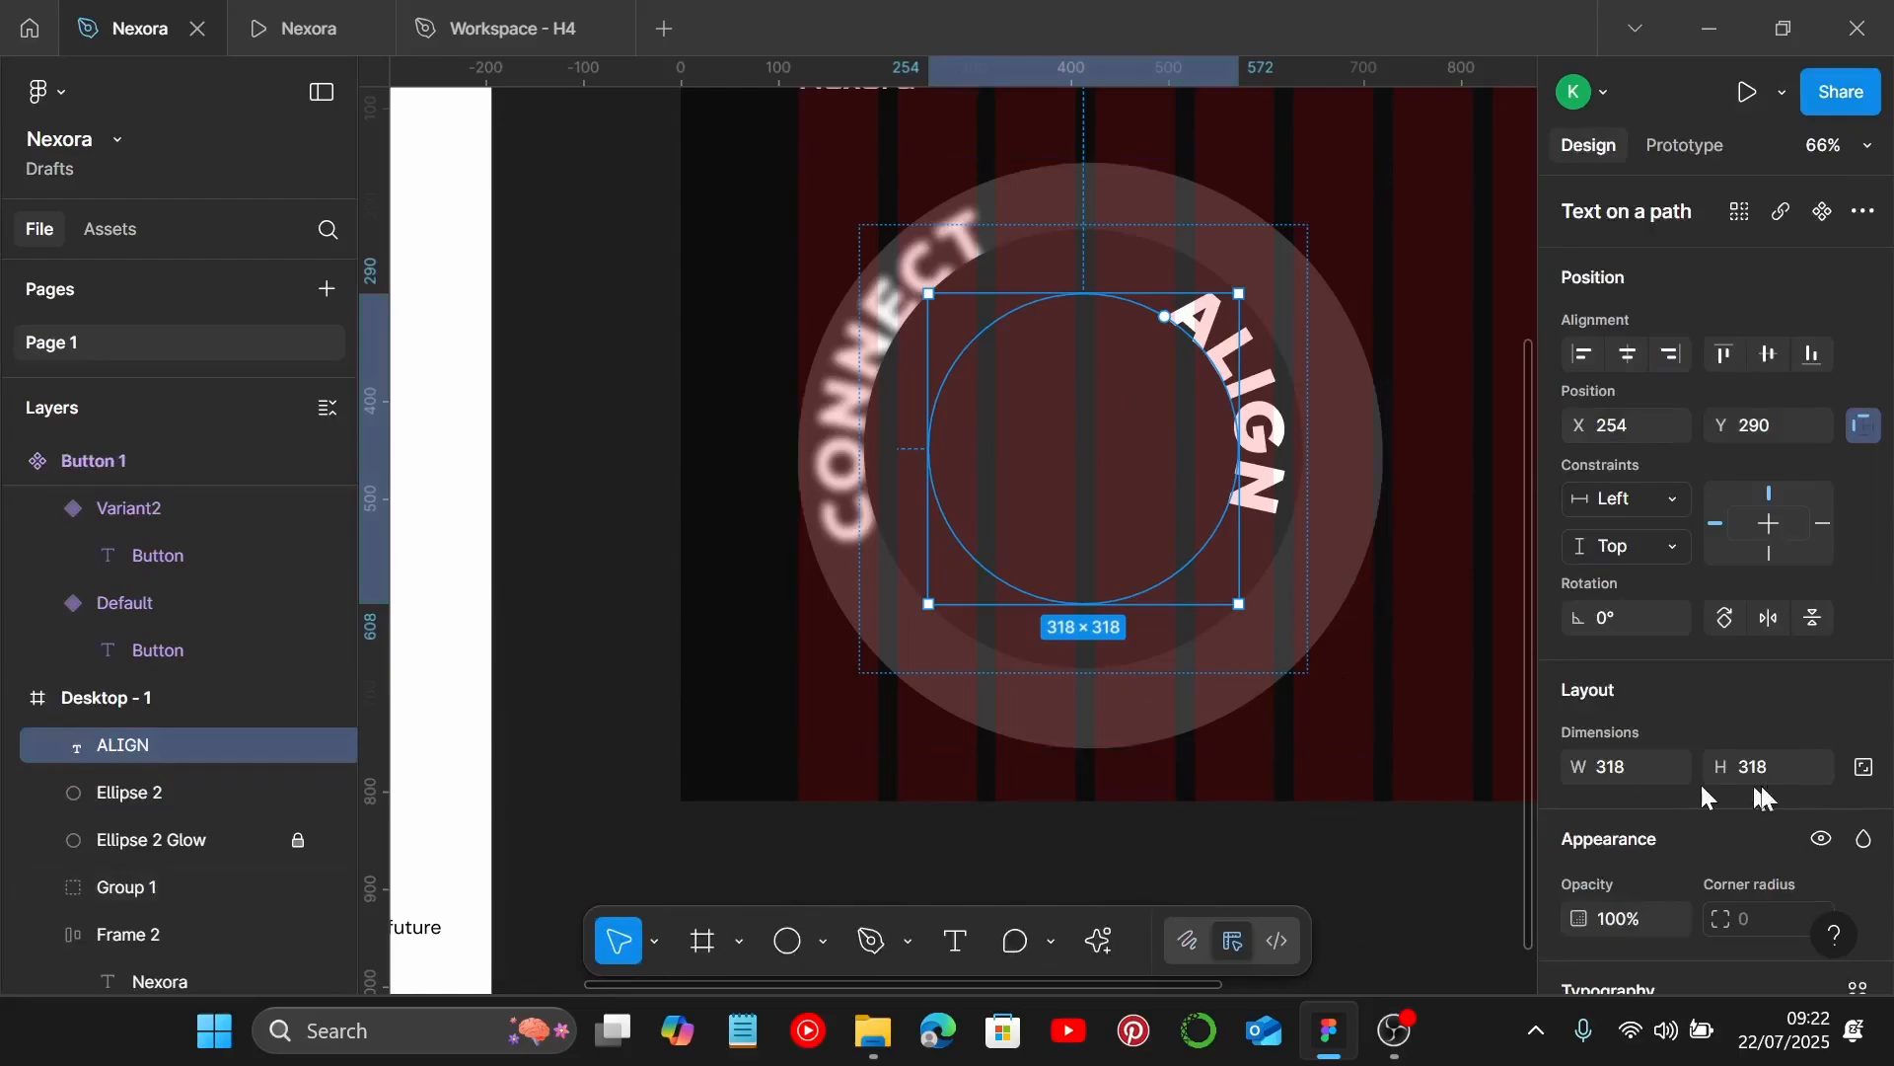
{"action": "scroll", "coordinate": [1736, 779], "scroll_direction": "down", "scroll_amount": 5}
{"action": "scroll", "coordinate": [1771, 789], "scroll_direction": "down", "scroll_amount": 3}
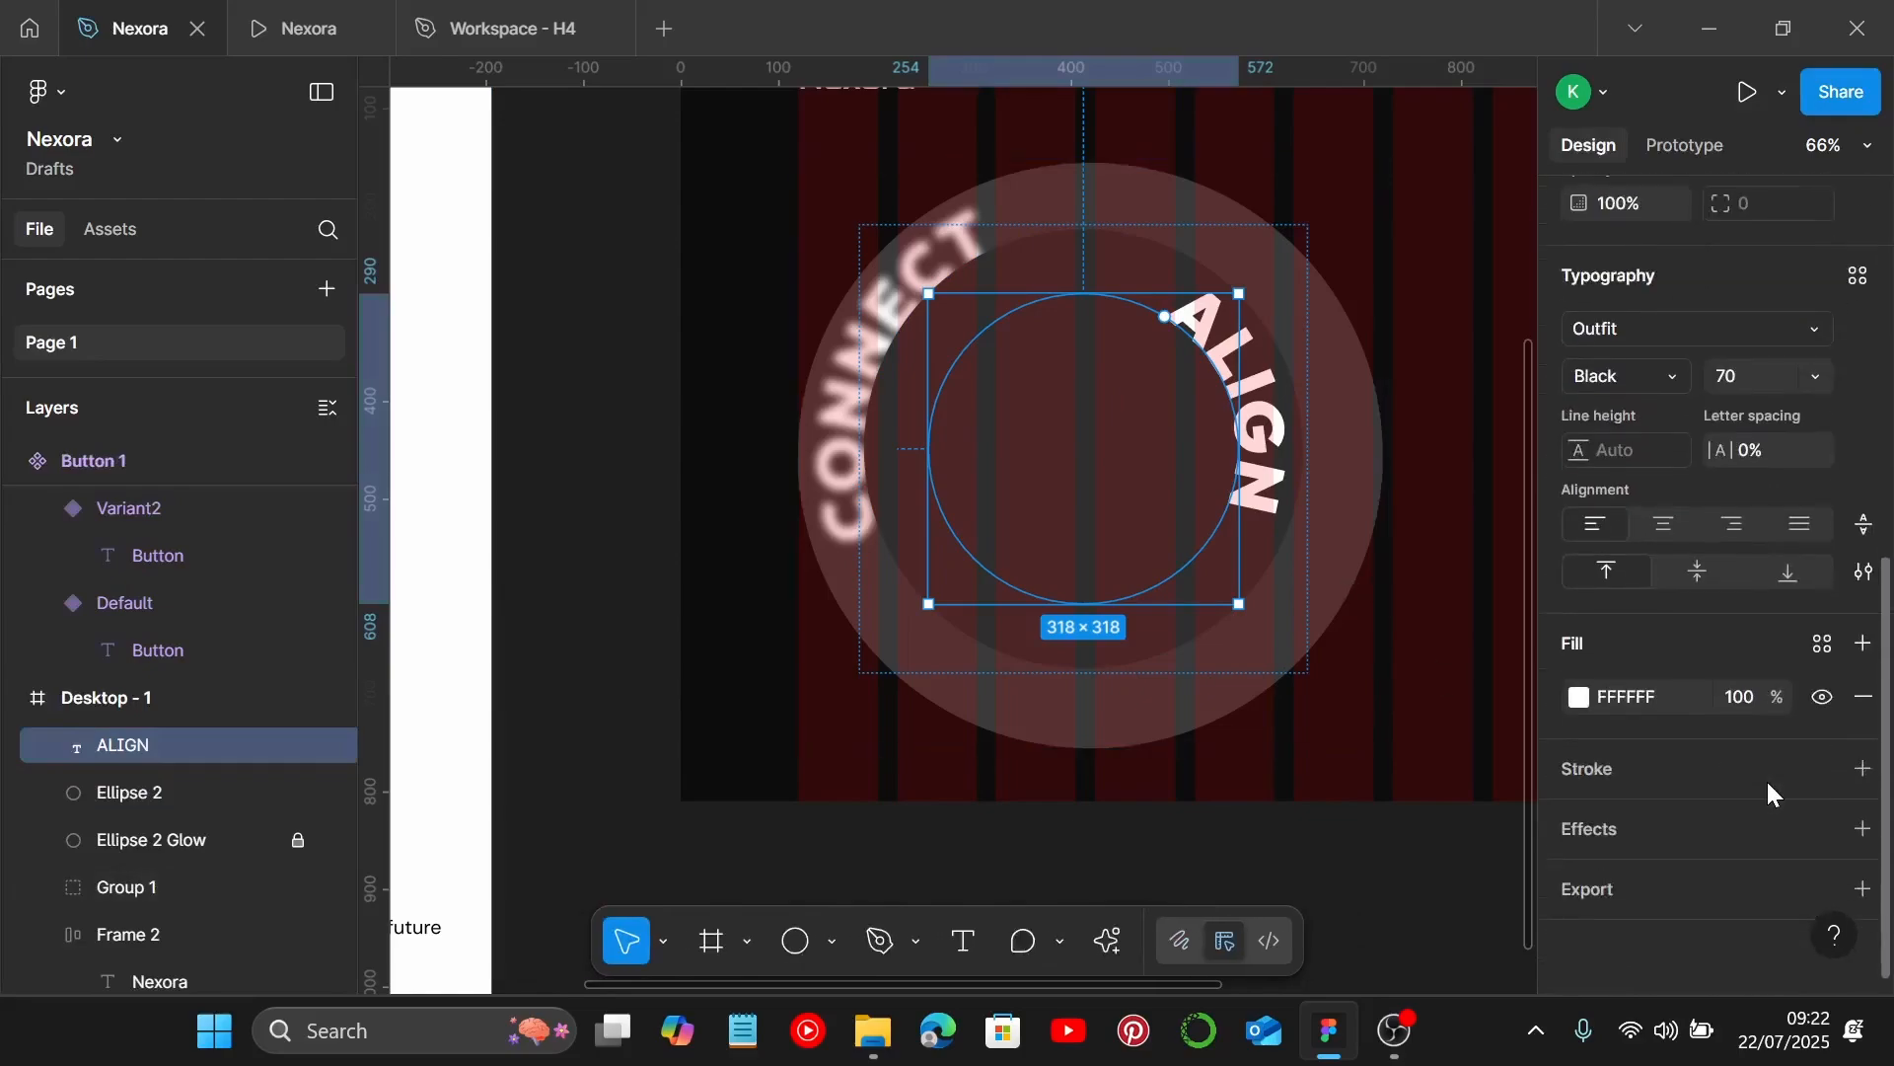
{"action": "left_click", "coordinate": [1865, 830]}
{"action": "left_click", "coordinate": [1683, 885]}
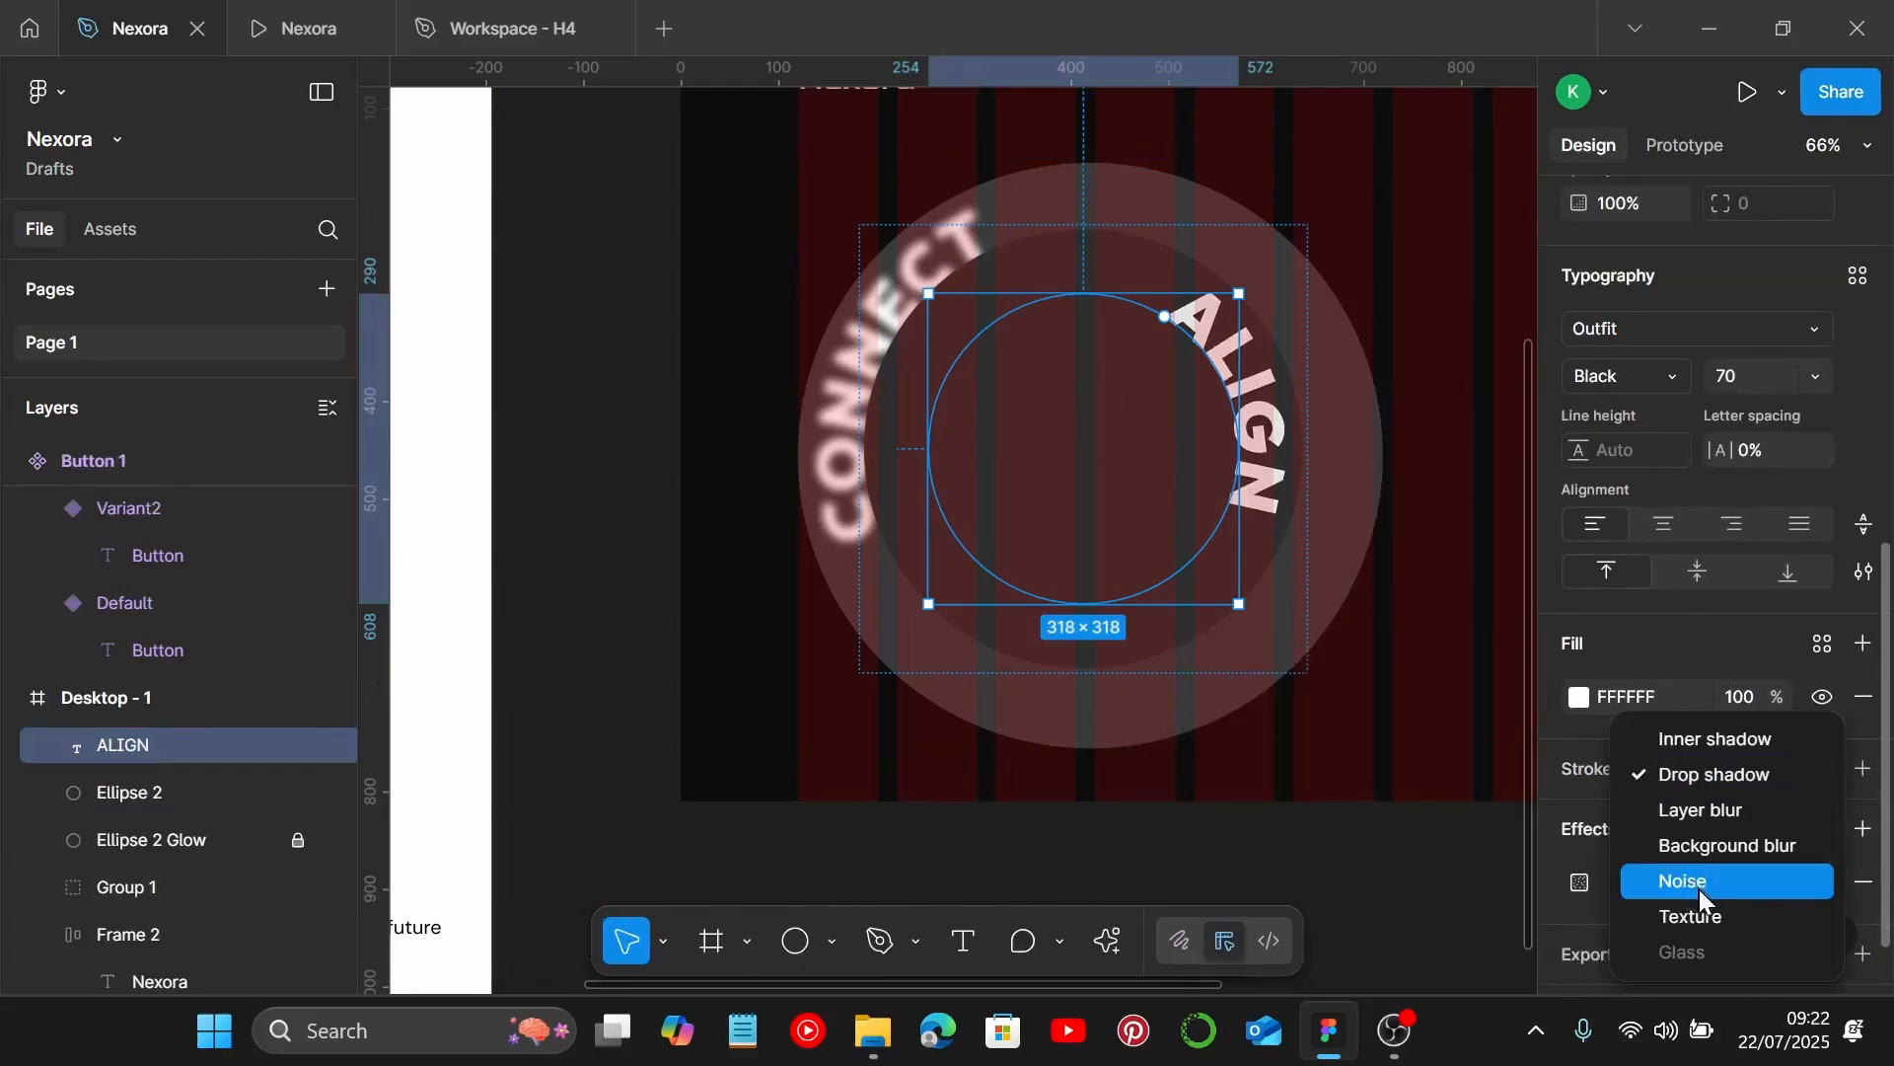
{"action": "left_click", "coordinate": [1724, 811]}
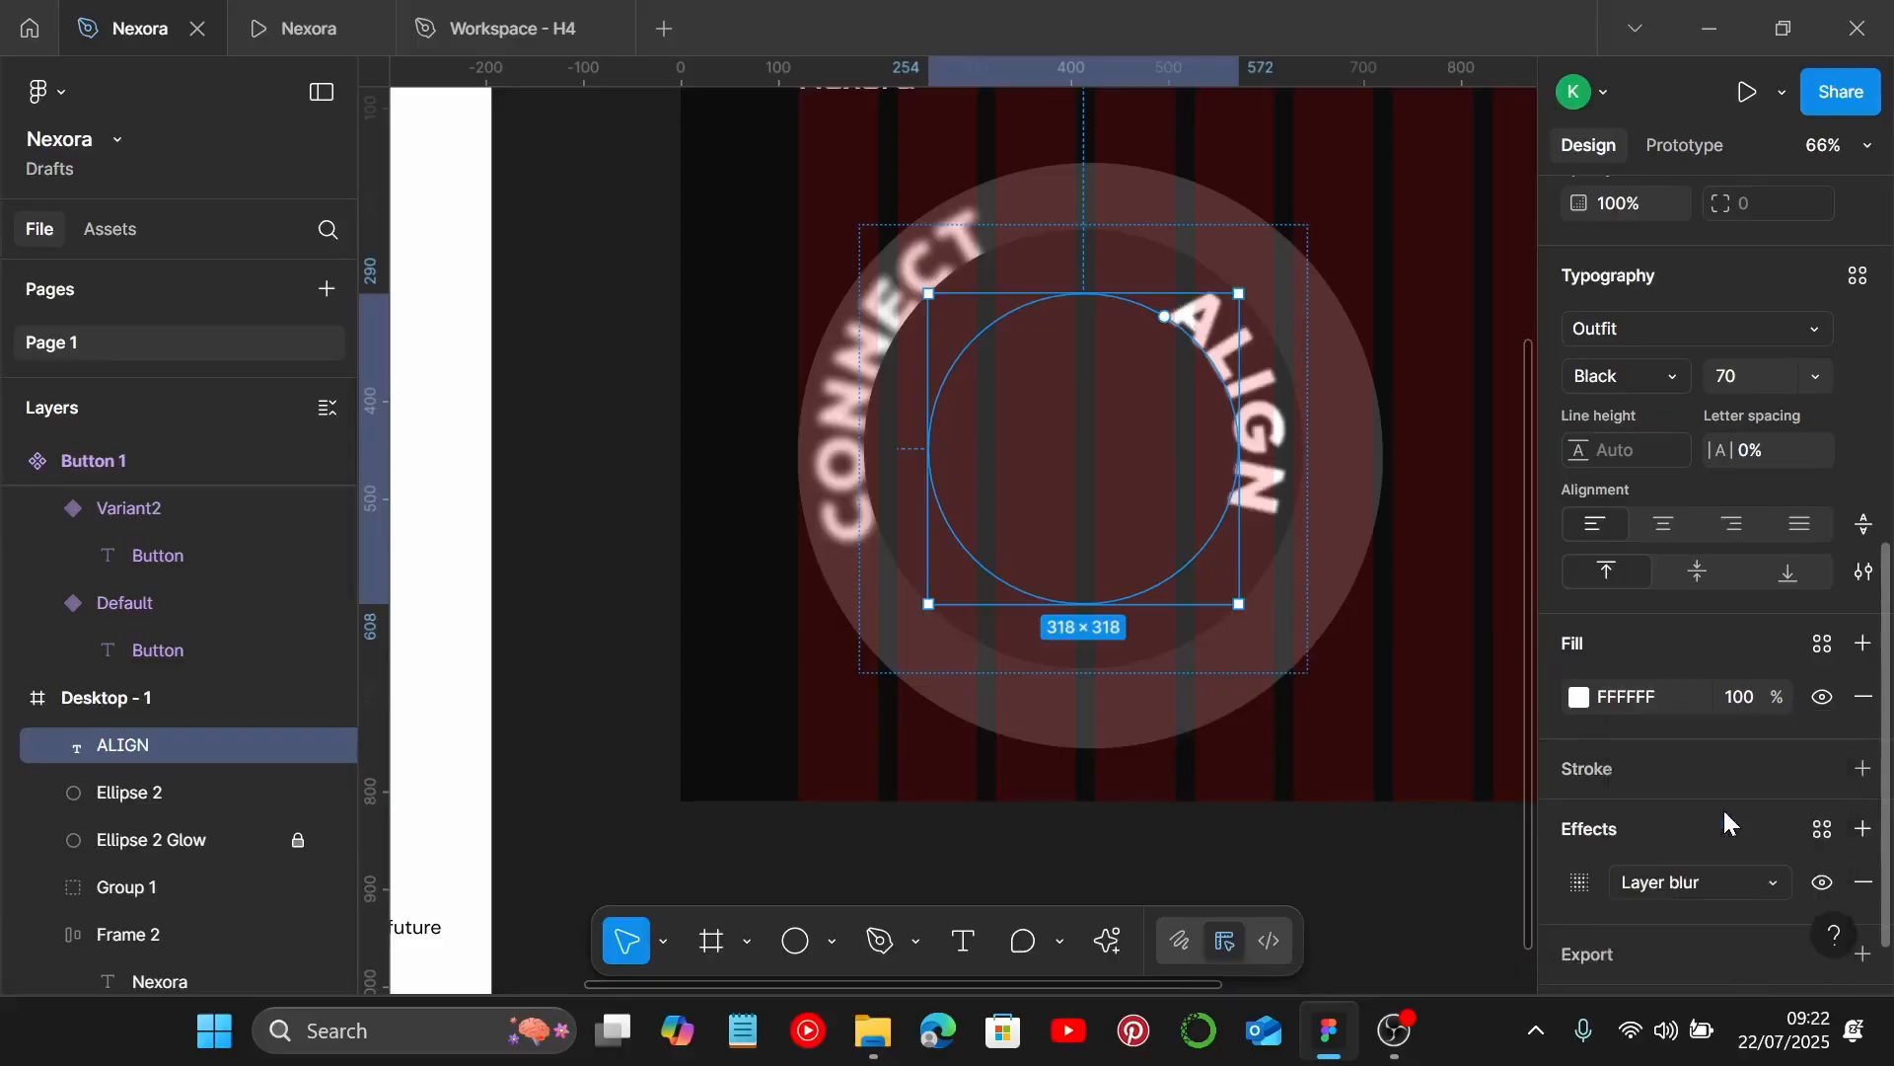
{"action": "left_click", "coordinate": [1580, 884]}
{"action": "left_click", "coordinate": [1421, 937]}
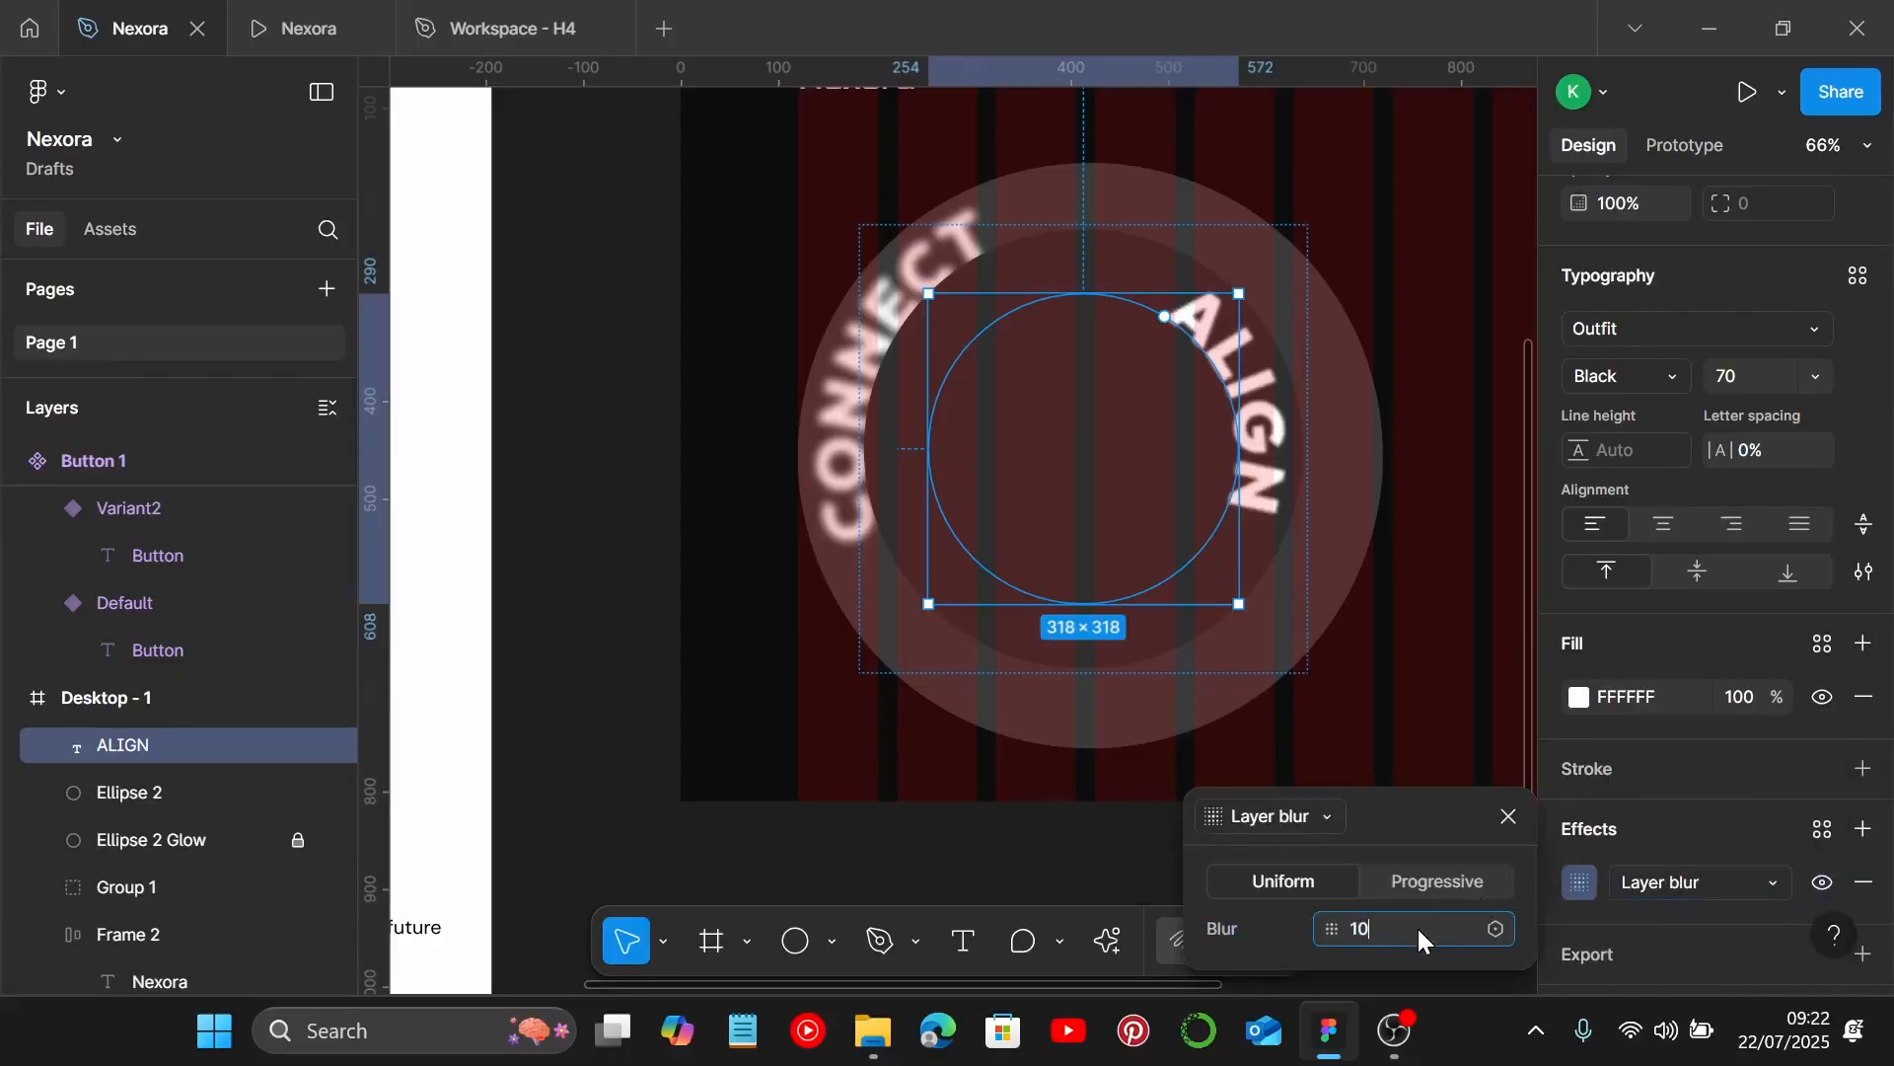
{"action": "key", "text": "Return"}
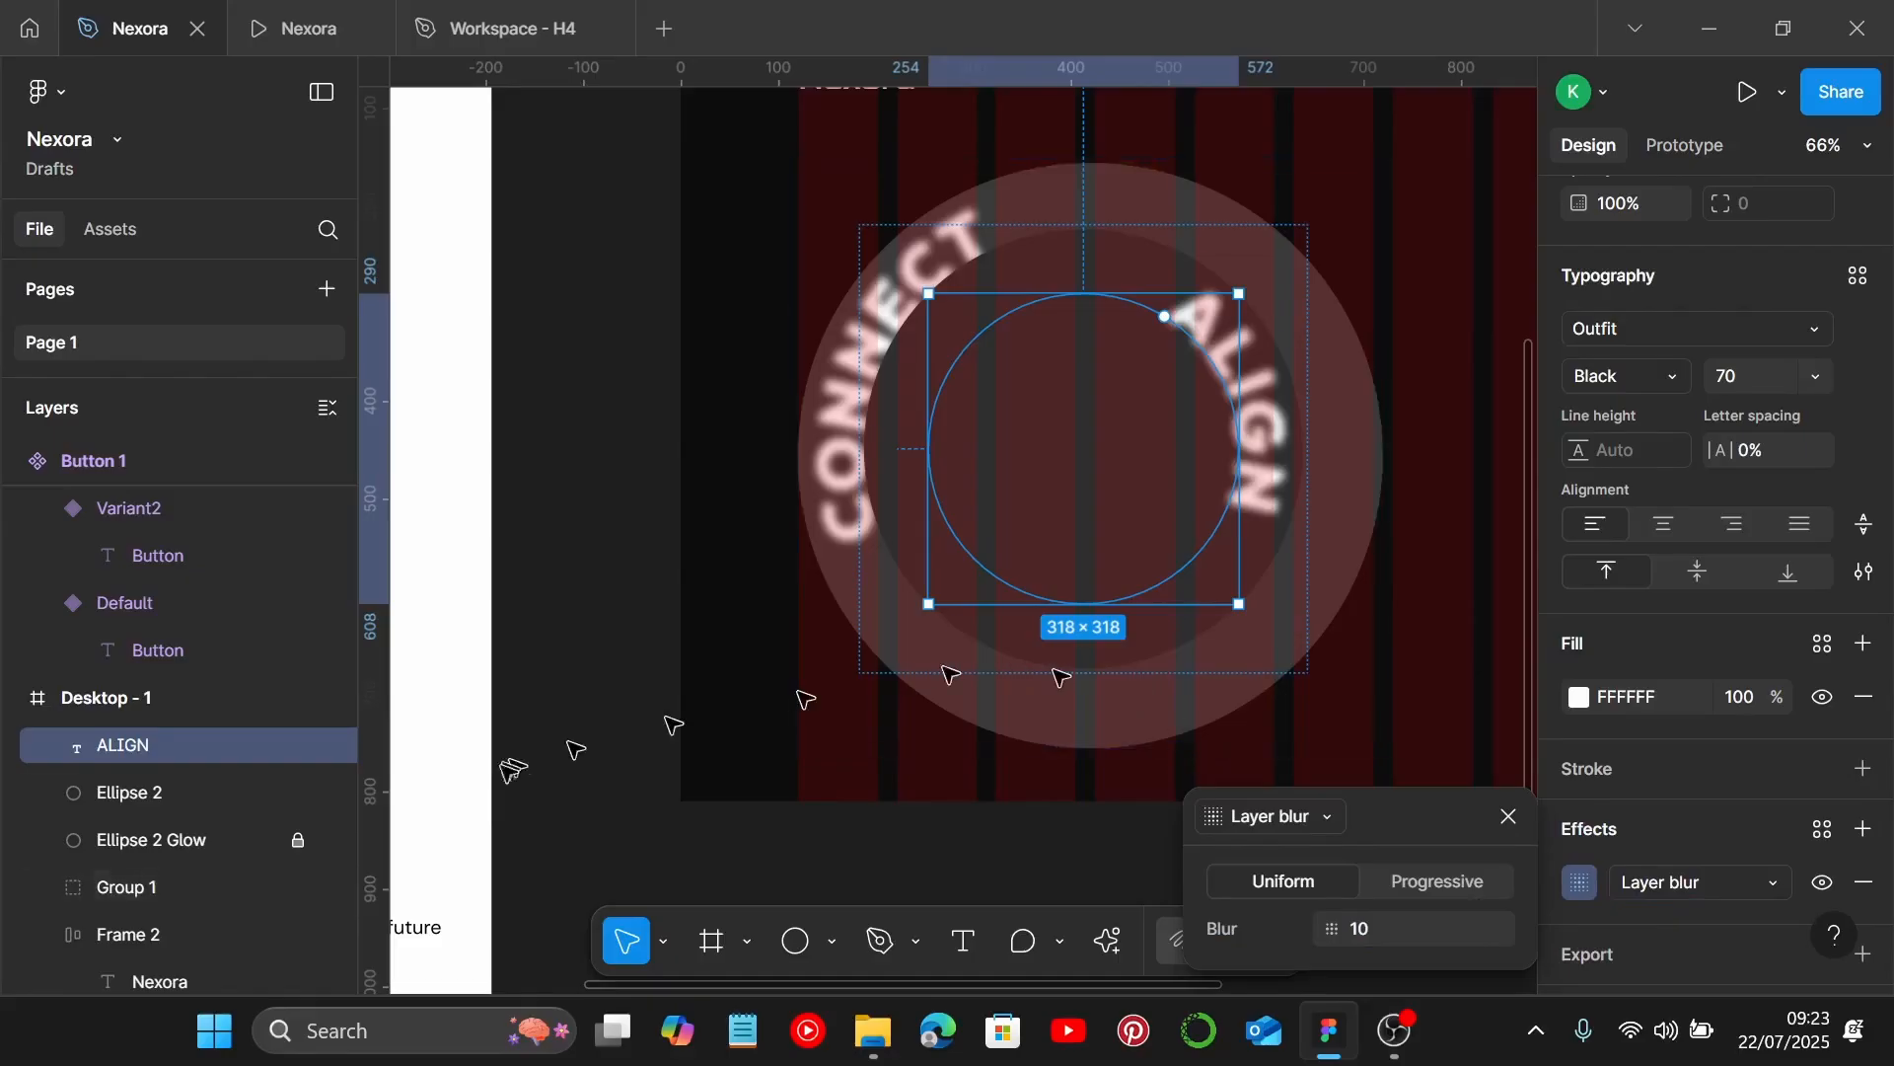
Group the ALIGN text with Ellipse 2 and Ellipse 2 Glow.
{"action": "left_click", "coordinate": [171, 783]}
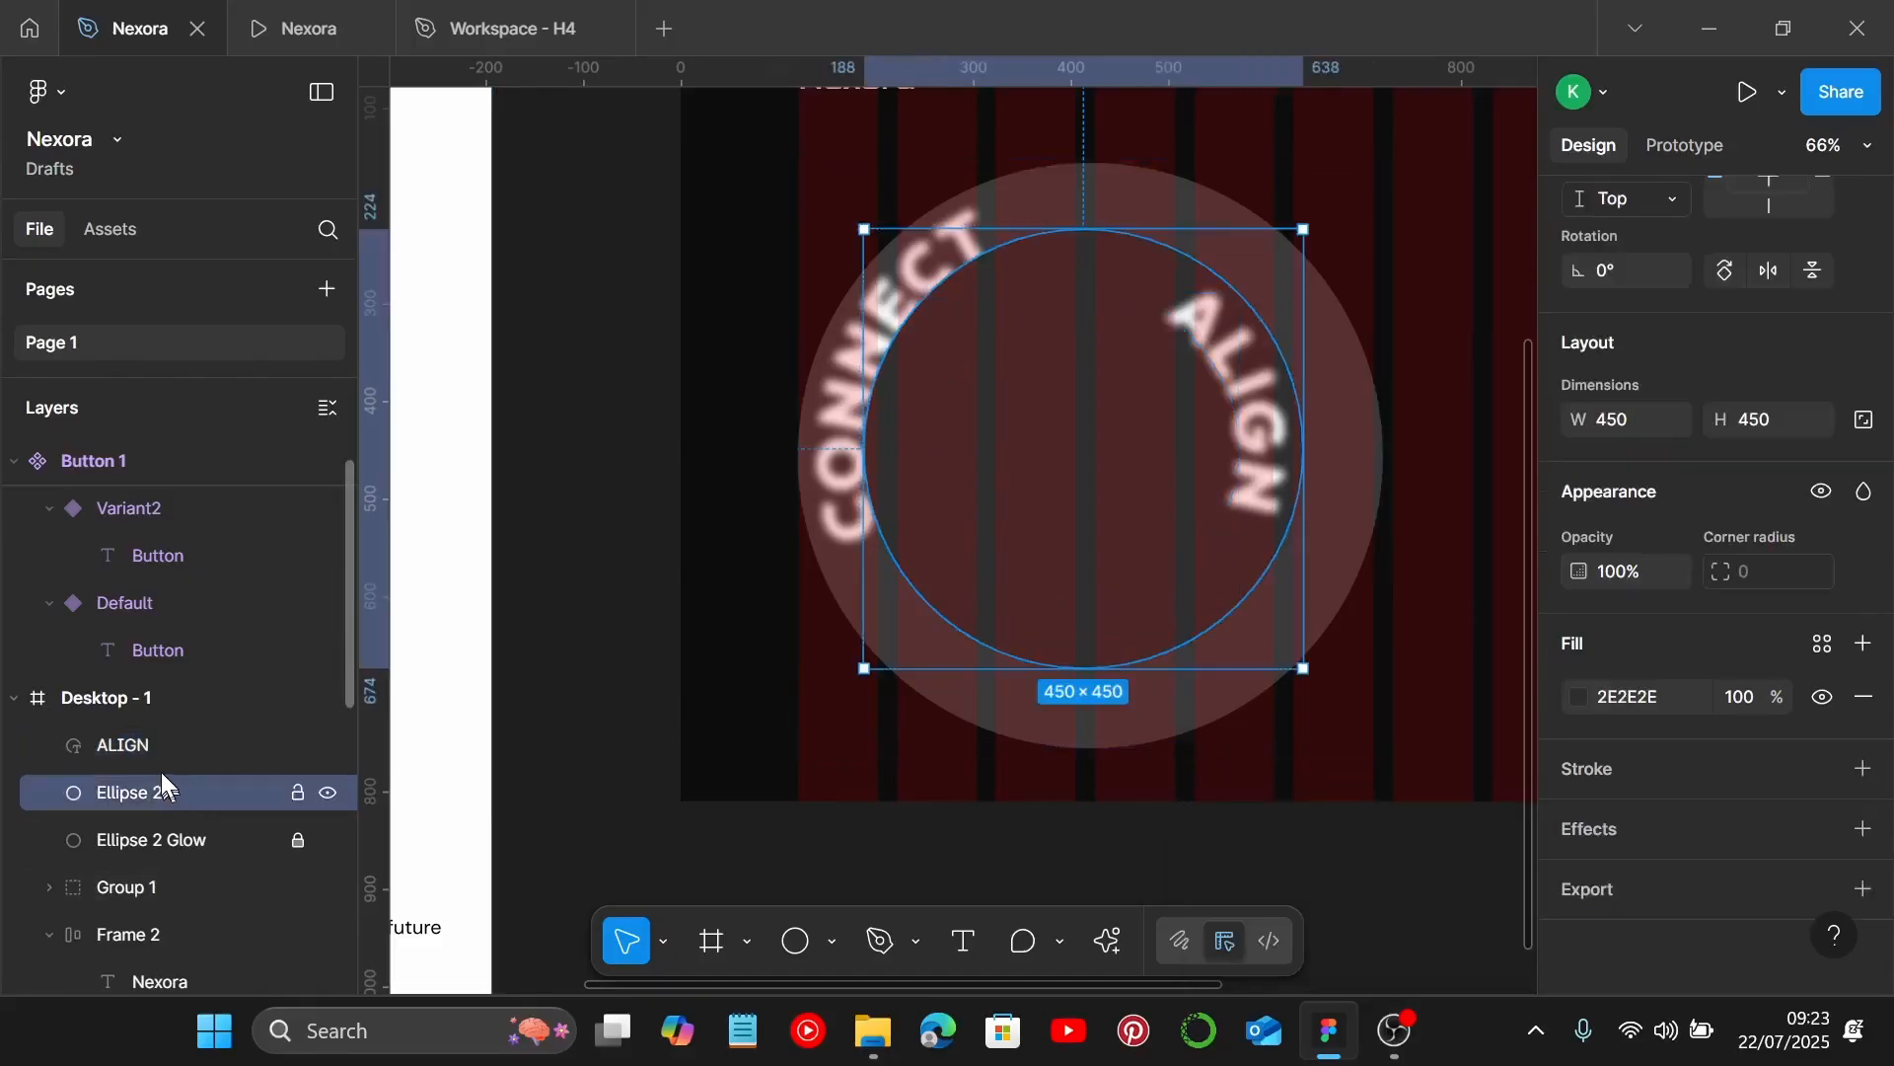
{"action": "left_click", "coordinate": [164, 750]}
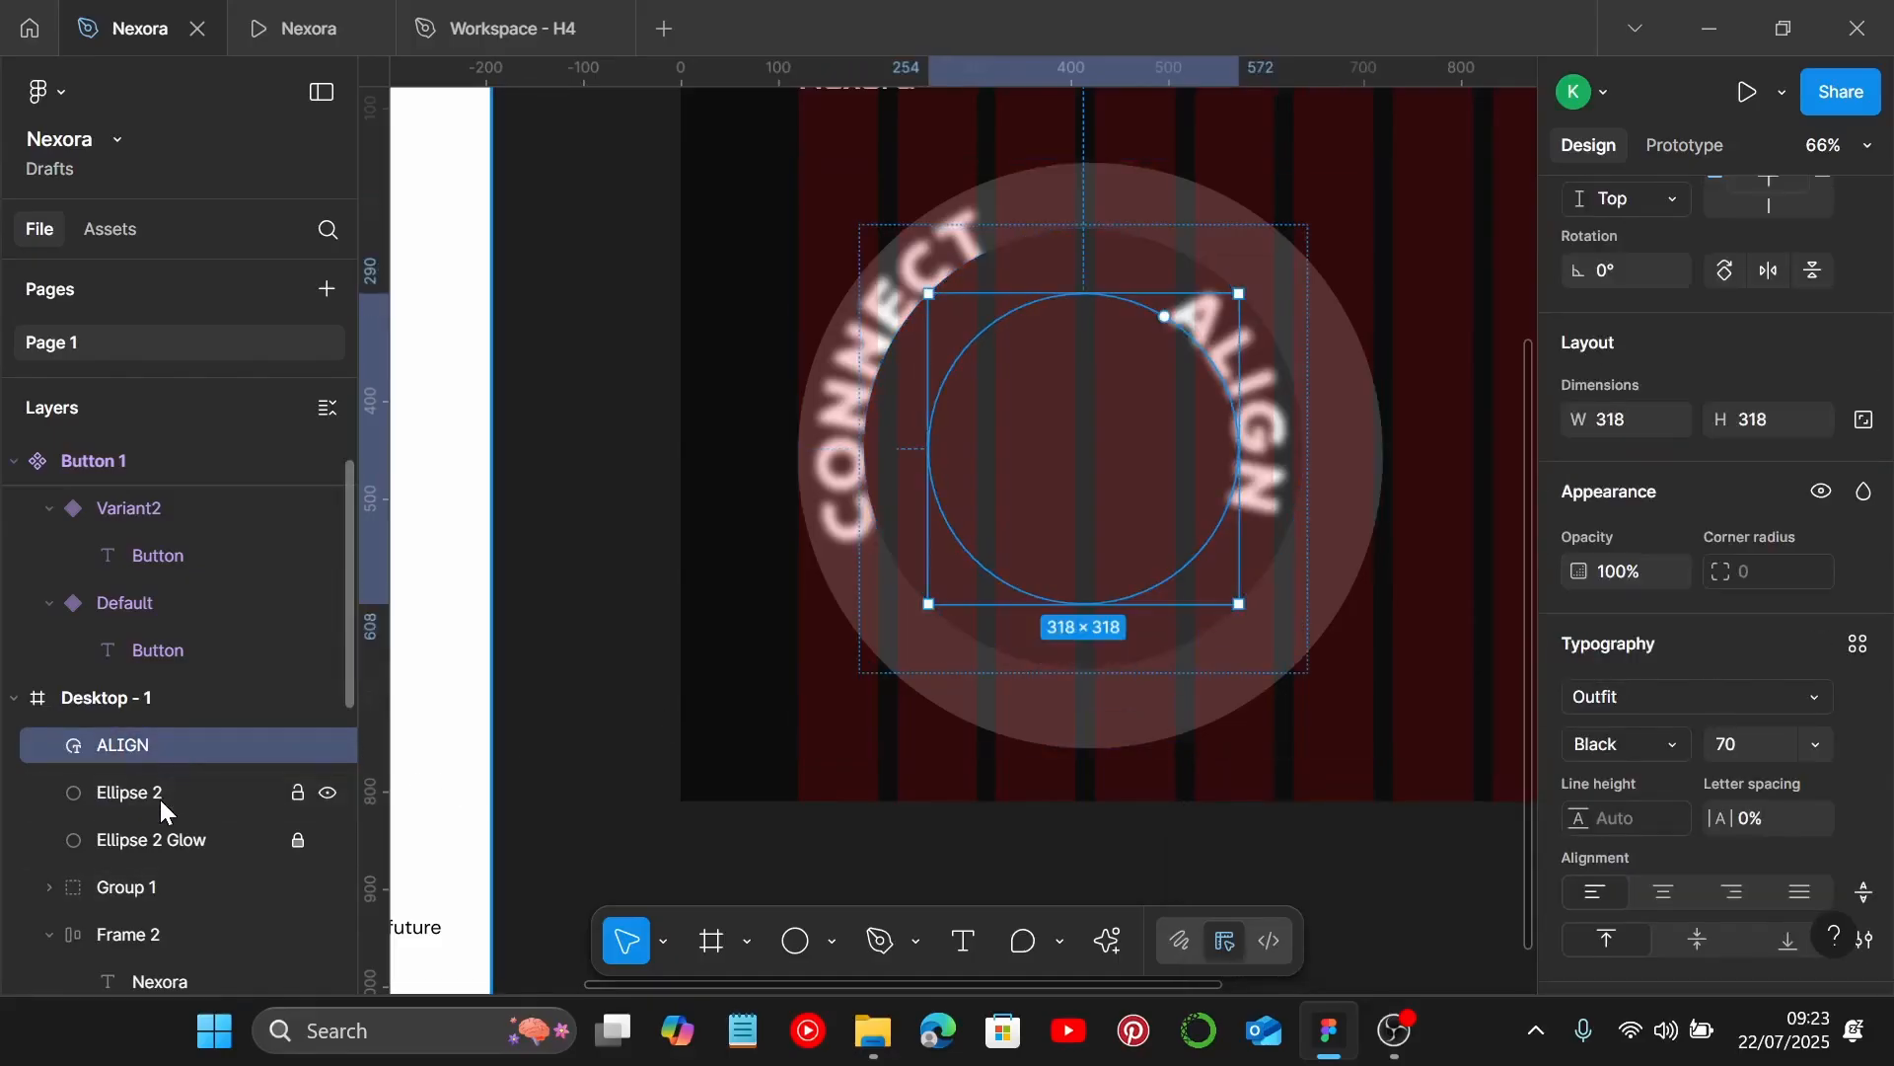
{"action": "left_click", "coordinate": [157, 840], "text": "shift"}
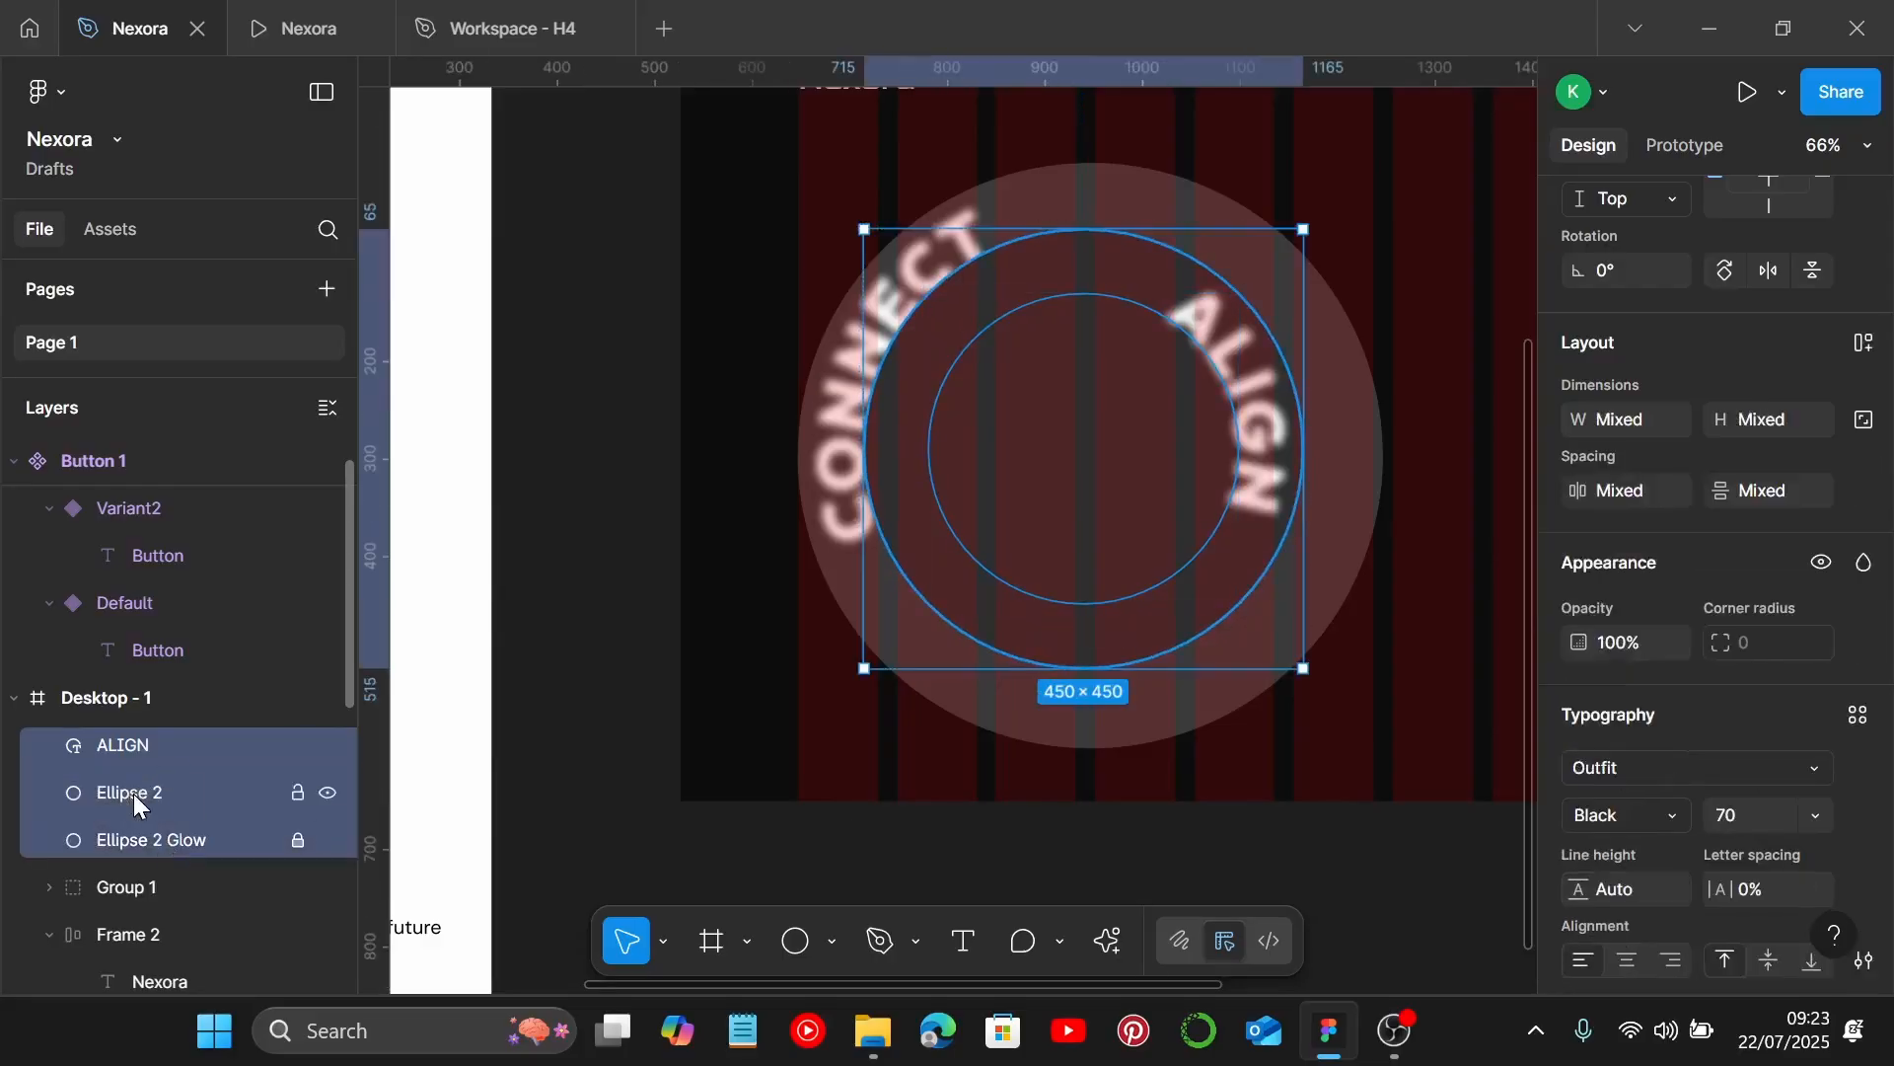
{"action": "key", "text": "ctrl+g"}
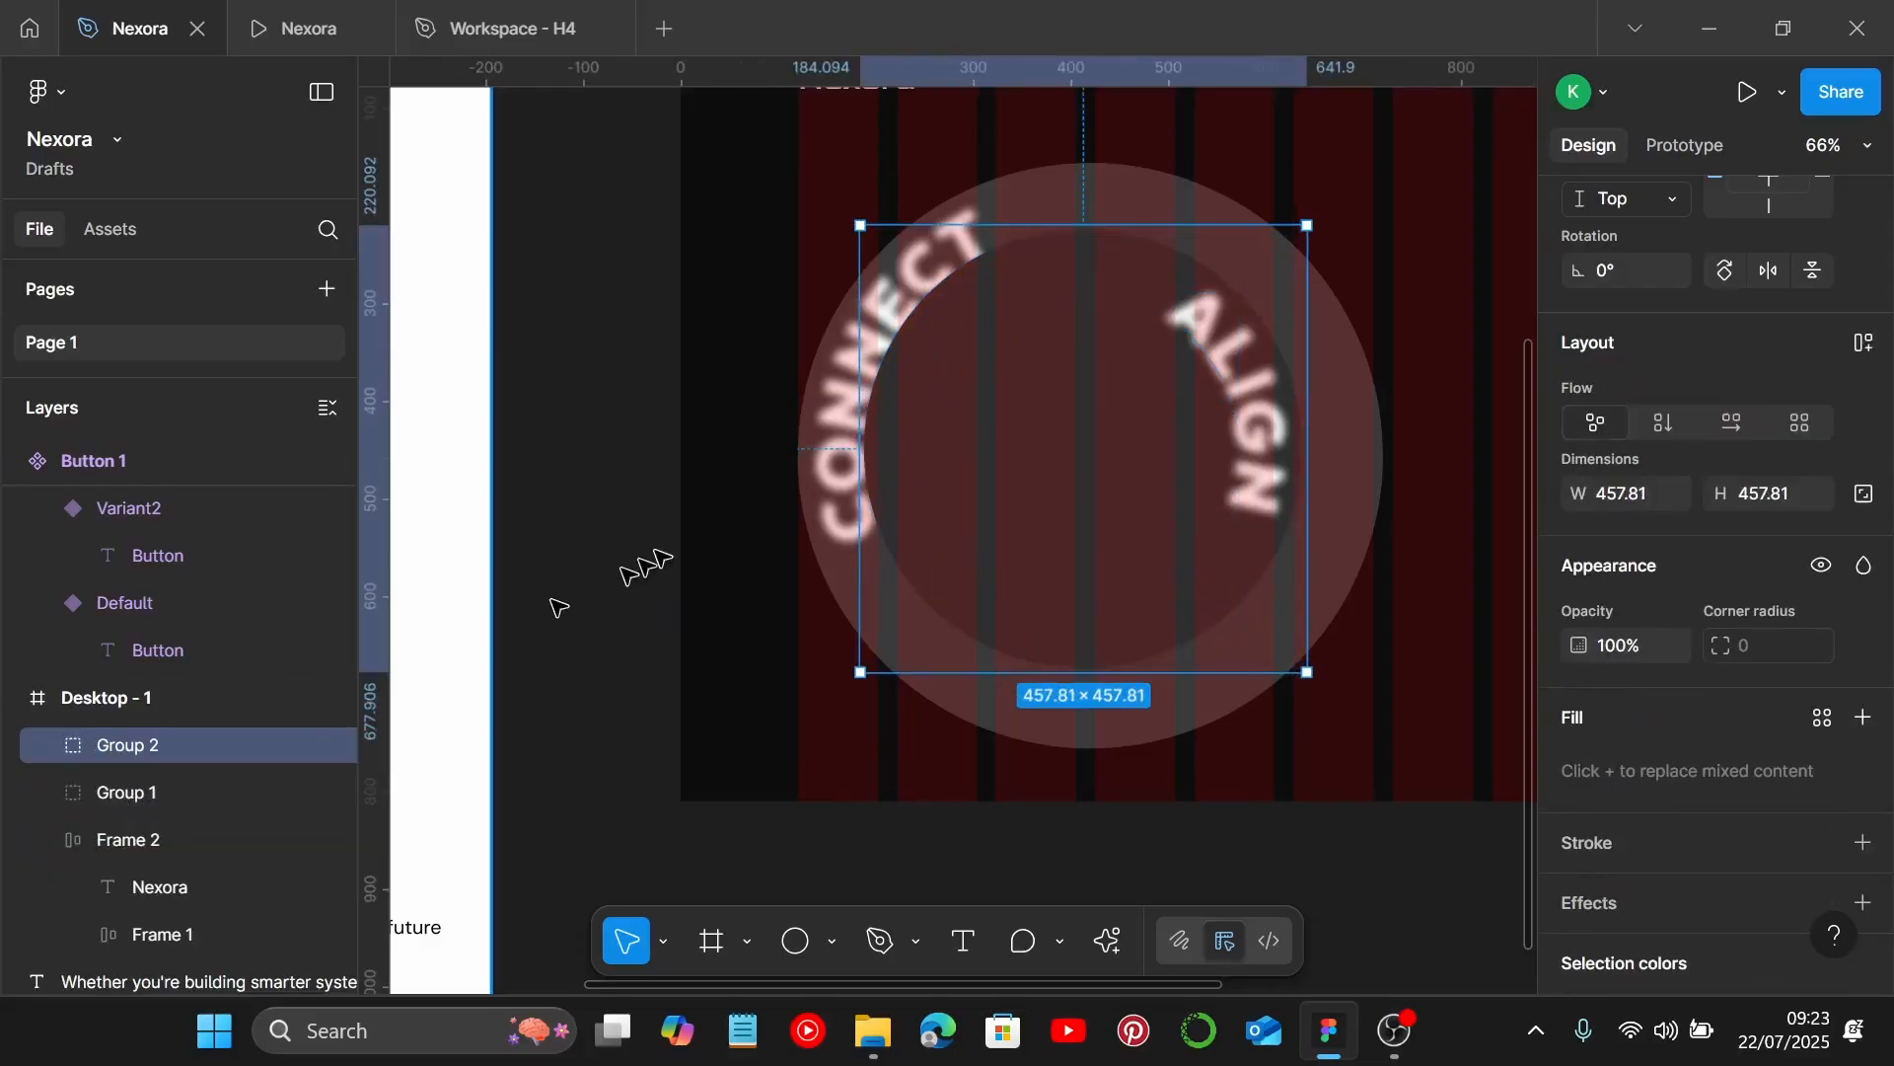
Align the layers inside Group 2, and likewise those inside Group 1, on their common centers.
{"action": "key", "text": "Return"}
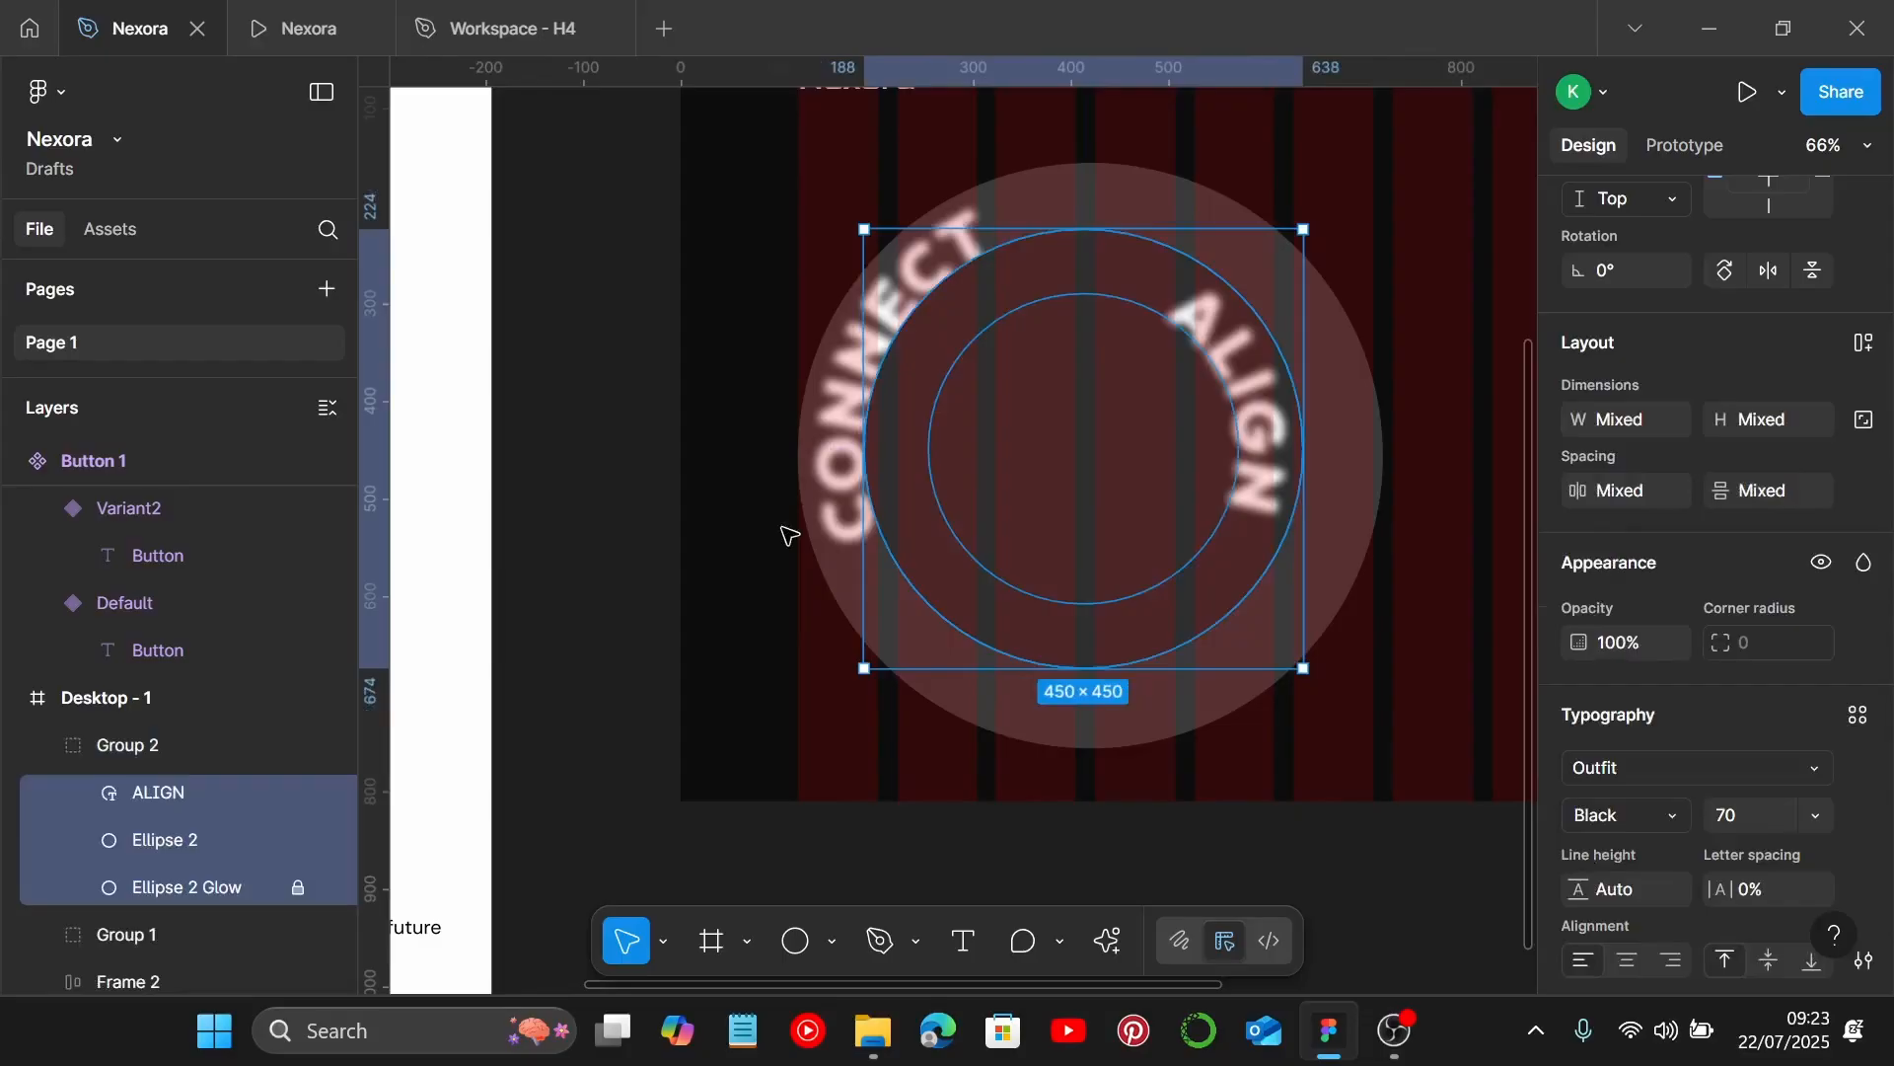
{"action": "key", "text": "alt"}
{"action": "scroll", "coordinate": [1703, 371], "scroll_direction": "up", "scroll_amount": 4}
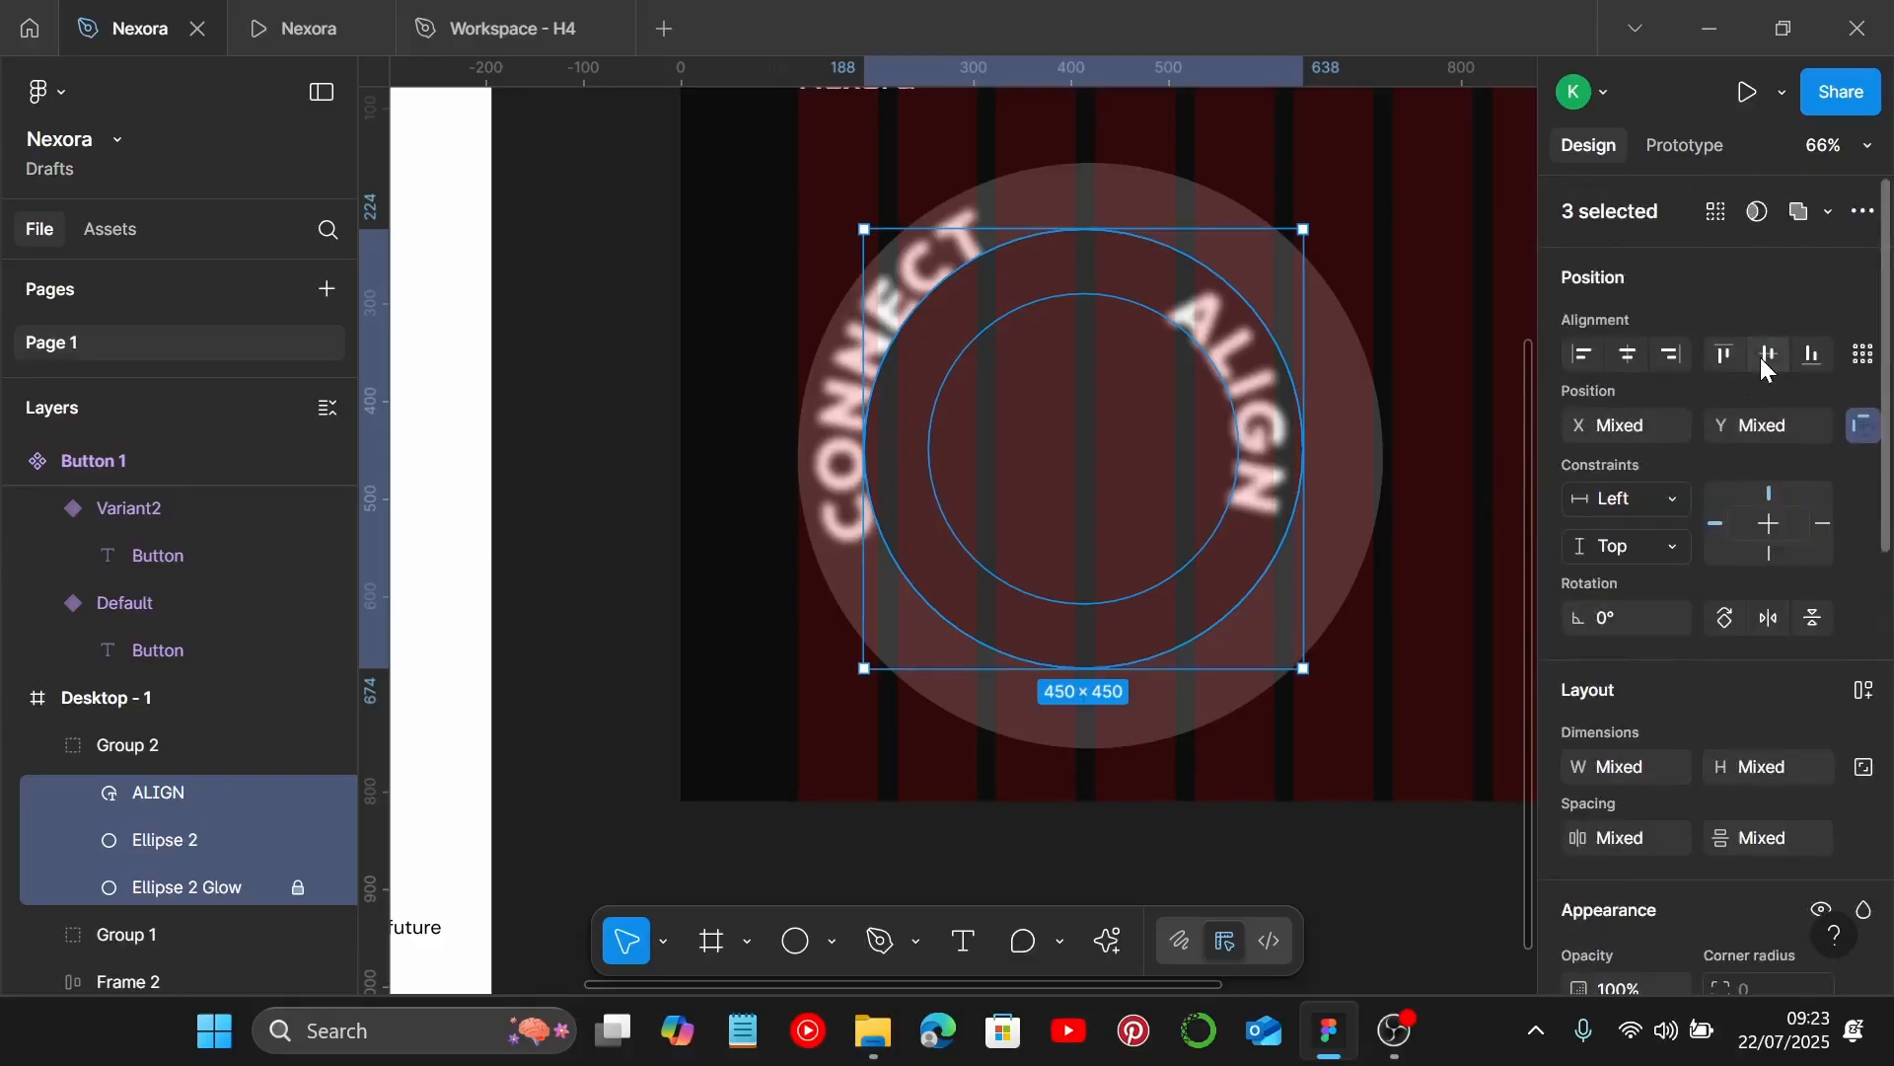
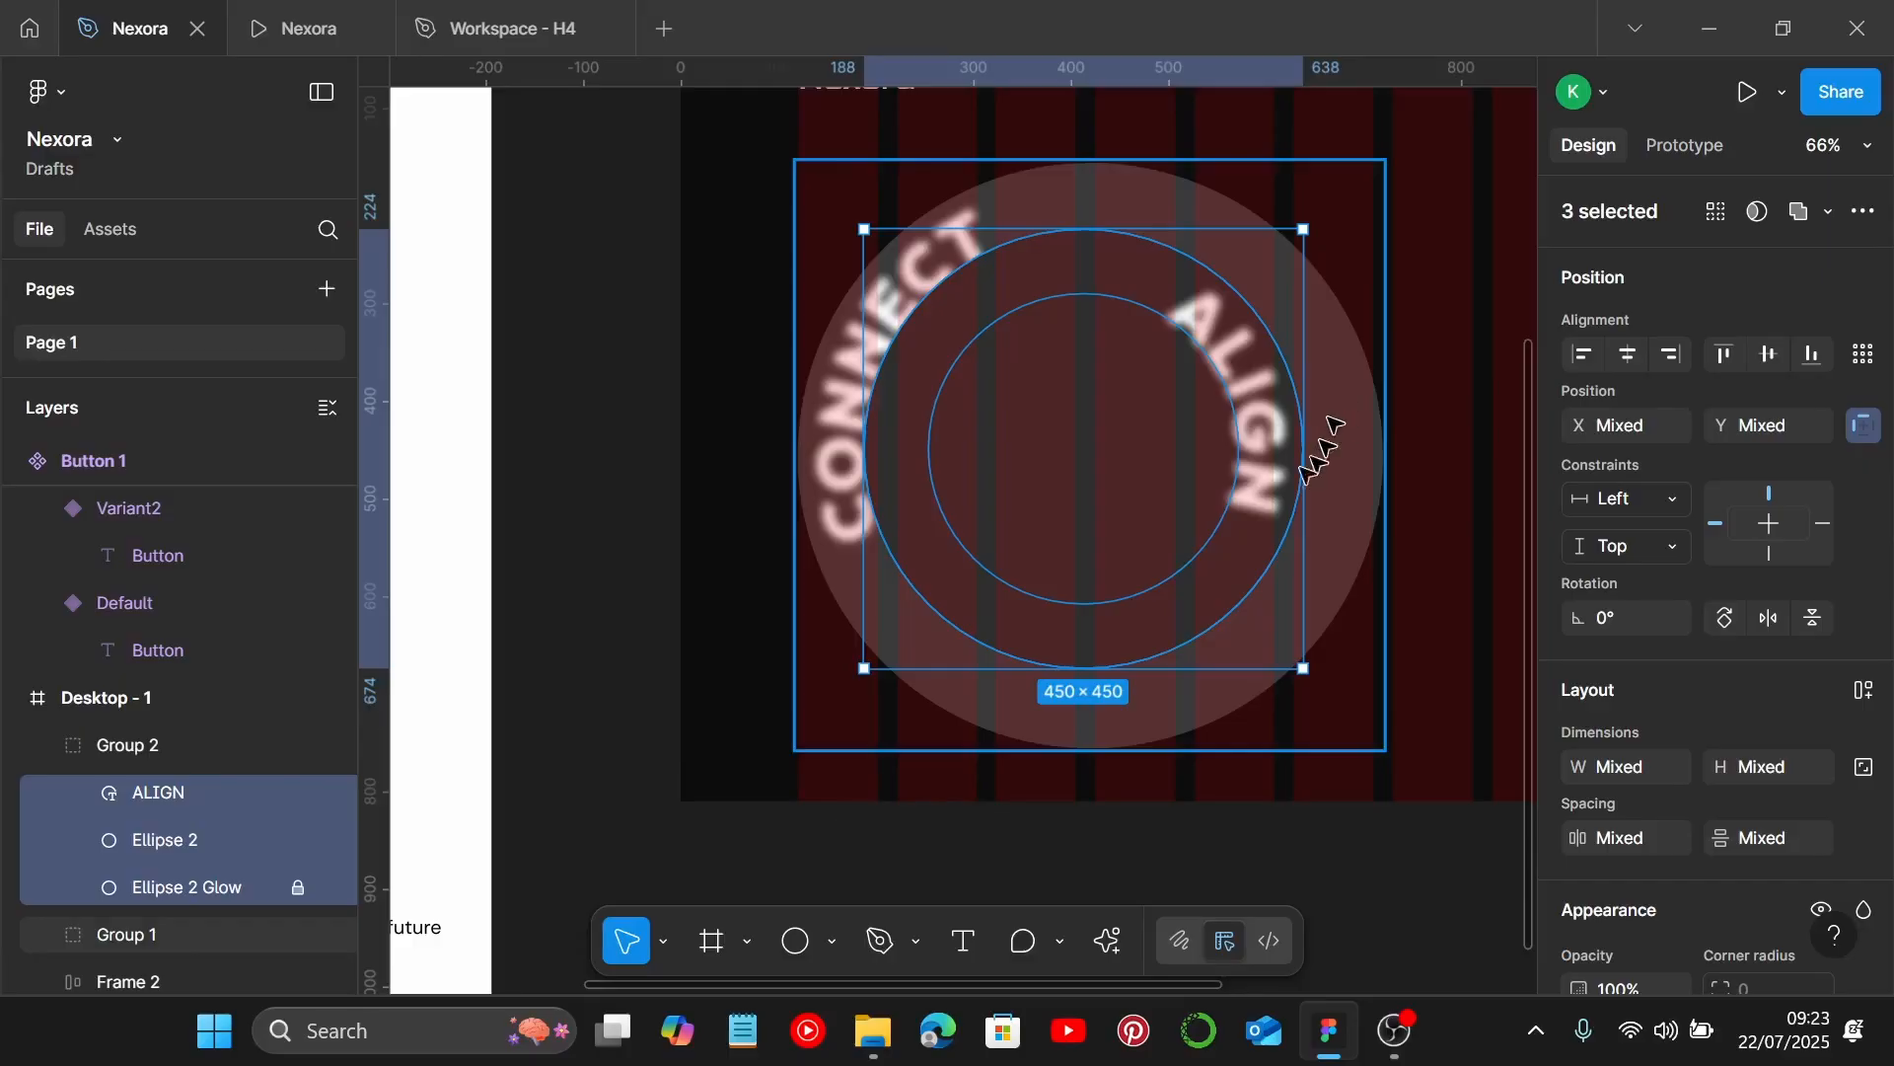
{"action": "left_click", "coordinate": [136, 928]}
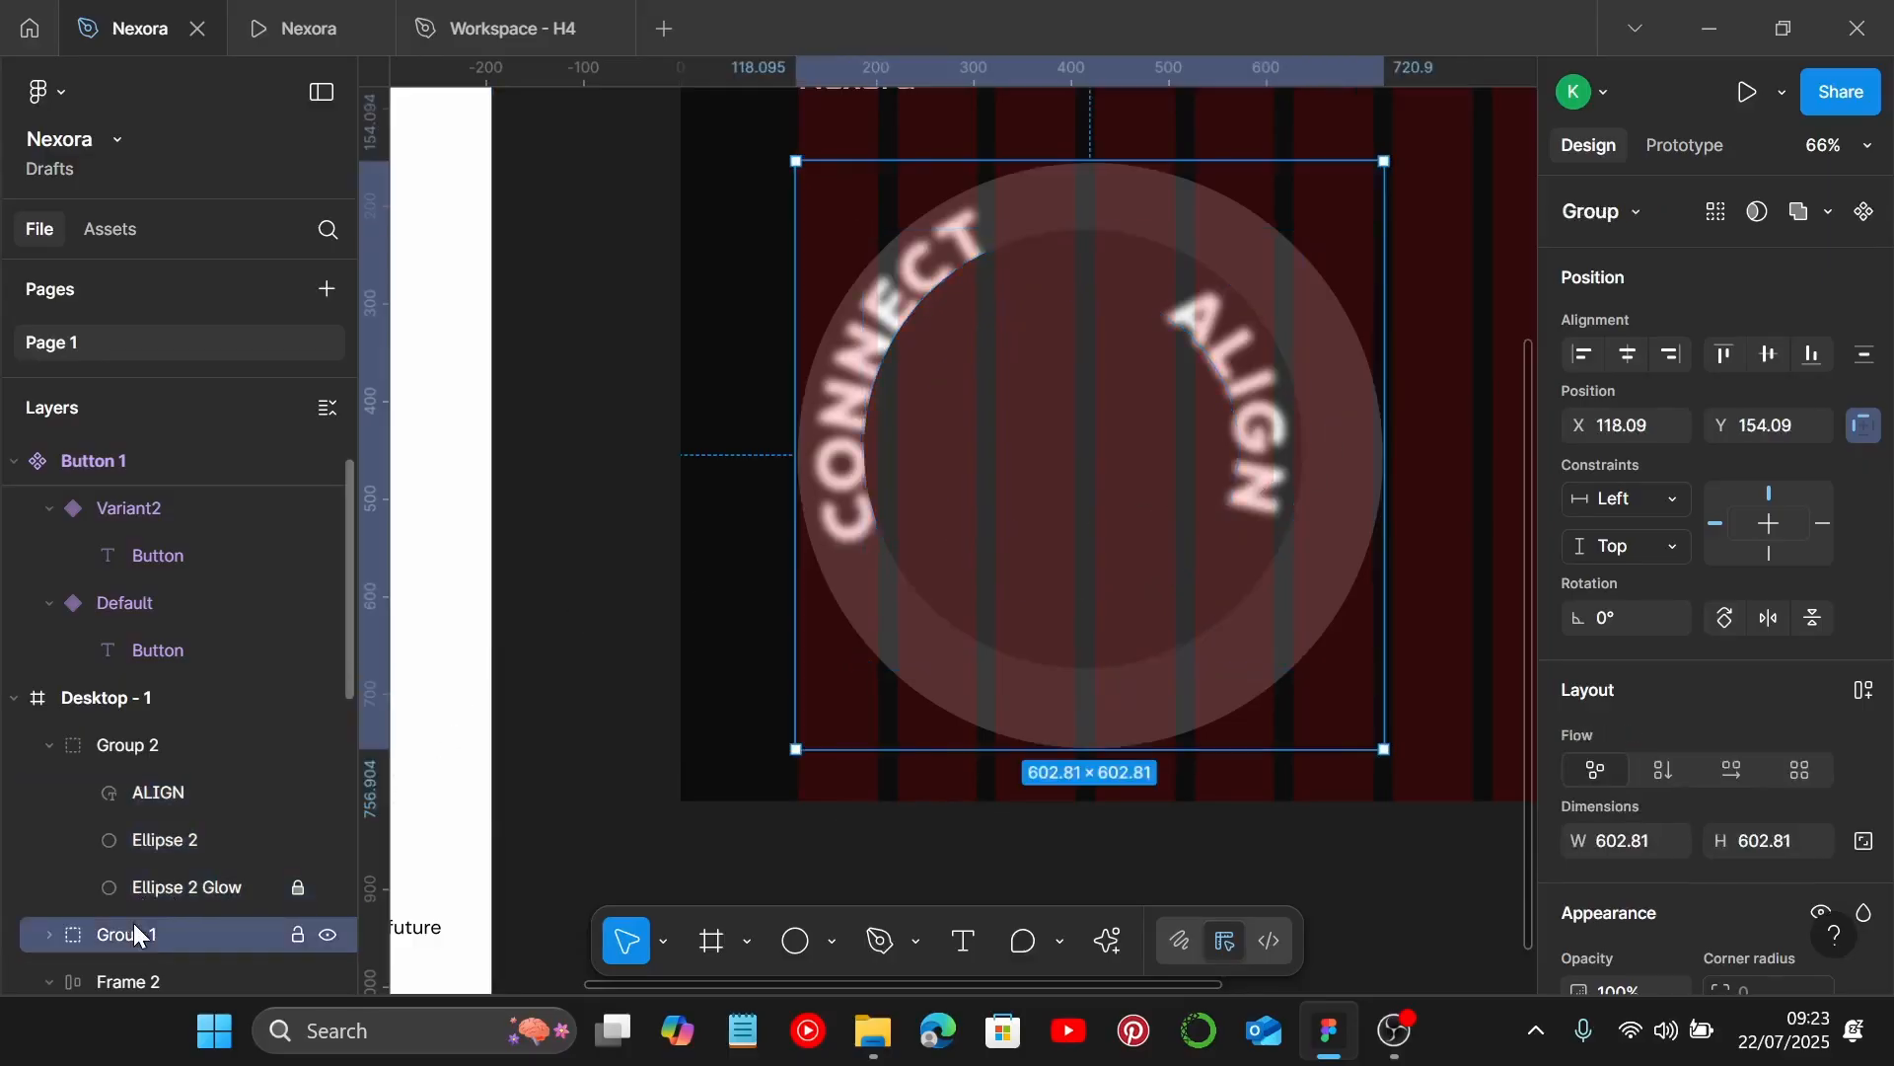
{"action": "key", "text": "Return"}
{"action": "key", "text": "alt"}
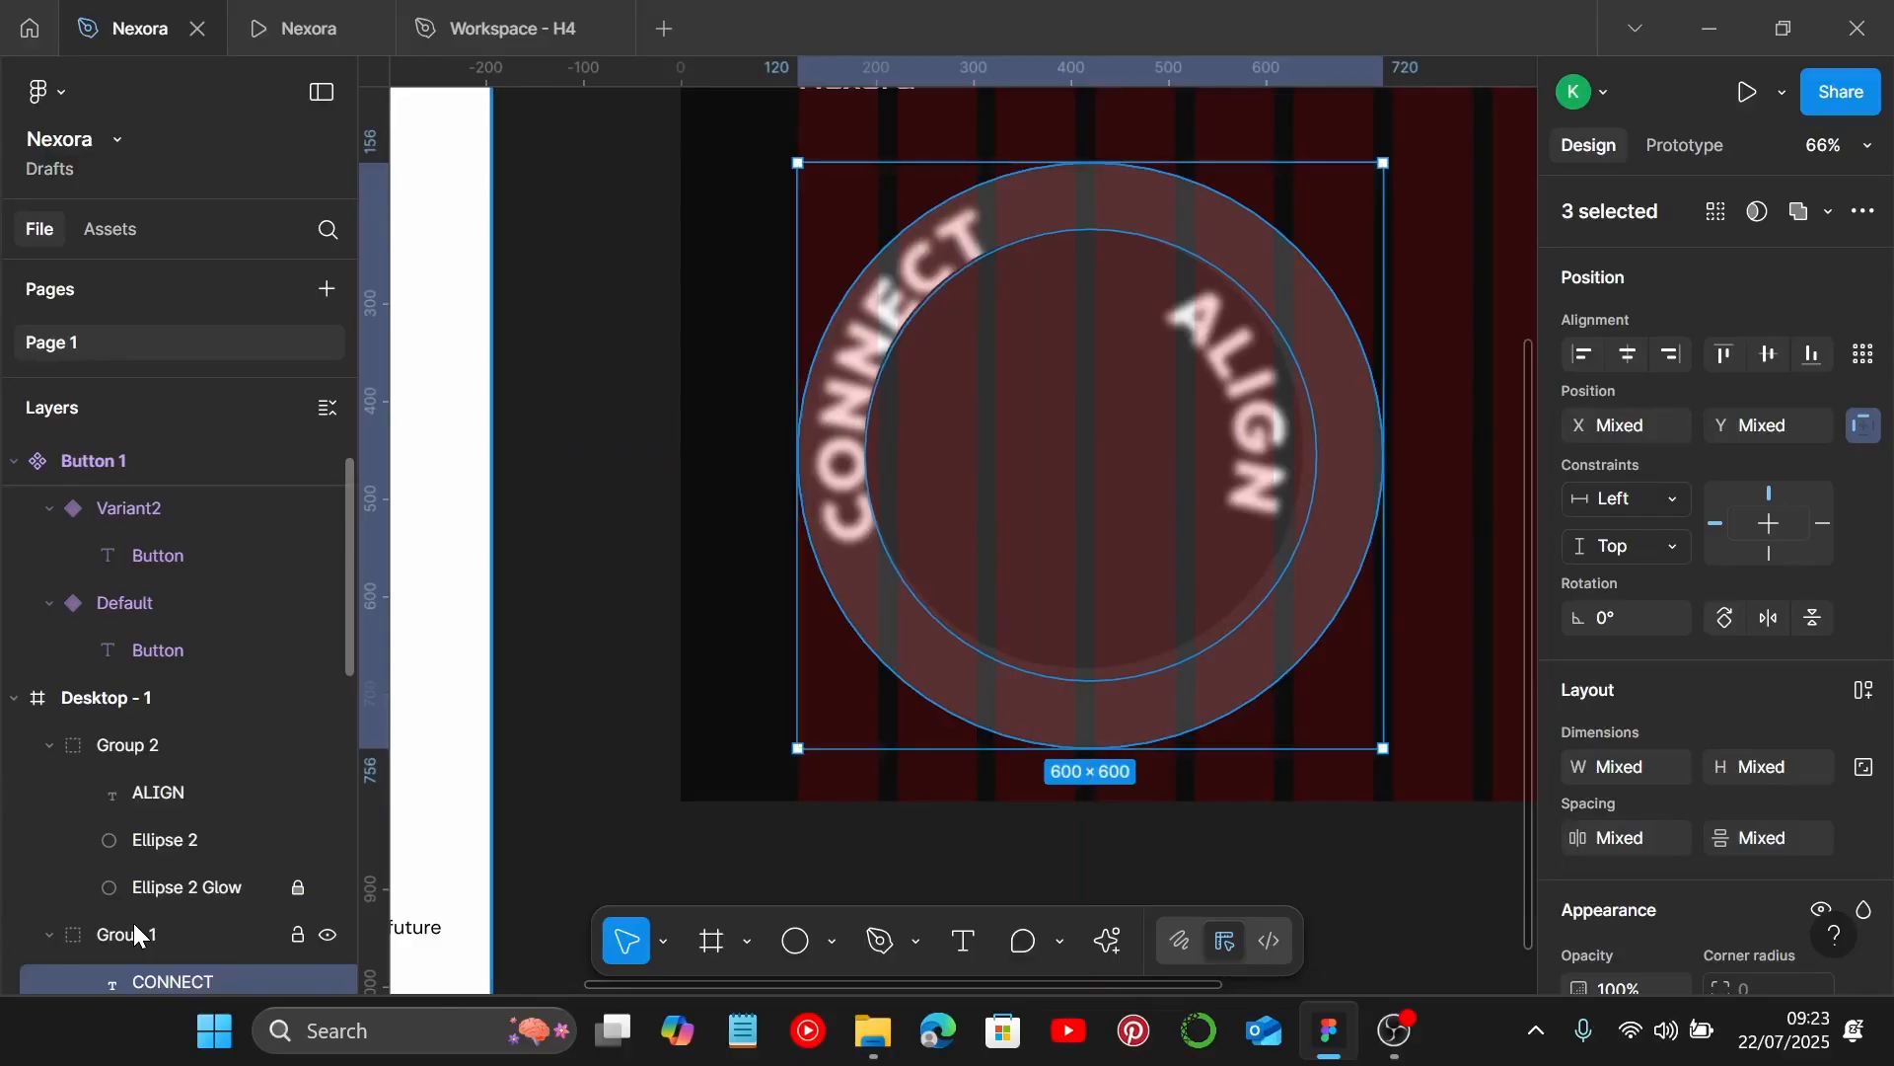
{"action": "left_click", "coordinate": [534, 818]}
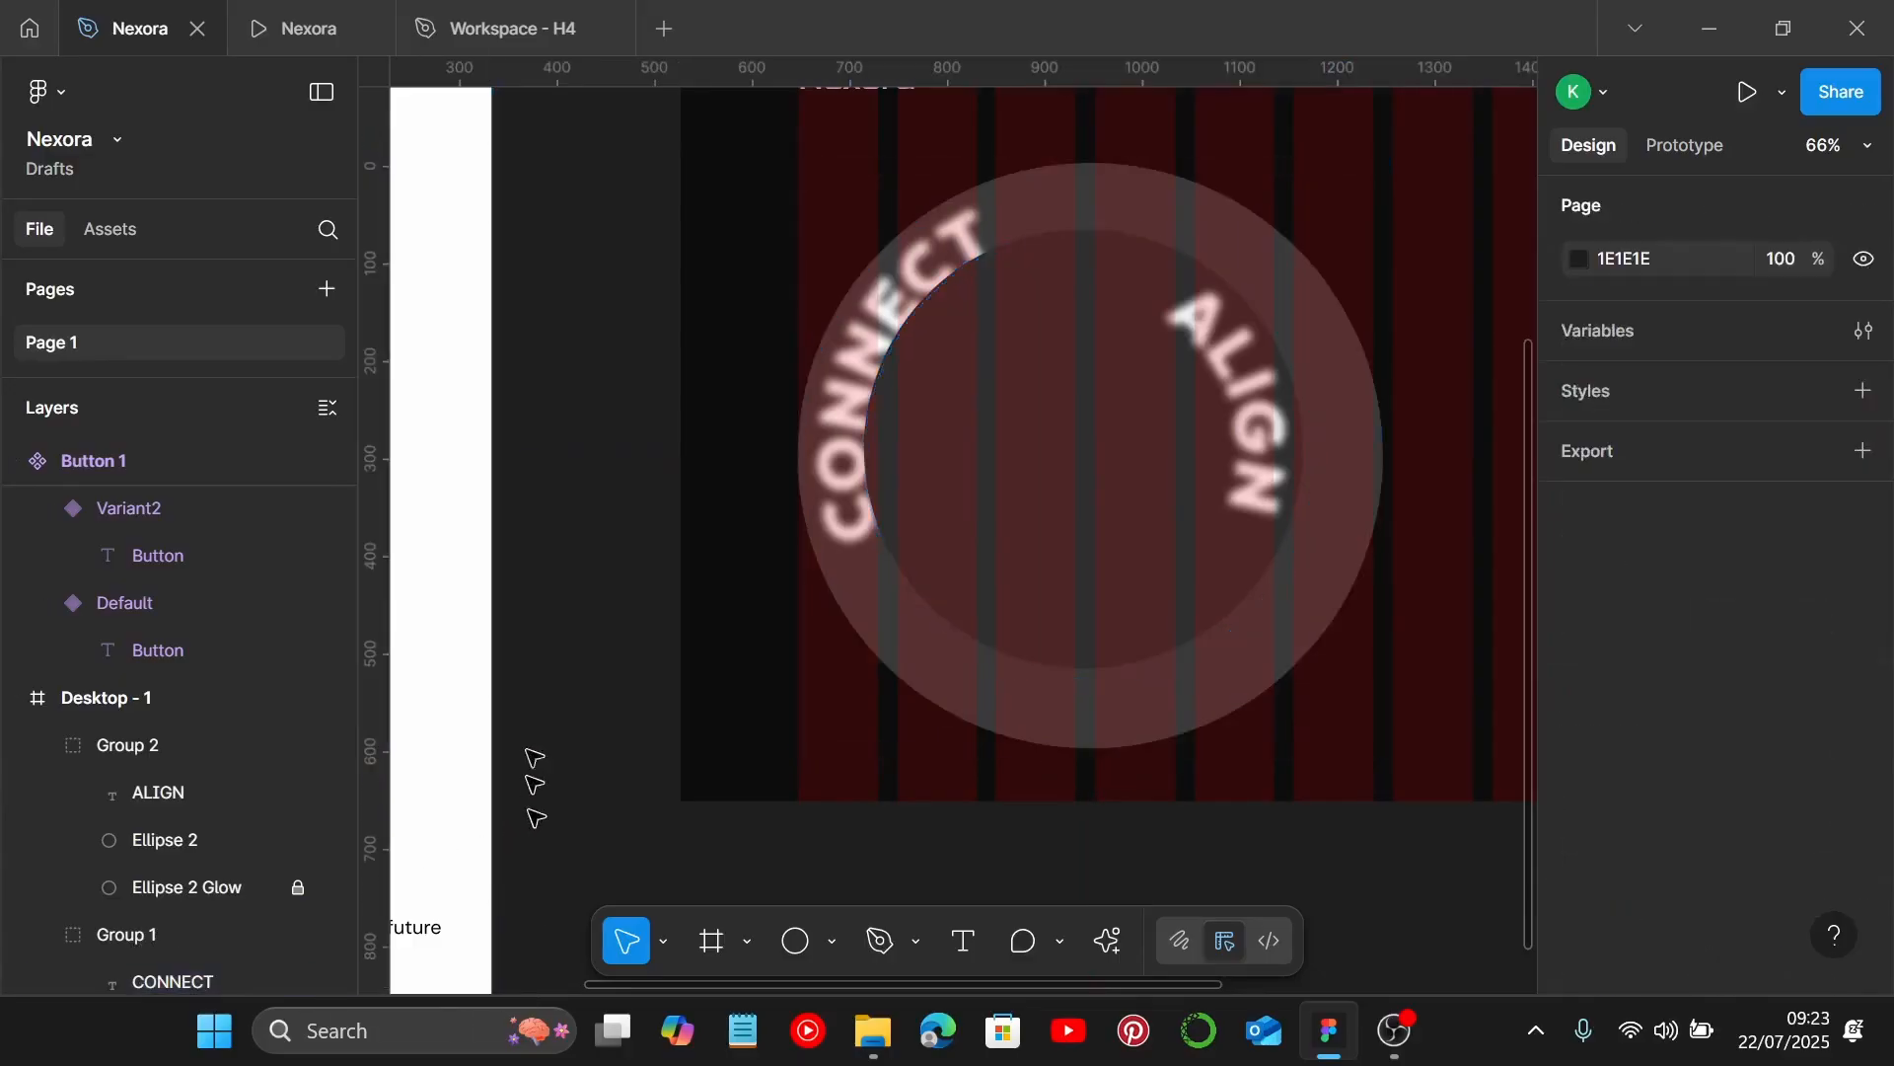
Center Group 2 and Group 1 on each other both horizontally and vertically.
{"action": "scroll", "coordinate": [887, 618], "scroll_direction": "down", "scroll_amount": 1}
{"action": "left_click", "coordinate": [1022, 552]}
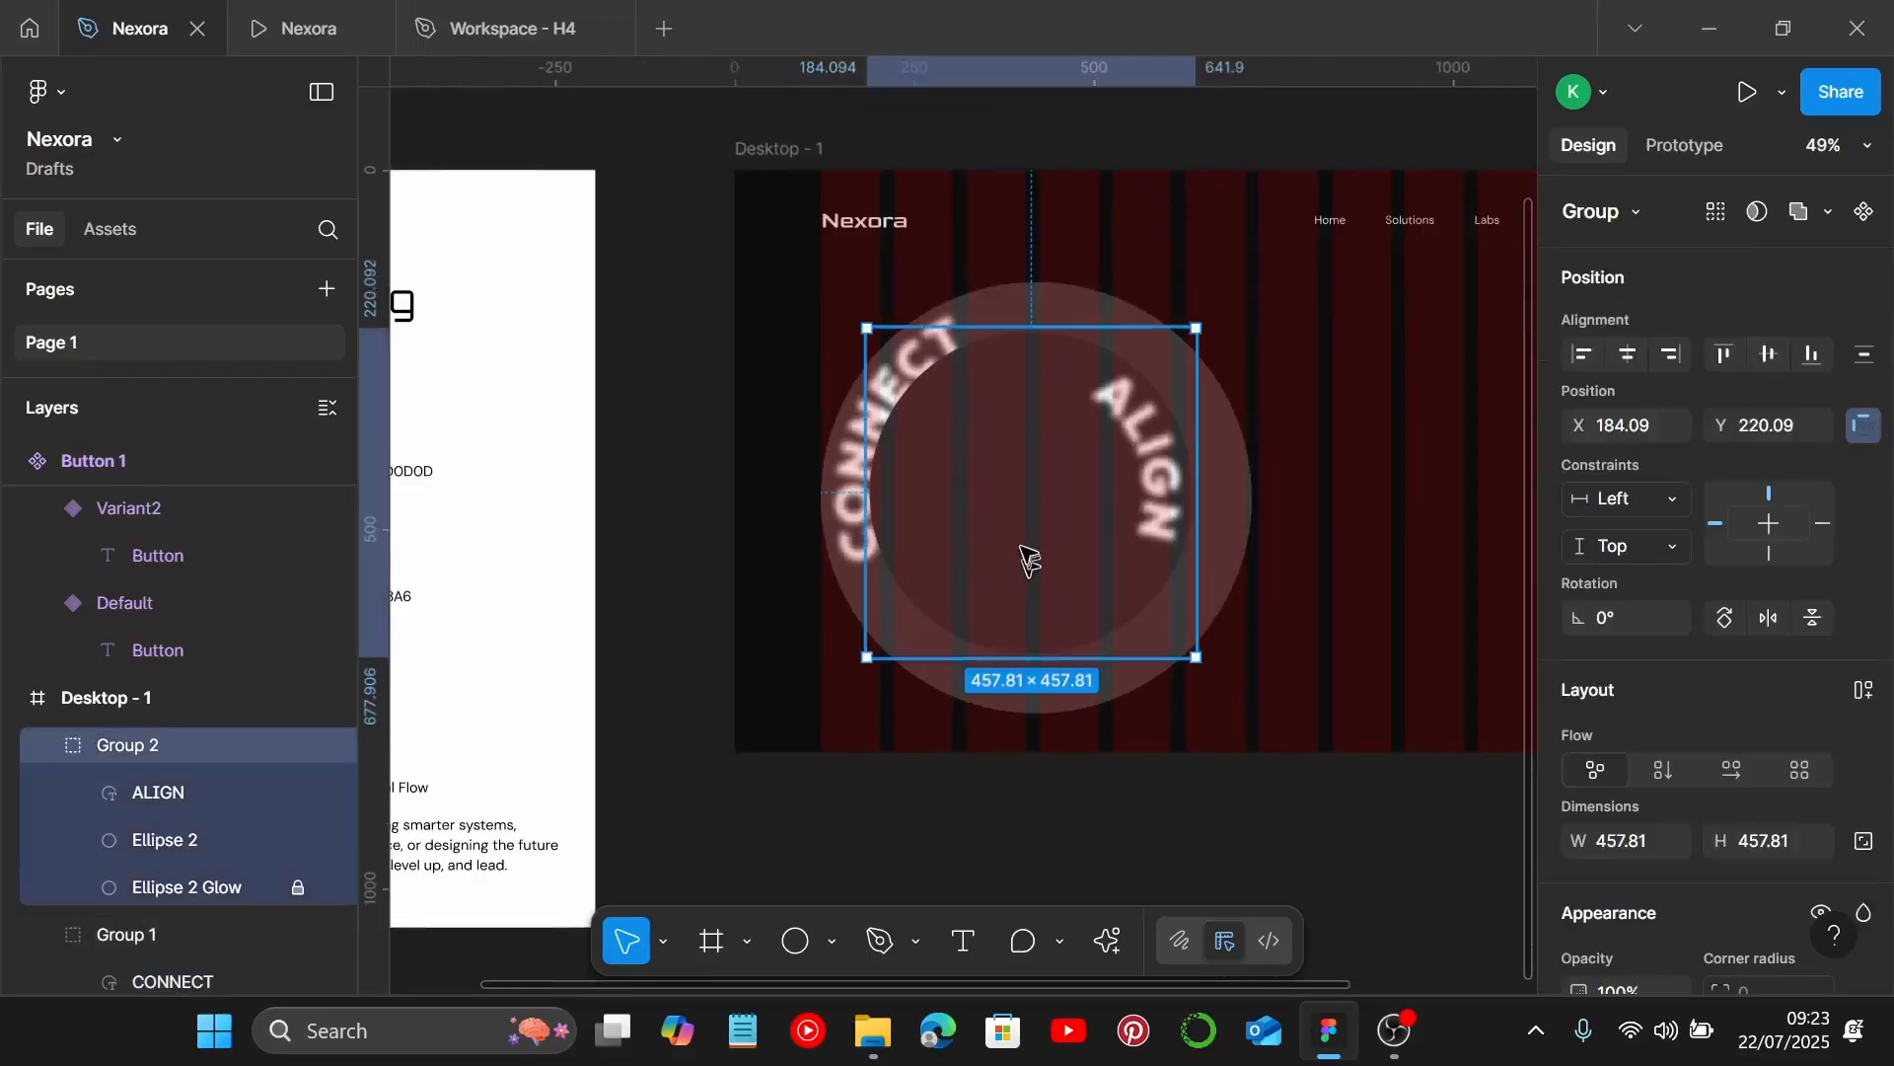
{"action": "left_click_drag", "start_coordinate": [1022, 546], "coordinate": [1025, 555]}
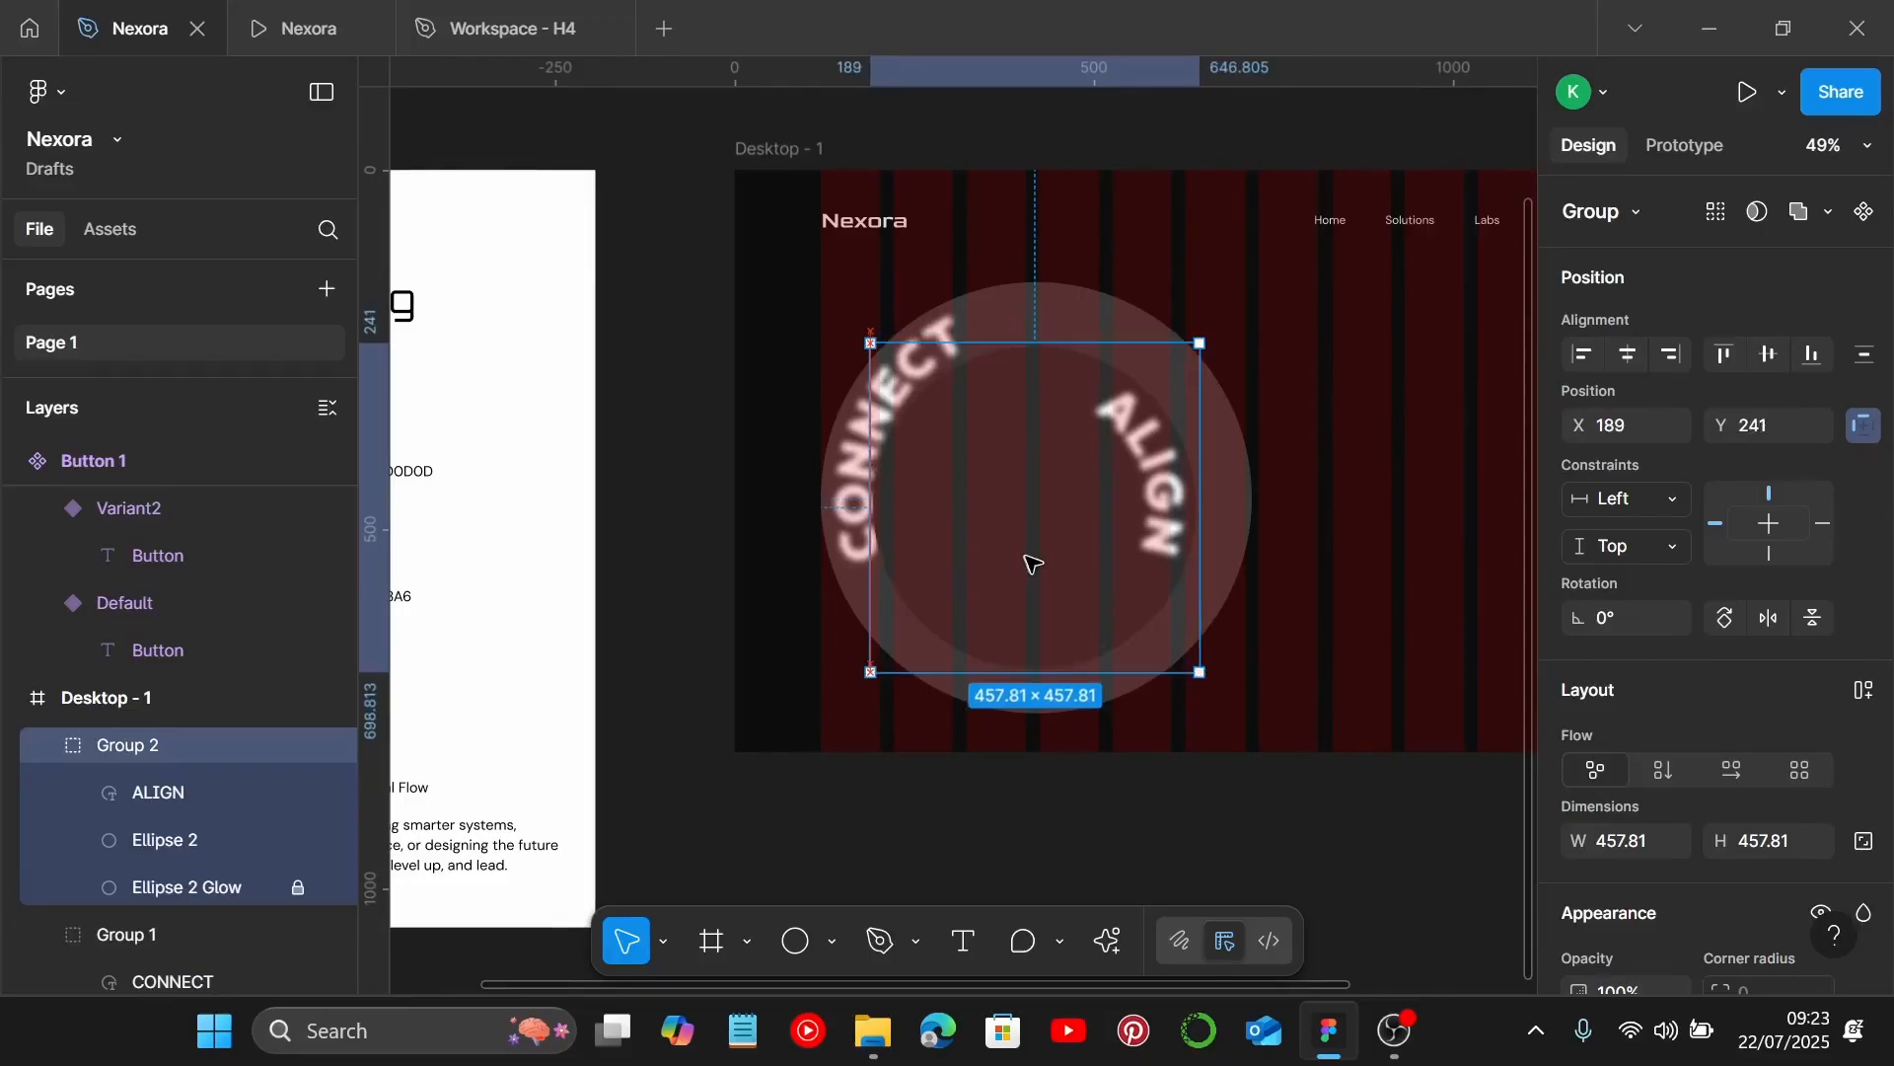
{"action": "left_click", "coordinate": [1241, 503], "text": "shift"}
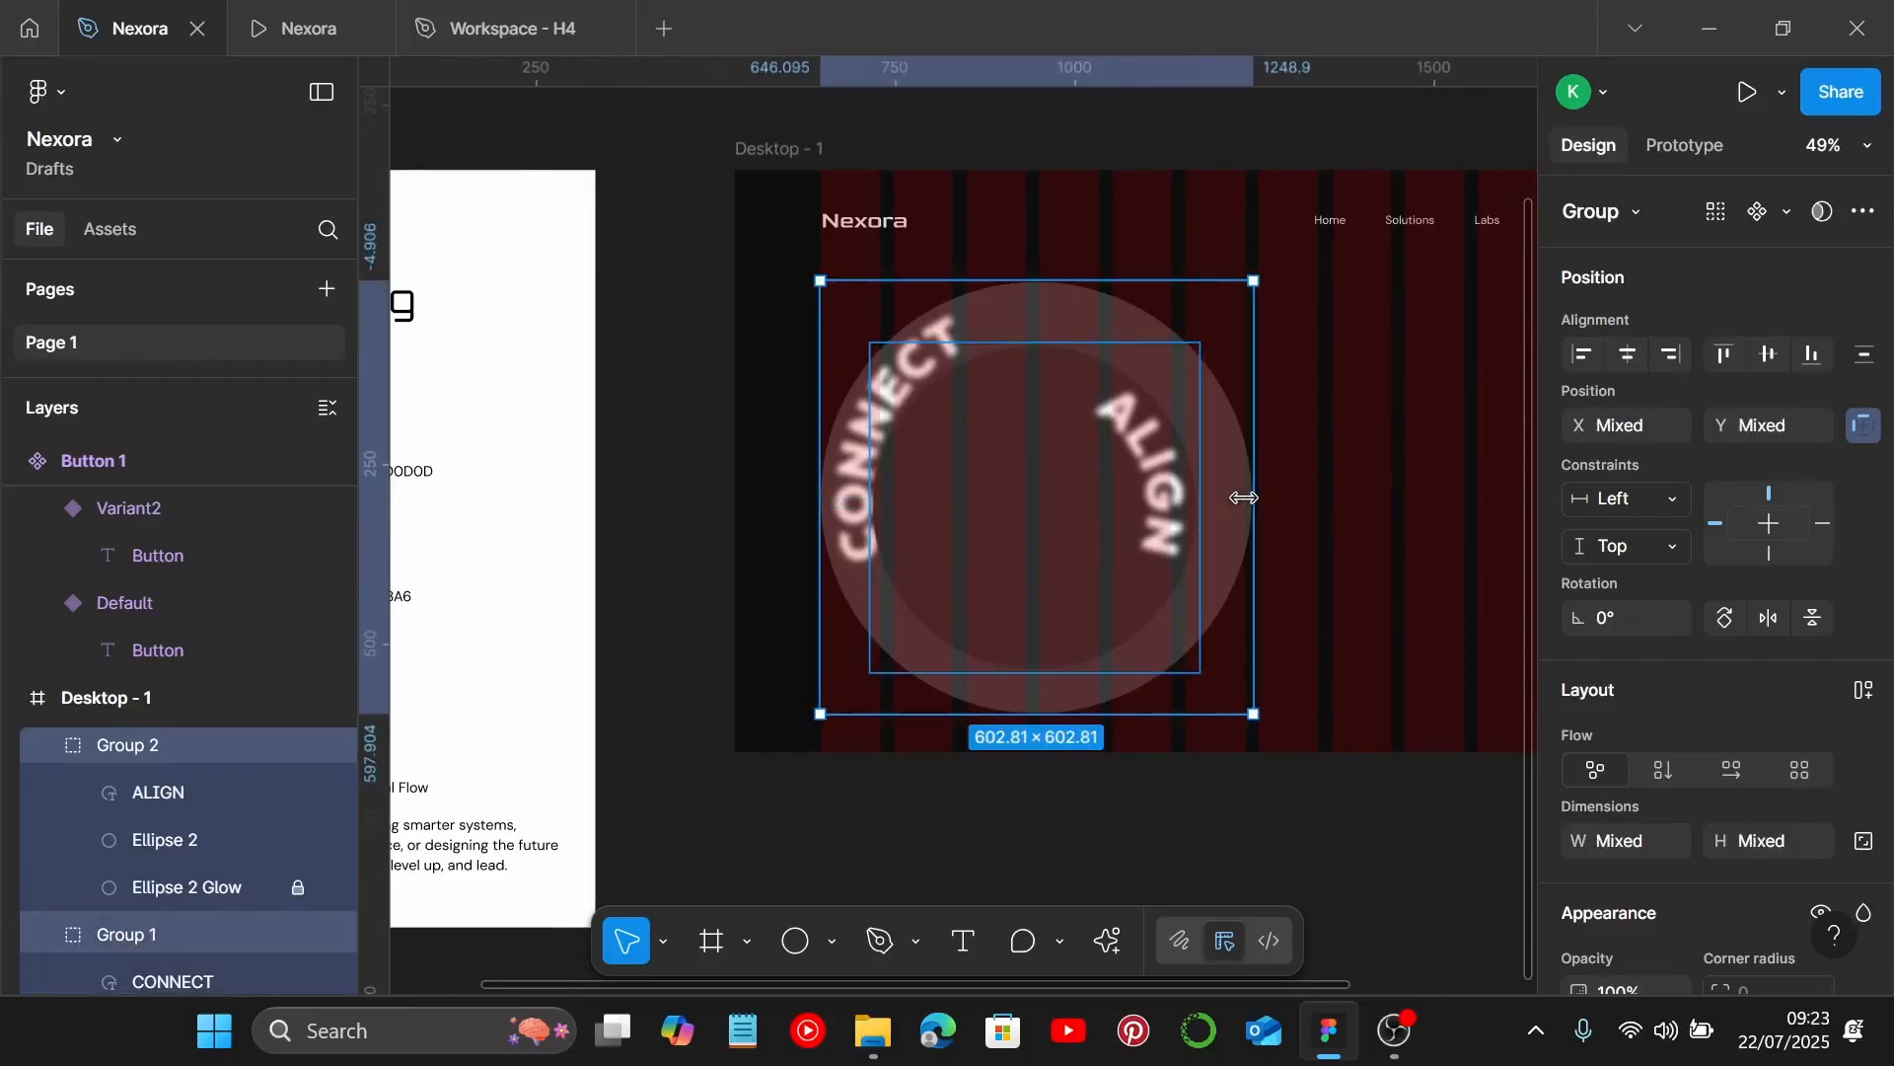
{"action": "key", "text": "alt+v"}
{"action": "key", "text": "alt+h"}
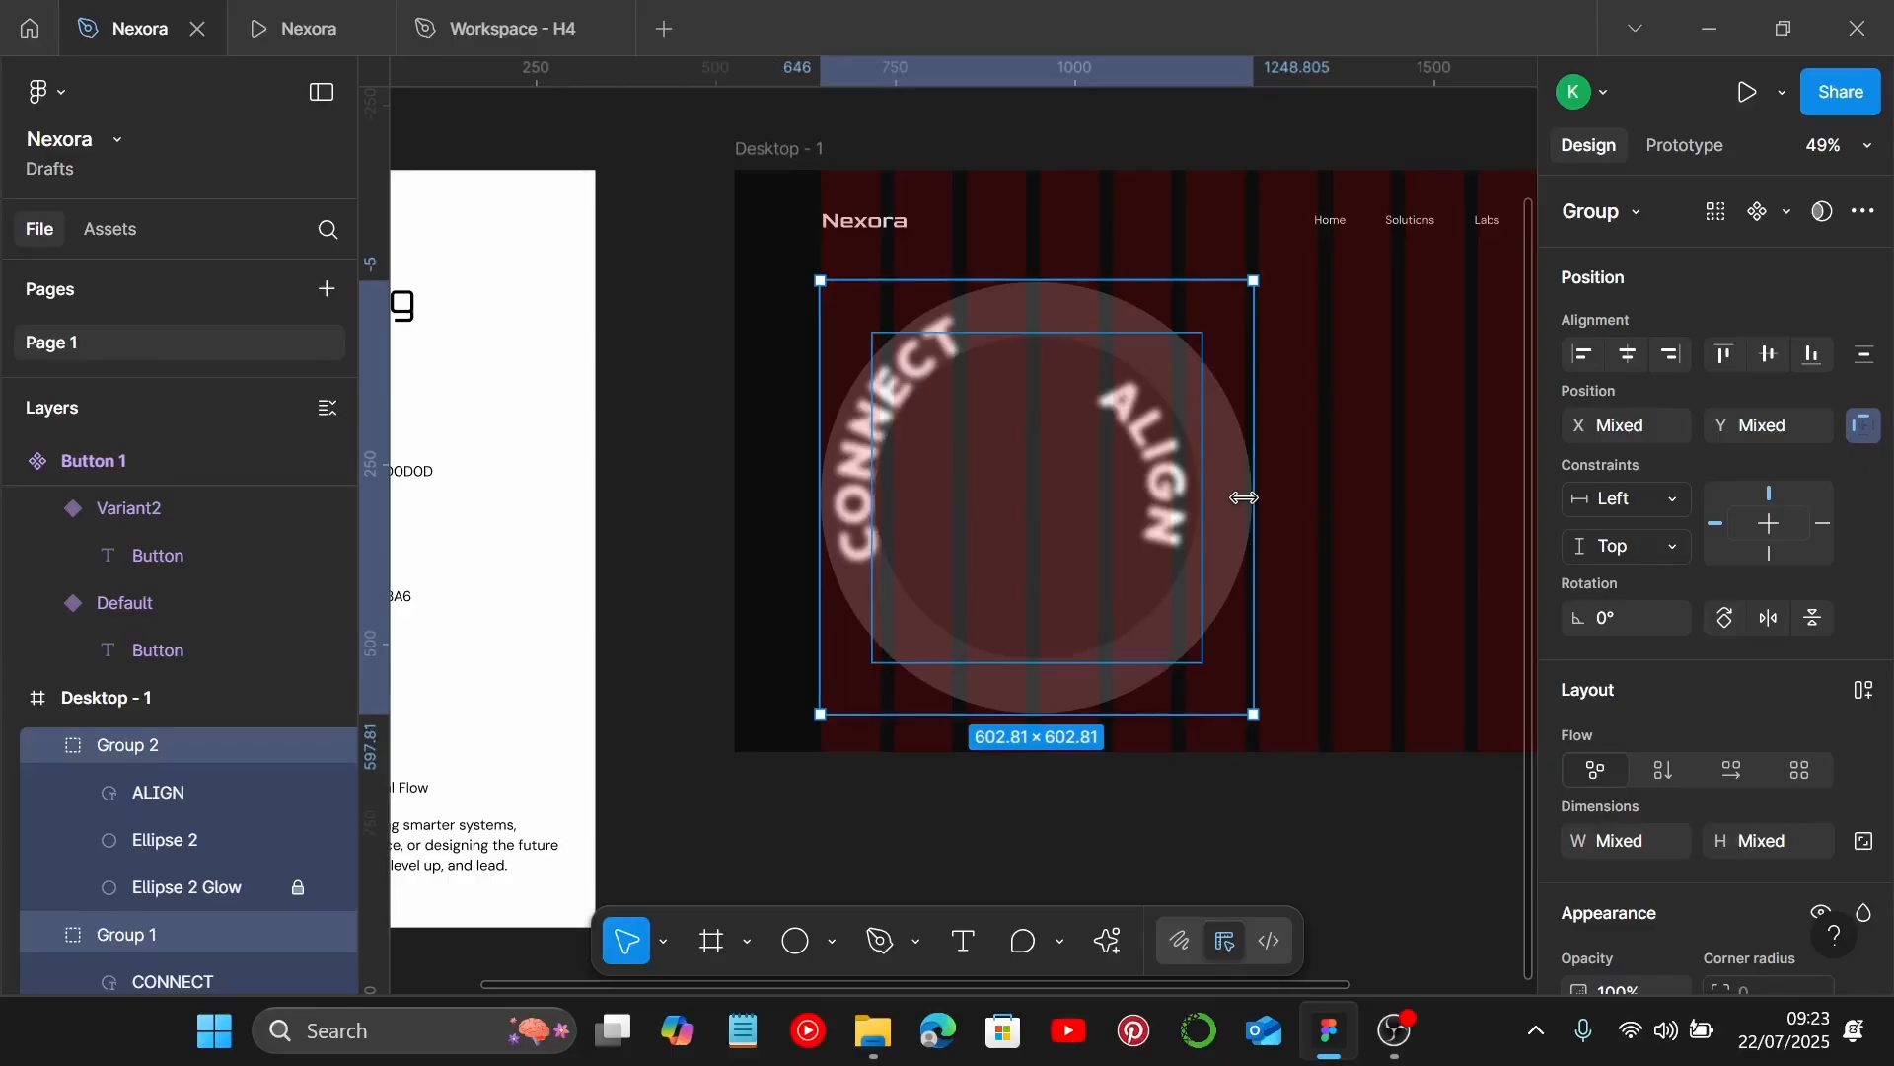
{"action": "scroll", "coordinate": [1243, 498], "scroll_direction": "down", "scroll_amount": 1}
{"action": "left_click", "coordinate": [1241, 755]}
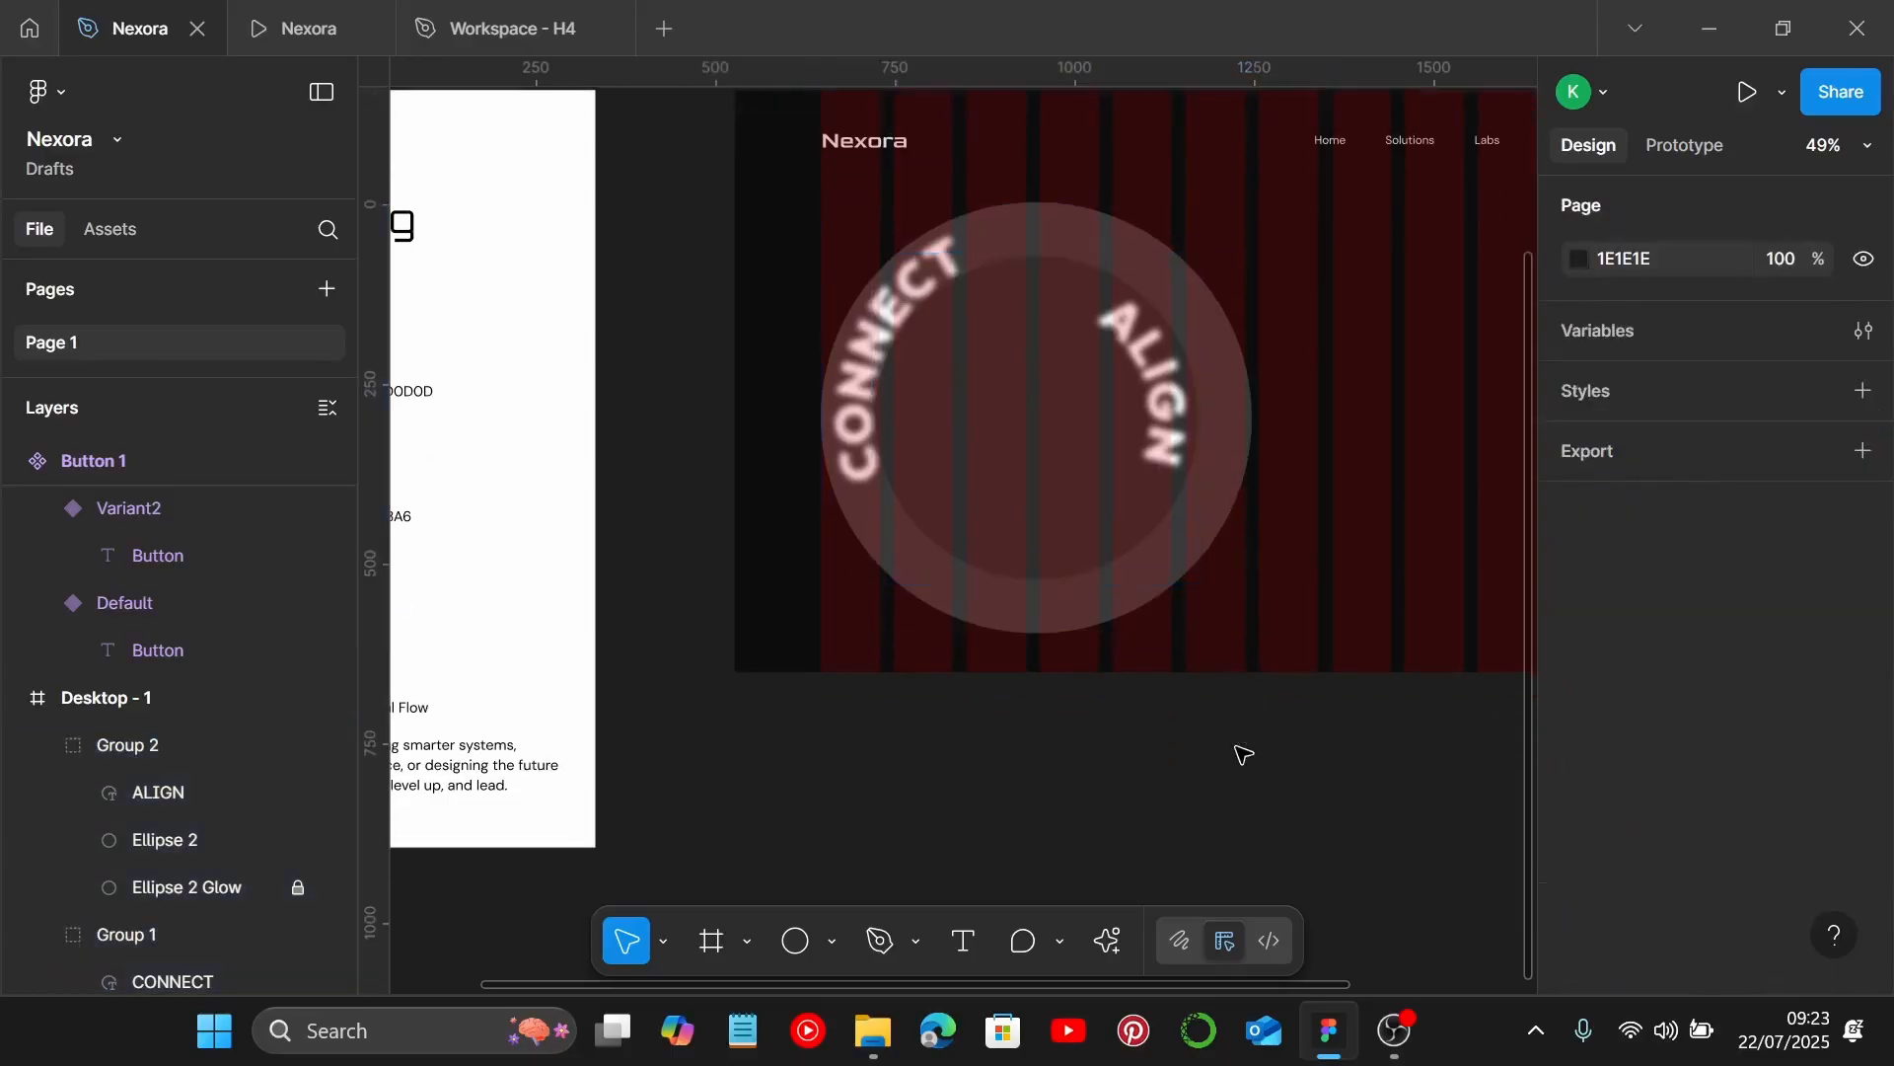
Place a new 100 × 100 circle near the middle of the circular hero graphic.
{"action": "scroll", "coordinate": [1271, 528], "scroll_direction": "down", "scroll_amount": 1}
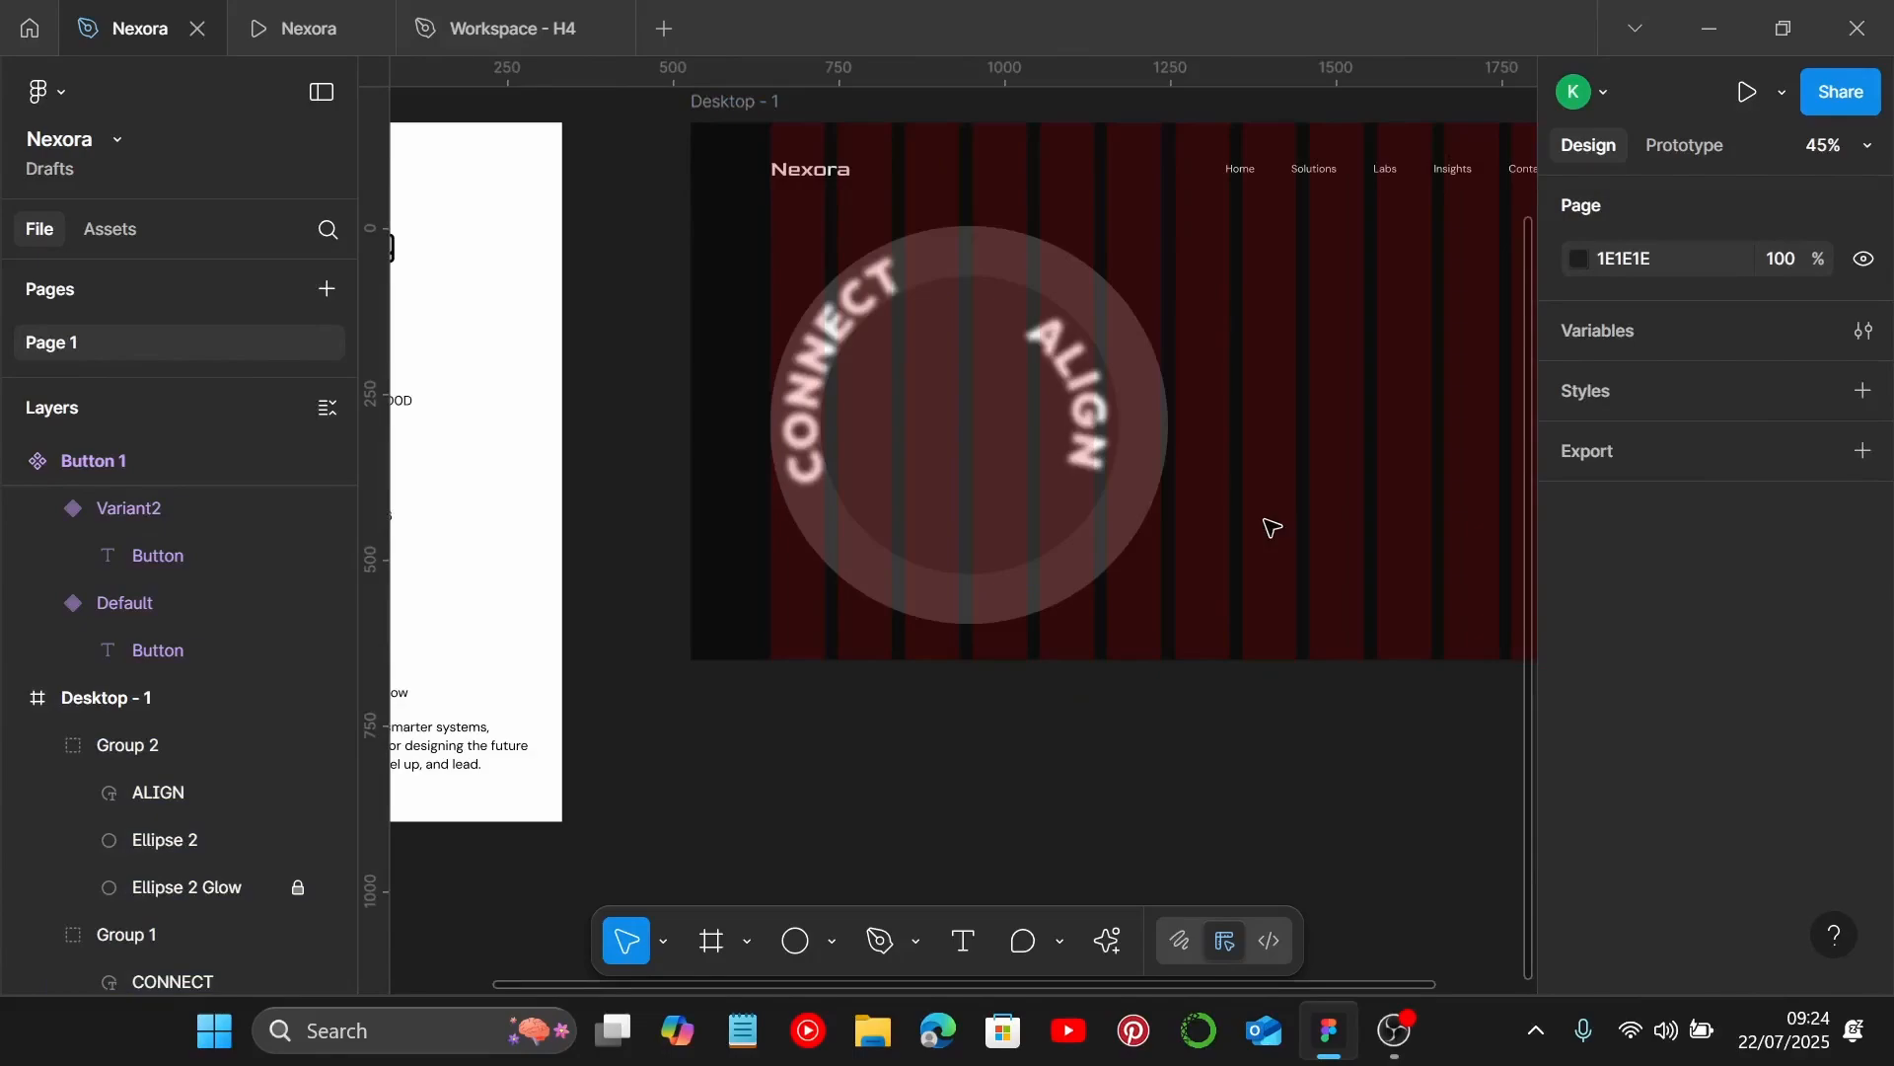
{"action": "scroll", "coordinate": [1292, 532], "scroll_direction": "left", "scroll_amount": 1}
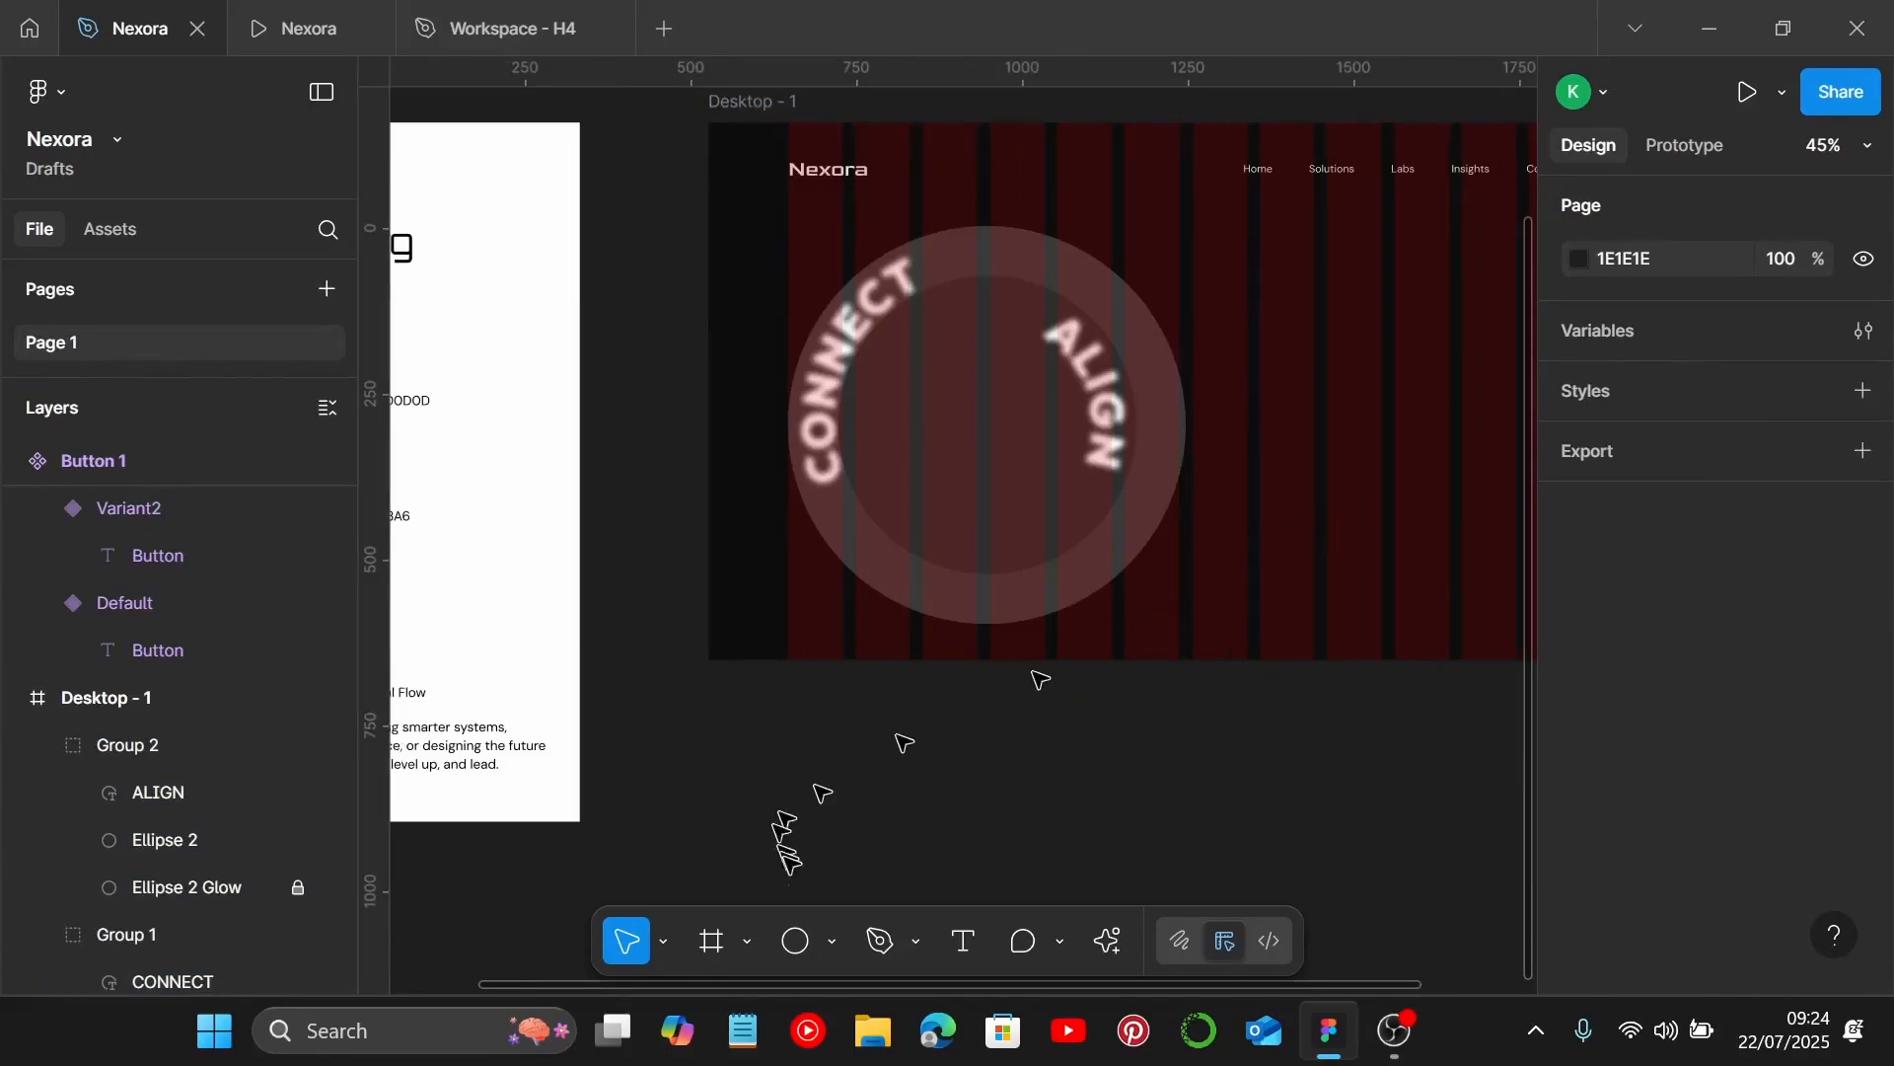
{"action": "left_click", "coordinate": [793, 942]}
{"action": "left_click", "coordinate": [970, 428]}
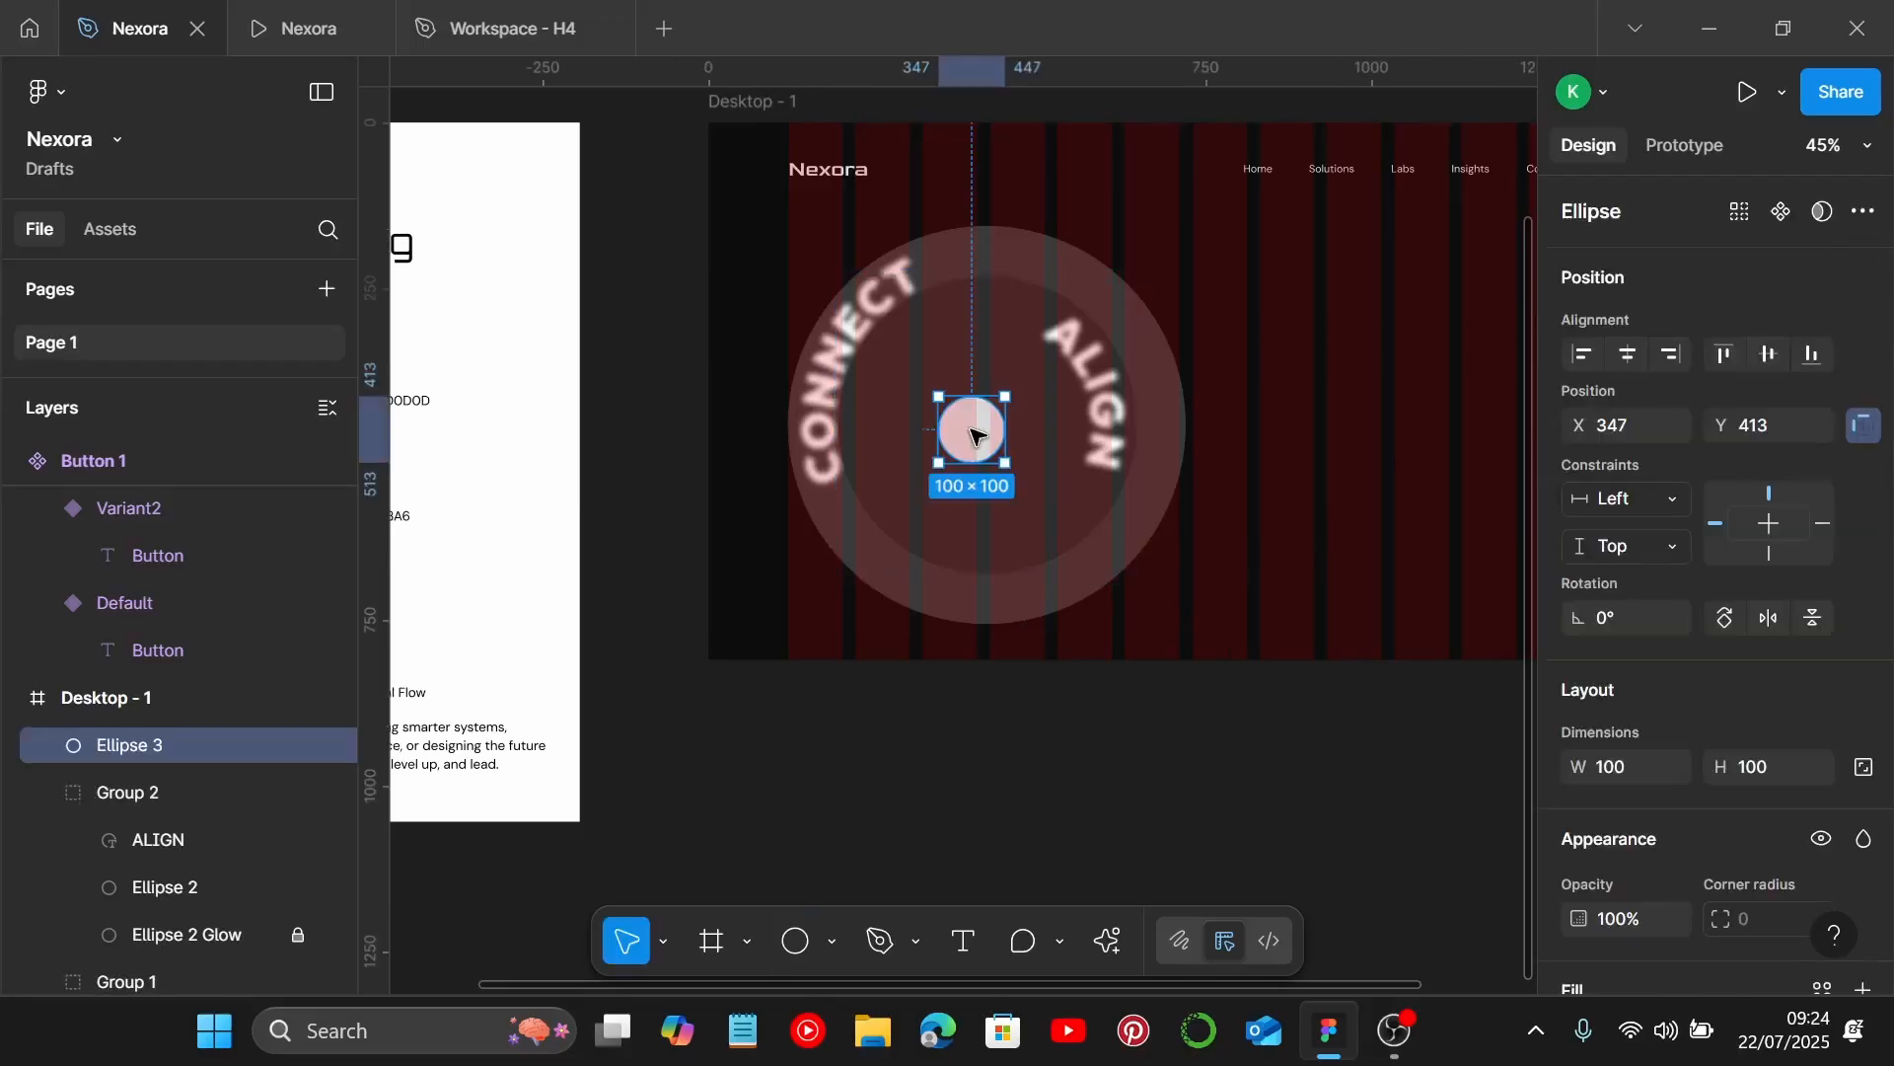
Resize the new small circle to 300 × 300 and move it to the center of the circular hero graphic.
{"action": "scroll", "coordinate": [903, 456], "scroll_direction": "up", "scroll_amount": 1}
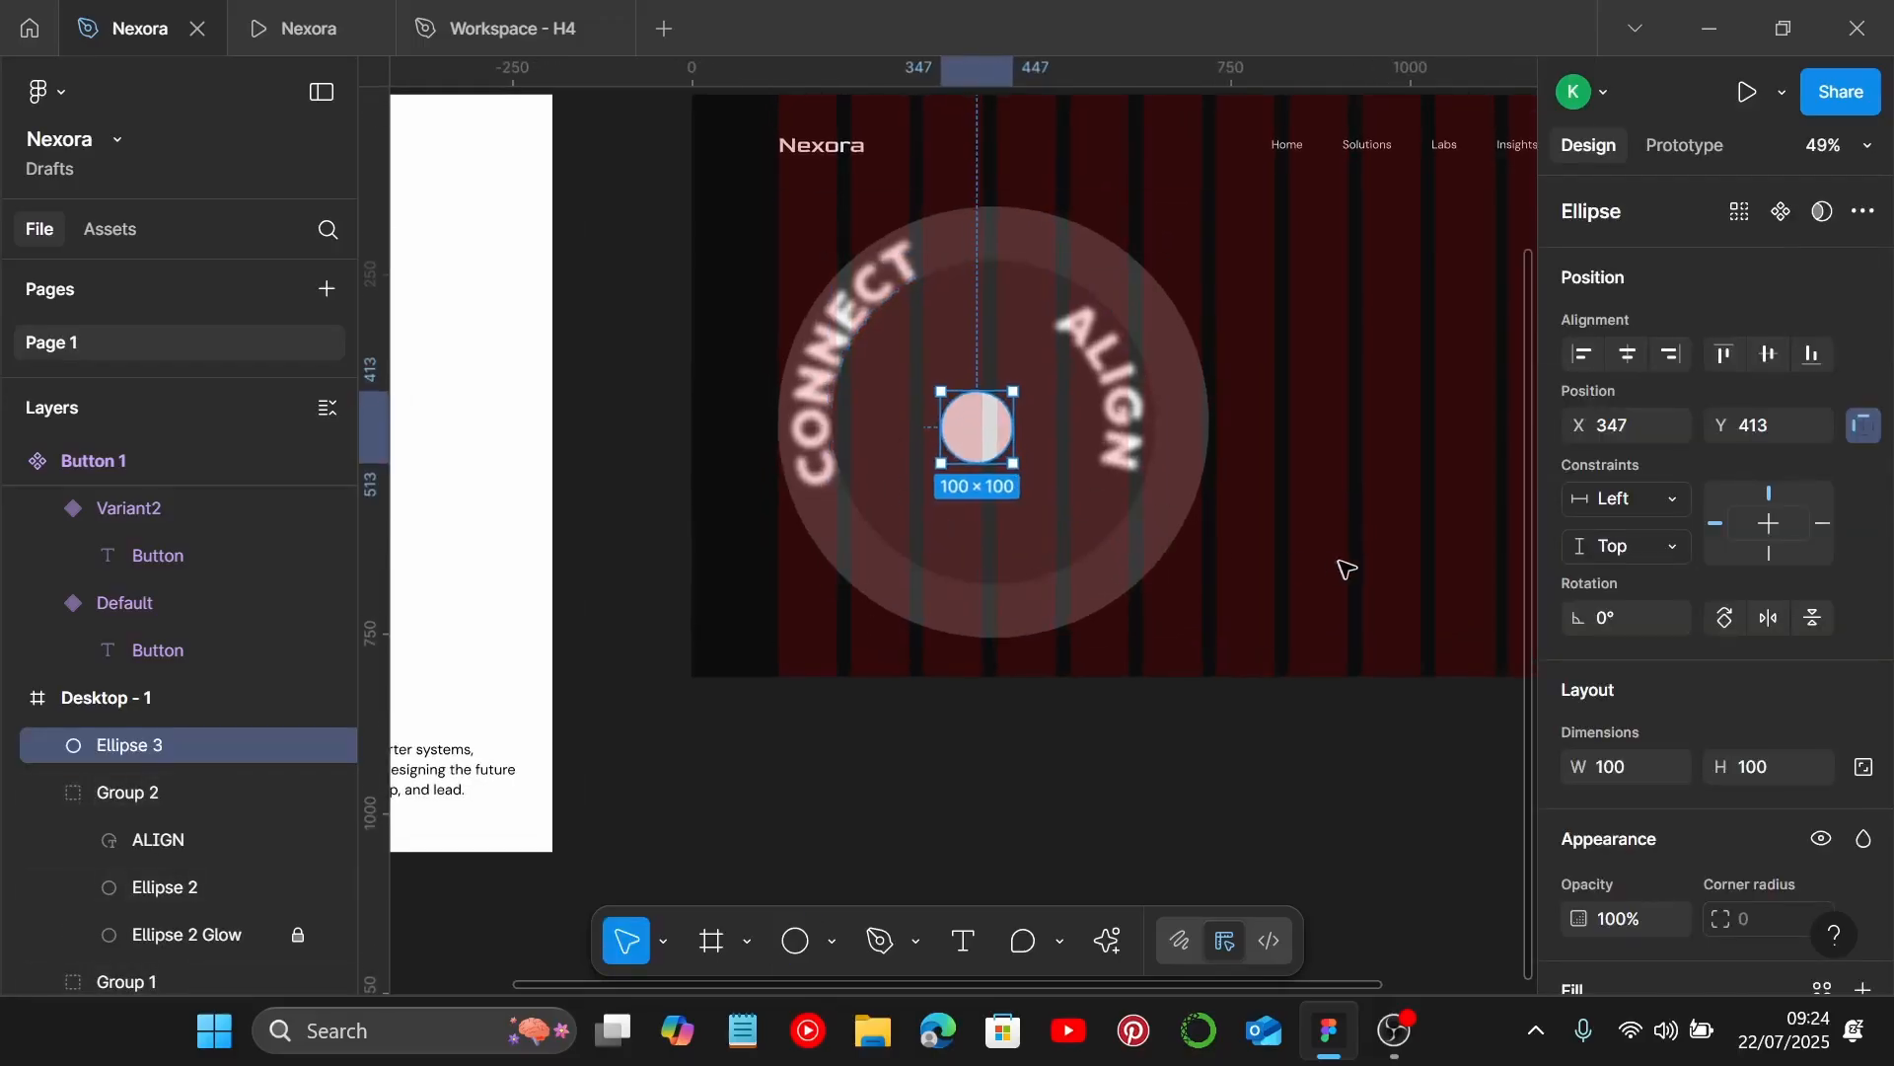
{"action": "left_click", "coordinate": [1614, 768]}
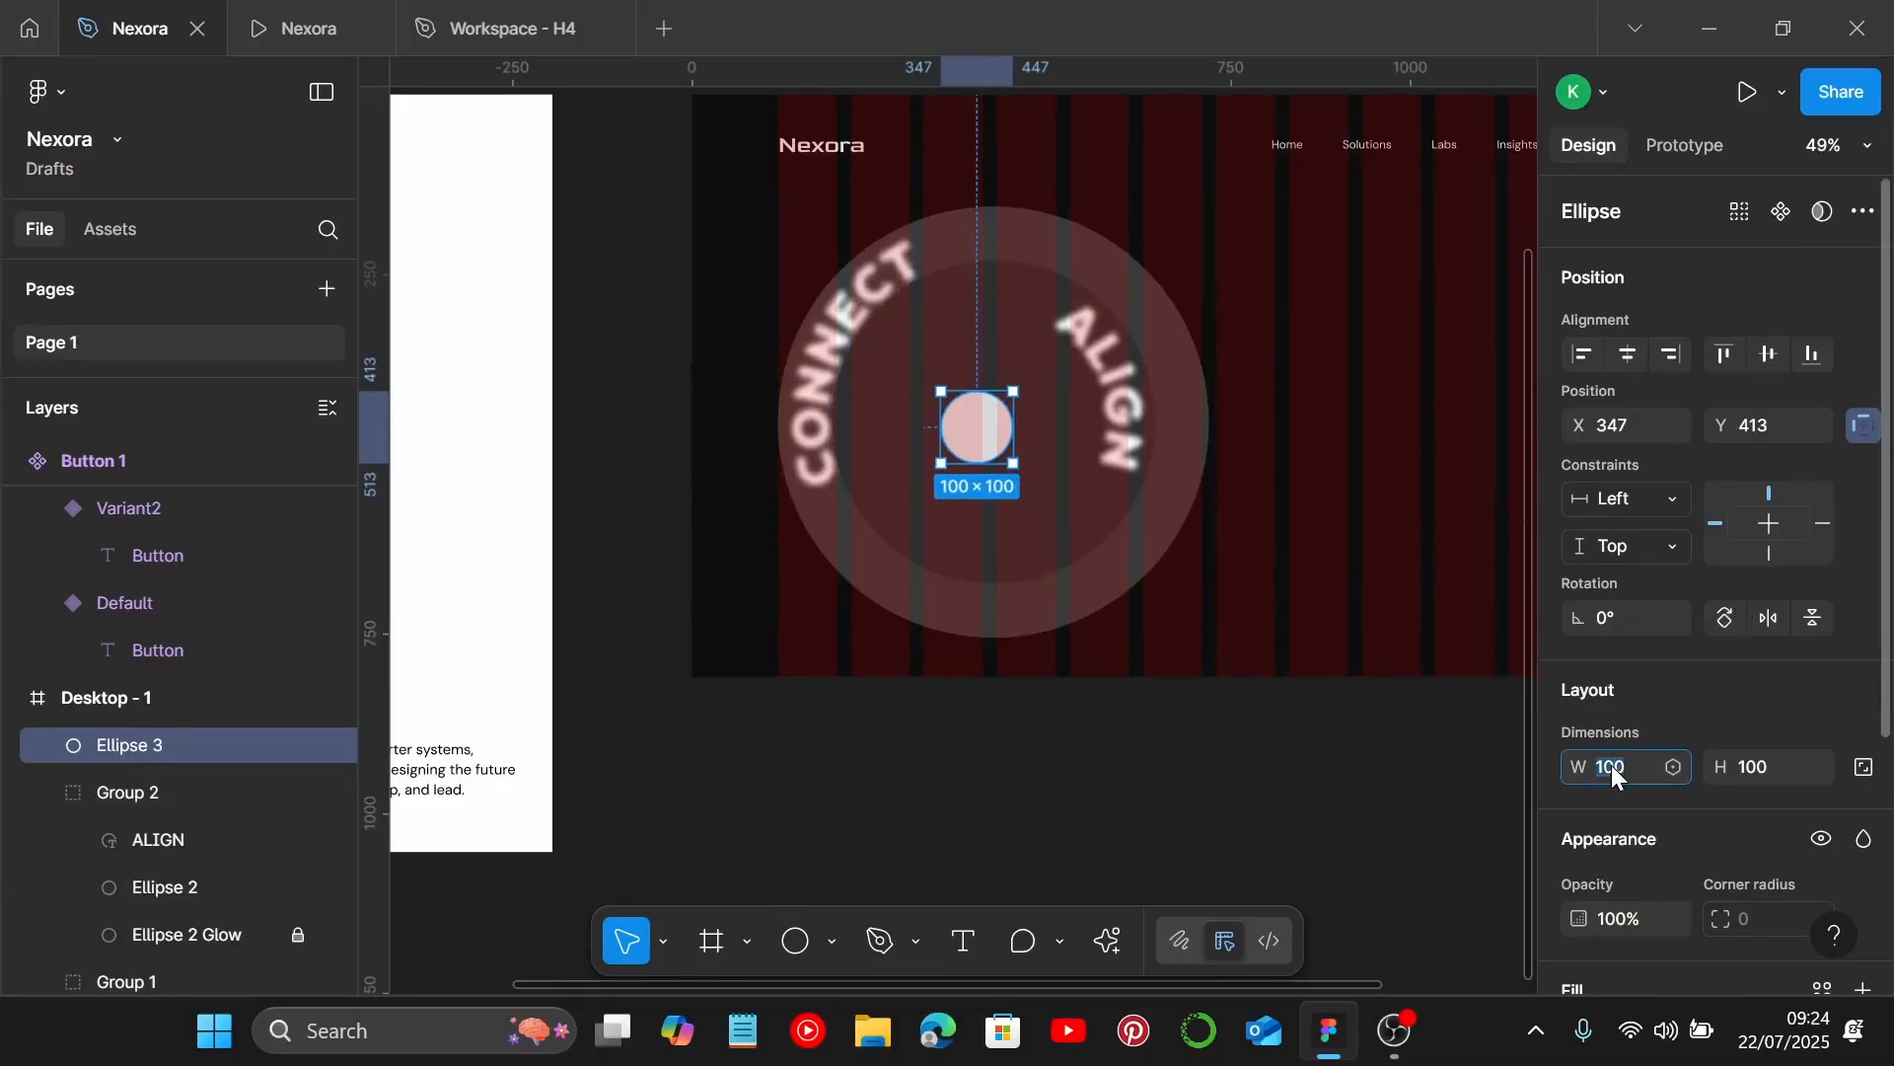
{"action": "type", "text": "300"}
{"action": "key", "text": "Return"}
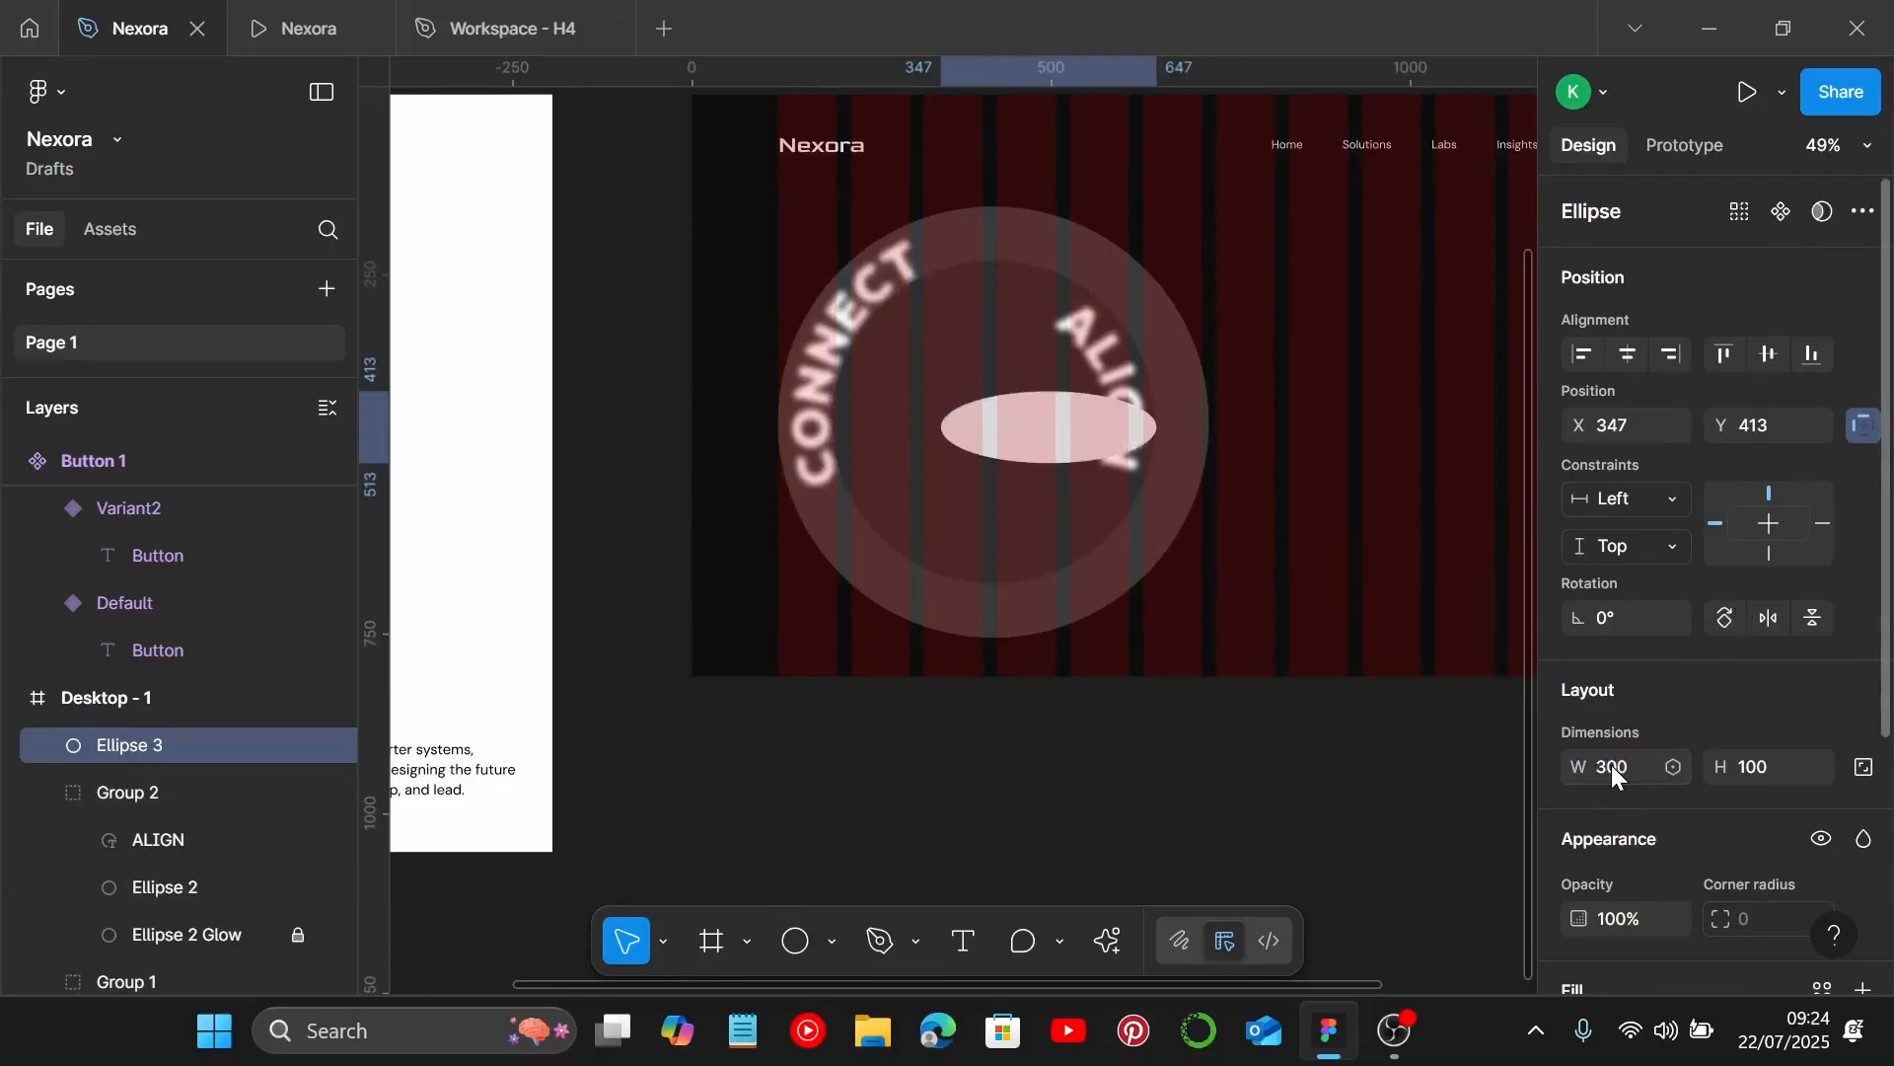
{"action": "left_click", "coordinate": [1751, 769]}
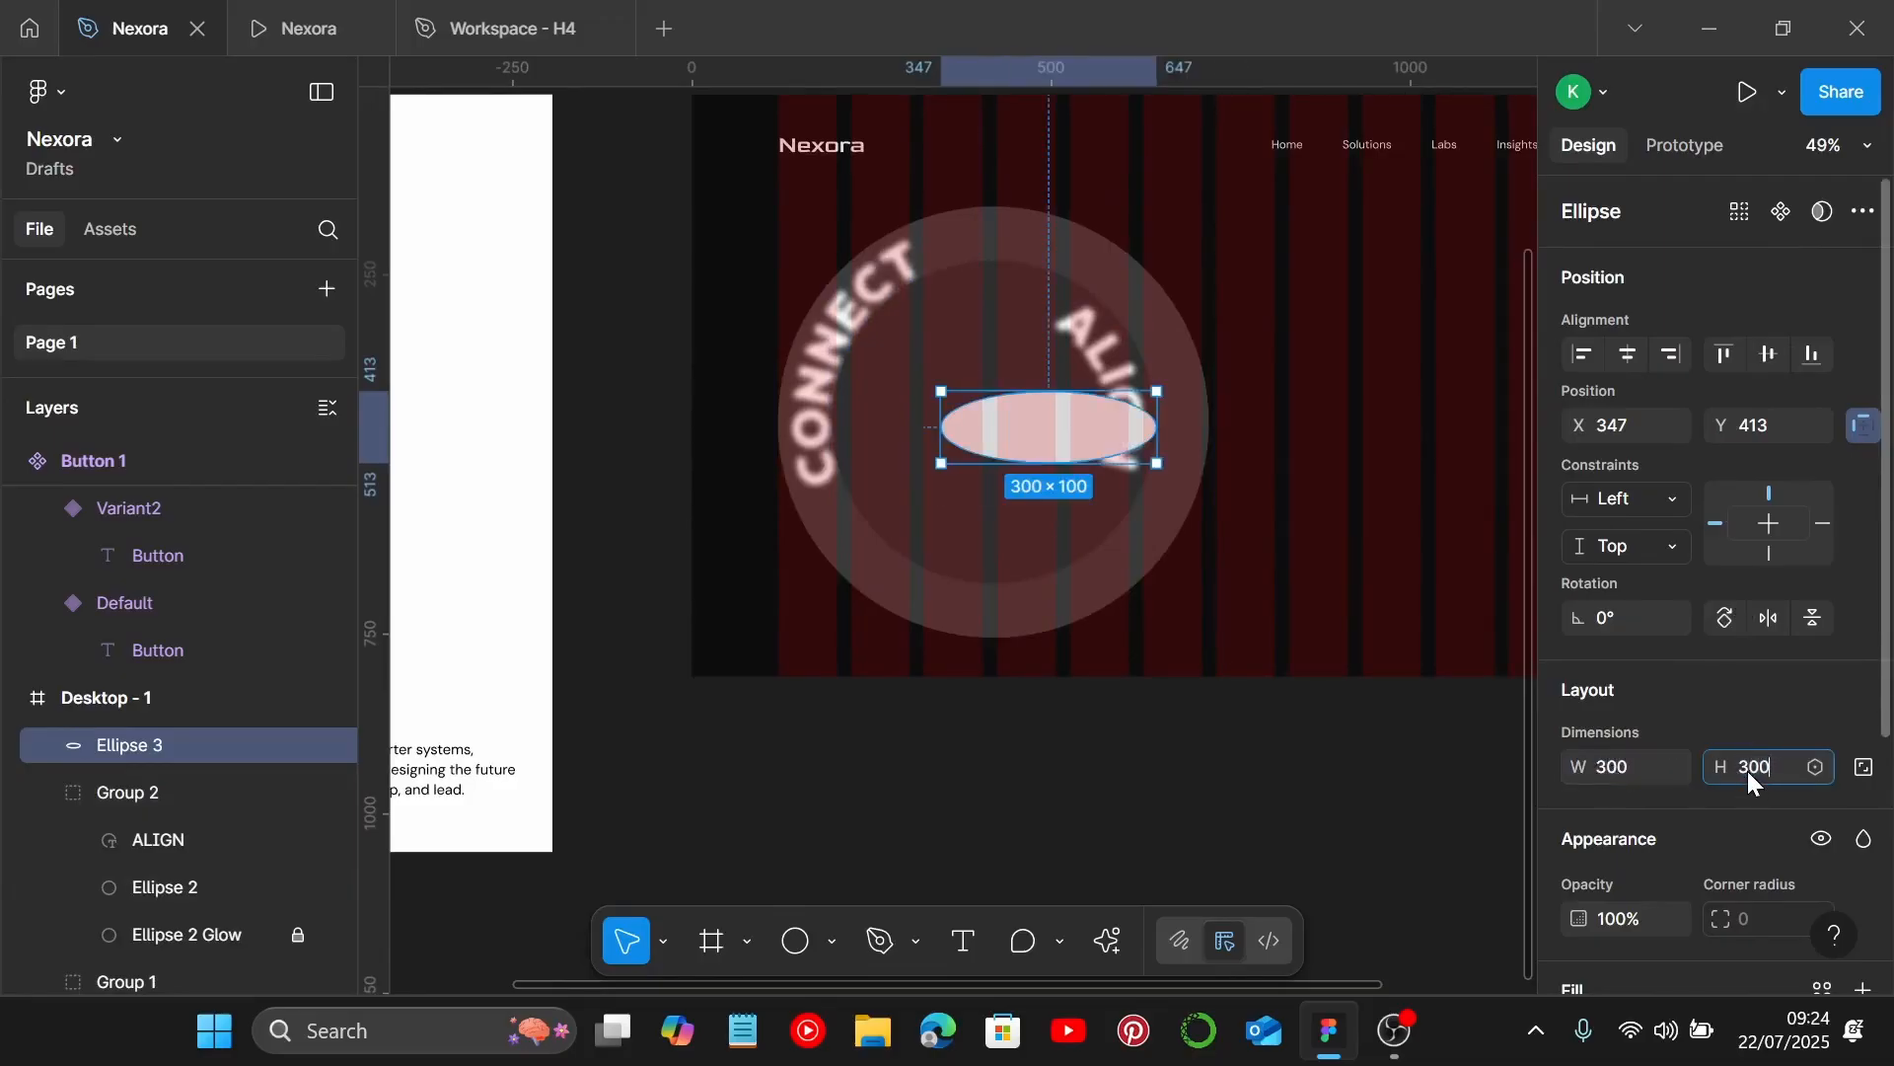
{"action": "key", "text": "Return"}
{"action": "left_click_drag", "start_coordinate": [1081, 505], "coordinate": [1010, 422]}
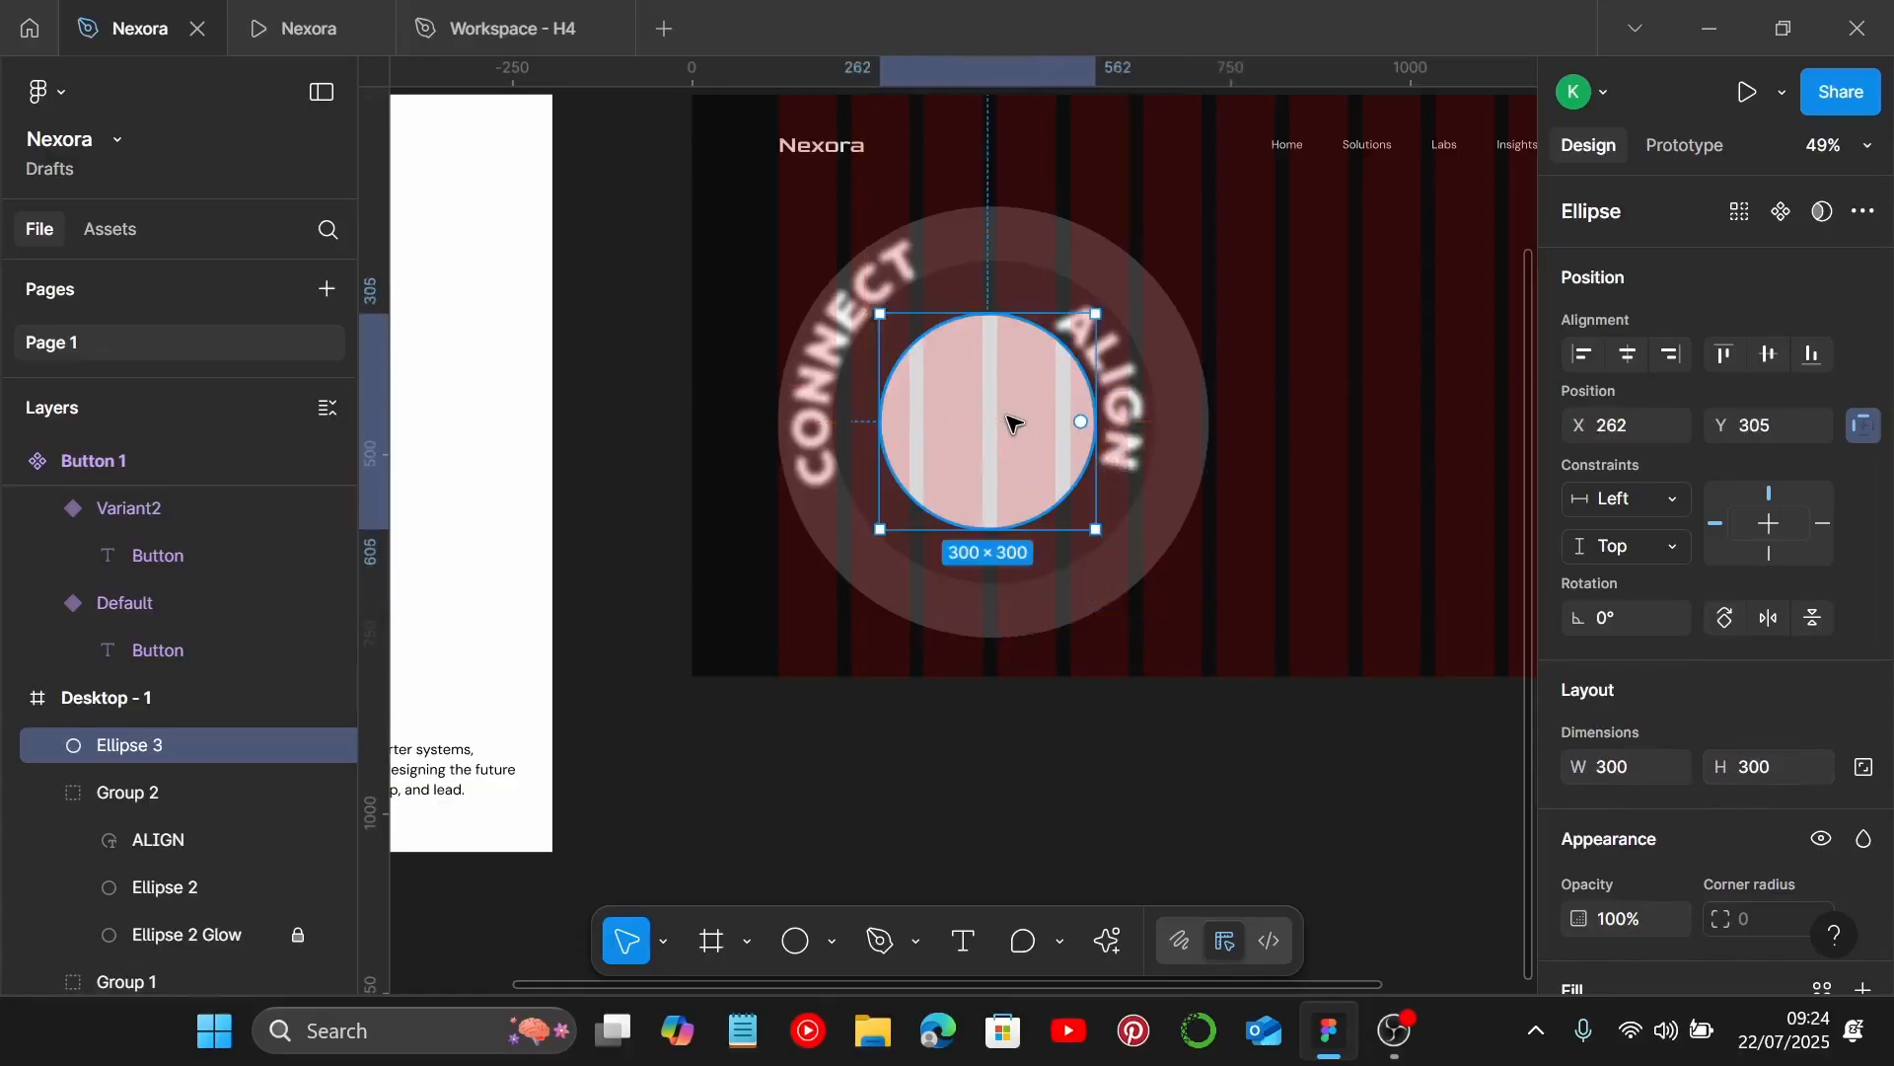
Copy the Circle 3 color code from the style guide and fill the 300 × 300 circle with 1F1F1F.
{"action": "scroll", "coordinate": [761, 659], "scroll_direction": "left", "scroll_amount": 5}
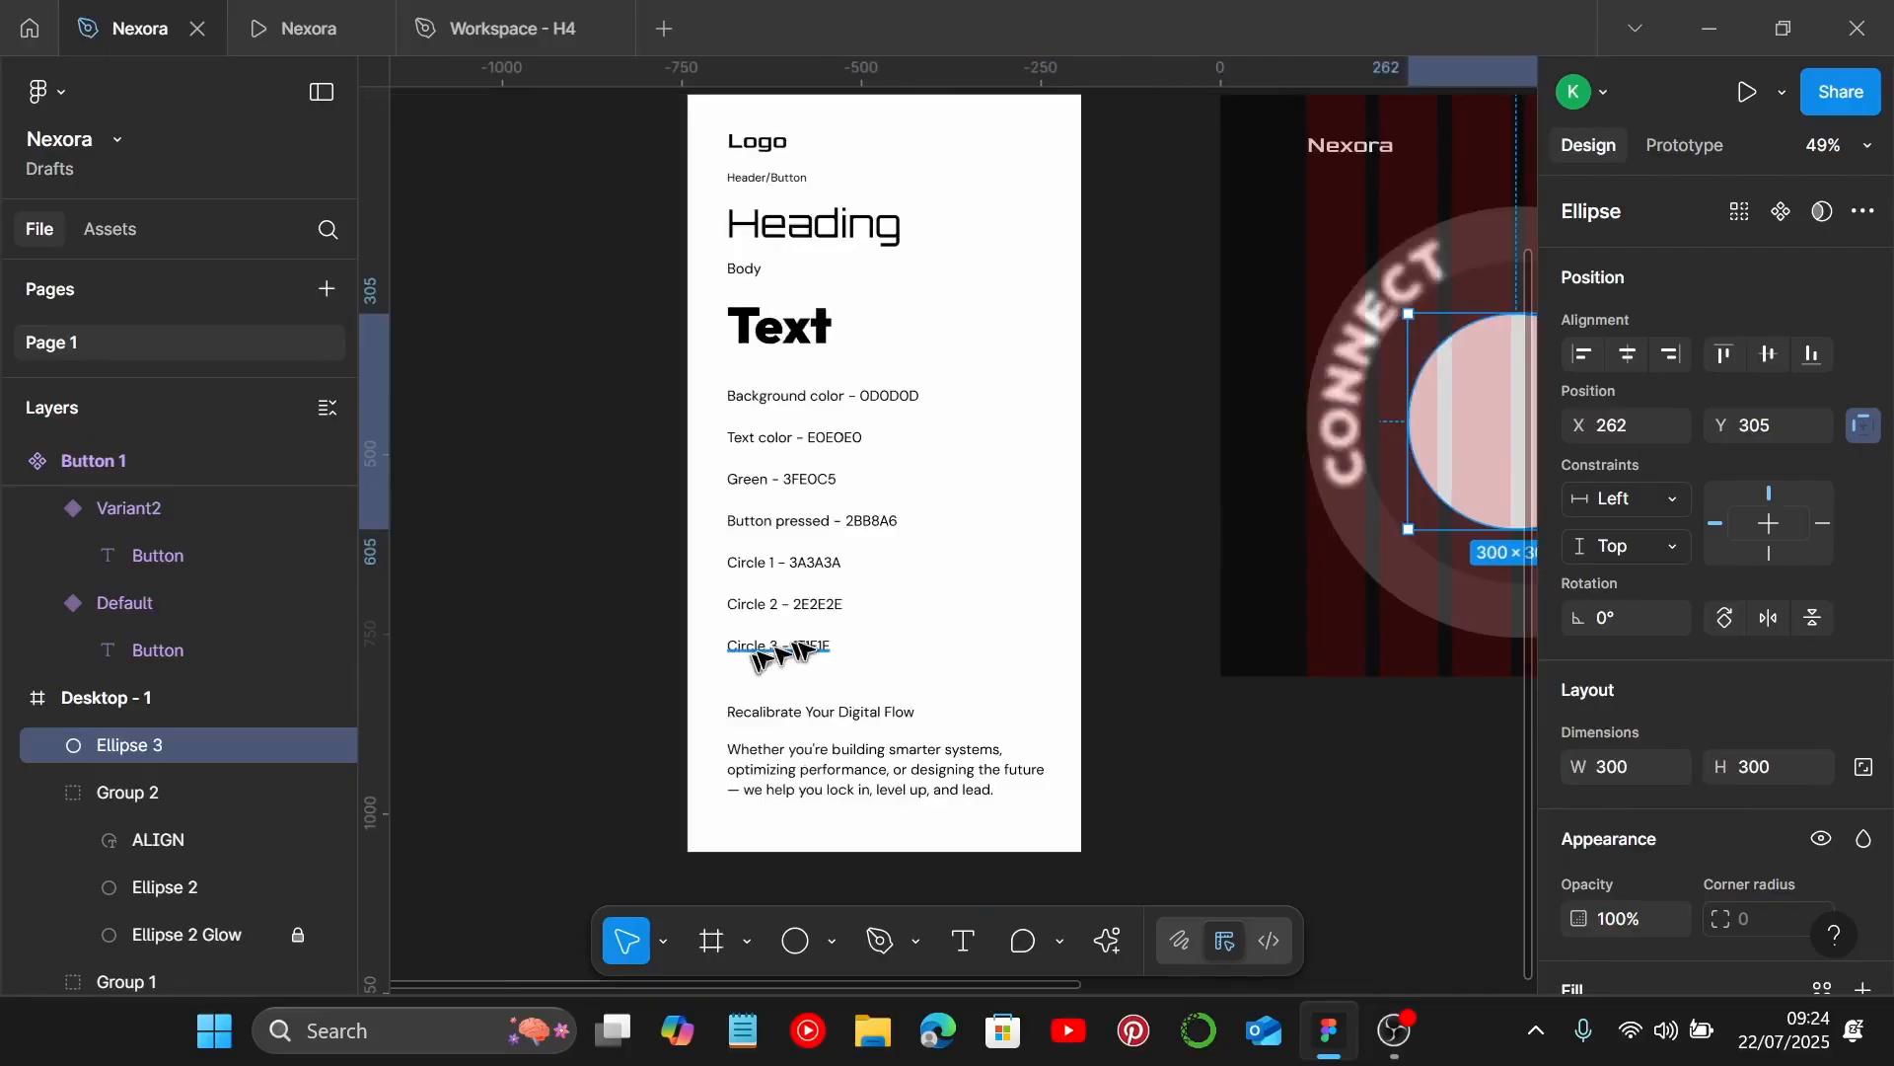
{"action": "scroll", "coordinate": [761, 659], "scroll_direction": "up", "scroll_amount": 3}
{"action": "left_click", "coordinate": [795, 648]}
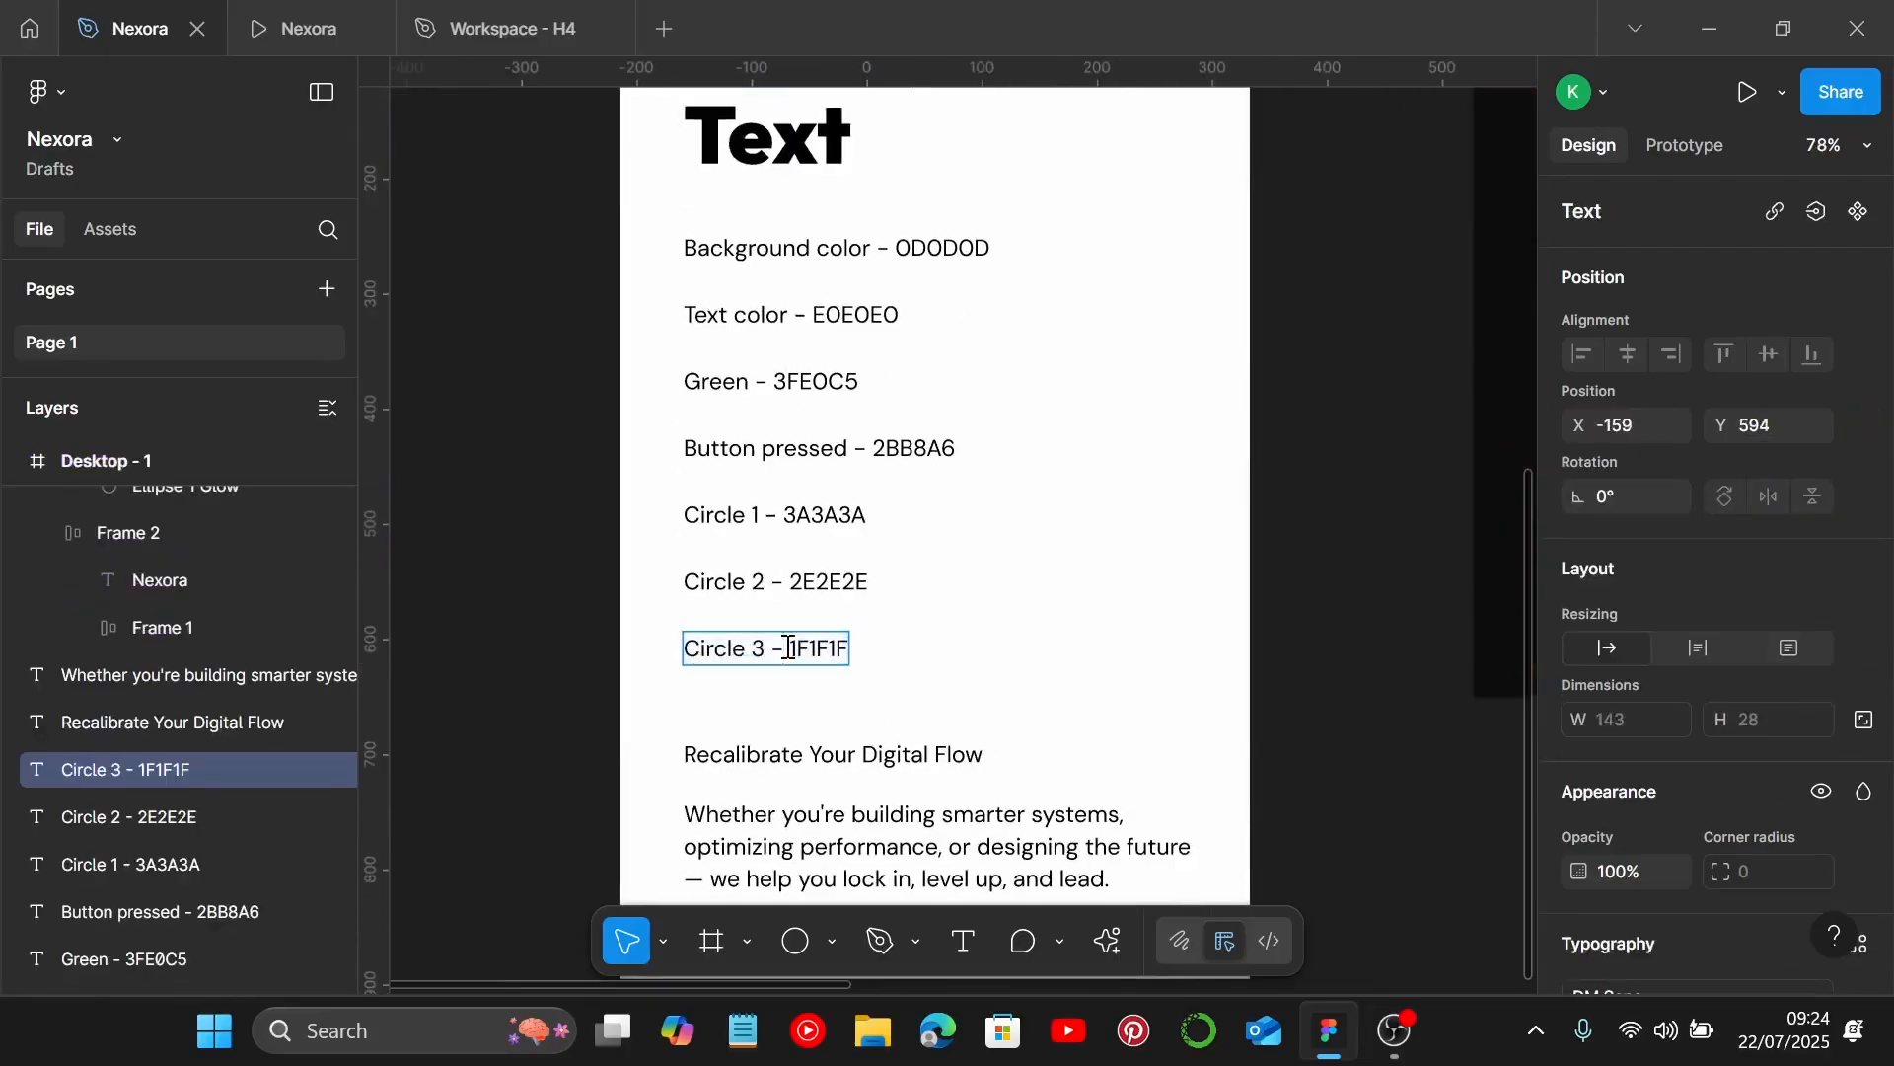
{"action": "left_click_drag", "start_coordinate": [789, 647], "coordinate": [901, 648]}
{"action": "key", "text": "ctrl+c"}
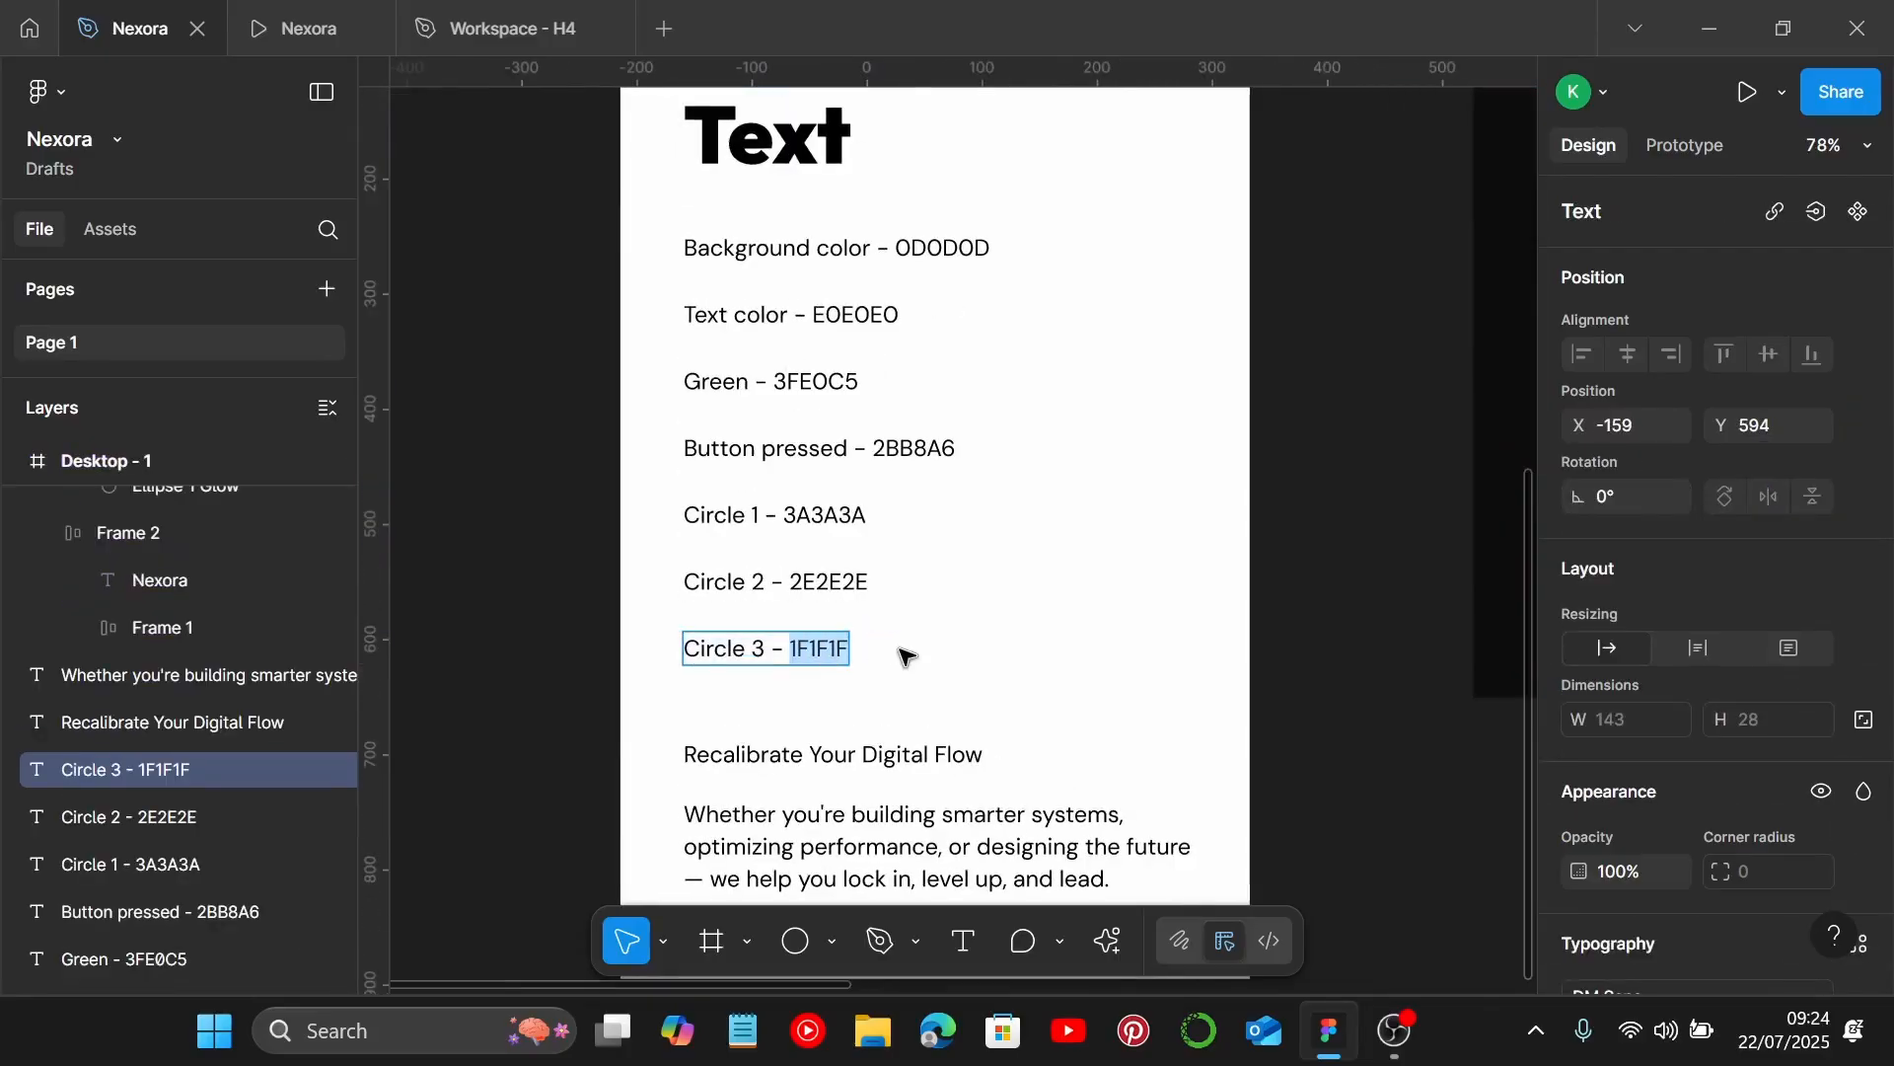
{"action": "scroll", "coordinate": [901, 655], "scroll_direction": "down", "scroll_amount": 3}
{"action": "scroll", "coordinate": [901, 655], "scroll_direction": "right", "scroll_amount": 3}
{"action": "key", "text": "Escape"}
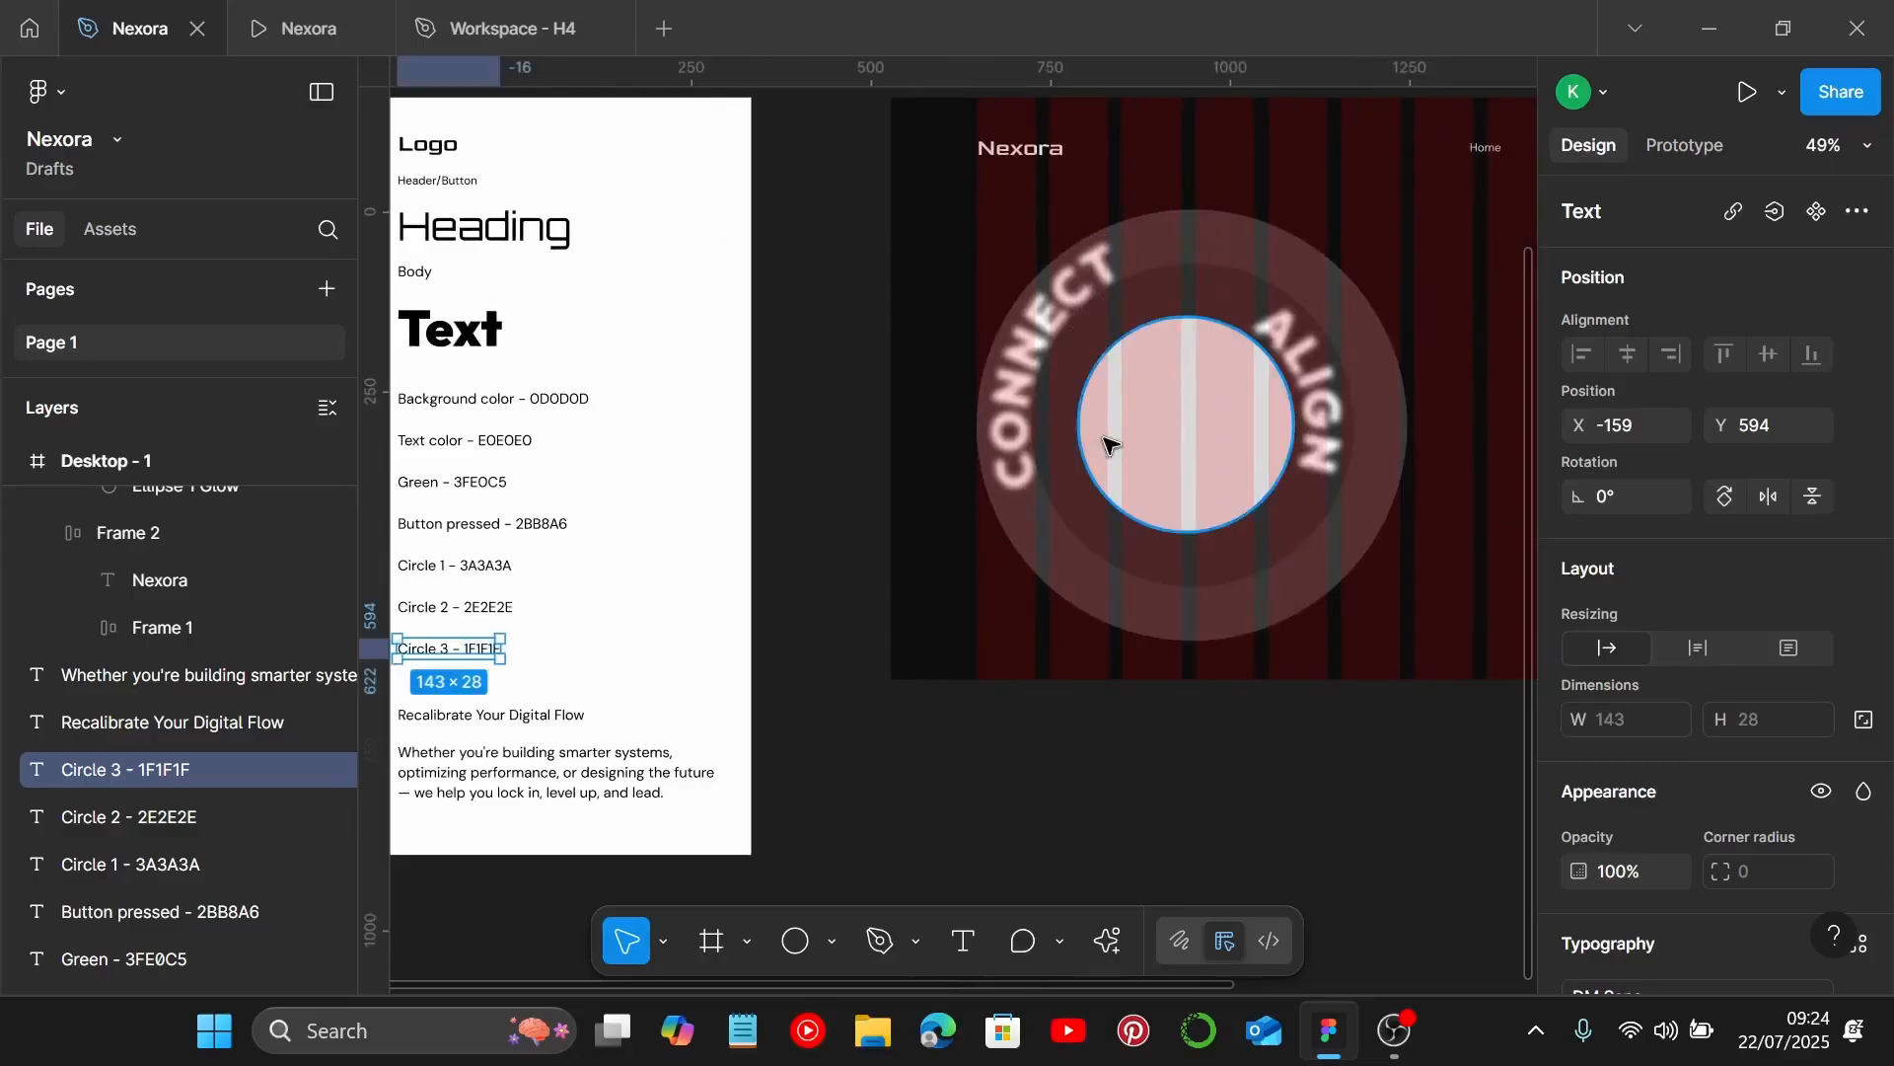
{"action": "left_click", "coordinate": [1164, 448]}
{"action": "scroll", "coordinate": [1726, 668], "scroll_direction": "down", "scroll_amount": 5}
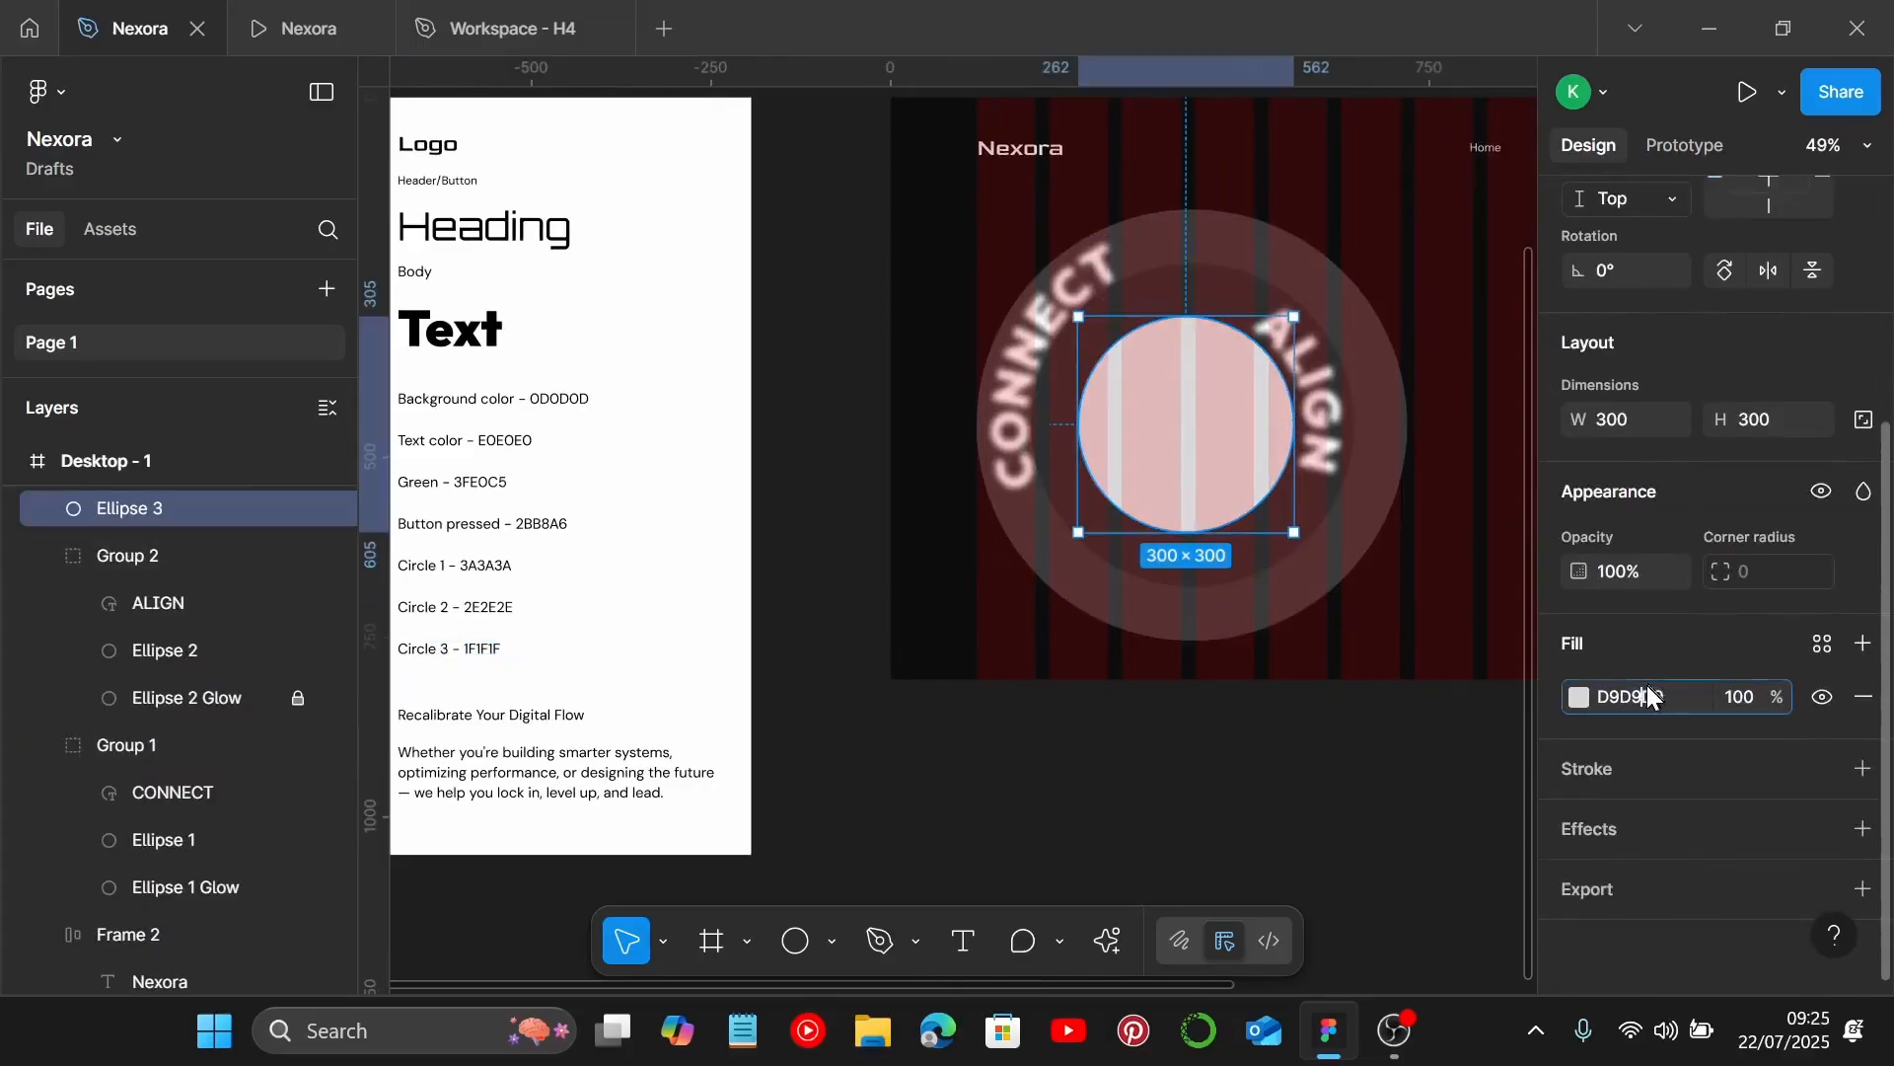
{"action": "key", "text": "ctrl+v"}
{"action": "key", "text": "Return"}
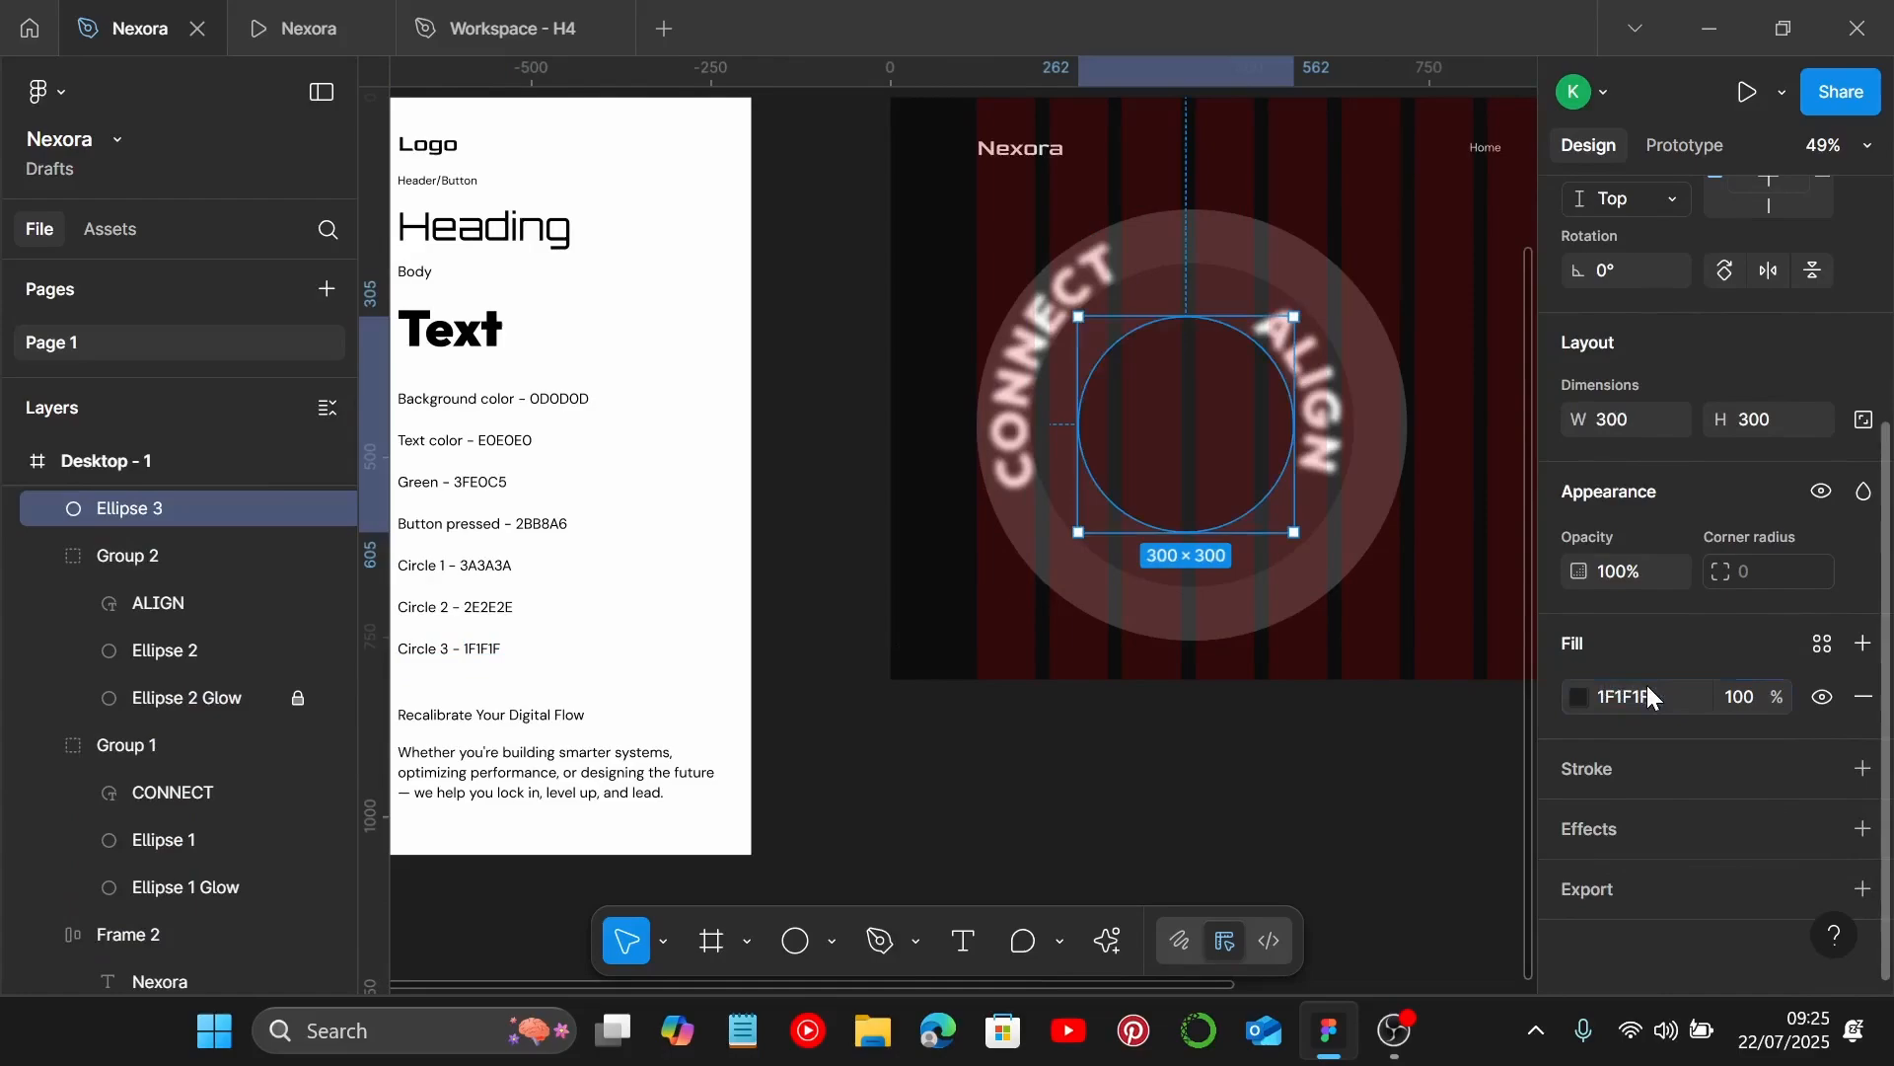
Duplicate Ellipse 3, place the copy directly beneath the original in the layer order and name it Ellipse 3 Glow.
{"action": "scroll", "coordinate": [1292, 541], "scroll_direction": "up", "scroll_amount": 1}
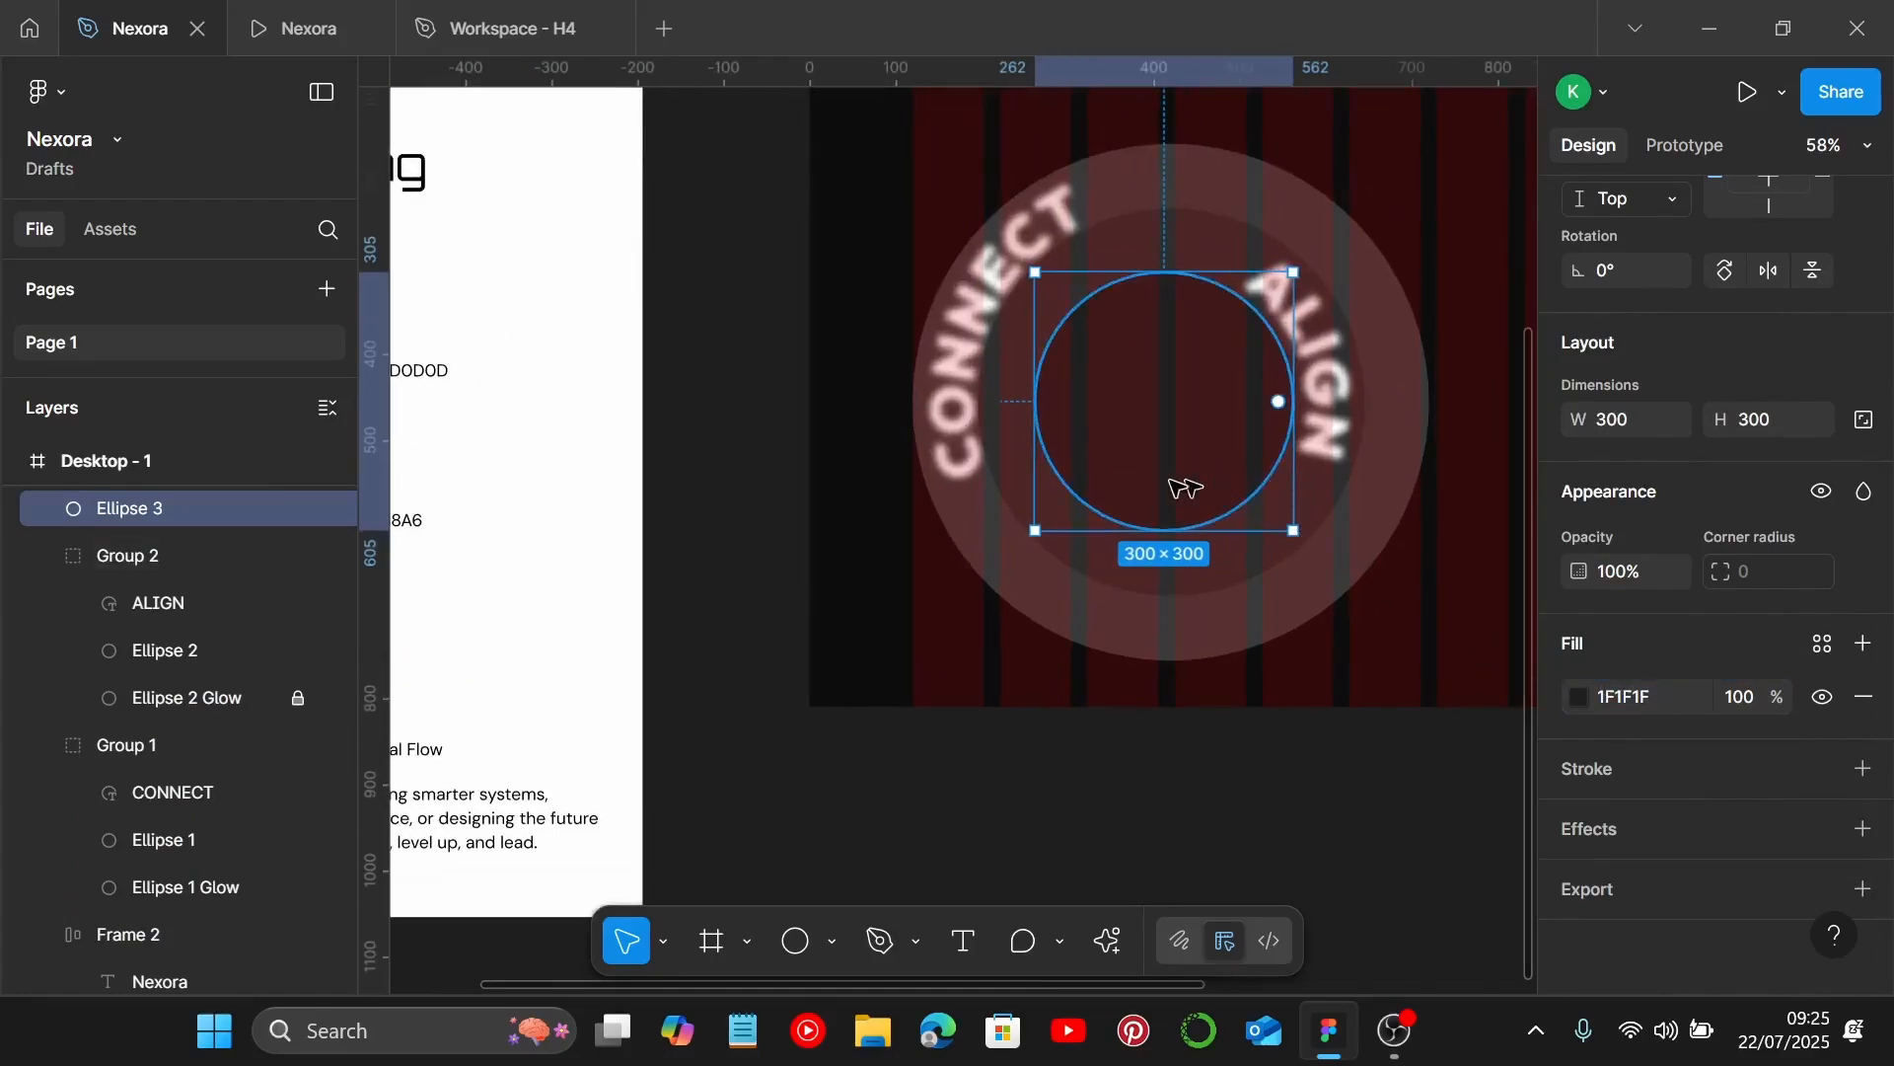
{"action": "key", "text": "ctrl+d"}
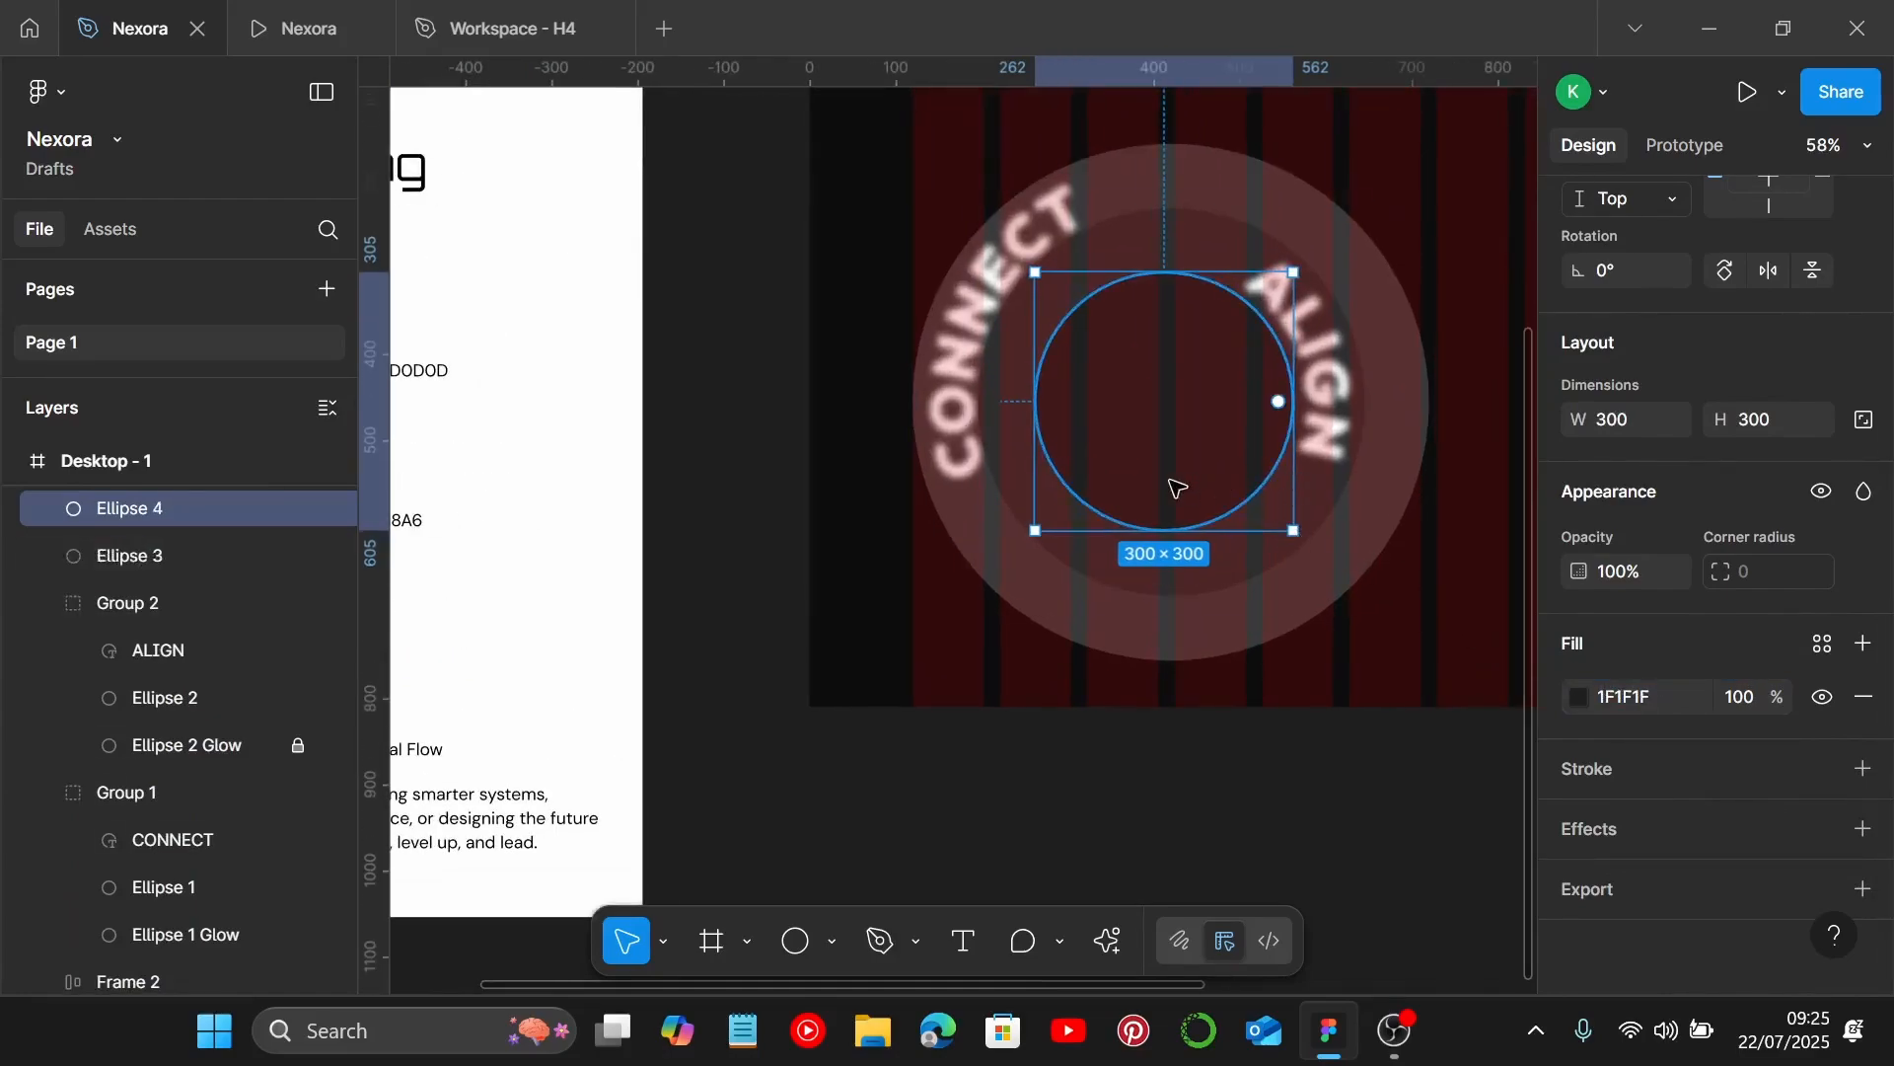
{"action": "left_click_drag", "start_coordinate": [154, 559], "coordinate": [156, 499]}
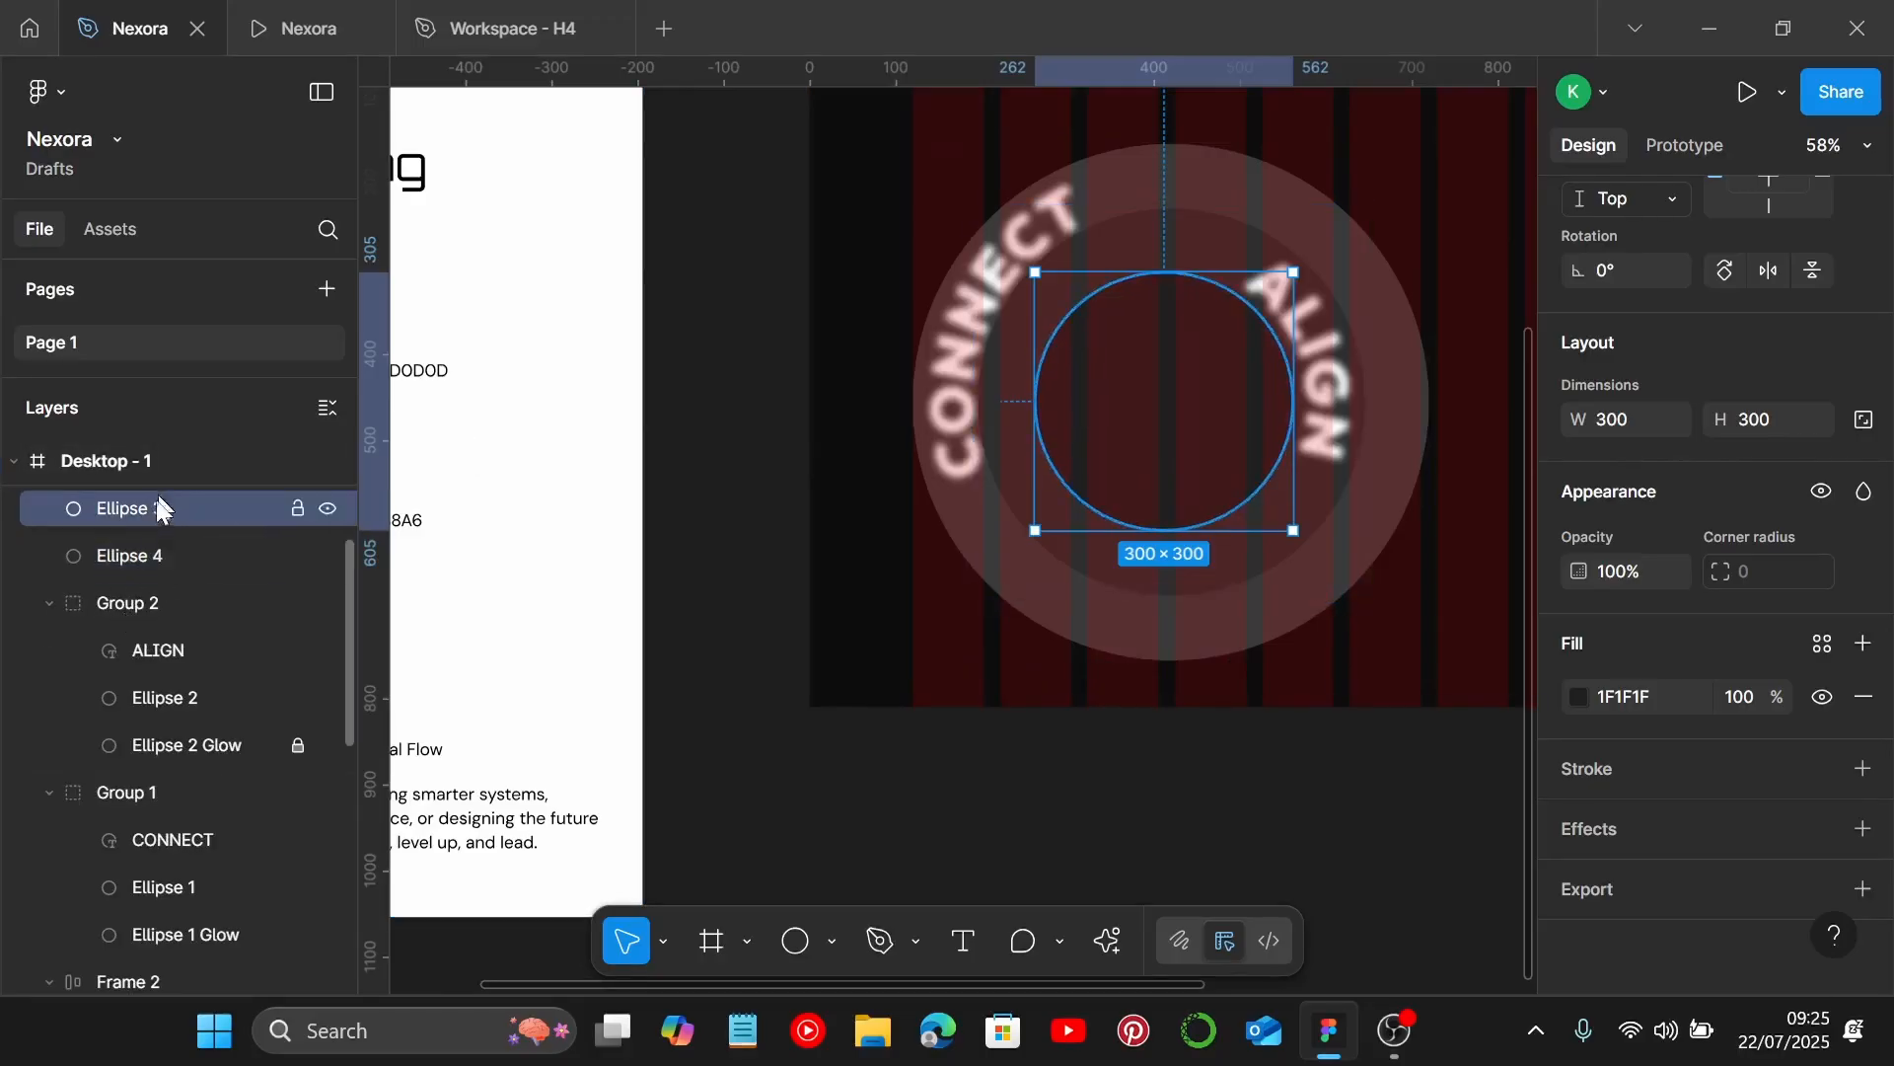
{"action": "double_click", "coordinate": [152, 554]}
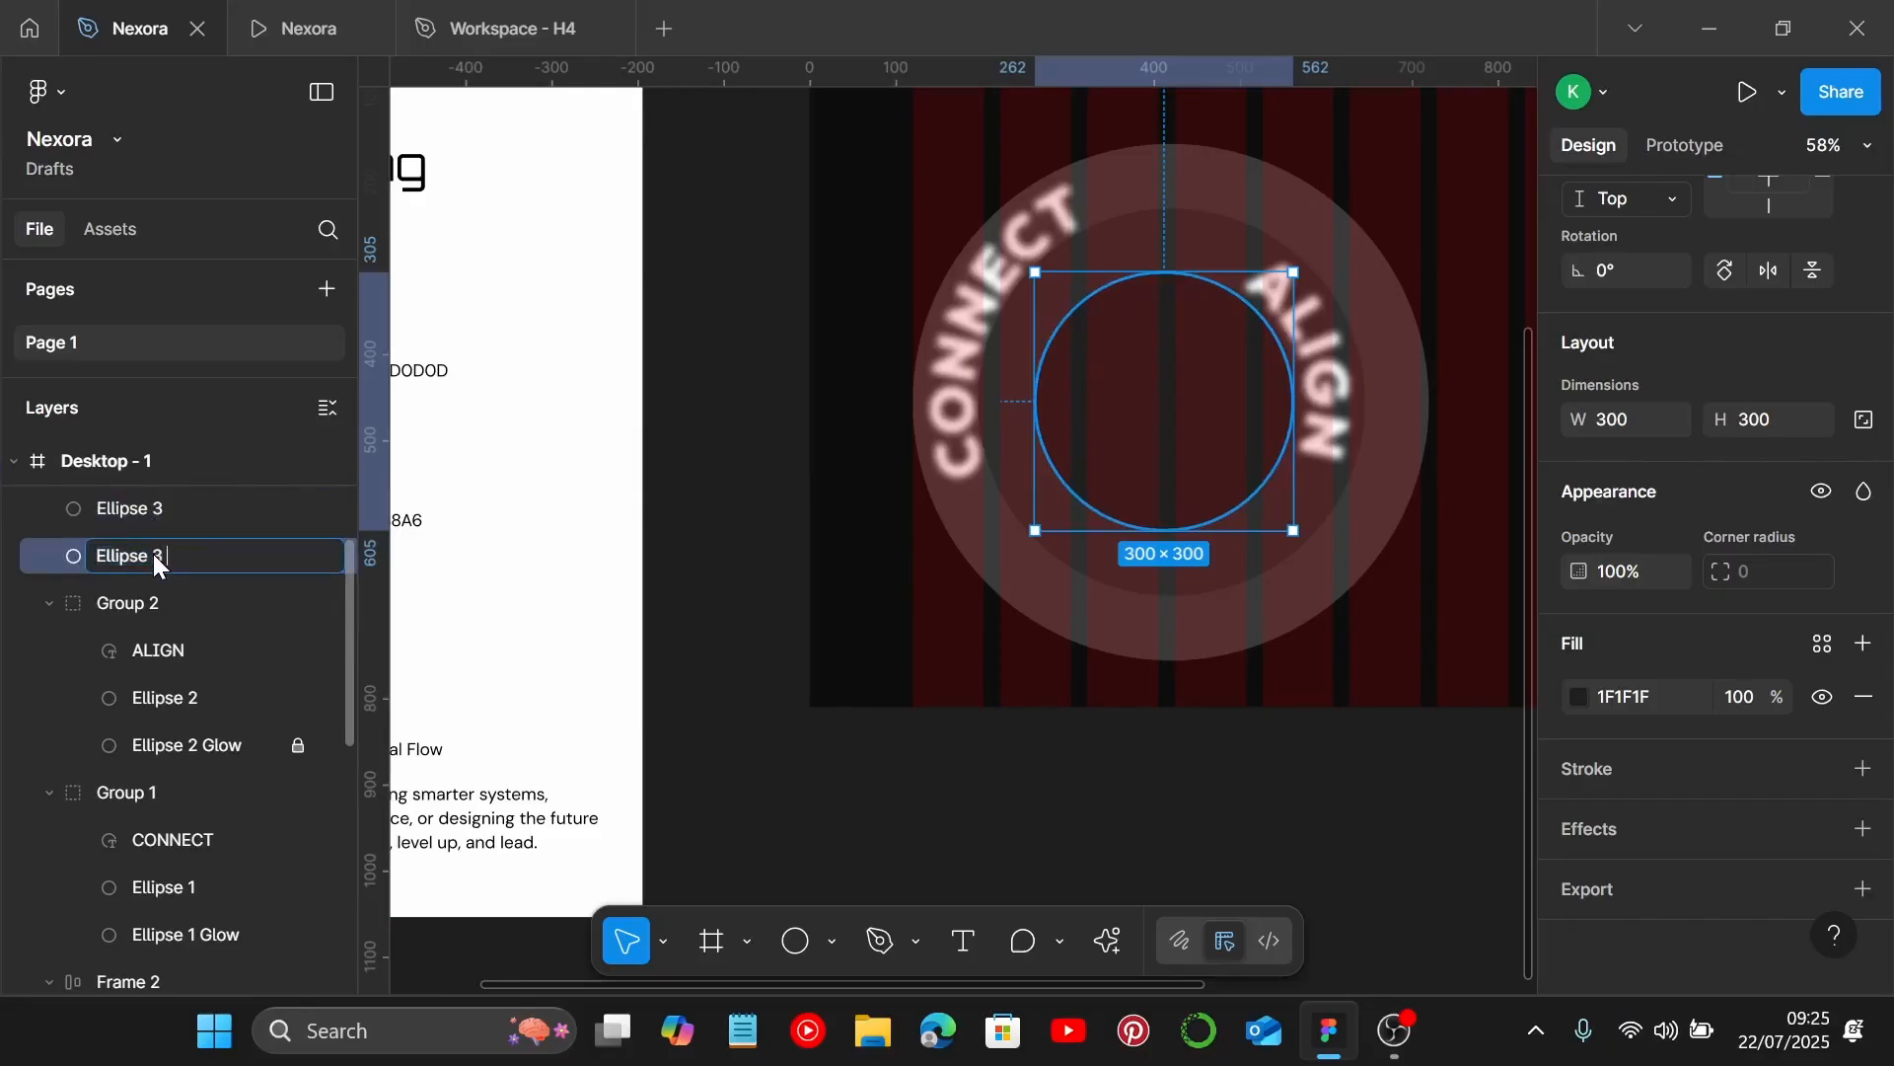
{"action": "key", "text": "Caps_Lock"}
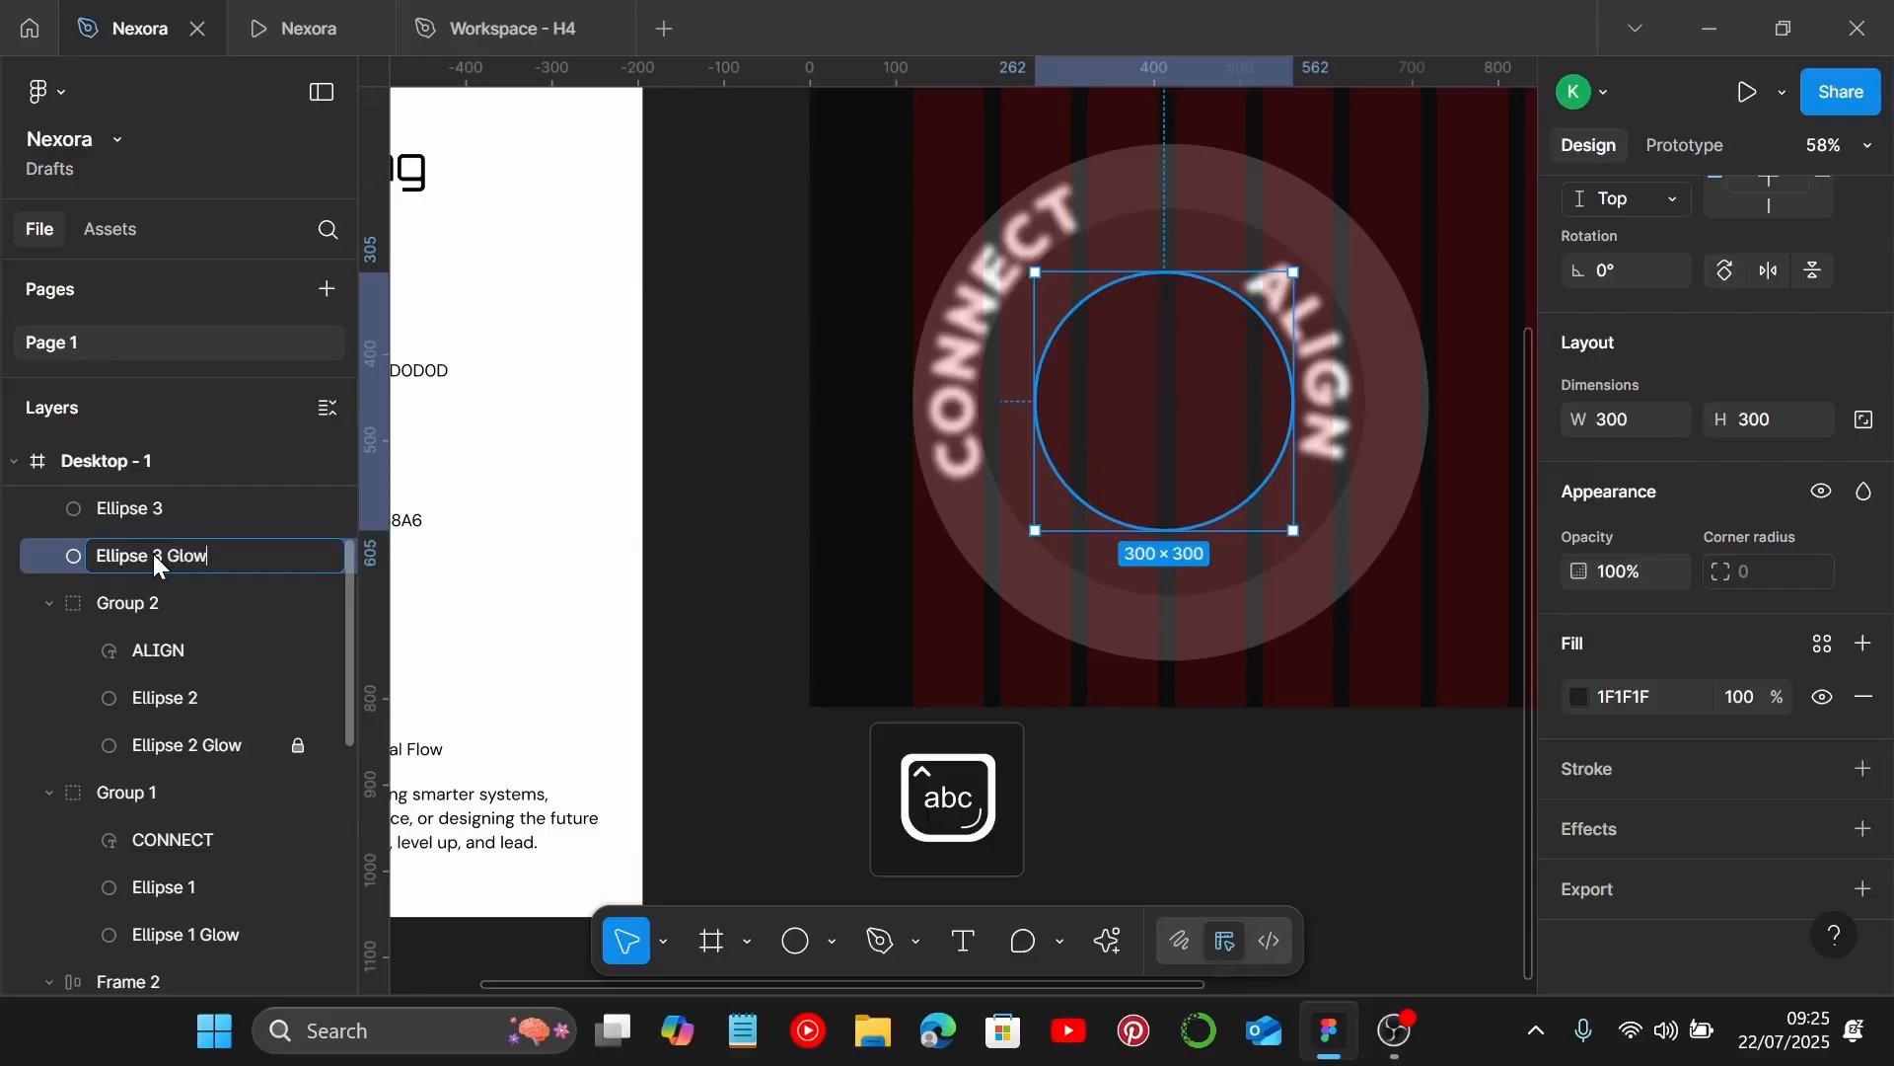
{"action": "key", "text": "Return"}
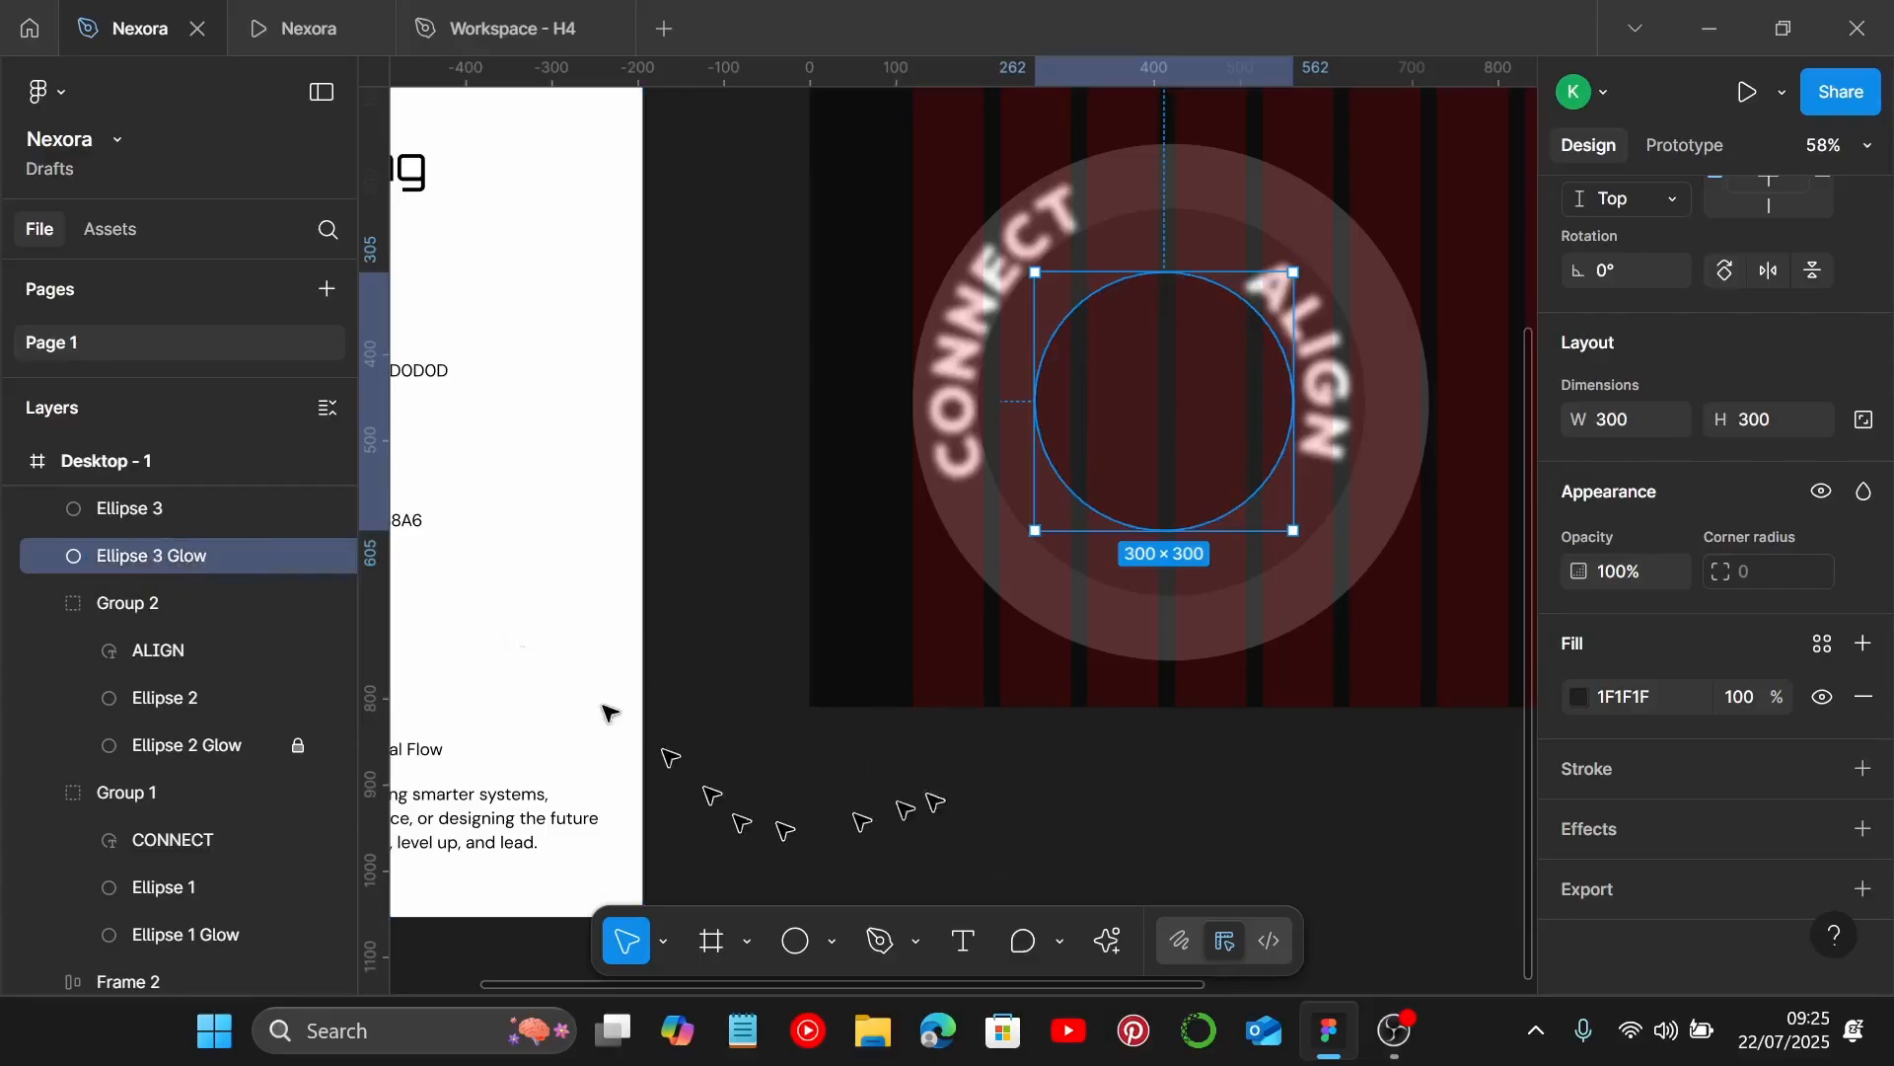
{"action": "left_click", "coordinate": [1179, 768]}
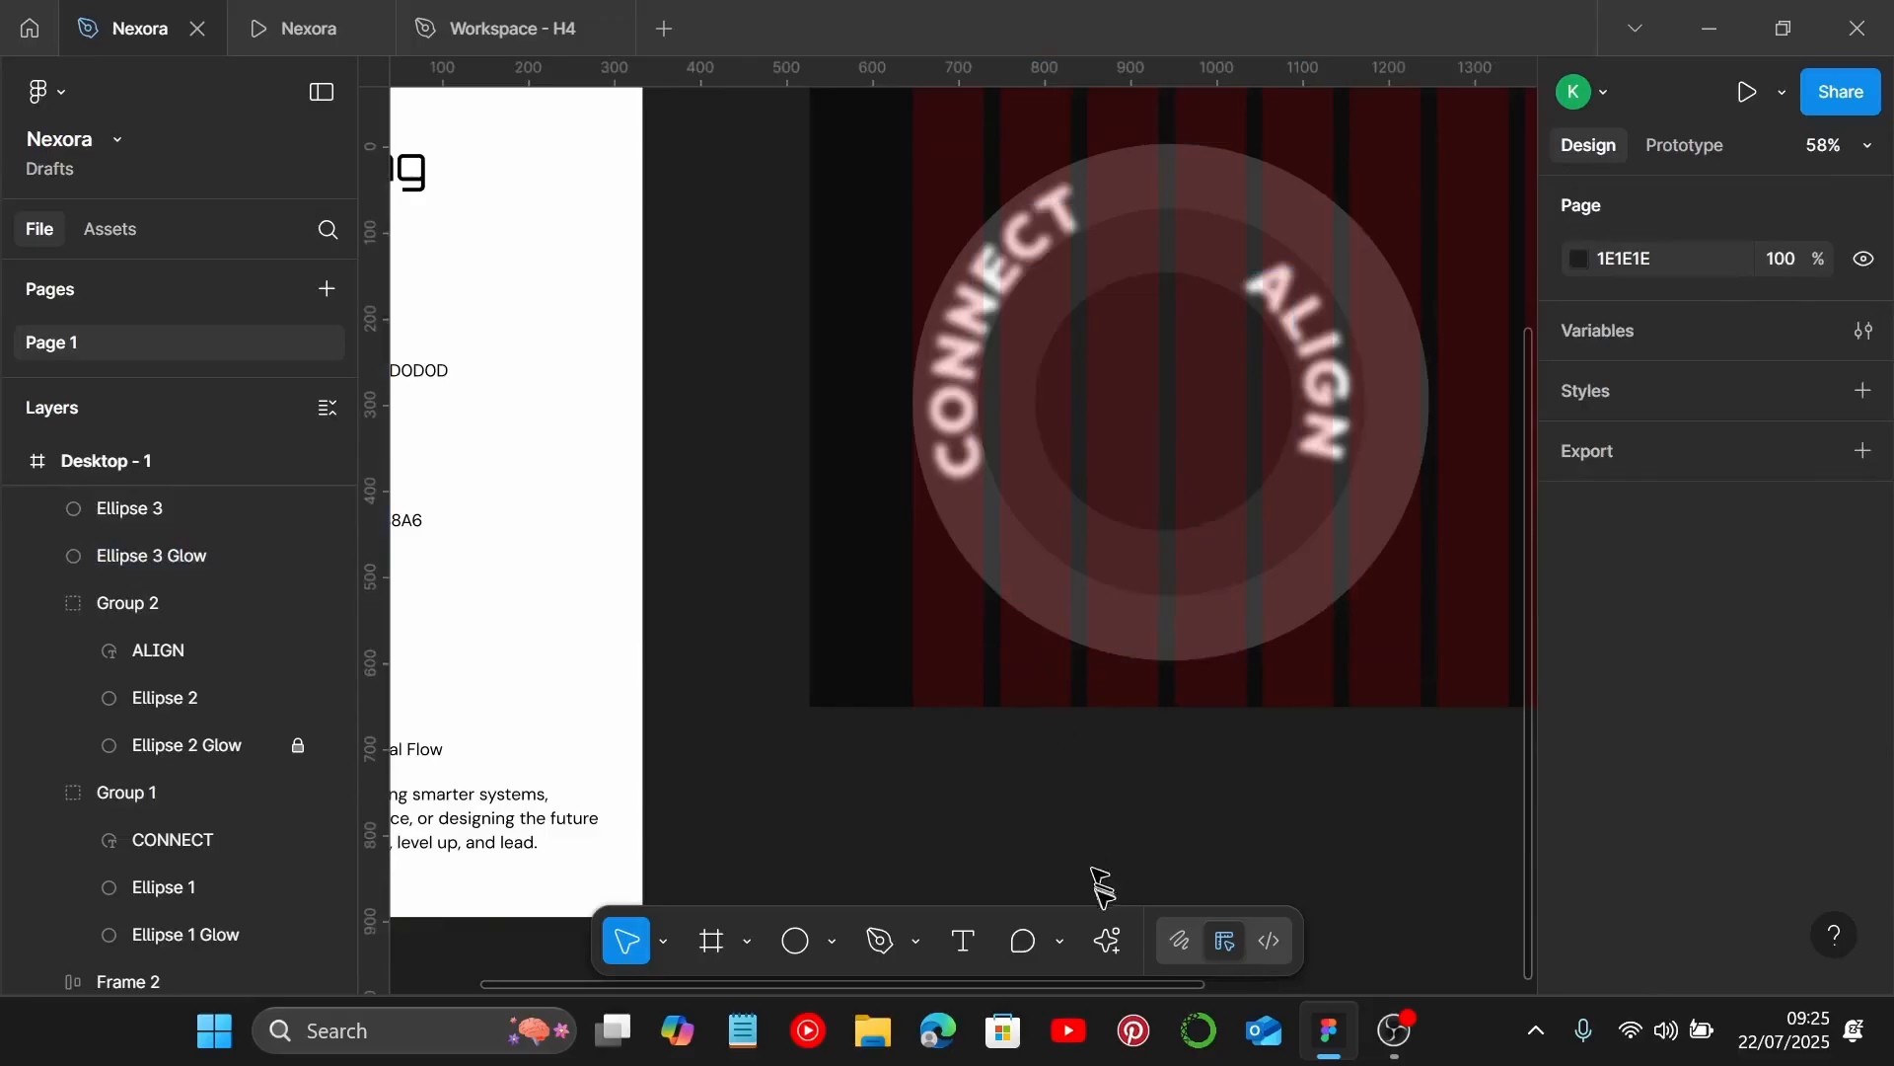
Switch to Draw mode and draw a circle about 165 × 165 inside the innermost dark circle of the hero graphic.
{"action": "left_click", "coordinate": [1180, 942]}
{"action": "left_click", "coordinate": [1056, 948]}
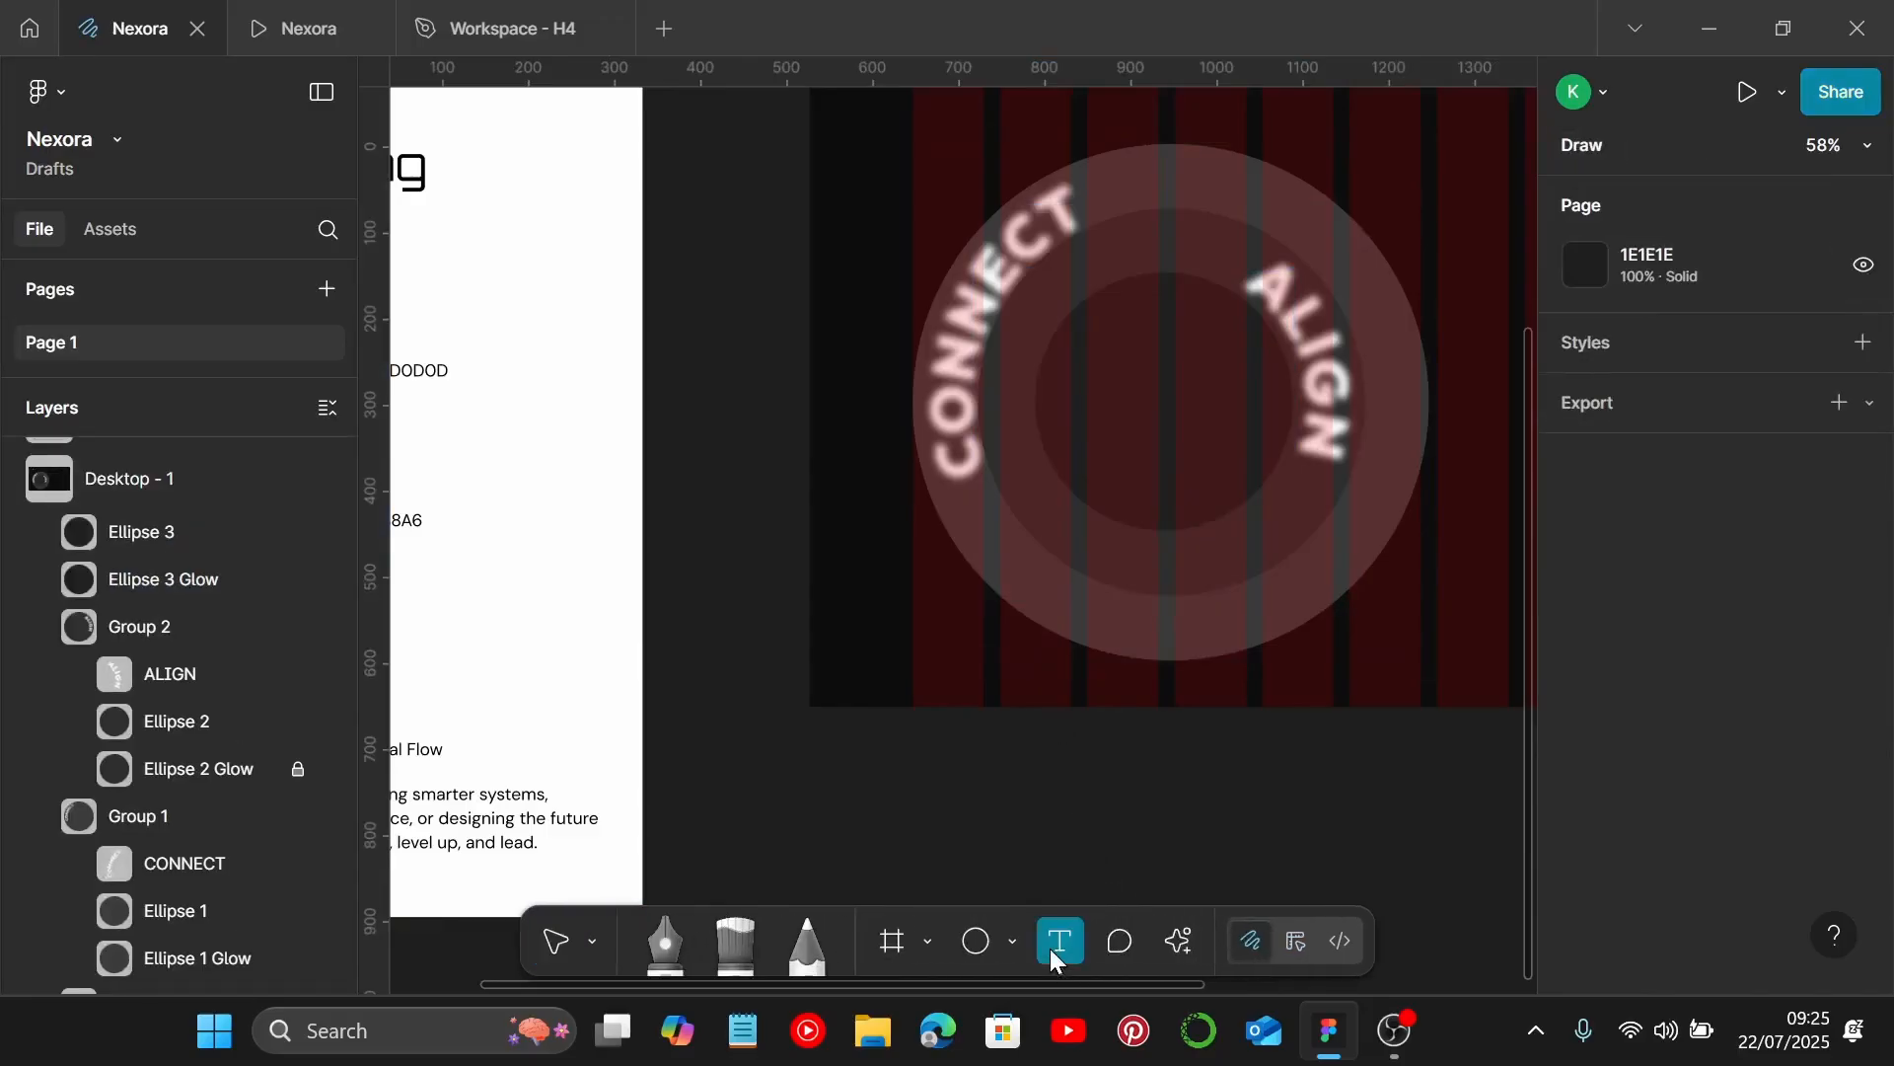
{"action": "left_click", "coordinate": [977, 942]}
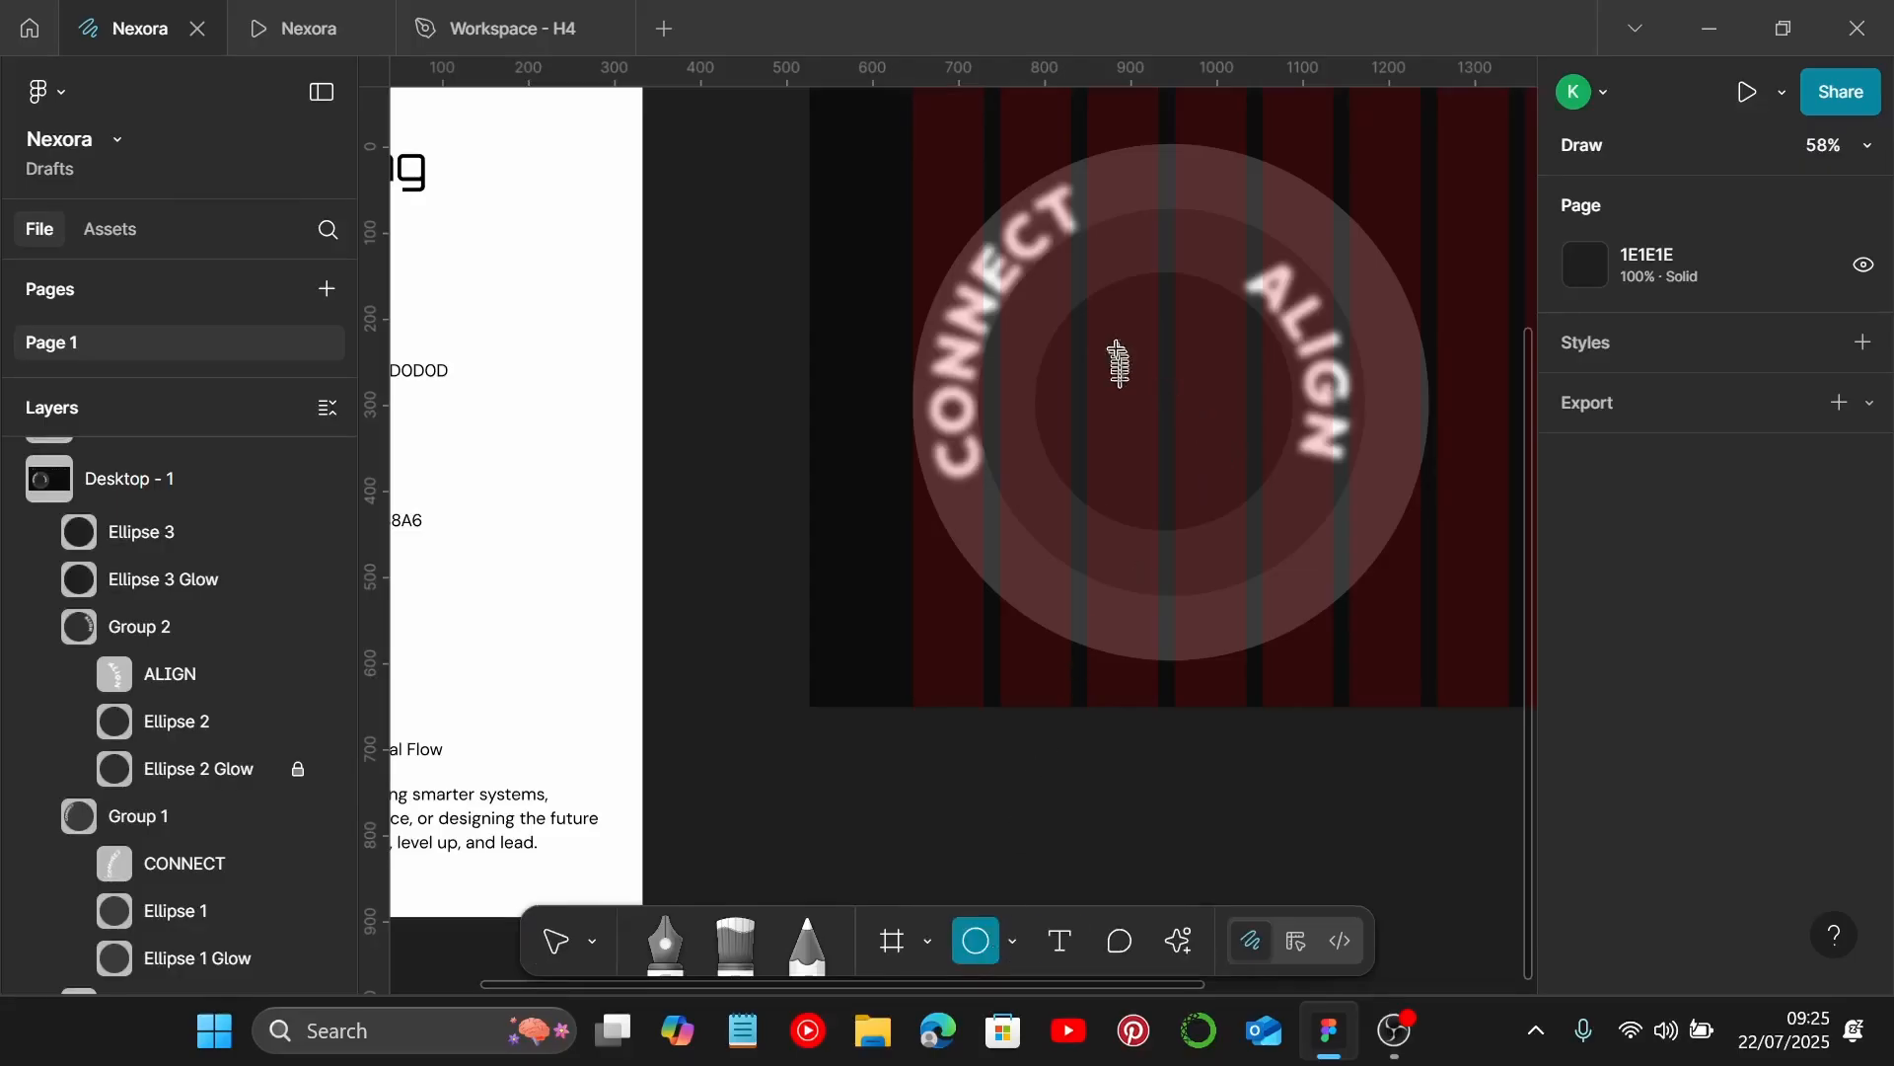
{"action": "mouse_move", "coordinate": [1117, 347]}
{"action": "left_mouse_down"}
{"action": "mouse_move", "coordinate": [1221, 488]}
{"action": "mouse_move", "coordinate": [1173, 424]}
{"action": "left_mouse_up"}
{"action": "scroll", "coordinate": [1203, 447], "scroll_direction": "up", "scroll_amount": 1}
Set the newly drawn circle's size to 174 × 174 and center it within the hero graphic.
{"action": "scroll", "coordinate": [1673, 721], "scroll_direction": "down", "scroll_amount": 5}
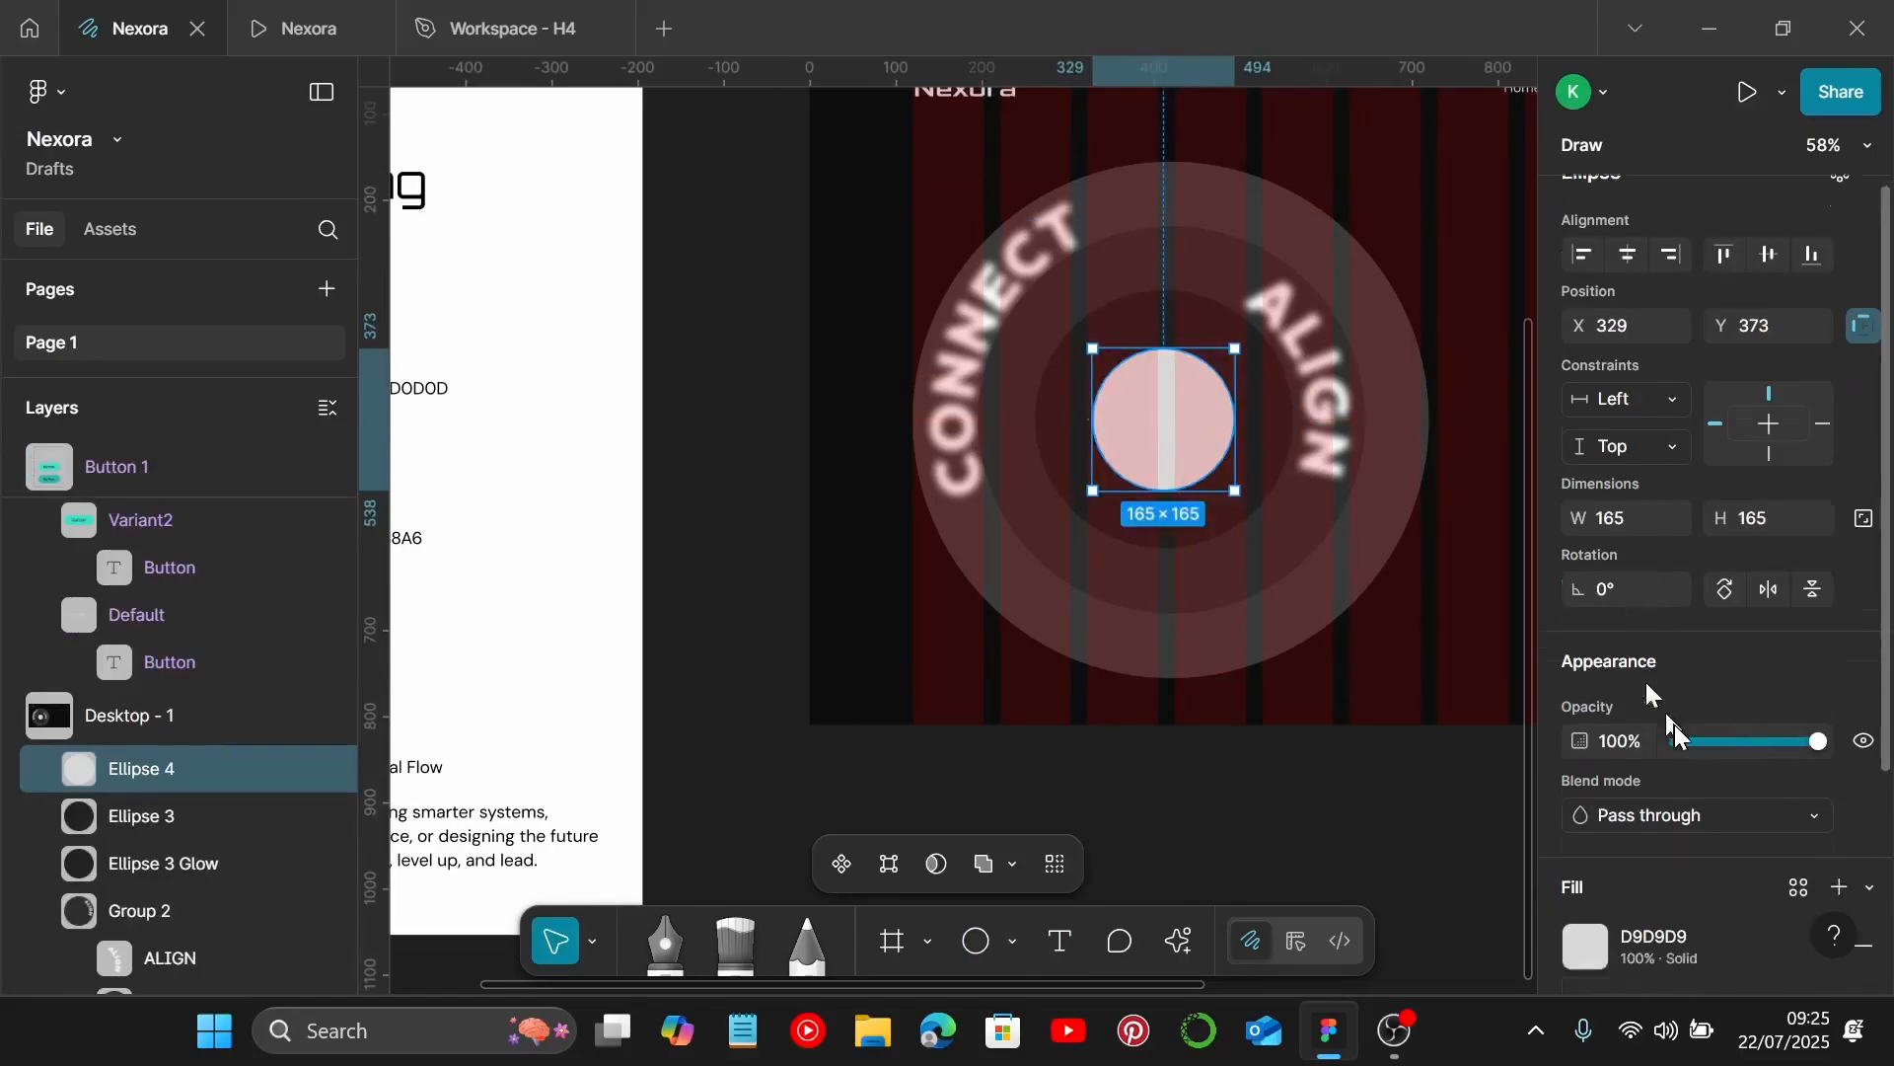
{"action": "scroll", "coordinate": [1672, 715], "scroll_direction": "up", "scroll_amount": 5}
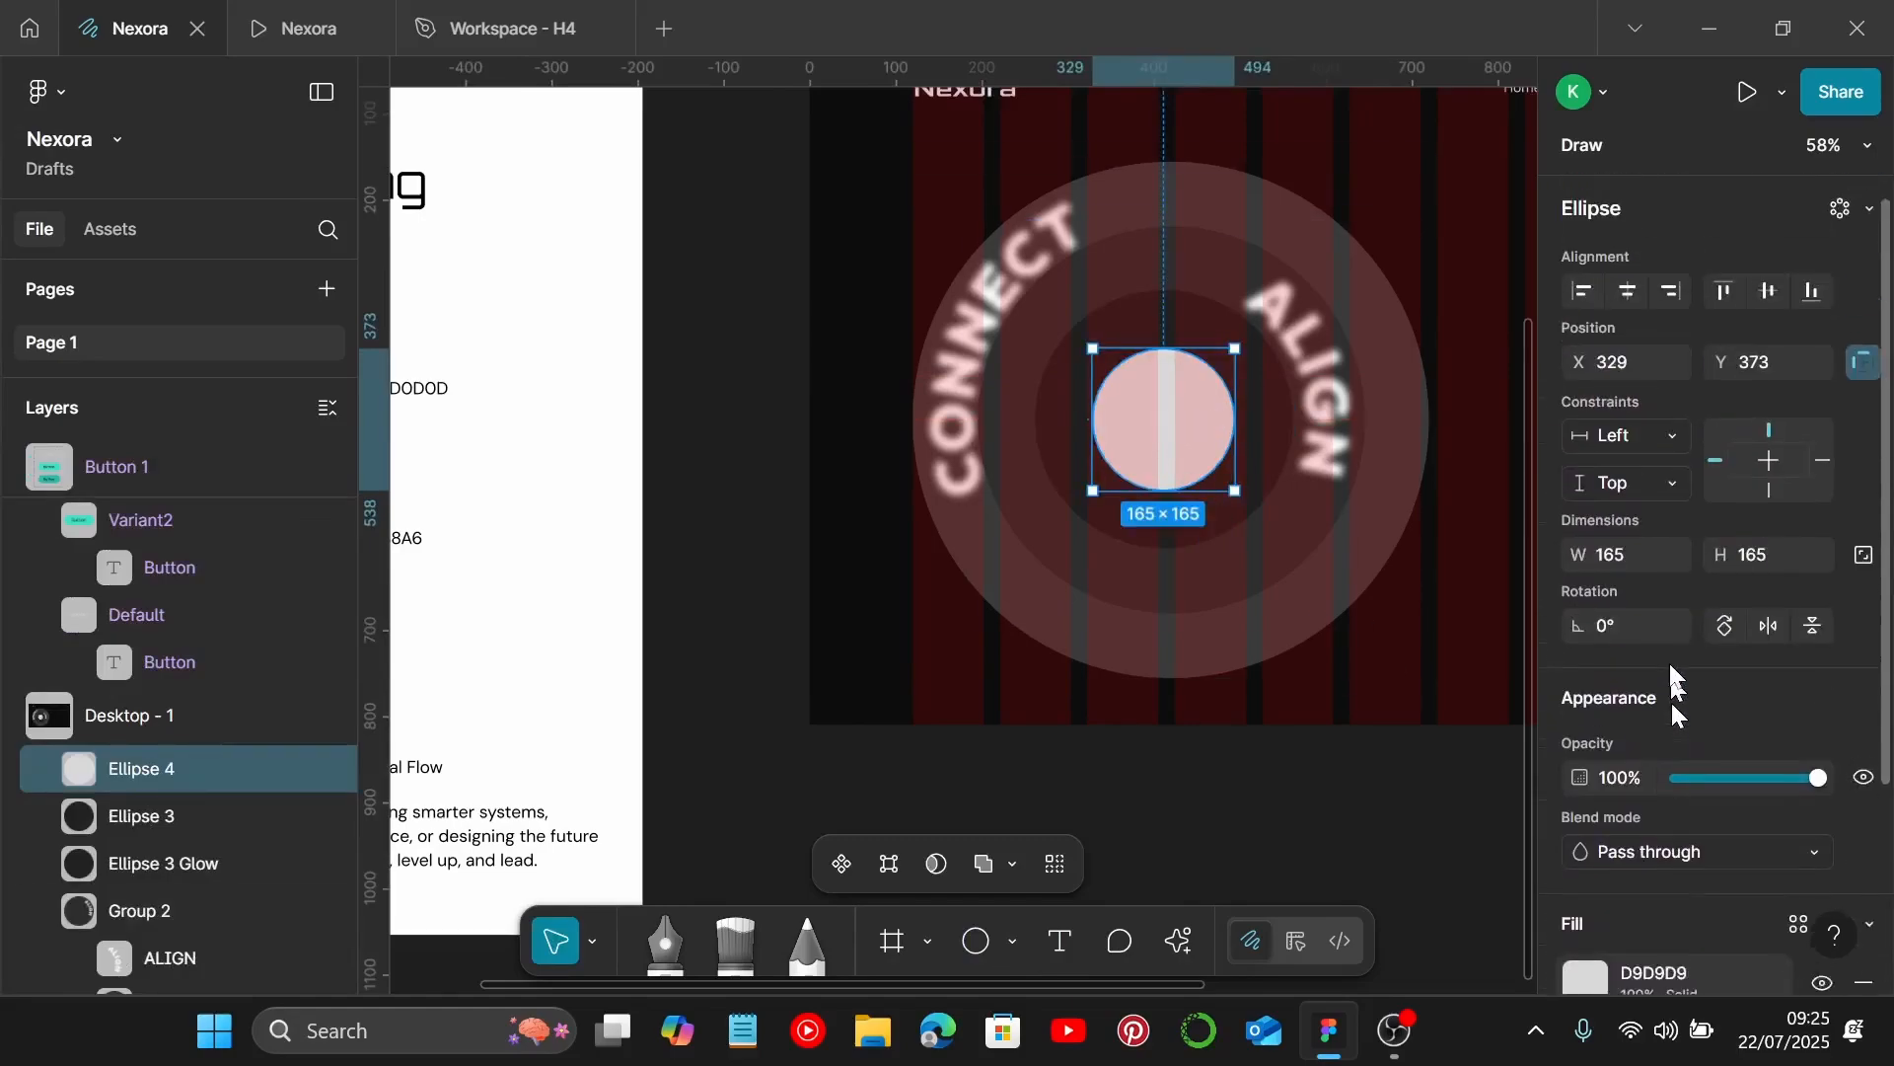
{"action": "left_click", "coordinate": [1632, 557]}
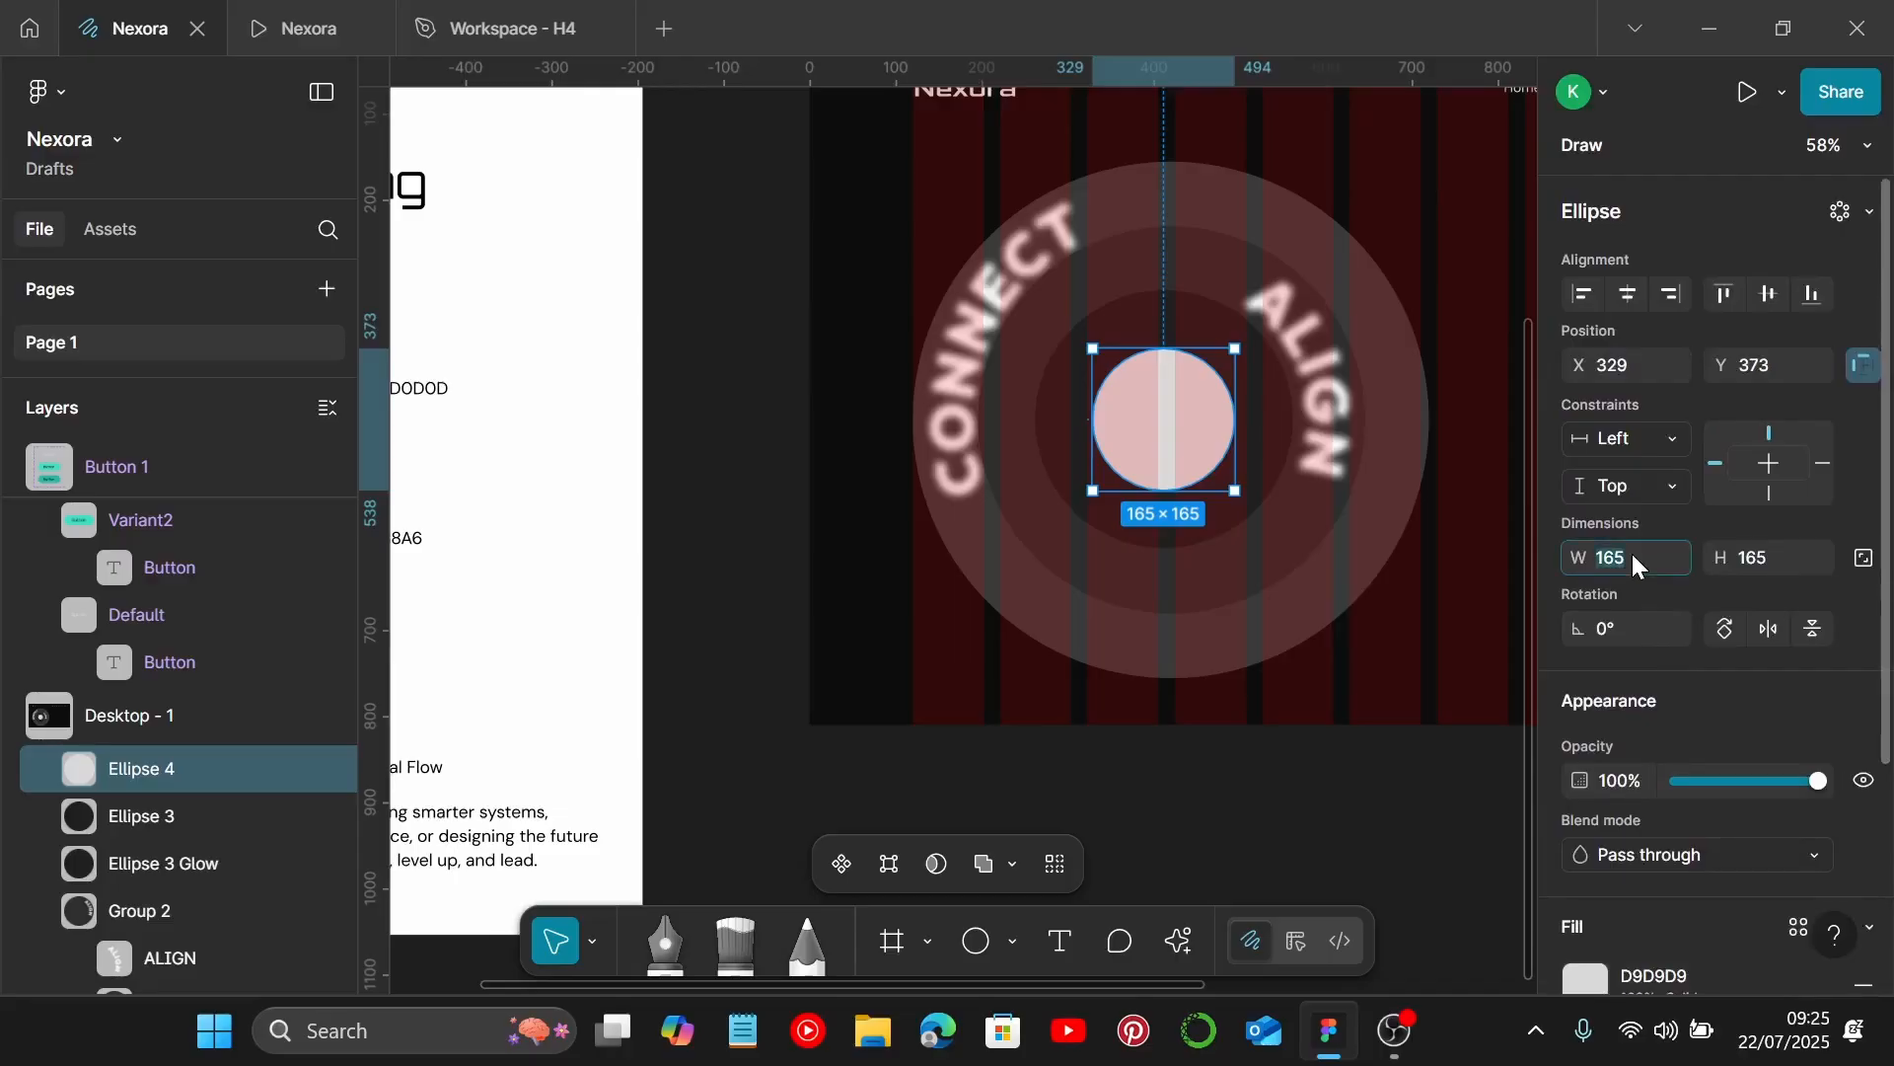
{"action": "type", "text": "174"}
{"action": "key", "text": "Return"}
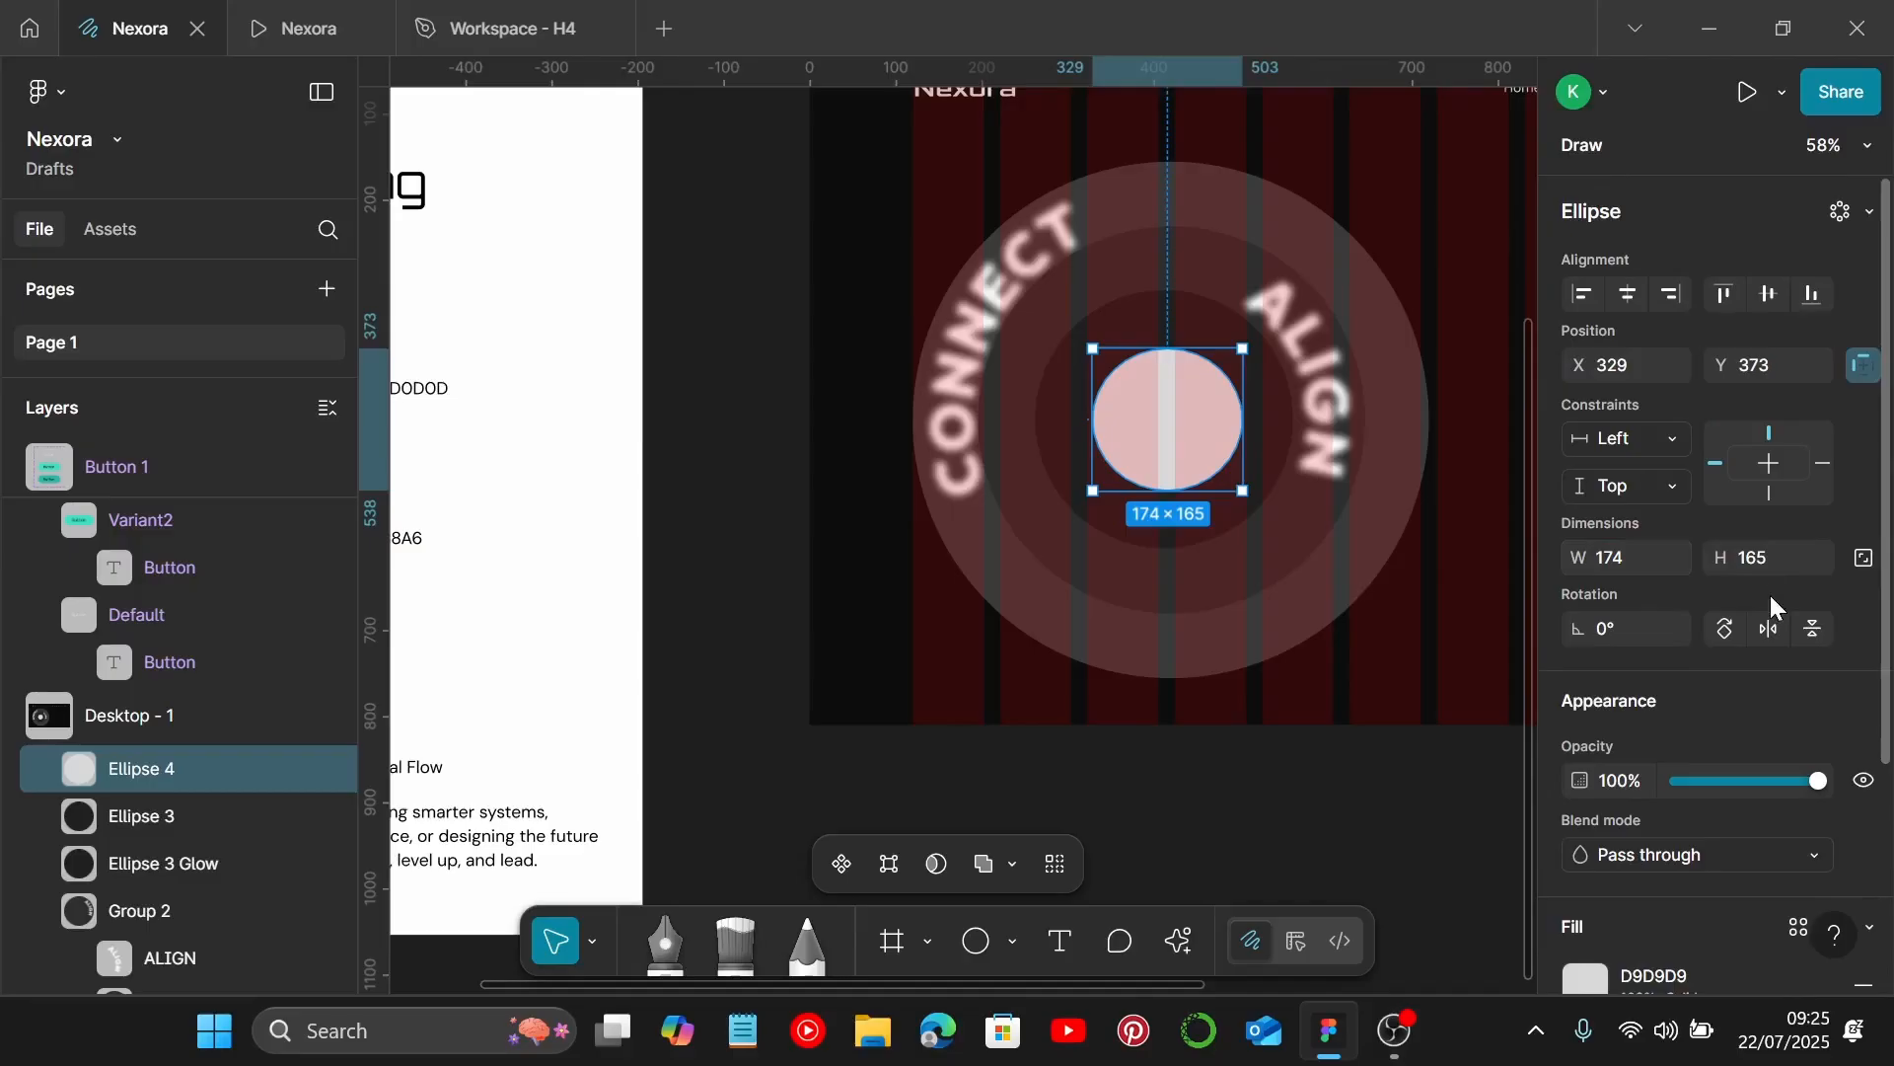
{"action": "left_click", "coordinate": [1762, 570]}
{"action": "type", "text": "174"}
{"action": "key", "text": "Return"}
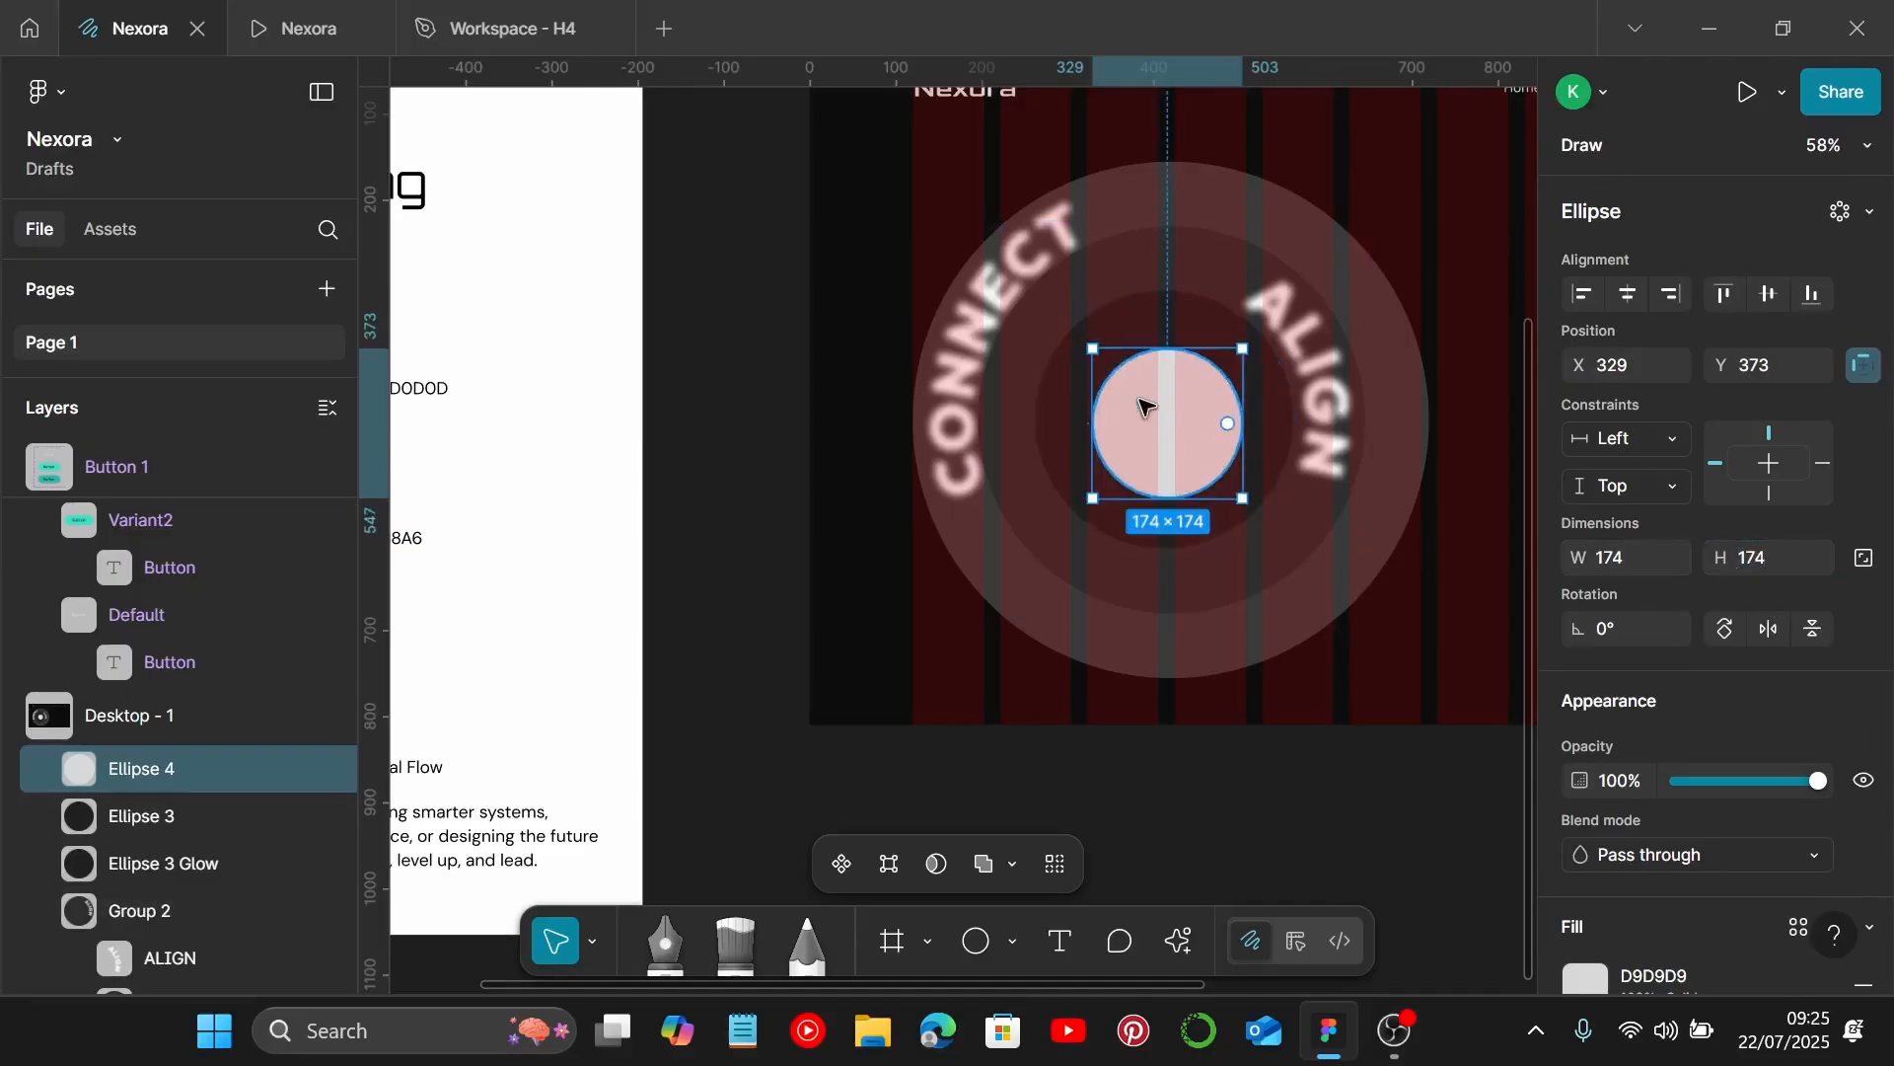
{"action": "left_click_drag", "start_coordinate": [1158, 415], "coordinate": [1150, 415]}
Add the text FOCUS along the outline of the 174 × 174 circle, starting at its upper left.
{"action": "left_click", "coordinate": [1060, 941]}
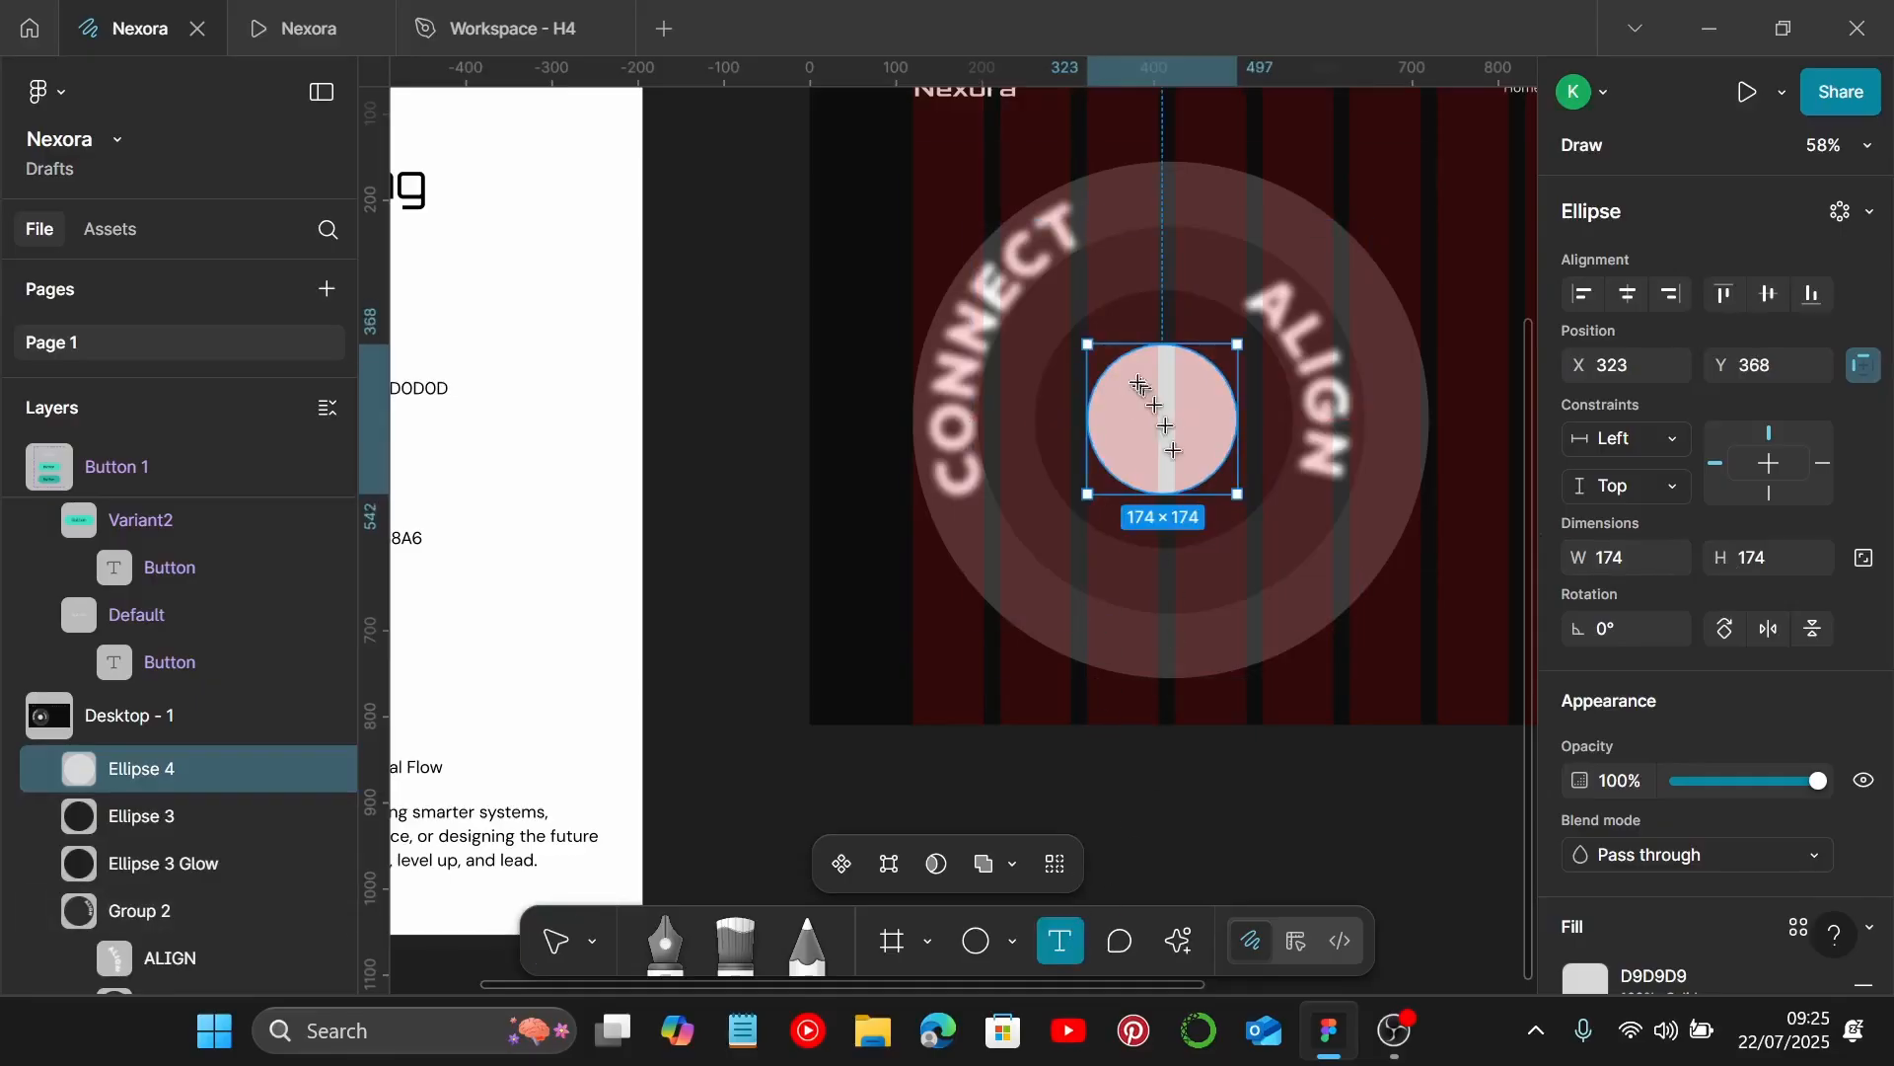
{"action": "left_click", "coordinate": [1090, 390]}
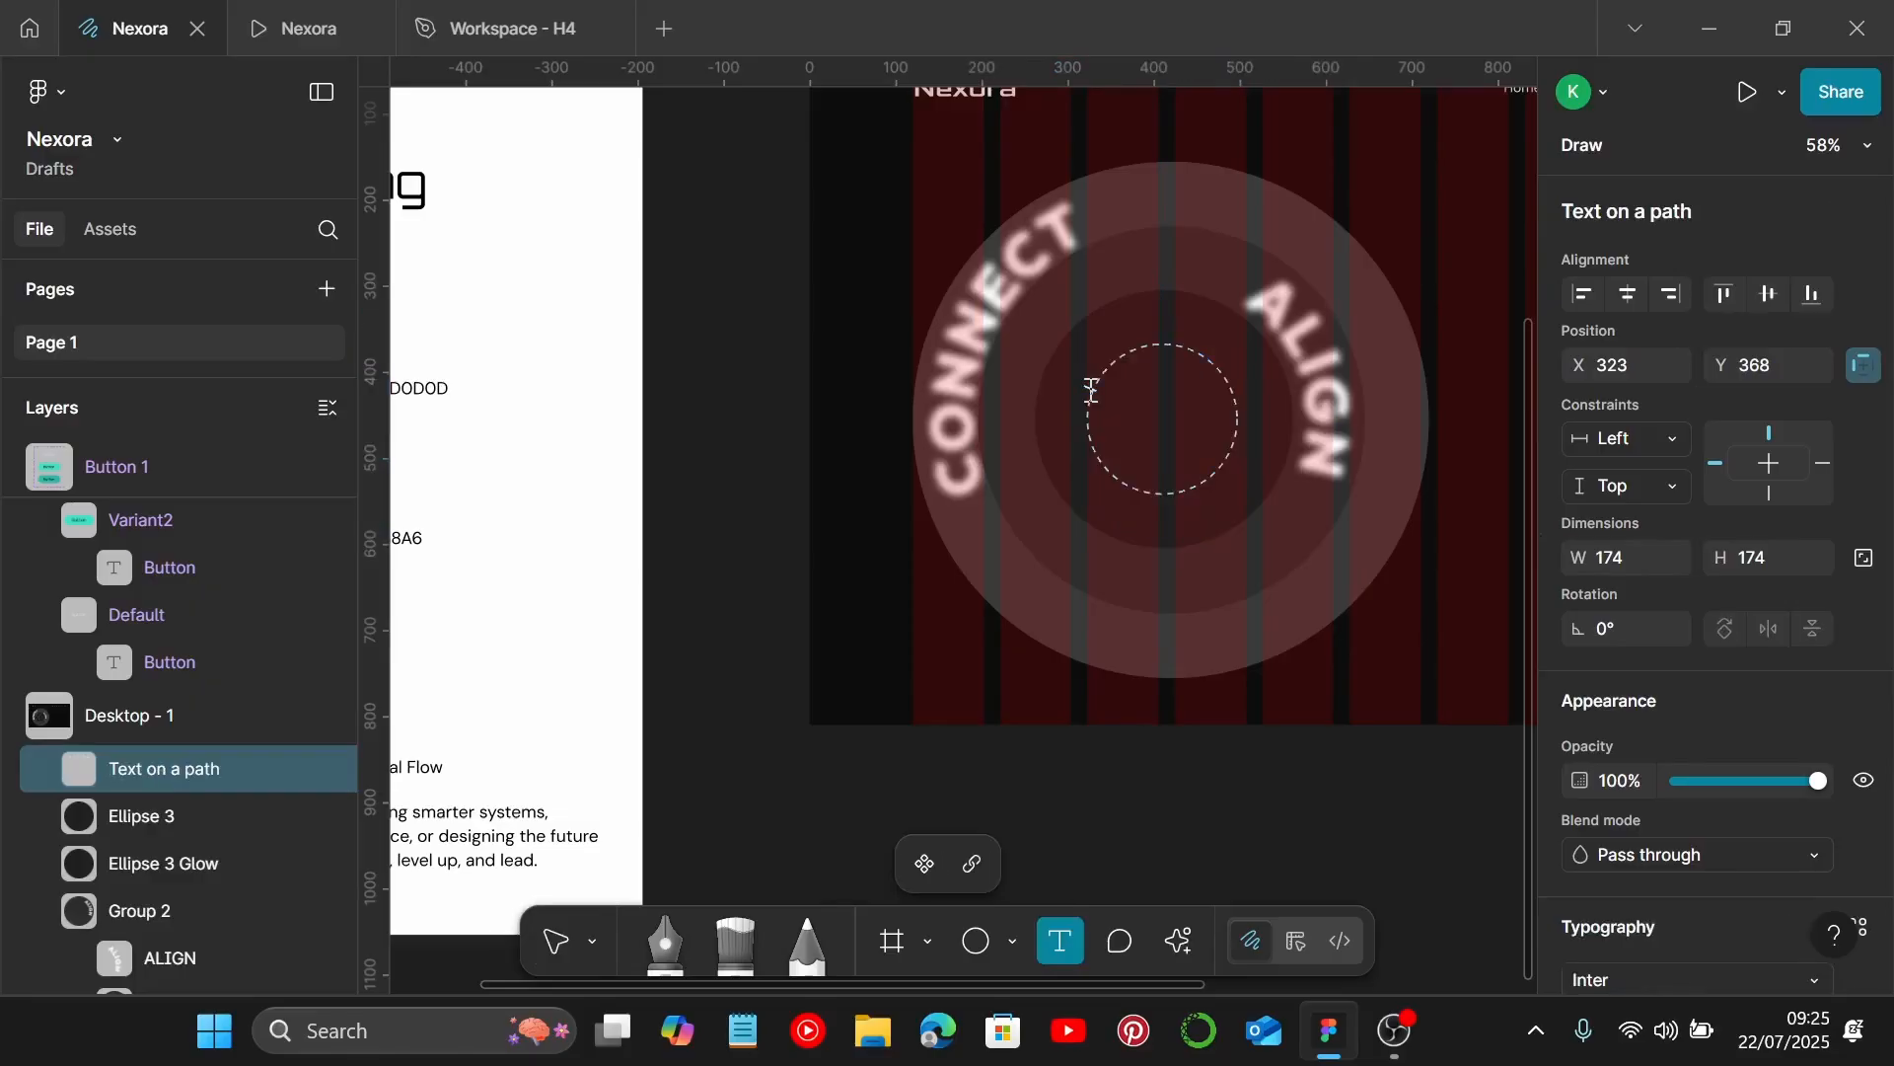
{"action": "type", "text": "FOC"}
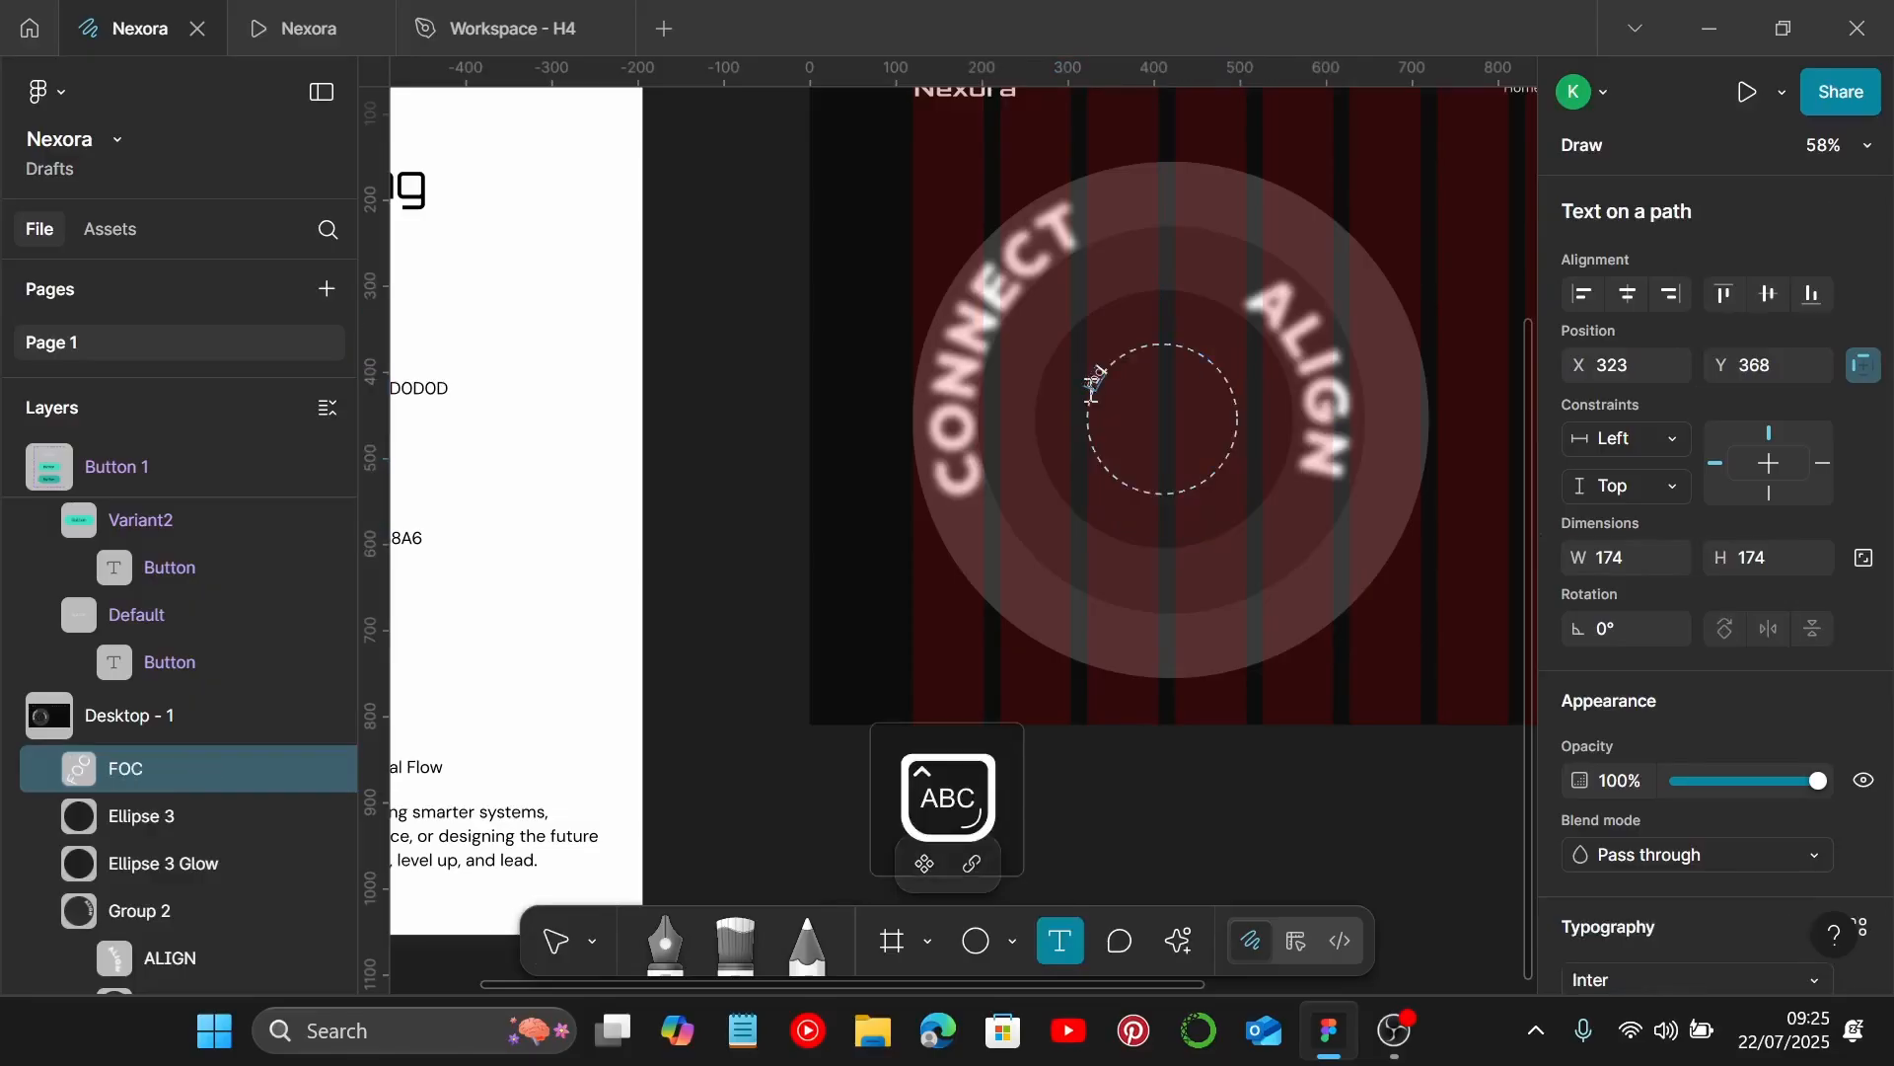
{"action": "type", "text": "US"}
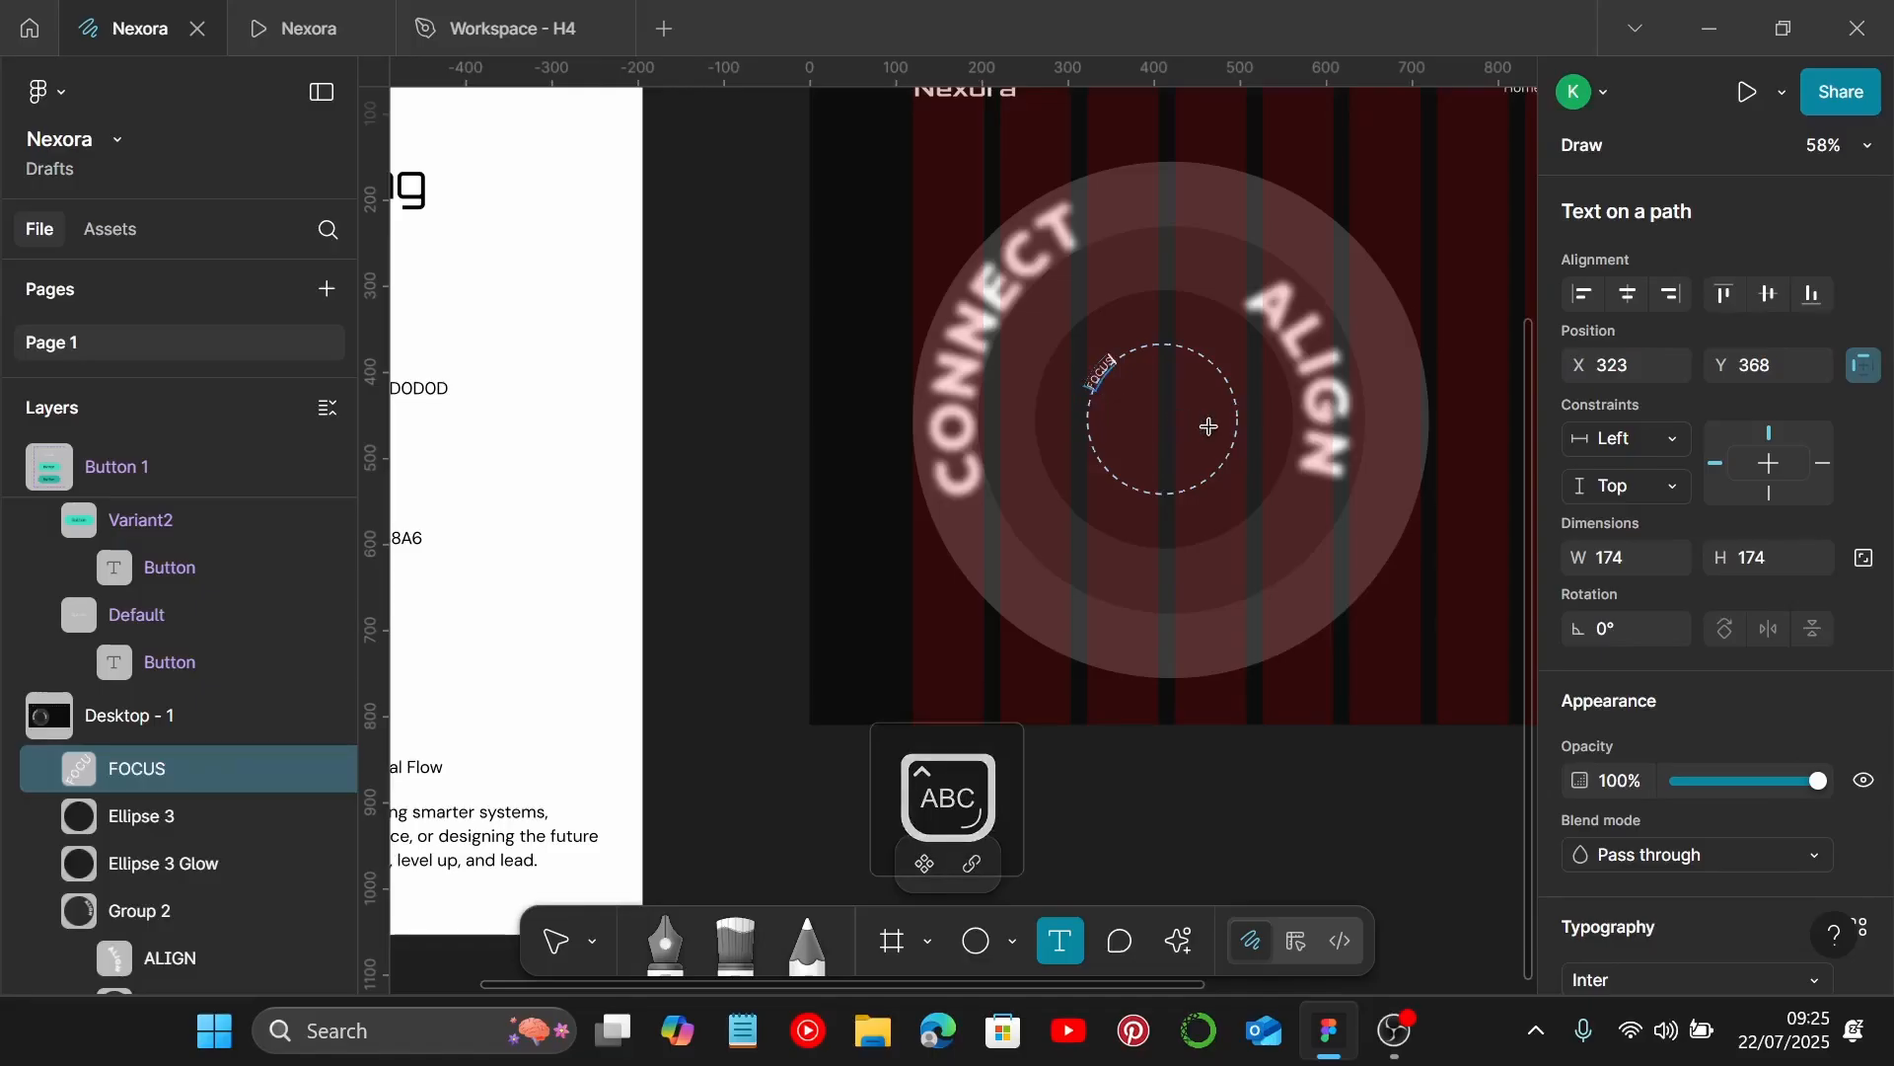
{"action": "key", "text": "Escape"}
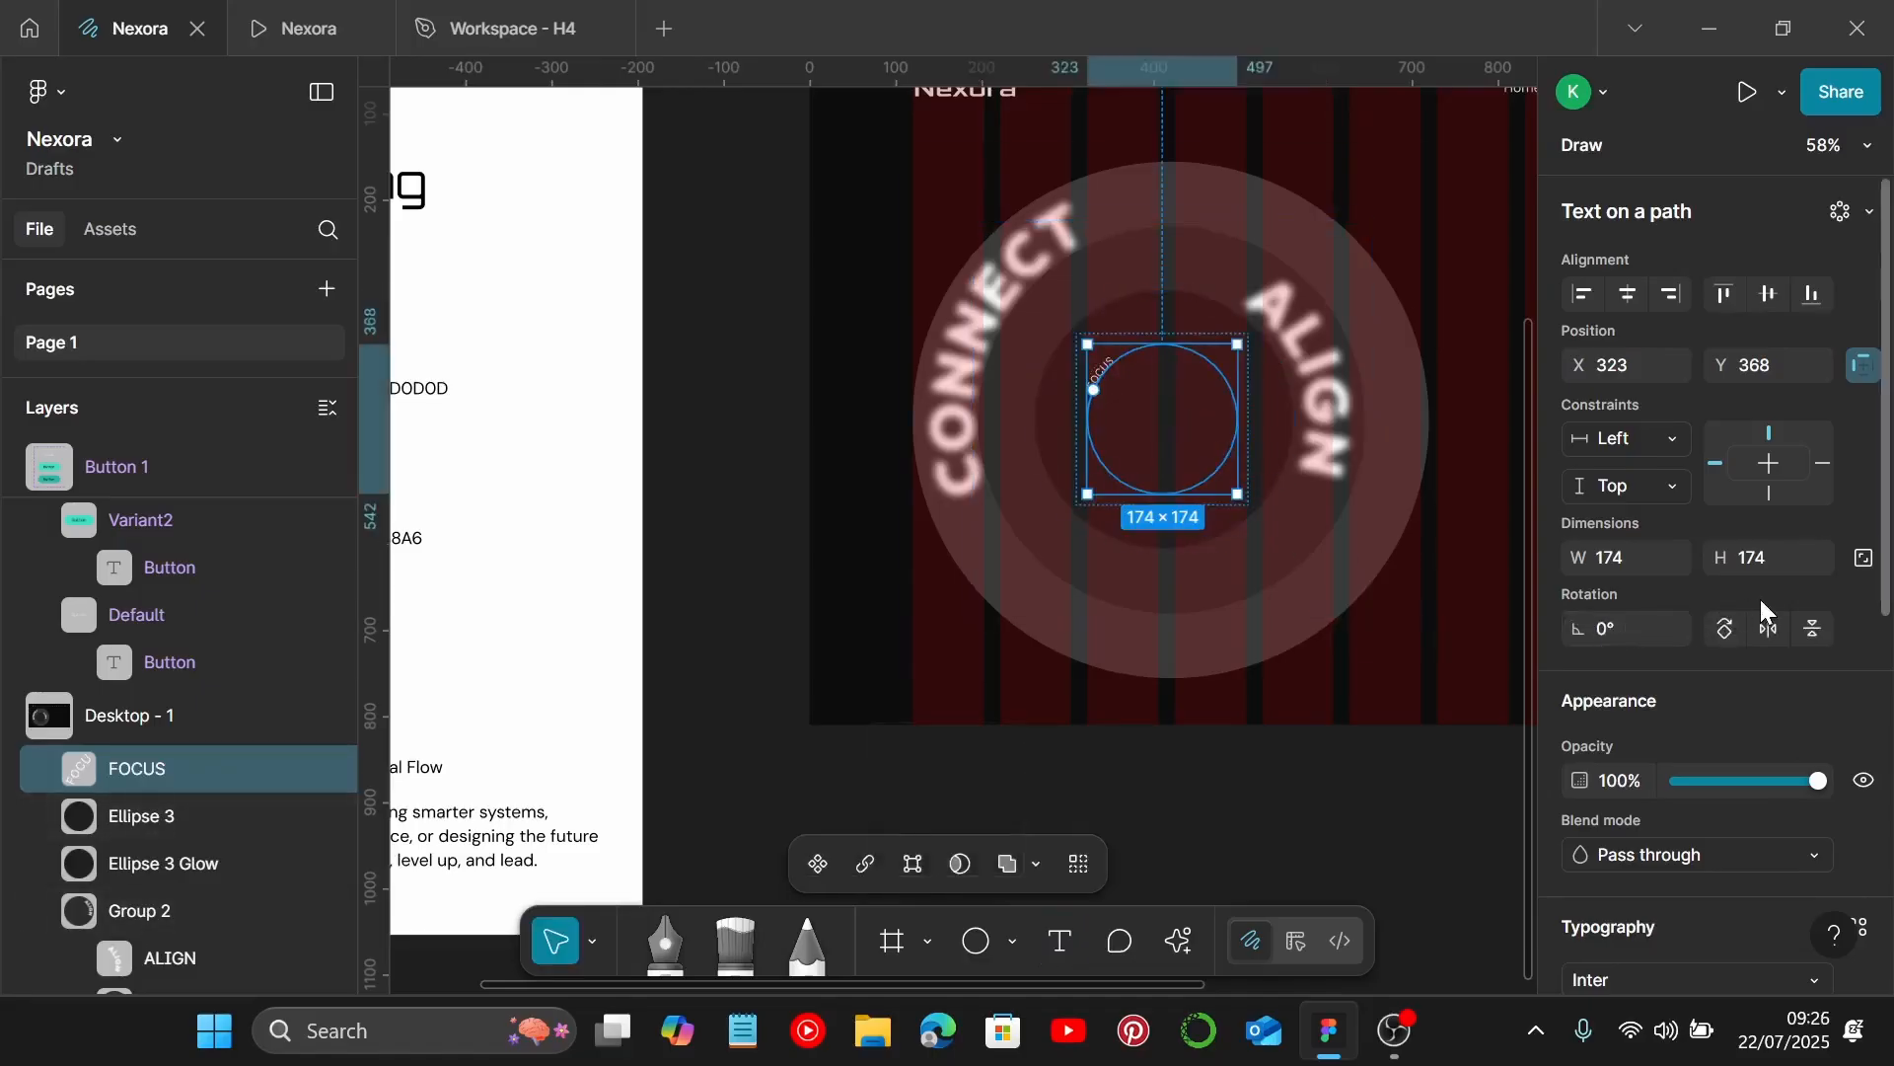
Set the FOCUS path text's font to Outfit with the Black weight.
{"action": "scroll", "coordinate": [1760, 596], "scroll_direction": "down", "scroll_amount": 5}
{"action": "left_click", "coordinate": [1697, 389]}
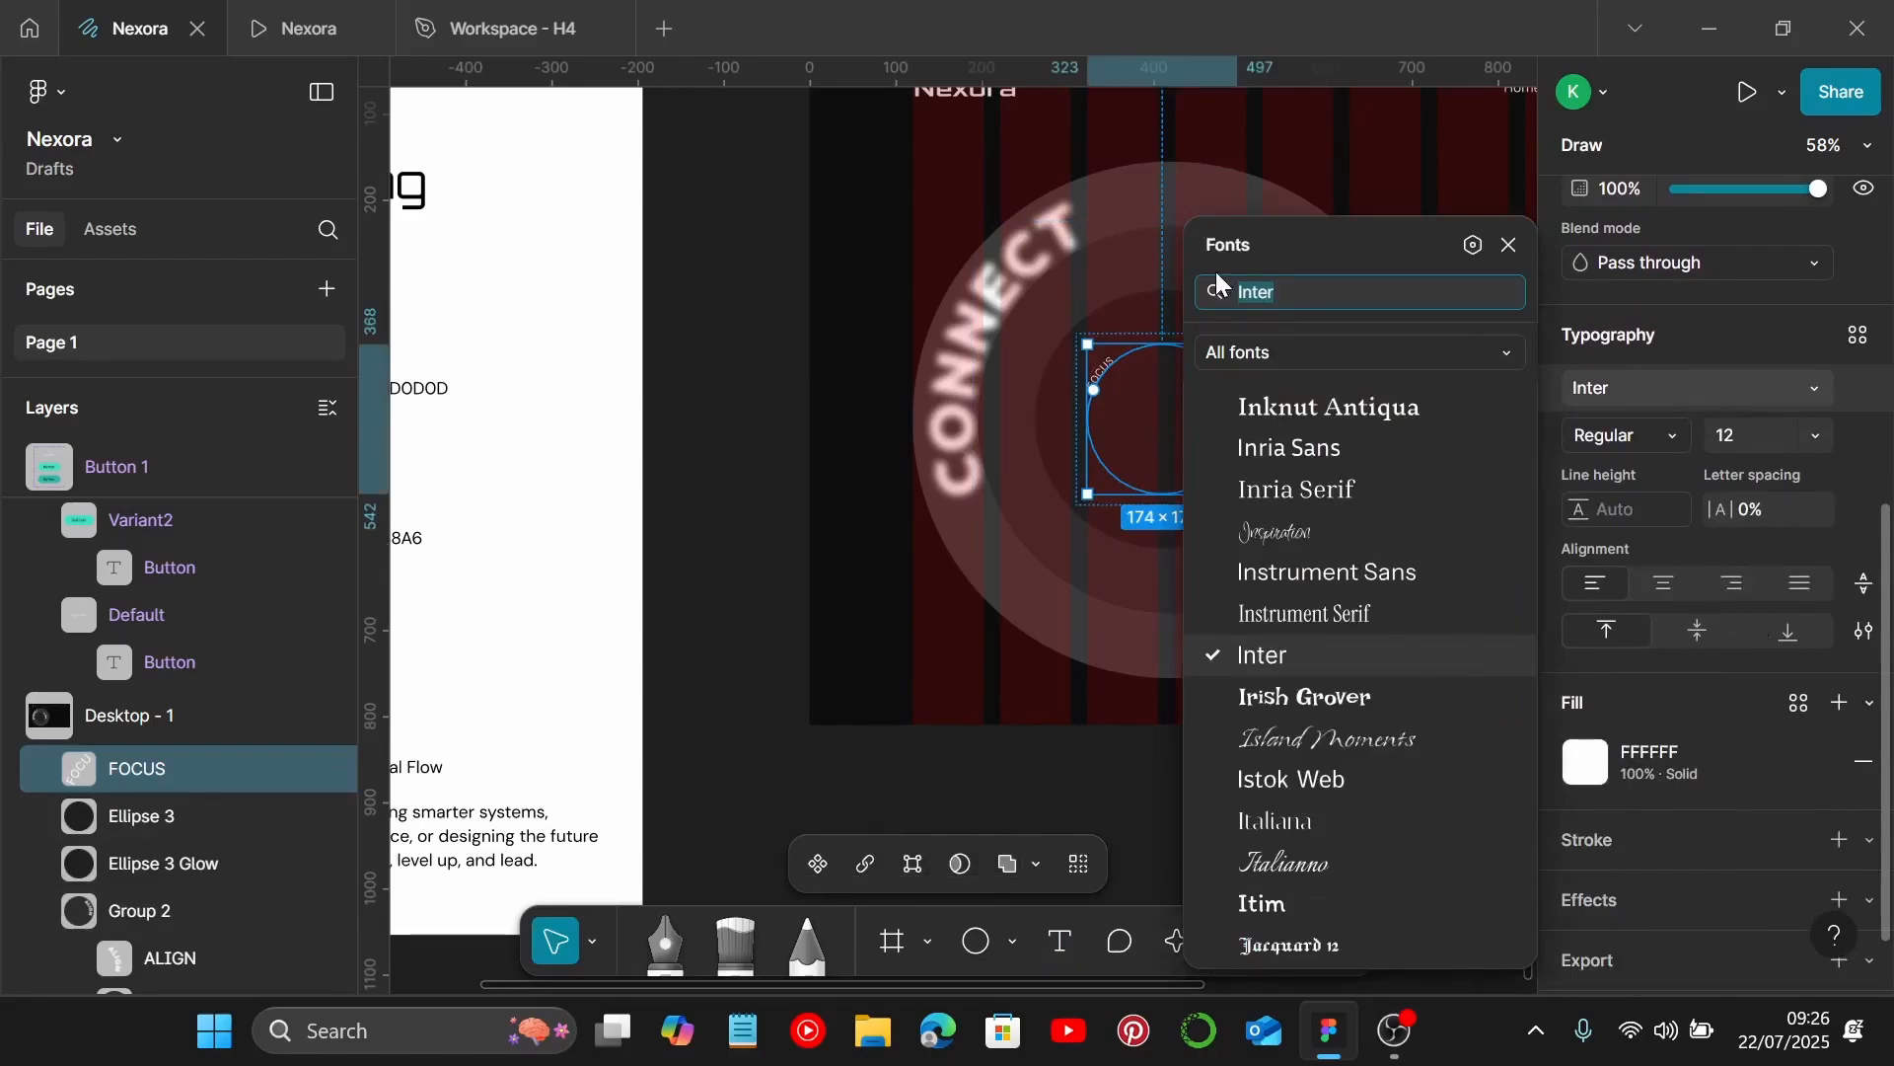
{"action": "type", "text": "OUT"}
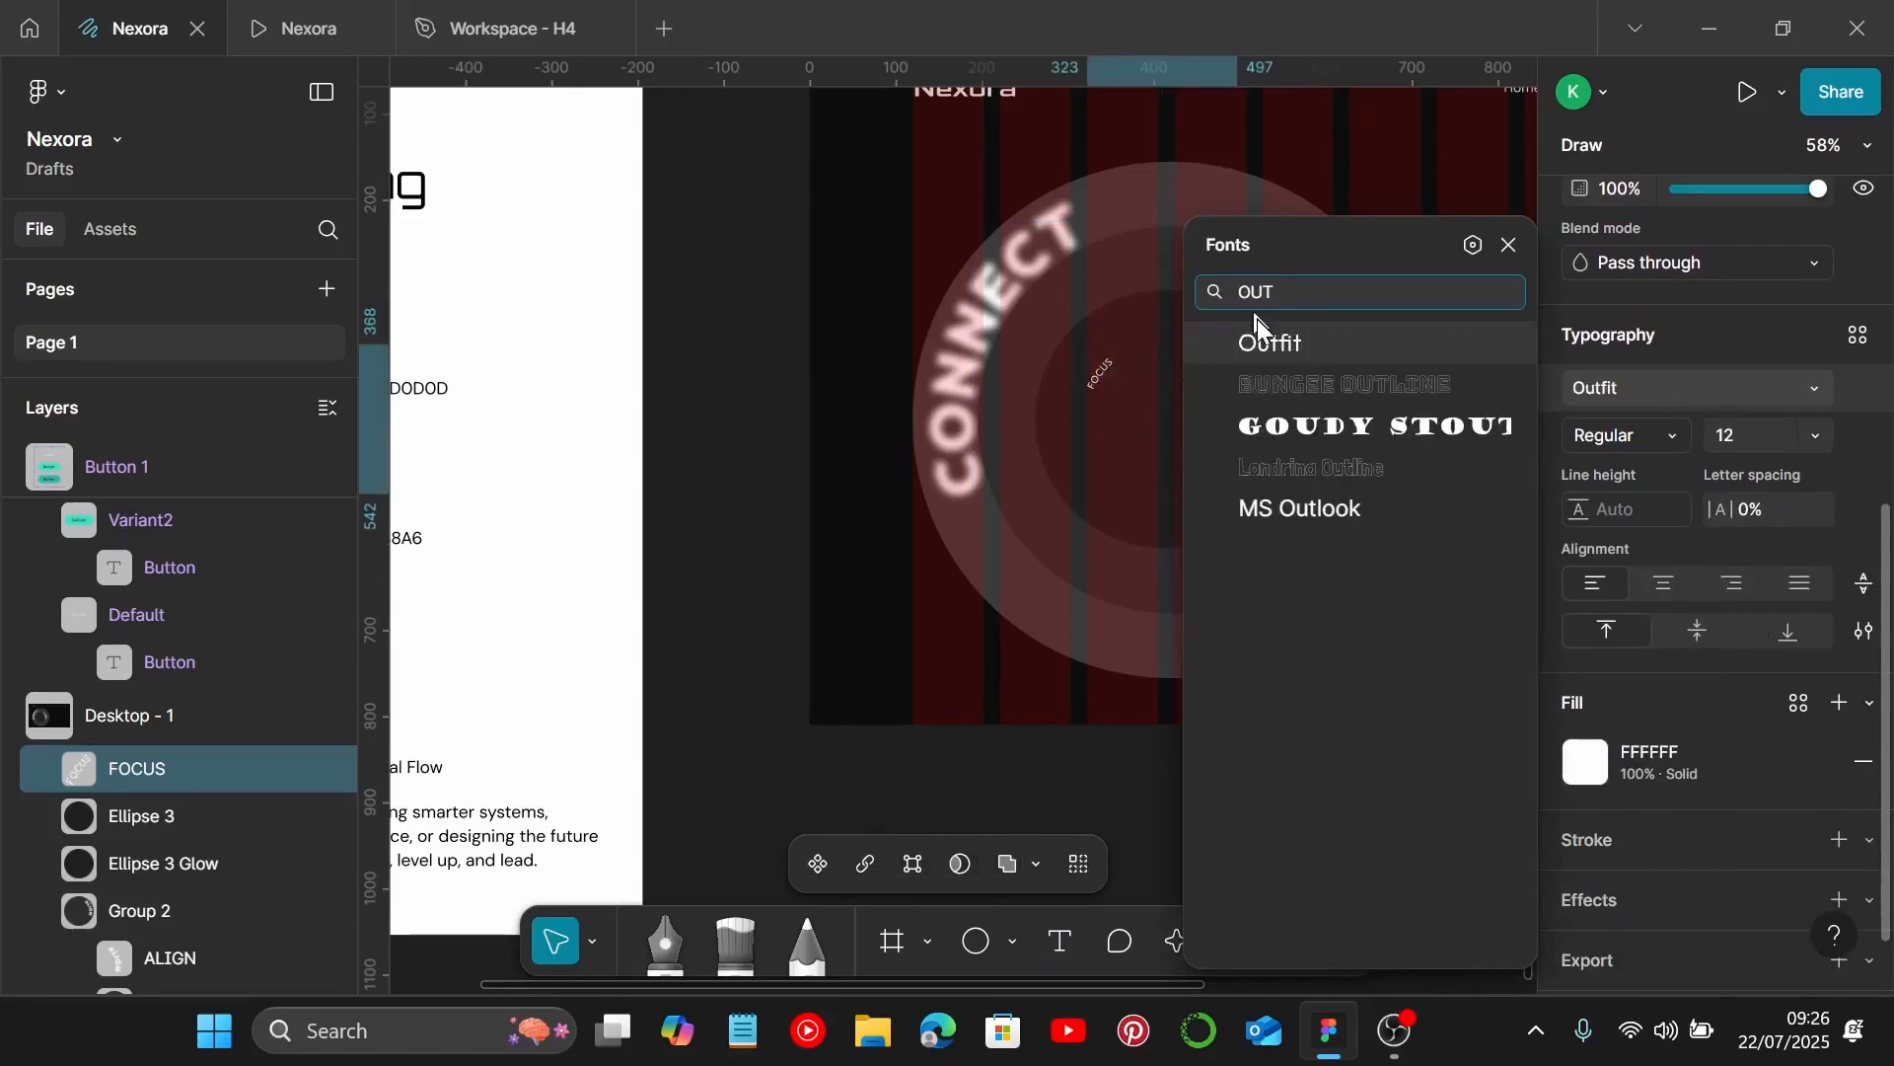
{"action": "left_click", "coordinate": [1257, 343]}
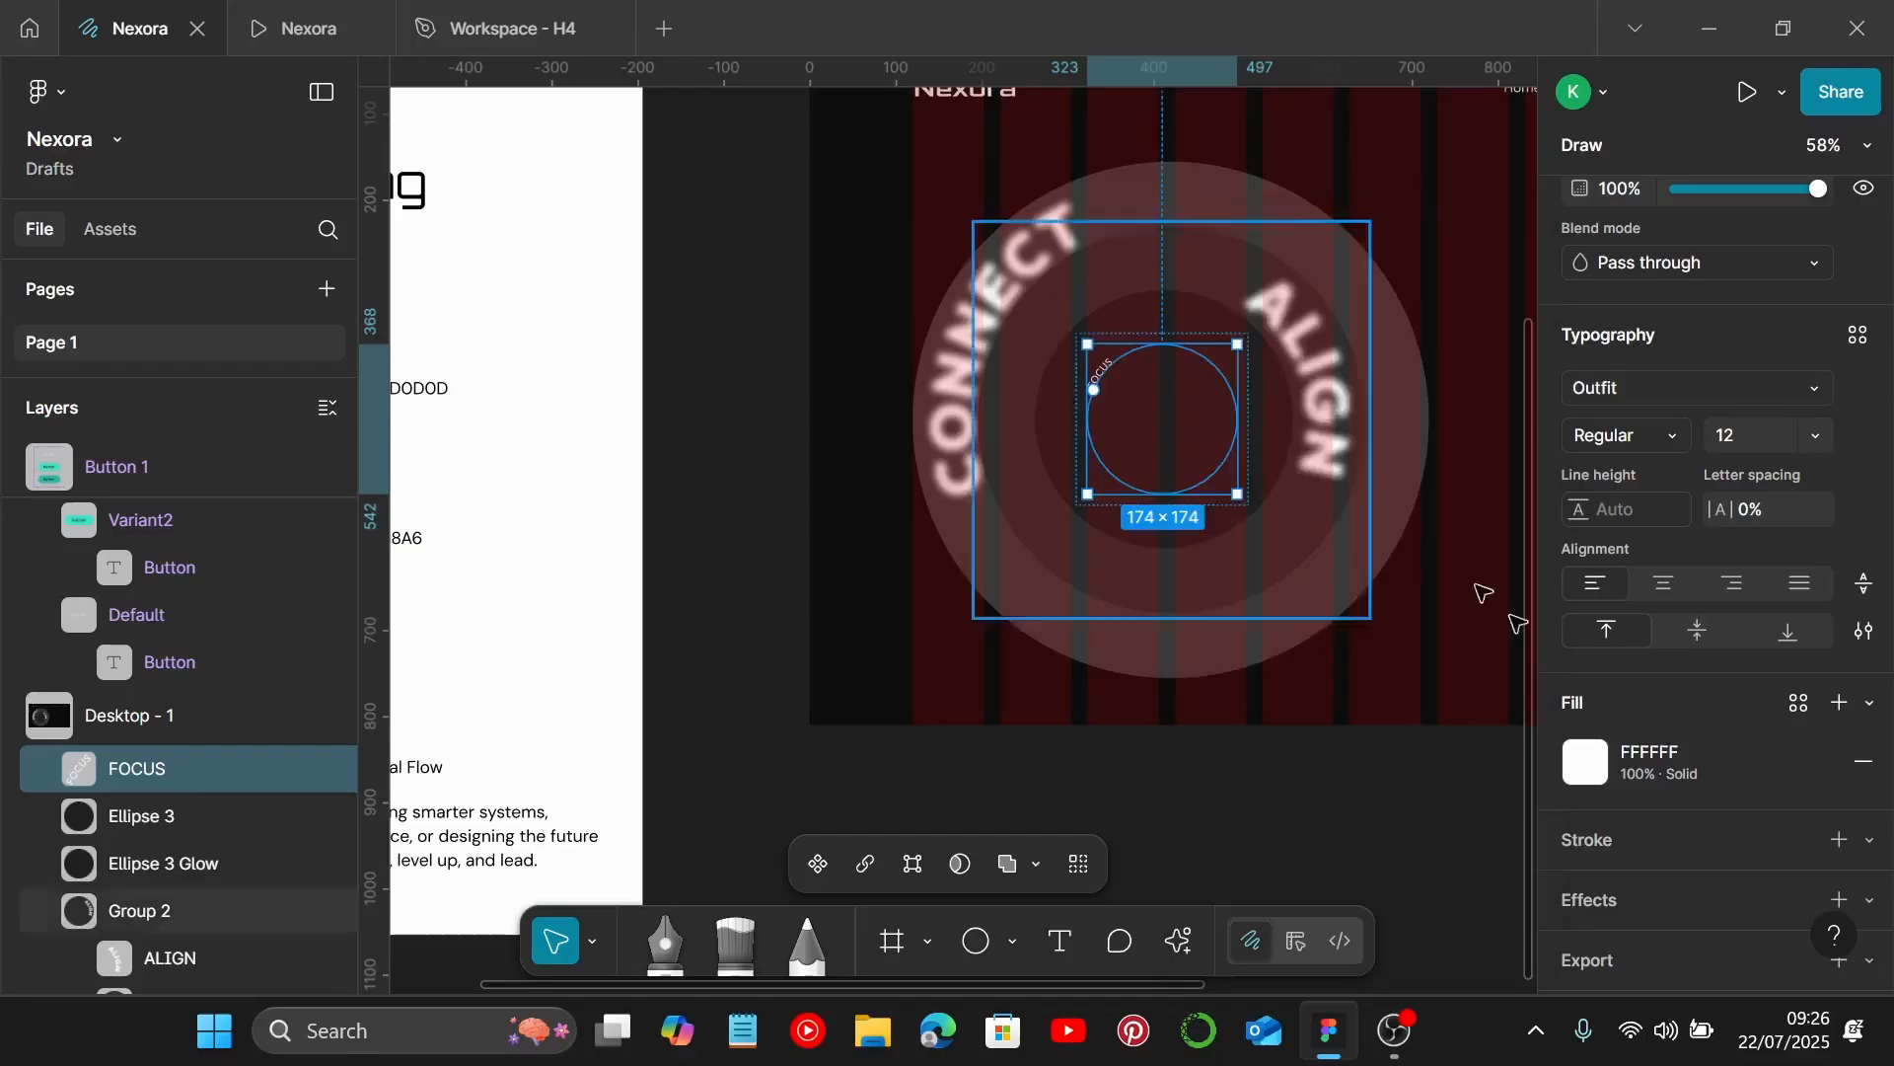
{"action": "left_click", "coordinate": [1667, 440]}
{"action": "left_click", "coordinate": [1679, 617]}
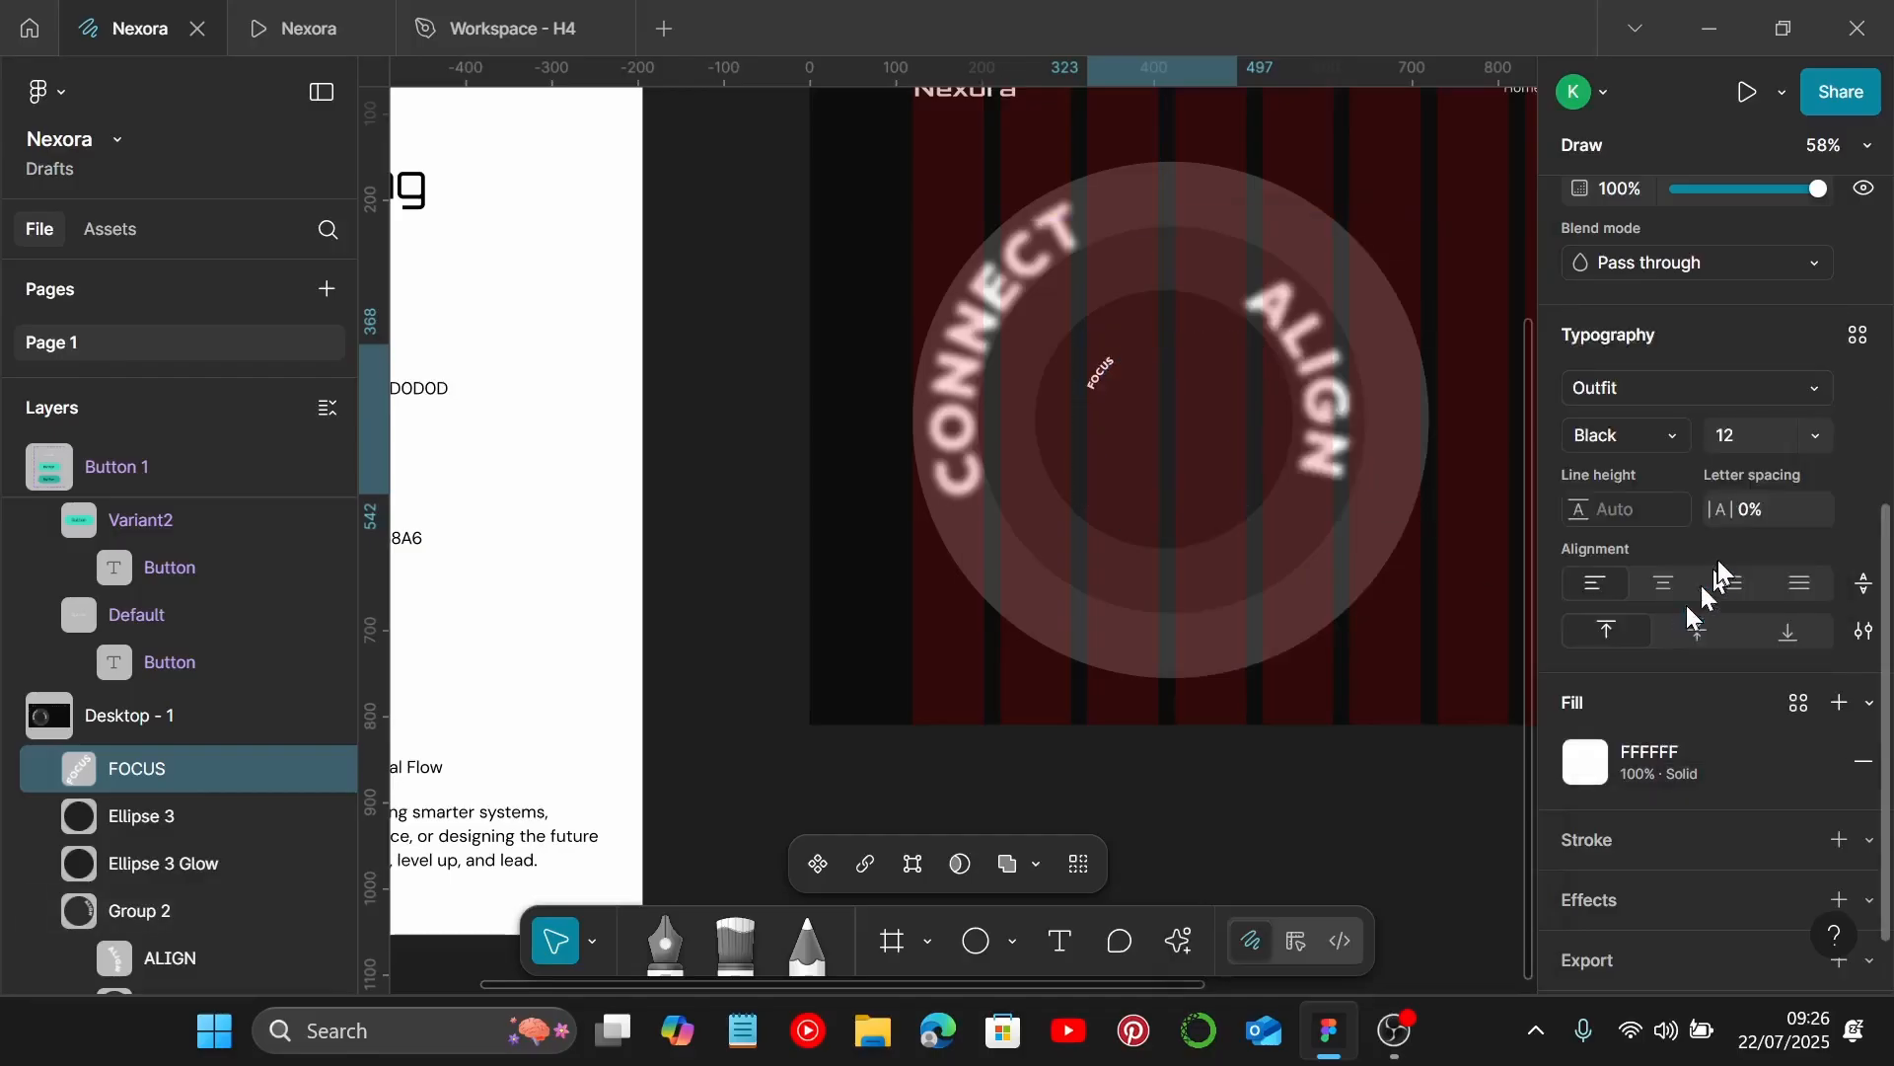
Set the FOCUS text size to 70 and slide its starting point along the path to the circle's lower left.
{"action": "left_click", "coordinate": [1759, 446]}
{"action": "type", "text": "70"}
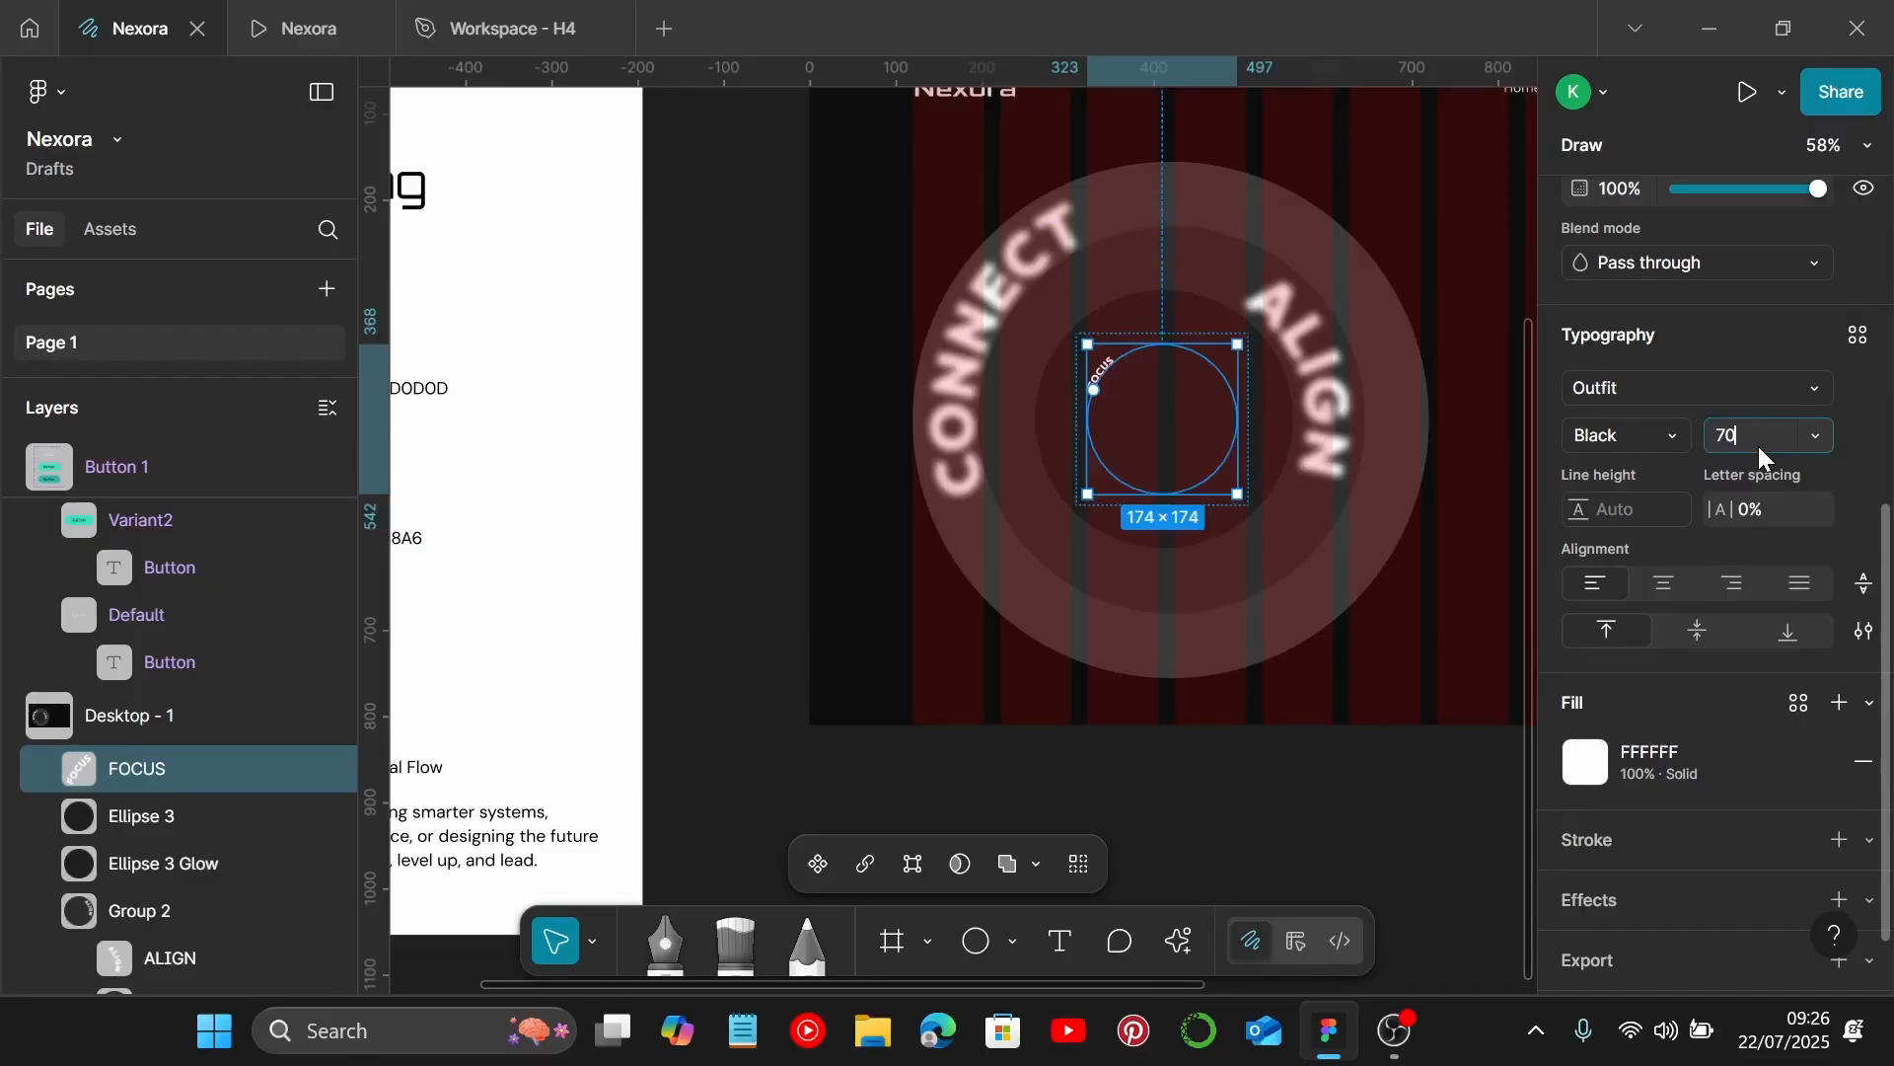
{"action": "key", "text": "Return"}
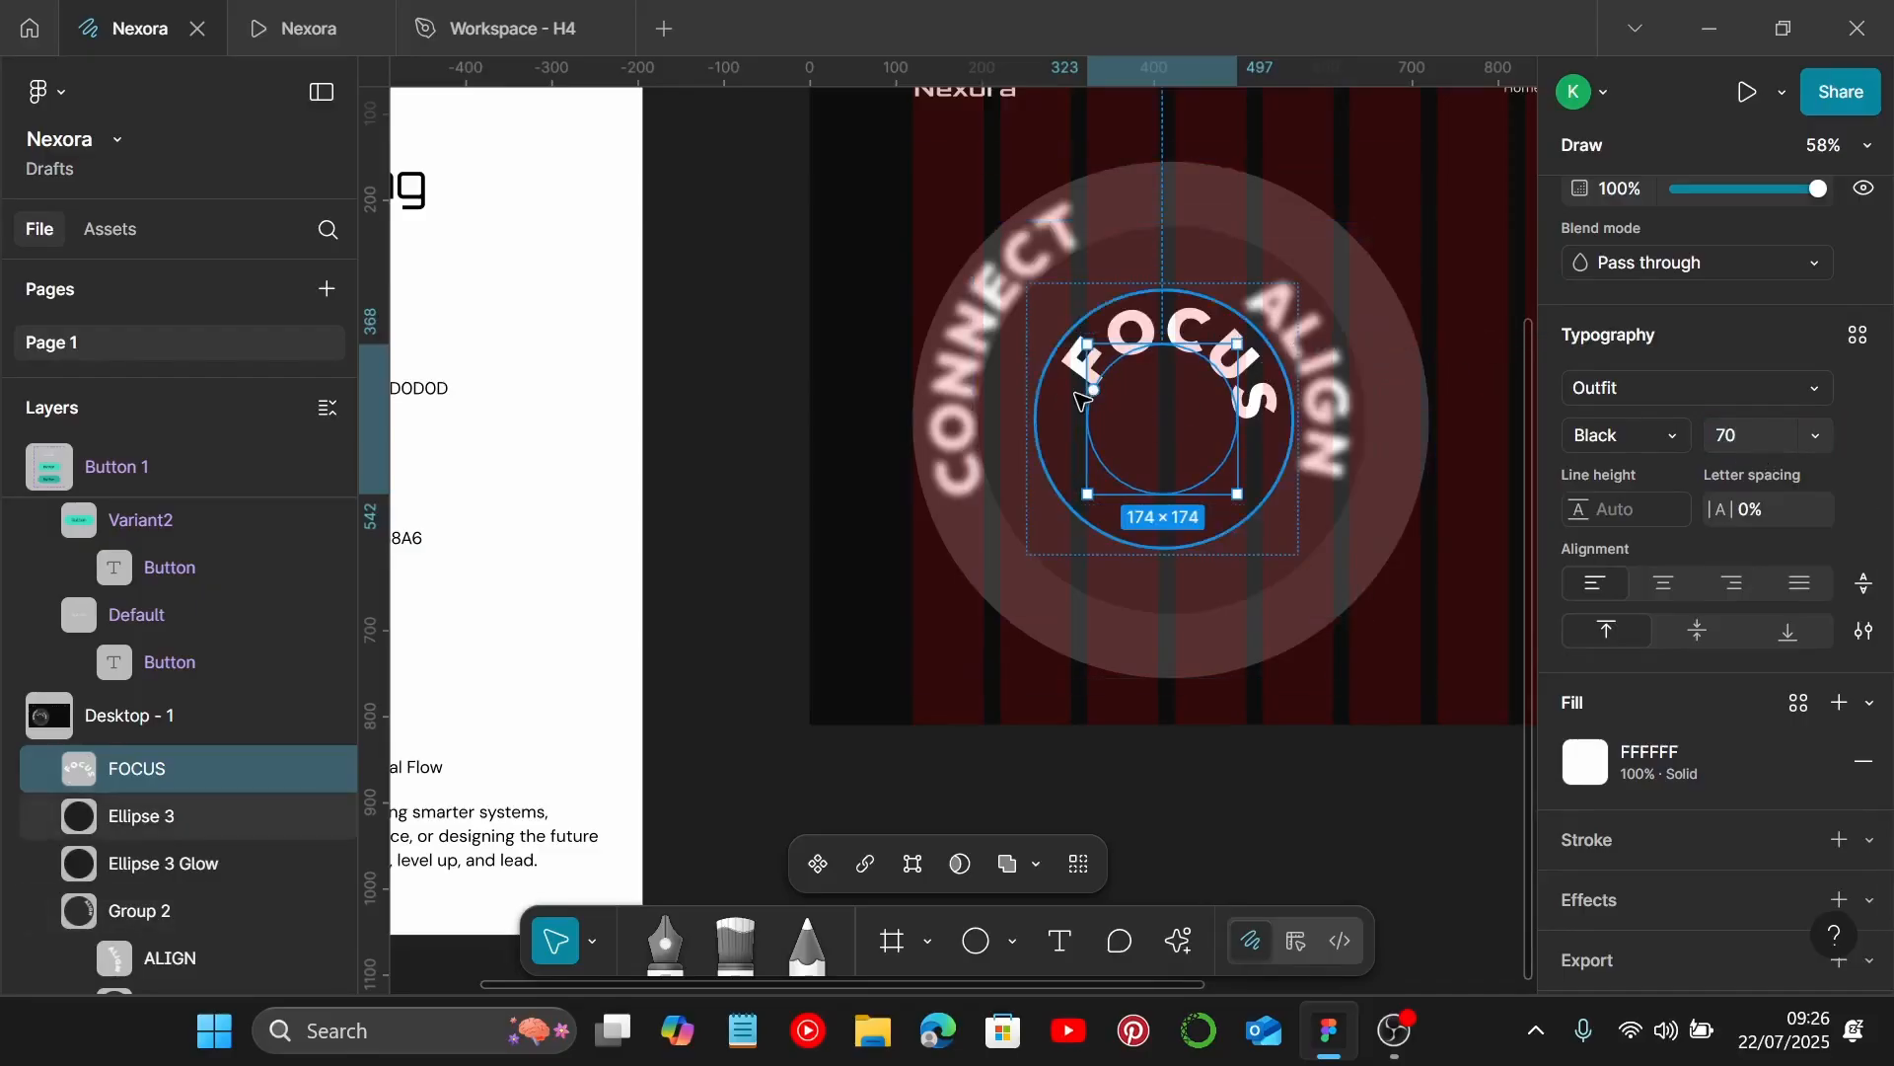
{"action": "left_click_drag", "start_coordinate": [1088, 393], "coordinate": [1108, 472]}
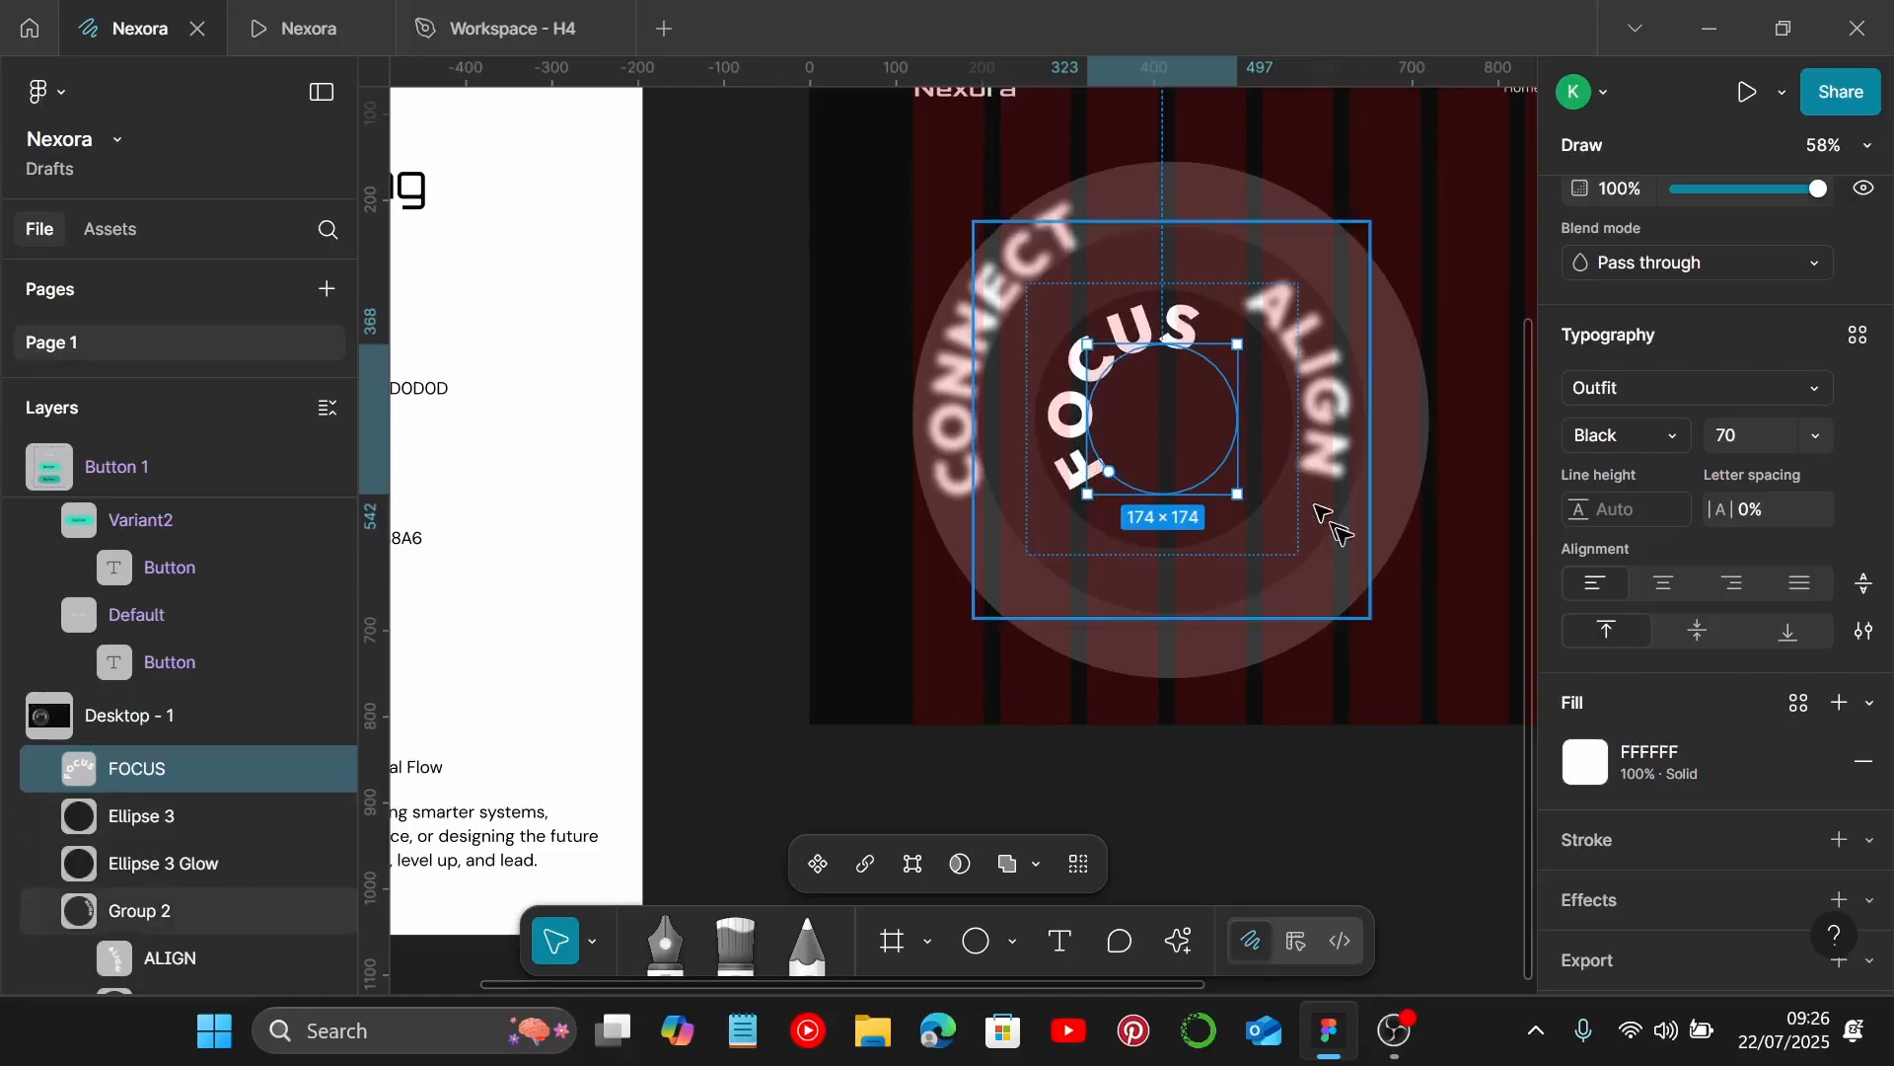
Return to Design mode and apply a uniform layer blur of 10 to the FOCUS text.
{"action": "scroll", "coordinate": [1677, 690], "scroll_direction": "down", "scroll_amount": 2}
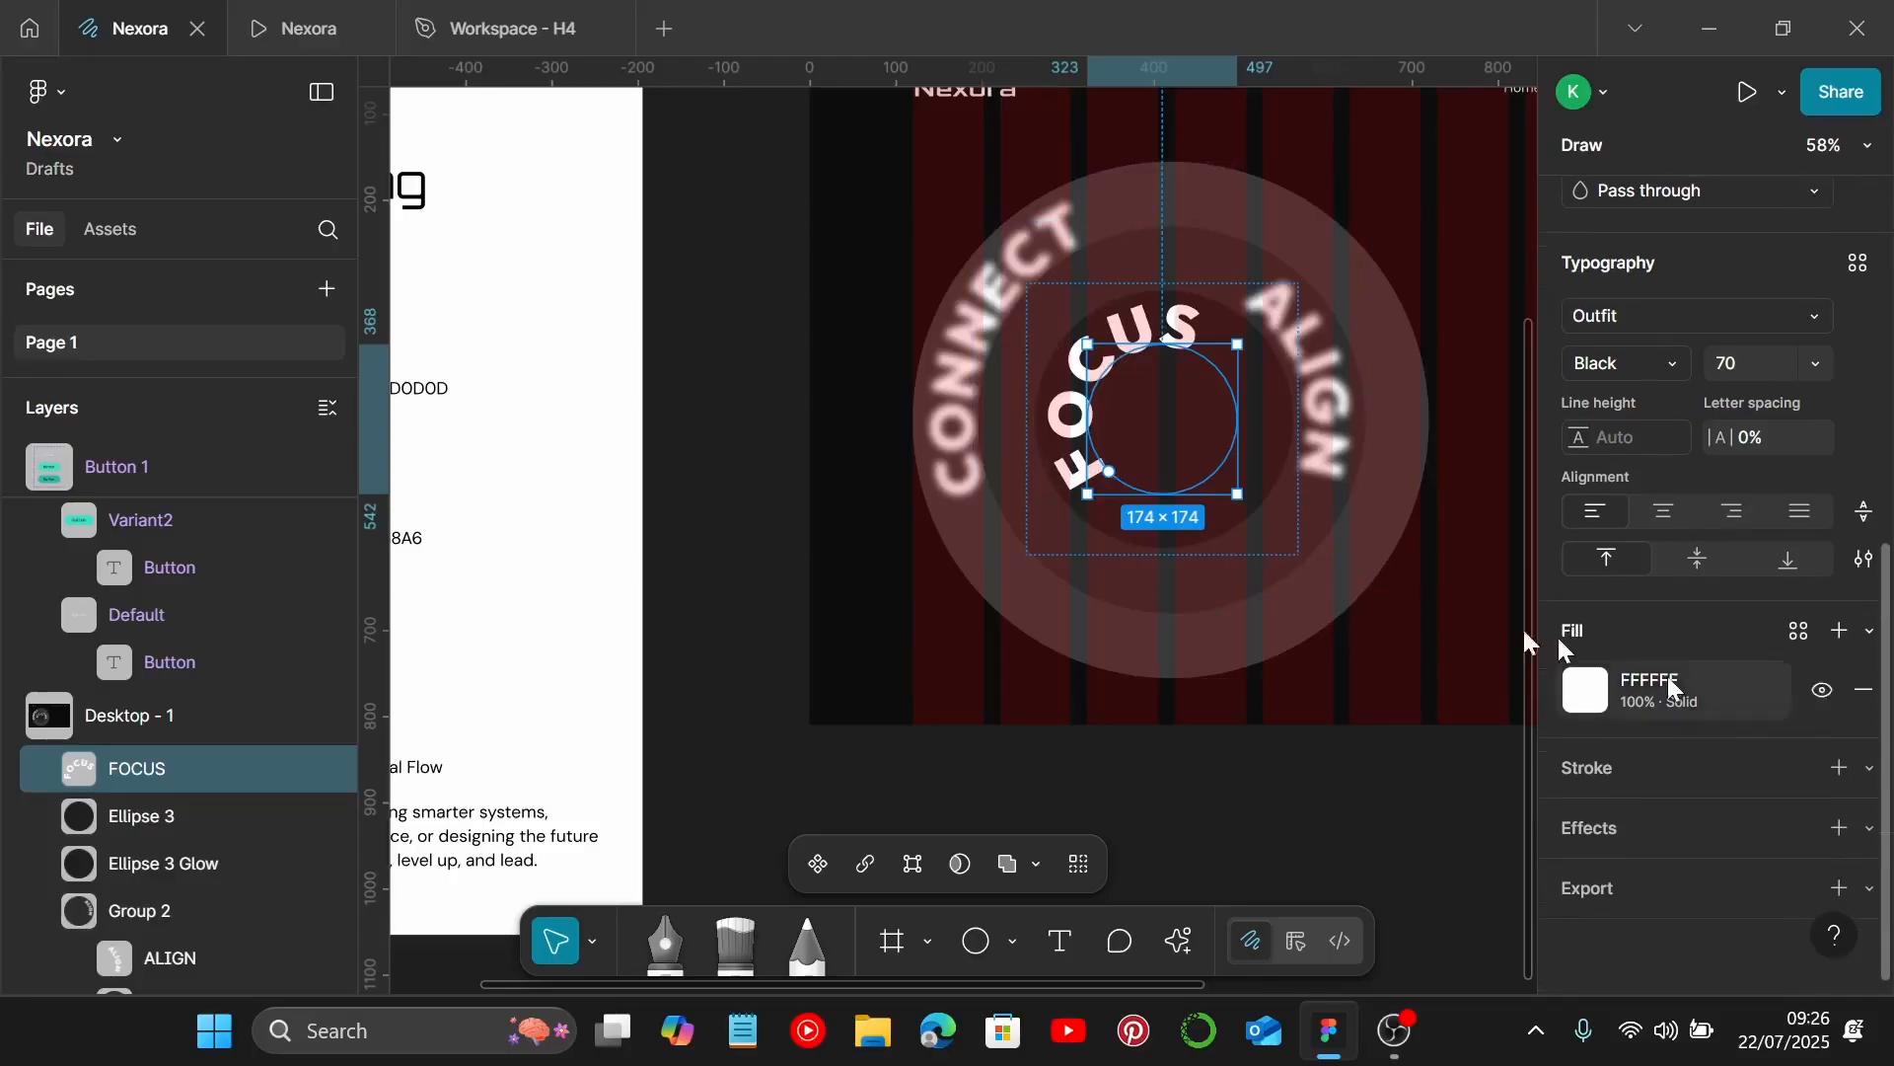
{"action": "left_click", "coordinate": [1299, 939]}
{"action": "scroll", "coordinate": [1777, 831], "scroll_direction": "down", "scroll_amount": 7}
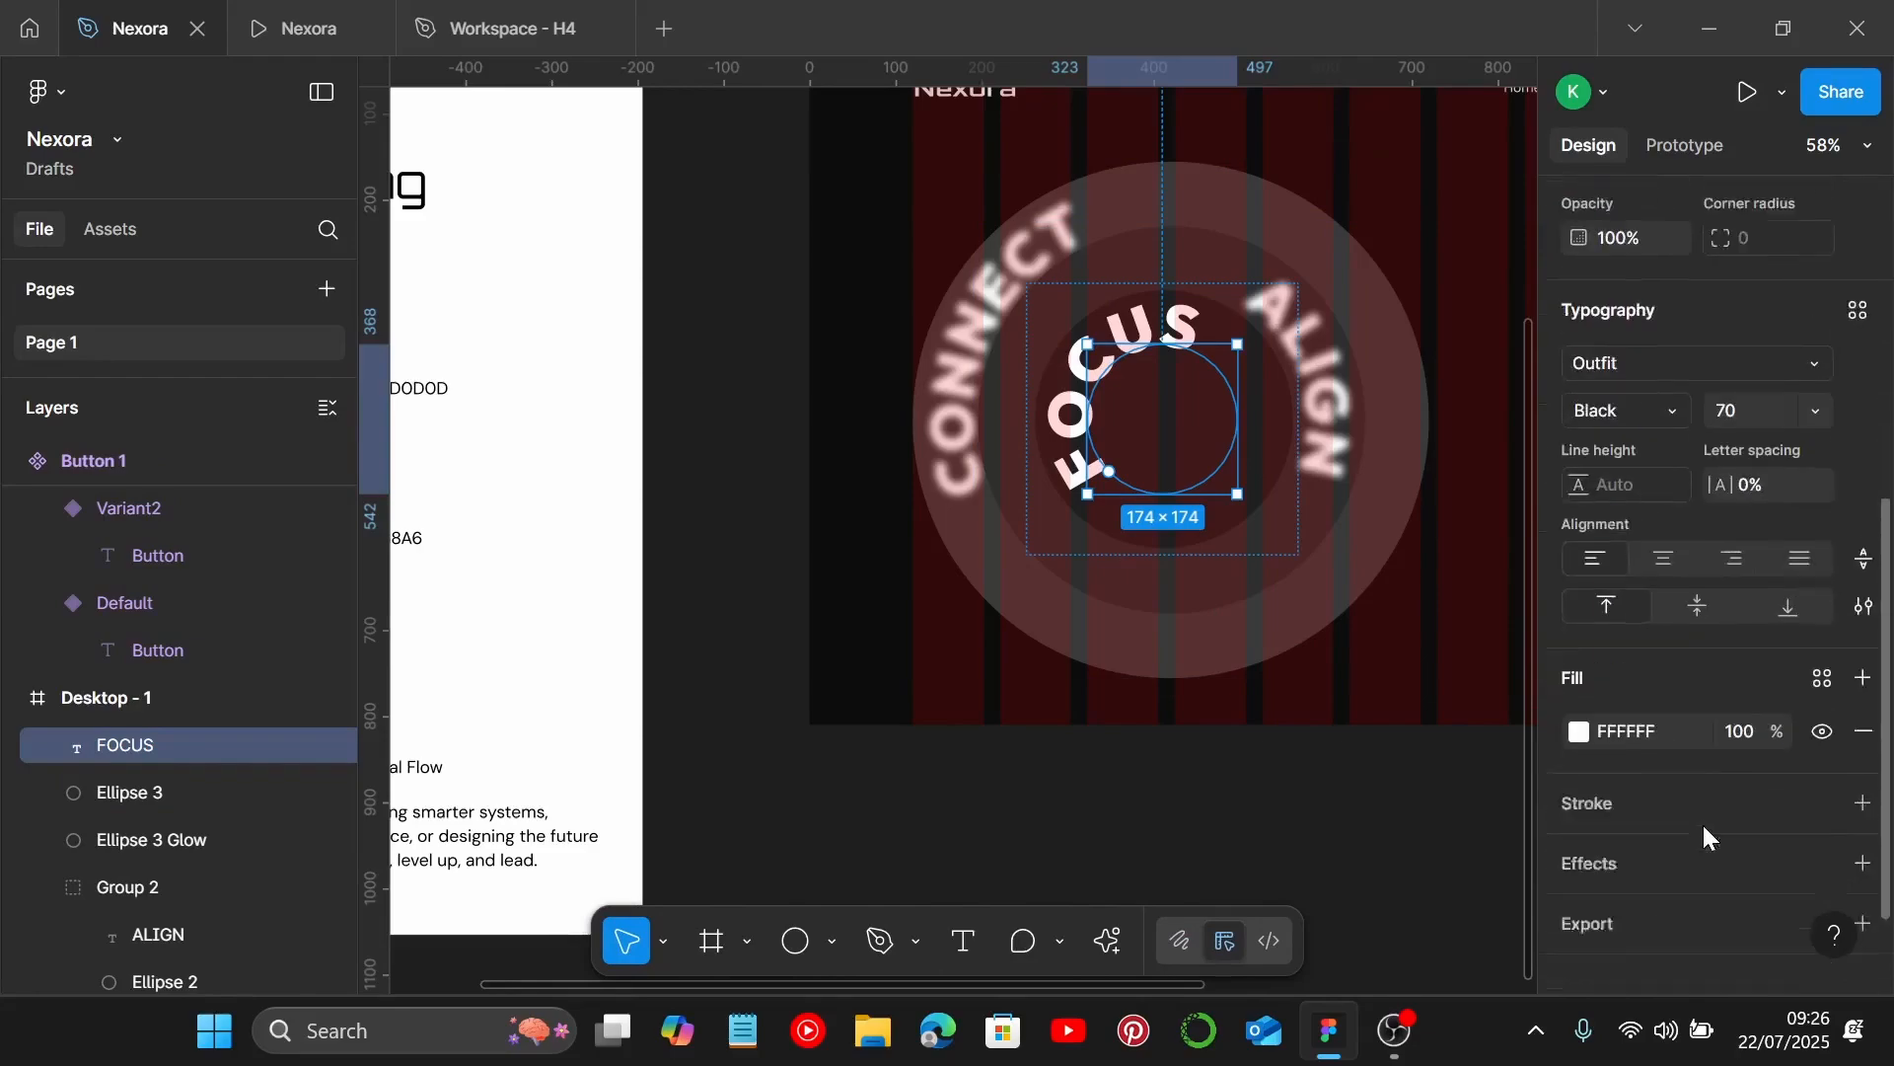
{"action": "left_click", "coordinate": [1863, 828]}
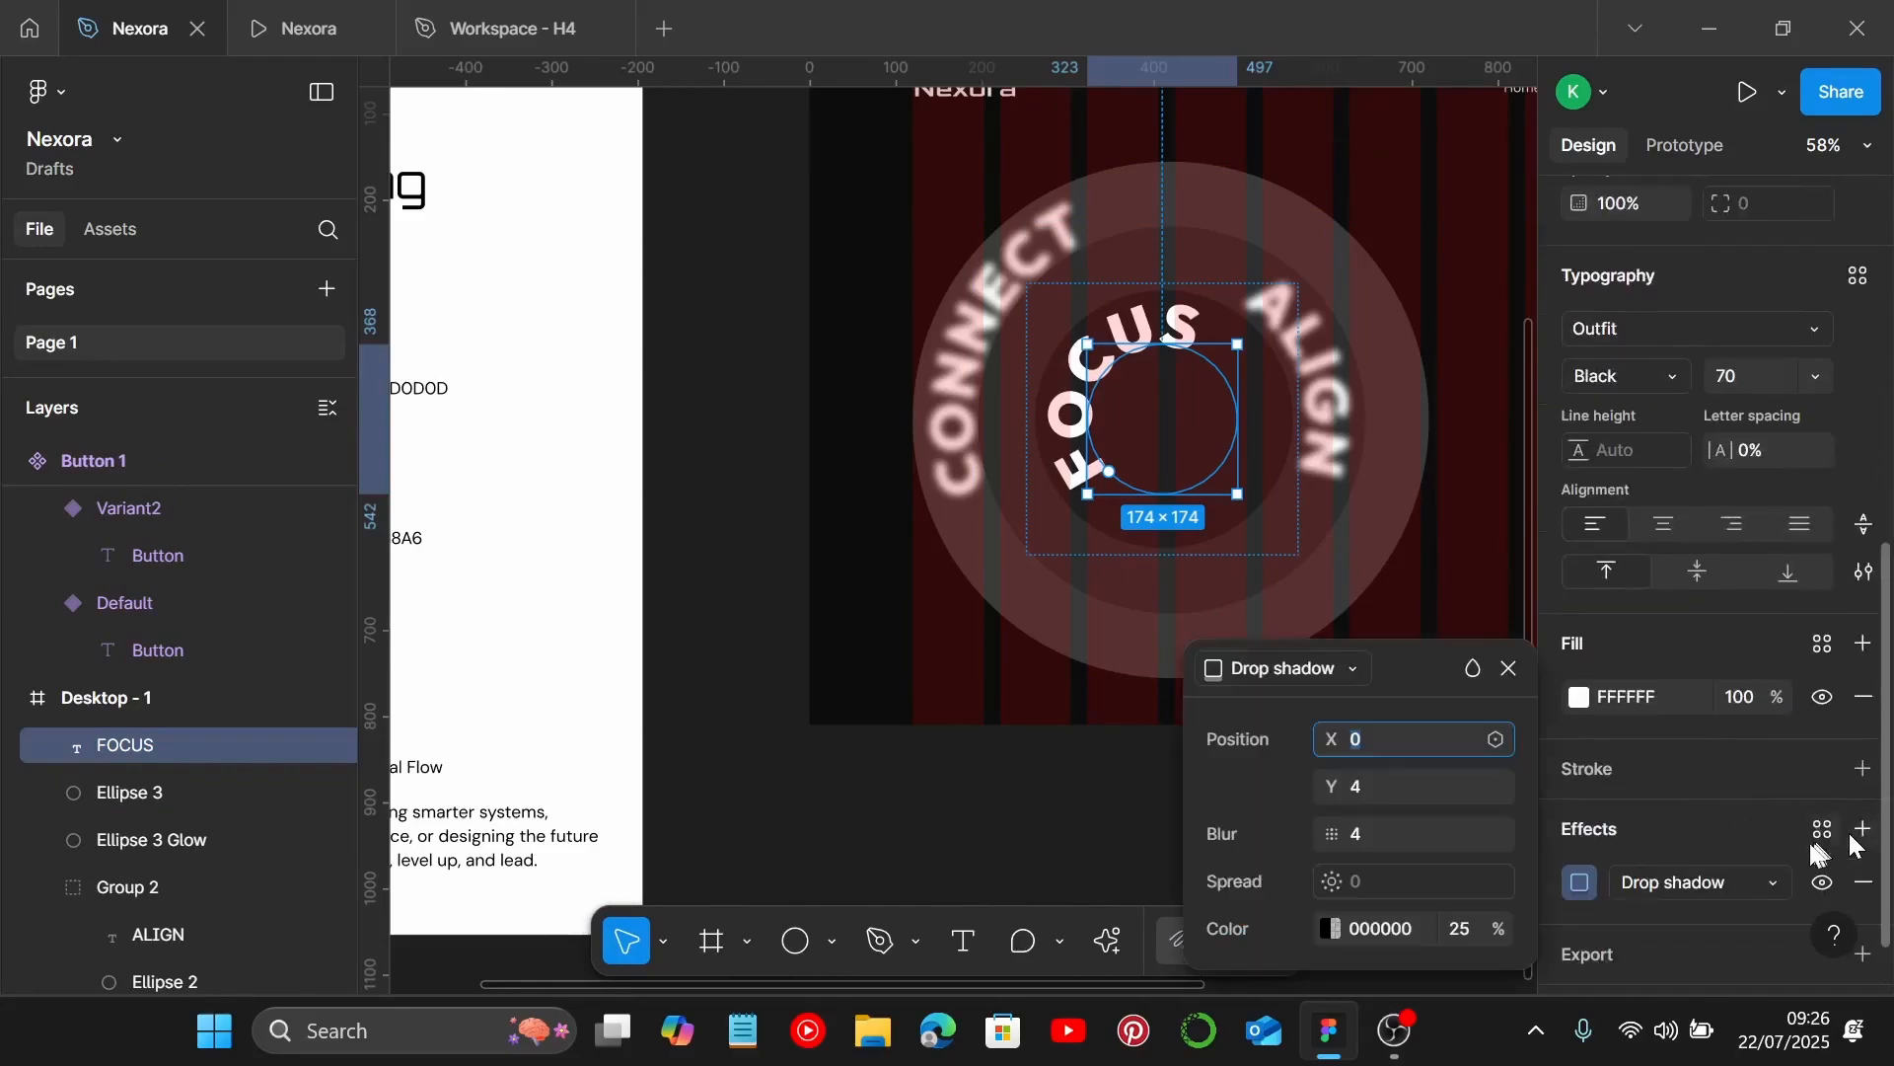
{"action": "left_click", "coordinate": [1682, 882]}
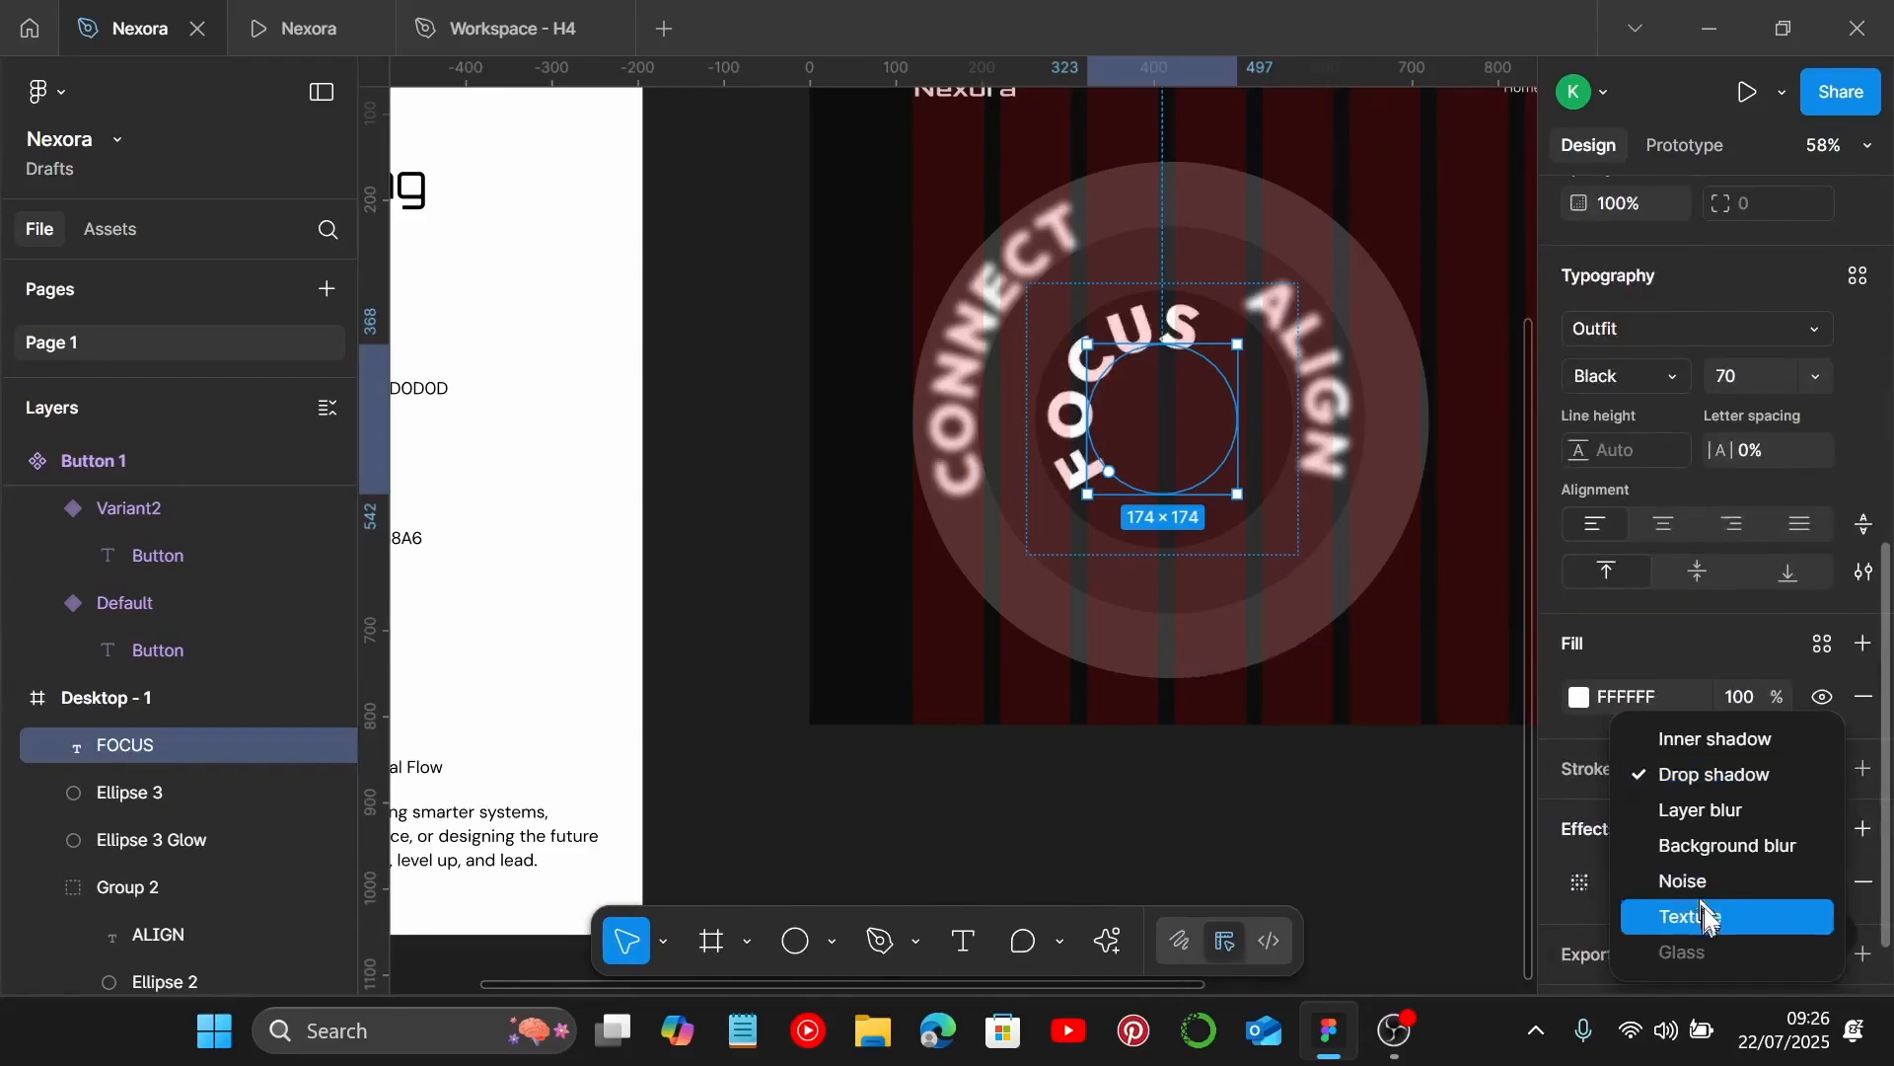
{"action": "left_click", "coordinate": [1728, 825]}
{"action": "left_click", "coordinate": [1582, 882]}
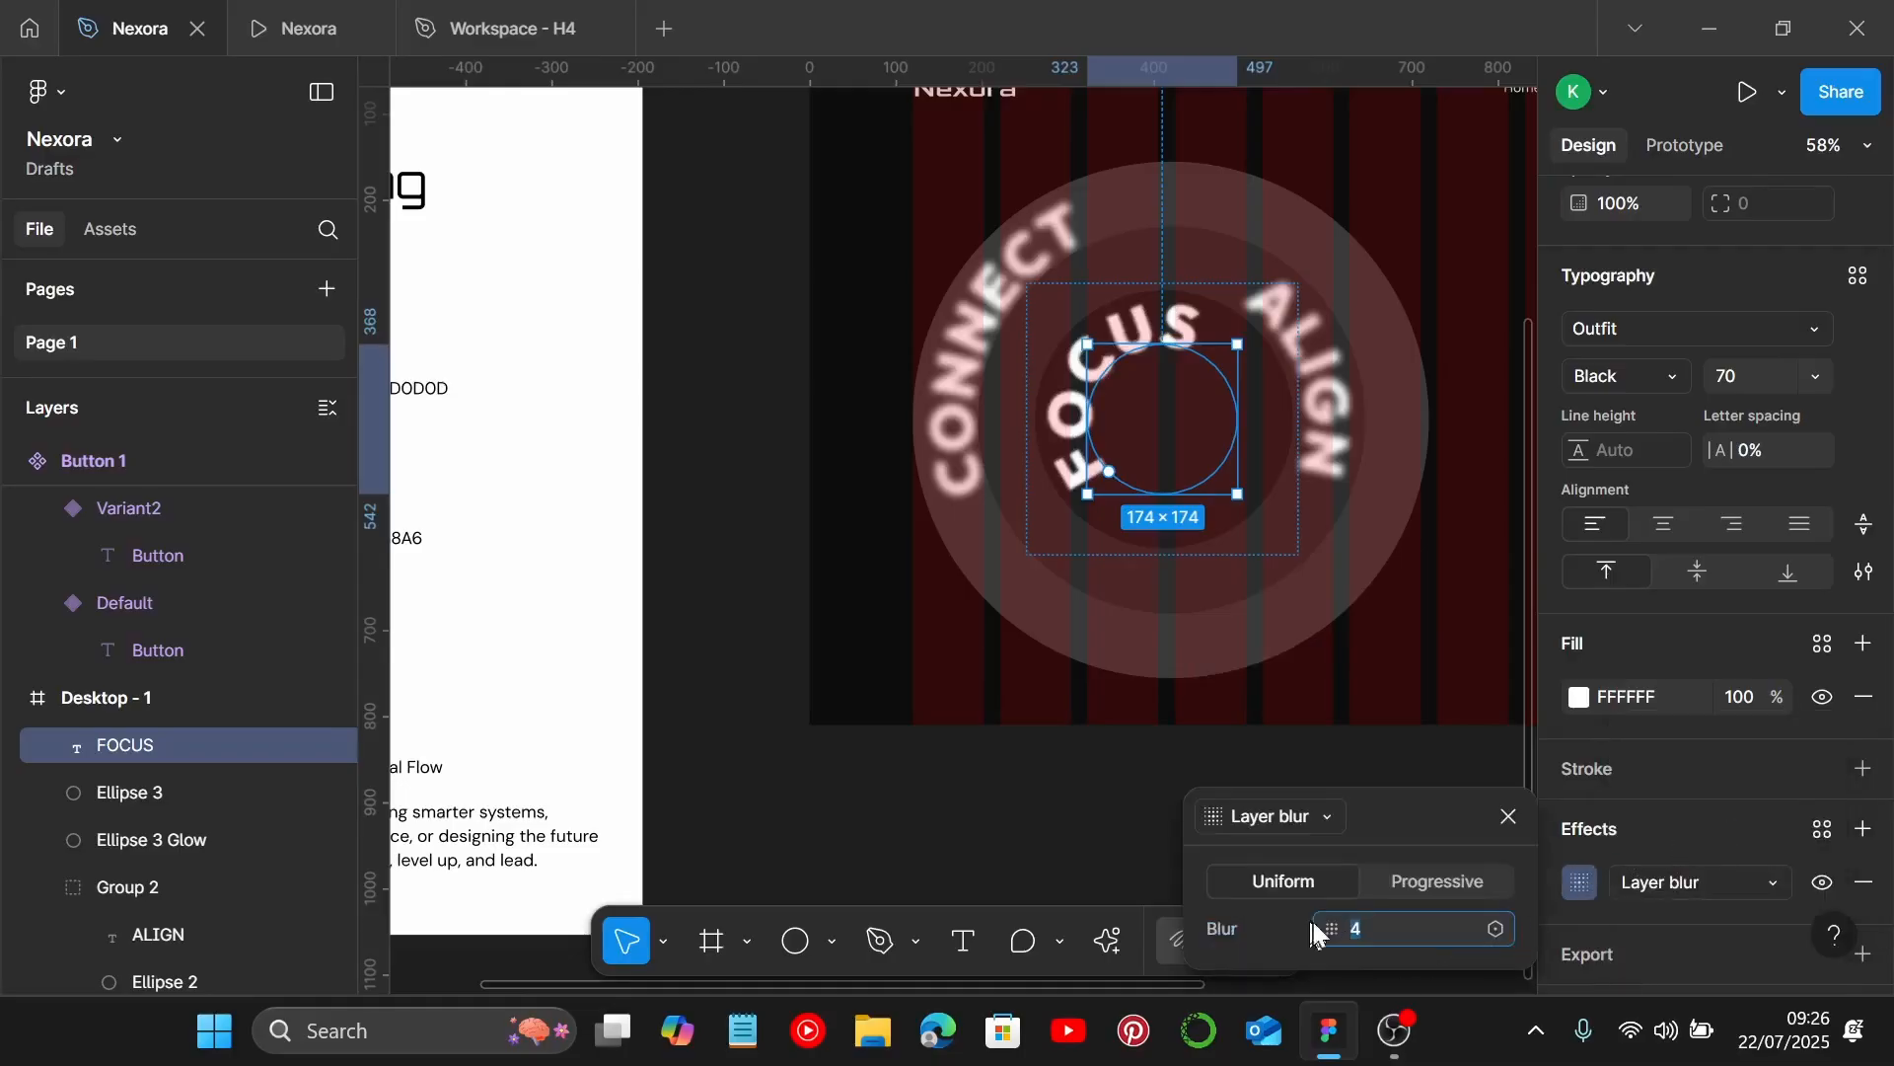
{"action": "type", "text": "10"}
{"action": "key", "text": "Return"}
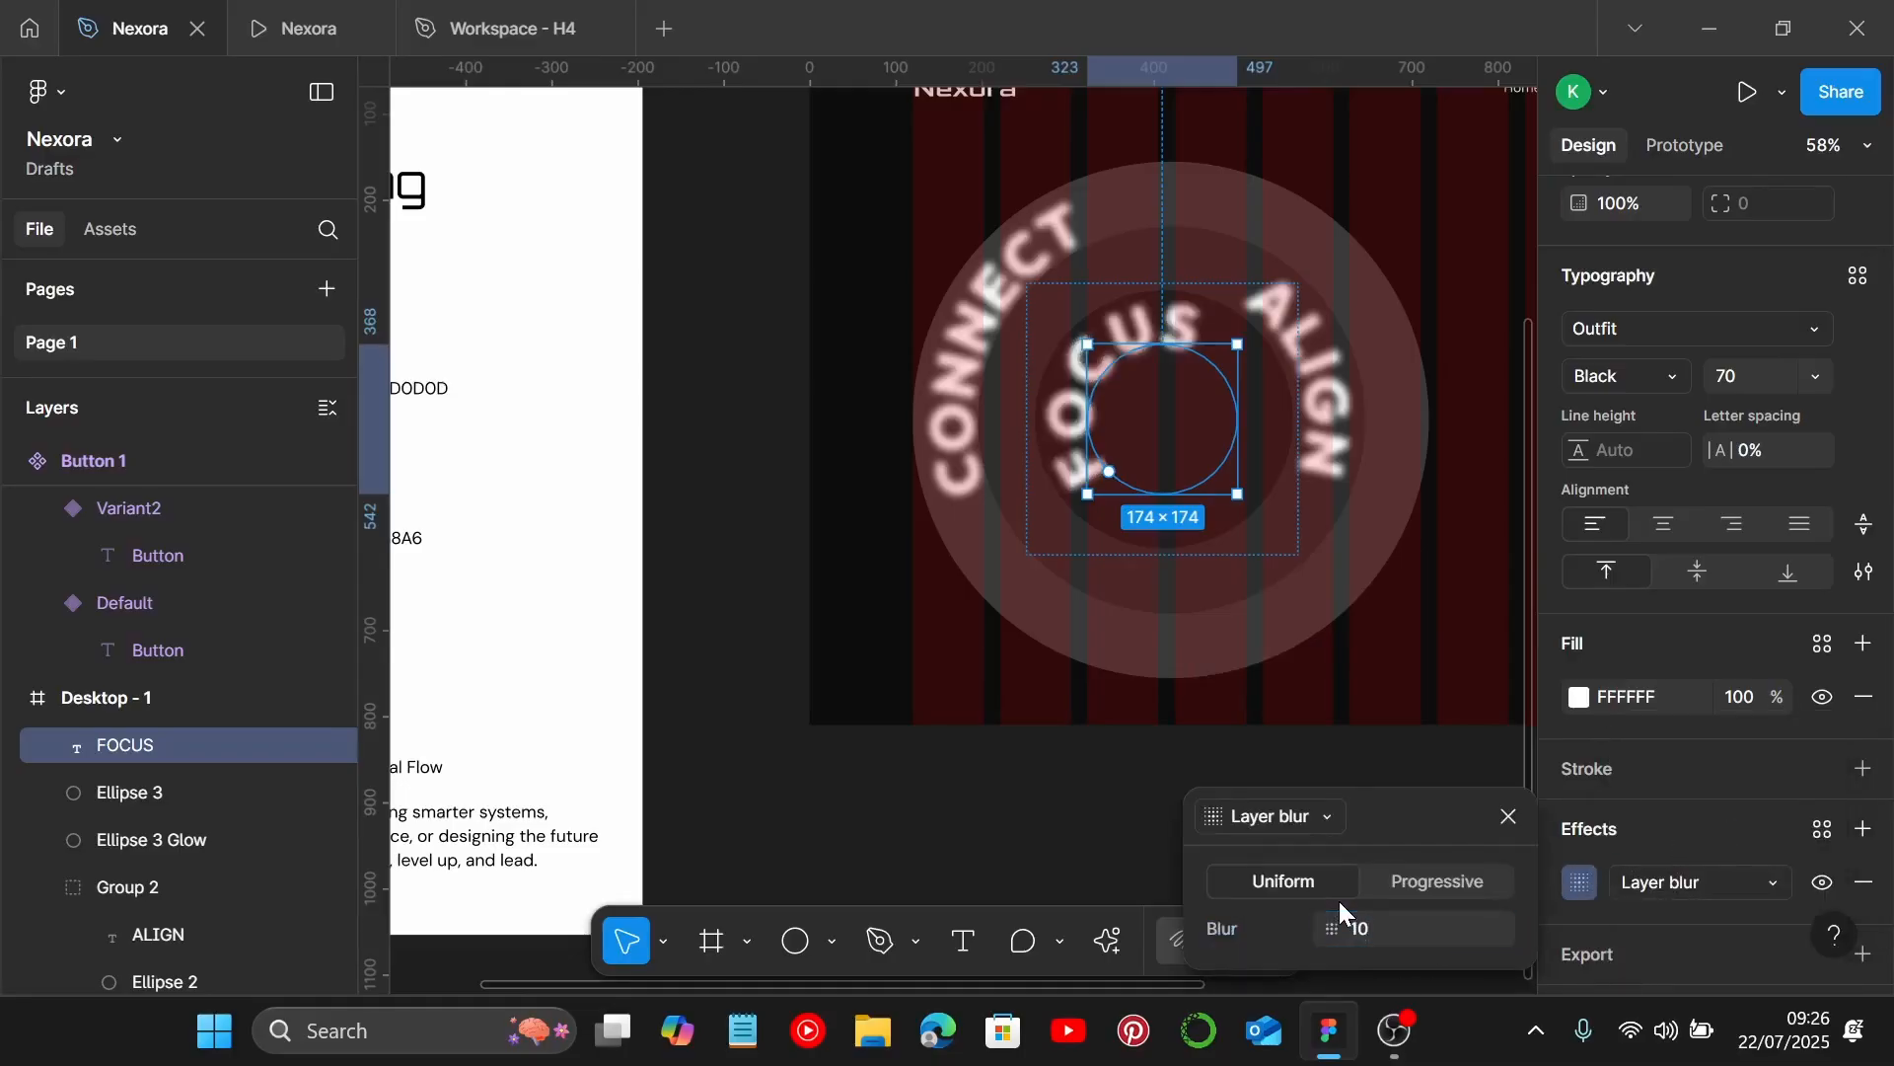
{"action": "left_click", "coordinate": [780, 838]}
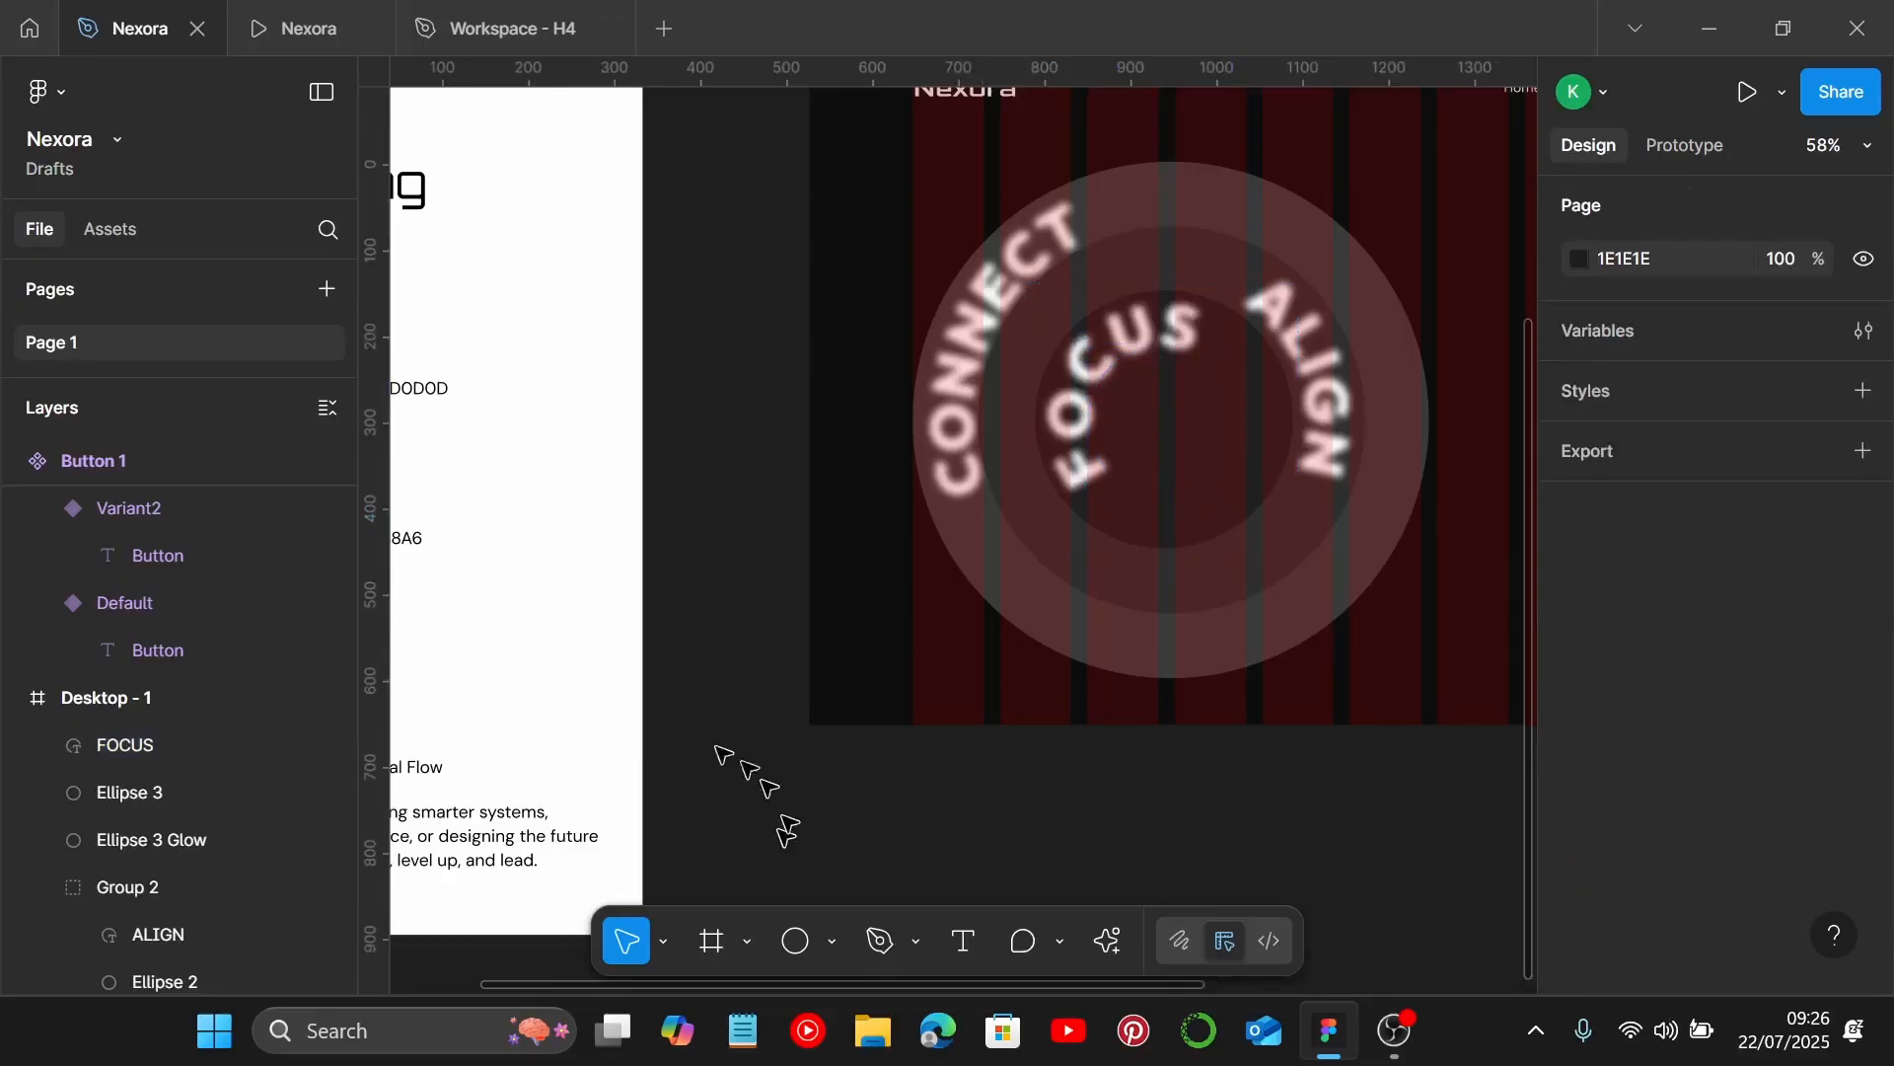
Select the FOCUS, Ellipse 3 and Ellipse 3 Glow layers together.
{"action": "left_click", "coordinate": [157, 761]}
{"action": "left_click", "coordinate": [138, 839], "text": "shift"}
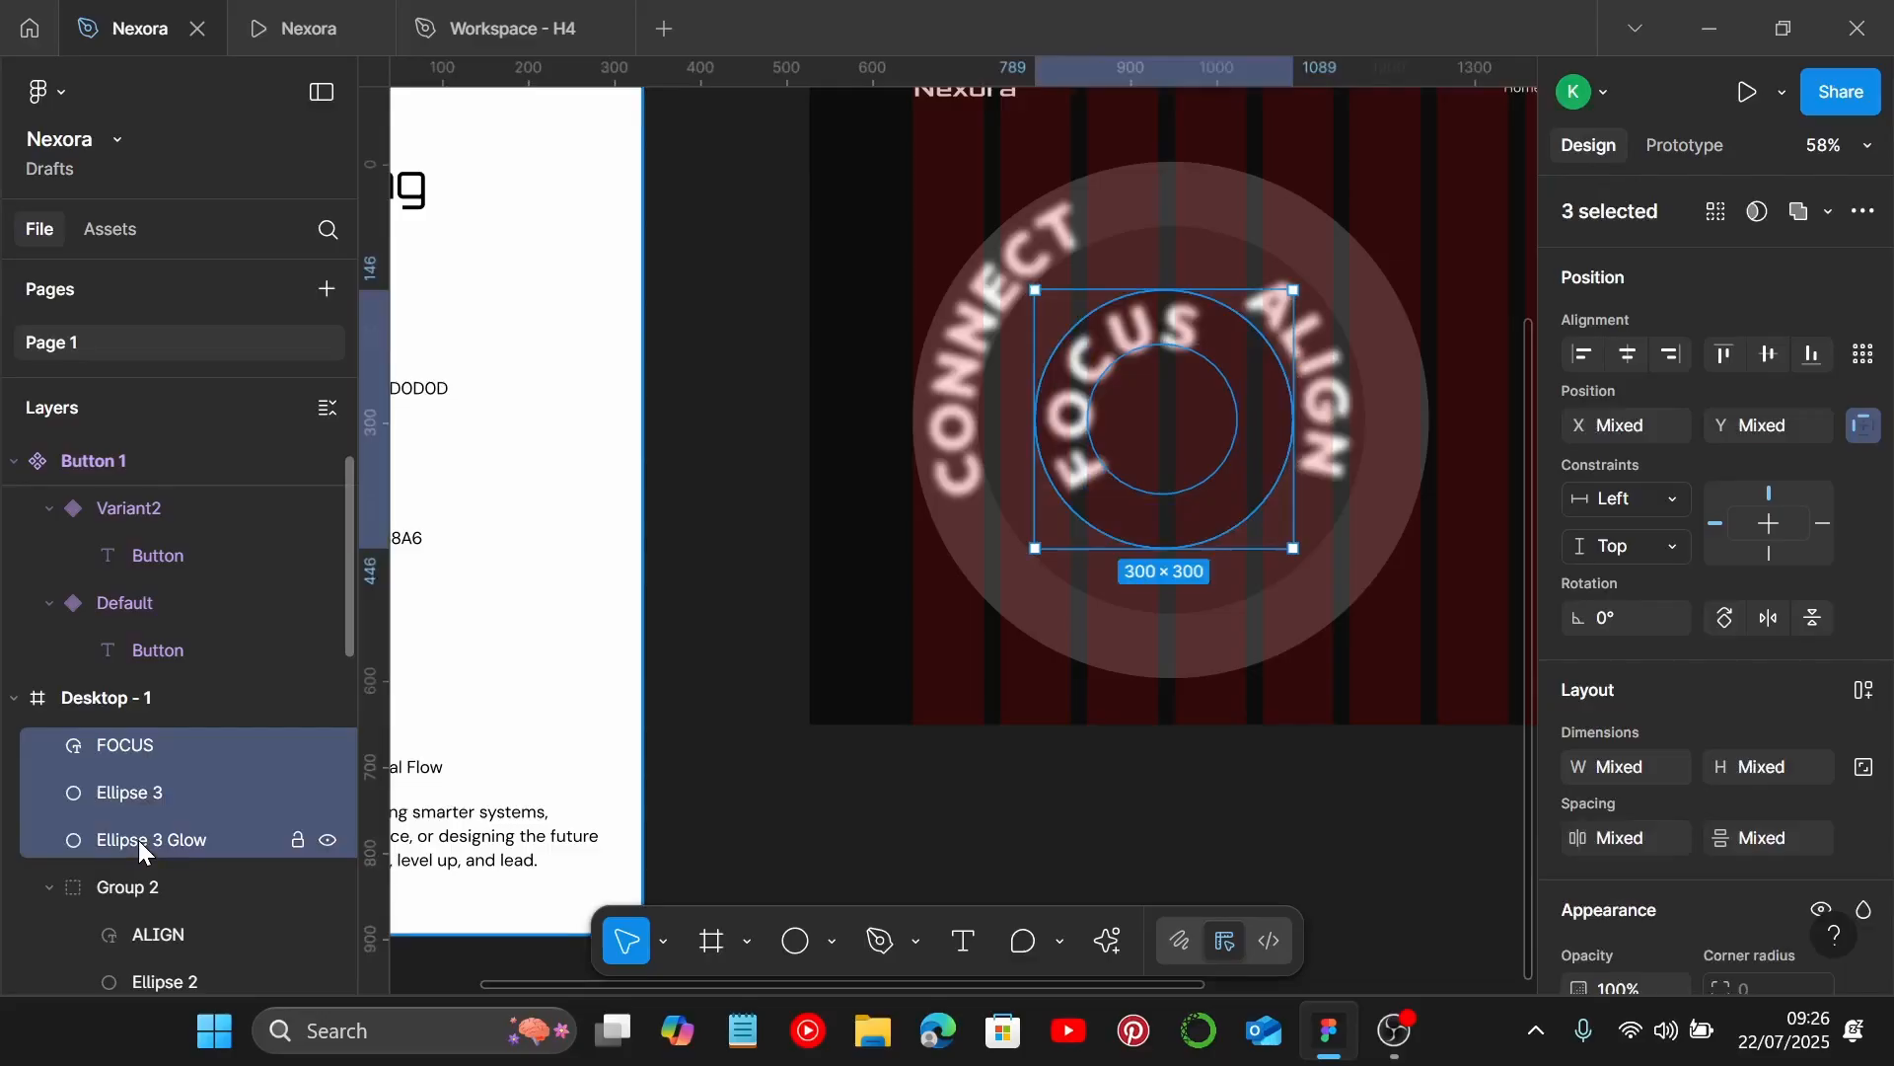
Group the FOCUS text, Ellipse 3 and Ellipse 3 Glow layers together.
{"action": "key", "text": "alt"}
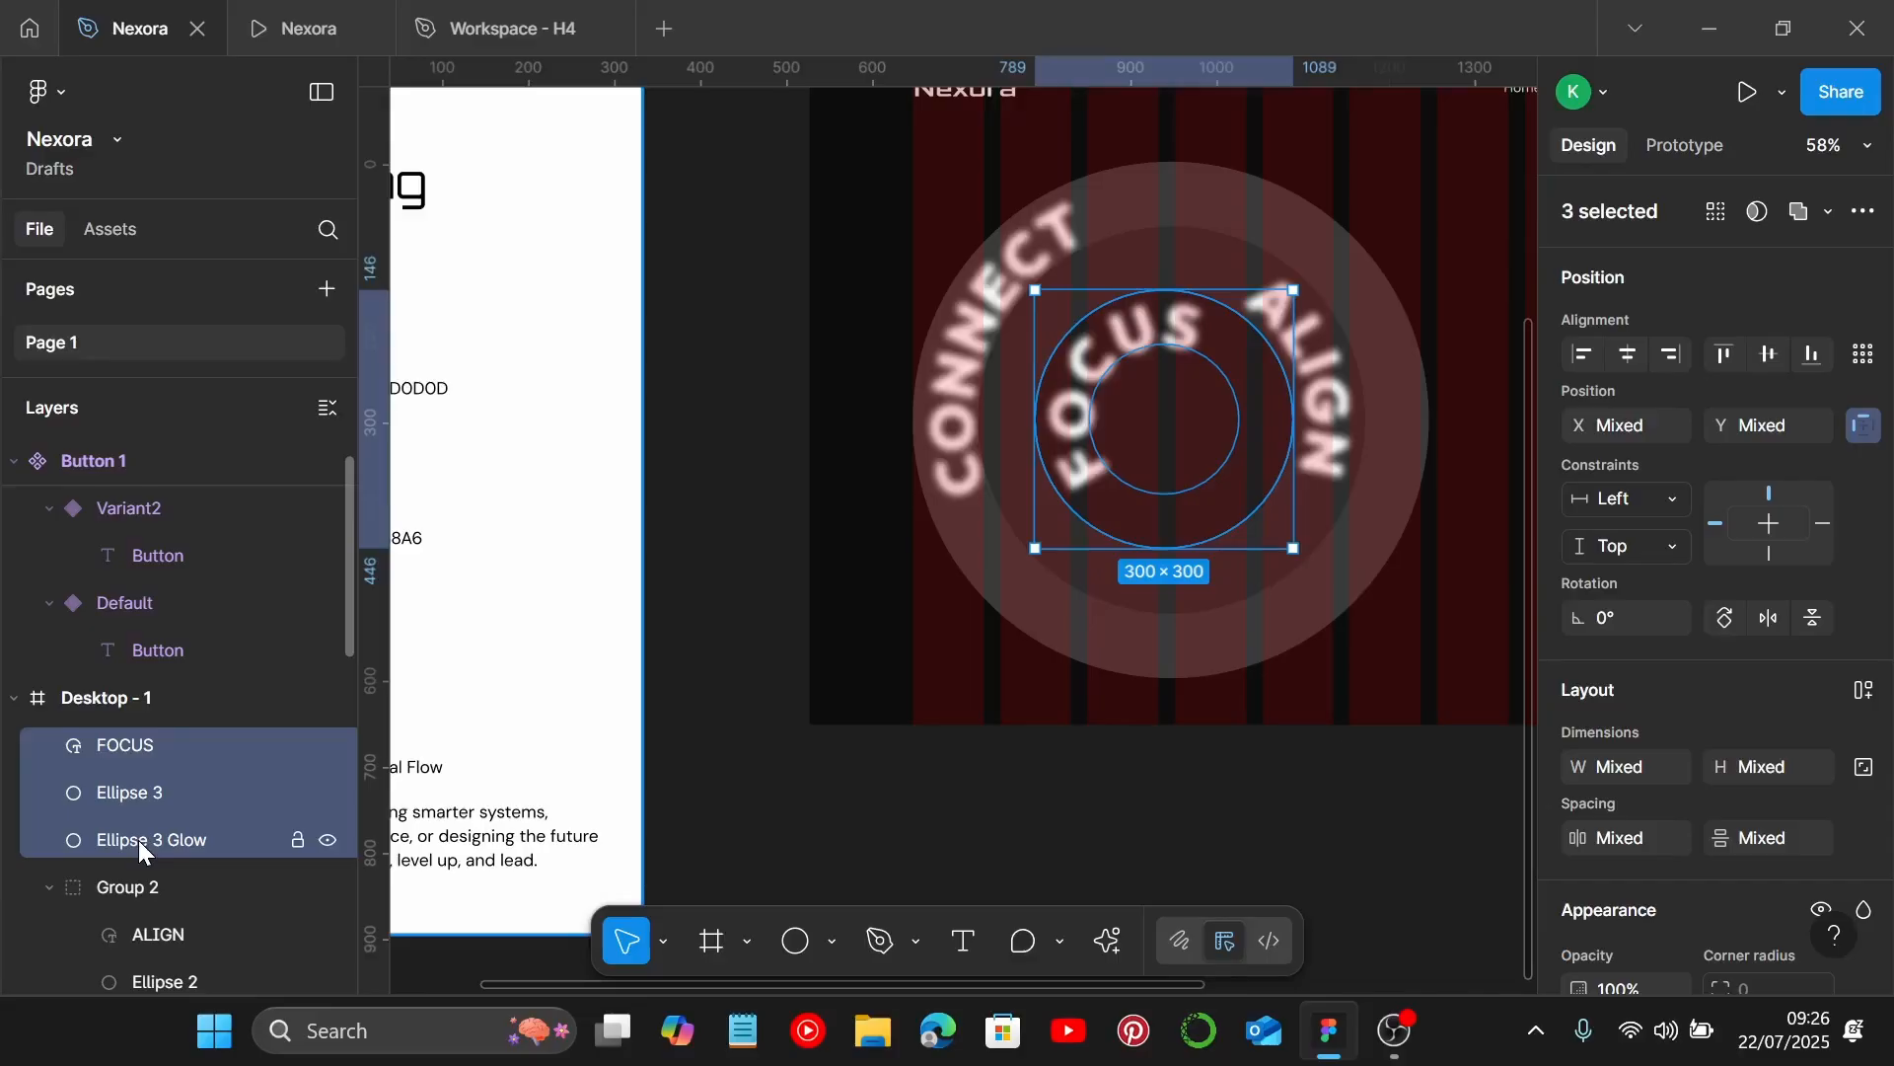
{"action": "key", "text": "ctrl+g"}
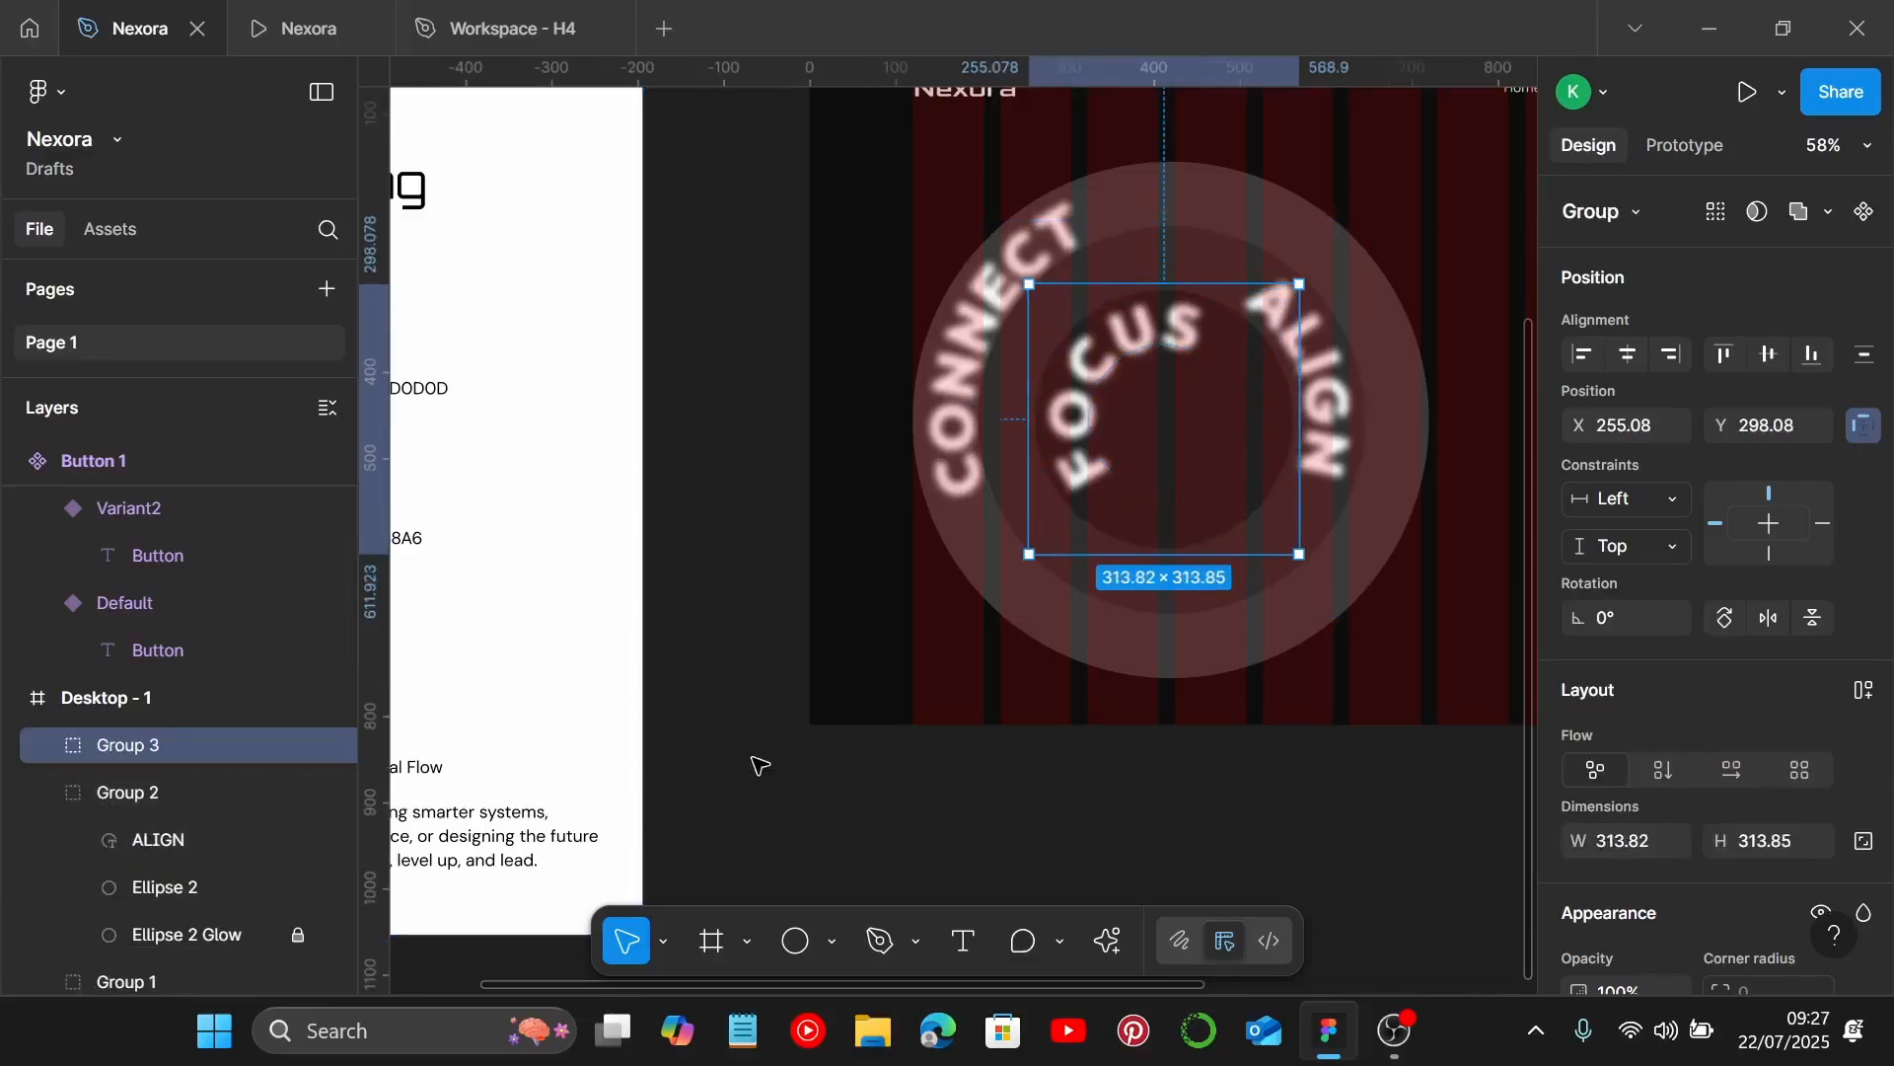
{"action": "left_click", "coordinate": [1150, 859]}
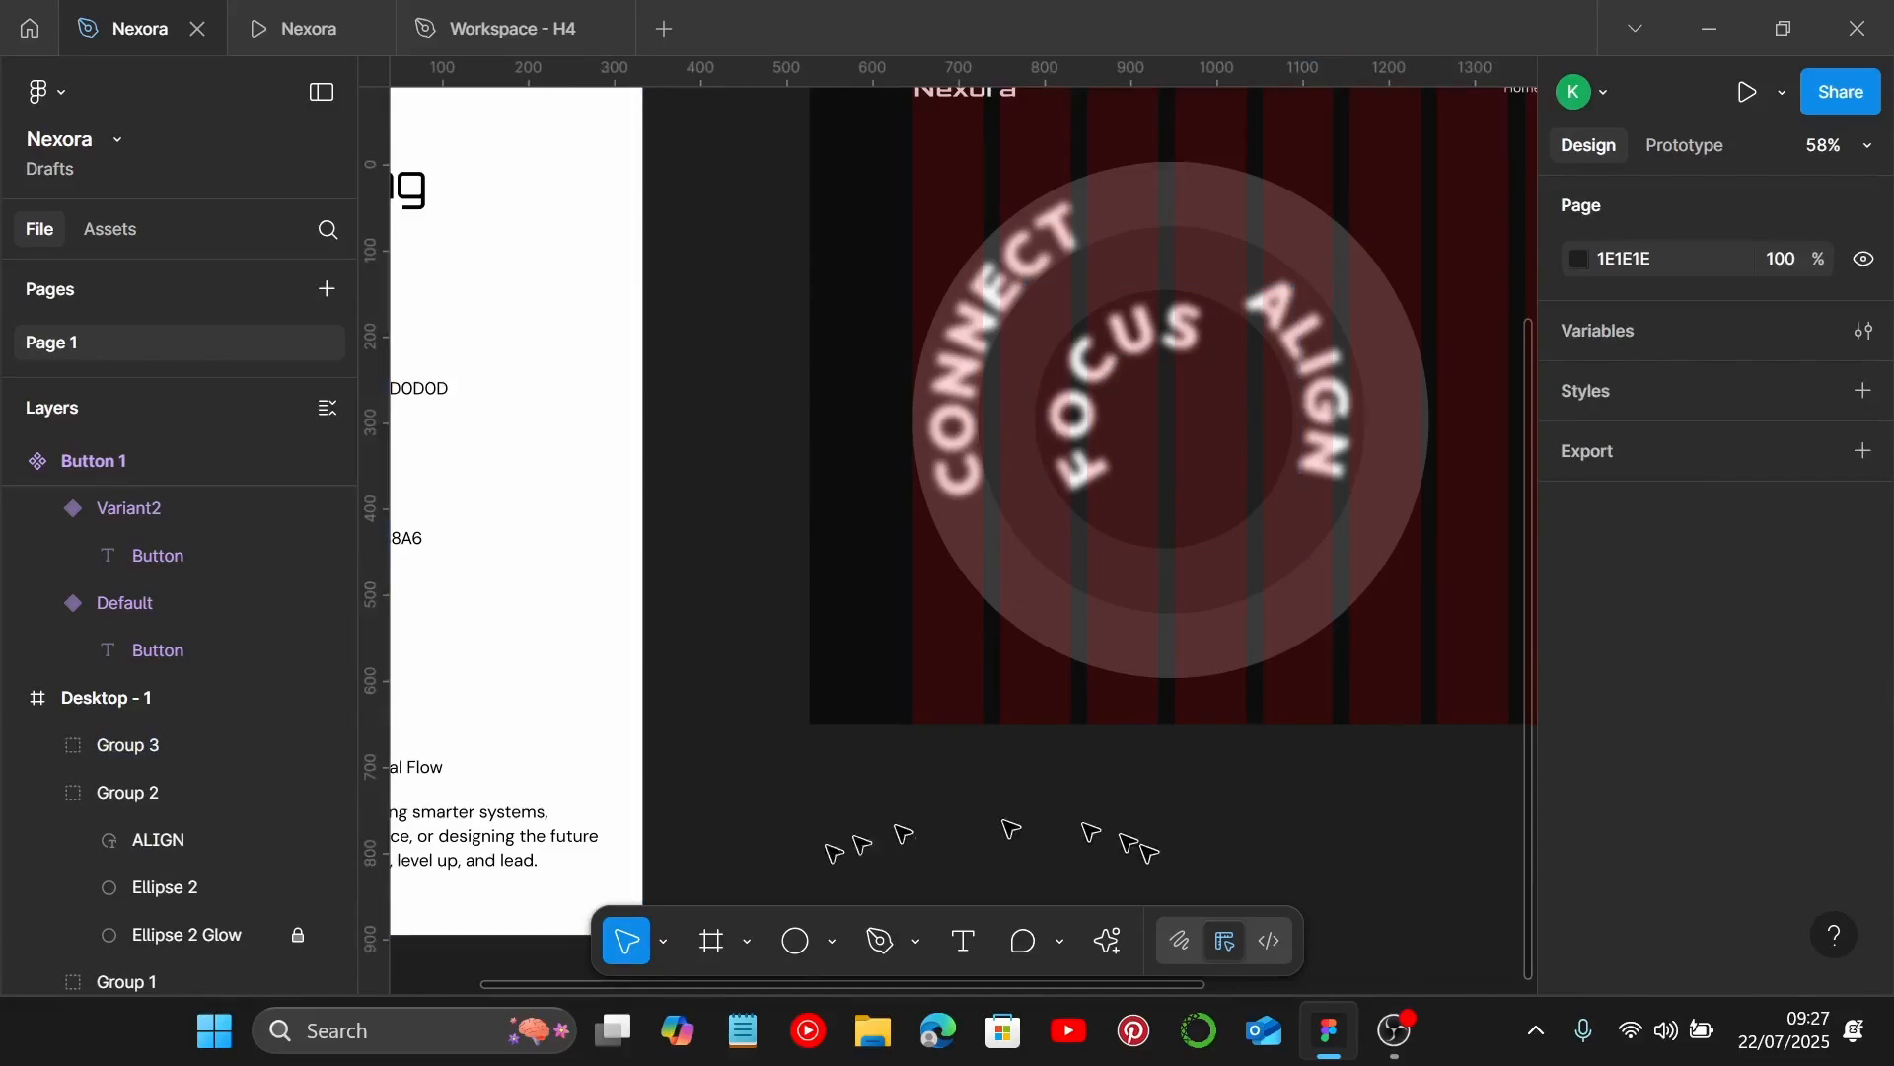
Add a circle in the middle of the rings, inside the FOCUS text, and size it 150 × 150.
{"action": "left_click", "coordinate": [790, 945]}
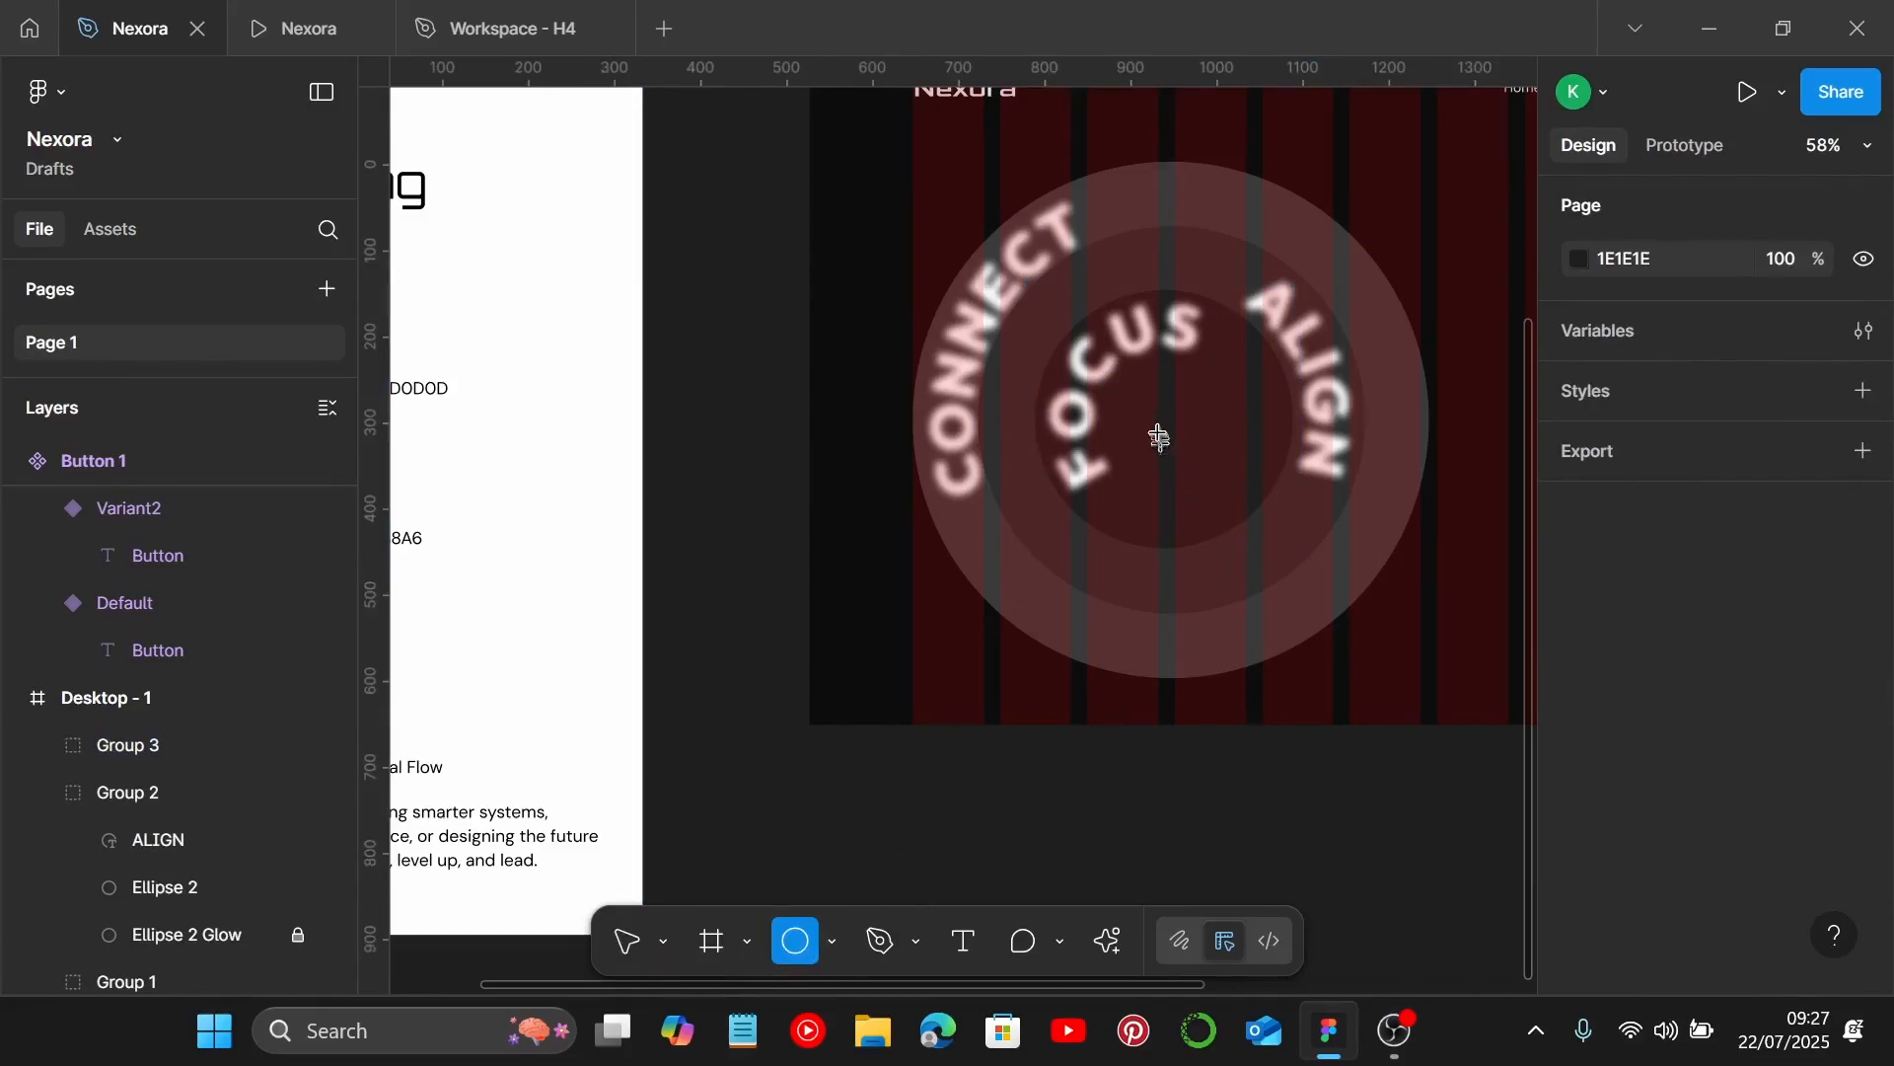
{"action": "left_click", "coordinate": [1150, 409]}
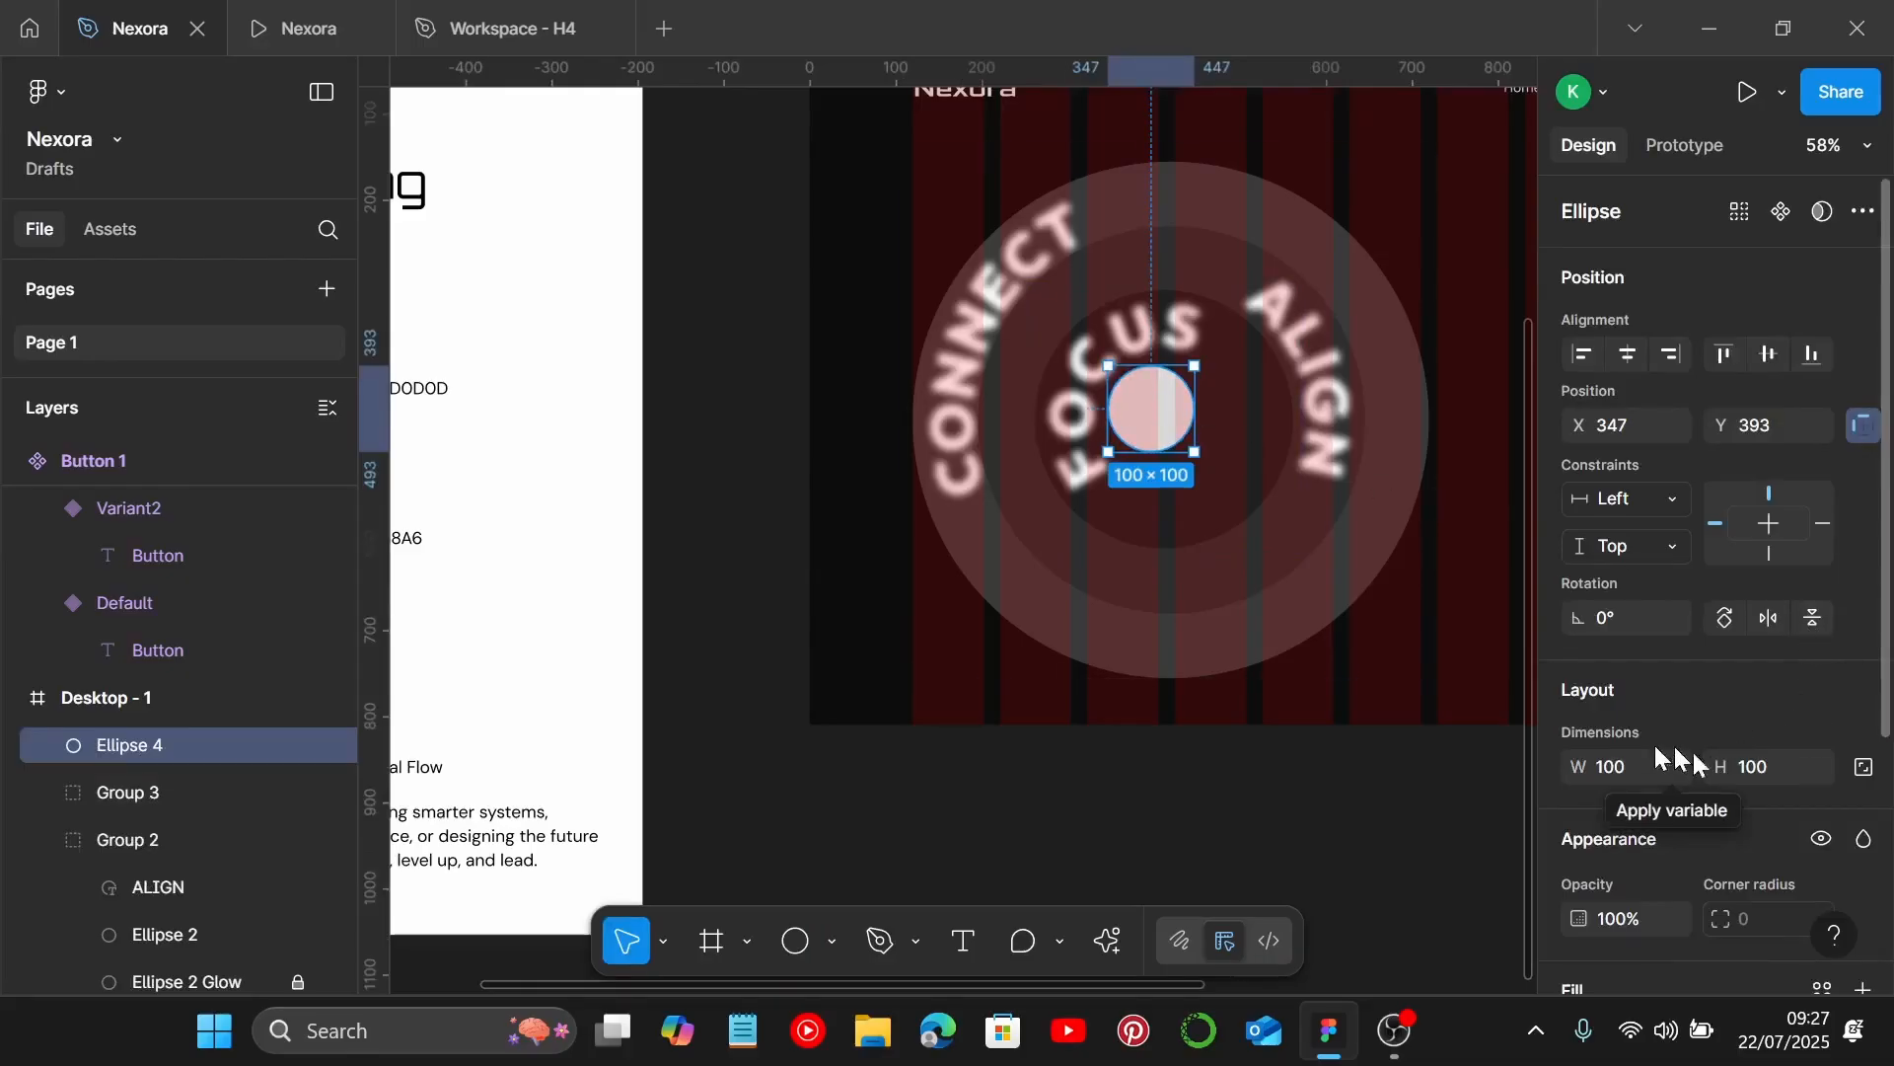
{"action": "scroll", "coordinate": [1643, 795], "scroll_direction": "down", "scroll_amount": 1}
{"action": "scroll", "coordinate": [1642, 795], "scroll_direction": "down", "scroll_amount": 2}
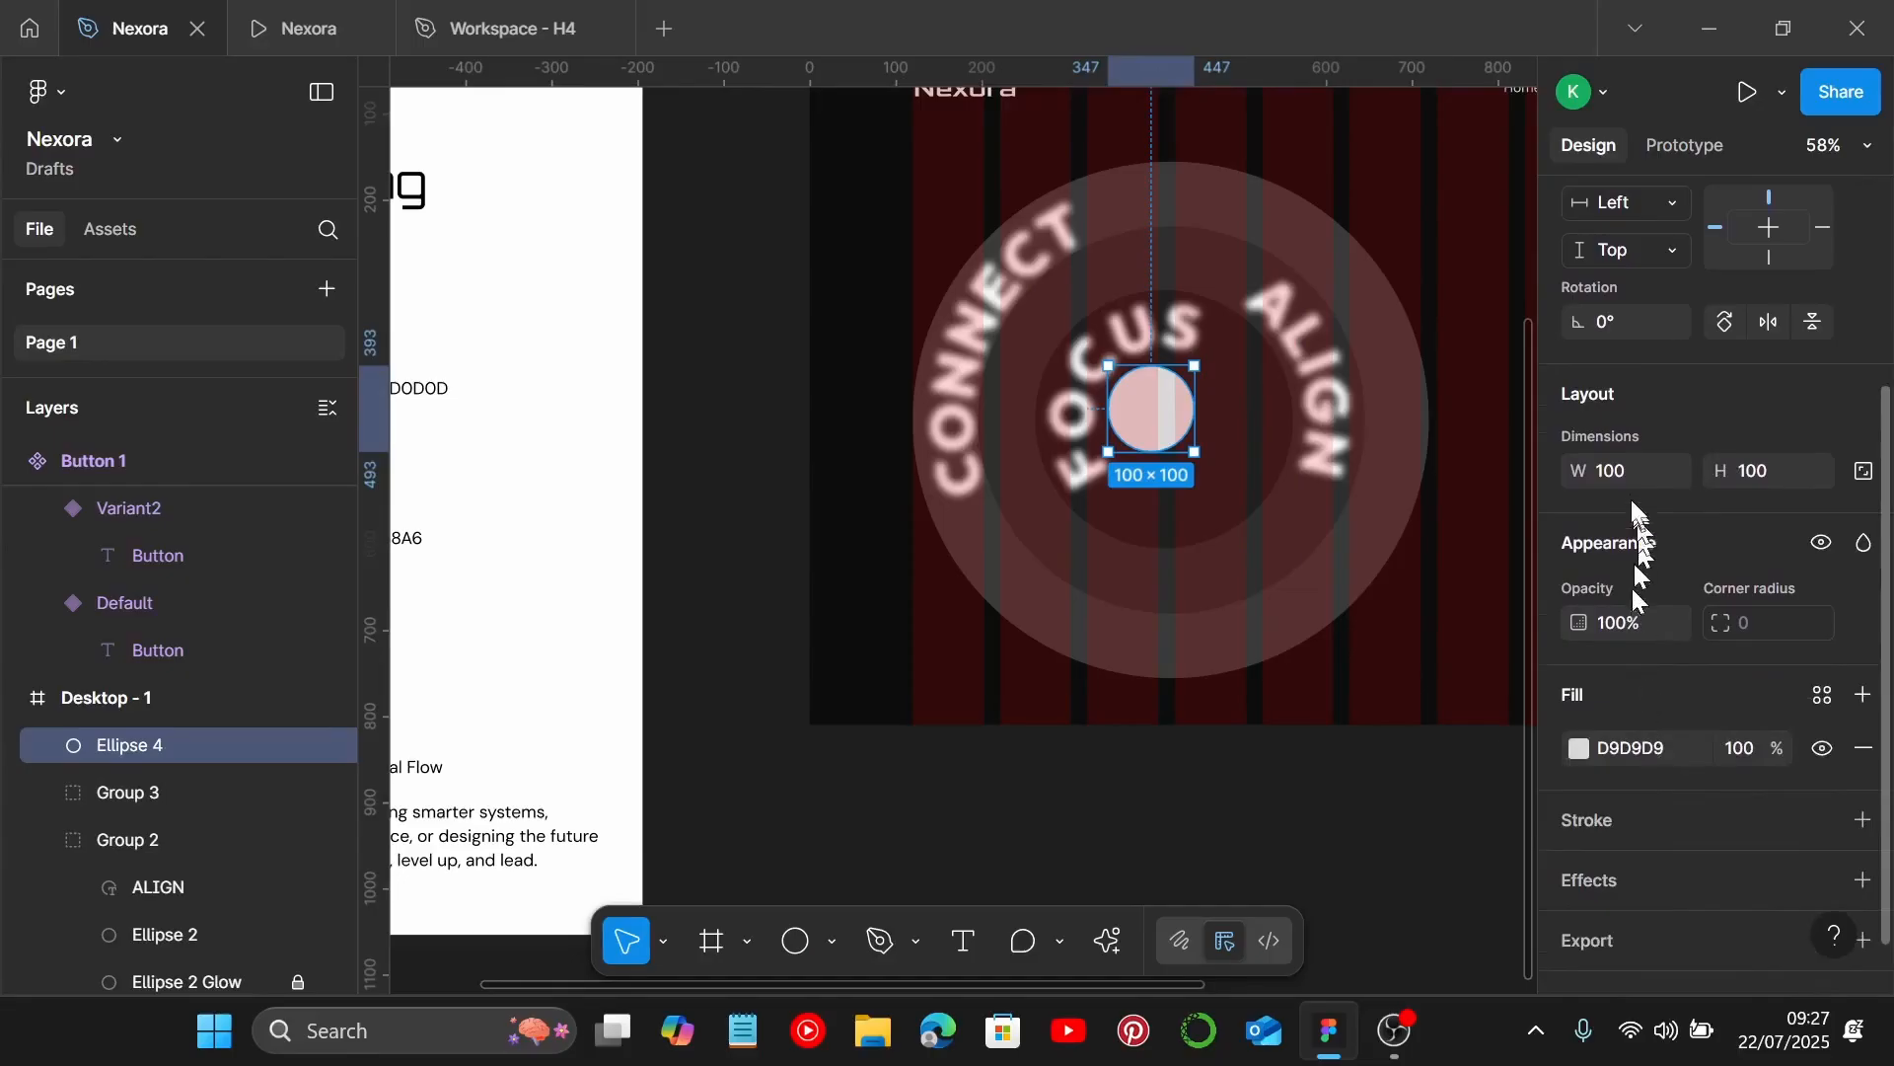
{"action": "left_click", "coordinate": [1628, 471]}
{"action": "key", "text": "Return"}
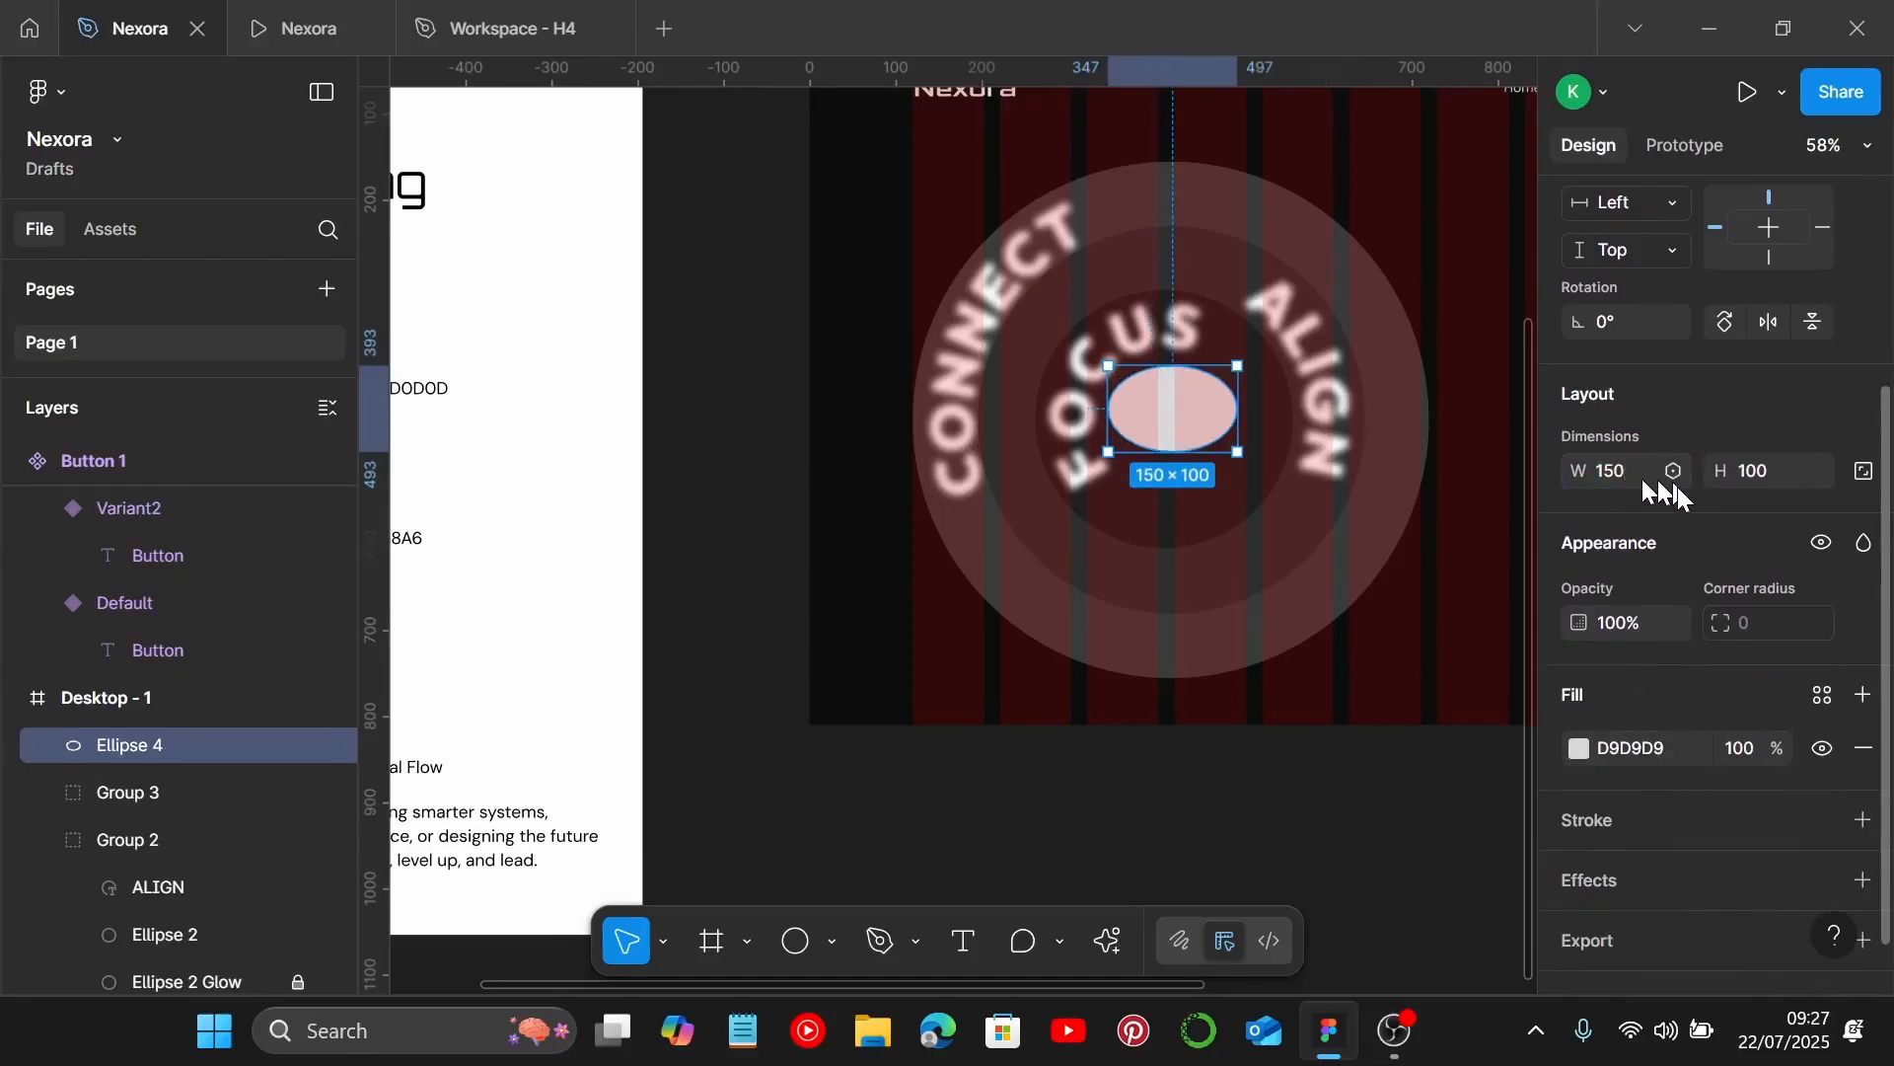
{"action": "left_click", "coordinate": [1760, 474]}
{"action": "type", "text": "150"}
{"action": "key", "text": "Return"}
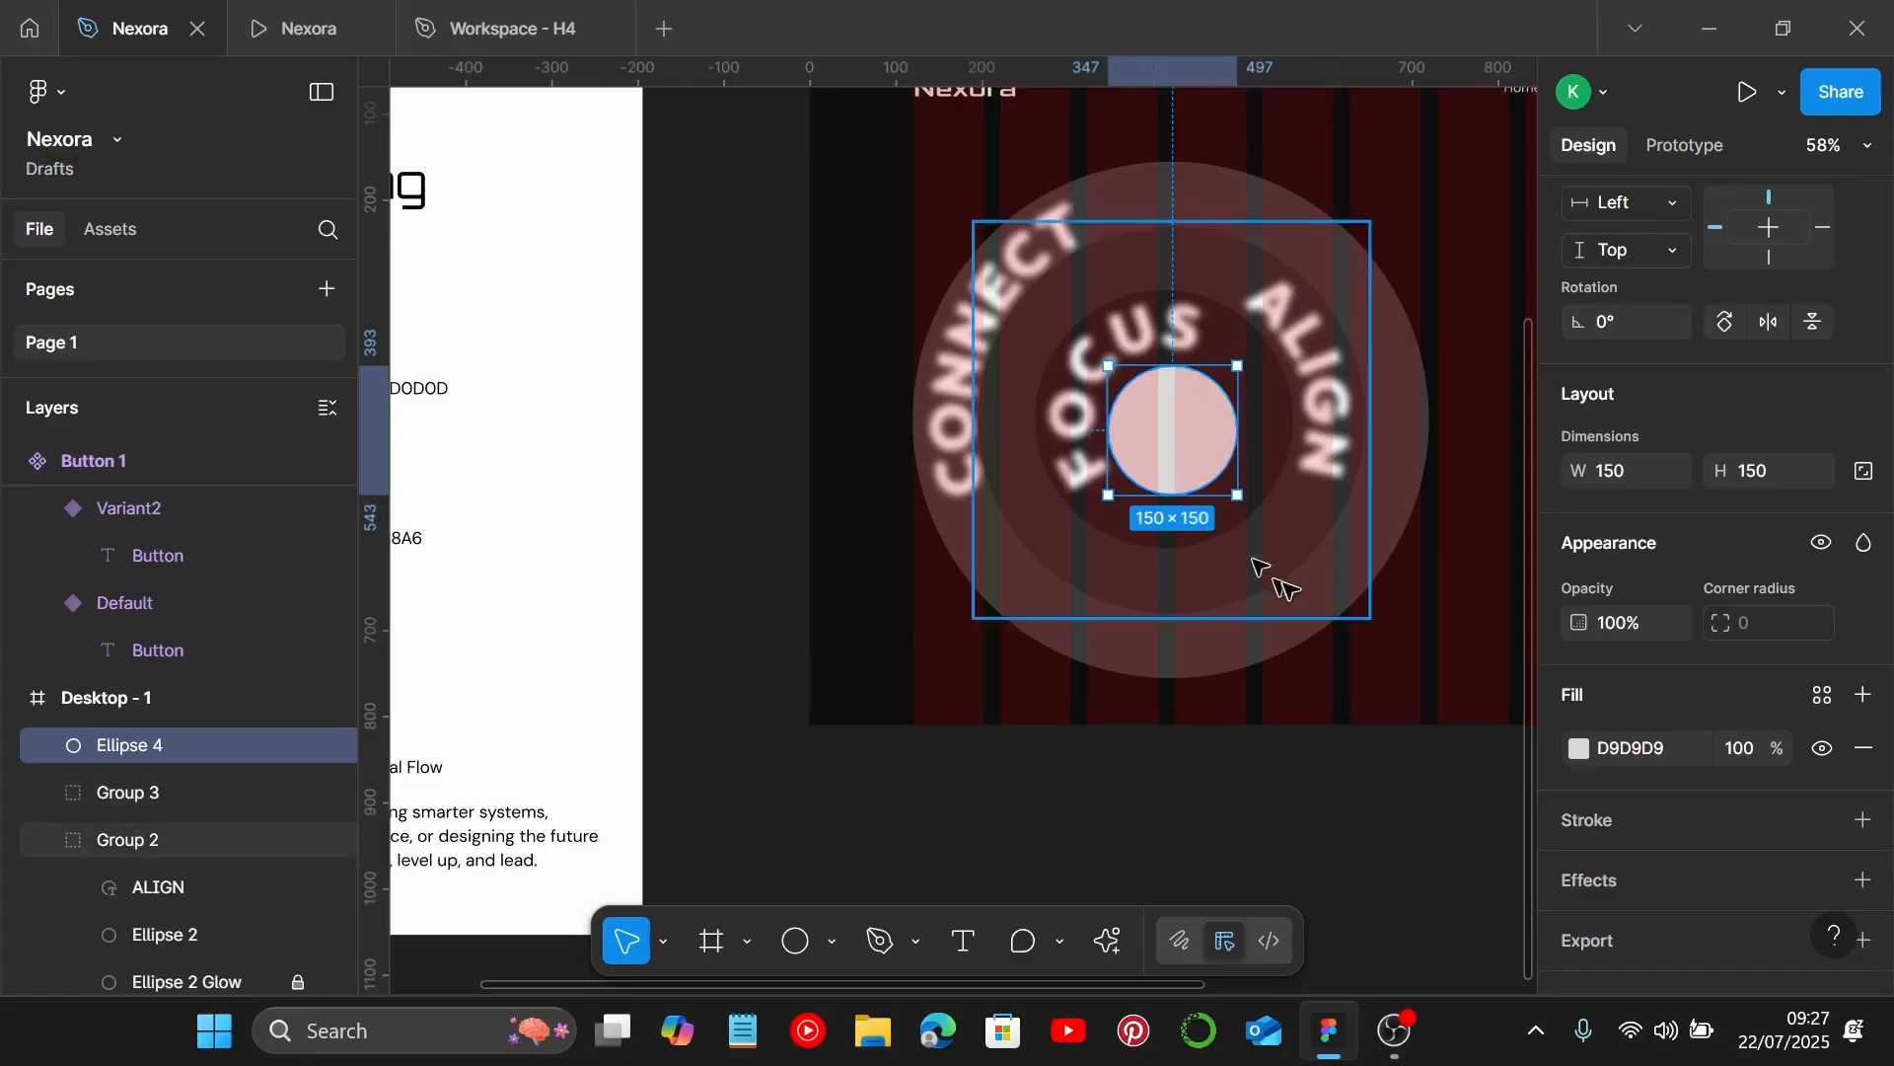
Copy the background color code 0D0D0D from the style guide sheet.
{"action": "scroll", "coordinate": [1243, 563], "scroll_direction": "down", "scroll_amount": 3}
{"action": "scroll", "coordinate": [755, 419], "scroll_direction": "up", "scroll_amount": 4}
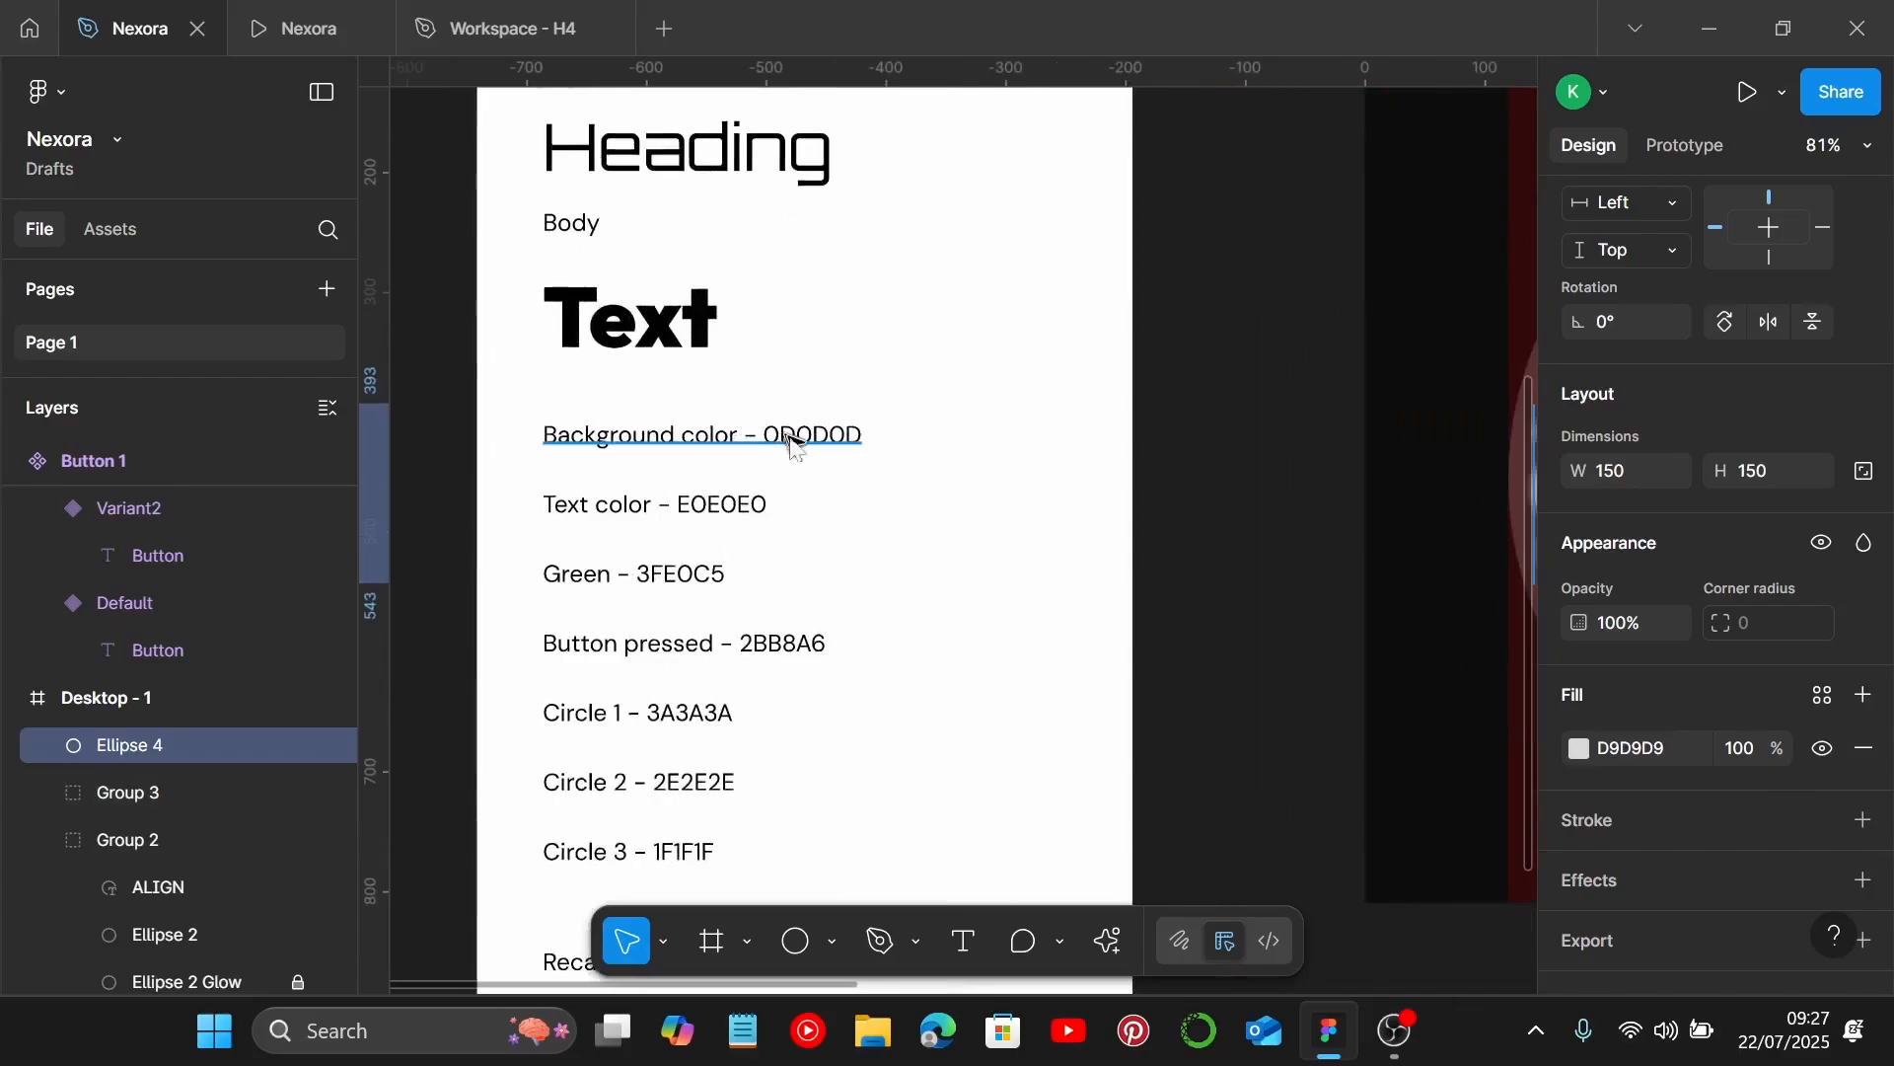
{"action": "double_click", "coordinate": [765, 435]}
{"action": "left_click", "coordinate": [765, 435]}
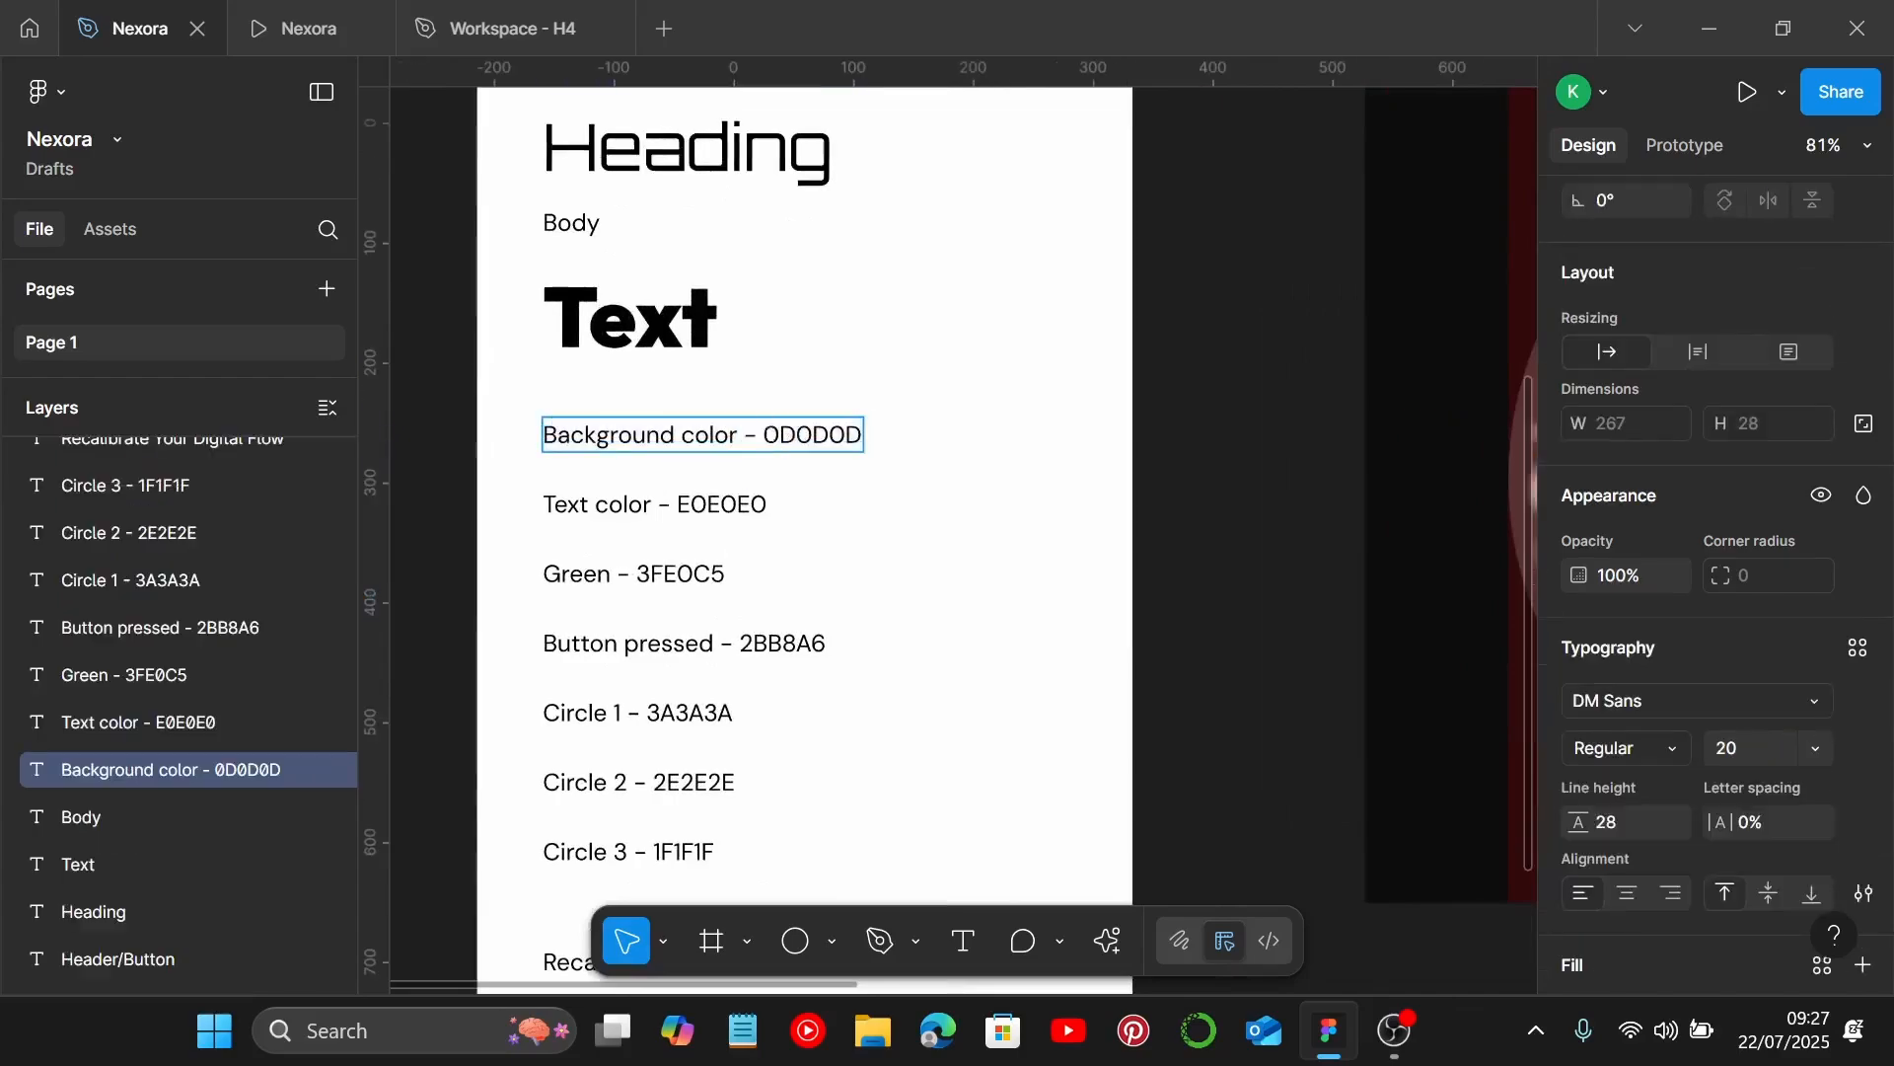
{"action": "left_click_drag", "start_coordinate": [766, 435], "coordinate": [901, 431]}
{"action": "scroll", "coordinate": [868, 493], "scroll_direction": "down", "scroll_amount": 3}
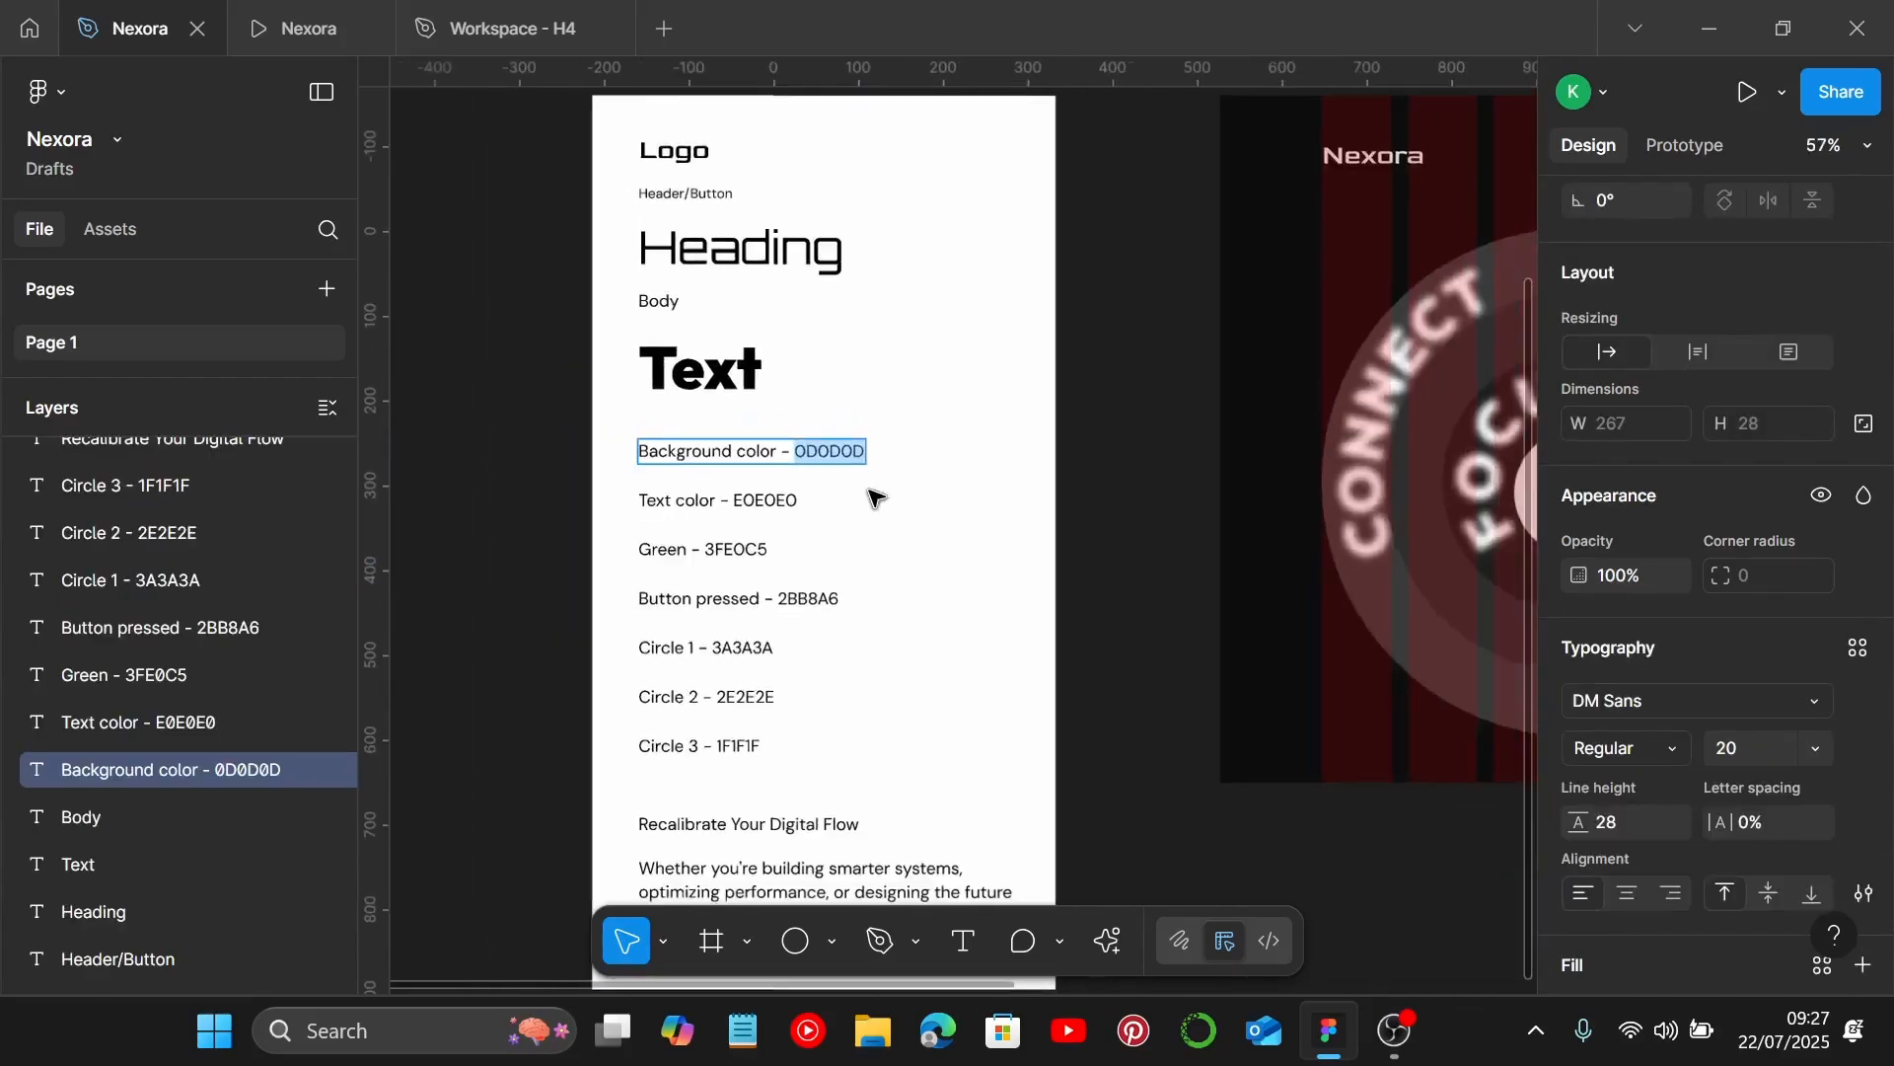
Set the fill of the new central circle, Ellipse 4, to 0D0D0D.
{"action": "scroll", "coordinate": [870, 494], "scroll_direction": "right", "scroll_amount": 5}
{"action": "scroll", "coordinate": [870, 491], "scroll_direction": "down", "scroll_amount": 1}
{"action": "scroll", "coordinate": [878, 494], "scroll_direction": "down", "scroll_amount": 1}
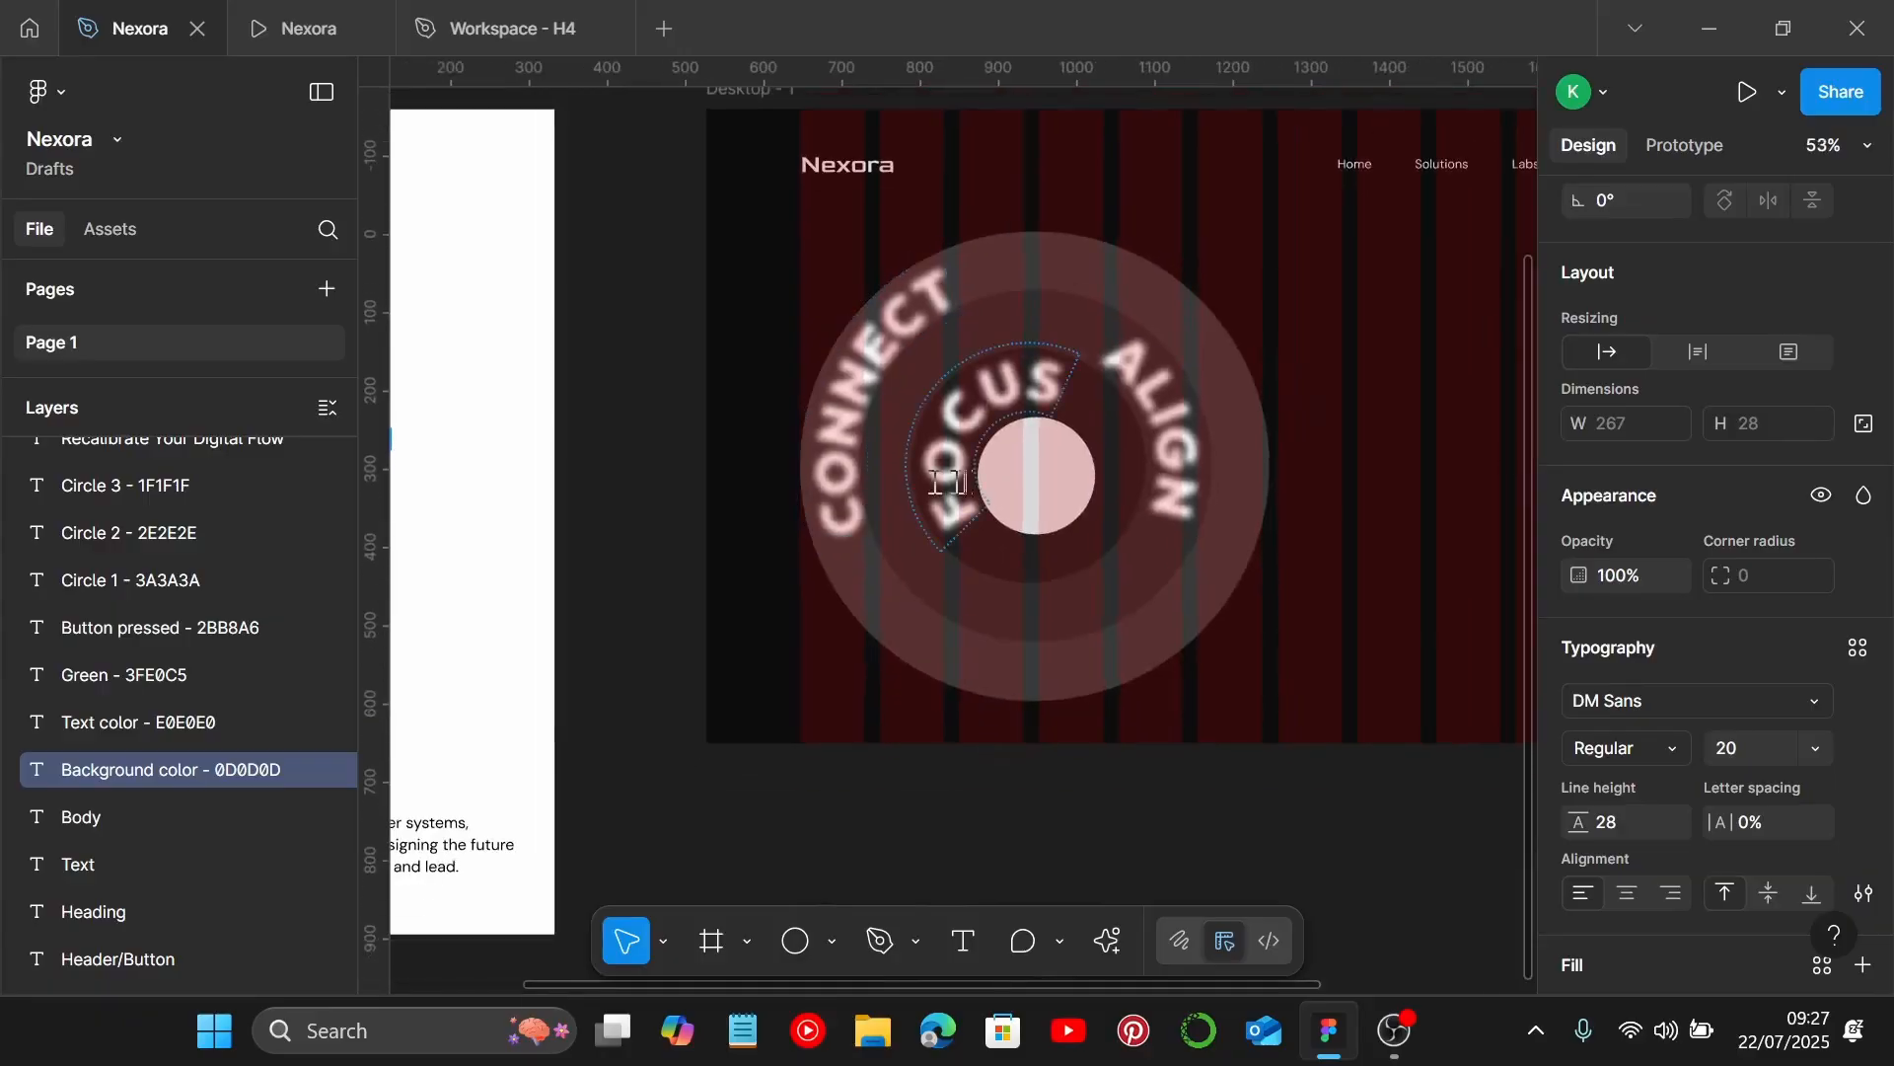
{"action": "left_click", "coordinate": [1016, 486]}
{"action": "scroll", "coordinate": [1687, 711], "scroll_direction": "down", "scroll_amount": 1}
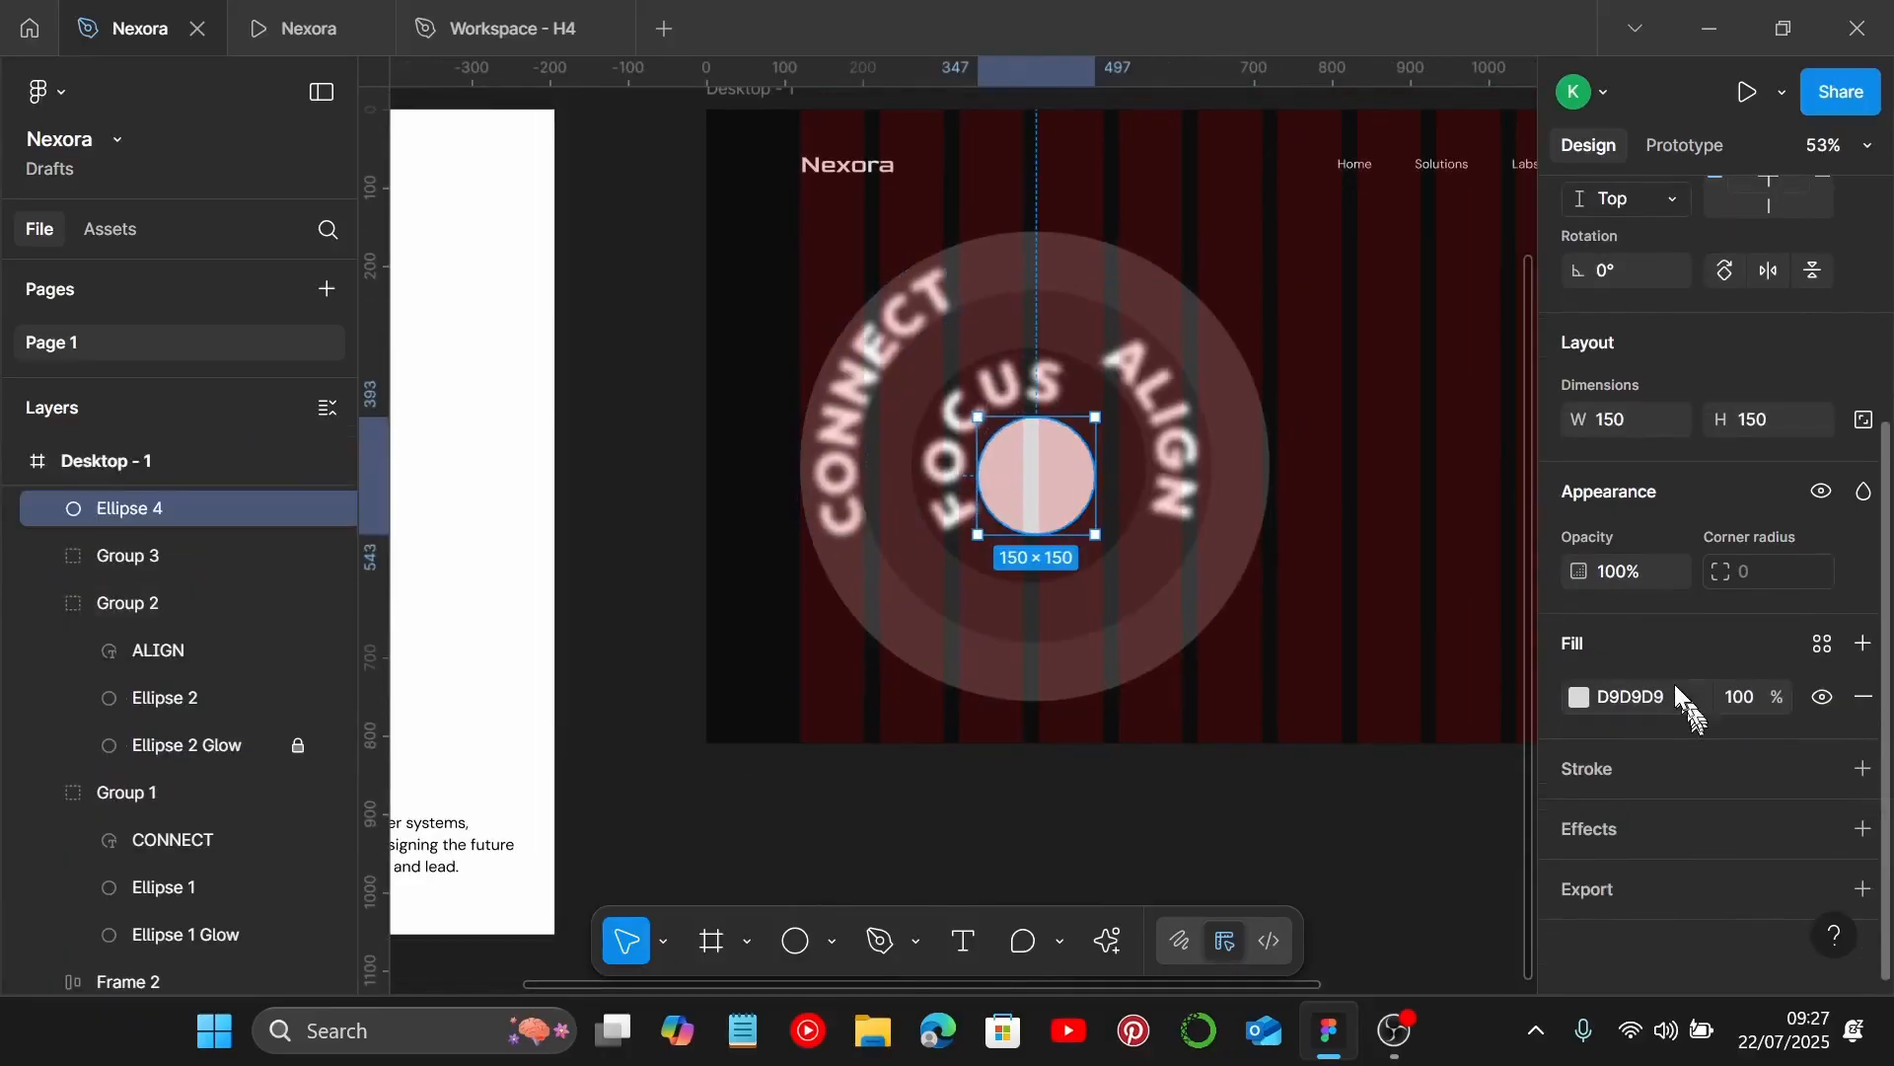
{"action": "left_click", "coordinate": [1663, 695]}
{"action": "type", "text": "0D0D0D"}
{"action": "key", "text": "Return"}
Duplicate the central circle, place the copy beneath Ellipse 4 in the layer order and rename it Ellipse 4 Glow.
{"action": "scroll", "coordinate": [1134, 524], "scroll_direction": "up", "scroll_amount": 5}
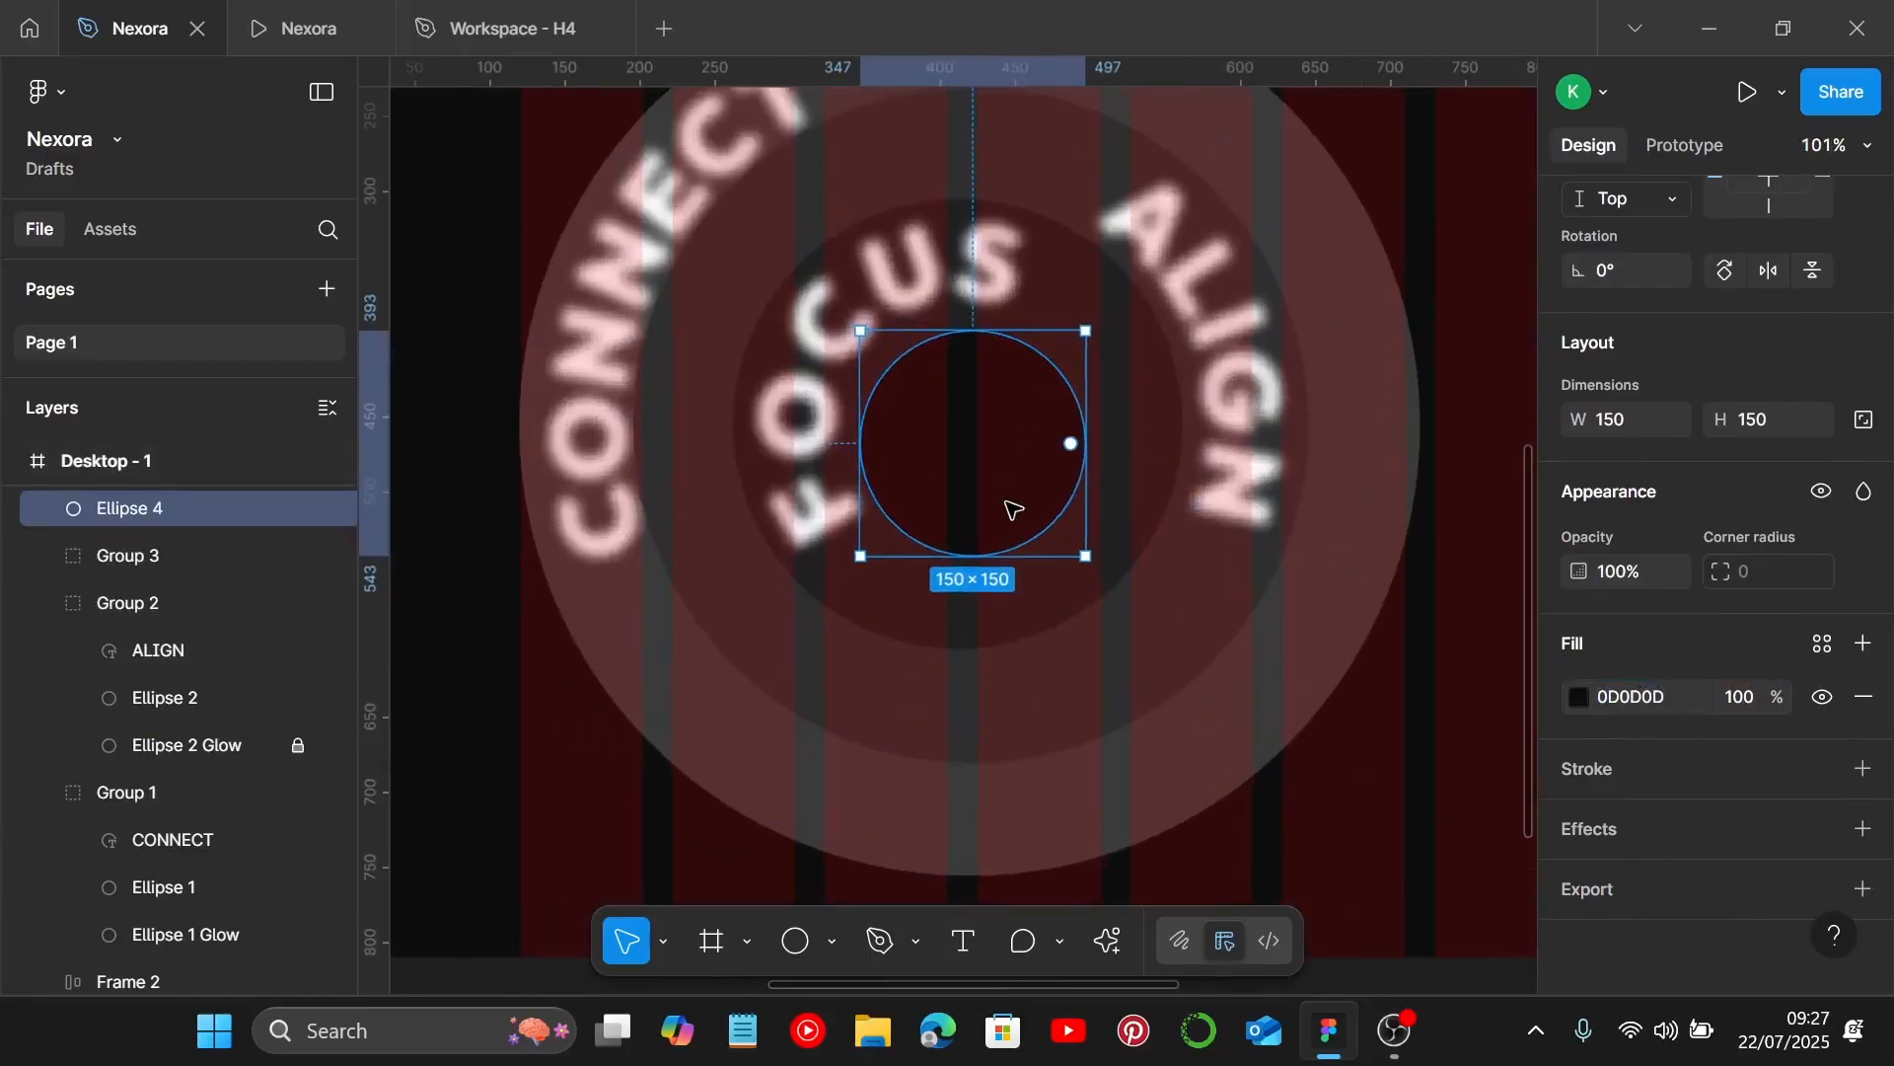
{"action": "key", "text": "ctrl+d"}
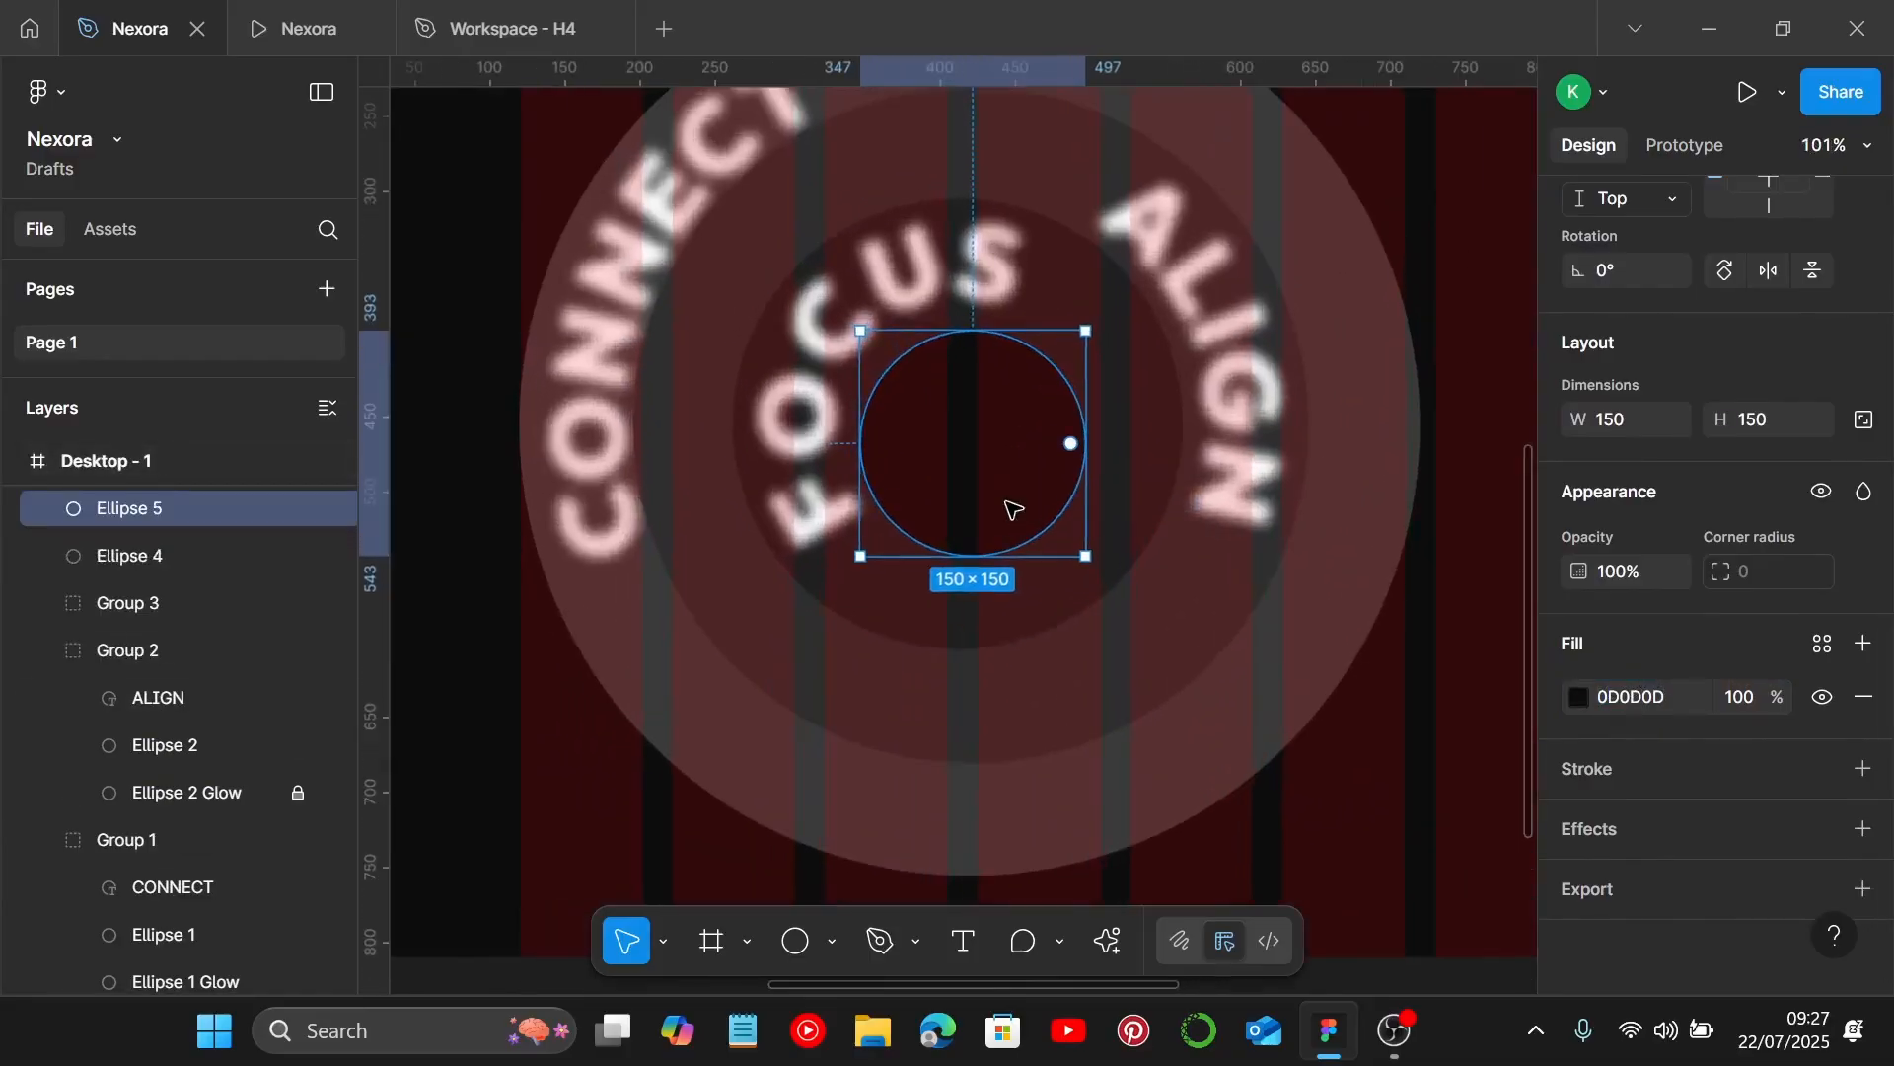
{"action": "left_click_drag", "start_coordinate": [221, 562], "coordinate": [189, 500]}
{"action": "left_click", "coordinate": [138, 559]}
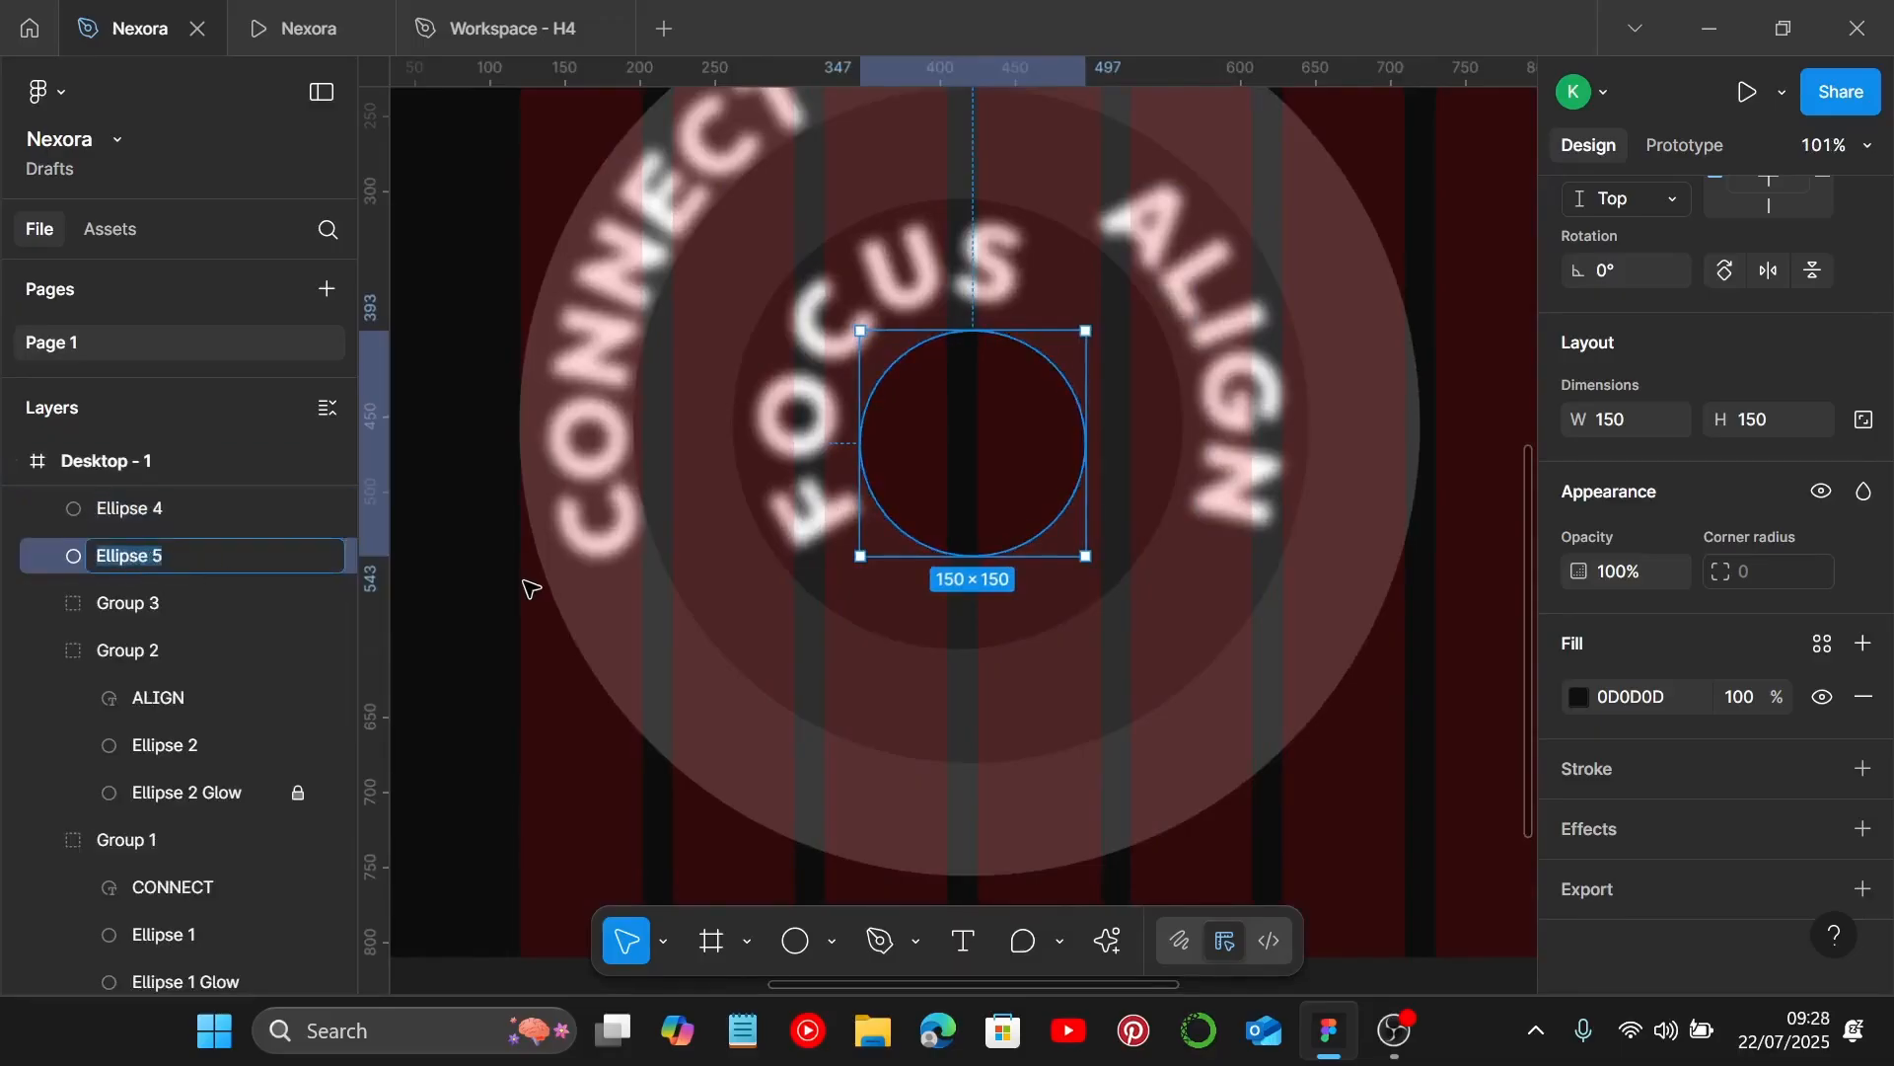
{"action": "key", "text": "ctrl+r"}
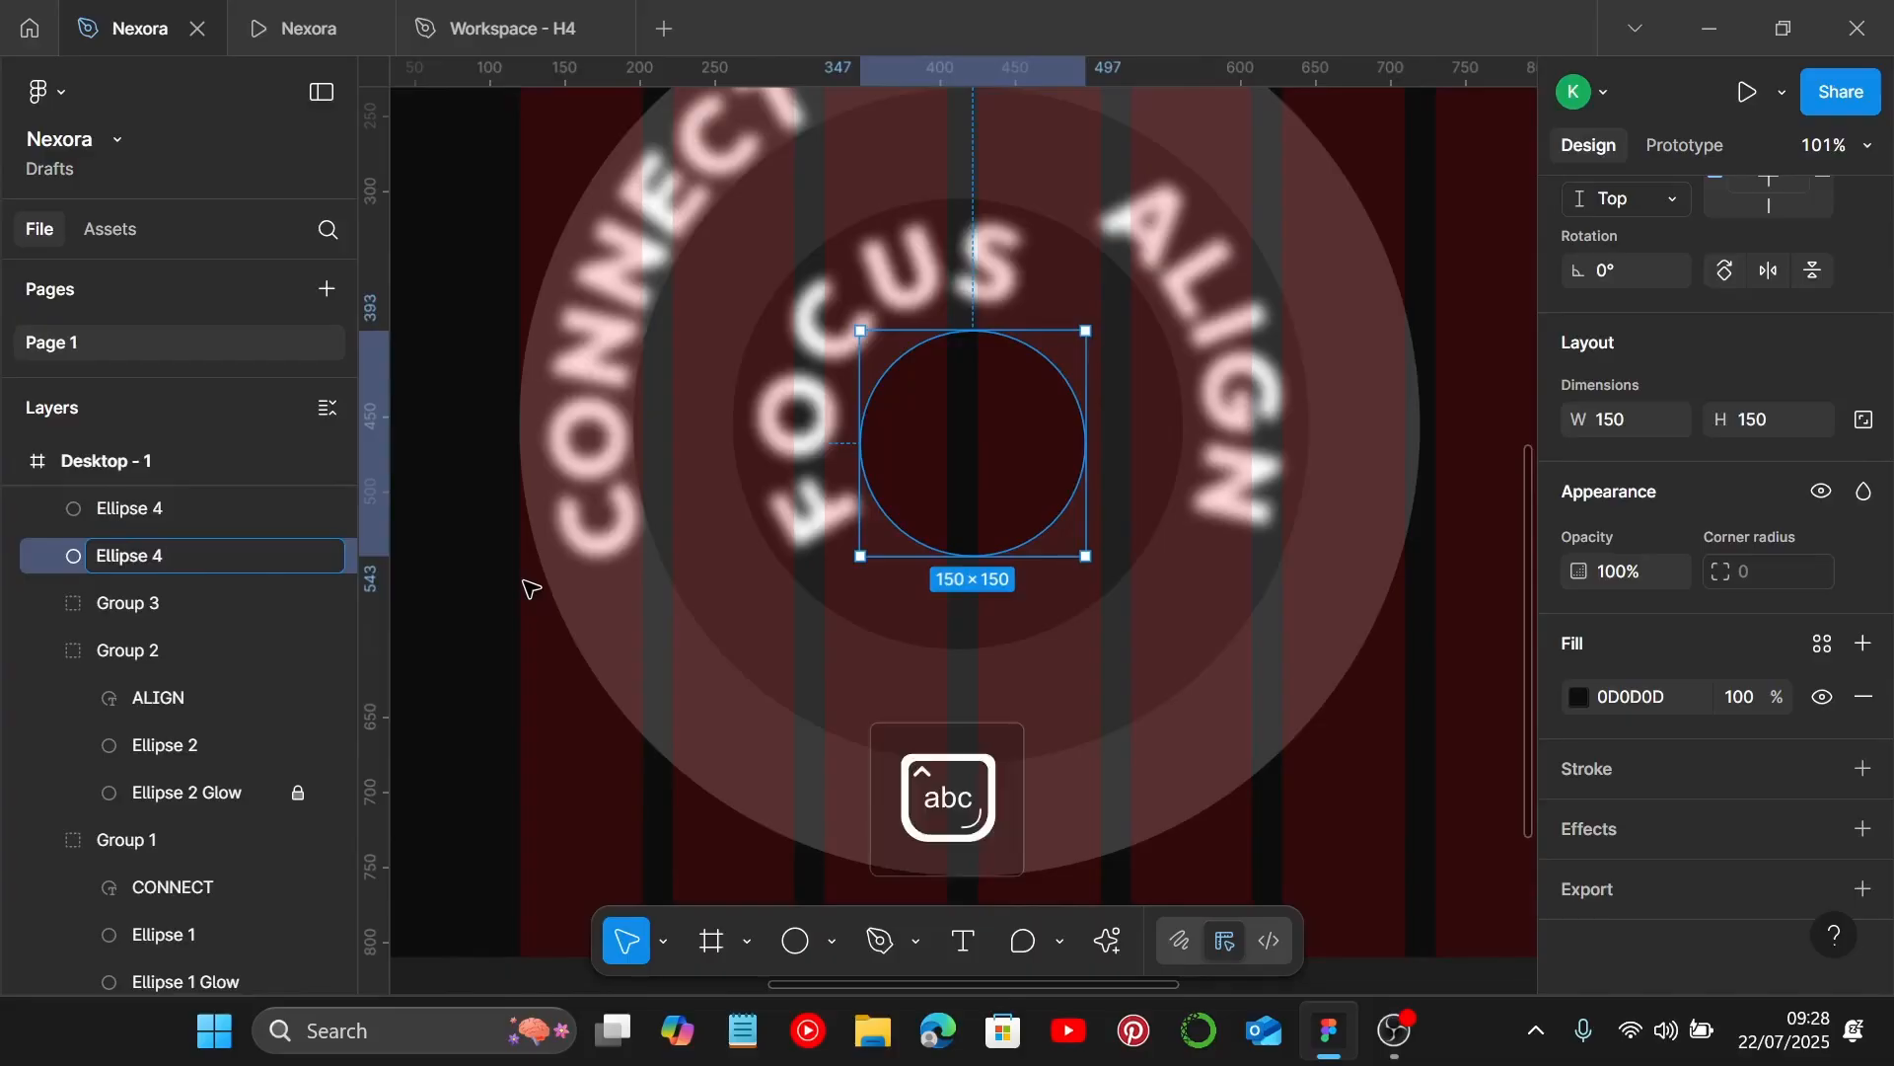
{"action": "type", "text": "Glow"}
{"action": "key", "text": "Return"}
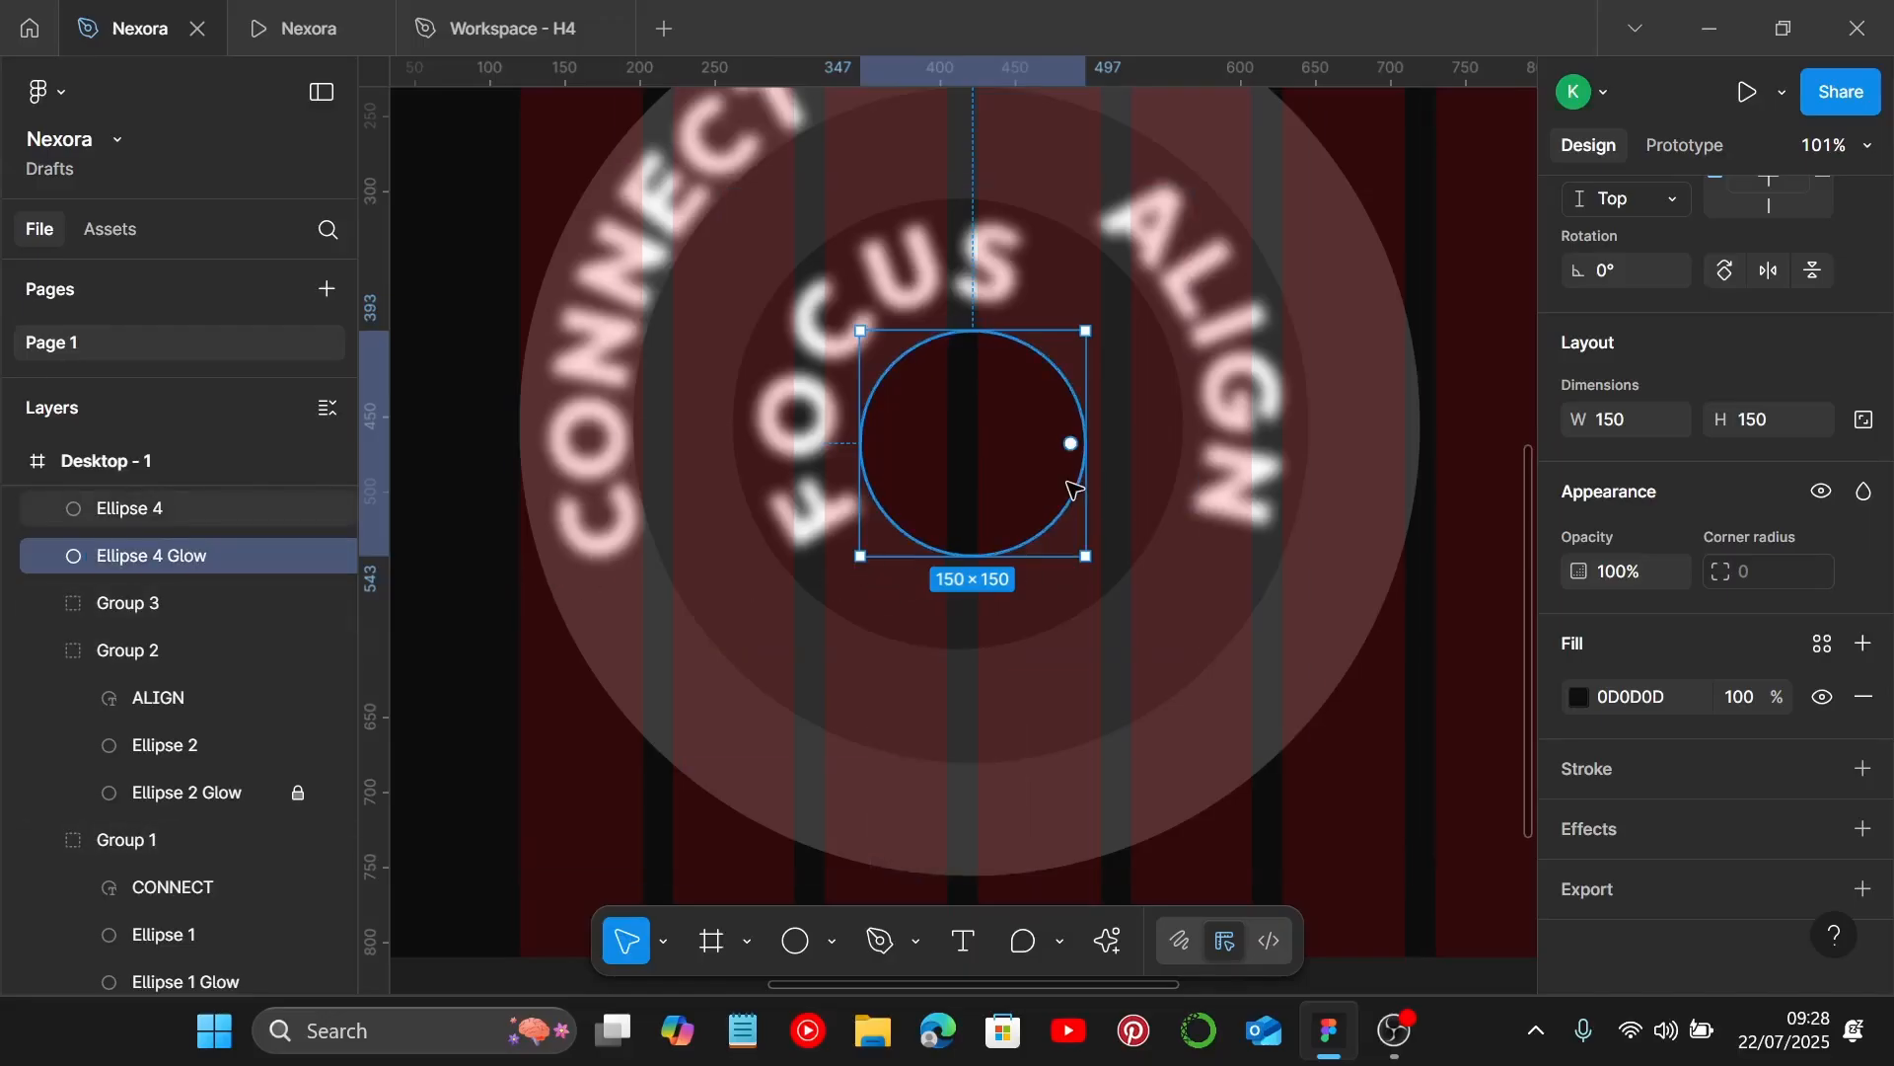
Place a copy of the style guide's Header/Button text inside the central circle on Desktop - 1.
{"action": "scroll", "coordinate": [1072, 464], "scroll_direction": "up", "scroll_amount": 1}
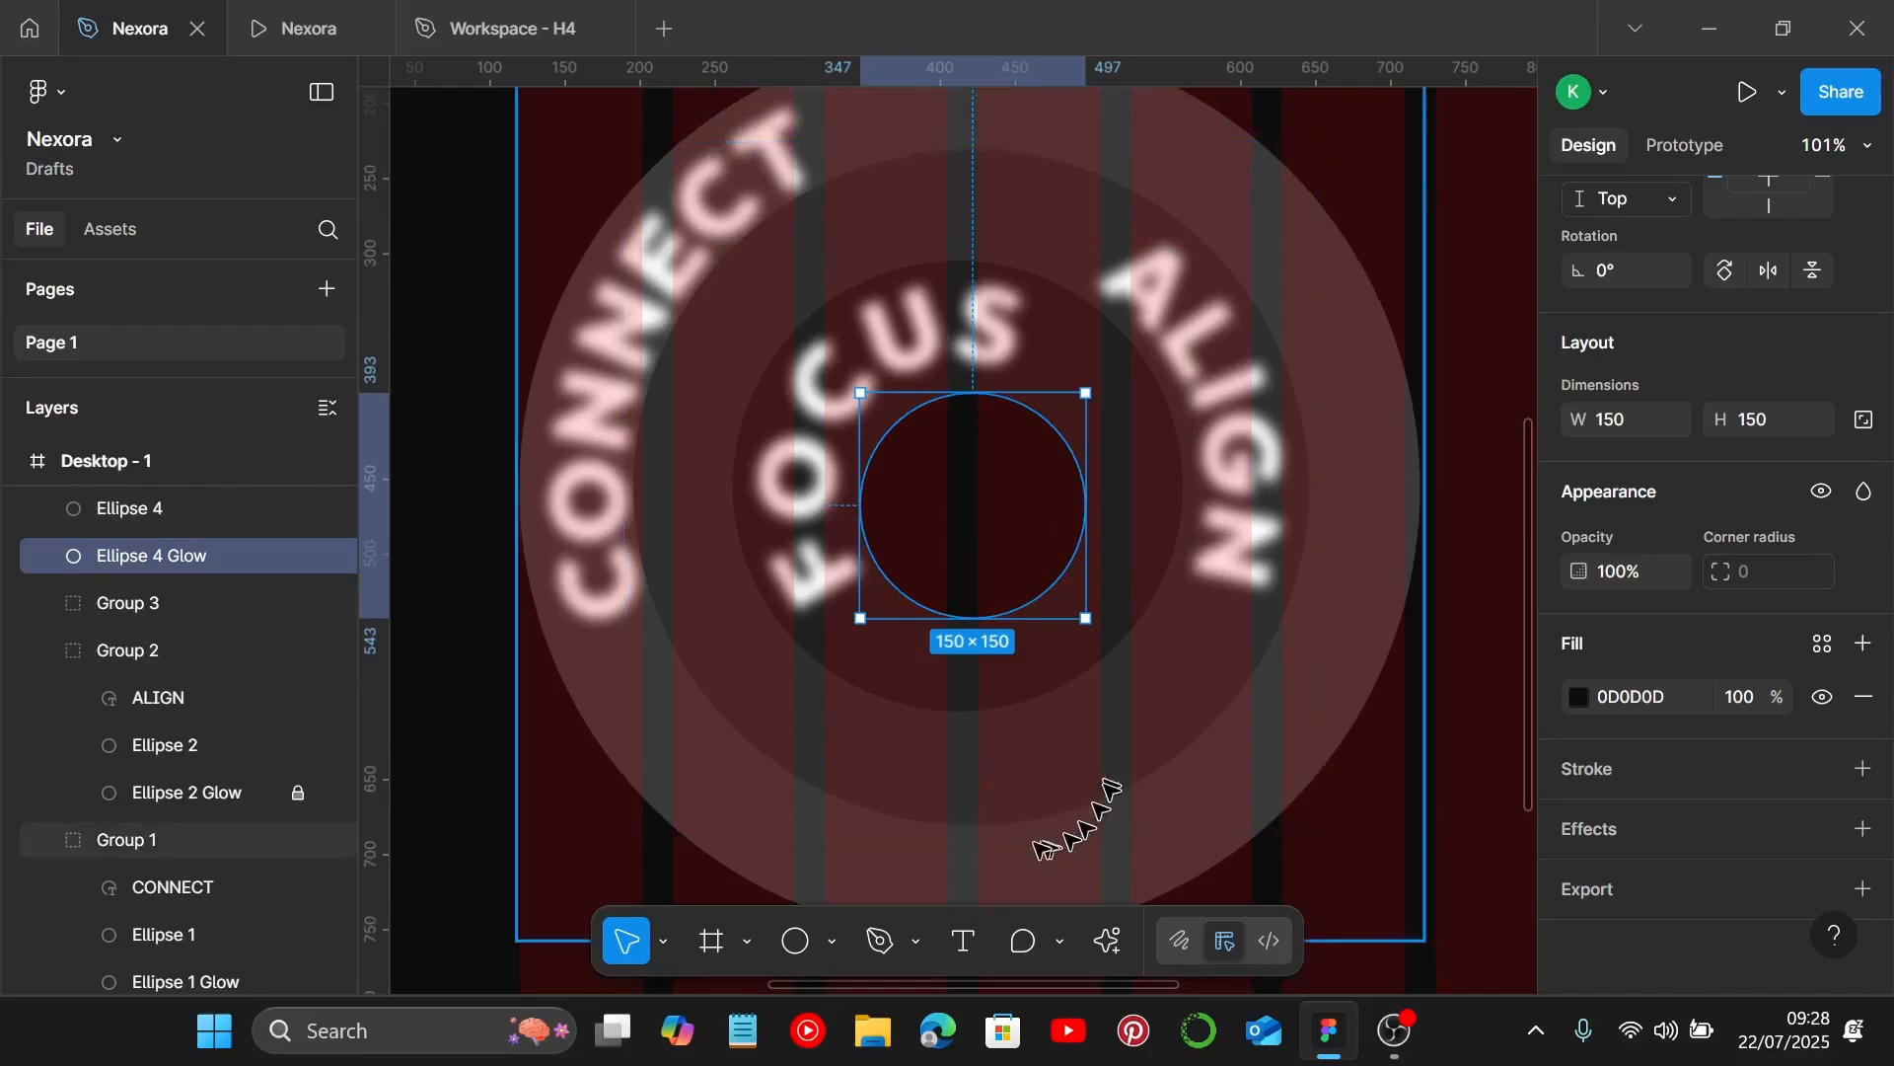
{"action": "scroll", "coordinate": [955, 769], "scroll_direction": "down", "scroll_amount": 5}
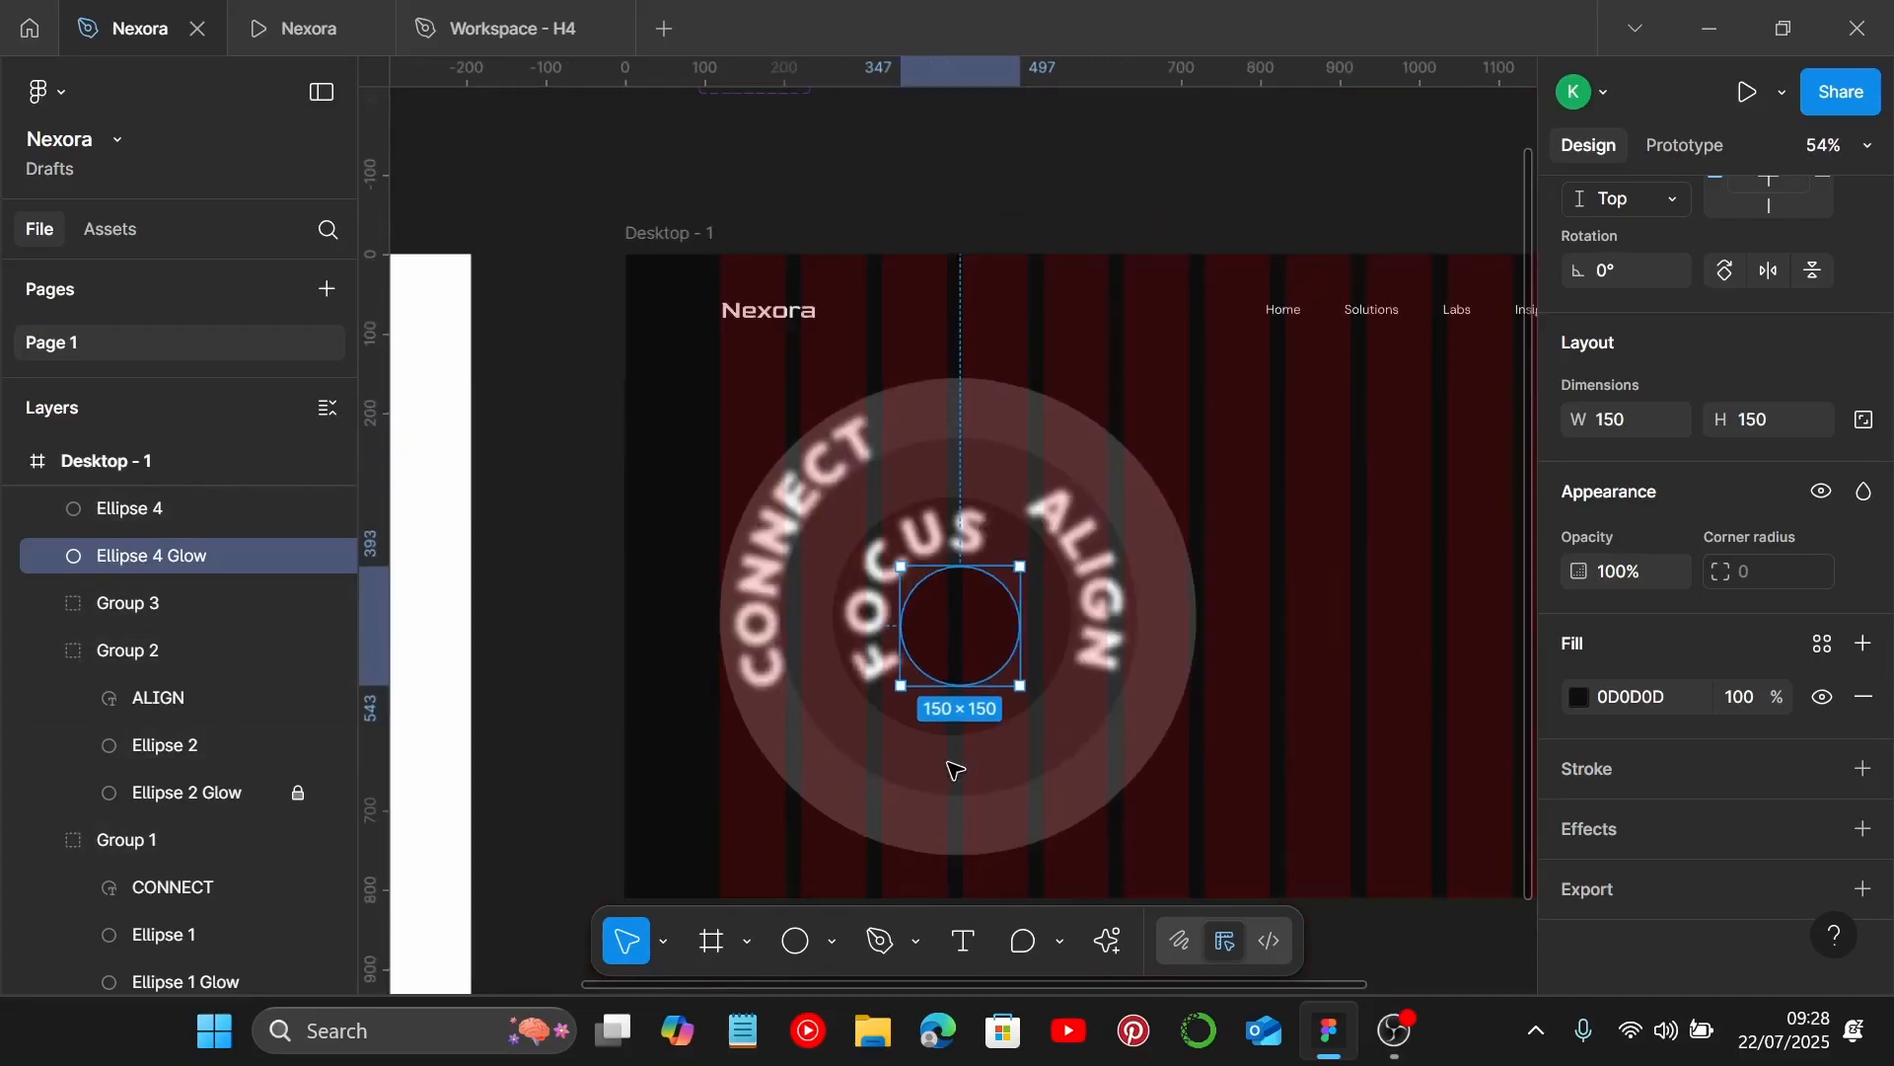
{"action": "scroll", "coordinate": [957, 767], "scroll_direction": "left", "scroll_amount": 5}
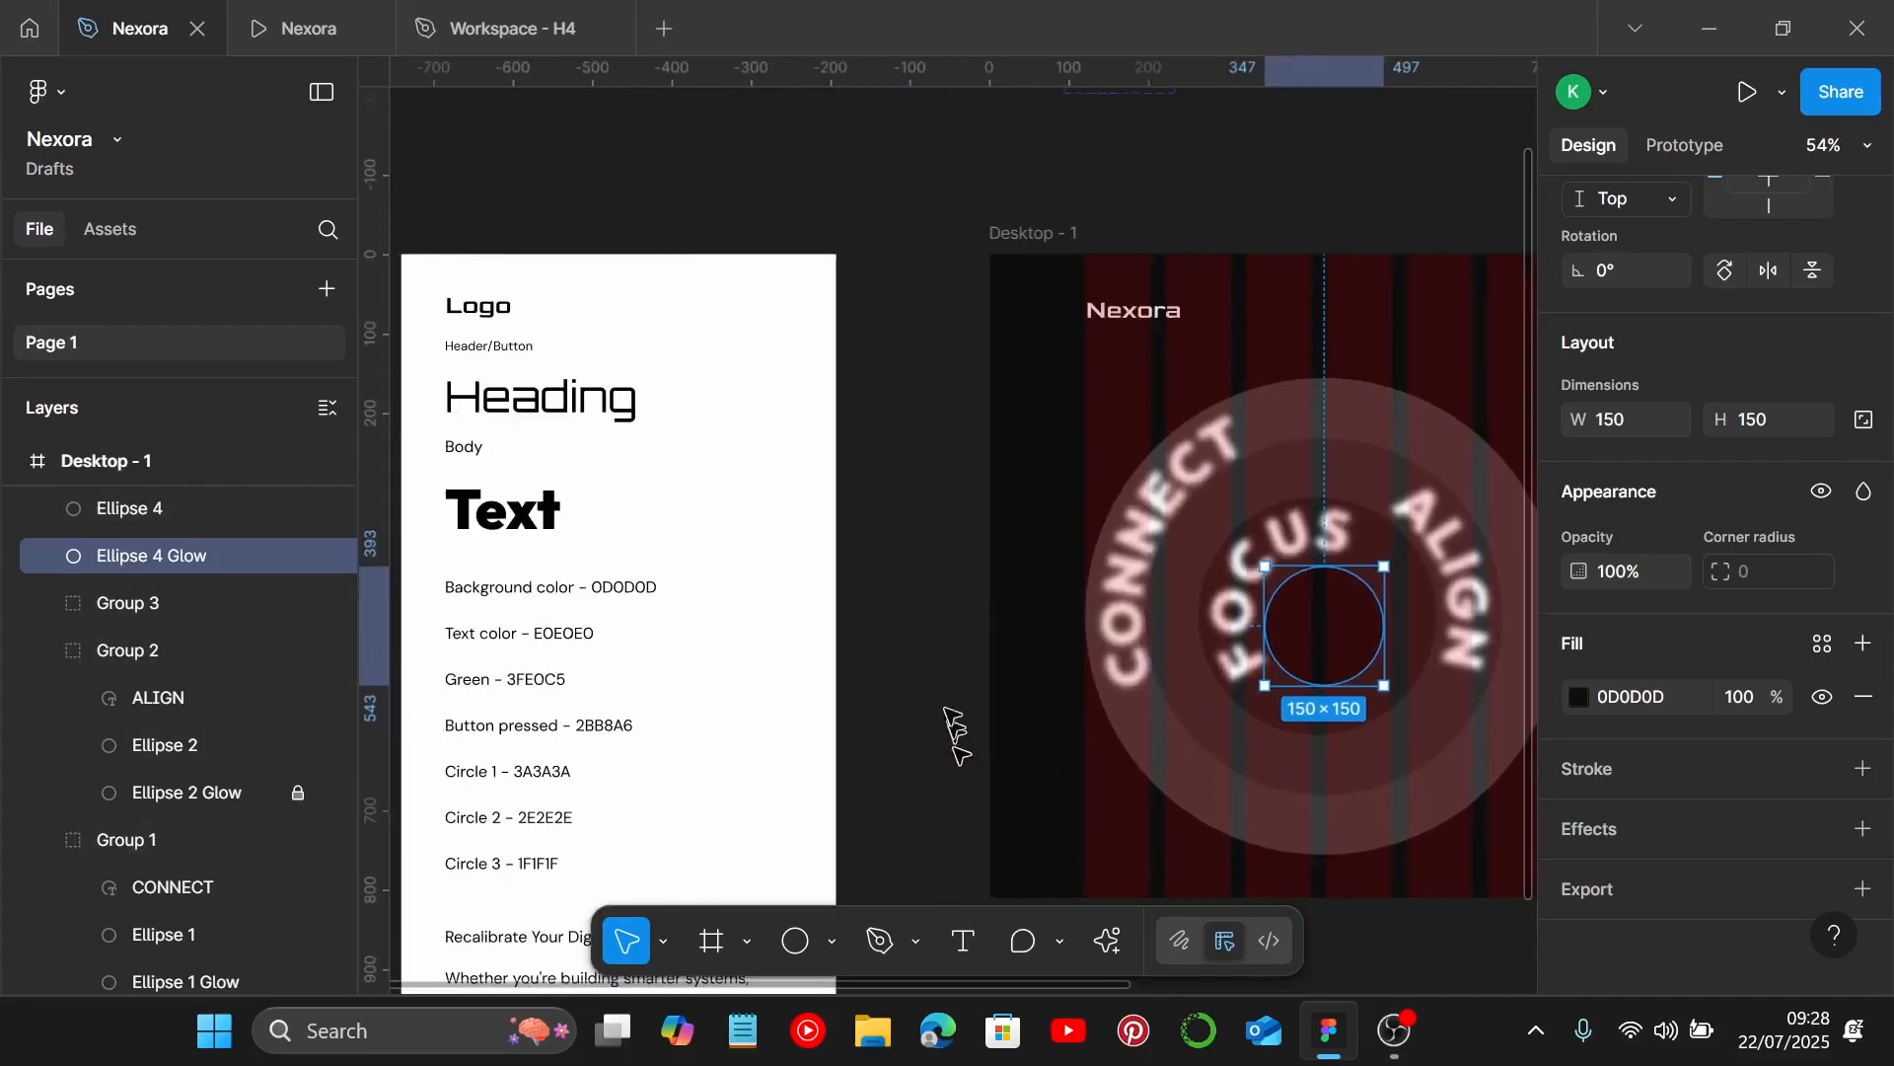
{"action": "left_click", "coordinate": [457, 349]}
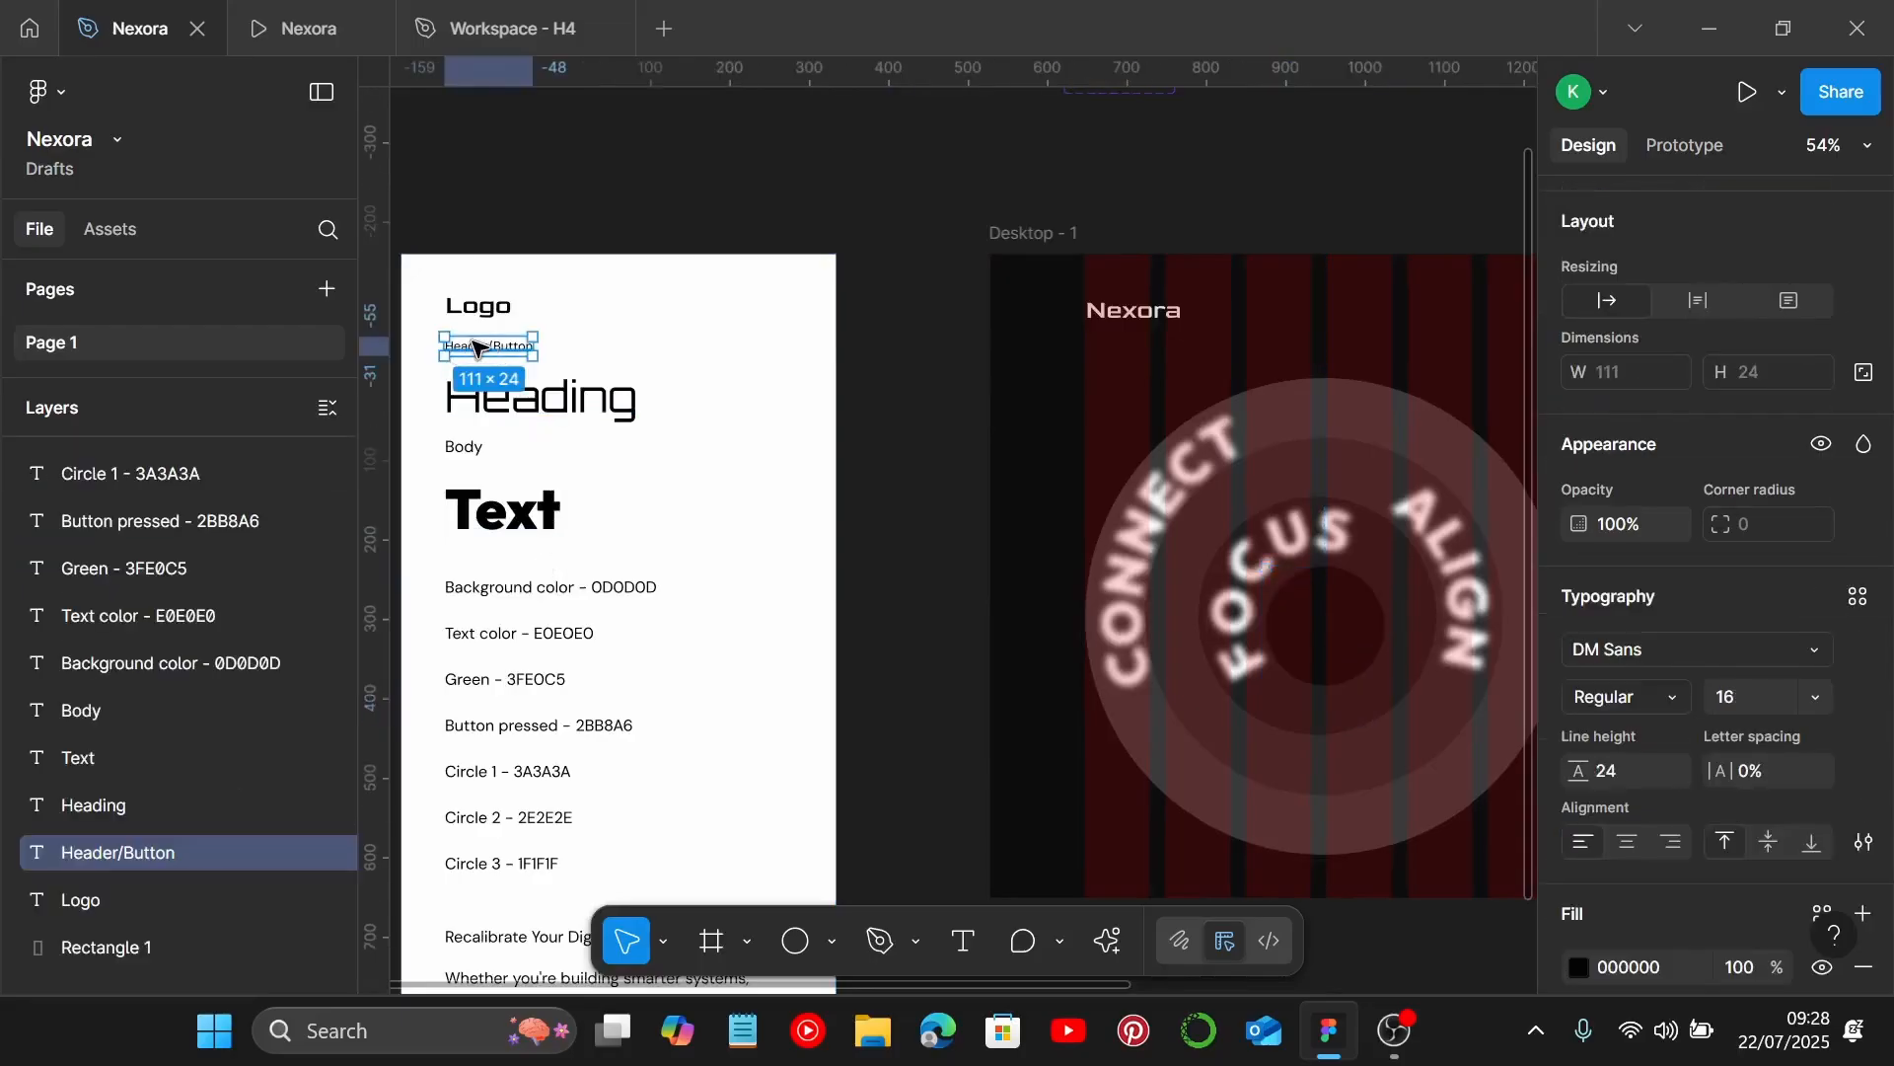
{"action": "left_click_drag", "start_coordinate": [475, 347], "coordinate": [1319, 634]}
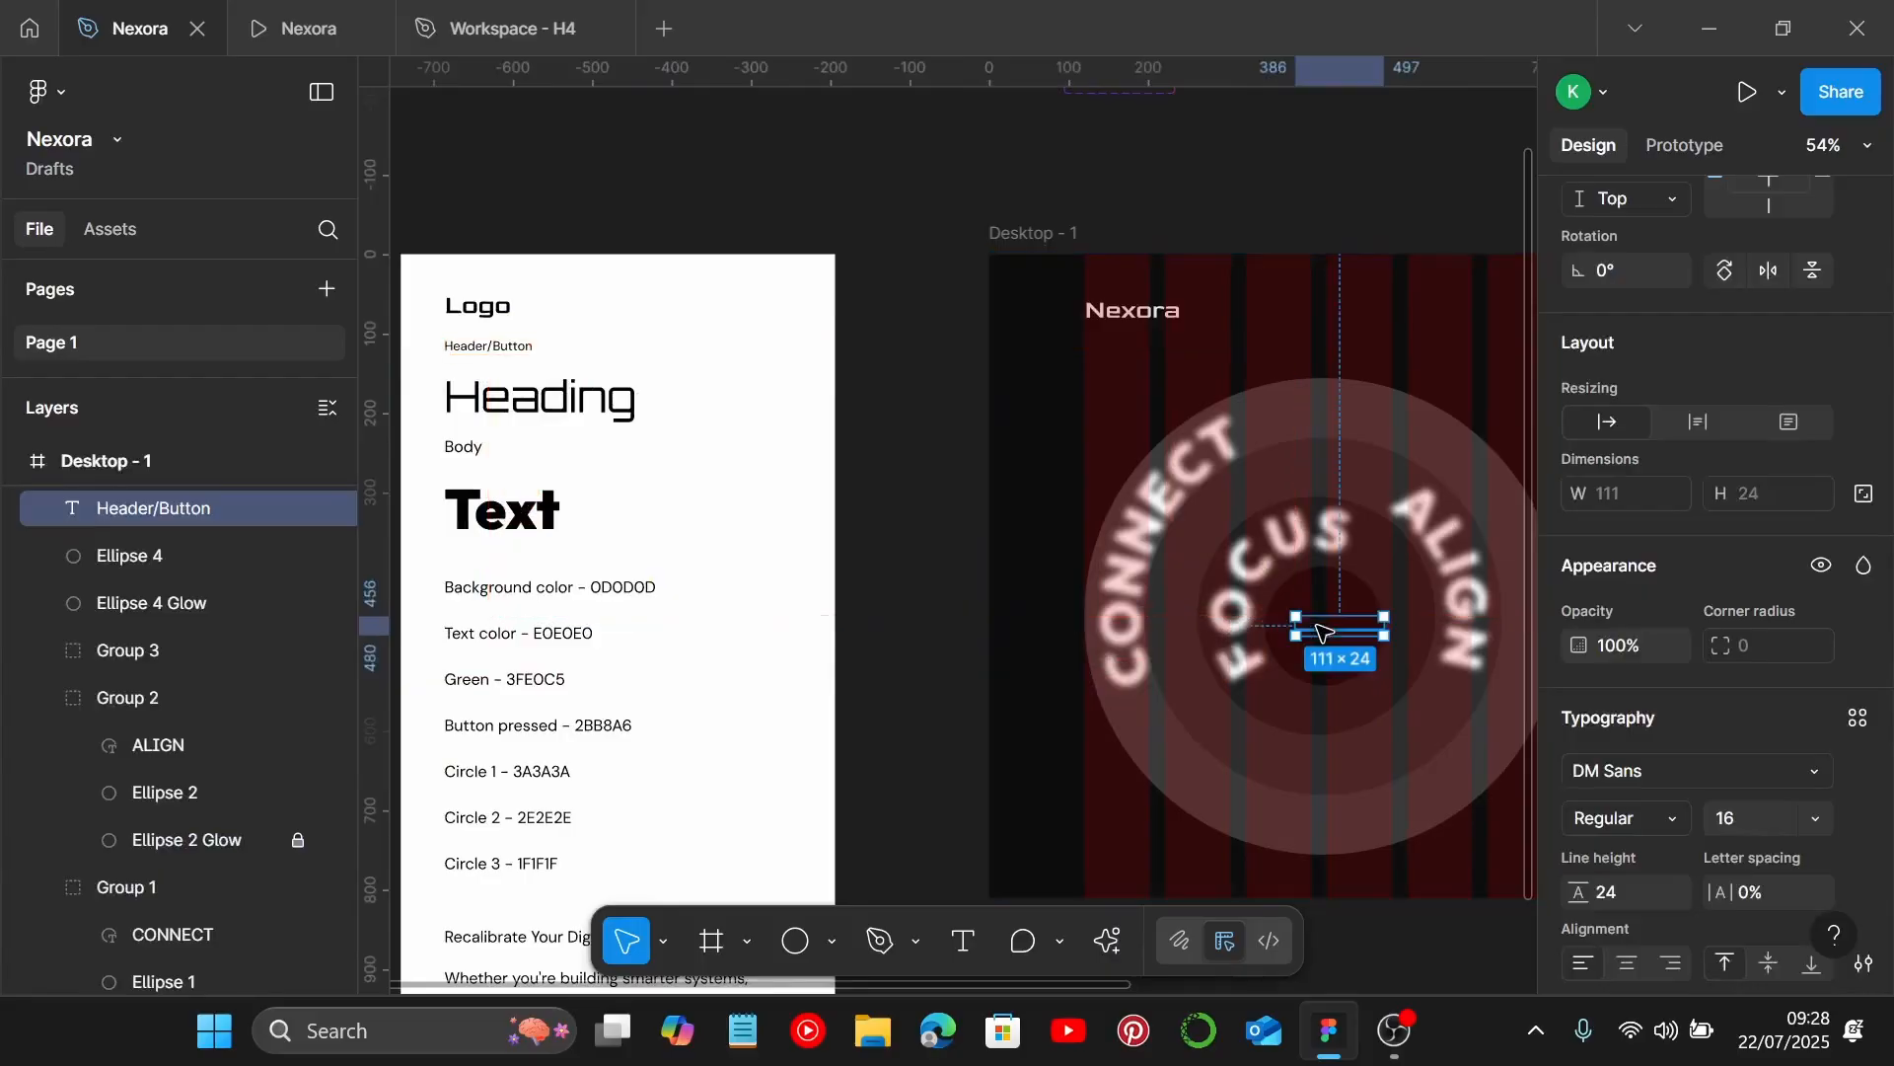
{"action": "scroll", "coordinate": [1336, 642], "scroll_direction": "up", "scroll_amount": 5}
{"action": "scroll", "coordinate": [1341, 646], "scroll_direction": "down", "scroll_amount": 4}
Copy the text color code E0E0E0 from the style guide sheet.
{"action": "scroll", "coordinate": [1197, 651], "scroll_direction": "left", "scroll_amount": 5}
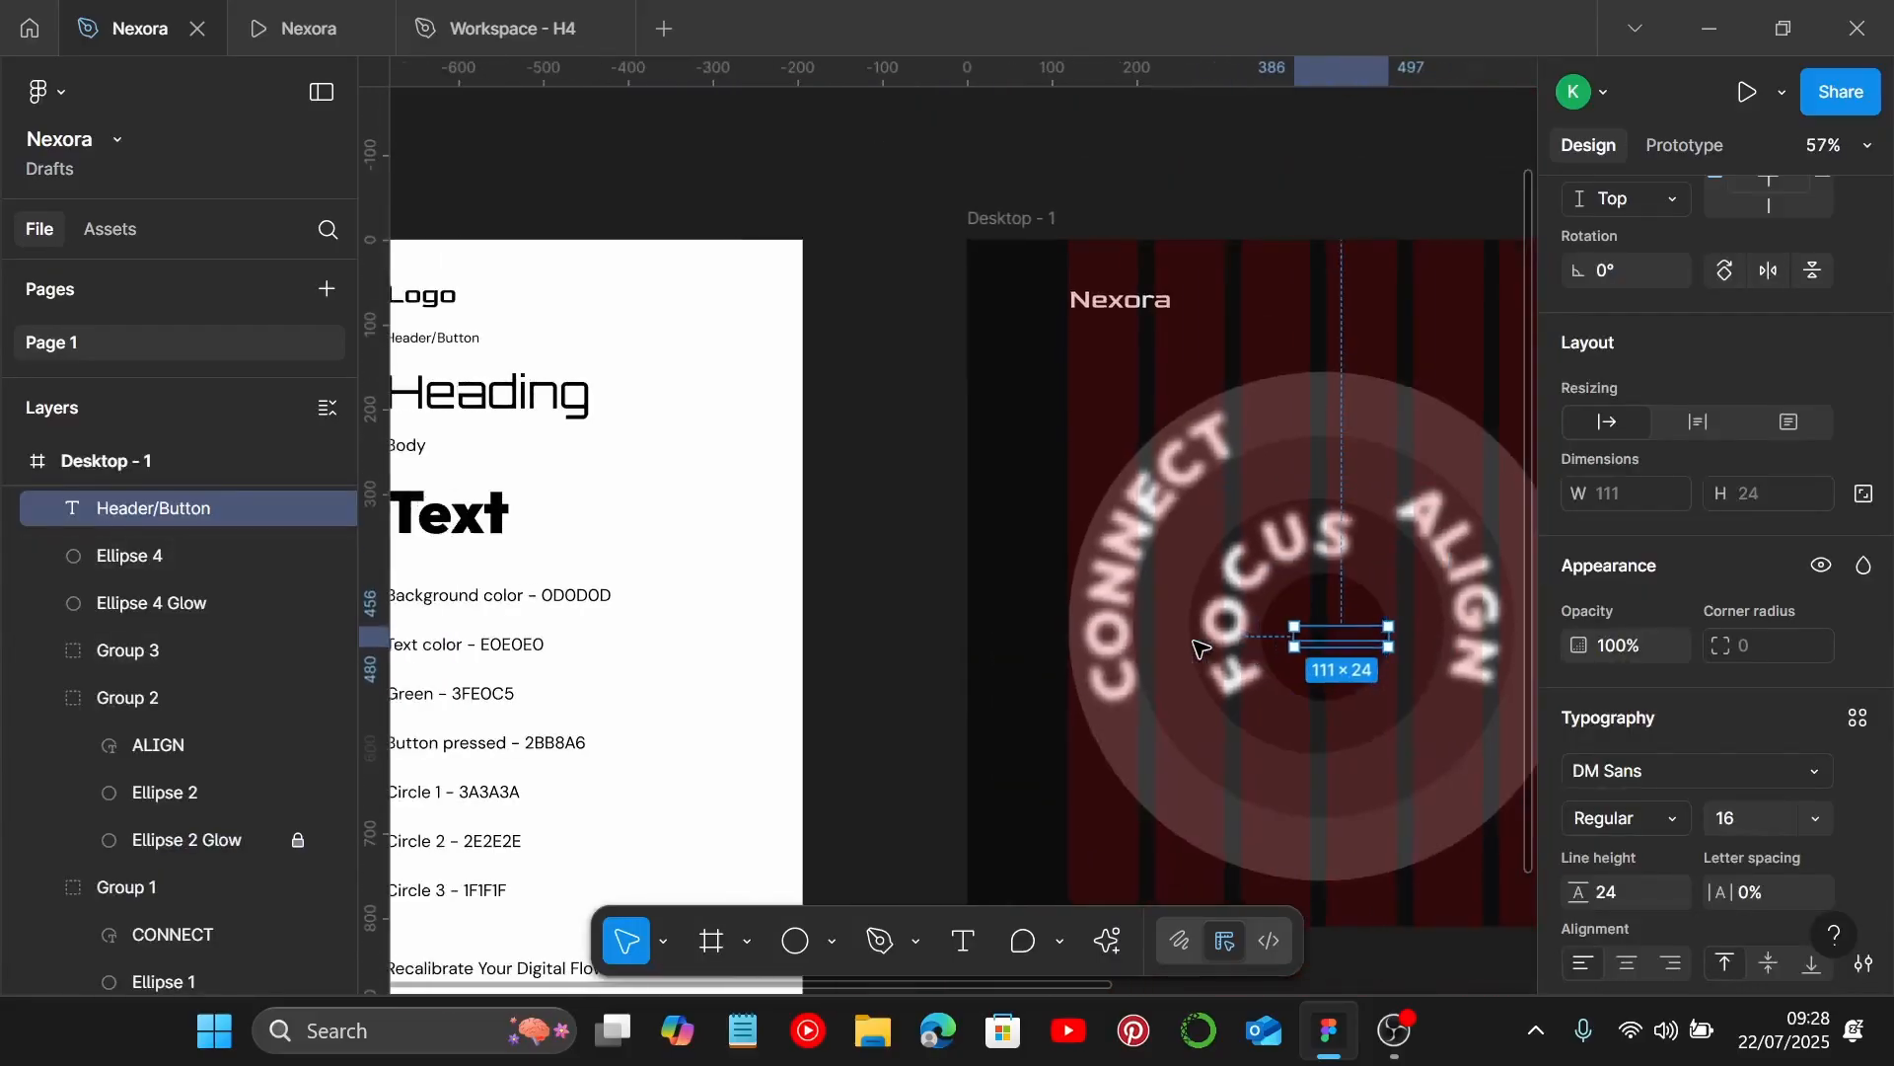
{"action": "scroll", "coordinate": [740, 690], "scroll_direction": "down", "scroll_amount": 5}
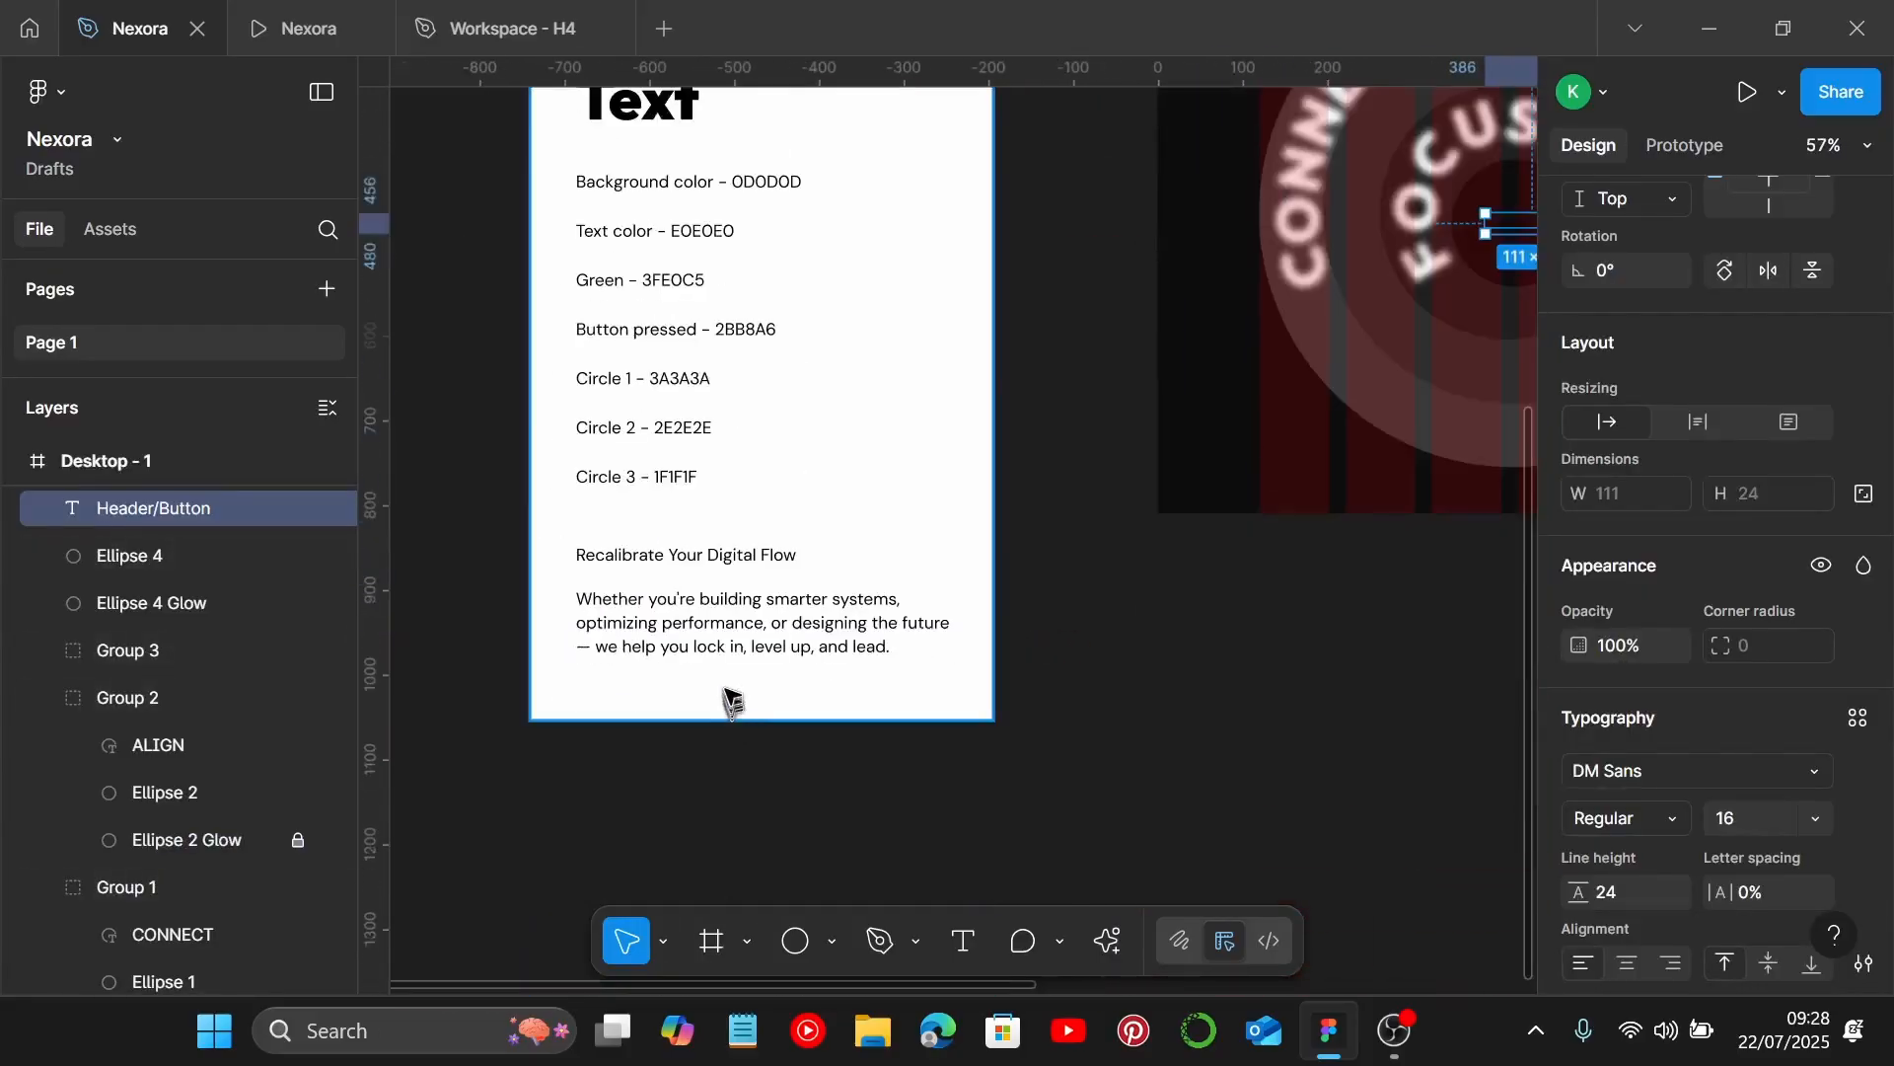
{"action": "scroll", "coordinate": [719, 436], "scroll_direction": "up", "scroll_amount": 1}
{"action": "left_click", "coordinate": [688, 298]}
{"action": "double_click", "coordinate": [688, 296]}
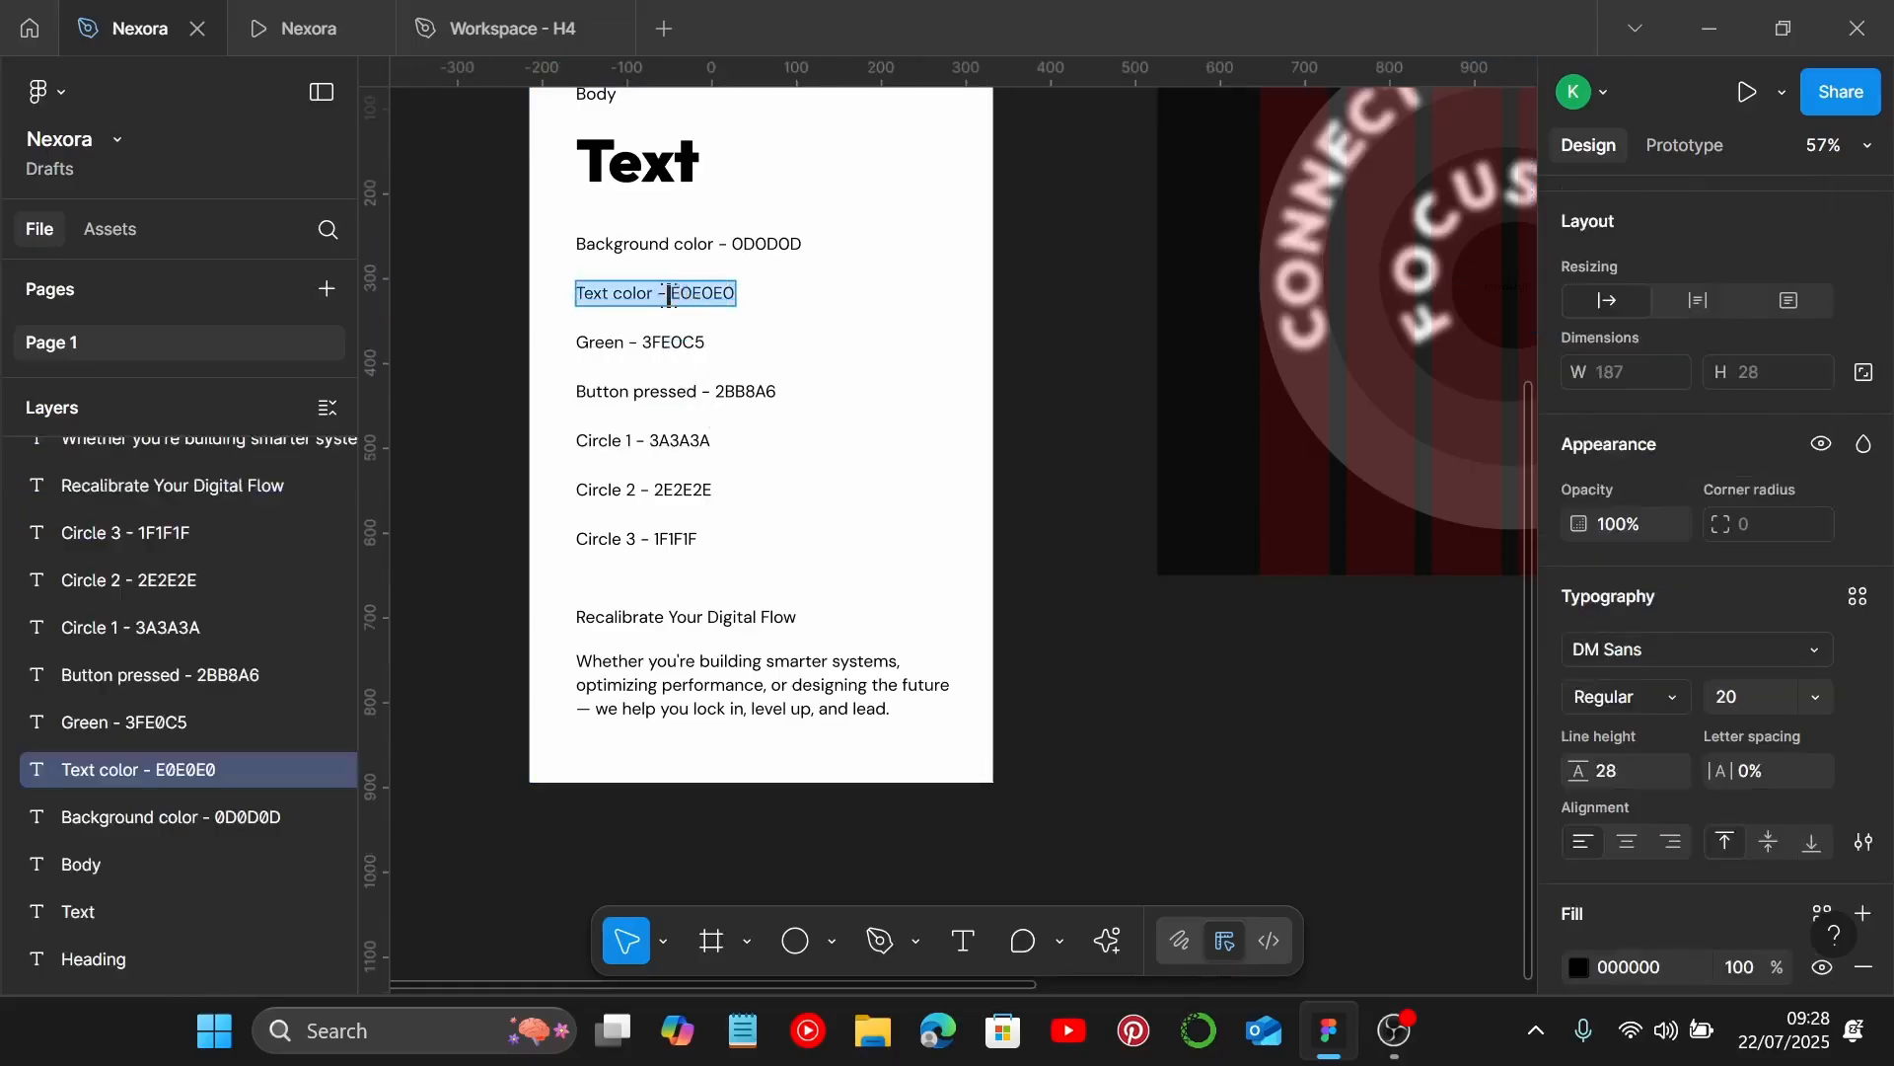
{"action": "left_click_drag", "start_coordinate": [675, 296], "coordinate": [773, 296]}
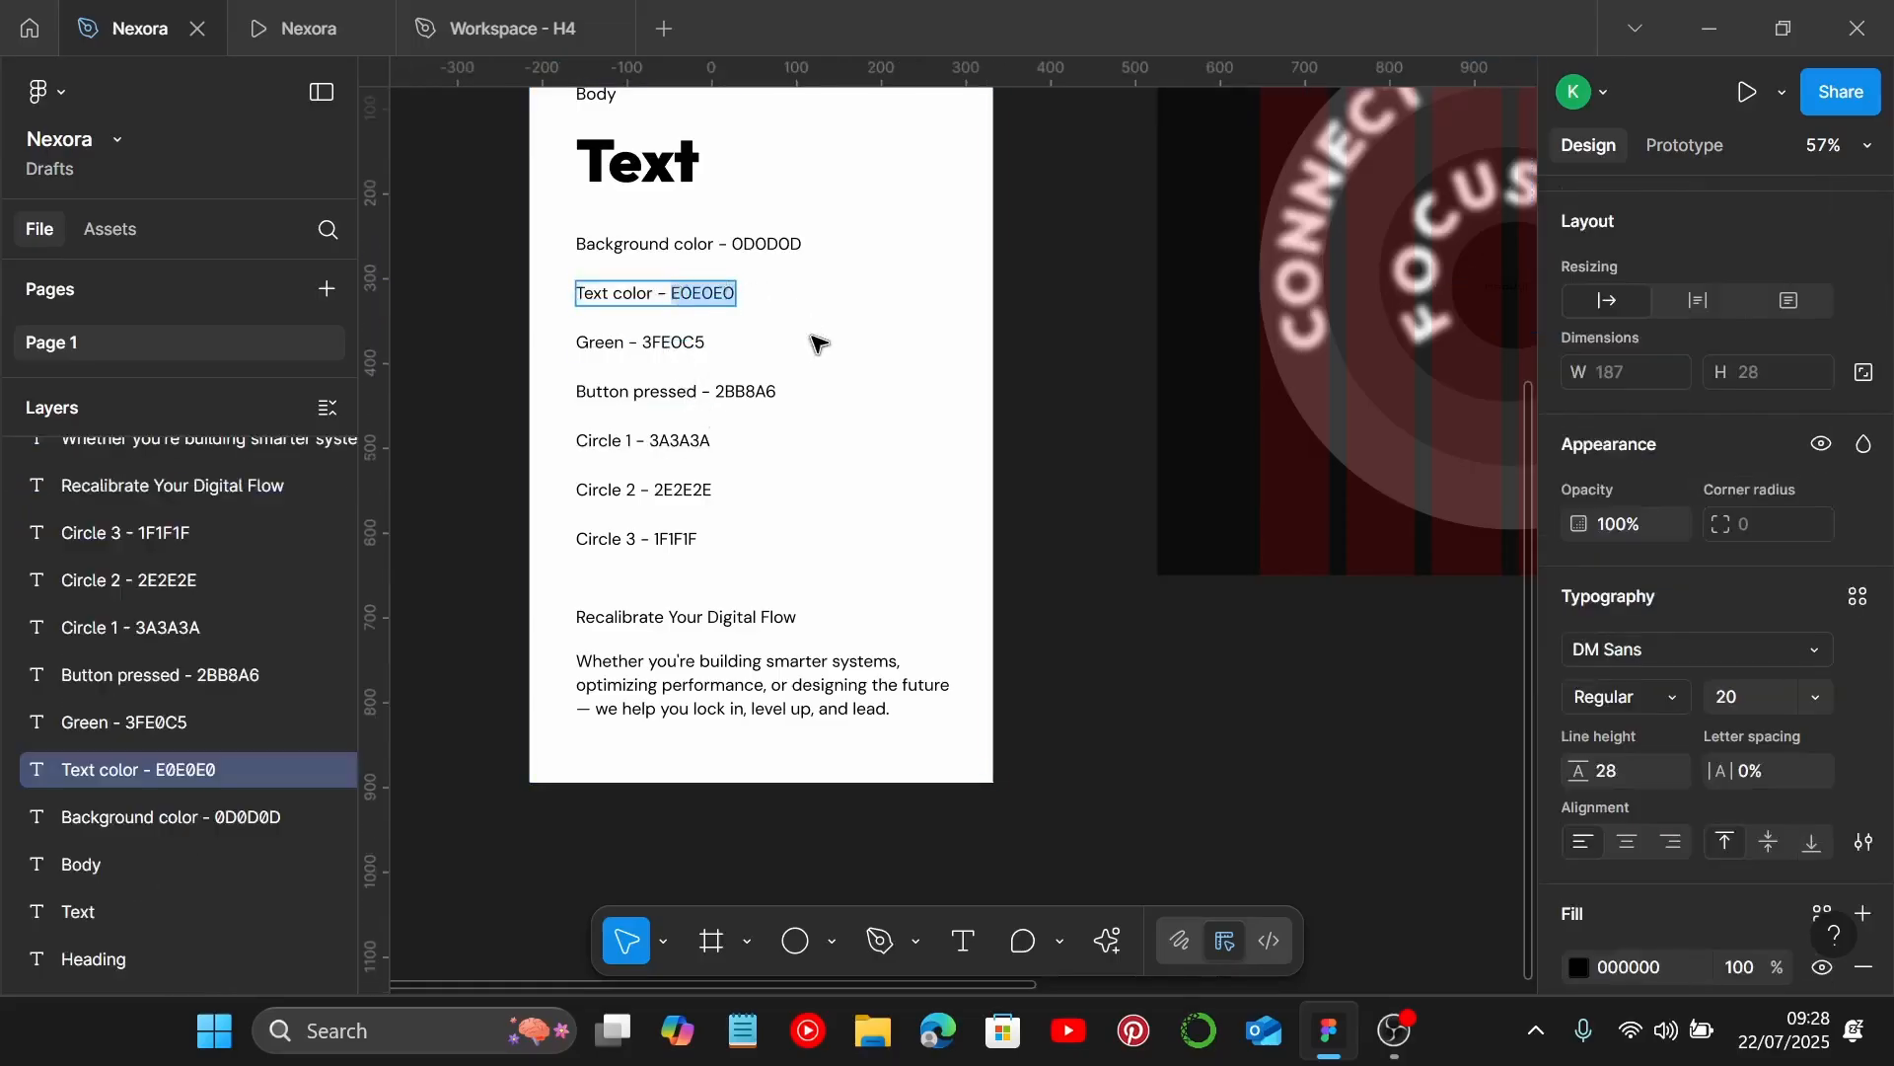
Set the fill of the Header/Button text in the central circle to E0E0E0.
{"action": "scroll", "coordinate": [791, 380], "scroll_direction": "right", "scroll_amount": 5}
{"action": "scroll", "coordinate": [1036, 525], "scroll_direction": "up", "scroll_amount": 4}
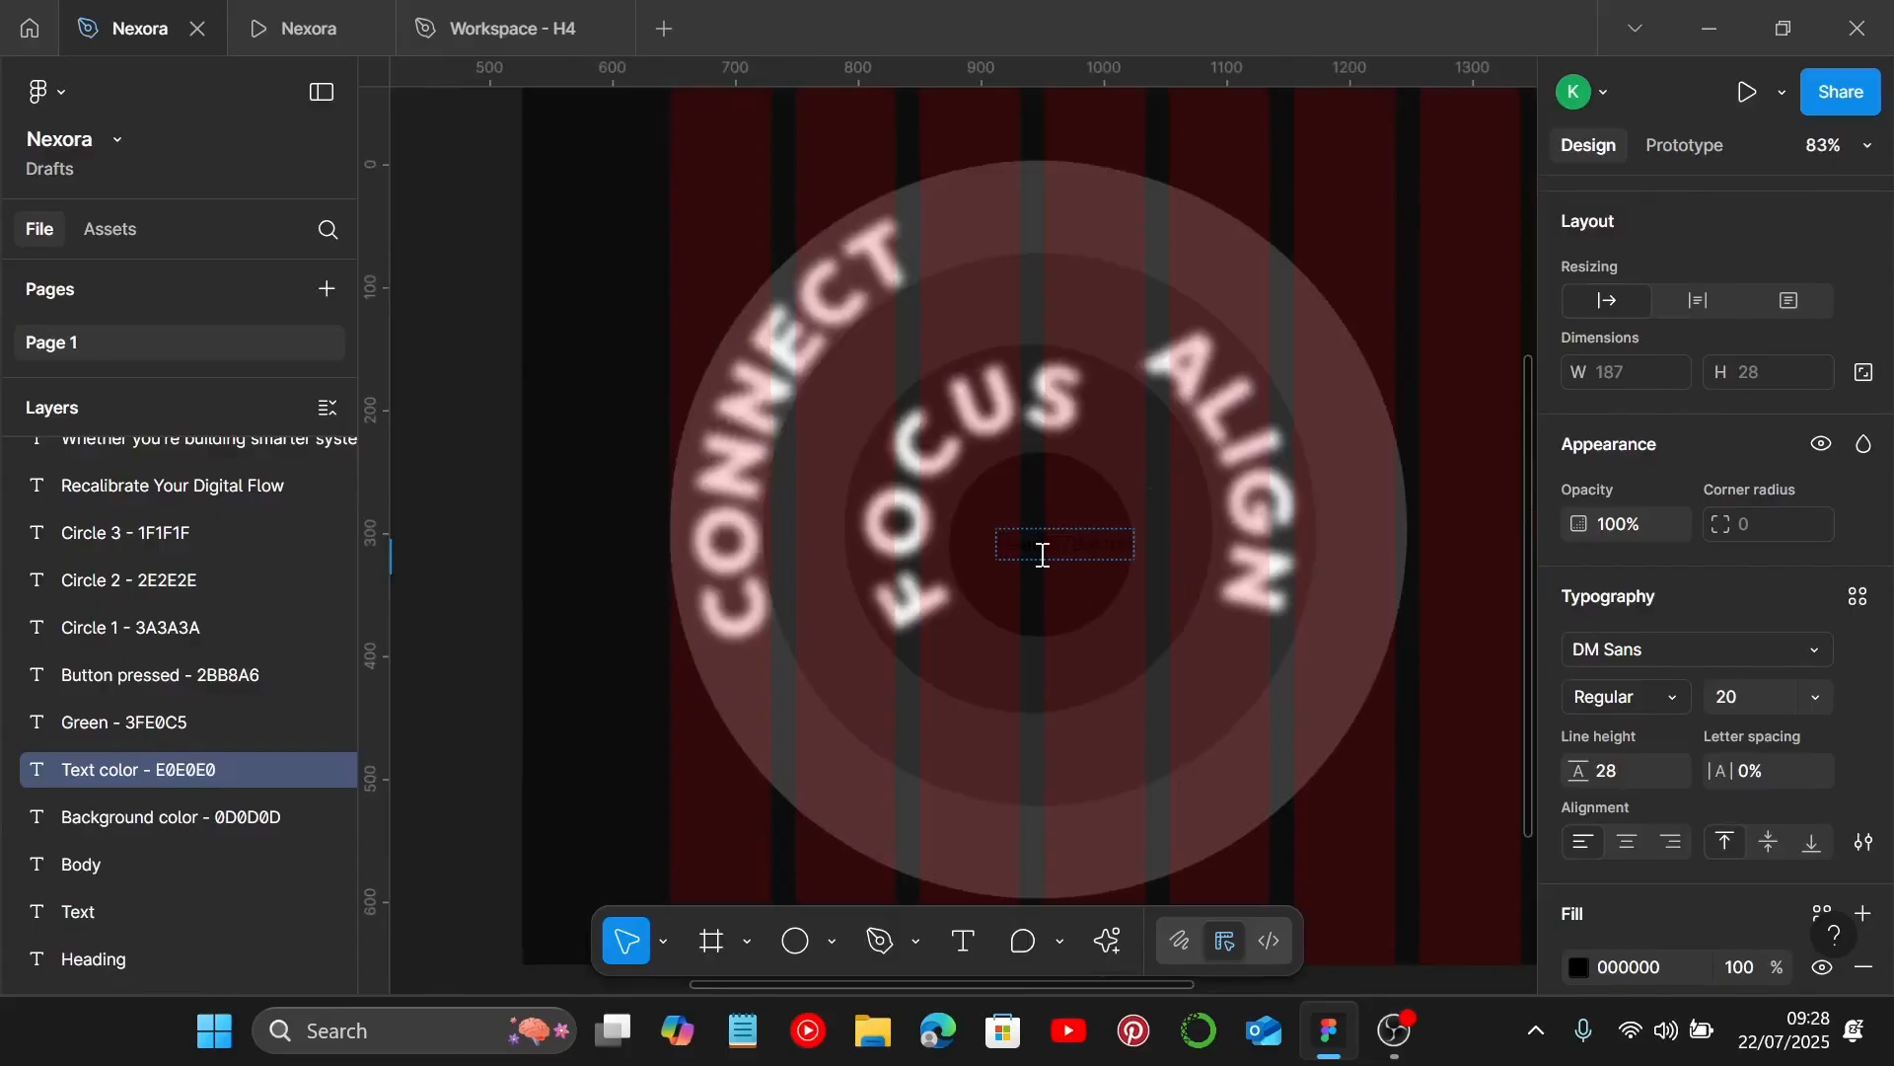
{"action": "double_click", "coordinate": [1043, 553]}
{"action": "scroll", "coordinate": [1605, 673], "scroll_direction": "down", "scroll_amount": 4}
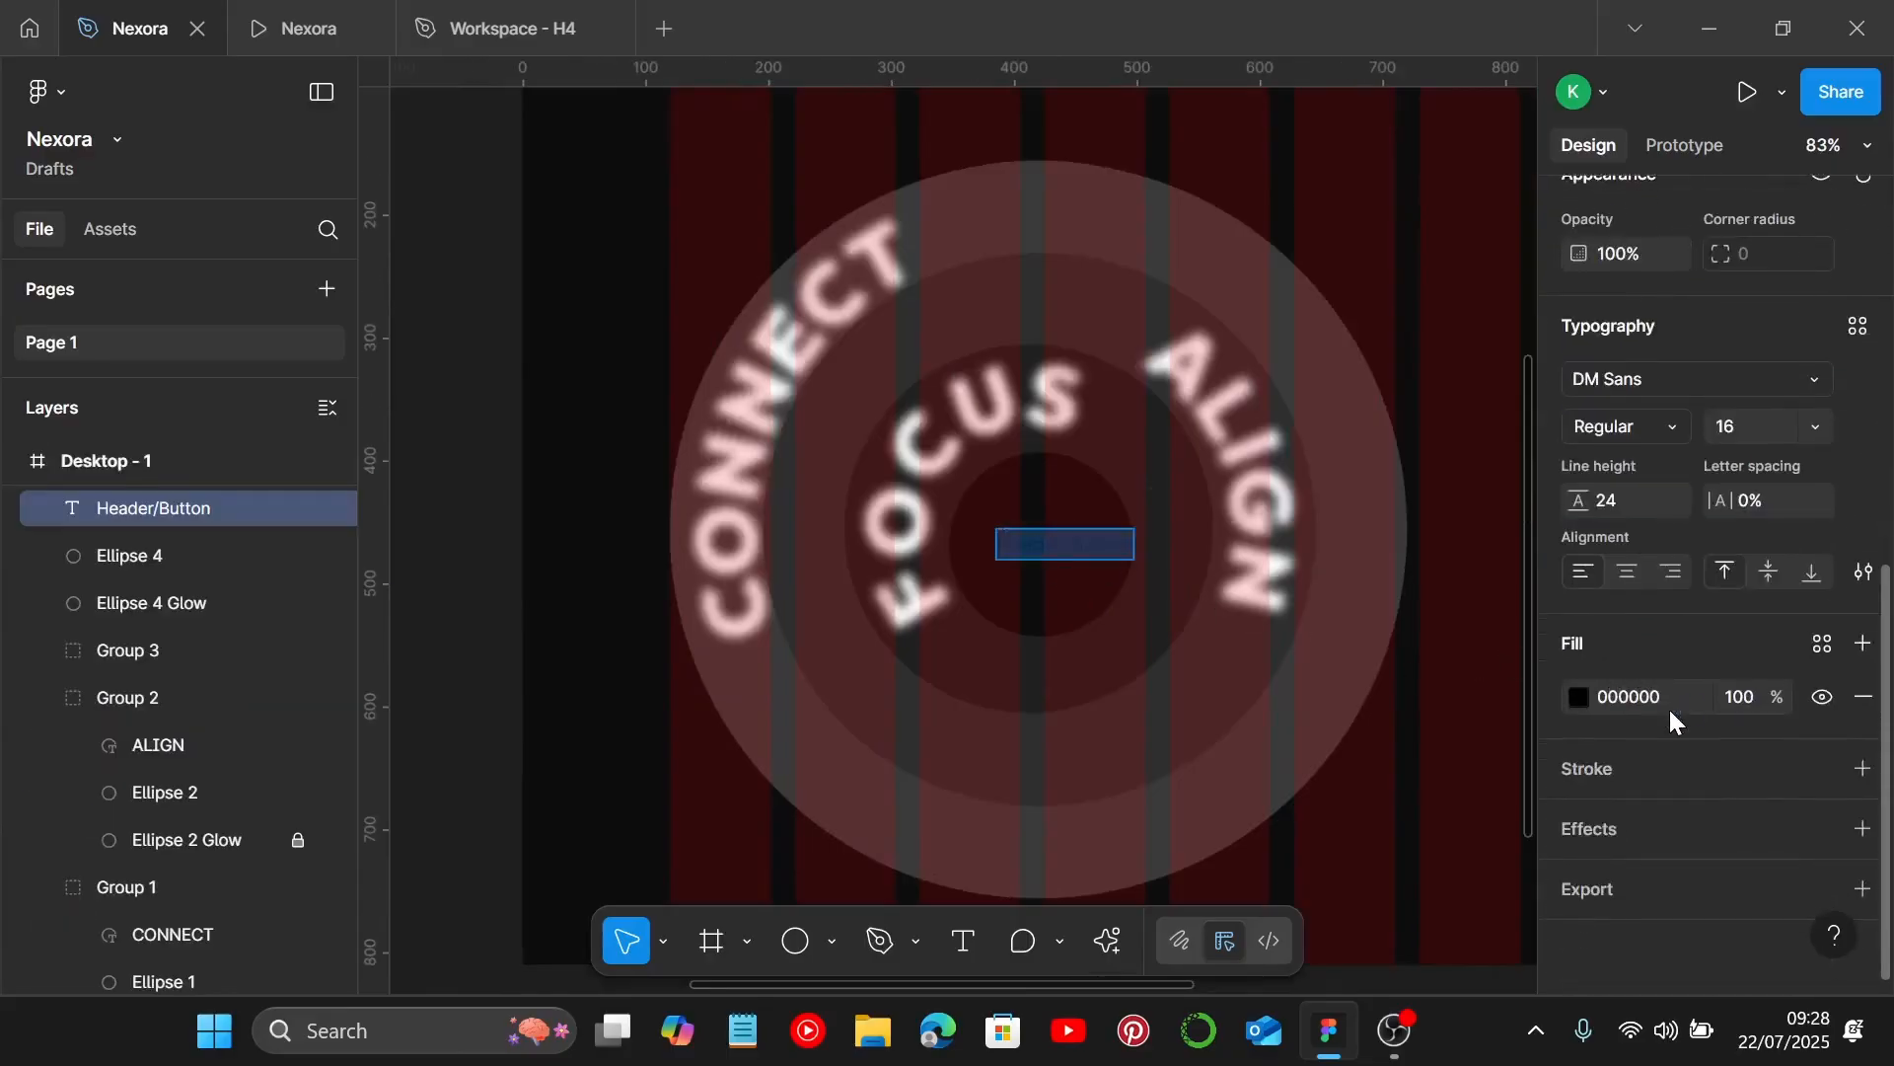
{"action": "left_click", "coordinate": [1671, 712]}
{"action": "type", "text": "E0E0E0"}
{"action": "key", "text": "Return"}
{"action": "scroll", "coordinate": [1150, 677], "scroll_direction": "up", "scroll_amount": 5, "text": "ctrl"}
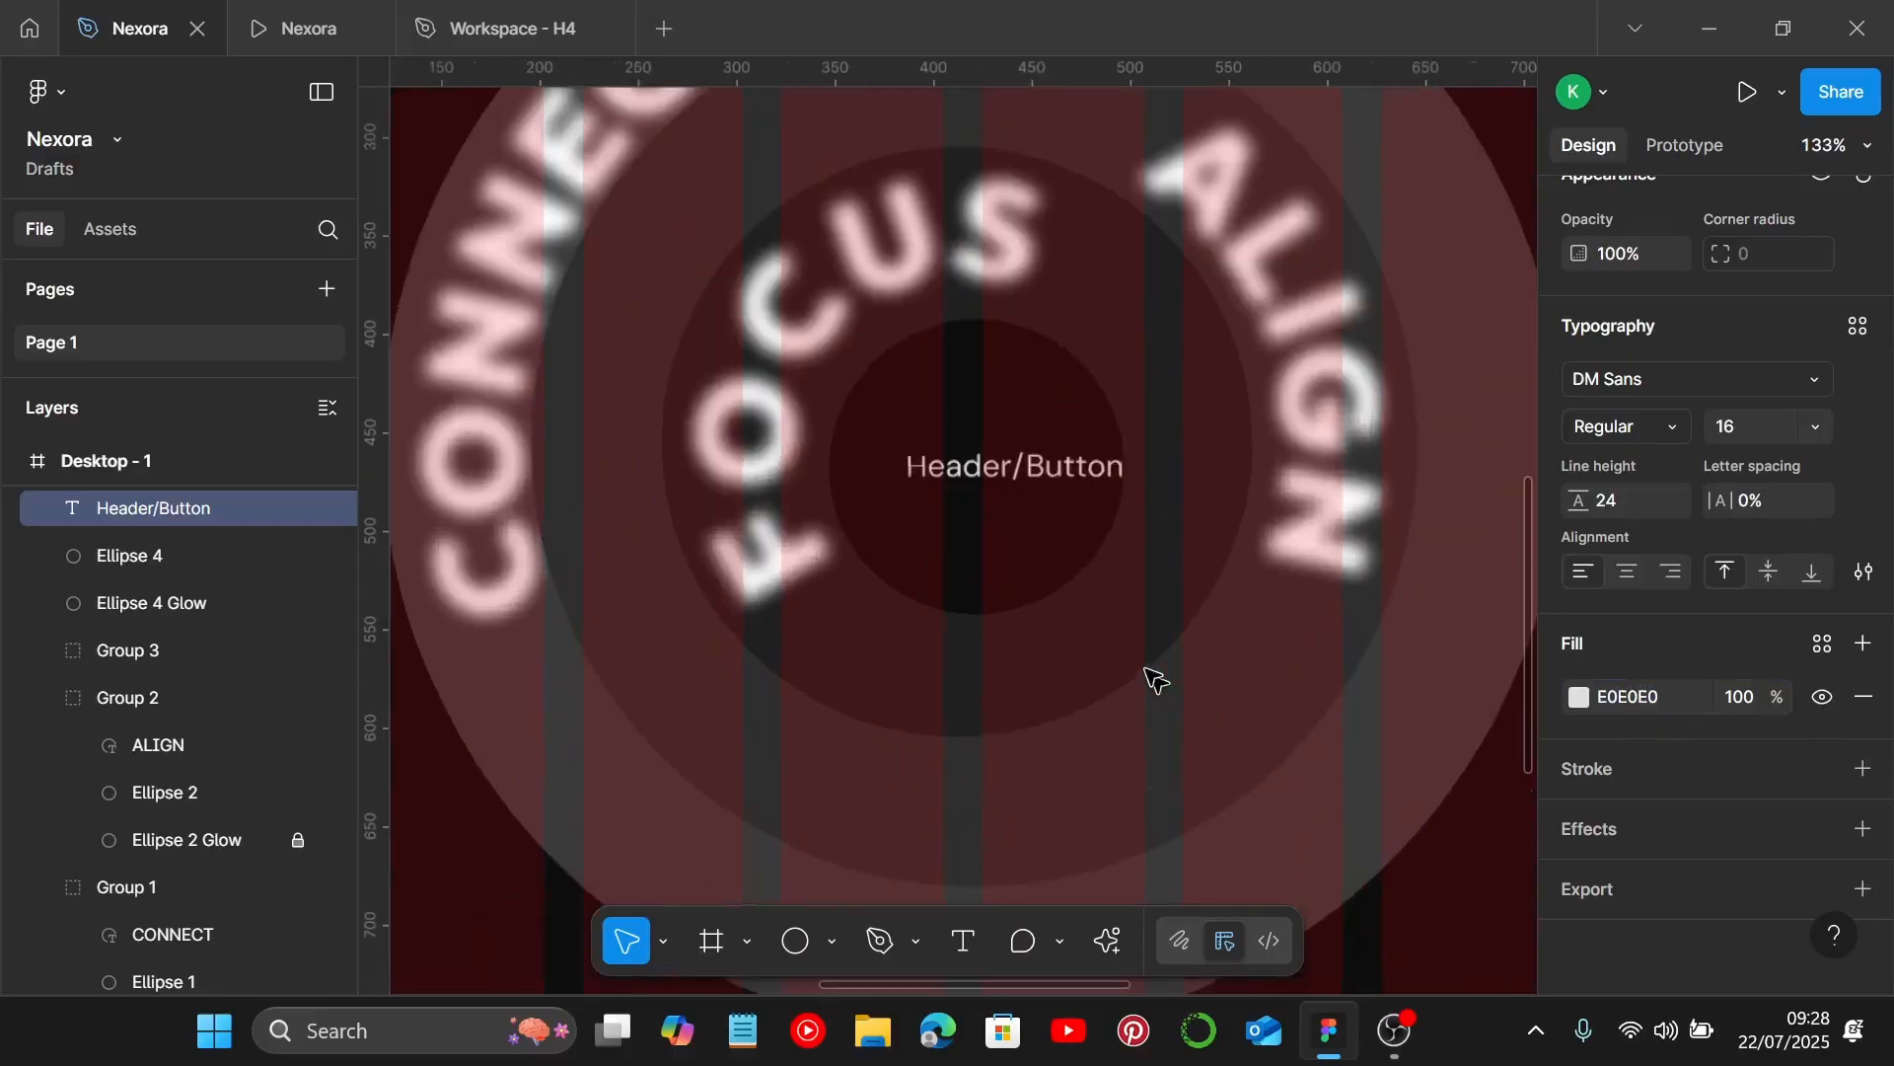
Replace the wording of the text in the central circle with "Launch Now".
{"action": "left_click", "coordinate": [1024, 468]}
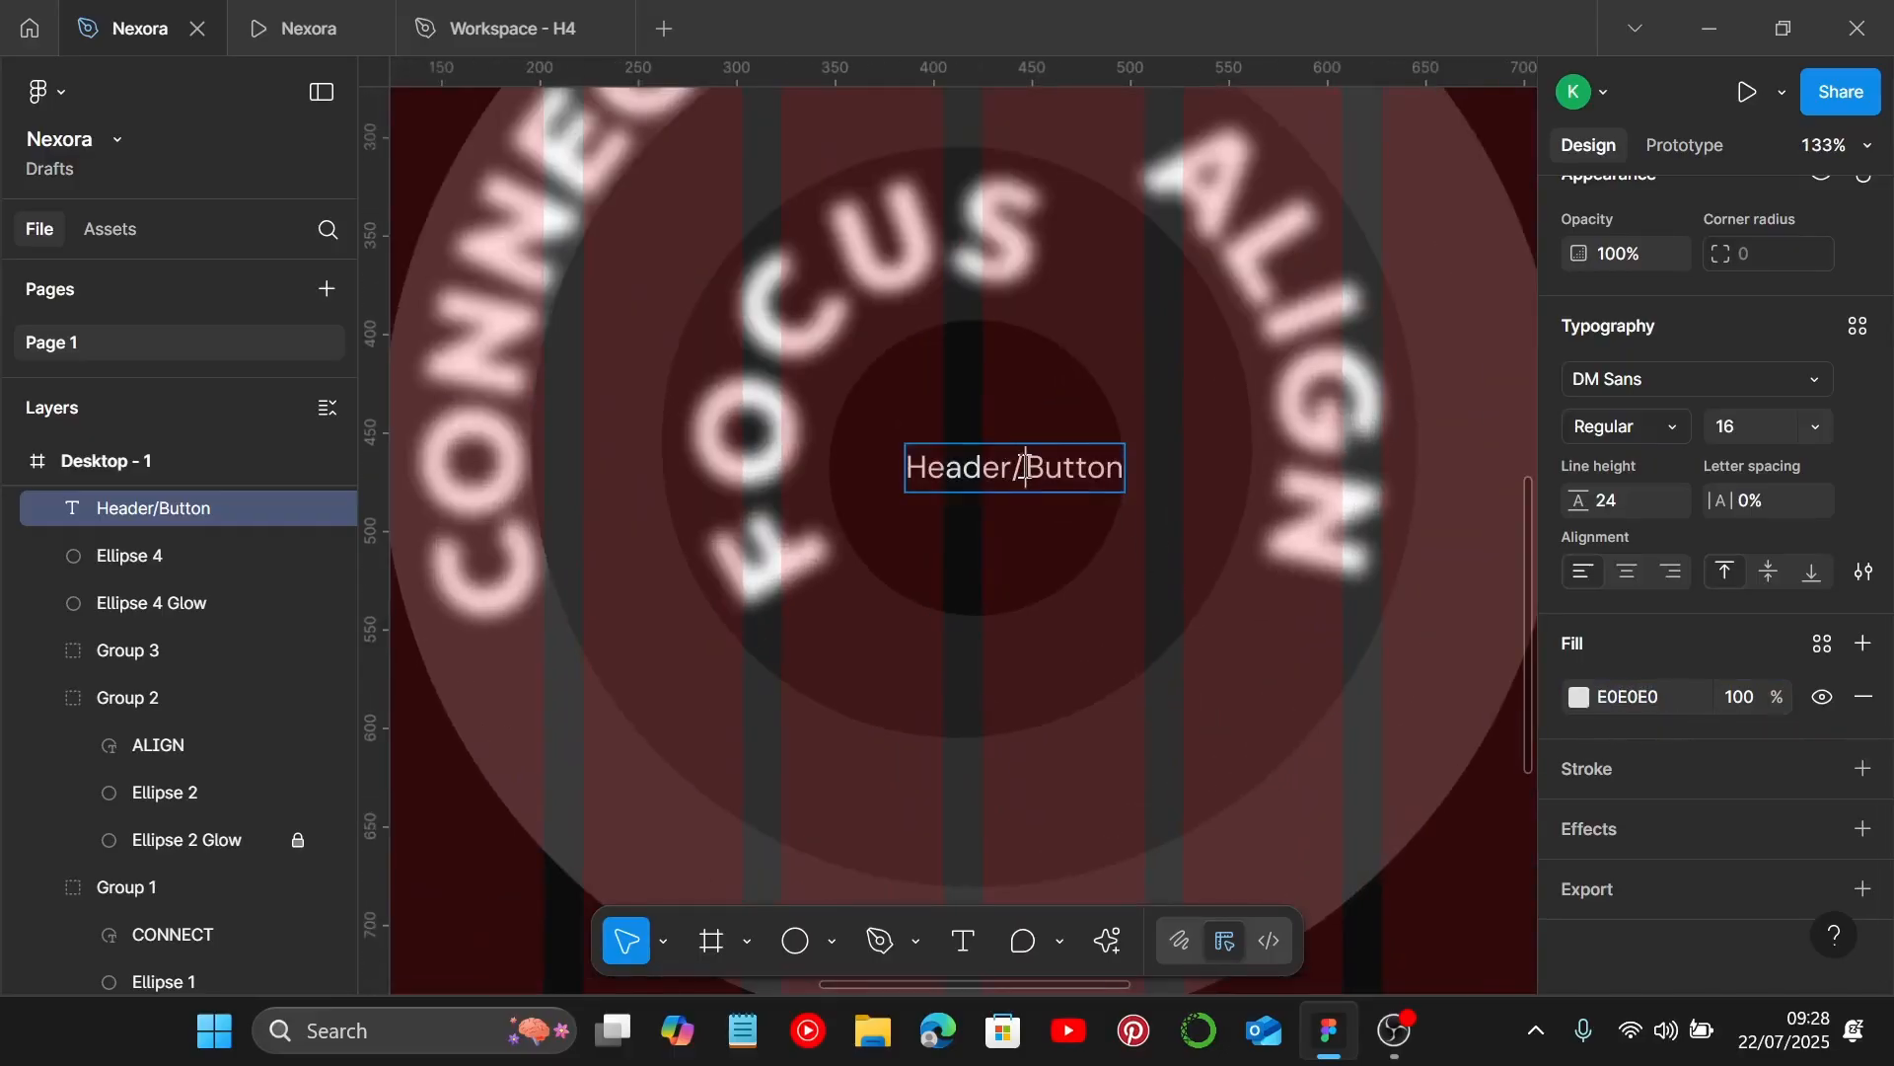
{"action": "left_click_drag", "start_coordinate": [997, 466], "coordinate": [911, 462]}
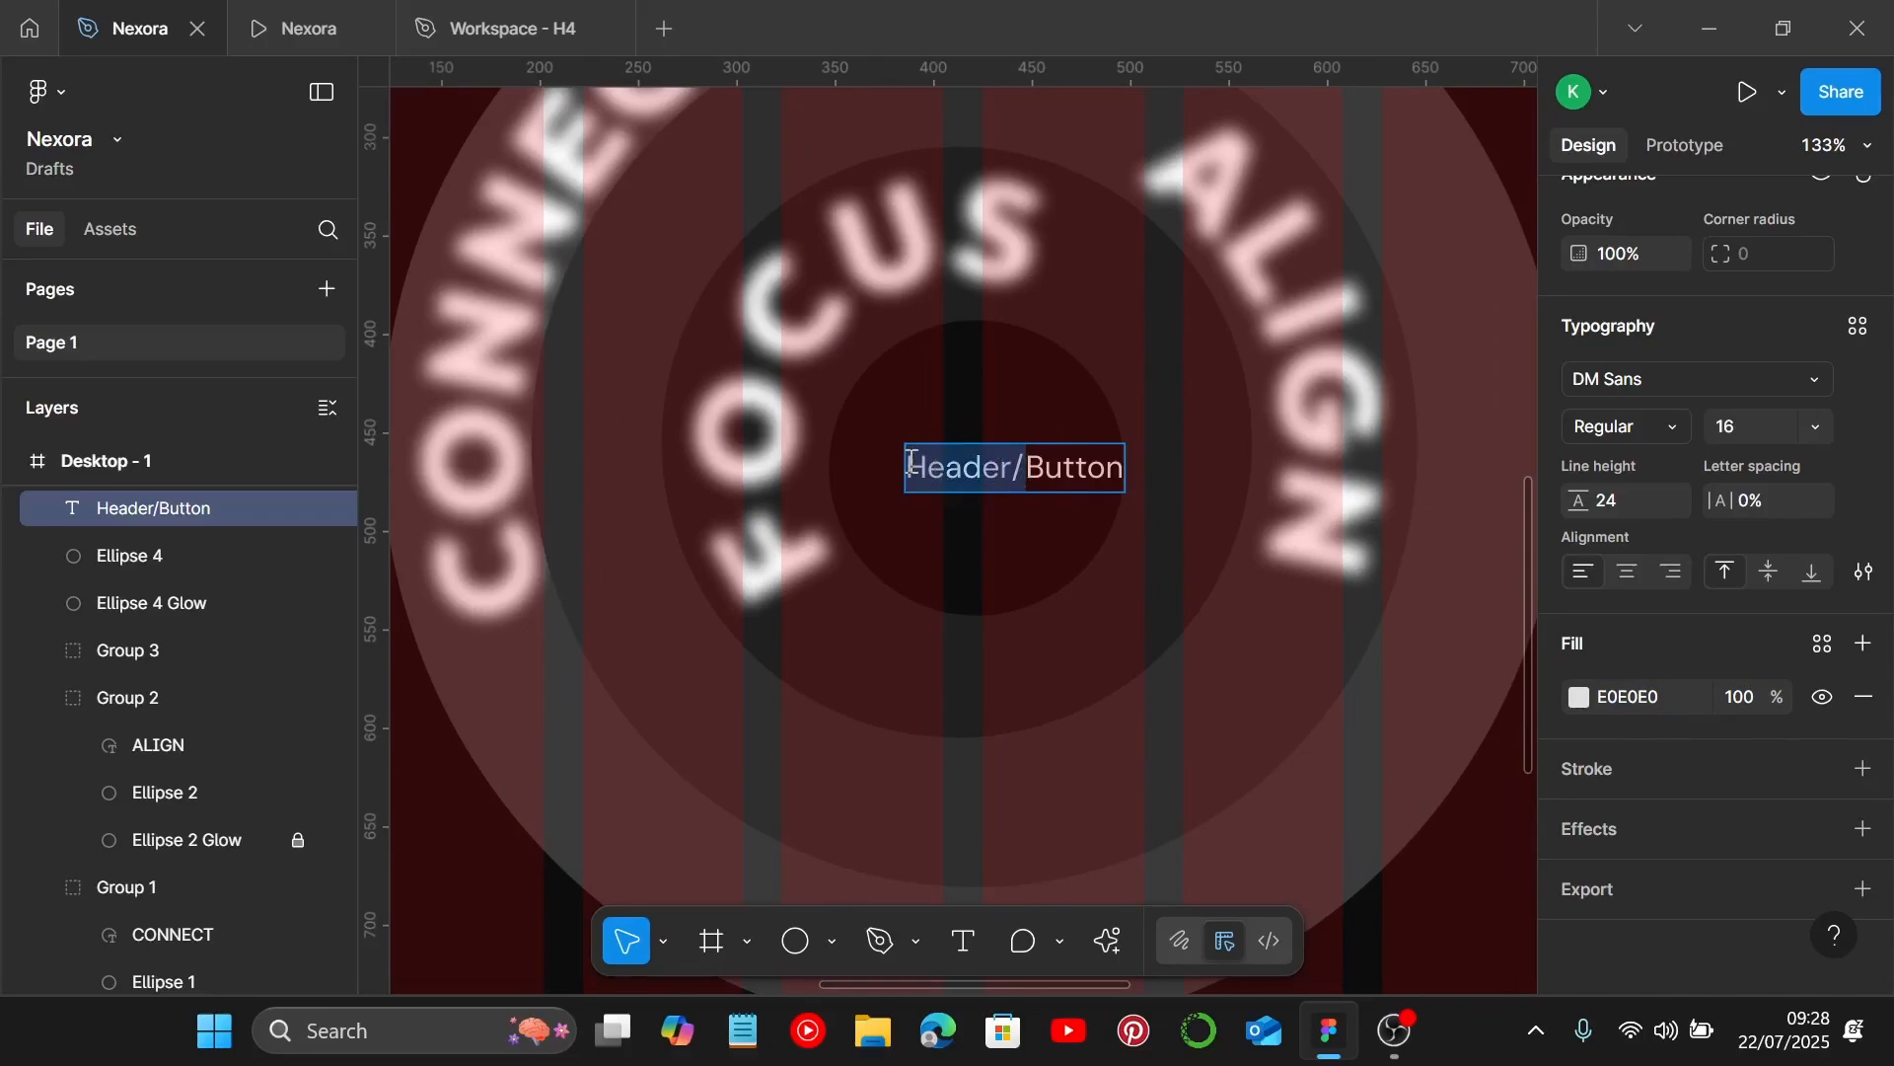
{"action": "key", "text": "Delete"}
{"action": "key", "text": "Delete"}
{"action": "key", "text": "Delete"}
{"action": "key", "text": "Delete"}
{"action": "key", "text": "Delete"}
{"action": "key", "text": "Delete"}
{"action": "key", "text": "Delete"}
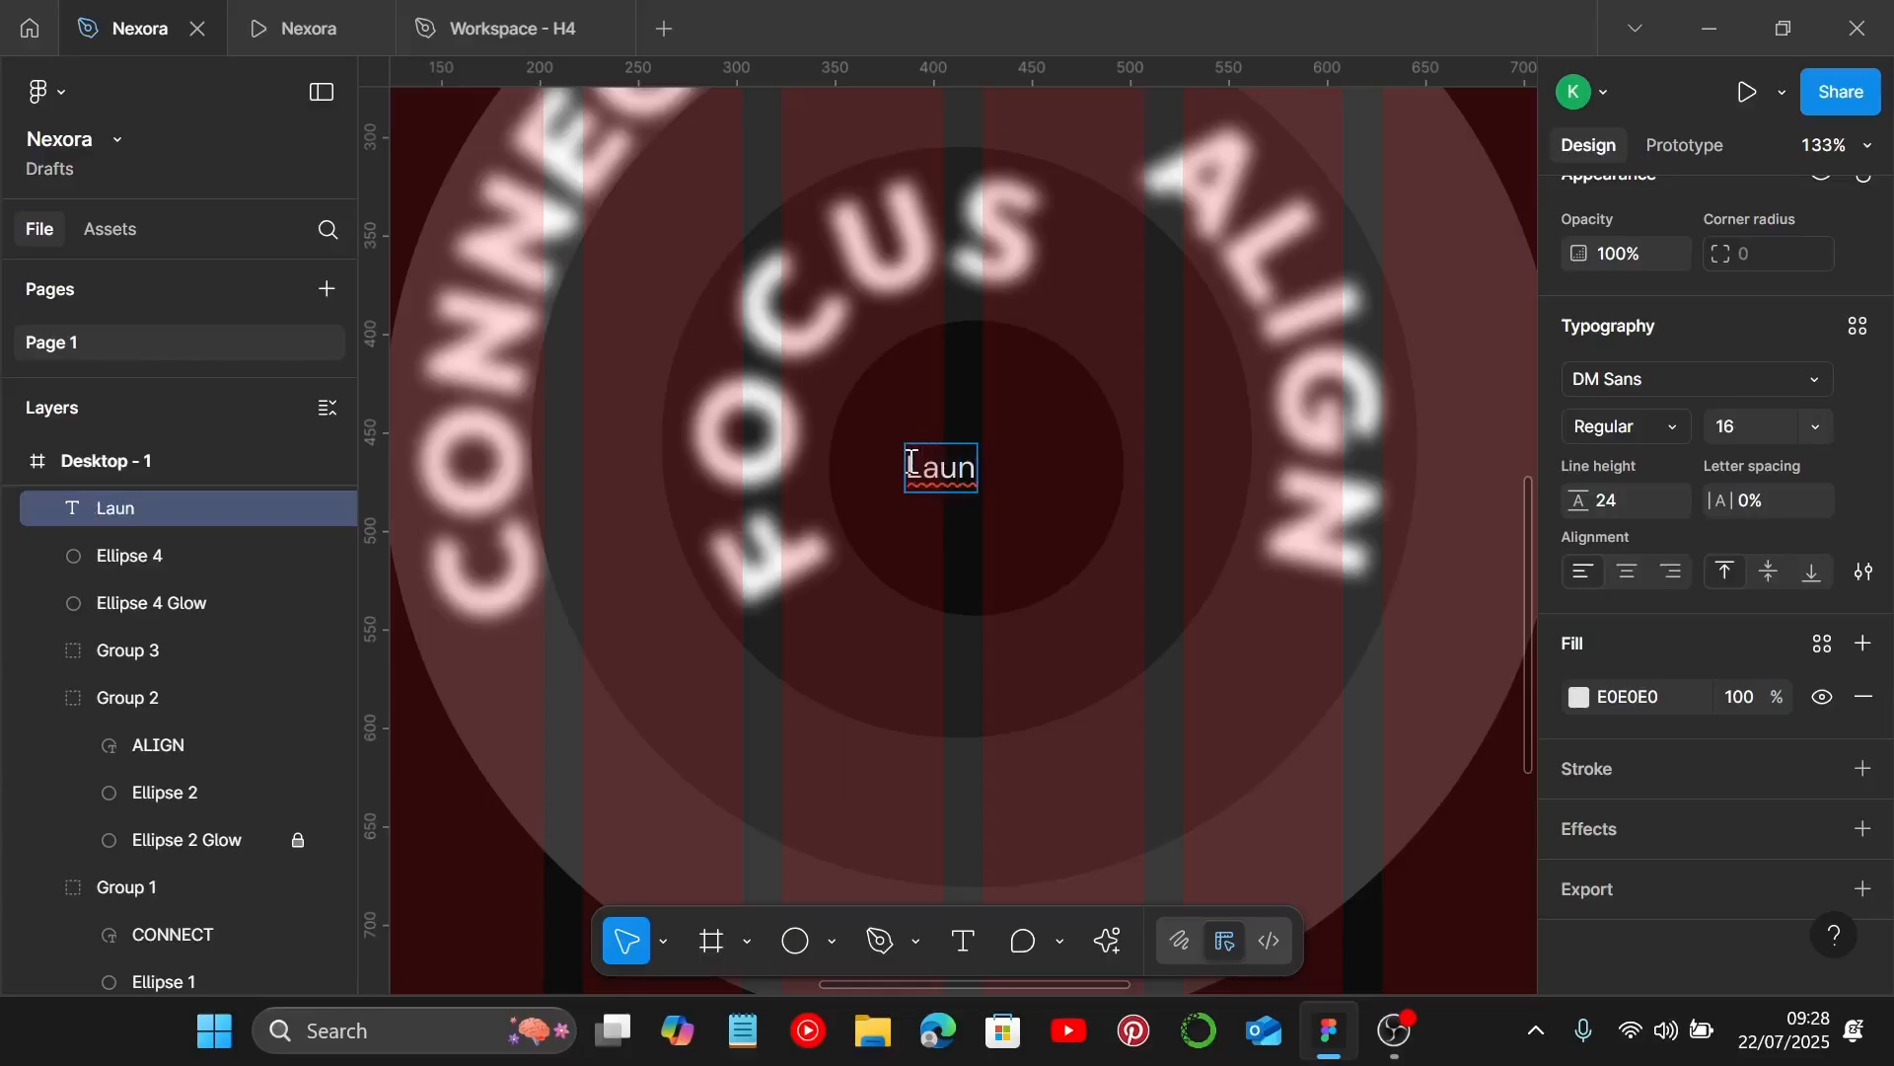
{"action": "type", "text": "Launch N"}
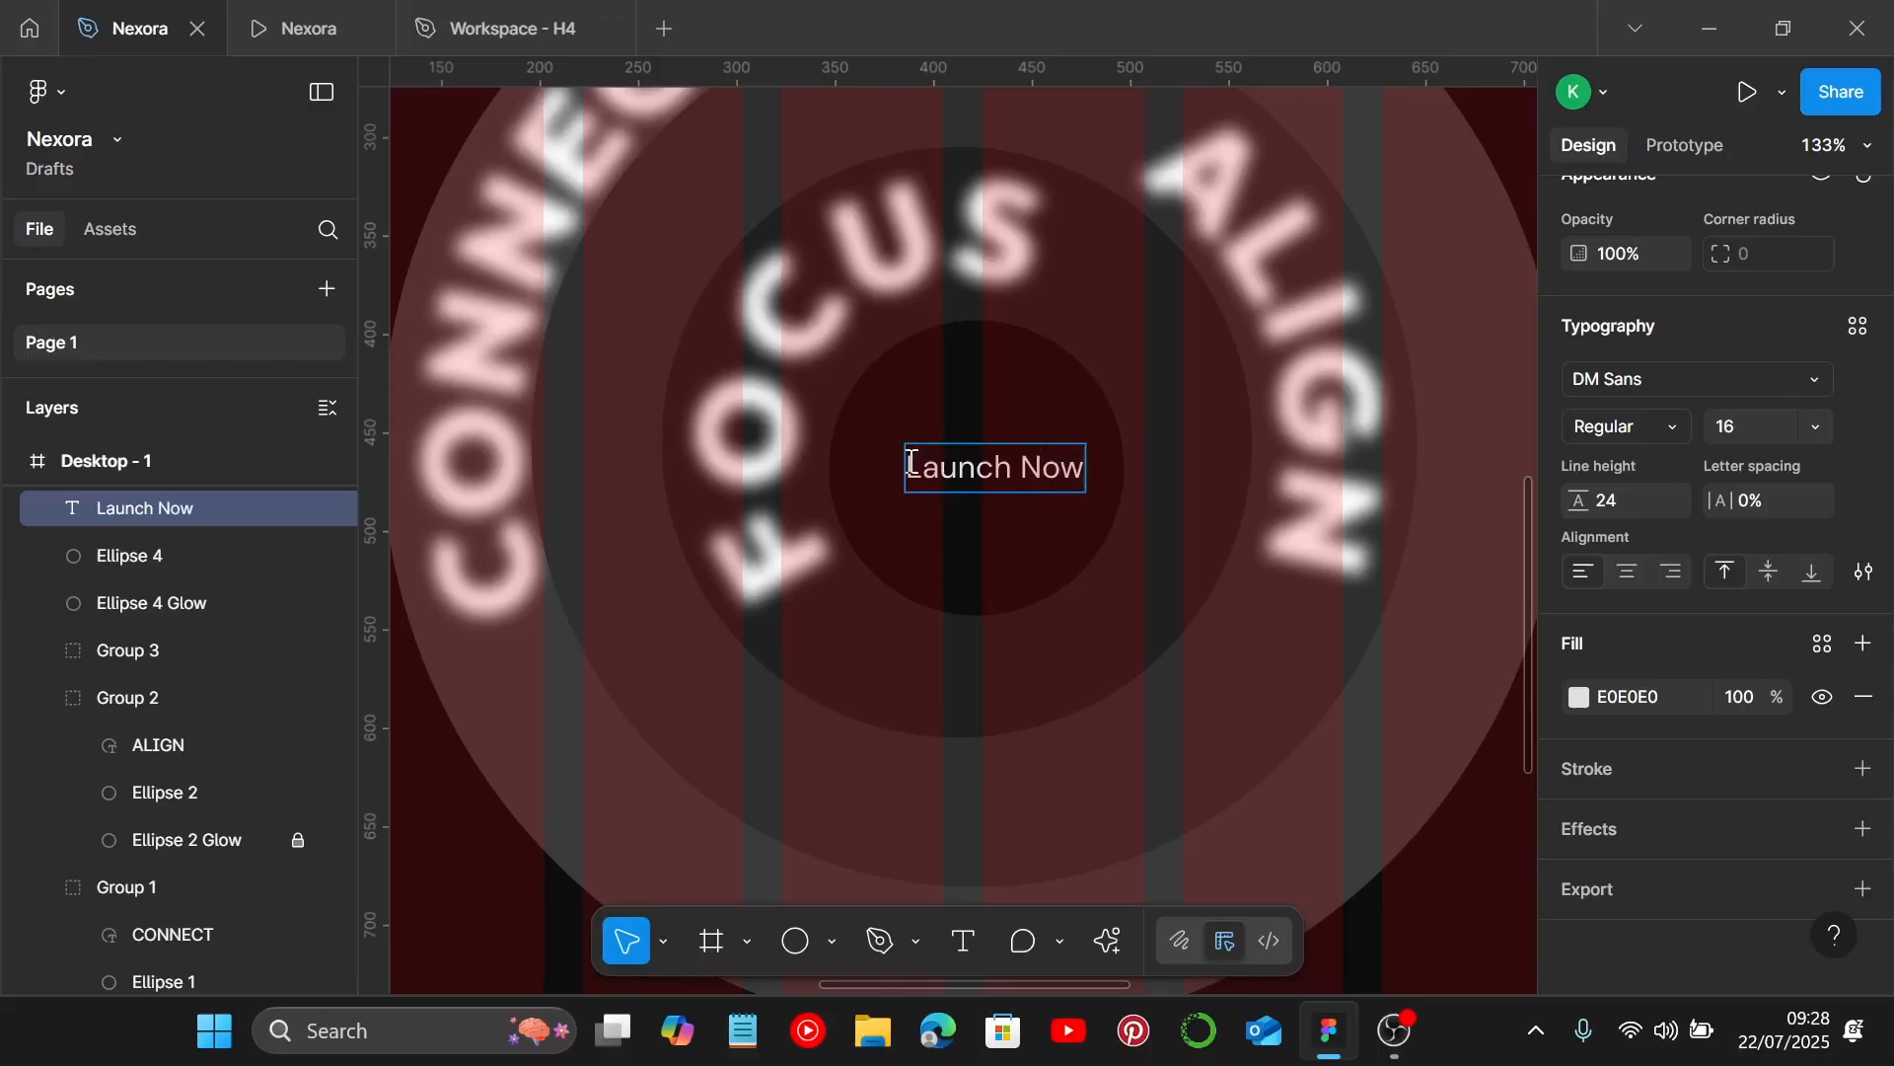
{"action": "type", "text": "ow"}
{"action": "key", "text": "Escape"}
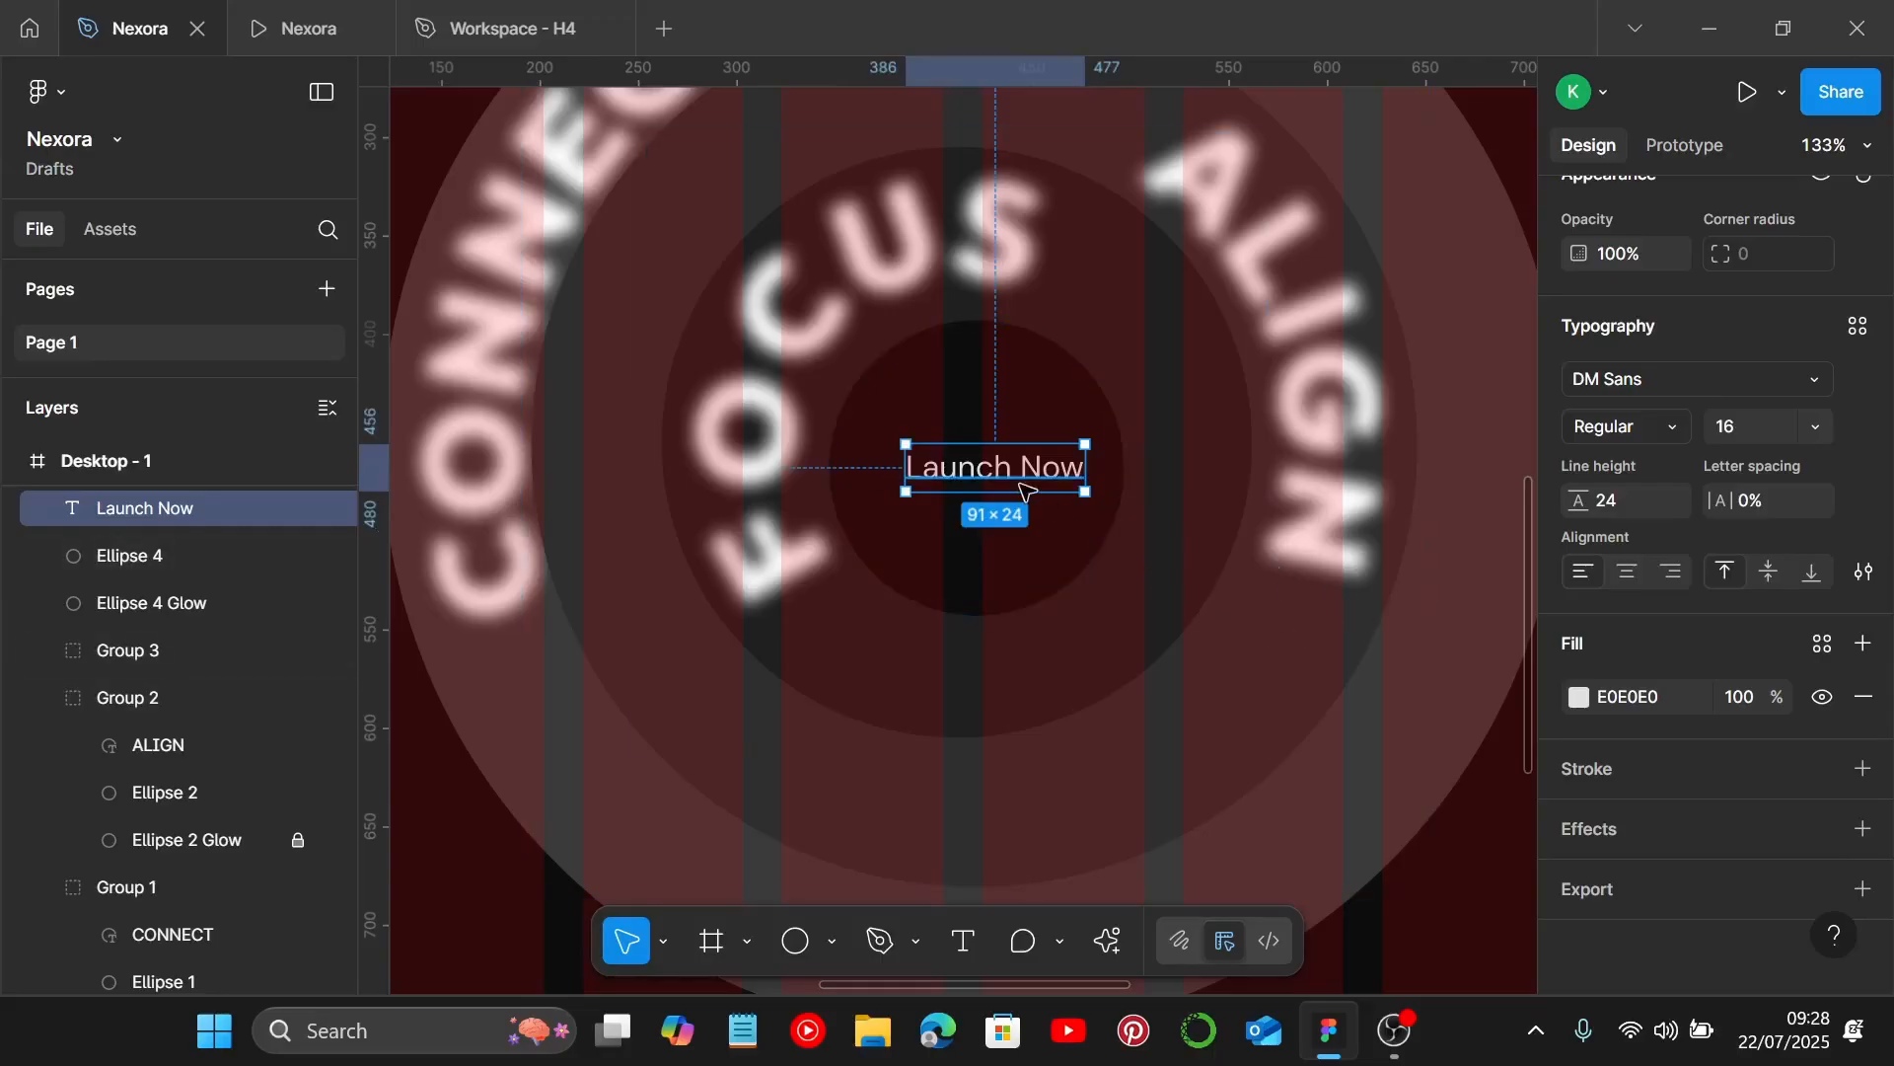
Wrap the "Launch Now" text in an auto layout frame and set the frame's corner radius to 20.
{"action": "key", "text": "shift+a"}
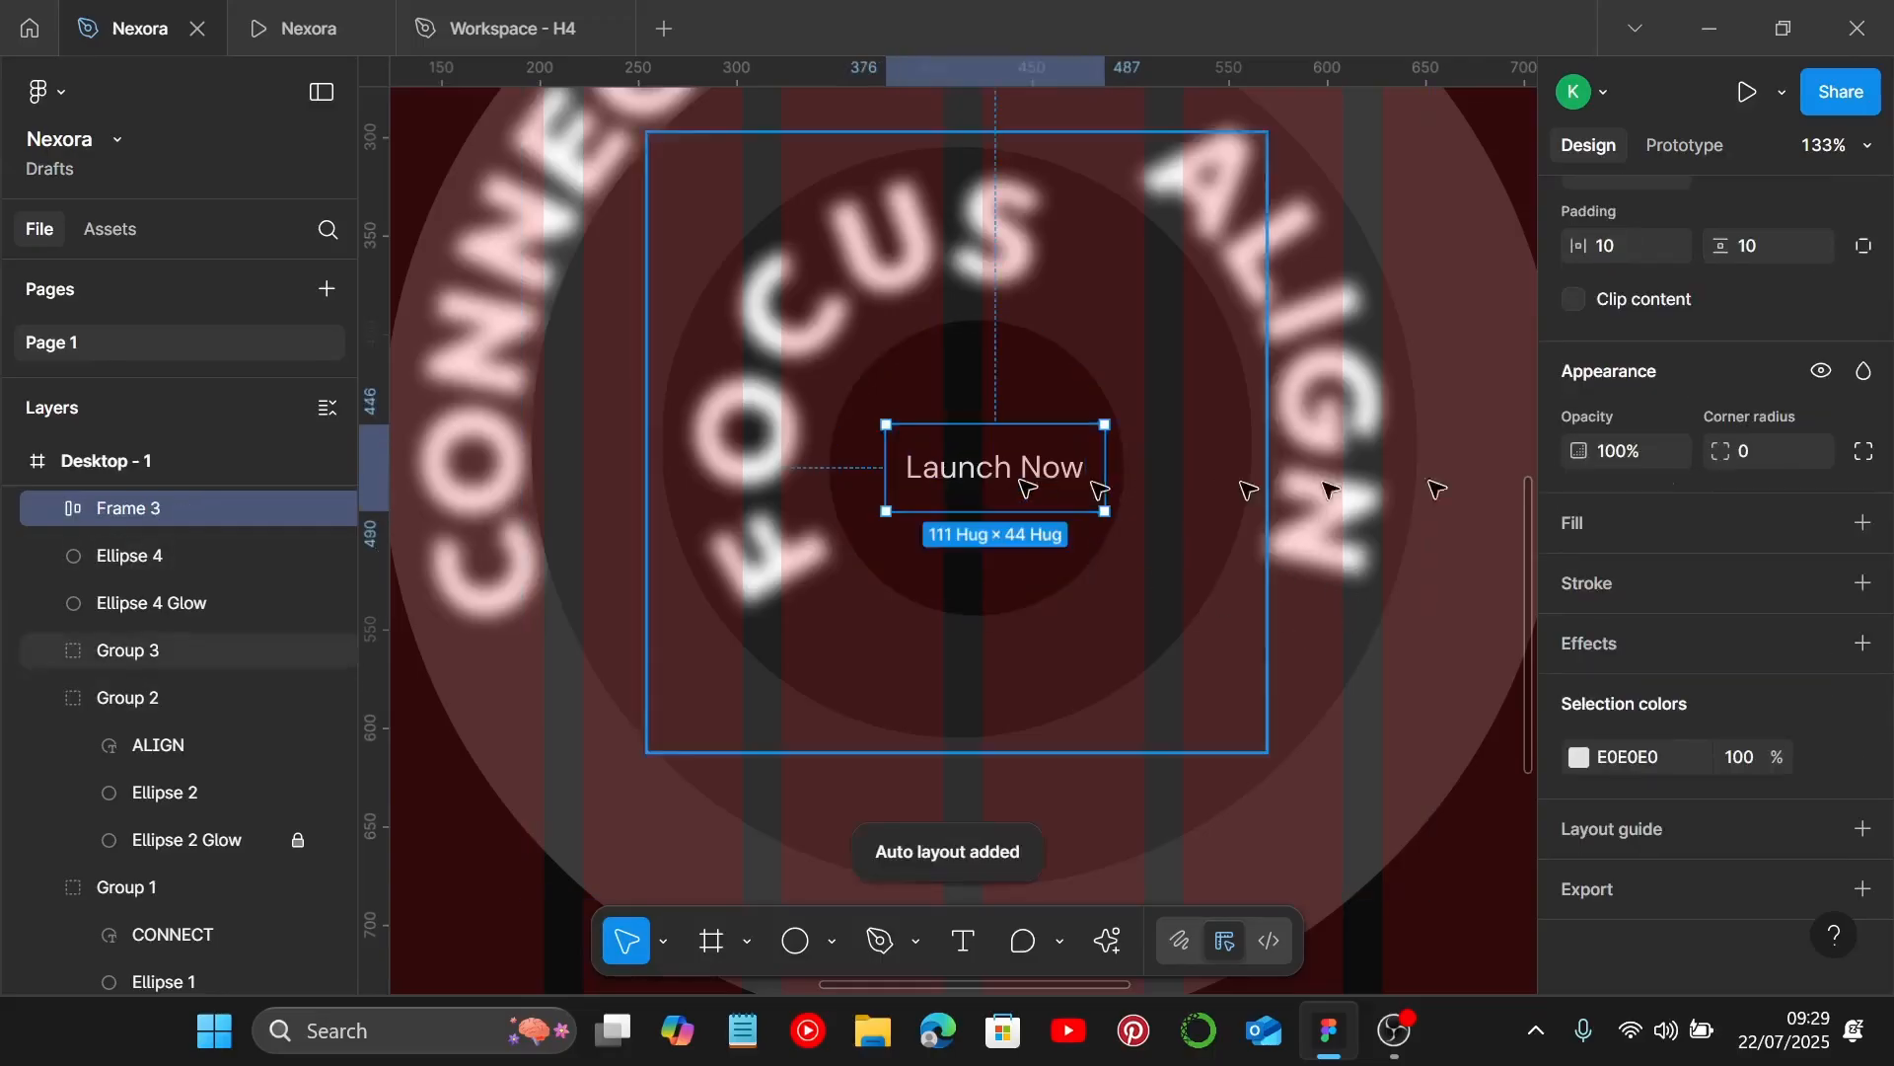
{"action": "scroll", "coordinate": [1776, 553], "scroll_direction": "down", "scroll_amount": 5}
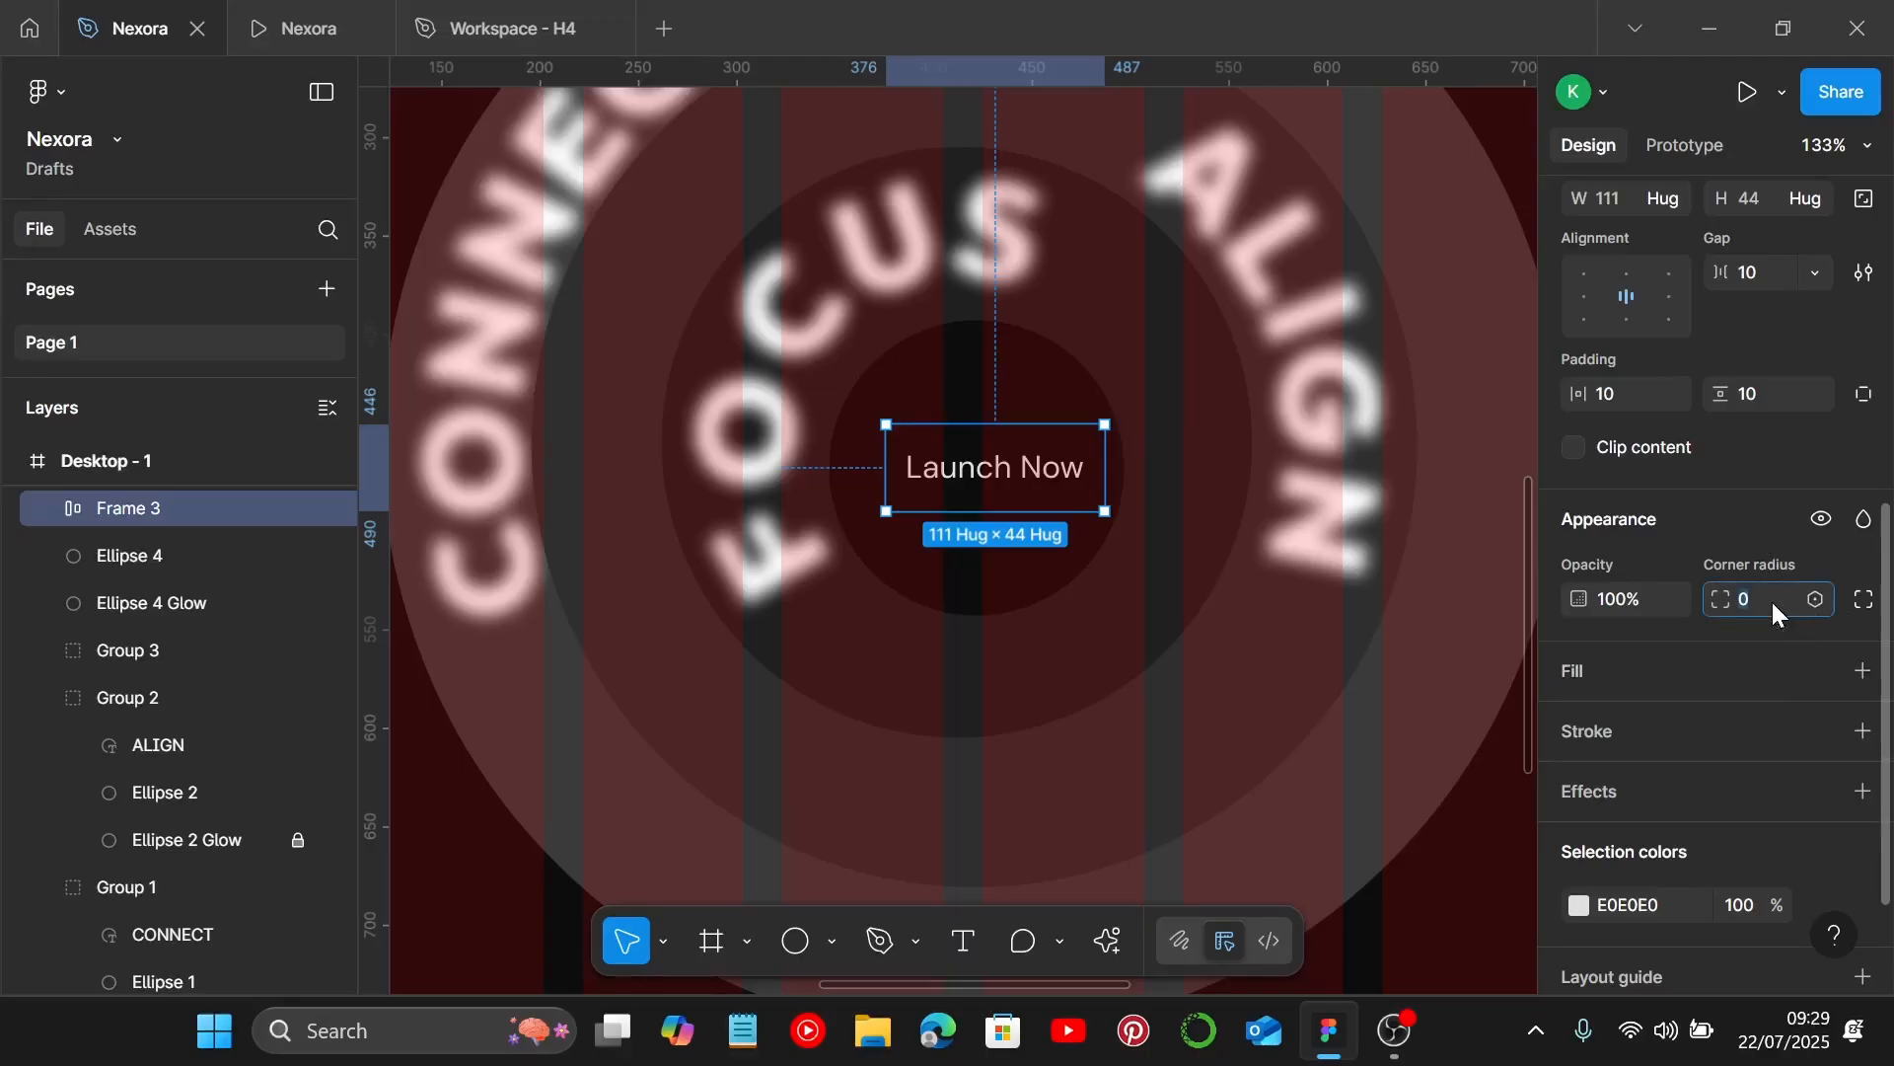
{"action": "key", "text": "Return"}
{"action": "scroll", "coordinate": [1052, 505], "scroll_direction": "down", "scroll_amount": 5}
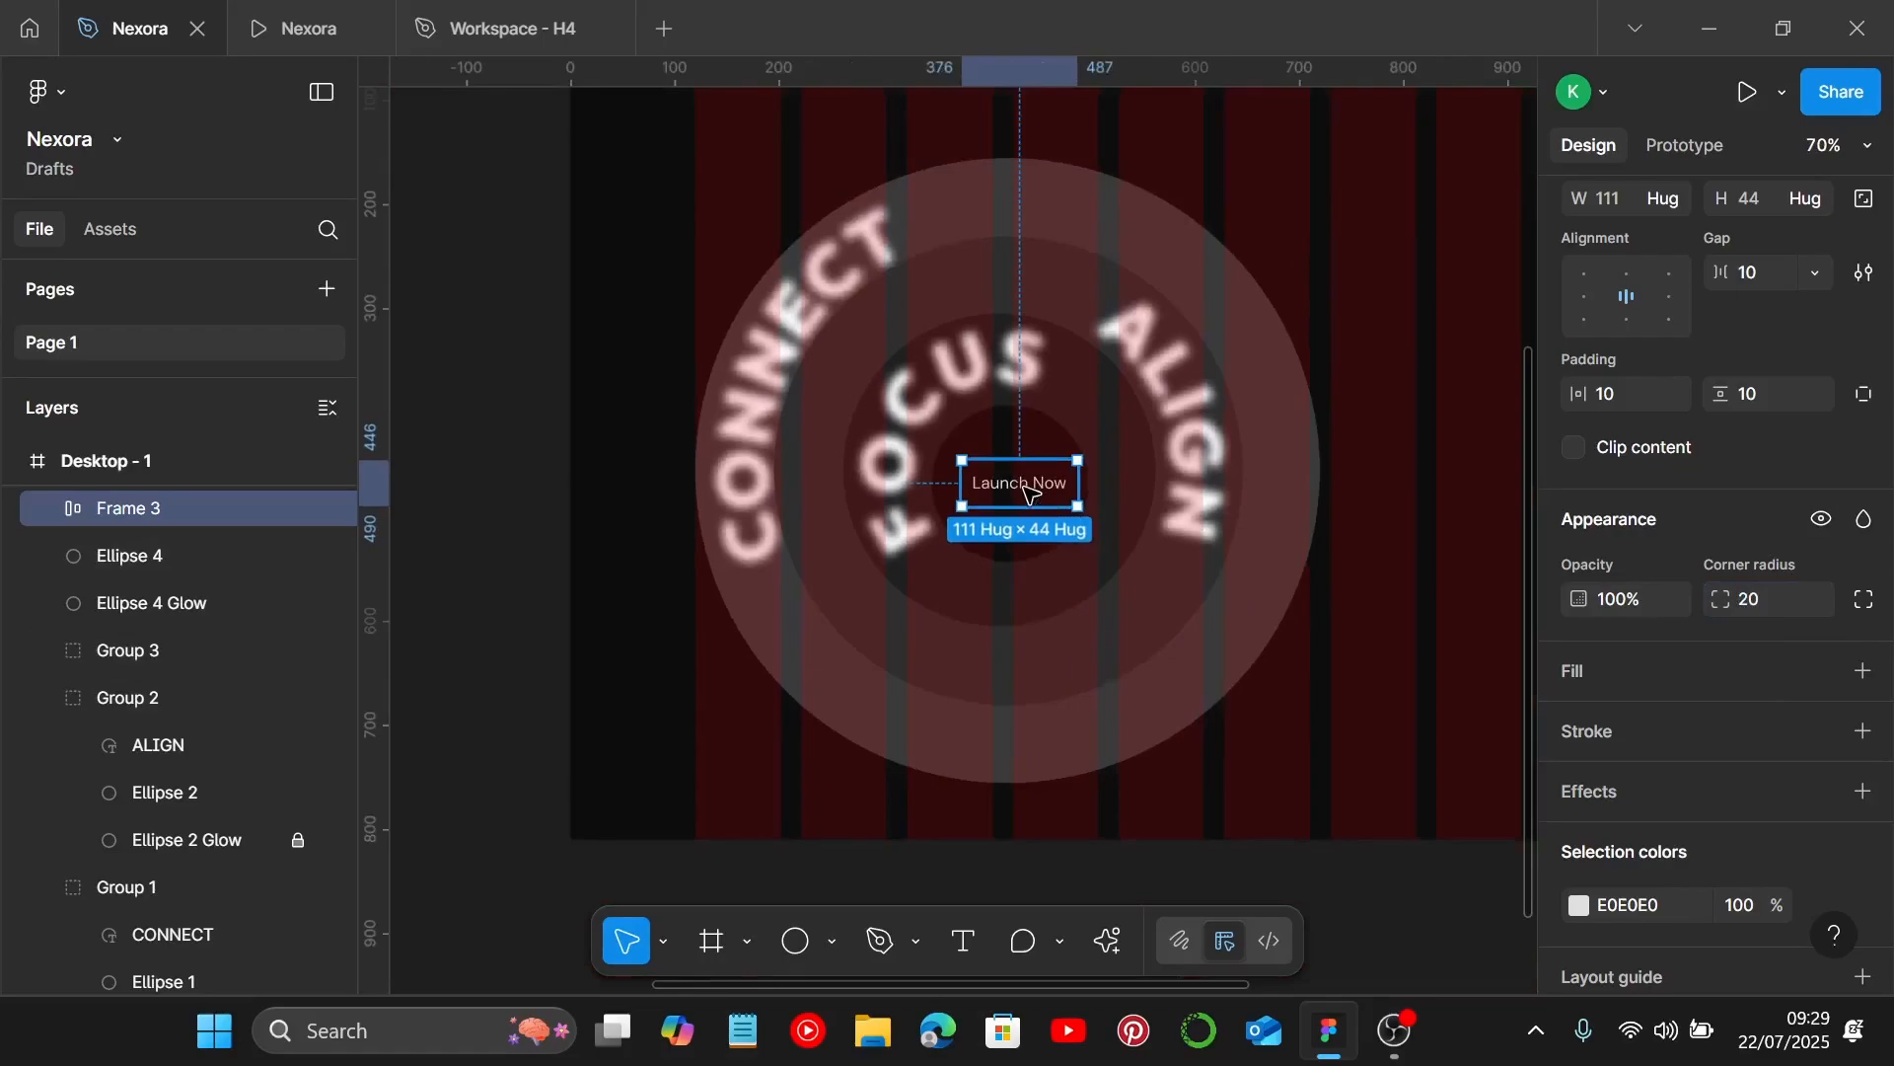
Turn the "Launch Now" frame into a component and add a second variant below the default one.
{"action": "scroll", "coordinate": [1029, 491], "scroll_direction": "up", "scroll_amount": 3}
{"action": "scroll", "coordinate": [1753, 301], "scroll_direction": "down", "scroll_amount": 1}
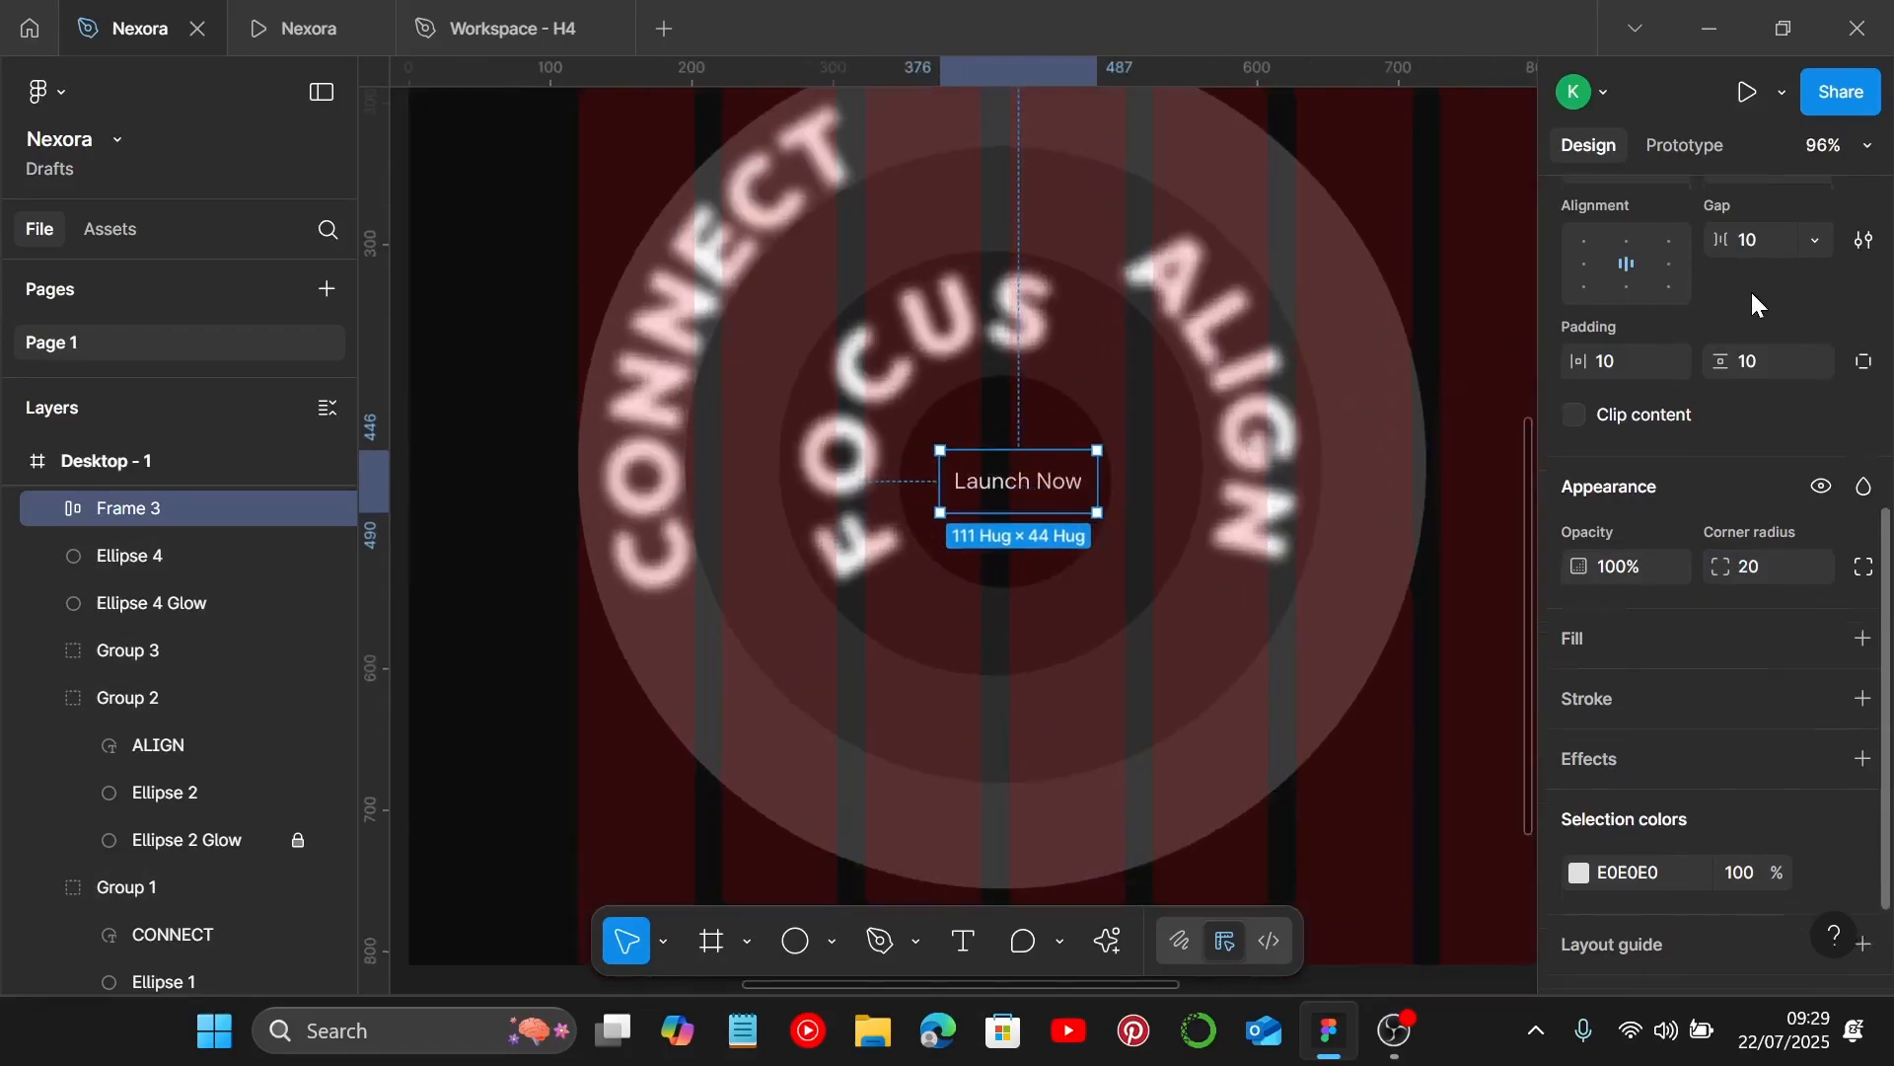
{"action": "scroll", "coordinate": [1753, 301], "scroll_direction": "up", "scroll_amount": 3}
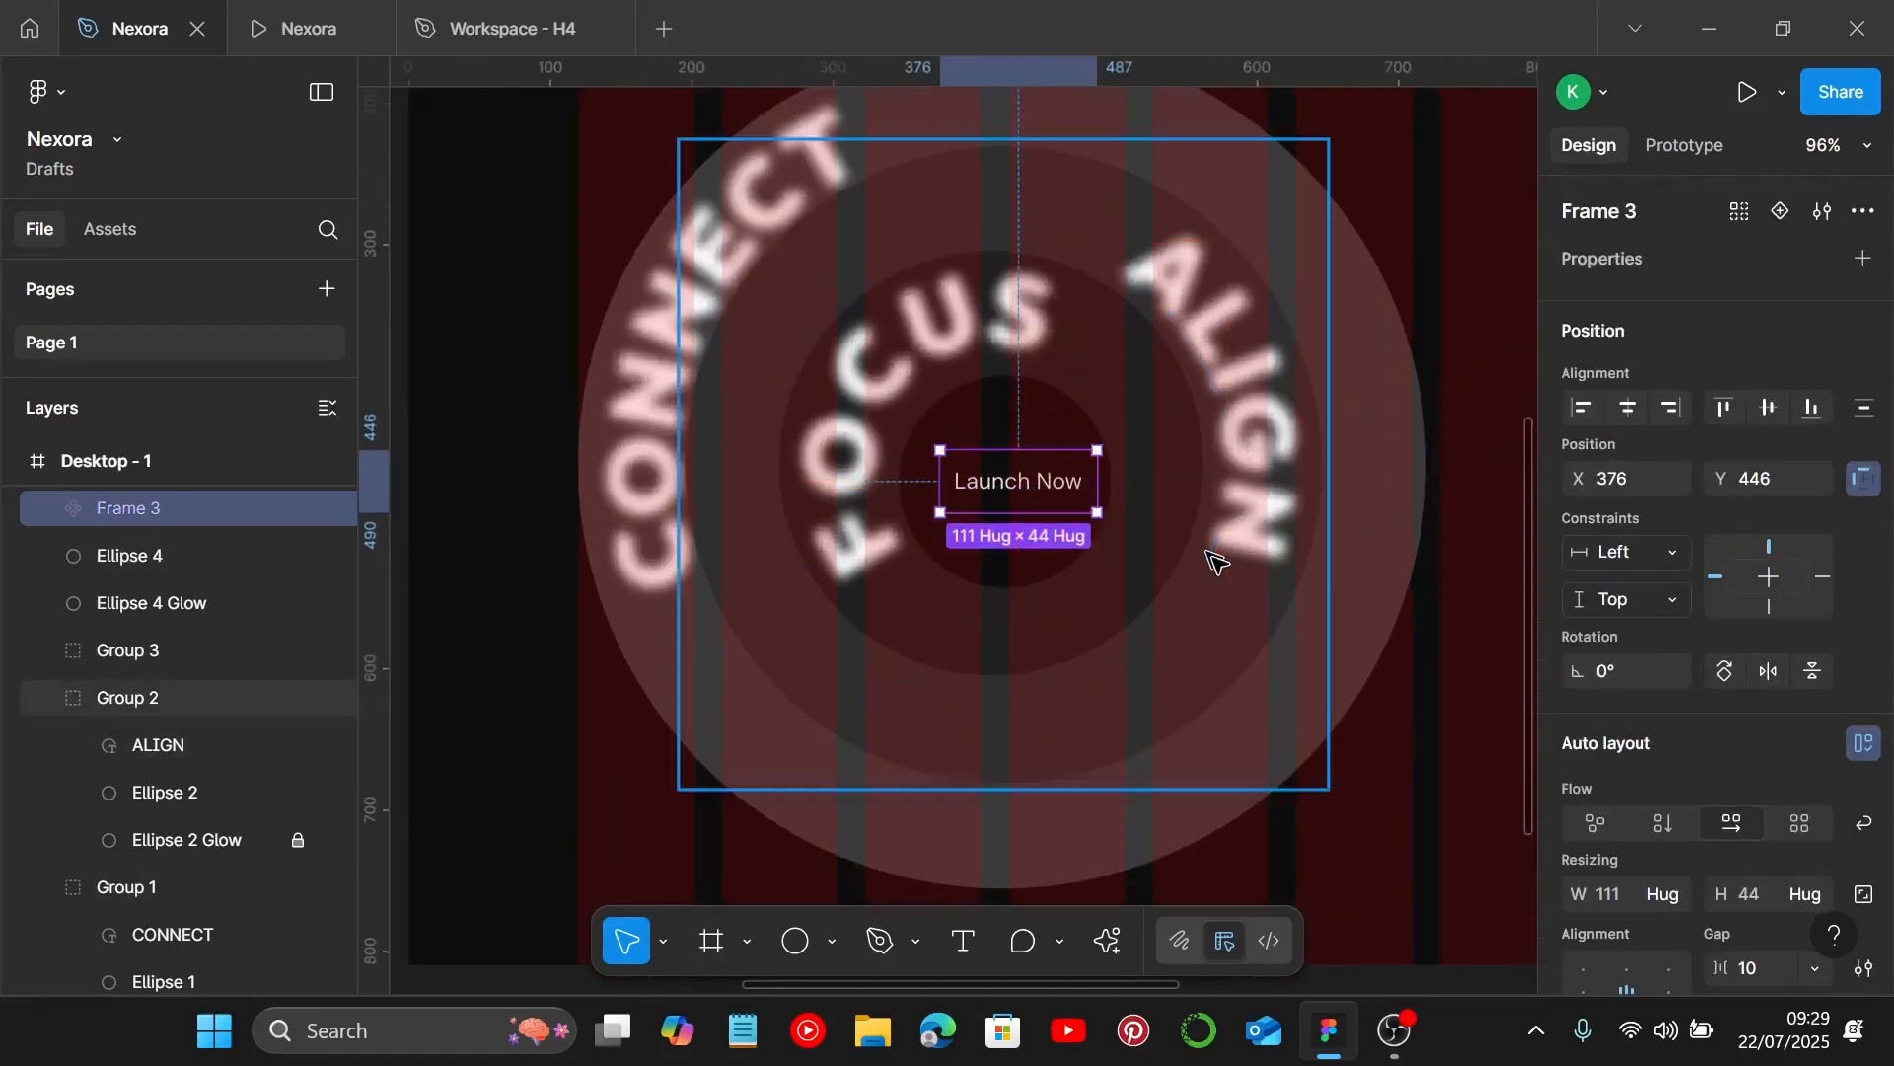
{"action": "left_click", "coordinate": [1781, 210]}
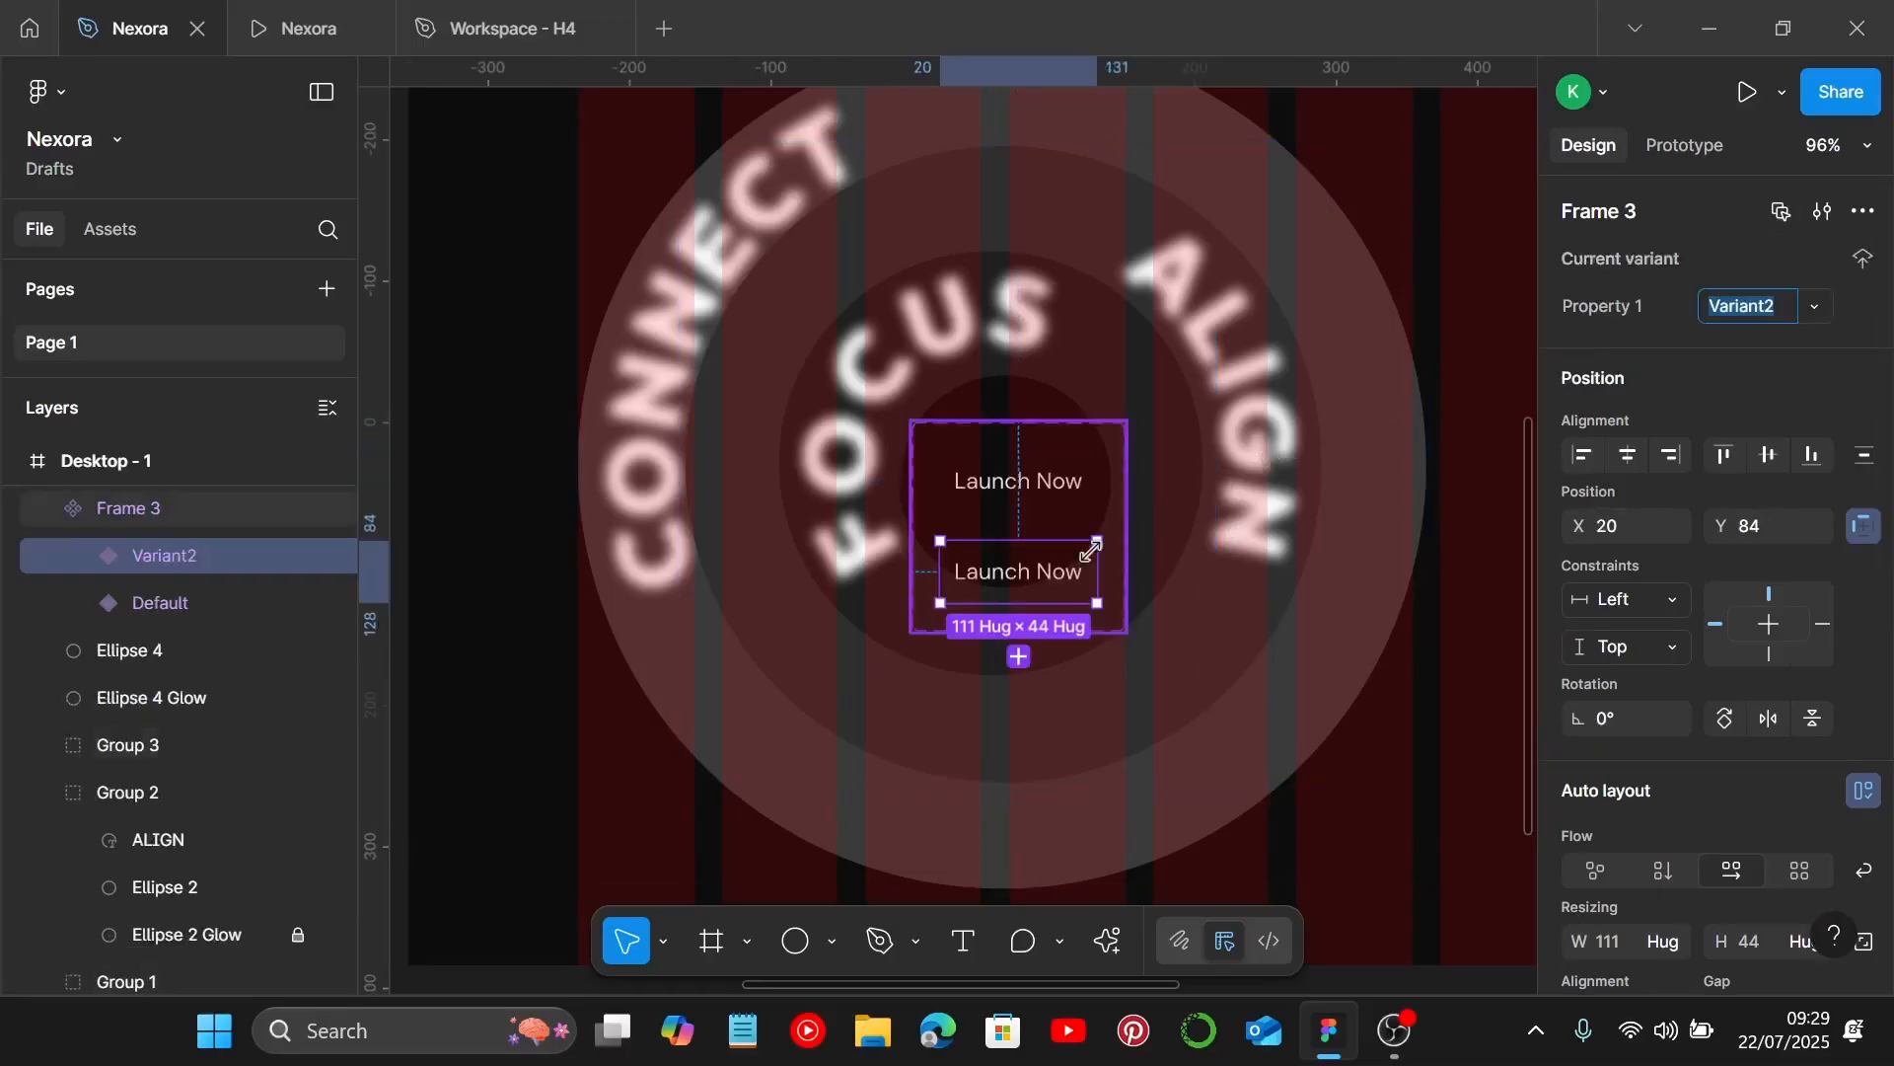
Copy the green color code 3FE0C5 from the style guide sheet.
{"action": "scroll", "coordinate": [1104, 578], "scroll_direction": "down", "scroll_amount": 3}
{"action": "scroll", "coordinate": [1104, 617], "scroll_direction": "left", "scroll_amount": 5}
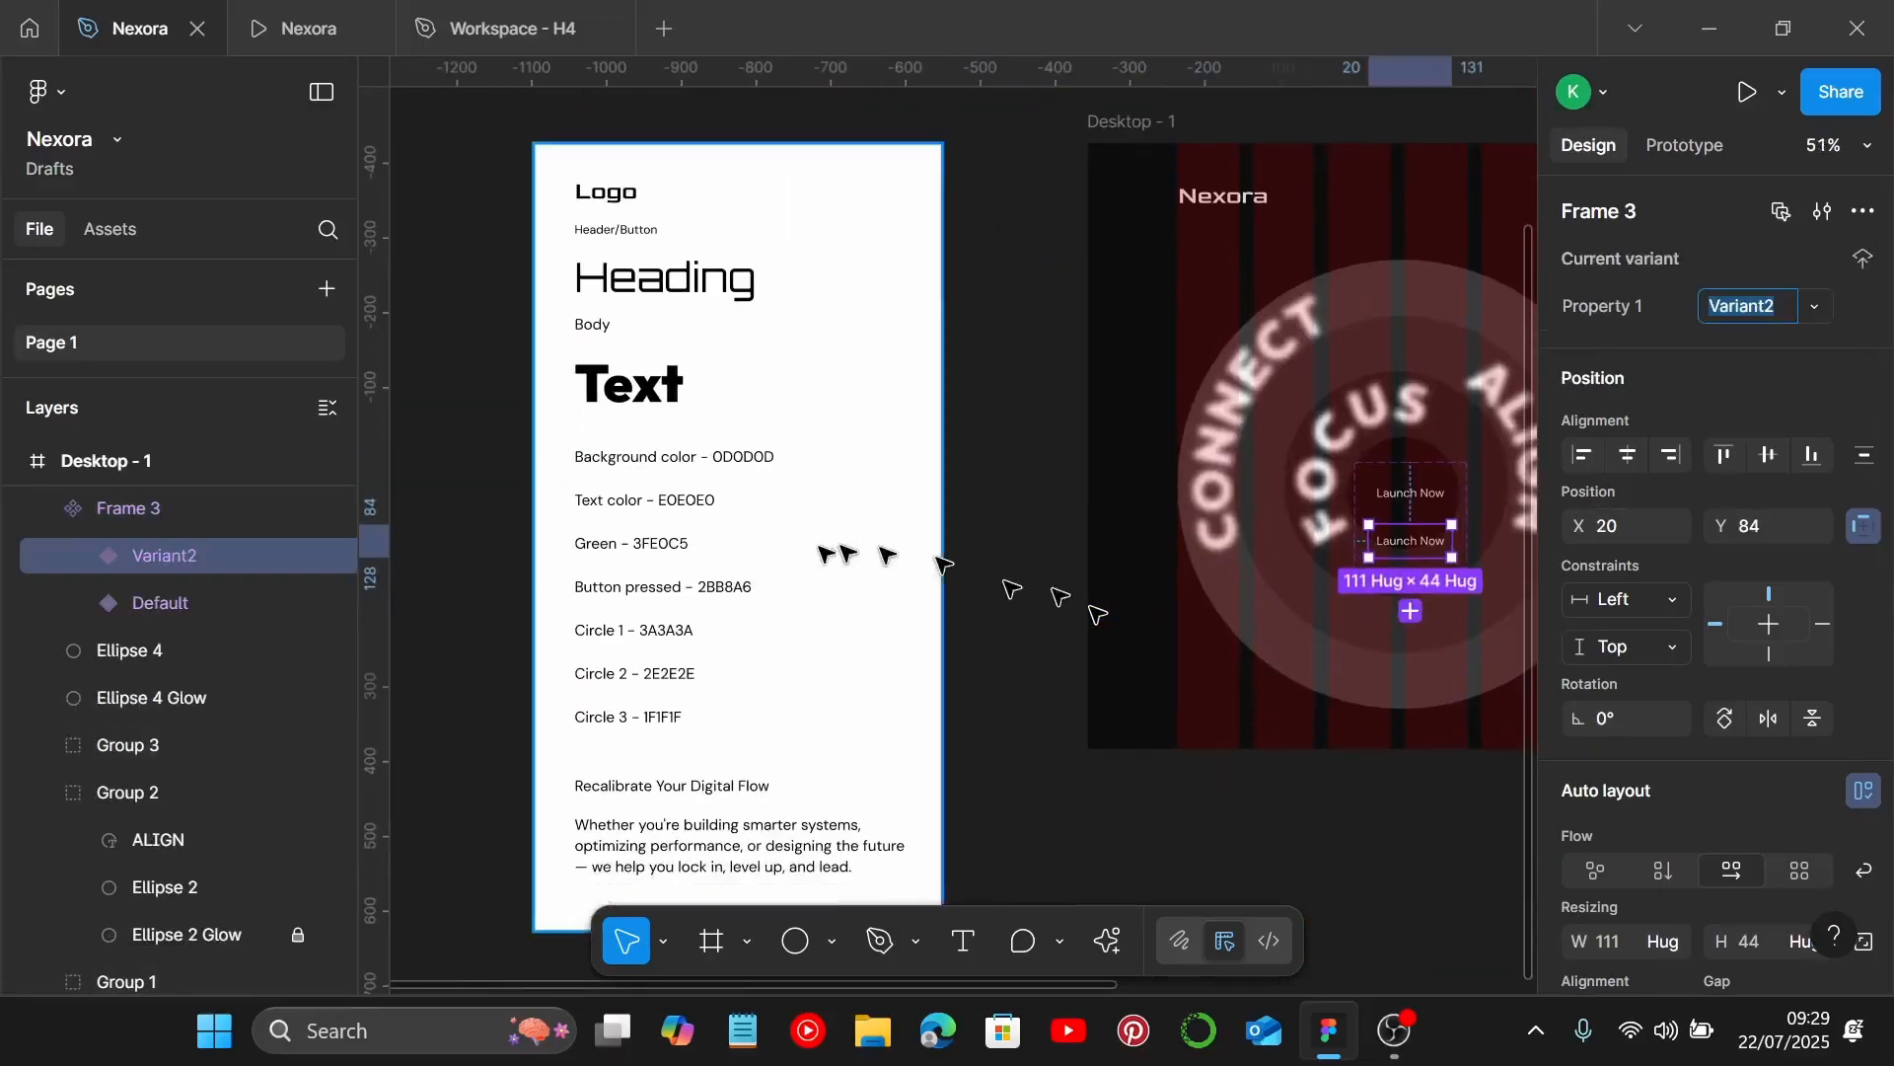
{"action": "scroll", "coordinate": [700, 542], "scroll_direction": "up", "scroll_amount": 2}
{"action": "scroll", "coordinate": [700, 542], "scroll_direction": "up", "scroll_amount": 1}
{"action": "left_click", "coordinate": [605, 545]}
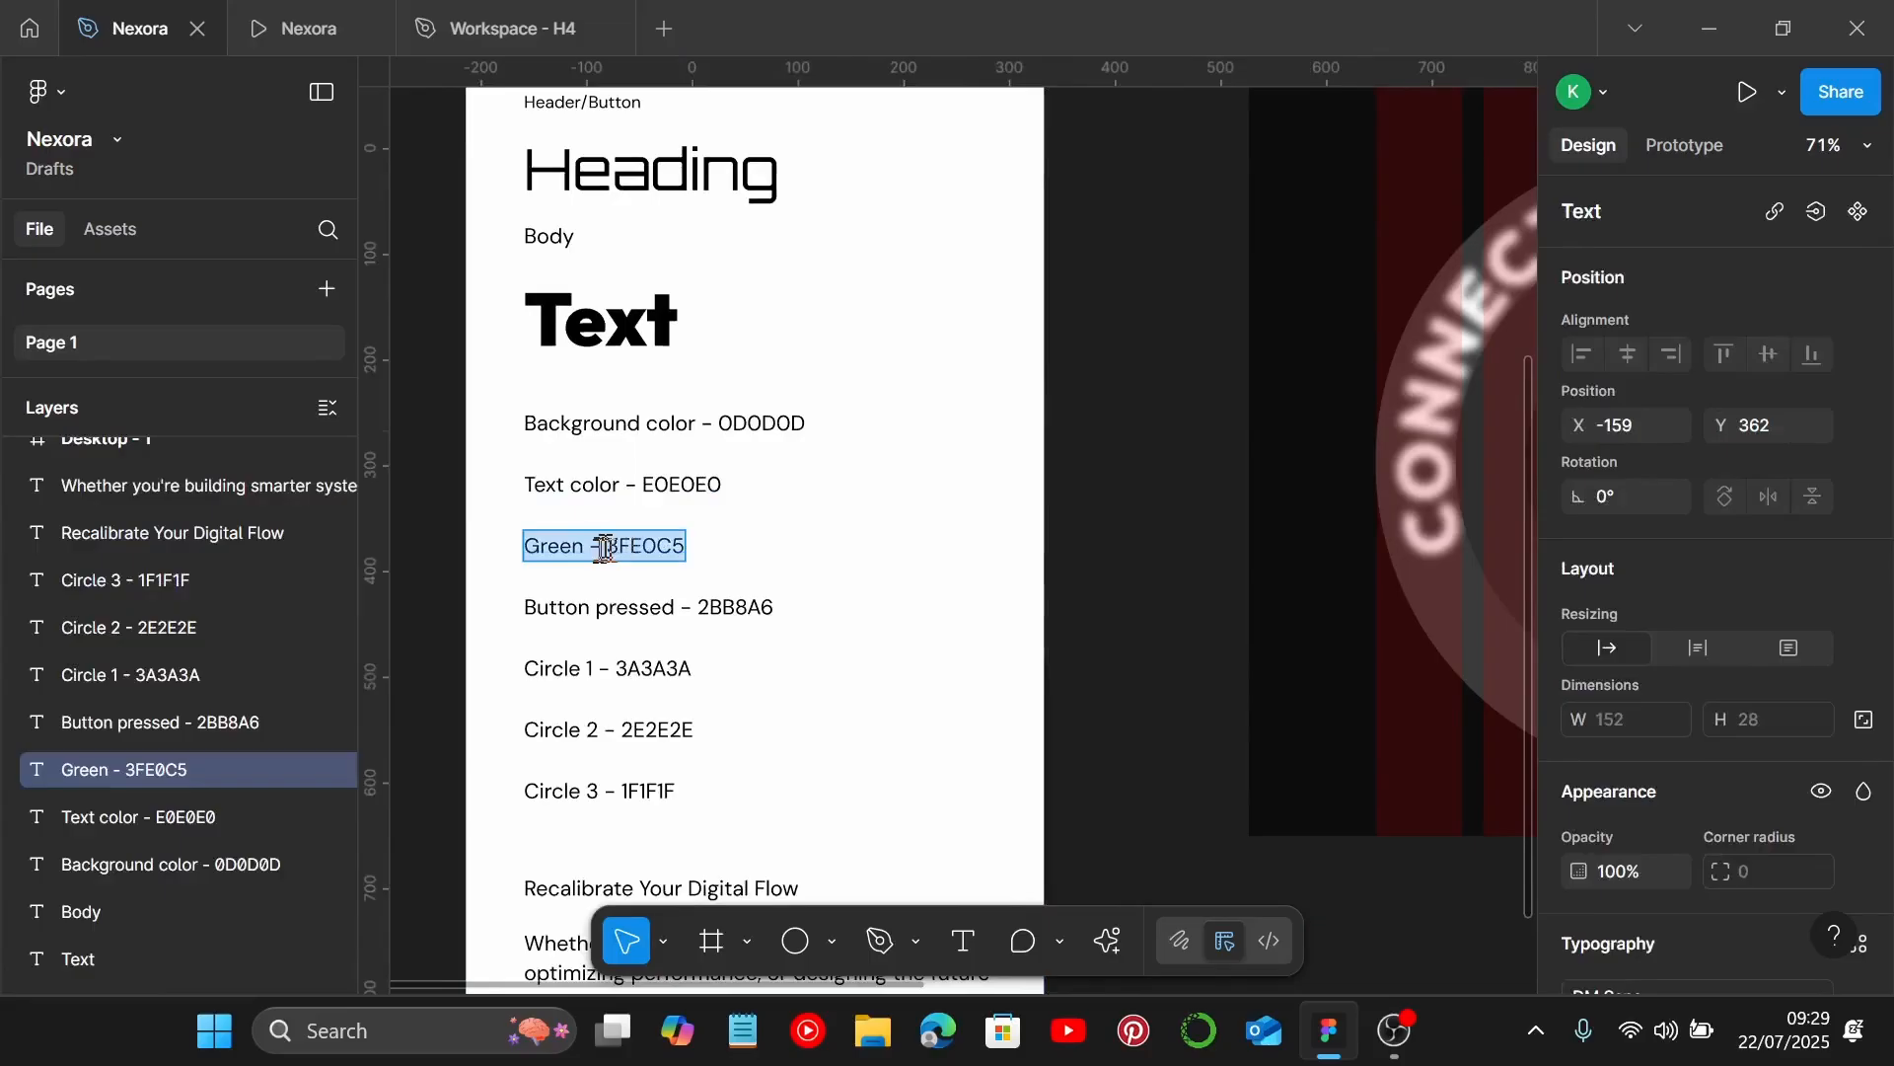
{"action": "left_click_drag", "start_coordinate": [606, 546], "coordinate": [673, 546]}
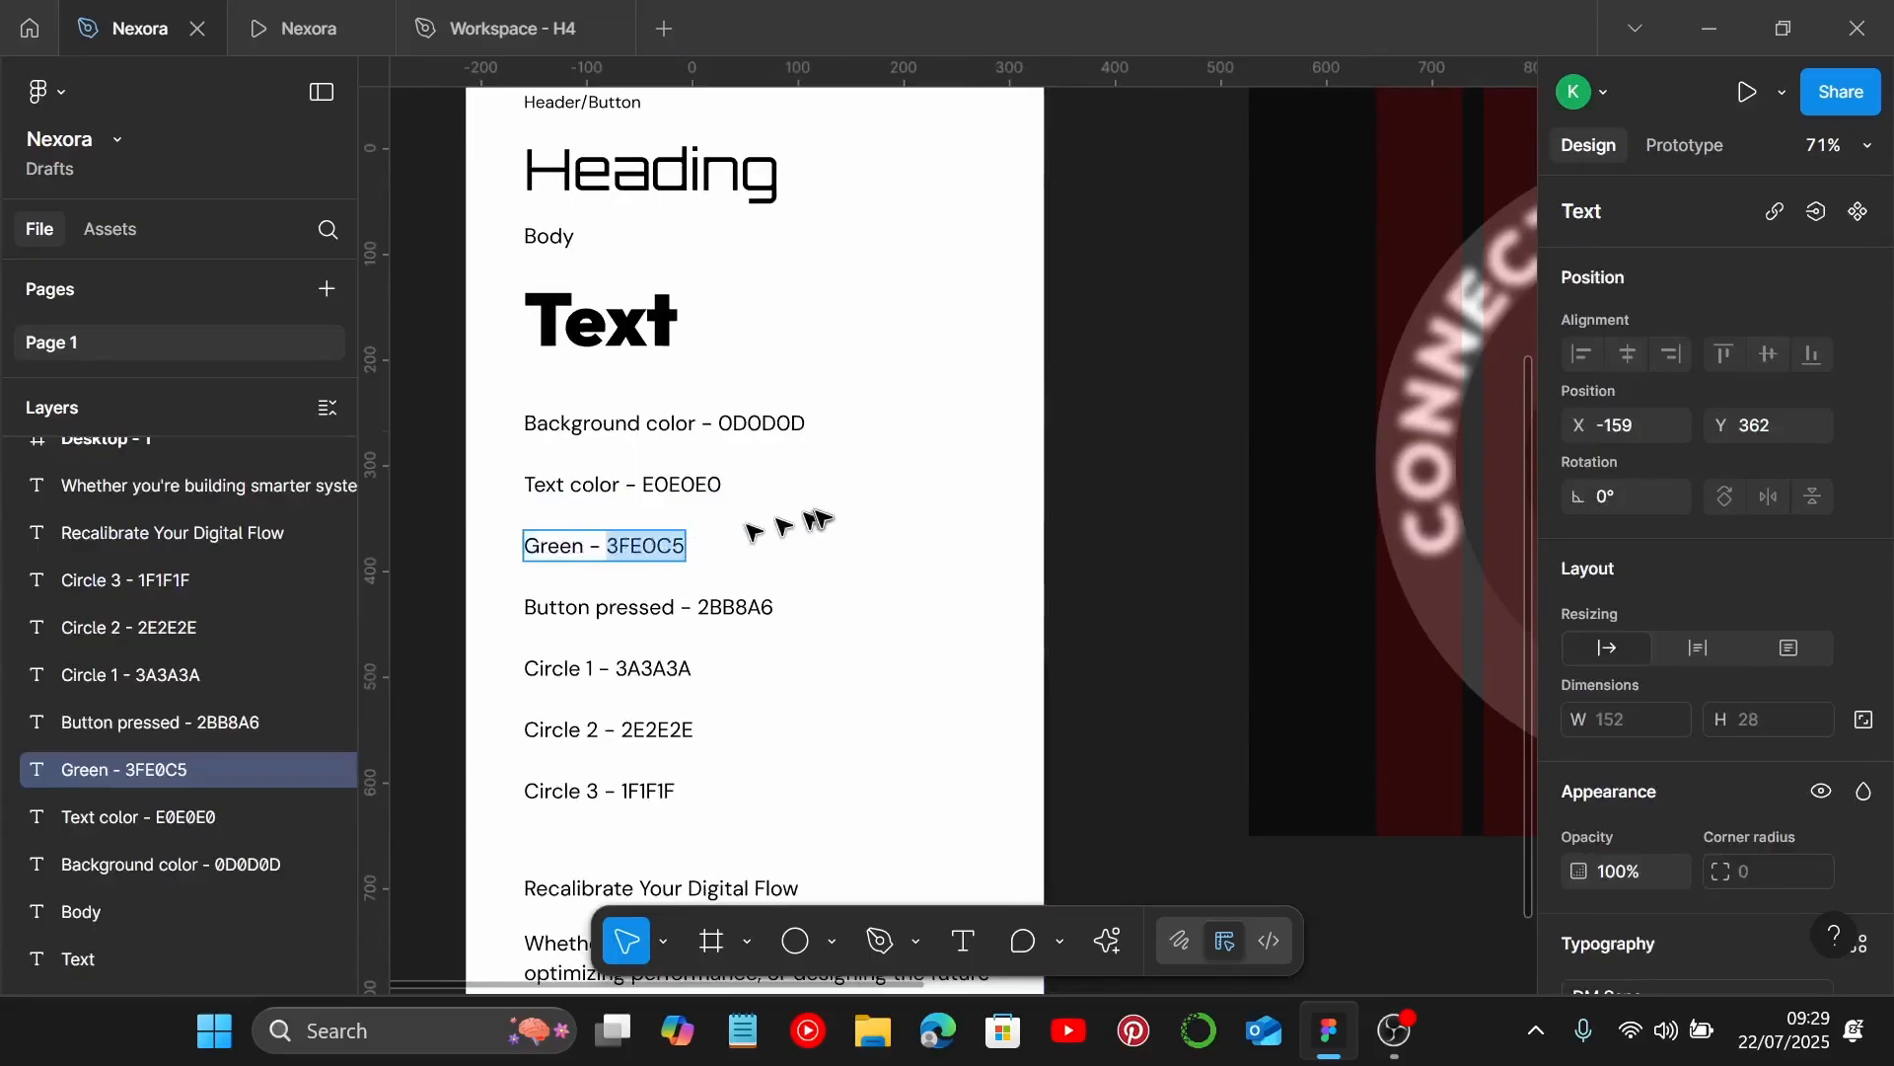
Add a fill of 3FE0C5 to the second "Launch Now" button variant.
{"action": "scroll", "coordinate": [820, 517], "scroll_direction": "down", "scroll_amount": 5}
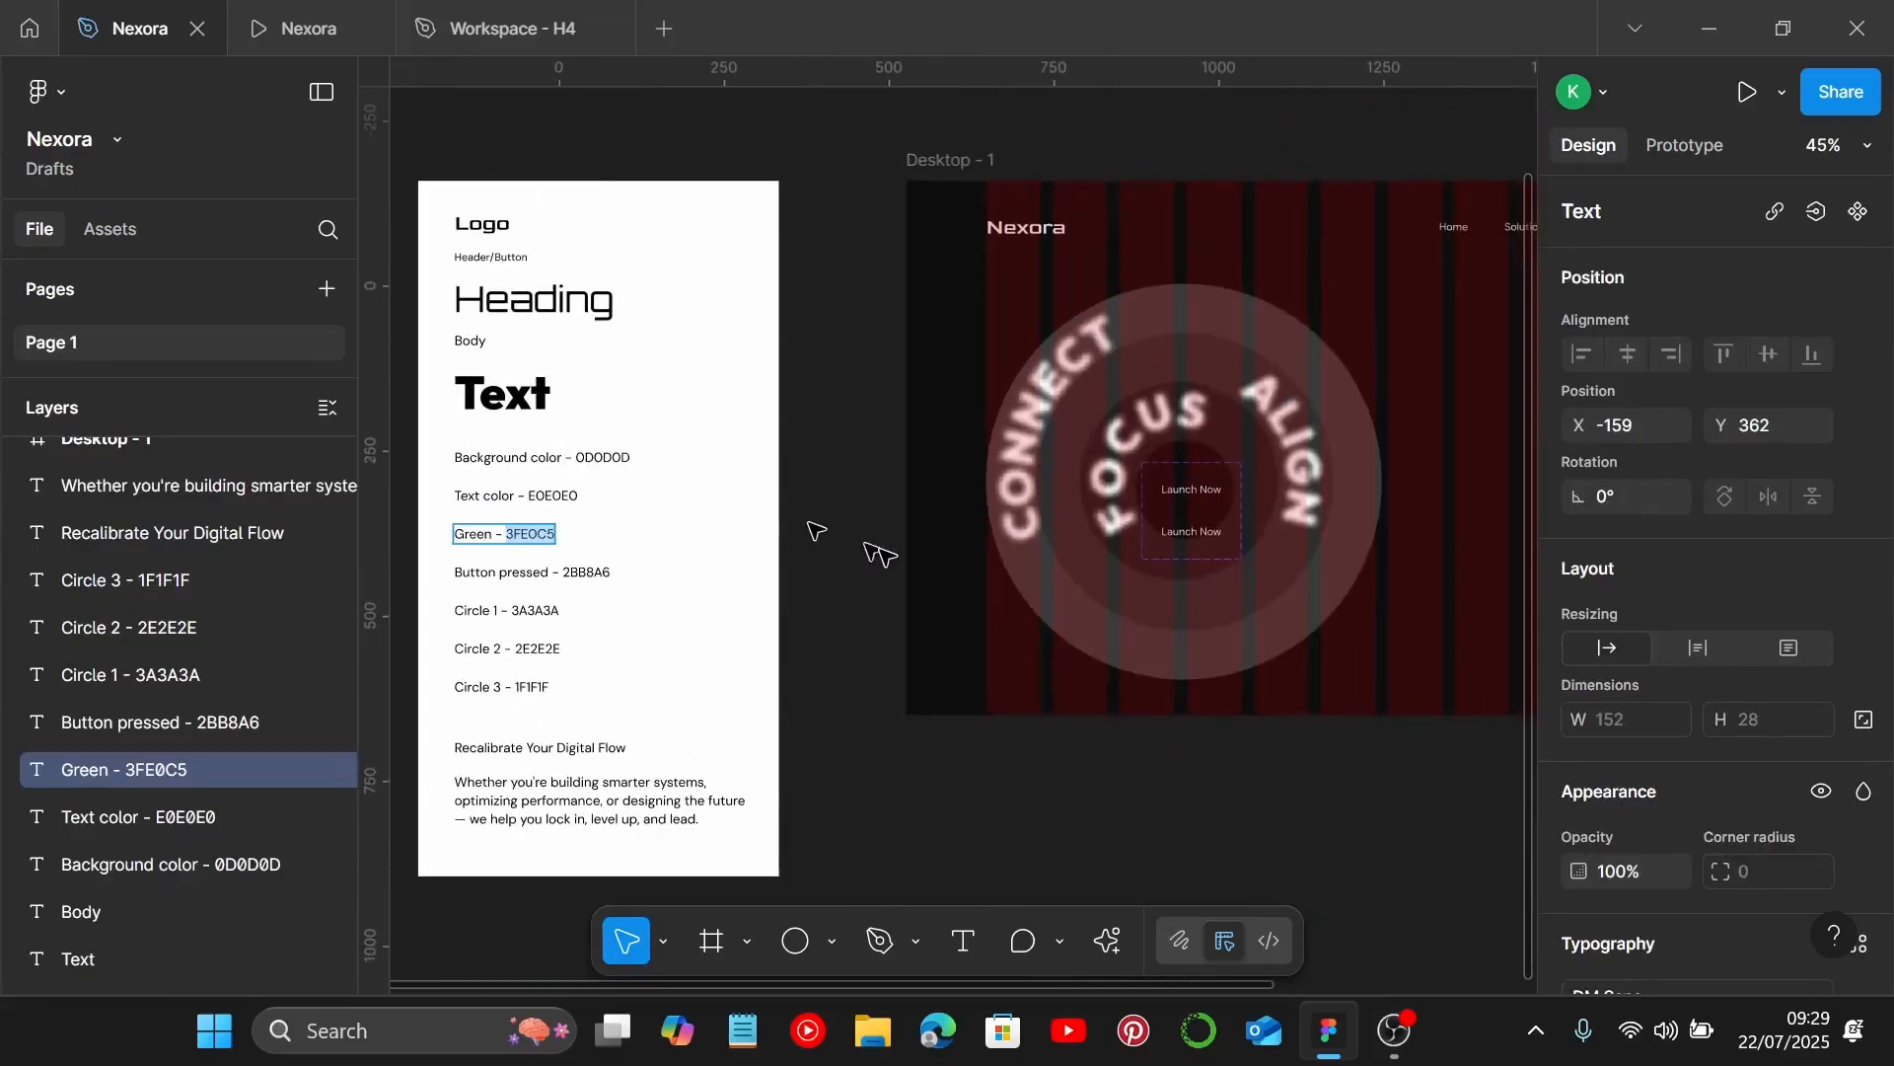
{"action": "scroll", "coordinate": [1250, 514], "scroll_direction": "up", "scroll_amount": 5}
{"action": "left_click", "coordinate": [1153, 551]}
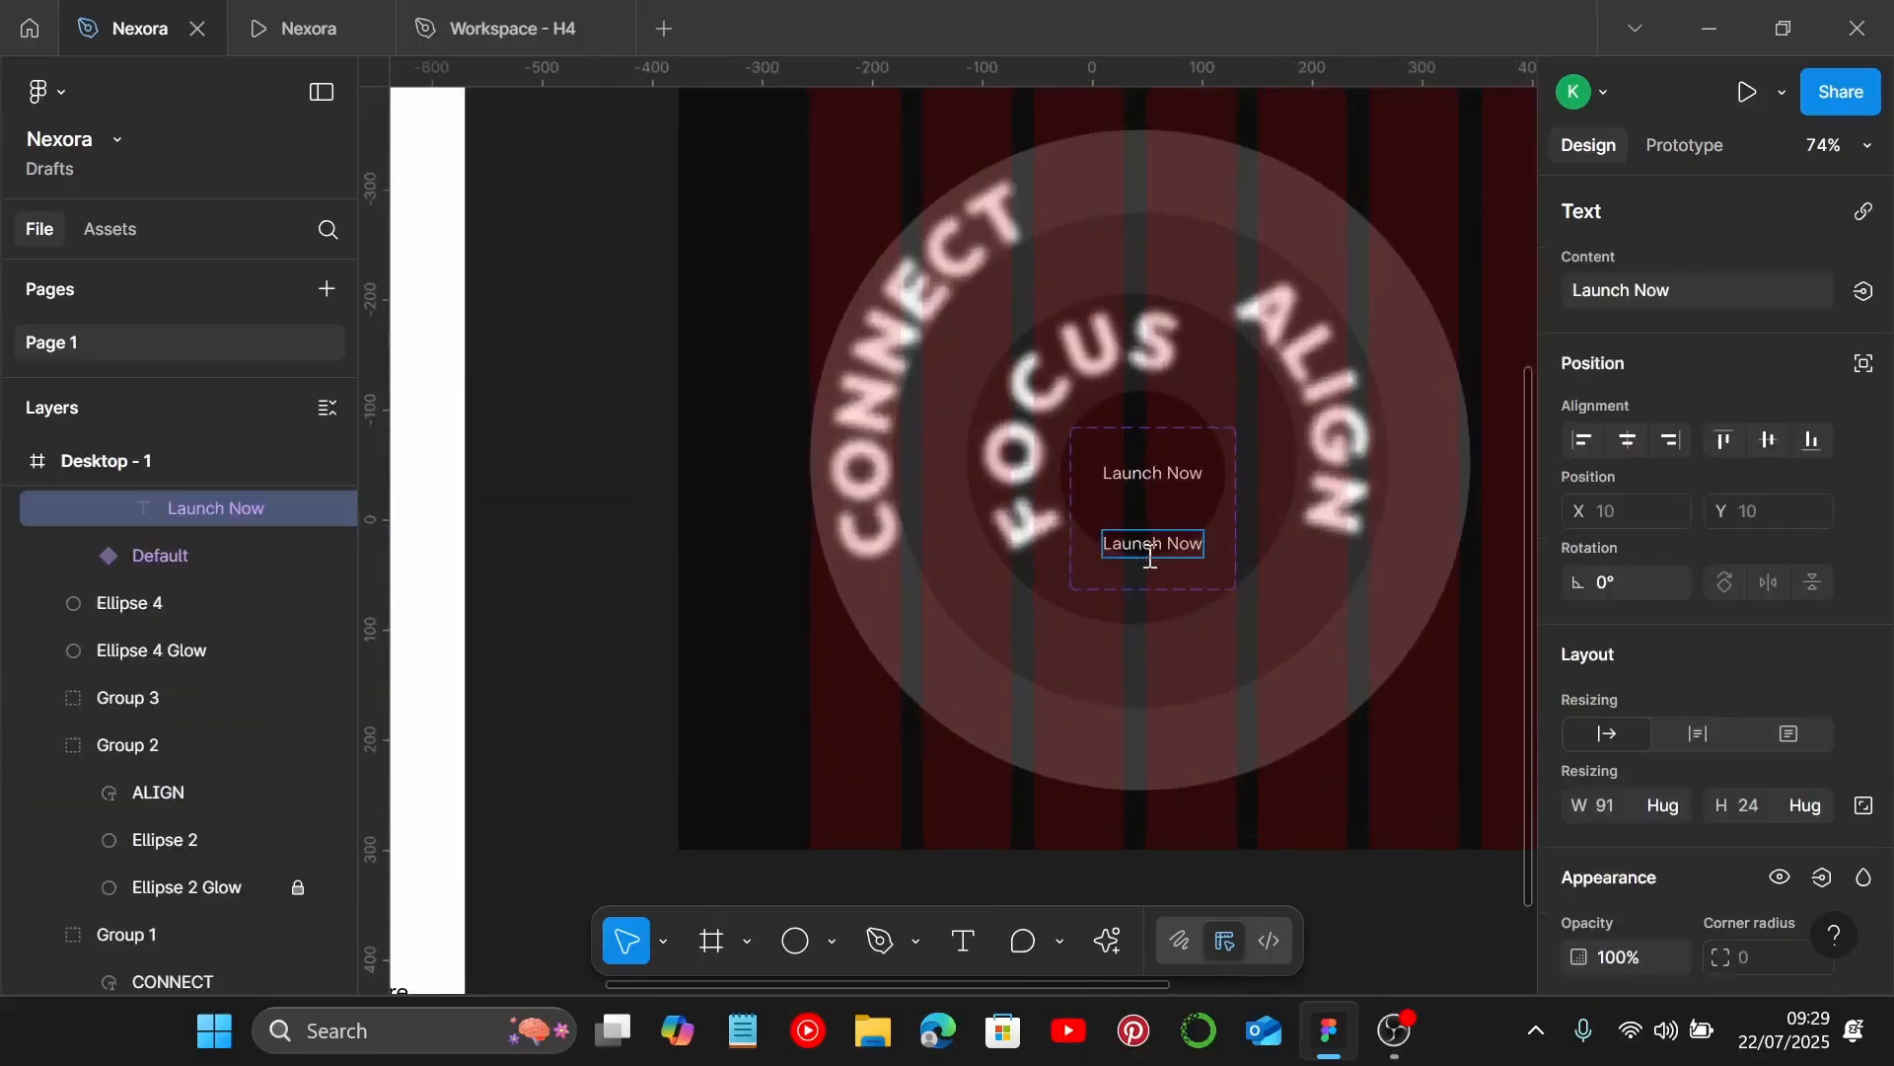
{"action": "type", "text": "`"}
{"action": "key", "text": "BackSpace"}
{"action": "key", "text": "Escape"}
{"action": "scroll", "coordinate": [1177, 520], "scroll_direction": "up", "scroll_amount": 4}
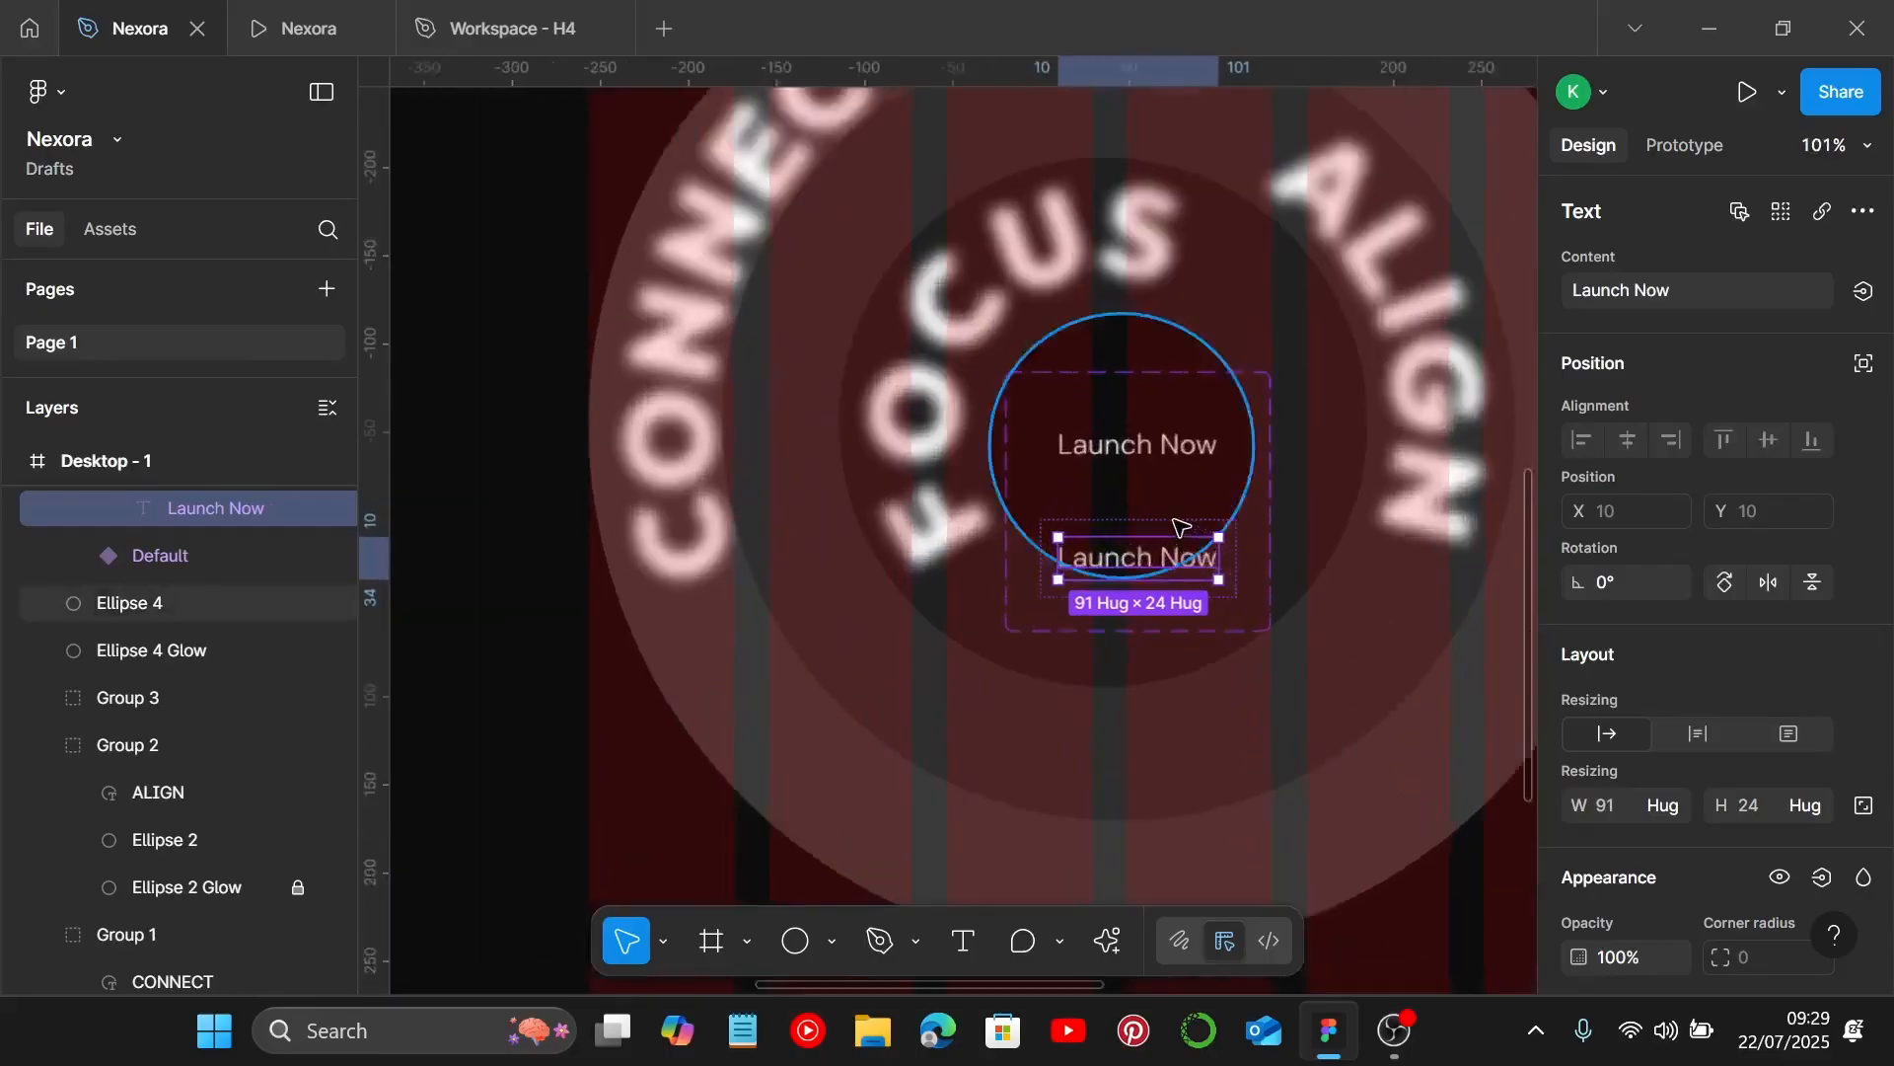
{"action": "key", "text": "shift+a"}
{"action": "scroll", "coordinate": [1766, 685], "scroll_direction": "down", "scroll_amount": 5}
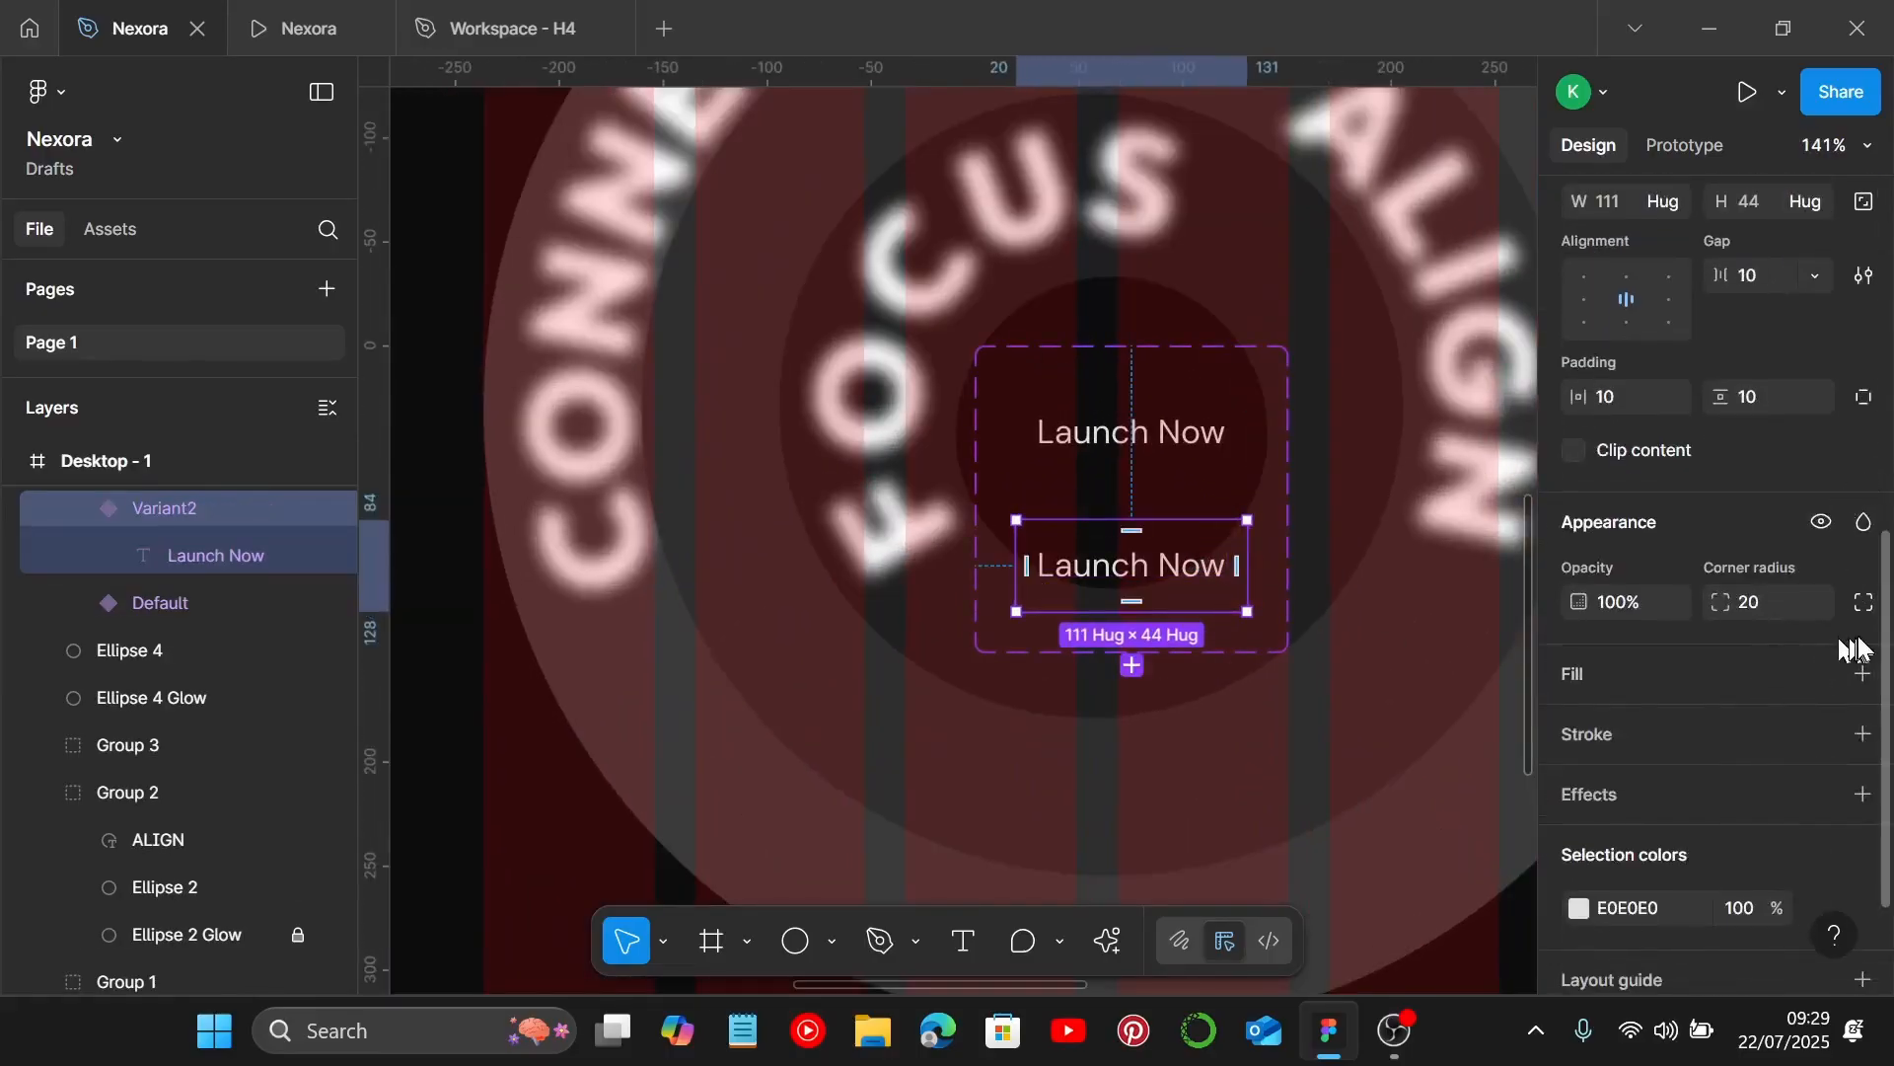
{"action": "left_click", "coordinate": [1862, 673]}
{"action": "left_click", "coordinate": [1578, 728]}
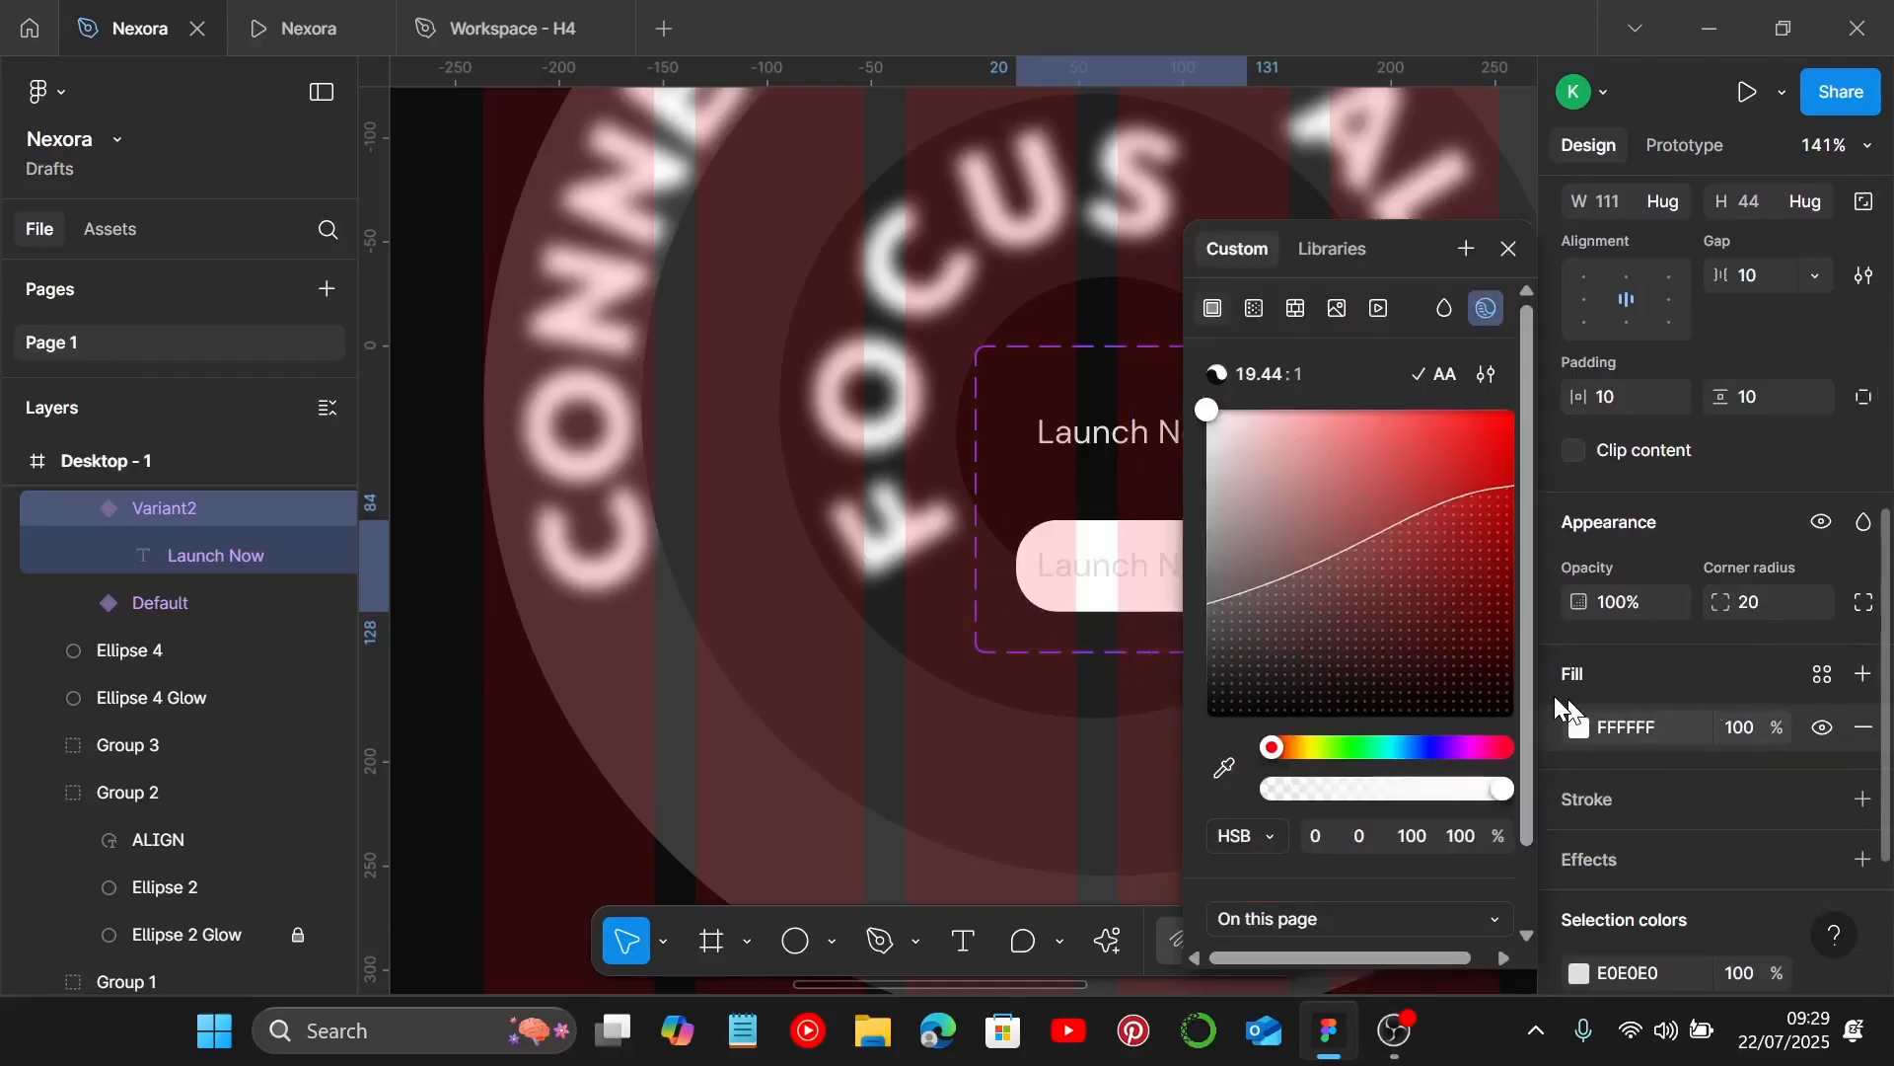
{"action": "left_click", "coordinate": [1634, 730]}
{"action": "key", "text": "Return"}
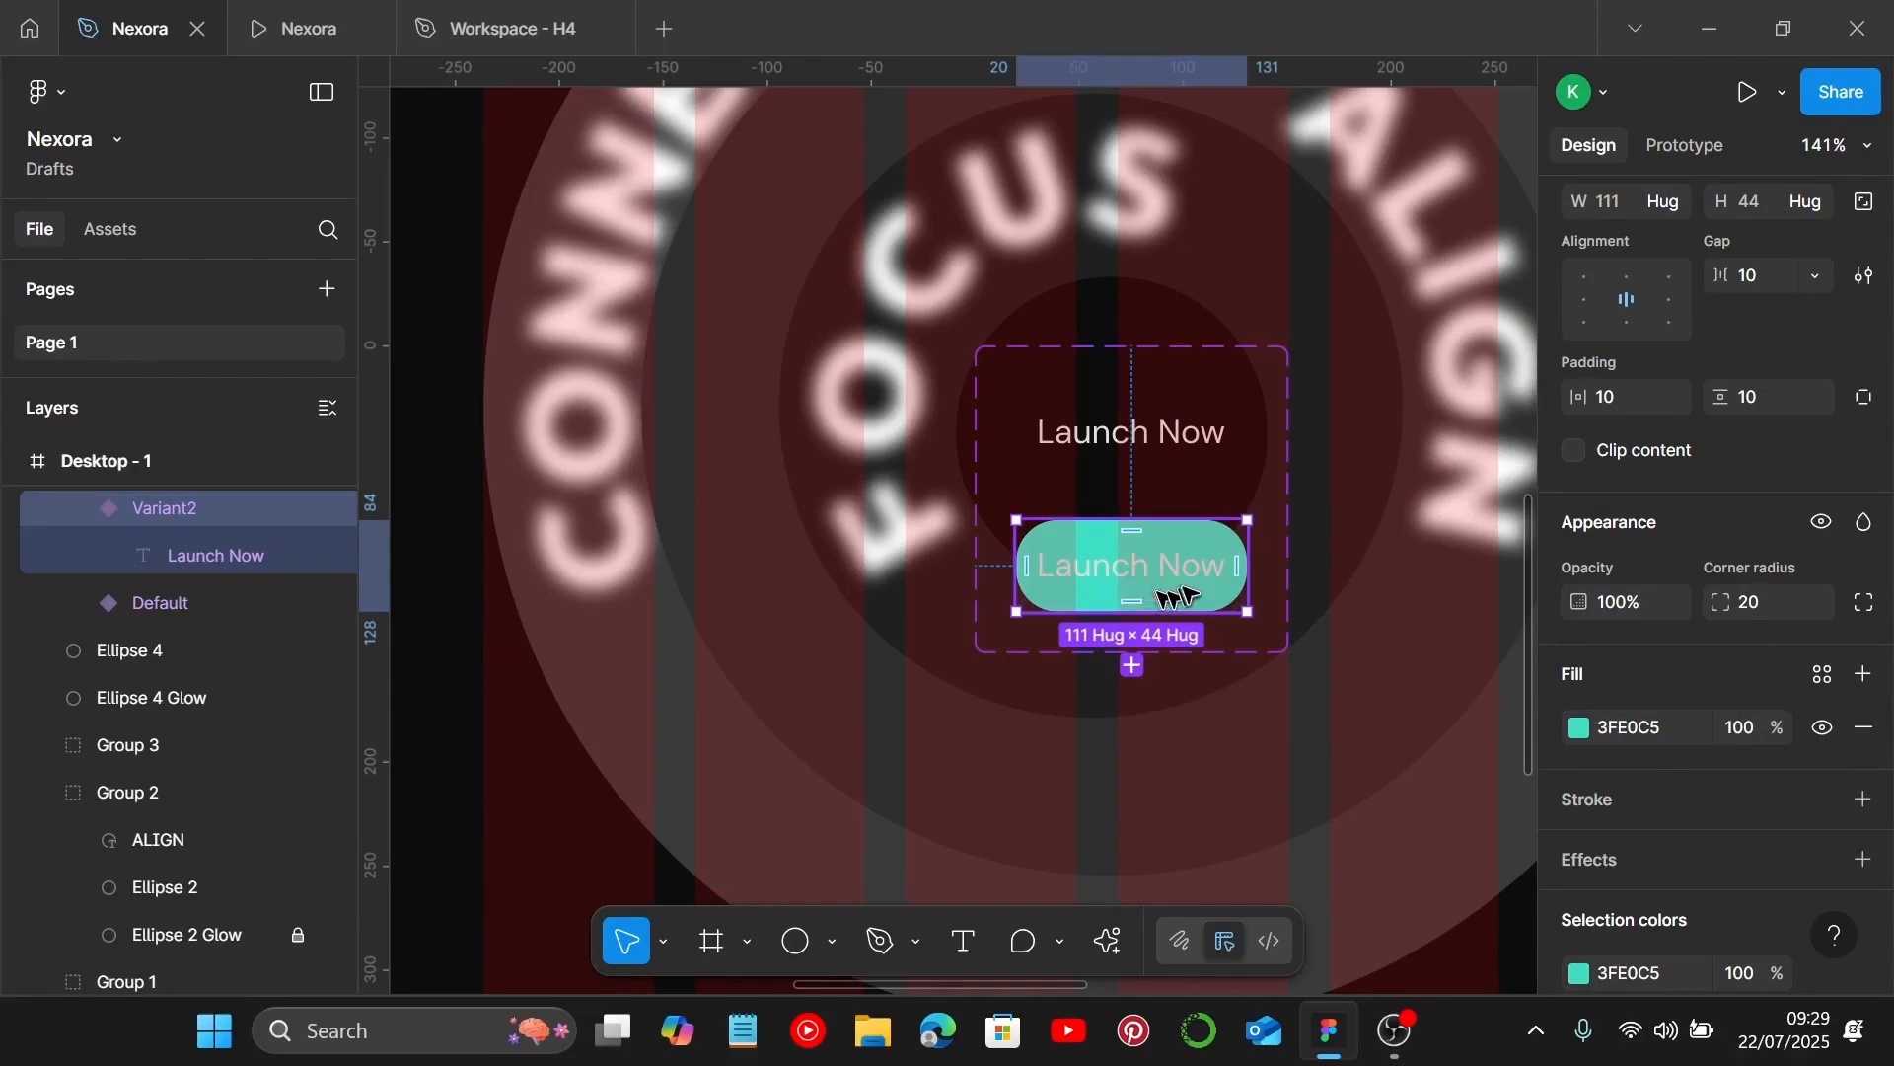
Copy the background color code 0D0D0D from the style guide sheet.
{"action": "scroll", "coordinate": [1134, 589], "scroll_direction": "down", "scroll_amount": 5}
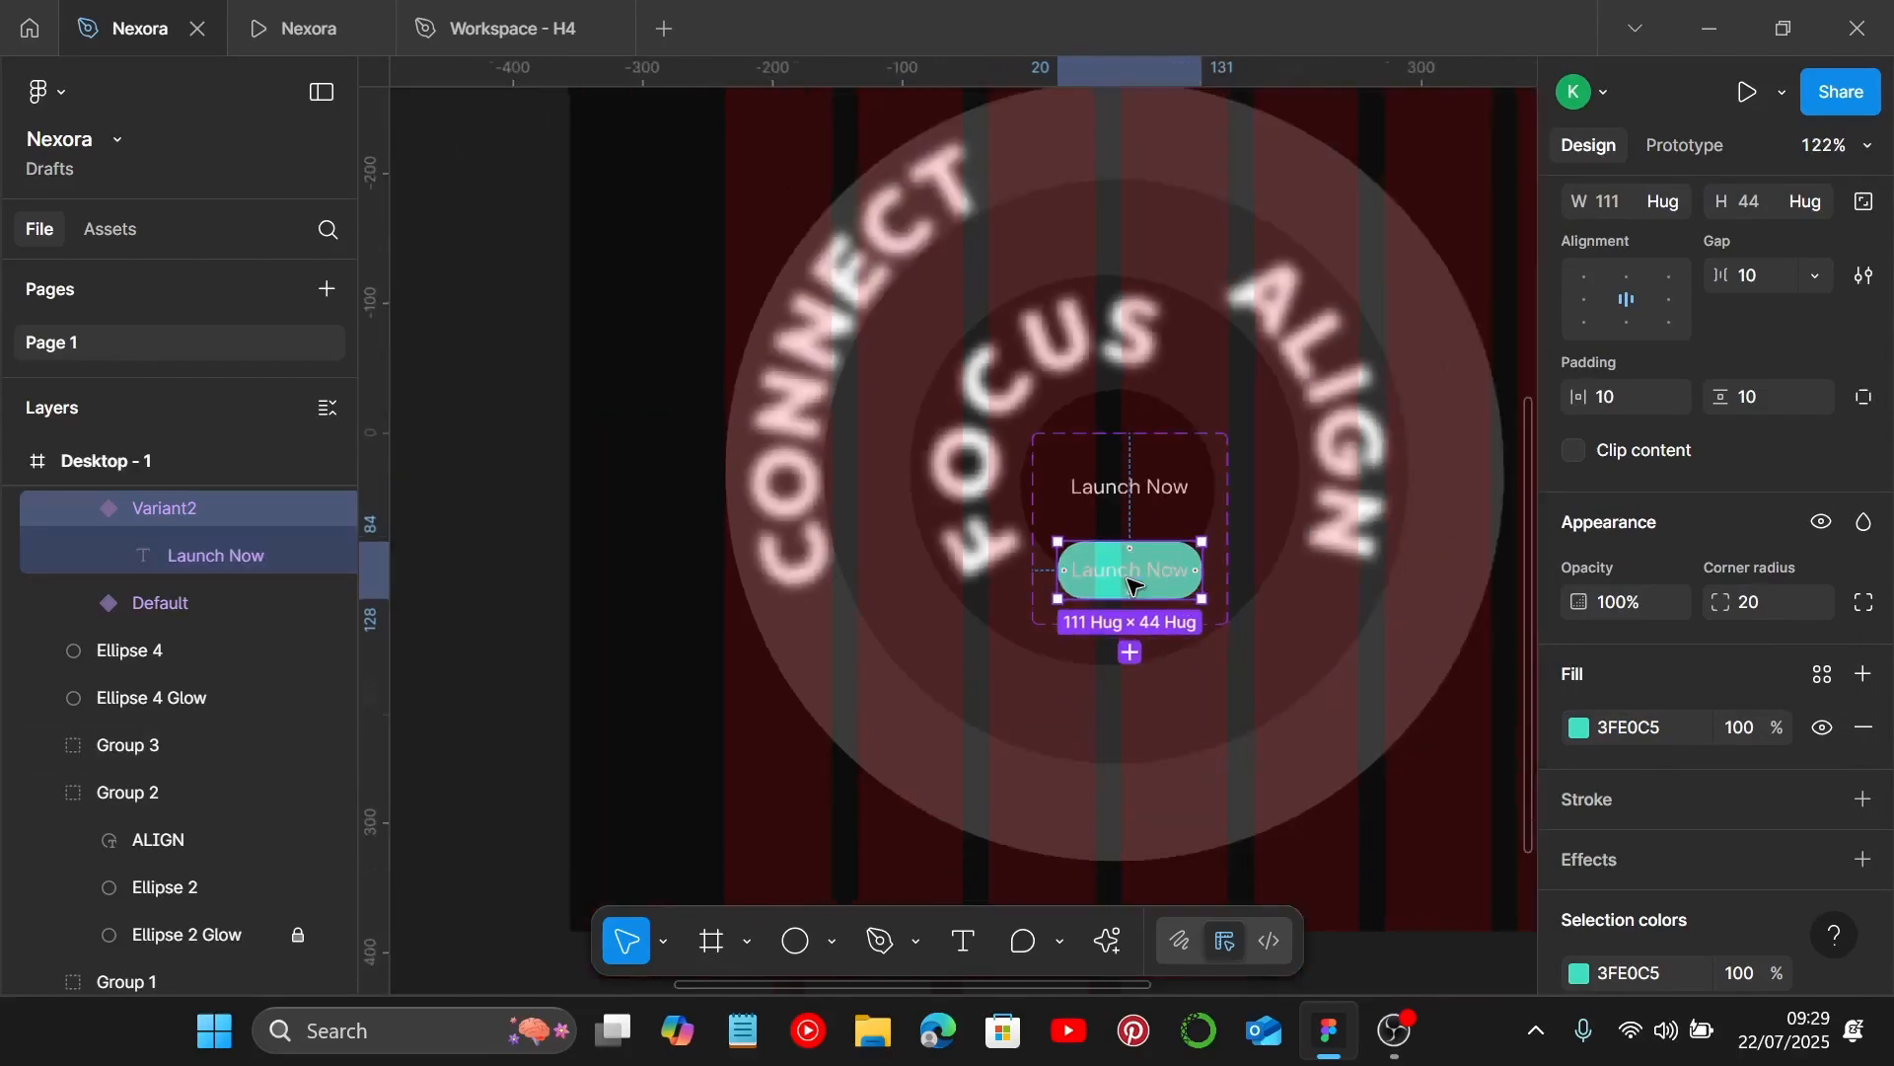
{"action": "scroll", "coordinate": [1085, 592], "scroll_direction": "left", "scroll_amount": 3}
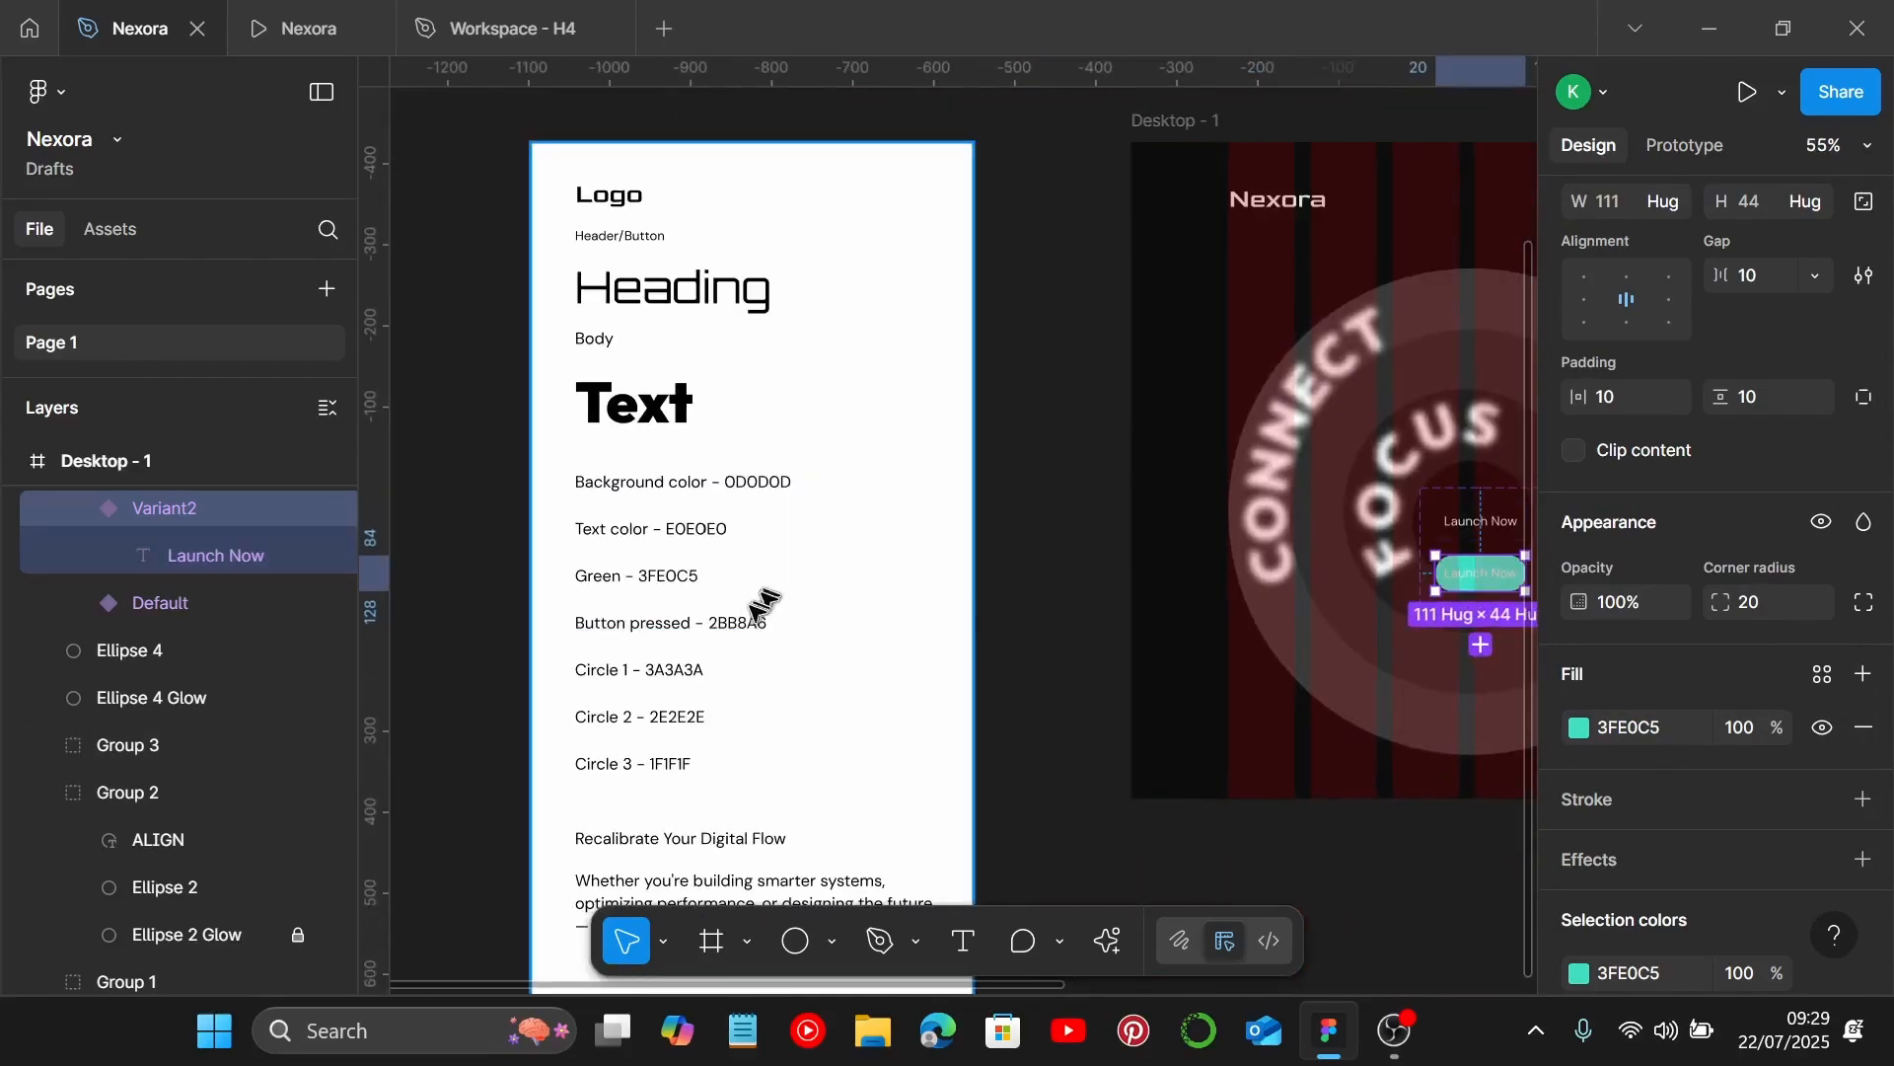
{"action": "double_click", "coordinate": [733, 488]}
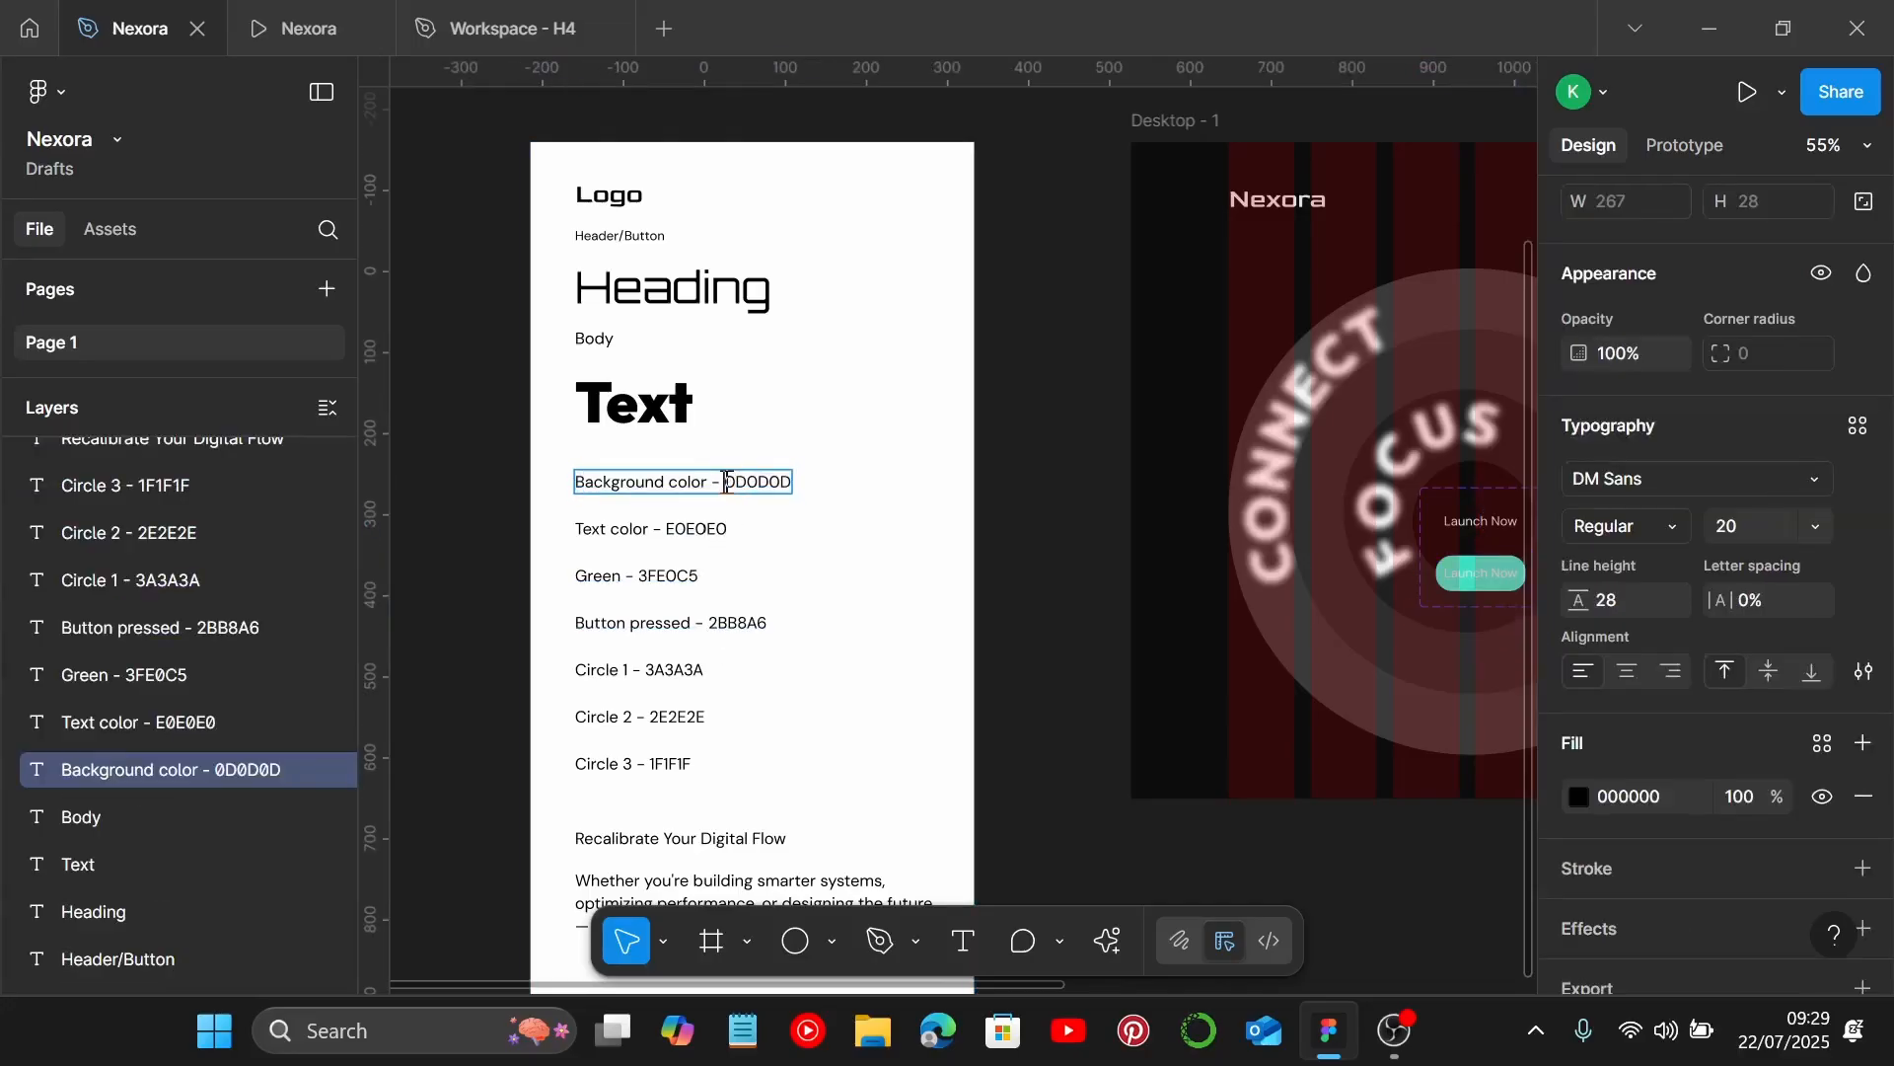
{"action": "double_click", "coordinate": [758, 484]}
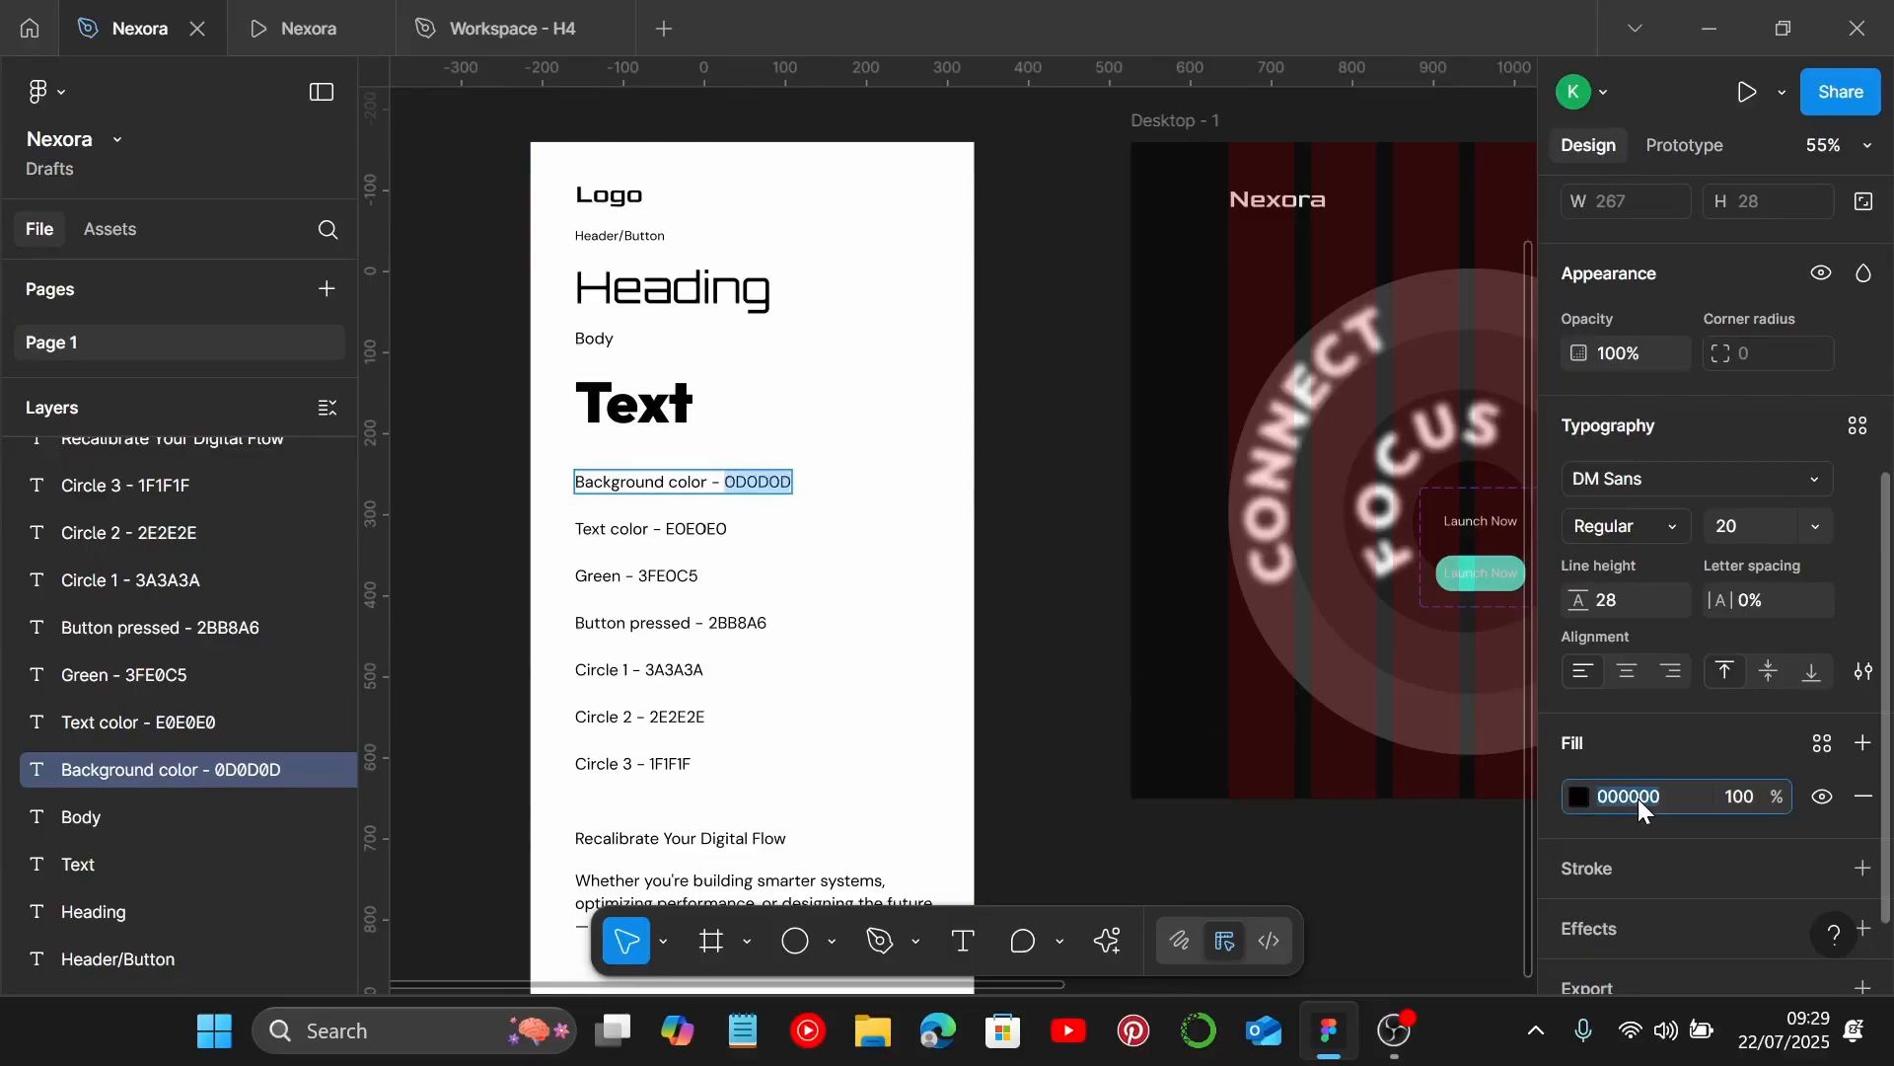
Set the fill of the text in the green "Launch Now" variant to 0D0D0D.
{"action": "scroll", "coordinate": [1298, 724], "scroll_direction": "right", "scroll_amount": 5}
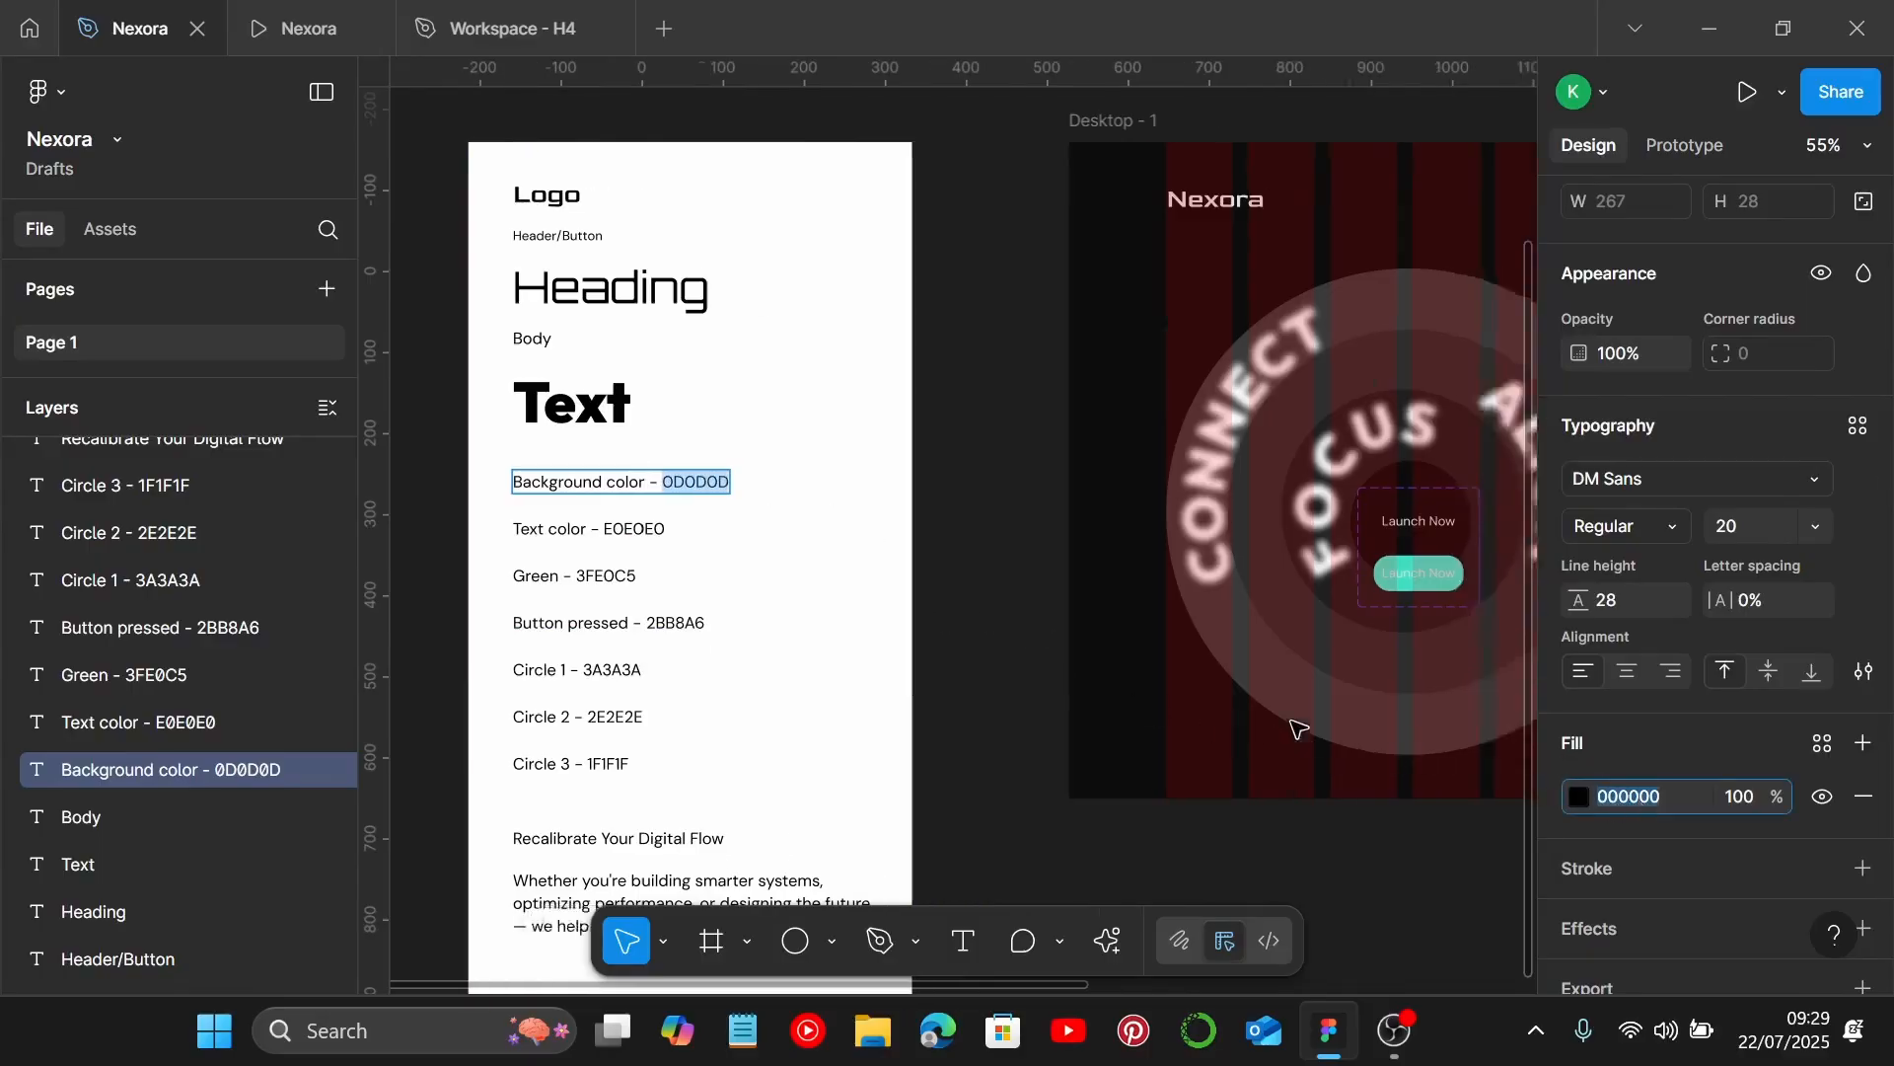
{"action": "scroll", "coordinate": [997, 578], "scroll_direction": "up", "scroll_amount": 5}
{"action": "double_click", "coordinate": [908, 578]}
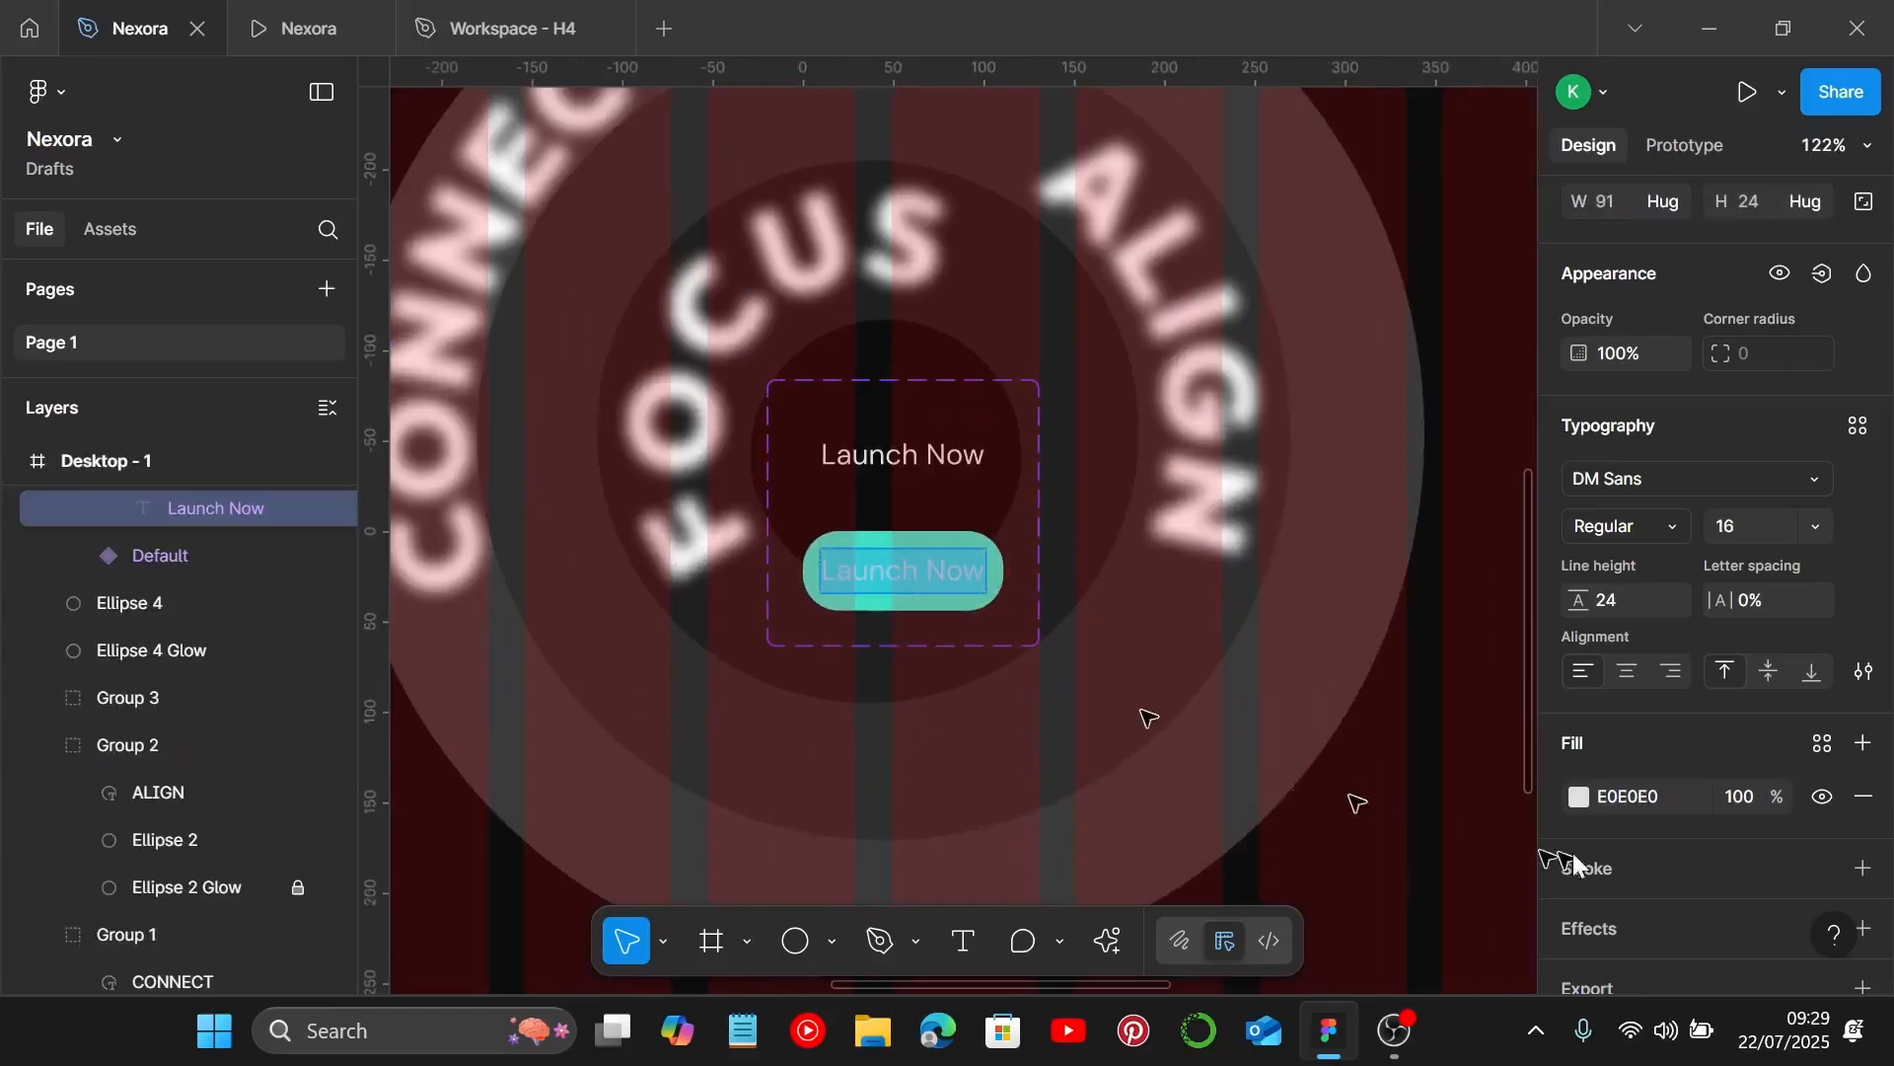
{"action": "left_click", "coordinate": [1656, 804]}
{"action": "type", "text": "0D0D0D"}
{"action": "key", "text": "Return"}
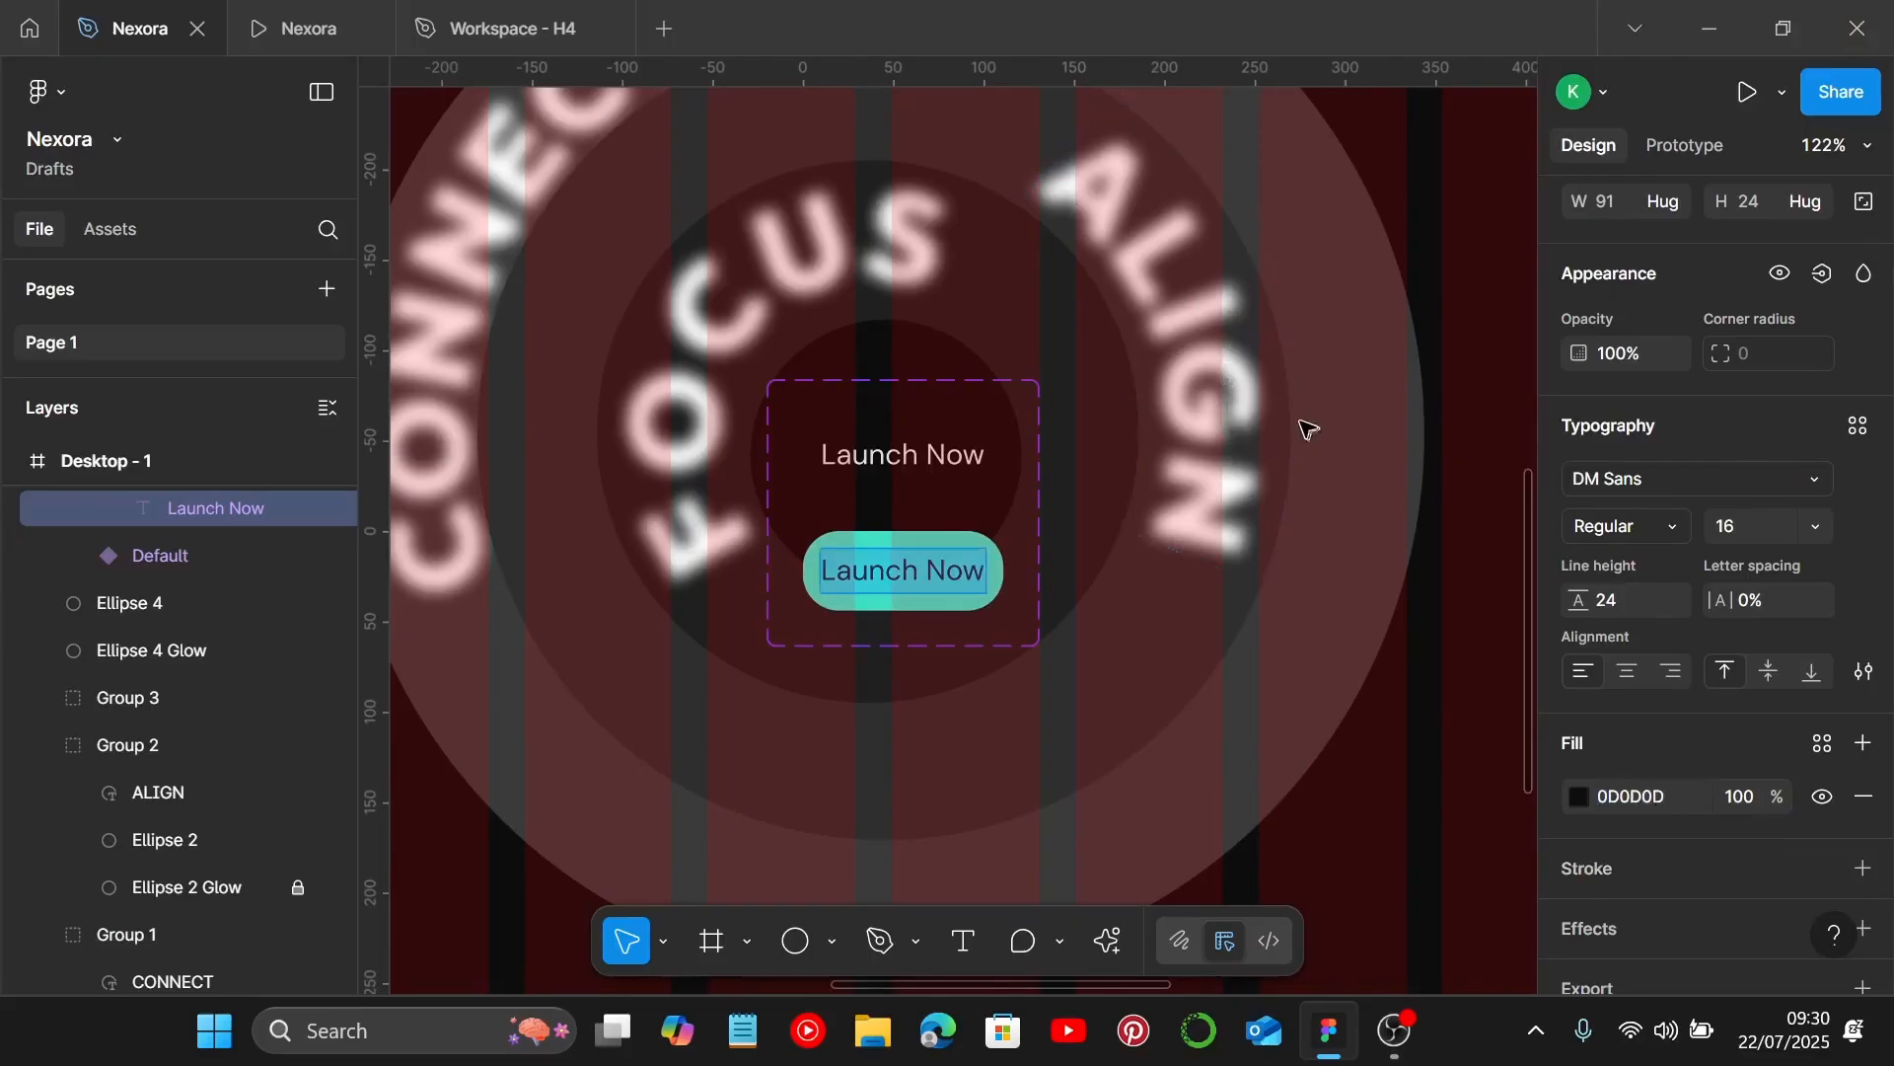
{"action": "scroll", "coordinate": [1061, 586], "scroll_direction": "down", "scroll_amount": 3}
{"action": "key", "text": "Escape"}
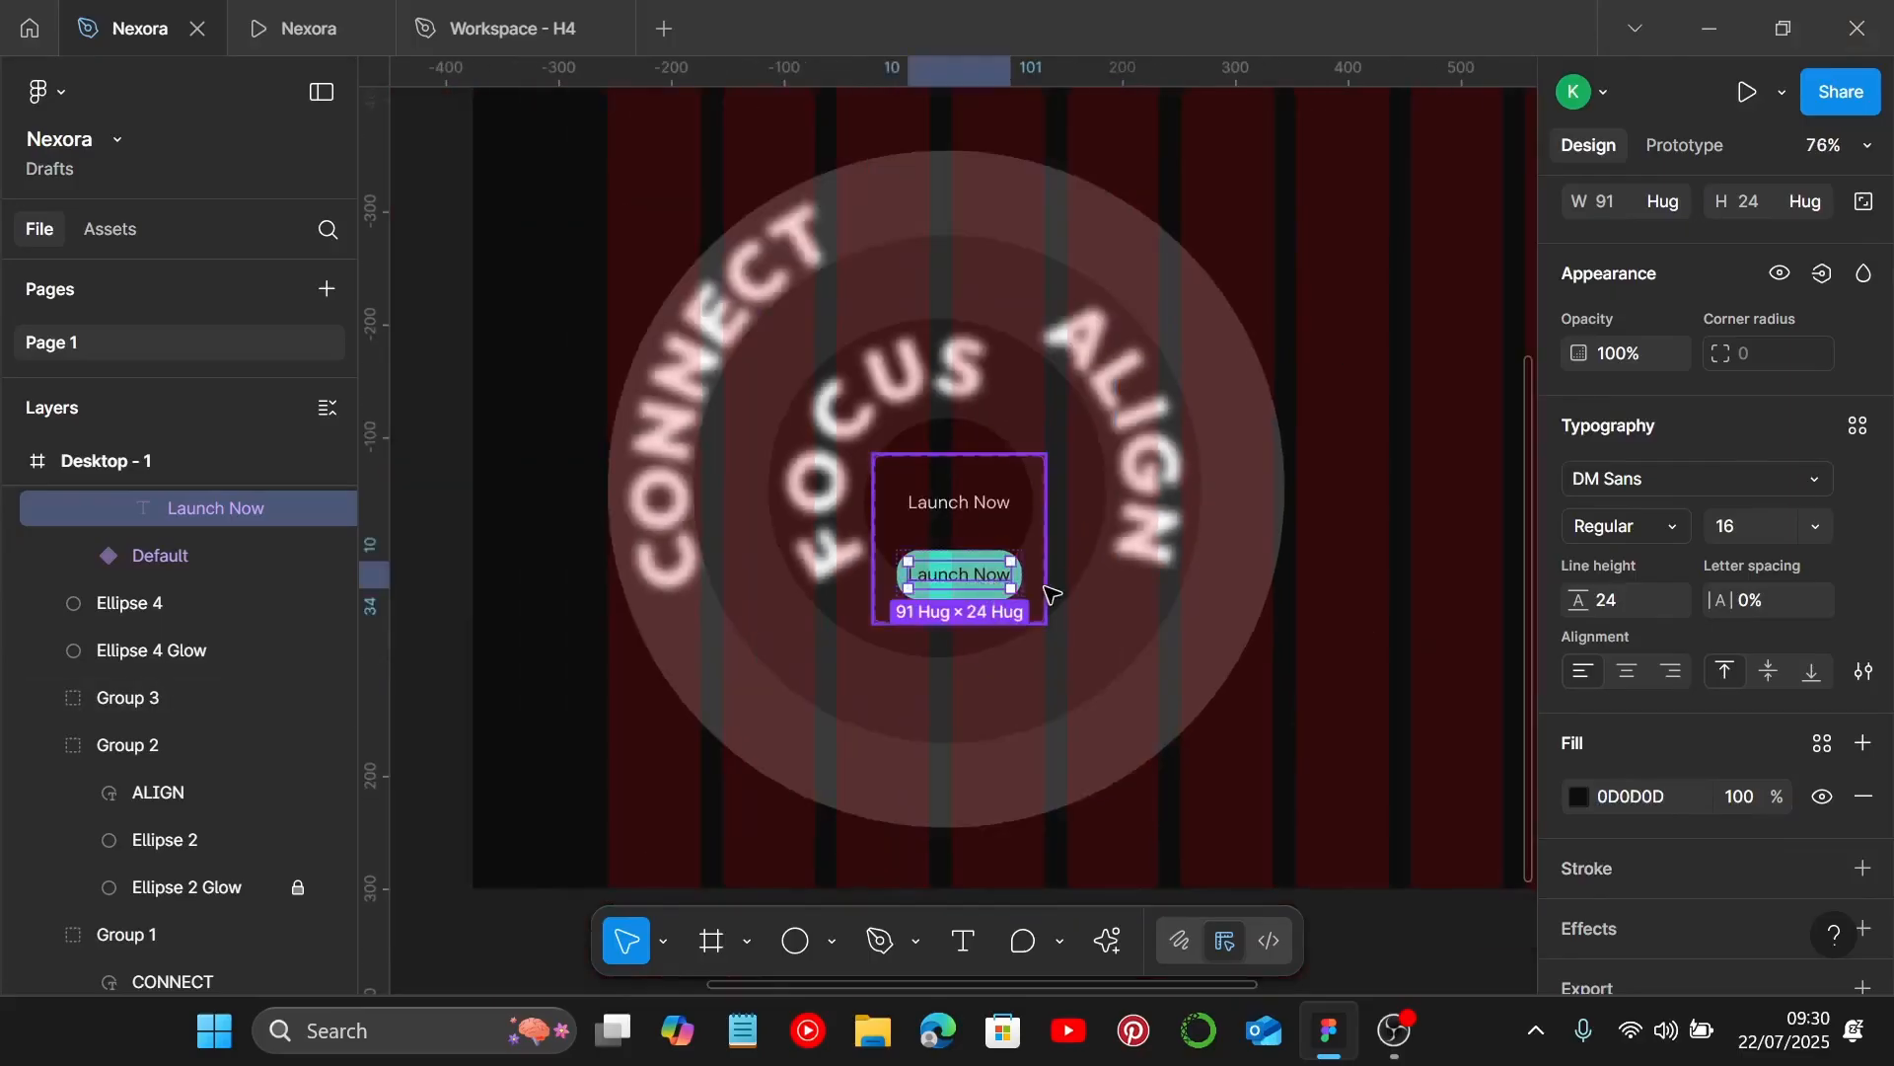
Add a third variant to the "Launch Now" component, based on the green second variant.
{"action": "left_click", "coordinate": [987, 583]}
{"action": "left_click", "coordinate": [986, 580]}
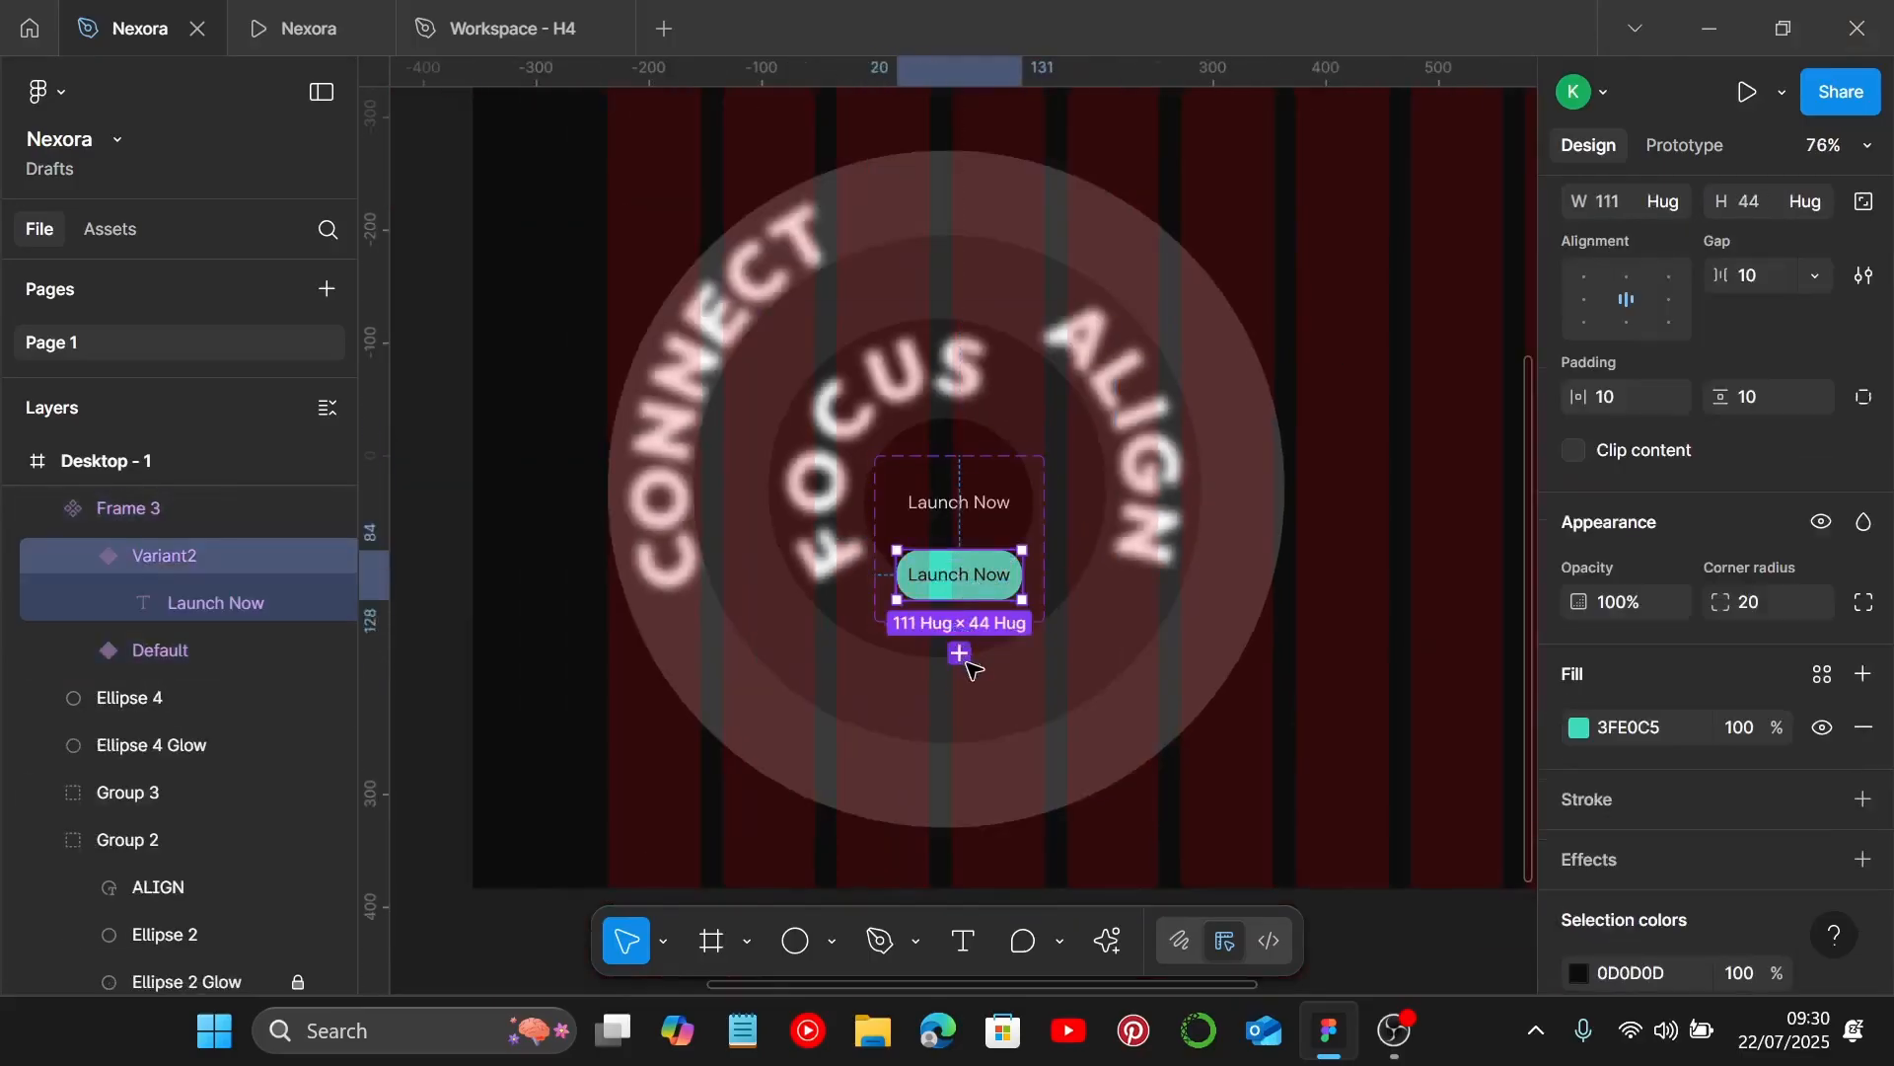
{"action": "left_click", "coordinate": [960, 655]}
Copy the button pressed color code 2BB8A6 from the style guide sheet.
{"action": "scroll", "coordinate": [1170, 593], "scroll_direction": "down", "scroll_amount": 3}
{"action": "scroll", "coordinate": [1167, 588], "scroll_direction": "down", "scroll_amount": 3}
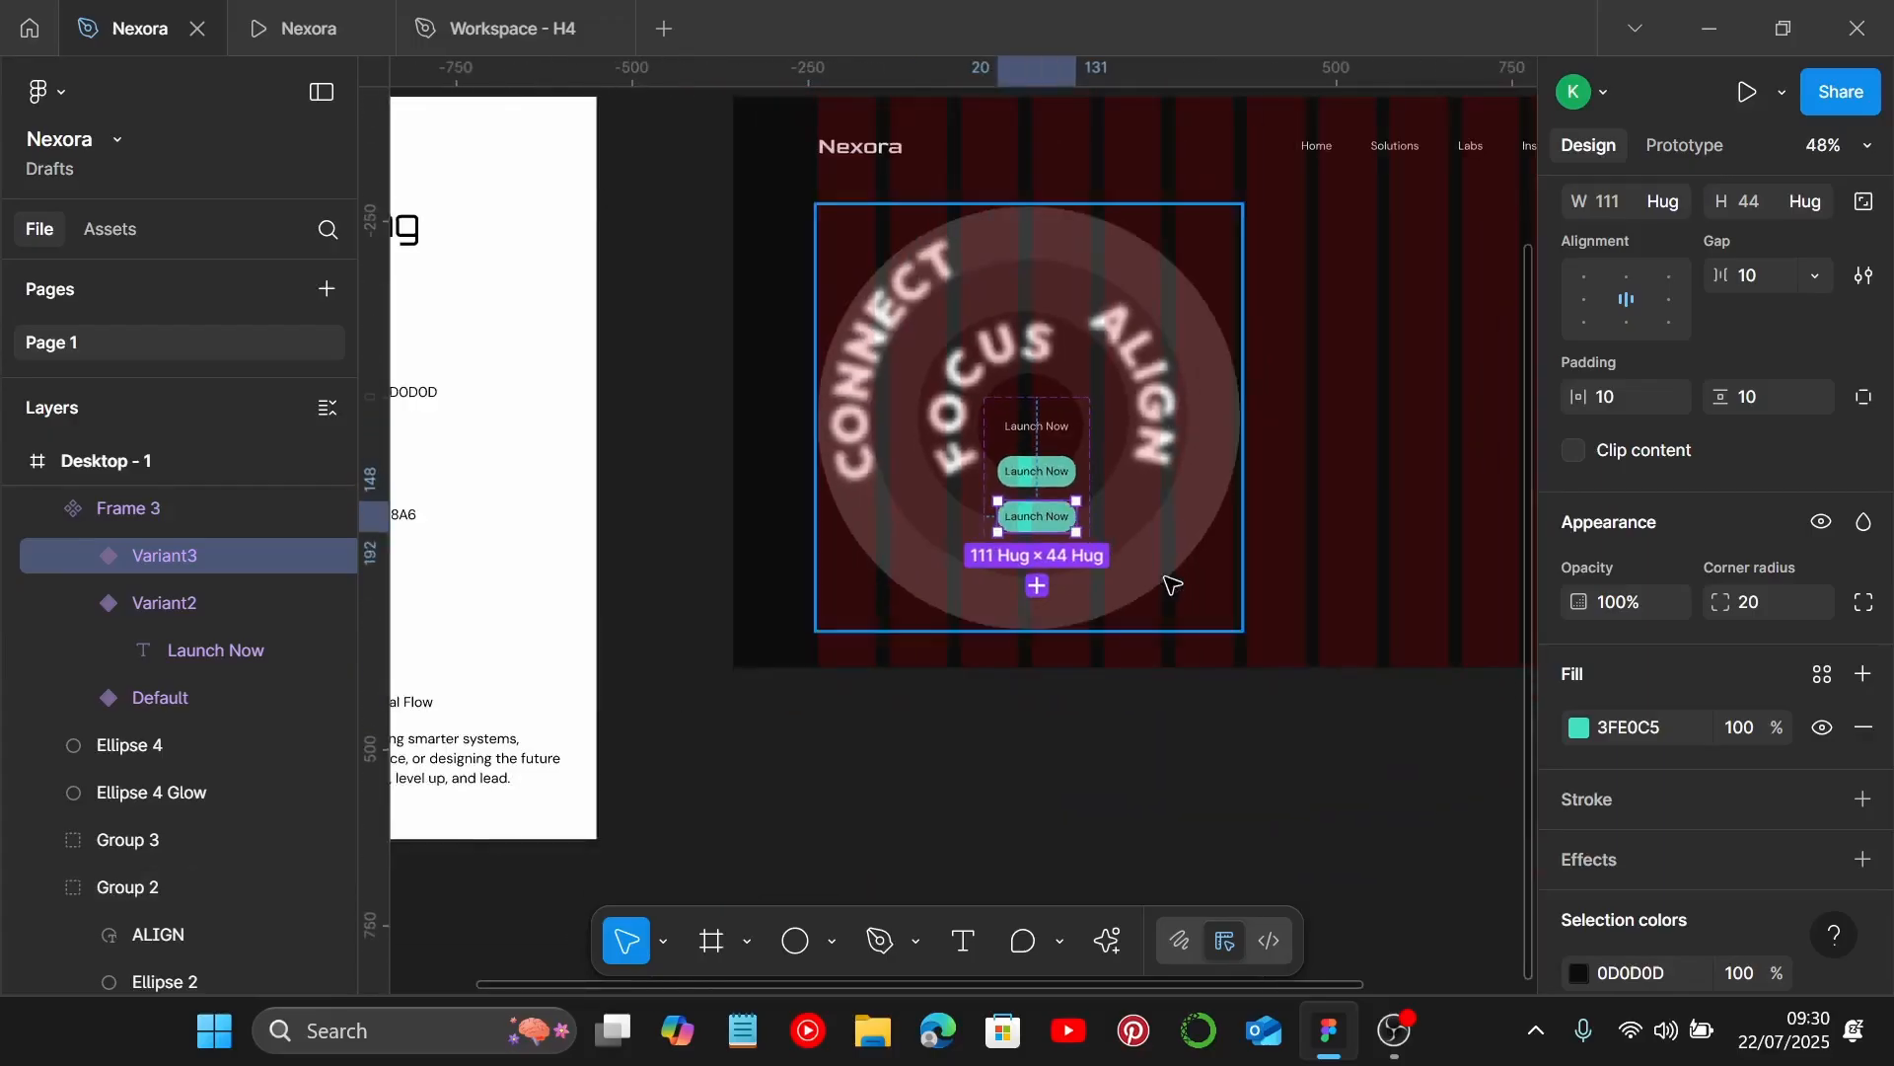
{"action": "scroll", "coordinate": [698, 483], "scroll_direction": "left", "scroll_amount": 5}
{"action": "scroll", "coordinate": [513, 533], "scroll_direction": "up", "scroll_amount": 3}
{"action": "double_click", "coordinate": [632, 498]}
{"action": "key", "text": "ctrl+c"}
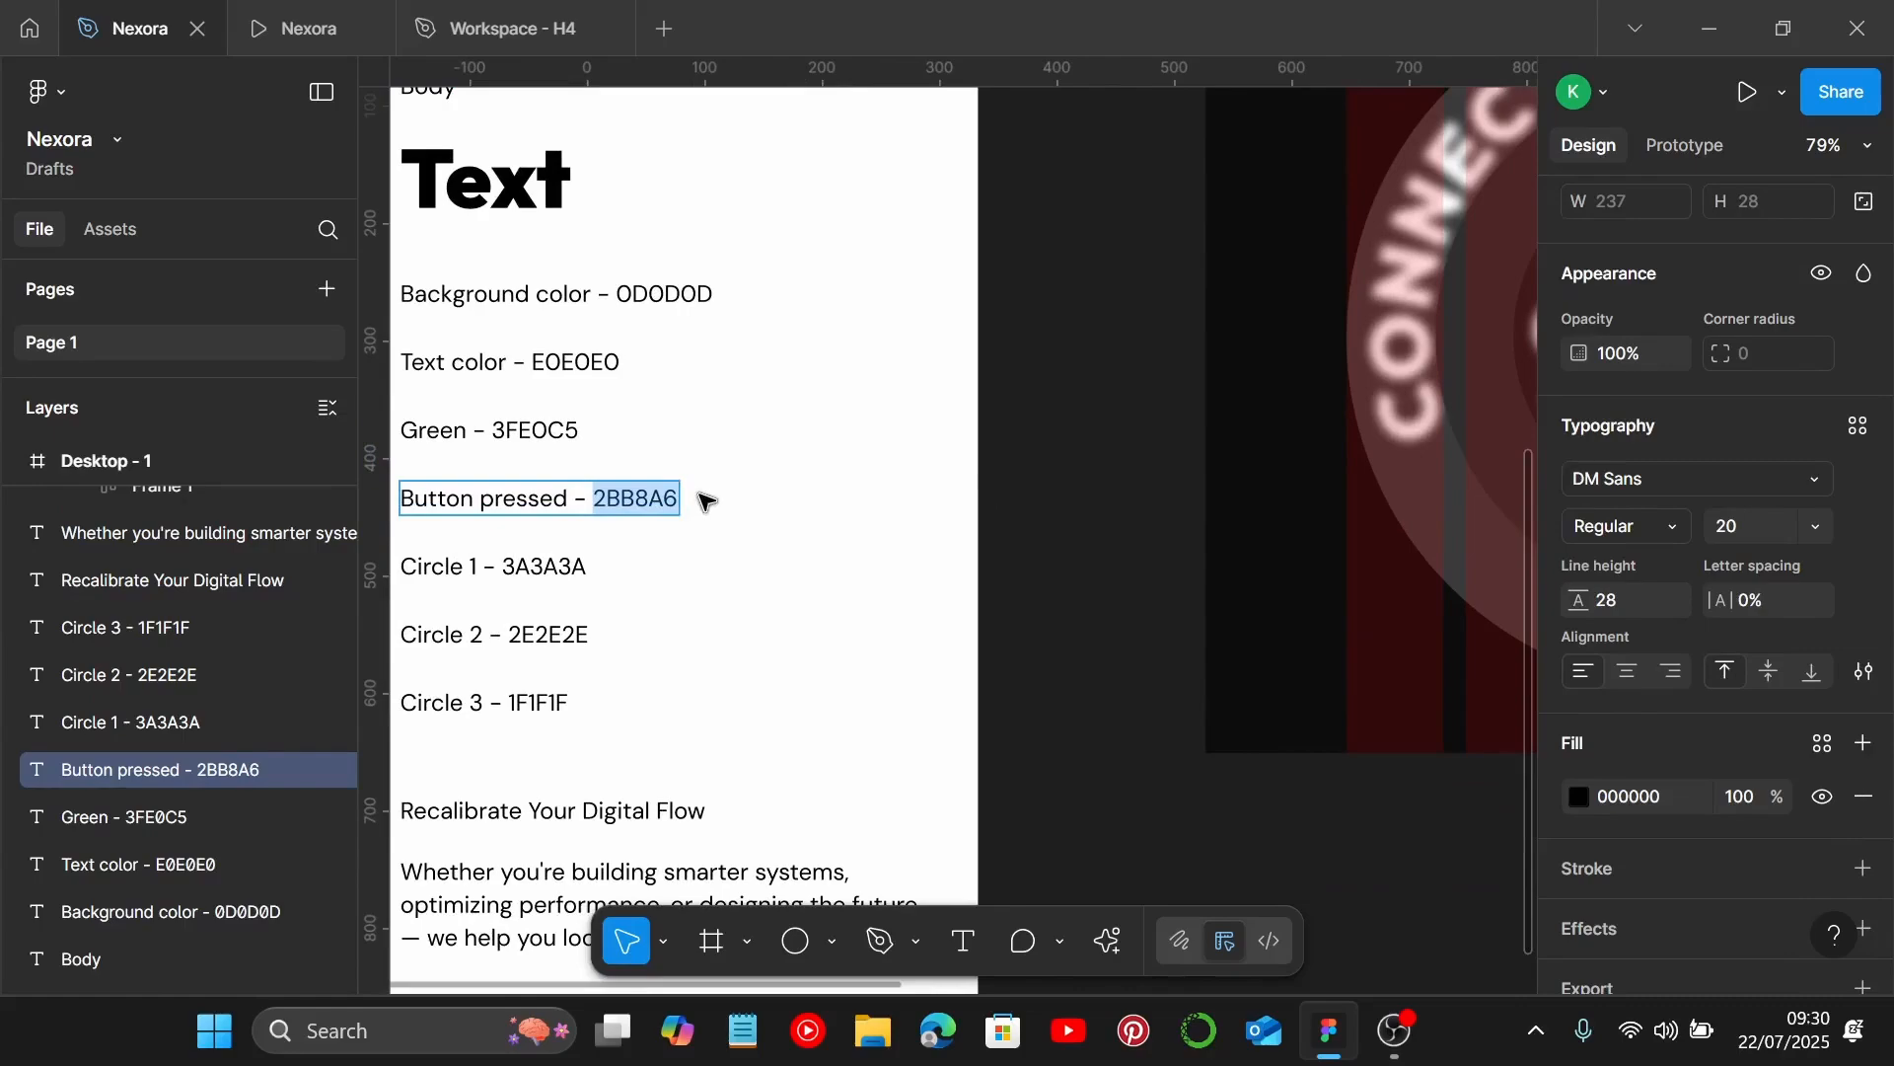
Set the fill of the third "Launch Now" button variant to 2BB8A6.
{"action": "scroll", "coordinate": [706, 501], "scroll_direction": "down", "scroll_amount": 3}
{"action": "scroll", "coordinate": [760, 496], "scroll_direction": "right", "scroll_amount": 5}
{"action": "scroll", "coordinate": [880, 495], "scroll_direction": "up", "scroll_amount": 5}
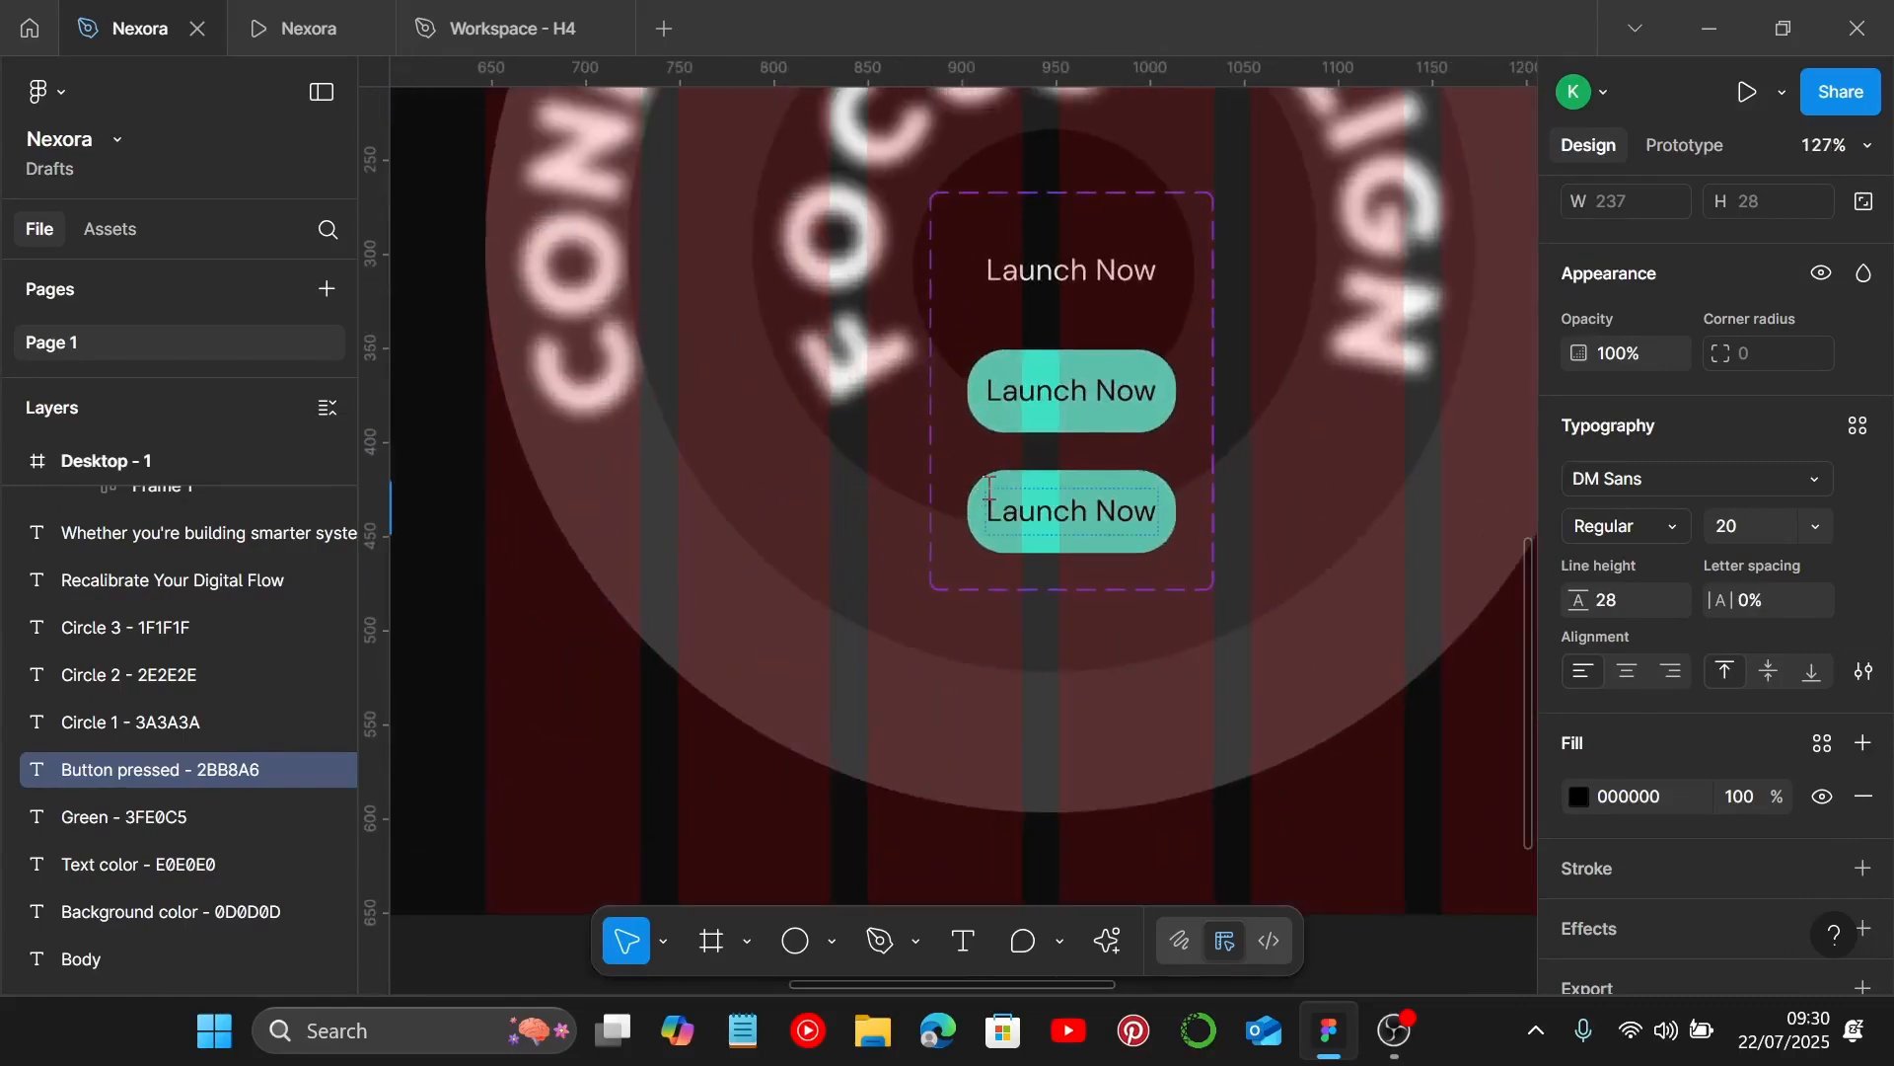
{"action": "left_click", "coordinate": [987, 488]}
{"action": "key", "text": "Escape"}
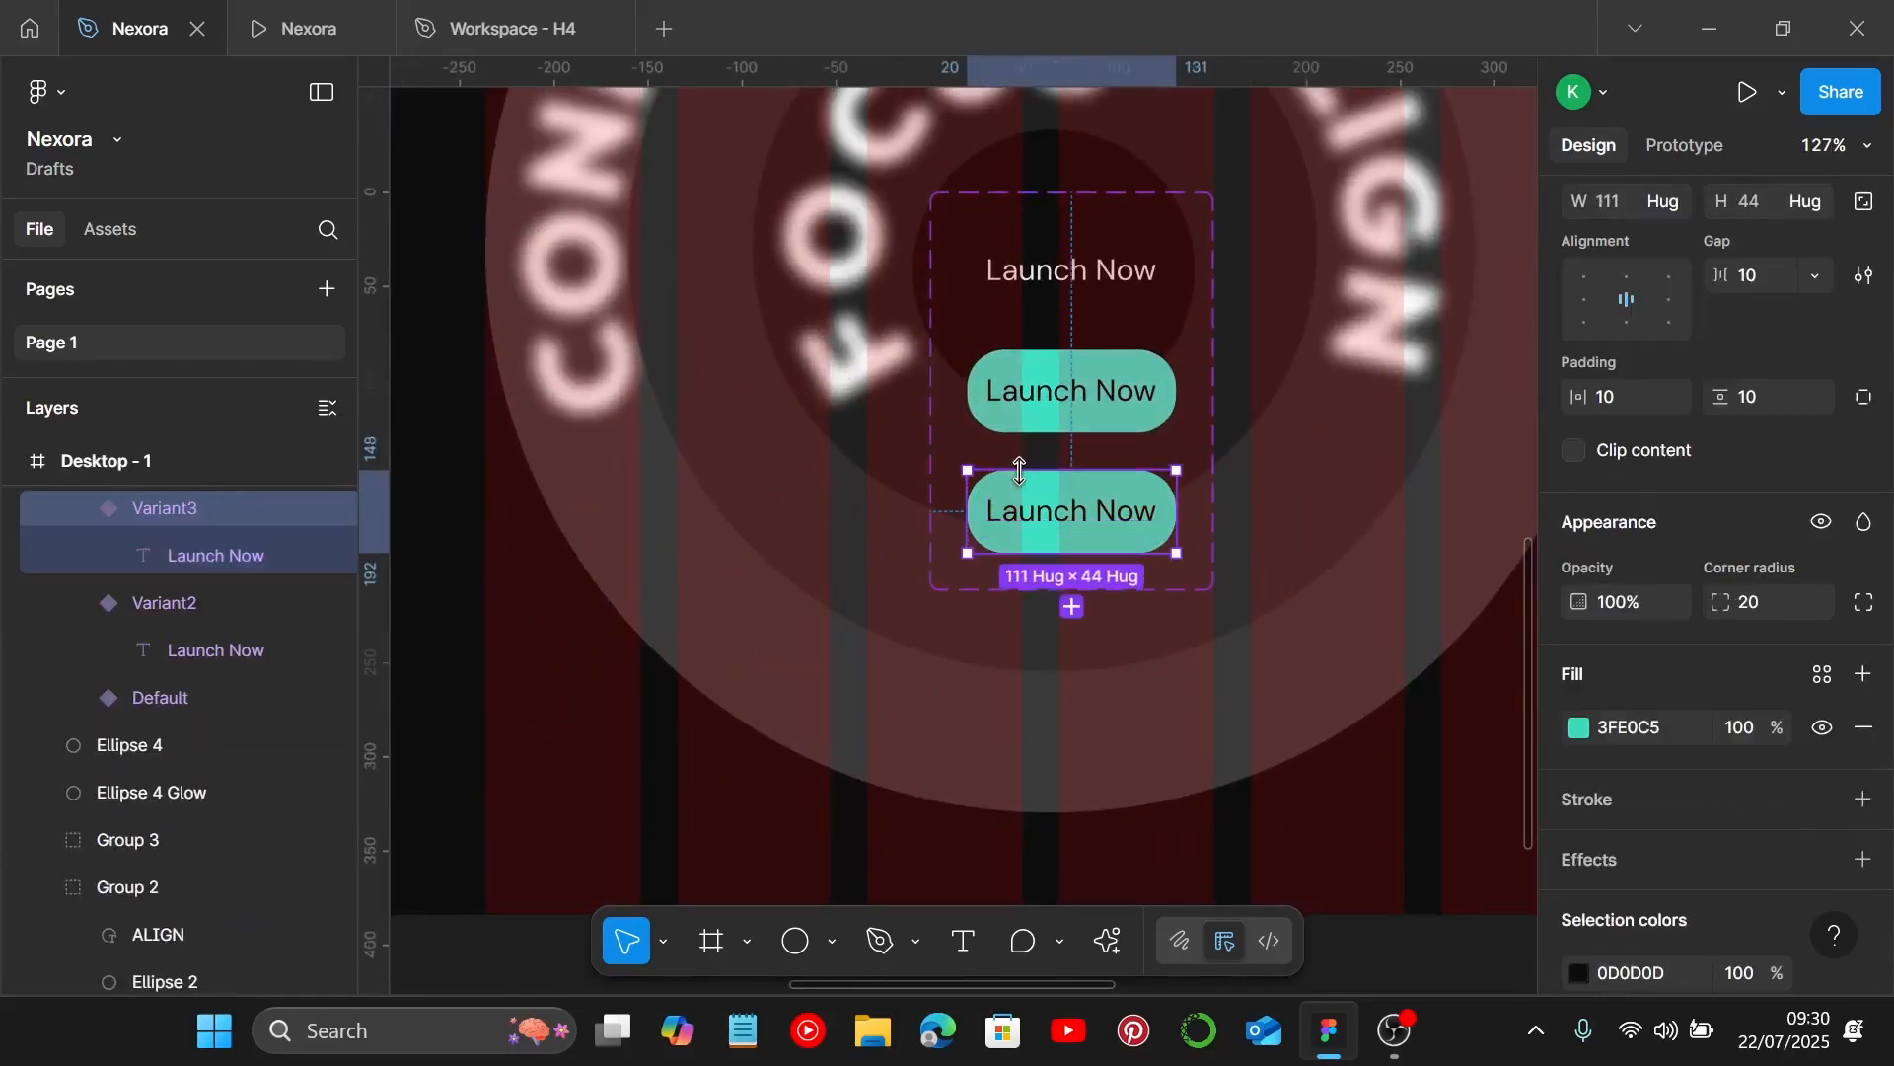
{"action": "scroll", "coordinate": [1639, 688], "scroll_direction": "down", "scroll_amount": 2}
{"action": "left_click", "coordinate": [1668, 592]}
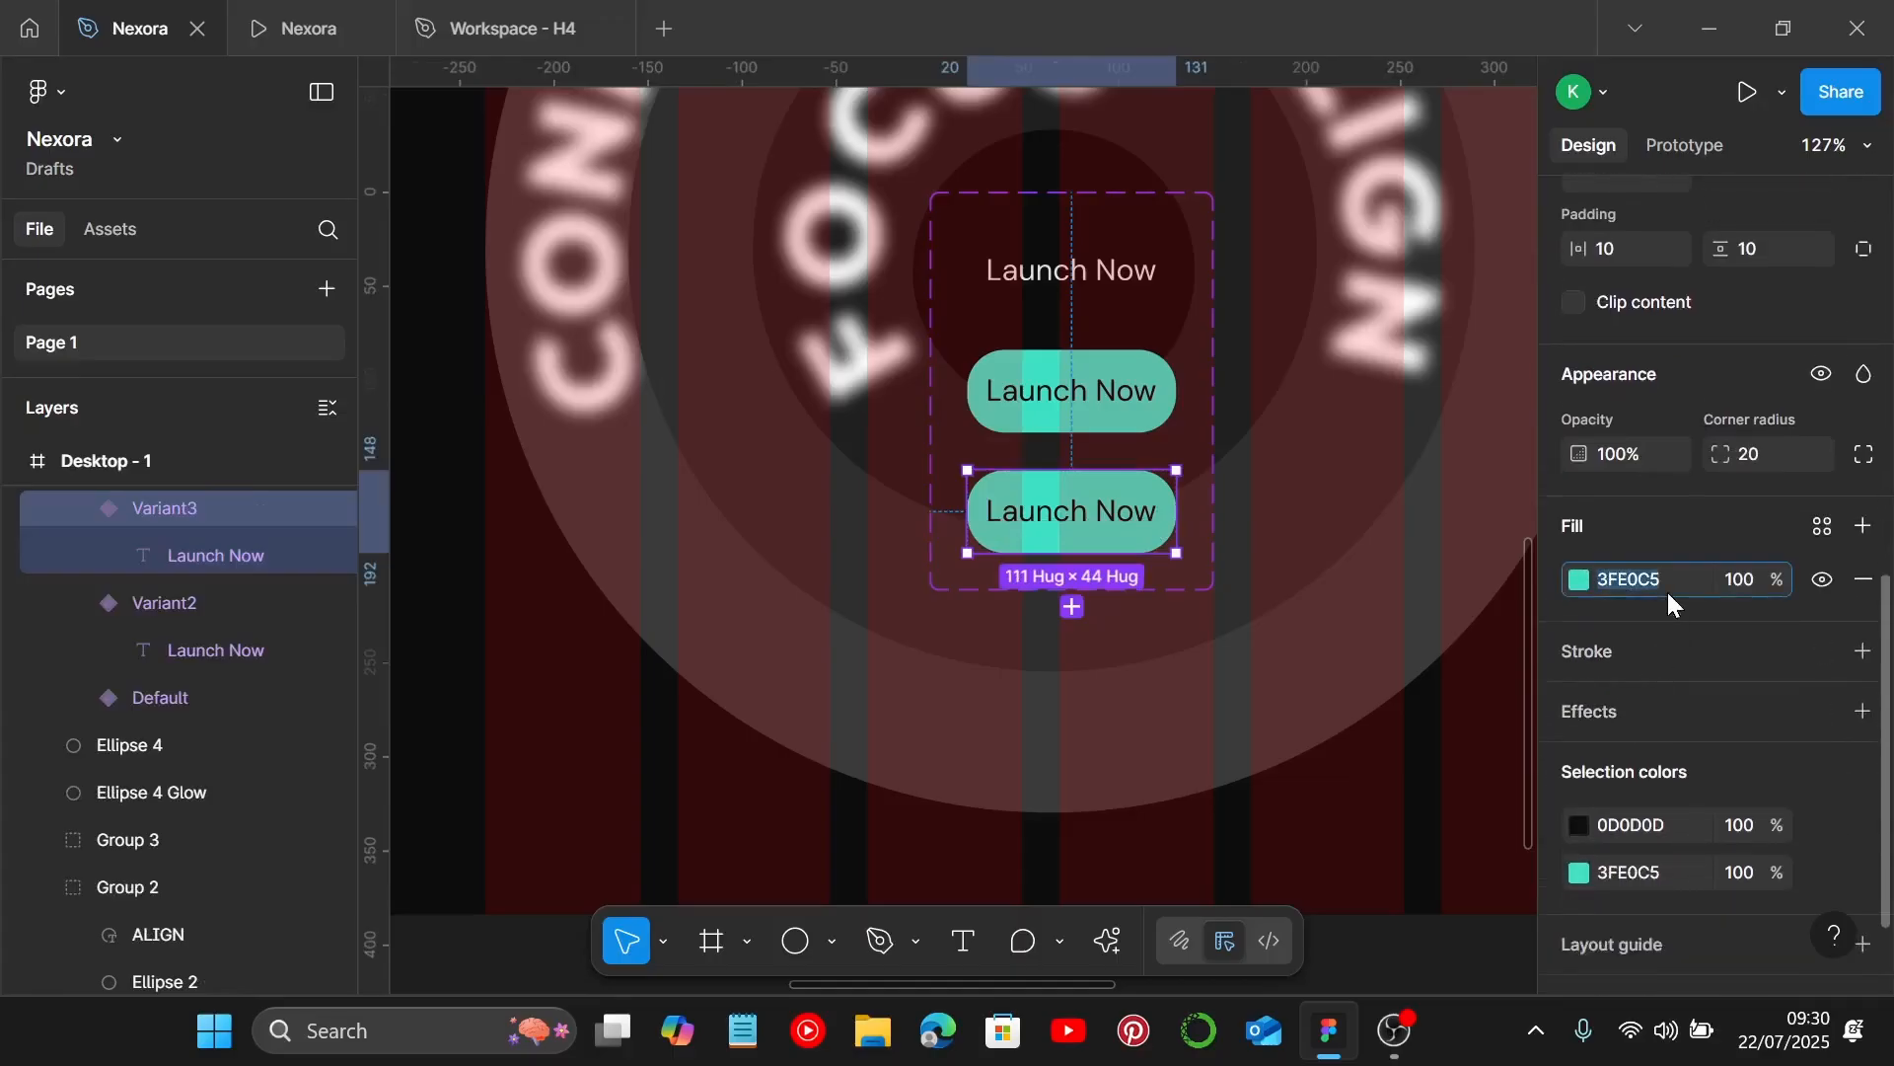
{"action": "key", "text": "ctrl+v"}
{"action": "key", "text": "Return"}
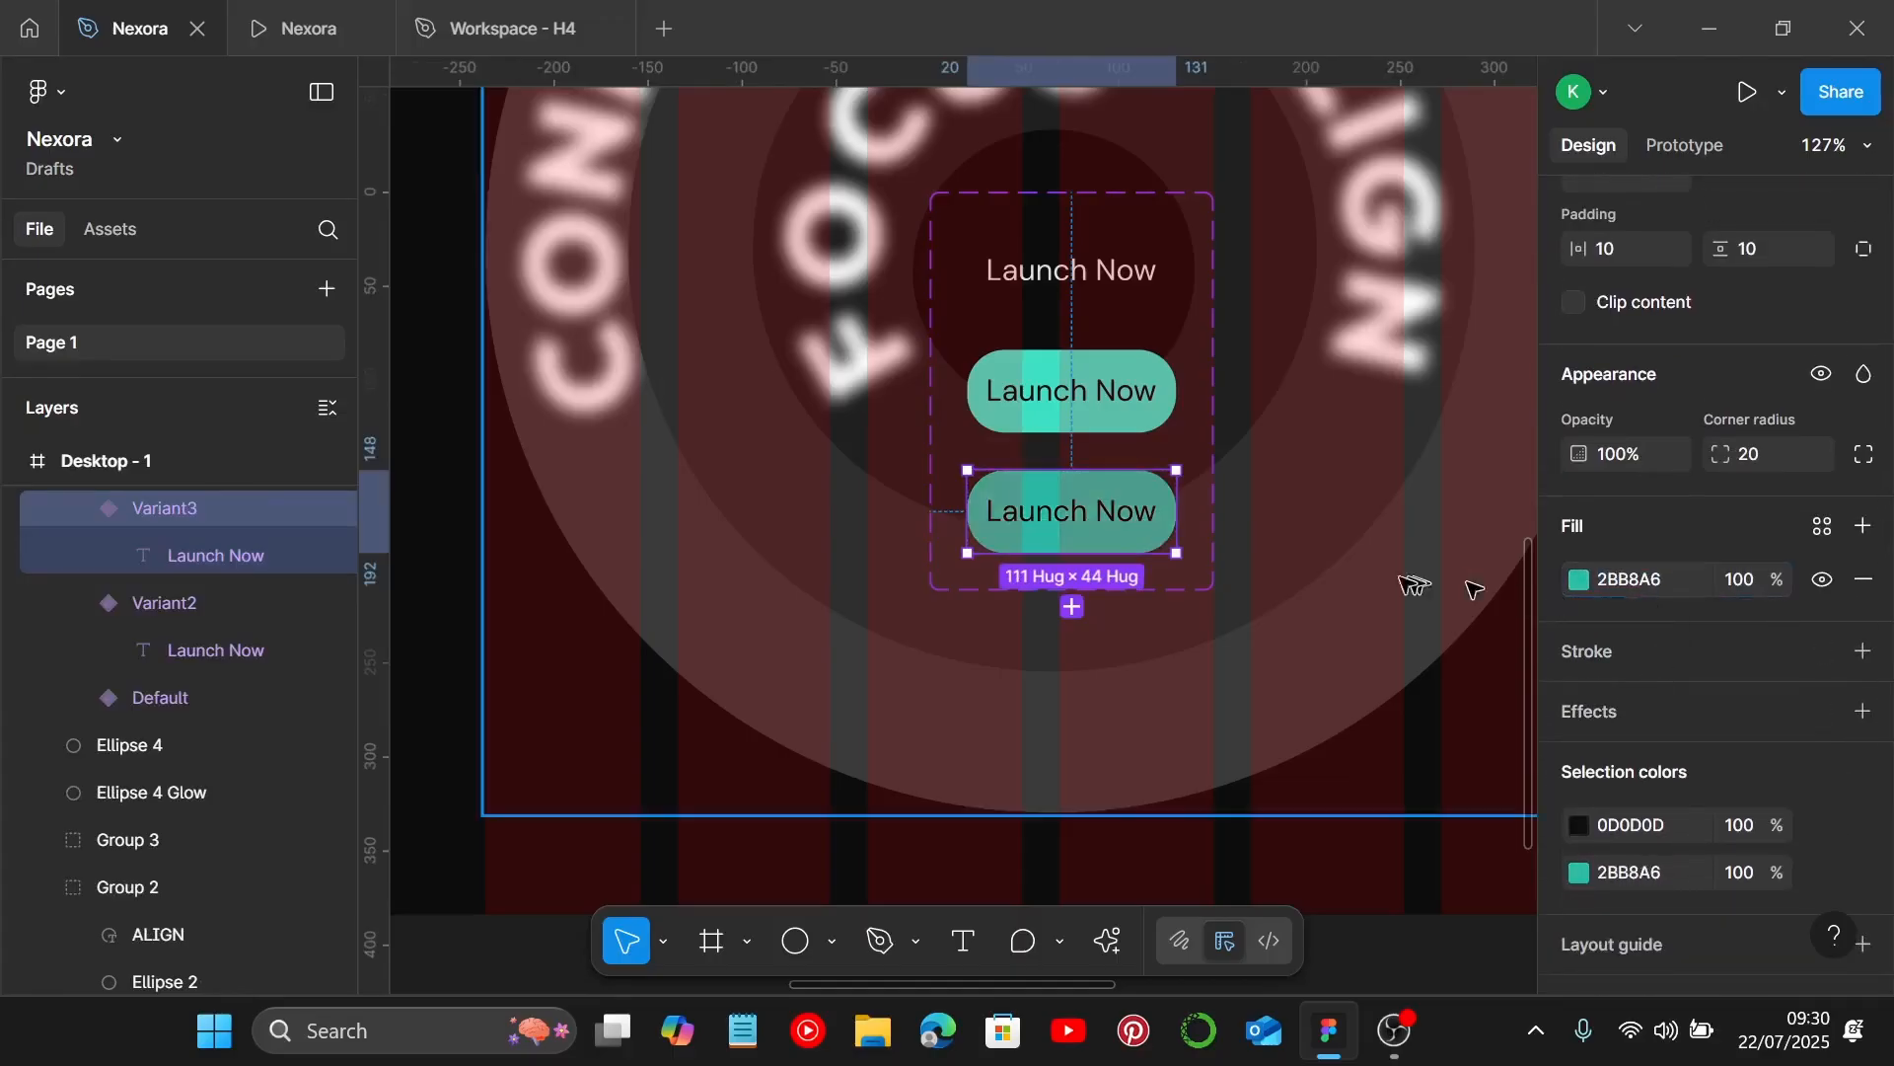
Connect the default "Launch Now" variant to Variant2 with a prototype interaction triggered While hovering.
{"action": "scroll", "coordinate": [1357, 569], "scroll_direction": "down", "scroll_amount": 3}
{"action": "left_click", "coordinate": [1684, 145]}
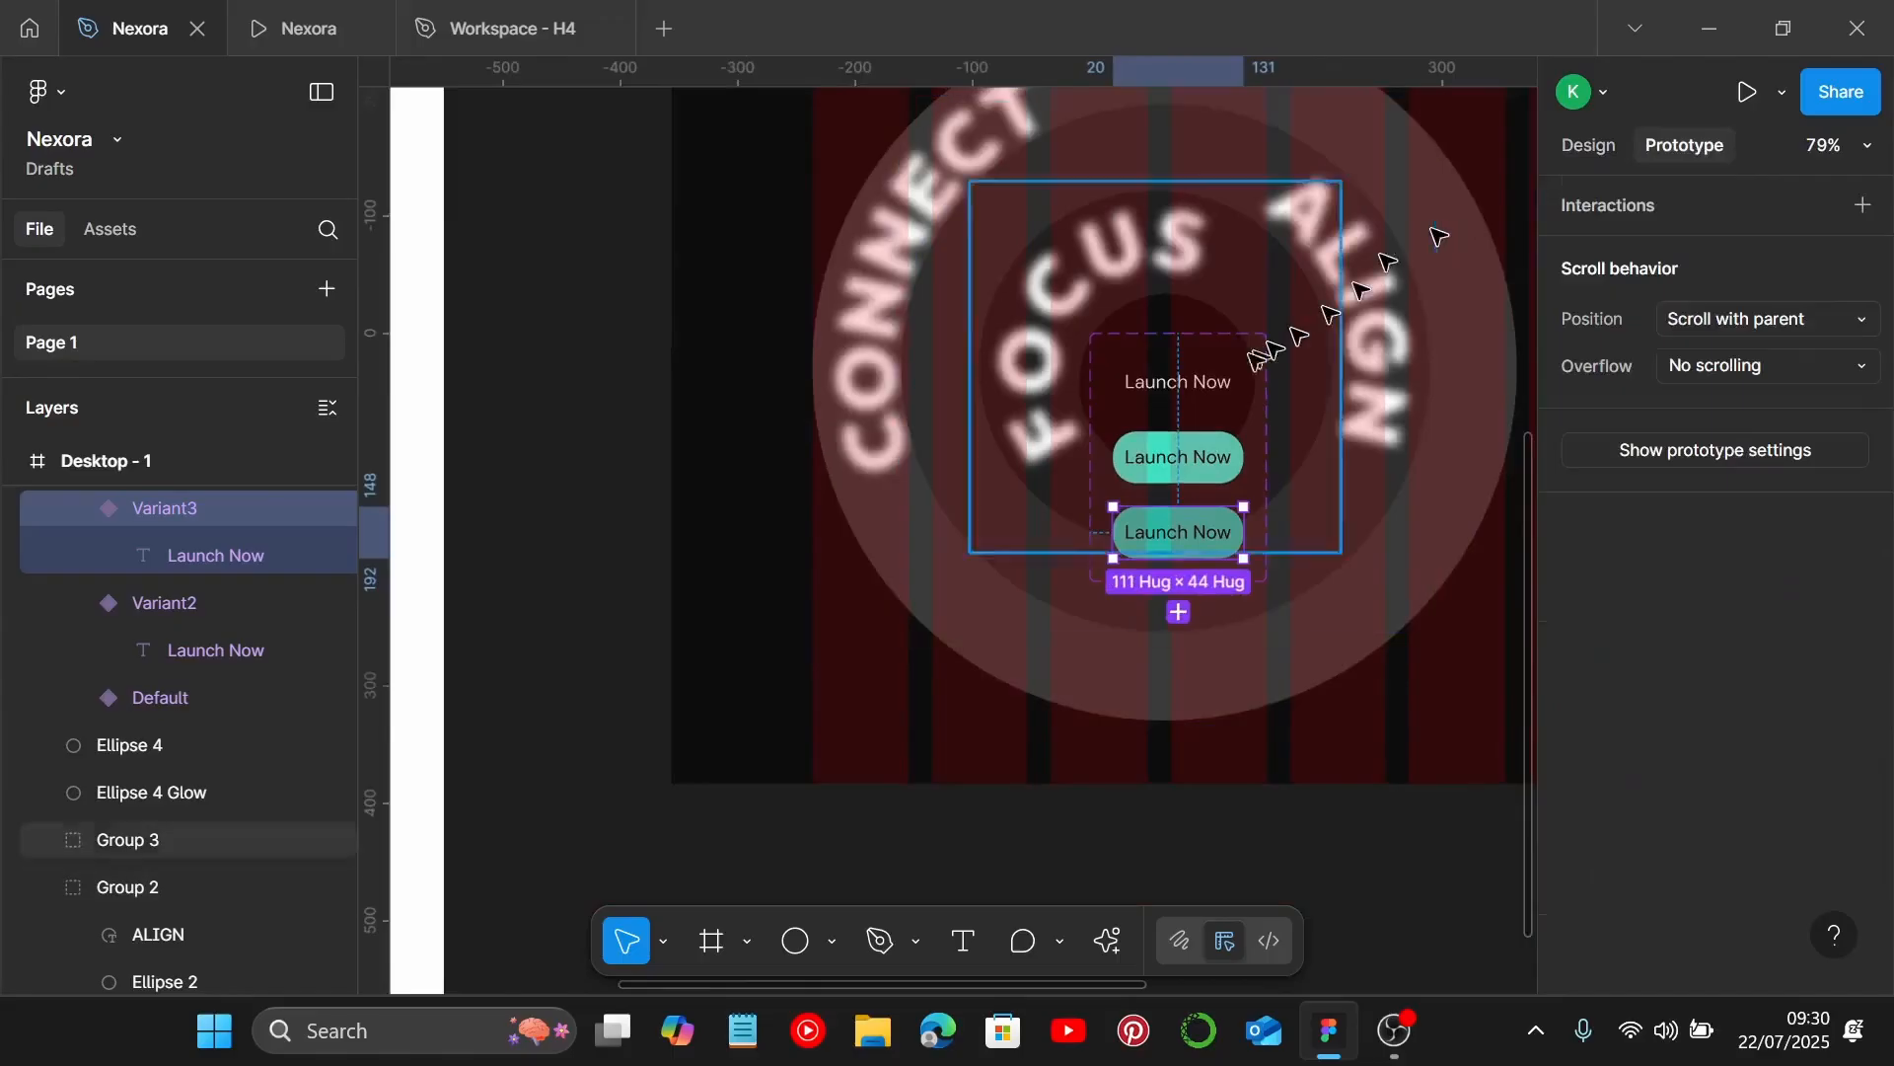
{"action": "scroll", "coordinate": [1258, 358], "scroll_direction": "up", "scroll_amount": 3}
{"action": "left_click", "coordinate": [1093, 393]}
{"action": "scroll", "coordinate": [1135, 429], "scroll_direction": "up", "scroll_amount": 1}
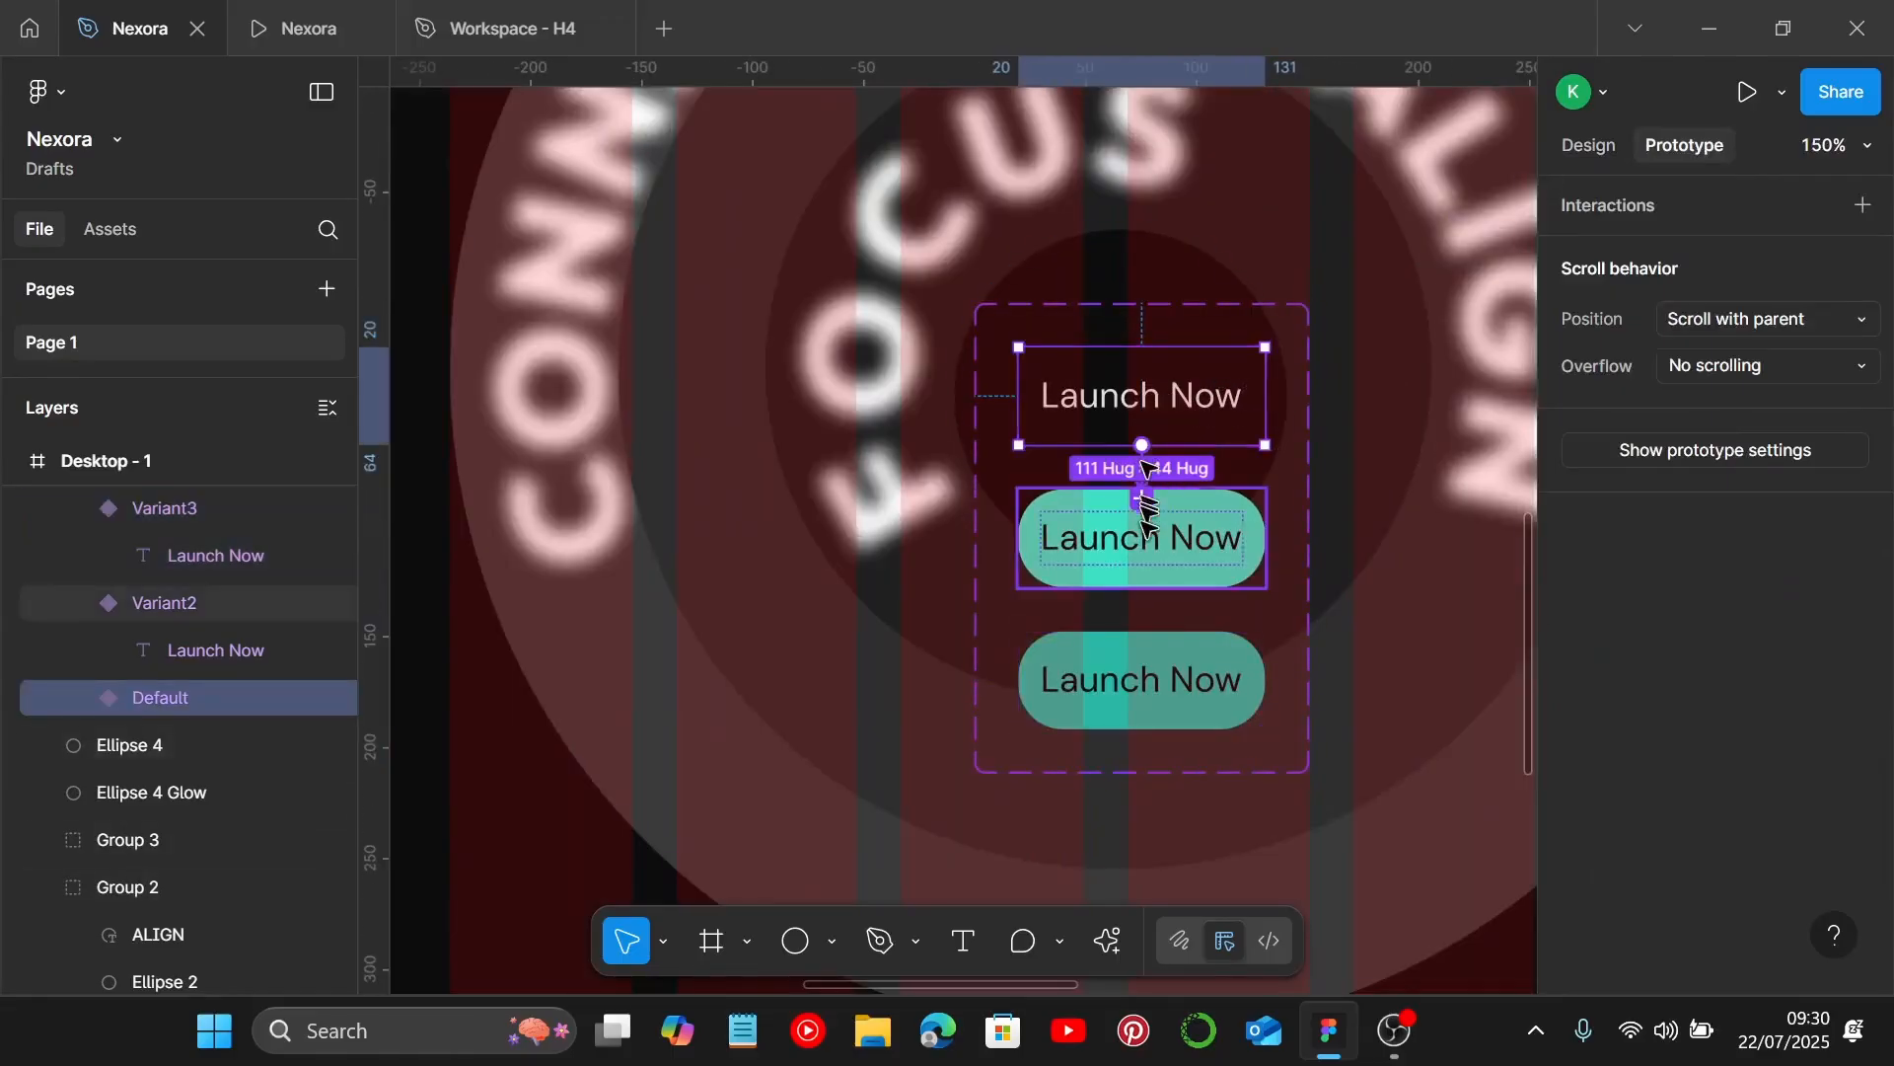
{"action": "left_click_drag", "start_coordinate": [1144, 508], "coordinate": [1142, 503]}
{"action": "left_click", "coordinate": [1240, 632]}
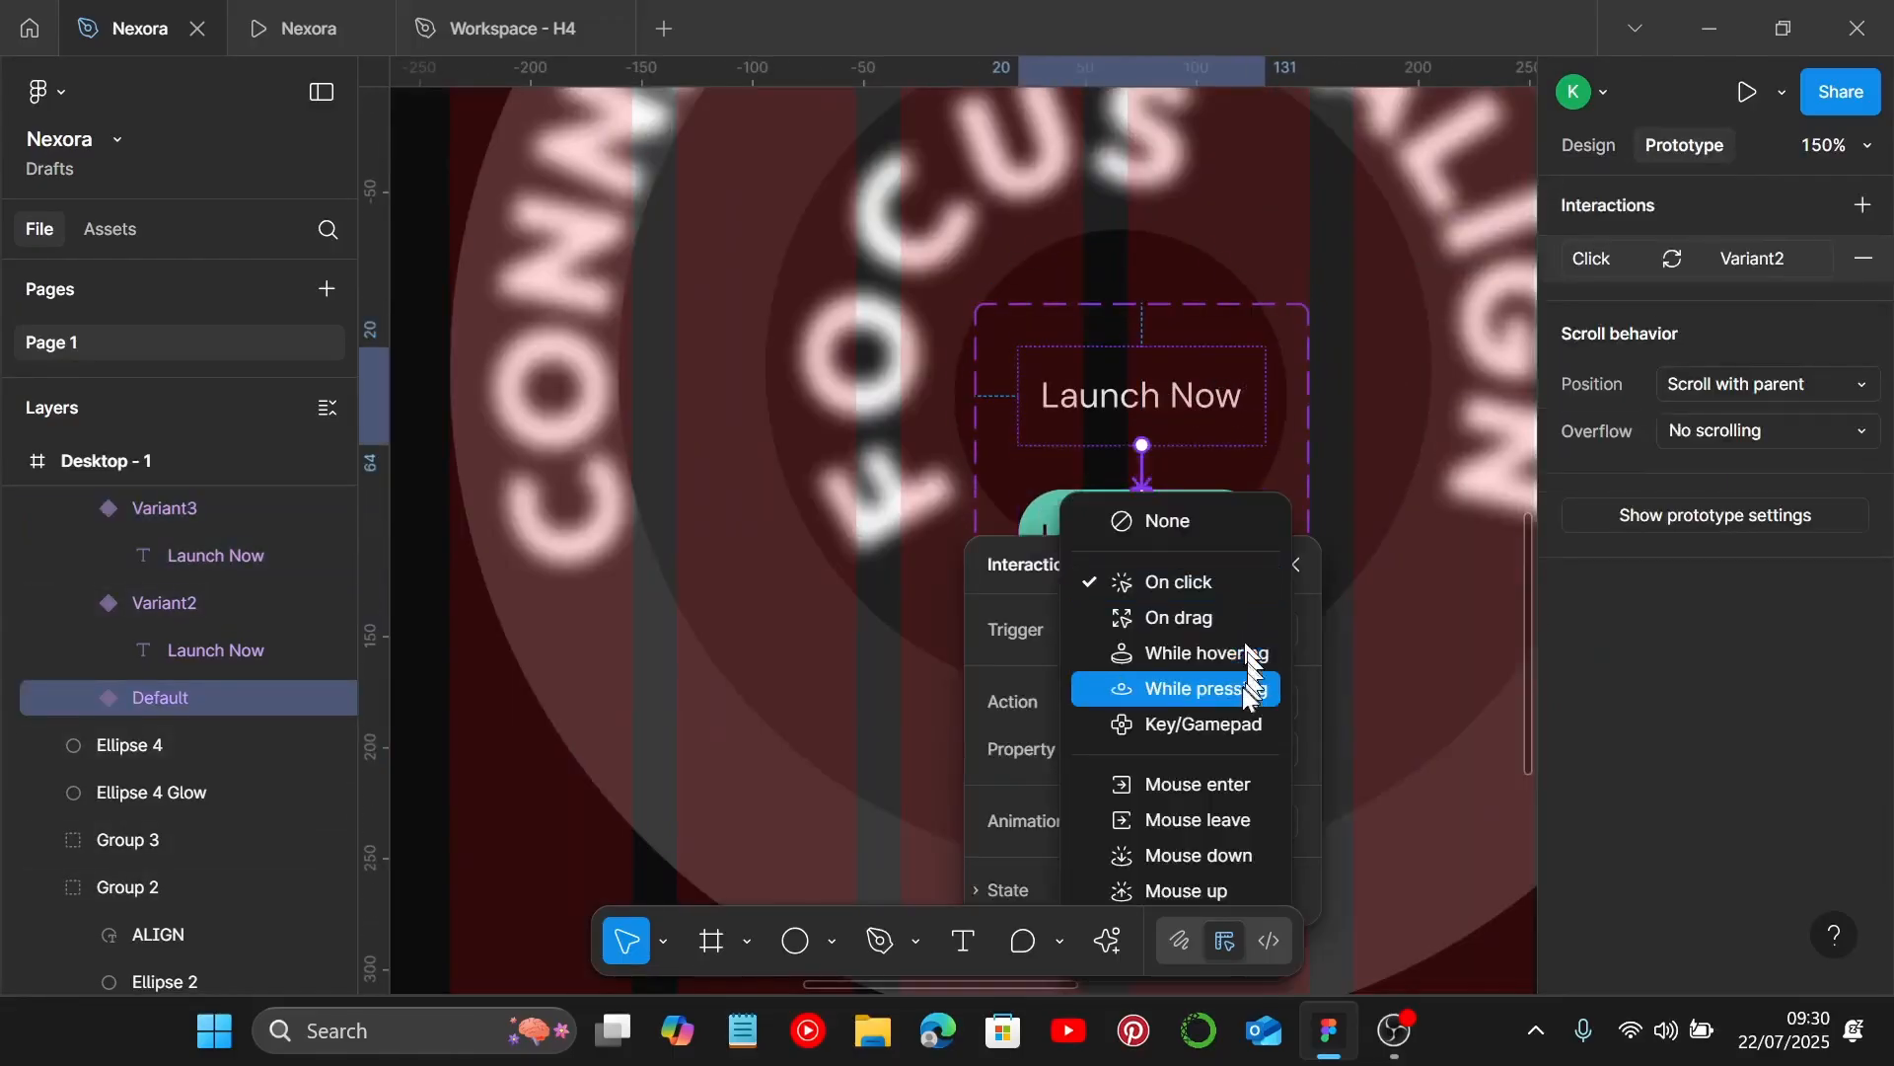
{"action": "left_click", "coordinate": [1249, 649]}
Set the animation of the default variant's hover interaction to Smart animate.
{"action": "scroll", "coordinate": [1376, 642], "scroll_direction": "down", "scroll_amount": 1}
{"action": "scroll", "coordinate": [1376, 641], "scroll_direction": "down", "scroll_amount": 2}
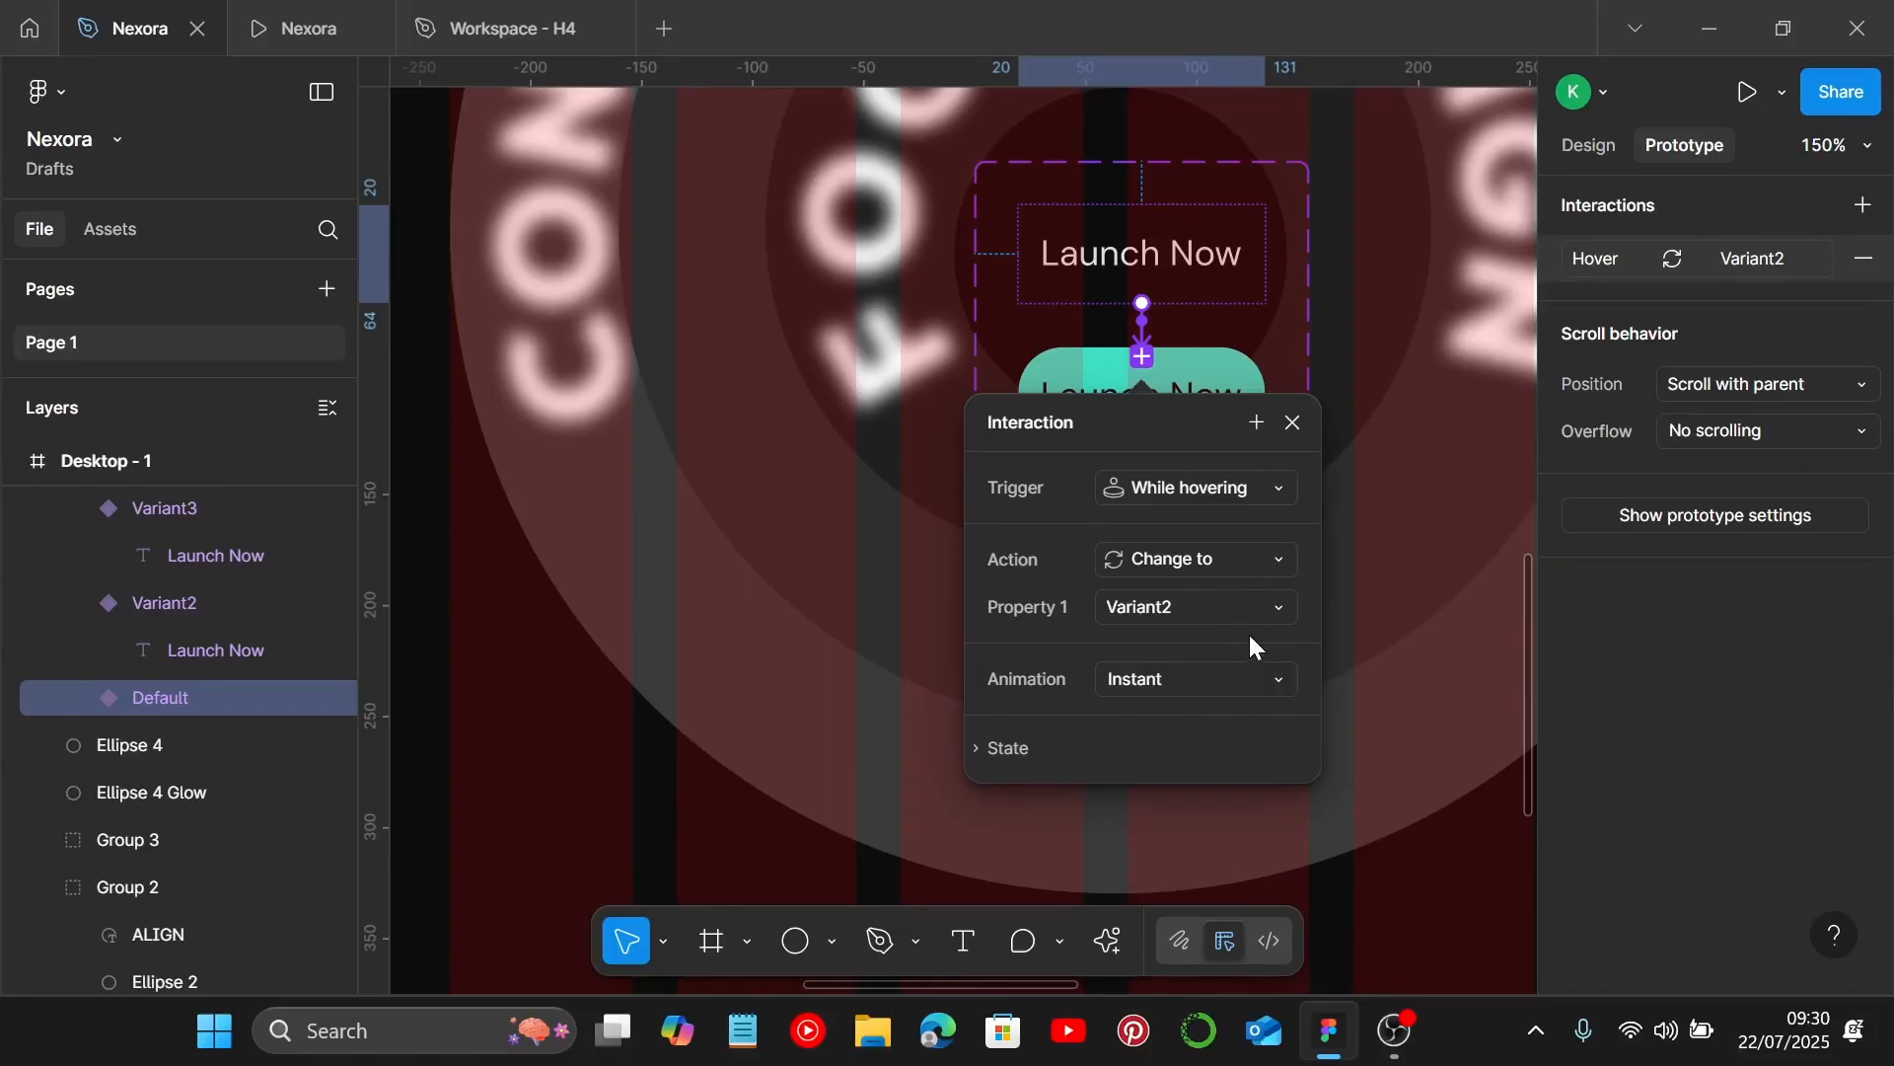
{"action": "left_click", "coordinate": [1252, 677]}
{"action": "left_click", "coordinate": [1270, 747]}
{"action": "scroll", "coordinate": [1372, 607], "scroll_direction": "down", "scroll_amount": 1}
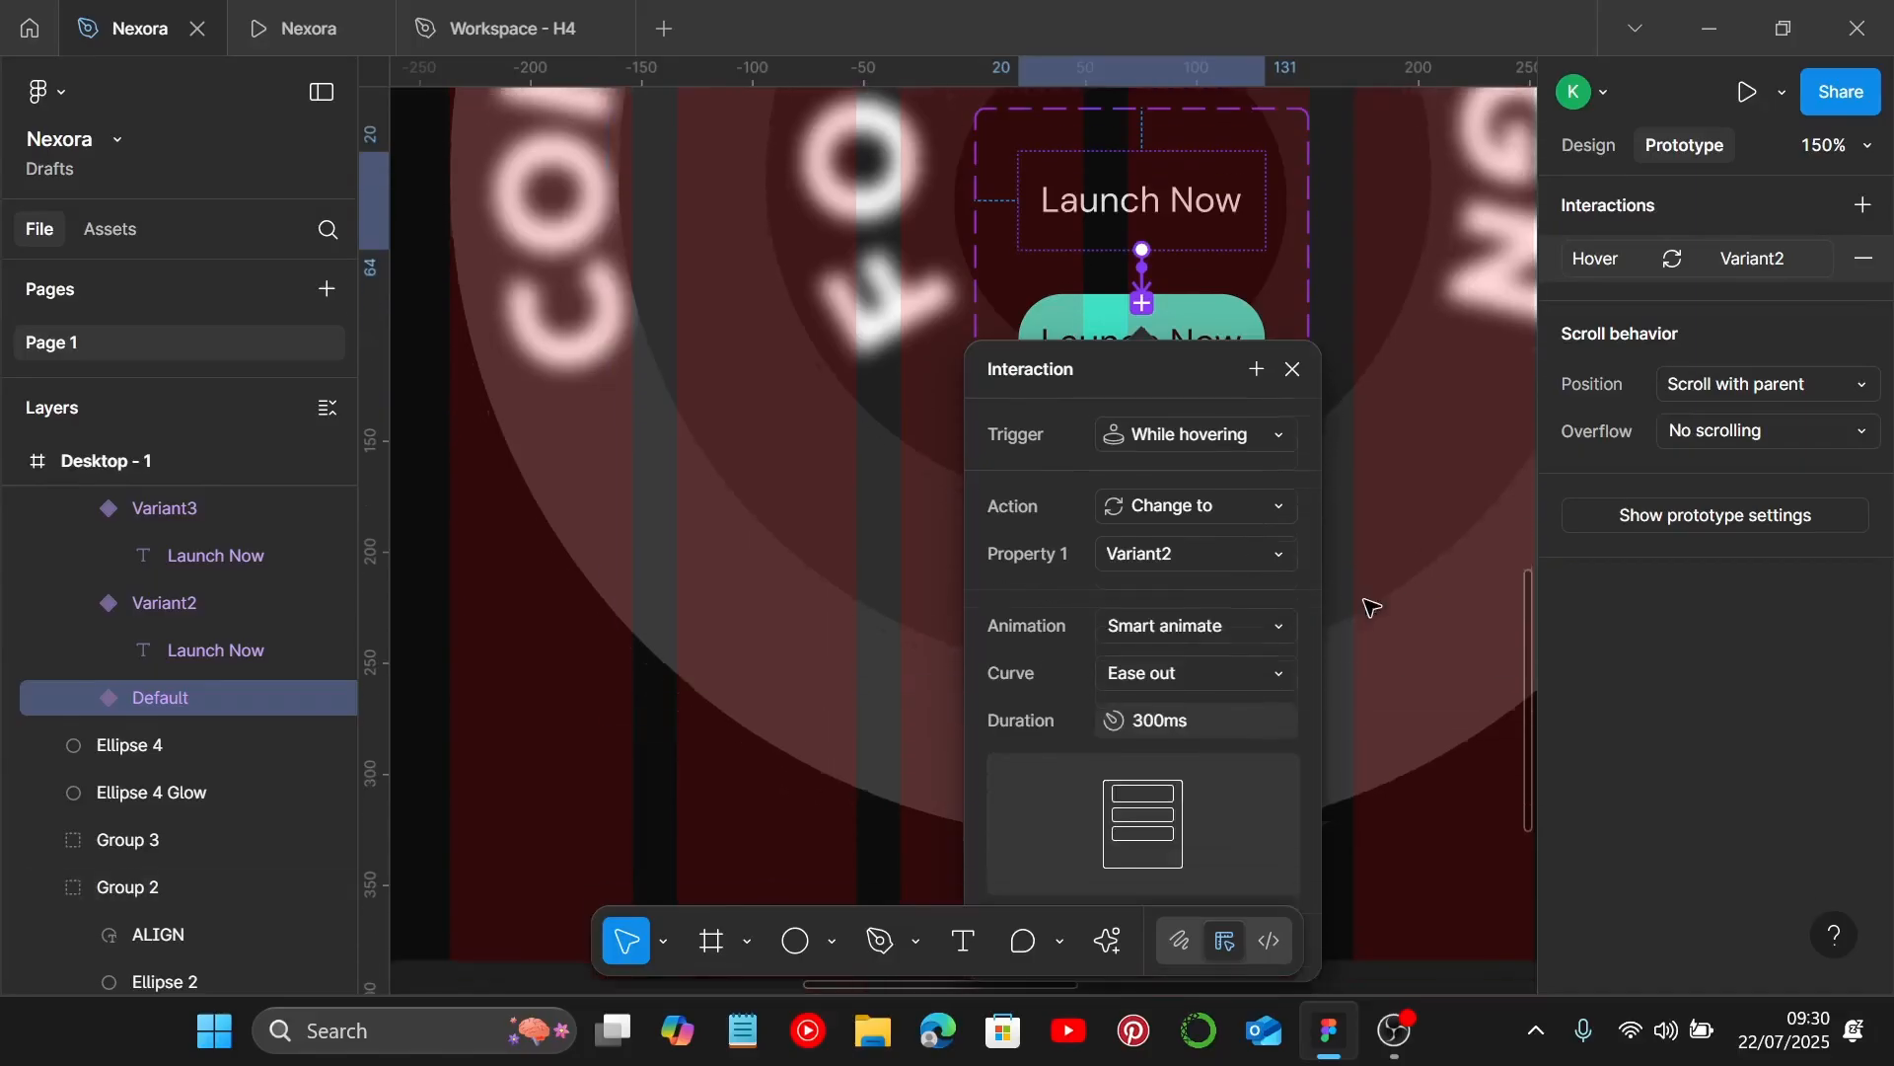
Set the easing curve of the default variant's hover interaction to Ease in and out.
{"action": "scroll", "coordinate": [1371, 606], "scroll_direction": "down", "scroll_amount": 1}
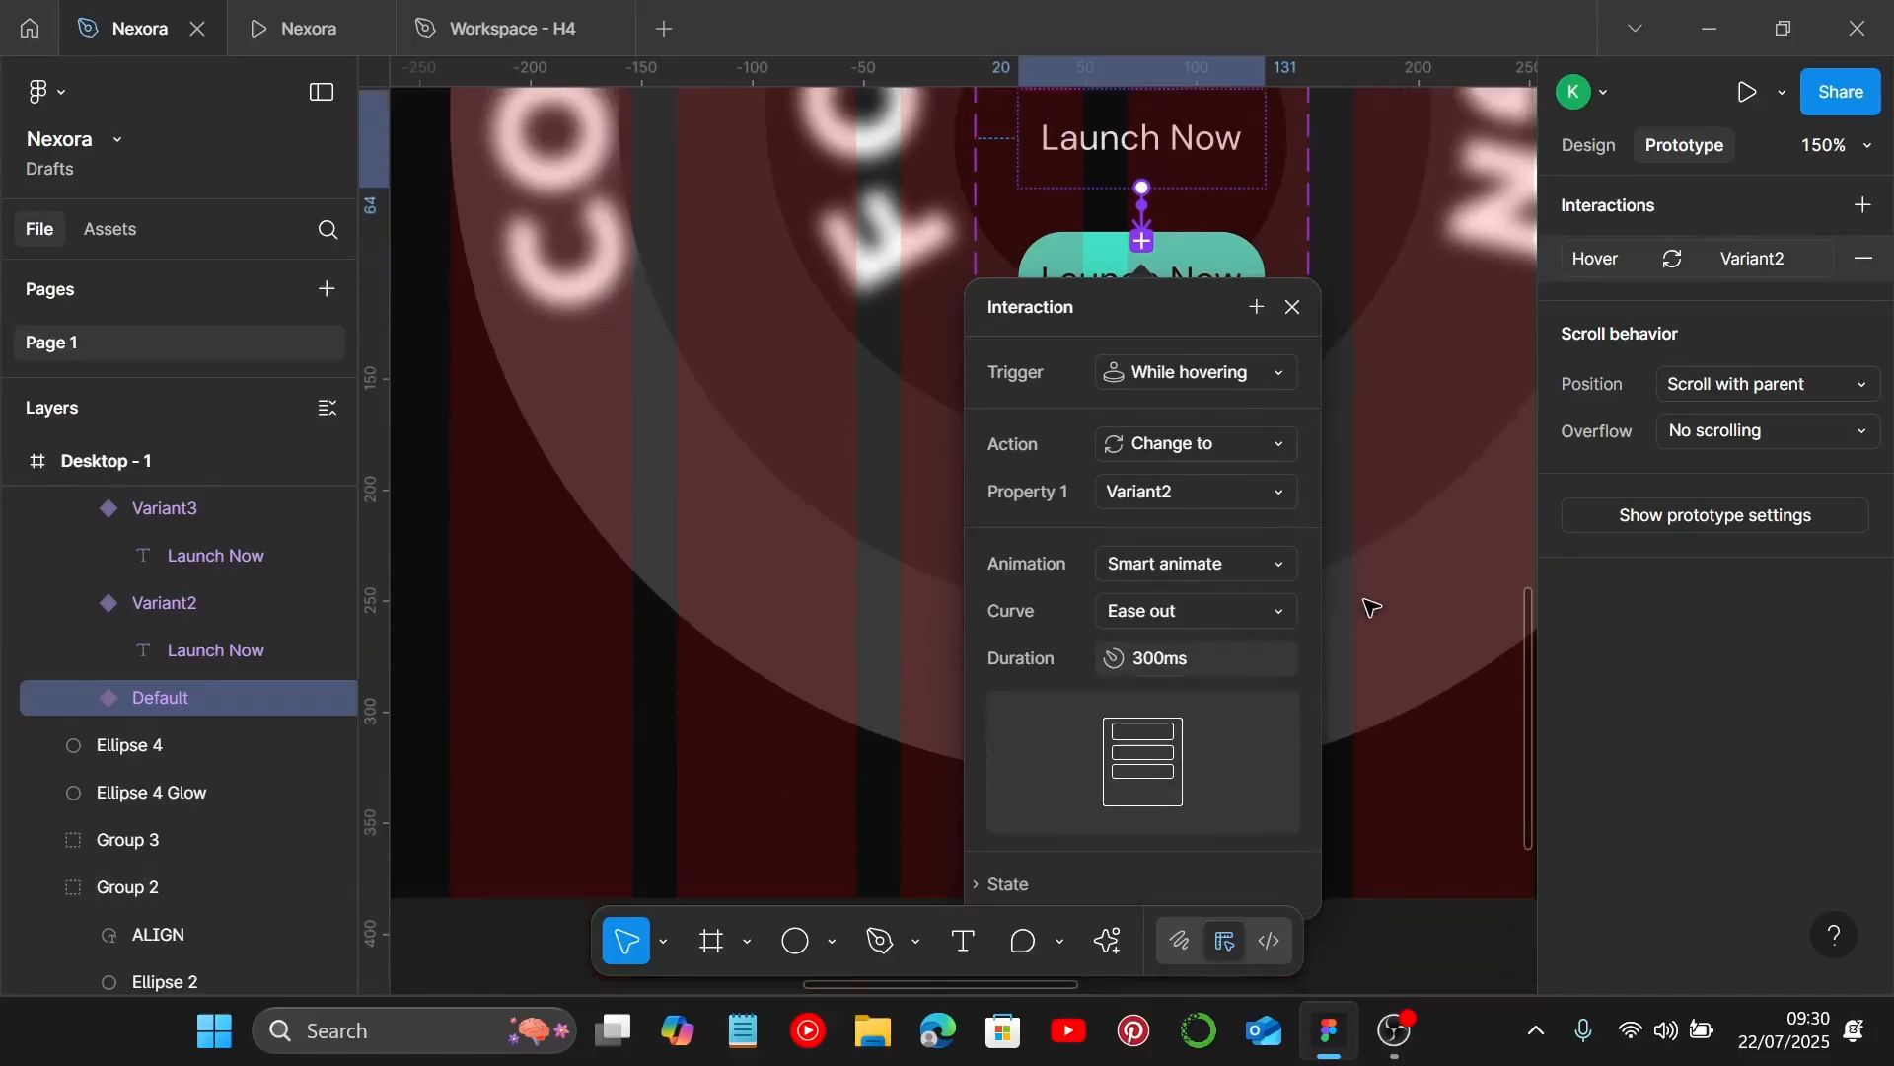
{"action": "left_click", "coordinate": [1233, 609]}
{"action": "left_click", "coordinate": [1272, 609]}
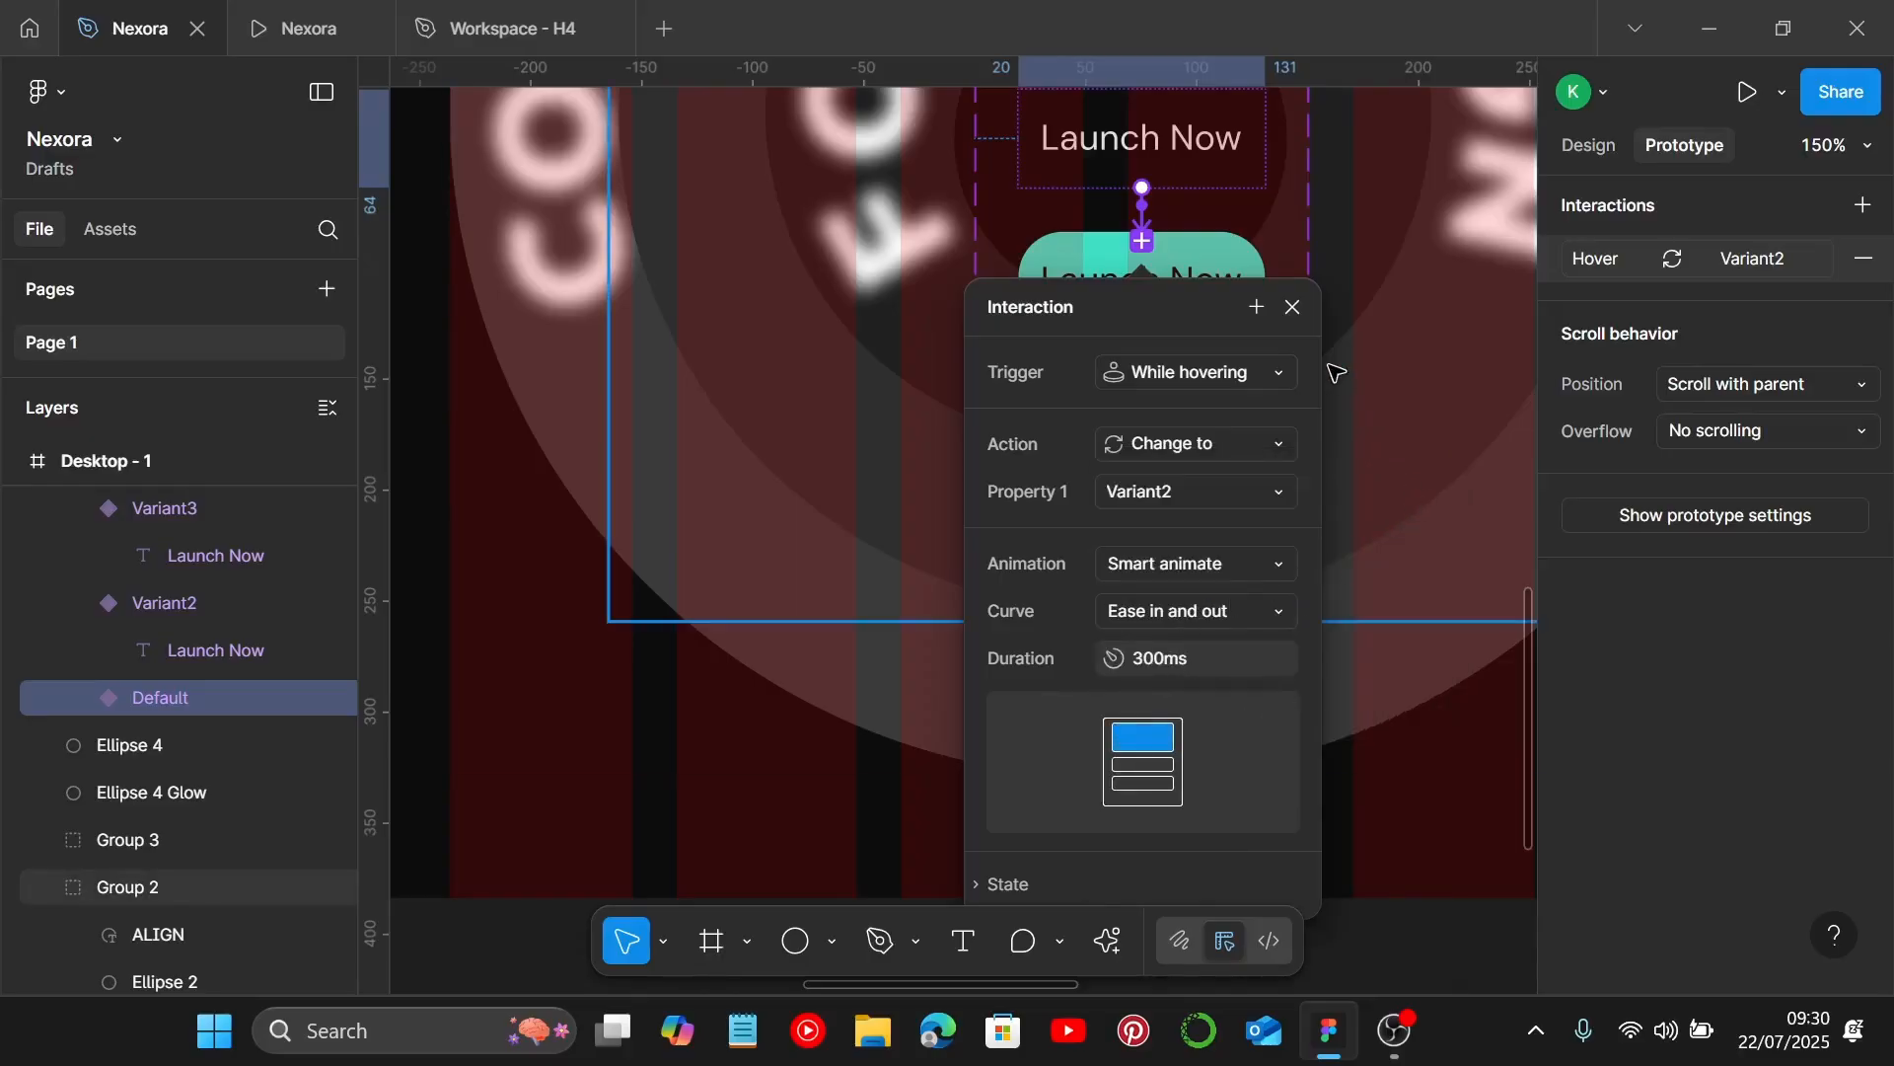
{"action": "left_click", "coordinate": [1293, 308]}
Connect Variant2 to Variant3 with a prototype interaction triggered While pressing.
{"action": "left_click", "coordinate": [1135, 314]}
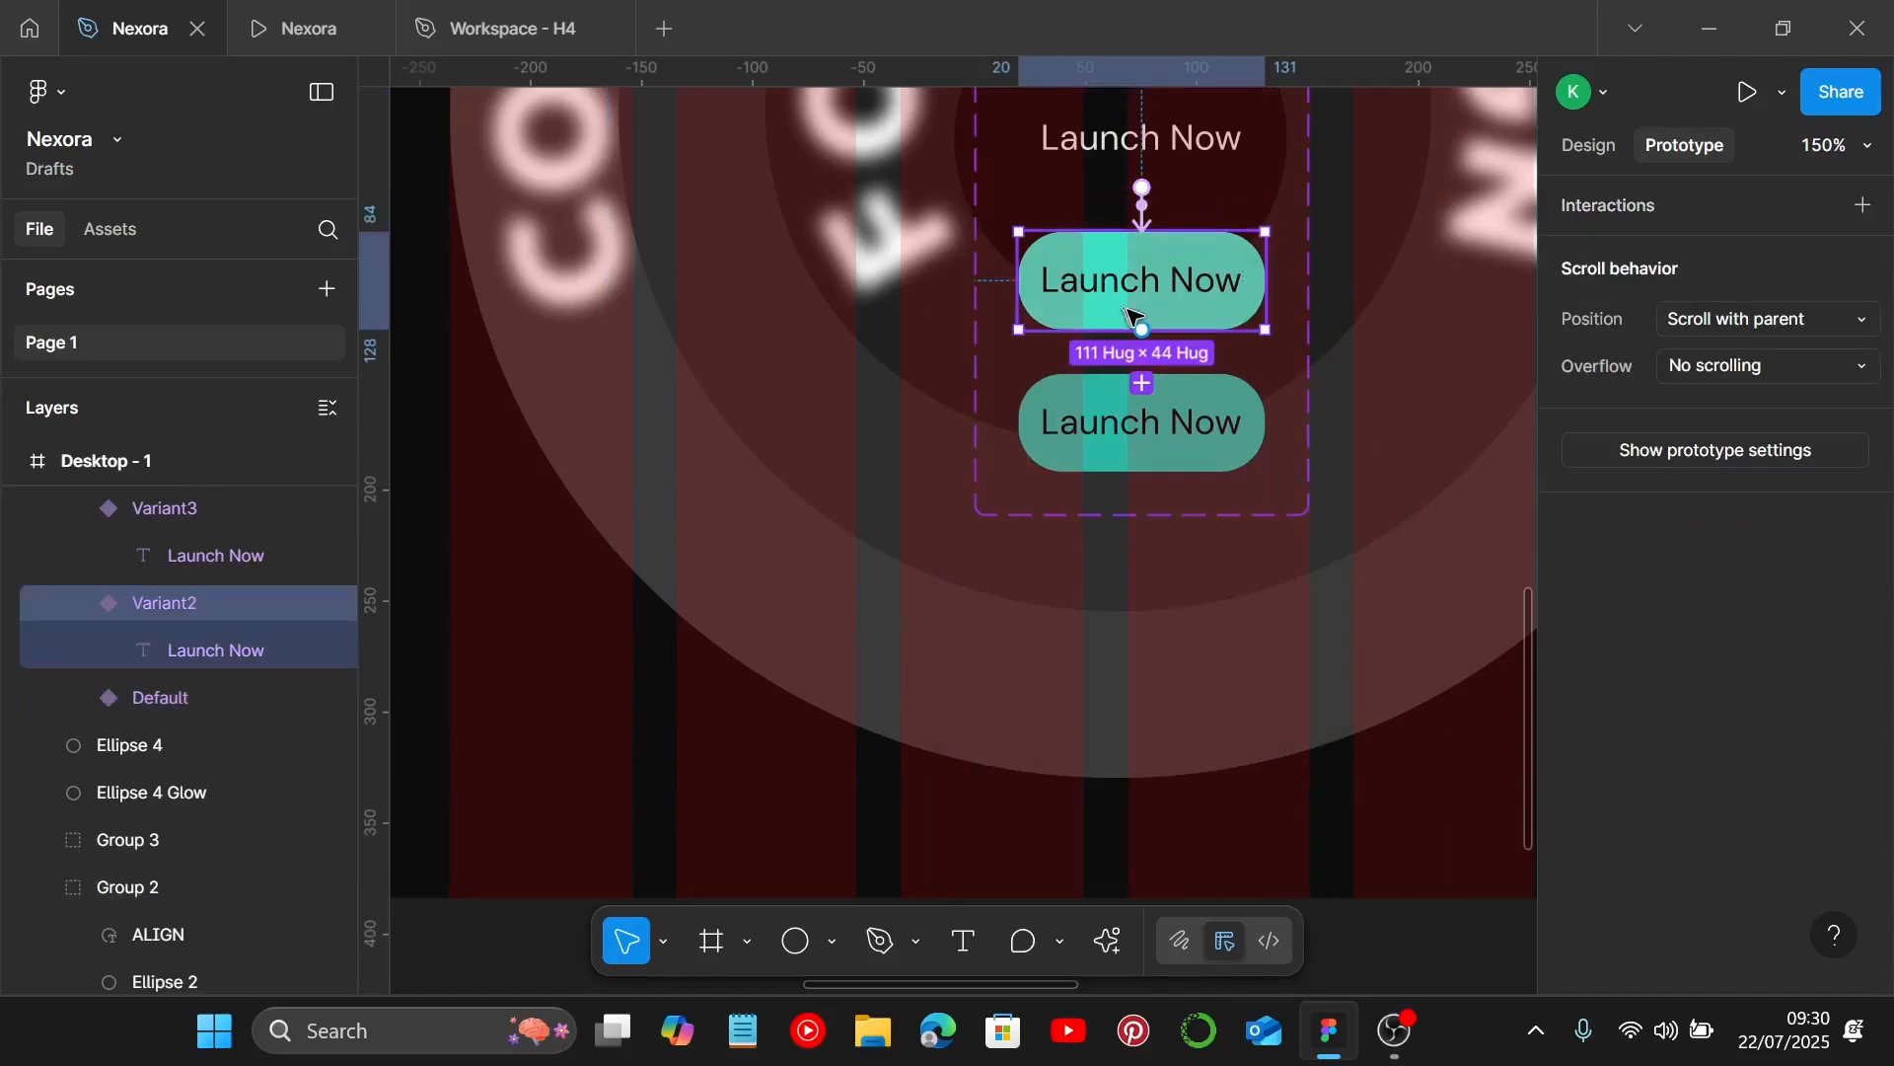
{"action": "left_click_drag", "start_coordinate": [1144, 330], "coordinate": [1145, 414]}
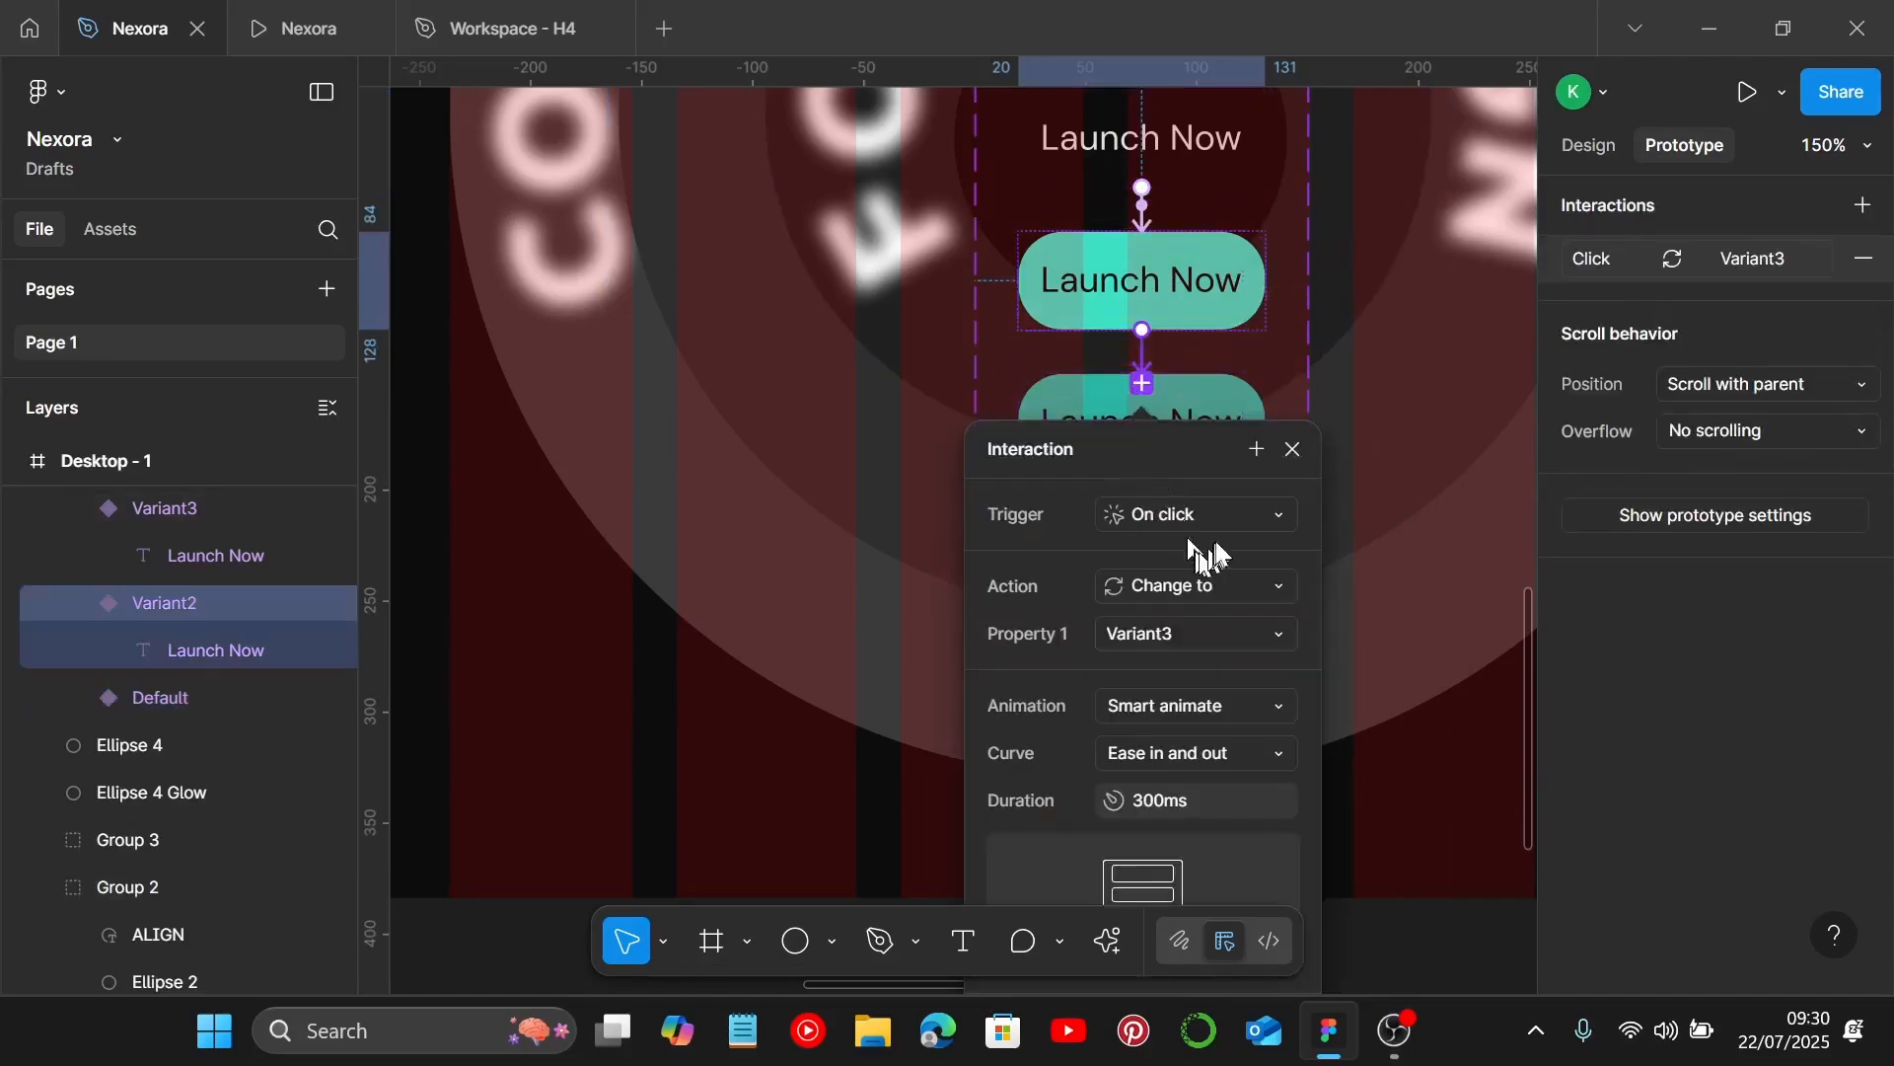
{"action": "left_click", "coordinate": [1214, 512]}
{"action": "left_click", "coordinate": [1226, 617]}
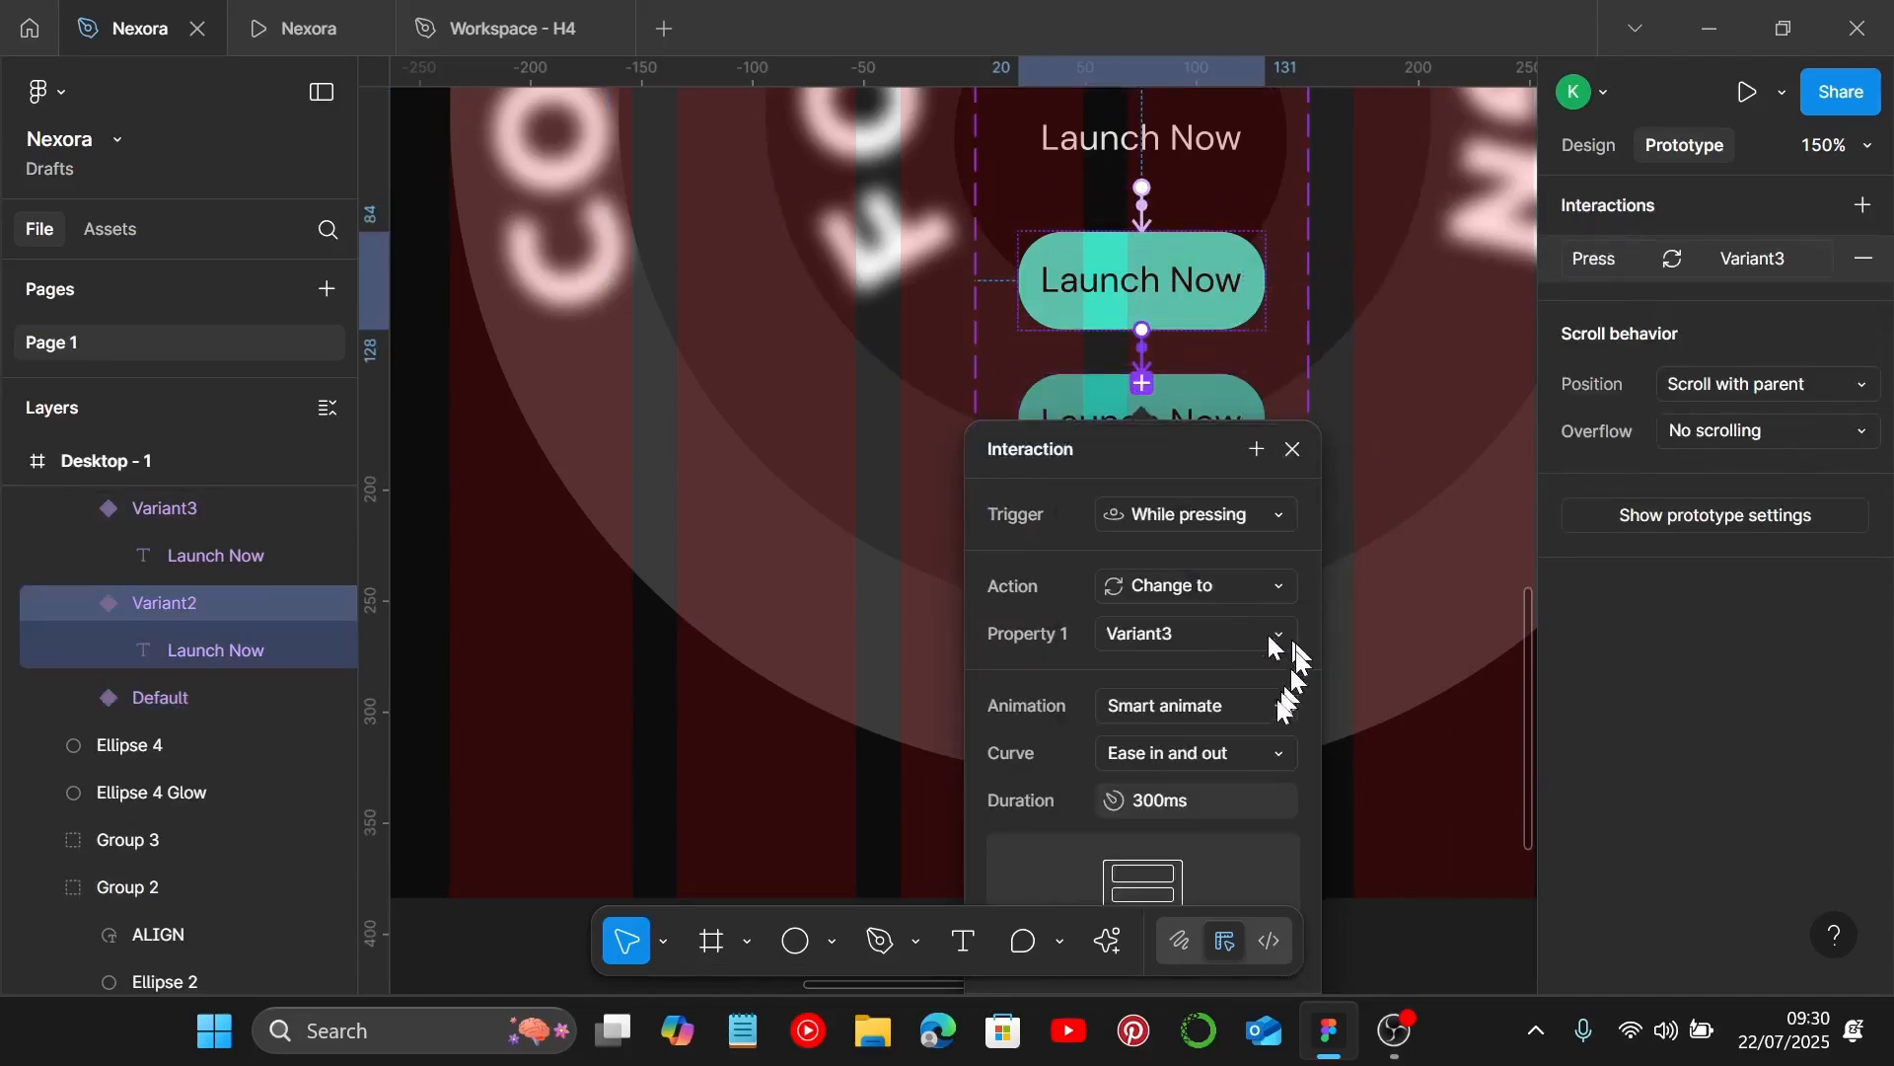
{"action": "left_click", "coordinate": [1388, 372]}
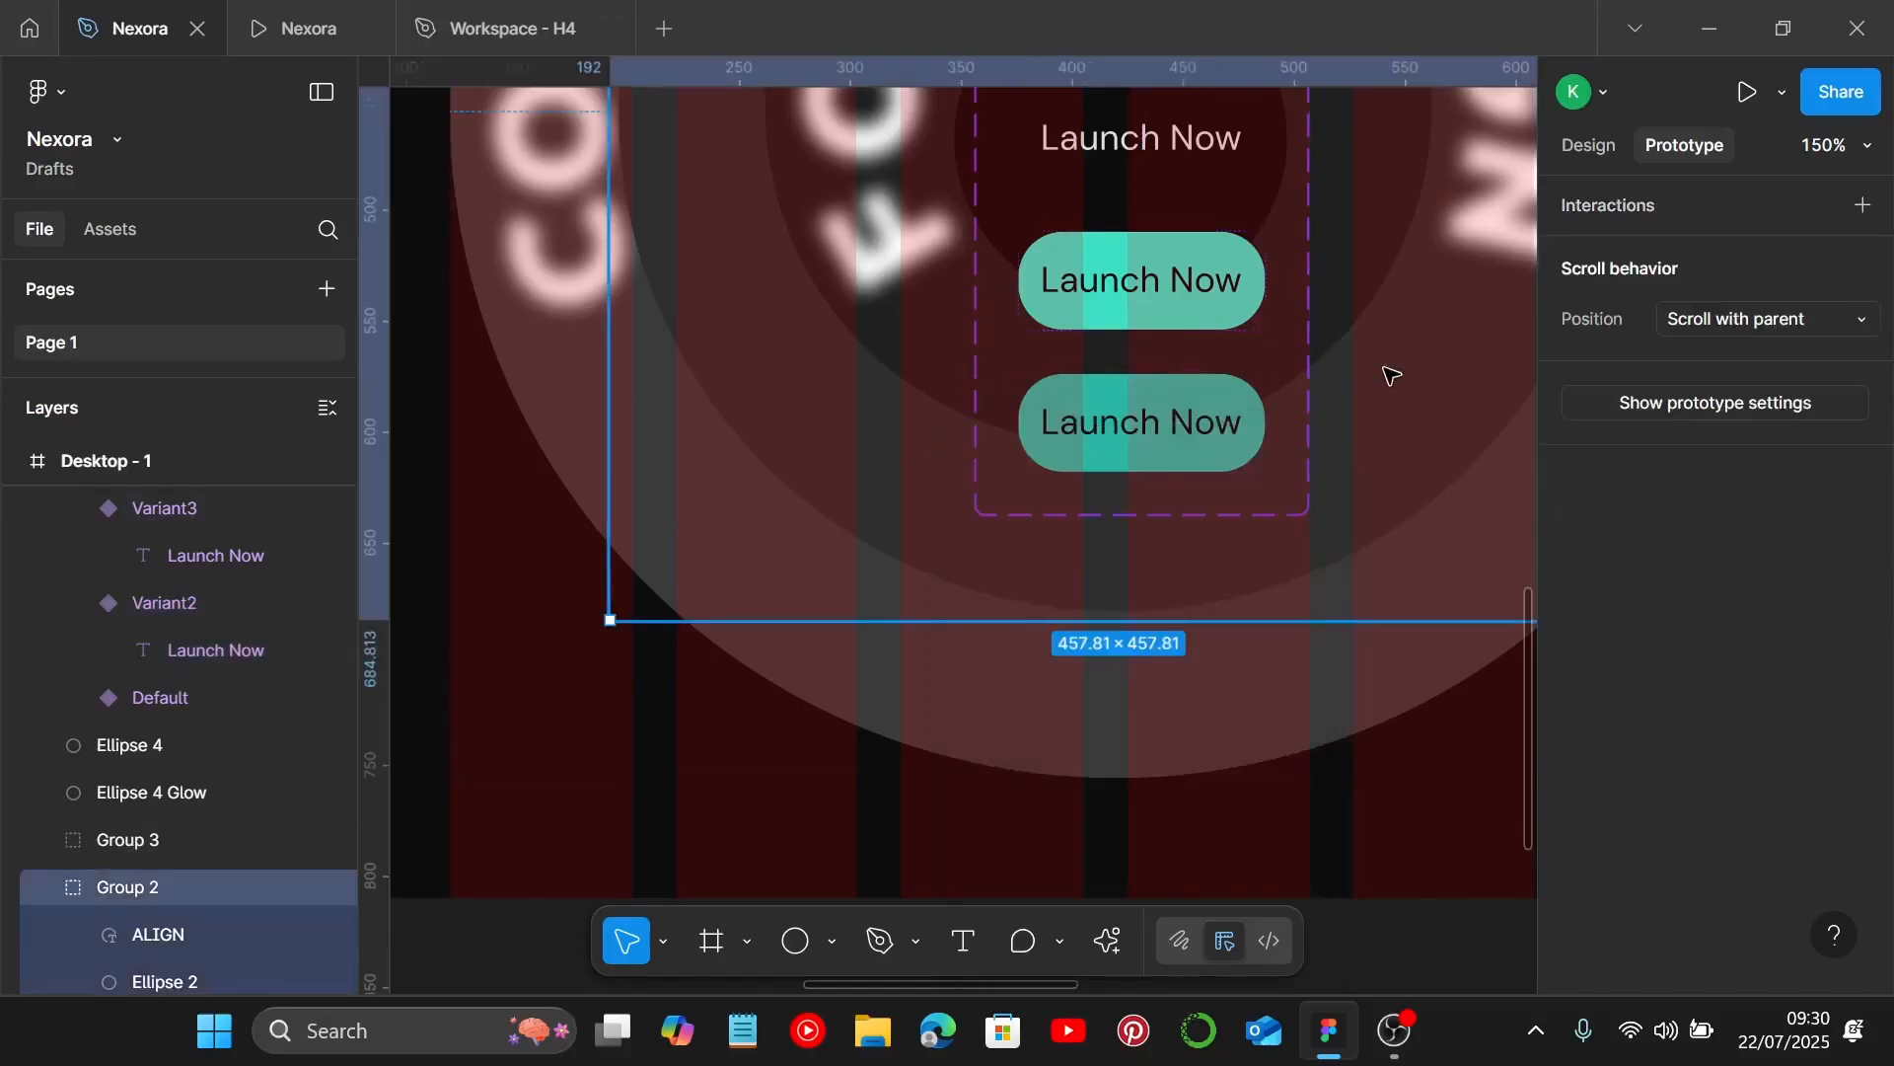
Move the "Launch Now" component set out of the hero graphic to below the Desktop - 1 frame and delete the extra copy.
{"action": "scroll", "coordinate": [1387, 372], "scroll_direction": "down", "scroll_amount": 6}
{"action": "left_click", "coordinate": [1295, 289]}
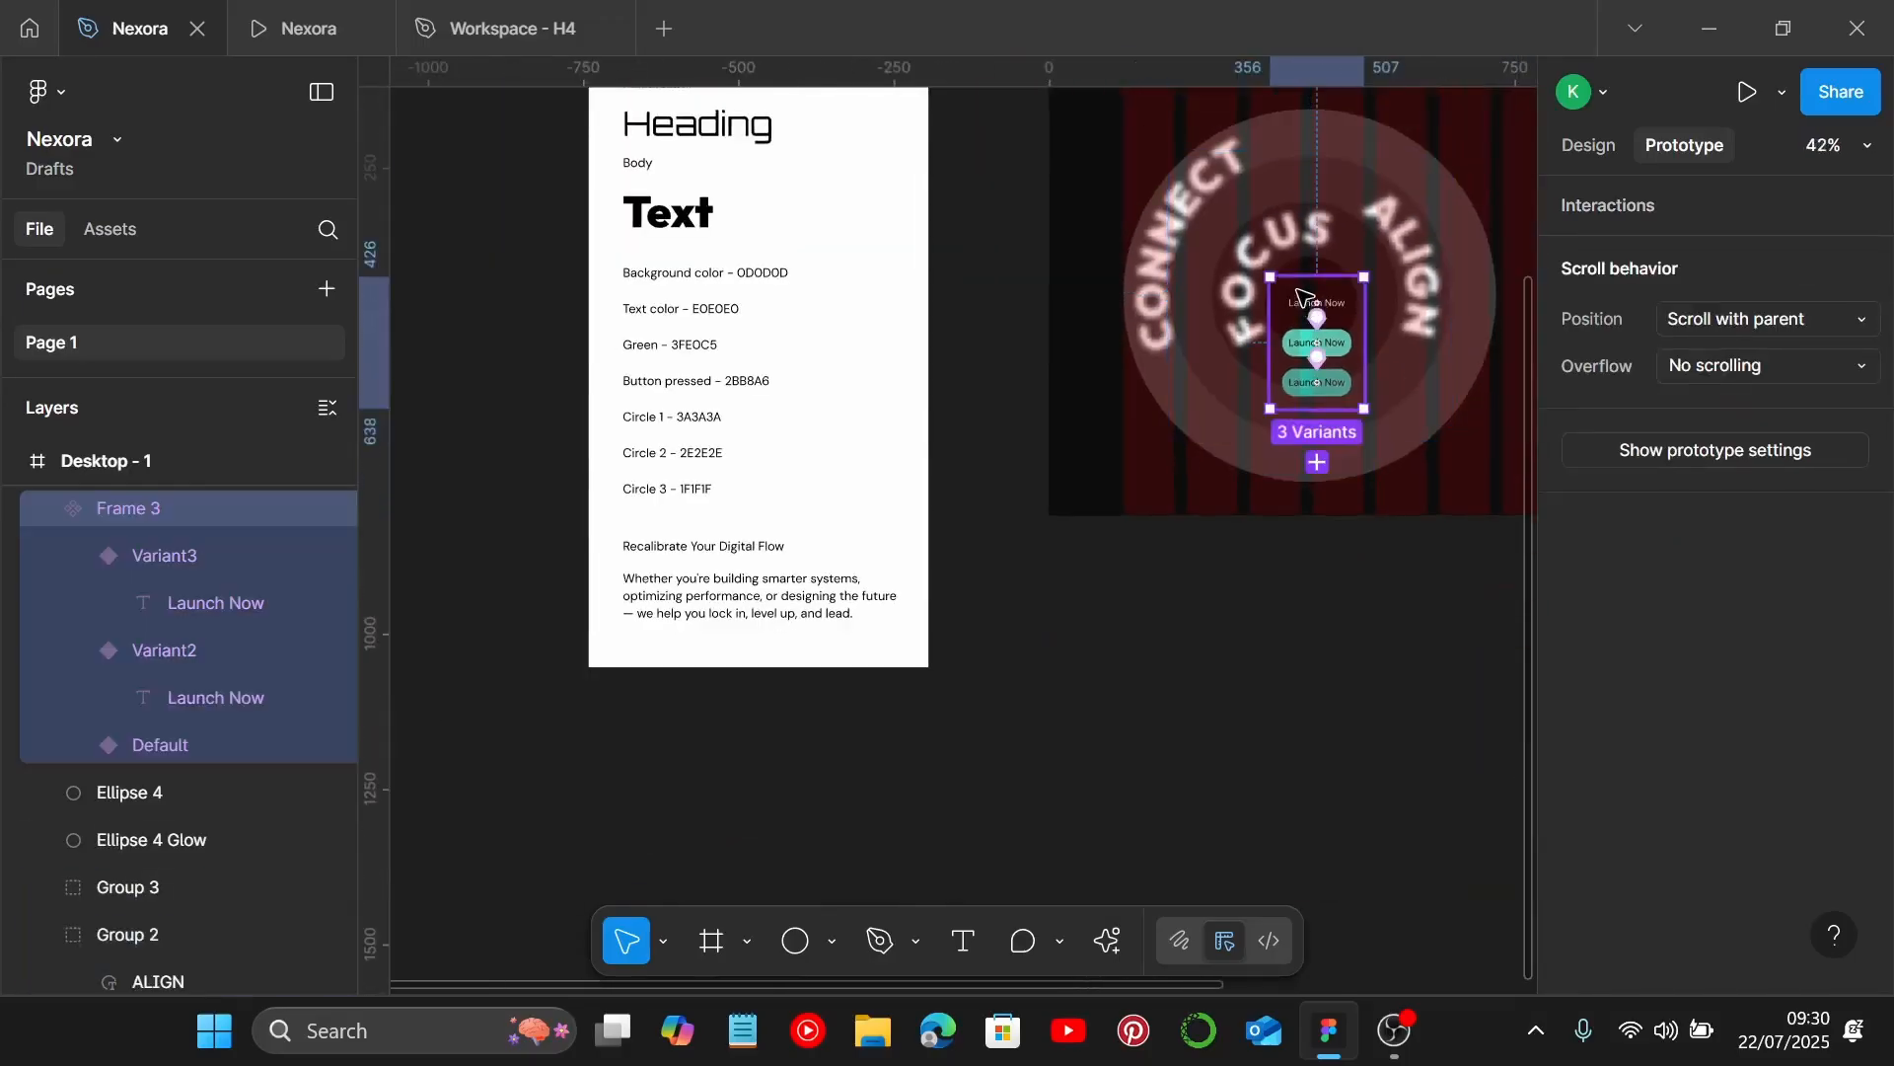
{"action": "left_click_drag", "start_coordinate": [1296, 289], "coordinate": [1298, 677]}
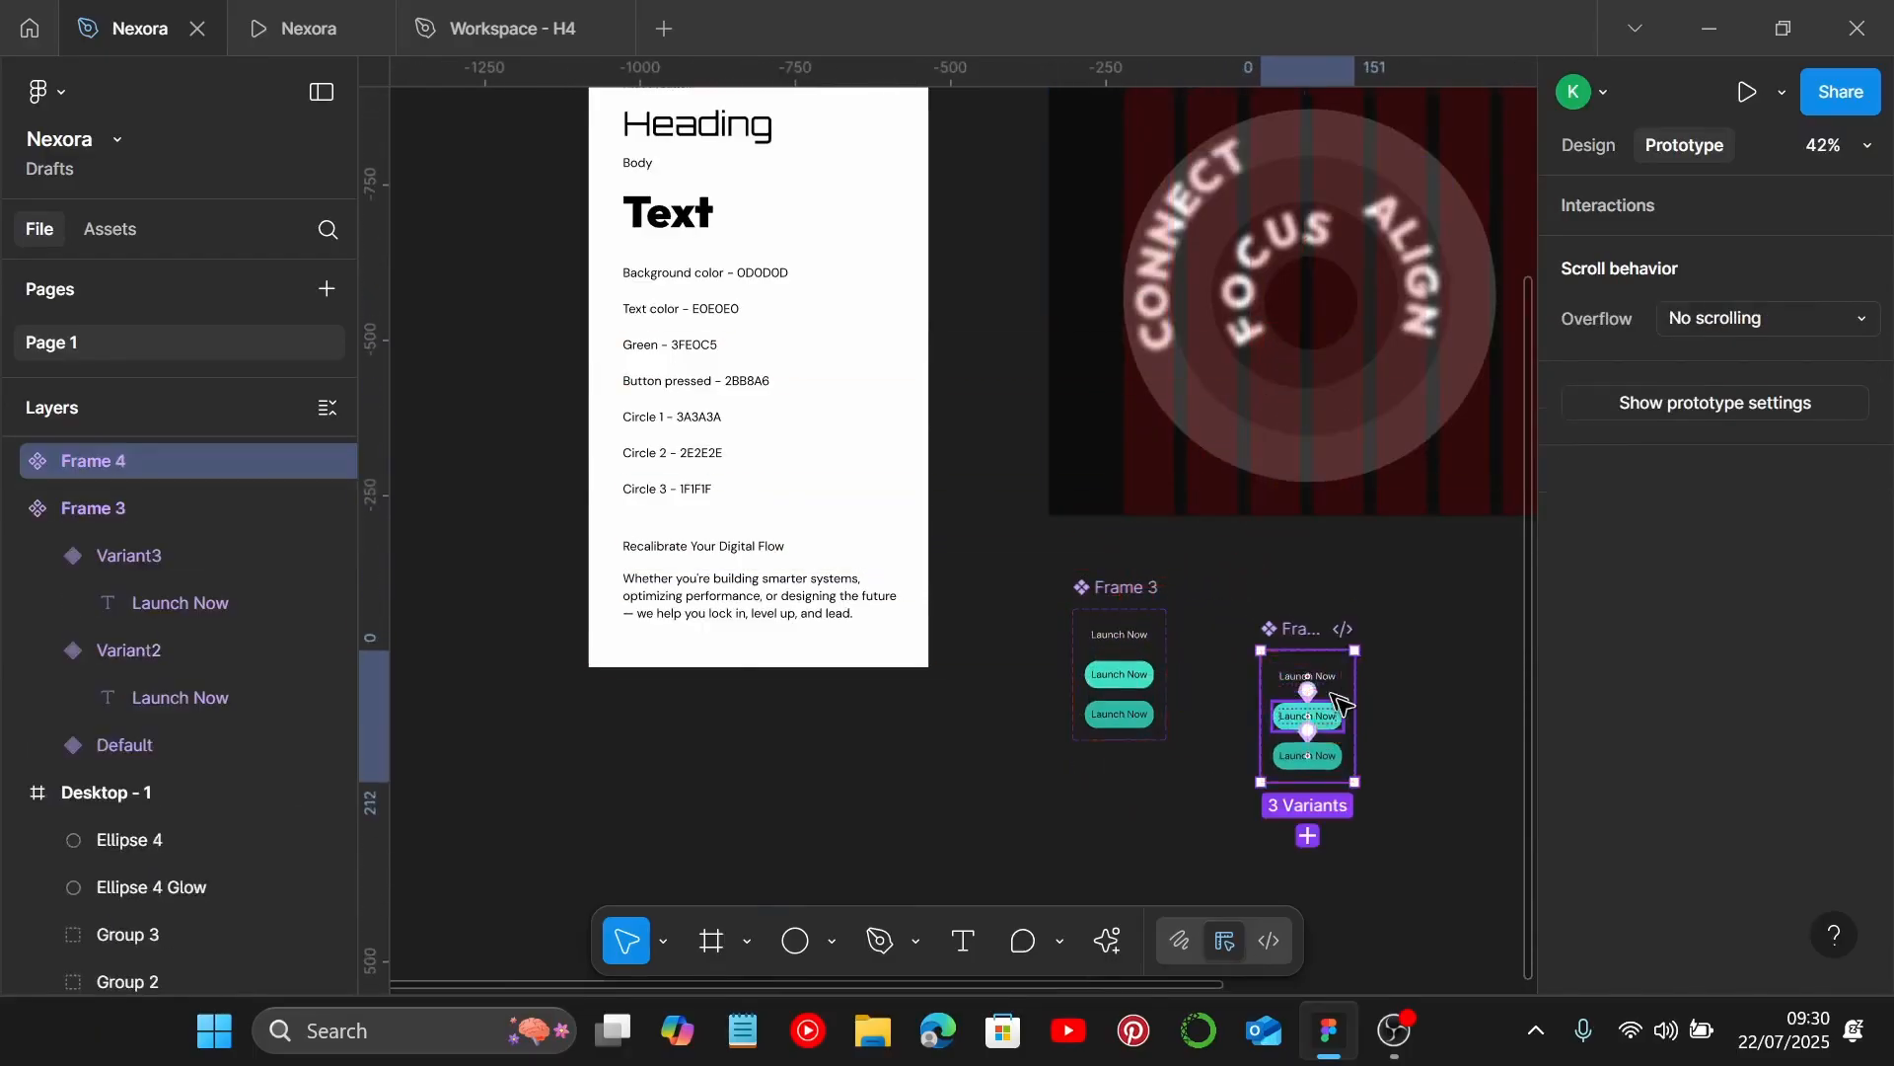
{"action": "key", "text": "Delete"}
{"action": "scroll", "coordinate": [922, 761], "scroll_direction": "up", "scroll_amount": 4}
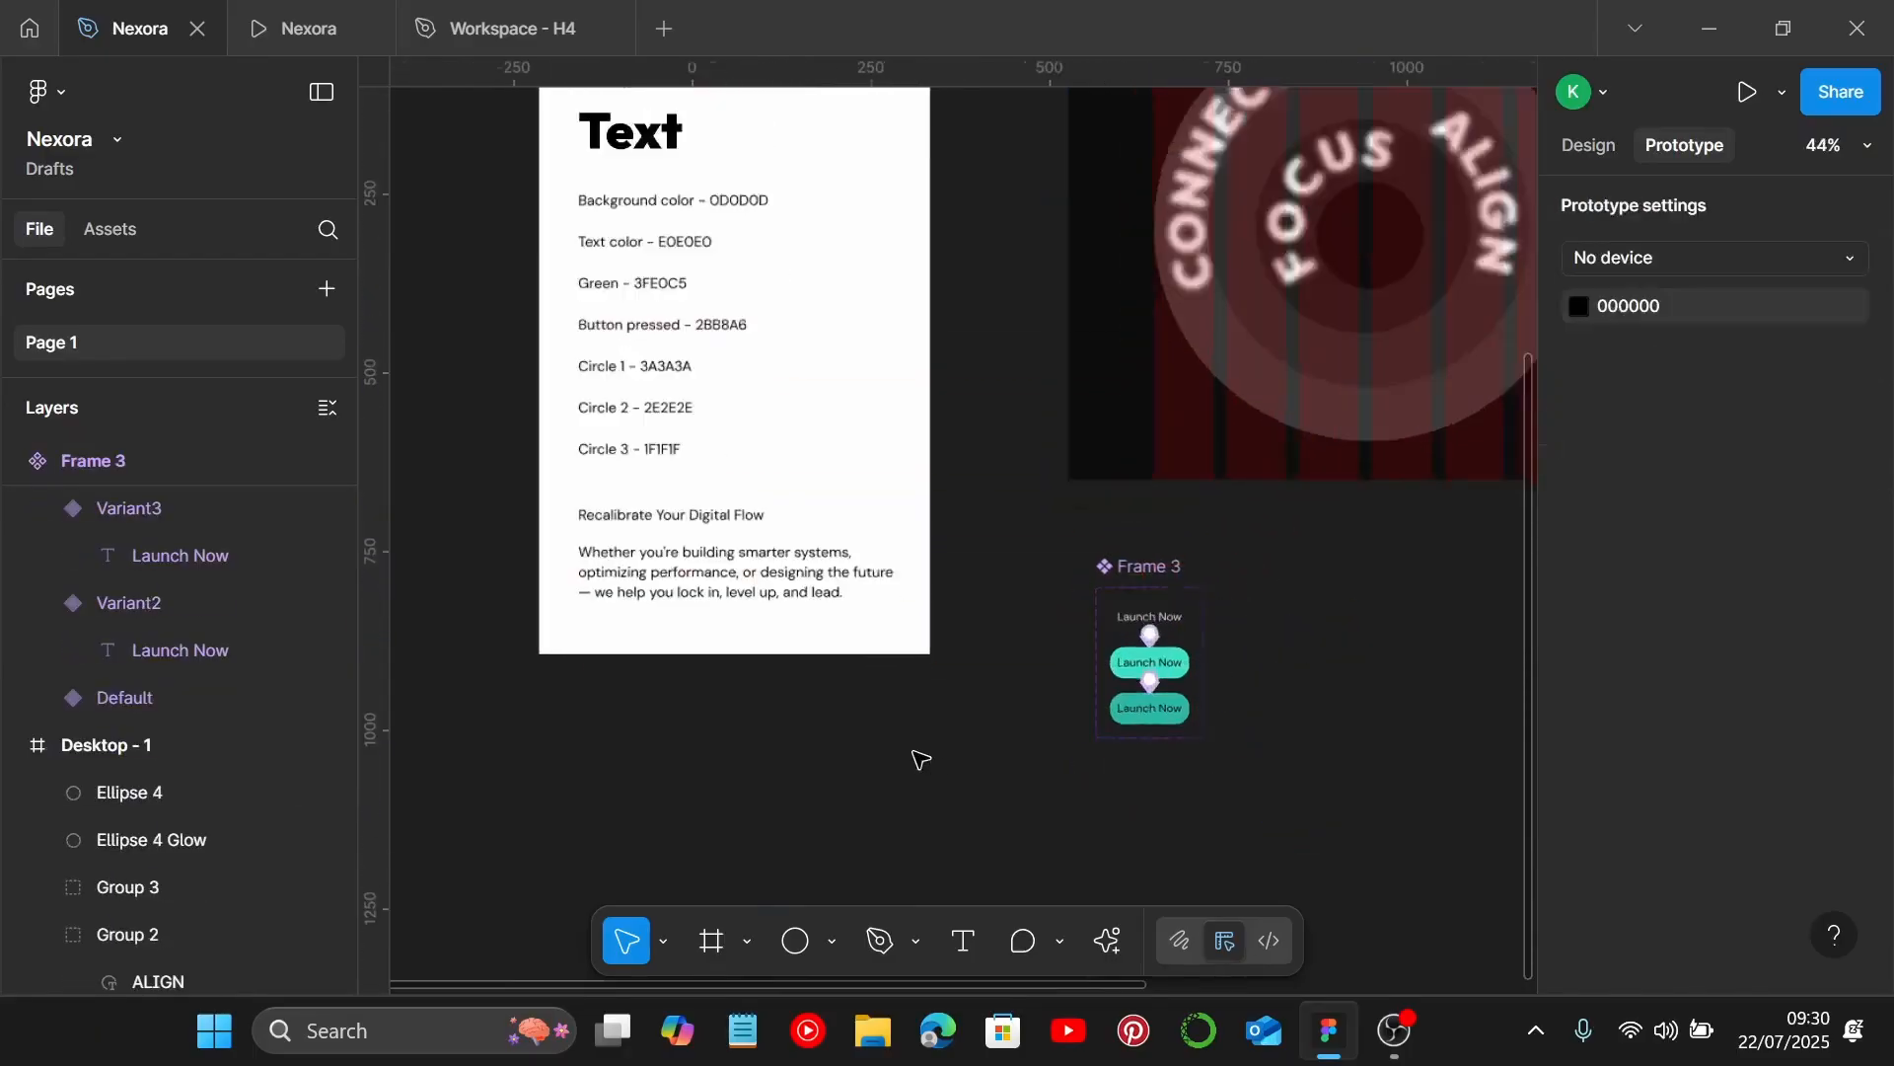
Place an instance of the default "Launch Now" variant in the innermost circle of the hero graphic, at X 366, Y 446.
{"action": "left_click", "coordinate": [1241, 584]}
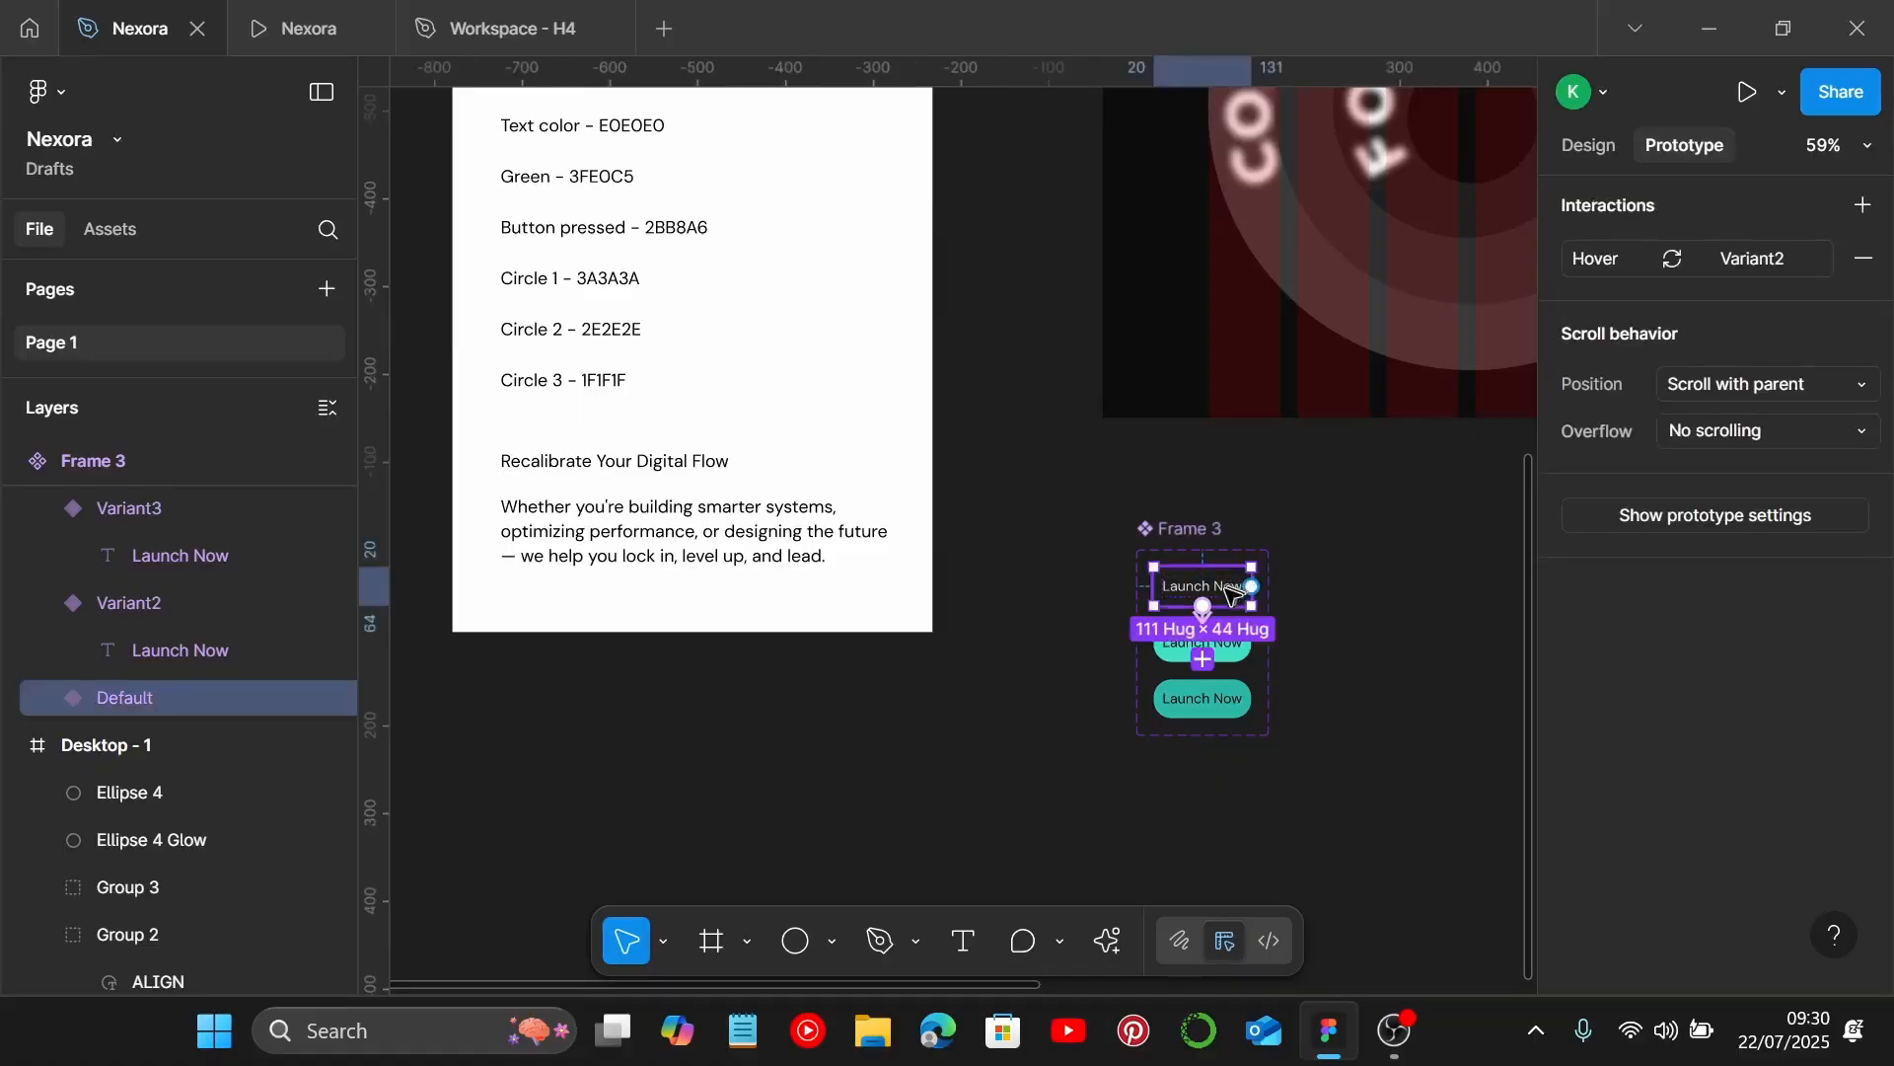
{"action": "left_click", "coordinate": [1588, 145]}
{"action": "scroll", "coordinate": [1431, 435], "scroll_direction": "up", "scroll_amount": 2}
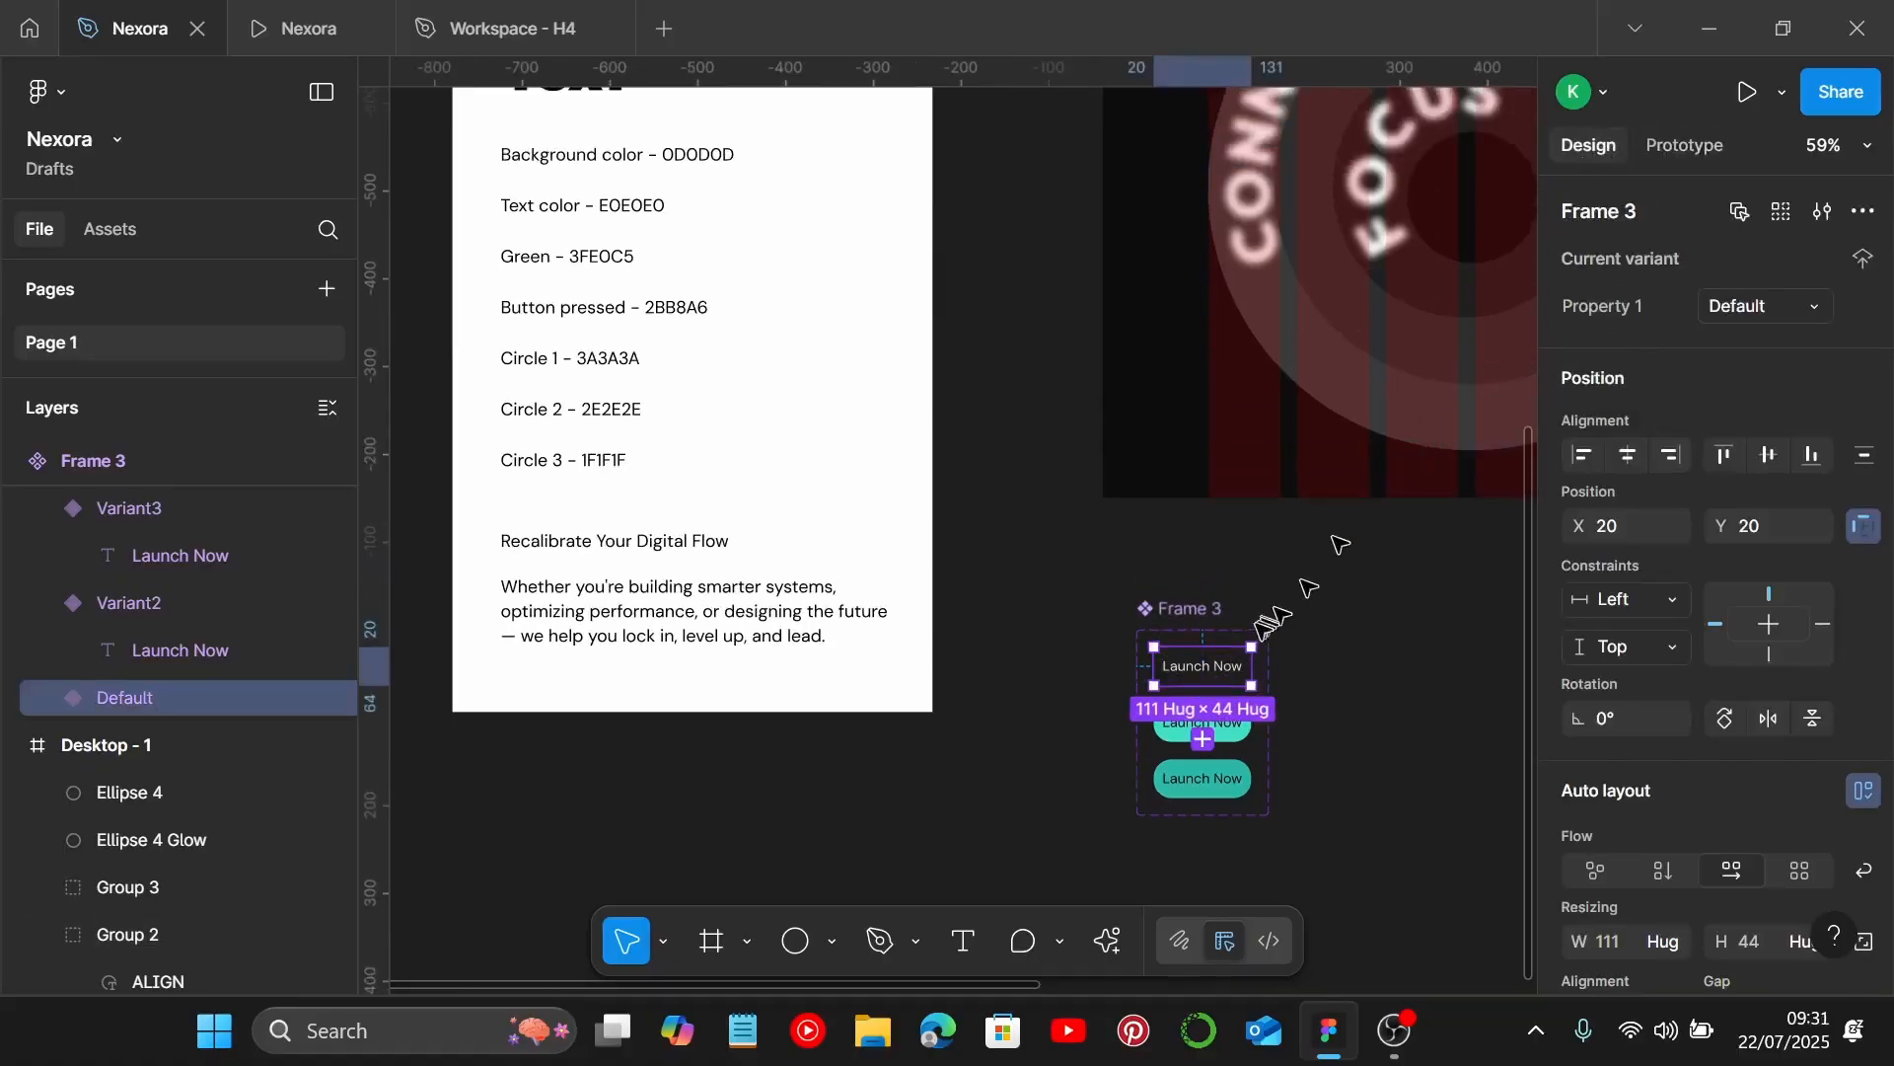
{"action": "left_click_drag", "start_coordinate": [1228, 661], "coordinate": [1448, 188]}
{"action": "scroll", "coordinate": [1442, 188], "scroll_direction": "right", "scroll_amount": 2}
{"action": "scroll", "coordinate": [1406, 234], "scroll_direction": "up", "scroll_amount": 3}
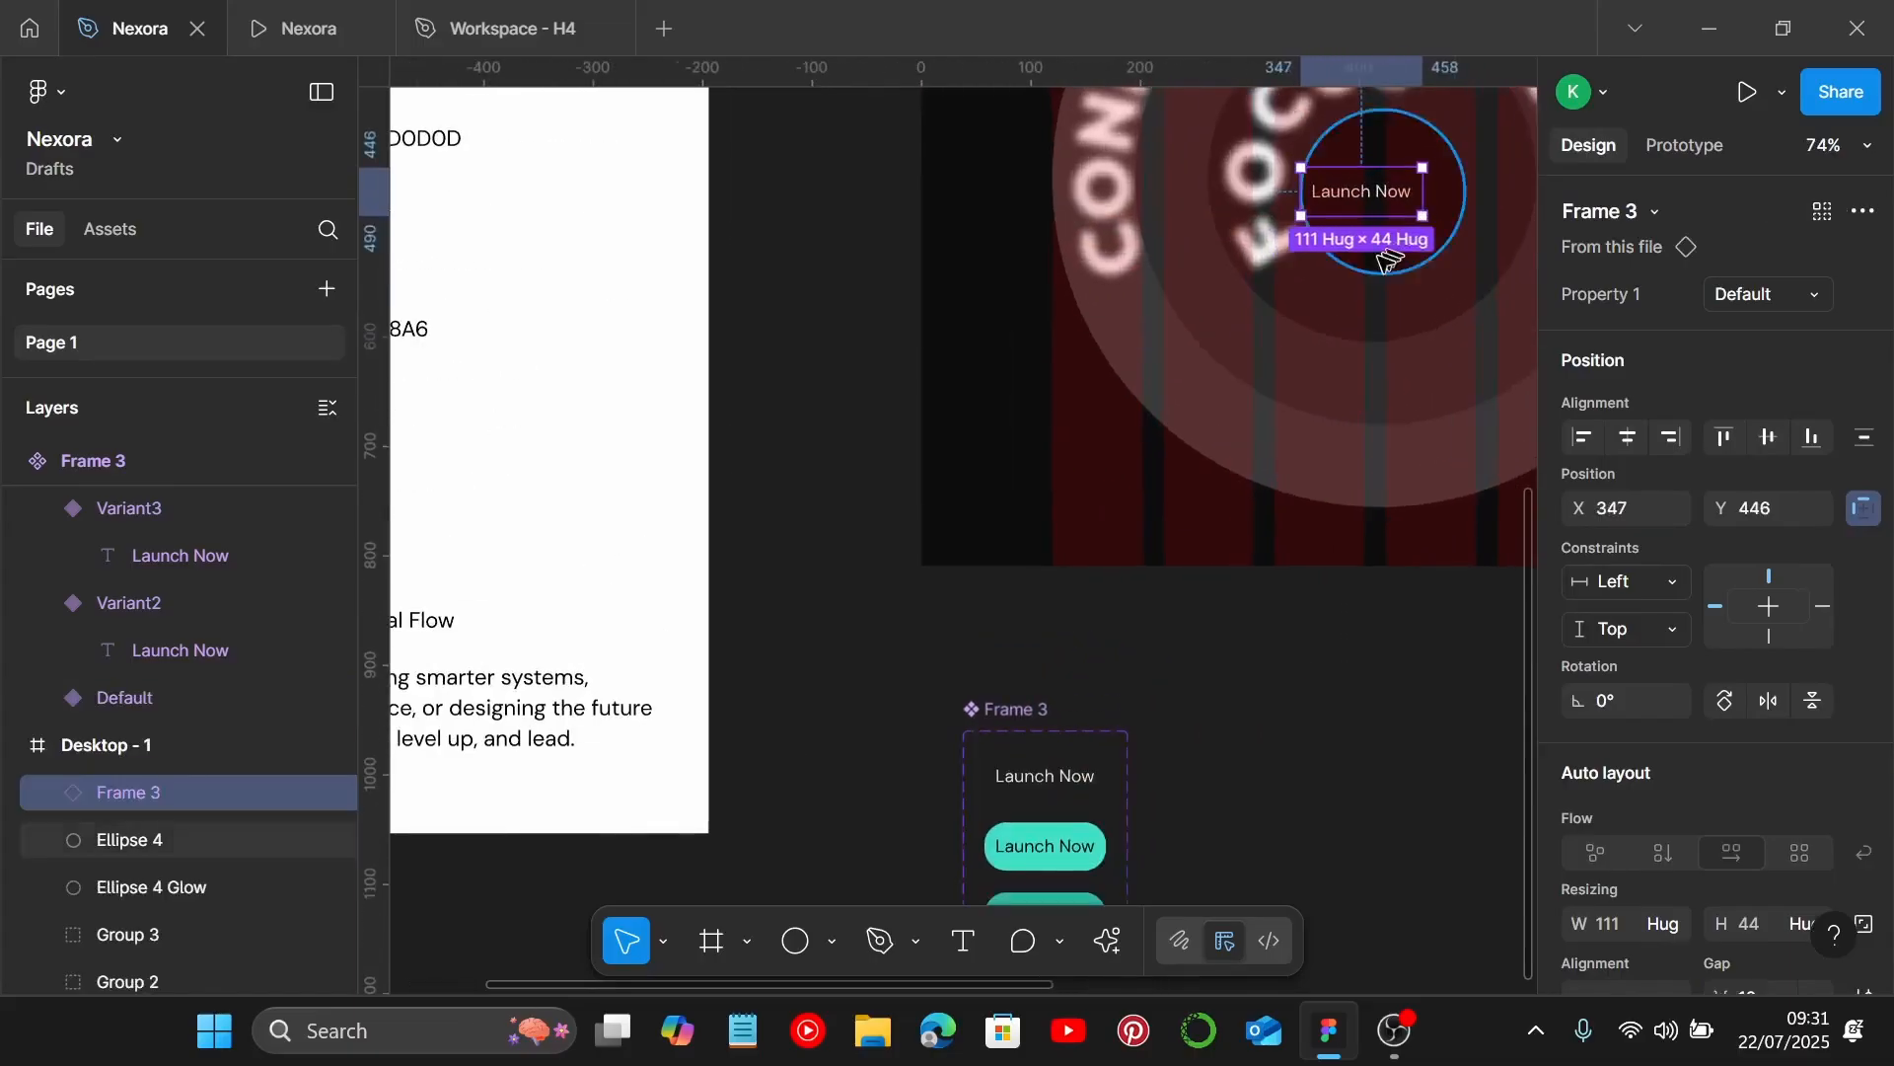
{"action": "scroll", "coordinate": [1381, 266], "scroll_direction": "right", "scroll_amount": 2}
{"action": "scroll", "coordinate": [1374, 275], "scroll_direction": "up", "scroll_amount": 2}
{"action": "mouse_move", "coordinate": [1253, 392]}
{"action": "left_mouse_down"}
{"action": "mouse_move", "coordinate": [1277, 372]}
{"action": "mouse_move", "coordinate": [1269, 387]}
{"action": "left_mouse_up"}
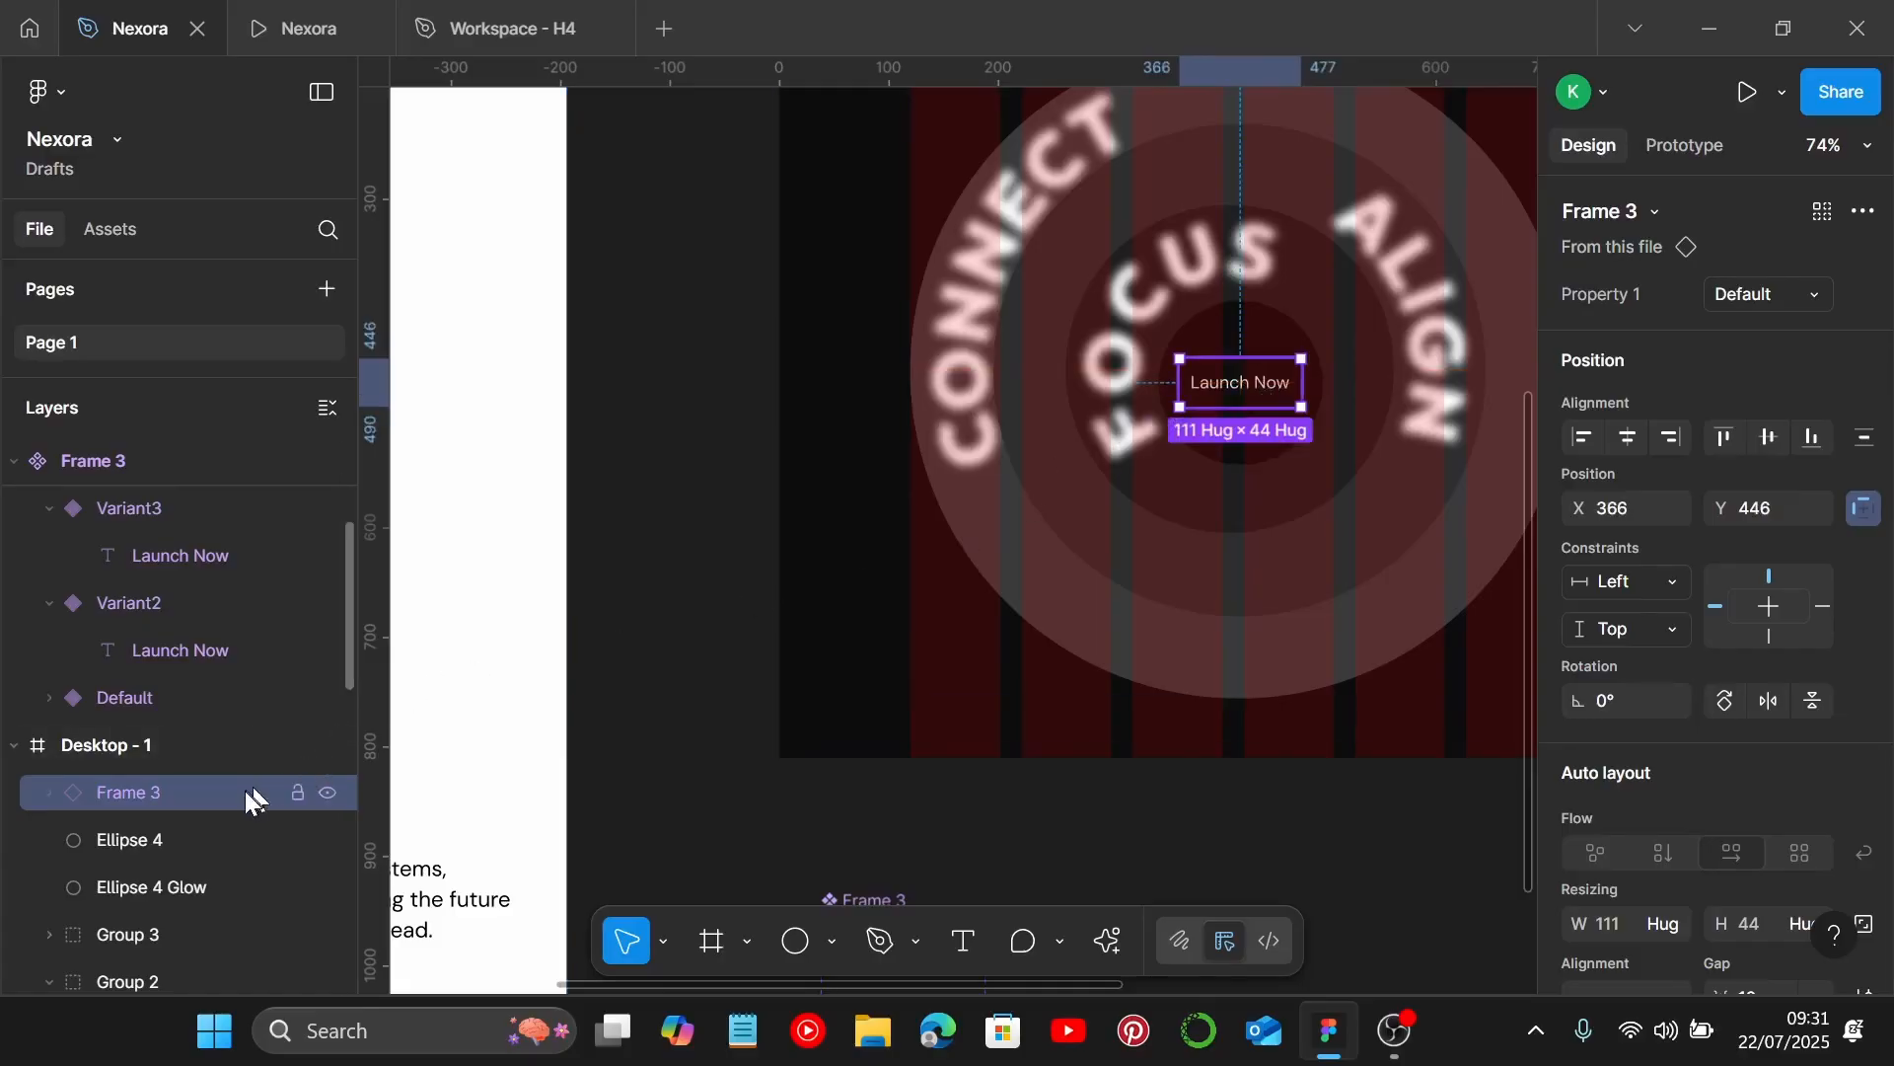
Rename the "Launch Now" button instance layer in Desktop - 1 as Launch.
{"action": "scroll", "coordinate": [245, 785], "scroll_direction": "down", "scroll_amount": 5}
{"action": "scroll", "coordinate": [242, 778], "scroll_direction": "up", "scroll_amount": 3}
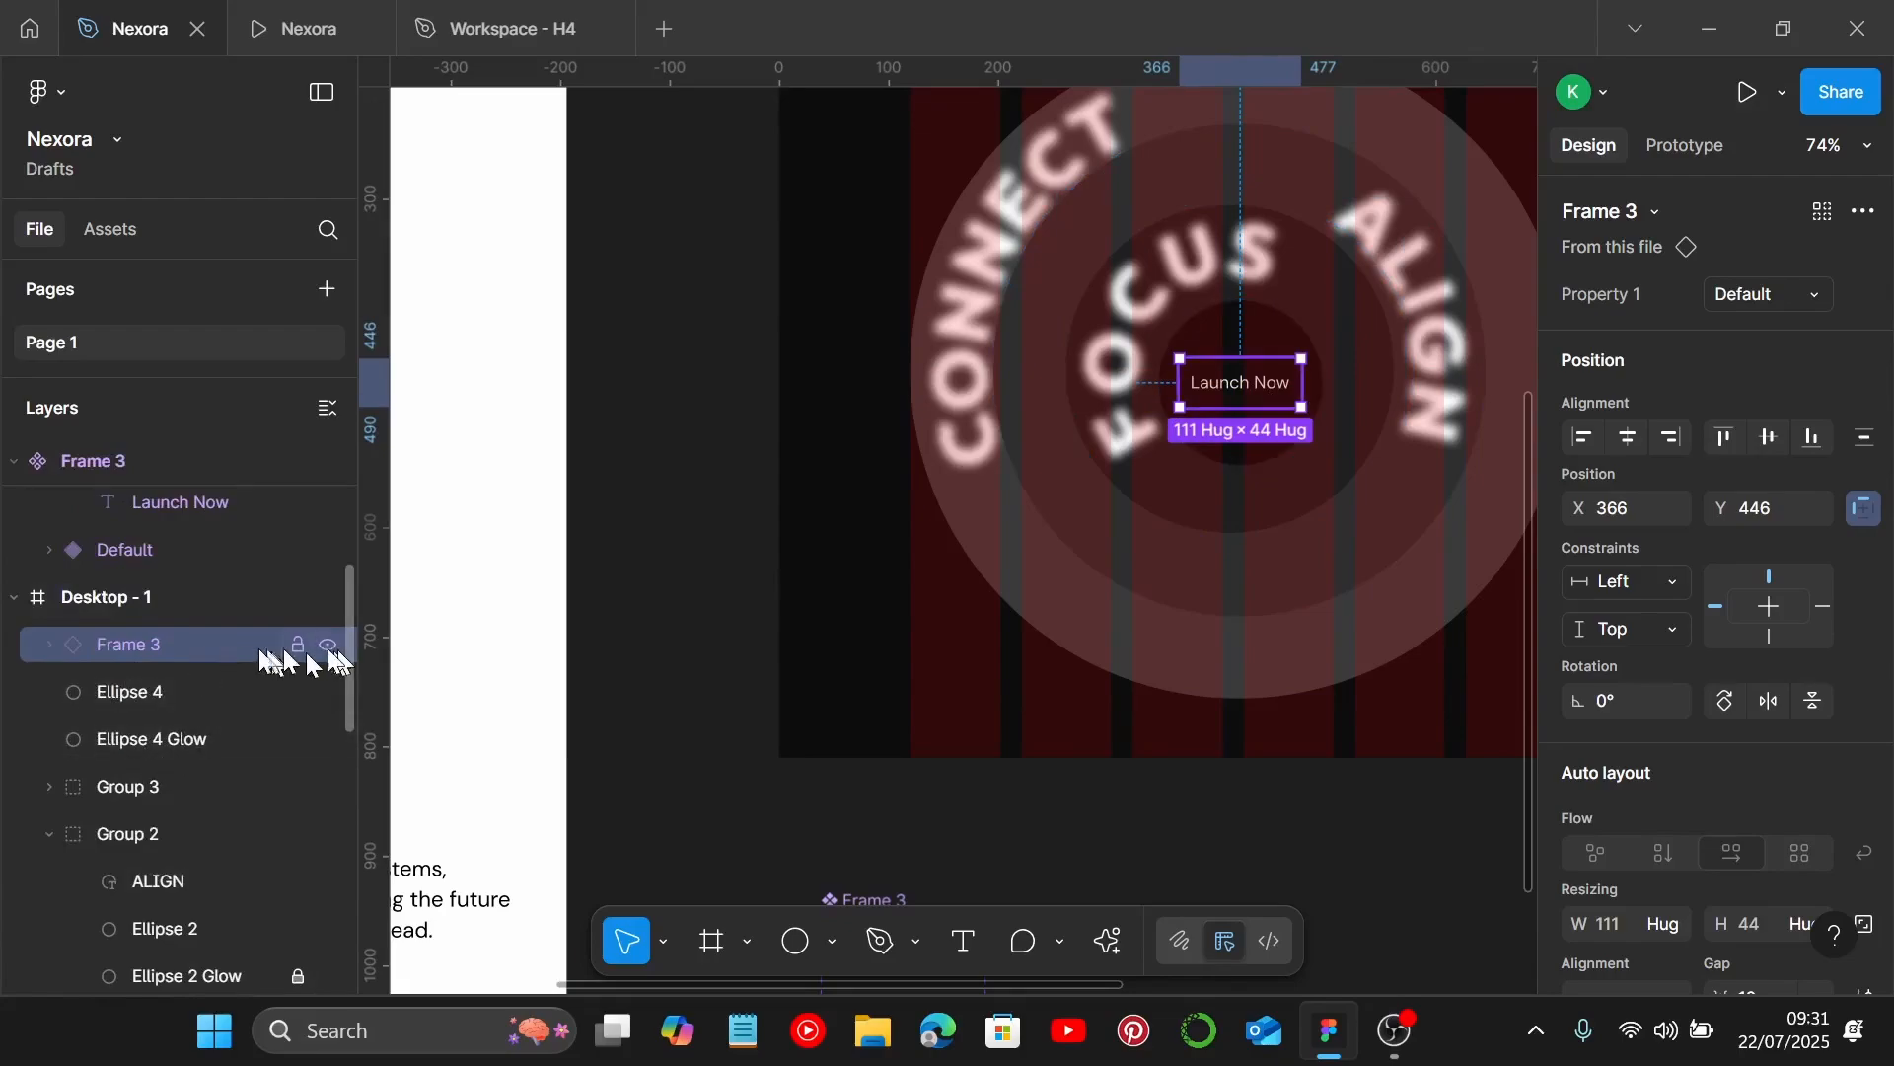
{"action": "double_click", "coordinate": [118, 647]}
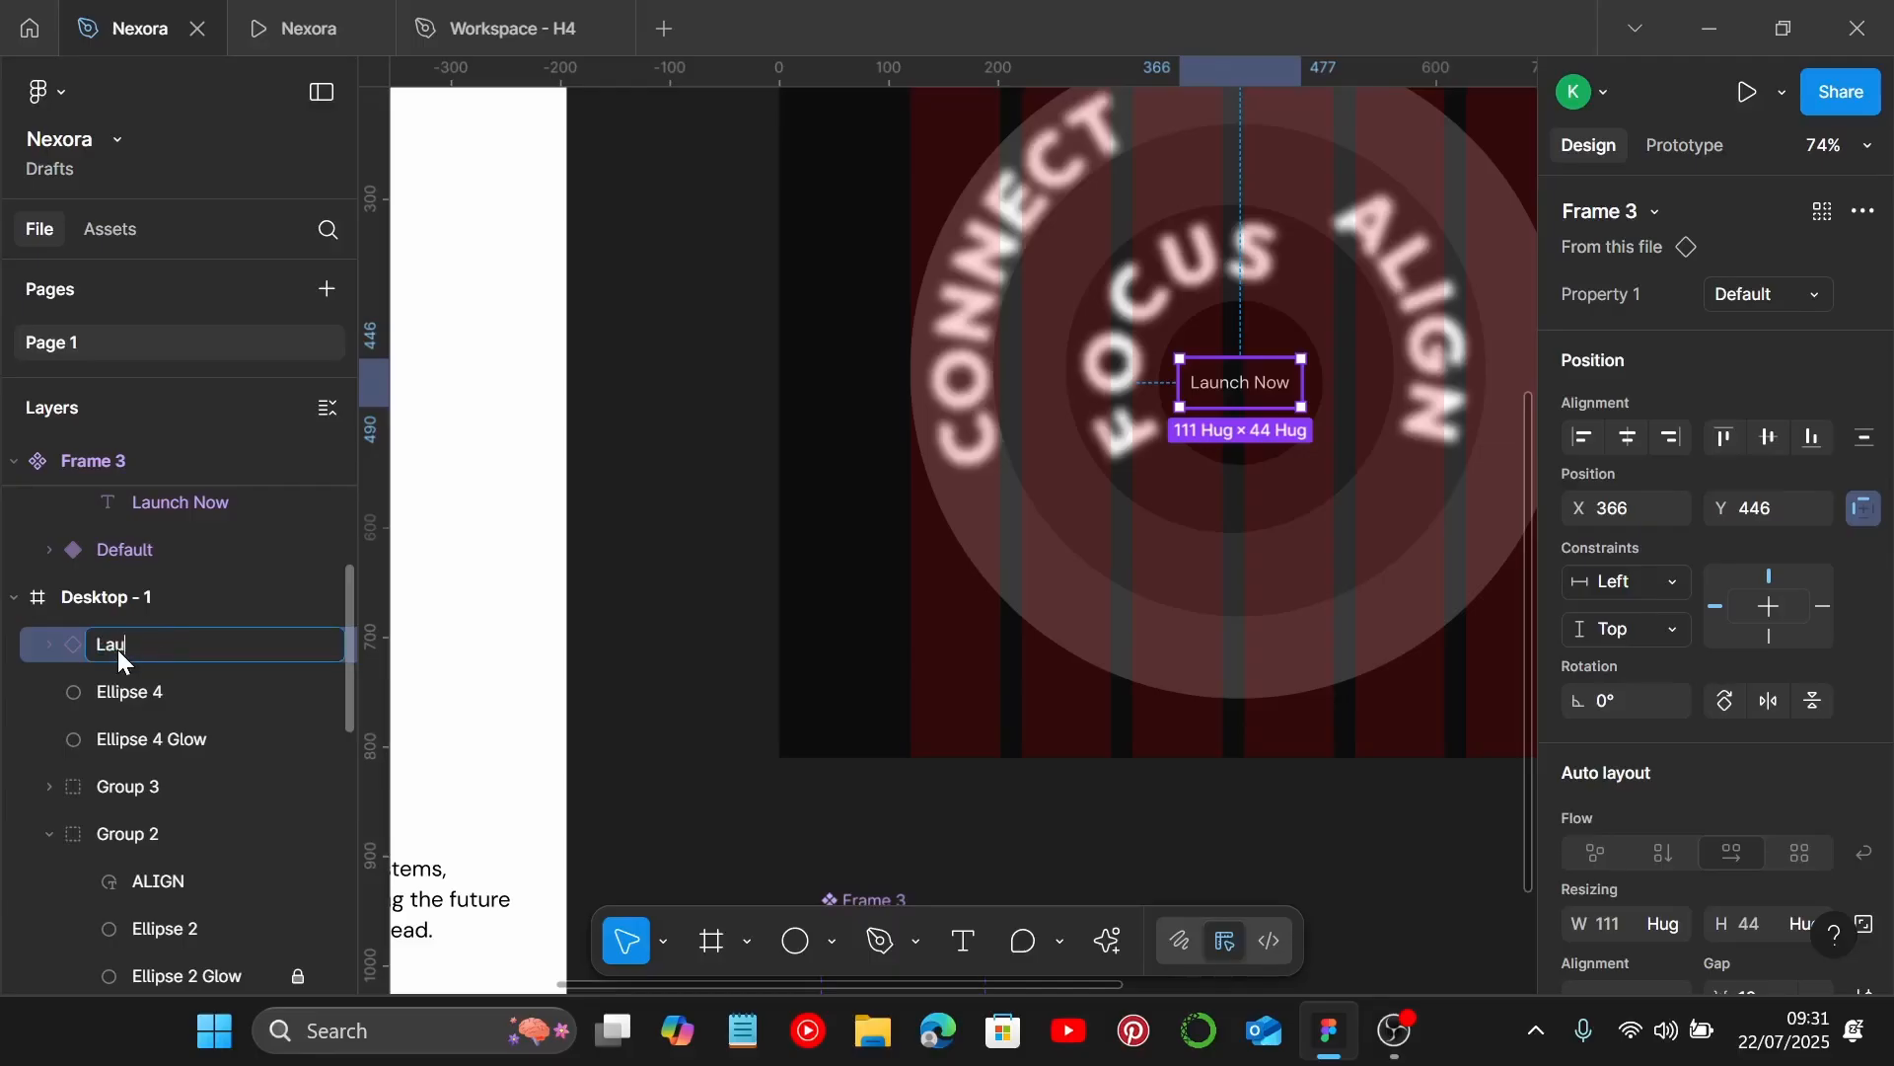
{"action": "left_click", "coordinate": [183, 683]}
{"action": "left_click", "coordinate": [167, 648]}
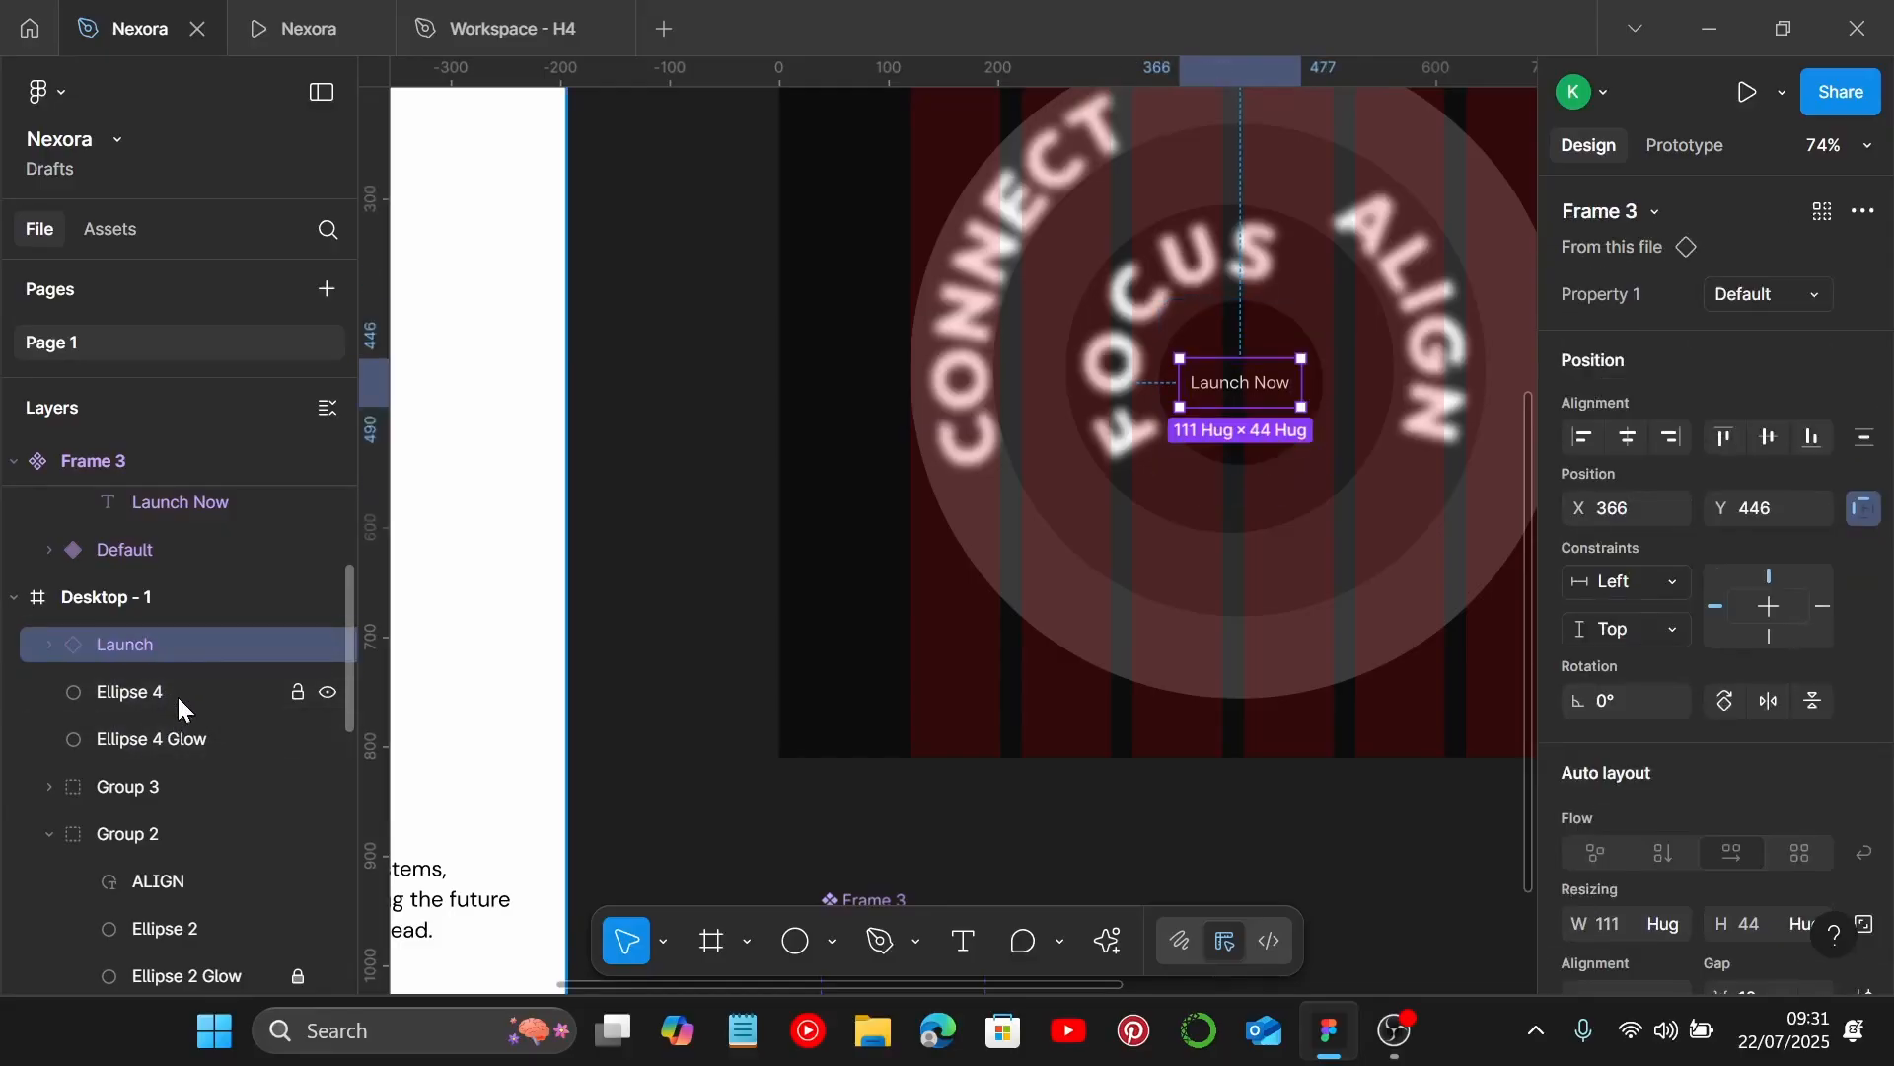
Align the Launch instance, Ellipse 4 and Ellipse 4 Glow on their horizontal centers and group them.
{"action": "left_click", "coordinate": [177, 698]}
{"action": "left_click", "coordinate": [170, 738]}
{"action": "left_click", "coordinate": [162, 685], "text": "shift"}
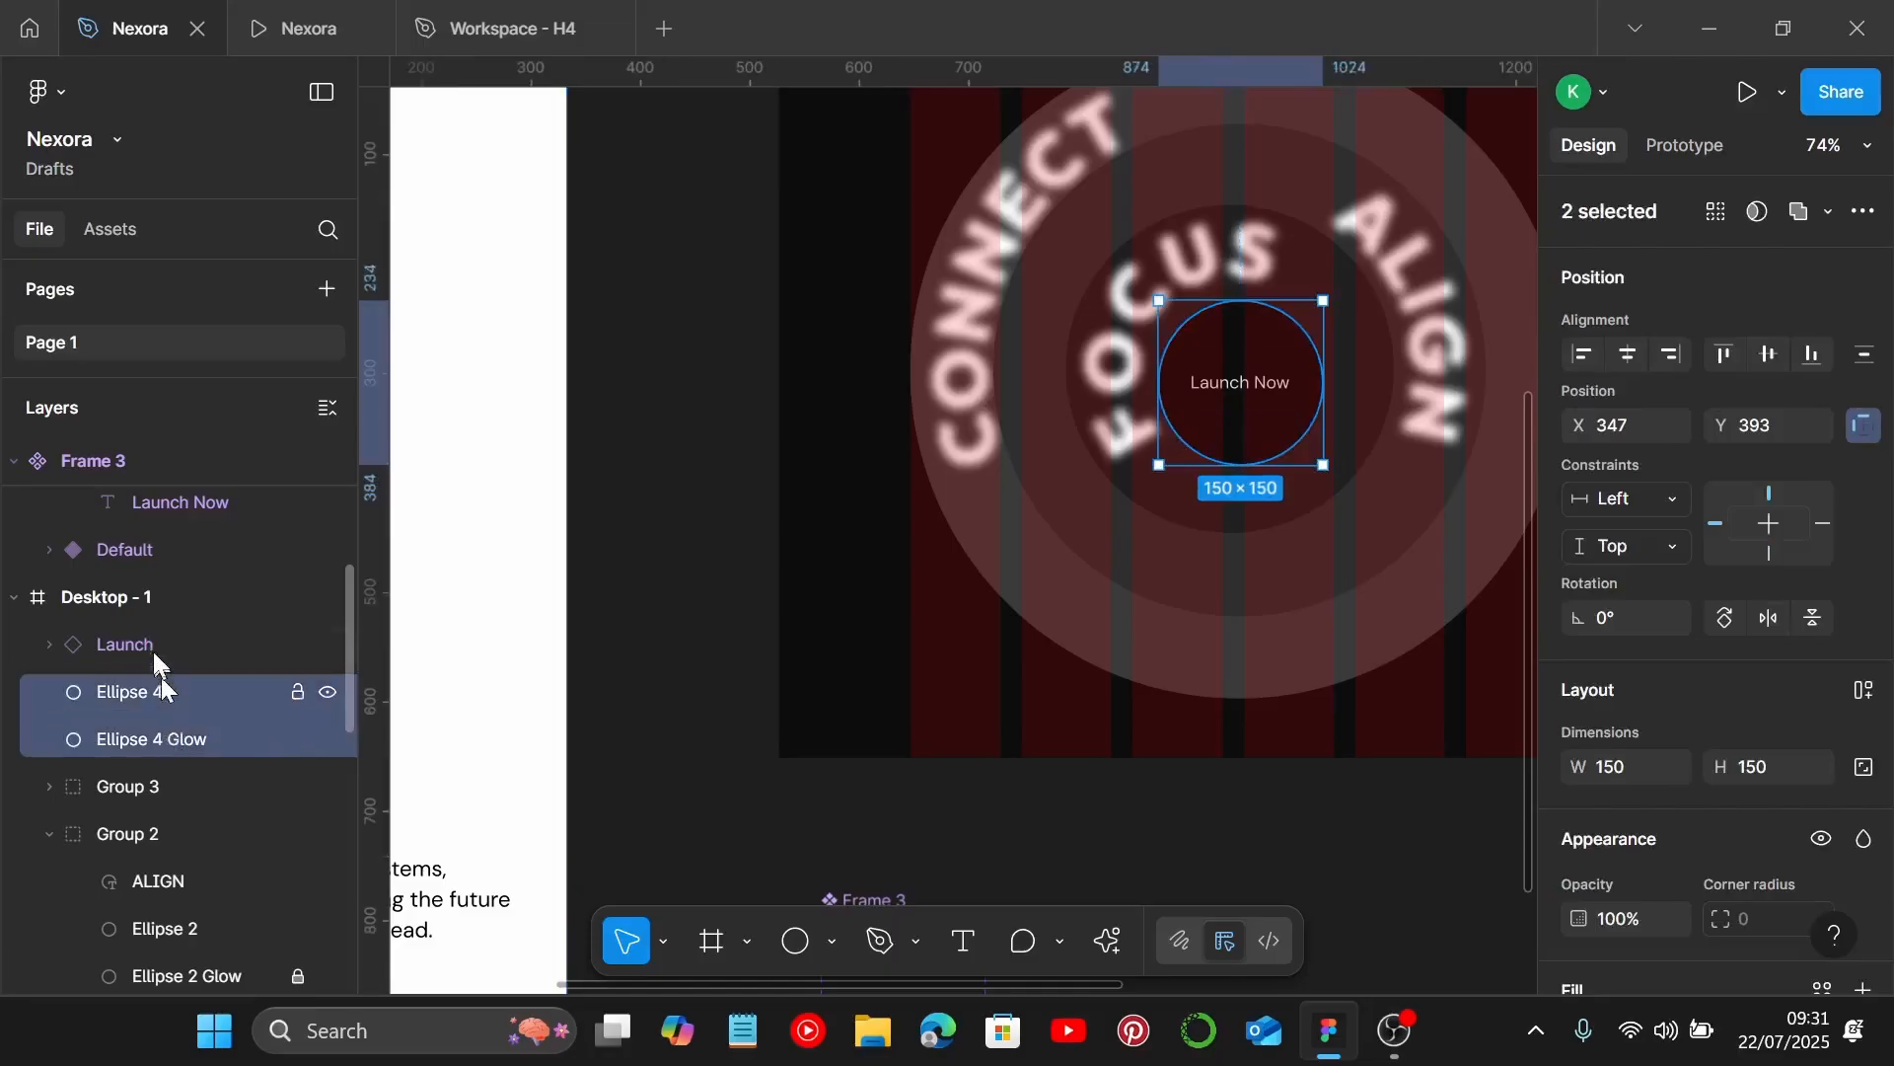
{"action": "left_click", "coordinate": [148, 643], "text": "shift"}
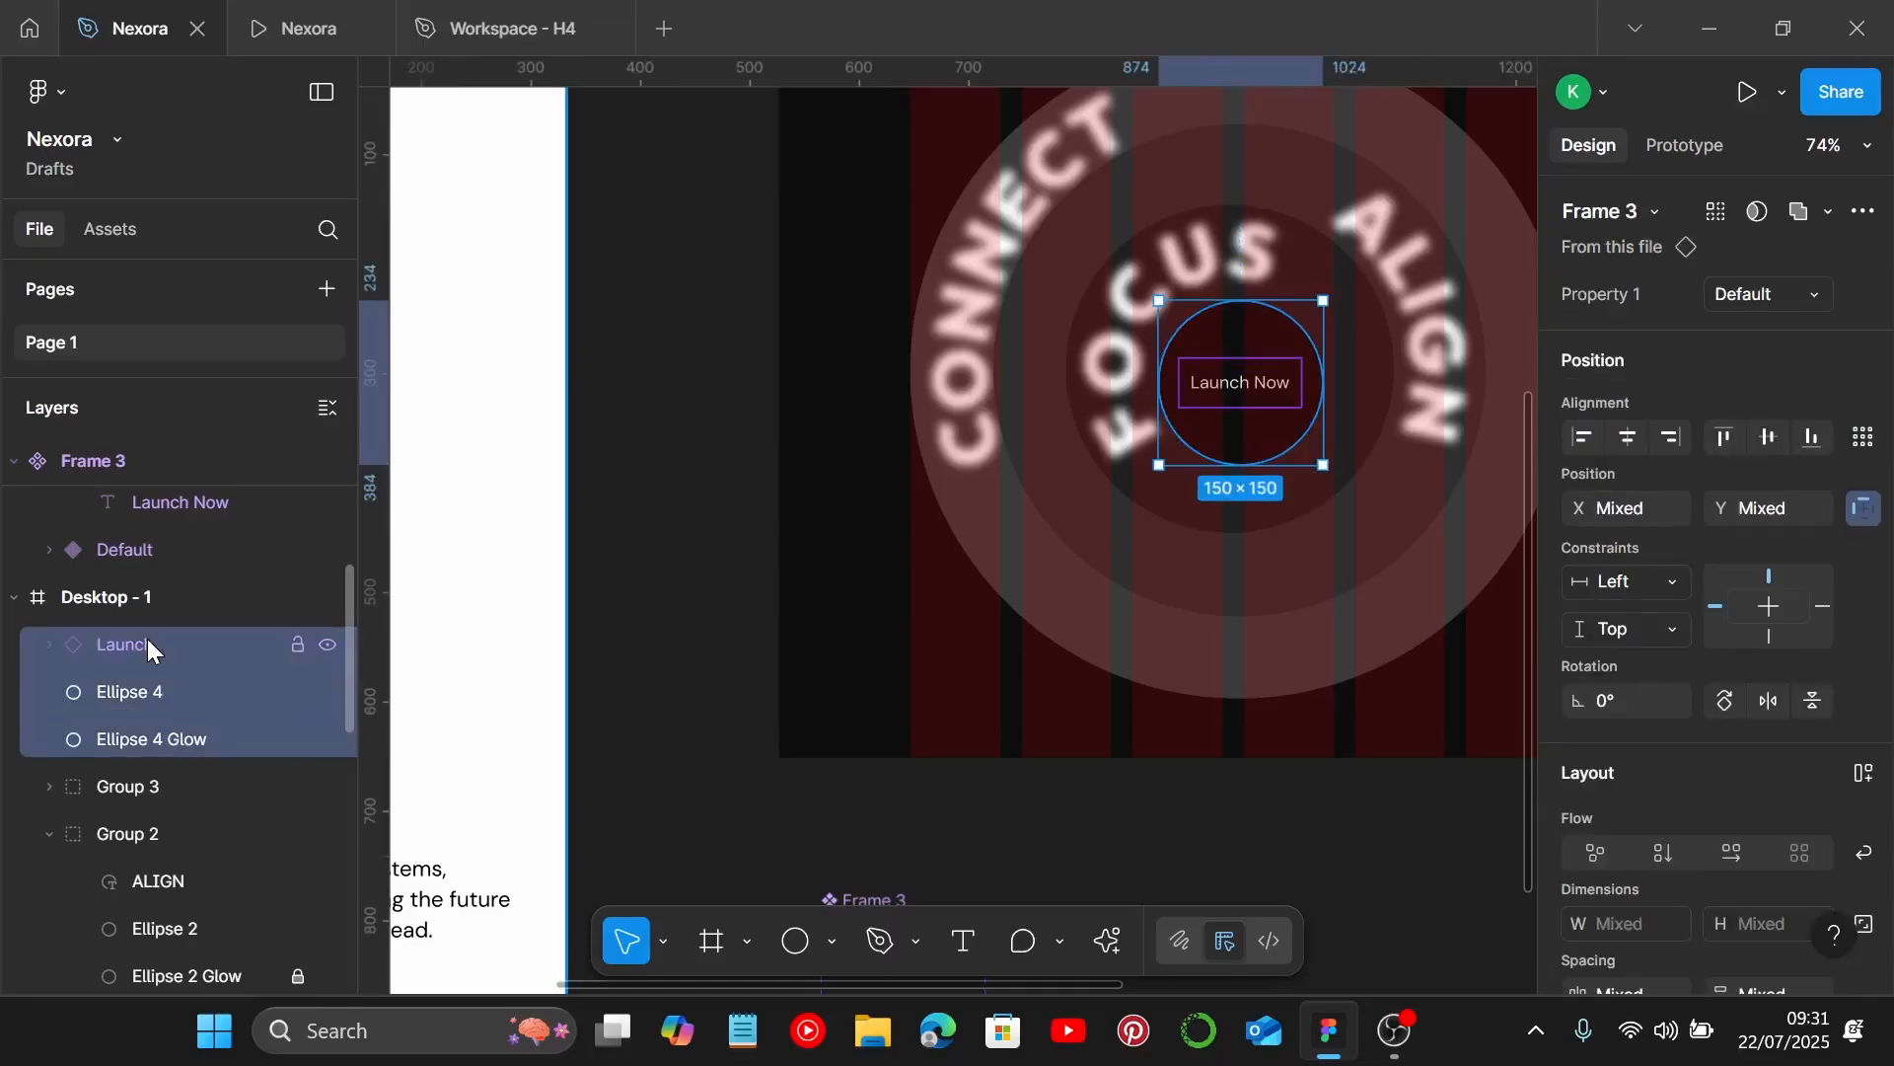
{"action": "key", "text": "alt"}
{"action": "key", "text": "alt+h"}
{"action": "key", "text": "ctrl+g"}
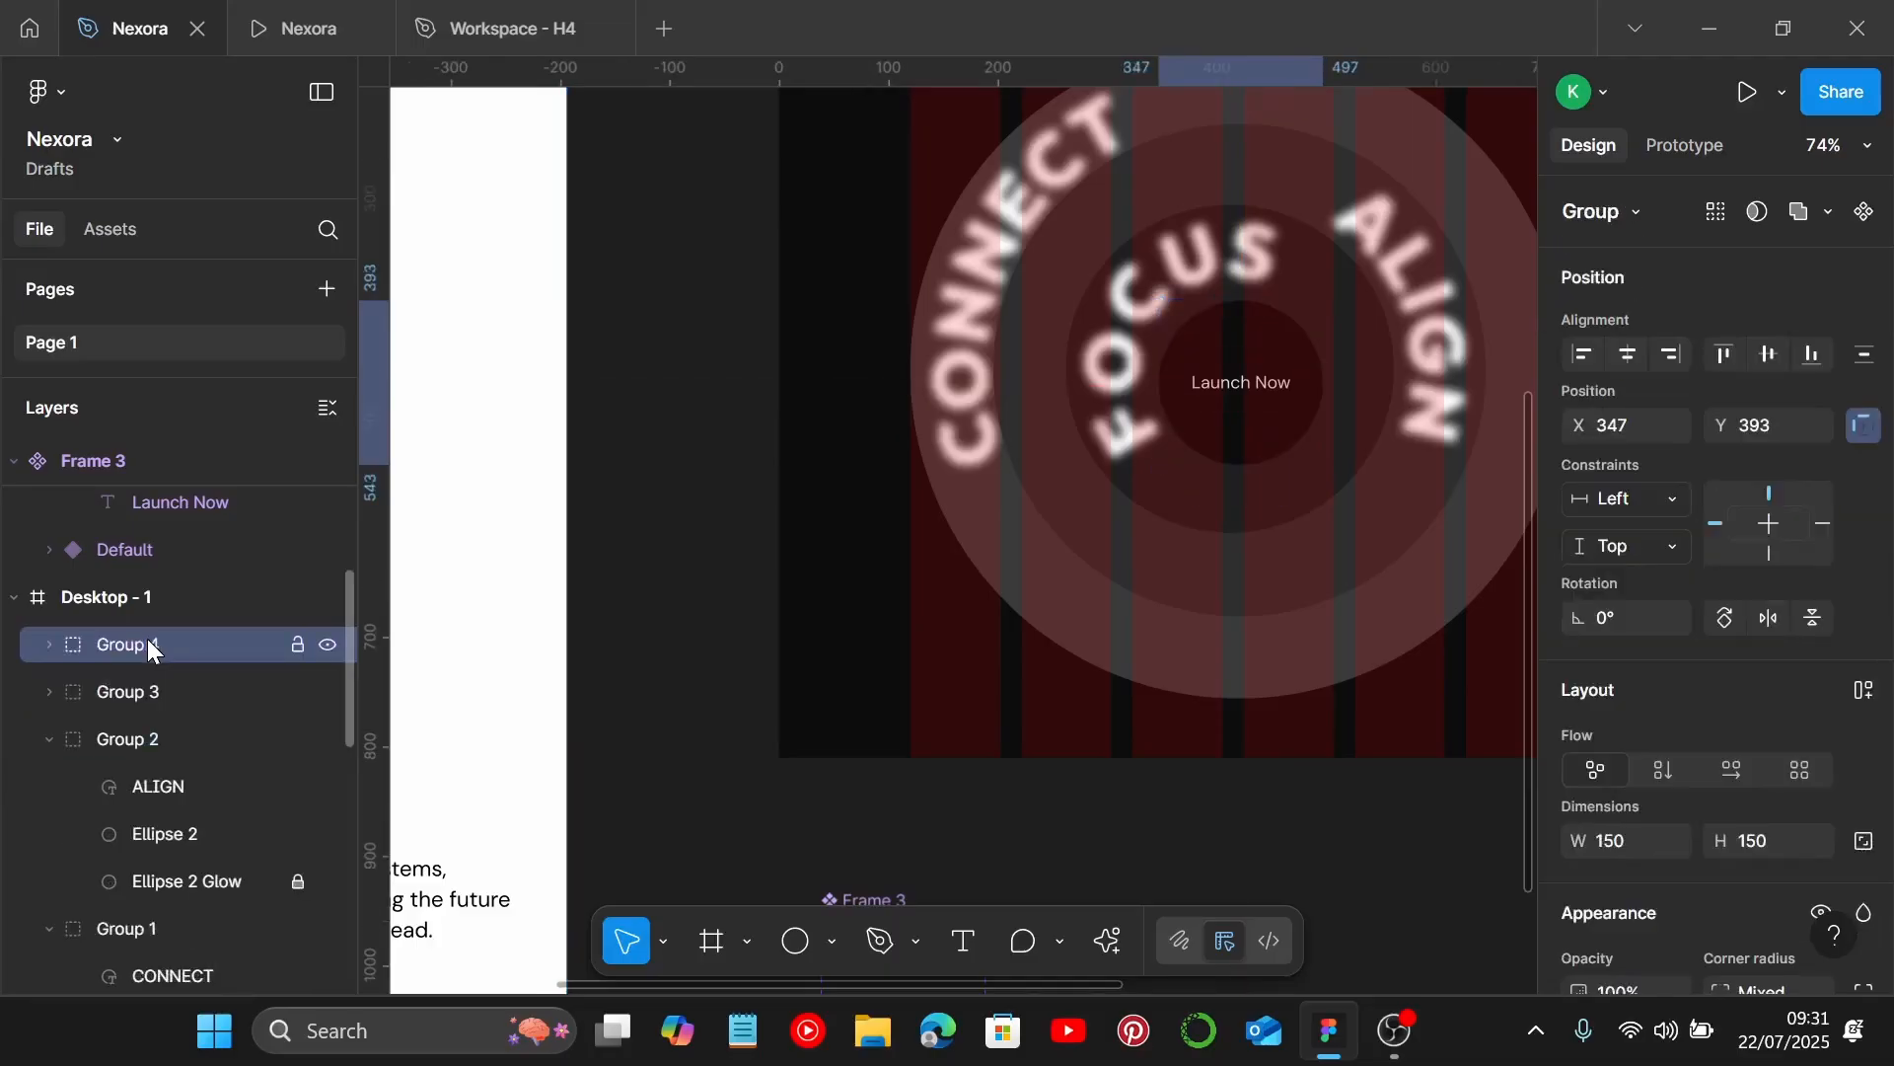
Collapse Group 2 and Group 1 in the layer list and rename Group 1 as Connect.
{"action": "left_click", "coordinate": [40, 738]}
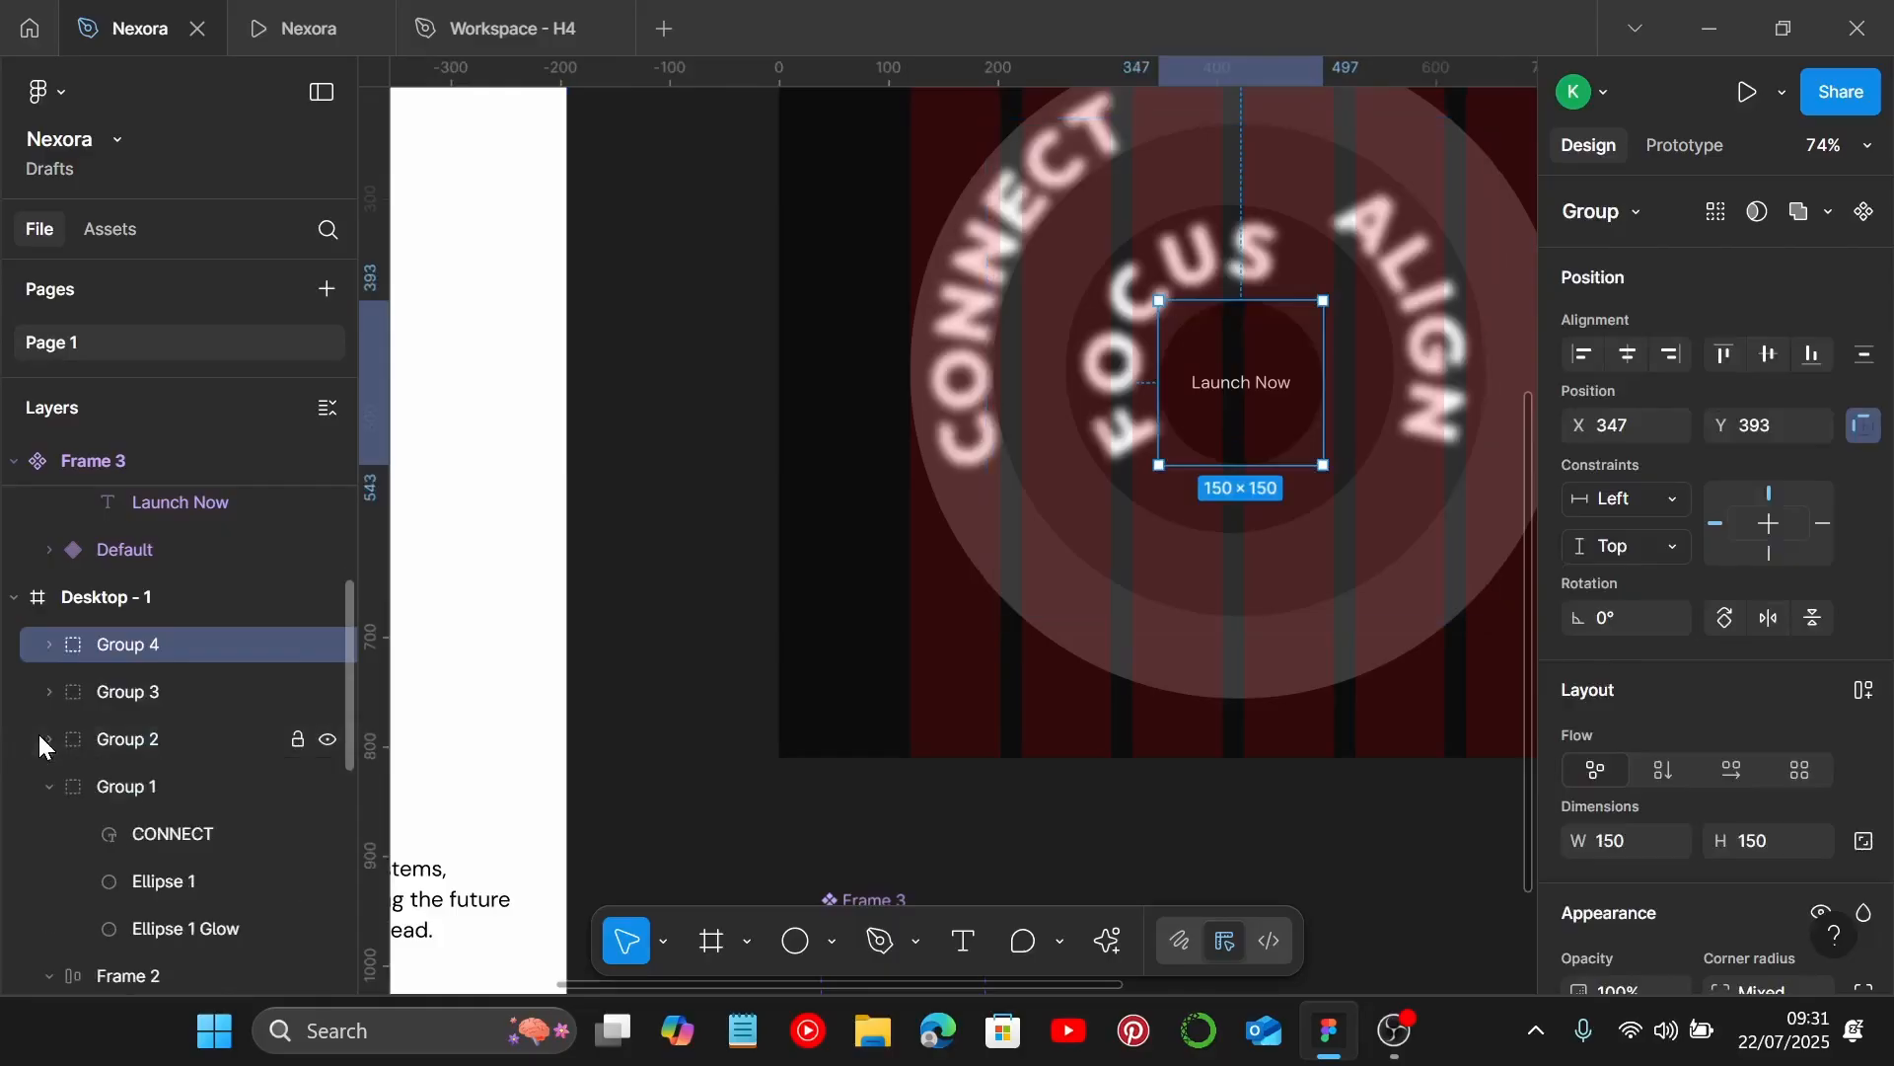
{"action": "left_click", "coordinate": [51, 787]}
{"action": "left_click", "coordinate": [168, 787]}
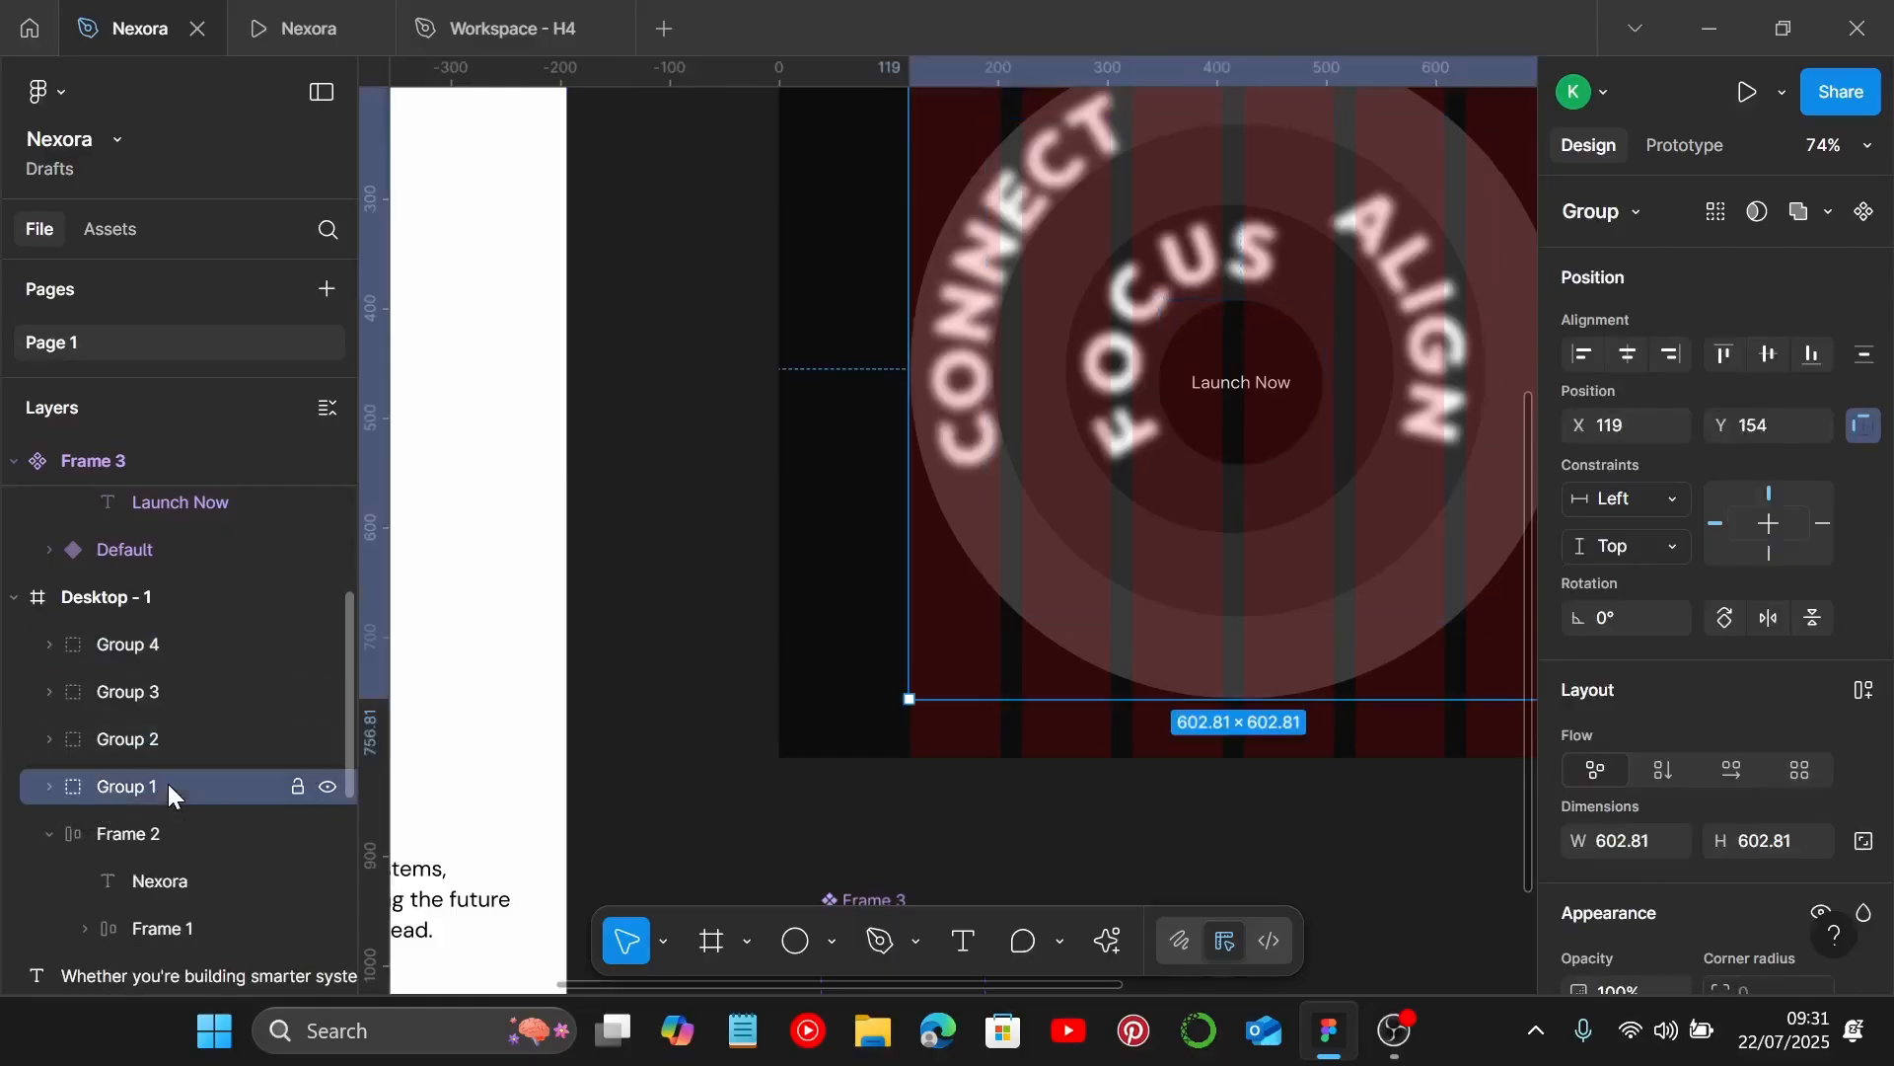
{"action": "double_click", "coordinate": [146, 785]}
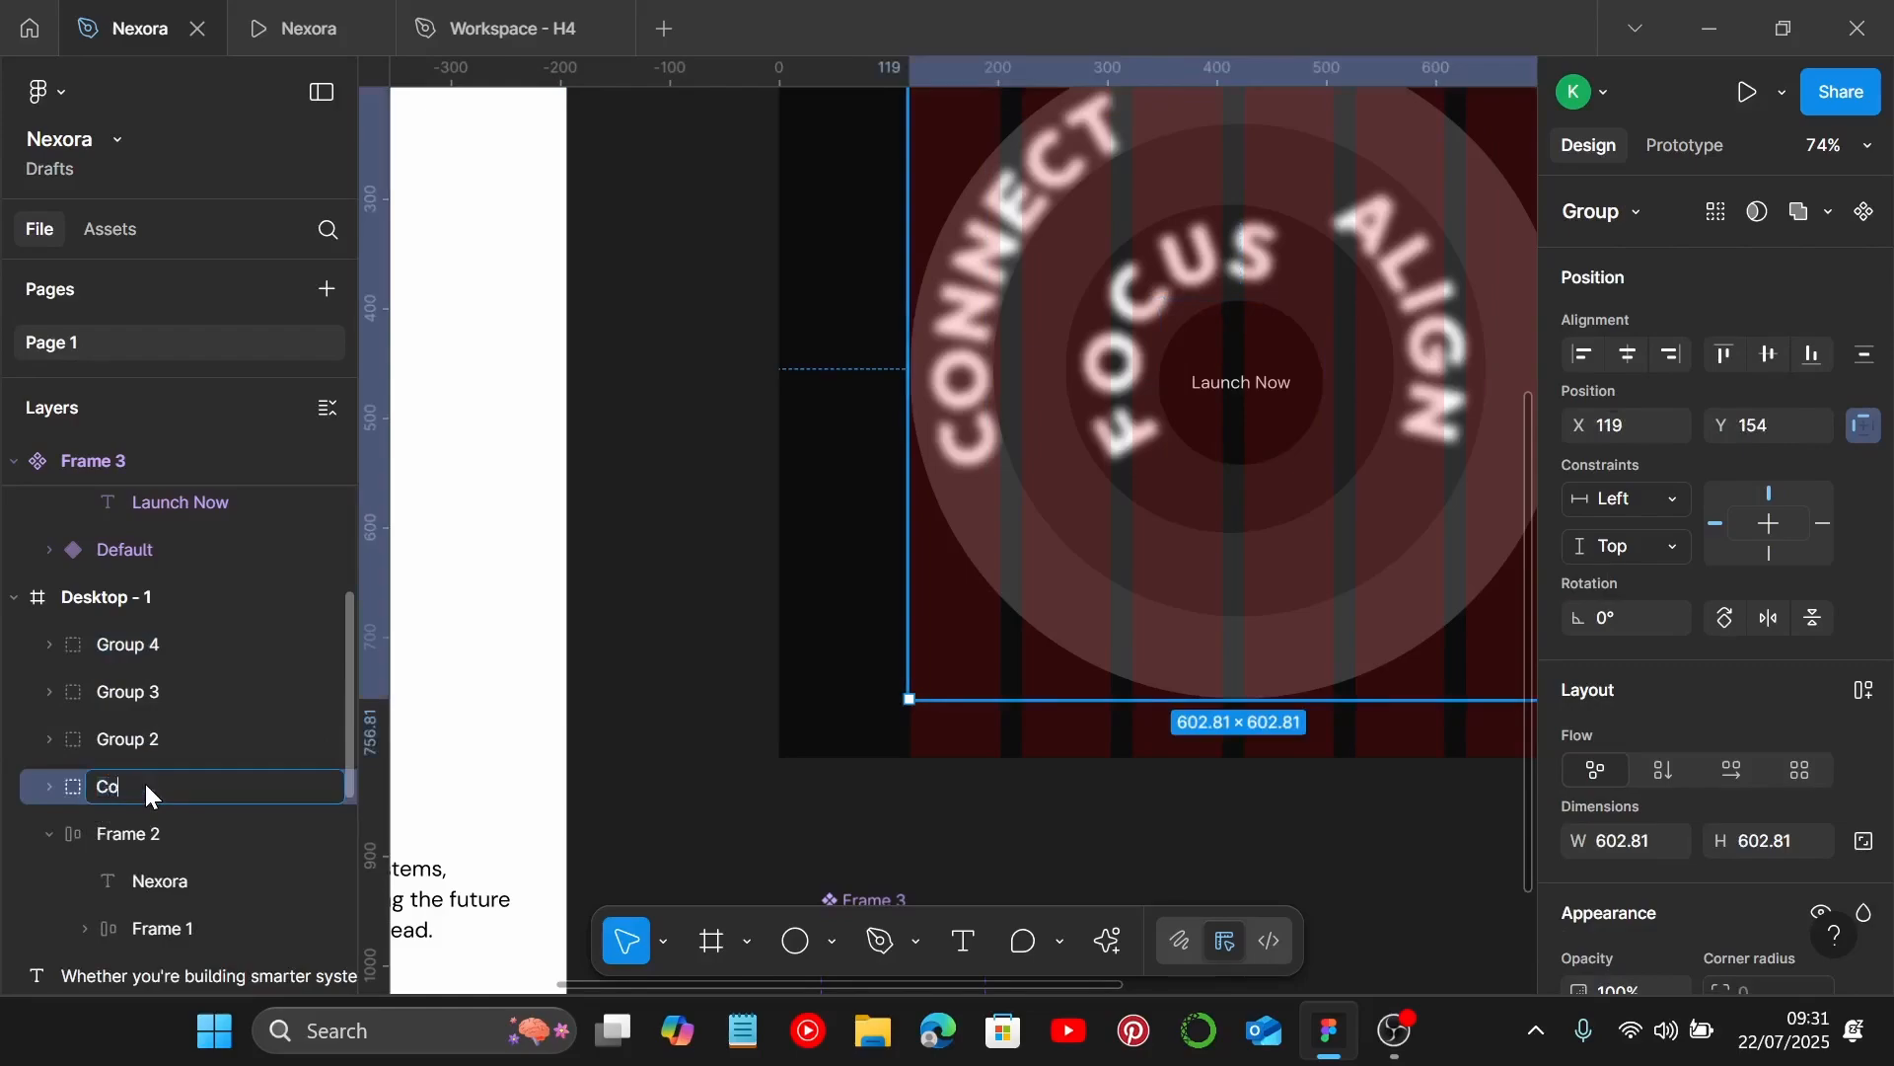
{"action": "key", "text": "Return"}
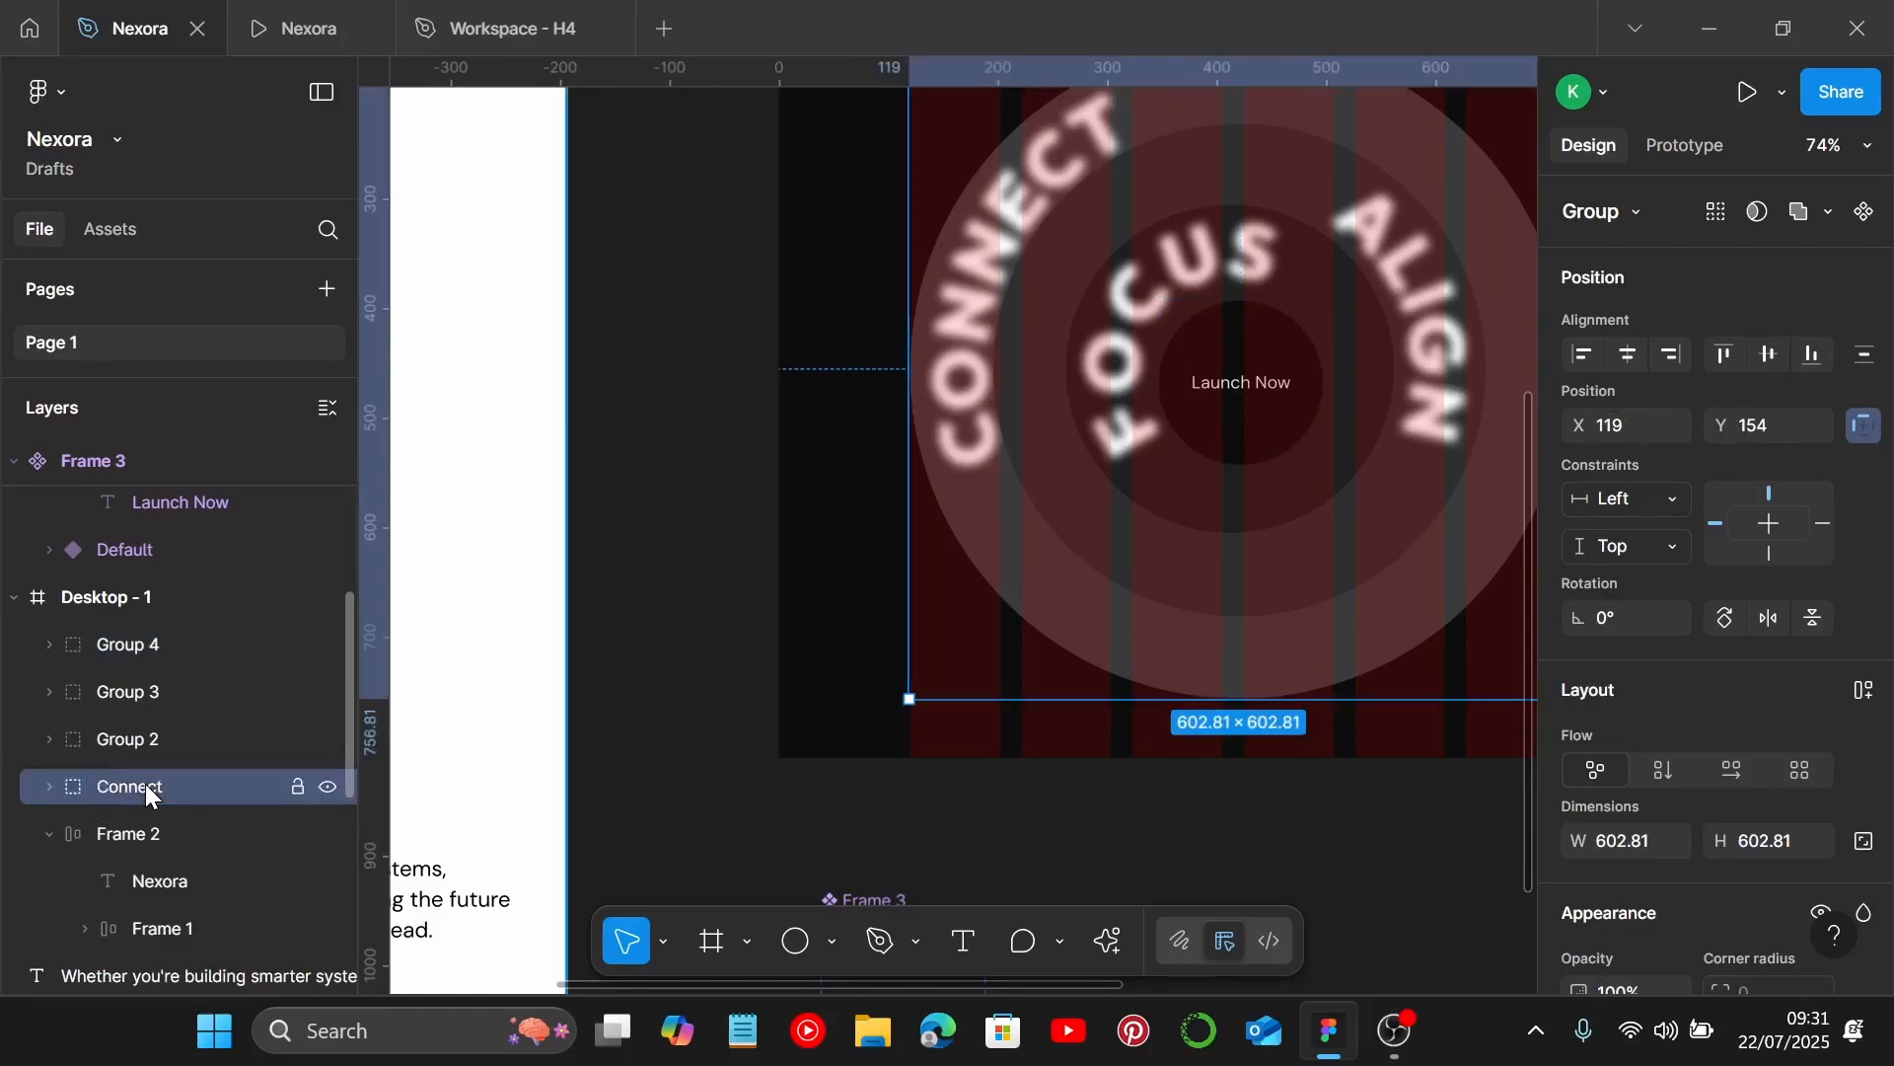
Rename Group 2 as Align and Group 3 as Focus.
{"action": "double_click", "coordinate": [140, 747]}
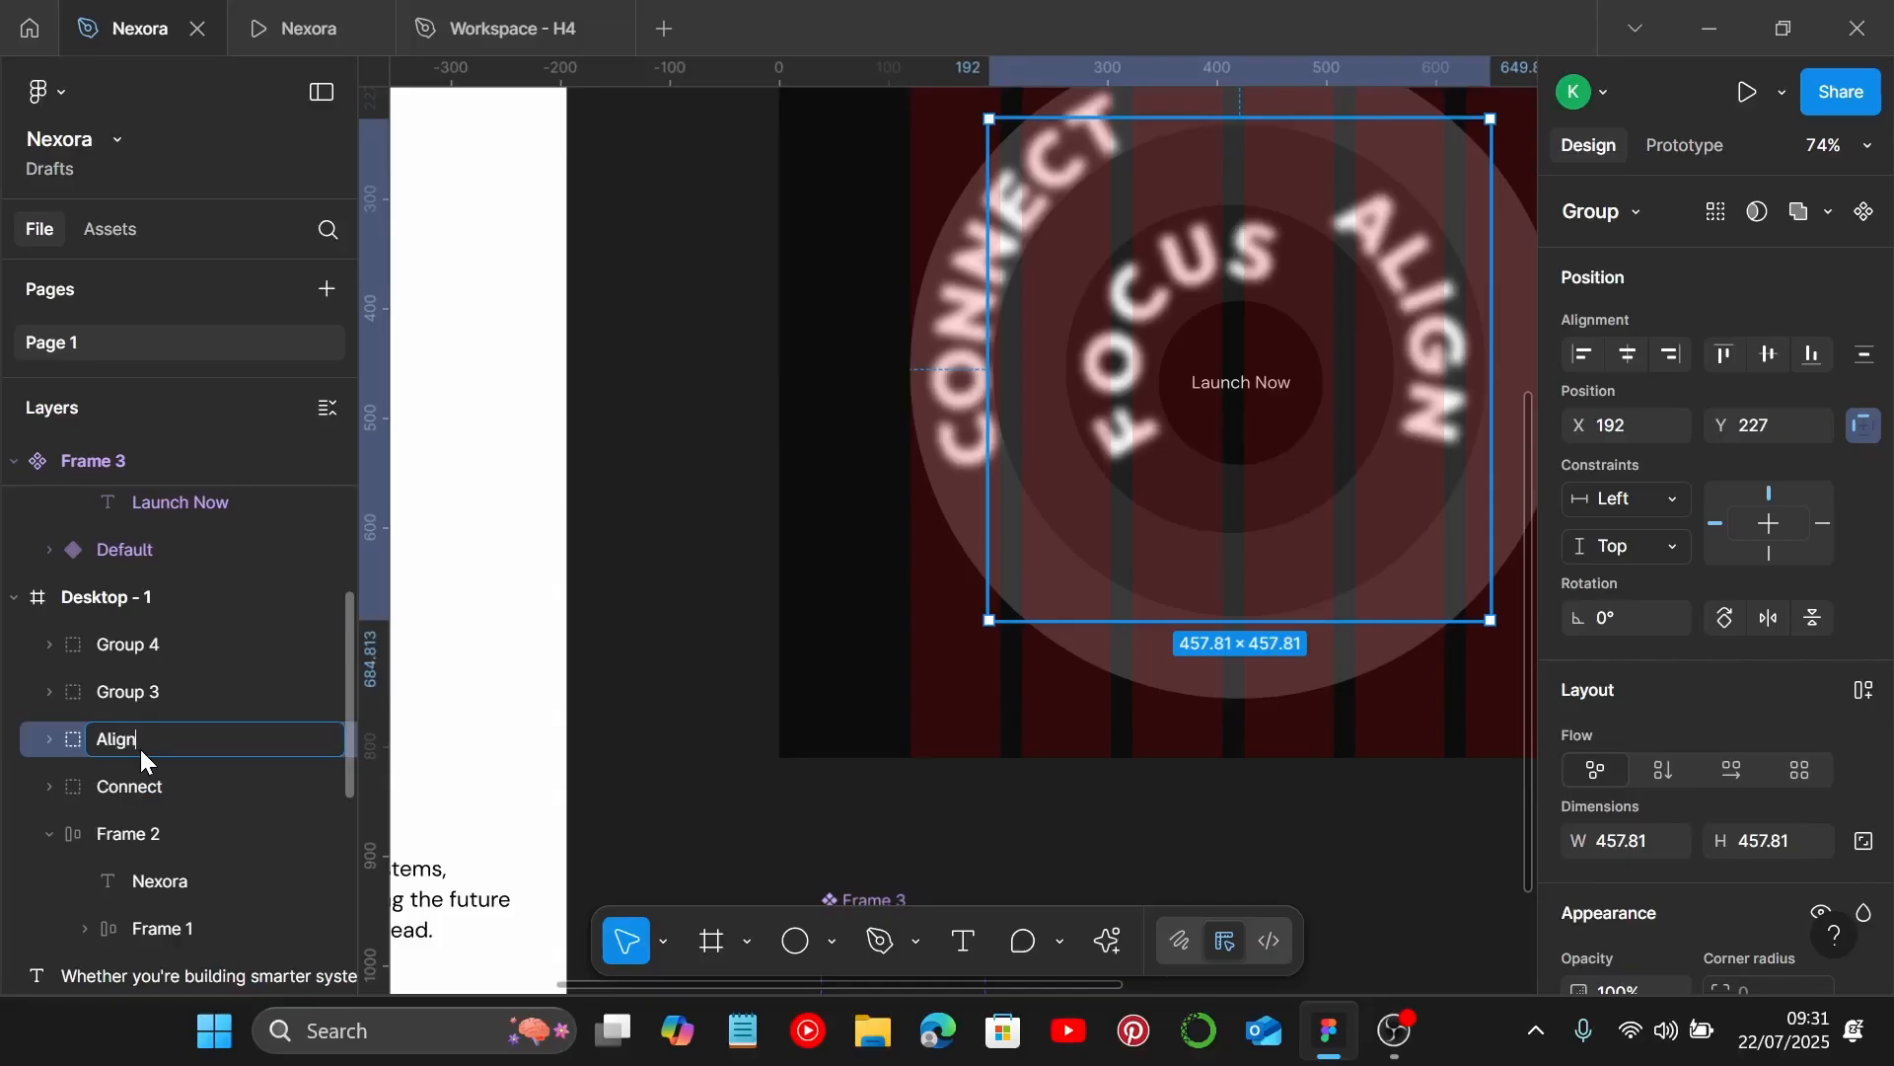
{"action": "key", "text": "Return"}
{"action": "left_click", "coordinate": [148, 721]}
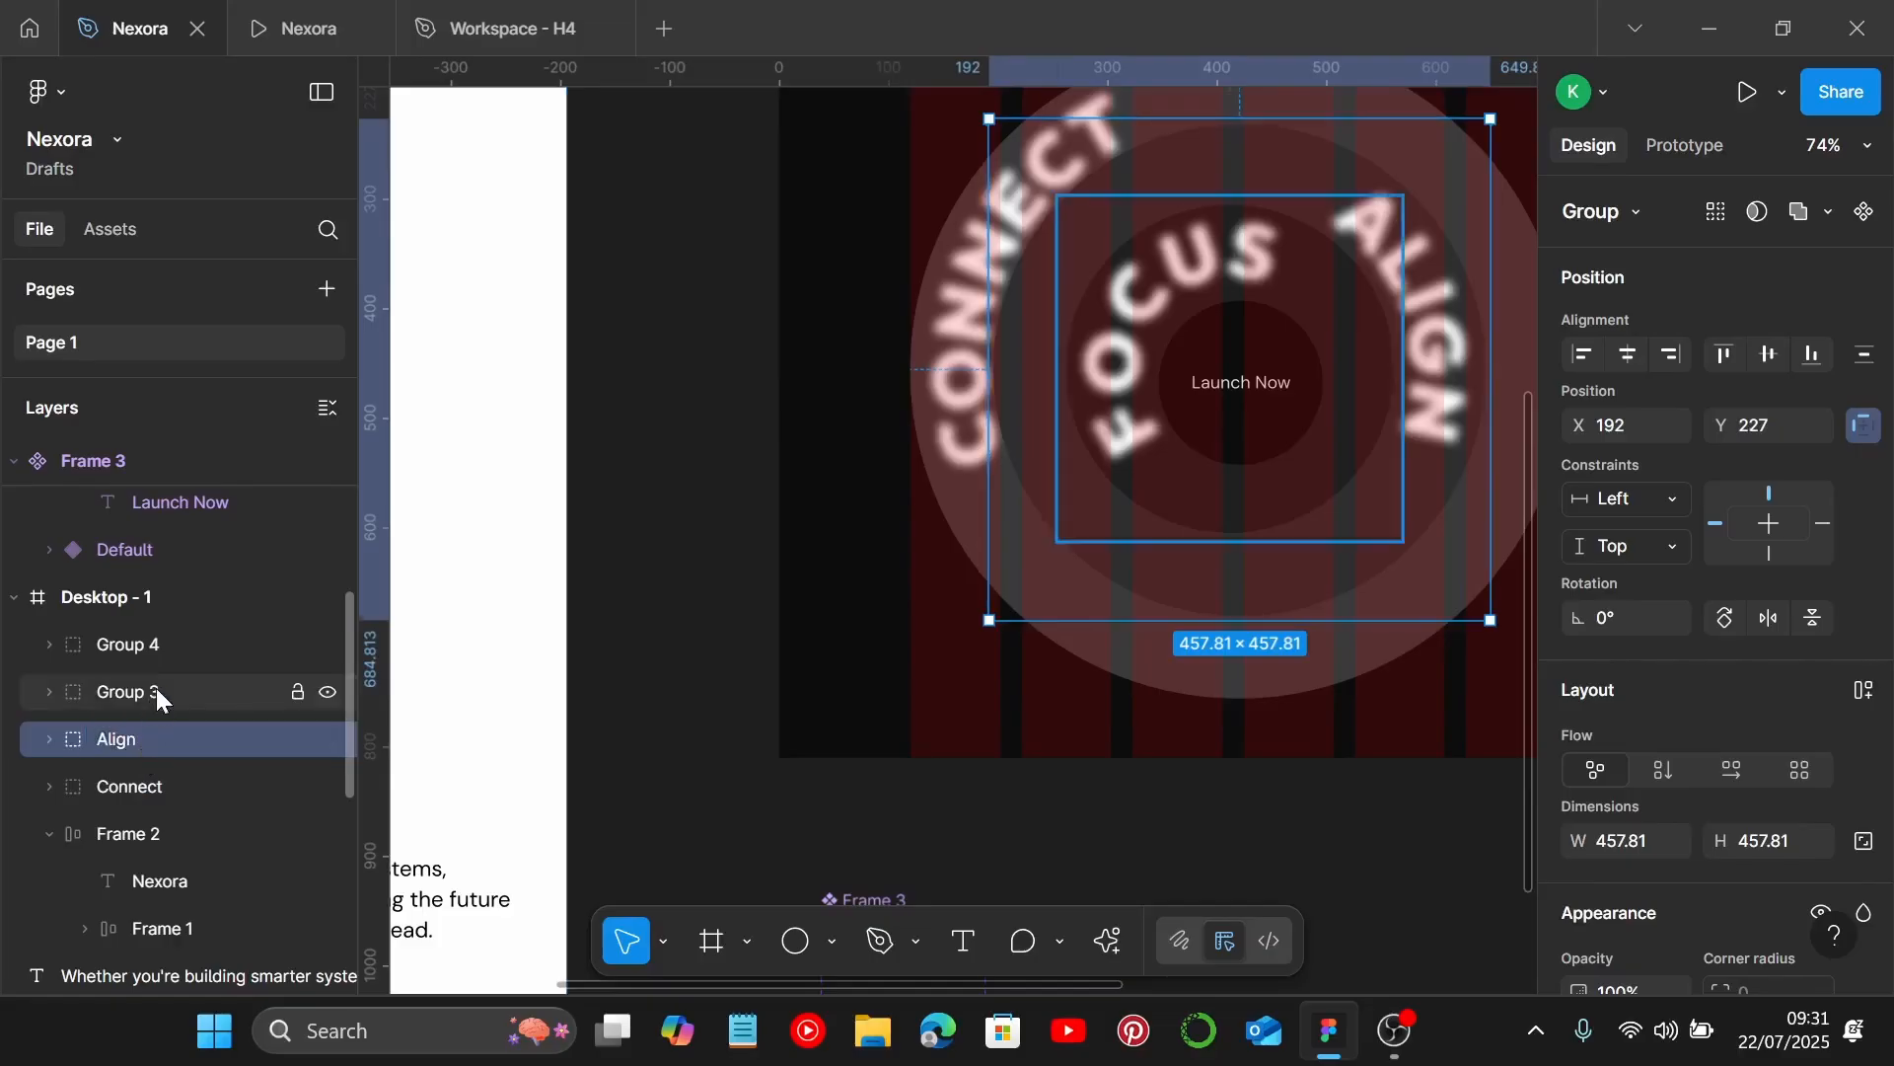
{"action": "double_click", "coordinate": [156, 691]}
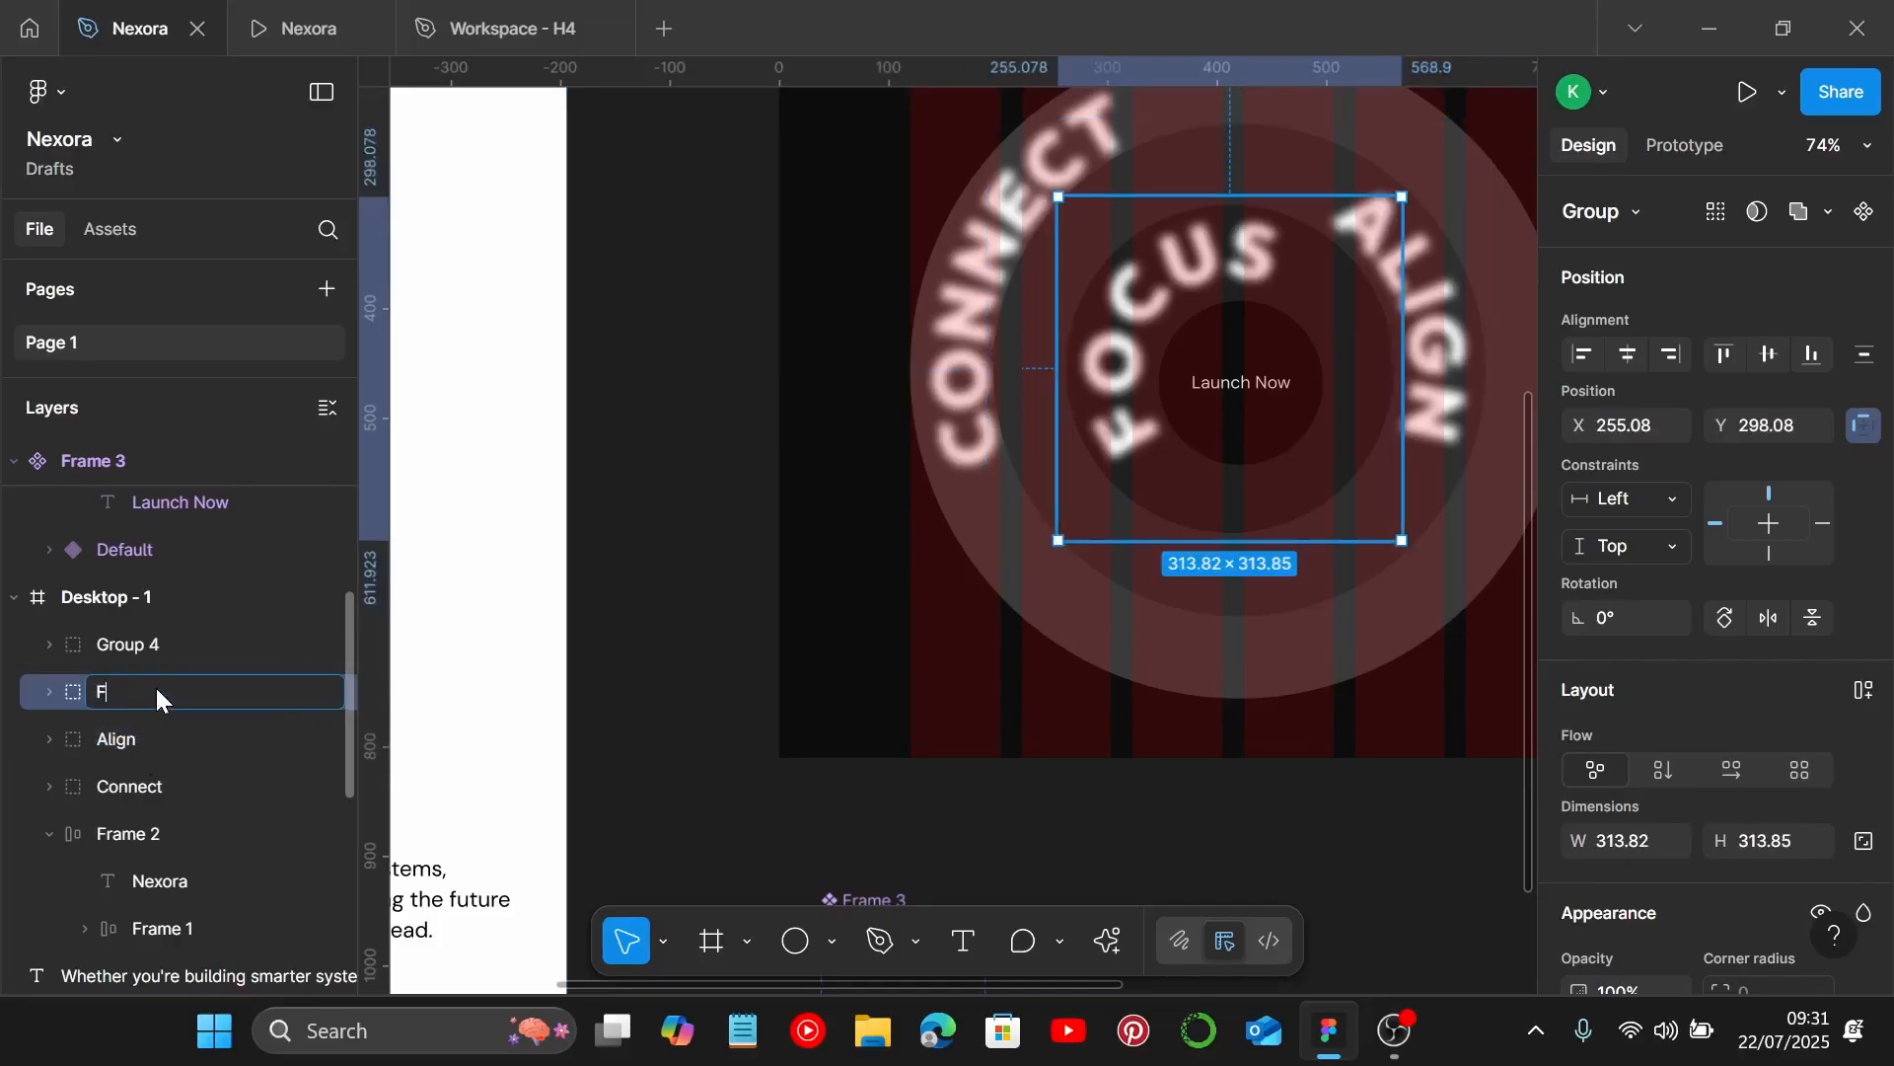
{"action": "key", "text": "Return"}
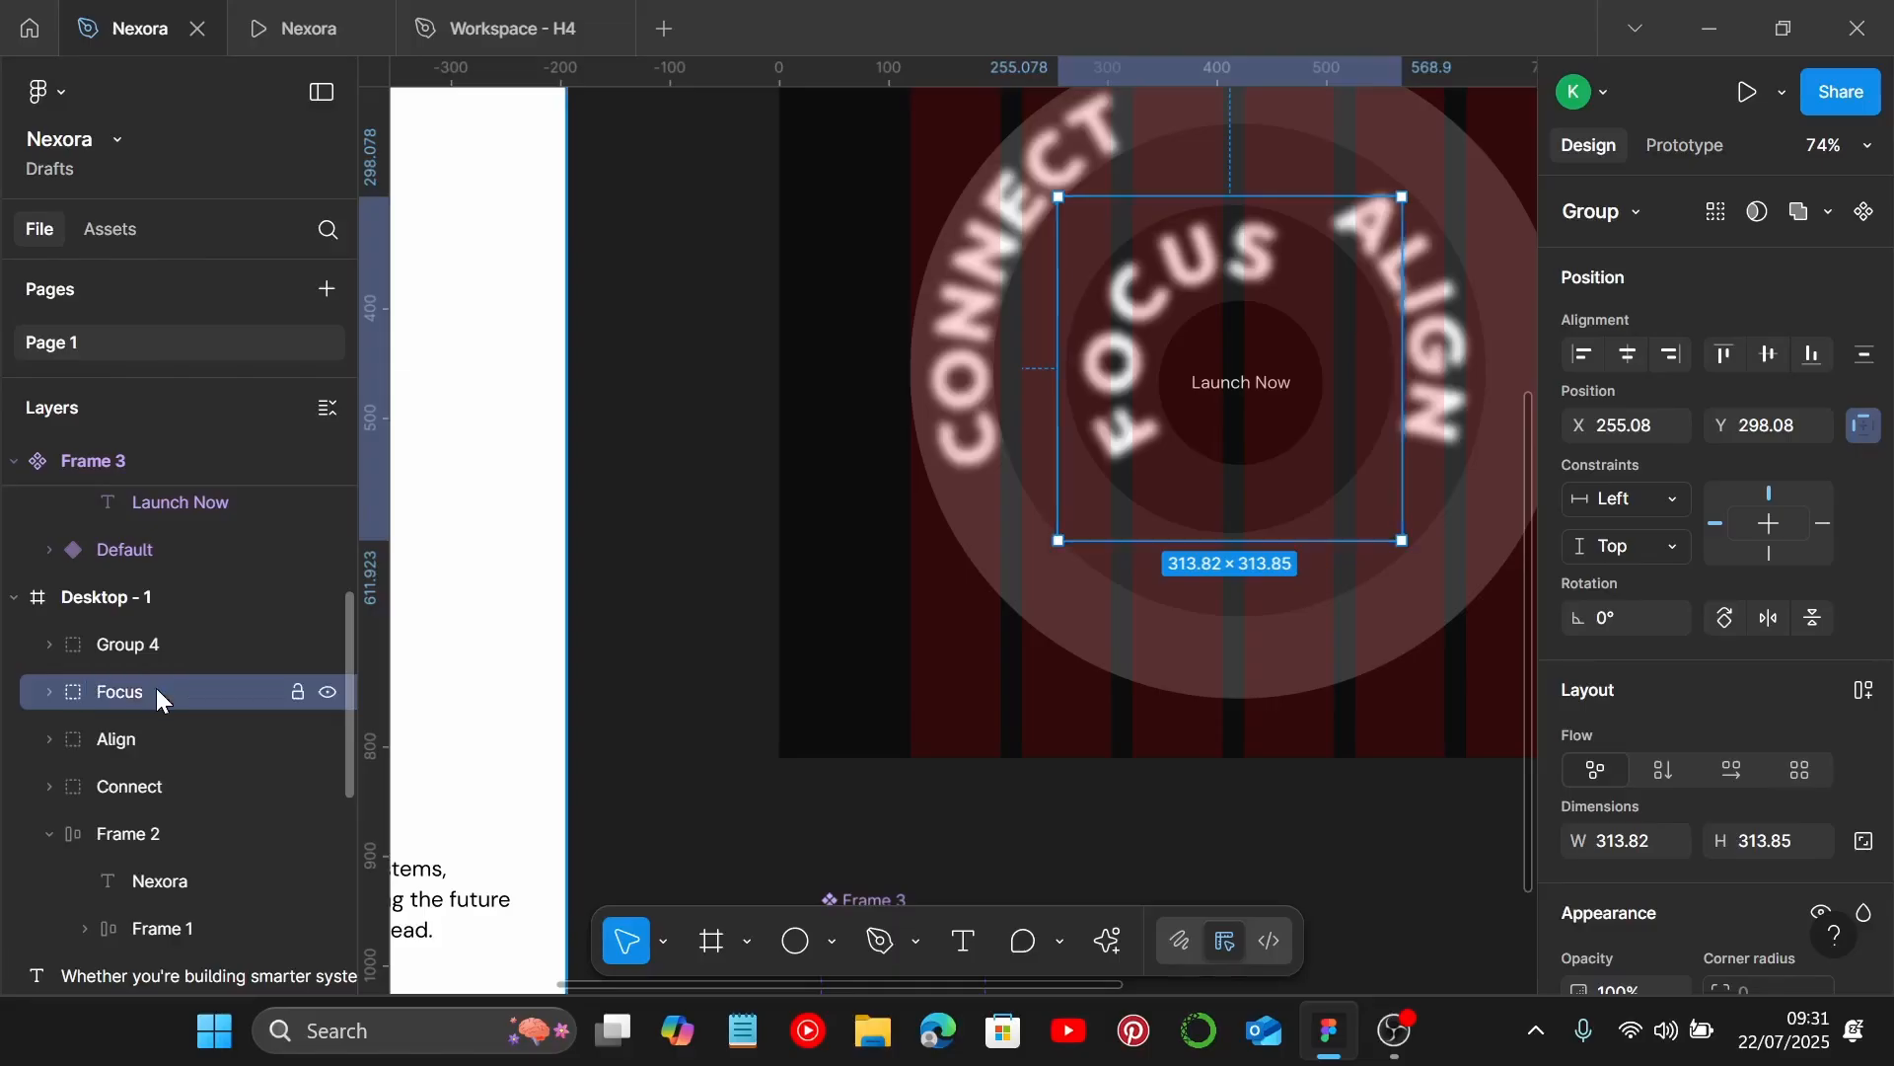
Rename Group 4, which holds the innermost circle and button, as Launch.
{"action": "left_click", "coordinate": [122, 641]}
{"action": "double_click", "coordinate": [121, 641]}
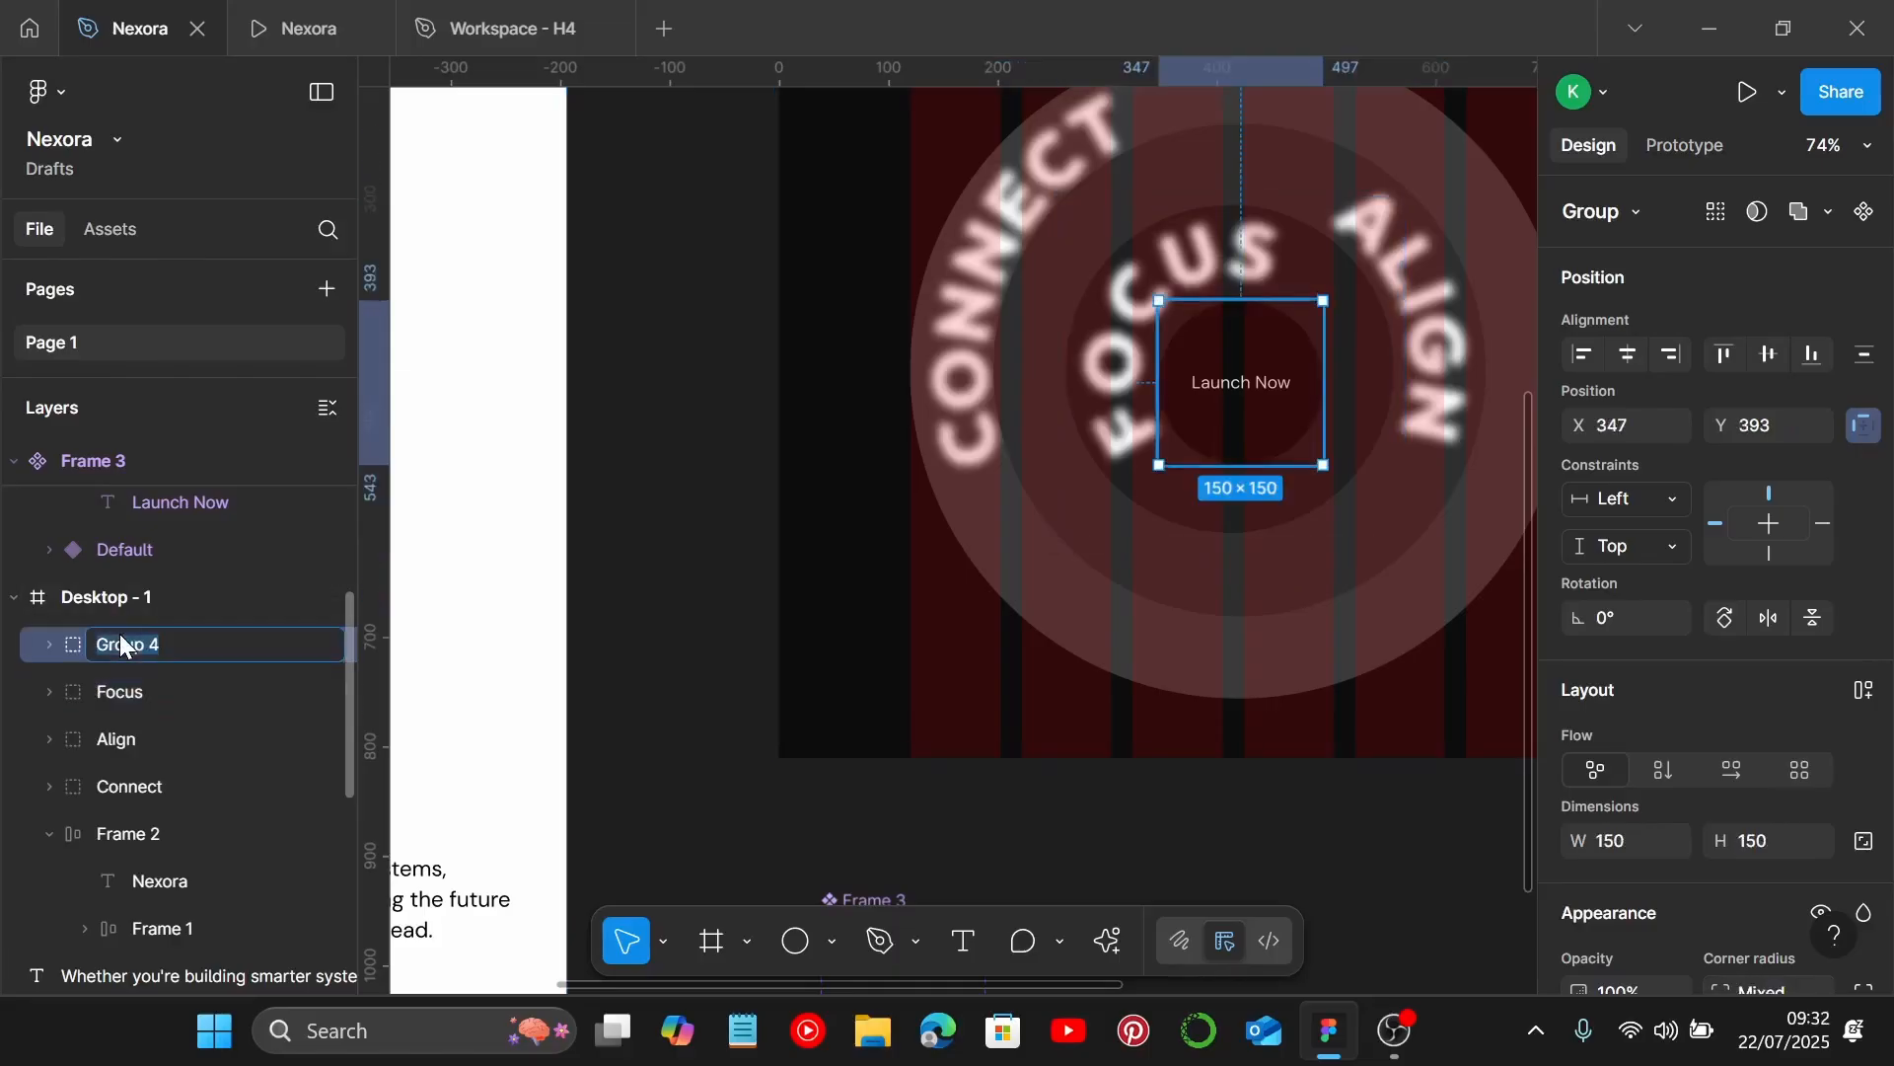
{"action": "type", "text": "Launch"}
{"action": "key", "text": "Return"}
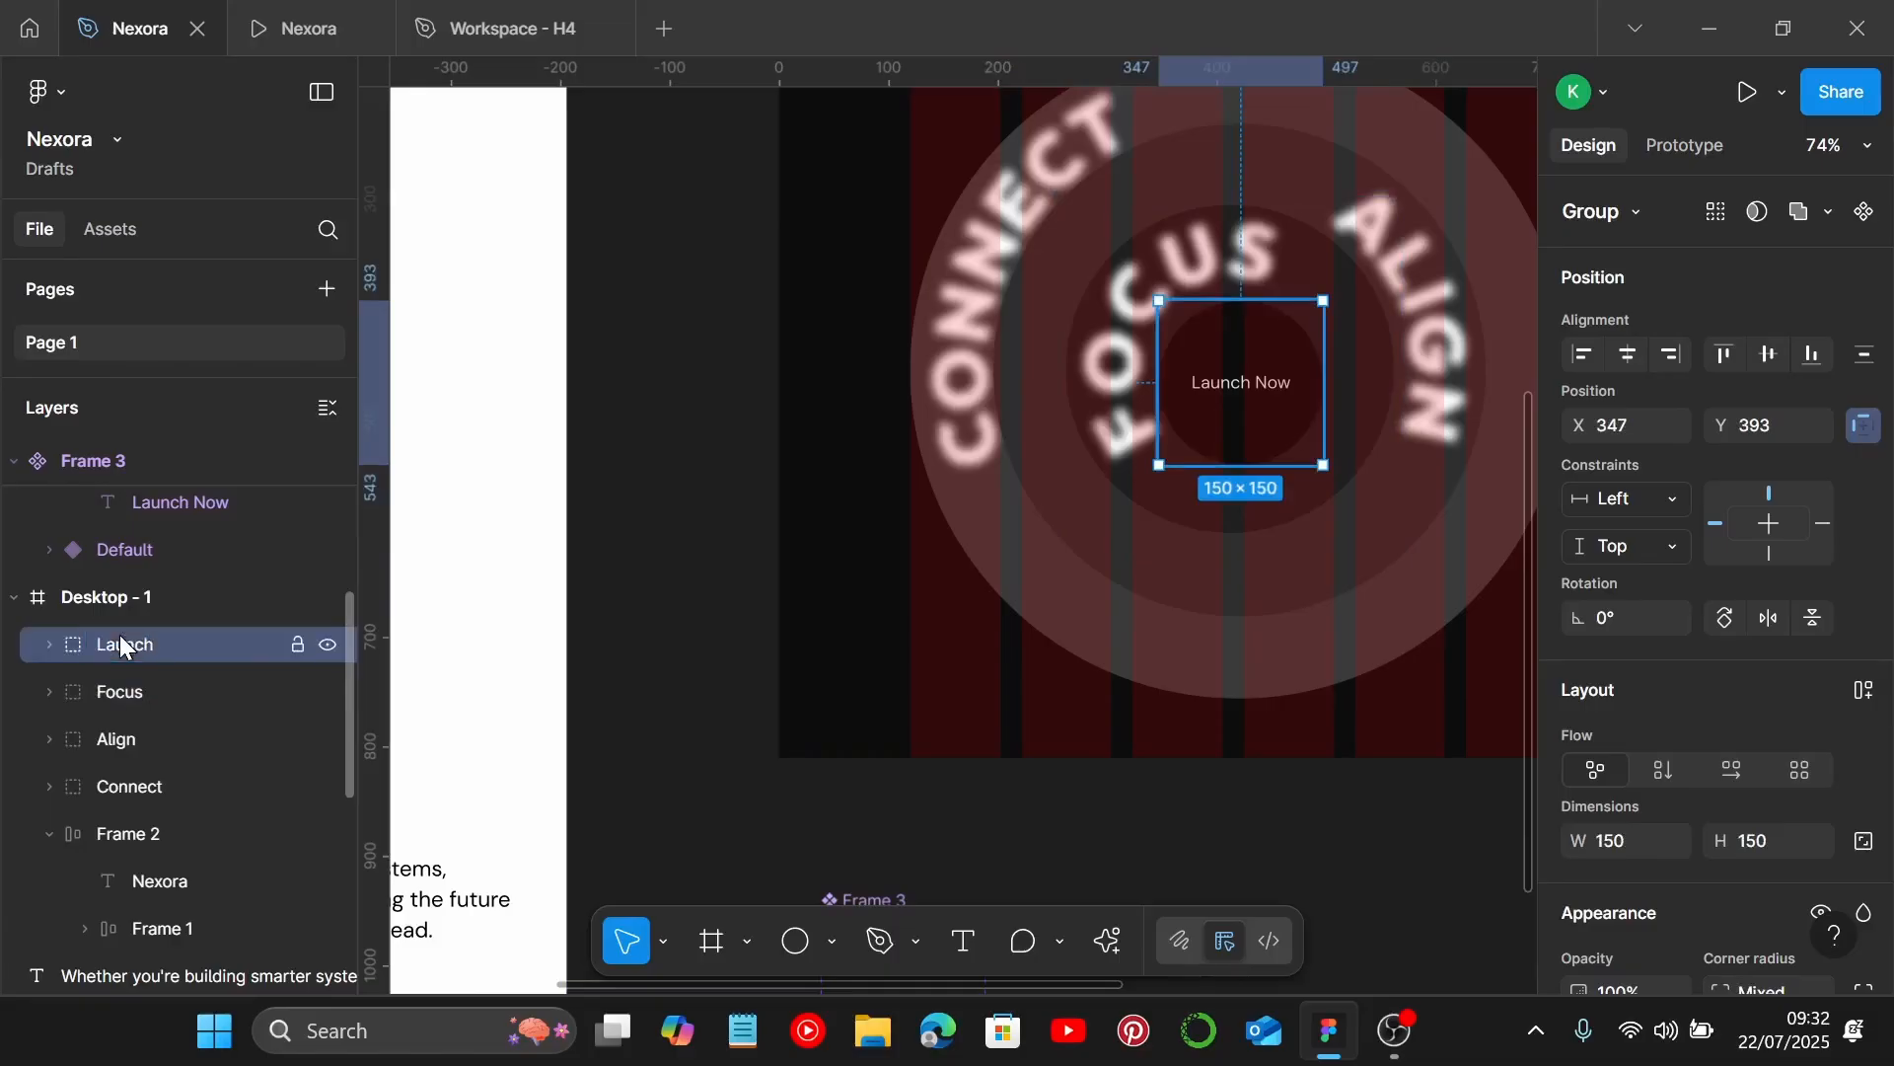
Align the Launch, Focus, Align and Connect groups on their vertical centers and combine them into one group.
{"action": "scroll", "coordinate": [1251, 532], "scroll_direction": "down", "scroll_amount": 6}
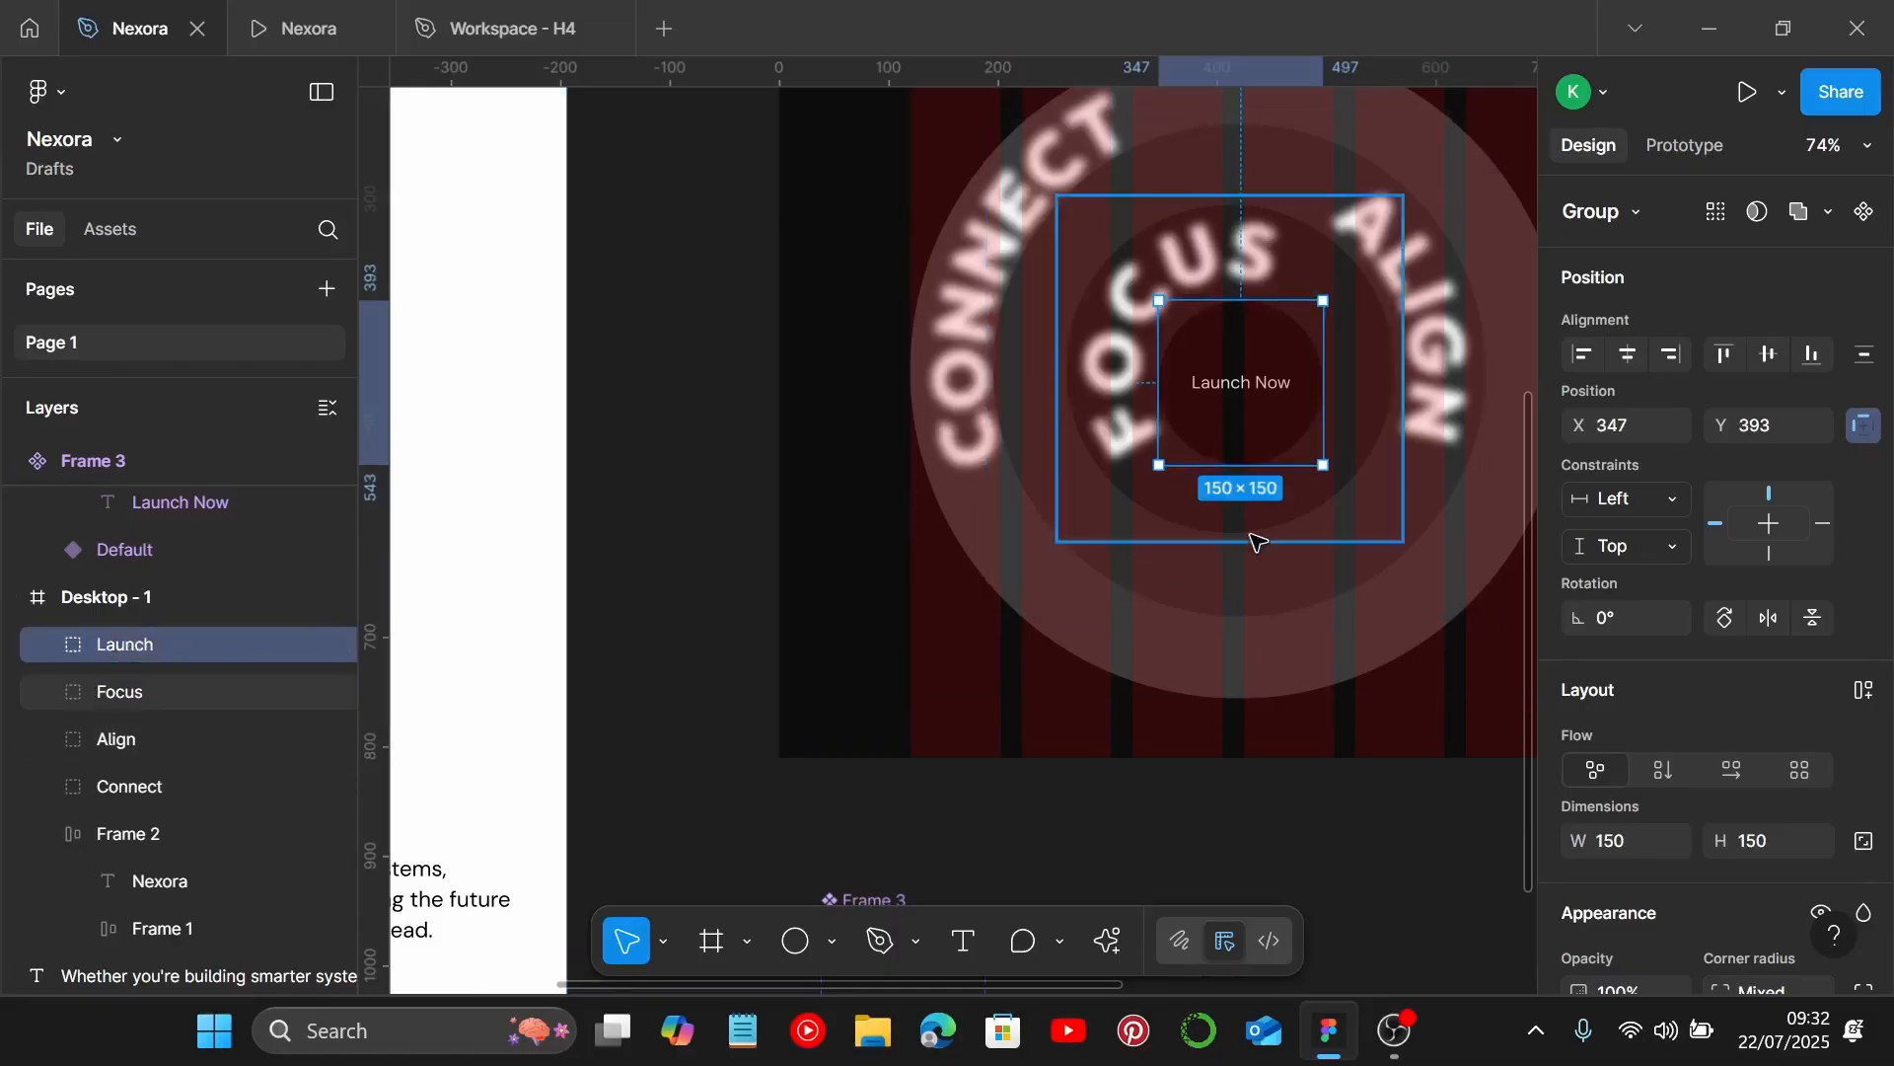
{"action": "left_click", "coordinate": [990, 344]}
{"action": "left_click_drag", "start_coordinate": [969, 290], "coordinate": [1418, 620]}
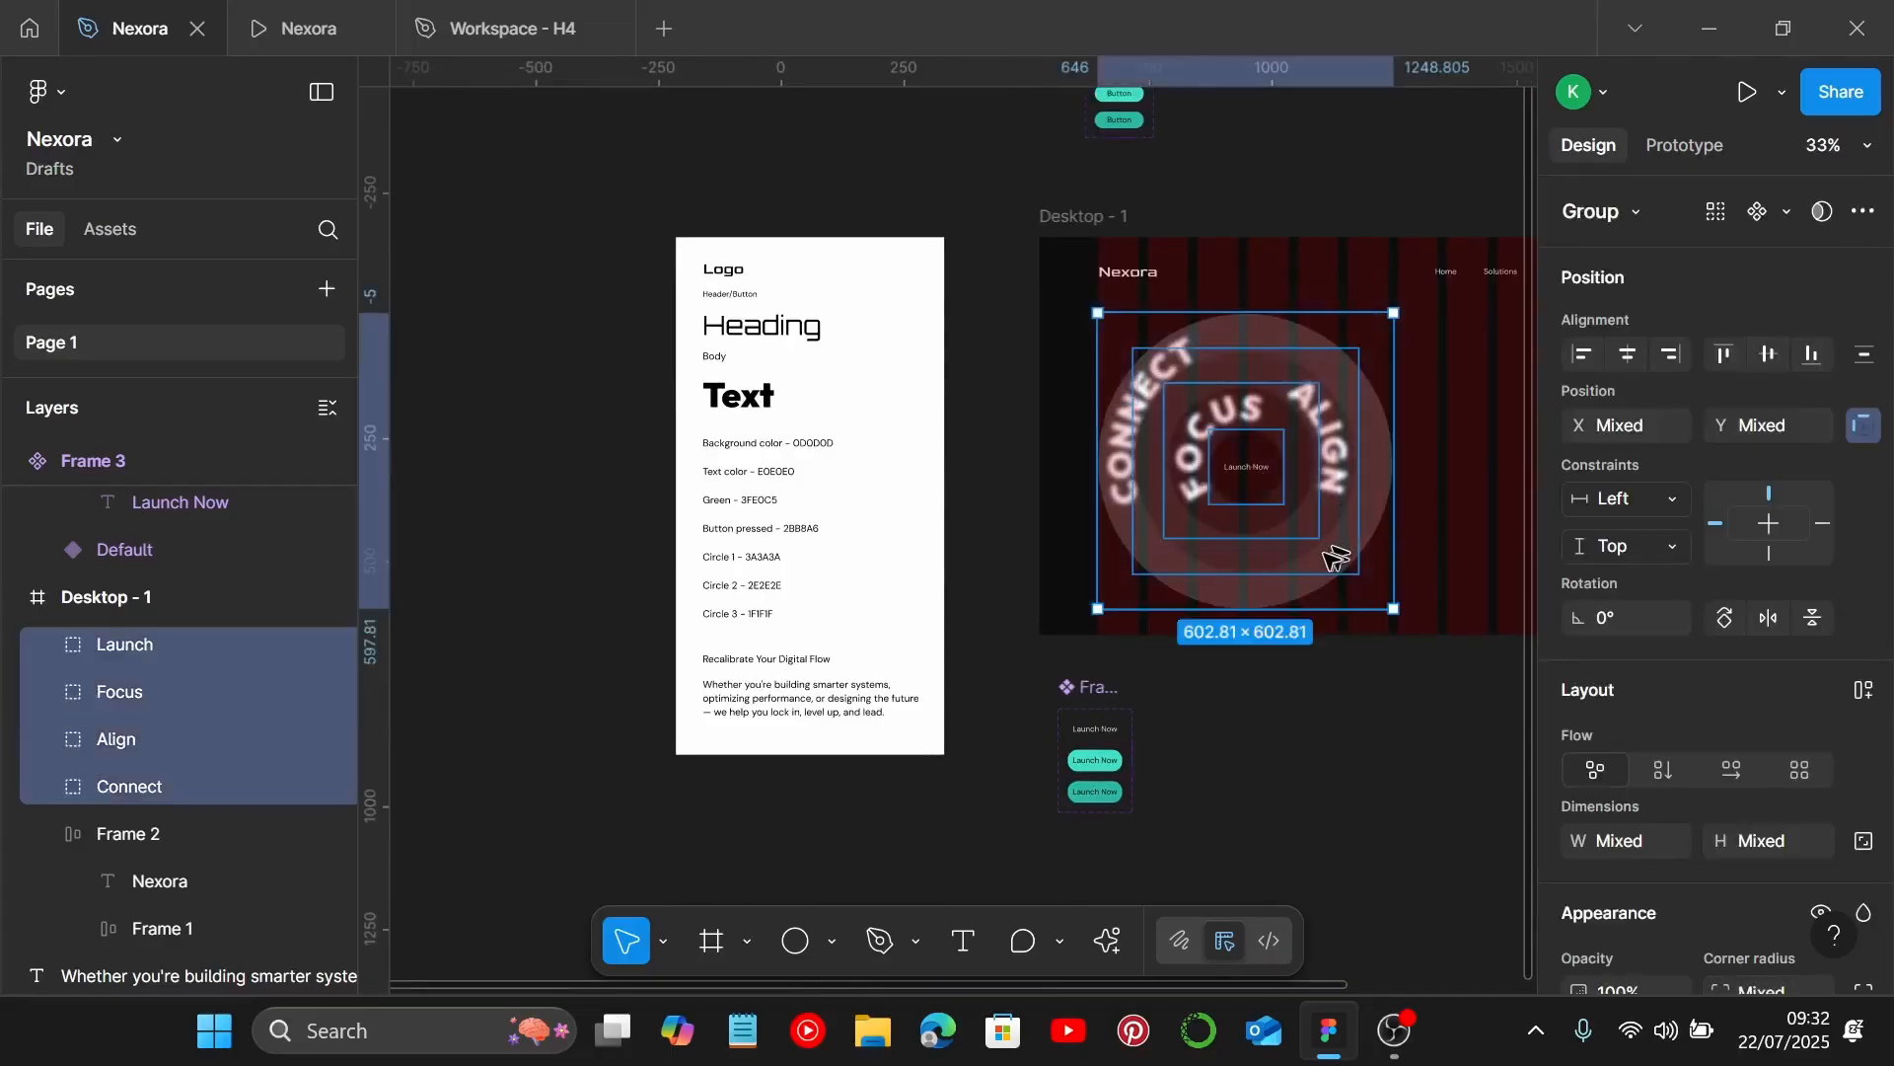
{"action": "key", "text": "alt+v"}
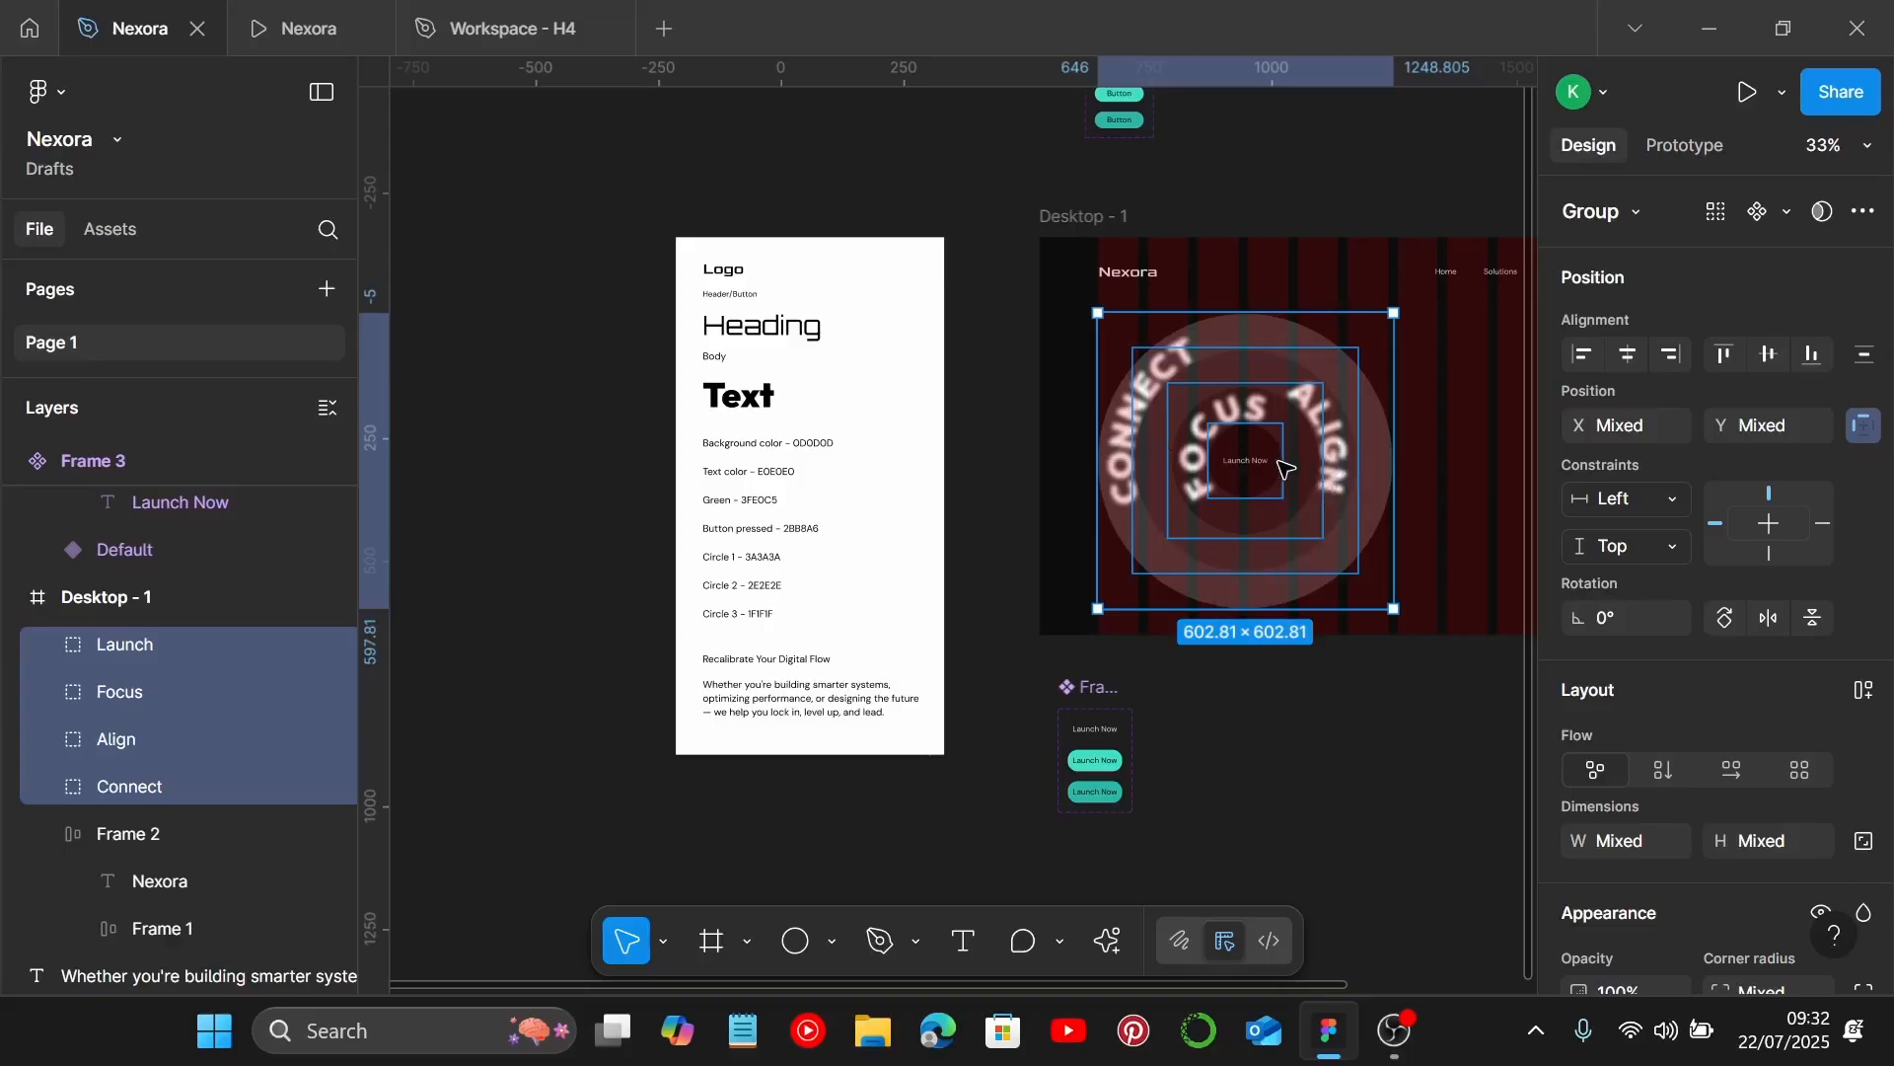
{"action": "key", "text": "ctrl+g"}
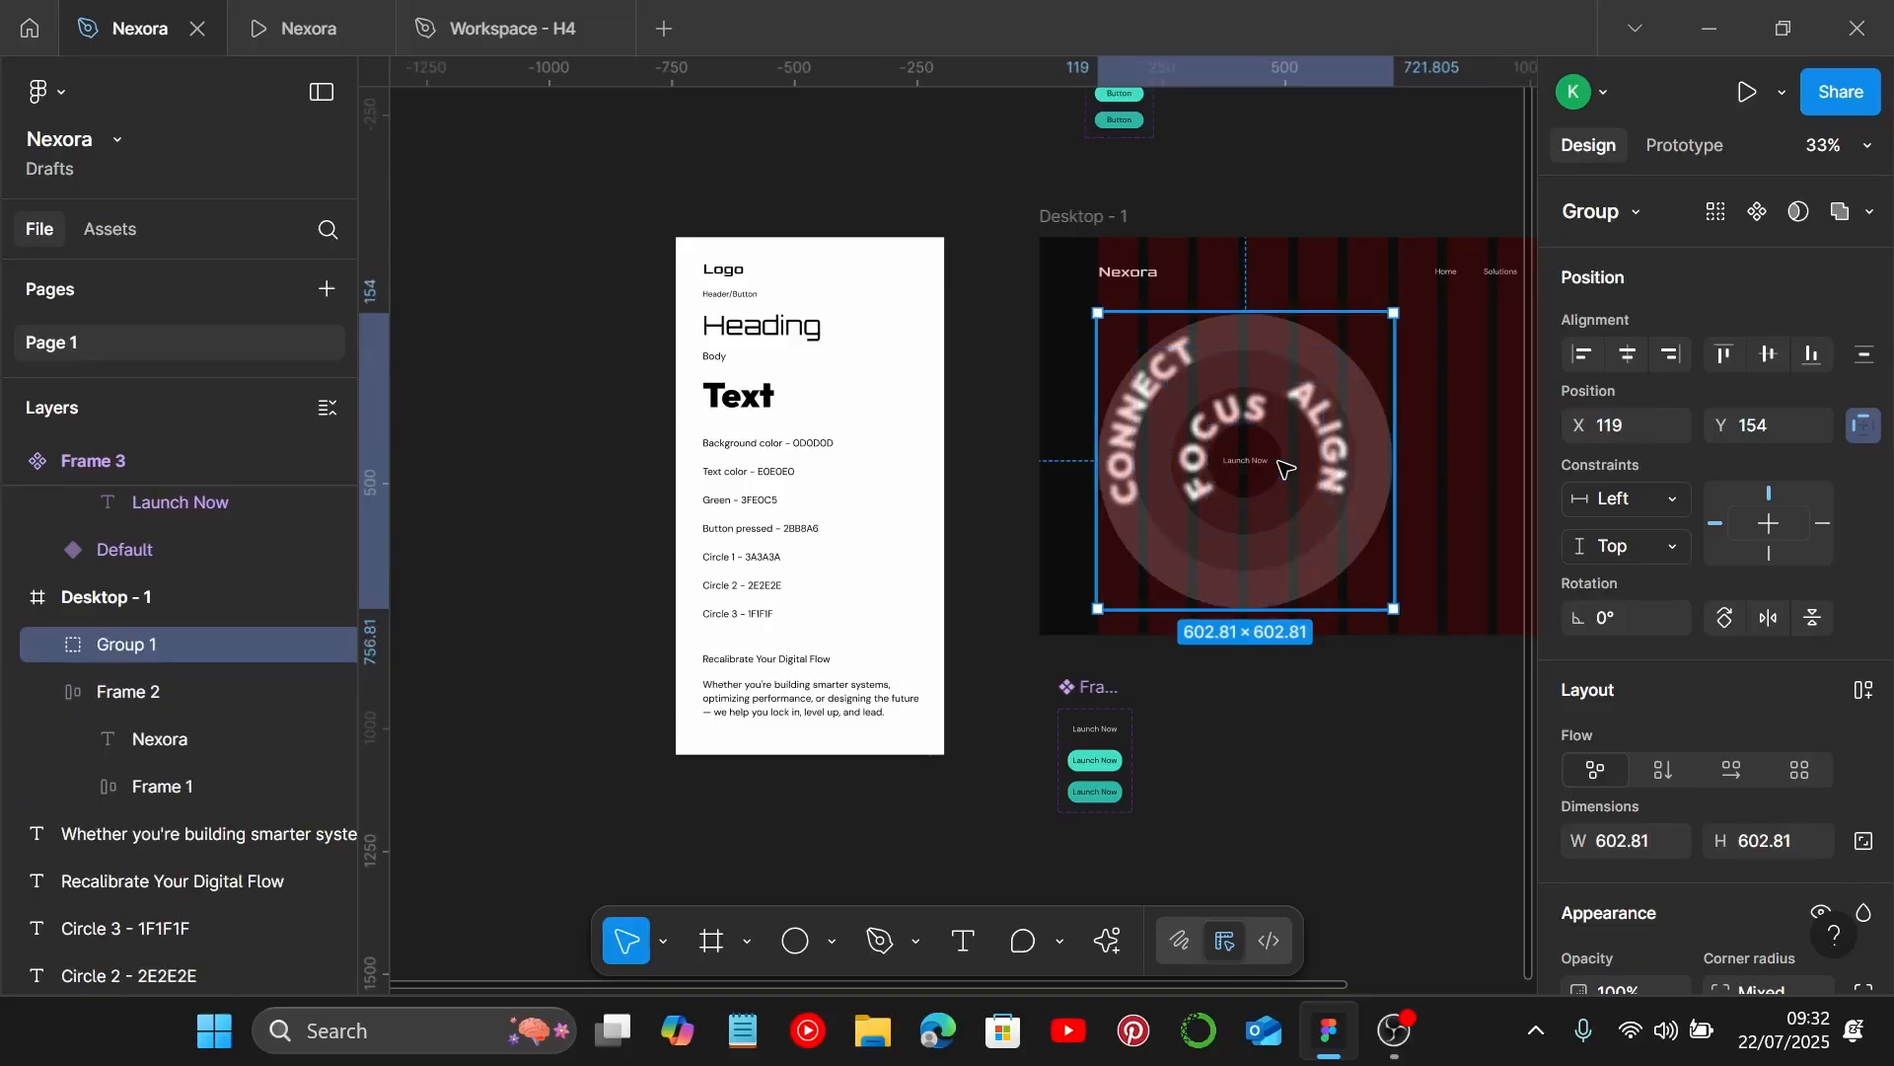
Move the combined circle group to X 120, Y 146, in line with the Nexora logo's left edge, and deselect it.
{"action": "scroll", "coordinate": [1273, 444], "scroll_direction": "right", "scroll_amount": 2}
{"action": "scroll", "coordinate": [1271, 437], "scroll_direction": "up", "scroll_amount": 3}
{"action": "left_click_drag", "start_coordinate": [1222, 476], "coordinate": [1193, 499]}
{"action": "scroll", "coordinate": [1206, 553], "scroll_direction": "down", "scroll_amount": 2}
{"action": "scroll", "coordinate": [1228, 587], "scroll_direction": "down", "scroll_amount": 3}
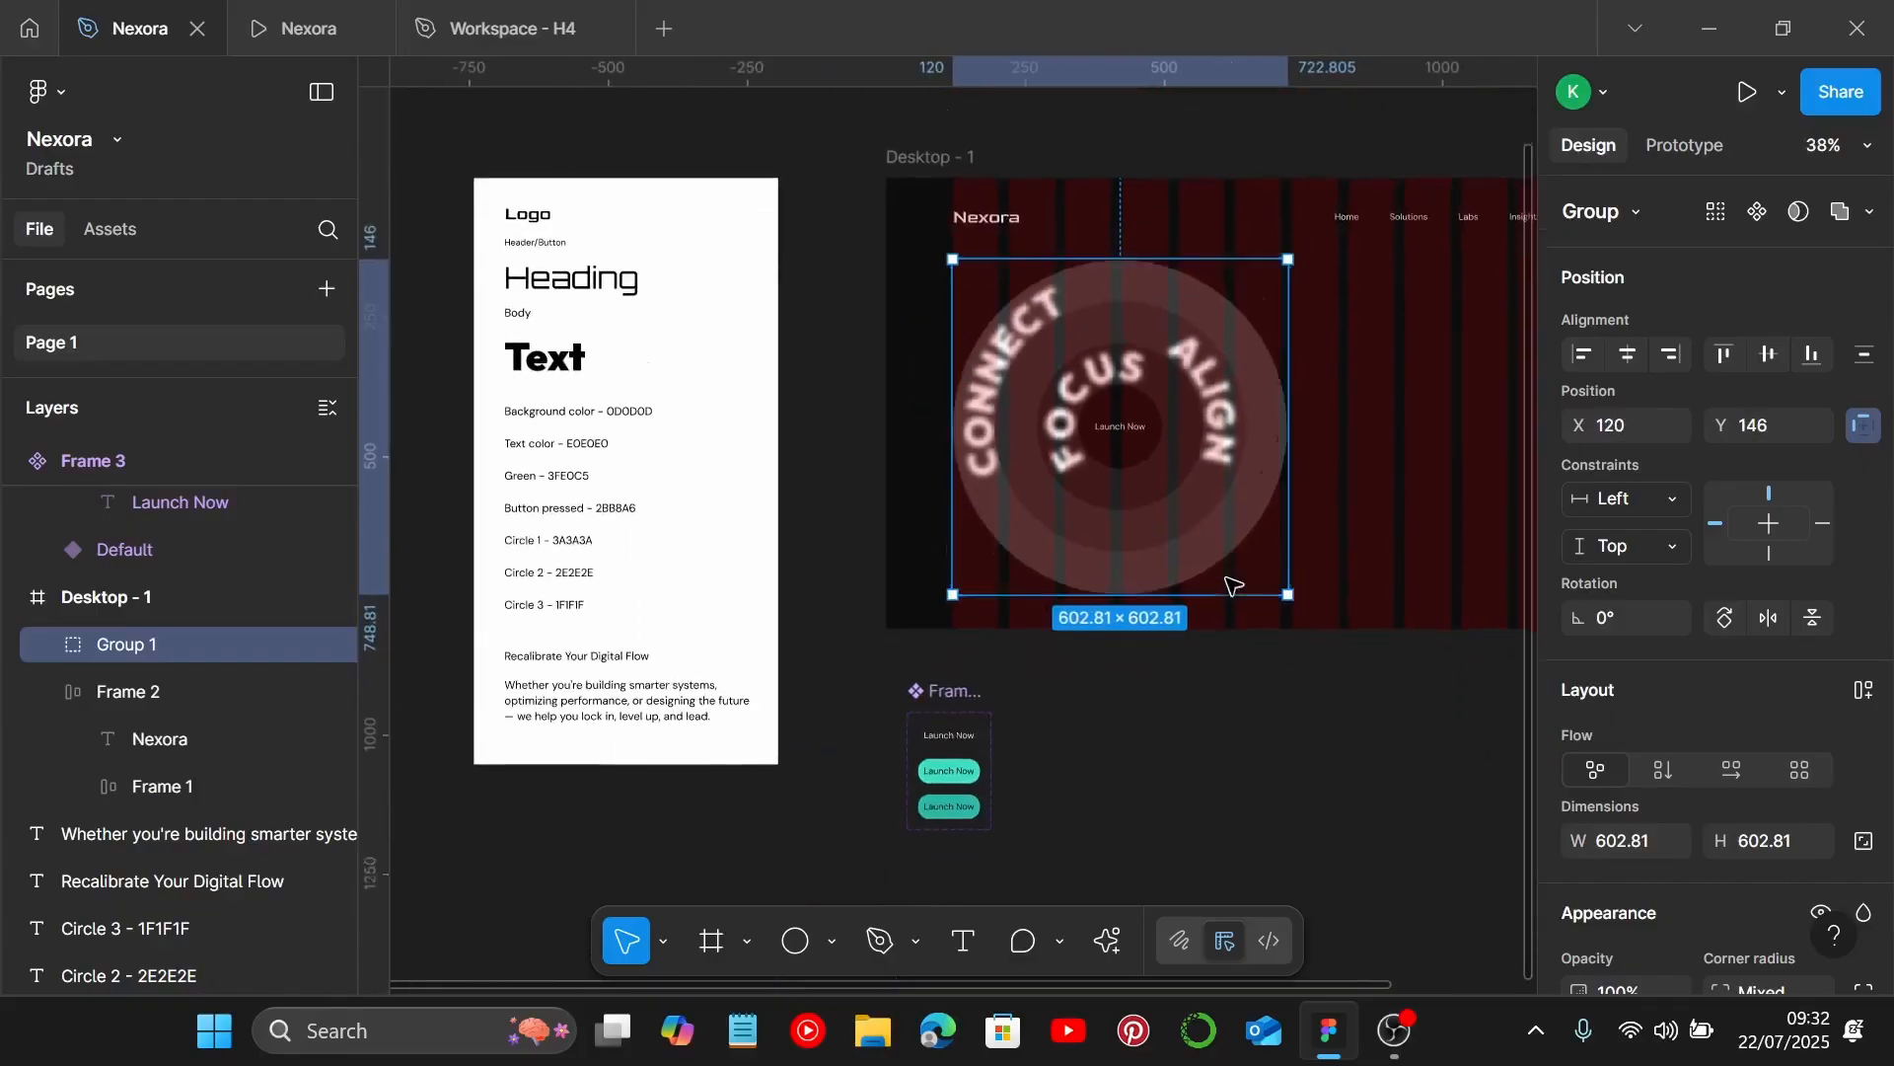
{"action": "scroll", "coordinate": [1228, 602], "scroll_direction": "down", "scroll_amount": 2}
{"action": "left_click", "coordinate": [1226, 612]}
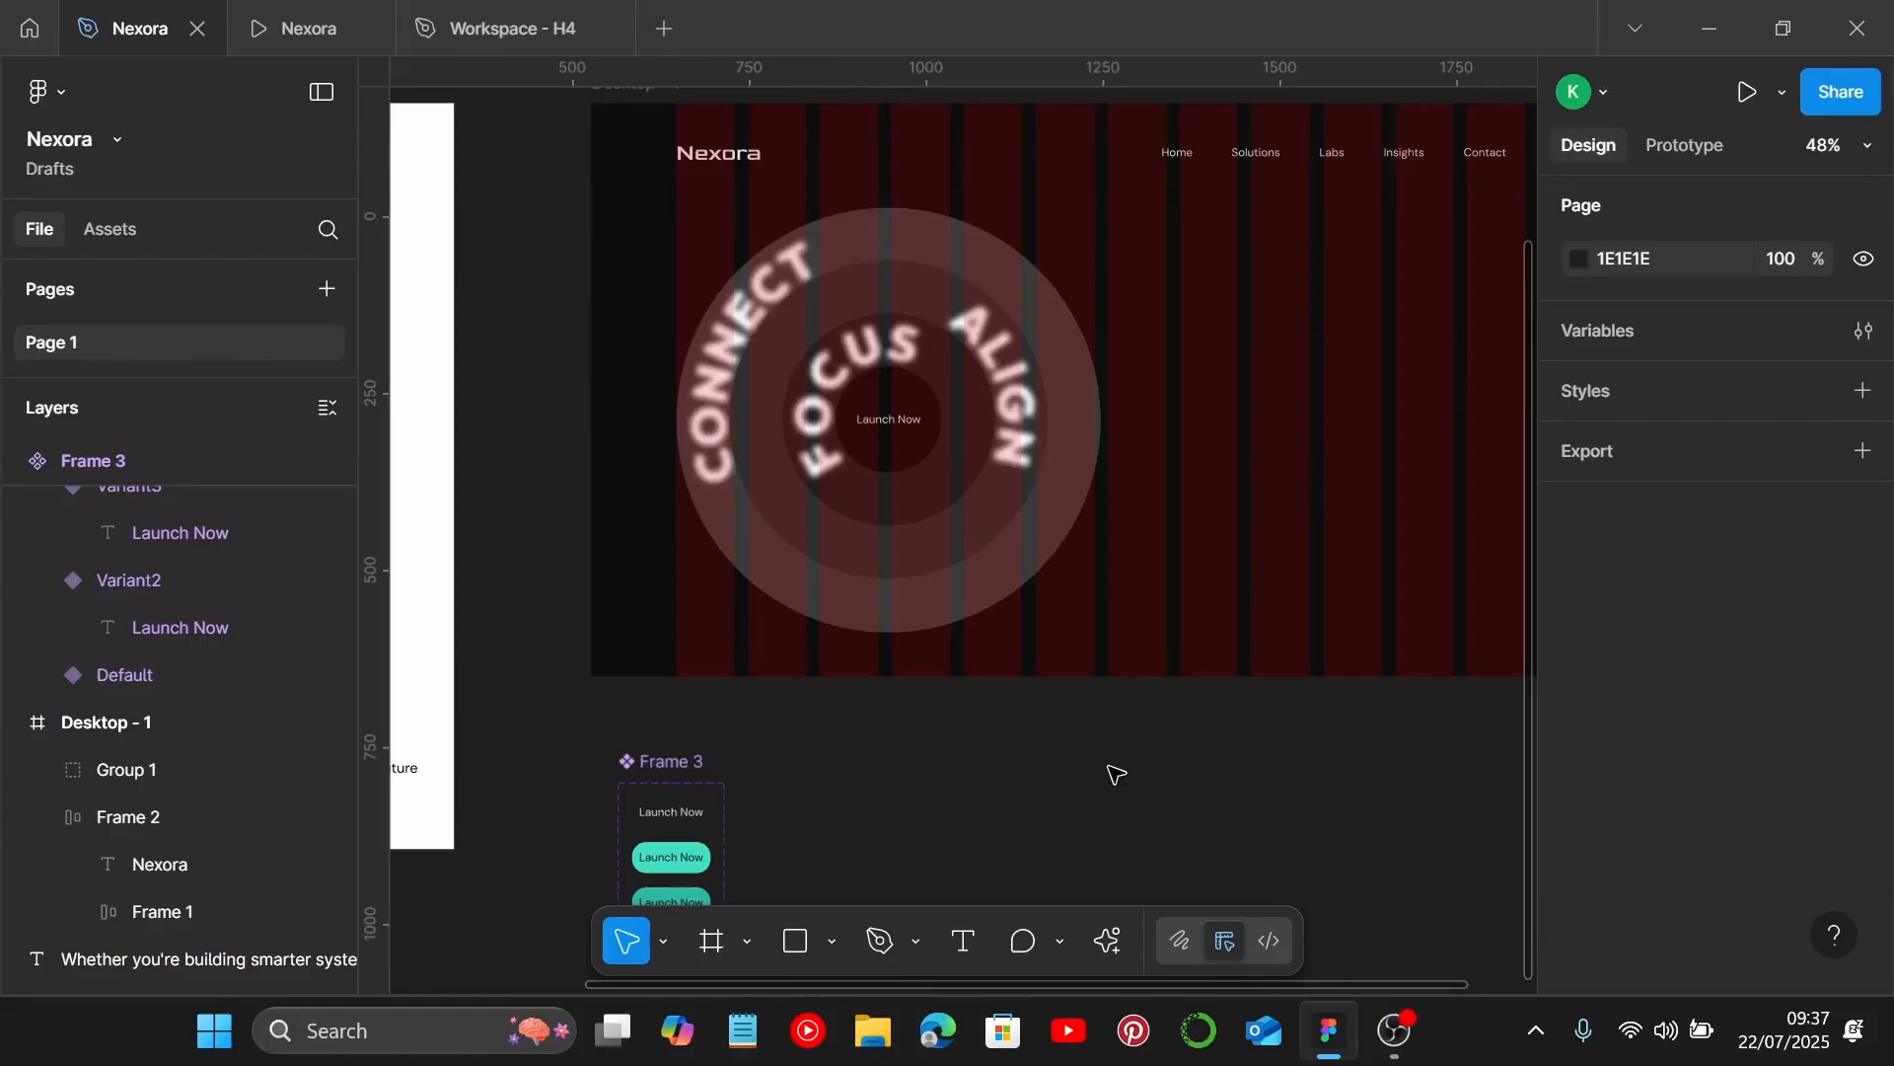
Replace the combined circle group's white FFFFFF colour with E0E0E0 and deselect the group.
{"action": "left_click", "coordinate": [955, 459]}
{"action": "scroll", "coordinate": [1820, 718], "scroll_direction": "down", "scroll_amount": 3}
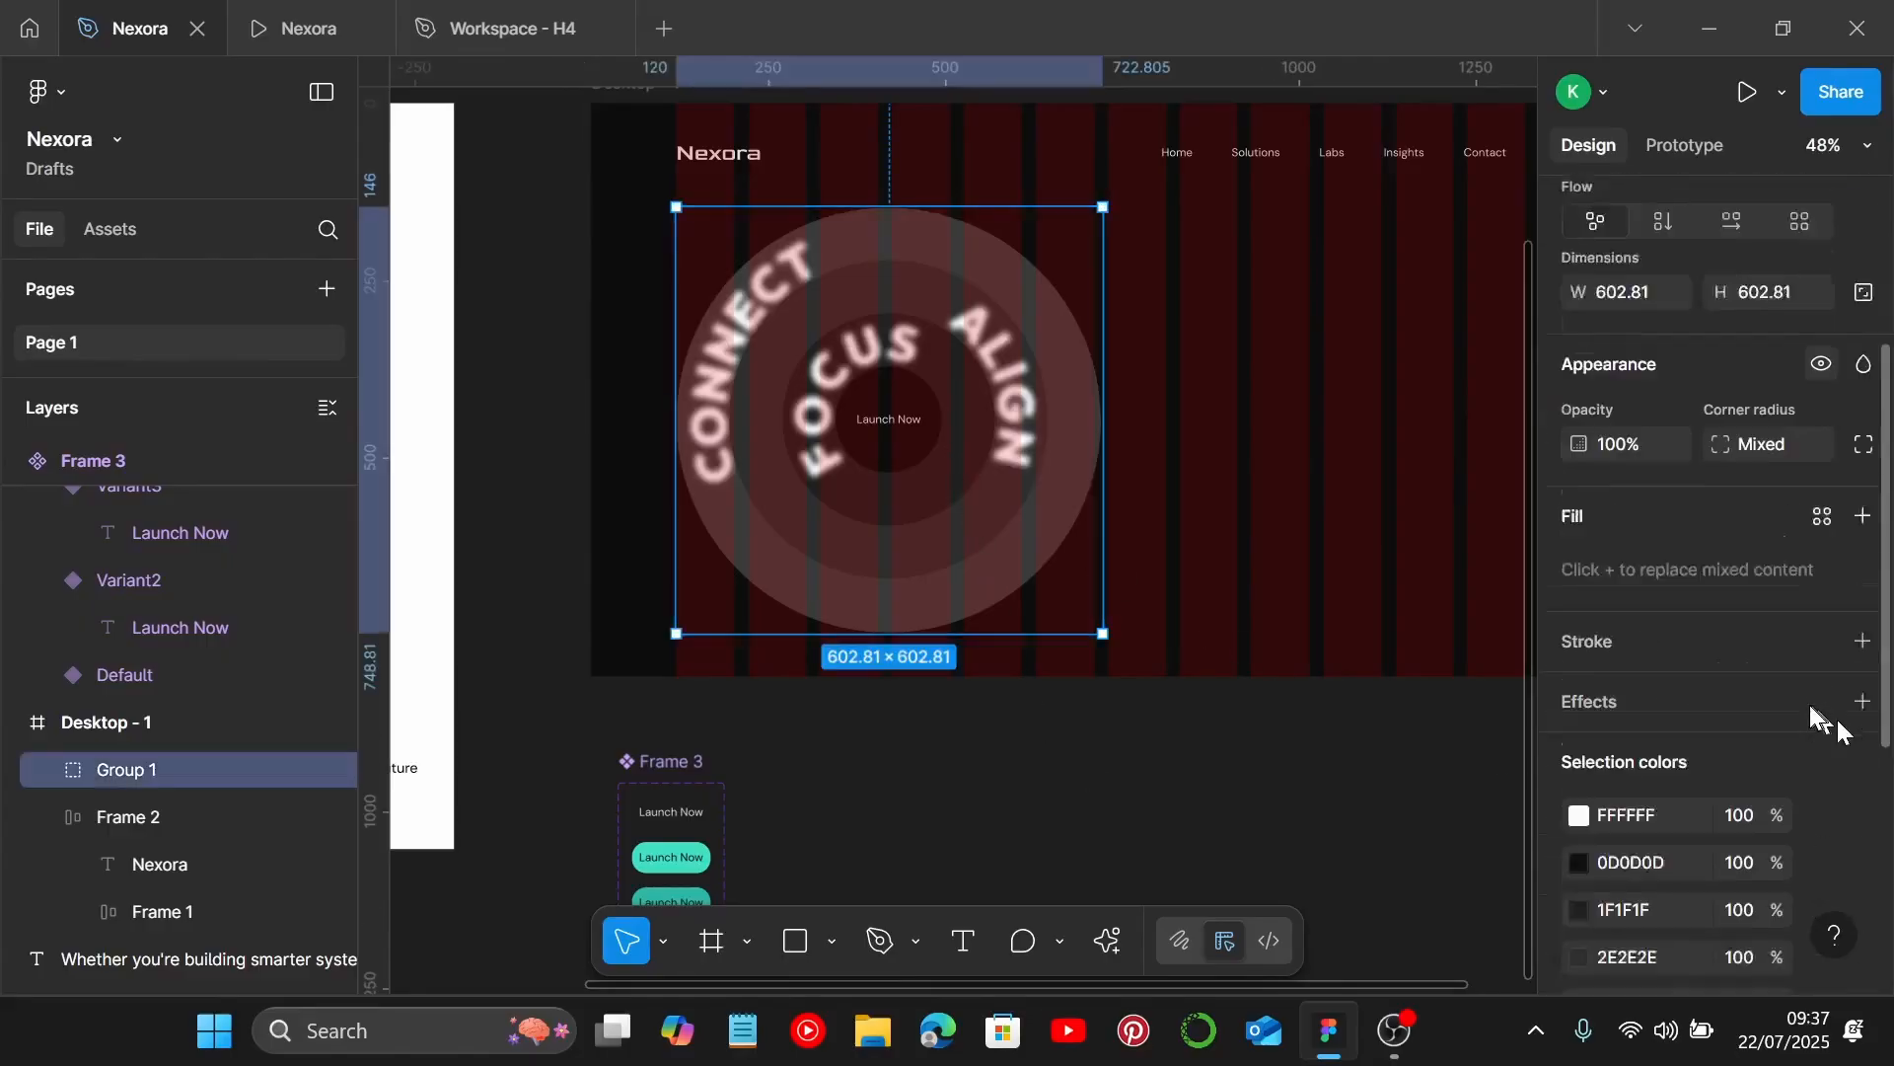
{"action": "scroll", "coordinate": [1820, 718], "scroll_direction": "down", "scroll_amount": 3}
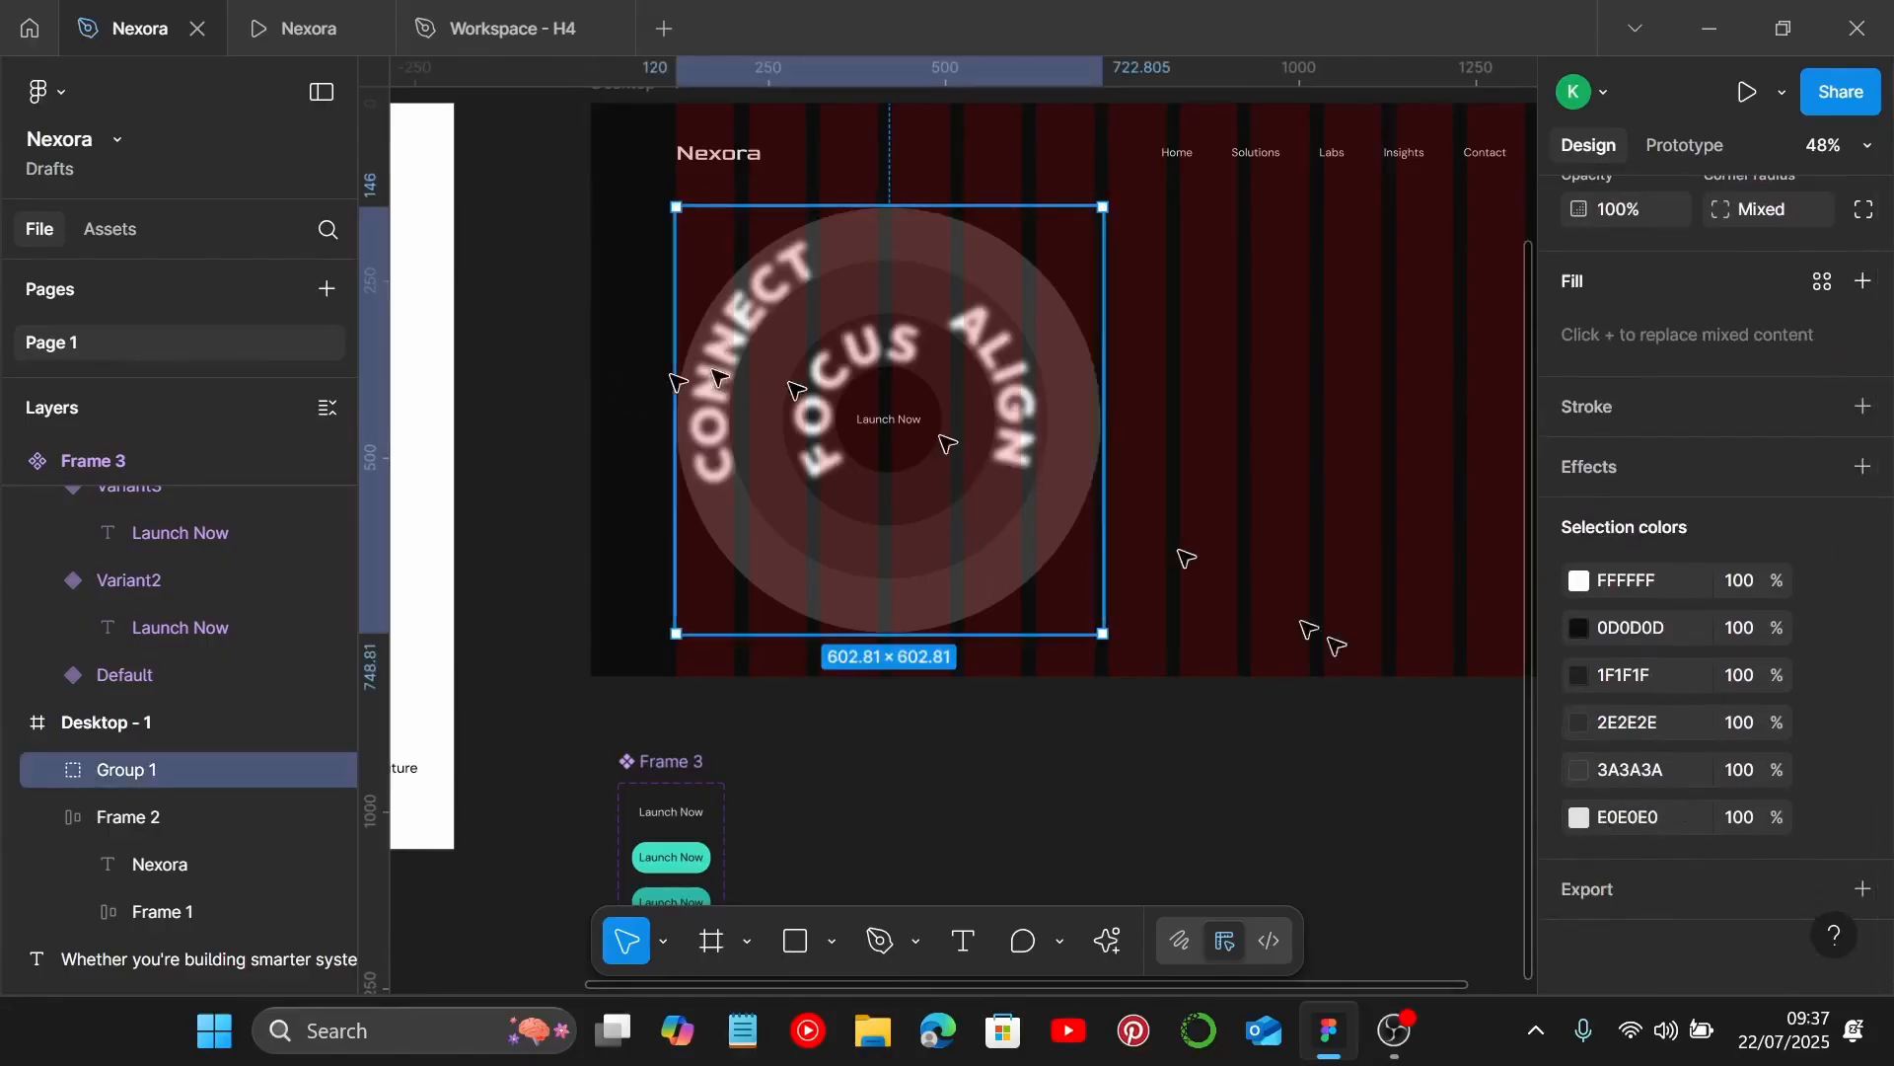
{"action": "left_click", "coordinate": [1693, 823]}
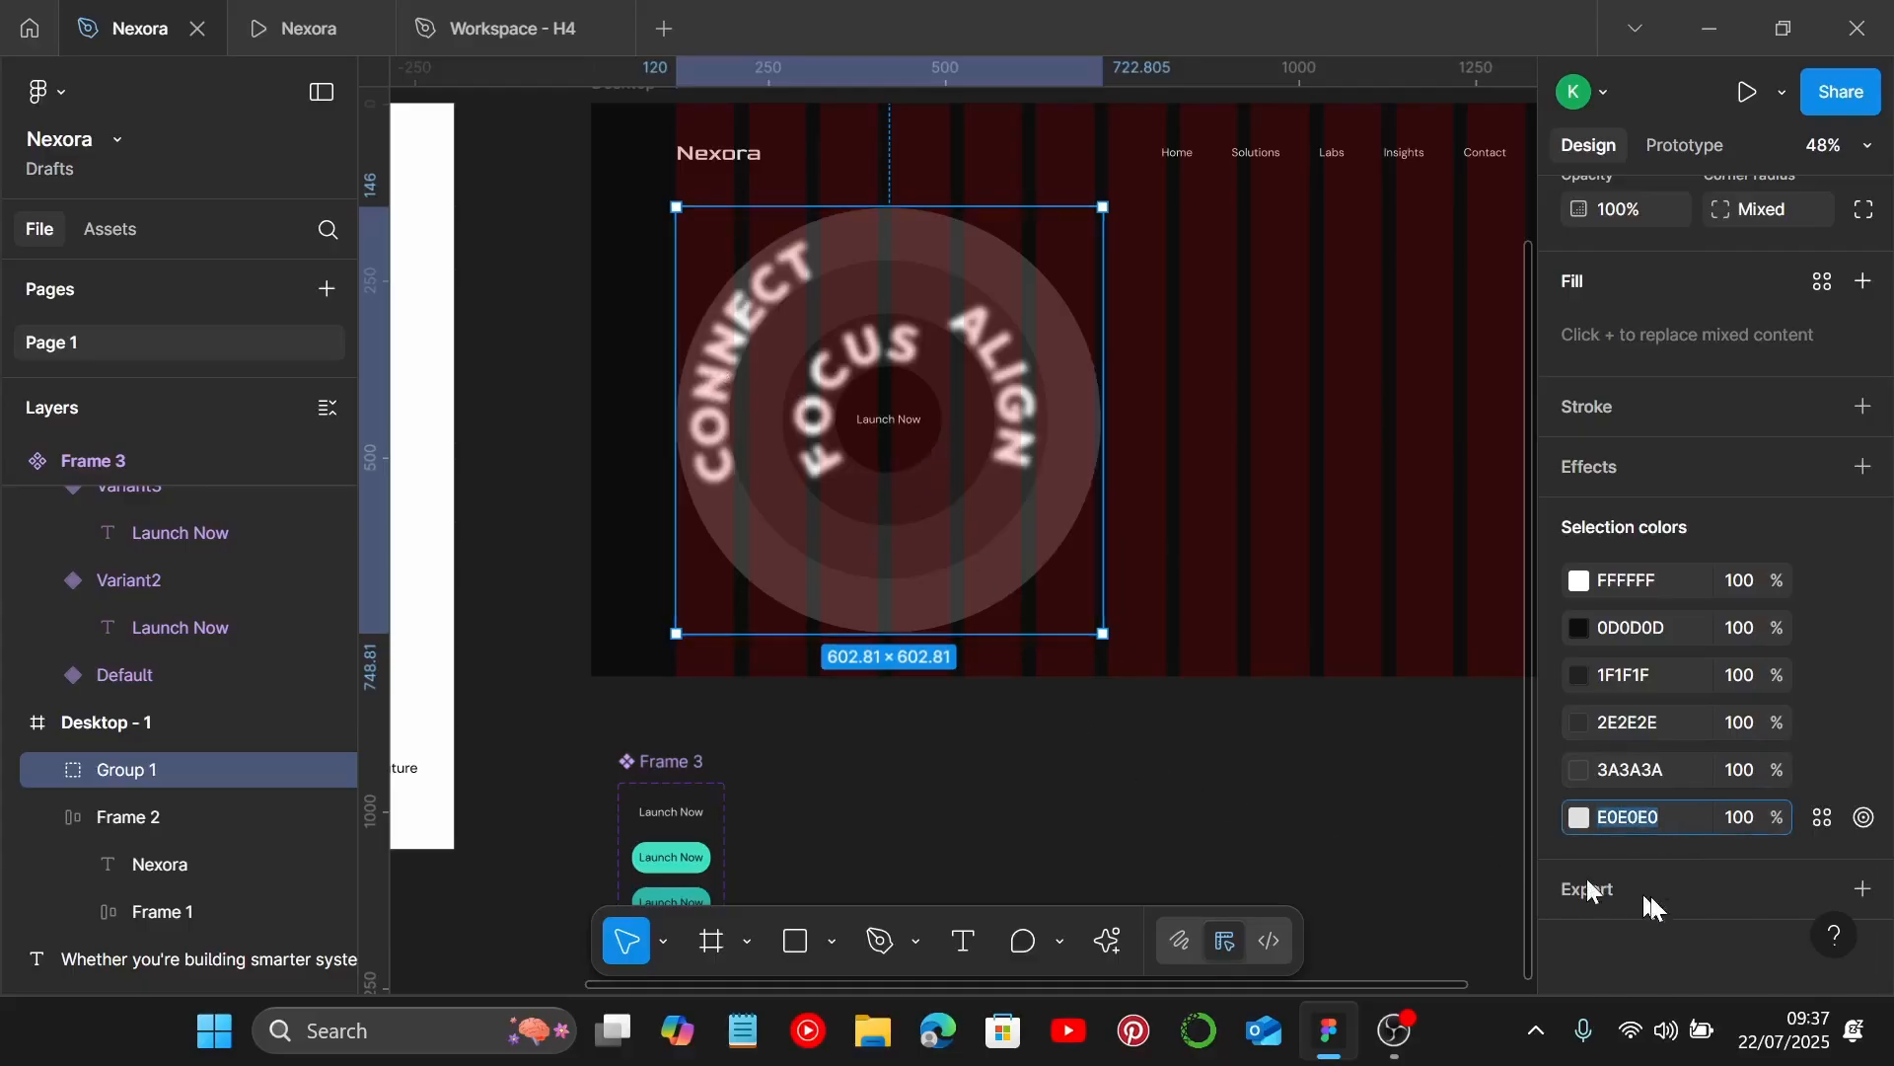
{"action": "left_click", "coordinate": [1666, 603]}
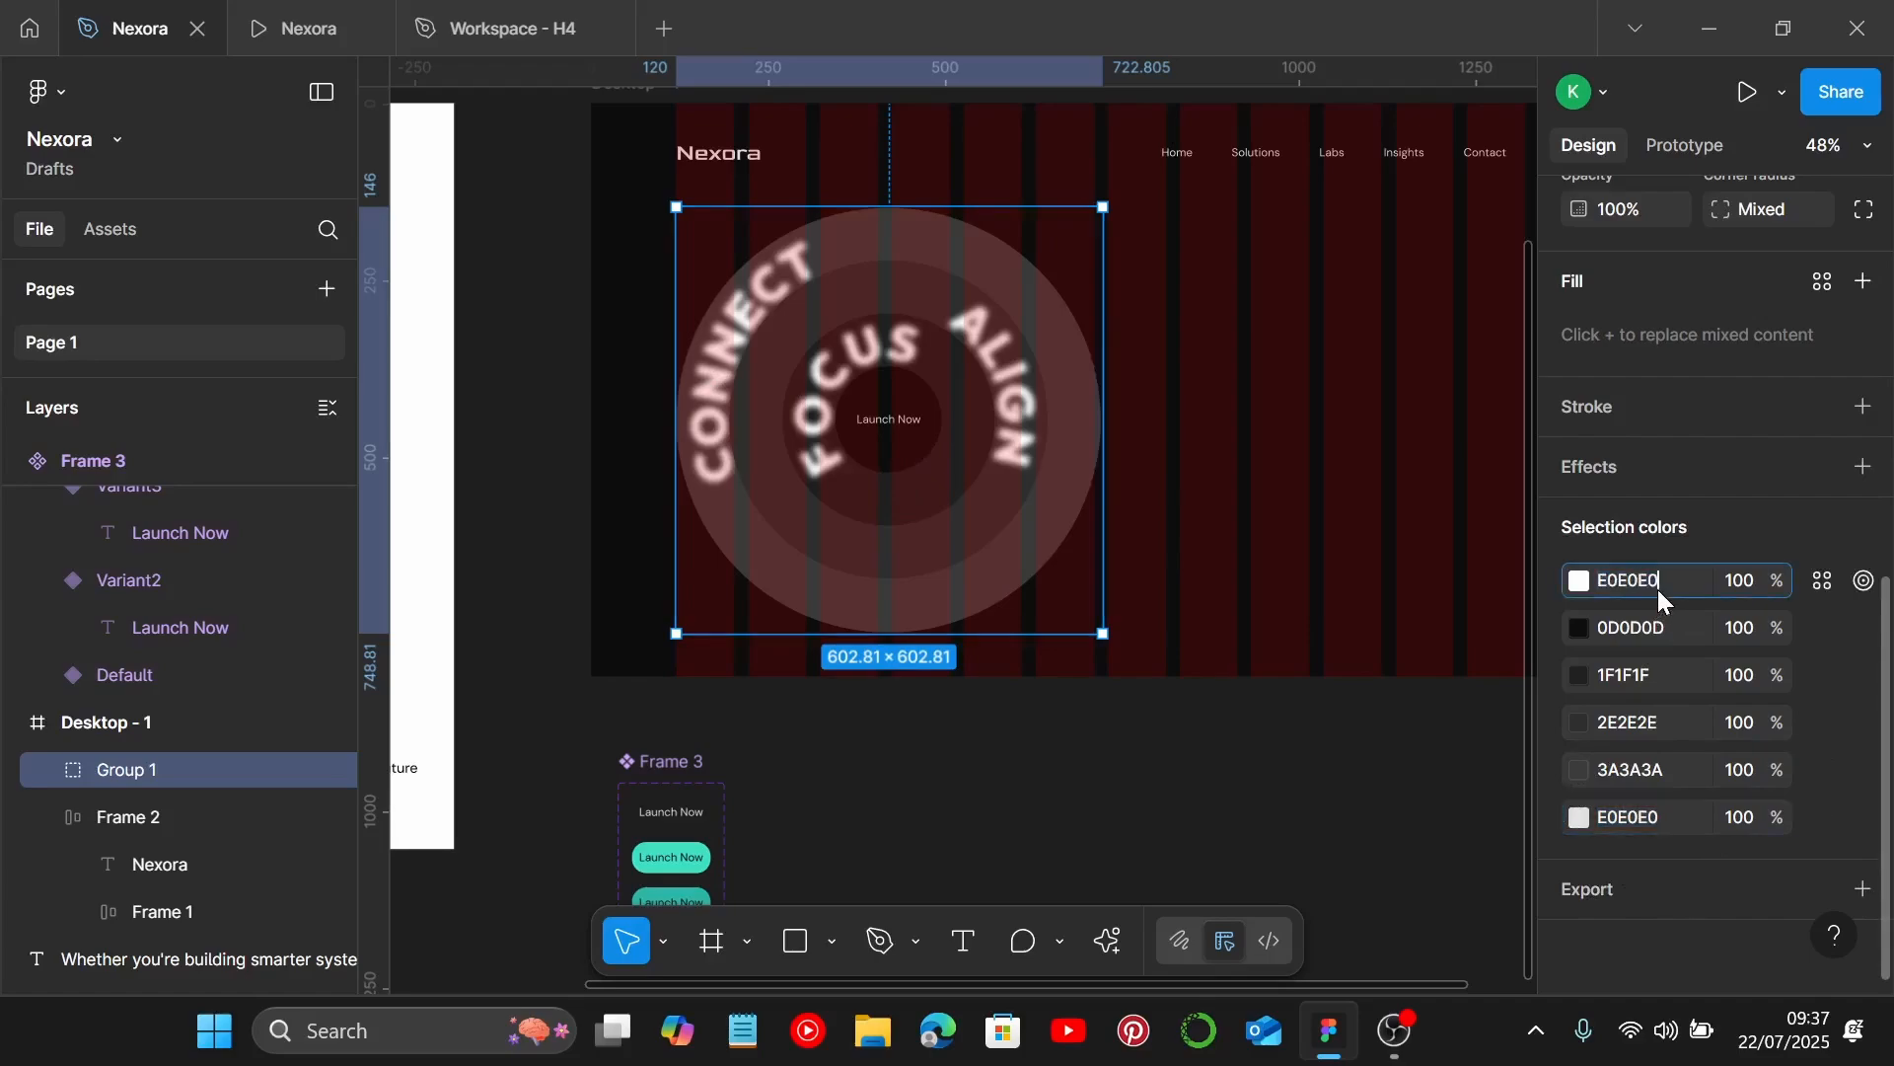
{"action": "key", "text": "Return"}
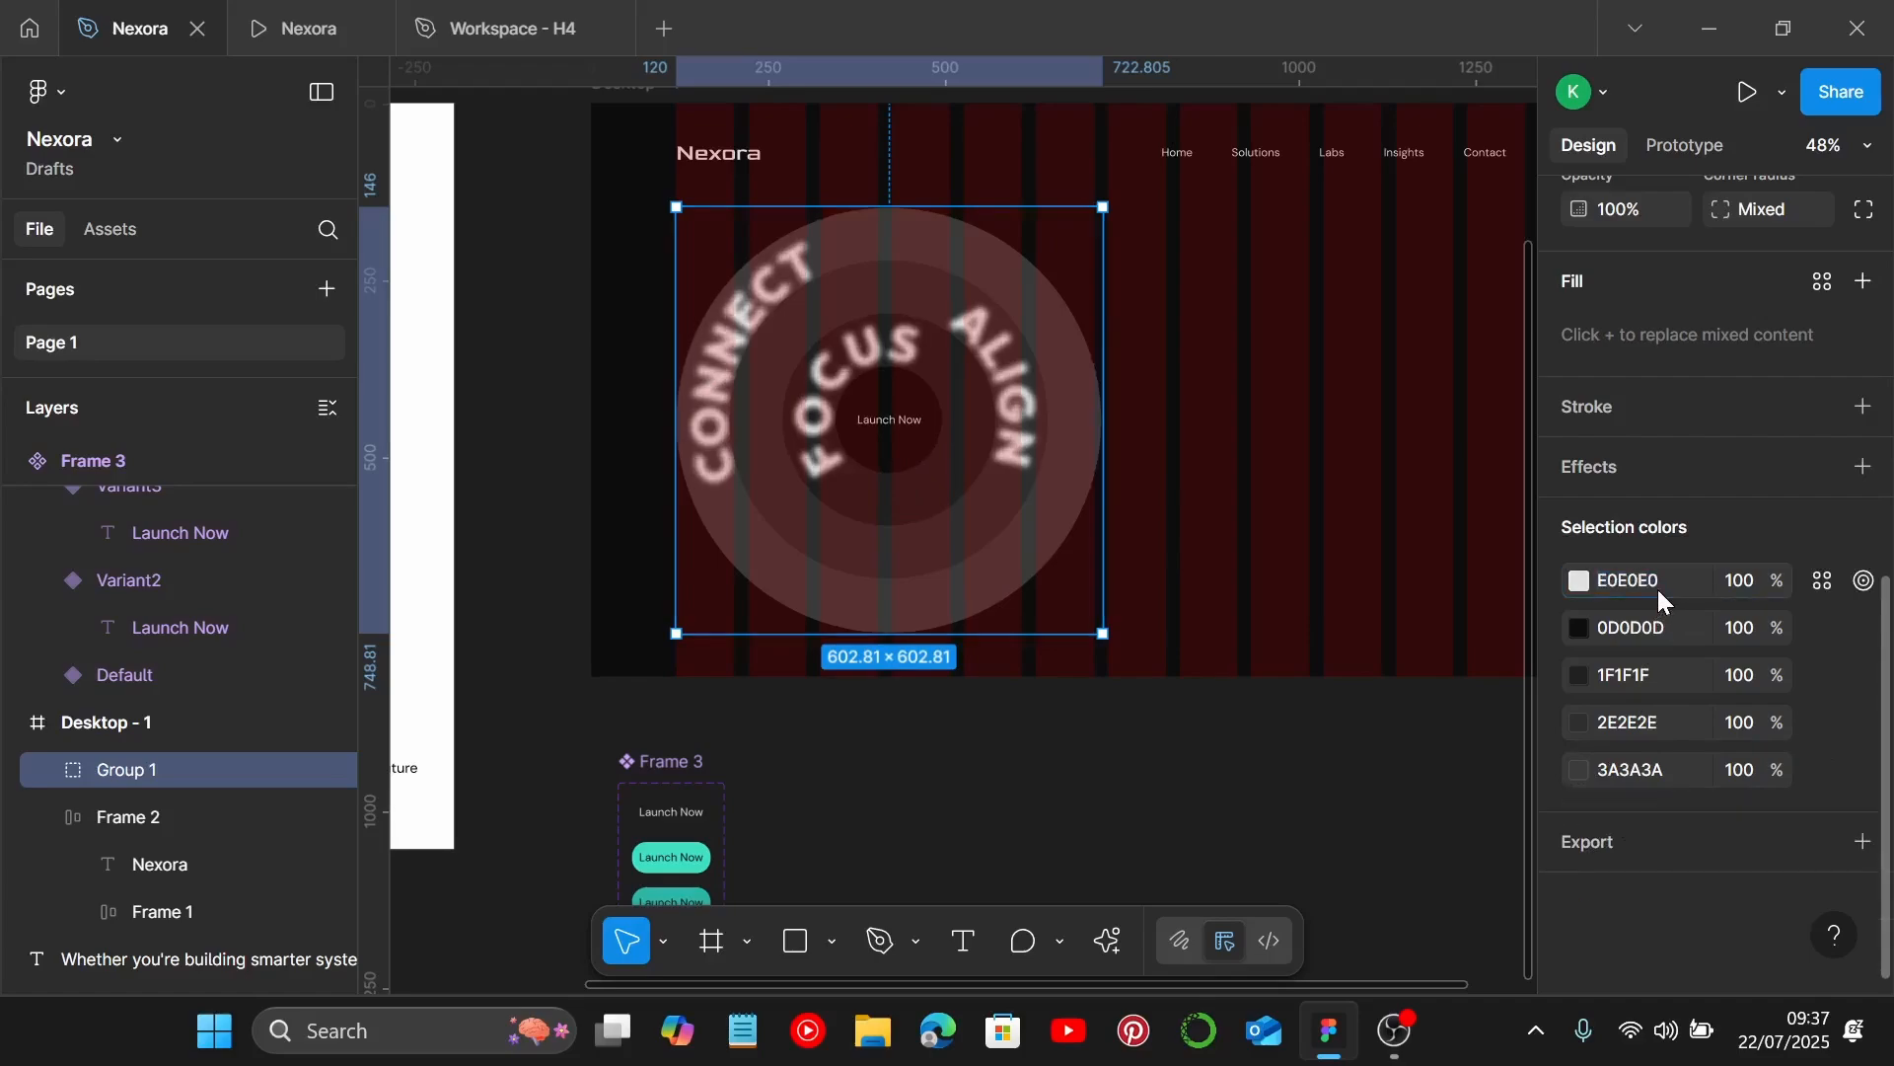
{"action": "left_click", "coordinate": [1240, 799]}
Duplicate the combined circle group onto the empty canvas beyond the Desktop - 1 frame, at X 2370, Y 410.
{"action": "scroll", "coordinate": [1239, 803], "scroll_direction": "down", "scroll_amount": 3}
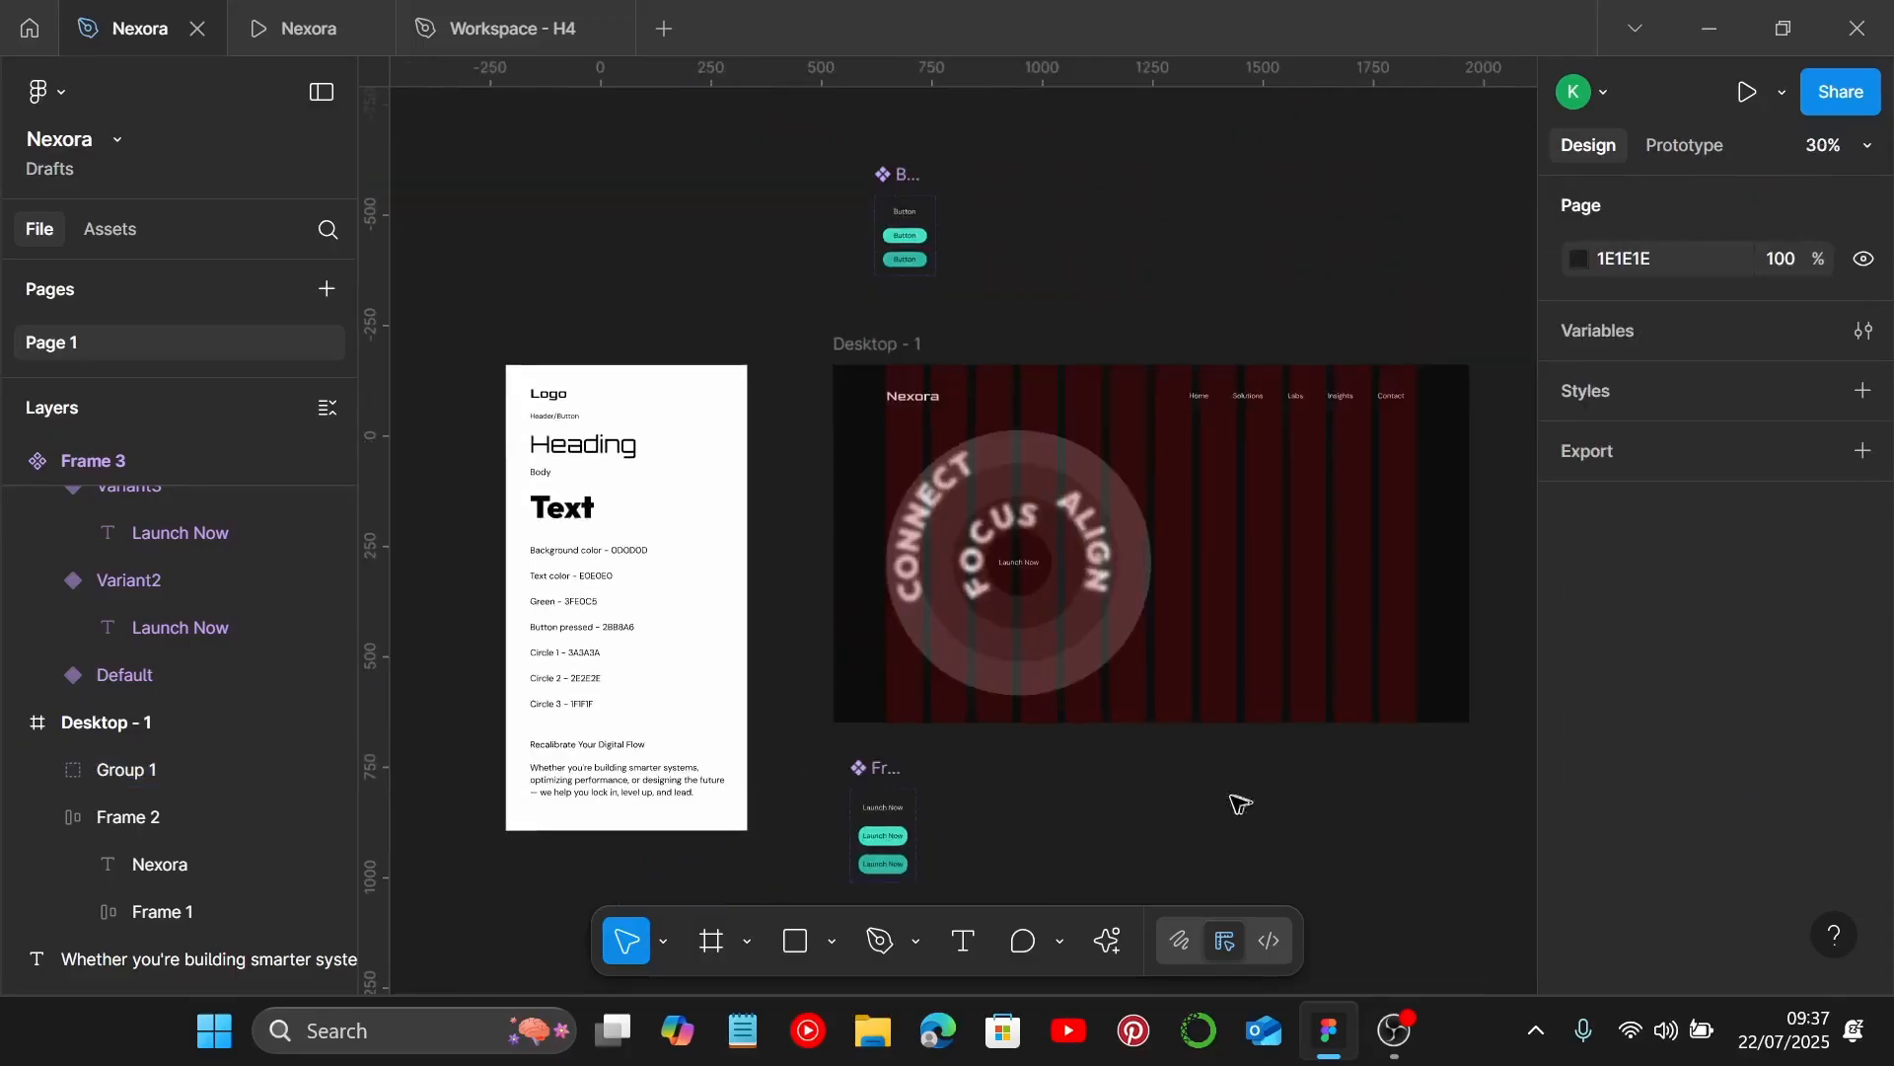
{"action": "scroll", "coordinate": [1213, 789], "scroll_direction": "right", "scroll_amount": 4}
{"action": "scroll", "coordinate": [1121, 756], "scroll_direction": "down", "scroll_amount": 2}
{"action": "scroll", "coordinate": [987, 552], "scroll_direction": "right", "scroll_amount": 1}
{"action": "scroll", "coordinate": [887, 493], "scroll_direction": "down", "scroll_amount": 2}
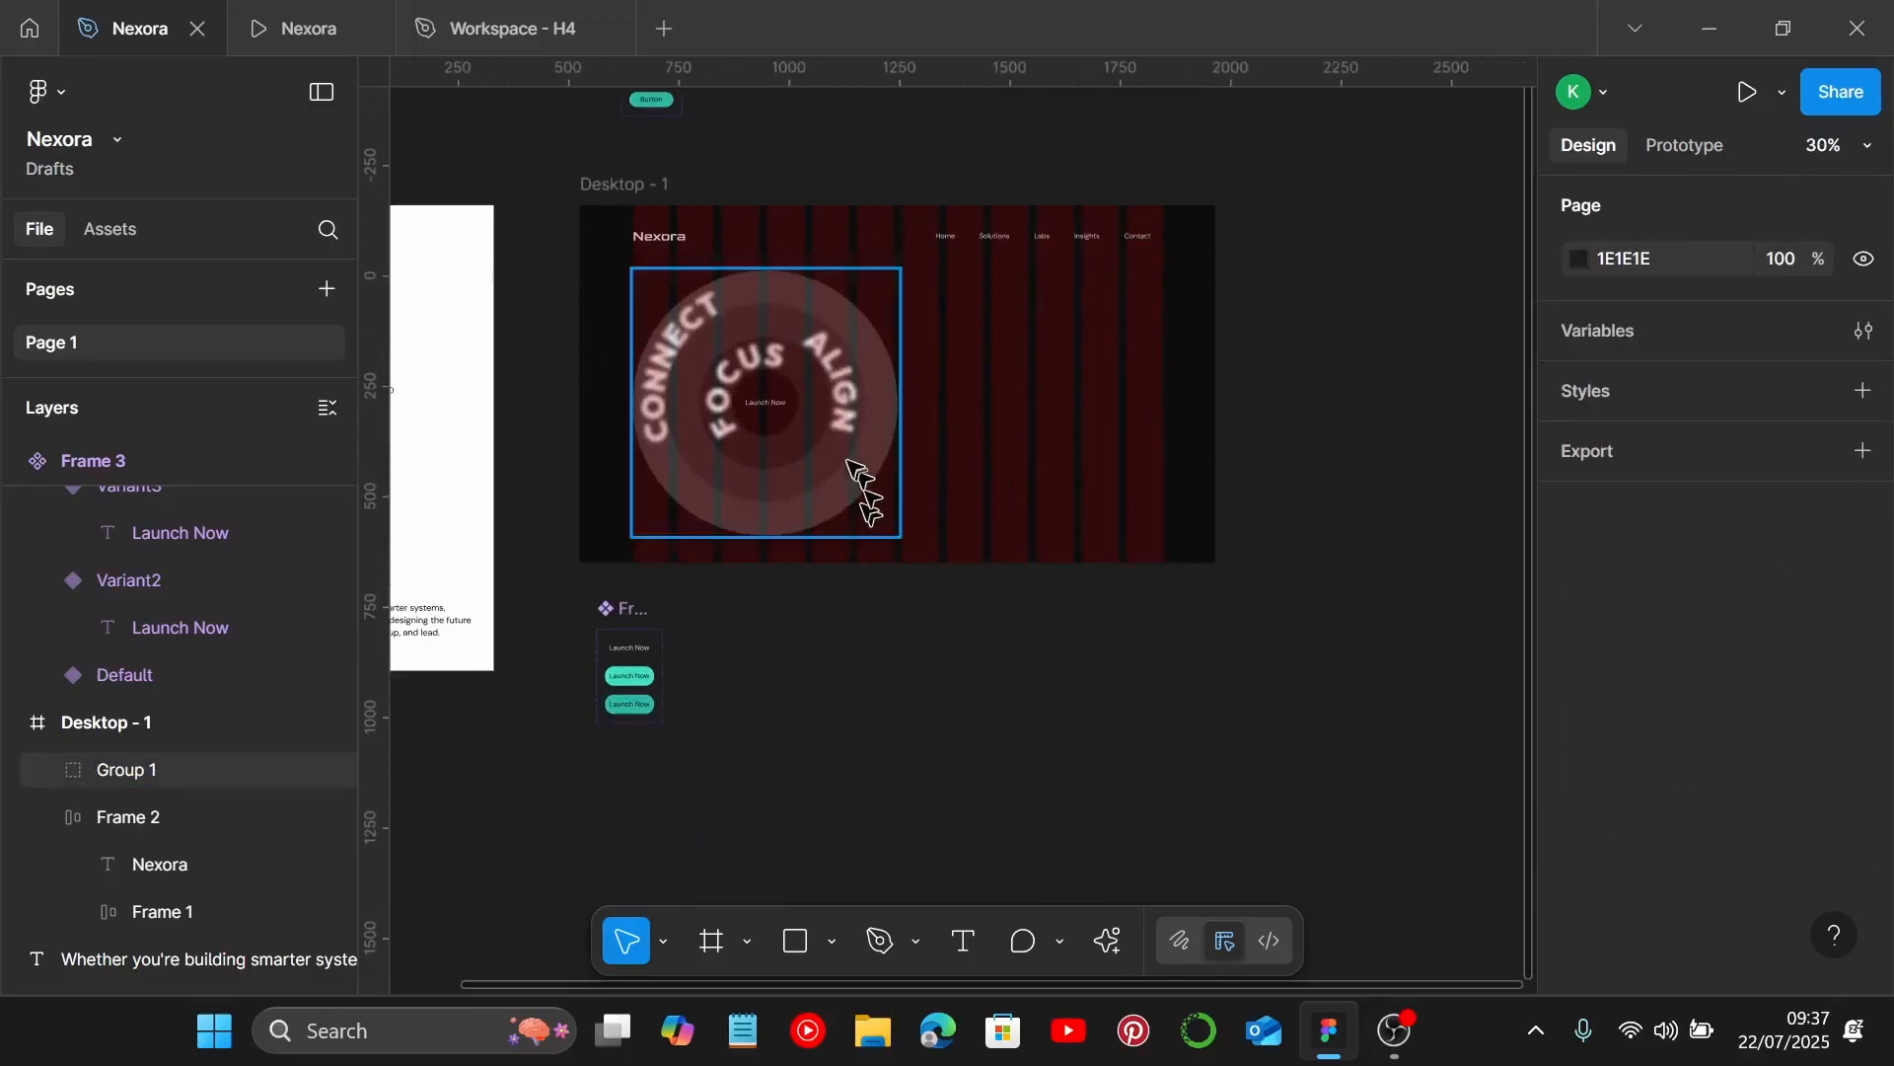
{"action": "scroll", "coordinate": [858, 483], "scroll_direction": "right", "scroll_amount": 4}
{"action": "scroll", "coordinate": [545, 399], "scroll_direction": "left", "scroll_amount": 2}
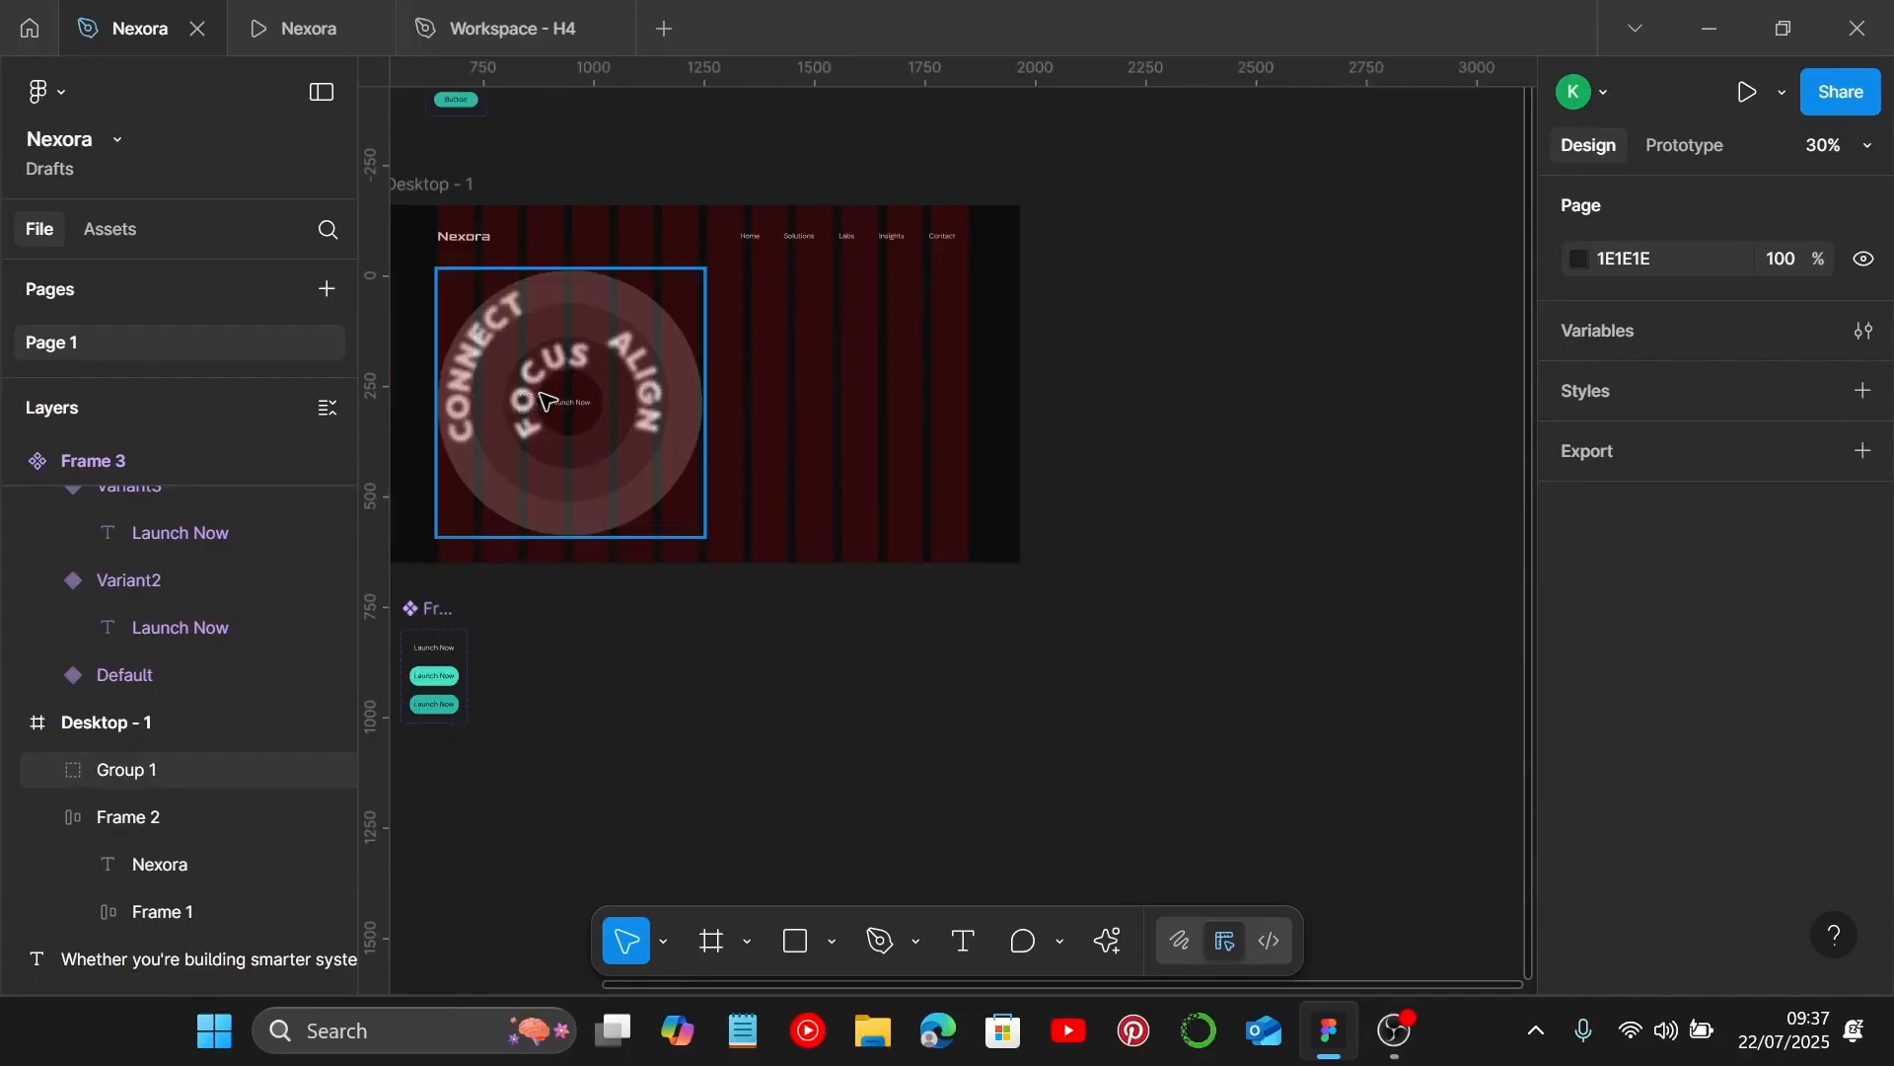
{"action": "left_click_drag", "start_coordinate": [545, 400], "coordinate": [1327, 562]}
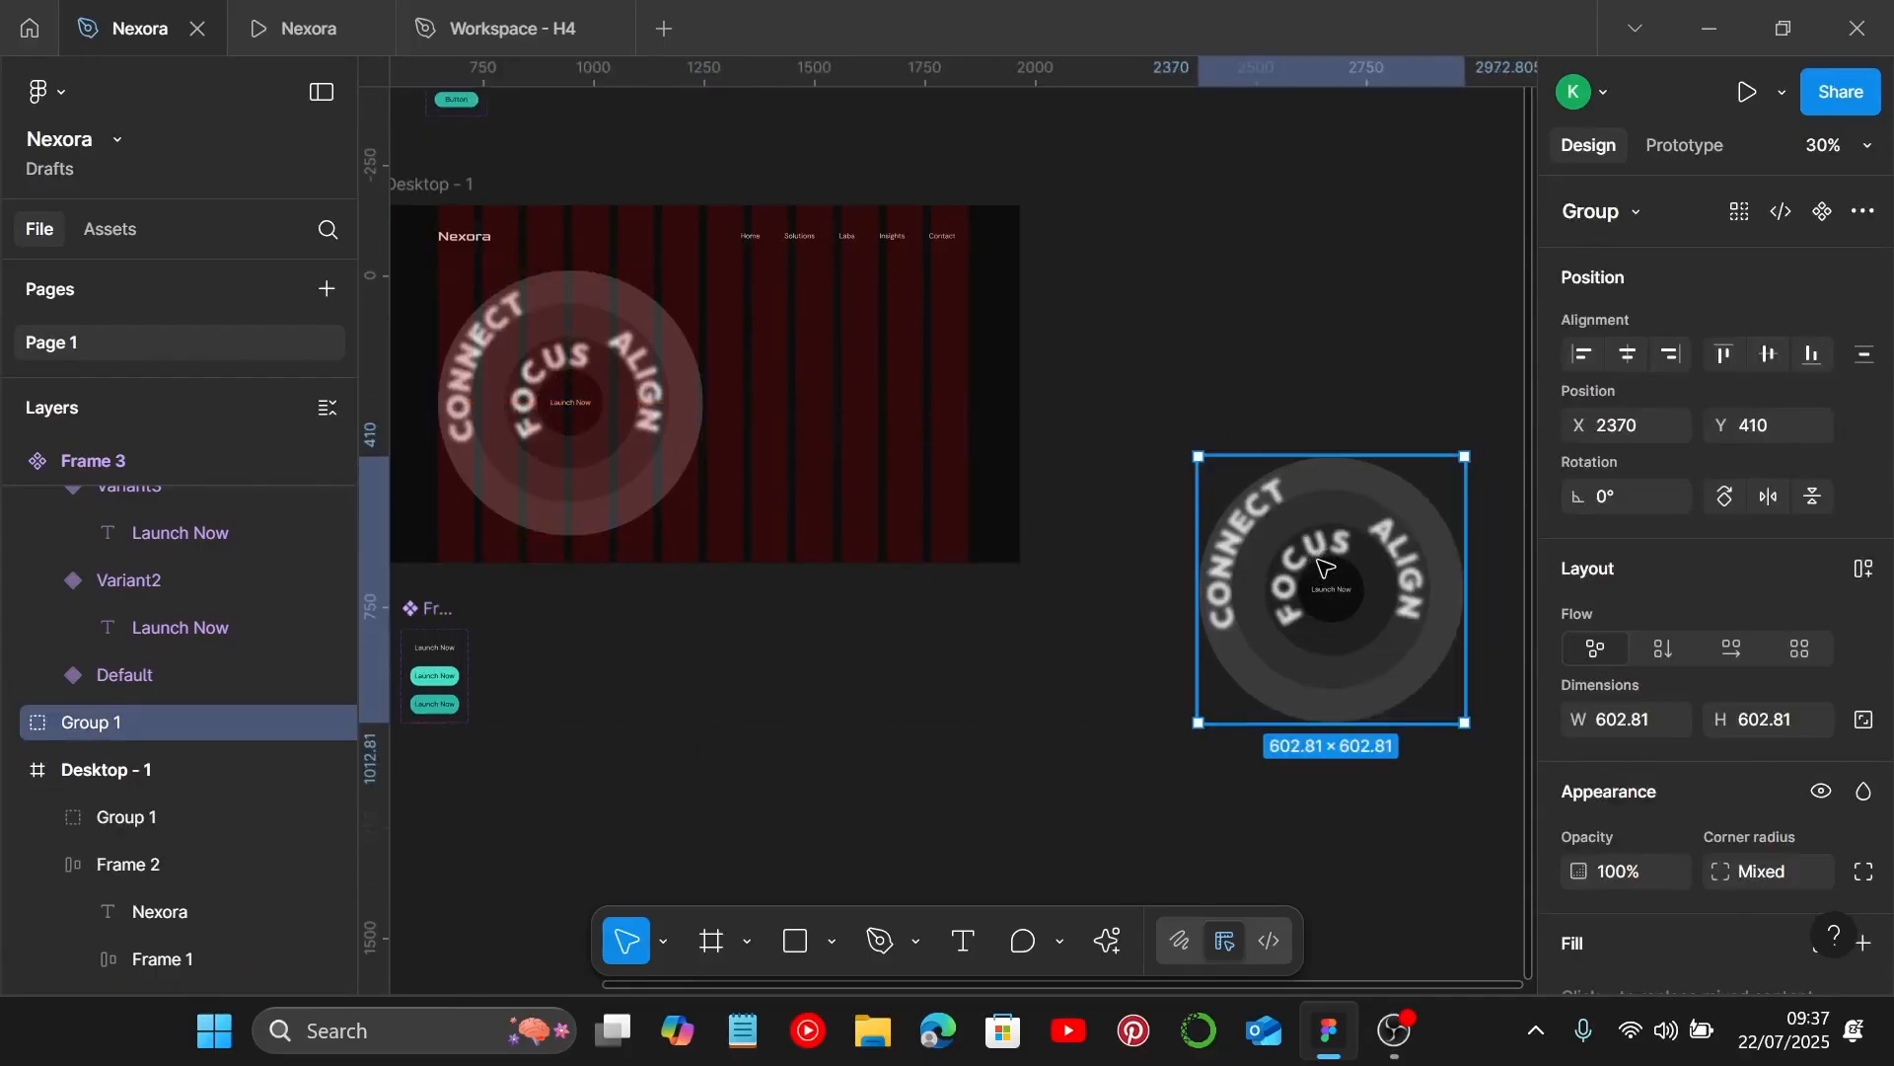
Ungroup the duplicate and spread its Launch, Focus and Align groups in a row beside Connect, at about X 4443, 3898 and 3206.
{"action": "scroll", "coordinate": [1325, 568], "scroll_direction": "right", "scroll_amount": 3}
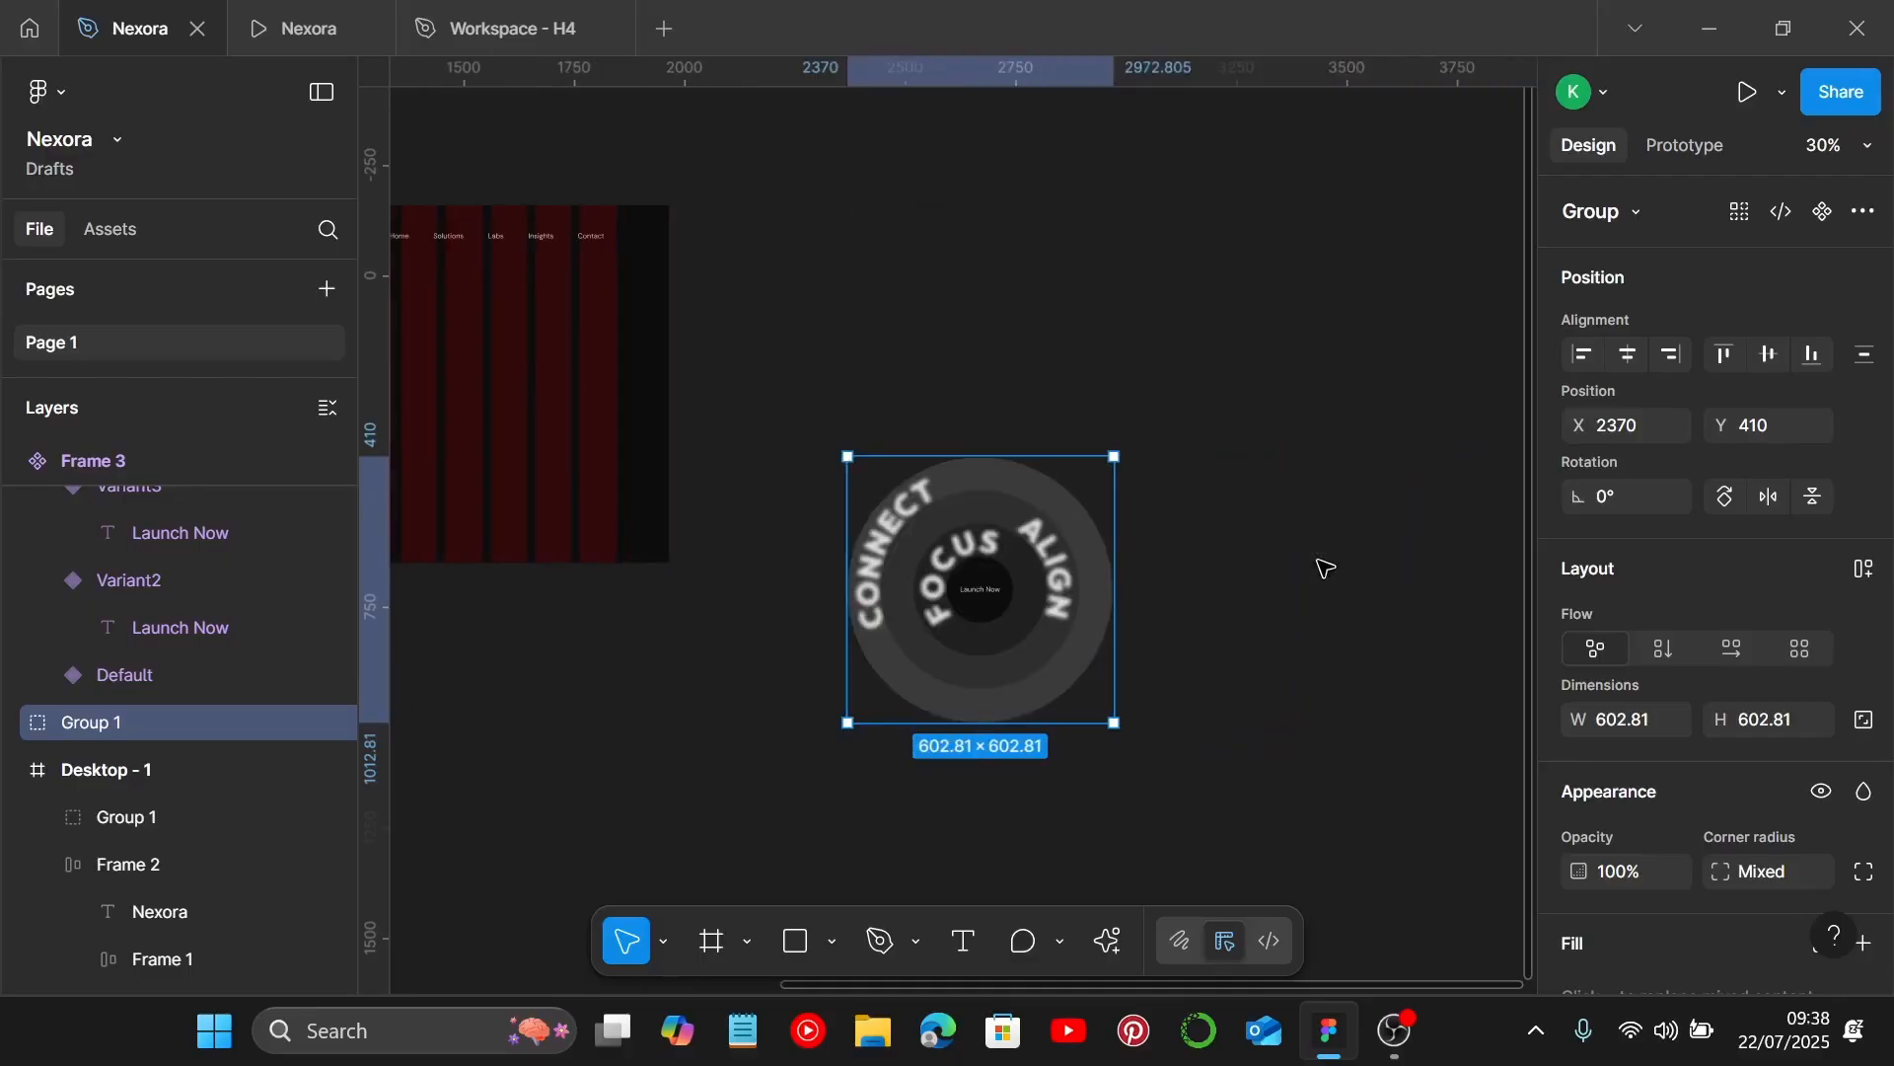
{"action": "scroll", "coordinate": [1325, 568], "scroll_direction": "down", "scroll_amount": 2}
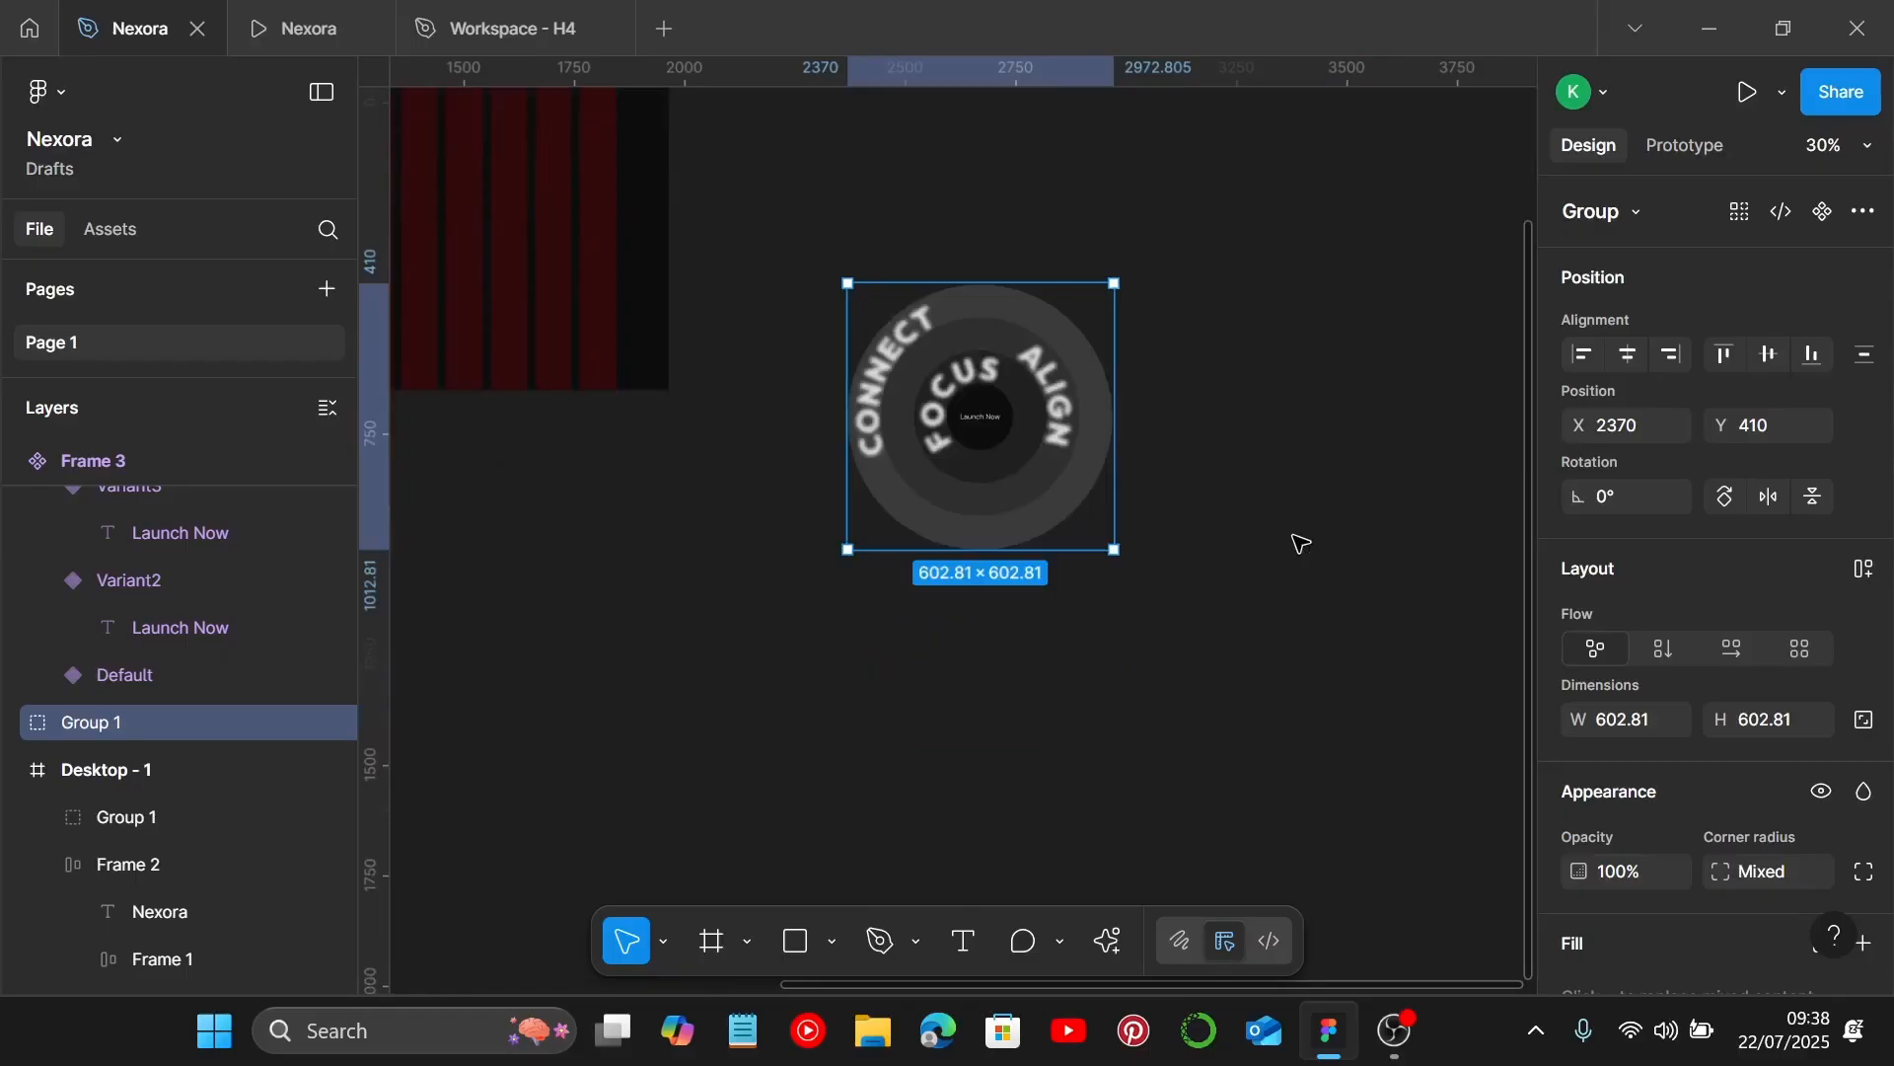
{"action": "key", "text": "ctrl+shift+g"}
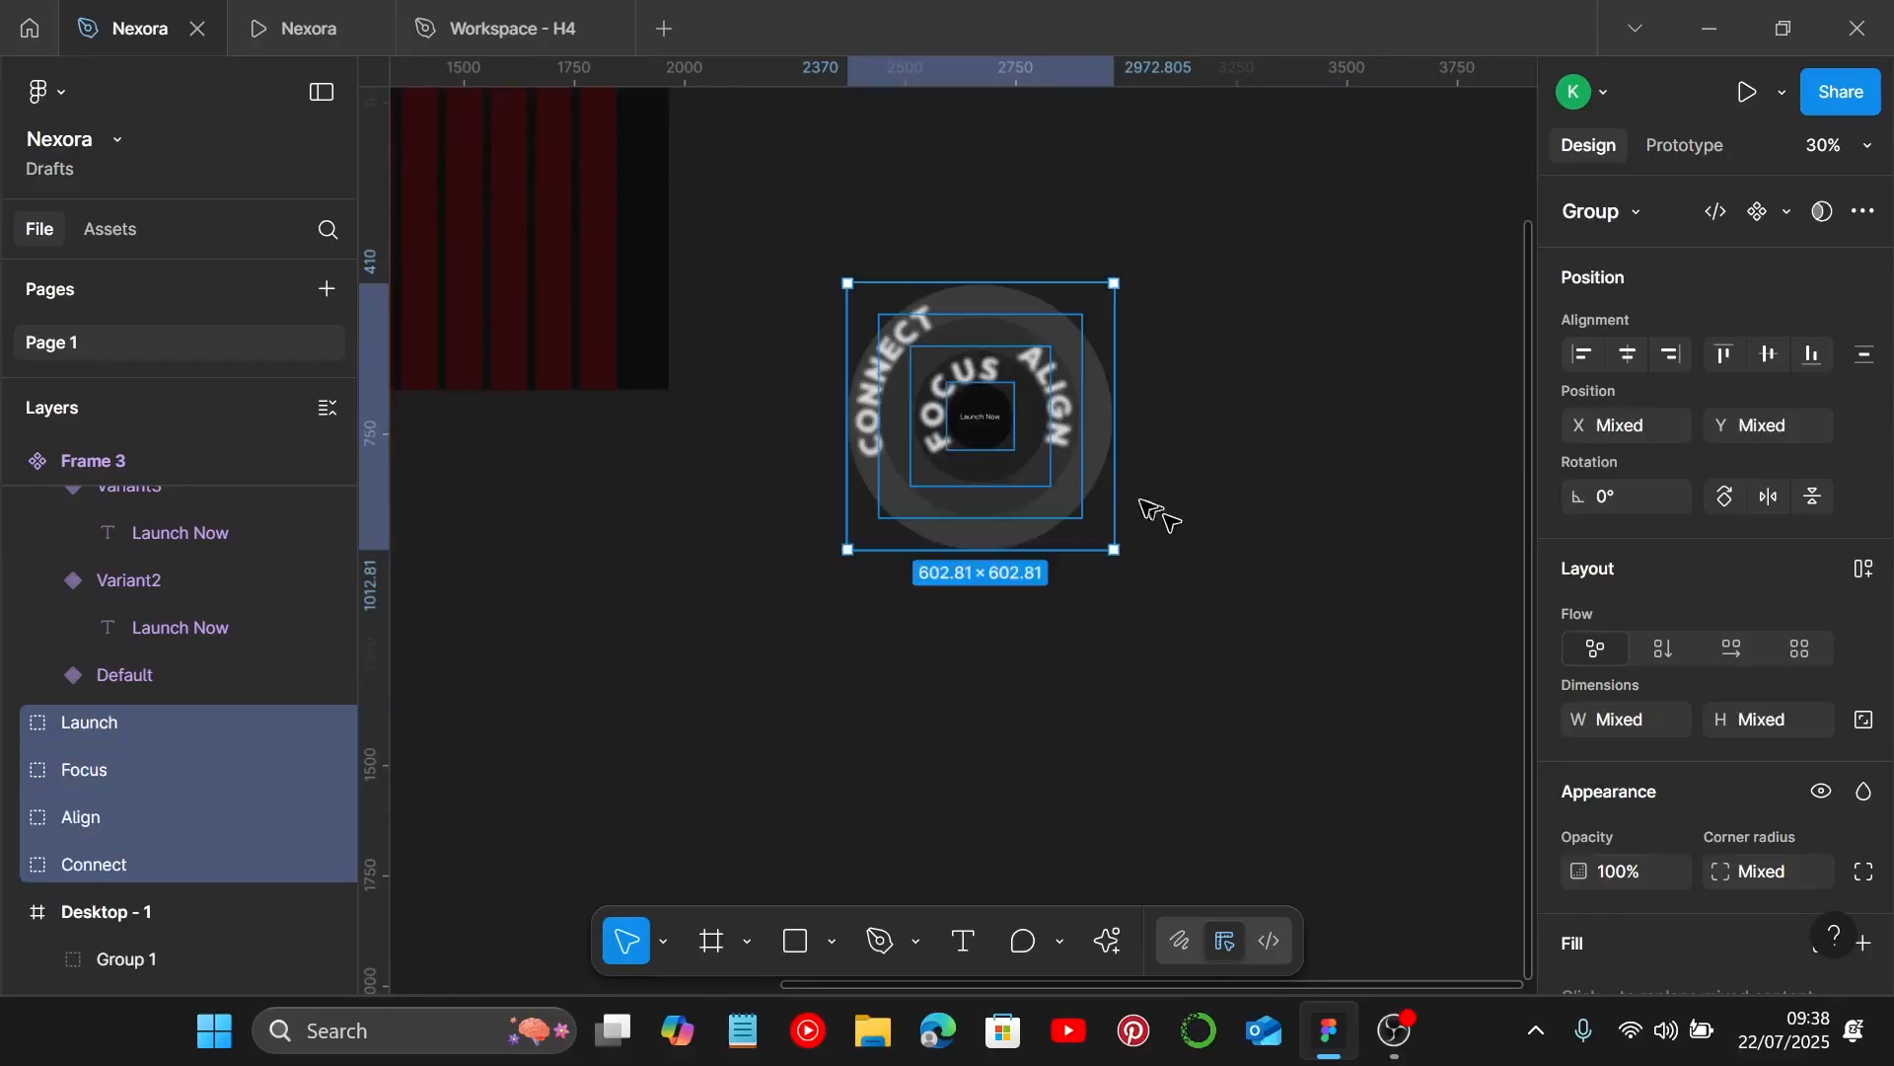
{"action": "left_click", "coordinate": [991, 423]}
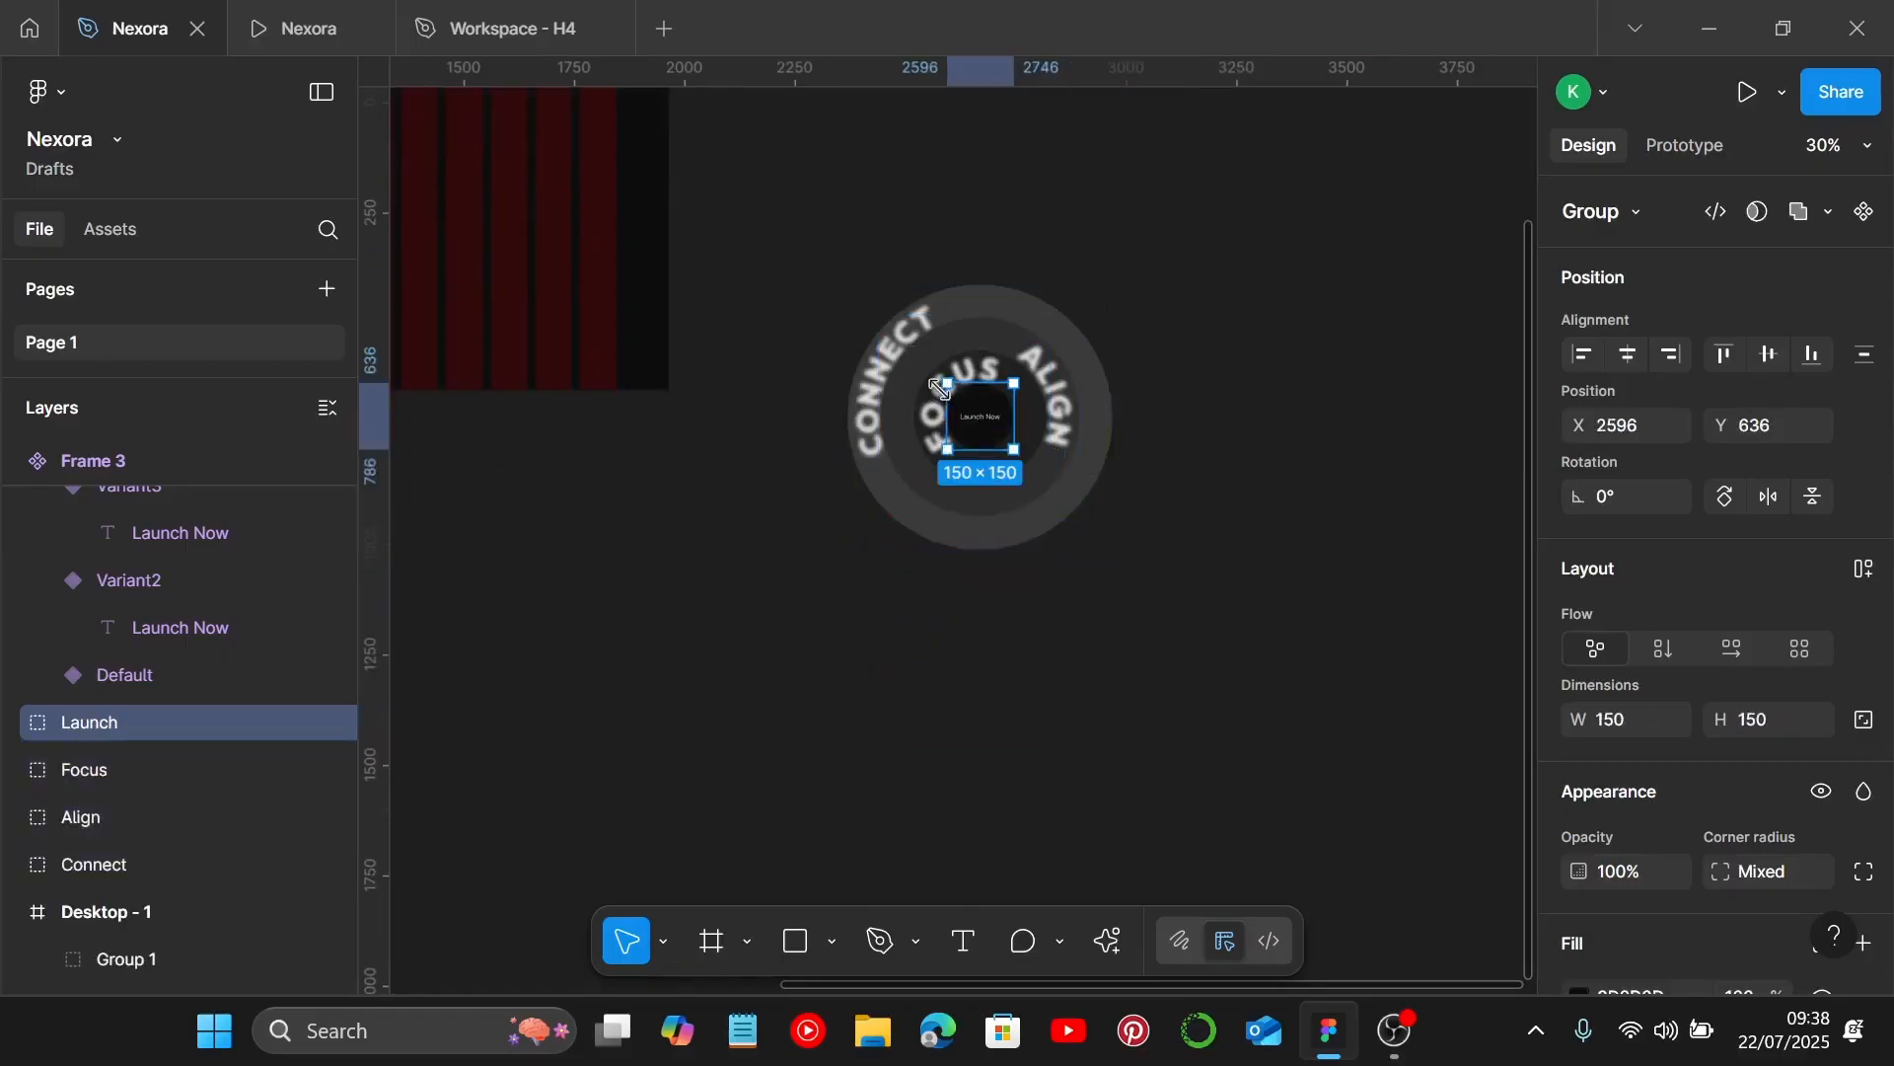
{"action": "left_click_drag", "start_coordinate": [986, 423], "coordinate": [1427, 441]}
{"action": "left_click_drag", "start_coordinate": [605, 422], "coordinate": [1238, 449]}
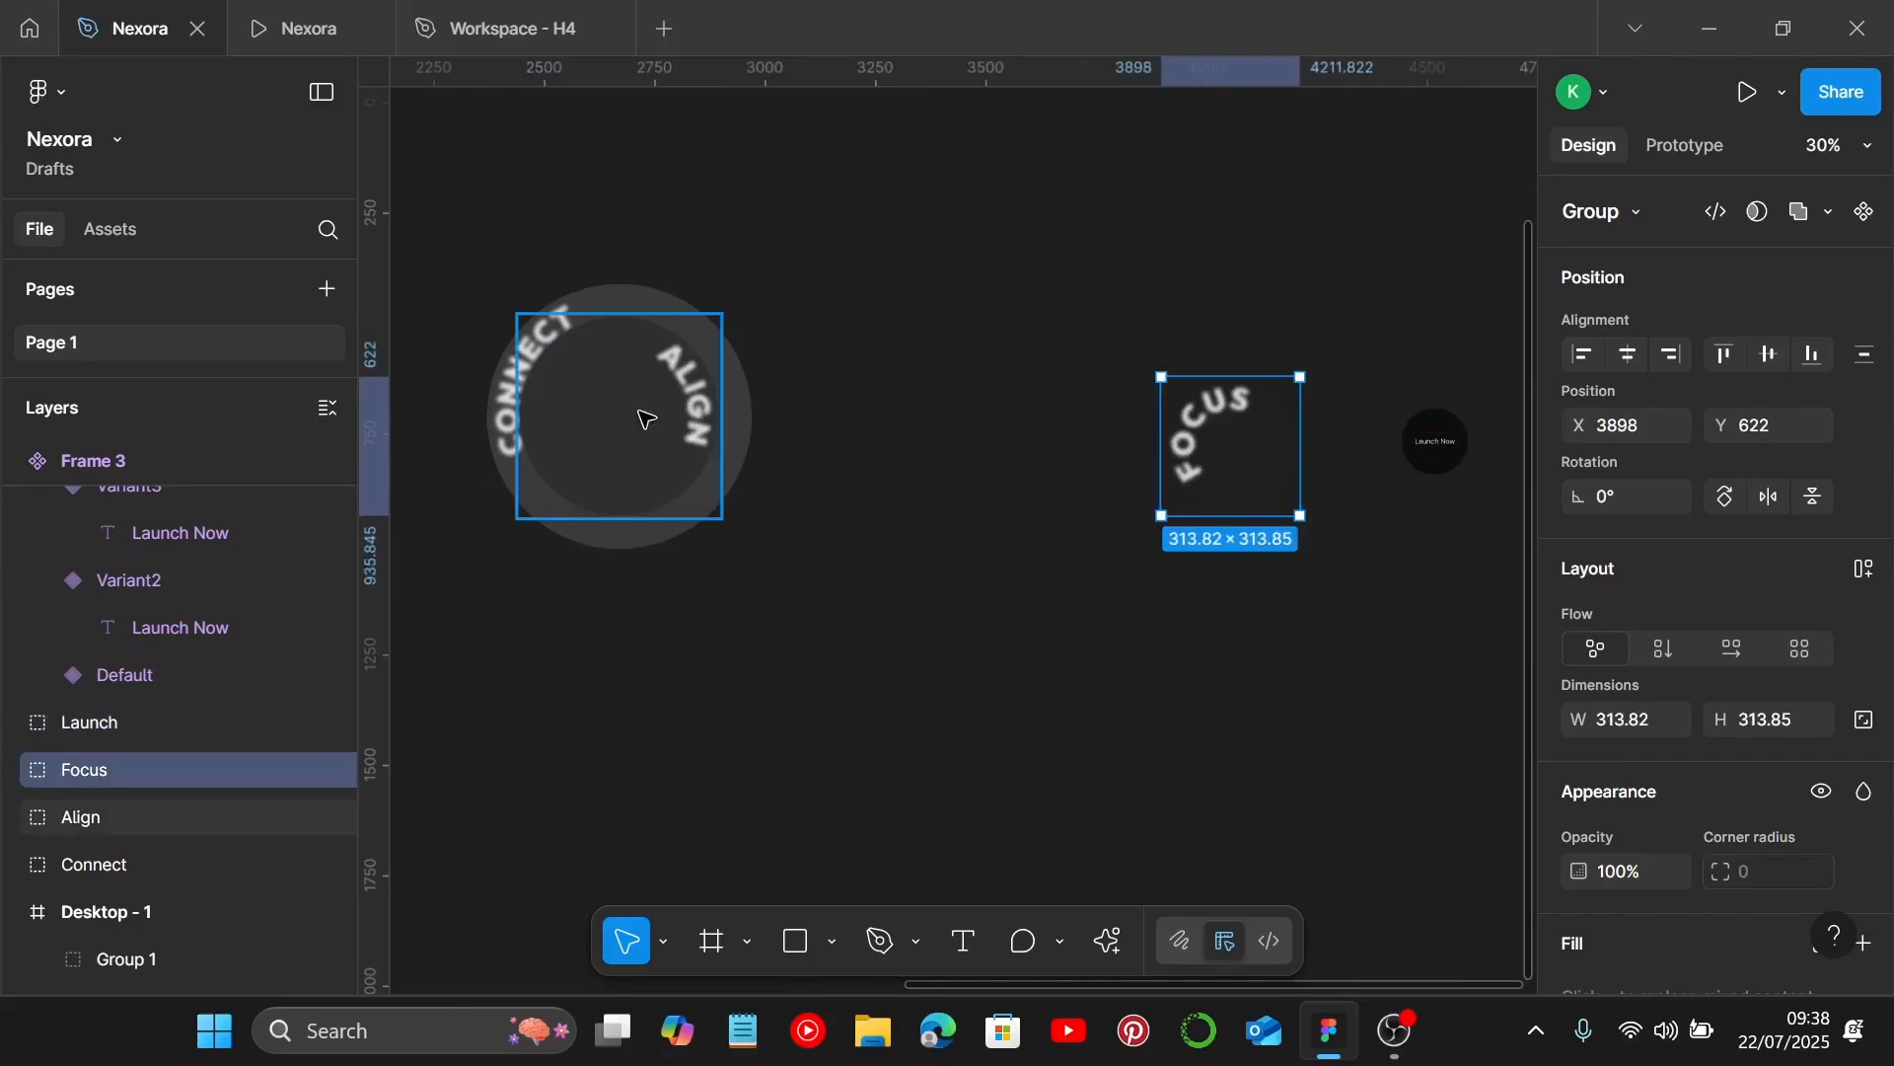
{"action": "left_click_drag", "start_coordinate": [636, 414], "coordinate": [970, 442]}
Draw a rectangle about 2559 × 1774 around the four separated circle groups and send it to the back.
{"action": "scroll", "coordinate": [970, 442], "scroll_direction": "down", "scroll_amount": 4}
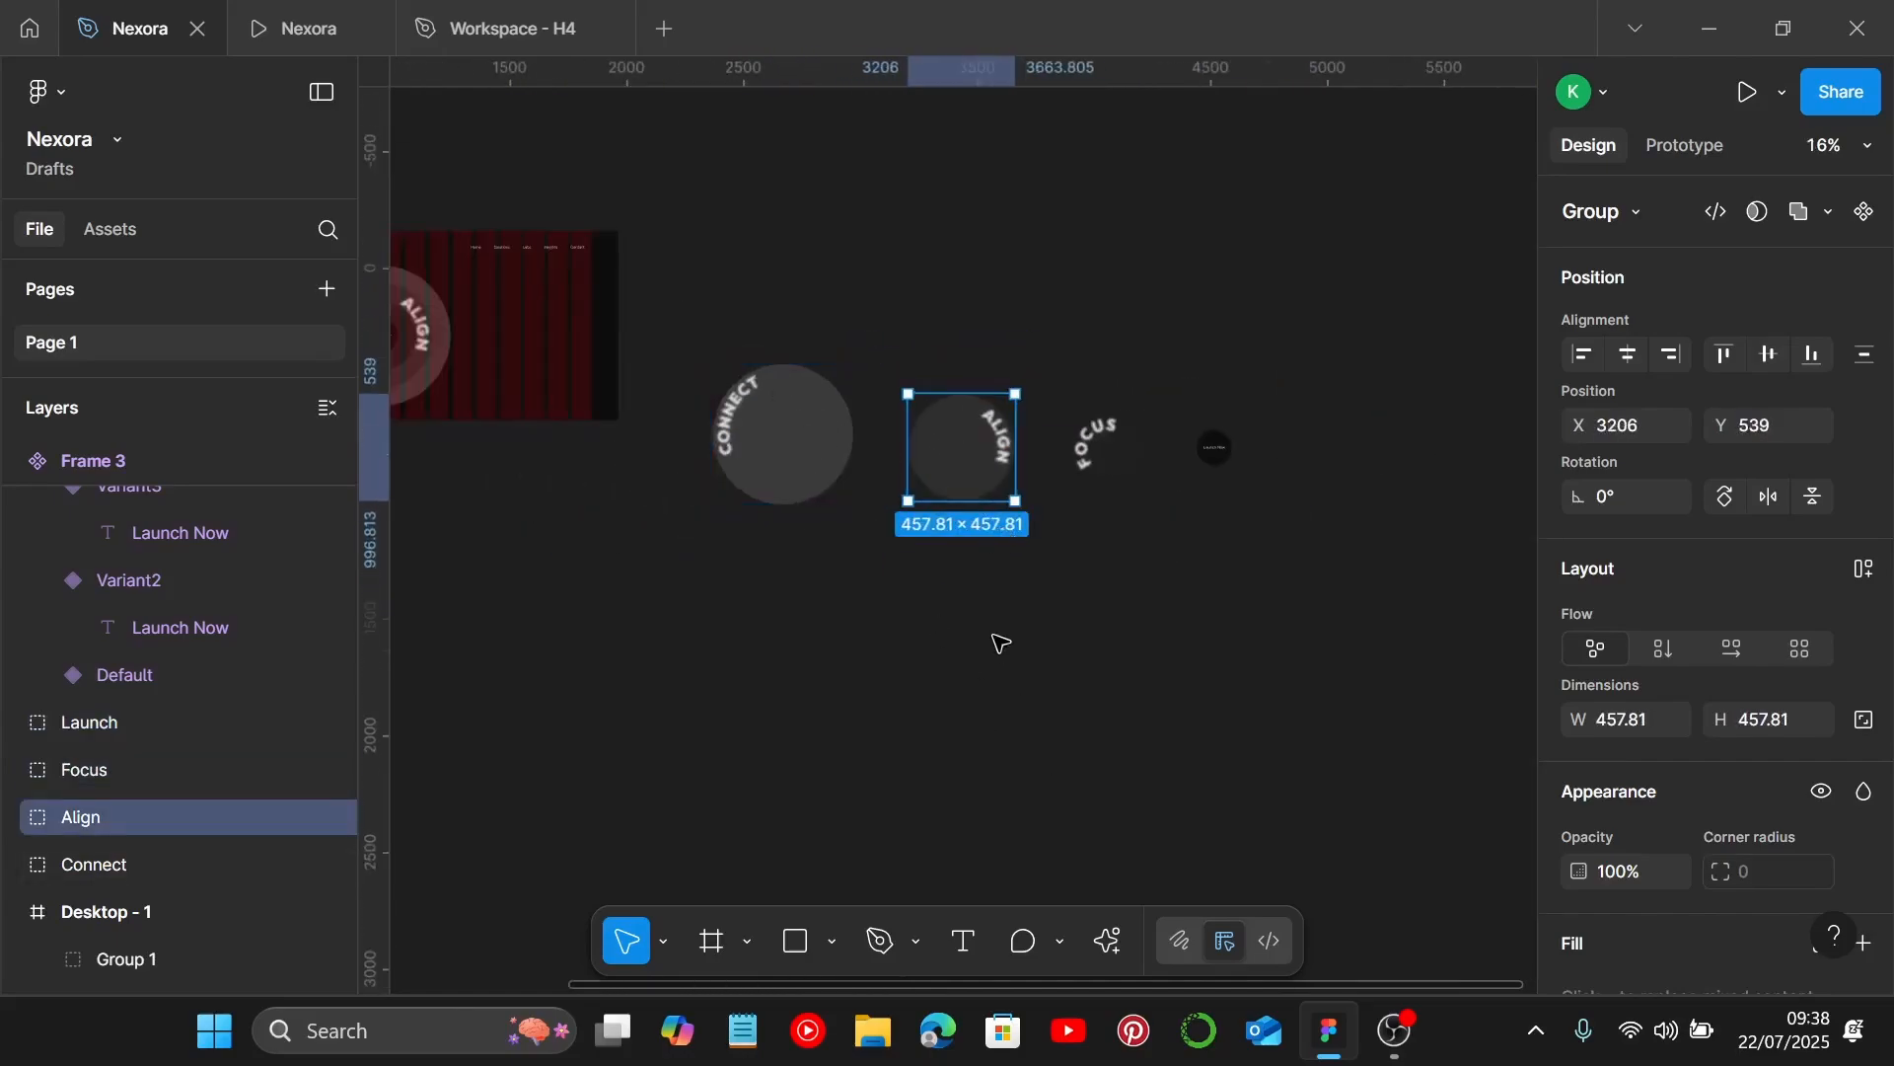
{"action": "scroll", "coordinate": [997, 642], "scroll_direction": "left", "scroll_amount": 2}
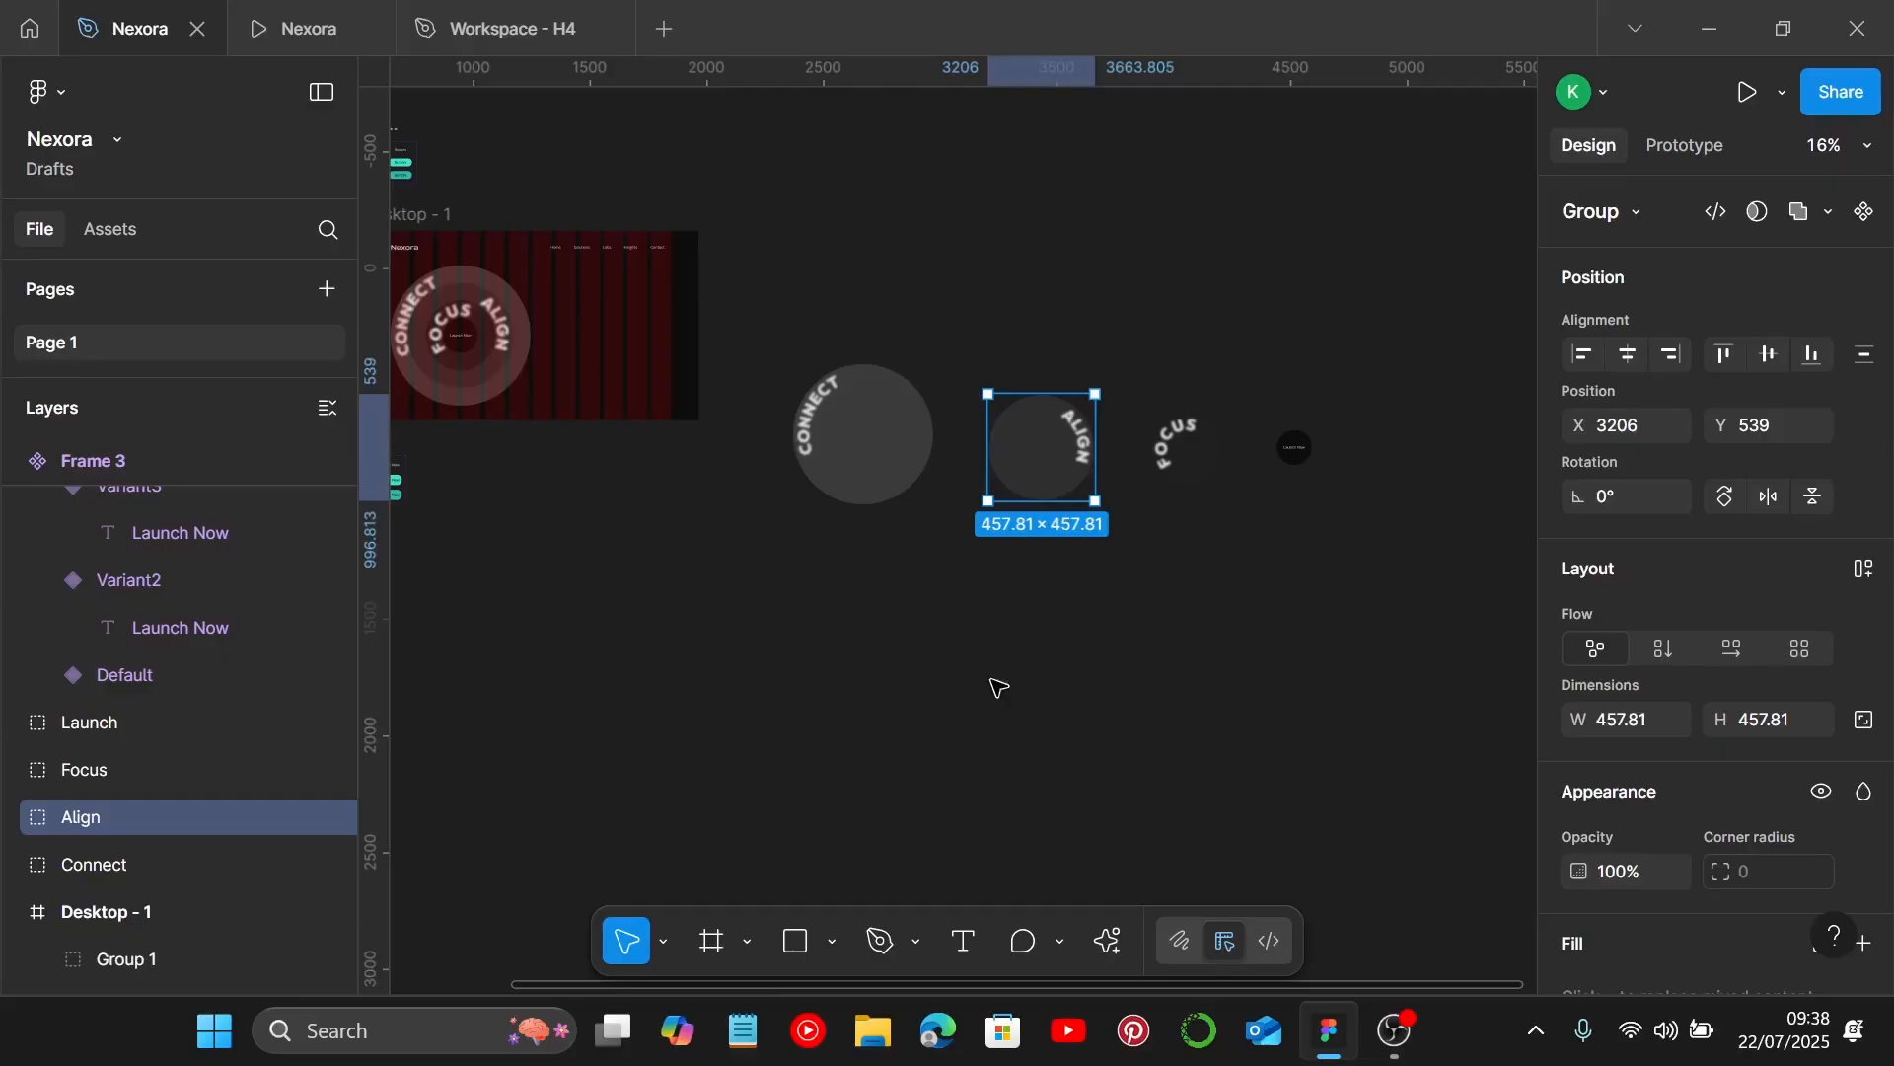
{"action": "key", "text": "r"}
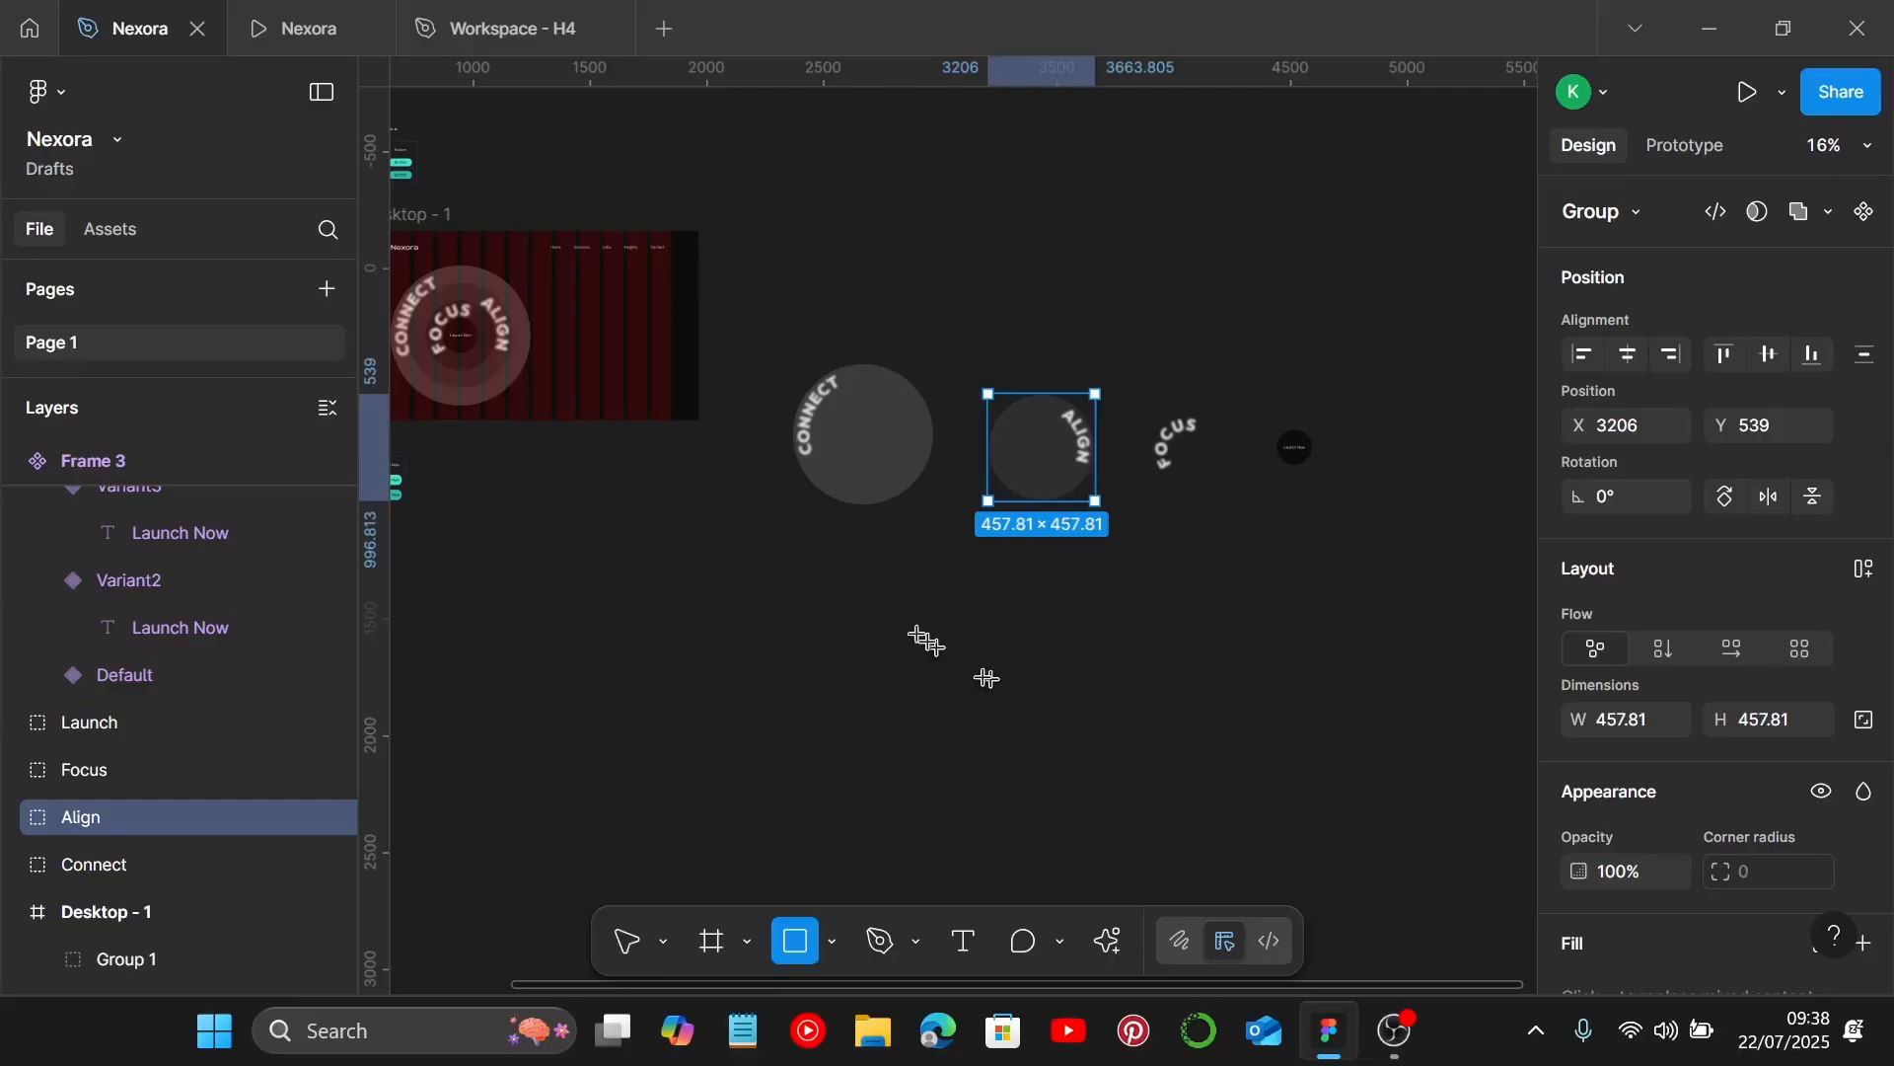
{"action": "left_click", "coordinate": [757, 300]}
{"action": "left_click_drag", "start_coordinate": [770, 301], "coordinate": [1342, 395]}
{"action": "left_click_drag", "start_coordinate": [1218, 311], "coordinate": [1271, 703]}
{"action": "key", "text": "ctrl+shift+["}
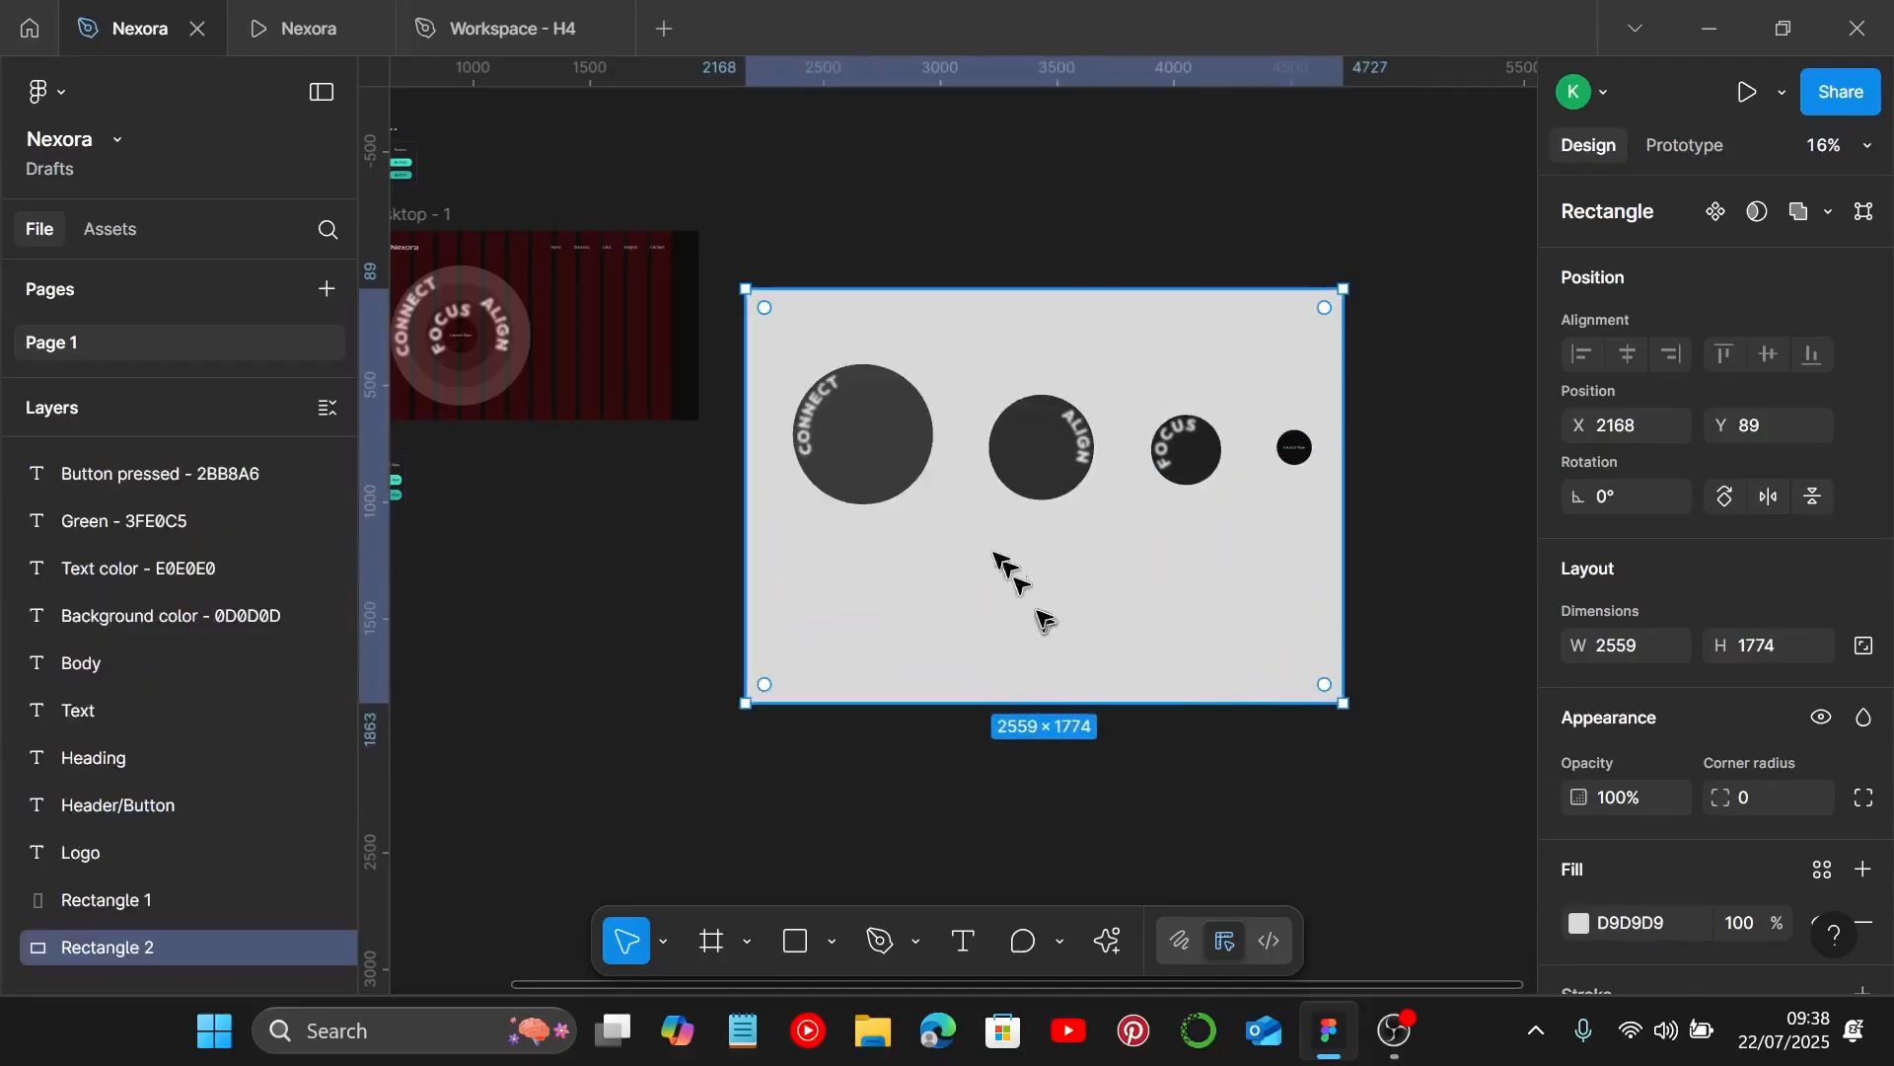
Lighten the backing rectangle's fill to F3F3F3 and close the colour picker.
{"action": "scroll", "coordinate": [1637, 794], "scroll_direction": "down", "scroll_amount": 2}
{"action": "scroll", "coordinate": [1650, 786], "scroll_direction": "down", "scroll_amount": 1}
{"action": "left_click", "coordinate": [1578, 699]}
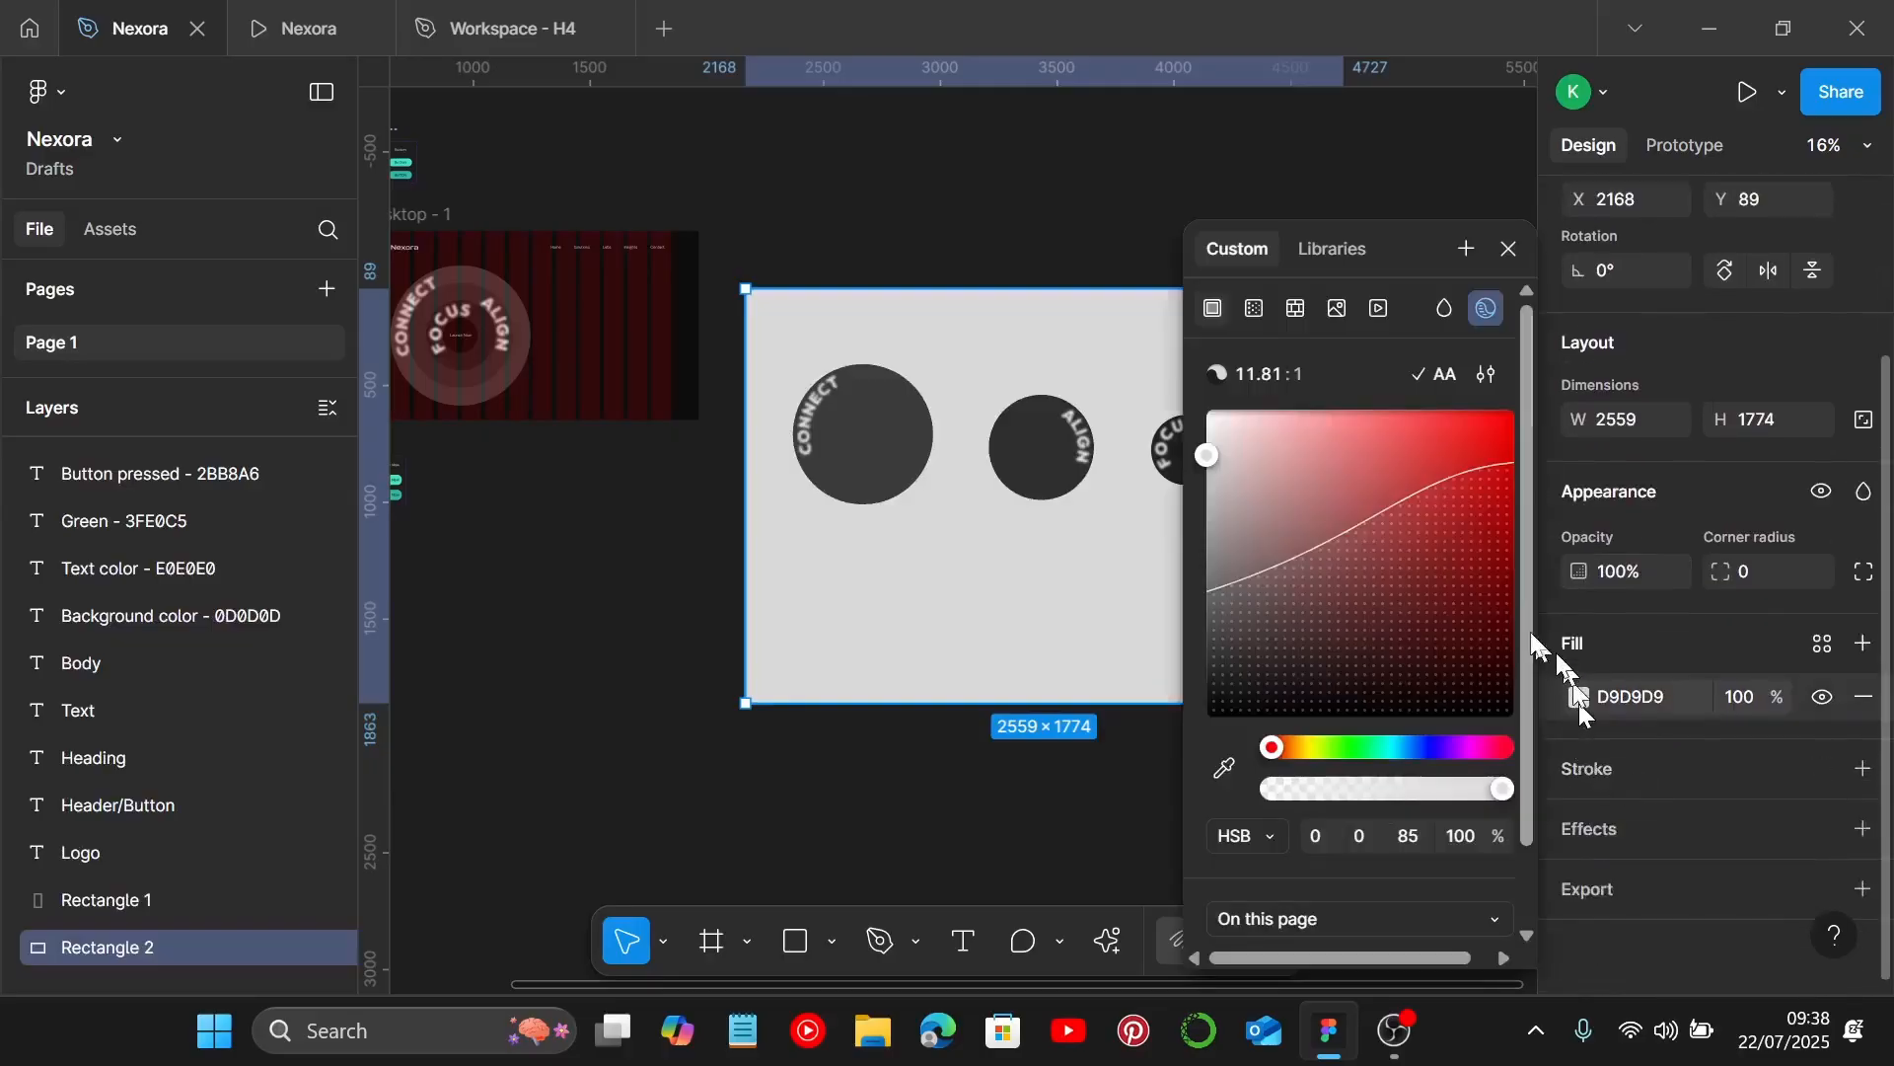
{"action": "left_click_drag", "start_coordinate": [1215, 441], "coordinate": [1208, 424]}
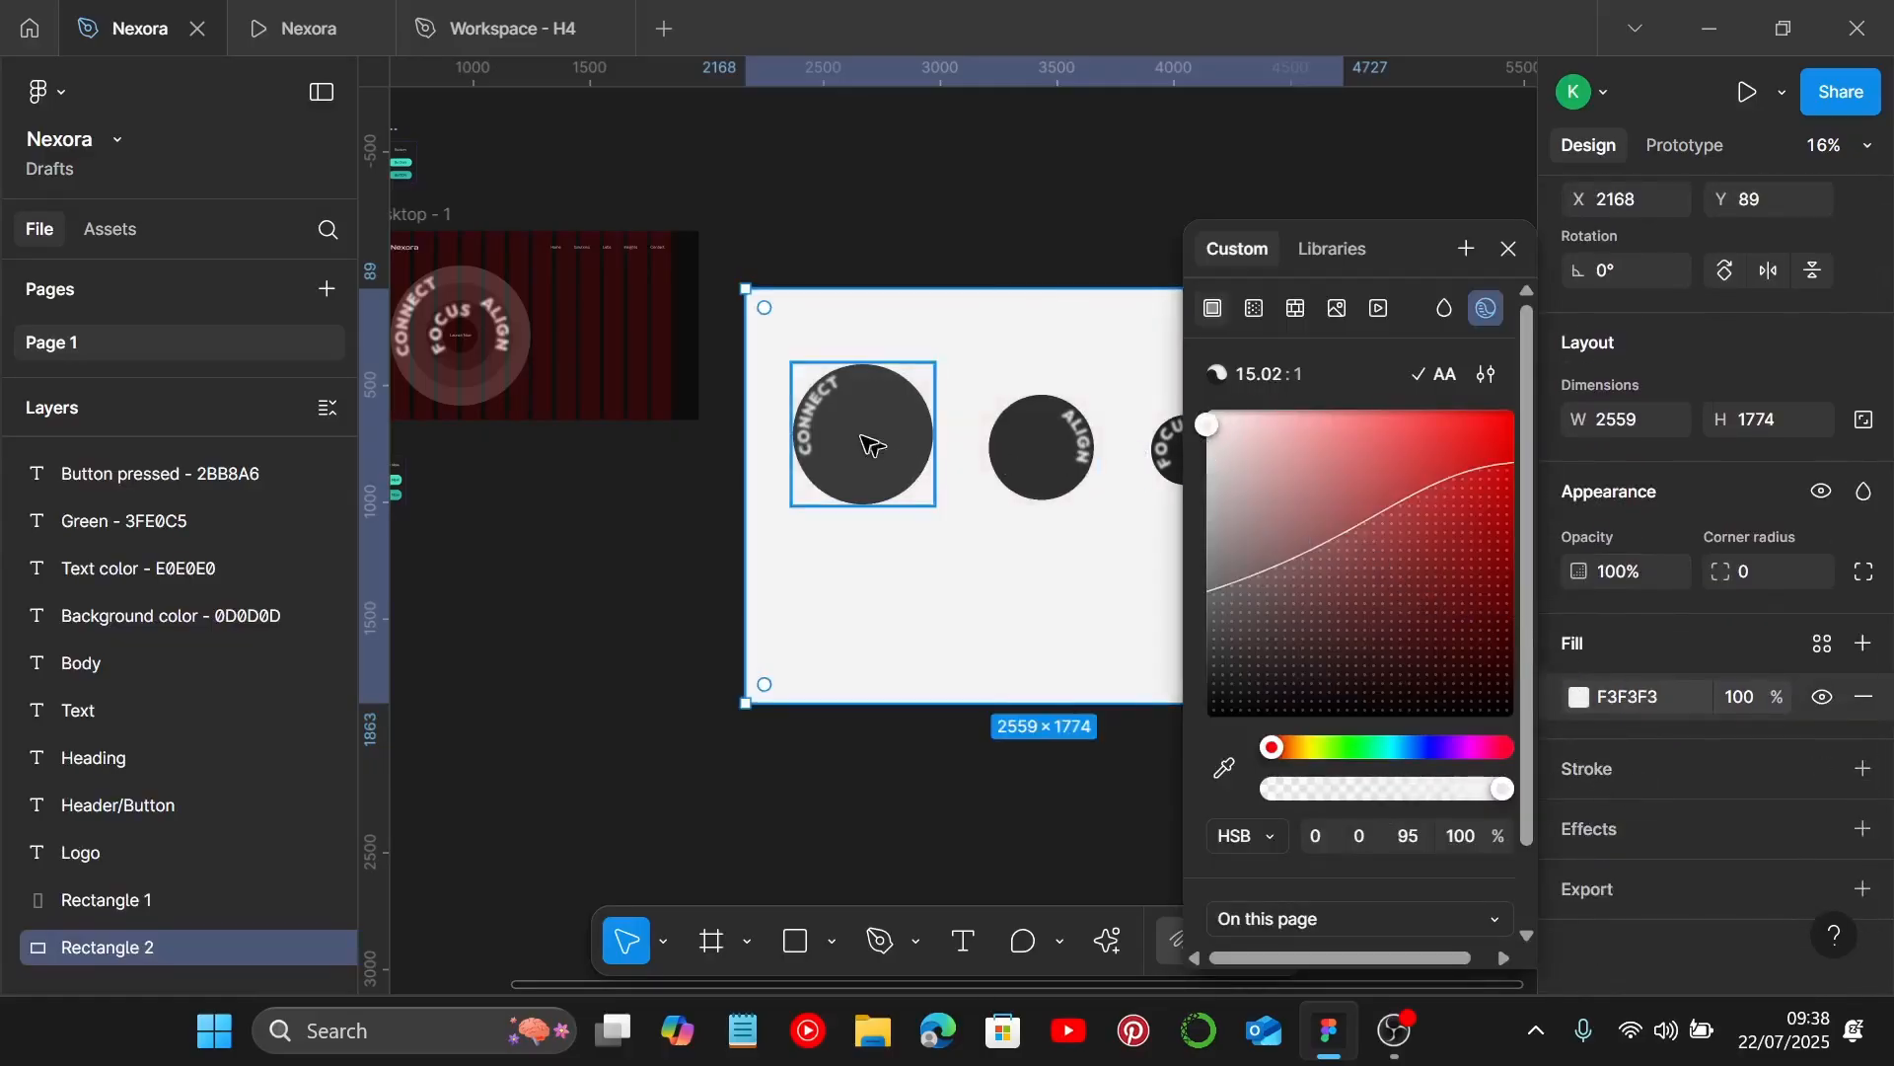
{"action": "scroll", "coordinate": [870, 436], "scroll_direction": "up", "scroll_amount": 3}
{"action": "scroll", "coordinate": [1048, 351], "scroll_direction": "down", "scroll_amount": 2}
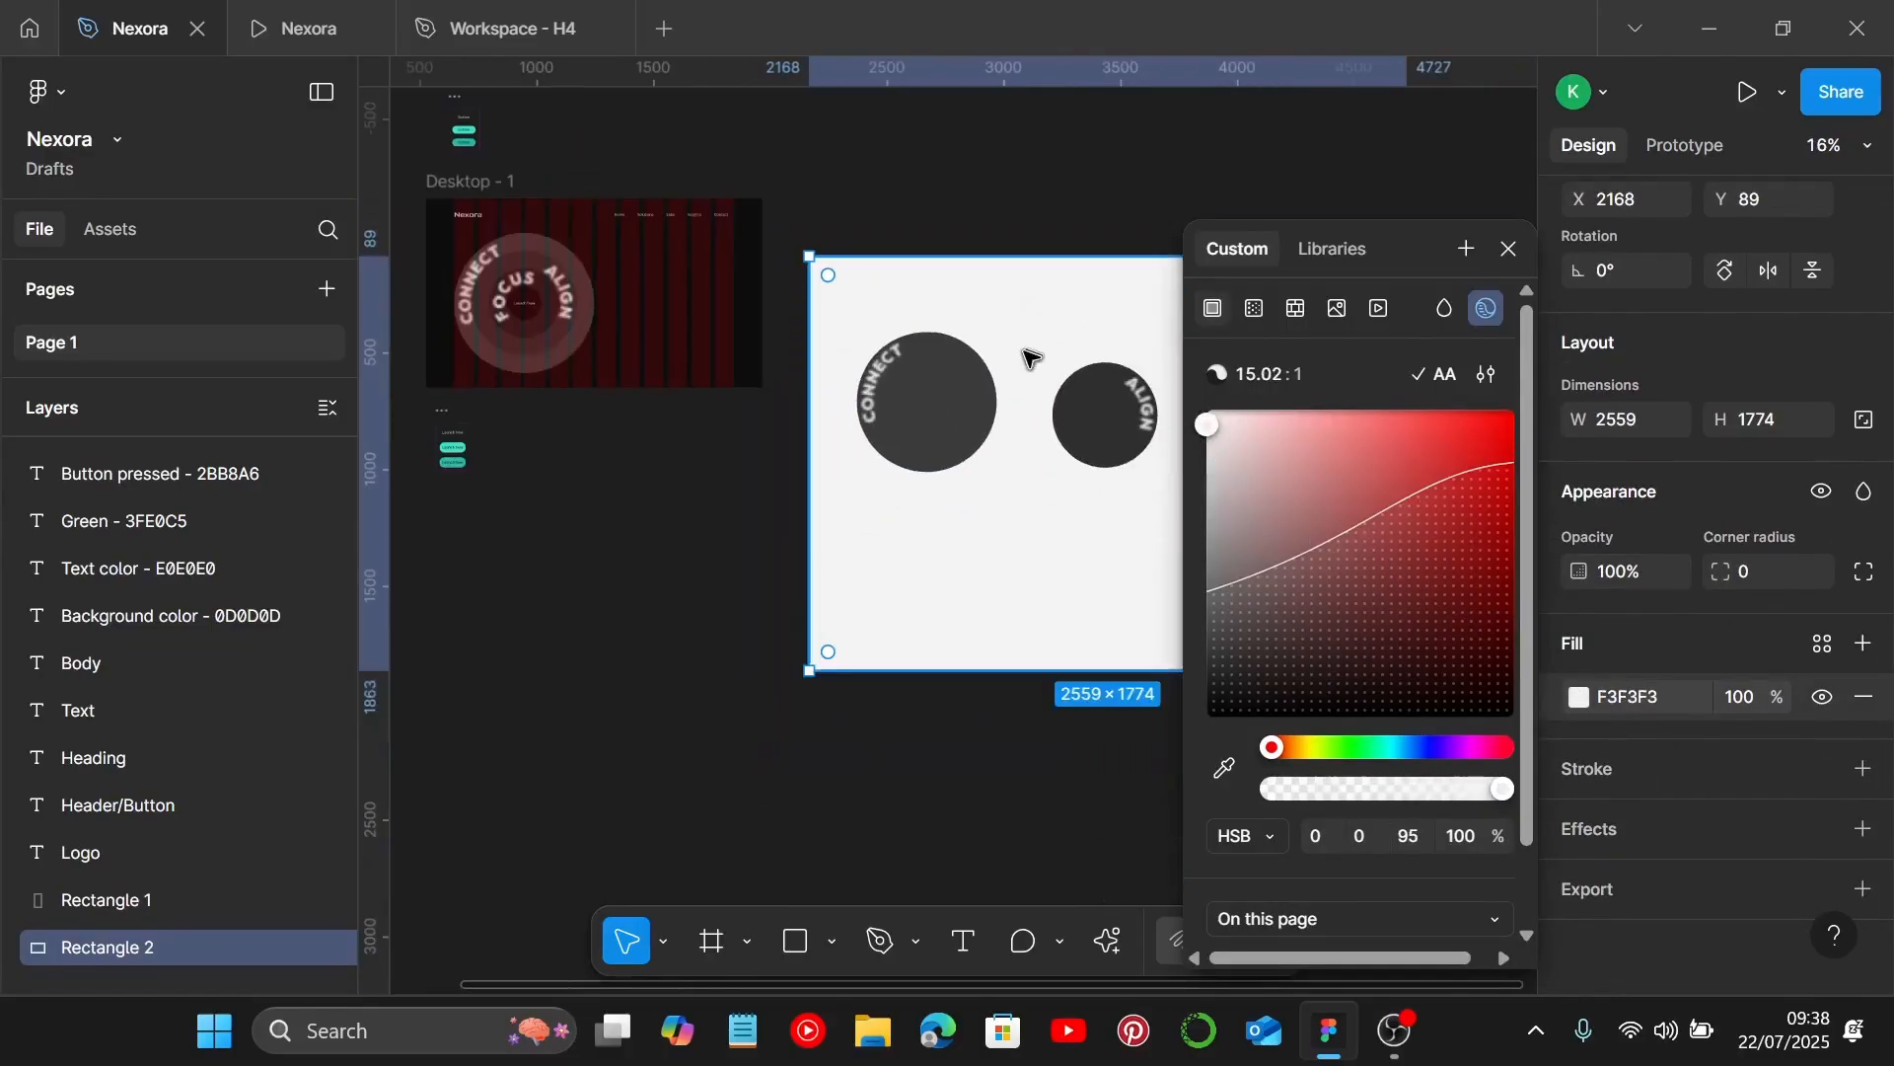
{"action": "left_click", "coordinate": [1509, 248]}
Turn the separated Connect, Align, Focus and Launch groups into individual components.
{"action": "scroll", "coordinate": [1272, 394], "scroll_direction": "up", "scroll_amount": 1}
{"action": "left_click", "coordinate": [765, 432]}
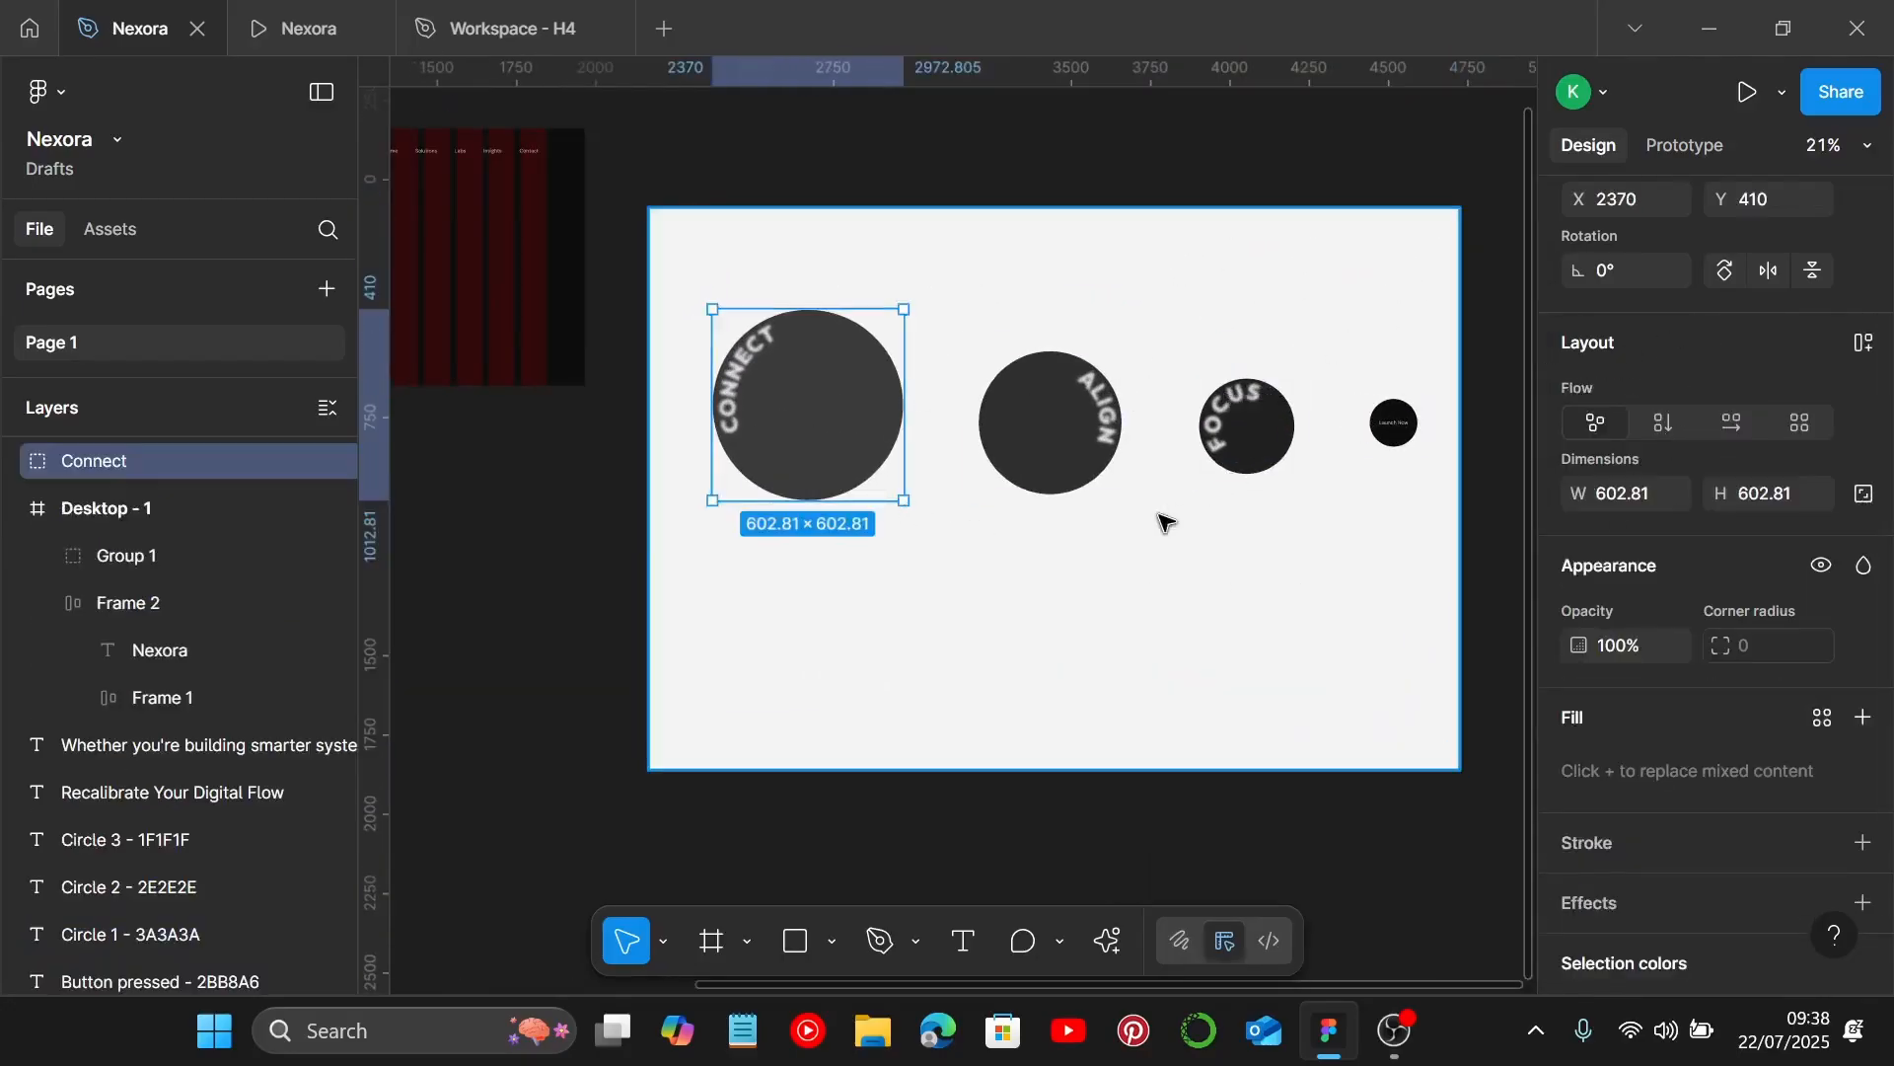
{"action": "key", "text": "alt"}
{"action": "left_click", "coordinate": [1092, 428]}
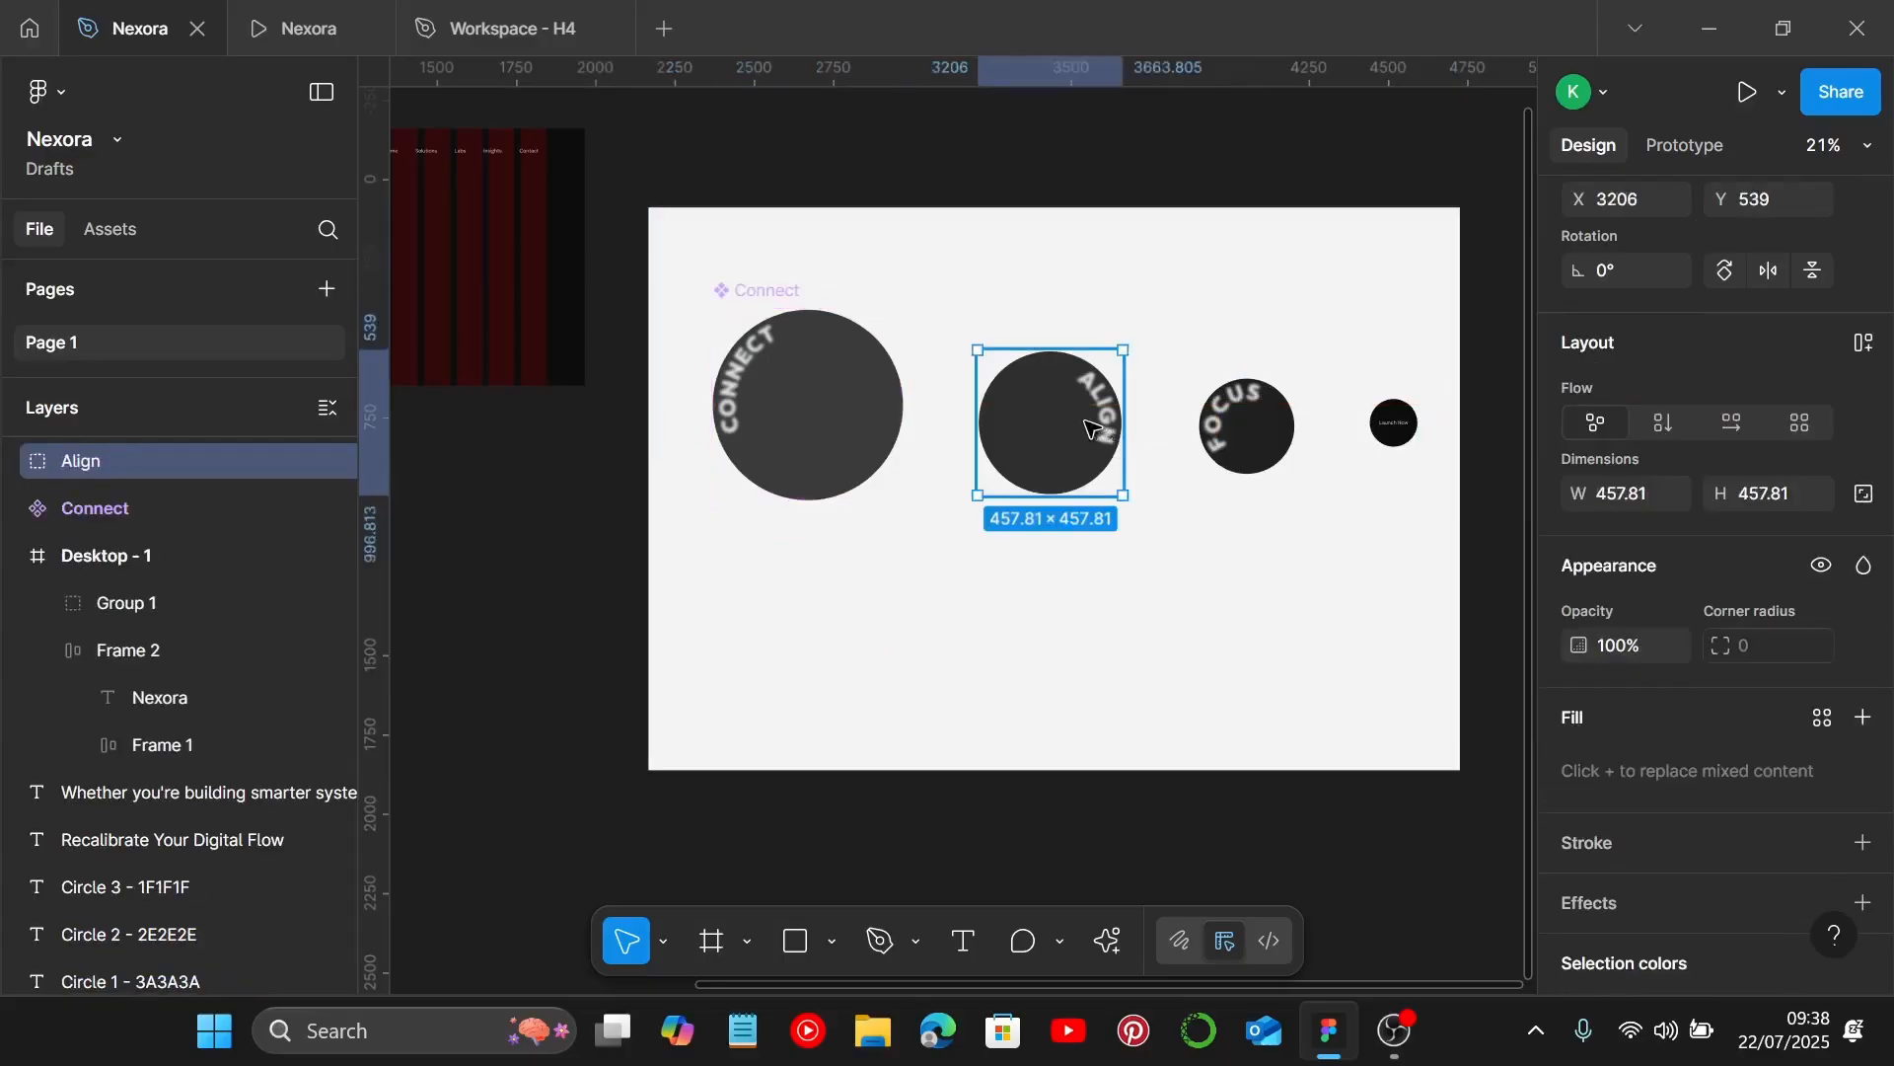
{"action": "key", "text": "ctrl+alt+k"}
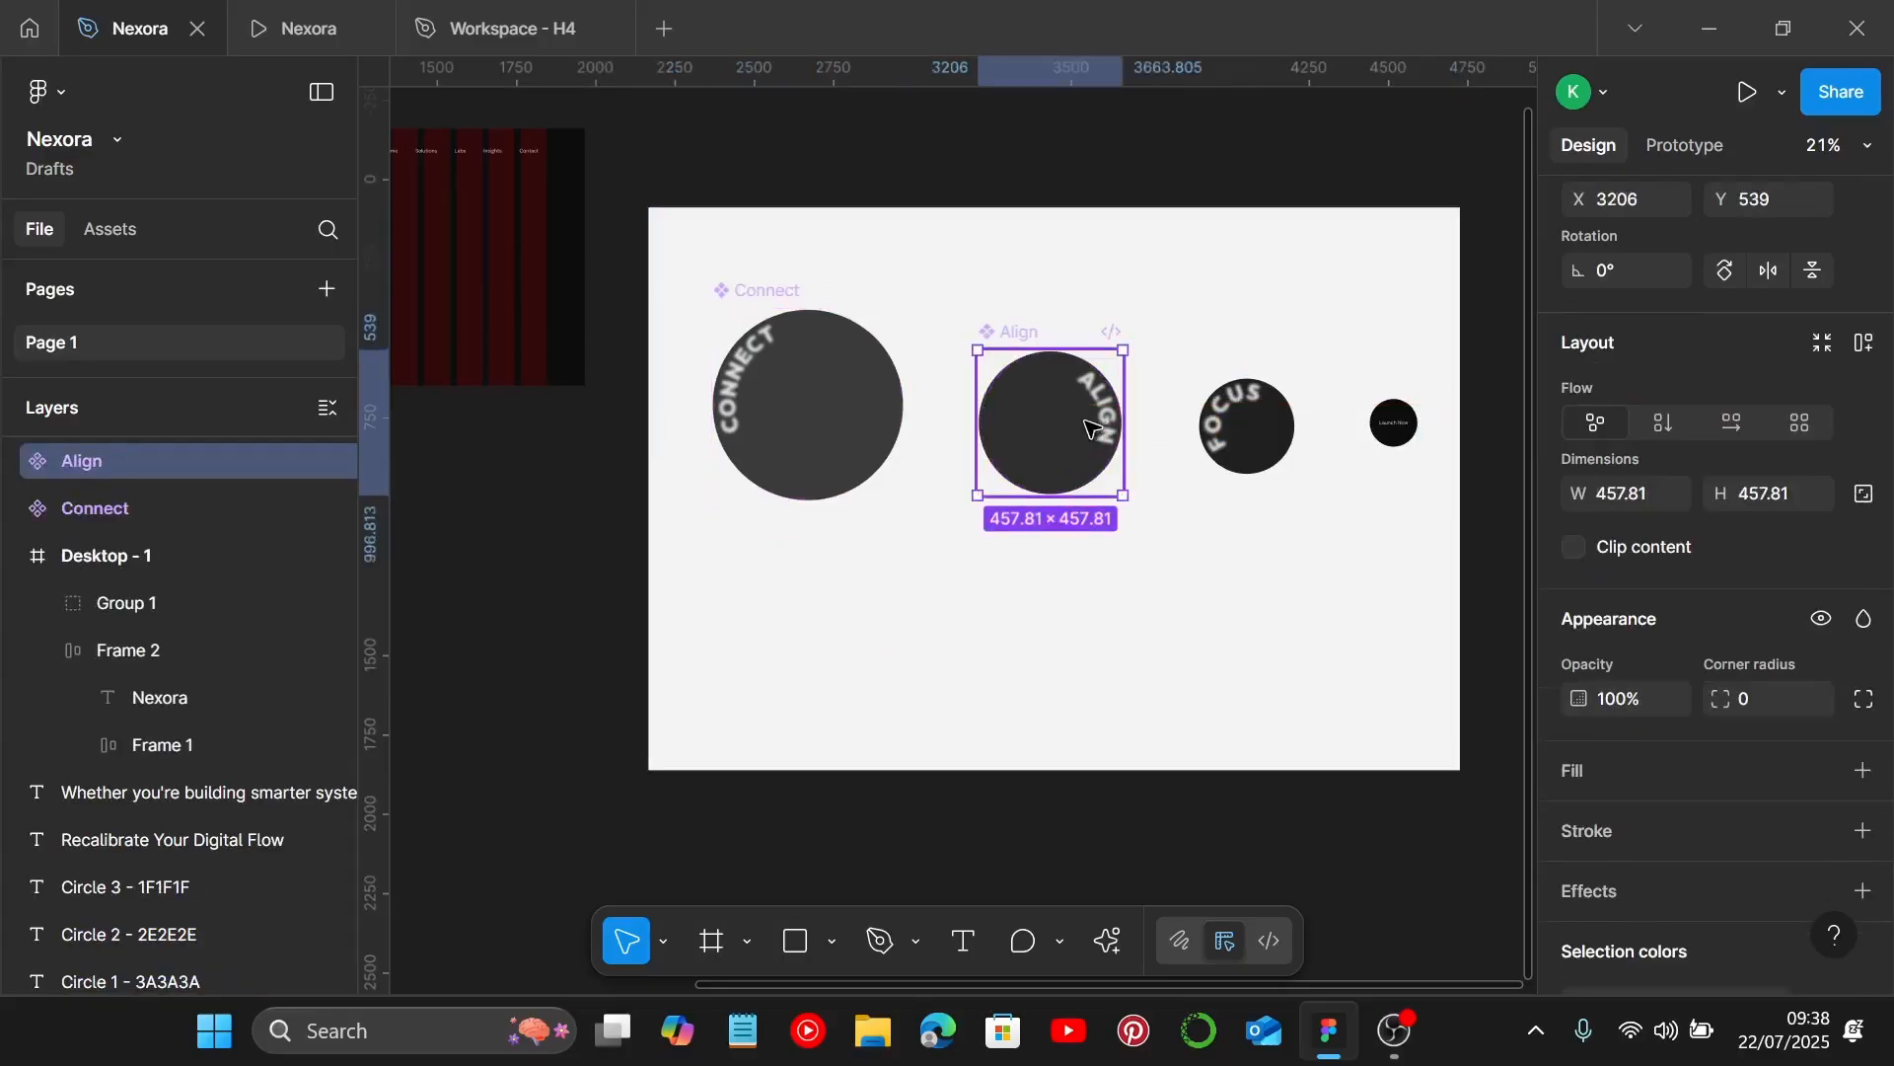
{"action": "left_click", "coordinate": [1234, 423]}
{"action": "key", "text": "ctrl+alt+k"}
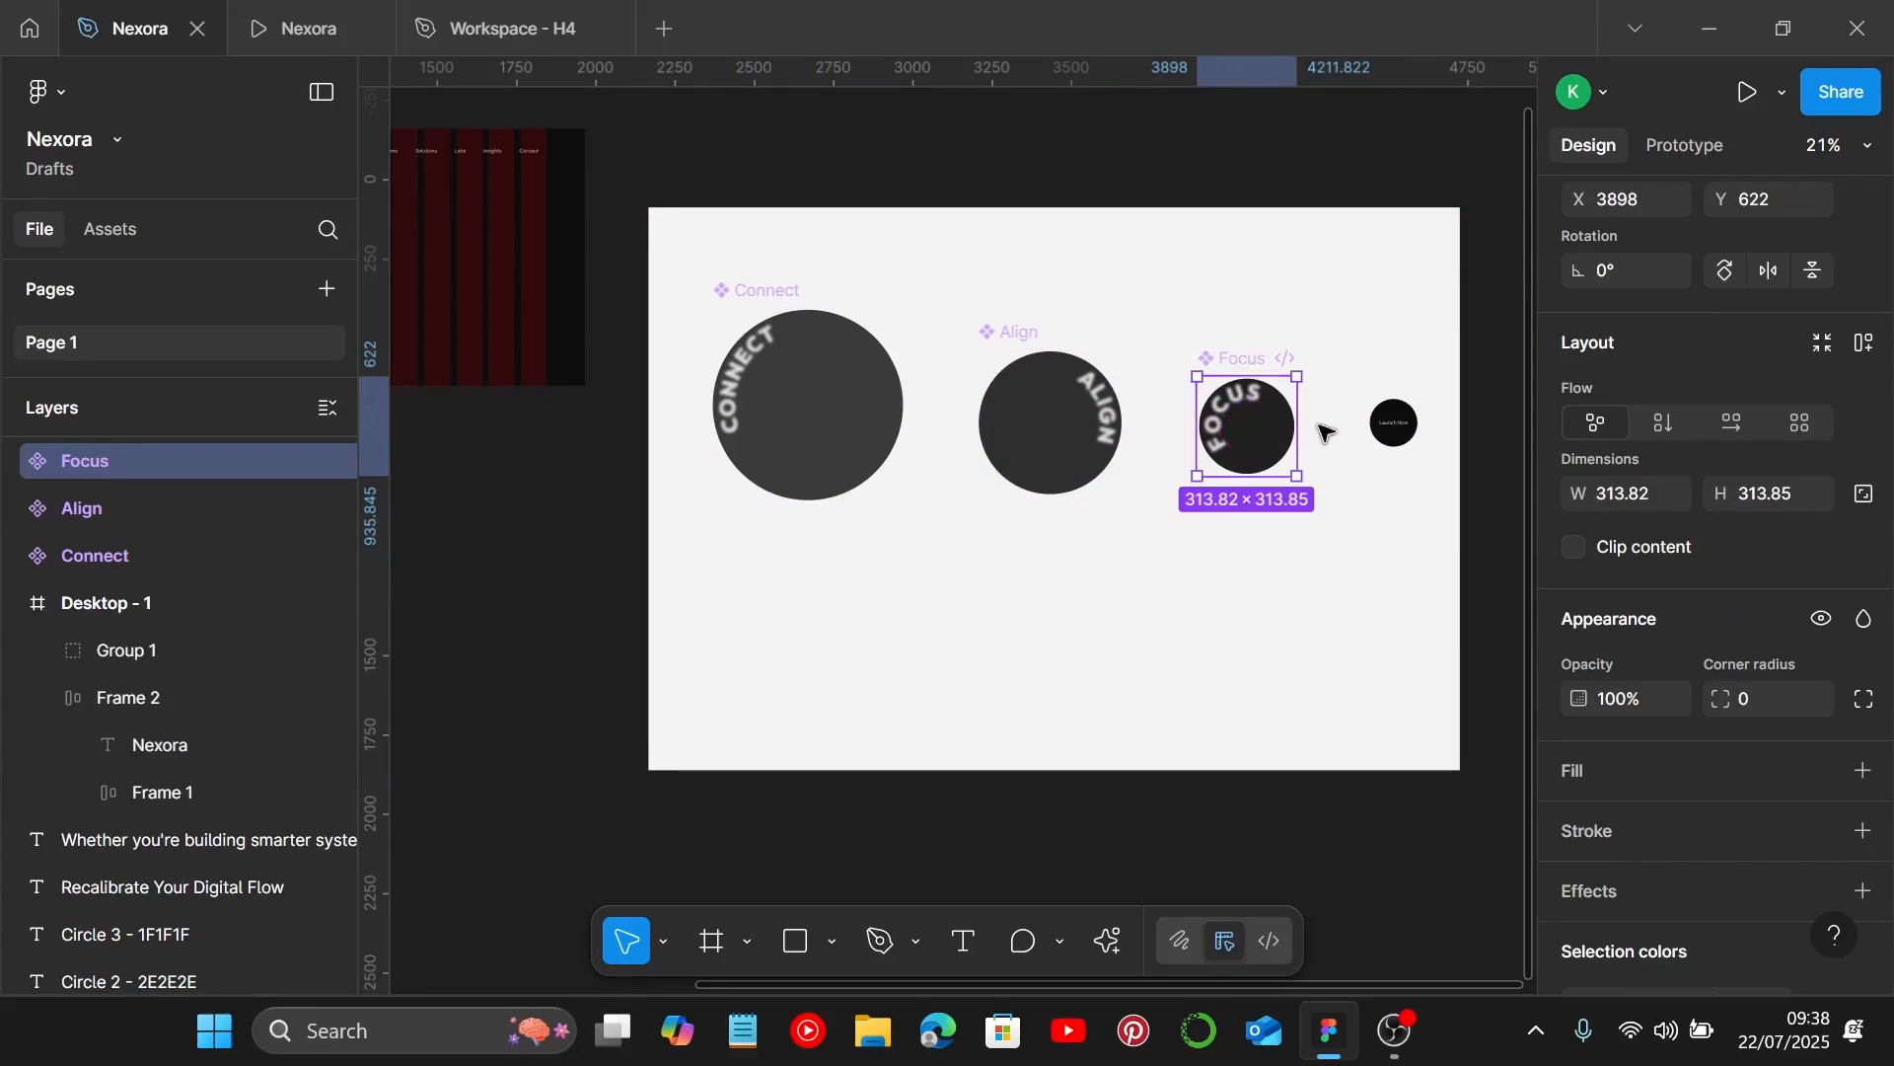
{"action": "left_click", "coordinate": [1391, 437]}
{"action": "key", "text": "ctrl+alt+k"}
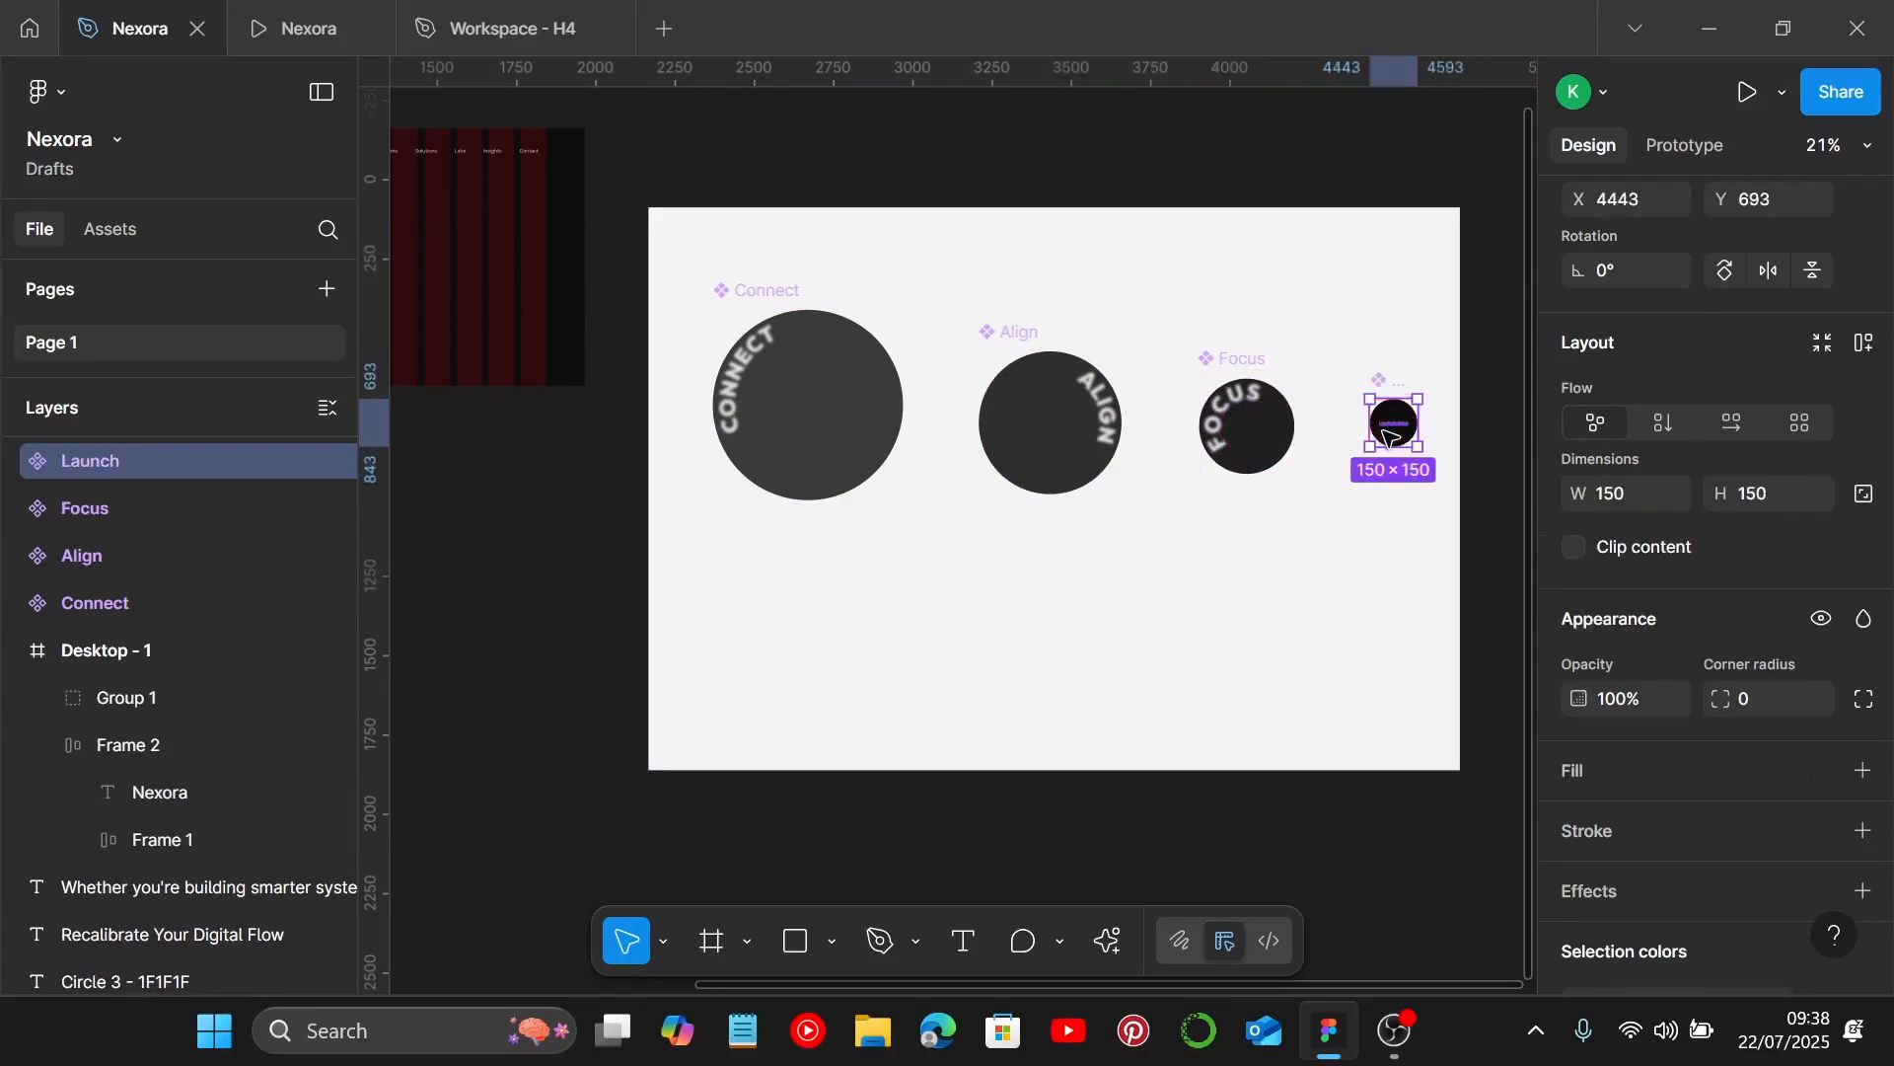
Add a second variant to the Connect component.
{"action": "left_click", "coordinate": [814, 437]}
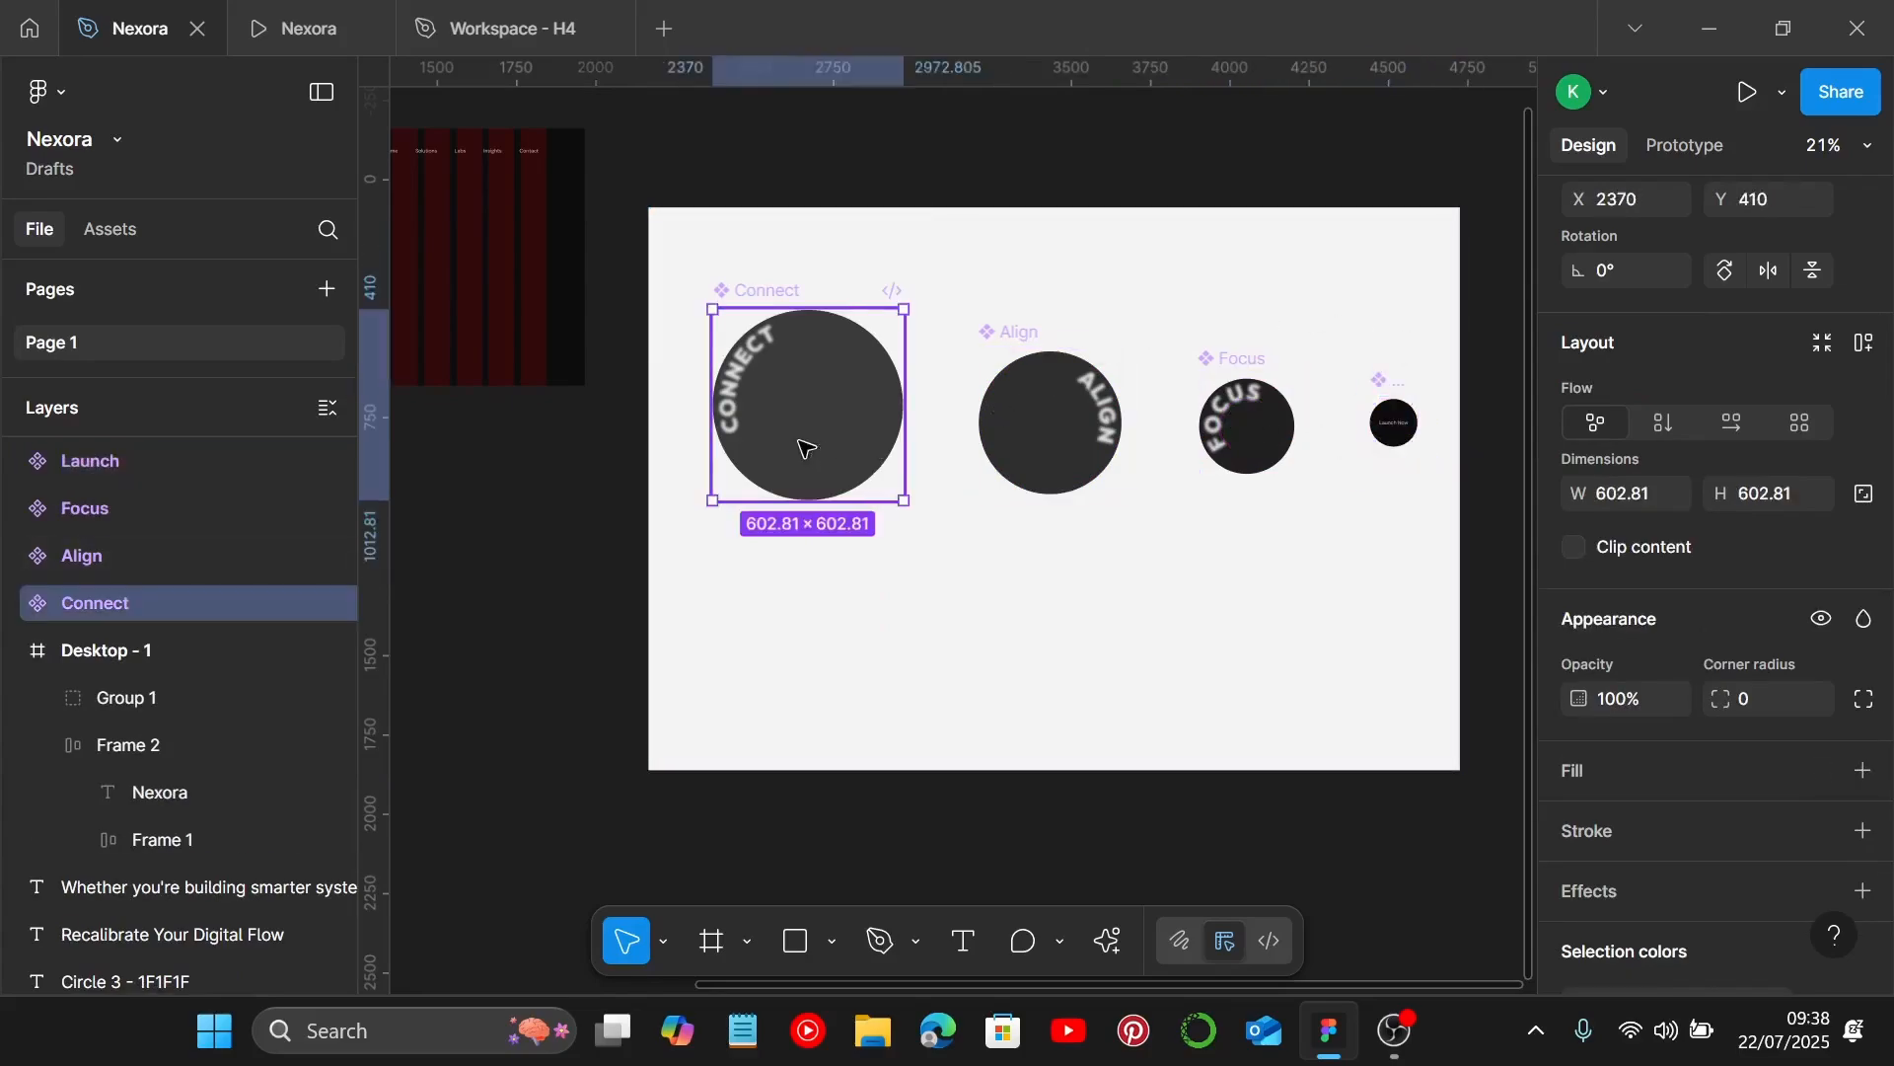
{"action": "scroll", "coordinate": [1757, 375], "scroll_direction": "up", "scroll_amount": 3}
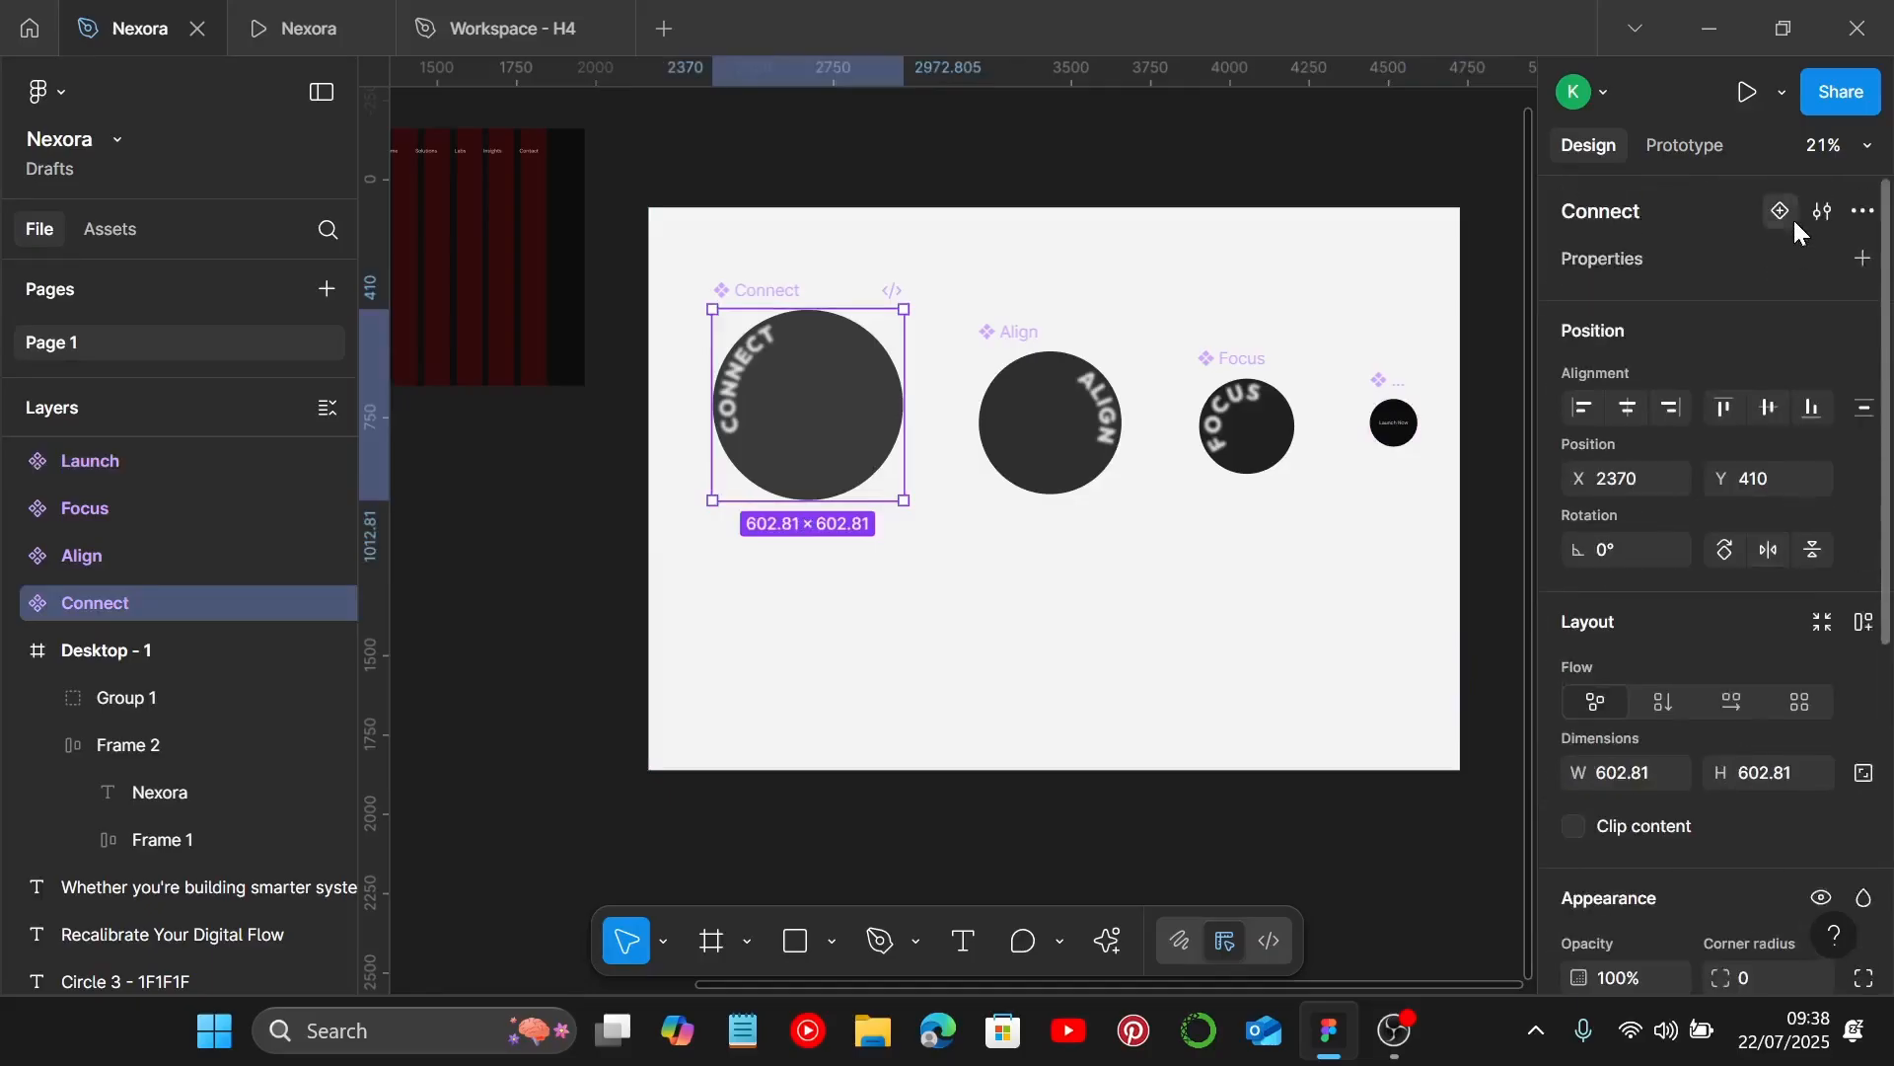
{"action": "left_click", "coordinate": [1784, 212]}
{"action": "scroll", "coordinate": [803, 639], "scroll_direction": "up", "scroll_amount": 3}
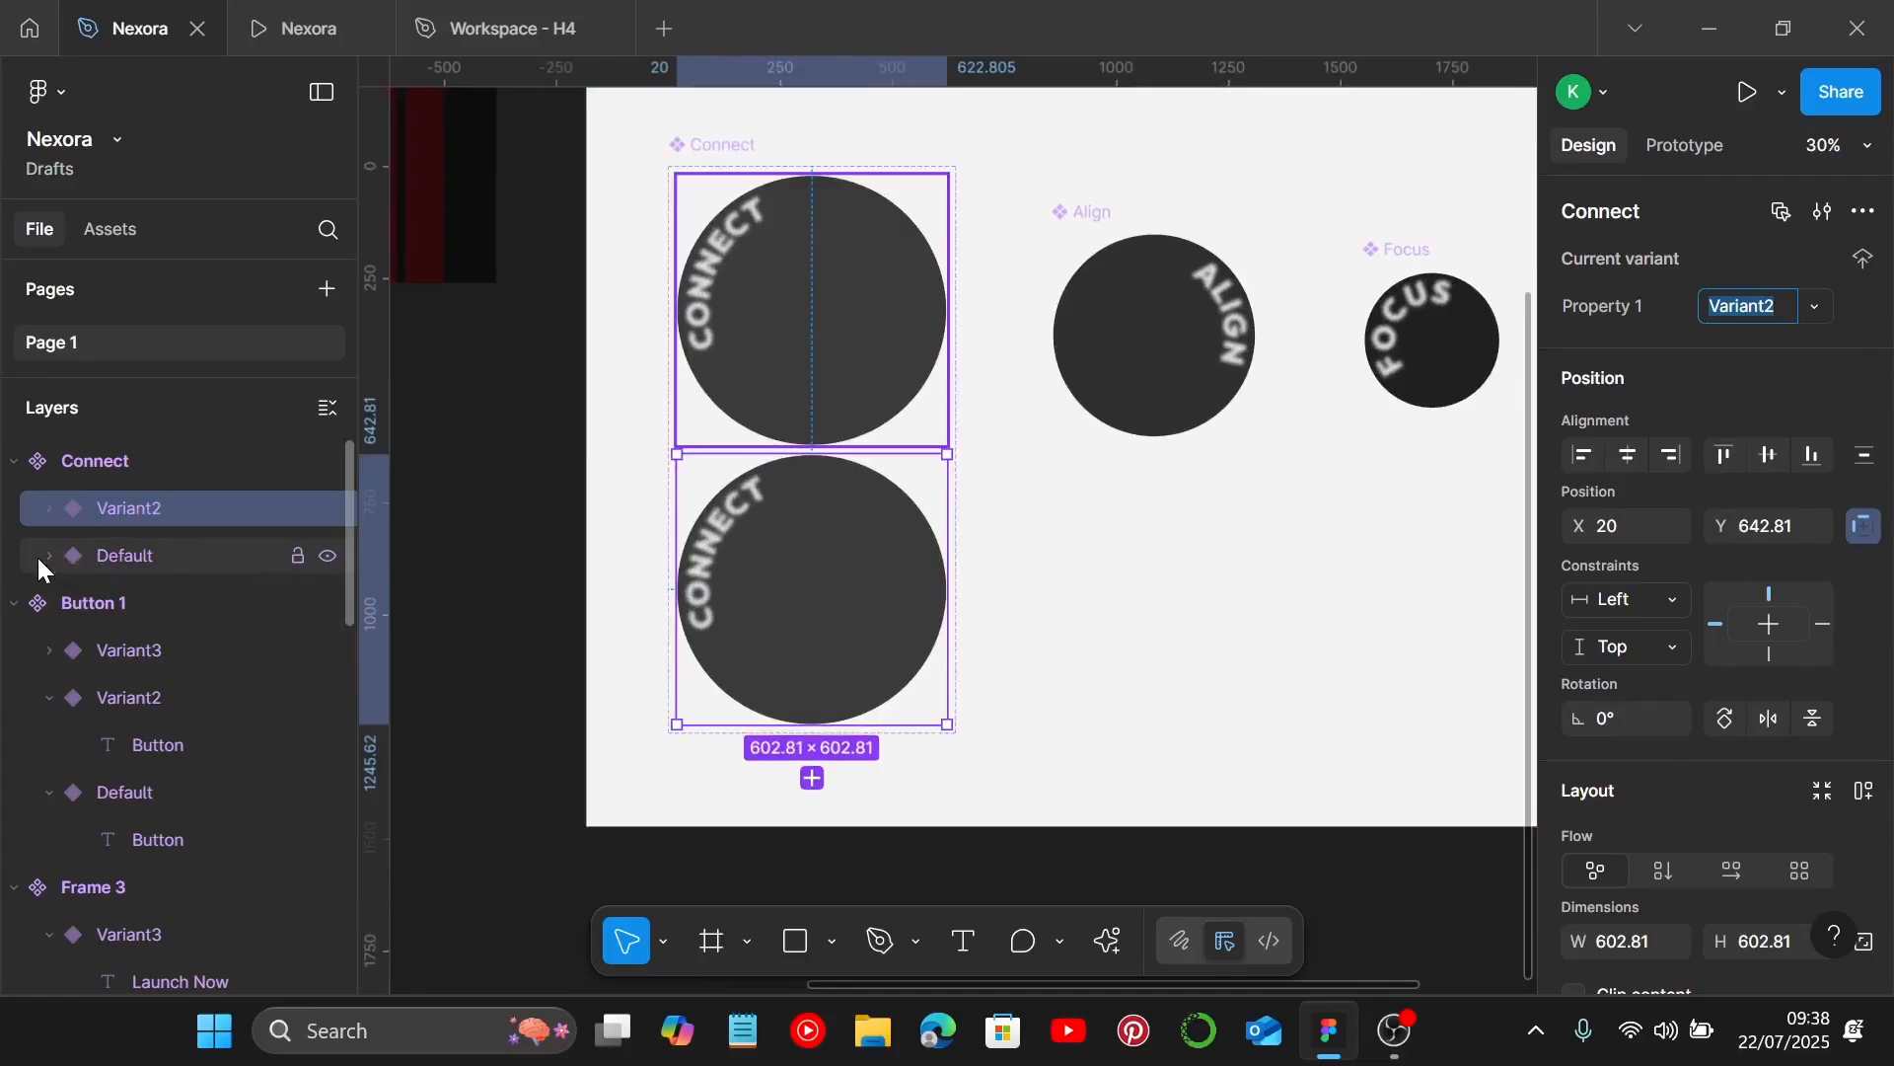
Set the fill of the Ellipse 1 Glow layer in Connect's Variant2 to the green 3FE0C5.
{"action": "left_click", "coordinate": [42, 511]}
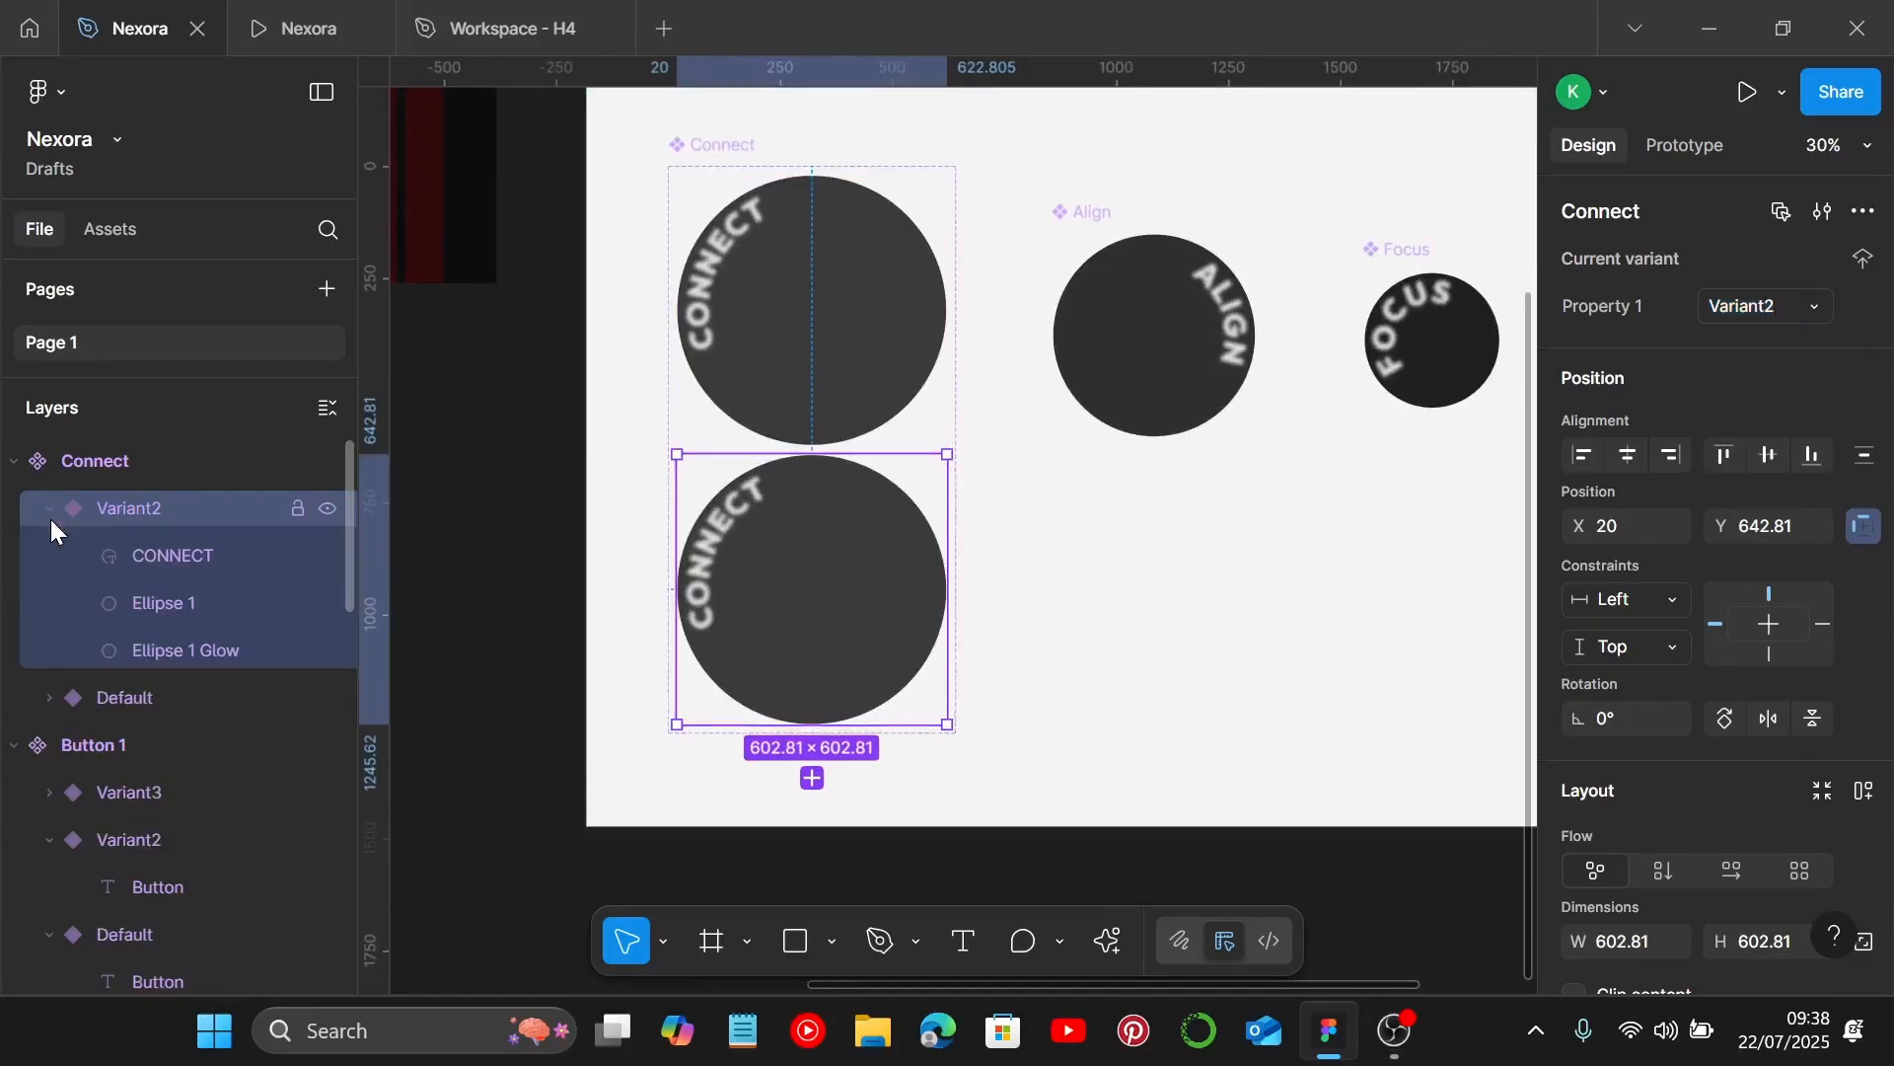
{"action": "left_click", "coordinate": [183, 641]}
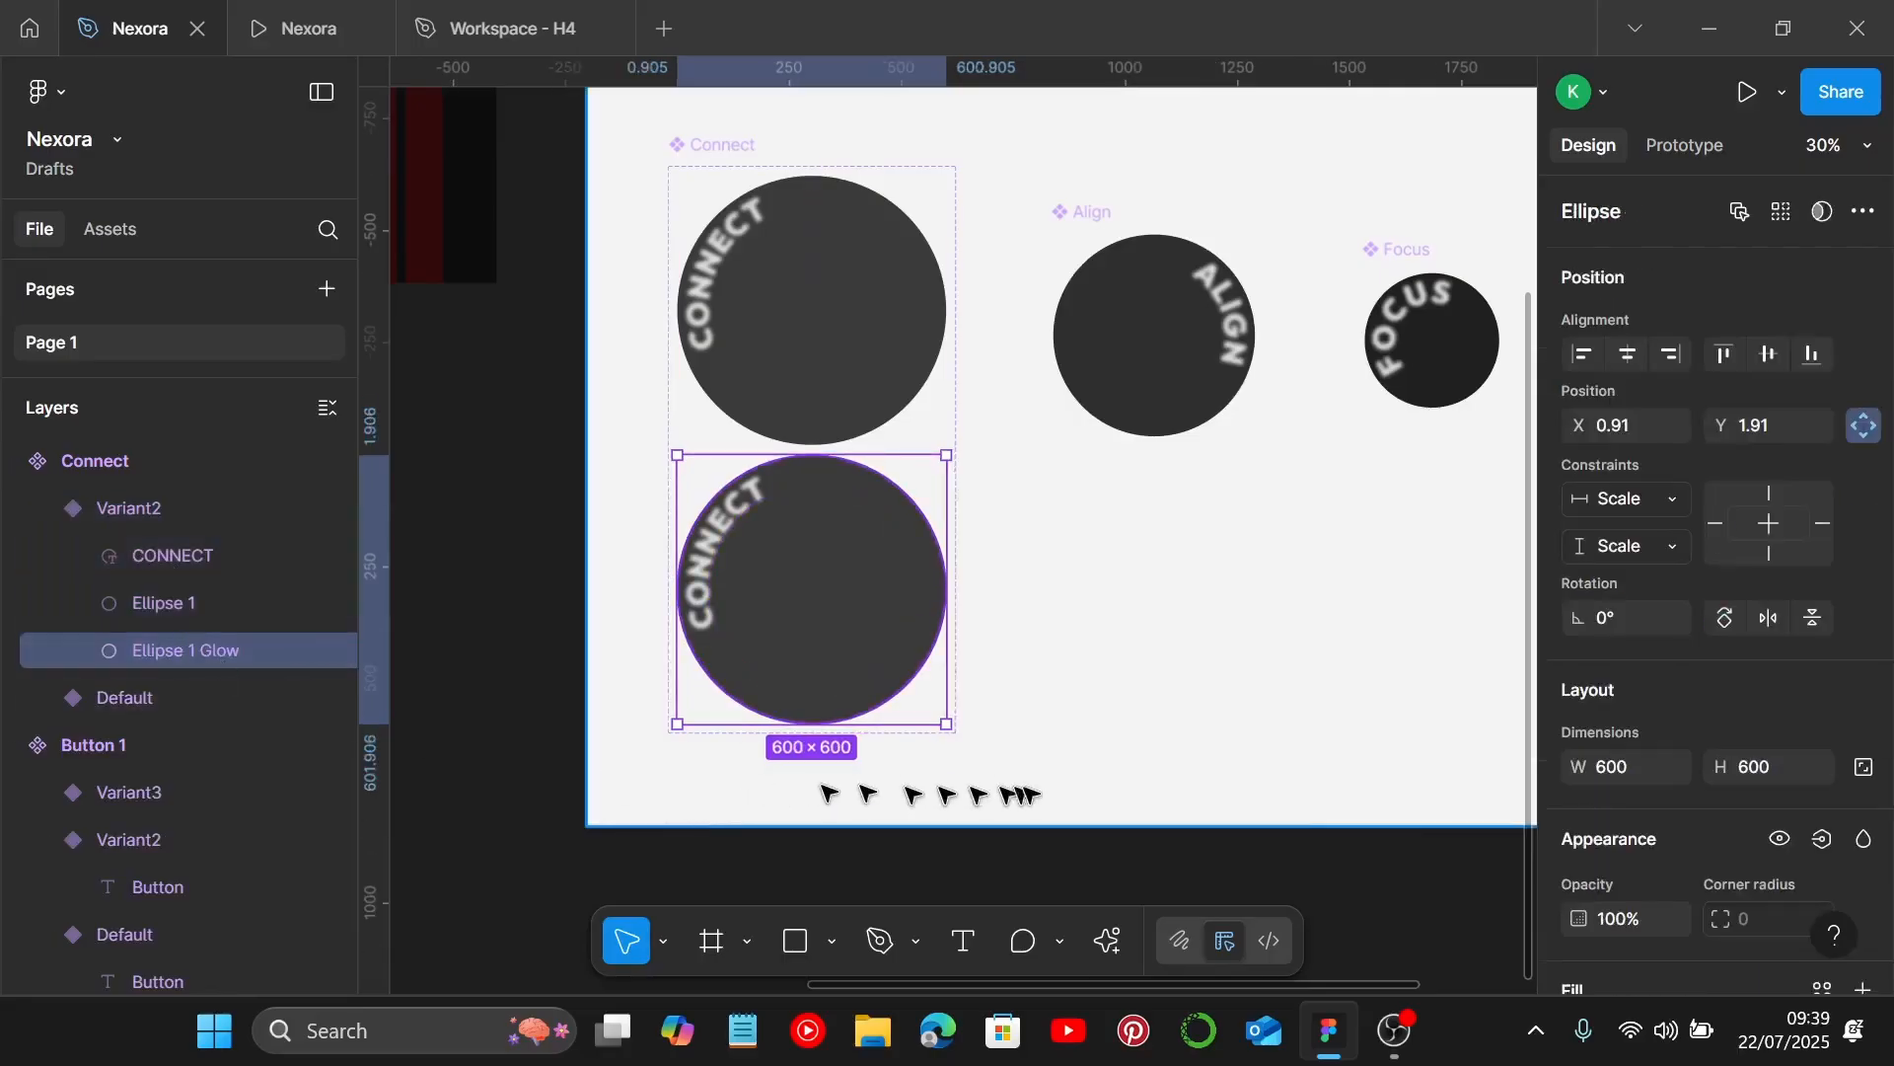
{"action": "scroll", "coordinate": [1645, 764], "scroll_direction": "down", "scroll_amount": 4}
{"action": "left_click", "coordinate": [1578, 696]}
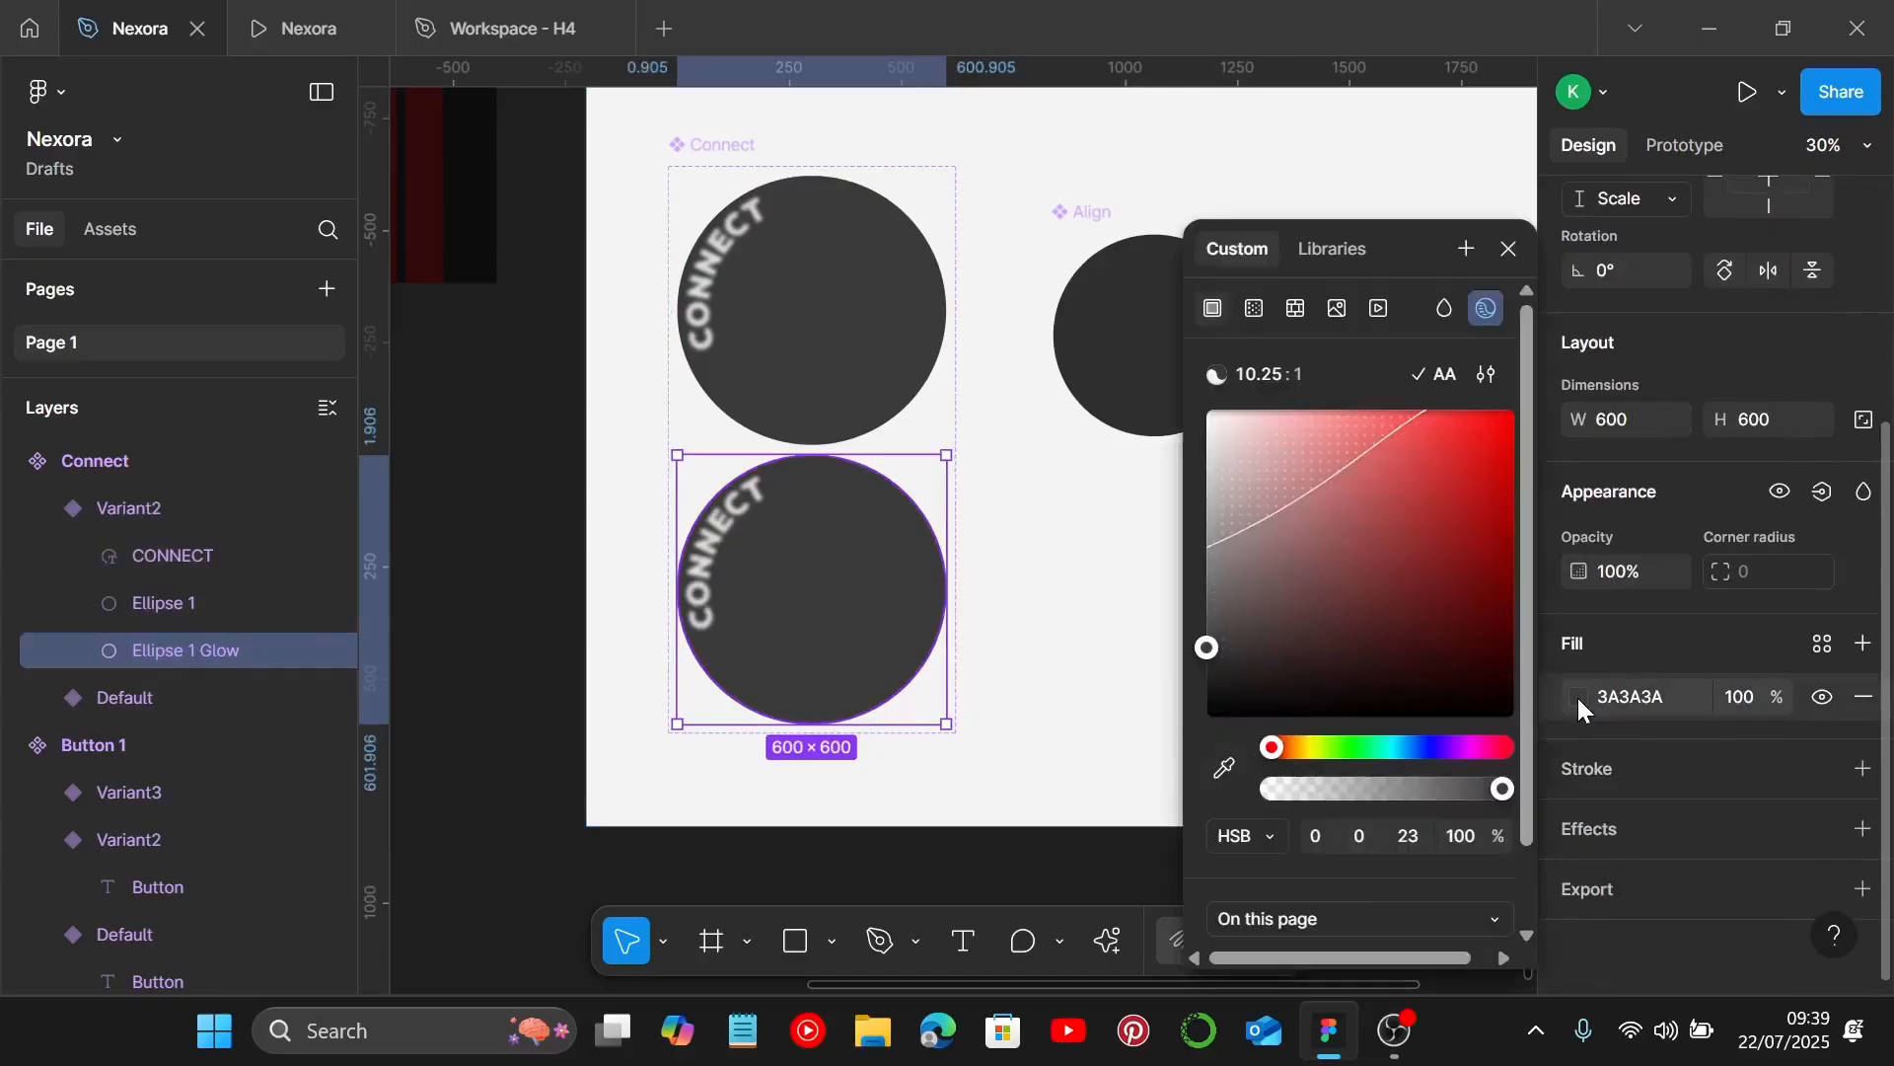
{"action": "scroll", "coordinate": [1409, 757], "scroll_direction": "down", "scroll_amount": 2}
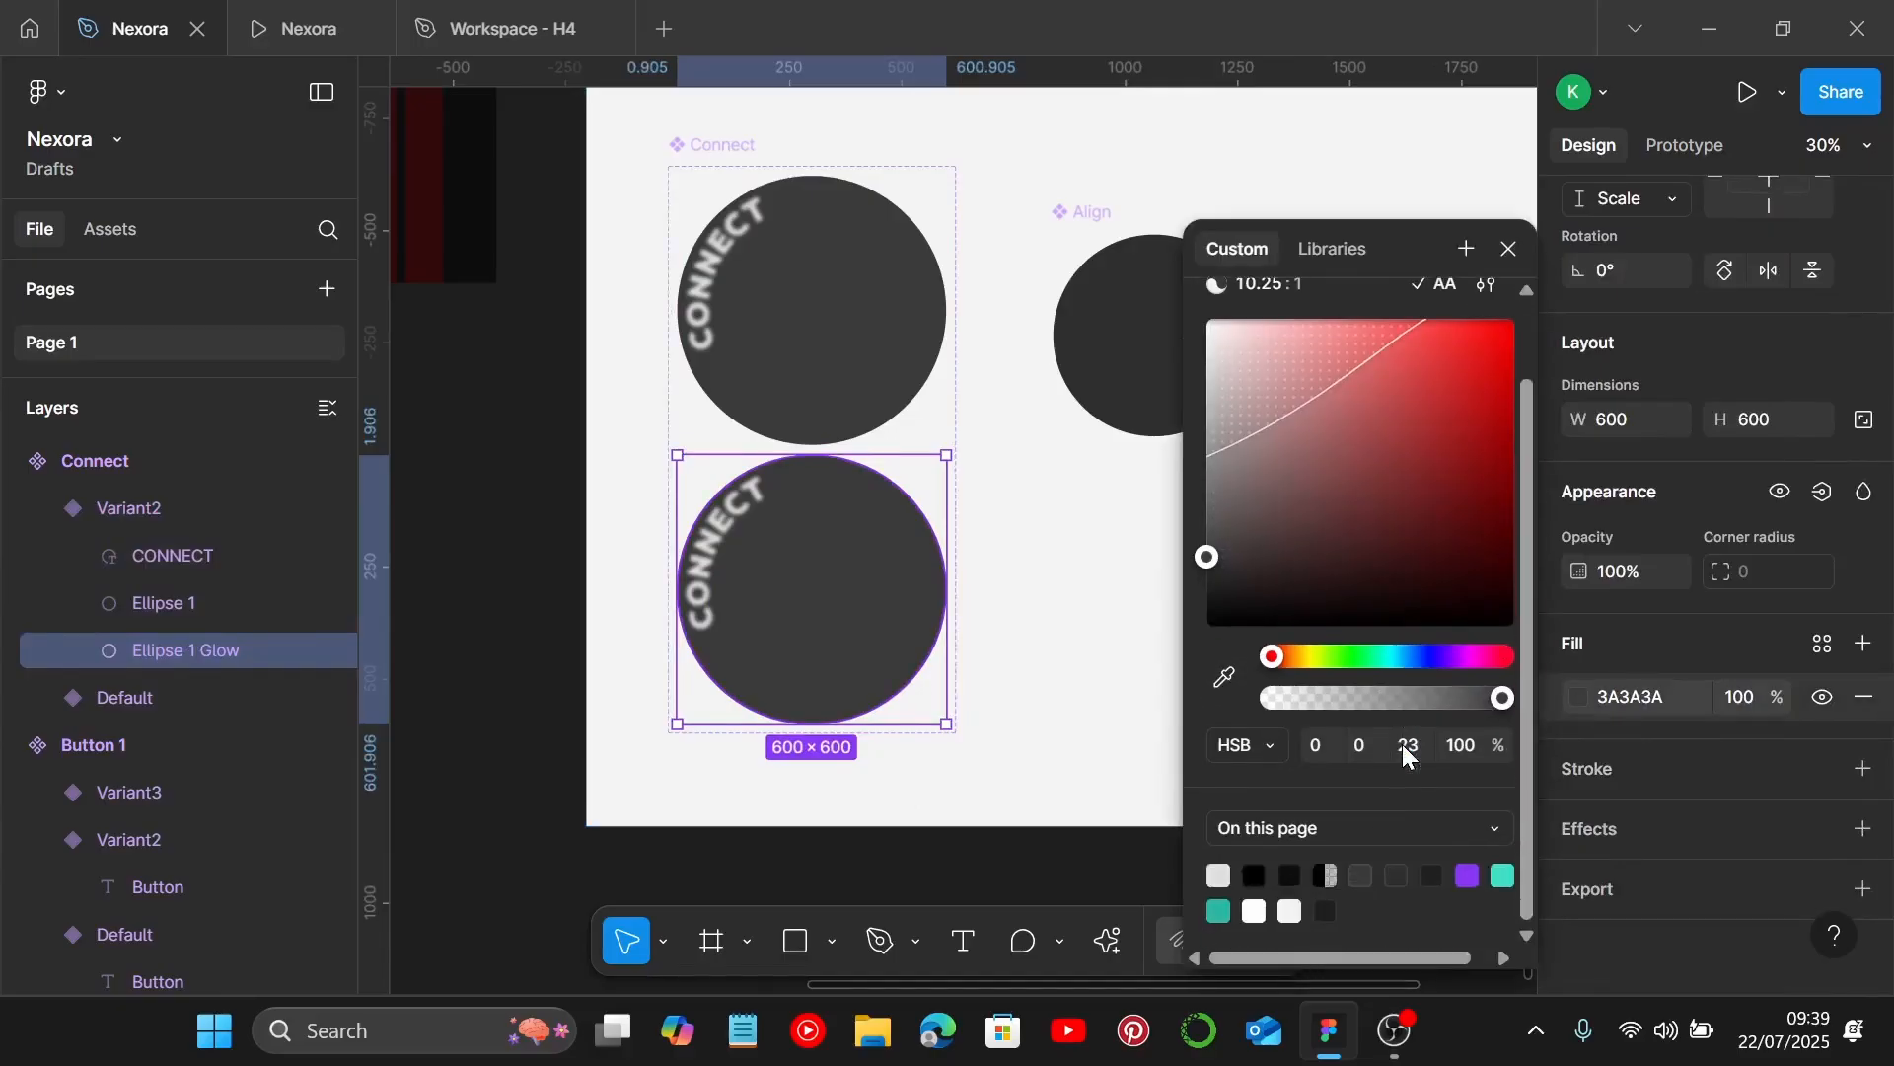
{"action": "left_click", "coordinate": [1504, 875]}
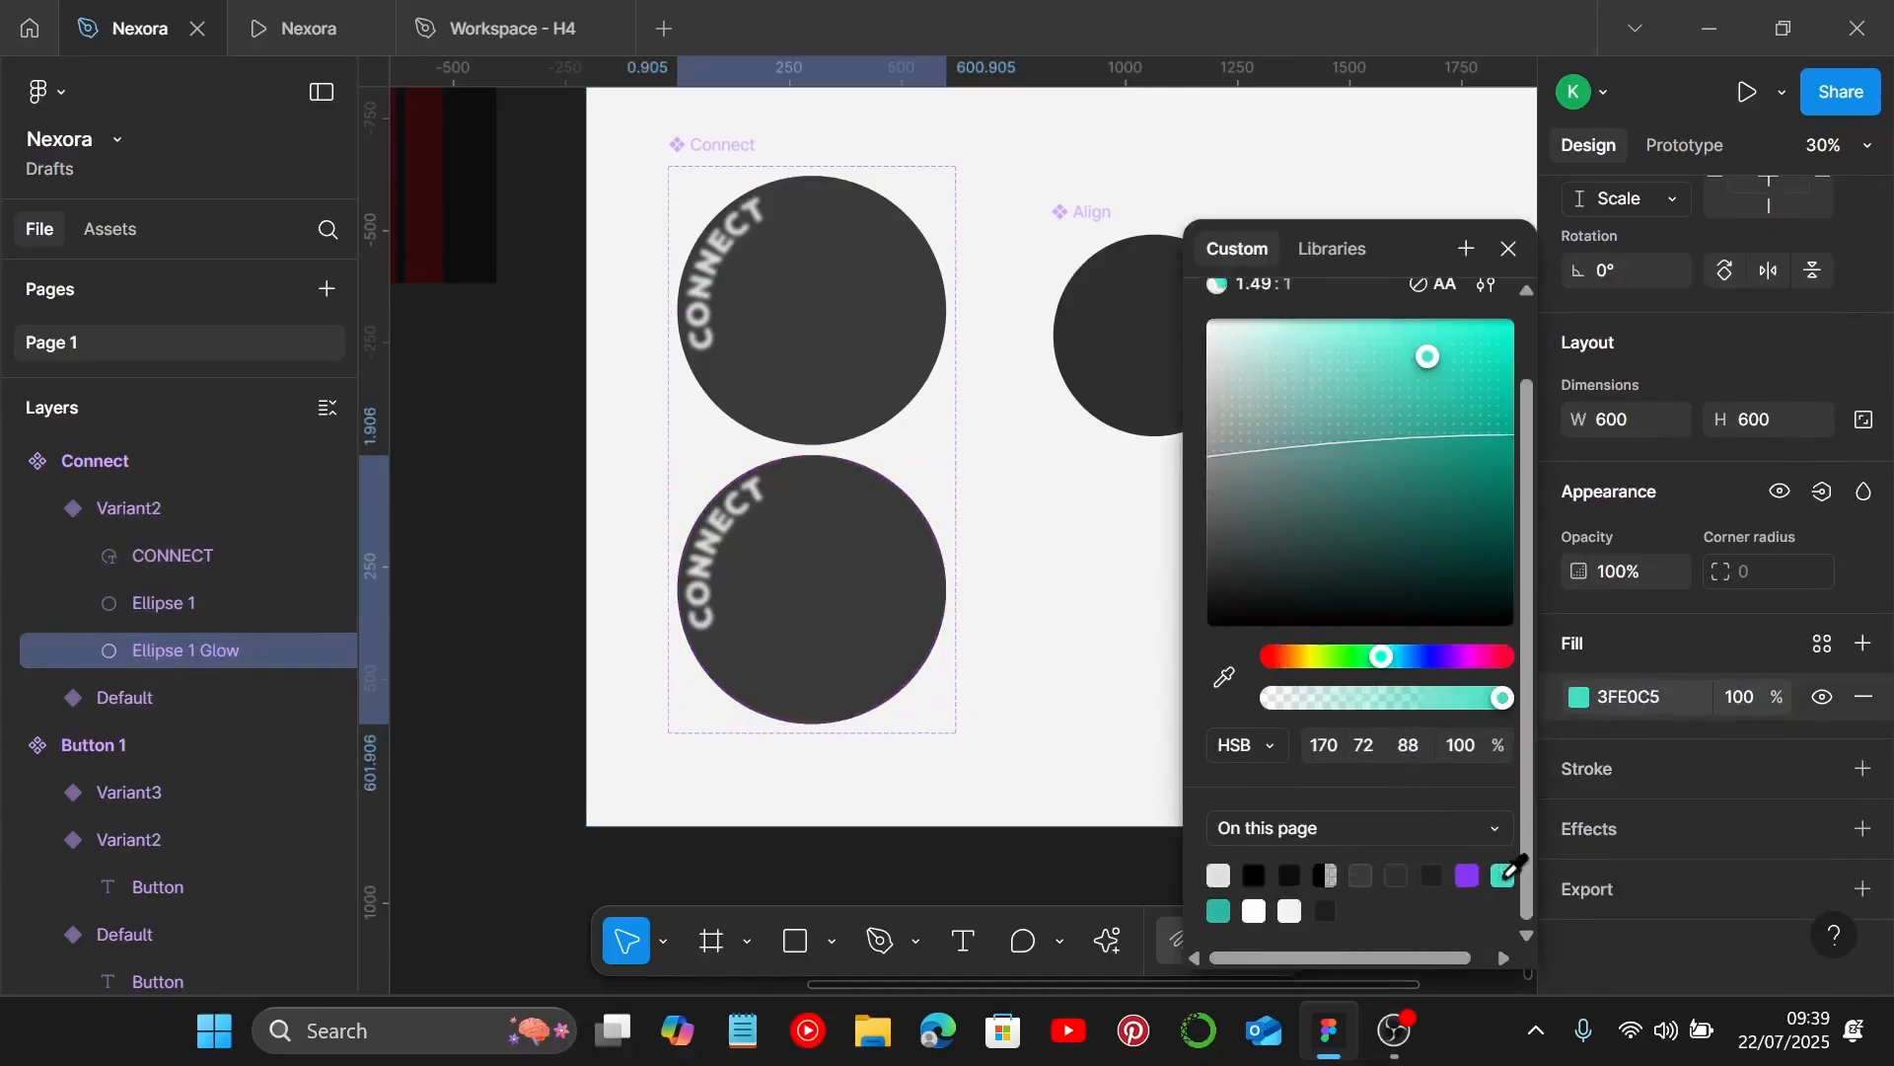
{"action": "scroll", "coordinate": [1052, 755], "scroll_direction": "down", "scroll_amount": 3}
{"action": "scroll", "coordinate": [972, 740], "scroll_direction": "left", "scroll_amount": 5}
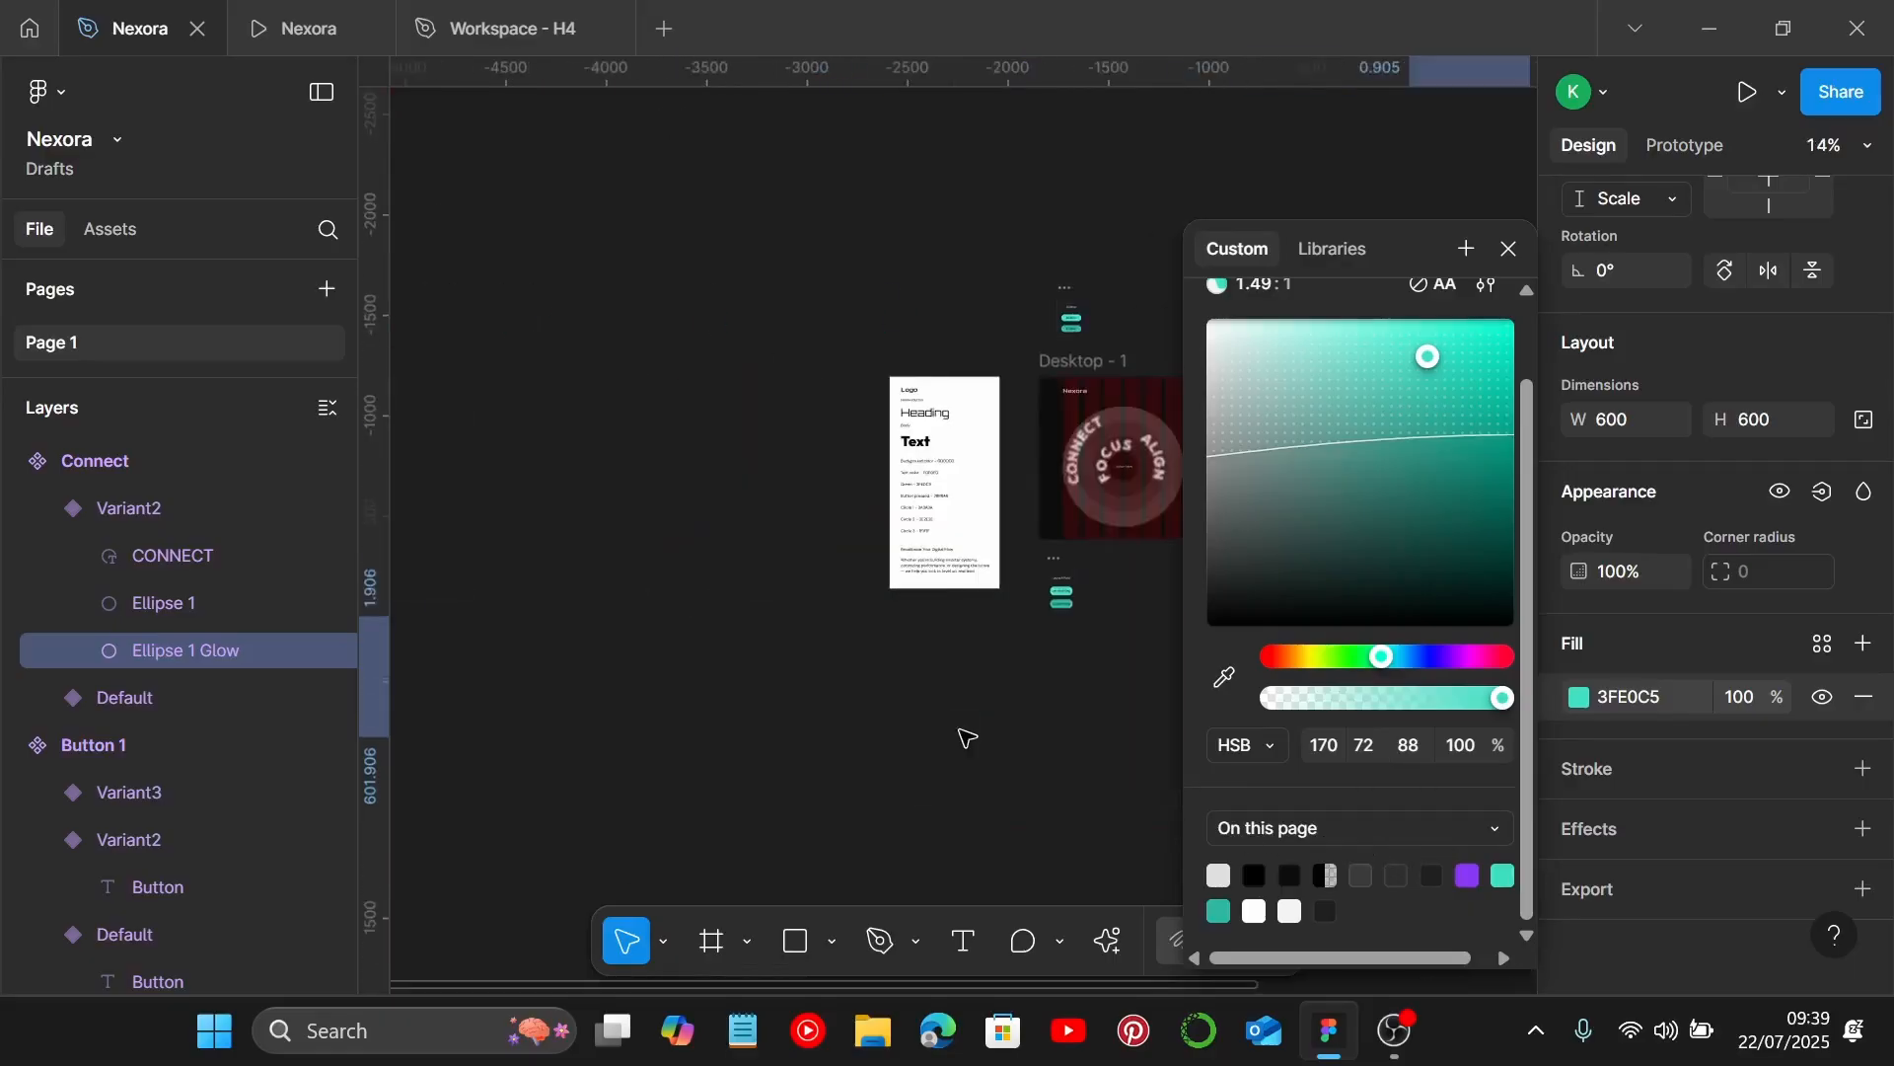
Add a uniform layer blur of 50 to the Ellipse 1 Glow layer in Connect's Variant2.
{"action": "scroll", "coordinate": [936, 609], "scroll_direction": "up", "scroll_amount": 2}
{"action": "scroll", "coordinate": [977, 557], "scroll_direction": "up", "scroll_amount": 5}
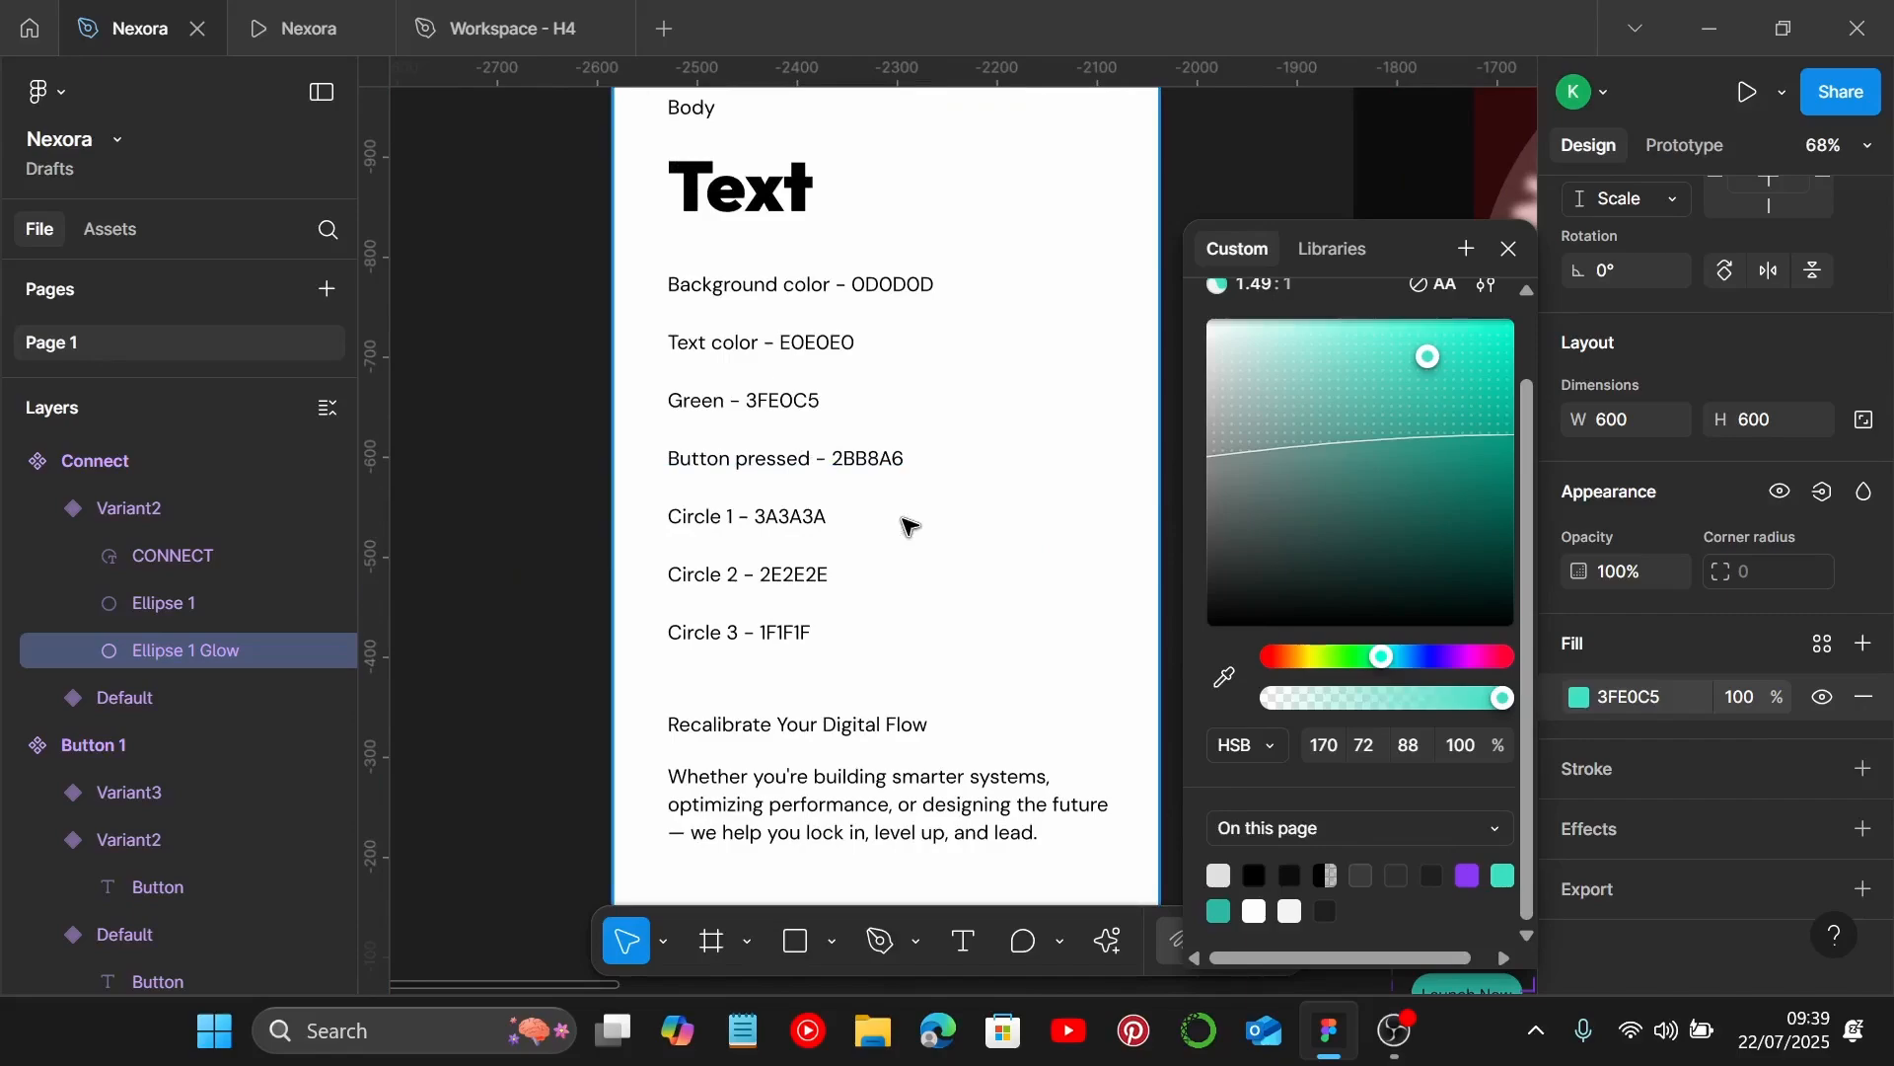
{"action": "scroll", "coordinate": [908, 526], "scroll_direction": "down", "scroll_amount": 3}
{"action": "scroll", "coordinate": [909, 526], "scroll_direction": "right", "scroll_amount": 10}
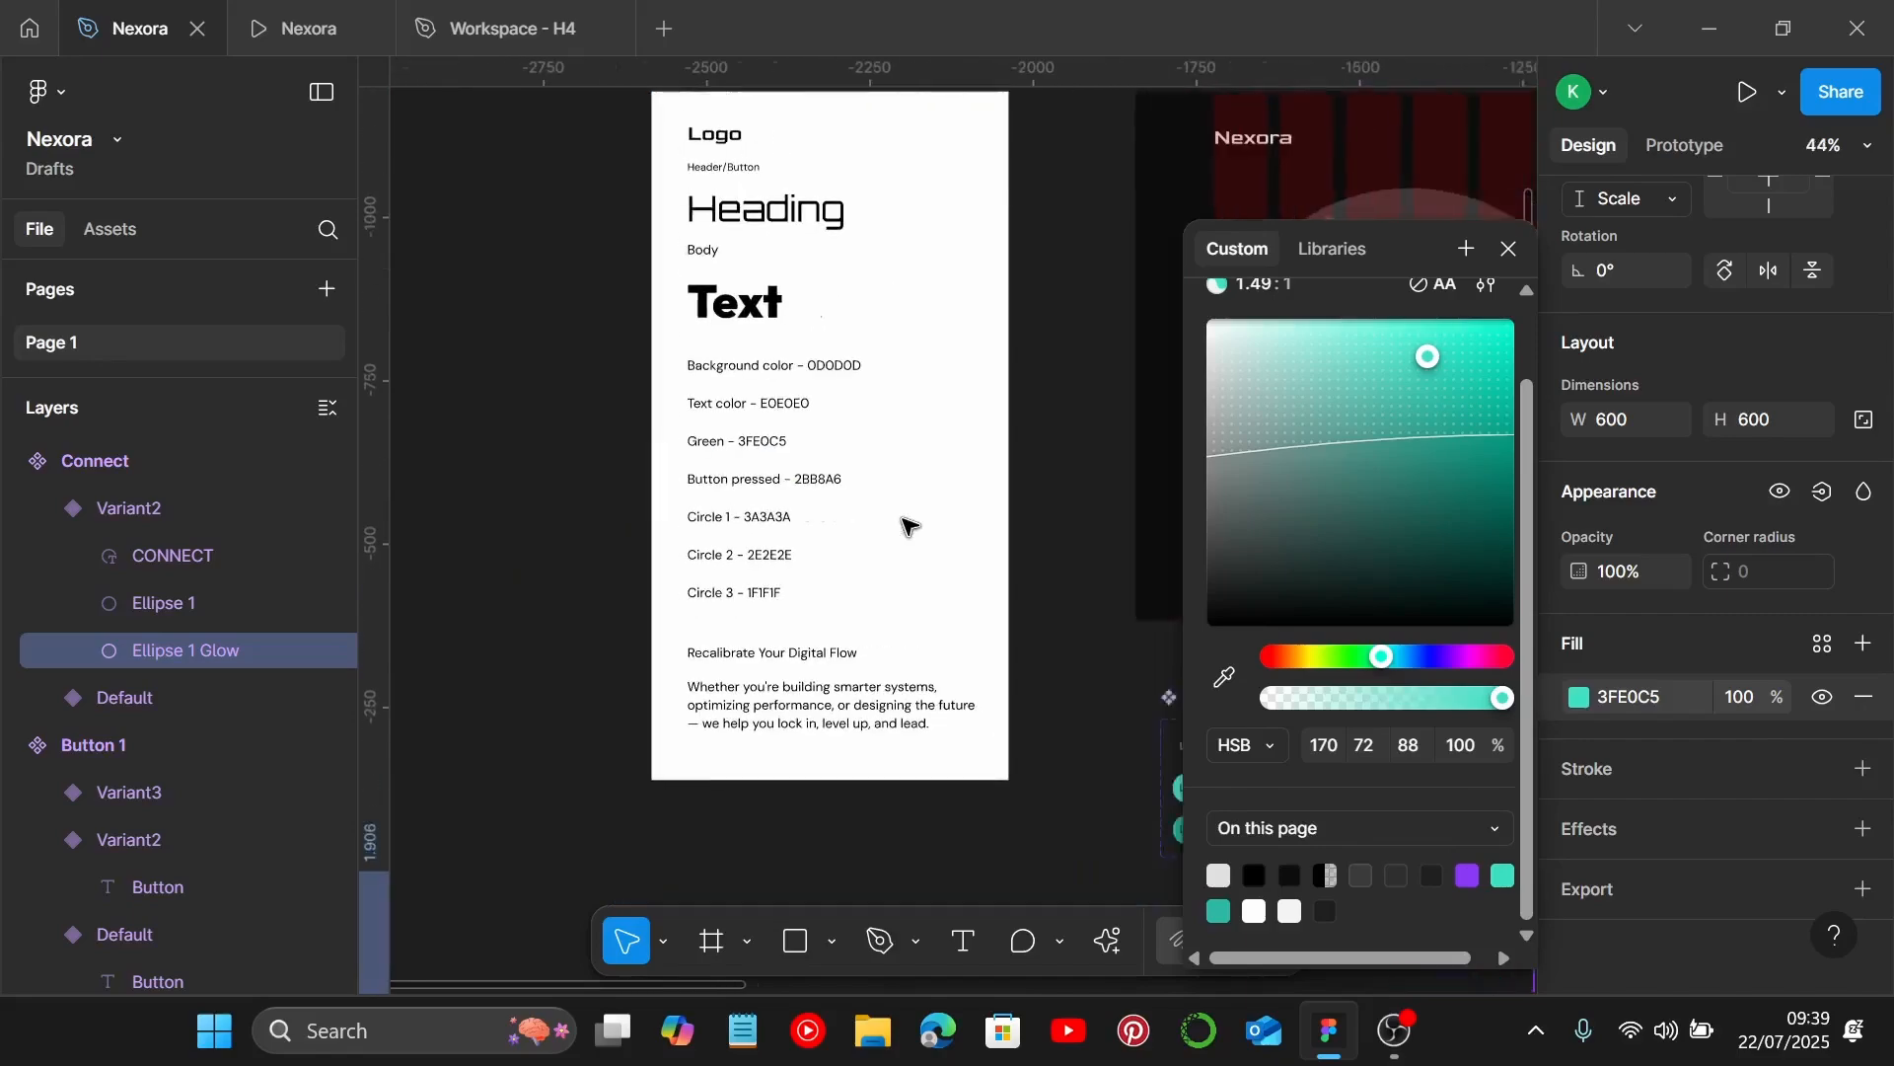
{"action": "scroll", "coordinate": [909, 525], "scroll_direction": "right", "scroll_amount": 7}
{"action": "scroll", "coordinate": [909, 526], "scroll_direction": "down", "scroll_amount": 5}
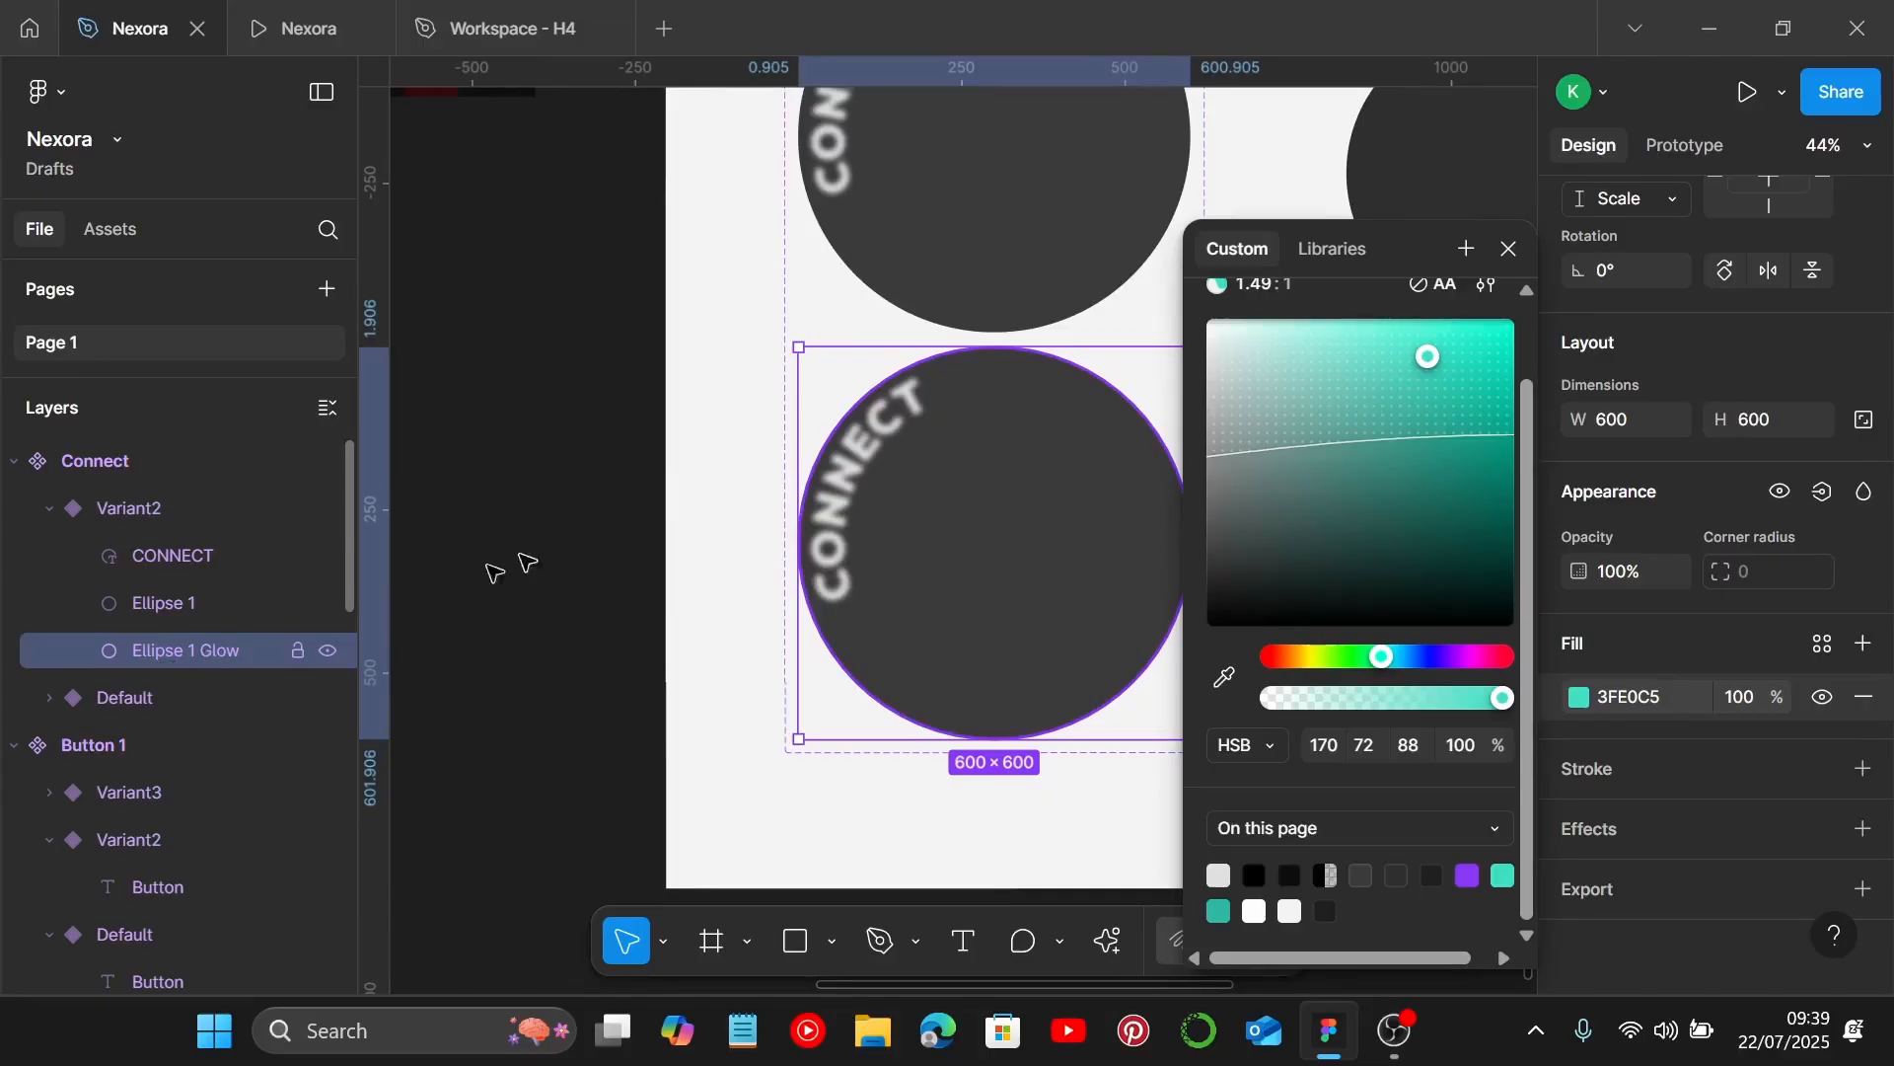
{"action": "left_click", "coordinate": [1509, 248]}
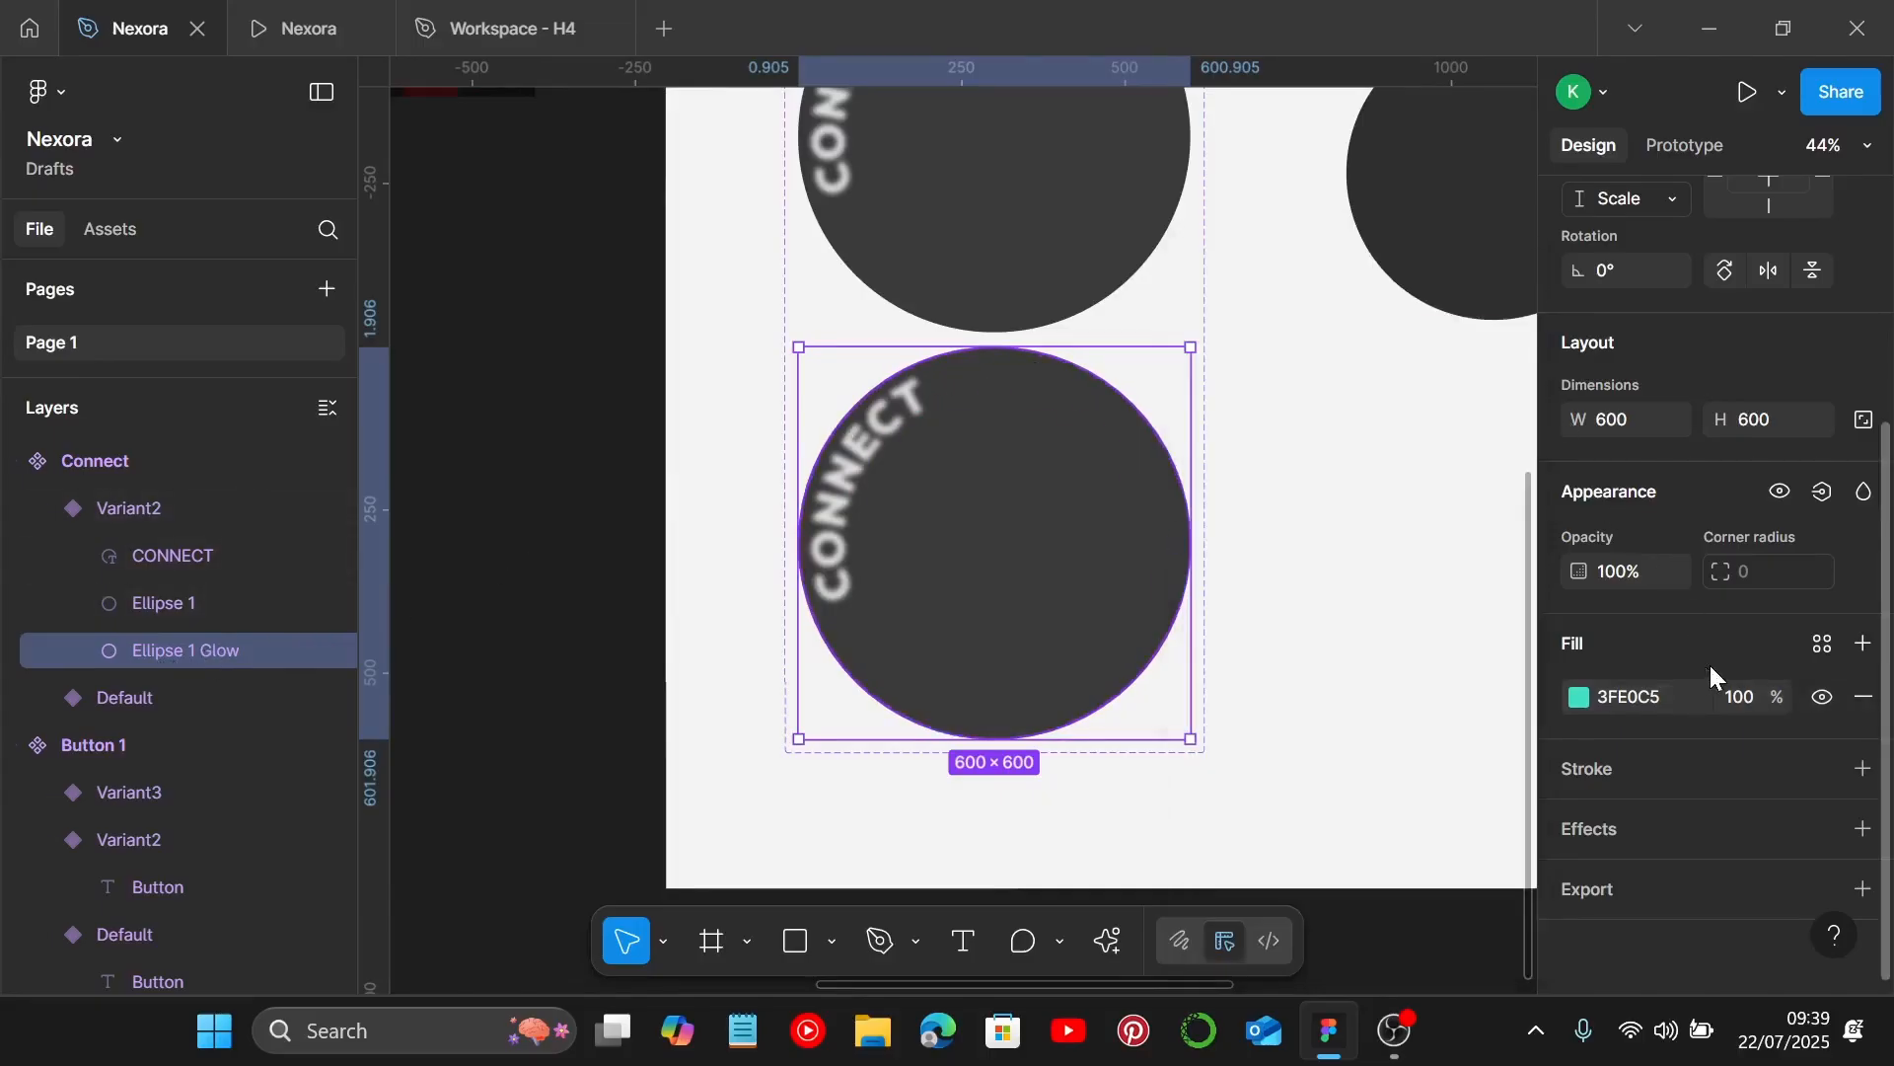
{"action": "left_click", "coordinate": [1863, 828]}
{"action": "left_click", "coordinate": [1749, 876]}
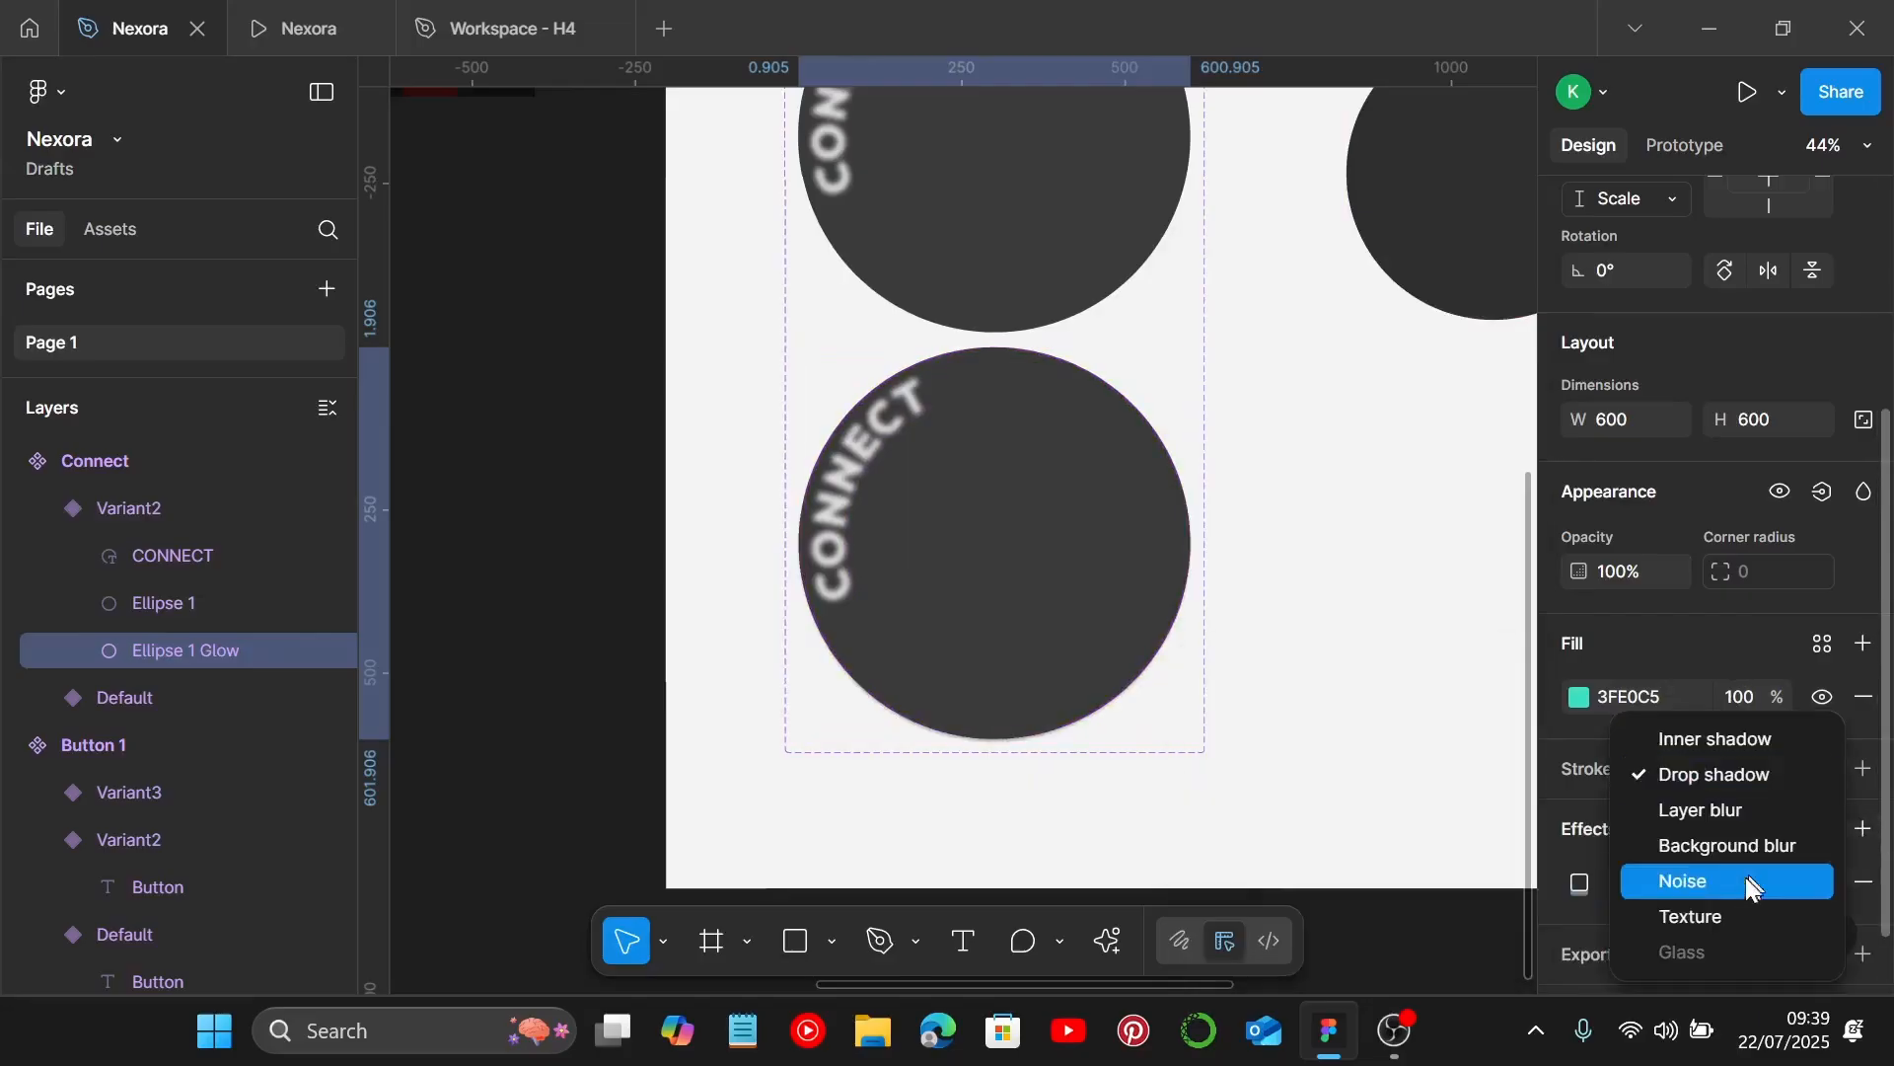
{"action": "left_click", "coordinate": [1737, 807]}
{"action": "left_click", "coordinate": [1579, 883]}
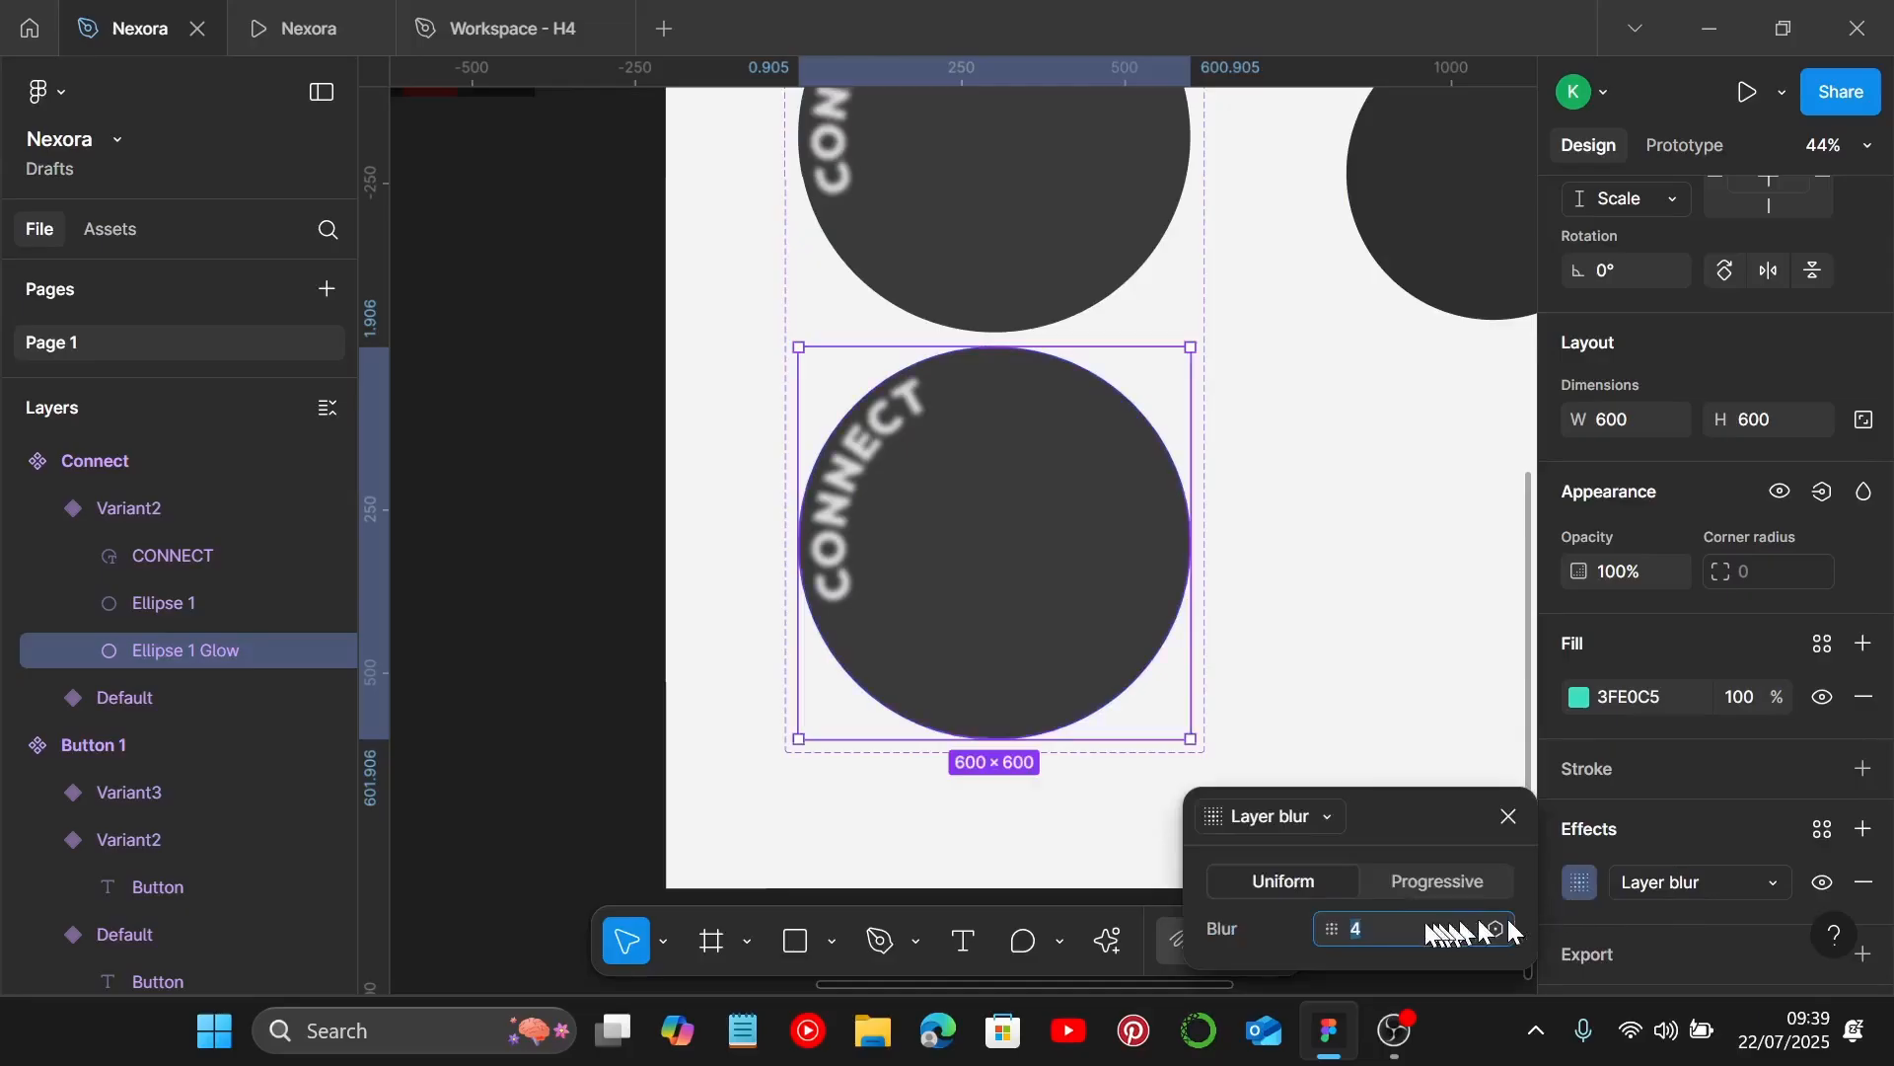
{"action": "type", "text": "50"}
{"action": "key", "text": "Return"}
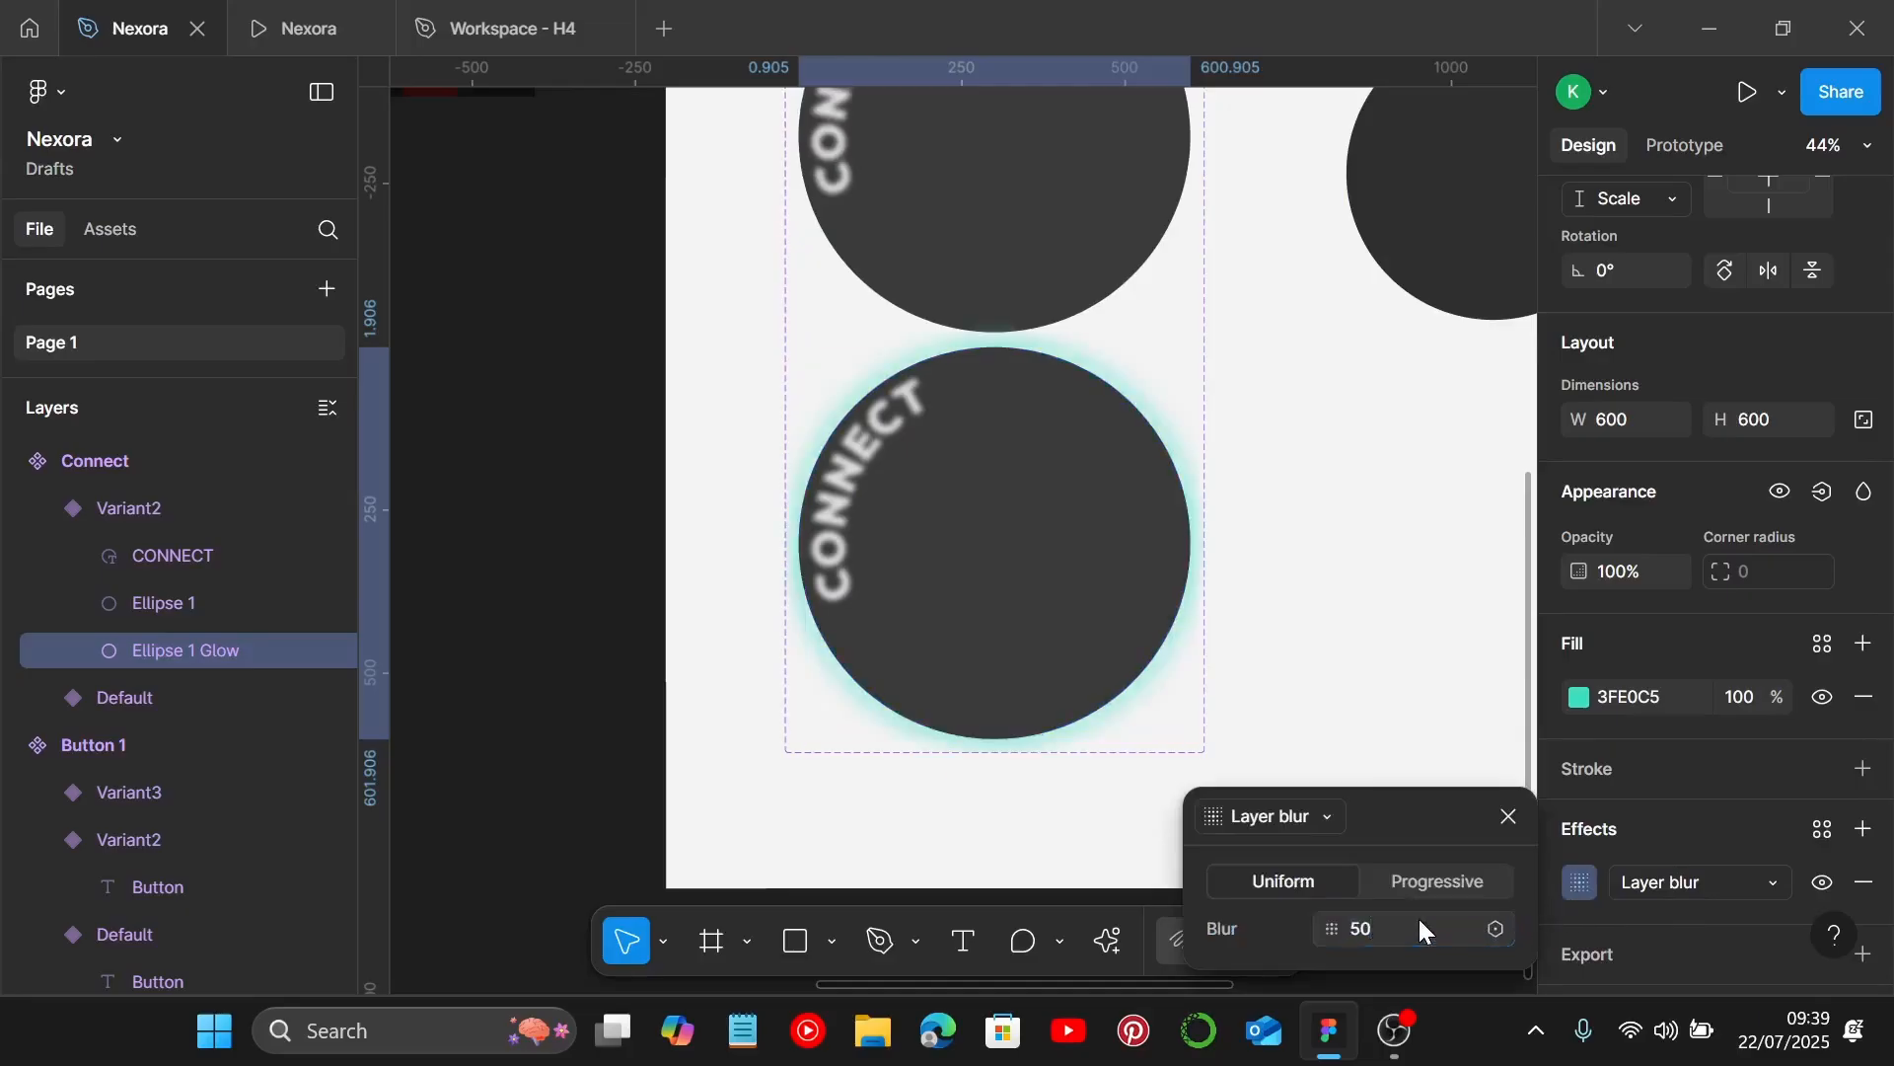
{"action": "left_click", "coordinate": [1299, 583]}
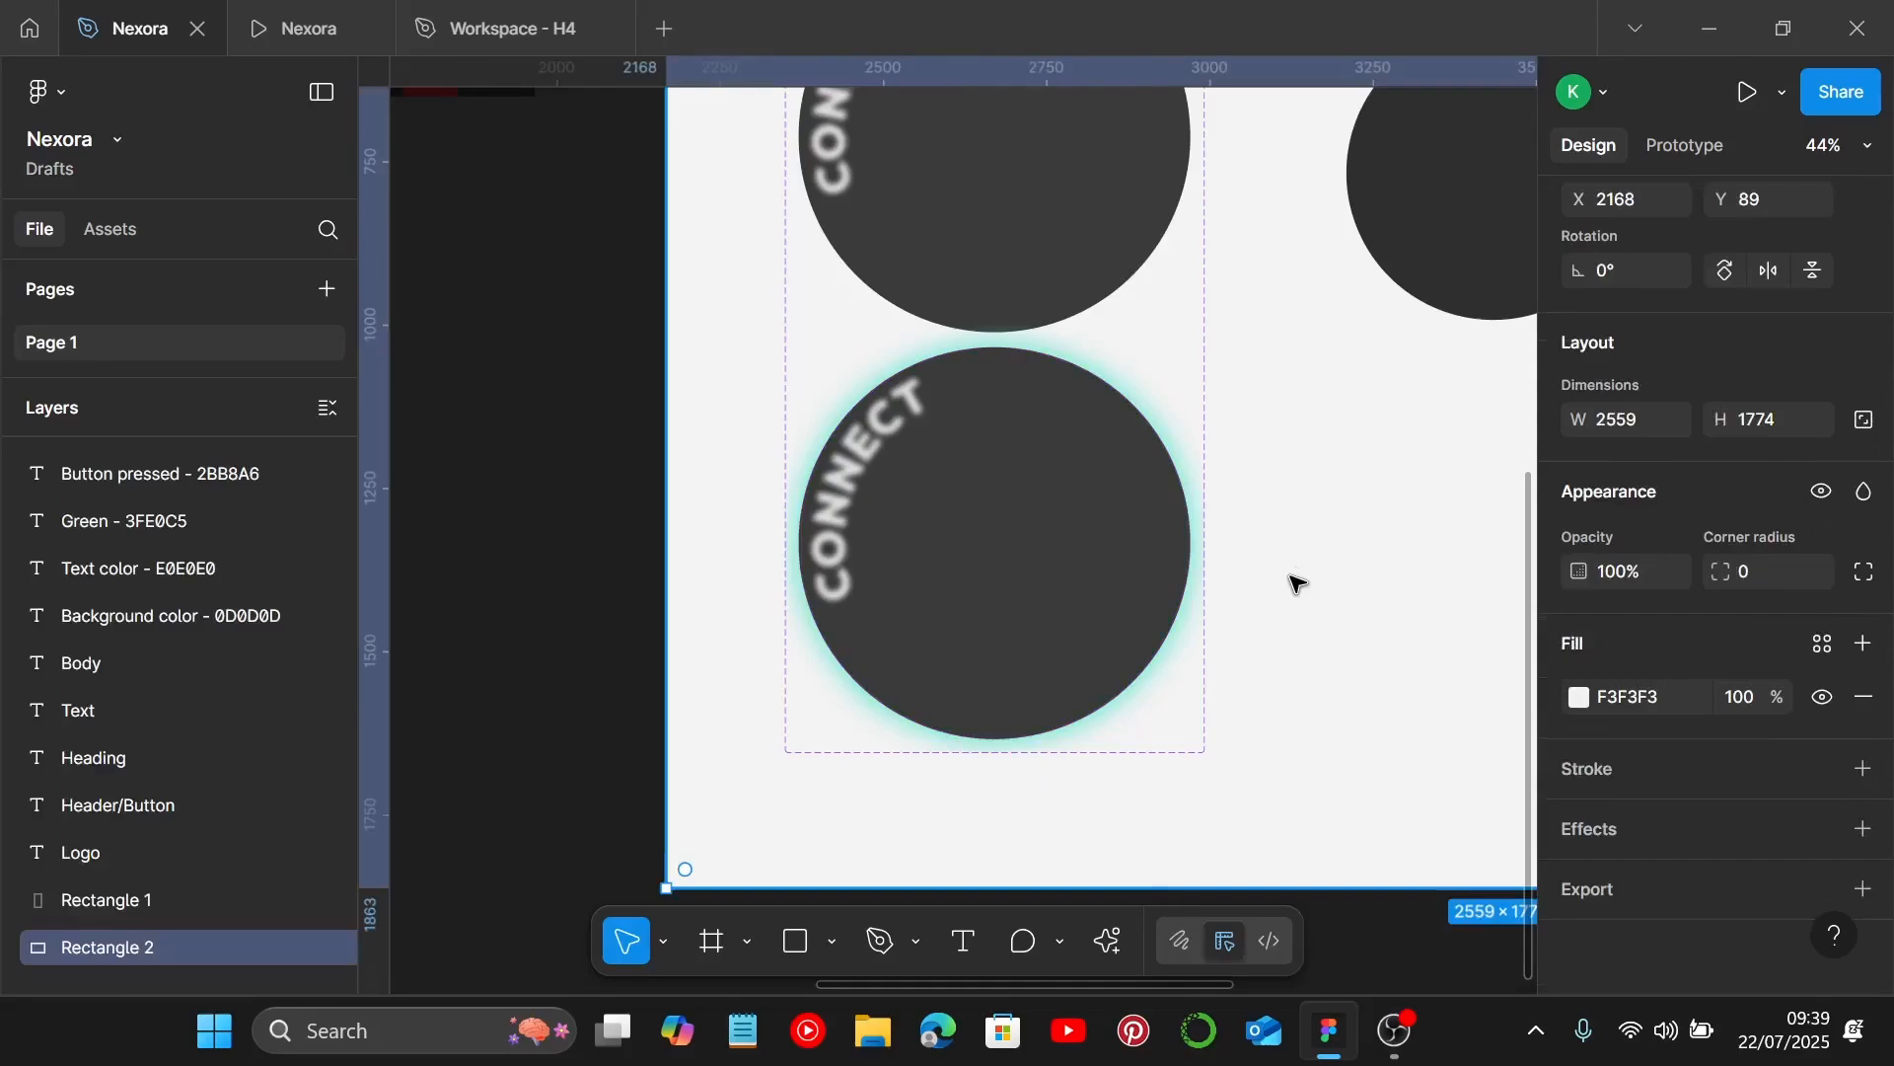
Rotate the curved CONNECT text in Variant2 to about -66° so it arcs across the top of the circle.
{"action": "double_click", "coordinate": [834, 518]}
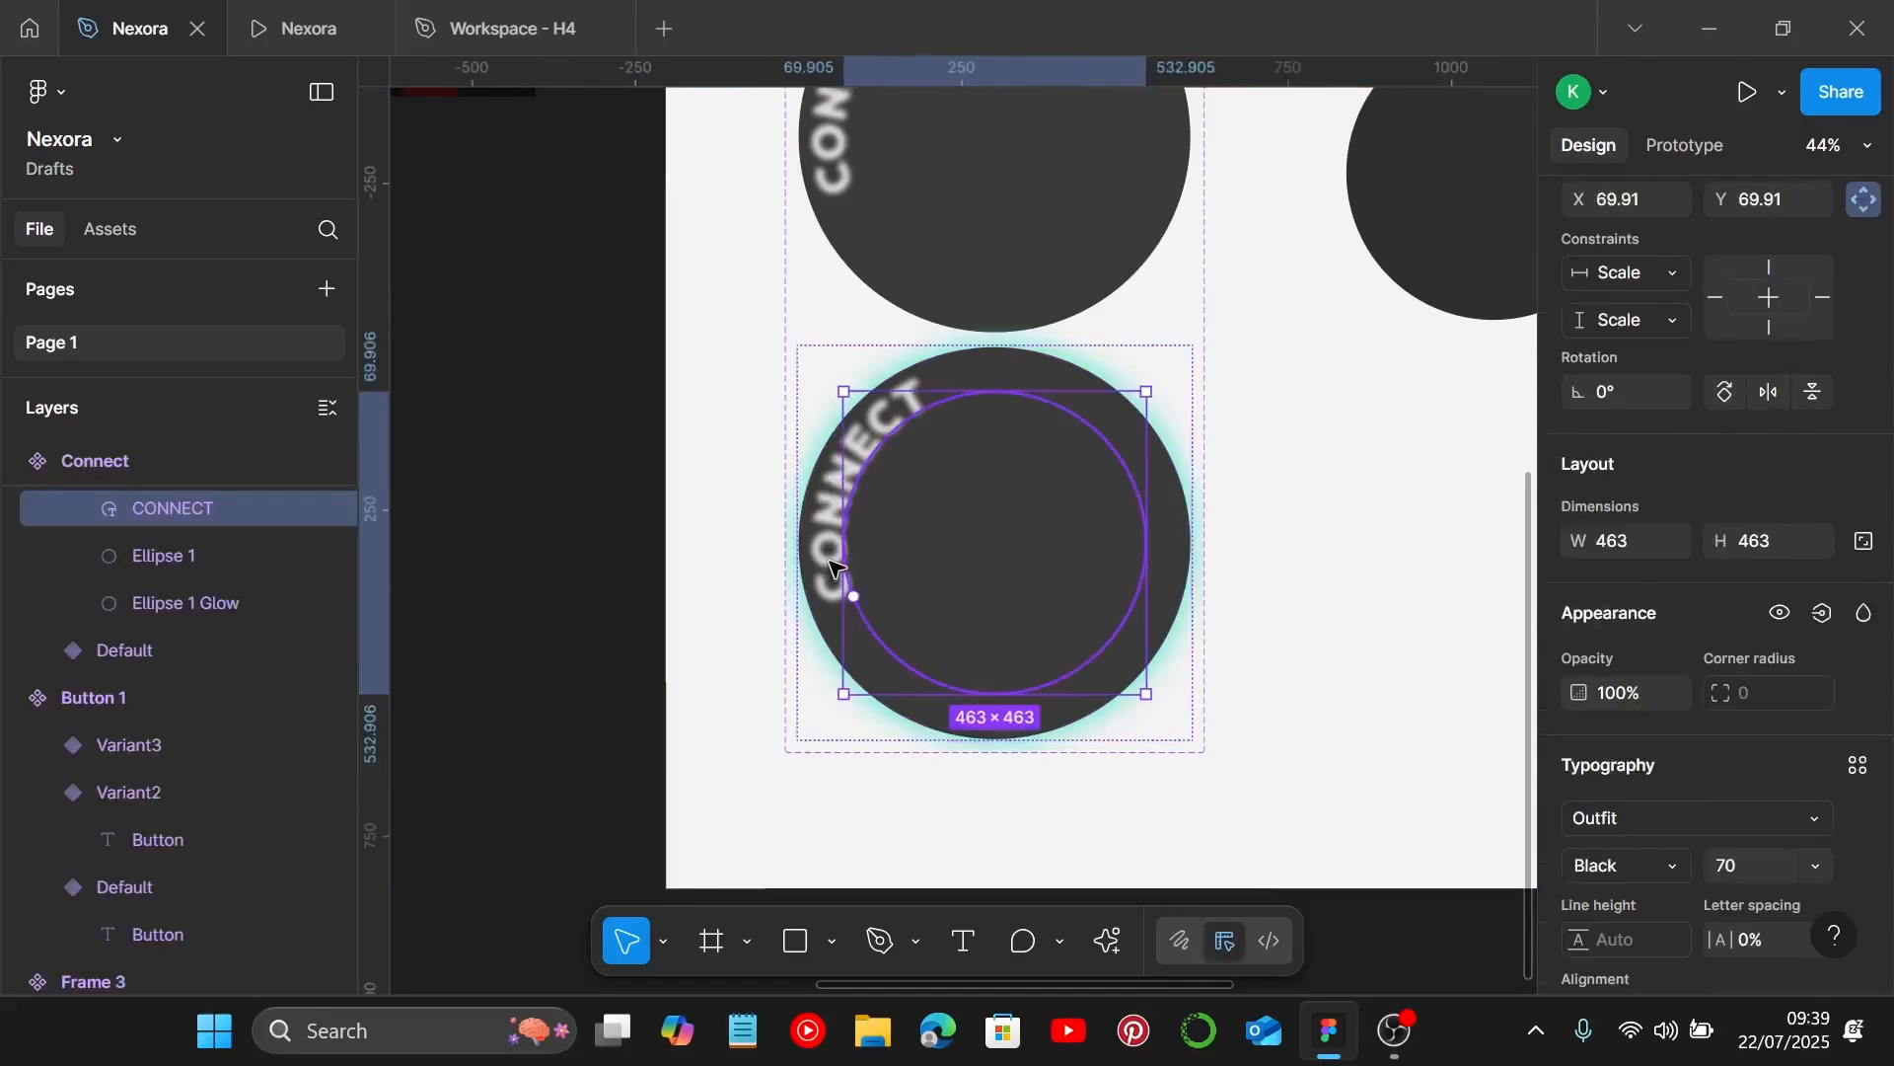
{"action": "scroll", "coordinate": [1712, 541], "scroll_direction": "up", "scroll_amount": 2}
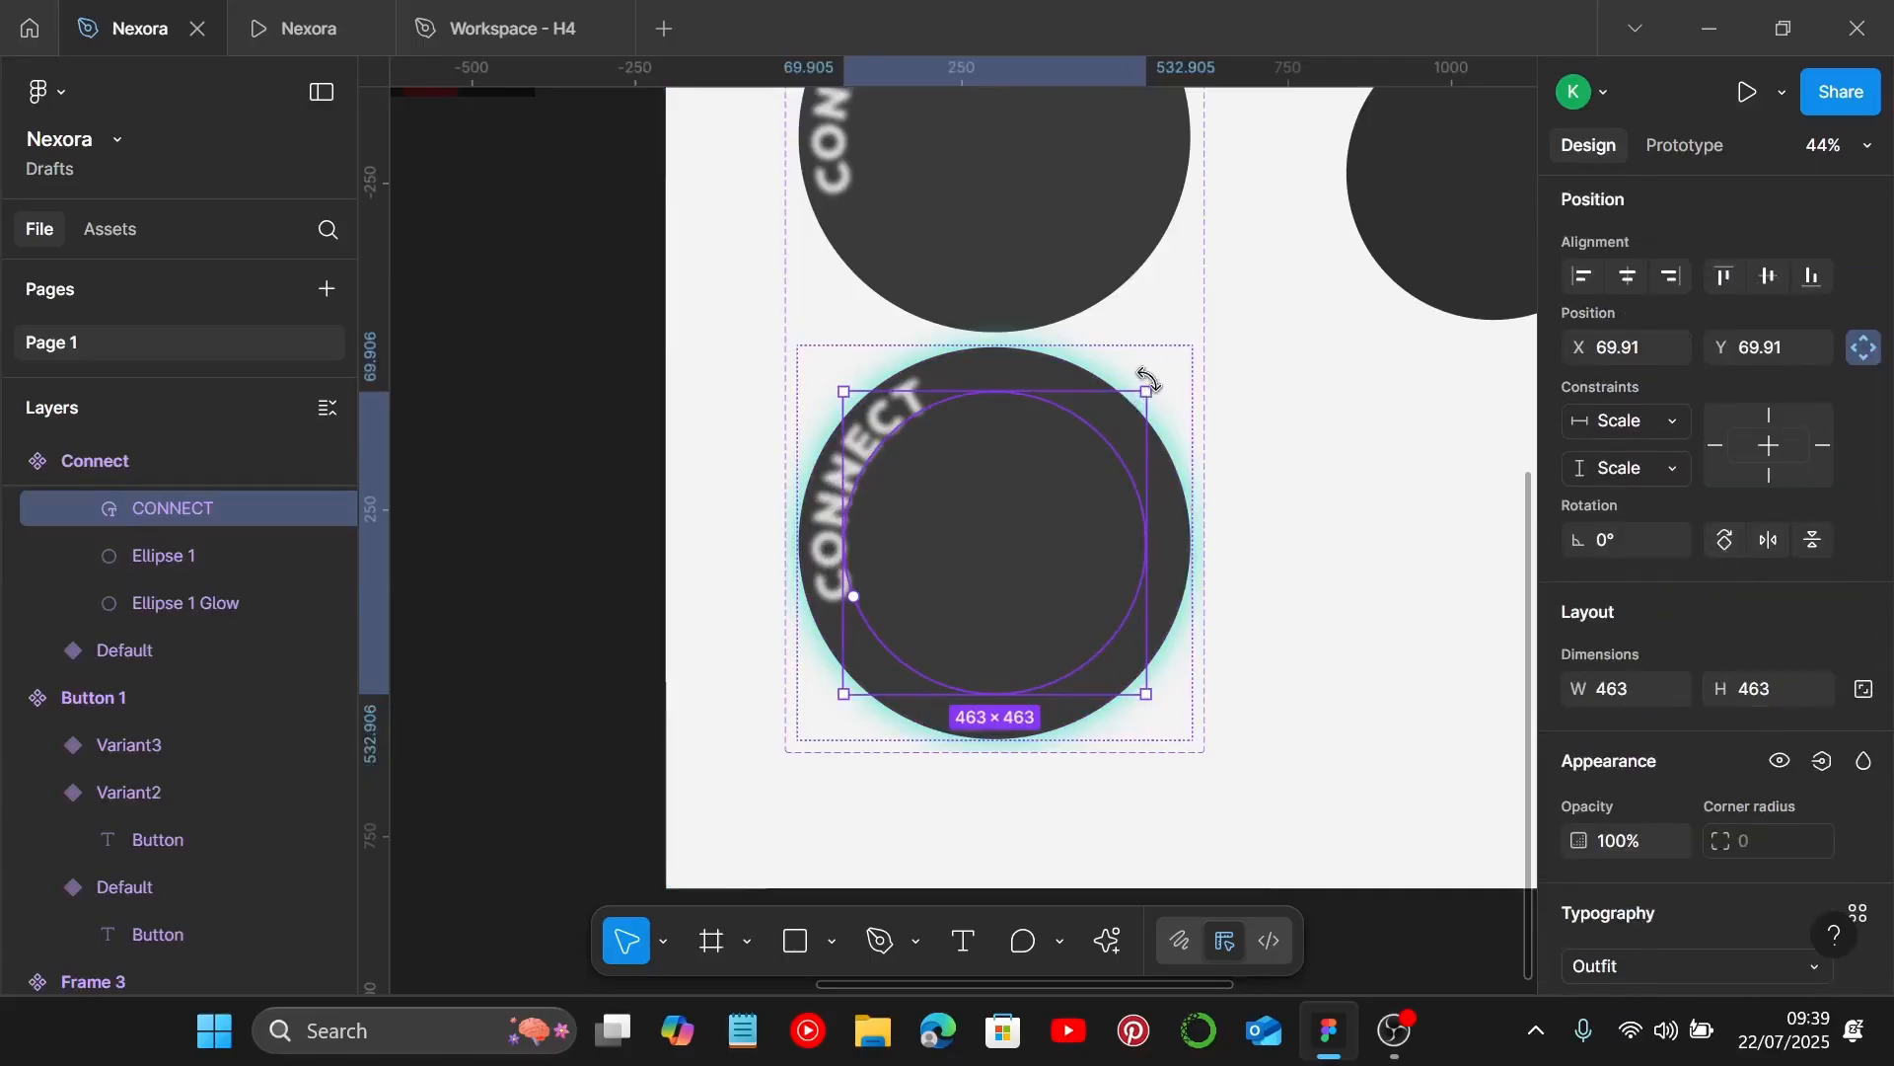
{"action": "left_click_drag", "start_coordinate": [1150, 378], "coordinate": [1130, 591]}
{"action": "left_click", "coordinate": [1135, 599]}
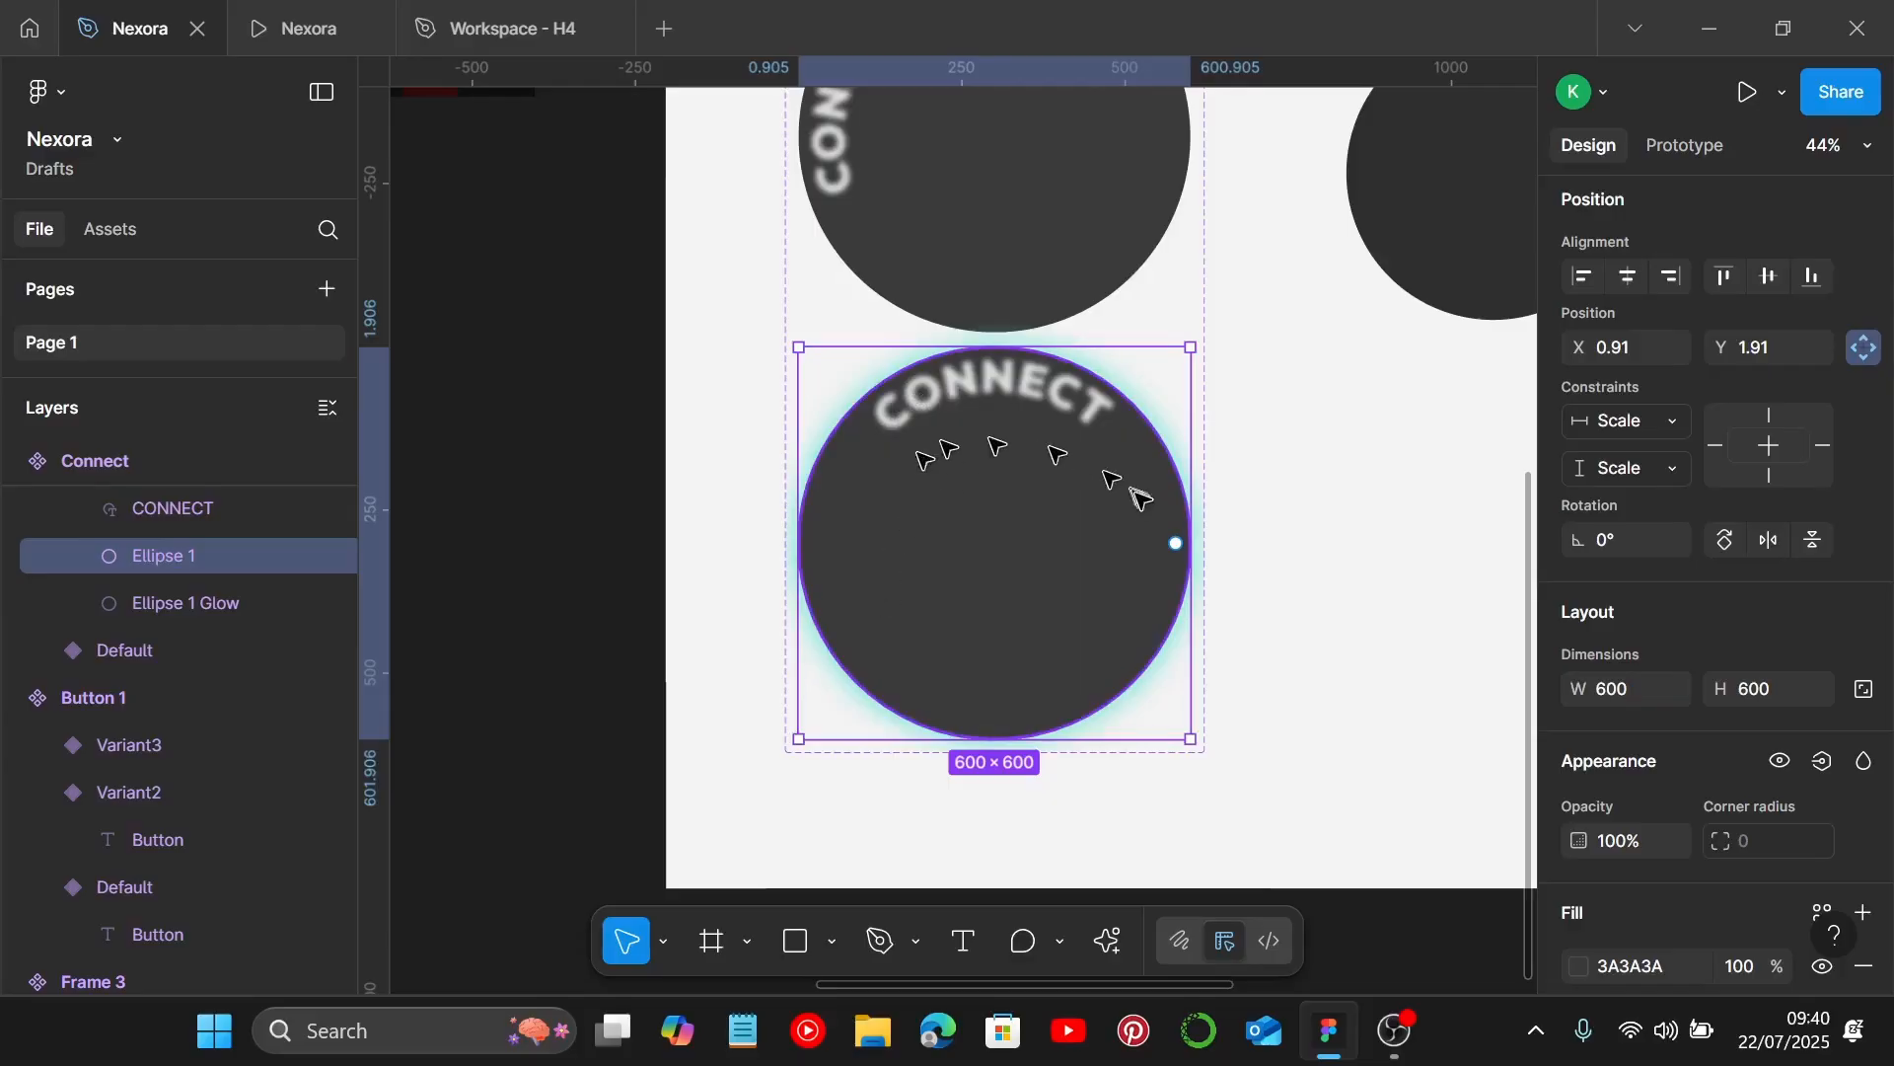
Remove the layer blur from the CONNECT text in Variant2.
{"action": "left_click", "coordinate": [244, 508]}
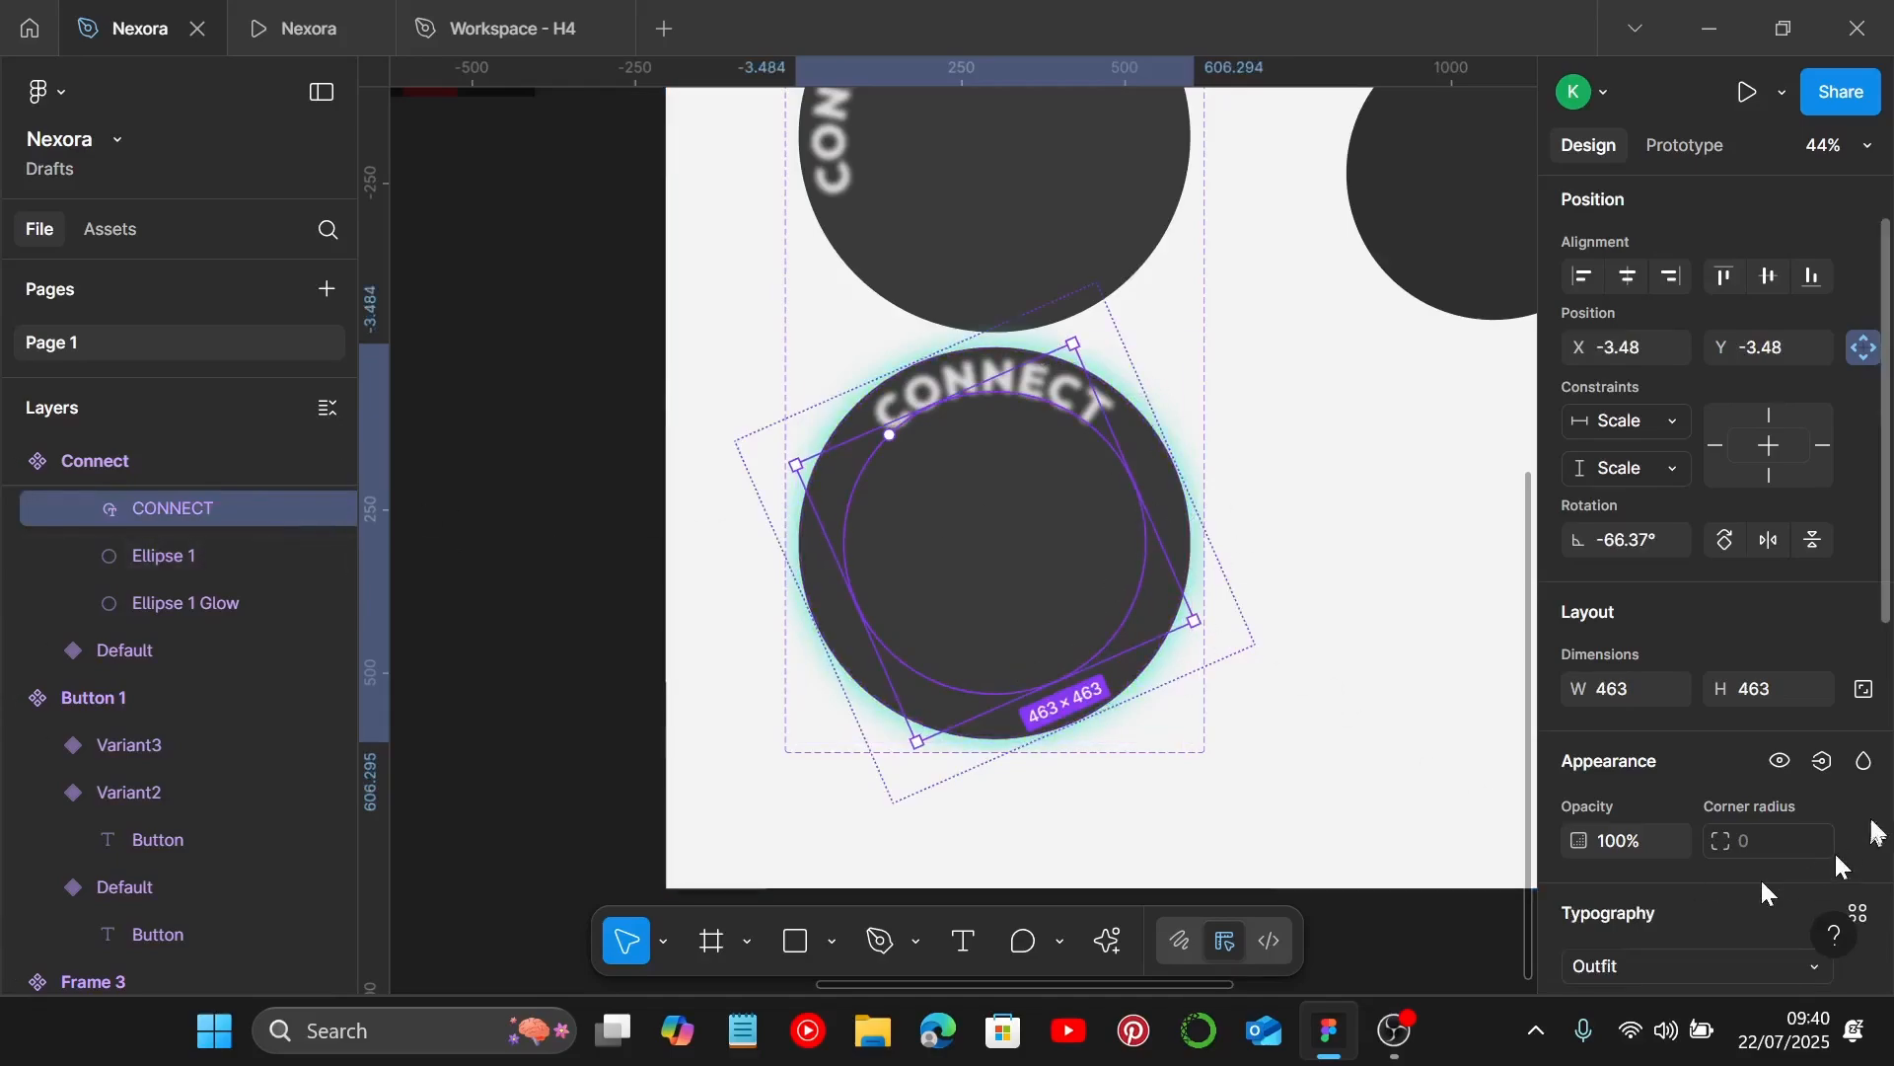
{"action": "scroll", "coordinate": [1722, 691], "scroll_direction": "down", "scroll_amount": 7}
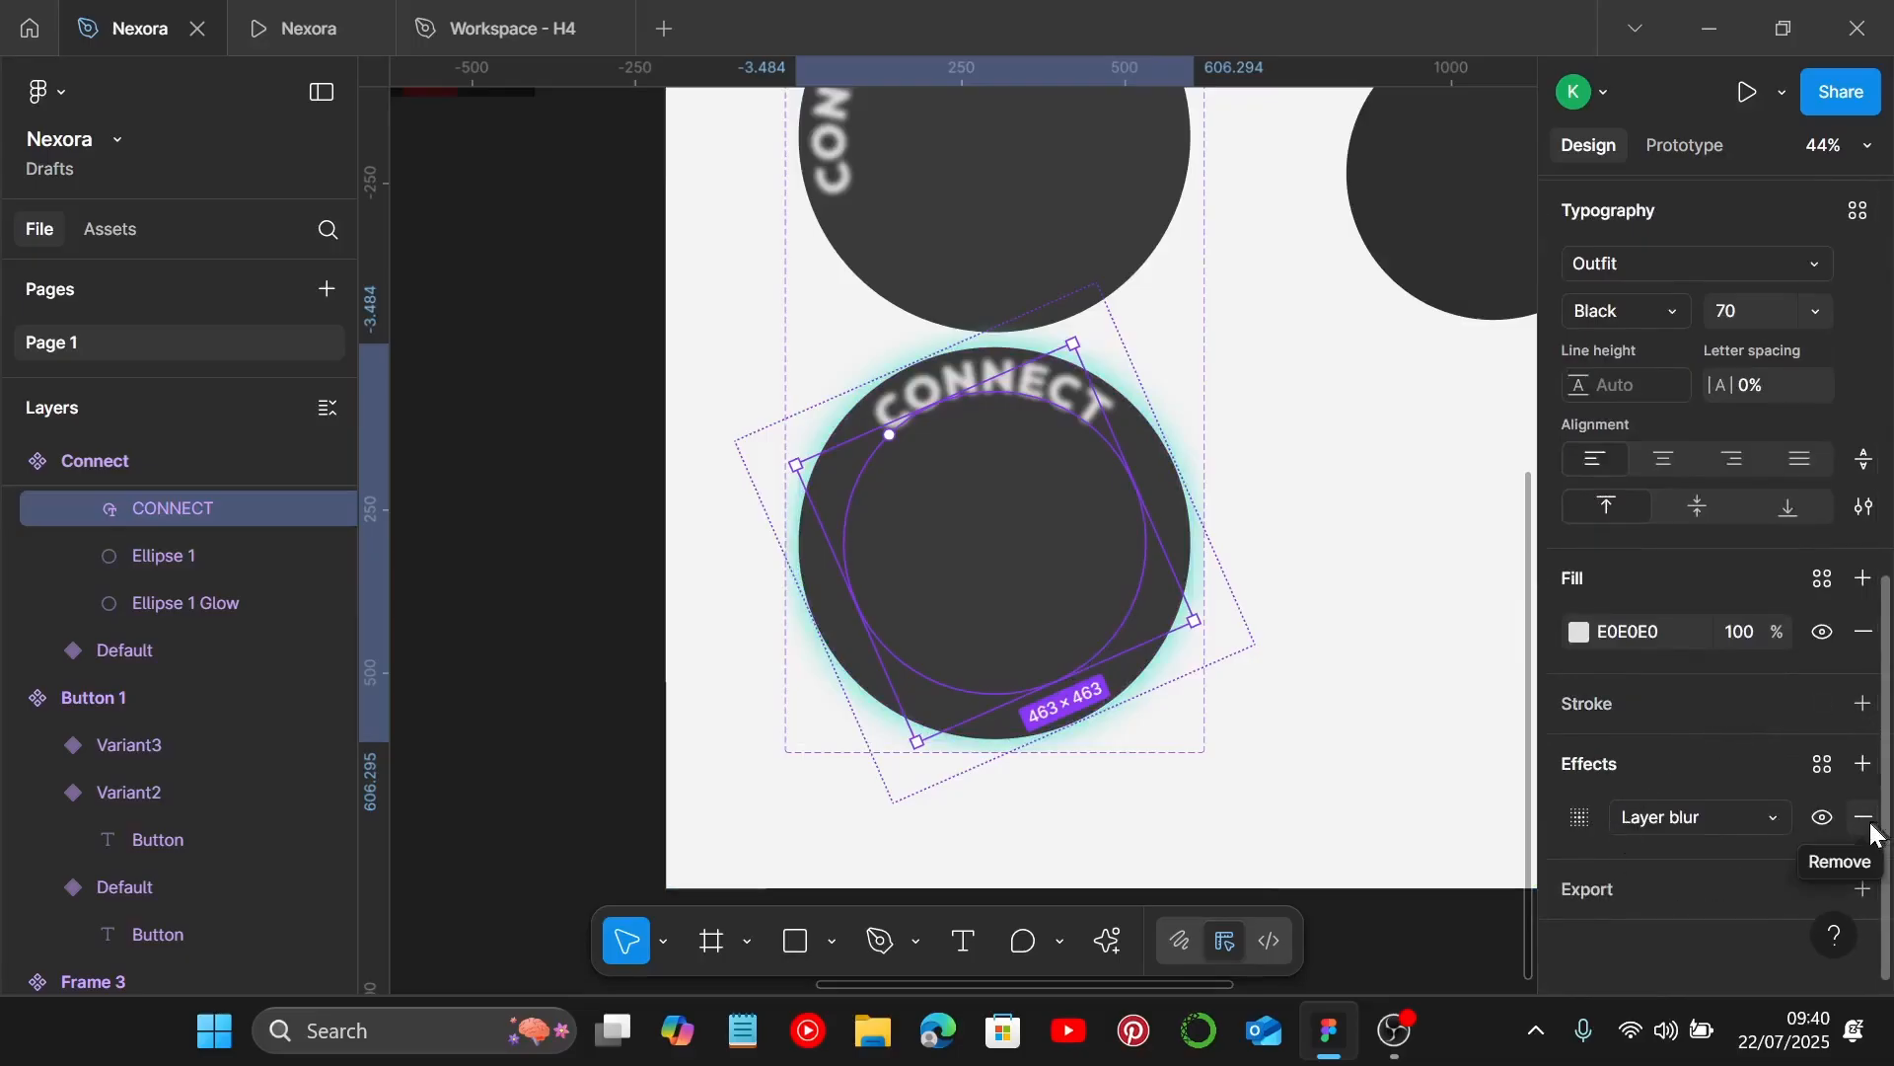
{"action": "left_click", "coordinate": [1866, 818]}
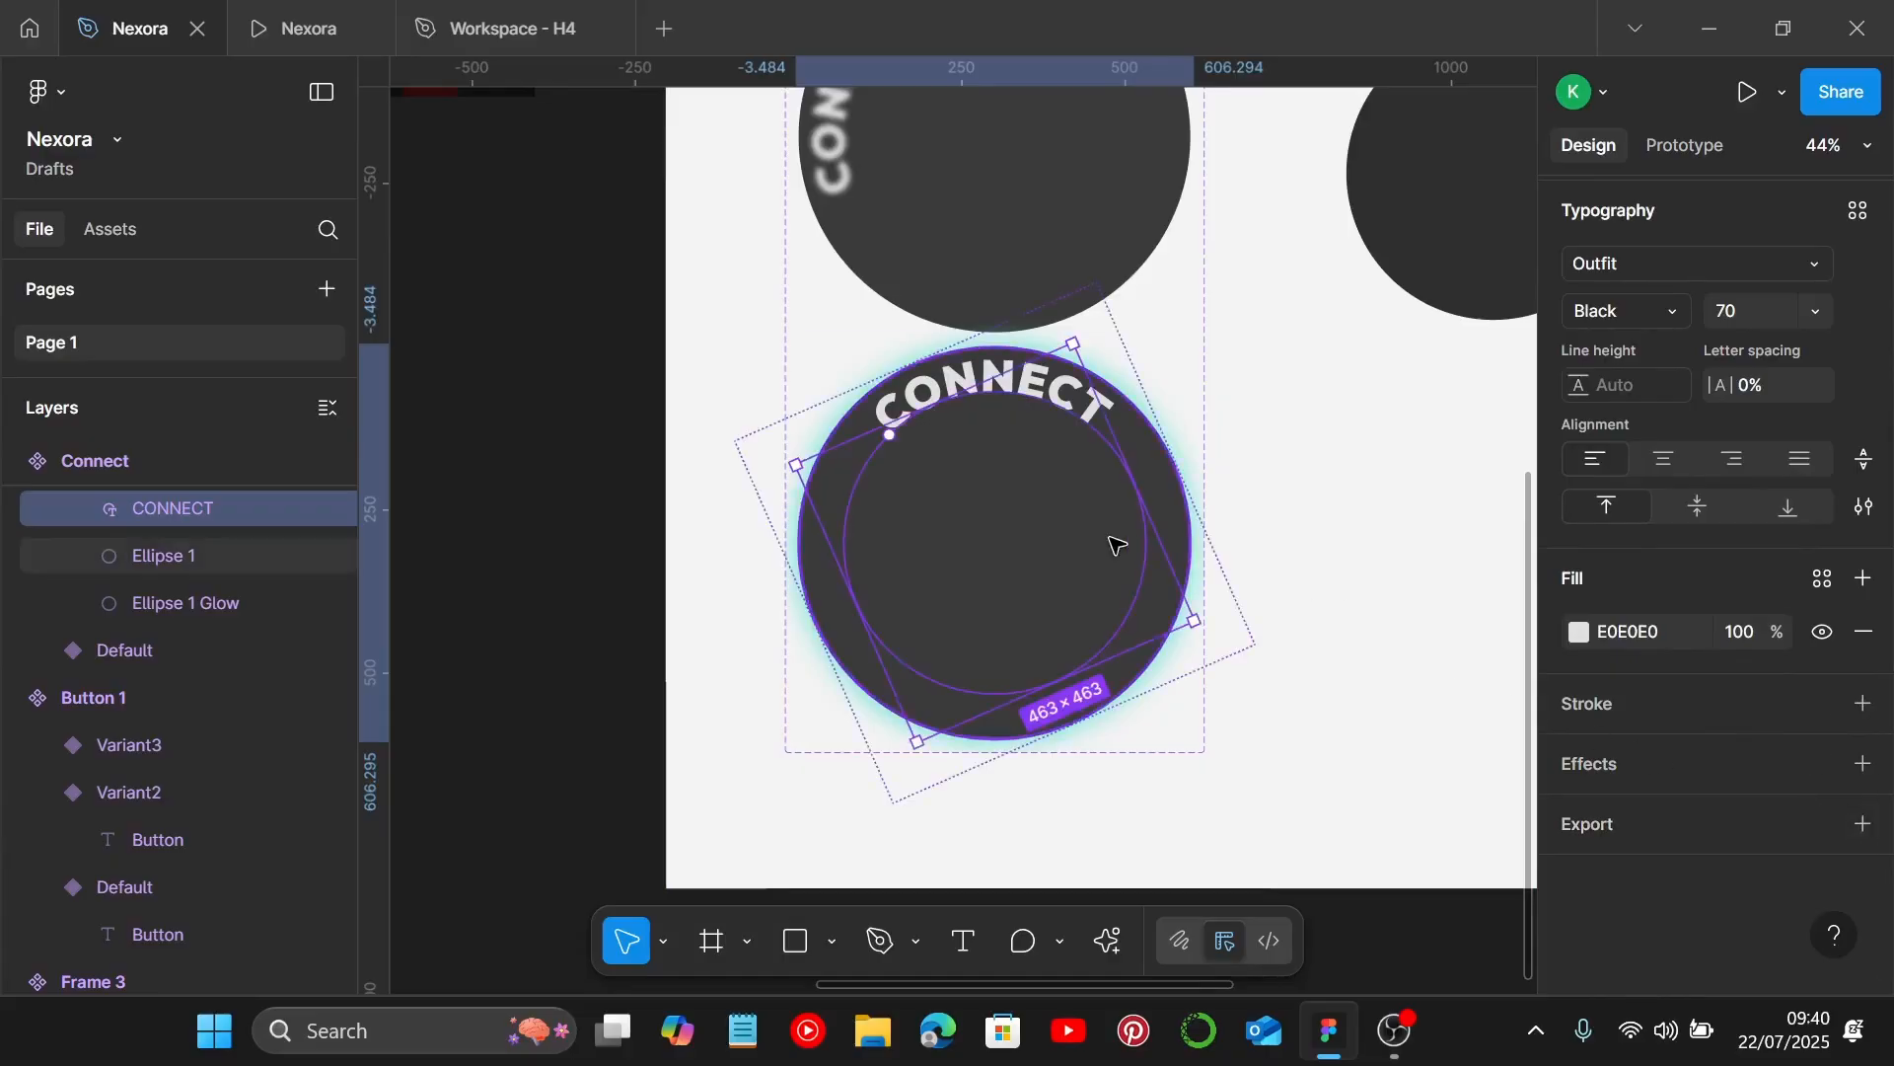
{"action": "left_click", "coordinate": [1332, 508]}
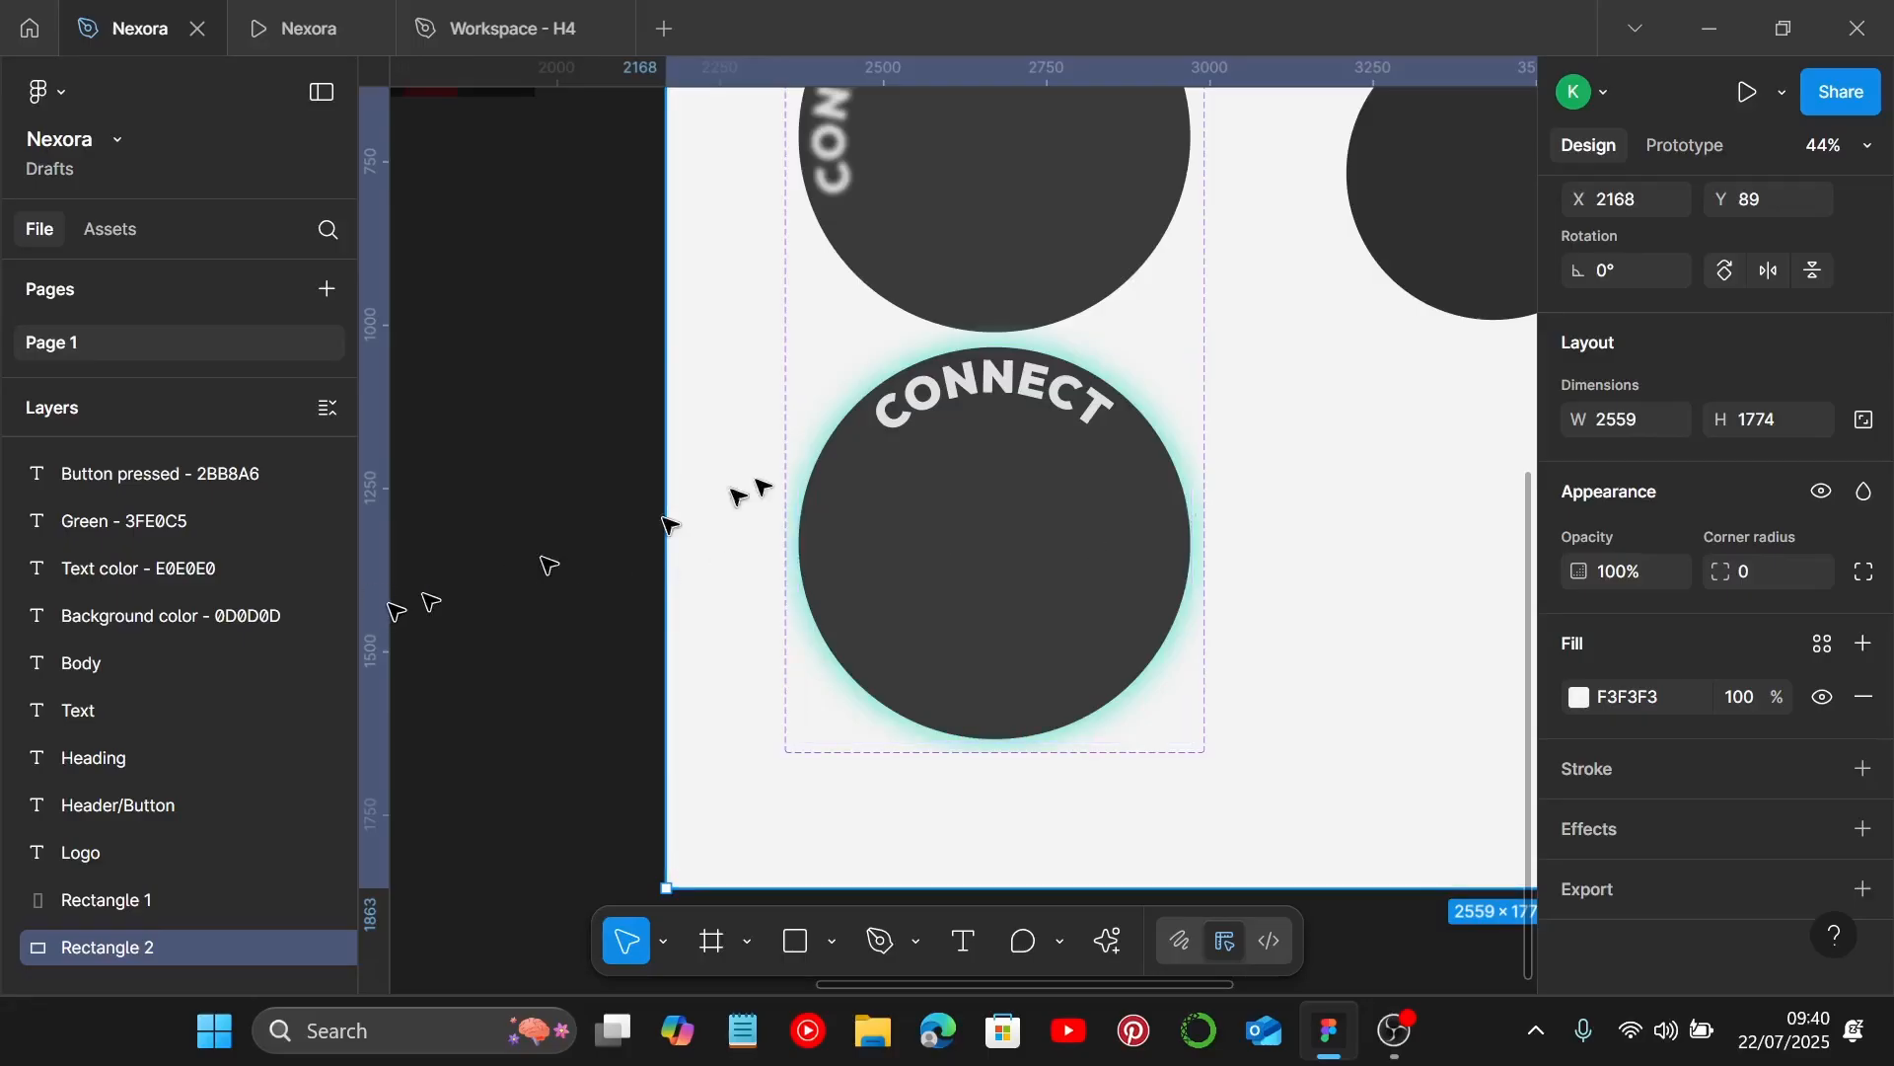
Copy the properties of the Ellipse 1 Glow layer in Connect's Variant2.
{"action": "left_click", "coordinate": [857, 426]}
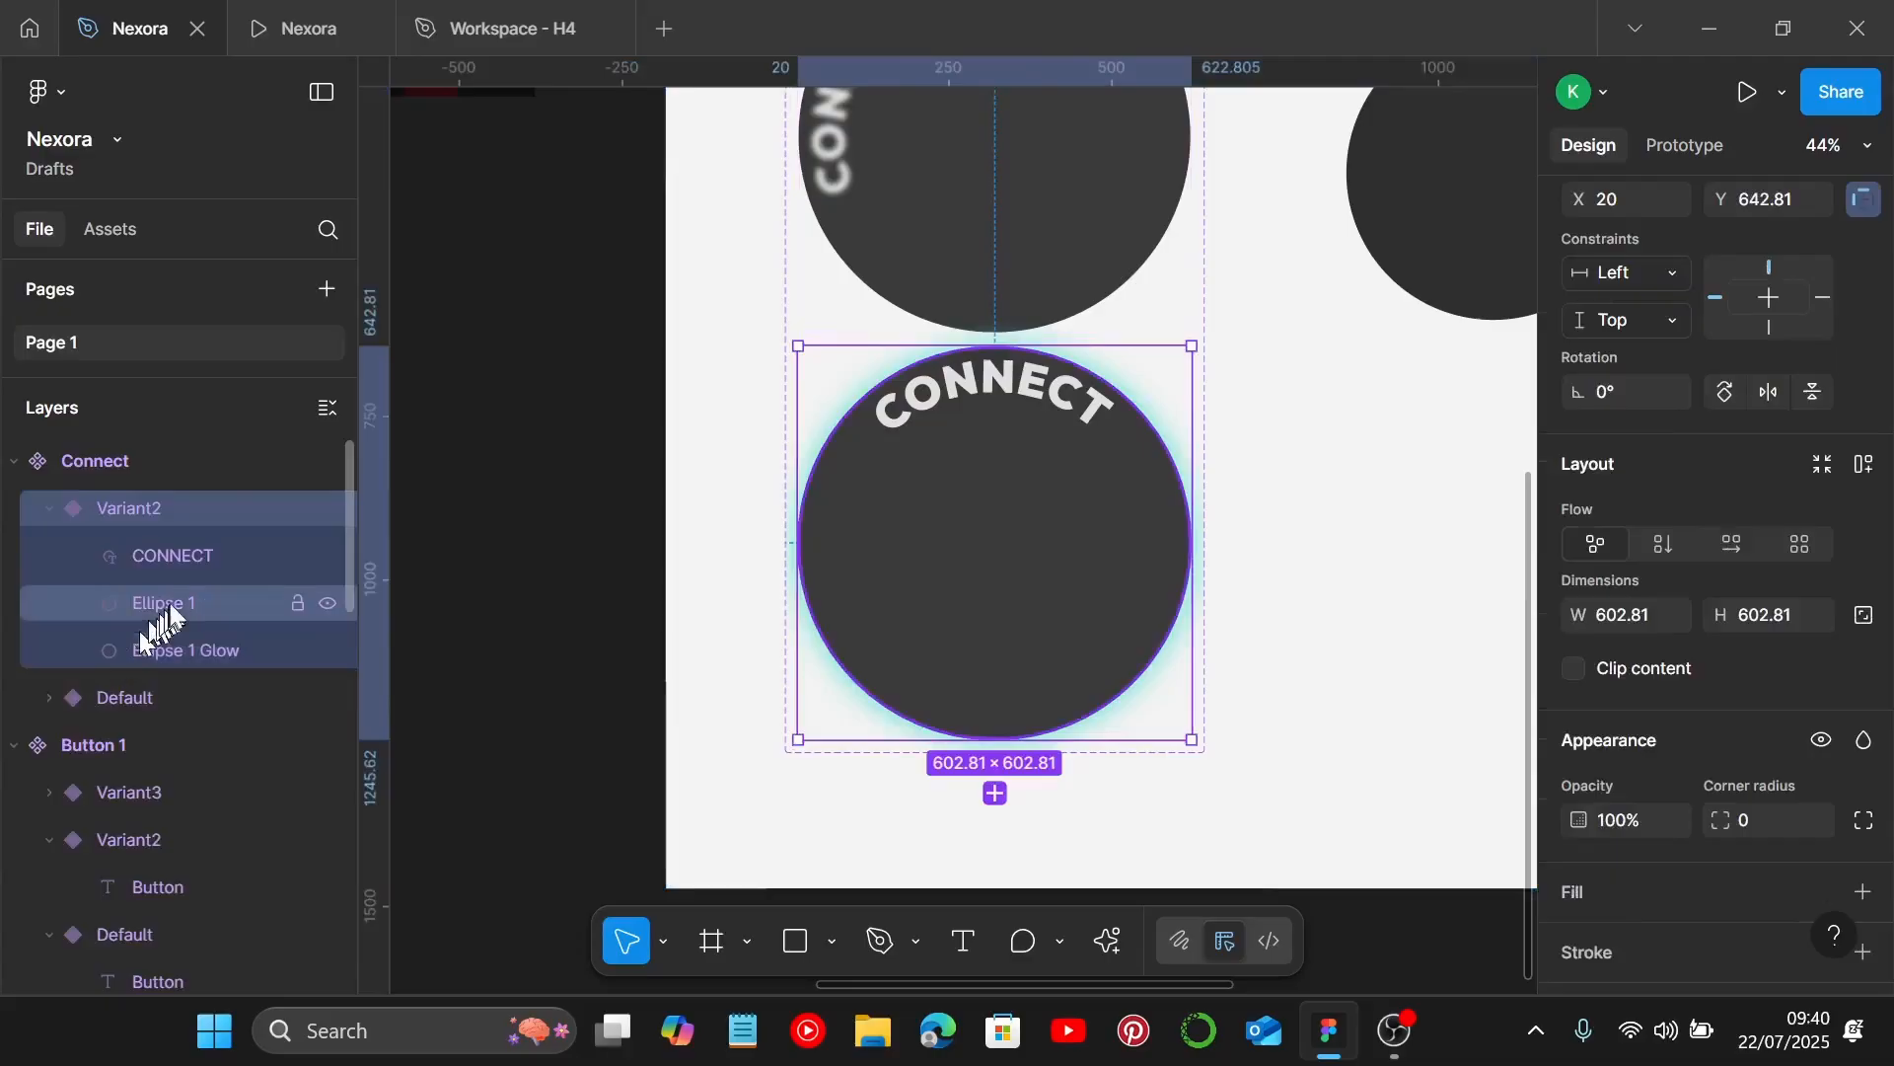
{"action": "left_click", "coordinate": [180, 641]}
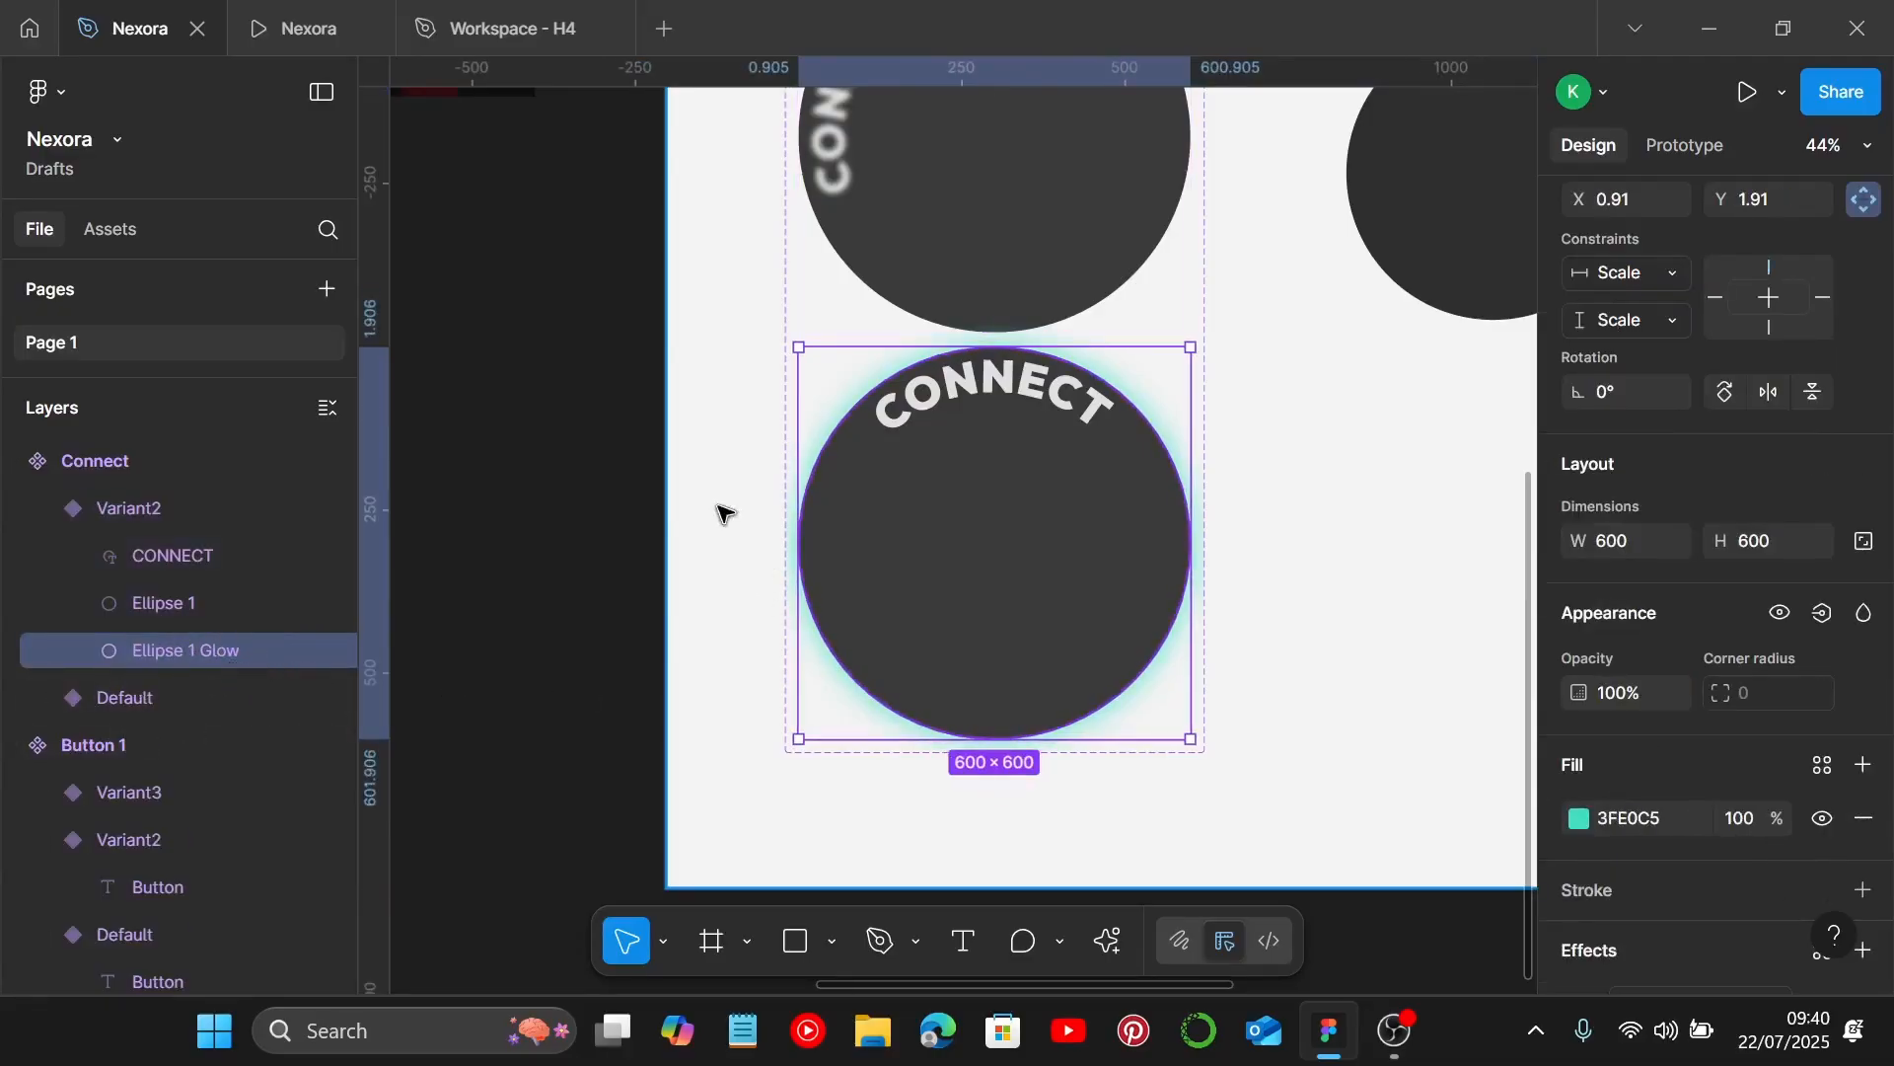
{"action": "key", "text": "ctrl+alt+c"}
{"action": "key", "text": "ctrl+alt+c"}
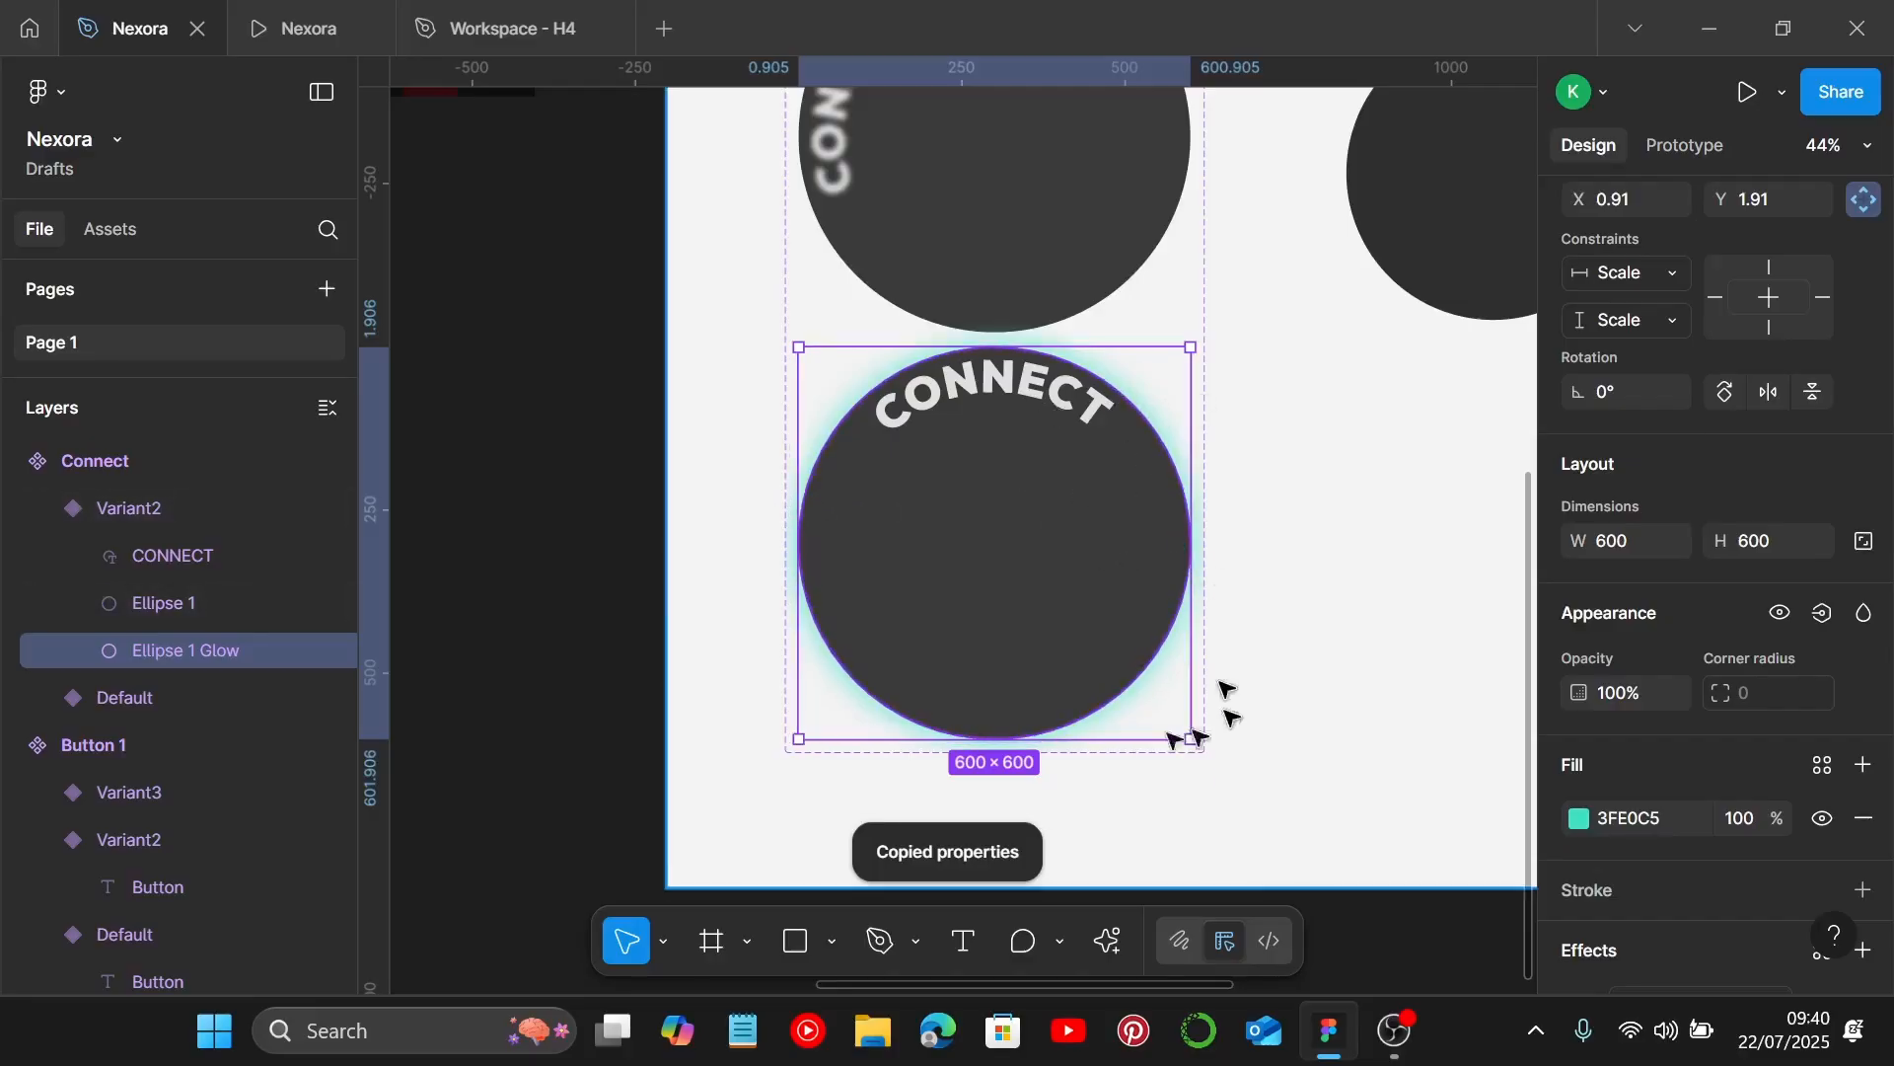
{"action": "right_click", "coordinate": [194, 641]}
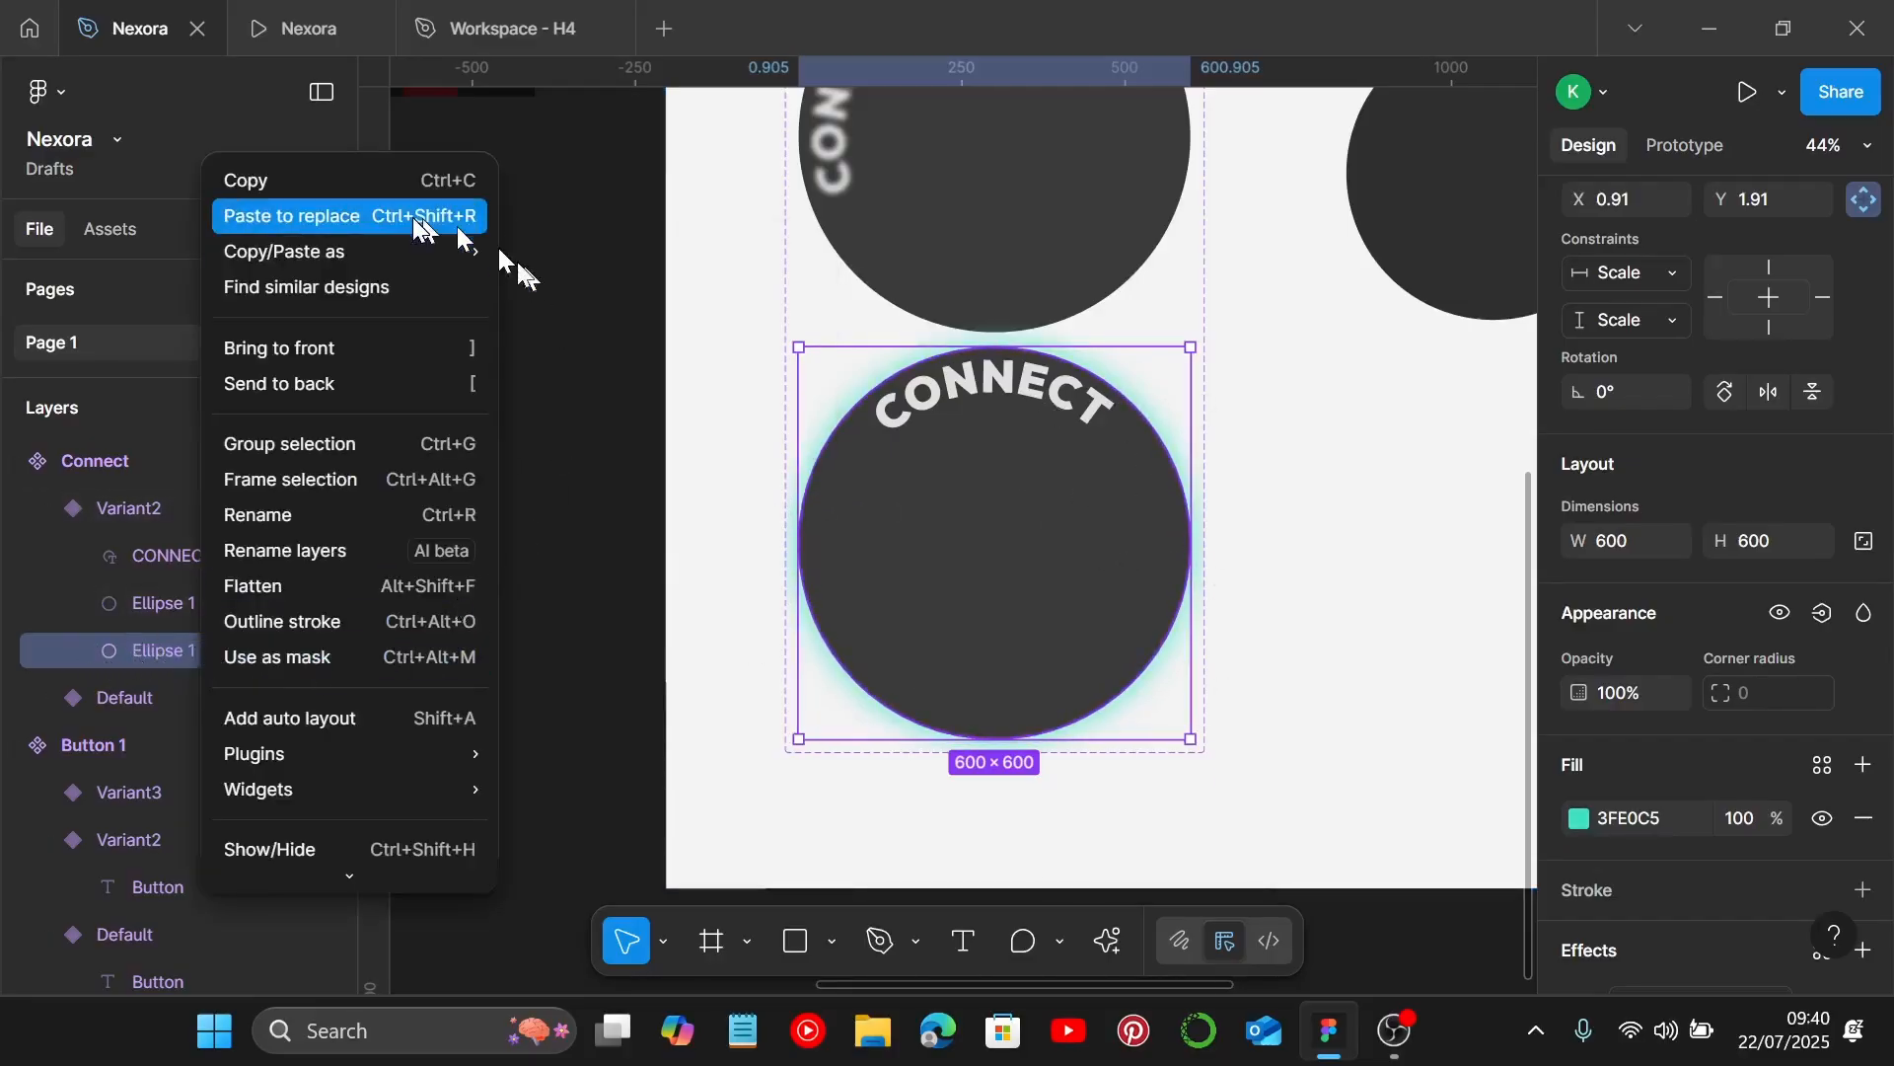
{"action": "mouse_move", "coordinate": [411, 253]}
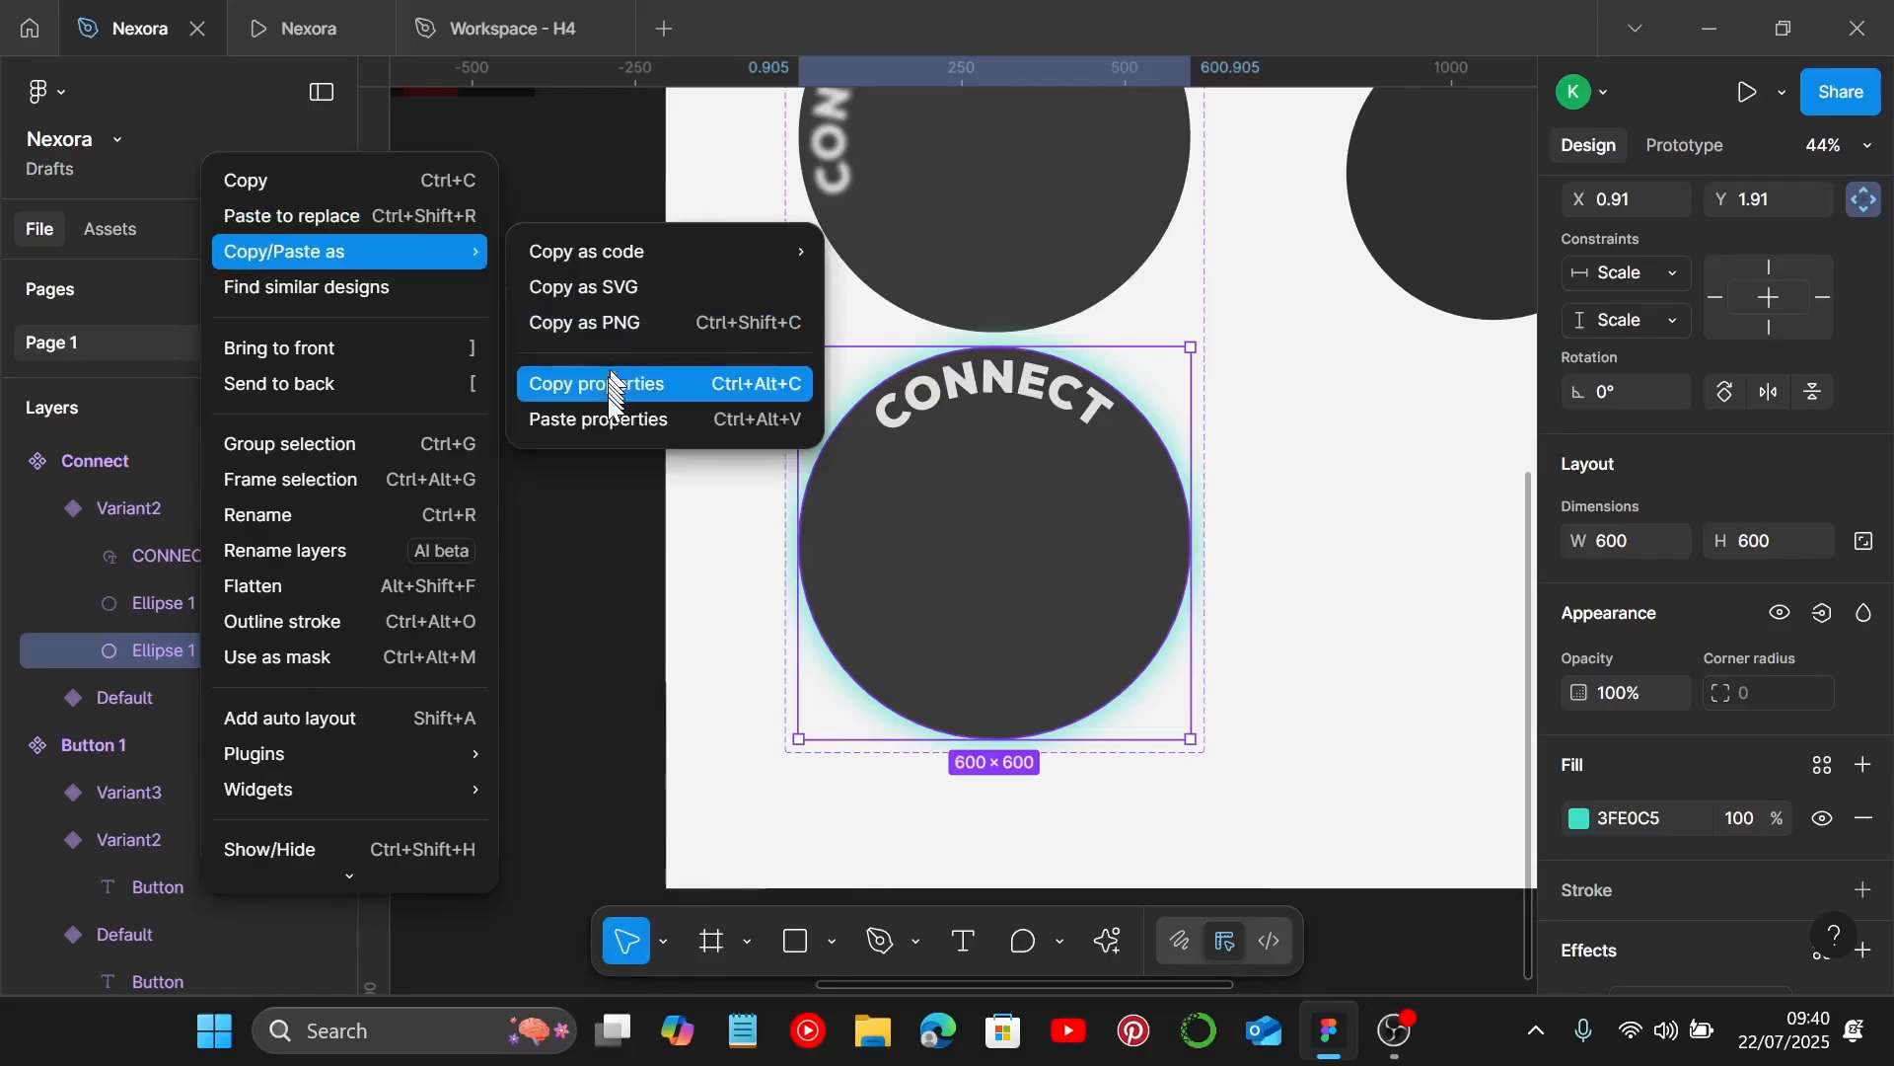
{"action": "left_click", "coordinate": [1324, 478]}
Add a second variant to the Align component.
{"action": "scroll", "coordinate": [1265, 515], "scroll_direction": "right", "scroll_amount": 5}
{"action": "scroll", "coordinate": [1135, 395], "scroll_direction": "down", "scroll_amount": 3}
{"action": "left_click", "coordinate": [1034, 289]}
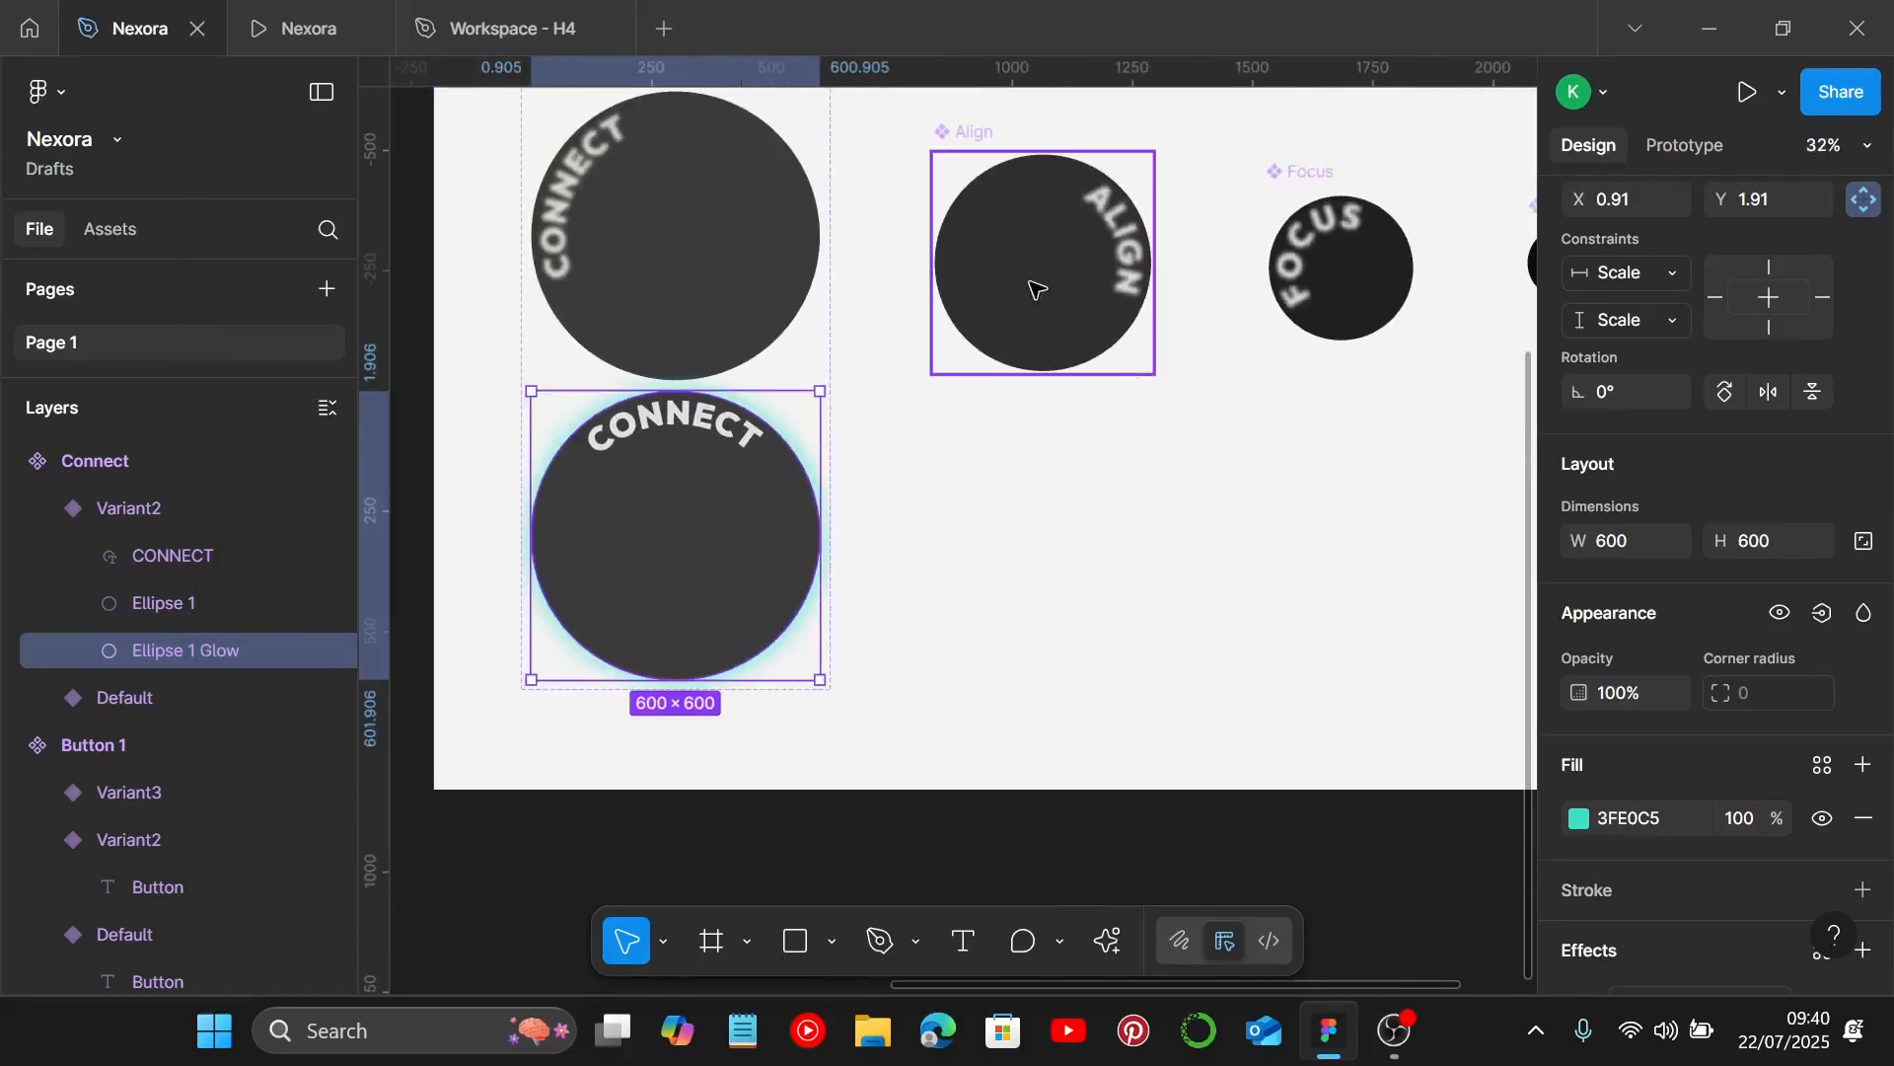
{"action": "scroll", "coordinate": [1764, 301], "scroll_direction": "up", "scroll_amount": 3}
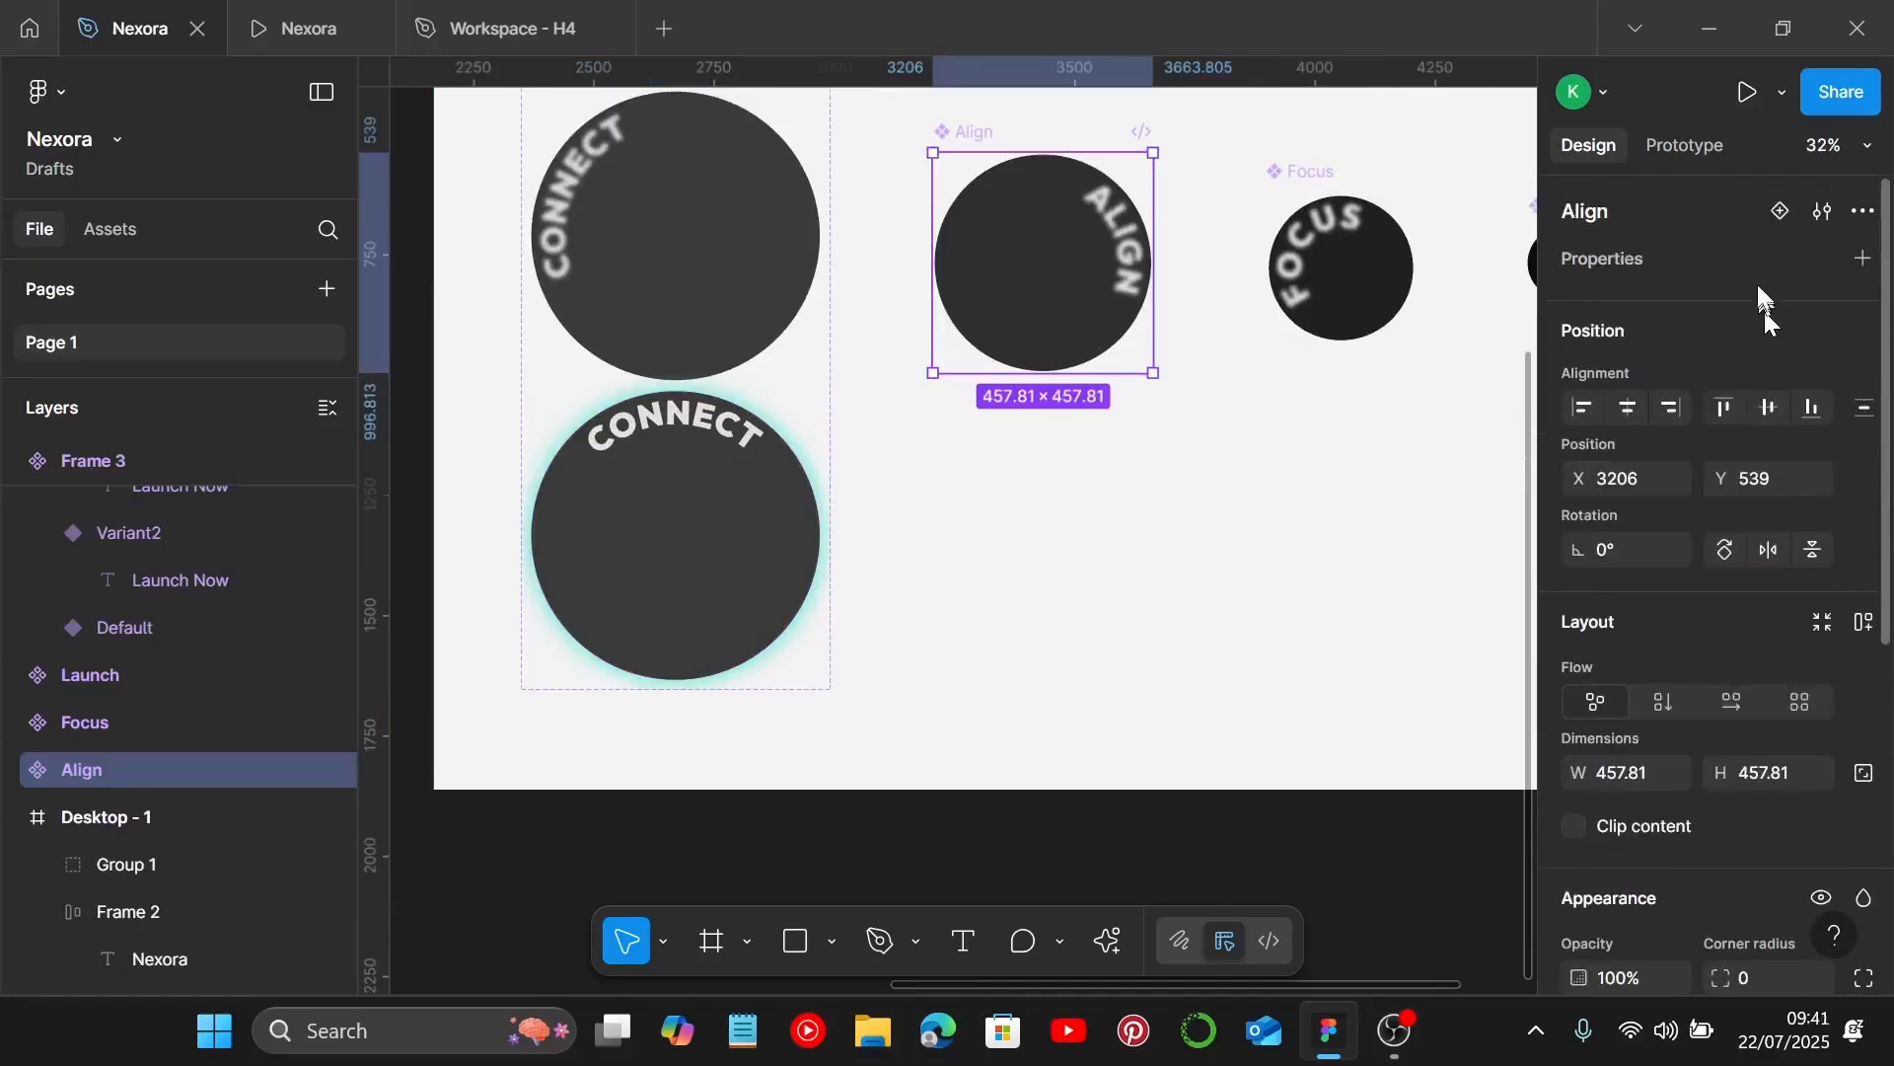
{"action": "left_click", "coordinate": [1778, 214]}
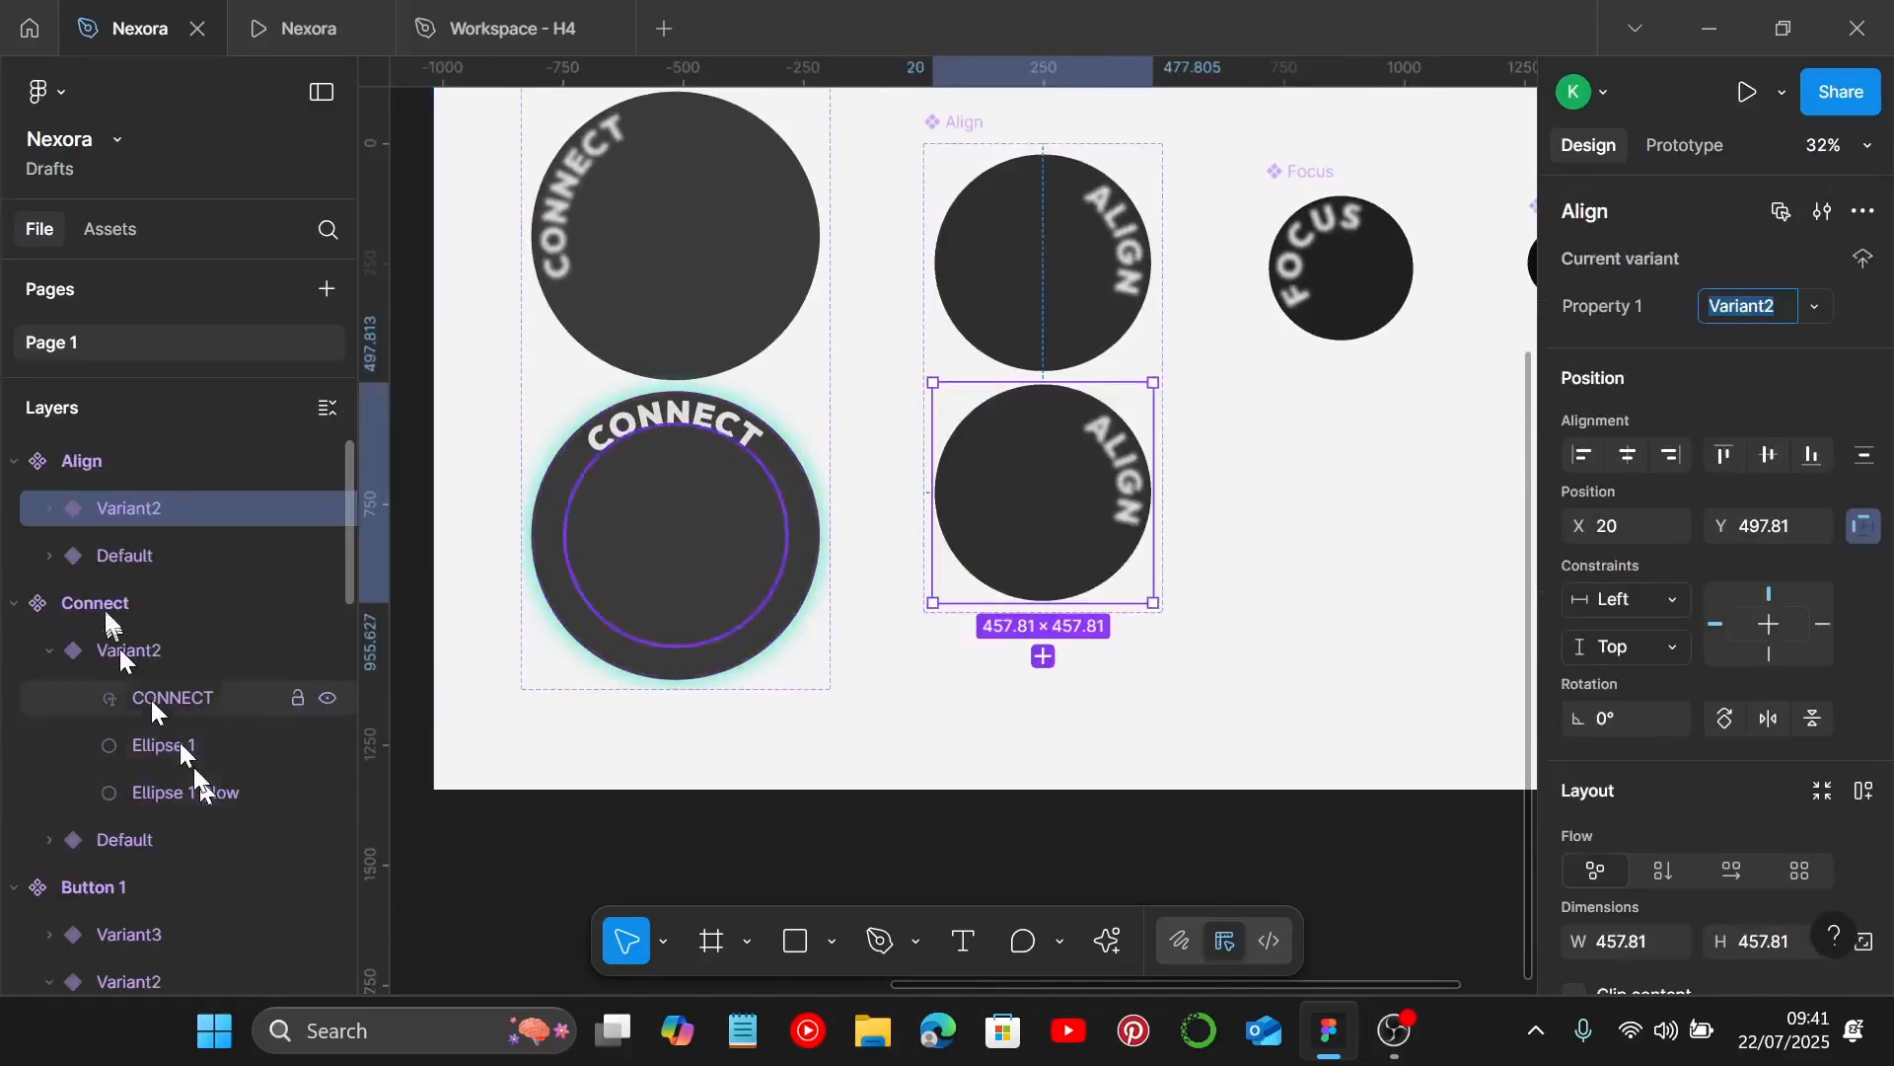
Paste the copied glow properties onto the Ellipse 2 Glow layer in Align's Variant2.
{"action": "left_click", "coordinate": [45, 647]}
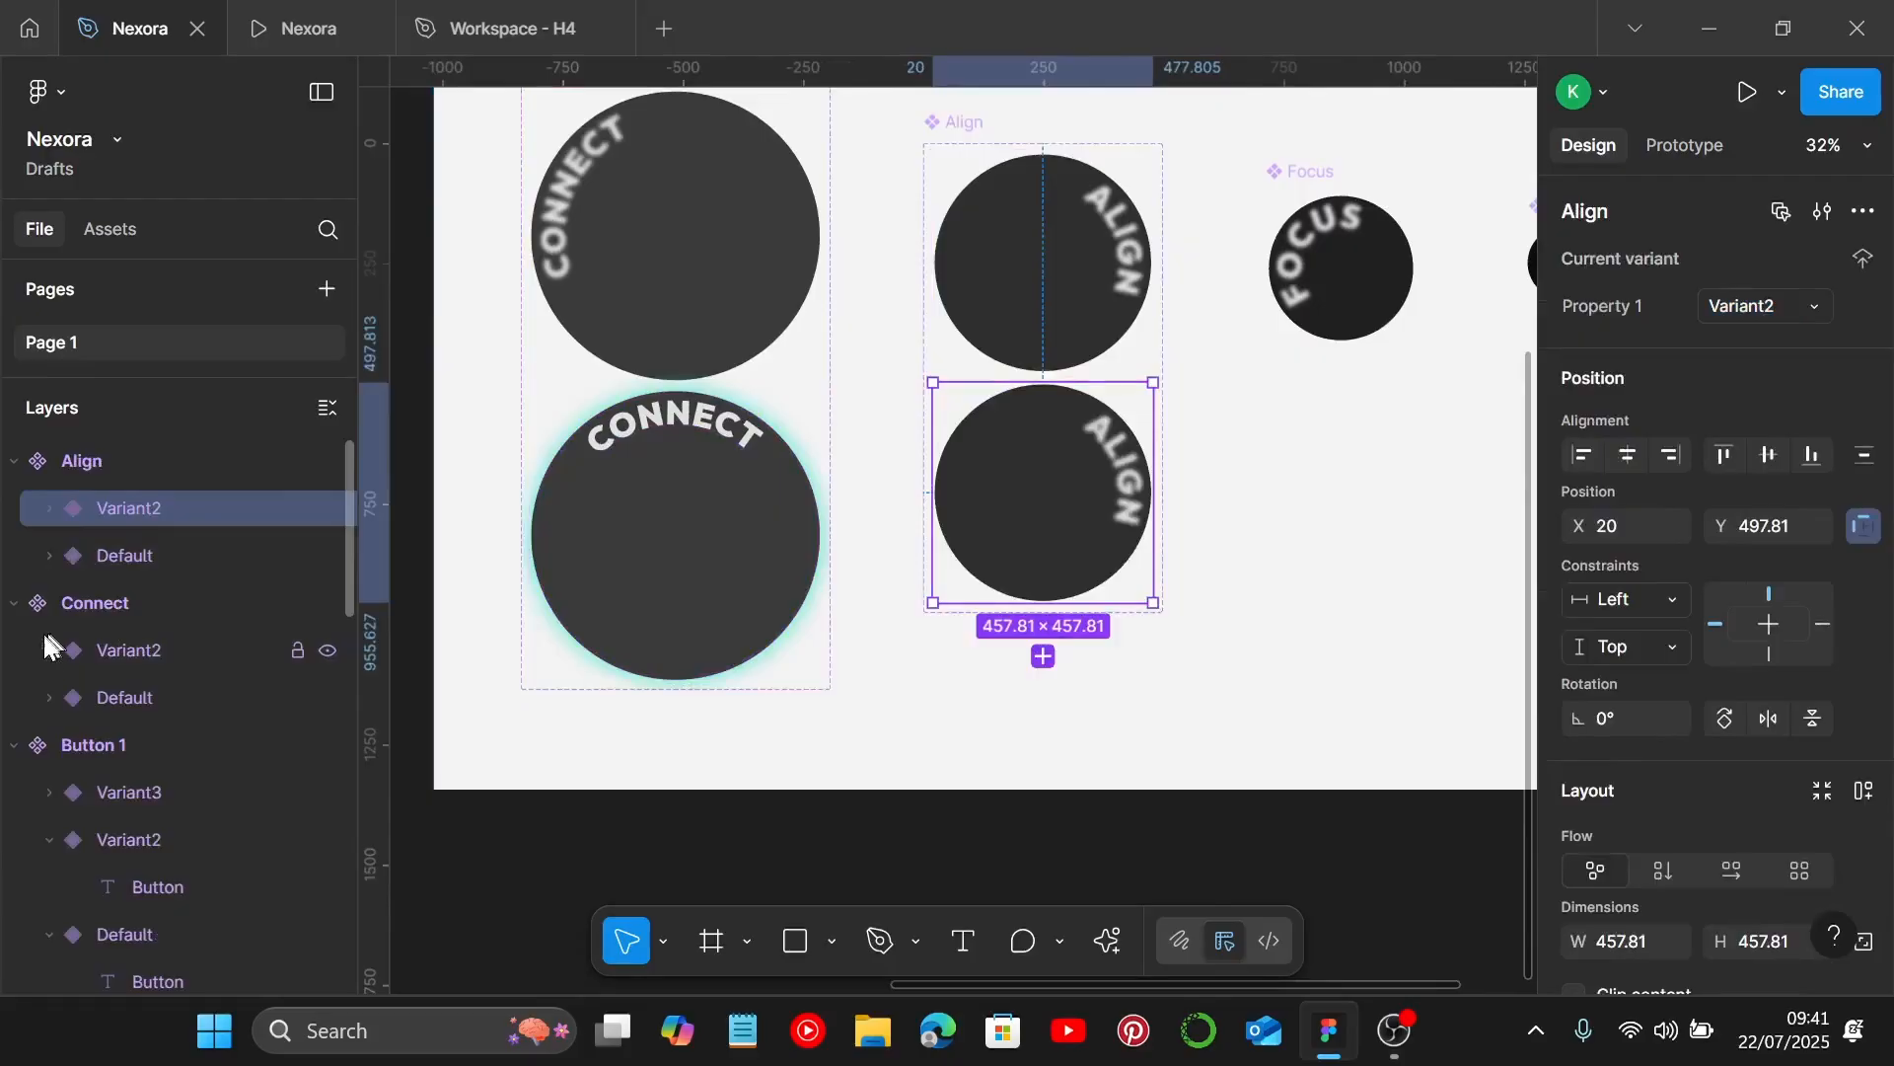
{"action": "left_click", "coordinate": [45, 511]}
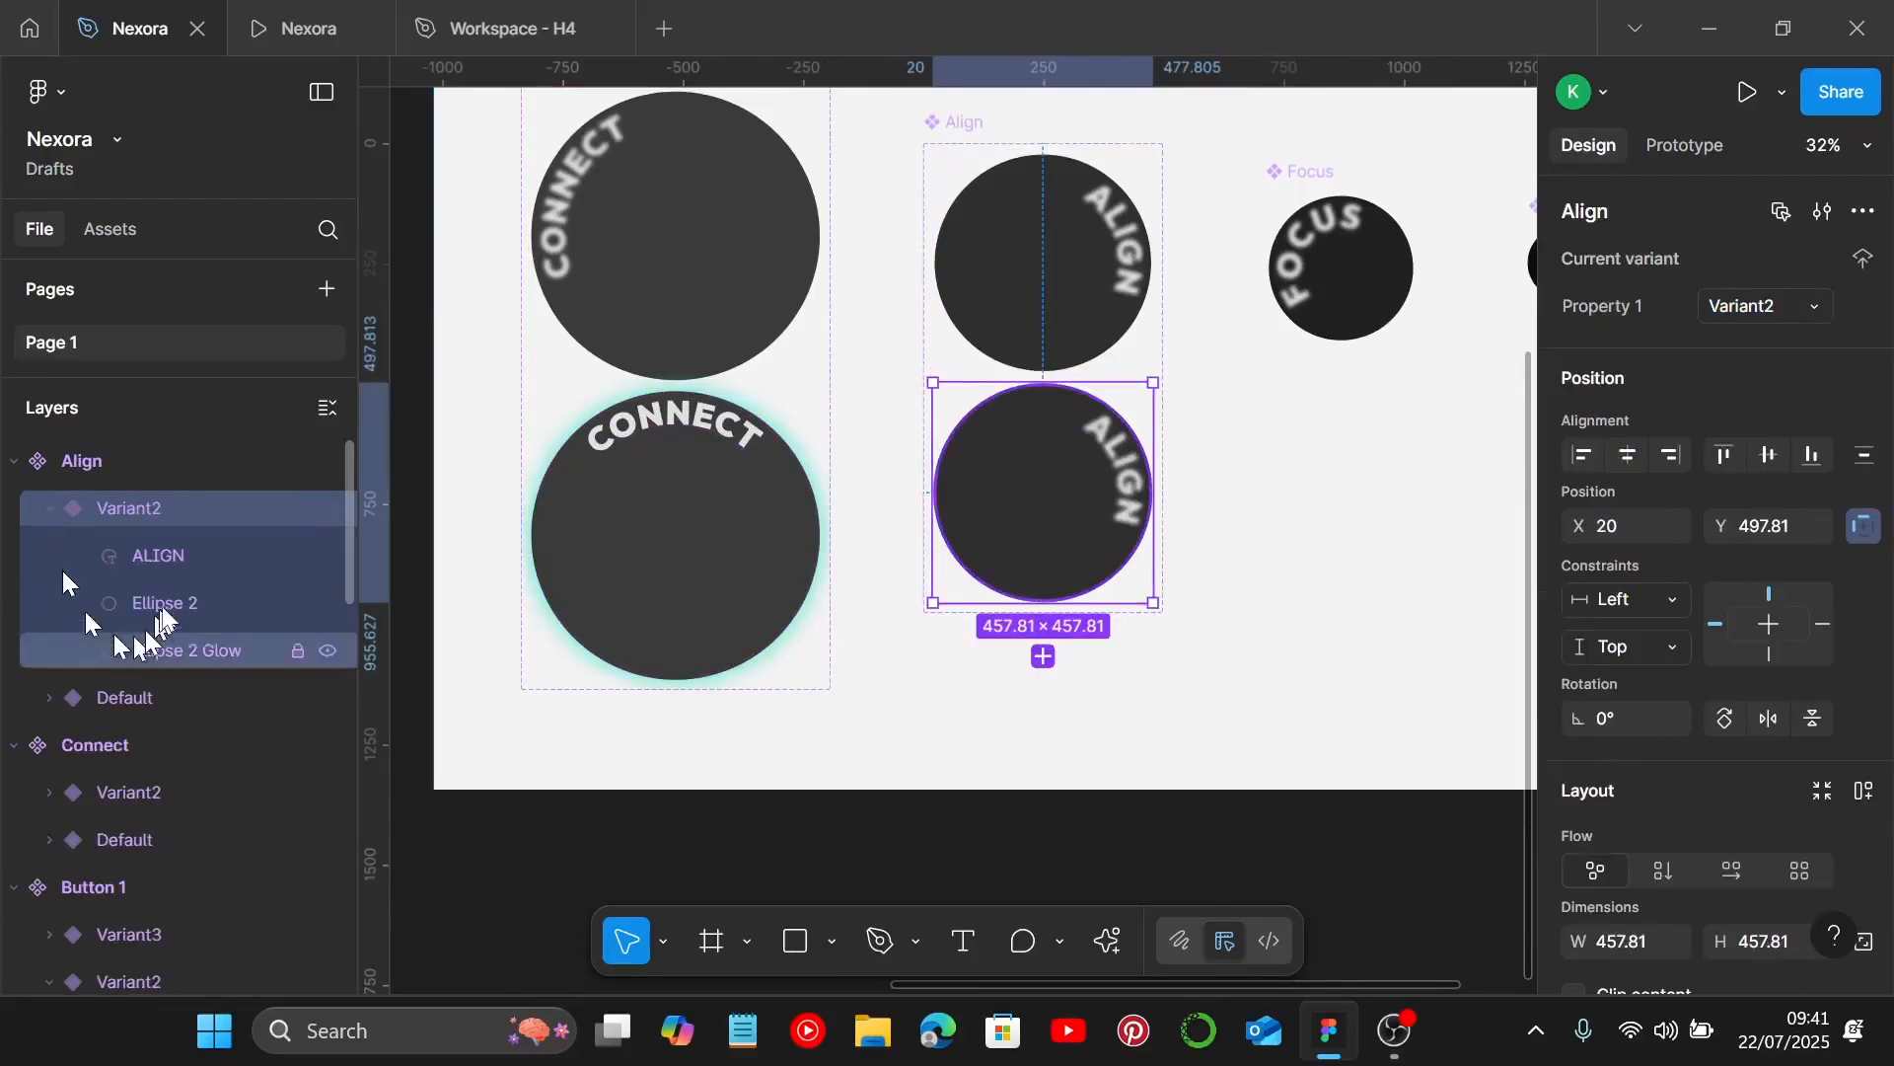
{"action": "left_click", "coordinate": [186, 659]}
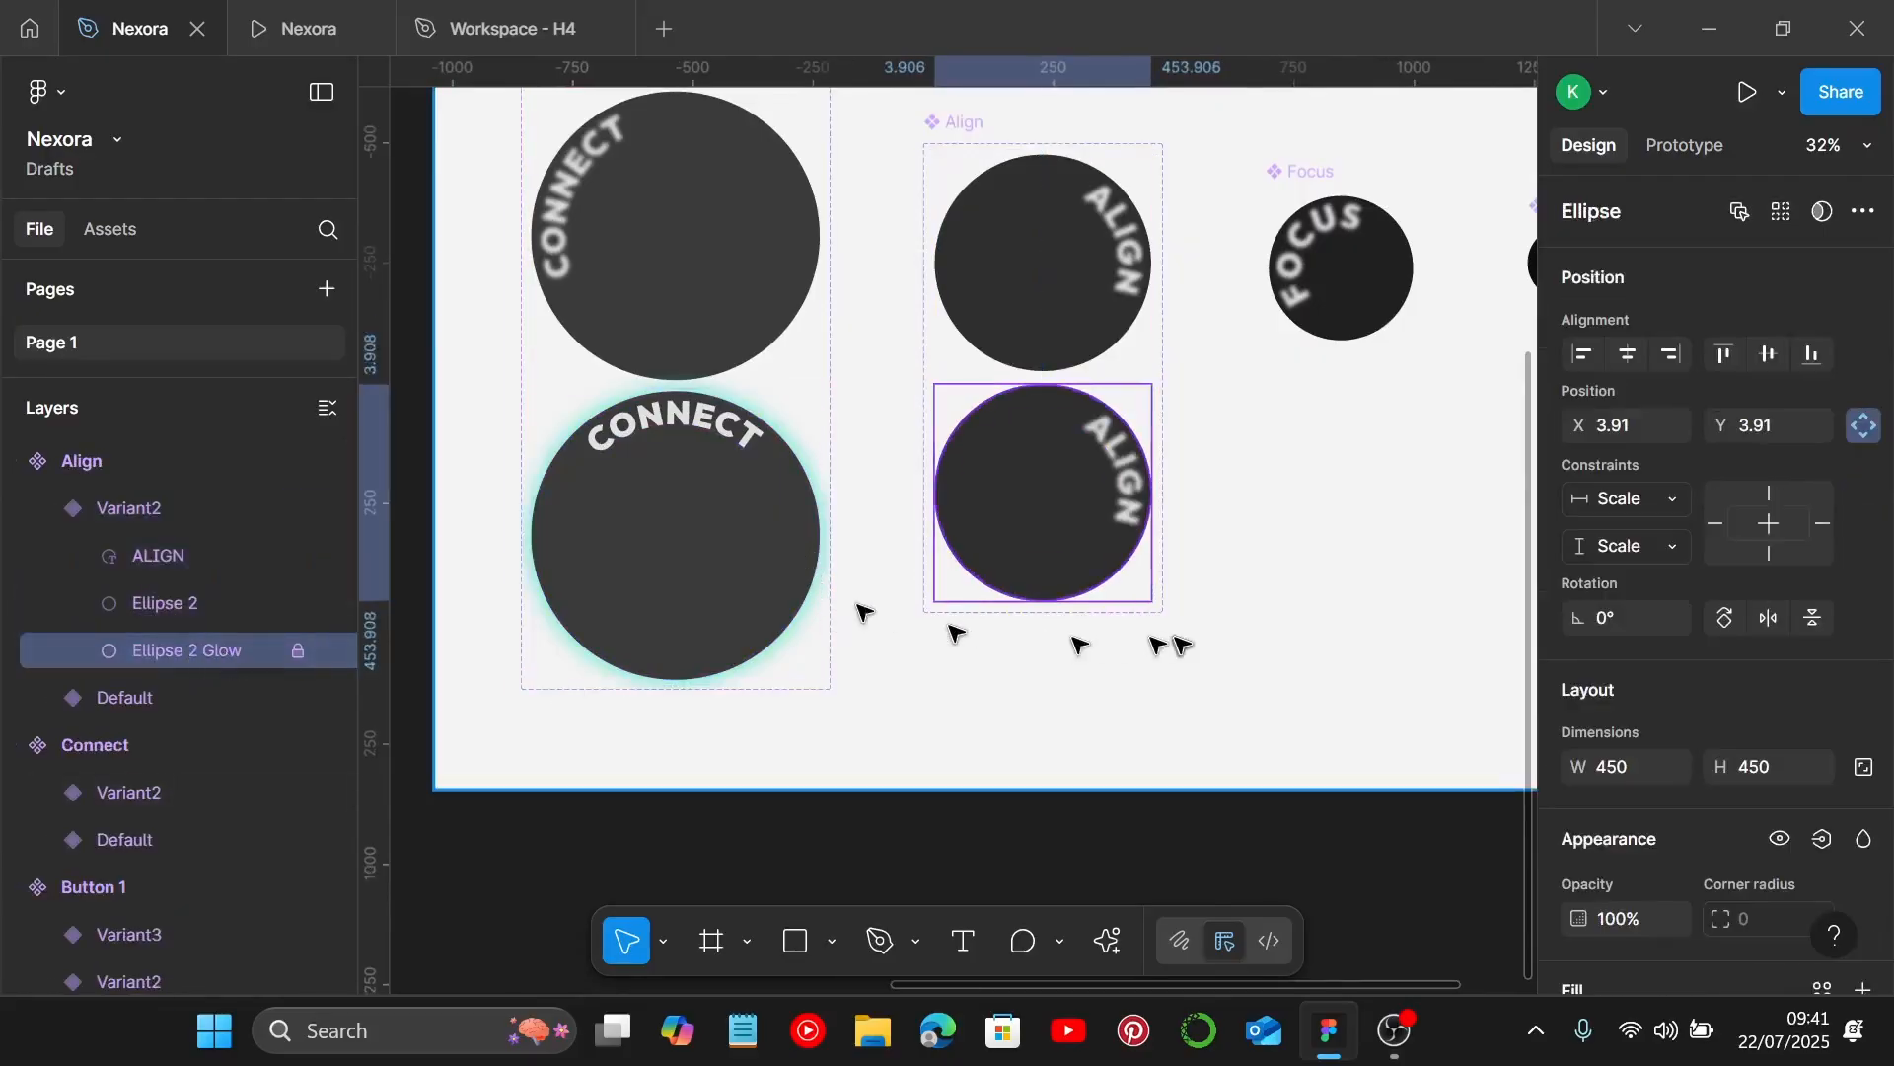
{"action": "key", "text": "alt"}
{"action": "key", "text": "ctrl+alt+v"}
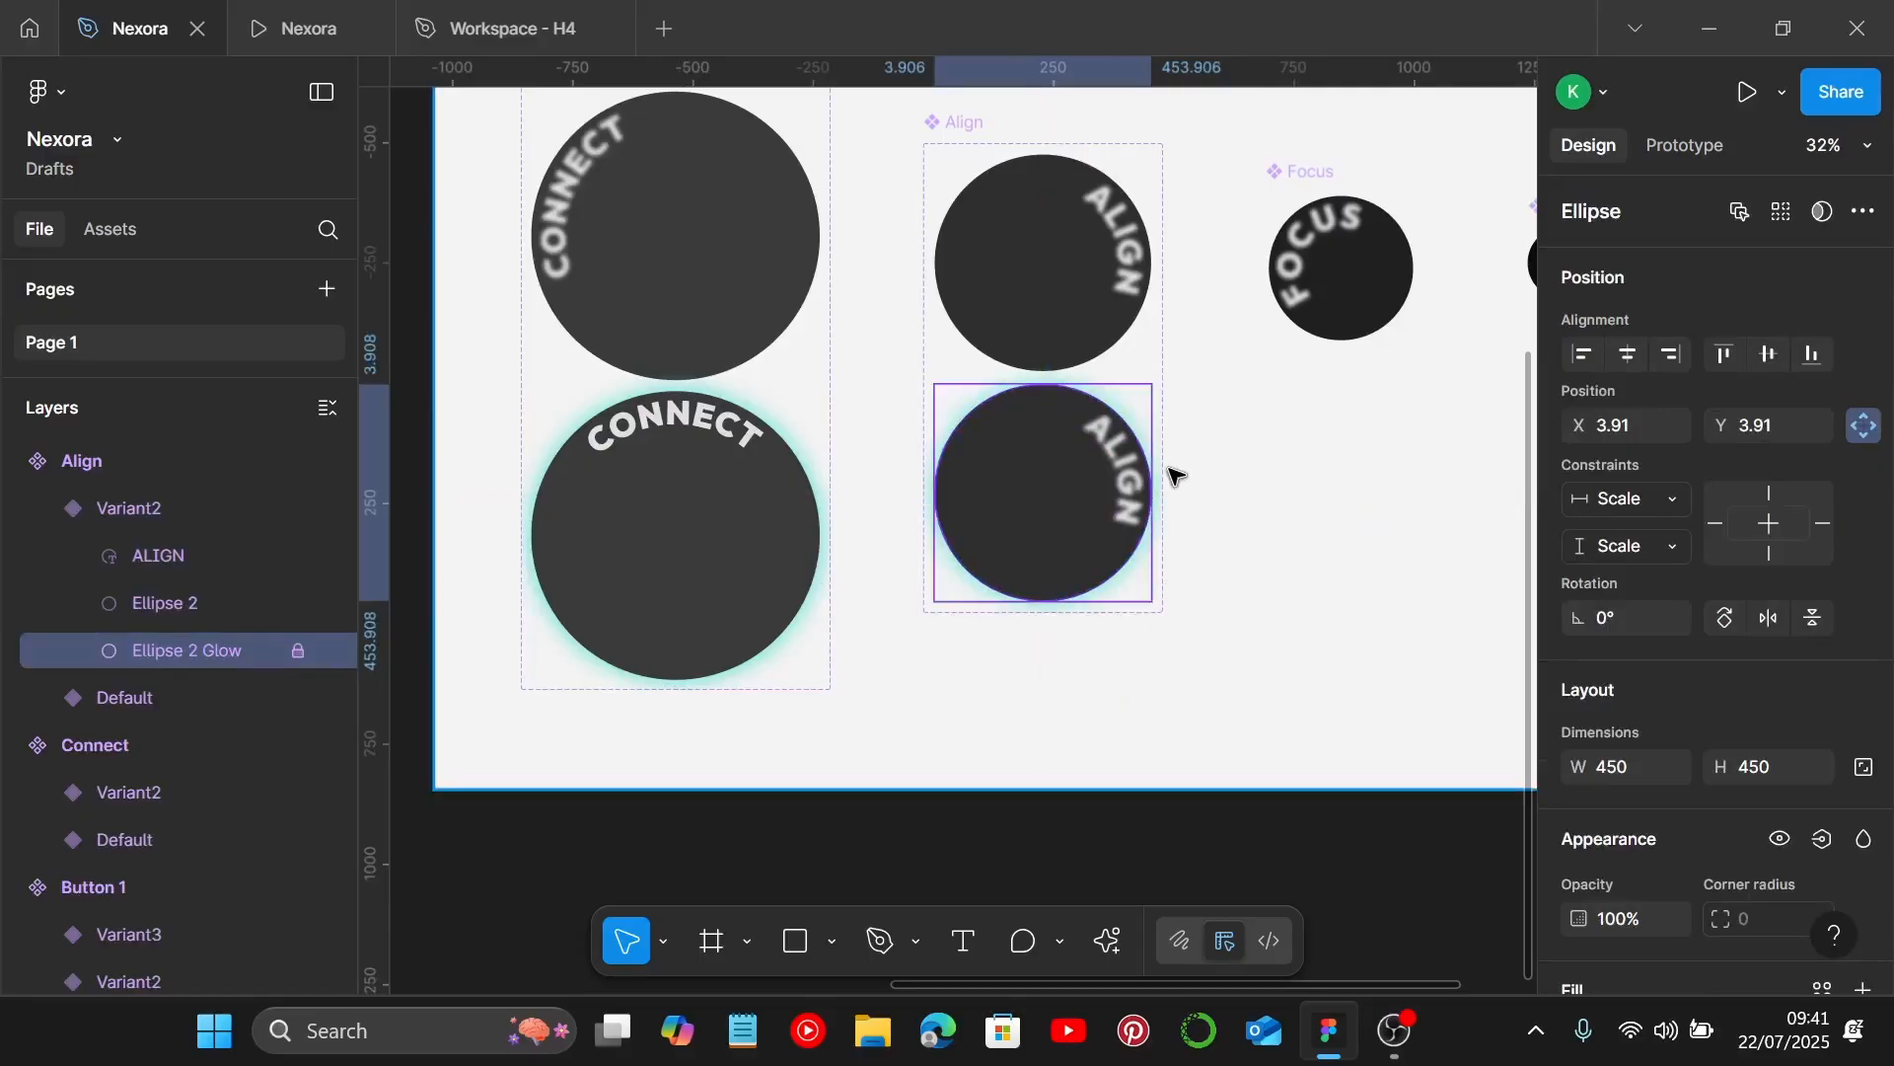
Rotate the ALIGN text in Variant2 to about 70° so it arcs across the circle's top, and remove its layer blur.
{"action": "left_click", "coordinate": [202, 553]}
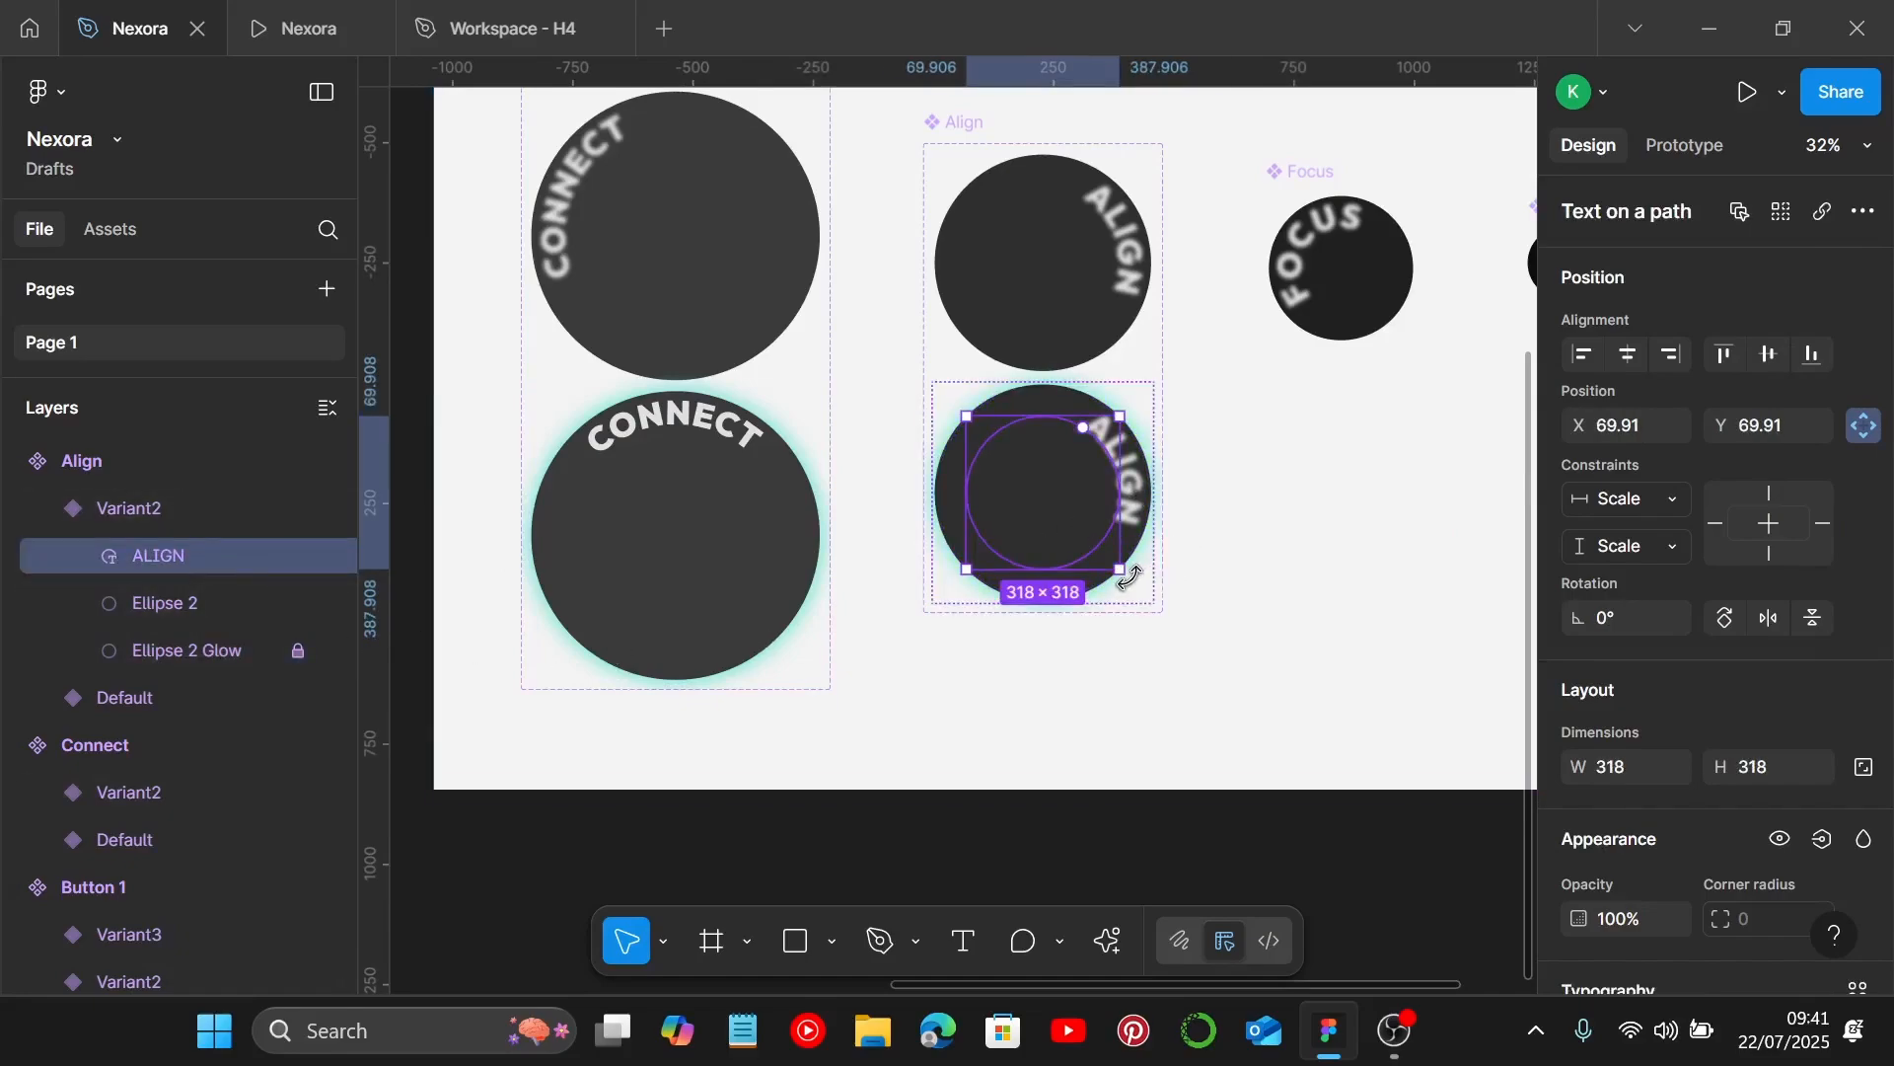
{"action": "left_click_drag", "start_coordinate": [1131, 577], "coordinate": [1152, 438]}
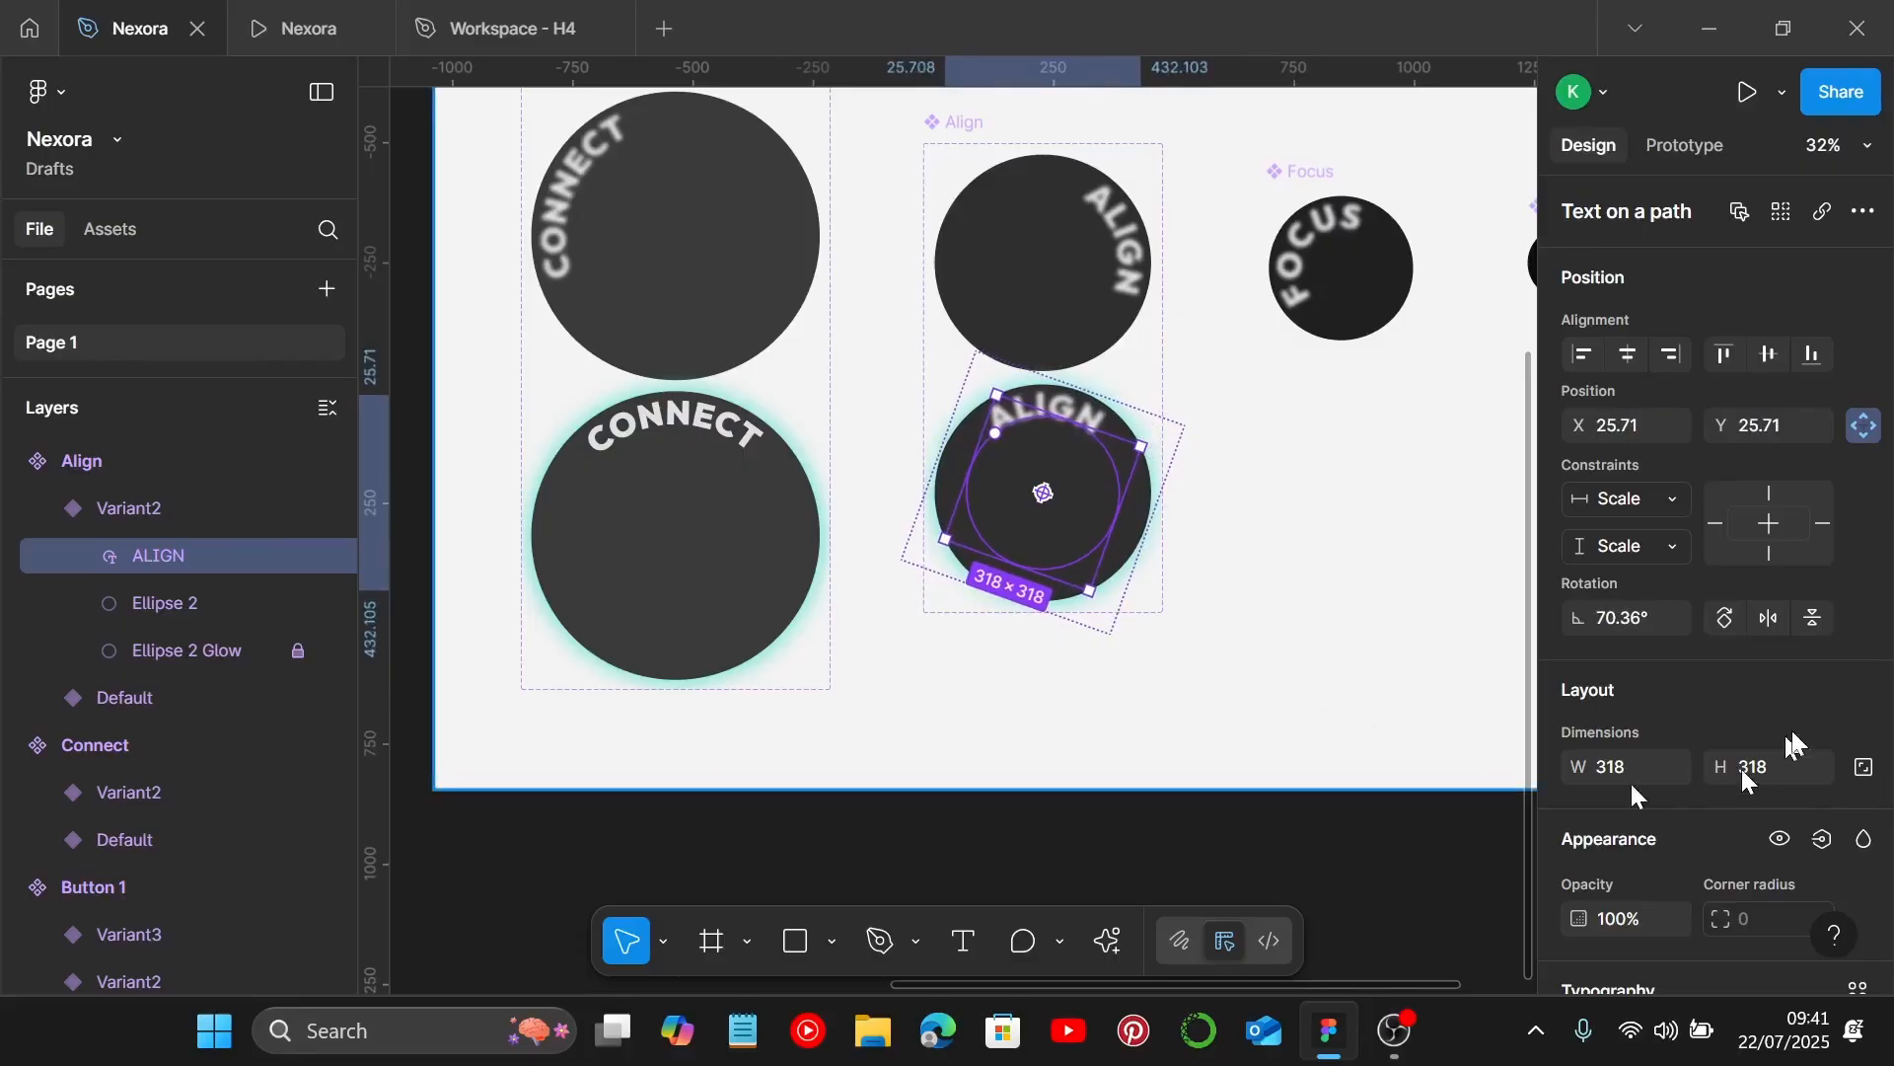
{"action": "scroll", "coordinate": [1835, 730], "scroll_direction": "down", "scroll_amount": 8}
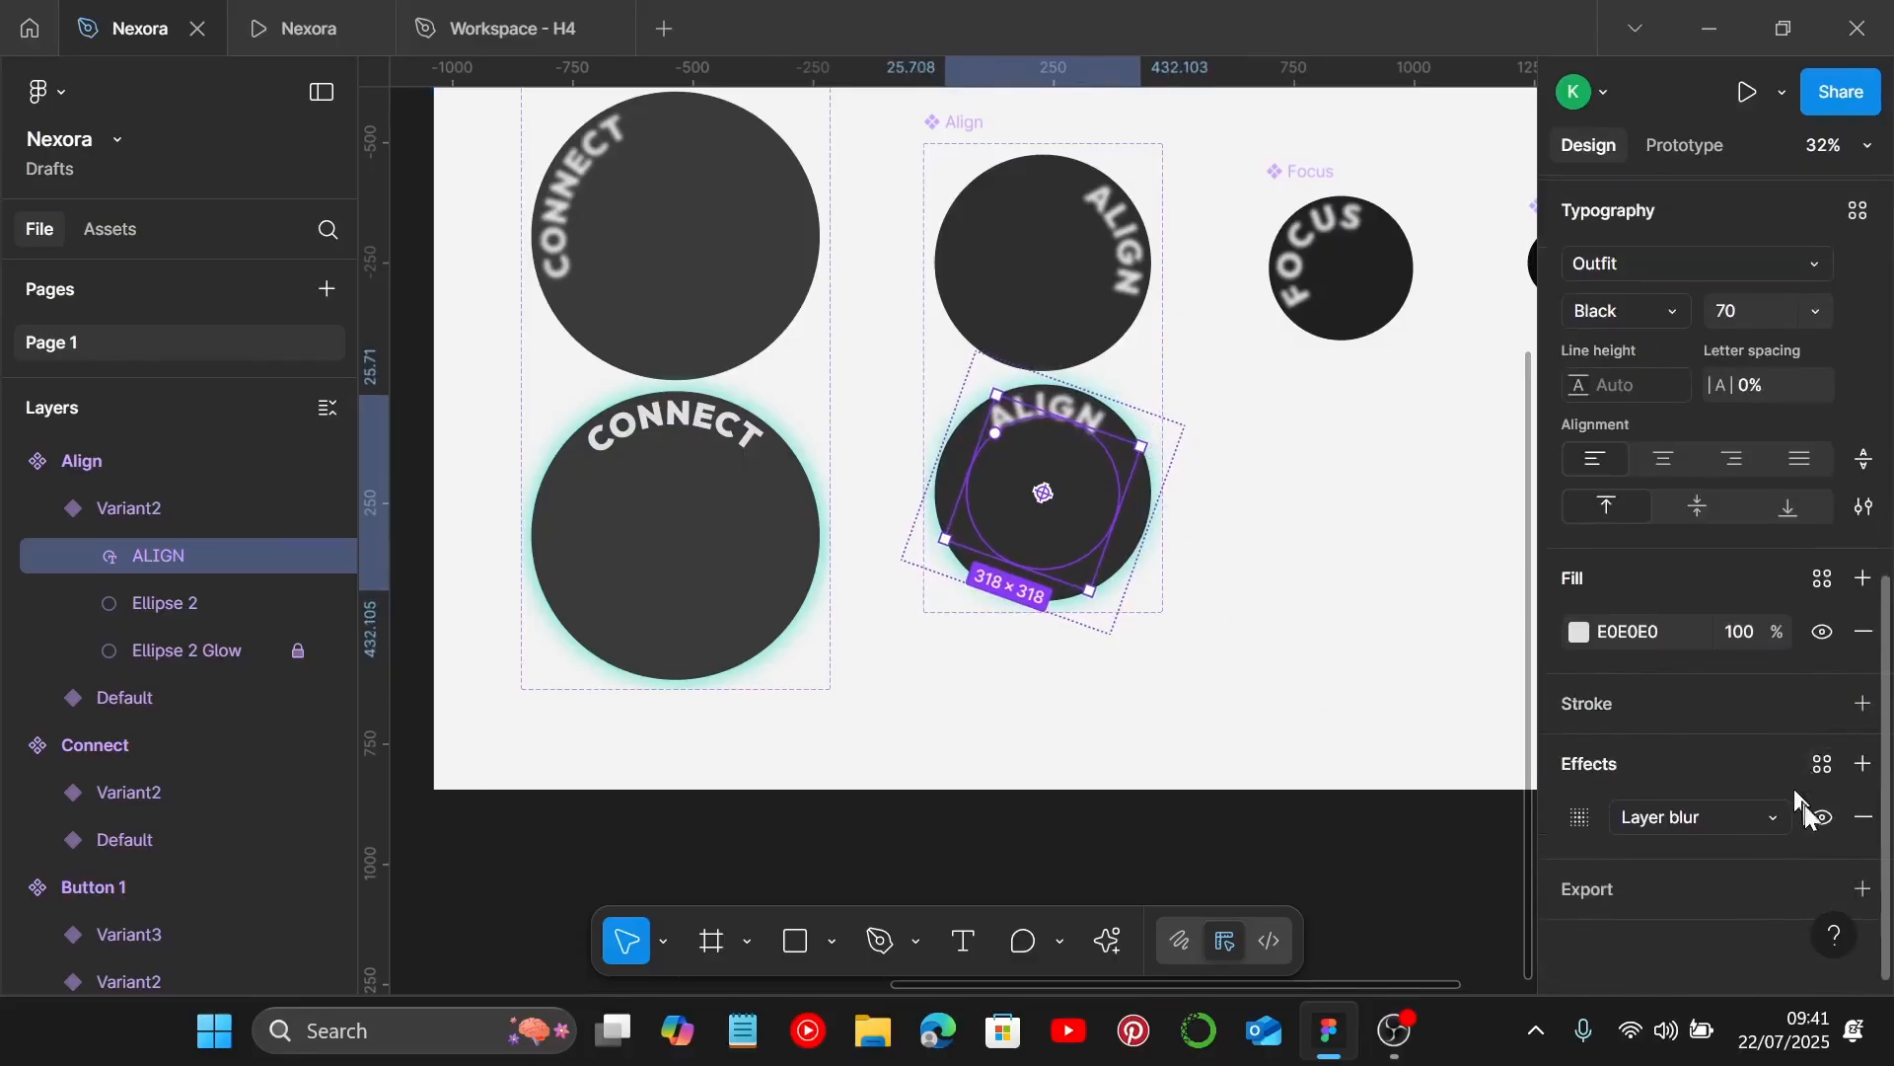
{"action": "left_click", "coordinate": [1865, 817]}
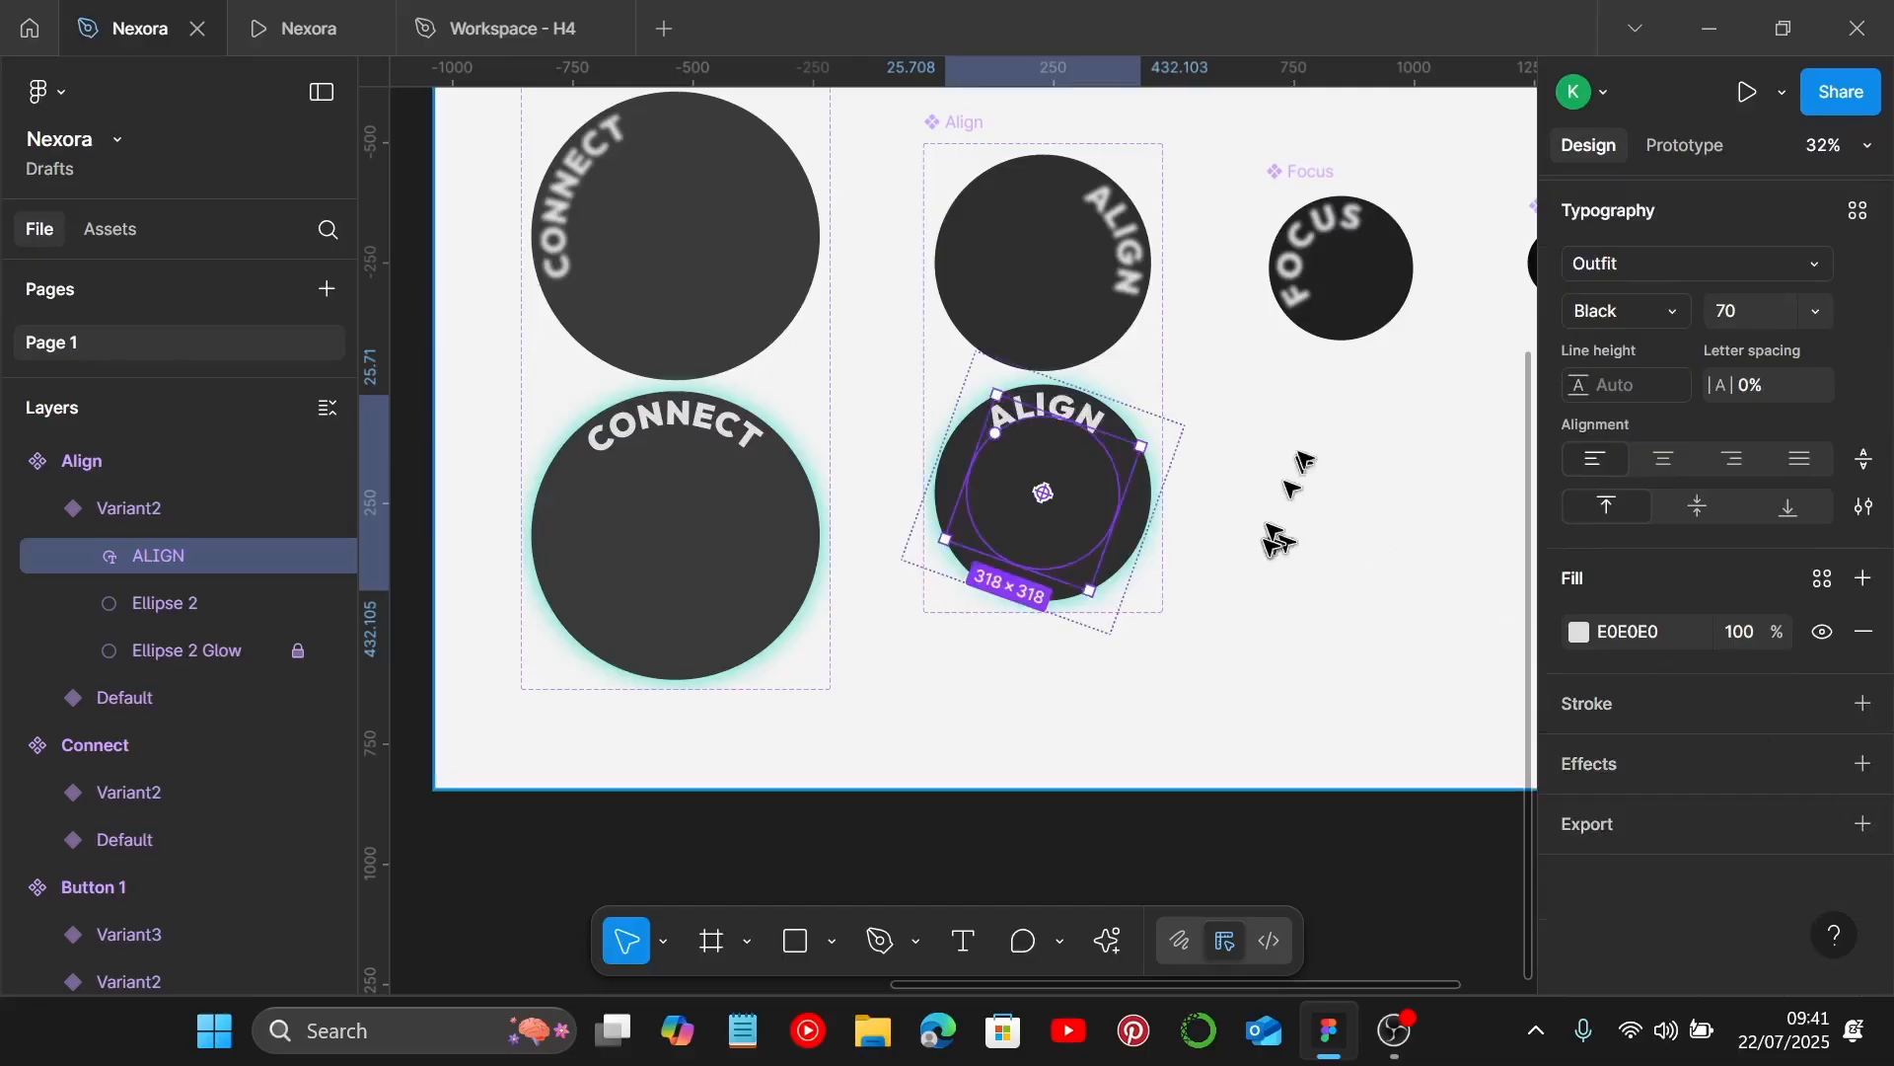
Add a second variant to the Focus component.
{"action": "left_click", "coordinate": [1344, 289]}
{"action": "scroll", "coordinate": [1345, 289], "scroll_direction": "right", "scroll_amount": 3}
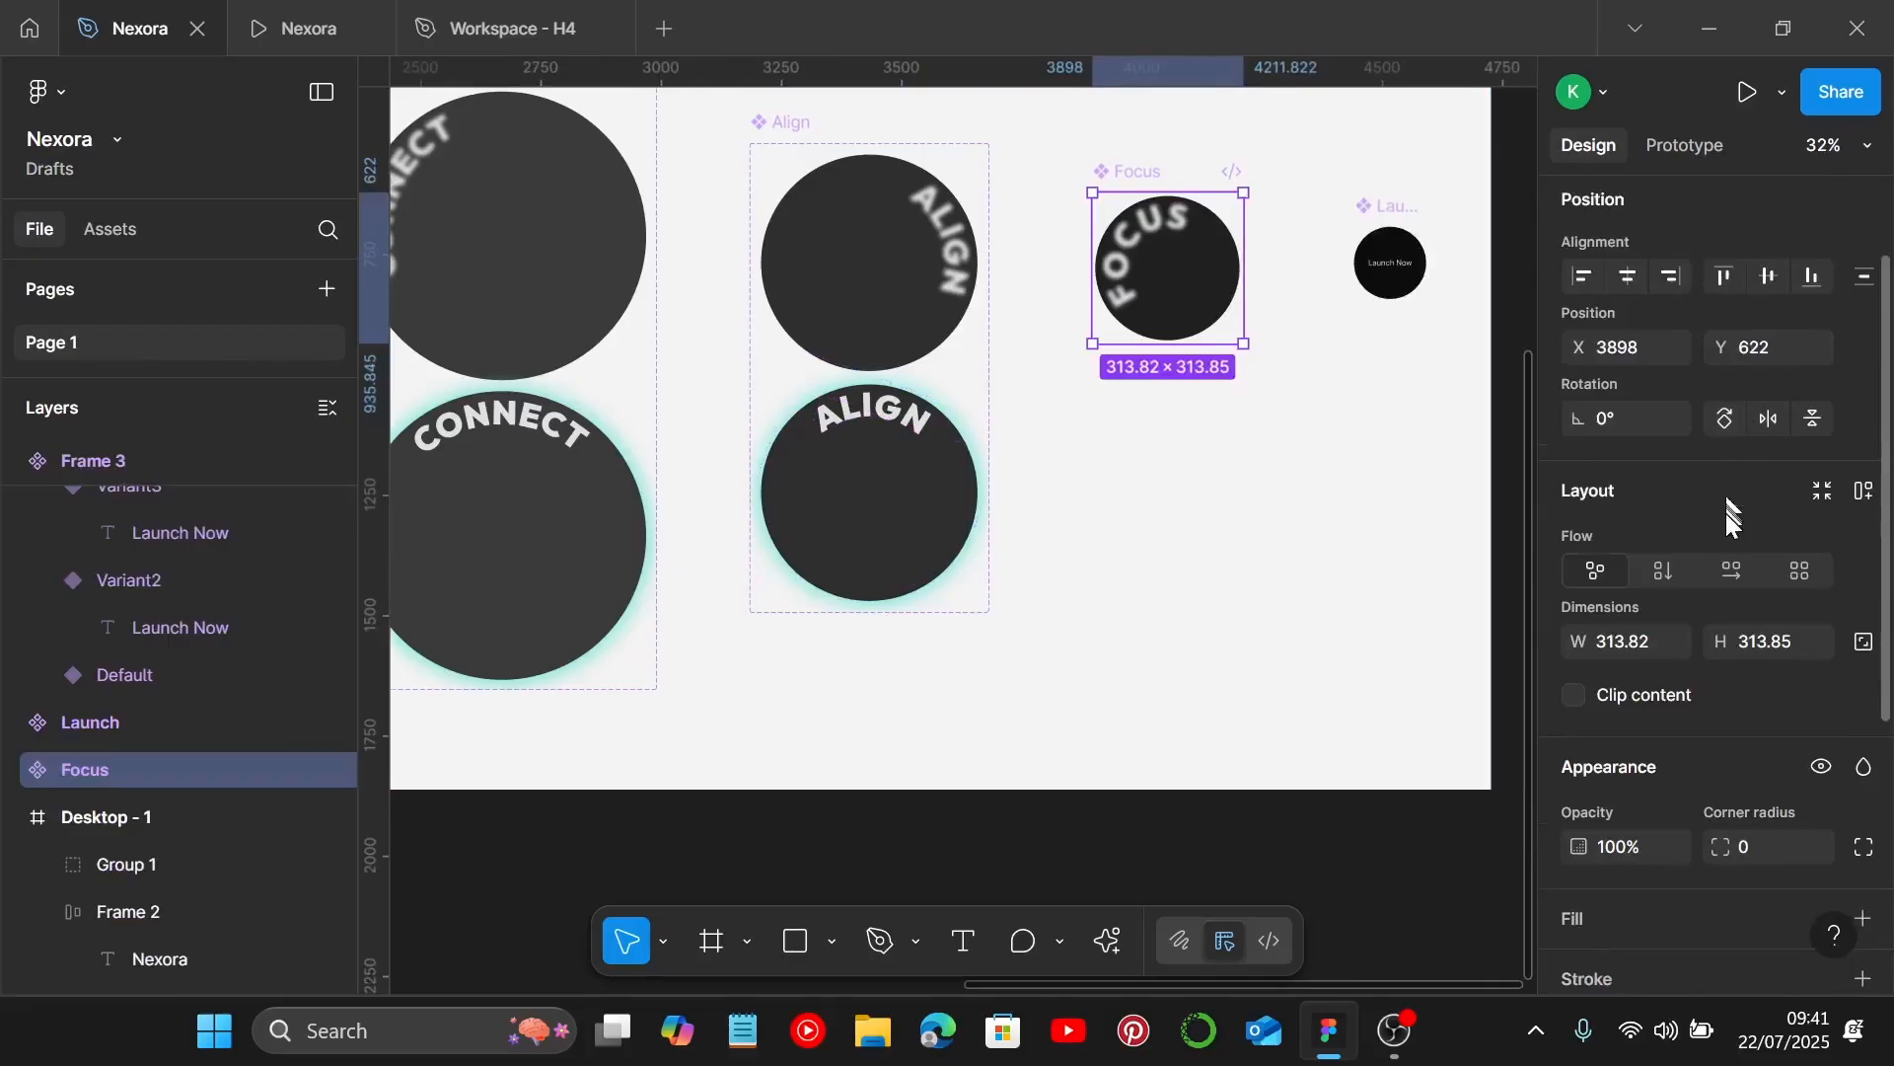
{"action": "scroll", "coordinate": [1741, 444], "scroll_direction": "up", "scroll_amount": 2}
{"action": "left_click", "coordinate": [1780, 210]}
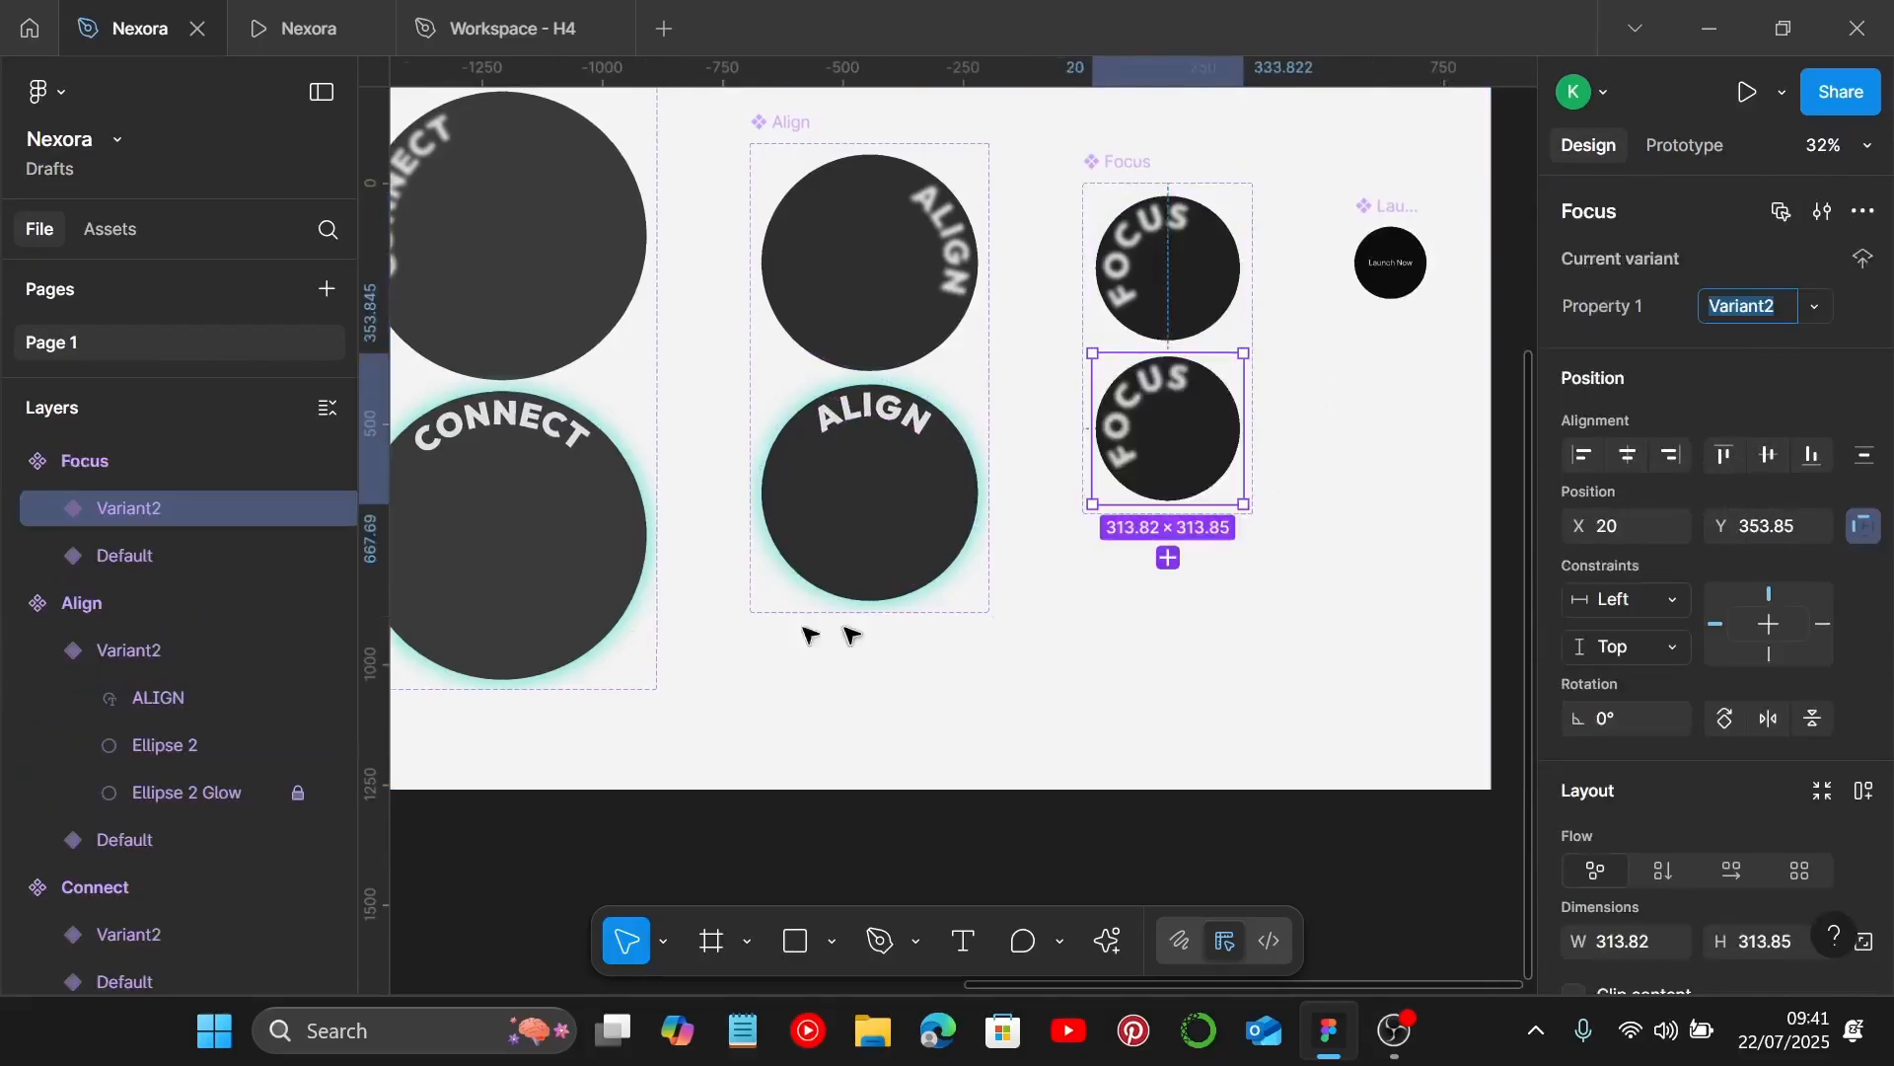
Paste the copied glow properties onto the Ellipse 3 Glow layer in Focus's Variant2.
{"action": "left_click", "coordinate": [47, 508]}
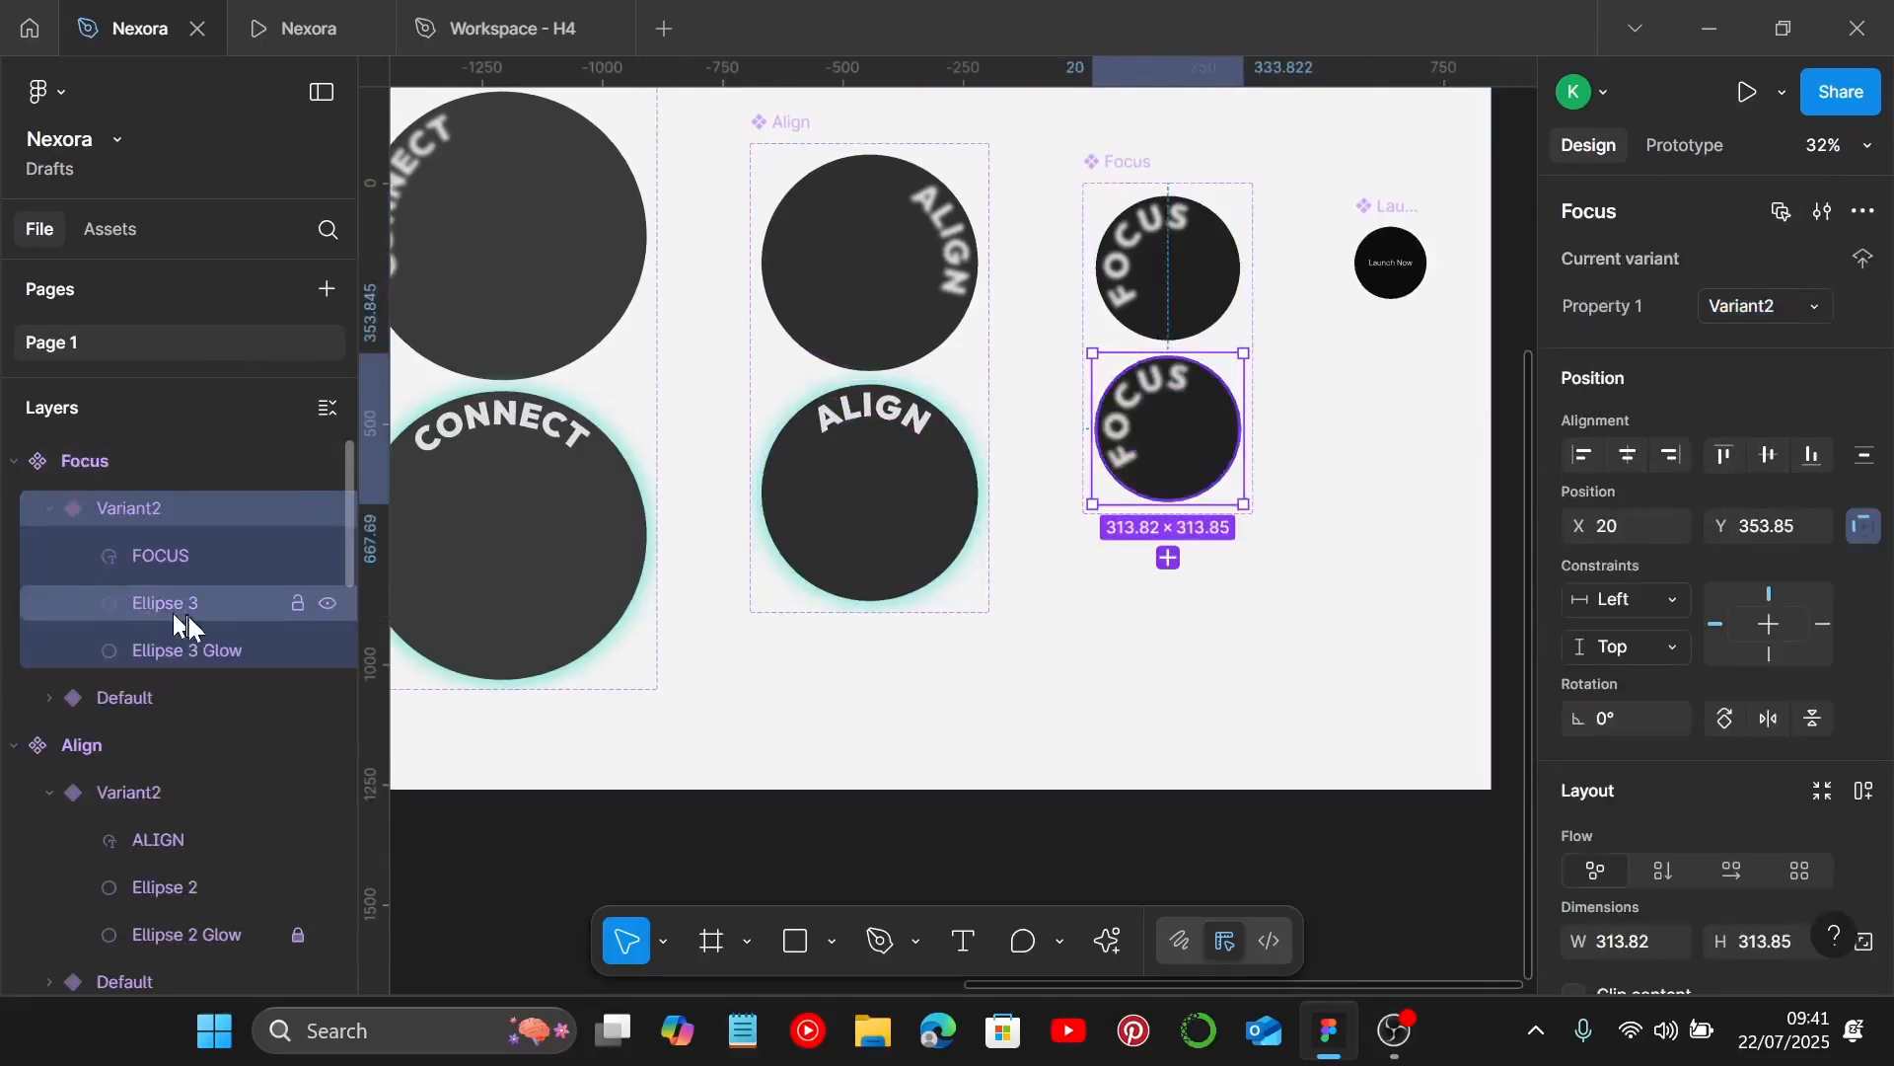
{"action": "left_click", "coordinate": [198, 646]}
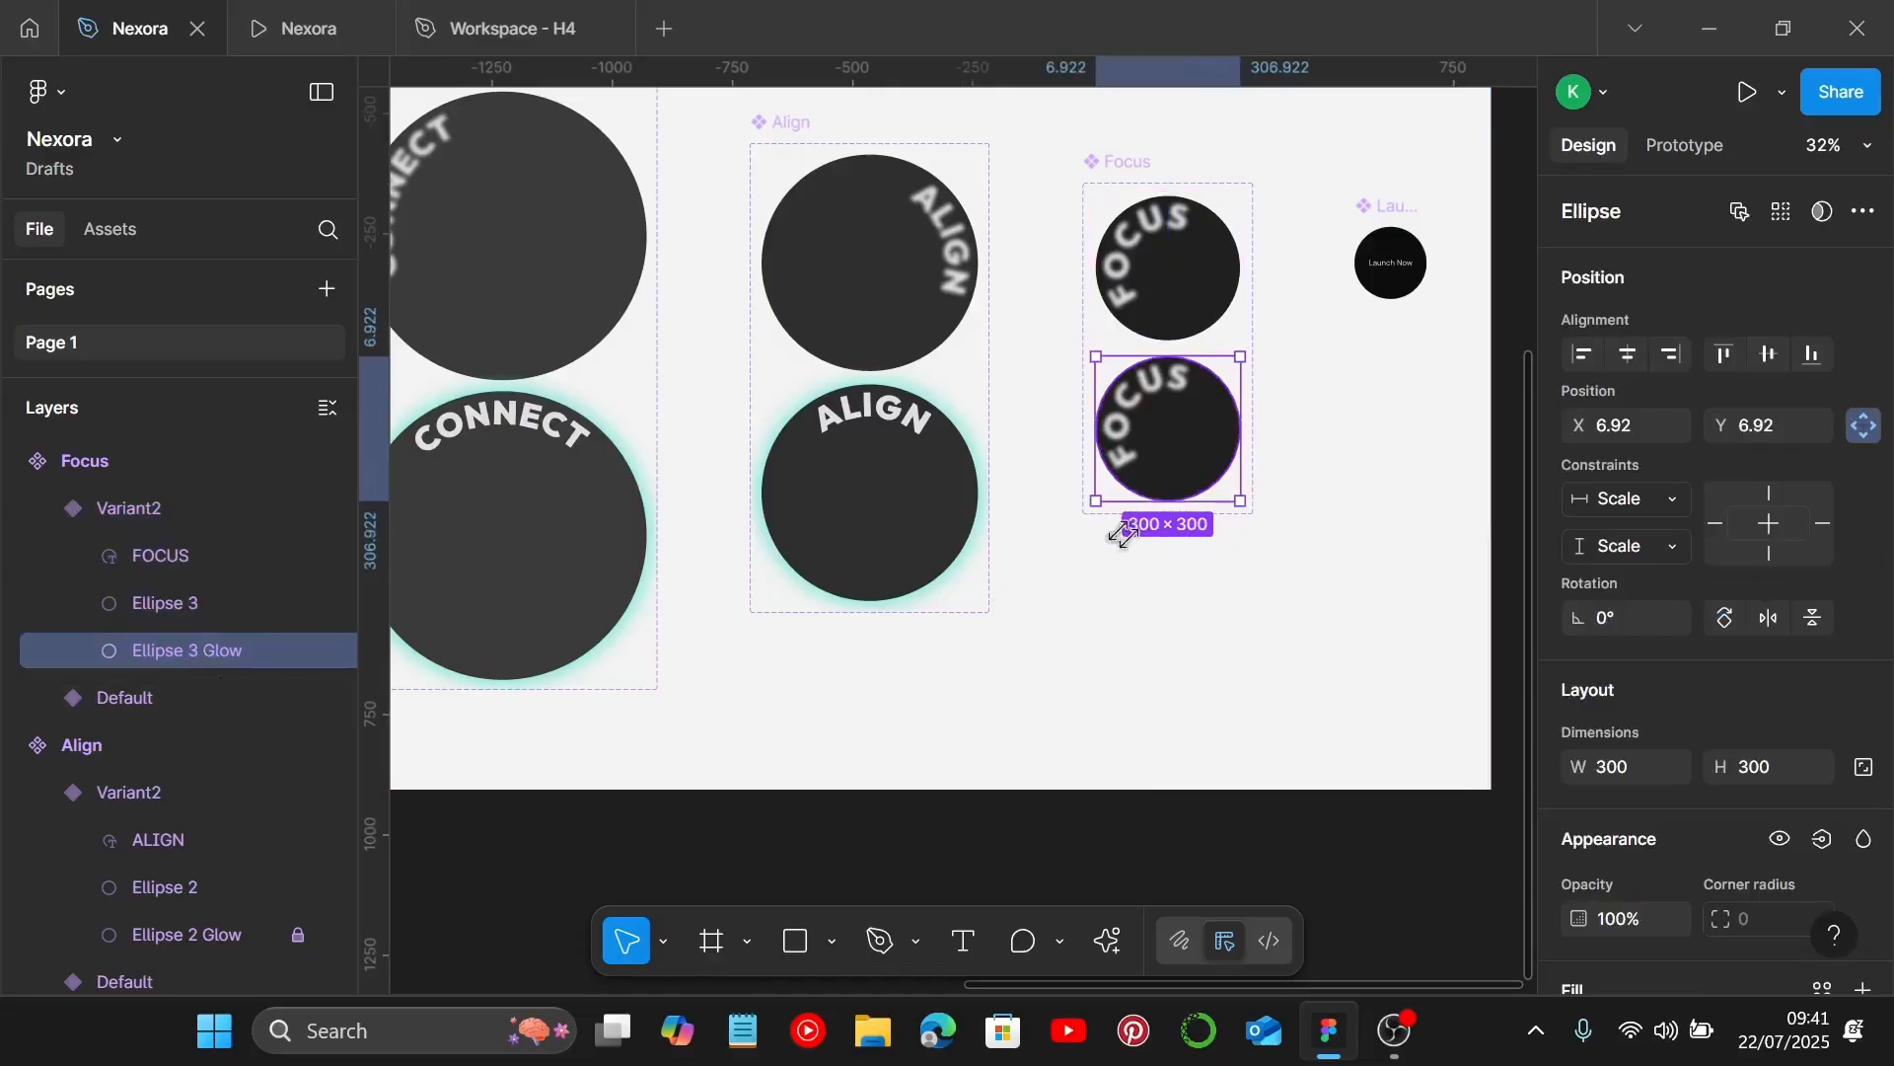
{"action": "key", "text": "alt"}
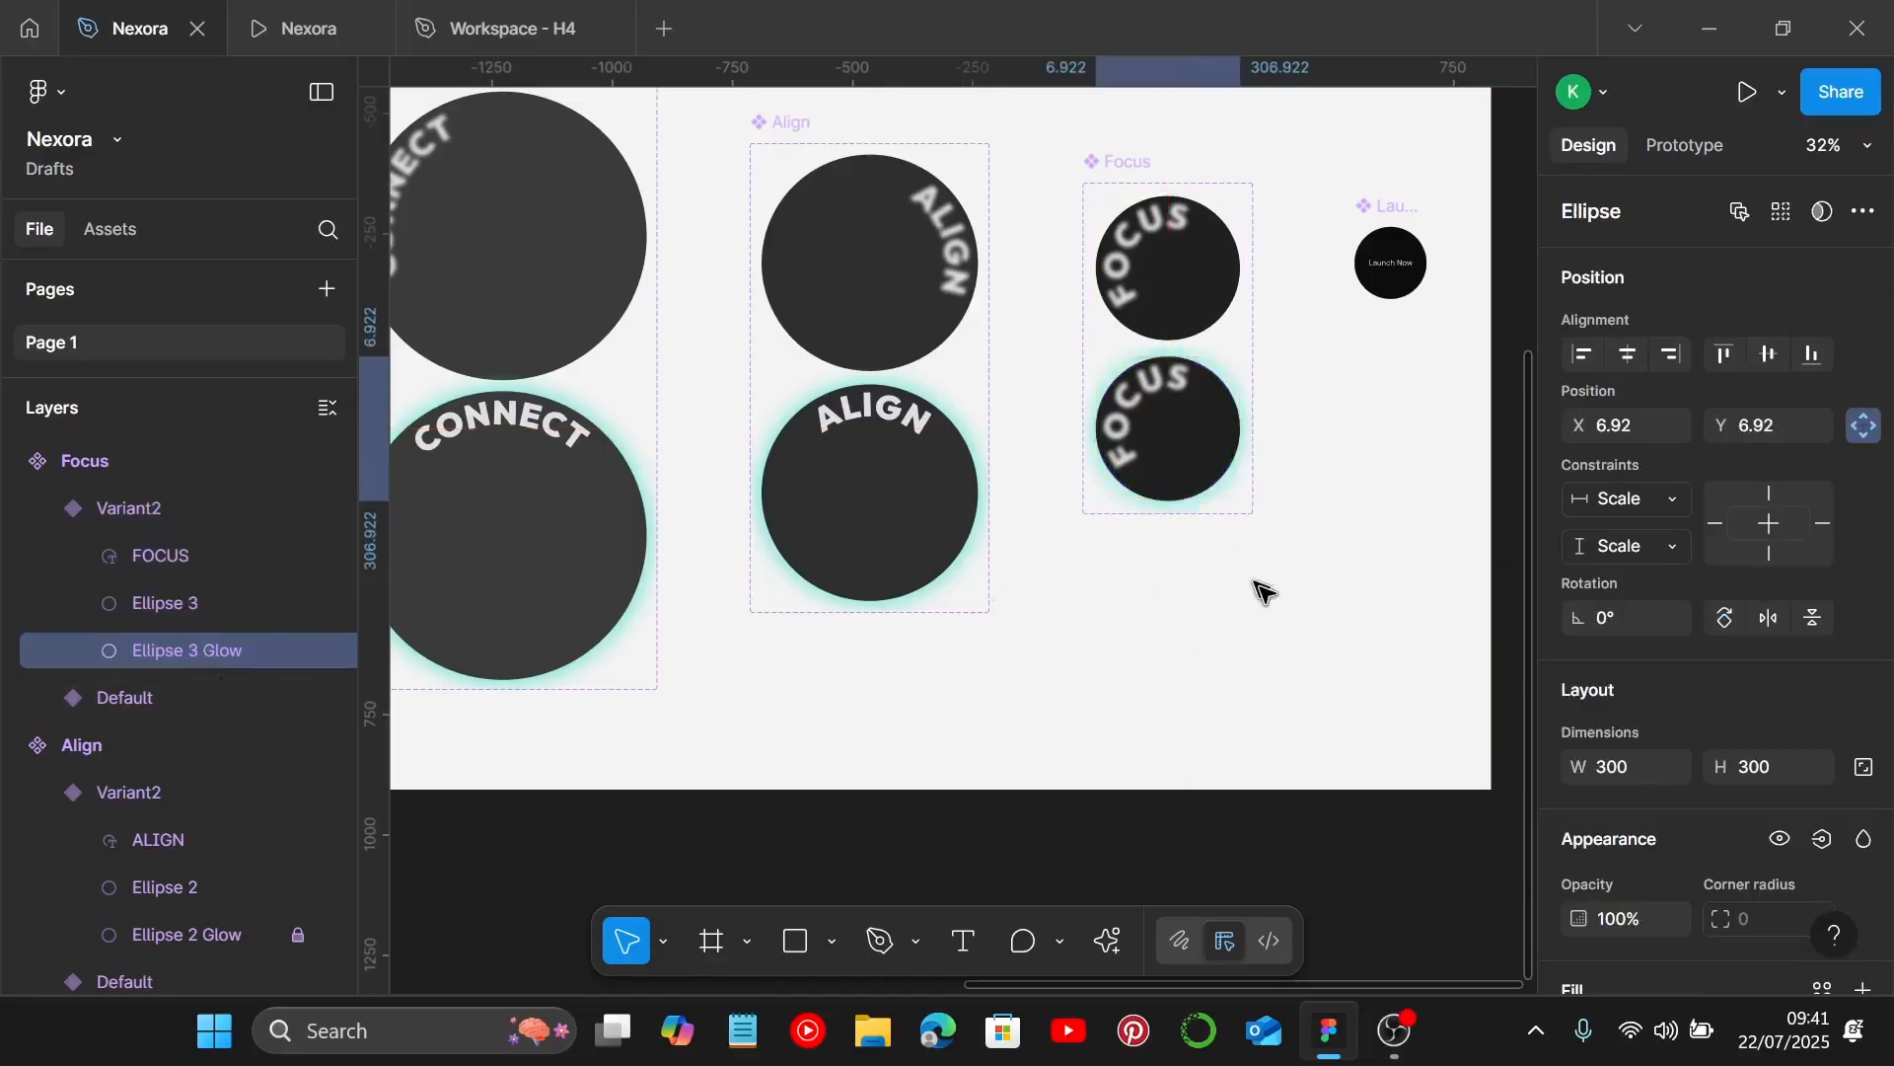
Rotate the FOCUS text in Variant2 to about -54° so it arcs across the circle's top, and remove its layer blur.
{"action": "left_click", "coordinate": [185, 569]}
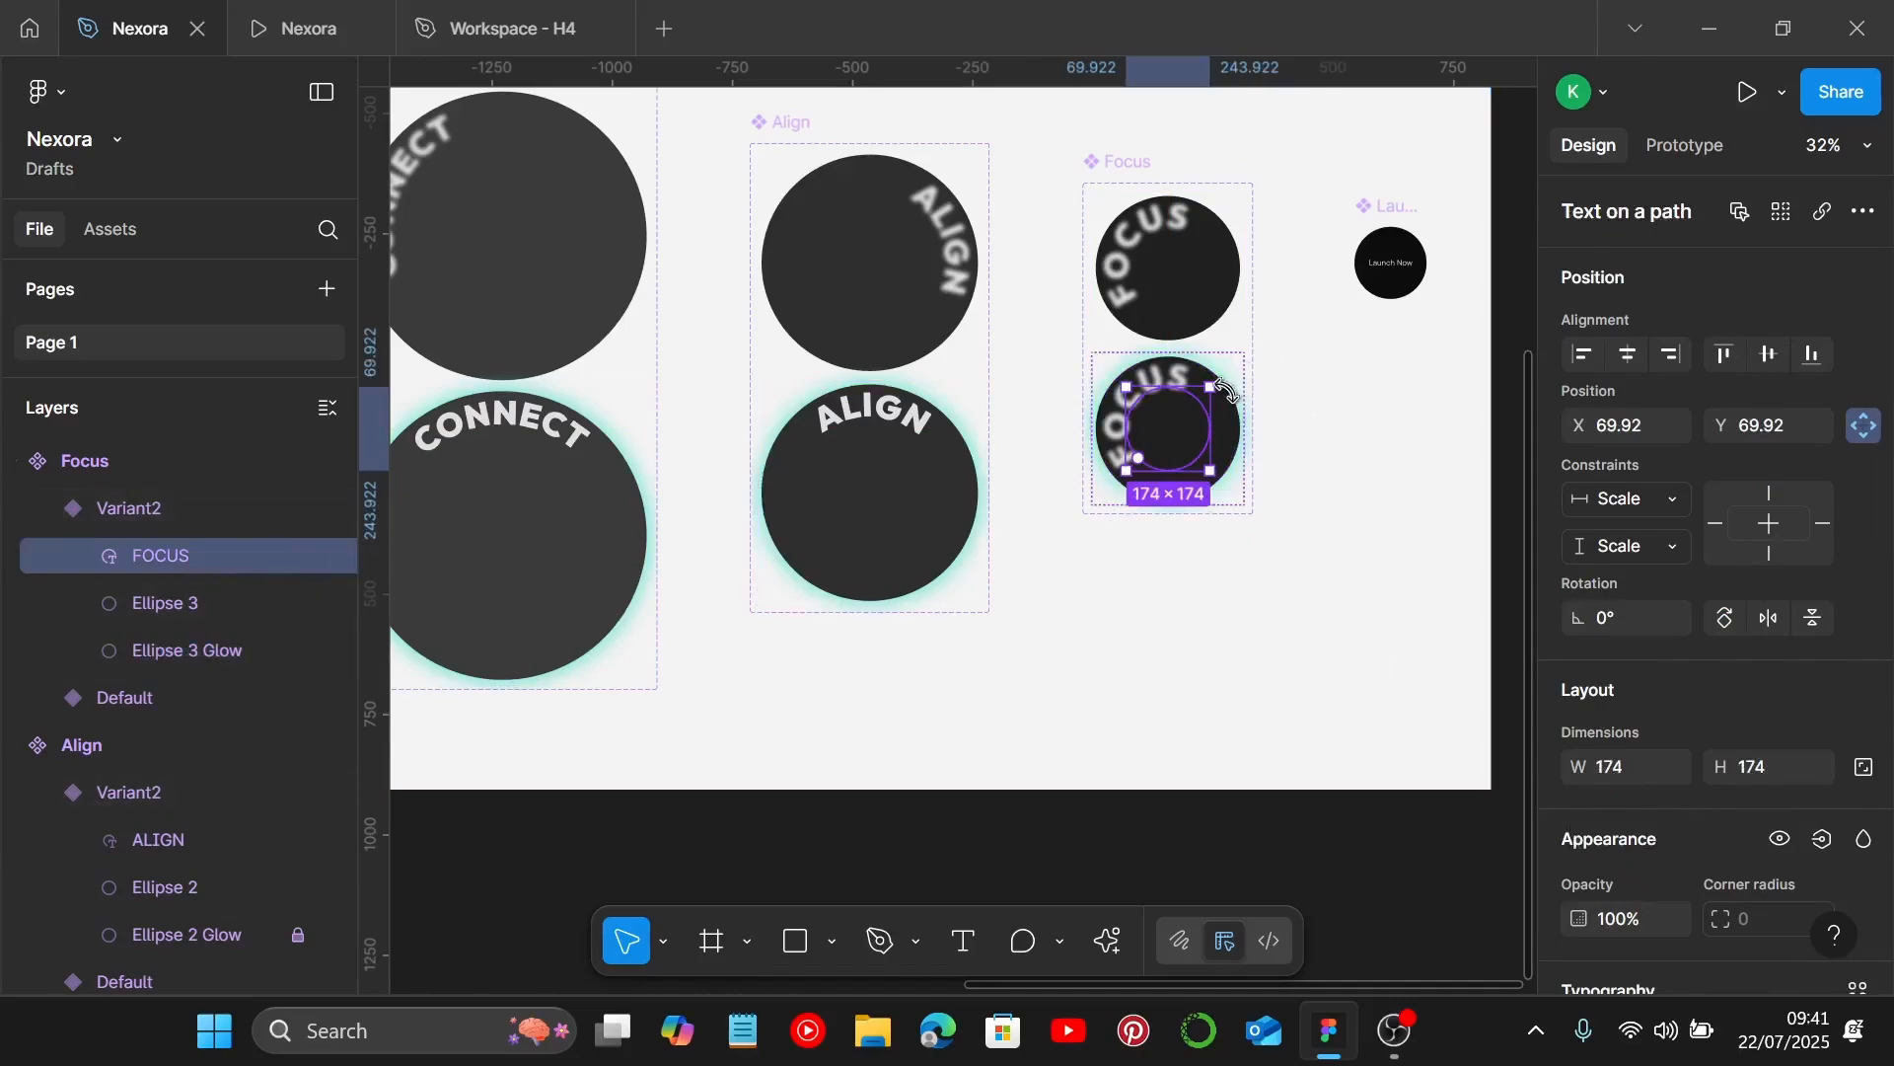
{"action": "scroll", "coordinate": [1215, 385], "scroll_direction": "up", "scroll_amount": 4}
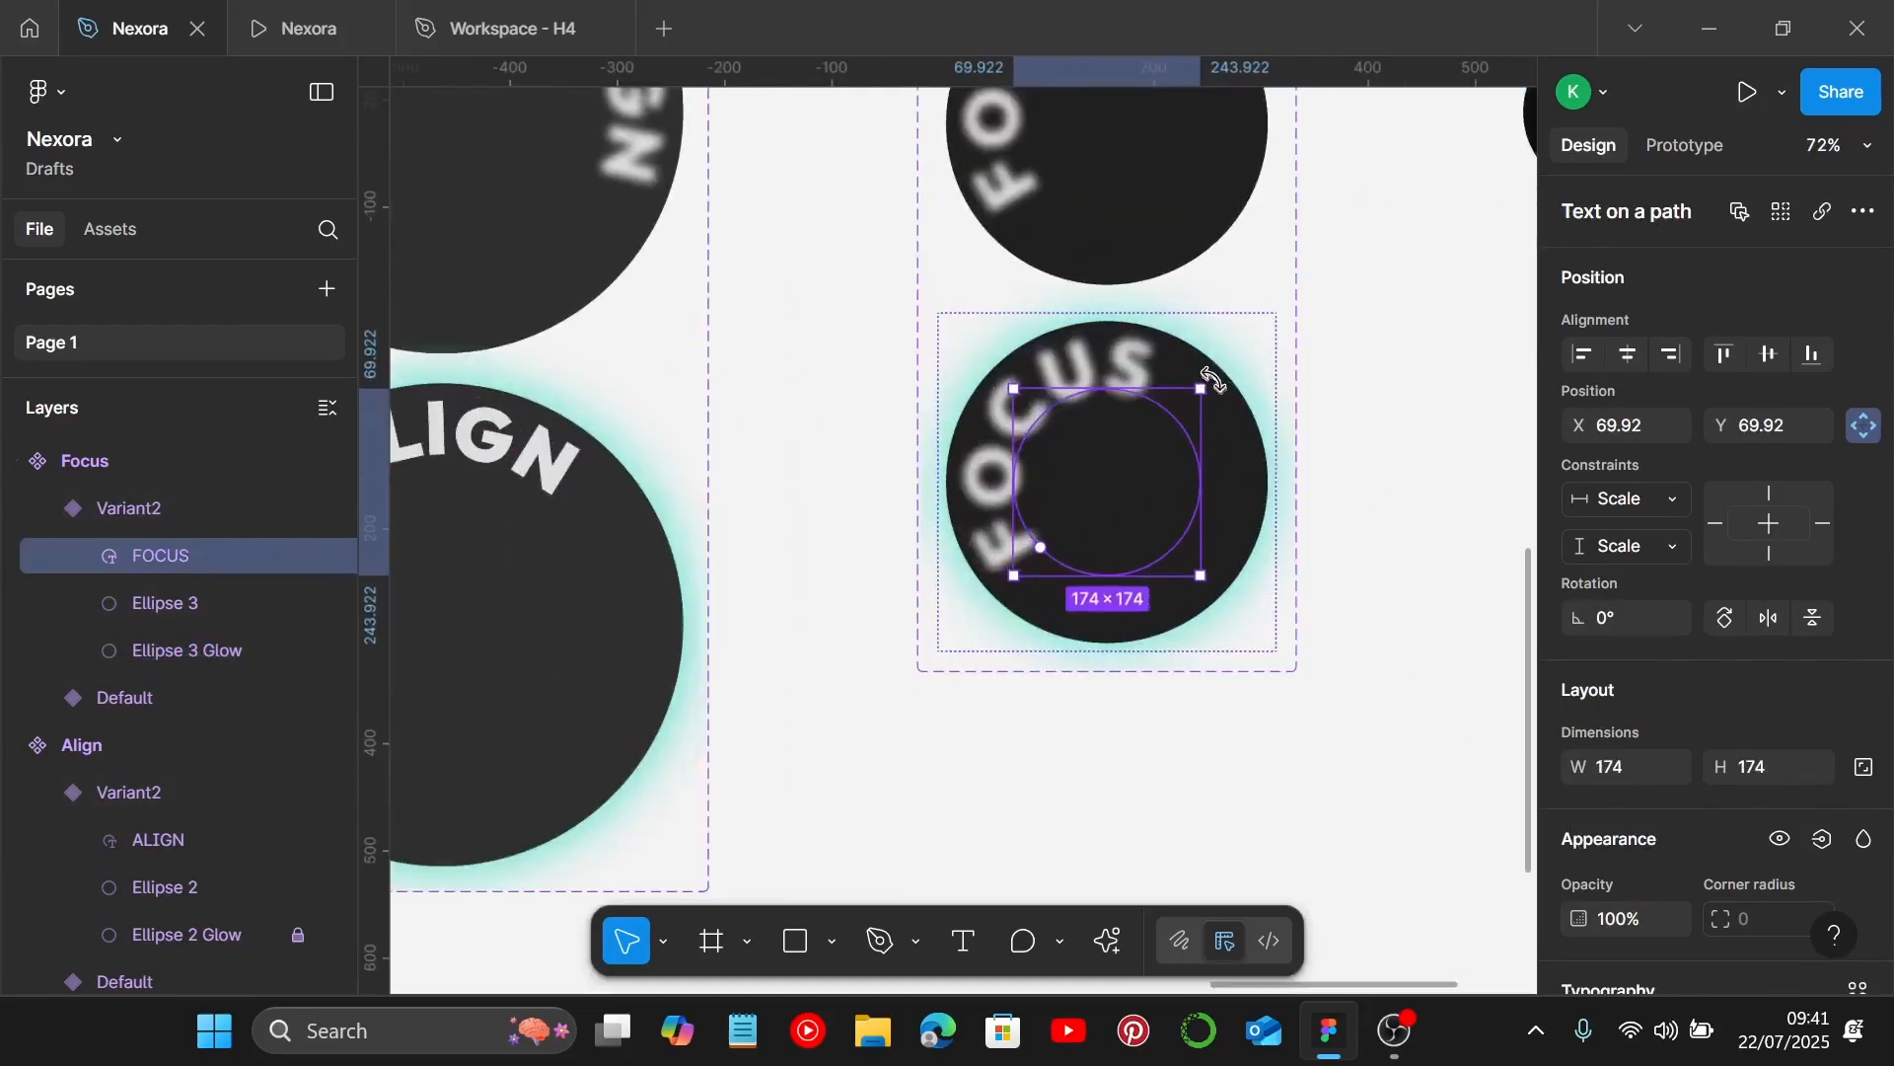
{"action": "left_click_drag", "start_coordinate": [1214, 385], "coordinate": [1215, 497]}
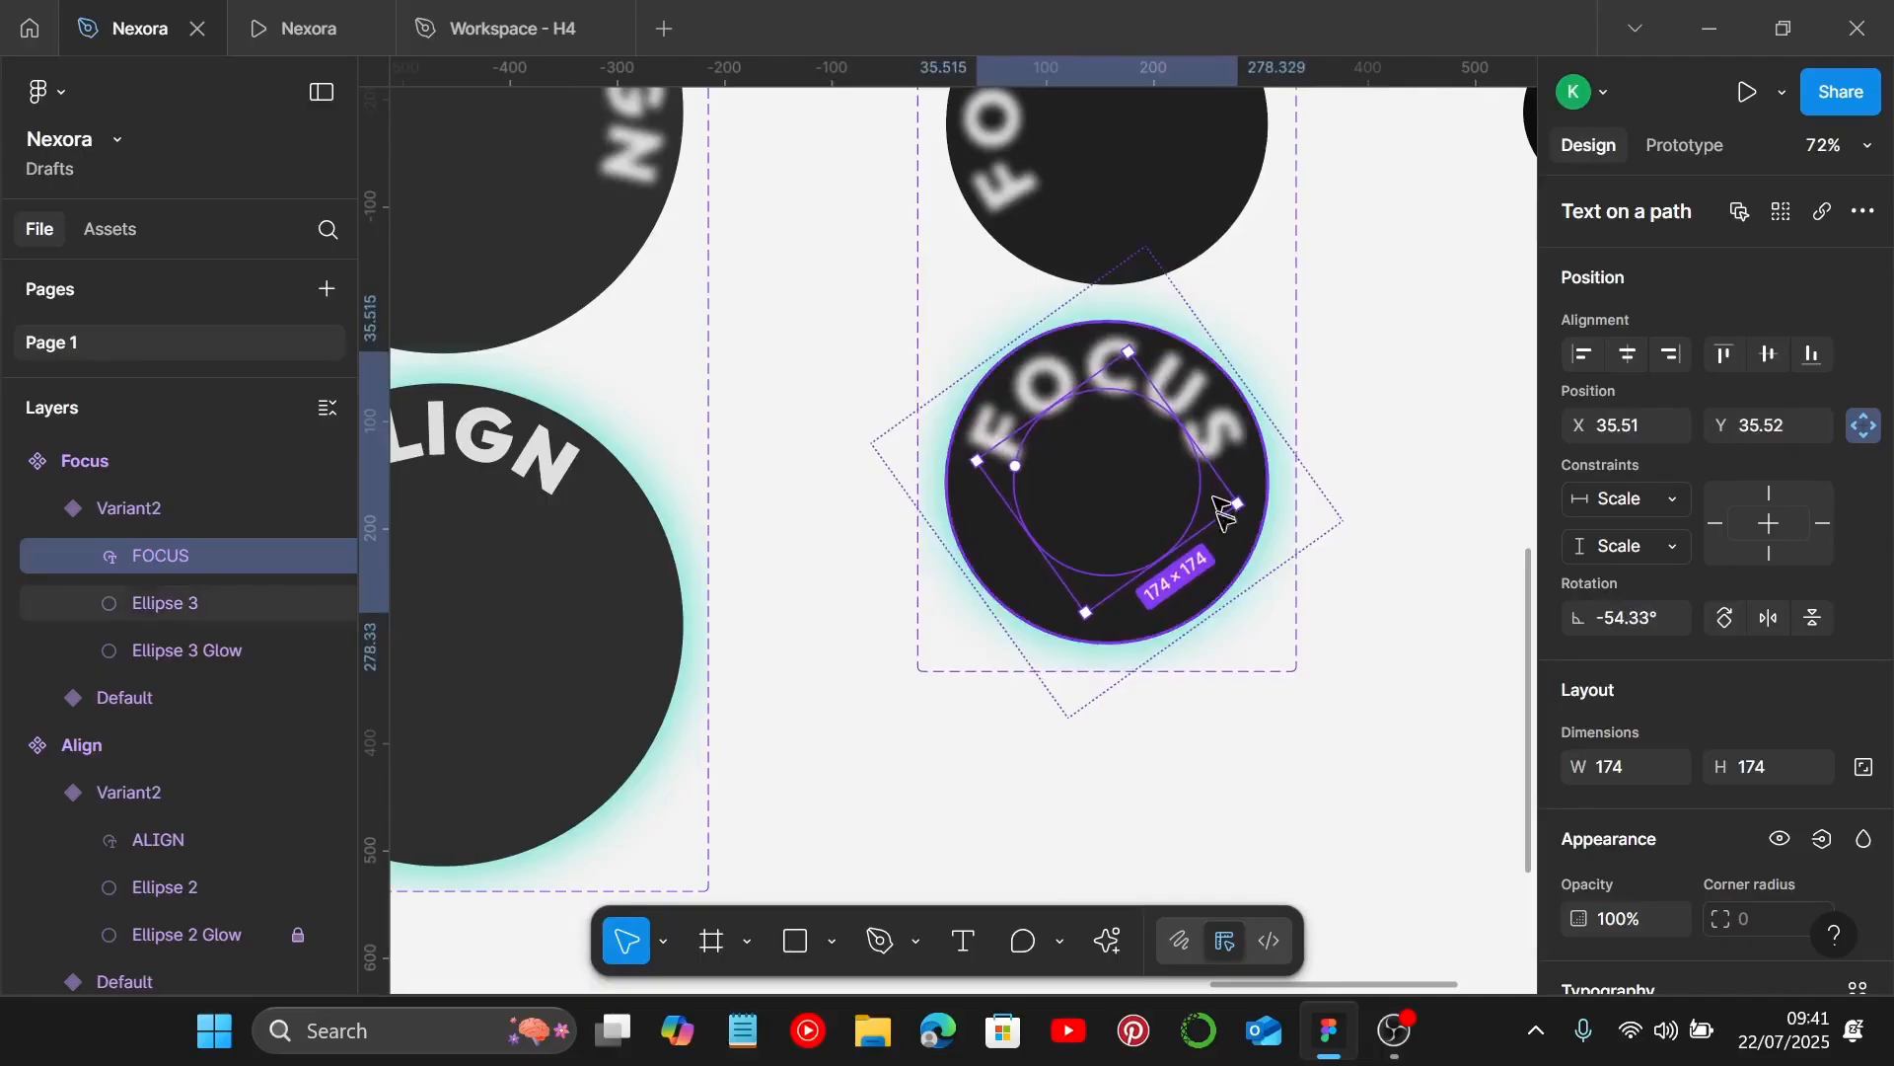
{"action": "scroll", "coordinate": [1714, 708], "scroll_direction": "down", "scroll_amount": 5}
{"action": "scroll", "coordinate": [1717, 710], "scroll_direction": "down", "scroll_amount": 1}
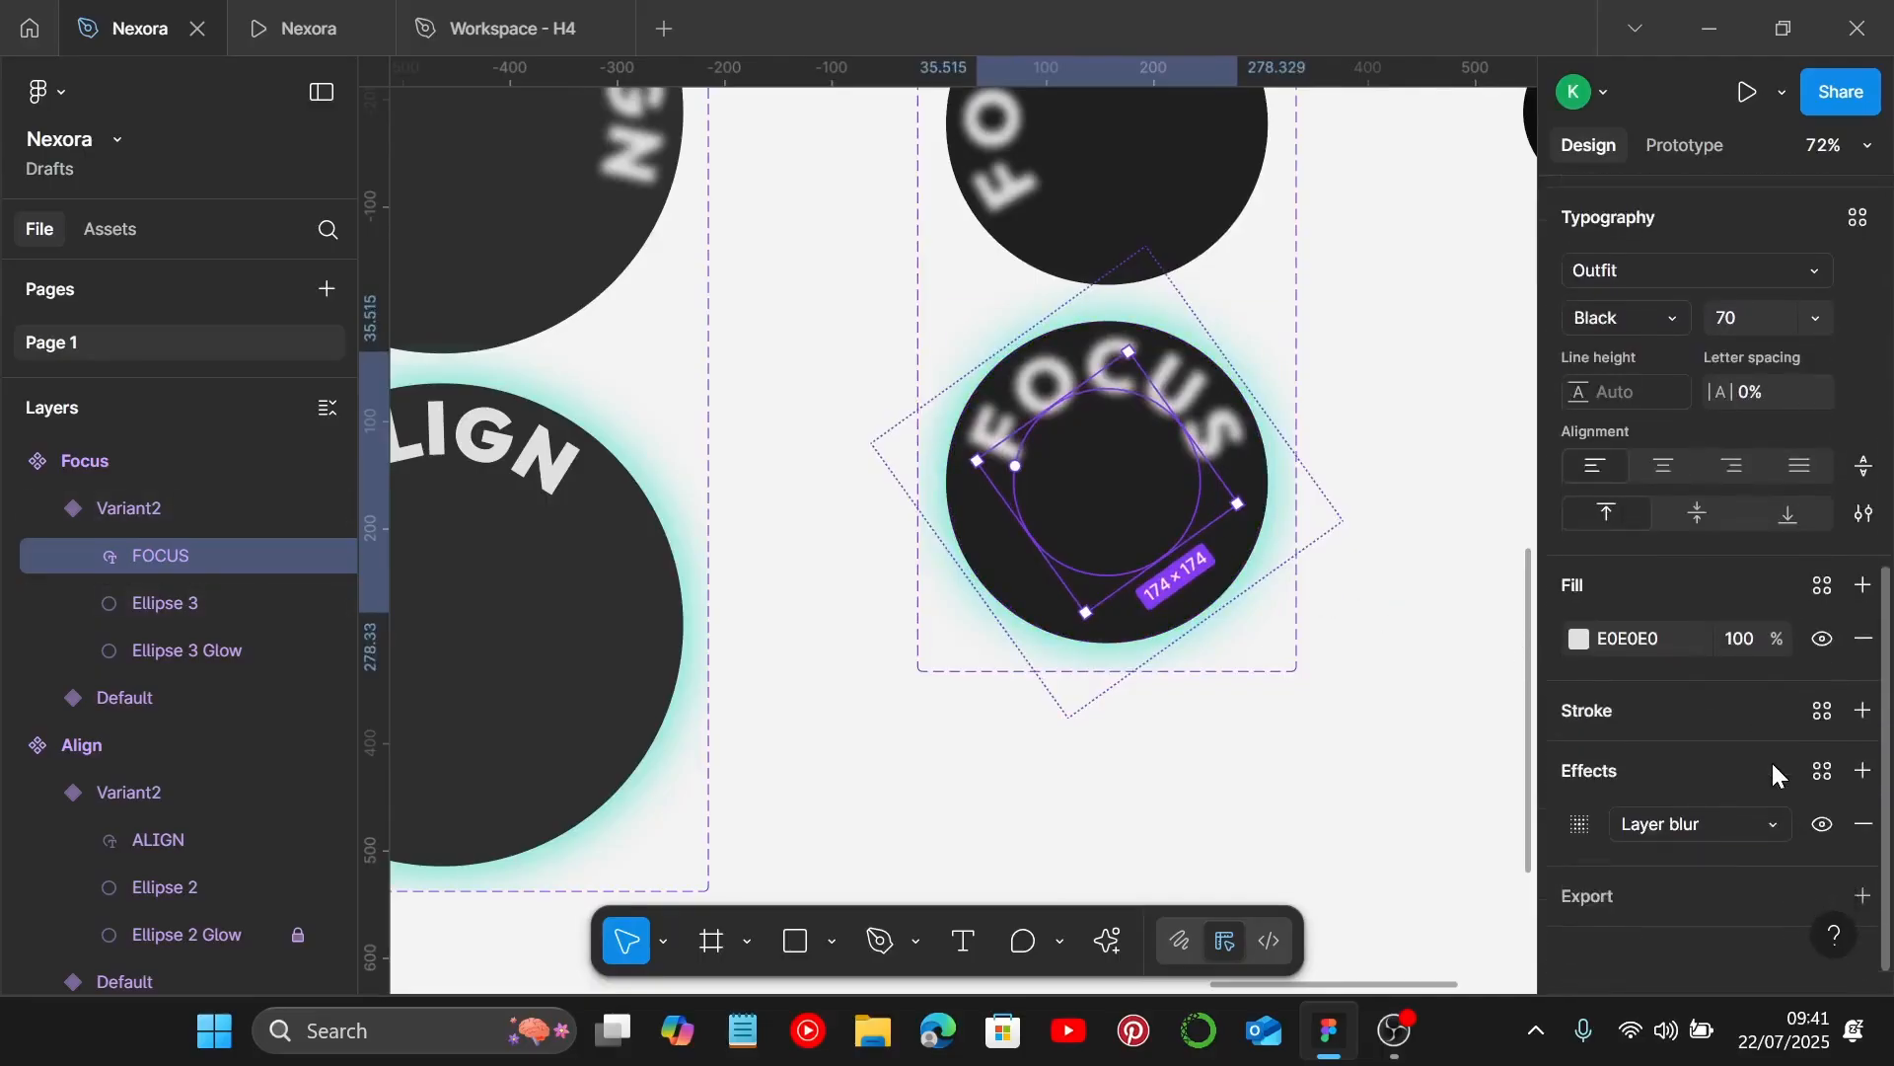
{"action": "left_click", "coordinate": [1864, 816]}
{"action": "scroll", "coordinate": [1411, 725], "scroll_direction": "down", "scroll_amount": 4}
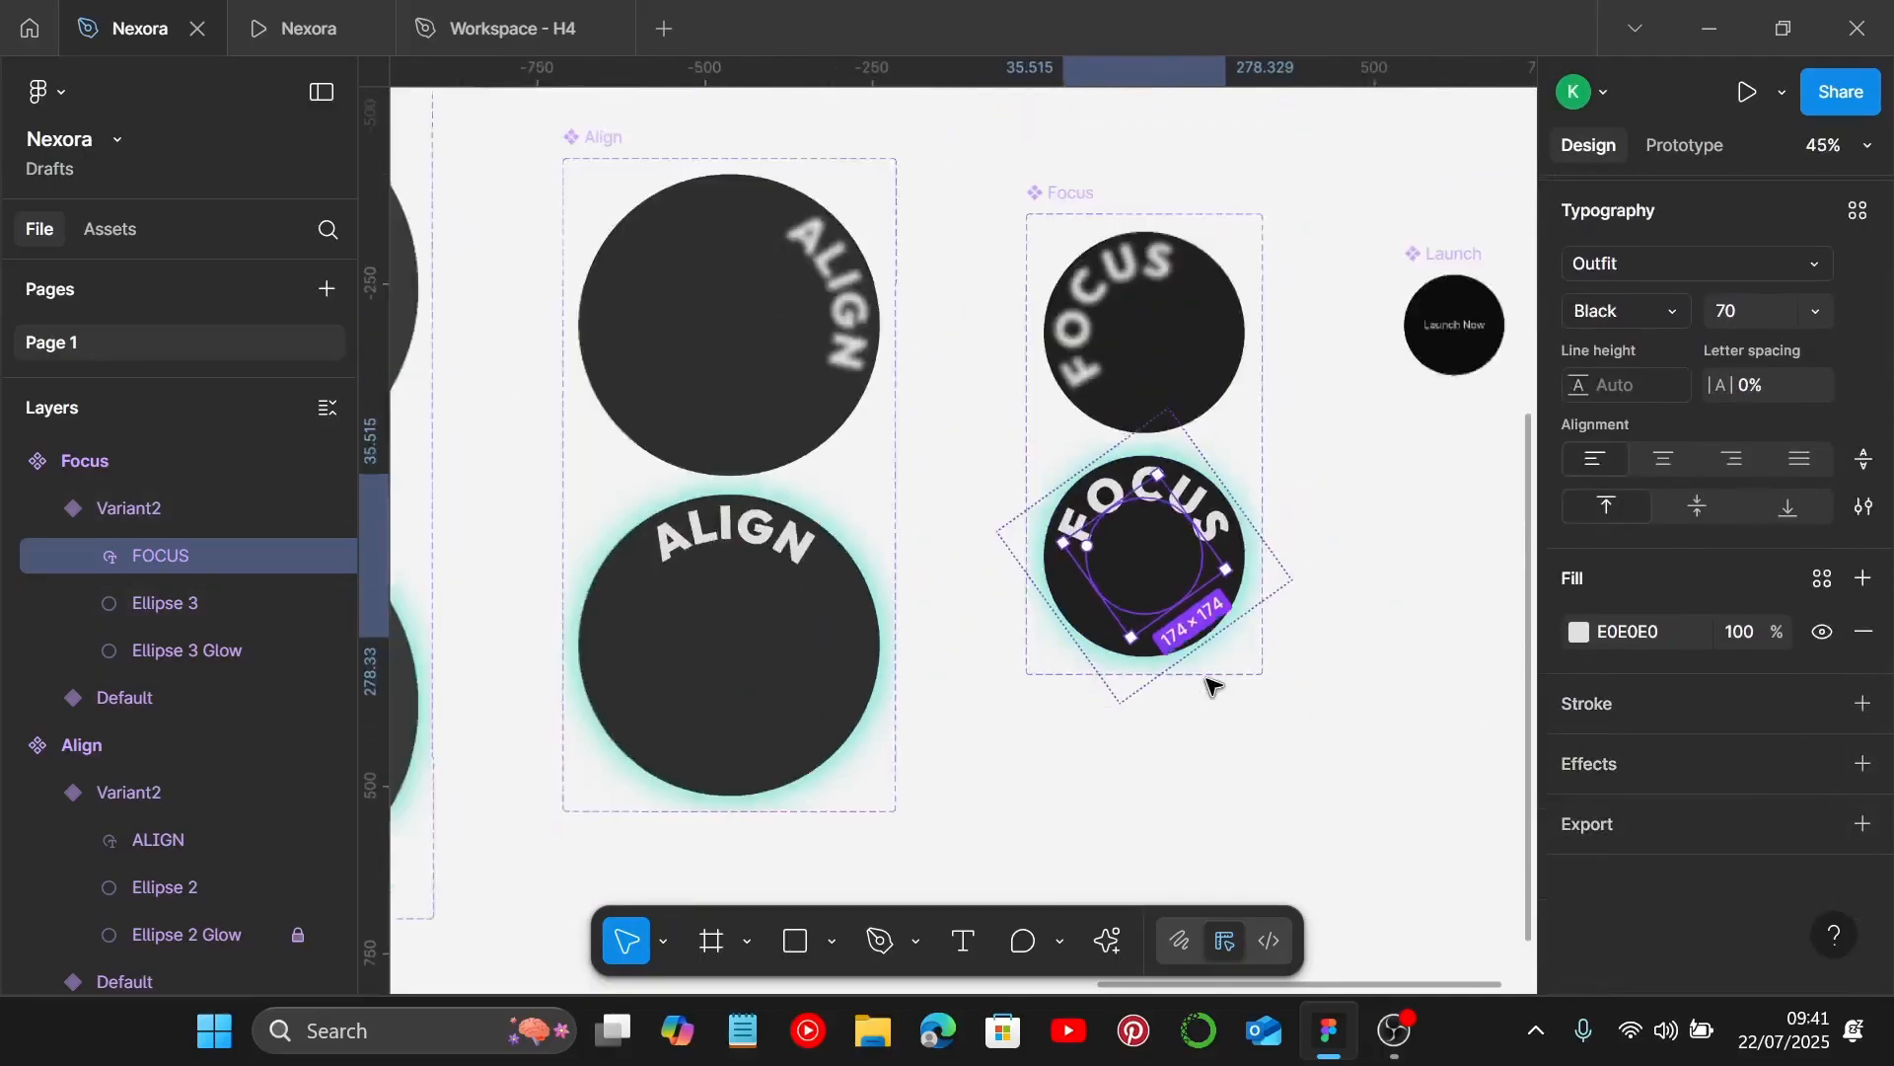
Add a second variant to the Launch component and paste the copied glow properties onto its Ellipse 4 Glow layer.
{"action": "scroll", "coordinate": [1410, 725], "scroll_direction": "right", "scroll_amount": 1}
{"action": "left_click", "coordinate": [1378, 268]}
{"action": "scroll", "coordinate": [1786, 241], "scroll_direction": "up", "scroll_amount": 6}
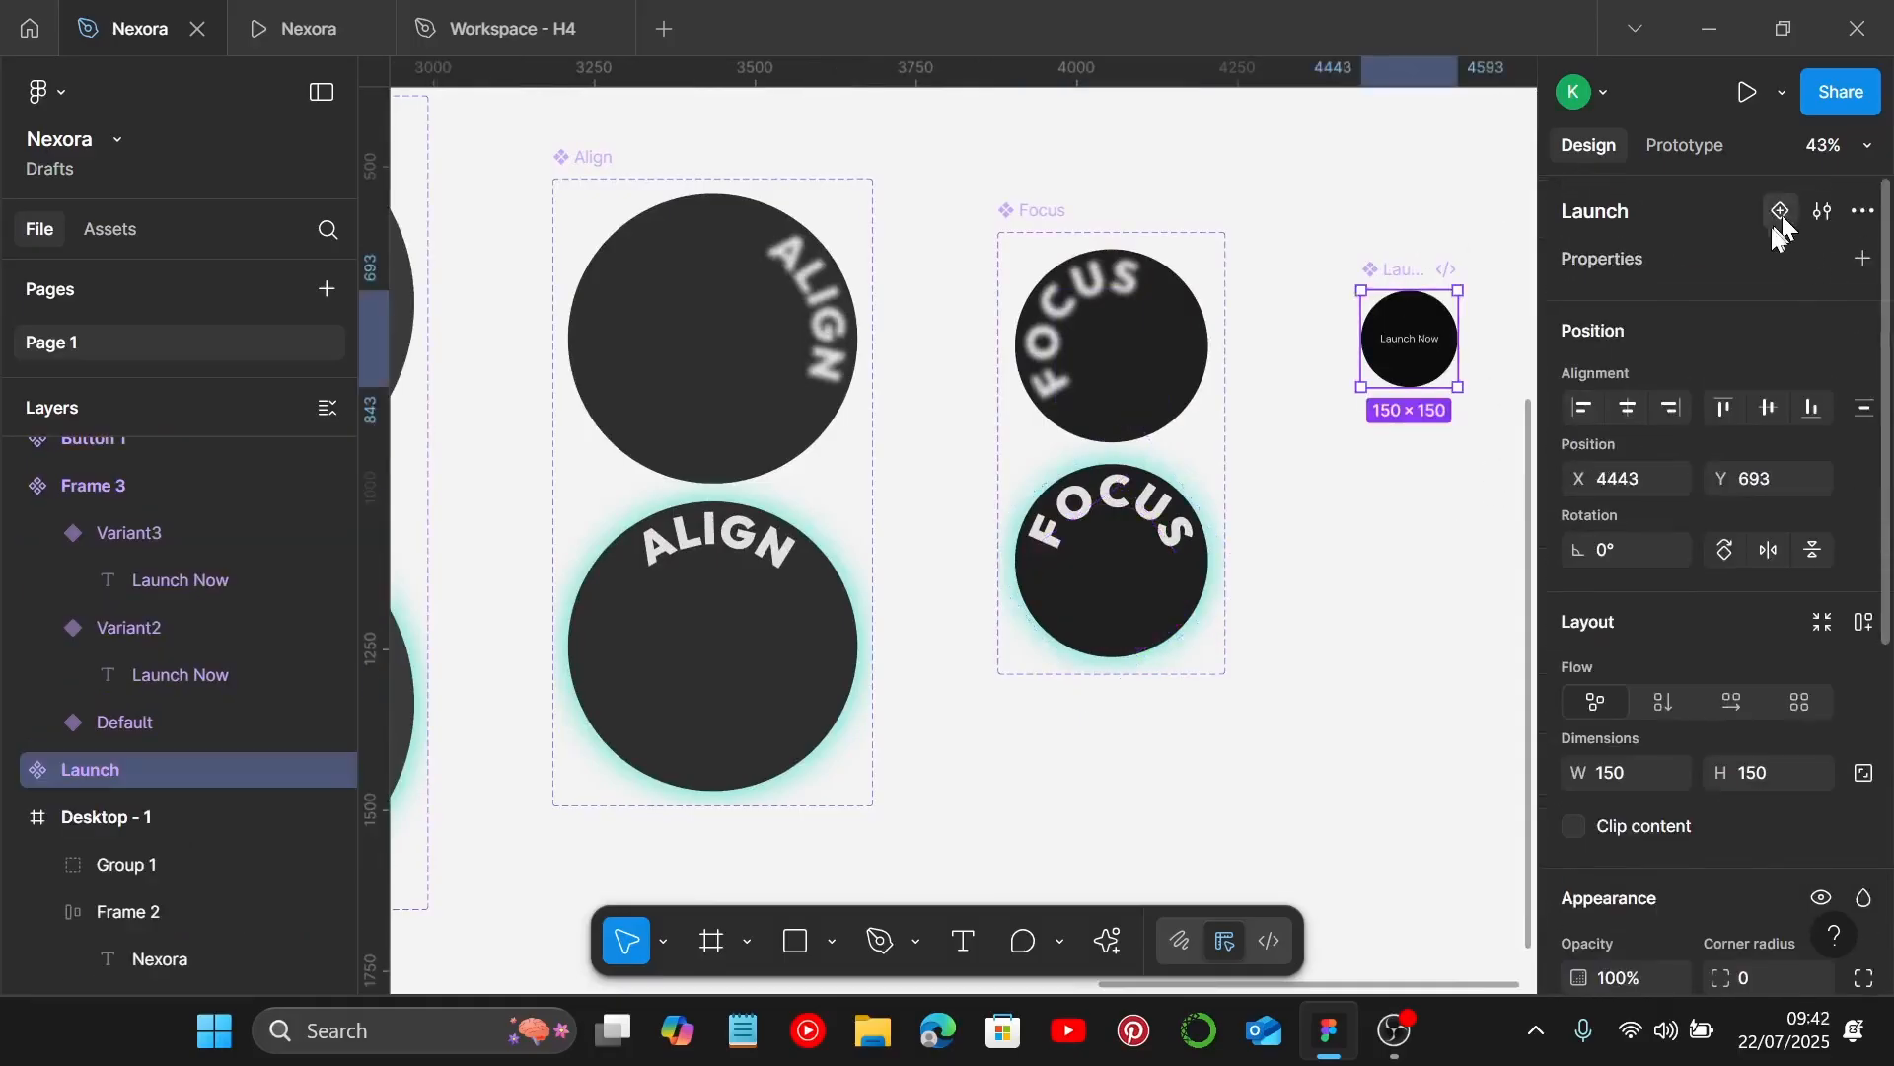
{"action": "left_click", "coordinate": [1781, 211]}
{"action": "left_click", "coordinate": [52, 507]}
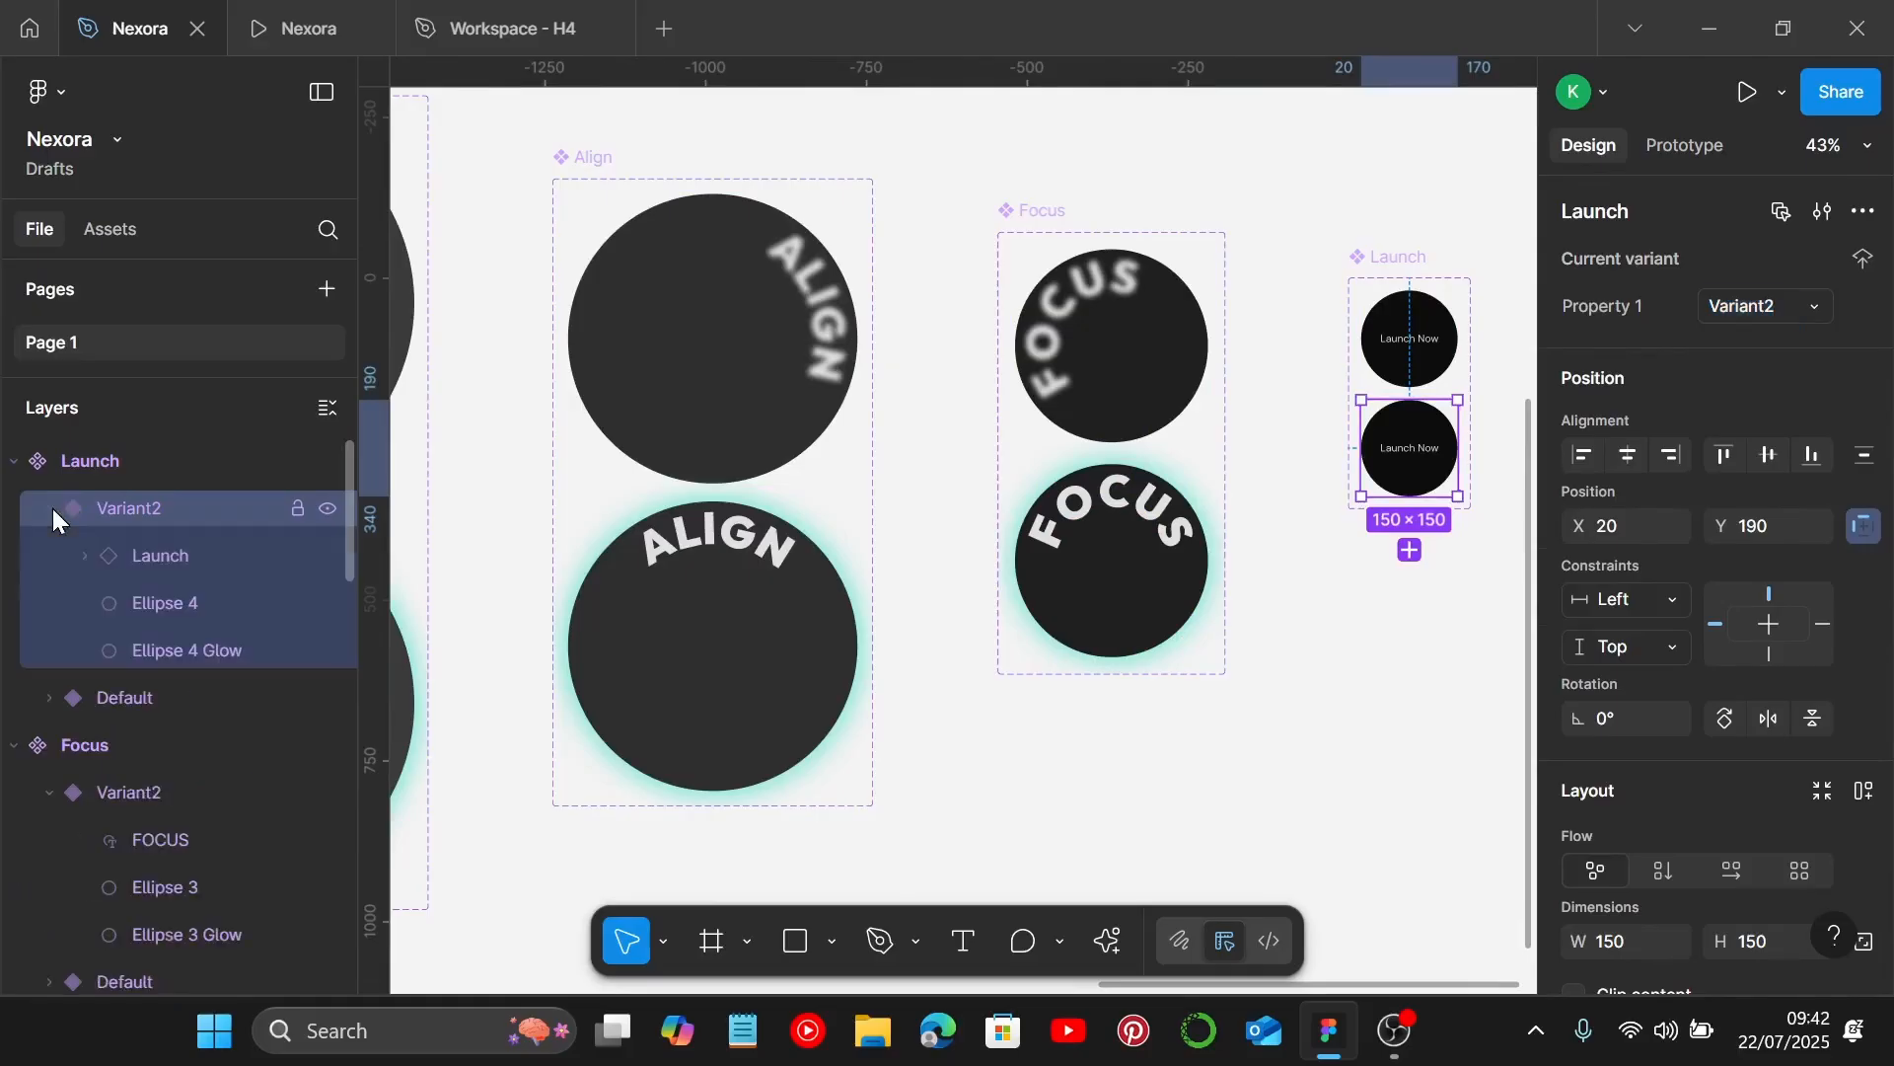
{"action": "left_click", "coordinate": [160, 651]}
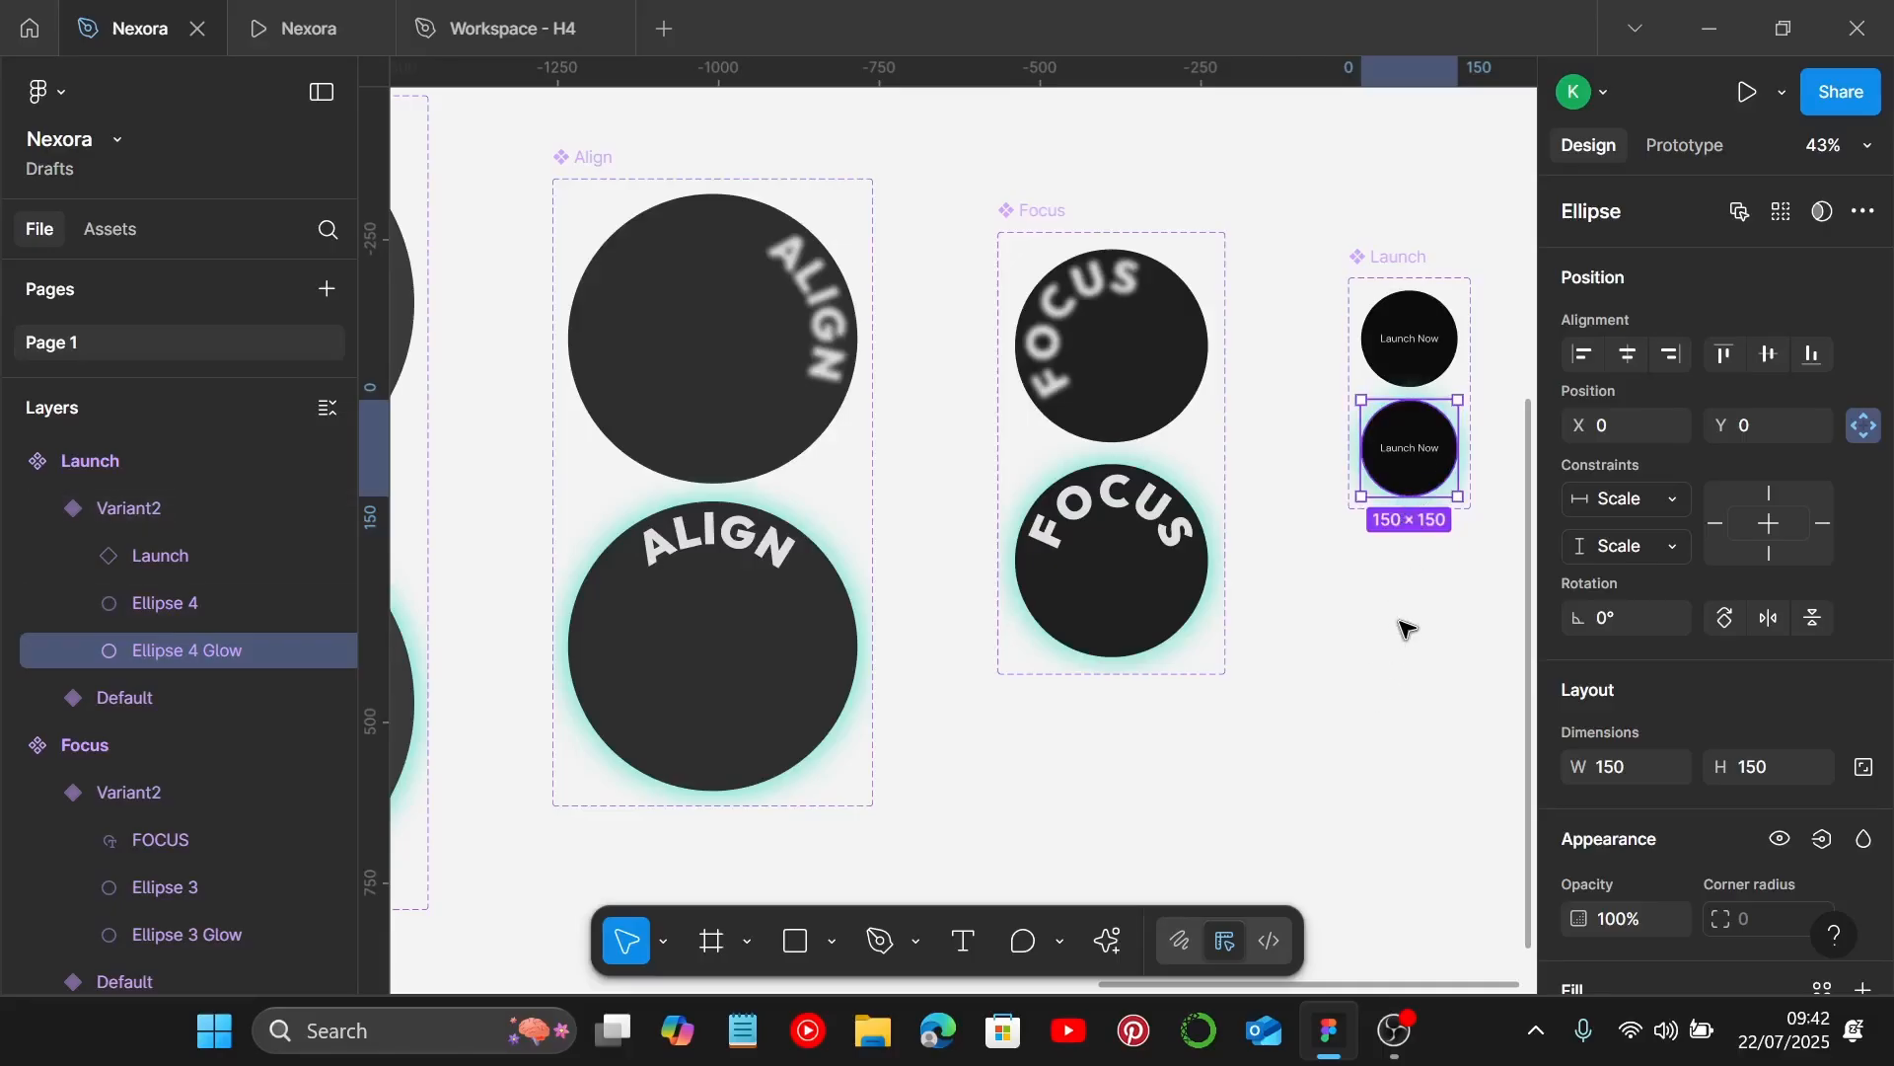
Link Connect's Default variant to its Variant2 with a While hovering interaction lasting 900 ms.
{"action": "scroll", "coordinate": [1401, 625], "scroll_direction": "left", "scroll_amount": 3}
{"action": "scroll", "coordinate": [1391, 620], "scroll_direction": "down", "scroll_amount": 5}
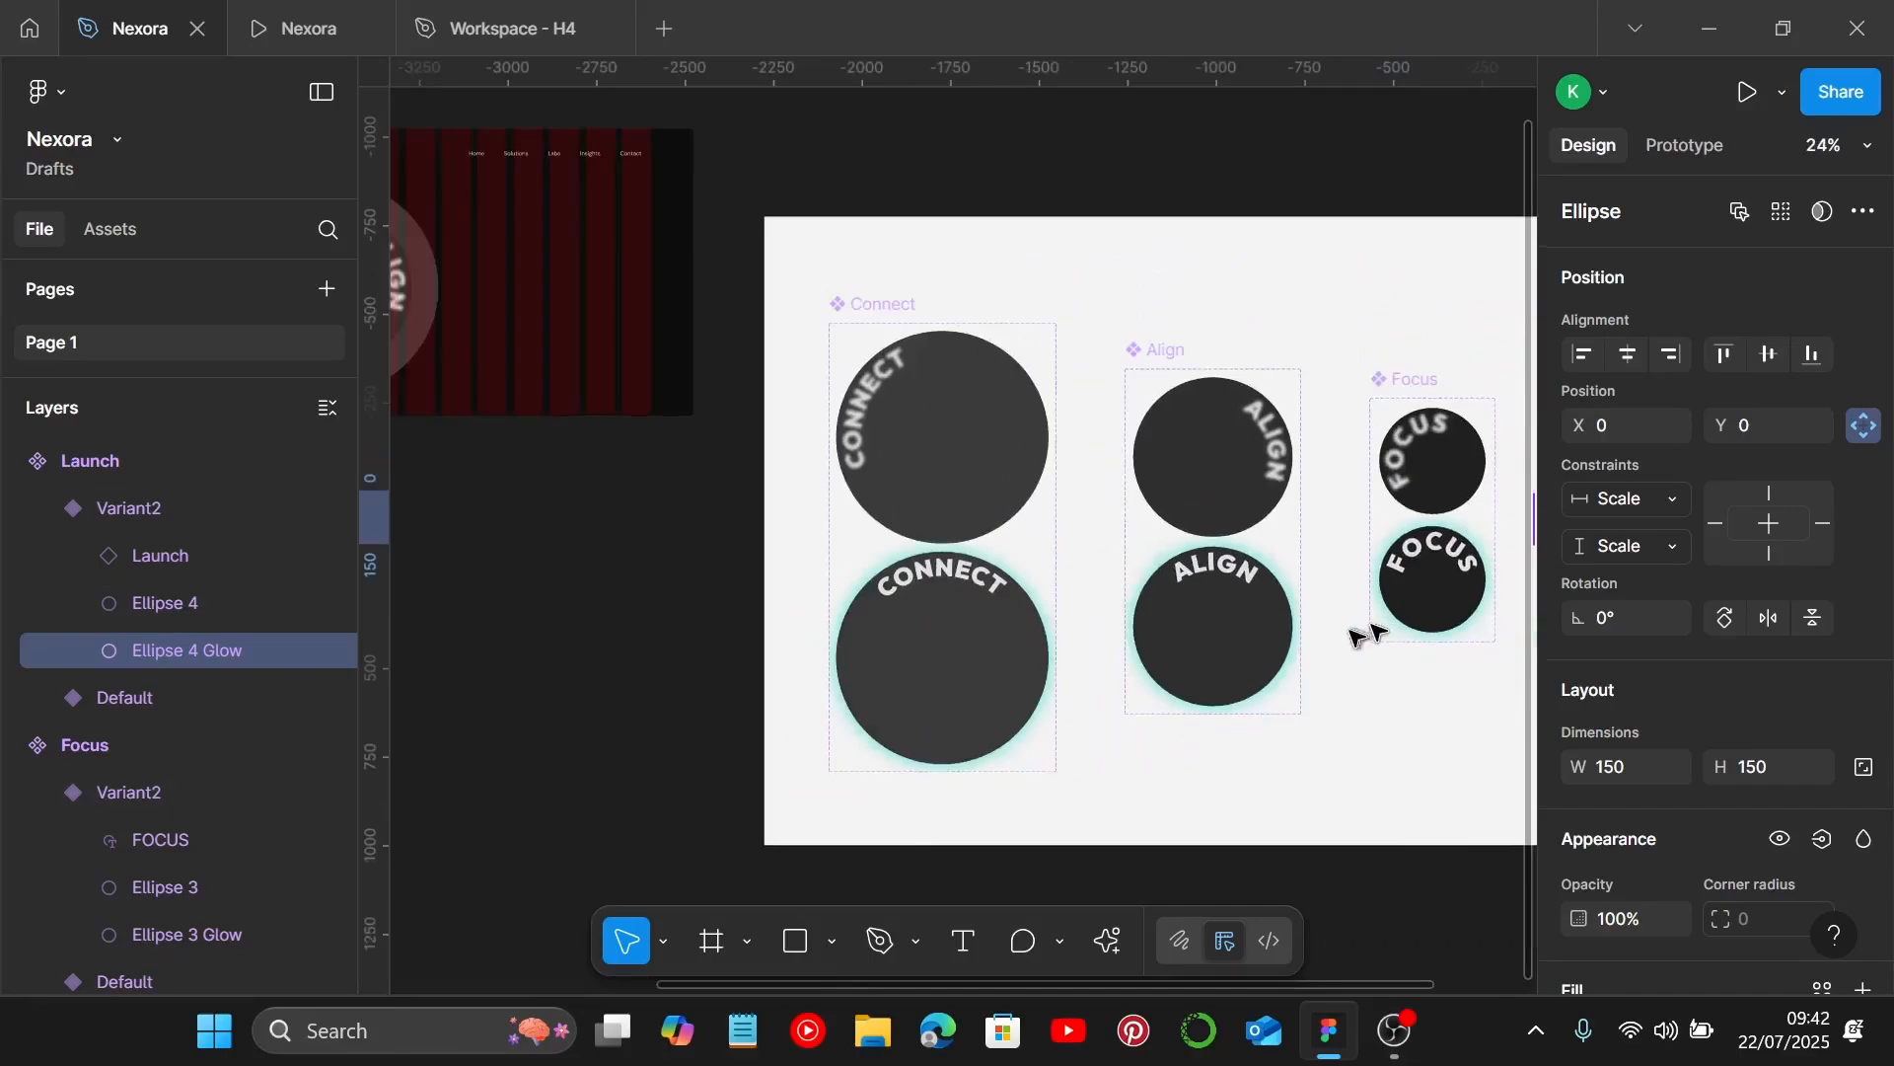
{"action": "scroll", "coordinate": [1313, 634], "scroll_direction": "down", "scroll_amount": 1}
{"action": "scroll", "coordinate": [994, 554], "scroll_direction": "up", "scroll_amount": 2}
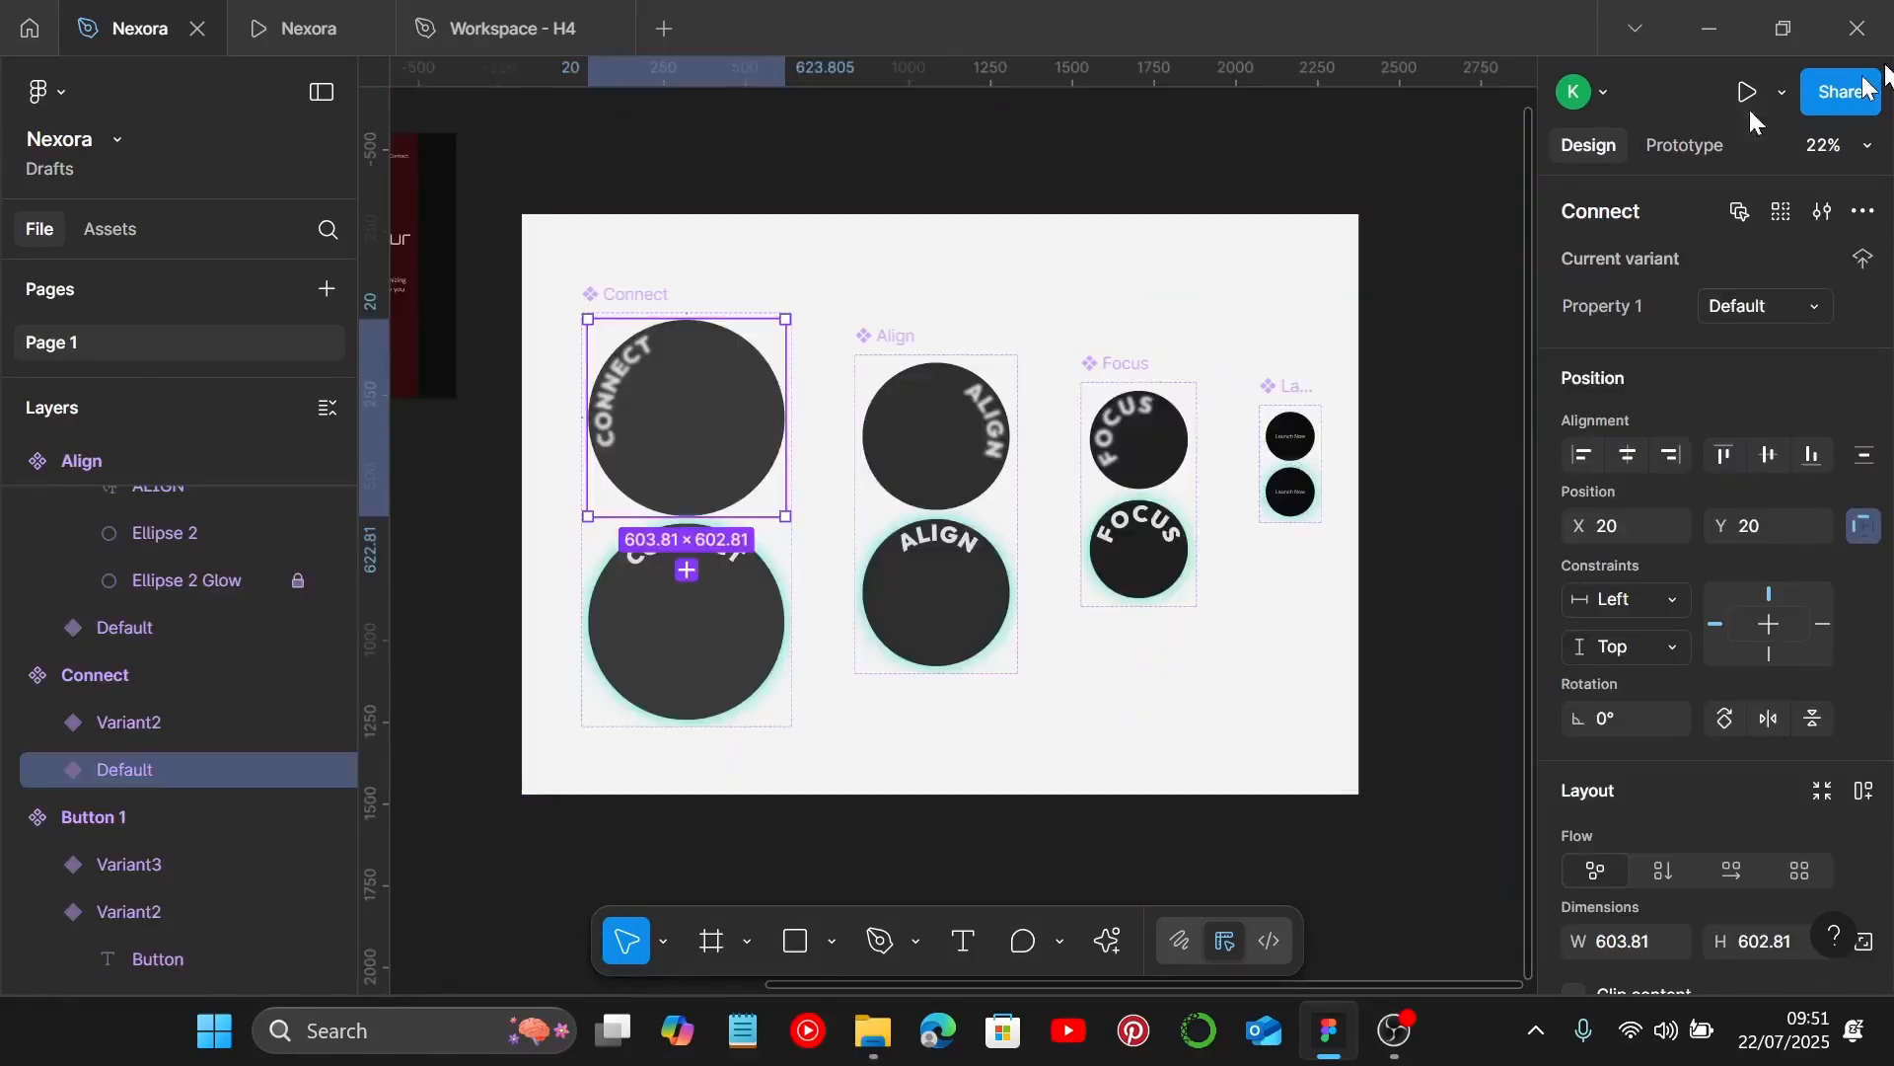
{"action": "left_click", "coordinate": [1683, 146]}
{"action": "scroll", "coordinate": [829, 572], "scroll_direction": "left", "scroll_amount": 3}
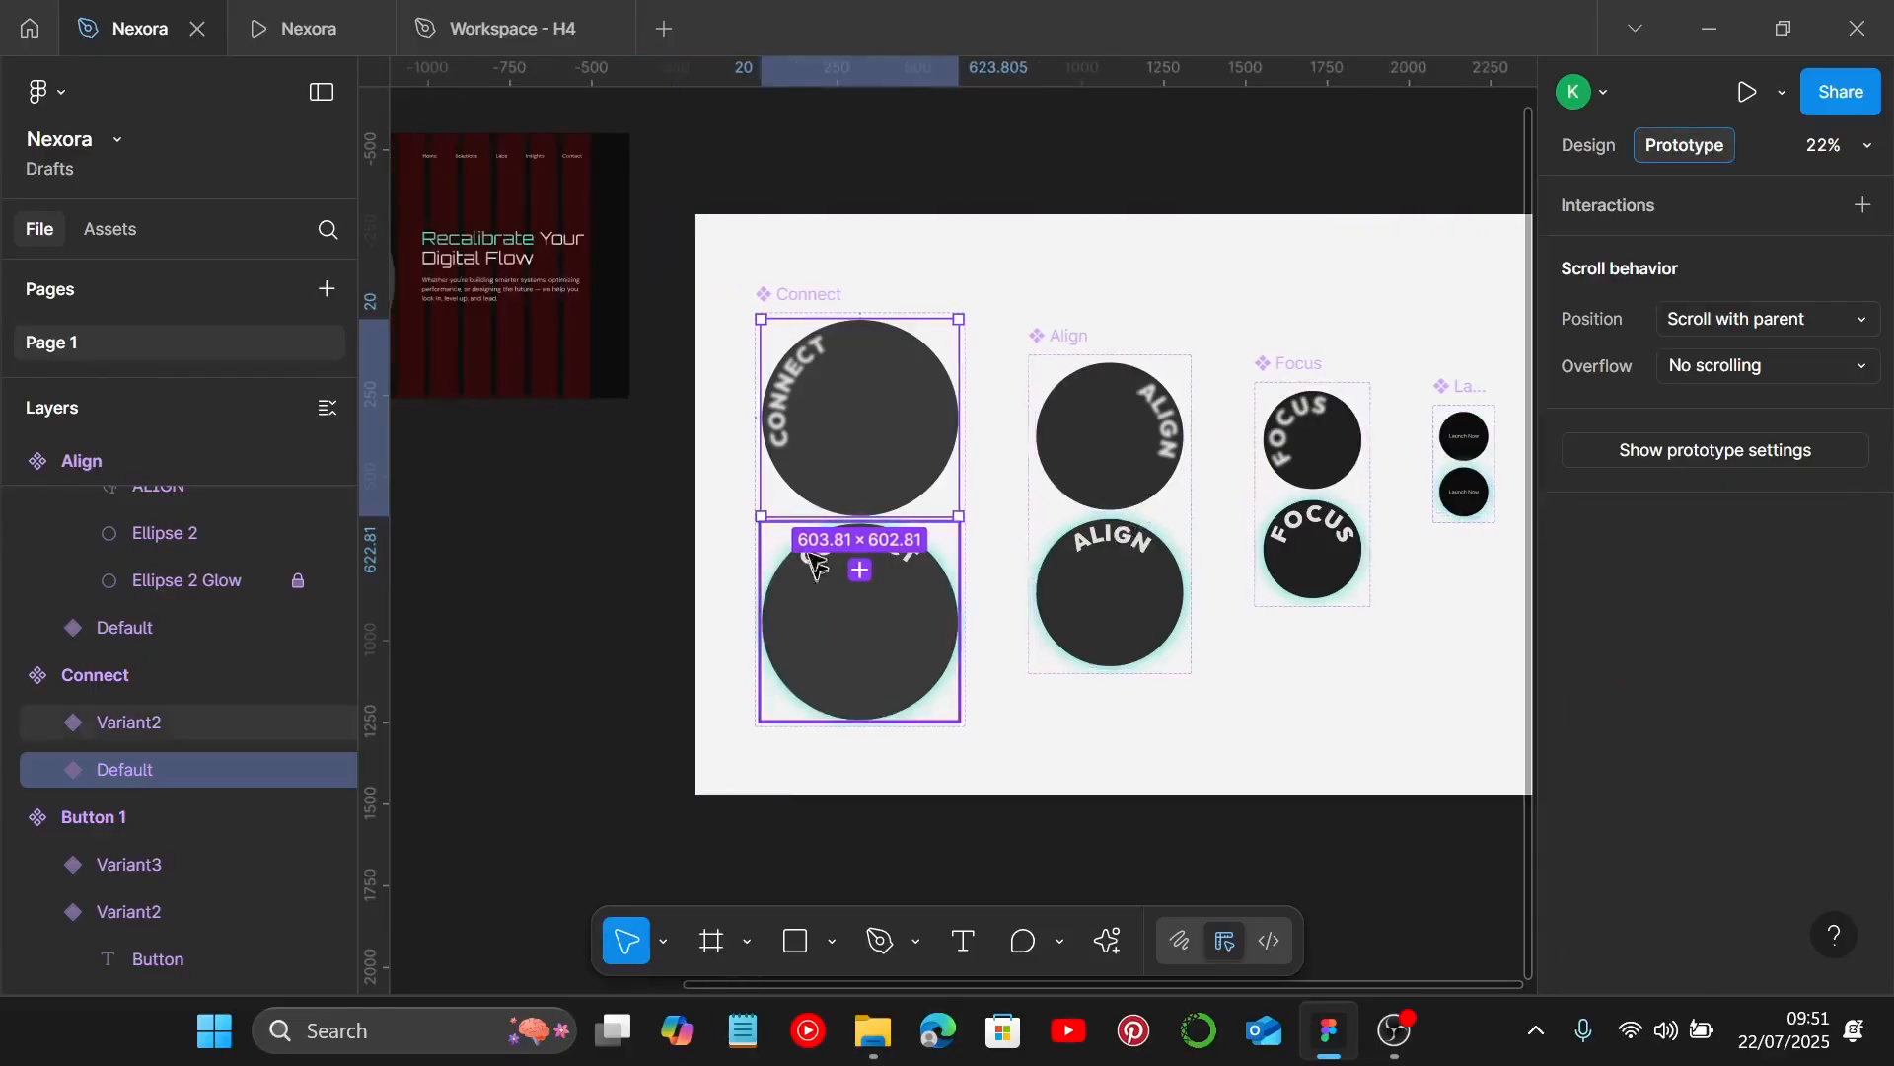
{"action": "scroll", "coordinate": [868, 523], "scroll_direction": "up", "scroll_amount": 8}
{"action": "scroll", "coordinate": [888, 511], "scroll_direction": "up", "scroll_amount": 4}
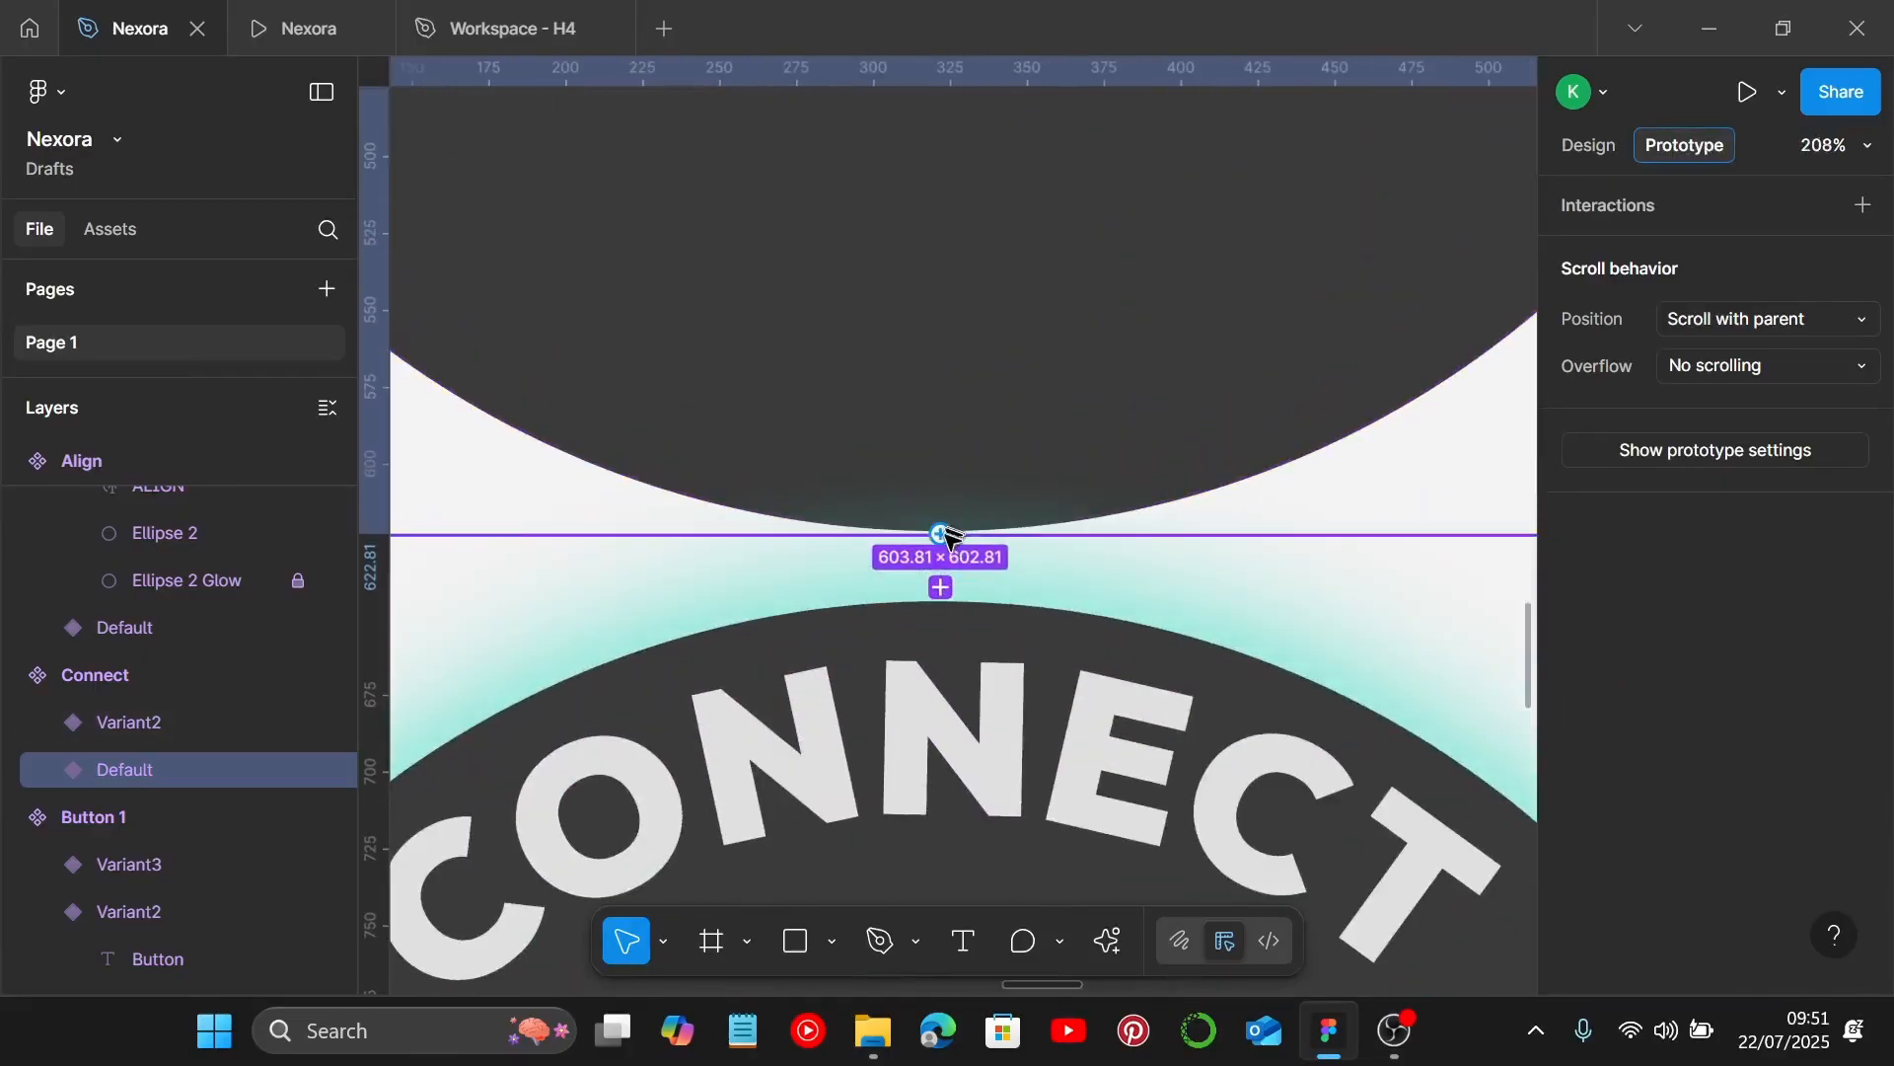
{"action": "left_click_drag", "start_coordinate": [940, 586], "coordinate": [1012, 521]}
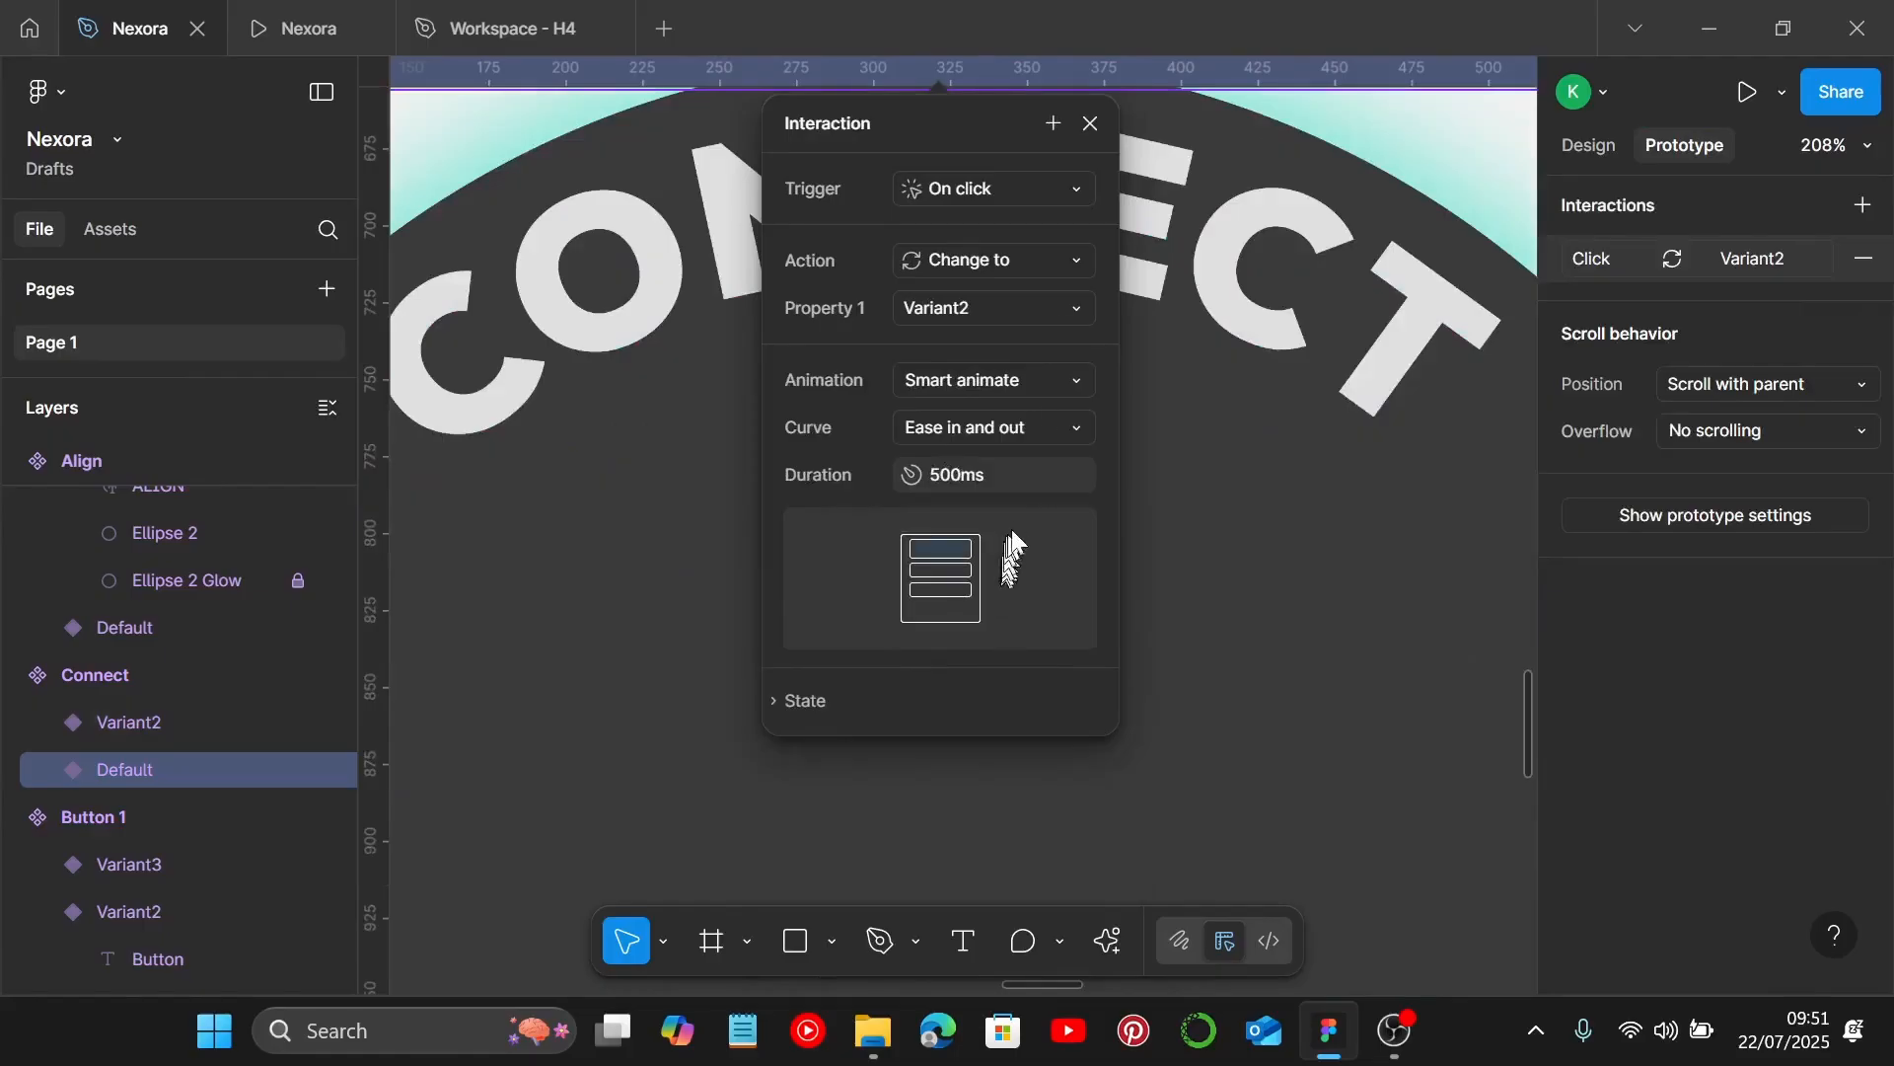
{"action": "left_click", "coordinate": [1040, 193]}
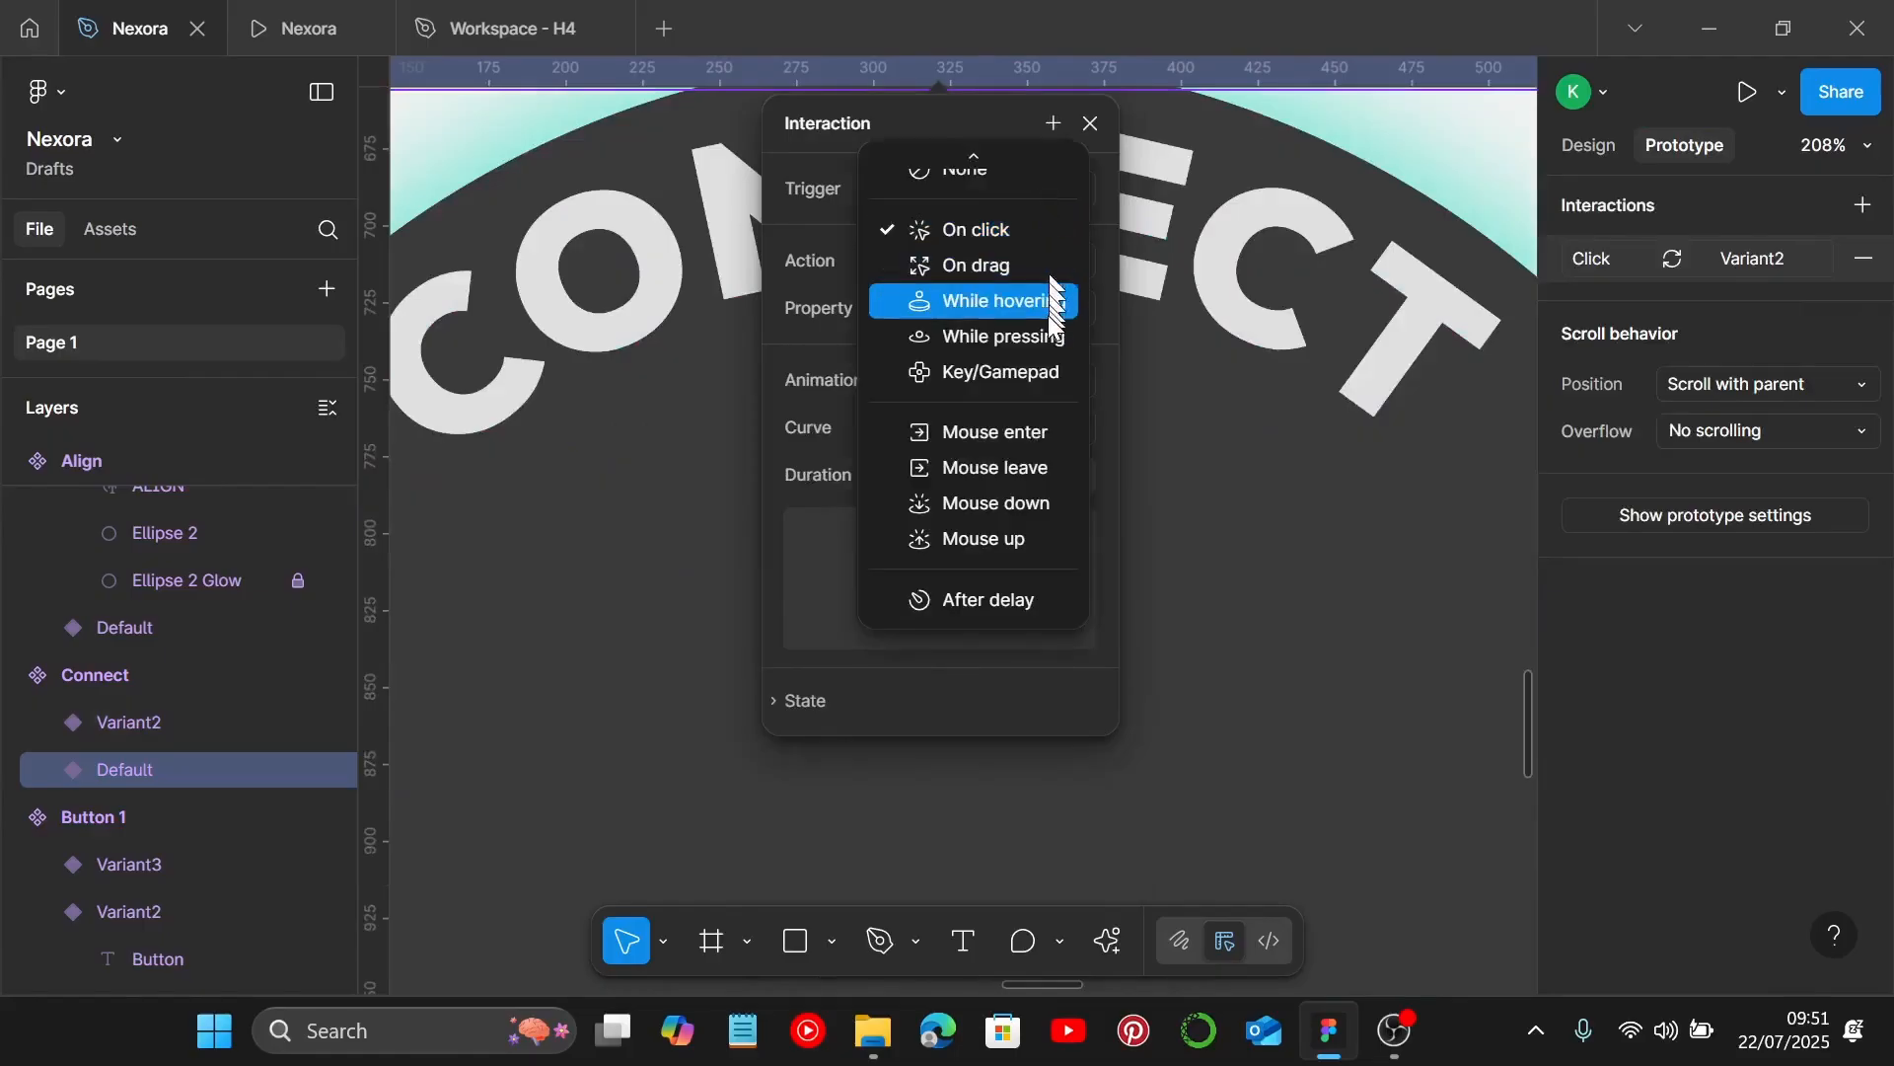
{"action": "left_click", "coordinate": [1003, 301]}
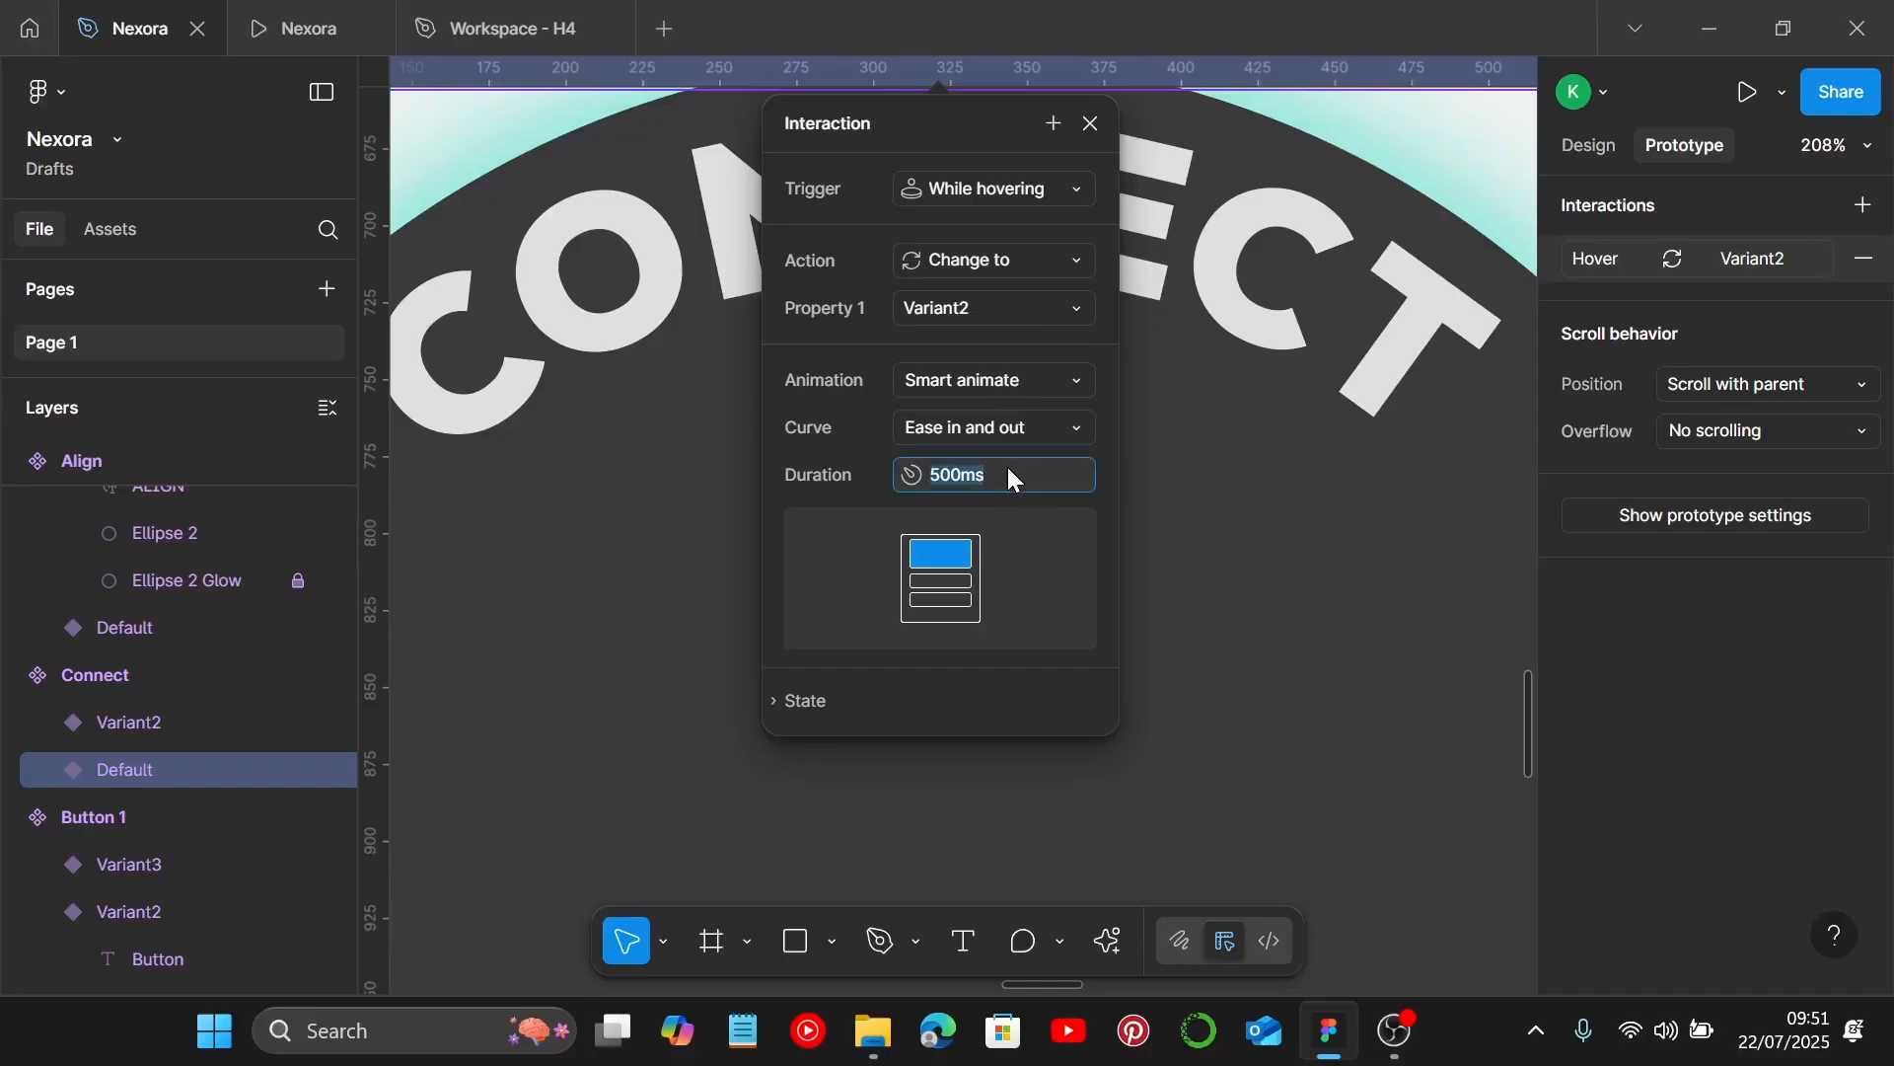
{"action": "type", "text": "900"}
{"action": "key", "text": "Return"}
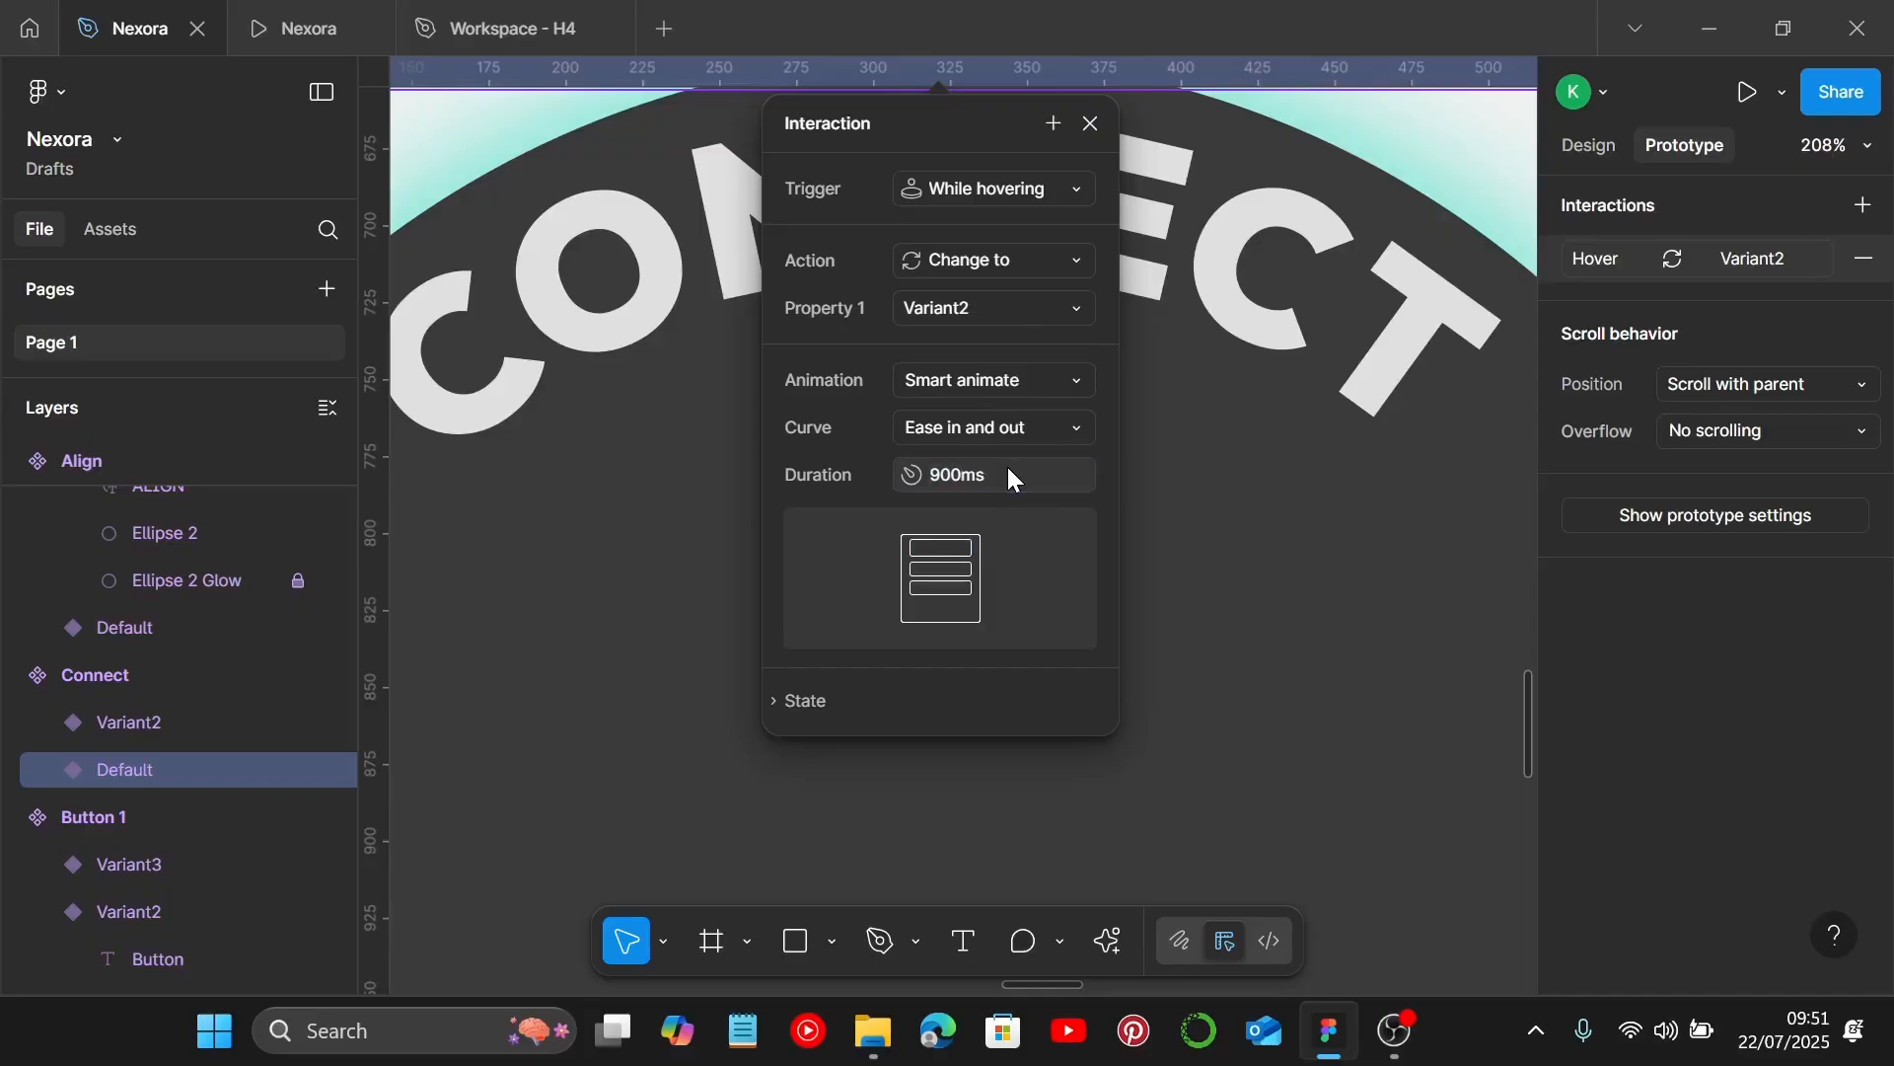
{"action": "scroll", "coordinate": [1294, 473], "scroll_direction": "down", "scroll_amount": 4}
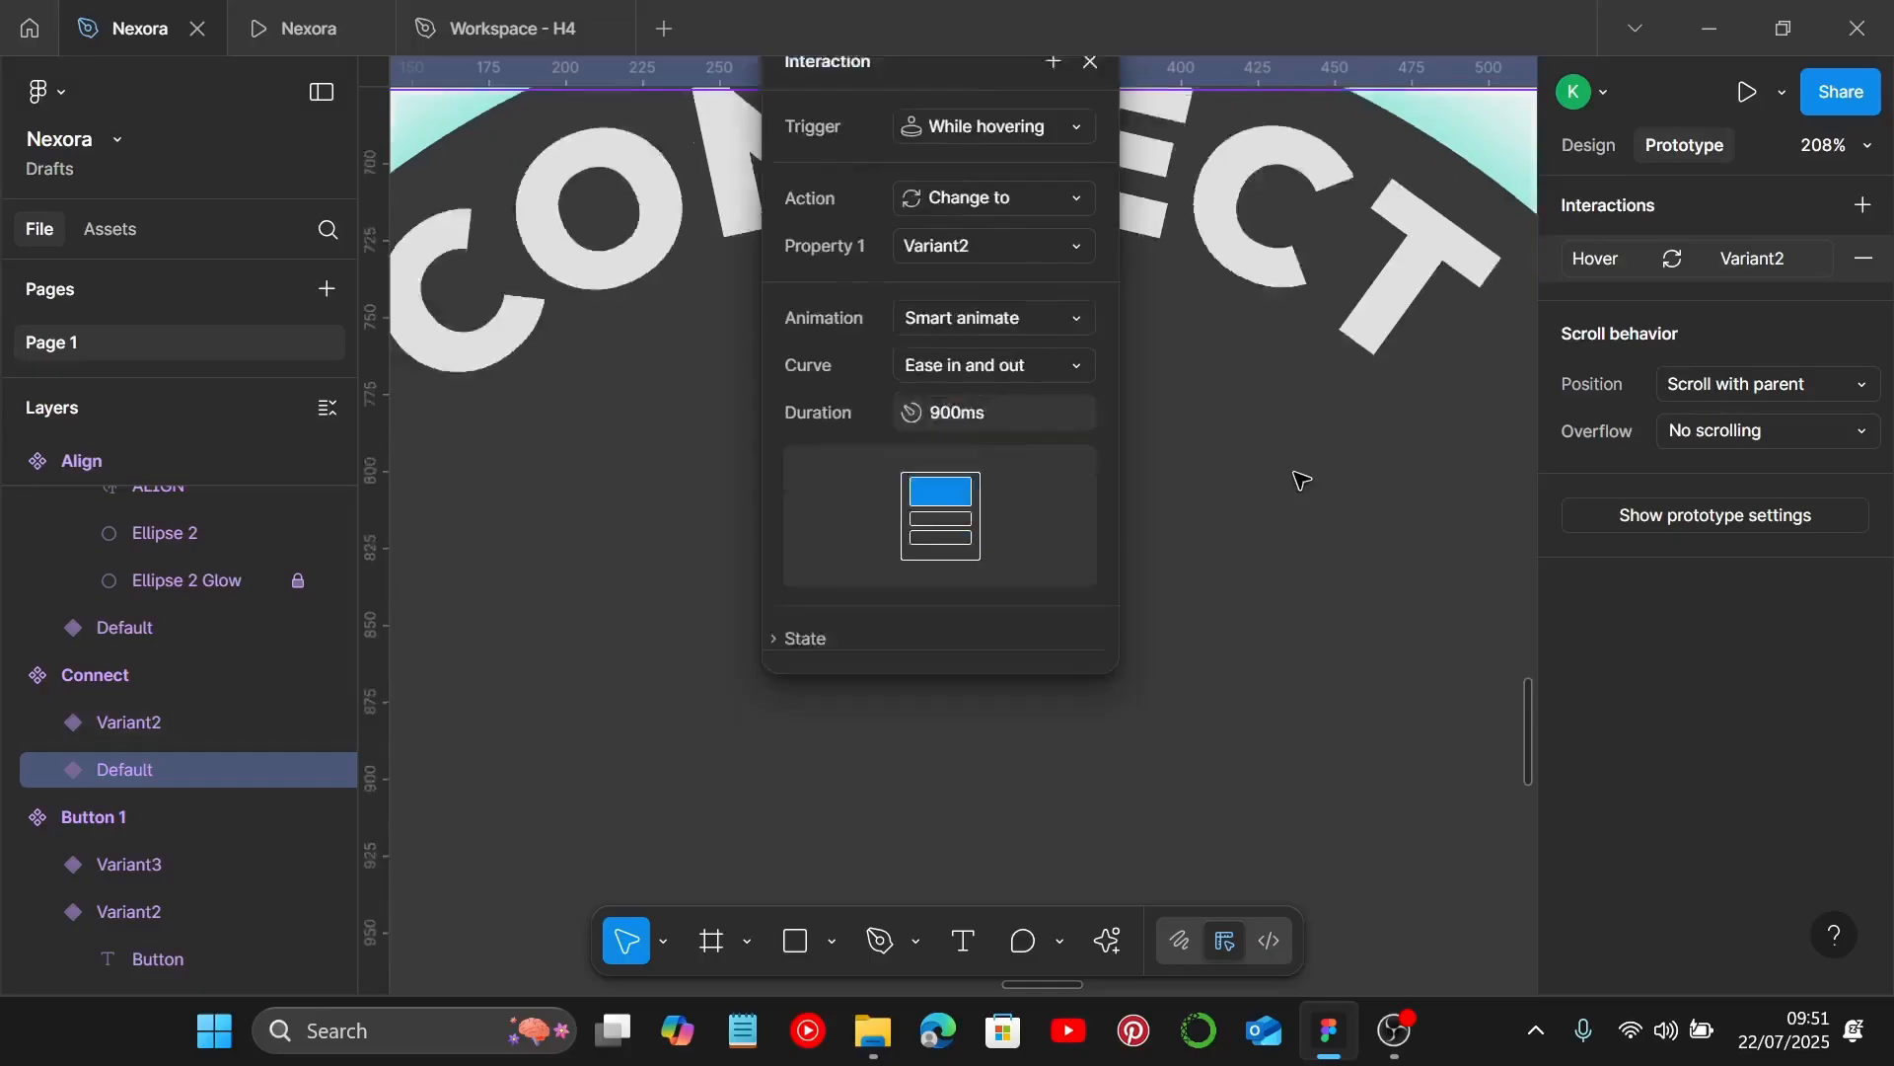
{"action": "left_click", "coordinate": [1294, 473]}
Link Align's Default variant to its Variant2 with a While hovering interaction.
{"action": "scroll", "coordinate": [1294, 473], "scroll_direction": "down", "scroll_amount": 5}
{"action": "scroll", "coordinate": [1294, 472], "scroll_direction": "right", "scroll_amount": 1}
{"action": "scroll", "coordinate": [1294, 473], "scroll_direction": "right", "scroll_amount": 7}
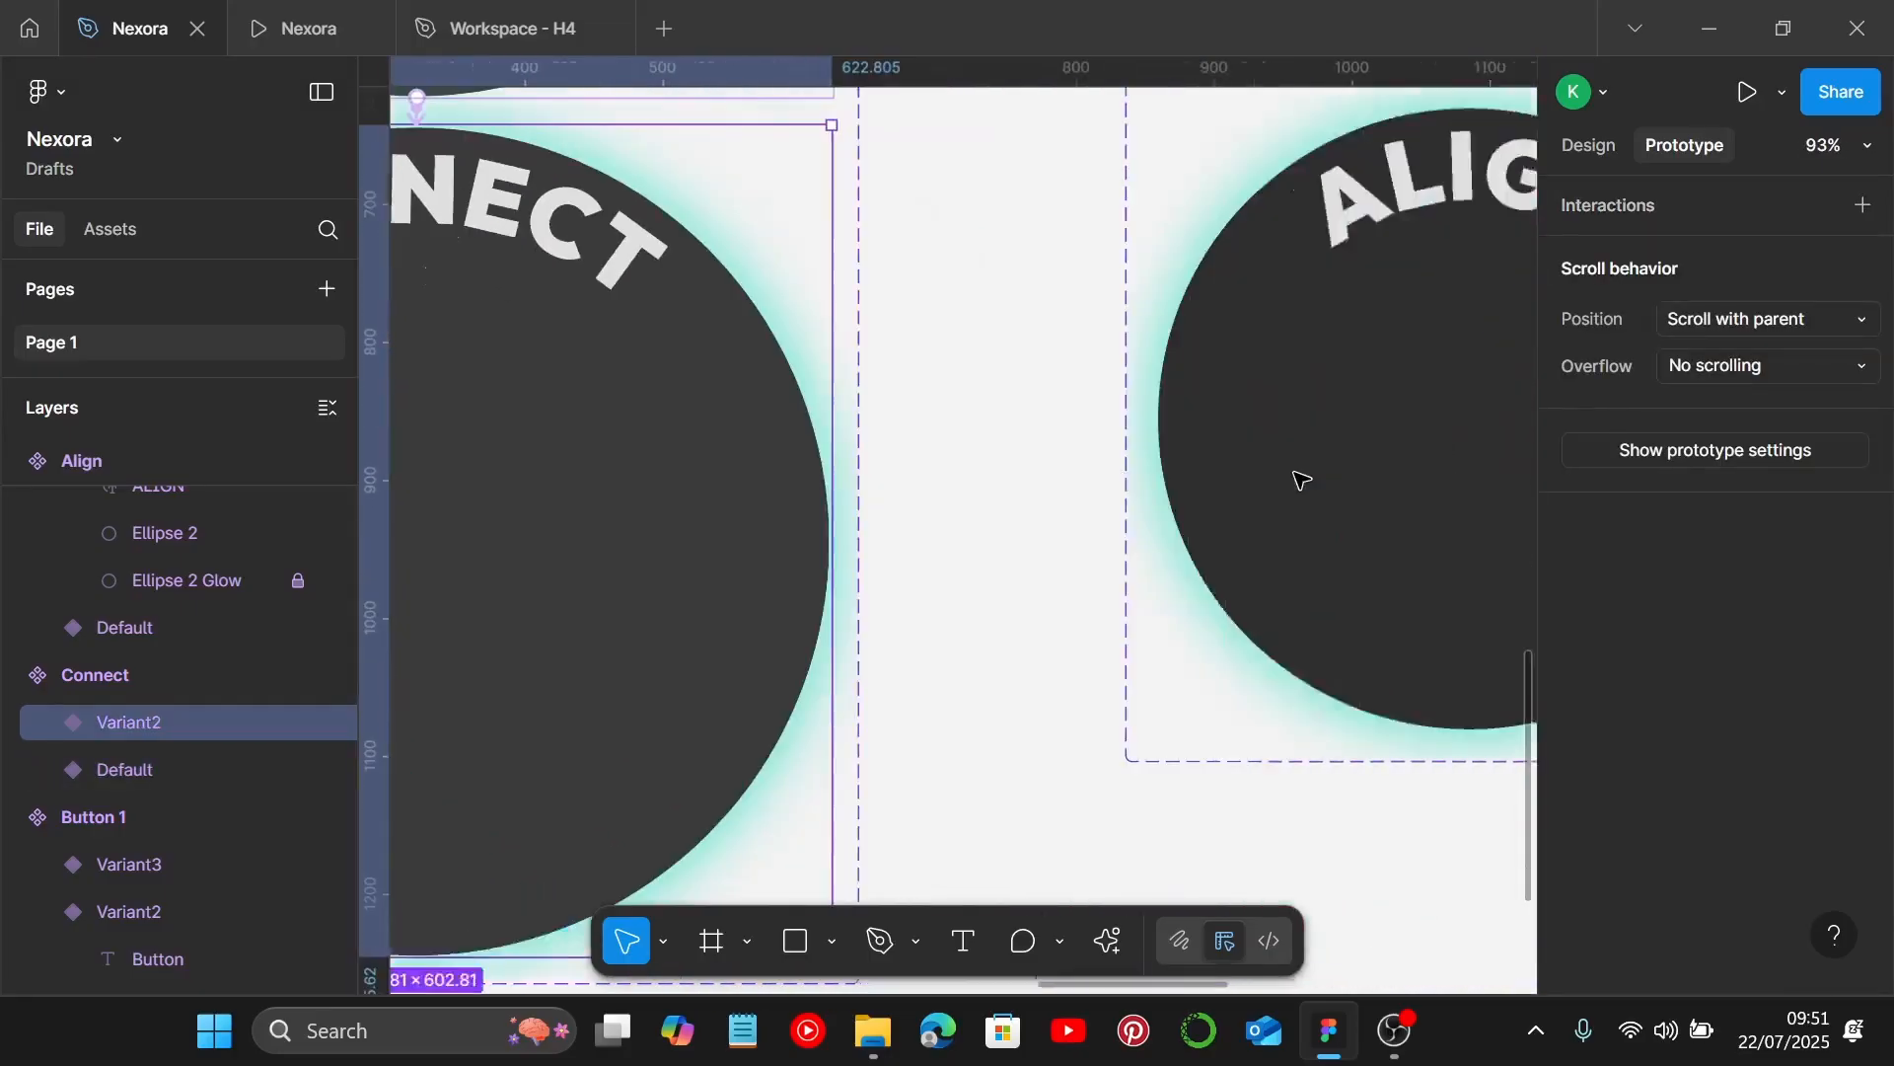
{"action": "scroll", "coordinate": [1295, 472], "scroll_direction": "up", "scroll_amount": 3}
{"action": "left_click", "coordinate": [1390, 387]}
{"action": "scroll", "coordinate": [1362, 436], "scroll_direction": "up", "scroll_amount": 5}
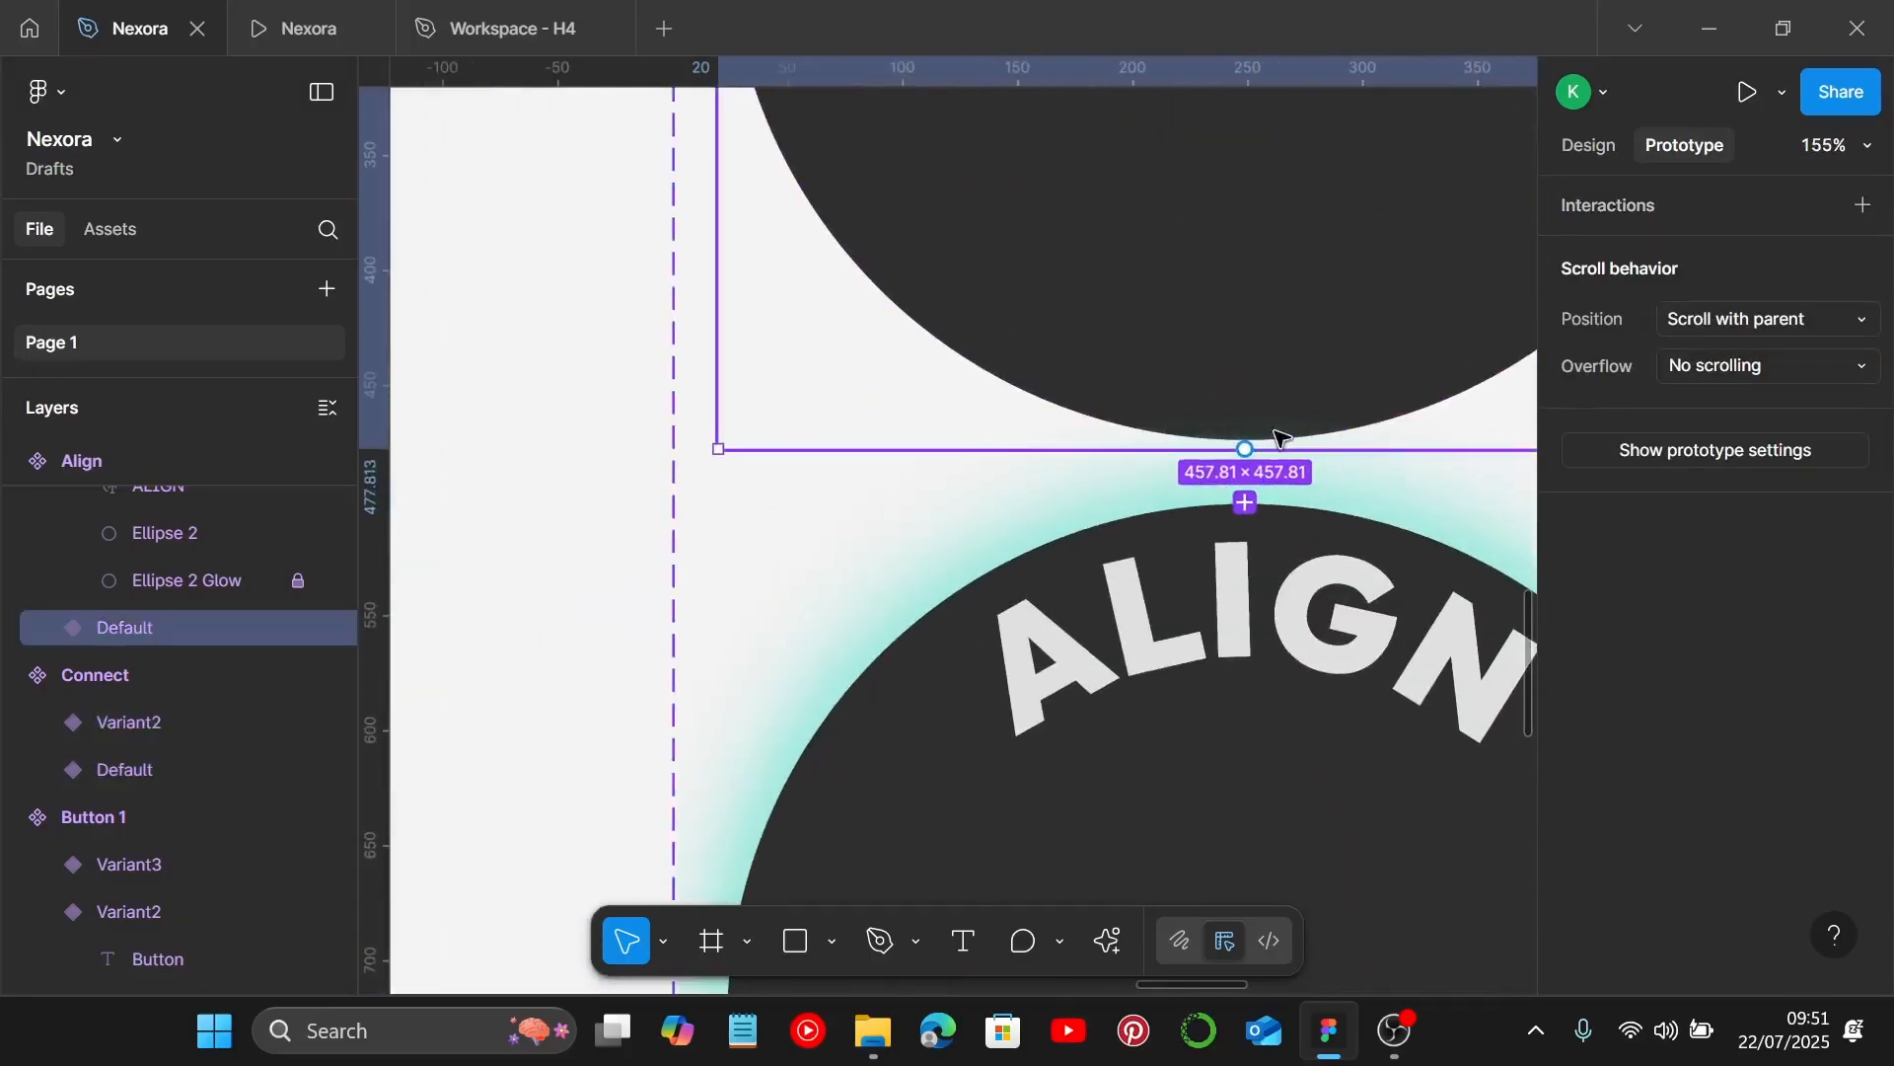
{"action": "left_click_drag", "start_coordinate": [1240, 523], "coordinate": [1243, 525]}
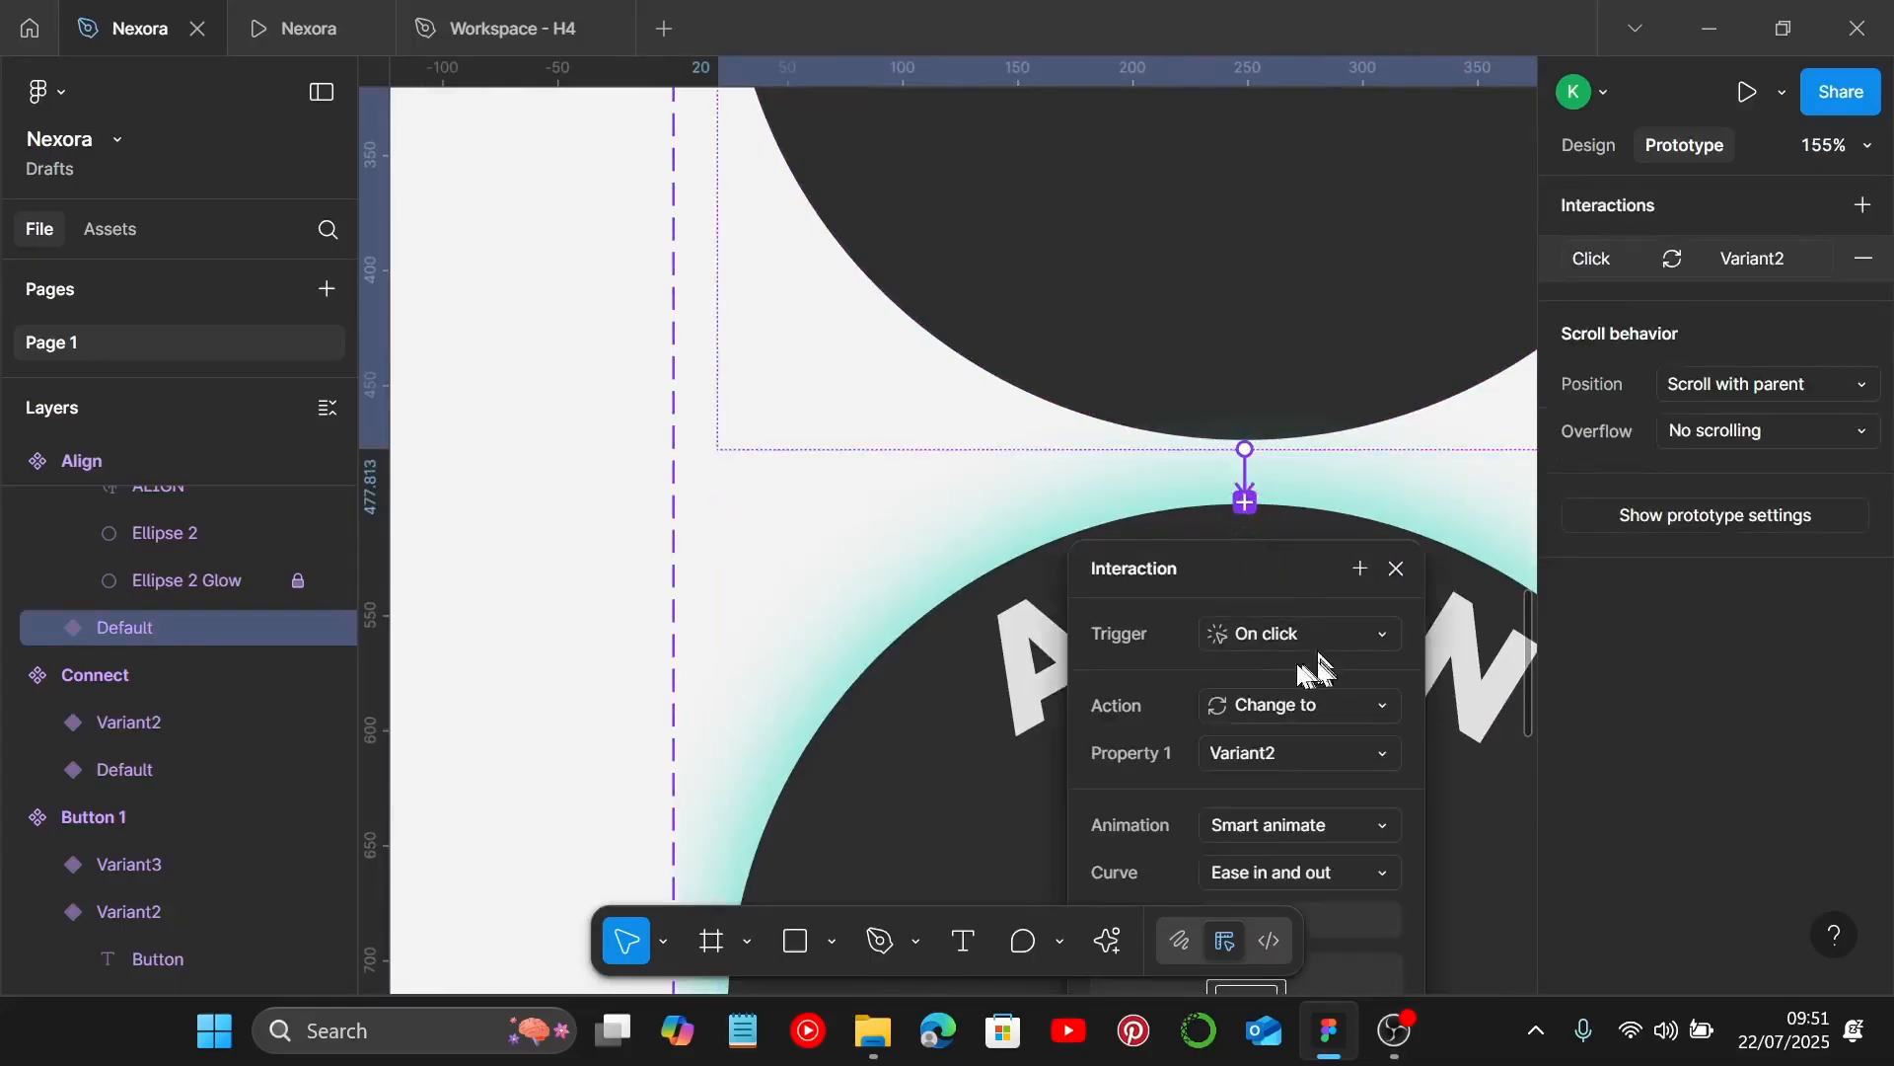
{"action": "left_click", "coordinate": [1270, 632]}
{"action": "left_click", "coordinate": [1347, 651]}
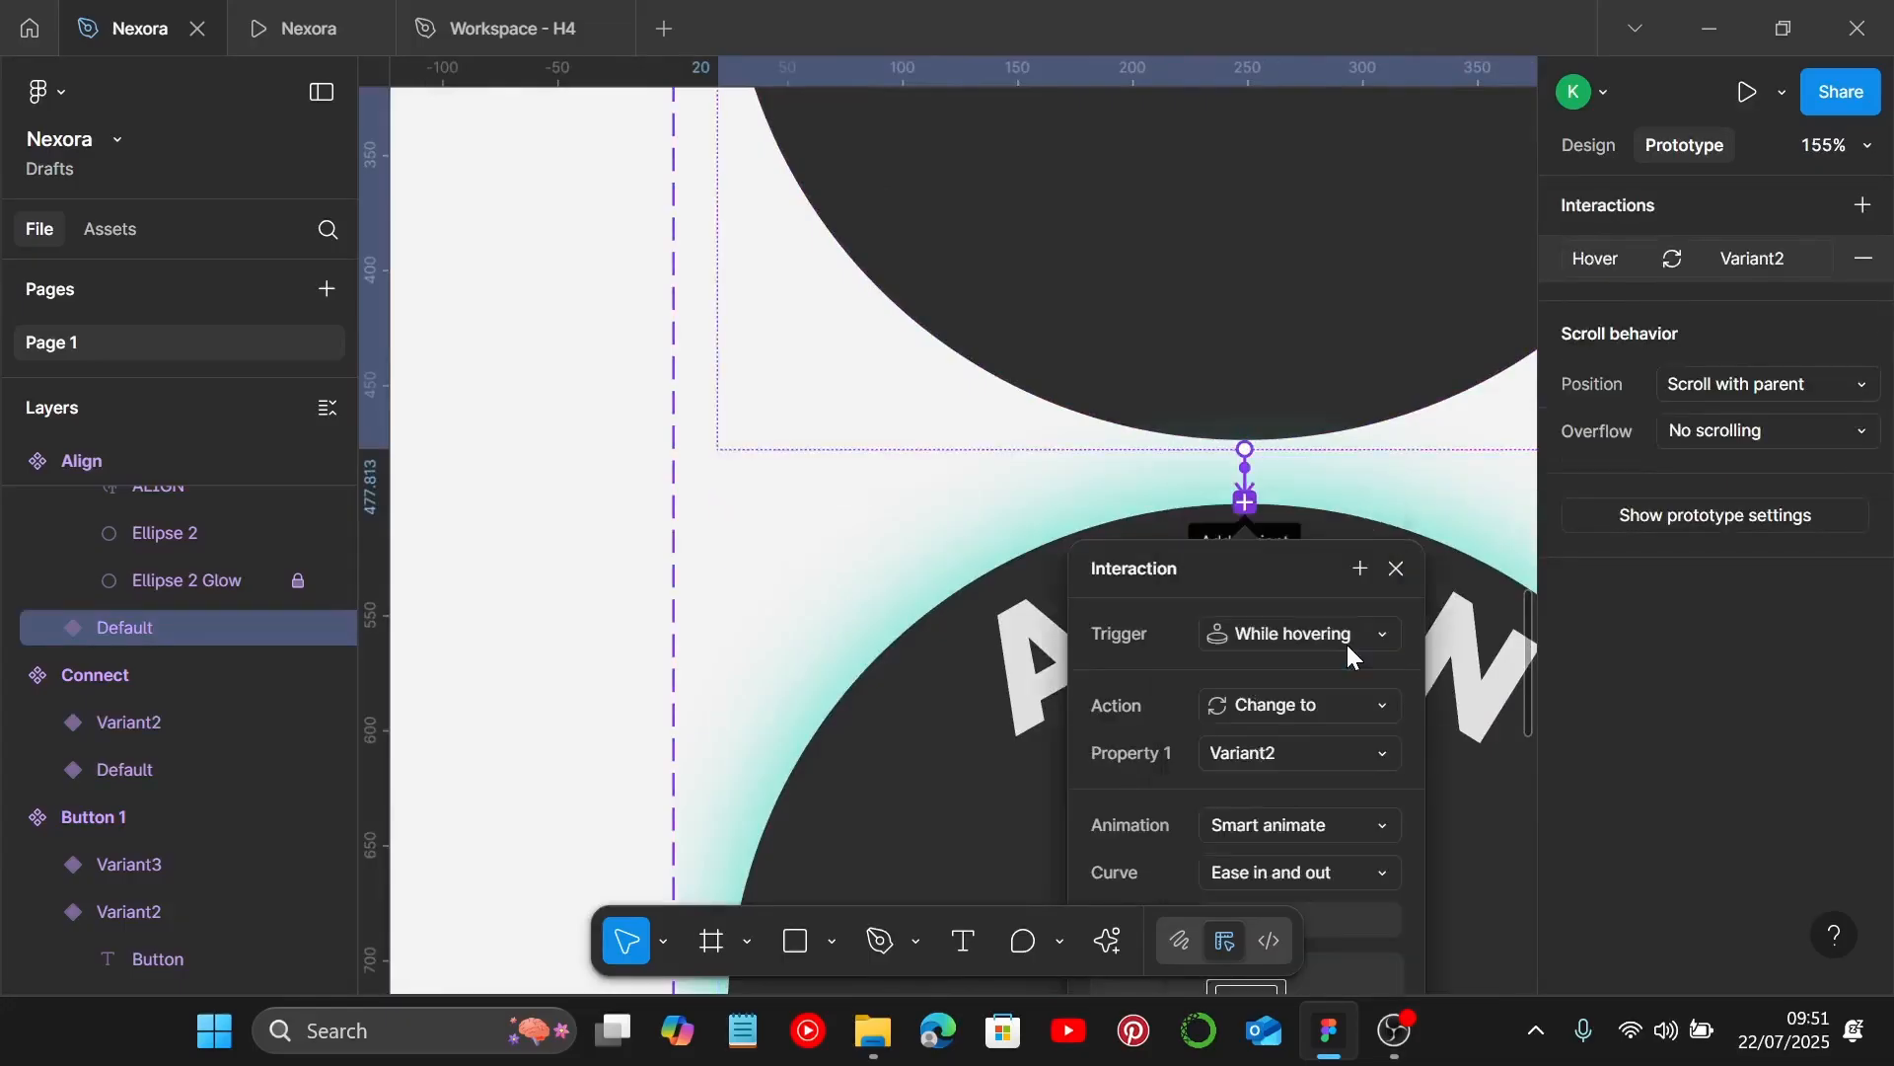
{"action": "scroll", "coordinate": [1371, 641], "scroll_direction": "down", "scroll_amount": 5}
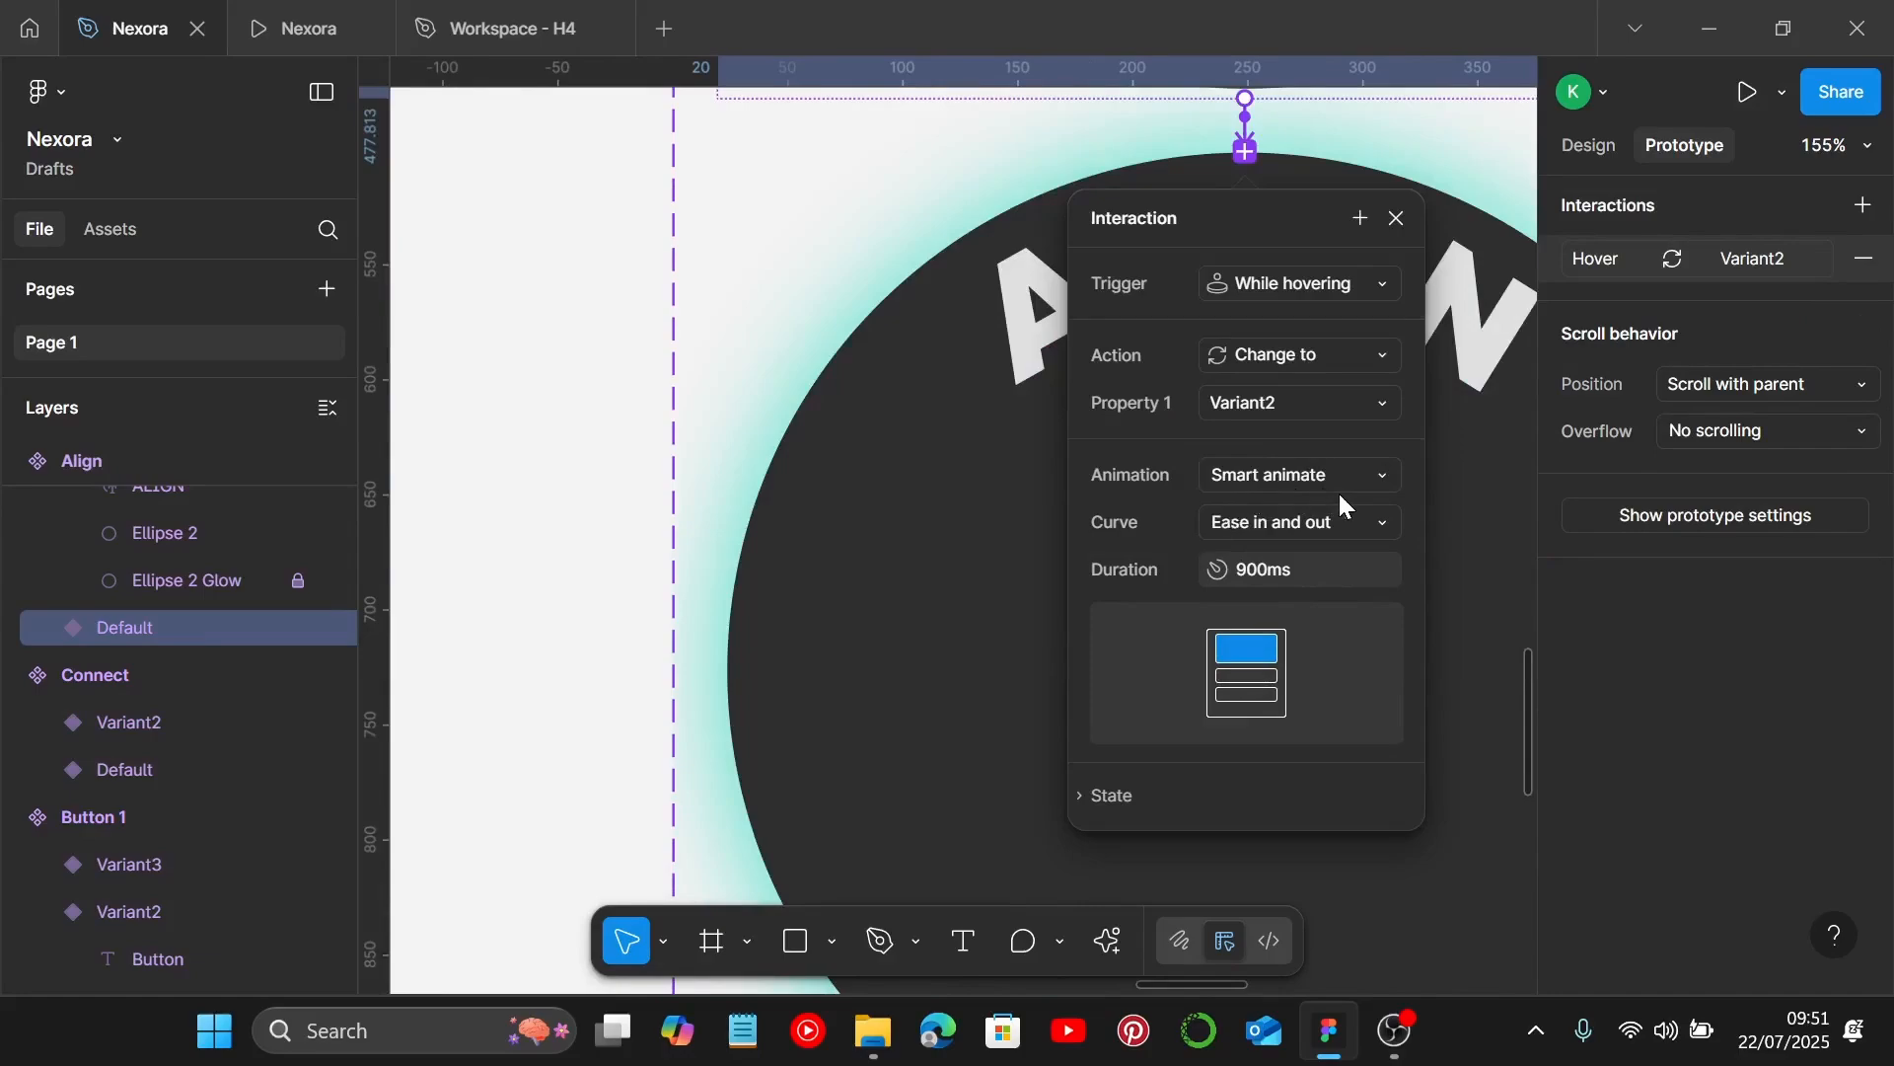
Link Focus's Default variant to its Variant2 with a While hovering interaction.
{"action": "scroll", "coordinate": [1338, 491], "scroll_direction": "down", "scroll_amount": 3, "text": "ctrl"}
{"action": "scroll", "coordinate": [1309, 496], "scroll_direction": "right", "scroll_amount": 6}
{"action": "scroll", "coordinate": [1308, 497], "scroll_direction": "up", "scroll_amount": 4}
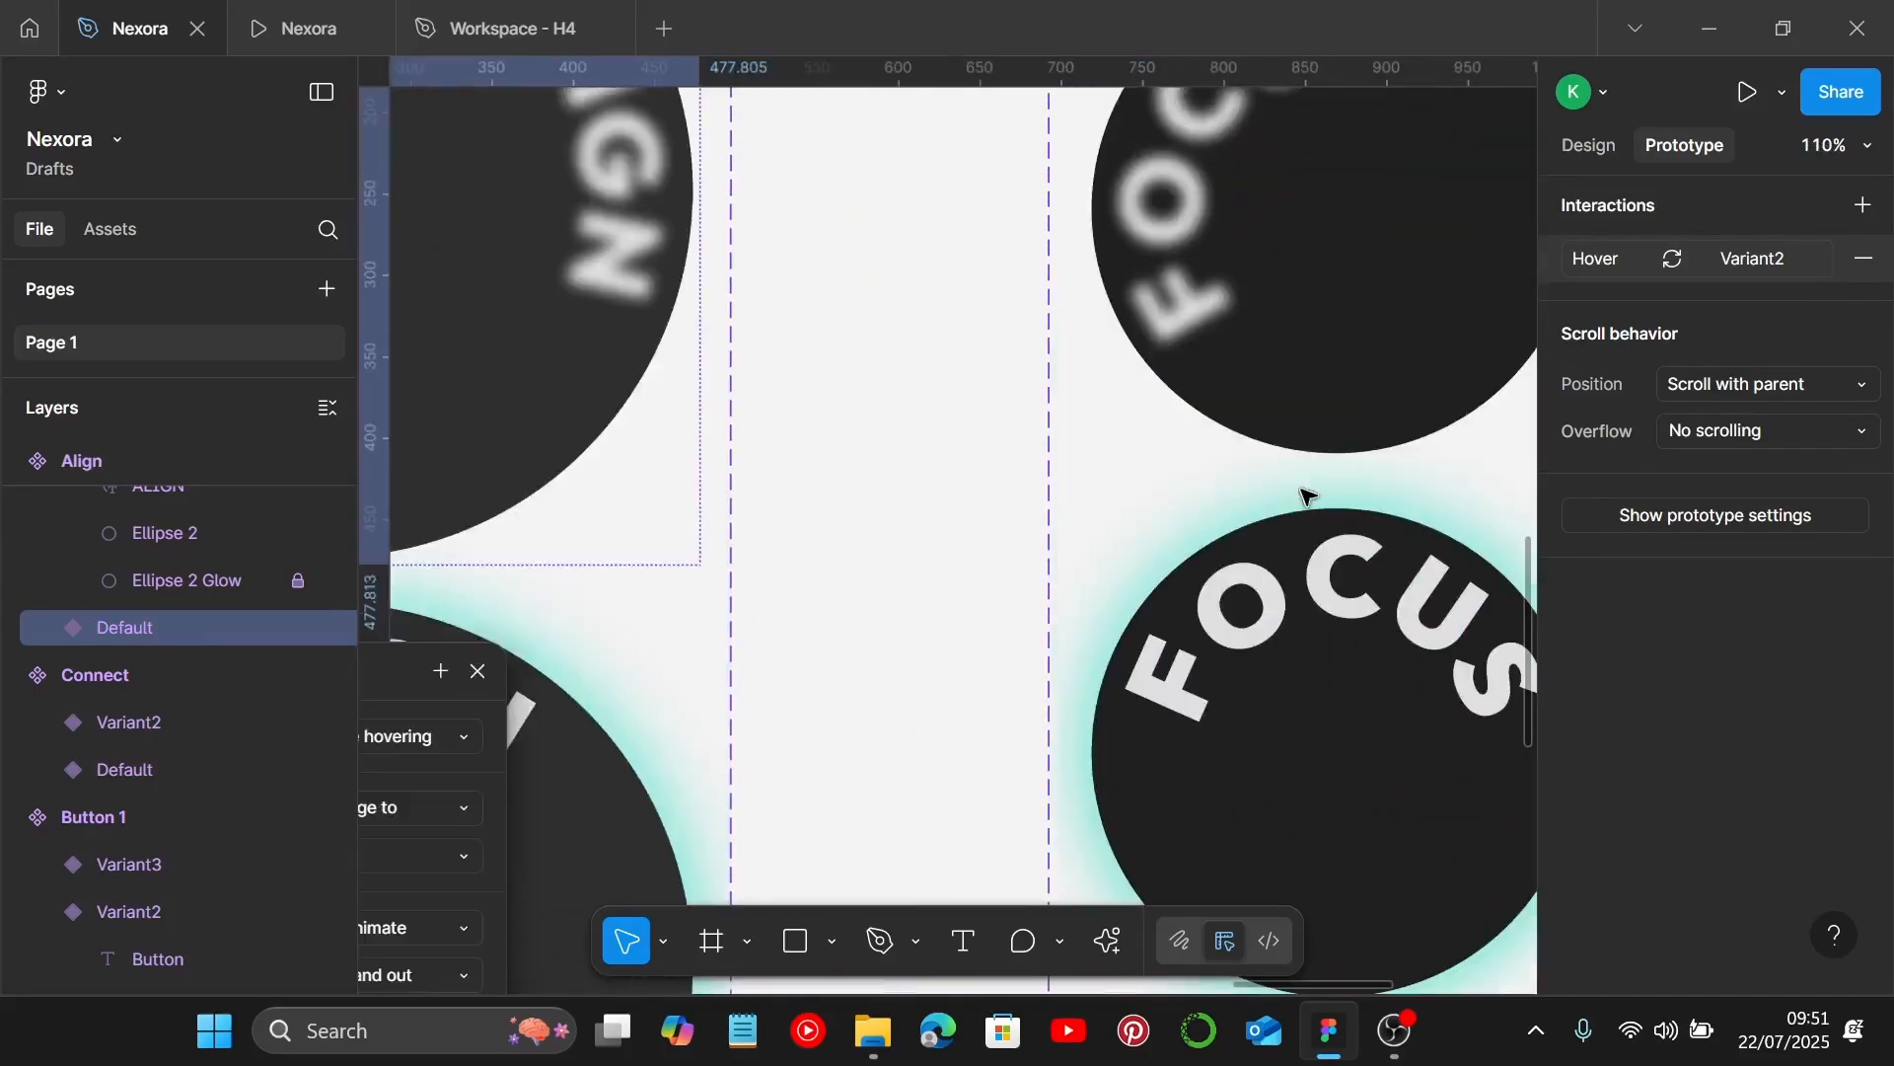
{"action": "left_click", "coordinate": [1332, 368]}
{"action": "scroll", "coordinate": [1329, 466], "scroll_direction": "up", "scroll_amount": 5, "text": "ctrl"}
{"action": "left_click_drag", "start_coordinate": [1322, 468], "coordinate": [1332, 567]}
{"action": "scroll", "coordinate": [1397, 611], "scroll_direction": "down", "scroll_amount": 1}
{"action": "left_click", "coordinate": [1398, 593]}
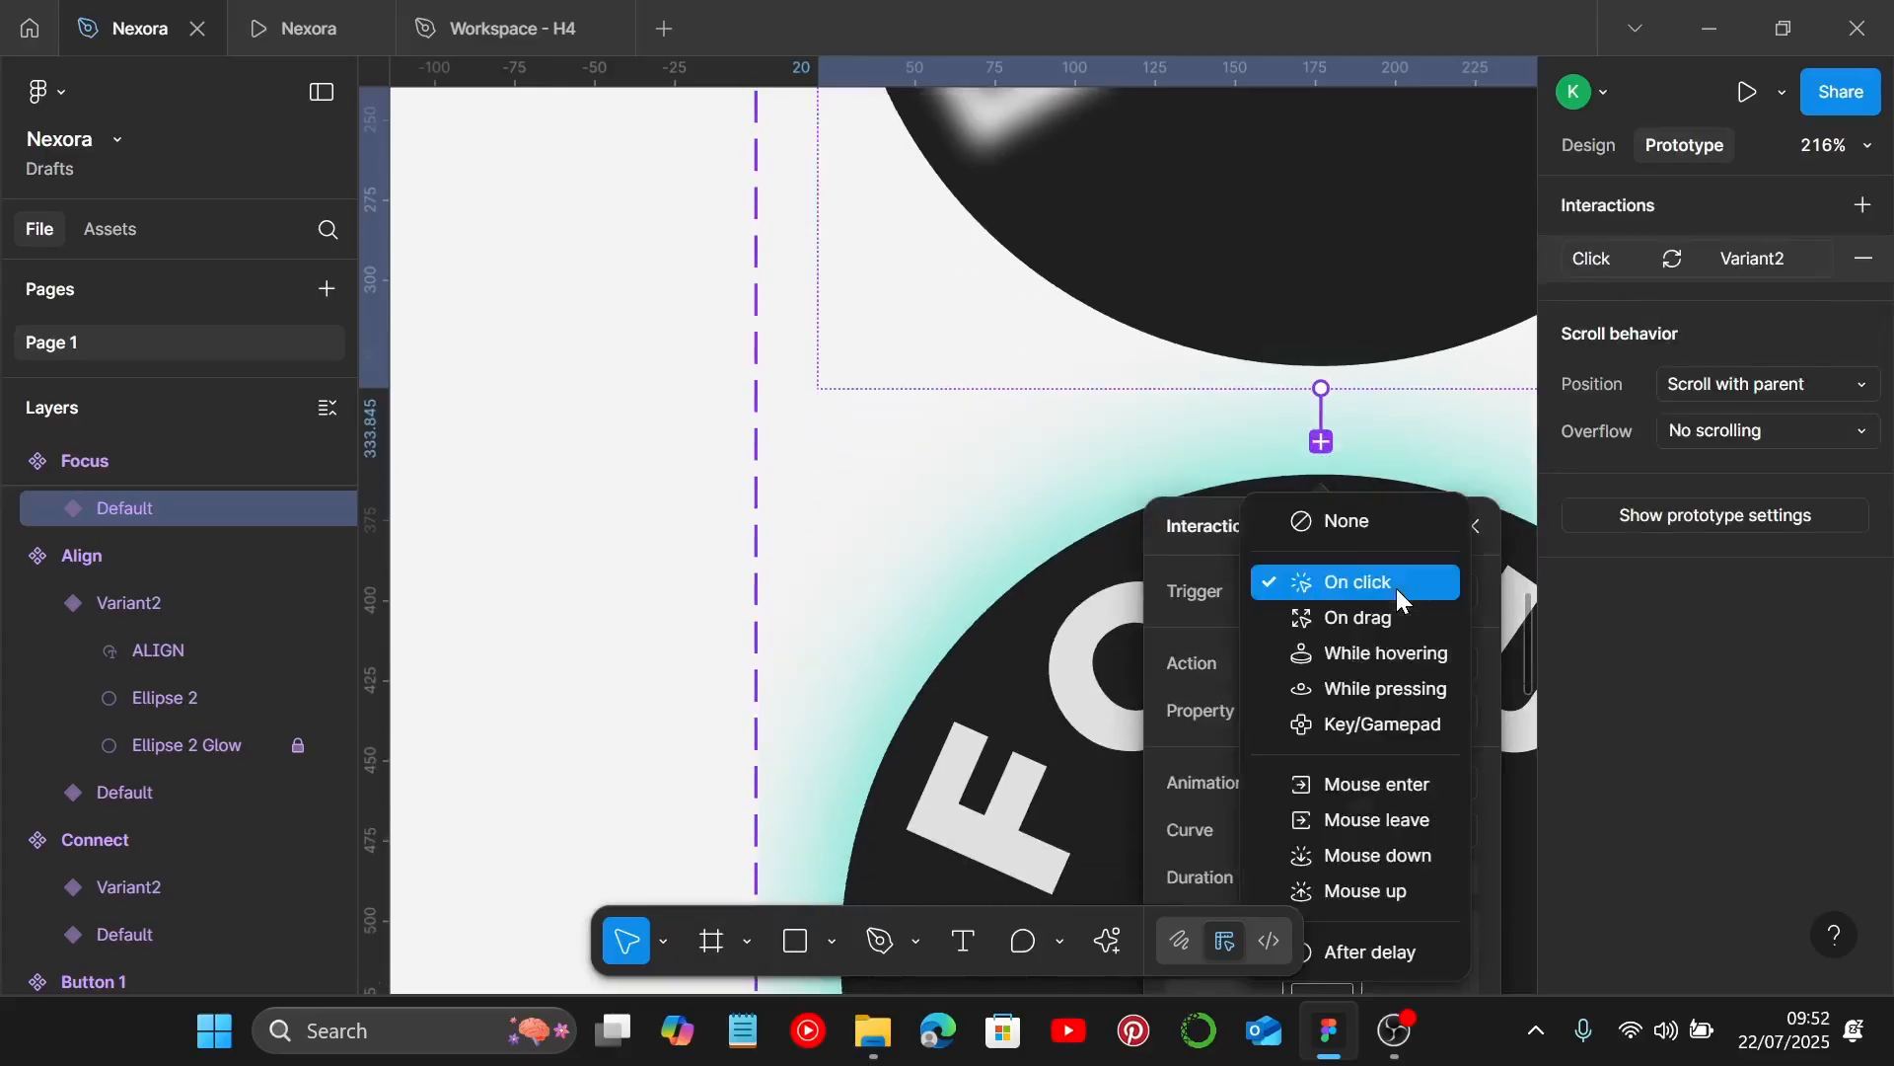
{"action": "left_click", "coordinate": [1413, 659]}
{"action": "scroll", "coordinate": [1414, 663], "scroll_direction": "down", "scroll_amount": 1}
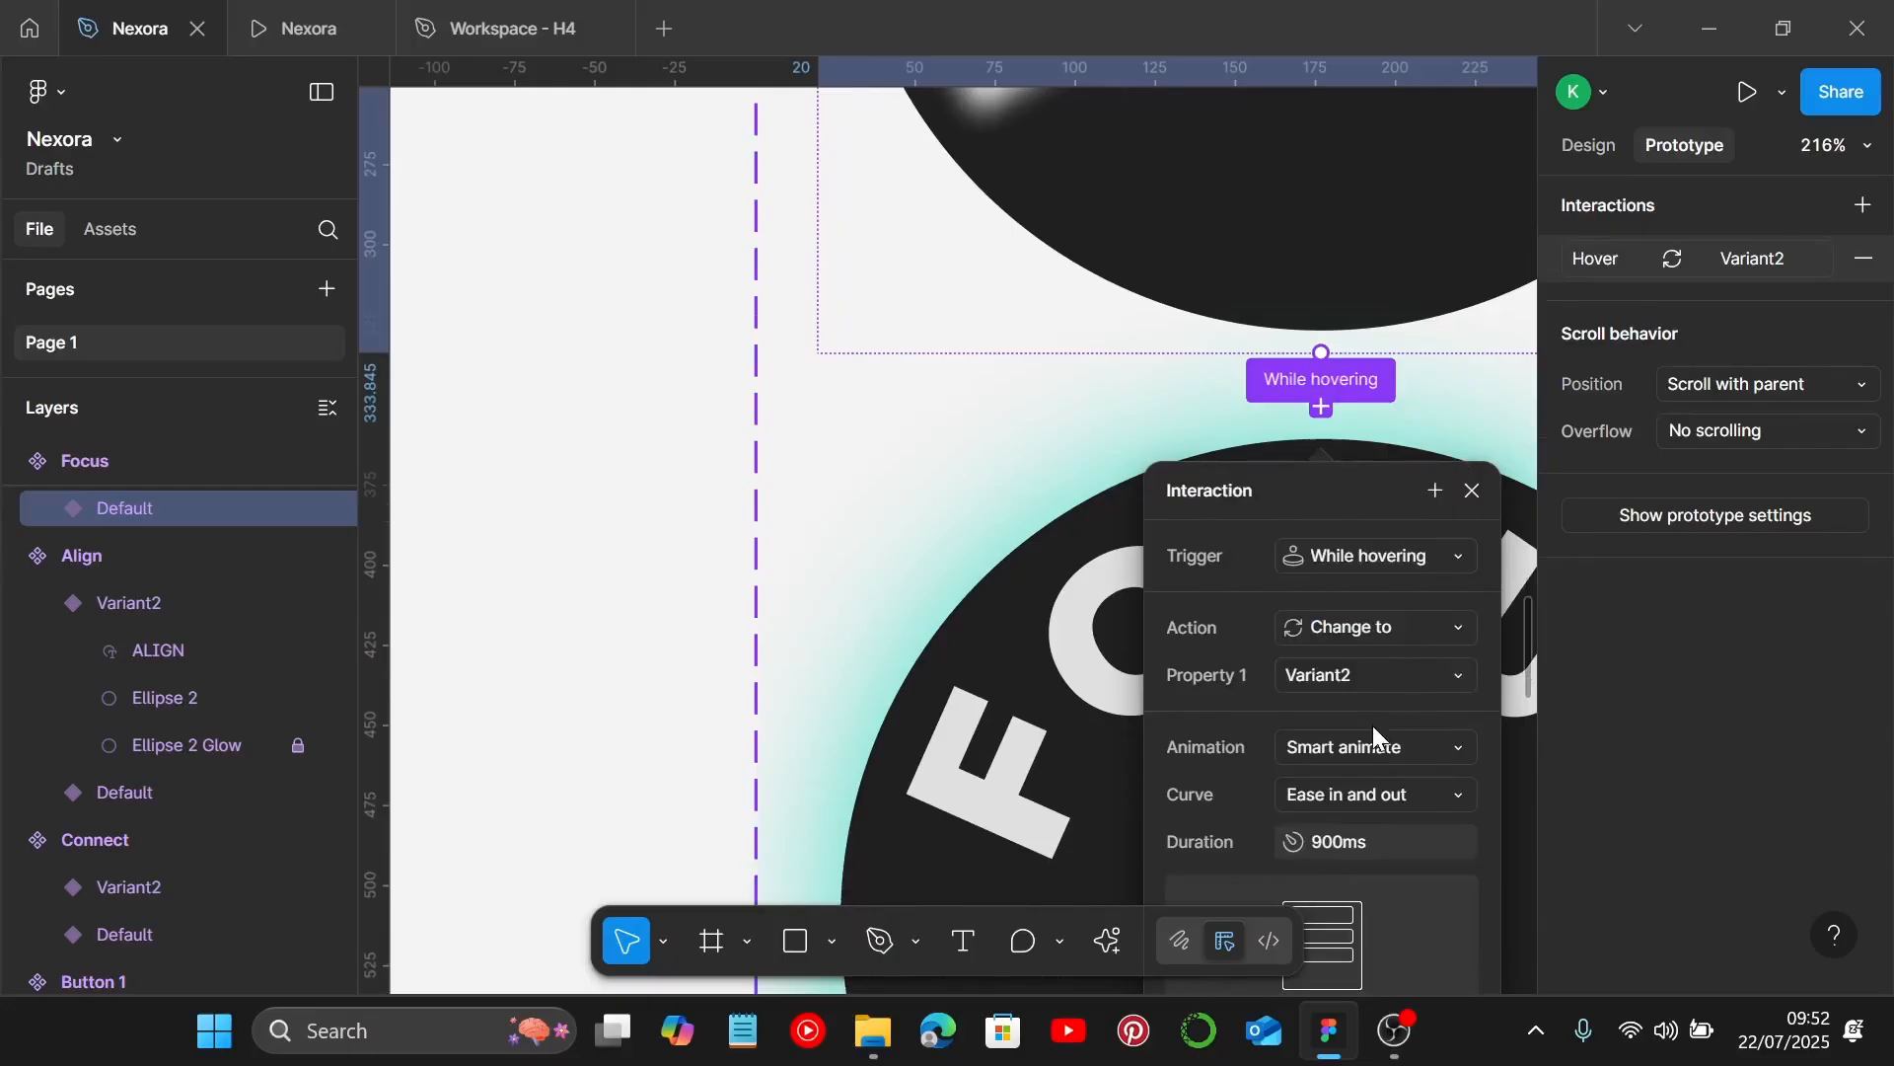
Link Launch's Default variant to its Variant2 with a While hovering interaction.
{"action": "scroll", "coordinate": [1345, 444], "scroll_direction": "right", "scroll_amount": 10}
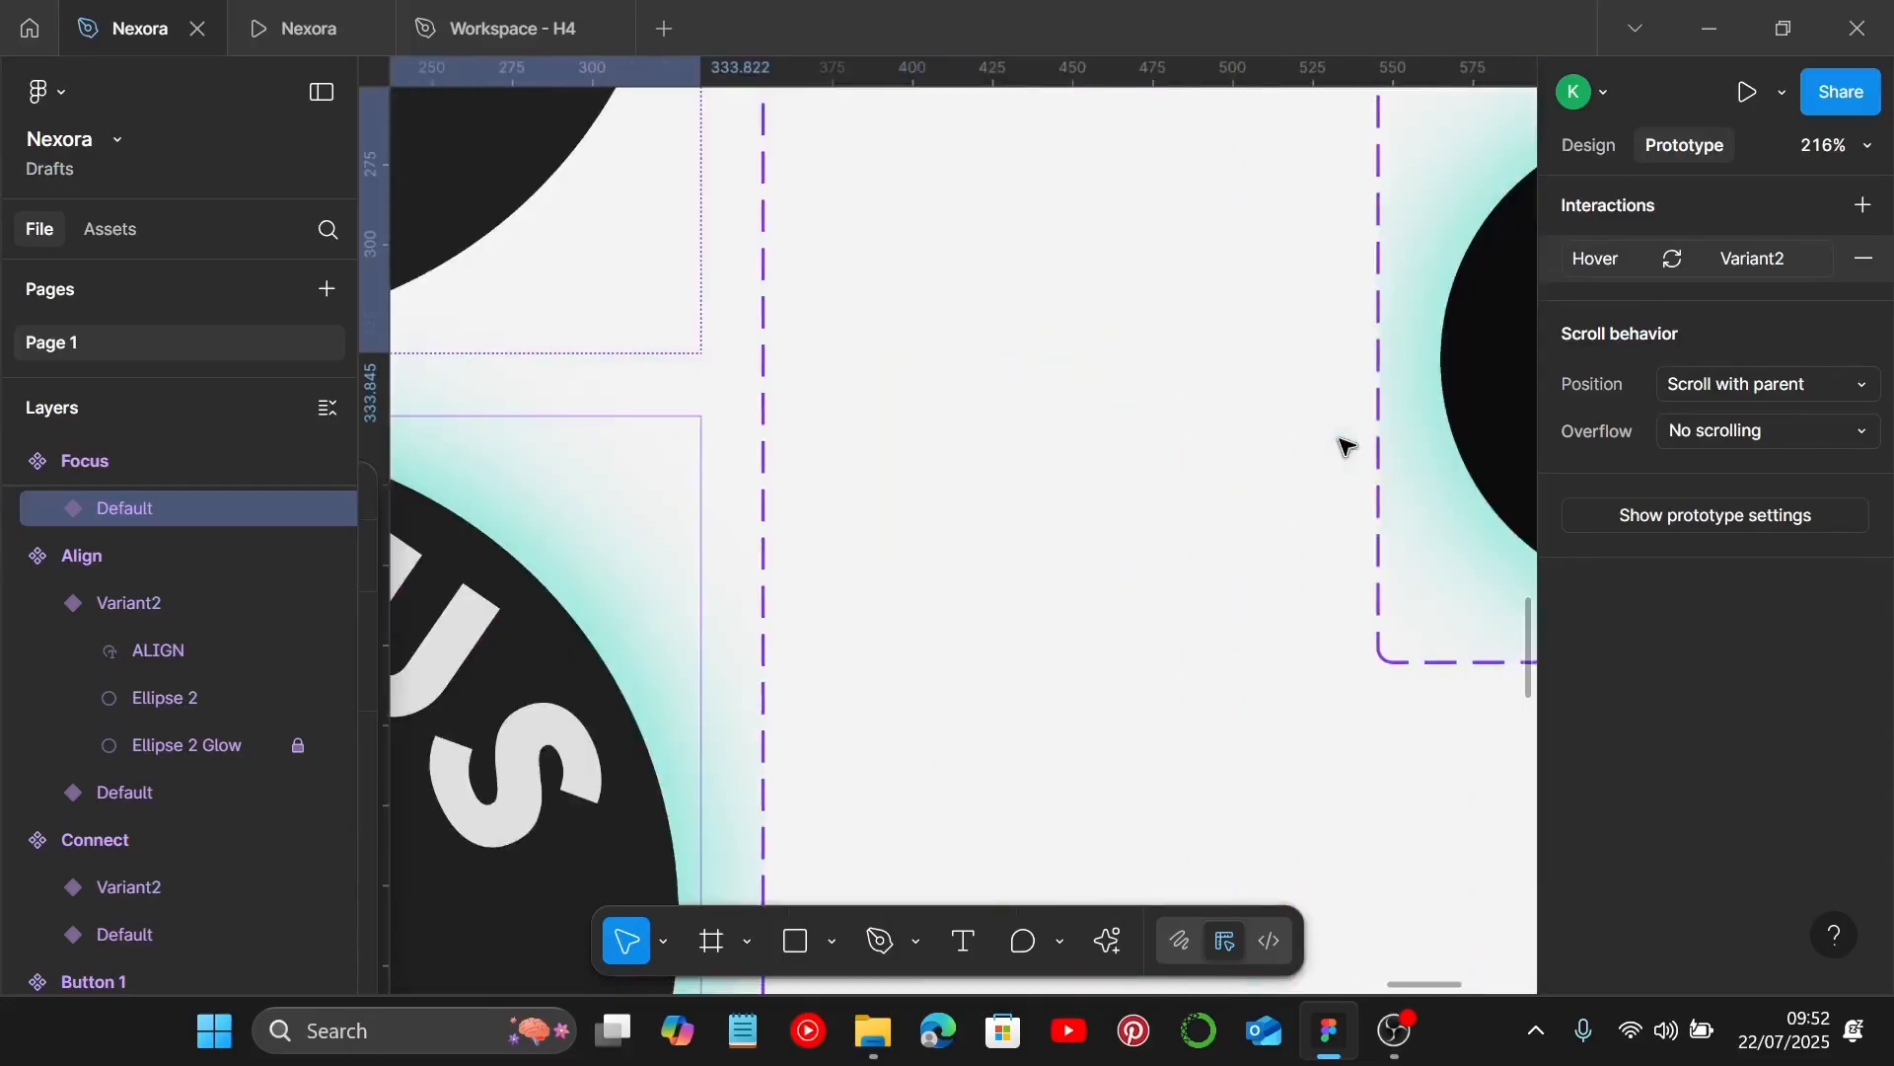
{"action": "scroll", "coordinate": [1347, 446], "scroll_direction": "up", "scroll_amount": 4}
{"action": "left_click", "coordinate": [1274, 328]}
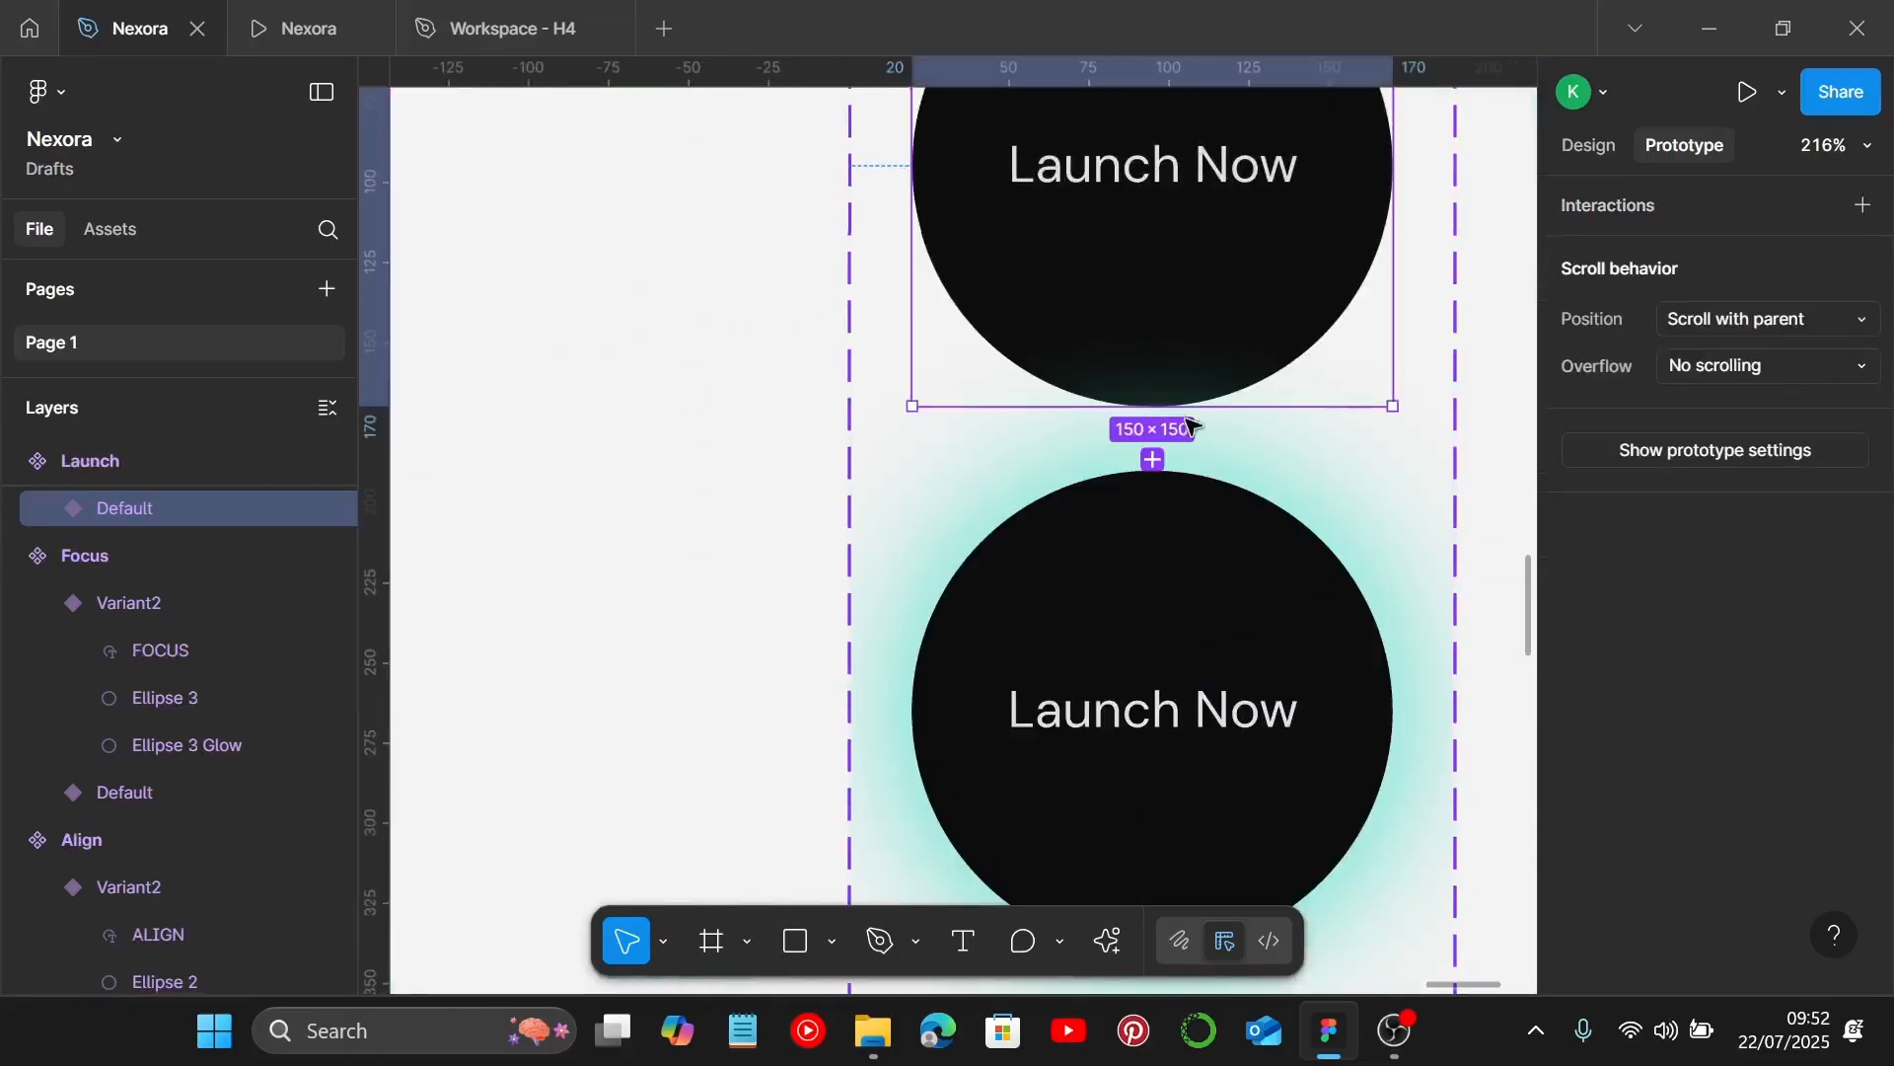
{"action": "left_click_drag", "start_coordinate": [1154, 405], "coordinate": [1174, 537]}
{"action": "scroll", "coordinate": [1263, 572], "scroll_direction": "down", "scroll_amount": 2}
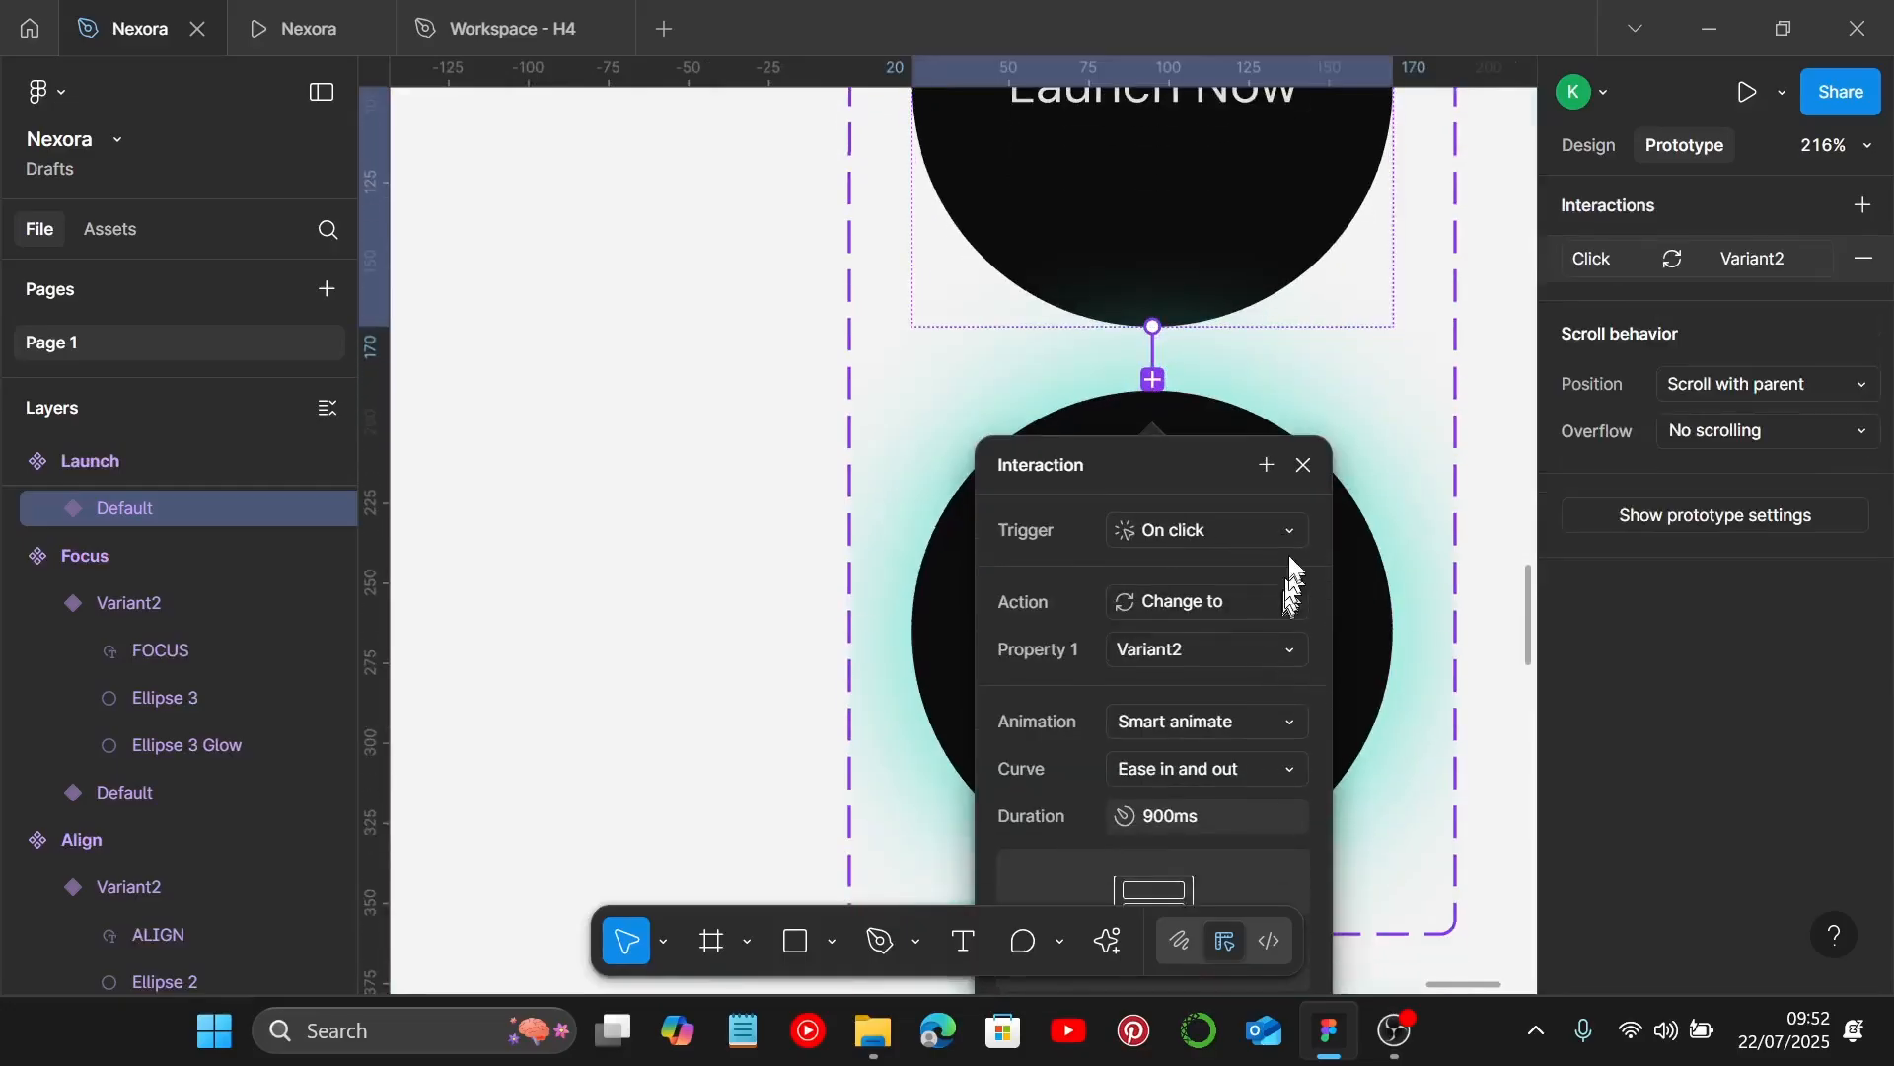
{"action": "left_click", "coordinate": [1284, 527]}
{"action": "left_click", "coordinate": [1249, 601]}
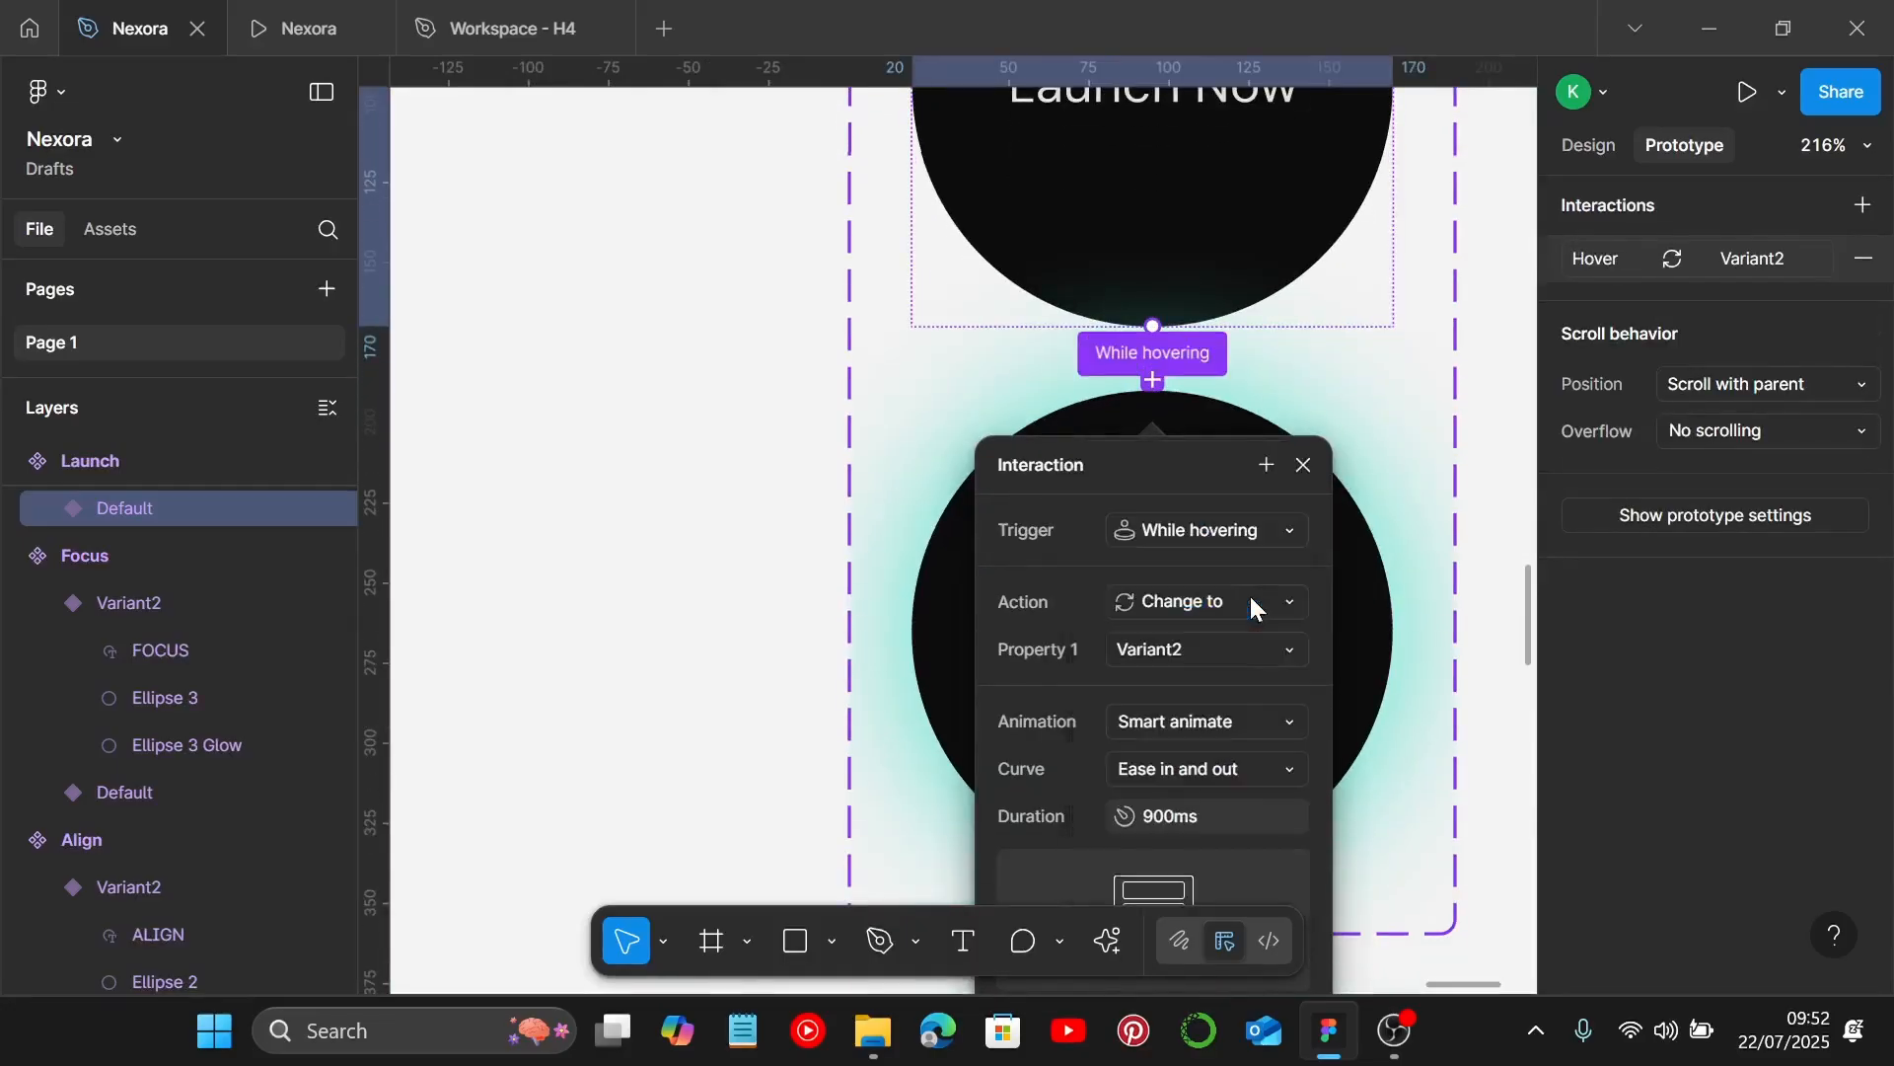
{"action": "scroll", "coordinate": [1316, 594], "scroll_direction": "down", "scroll_amount": 5}
{"action": "left_click", "coordinate": [1424, 803]}
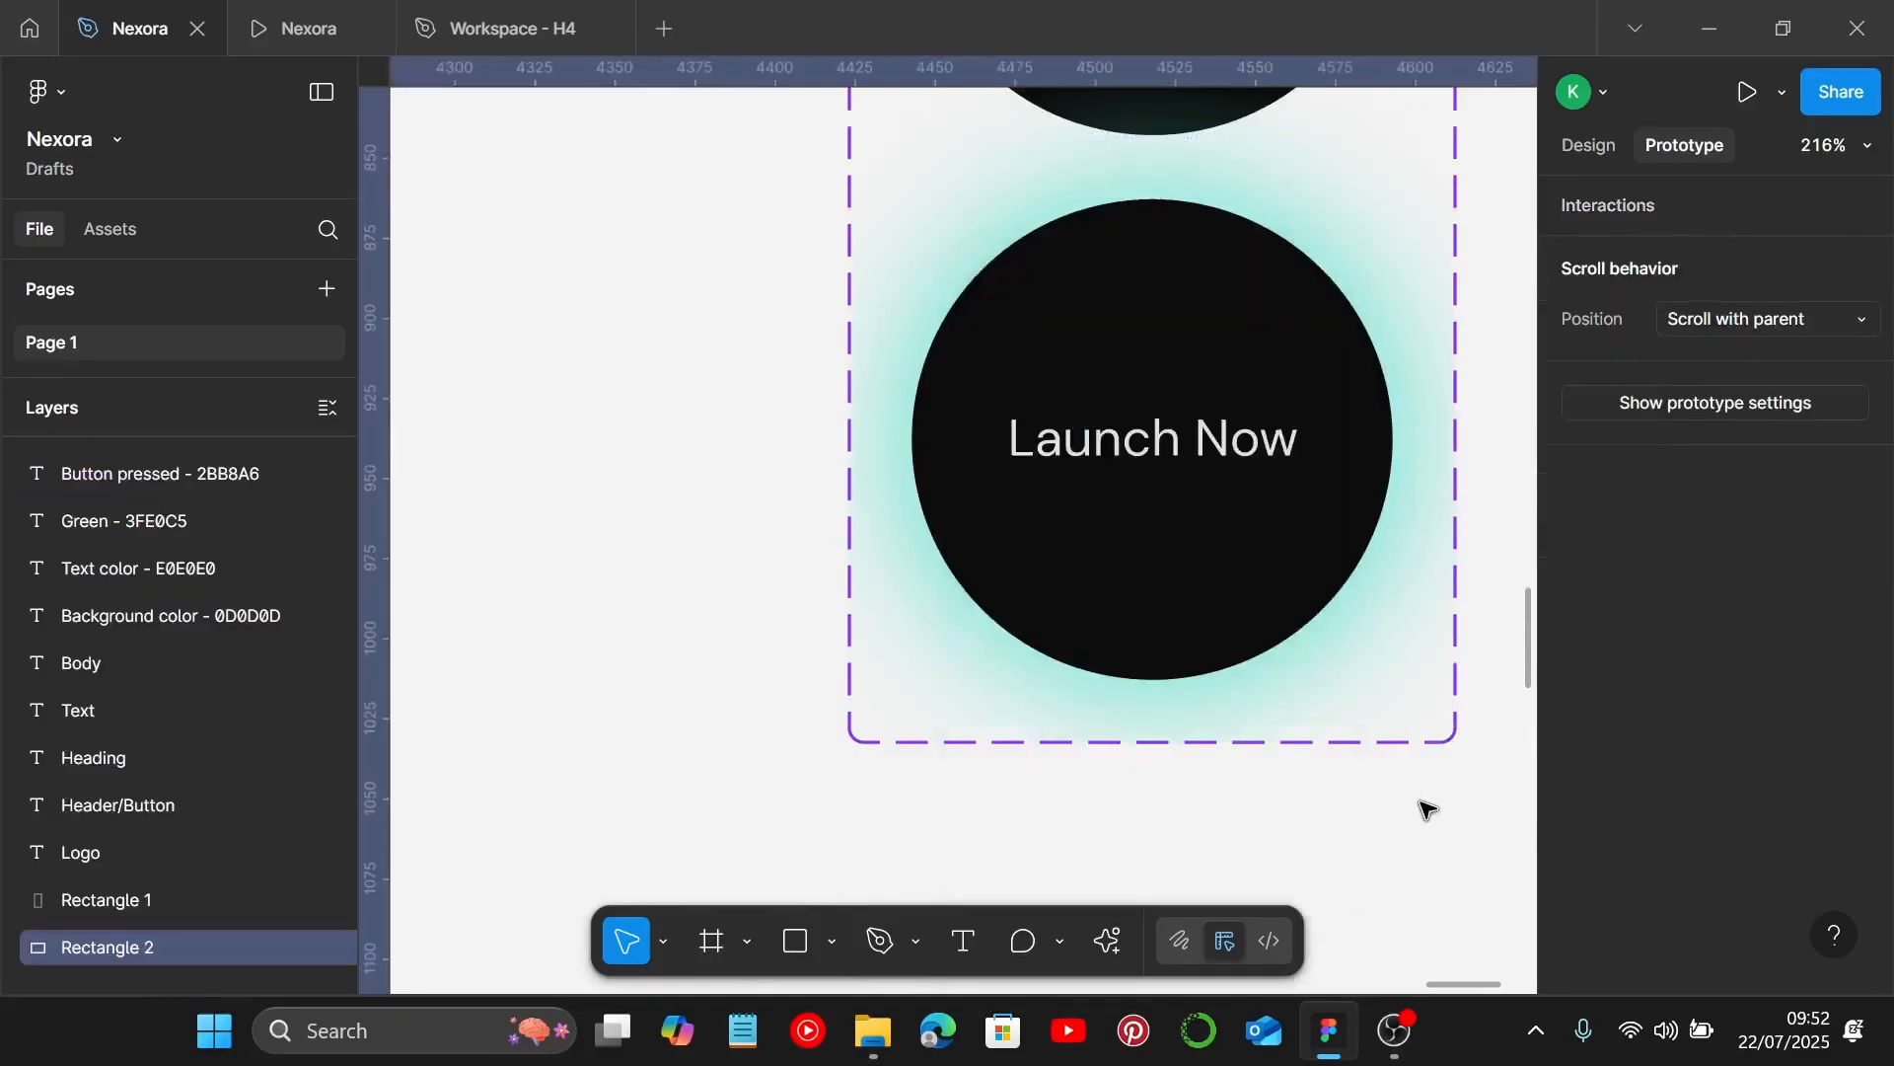
Filter the asset library to the components created in this file.
{"action": "scroll", "coordinate": [1425, 803], "scroll_direction": "down", "scroll_amount": 5}
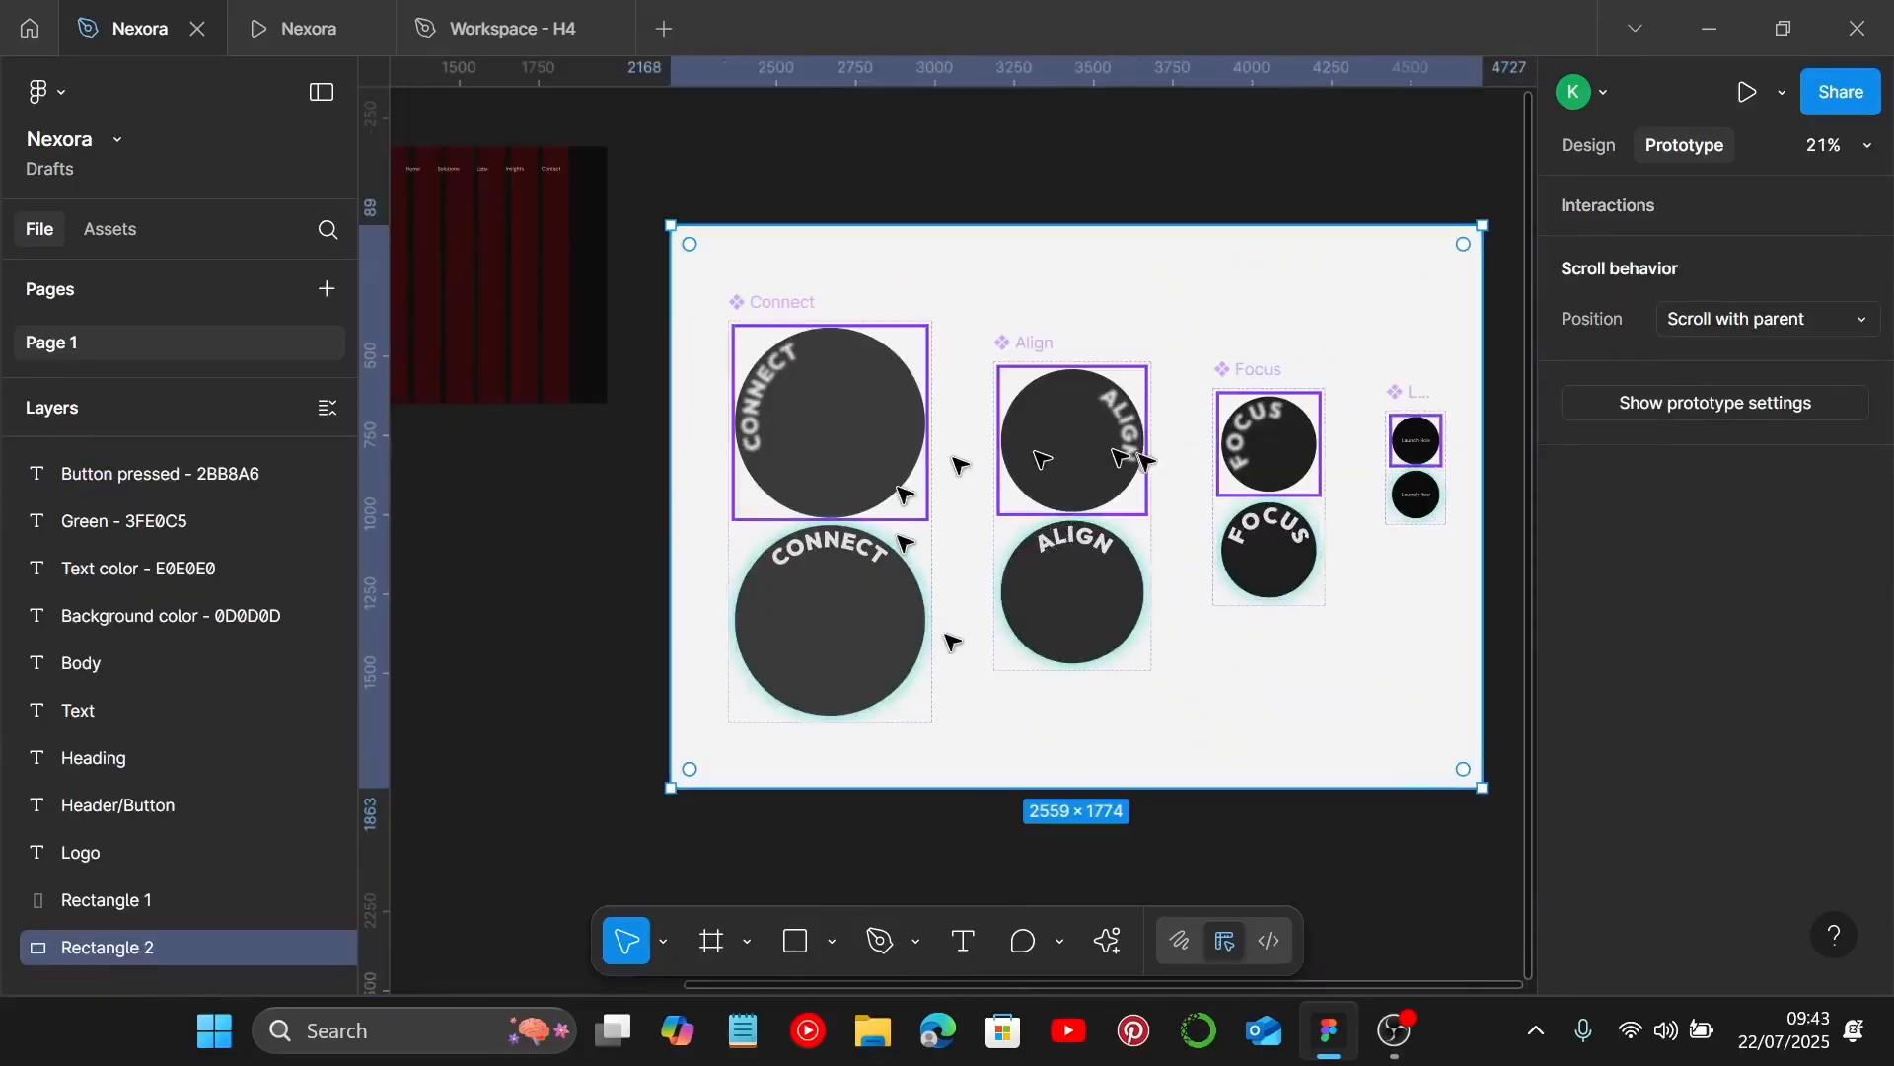
{"action": "left_click", "coordinate": [1590, 145]}
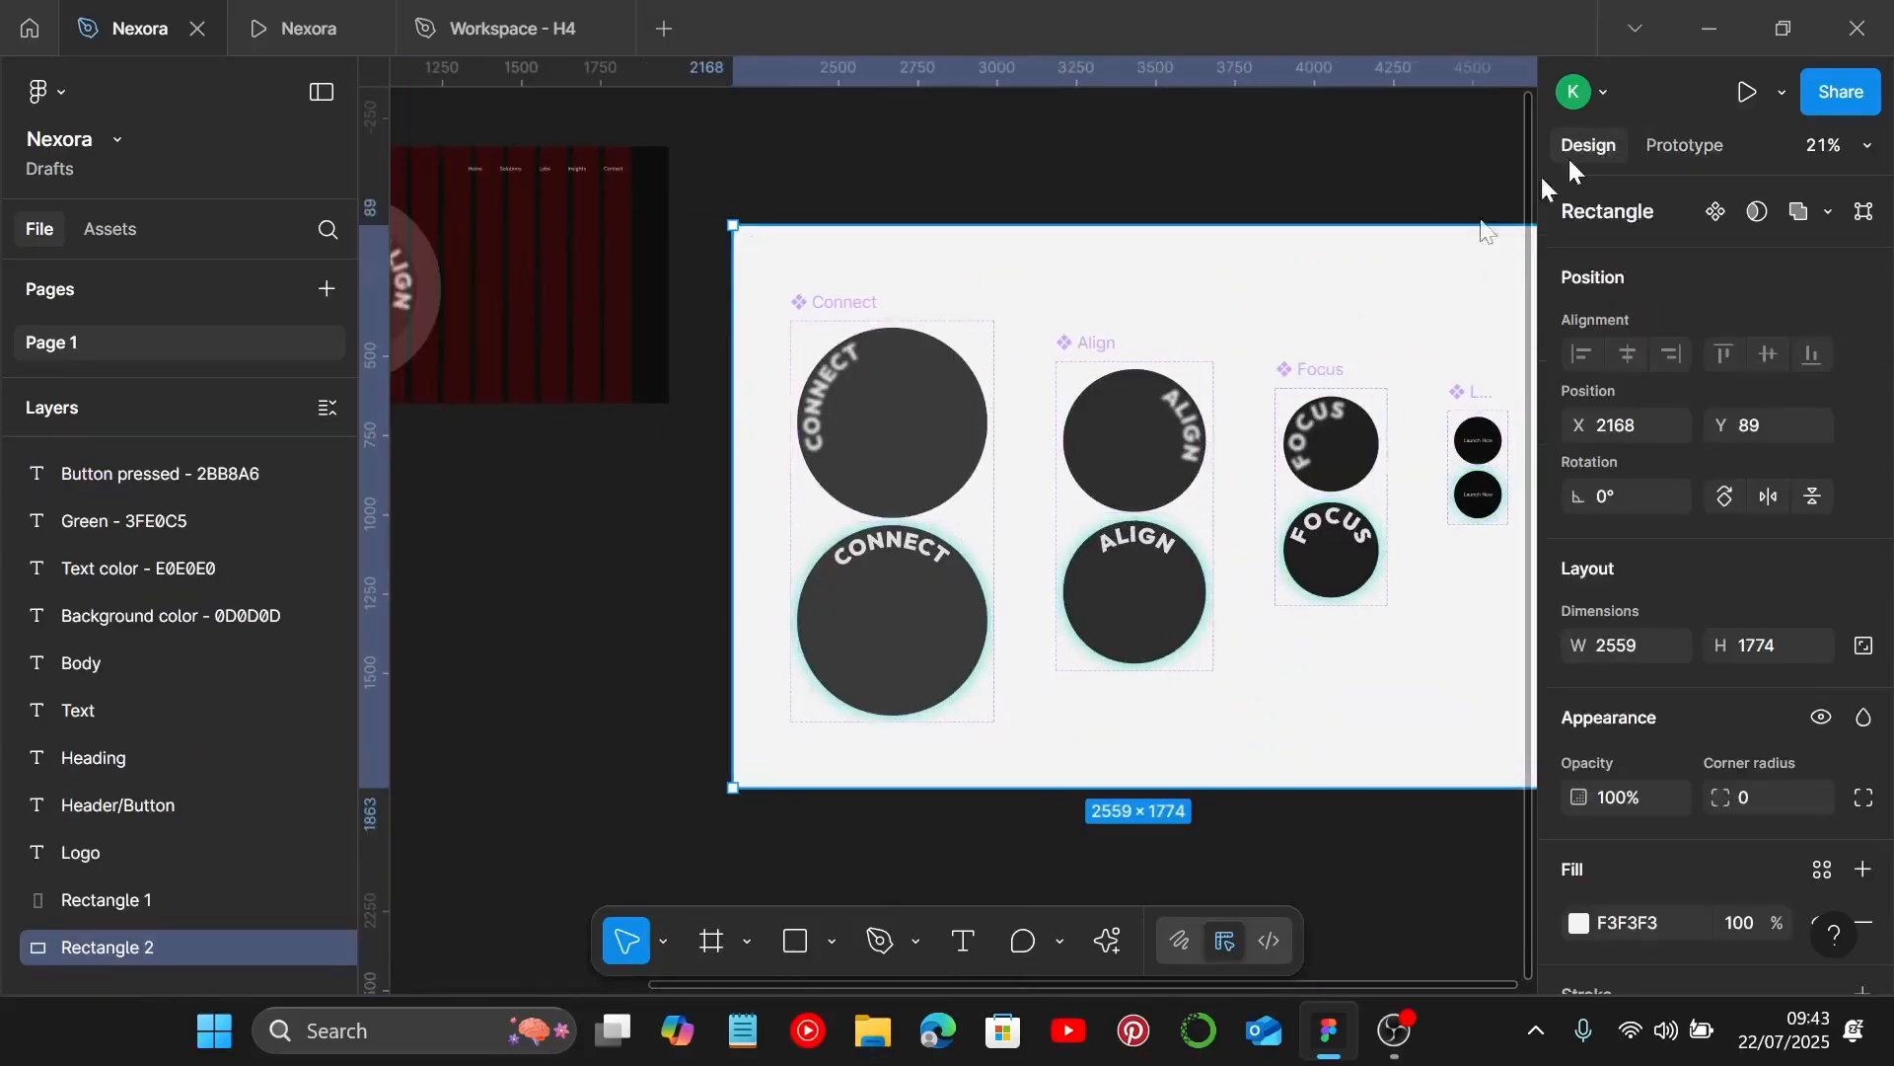
{"action": "scroll", "coordinate": [1284, 444], "scroll_direction": "left", "scroll_amount": 5}
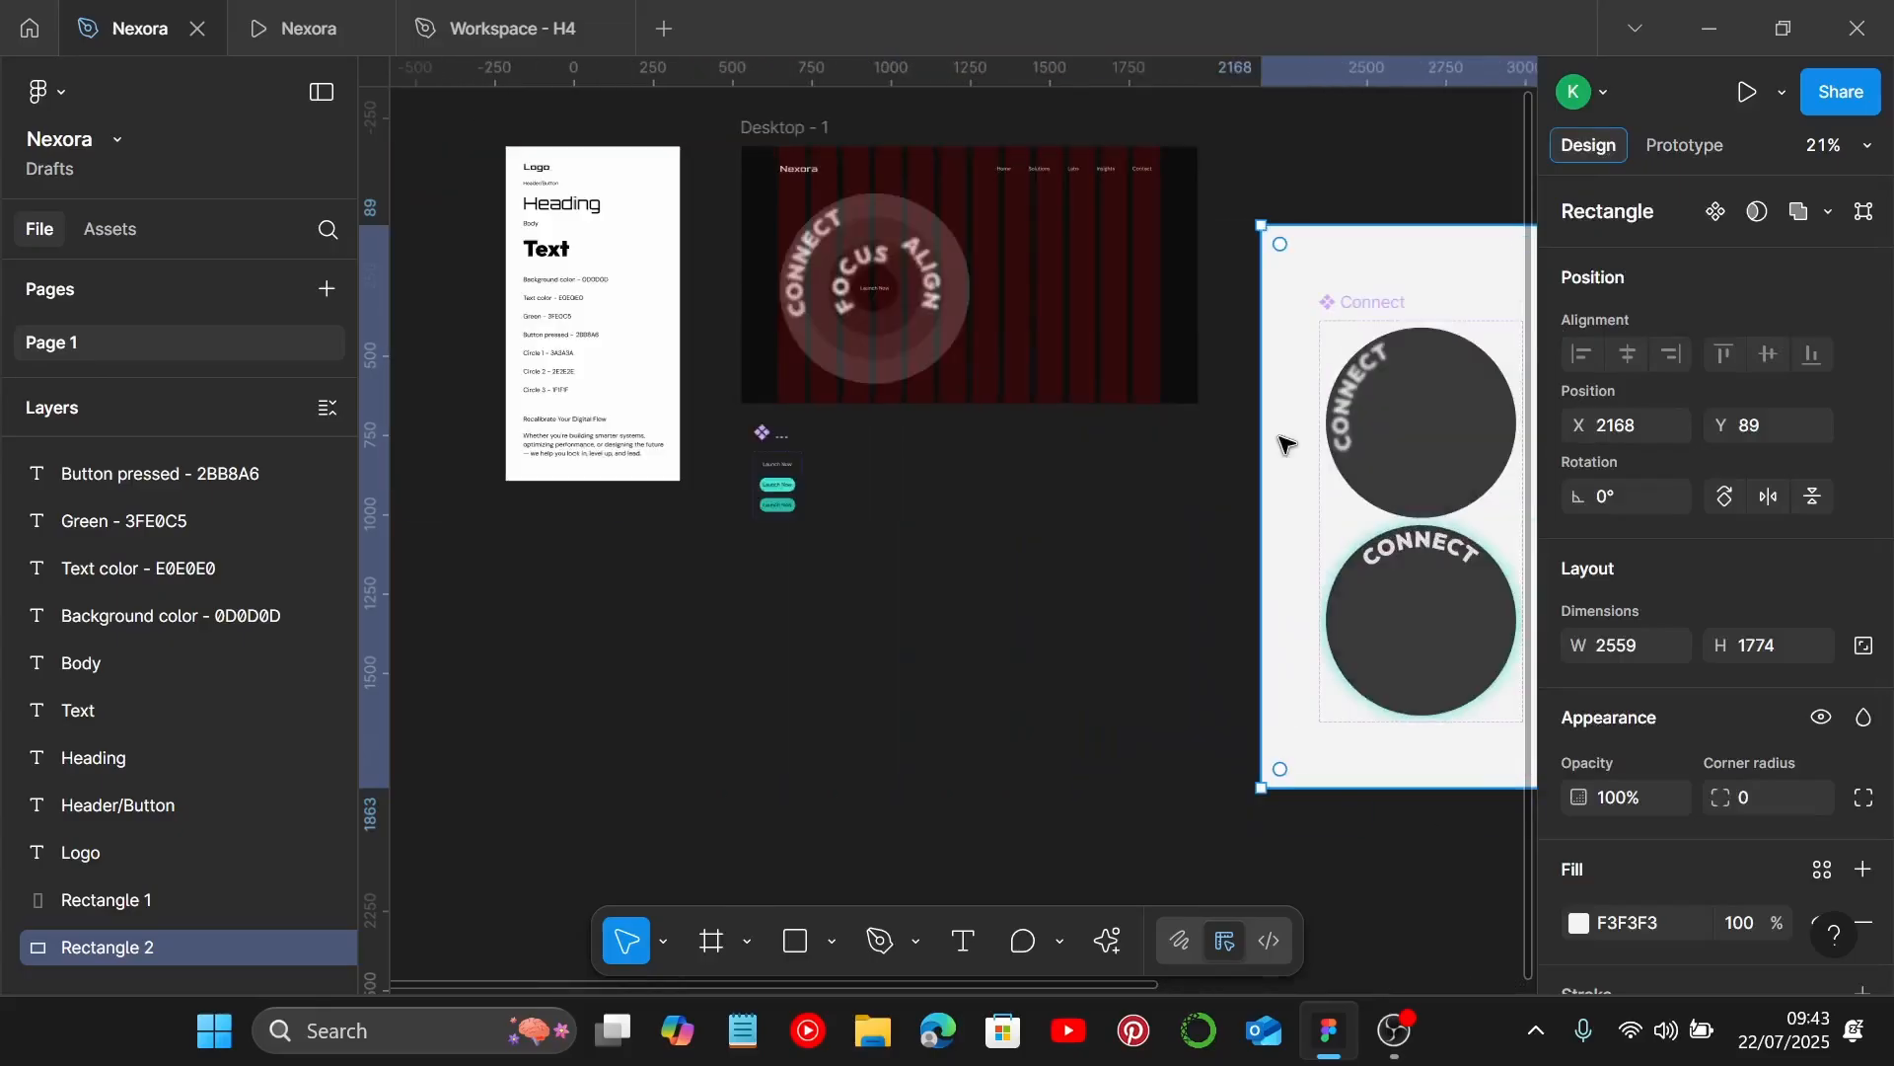
{"action": "left_click", "coordinate": [94, 234]}
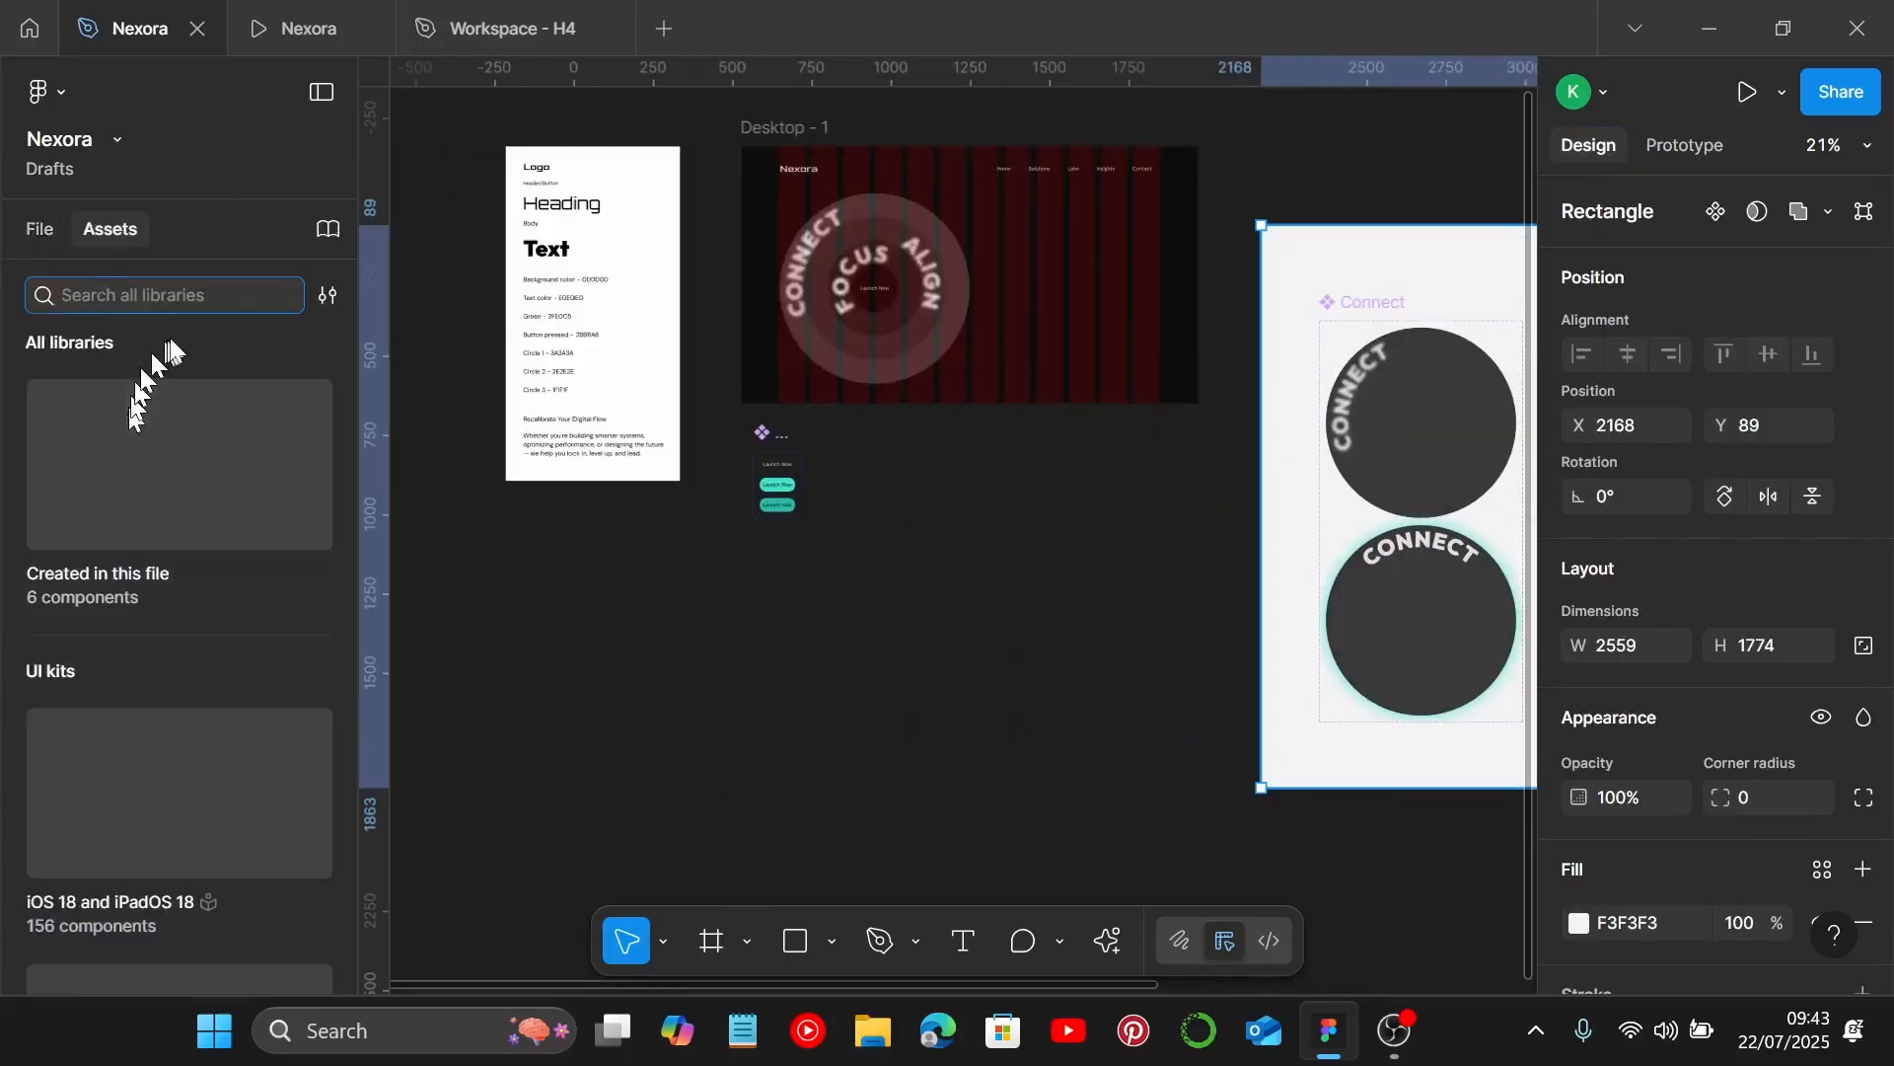
{"action": "left_click", "coordinate": [327, 298]}
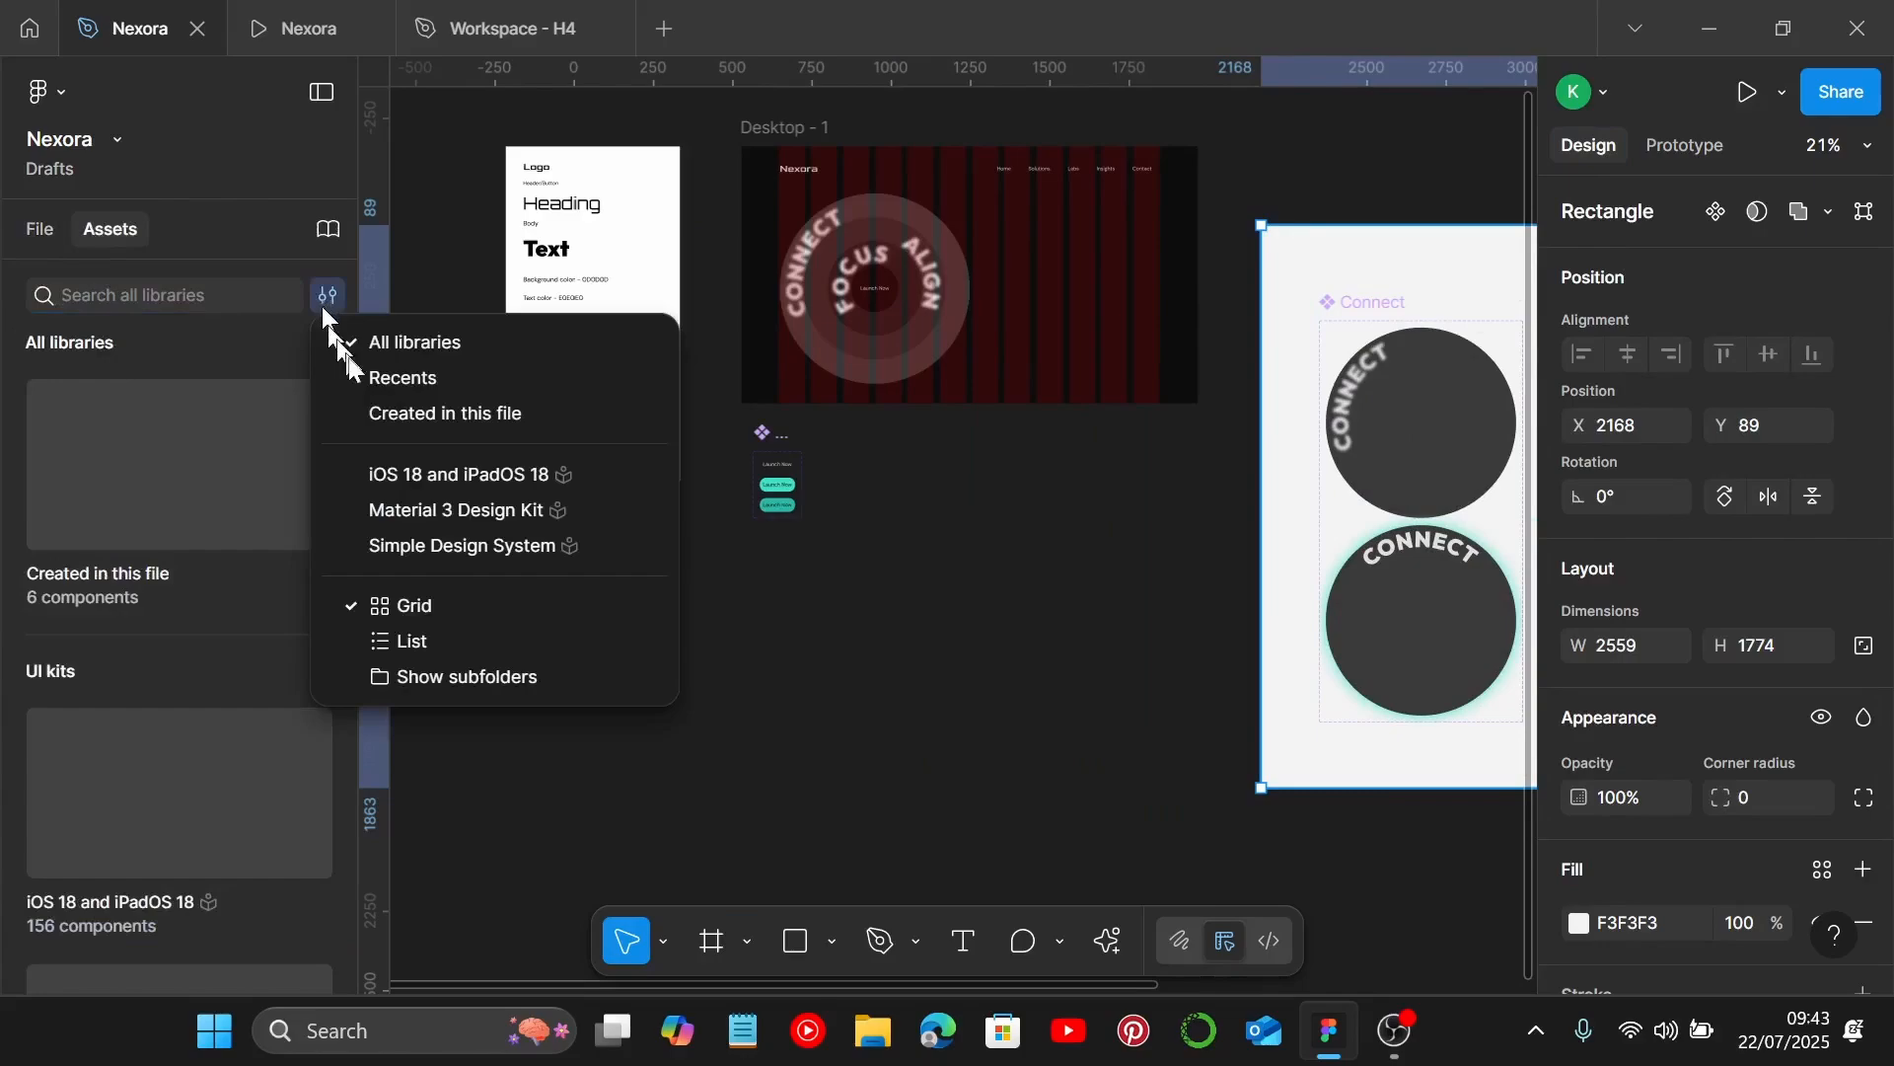
{"action": "left_click", "coordinate": [383, 415]}
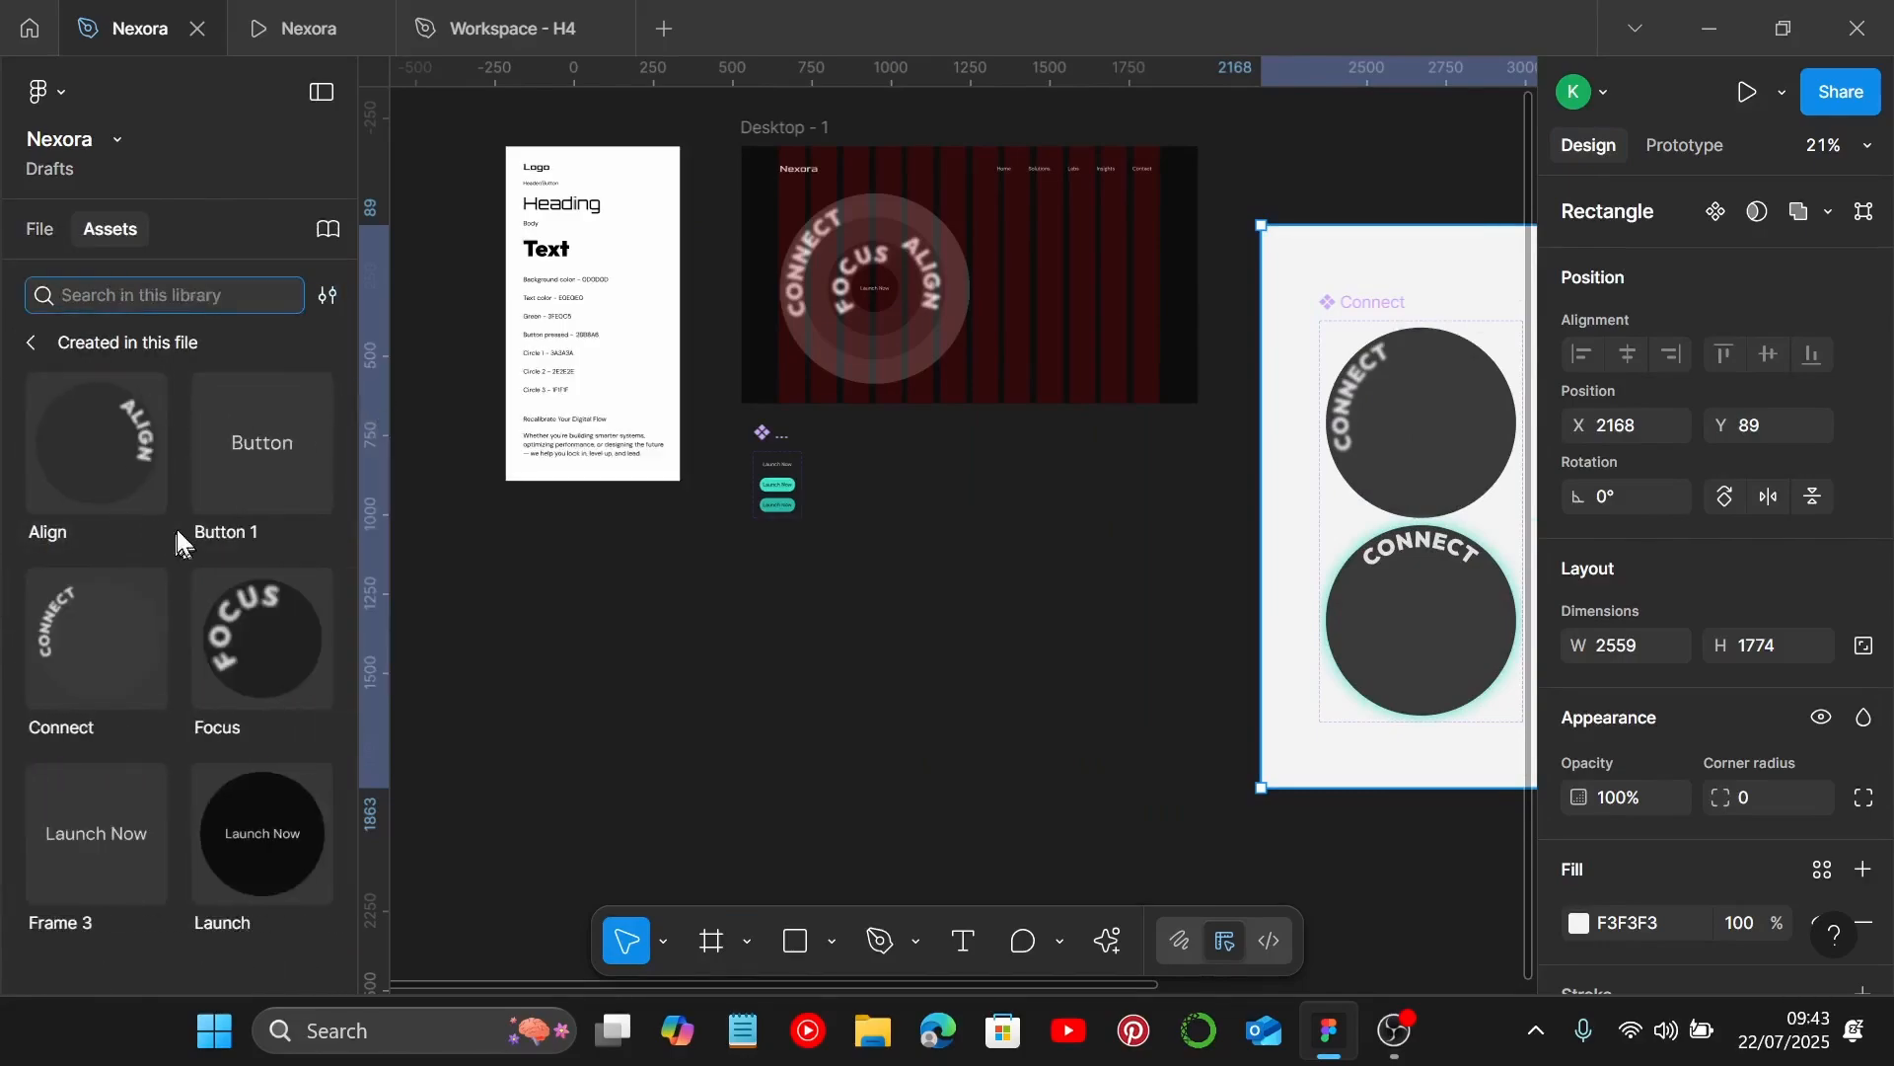
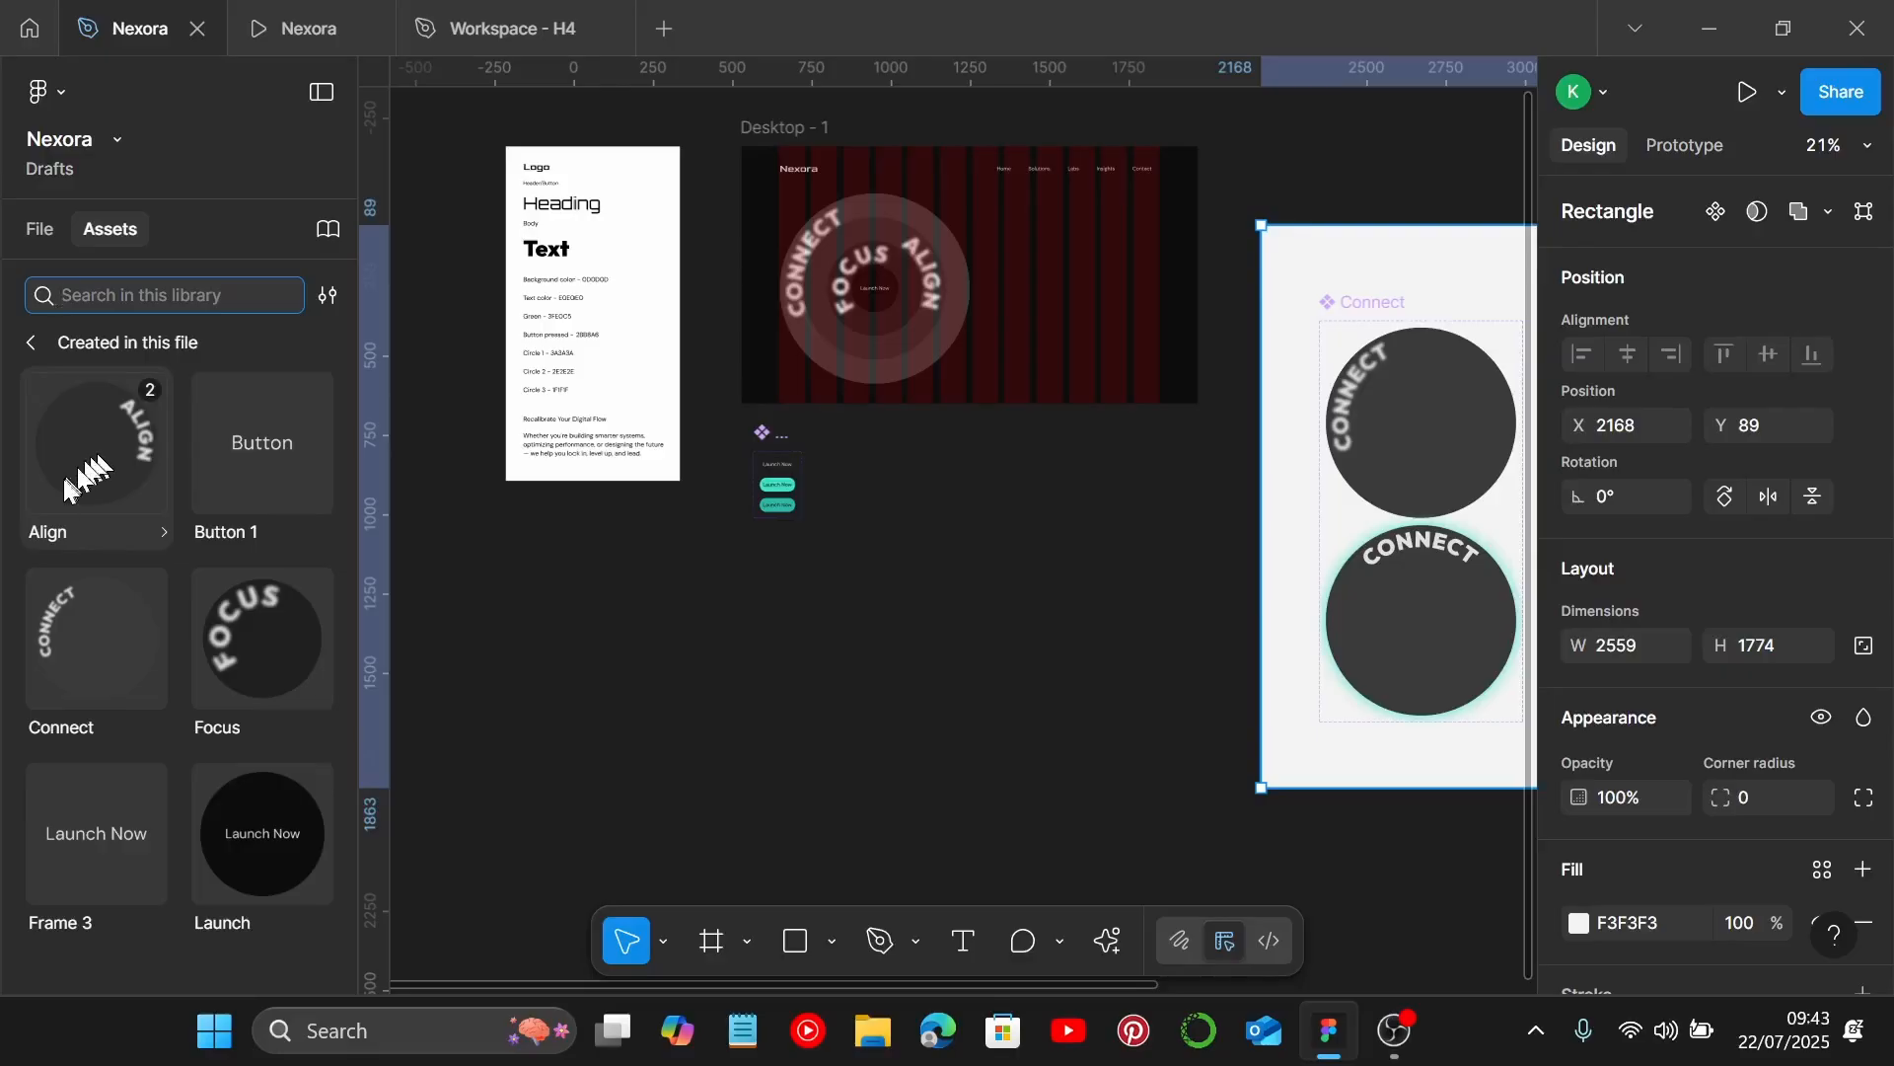
Place instances of the Connect, Align, Focus and Launch components on the empty canvas below the Desktop - 1 frame.
{"action": "left_click_drag", "start_coordinate": [61, 624], "coordinate": [605, 697]}
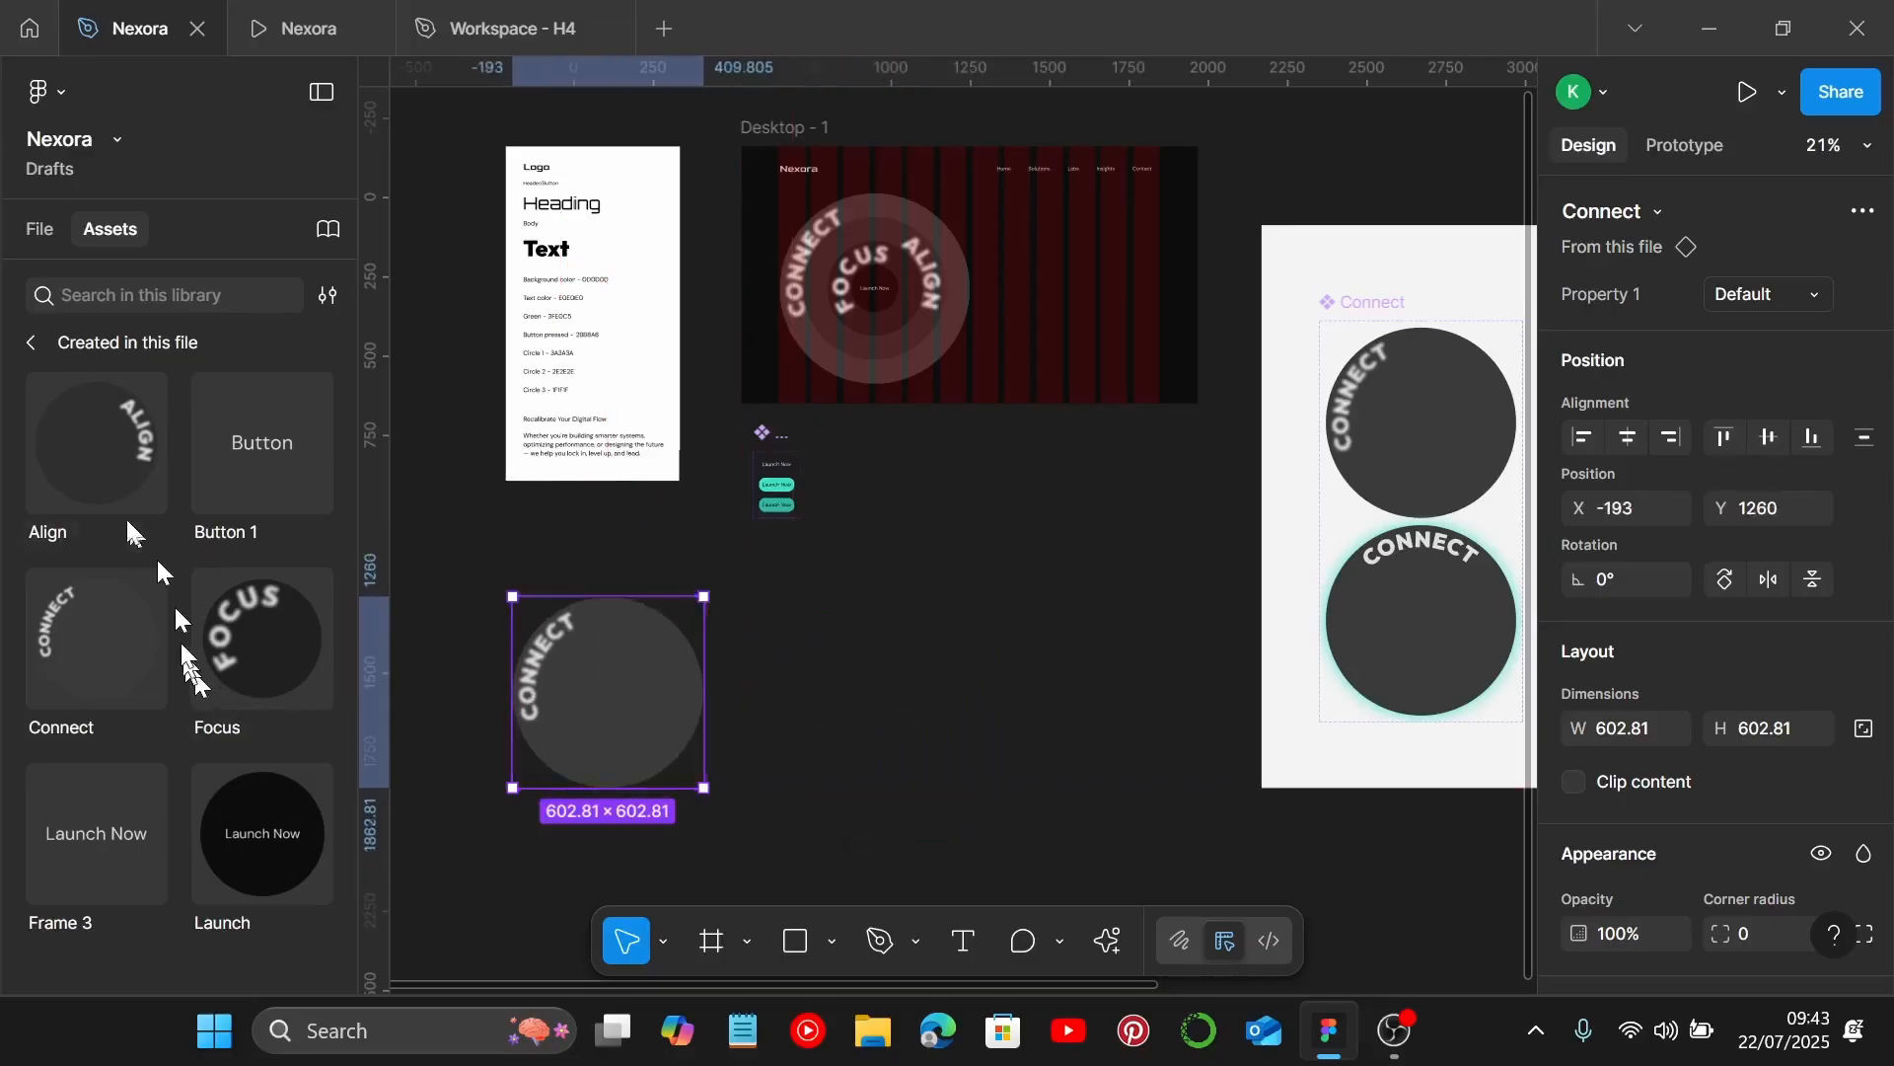
{"action": "left_click_drag", "start_coordinate": [103, 444], "coordinate": [812, 680]}
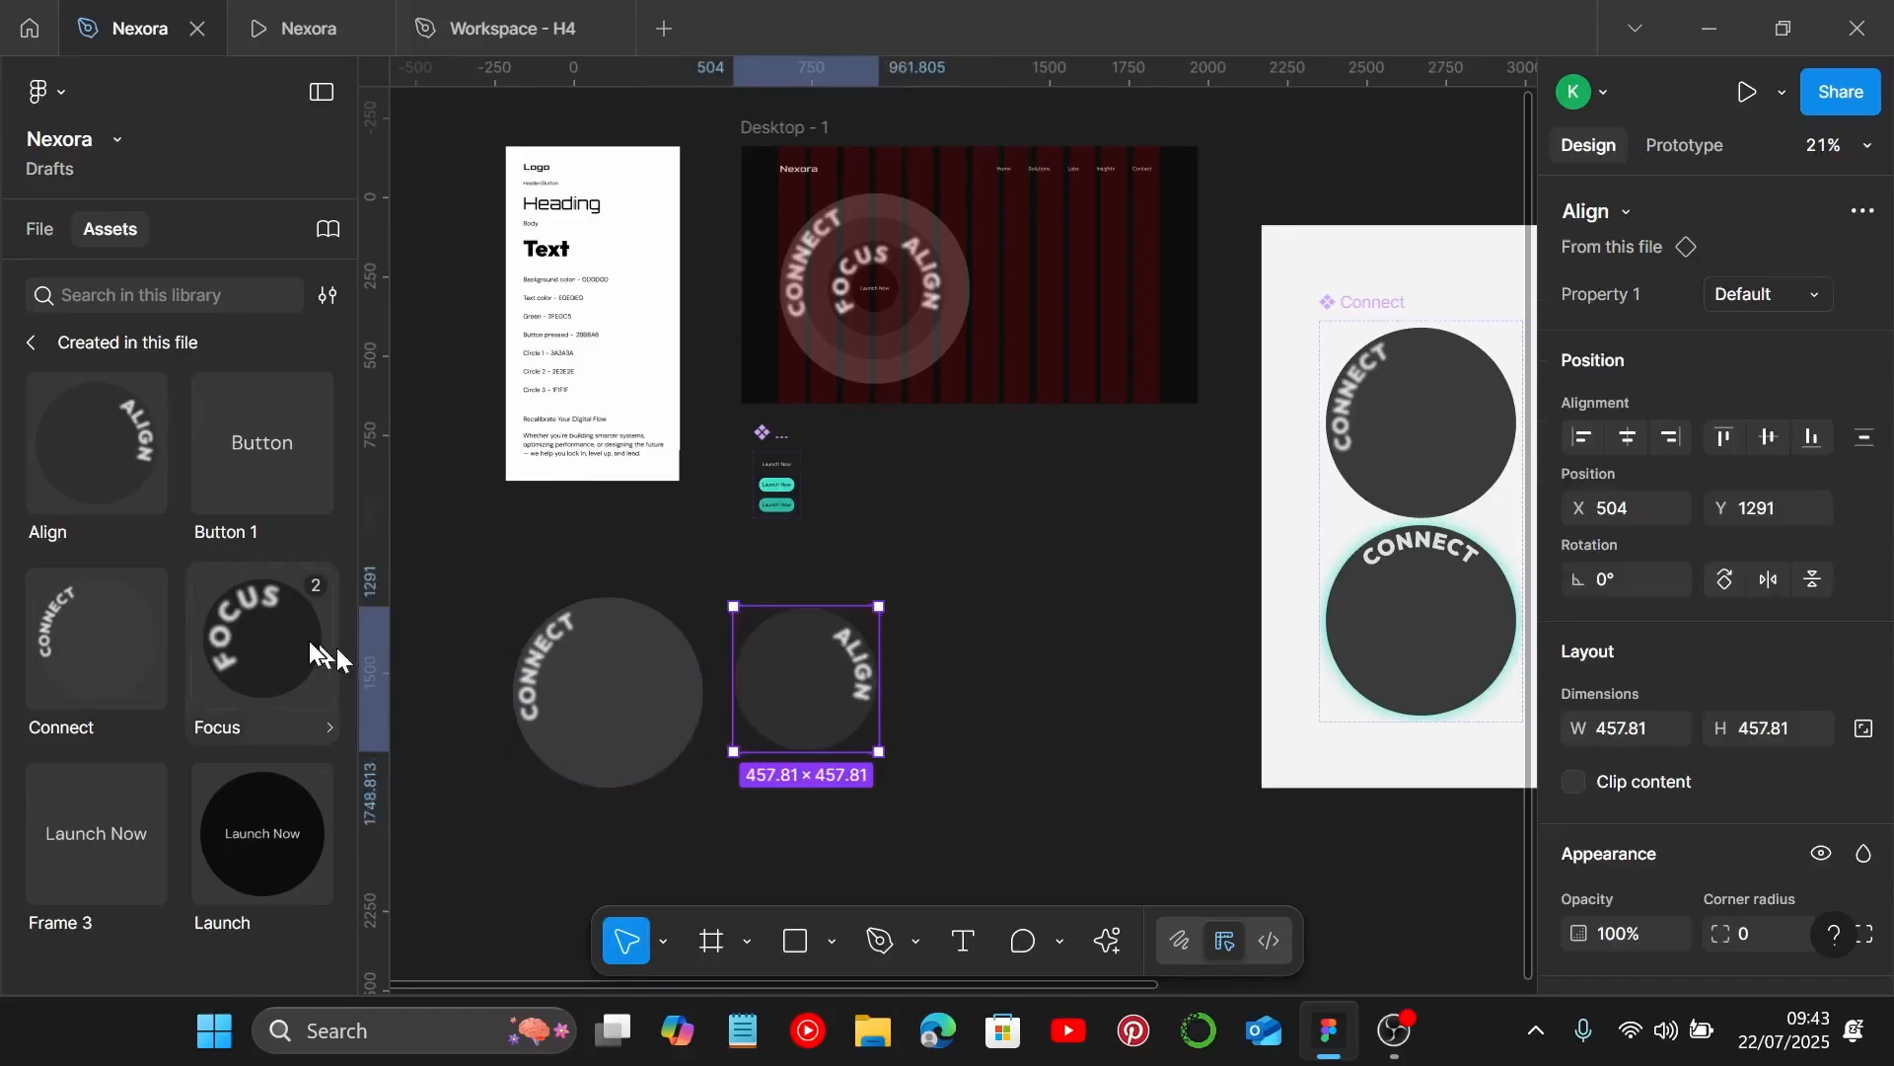
{"action": "left_click_drag", "start_coordinate": [306, 651], "coordinate": [981, 684]}
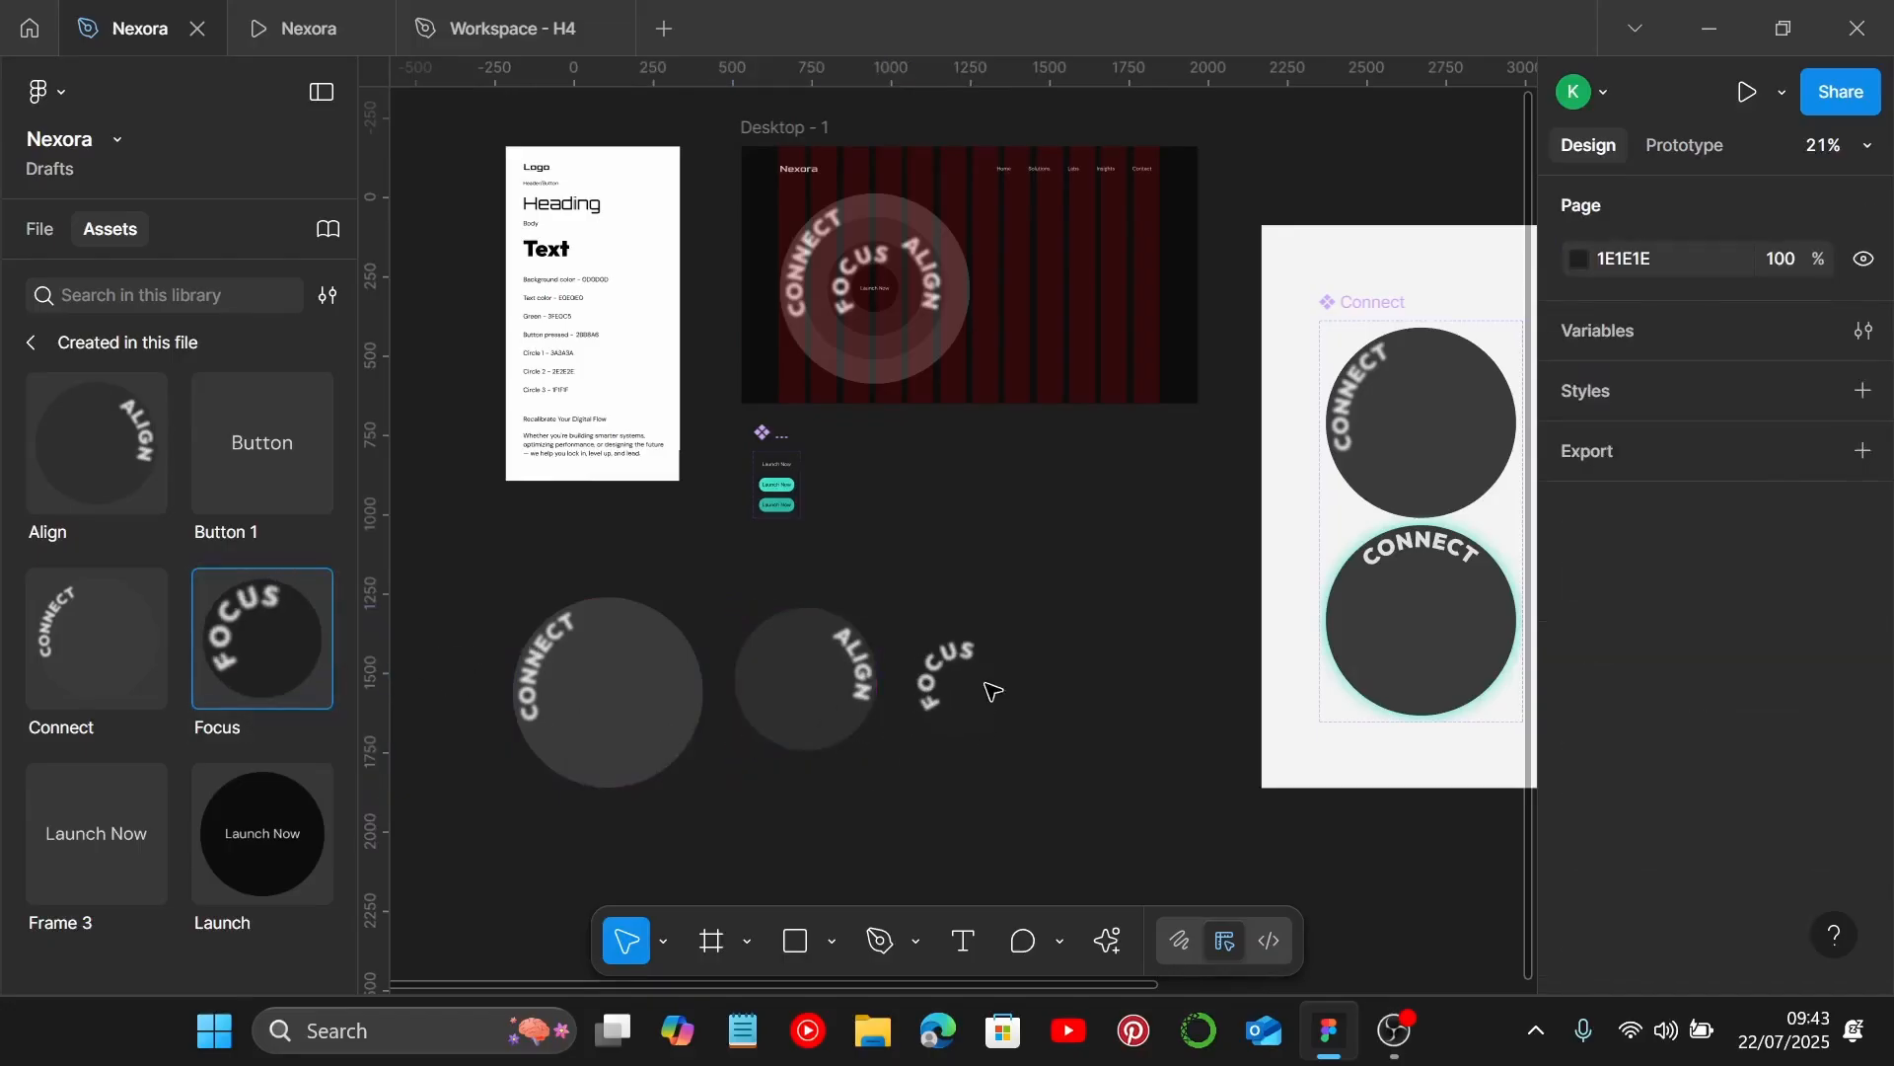
{"action": "left_click_drag", "start_coordinate": [296, 859], "coordinate": [1103, 681]}
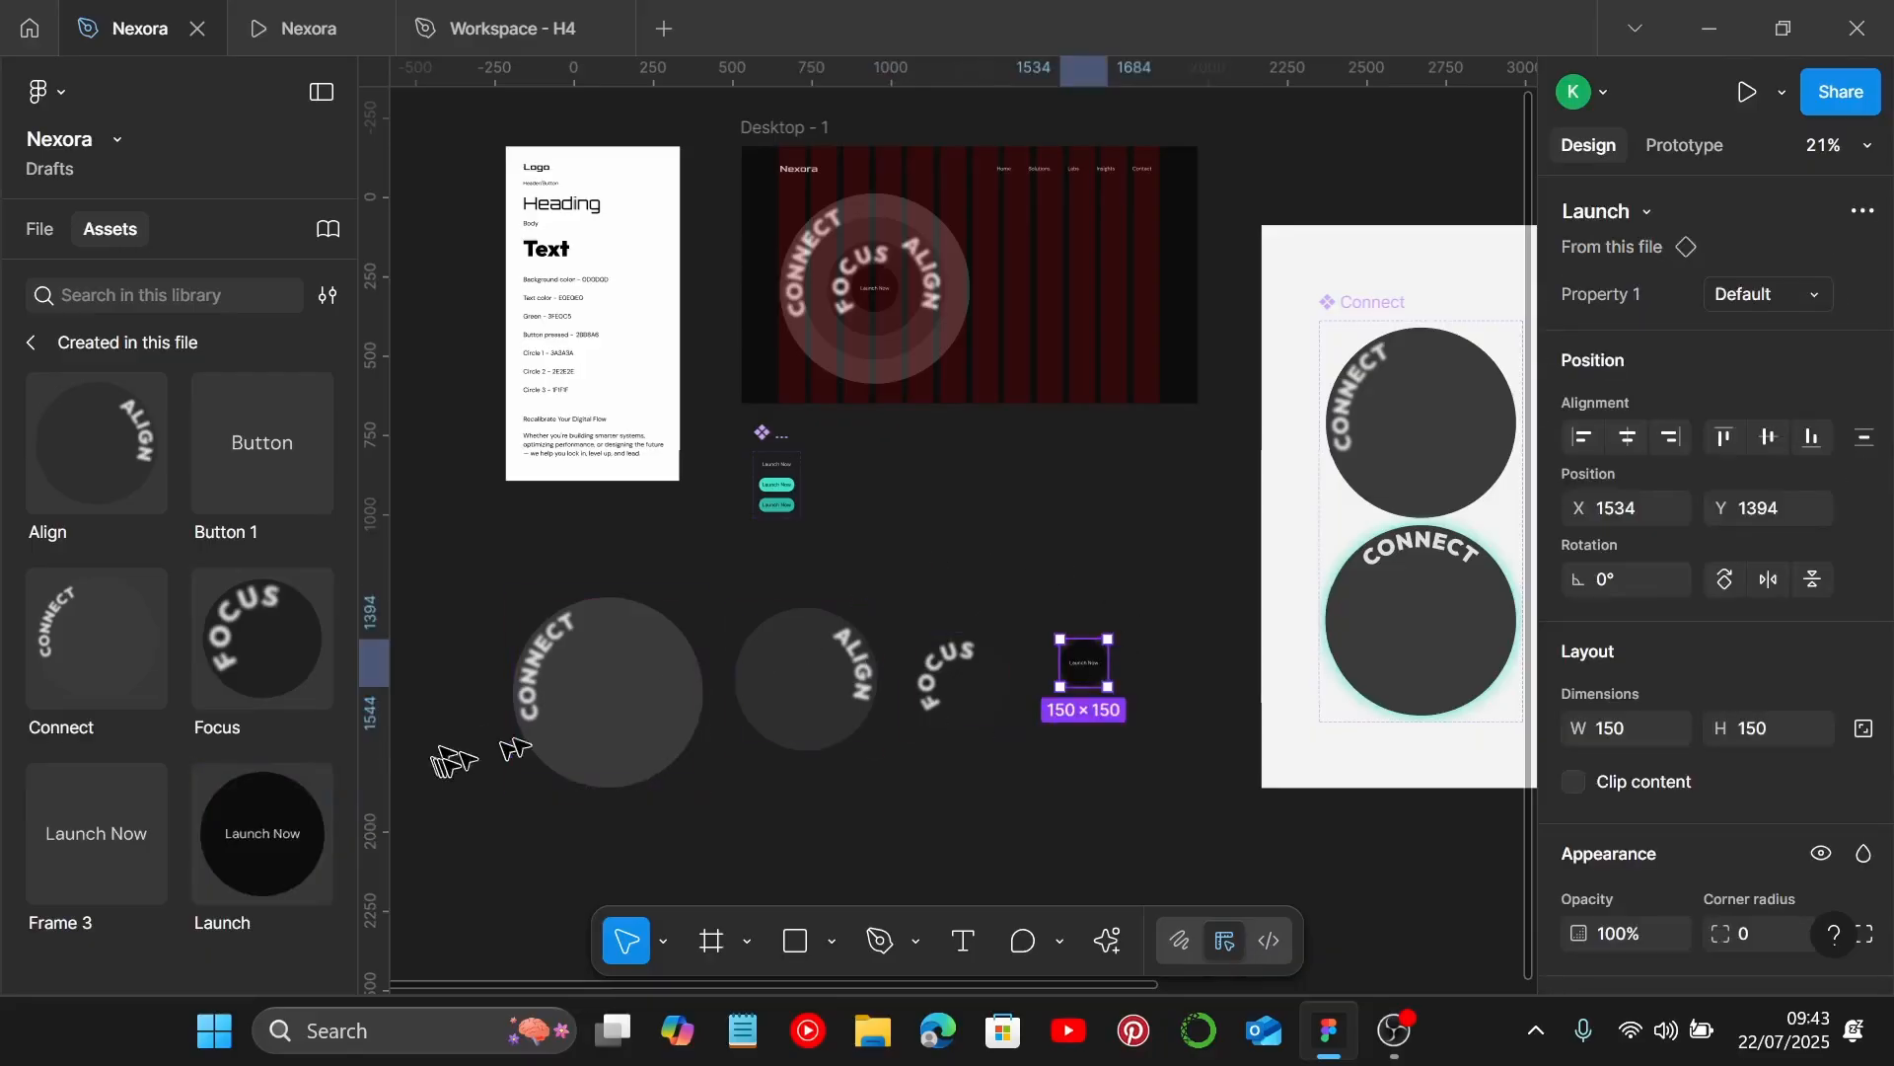
Cut the loose Connect instance and paste it to replace the Connect group inside Group 1 of Desktop - 1.
{"action": "left_click", "coordinate": [589, 704]}
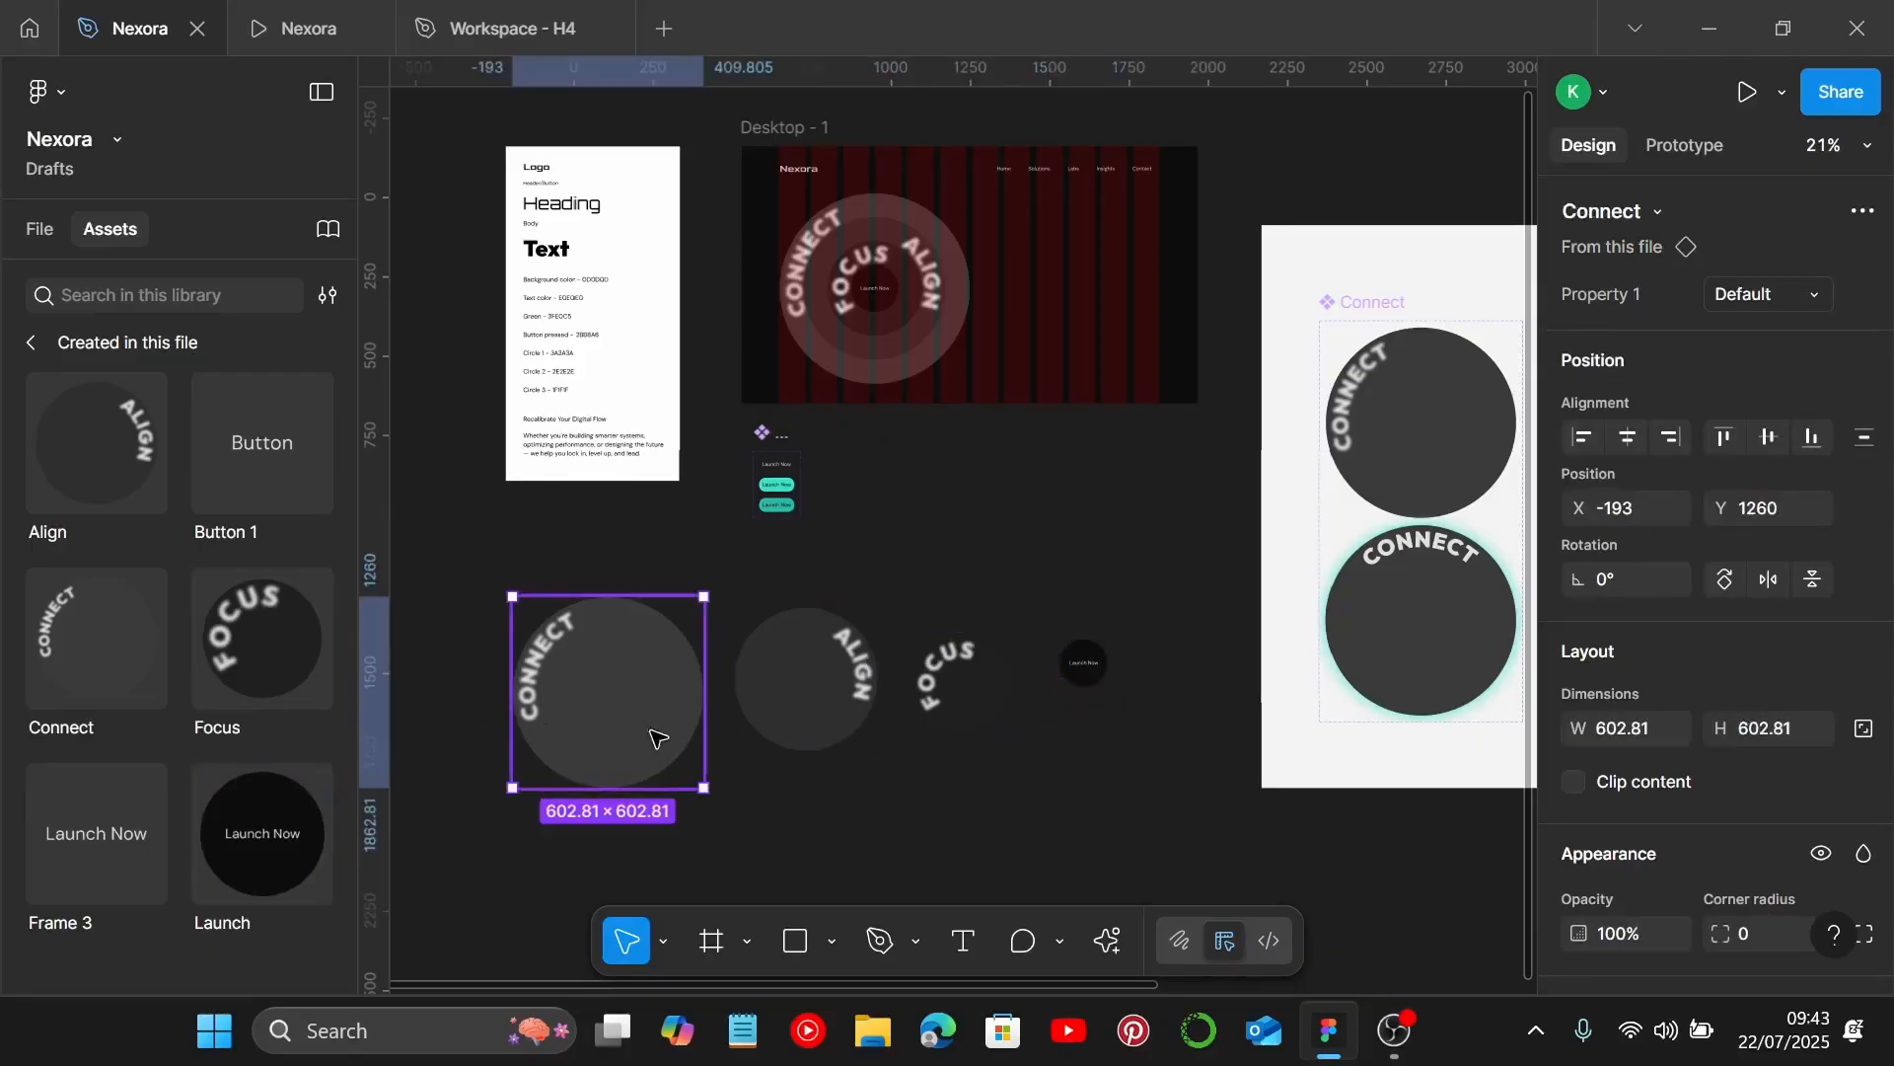
{"action": "key", "text": "Delete"}
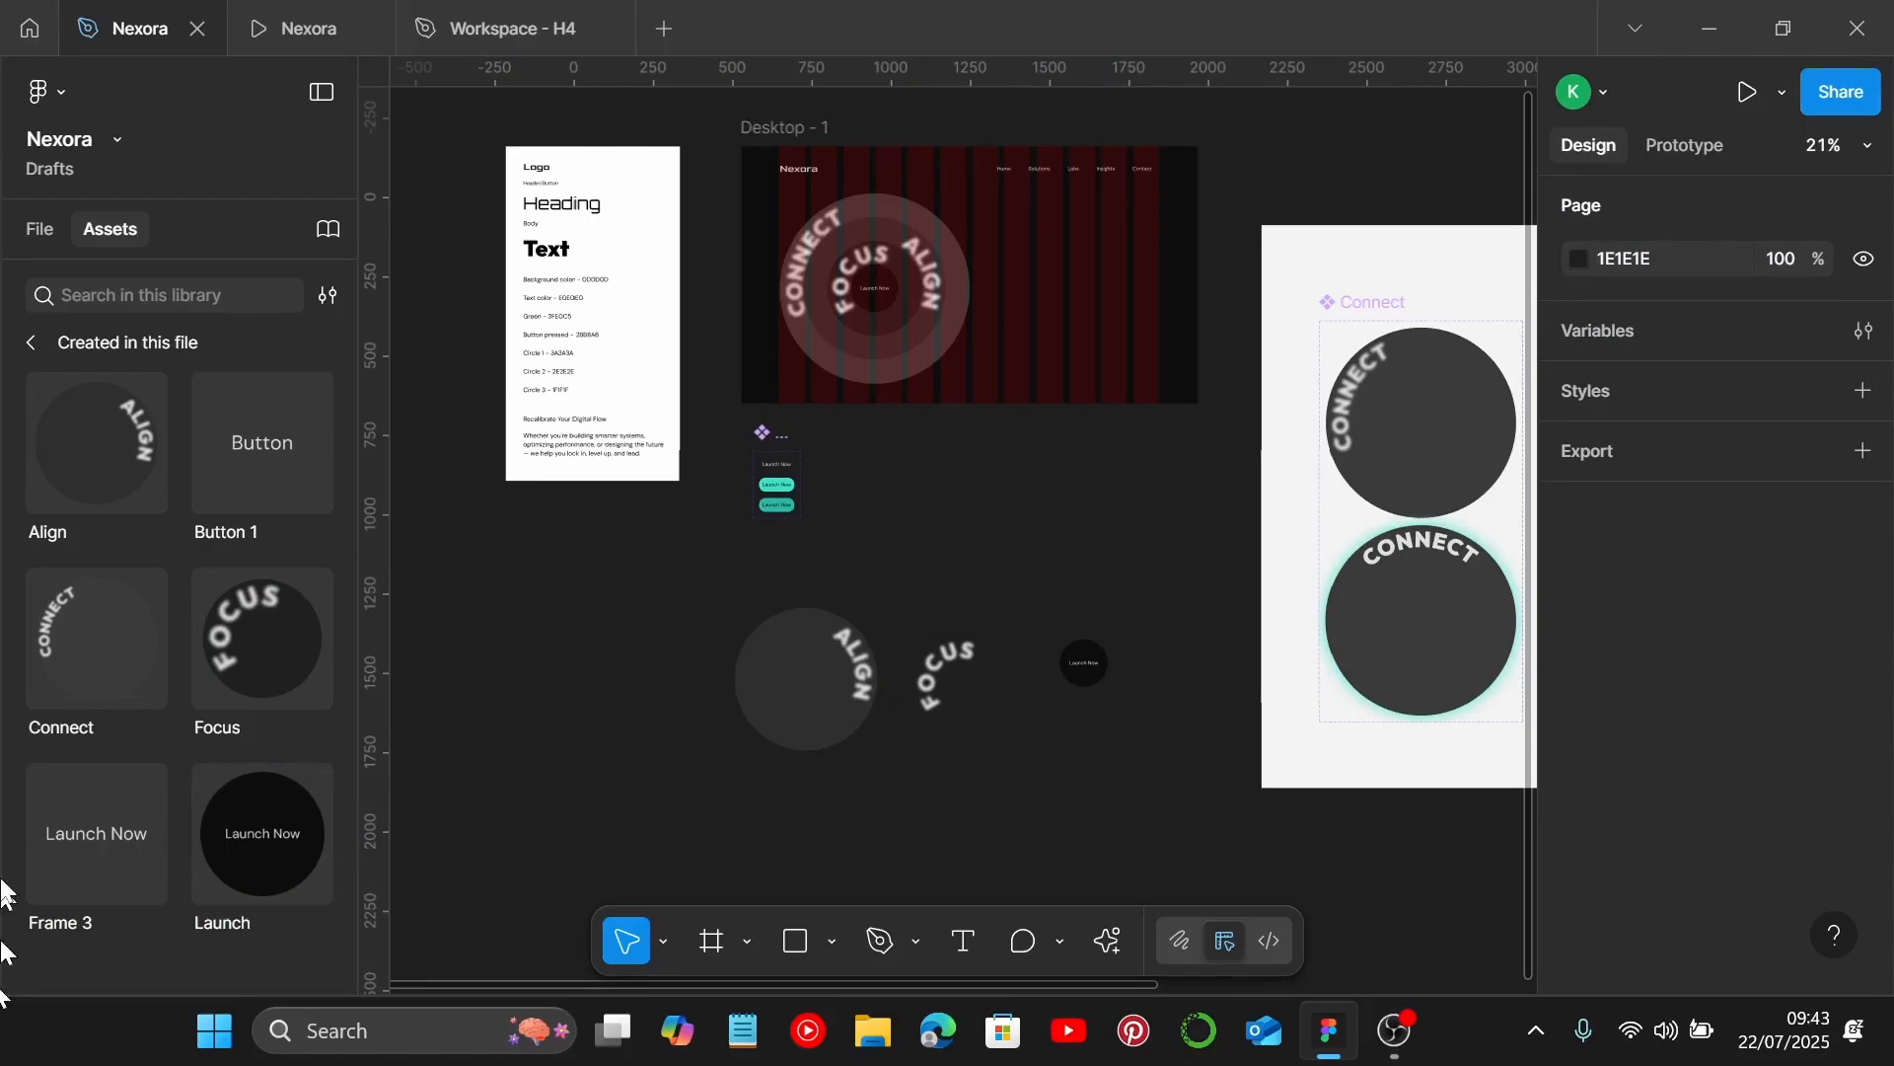
{"action": "left_click", "coordinate": [41, 228]}
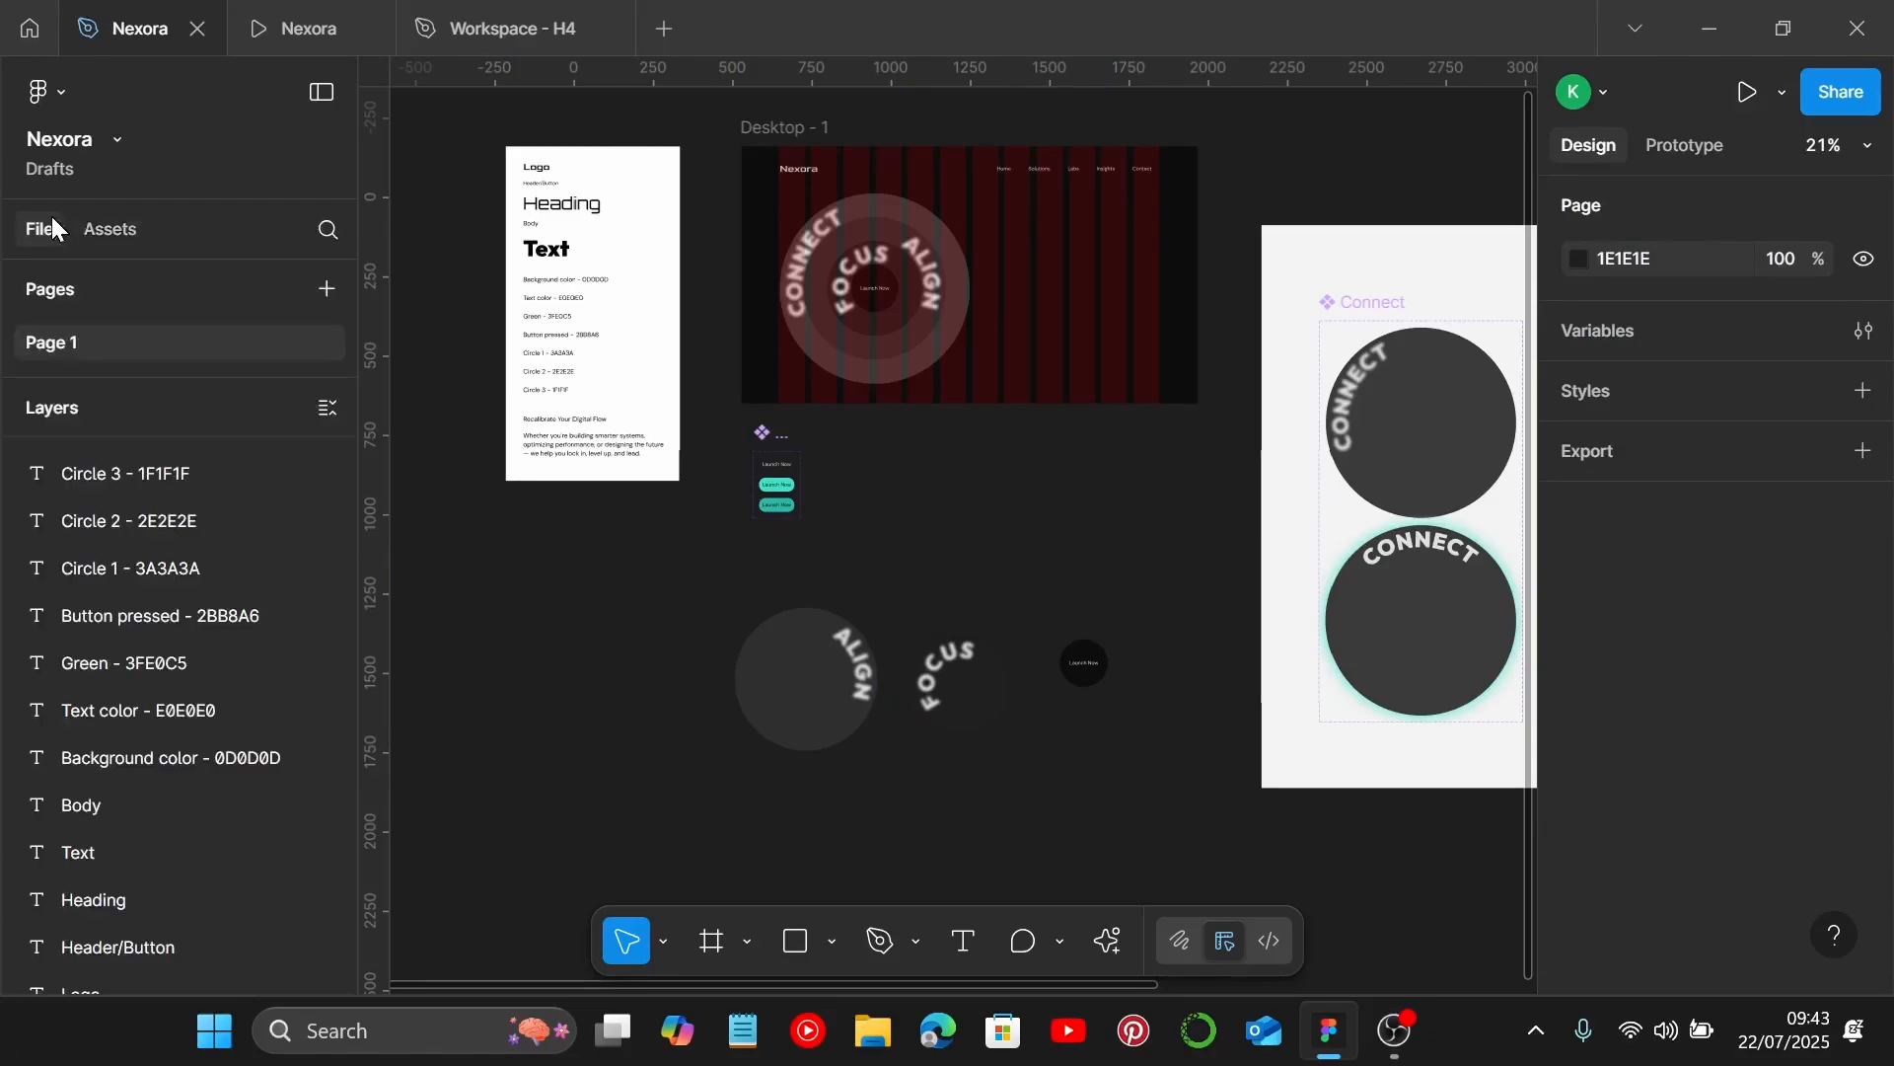
{"action": "left_click", "coordinate": [834, 262]}
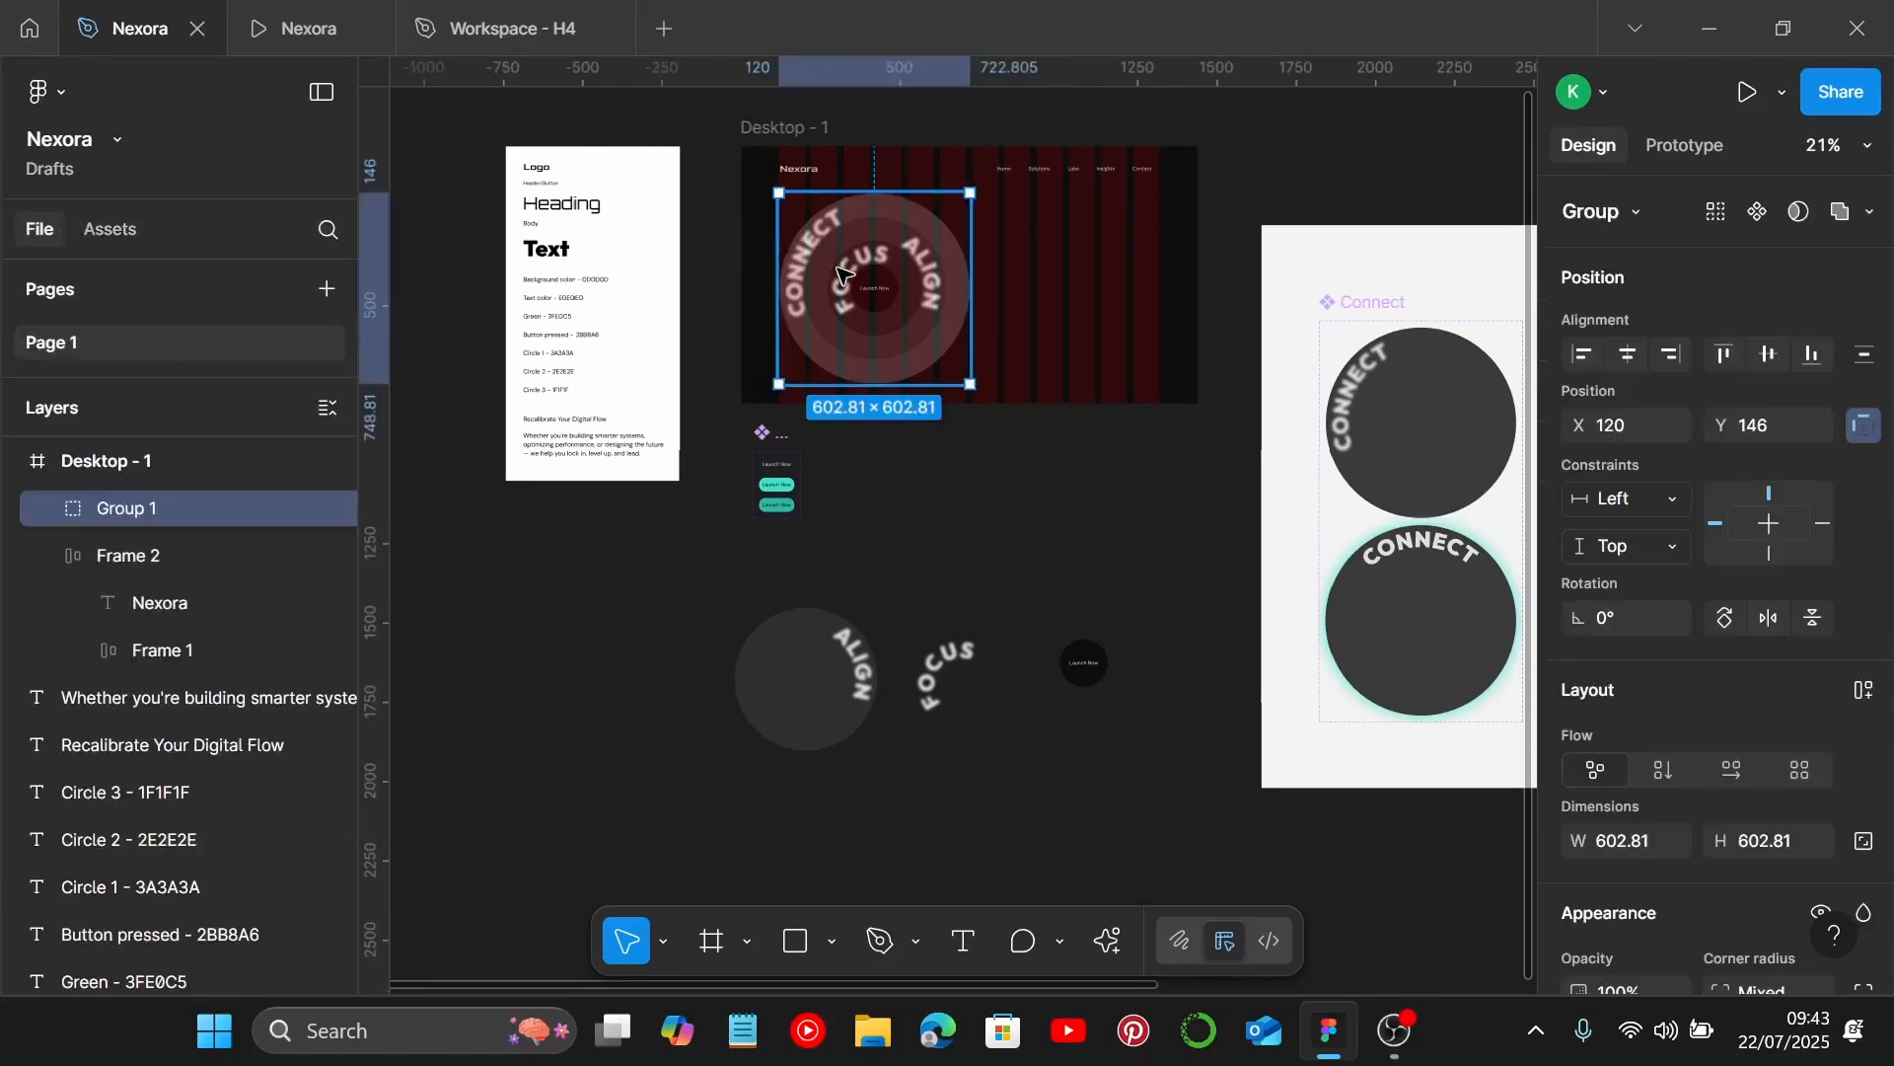
{"action": "left_click", "coordinate": [51, 509]}
{"action": "left_click", "coordinate": [157, 698]}
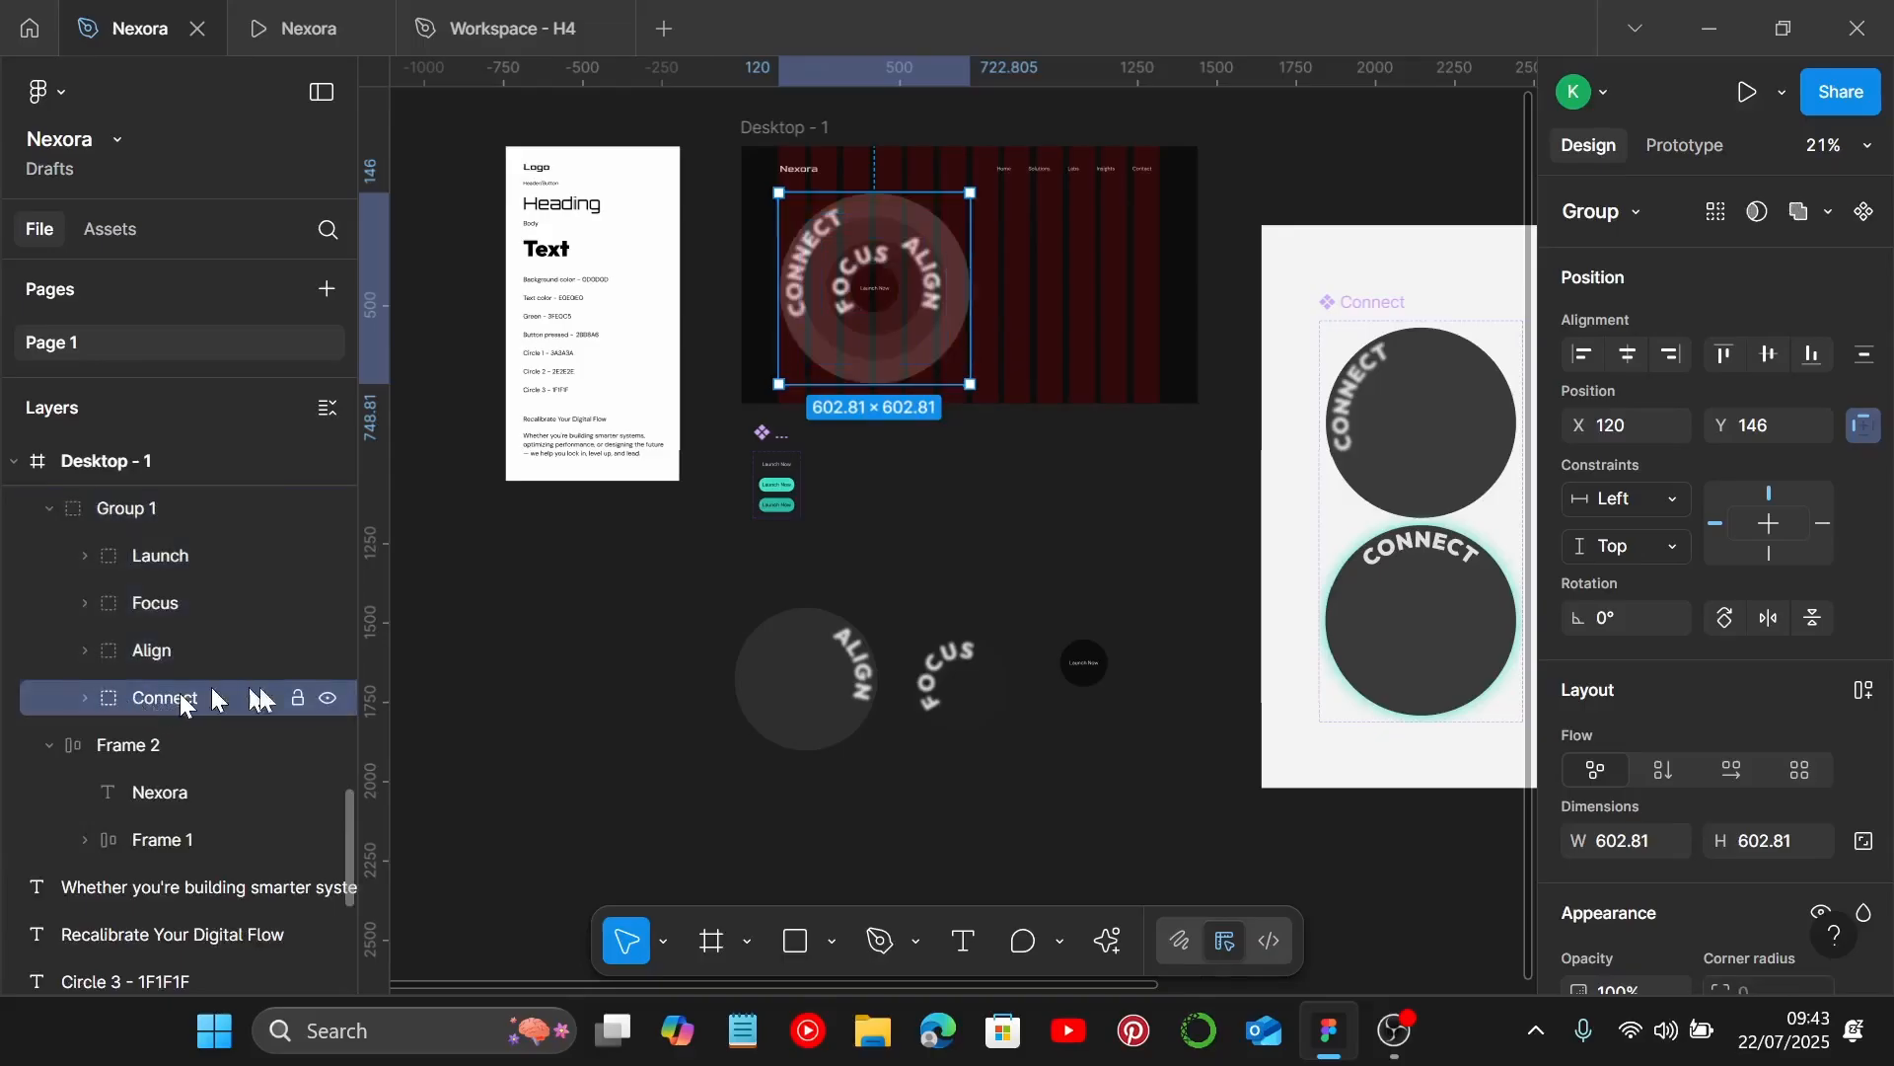
{"action": "key", "text": "ctrl+alt+k"}
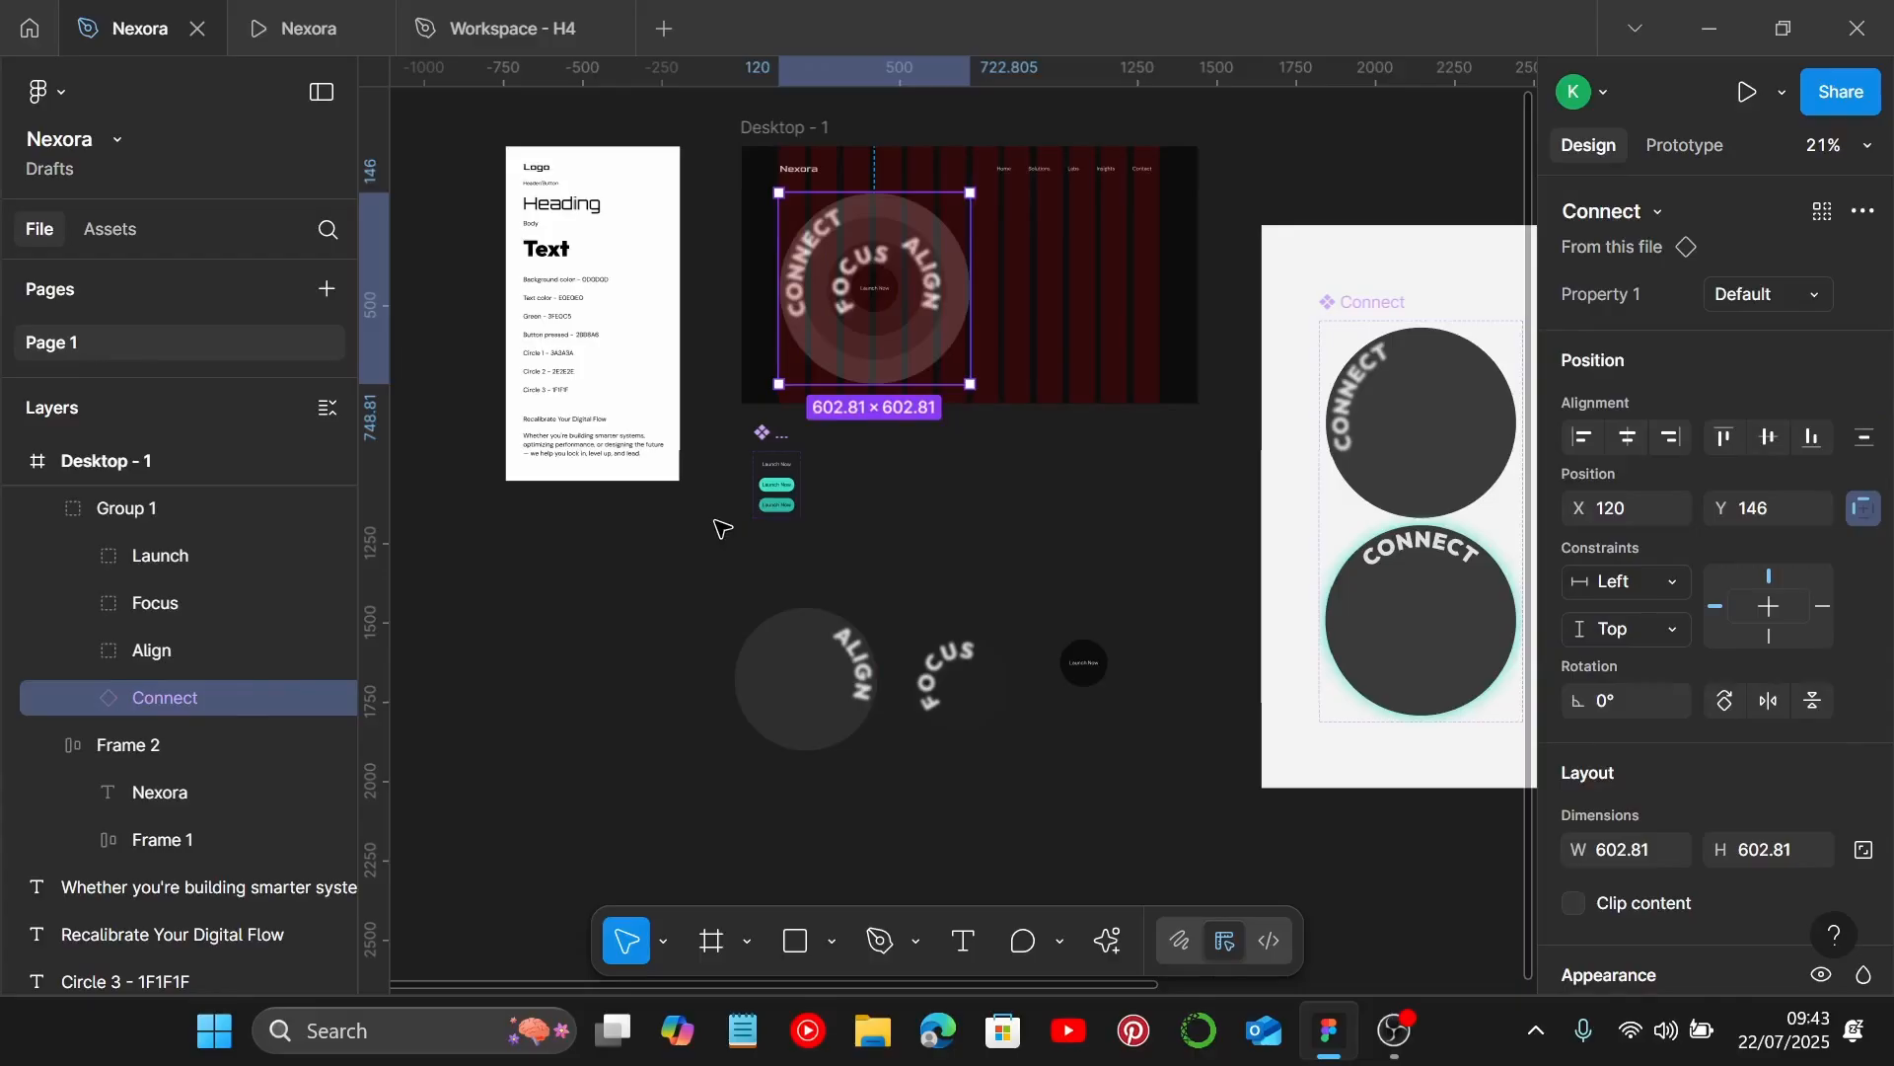
Cut the loose Align instance and paste it to replace the Align group inside Group 1.
{"action": "left_click", "coordinate": [805, 665]}
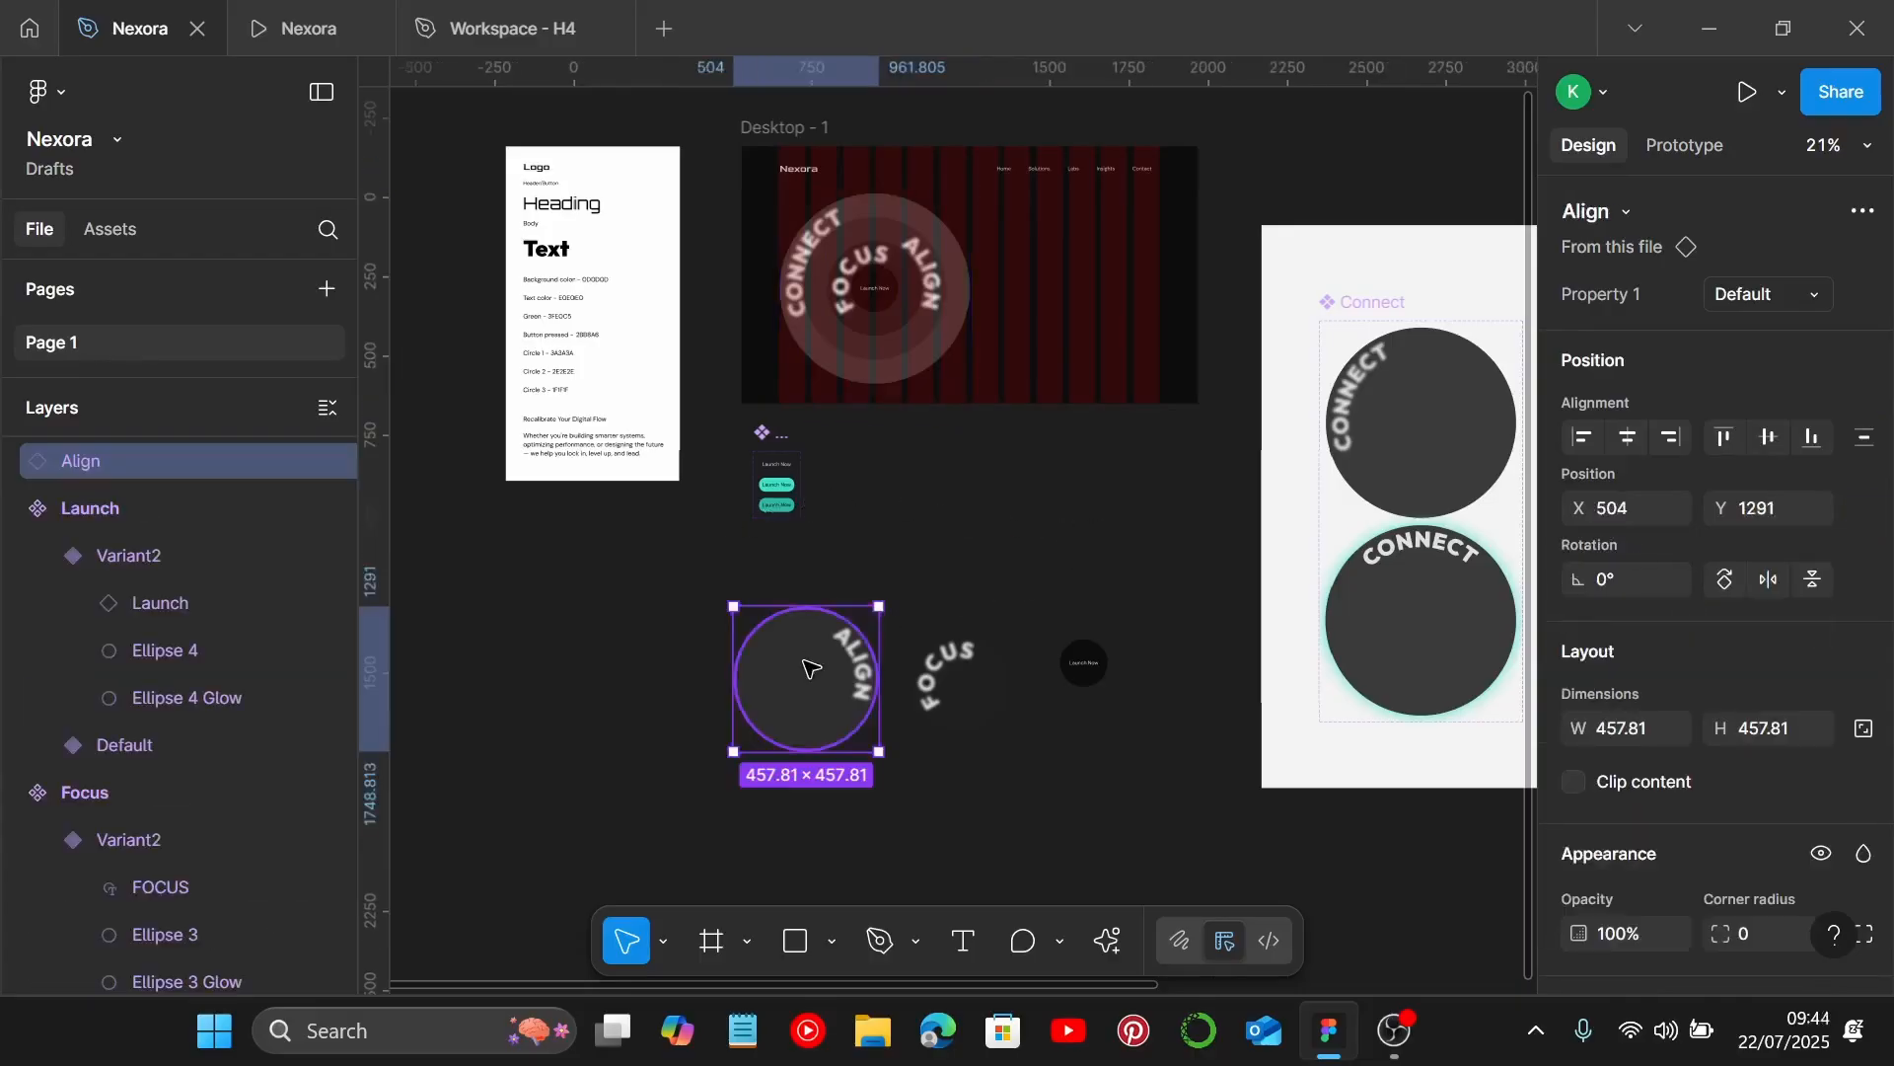
{"action": "key", "text": "Delete"}
{"action": "left_click", "coordinate": [868, 326]}
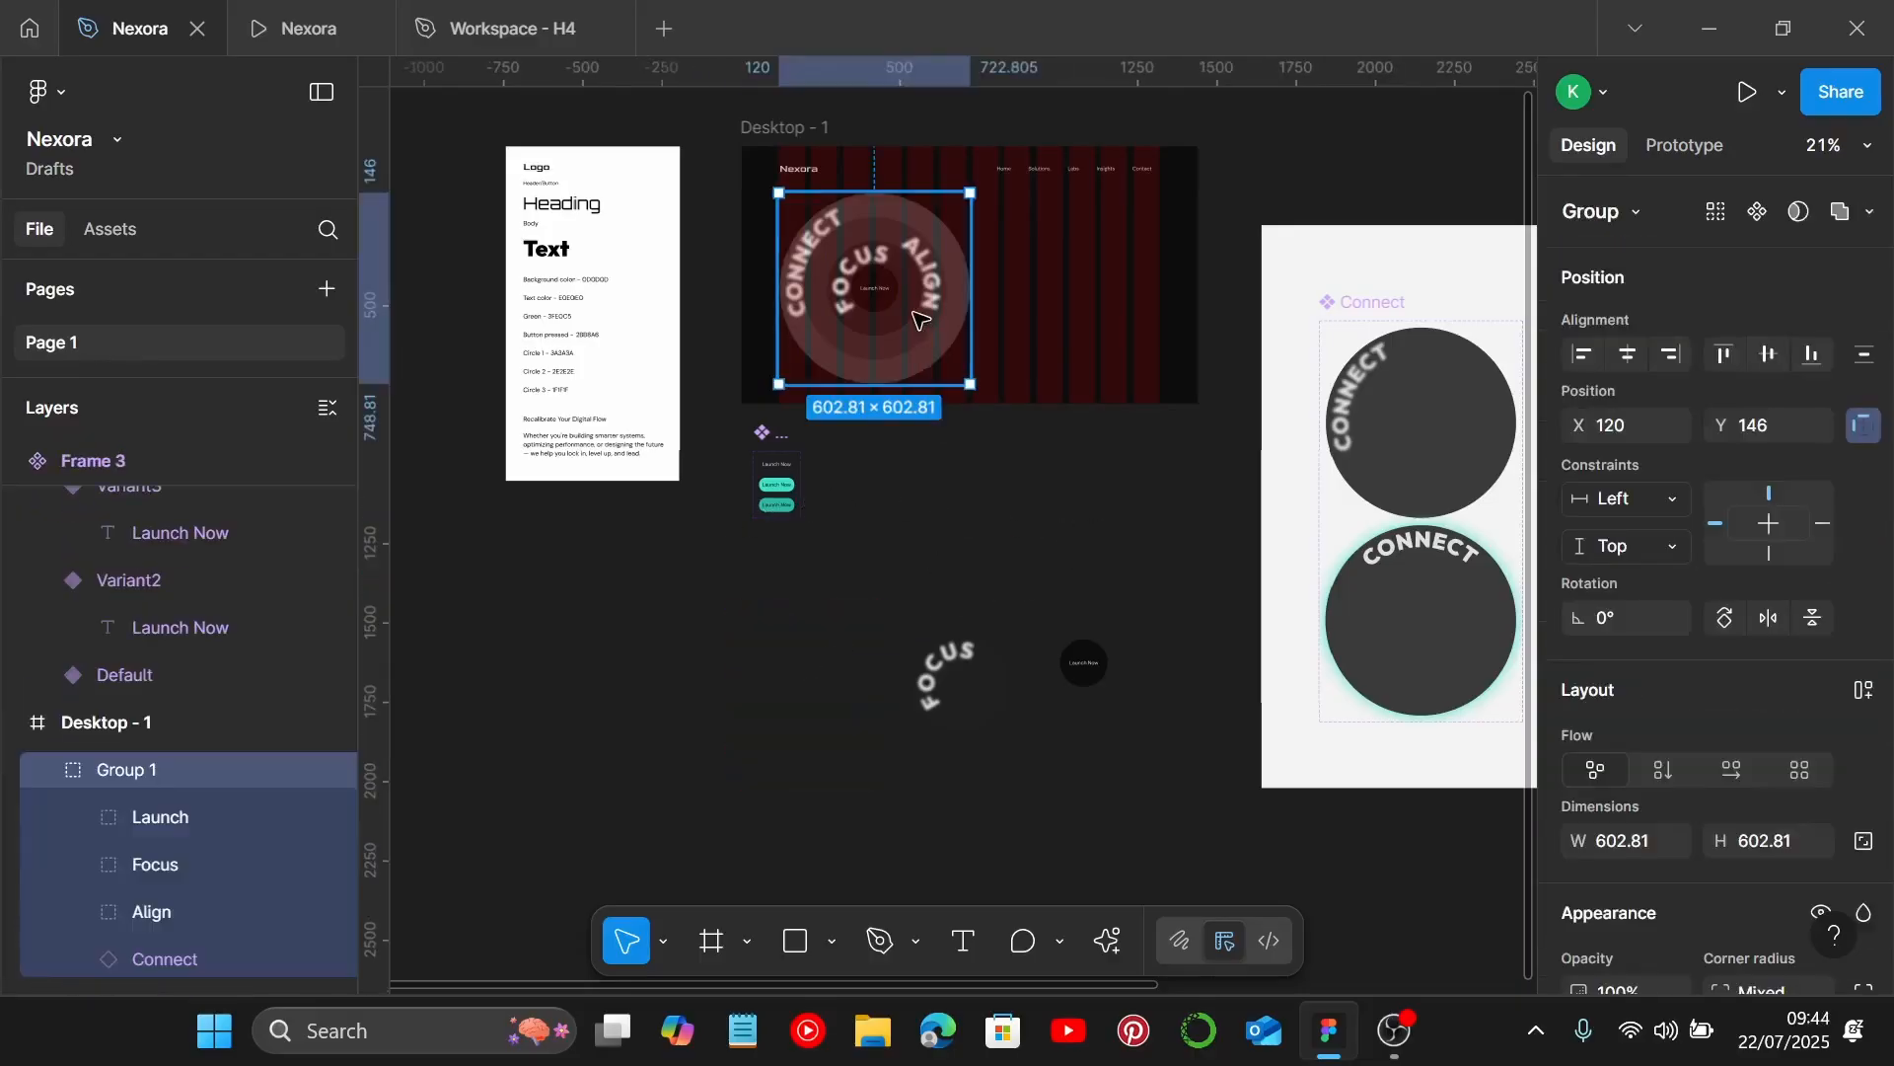
{"action": "left_click", "coordinate": [148, 916]}
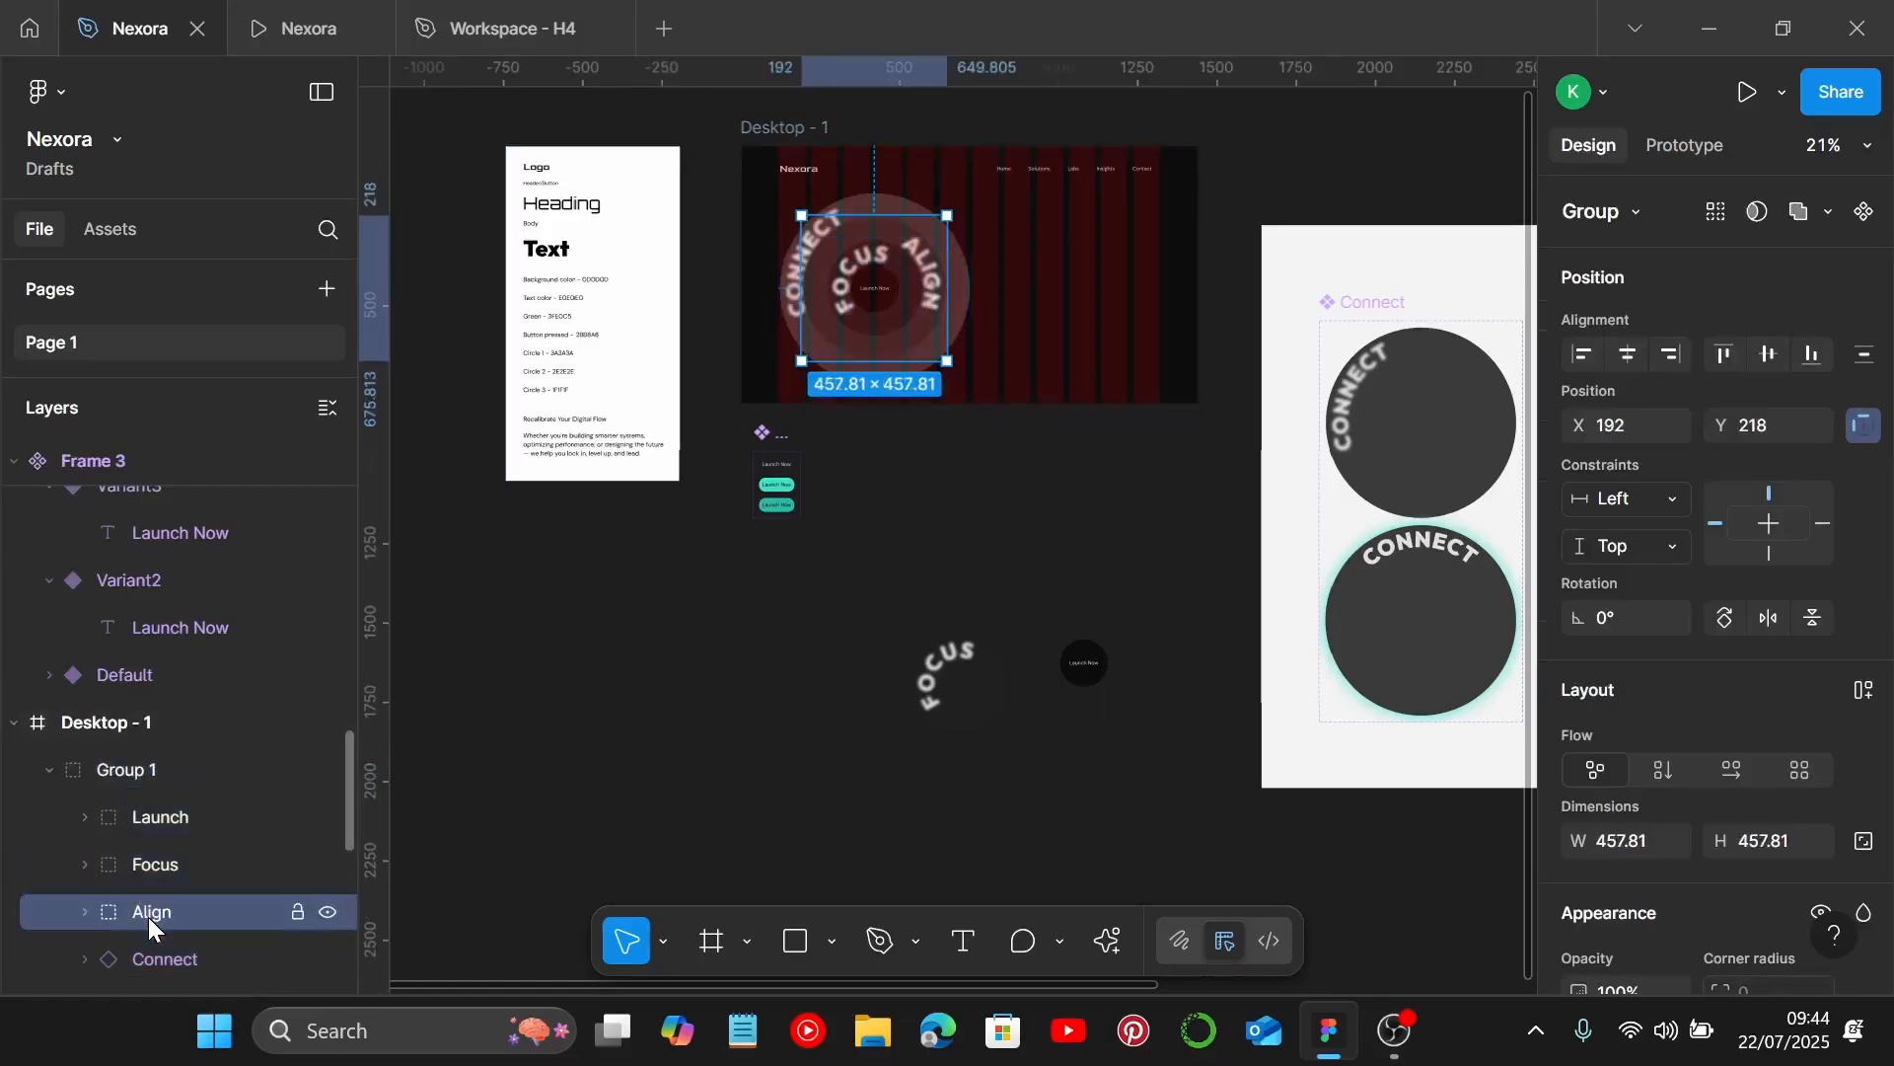
{"action": "key", "text": "ctrl+alt+k"}
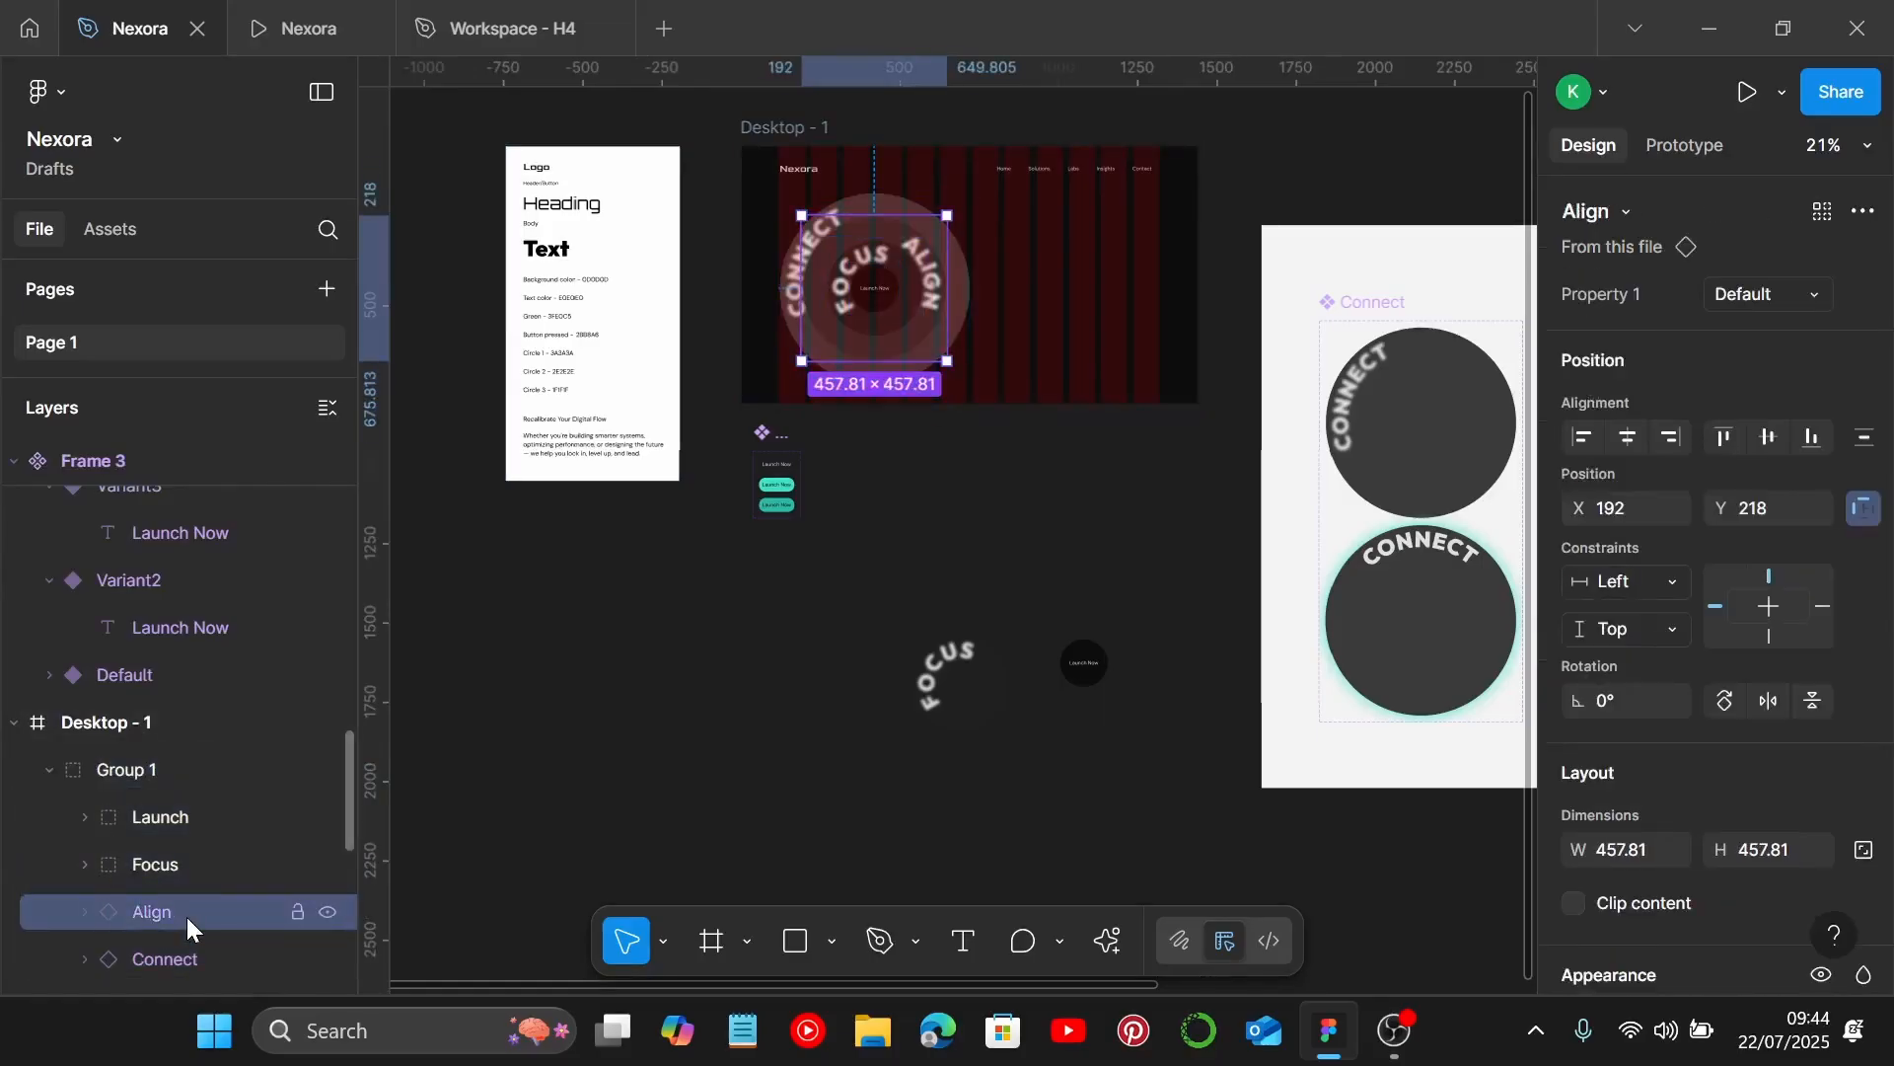
Cut the loose Focus instance and paste it to replace the Focus group inside Group 1.
{"action": "left_click", "coordinate": [938, 696]}
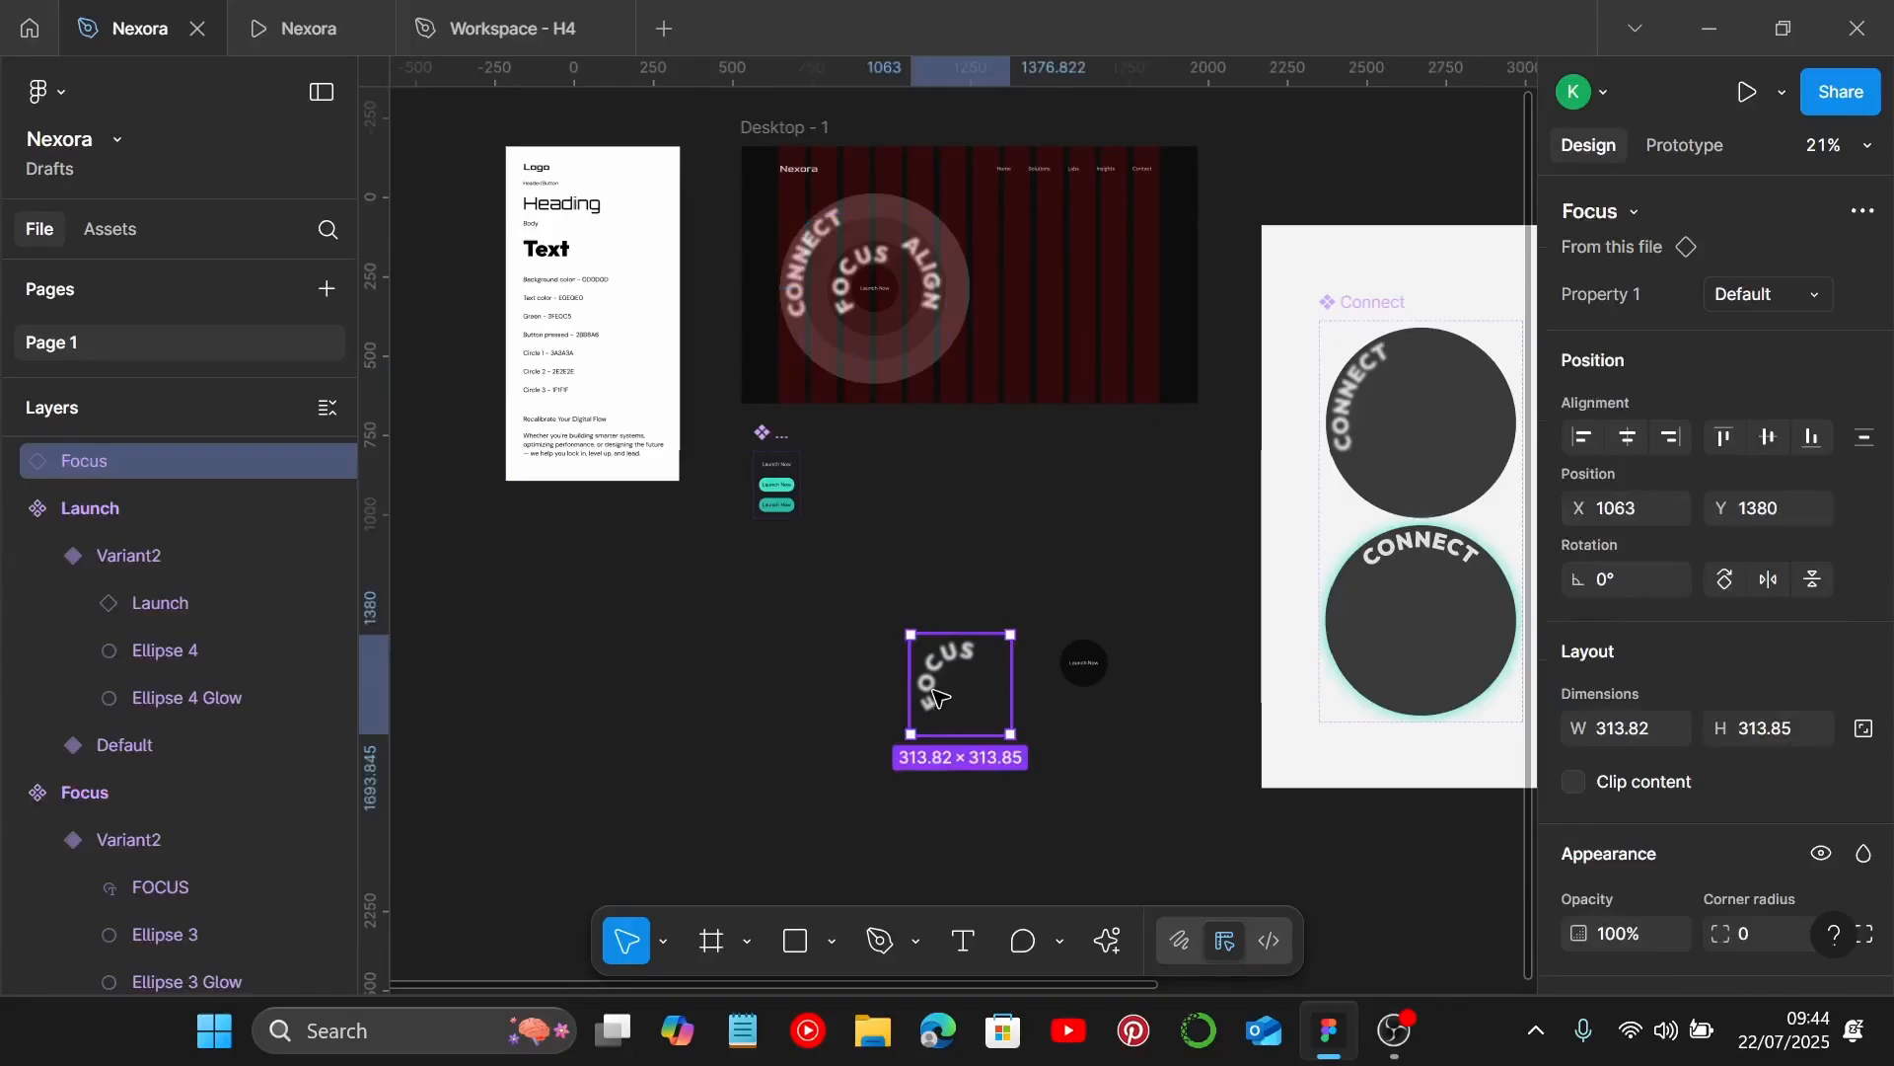
{"action": "key", "text": "ctrl+x"}
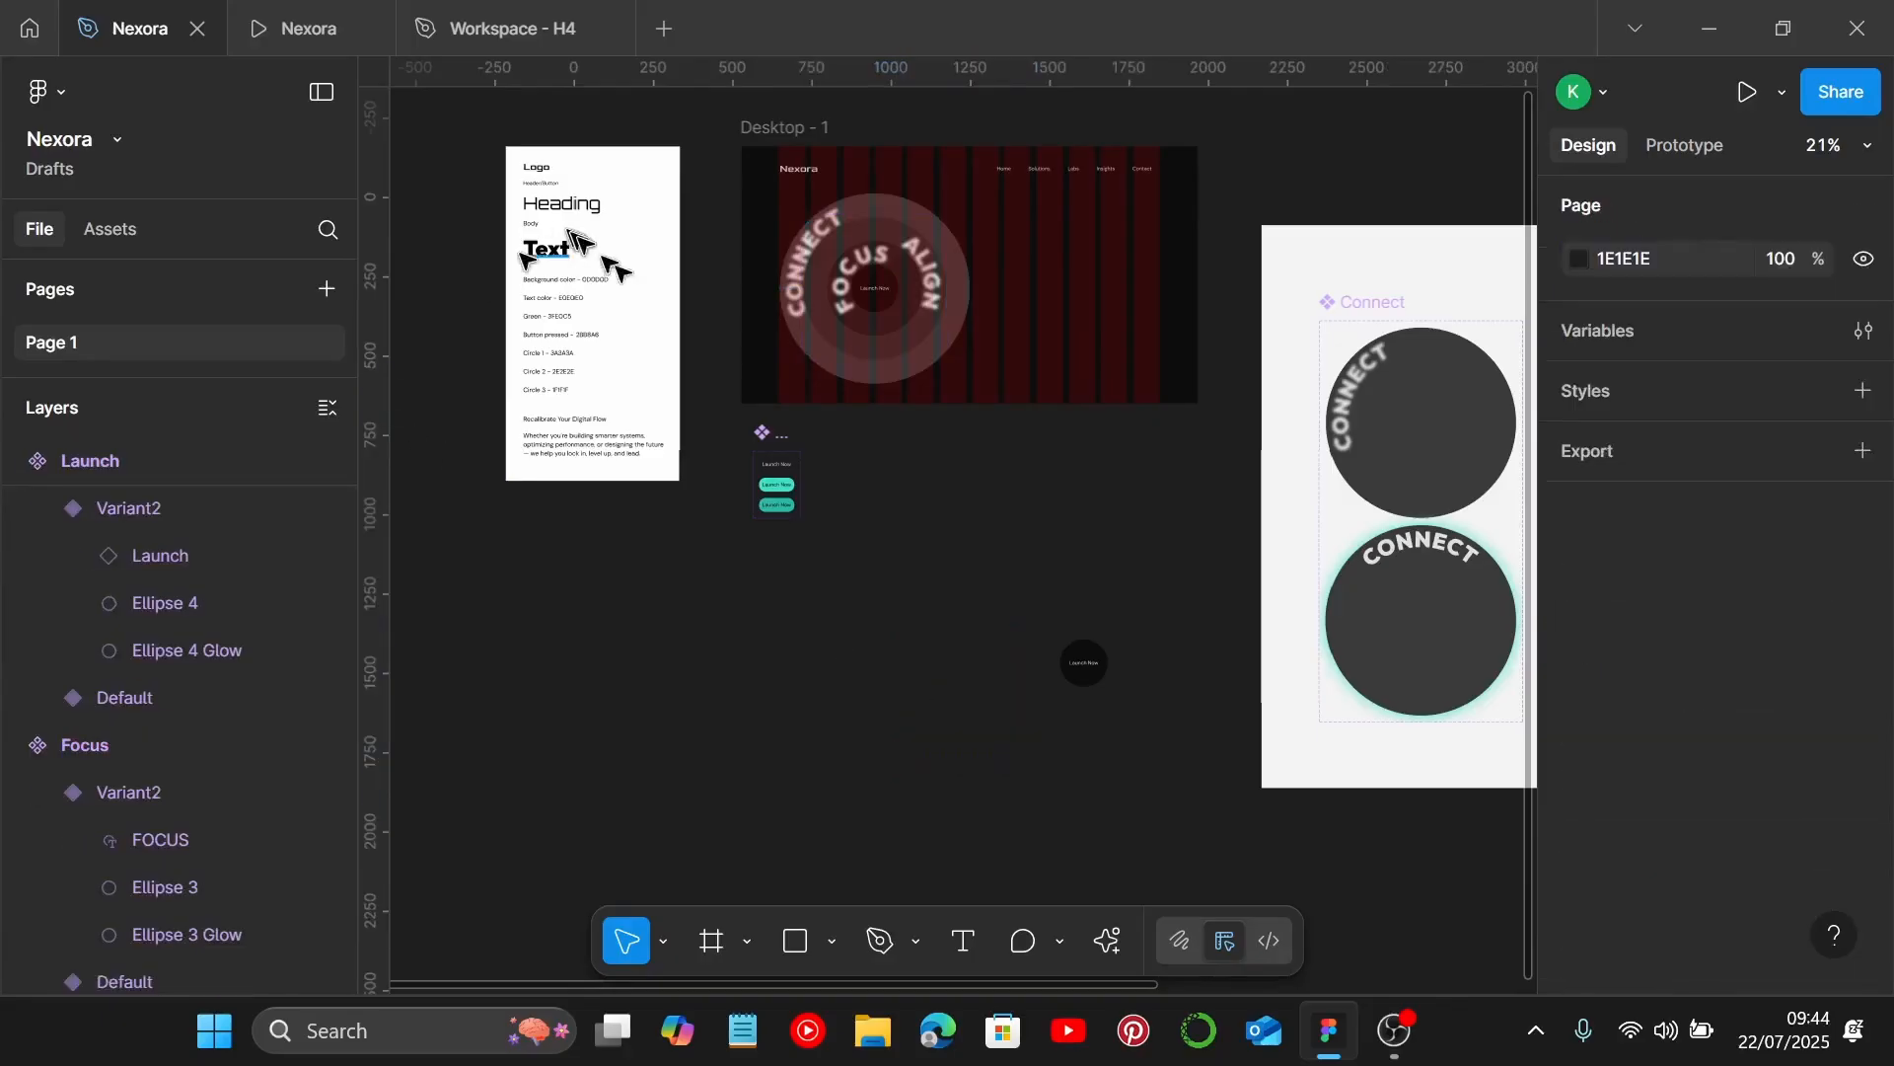
{"action": "left_click", "coordinate": [789, 356]}
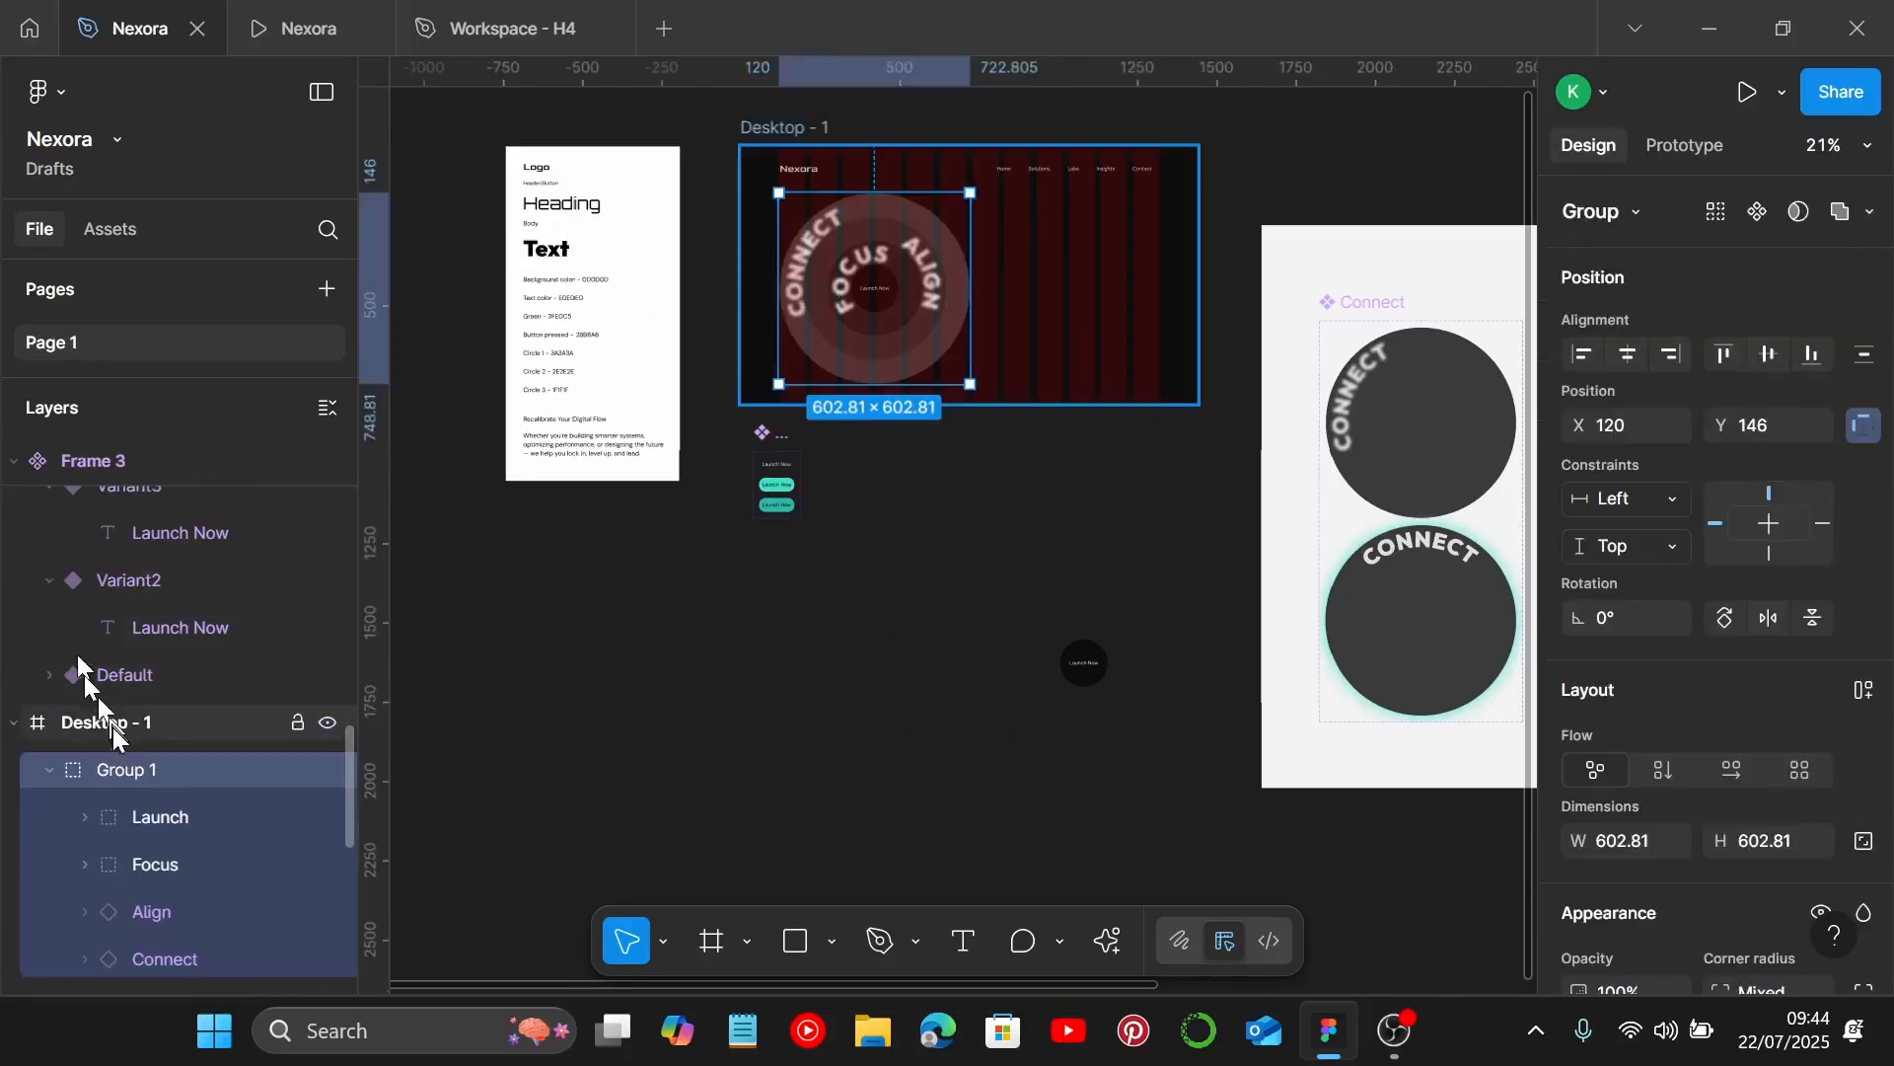
{"action": "left_click", "coordinate": [154, 863]}
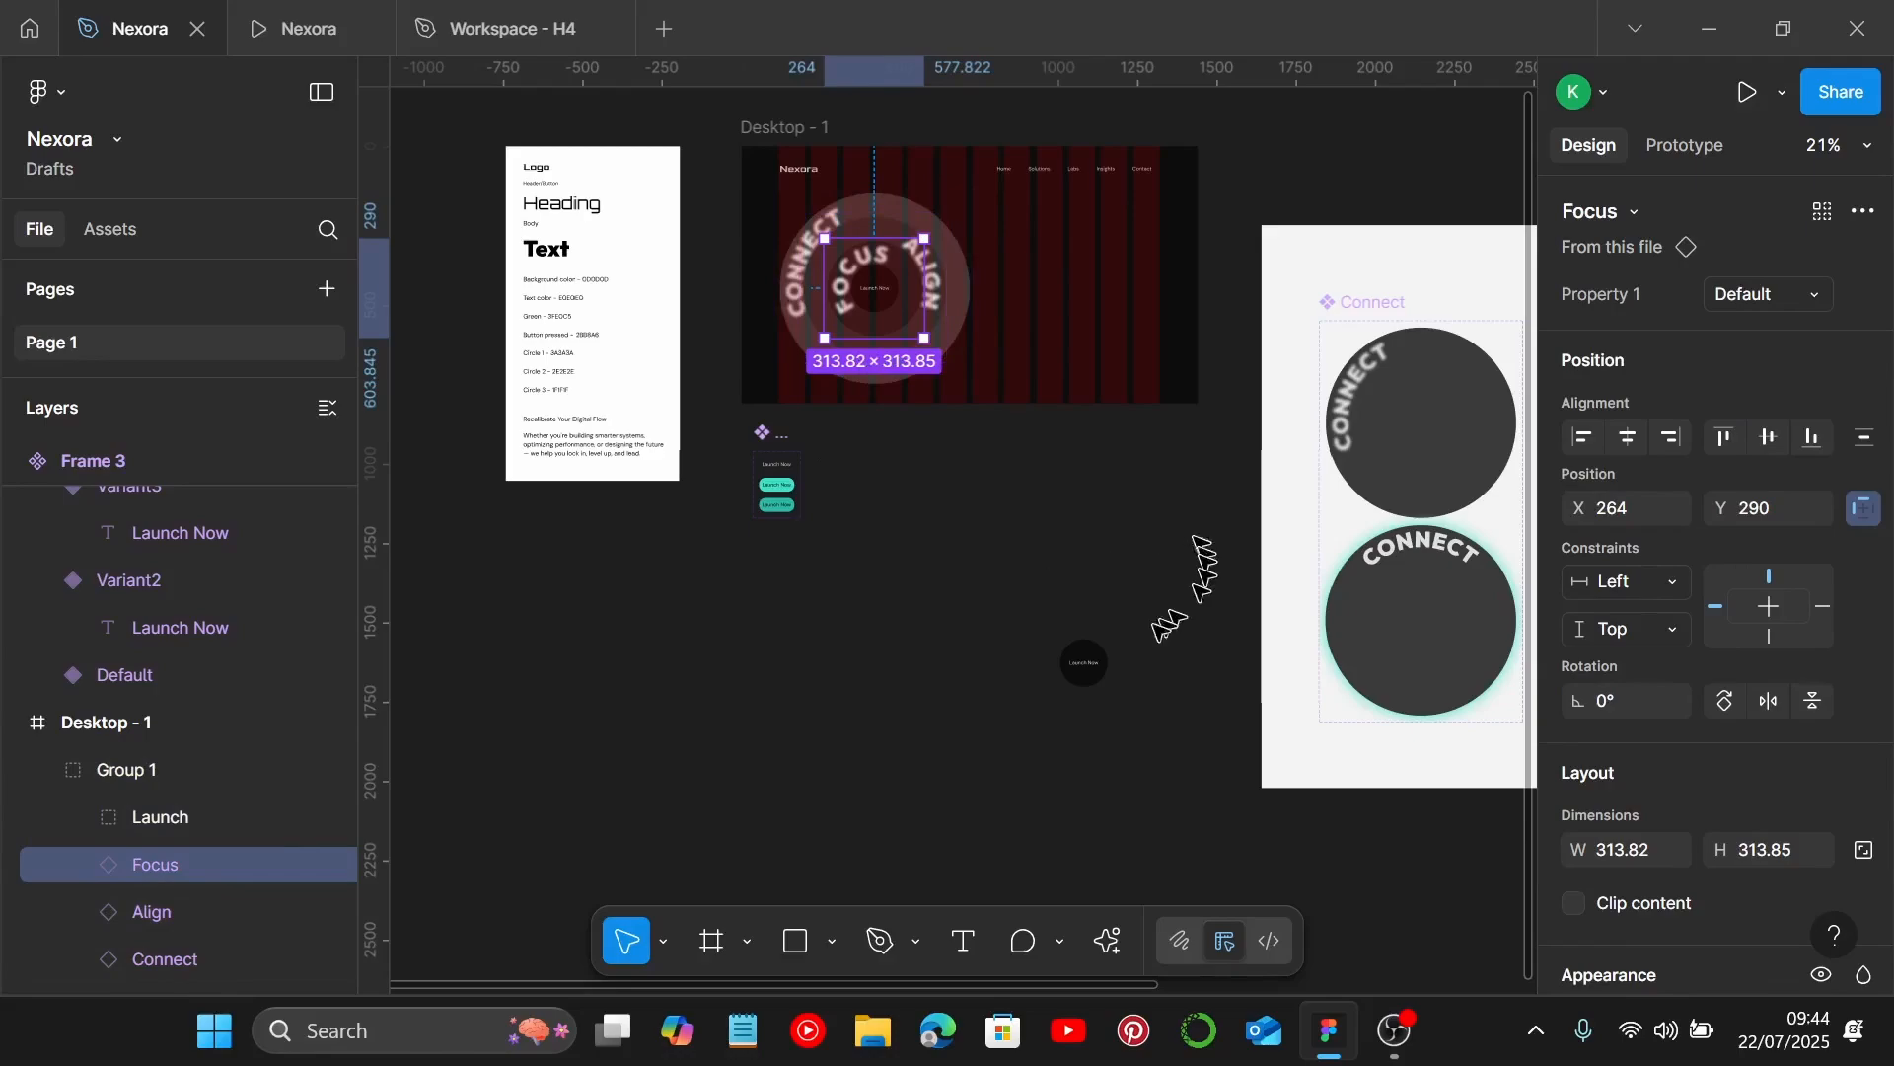
Cut the loose Launch instance, paste it to replace the Launch group inside Group 1, and clear the selection.
{"action": "left_click", "coordinate": [1103, 659]}
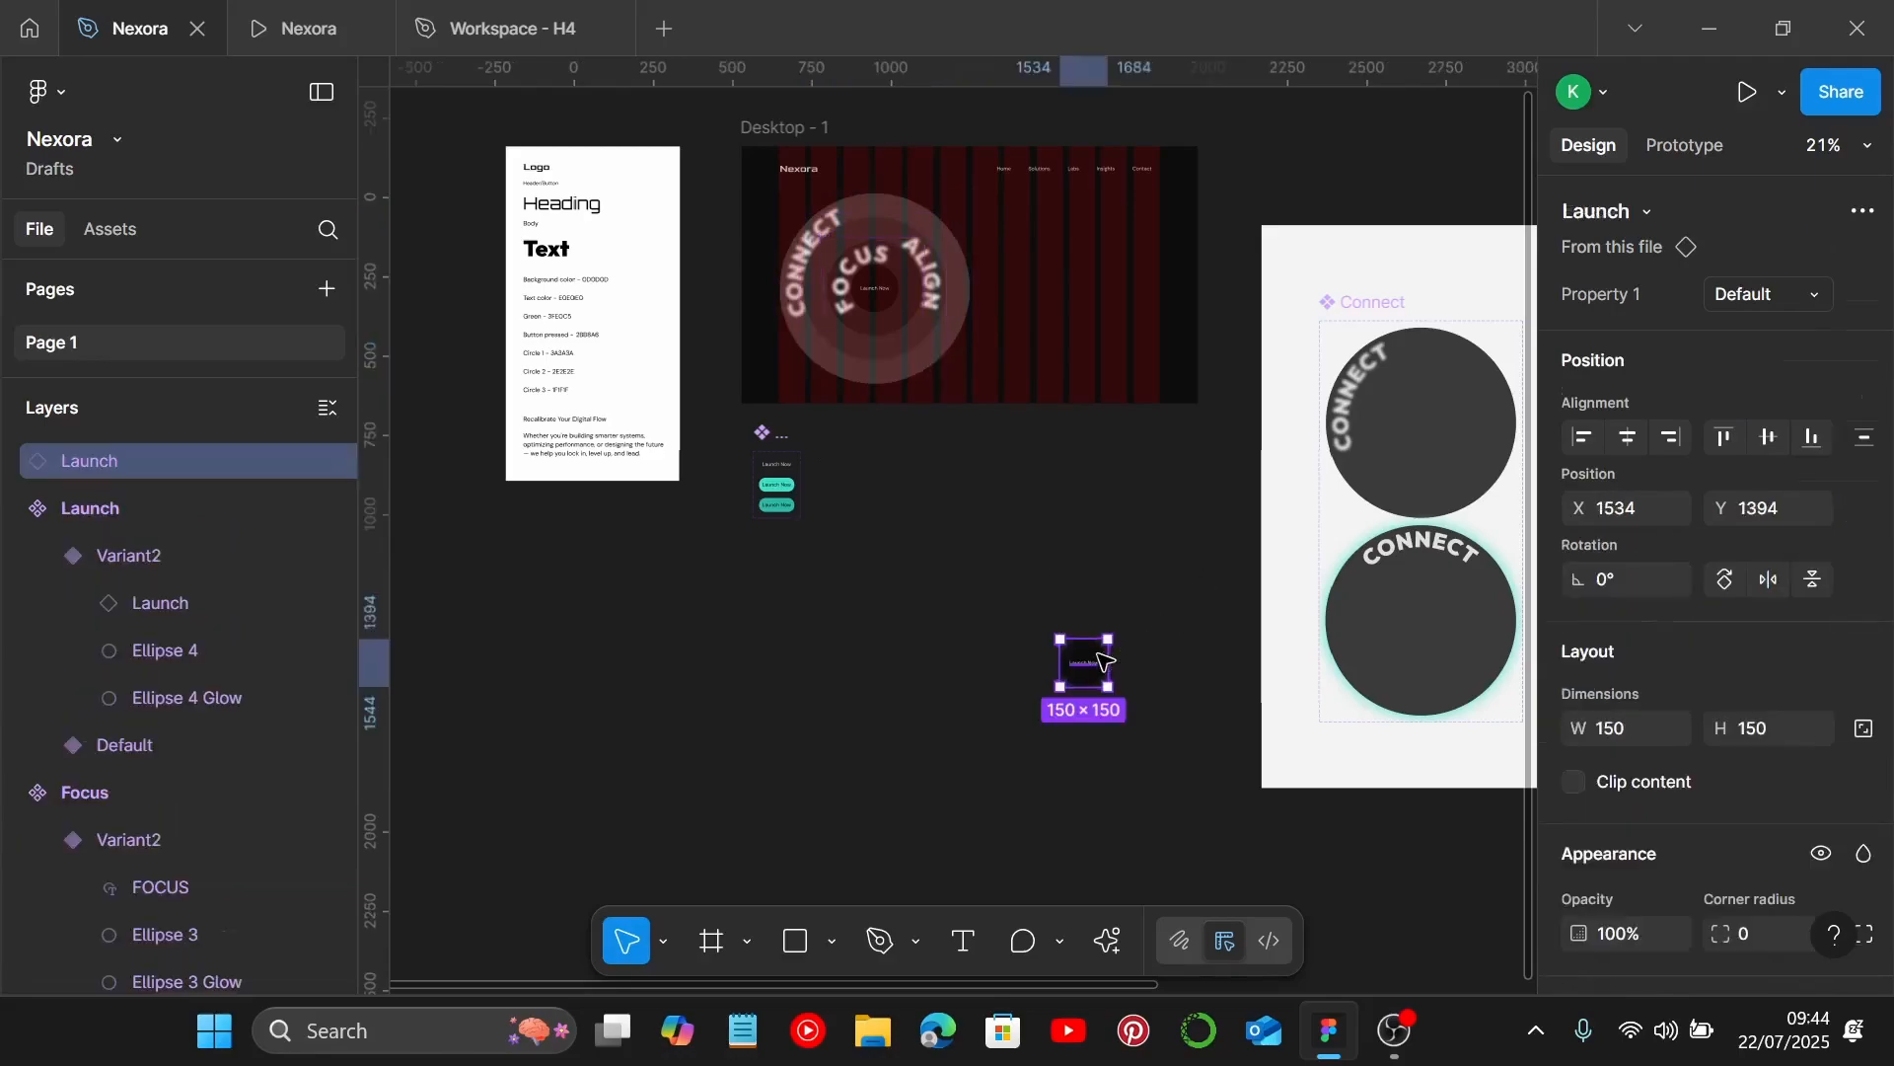
{"action": "key", "text": "Delete"}
{"action": "left_click", "coordinate": [884, 300]}
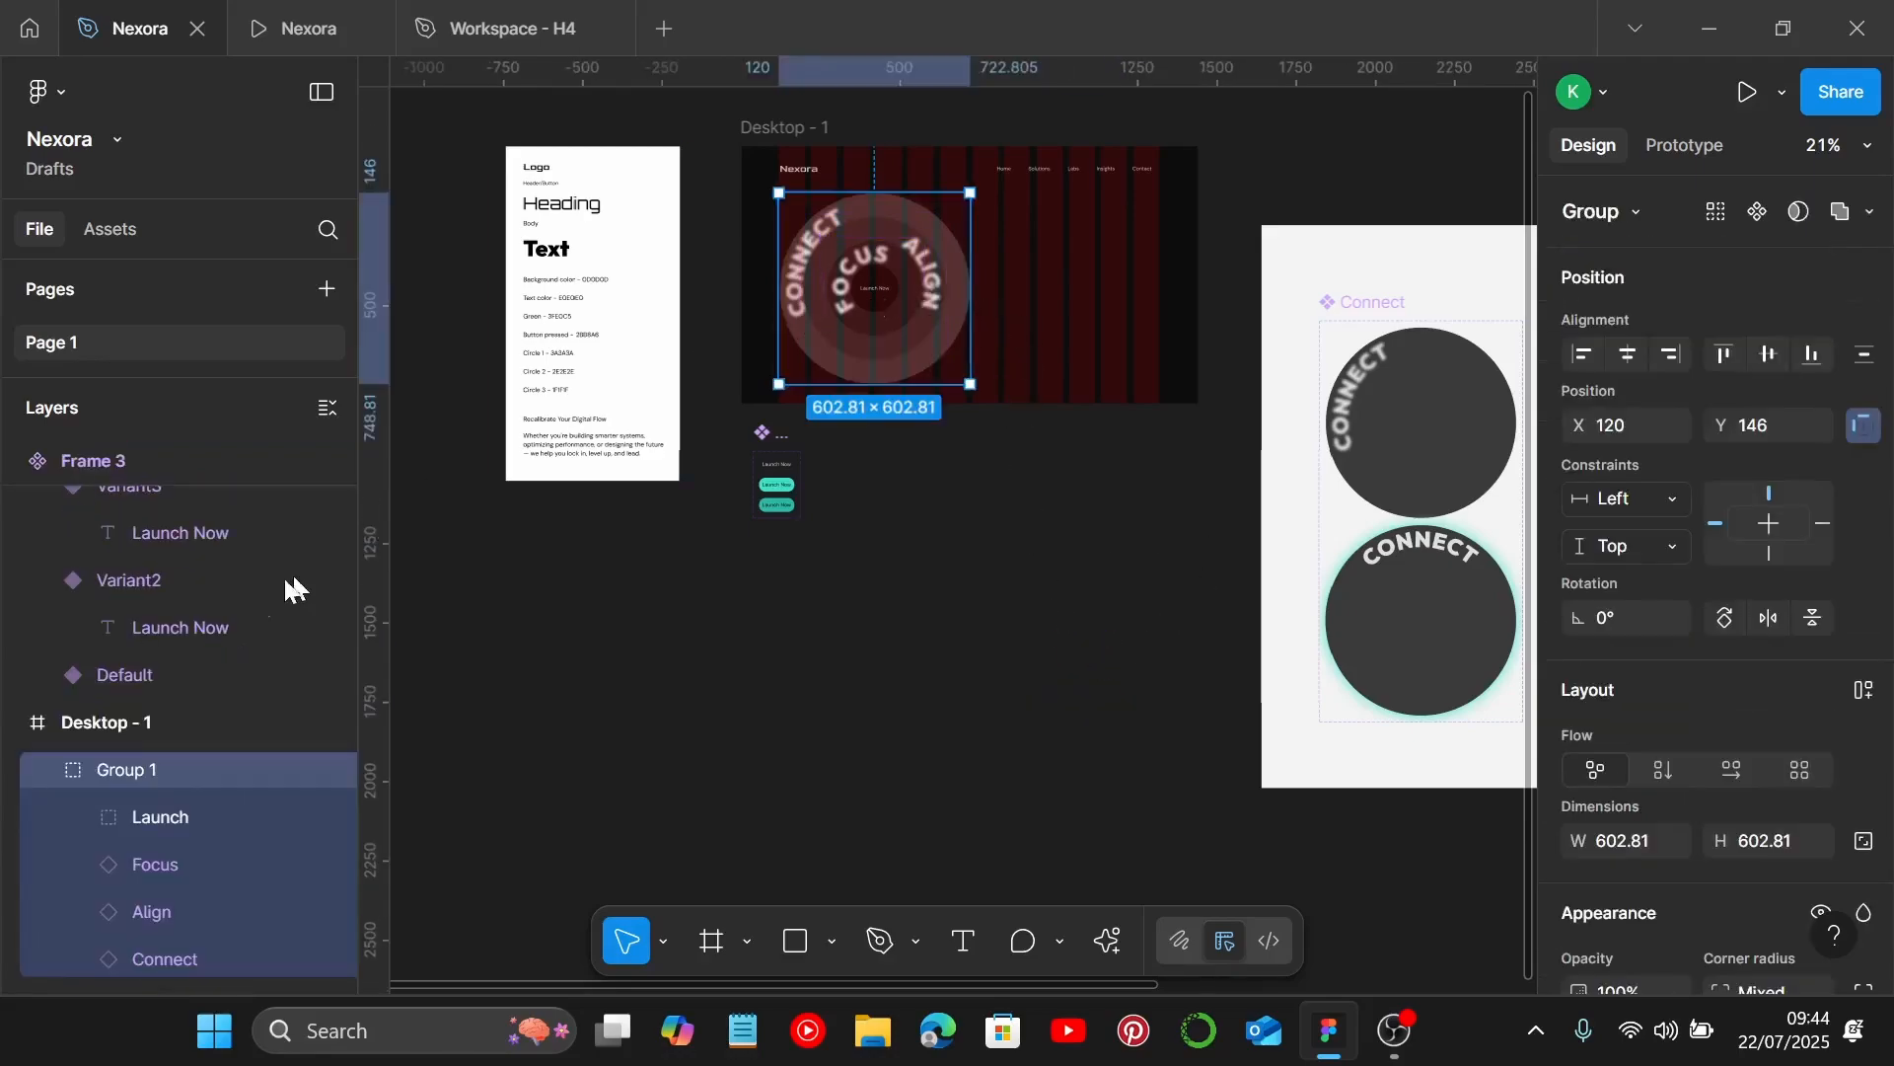
{"action": "left_click", "coordinate": [204, 820]}
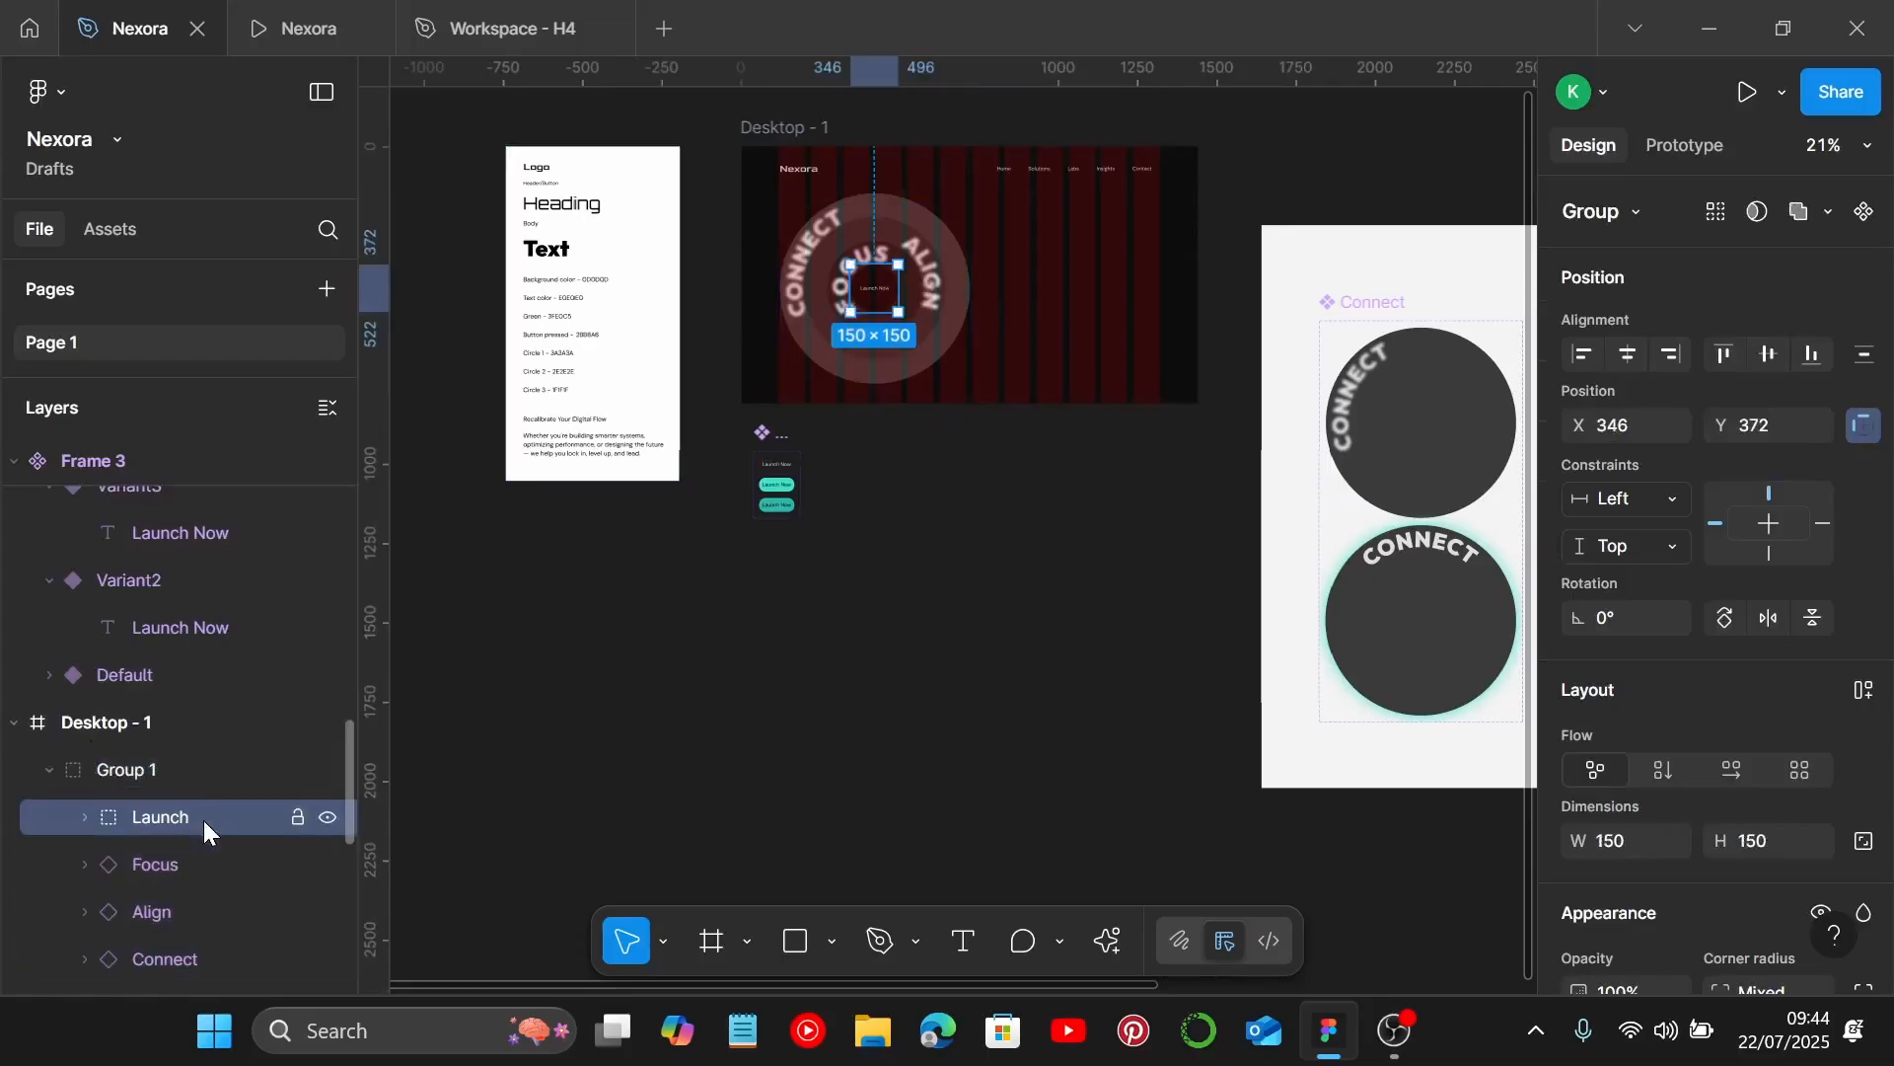
{"action": "key", "text": "ctrl+shift+r"}
{"action": "scroll", "coordinate": [985, 499], "scroll_direction": "up", "scroll_amount": 2}
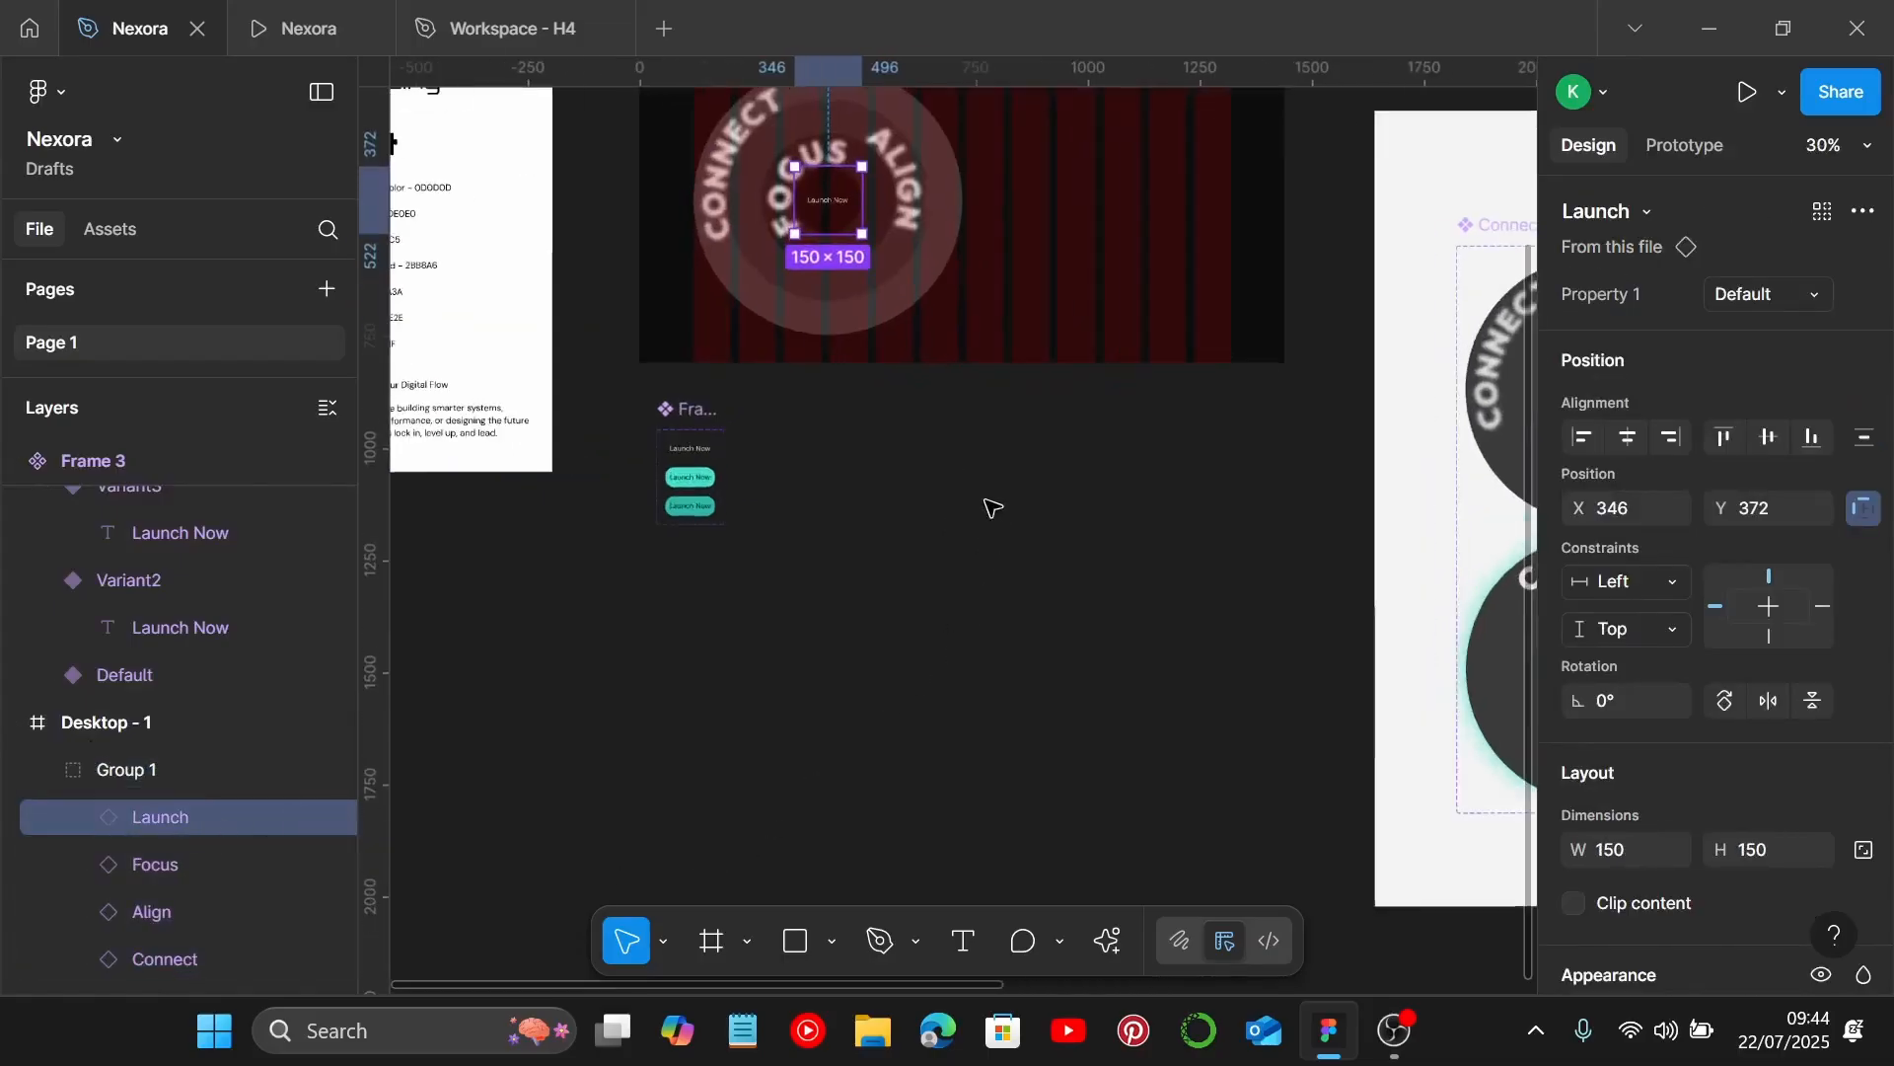
{"action": "scroll", "coordinate": [993, 508], "scroll_direction": "up", "scroll_amount": 1}
{"action": "scroll", "coordinate": [943, 414], "scroll_direction": "up", "scroll_amount": 3}
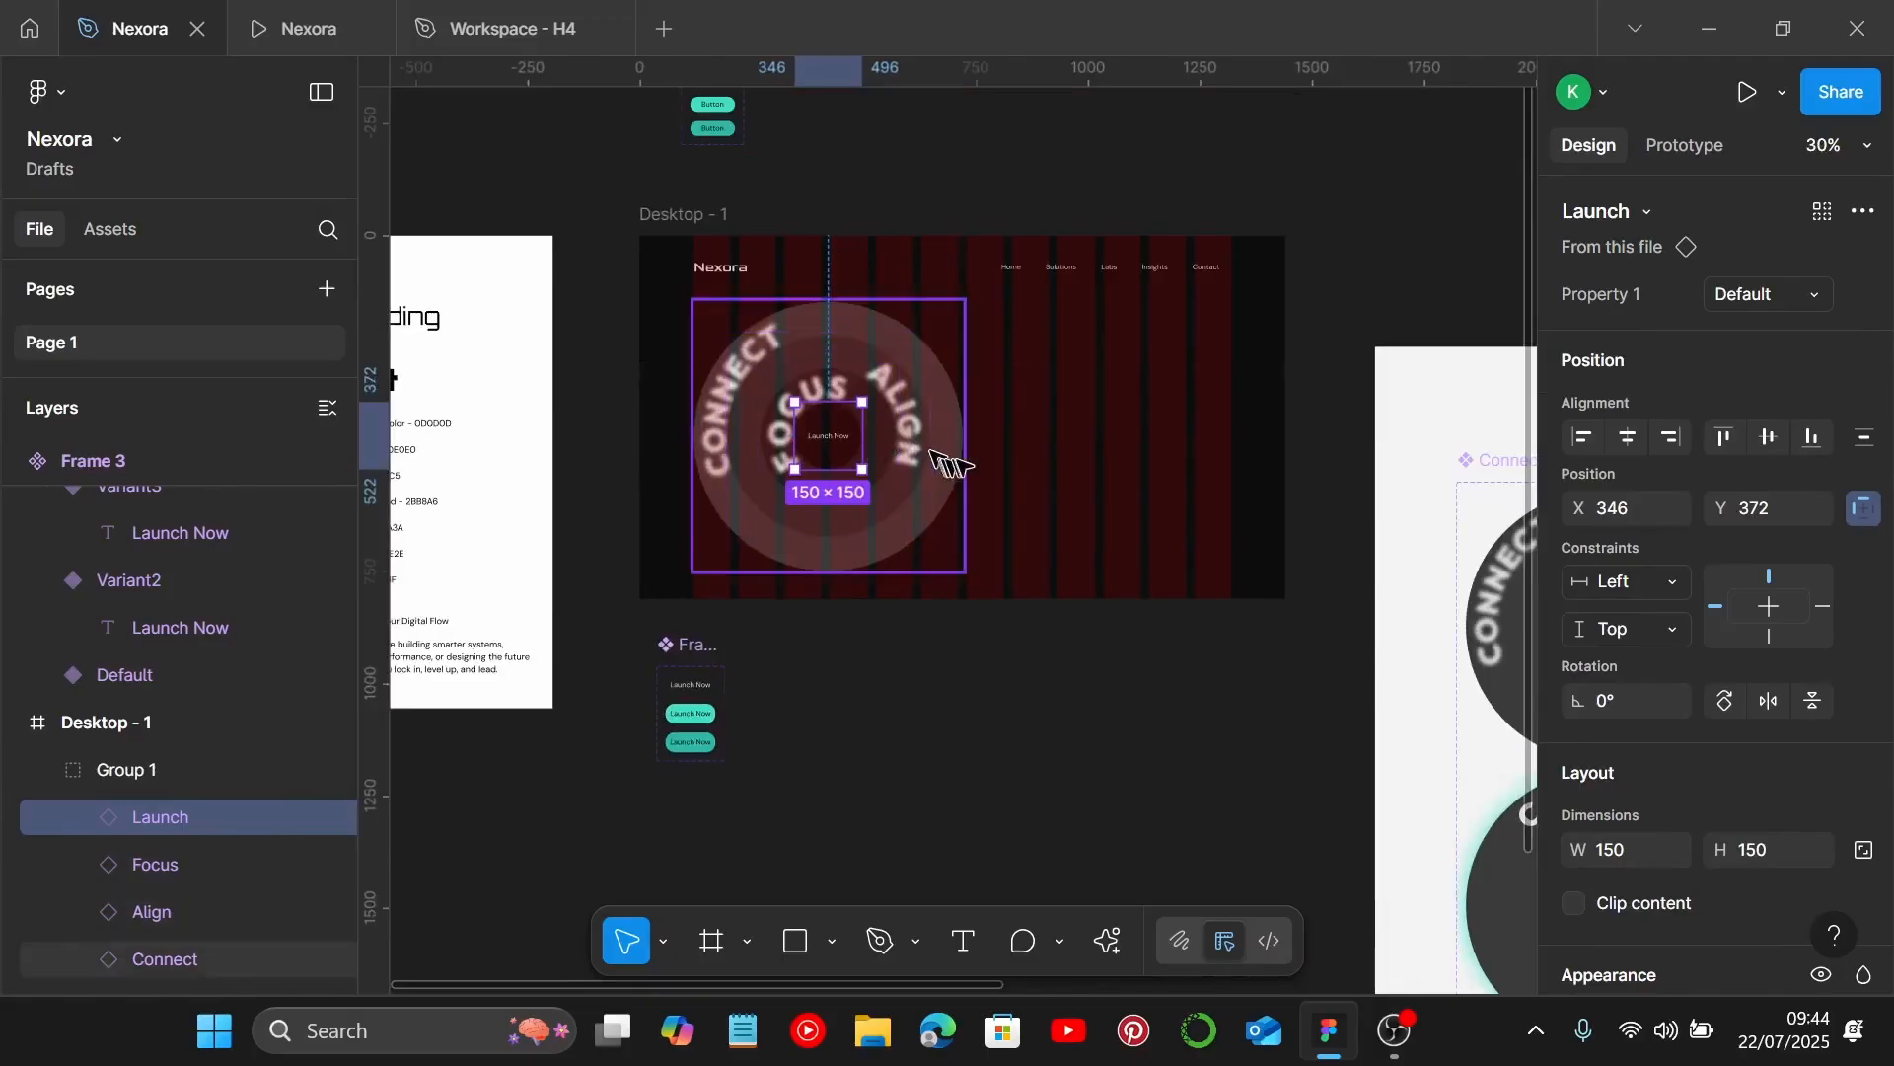
{"action": "left_click", "coordinate": [965, 466]}
{"action": "left_click", "coordinate": [1093, 494]}
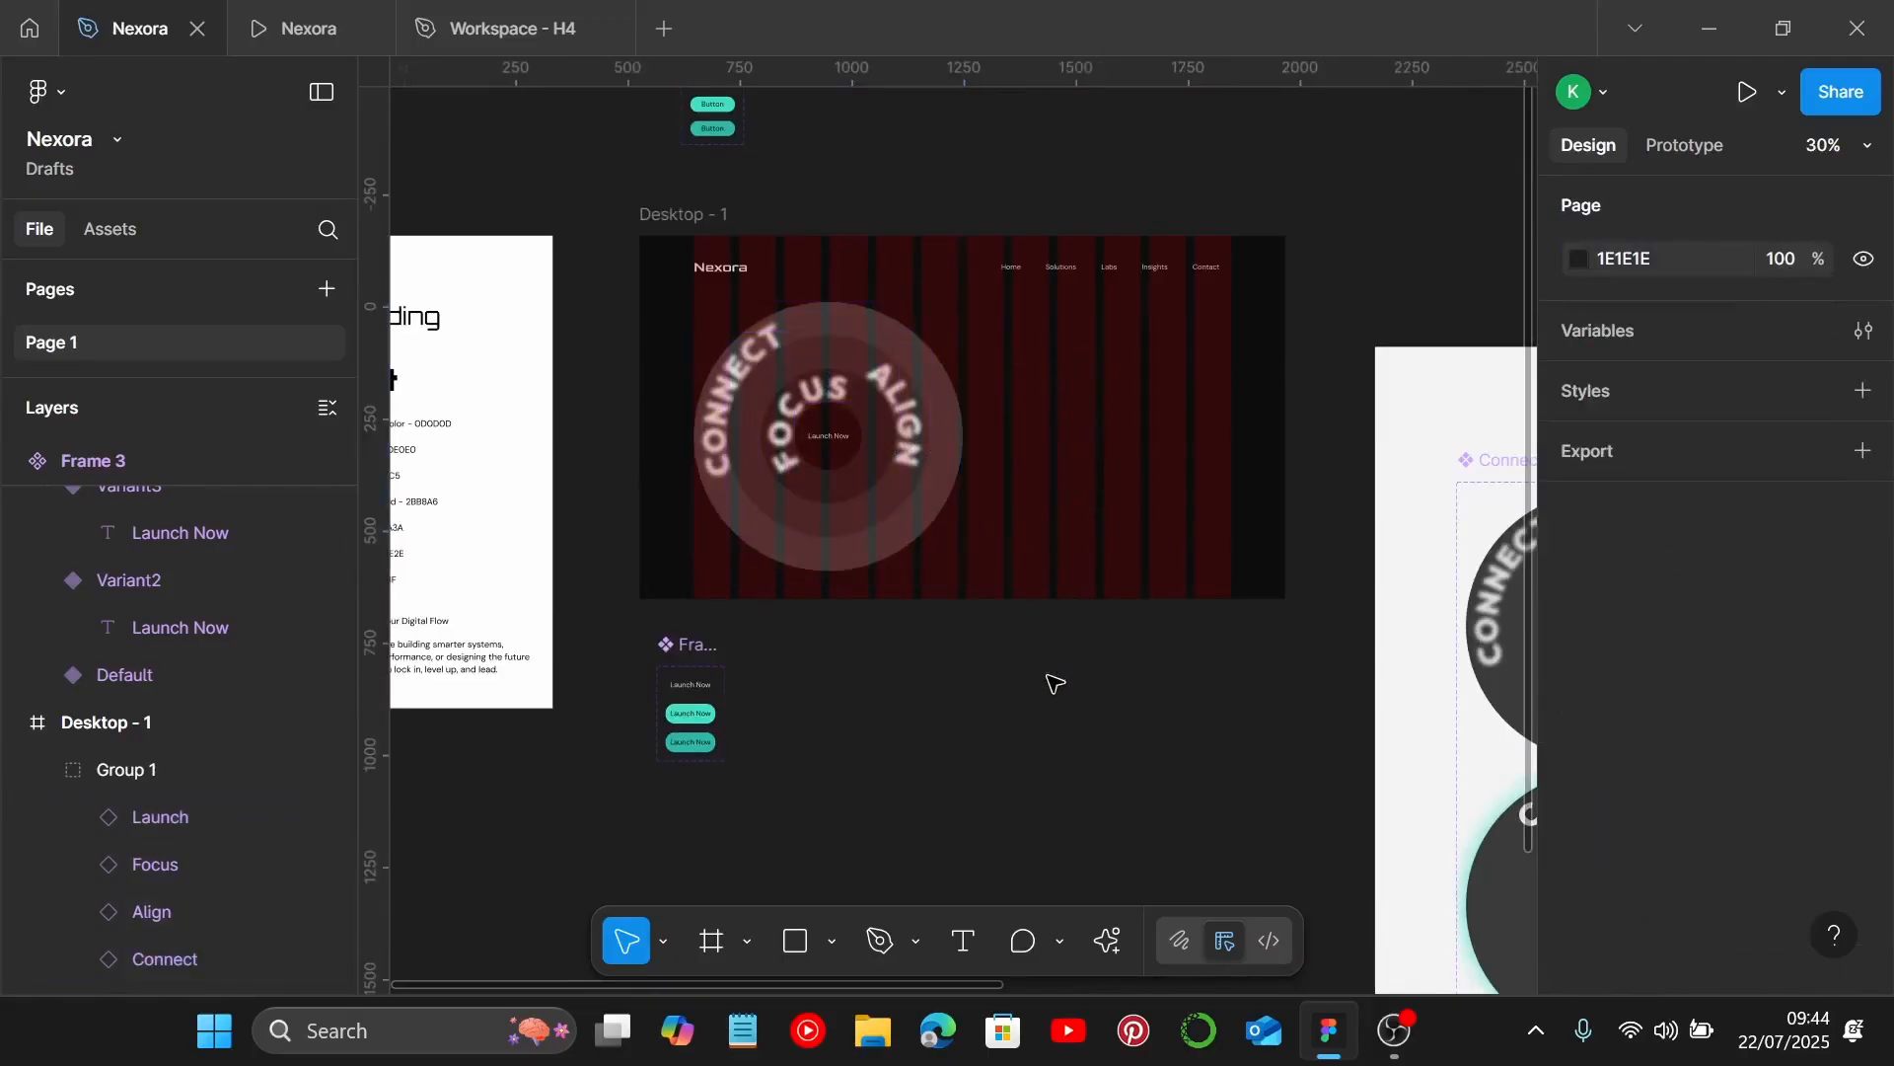
Copy the Heading sample text from the style guide into Desktop - 1, beside the circles at X 854, Y 297.
{"action": "scroll", "coordinate": [1125, 664], "scroll_direction": "left", "scroll_amount": 5}
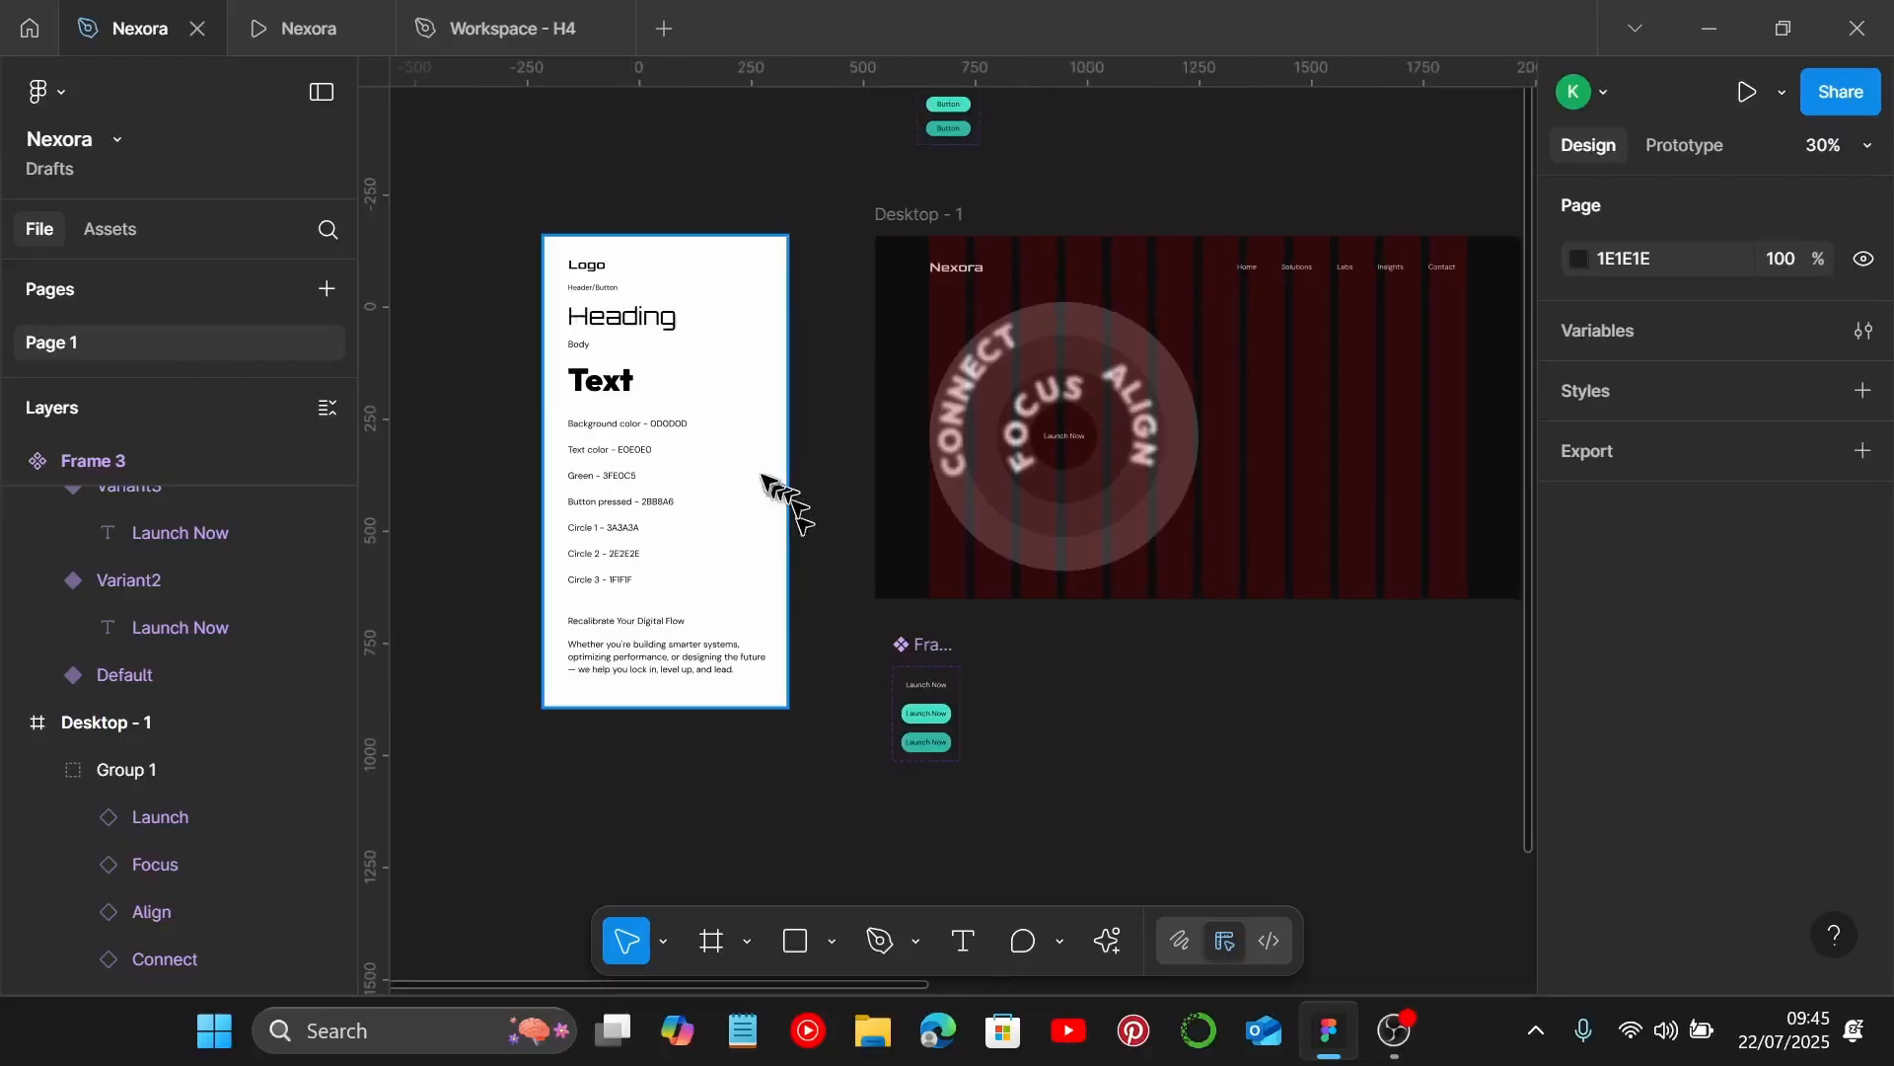
{"action": "scroll", "coordinate": [765, 478], "scroll_direction": "up", "scroll_amount": 2}
{"action": "left_click", "coordinate": [609, 299]}
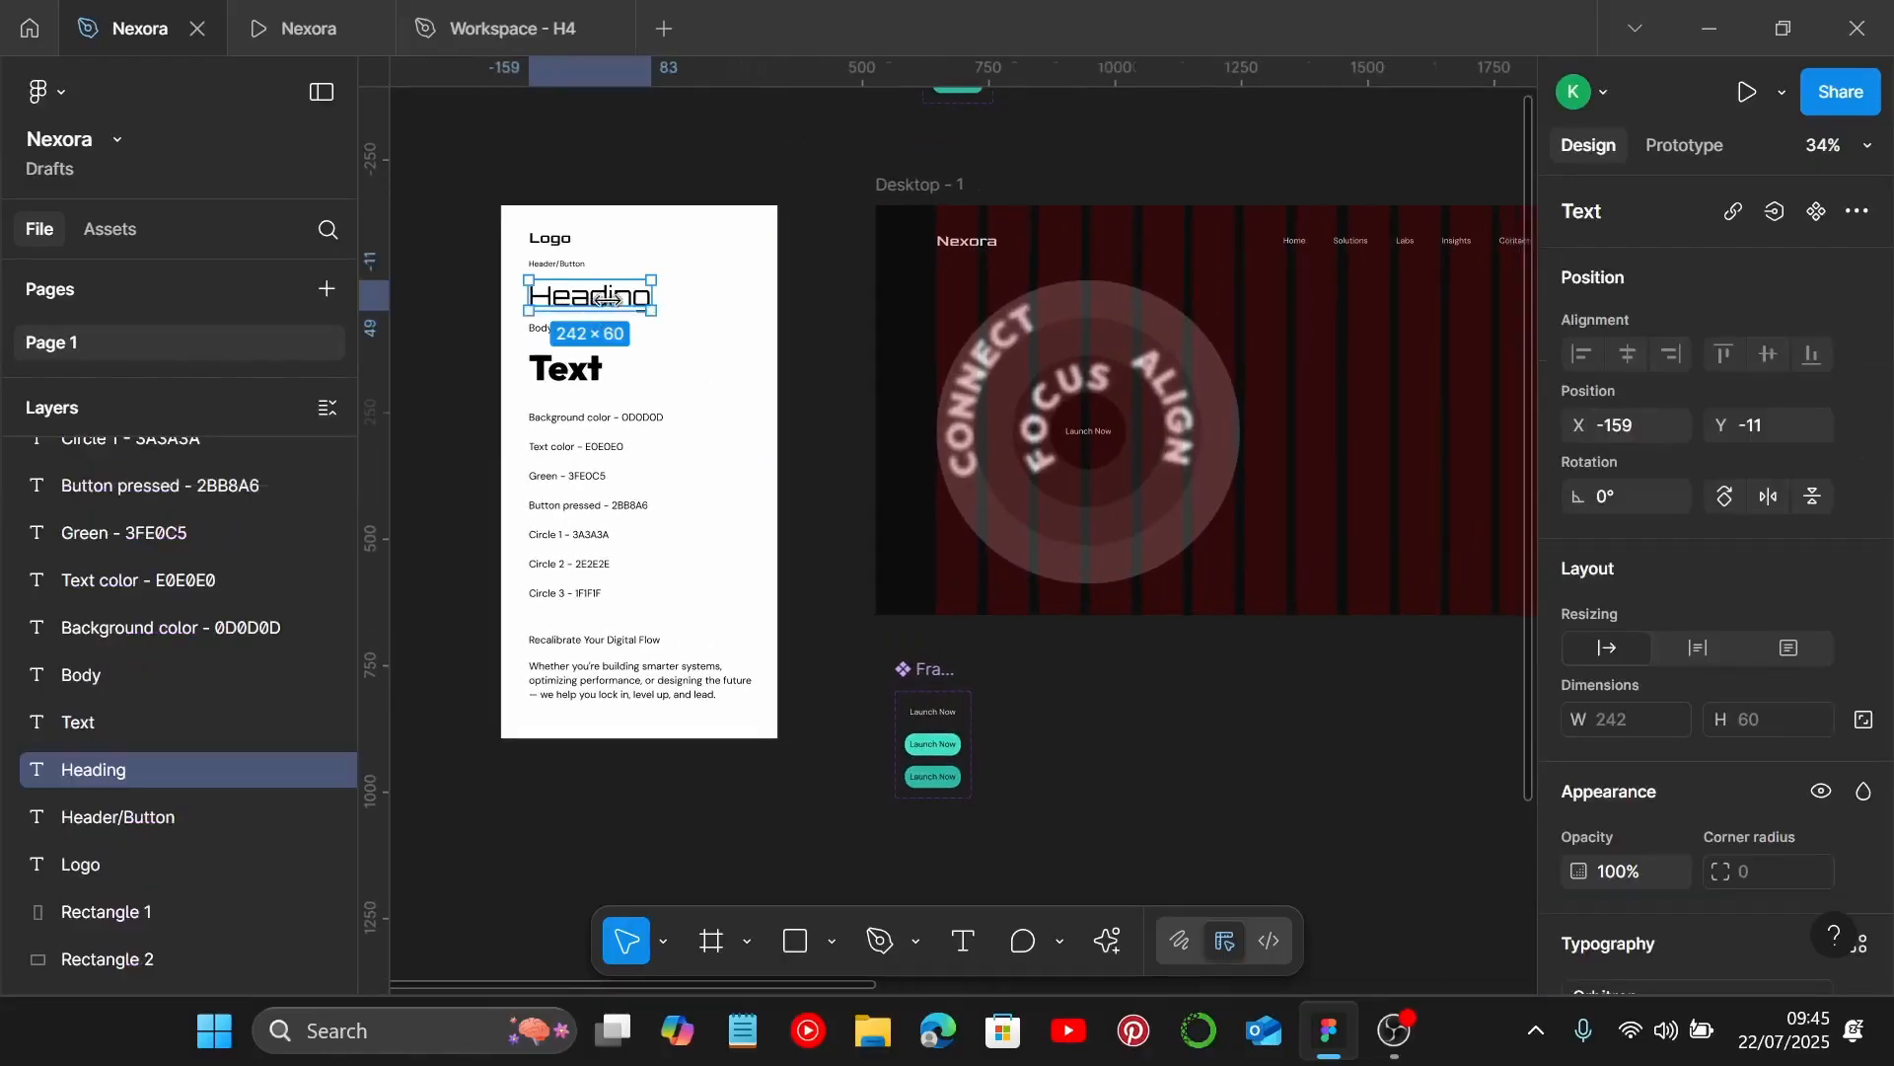
{"action": "scroll", "coordinate": [608, 299], "scroll_direction": "right", "scroll_amount": 2}
{"action": "left_click_drag", "start_coordinate": [538, 294], "coordinate": [1325, 368]}
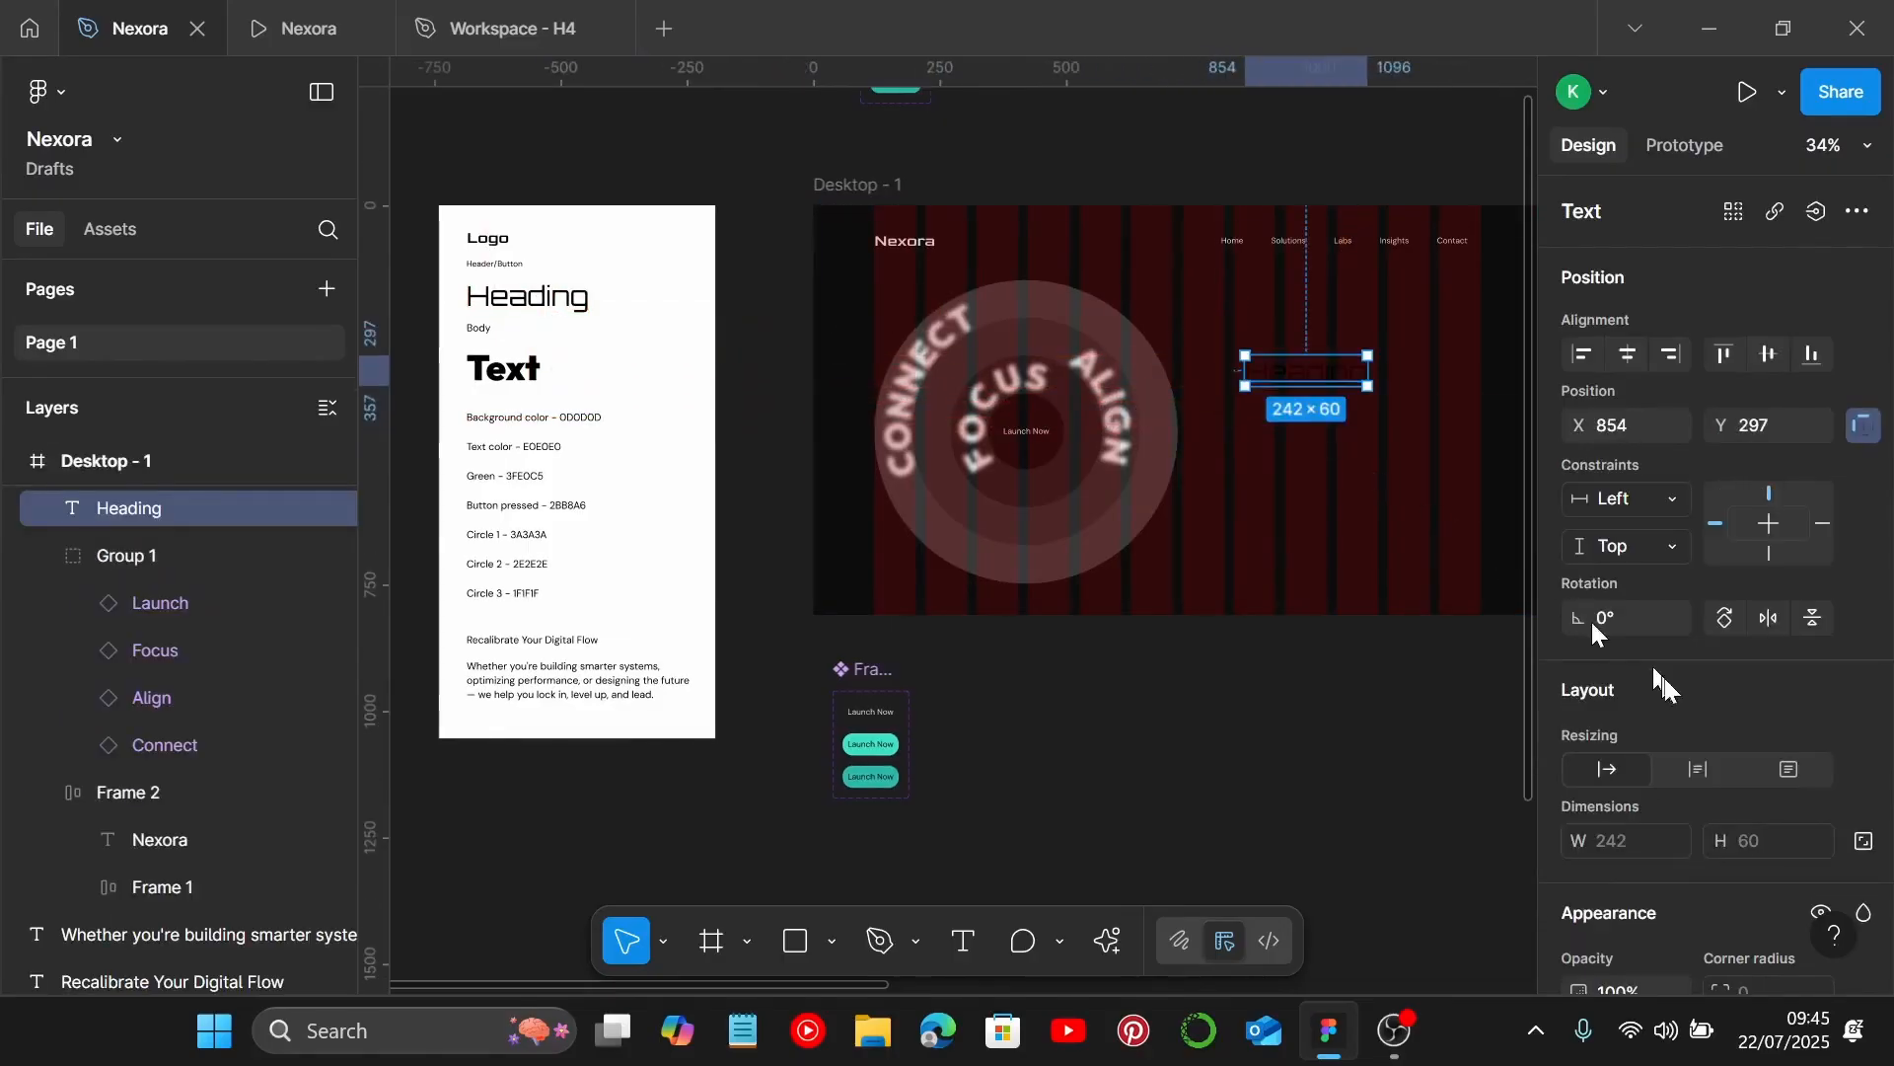
{"action": "scroll", "coordinate": [1701, 738], "scroll_direction": "down", "scroll_amount": 5}
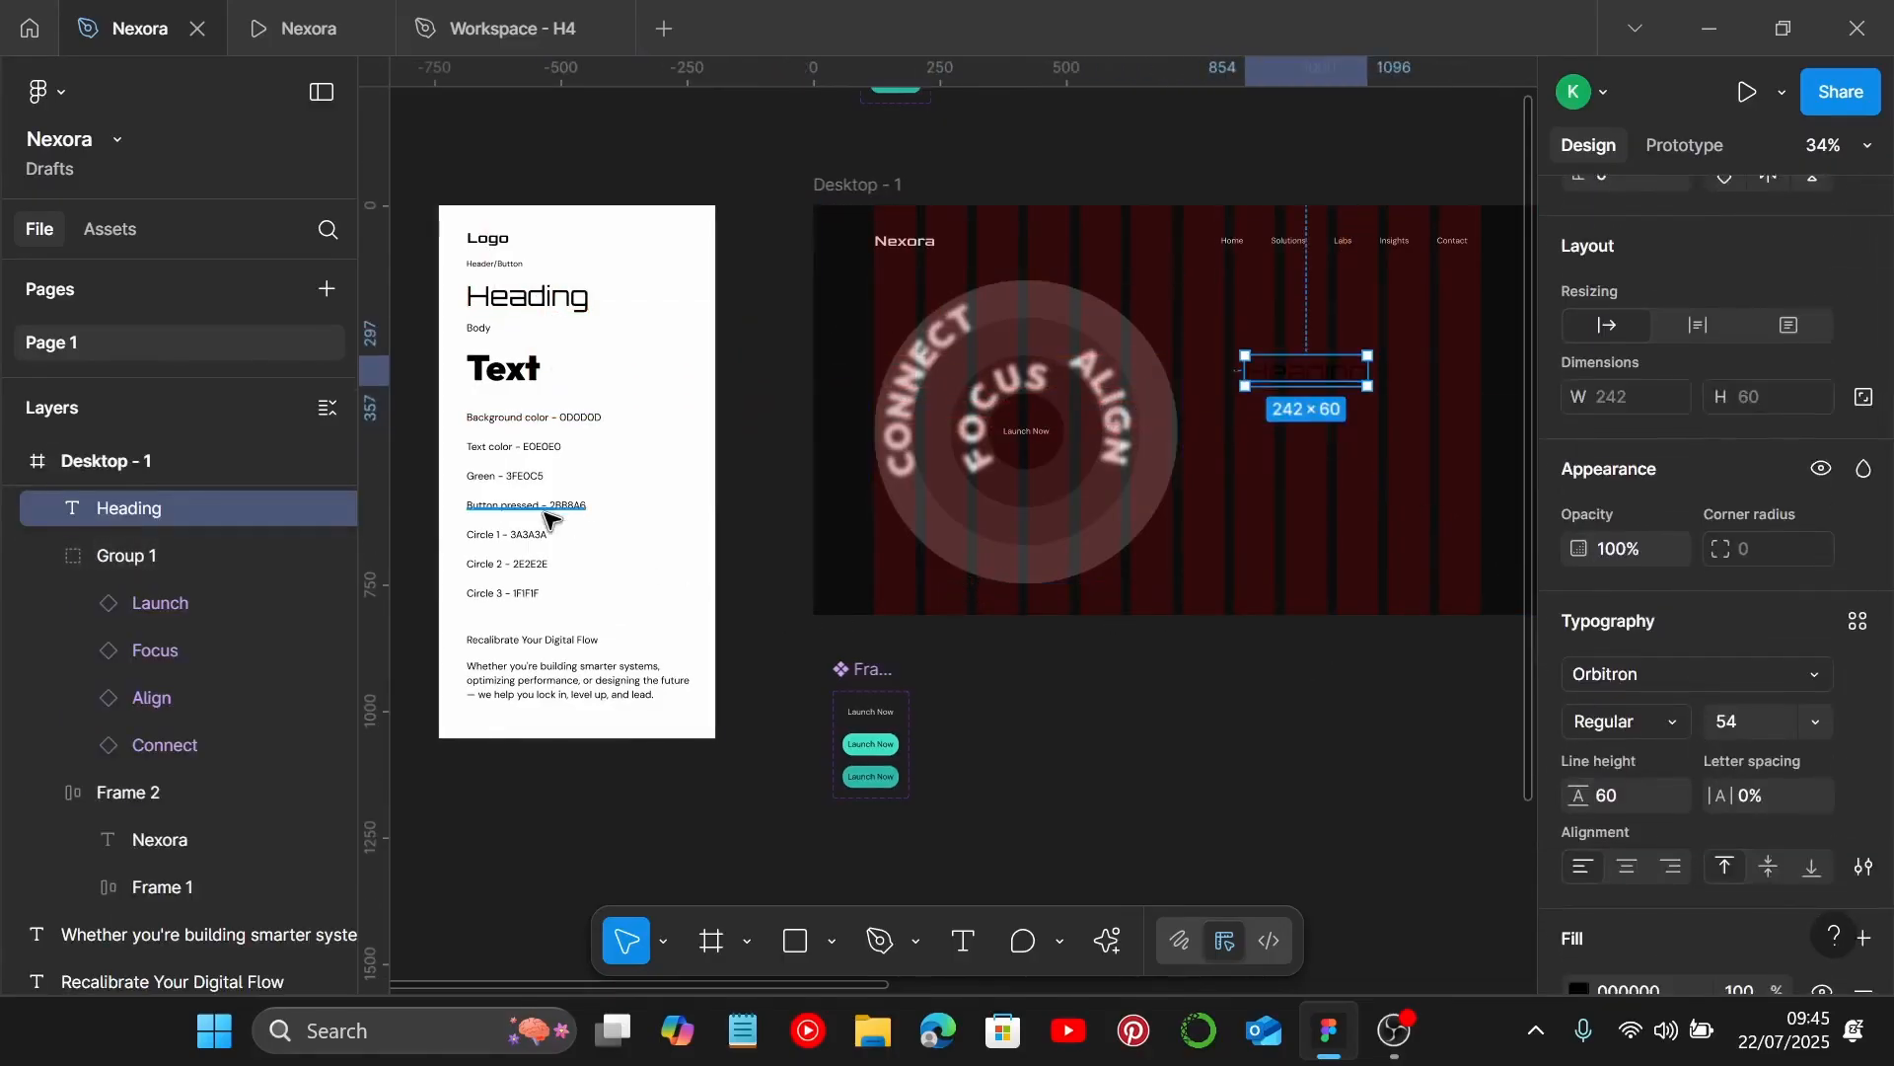
Set the fill of the Heading text in Desktop - 1 to the style guide's text color, E0E0E0.
{"action": "scroll", "coordinate": [546, 518], "scroll_direction": "up", "scroll_amount": 3}
{"action": "left_click", "coordinate": [508, 387]}
{"action": "double_click", "coordinate": [513, 390]}
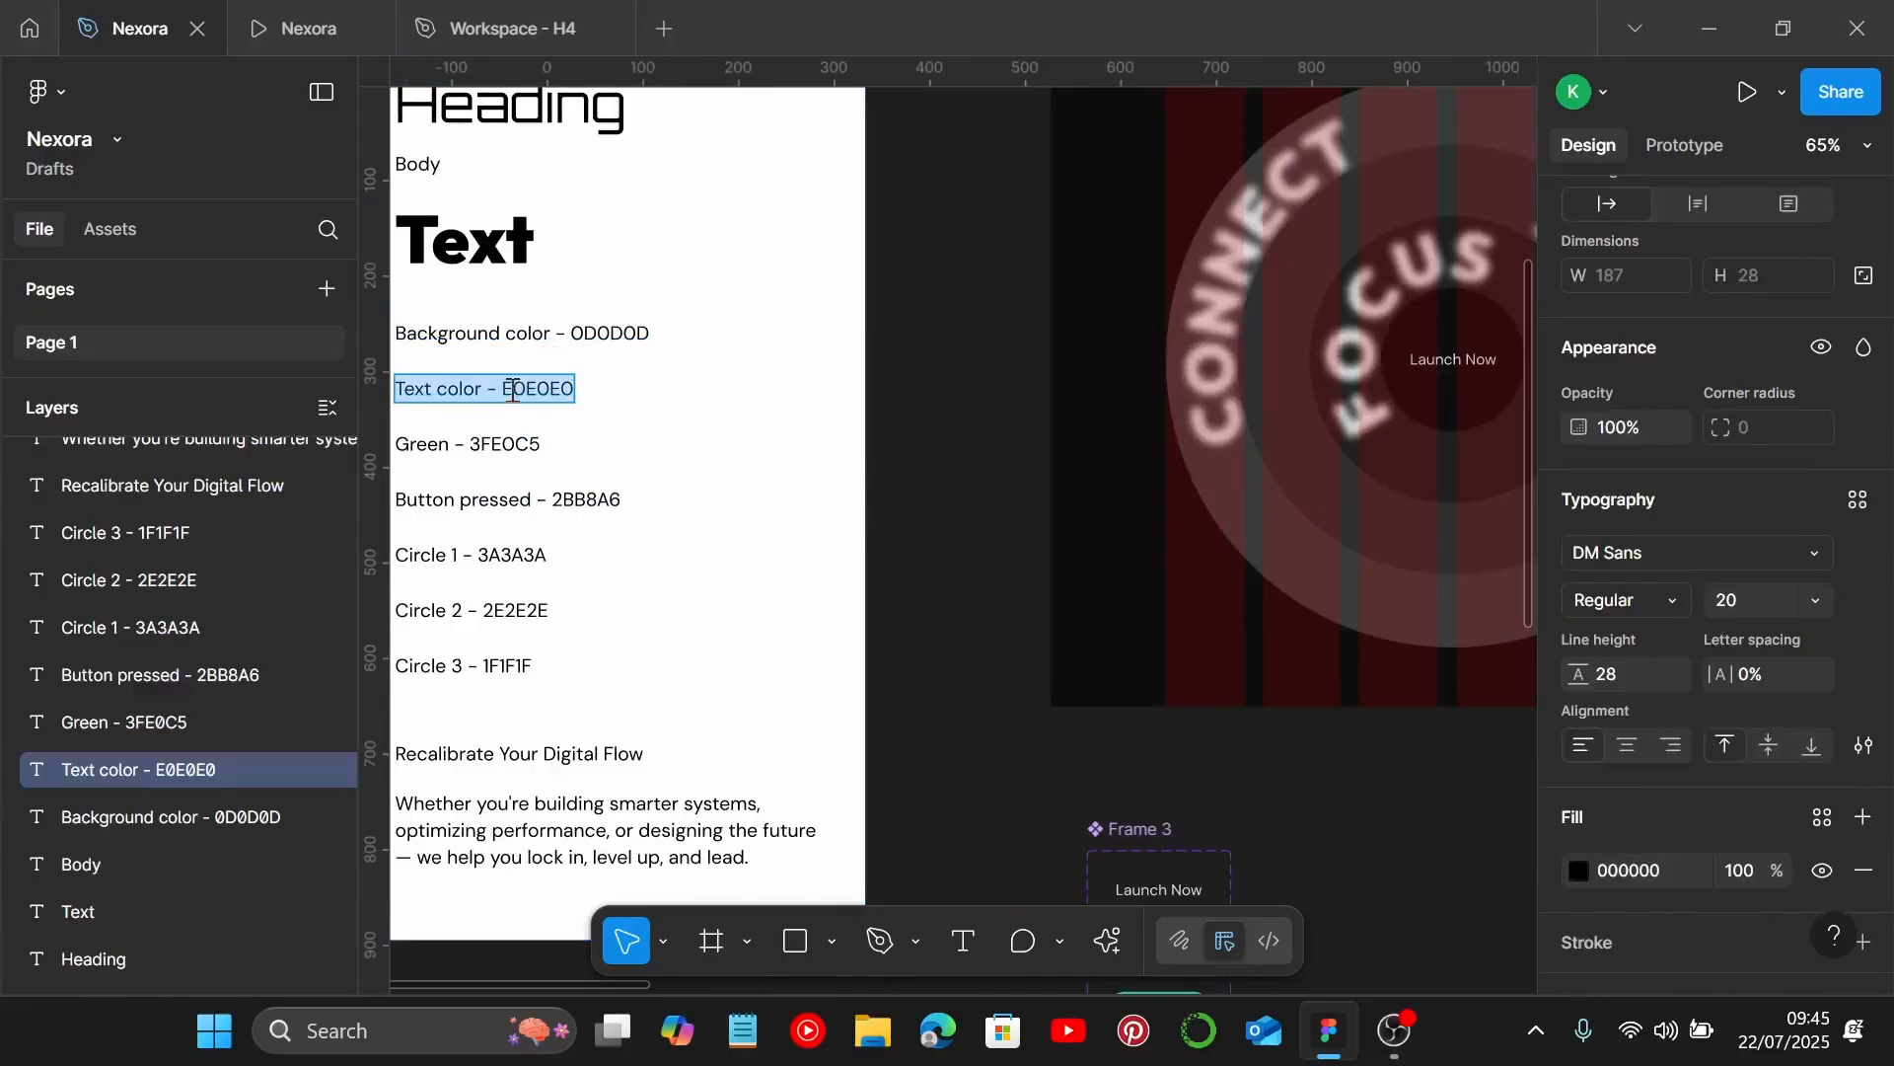
{"action": "left_click_drag", "start_coordinate": [505, 387], "coordinate": [592, 396]}
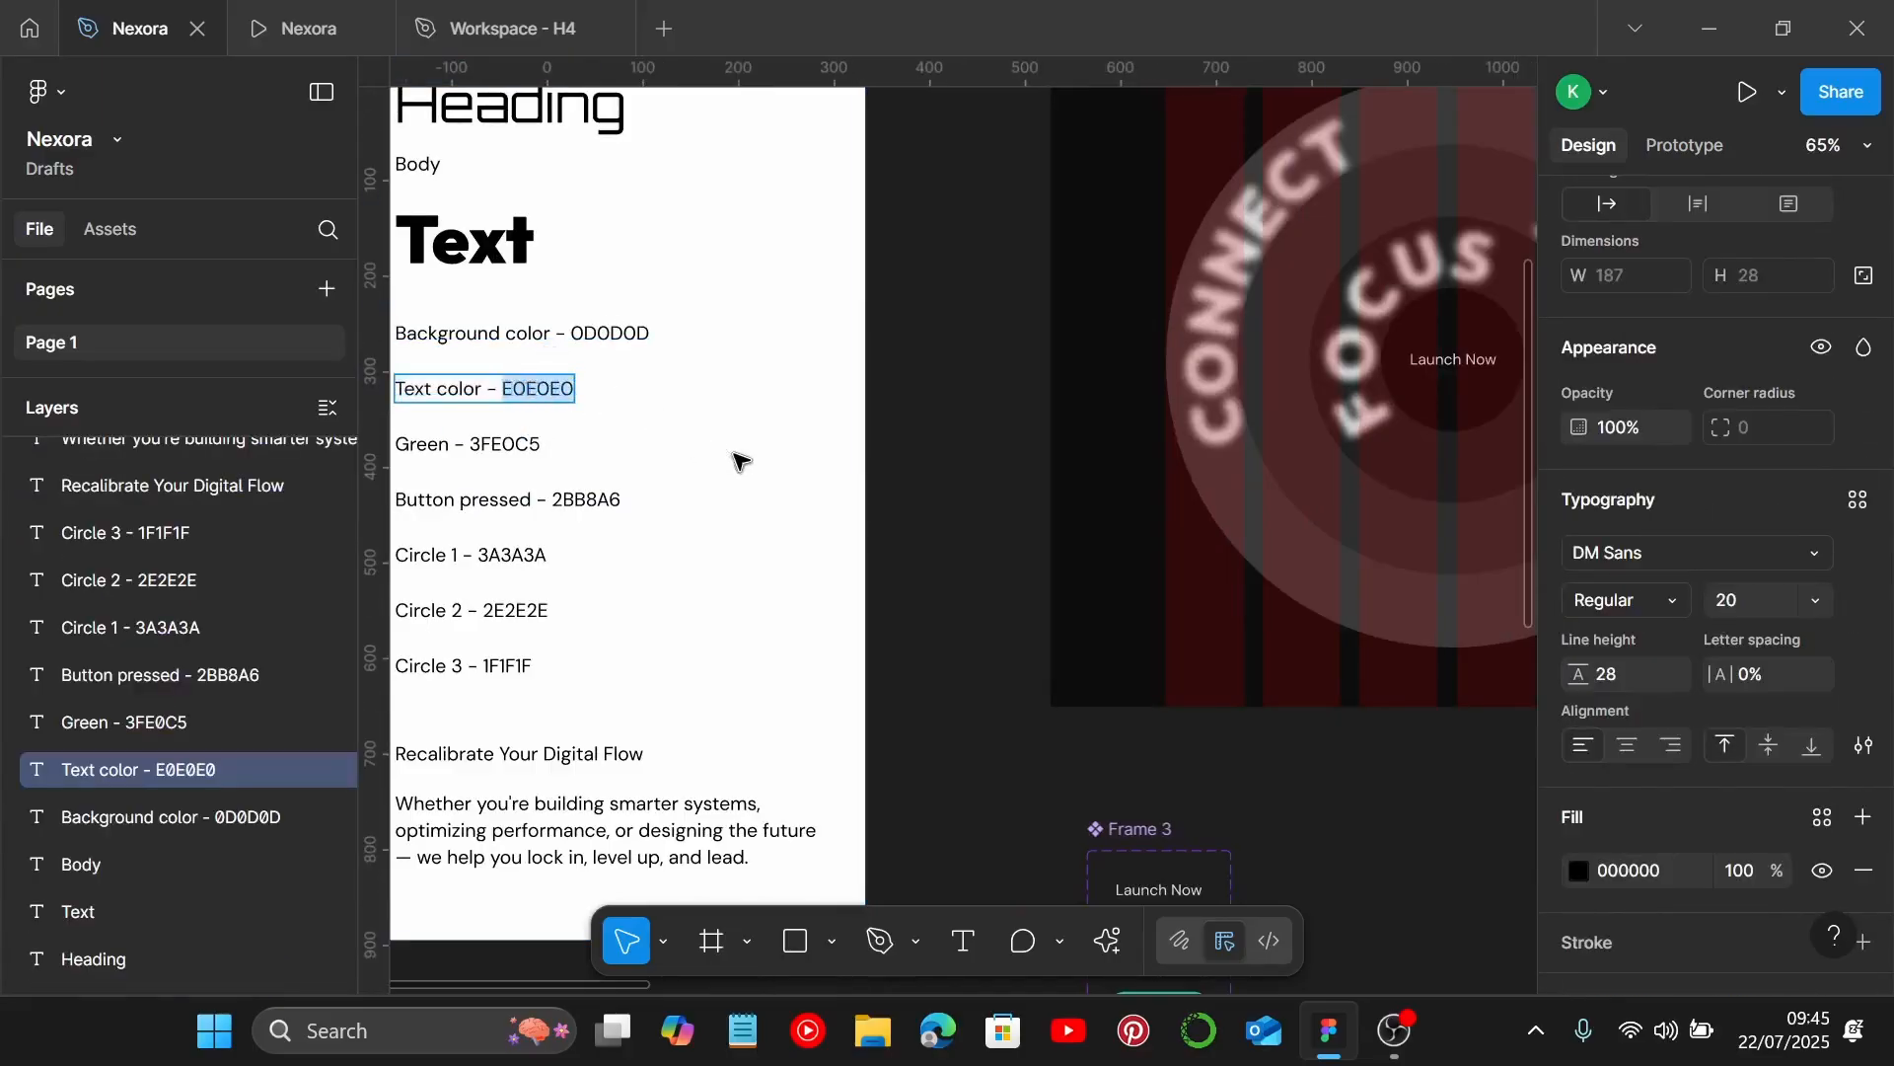
{"action": "scroll", "coordinate": [836, 531], "scroll_direction": "down", "scroll_amount": 3}
{"action": "scroll", "coordinate": [835, 533], "scroll_direction": "right", "scroll_amount": 4}
{"action": "scroll", "coordinate": [1100, 477], "scroll_direction": "up", "scroll_amount": 3}
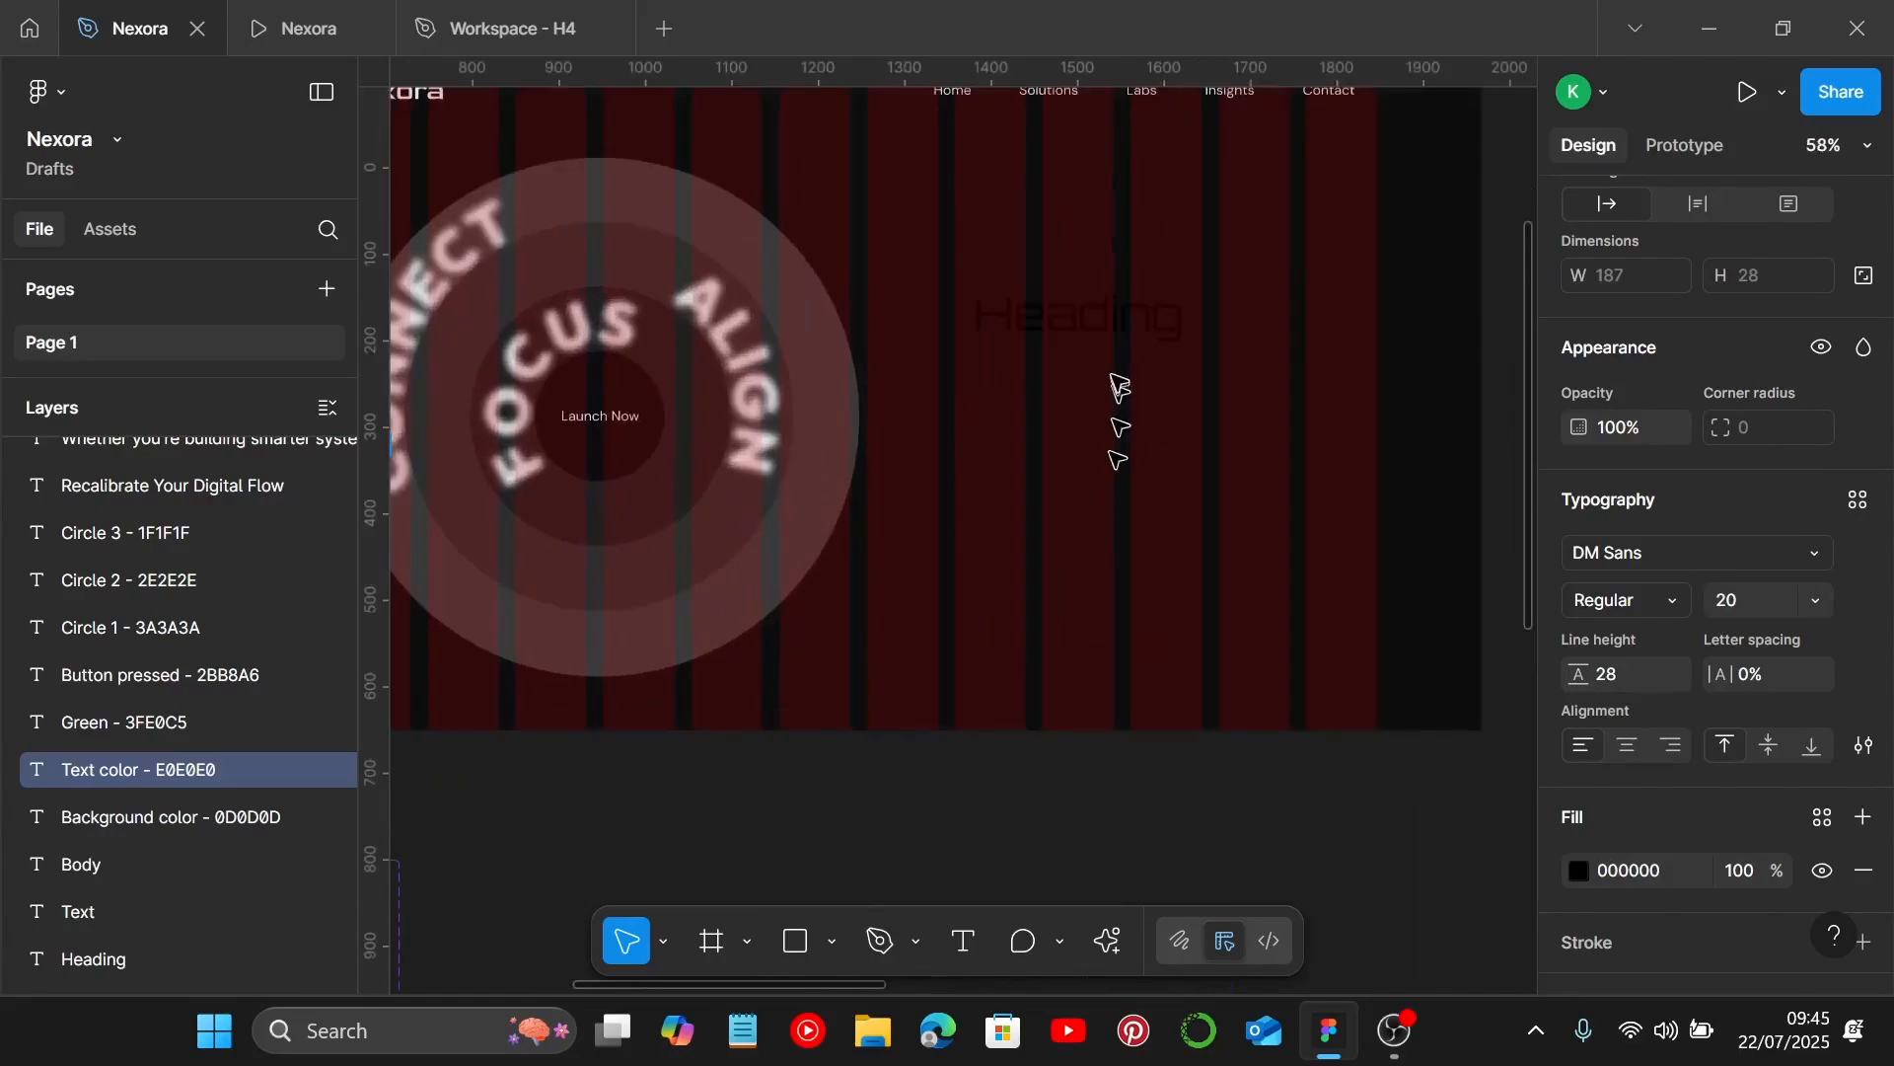
{"action": "left_click", "coordinate": [1105, 333]}
{"action": "scroll", "coordinate": [1701, 760], "scroll_direction": "down", "scroll_amount": 3}
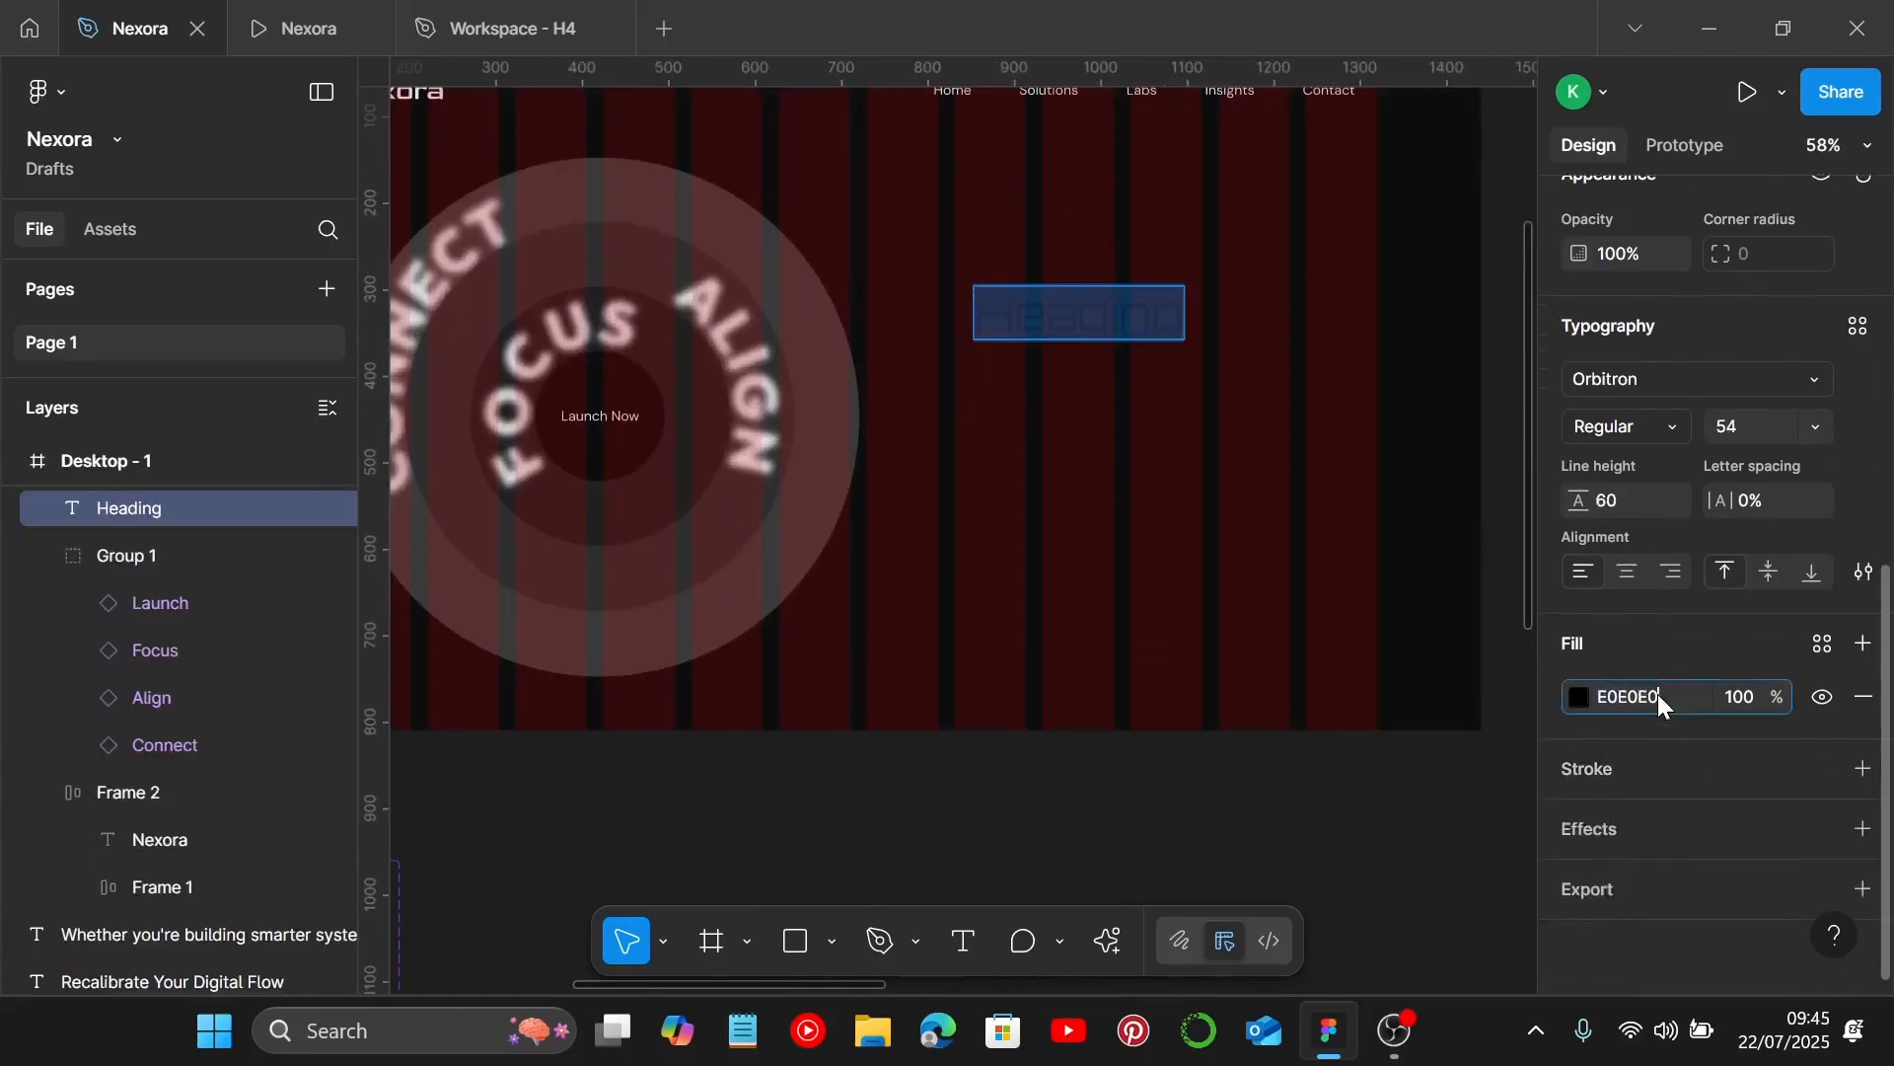
{"action": "key", "text": "Return"}
Replace the Heading text in Desktop - 1 with "Recalibrate Your Digital Flow" copied from the style guide.
{"action": "scroll", "coordinate": [968, 655], "scroll_direction": "down", "scroll_amount": 3}
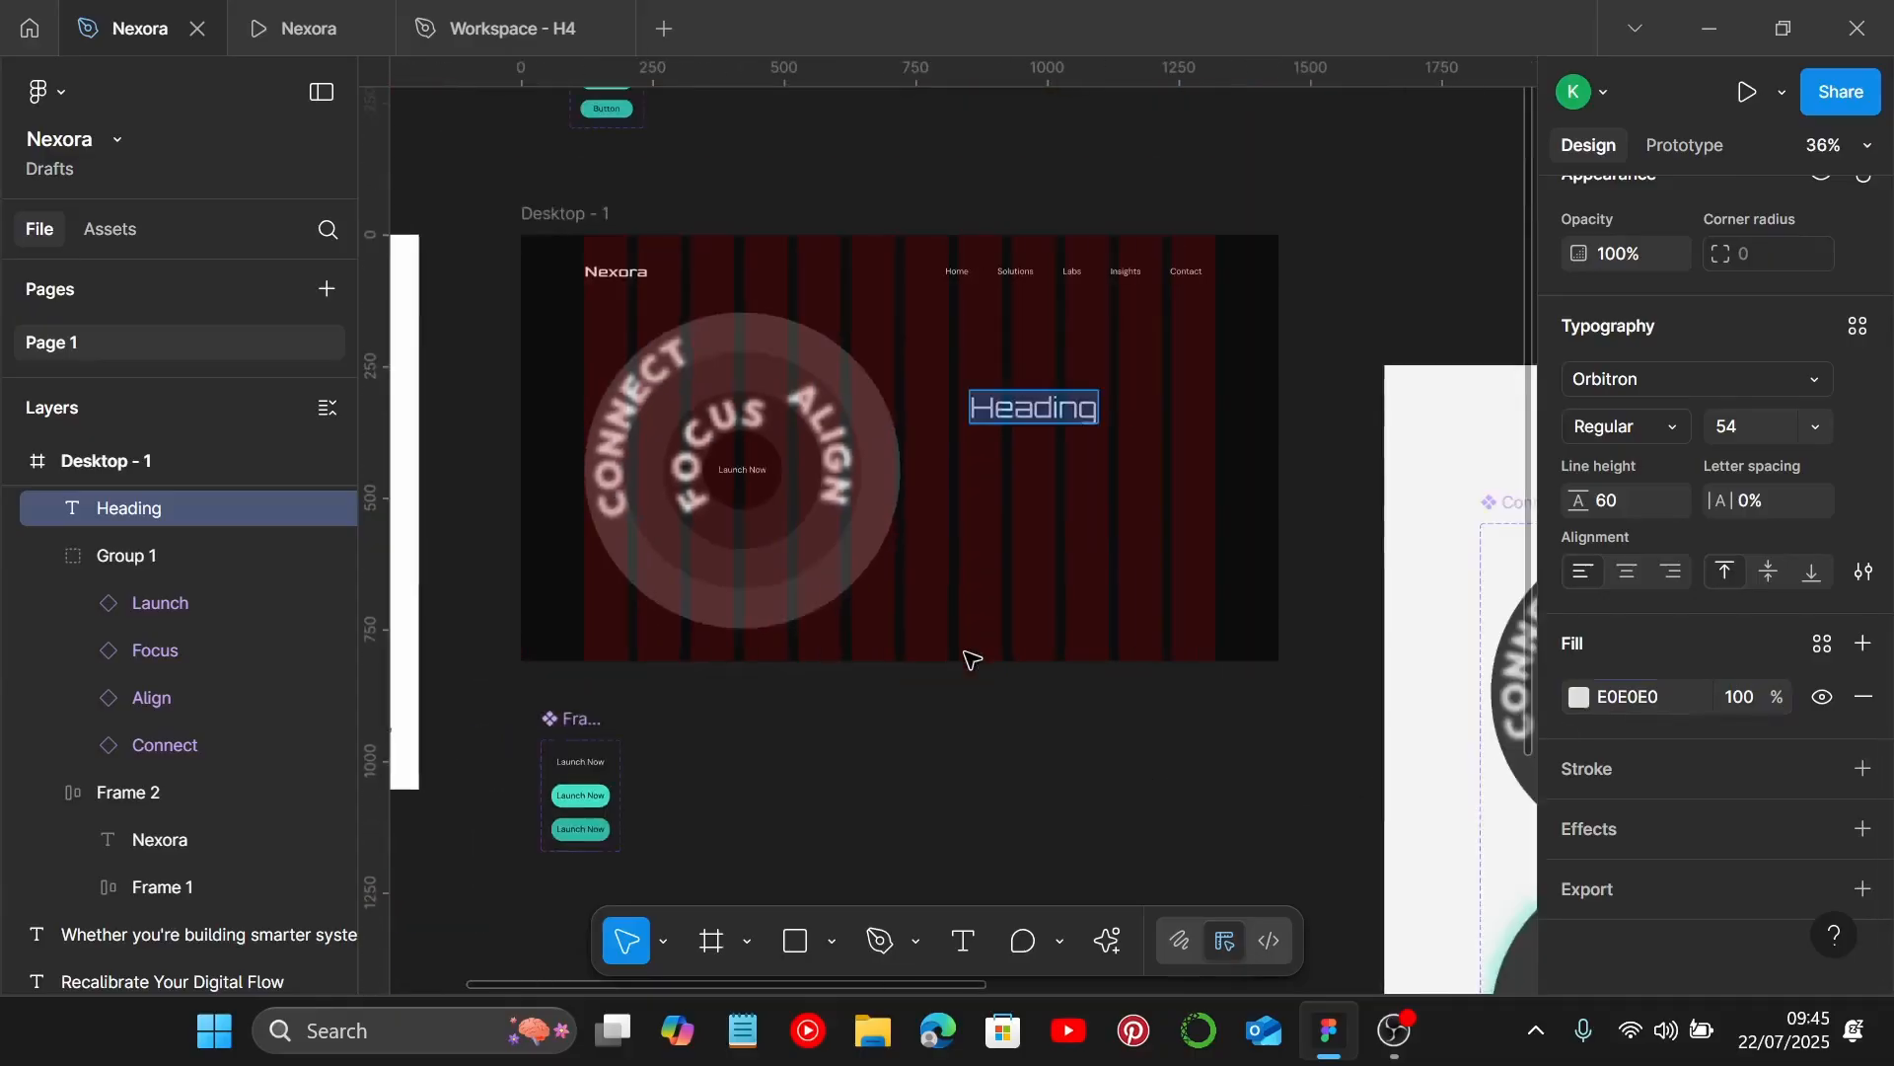
{"action": "scroll", "coordinate": [967, 661], "scroll_direction": "left", "scroll_amount": 5}
{"action": "double_click", "coordinate": [644, 687]}
{"action": "key", "text": "ctrl+c"}
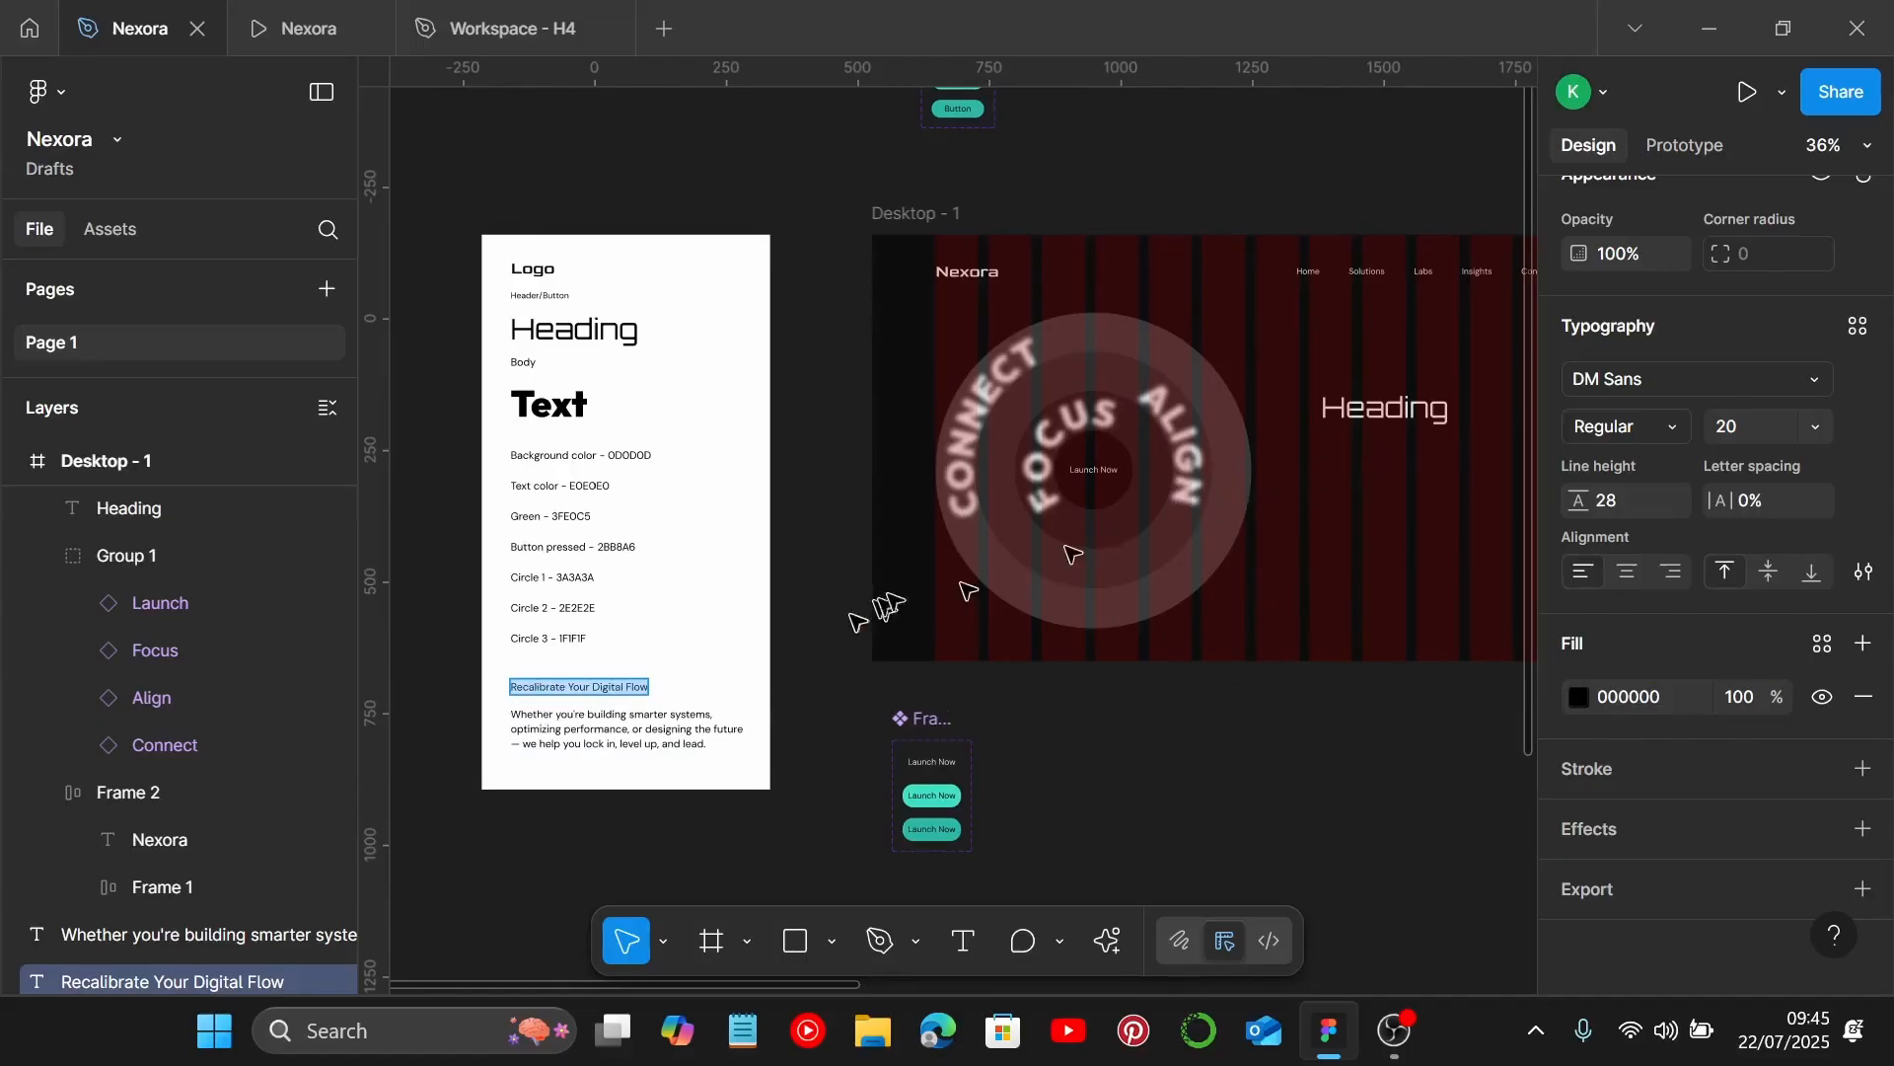
{"action": "double_click", "coordinate": [1426, 428]}
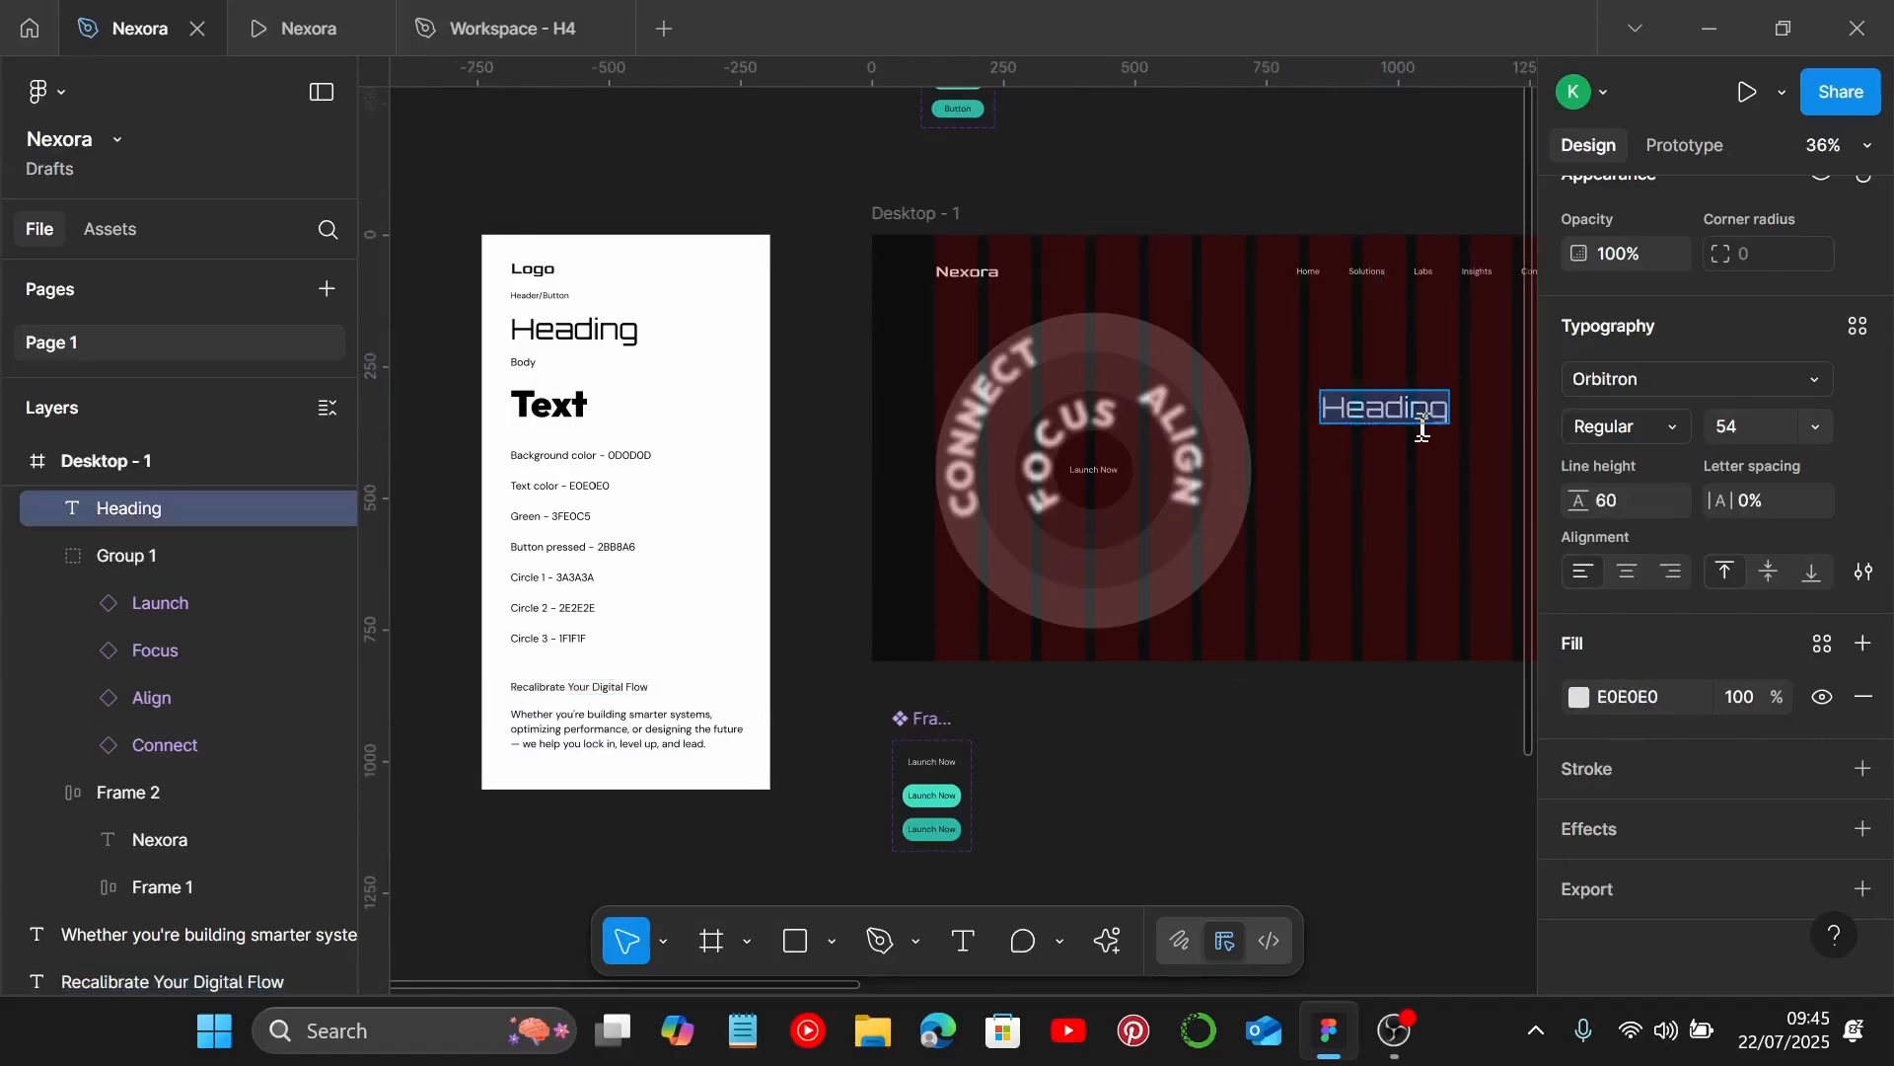
{"action": "key", "text": "ctrl+v"}
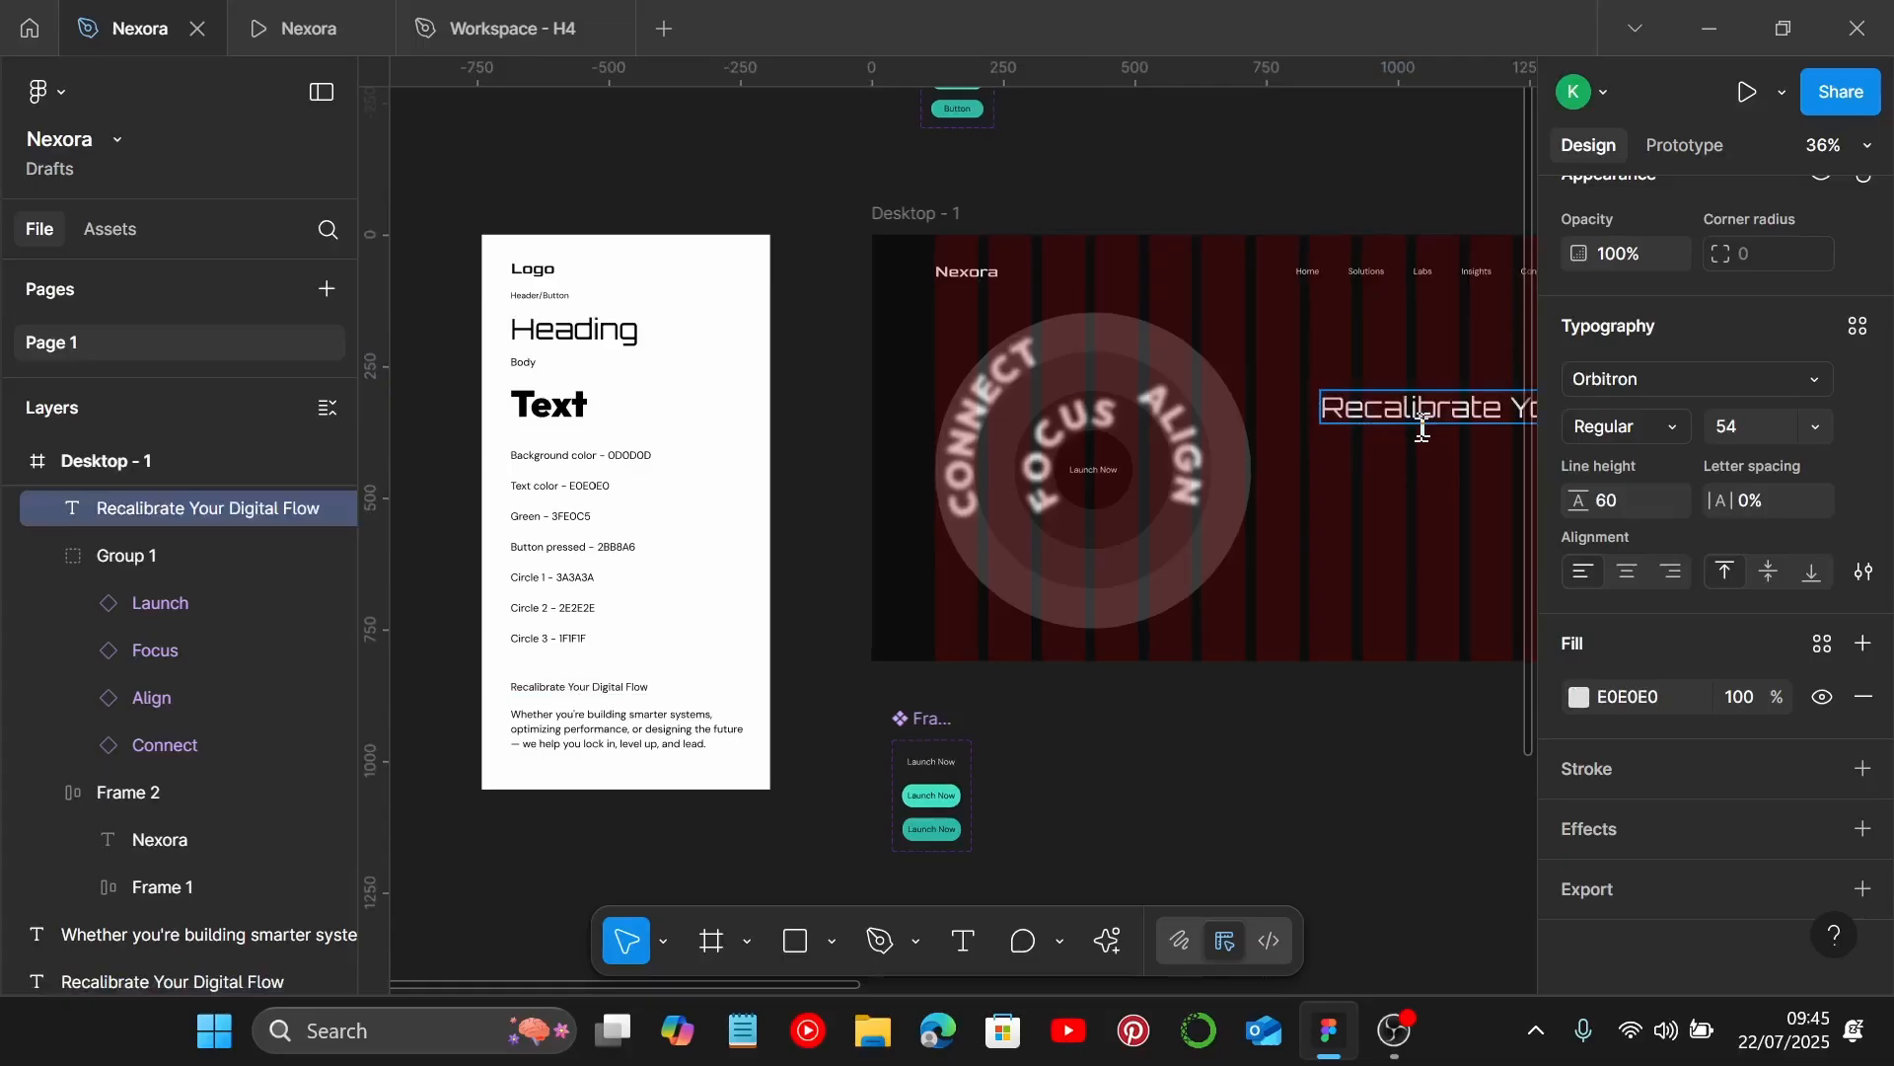
Narrow the heading's text box to 516 wide so it wraps onto two lines, and position it at X 804, Y 300.
{"action": "scroll", "coordinate": [1422, 427], "scroll_direction": "down", "scroll_amount": 3}
{"action": "scroll", "coordinate": [1421, 427], "scroll_direction": "right", "scroll_amount": 4}
{"action": "scroll", "coordinate": [1332, 431], "scroll_direction": "up", "scroll_amount": 4}
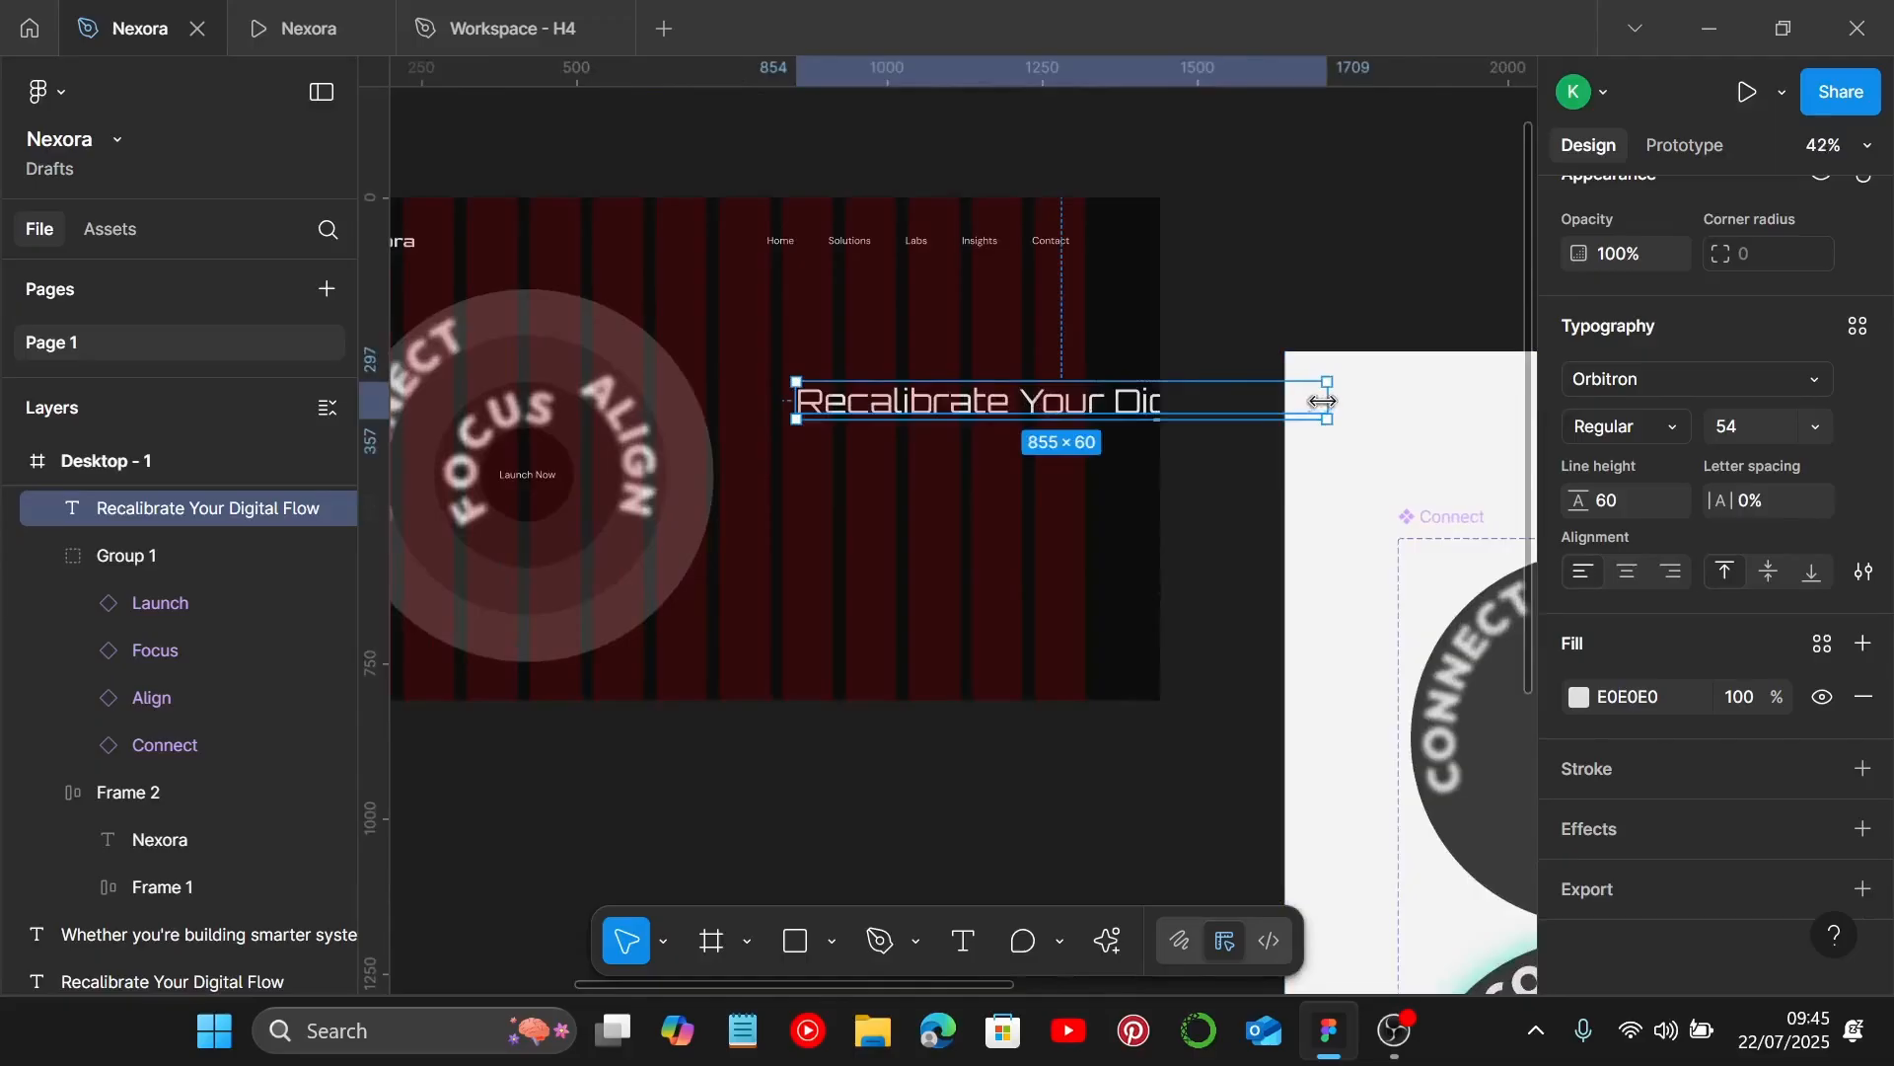
{"action": "left_click_drag", "start_coordinate": [1328, 400], "coordinate": [1116, 424]}
{"action": "left_click_drag", "start_coordinate": [911, 411], "coordinate": [872, 408]}
{"action": "scroll", "coordinate": [1002, 409], "scroll_direction": "up", "scroll_amount": 5}
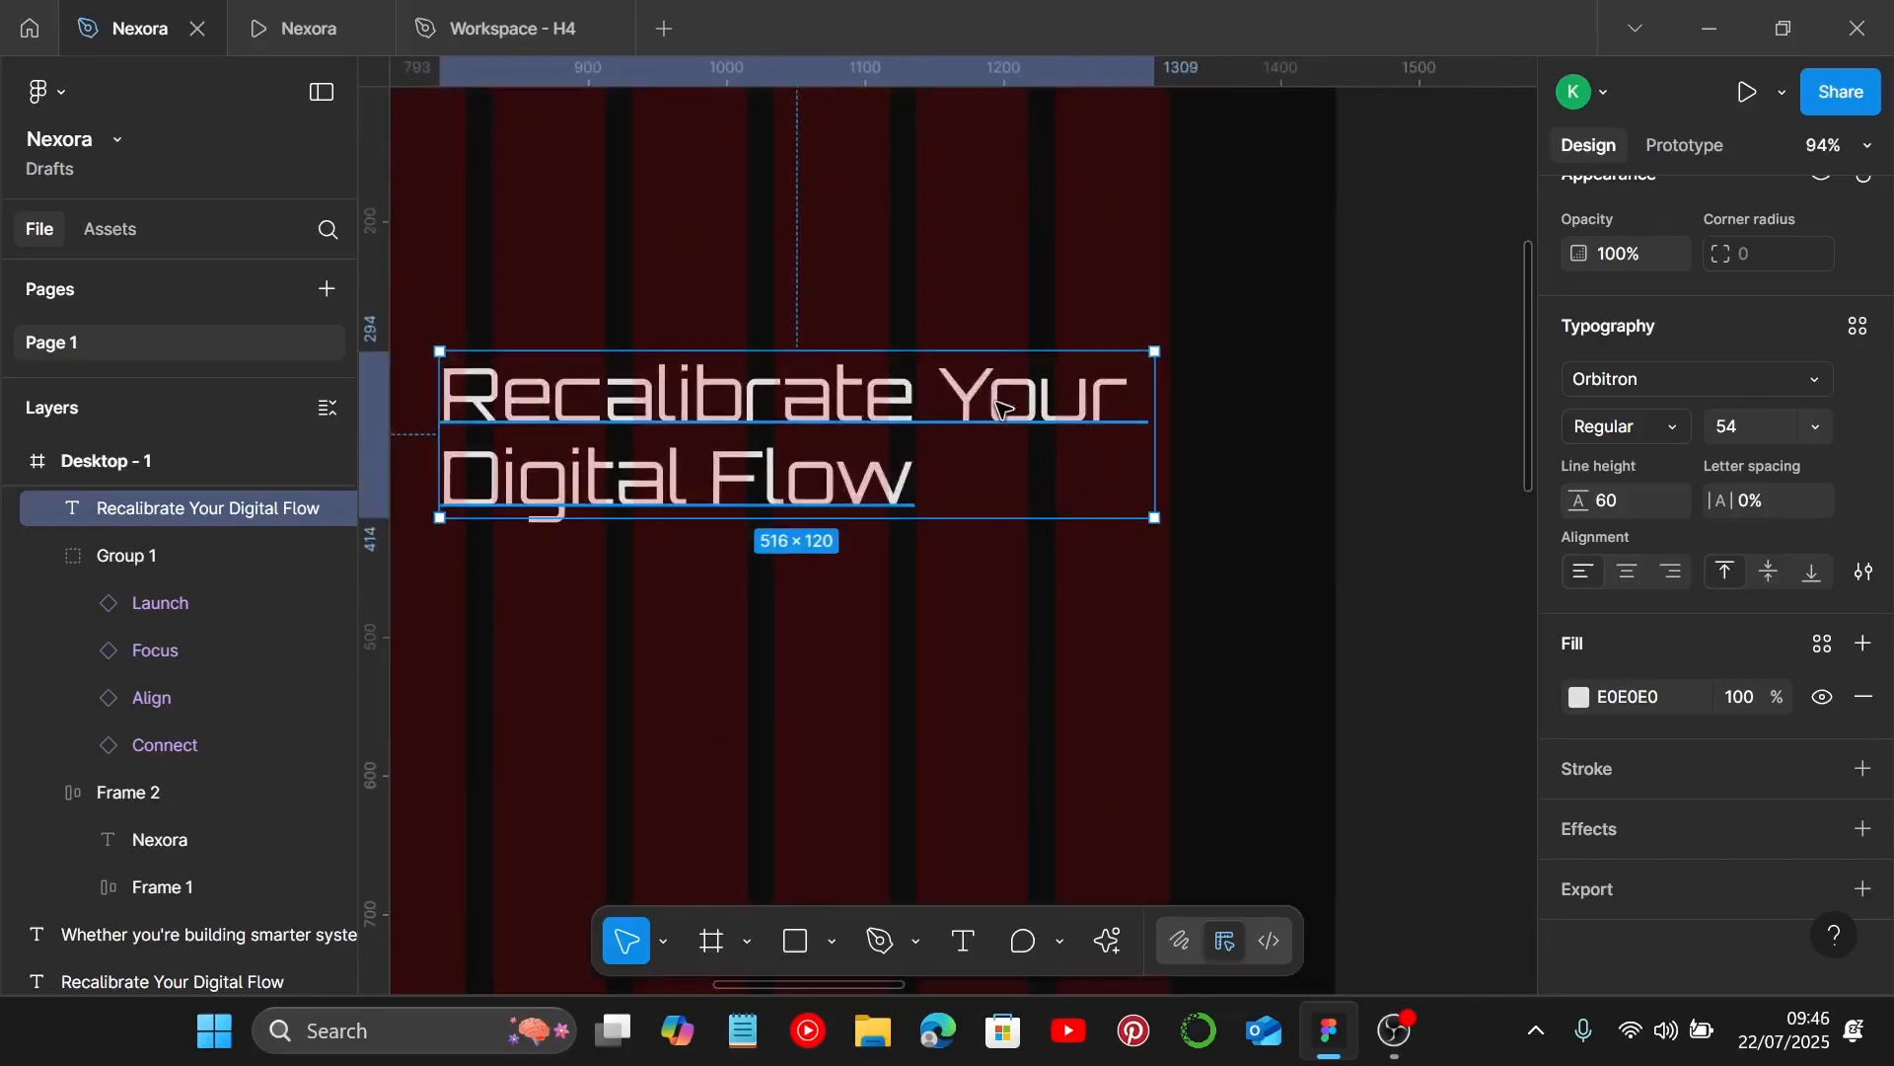
{"action": "left_click_drag", "start_coordinate": [1001, 406], "coordinate": [1008, 407]}
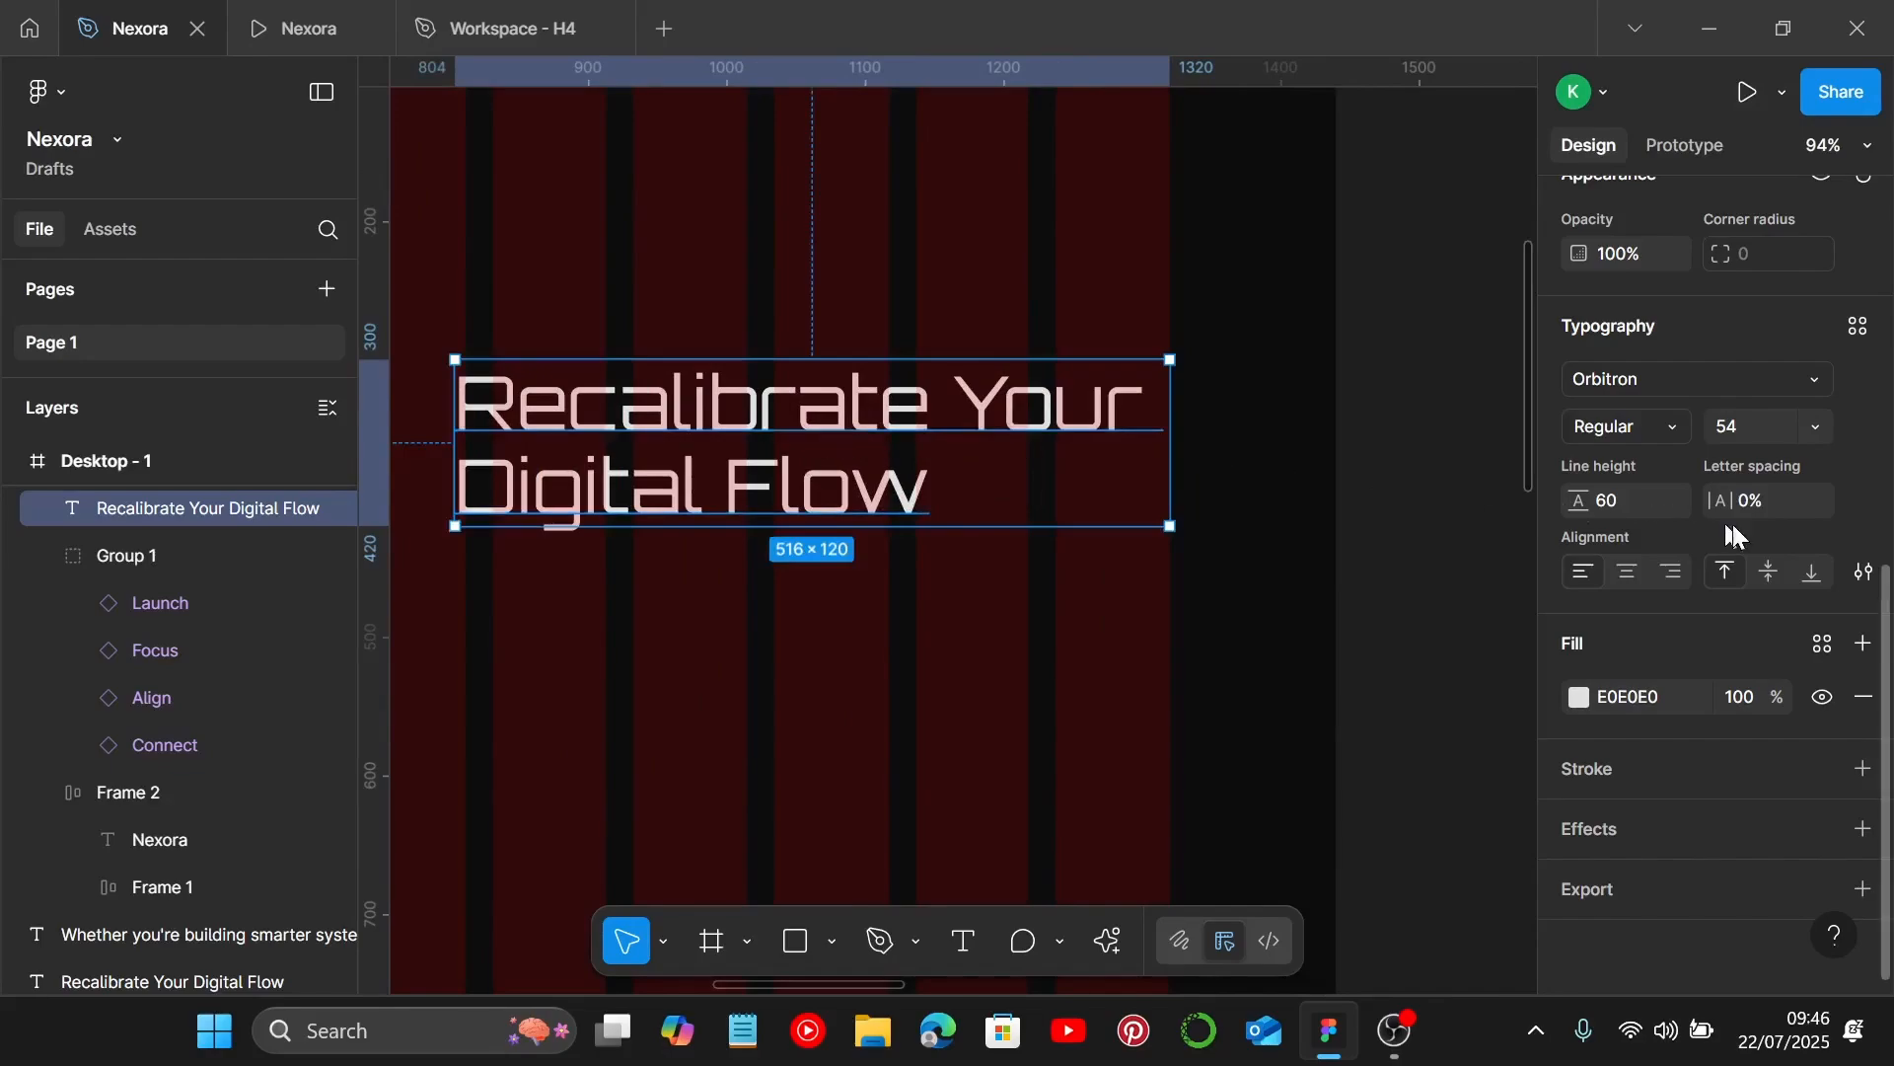
{"action": "scroll", "coordinate": [1630, 509], "scroll_direction": "up", "scroll_amount": 3}
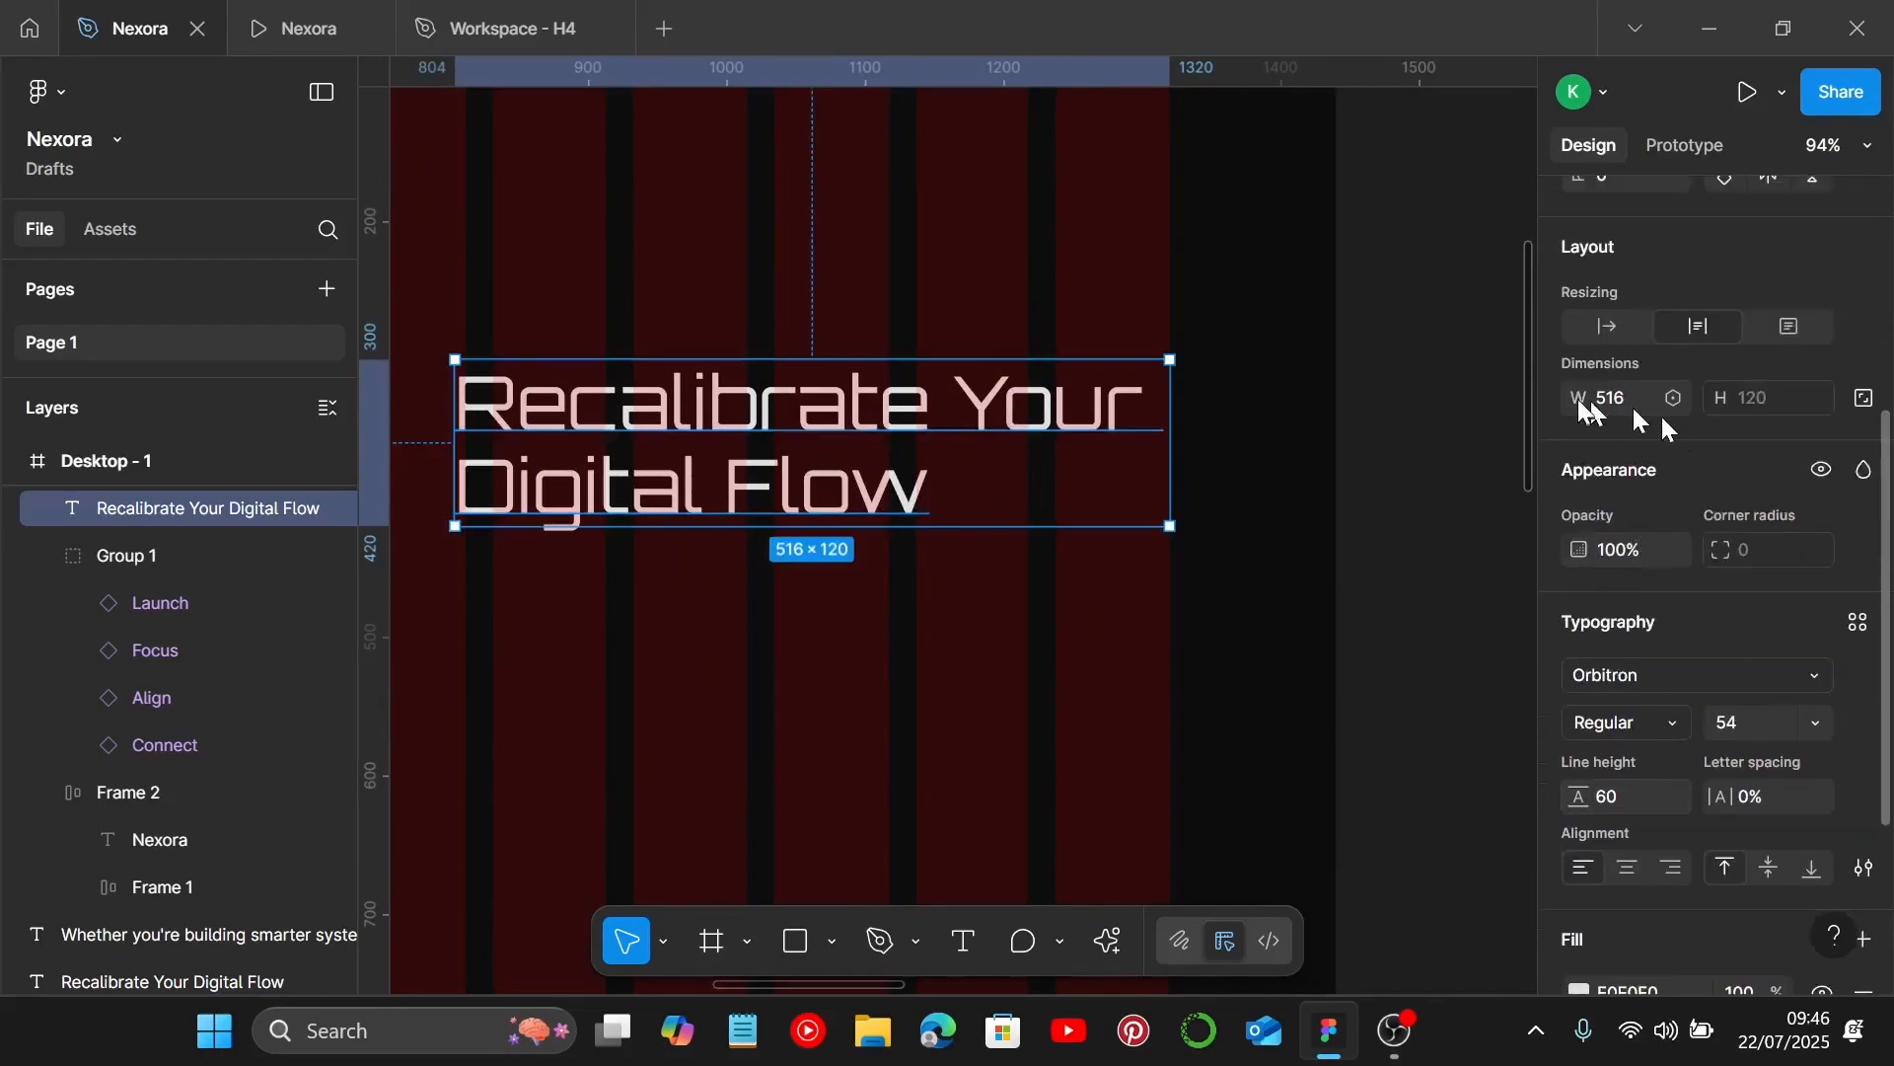
Color only the word "Recalibrate" in the hero heading with the style guide's green, 3FE0C5.
{"action": "scroll", "coordinate": [799, 642], "scroll_direction": "left", "scroll_amount": 2}
{"action": "scroll", "coordinate": [799, 642], "scroll_direction": "down", "scroll_amount": 5}
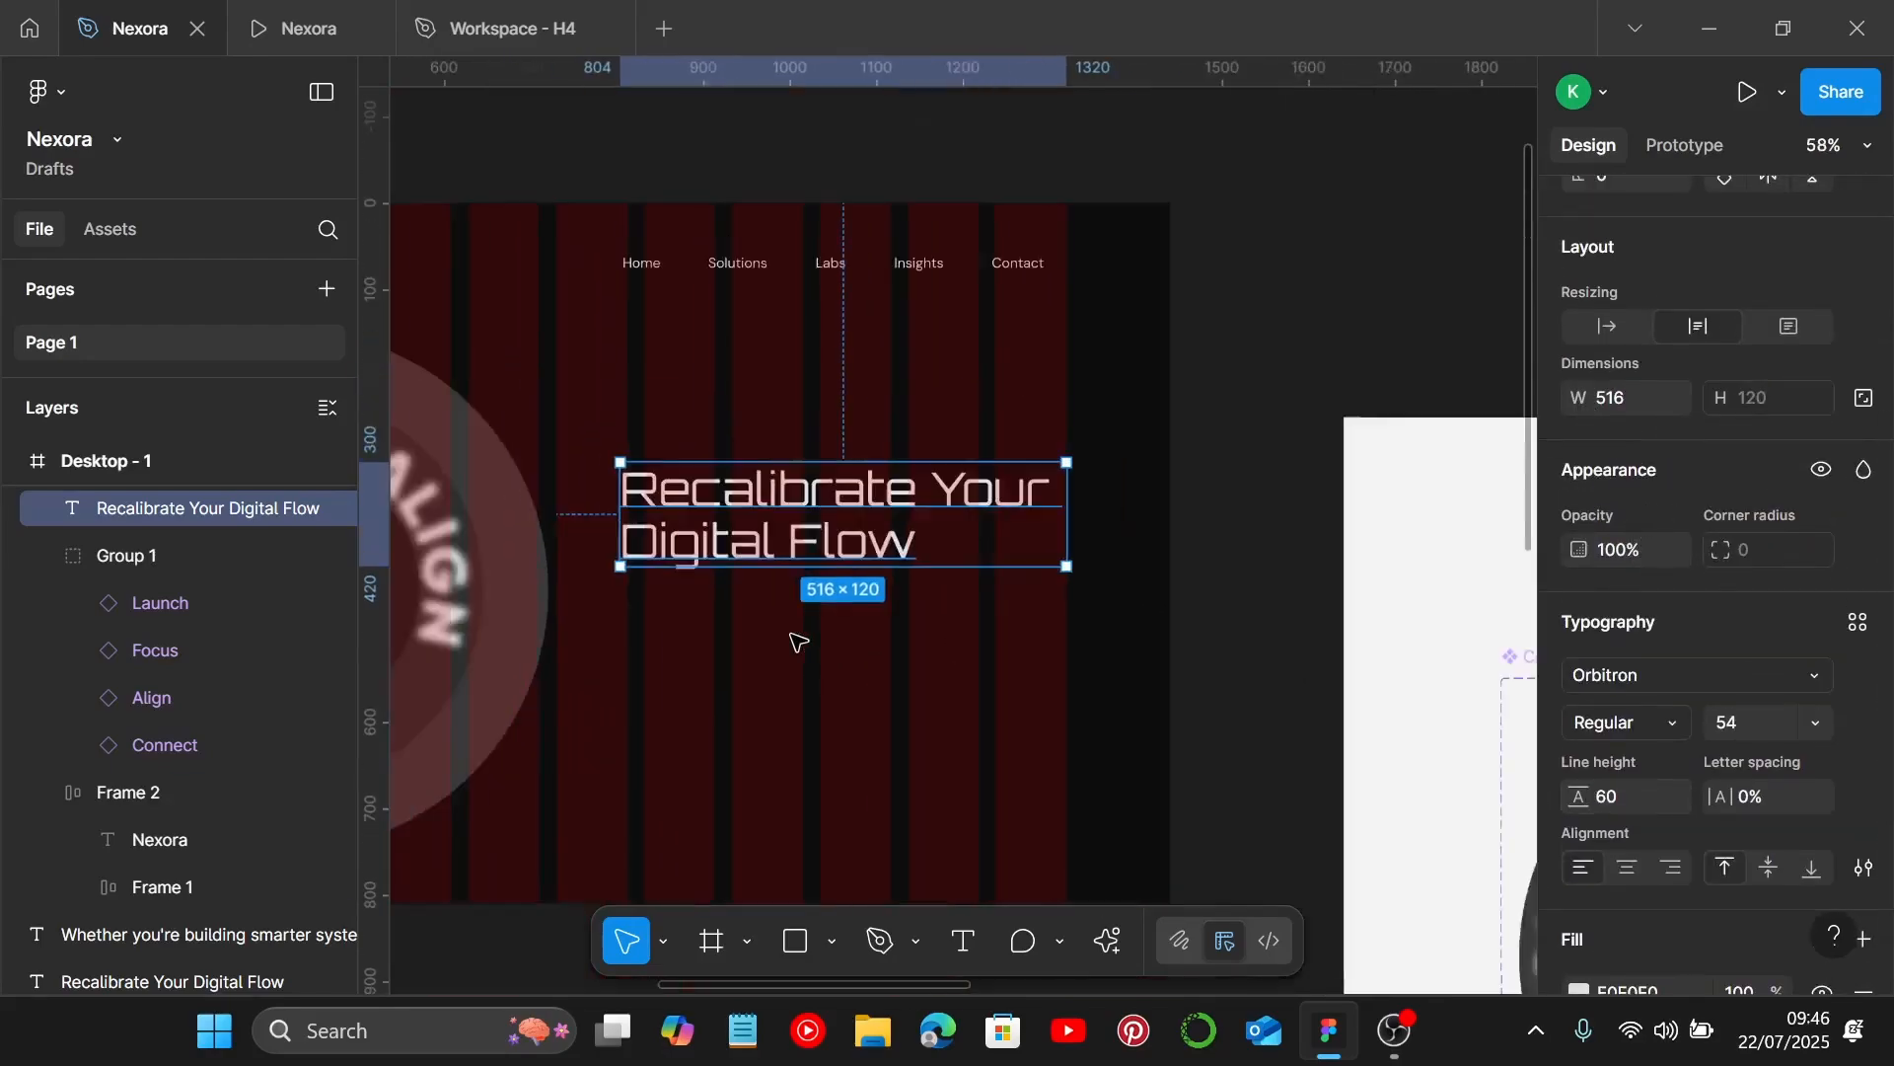
{"action": "scroll", "coordinate": [955, 605], "scroll_direction": "down", "scroll_amount": 5}
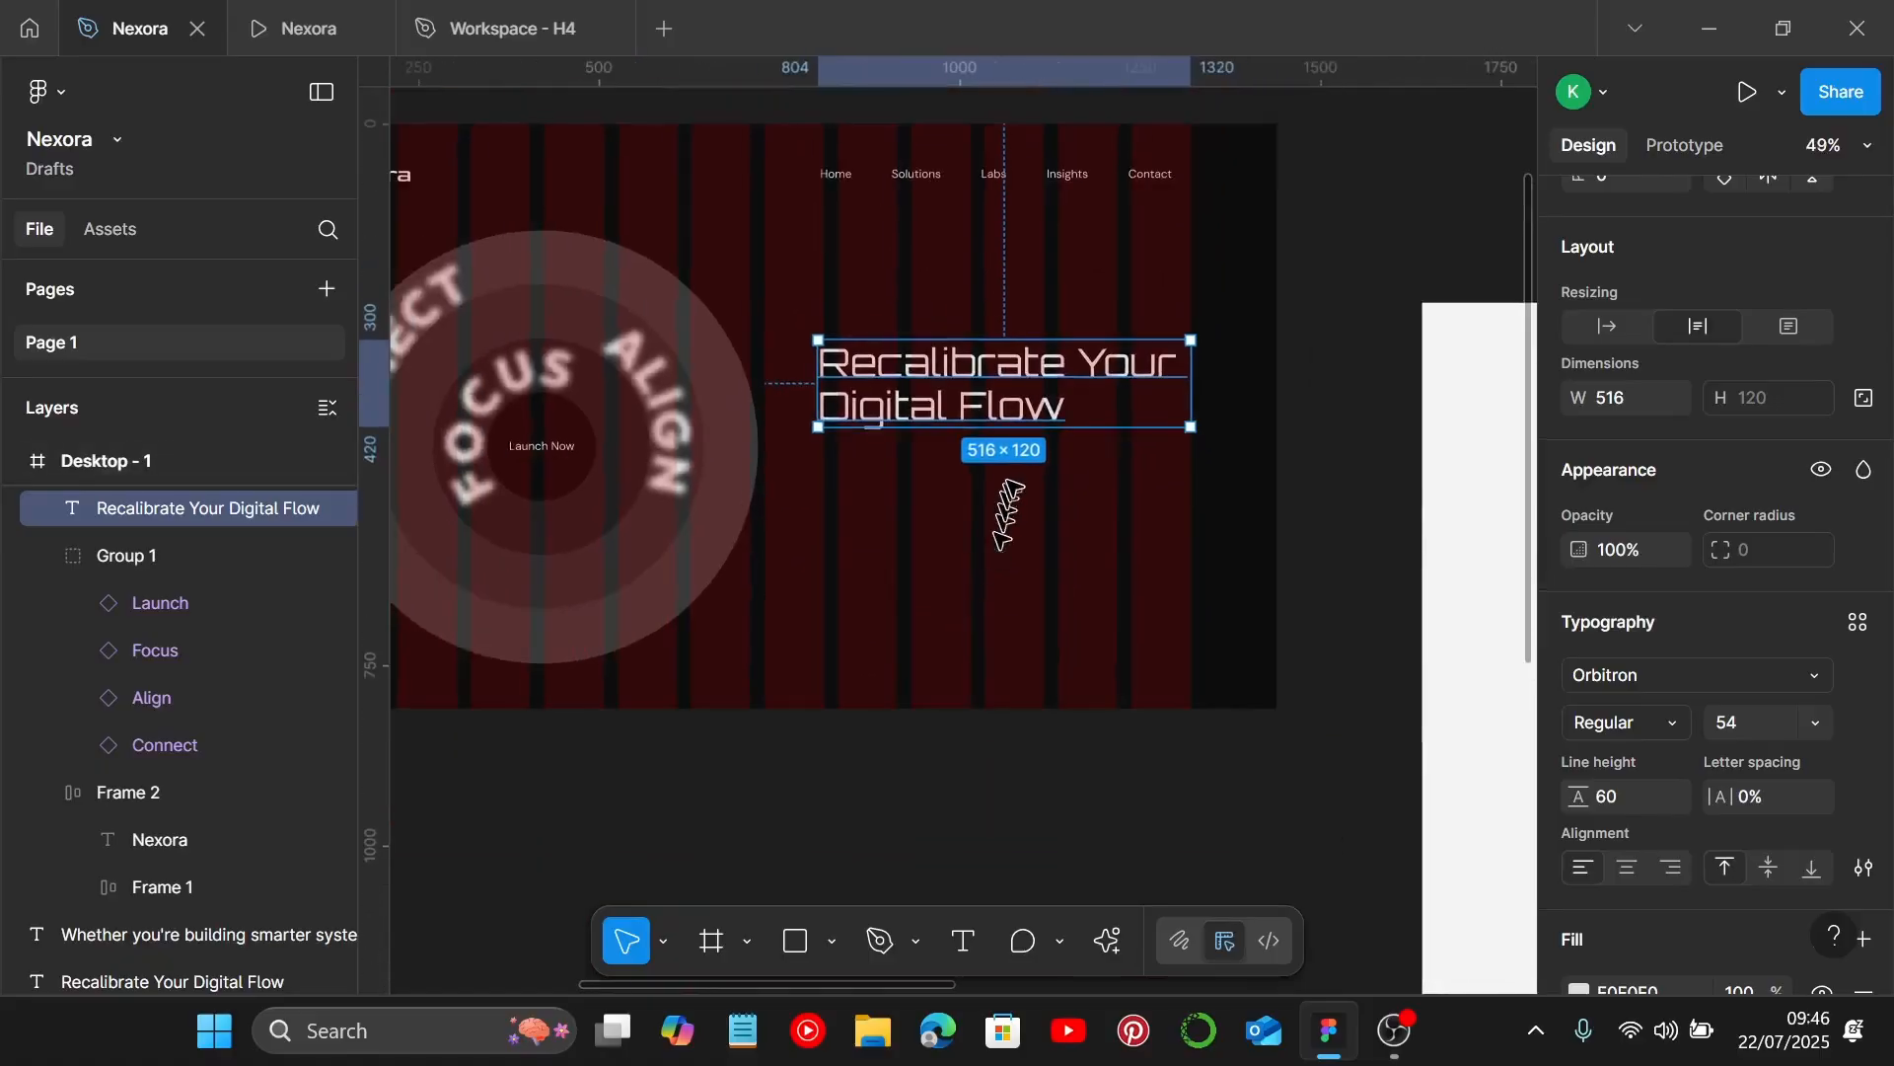
{"action": "scroll", "coordinate": [555, 647], "scroll_direction": "left", "scroll_amount": 3}
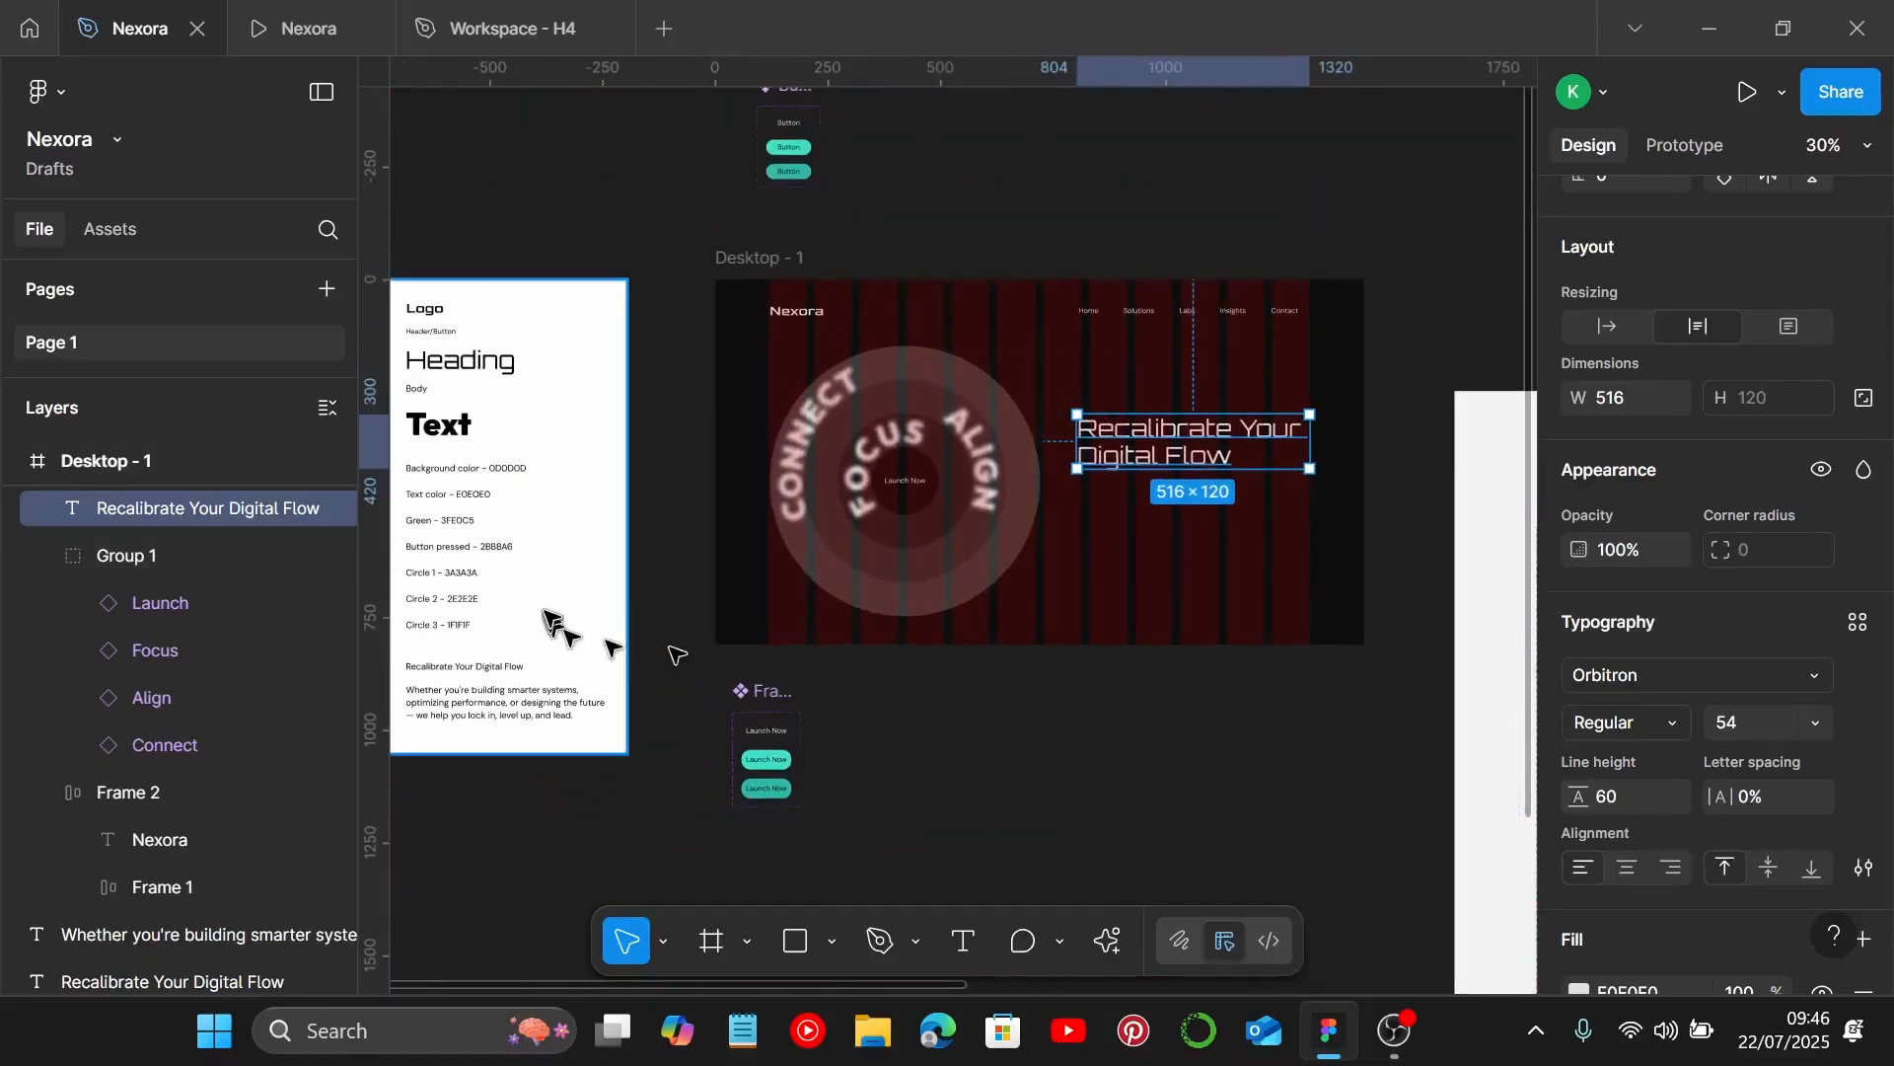
{"action": "scroll", "coordinate": [529, 551], "scroll_direction": "up", "scroll_amount": 5}
{"action": "scroll", "coordinate": [533, 485], "scroll_direction": "left", "scroll_amount": 2}
{"action": "scroll", "coordinate": [533, 485], "scroll_direction": "left", "scroll_amount": 1}
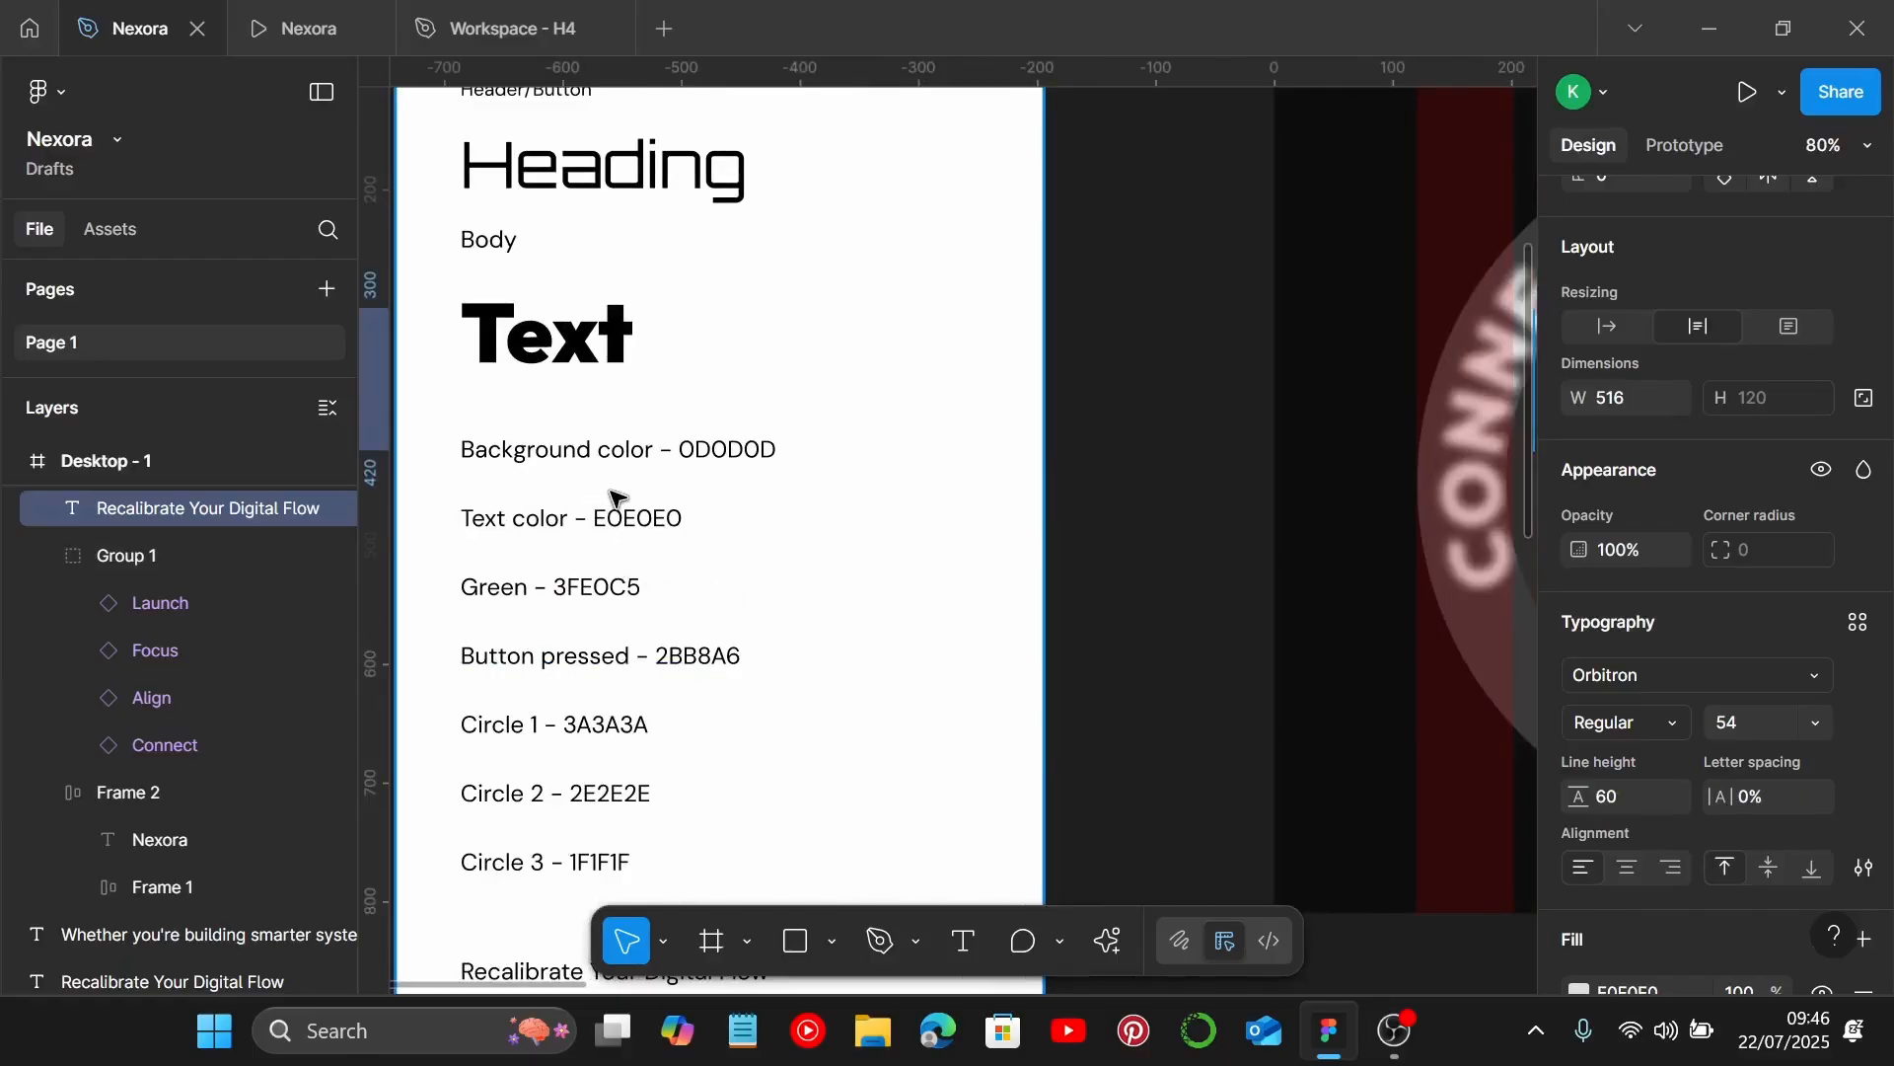
{"action": "left_click", "coordinate": [558, 586]}
{"action": "double_click", "coordinate": [558, 586]}
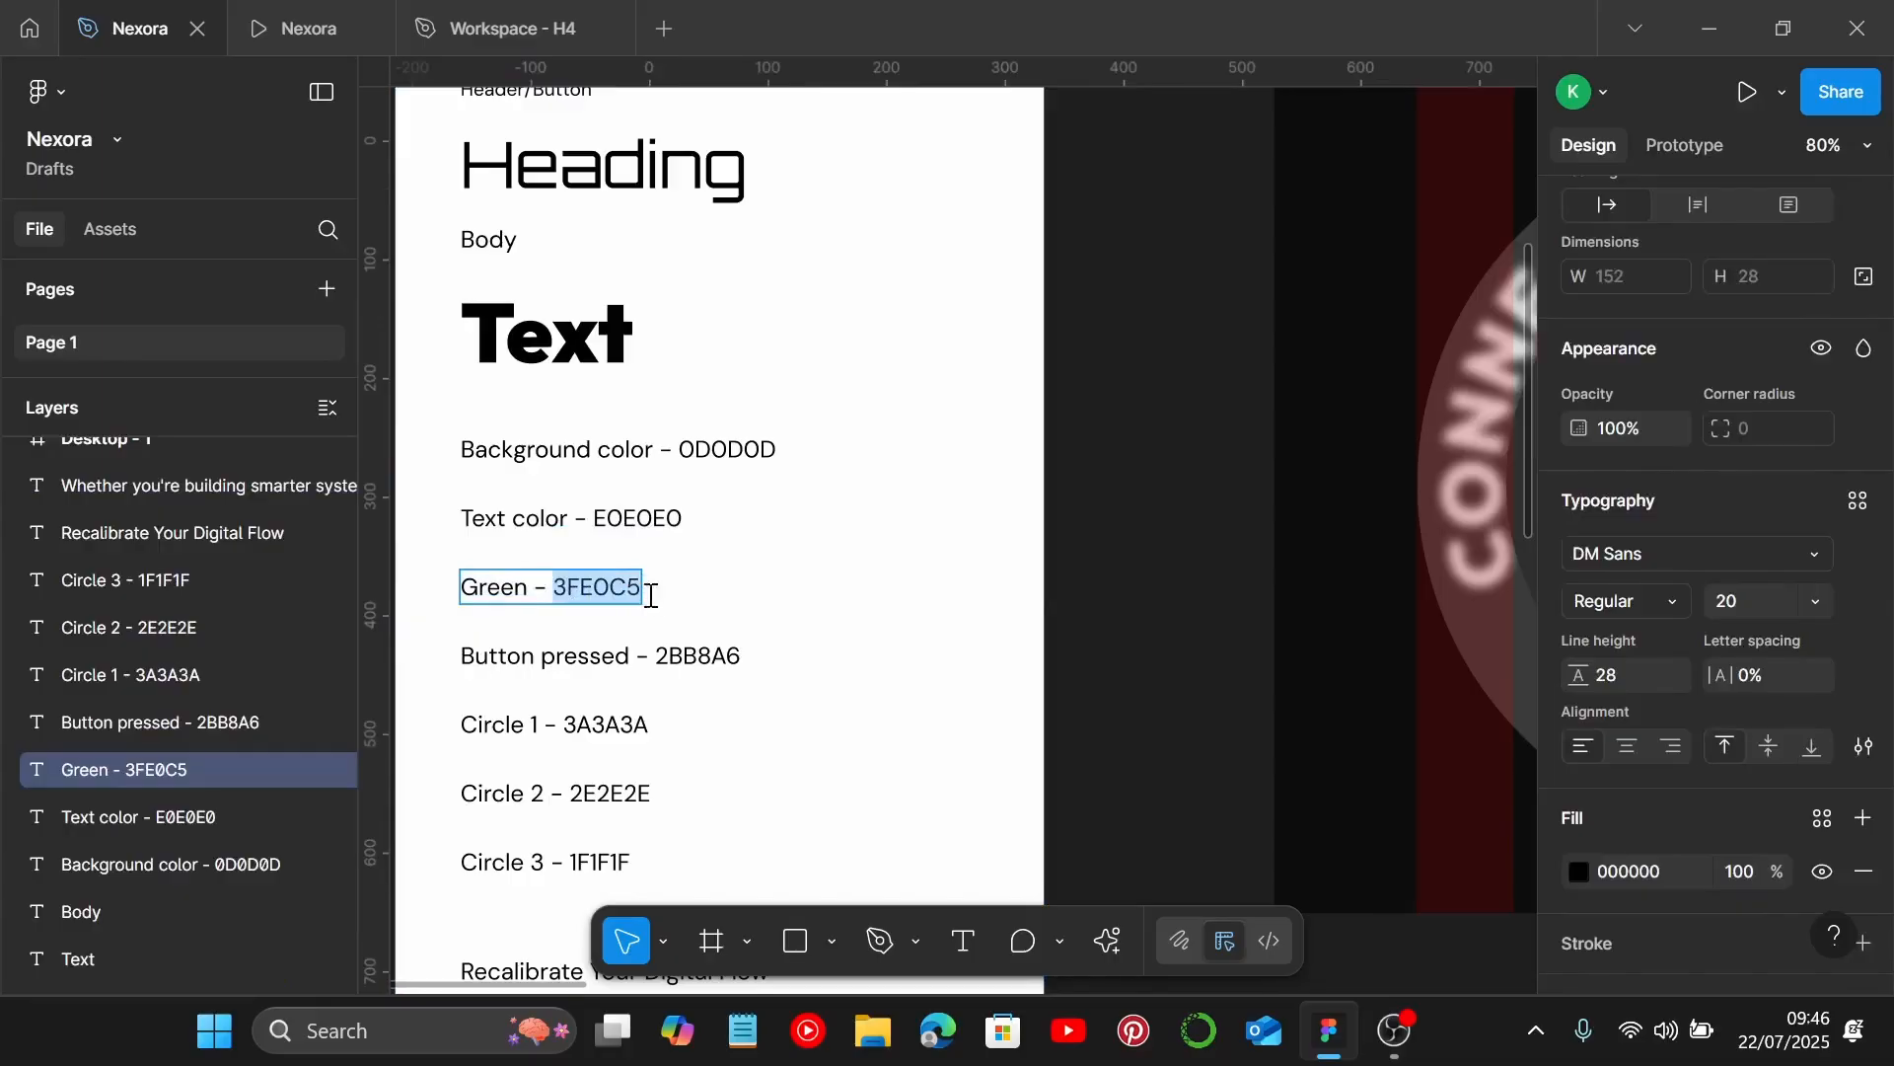
{"action": "scroll", "coordinate": [671, 605], "scroll_direction": "down", "scroll_amount": 5}
{"action": "scroll", "coordinate": [685, 621], "scroll_direction": "right", "scroll_amount": 4}
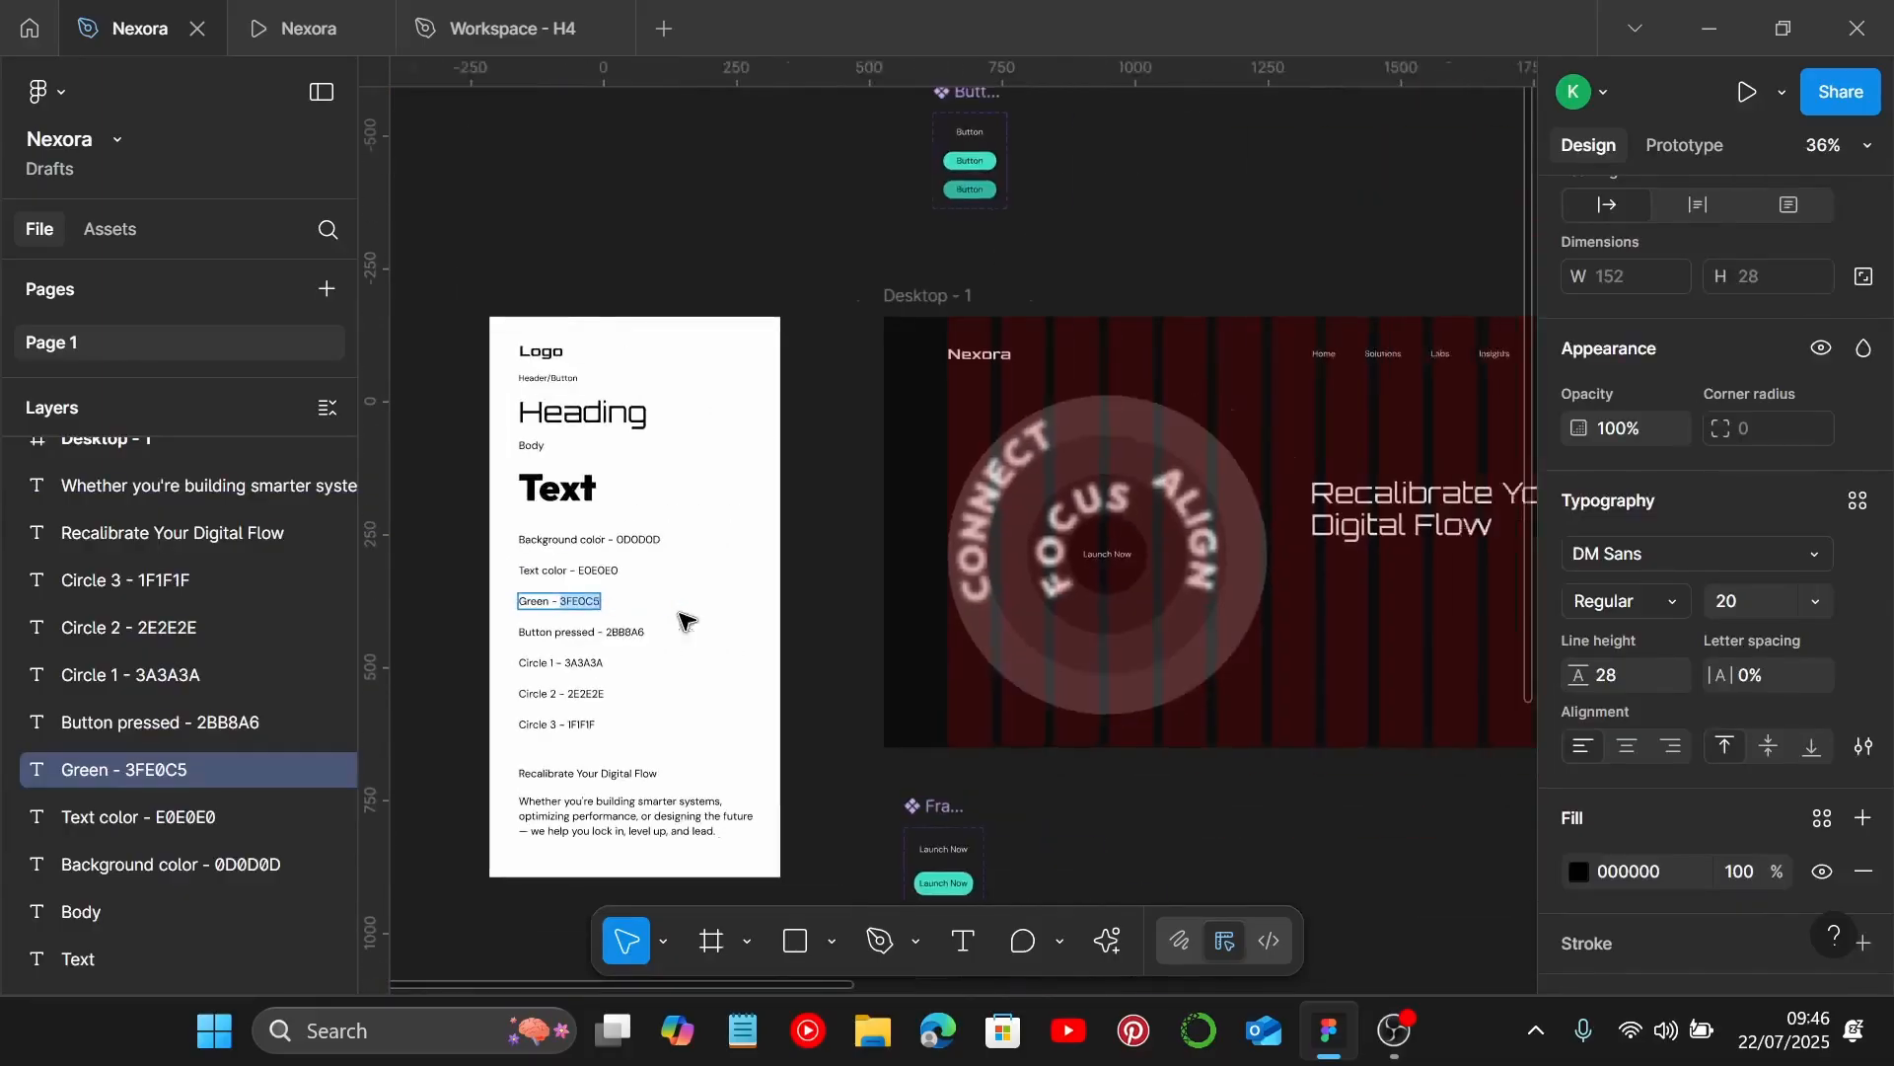
{"action": "scroll", "coordinate": [1143, 497], "scroll_direction": "up", "scroll_amount": 4}
{"action": "double_click", "coordinate": [1286, 494]}
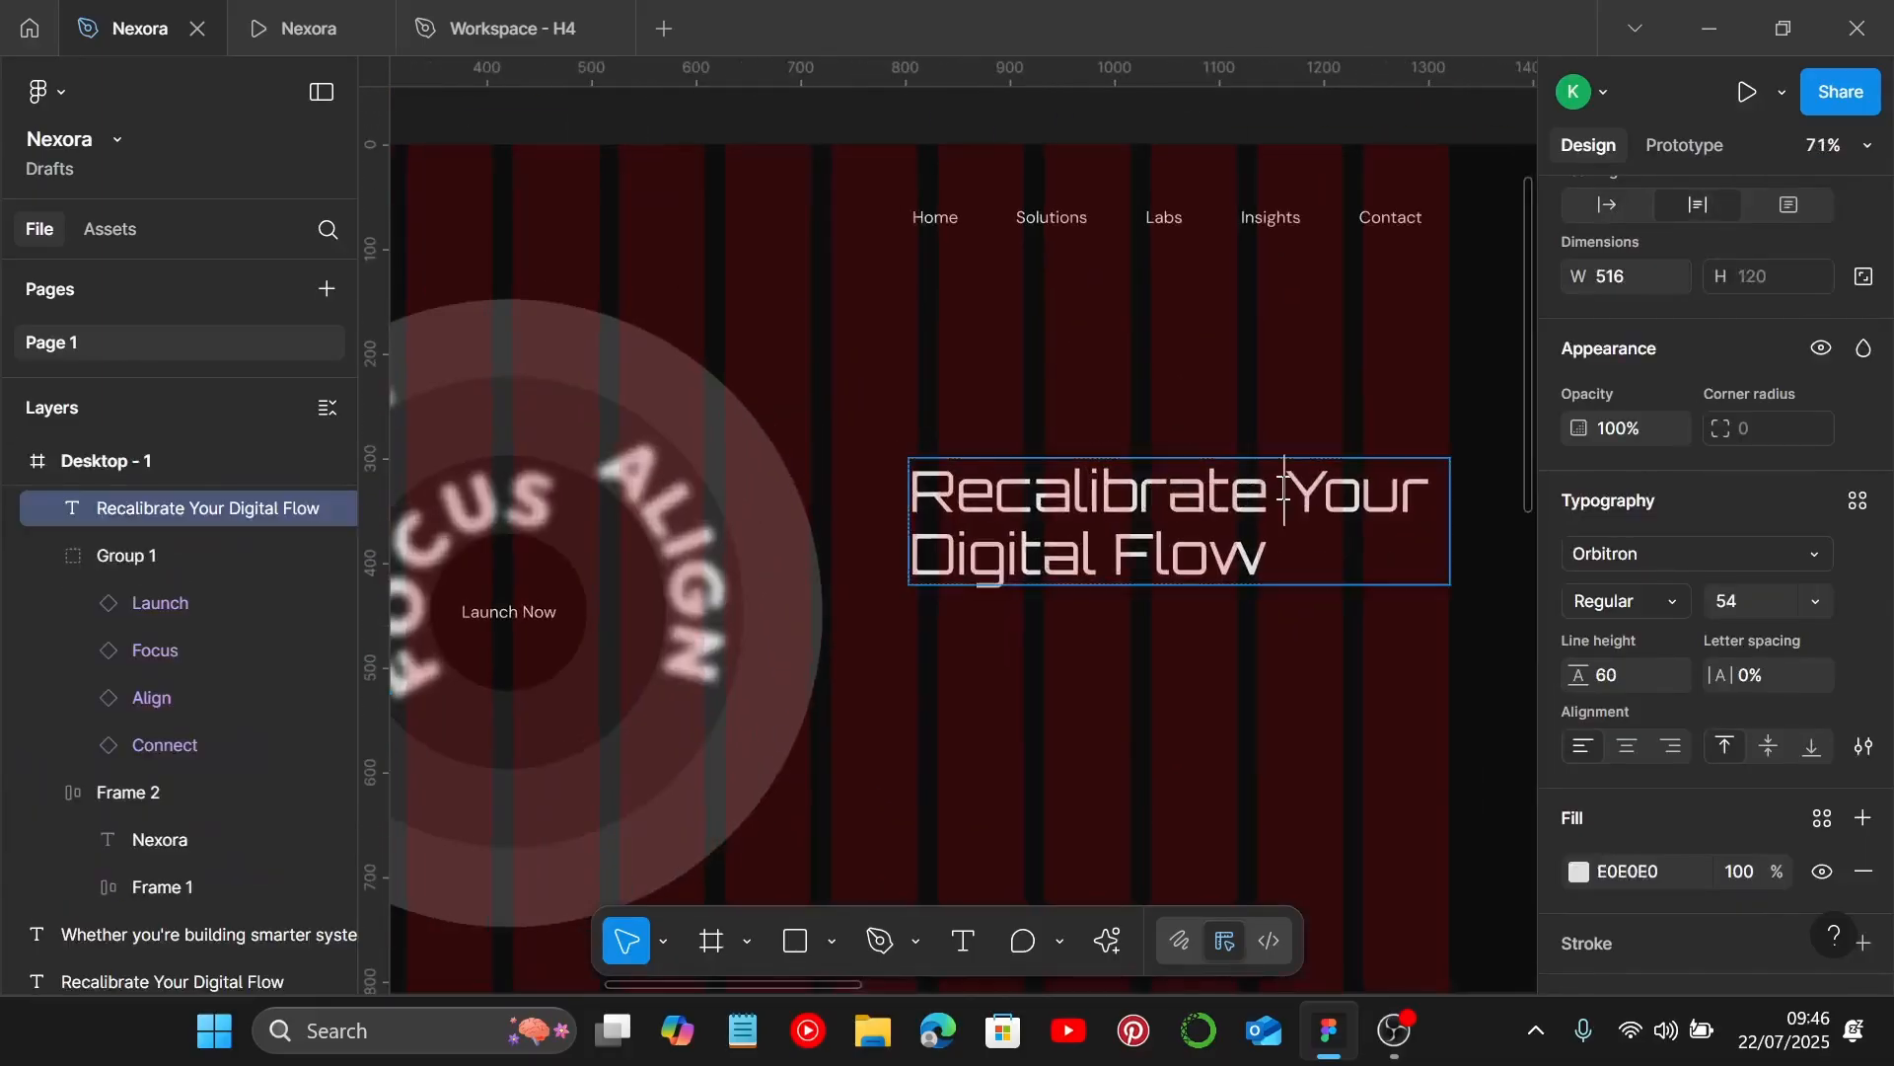
{"action": "left_click_drag", "start_coordinate": [1285, 493], "coordinate": [903, 485]}
{"action": "scroll", "coordinate": [1640, 726], "scroll_direction": "down", "scroll_amount": 4}
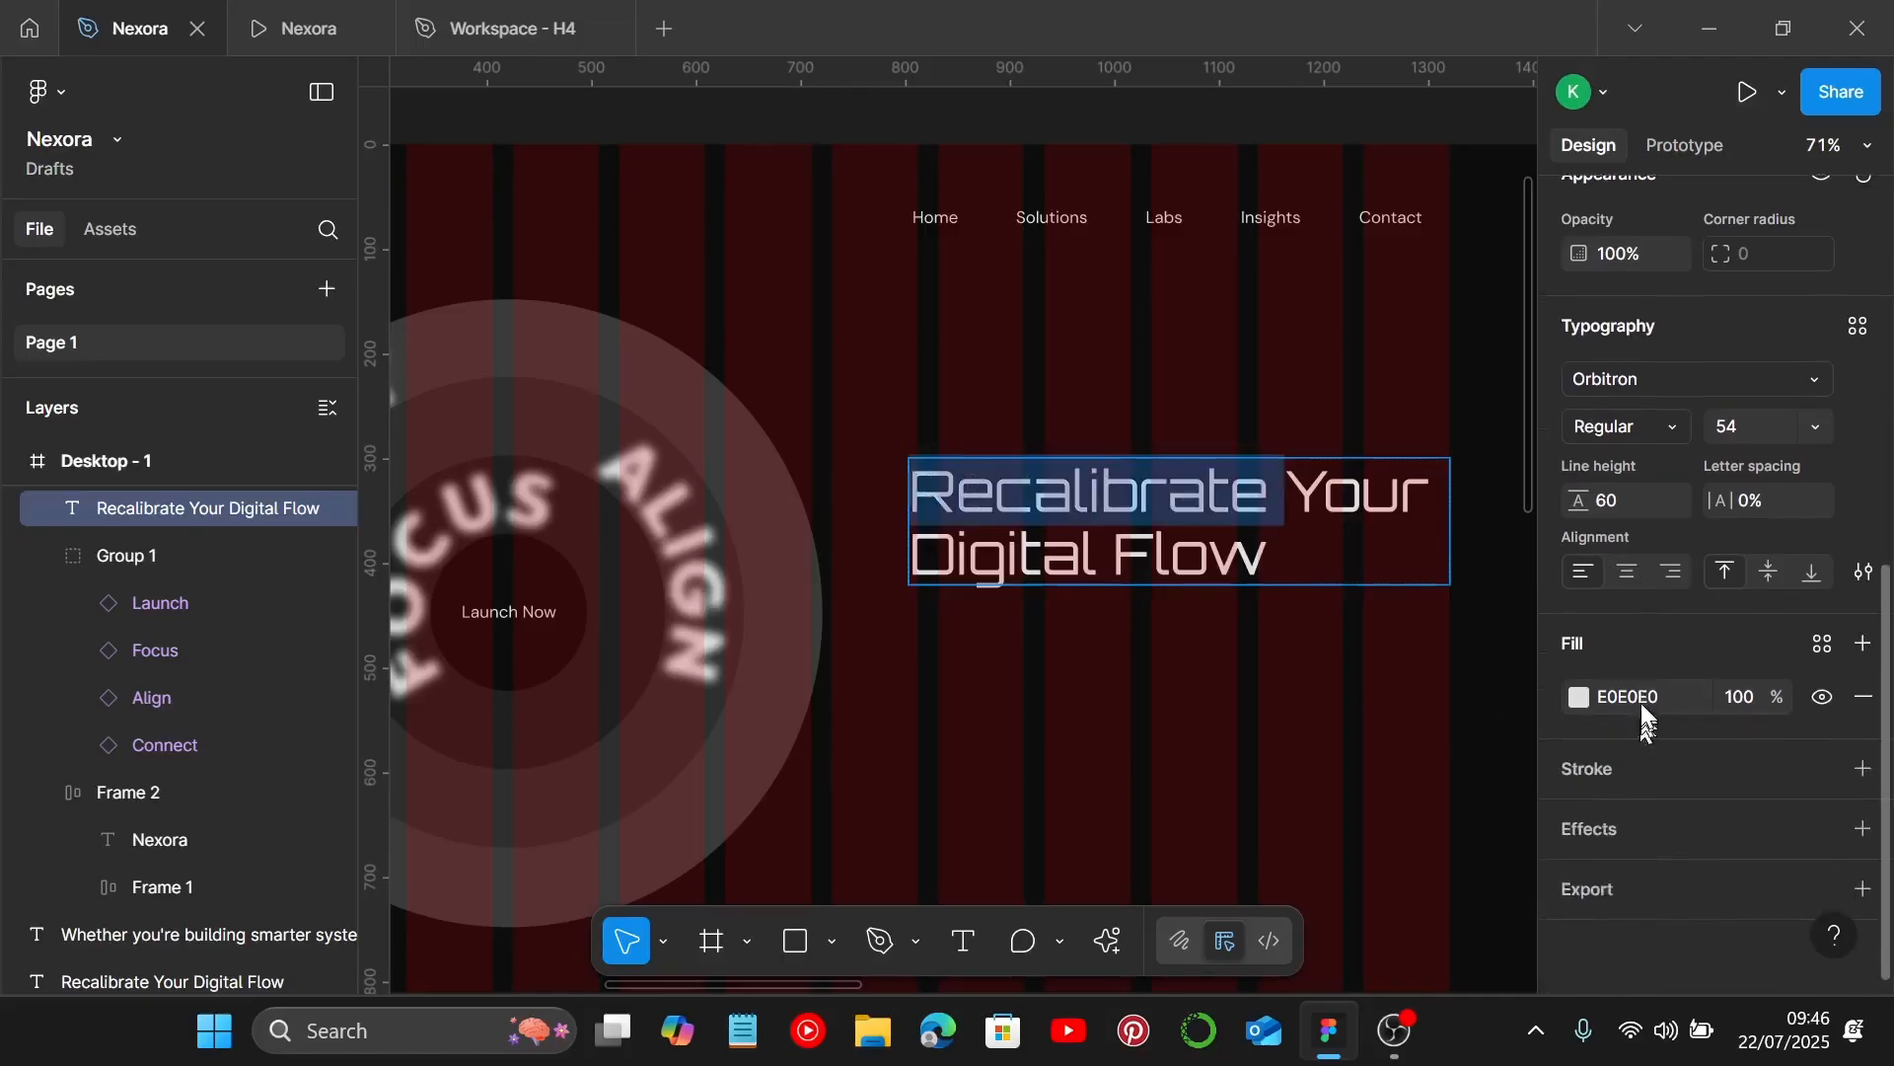
{"action": "left_click", "coordinate": [1626, 698]}
{"action": "type", "text": "3FF0C5"}
{"action": "key", "text": "Return"}
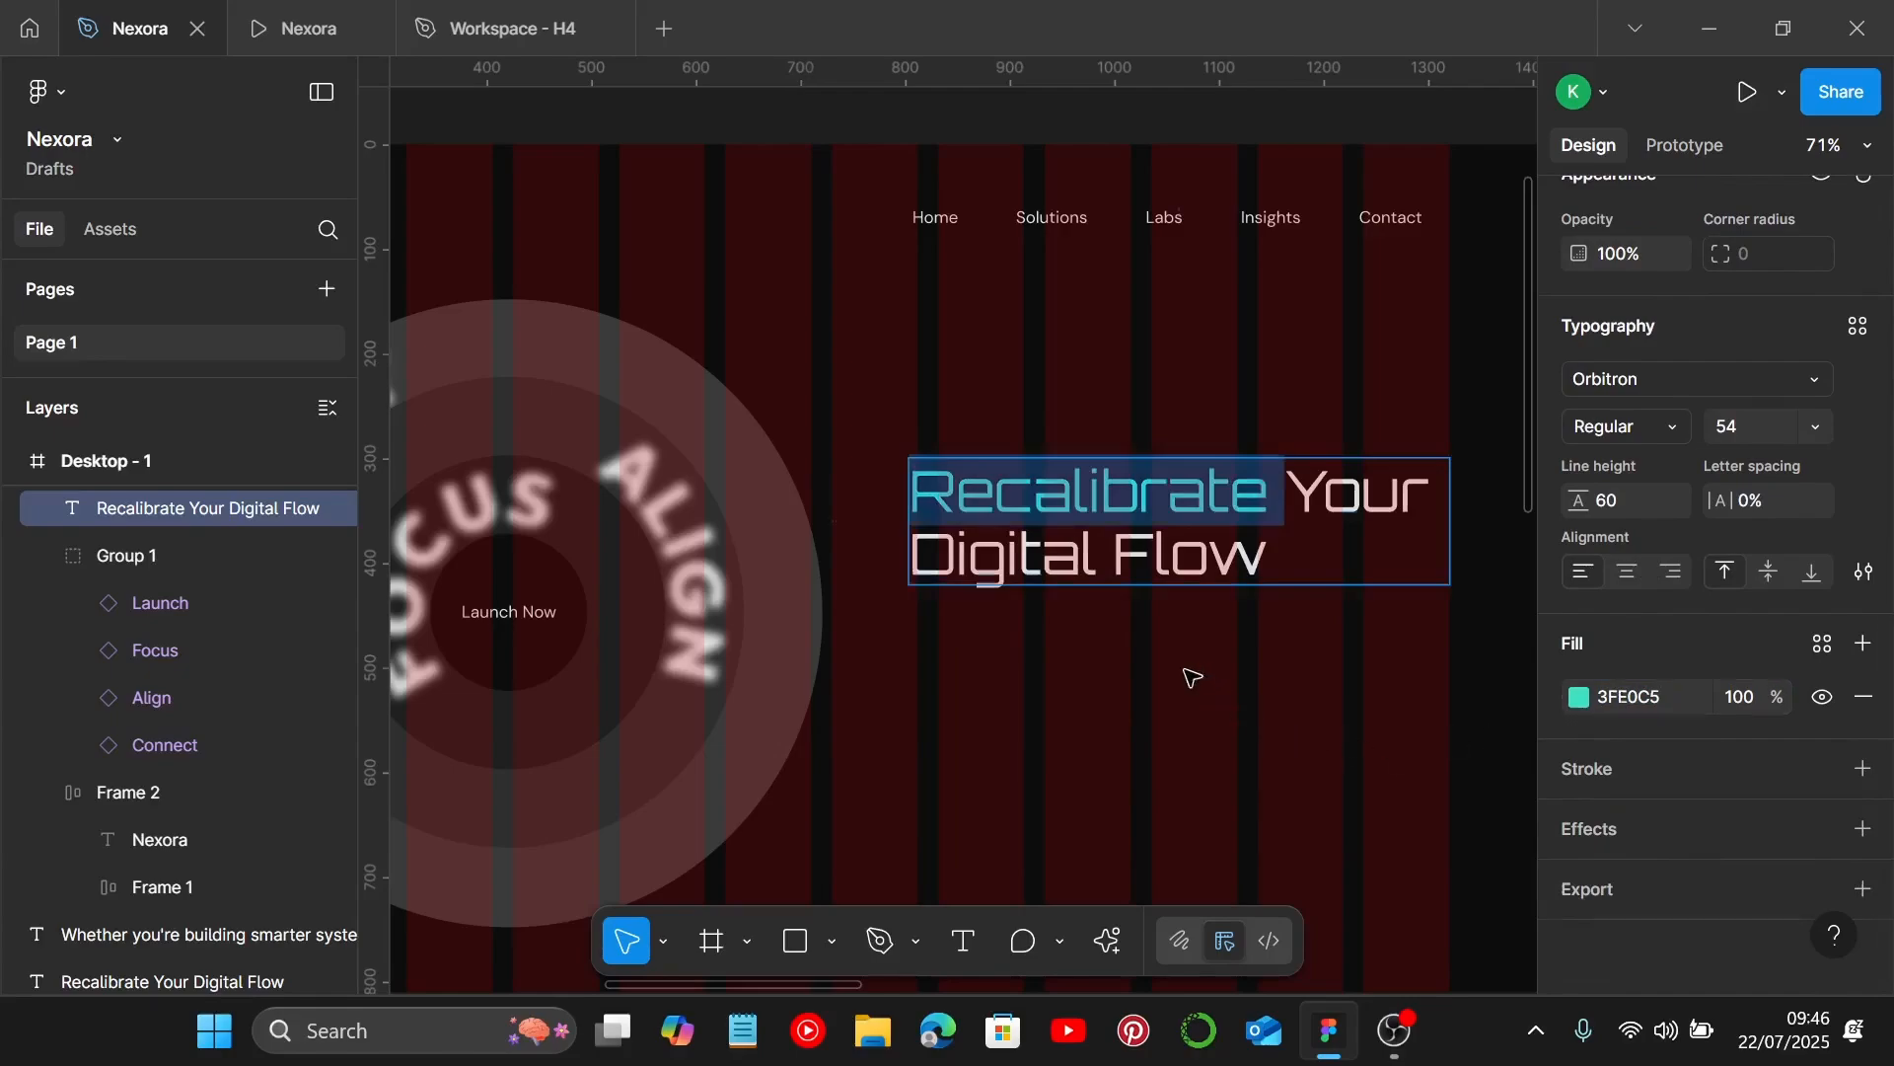
{"action": "key", "text": "Escape"}
Examine the font size and line height of the style guide's Body sample and the hero heading.
{"action": "scroll", "coordinate": [1216, 582], "scroll_direction": "down", "scroll_amount": 1}
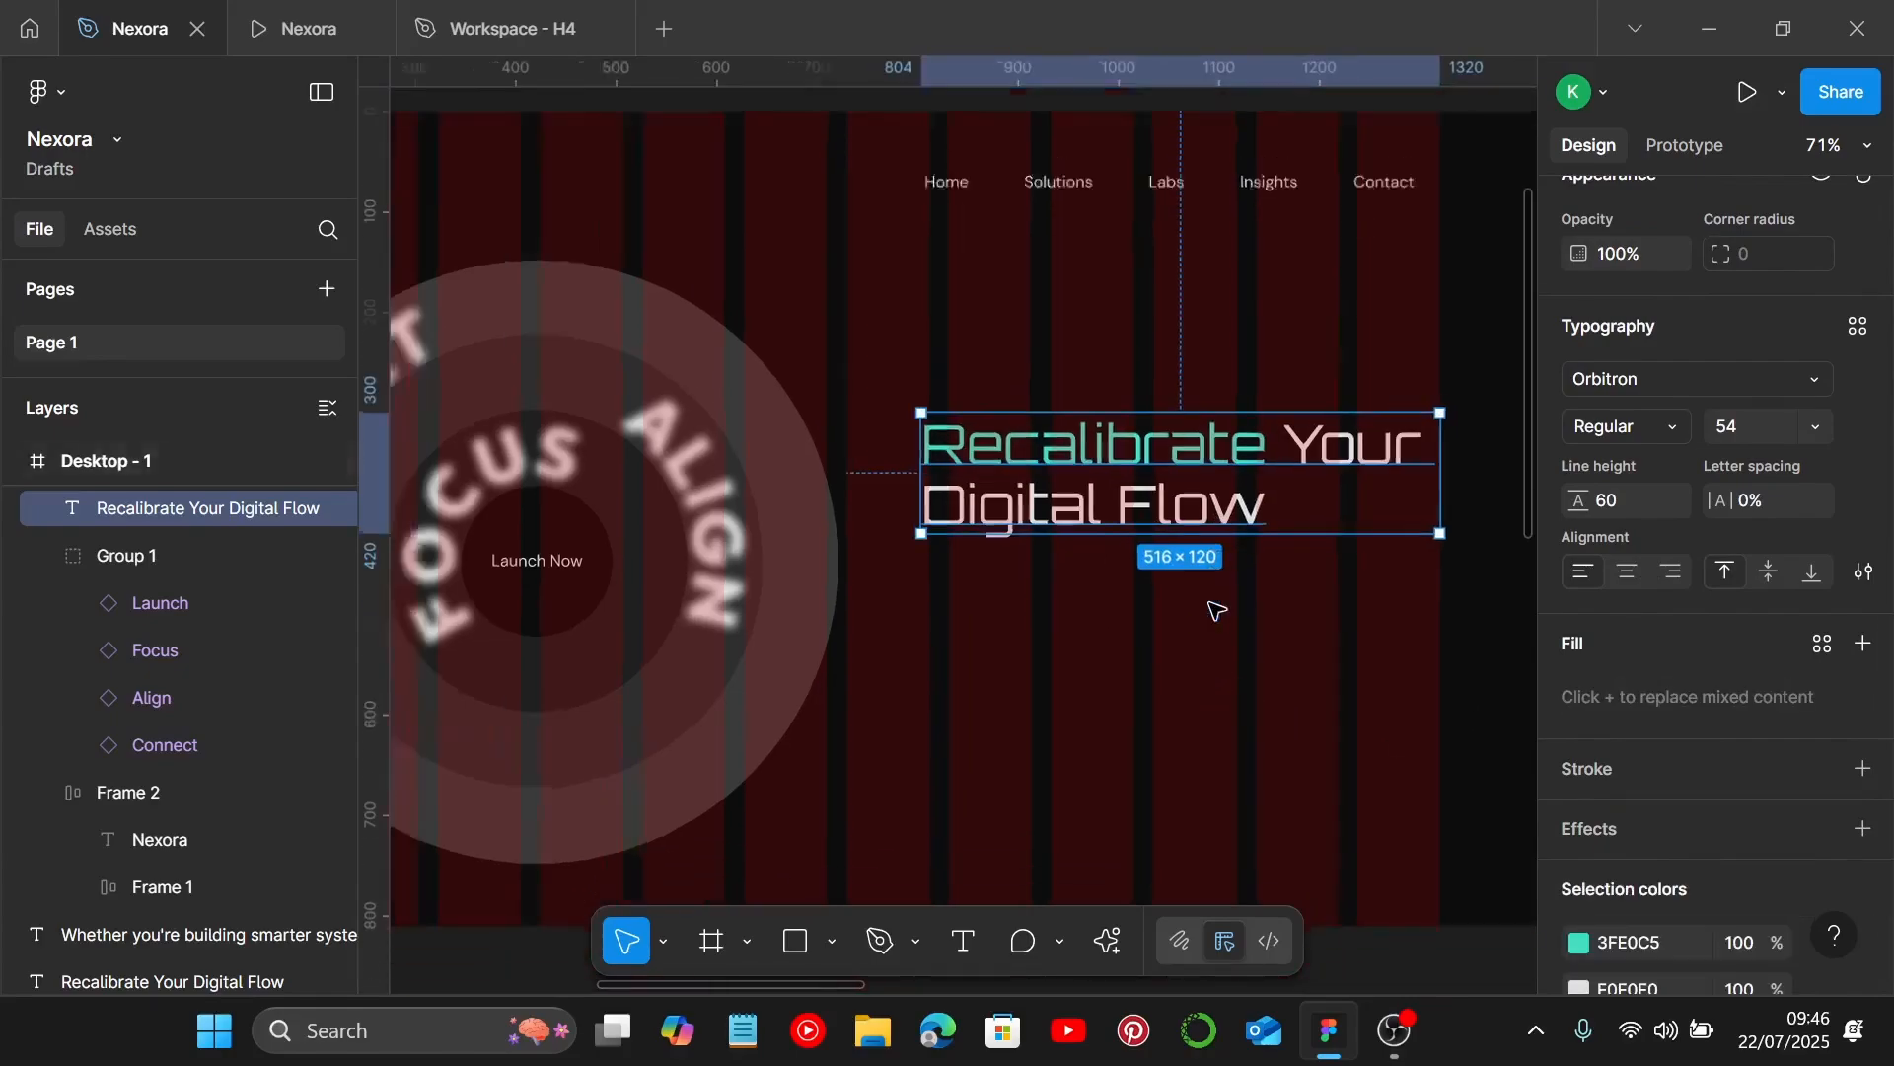
{"action": "scroll", "coordinate": [1213, 604], "scroll_direction": "down", "scroll_amount": 2}
{"action": "scroll", "coordinate": [1202, 628], "scroll_direction": "down", "scroll_amount": 1}
{"action": "scroll", "coordinate": [1201, 627], "scroll_direction": "down", "scroll_amount": 2}
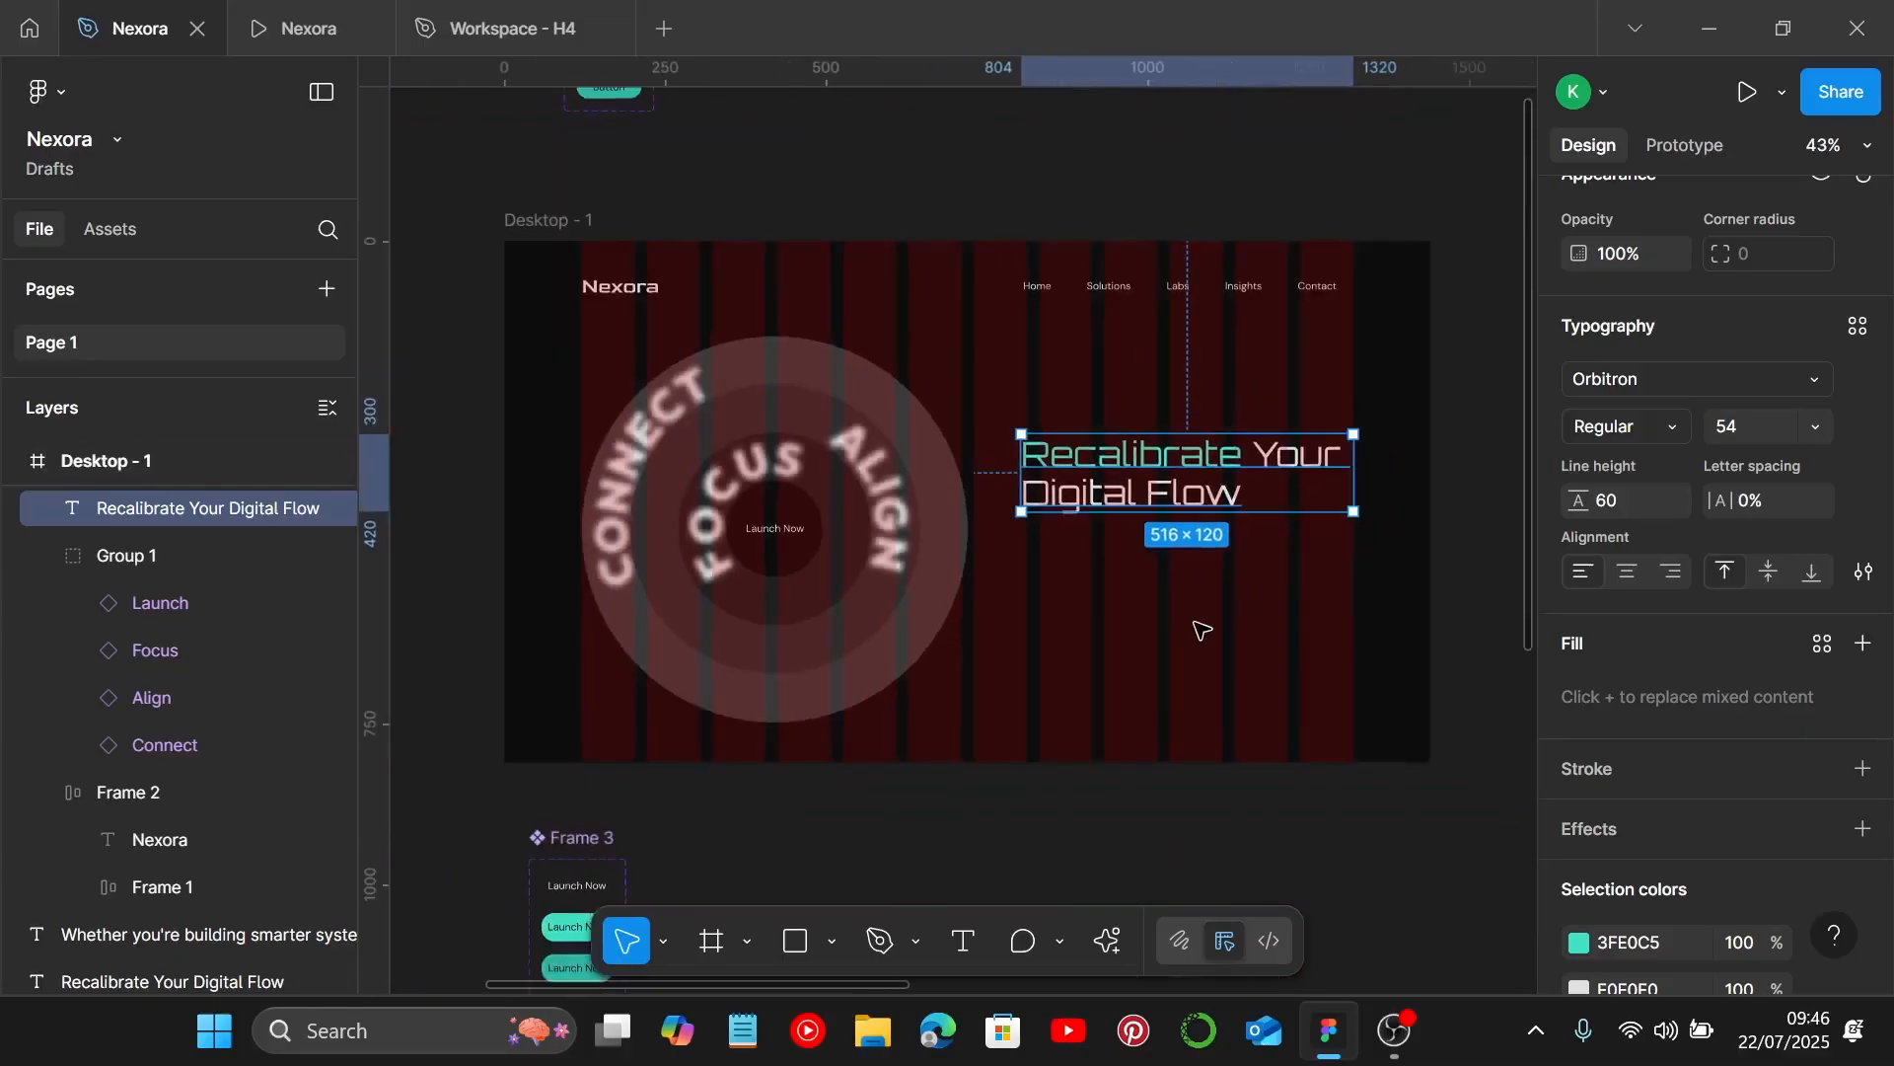
{"action": "scroll", "coordinate": [1202, 625], "scroll_direction": "left", "scroll_amount": 6}
{"action": "scroll", "coordinate": [1202, 625], "scroll_direction": "down", "scroll_amount": 2}
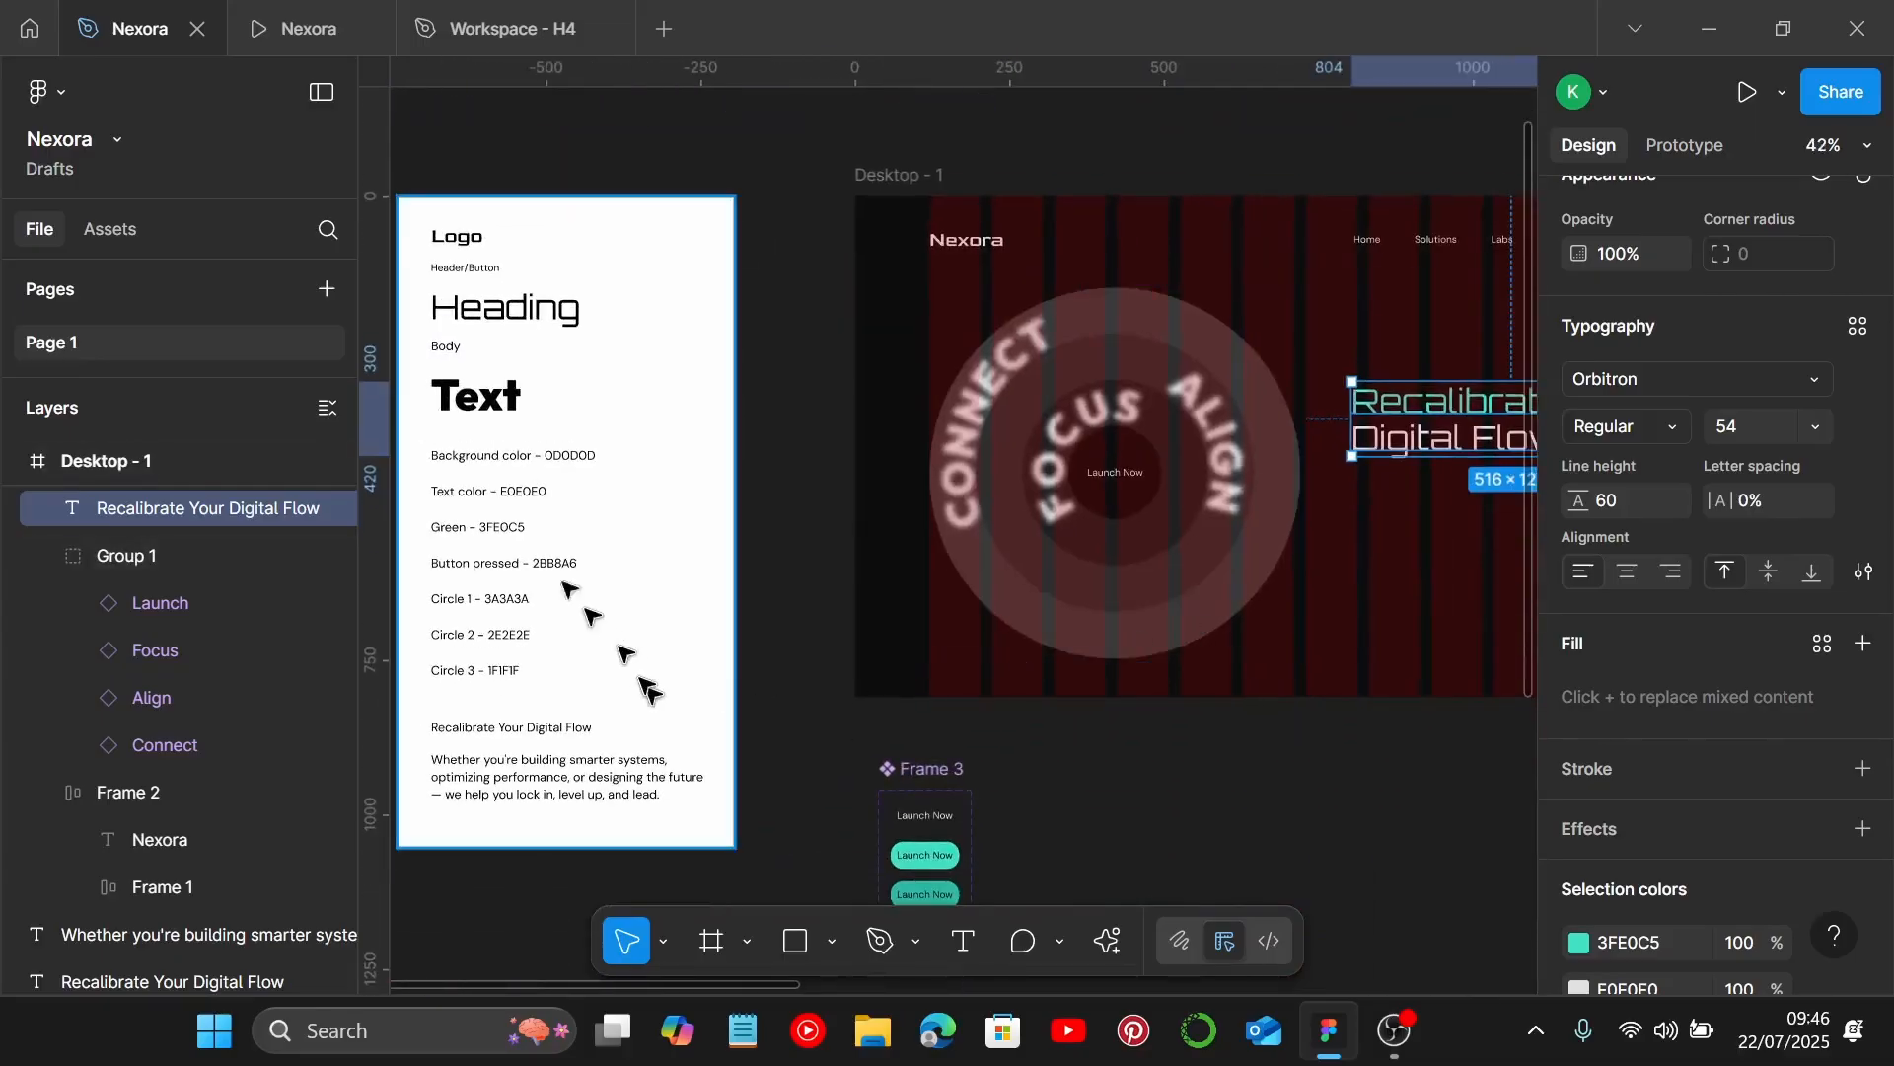
{"action": "left_click", "coordinate": [469, 348]}
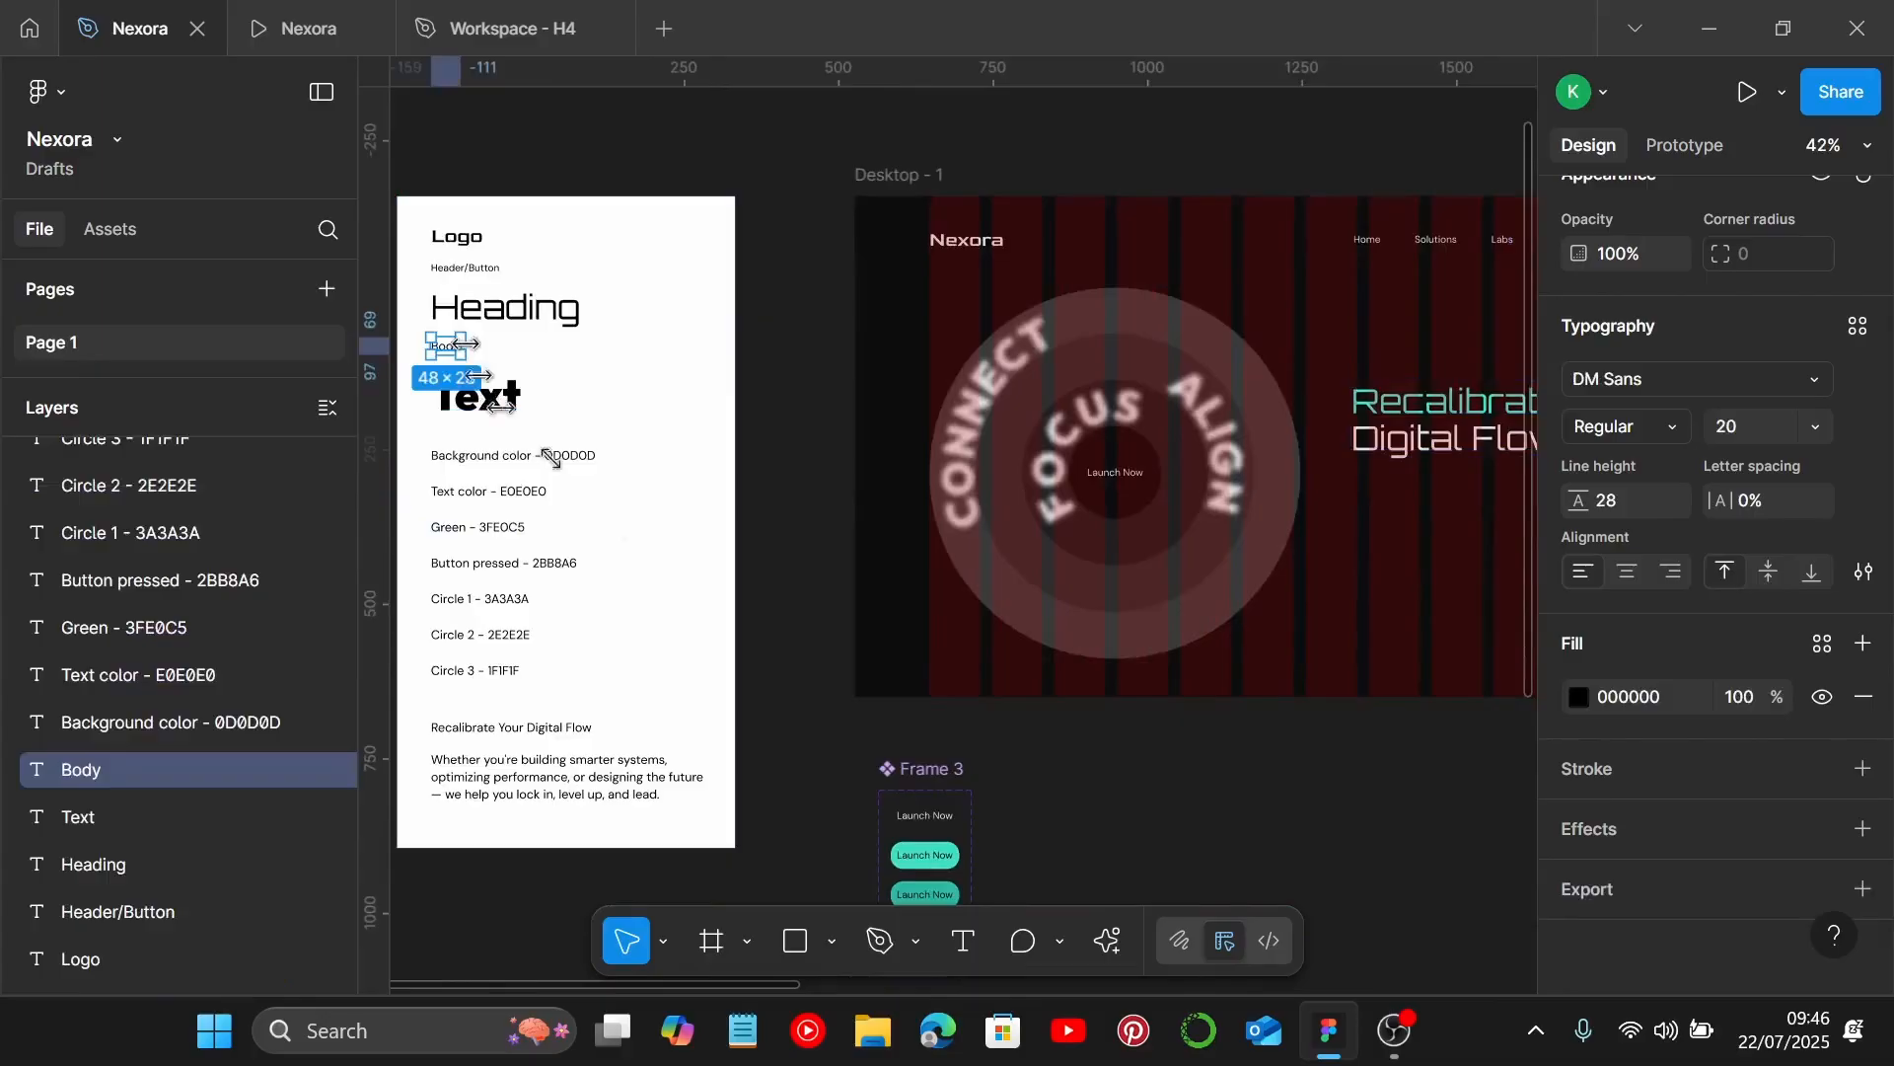
{"action": "left_click", "coordinate": [1420, 427]}
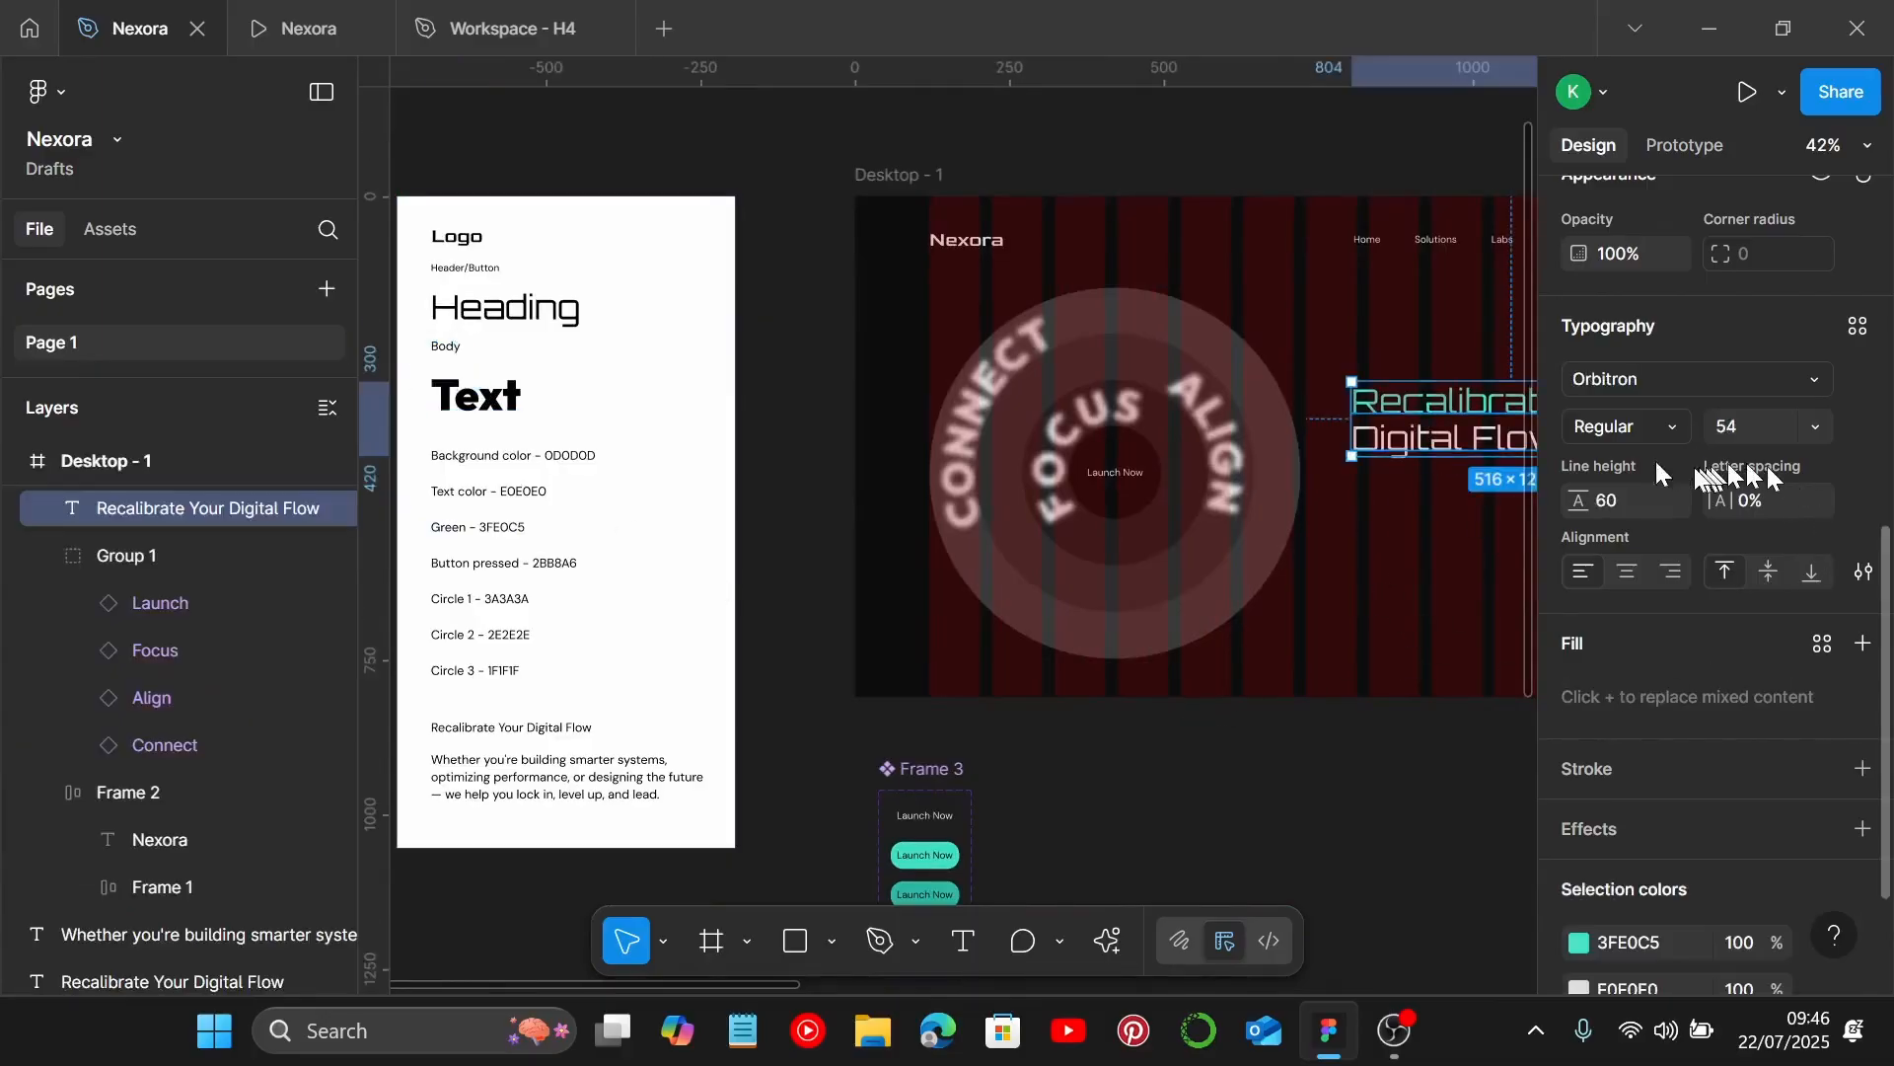
{"action": "scroll", "coordinate": [1415, 420], "scroll_direction": "right", "scroll_amount": 4}
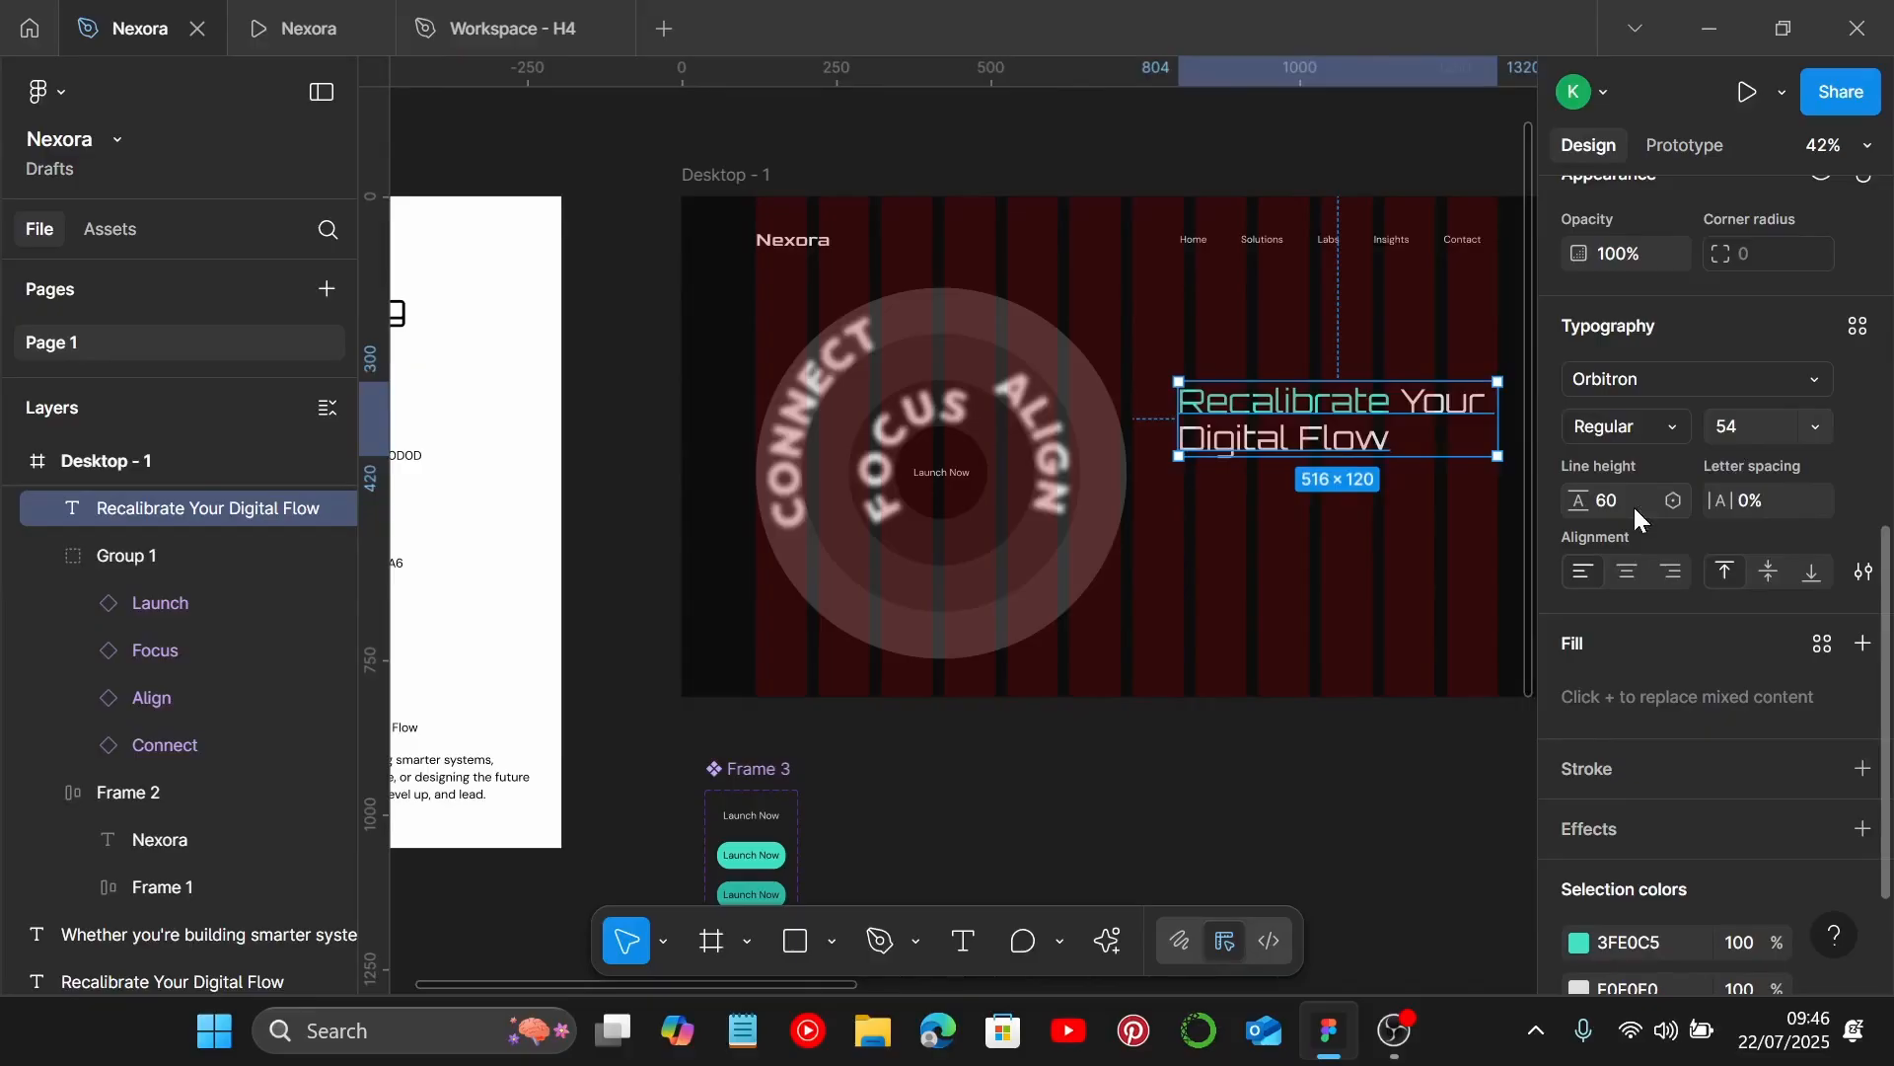
{"action": "scroll", "coordinate": [1172, 490], "scroll_direction": "left", "scroll_amount": 5}
{"action": "scroll", "coordinate": [634, 309], "scroll_direction": "up", "scroll_amount": 3}
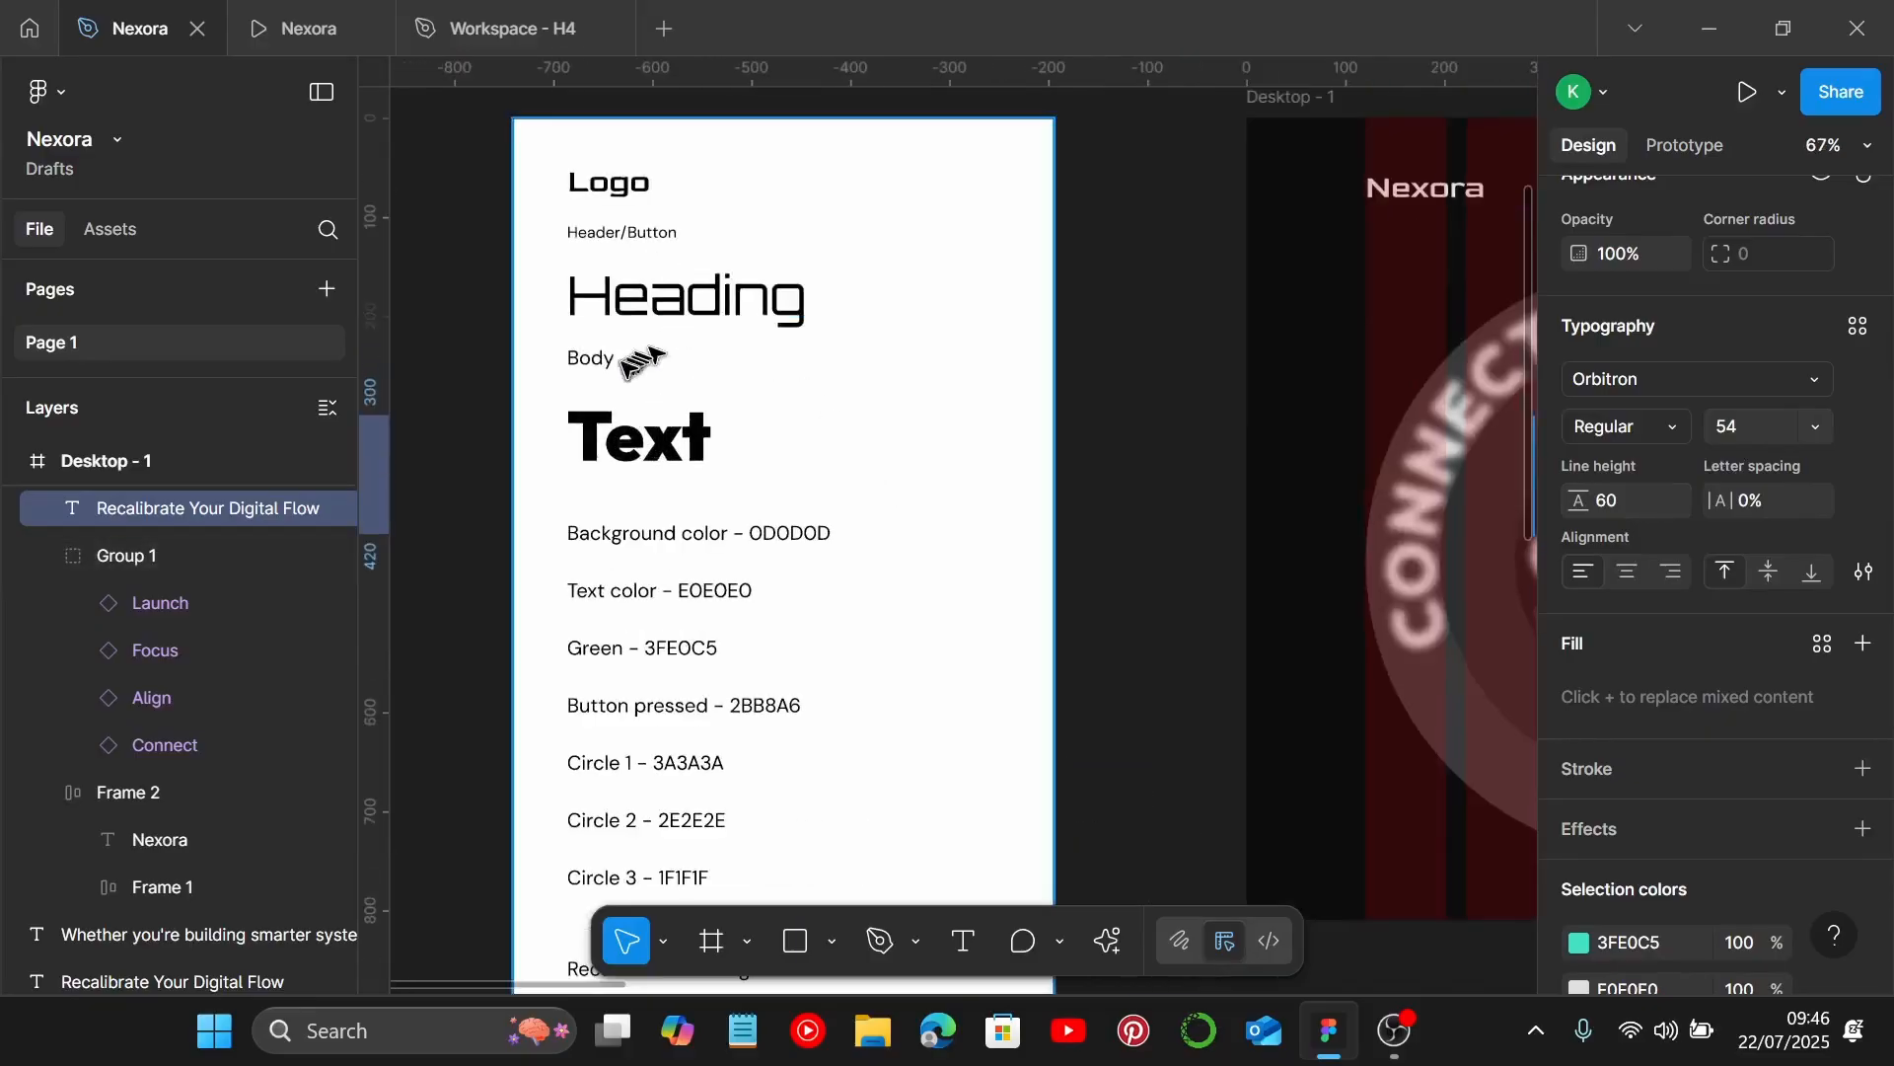
{"action": "left_click", "coordinate": [621, 425]}
{"action": "left_click", "coordinate": [587, 358]}
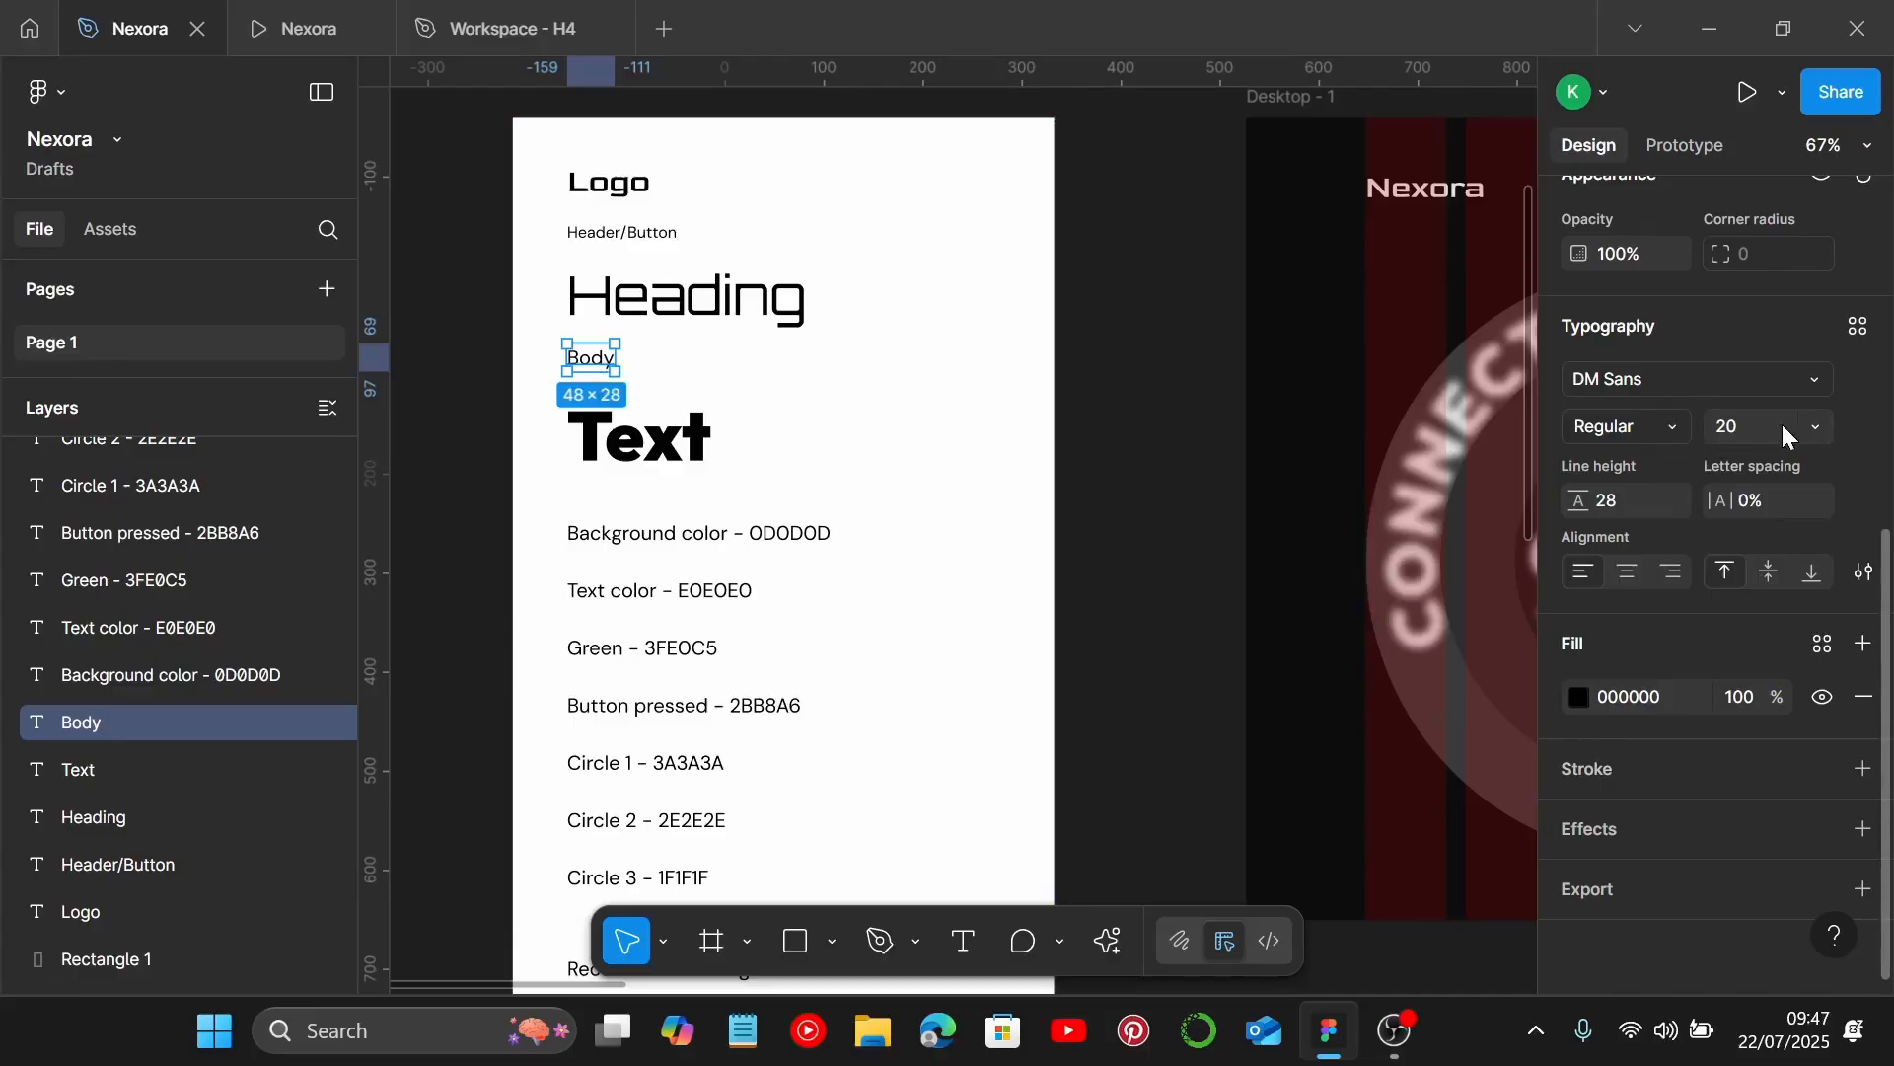
Duplicate the Body sample into Desktop - 1 below the heading at X 833, Y 534, and set its fill to E0E0E0.
{"action": "scroll", "coordinate": [846, 533], "scroll_direction": "down", "scroll_amount": 5}
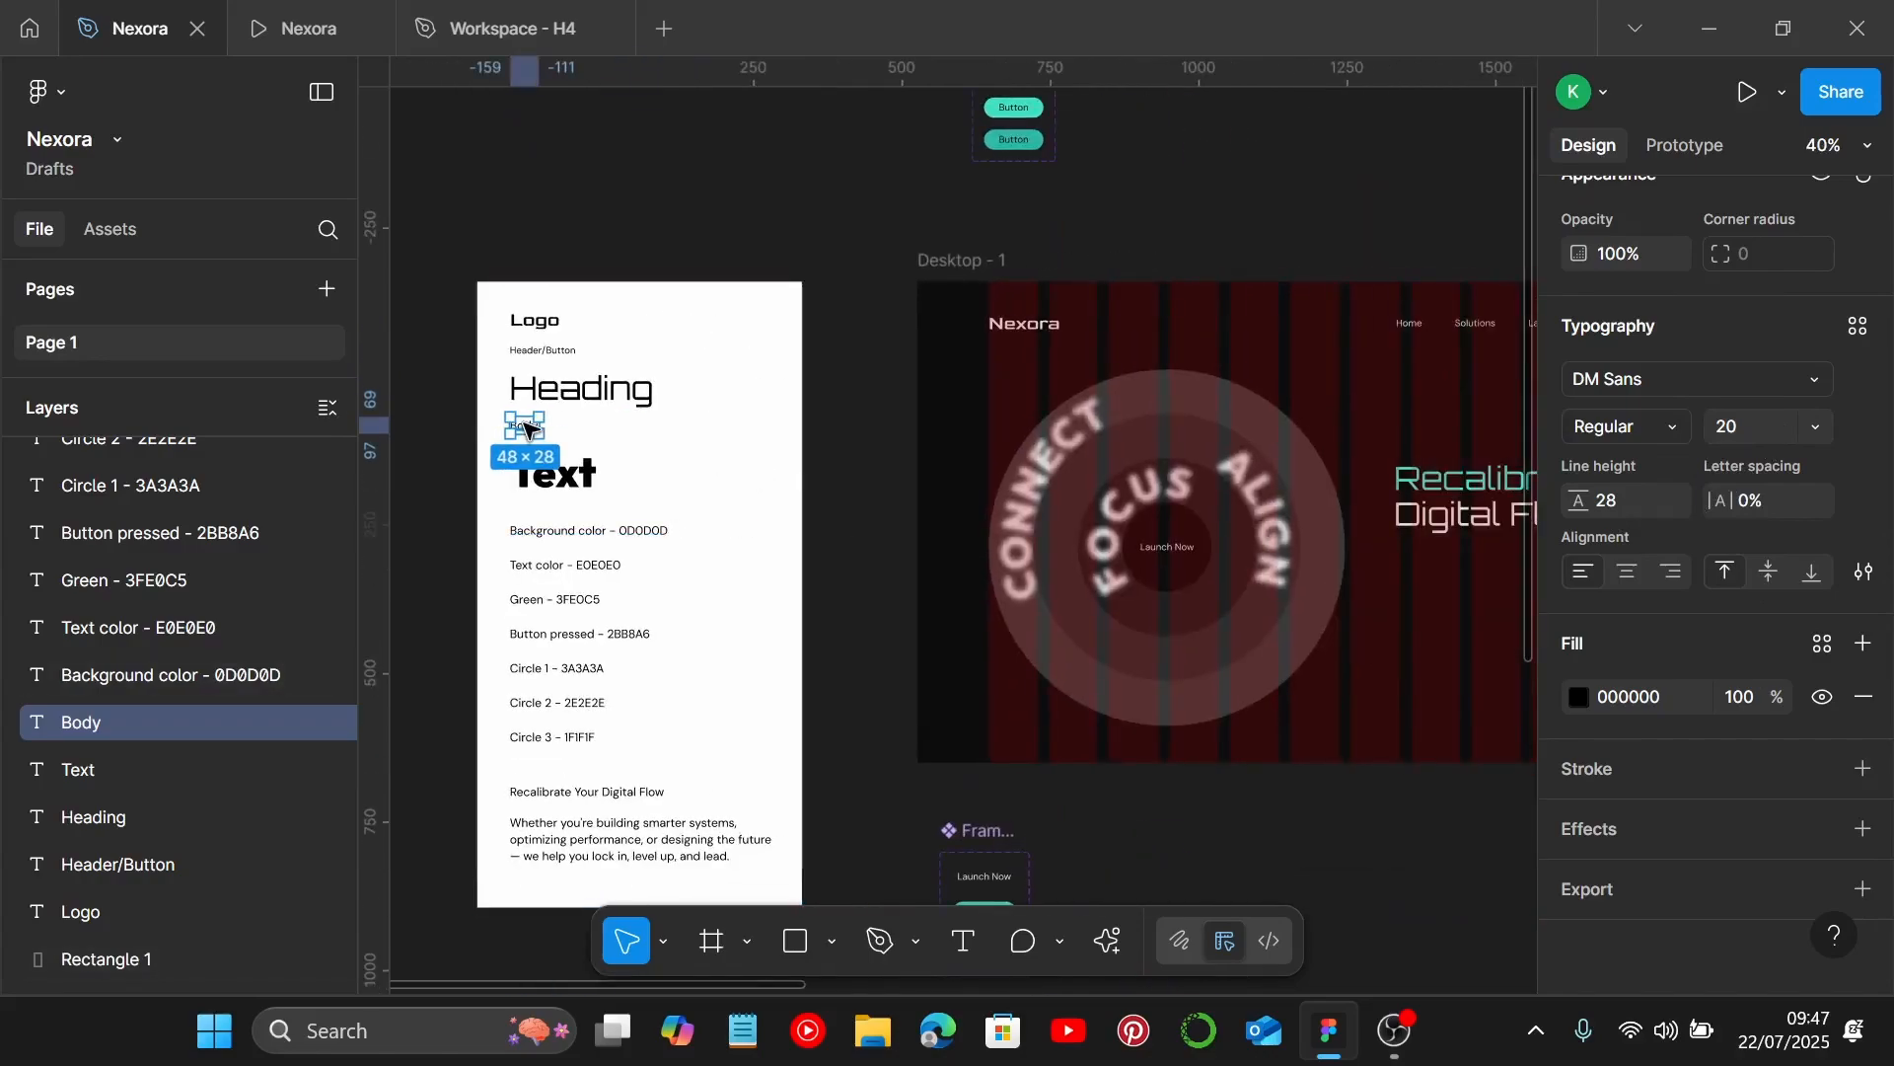
{"action": "left_click_drag", "start_coordinate": [530, 426], "coordinate": [548, 441], "text": "alt"}
{"action": "left_click_drag", "start_coordinate": [1435, 624], "coordinate": [1431, 619]}
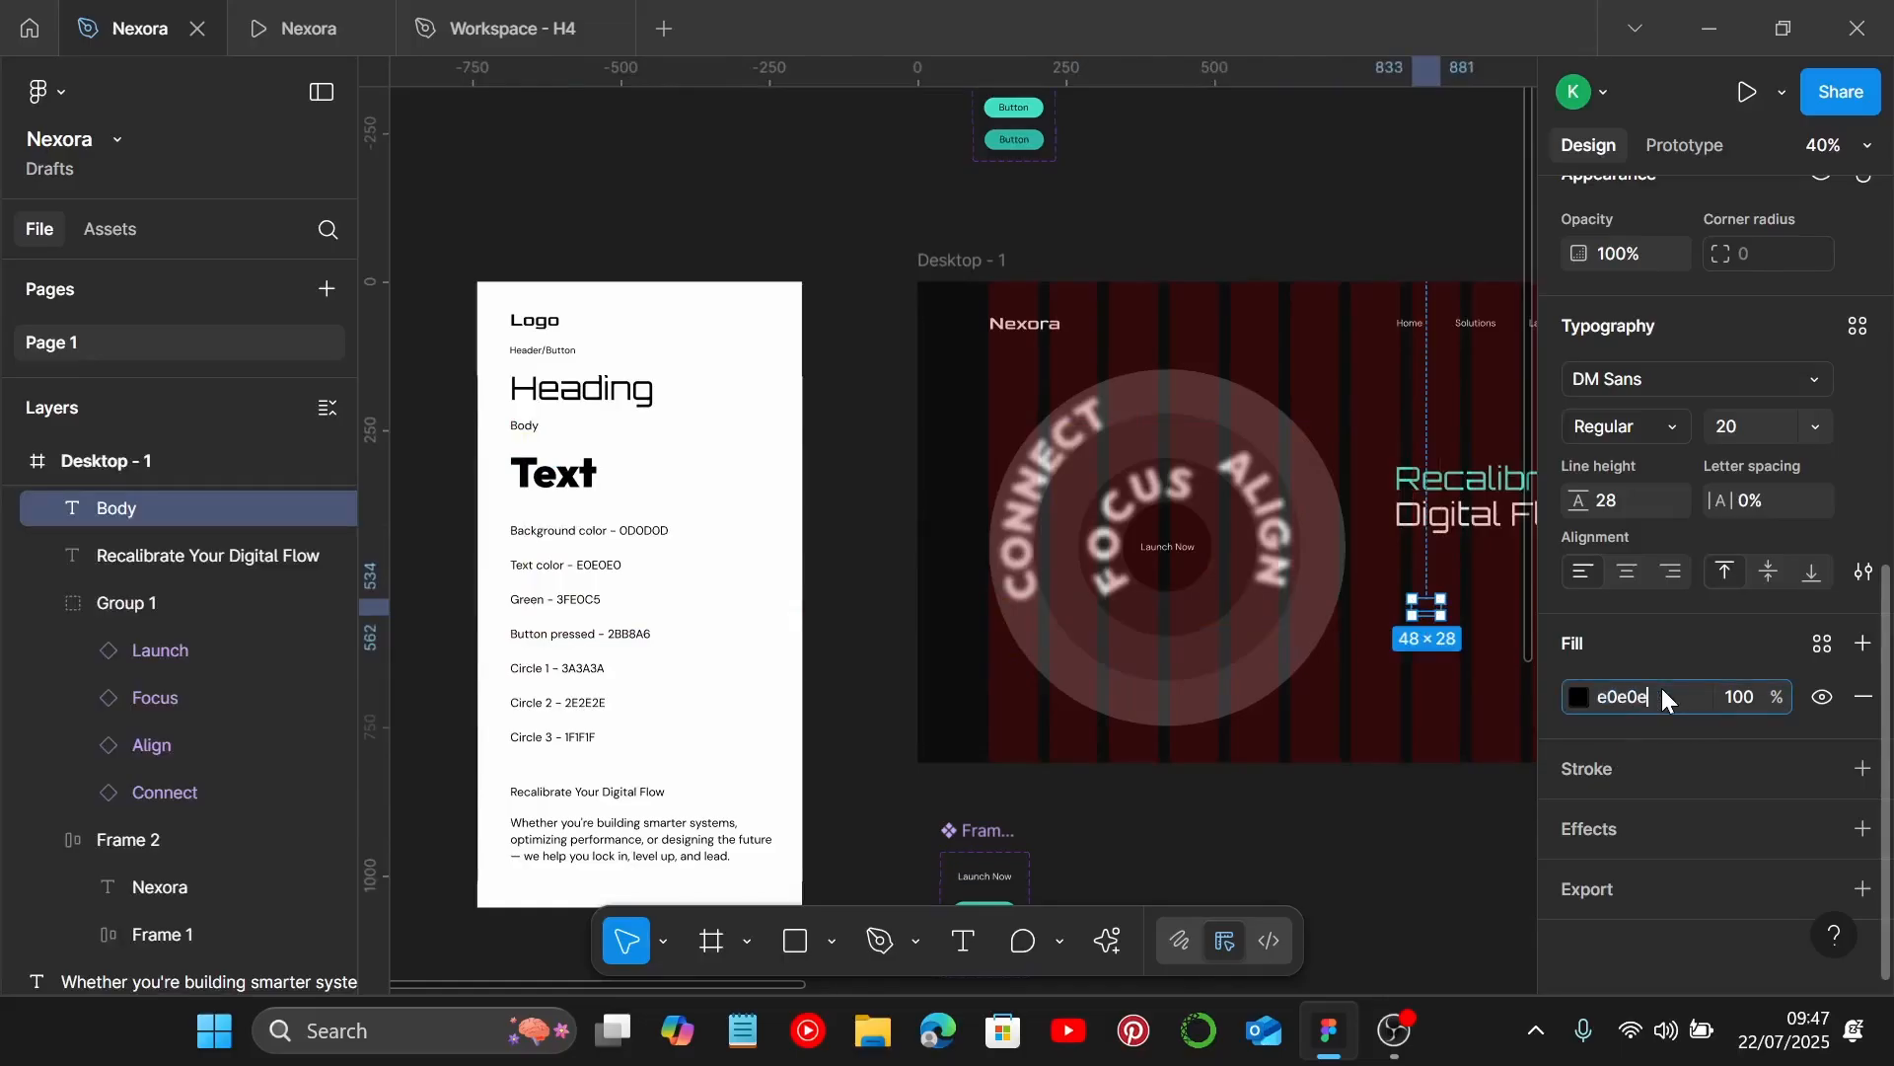
{"action": "type", "text": "0"}
{"action": "key", "text": "Return"}
{"action": "scroll", "coordinate": [1381, 651], "scroll_direction": "up", "scroll_amount": 3}
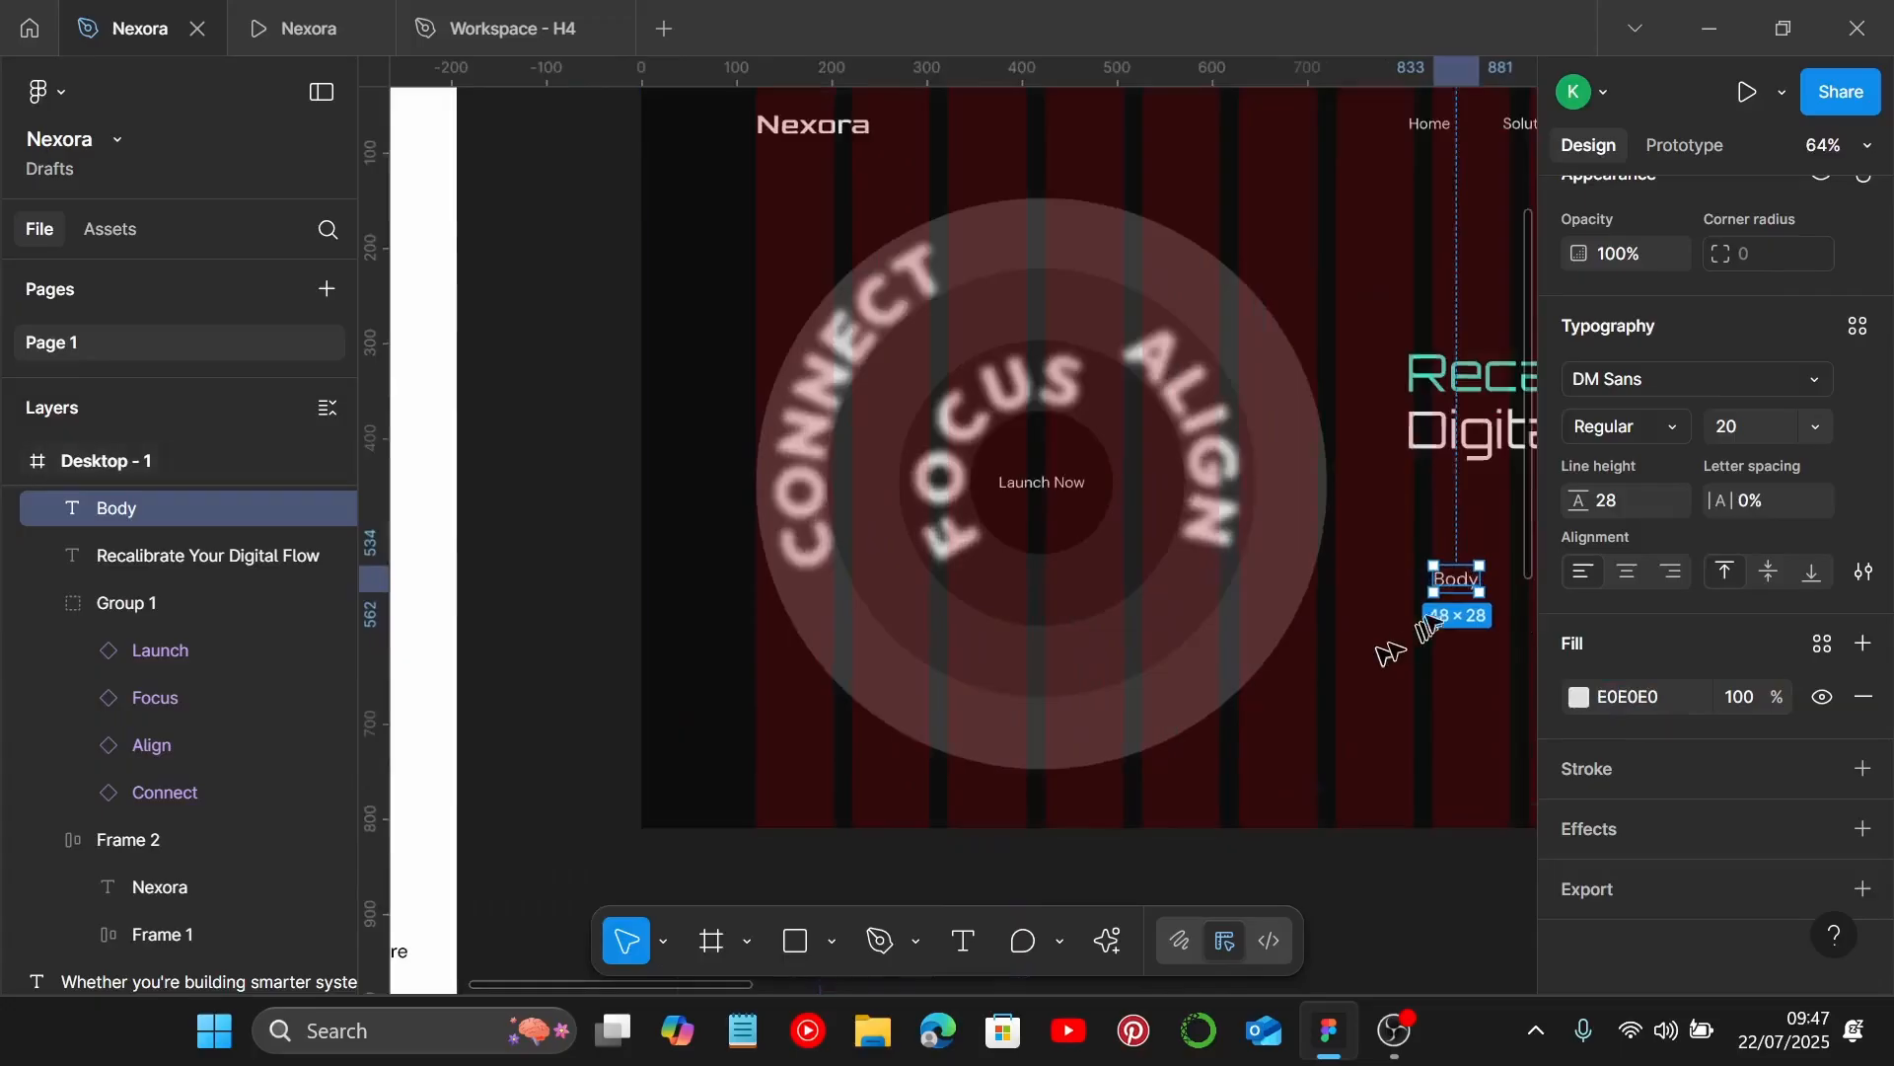
Replace the hero's "Body" placeholder text with the style guide's paragraph beginning "Whether you're building smarter systems".
{"action": "scroll", "coordinate": [1307, 653], "scroll_direction": "down", "scroll_amount": 3}
{"action": "double_click", "coordinate": [693, 811]}
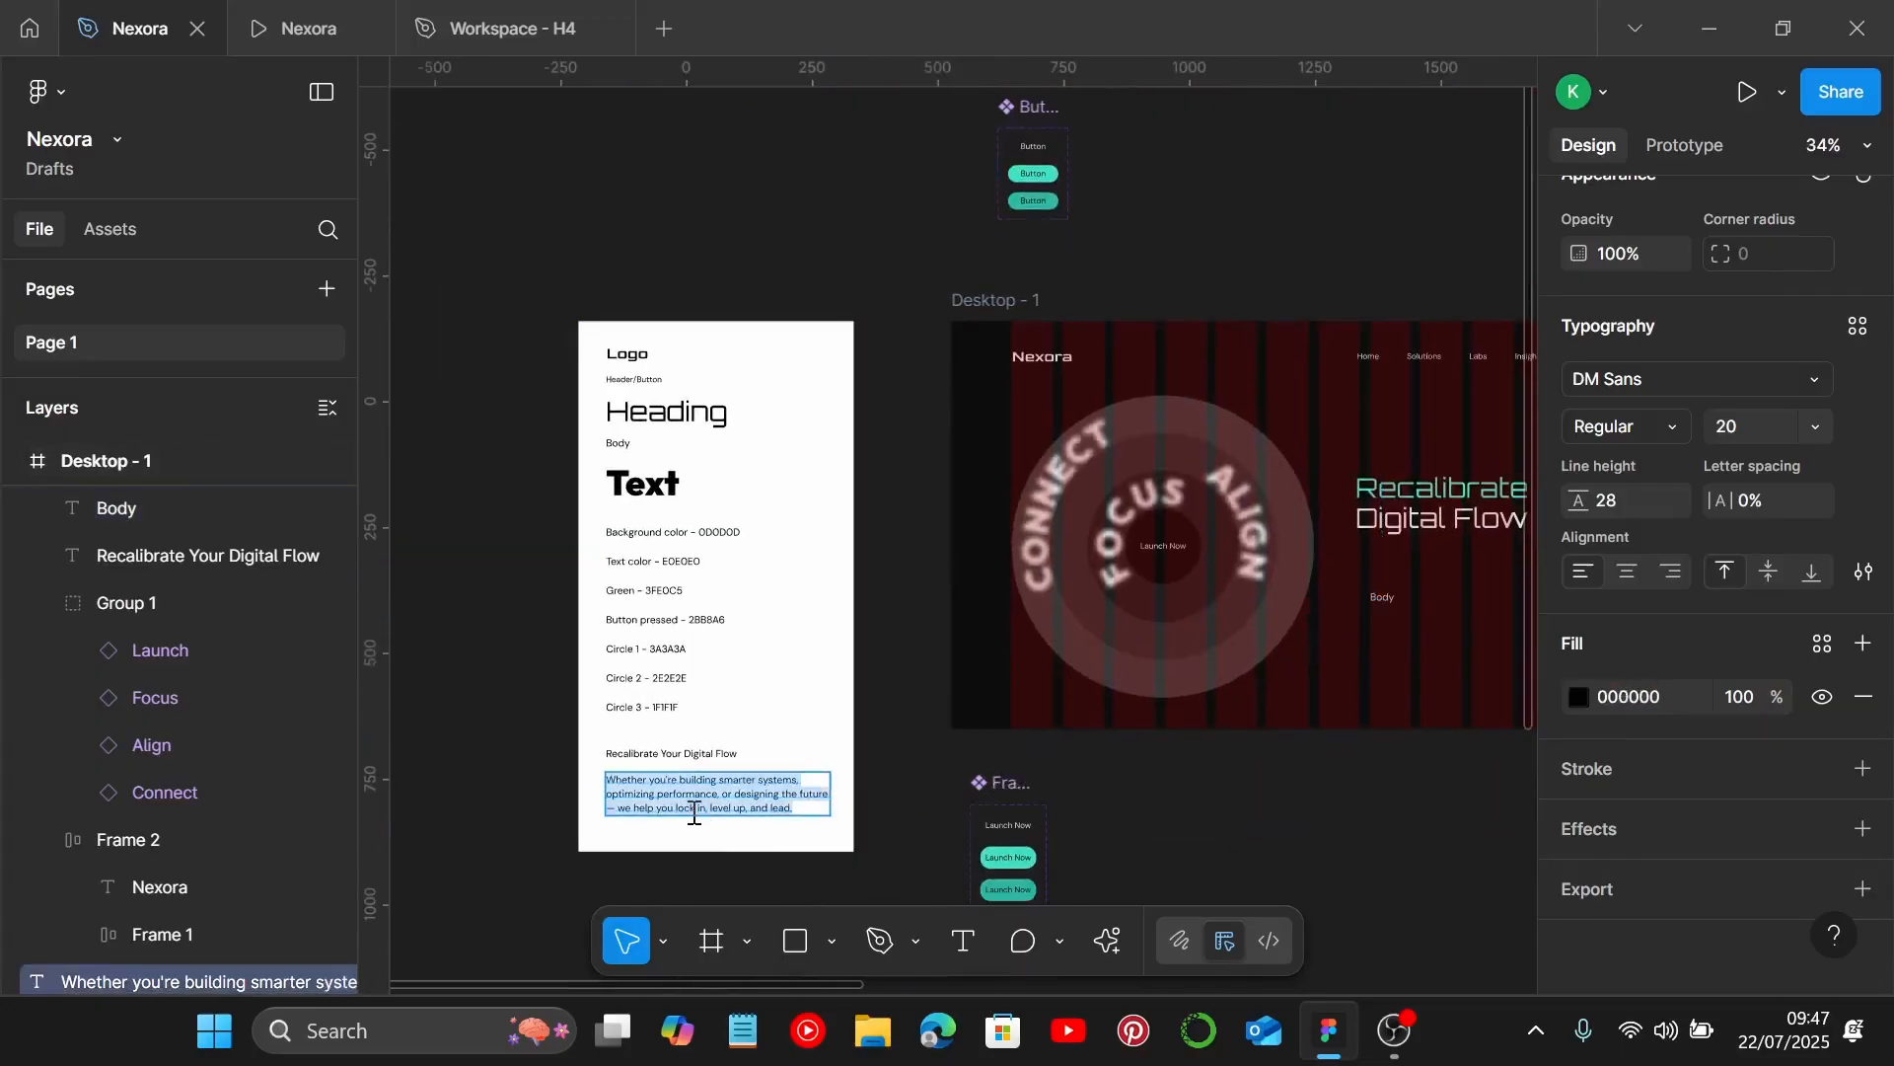
{"action": "scroll", "coordinate": [761, 773], "scroll_direction": "right", "scroll_amount": 5}
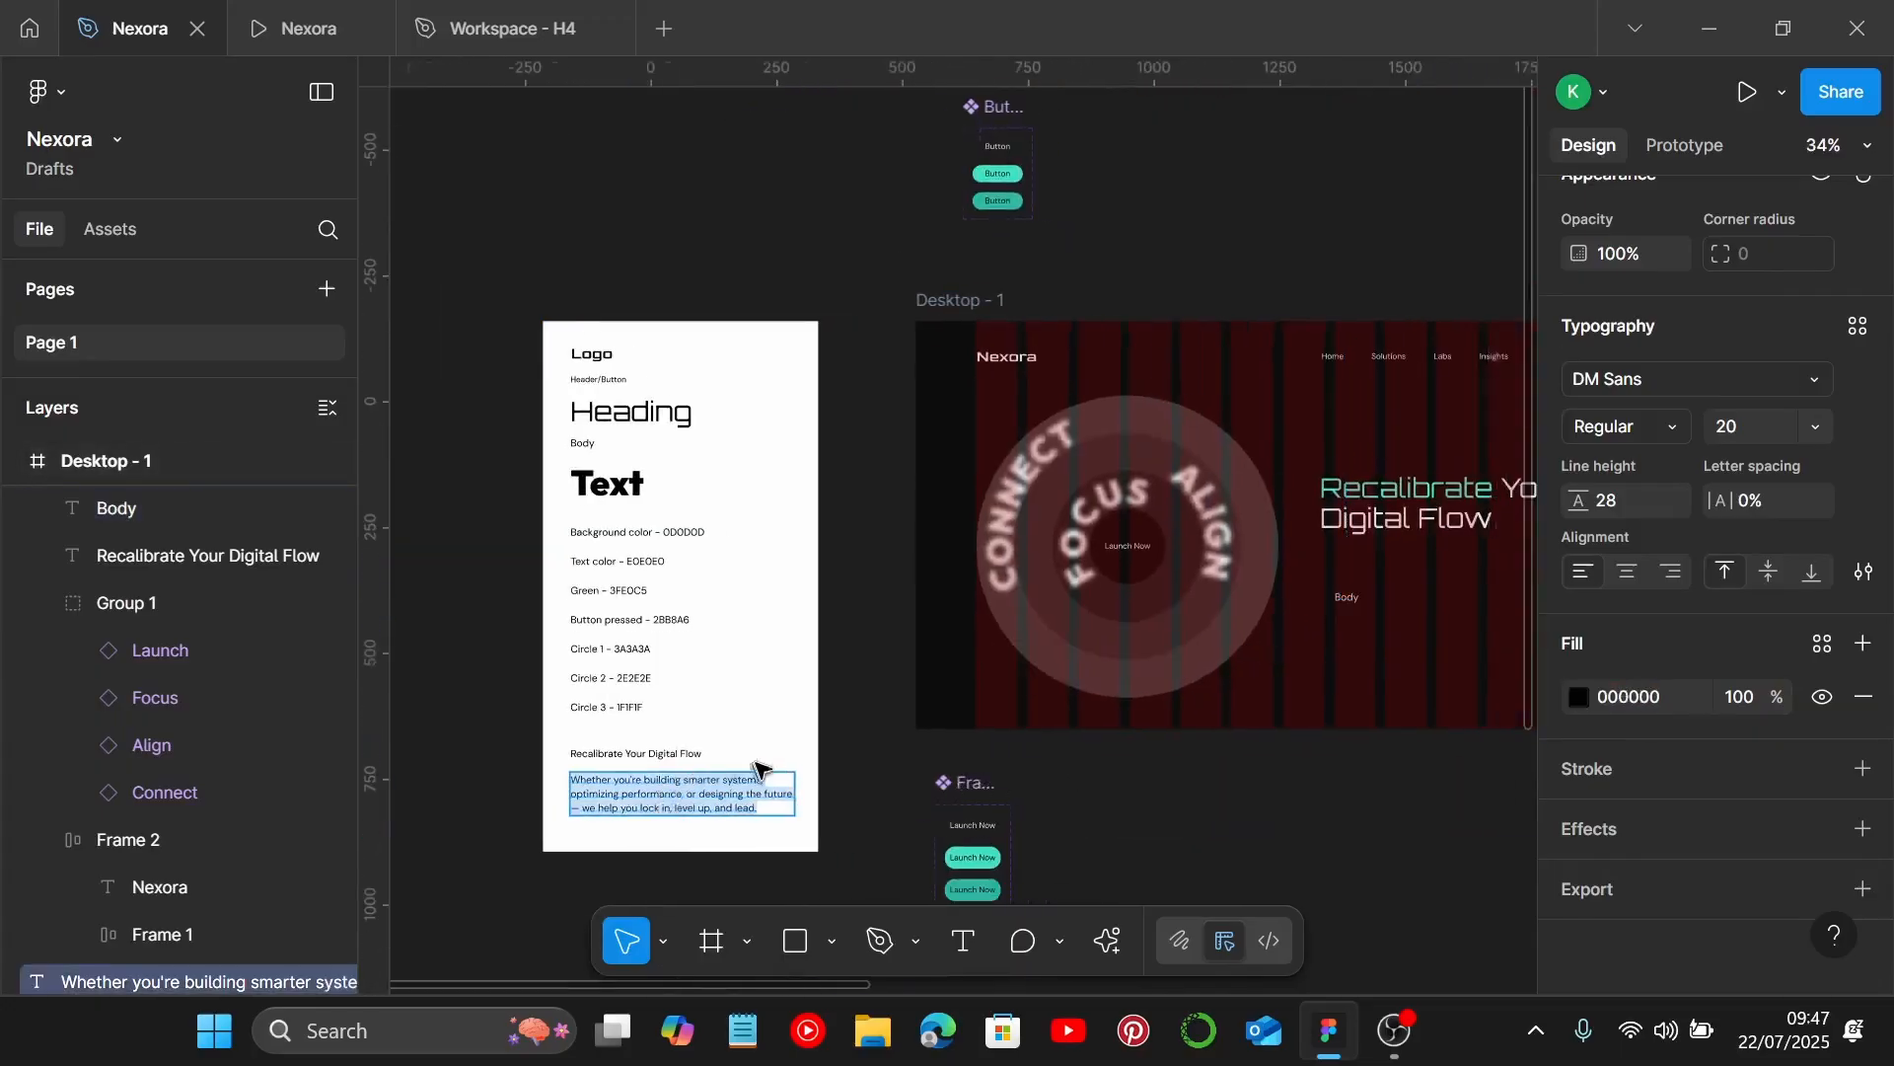
{"action": "scroll", "coordinate": [968, 592], "scroll_direction": "up", "scroll_amount": 3}
{"action": "left_click", "coordinate": [940, 611]}
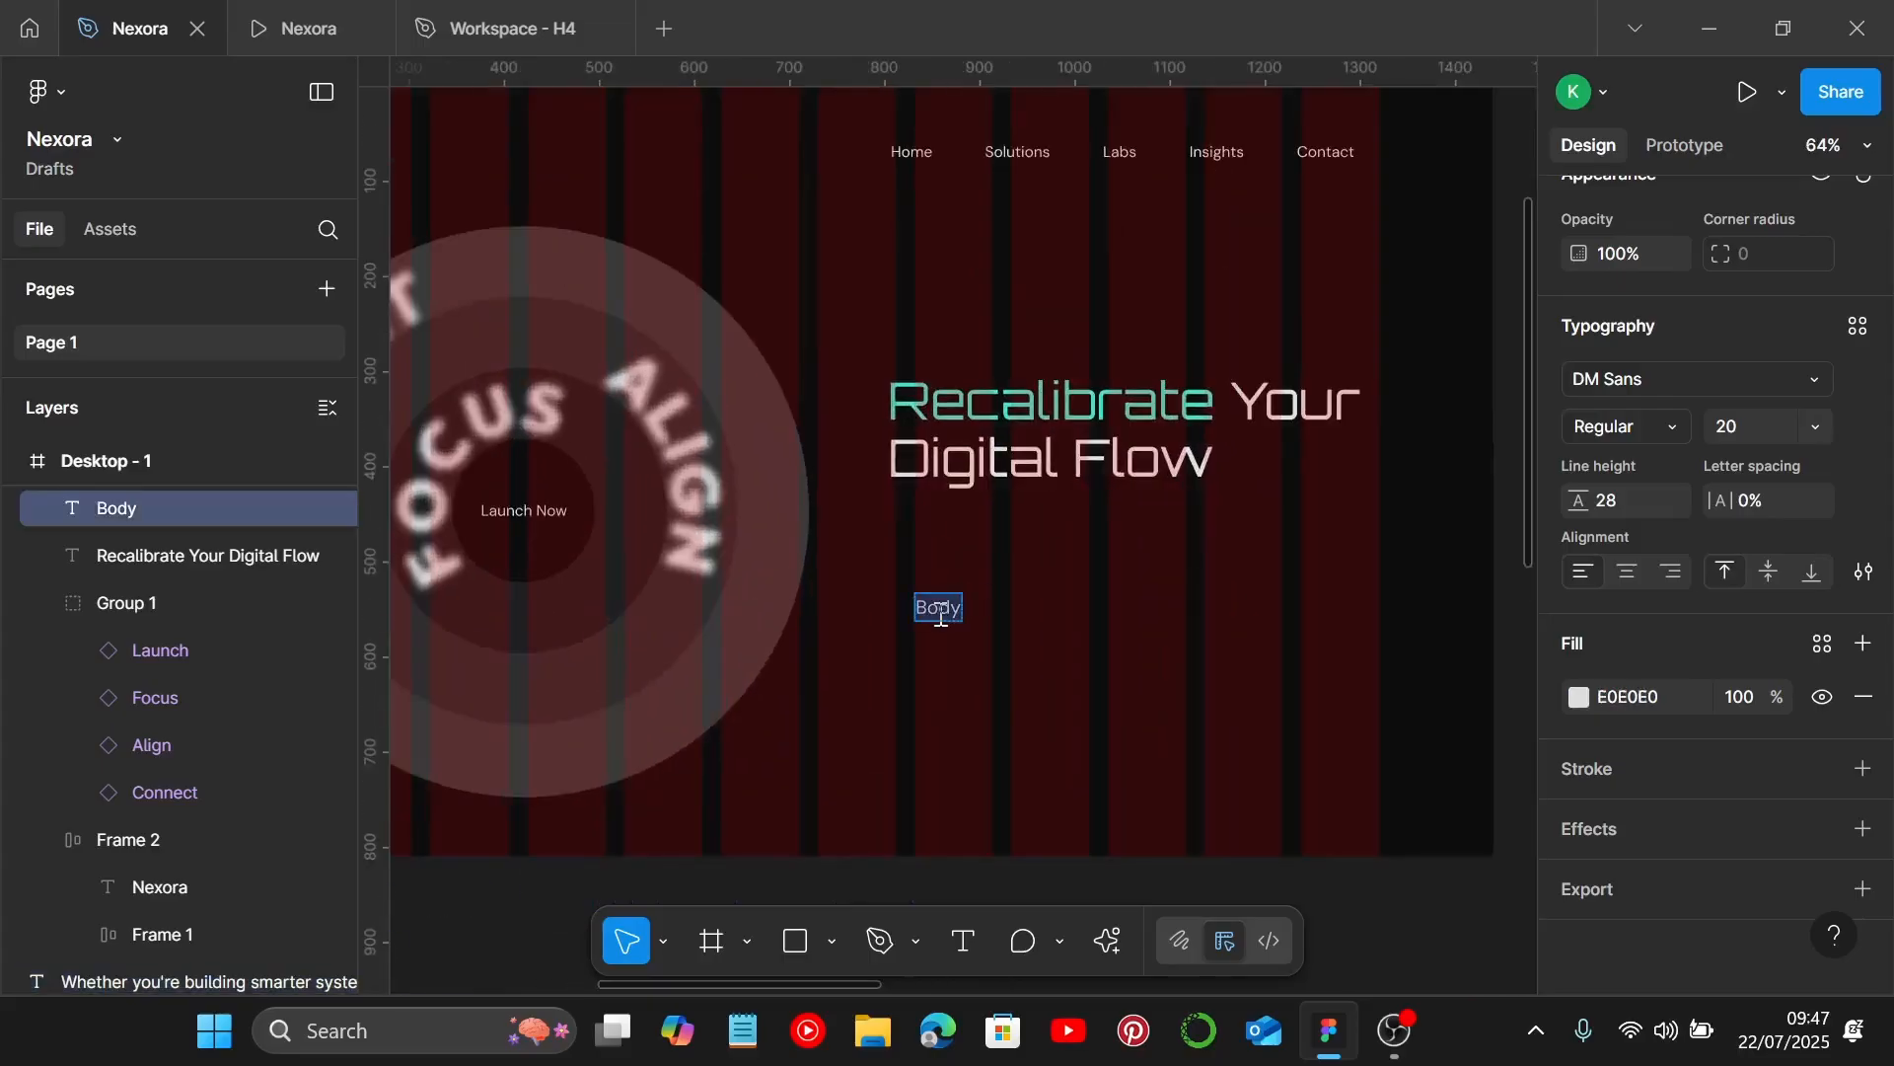
{"action": "key", "text": "ctrl+v"}
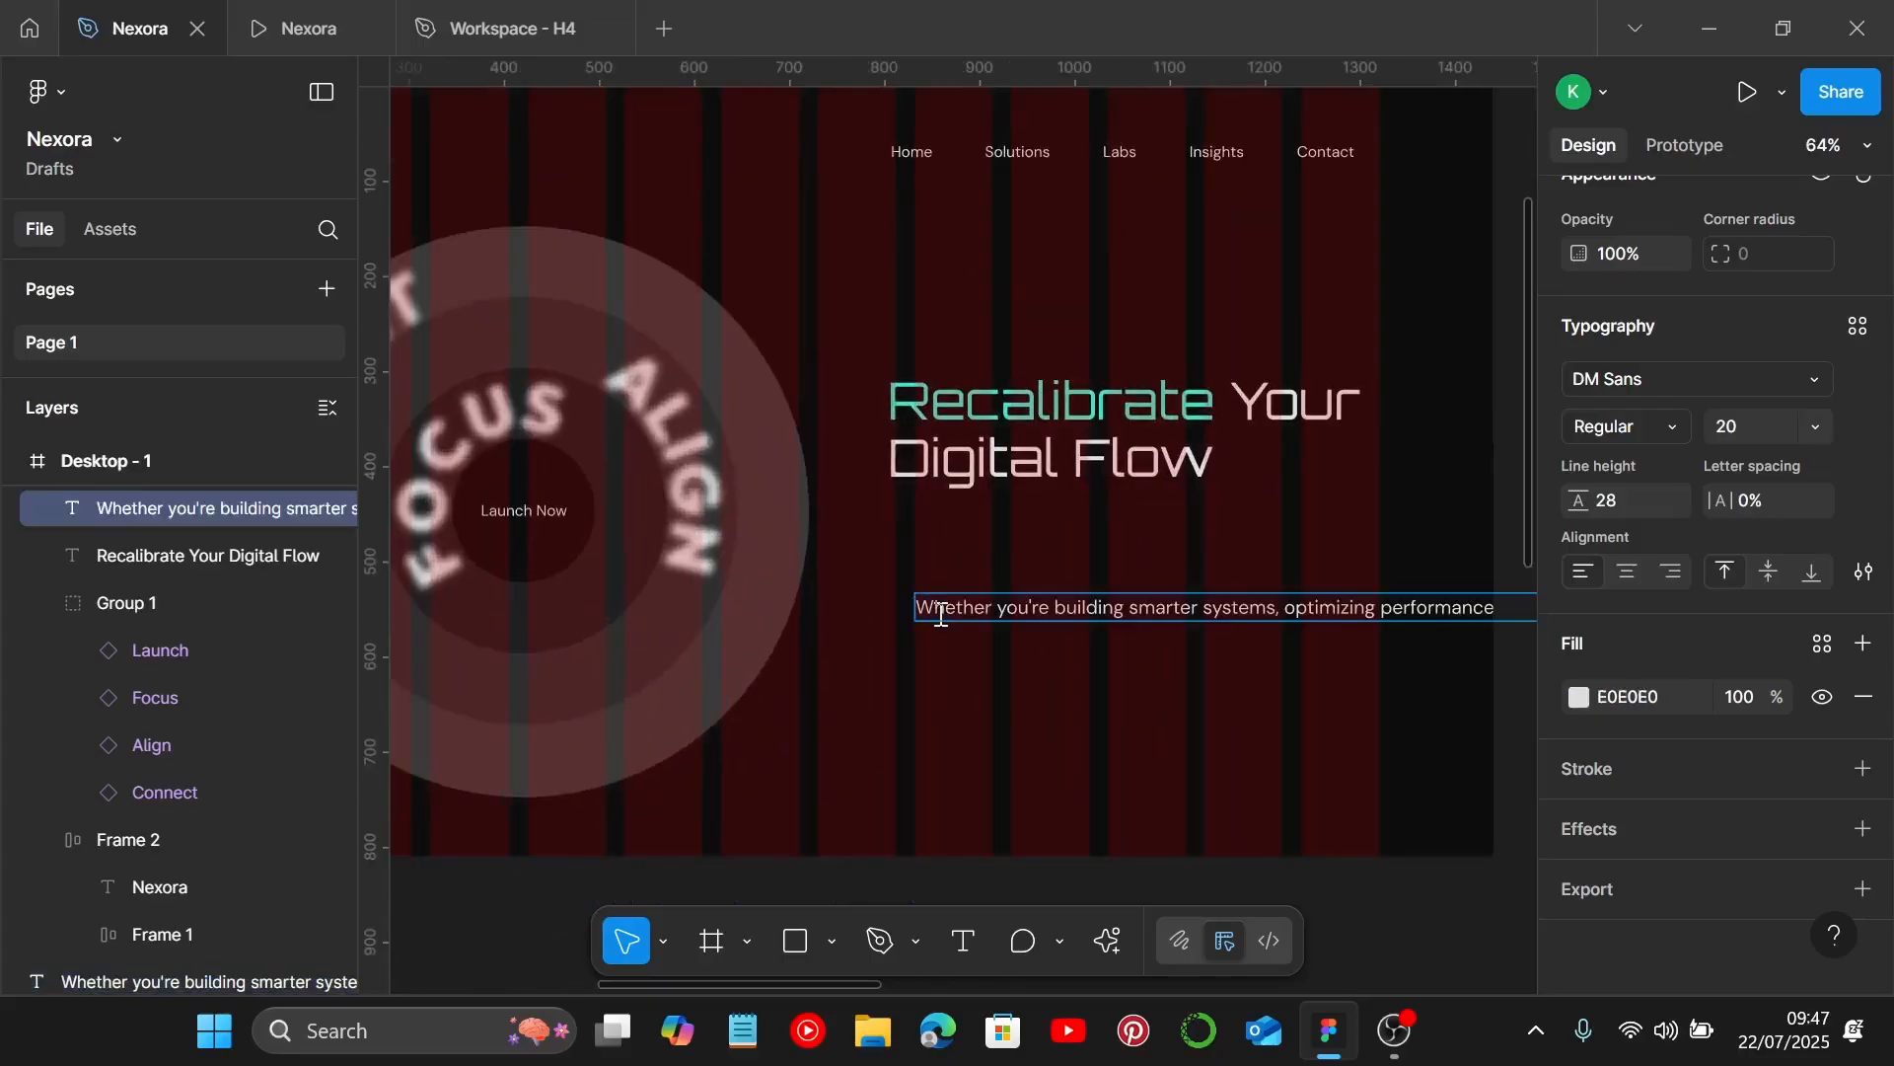
{"action": "left_click", "coordinate": [951, 655]}
Narrow the hero paragraph's text box to 487 wide and move it about 36 below the heading, aligned with the heading's left edge.
{"action": "scroll", "coordinate": [951, 655], "scroll_direction": "down", "scroll_amount": 2}
{"action": "scroll", "coordinate": [1191, 619], "scroll_direction": "right", "scroll_amount": 2}
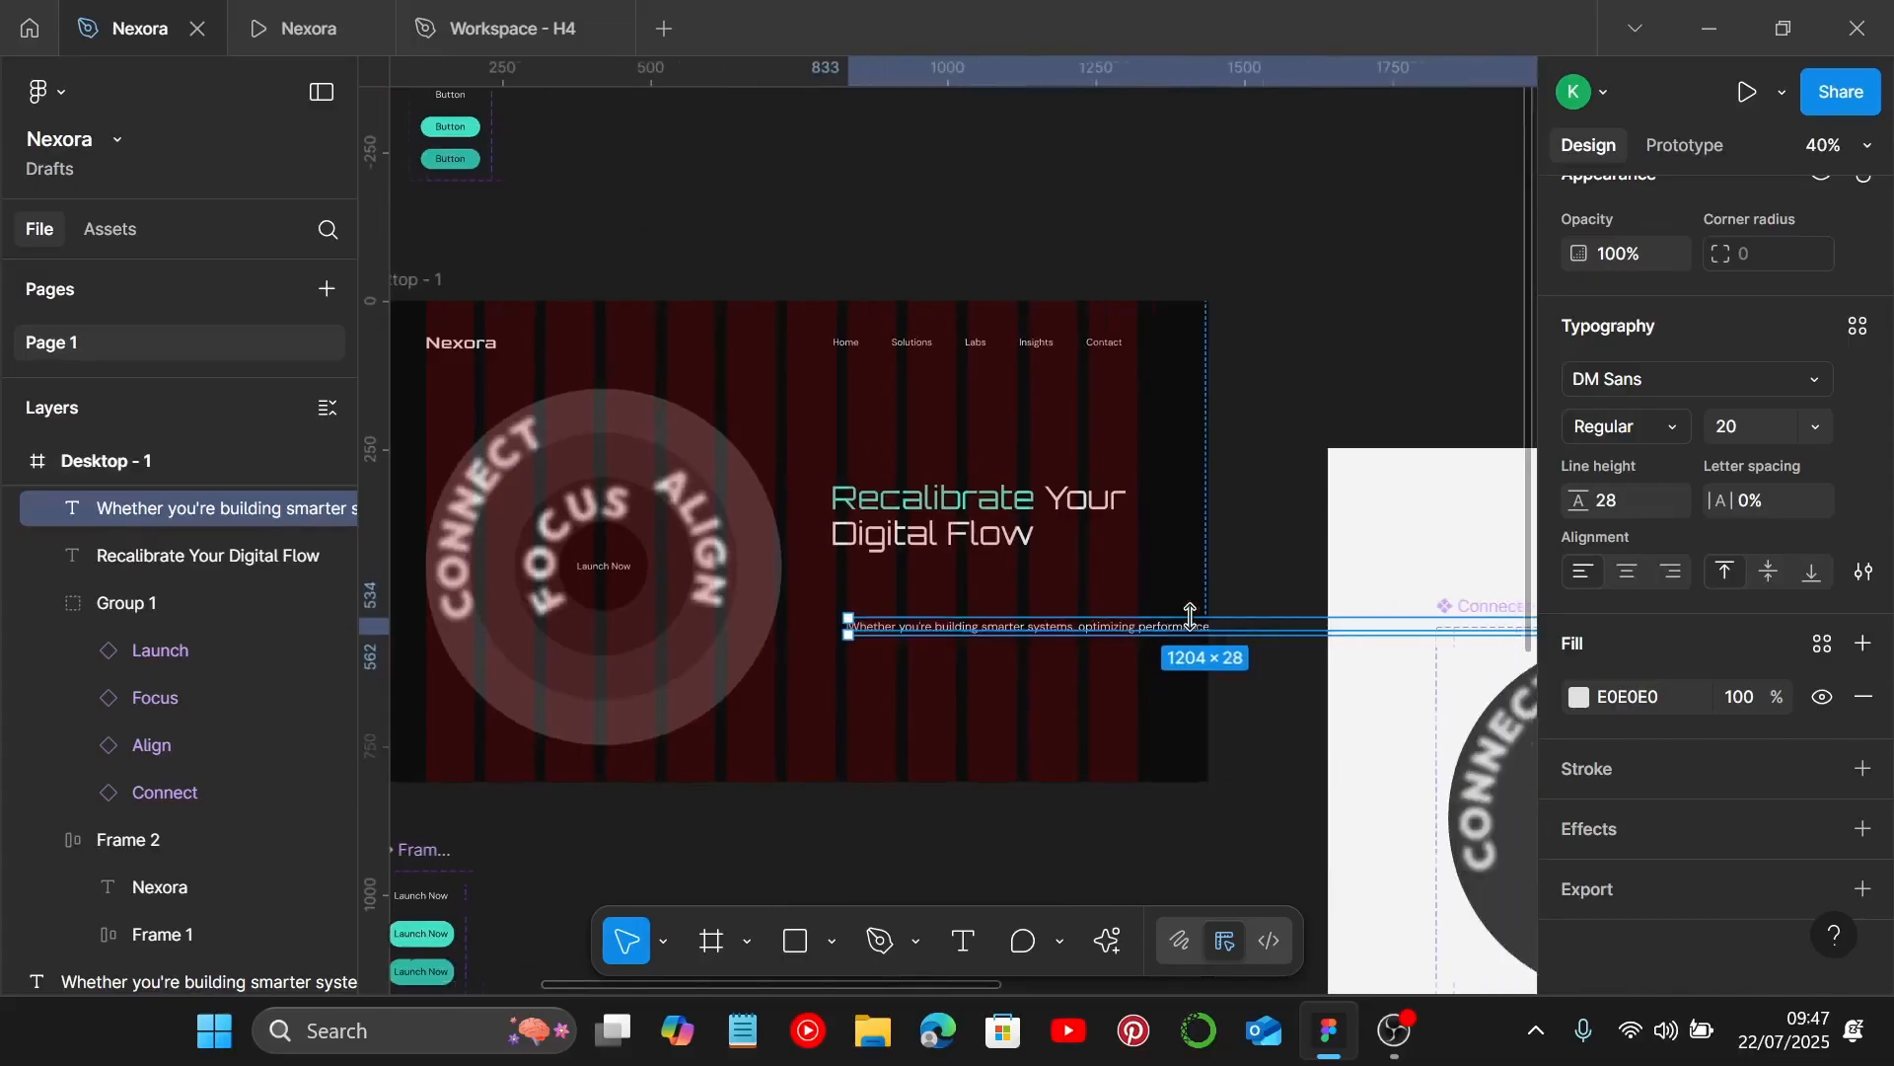
{"action": "scroll", "coordinate": [1368, 654], "scroll_direction": "right", "scroll_amount": 2}
{"action": "left_click_drag", "start_coordinate": [1392, 622], "coordinate": [967, 626]}
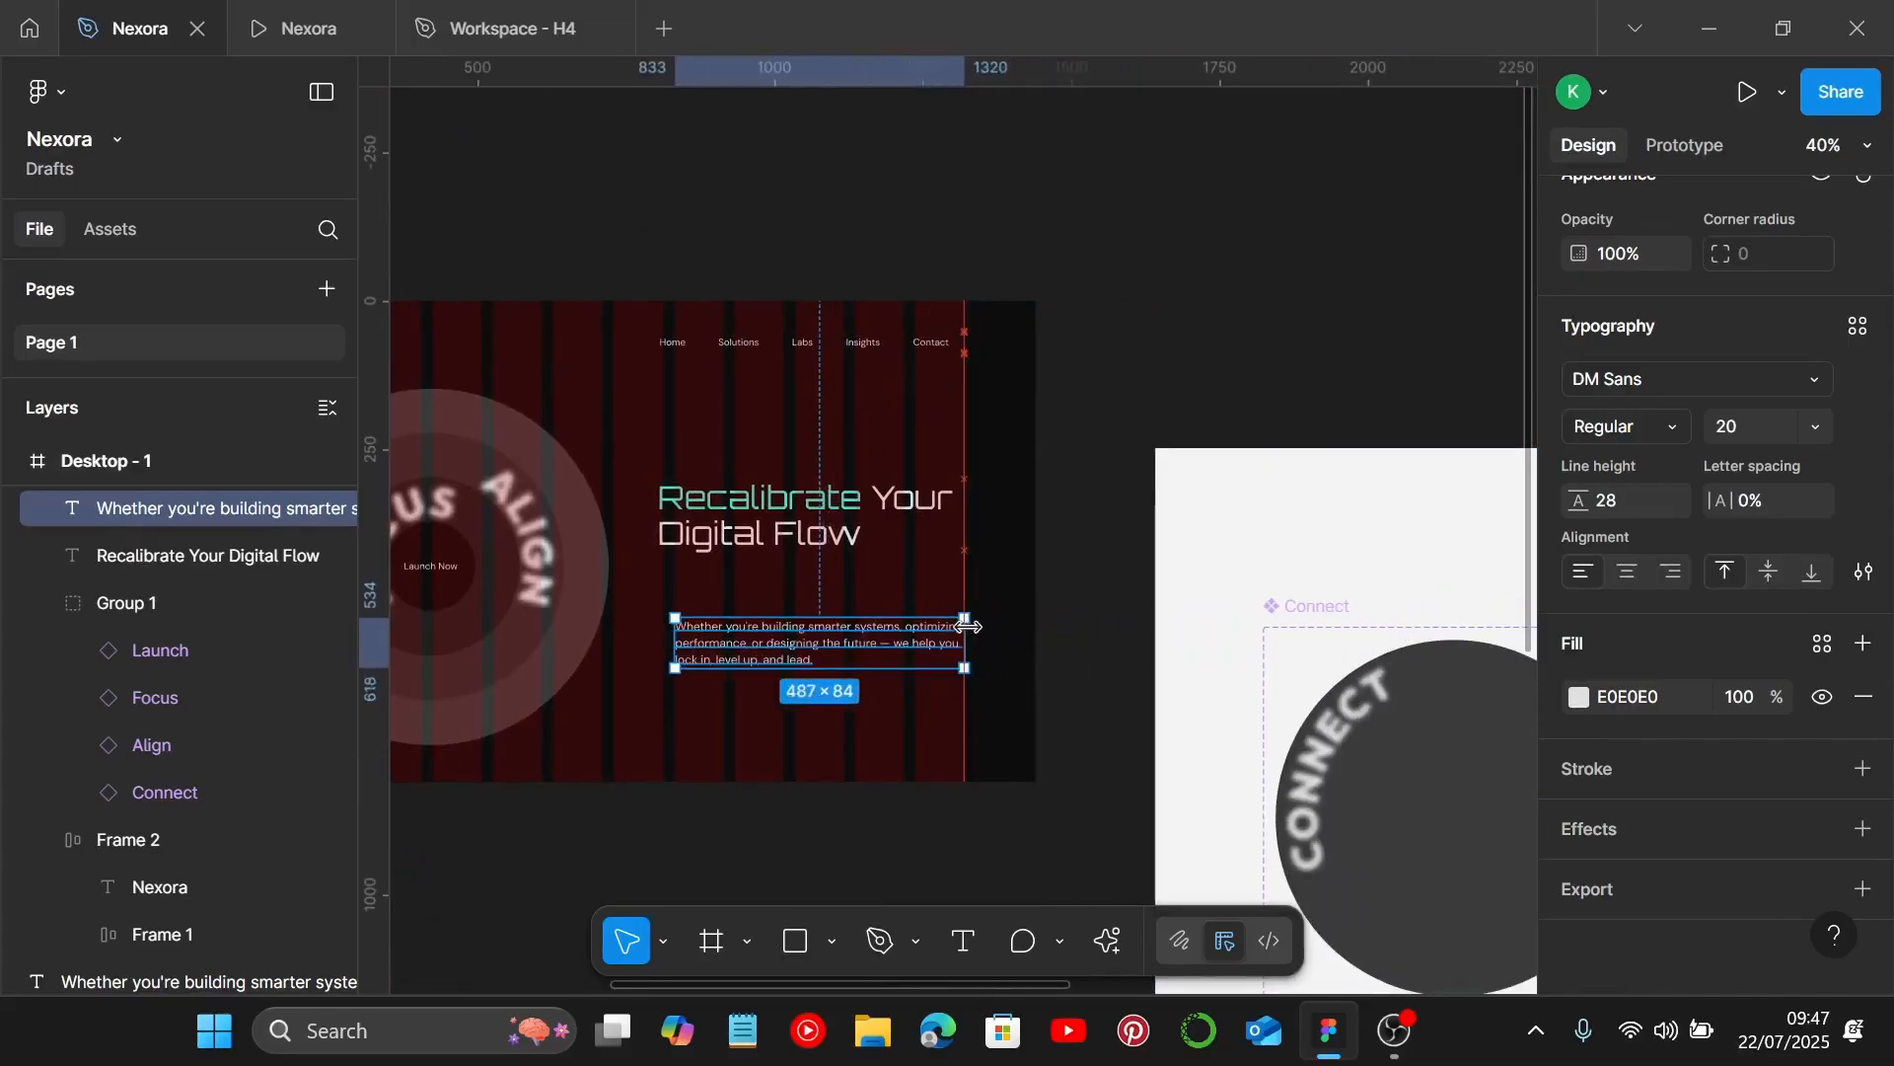
{"action": "scroll", "coordinate": [747, 632], "scroll_direction": "up", "scroll_amount": 3}
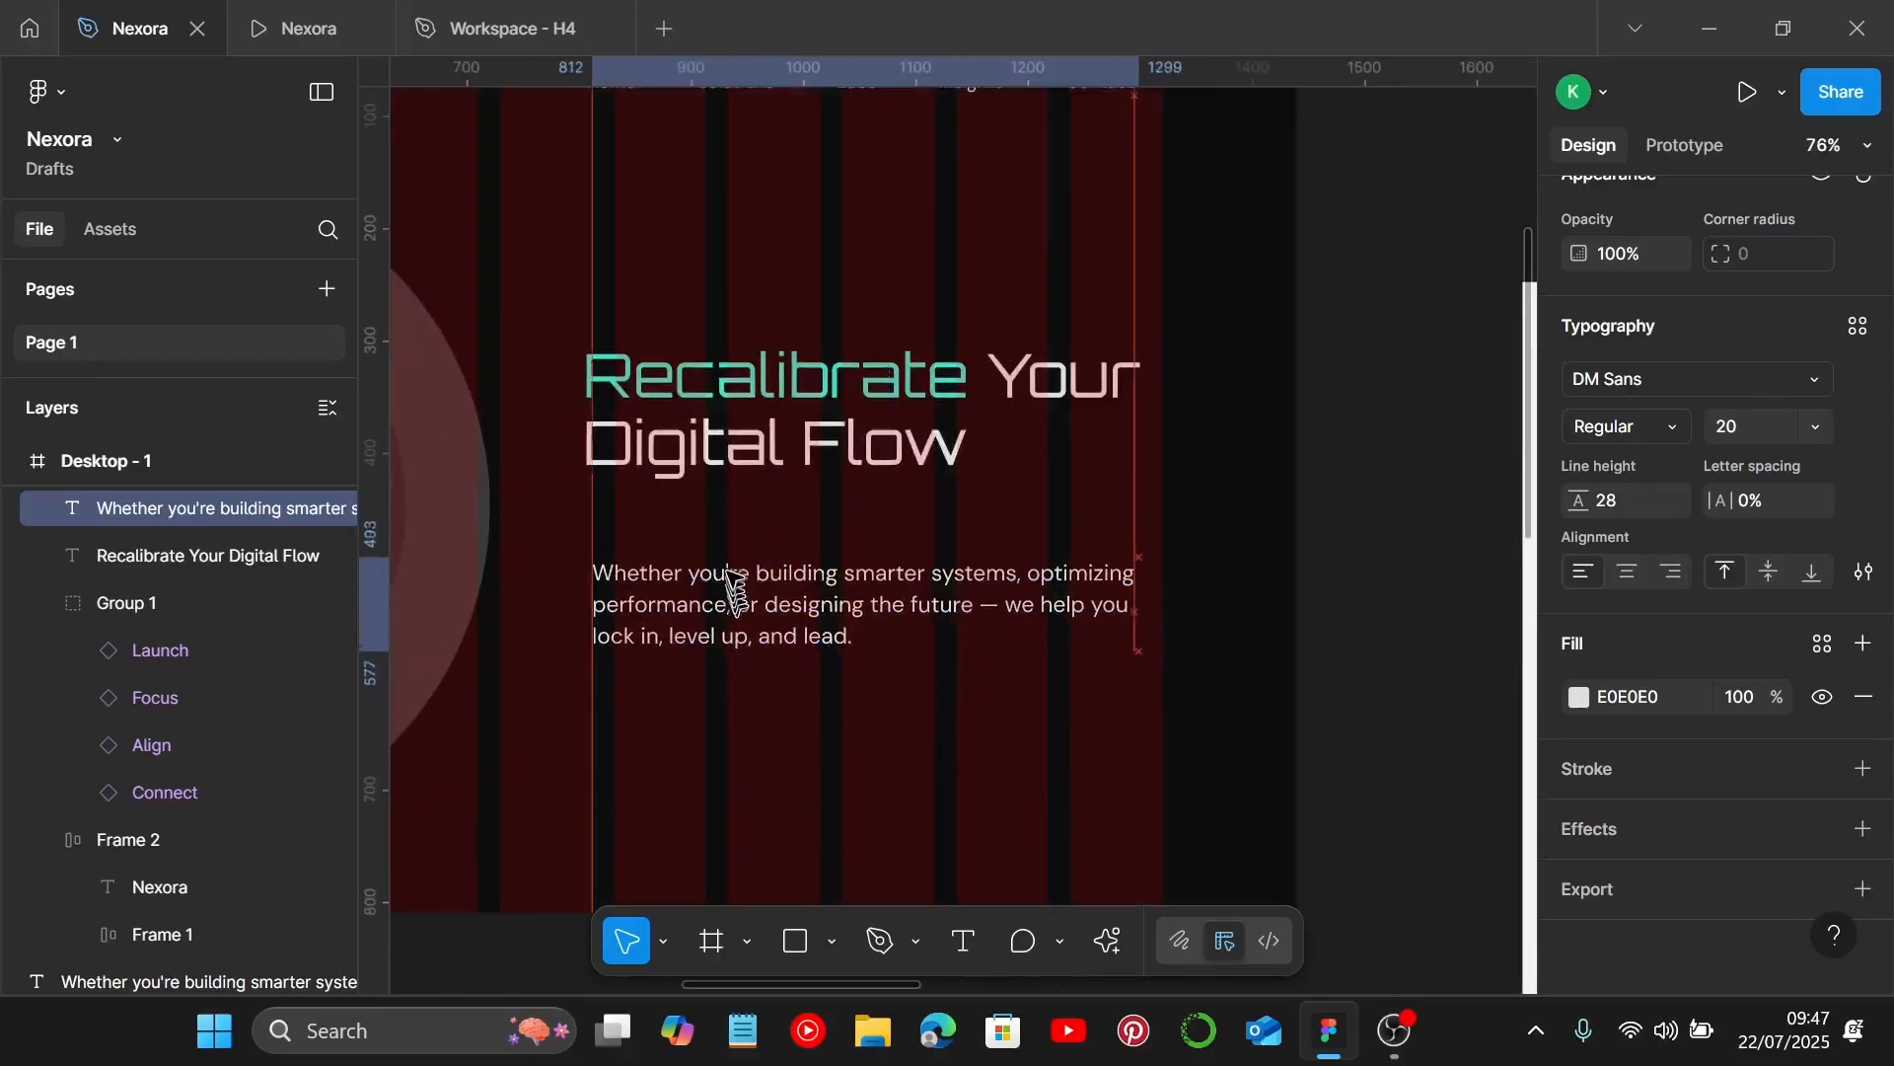
{"action": "left_click_drag", "start_coordinate": [750, 627], "coordinate": [721, 539]}
Combine the hero heading and paragraph into a vertical auto layout frame with a gap of 25.
{"action": "left_click", "coordinate": [740, 451], "text": "shift"}
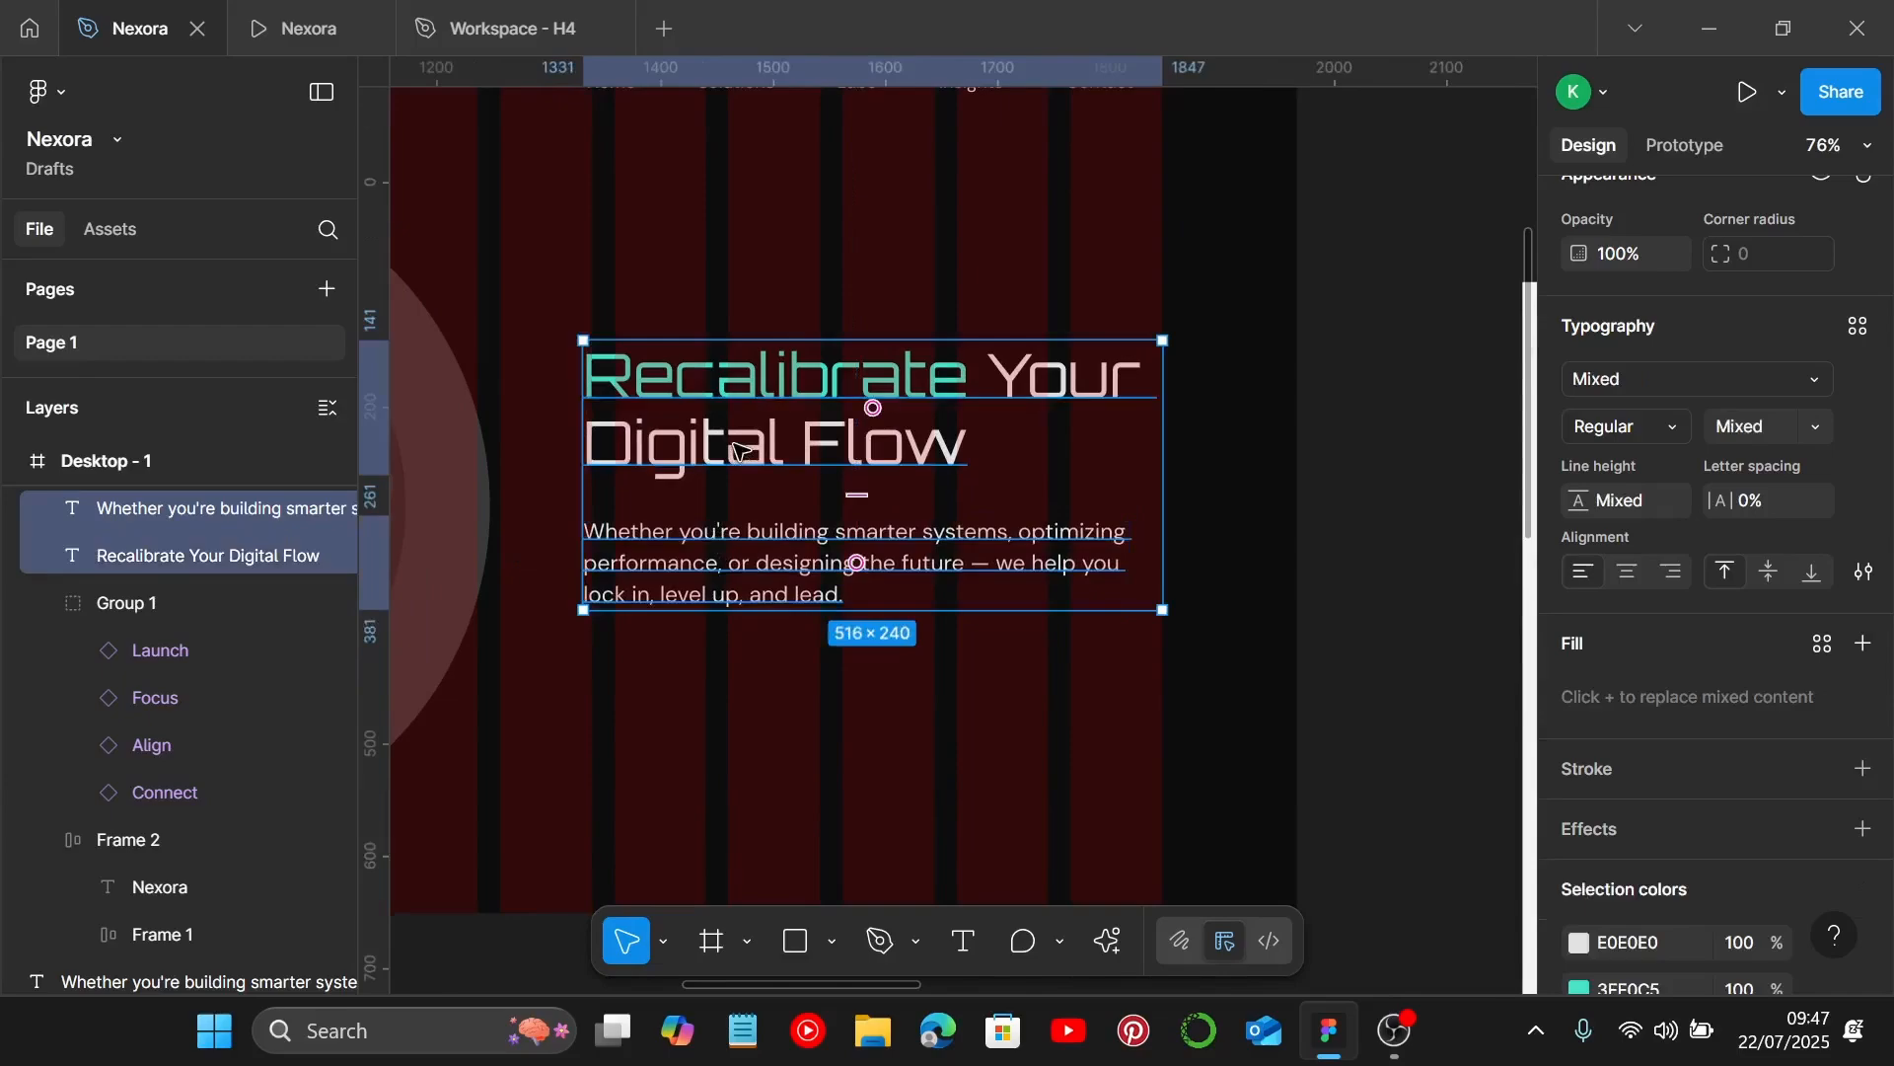
{"action": "key", "text": "shift+a"}
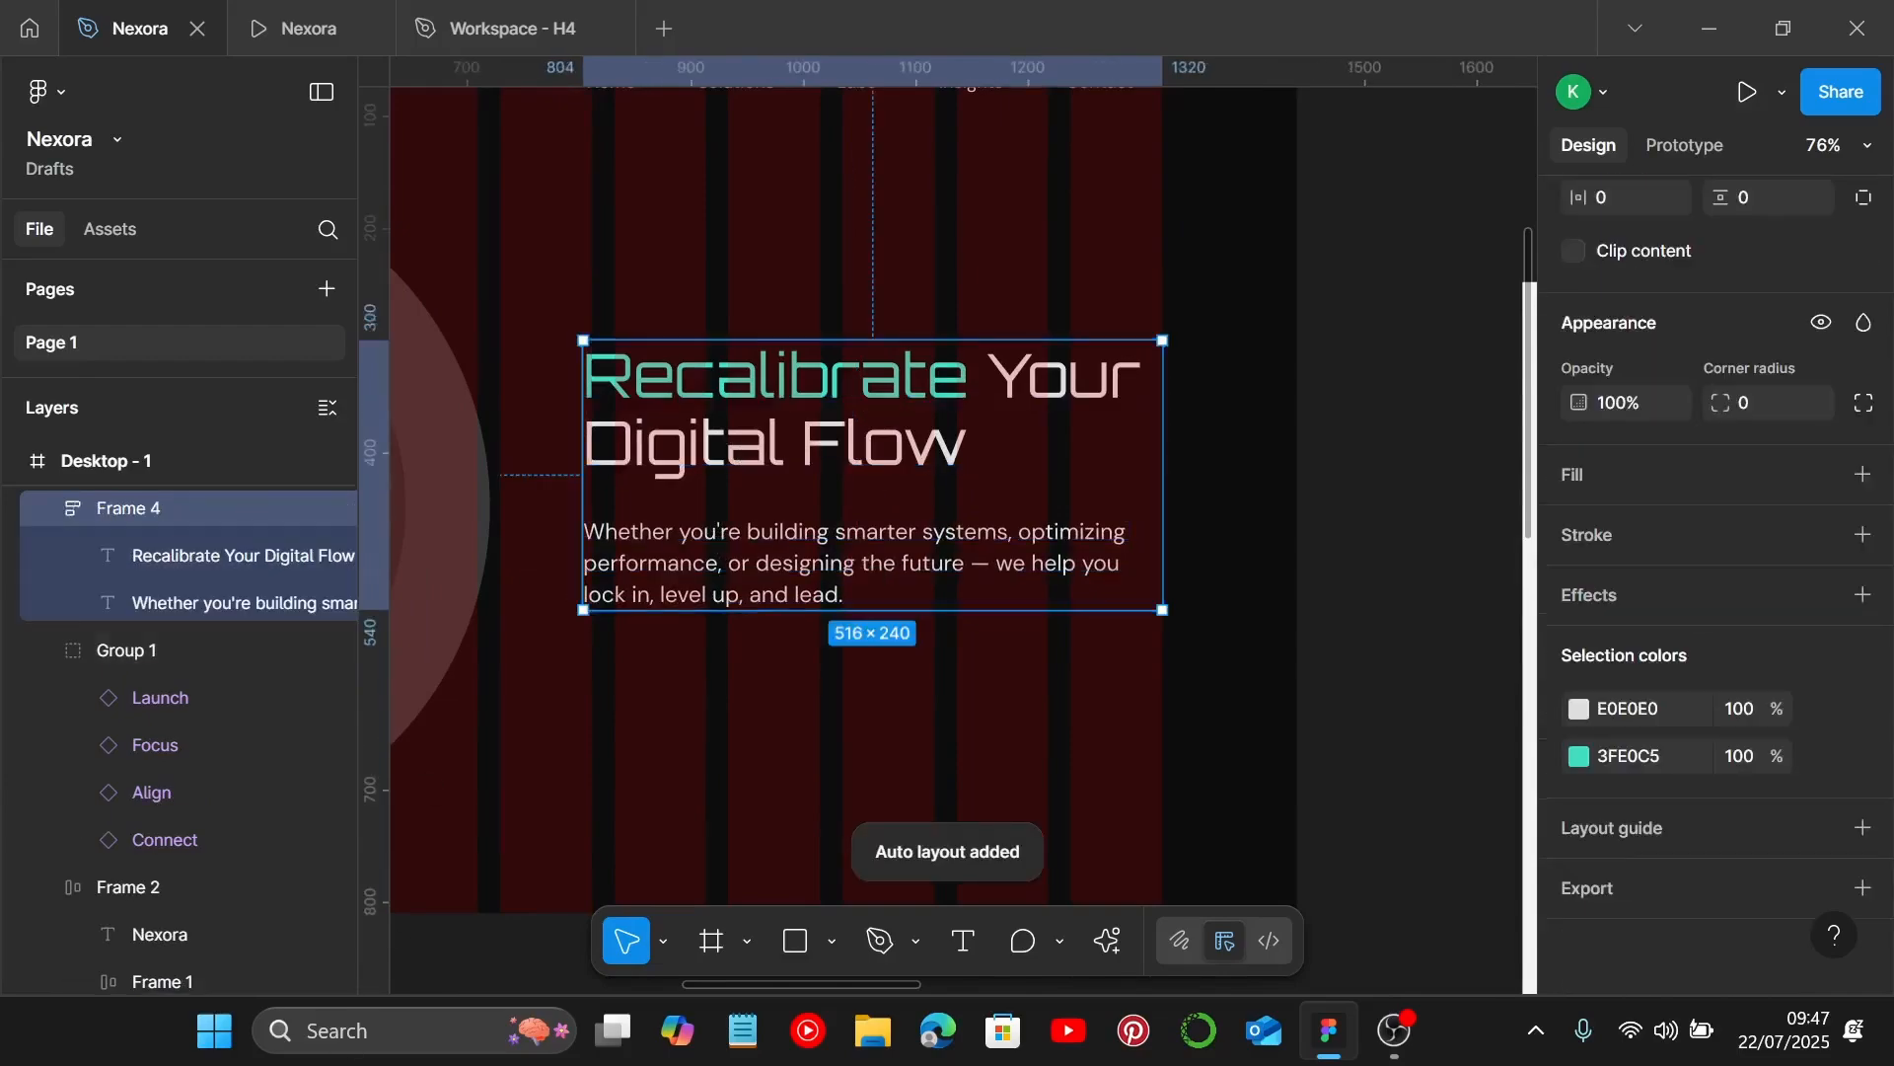
{"action": "scroll", "coordinate": [1677, 641], "scroll_direction": "up", "scroll_amount": 8}
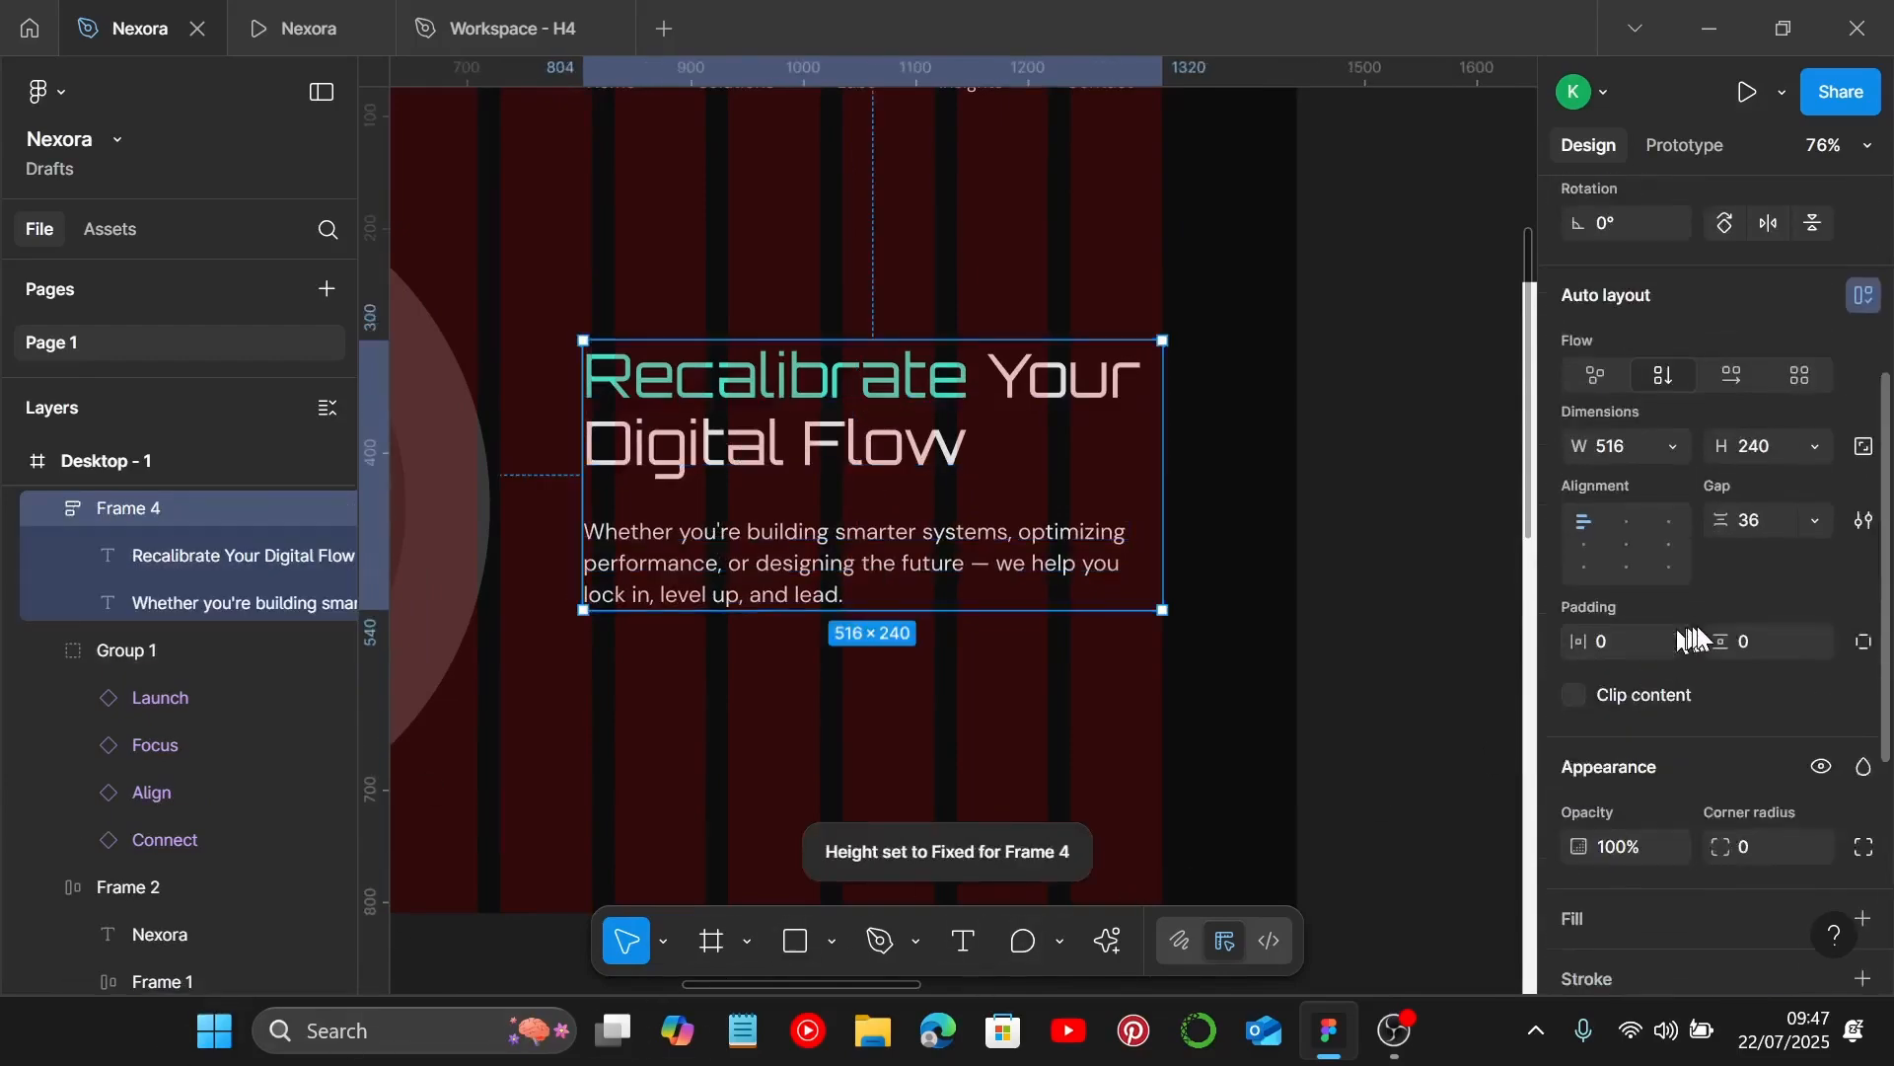
{"action": "left_click", "coordinate": [1765, 677]}
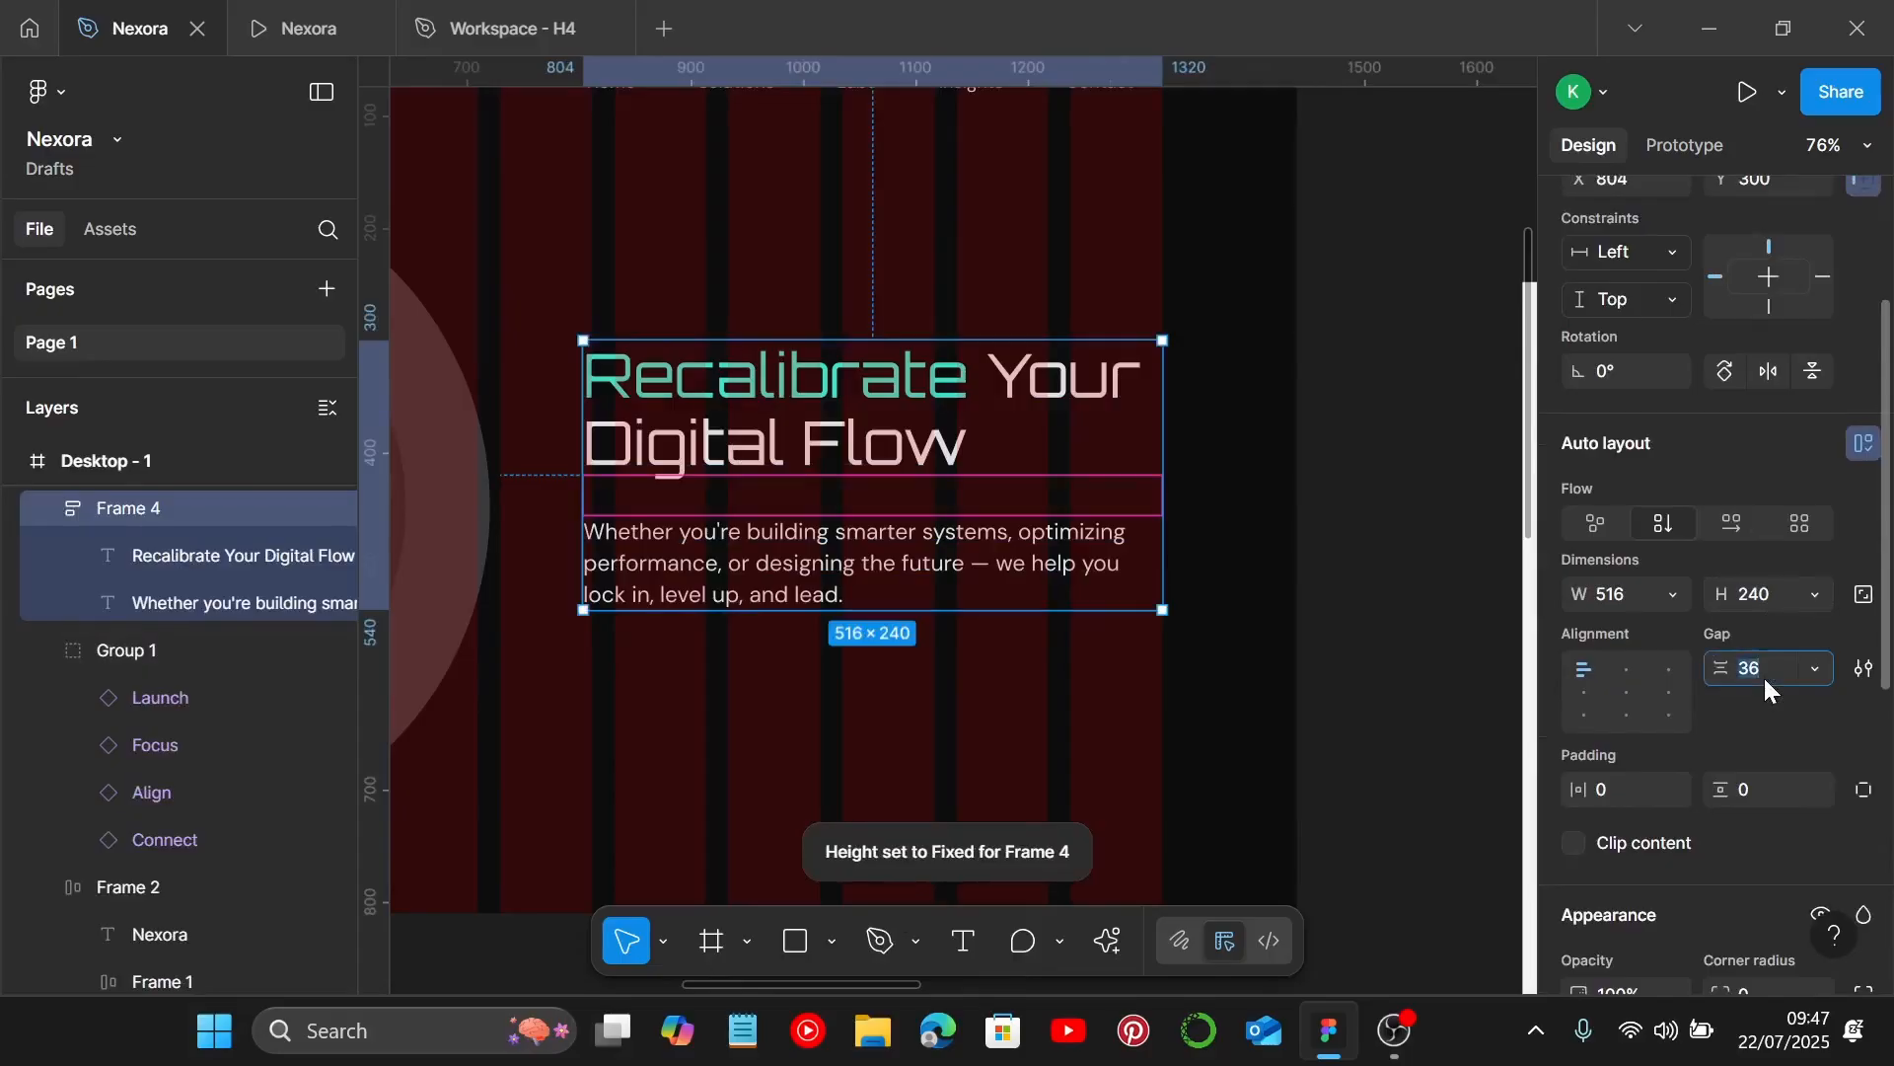
{"action": "type", "text": "25"}
{"action": "key", "text": "Return"}
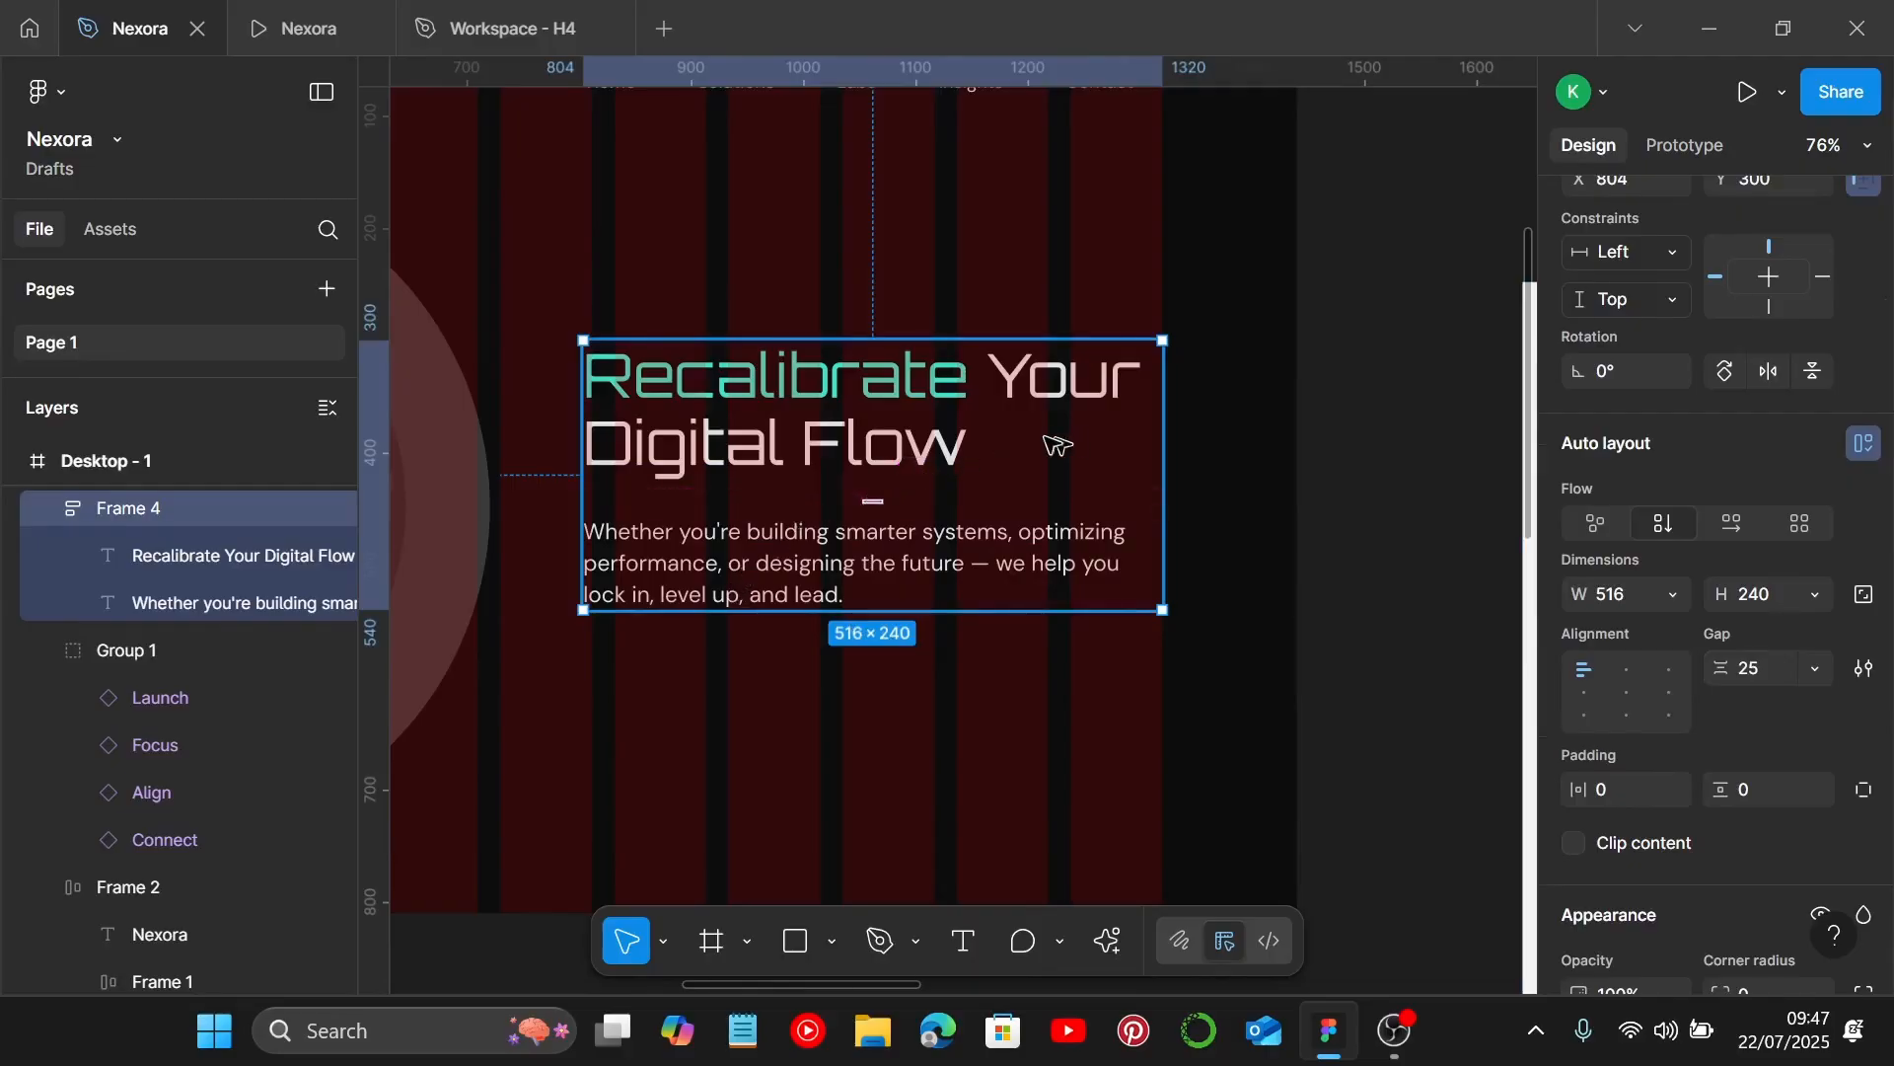
Set the hero heading's text resizing to auto height and check the paragraph's resizing mode.
{"action": "left_click", "coordinate": [902, 441]}
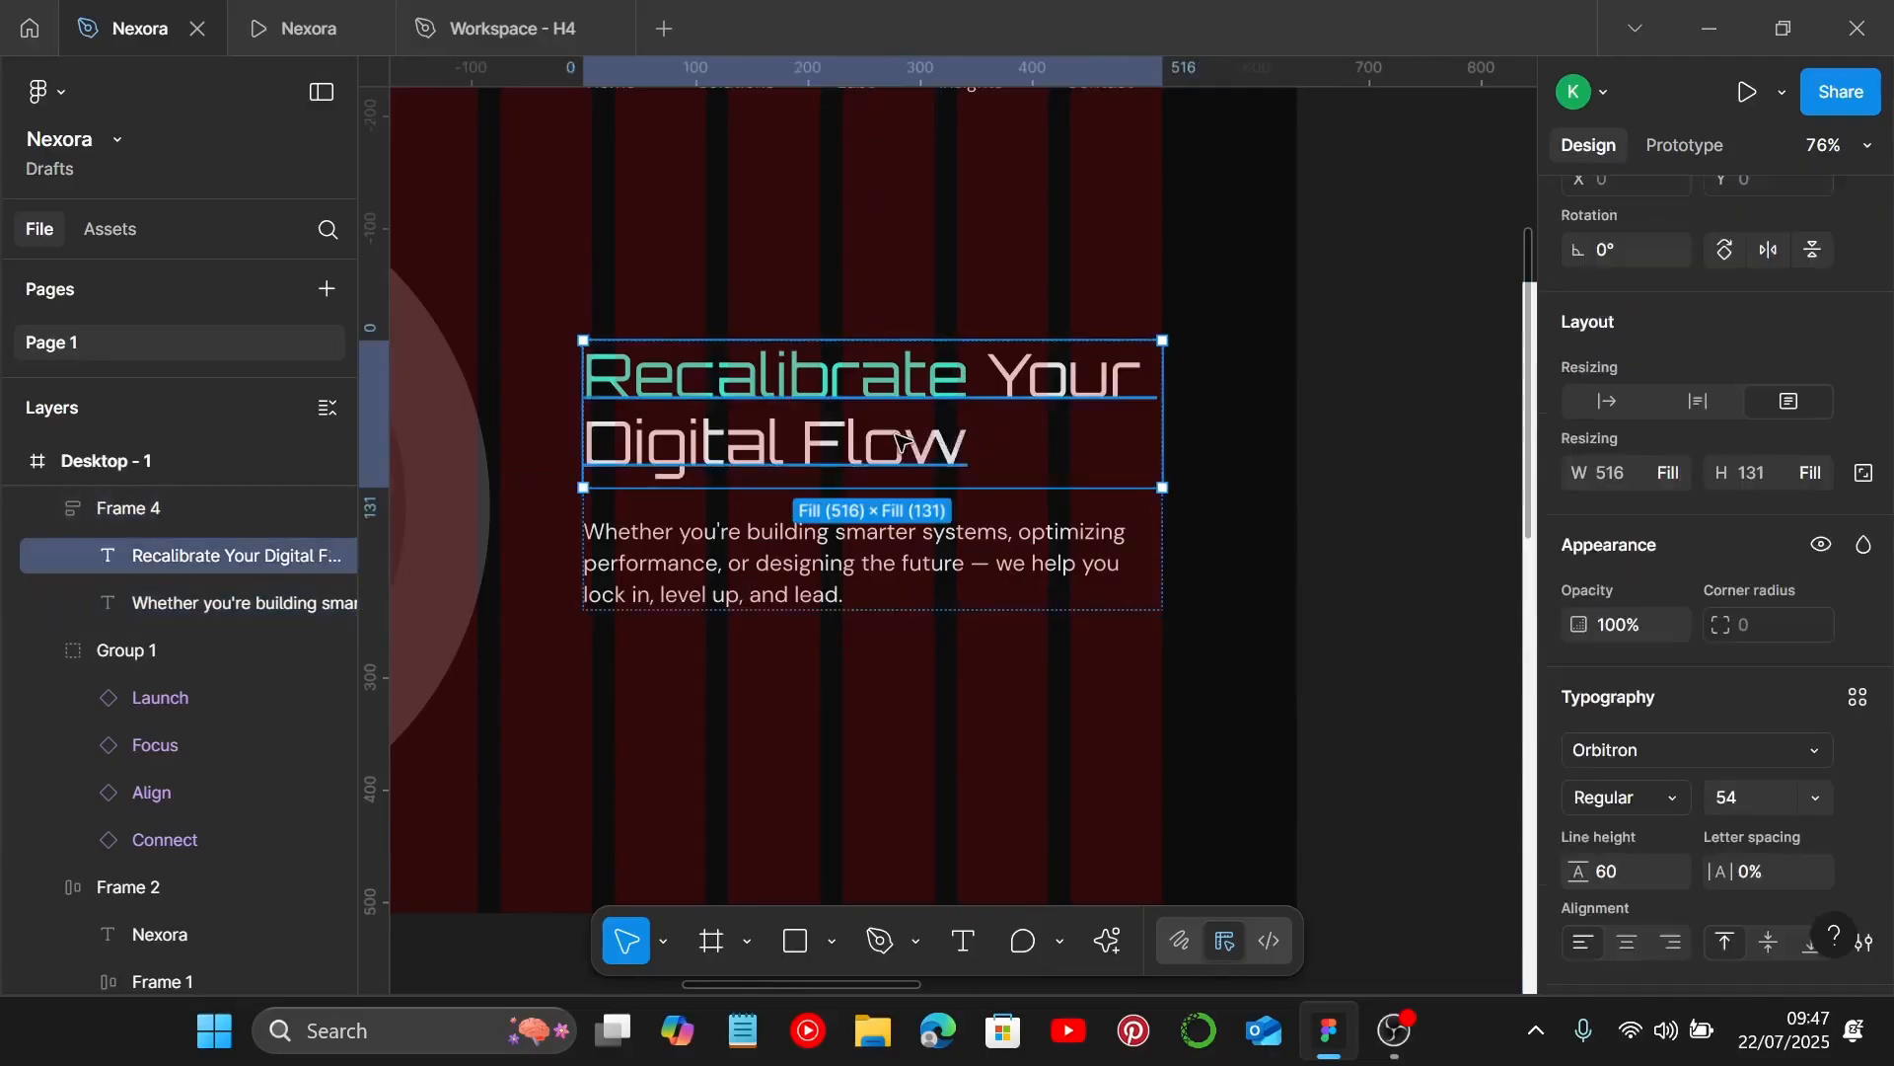
{"action": "left_click", "coordinate": [1700, 400]}
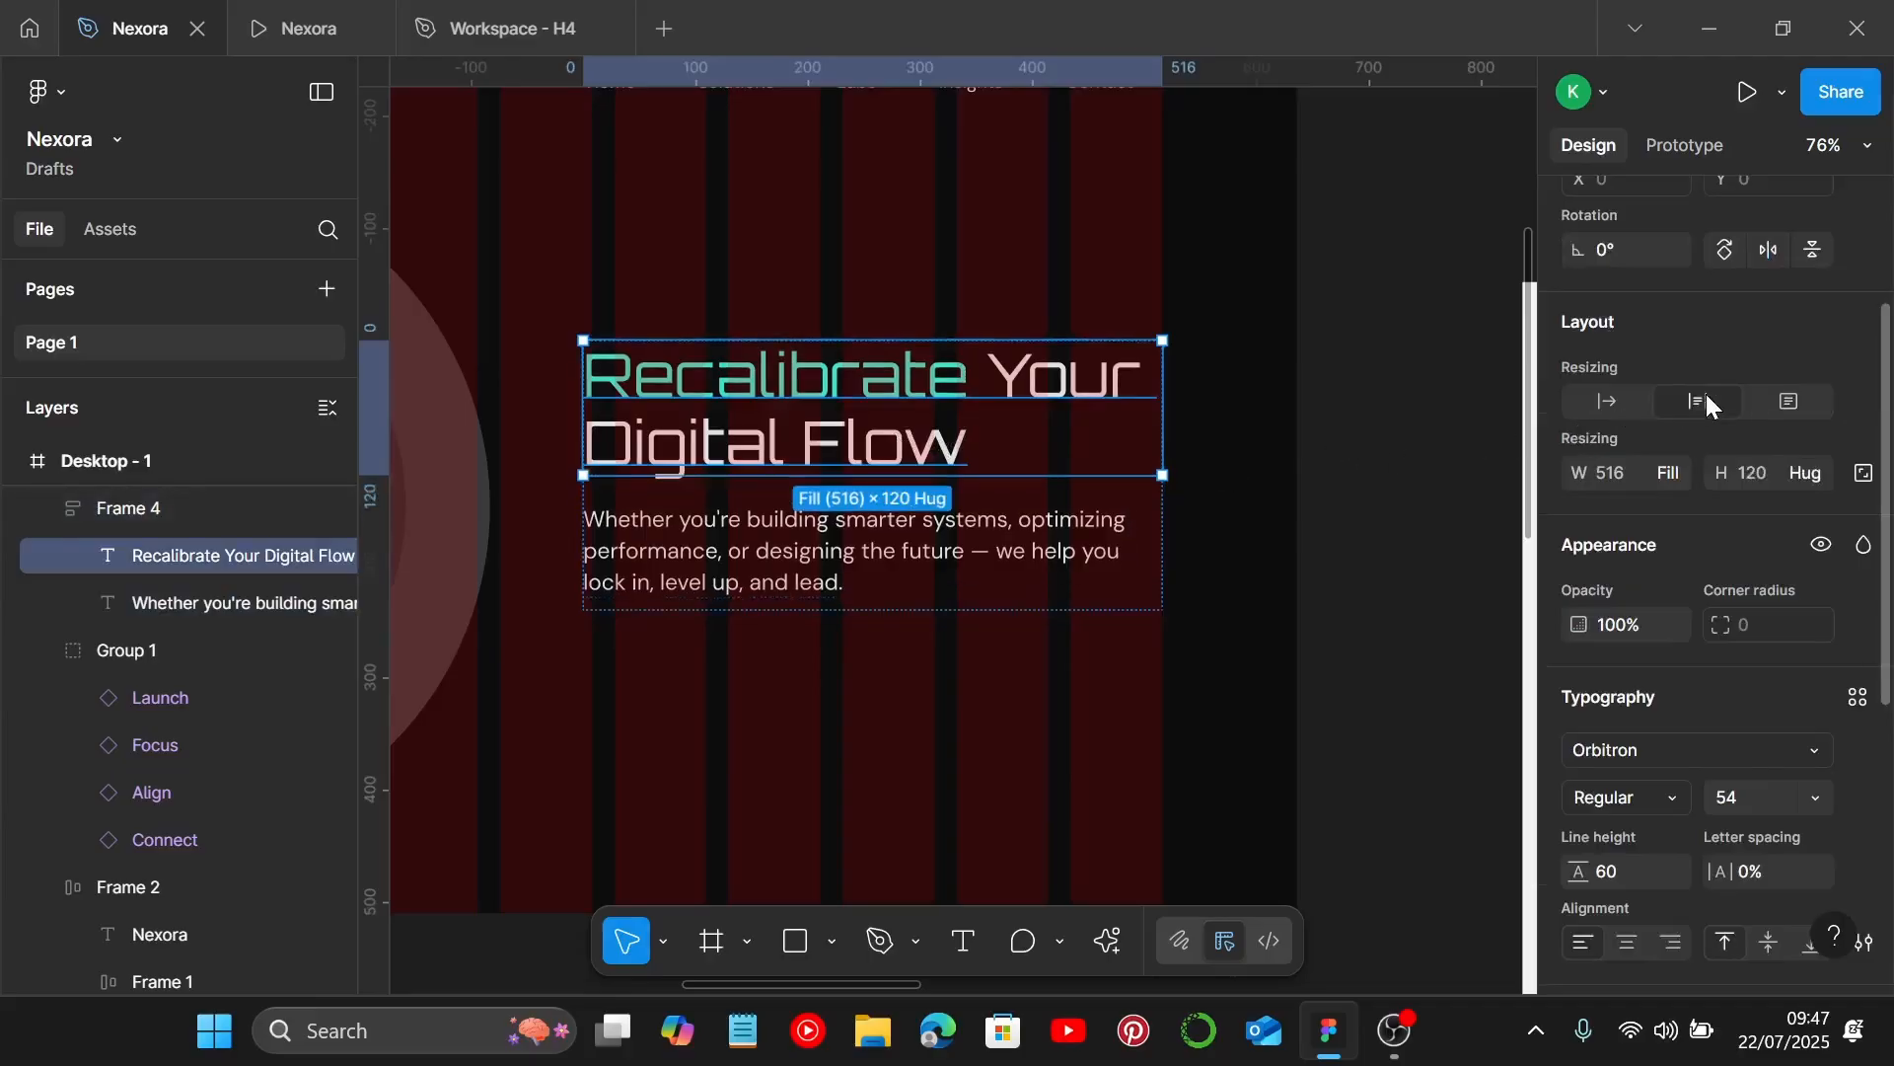
{"action": "left_click", "coordinate": [792, 509]}
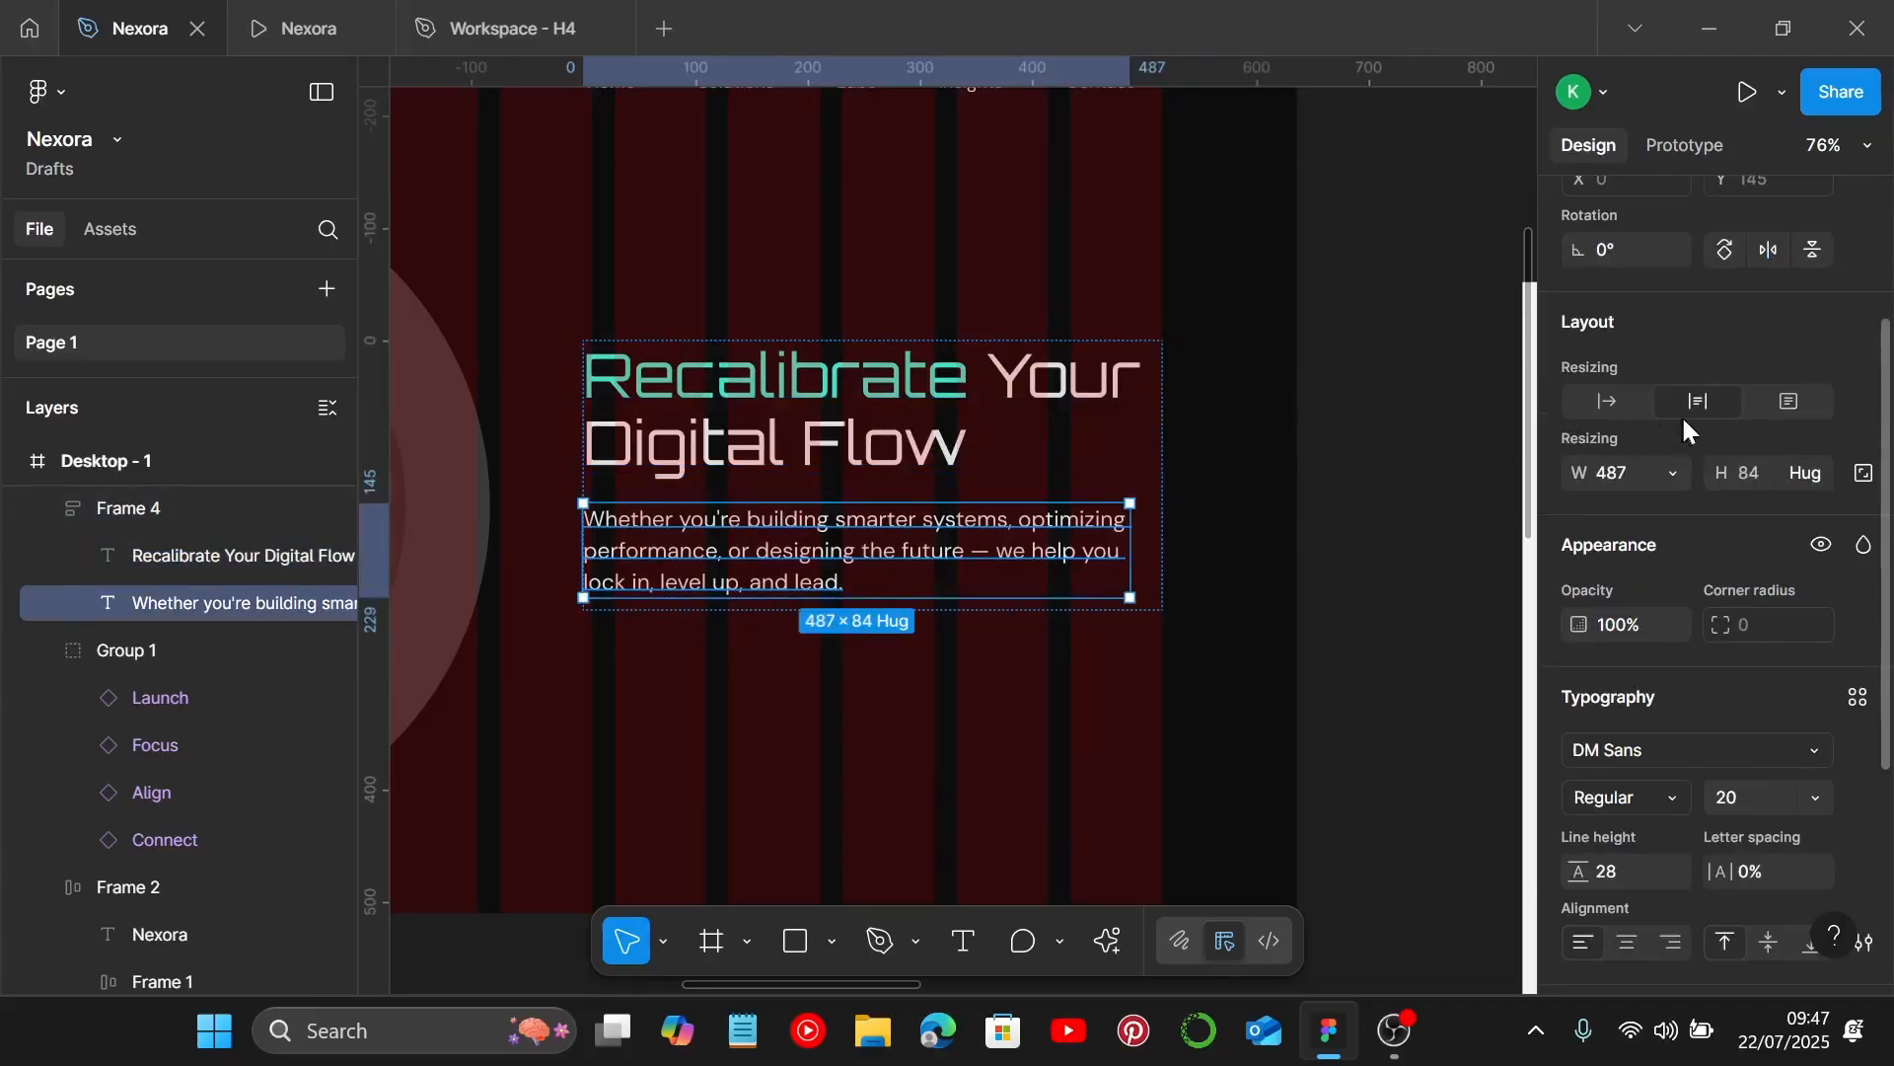
{"action": "left_click", "coordinate": [1352, 663]}
Set the hero text frame's height to hug its contents, keeping its width fixed at 516.
{"action": "left_click", "coordinate": [875, 478]}
{"action": "scroll", "coordinate": [1667, 652], "scroll_direction": "down", "scroll_amount": 3}
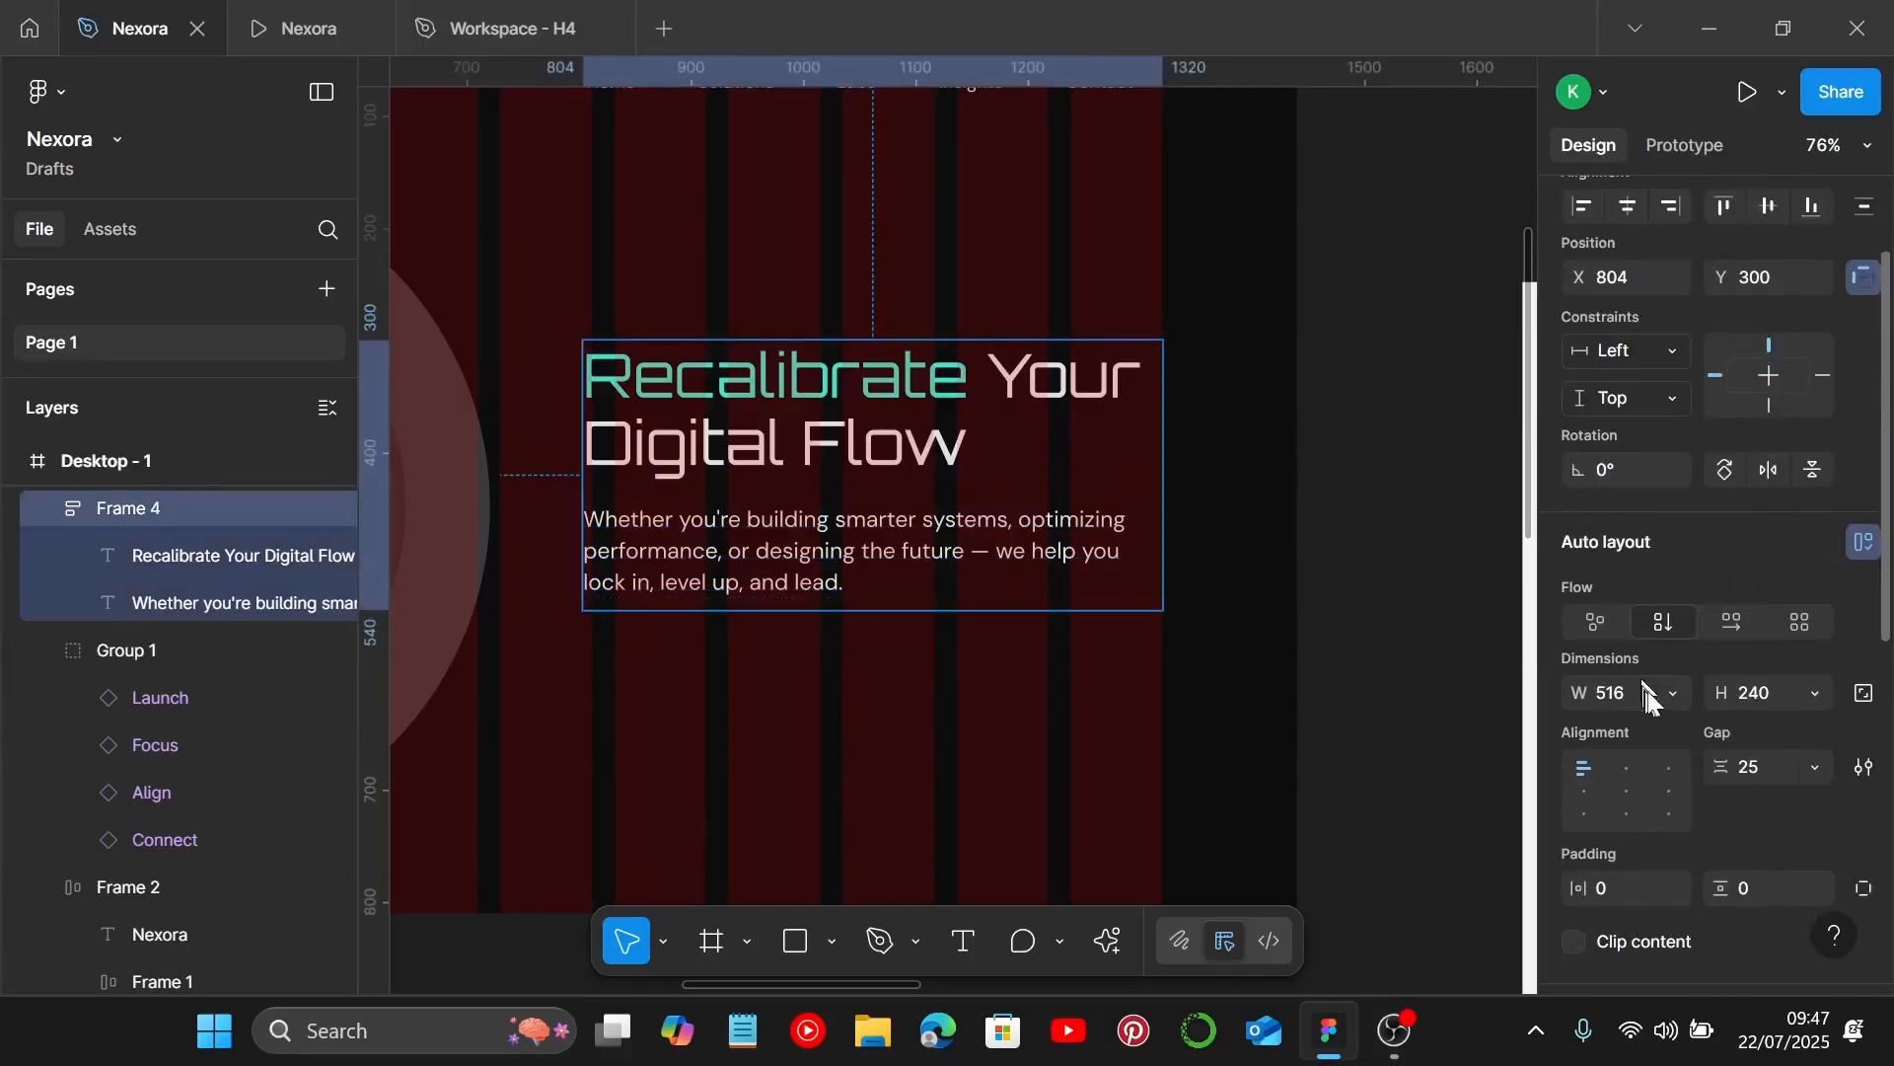
{"action": "left_click", "coordinate": [1671, 692]}
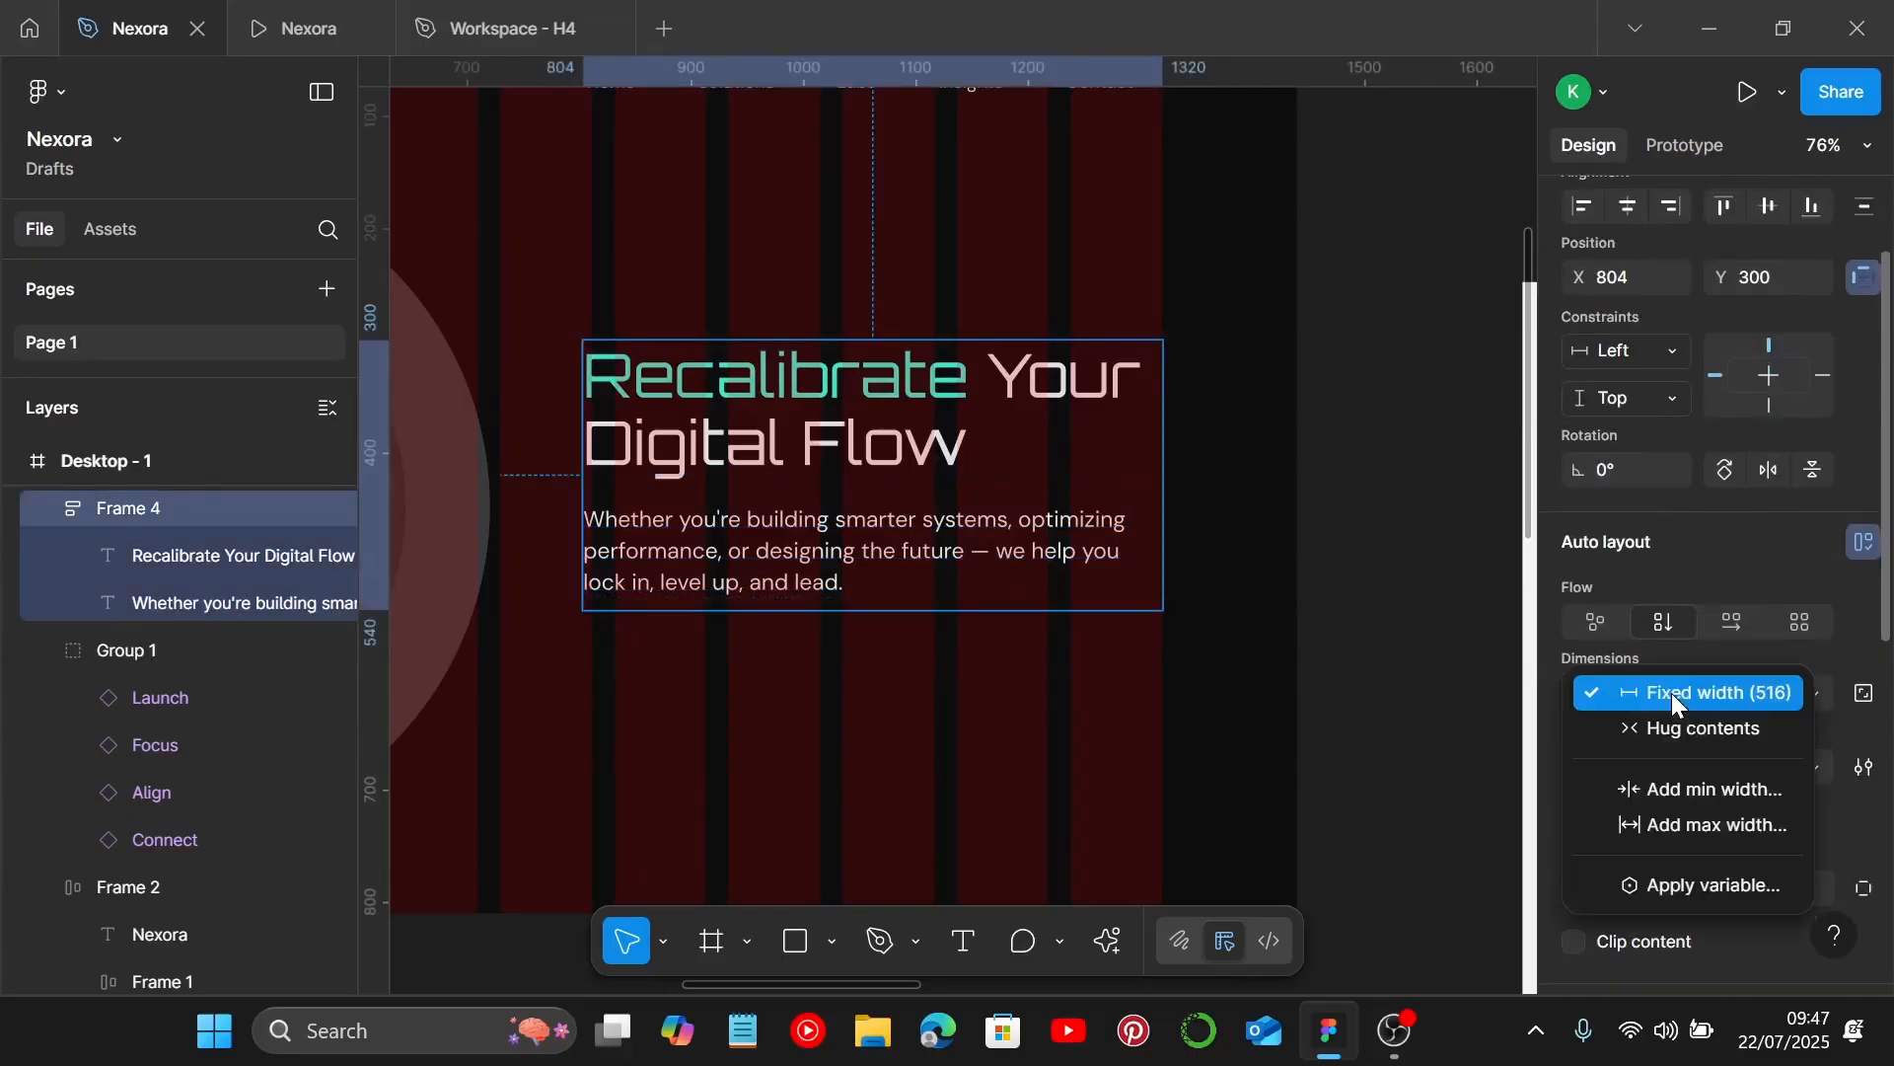
{"action": "left_click", "coordinate": [1460, 706]}
{"action": "left_click", "coordinate": [1813, 692]}
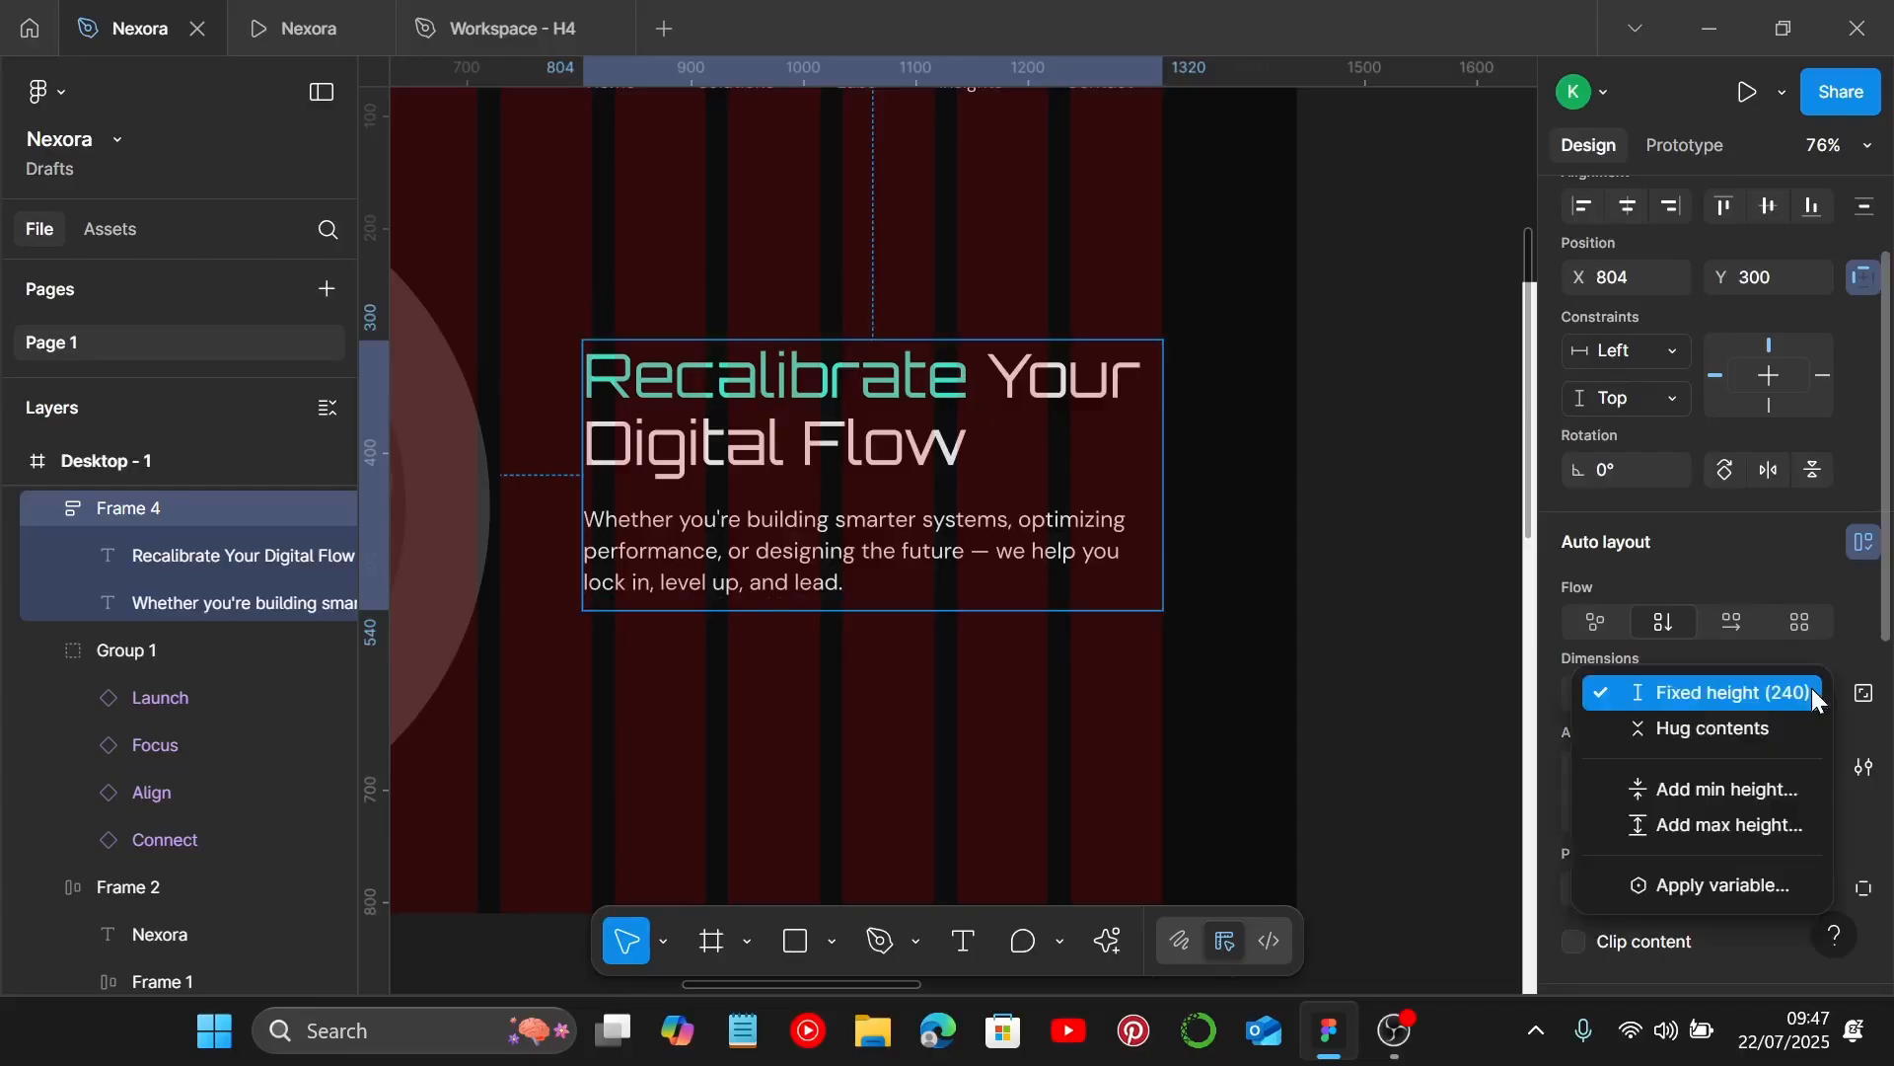
{"action": "left_click", "coordinate": [1779, 726]}
{"action": "scroll", "coordinate": [835, 711], "scroll_direction": "down", "scroll_amount": 2}
{"action": "scroll", "coordinate": [835, 711], "scroll_direction": "down", "scroll_amount": 2}
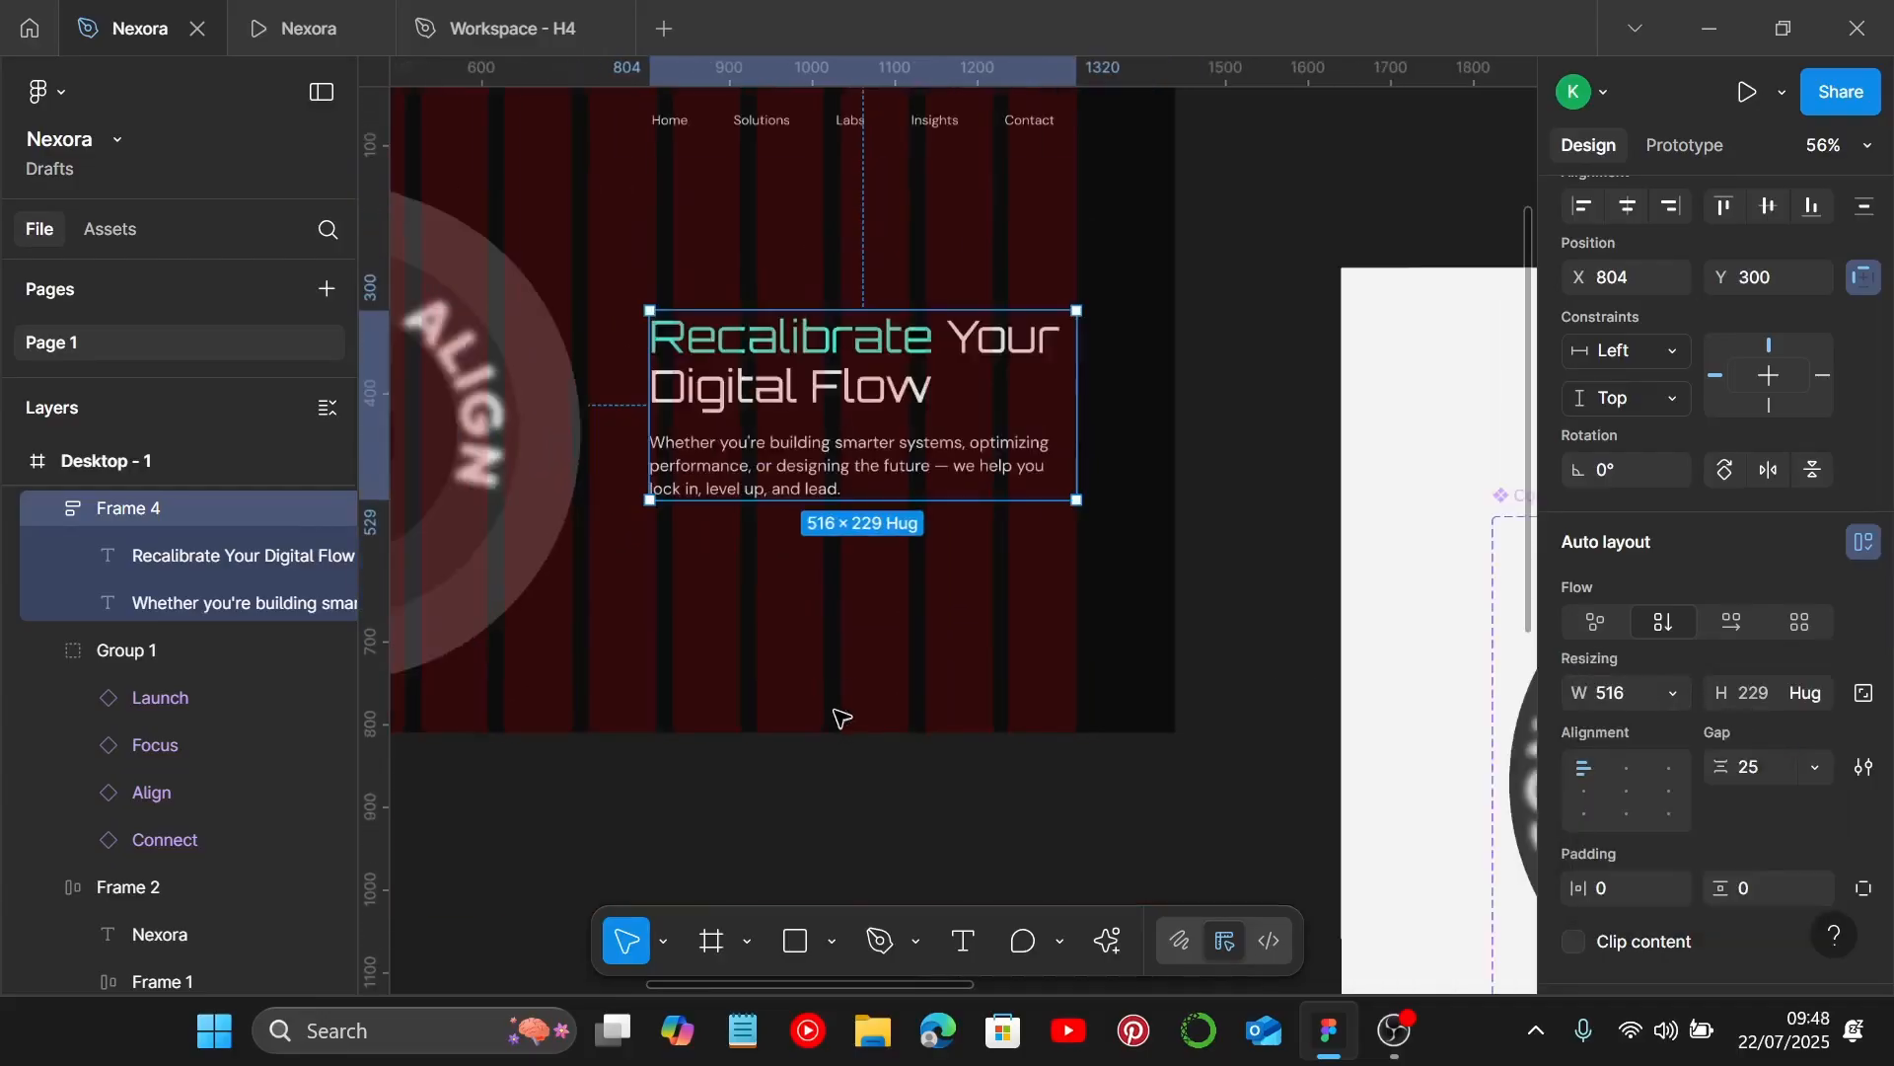
Examine the hero text frame's size and placement against the column grid, the circles and the navigation bar.
{"action": "left_click", "coordinate": [927, 602]}
{"action": "scroll", "coordinate": [934, 597], "scroll_direction": "left", "scroll_amount": 2}
{"action": "left_click", "coordinate": [973, 365]}
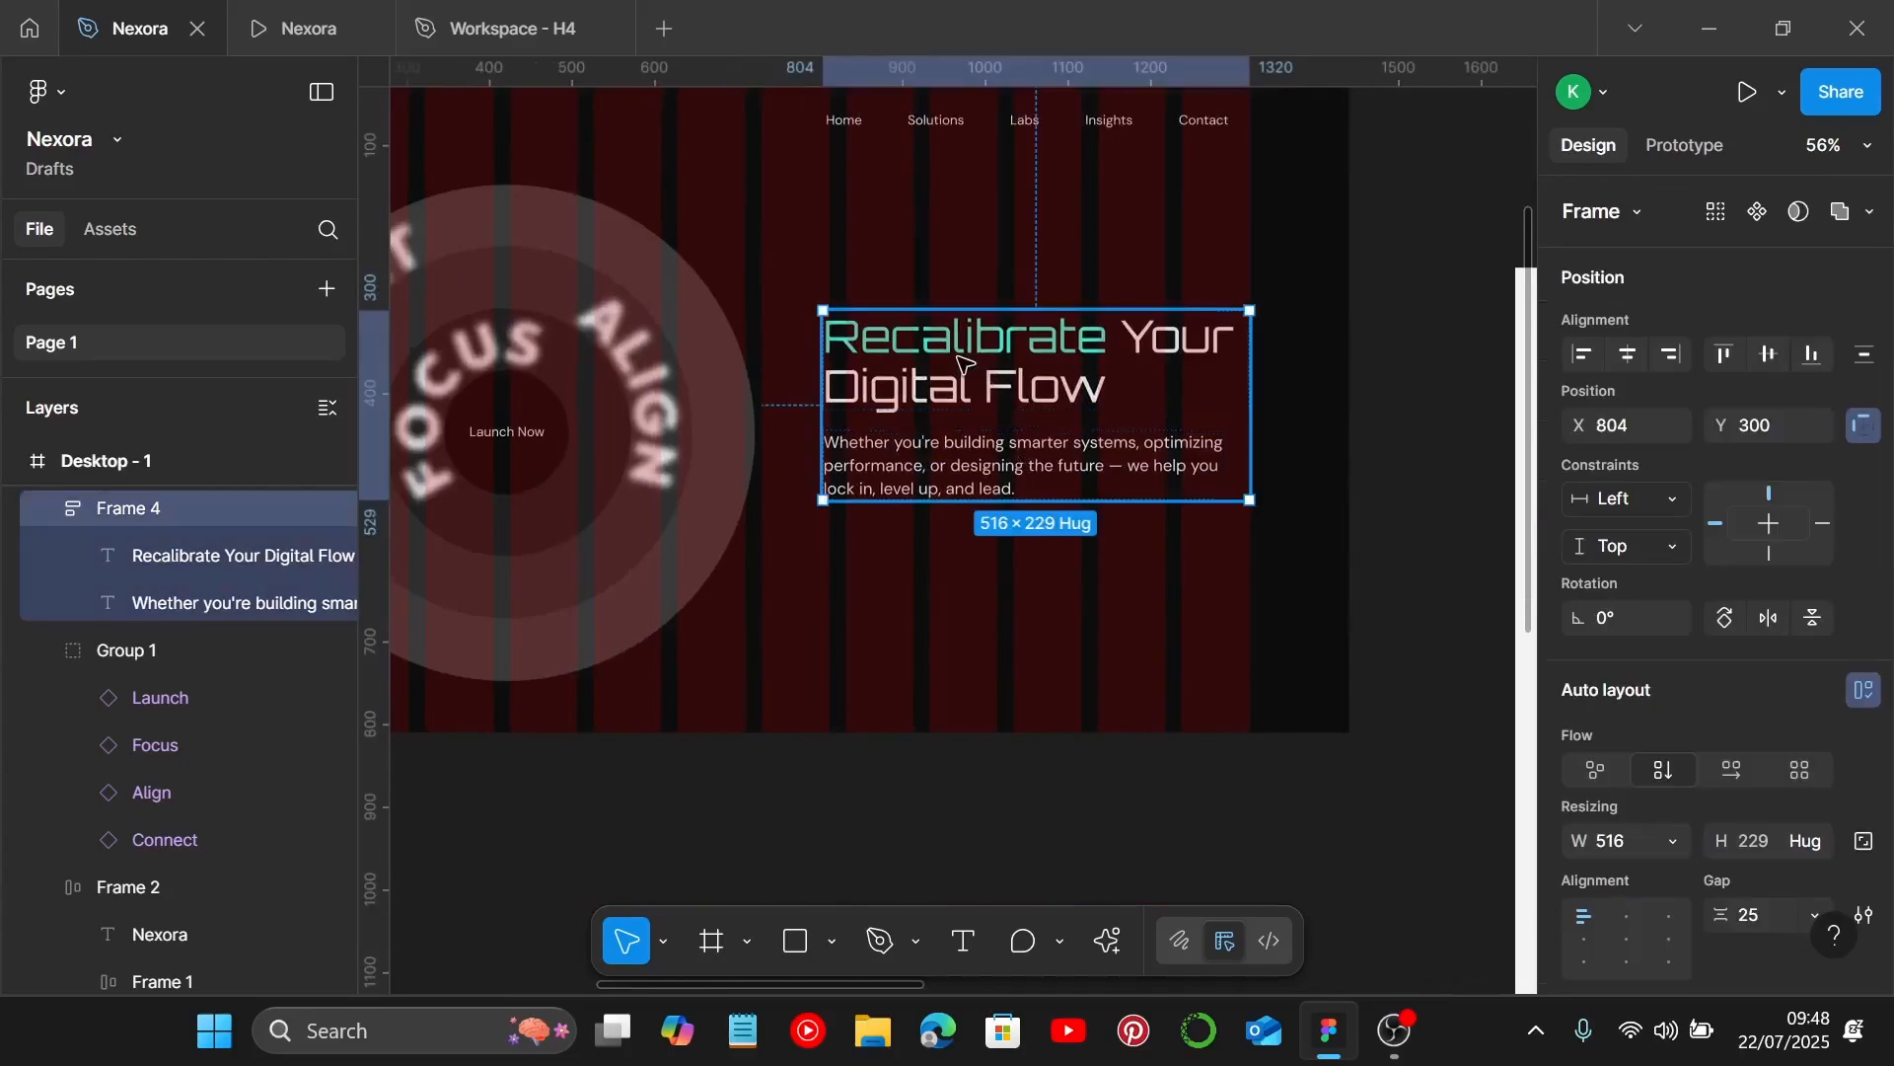
{"action": "scroll", "coordinate": [975, 361], "scroll_direction": "left", "scroll_amount": 2}
{"action": "scroll", "coordinate": [976, 359], "scroll_direction": "up", "scroll_amount": 1}
{"action": "scroll", "coordinate": [1456, 353], "scroll_direction": "up", "scroll_amount": 10}
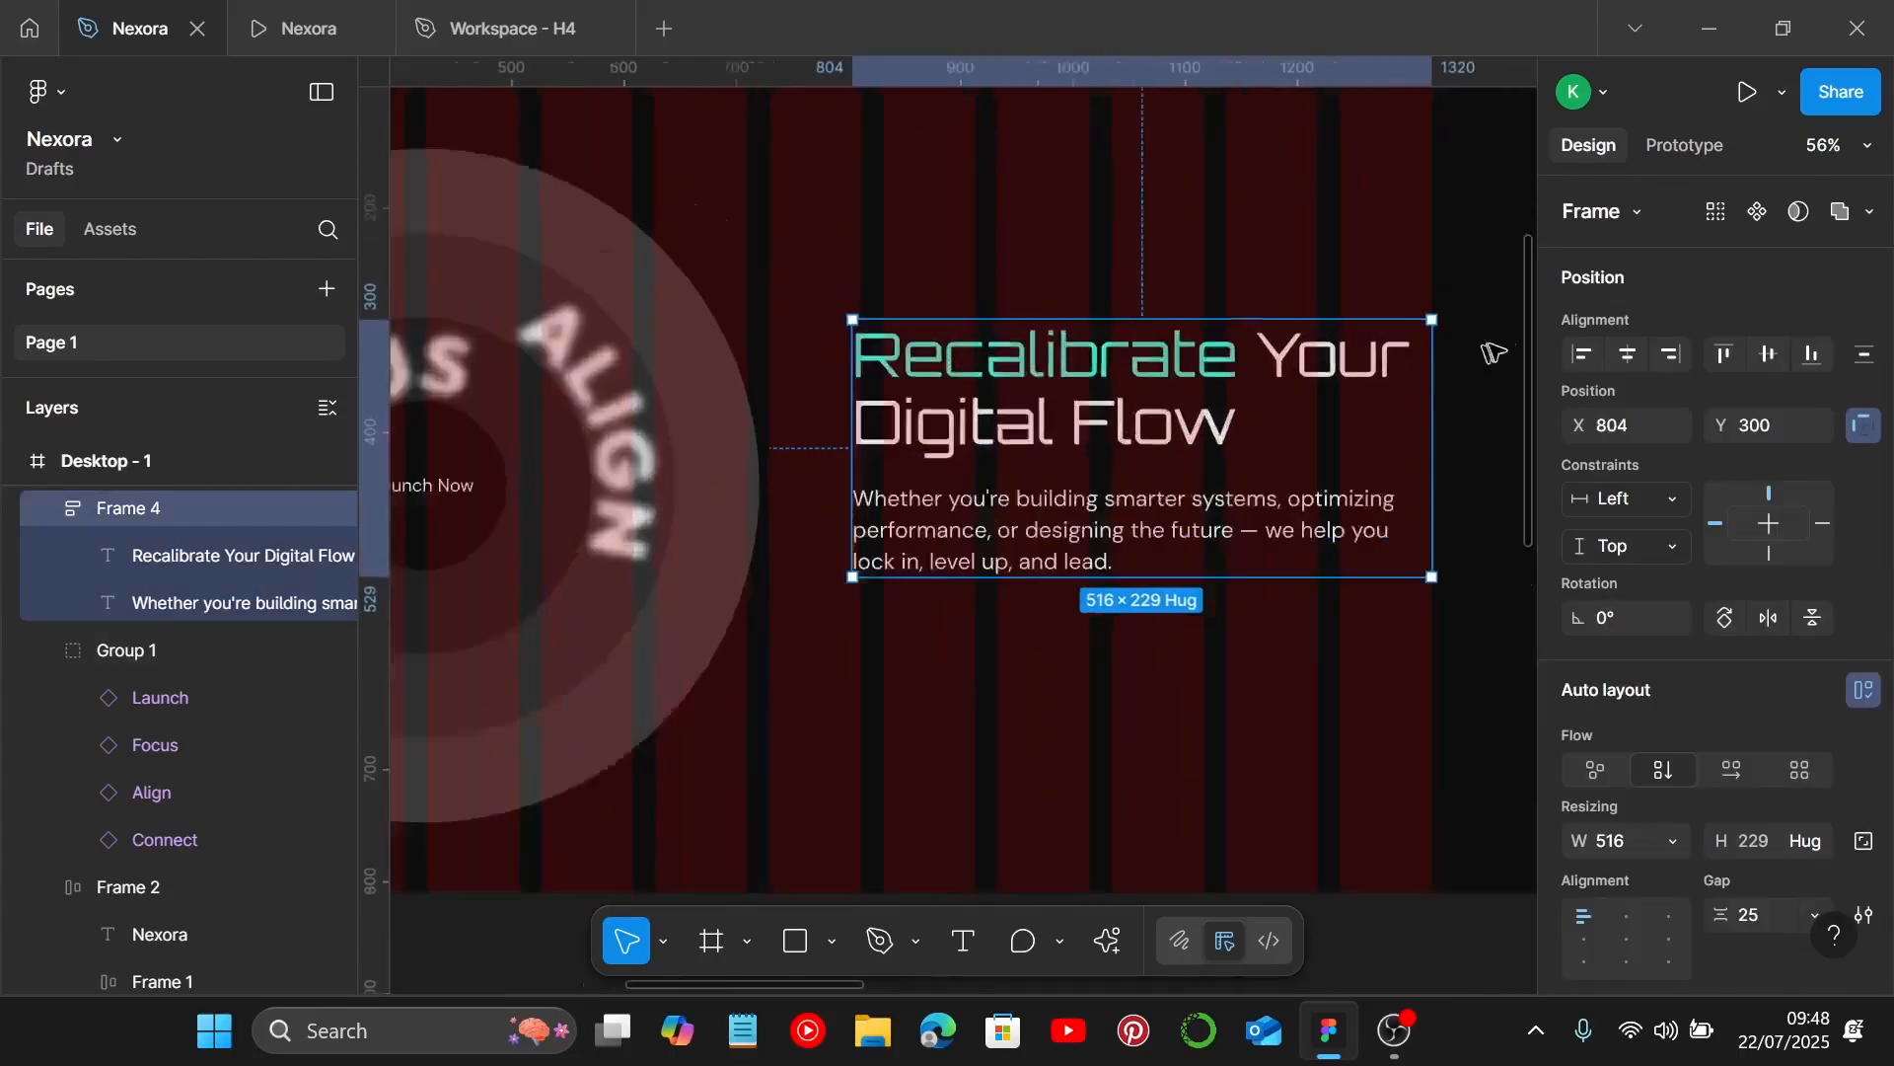
{"action": "scroll", "coordinate": [1468, 299], "scroll_direction": "down", "scroll_amount": 8}
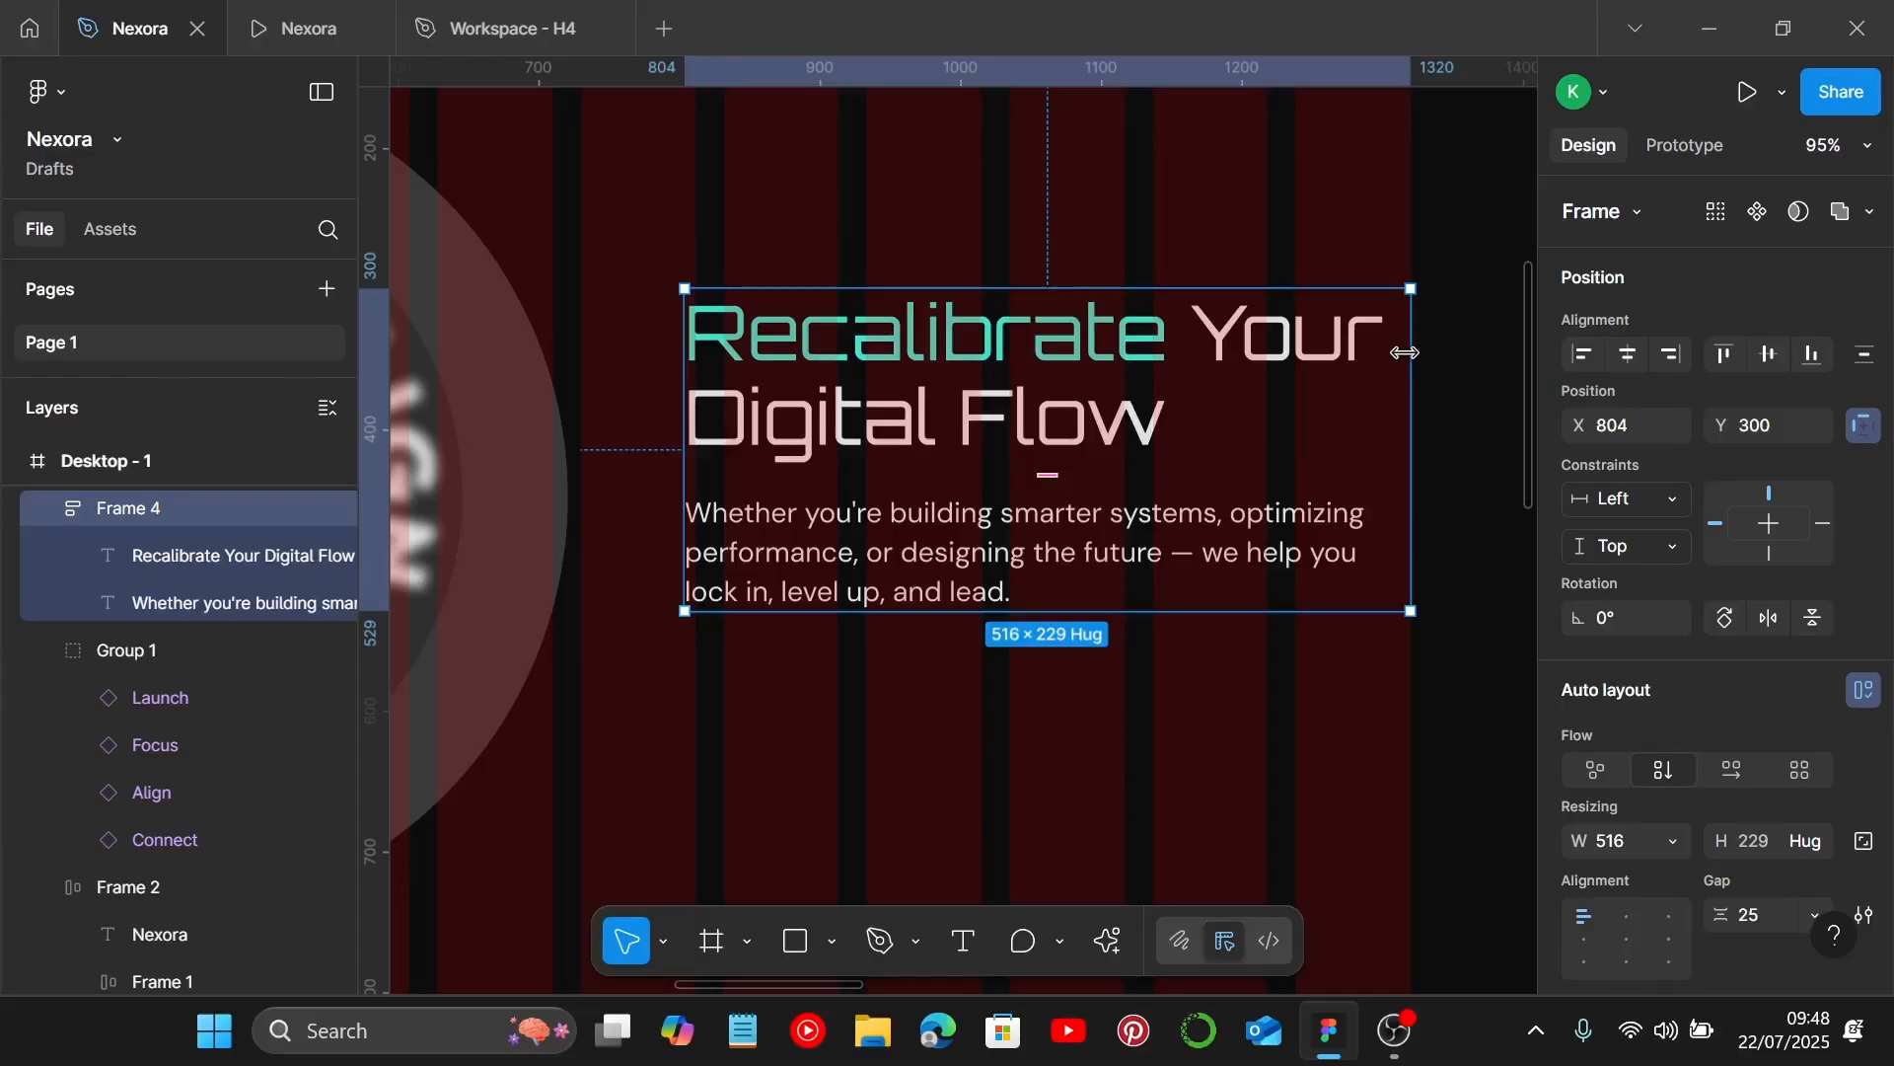
{"action": "scroll", "coordinate": [1404, 352], "scroll_direction": "down", "scroll_amount": 2}
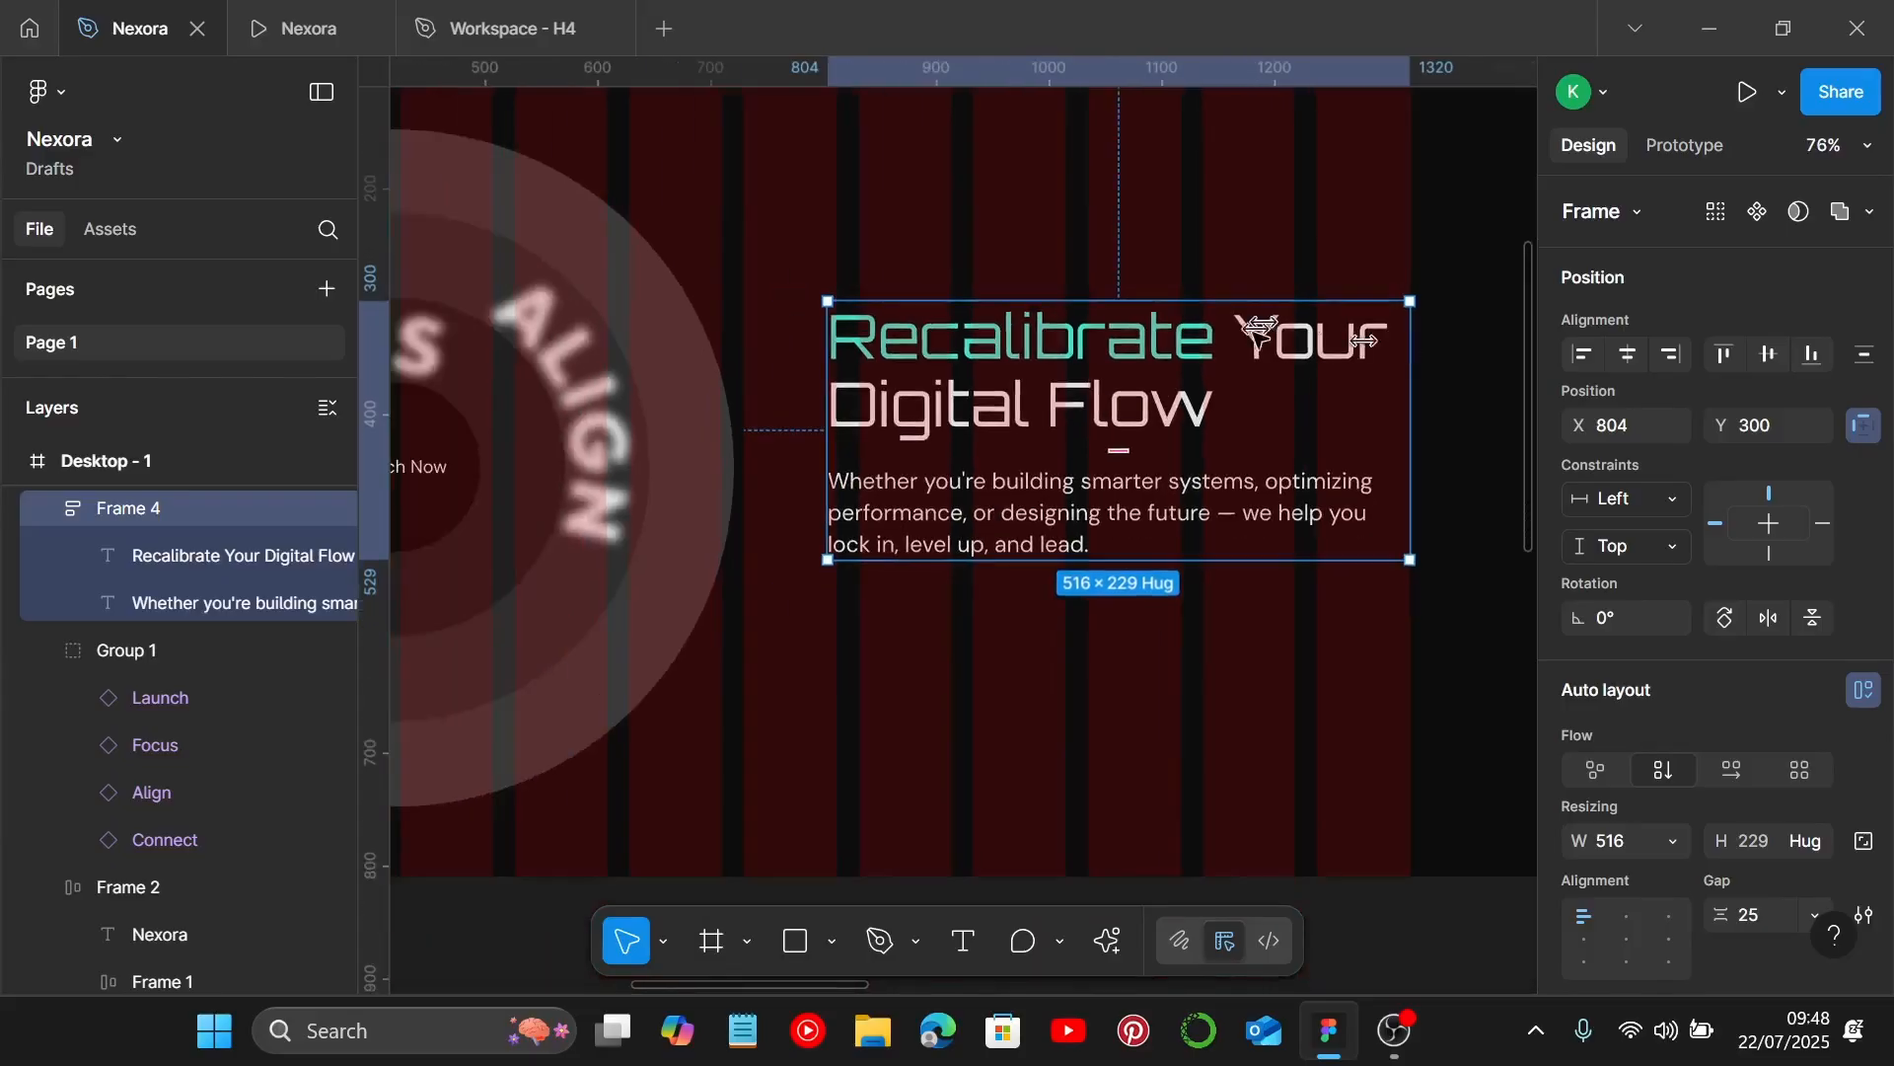
{"action": "scroll", "coordinate": [1218, 254], "scroll_direction": "up", "scroll_amount": 2}
Set the vertical spacing between the navigation bar and the hero text frame to 200.
{"action": "left_click", "coordinate": [1117, 150]}
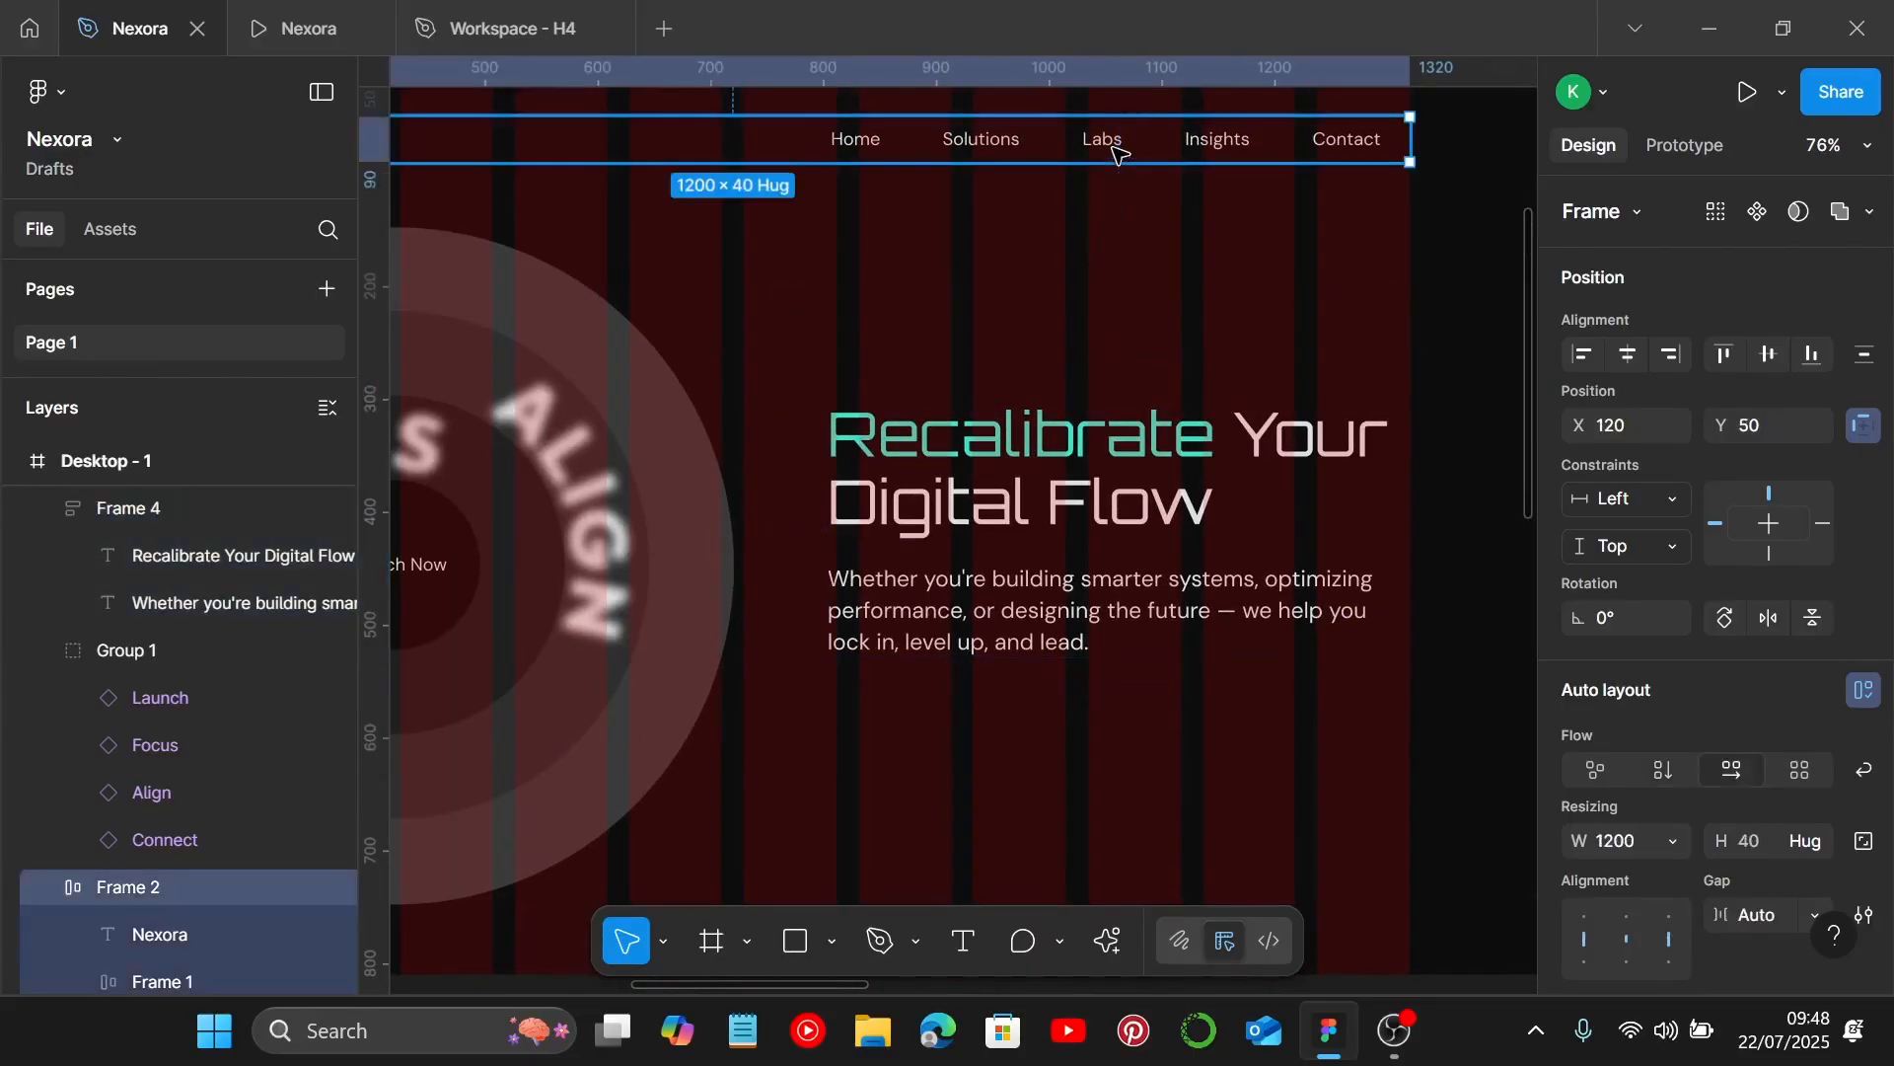
{"action": "left_click", "coordinate": [1052, 508], "text": "shift"}
{"action": "scroll", "coordinate": [1809, 760], "scroll_direction": "down", "scroll_amount": 3}
{"action": "scroll", "coordinate": [1805, 750], "scroll_direction": "down", "scroll_amount": 3}
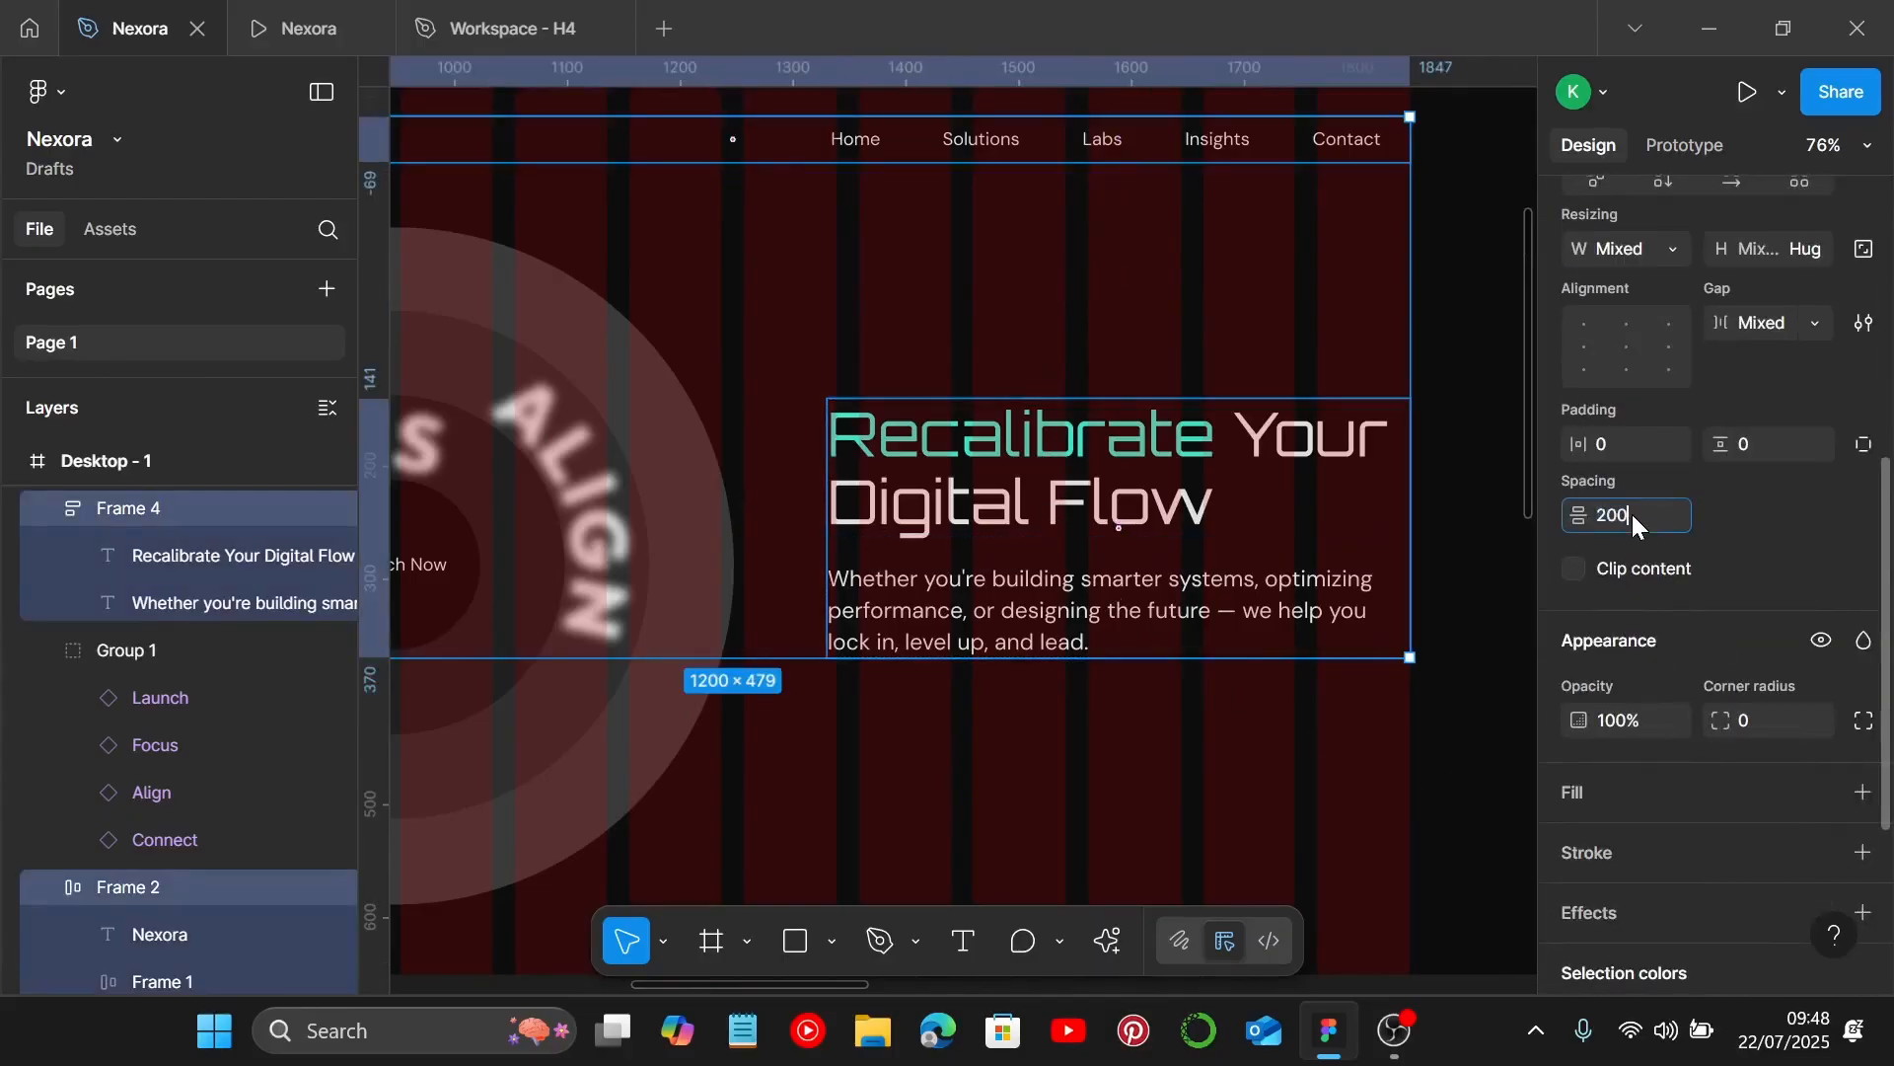
{"action": "key", "text": "Return"}
{"action": "scroll", "coordinate": [712, 626], "scroll_direction": "down", "scroll_amount": 2}
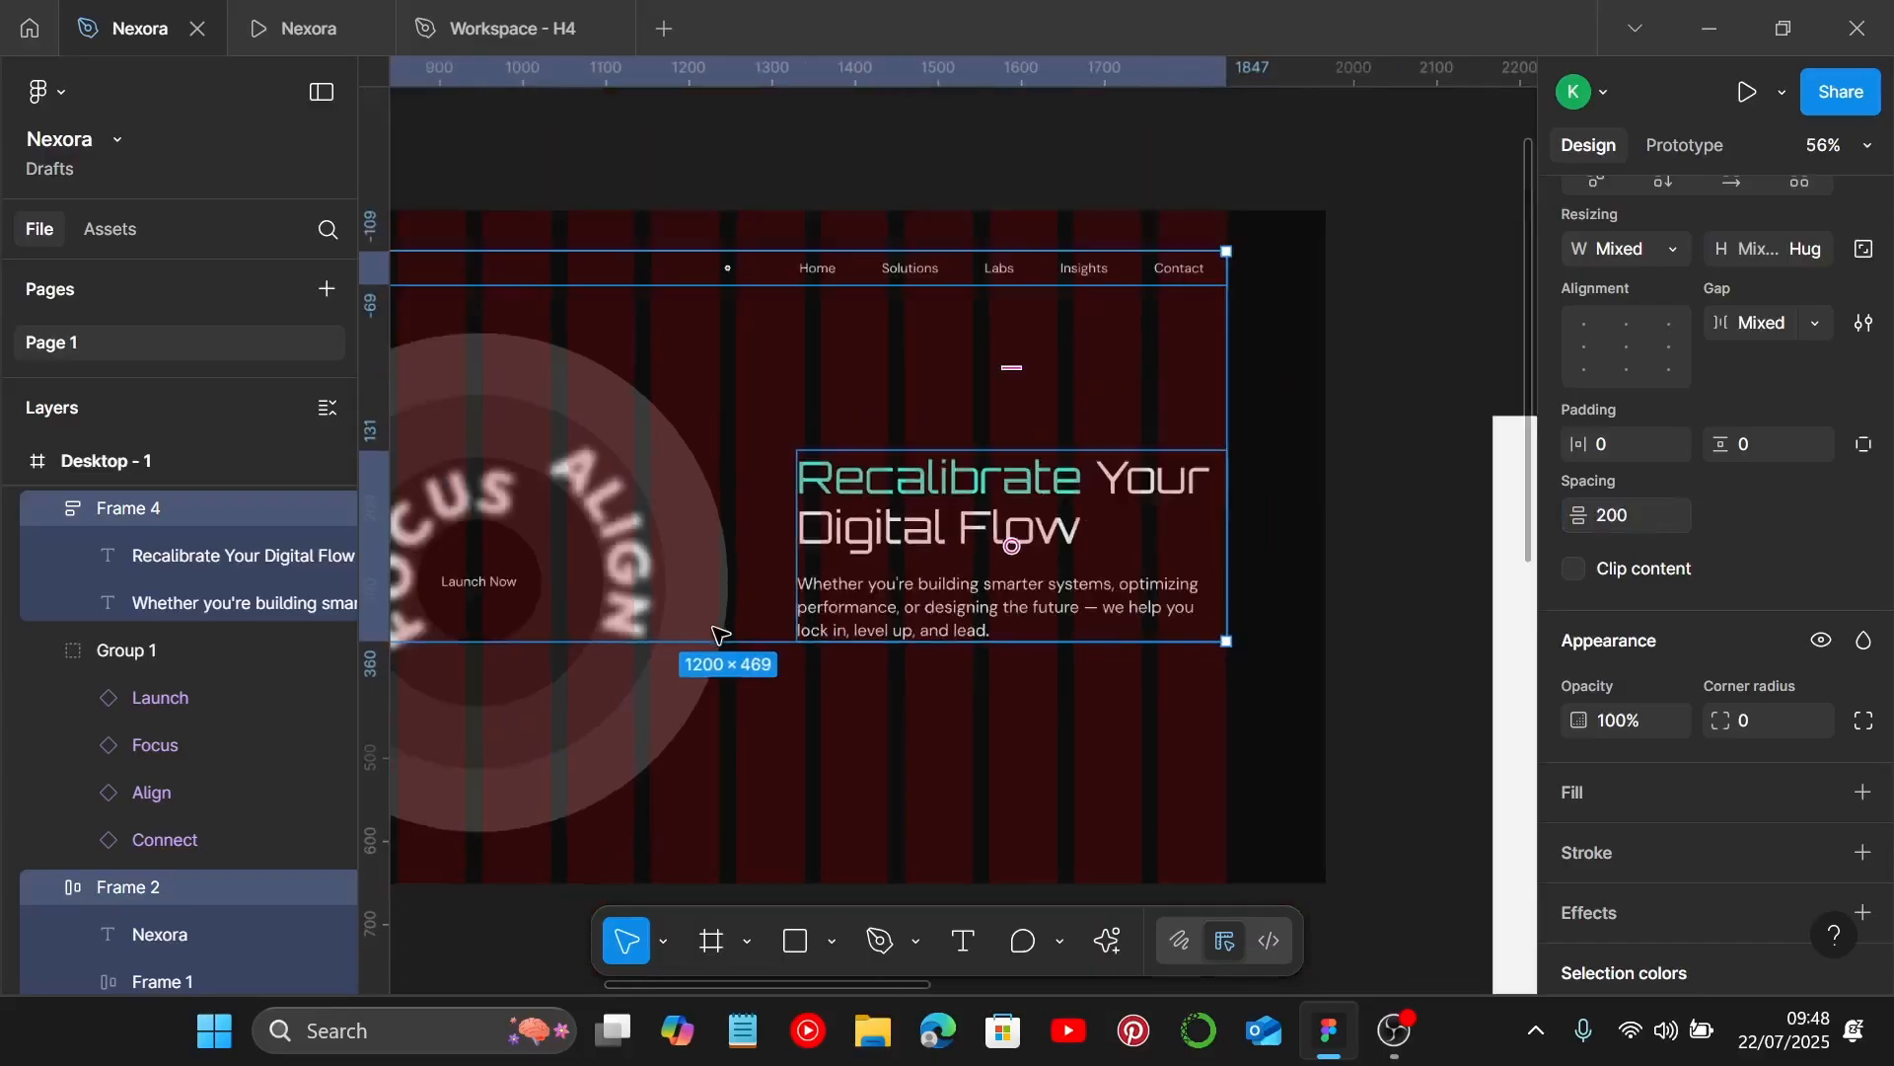
Set the vertical spacing between the navigation bar and the circles group to 60.
{"action": "scroll", "coordinate": [712, 632], "scroll_direction": "left", "scroll_amount": 5}
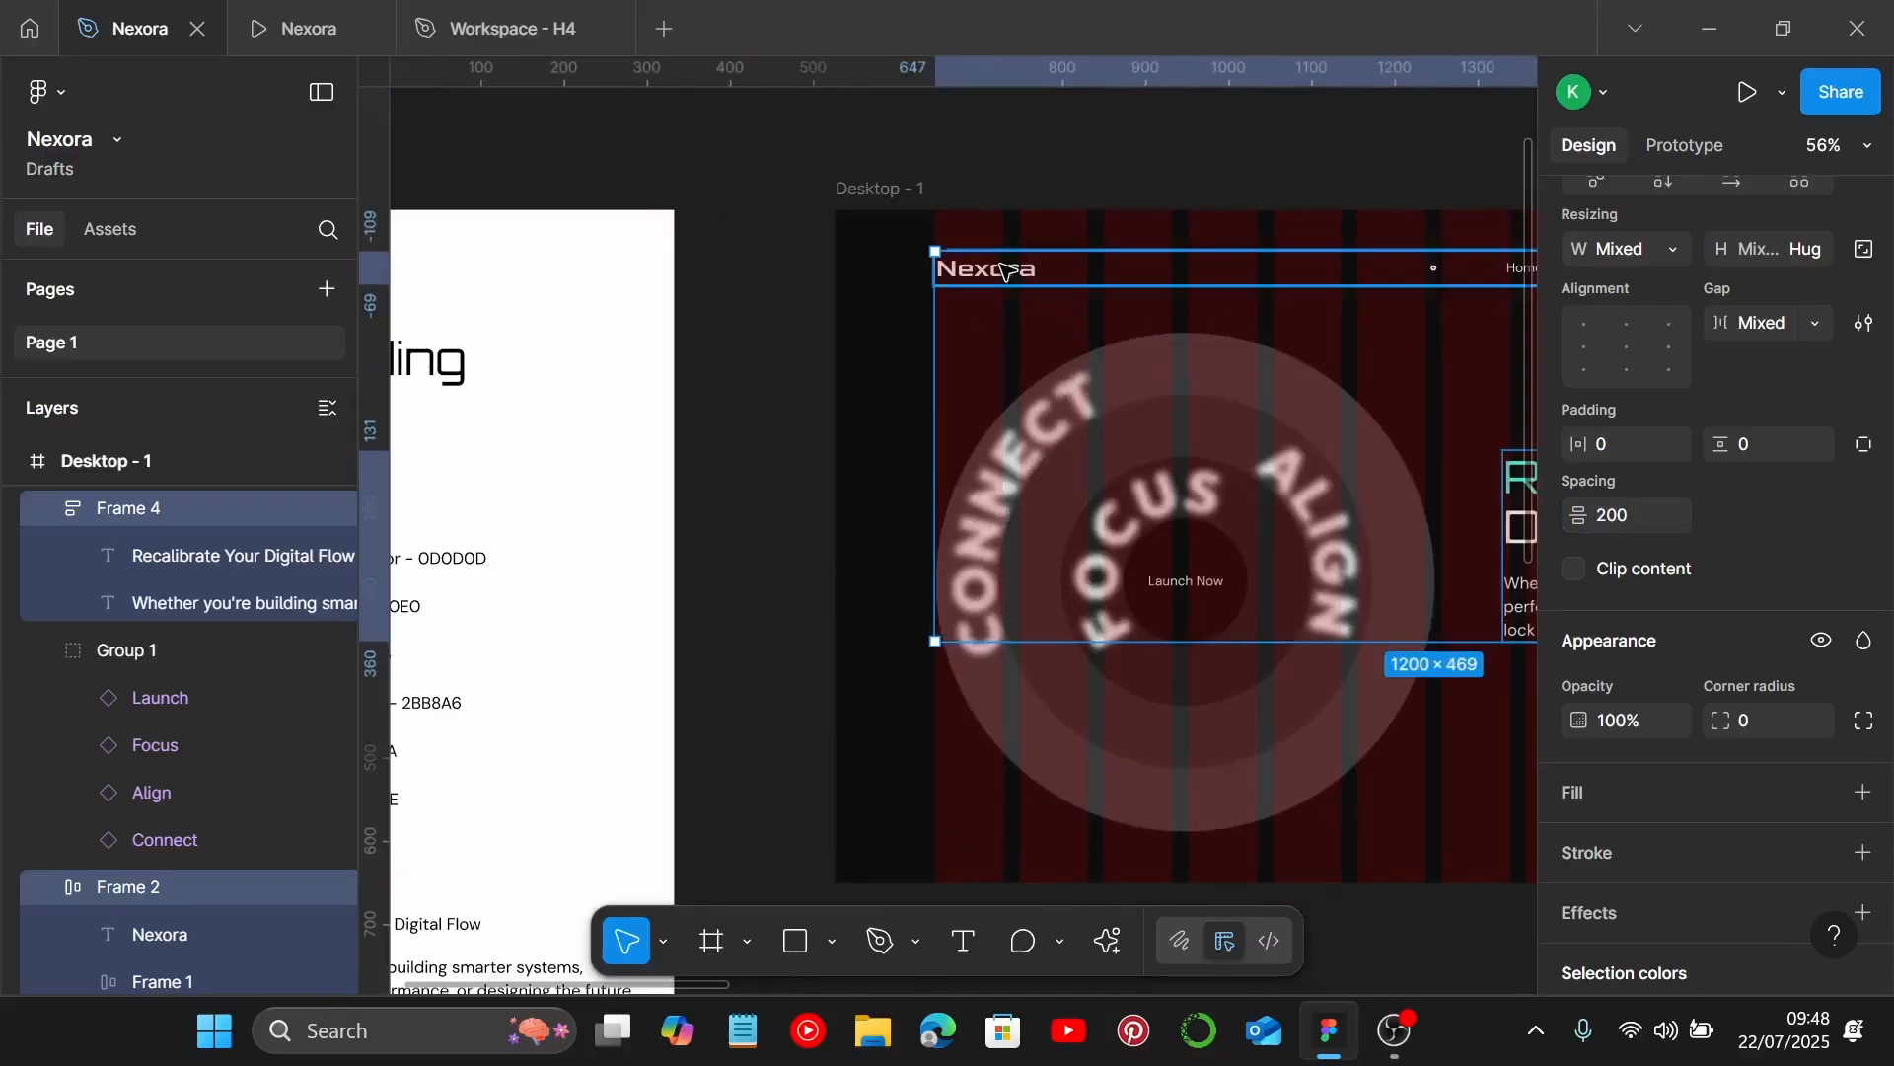
{"action": "left_click", "coordinate": [1099, 457], "text": "shift"}
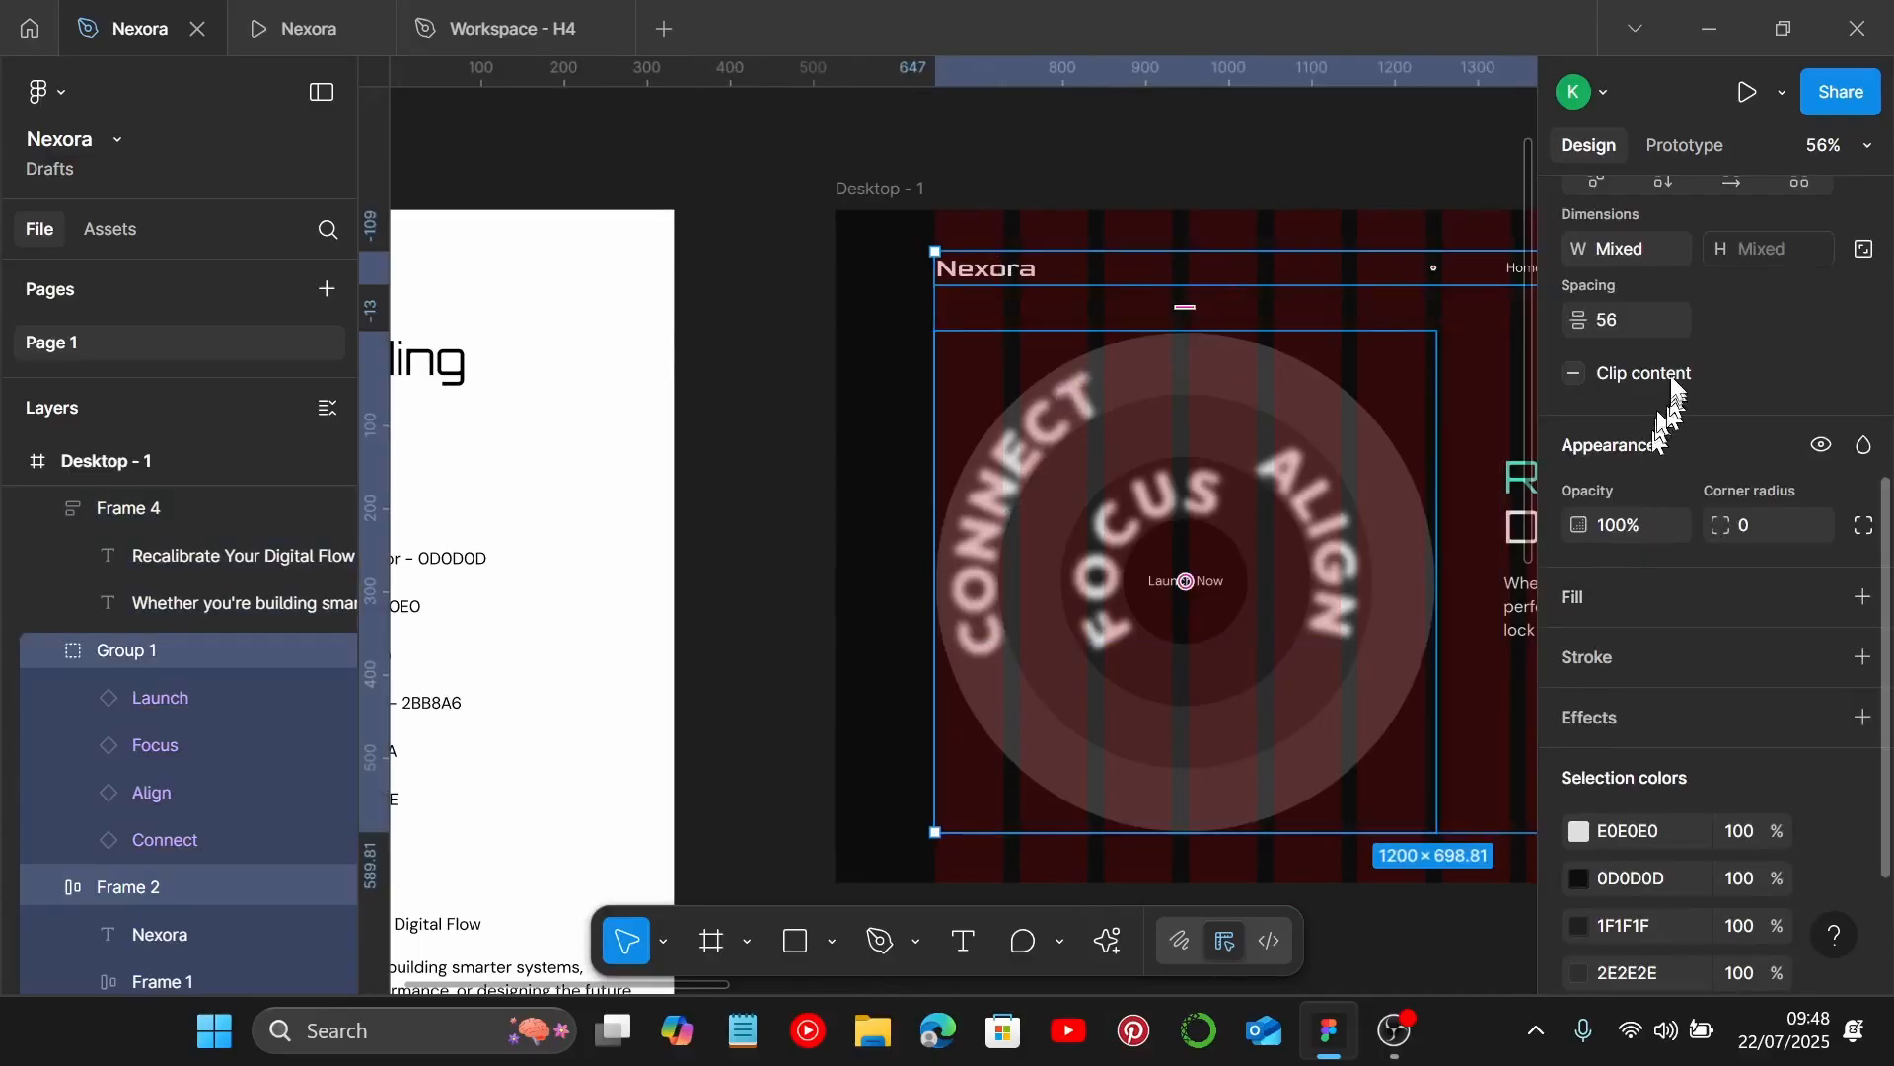
{"action": "left_click", "coordinate": [1655, 321]}
{"action": "type", "text": "60"}
{"action": "key", "text": "Return"}
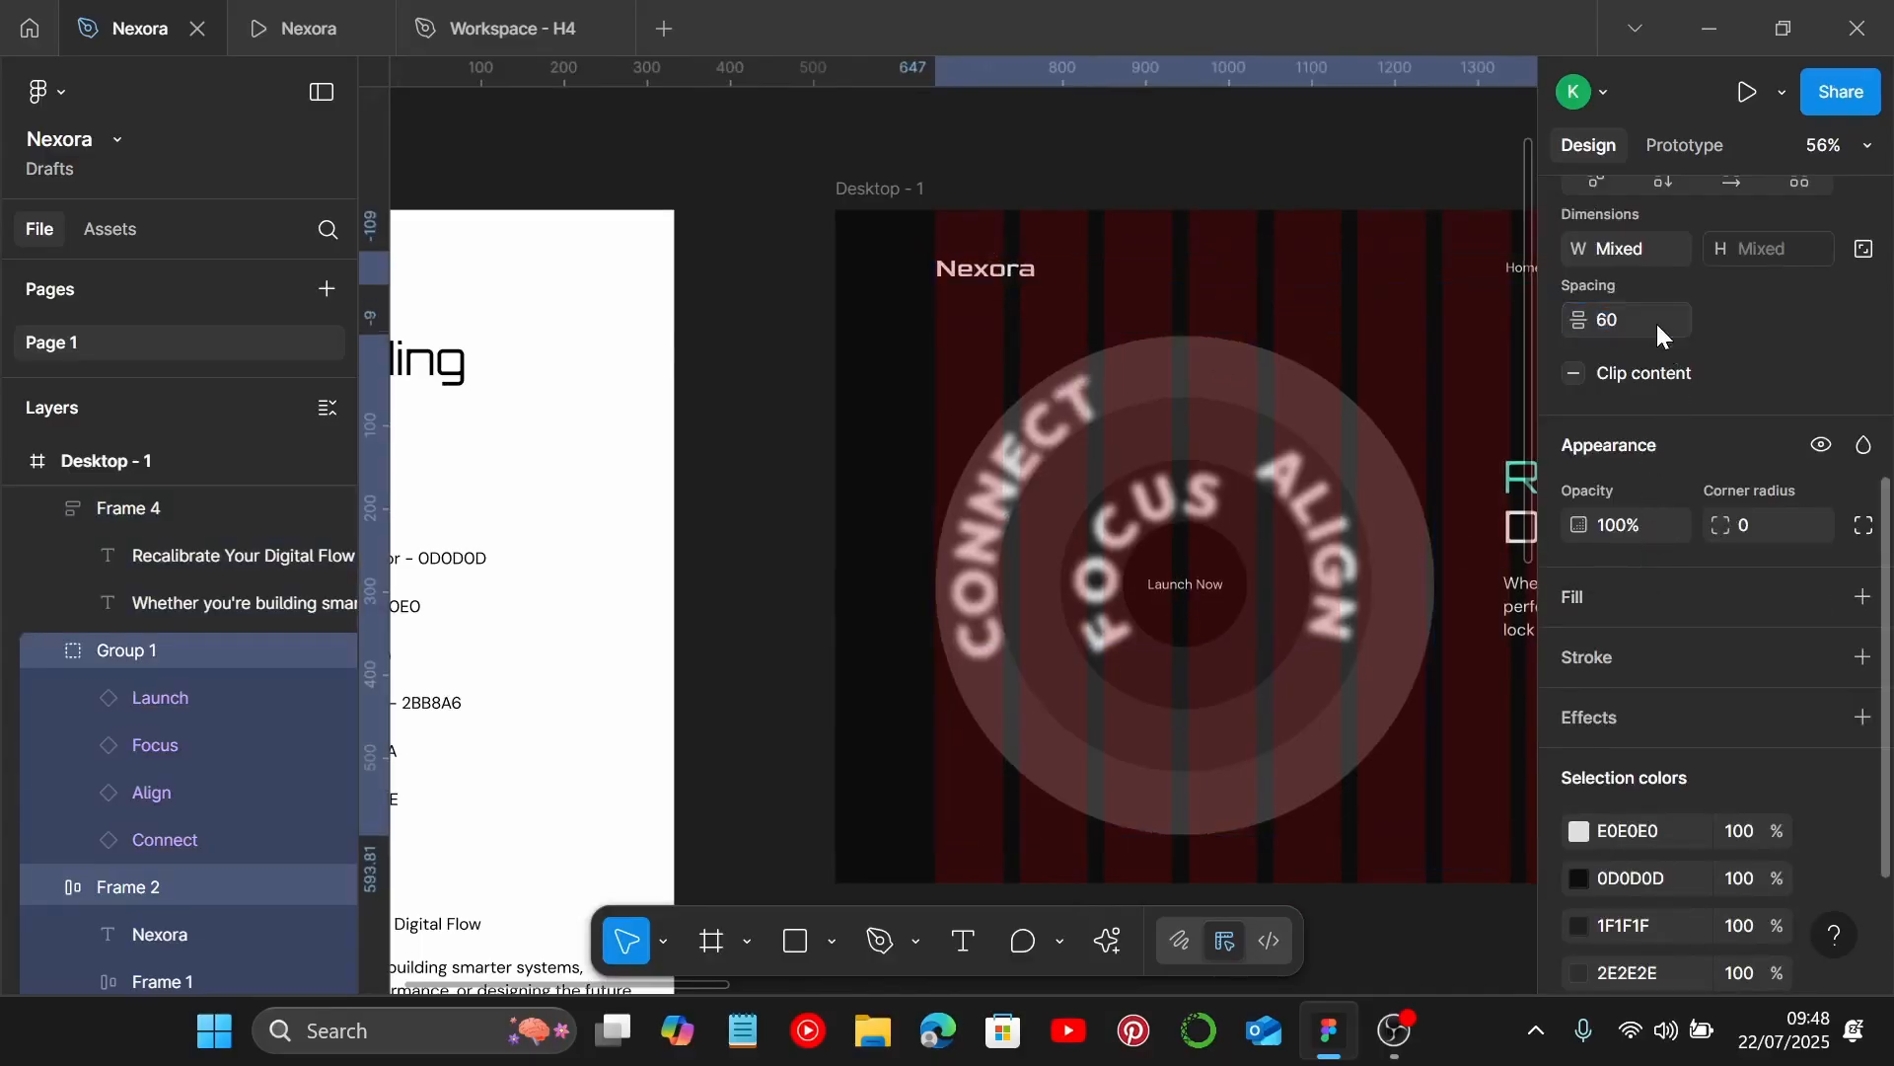
Deselect everything in the design and switch to the running Nexora prototype to check the finished hero layout.
{"action": "scroll", "coordinate": [1231, 426], "scroll_direction": "down", "scroll_amount": 3}
{"action": "scroll", "coordinate": [1221, 420], "scroll_direction": "right", "scroll_amount": 2}
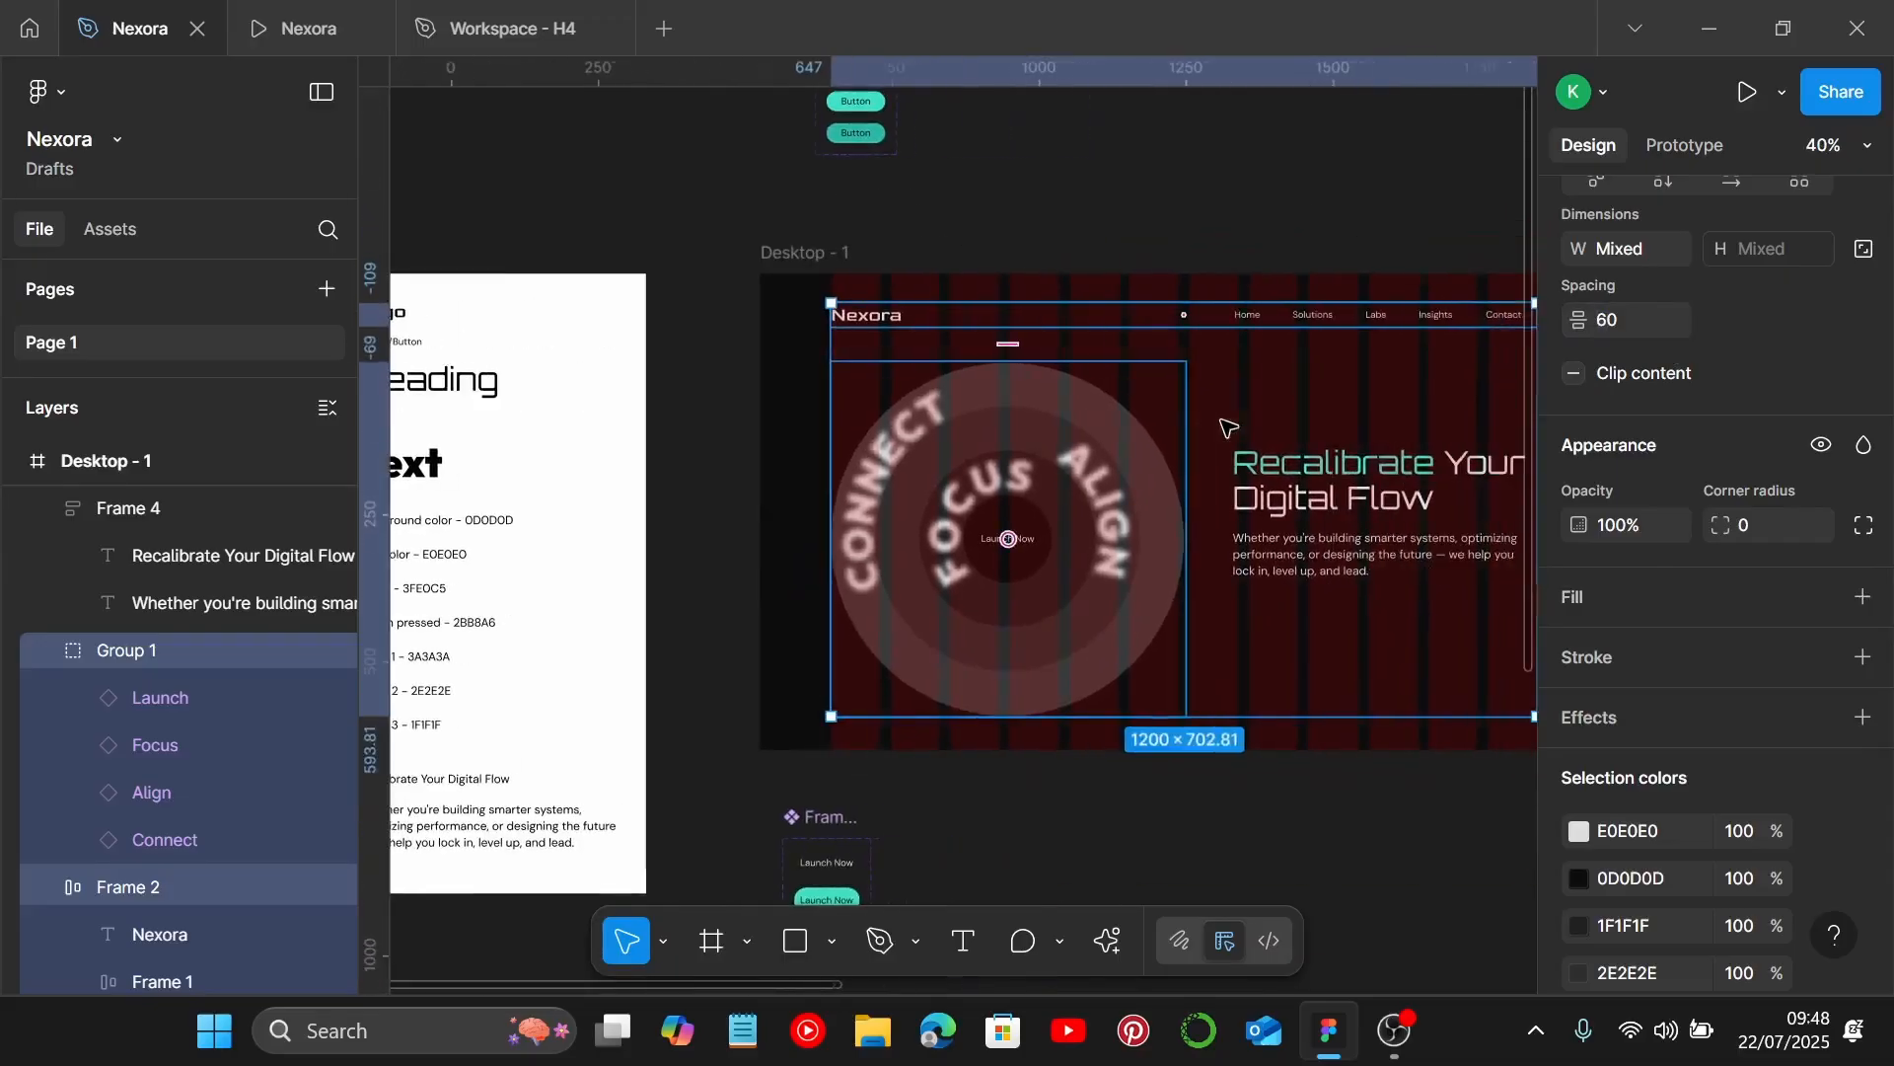
{"action": "left_click", "coordinate": [1192, 804]}
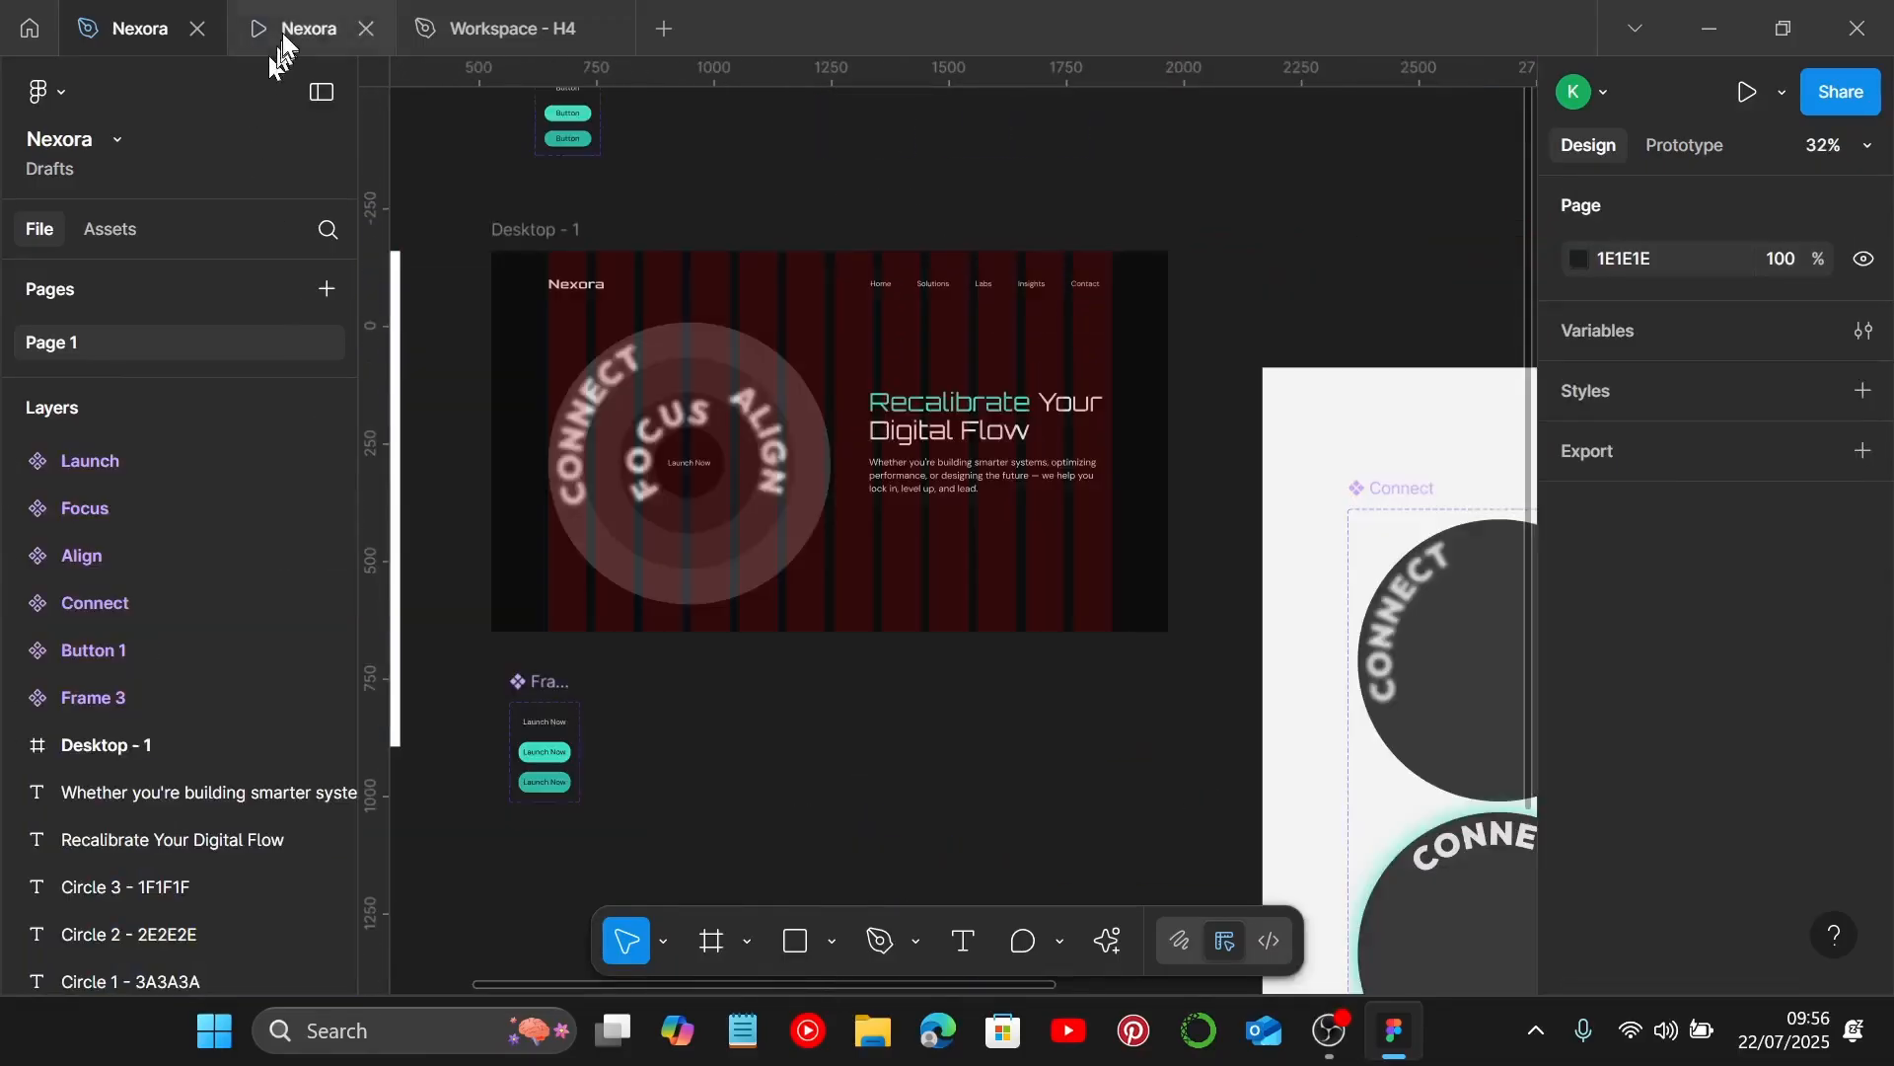
{"action": "left_click", "coordinate": [282, 33]}
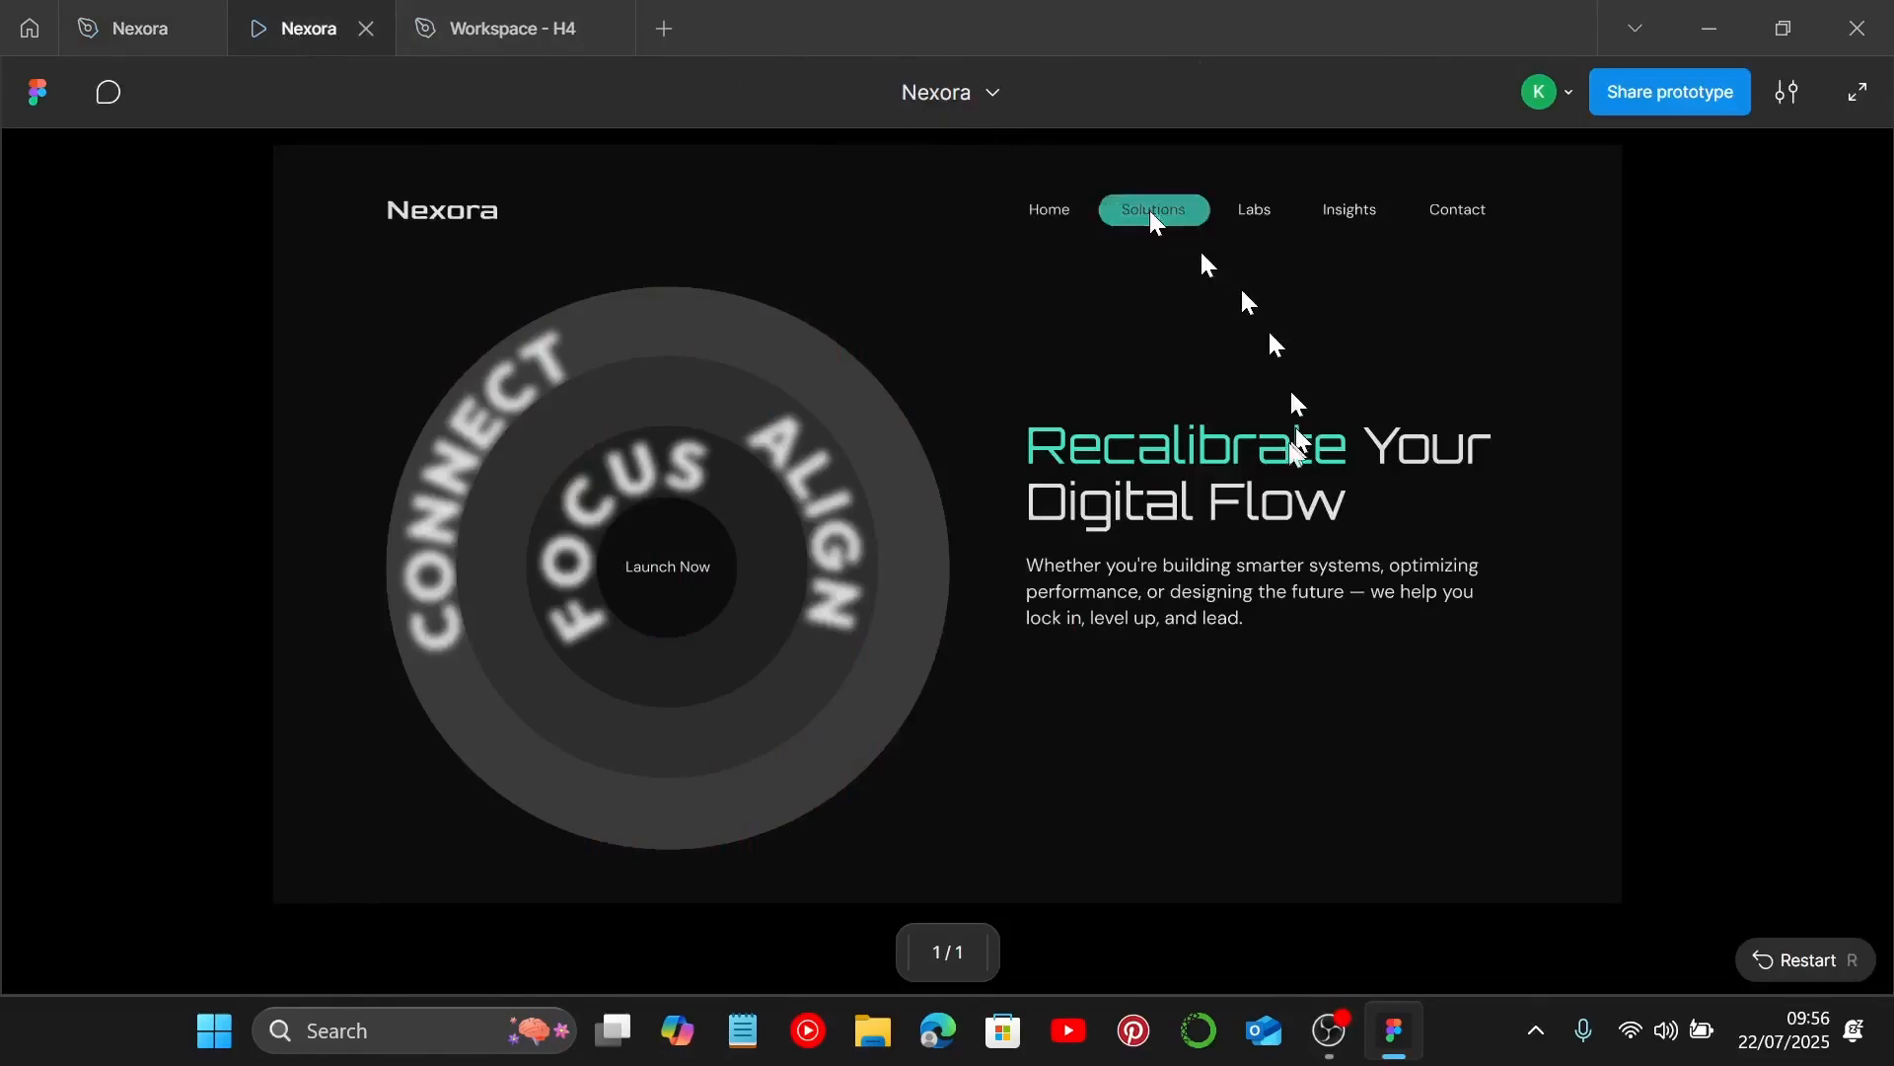